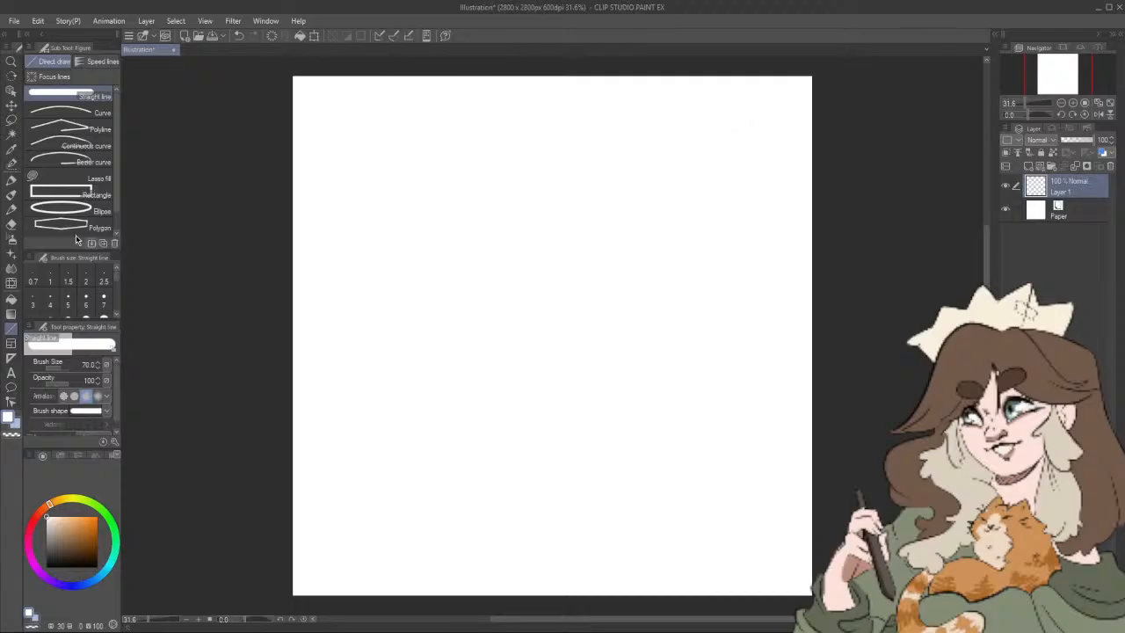
Step: Choose the Artemus Big Boy pencil and switch the drawing color to black
left_click(11, 179)
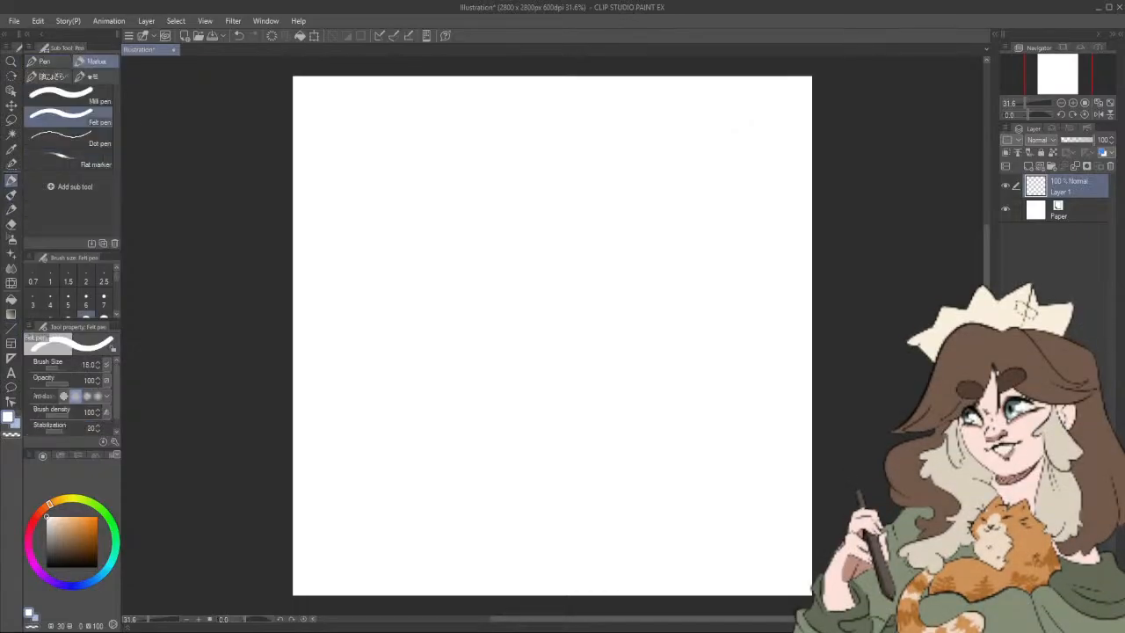
left_click(12, 209)
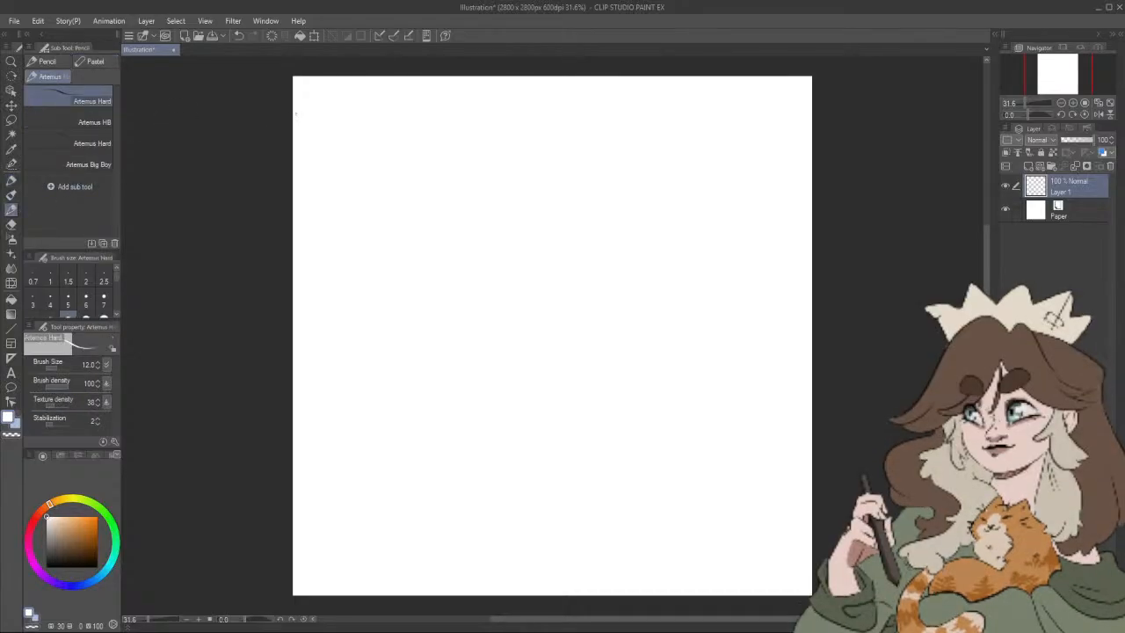
left_click(12, 193)
left_click(12, 180)
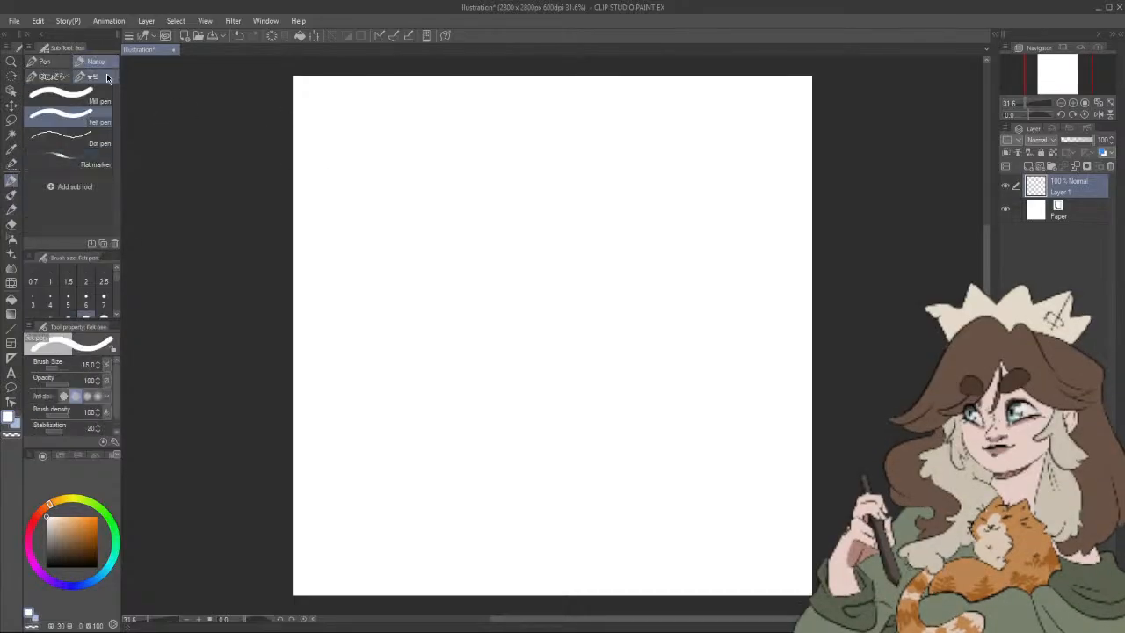
left_click(11, 194)
left_click(11, 208)
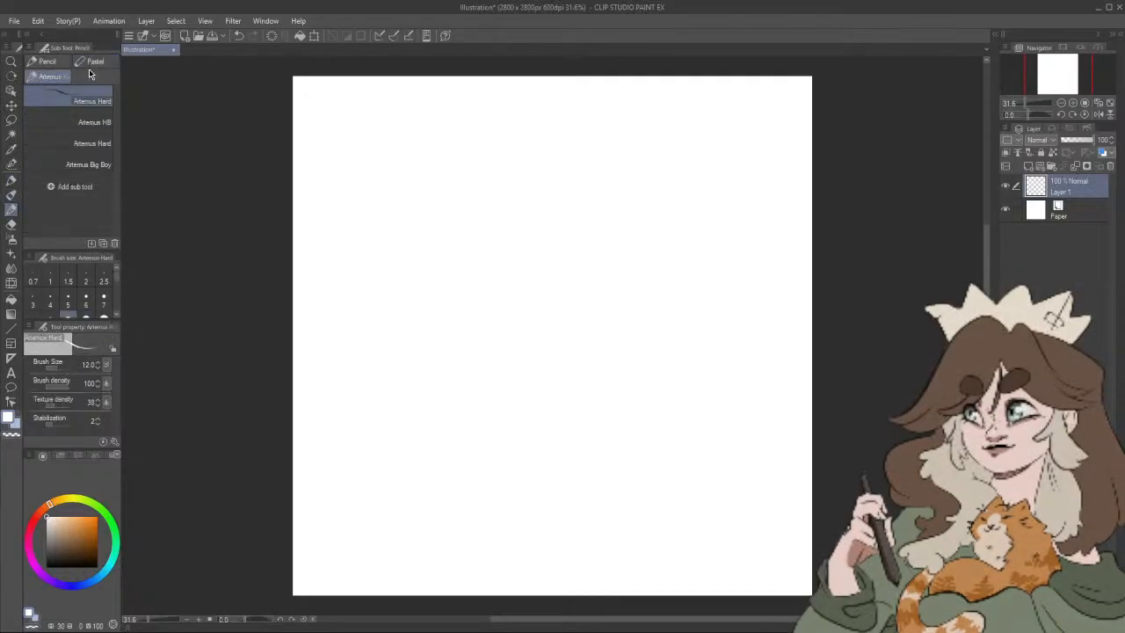
left_click(90, 140)
left_click(98, 164)
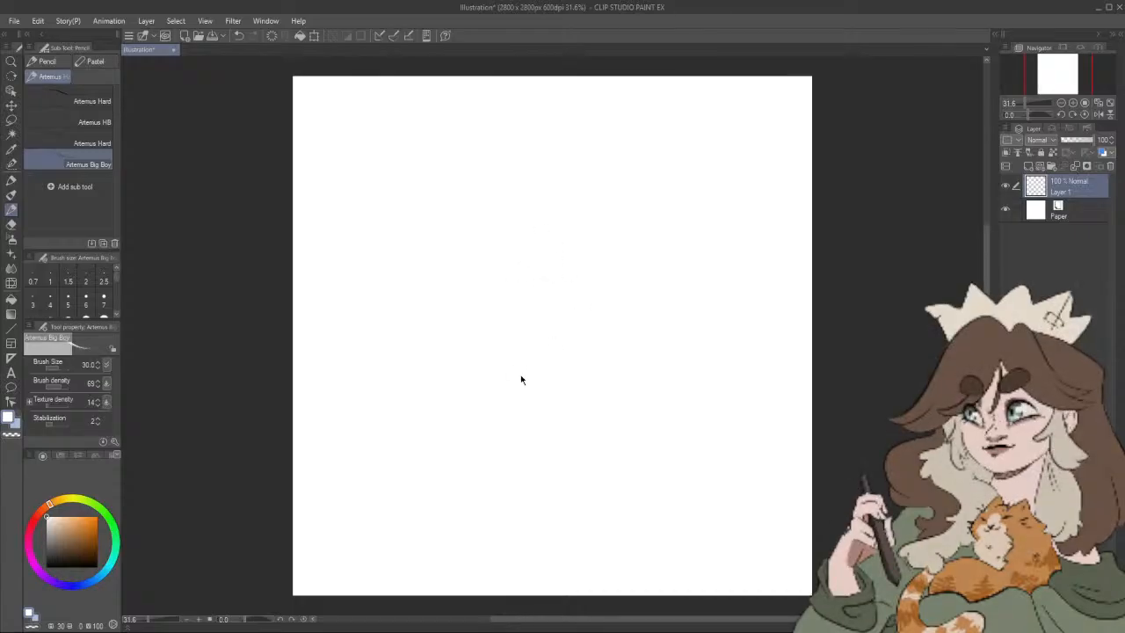
key("x")
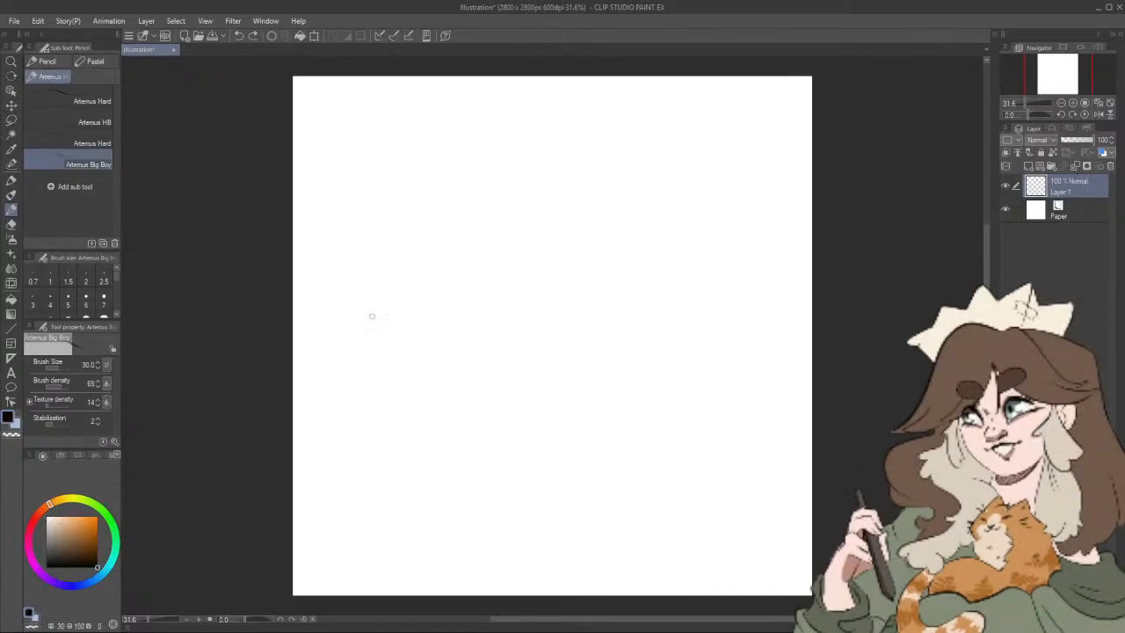
Step: Try one stroke on the canvas, undo it, and enlarge the brush to size 70
left_click_drag(400, 295, 540, 339)
key("ctrl+z")
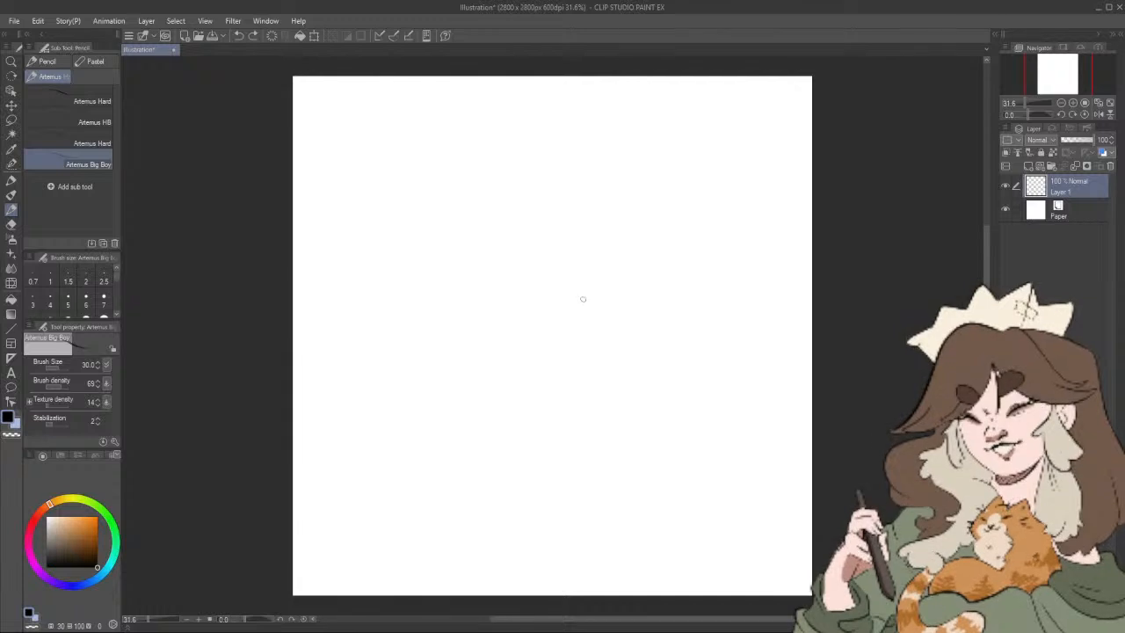
key("bracketright")
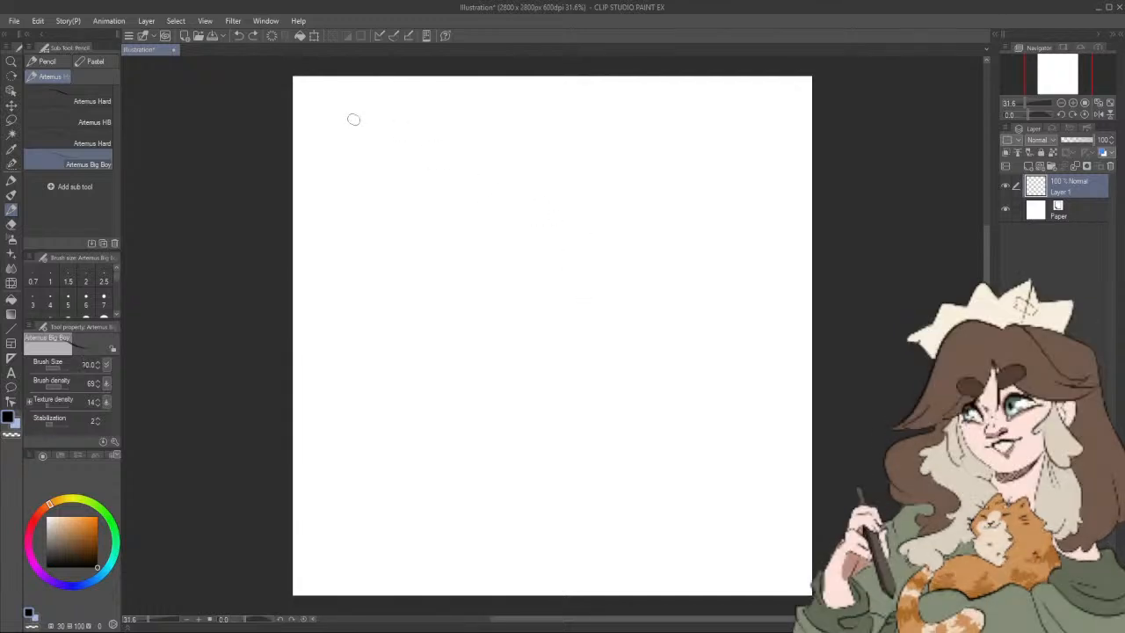
key("bracketright")
key("bracketright")
key("bracketright")
Step: Handwrite the title "Sticker Sheet Ideas" across the top of the canvas and underline it with a wavy line crossed by short slashes
mouse_move(344, 99)
left_mouse_down()
mouse_move(331, 124)
mouse_move(445, 103)
mouse_move(505, 107)
mouse_move(511, 97)
left_mouse_up()
mouse_move(527, 92)
left_mouse_down()
mouse_move(529, 105)
mouse_move(583, 104)
left_mouse_up()
left_click_drag(587, 95, 594, 105)
mouse_move(304, 147)
left_mouse_down()
mouse_move(637, 128)
mouse_move(698, 110)
left_mouse_up()
mouse_move(650, 120)
left_mouse_down()
mouse_move(620, 138)
mouse_move(636, 132)
left_mouse_up()
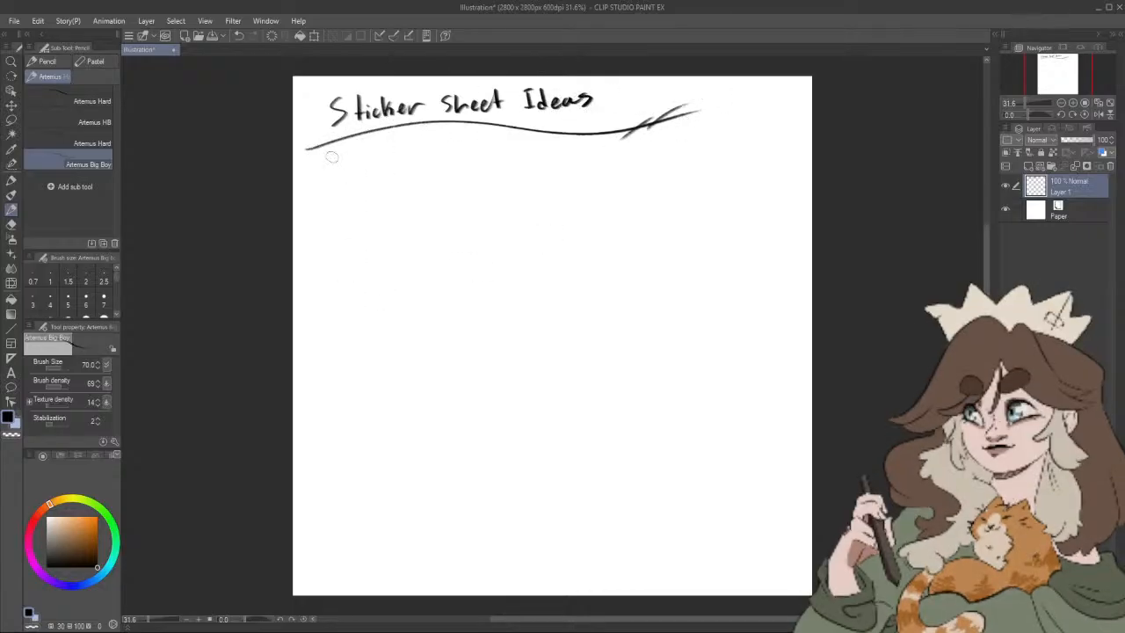
Step: Handwrite "5 sheets • 3 stickers each" below the title and underline it twice
left_click_drag(334, 156, 334, 173)
left_click_drag(335, 157, 356, 169)
left_click_drag(368, 154, 366, 169)
left_click_drag(376, 158, 401, 166)
mouse_move(409, 153)
left_mouse_down()
mouse_move(409, 166)
mouse_move(470, 166)
left_mouse_up()
mouse_move(483, 151)
left_mouse_down()
mouse_move(483, 167)
mouse_move(488, 158)
left_mouse_up()
left_click_drag(492, 158, 507, 167)
mouse_move(514, 154)
left_mouse_down()
mouse_move(515, 167)
mouse_move(529, 164)
left_mouse_up()
mouse_move(527, 160)
left_mouse_down()
mouse_move(530, 173)
mouse_move(568, 165)
left_mouse_up()
left_click_drag(580, 160, 584, 167)
mouse_move(597, 149)
left_mouse_down()
mouse_move(597, 167)
mouse_move(608, 167)
left_mouse_up()
left_click_drag(328, 182, 608, 173)
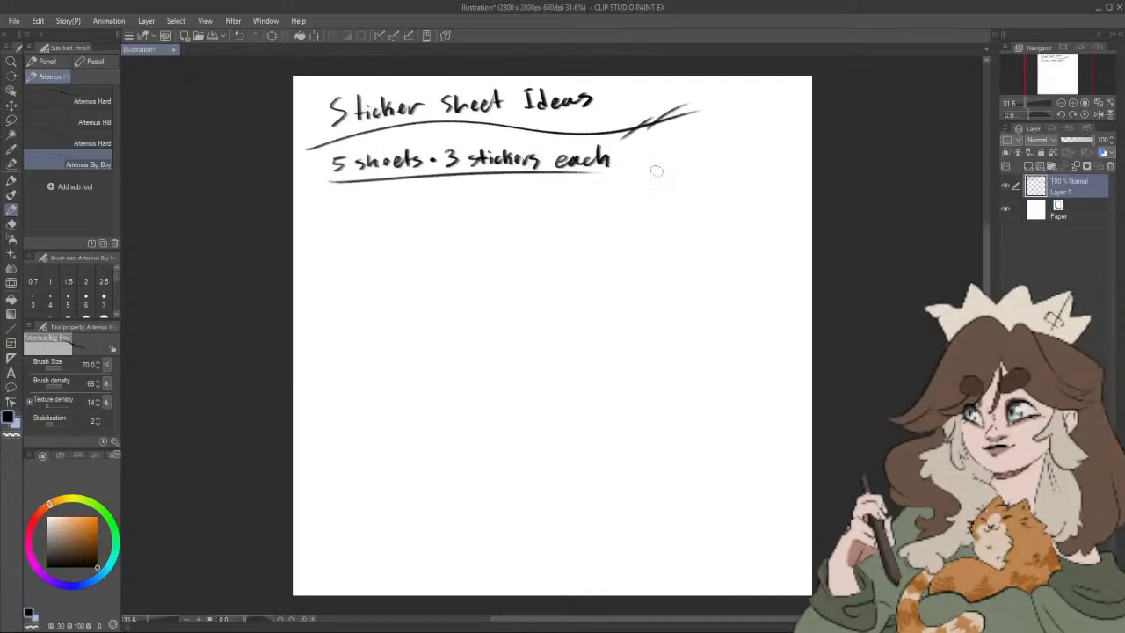
left_click_drag(402, 183, 499, 175)
Step: Handwrite "1. cute cats" as the first list entry and add the number "2." beneath it
mouse_move(358, 217)
left_mouse_down()
mouse_move(355, 234)
mouse_move(369, 235)
mouse_move(448, 225)
left_mouse_up()
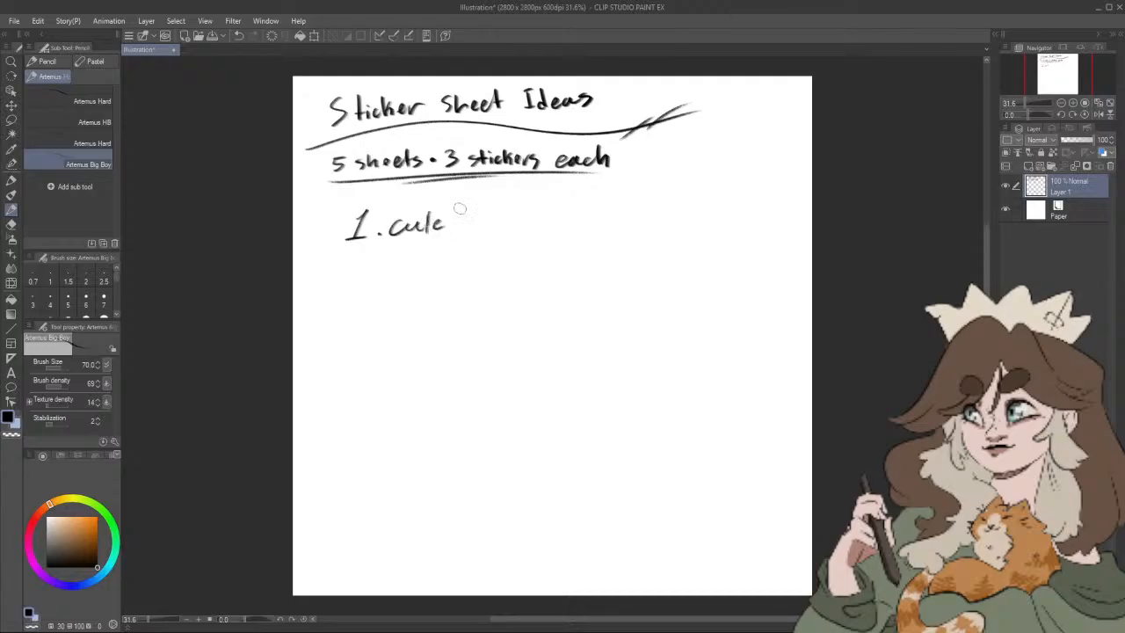
left_click_drag(454, 218, 497, 231)
mouse_move(345, 262)
left_mouse_down()
mouse_move(362, 283)
mouse_move(406, 277)
left_mouse_up()
left_click(369, 276)
left_click_drag(394, 266, 416, 265)
mouse_move(427, 254)
left_mouse_down()
mouse_move(426, 276)
mouse_move(461, 261)
left_mouse_up()
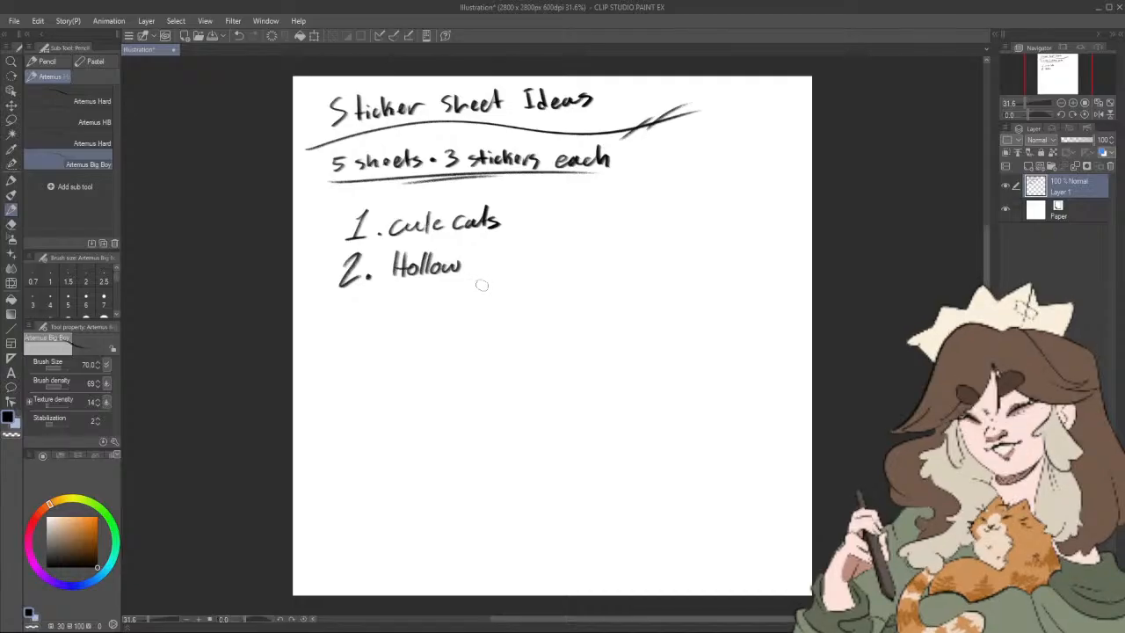
key("ctrl+z")
key("ctrl+z")
key("ctrl+z")
key("ctrl+z")
key("ctrl+z")
key("ctrl+z")
key("ctrl+z")
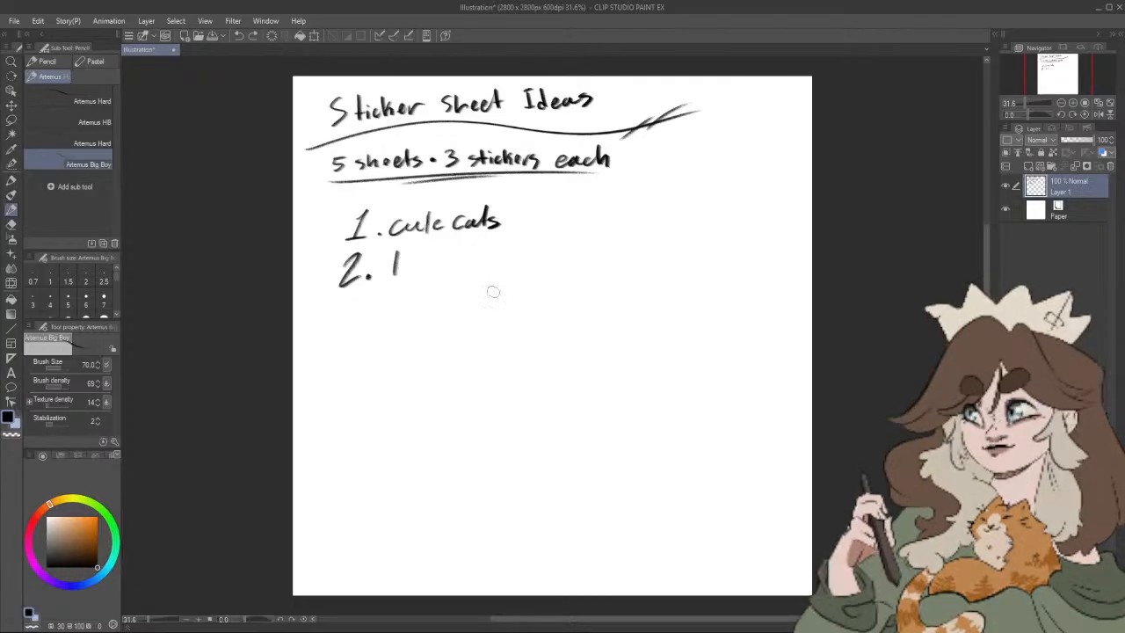
key("ctrl+z")
Step: Handwrite "Hollow Knight" after number 2 and add "3. Dinos" as the following entry
mouse_move(389, 257)
left_mouse_down()
mouse_move(387, 277)
mouse_move(415, 257)
mouse_move(482, 269)
mouse_move(497, 284)
mouse_move(514, 269)
left_mouse_up()
left_click_drag(521, 252, 522, 269)
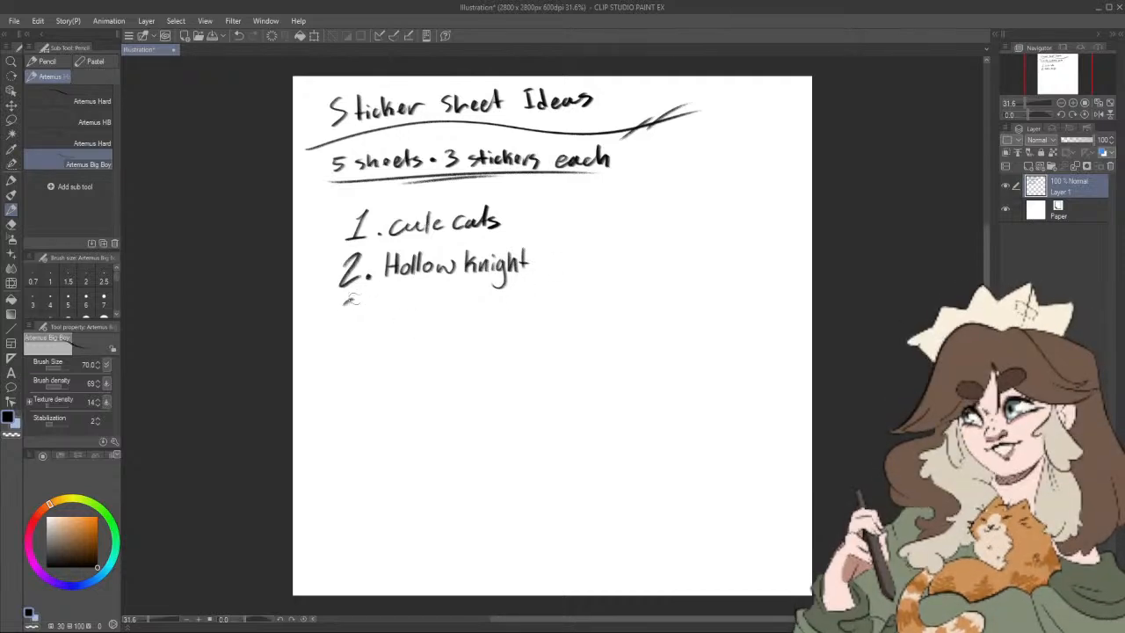
left_click_drag(345, 300, 343, 325)
mouse_move(385, 304)
left_mouse_down()
mouse_move(379, 328)
mouse_move(435, 326)
left_mouse_up()
left_click_drag(445, 309, 454, 325)
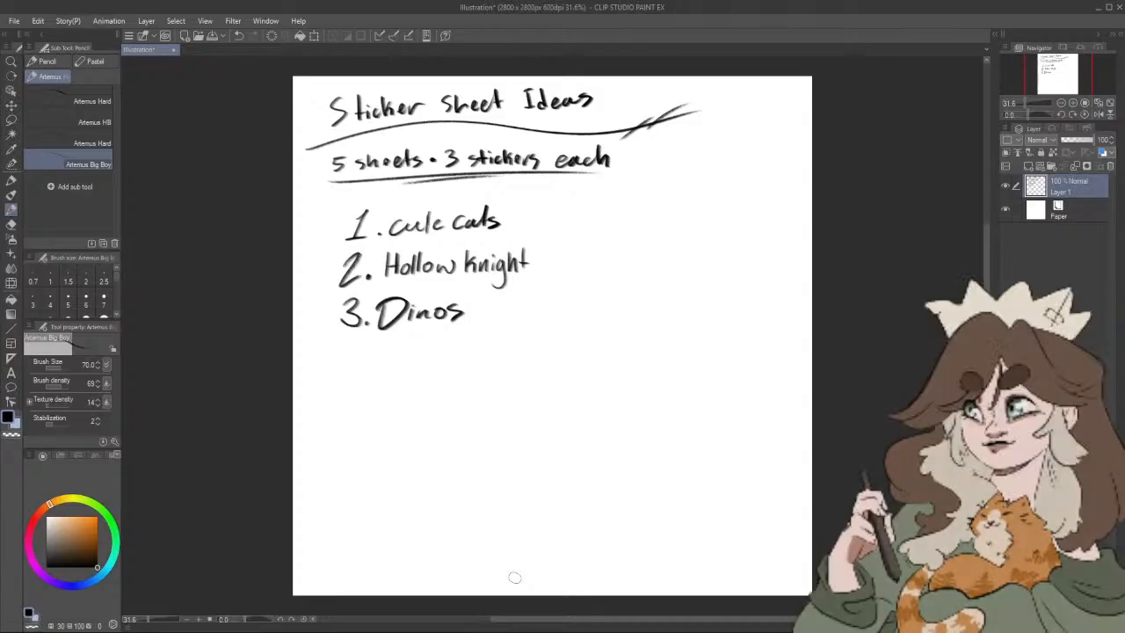
Step: Handwrite "4. Legend of Zelda" below the Dinos entry
mouse_move(344, 349)
left_mouse_down()
mouse_move(339, 358)
mouse_move(358, 357)
left_mouse_up()
left_click_drag(354, 345, 349, 370)
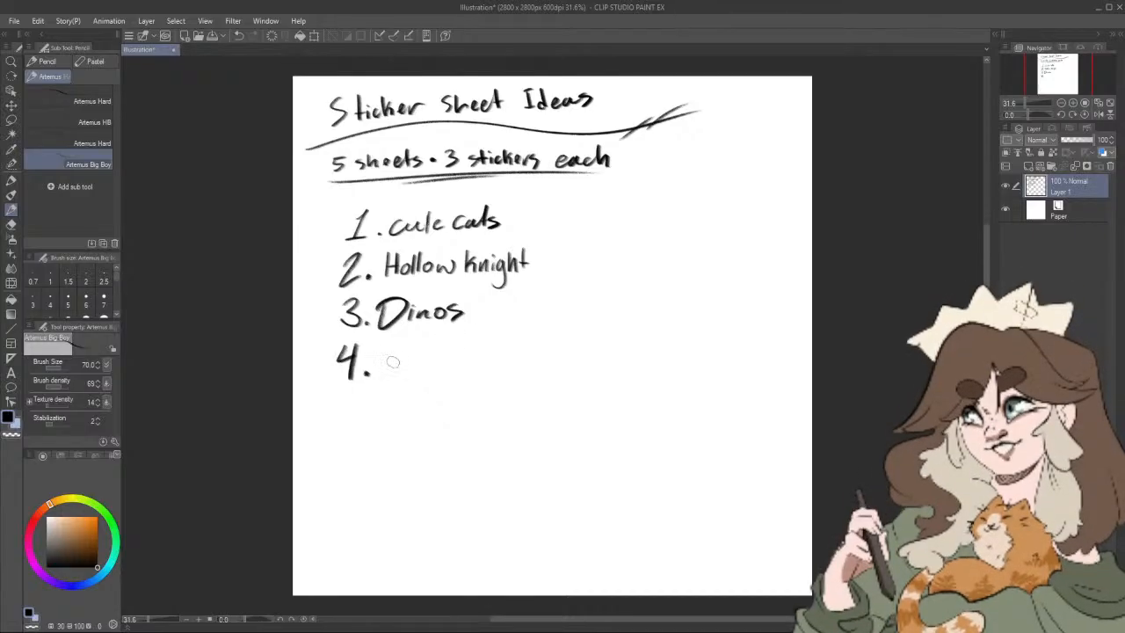
mouse_move(386, 347)
left_mouse_down()
mouse_move(397, 372)
mouse_move(420, 369)
mouse_move(419, 389)
mouse_move(450, 366)
mouse_move(466, 371)
left_mouse_up()
mouse_move(475, 343)
left_mouse_down()
mouse_move(471, 373)
mouse_move(494, 357)
mouse_move(546, 366)
mouse_move(556, 348)
mouse_move(563, 369)
mouse_move(595, 364)
left_mouse_up()
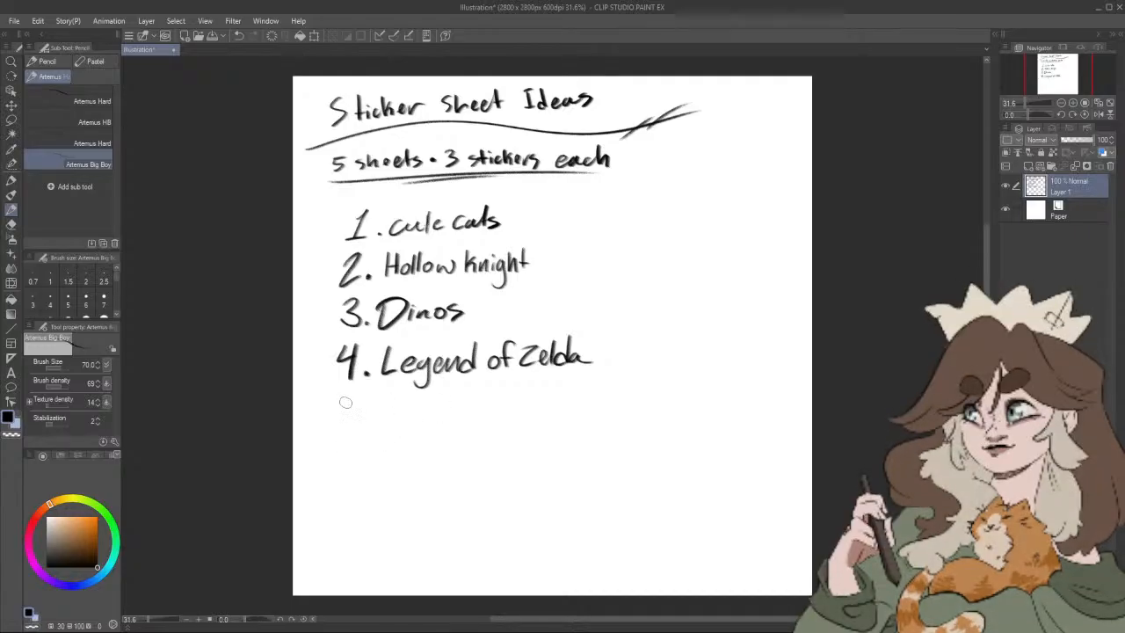
Step: Add the numbers 5 through 8 down the list and a slanted, underlined "Ideas" label beside the first entry
mouse_move(343, 401)
left_mouse_down()
mouse_move(339, 422)
mouse_move(361, 400)
left_mouse_up()
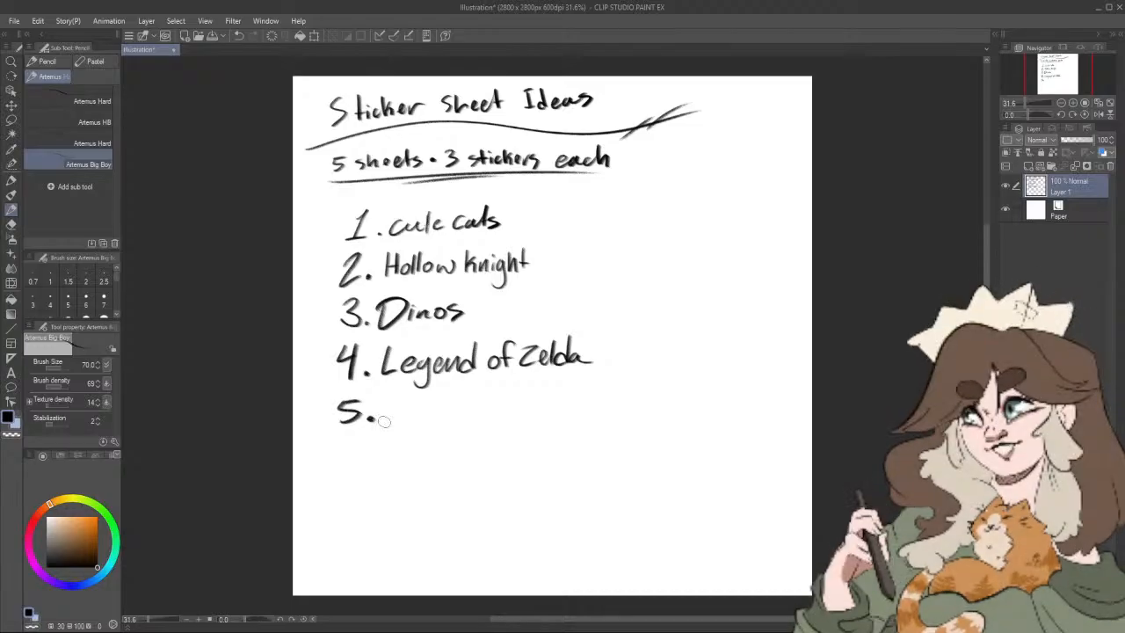
left_click_drag(358, 436, 364, 458)
left_click(366, 464)
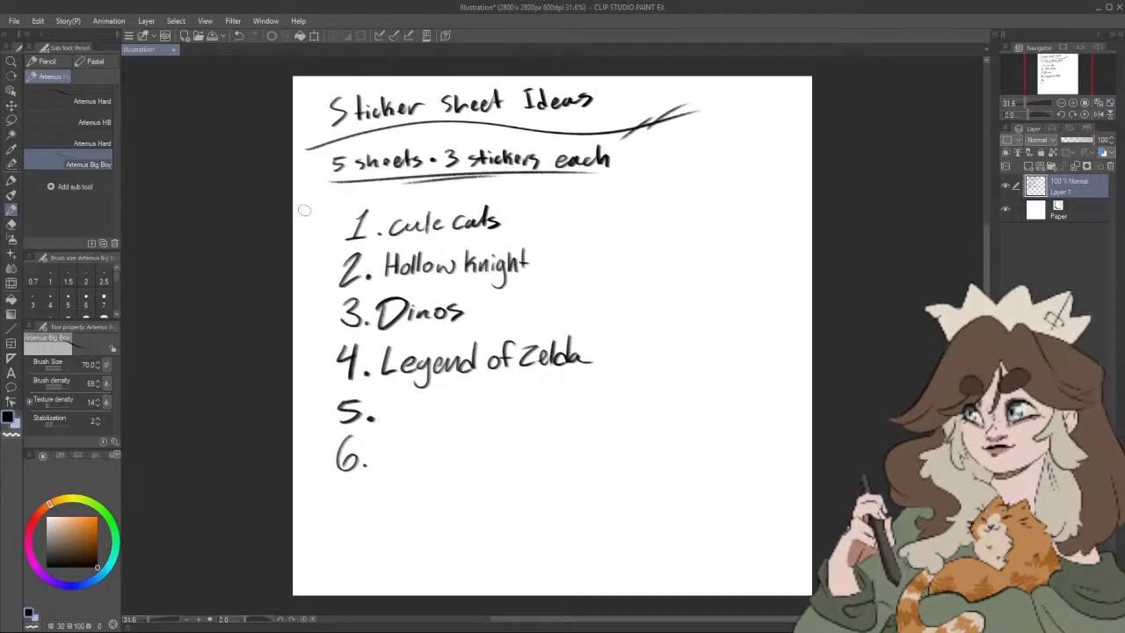
mouse_move(304, 210)
left_mouse_down()
mouse_move(343, 194)
mouse_move(331, 260)
mouse_move(315, 225)
mouse_move(350, 201)
left_mouse_up()
mouse_move(340, 490)
left_mouse_down()
mouse_move(346, 518)
mouse_move(361, 511)
mouse_move(352, 553)
left_mouse_up()
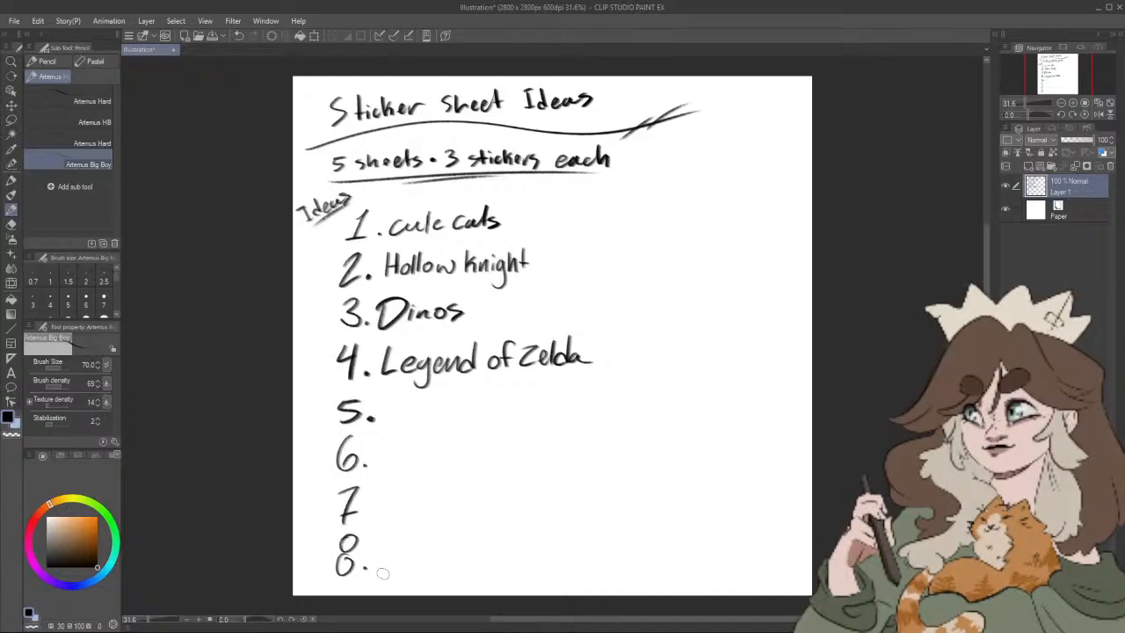
Step: Handwrite "Aliens/Space?" after number 5
mouse_move(390, 423)
left_mouse_down()
mouse_move(395, 394)
mouse_move(403, 421)
left_mouse_up()
left_click_drag(391, 410, 410, 421)
mouse_move(416, 397)
left_mouse_down()
mouse_move(416, 420)
mouse_move(445, 421)
left_mouse_up()
mouse_move(455, 410)
left_mouse_down()
mouse_move(447, 421)
mouse_move(482, 411)
mouse_move(498, 427)
mouse_move(559, 404)
left_mouse_up()
left_click(557, 410)
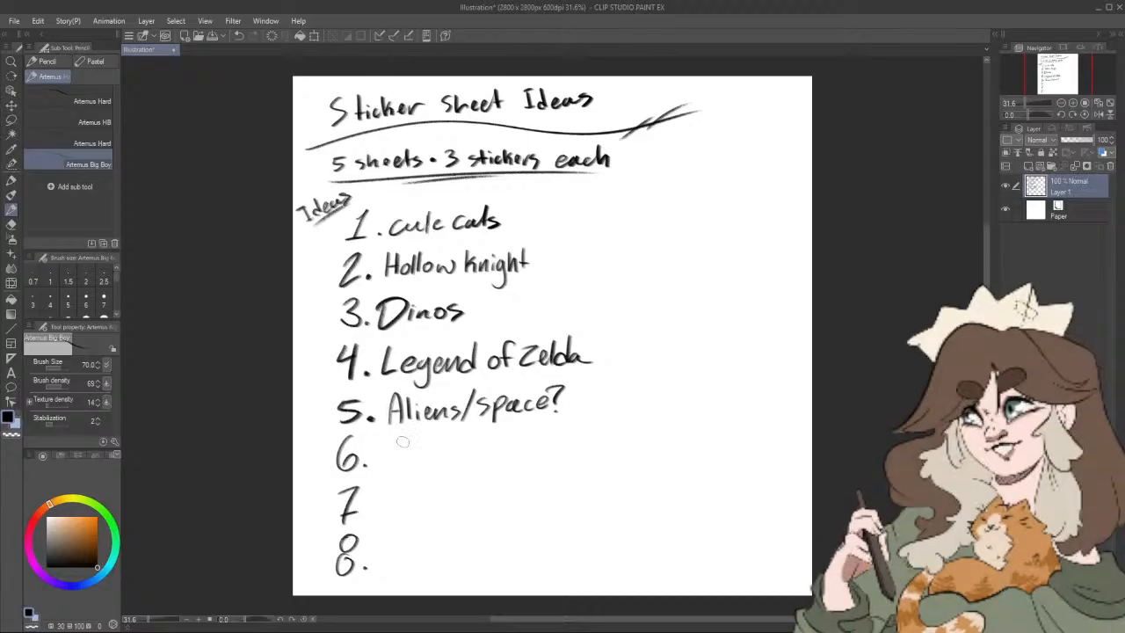
Step: Handwrite "Postage Stamp style?" after number 6
mouse_move(386, 437)
left_mouse_down()
mouse_move(387, 464)
mouse_move(390, 450)
left_mouse_up()
left_click_drag(402, 446, 421, 462)
left_click_drag(413, 450, 440, 461)
mouse_move(450, 452)
left_mouse_down()
mouse_move(443, 475)
mouse_move(465, 454)
mouse_move(496, 457)
left_mouse_up()
left_click_drag(488, 446, 506, 445)
mouse_move(518, 447)
left_mouse_down()
mouse_move(545, 447)
mouse_move(548, 462)
left_mouse_up()
left_click_drag(550, 443, 564, 452)
mouse_move(583, 420)
left_mouse_down()
mouse_move(579, 449)
mouse_move(591, 430)
left_mouse_up()
mouse_move(587, 440)
left_mouse_down()
mouse_move(598, 445)
mouse_move(590, 468)
left_mouse_up()
mouse_move(605, 422)
left_mouse_down()
mouse_move(603, 446)
mouse_move(618, 450)
mouse_move(641, 418)
mouse_move(634, 441)
left_mouse_up()
left_click(636, 450)
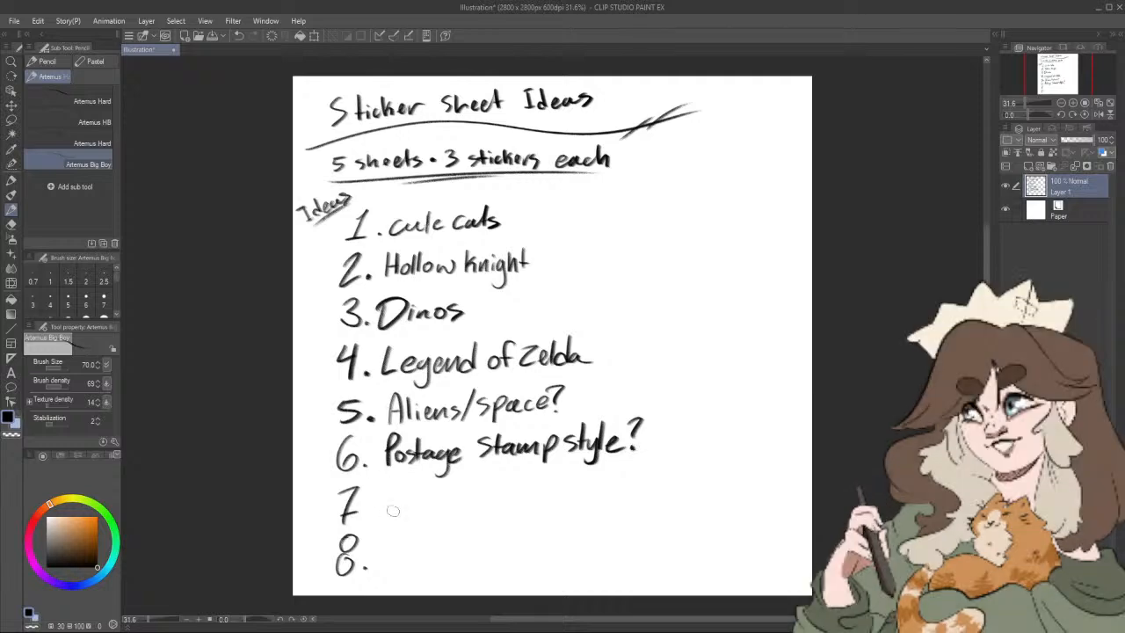
Step: Handwrite "Xmen?" after number 7 and "Cloud/sunset fish?" after number 8
mouse_move(386, 495)
left_mouse_down()
mouse_move(399, 515)
mouse_move(385, 519)
mouse_move(480, 506)
left_mouse_up()
left_click(483, 512)
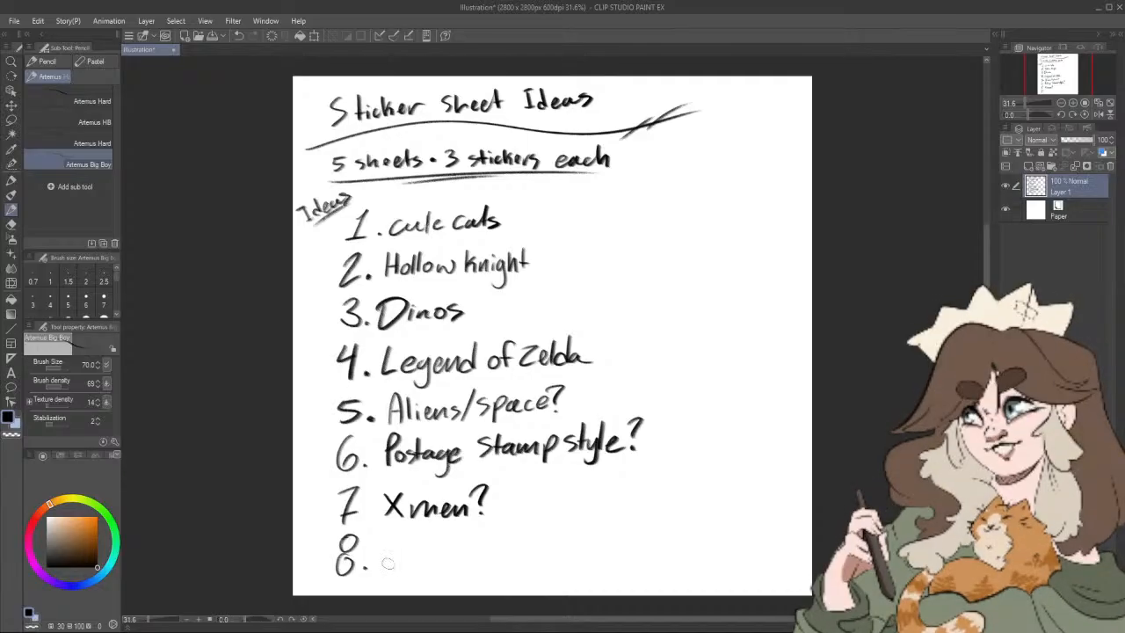
mouse_move(400, 551)
left_mouse_down()
mouse_move(398, 571)
mouse_move(413, 571)
left_mouse_up()
left_click_drag(422, 563, 435, 555)
mouse_move(440, 553)
left_mouse_down()
mouse_move(451, 568)
mouse_move(492, 569)
left_mouse_up()
mouse_move(506, 555)
left_mouse_down()
mouse_move(518, 567)
mouse_move(539, 563)
left_mouse_up()
left_click_drag(550, 557, 557, 564)
left_click_drag(562, 536, 562, 563)
left_click_drag(556, 548, 600, 567)
mouse_move(610, 542)
left_mouse_down()
mouse_move(618, 567)
mouse_move(634, 560)
left_mouse_up()
left_click(635, 567)
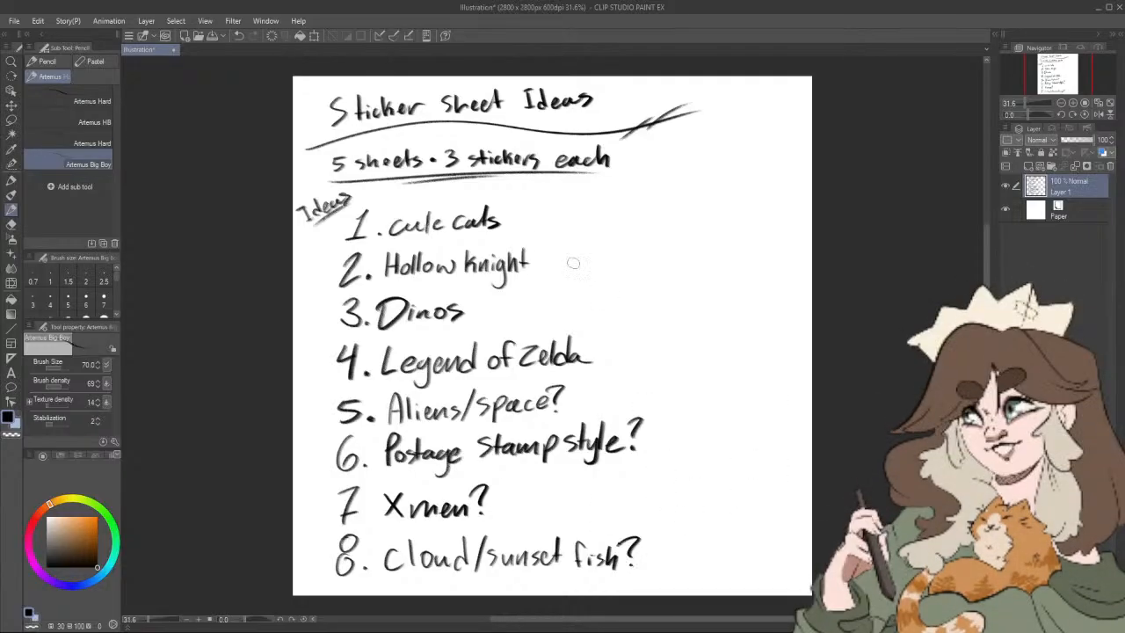
Step: Draw stars beside ideas 1, 2 and 6, and small boxes beside cute cats and Hollow Knight
mouse_move(541, 267)
left_mouse_down()
mouse_move(556, 237)
mouse_move(541, 266)
left_mouse_up()
mouse_move(512, 221)
left_mouse_down()
mouse_move(524, 195)
mouse_move(509, 221)
left_mouse_up()
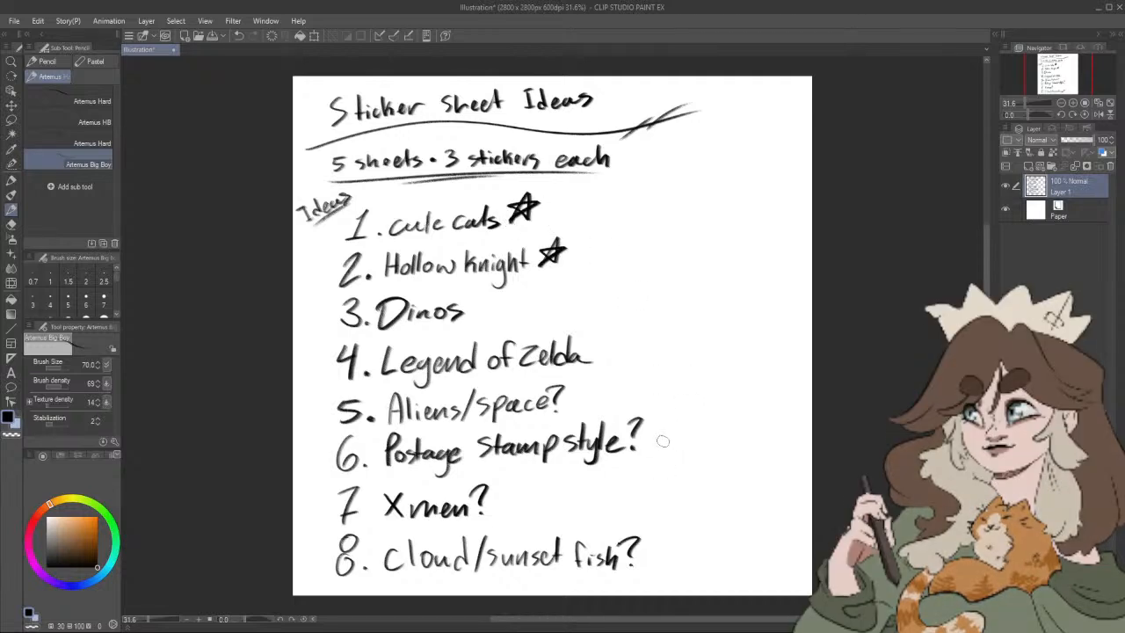
mouse_move(660, 446)
left_mouse_down()
mouse_move(687, 446)
mouse_move(665, 448)
left_mouse_up()
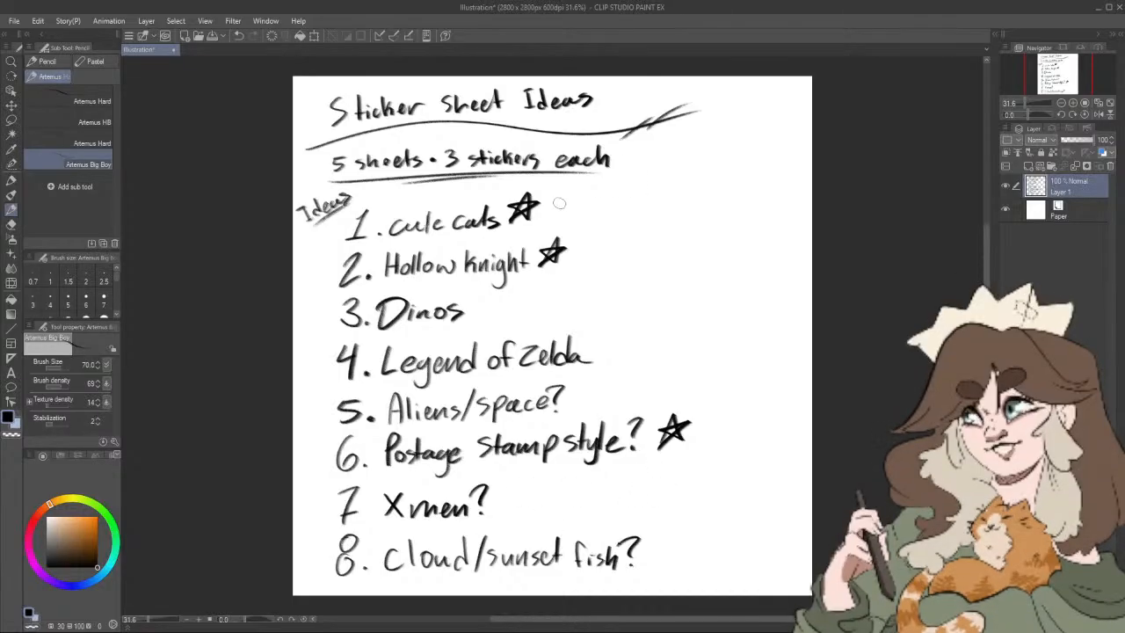
mouse_move(564, 195)
left_mouse_down()
mouse_move(594, 208)
mouse_move(589, 191)
mouse_move(603, 260)
mouse_move(608, 237)
mouse_move(580, 237)
left_mouse_up()
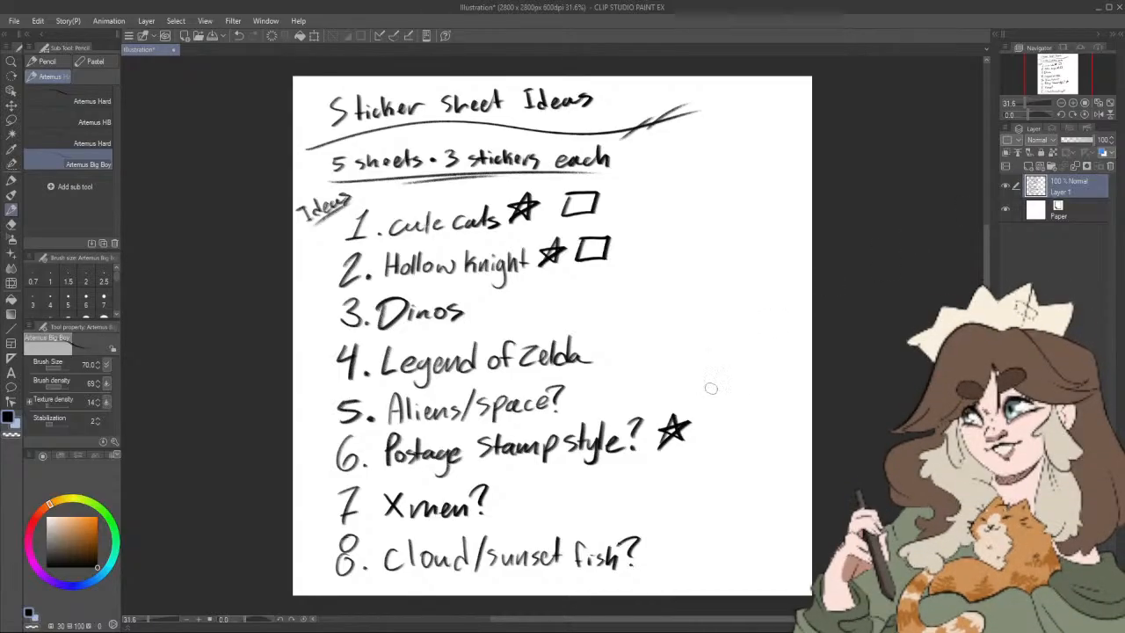
Step: Undo the box drawn beside Hollow Knight, keeping the tool palettes expanded
left_click(38, 21)
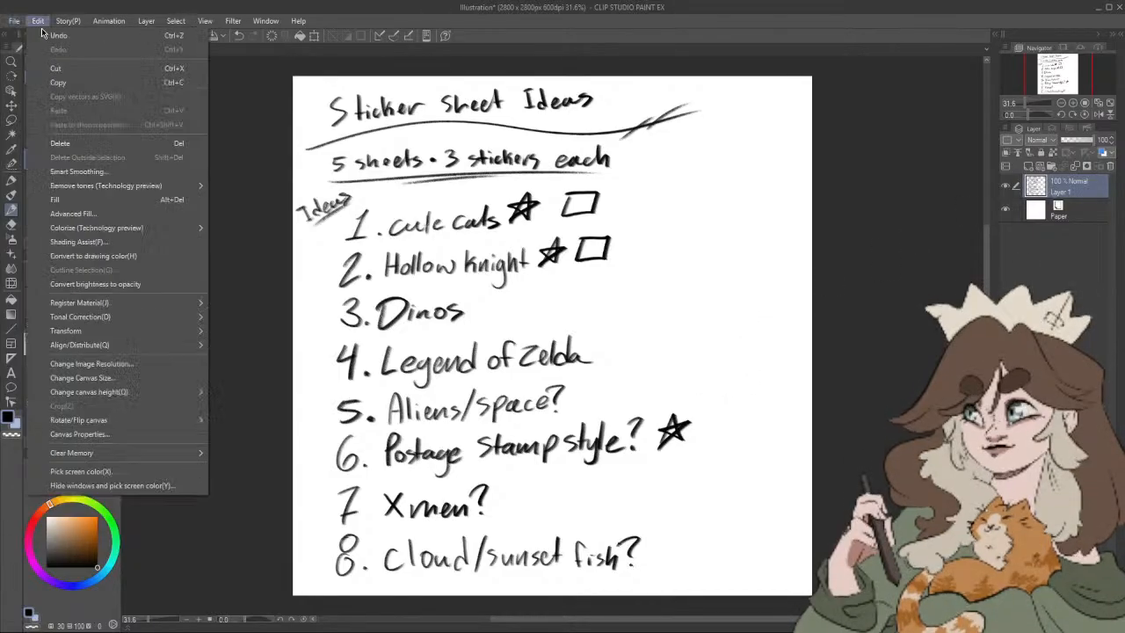
left_click(43, 37)
left_click(43, 36)
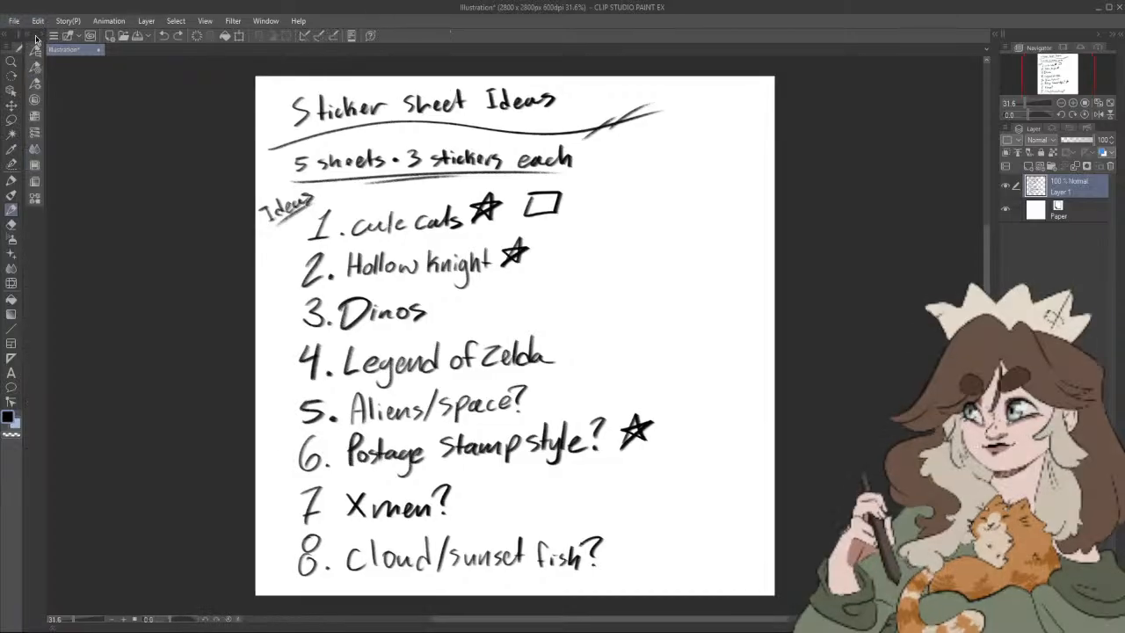
left_click(42, 39)
Step: Start a new illustration and set its canvas width to 2800 px
left_click(32, 21)
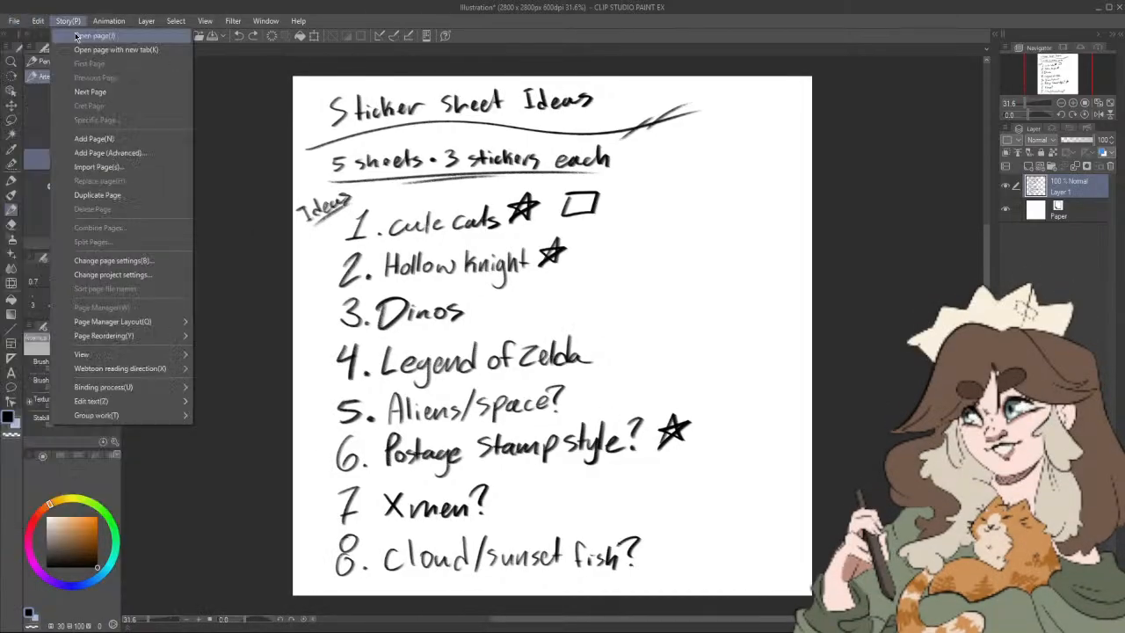
left_click(40, 35)
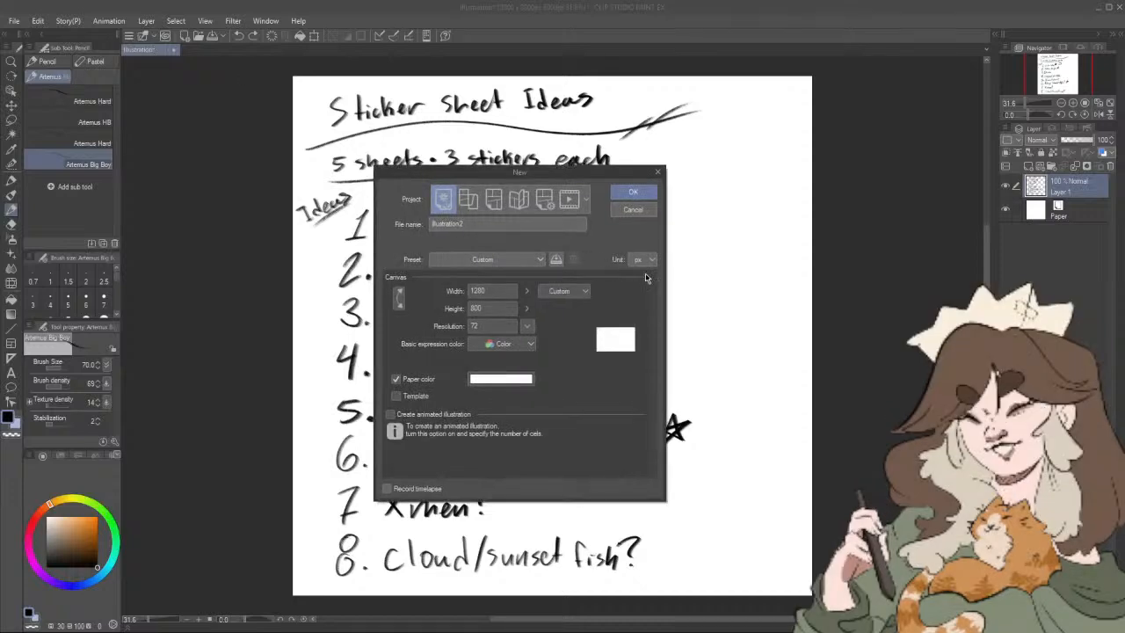
left_click(527, 291)
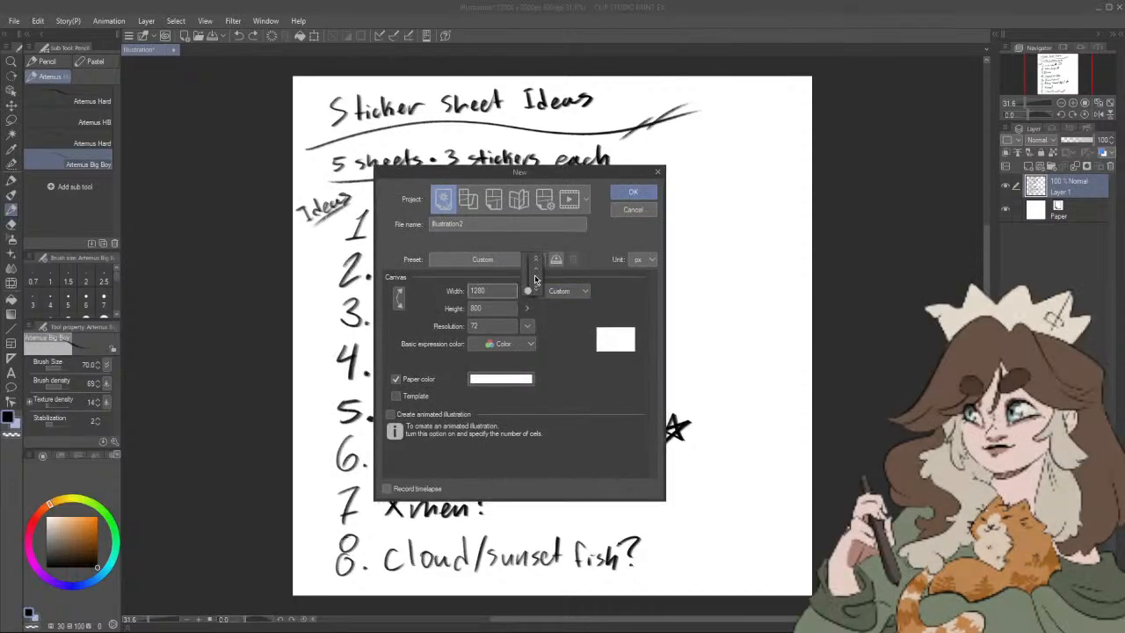
left_click_drag(535, 280, 533, 264)
left_click(499, 292)
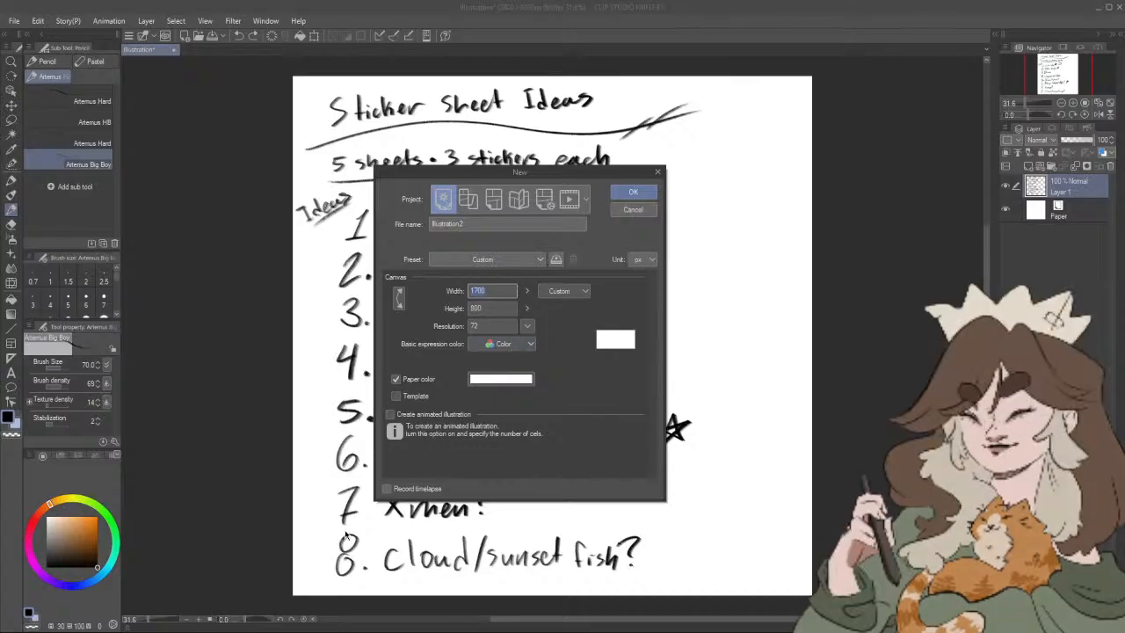
type("2800")
Step: Set the canvas height to 2800 px and the resolution to 350 dpi, and create the illustration
left_click(498, 308)
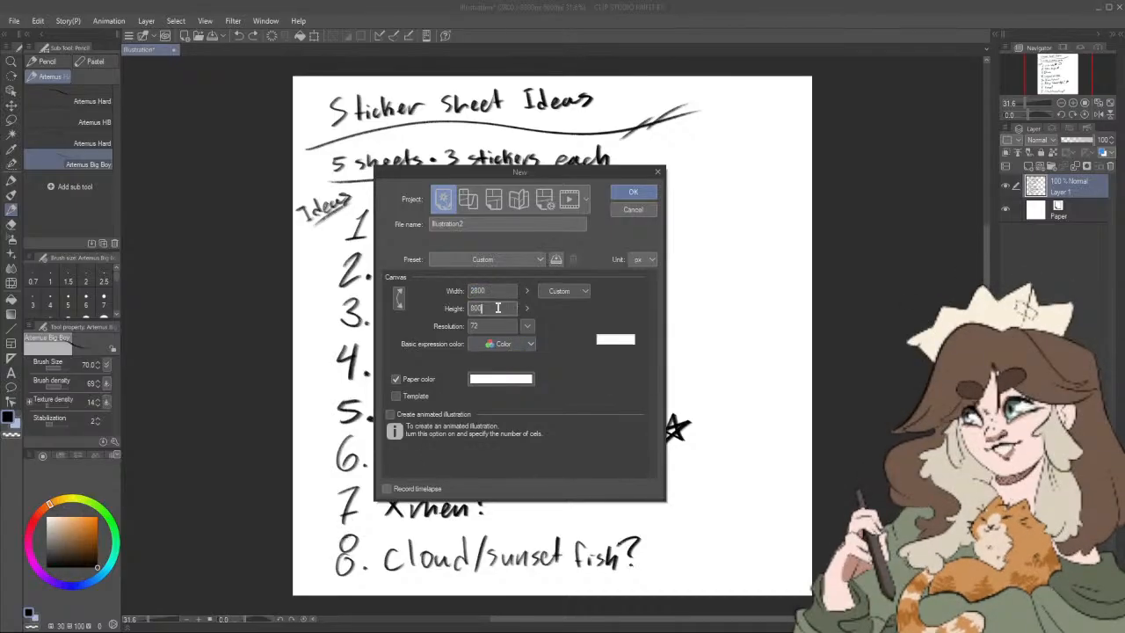
key("BackSpace")
key("BackSpace")
key("BackSpace")
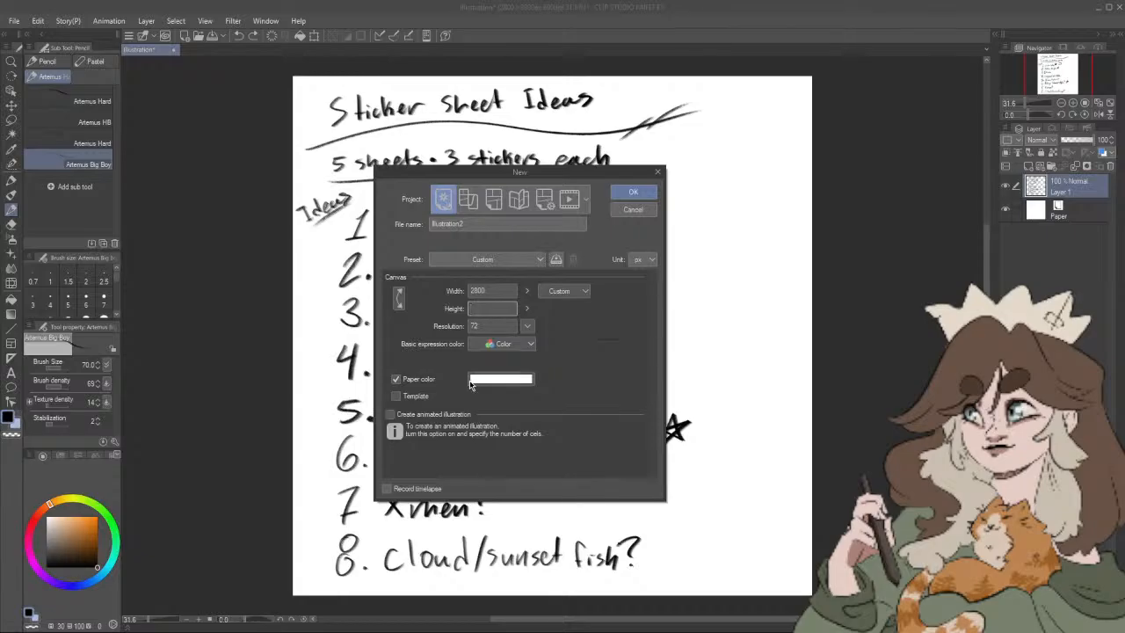
type("2800")
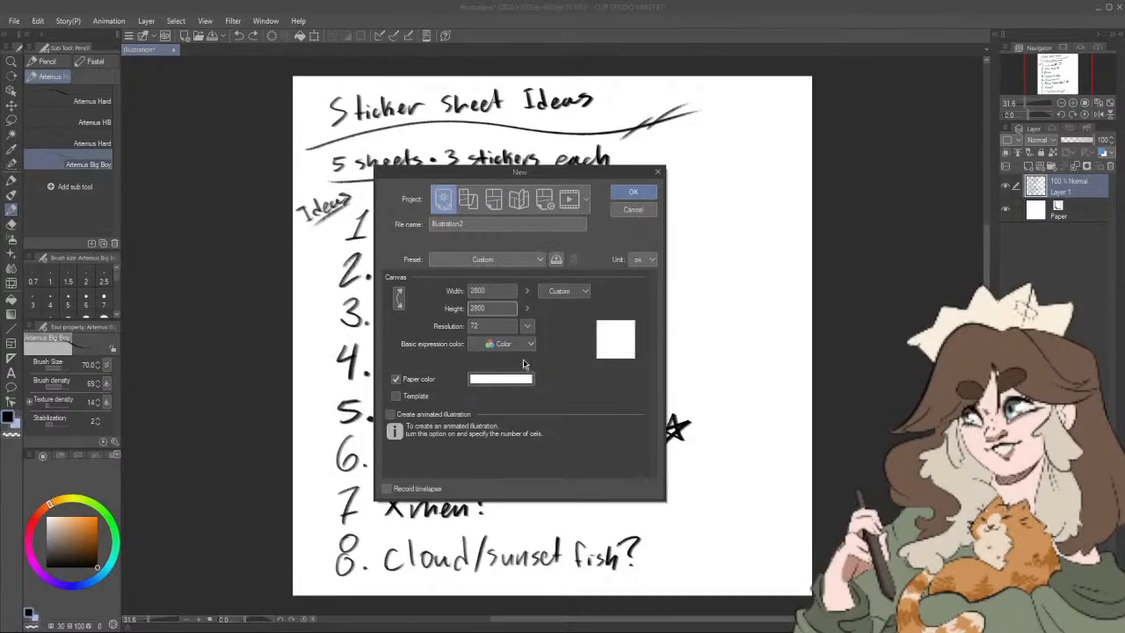
left_click(526, 326)
left_click(541, 378)
left_click(645, 195)
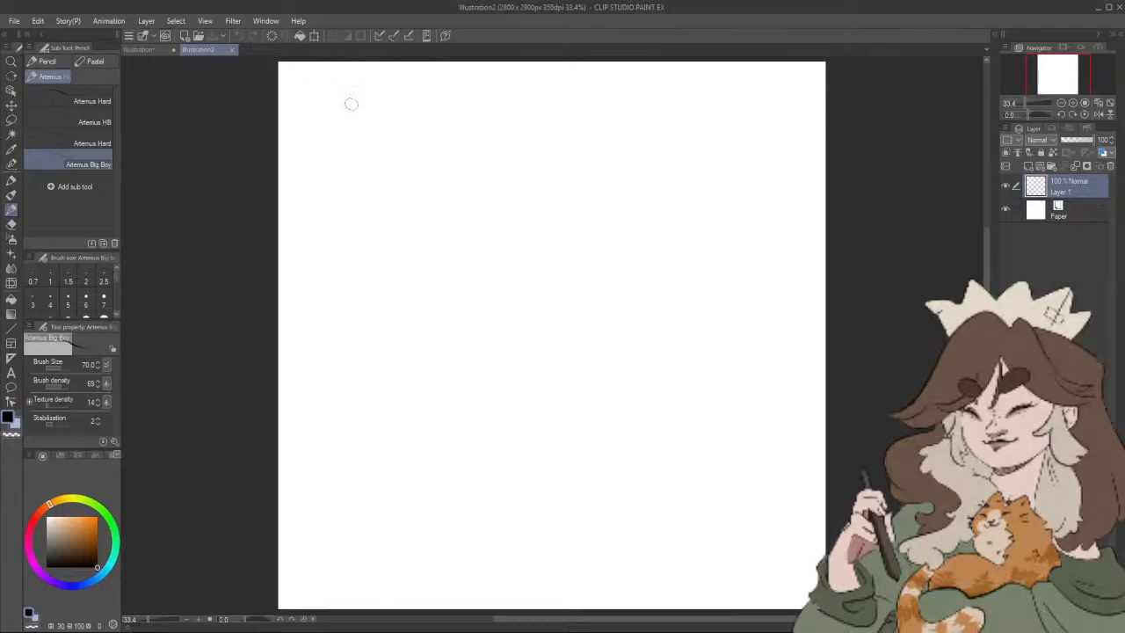
Step: Set the brush size to 60 and sketch a round cat head, a long curved back and small front paws
left_click_drag(319, 74, 315, 87)
key("ctrl+z")
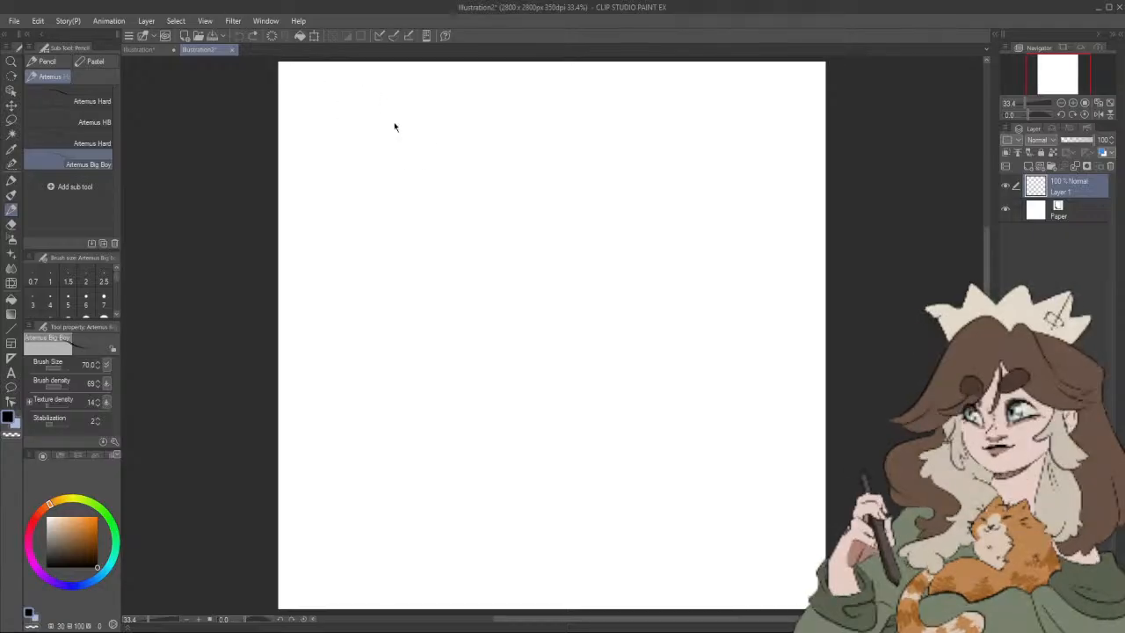
key("bracketleft")
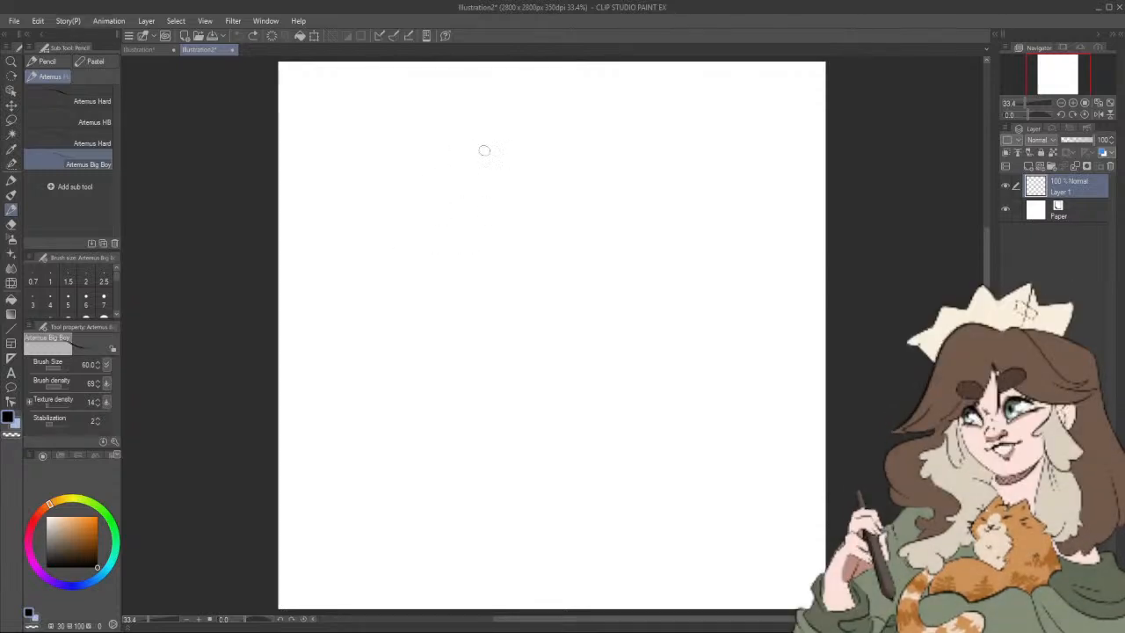
mouse_move(527, 188)
left_mouse_down()
mouse_move(439, 201)
mouse_move(479, 223)
left_mouse_up()
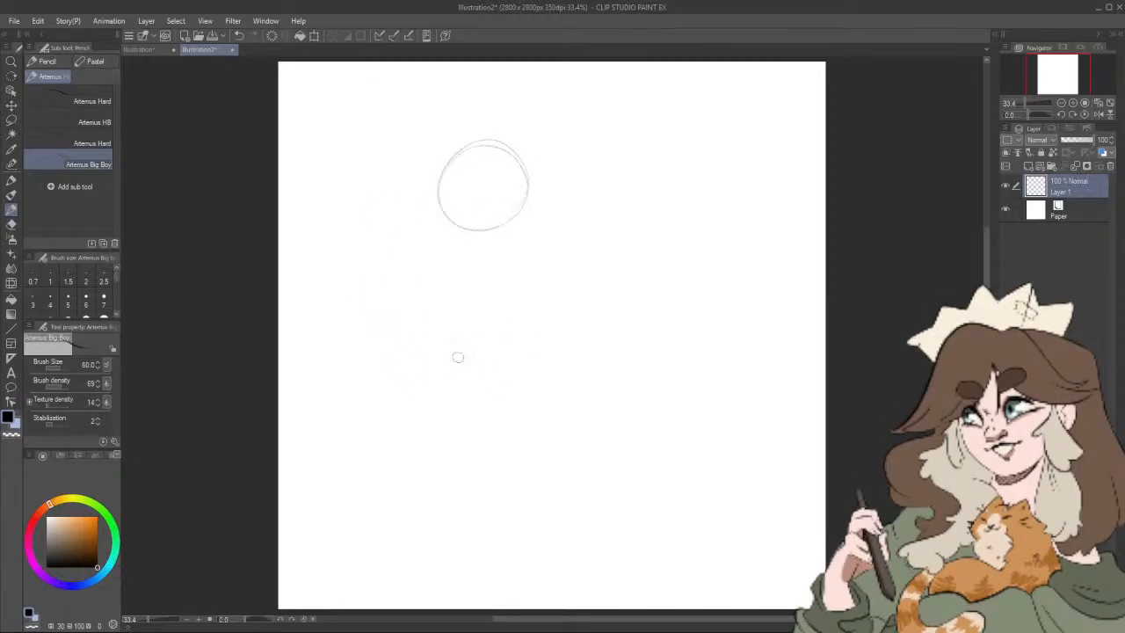
left_click_drag(399, 207, 433, 393)
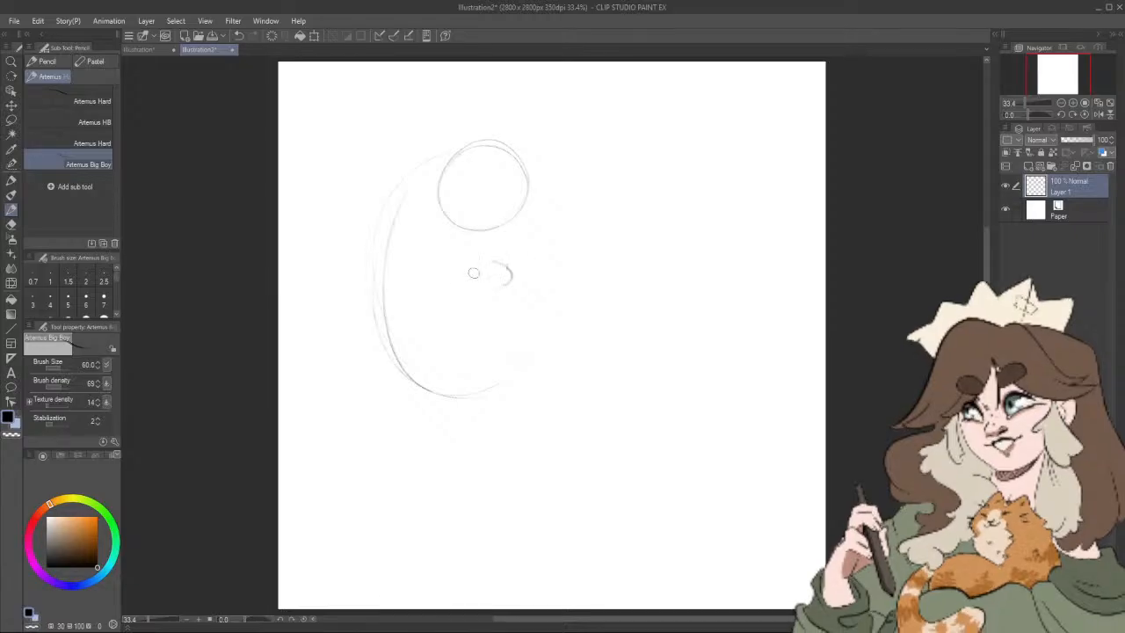
left_click_drag(485, 140, 444, 163)
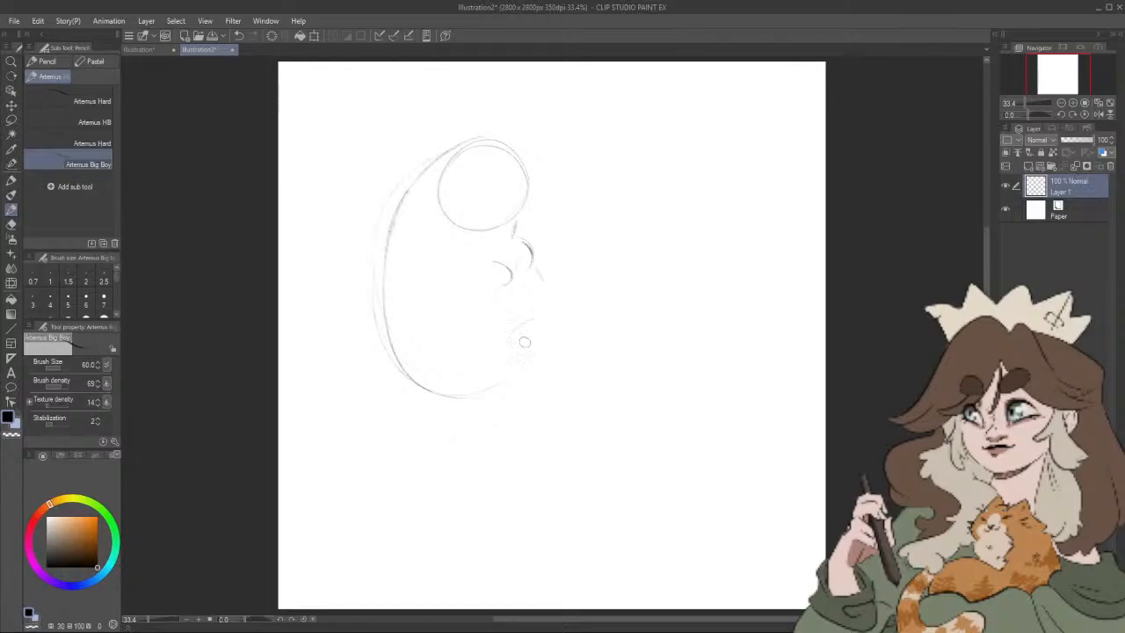
Step: Sketch the hind legs and feet along the front of the cat's belly, undoing the misplaced foot strokes
mouse_move(491, 352)
left_mouse_down()
mouse_move(521, 320)
mouse_move(494, 371)
left_mouse_up()
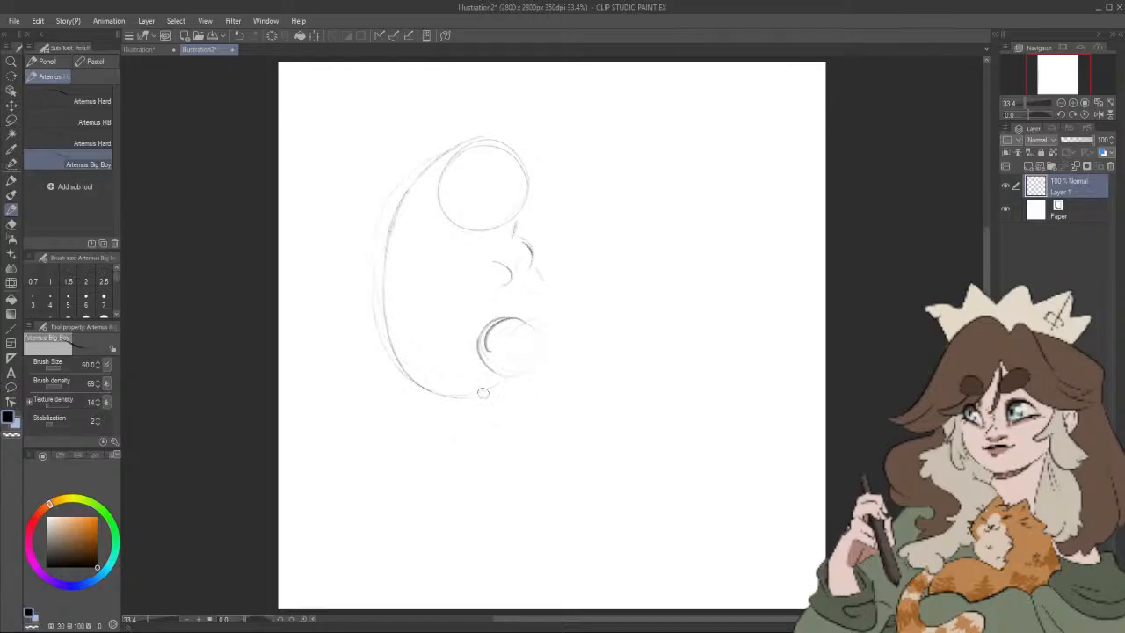
key("ctrl+z")
key("ctrl+z")
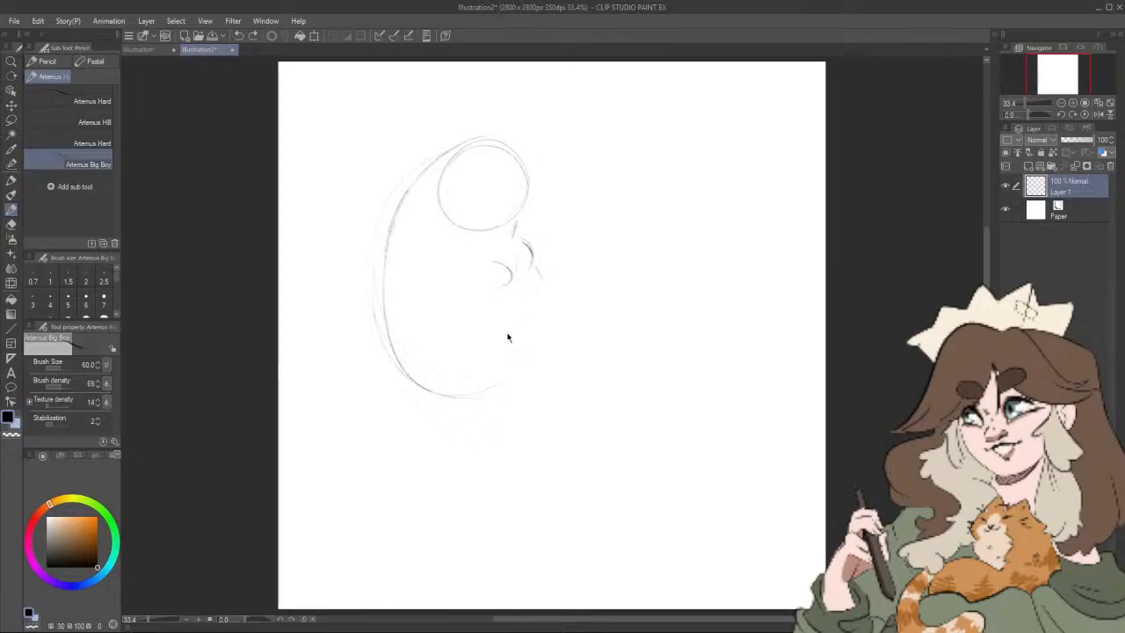
mouse_move(484, 318)
left_mouse_down()
mouse_move(497, 308)
mouse_move(512, 318)
left_mouse_up()
key("ctrl+z")
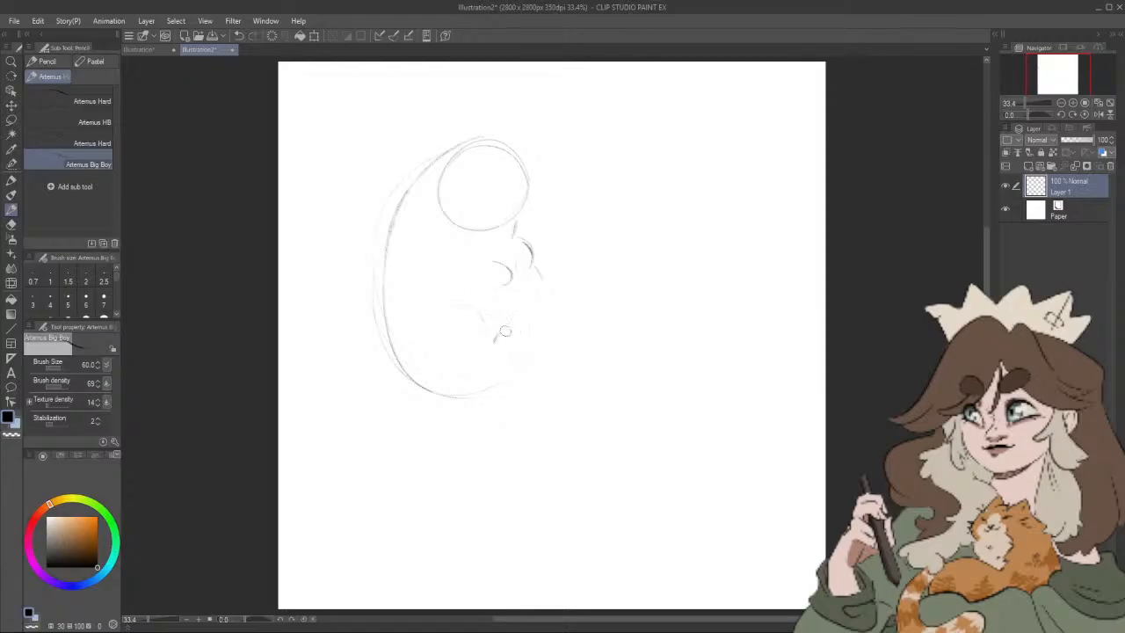
left_click_drag(494, 342, 518, 335)
mouse_move(496, 391)
left_mouse_down()
mouse_move(529, 368)
mouse_move(562, 307)
mouse_move(545, 277)
mouse_move(556, 278)
mouse_move(553, 264)
left_mouse_up()
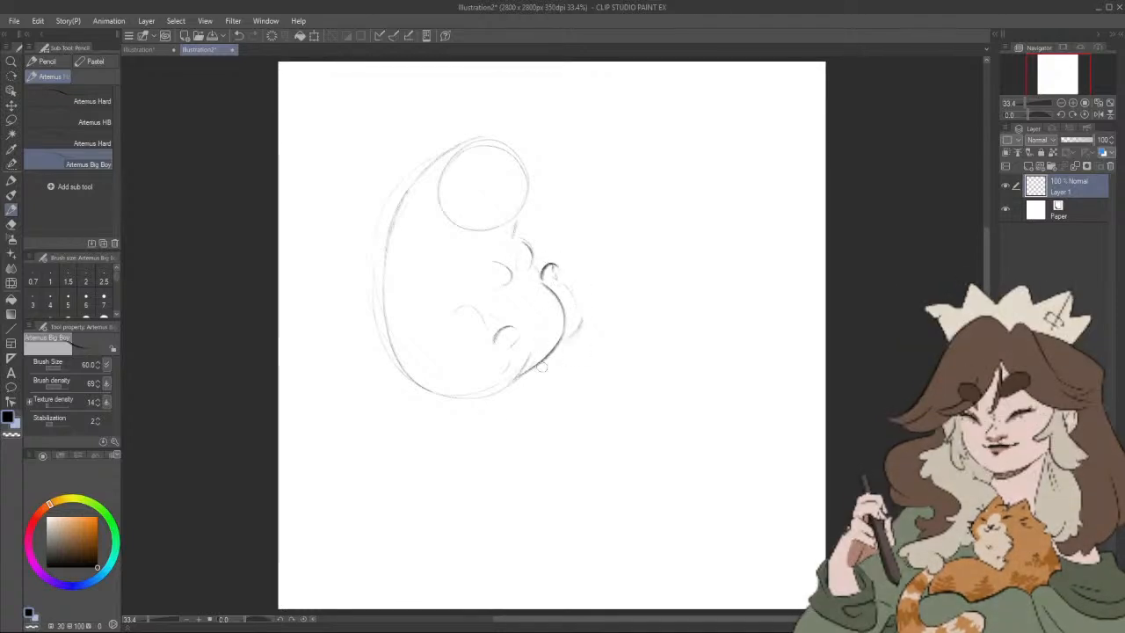
Step: Draw a long tail with a rounded tip curving up from the base of the cat's body
mouse_move(482, 400)
left_mouse_down()
mouse_move(569, 397)
mouse_move(689, 298)
mouse_move(617, 295)
left_mouse_up()
key("ctrl+z")
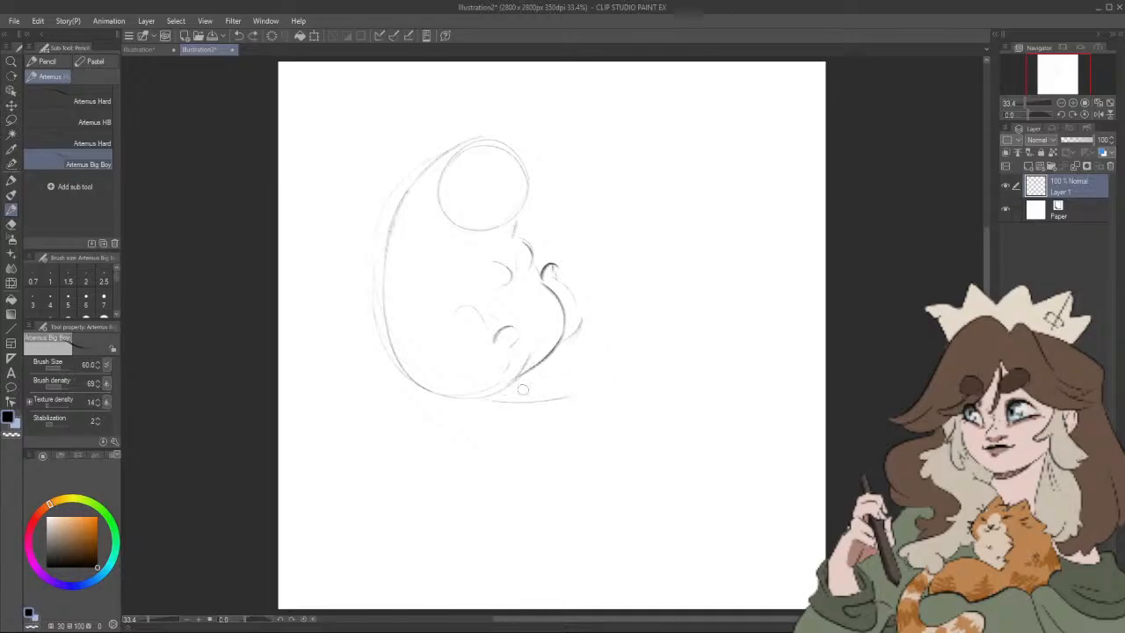
left_click_drag(537, 386, 638, 311)
mouse_move(576, 393)
left_mouse_down()
mouse_move(655, 334)
mouse_move(615, 339)
mouse_move(639, 310)
mouse_move(574, 369)
mouse_move(508, 389)
left_mouse_up()
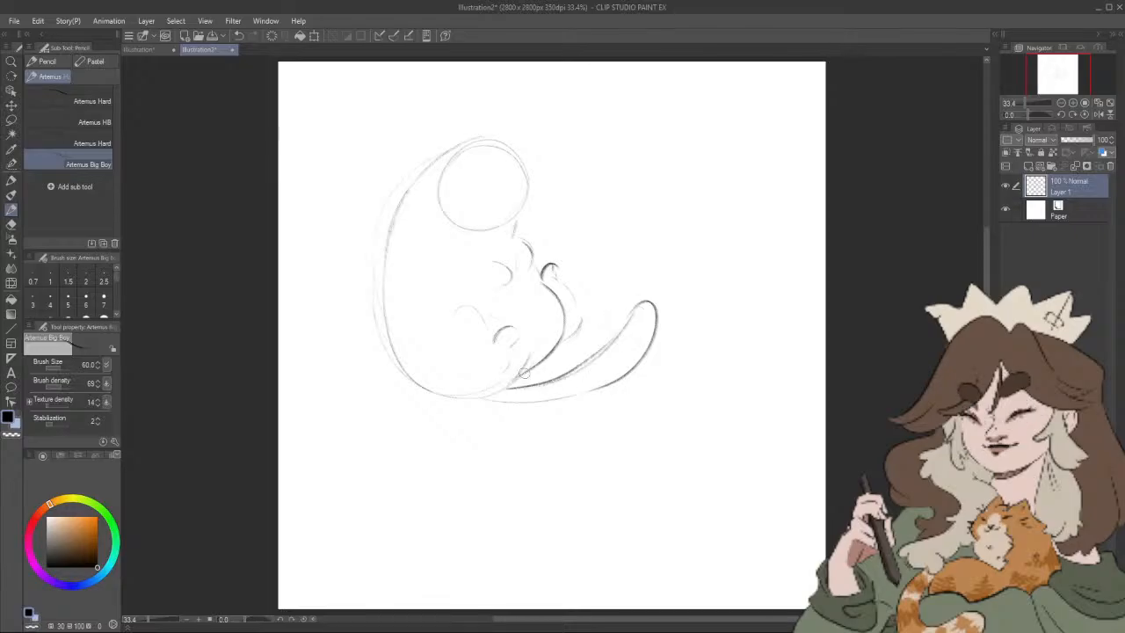
left_click_drag(622, 248, 589, 274)
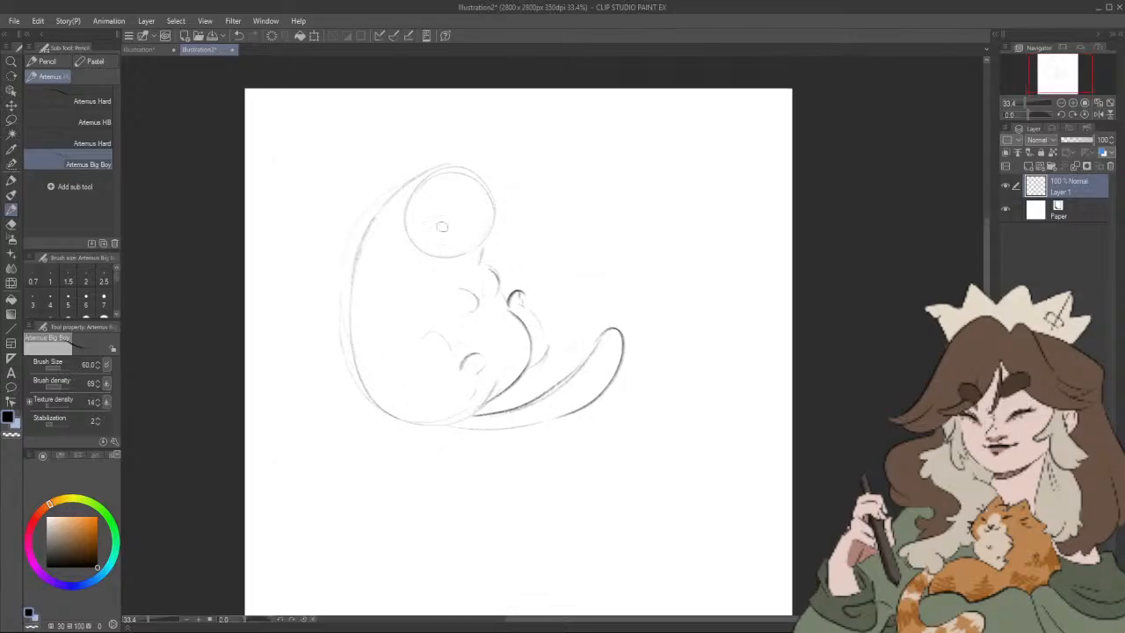
left_click_drag(454, 242, 439, 230)
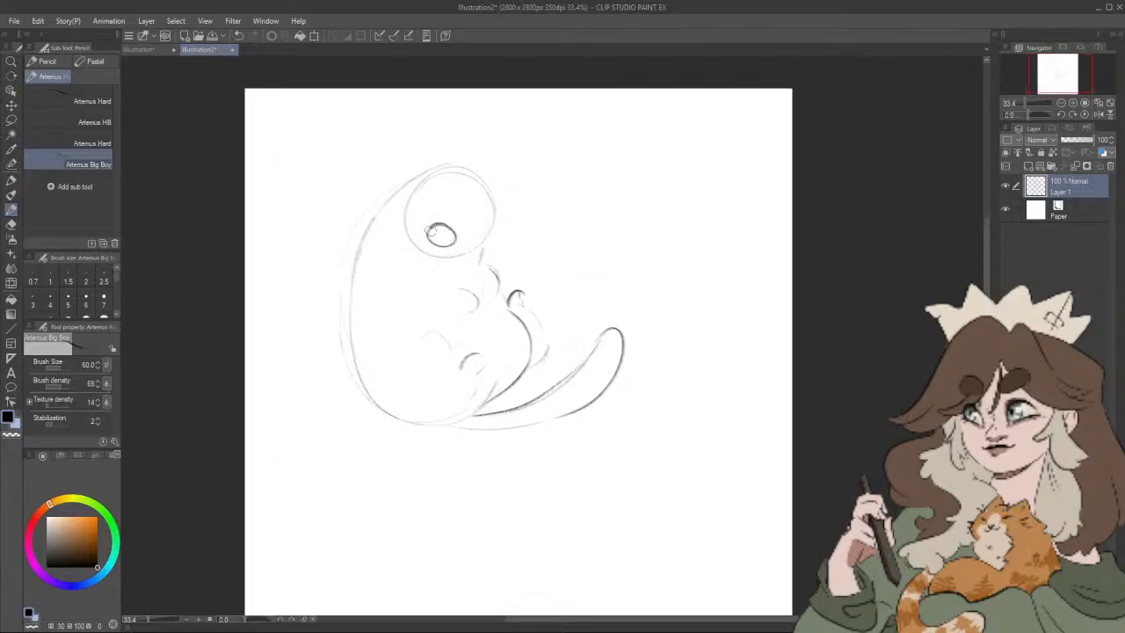
key("ctrl+z")
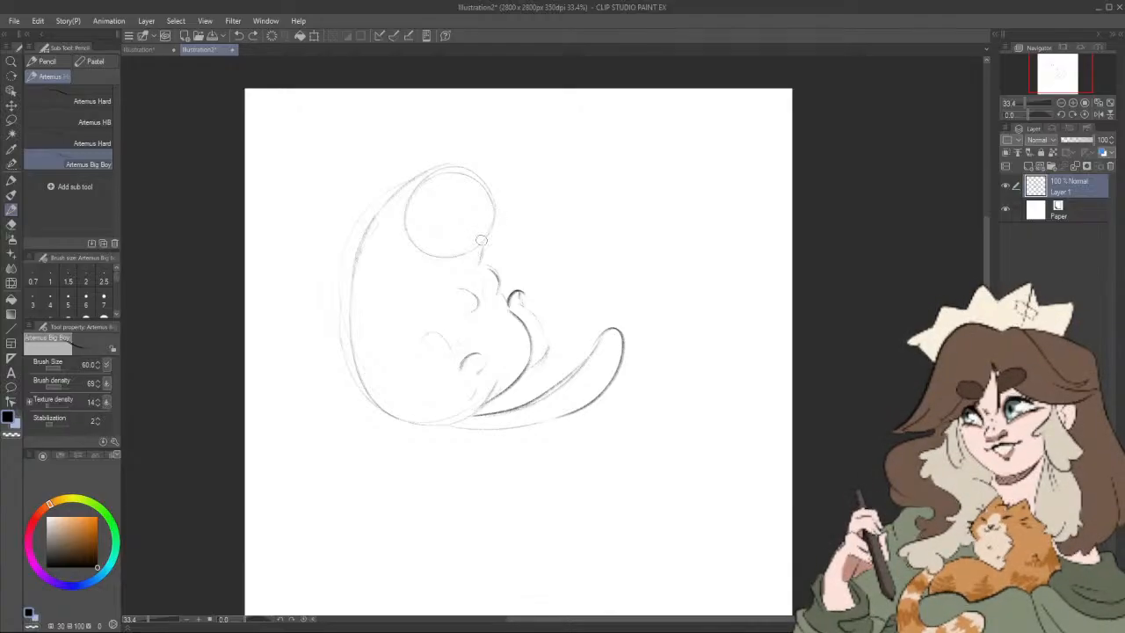
left_click_drag(483, 237, 484, 239)
key("ctrl+z")
Step: Redraw the cat's head as a wider, darker oval and define the two front paws beneath it
mouse_move(392, 201)
left_mouse_down()
mouse_move(493, 239)
mouse_move(476, 255)
mouse_move(489, 177)
mouse_move(394, 186)
left_mouse_up()
mouse_move(489, 193)
left_mouse_down()
mouse_move(477, 256)
mouse_move(489, 207)
mouse_move(394, 195)
mouse_move(462, 198)
mouse_move(394, 206)
mouse_move(430, 182)
mouse_move(474, 257)
left_mouse_up()
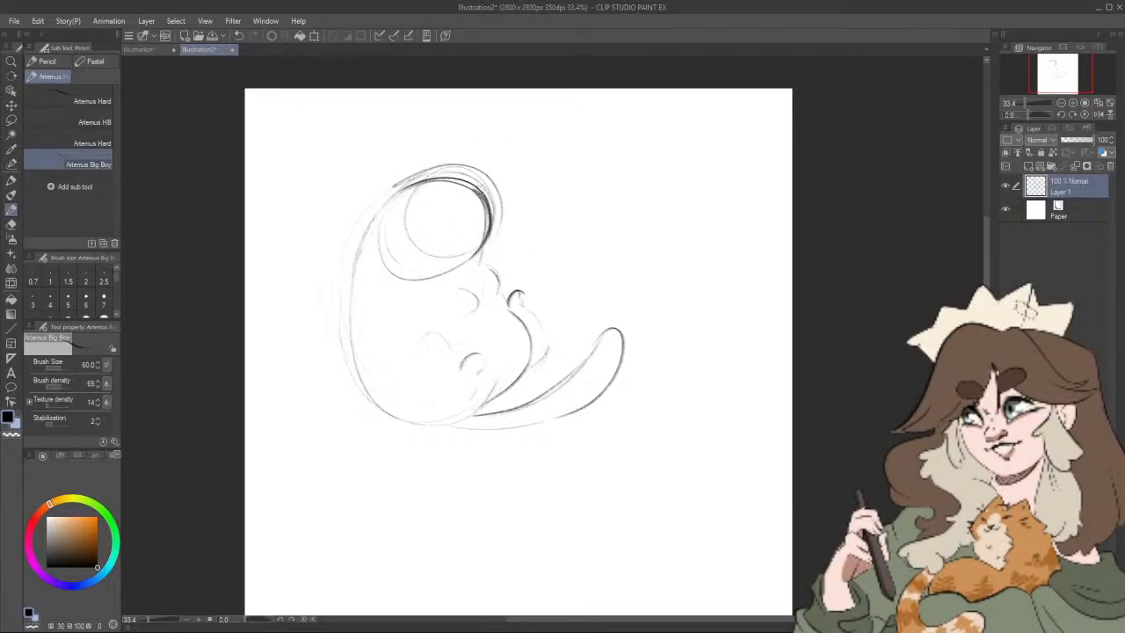
mouse_move(375, 234)
left_mouse_down()
mouse_move(409, 267)
mouse_move(388, 273)
mouse_move(430, 273)
mouse_move(396, 272)
mouse_move(470, 247)
mouse_move(420, 276)
mouse_move(476, 256)
mouse_move(489, 224)
left_mouse_up()
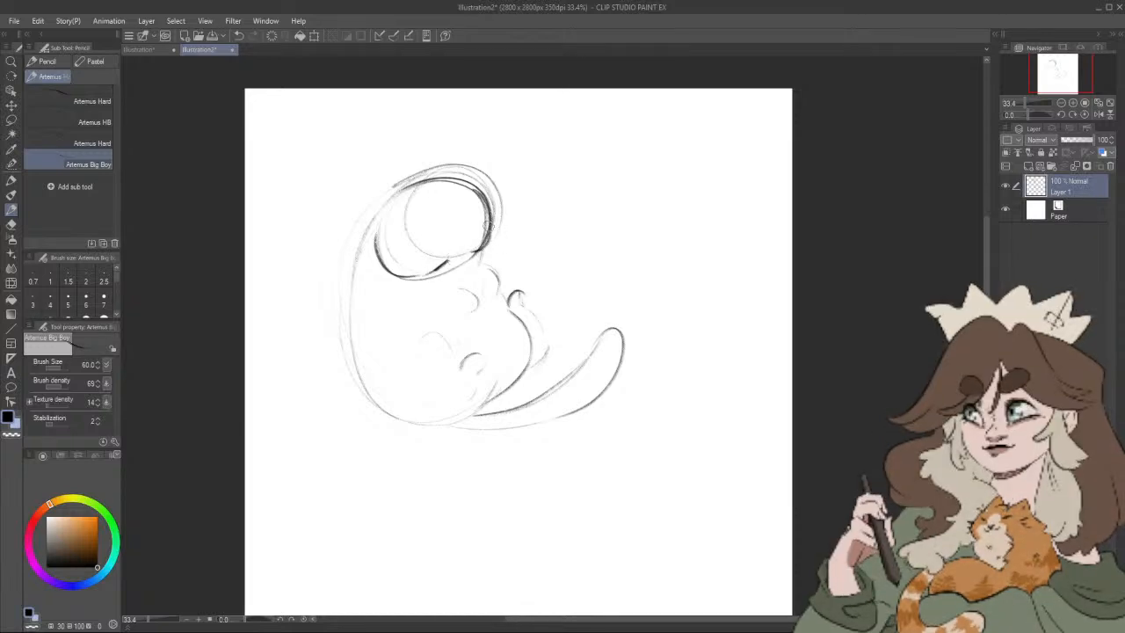
left_click_drag(480, 277, 504, 304)
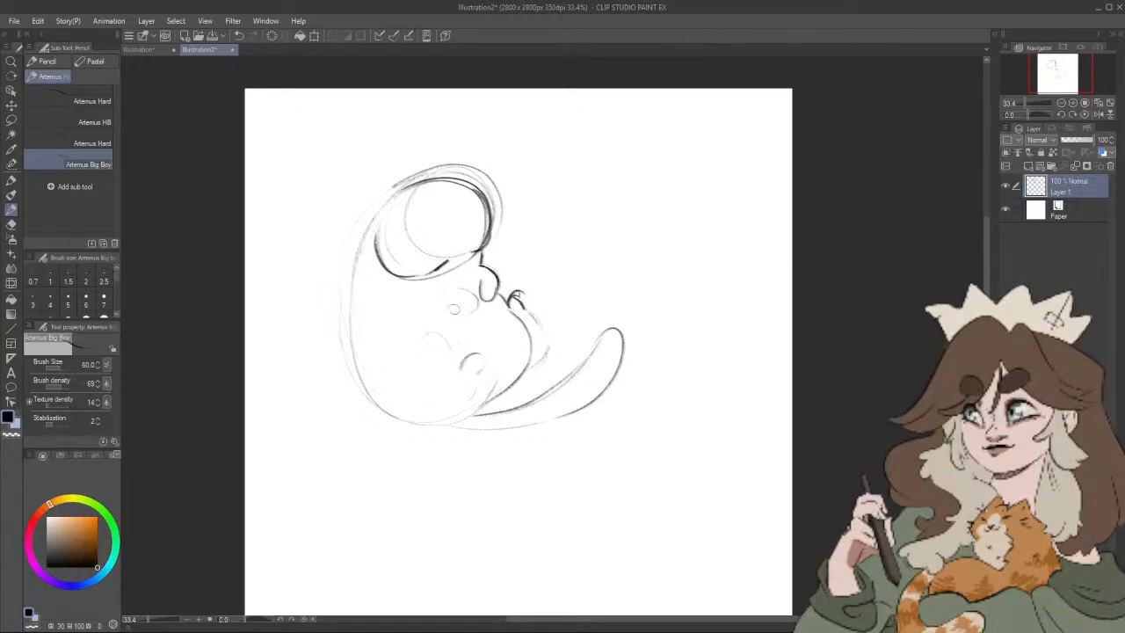
left_click_drag(454, 309, 479, 304)
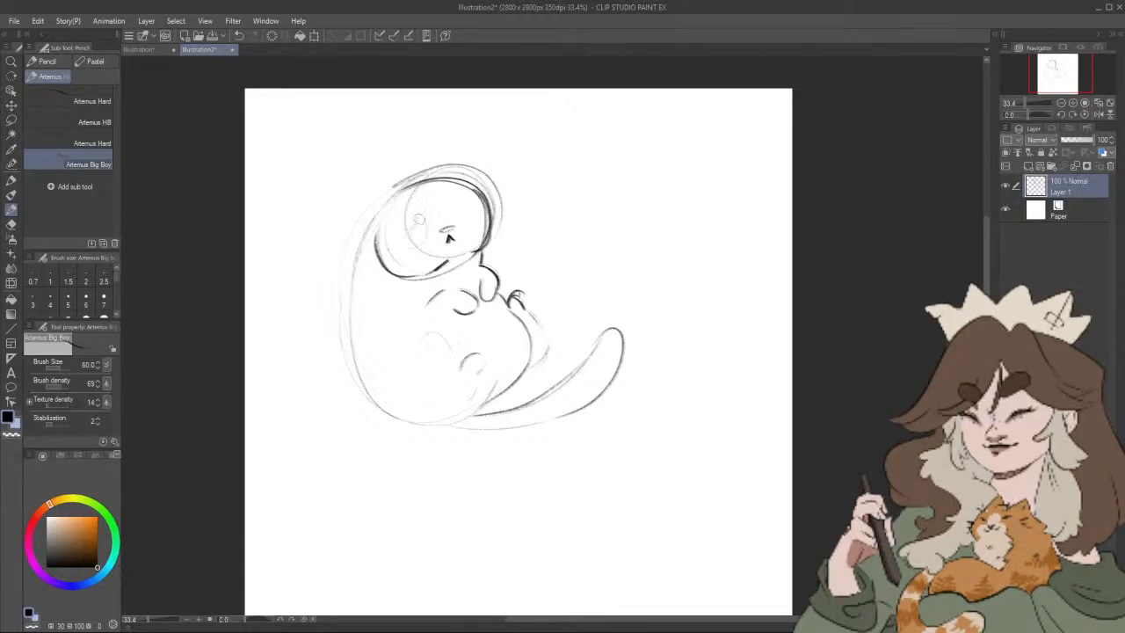
mouse_move(424, 218)
left_mouse_down()
mouse_move(406, 243)
mouse_move(458, 204)
mouse_move(476, 229)
left_mouse_up()
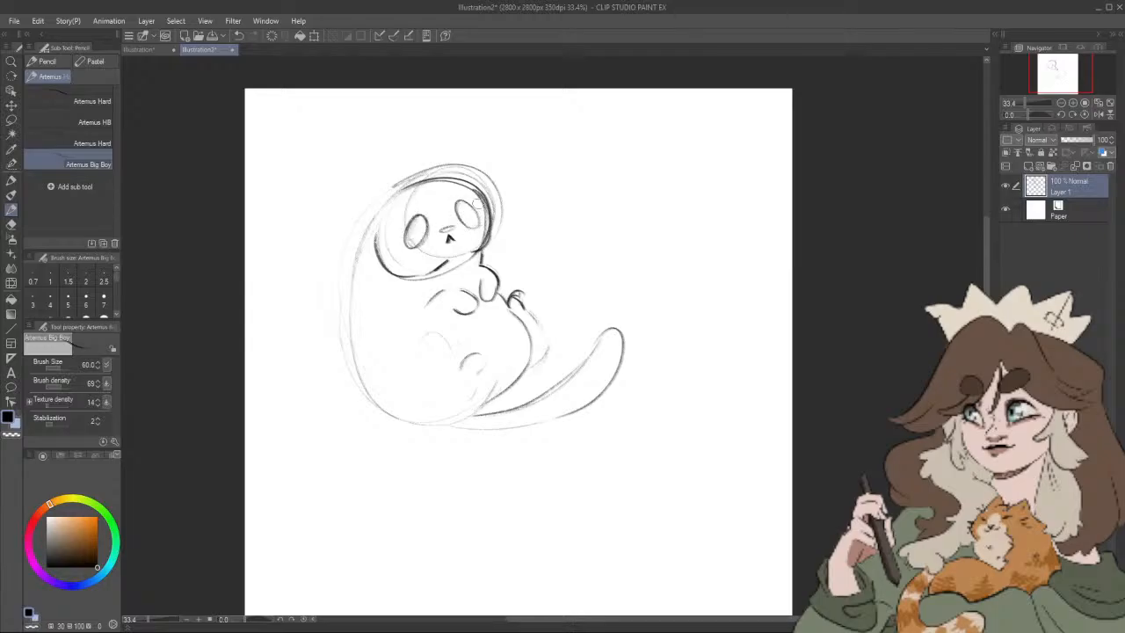
mouse_move(406, 235)
left_mouse_down()
mouse_move(422, 218)
mouse_move(472, 220)
left_mouse_up()
key("ctrl+z")
key("ctrl+z")
key("ctrl+z")
Step: Darken the cat's nose and outline two round eyes on either side of it
key("ctrl+z")
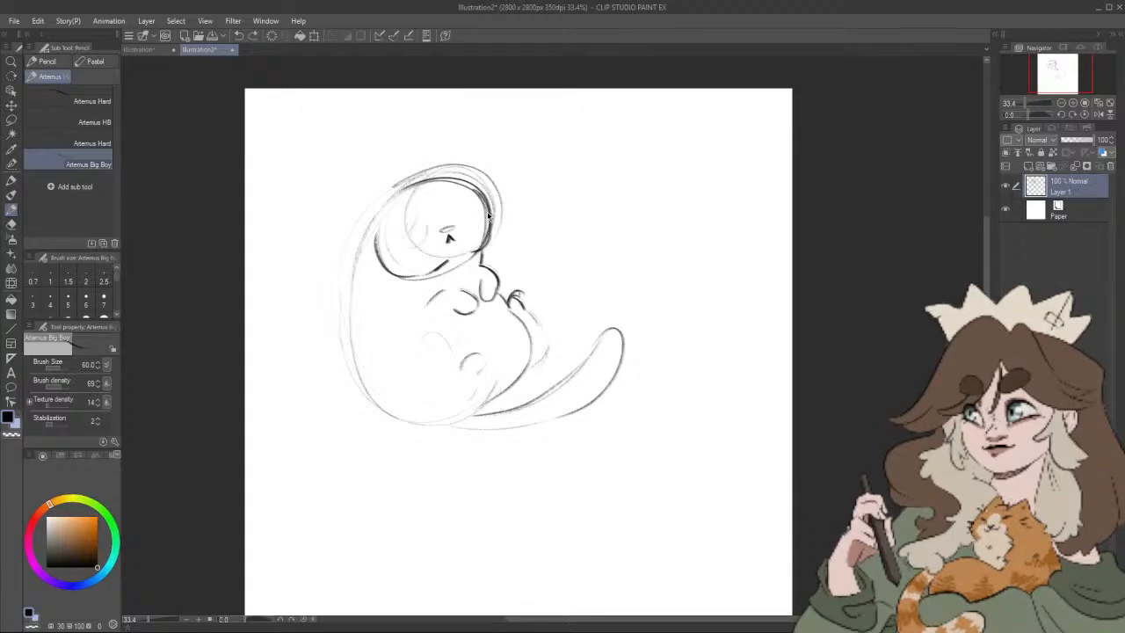
left_click_drag(444, 230, 449, 228)
left_click_drag(416, 241, 421, 242)
key("ctrl+z")
key("ctrl+z")
left_click_drag(400, 236, 401, 244)
left_click_drag(461, 209, 469, 224)
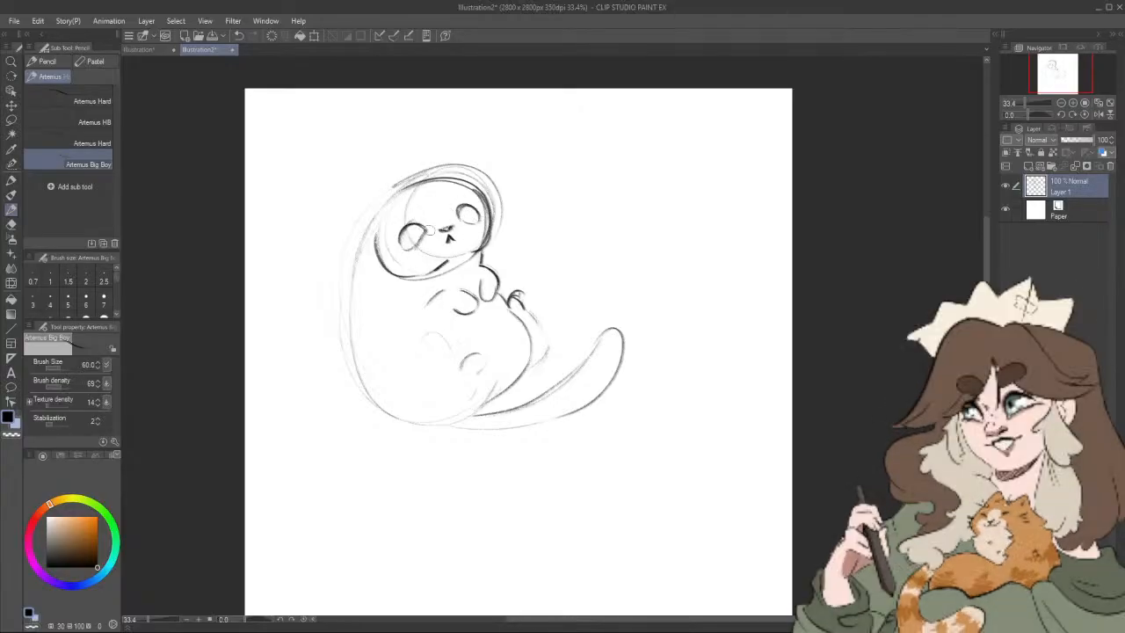
Step: Fill both of the cat's eyes solid black
mouse_move(402, 232)
left_mouse_down()
mouse_move(420, 226)
mouse_move(413, 255)
left_mouse_up()
key("ctrl+z")
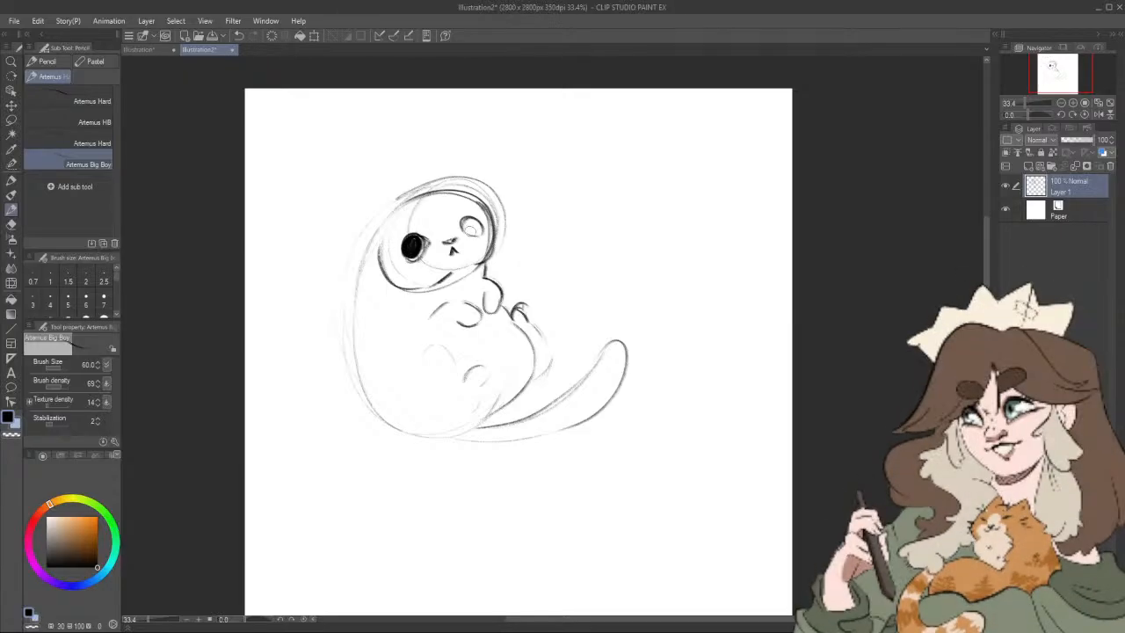
left_click_drag(466, 219, 478, 230)
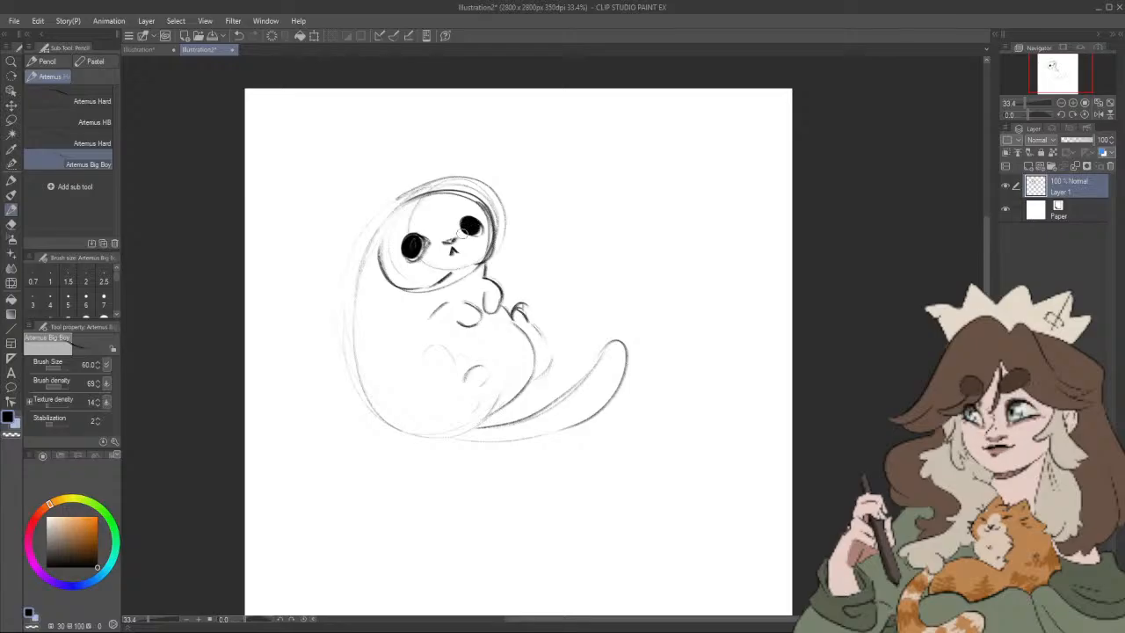
left_click_drag(401, 248, 426, 240)
left_click_drag(382, 226, 360, 247)
left_click_drag(441, 189, 456, 187)
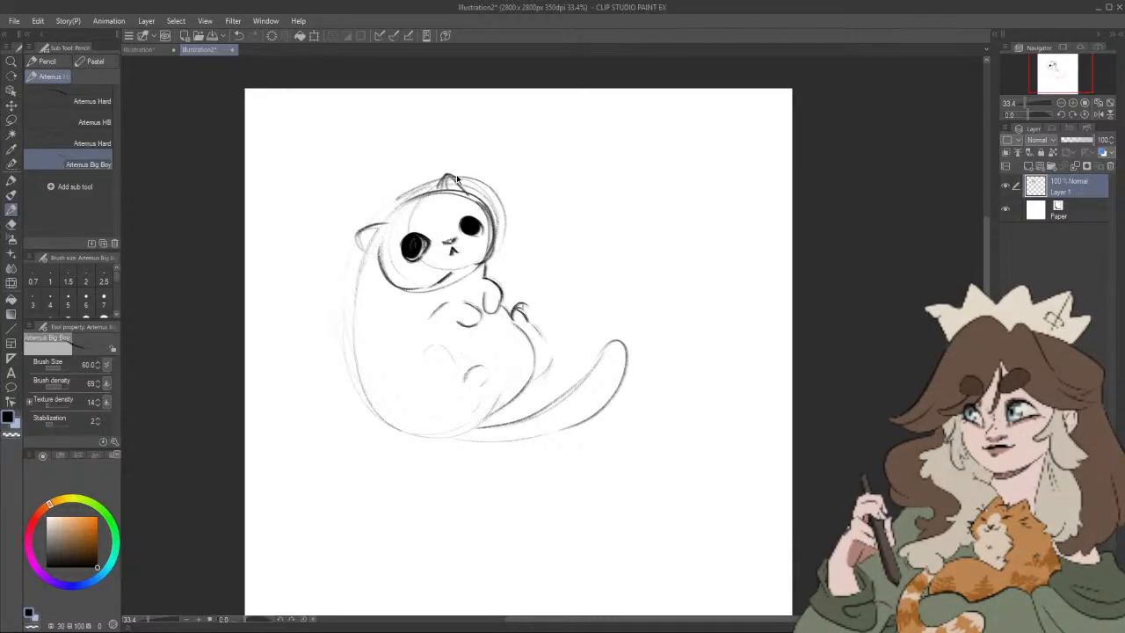
key("ctrl+z")
key("ctrl+q")
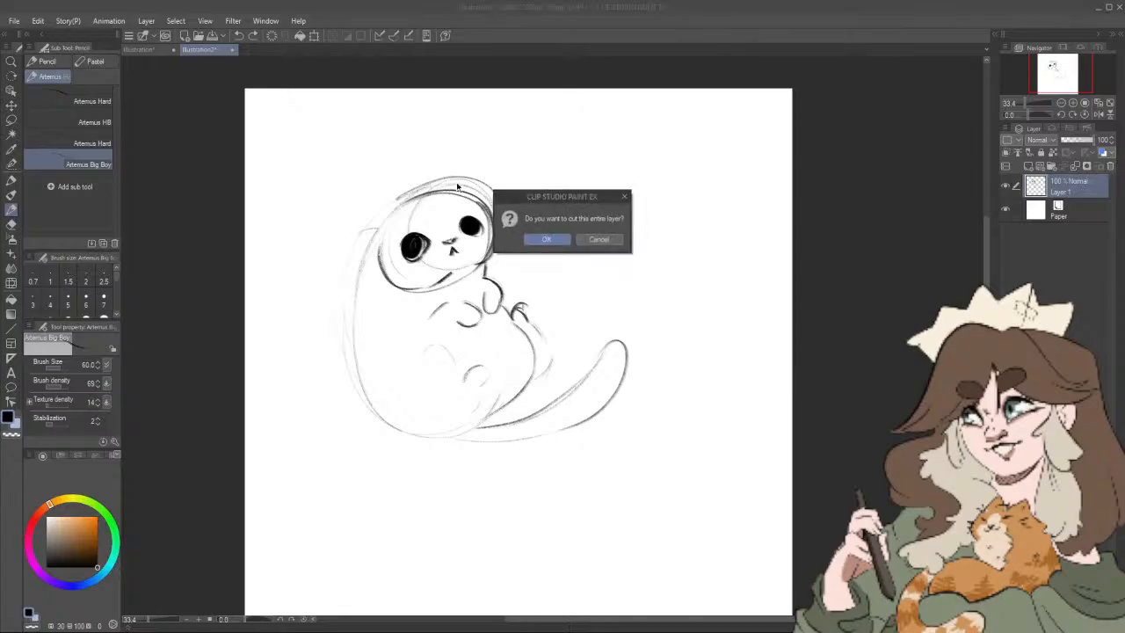
left_click(598, 239)
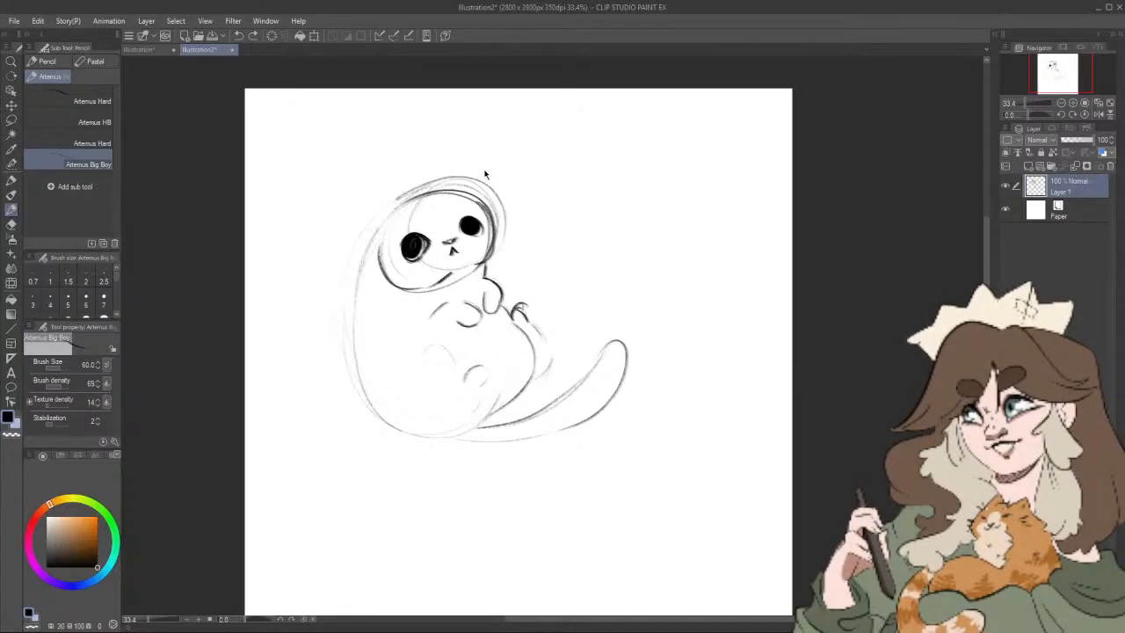
Step: Draw two pointed ears on the cat's head and darken the long curve of its back
left_click_drag(442, 189, 445, 177)
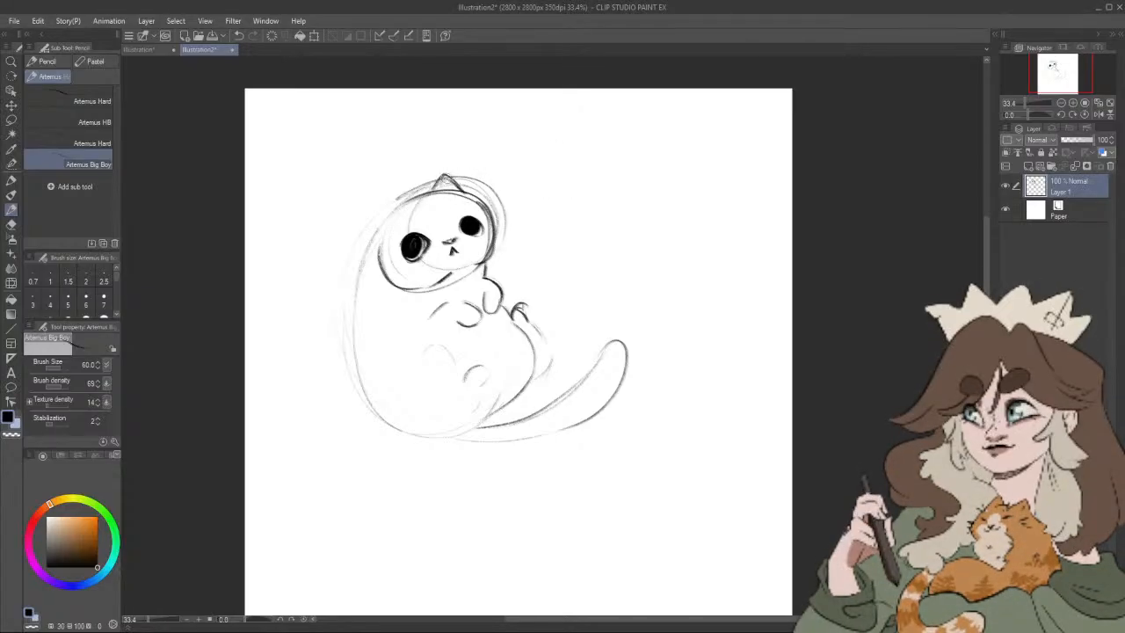
mouse_move(376, 210)
left_mouse_down()
mouse_move(398, 208)
mouse_move(373, 236)
mouse_move(395, 208)
mouse_move(387, 399)
left_mouse_up()
left_click_drag(348, 352, 430, 442)
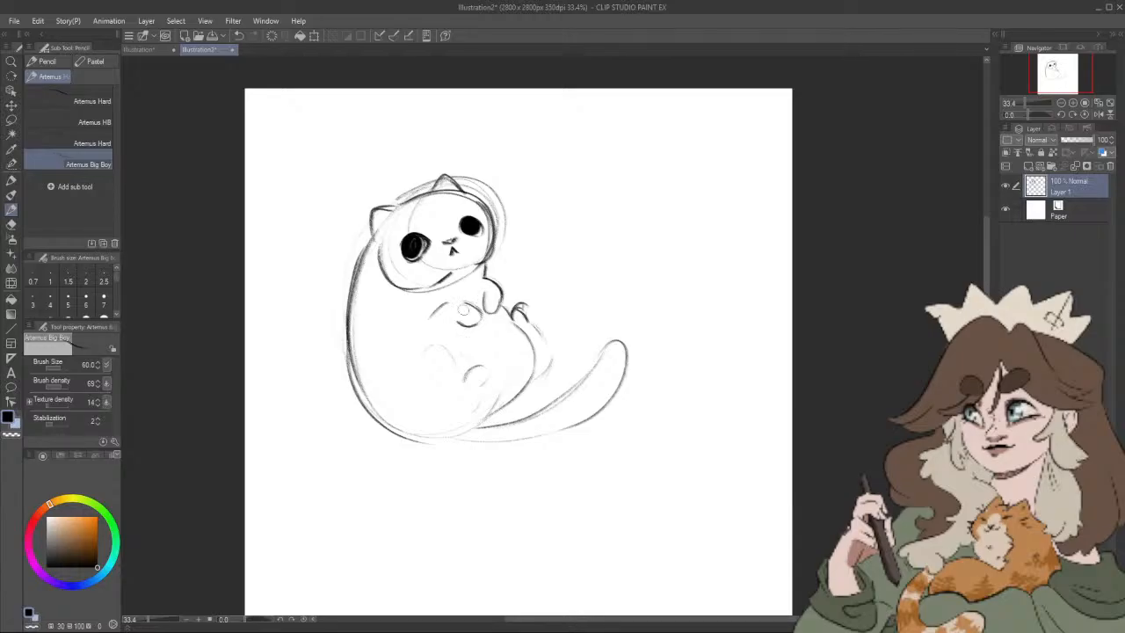
Step: Erase the front paws from the cat's chest with the Rough eraser at brush size 200
left_click(11, 196)
left_click(12, 210)
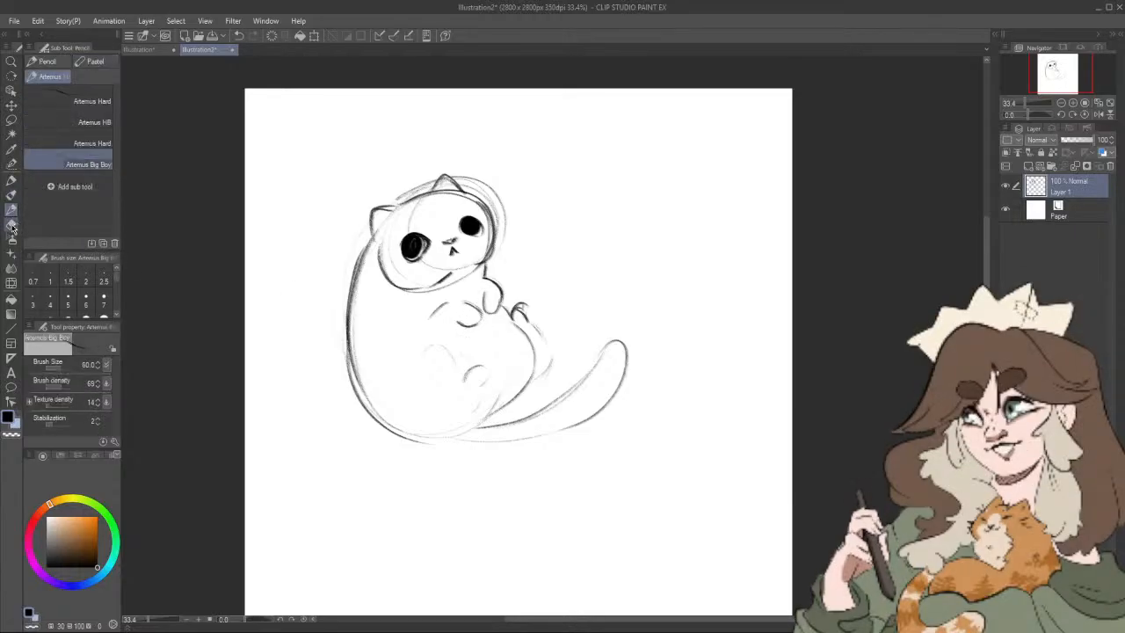
left_click(12, 225)
key("bracketright")
key("bracketright")
key("bracketright")
key("bracketright")
key("bracketright")
key("bracketright")
key("bracketright")
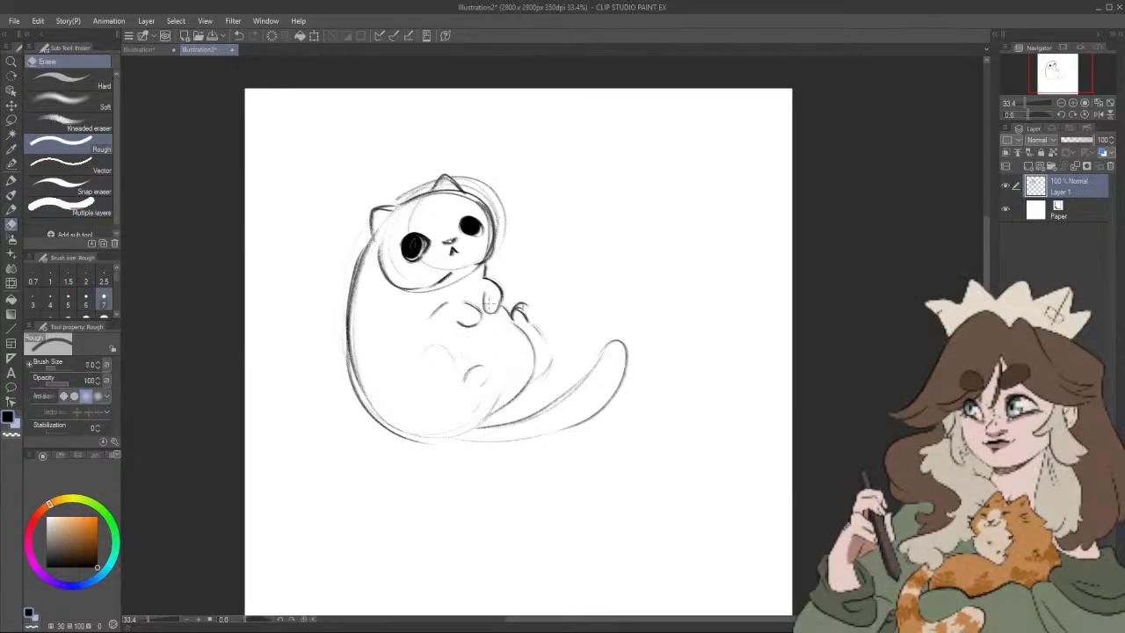
key("bracketright")
key("bracketright")
key("bracketright")
key("bracketright")
key("bracketright")
key("bracketright")
key("bracketright")
key("bracketright")
mouse_move(486, 307)
left_mouse_down()
mouse_move(439, 319)
mouse_move(505, 298)
left_mouse_up()
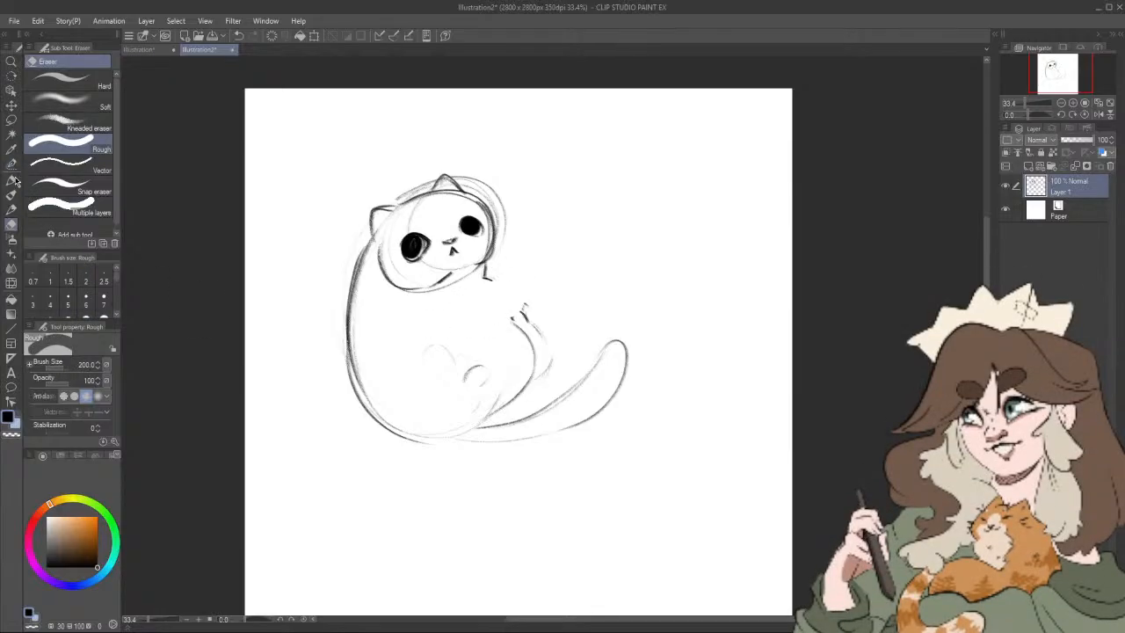
Step: Sketch a round ball with curved inner lines against the cat's chest using the Artemus Big Boy pencil
left_click(11, 208)
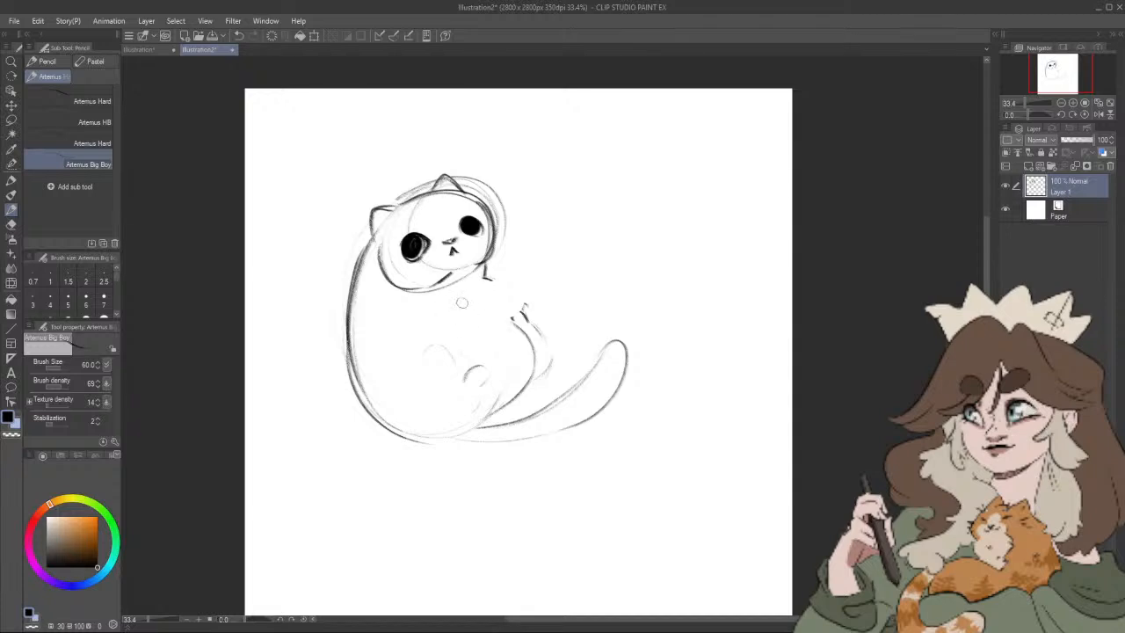
mouse_move(481, 285)
left_mouse_down()
mouse_move(438, 340)
mouse_move(503, 337)
left_mouse_up()
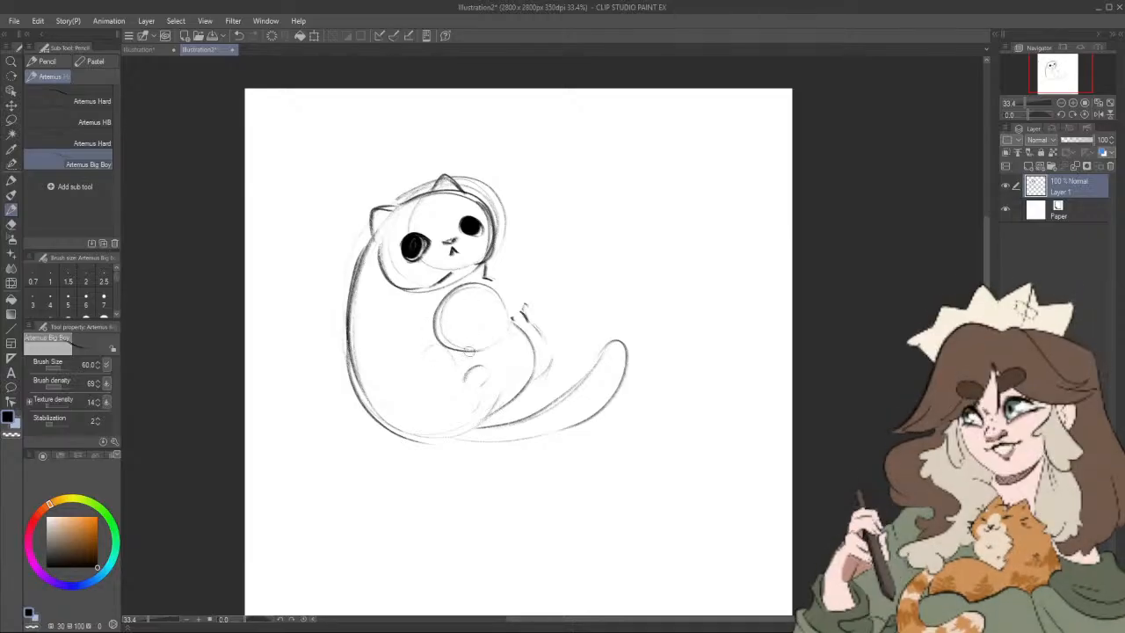
mouse_move(469, 350)
left_mouse_down()
mouse_move(475, 290)
mouse_move(436, 314)
mouse_move(498, 336)
mouse_move(433, 326)
mouse_move(492, 339)
mouse_move(510, 316)
mouse_move(478, 351)
mouse_move(492, 303)
left_mouse_up()
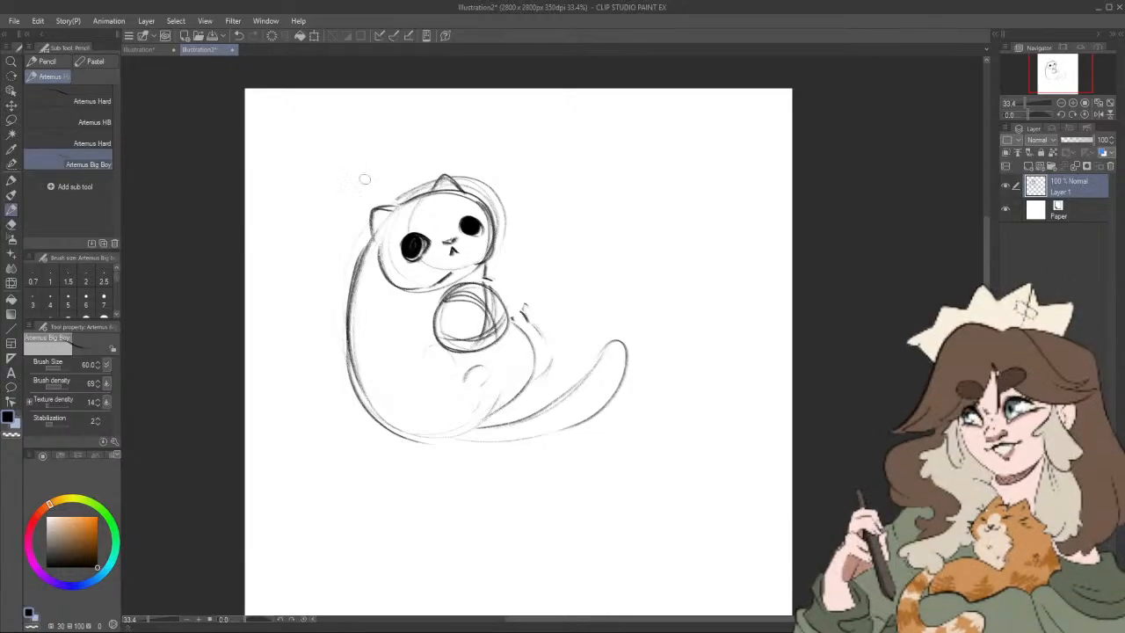
Step: Hand-letter "Little Luna Ct" in an arc above the cat's head
mouse_move(340, 188)
left_mouse_down()
mouse_move(367, 186)
mouse_move(391, 158)
mouse_move(398, 174)
mouse_move(466, 165)
left_mouse_up()
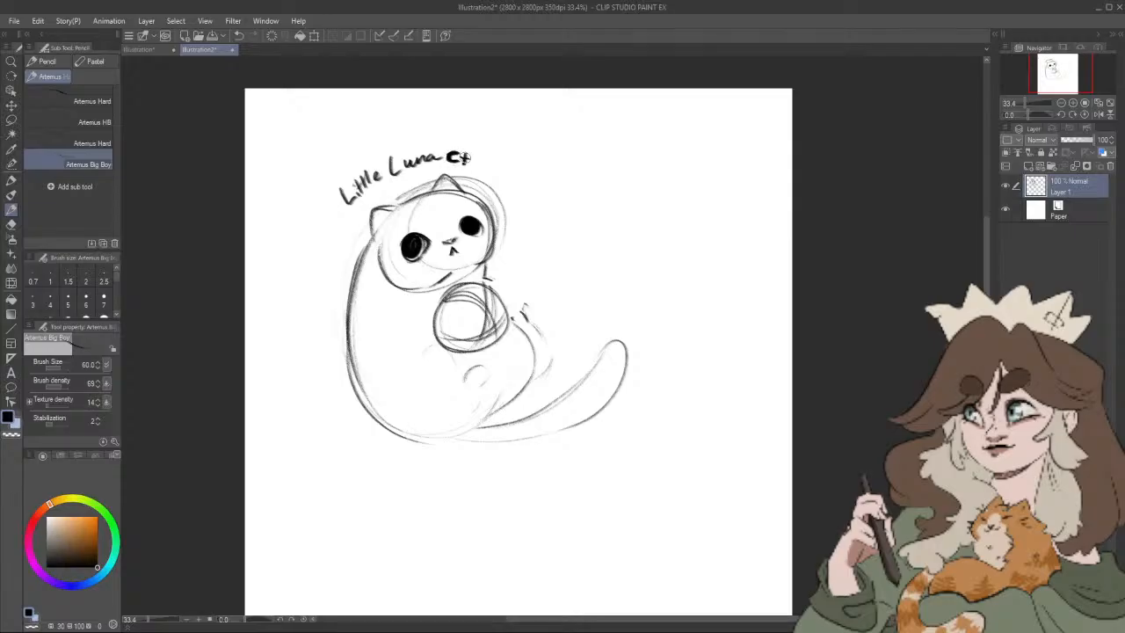
left_click_drag(552, 252, 534, 257)
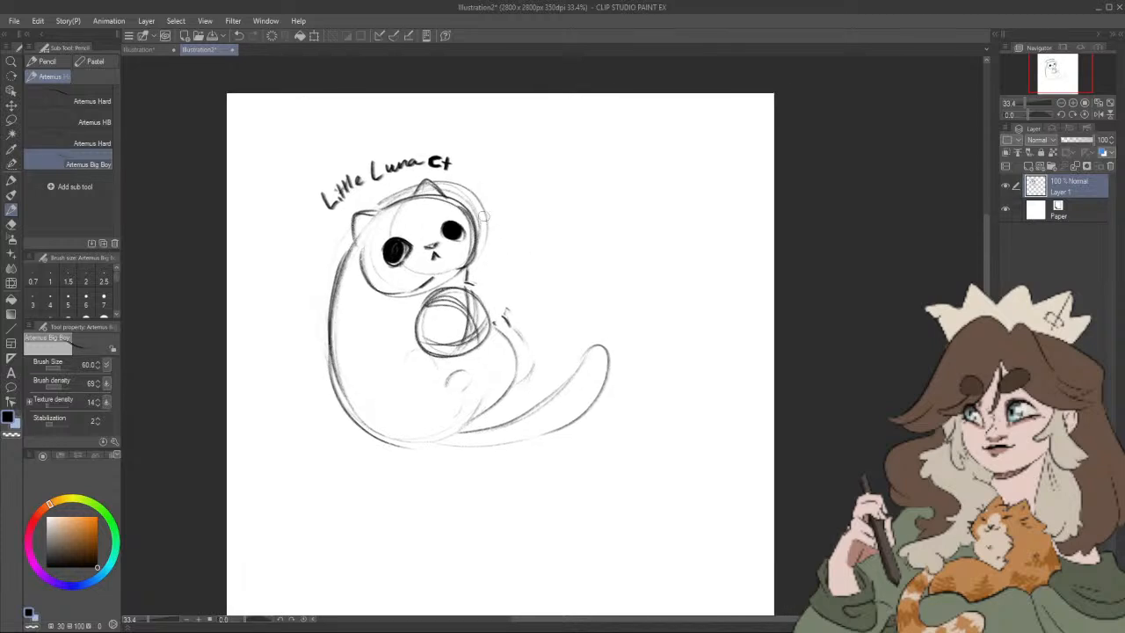
left_click_drag(448, 161, 446, 170)
Step: Add small paw marks around the ball and erase both ball and paws from the chest
left_click_drag(533, 315, 516, 321)
mouse_move(397, 330)
left_mouse_down()
mouse_move(405, 317)
mouse_move(407, 334)
left_mouse_up()
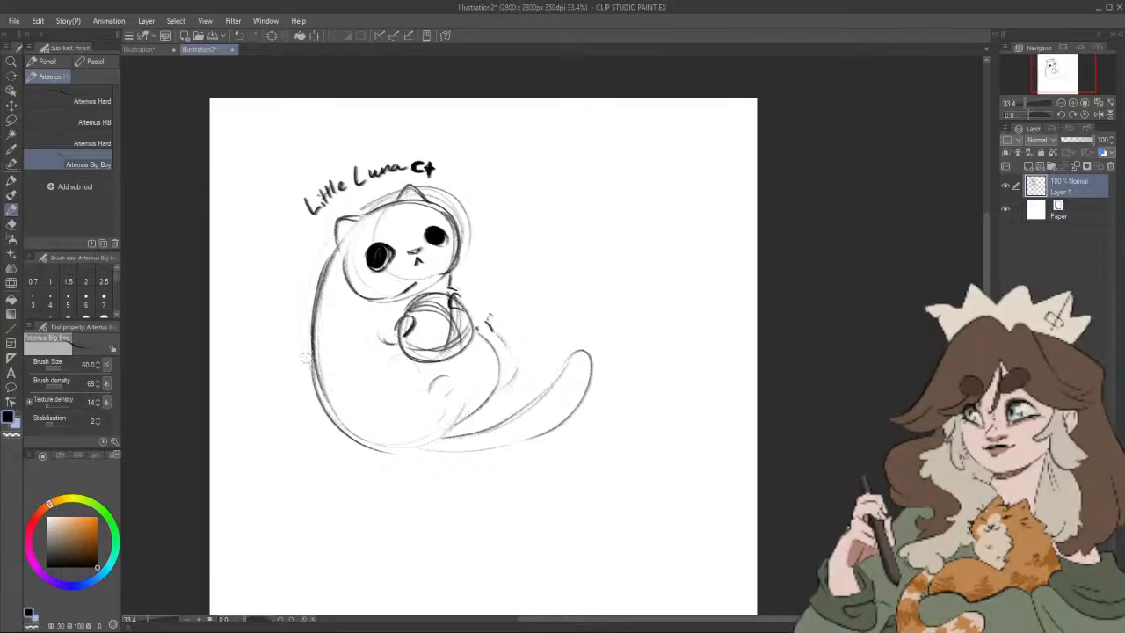
left_click(12, 224)
mouse_move(426, 290)
left_mouse_down()
mouse_move(413, 323)
mouse_move(431, 352)
mouse_move(440, 334)
left_mouse_up()
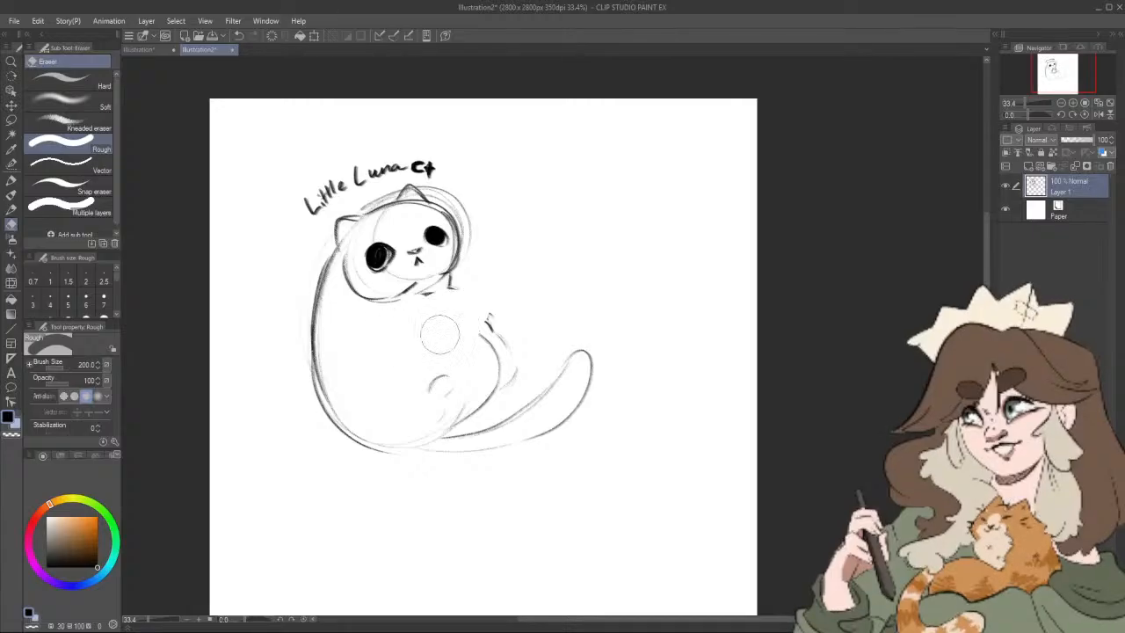
Step: Sketch a small fish with an eye and tail at the cat's chest, hugged by two front paws
left_click(12, 197)
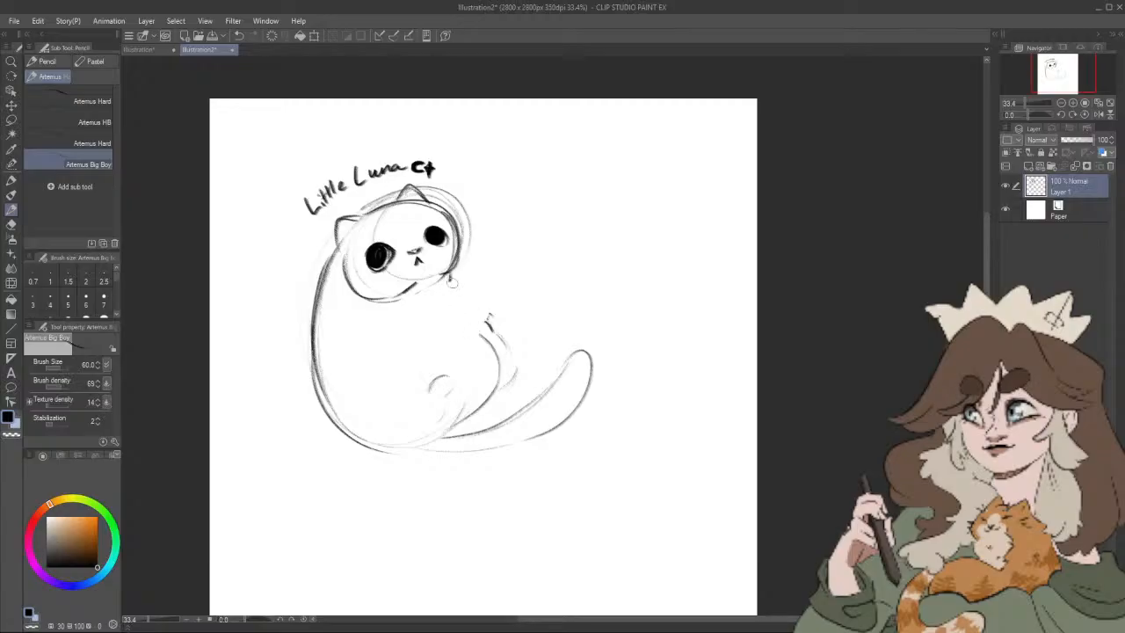
mouse_move(452, 280)
left_mouse_down()
mouse_move(435, 297)
mouse_move(434, 343)
left_mouse_up()
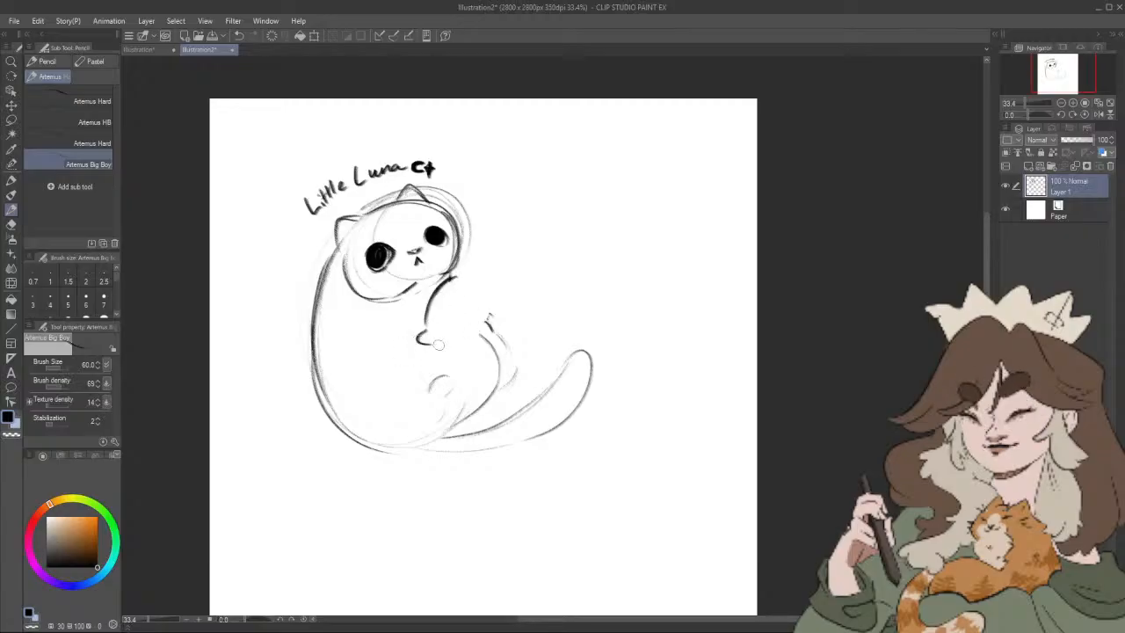
mouse_move(466, 309)
left_mouse_down()
mouse_move(468, 279)
mouse_move(444, 275)
mouse_move(431, 306)
left_mouse_up()
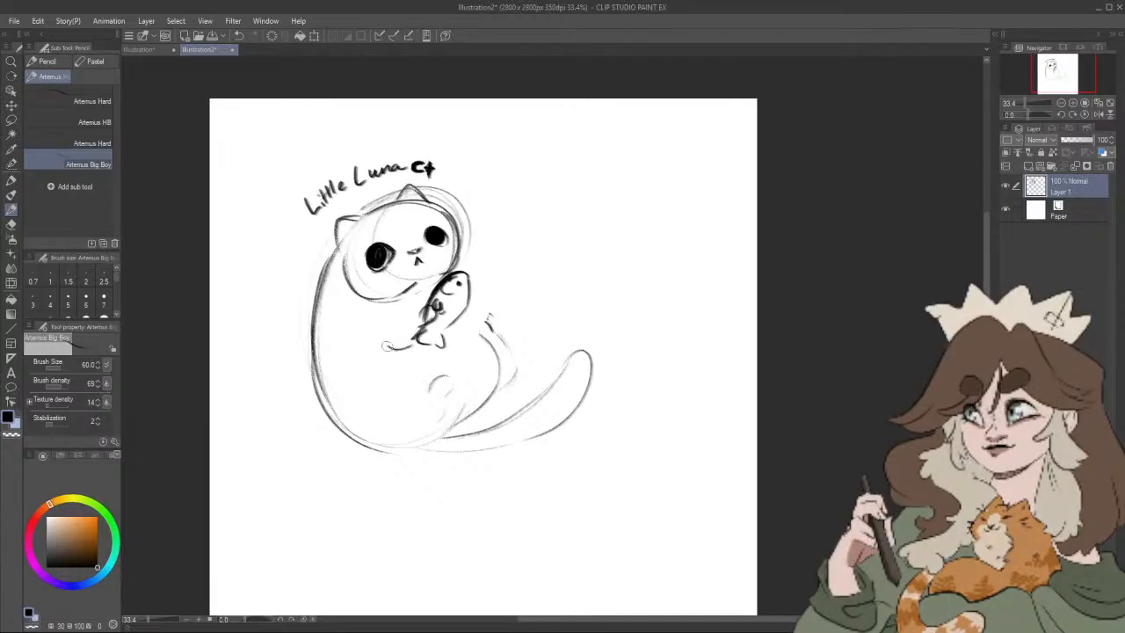
mouse_move(448, 308)
left_mouse_down()
mouse_move(465, 330)
mouse_move(466, 307)
left_mouse_up()
mouse_move(411, 341)
left_mouse_down()
mouse_move(436, 310)
mouse_move(426, 305)
left_mouse_up()
Step: Erase the letters "Ct" after "Little Luna" and return to the pencil
key("e")
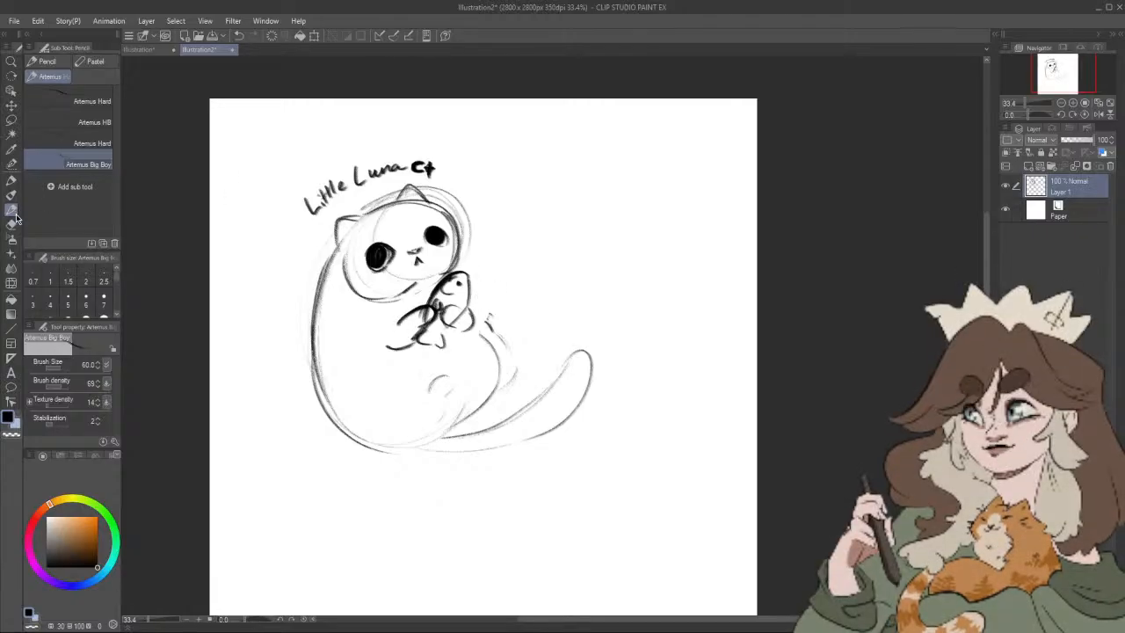
left_click_drag(413, 170, 428, 165)
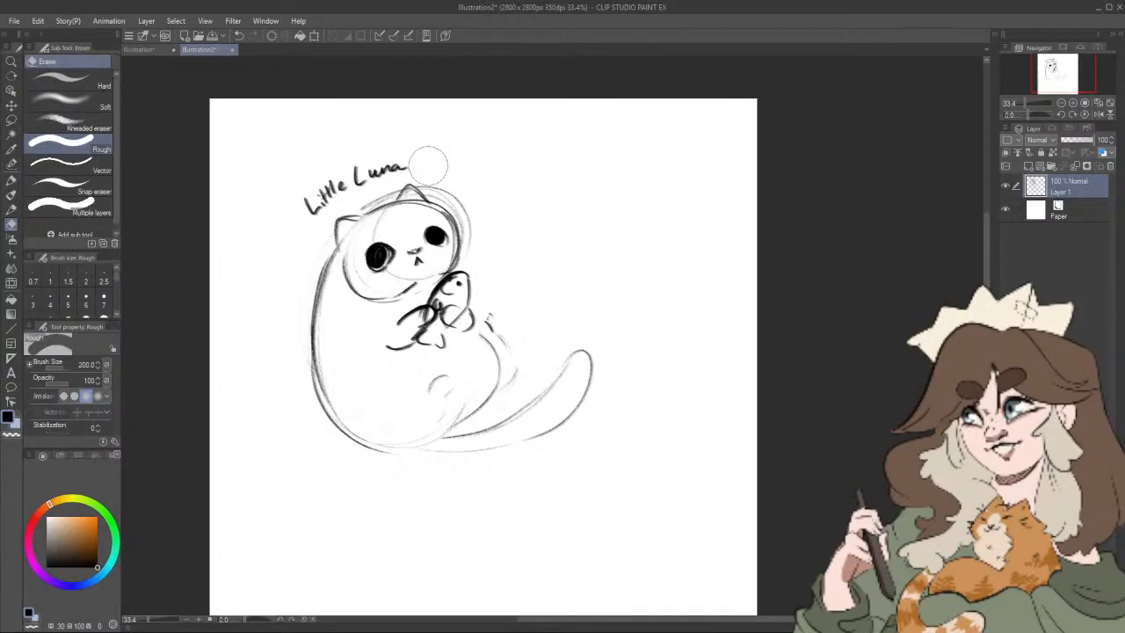
left_click(16, 212)
left_click(16, 212)
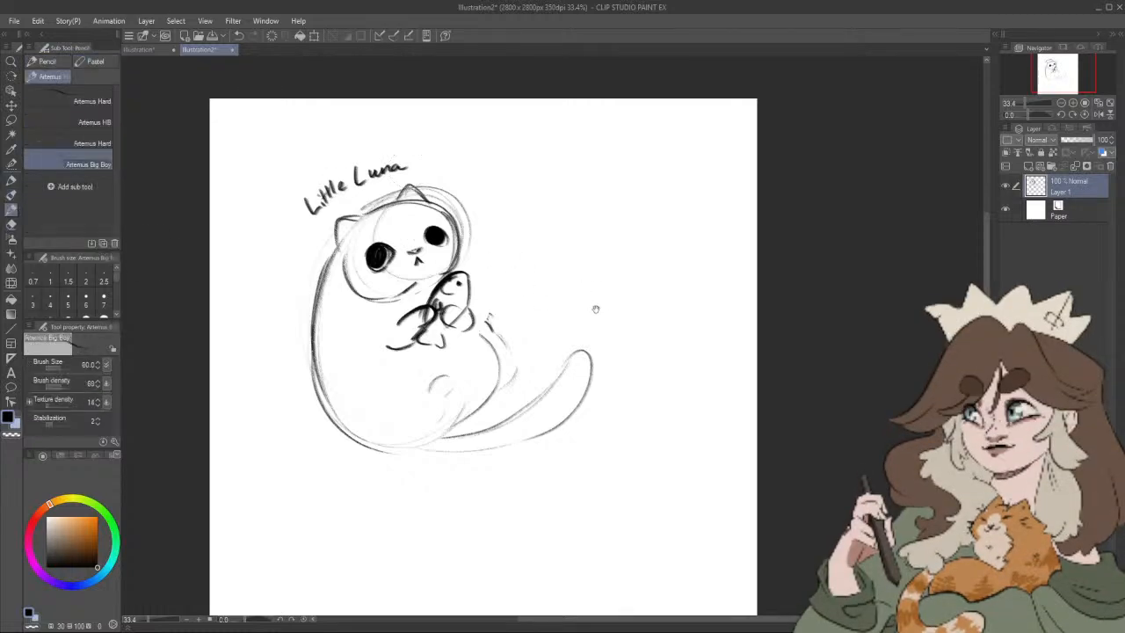
Step: Draw the raised far hind foot as a small dark oval beside the belly
left_click_drag(596, 309, 587, 289)
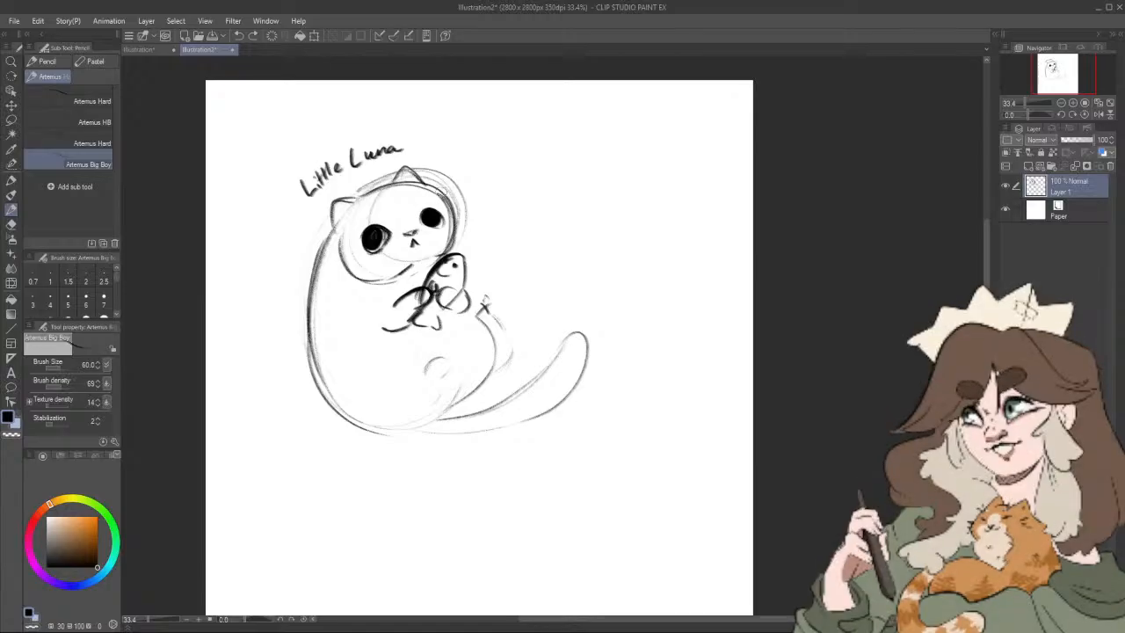
left_click_drag(480, 251, 479, 229)
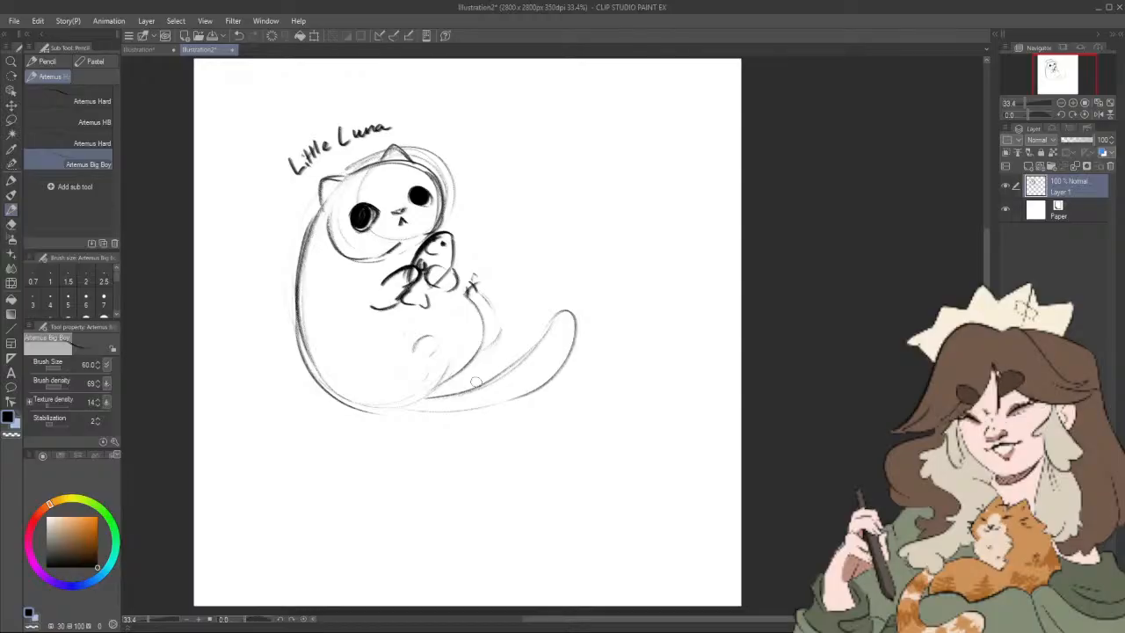
mouse_move(478, 281)
left_mouse_down()
mouse_move(482, 303)
mouse_move(468, 288)
left_mouse_up()
key("ctrl+z")
key("ctrl+z")
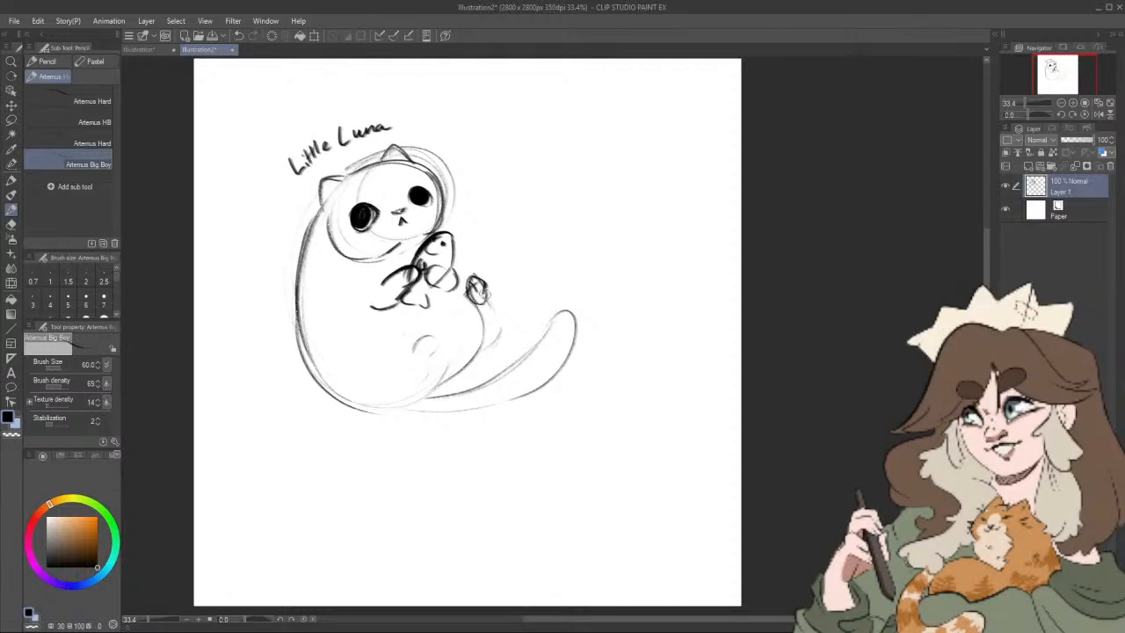
Step: Try to outline the raised far leg and the near hind leg across the belly
left_click_drag(481, 296, 501, 344)
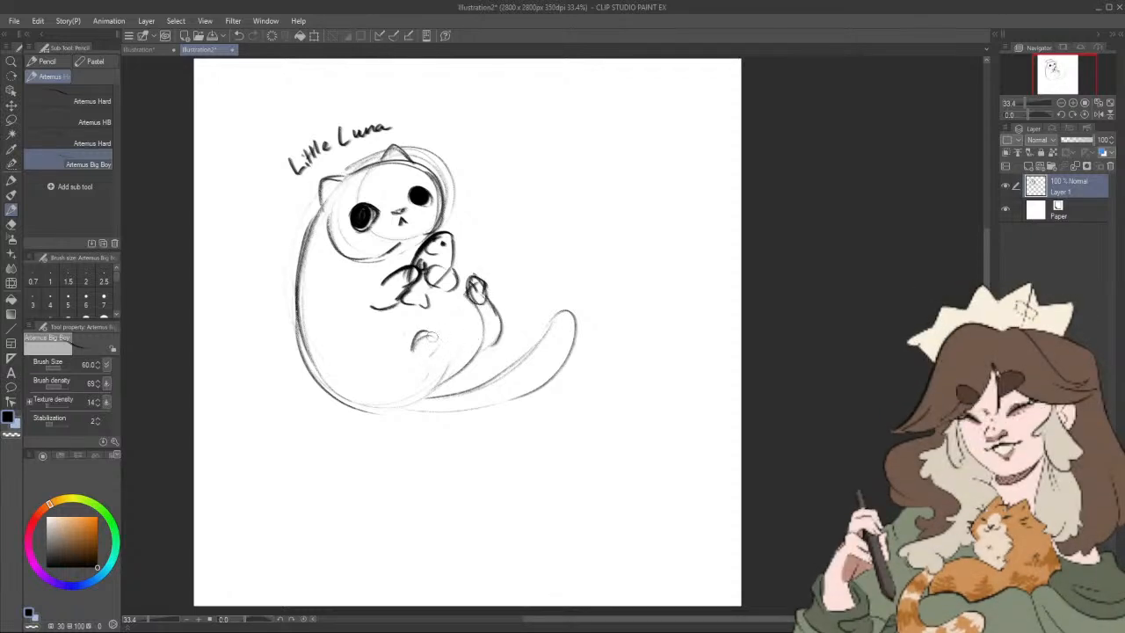
mouse_move(413, 351)
left_mouse_down()
mouse_move(430, 349)
mouse_move(427, 392)
mouse_move(421, 327)
mouse_move(432, 324)
mouse_move(422, 401)
left_mouse_up()
key("ctrl+z")
key("ctrl+z")
key("ctrl+z")
key("ctrl+z")
Step: Outline the near hind leg down to the base of the body and darken the belly and raised far leg
left_click_drag(431, 353, 383, 412)
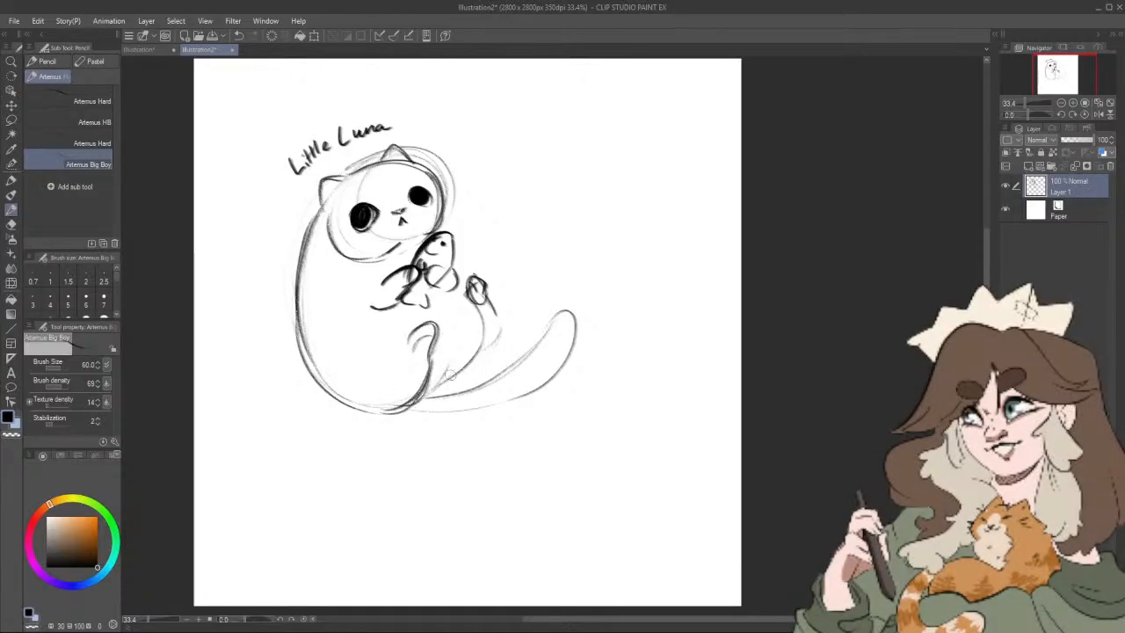
mouse_move(444, 380)
left_mouse_down()
mouse_move(481, 322)
mouse_move(463, 290)
mouse_move(486, 278)
left_mouse_up()
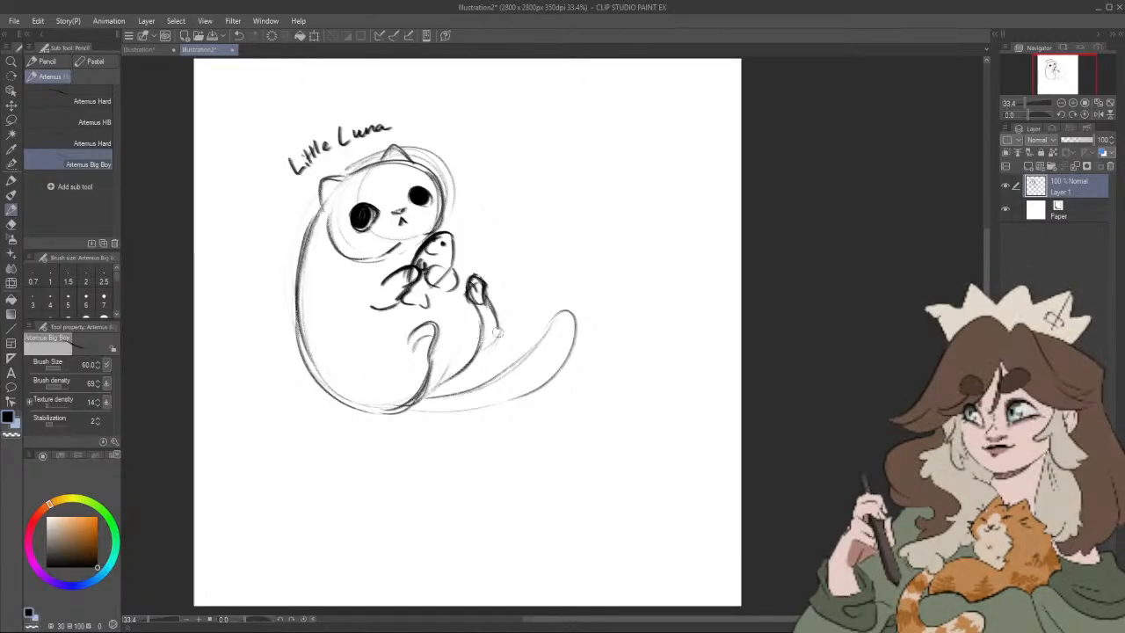
left_click_drag(497, 332, 490, 347)
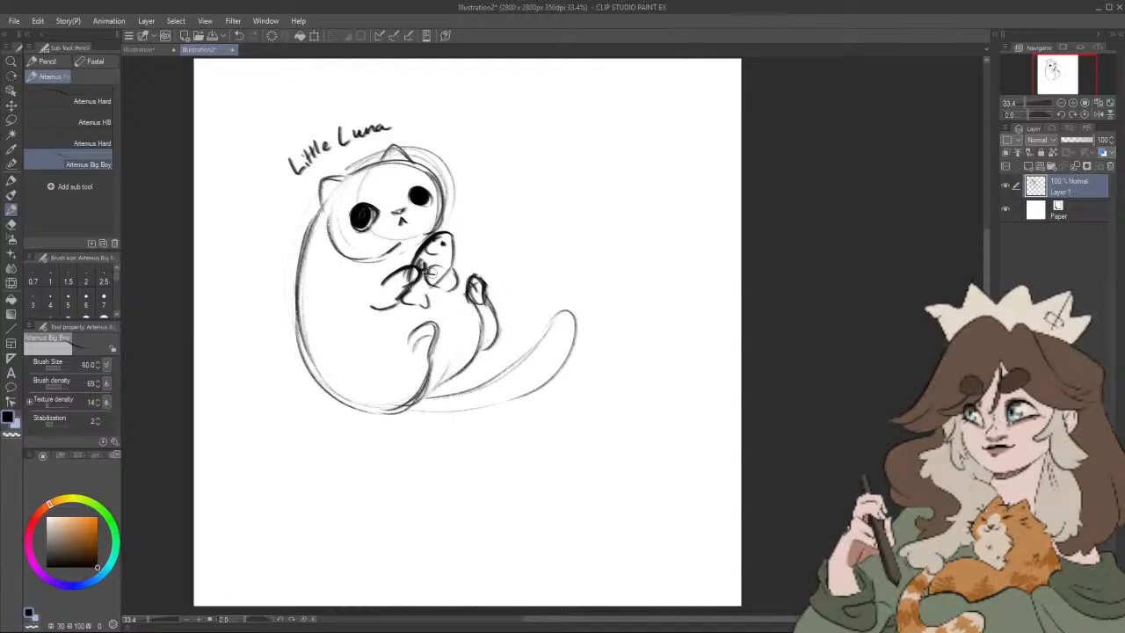
Step: Review the sticker sheet ideas list in the other document and return to the cat sketch
left_click(145, 50)
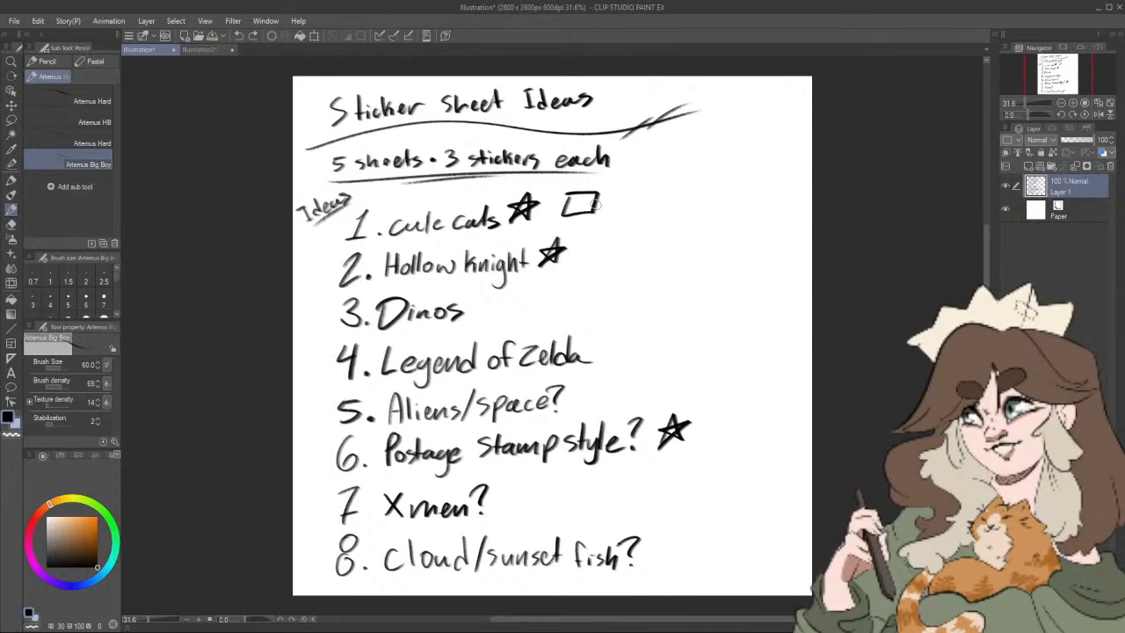
key("ctrl+Tab")
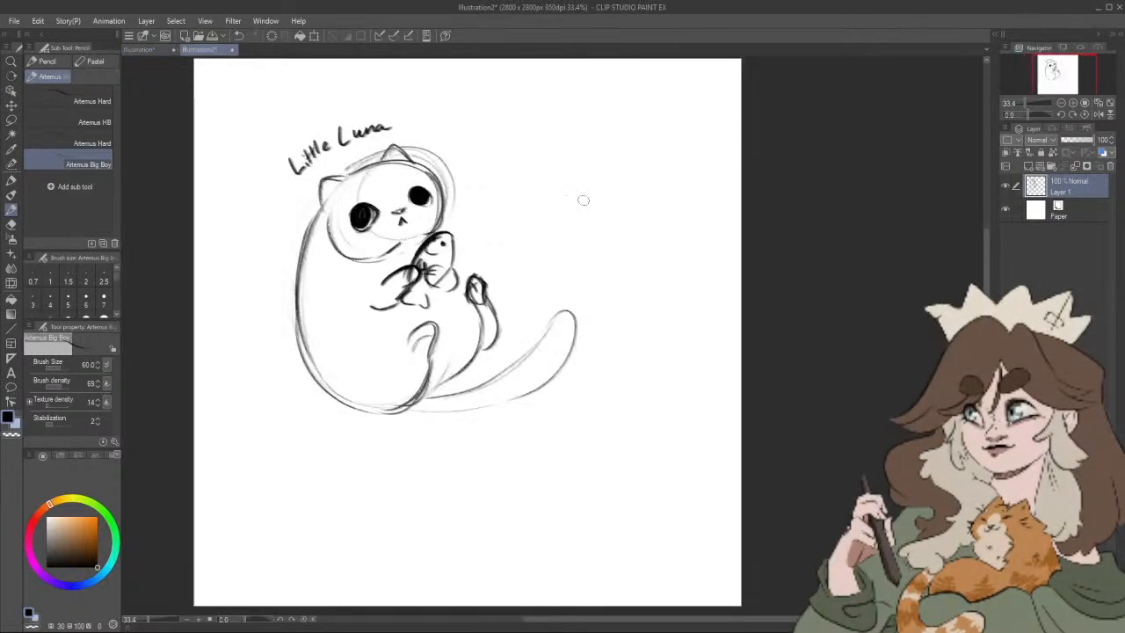
Step: Enlarge and darken both of the cat's eyes, and strengthen its nose and mouth
left_click_drag(521, 204, 515, 226)
scroll(515, 226, "up", 2)
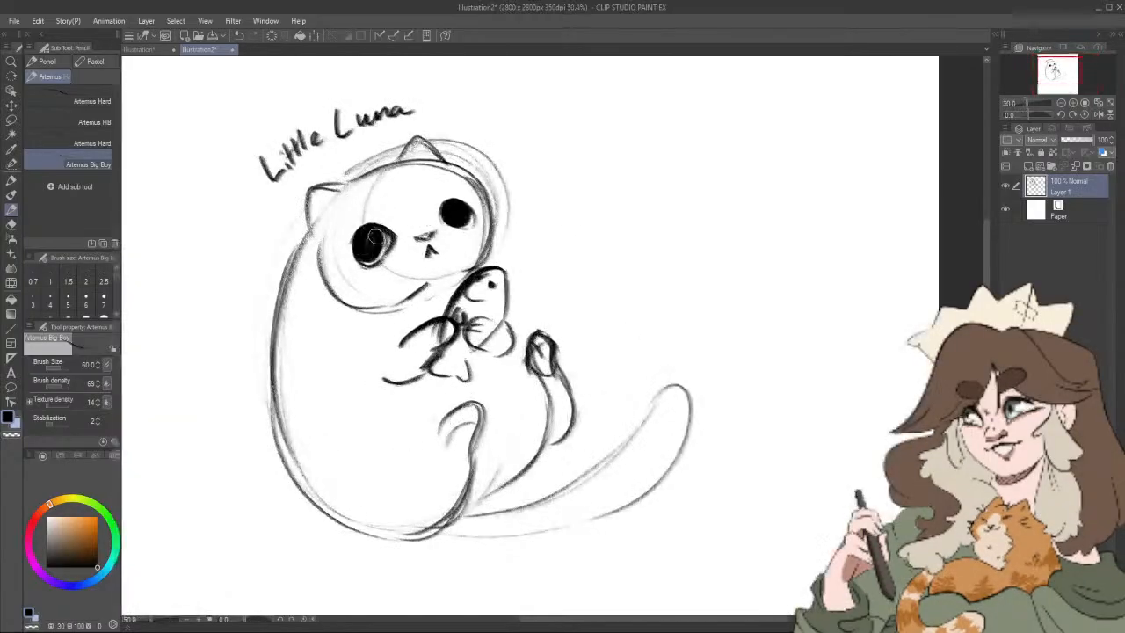
mouse_move(379, 241)
left_mouse_down()
mouse_move(362, 230)
mouse_move(369, 244)
left_mouse_up()
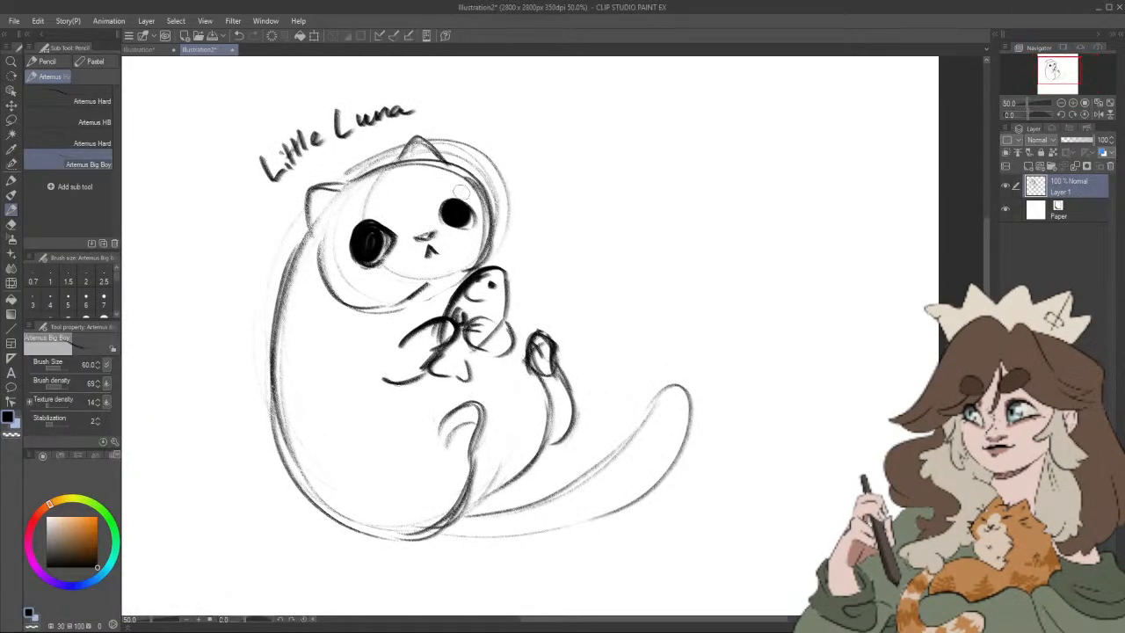
left_click_drag(444, 216, 457, 197)
left_click_drag(428, 232, 439, 234)
left_click_drag(535, 241, 533, 231)
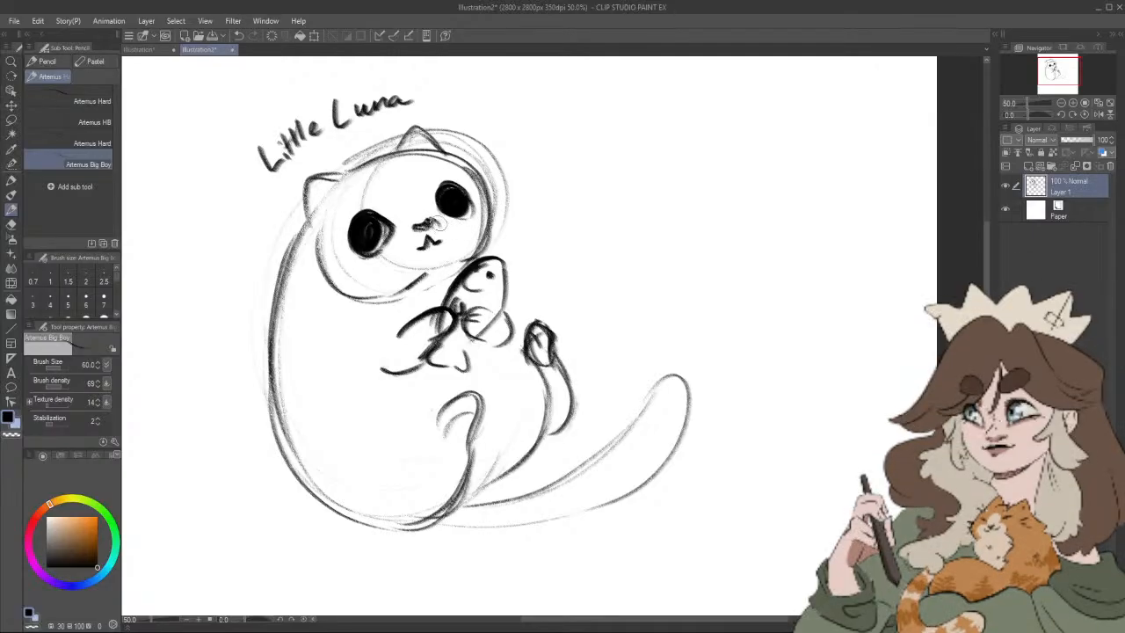
Step: Draw two short whiskers on each of the cat's cheeks
left_click_drag(517, 220, 505, 261)
key("ctrl+x")
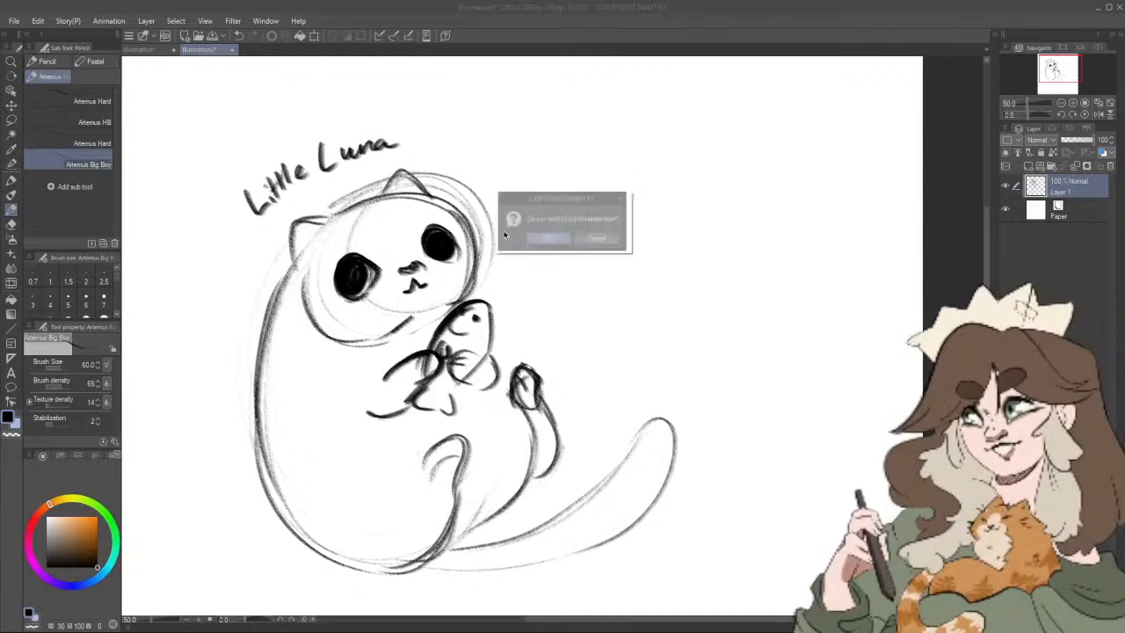
left_click(589, 242)
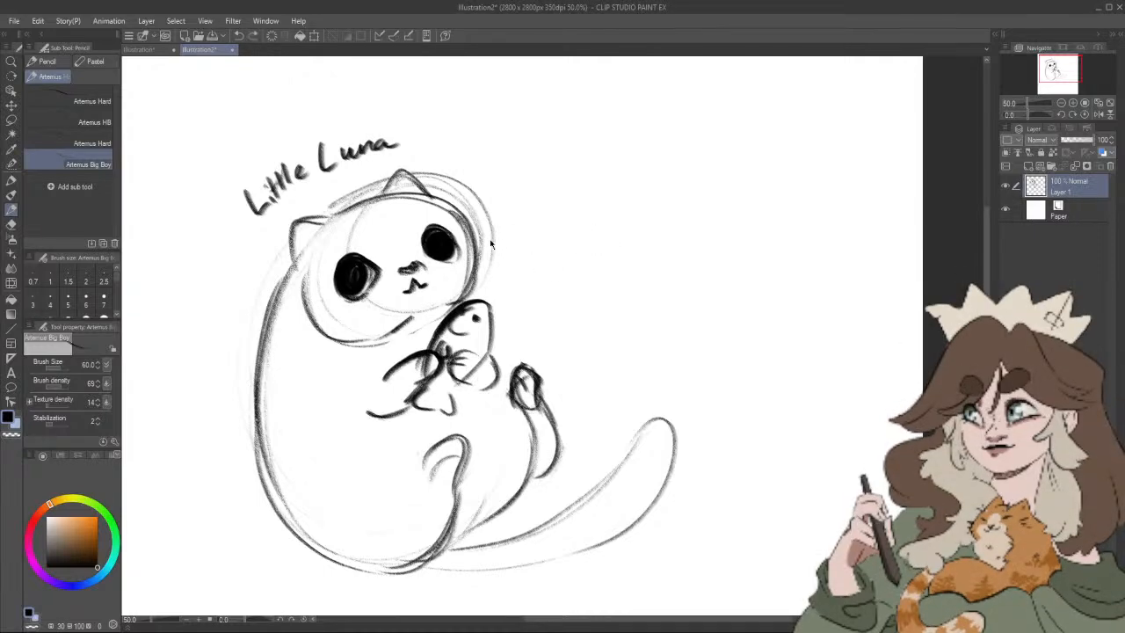
mouse_move(464, 250)
left_mouse_down()
mouse_move(484, 243)
mouse_move(485, 253)
left_mouse_up()
left_click_drag(314, 308, 303, 342)
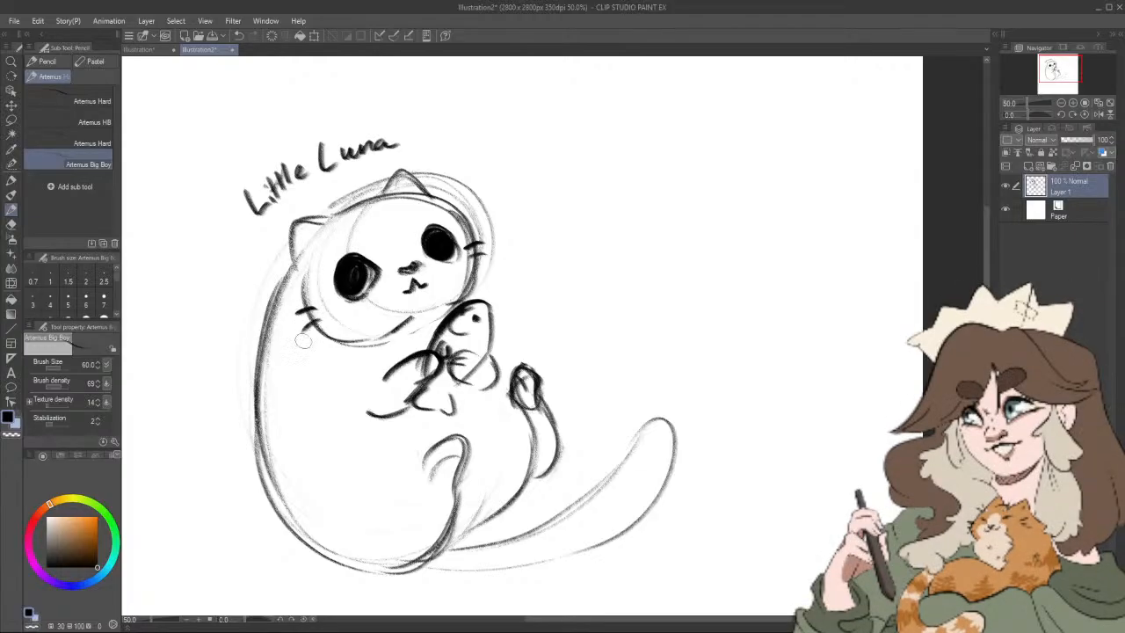
Step: Round out the cat's larger eye and fill it solid black
left_click_drag(627, 356, 600, 418)
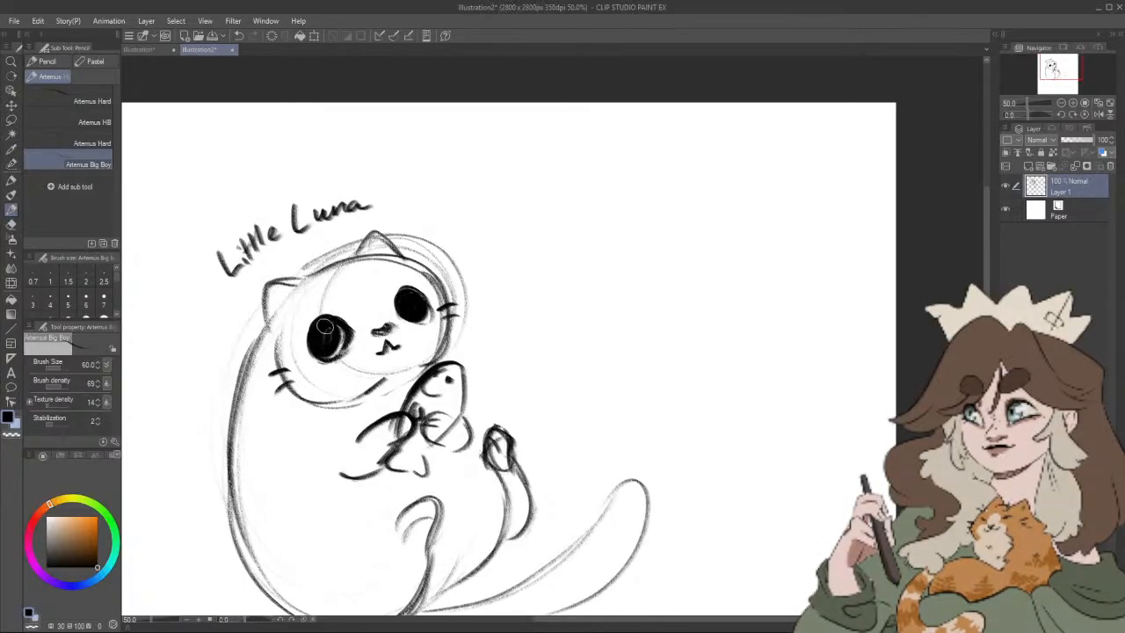
mouse_move(318, 328)
left_mouse_down()
mouse_move(329, 333)
mouse_move(314, 350)
mouse_move(324, 341)
left_mouse_up()
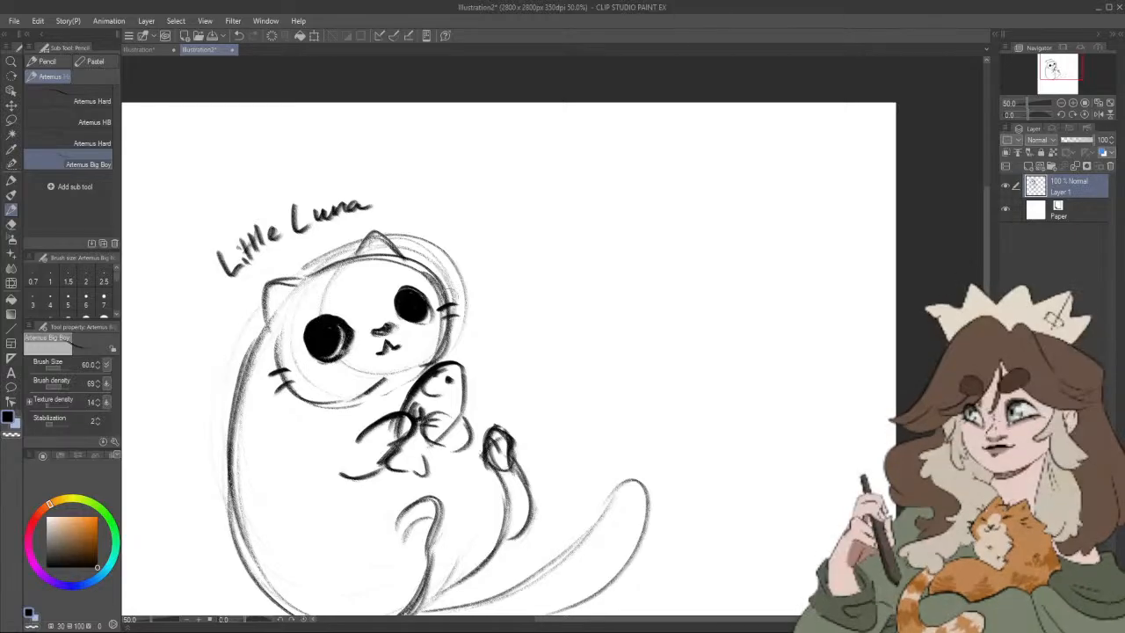
Step: Touch up the cat's smaller eye and darken the curled hind paw resting on its belly
mouse_move(397, 298)
left_mouse_down()
mouse_move(423, 322)
mouse_move(428, 308)
mouse_move(400, 296)
mouse_move(411, 305)
left_mouse_up()
left_click_drag(551, 314, 618, 281)
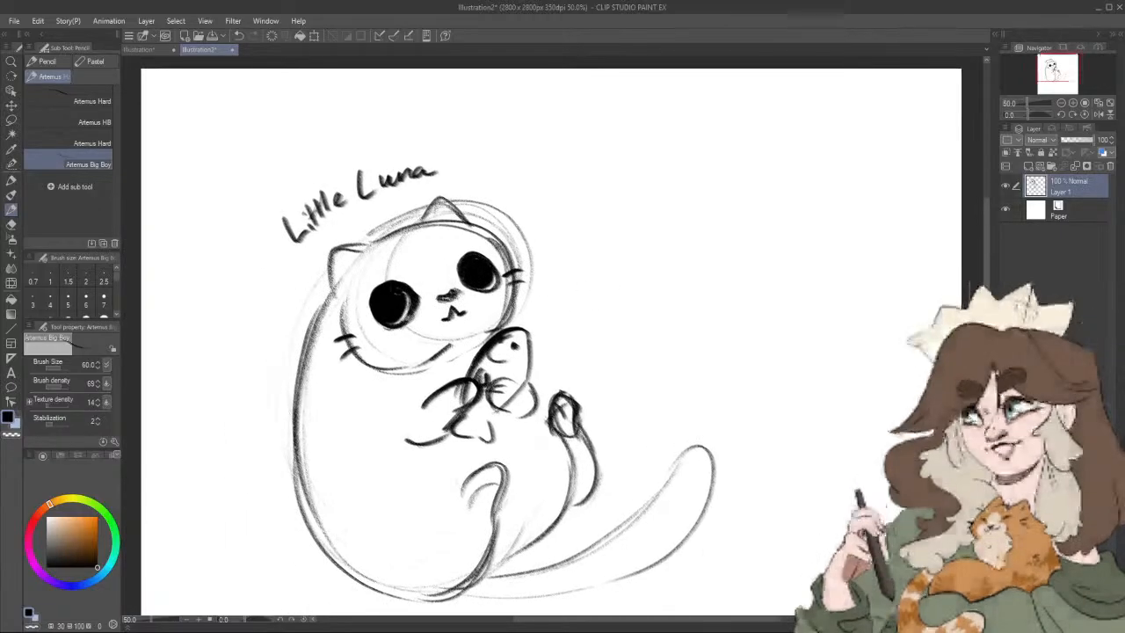
scroll(613, 370, "down", 2)
scroll(615, 379, "up", 2)
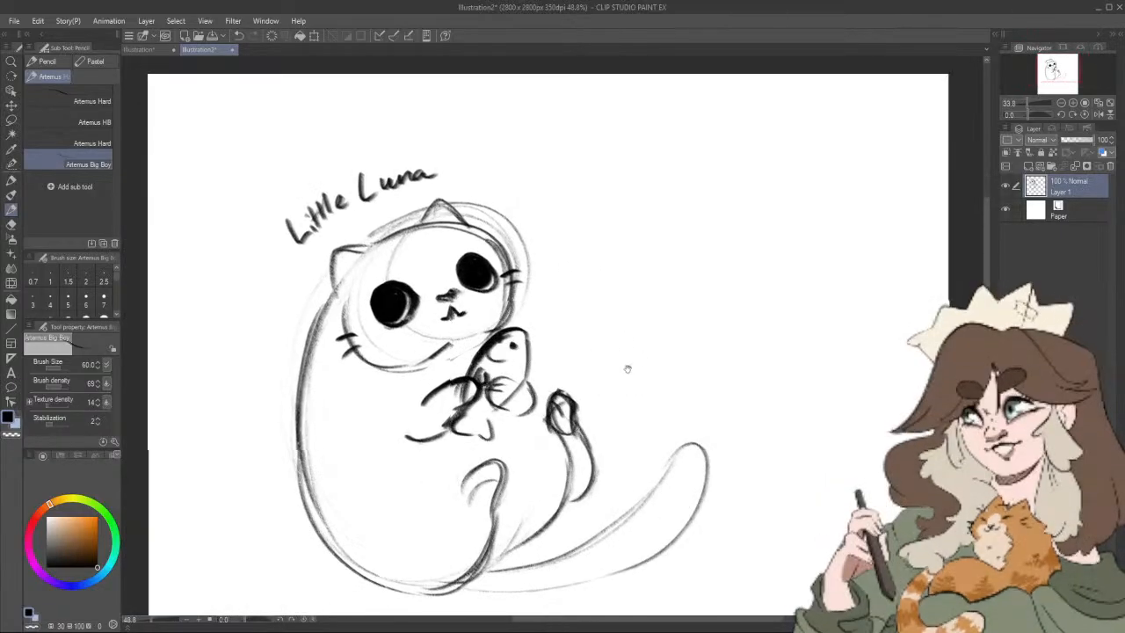
left_click_drag(627, 369, 623, 357)
mouse_move(490, 455)
left_mouse_down()
mouse_move(515, 475)
mouse_move(475, 452)
mouse_move(461, 478)
mouse_move(478, 454)
mouse_move(491, 482)
left_mouse_up()
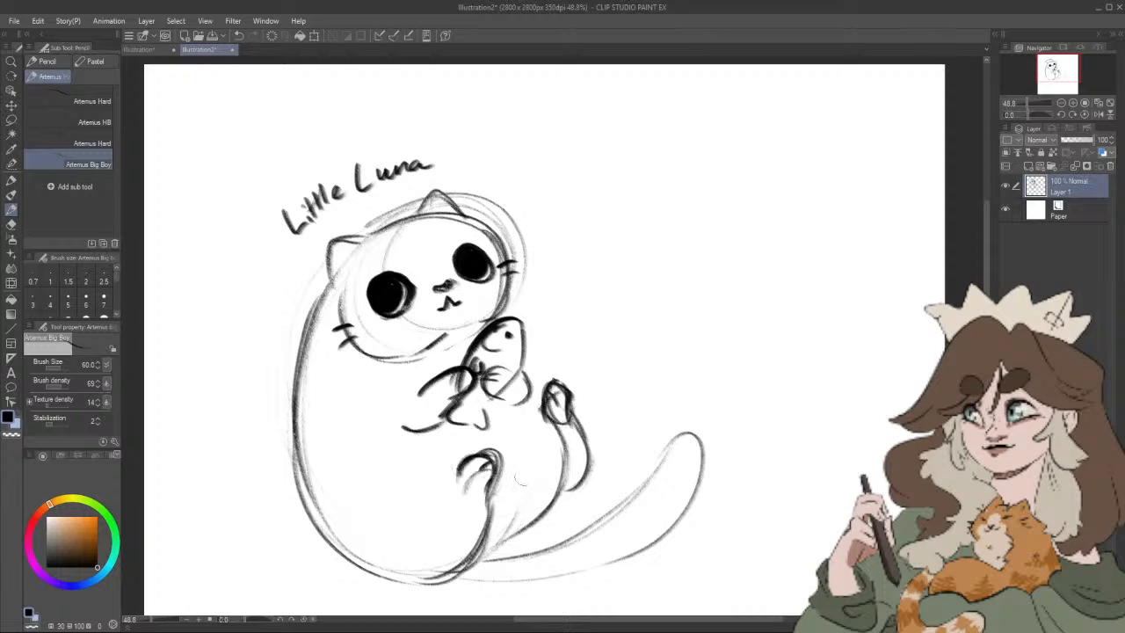
Step: Draw a darker belly outline running from beside the fish down to the base of the tail
mouse_move(529, 397)
left_mouse_down()
mouse_move(545, 415)
mouse_move(557, 479)
mouse_move(501, 557)
left_mouse_up()
left_click_drag(544, 493, 491, 561)
left_click_drag(569, 439, 523, 344)
Step: Clean up the overlapping sketch lines at the tail base using the Rough eraser at size 30
left_click(12, 225)
mouse_move(461, 447)
left_mouse_down()
mouse_move(451, 452)
mouse_move(482, 428)
mouse_move(479, 413)
mouse_move(460, 432)
left_mouse_up()
key("ctrl+z")
key("ctrl+z")
key("bracketleft")
key("bracketleft")
key("bracketleft")
key("bracketleft")
key("bracketleft")
key("bracketleft")
key("bracketleft")
key("bracketleft")
key("bracketleft")
key("bracketleft")
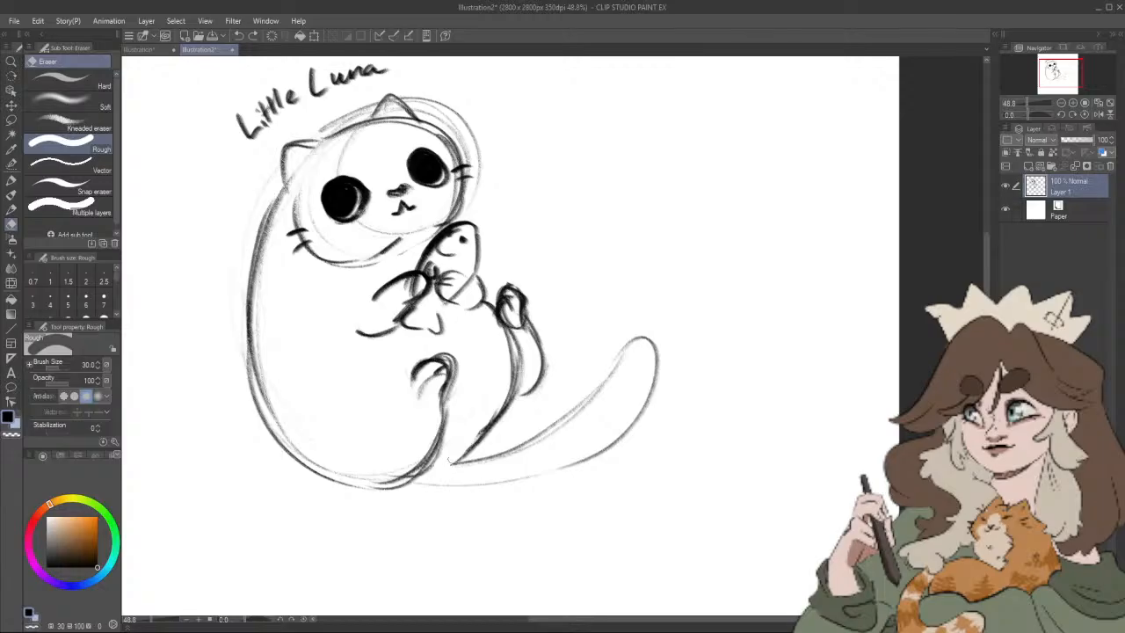
Step: Pencil in fur ticks on the cat's back, a small mark on its belly and an X for the fish's eye
left_click(12, 182)
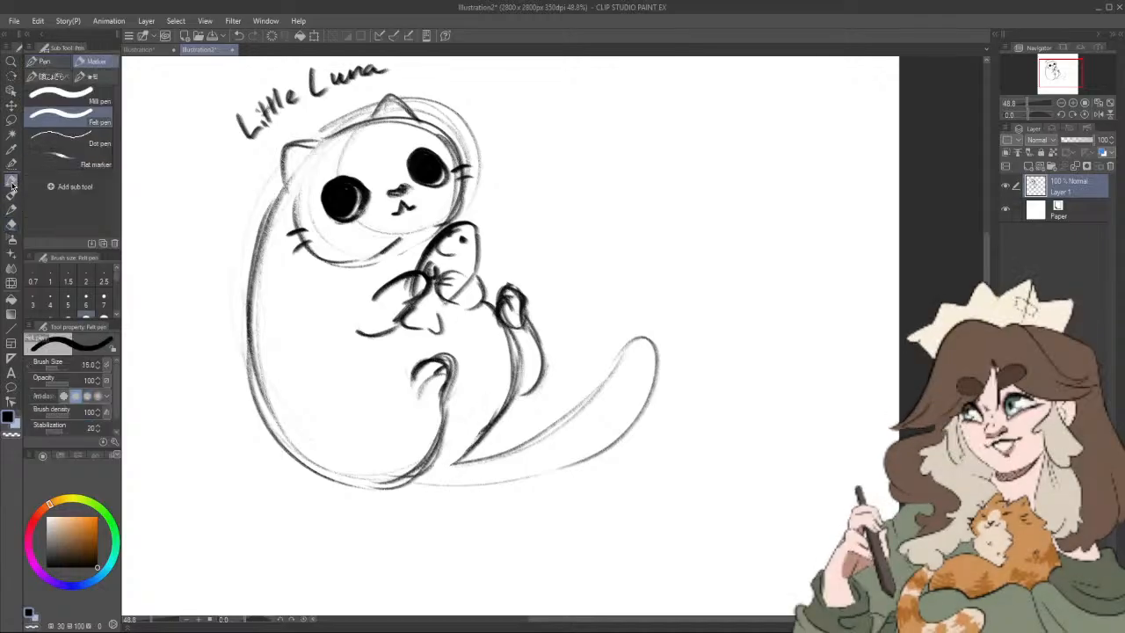
left_click(12, 209)
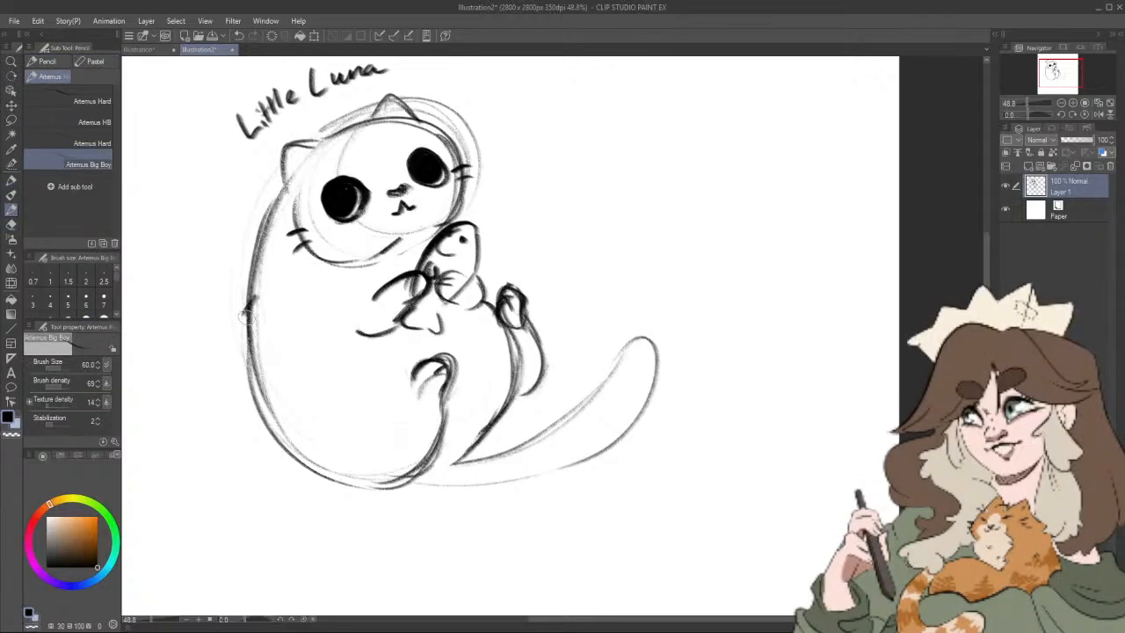
left_click_drag(249, 306, 244, 332)
left_click_drag(326, 384, 332, 388)
left_click_drag(502, 282, 481, 336)
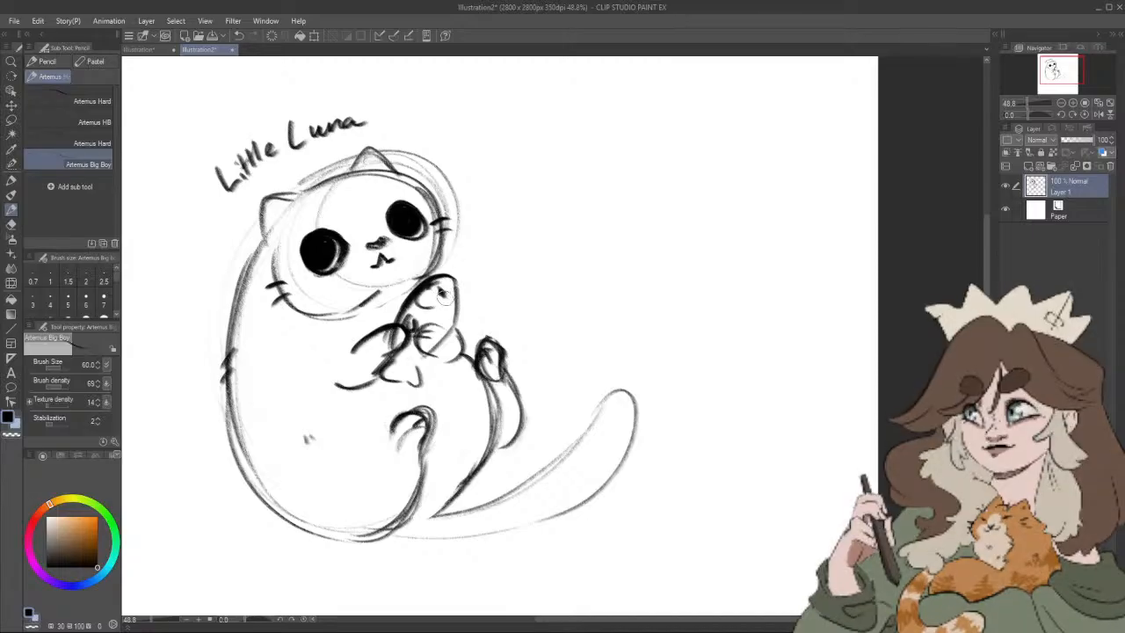
left_click_drag(440, 292, 449, 367)
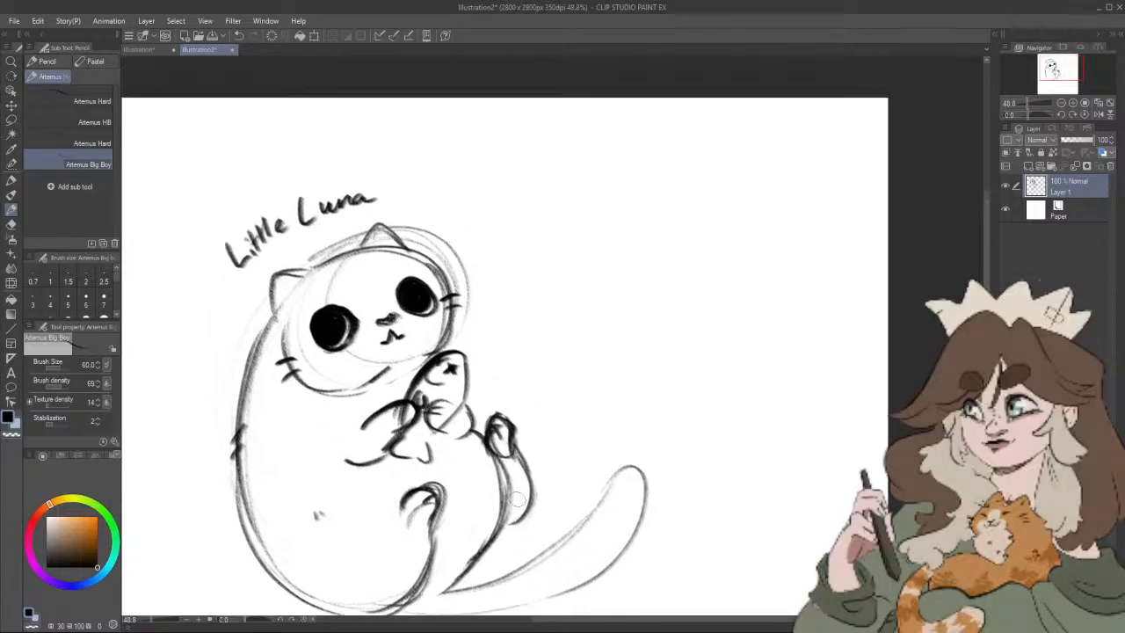
Step: Erase the stray line crossing the fish near the paw, and add small detail strokes to the fish's tail and body
key("e")
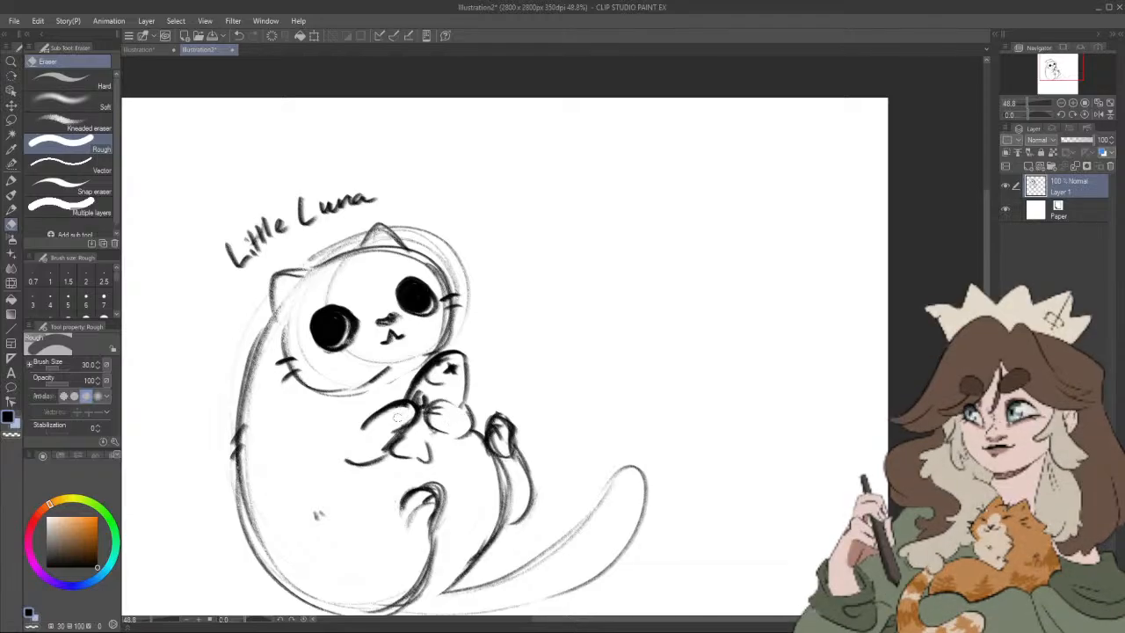
key("p")
left_click(11, 208)
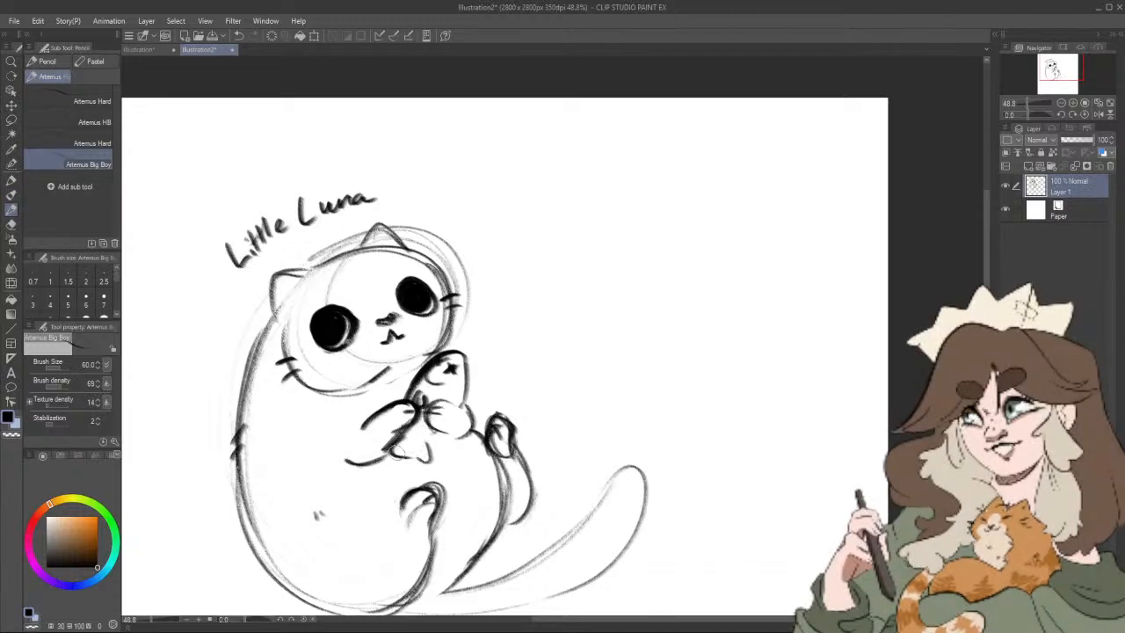
mouse_move(398, 453)
left_mouse_down()
mouse_move(442, 469)
mouse_move(428, 441)
left_mouse_up()
left_click_drag(442, 389, 445, 395)
left_click_drag(447, 394, 453, 391)
Step: Add a fur tuft inside the cat's ear and darken the outlines of both ears
left_click_drag(283, 287, 304, 280)
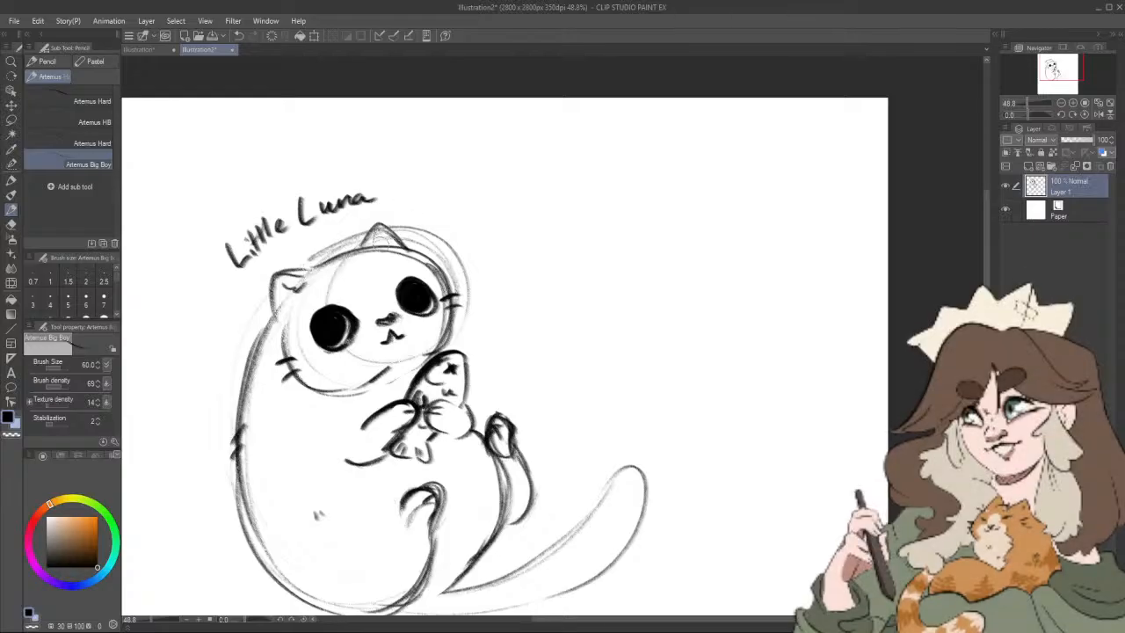
mouse_move(377, 224)
left_mouse_down()
mouse_move(355, 249)
mouse_move(405, 247)
left_mouse_up()
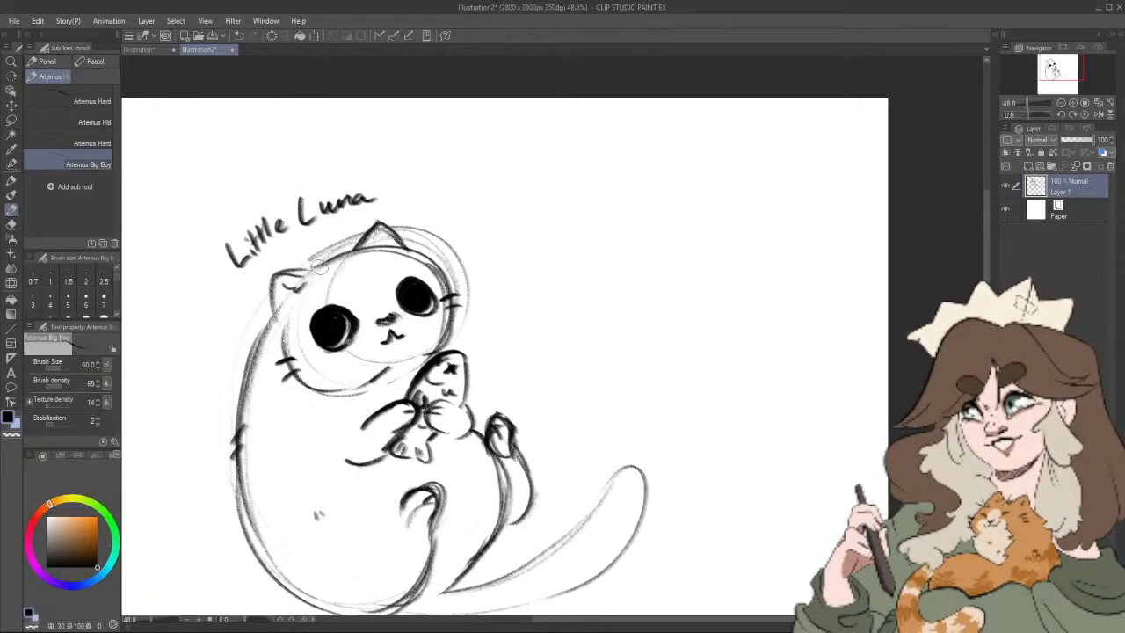
mouse_move(316, 265)
left_mouse_down()
mouse_move(275, 273)
mouse_move(267, 316)
left_mouse_up()
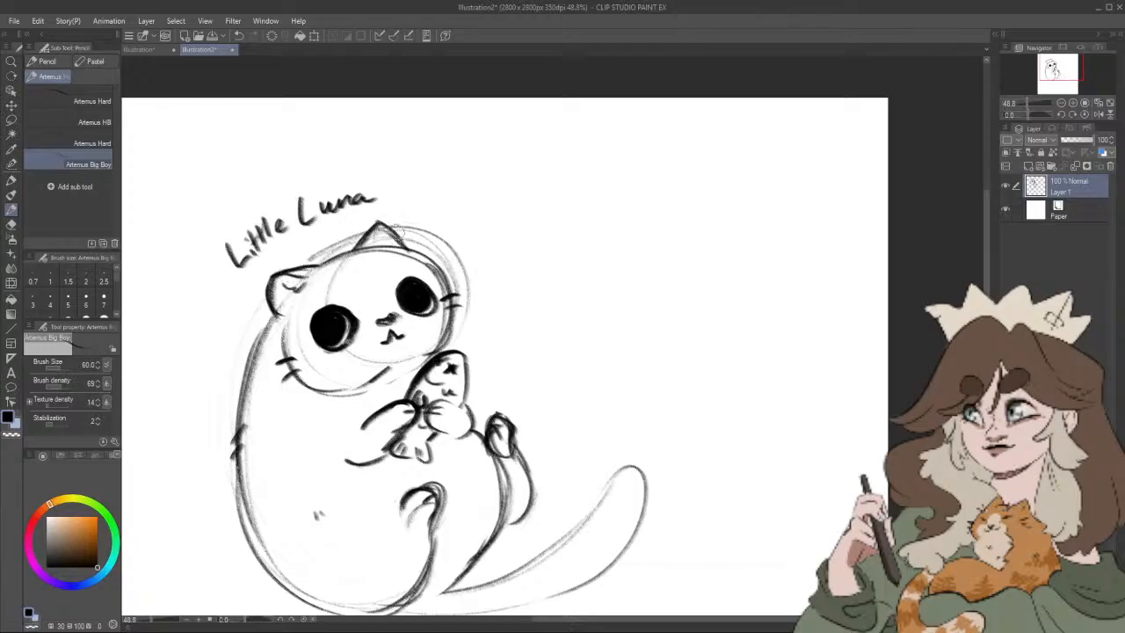
left_click_drag(380, 224, 404, 246)
Step: Erase the rough lines around the ears and redraw the ear and top of the head as one cleaner outline
left_click_drag(498, 271, 515, 304)
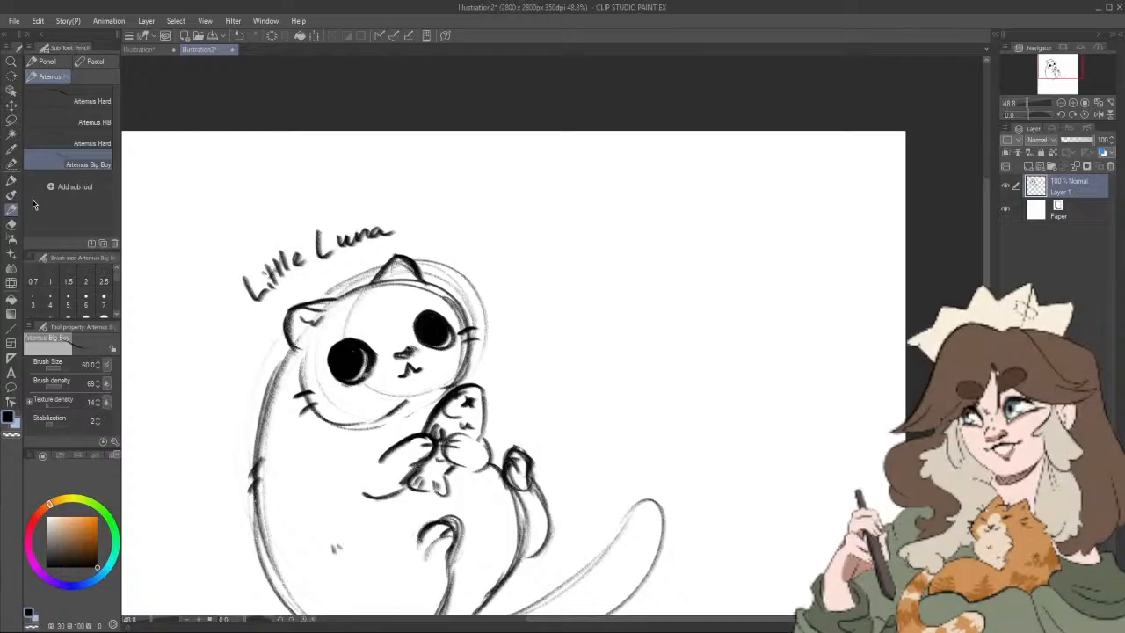
left_click(11, 223)
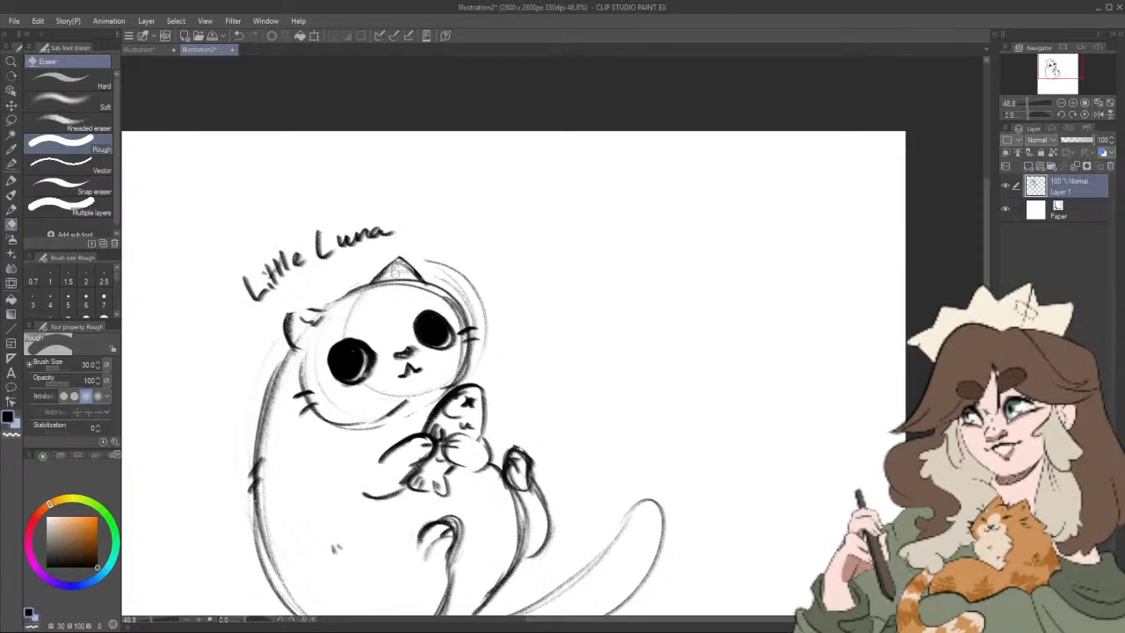
left_click(12, 209)
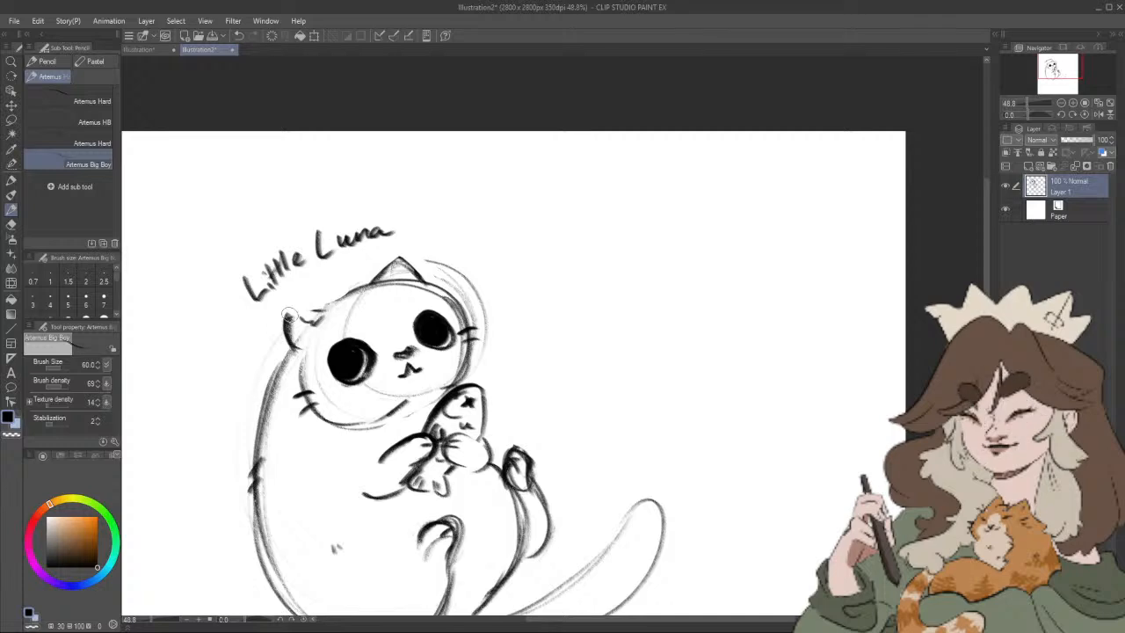
mouse_move(287, 316)
left_mouse_down()
mouse_move(326, 307)
mouse_move(373, 273)
mouse_move(335, 304)
mouse_move(396, 281)
mouse_move(357, 290)
mouse_move(421, 279)
left_mouse_up()
left_click_drag(470, 339, 435, 391)
Step: Darken the outline of the cat's long tail
scroll(542, 425, "down", 5)
left_click_drag(628, 449, 531, 386)
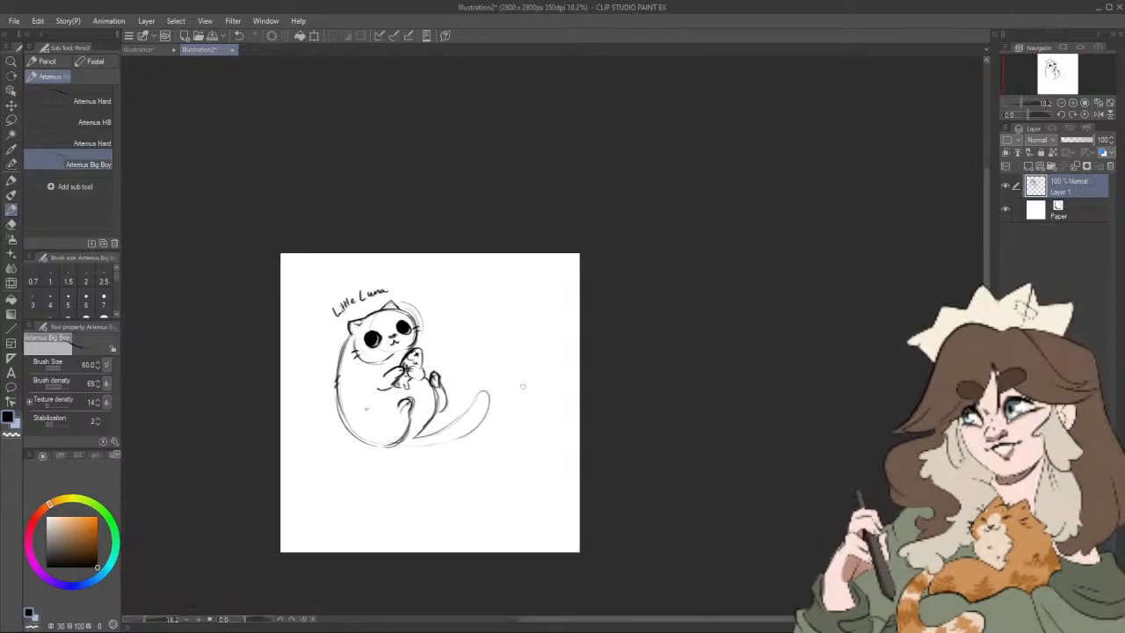
scroll(508, 407, "up", 2)
mouse_move(349, 462)
left_mouse_down()
mouse_move(517, 444)
mouse_move(485, 456)
mouse_move(540, 420)
mouse_move(527, 398)
mouse_move(466, 438)
mouse_move(520, 402)
left_mouse_up()
mouse_move(636, 449)
left_mouse_down()
mouse_move(610, 451)
mouse_move(619, 454)
left_mouse_up()
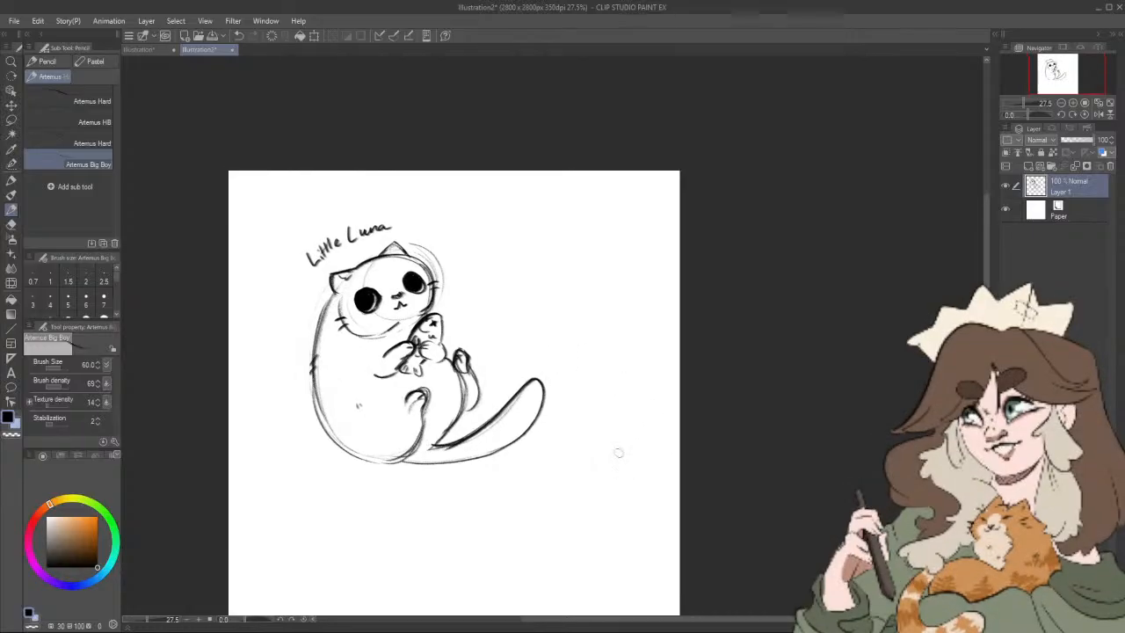
Step: Erase the cat's long tail with the Rough eraser at size 150
left_click(11, 224)
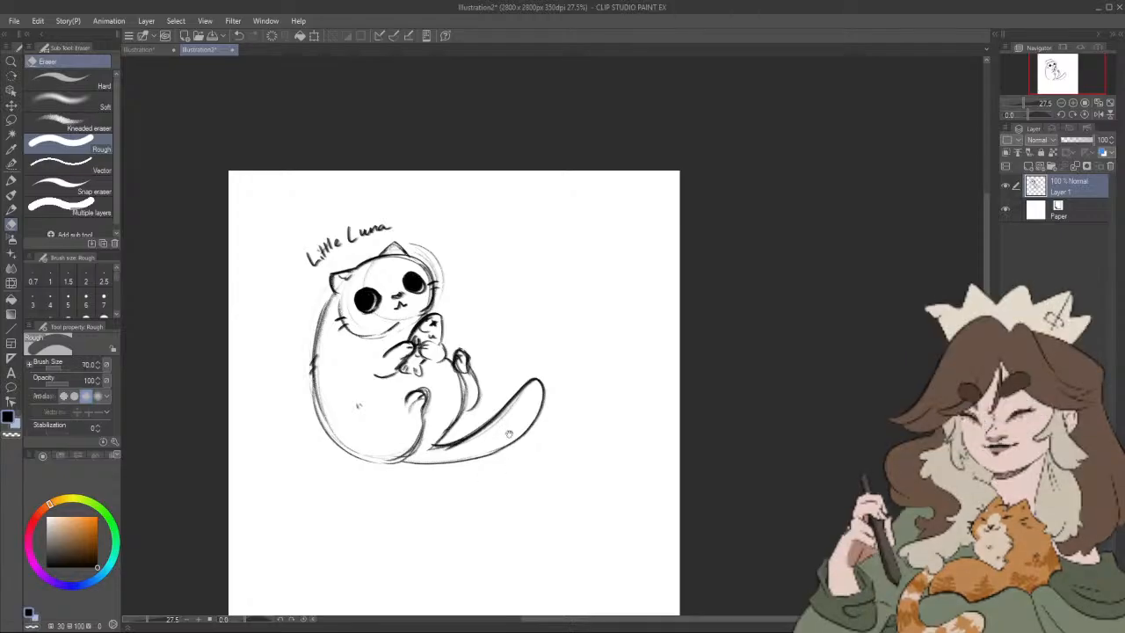
left_click_drag(510, 438, 516, 429)
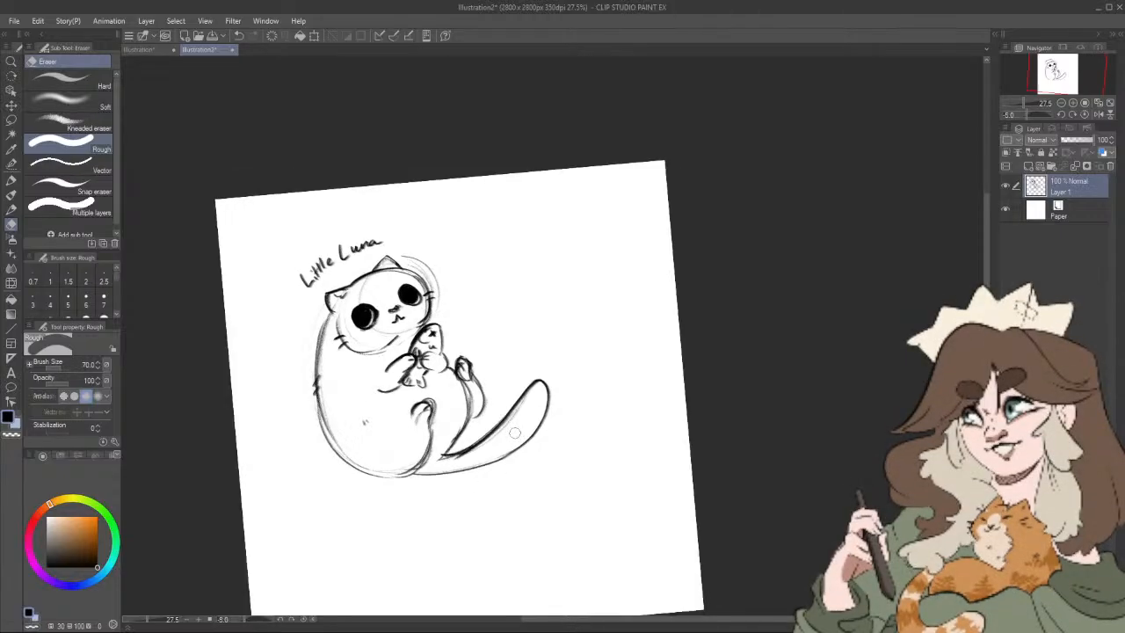
left_click(1072, 115)
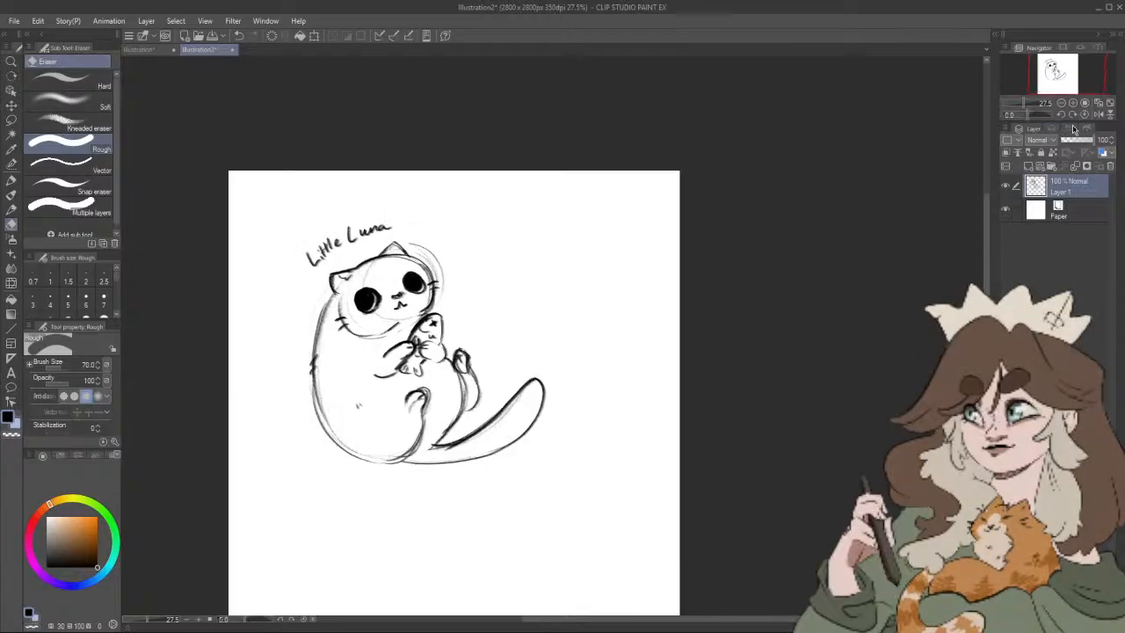
key("bracketright")
mouse_move(538, 401)
left_mouse_down()
mouse_move(519, 445)
mouse_move(502, 434)
mouse_move(465, 457)
left_mouse_up()
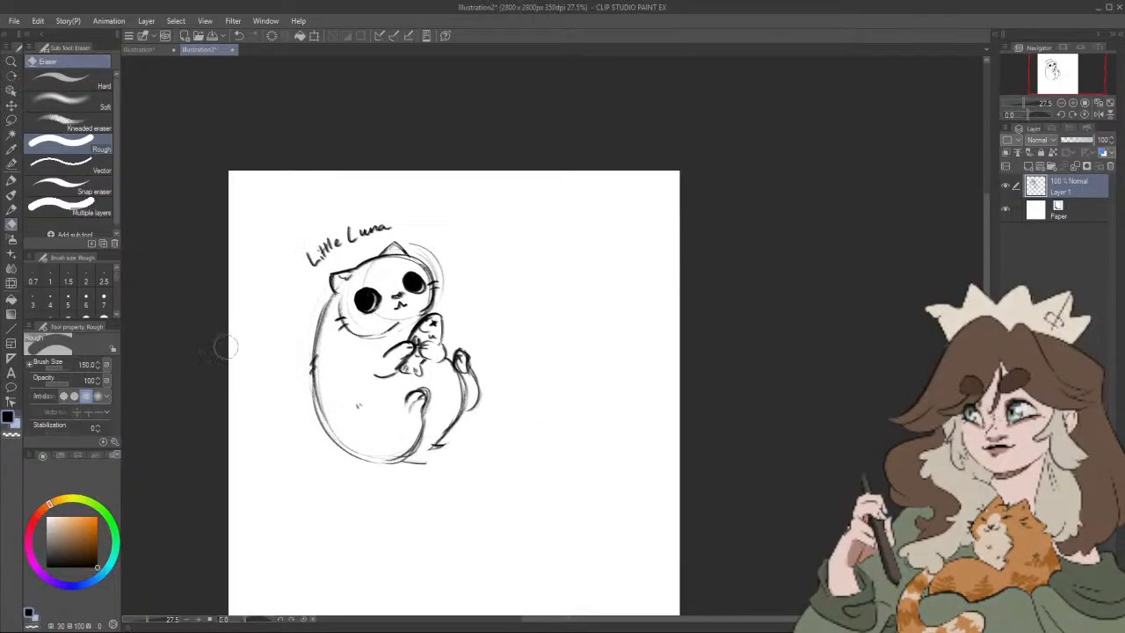
Step: Try to redraw the tail shorter and closer to the hind leg, and undo the last strokes
left_click(12, 209)
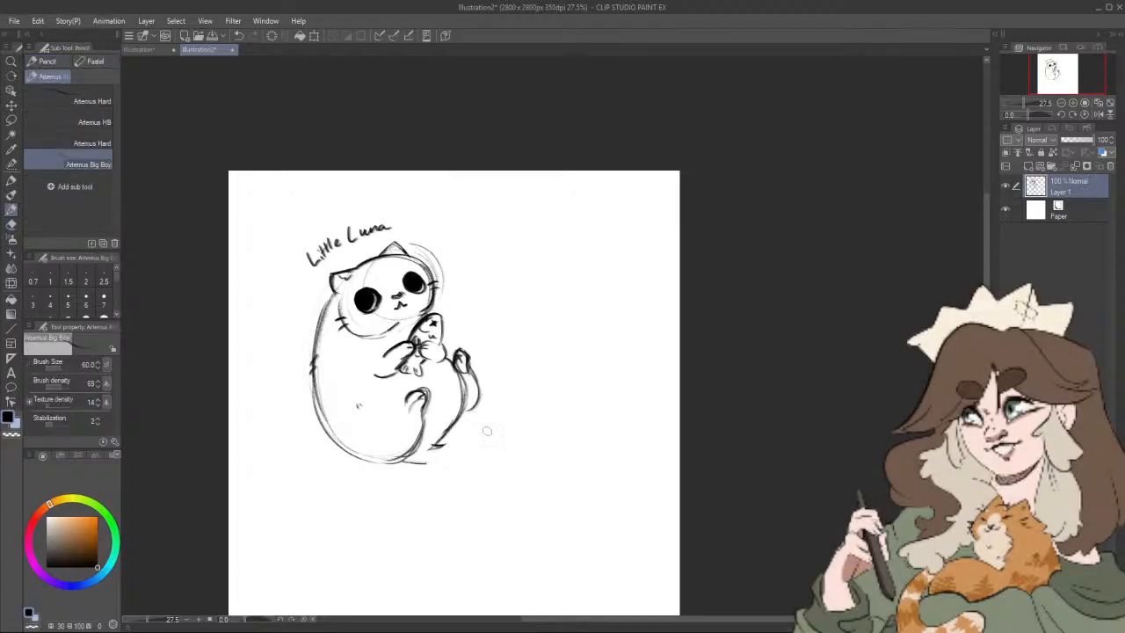
left_click_drag(437, 457, 503, 412)
left_click_drag(580, 403, 519, 452)
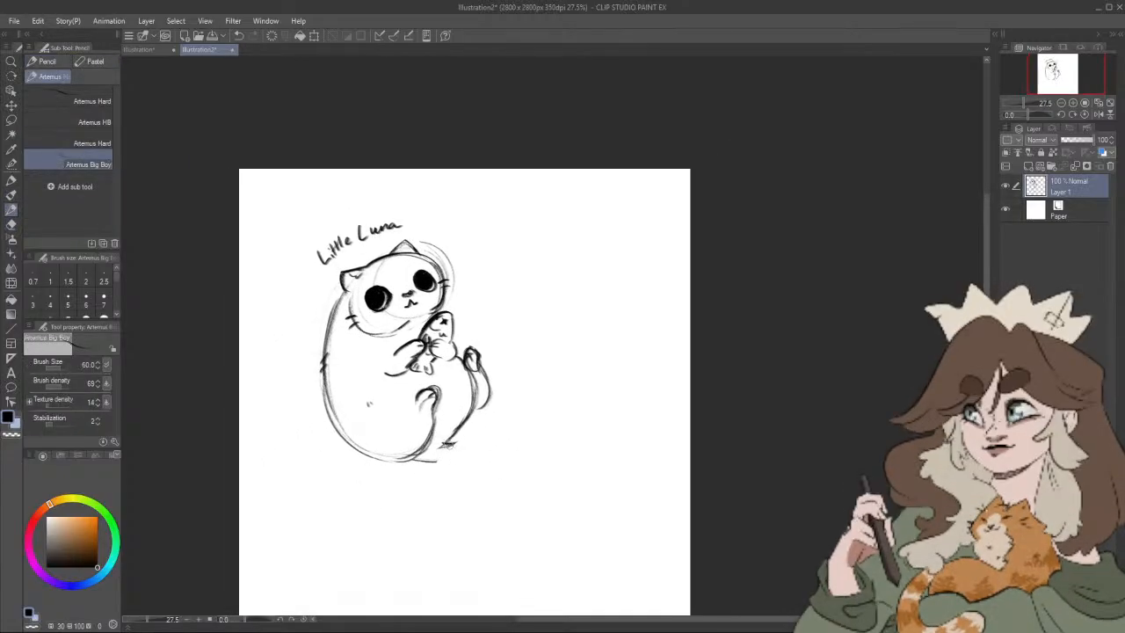
left_click_drag(446, 444, 514, 382)
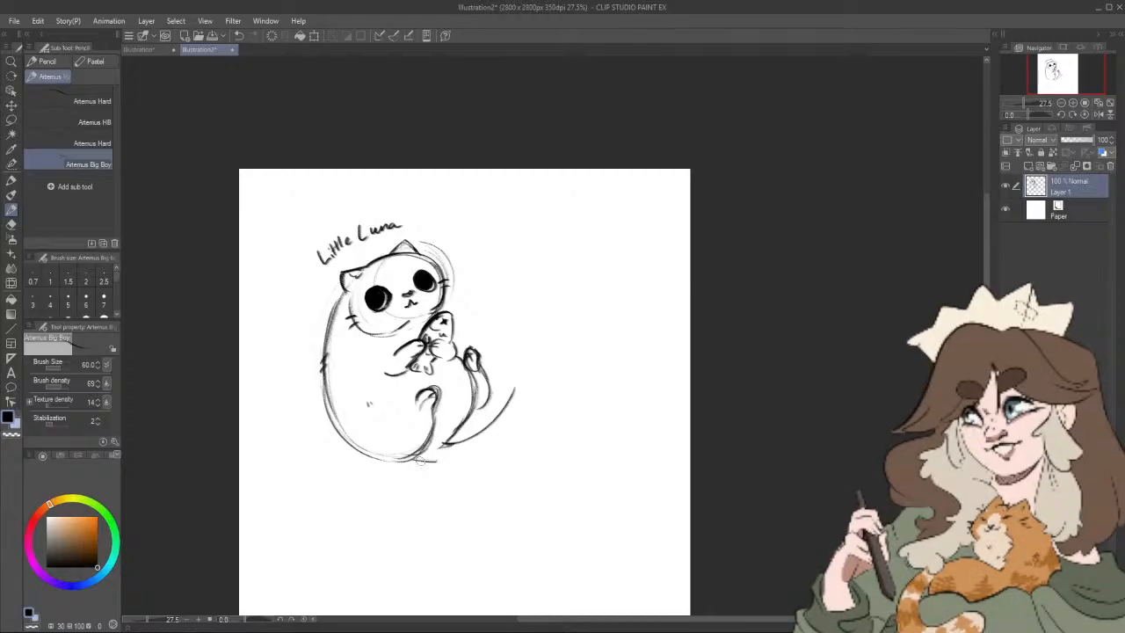
mouse_move(517, 401)
left_mouse_down()
mouse_move(417, 459)
mouse_move(473, 448)
mouse_move(420, 456)
mouse_move(529, 426)
left_mouse_up()
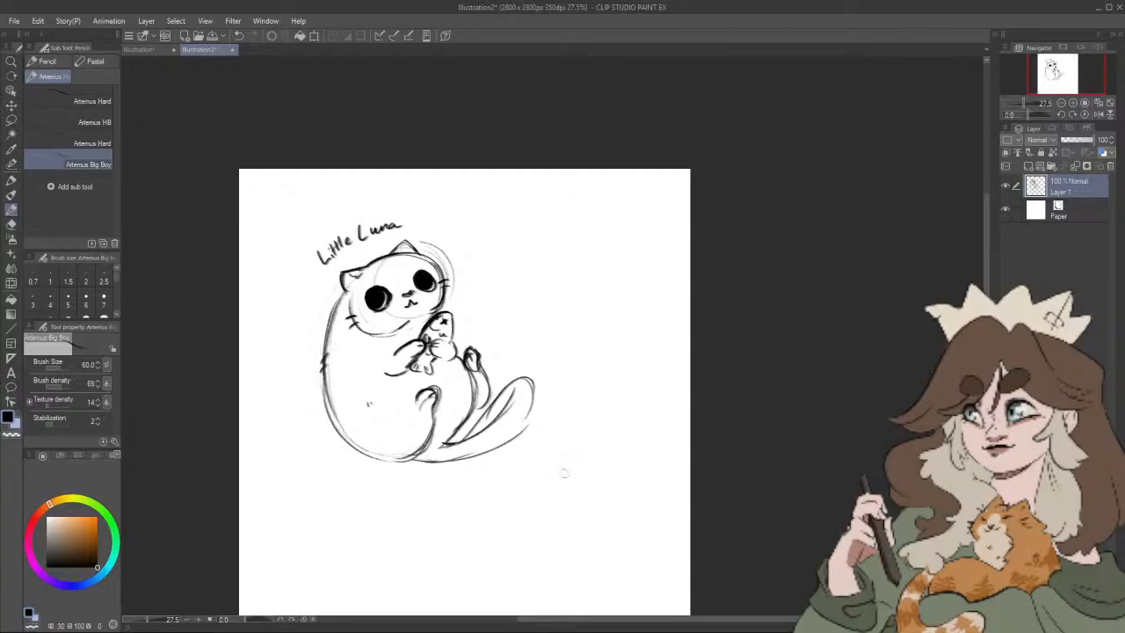
key("ctrl+z")
key("ctrl+z")
key("ctrl+z")
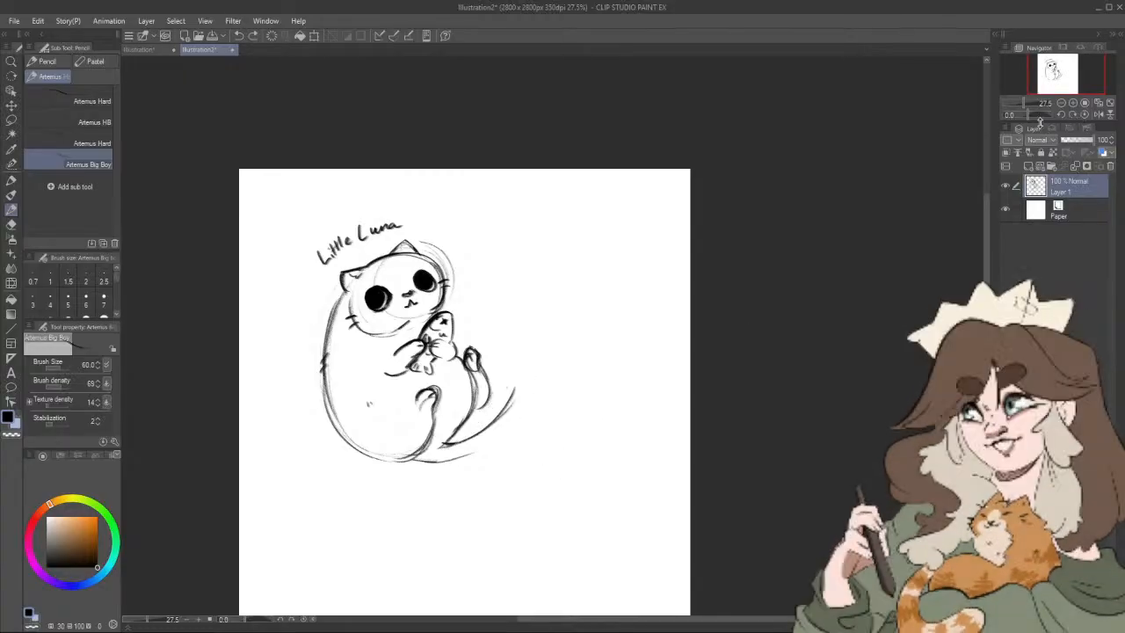
Step: Erase the leftover tail strokes beside the cat's hind leg
left_click_drag(1040, 121, 1048, 121)
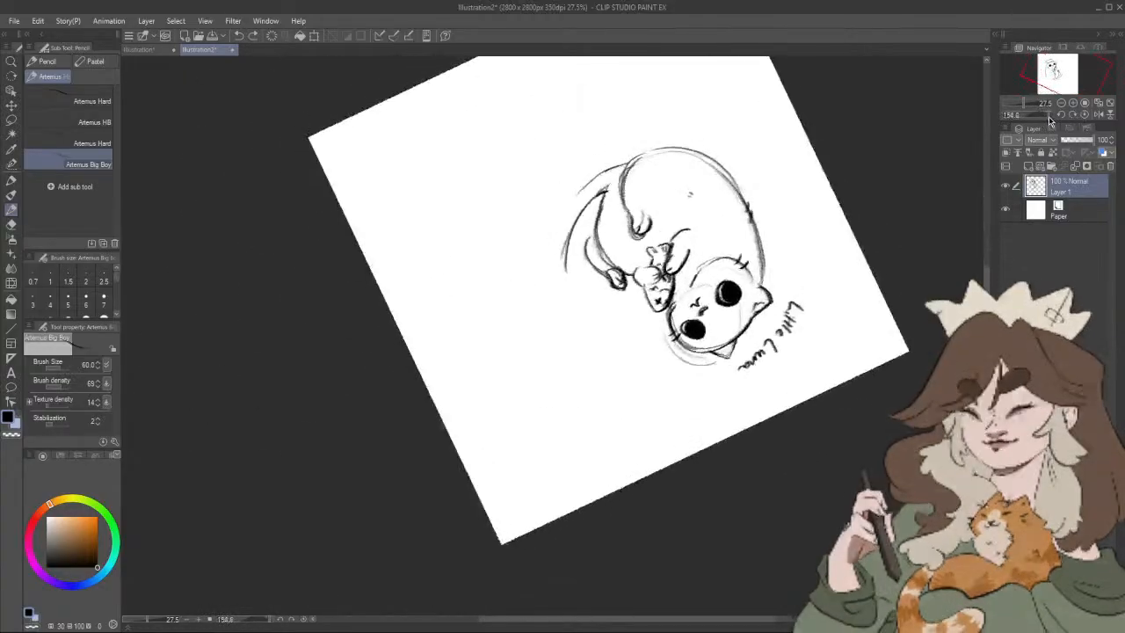
left_click_drag(482, 281, 362, 372)
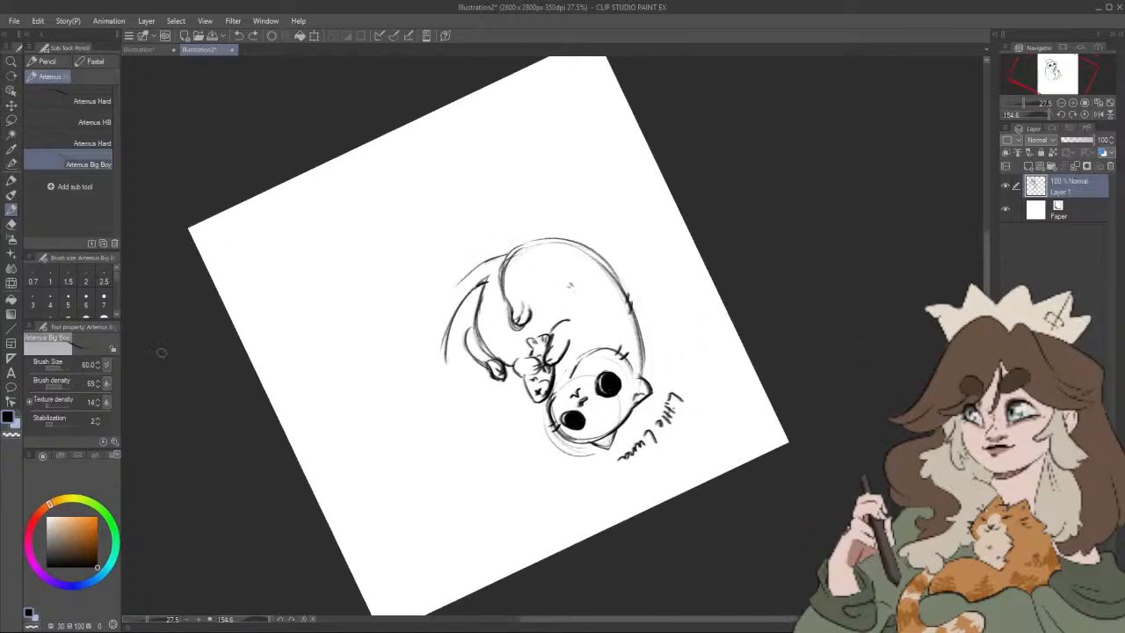
left_click(13, 224)
mouse_move(443, 361)
left_mouse_down()
mouse_move(466, 285)
mouse_move(492, 255)
left_mouse_up()
Step: Draw a thick, rounded tail curving from the cat's bottom up around its hind leg
left_click(11, 208)
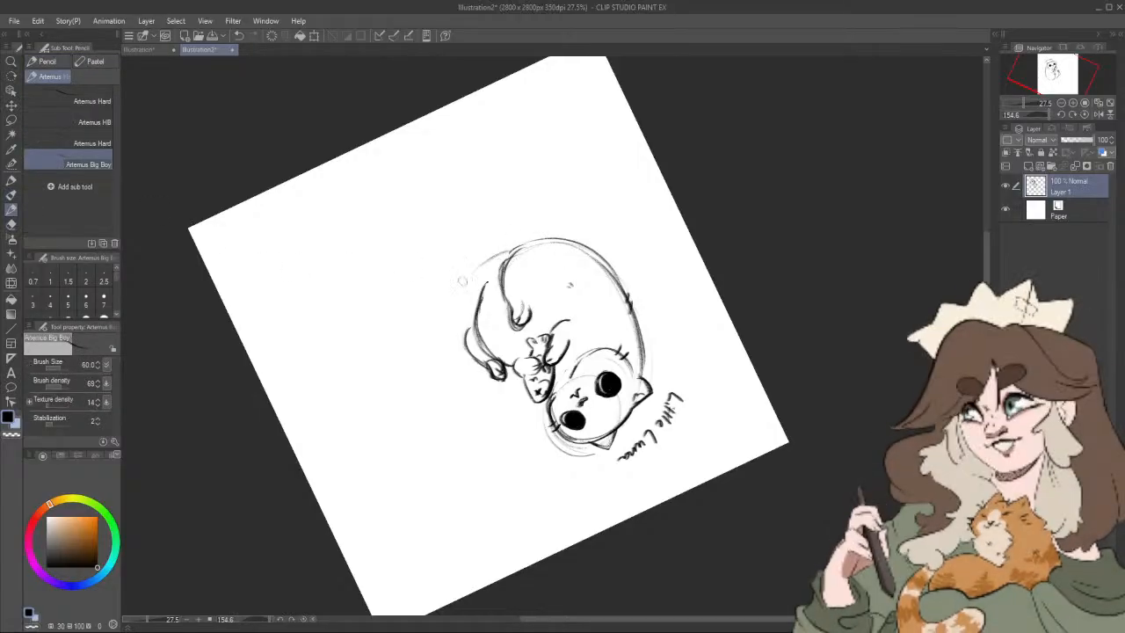
left_click_drag(508, 253, 425, 359)
mouse_move(440, 297)
left_mouse_down()
mouse_move(456, 374)
mouse_move(473, 262)
mouse_move(518, 252)
mouse_move(430, 322)
mouse_move(448, 370)
mouse_move(489, 273)
left_mouse_up()
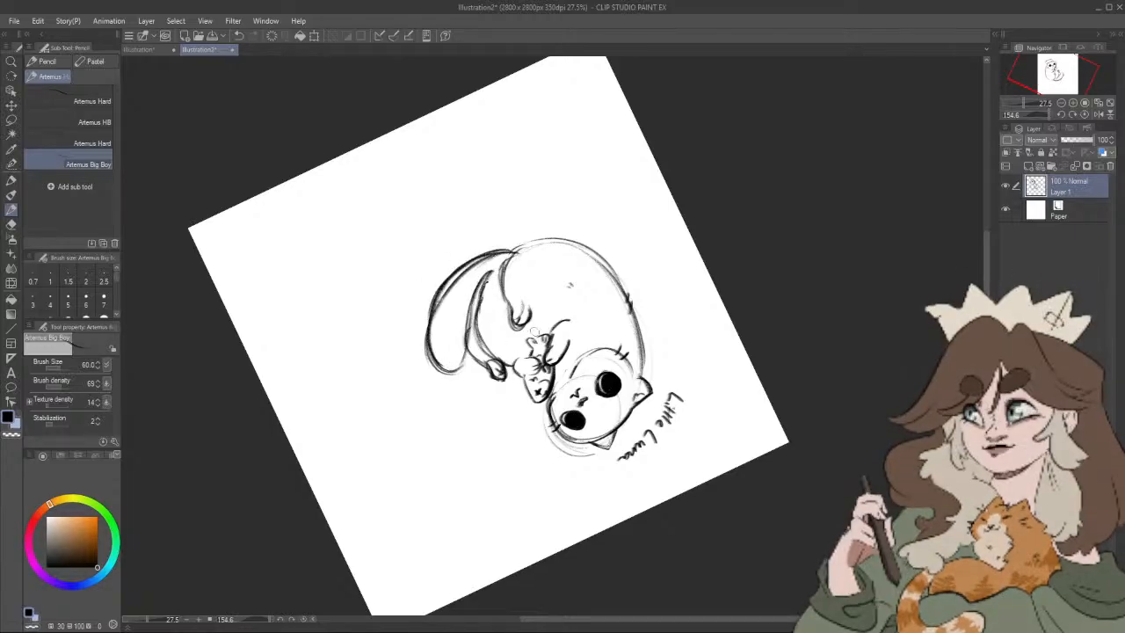
Step: Thin the sketchy tail lines with the eraser and redraw the tail's outline in bold Artemus Big Boy strokes
left_click_drag(544, 302, 513, 336)
left_click(14, 226)
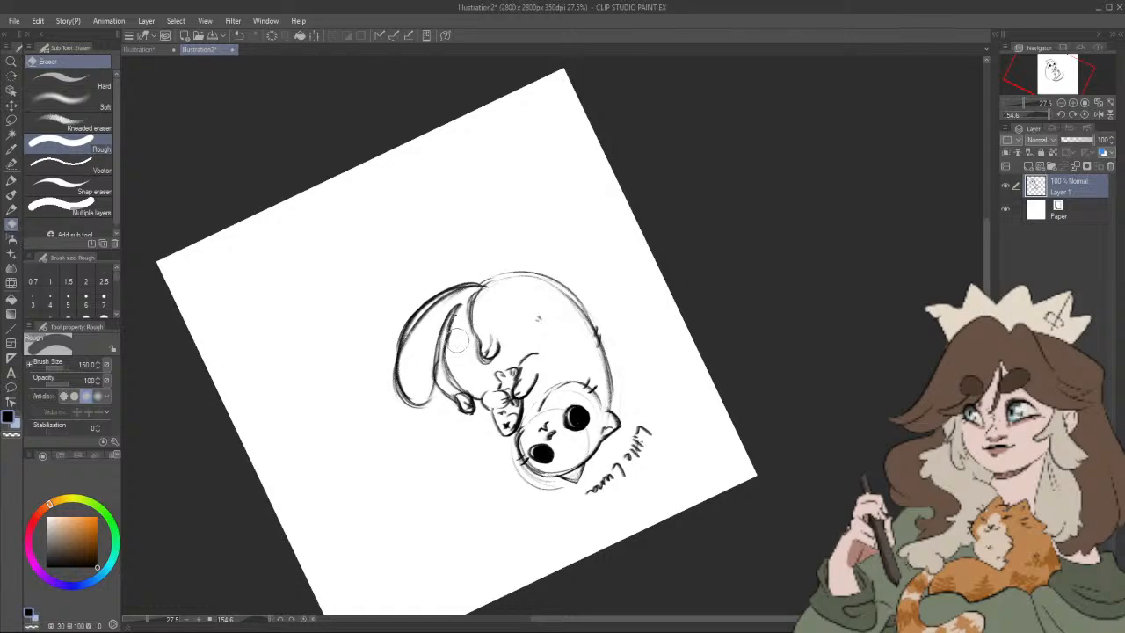
left_click_drag(415, 335, 451, 304)
left_click(11, 195)
left_click(11, 180)
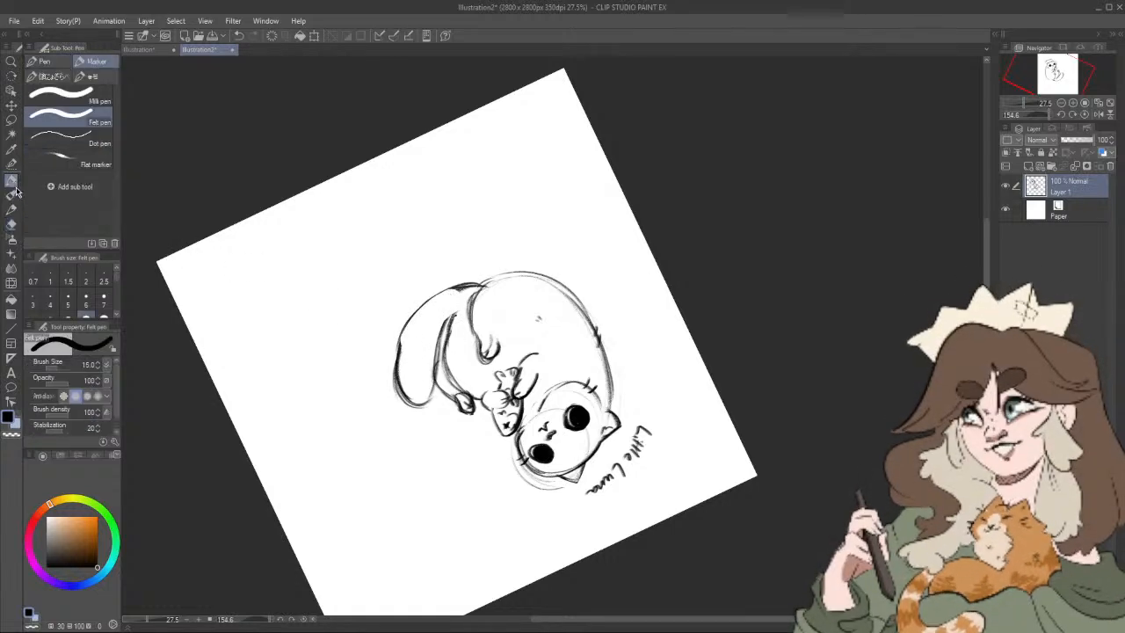
left_click(12, 210)
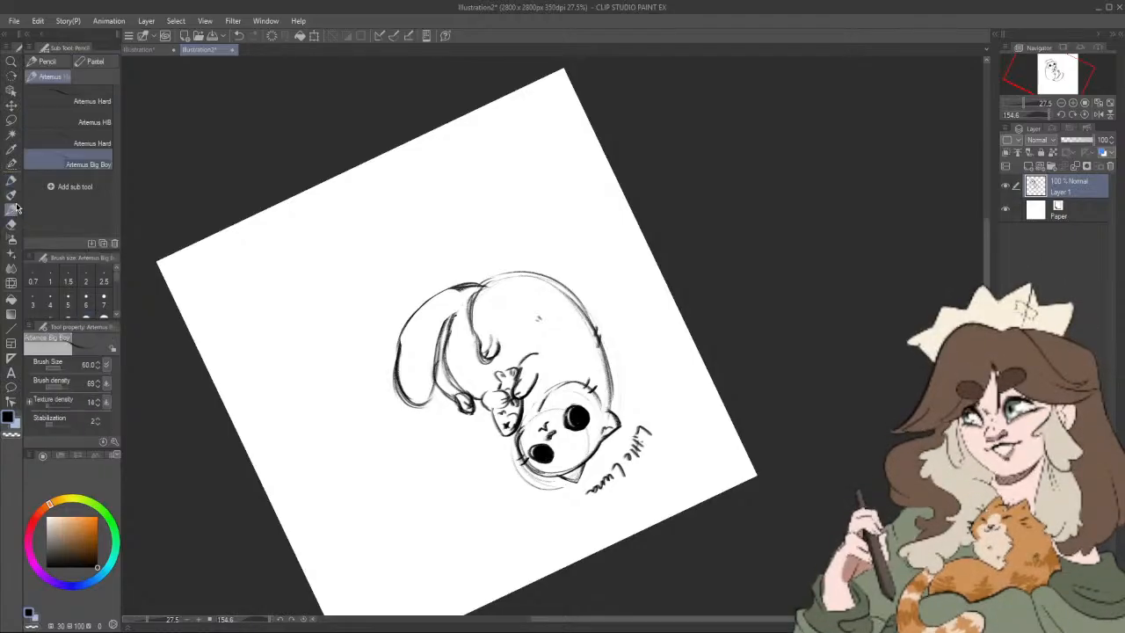
mouse_move(466, 284)
left_mouse_down()
mouse_move(442, 292)
mouse_move(396, 378)
mouse_move(425, 401)
mouse_move(451, 320)
left_mouse_up()
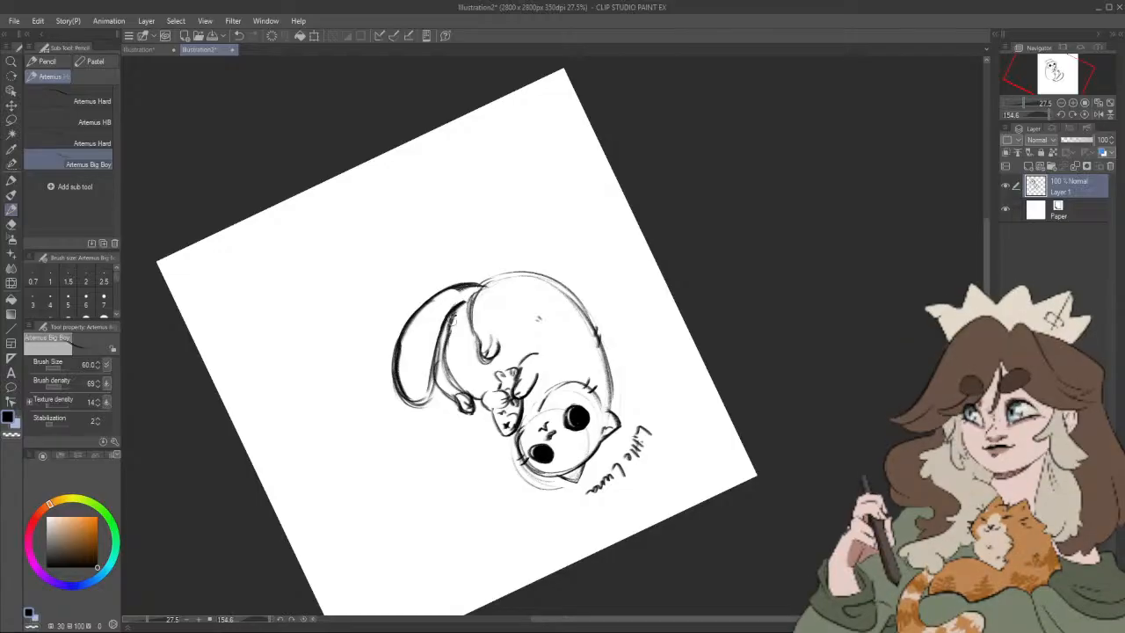
Step: Draw three small four-pointed sparkles around the cat: beside its cheek, behind its back and next to its raised foot
left_click(1084, 115)
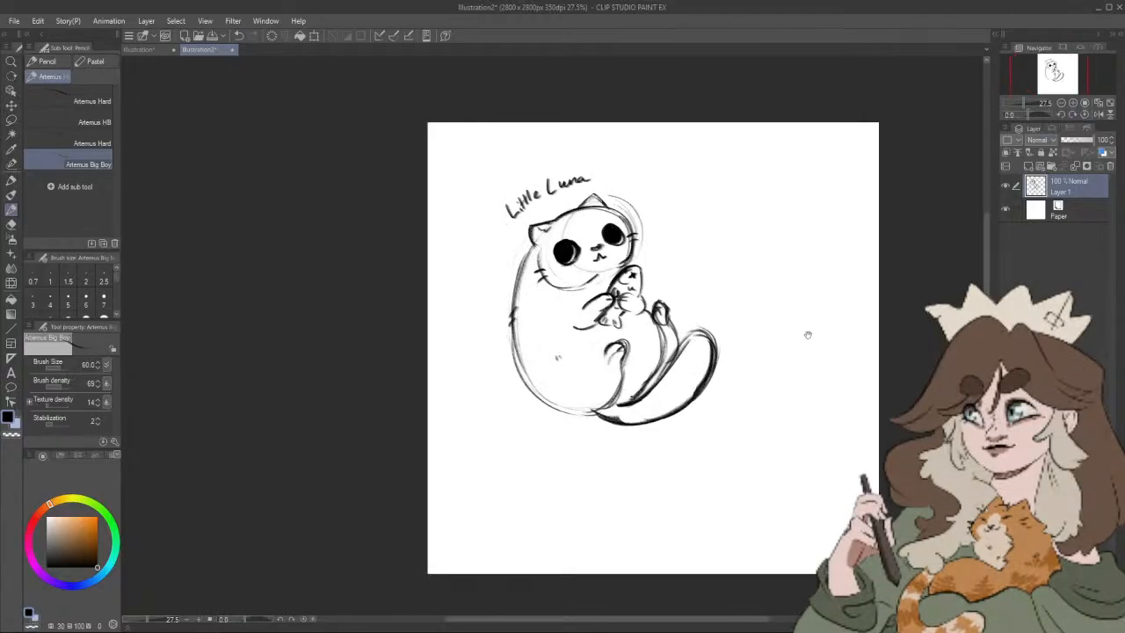
left_click_drag(807, 333, 773, 327)
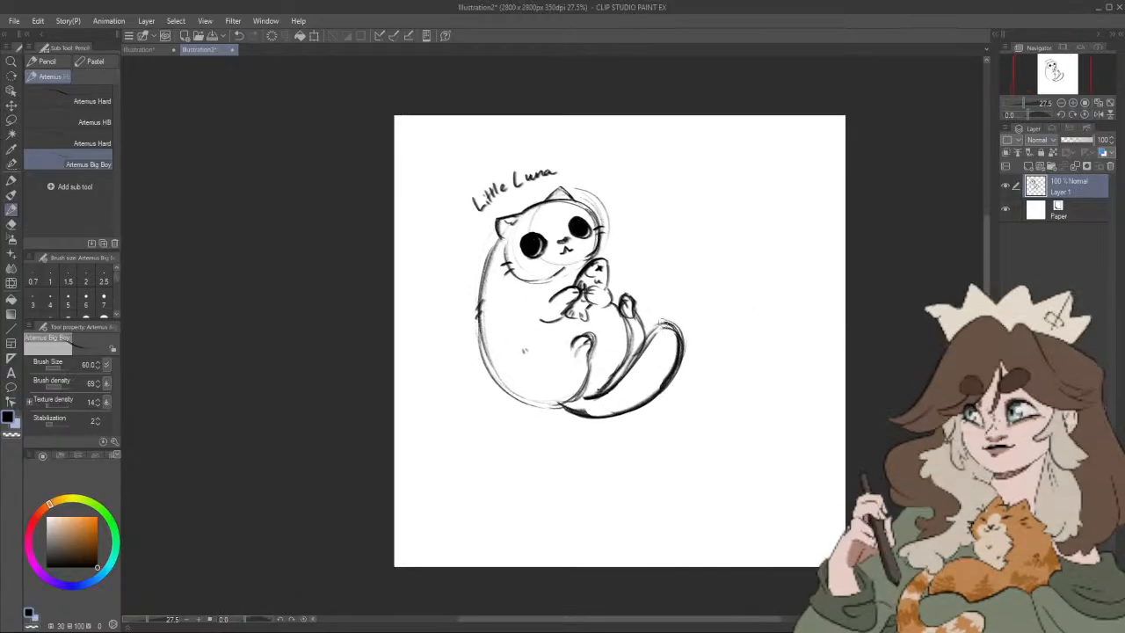
left_click_drag(665, 320, 627, 378)
left_click_drag(741, 383, 707, 434)
scroll(640, 319, "up", 2)
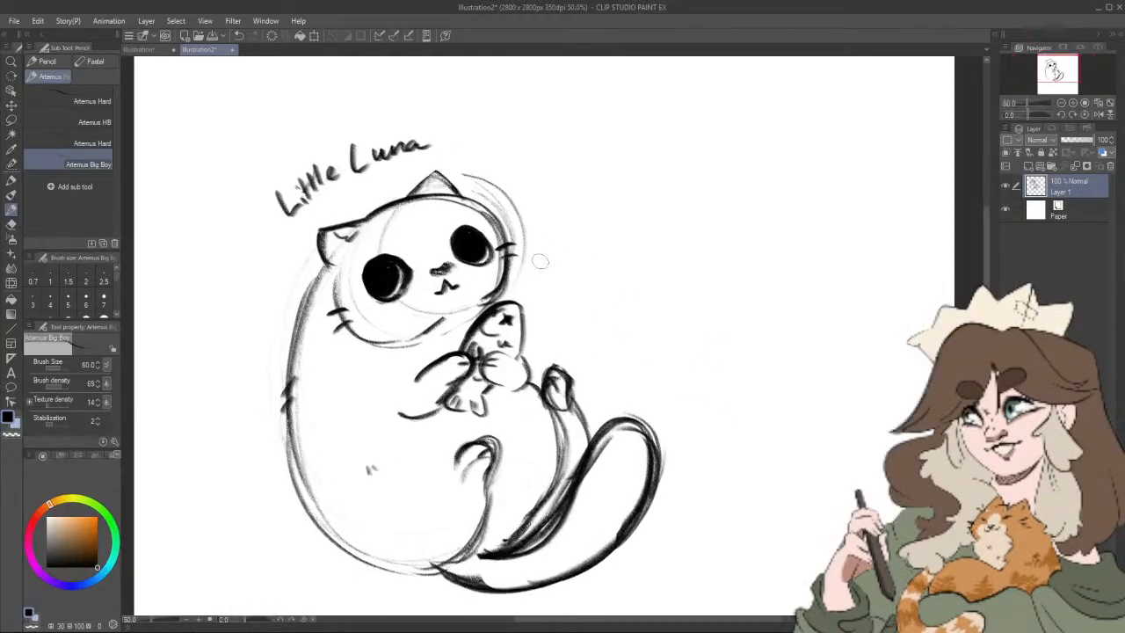
left_click_drag(540, 264, 531, 305)
left_click_drag(537, 261, 549, 287)
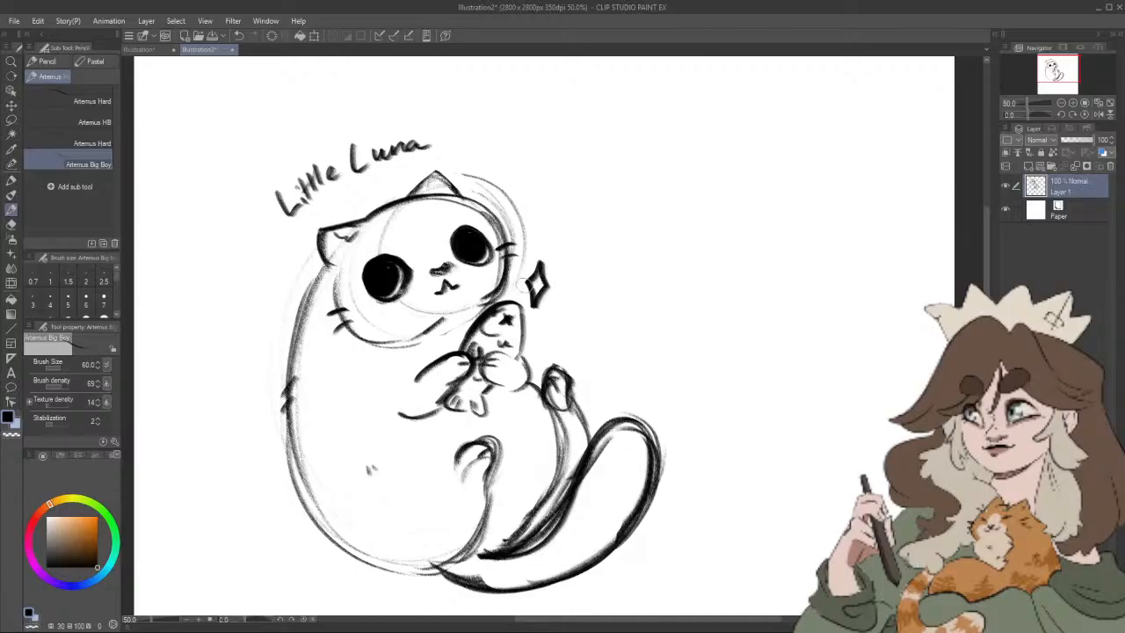
left_click_drag(235, 371, 237, 413)
left_click_drag(238, 365, 239, 411)
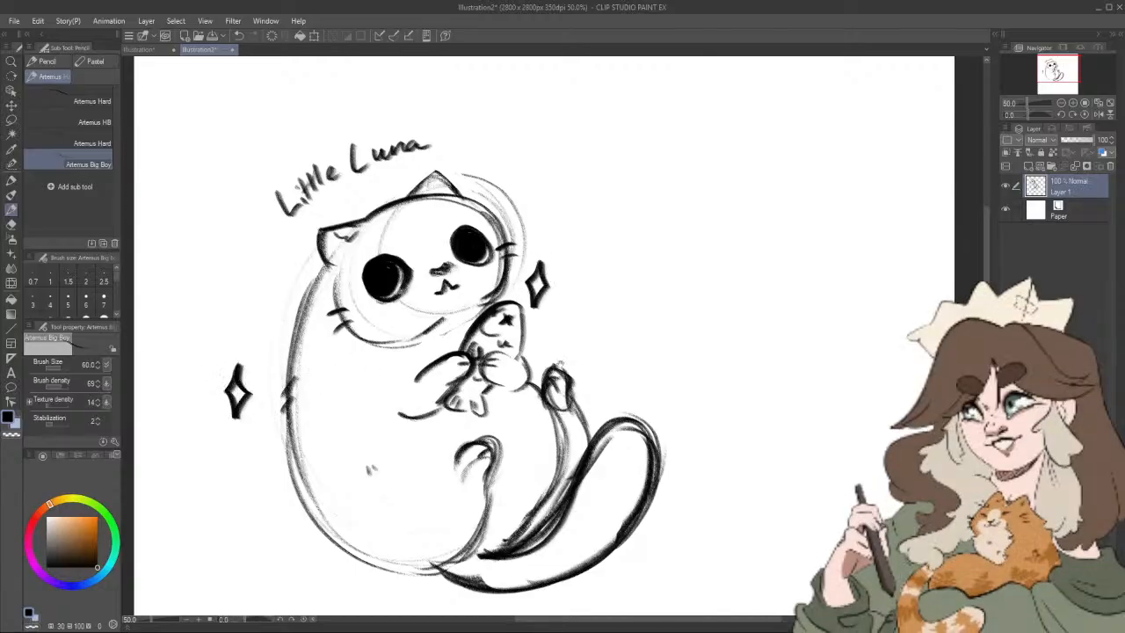
left_click_drag(721, 393, 728, 337)
scroll(660, 496, "down", 2)
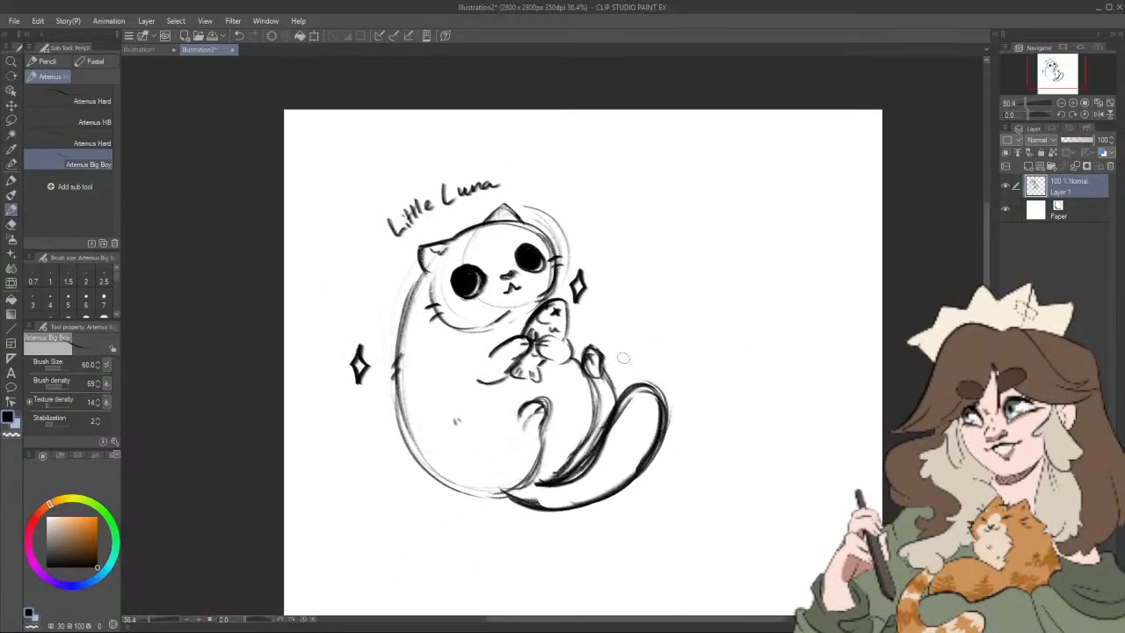
left_click_drag(621, 357, 620, 377)
Step: Lasso the whole Little Luna sketch, move it closer to the canvas's upper-left corner, and clear the selection
left_click_drag(765, 377, 701, 325)
scroll(715, 345, "down", 5)
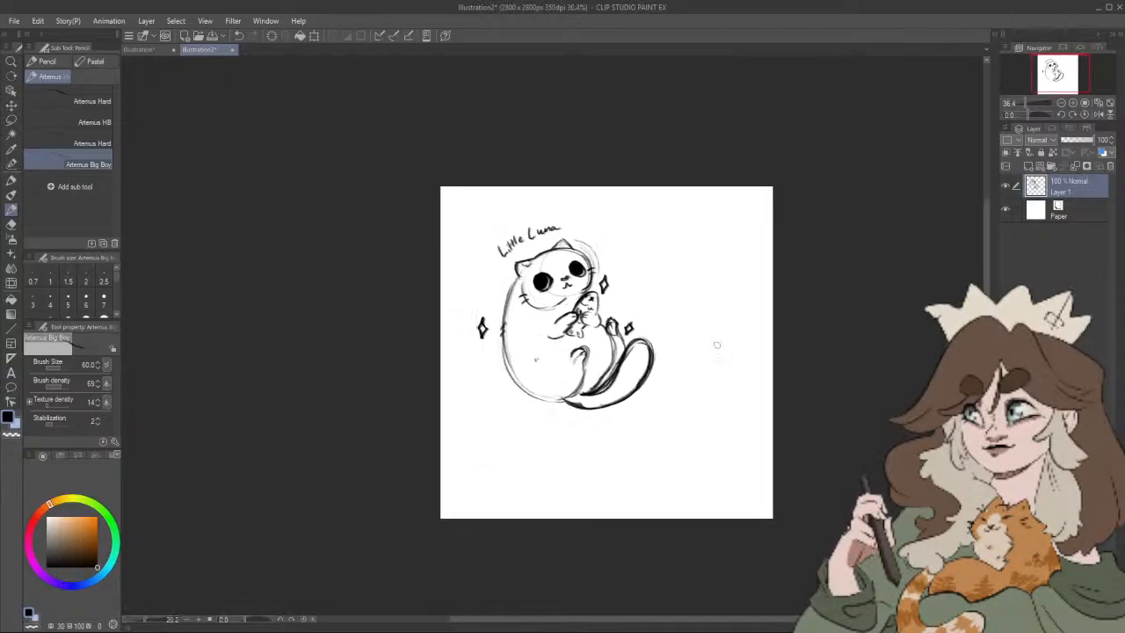
scroll(715, 345, "up", 1)
left_click_drag(747, 360, 733, 367)
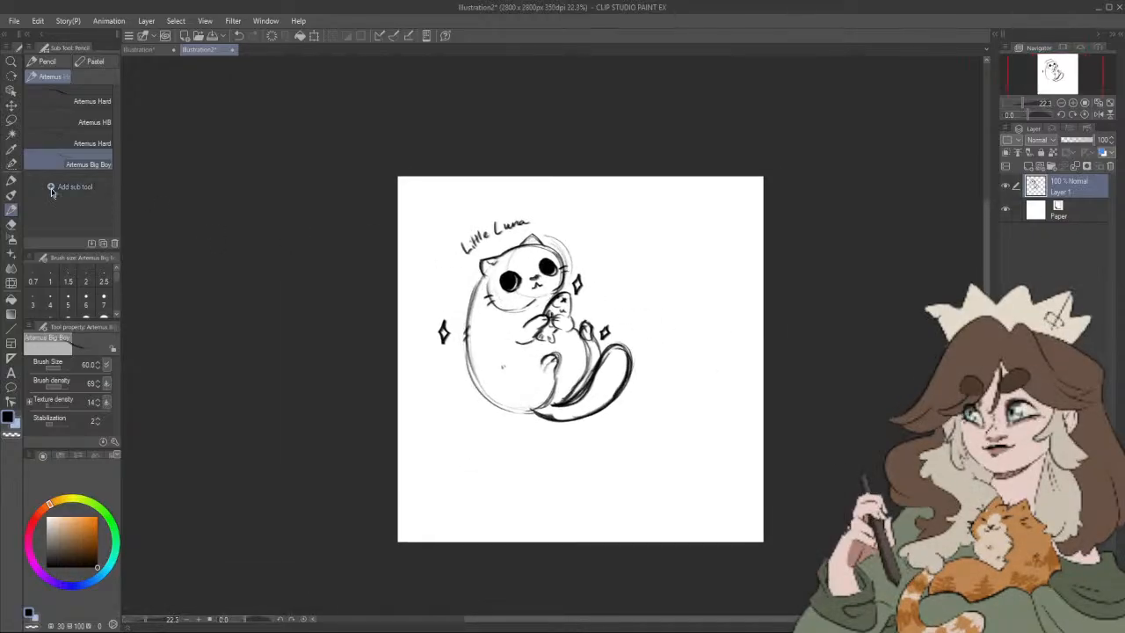
left_click(12, 121)
mouse_move(491, 186)
left_mouse_down()
mouse_move(499, 215)
mouse_move(489, 206)
mouse_move(426, 302)
mouse_move(651, 442)
mouse_move(627, 253)
left_mouse_up()
left_click(600, 507)
left_click_drag(602, 442, 580, 415)
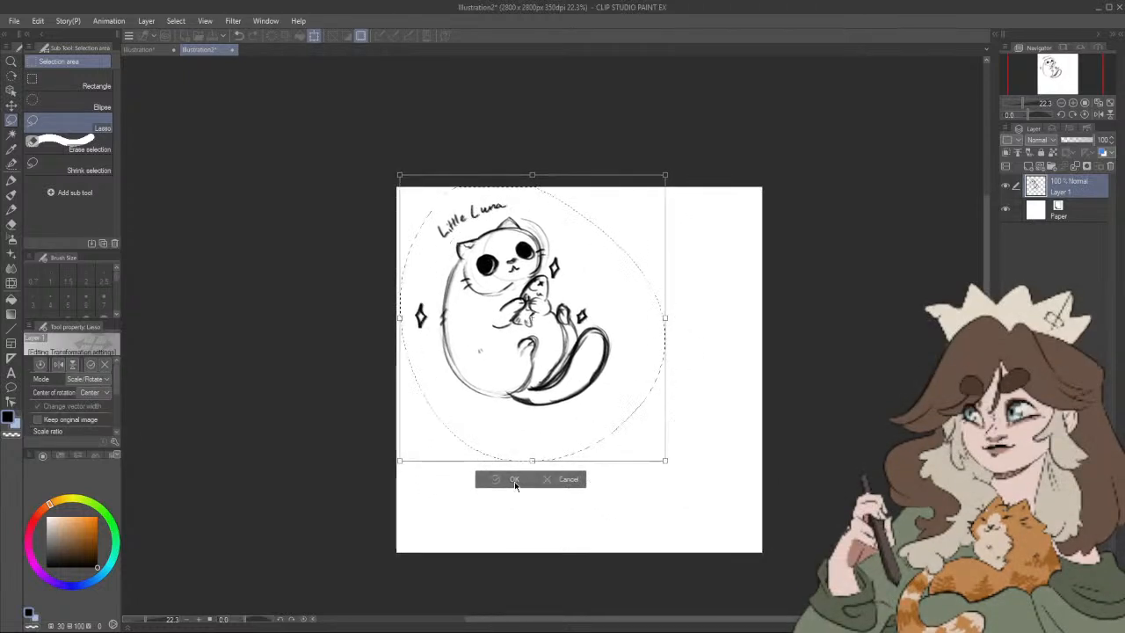
left_click(515, 479)
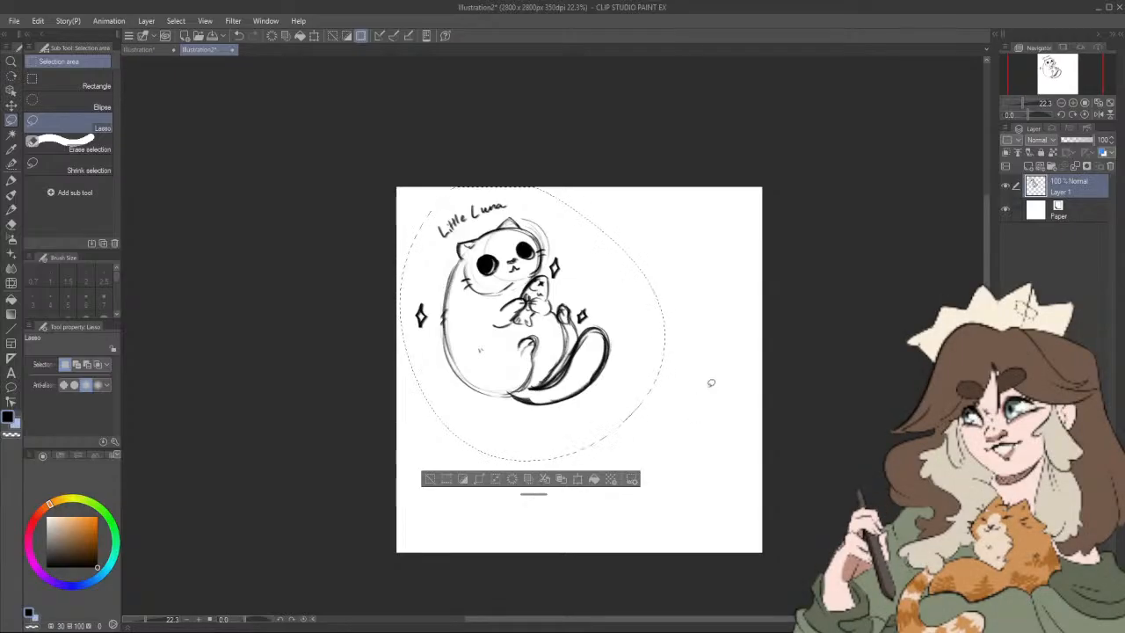
key("ctrl+d")
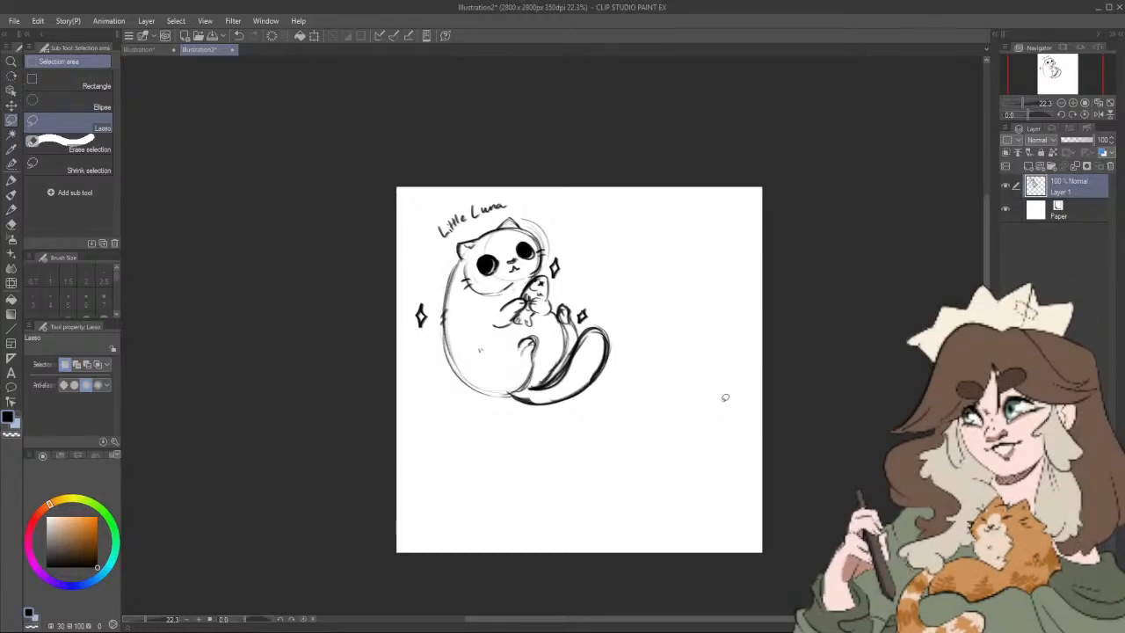
Step: Add short fur ticks along the lower curve of the cat's back with the Artemus Big Boy pencil
left_click(12, 211)
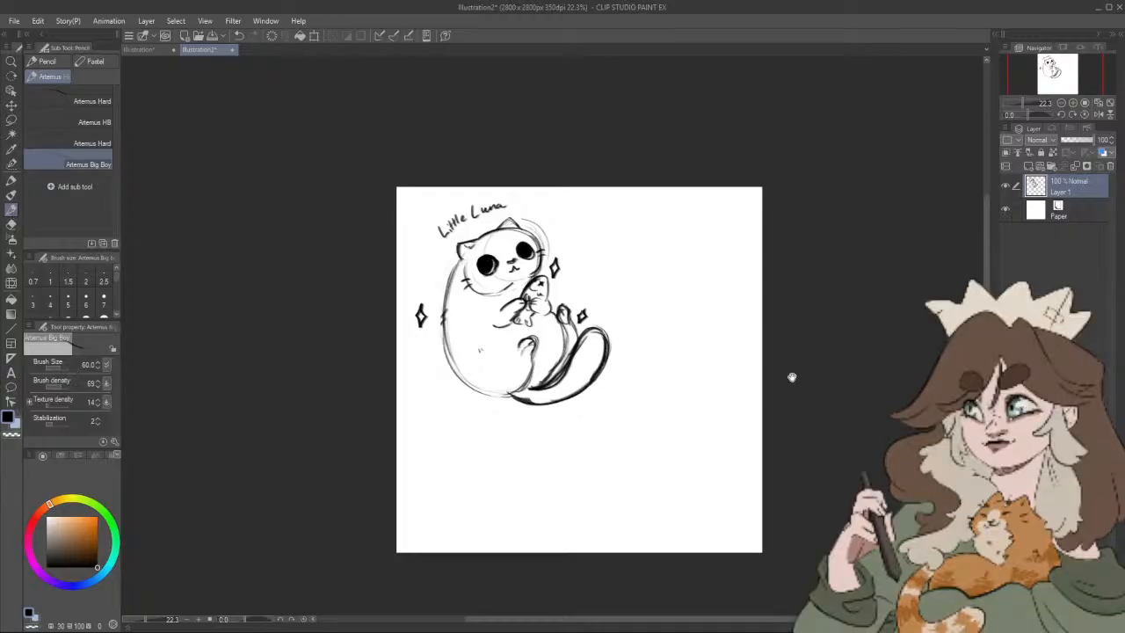
left_click_drag(792, 377, 768, 361)
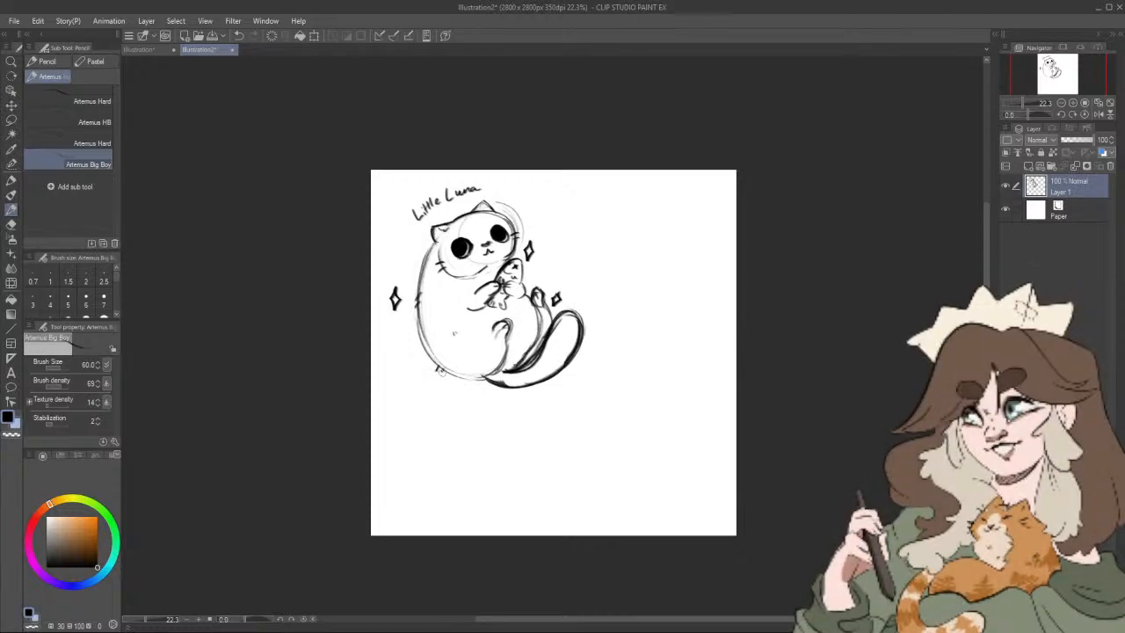
left_click_drag(686, 408, 673, 417)
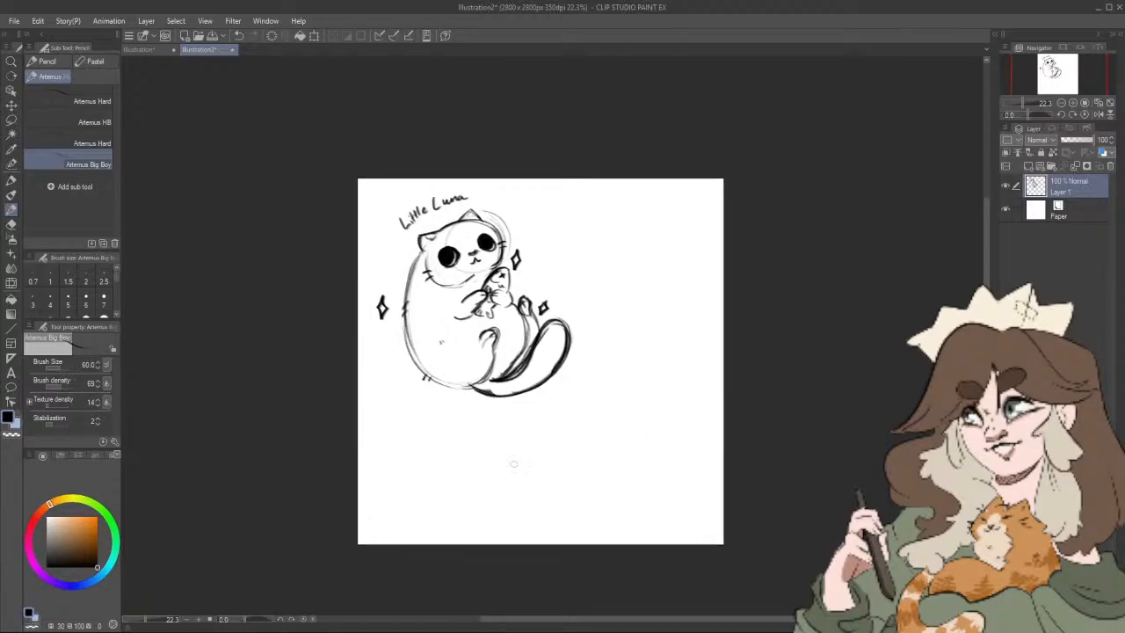
Step: Thin the heavy line at the tail's base with the Rough eraser reduced to size 50
left_click(11, 225)
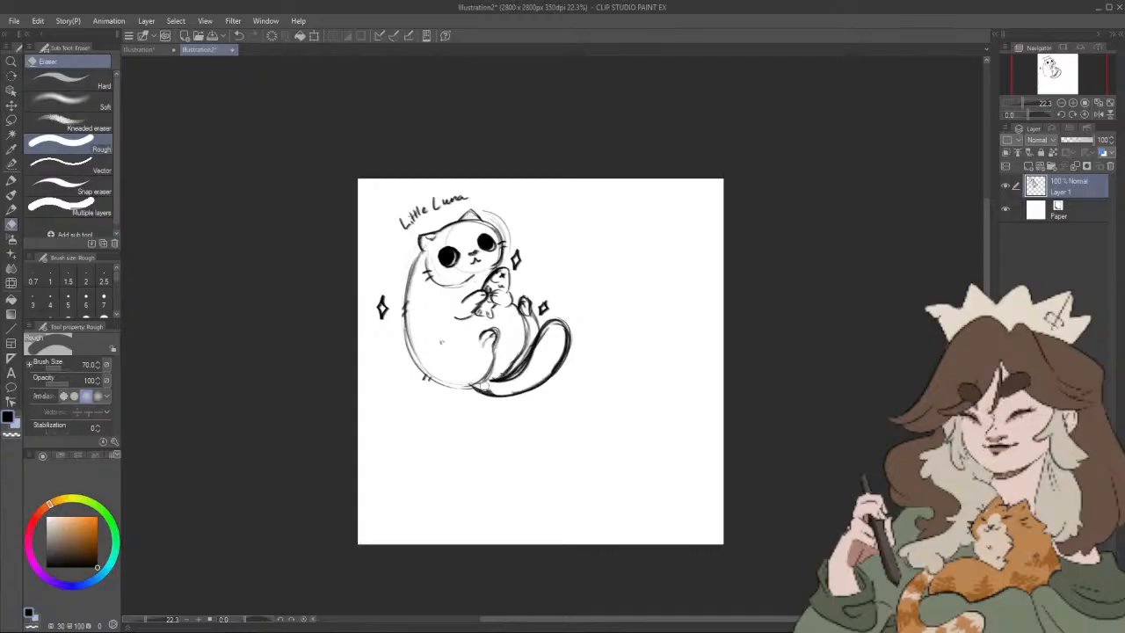
key("bracketleft")
key("minus")
key("bracketleft")
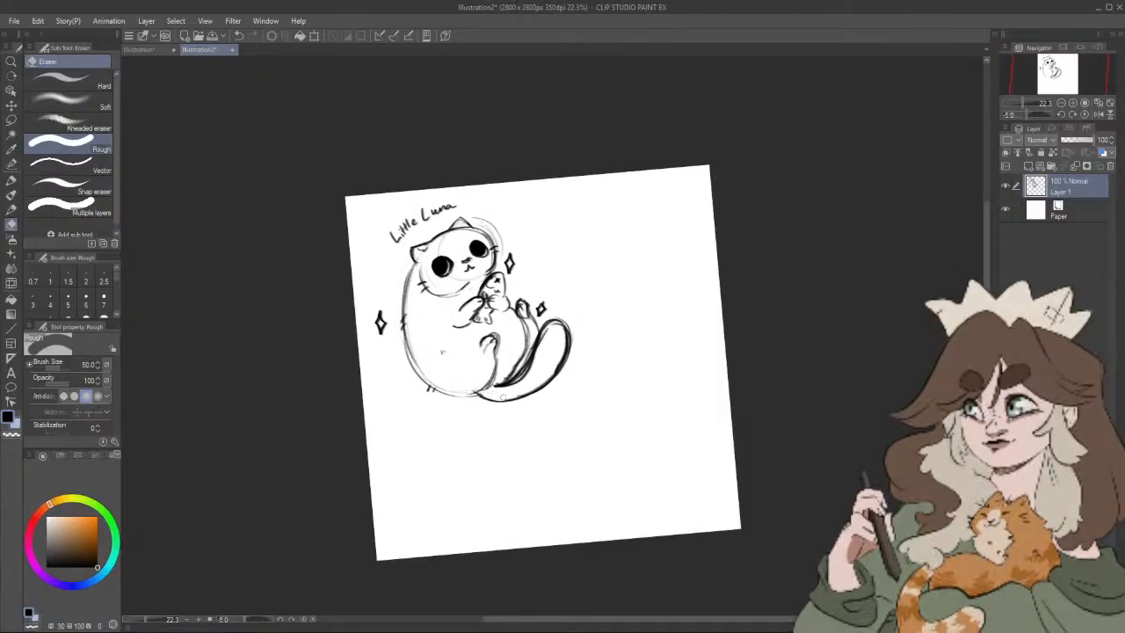
Step: Rough in a second cat beside Little Luna with a small round head, two ears and a light oval above it
left_click(11, 209)
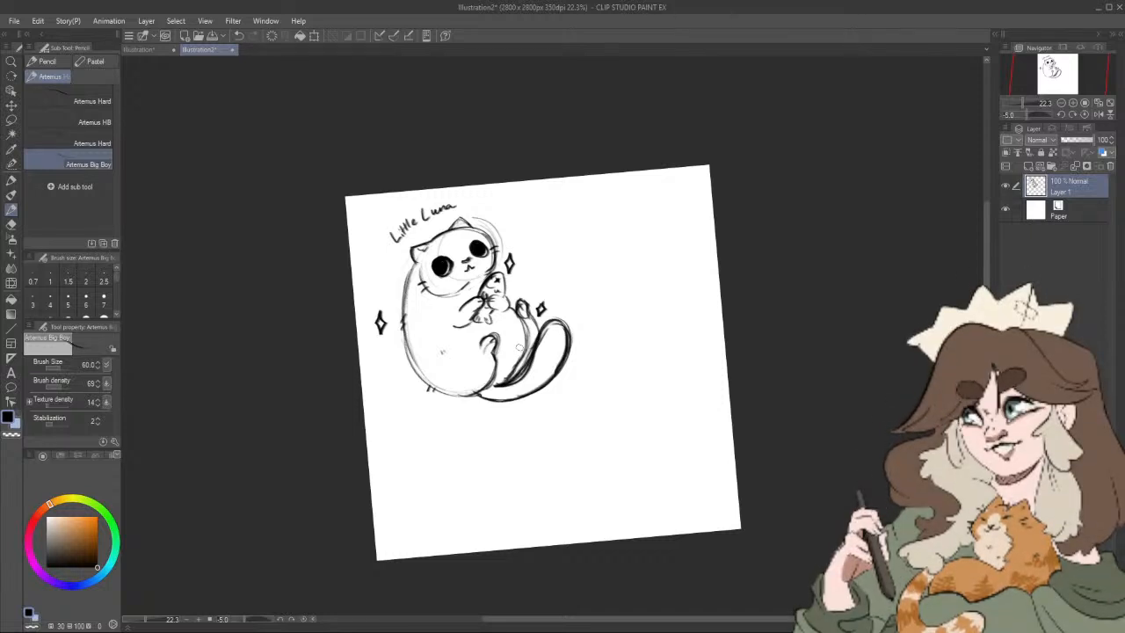
left_click_drag(765, 276, 754, 257)
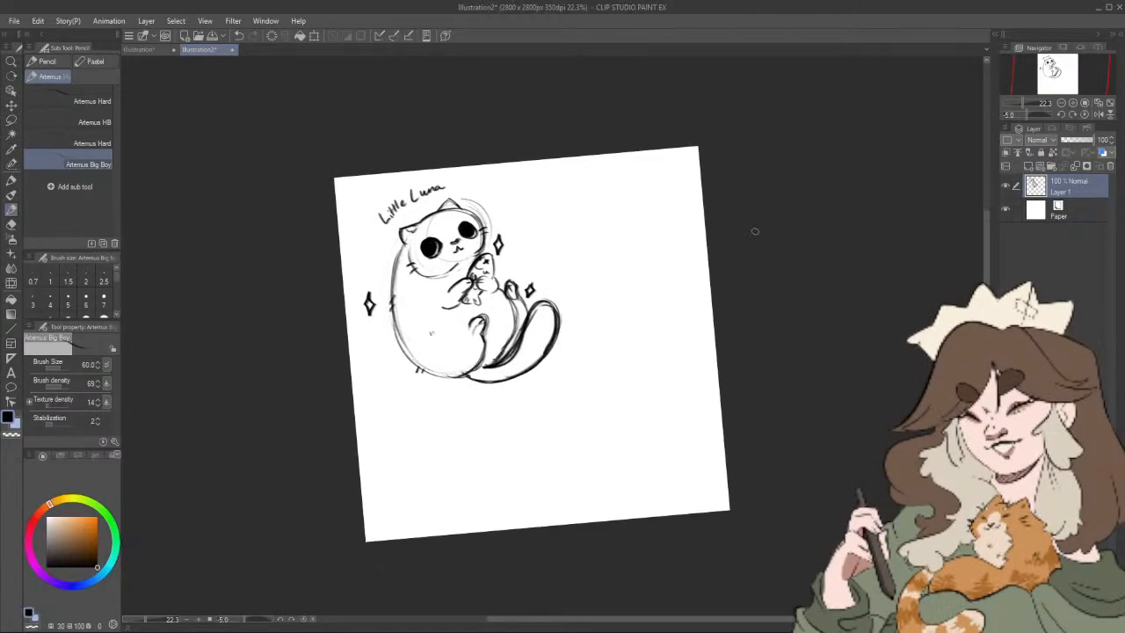
left_click_drag(705, 300, 639, 360)
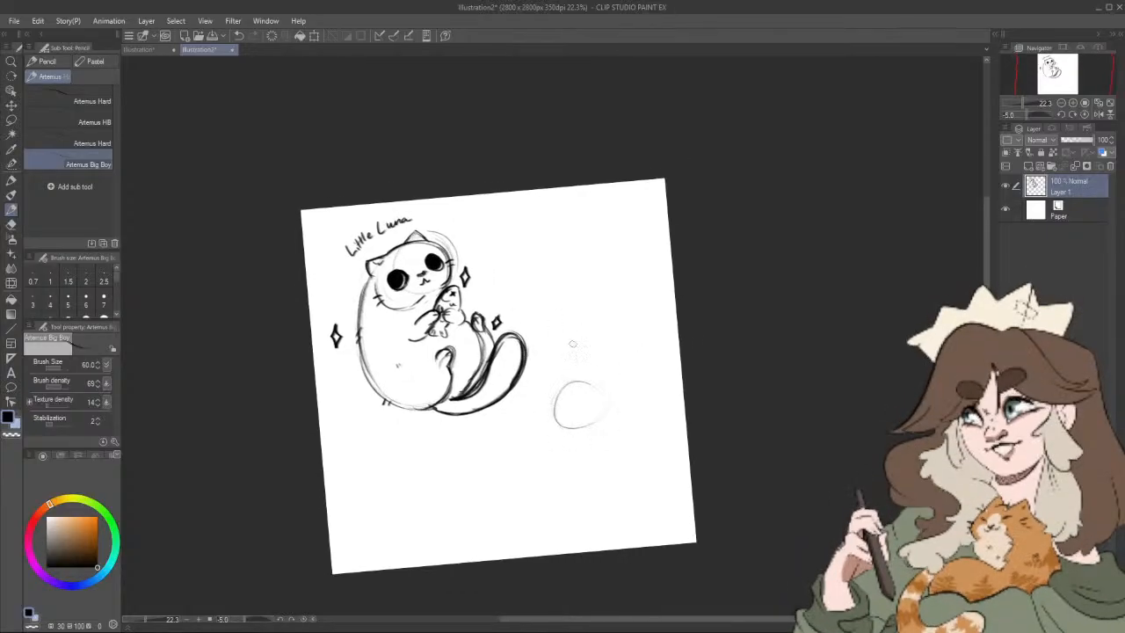
left_click_drag(586, 297, 581, 299)
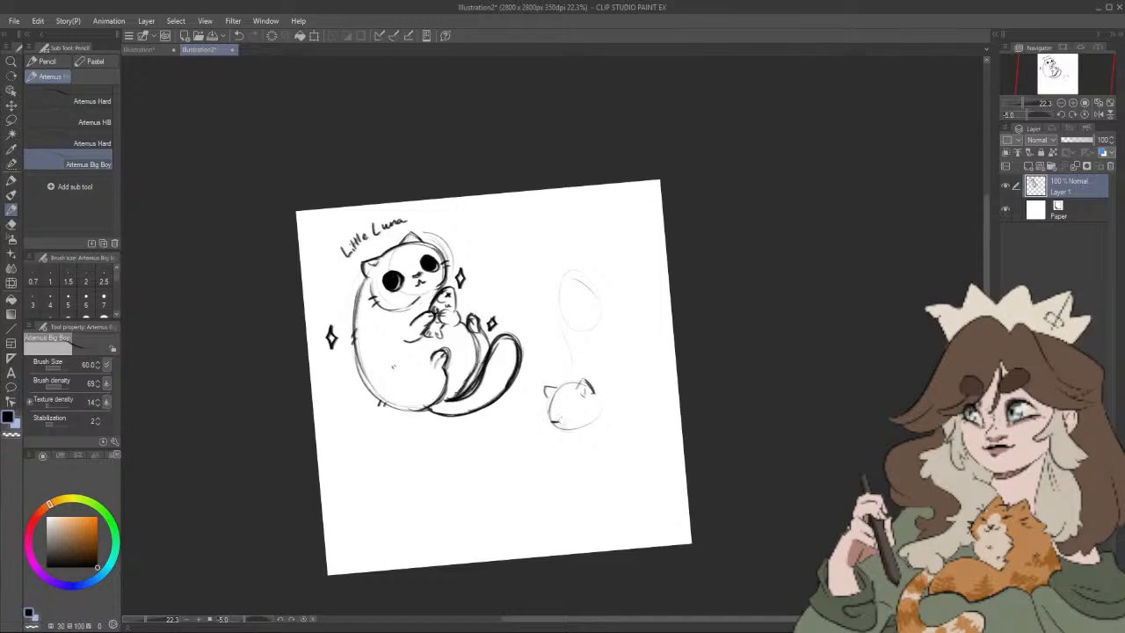
Step: Sketch loose front legs beneath the second cat's head, undoing the strokes that do not fit
key("ctrl+z")
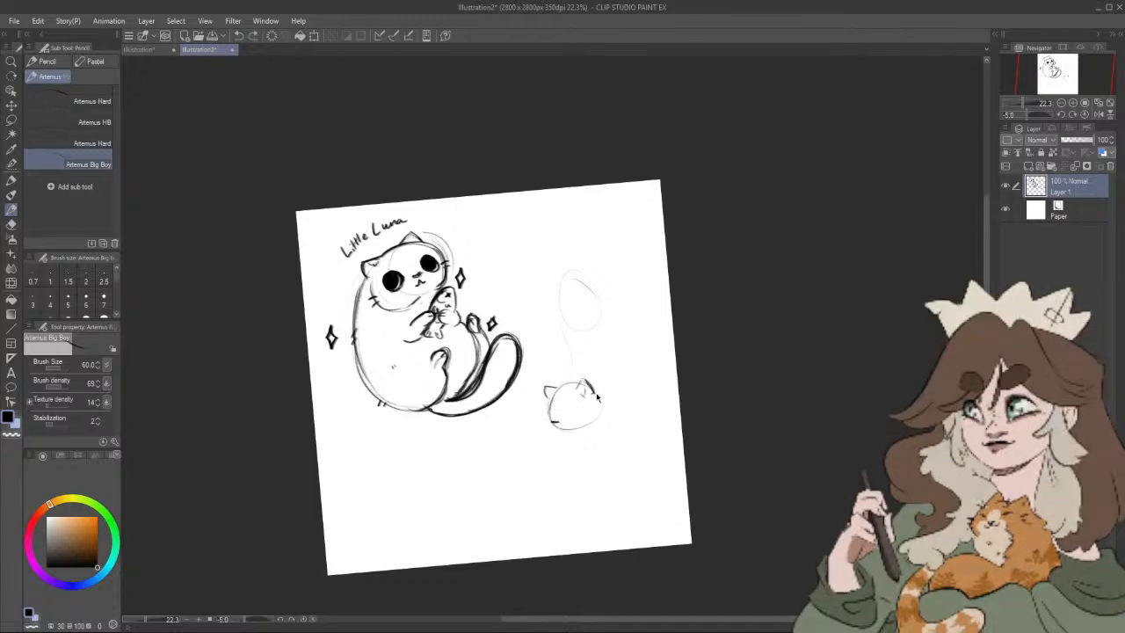
mouse_move(555, 437)
left_mouse_down()
mouse_move(551, 456)
mouse_move(597, 447)
mouse_move(573, 468)
mouse_move(590, 464)
left_mouse_up()
key("ctrl+z")
key("ctrl+z")
key("ctrl+z")
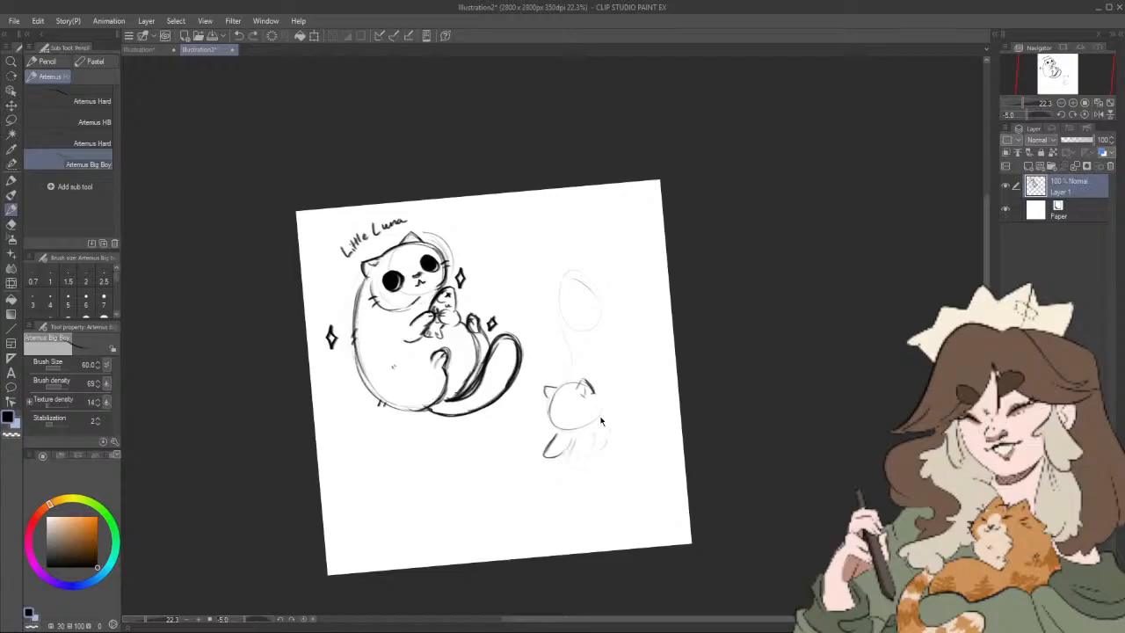
Step: Replace the trial line rising from the second cat's head with a long arc sweeping from the oval down to the canvas's right side
left_click_drag(572, 374, 591, 290)
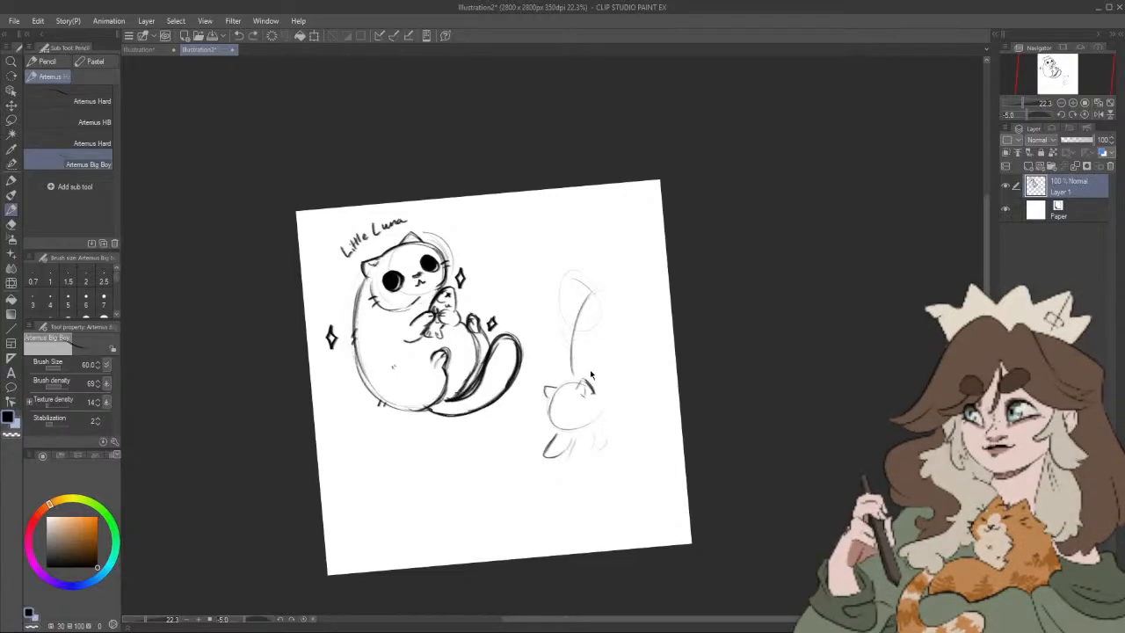
key("ctrl+z")
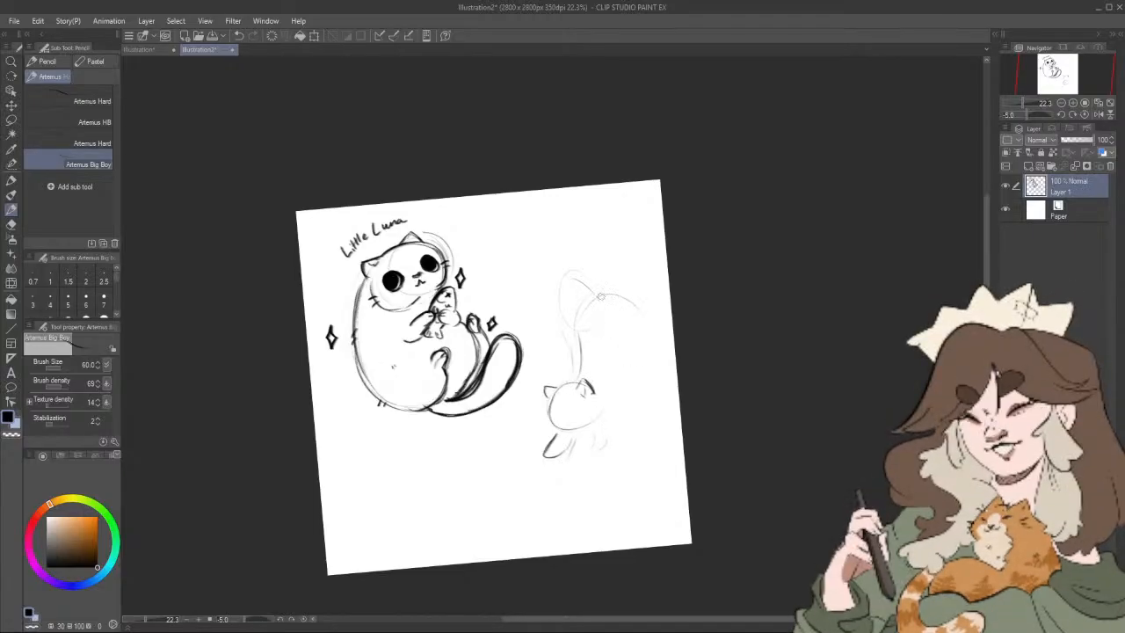
left_click_drag(600, 296, 656, 362)
Step: Lasso the second cat's rough sketch, shift it down and left on the canvas, and clear the selection
key("m")
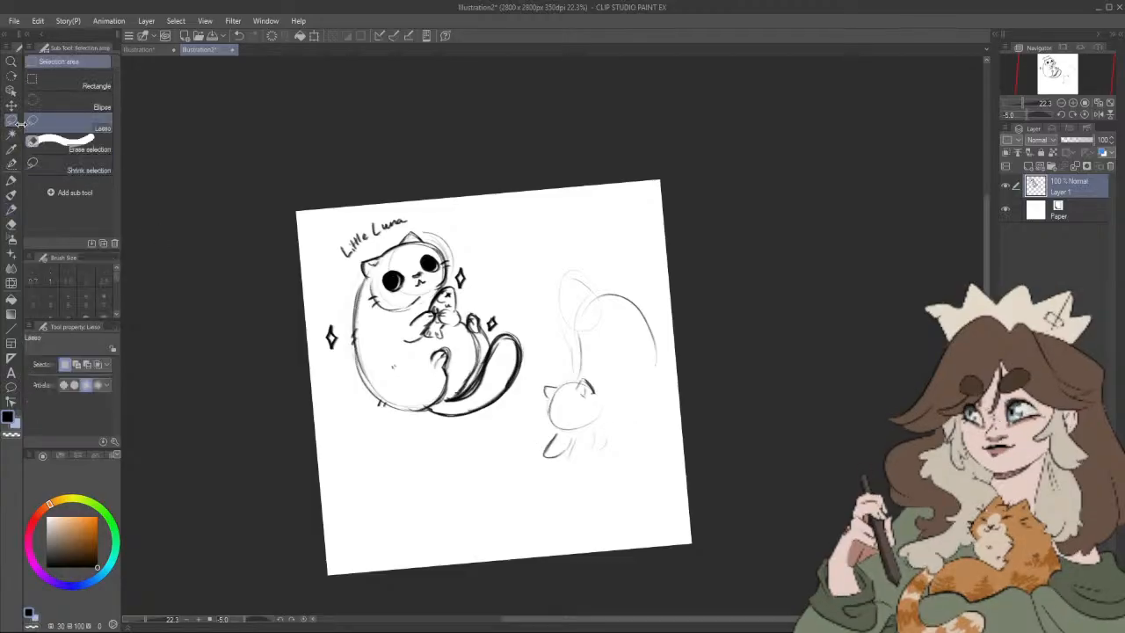
left_click(1084, 115)
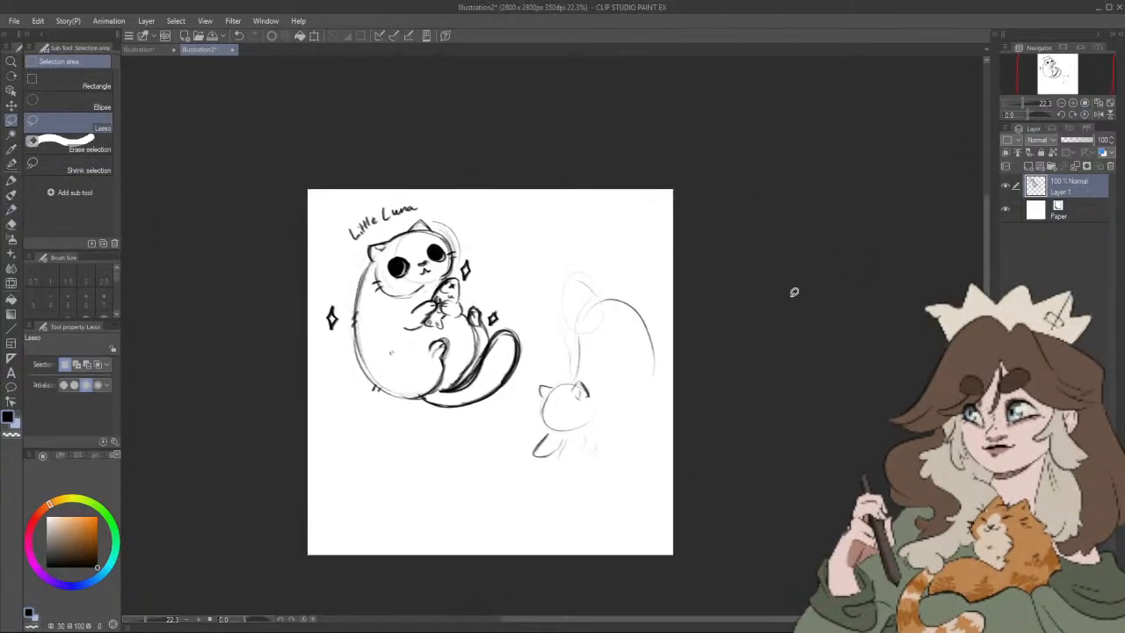
left_click_drag(710, 307, 718, 252)
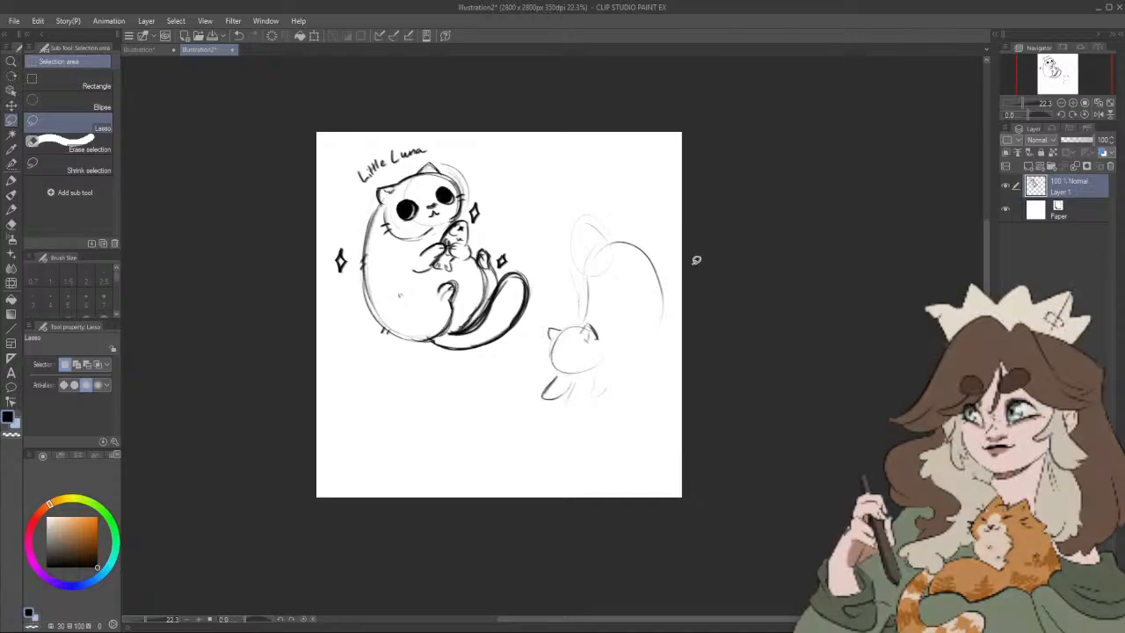
scroll(695, 281, "up", 5)
left_click_drag(696, 290, 733, 246)
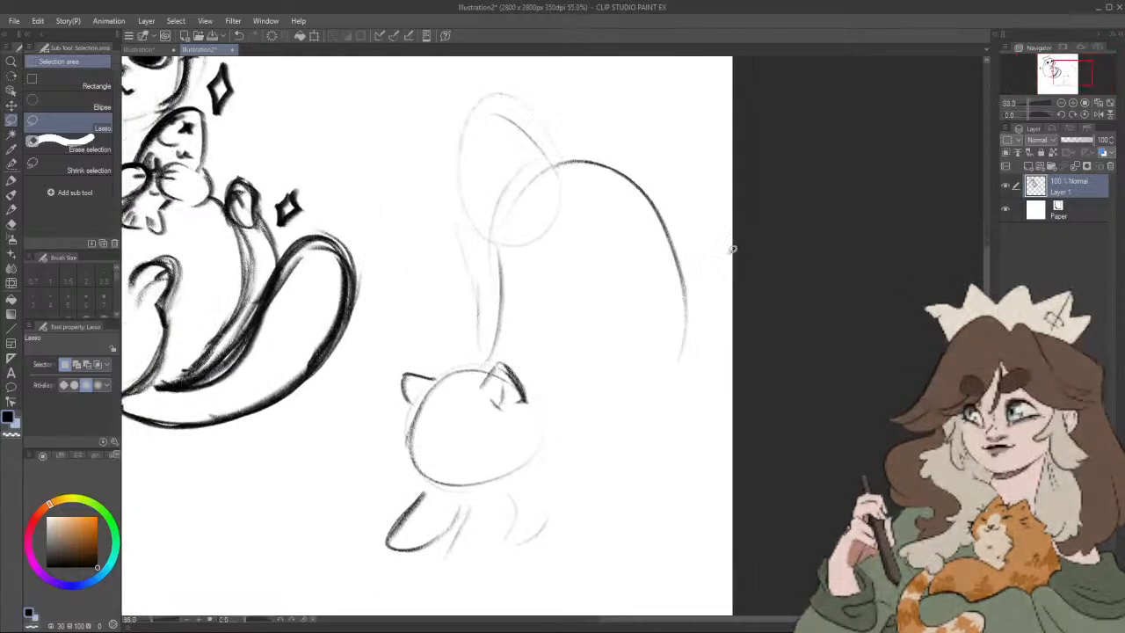
scroll(636, 183, "down", 5)
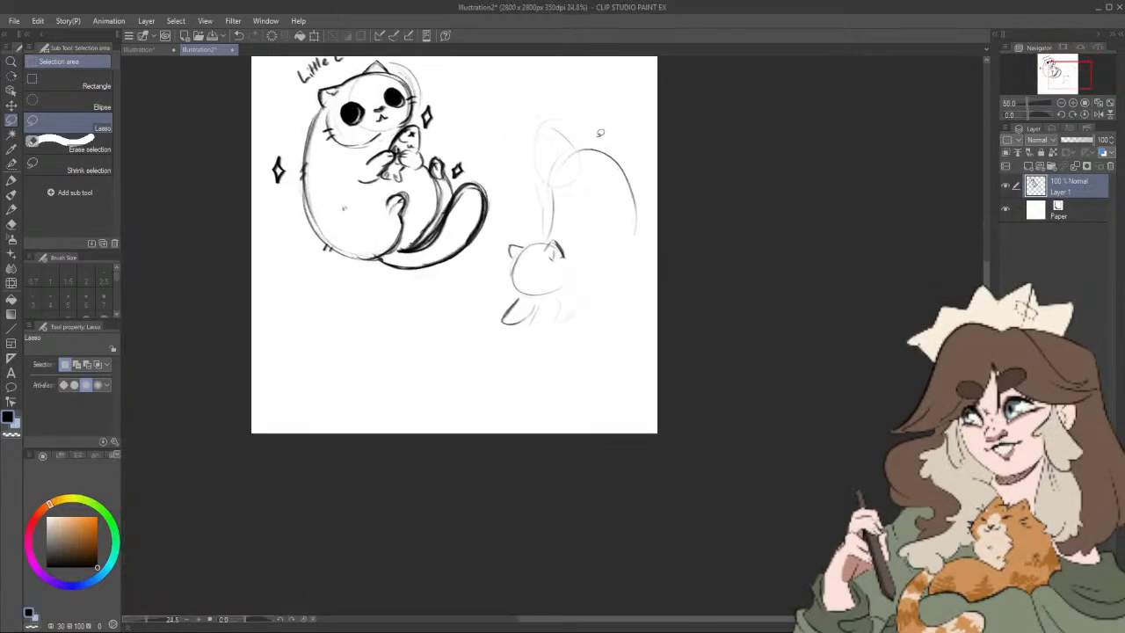
scroll(670, 207, "up", 4)
mouse_move(536, 117)
left_mouse_down()
mouse_move(421, 371)
mouse_move(350, 466)
mouse_move(511, 552)
mouse_move(674, 418)
mouse_move(532, 99)
left_mouse_up()
left_click(546, 586)
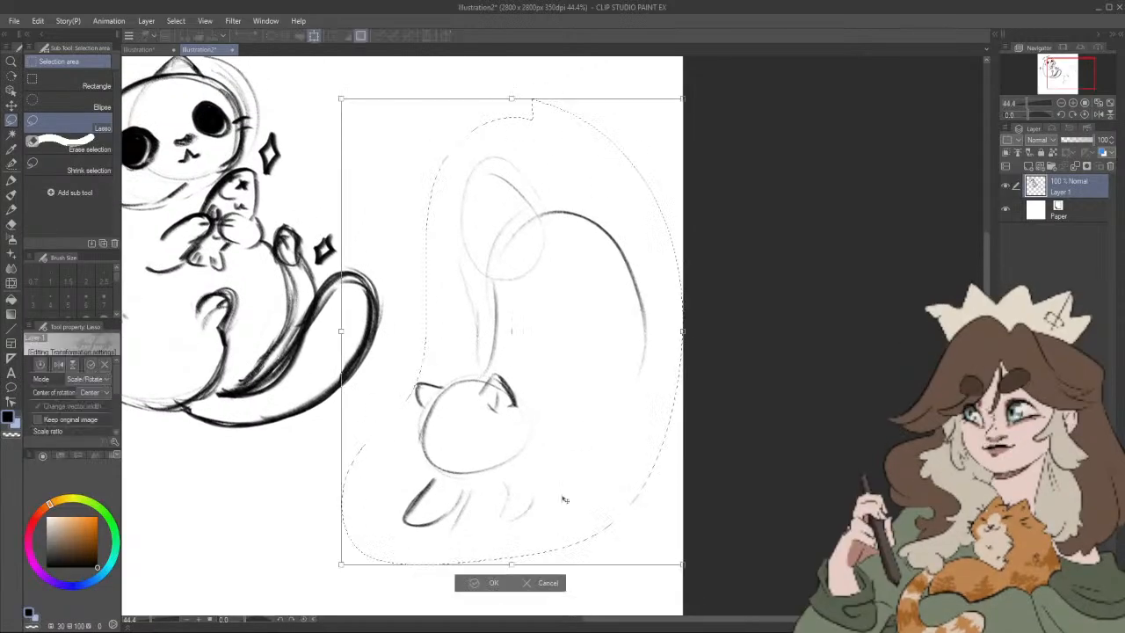
mouse_move(553, 497)
left_mouse_down()
mouse_move(518, 505)
mouse_move(552, 499)
mouse_move(560, 531)
mouse_move(500, 547)
left_mouse_up()
left_click(432, 599)
left_click_drag(729, 465, 745, 426)
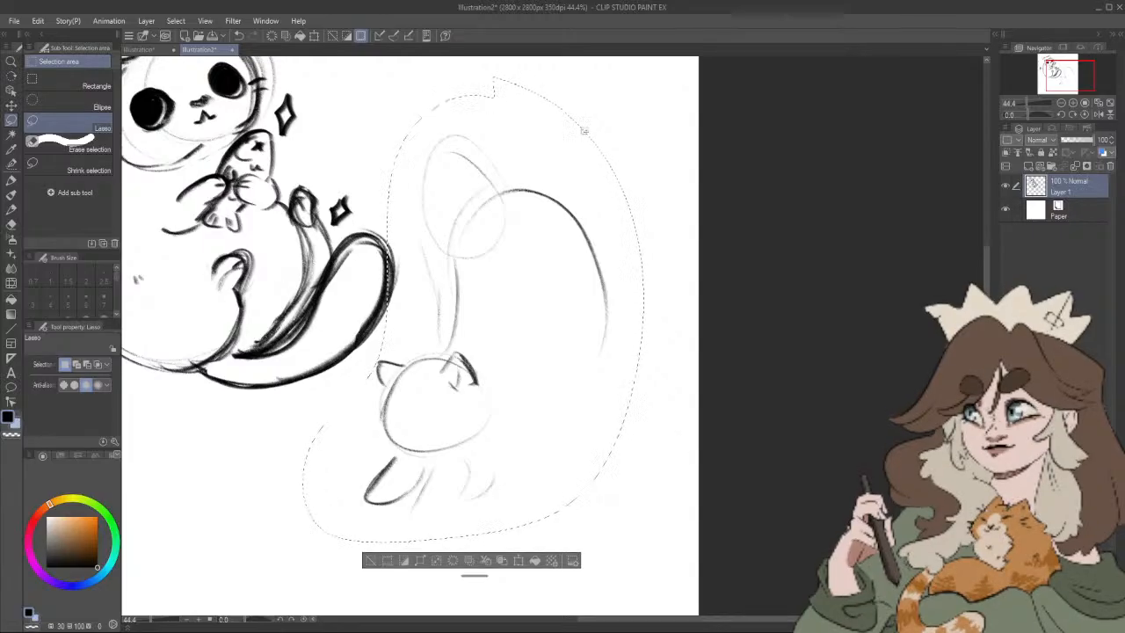
key("ctrl+d")
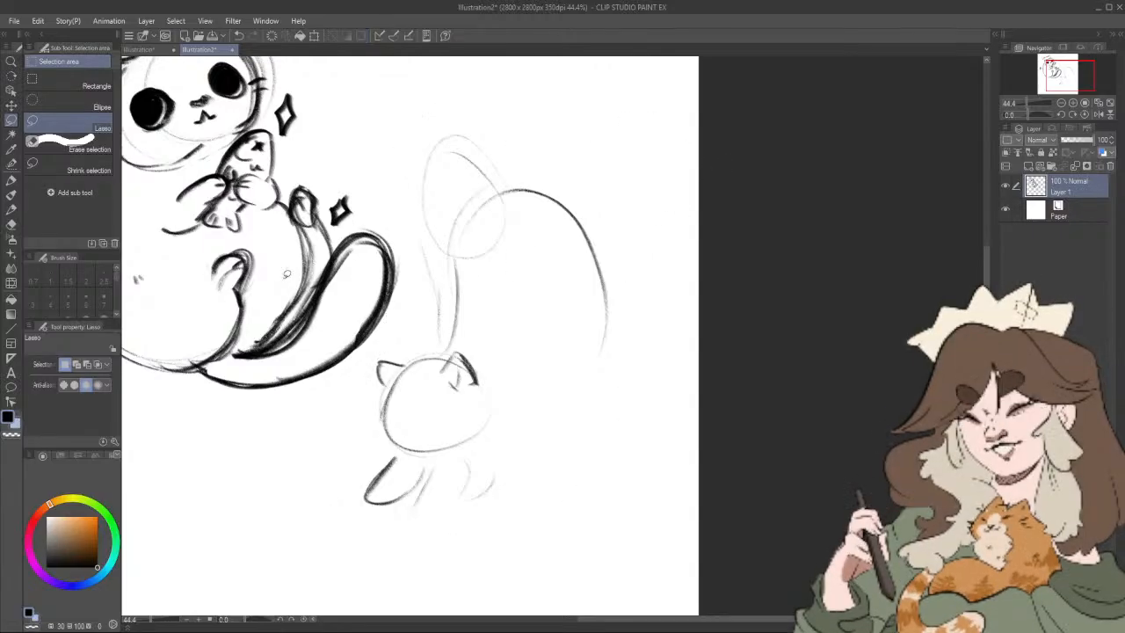
Step: Redraw the second cat's front legs in darker Artemus Big Boy strokes, one stretched forward and one planted beneath the head
left_click(11, 210)
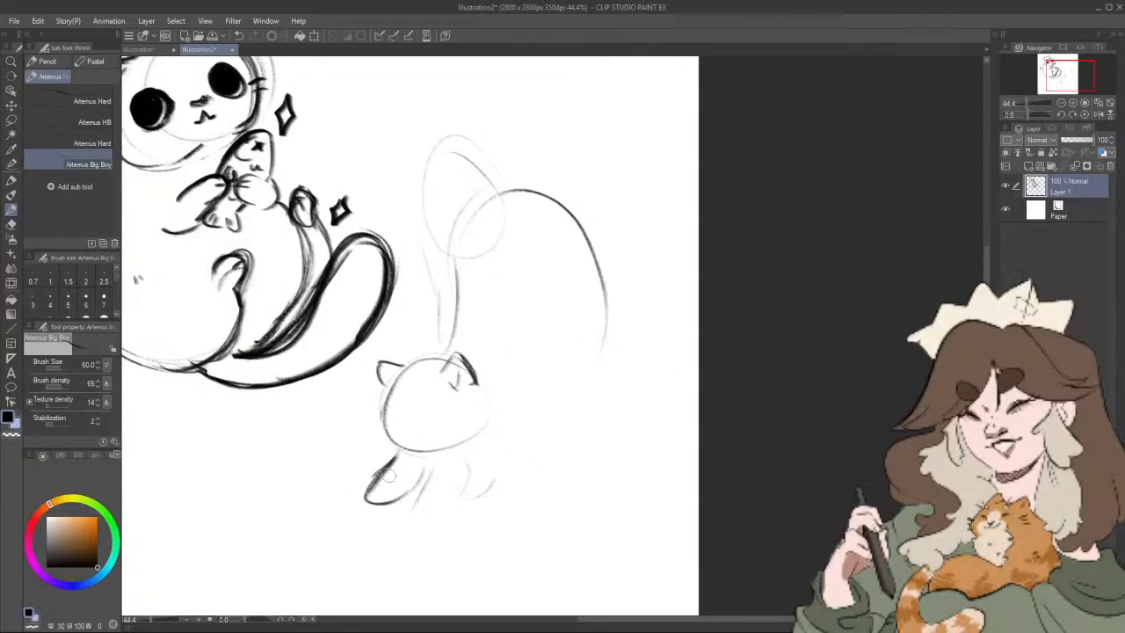
left_click_drag(398, 453, 348, 494)
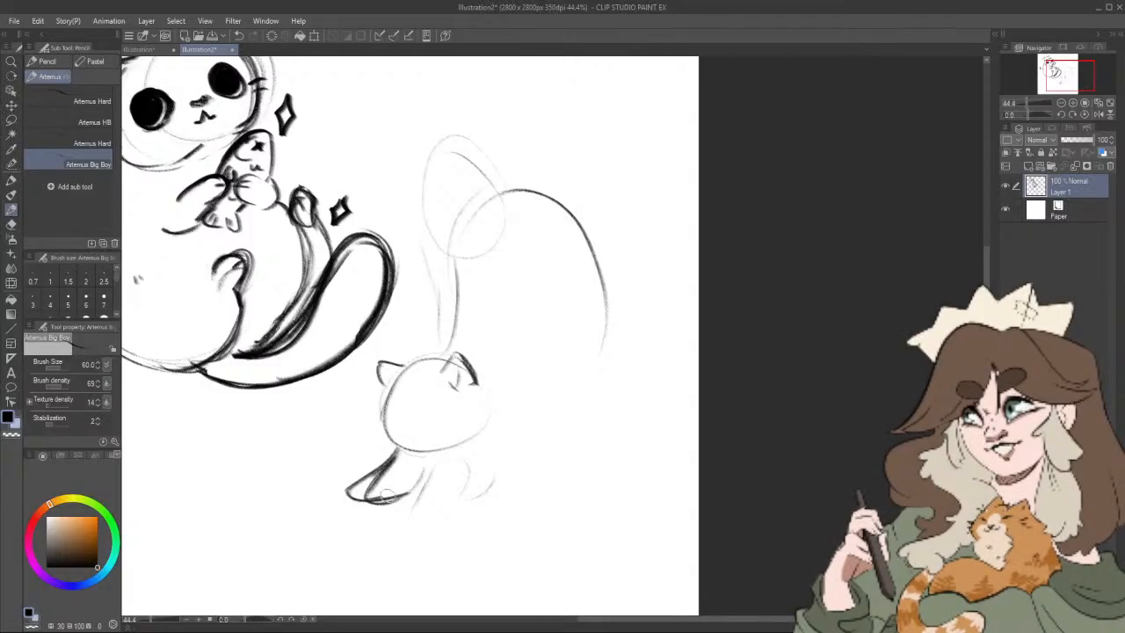
mouse_move(428, 464)
left_mouse_down()
mouse_move(381, 501)
mouse_move(430, 471)
mouse_move(399, 494)
mouse_move(376, 497)
left_mouse_up()
mouse_move(446, 458)
left_mouse_down()
mouse_move(435, 512)
mouse_move(442, 499)
mouse_move(480, 521)
left_mouse_up()
left_click_drag(487, 457, 481, 504)
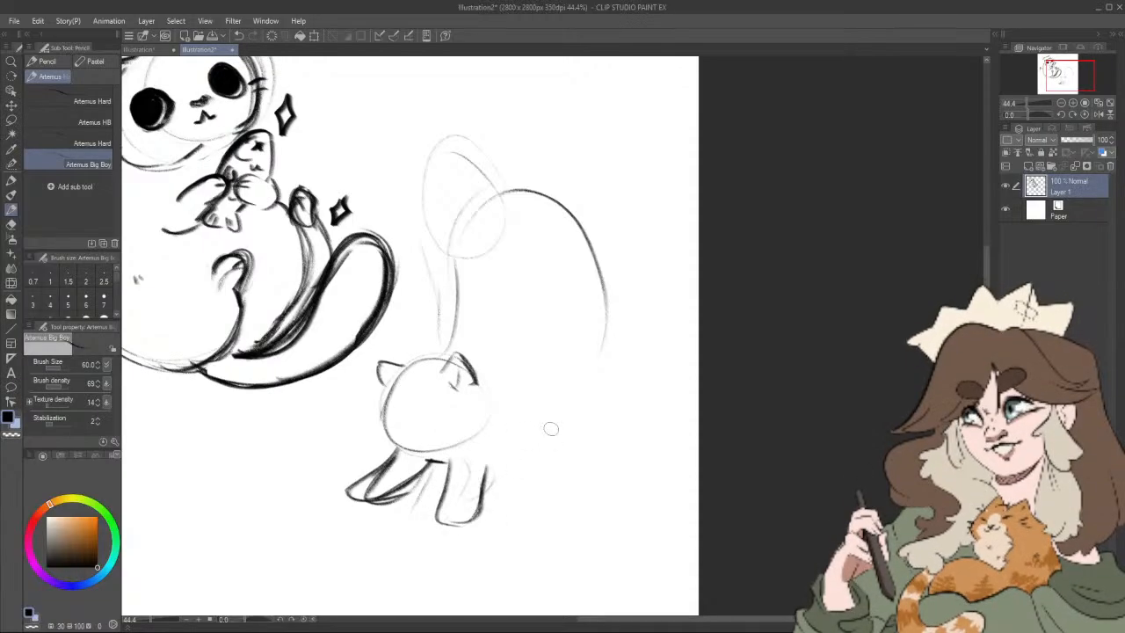
Step: Sketch the second cat's belly line behind the planted front leg and darken its muzzle and jaw
left_click_drag(541, 425, 497, 469)
left_click_drag(546, 406, 481, 475)
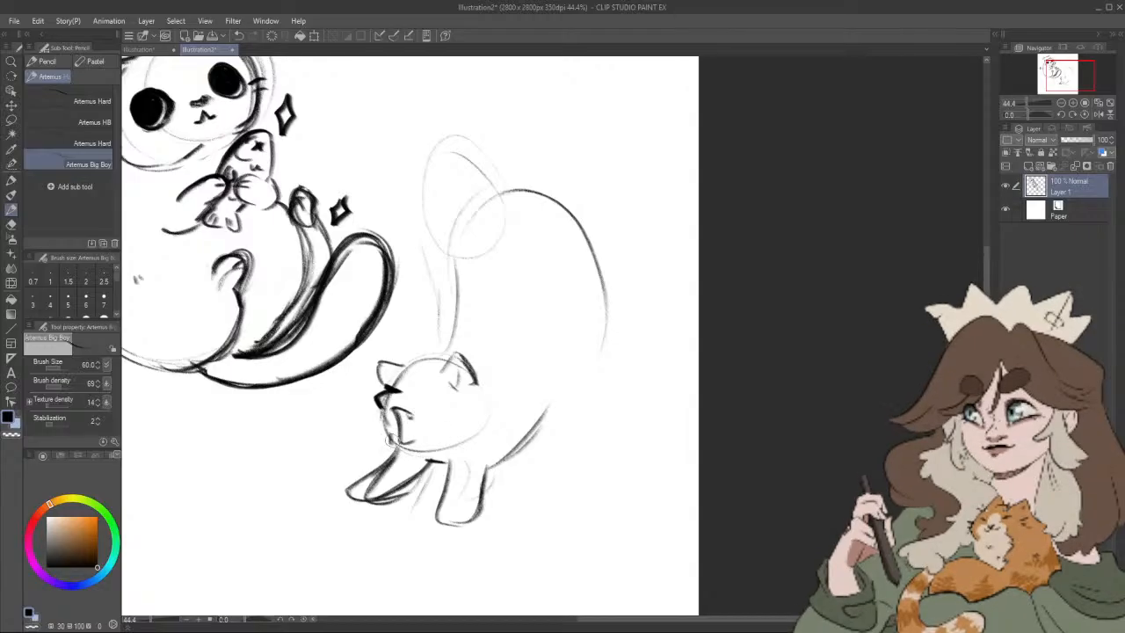
left_click_drag(387, 434, 422, 452)
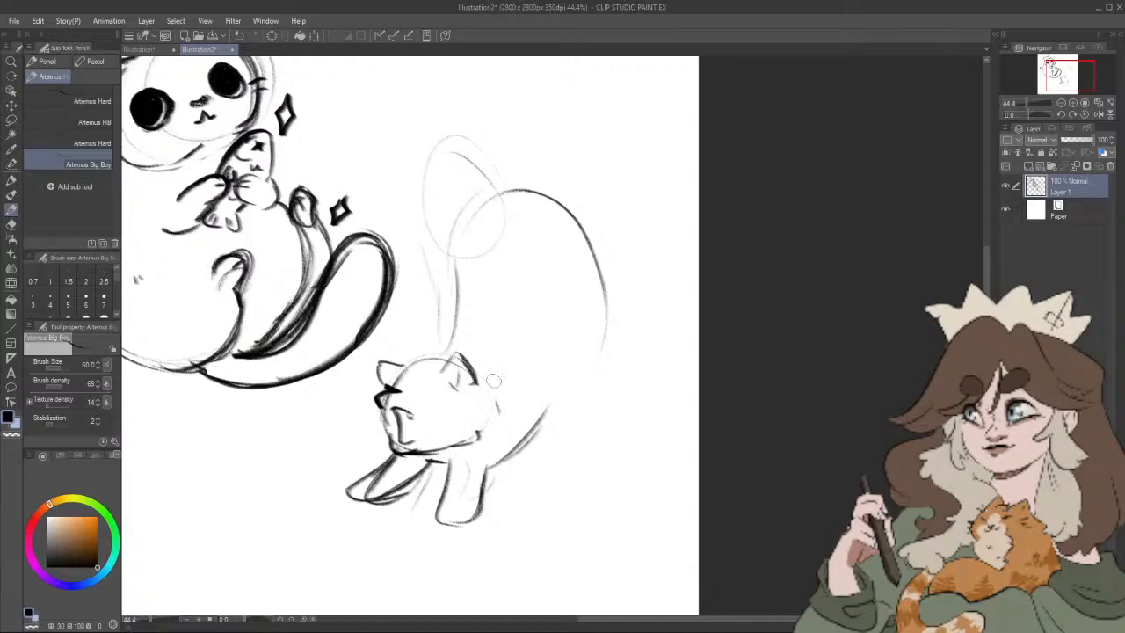
Step: Rough in a guide oval for the second cat's haunch, add toes to the planted front paw and draw a lower belly line
left_click_drag(591, 451, 566, 455)
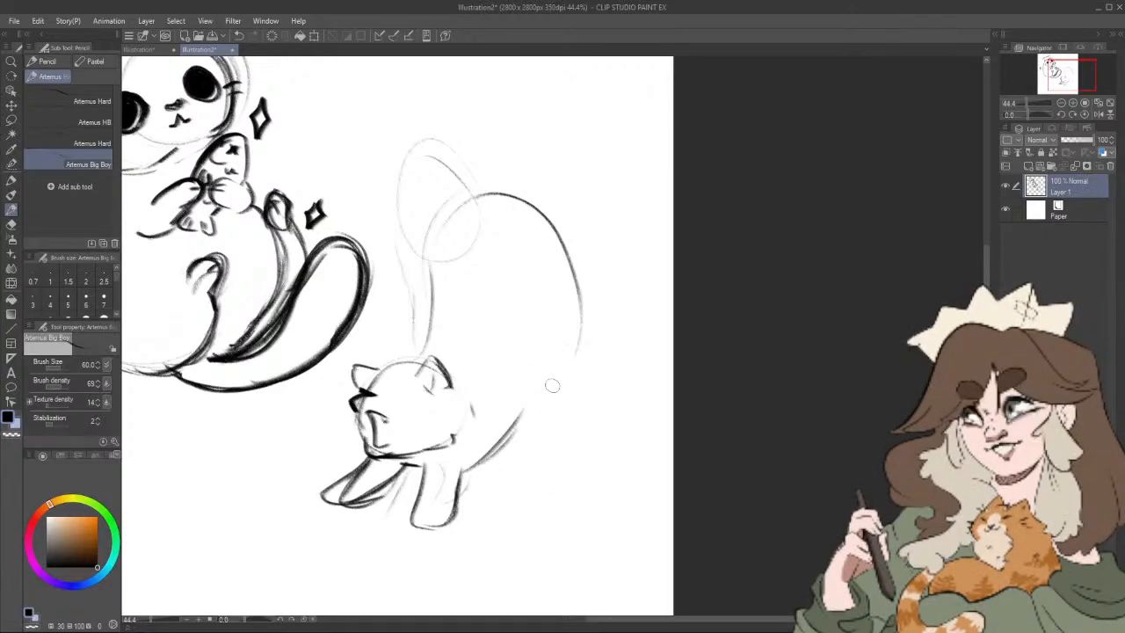
mouse_move(555, 261)
left_mouse_down()
mouse_move(587, 397)
mouse_move(574, 405)
left_mouse_up()
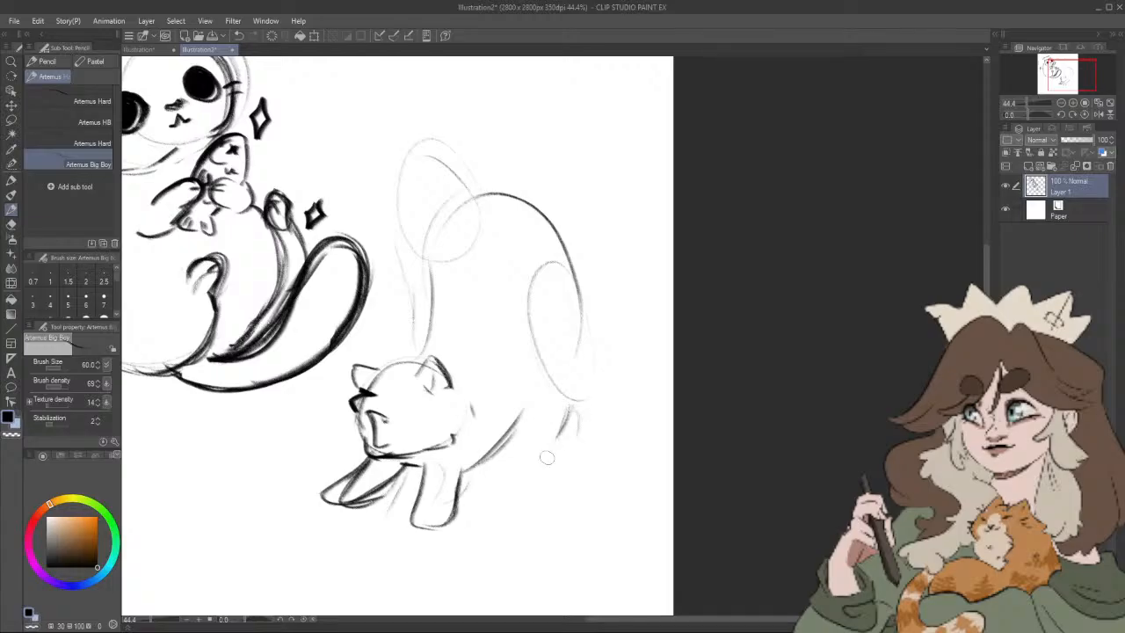
left_click_drag(437, 516, 425, 525)
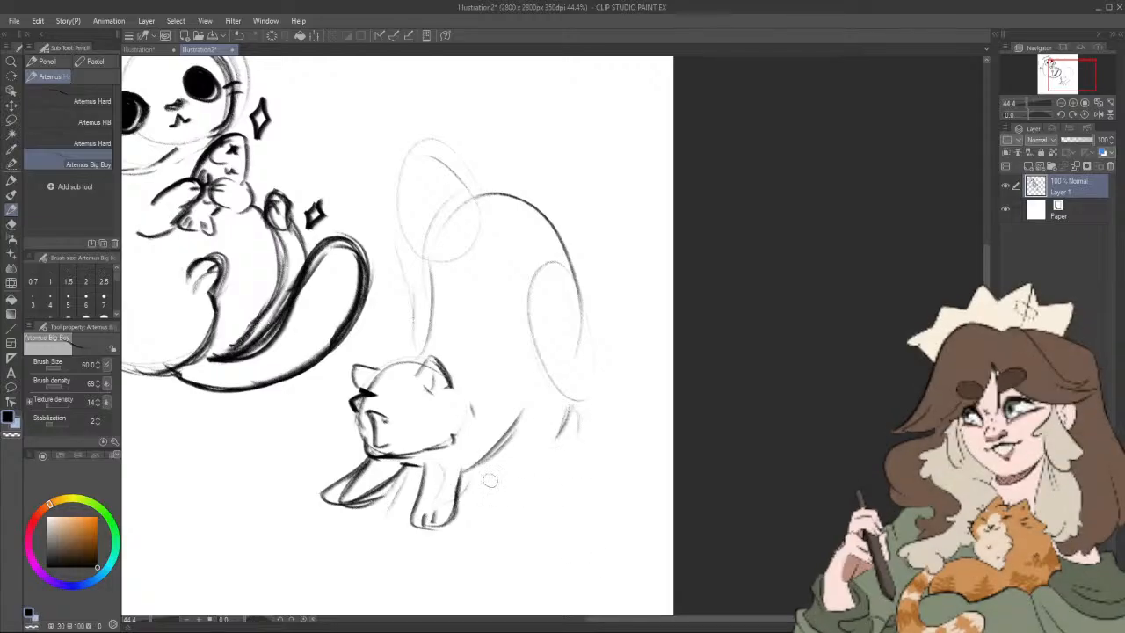
left_click_drag(464, 476, 547, 458)
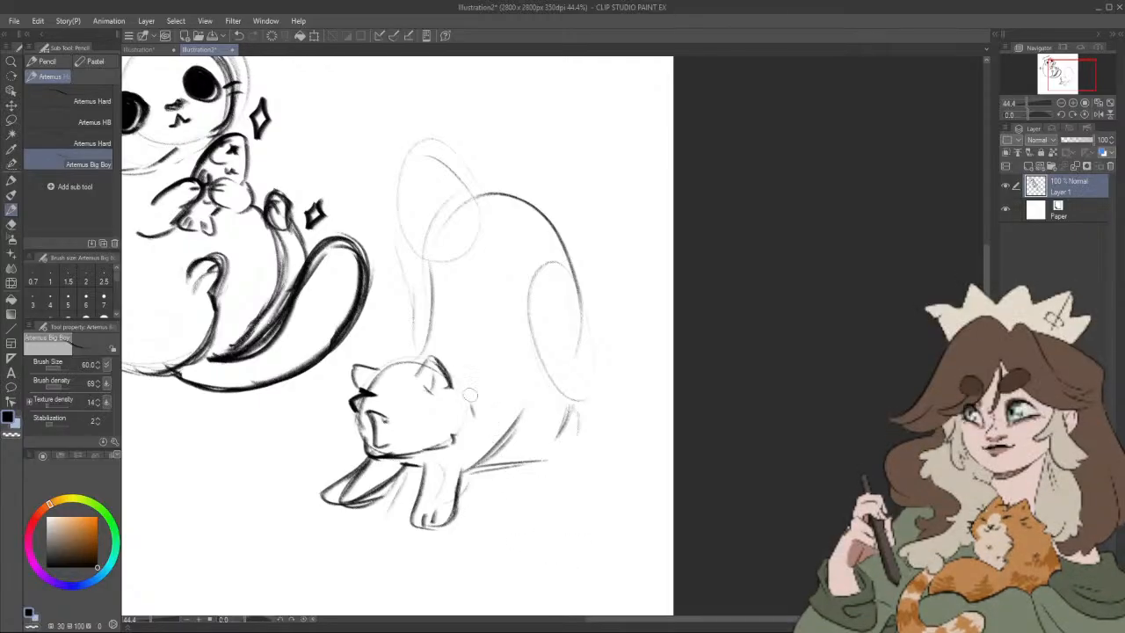
Step: Draw the second cat's arched back and rump, a rounded hind leg with its paw, and a large tail curling overhead
left_click_drag(466, 308, 557, 250)
left_click_drag(492, 264, 618, 378)
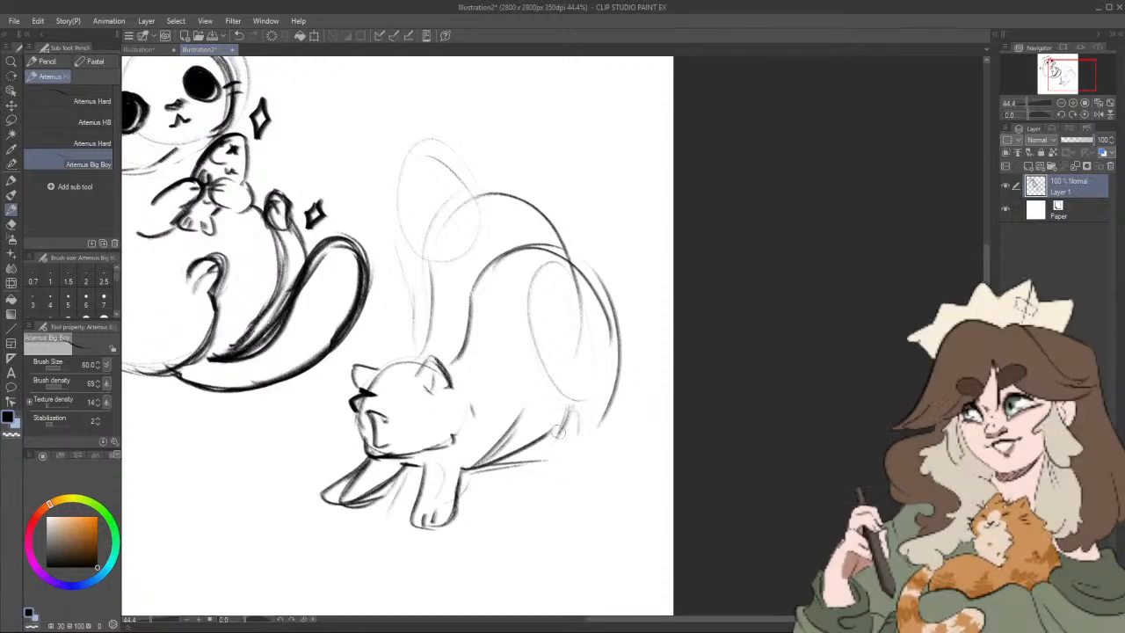
mouse_move(582, 452)
left_mouse_down()
mouse_move(560, 352)
mouse_move(606, 379)
mouse_move(543, 383)
mouse_move(586, 470)
mouse_move(569, 470)
mouse_move(601, 474)
mouse_move(628, 370)
left_mouse_up()
mouse_move(613, 311)
left_mouse_down()
mouse_move(628, 382)
mouse_move(609, 449)
mouse_move(635, 490)
left_mouse_up()
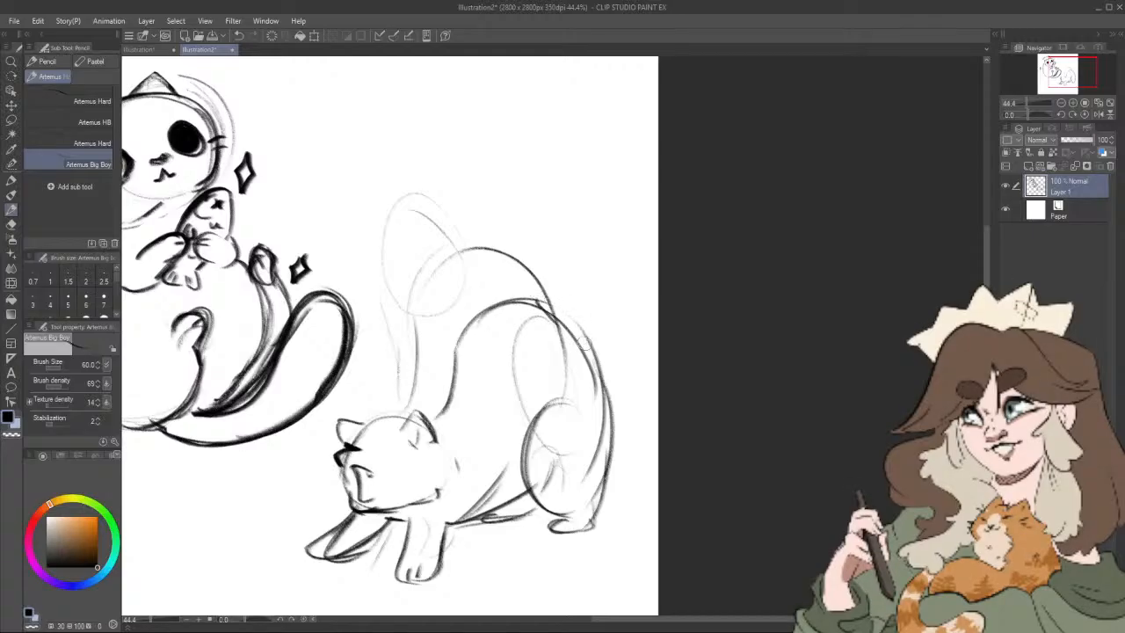
mouse_move(549, 288)
left_mouse_down()
mouse_move(457, 313)
mouse_move(431, 243)
mouse_move(439, 196)
mouse_move(569, 190)
mouse_move(565, 172)
mouse_move(570, 291)
left_mouse_up()
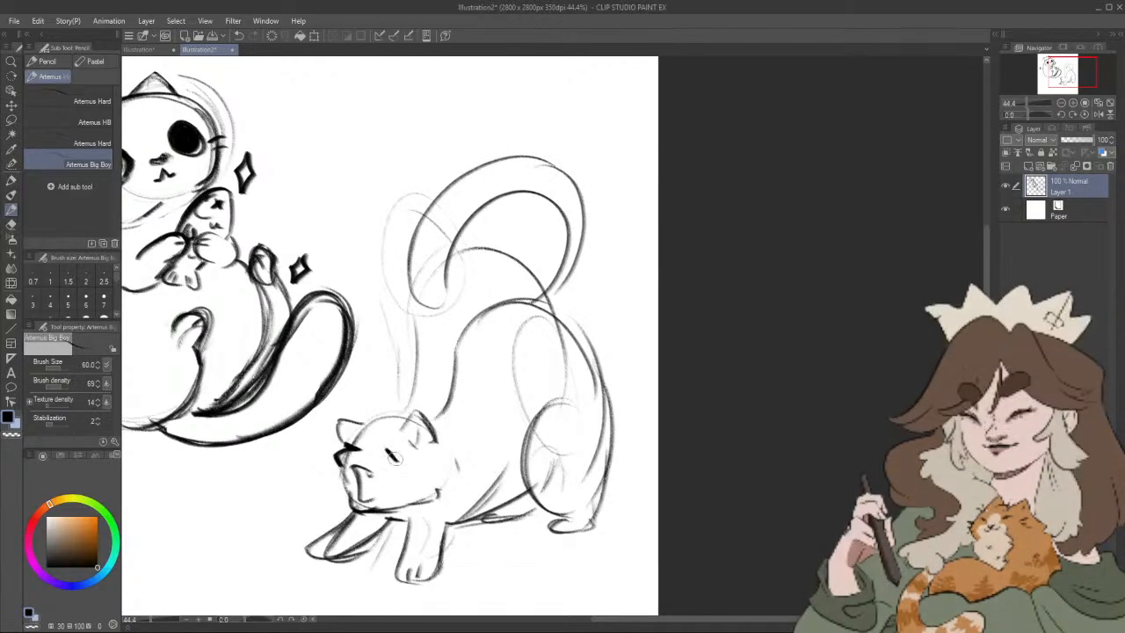
Step: Add the second cat's eye and muzzle detail, then outline its cheek fluff and the top of its head
mouse_move(388, 451)
left_mouse_down()
mouse_move(397, 467)
mouse_move(349, 501)
left_mouse_up()
mouse_move(435, 440)
left_mouse_down()
mouse_move(461, 462)
mouse_move(436, 497)
mouse_move(553, 451)
left_mouse_up()
left_click_drag(424, 390, 488, 387)
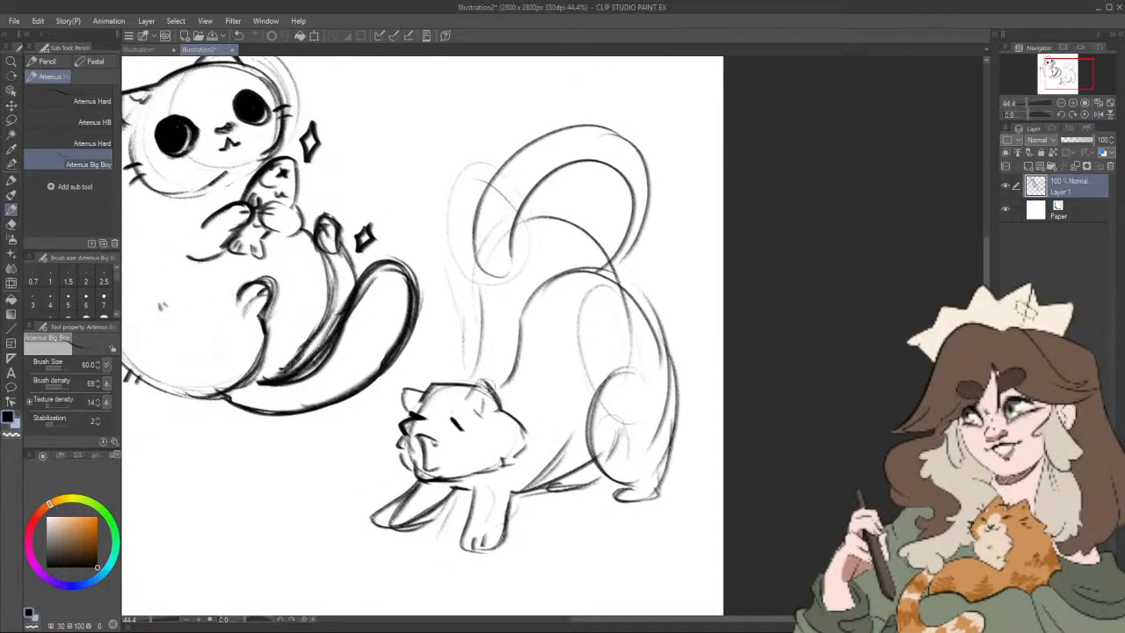
Step: Lasso the whole second cat, copy it onto its own layer above Layer 1 and hide that copy
left_click_drag(585, 443, 607, 457)
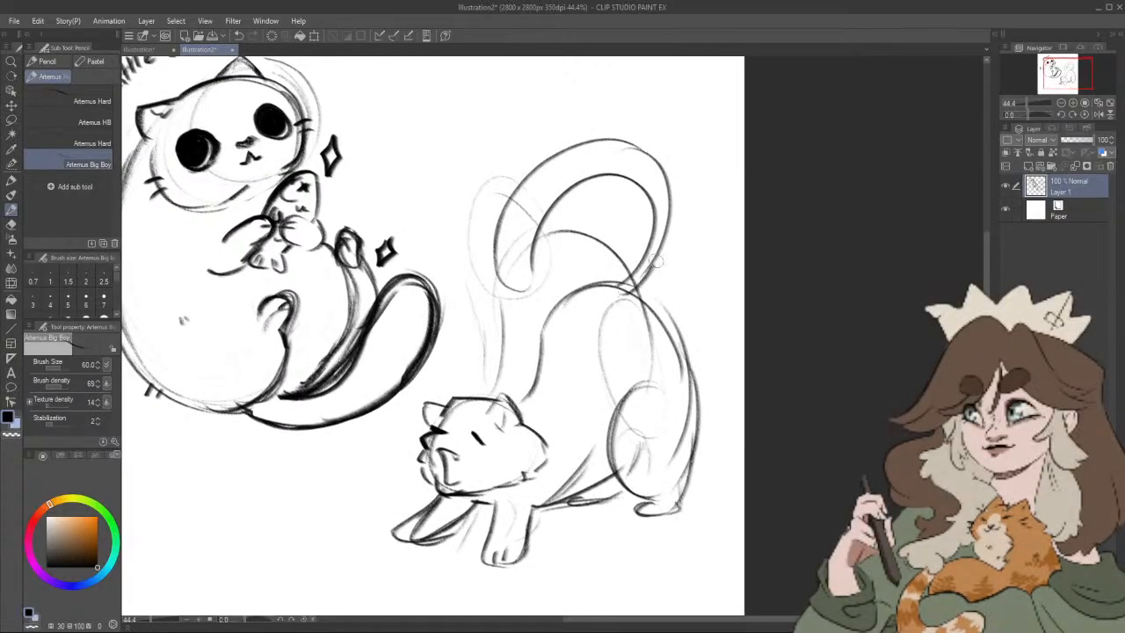
mouse_move(707, 423)
left_mouse_down()
mouse_move(724, 409)
mouse_move(760, 508)
left_mouse_up()
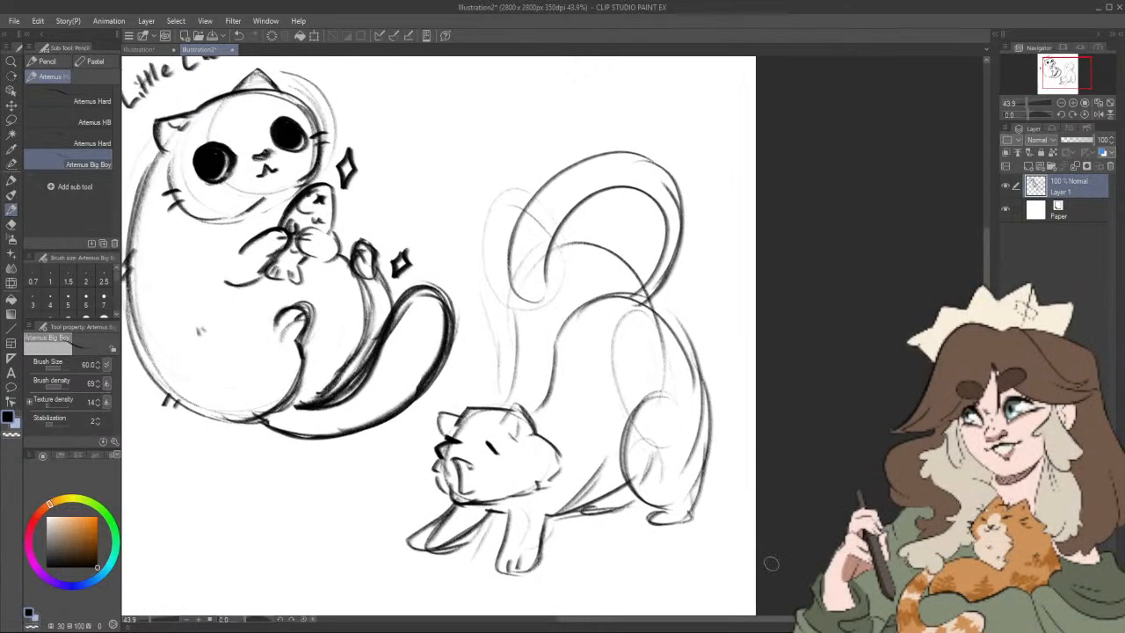
scroll(771, 564, "down", 3)
left_click_drag(771, 554, 773, 528)
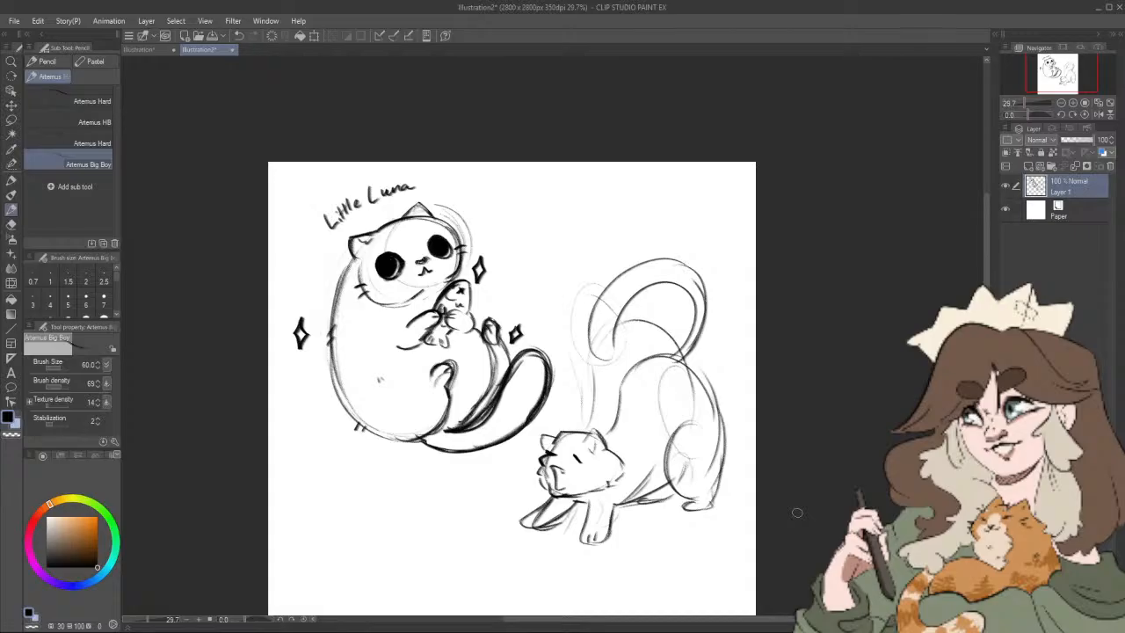
left_click(16, 119)
mouse_move(643, 210)
left_mouse_down()
mouse_move(594, 235)
mouse_move(564, 342)
mouse_move(565, 395)
mouse_move(545, 424)
left_mouse_up()
mouse_move(541, 561)
left_mouse_down()
mouse_move(715, 548)
mouse_move(746, 275)
mouse_move(642, 208)
left_mouse_up()
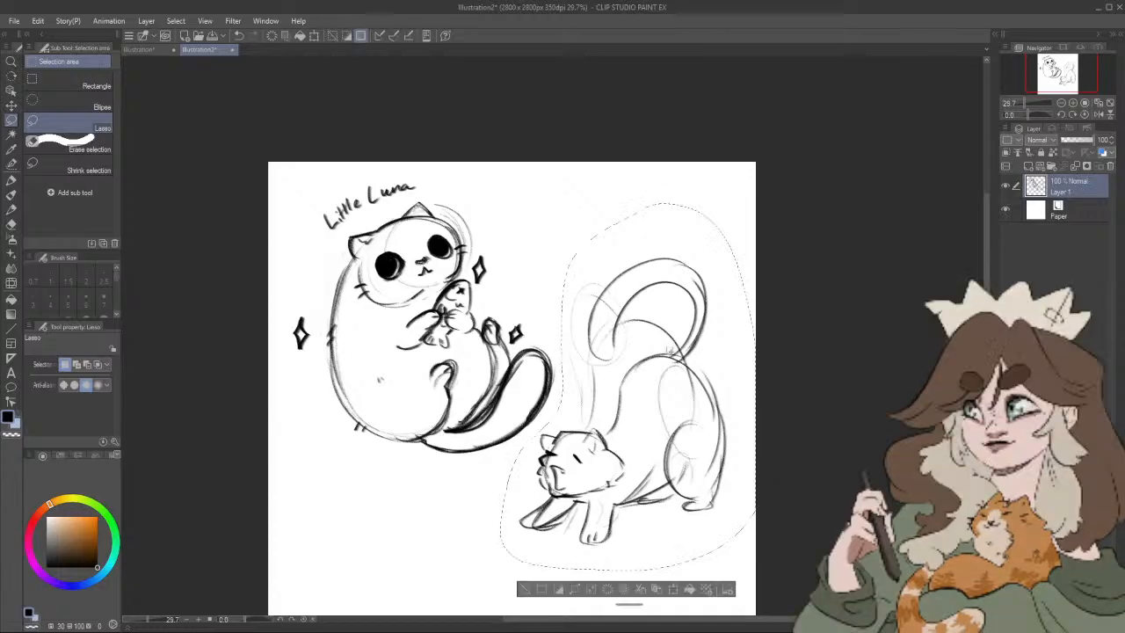
left_click(658, 587)
left_click(1005, 186)
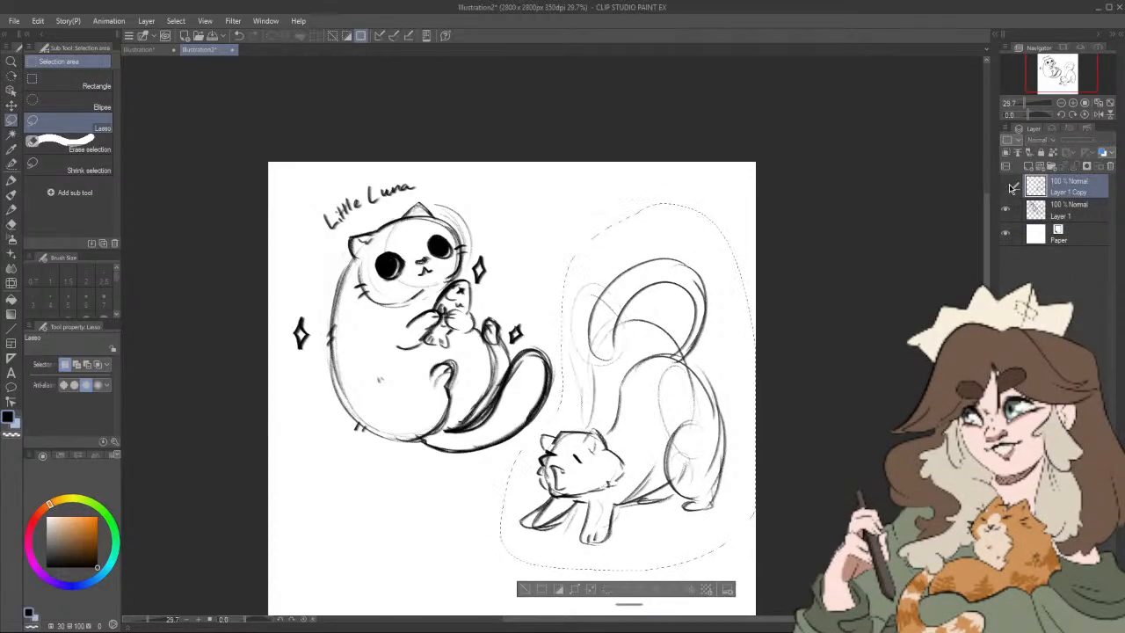
left_click(1005, 209)
left_click(1005, 209)
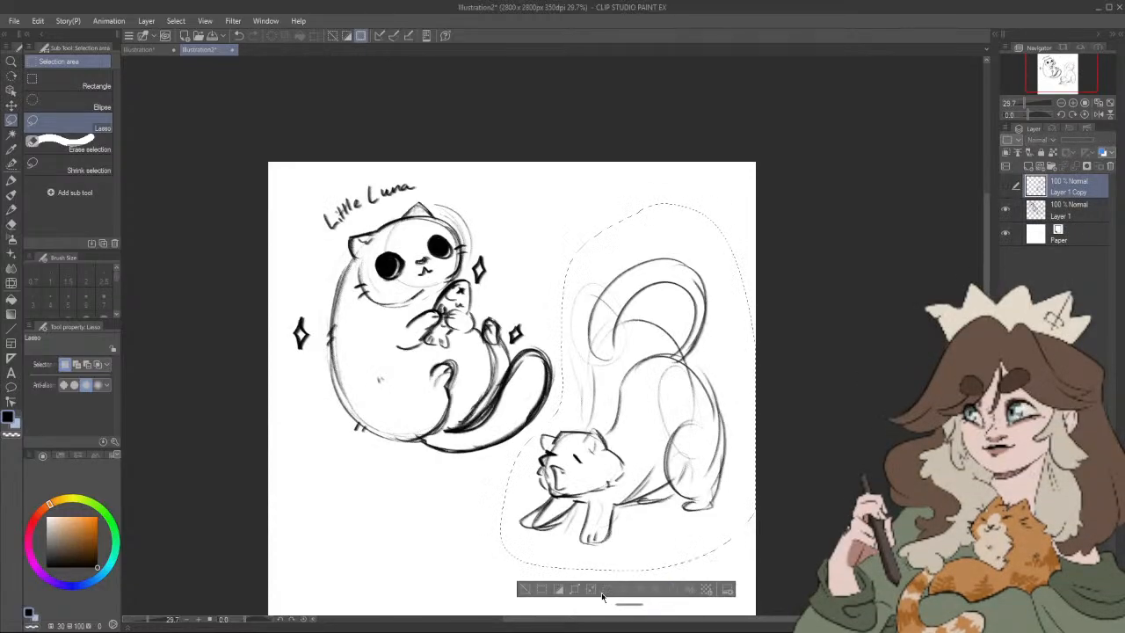
Step: Delete the lassoed second cat from Layer 1, clear the selection and check the hidden copy layer
left_click(1017, 215)
key("Delete")
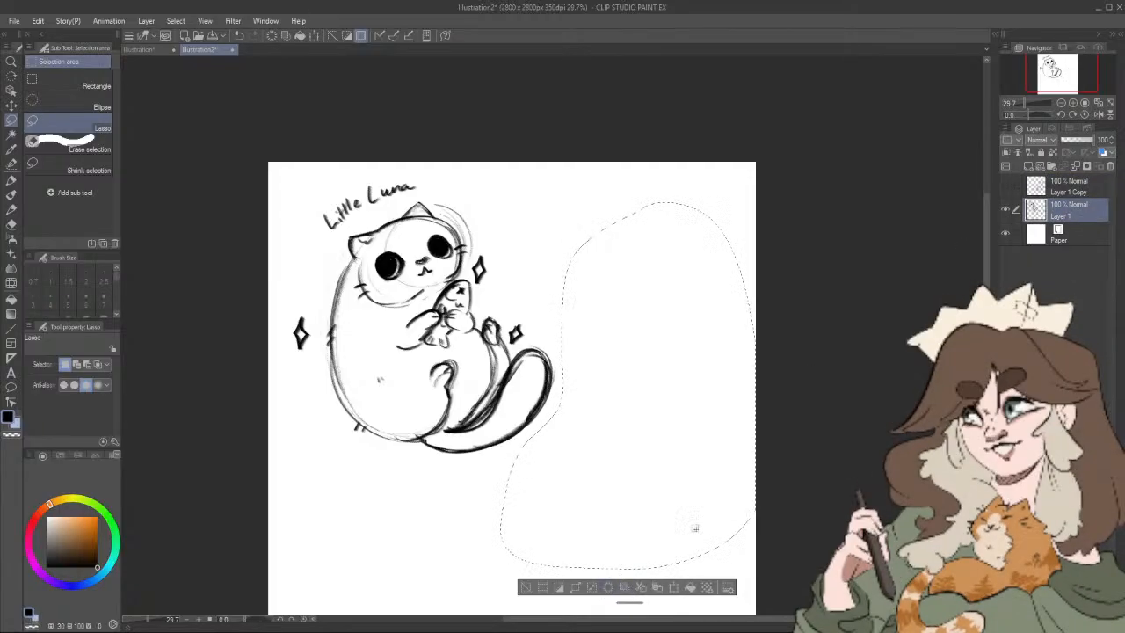
key("ctrl+d")
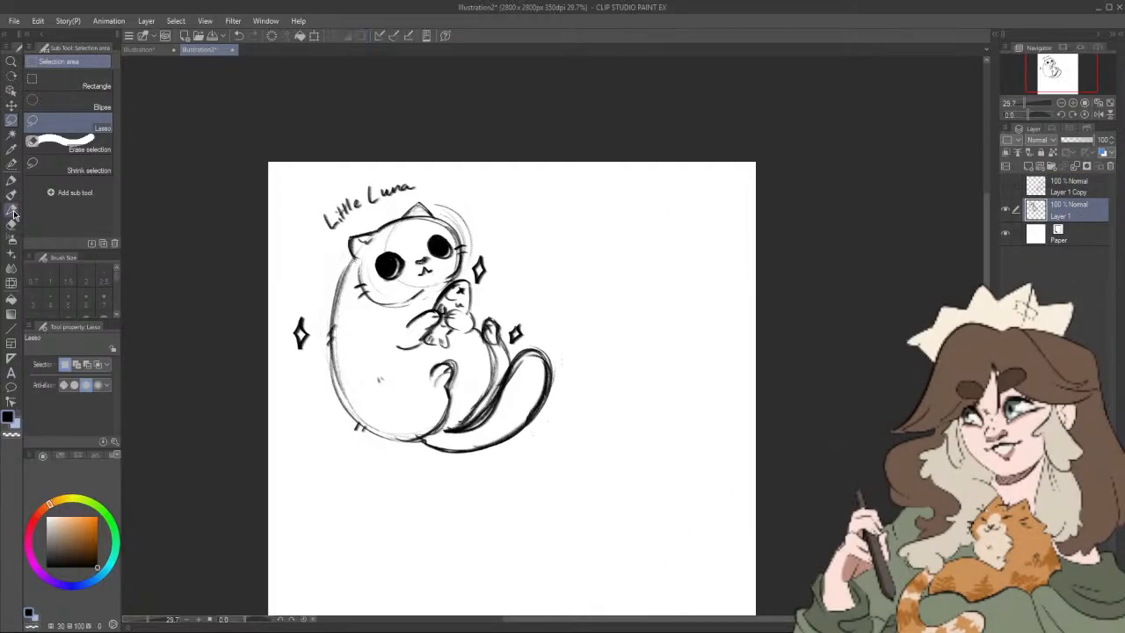
left_click(1006, 186)
left_click(1006, 186)
Step: Return to the Artemus Big Boy pencil with black, try a short curved stroke beside Little Luna and undo it
left_click(16, 210)
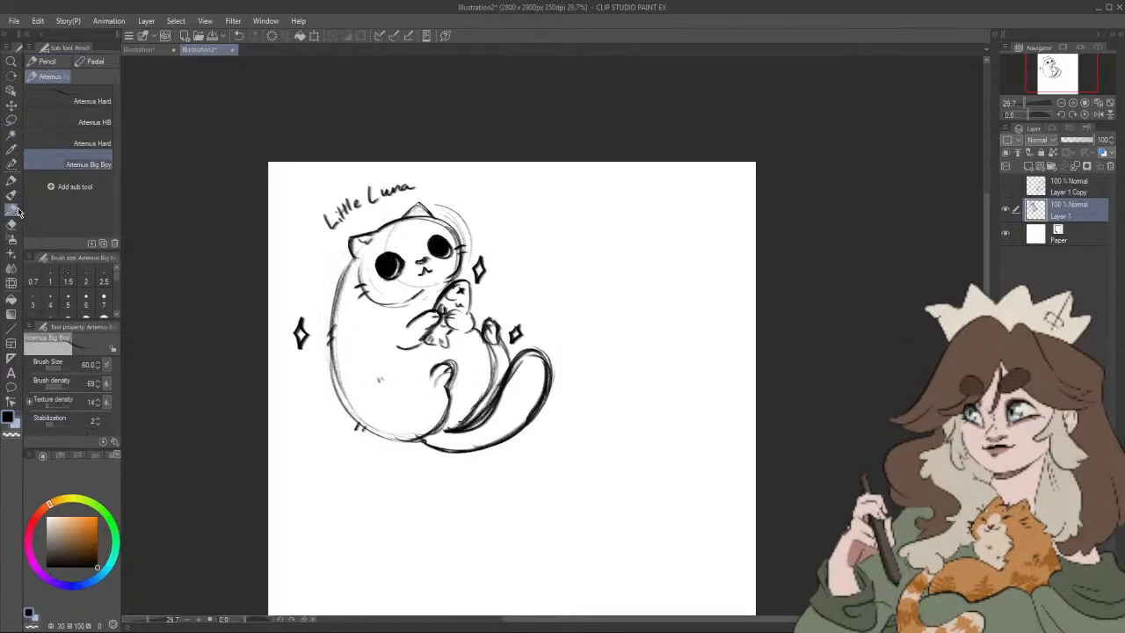
left_click_drag(810, 458, 818, 402)
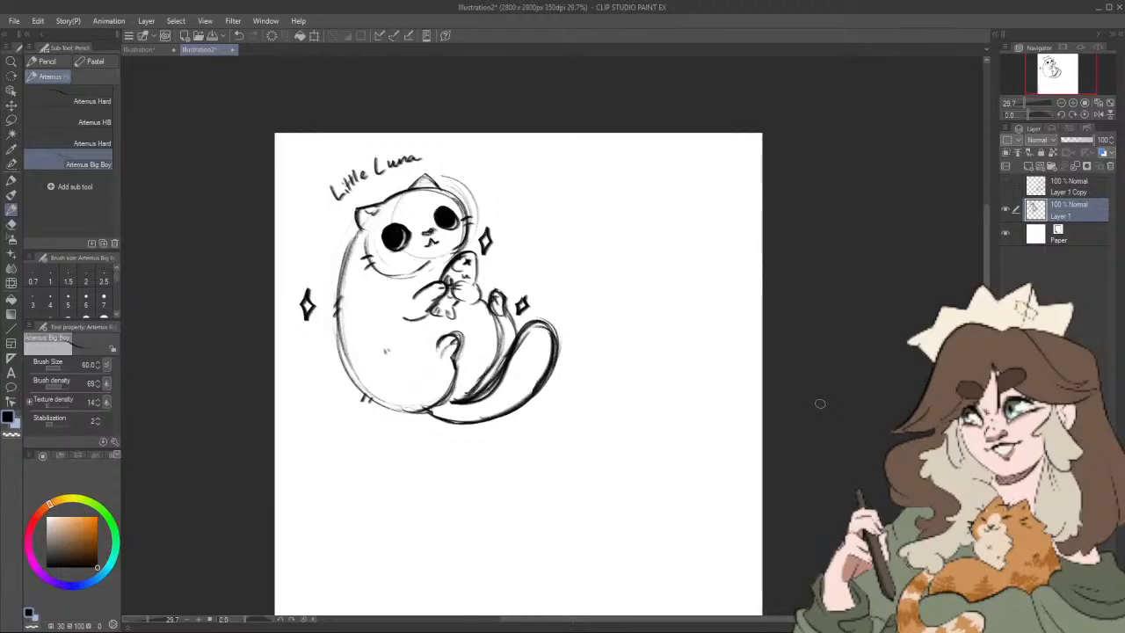
left_click_drag(739, 447, 725, 430)
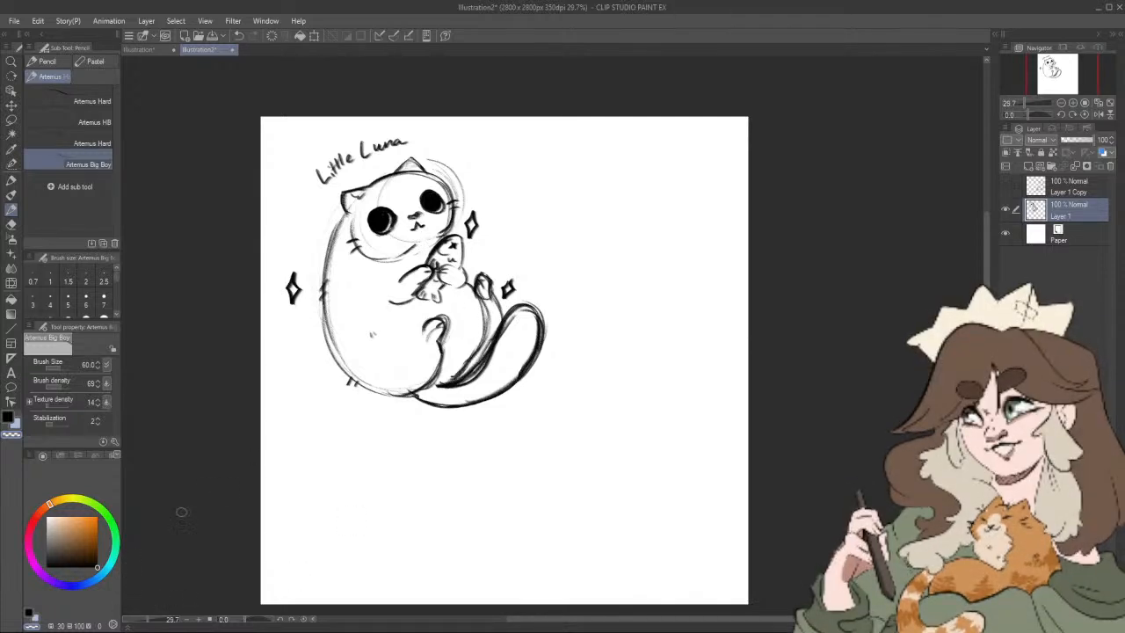
left_click_drag(60, 551, 30, 598)
mouse_move(654, 462)
left_mouse_down()
mouse_move(720, 439)
mouse_move(679, 357)
left_mouse_up()
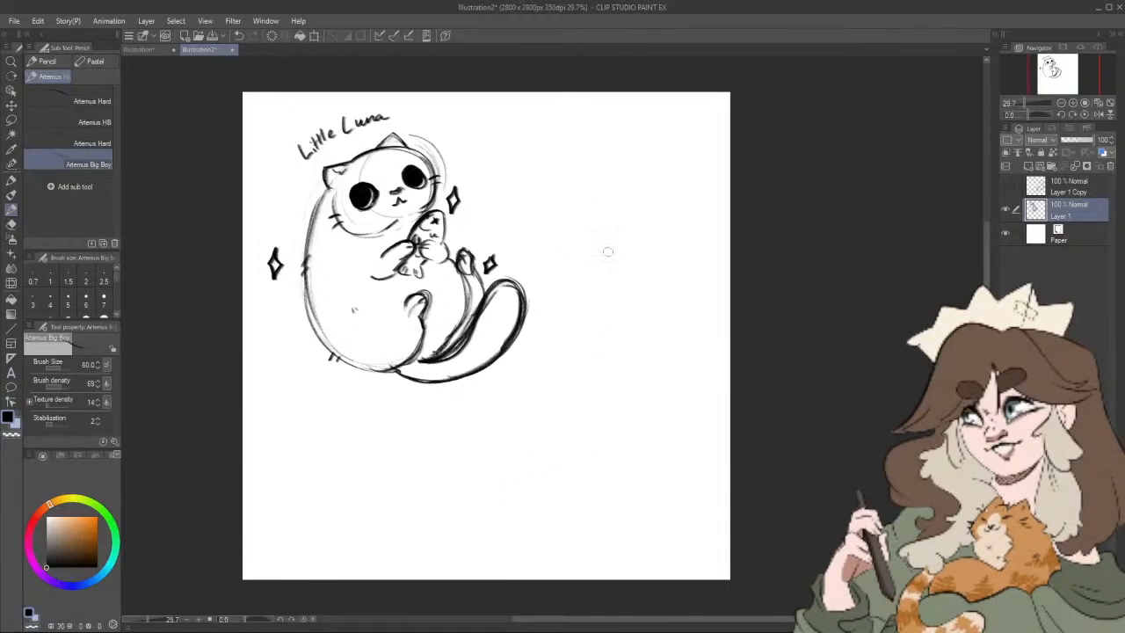
left_click_drag(574, 212, 555, 187)
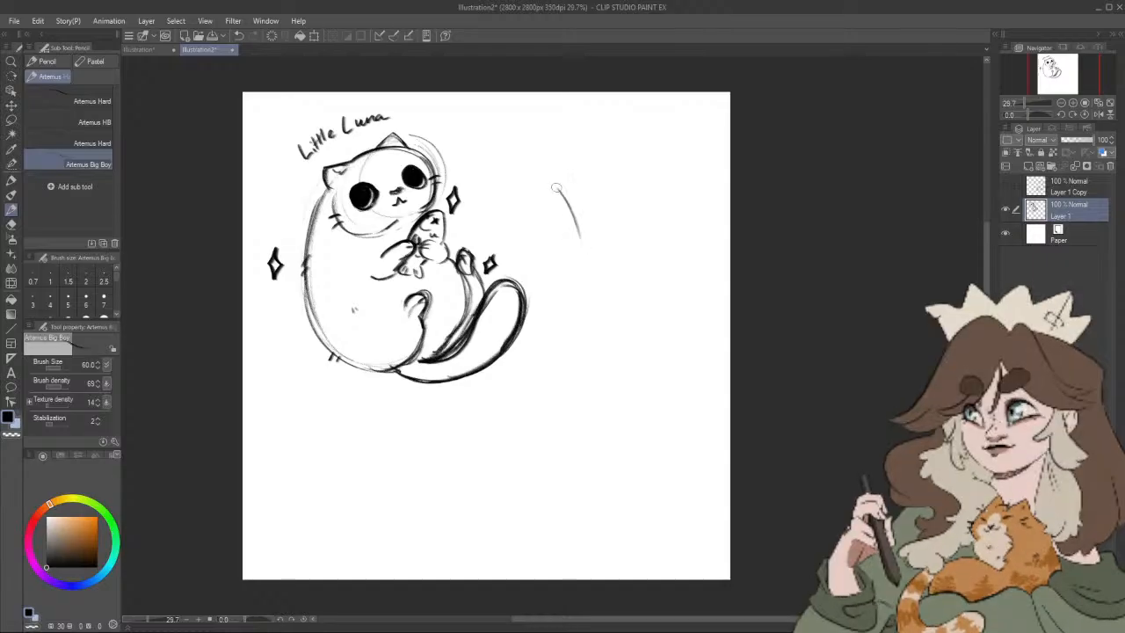
key("ctrl+z")
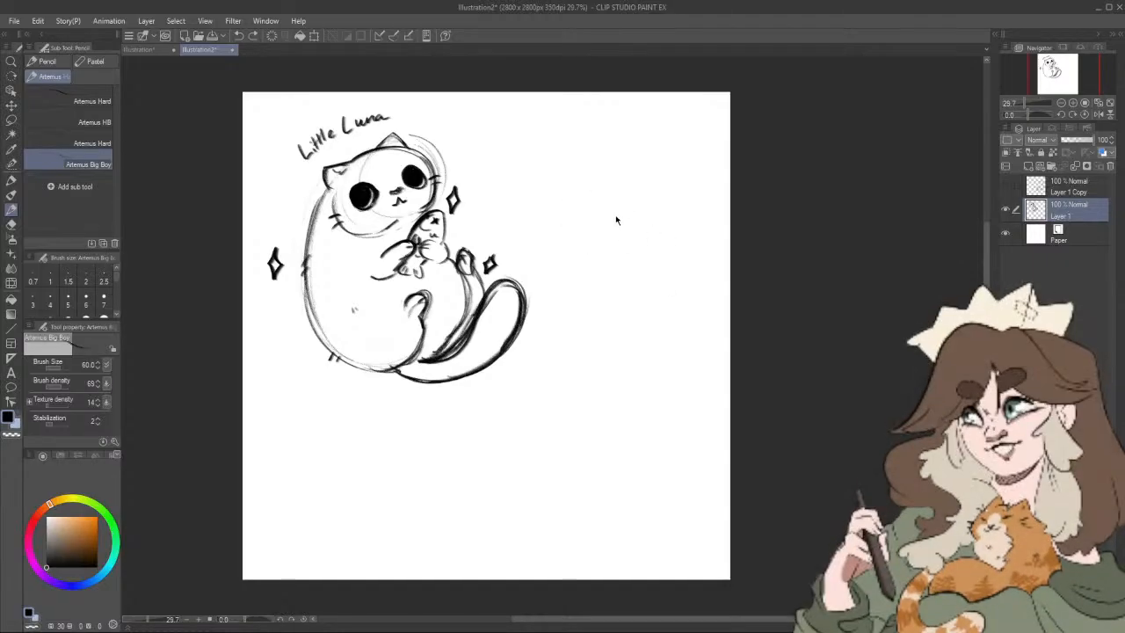
Step: Lightly rough in a new upright cat beside Little Luna, with a head circle, long slim torso and two hind legs
left_click_drag(618, 188, 622, 201)
mouse_move(587, 242)
left_mouse_down()
mouse_move(648, 257)
mouse_move(585, 322)
mouse_move(591, 413)
left_mouse_up()
left_click_drag(655, 283, 627, 394)
mouse_move(545, 391)
left_mouse_down()
mouse_move(529, 400)
mouse_move(549, 441)
left_mouse_up()
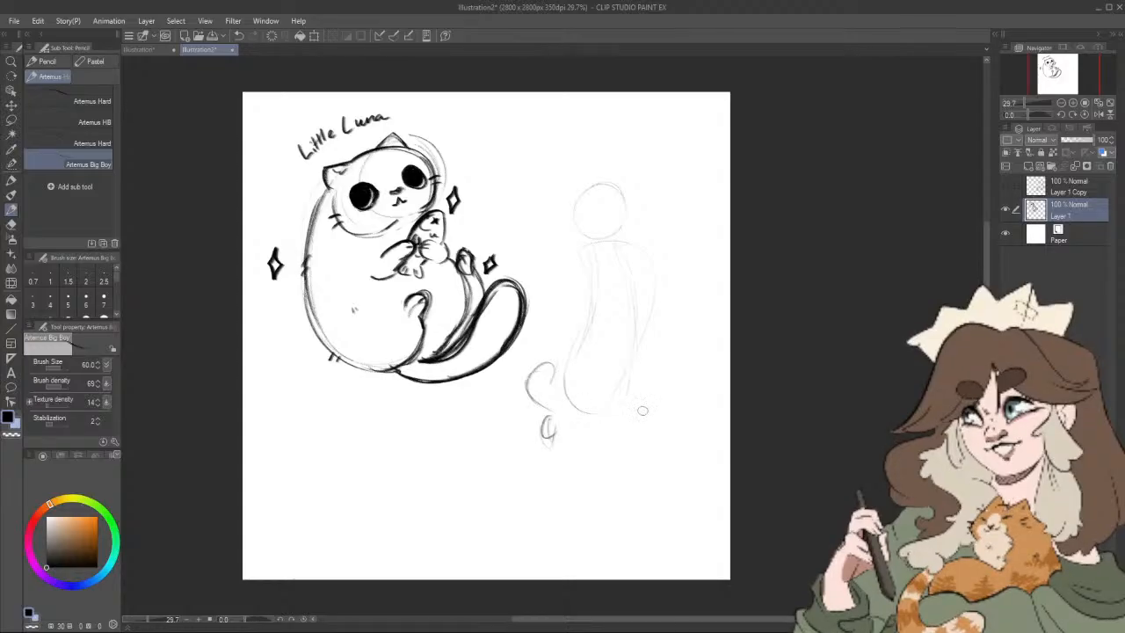
left_click_drag(599, 399, 580, 506)
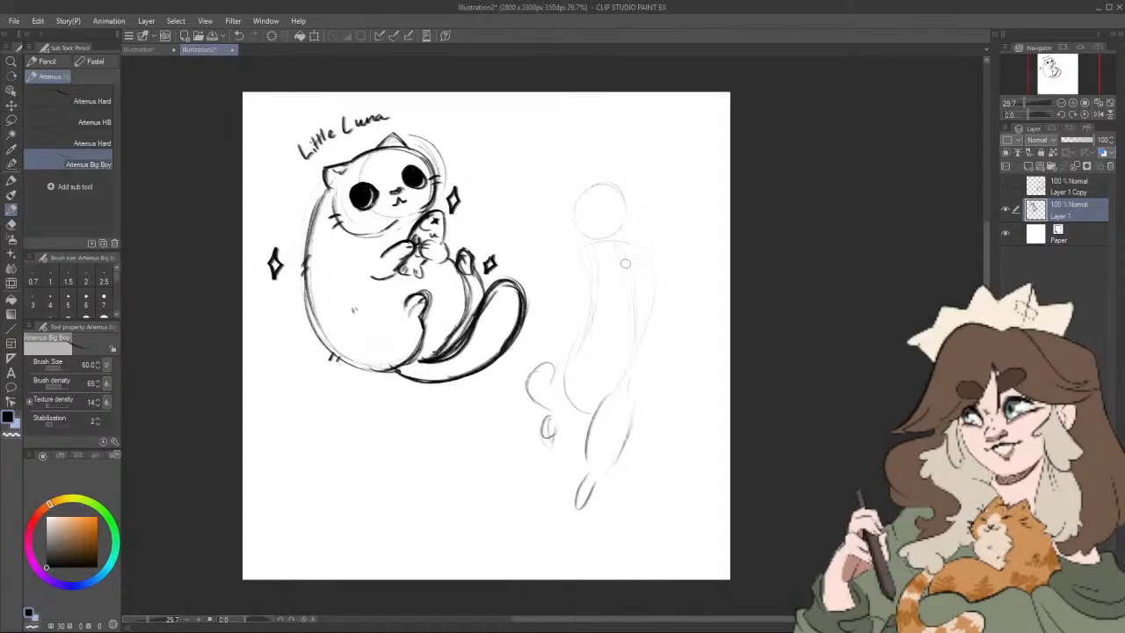
Step: Sketch the upright cat's bent front paw, its other foreleg reaching up toward Little Luna, and simple facial features
mouse_move(622, 262)
left_mouse_down()
mouse_move(606, 298)
mouse_move(628, 291)
mouse_move(636, 265)
left_mouse_up()
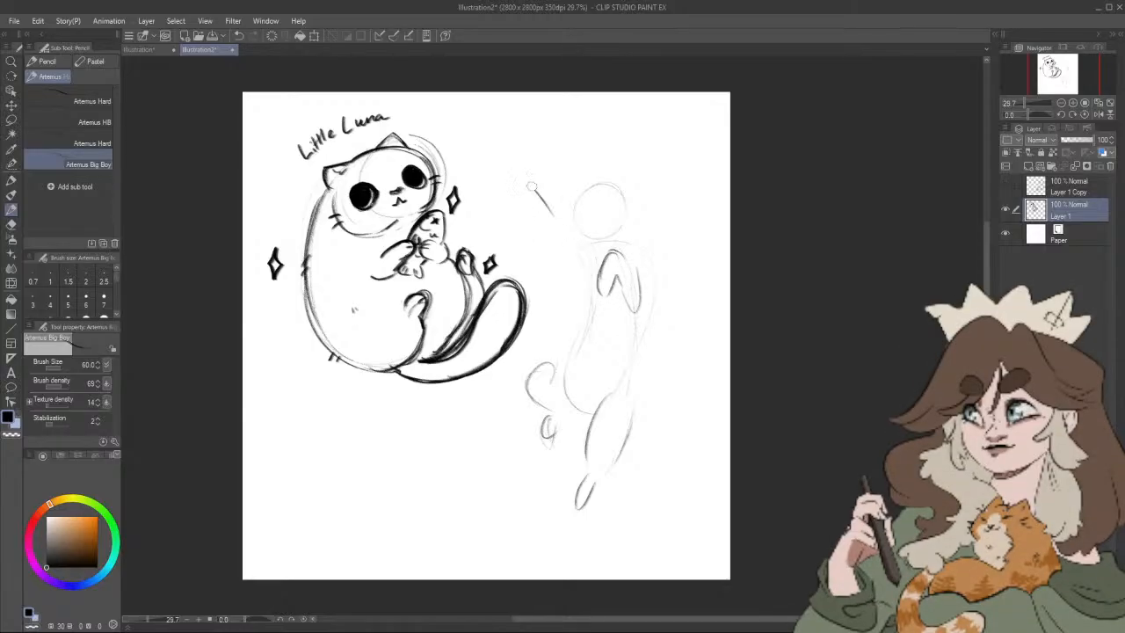
mouse_move(531, 186)
left_mouse_down()
mouse_move(498, 155)
mouse_move(486, 160)
mouse_move(572, 291)
left_mouse_up()
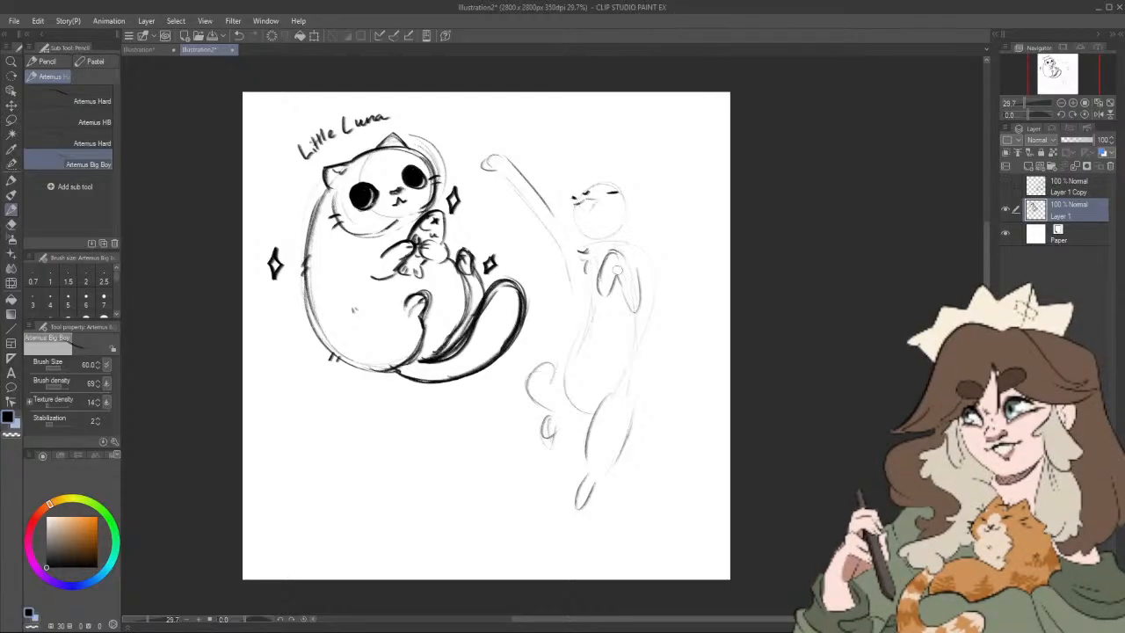
Step: Sketch the upright cat's tail sweeping out below Little Luna, undoing the first version and redrawing it slimmer
left_click_drag(561, 442, 454, 463)
key("ctrl+z")
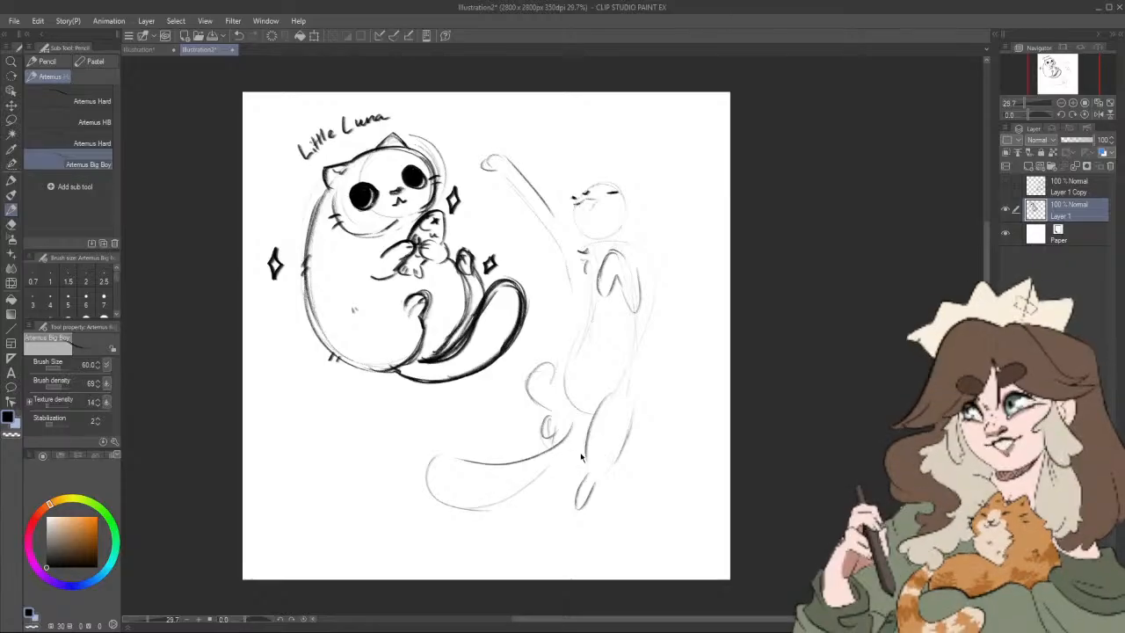
mouse_move(458, 456)
left_mouse_down()
mouse_move(493, 479)
mouse_move(520, 475)
left_mouse_up()
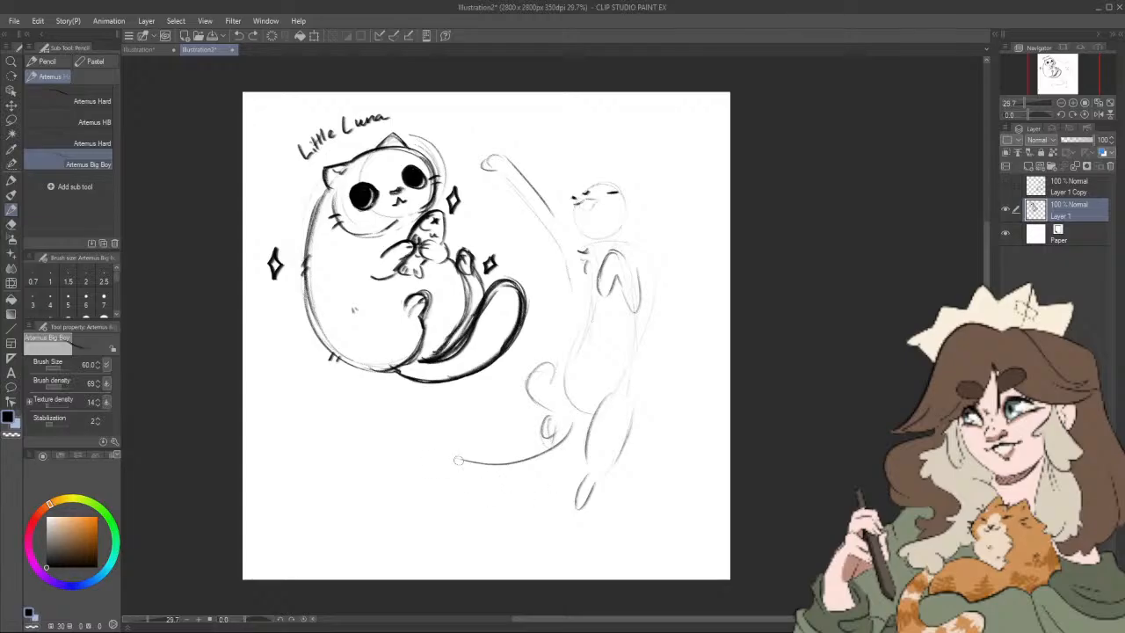
mouse_move(458, 460)
left_mouse_down()
mouse_move(464, 490)
mouse_move(547, 467)
mouse_move(534, 479)
mouse_move(568, 436)
left_mouse_up()
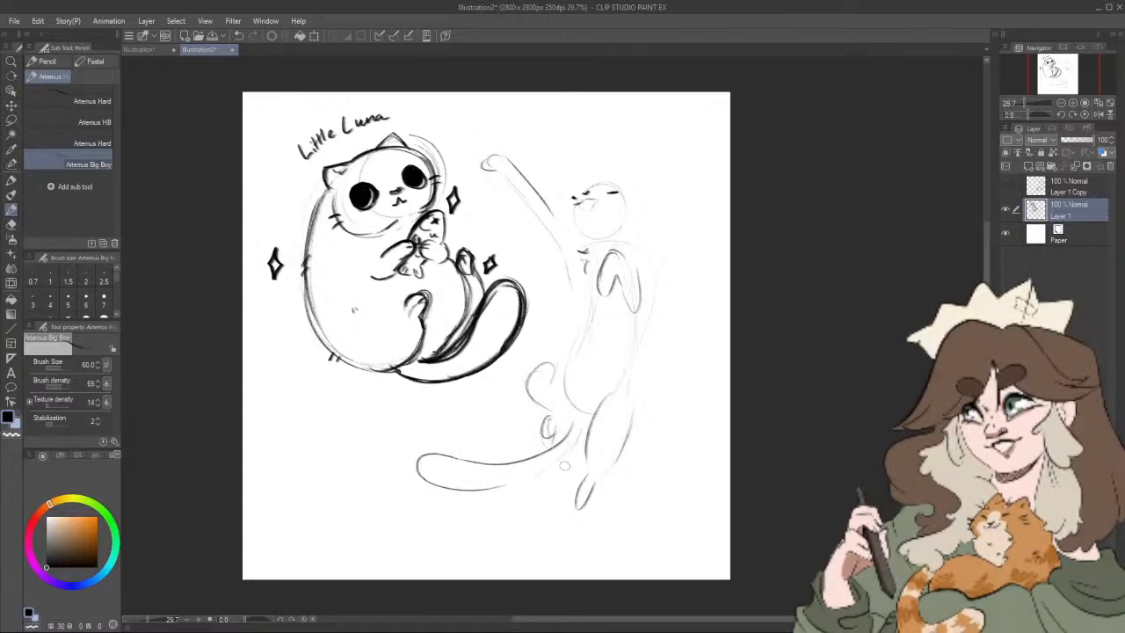
Step: Review the sticker sheet ideas list in the other open document and return to the cat sketch
left_click_drag(693, 255, 695, 271)
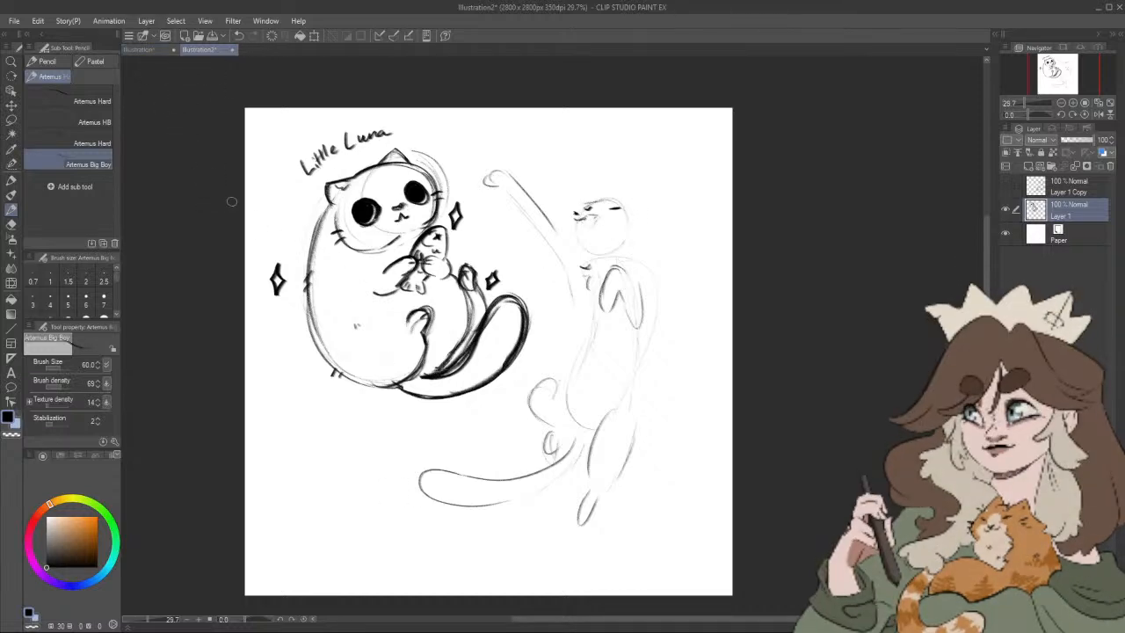
left_click(142, 49)
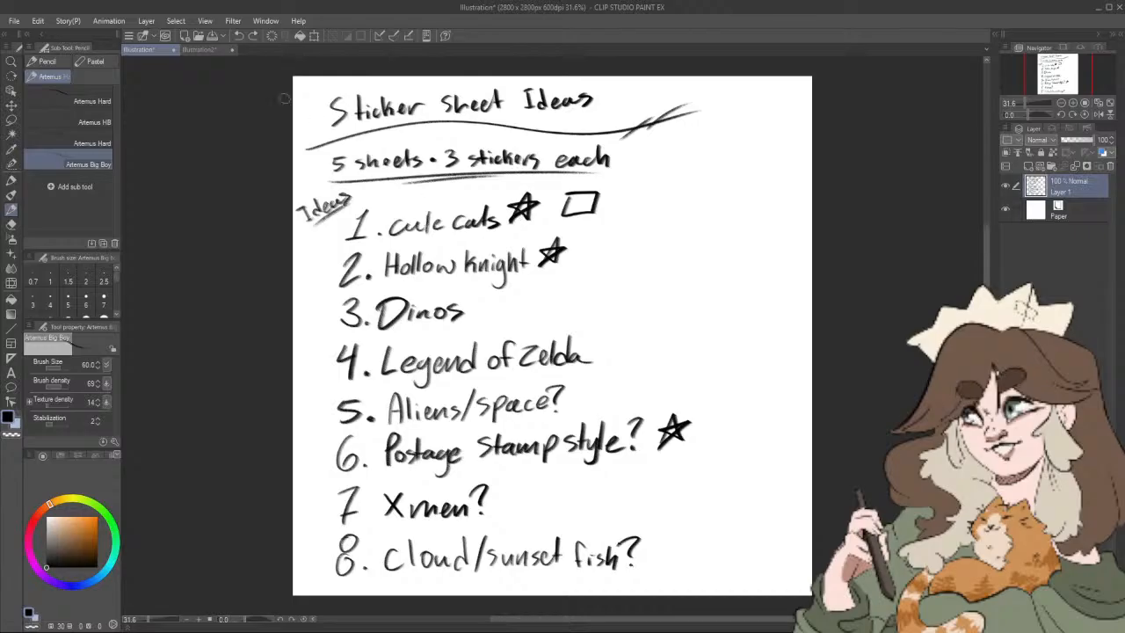
left_click(200, 50)
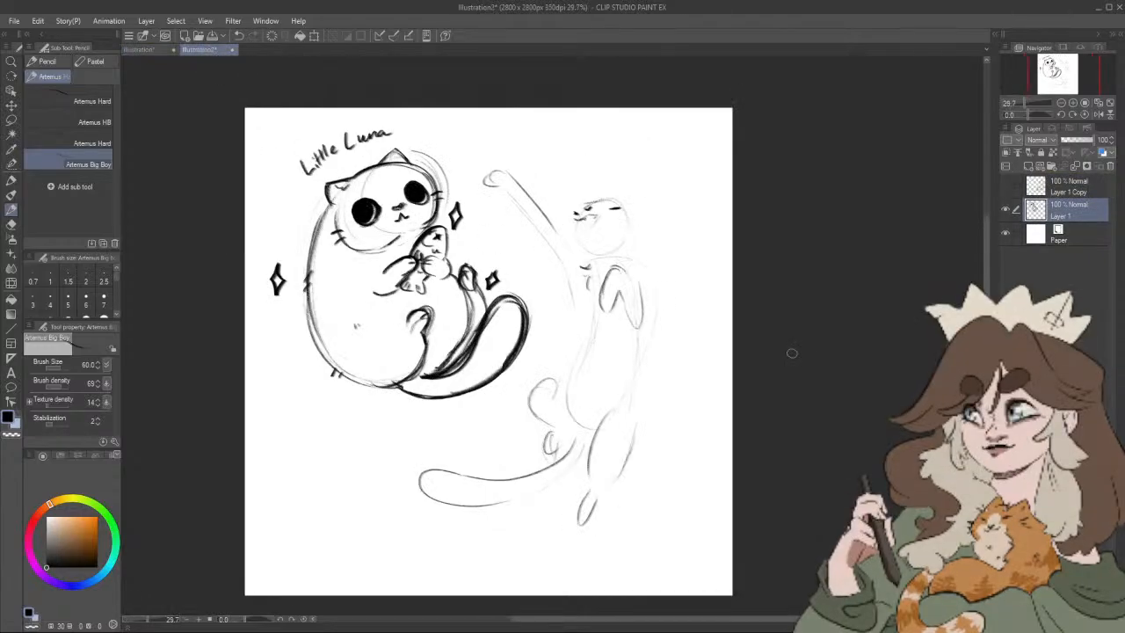
Step: Draw the upright cat's ears and tufted cheek fur around the head circle, with a small fur tuft at the shoulder
left_click_drag(685, 377, 678, 398)
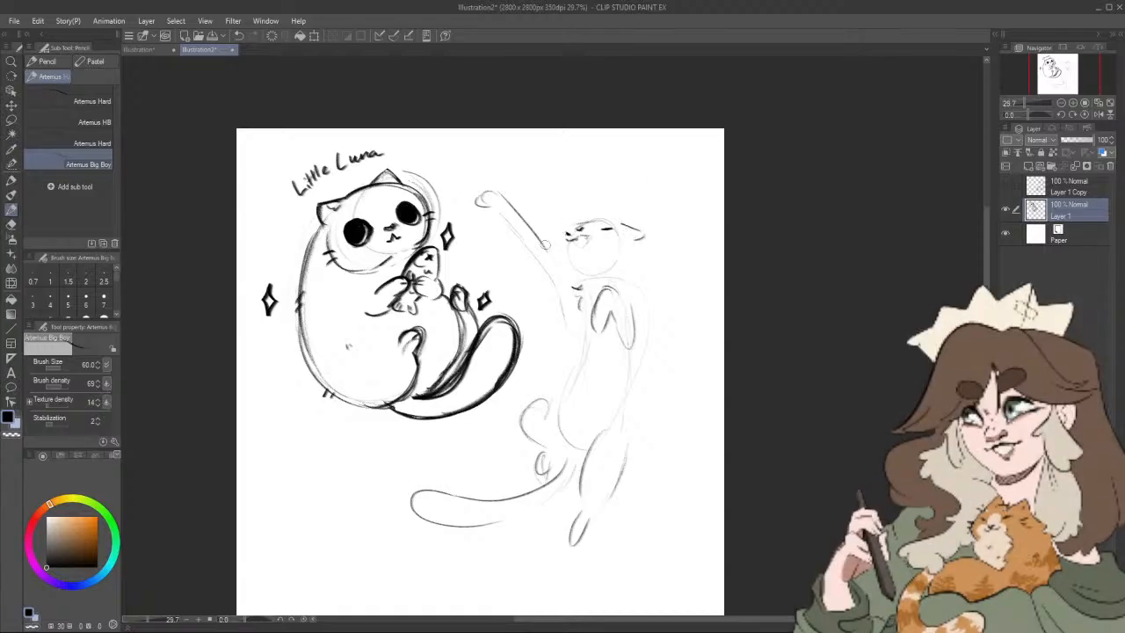
left_click_drag(552, 237, 609, 227)
mouse_move(556, 260)
left_mouse_down()
mouse_move(566, 279)
mouse_move(587, 254)
left_mouse_up()
scroll(651, 283, "up", 1)
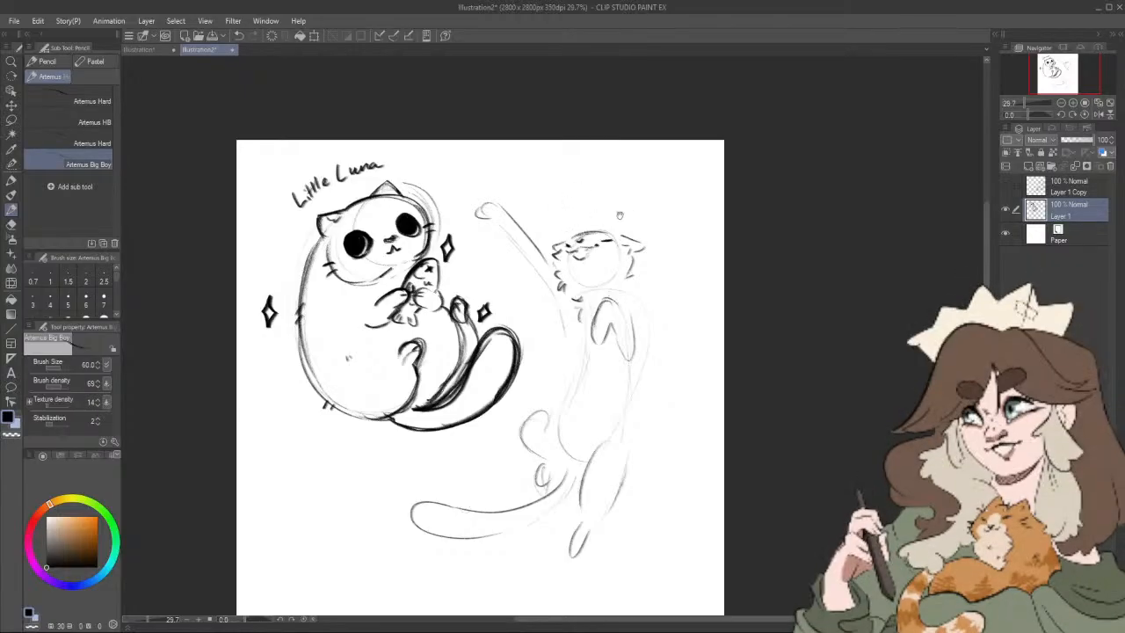
left_click_drag(619, 215, 627, 171)
left_click_drag(638, 256, 640, 283)
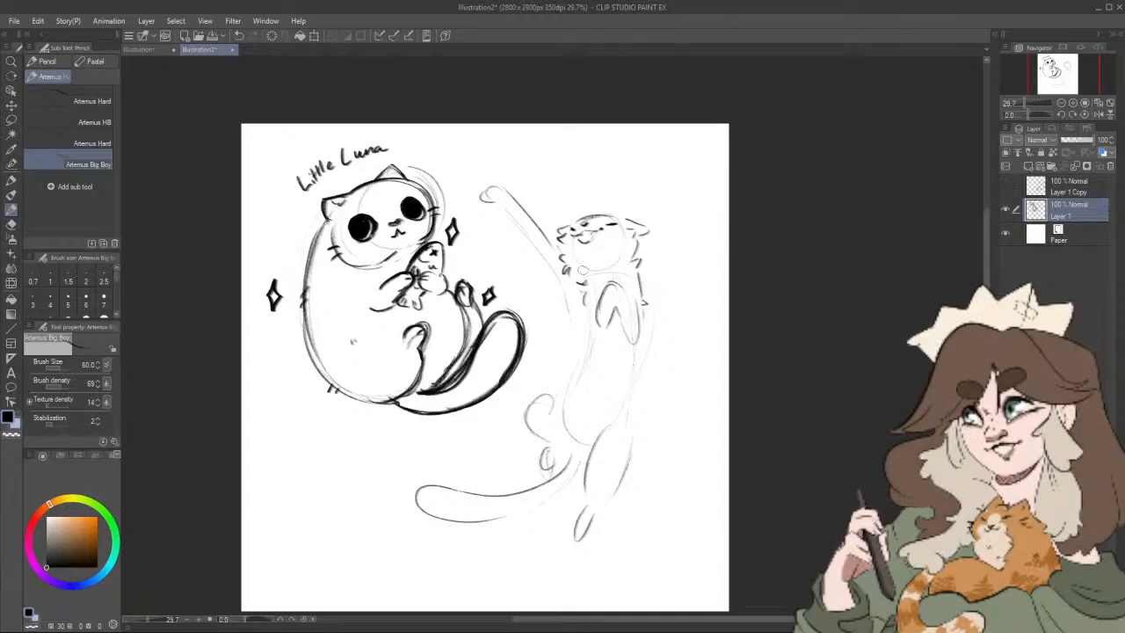
Step: Outline the upright cat's furry side below the raised foreleg and darken the bent hind leg down to its paw
left_click_drag(566, 293, 570, 322)
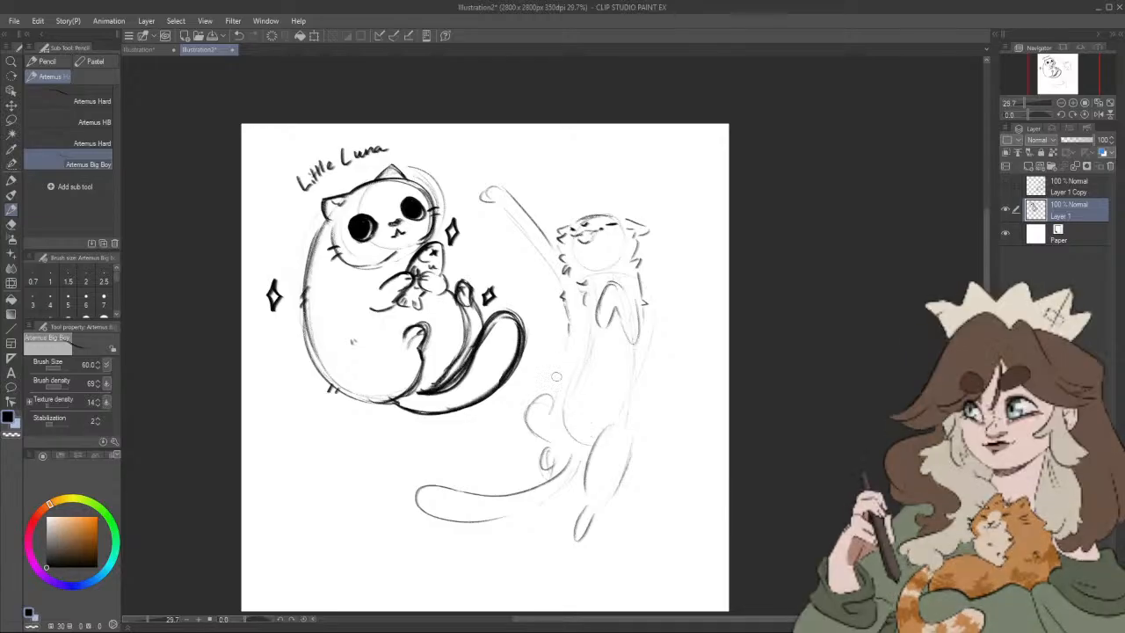
left_click_drag(567, 341, 553, 388)
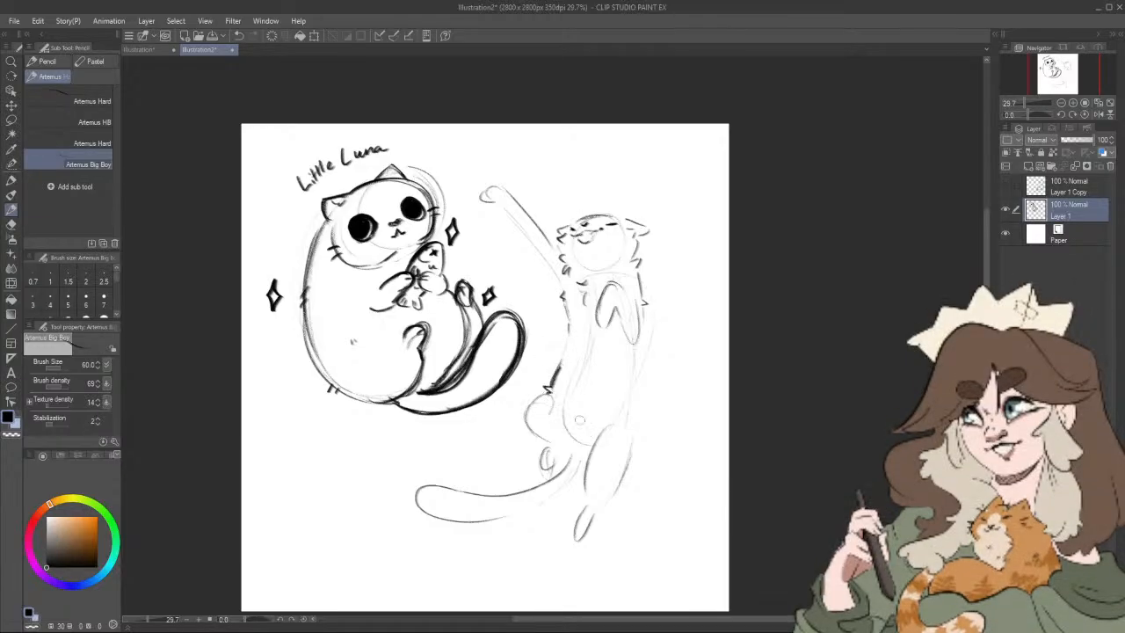
mouse_move(551, 393)
left_mouse_down()
mouse_move(522, 410)
mouse_move(552, 456)
mouse_move(539, 474)
left_mouse_up()
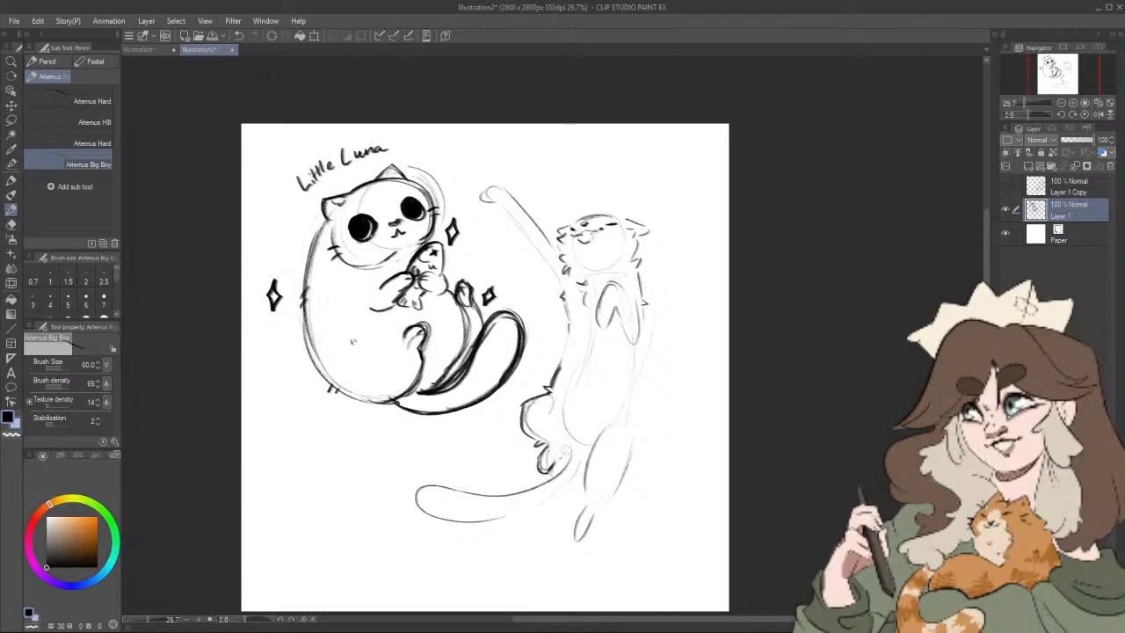
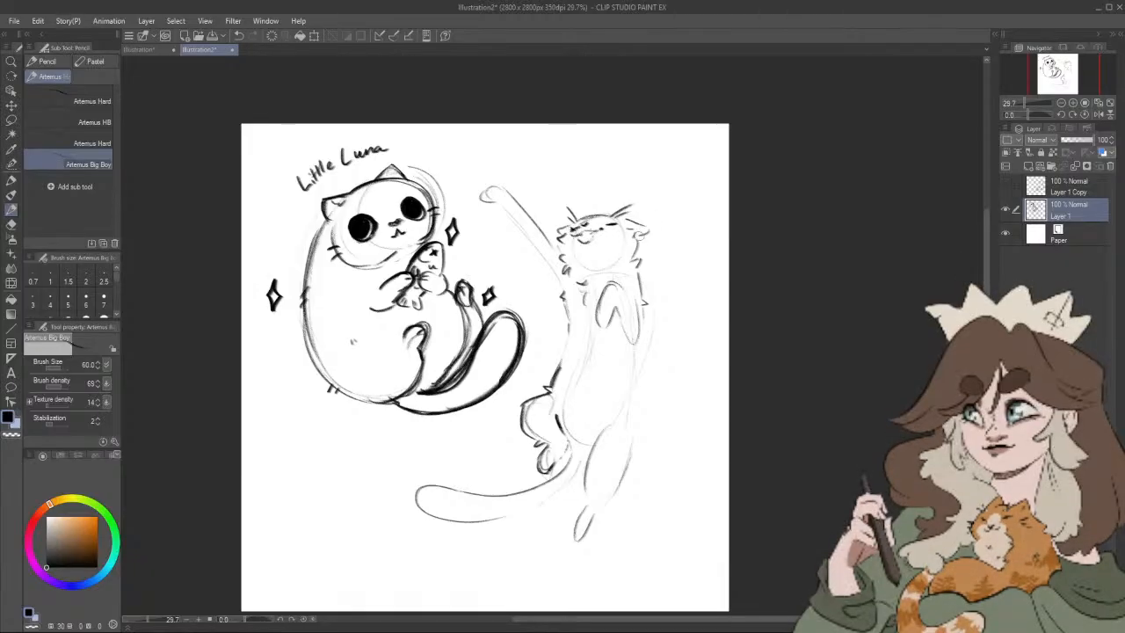
Step: Draw toe pads on the upright cat's raised paw and darken the outline and paw of the folded foreleg
left_click_drag(577, 229, 570, 232)
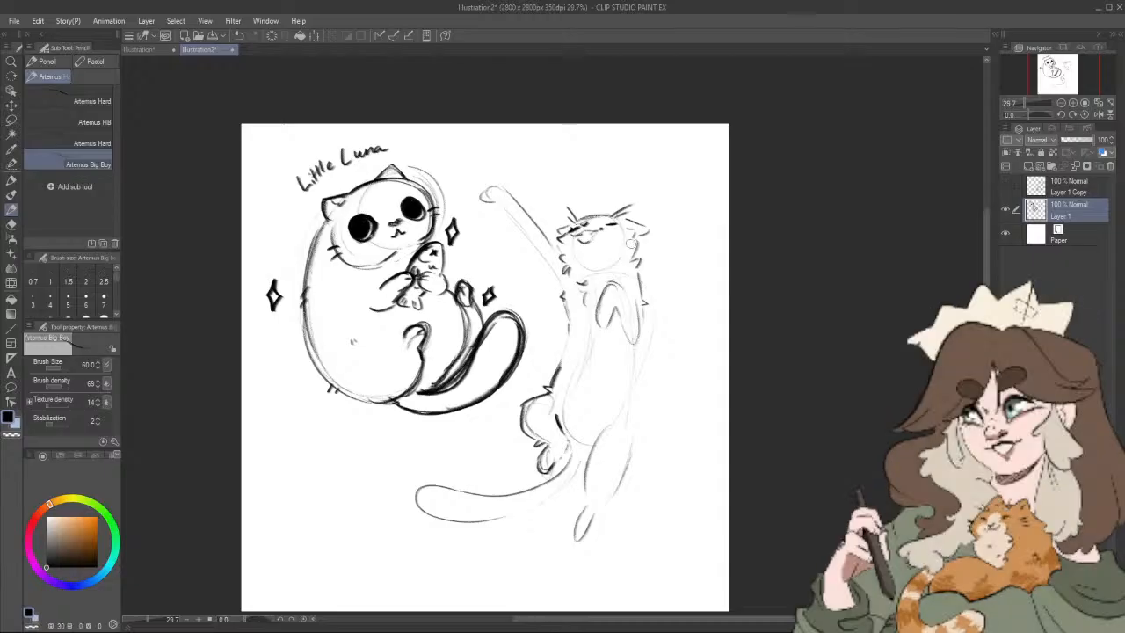
key("ctrl+z")
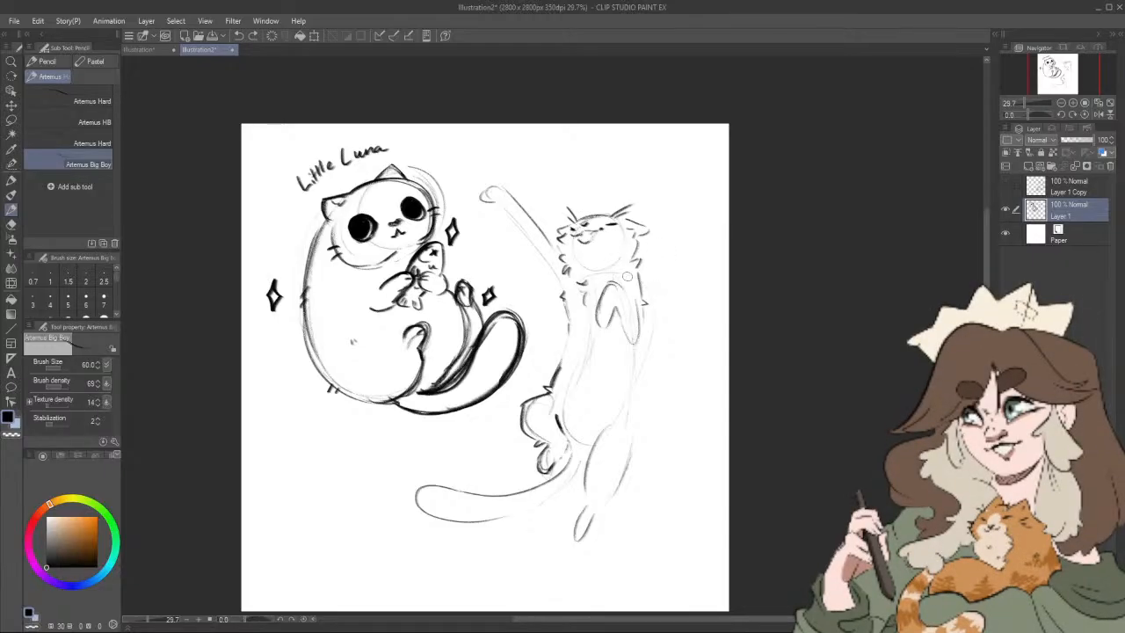
left_click_drag(668, 339, 678, 348)
left_click_drag(492, 203, 512, 214)
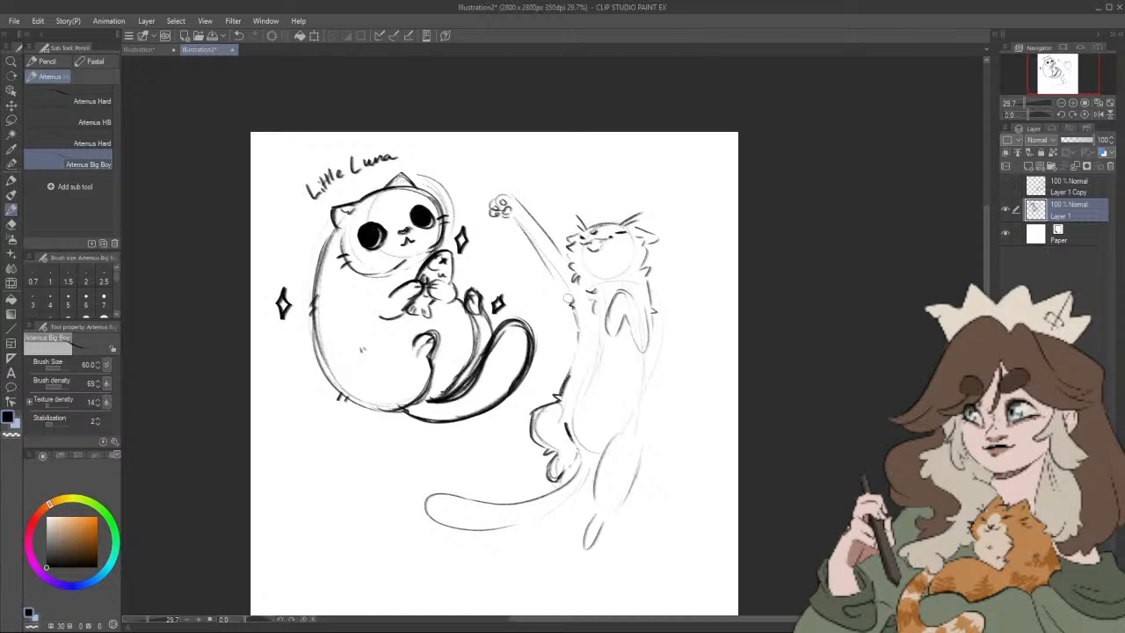
mouse_move(607, 314)
left_mouse_down()
mouse_move(615, 332)
mouse_move(629, 313)
mouse_move(631, 346)
left_mouse_up()
left_click_drag(632, 295, 651, 353)
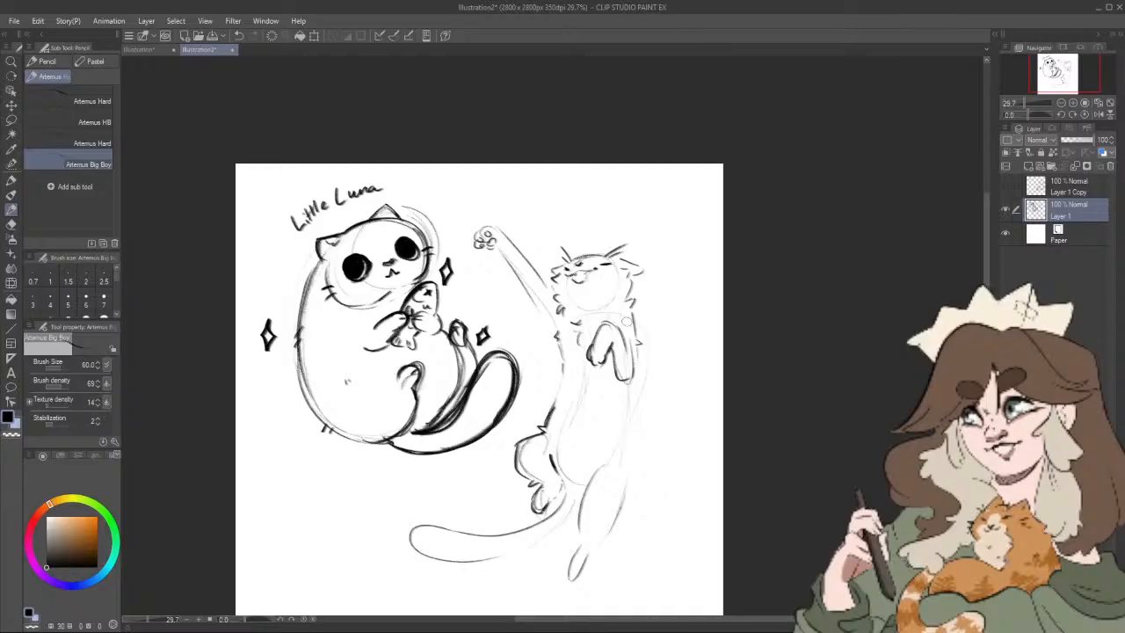
Step: Outline the upright cat's back and extended hind leg down to a splayed paw, and darken the bent hind leg's paw
mouse_move(636, 344)
left_mouse_down()
mouse_move(625, 479)
mouse_move(594, 476)
mouse_move(559, 583)
mouse_move(580, 595)
mouse_move(625, 492)
left_mouse_up()
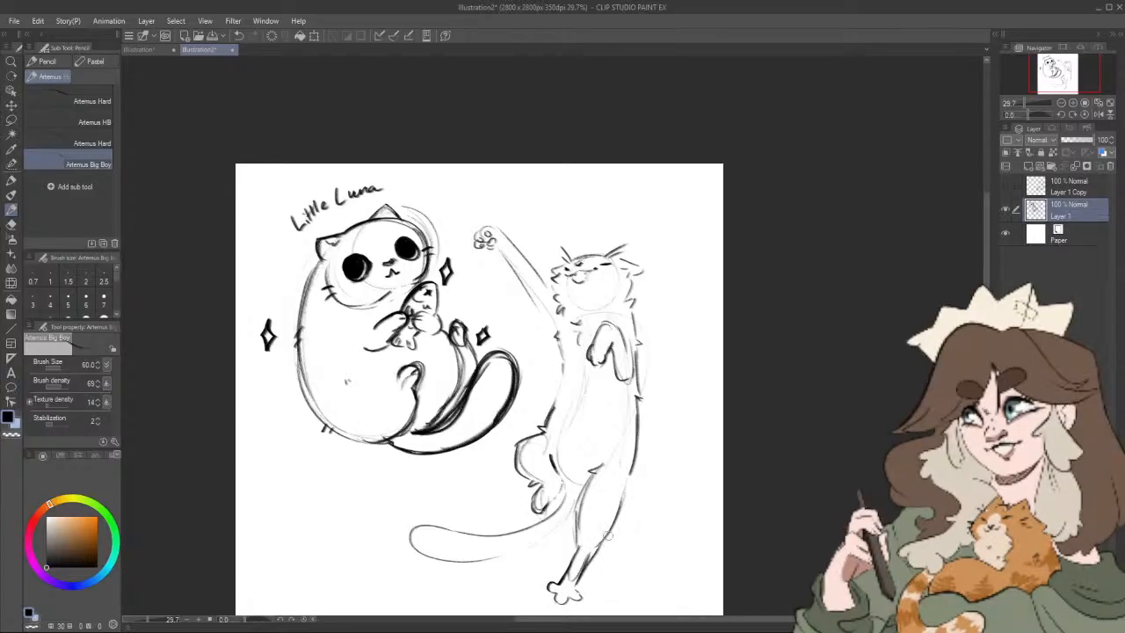
mouse_move(591, 557)
left_mouse_down()
mouse_move(620, 508)
mouse_move(675, 477)
left_mouse_up()
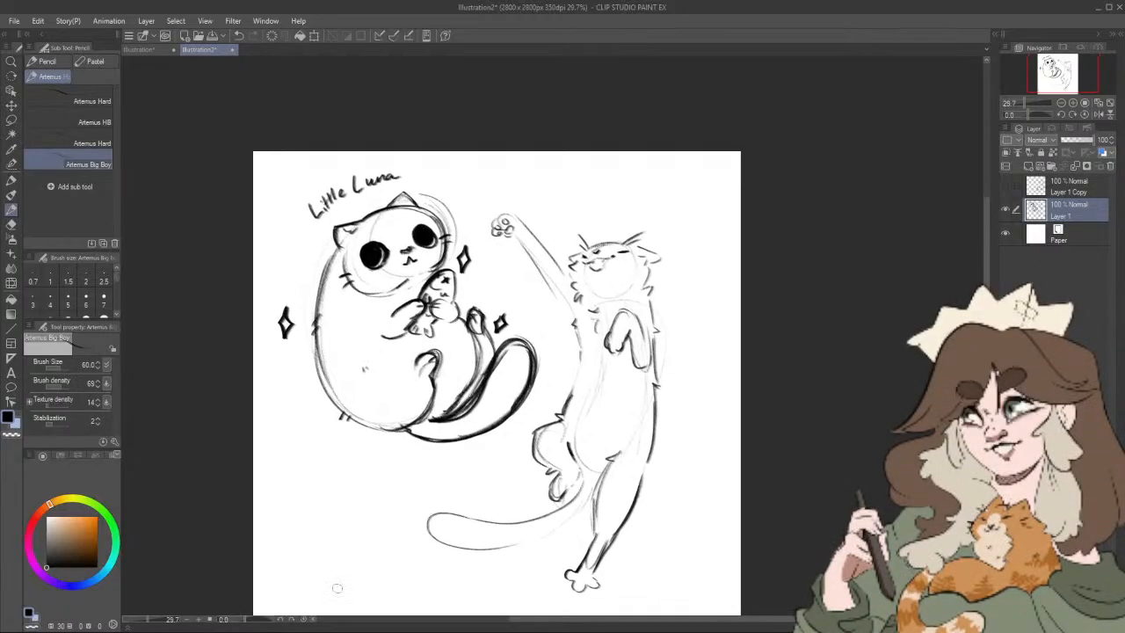
mouse_move(547, 483)
left_mouse_down()
mouse_move(555, 504)
mouse_move(571, 493)
mouse_move(573, 458)
left_mouse_up()
left_click_drag(666, 480, 672, 456)
Step: Lasso the whole upright cat, tilt it counterclockwise and reposition it nearer the sheet's upper right corner
left_click(11, 121)
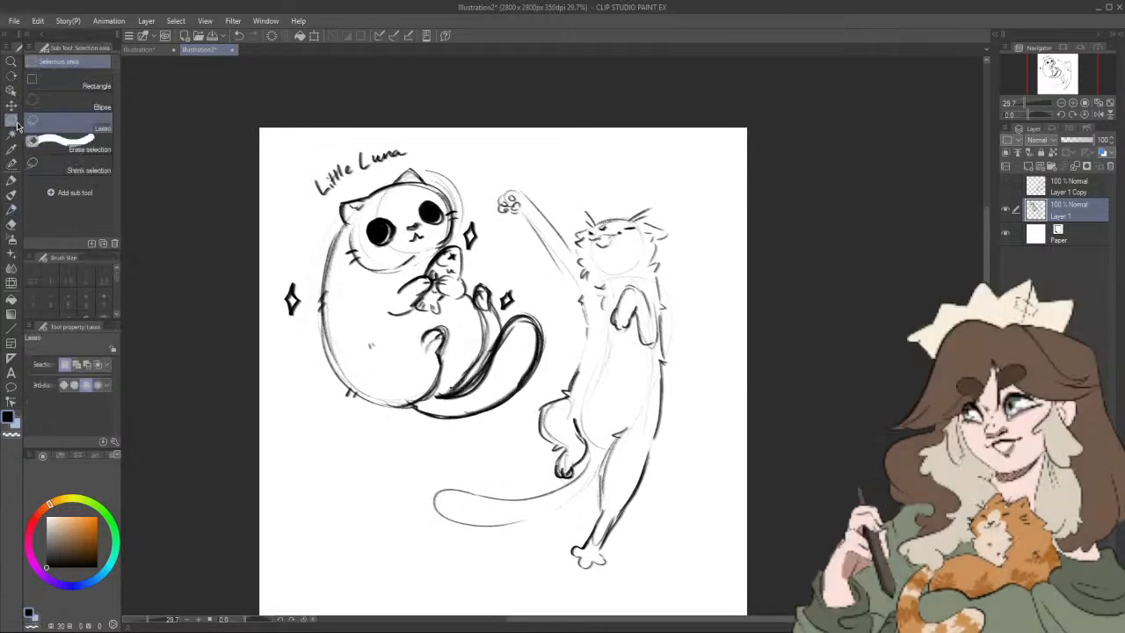
mouse_move(516, 168)
left_mouse_down()
mouse_move(497, 174)
mouse_move(535, 167)
mouse_move(581, 338)
mouse_move(440, 469)
mouse_move(704, 502)
mouse_move(651, 167)
mouse_move(531, 180)
left_mouse_up()
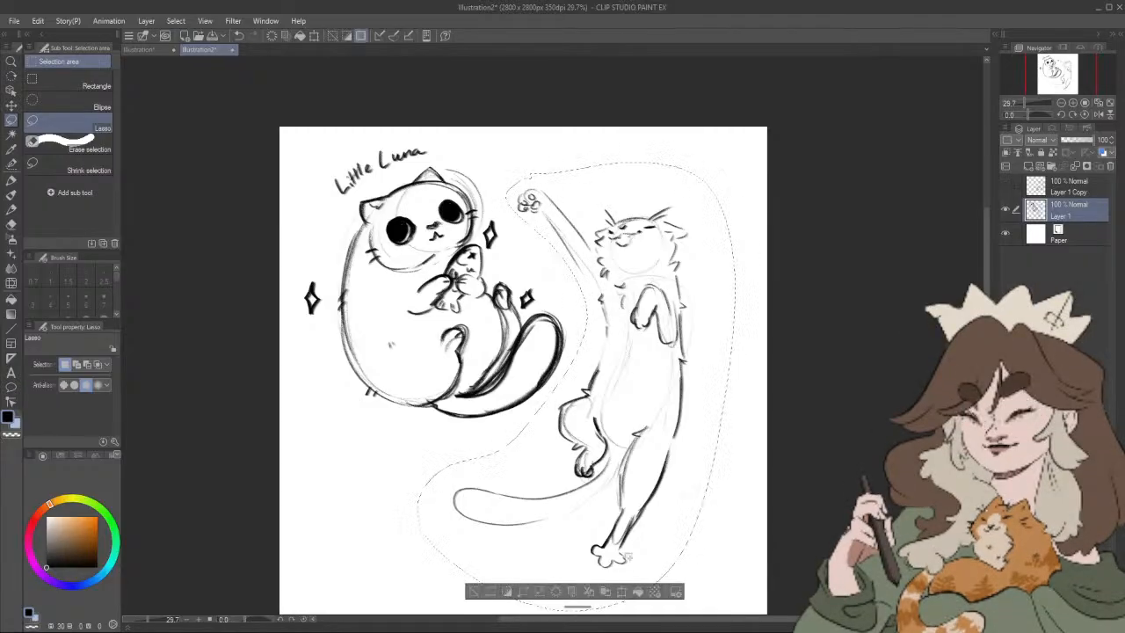
key("ctrl+t")
left_click_drag(650, 466, 674, 449)
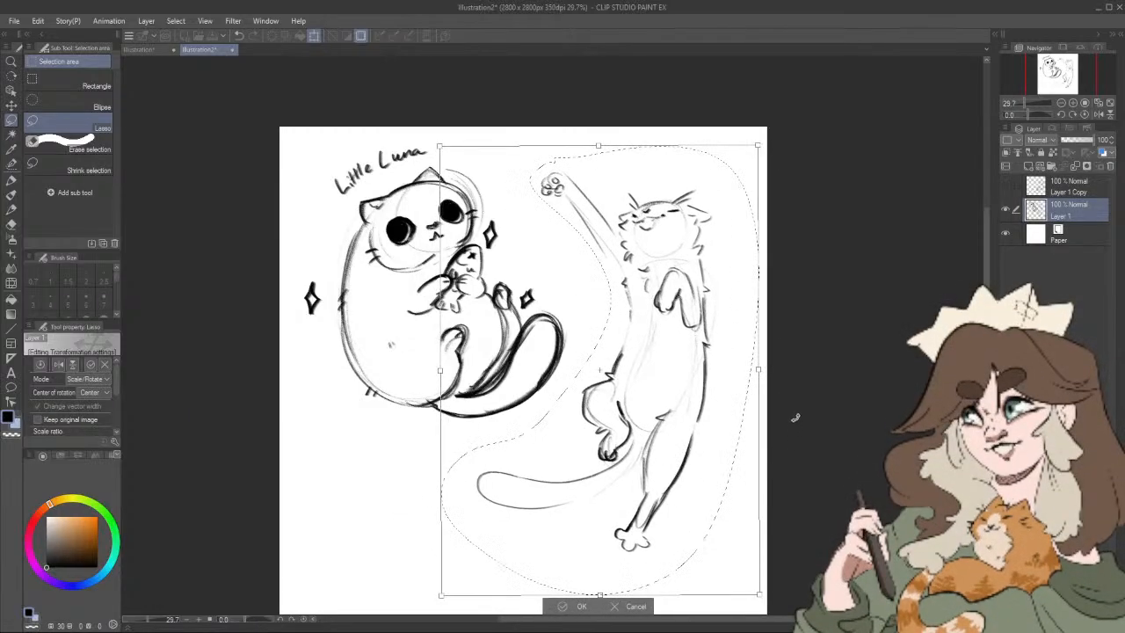
left_click_drag(795, 418, 800, 378)
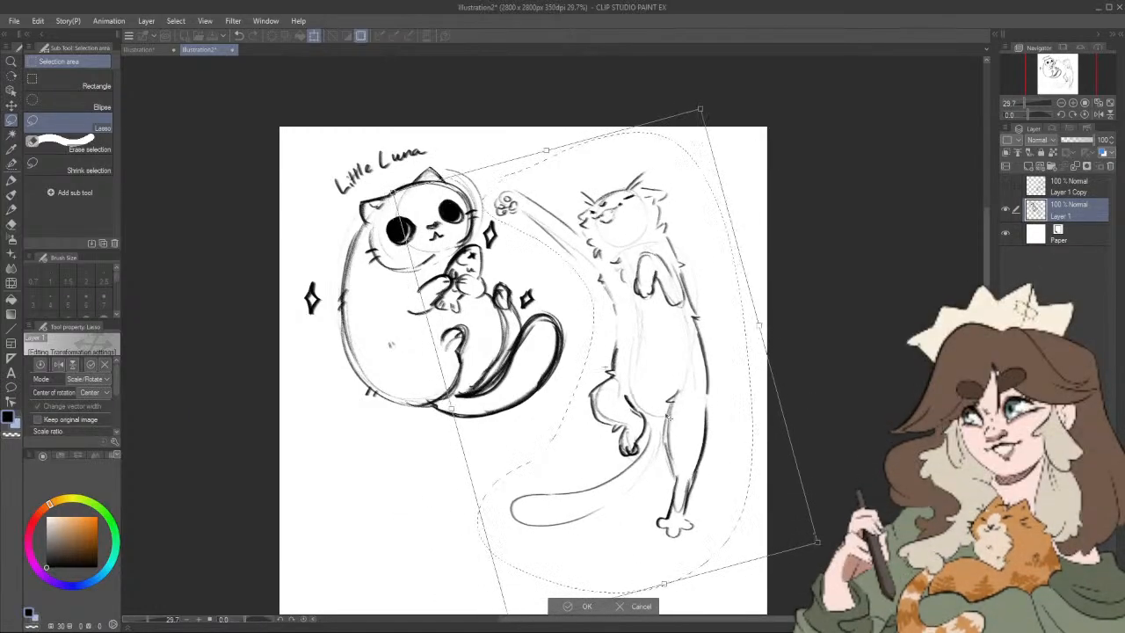
left_click_drag(670, 416, 673, 416)
left_click_drag(841, 396, 831, 368)
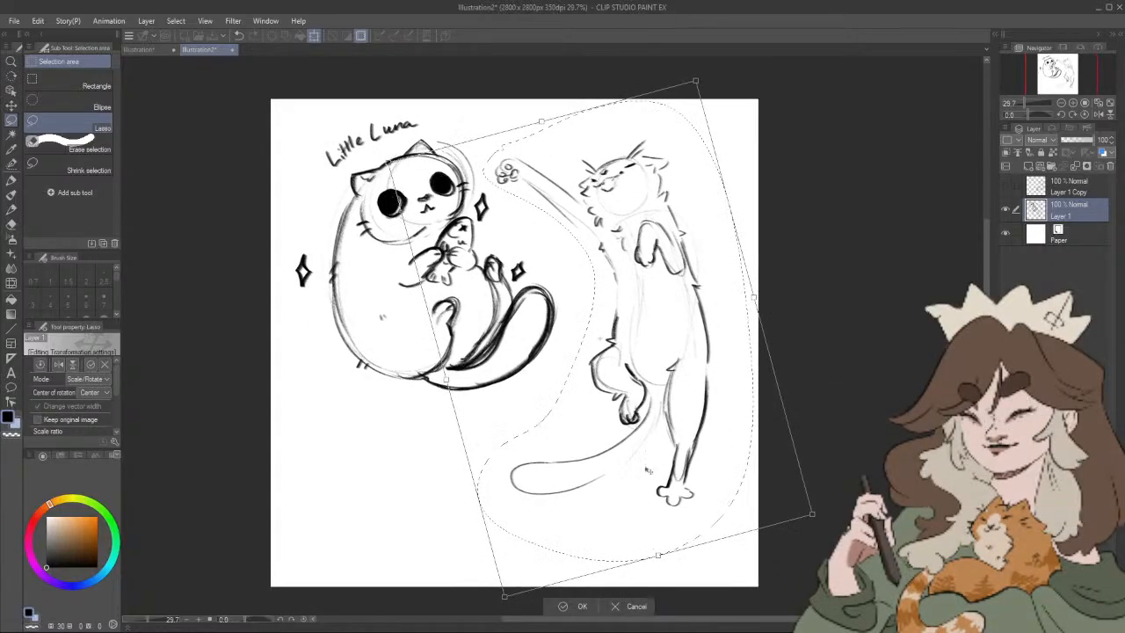
mouse_move(671, 435)
left_mouse_down()
mouse_move(674, 422)
mouse_move(698, 422)
left_mouse_up()
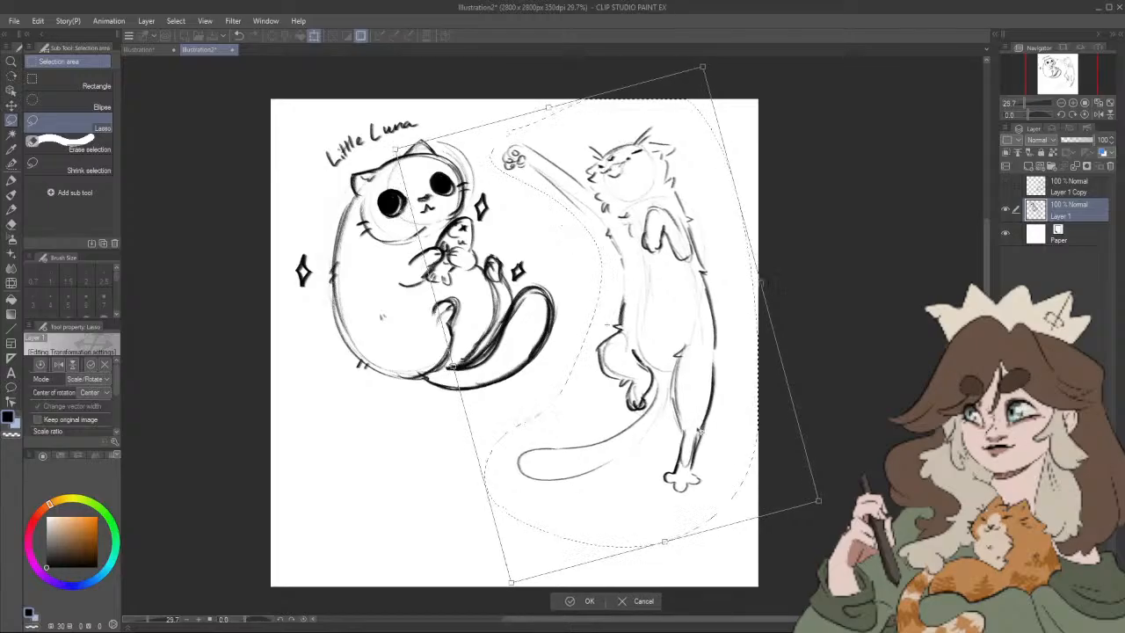
left_click(581, 602)
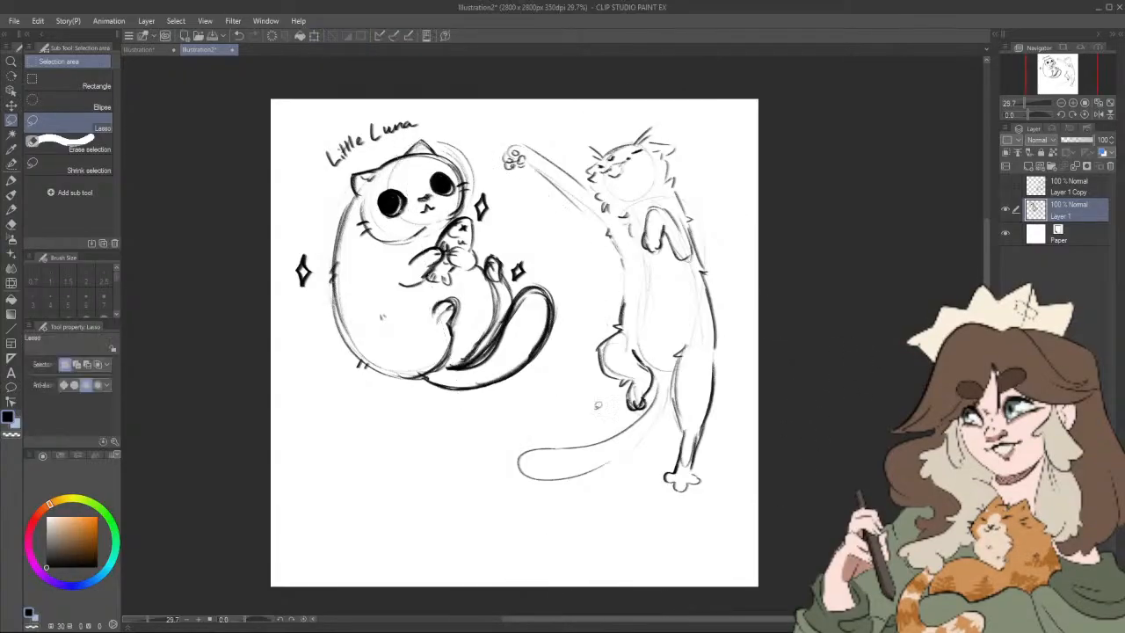
Step: Add small pointed claws to the upright cat's raised, folded and hind paws with the pencil
key("p")
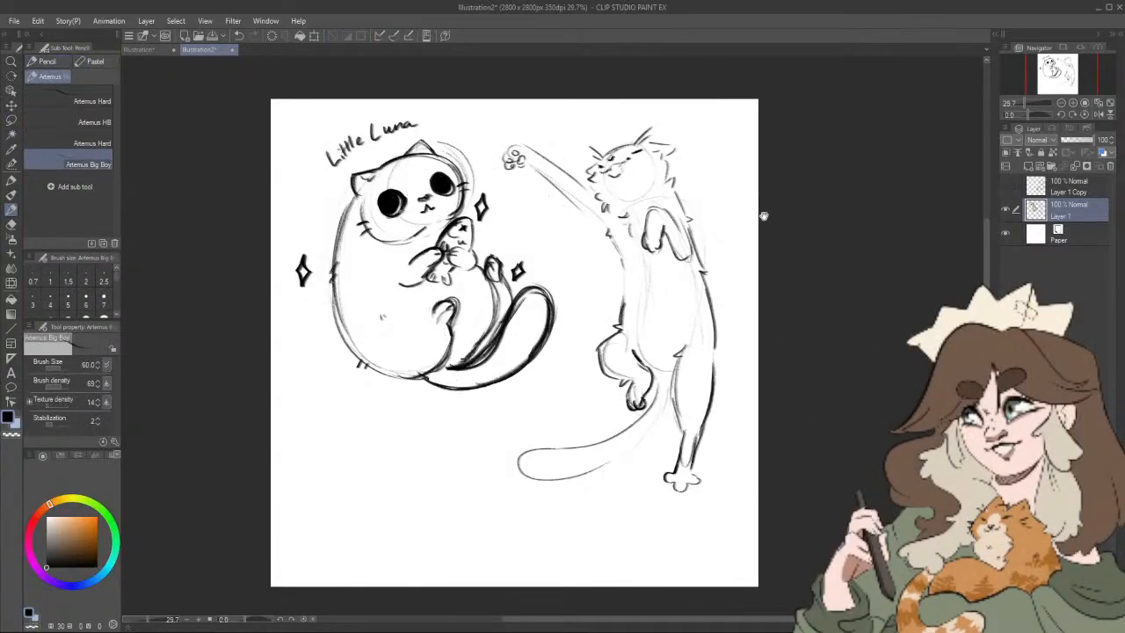
left_click_drag(763, 216, 764, 235)
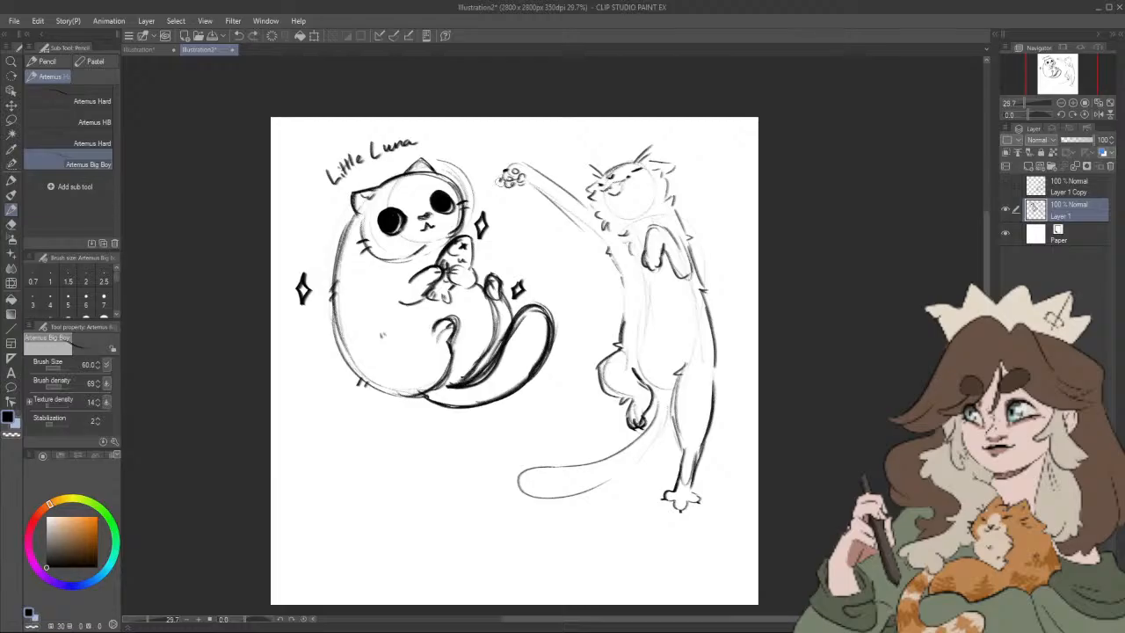
left_click_drag(500, 179, 505, 186)
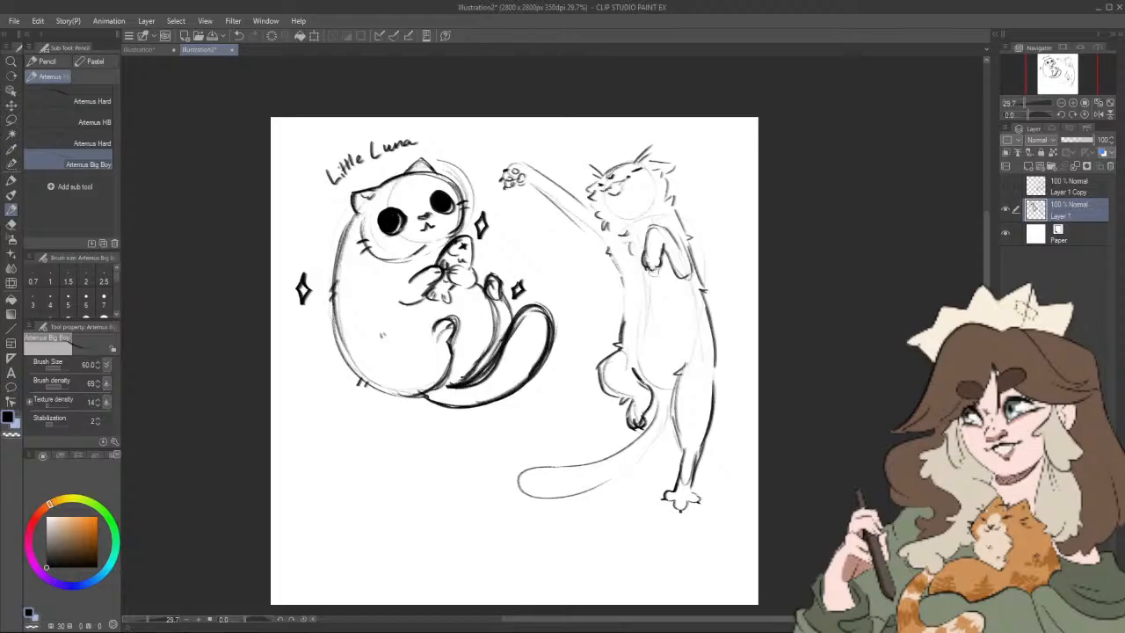
Step: Add fur ticks along the upright cat's belly side and back and on its tail outline
left_click_drag(757, 434, 748, 472)
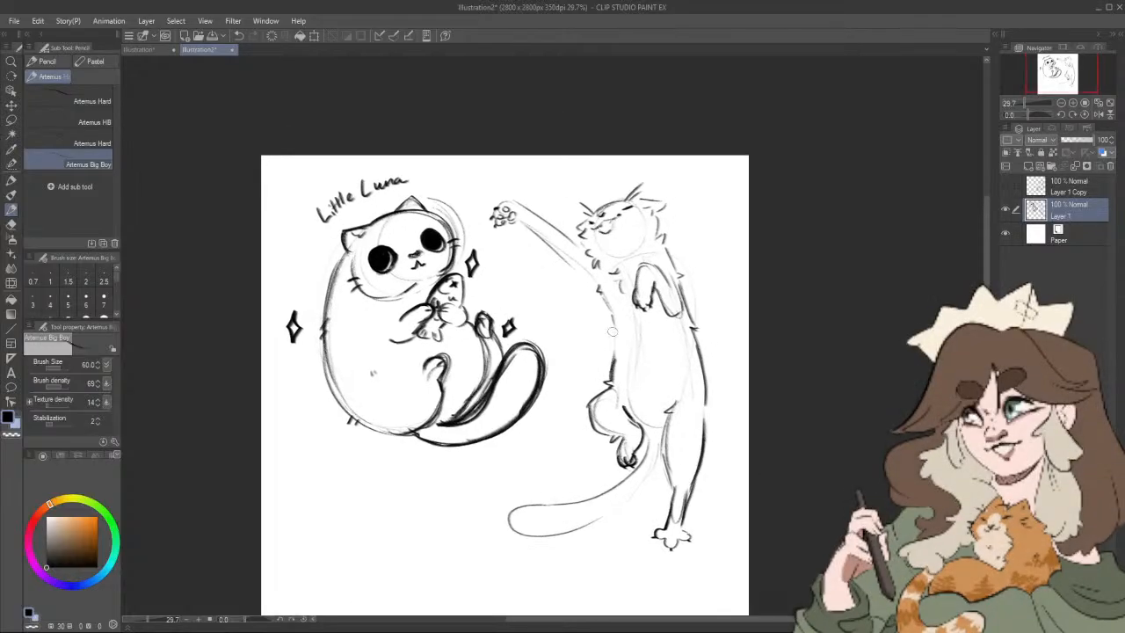
left_click_drag(614, 336, 613, 360)
left_click_drag(751, 455, 792, 469)
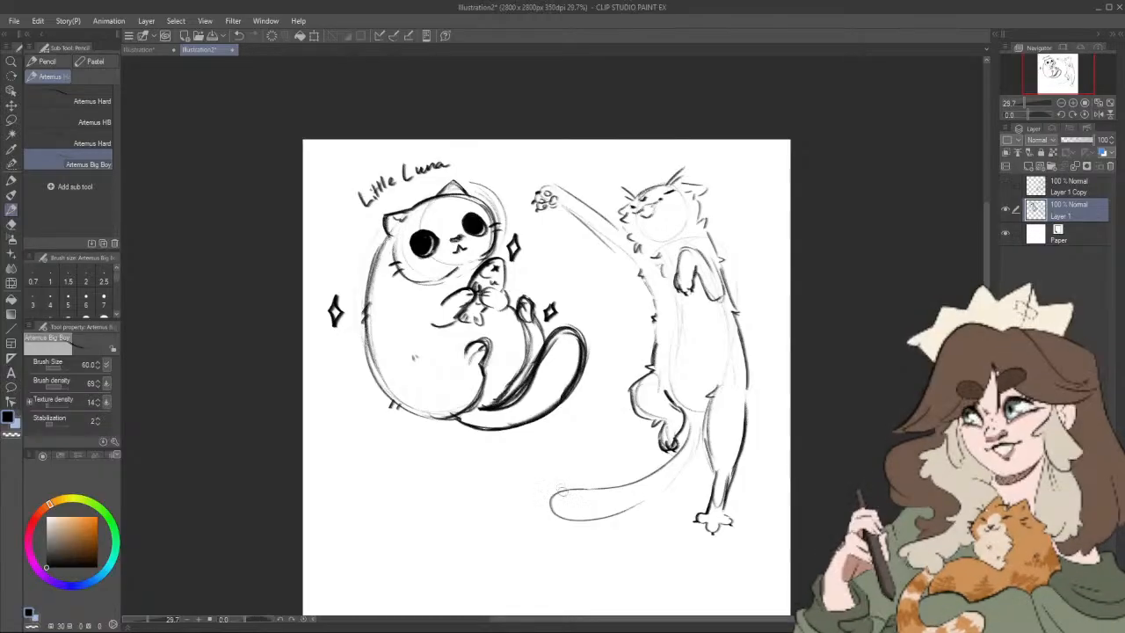
left_click_drag(629, 504, 630, 511)
left_click_drag(633, 505, 633, 510)
Step: Redraw the upright cat's mouth as an open shape and shade its inside dark
left_click_drag(810, 471, 823, 422)
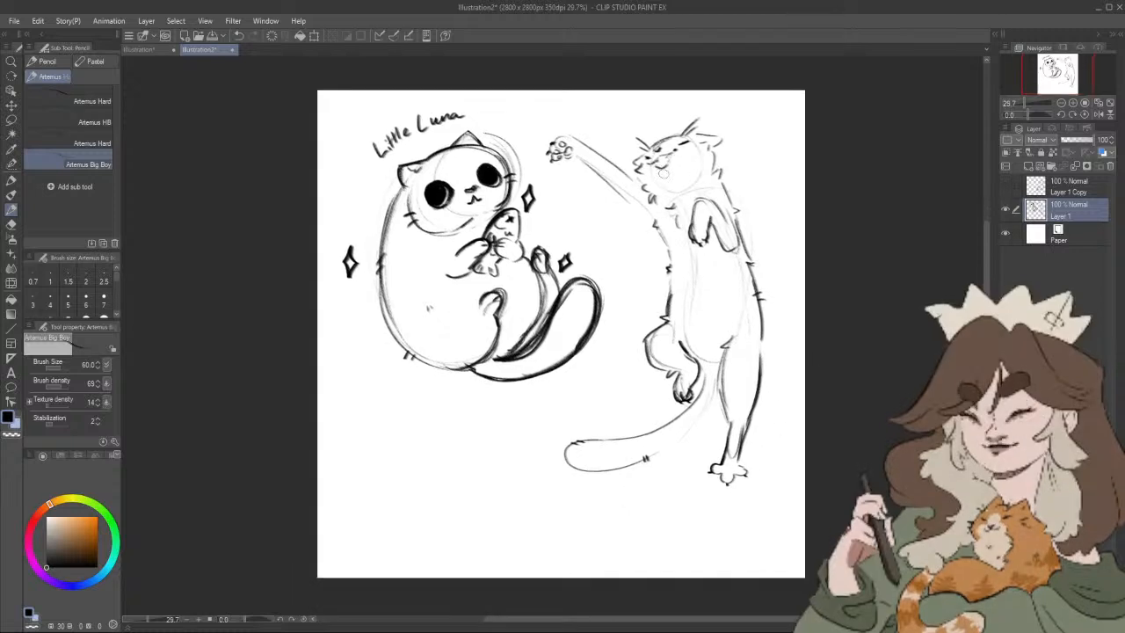
left_click_drag(662, 173, 671, 175)
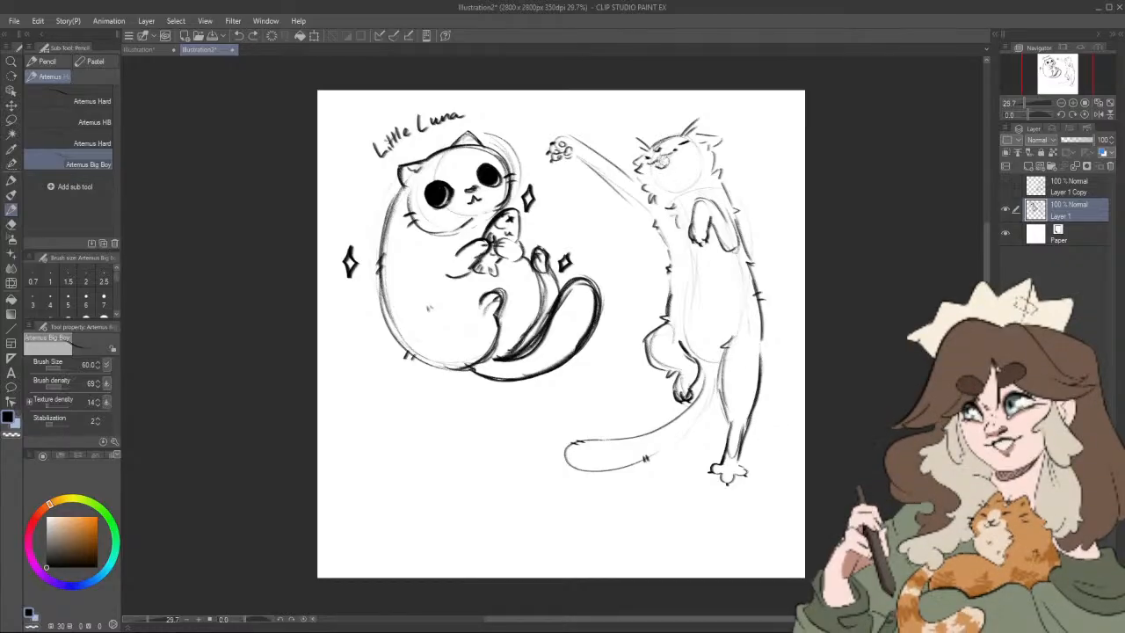
scroll(665, 160, "up", 2)
scroll(664, 214, "up", 6)
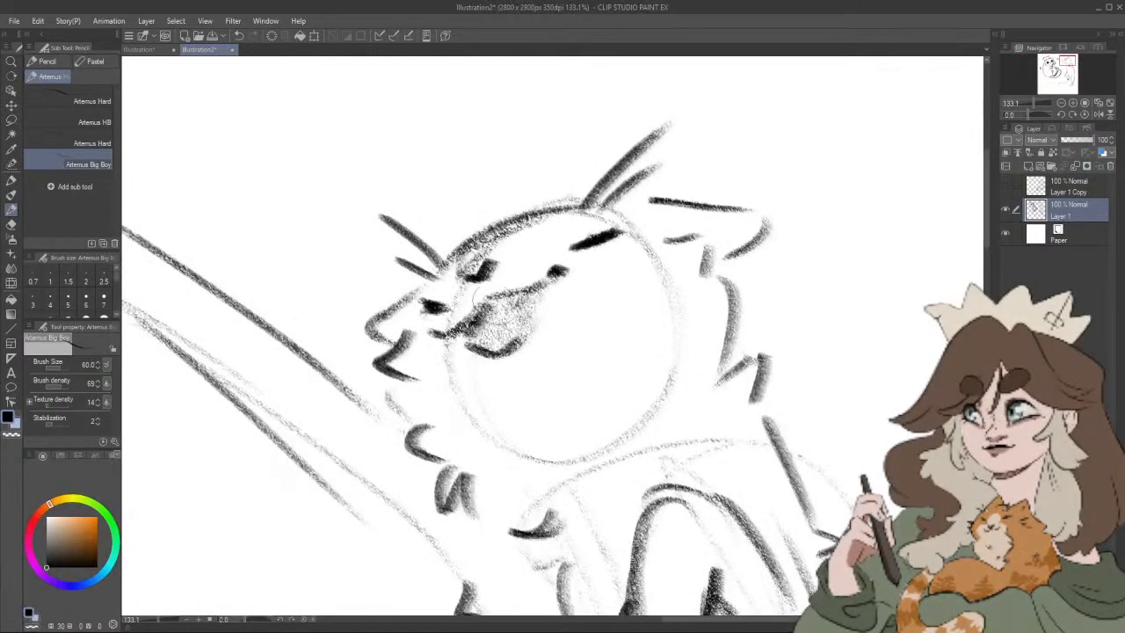
mouse_move(476, 300)
left_mouse_down()
mouse_move(521, 353)
mouse_move(443, 346)
left_mouse_up()
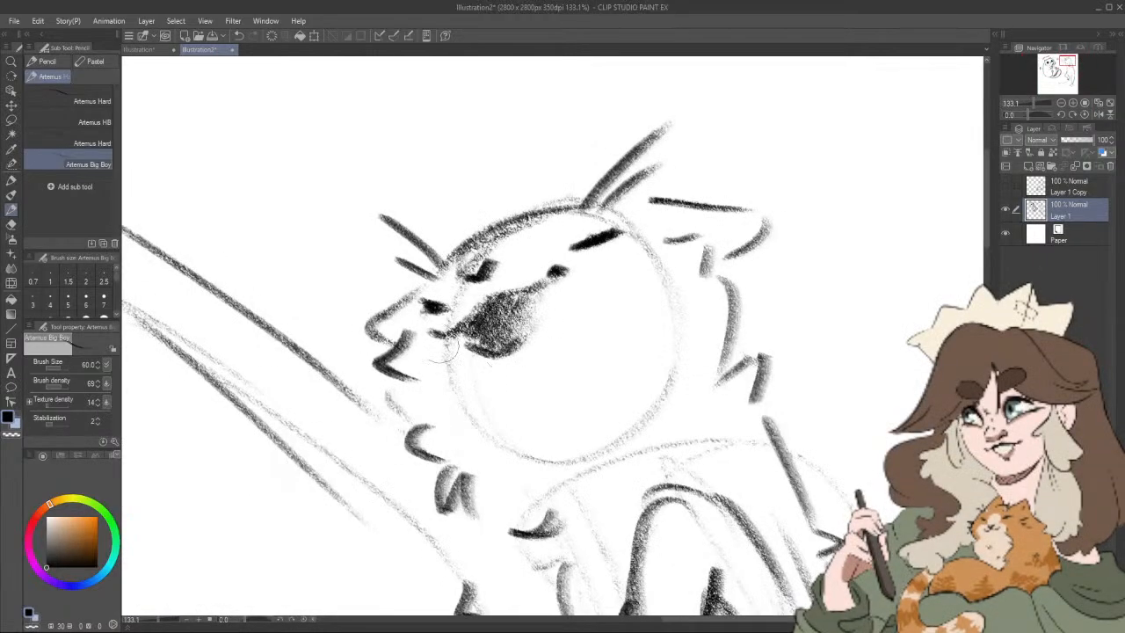
Step: Carve two small white fangs out of the dark open mouth with the Rough eraser at size 12
left_click(12, 223)
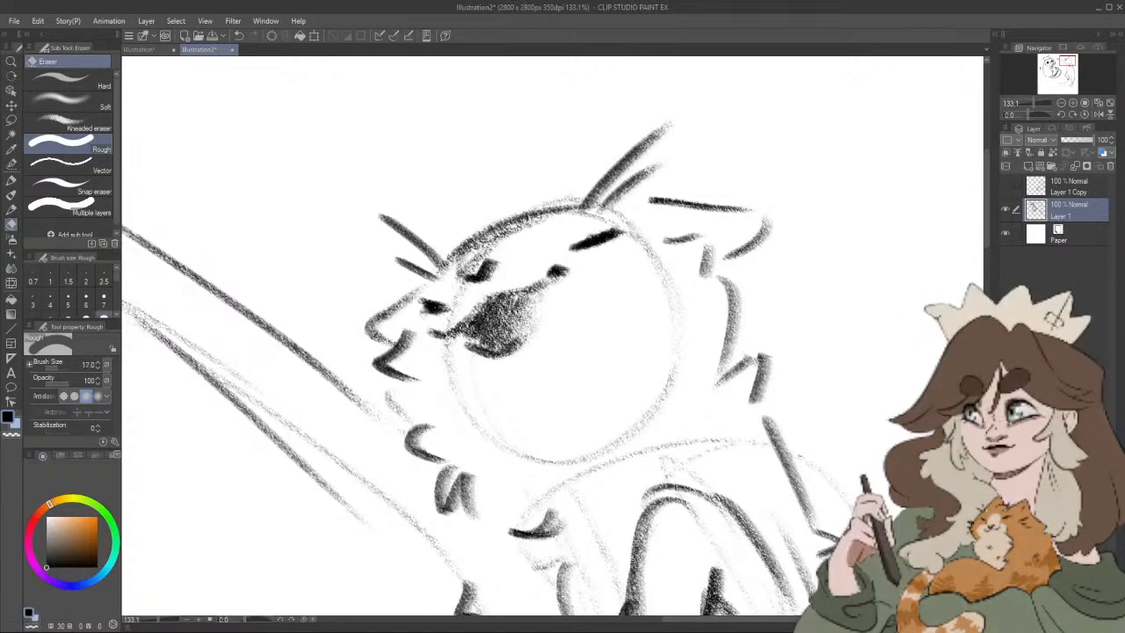
left_click(68, 314)
mouse_move(508, 293)
left_mouse_down()
mouse_move(520, 308)
mouse_move(480, 336)
left_mouse_up()
left_click_drag(491, 301, 499, 308)
Step: Sharpen the fang edges and darken the mouth interior with the pencil at size 20
left_click(12, 208)
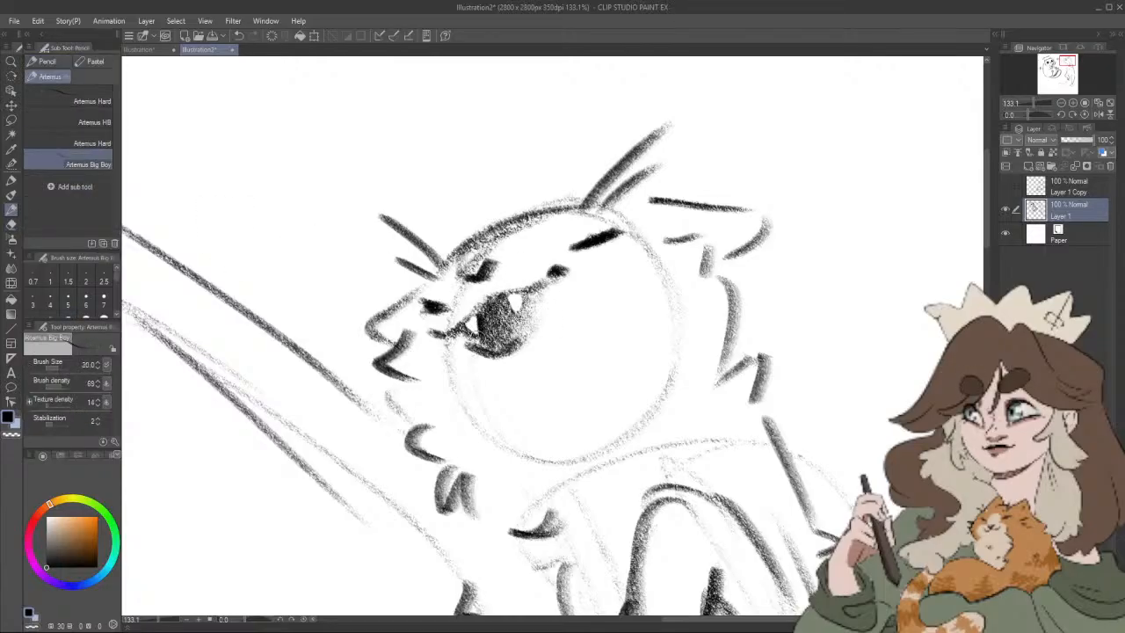
left_click_drag(471, 331, 484, 342)
mouse_move(503, 295)
left_mouse_down()
mouse_move(496, 307)
mouse_move(489, 300)
mouse_move(514, 292)
mouse_move(510, 325)
left_mouse_up()
left_click_drag(533, 291, 516, 314)
scroll(568, 303, "down", 9)
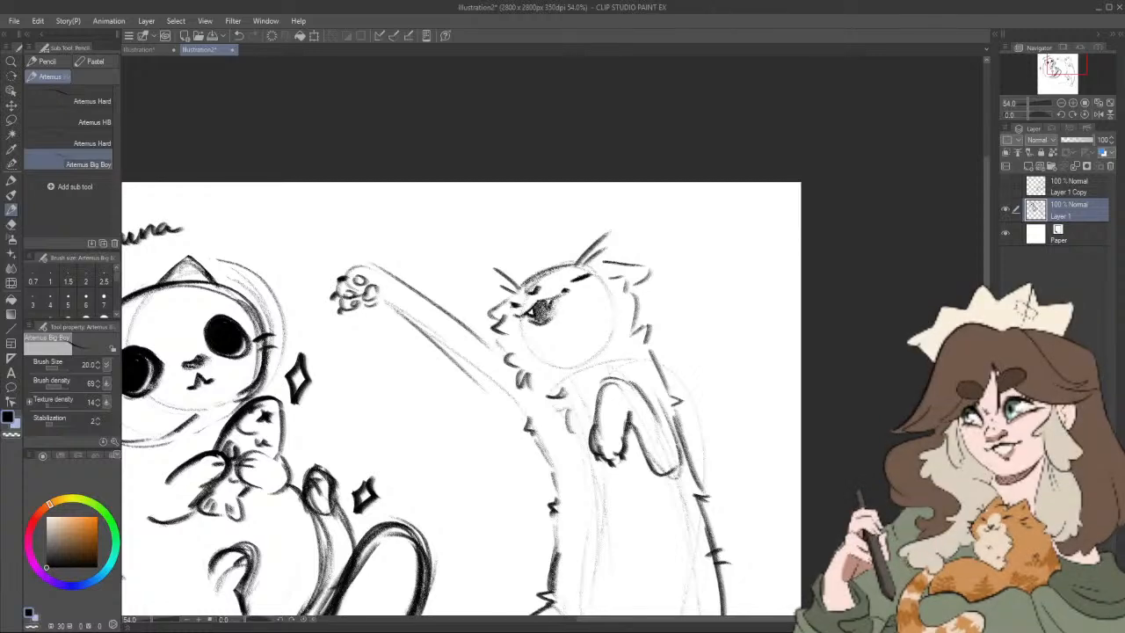
mouse_move(551, 310)
left_mouse_down()
mouse_move(535, 320)
mouse_move(545, 309)
left_mouse_up()
scroll(580, 329, "down", 2)
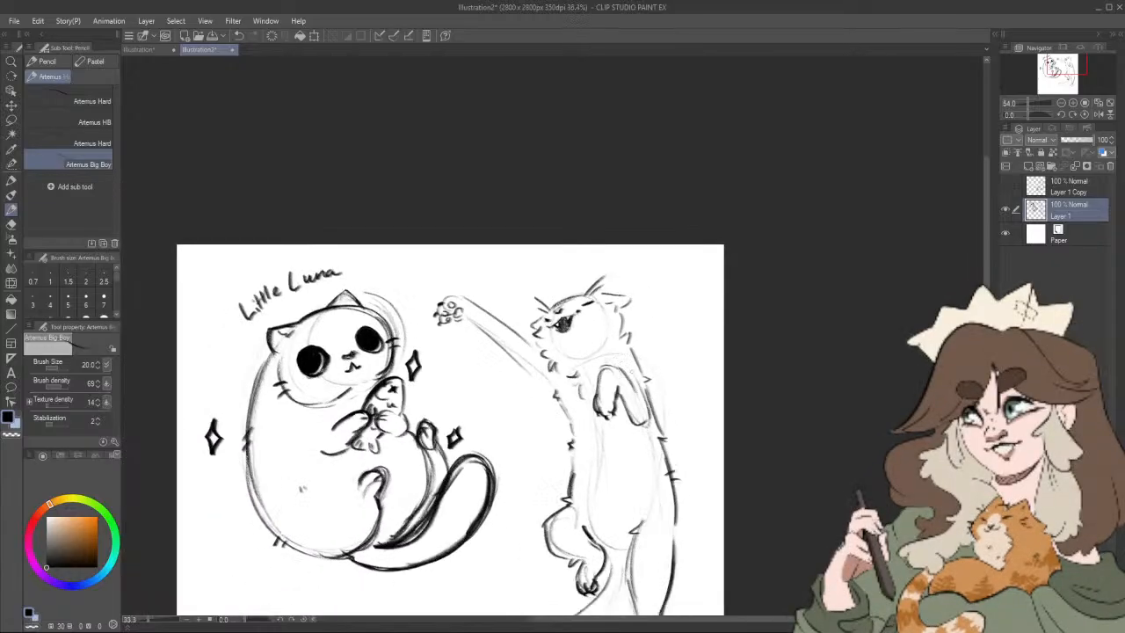
Step: Lasso the upright cat's long sweeping tail, delete it and clear the selection
left_click_drag(677, 411, 690, 309)
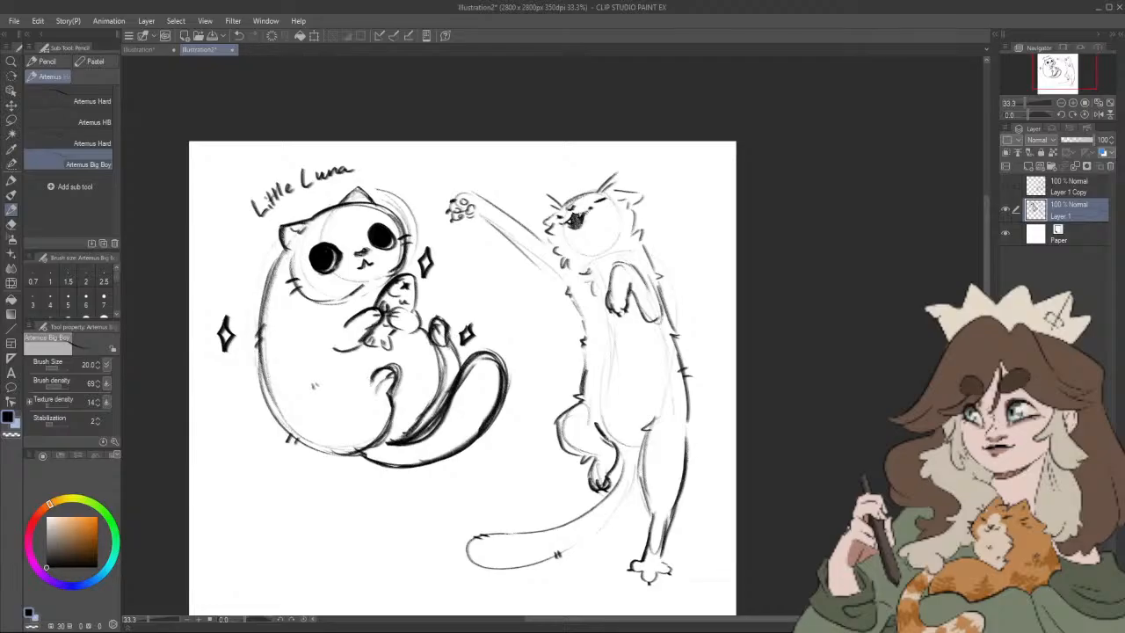
scroll(710, 391, "down", 1)
left_click_drag(721, 432, 784, 322)
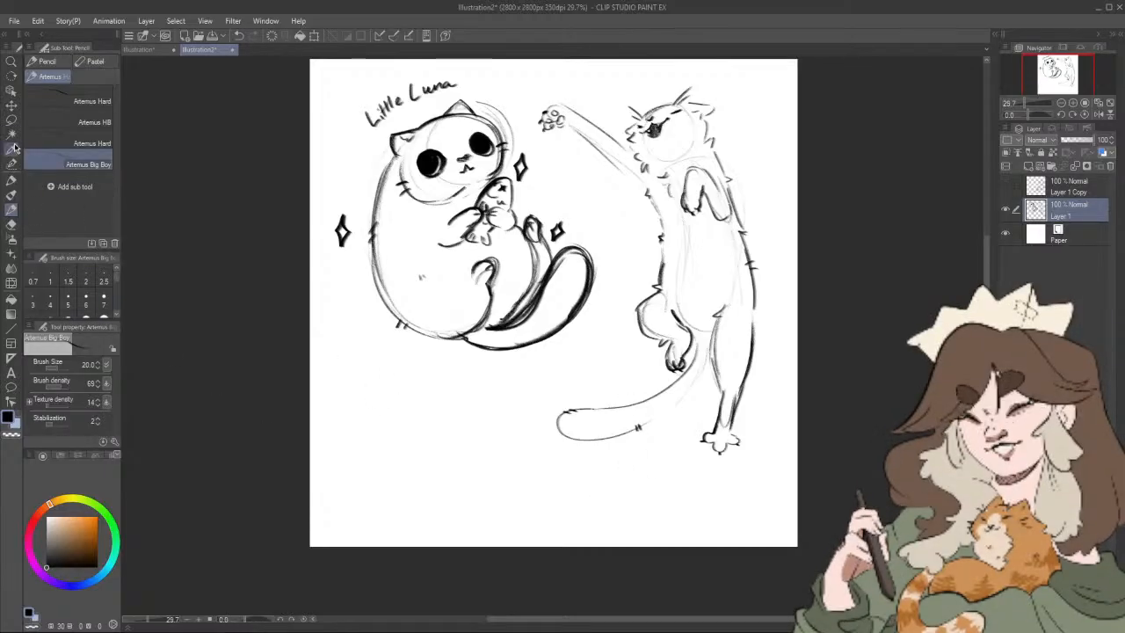
key("m")
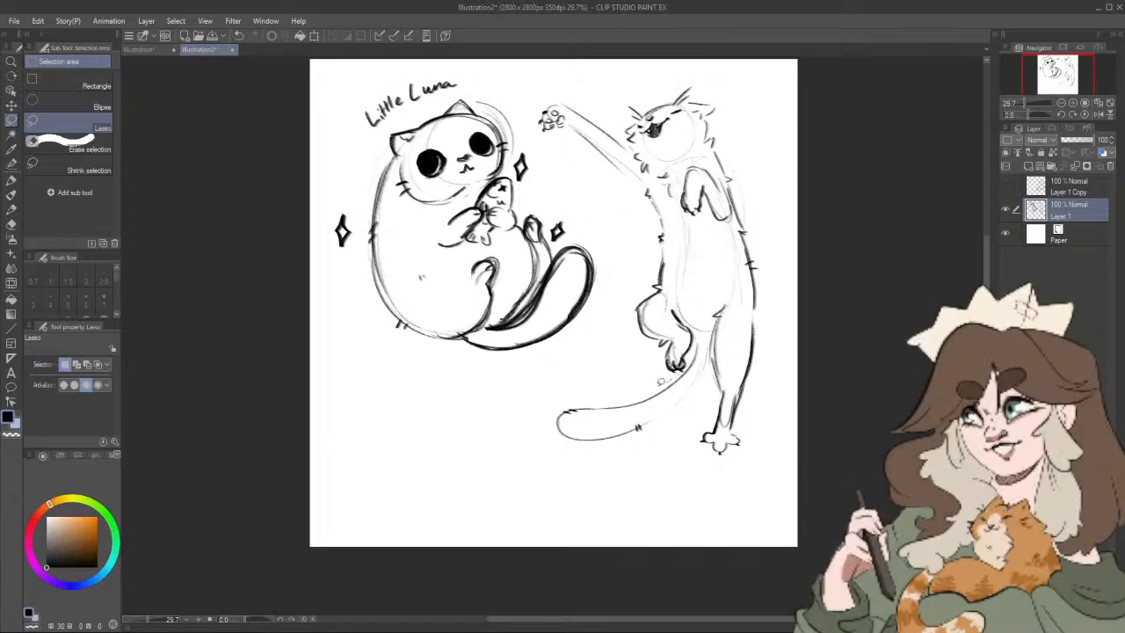
mouse_move(668, 383)
left_mouse_down()
mouse_move(627, 469)
mouse_move(690, 419)
mouse_move(679, 387)
left_mouse_up()
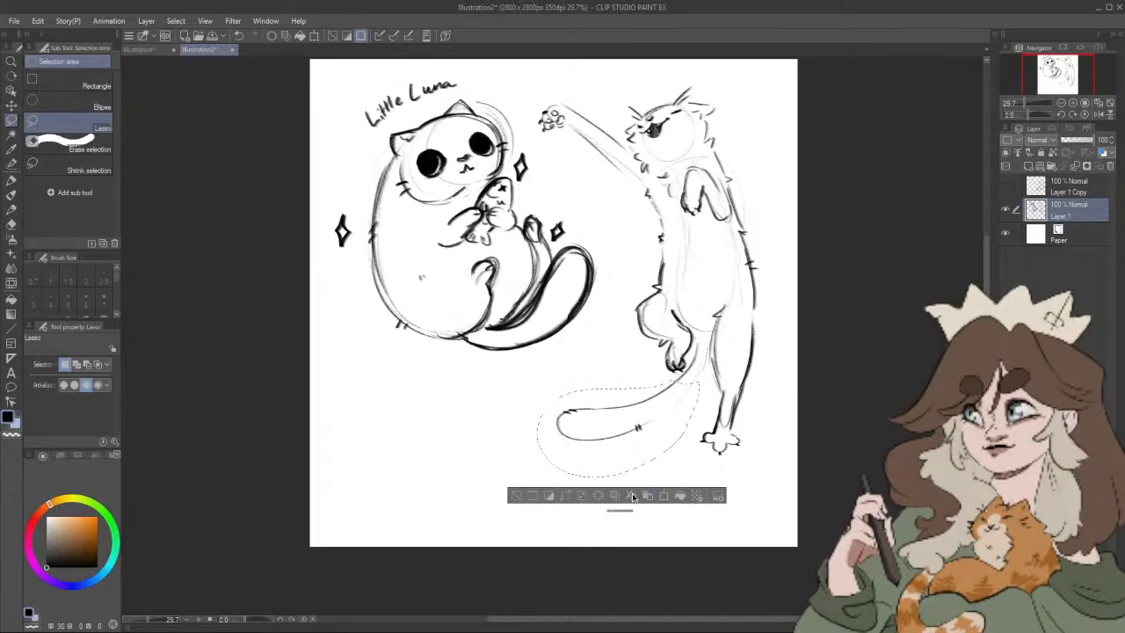
key("Delete")
key("ctrl+d")
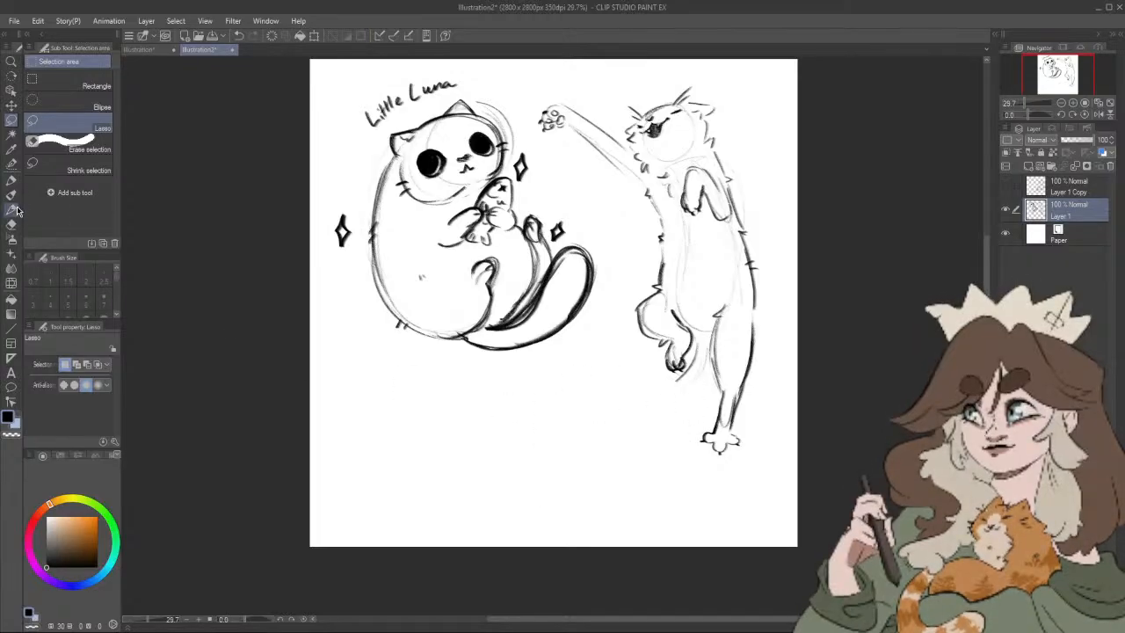
Step: Sketch a new tail curling upward below the bent hind leg with the pencil at size 60
left_click(11, 209)
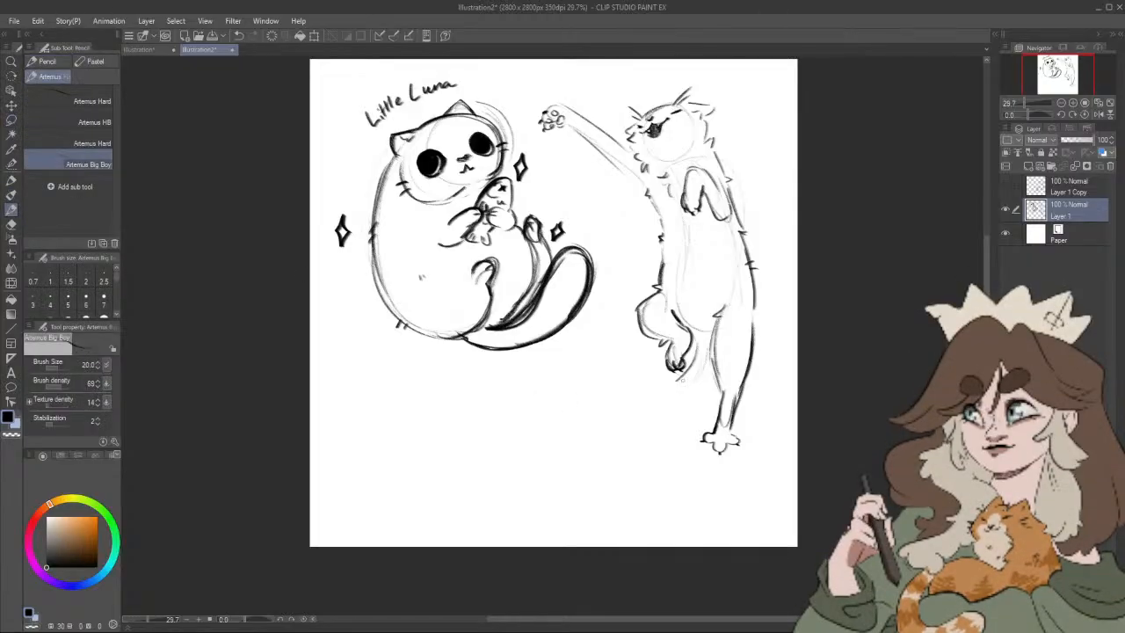
key("bracketright")
key("bracketright")
key("ctrl+z")
key("bracketright")
key("bracketright")
key("bracketright")
left_click_drag(646, 319, 692, 368)
mouse_move(587, 363)
left_mouse_down()
mouse_move(638, 431)
mouse_move(702, 351)
mouse_move(693, 391)
mouse_move(623, 428)
mouse_move(614, 386)
mouse_move(593, 398)
mouse_move(605, 361)
mouse_move(628, 399)
mouse_move(616, 388)
mouse_move(674, 389)
mouse_move(636, 398)
mouse_move(612, 376)
mouse_move(593, 399)
mouse_move(672, 416)
mouse_move(705, 327)
left_mouse_up()
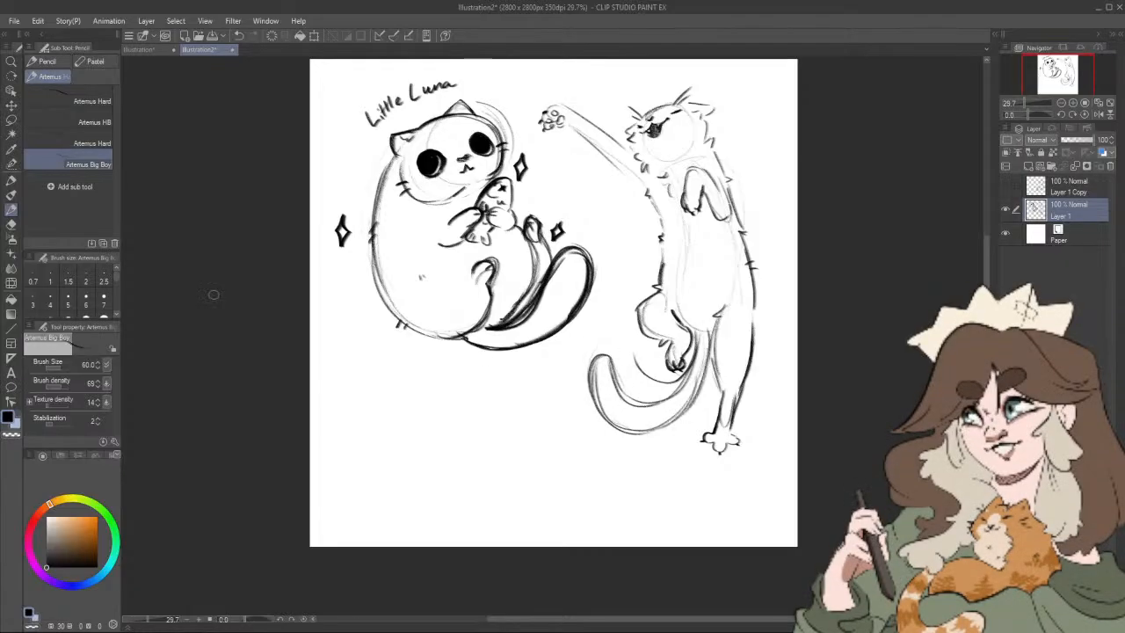
Step: Erase the stray curve between the bent hind paw and the new tail with the Rough eraser at size 50
key("e")
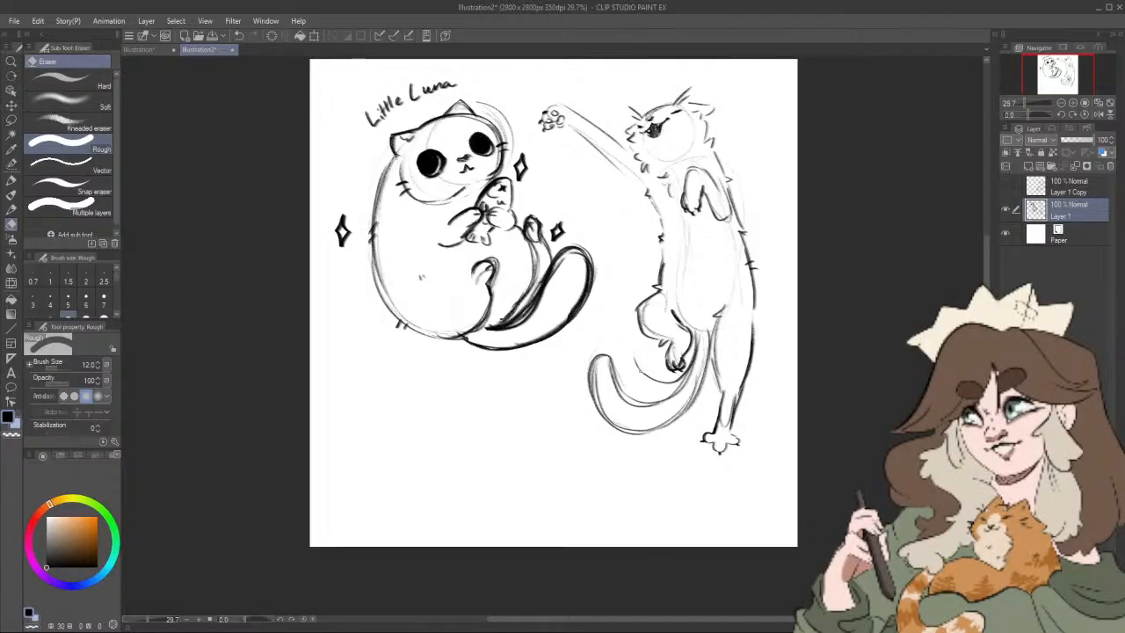
key("]")
key("]")
key("]")
key("]")
key("]")
key("]")
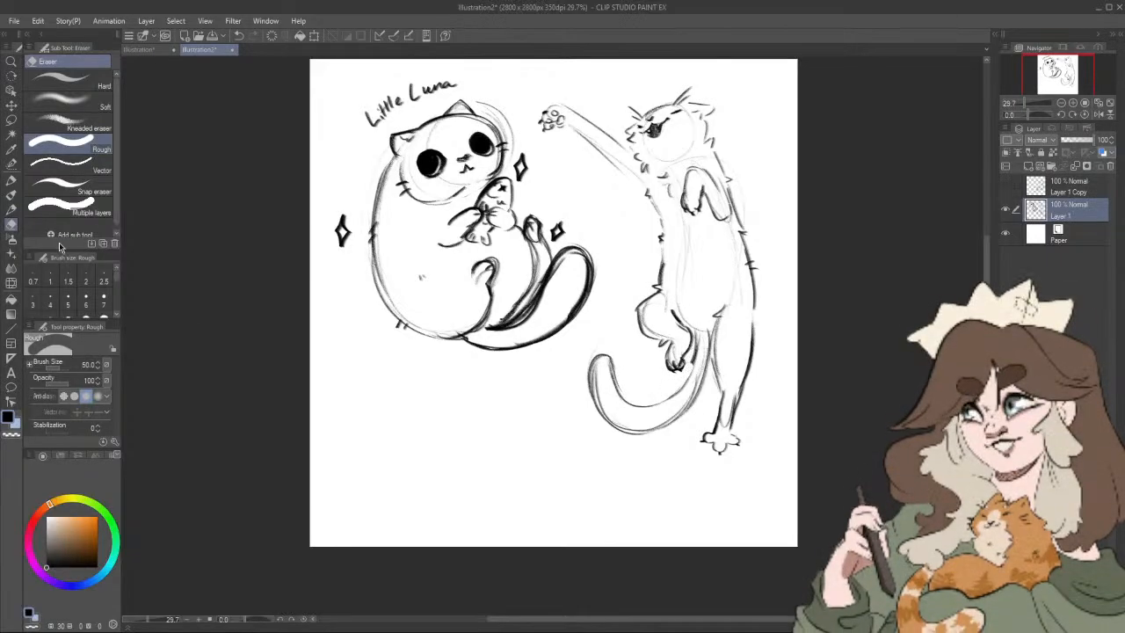
Step: Darken the upright cat's tail line just below the bent hind leg with the Artemus Big Boy pencil at size 60
left_click(14, 209)
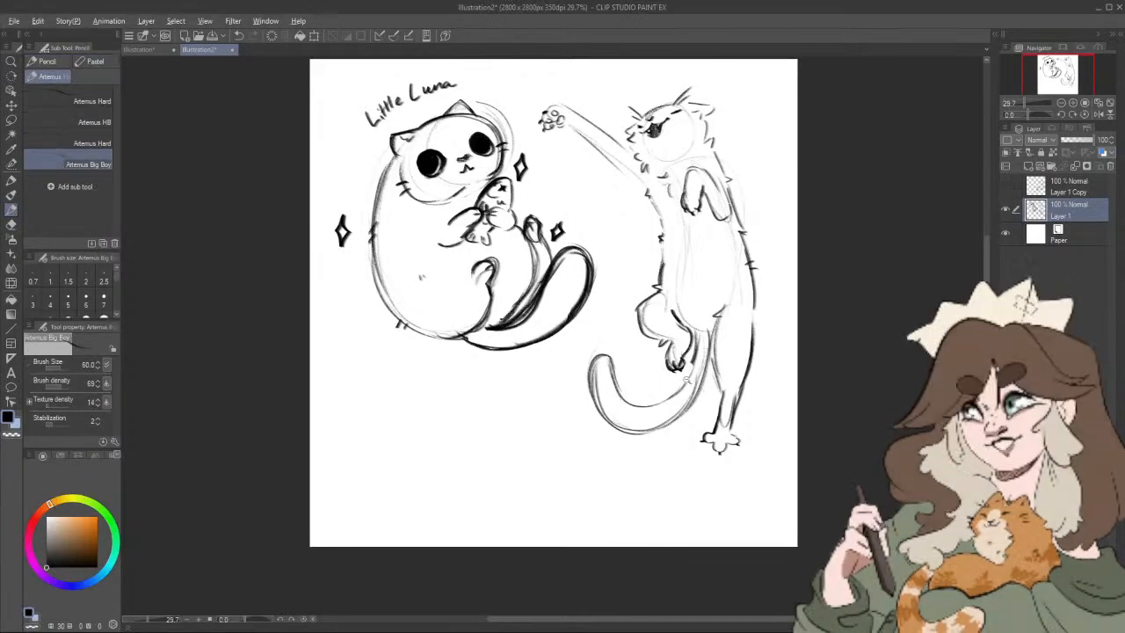
mouse_move(705, 382)
left_mouse_down()
mouse_move(710, 371)
mouse_move(691, 372)
left_mouse_up()
key("alt")
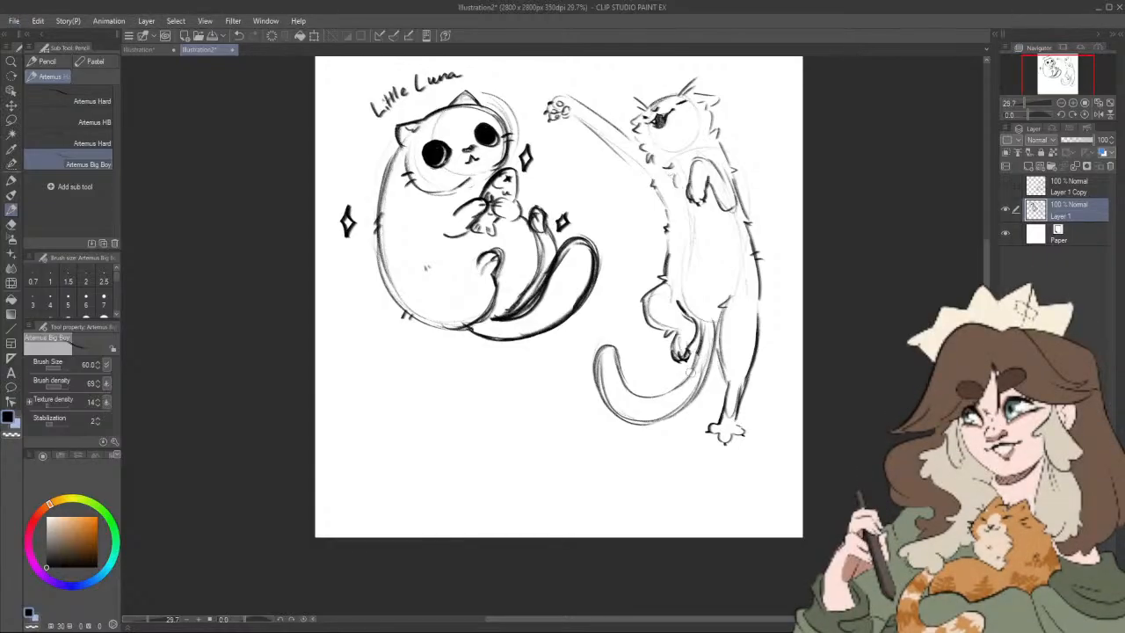
left_click_drag(706, 326, 697, 361)
left_click_drag(765, 463, 756, 486)
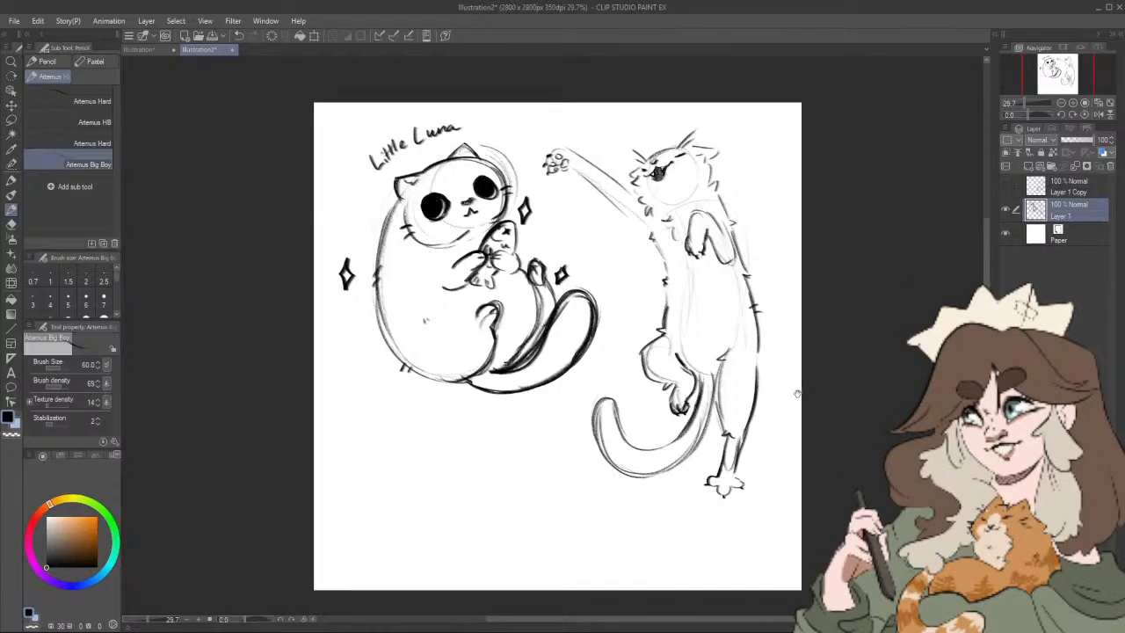
left_click_drag(797, 392, 814, 357)
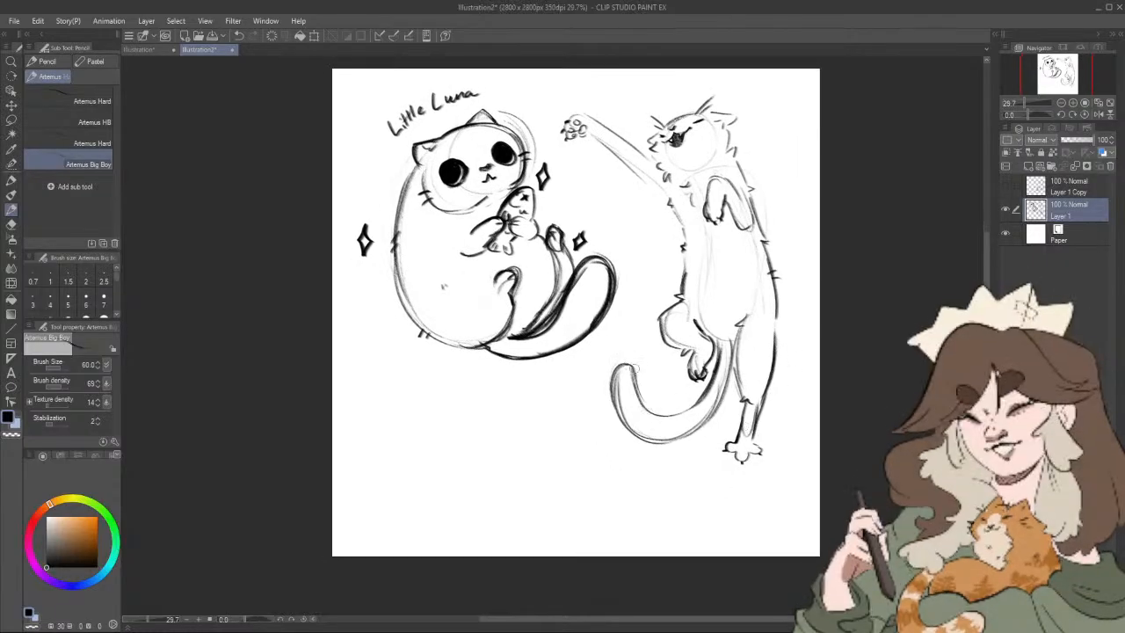
Step: Strengthen the upright cat's curled tail outline and add small fur tufts along its edges and tip
left_click_drag(644, 402, 654, 413)
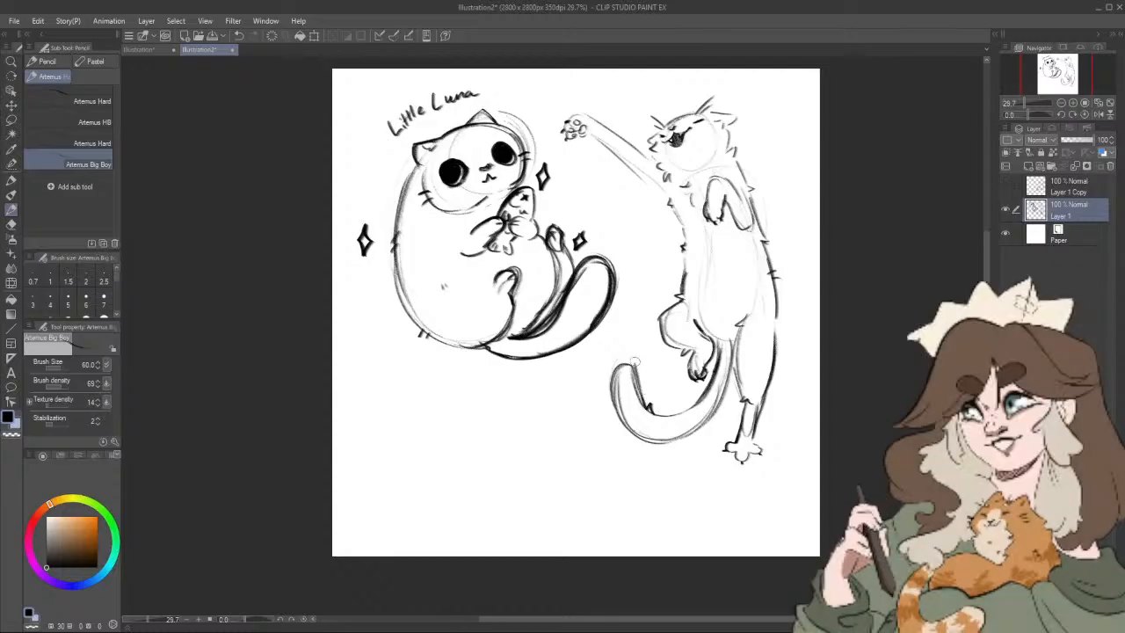
left_click_drag(629, 361, 606, 393)
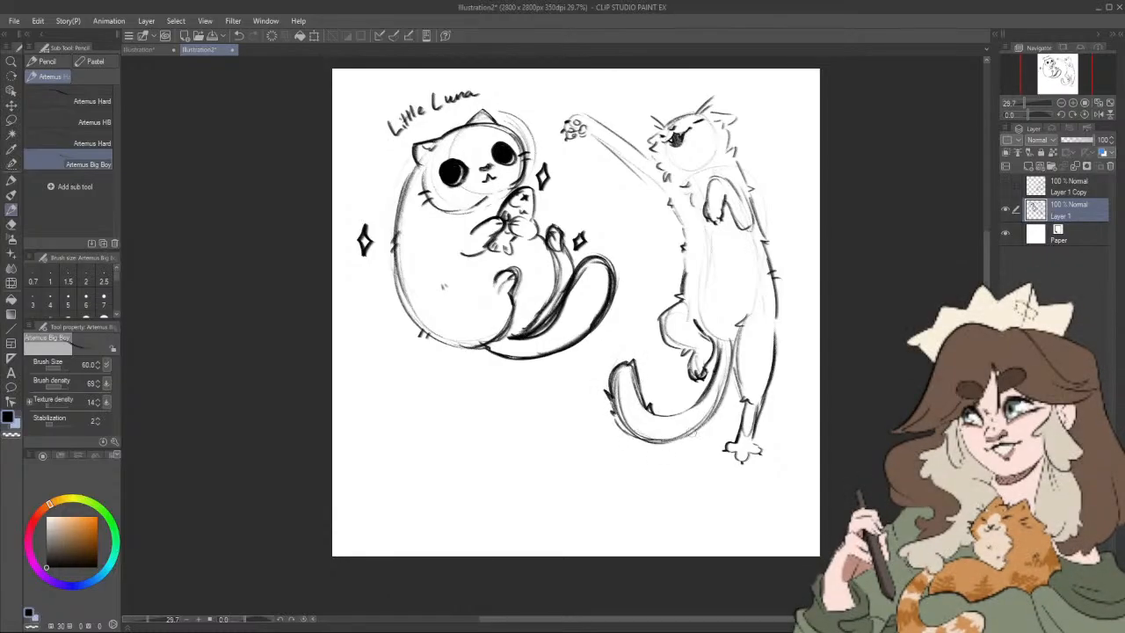
mouse_move(699, 431)
left_mouse_down()
mouse_move(707, 424)
mouse_move(689, 407)
mouse_move(743, 407)
mouse_move(722, 399)
left_mouse_up()
left_click_drag(768, 433, 771, 429)
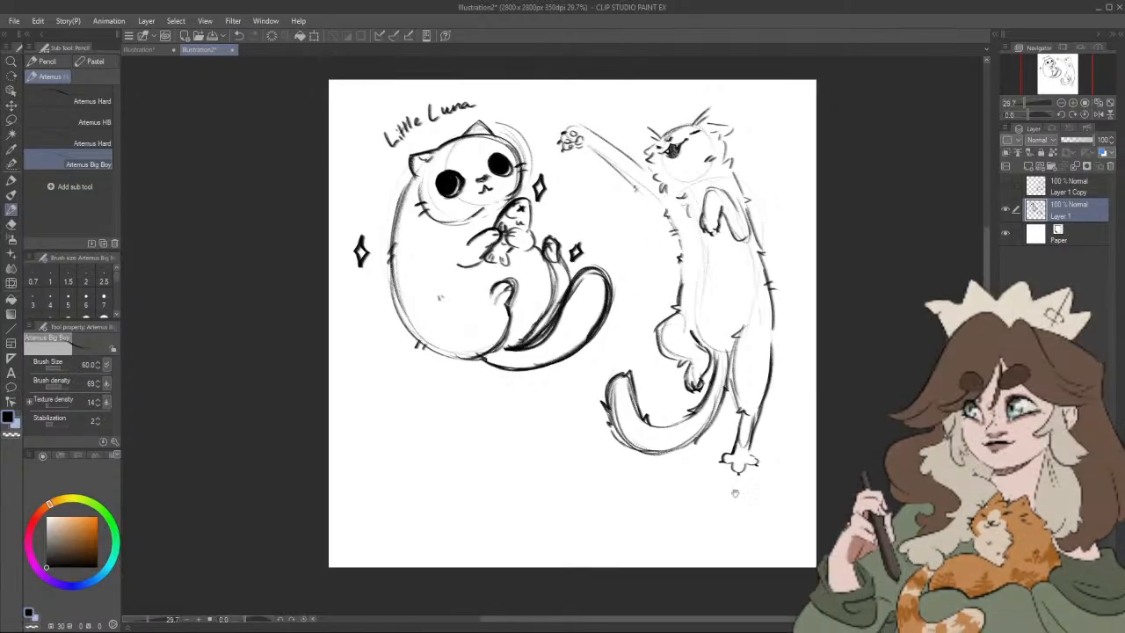
Step: Sketch a third, lying cat below Little Luna with a large round body, an overlapping oval head and a front paw
left_click_drag(843, 491, 836, 497)
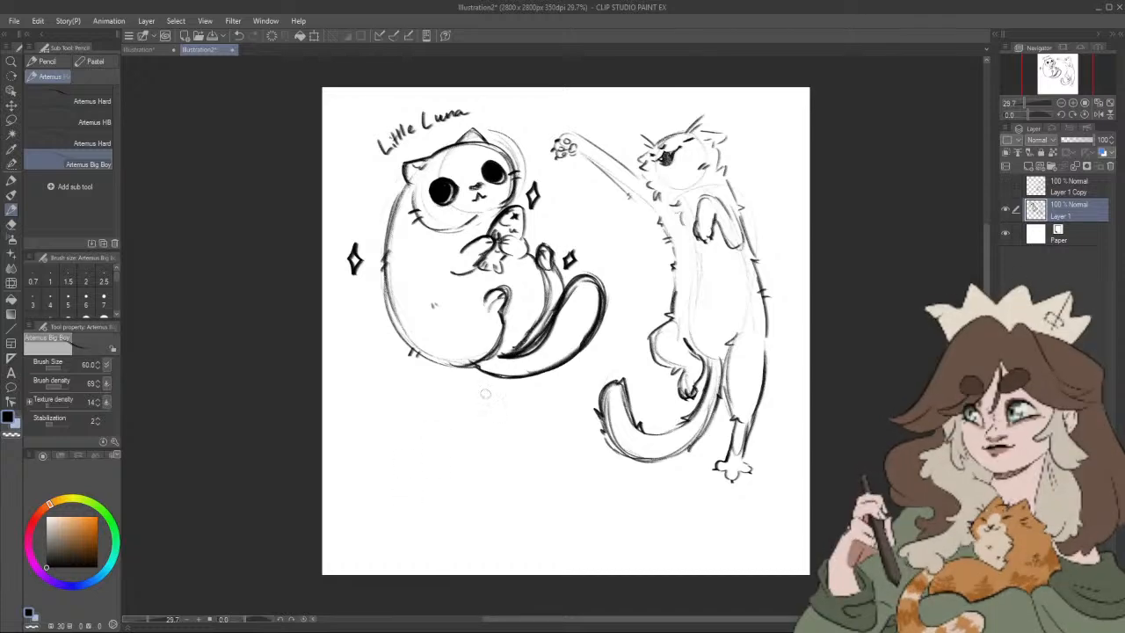
mouse_move(365, 452)
left_mouse_down()
mouse_move(515, 475)
mouse_move(438, 527)
left_mouse_up()
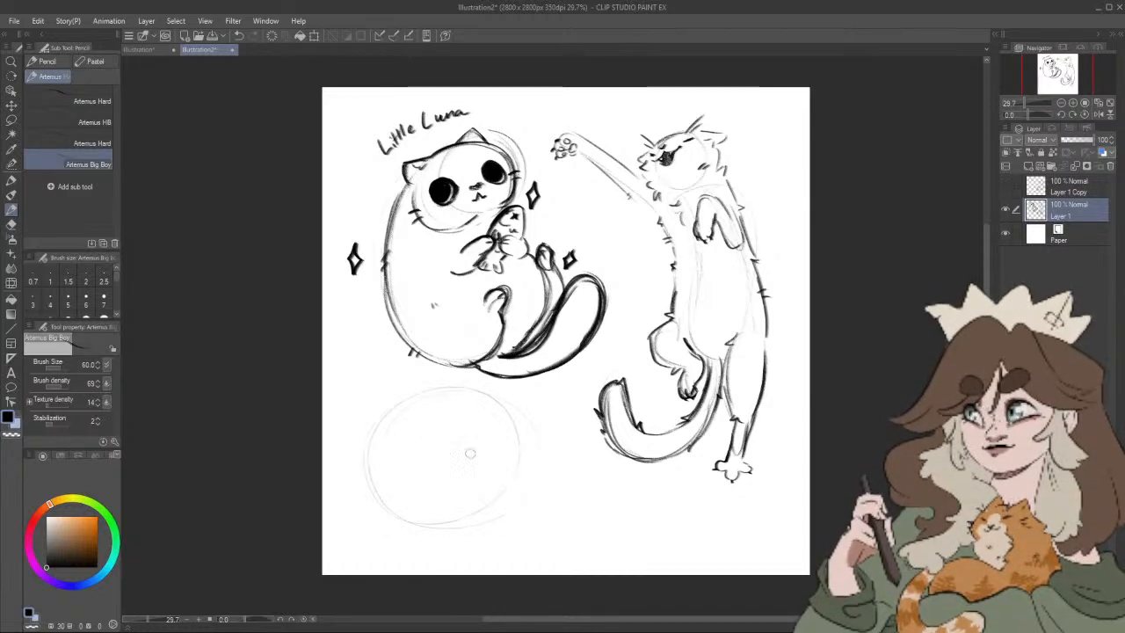
mouse_move(492, 420)
left_mouse_down()
mouse_move(490, 494)
mouse_move(524, 492)
mouse_move(502, 411)
mouse_move(366, 420)
mouse_move(362, 483)
mouse_move(416, 524)
left_mouse_up()
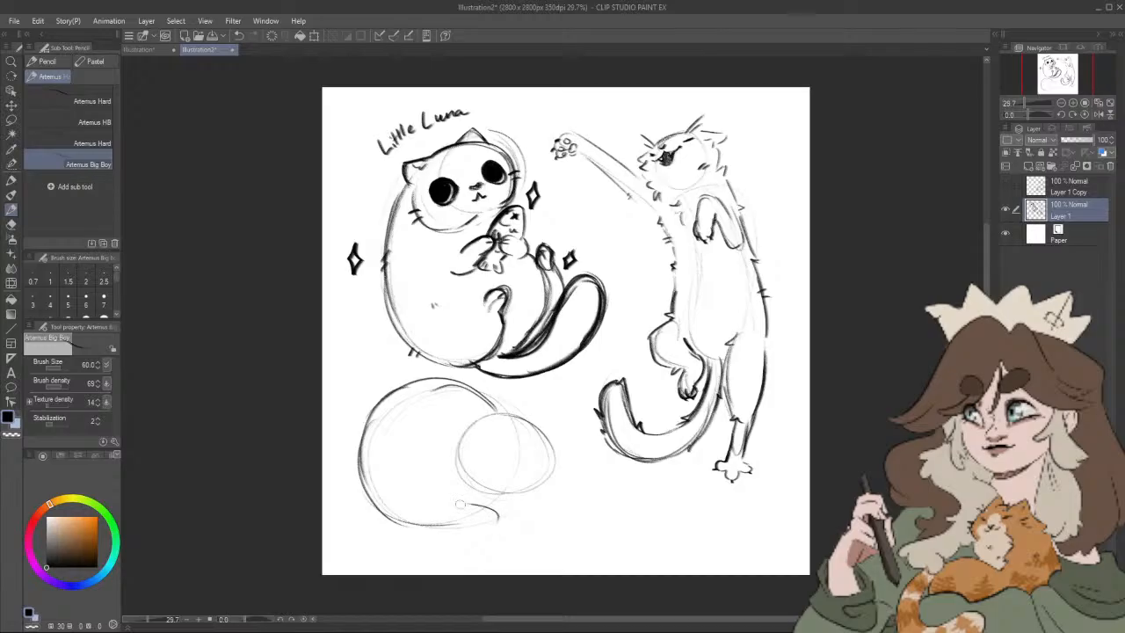
mouse_move(488, 510)
left_mouse_down()
mouse_move(500, 520)
mouse_move(473, 530)
mouse_move(497, 524)
mouse_move(467, 503)
left_mouse_up()
mouse_move(494, 402)
left_mouse_down()
mouse_move(504, 485)
mouse_move(546, 436)
mouse_move(437, 439)
mouse_move(436, 470)
mouse_move(485, 491)
left_mouse_up()
mouse_move(536, 461)
left_mouse_down()
mouse_move(471, 408)
mouse_move(430, 471)
left_mouse_up()
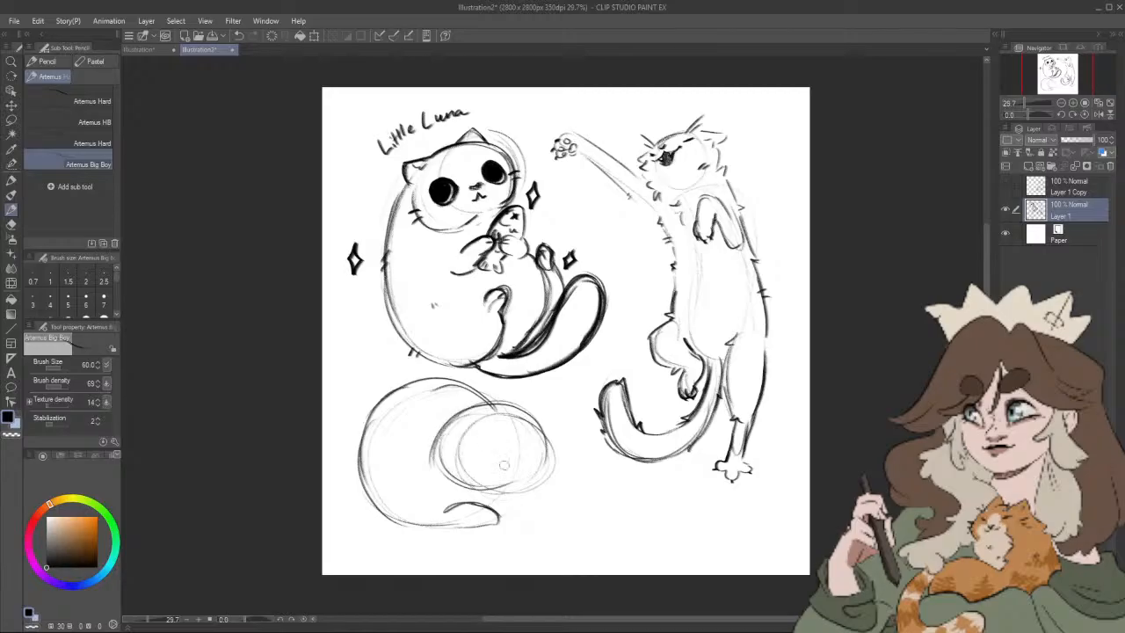
Step: Add a second tucked paw beneath the lying cat's head and darken the curve of its back
left_click_drag(511, 512, 524, 507)
left_click_drag(410, 380, 480, 406)
mouse_move(471, 406)
left_mouse_down()
mouse_move(440, 384)
mouse_move(361, 480)
left_mouse_up()
mouse_move(390, 401)
left_mouse_down()
mouse_move(355, 485)
mouse_move(352, 441)
mouse_move(364, 455)
mouse_move(350, 483)
mouse_move(386, 520)
left_mouse_up()
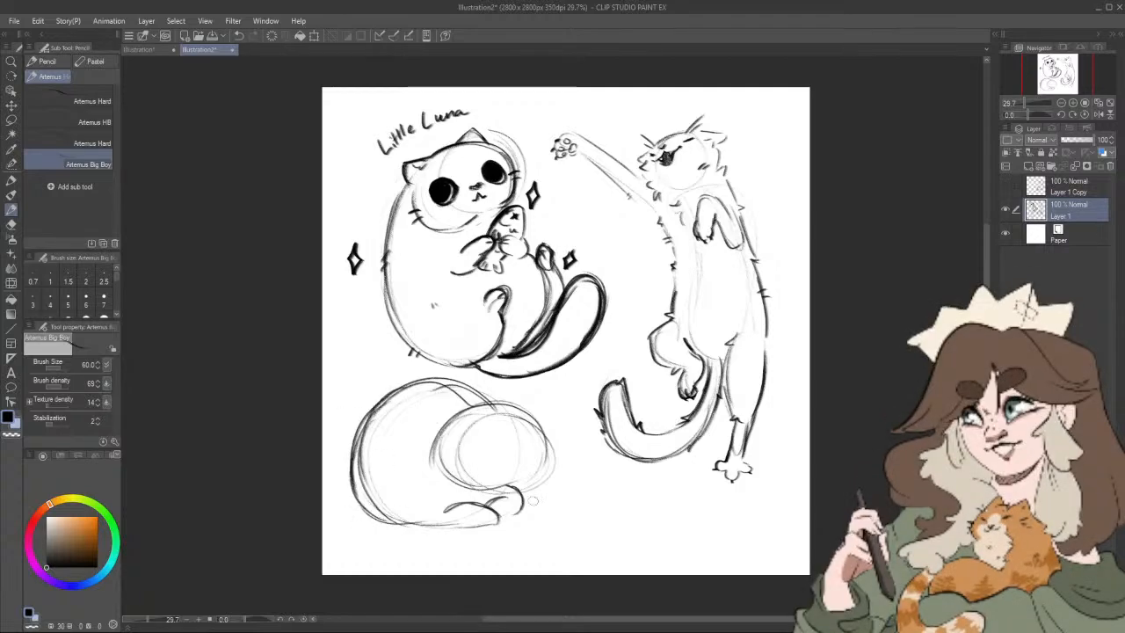
Step: Firm up the lying cat's head and chin outline and add two pointed ears
left_click_drag(520, 483, 511, 491)
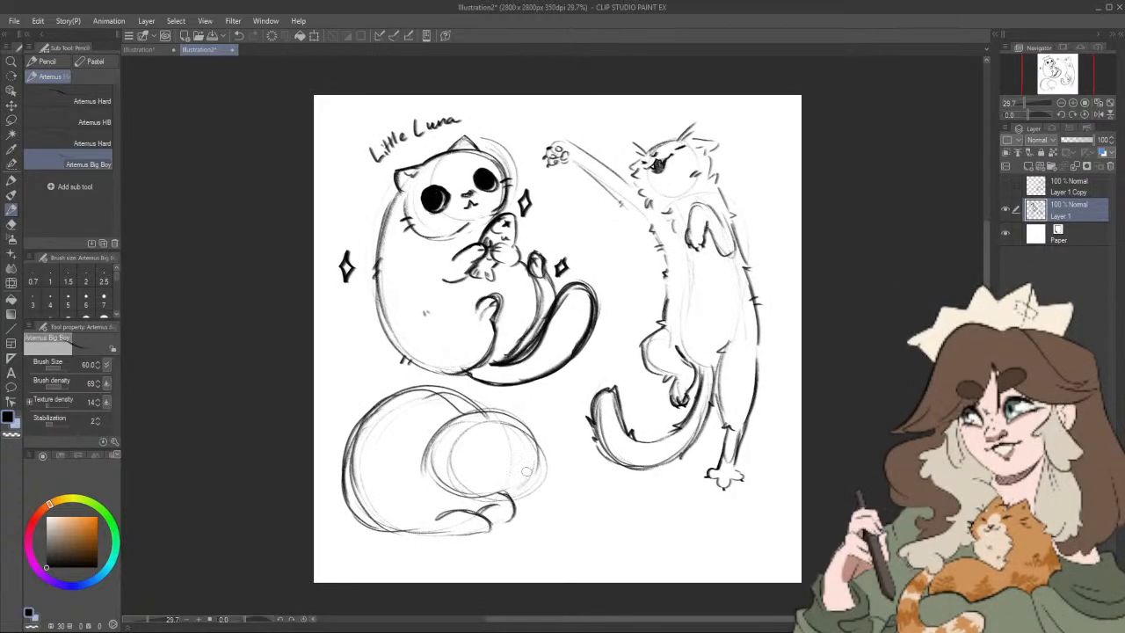
mouse_move(489, 411)
left_mouse_down()
mouse_move(512, 422)
mouse_move(515, 484)
left_mouse_up()
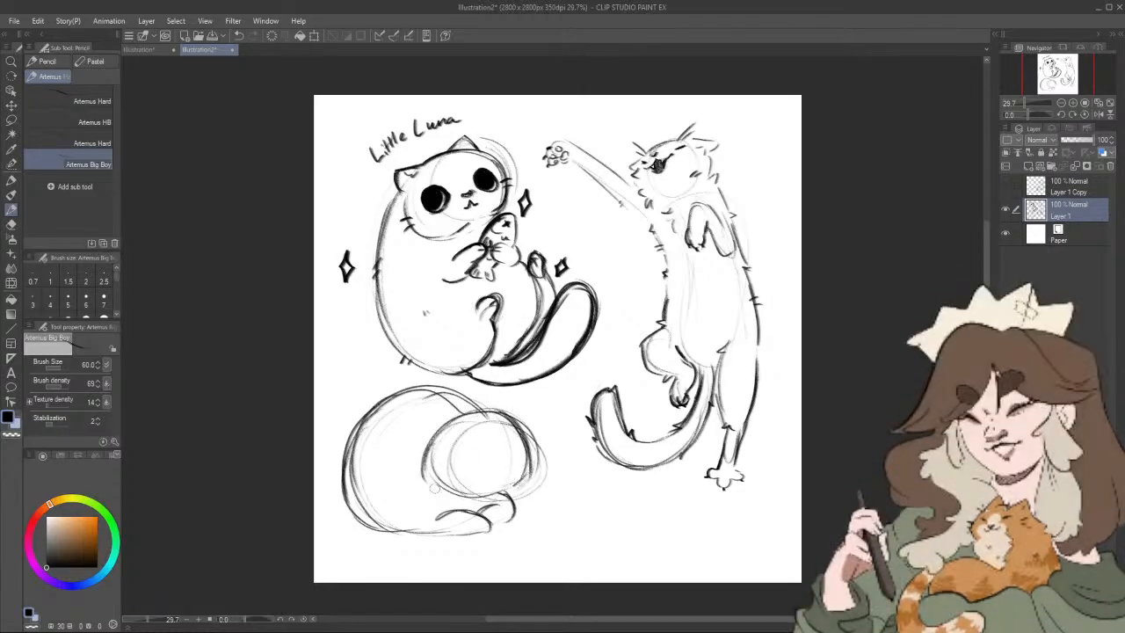
mouse_move(428, 488)
left_mouse_down()
mouse_move(521, 499)
mouse_move(542, 477)
left_mouse_up()
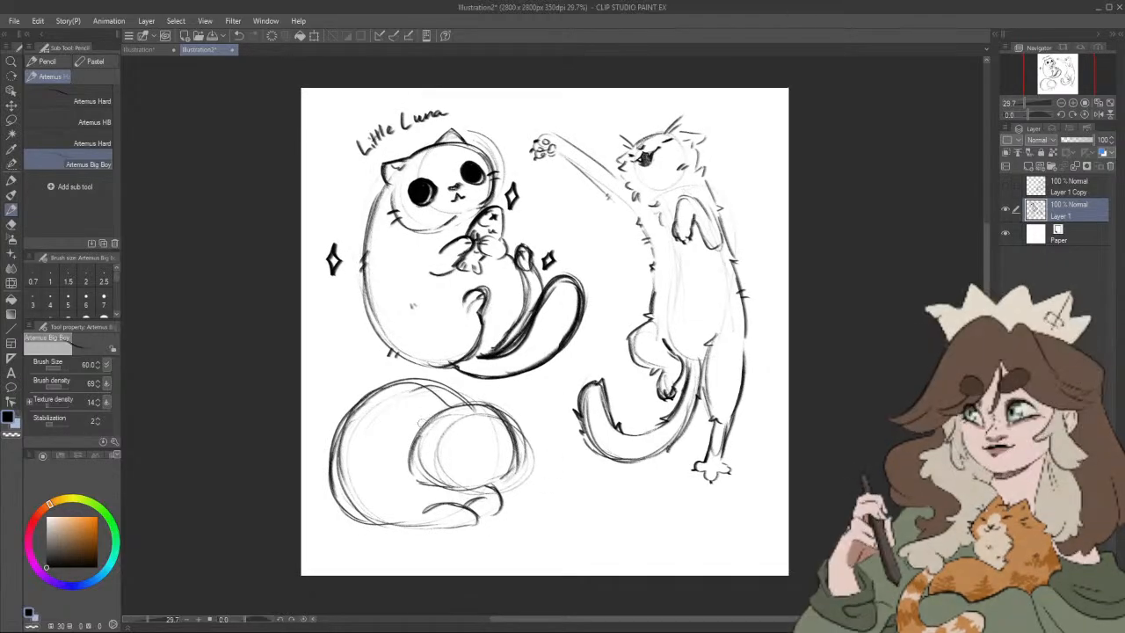
mouse_move(436, 410)
left_mouse_down()
mouse_move(420, 425)
mouse_move(444, 414)
left_mouse_up()
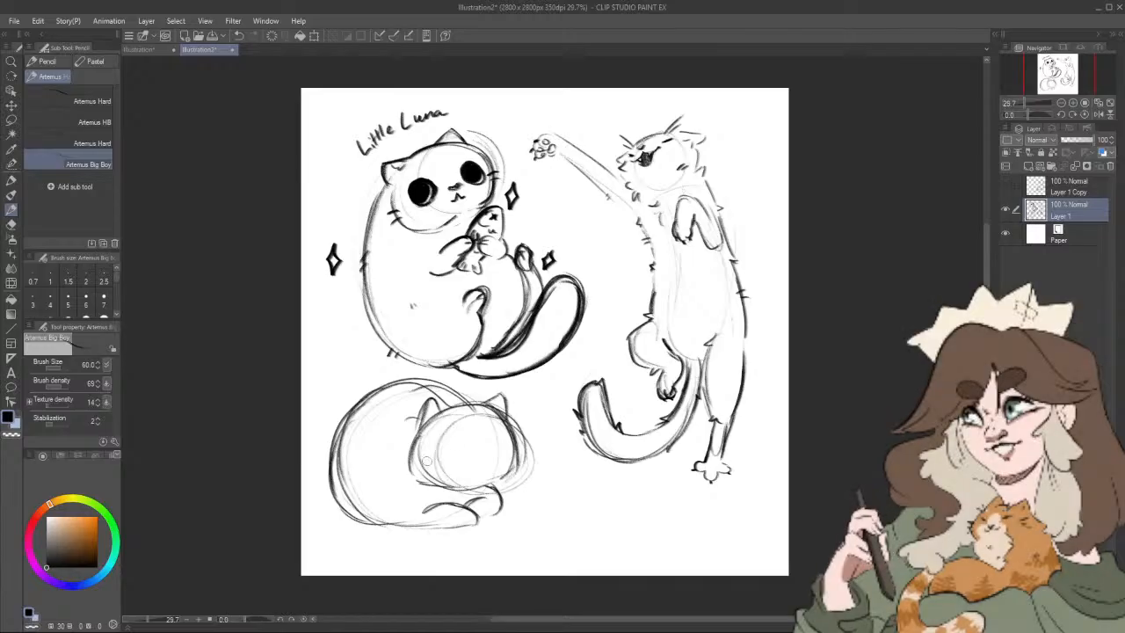
left_click_drag(453, 437, 428, 459)
mouse_move(493, 429)
left_mouse_down()
mouse_move(501, 442)
mouse_move(484, 461)
left_mouse_up()
key("ctrl+z")
key("ctrl+z")
key("ctrl+z")
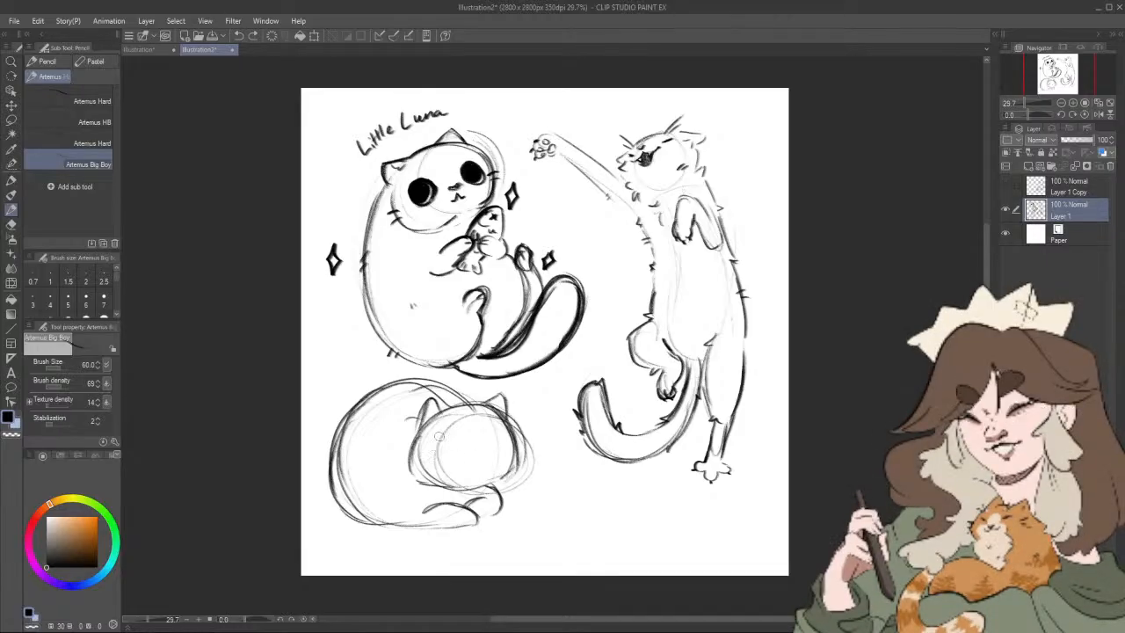
Step: Draw large round eyes with dark pupils and a small wavy mouth on the lying cat's face
mouse_move(427, 430)
left_mouse_down()
mouse_move(505, 417)
mouse_move(509, 456)
left_mouse_up()
mouse_move(428, 436)
left_mouse_down()
mouse_move(436, 459)
mouse_move(436, 449)
left_mouse_up()
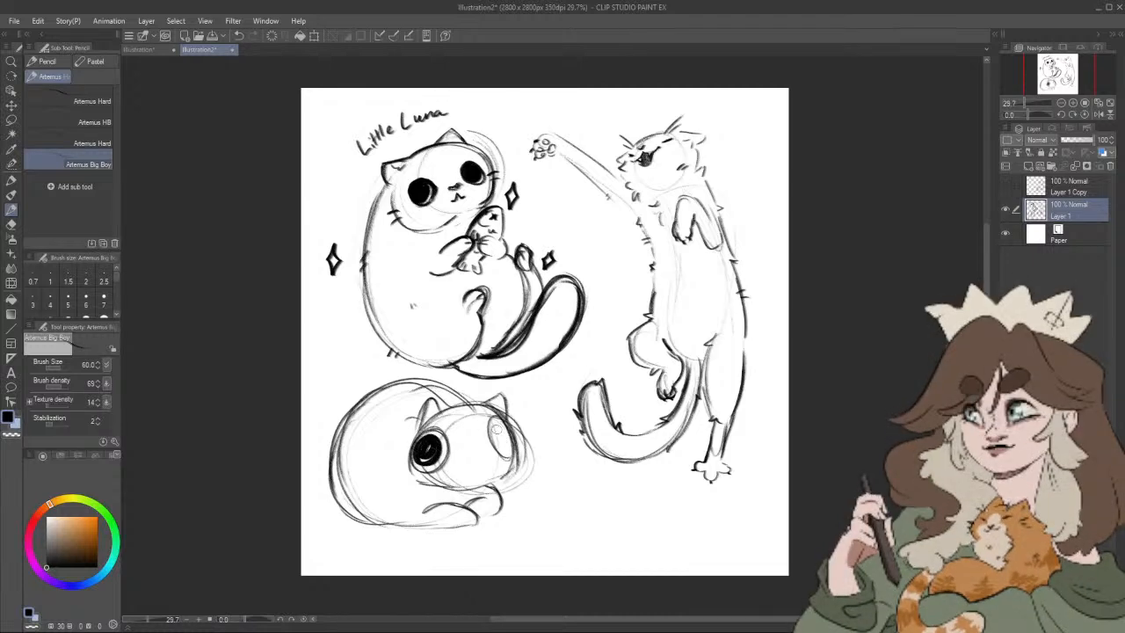
mouse_move(497, 428)
left_mouse_down()
mouse_move(500, 453)
mouse_move(507, 444)
mouse_move(475, 472)
left_mouse_up()
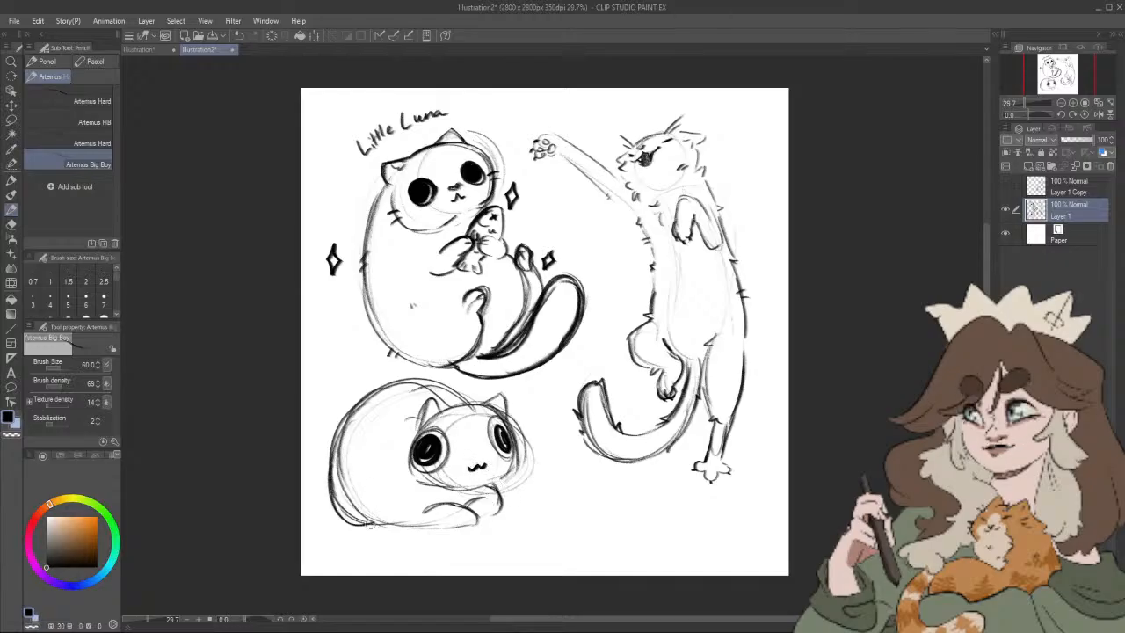
Step: Add an outstretched front paw and a tiny nose to the lying cat, and darken its lower back and ears
left_click_drag(353, 504, 413, 527)
mouse_move(539, 499)
left_mouse_down()
mouse_move(516, 502)
mouse_move(517, 471)
mouse_move(485, 509)
mouse_move(524, 475)
left_mouse_up()
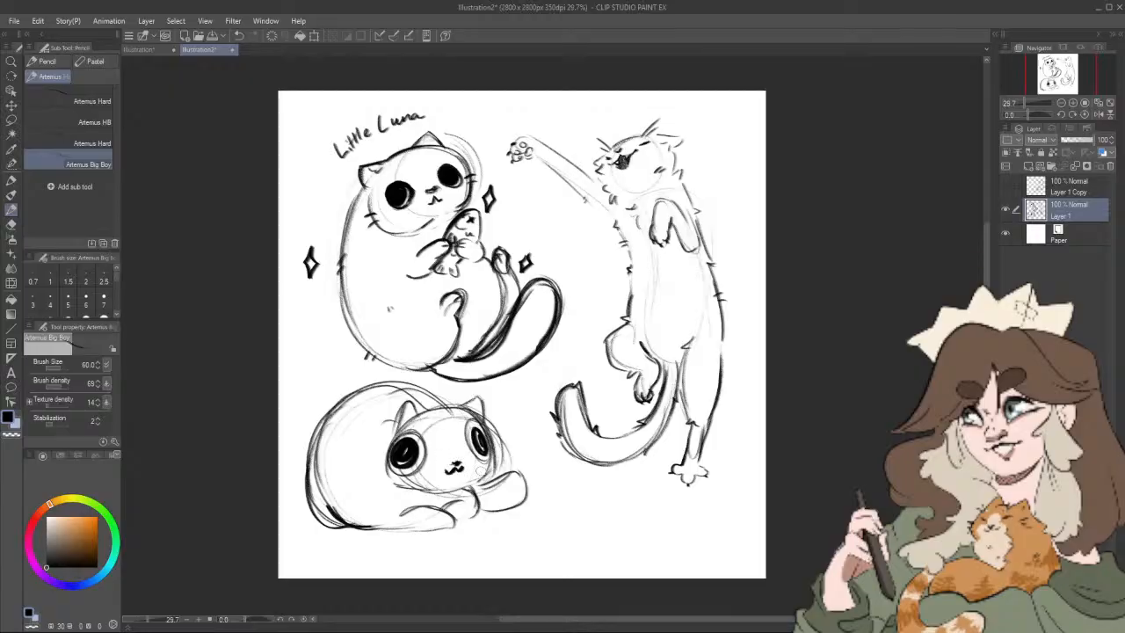
key("ctrl+z")
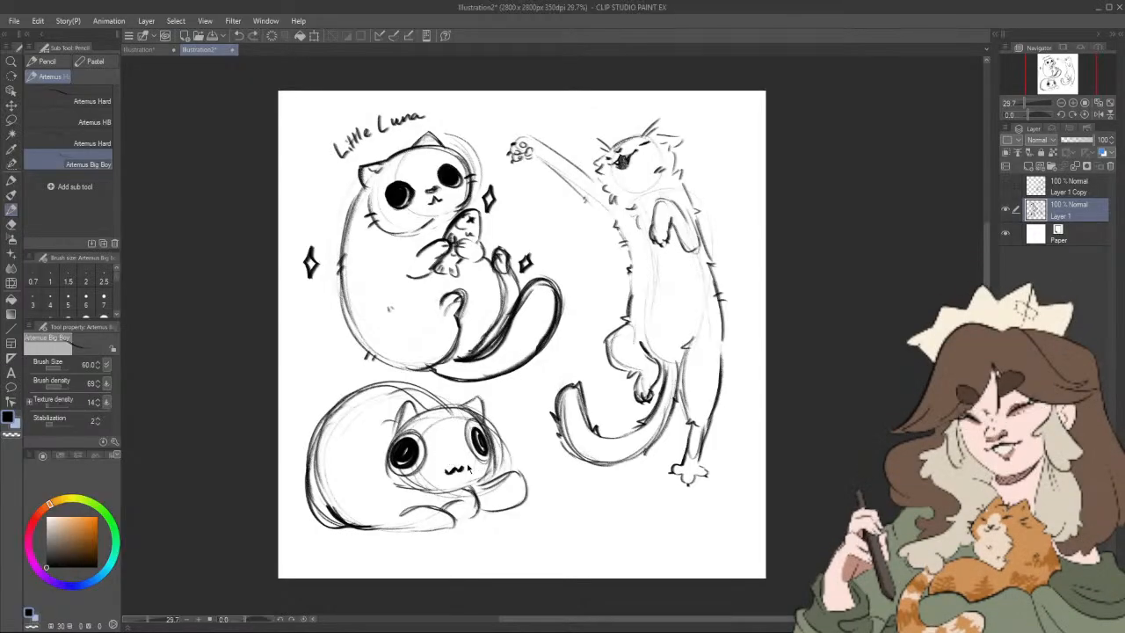
mouse_move(449, 459)
left_mouse_down()
mouse_move(465, 468)
mouse_move(455, 462)
left_mouse_up()
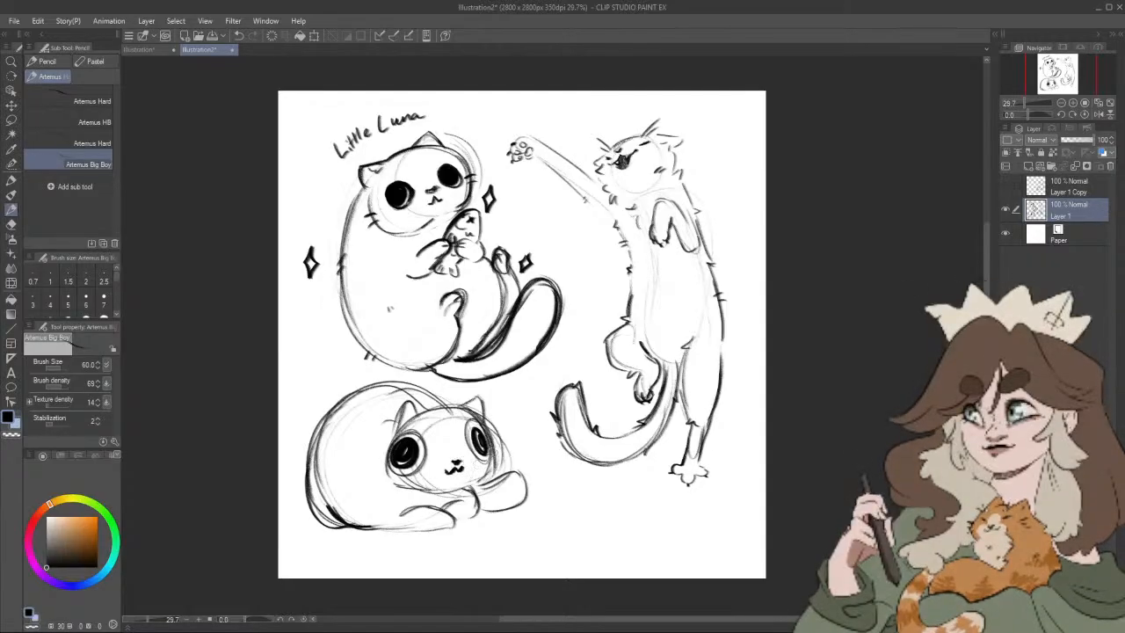
left_click_drag(392, 430, 418, 412)
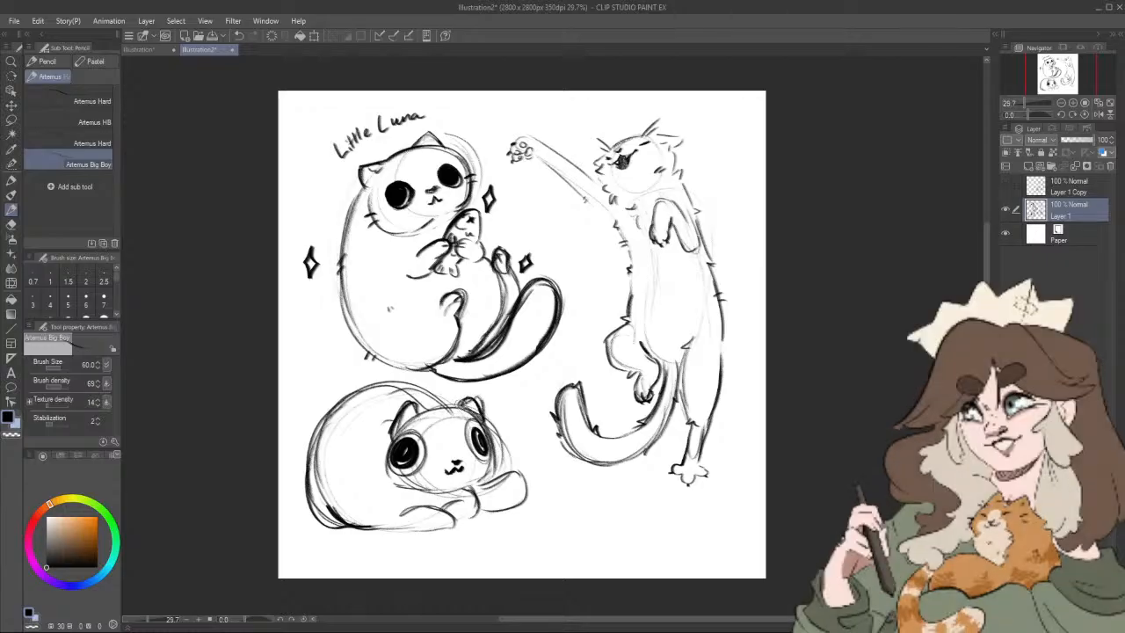
Step: Clean up the lying cat's stray construction lines around the back and head with the Rough eraser at size 50
left_click(11, 225)
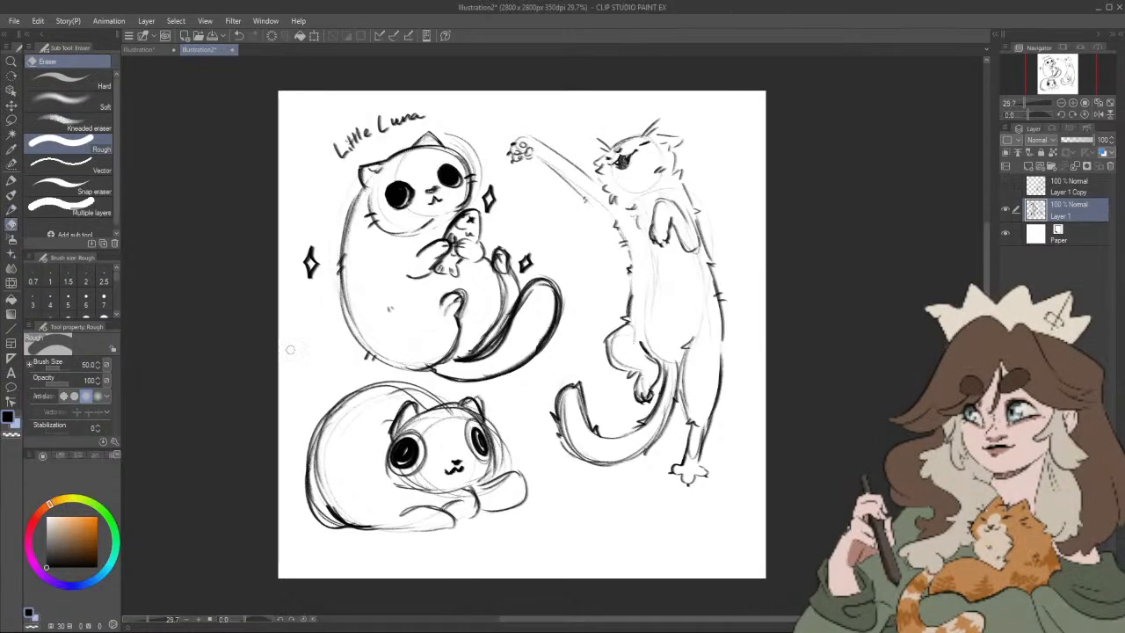
left_click_drag(434, 396, 444, 407)
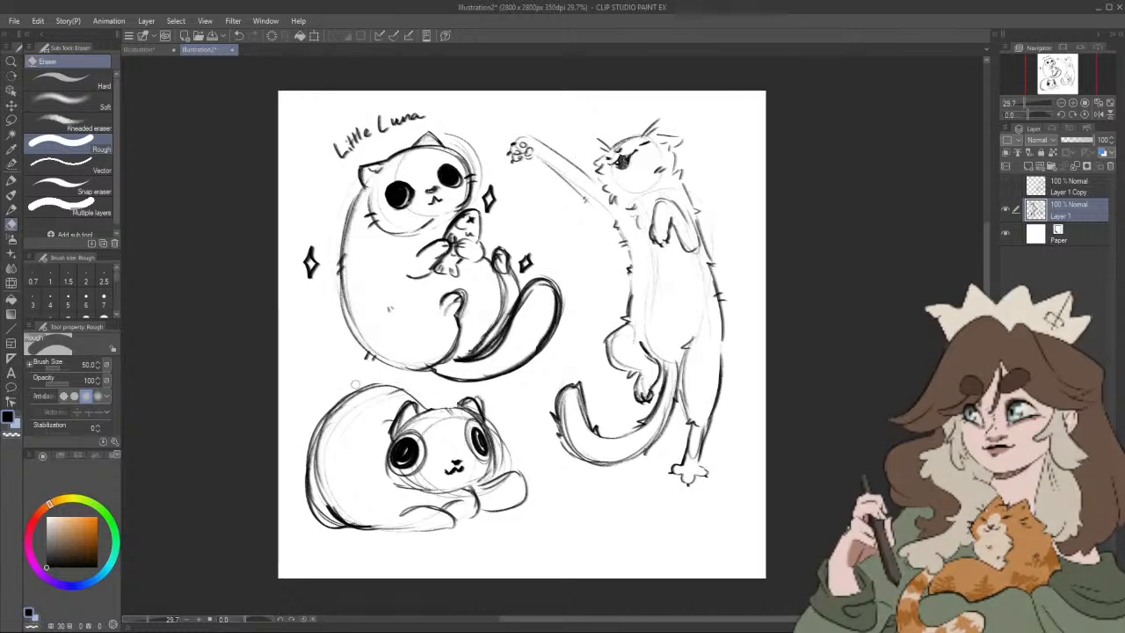
left_click_drag(395, 382, 355, 386)
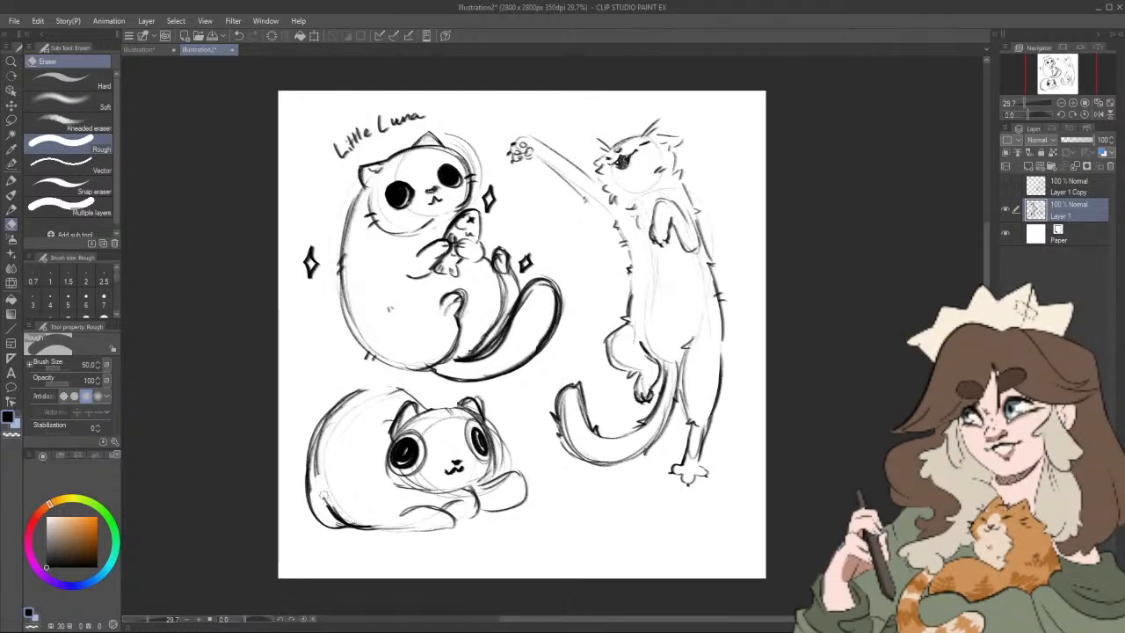
mouse_move(324, 498)
left_mouse_down()
mouse_move(316, 465)
mouse_move(376, 390)
left_mouse_up()
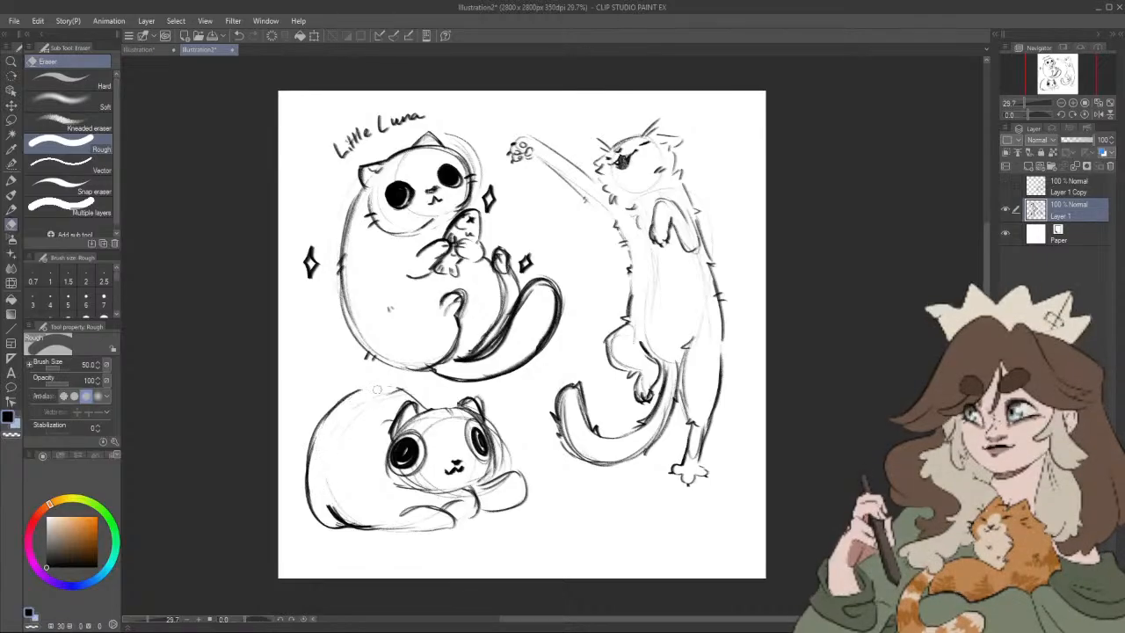
left_click_drag(403, 479, 429, 469)
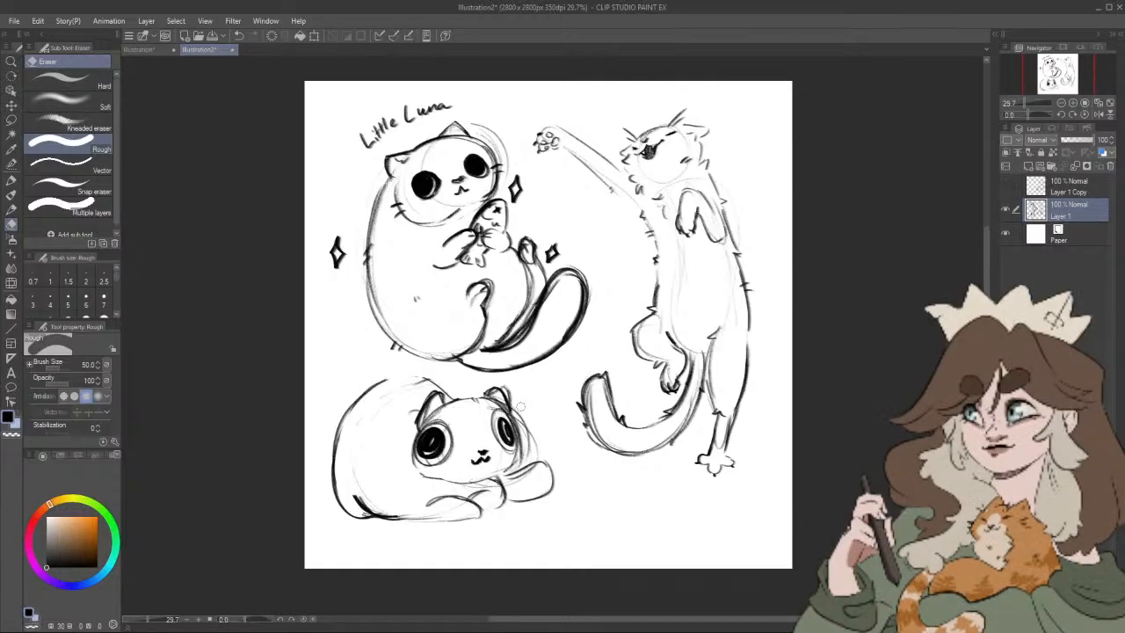
Step: Erase the lying cat's big round eyes and replace them with smaller almond-shaped eyes with slit pupils
mouse_move(433, 439)
left_mouse_down()
mouse_move(426, 448)
mouse_move(440, 435)
left_mouse_up()
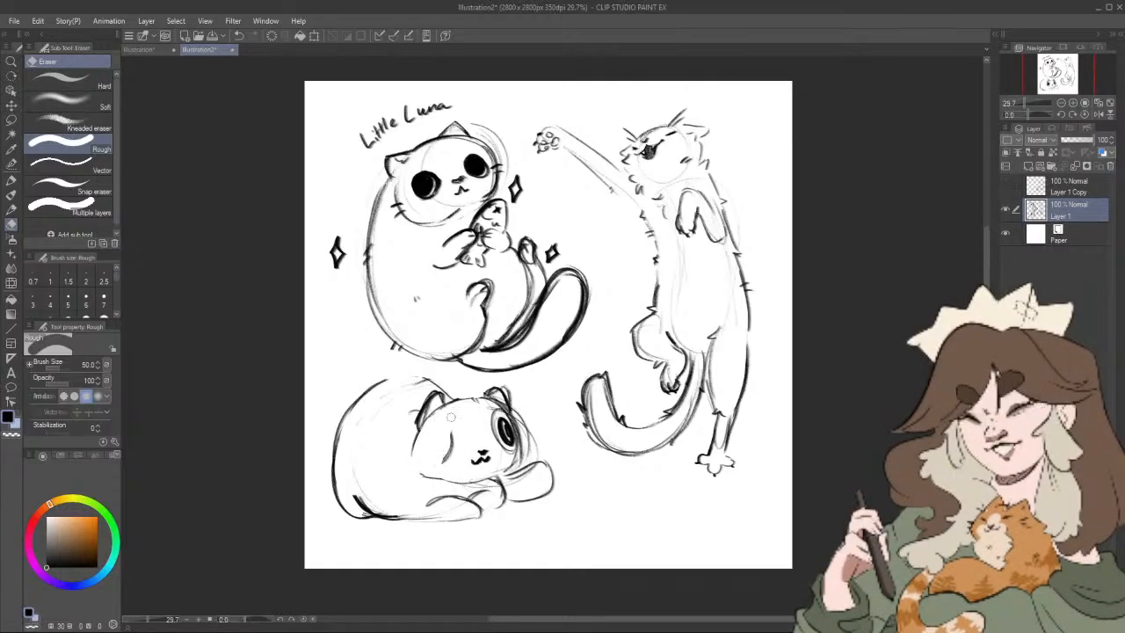
left_click_drag(504, 420, 509, 428)
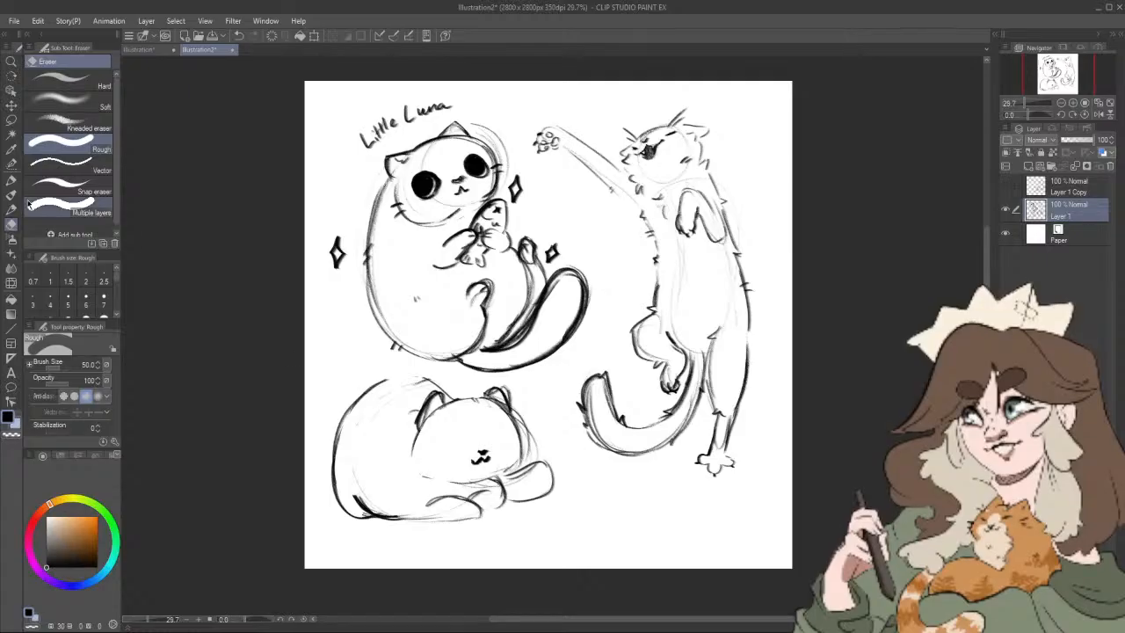
key("p")
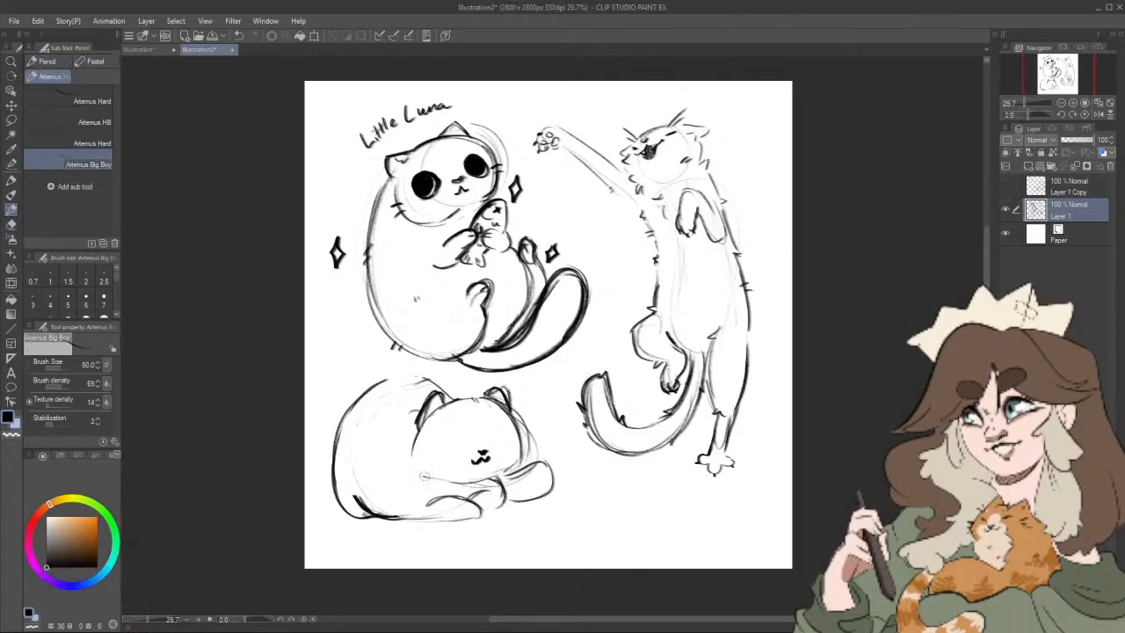
left_click_drag(451, 438, 440, 457)
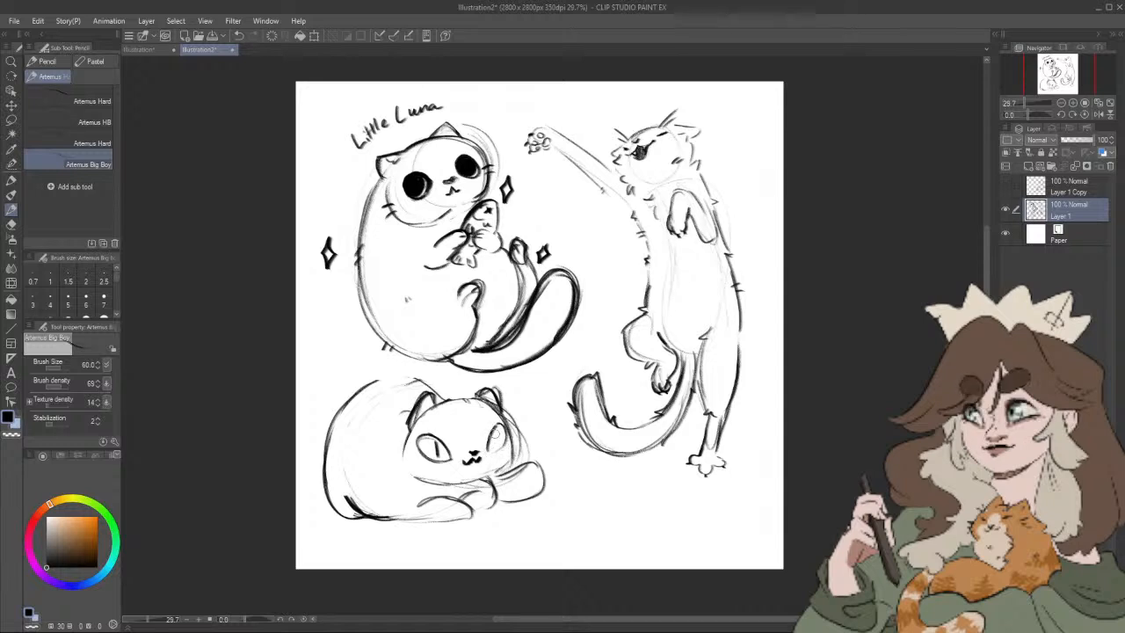
left_click_drag(494, 430, 497, 447)
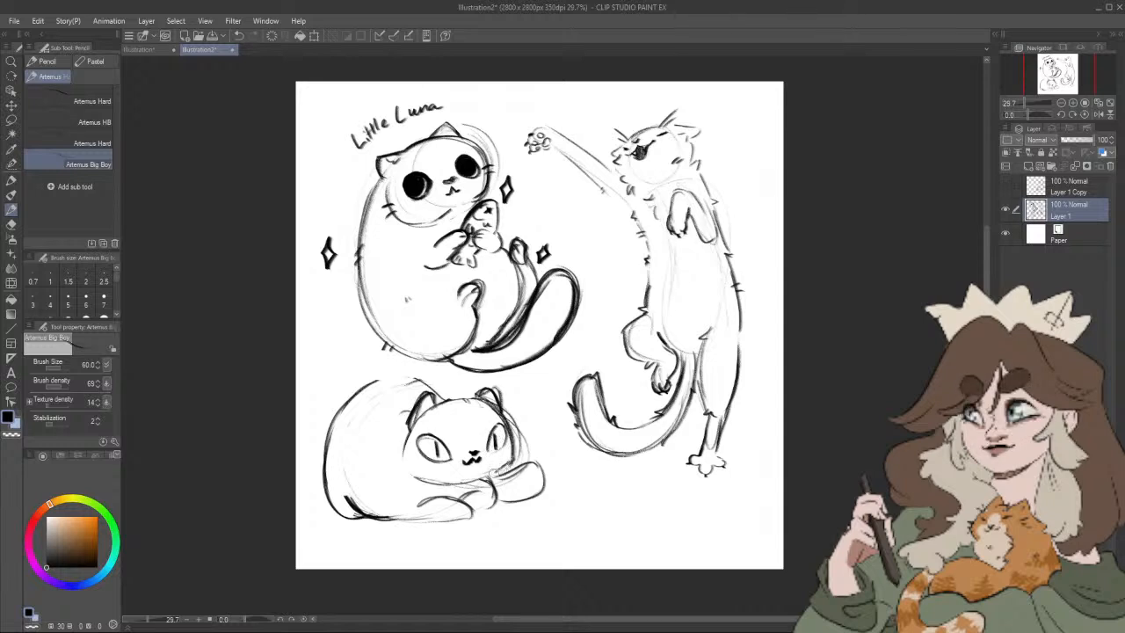
Step: Darken the lying cat's cheek, chin and upper back outlines and add whiskers on both sides of the face
mouse_move(407, 466)
left_mouse_down()
mouse_move(414, 481)
mouse_move(453, 485)
mouse_move(497, 471)
left_mouse_up()
left_click_drag(511, 444, 532, 437)
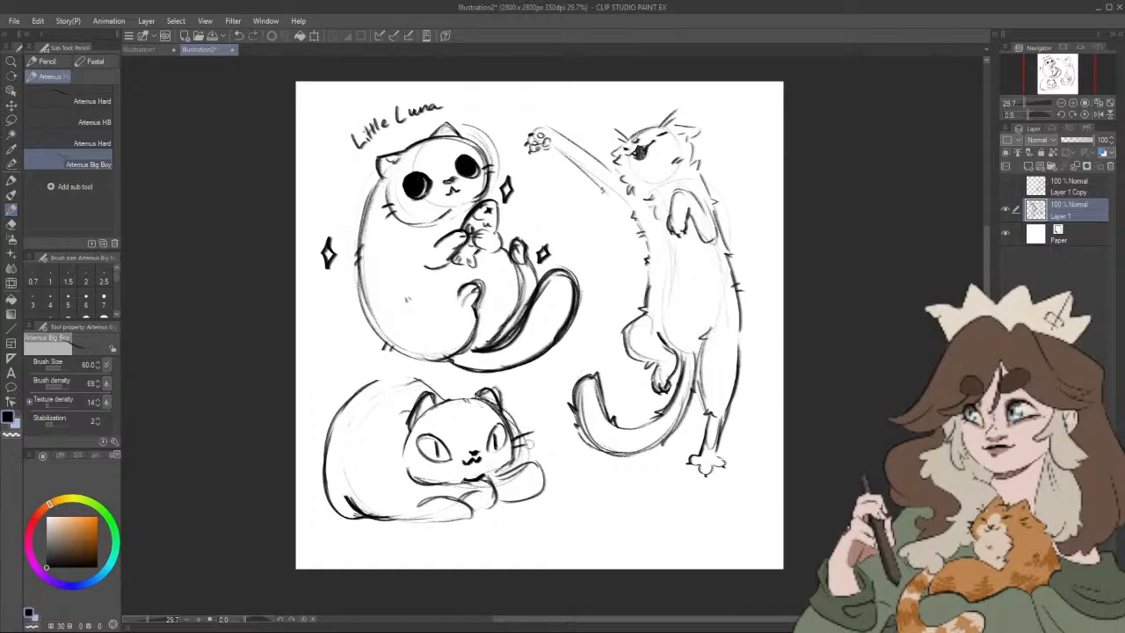
mouse_move(356, 393)
left_mouse_down()
mouse_move(418, 378)
mouse_move(446, 398)
left_mouse_up()
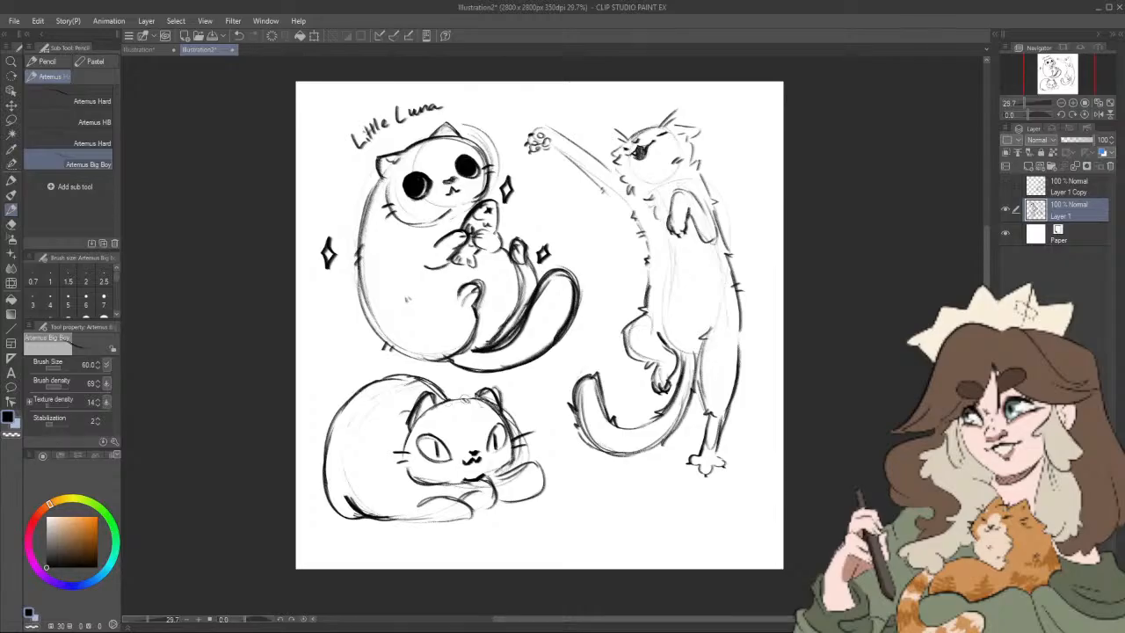
Step: Erase the lying cat's almond-shaped, slit-pupil eyes with the Rough eraser at size 50
left_click(14, 226)
left_click_drag(418, 434, 445, 450)
mouse_move(497, 421)
left_mouse_down()
mouse_move(502, 444)
mouse_move(513, 418)
left_mouse_up()
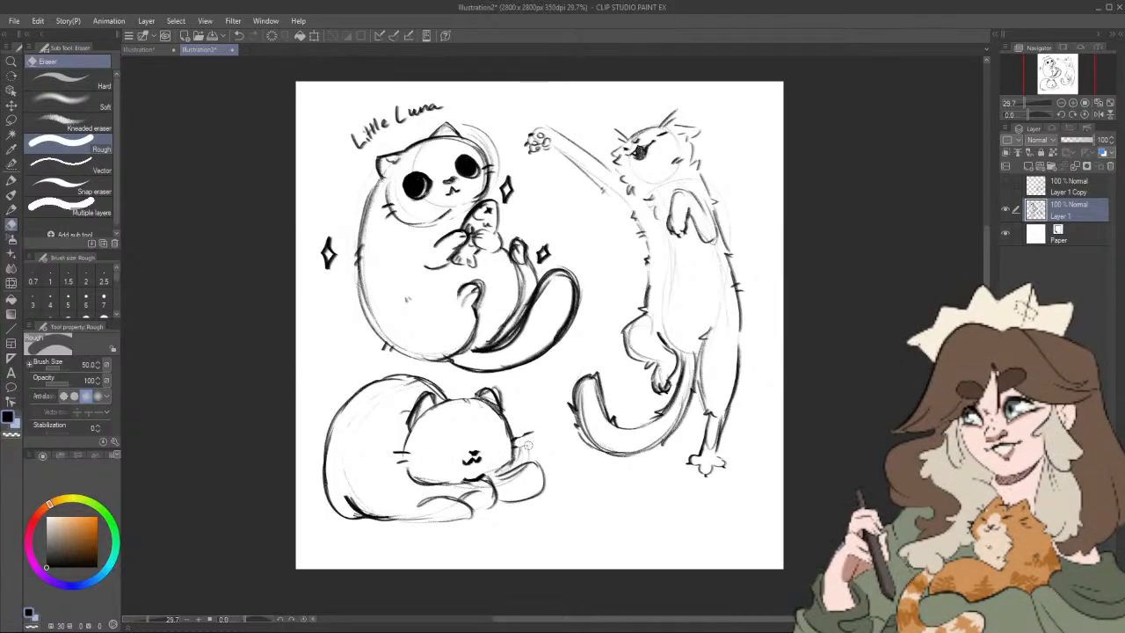
Step: Try round eye outlines on the lying cat with the Artemus Big Boy pencil at size 60, and undo them
left_click(15, 211)
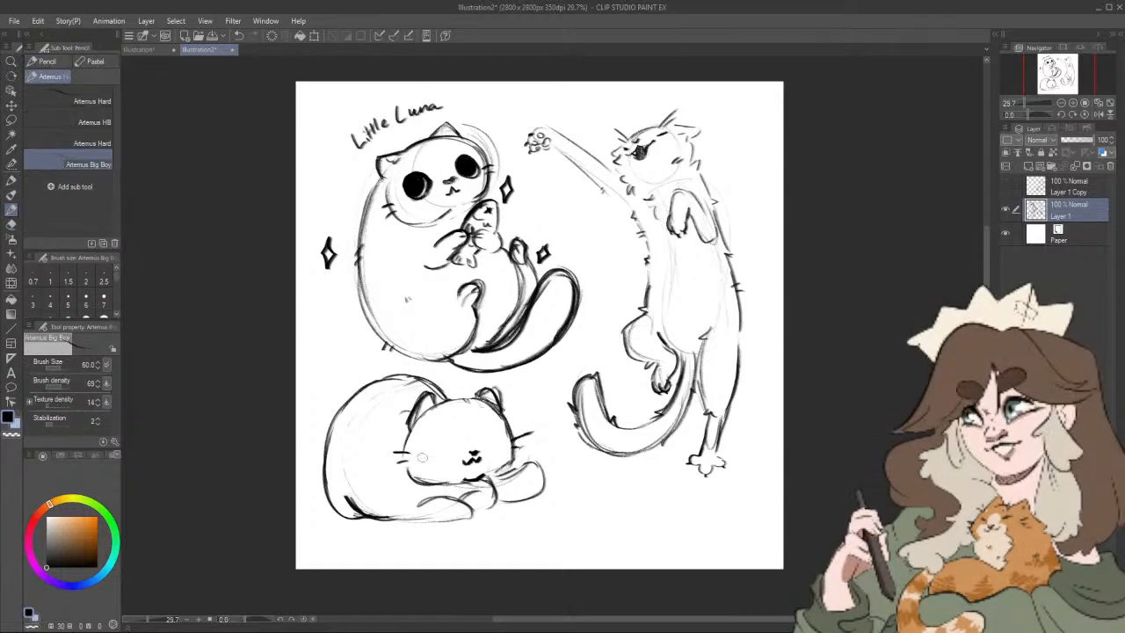
mouse_move(439, 433)
left_mouse_down()
mouse_move(420, 461)
mouse_move(439, 434)
mouse_move(503, 450)
mouse_move(483, 437)
left_mouse_up()
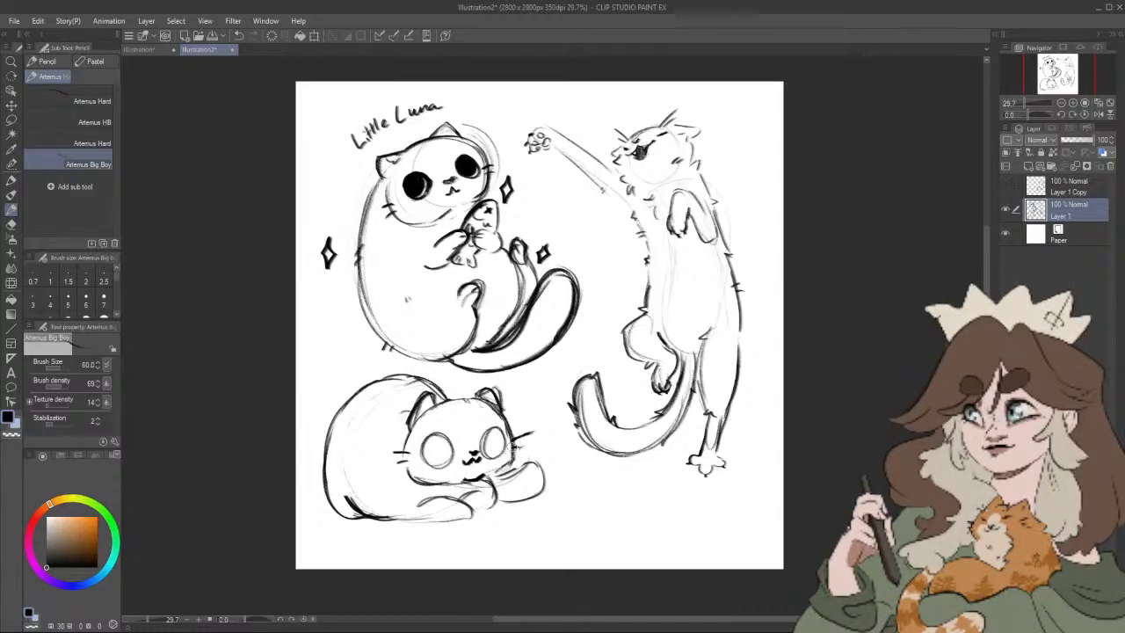
key("ctrl+z")
key("ctrl+z")
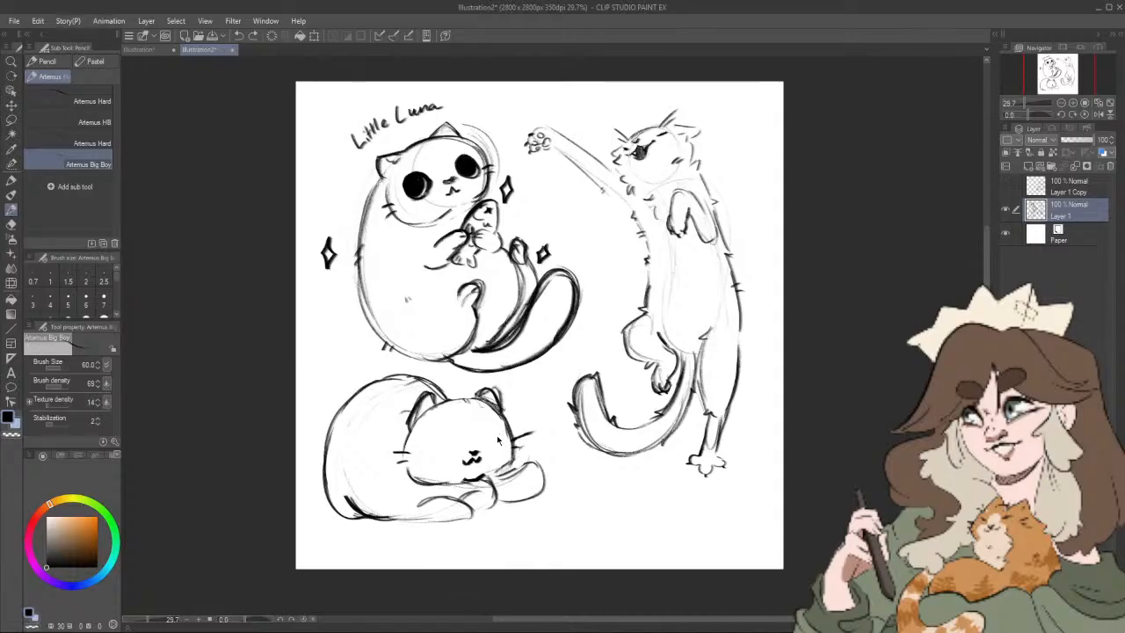
Step: Draw oval eyes with broad dark pupils on the lying cat and cut highlights into them with the Rough eraser at size 20
mouse_move(499, 425)
left_mouse_down()
mouse_move(505, 448)
mouse_move(491, 452)
left_mouse_up()
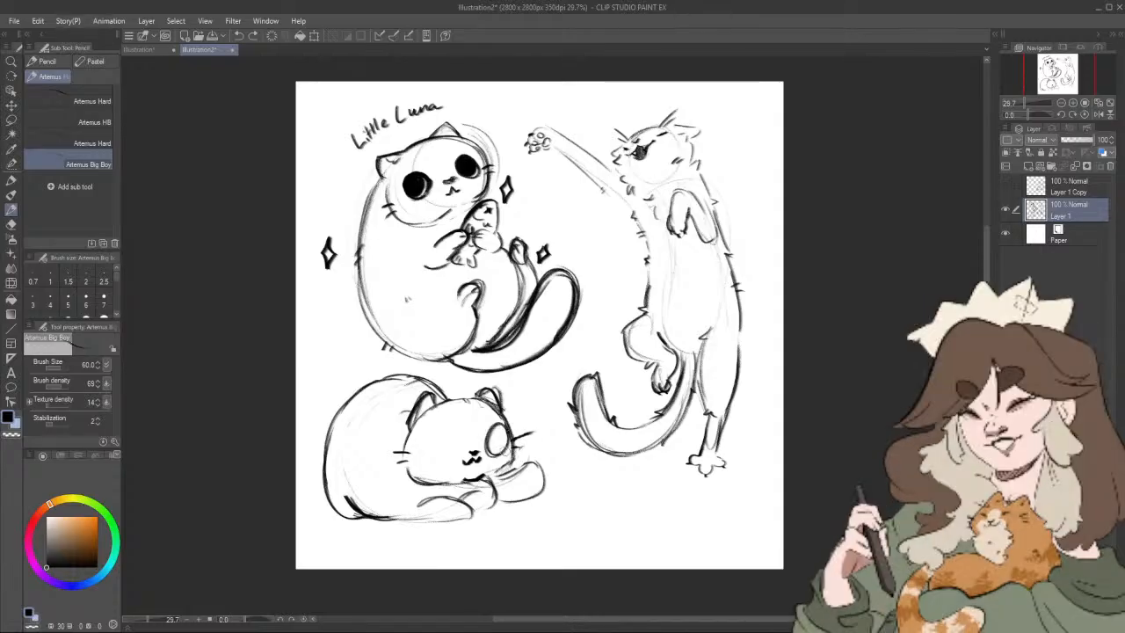
mouse_move(431, 434)
left_mouse_down()
mouse_move(453, 448)
mouse_move(428, 445)
mouse_move(442, 462)
left_mouse_up()
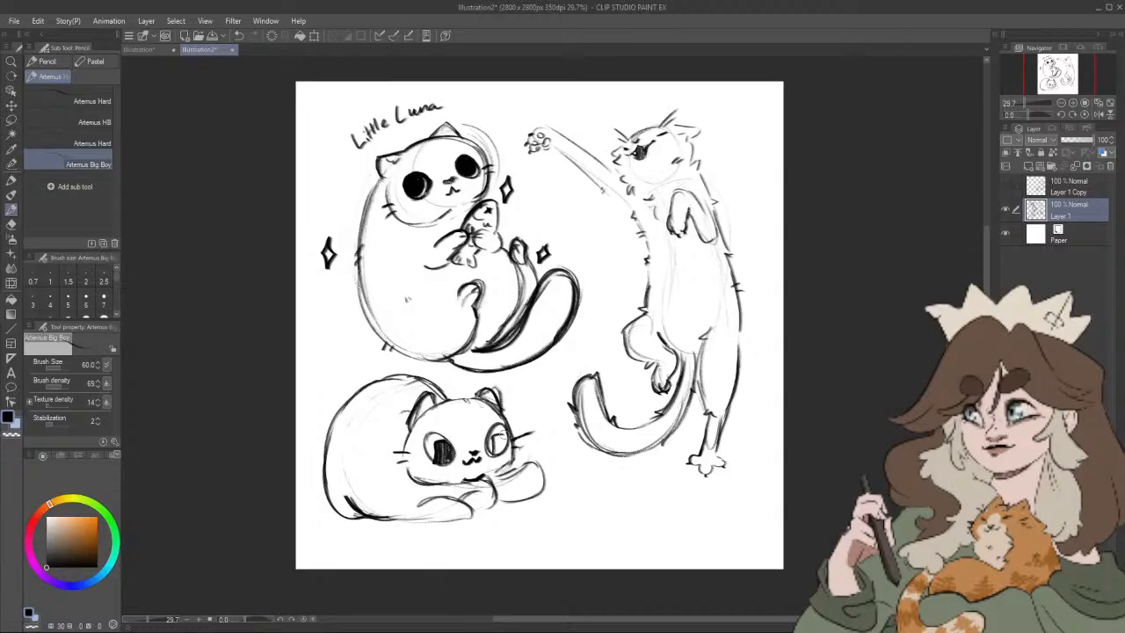
mouse_move(496, 432)
left_mouse_down()
mouse_move(507, 436)
mouse_move(492, 452)
mouse_move(503, 448)
mouse_move(491, 447)
left_mouse_up()
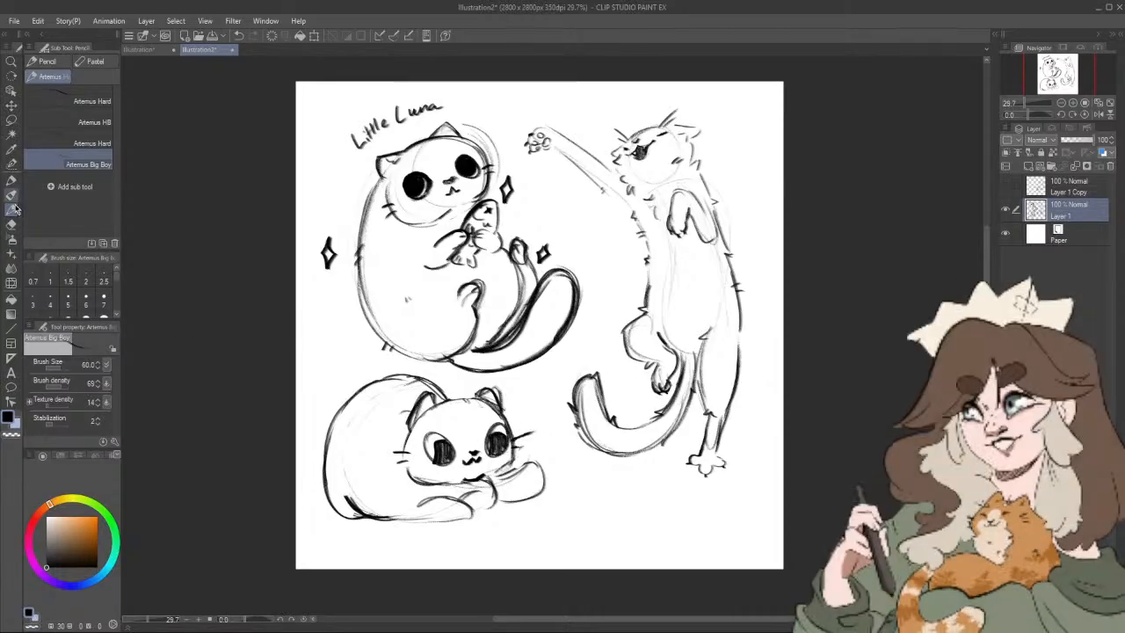
left_click(11, 223)
key("bracketleft")
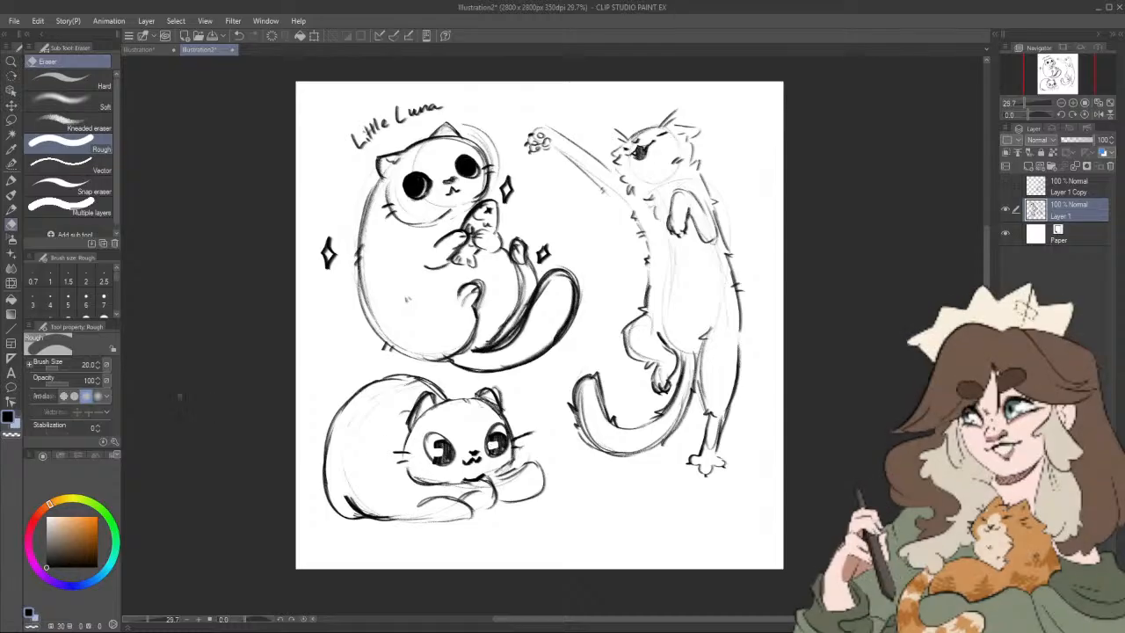
Step: Enlarge the highlights in the lying cat's pupils, and erase both eyes completely with the Rough eraser at size 60
left_click(11, 196)
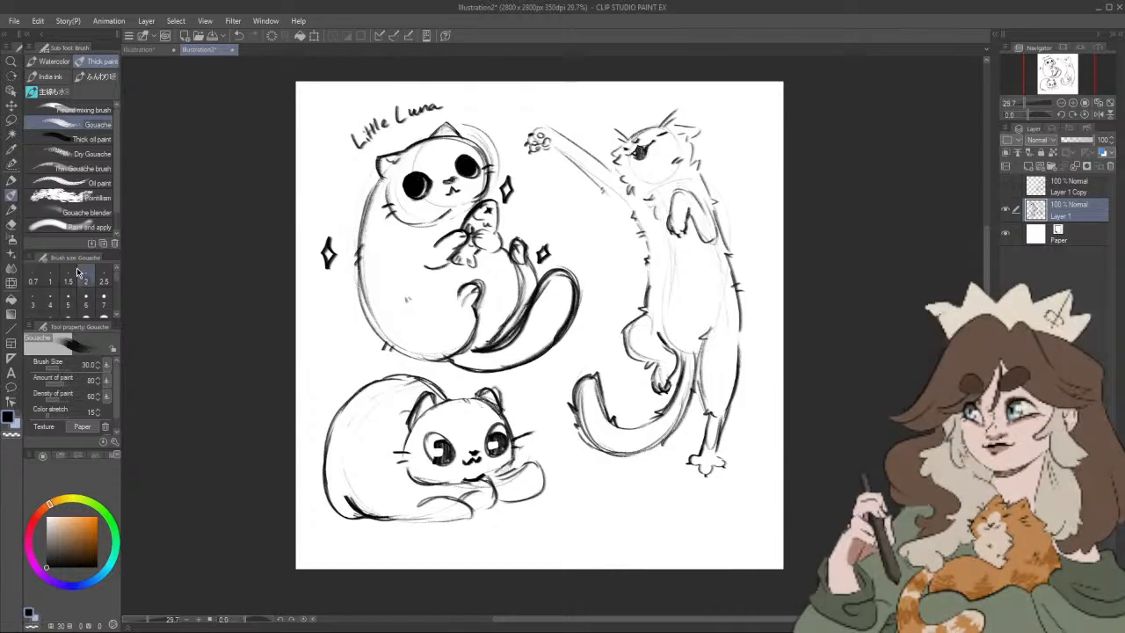
key("e")
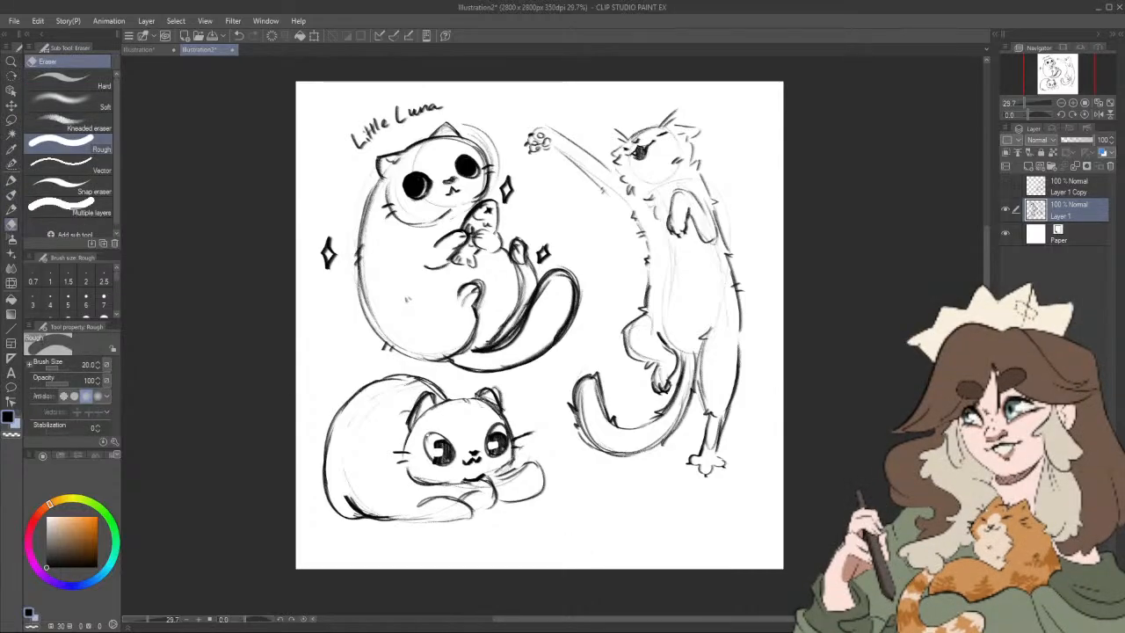
key("bracketright")
key("bracketright")
key("bracketright")
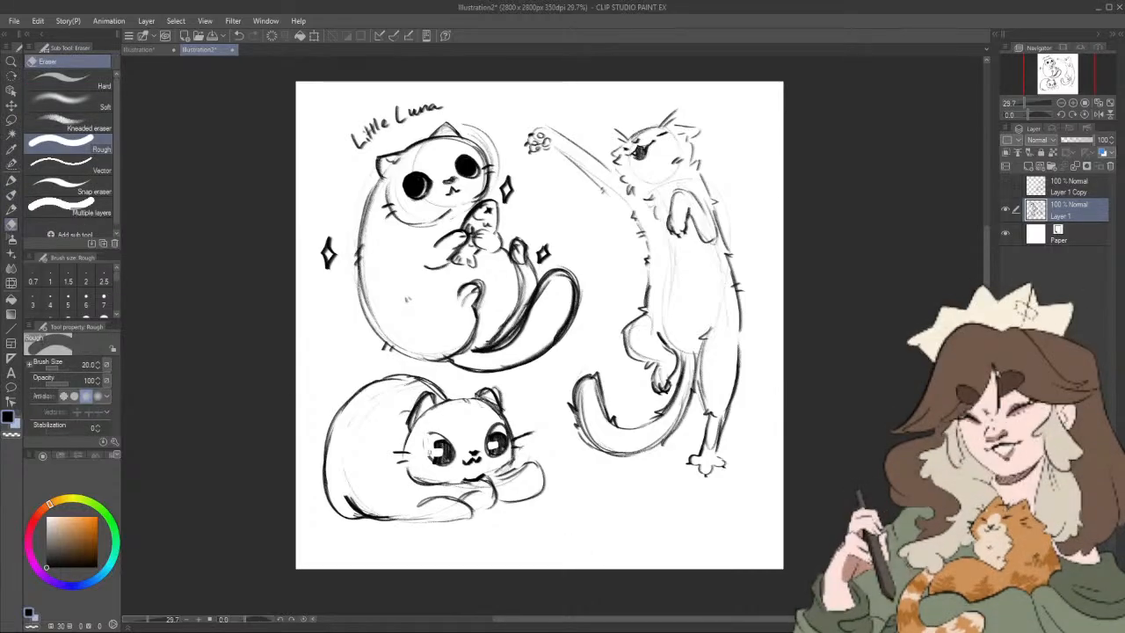
mouse_move(430, 450)
left_mouse_down()
mouse_move(427, 433)
mouse_move(453, 457)
mouse_move(501, 452)
left_mouse_up()
key("bracketright")
key("bracketright")
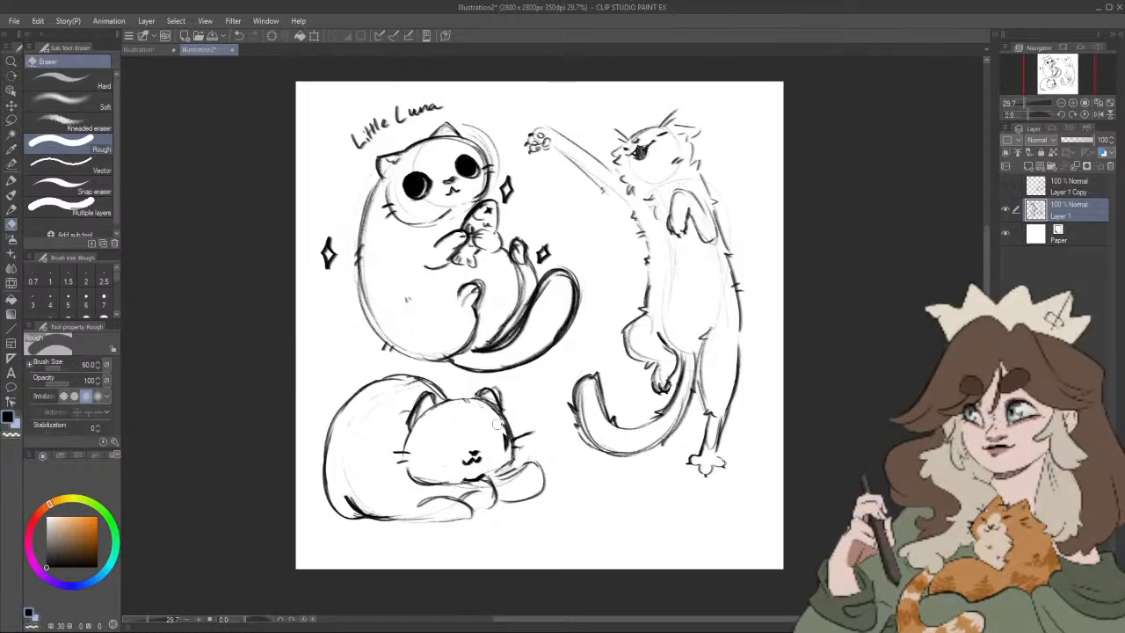
Step: Redraw the lying cat's eyes as large rounded outlines filled with big solid black pupils using the Artemus Big Boy pencil
left_click(12, 207)
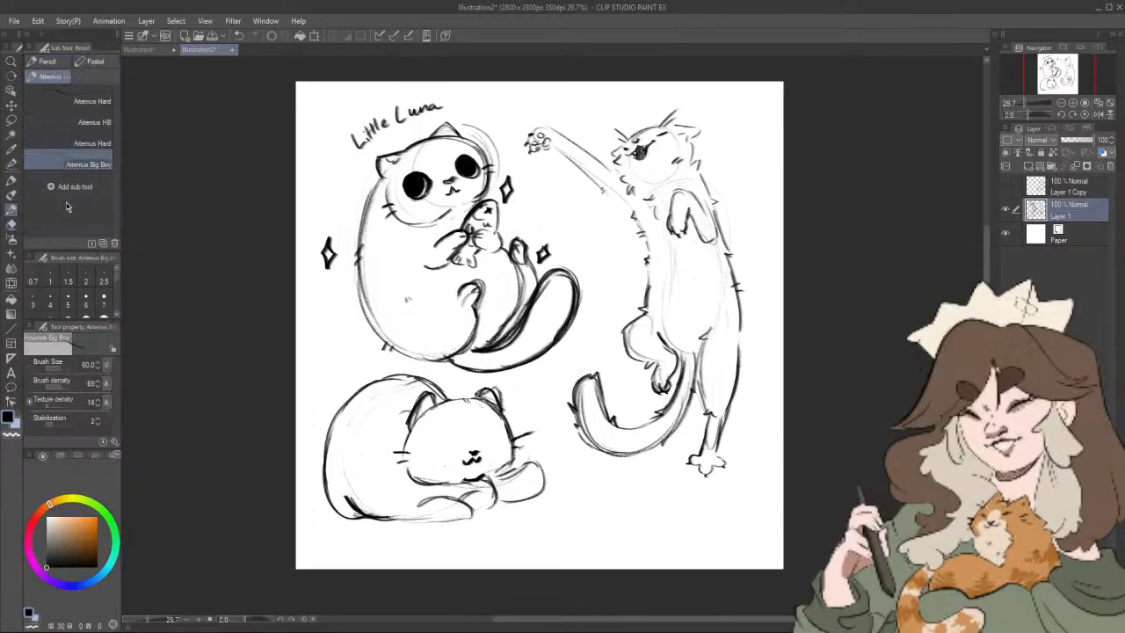
mouse_move(440, 434)
left_mouse_down()
mouse_move(423, 468)
mouse_move(440, 423)
mouse_move(417, 454)
mouse_move(495, 432)
mouse_move(469, 410)
mouse_move(423, 439)
mouse_move(432, 459)
mouse_move(419, 442)
mouse_move(431, 445)
mouse_move(444, 446)
left_mouse_up()
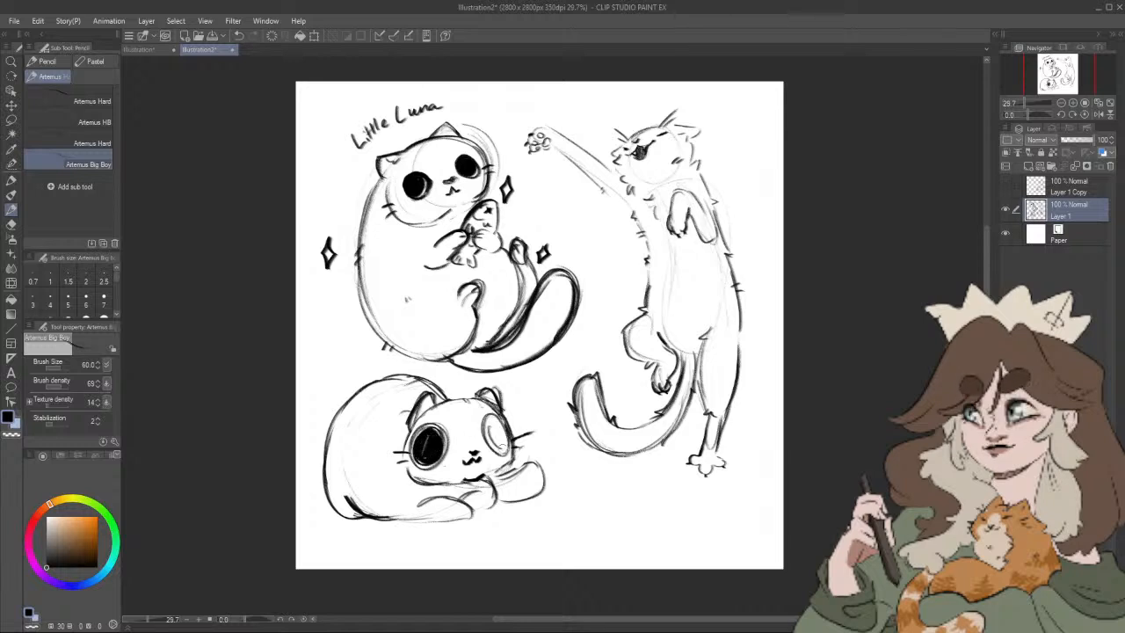
left_click_drag(494, 415, 489, 448)
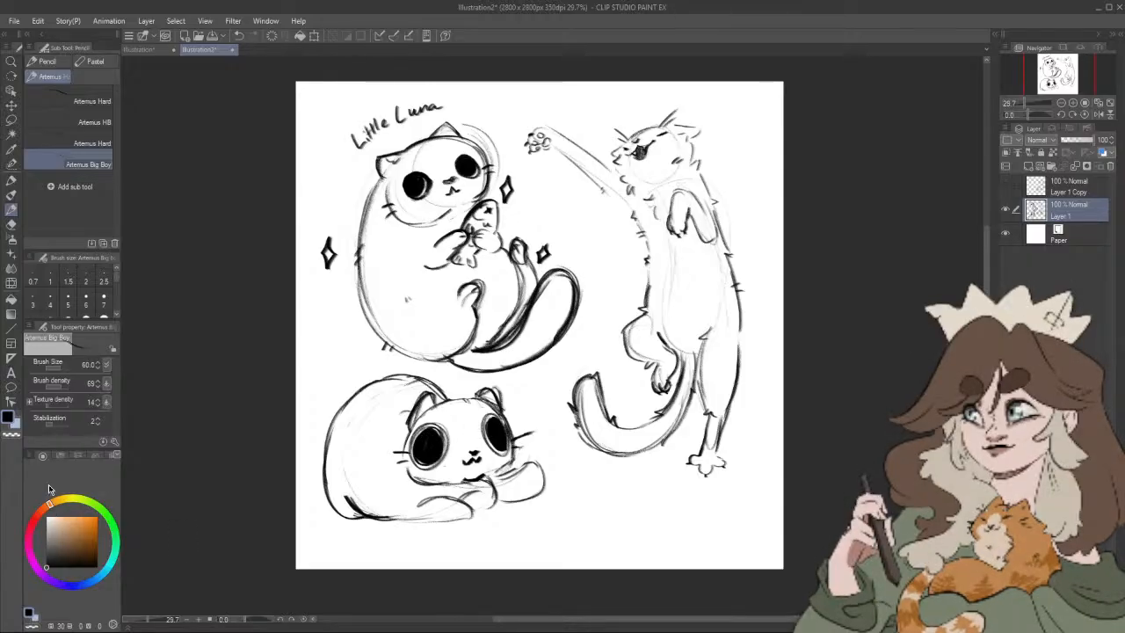
Step: Cut a white highlight into the outer pupil edge of each of the lying cat's eyes with the Rough eraser at size 60
left_click(12, 179)
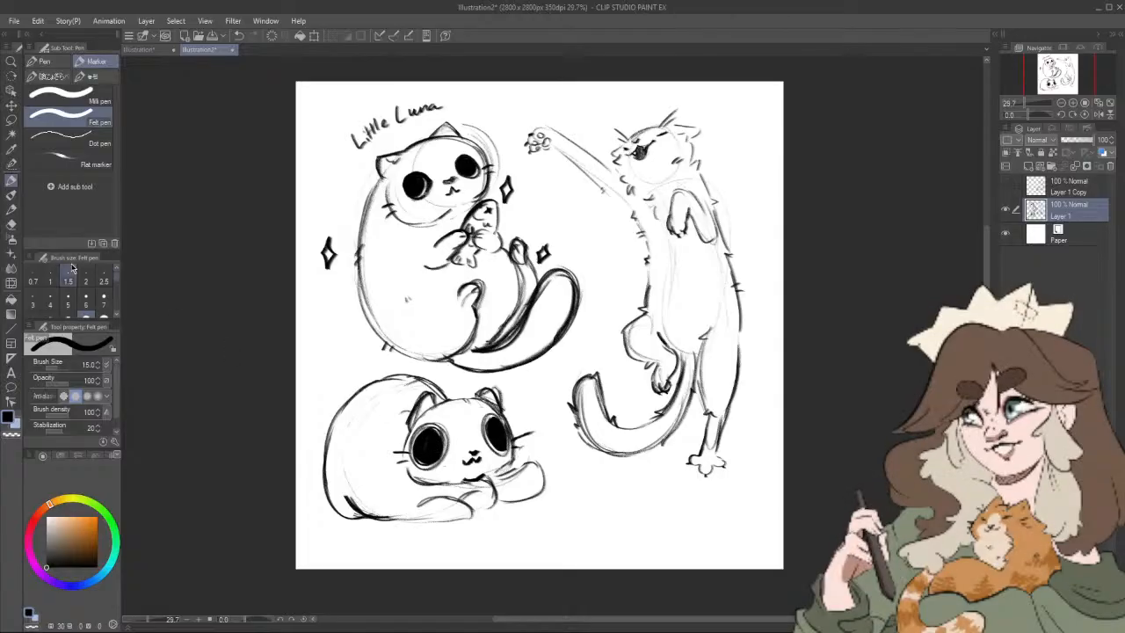
key("e")
left_click_drag(441, 442, 444, 445)
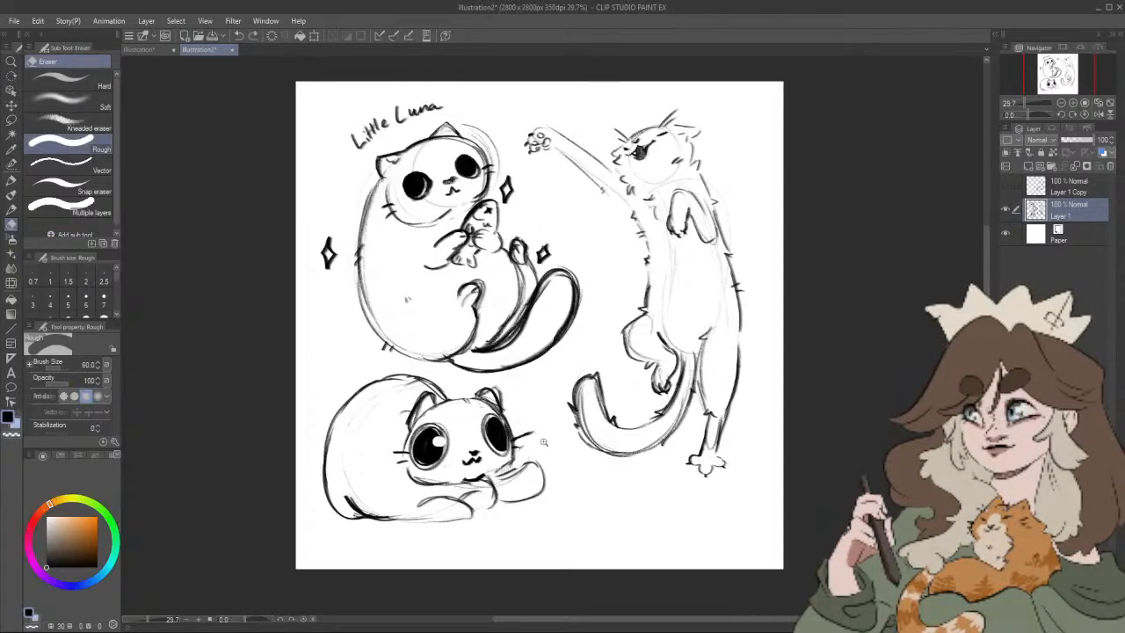
key("ctrl+z")
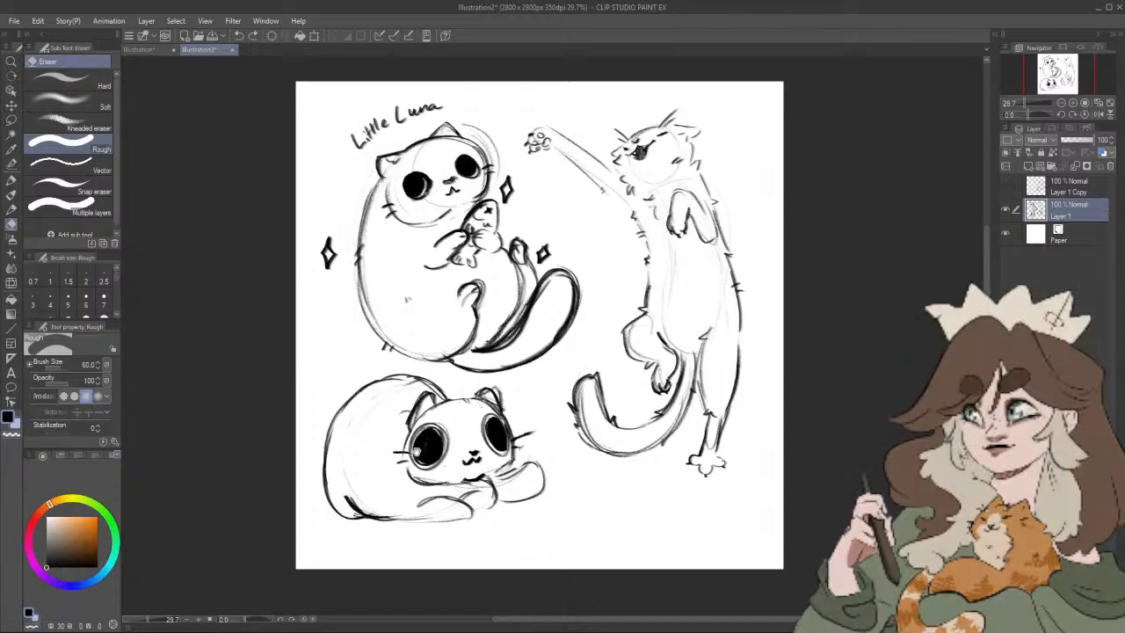
left_click(421, 444)
left_click(500, 442)
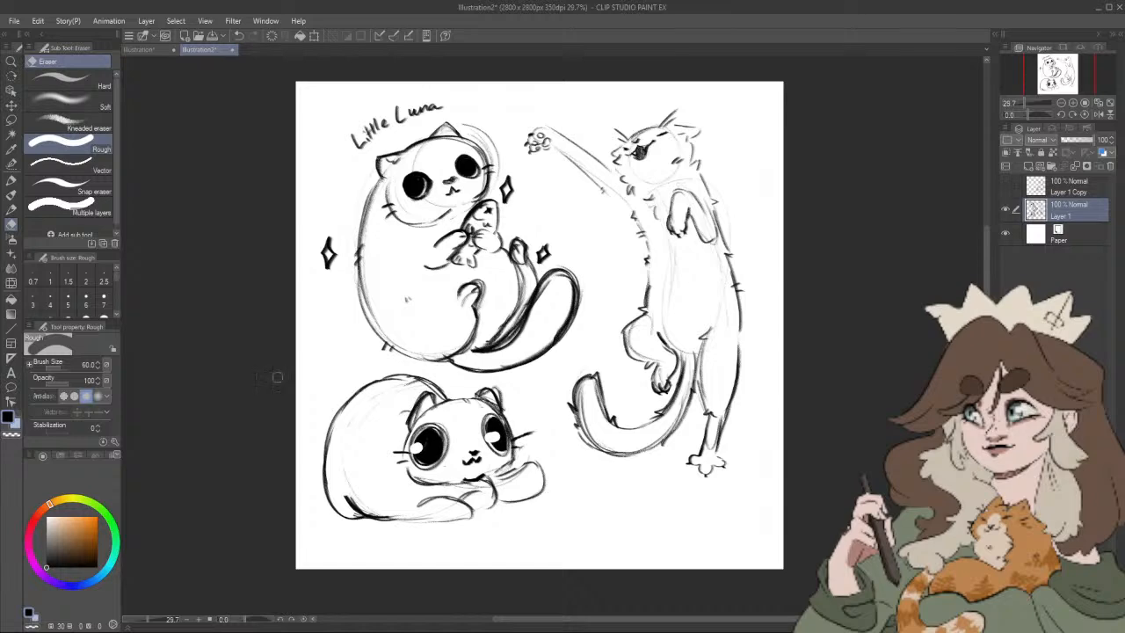
Step: Add small white highlights to Little Luna's black eyes with the Rough eraser at size 25
key("bracketleft")
key("bracketleft")
key("bracketleft")
key("bracketleft")
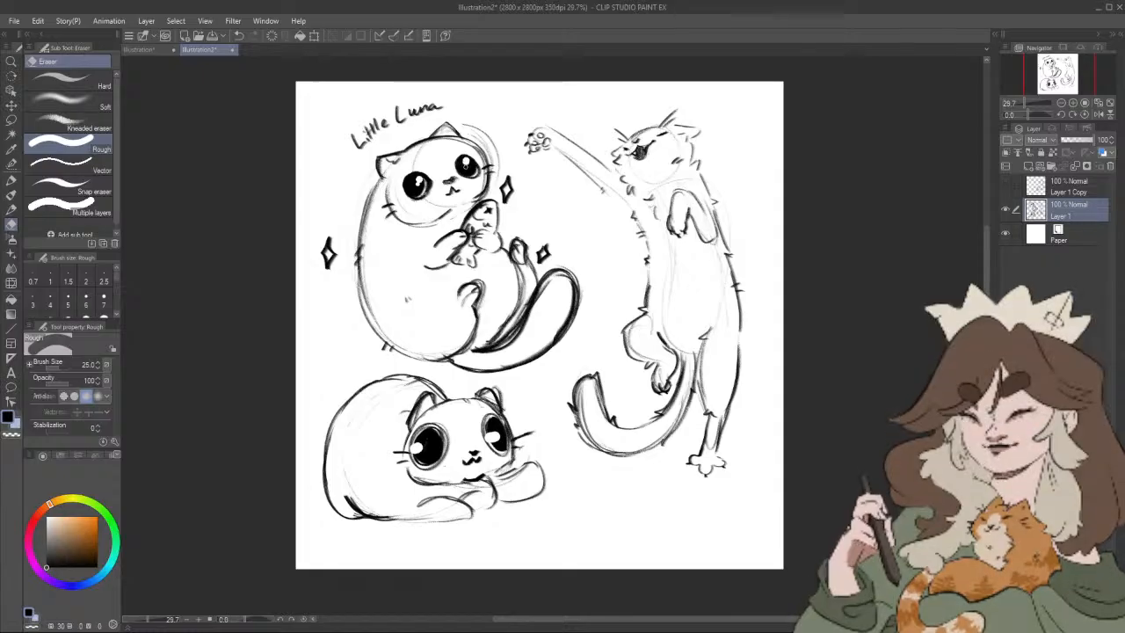
Step: Darken the lying cat's back, cheek, chin and front paw outlines with the Artemus Big Boy pencil, adding small fur ticks
left_click_drag(734, 149, 727, 146)
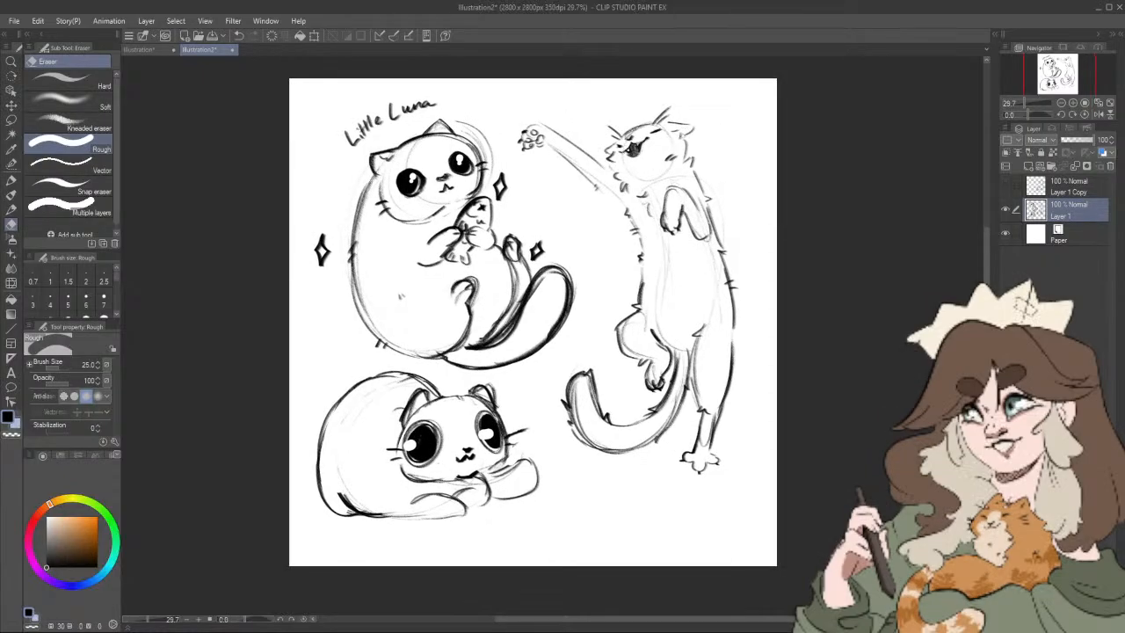
left_click(12, 208)
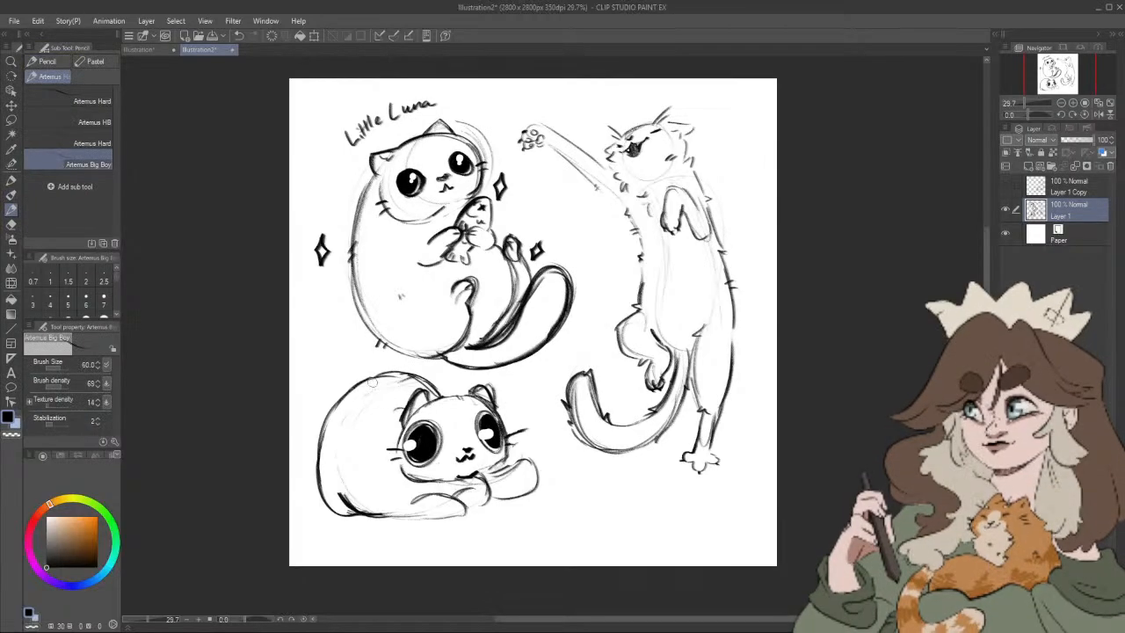
mouse_move(366, 379)
left_mouse_down()
mouse_move(325, 443)
mouse_move(330, 478)
left_mouse_up()
left_click_drag(324, 425, 312, 486)
left_click_drag(516, 460, 529, 459)
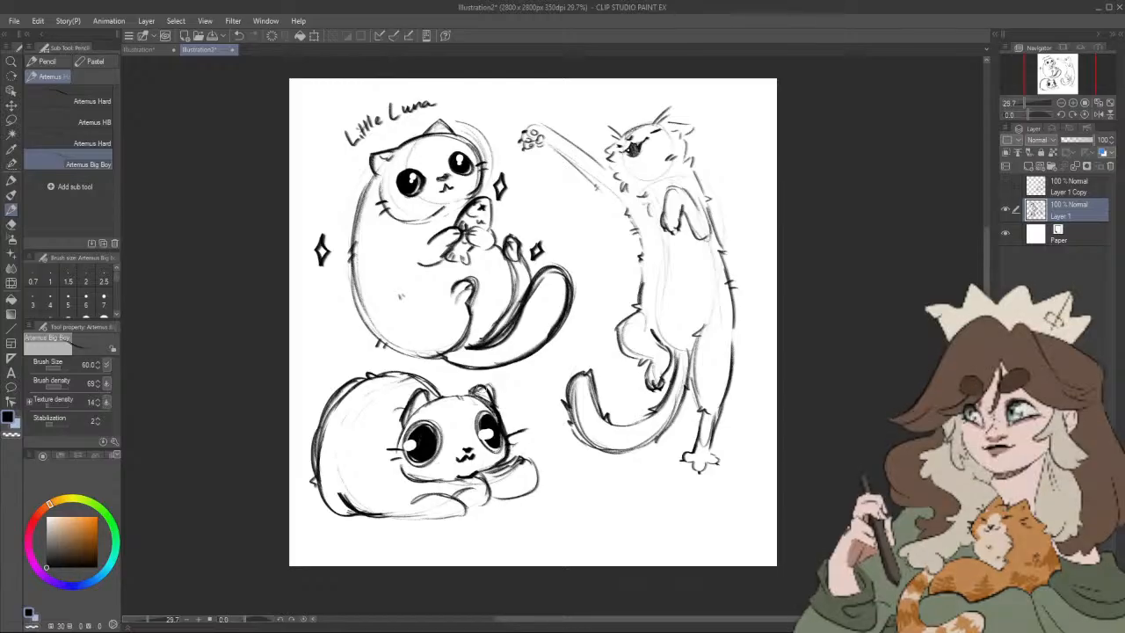
left_click_drag(409, 420, 397, 452)
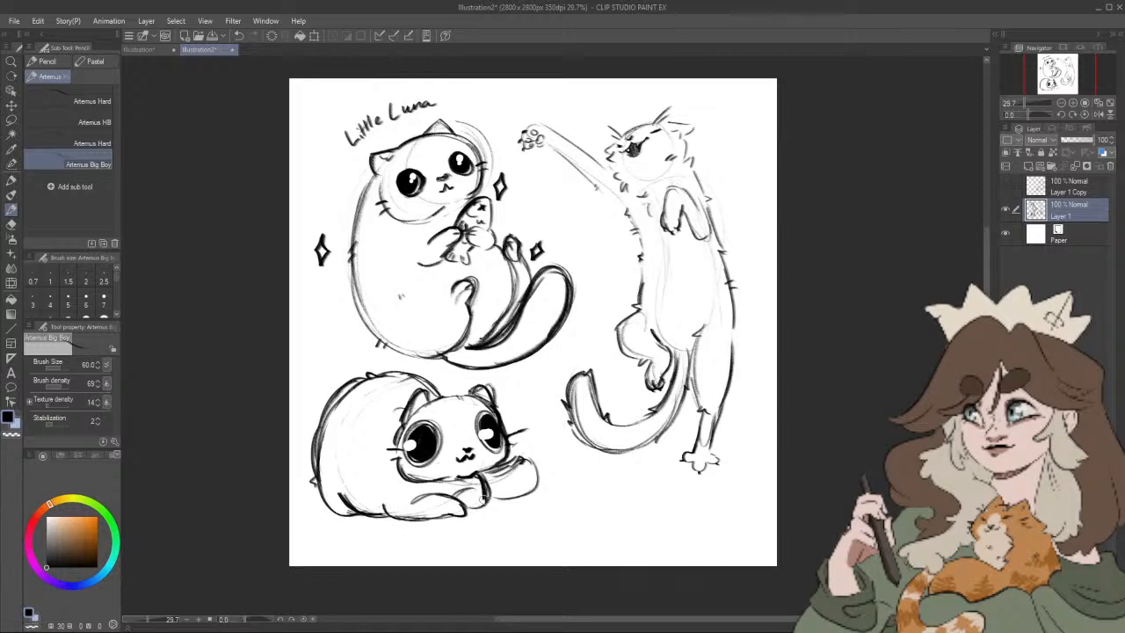
Step: Lasso the lying cat, tilt it slightly clockwise, and move it a little down and right, away from Little Luna
left_click_drag(581, 516, 591, 507)
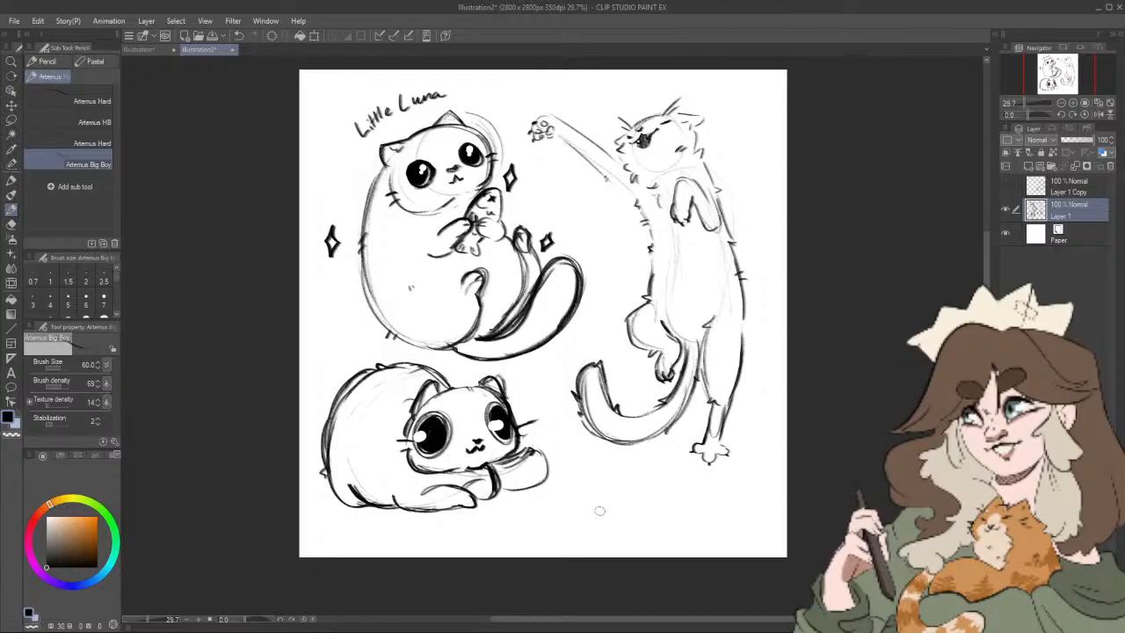
left_click(11, 120)
mouse_move(352, 350)
left_mouse_down()
mouse_move(320, 552)
mouse_move(508, 551)
mouse_move(546, 476)
mouse_move(532, 429)
mouse_move(505, 386)
mouse_move(413, 373)
left_mouse_up()
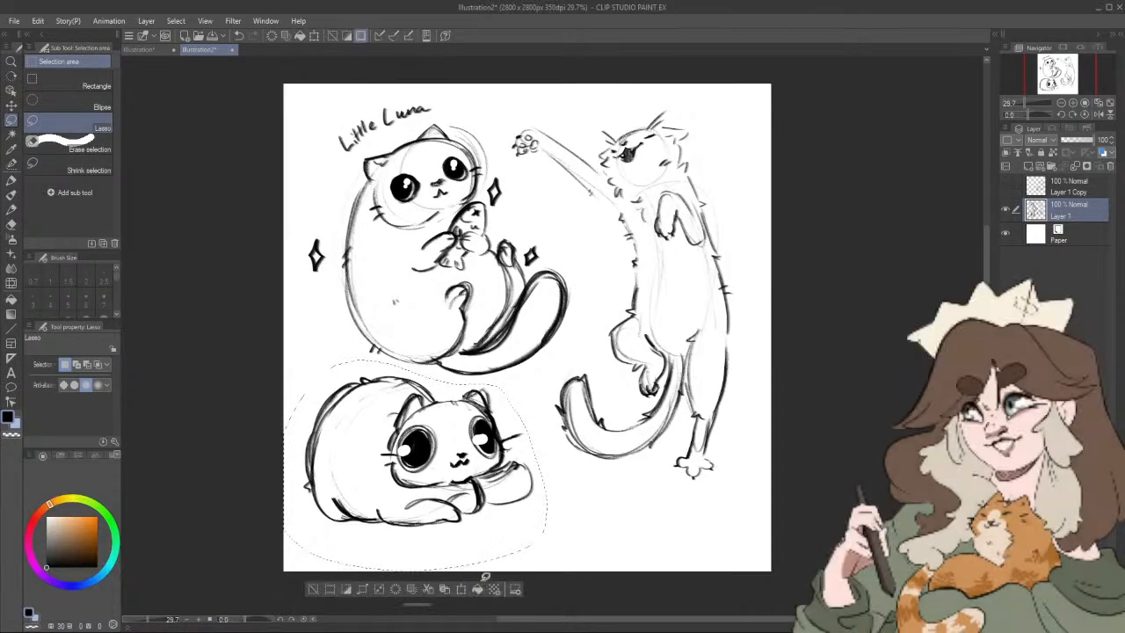
left_click(477, 587)
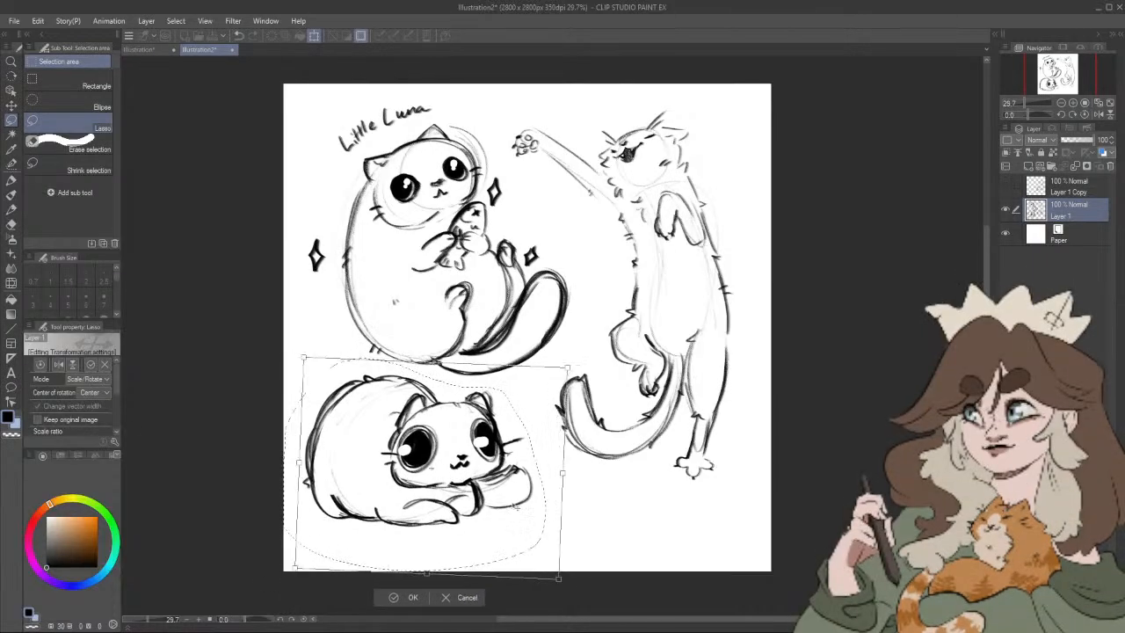
left_click_drag(516, 505, 531, 516)
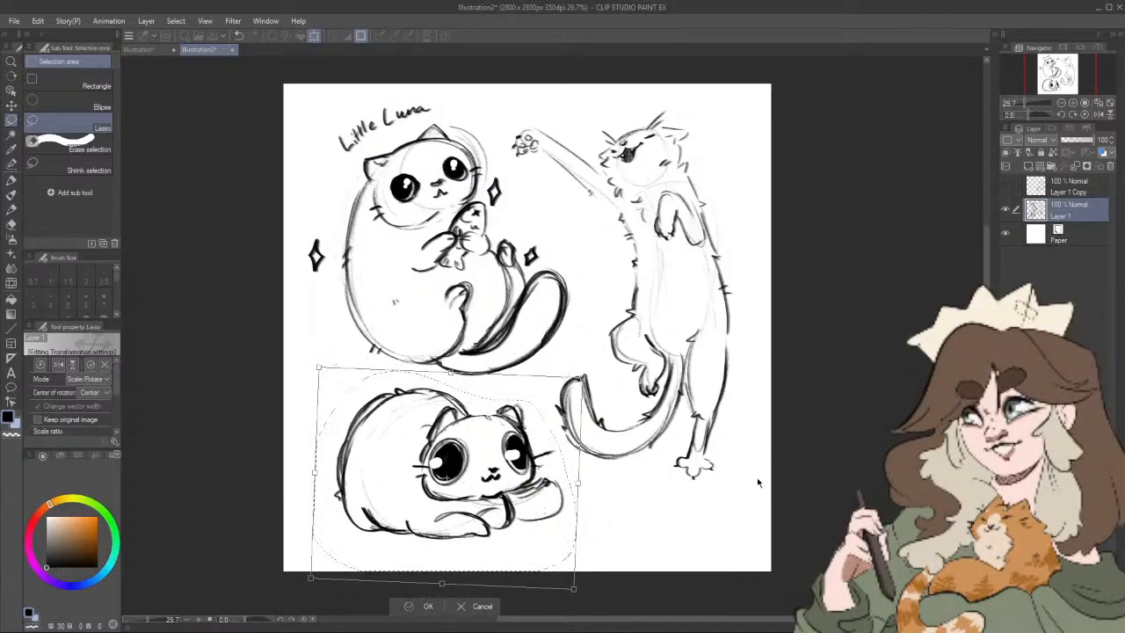
key("Return")
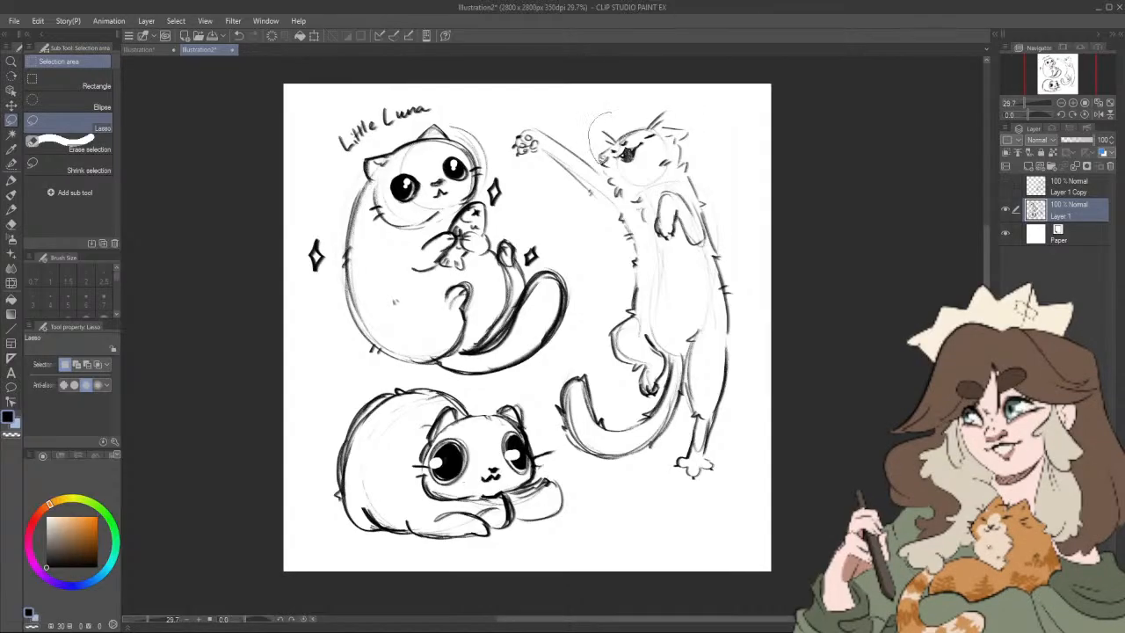
Step: Lasso the reaching cat's head, enlarge it slightly, shift it a little toward the raised paw, and clear the selection
left_click_drag(609, 180, 631, 202)
left_click_drag(692, 169, 710, 159)
left_click_drag(626, 107, 617, 109)
left_click(698, 227)
left_click_drag(706, 105, 720, 97)
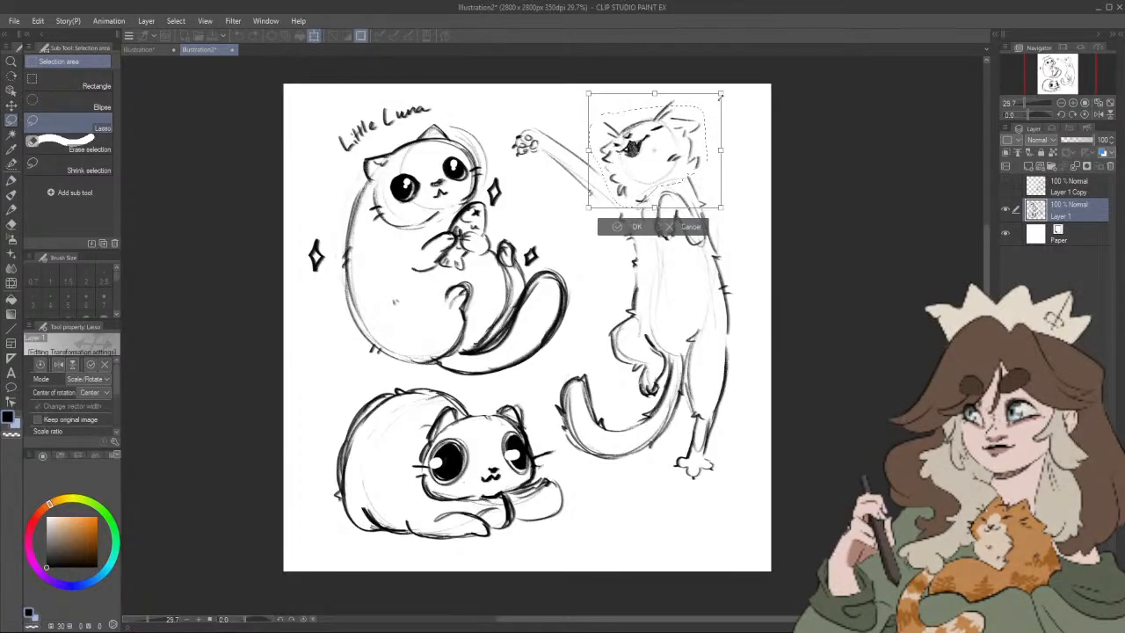
left_click_drag(680, 148, 674, 153)
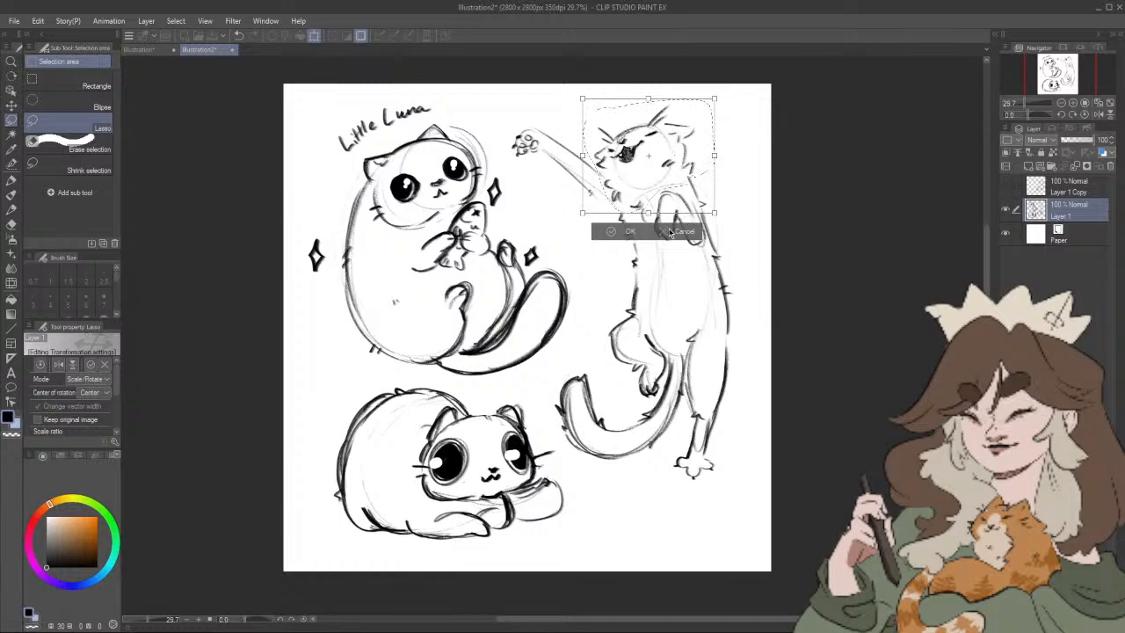
left_click_drag(714, 98, 726, 89)
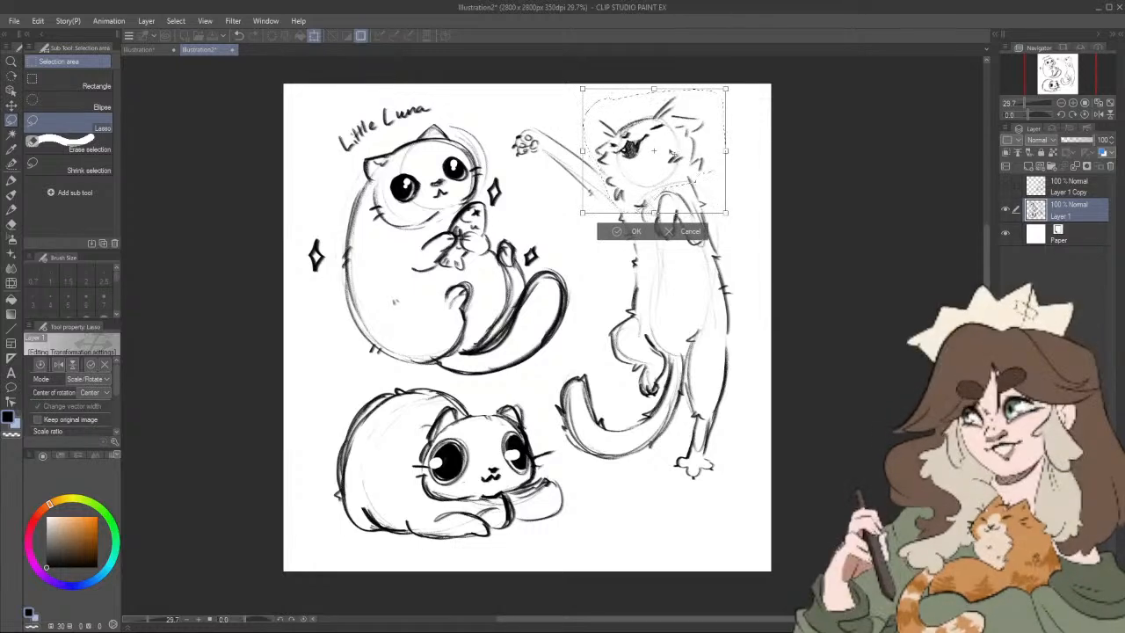
key("Return")
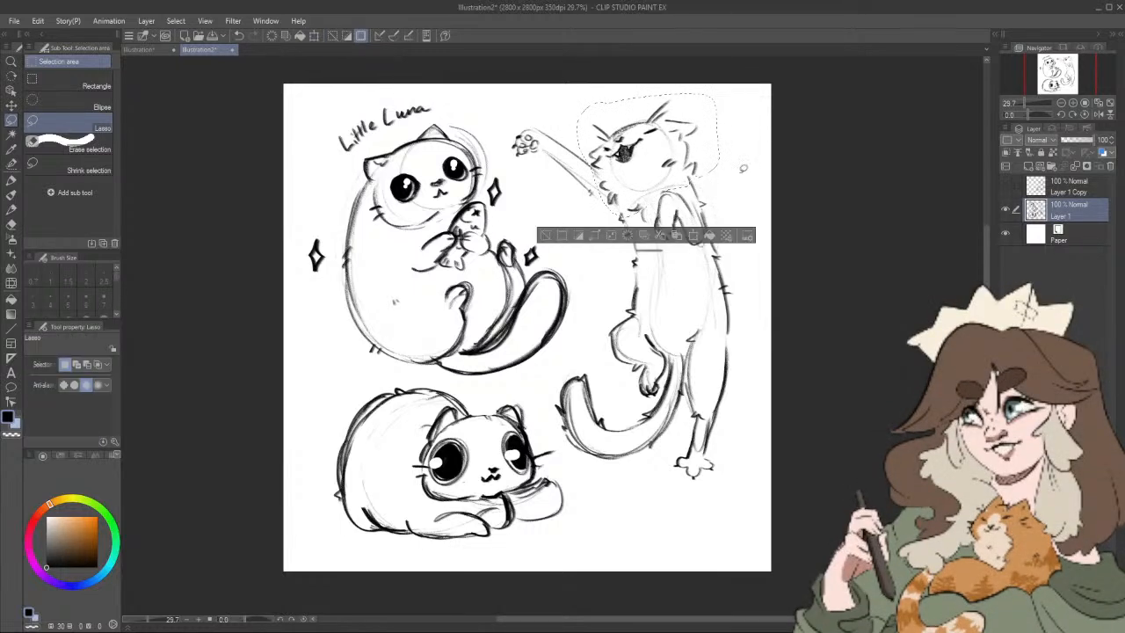
key("ctrl+d")
Step: Erase the reaching cat's thin closed-eye line and draw bold slanted eye strokes on both sides of its face with the Artemus Big Boy pencil
left_click_drag(689, 125, 684, 148)
scroll(649, 150, "up", 3)
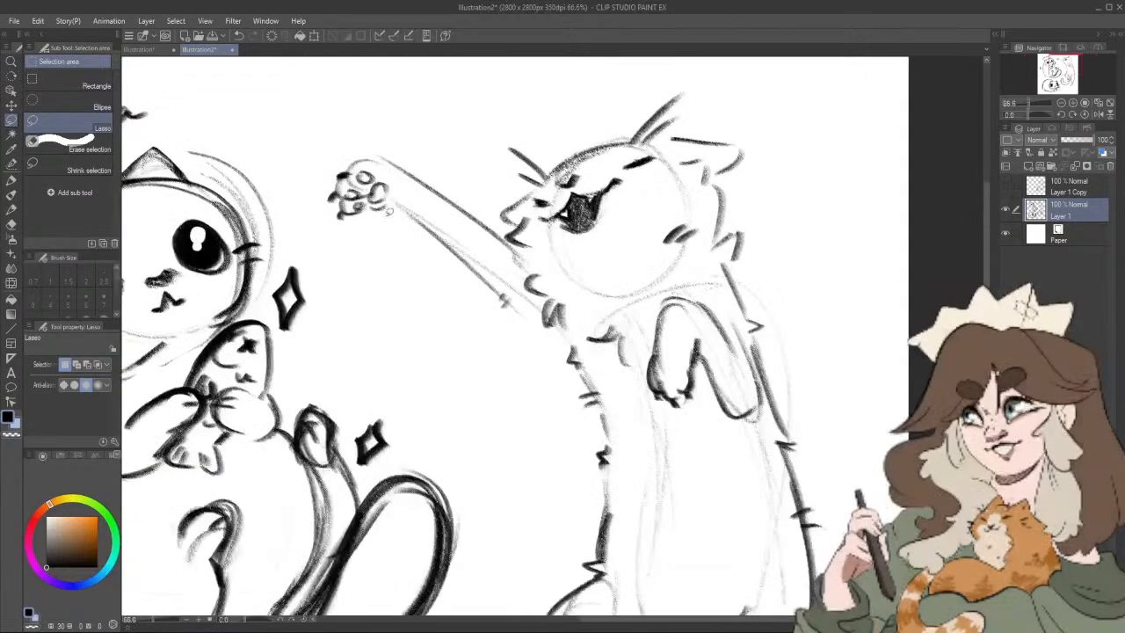
left_click(12, 223)
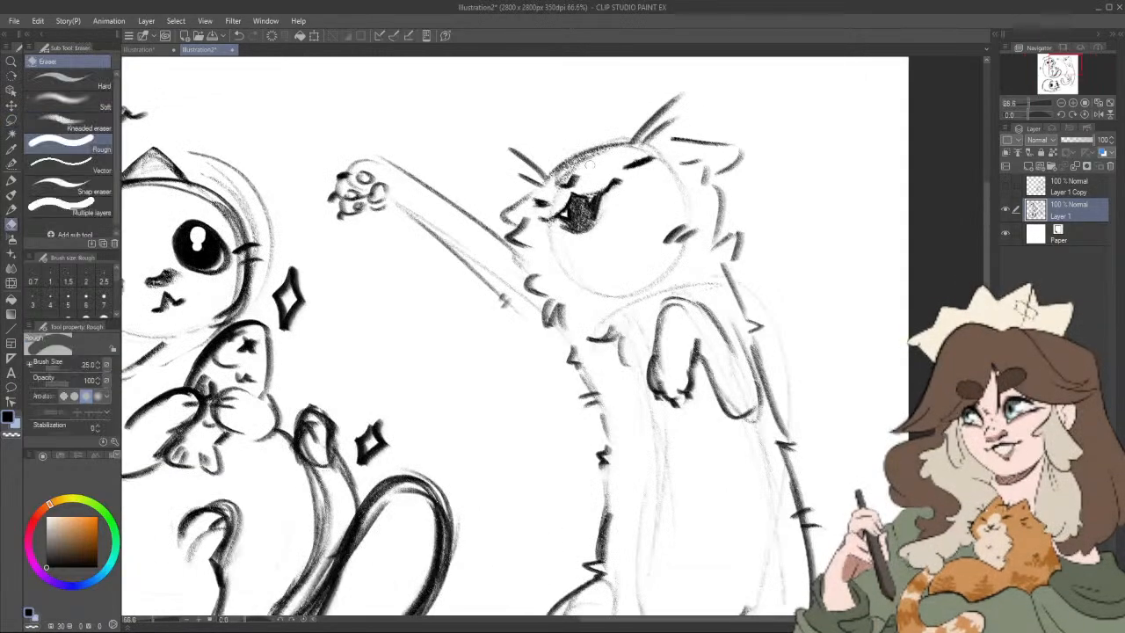
left_click_drag(634, 169, 631, 164)
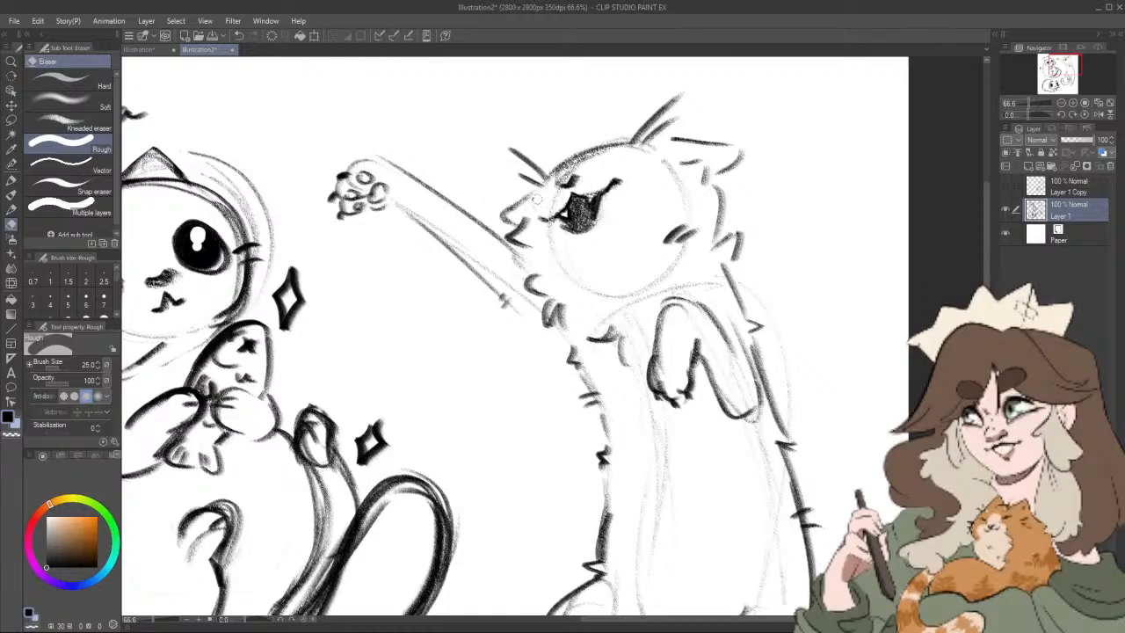
left_click(12, 208)
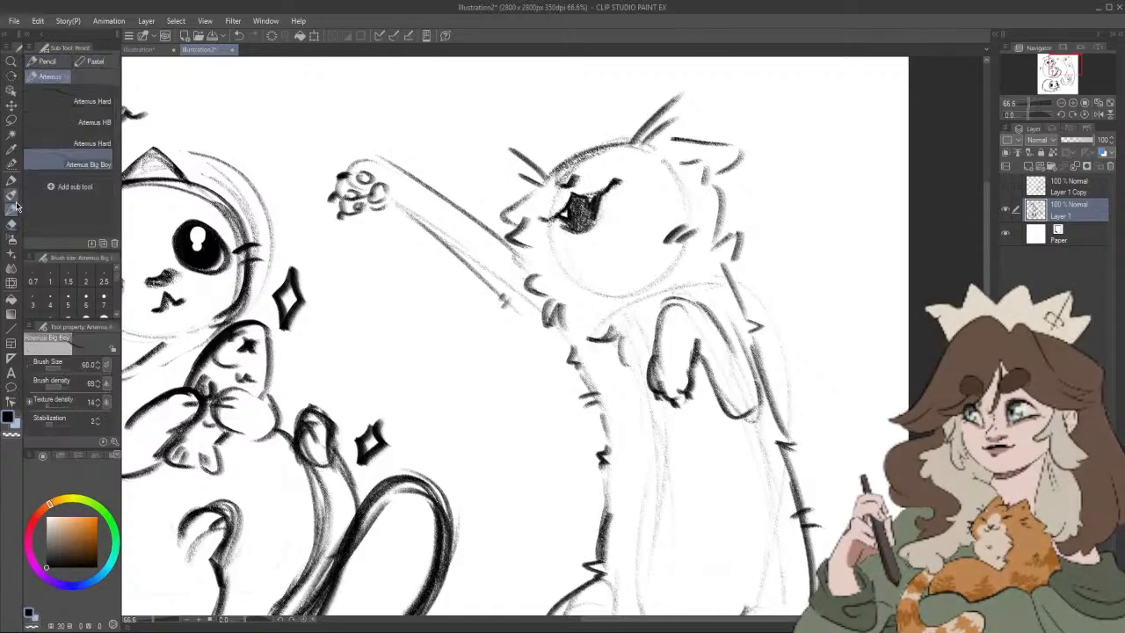
left_click_drag(614, 171, 644, 145)
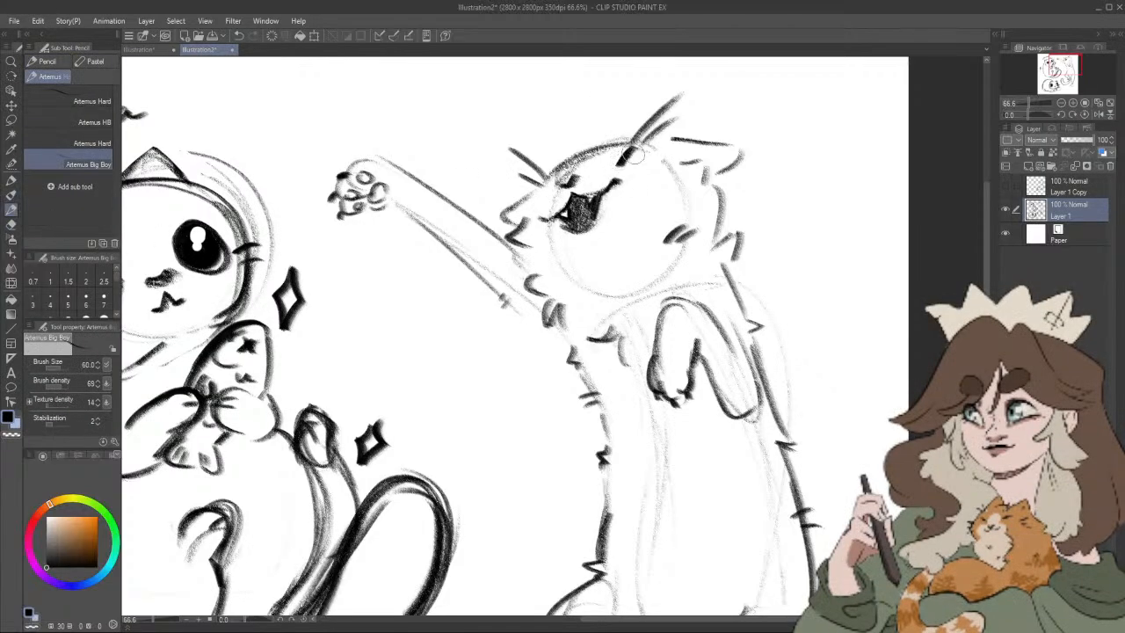
left_click_drag(607, 178, 650, 143)
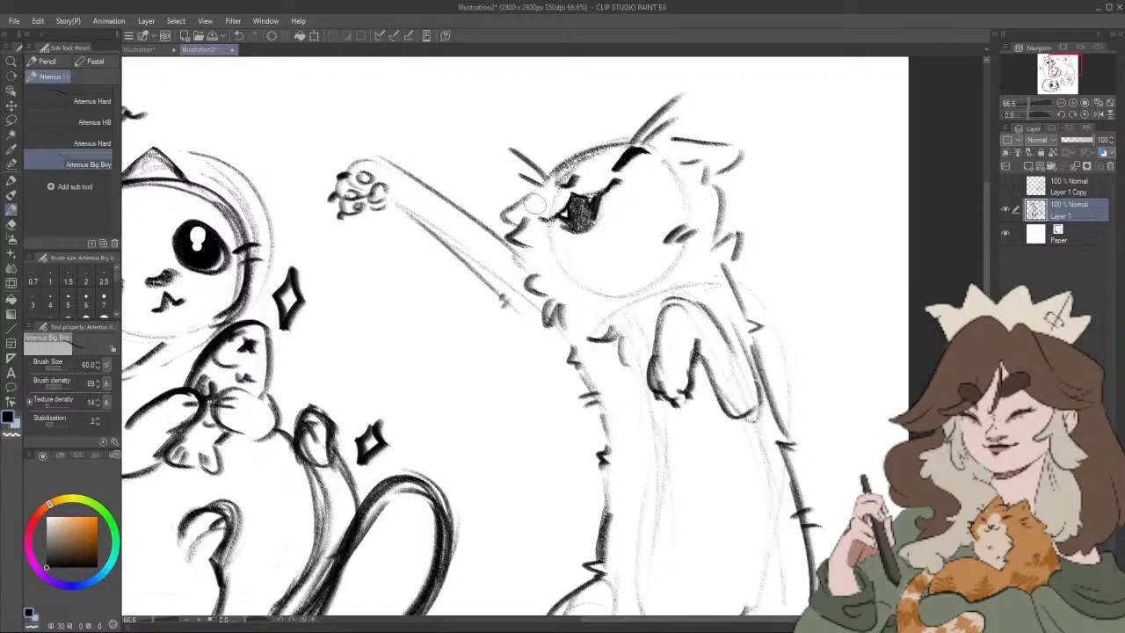
left_click_drag(552, 193, 525, 209)
Step: Erase the reaching cat's dark open mouth with the Rough eraser and redraw it as a narrower, pointed open mouth in pencil
scroll(747, 109, "down", 10)
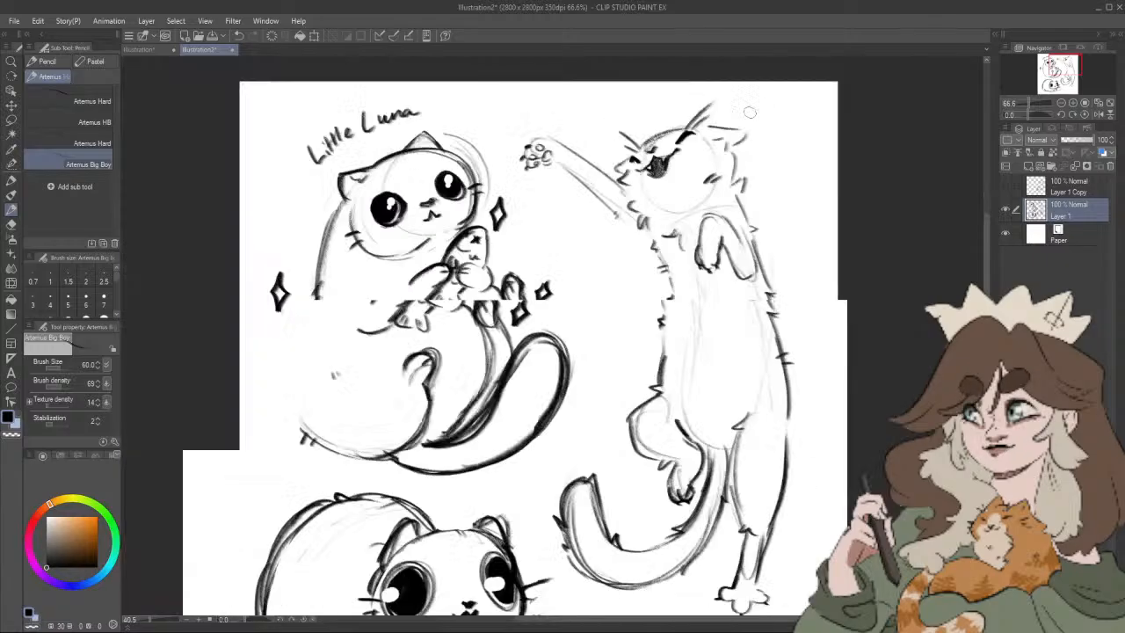
scroll(745, 111, "up", 7)
left_click_drag(737, 143, 694, 179)
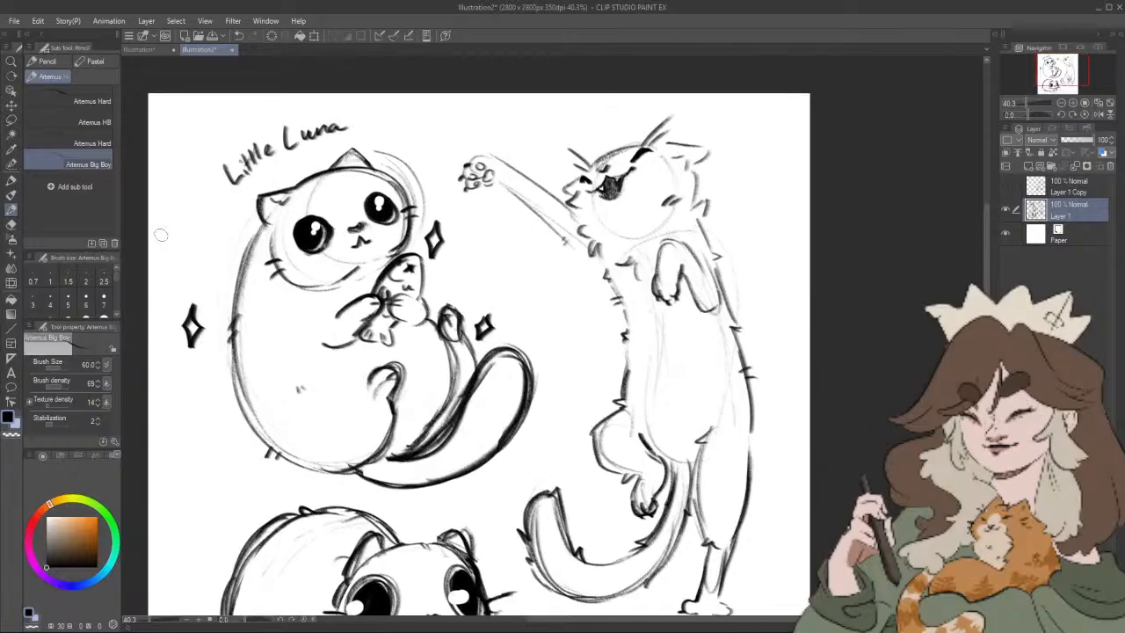
left_click(12, 224)
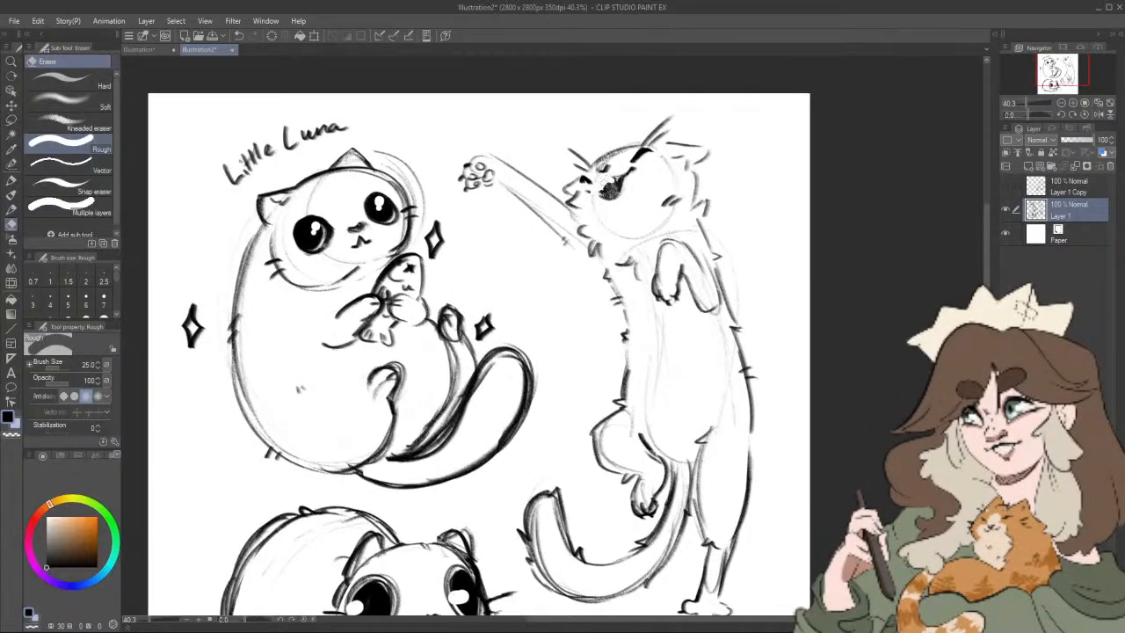
mouse_move(605, 186)
left_mouse_down()
mouse_move(589, 194)
mouse_move(616, 191)
left_mouse_up()
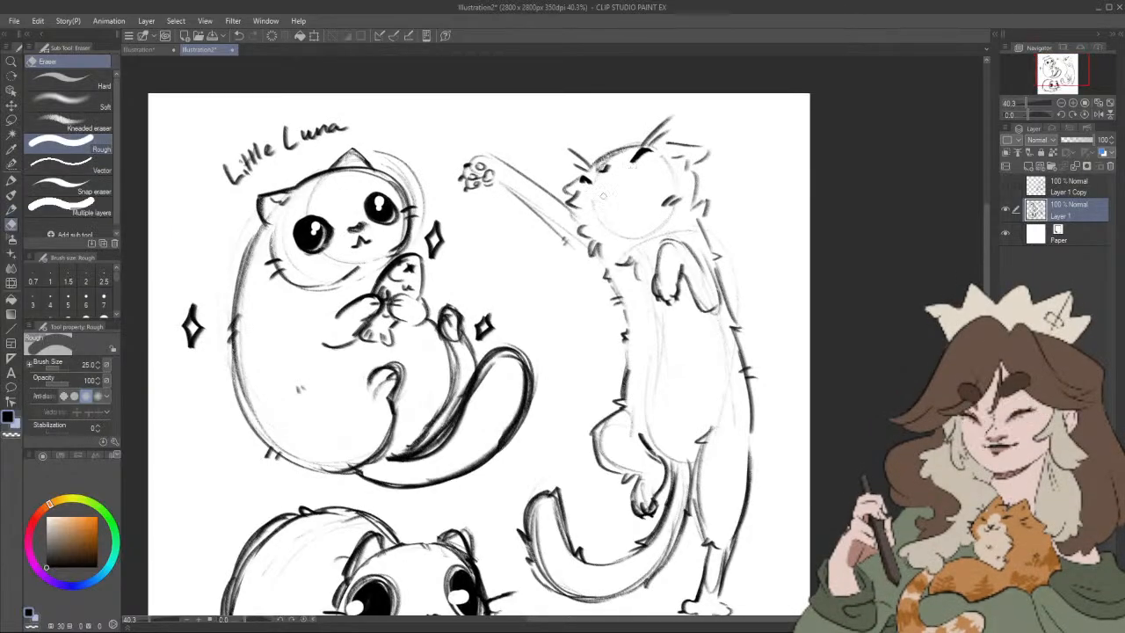
left_click(11, 210)
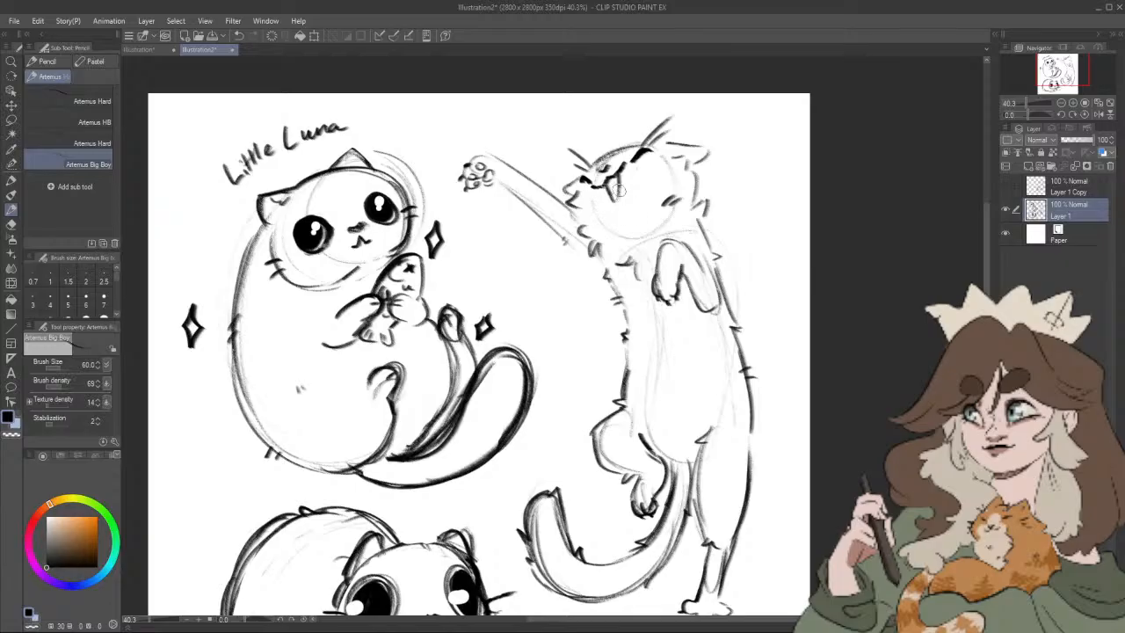
left_click_drag(613, 181, 620, 198)
Step: Clean up the reaching cat's muzzle with the Rough eraser at size 25 and sharpen the mouth line with the Artemus Big Boy pencil
scroll(652, 175, "down", 12)
scroll(676, 168, "up", 16)
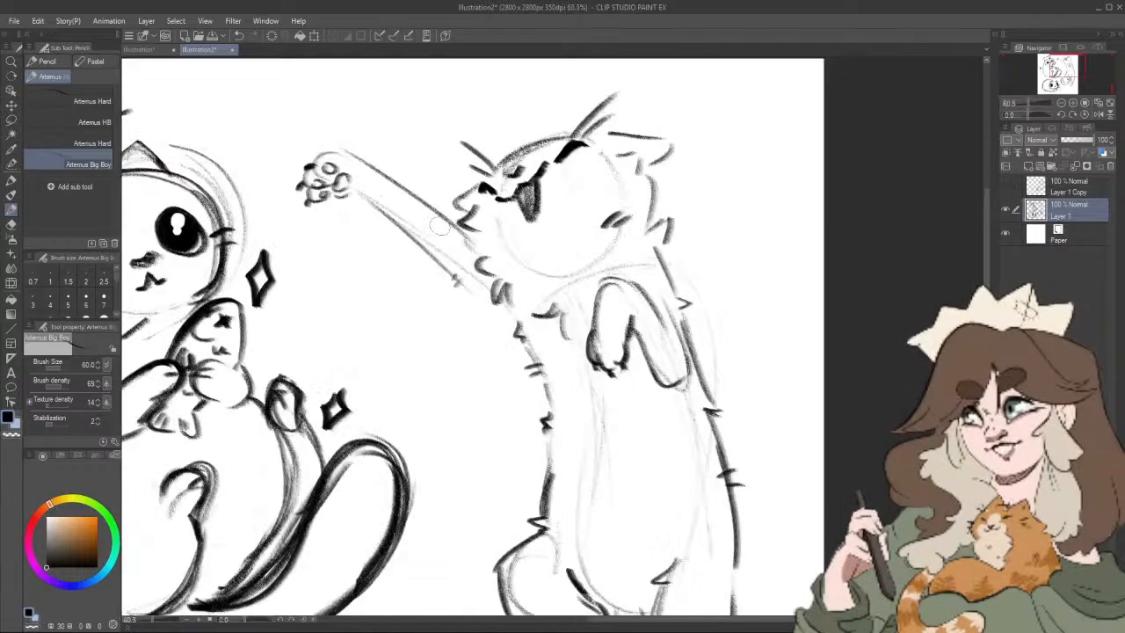
left_click(11, 223)
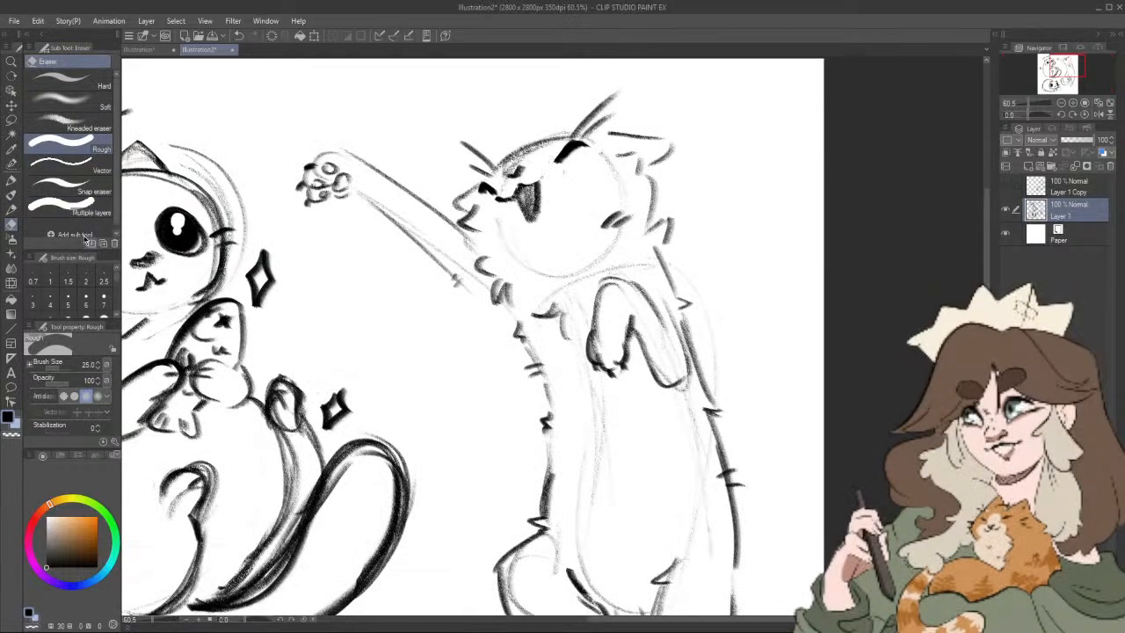
key("p")
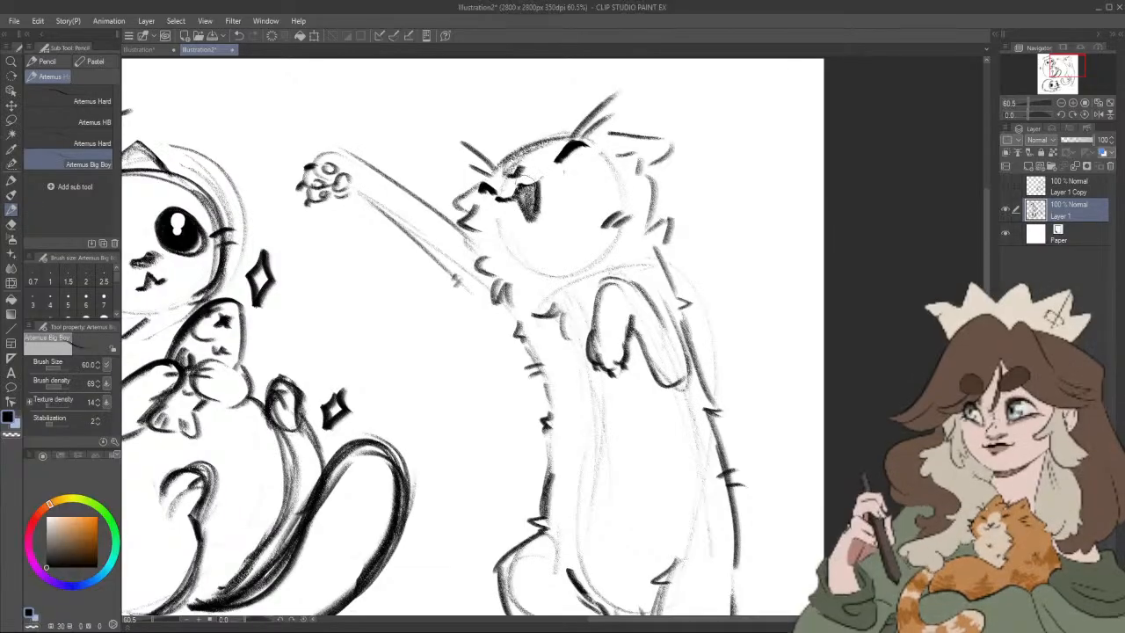
left_click_drag(526, 182, 548, 171)
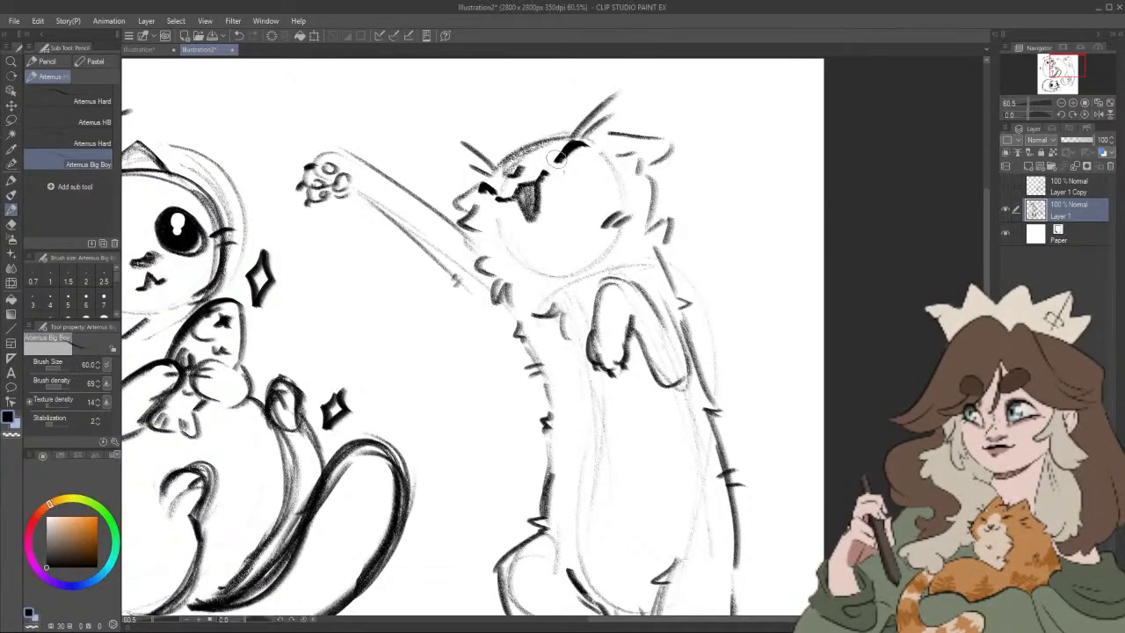
left_click(18, 221)
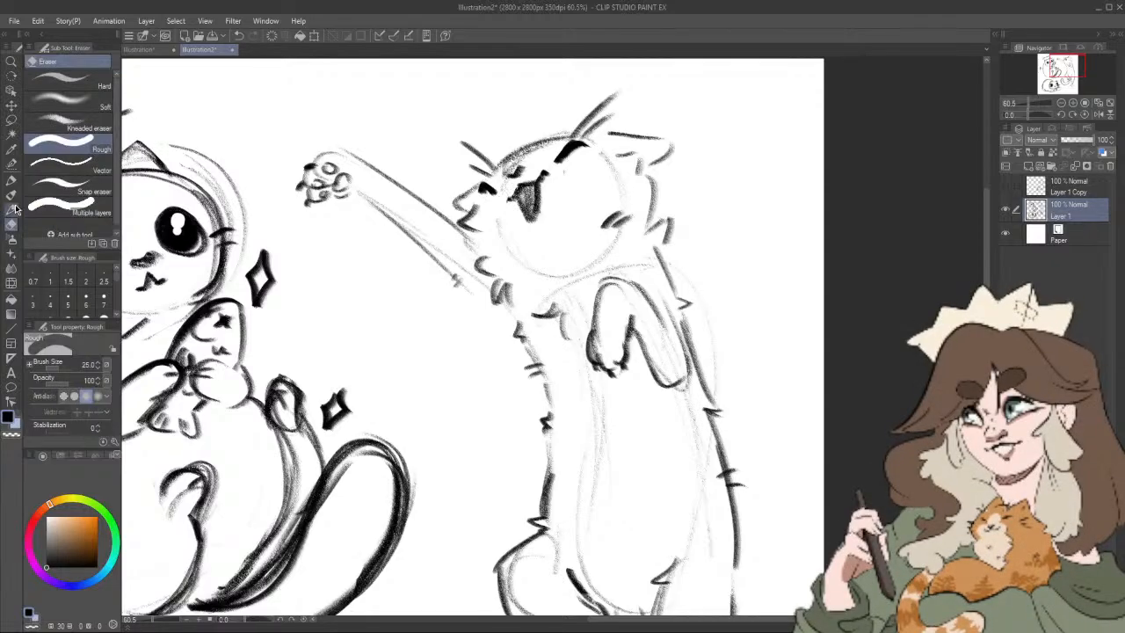
key("p")
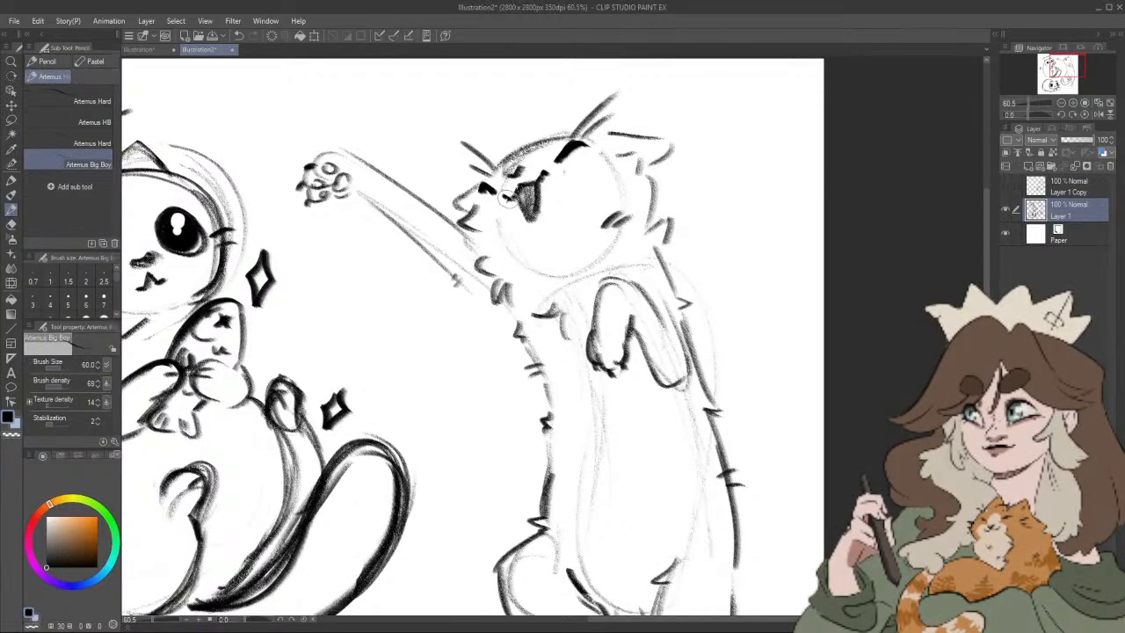
scroll(703, 112, "down", 6)
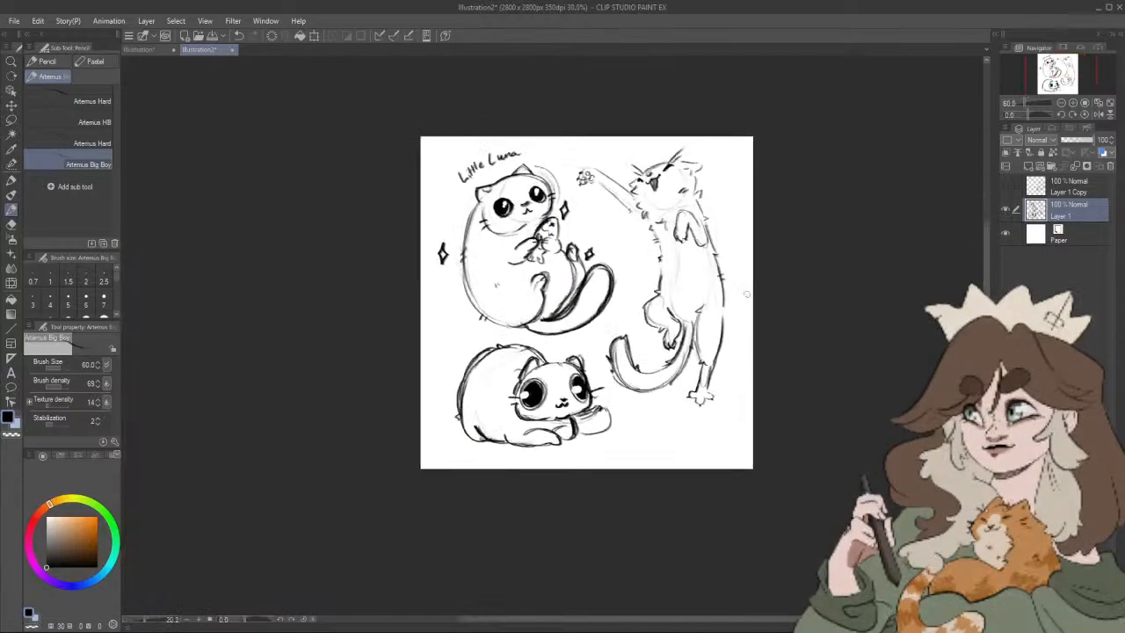
scroll(749, 296, "up", 1)
scroll(775, 298, "up", 2)
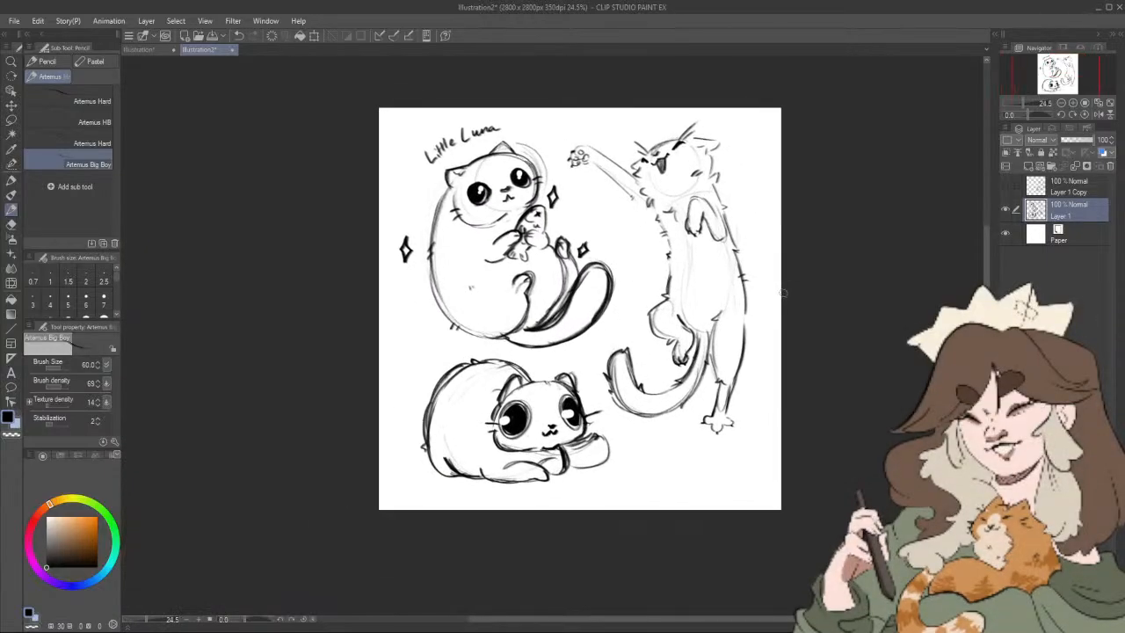
scroll(775, 298, "down", 2)
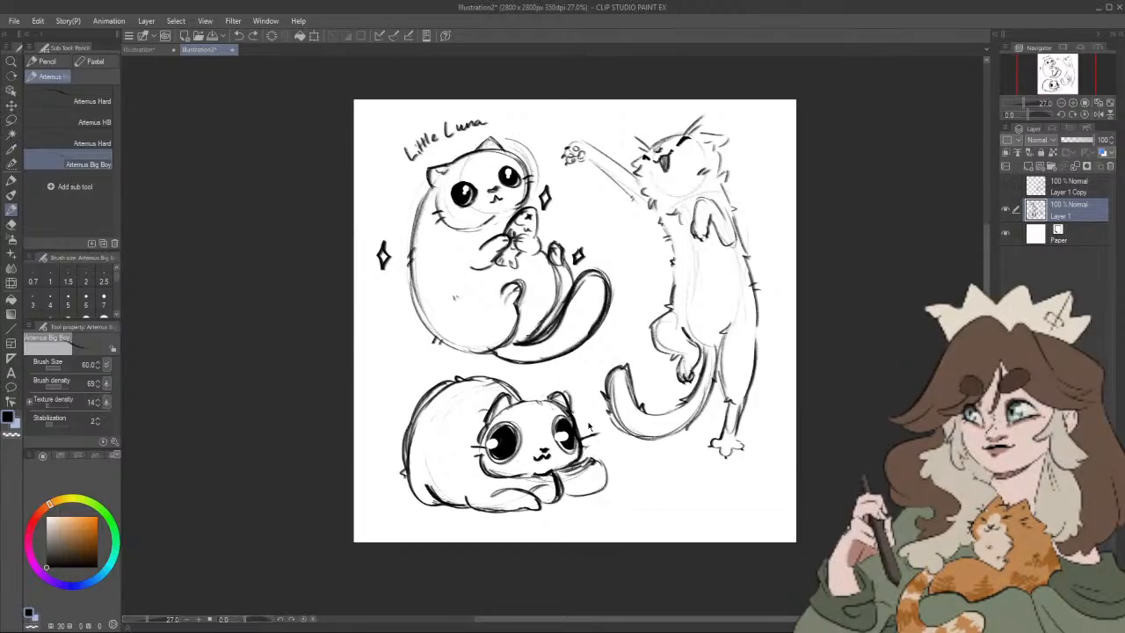
left_click_drag(788, 500, 778, 507)
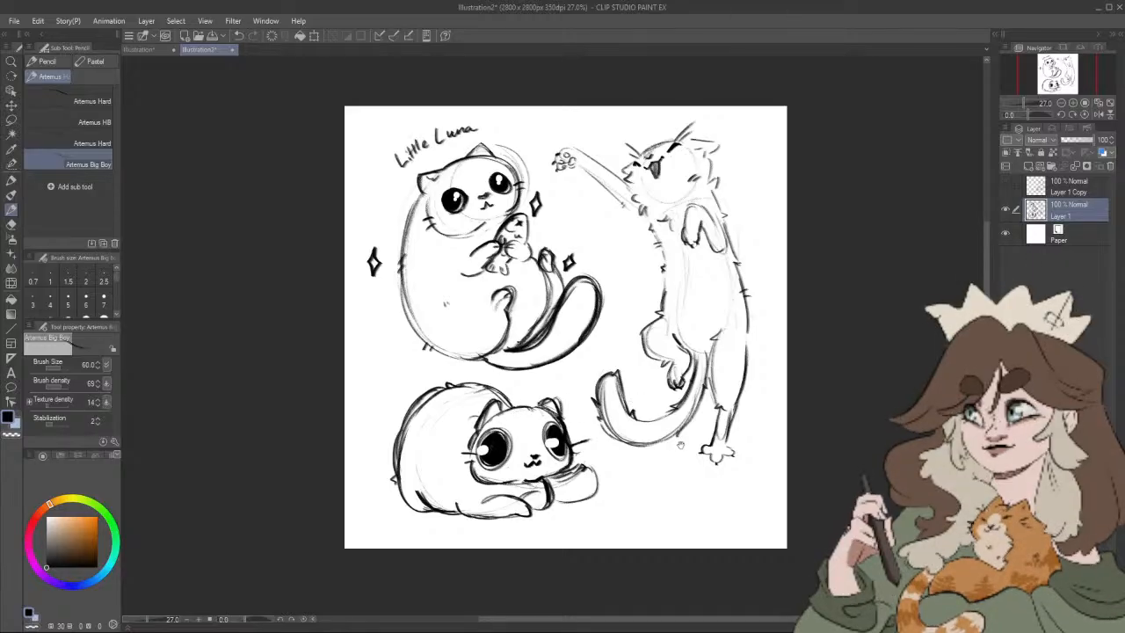
left_click_drag(681, 446, 677, 440)
Step: Lasso the lying cat, move it a little down and toward the sheet's lower-left corner, and clear the selection
left_click(11, 120)
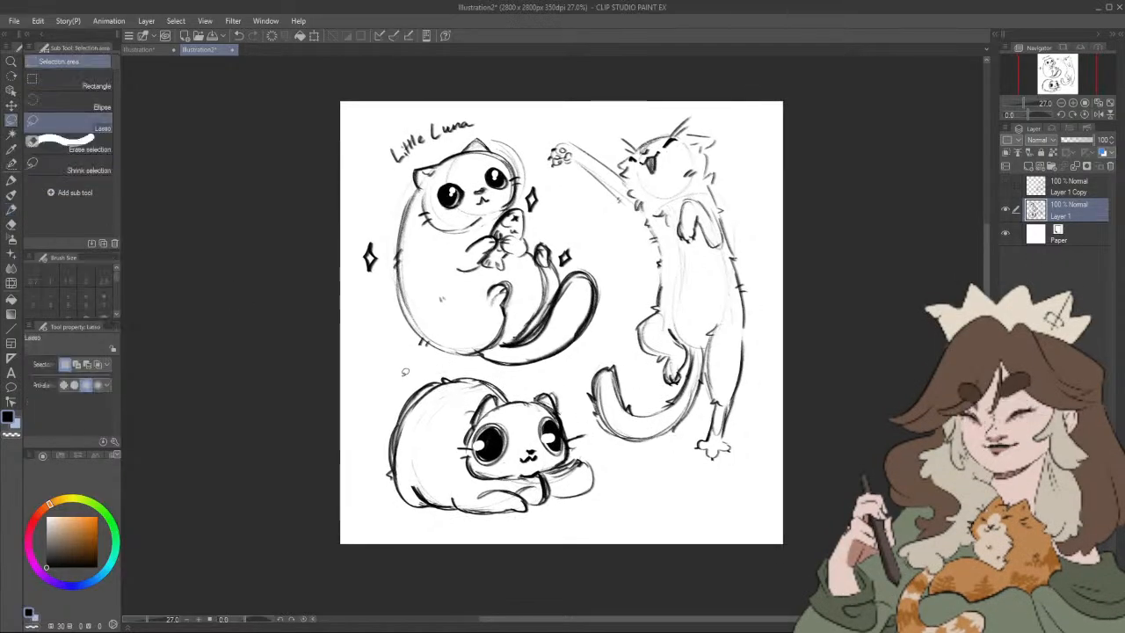
mouse_move(405, 370)
left_mouse_down()
mouse_move(359, 473)
mouse_move(587, 521)
left_mouse_up()
left_click_drag(602, 452, 562, 389)
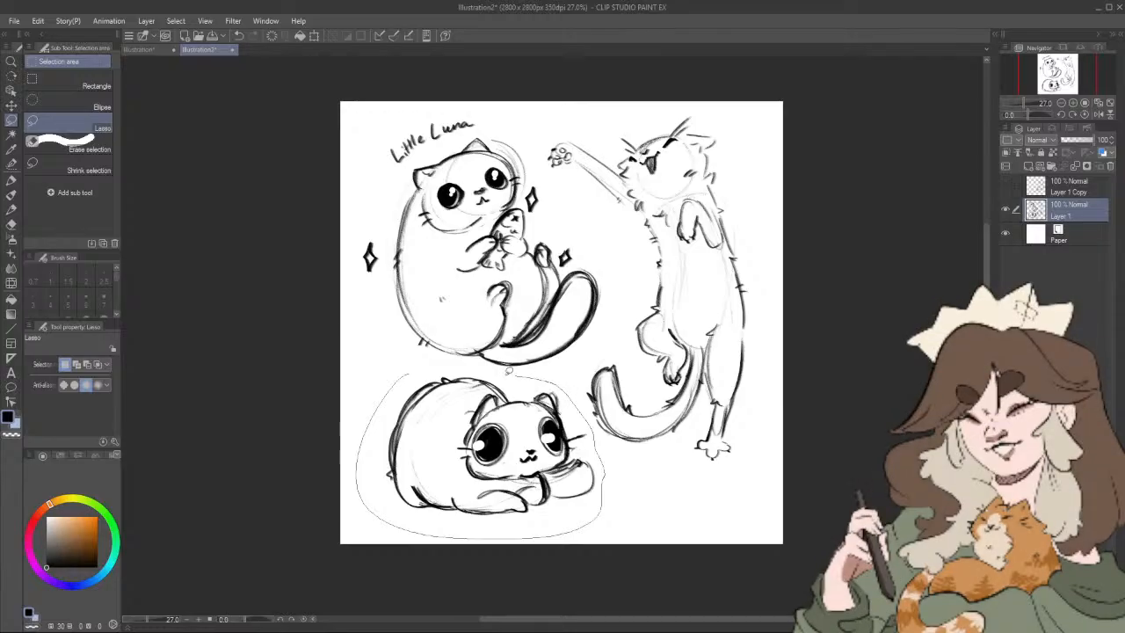
left_click(526, 557)
left_click_drag(530, 457, 507, 475)
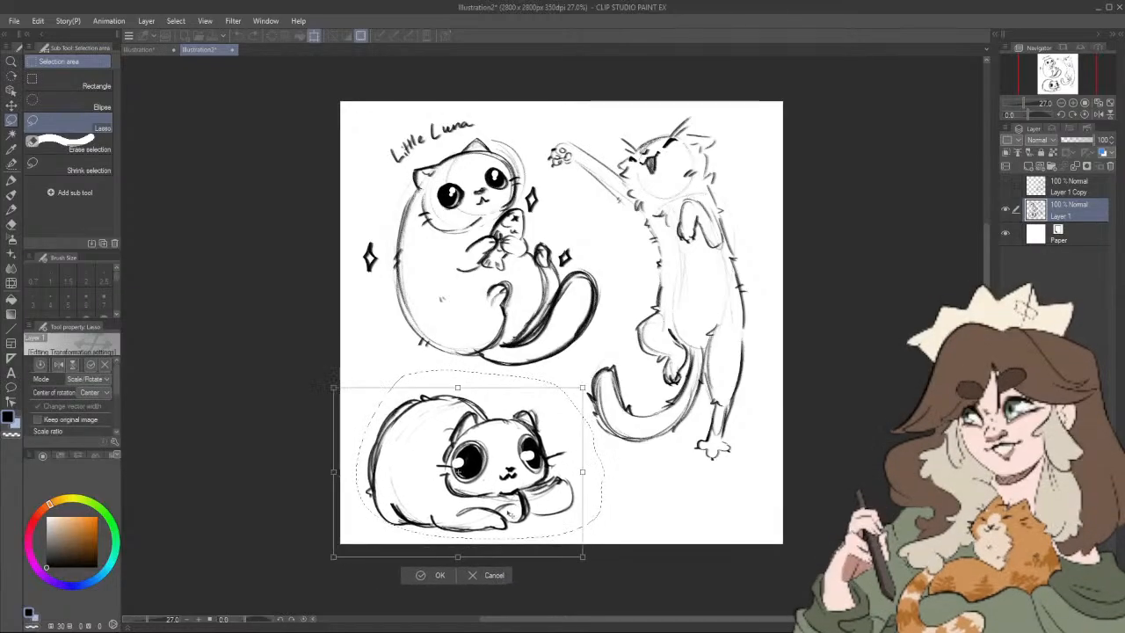
left_click(442, 573)
left_click_drag(541, 543, 542, 544)
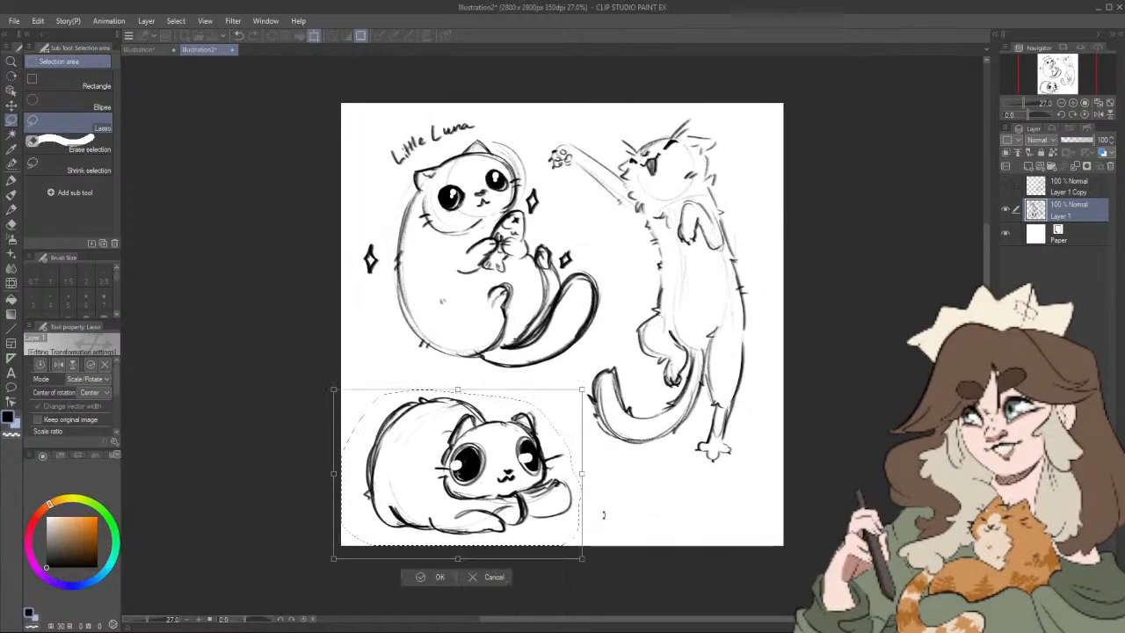
left_click(449, 576)
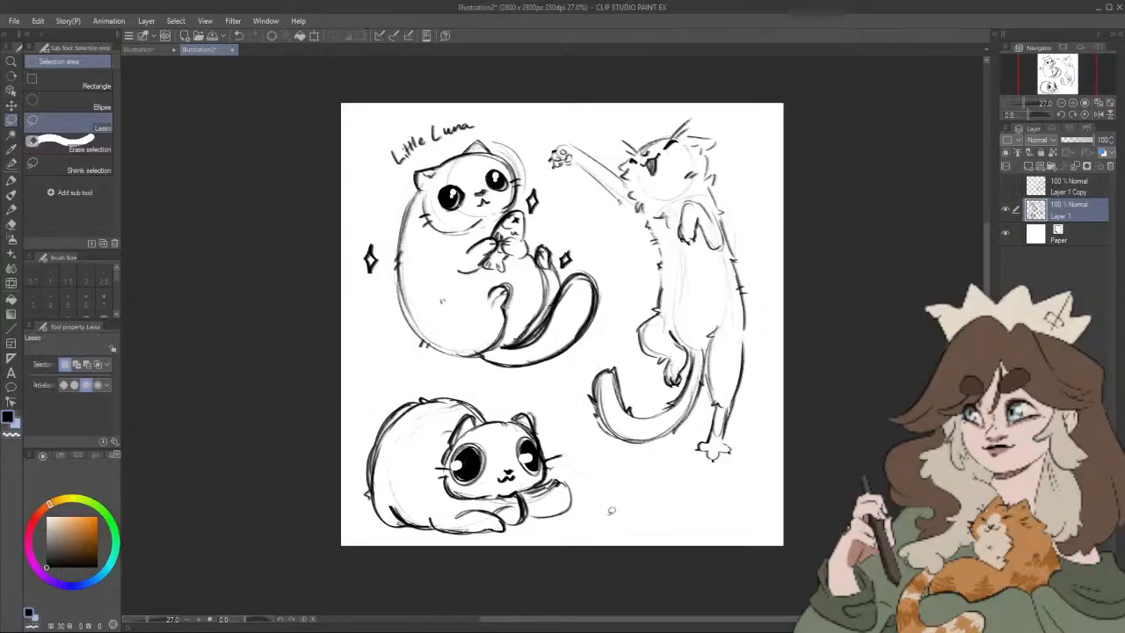
left_click(11, 210)
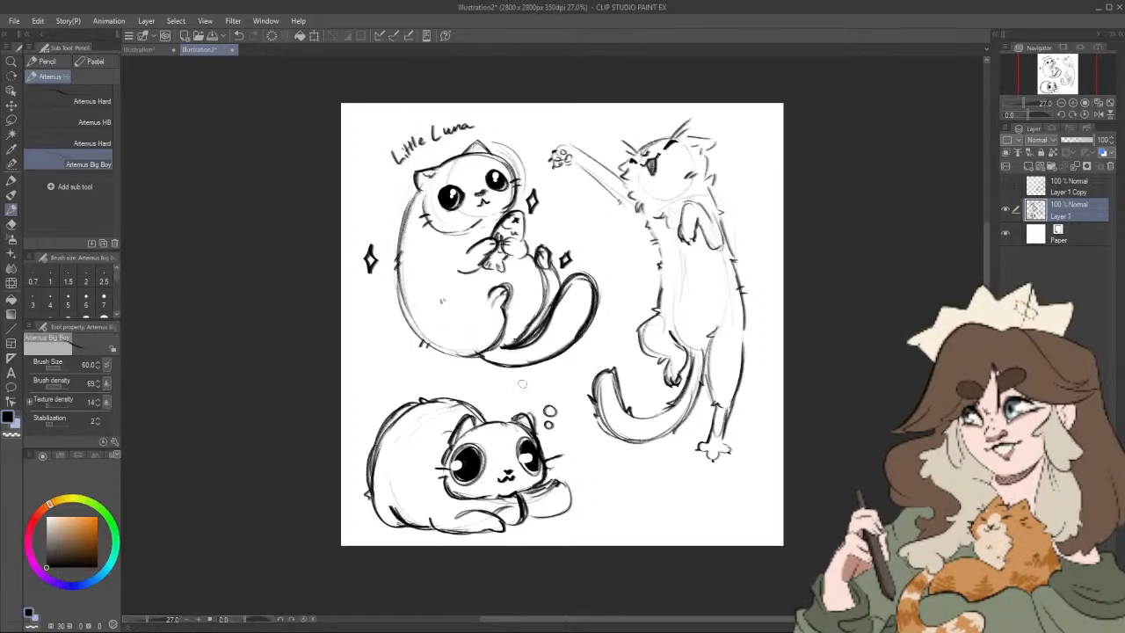
mouse_move(522, 383)
left_mouse_down()
mouse_move(515, 398)
mouse_move(528, 377)
mouse_move(563, 380)
mouse_move(532, 407)
left_mouse_up()
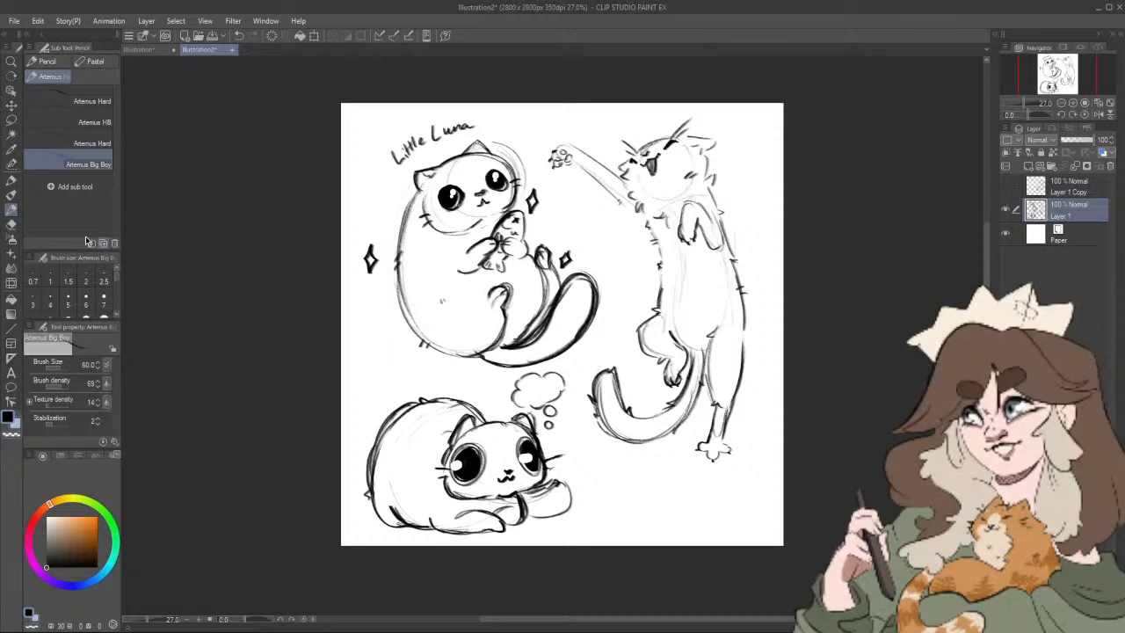
key("e")
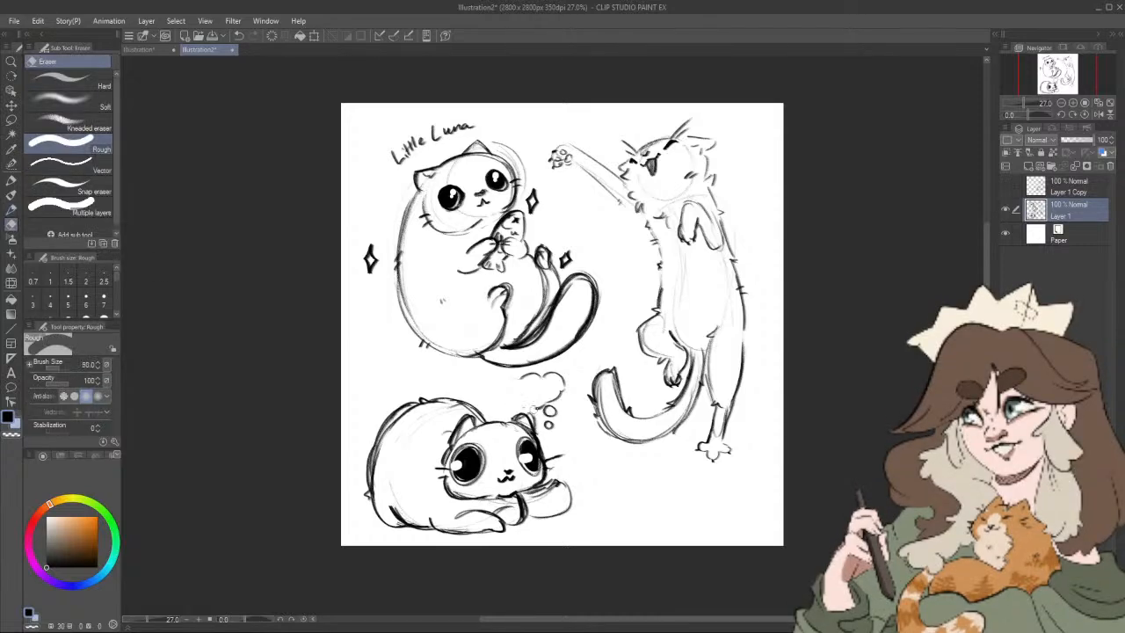
left_click_drag(550, 411, 549, 426)
left_click_drag(531, 380, 557, 373)
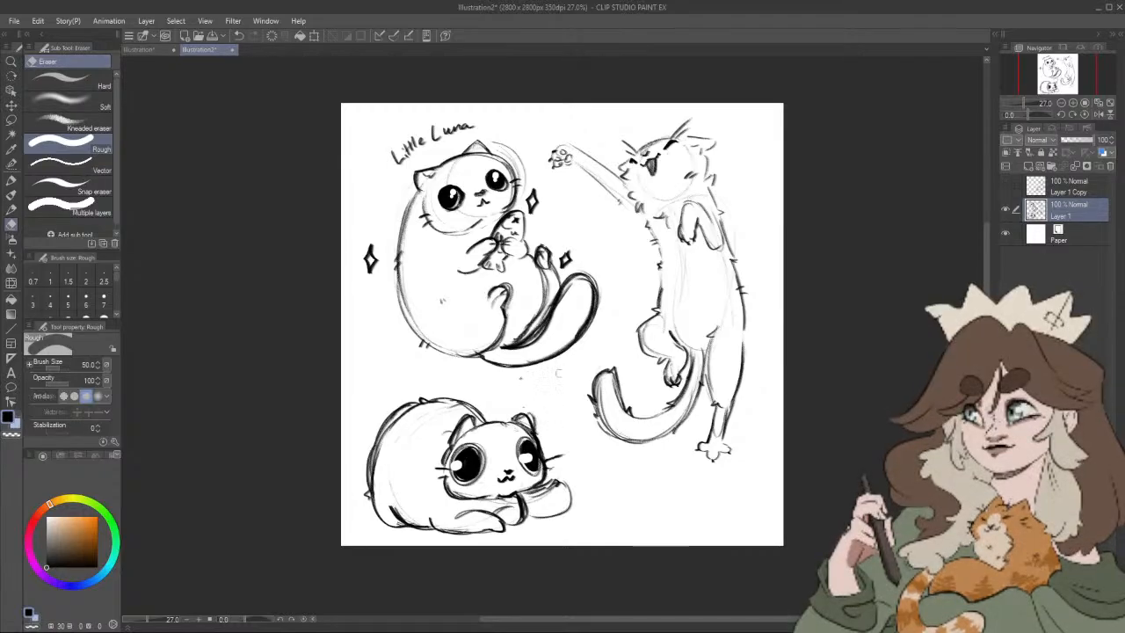
Step: Draw a cloud-shaped thought bubble with two small trailing circles above the lying cat's head and a small fish inside, using the Artemus Big Boy pencil
left_click(11, 208)
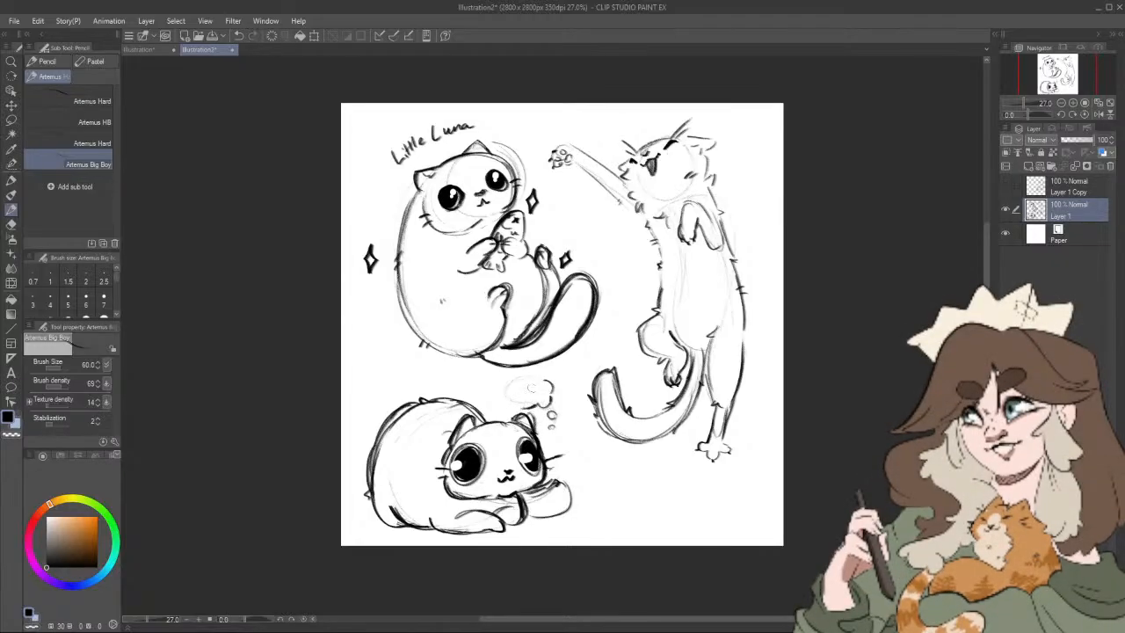
mouse_move(531, 380)
left_mouse_down()
mouse_move(505, 370)
mouse_move(499, 400)
mouse_move(515, 410)
left_mouse_up()
left_click_drag(712, 483, 685, 501)
scroll(508, 412, "up", 3)
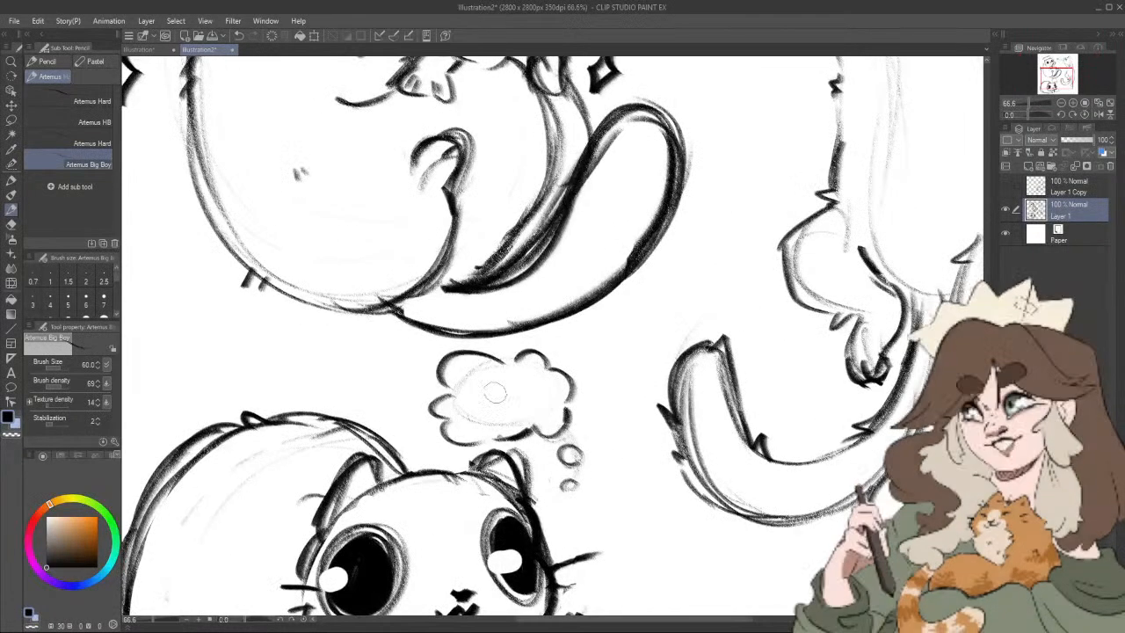
mouse_move(497, 380)
left_mouse_down()
mouse_move(477, 404)
mouse_move(491, 413)
mouse_move(510, 402)
mouse_move(491, 392)
mouse_move(505, 375)
mouse_move(515, 393)
mouse_move(496, 393)
mouse_move(533, 401)
left_mouse_up()
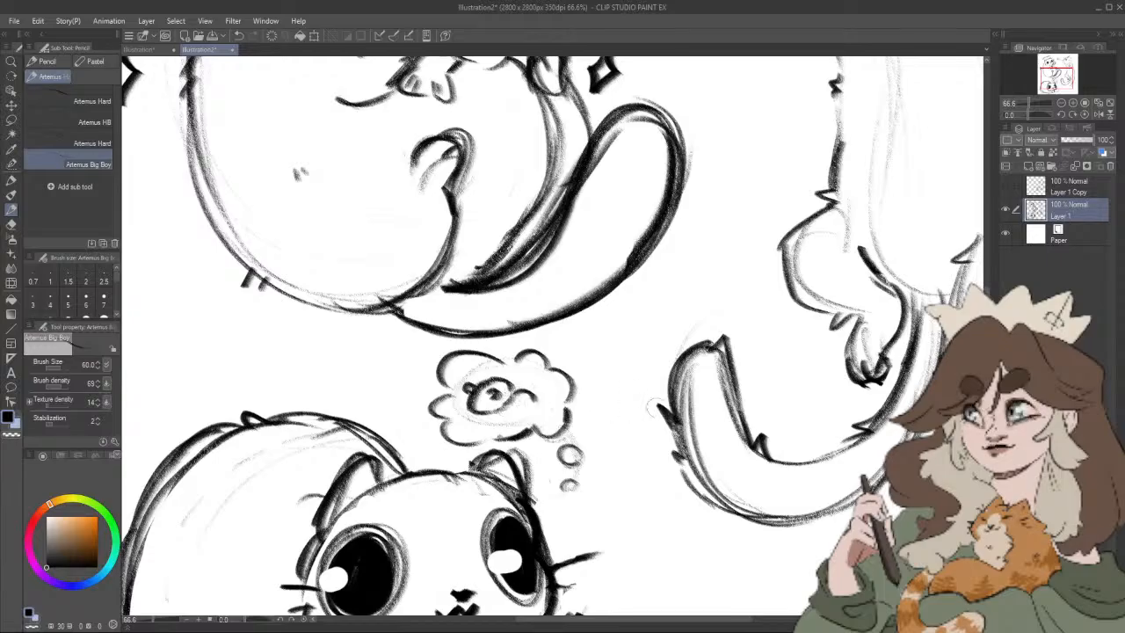
scroll(682, 427, "down", 3)
left_click_drag(838, 505, 760, 522)
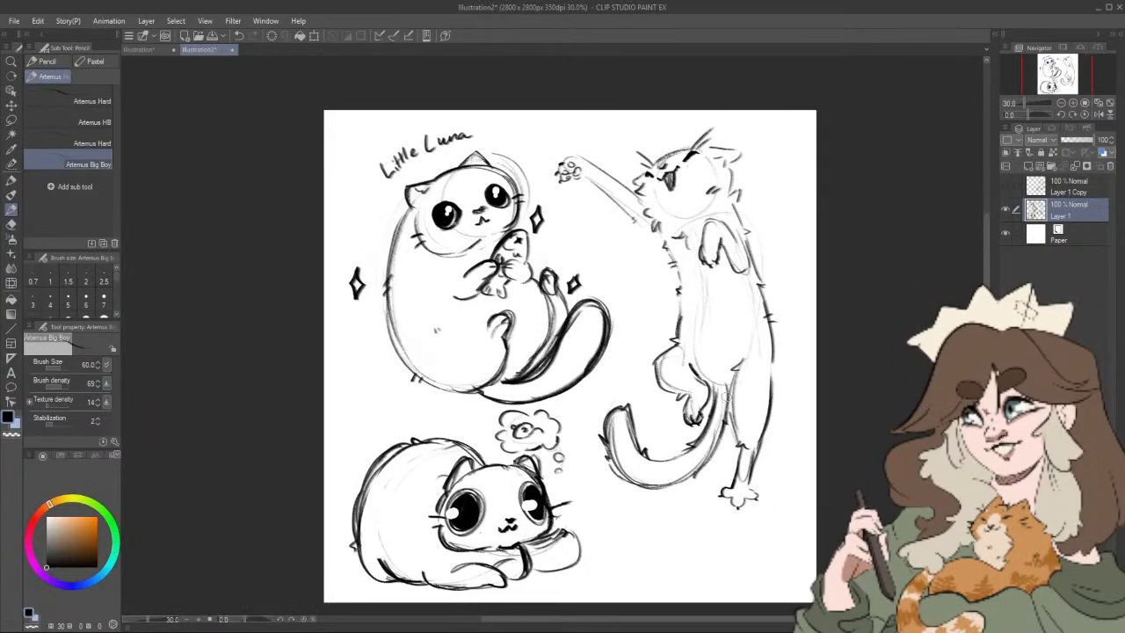
scroll(608, 250, "down", 2)
scroll(740, 501, "up", 2)
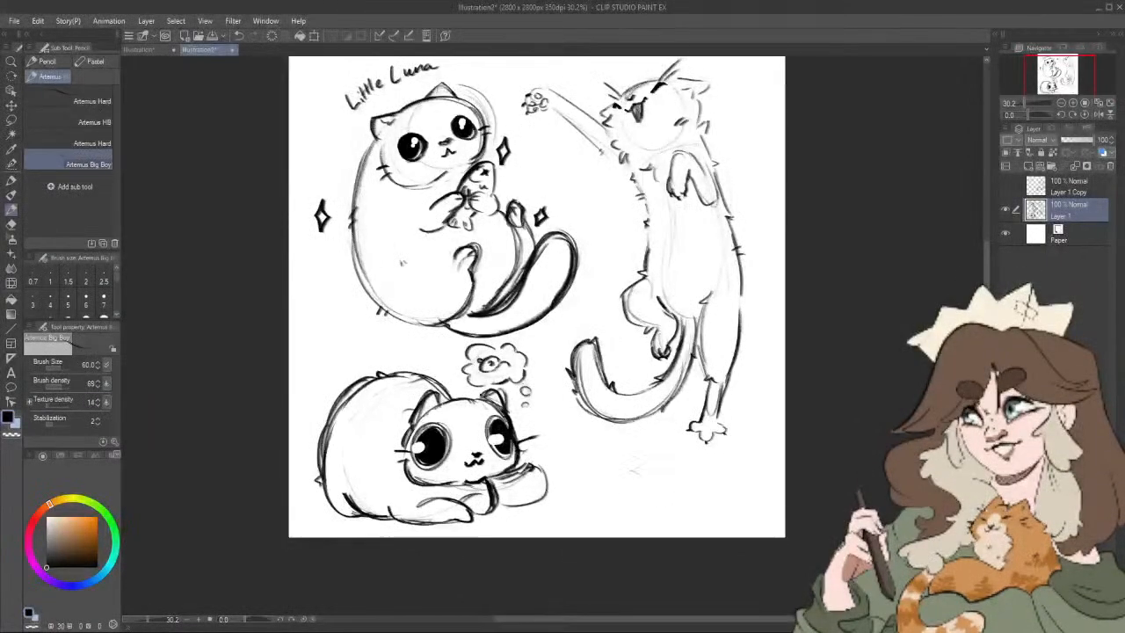
Step: Draw a round yarn ball with crossing strands and a curled loose thread below the reaching cat, using the Artemus Big Boy pencil
mouse_move(679, 462)
left_mouse_down()
mouse_move(659, 516)
mouse_move(694, 495)
left_mouse_up()
left_click_drag(636, 468, 670, 515)
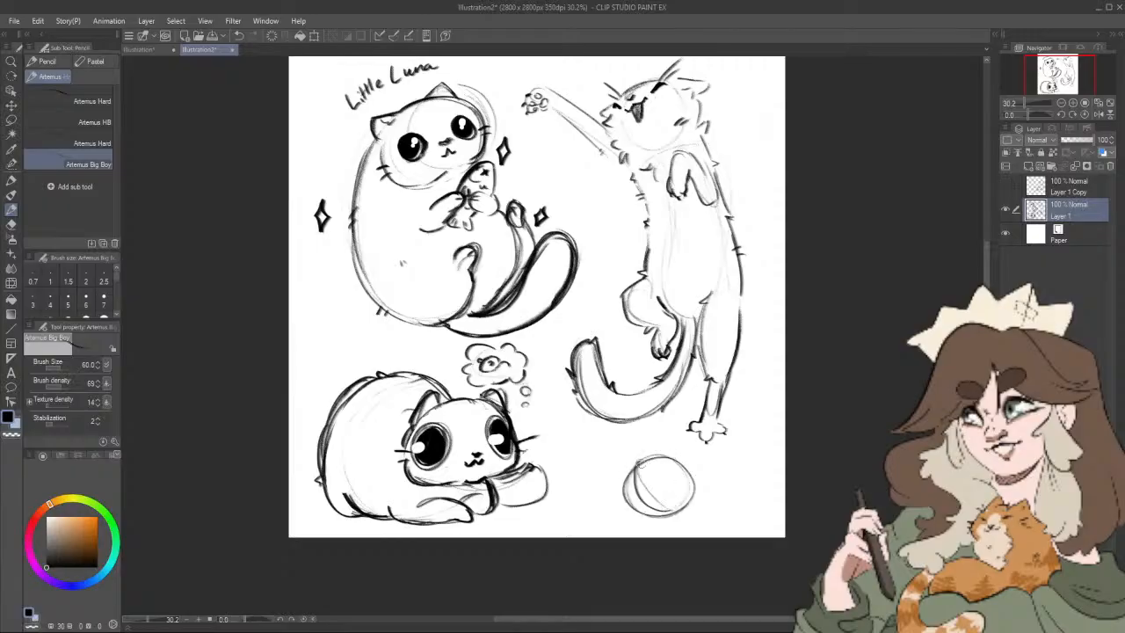
left_click_drag(661, 456, 687, 517)
mouse_move(628, 494)
left_mouse_down()
mouse_move(694, 475)
mouse_move(622, 481)
mouse_move(669, 511)
left_mouse_up()
left_click_drag(650, 471, 633, 524)
mouse_move(655, 458)
left_mouse_down()
mouse_move(632, 522)
mouse_move(695, 489)
mouse_move(689, 501)
left_mouse_up()
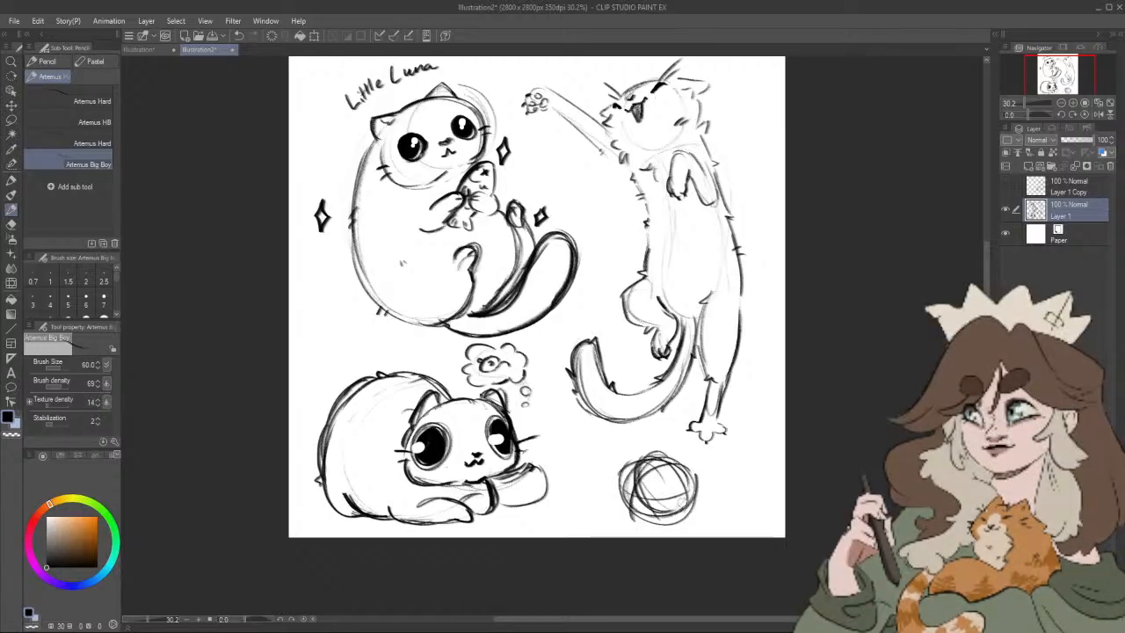
mouse_move(622, 475)
left_mouse_down()
mouse_move(695, 491)
mouse_move(743, 478)
mouse_move(726, 489)
left_mouse_up()
scroll(756, 494, "down", 5)
scroll(758, 432, "up", 2)
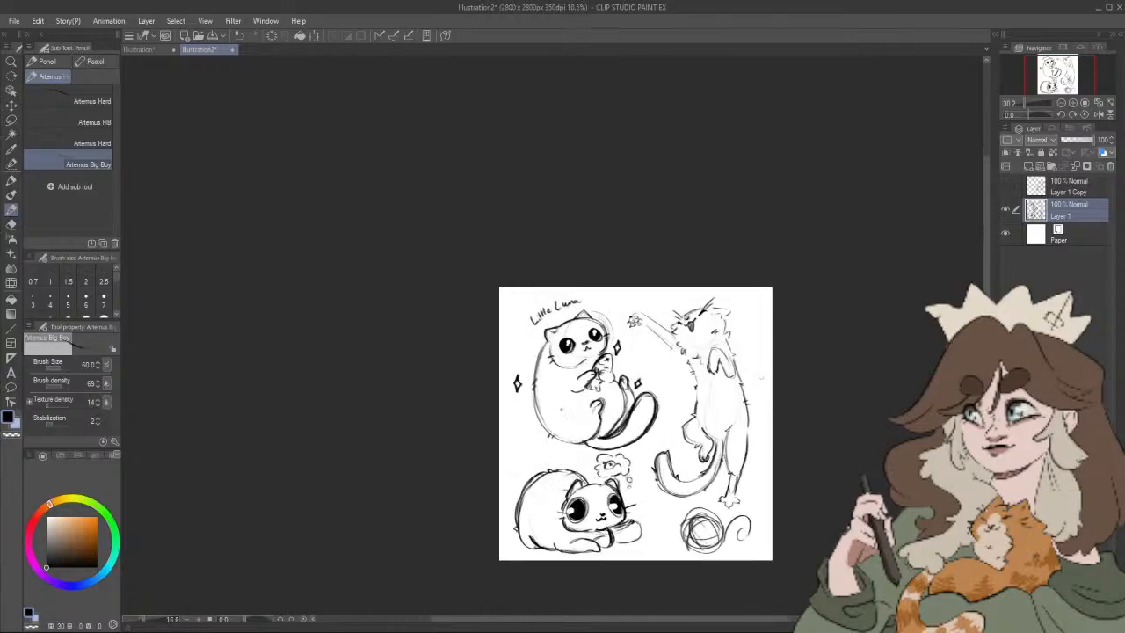
Step: Draw a small cylindrical toy with fluffy ends and a shaded middle beside the reaching cat's head
left_click_drag(750, 322, 729, 237)
scroll(720, 322, "up", 2)
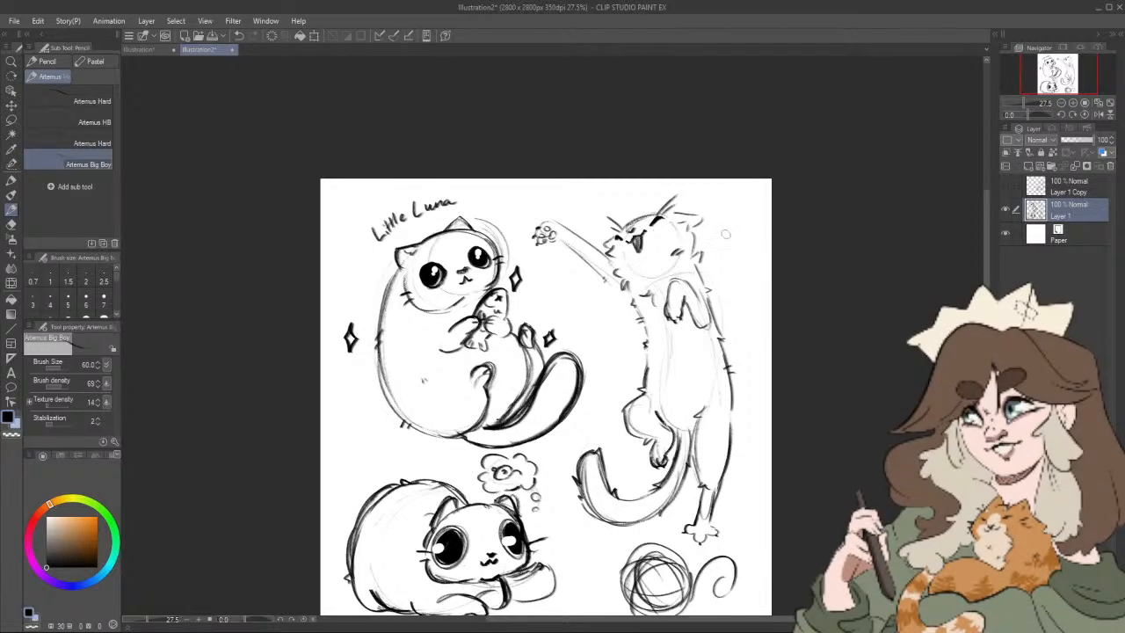
mouse_move(726, 230)
left_mouse_down()
mouse_move(752, 244)
mouse_move(724, 253)
mouse_move(727, 240)
left_mouse_up()
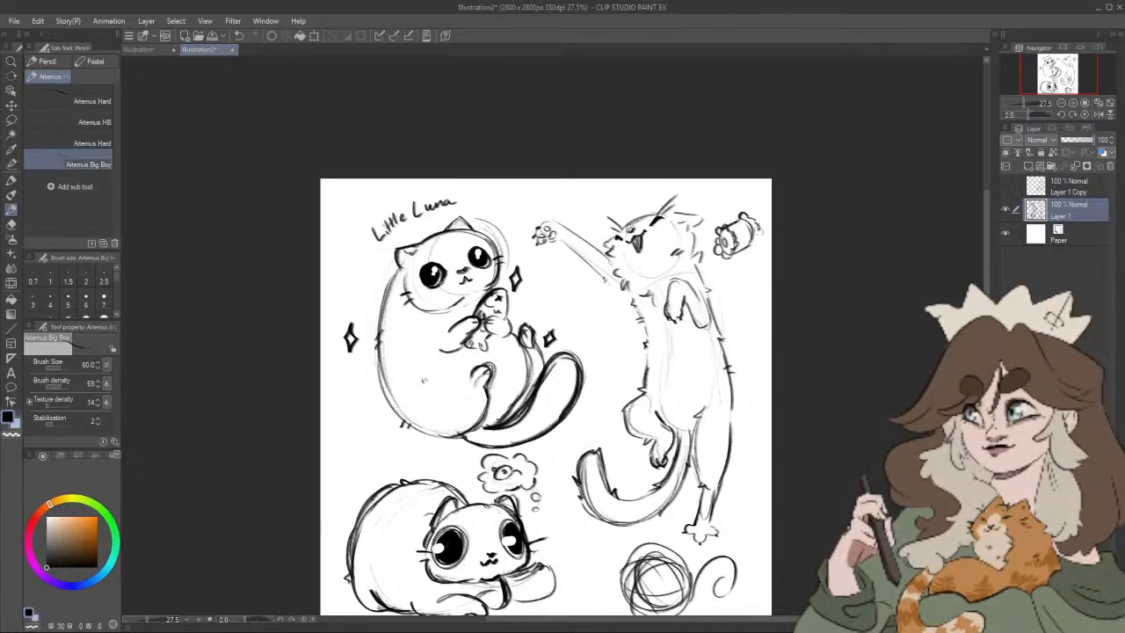
left_click_drag(758, 227, 745, 246)
Step: Draw a small round fish-like toy in the gap between the seated cat and the reaching cat
mouse_move(764, 356)
left_mouse_down()
mouse_move(763, 387)
mouse_move(753, 334)
left_mouse_up()
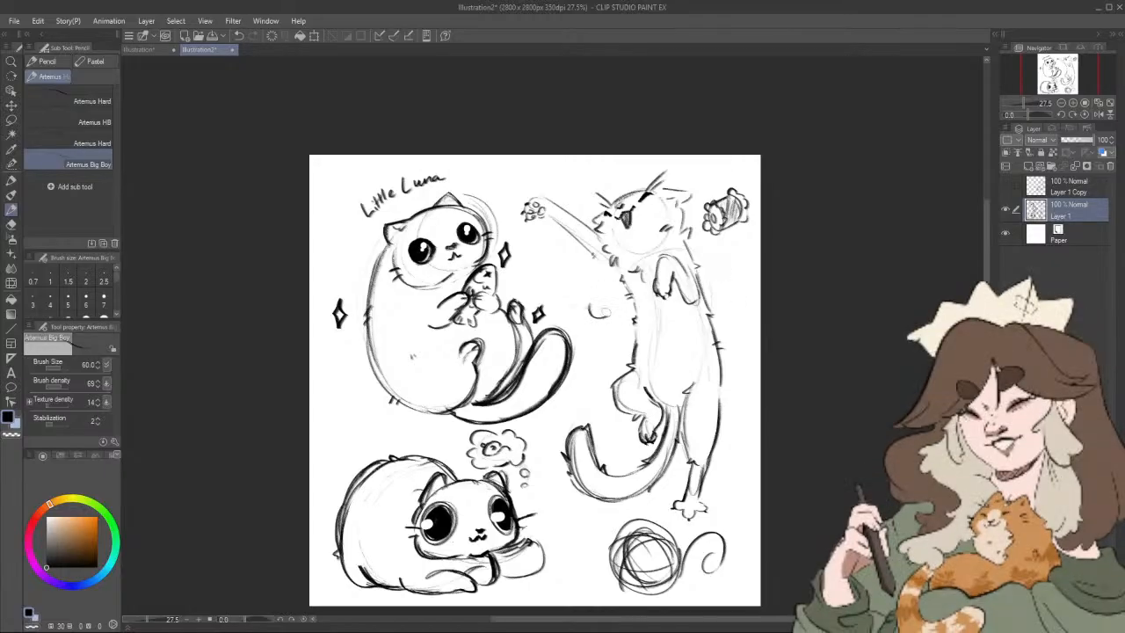
mouse_move(593, 303)
left_mouse_down()
mouse_move(612, 303)
mouse_move(606, 315)
left_mouse_up()
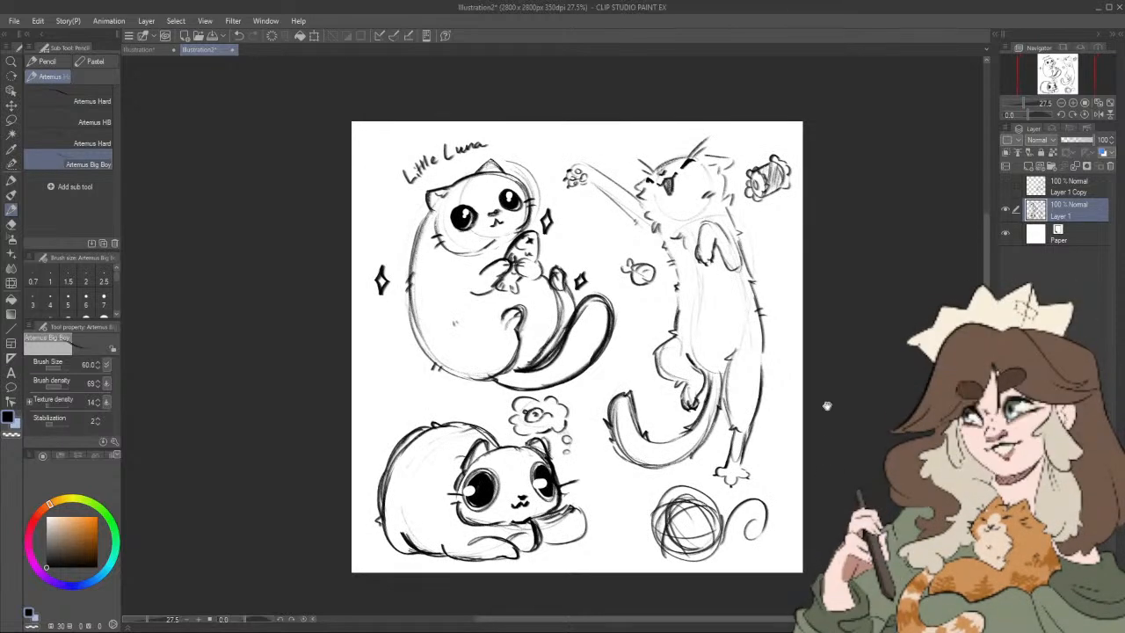
left_click_drag(814, 393, 824, 380)
left_click_drag(646, 264, 657, 267)
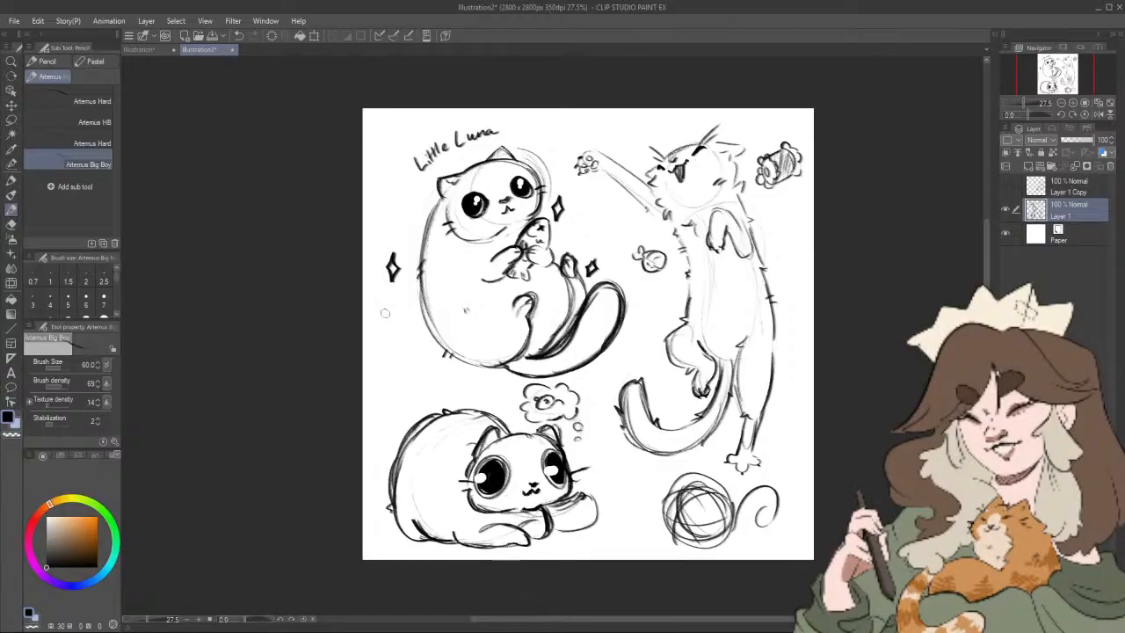
Step: Draw a teaser wand with a string and fluffy end beside the seated cat, and a small round toy near the Little Luna lettering
mouse_move(382, 306)
left_mouse_down()
mouse_move(426, 385)
mouse_move(437, 373)
mouse_move(488, 395)
mouse_move(464, 385)
mouse_move(484, 391)
mouse_move(498, 379)
mouse_move(451, 384)
mouse_move(493, 385)
left_mouse_up()
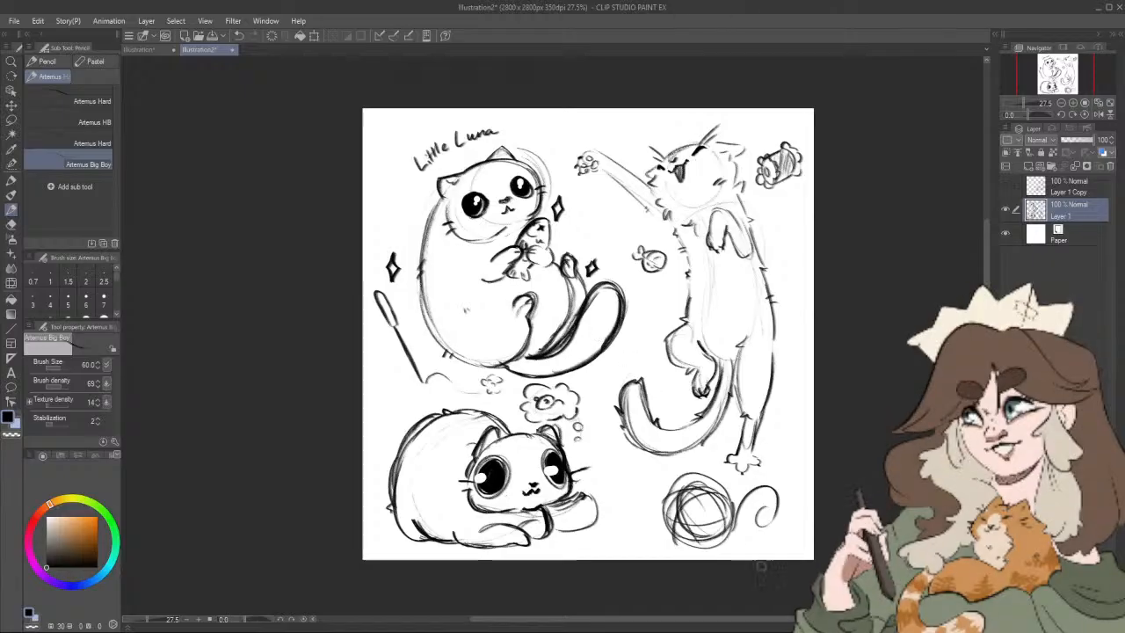
left_click_drag(849, 511, 844, 506)
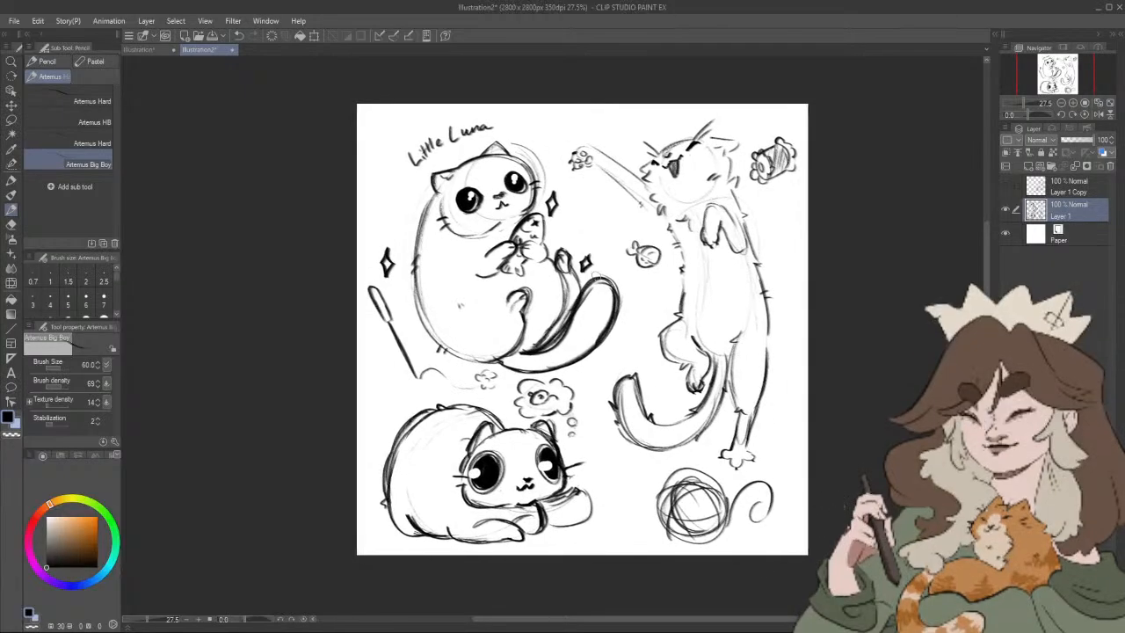
left_click_drag(380, 188, 391, 199)
left_click_drag(868, 435, 886, 431)
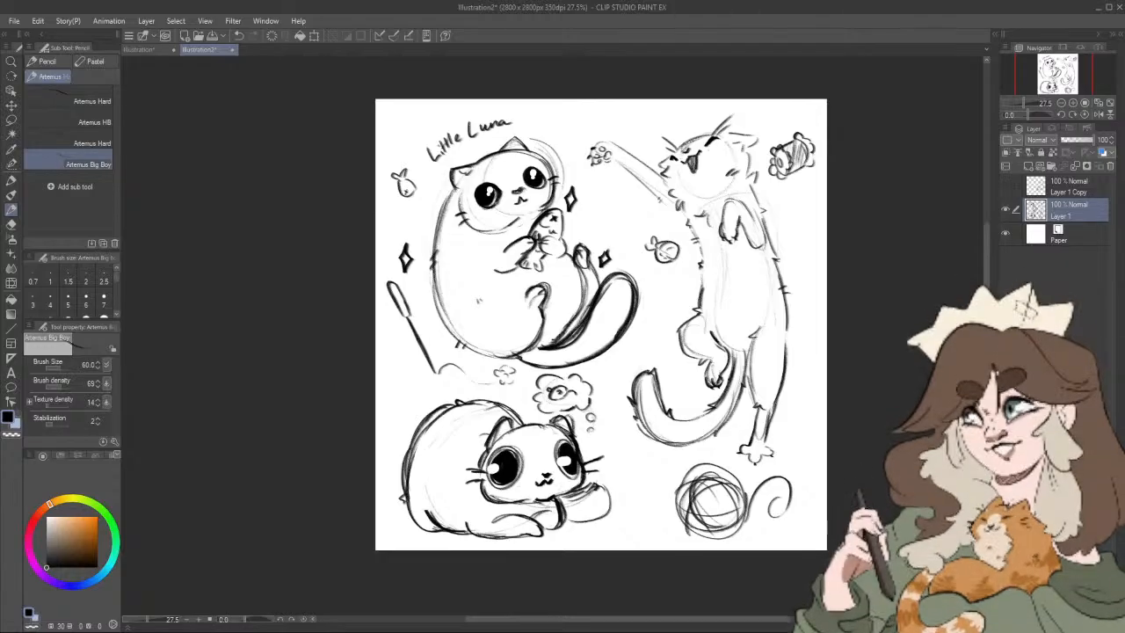
Step: Draw two small coiled springs, one beside the lying cat's paw and one beside the Little Luna lettering
left_click_drag(620, 456, 625, 471)
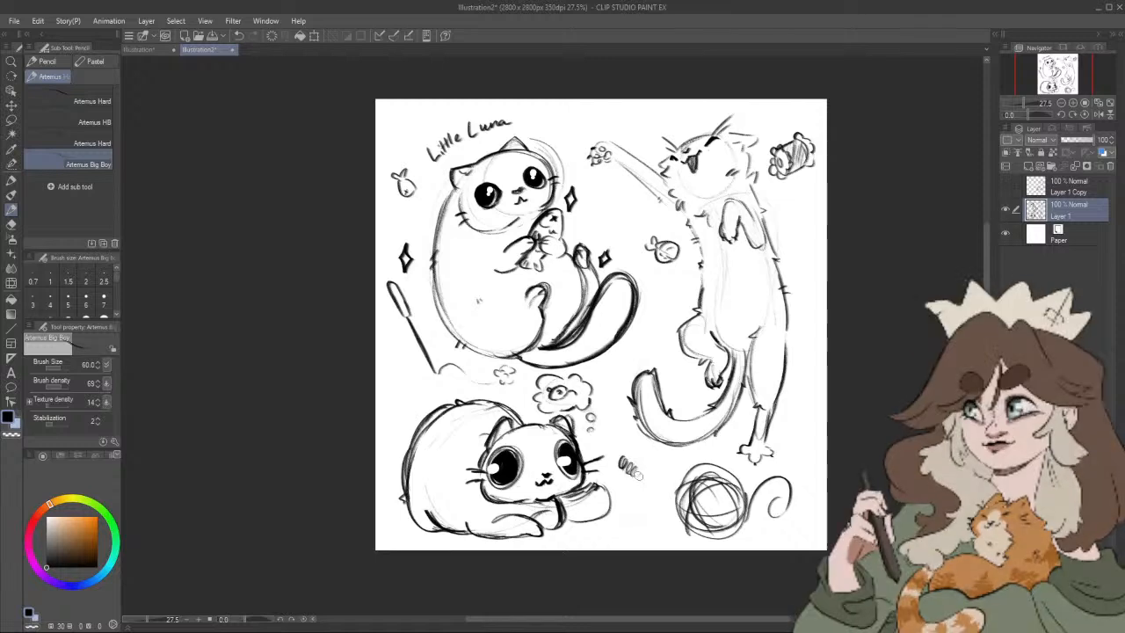
left_click_drag(781, 483, 754, 480)
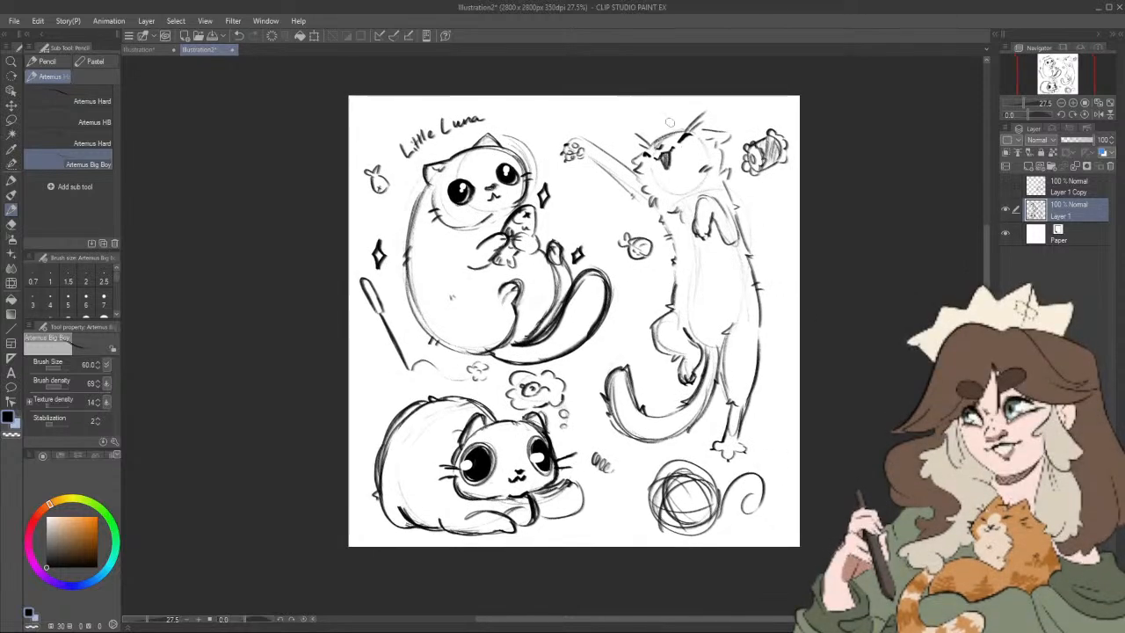
left_click_drag(538, 113, 541, 132)
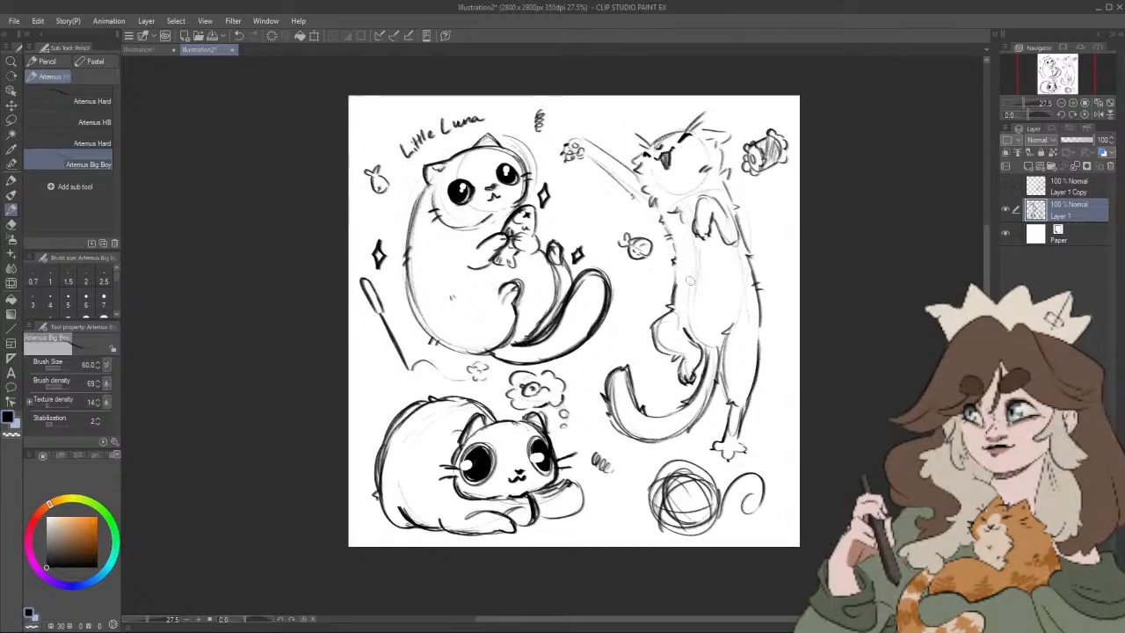
Step: Draw two tiny spiky round accents, one beside the reaching cat's shoulder and one above its tail
left_click_drag(833, 389, 832, 382)
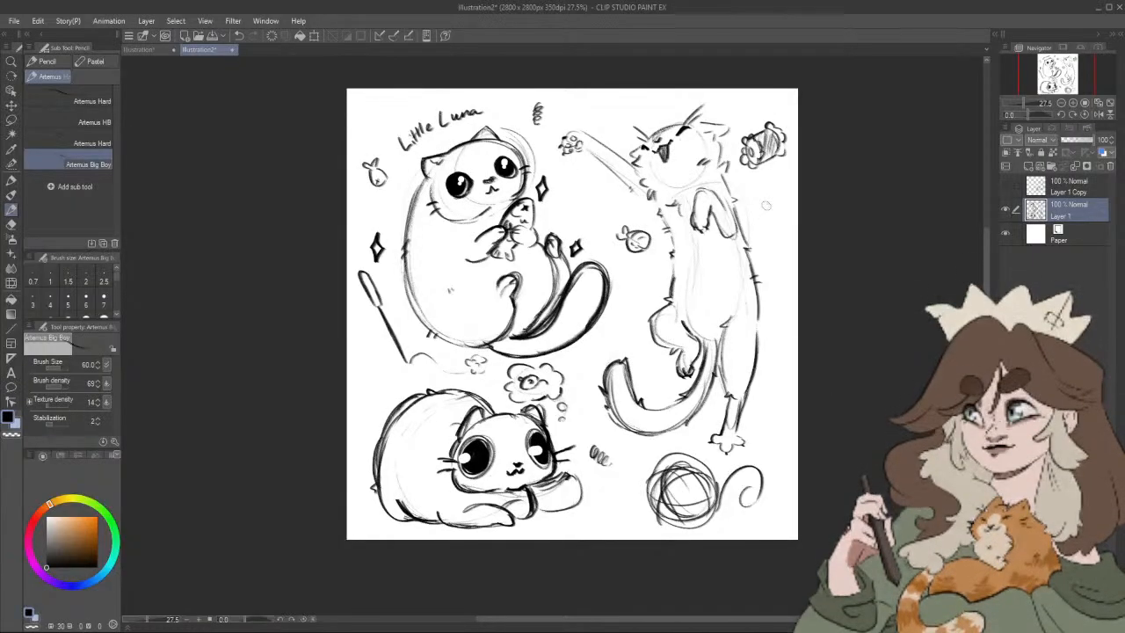
left_click_drag(770, 209, 769, 209)
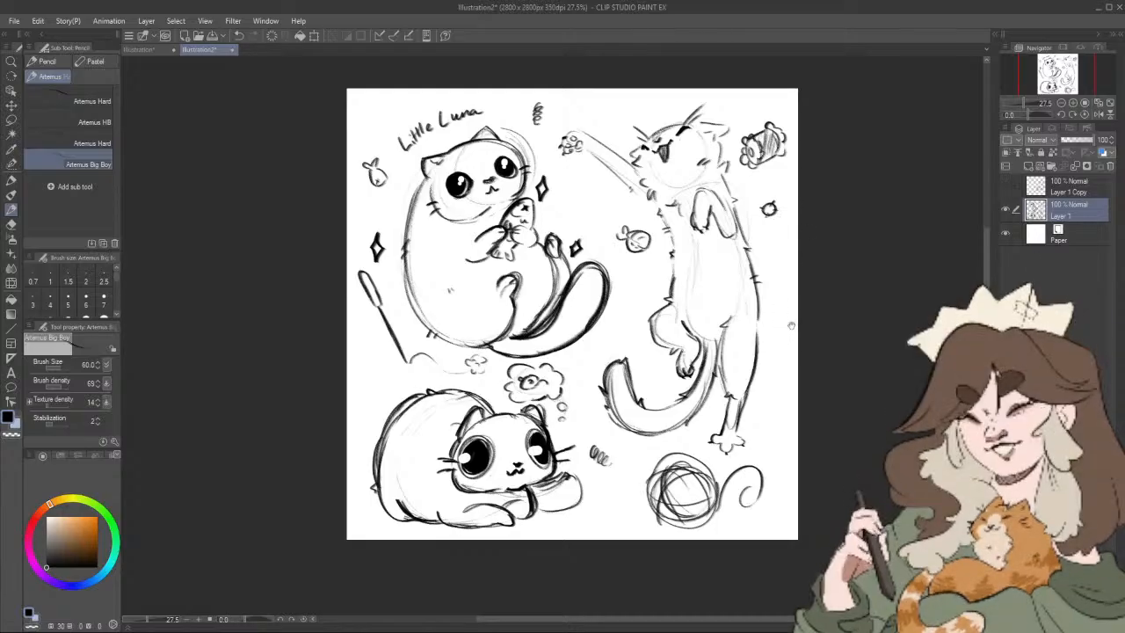
left_click_drag(791, 326, 782, 335)
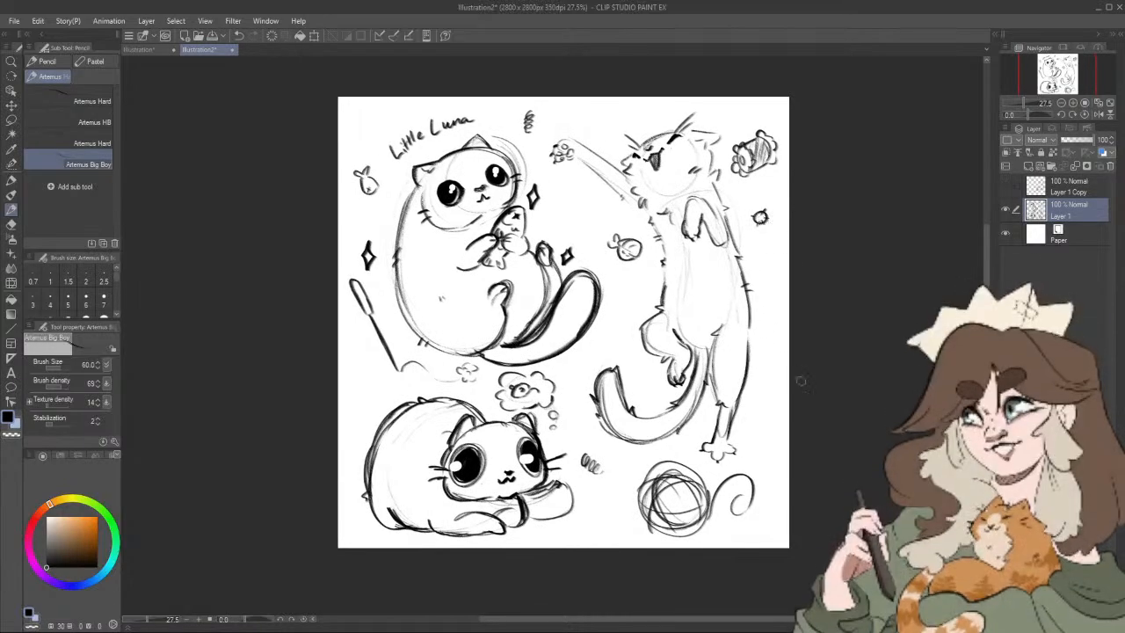
left_click_drag(799, 421, 812, 409)
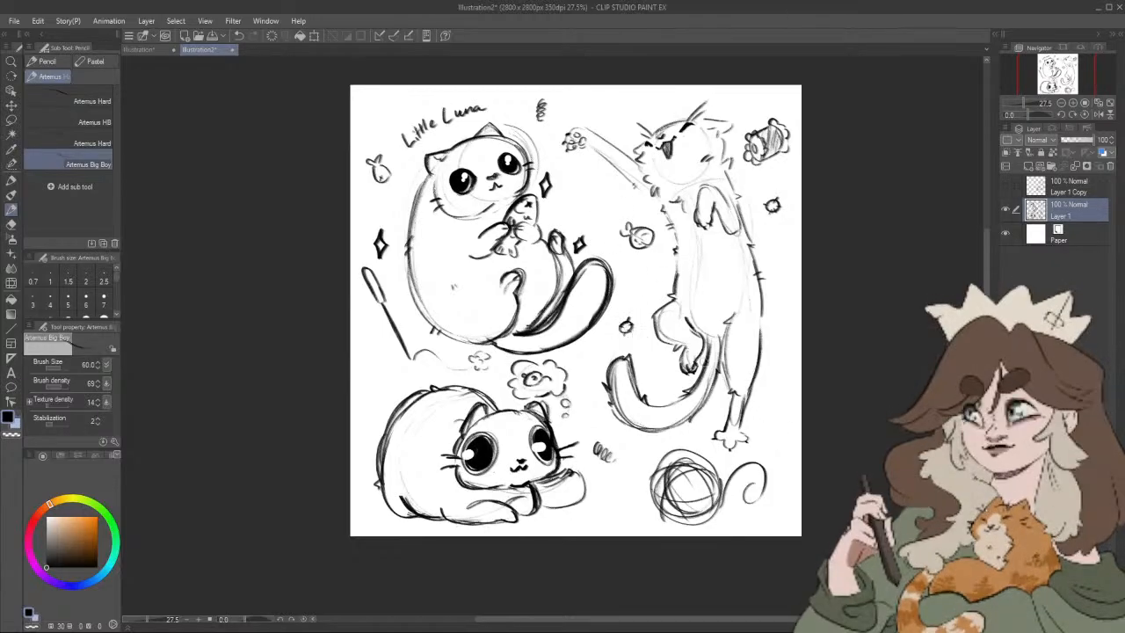
left_click_drag(838, 408, 832, 412)
Step: Add a colour layer beneath the sketch and paint the reaching cat's raised paw orange with the Felt pen at size 60
left_click(1064, 238)
left_click(1028, 166)
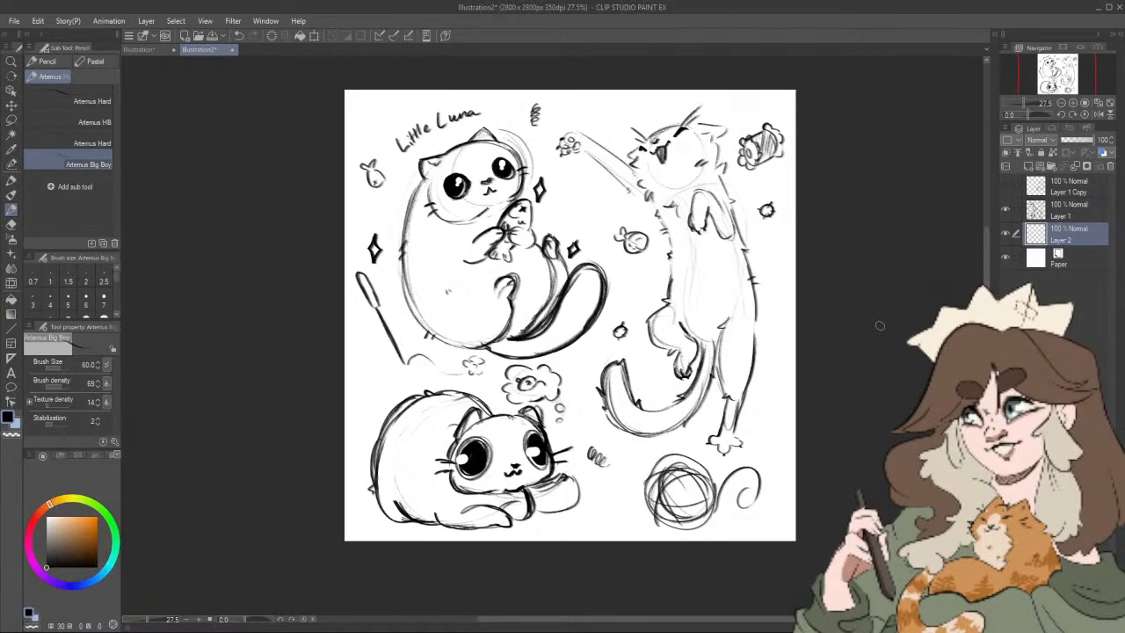
key("p")
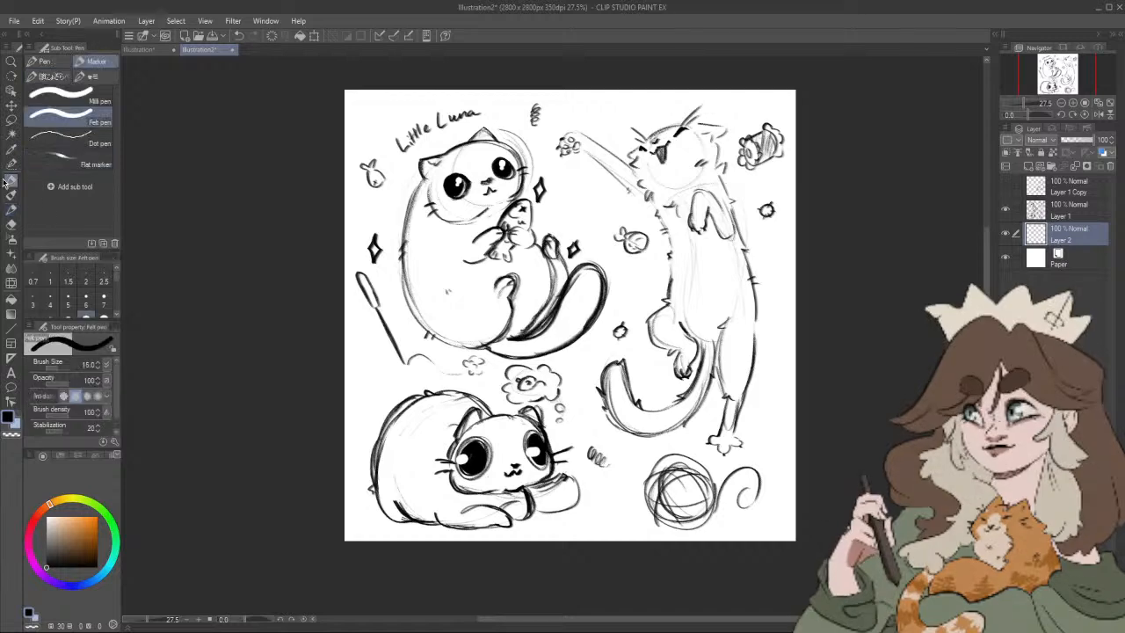
key("x")
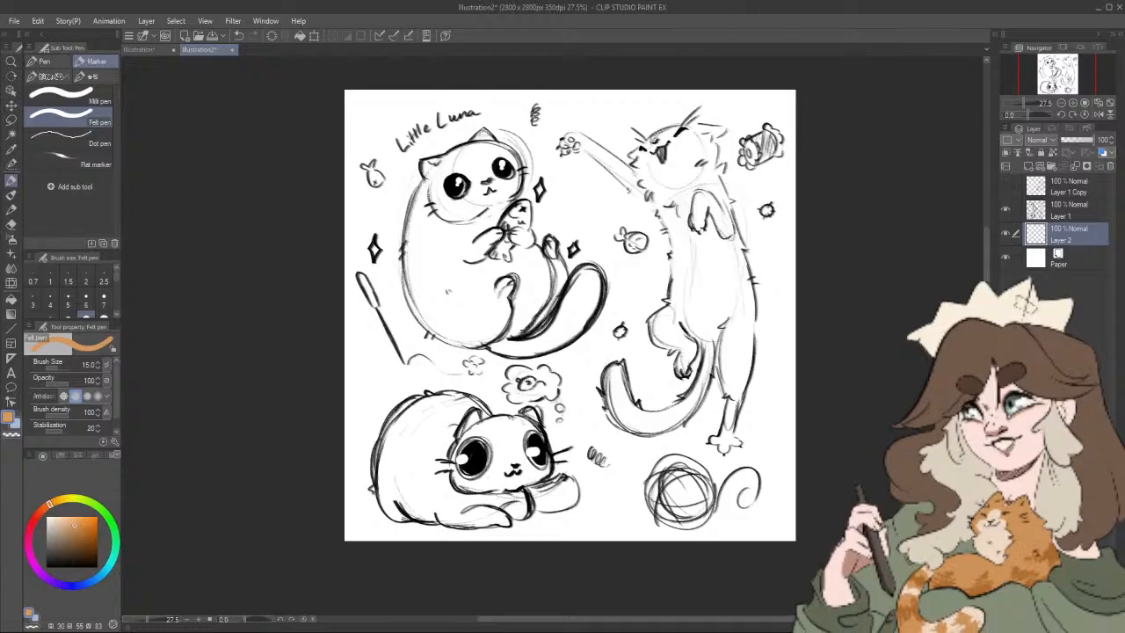
key("bracketright")
key("bracketright")
key("bracketright")
key("bracketright")
mouse_move(571, 139)
left_mouse_down()
mouse_move(567, 150)
mouse_move(570, 139)
left_mouse_up()
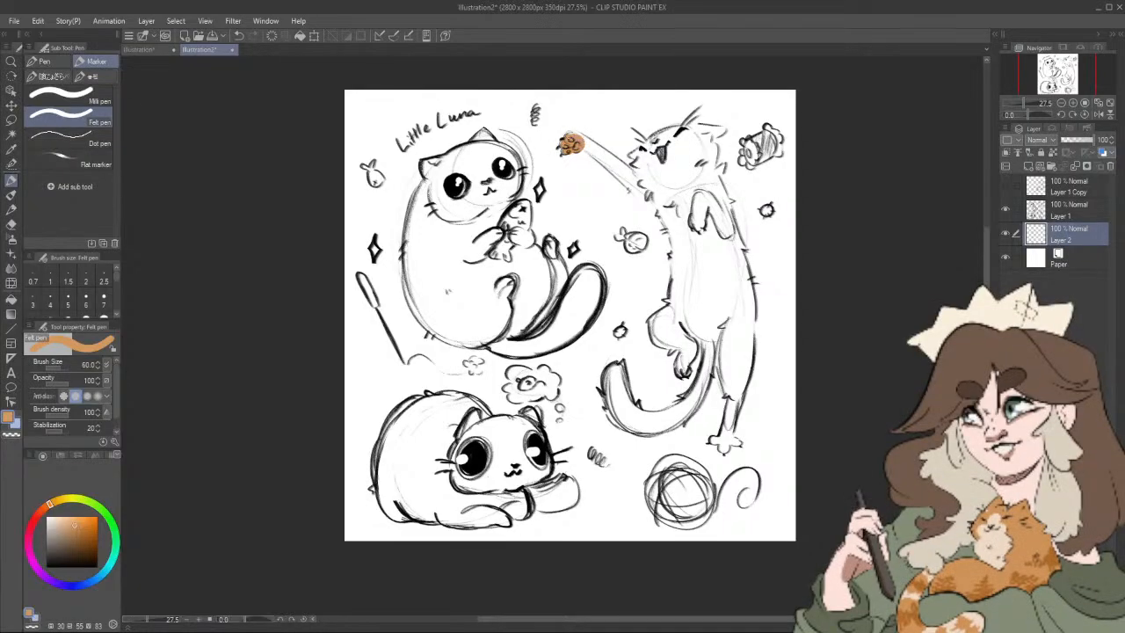
Step: Add a new layer directly above the paper and fill it with pale blue as the background
left_click(1082, 267)
left_click(1027, 166)
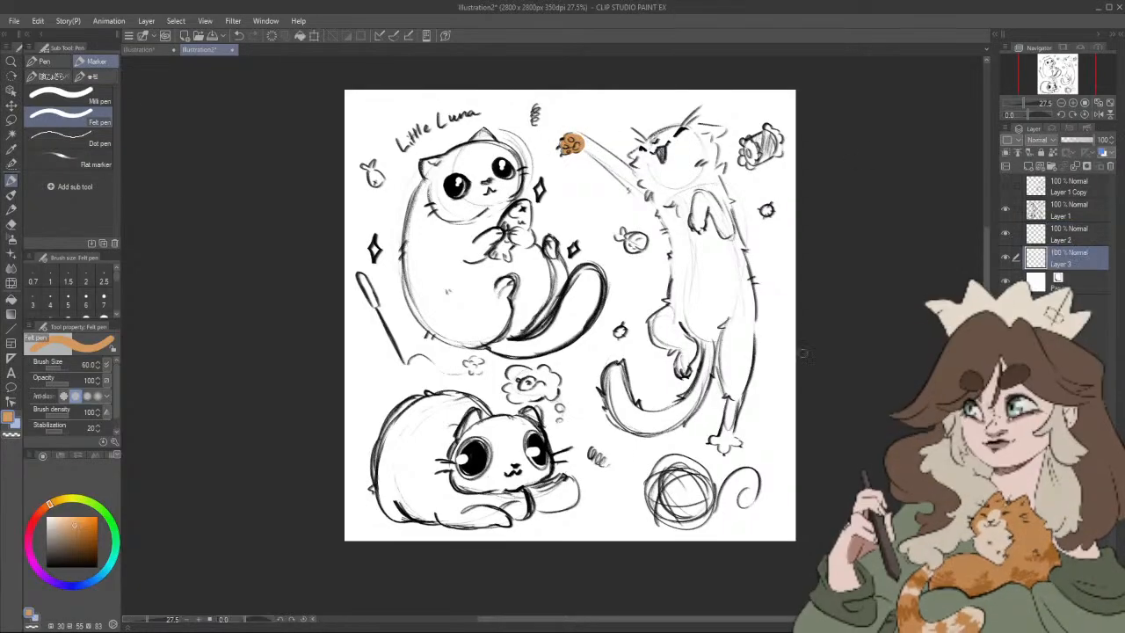
left_click(107, 566)
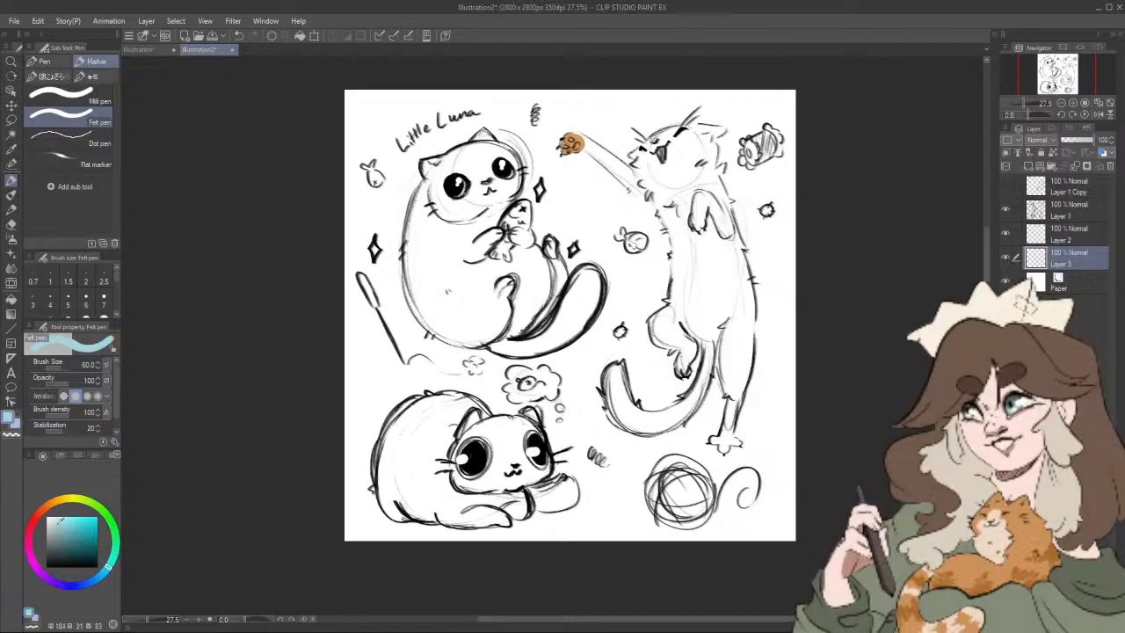
key("g")
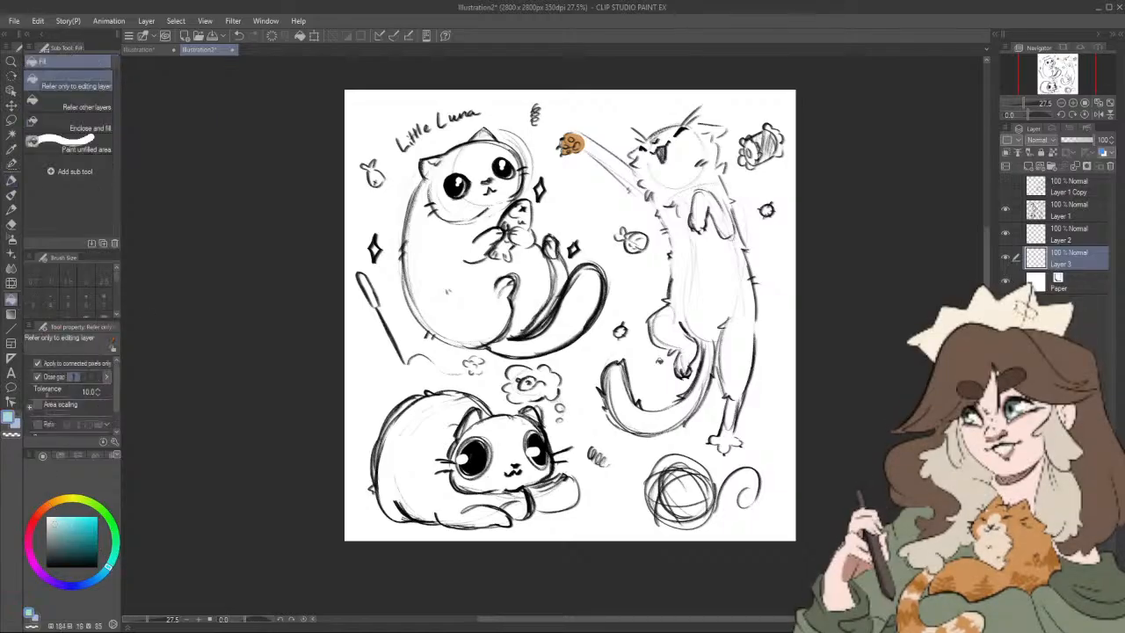
left_click(658, 374)
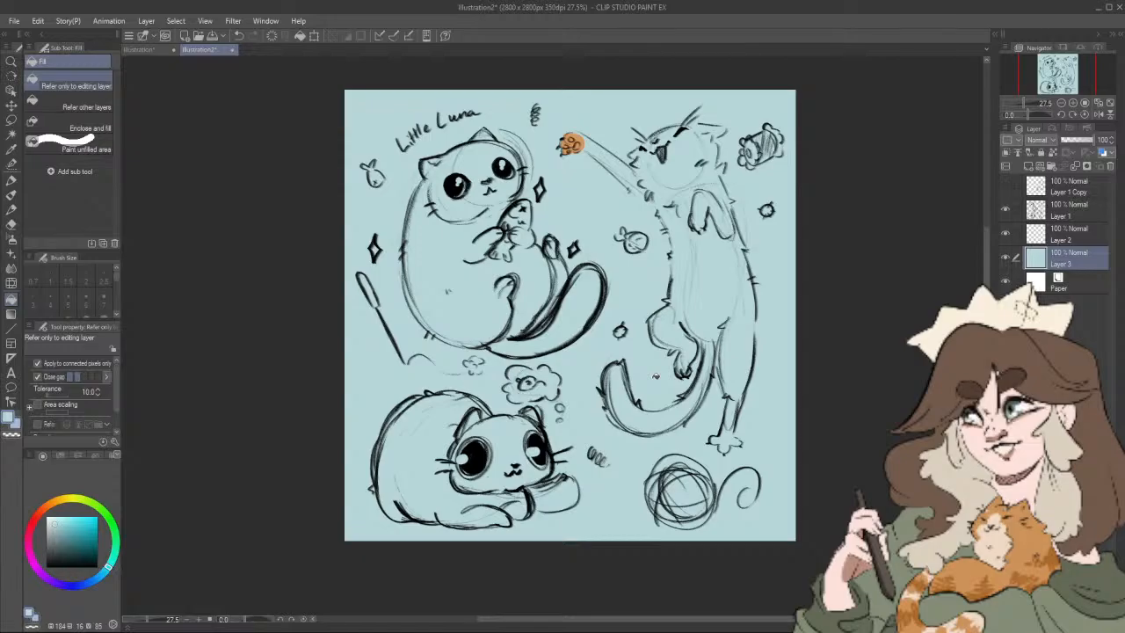
Step: On Layer 2, paint the reaching cat's raised arm, forehead and ears with the paw's orange, using the Felt pen
key("alt+bracketright")
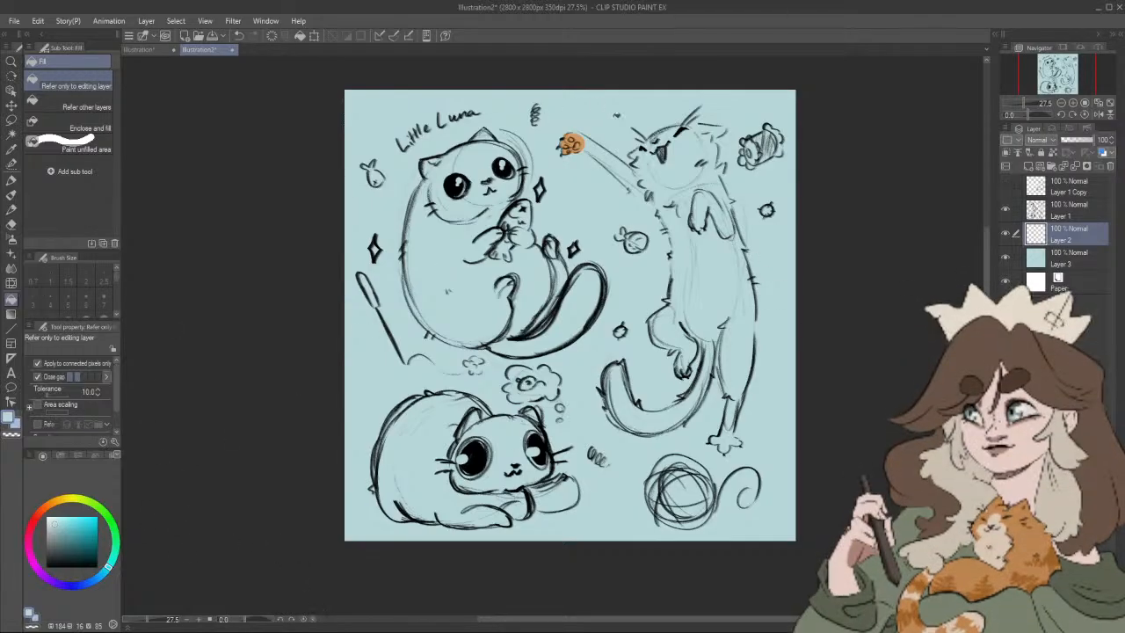
left_click(571, 142, "alt")
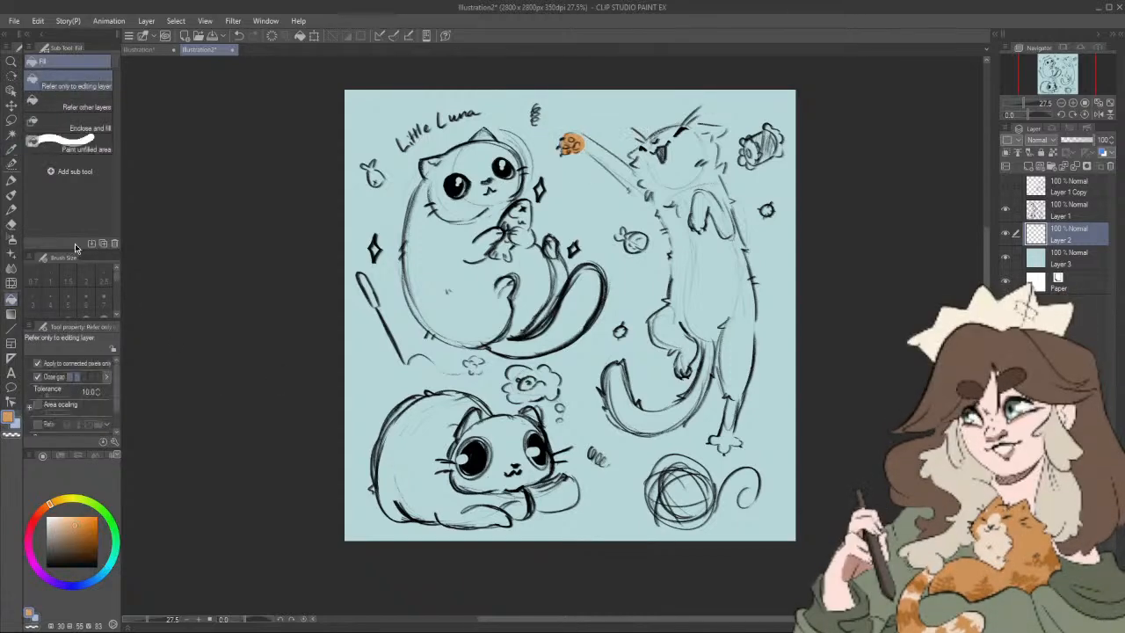
key("p")
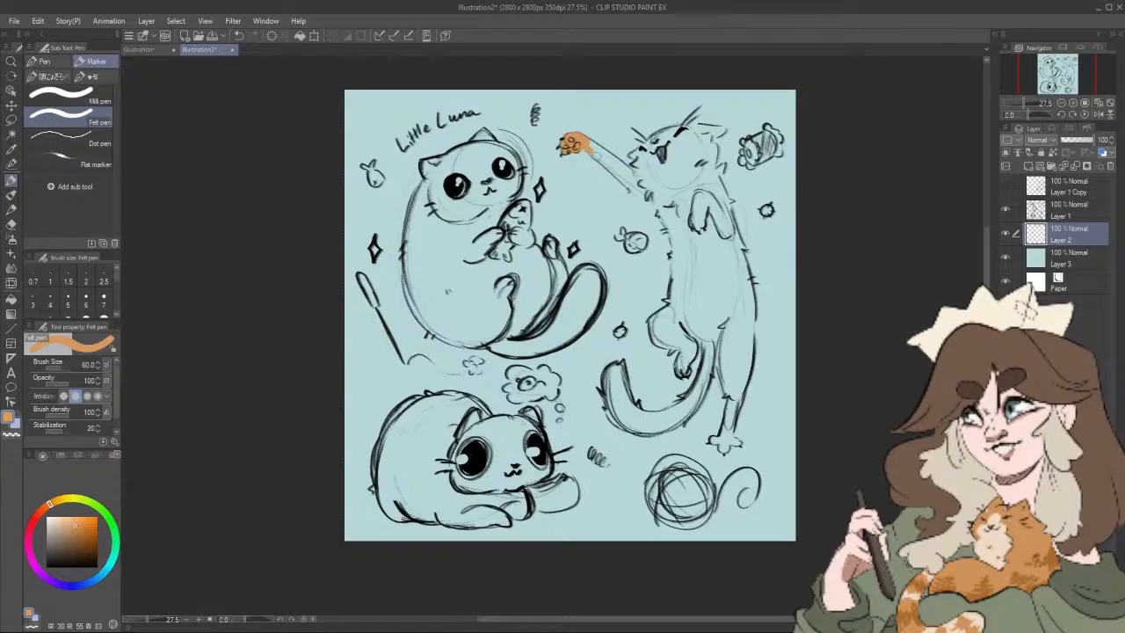
left_click_drag(587, 151, 625, 173)
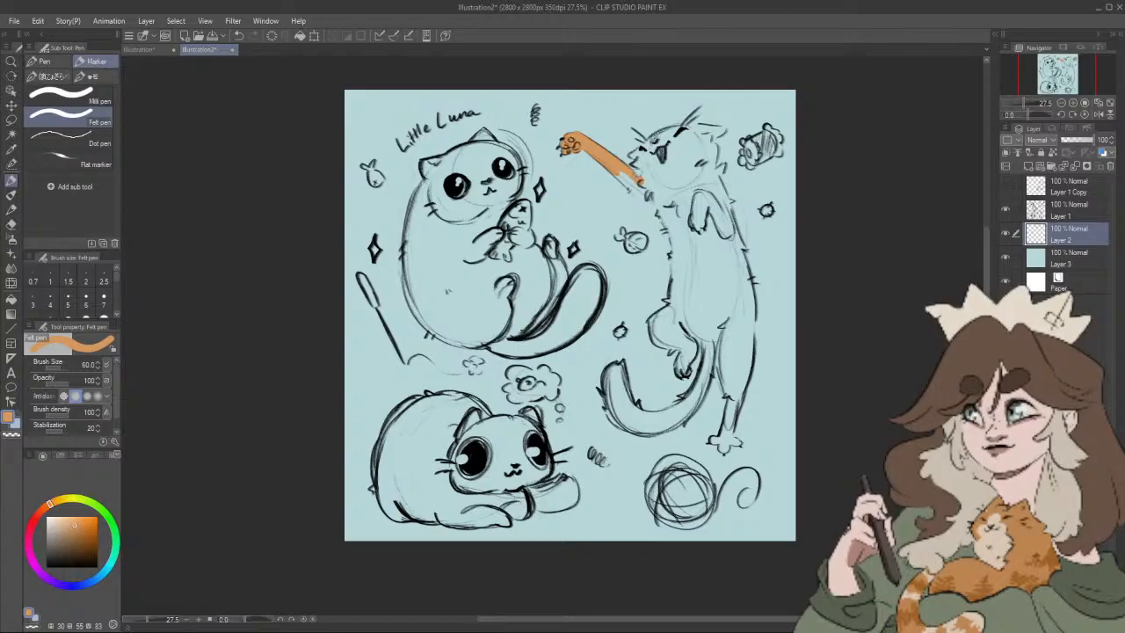
mouse_move(637, 171)
left_mouse_down()
mouse_move(678, 129)
mouse_move(728, 128)
mouse_move(712, 152)
mouse_move(699, 136)
left_mouse_up()
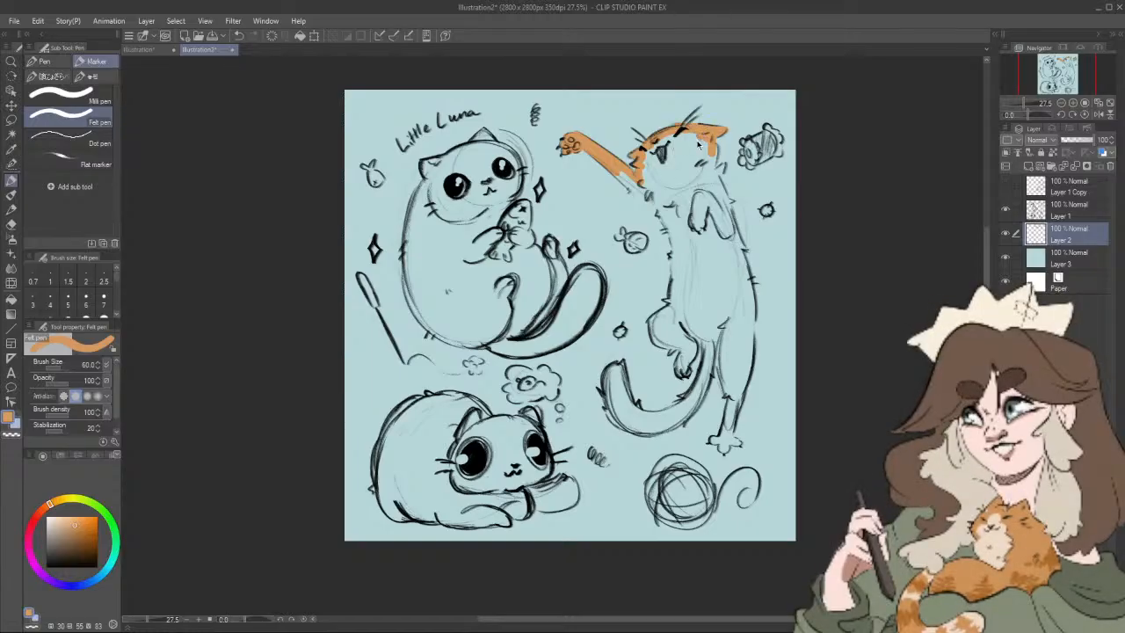
Step: Paint the reaching cat's front edge, bent hind leg, tail and inner edge of the standing leg orange on Layer 2 with the Felt pen
mouse_move(623, 177)
left_mouse_down()
mouse_move(673, 236)
mouse_move(665, 227)
mouse_move(672, 281)
mouse_move(665, 317)
mouse_move(651, 323)
mouse_move(682, 374)
mouse_move(695, 334)
mouse_move(698, 389)
left_mouse_up()
mouse_move(618, 365)
left_mouse_down()
mouse_move(609, 413)
mouse_move(610, 373)
mouse_move(625, 426)
mouse_move(625, 404)
left_mouse_up()
left_click(11, 195)
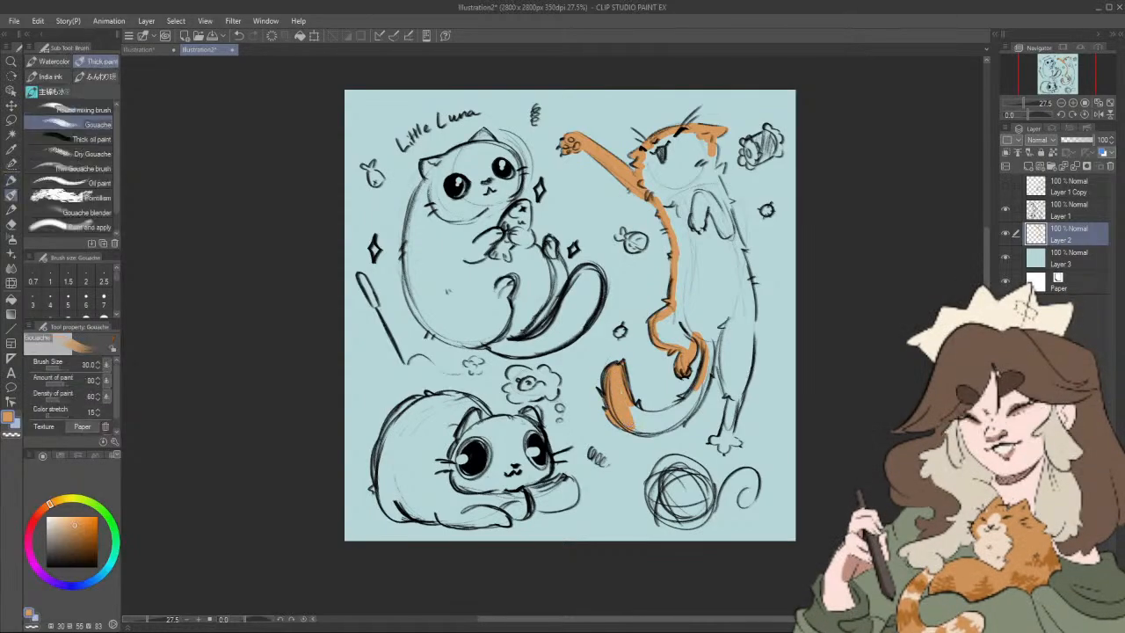
left_click(11, 179)
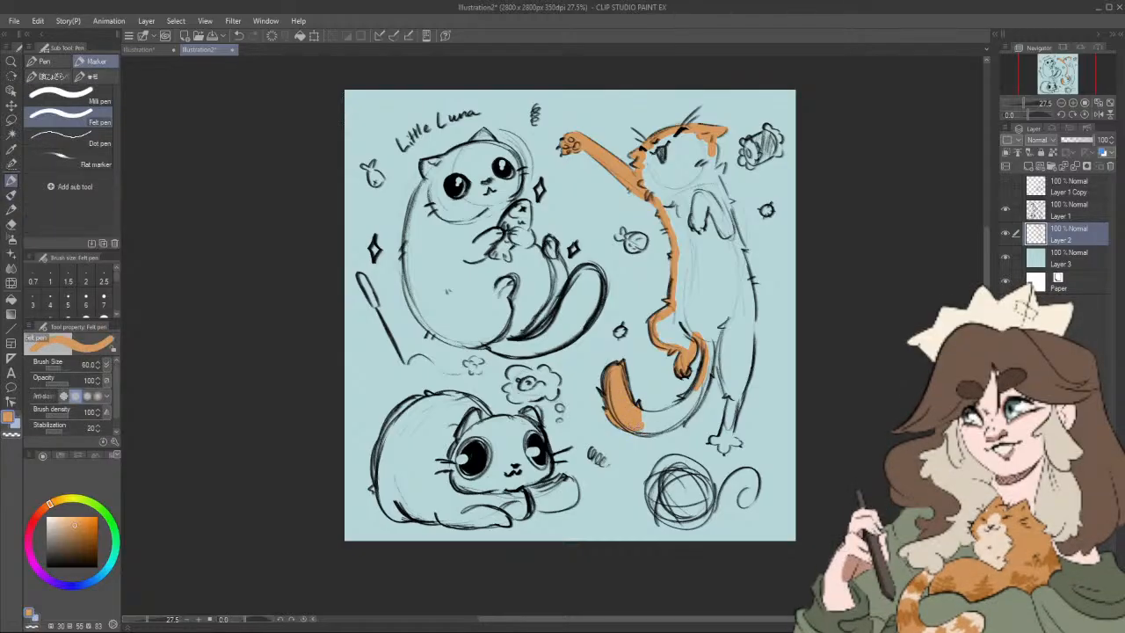
mouse_move(669, 427)
left_mouse_down()
mouse_move(685, 410)
mouse_move(650, 415)
mouse_move(694, 402)
left_mouse_up()
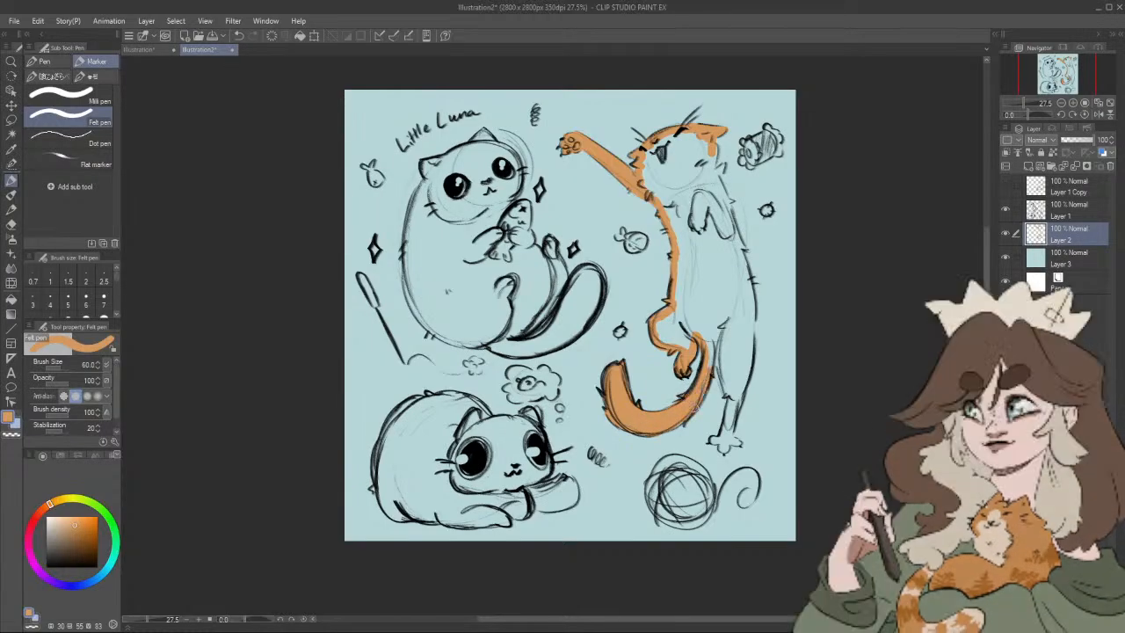
mouse_move(709, 350)
left_mouse_down()
mouse_move(715, 338)
mouse_move(726, 360)
left_mouse_up()
left_click_drag(724, 366, 733, 398)
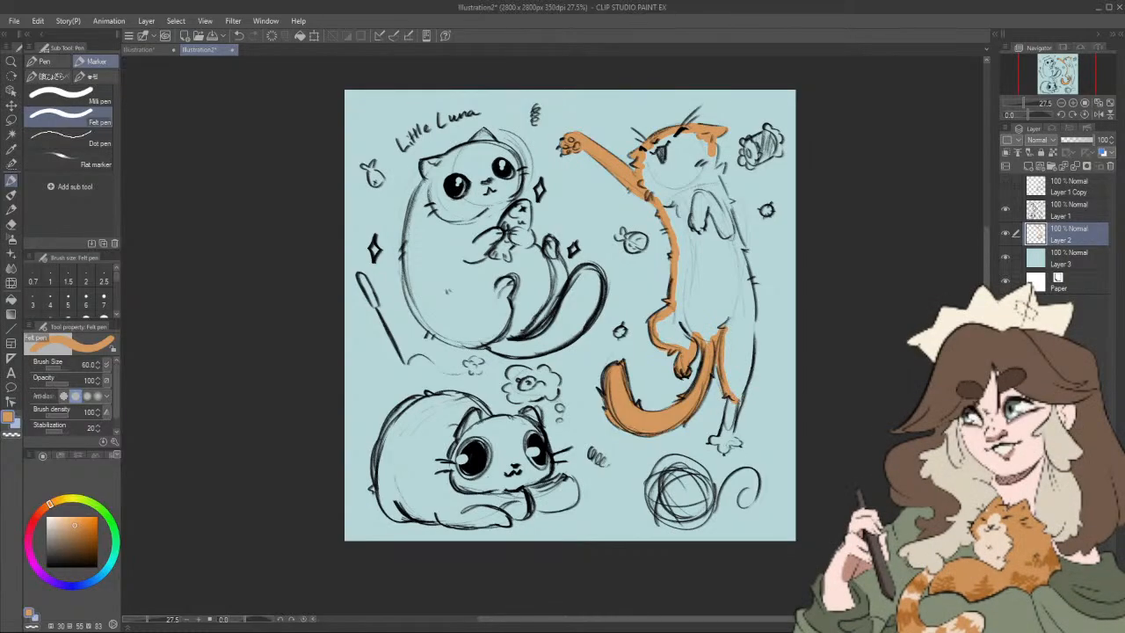
Step: Outline the reaching cat's standing foot and back in the same orange, and fill the enclosed head and body
mouse_move(724, 397)
left_mouse_down()
mouse_move(728, 454)
mouse_move(752, 316)
mouse_move(715, 173)
left_mouse_up()
key("ctrl+z")
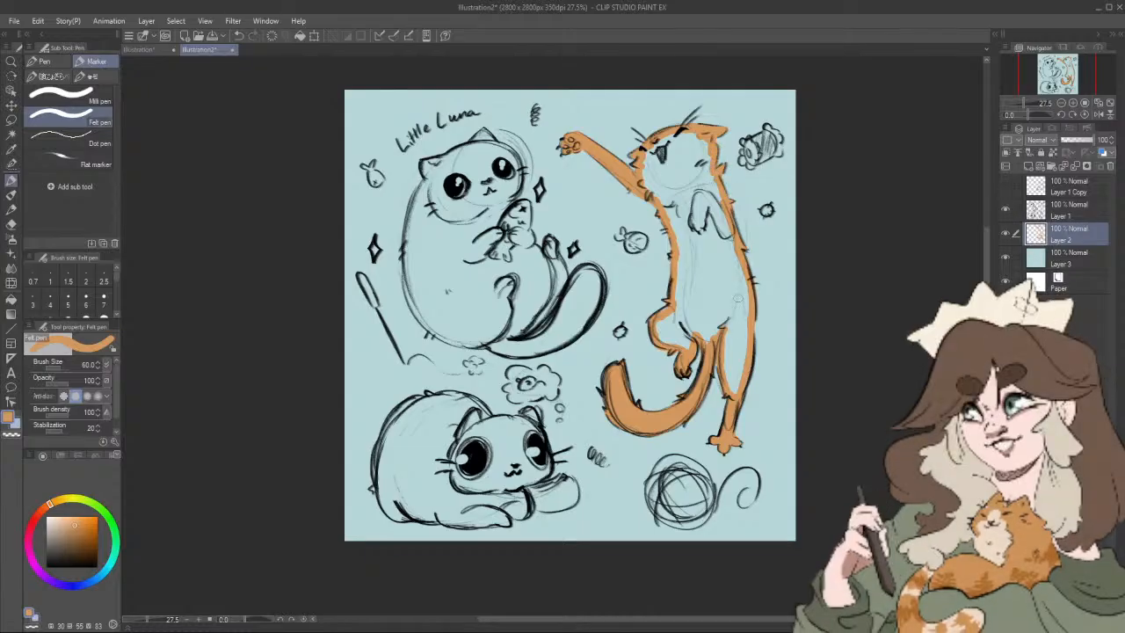
left_click(11, 299)
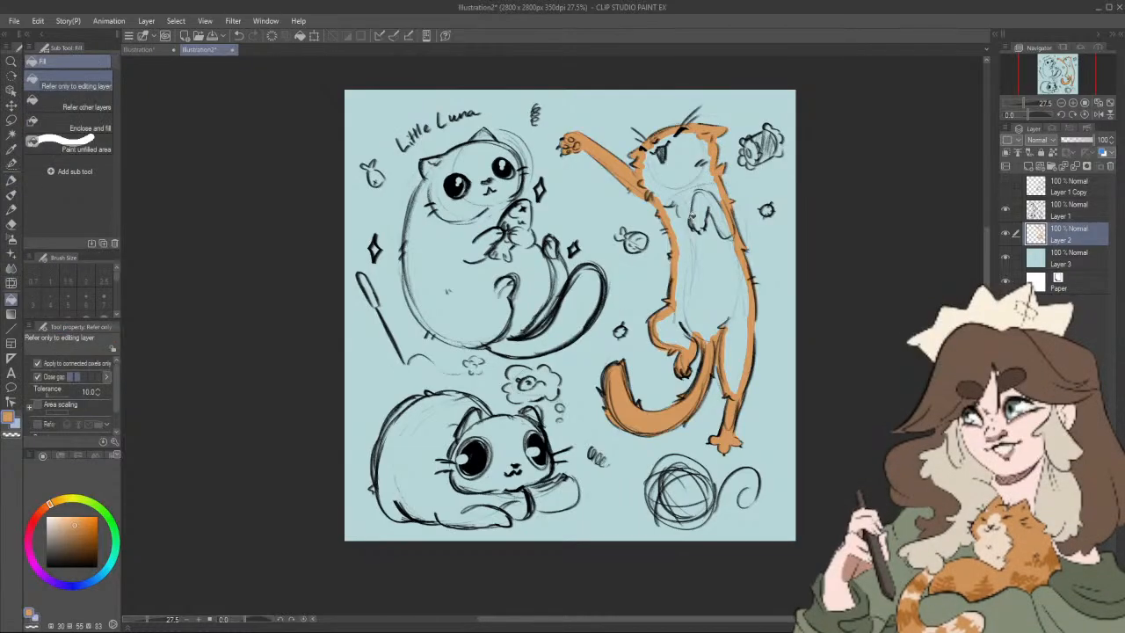
left_click(708, 214)
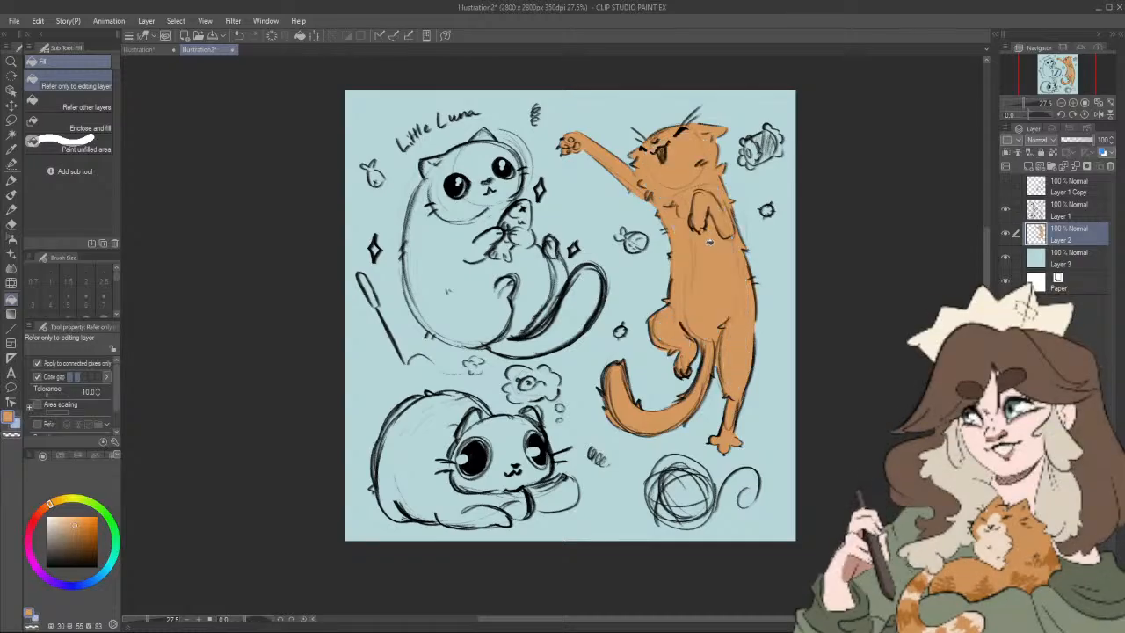
key("p")
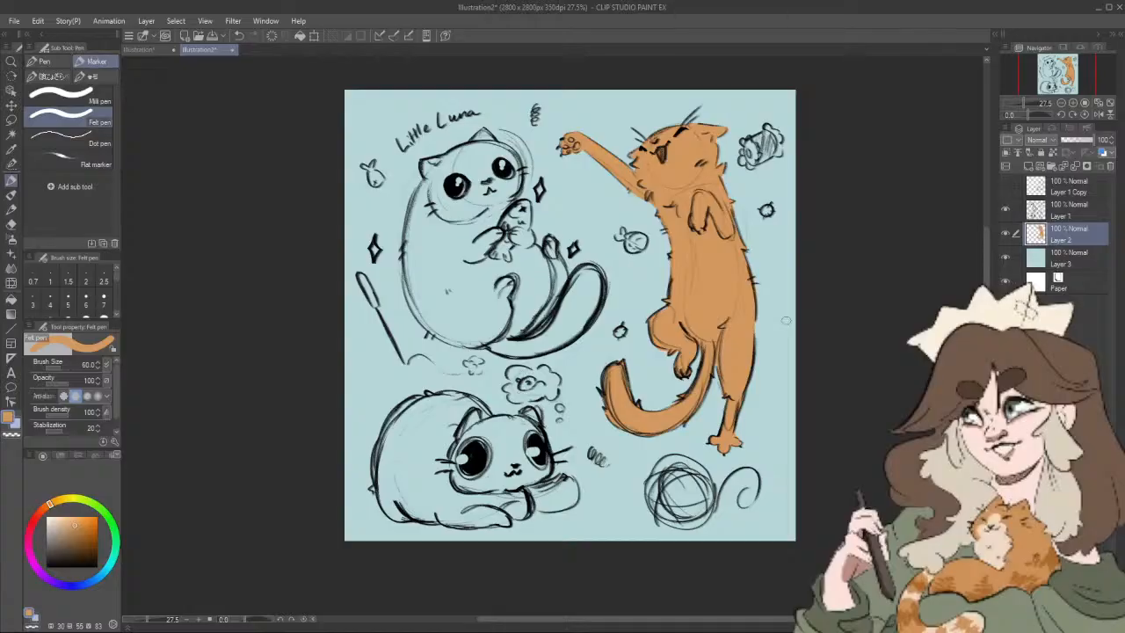
Step: Choose a near-black (HSV 30, 7, 16) and paint the Little Luna cat's ears and head outline with the Felt pen
left_click_drag(745, 280, 723, 309)
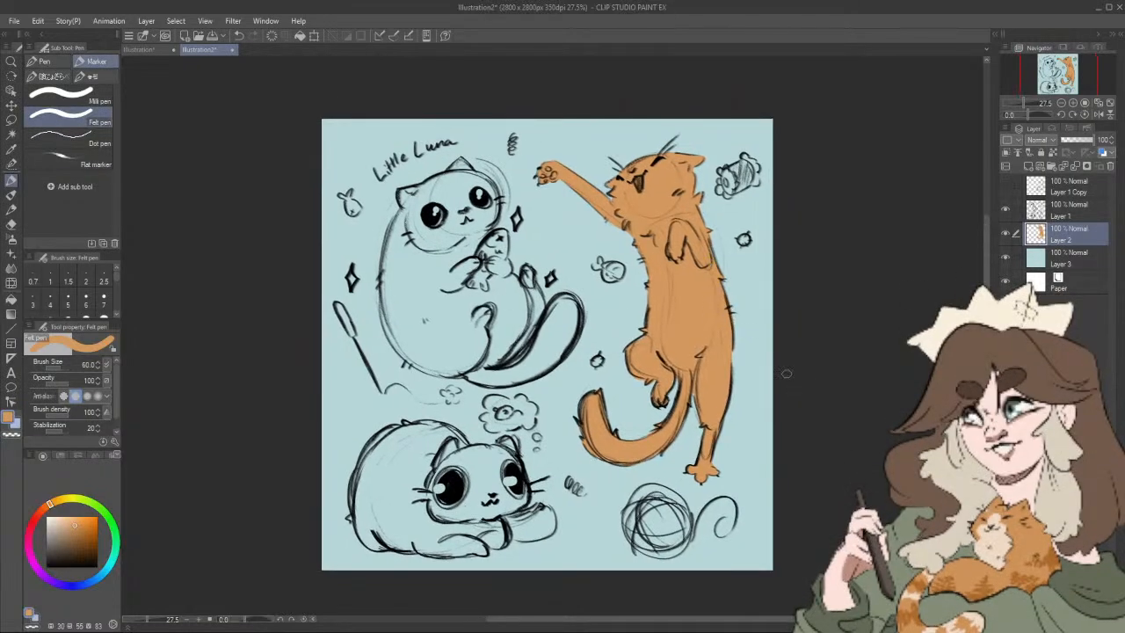
left_click_drag(786, 375, 776, 419)
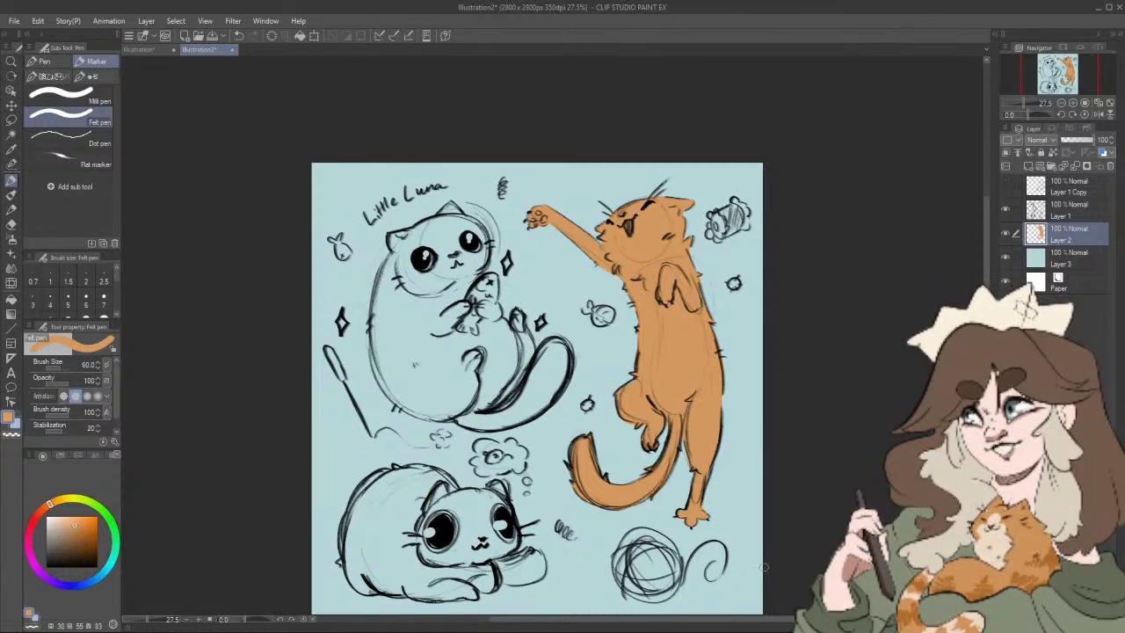
mouse_move(712, 445)
left_mouse_down()
mouse_move(716, 403)
mouse_move(737, 408)
left_mouse_up()
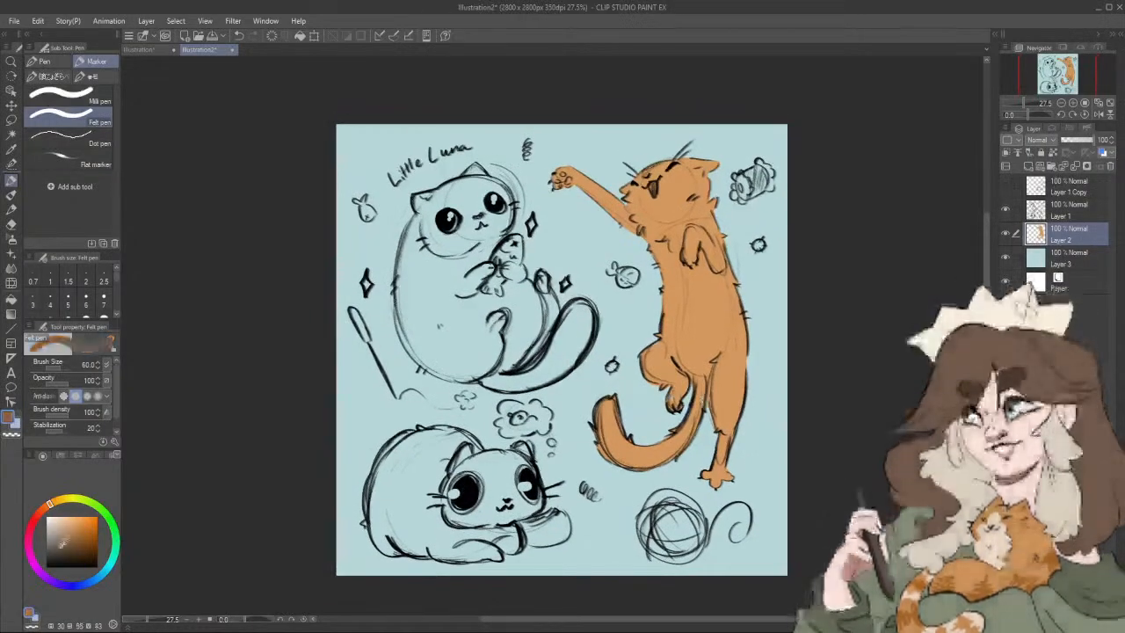
left_click(56, 554)
left_click_drag(56, 554, 52, 555)
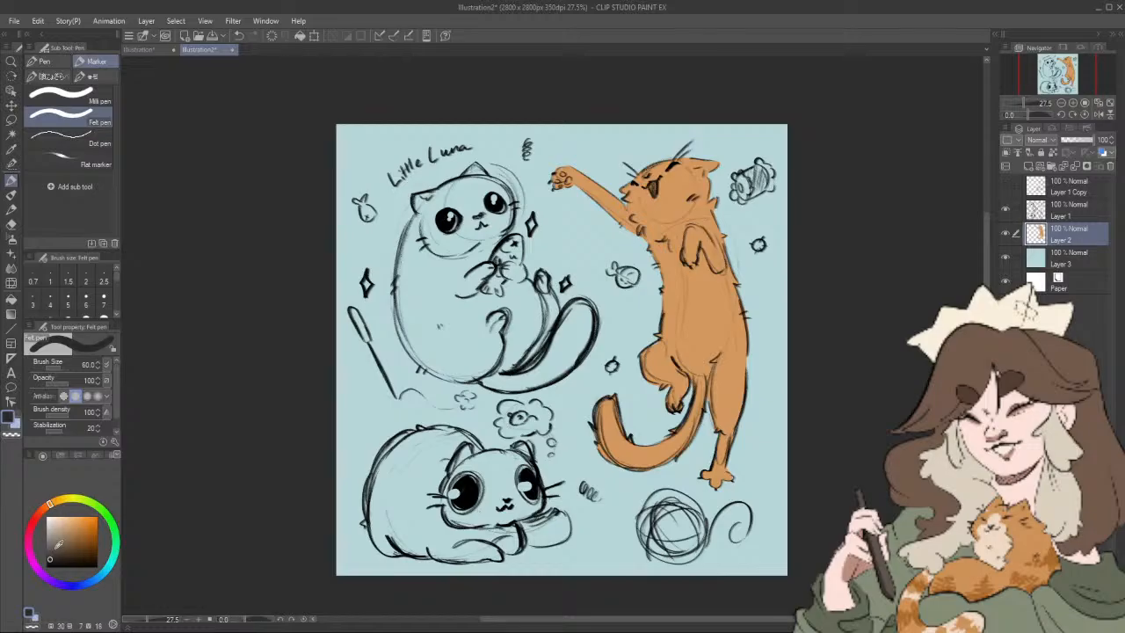
mouse_move(415, 200)
left_mouse_down()
mouse_move(475, 168)
mouse_move(511, 196)
mouse_move(502, 231)
left_mouse_up()
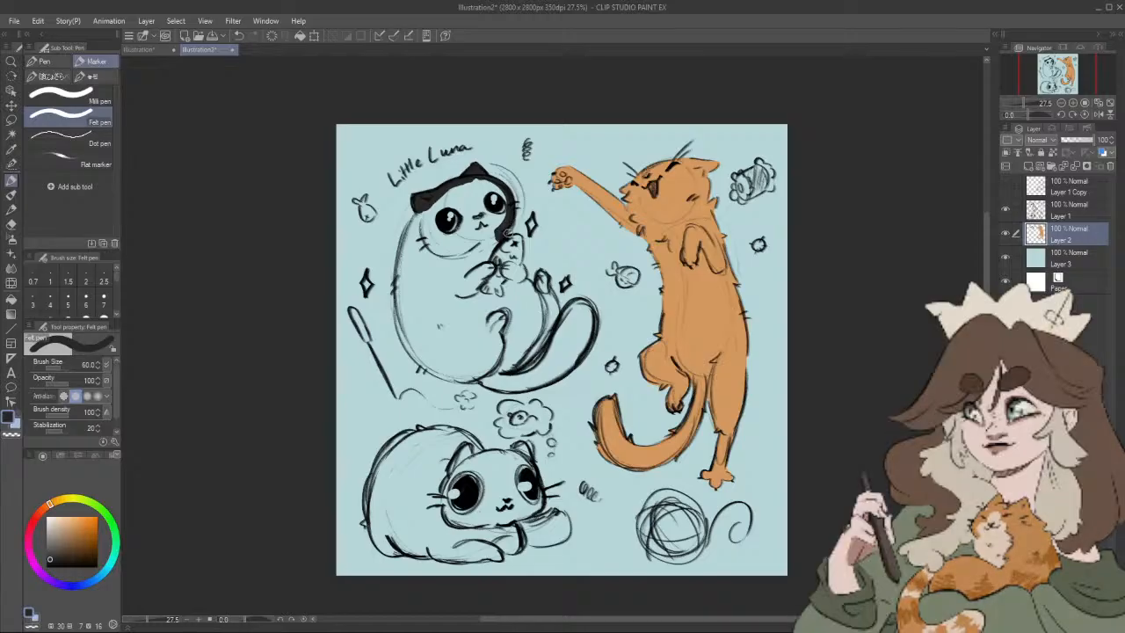
Step: Outline Little Luna's paws, feet, tail and back in near-black, leaving out the held fish, and fill the enclosed body
mouse_move(497, 238)
left_mouse_down()
mouse_move(477, 294)
mouse_move(501, 299)
mouse_move(509, 278)
mouse_move(508, 290)
left_mouse_up()
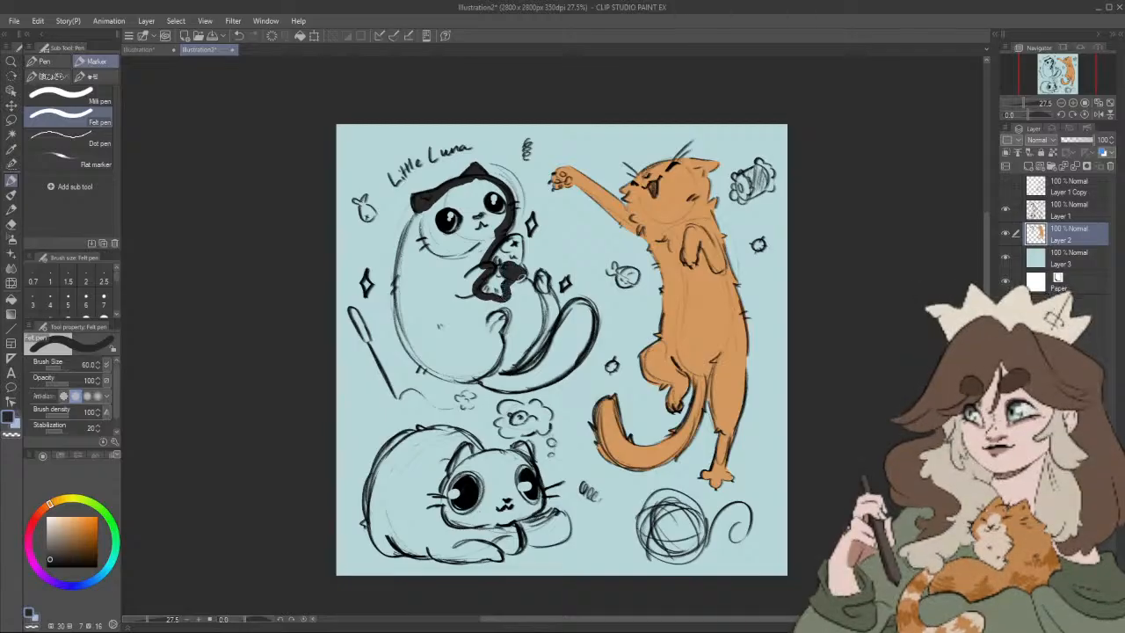
left_click_drag(522, 274, 554, 306)
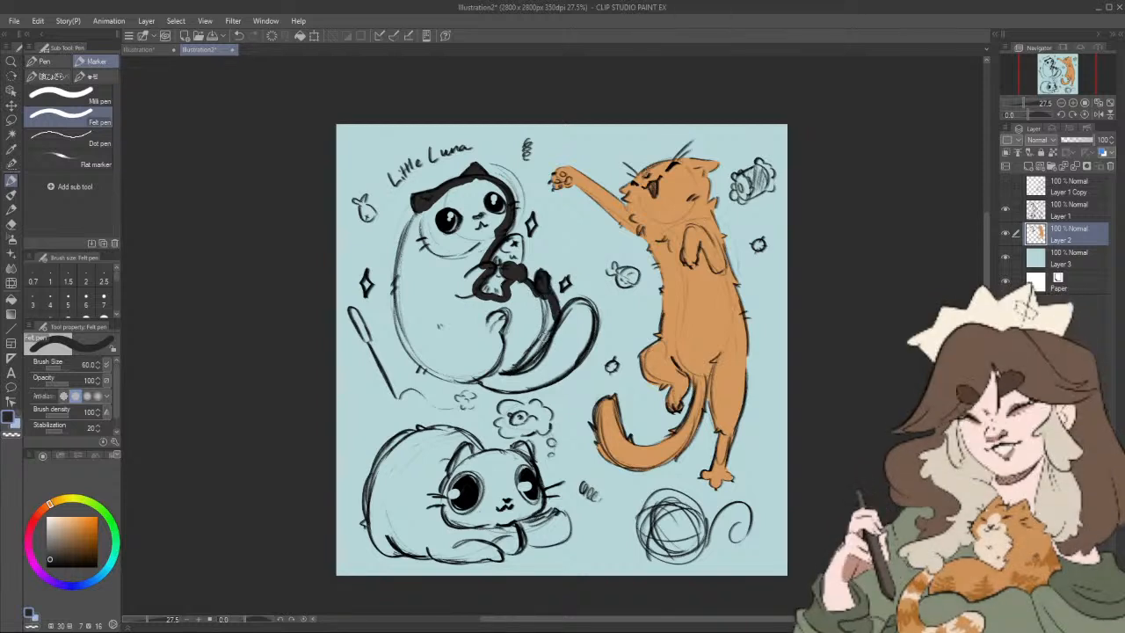
mouse_move(504, 375)
left_mouse_down()
mouse_move(560, 319)
mouse_move(592, 304)
mouse_move(582, 360)
mouse_move(532, 383)
mouse_move(540, 344)
mouse_move(496, 387)
mouse_move(514, 390)
mouse_move(419, 360)
mouse_move(402, 325)
mouse_move(409, 349)
mouse_move(397, 277)
mouse_move(423, 208)
mouse_move(400, 256)
mouse_move(409, 350)
left_mouse_up()
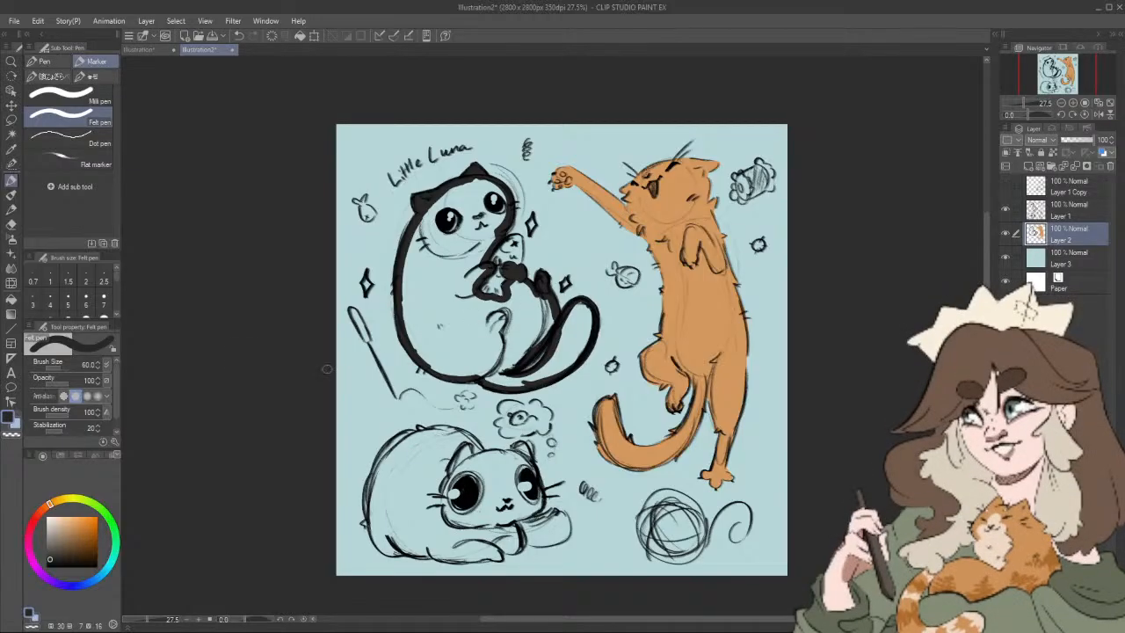
left_click(12, 297)
left_click(538, 318)
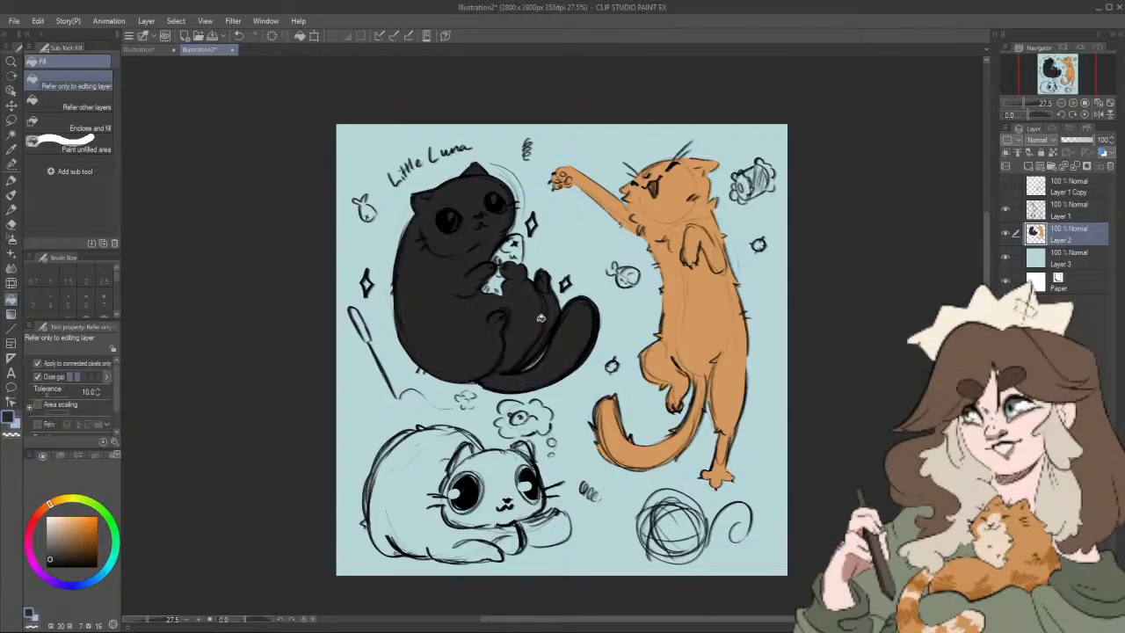
key("p")
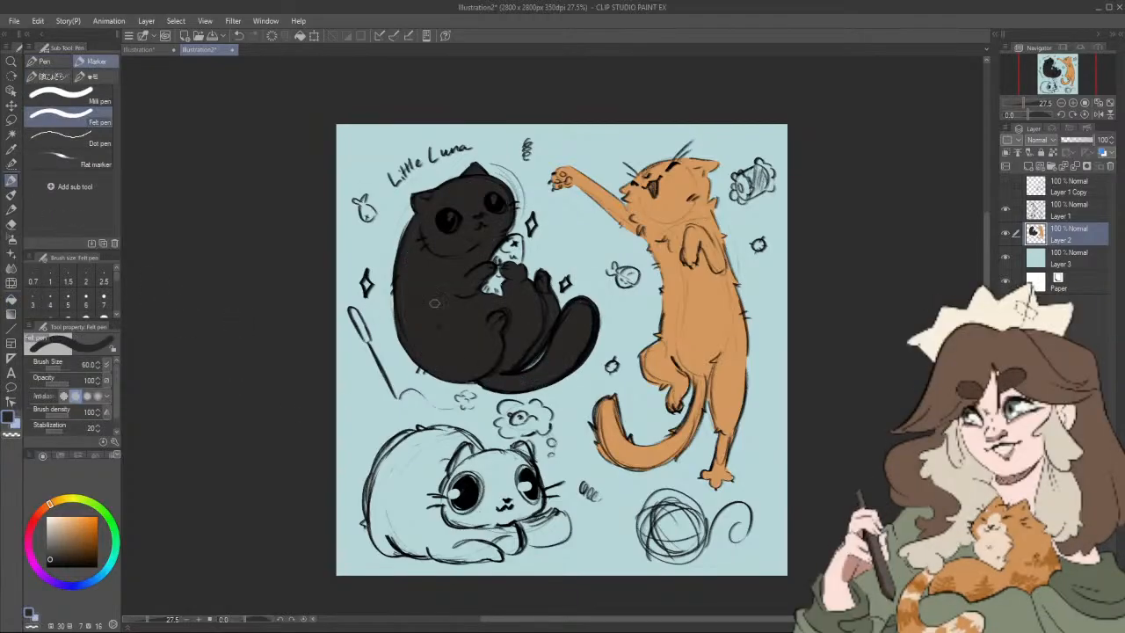
Step: Choose a muted teal green (HSV 162, 35, 70) and paint the fish toy in Little Luna's paws
scroll(620, 369, "up", 1)
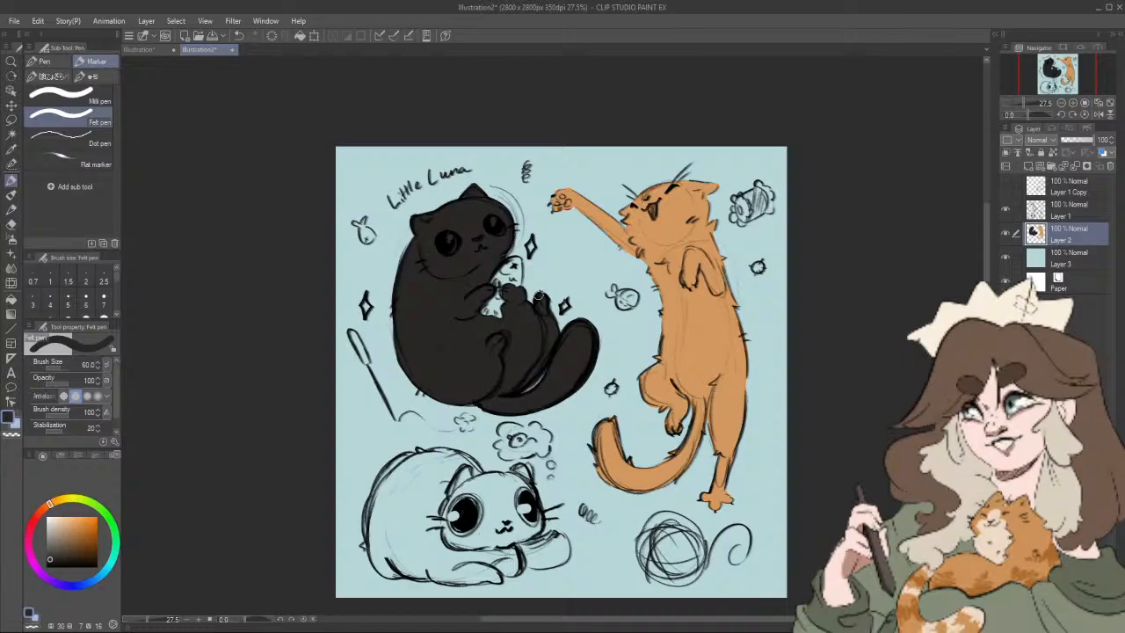
left_click_drag(549, 322, 535, 324)
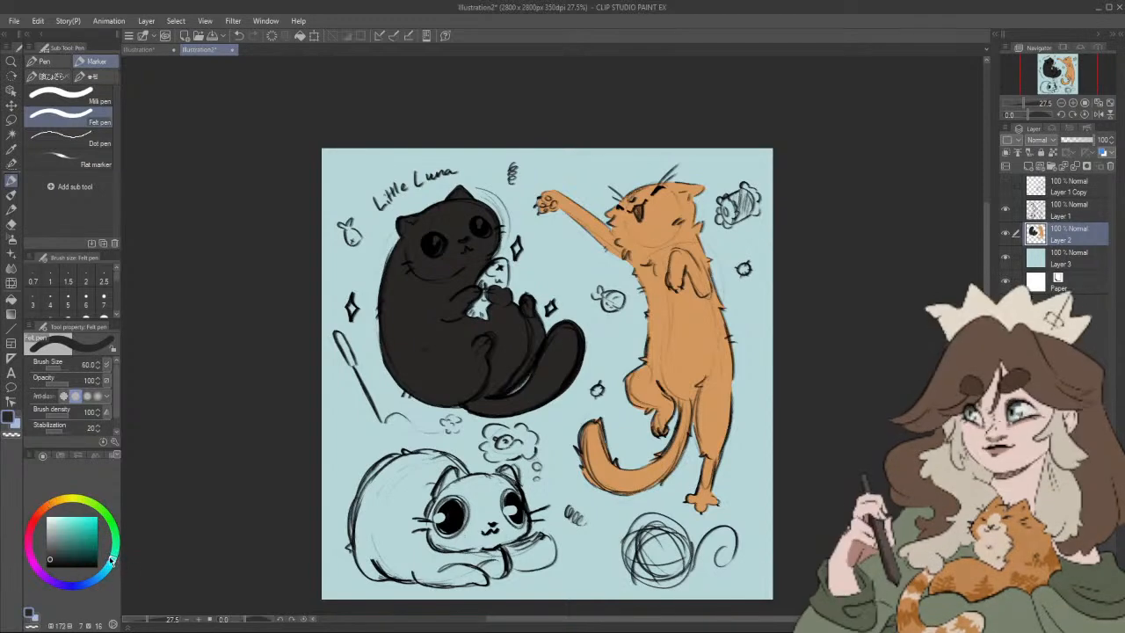
left_click(114, 563)
left_click(77, 522)
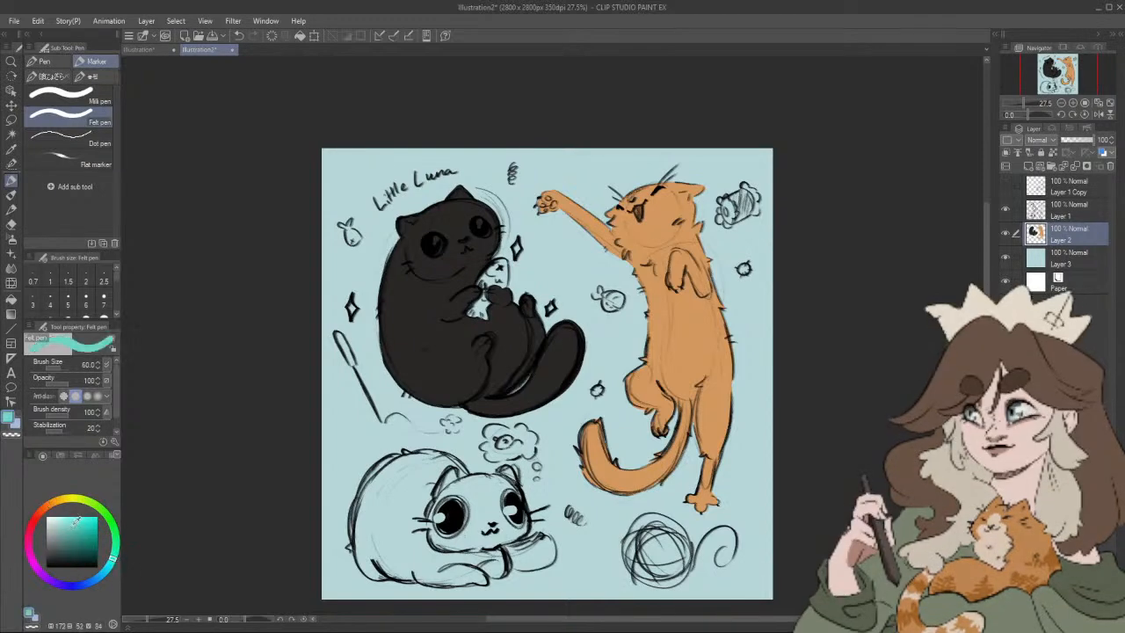
left_click(114, 552)
left_click(68, 529)
left_click(63, 531)
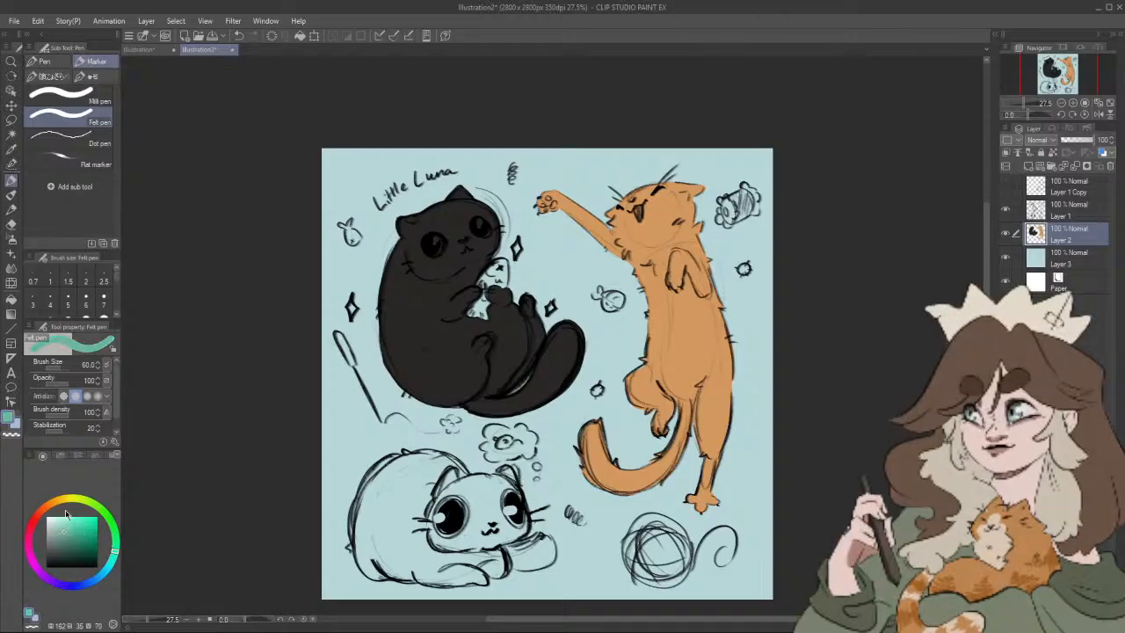
mouse_move(471, 313)
left_mouse_down()
mouse_move(485, 315)
mouse_move(477, 308)
mouse_move(493, 264)
mouse_move(506, 260)
mouse_move(507, 279)
mouse_move(503, 268)
left_mouse_up()
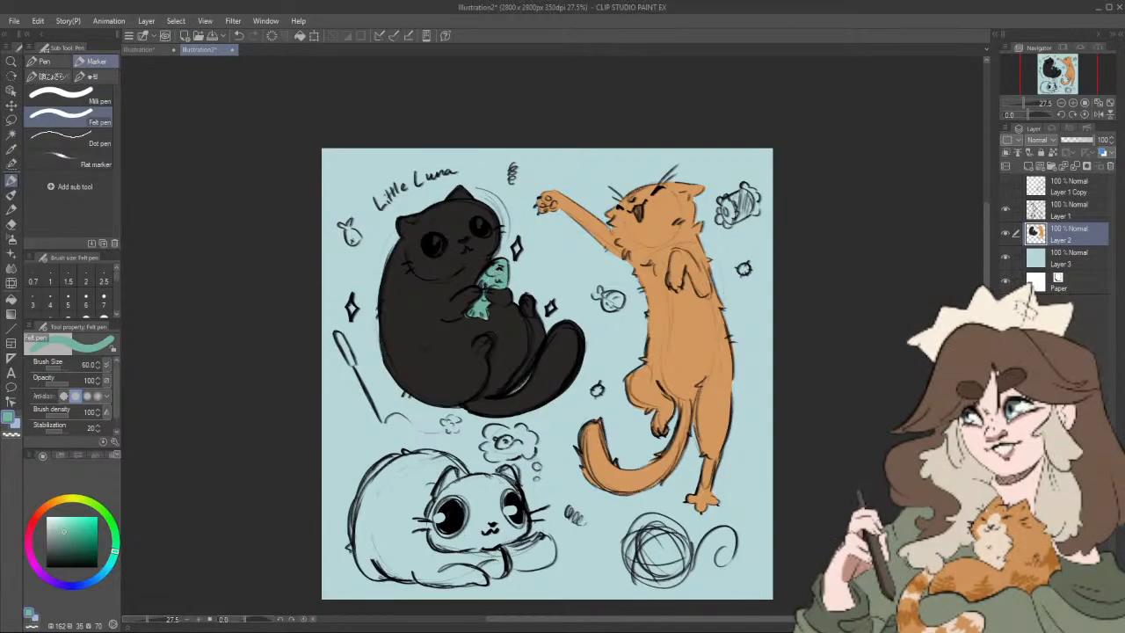
Step: Choose a warm off-white (HSV 20, 6, 100) and dab highlights into both of Little Luna's eyes
left_click(502, 323, "alt")
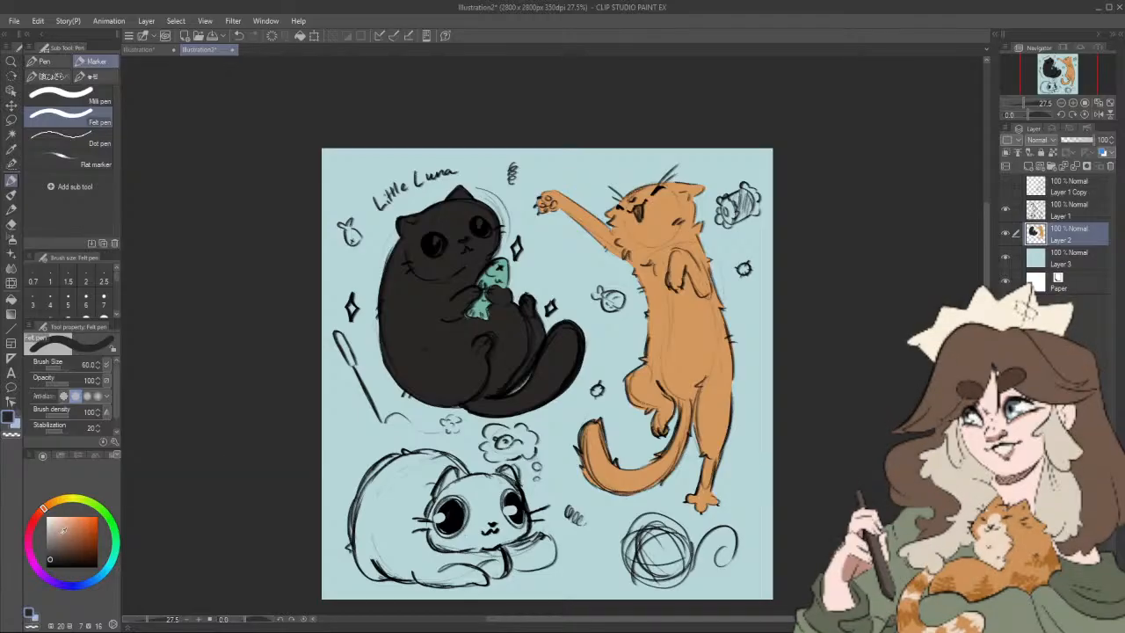
left_click(52, 516)
left_click(48, 512)
left_click(433, 245)
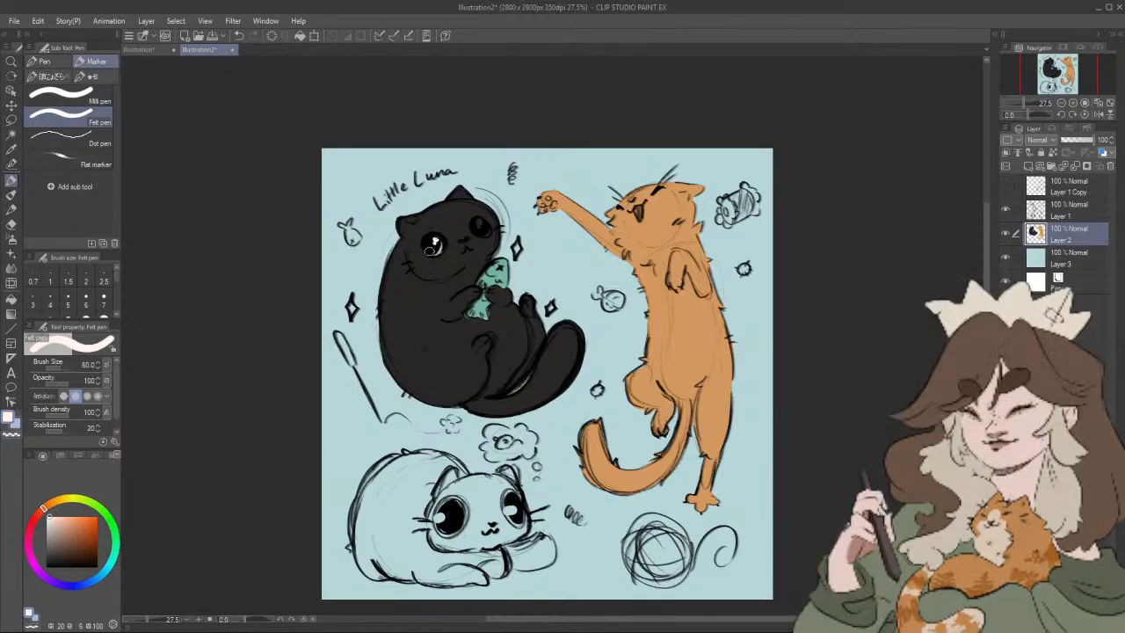
left_click(433, 239)
left_click(481, 228)
left_click(481, 229)
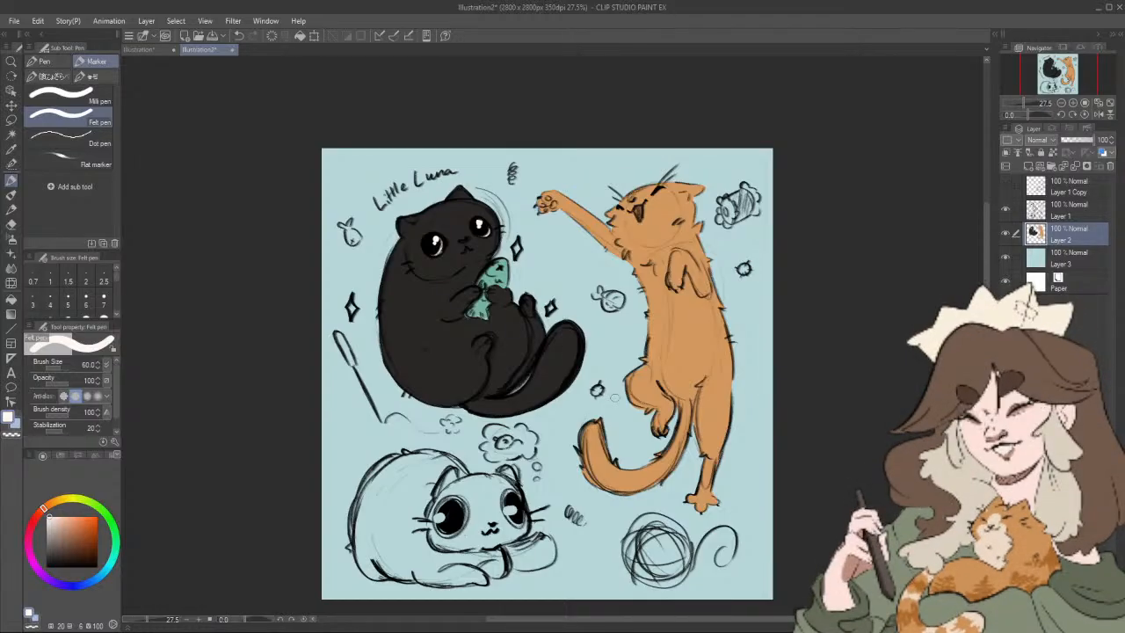
Step: Sample the reaching cat's orange, lighten it to cream (HSV 30, 18, 92) and paint the cat's muzzle and chin with the Felt pen
key("i")
left_click(445, 239)
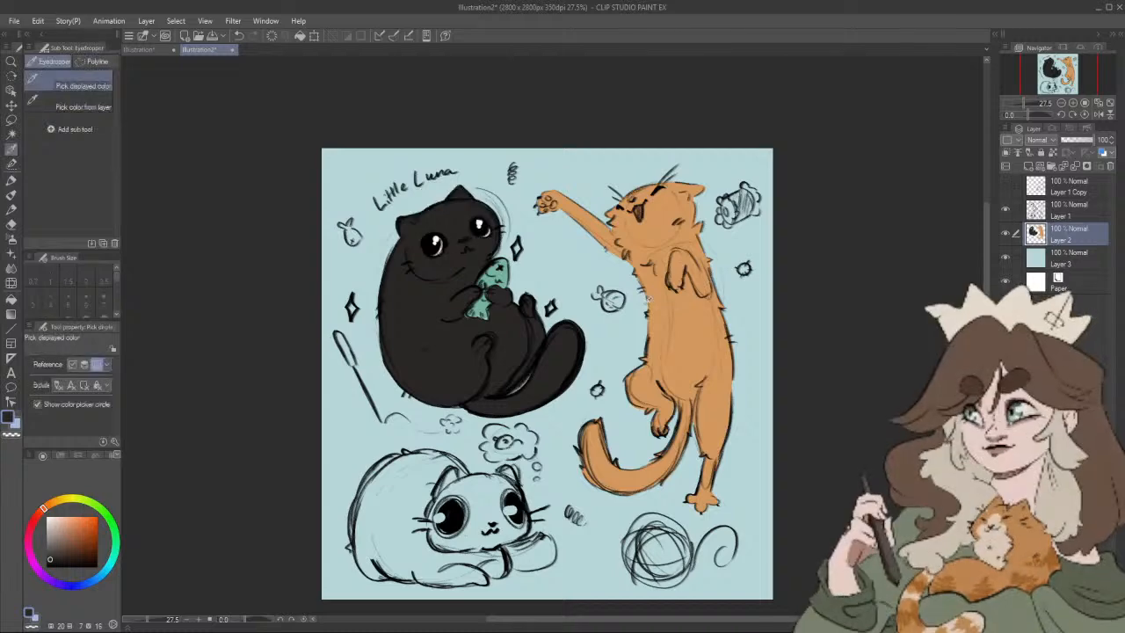
left_click(693, 314)
key("p")
left_click(60, 516)
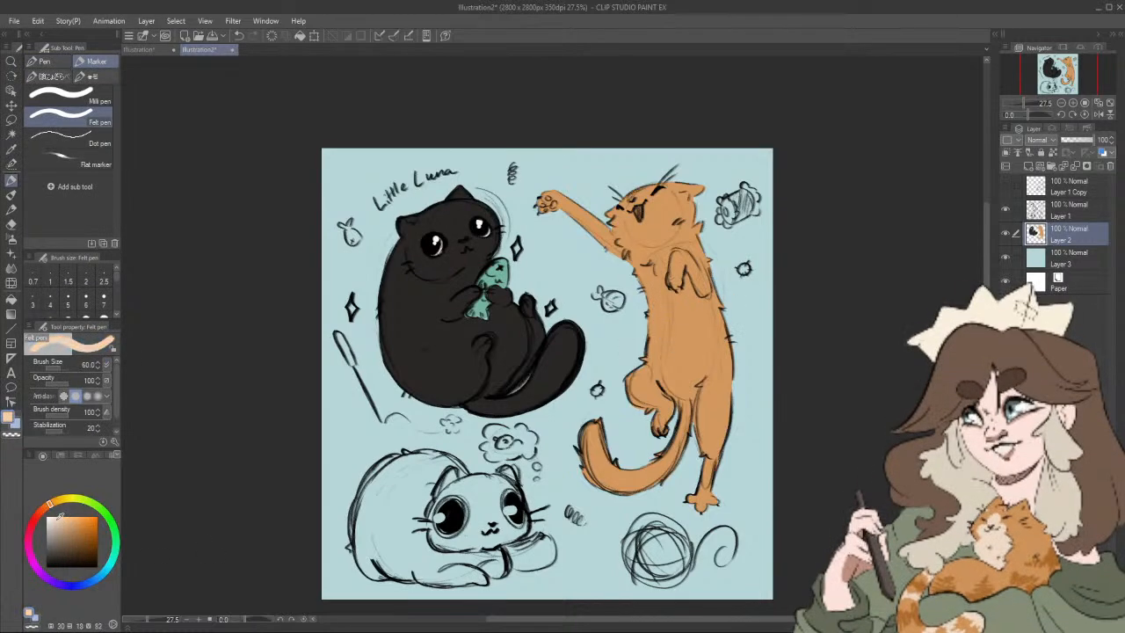
left_click_drag(667, 228, 650, 235)
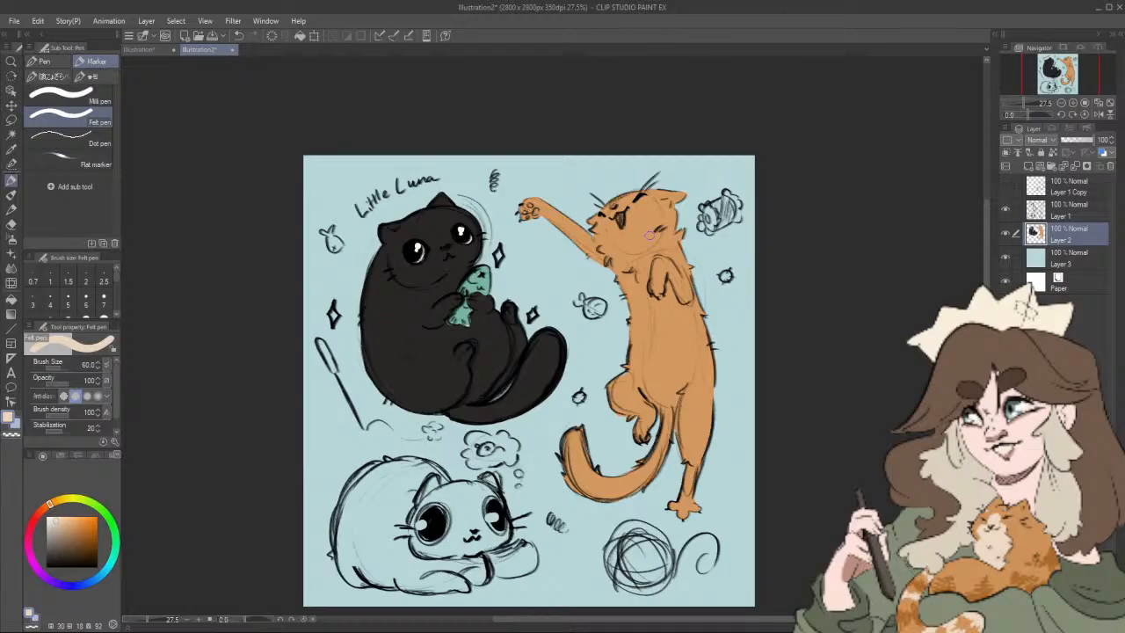
left_click_drag(619, 218, 609, 217)
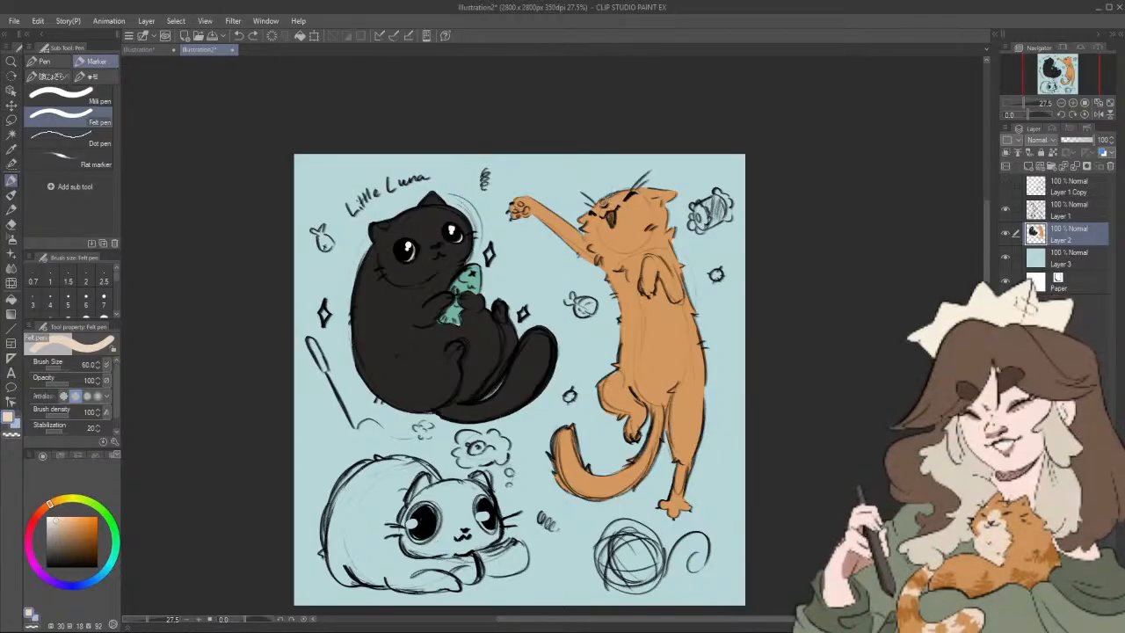
left_click_drag(606, 201, 604, 211)
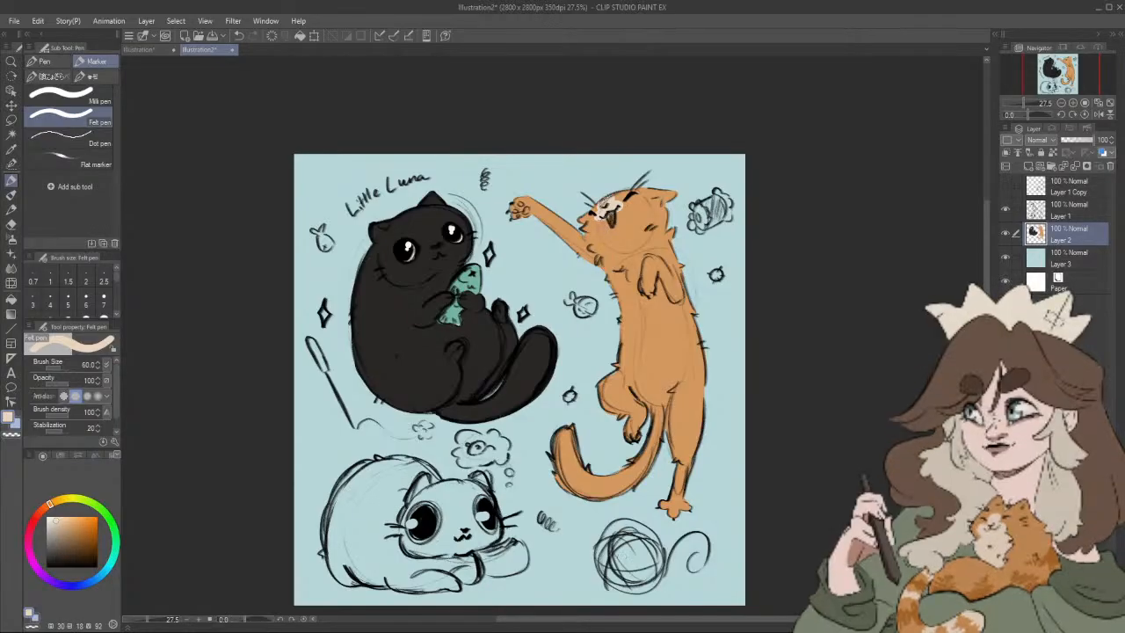
left_click_drag(619, 209, 589, 234)
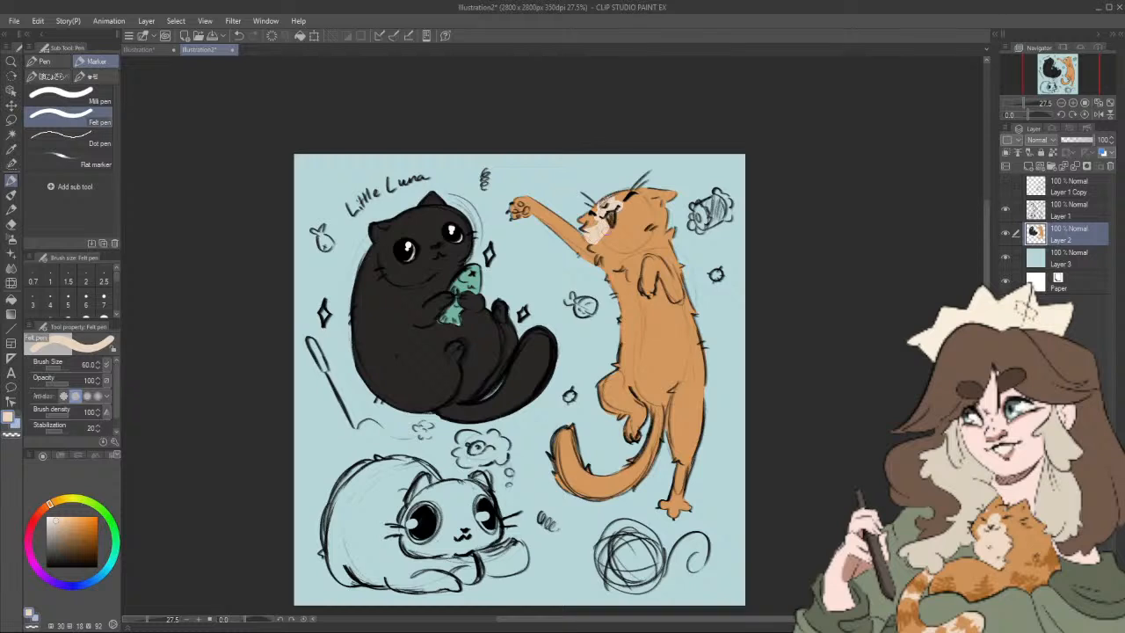
Step: Outline the reaching cat's cream markings along the cheek, neck, chest, belly edges and tops of the hind legs
left_click_drag(655, 208, 624, 219)
left_click_drag(659, 207, 662, 234)
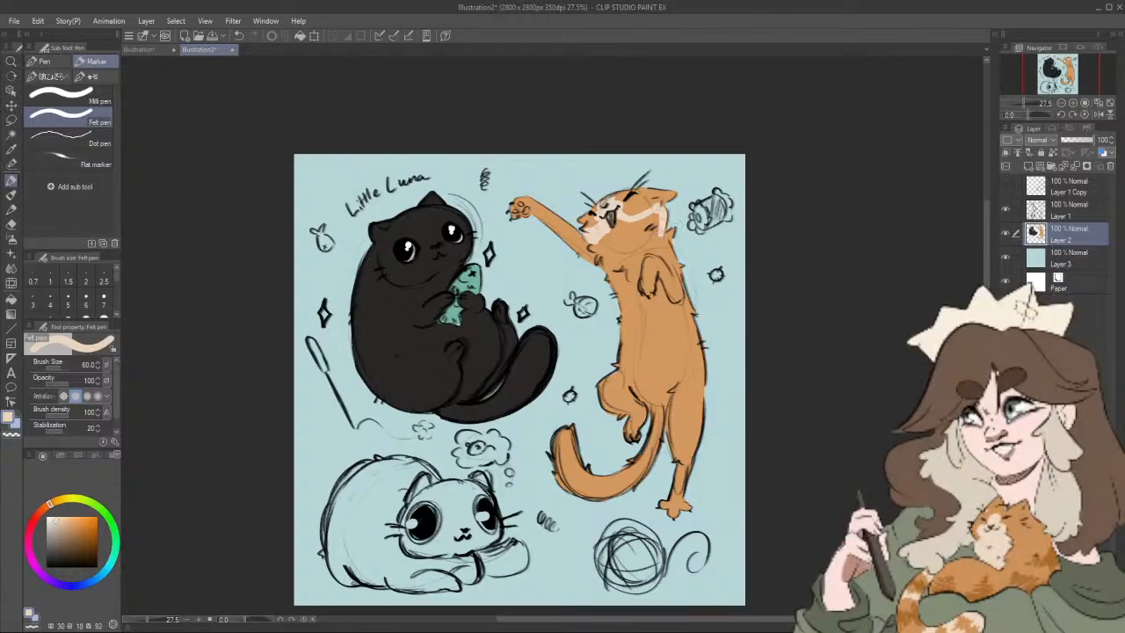
left_click_drag(593, 248, 610, 267)
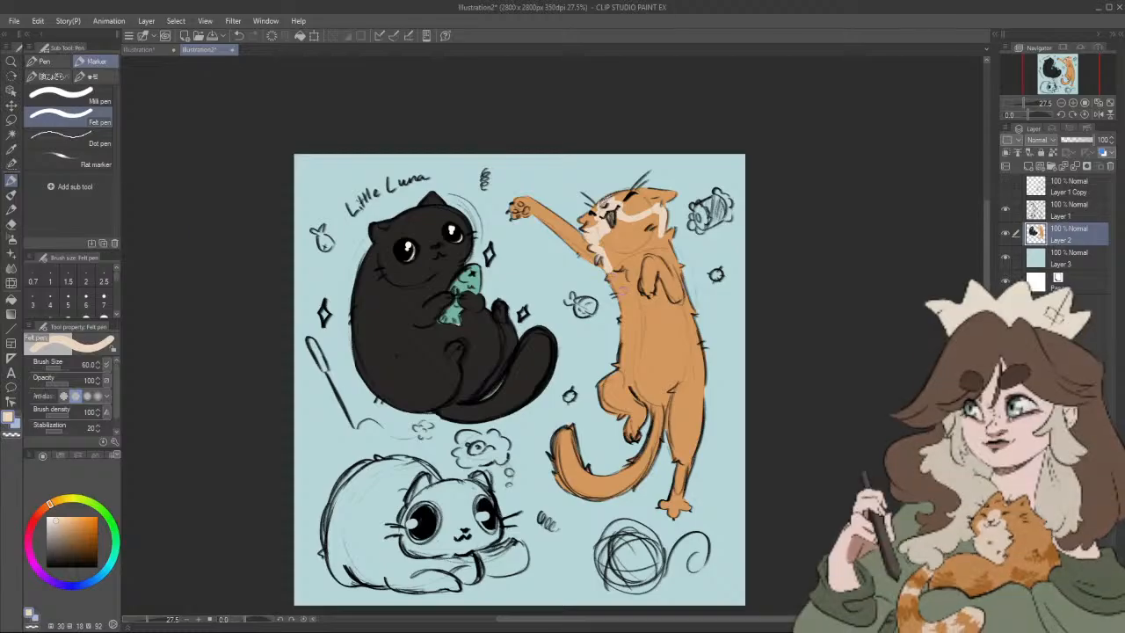
left_click_drag(608, 267, 616, 292)
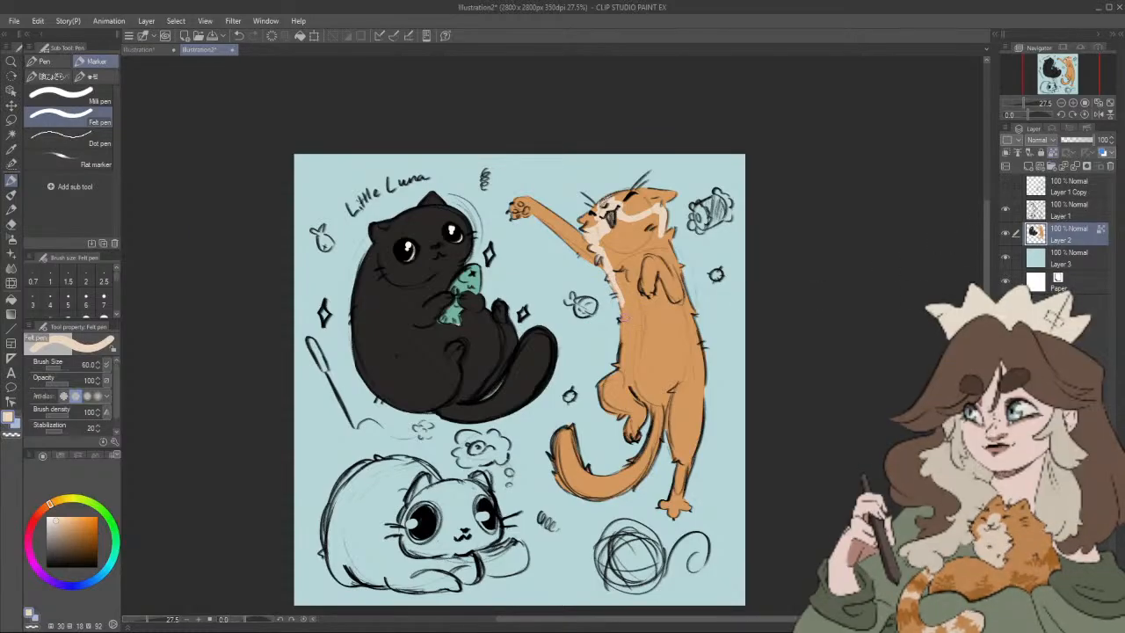
left_click_drag(619, 306, 622, 347)
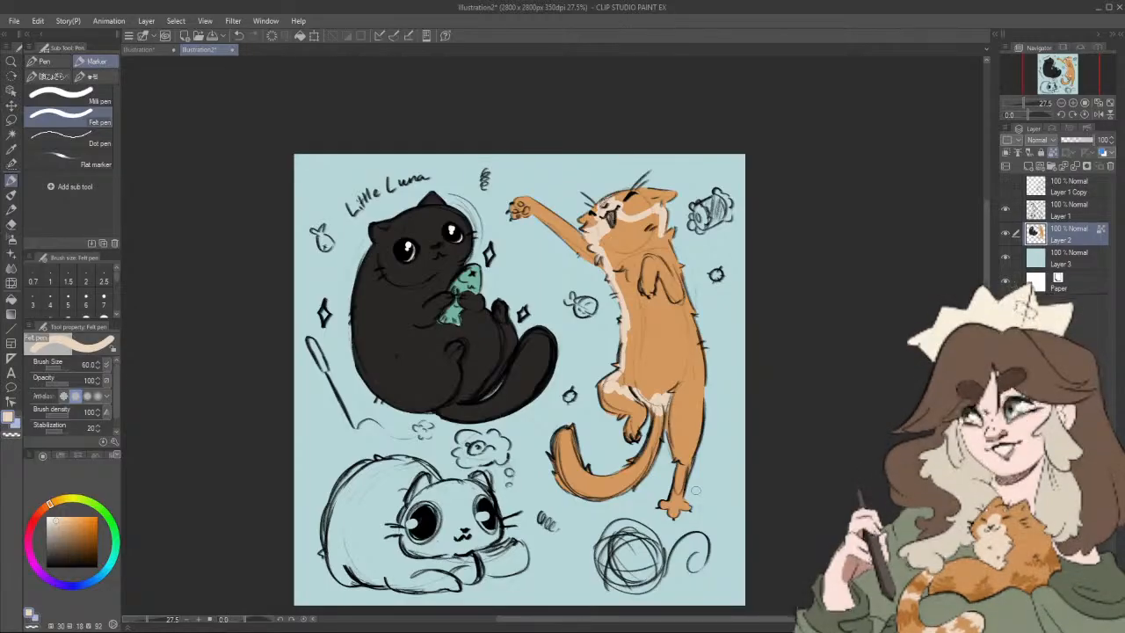
mouse_move(666, 394)
left_mouse_down()
mouse_move(677, 353)
mouse_move(709, 301)
mouse_move(679, 328)
mouse_move(667, 273)
left_mouse_up()
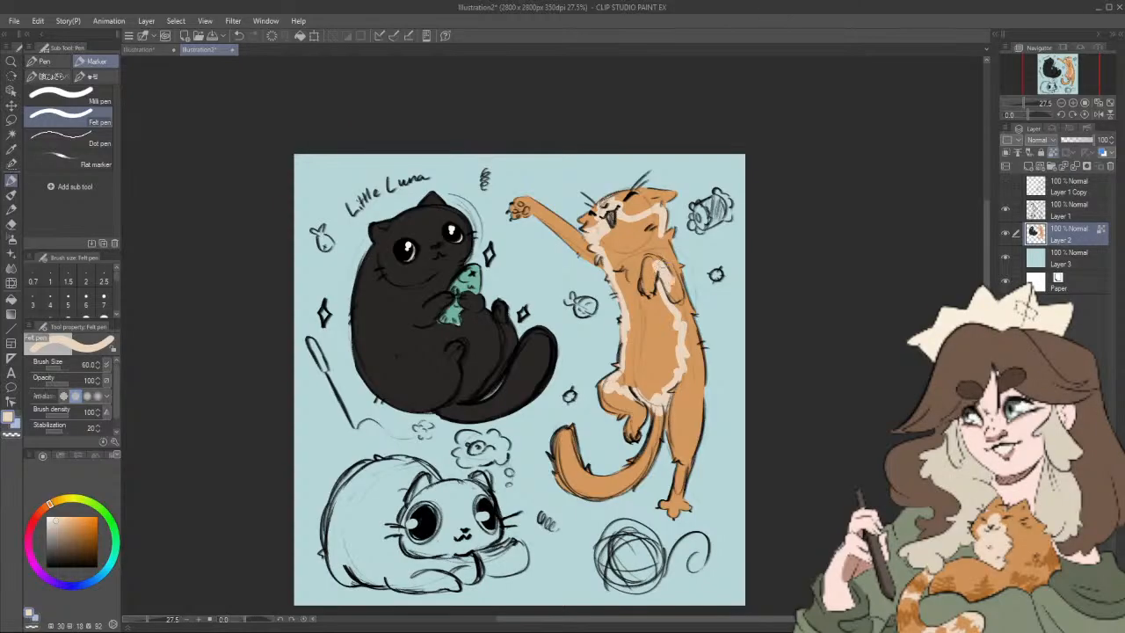
Step: Fill the reaching cat's front paws, lower face, neck and upper chest with cream, leaving orange on the ears and brow
left_click_drag(657, 261, 643, 289)
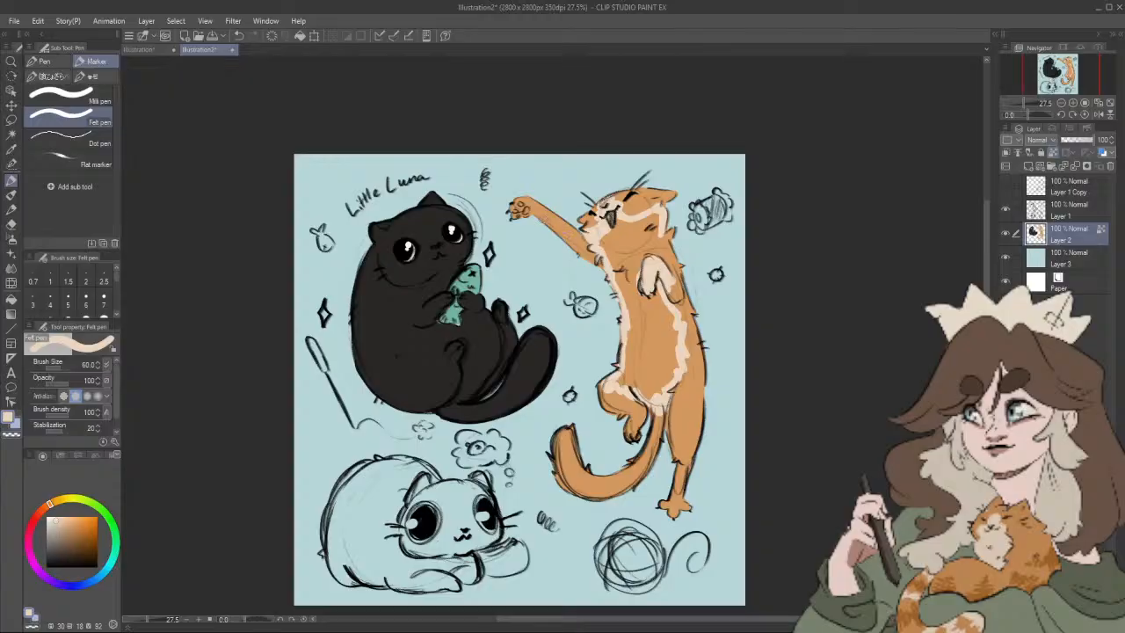
left_click_drag(510, 208, 563, 230)
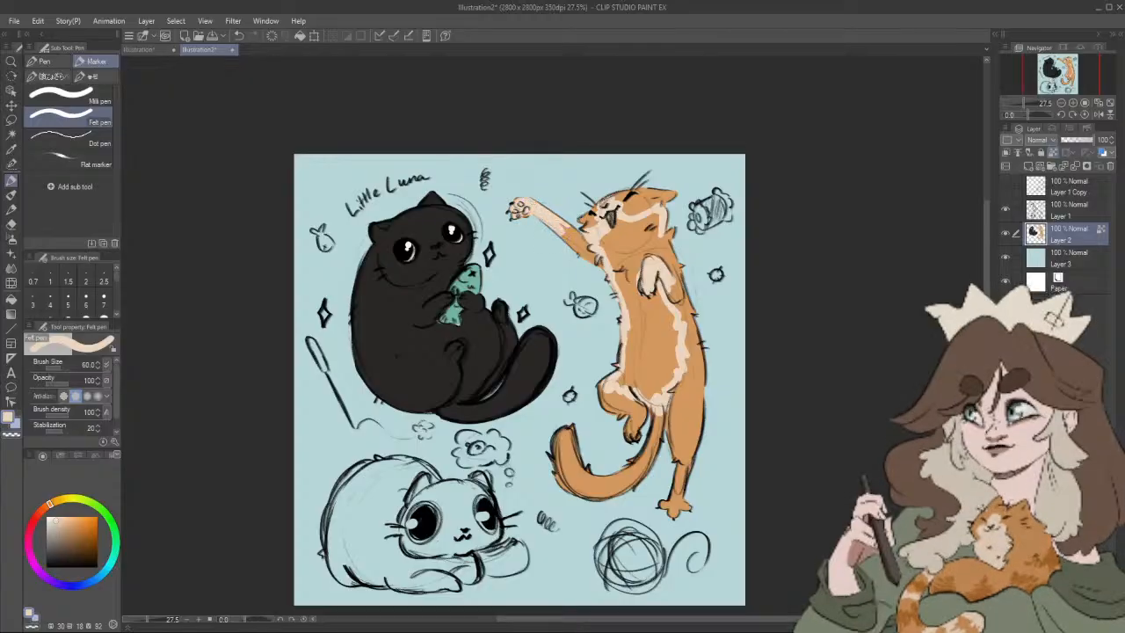
left_click_drag(660, 254, 649, 217)
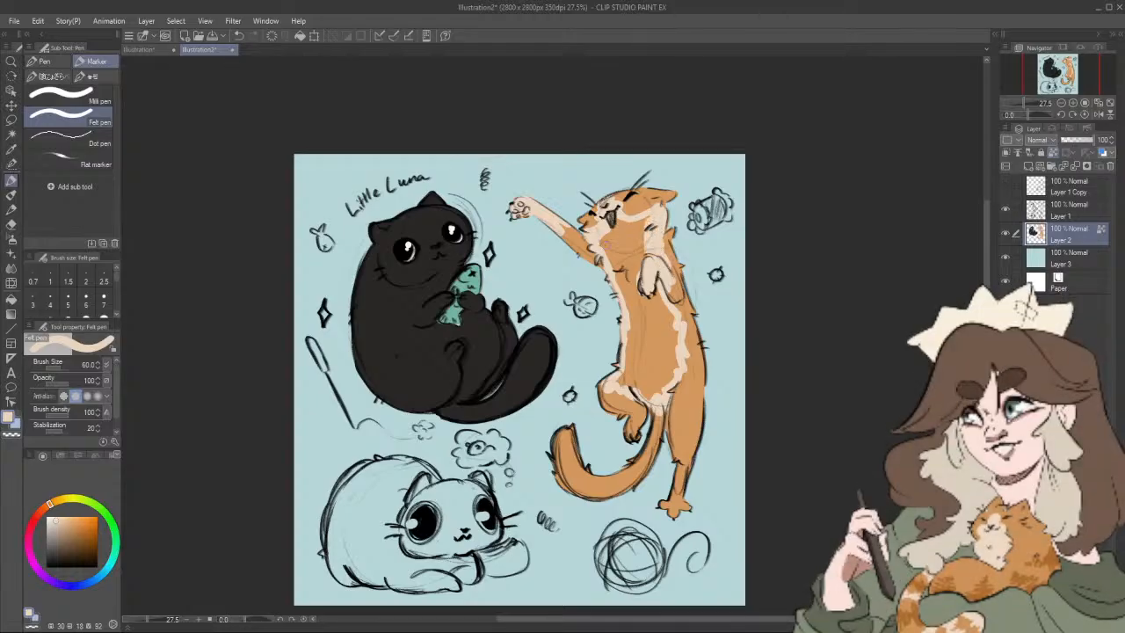
mouse_move(598, 248)
left_mouse_down()
mouse_move(619, 219)
mouse_move(645, 226)
left_mouse_up()
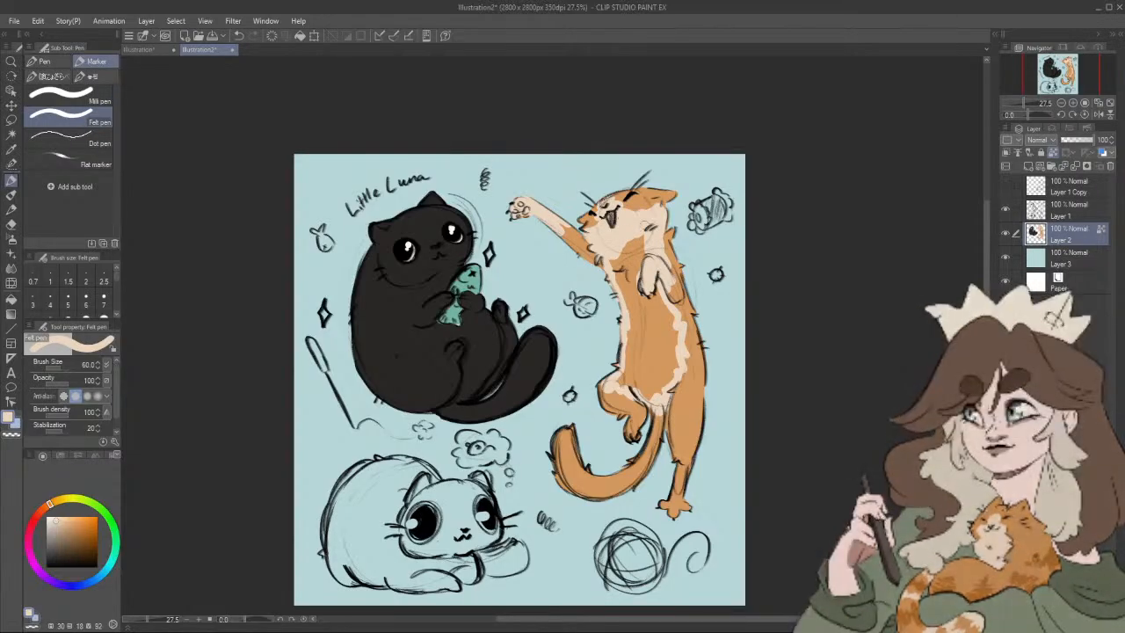
mouse_move(615, 265)
left_mouse_down()
mouse_move(625, 299)
mouse_move(634, 255)
mouse_move(641, 264)
left_mouse_up()
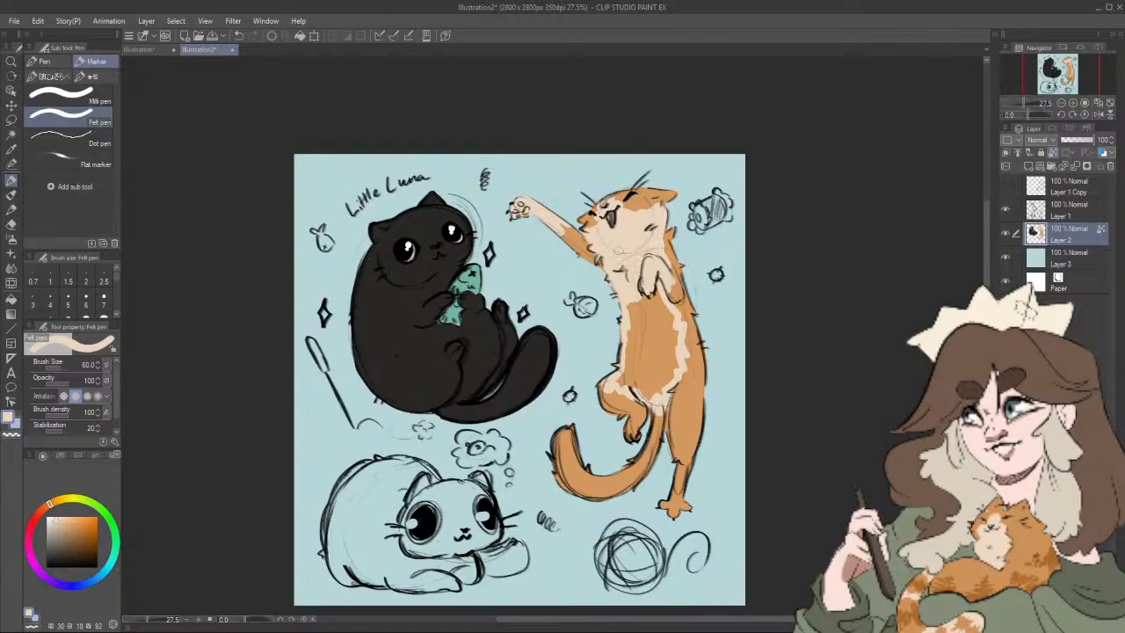
left_click_drag(662, 335, 652, 305)
mouse_move(620, 271)
left_mouse_down()
mouse_move(626, 315)
mouse_move(633, 274)
mouse_move(638, 304)
mouse_move(643, 283)
mouse_move(657, 287)
left_mouse_up()
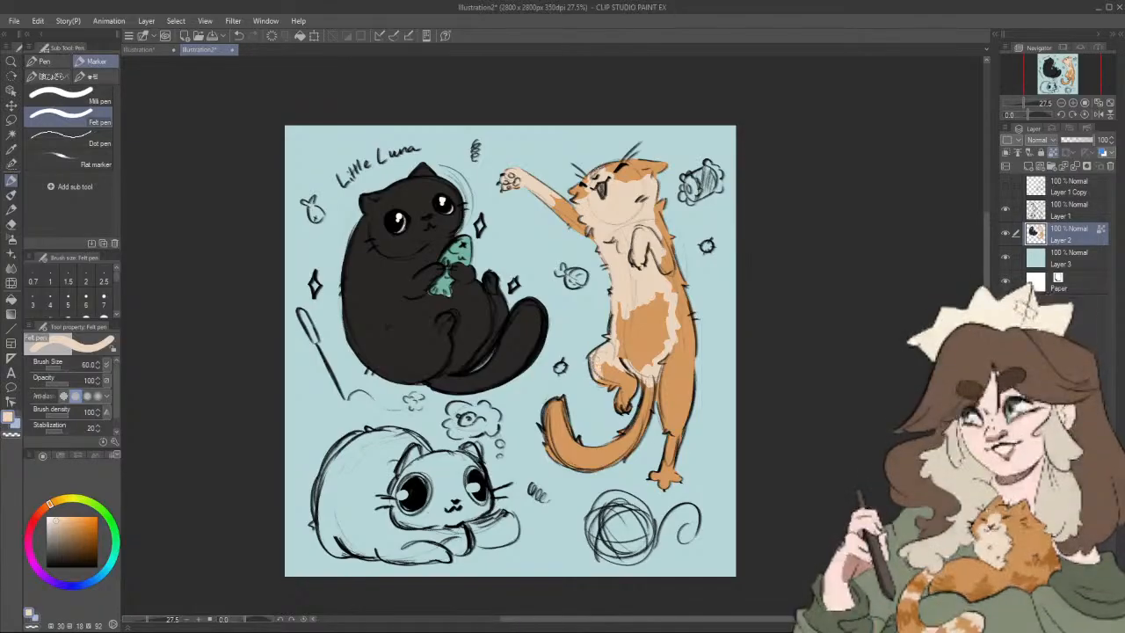
Step: Paint the bent hind leg and the standing leg's inner edge and foot cream, and fill the belly with brush size 100
mouse_move(597, 363)
left_mouse_down()
mouse_move(620, 402)
mouse_move(627, 378)
mouse_move(614, 366)
left_mouse_up()
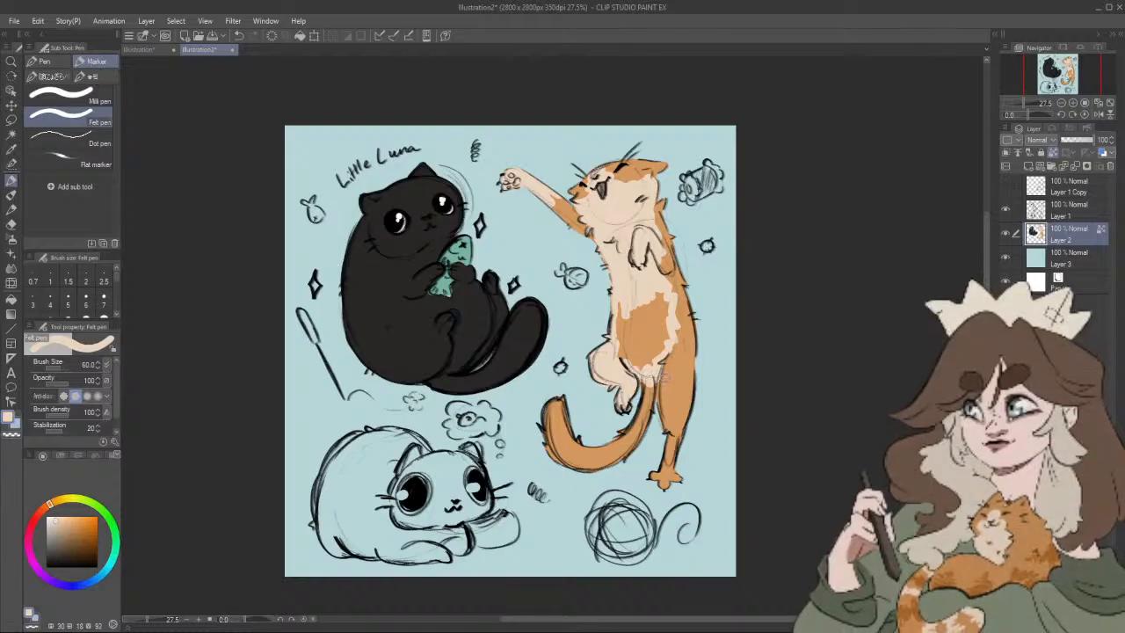
mouse_move(660, 375)
left_mouse_down()
mouse_move(677, 442)
mouse_move(661, 485)
left_mouse_up()
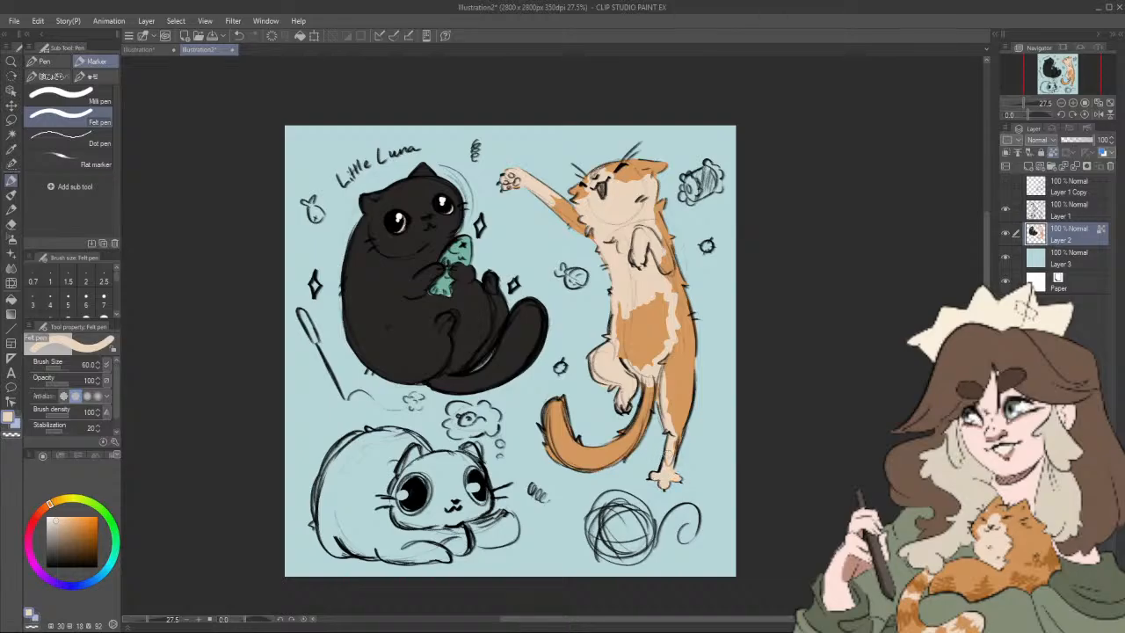
mouse_move(665, 357)
left_mouse_down()
mouse_move(666, 296)
mouse_move(661, 343)
left_mouse_up()
key("bracketright")
key("bracketright")
key("bracketright")
mouse_move(661, 290)
left_mouse_down()
mouse_move(645, 362)
mouse_move(631, 314)
mouse_move(623, 356)
left_mouse_up()
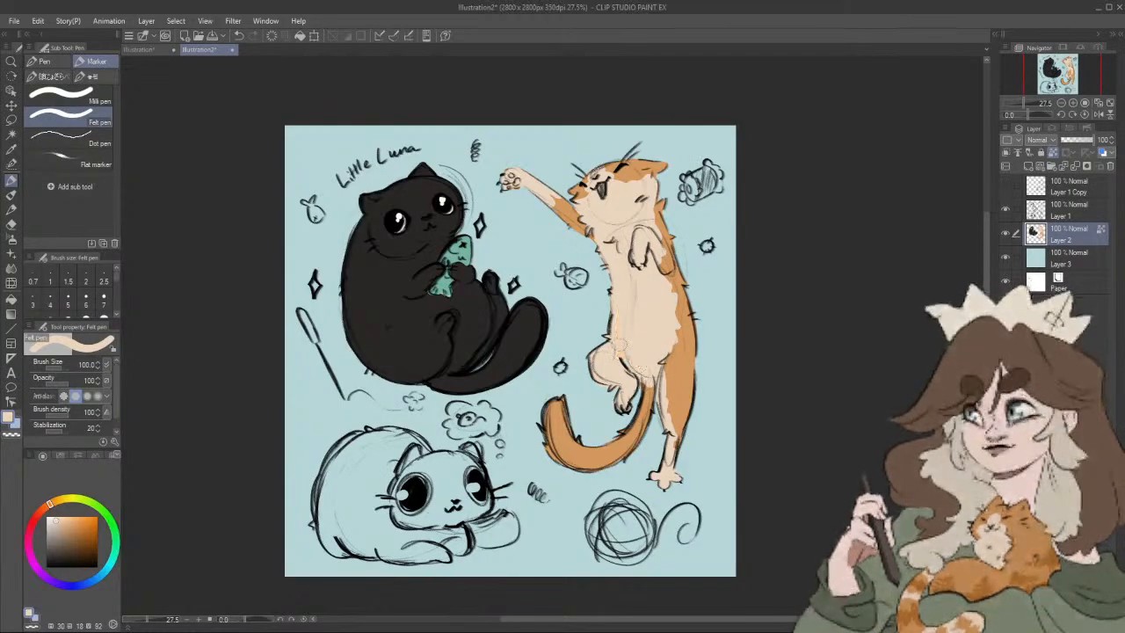
Step: Sample the cat's orange (HSV 30, 55, 83) and reshape the marking's edge along the flank and lower standing leg
scroll(684, 369, "up", 2)
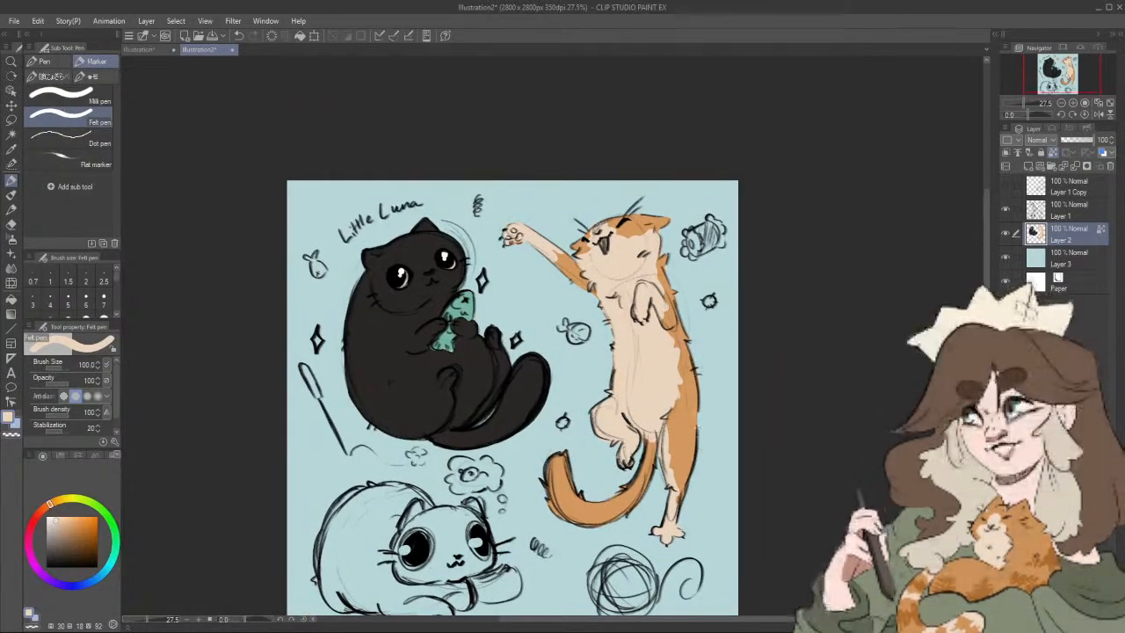
left_click(694, 412, "alt")
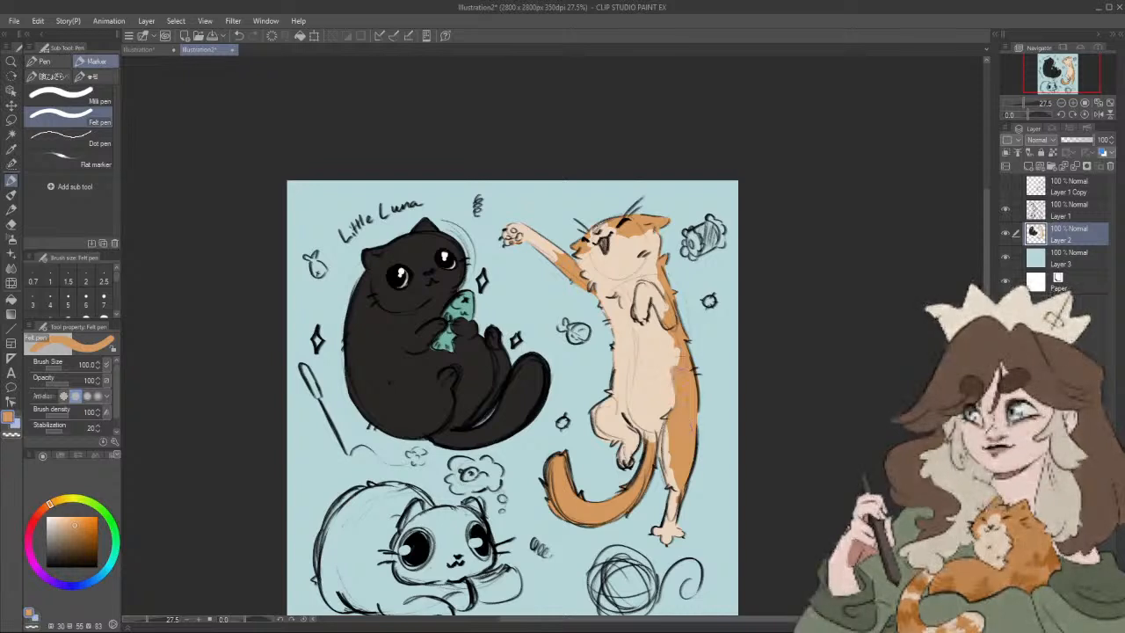
left_click_drag(679, 375, 666, 353)
left_click_drag(692, 413, 702, 375)
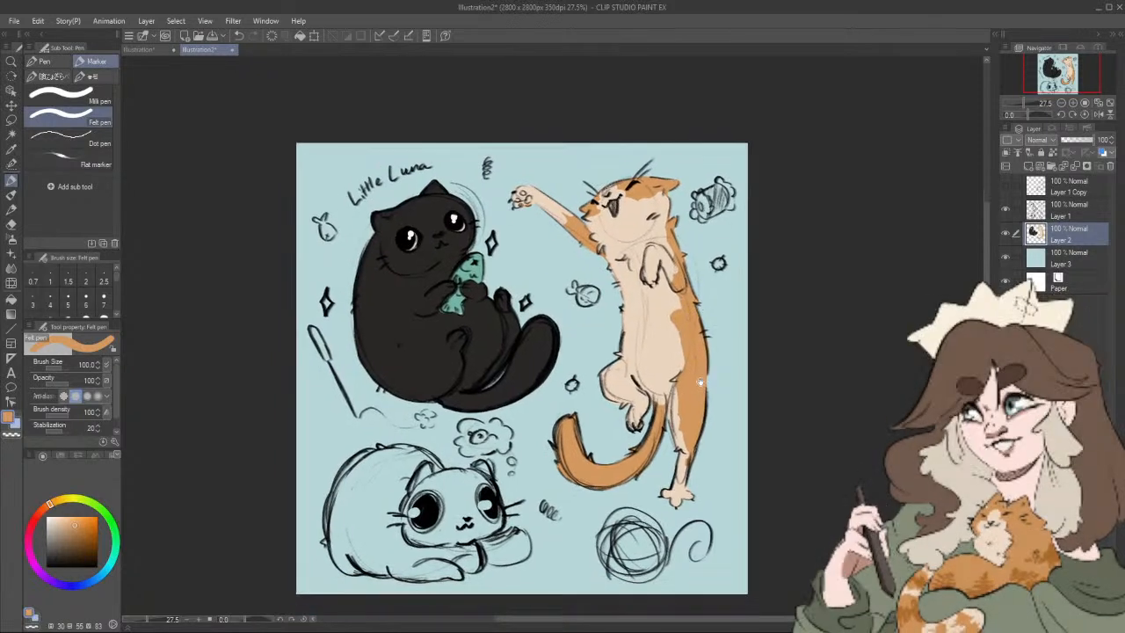
left_click_drag(691, 463, 694, 452)
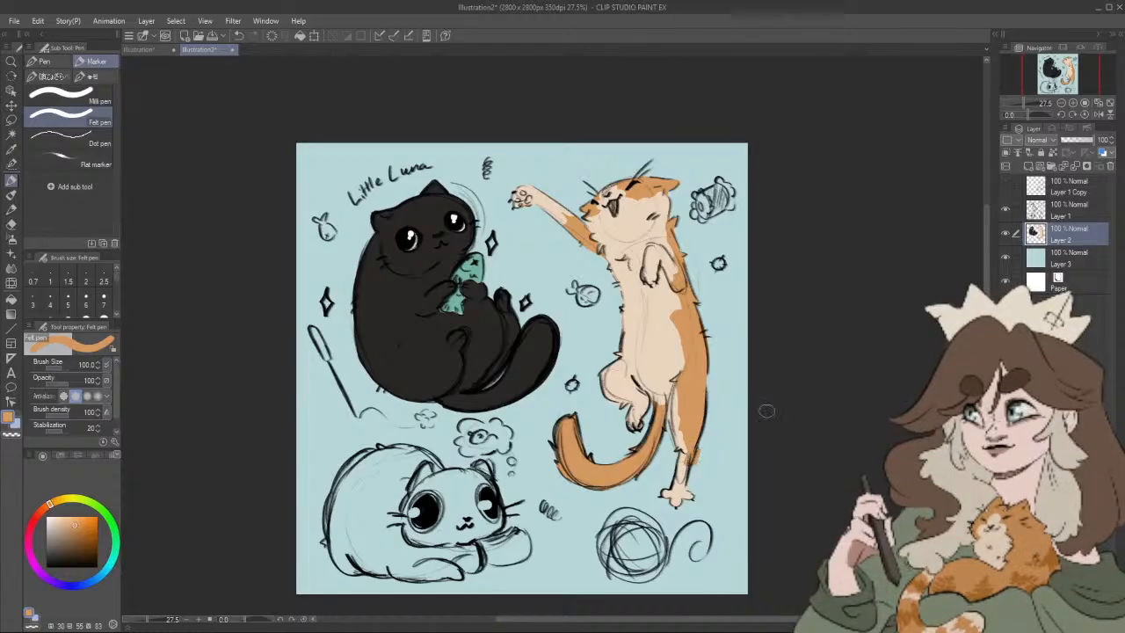
Step: Add orange patches to the cat's bent hind leg, folded front paw, raised arm and standing leg
key("minus")
key("minus")
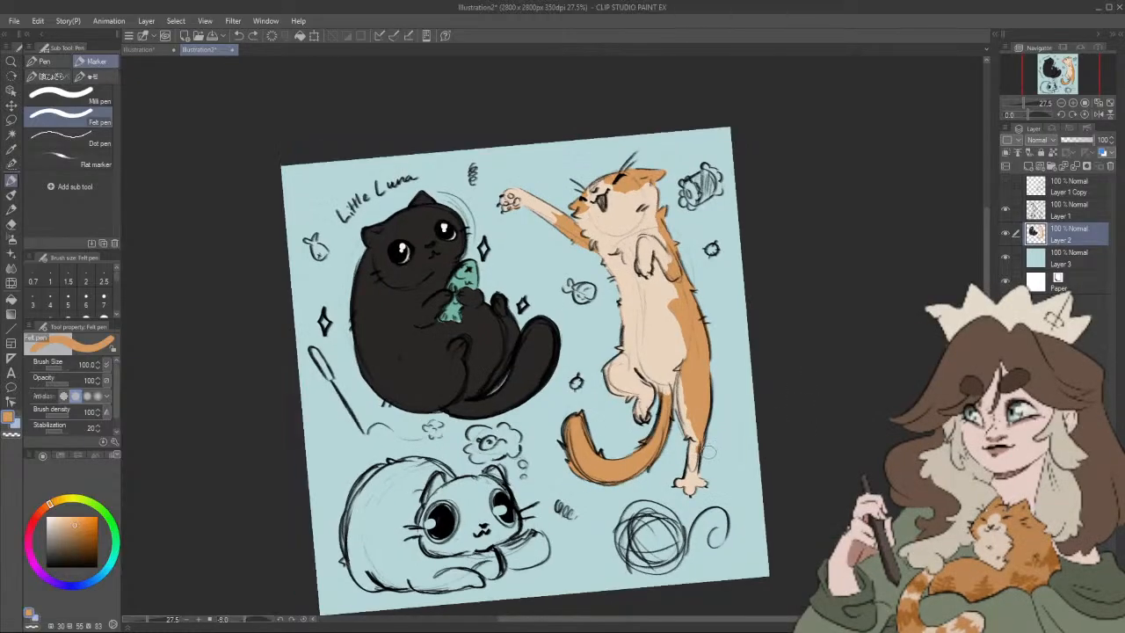
left_click(1084, 115)
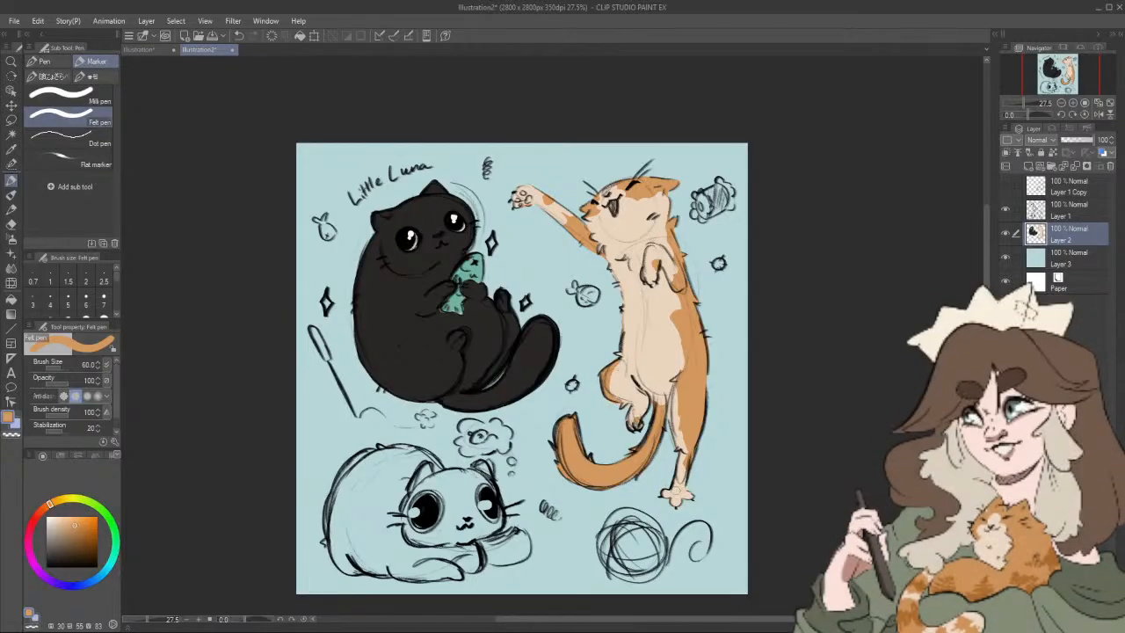
left_click_drag(677, 381, 674, 387)
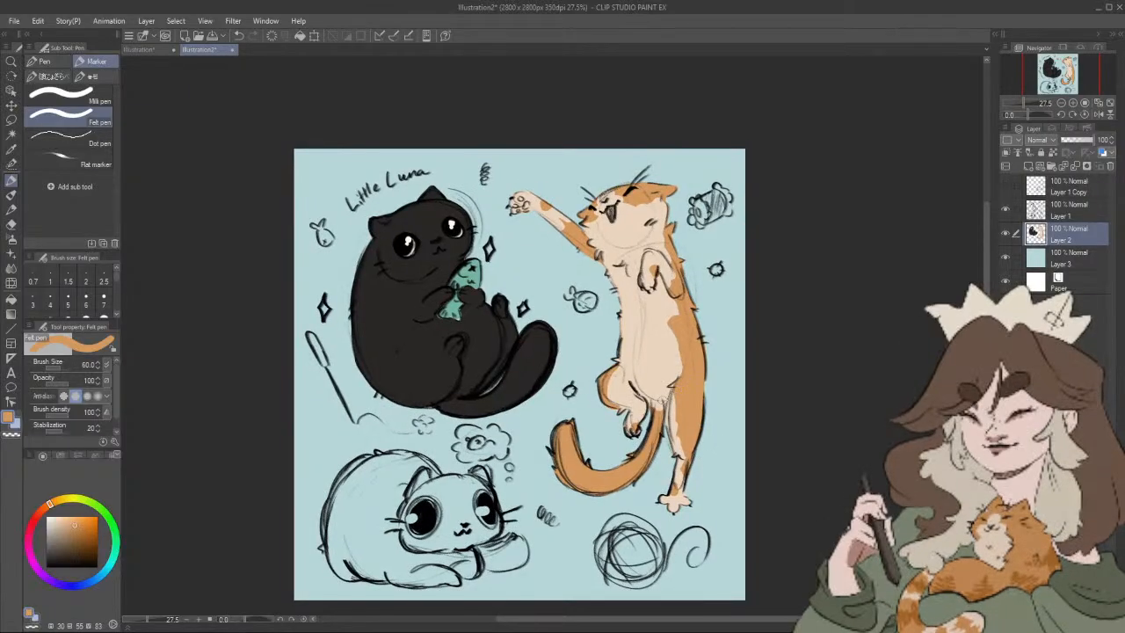
Step: Sample the belly's cream (HSV 30, 19, 92) and touch up the orange patch on the folded front paw
left_click(651, 347, "alt")
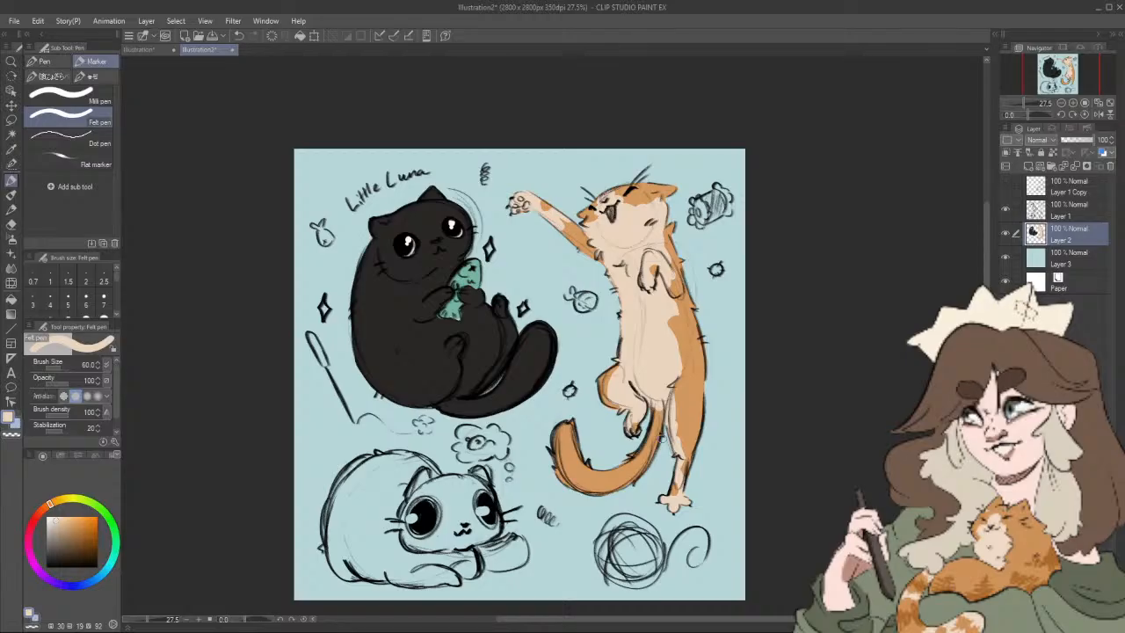
left_click_drag(728, 350, 731, 307)
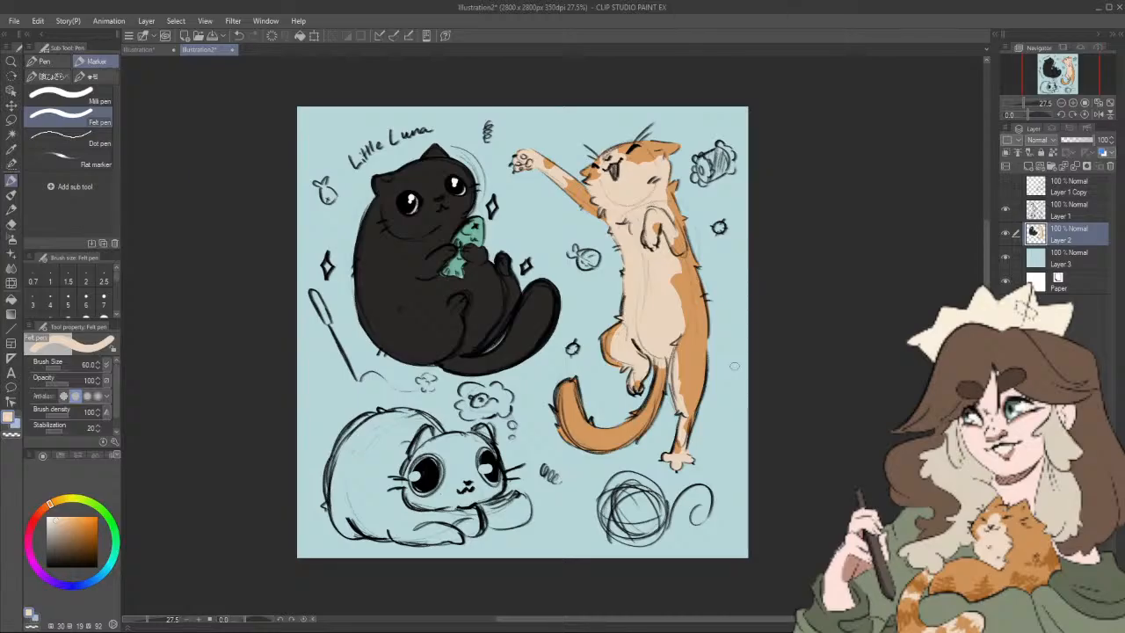
left_click_drag(736, 362, 738, 352)
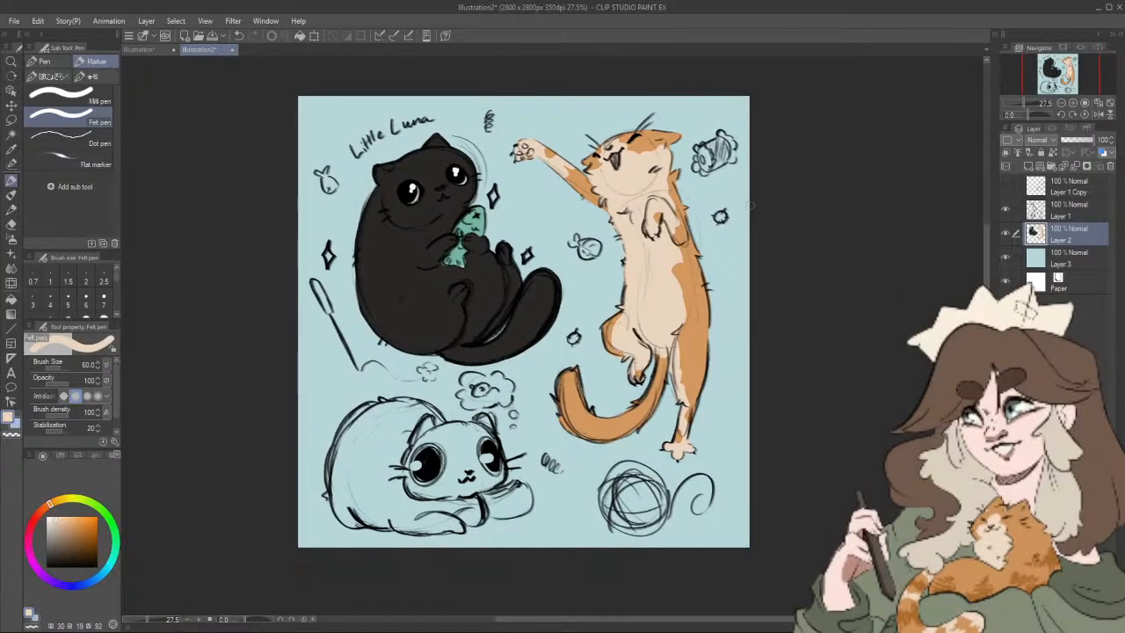
left_click_drag(724, 427, 738, 409)
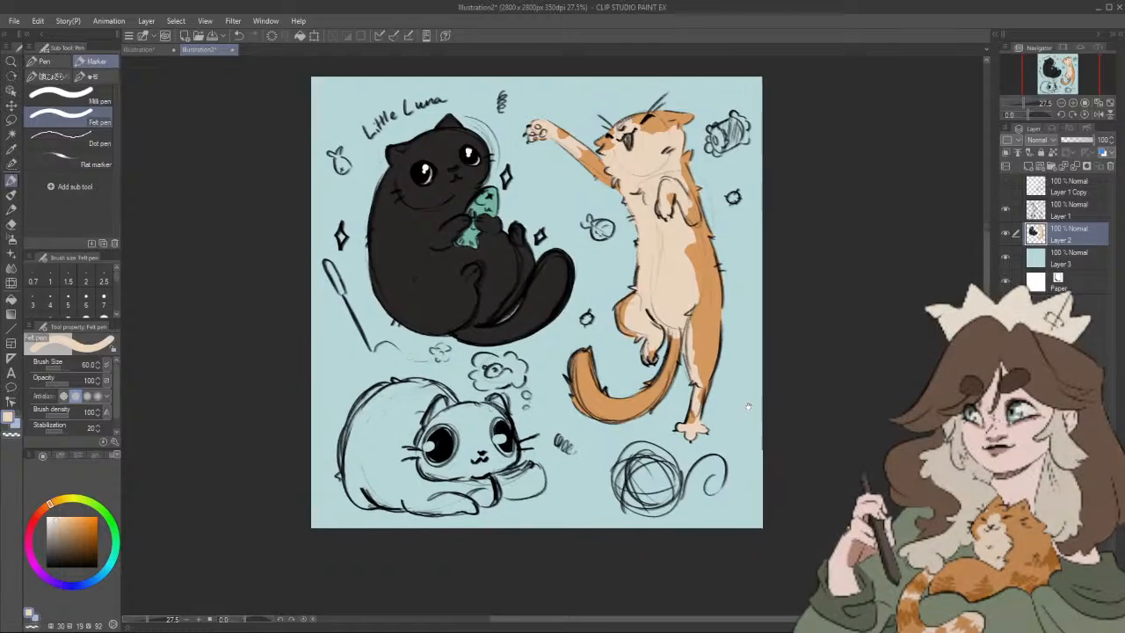
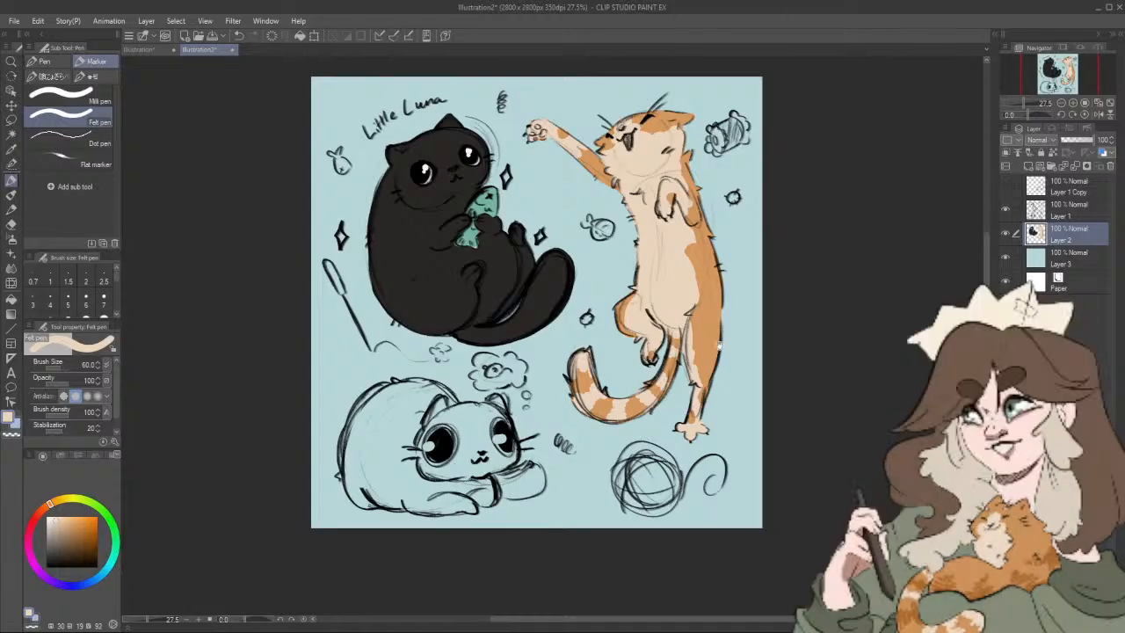
Step: Sample the standing cat's orange, deepen it to HSV 30, 77, 69 and set the Felt pen to size 50
left_click_drag(718, 364, 687, 374)
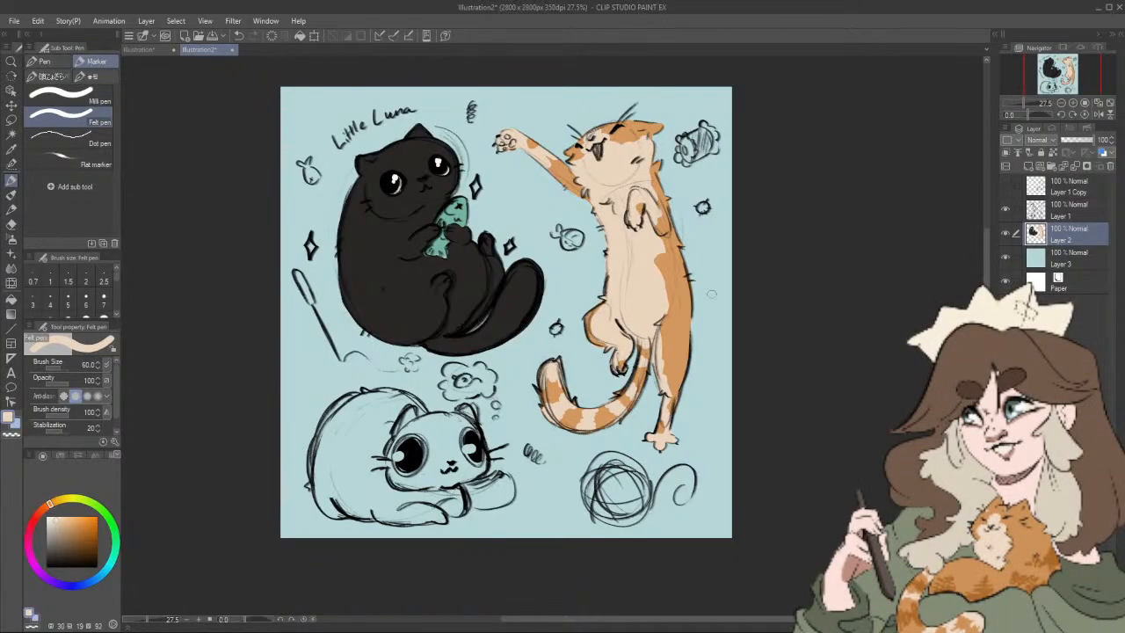
left_click_drag(716, 309, 681, 354)
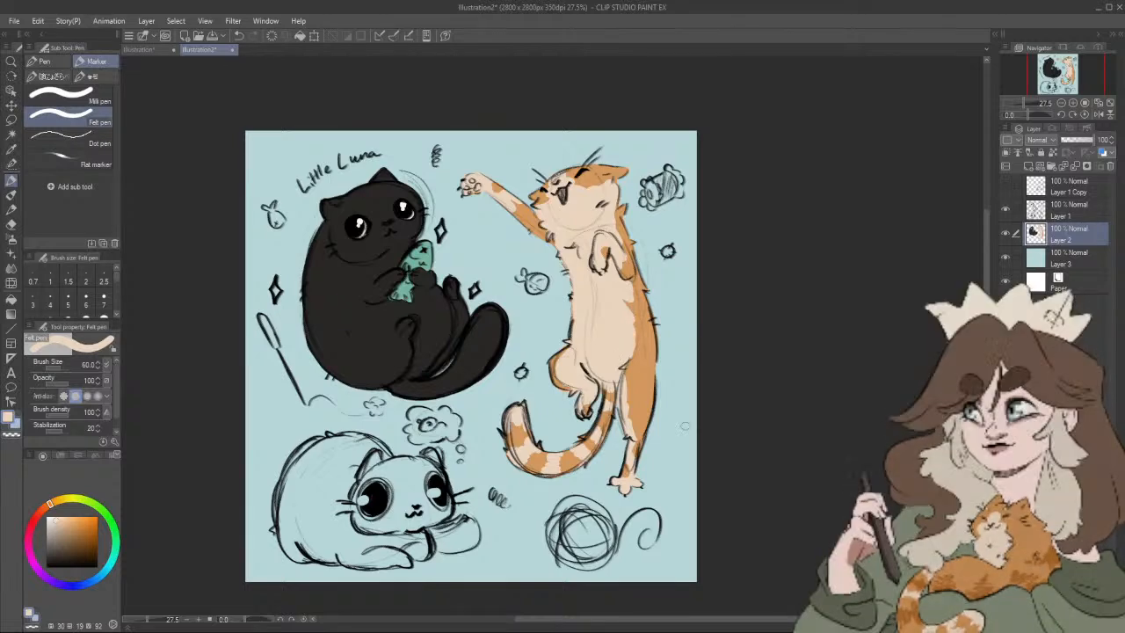
left_click(653, 381, "alt")
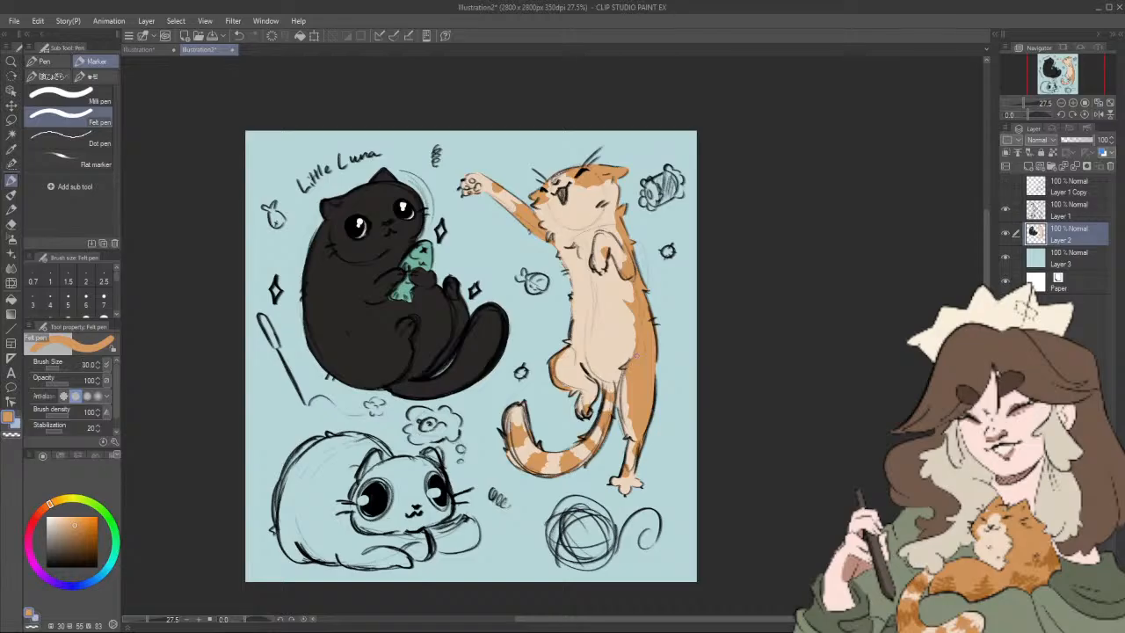
key("]")
key("]")
left_click_drag(654, 274, 647, 309)
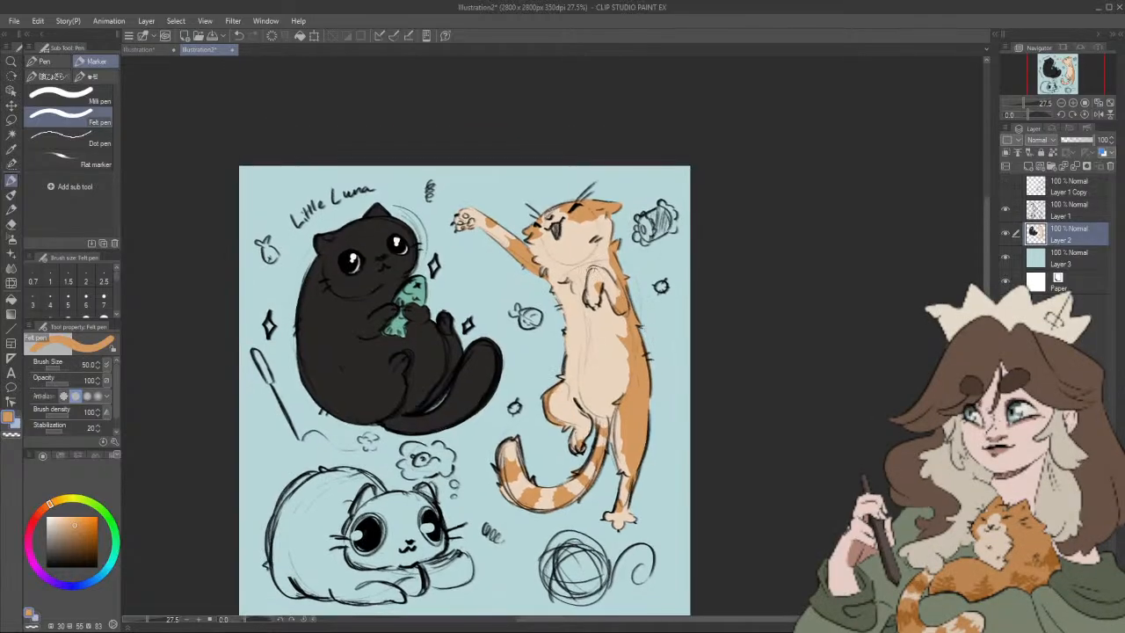
left_click_drag(626, 219, 635, 185)
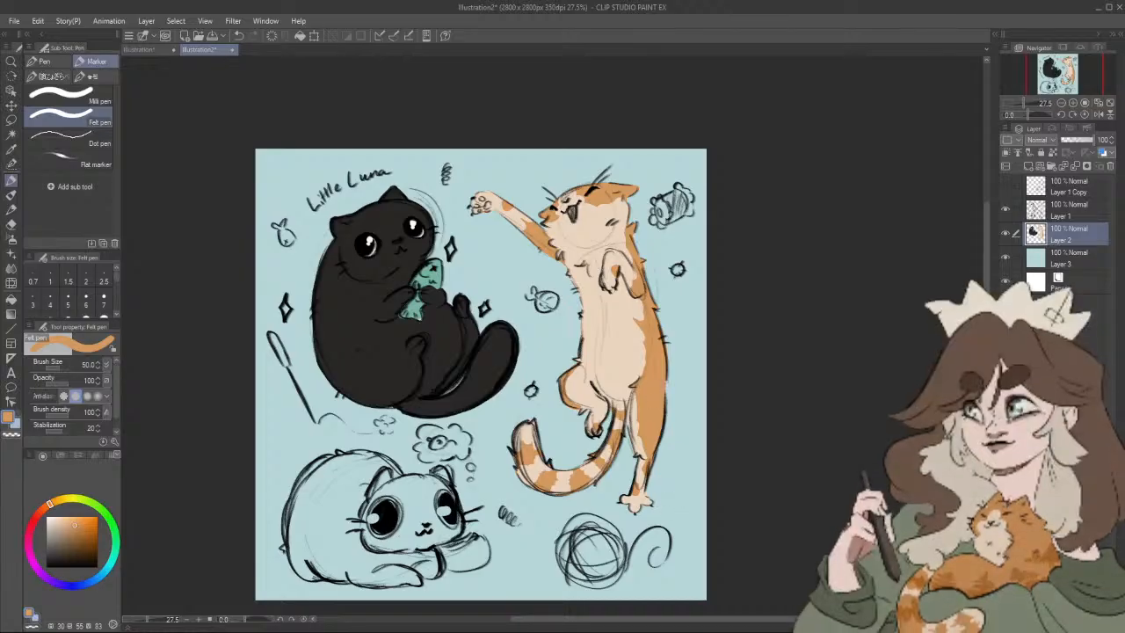
key("i")
left_click(653, 399)
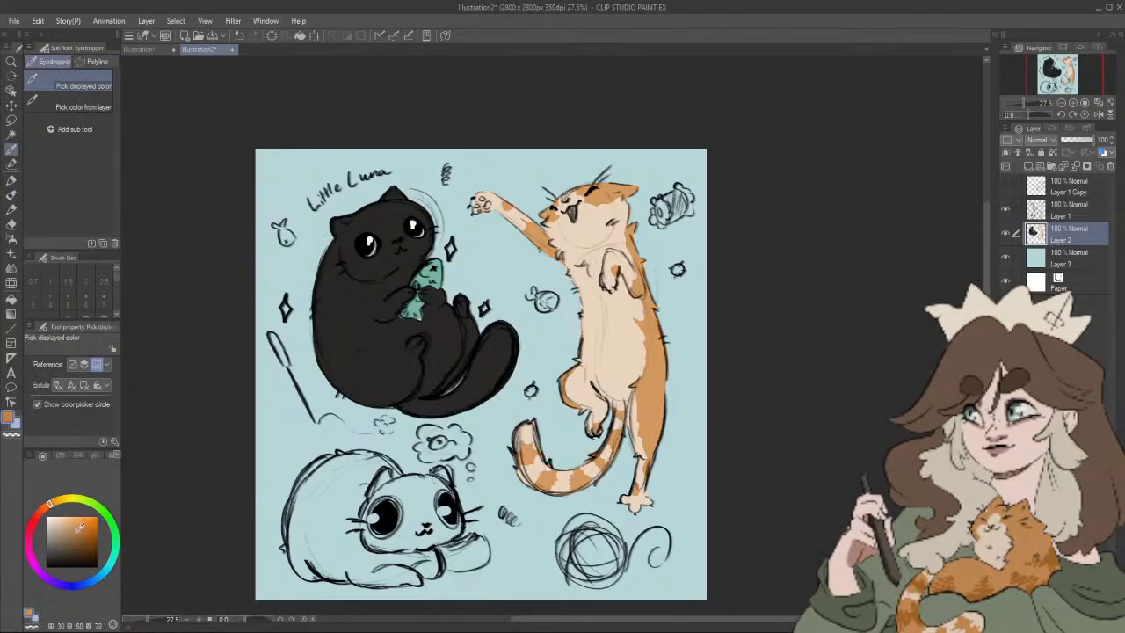
left_click(77, 535)
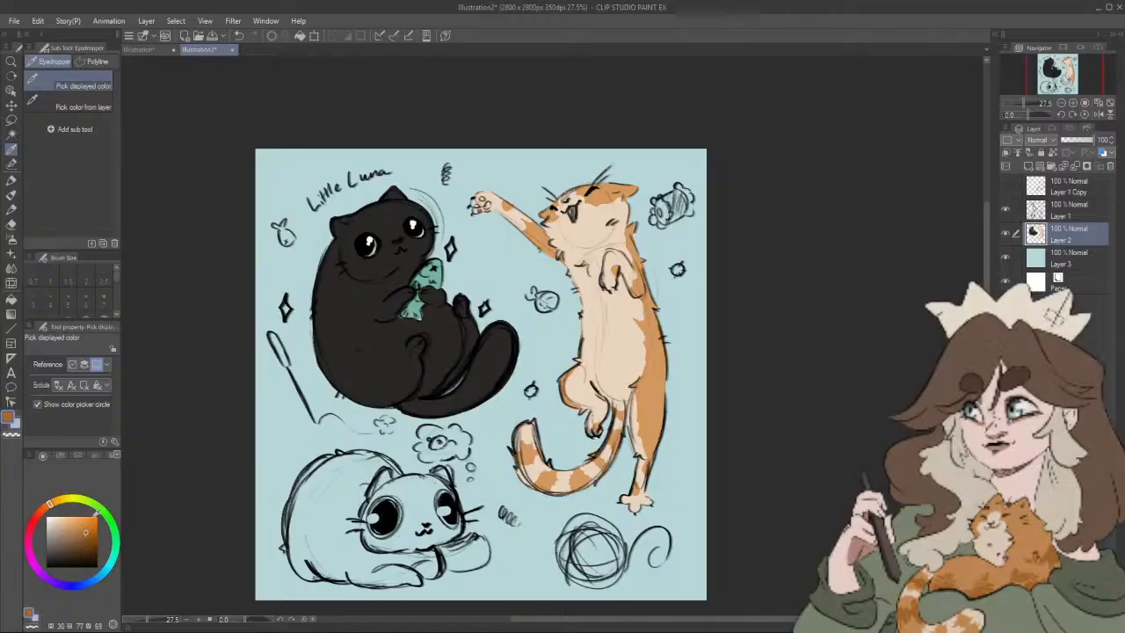
left_click(12, 186)
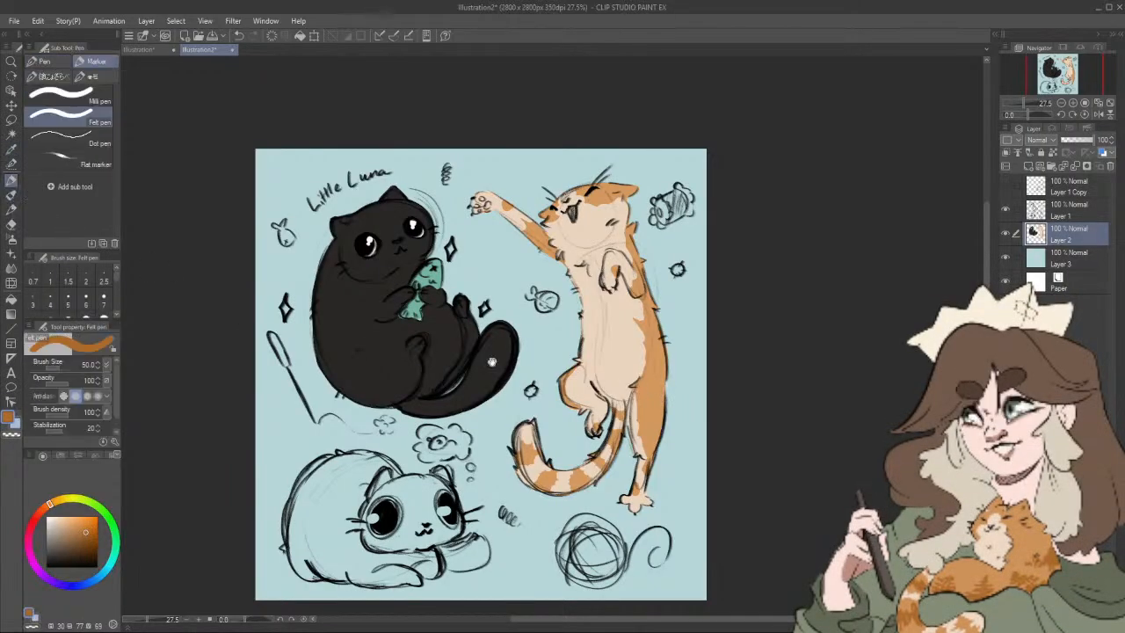
Step: Paint darker orange stripes and patches on the standing cat's tail, back and standing leg, undoing the last stroke
mouse_move(663, 378)
left_mouse_down()
mouse_move(665, 409)
mouse_move(652, 401)
left_mouse_up()
left_click_drag(652, 317, 662, 368)
left_click_drag(694, 413, 727, 360)
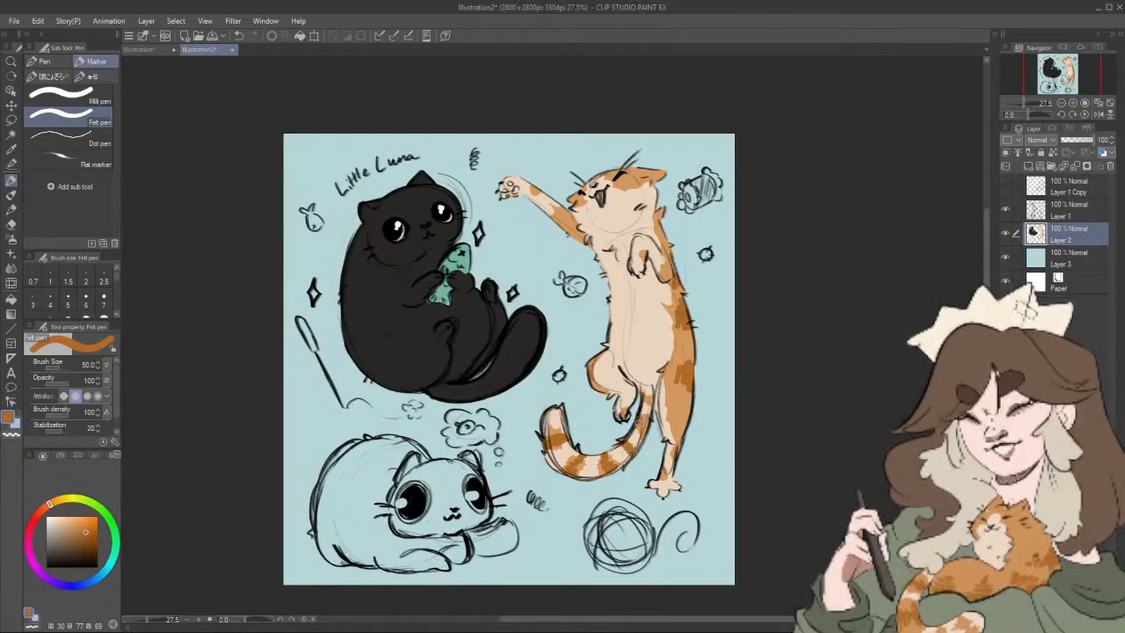
scroll(716, 457, "down", 3)
scroll(700, 423, "up", 6)
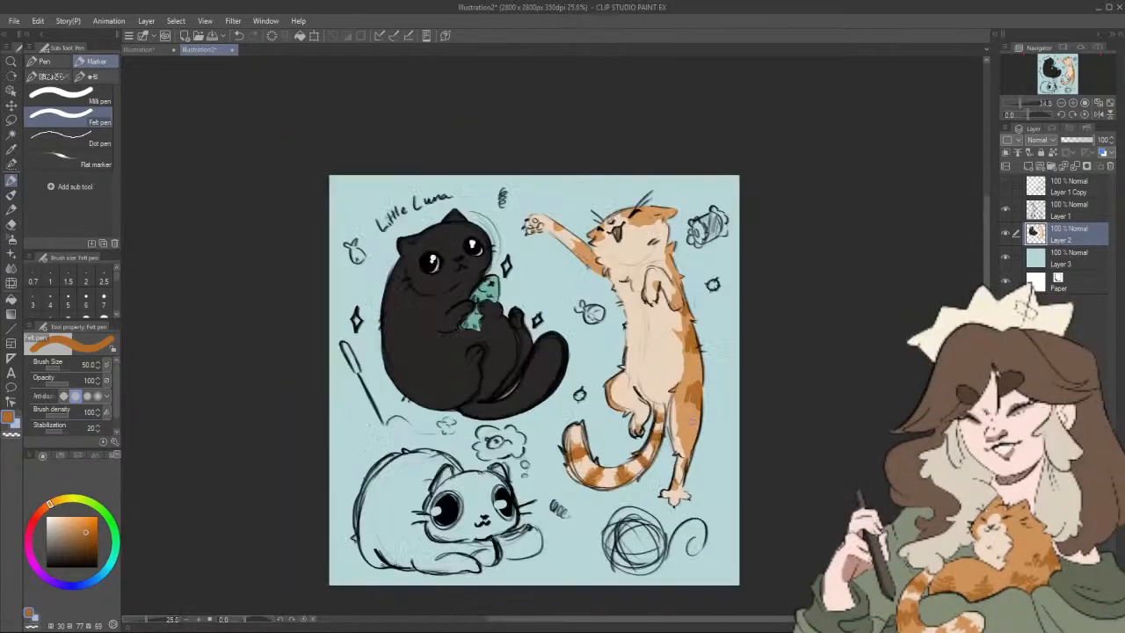
left_click_drag(567, 368, 566, 386)
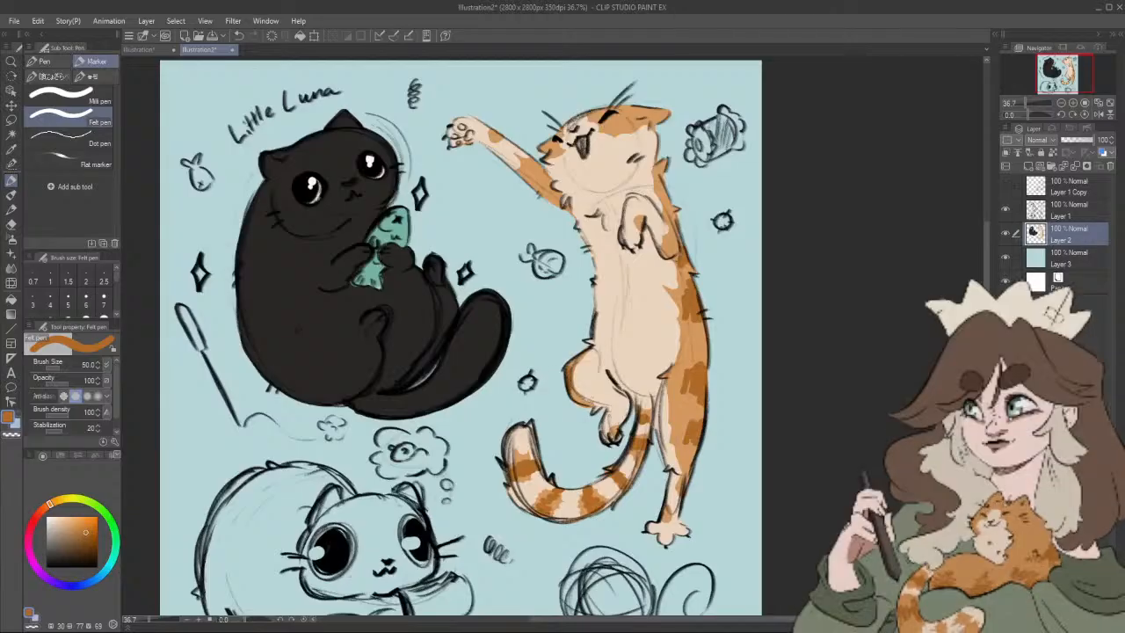
left_click_drag(695, 291, 683, 345)
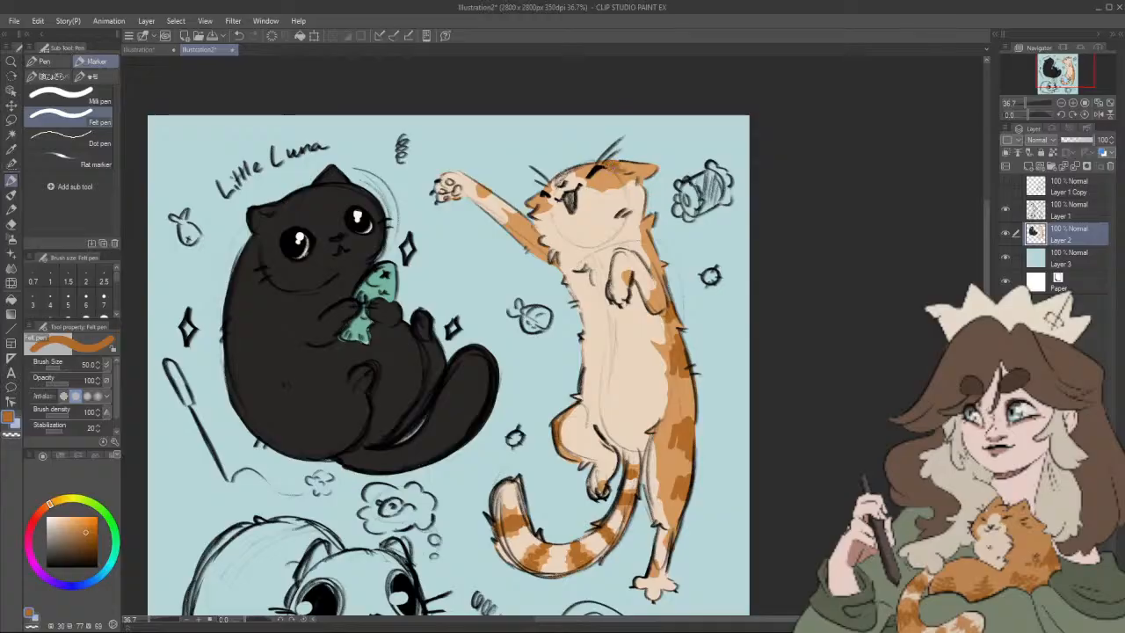
key("ctrl+z")
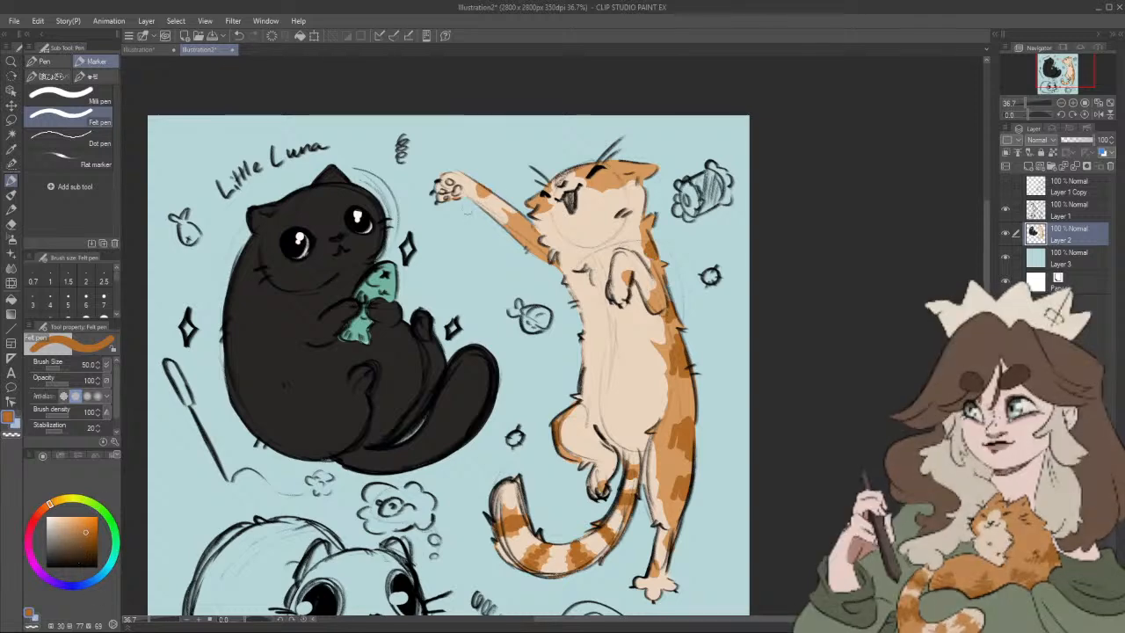
Step: Change the sampled cream to pink (HSV 5, 37, 93) and colour the orange cat's open mouth at brush size 30
left_click(465, 185, "alt")
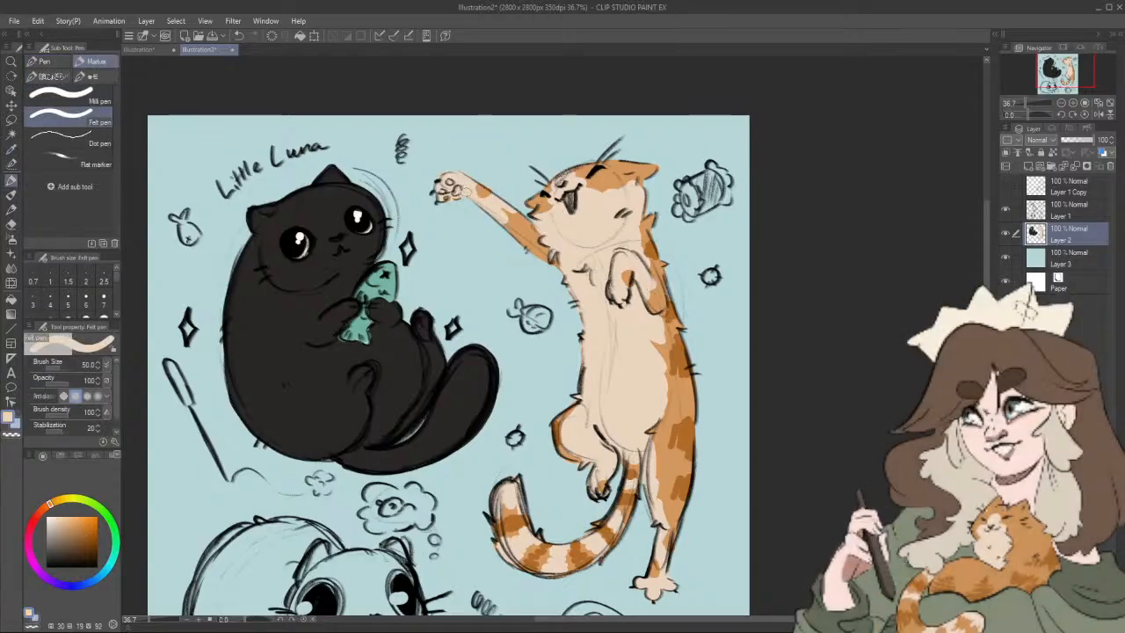
mouse_move(51, 508)
left_mouse_down()
mouse_move(48, 557)
mouse_move(33, 549)
mouse_move(44, 534)
mouse_move(35, 516)
left_mouse_up()
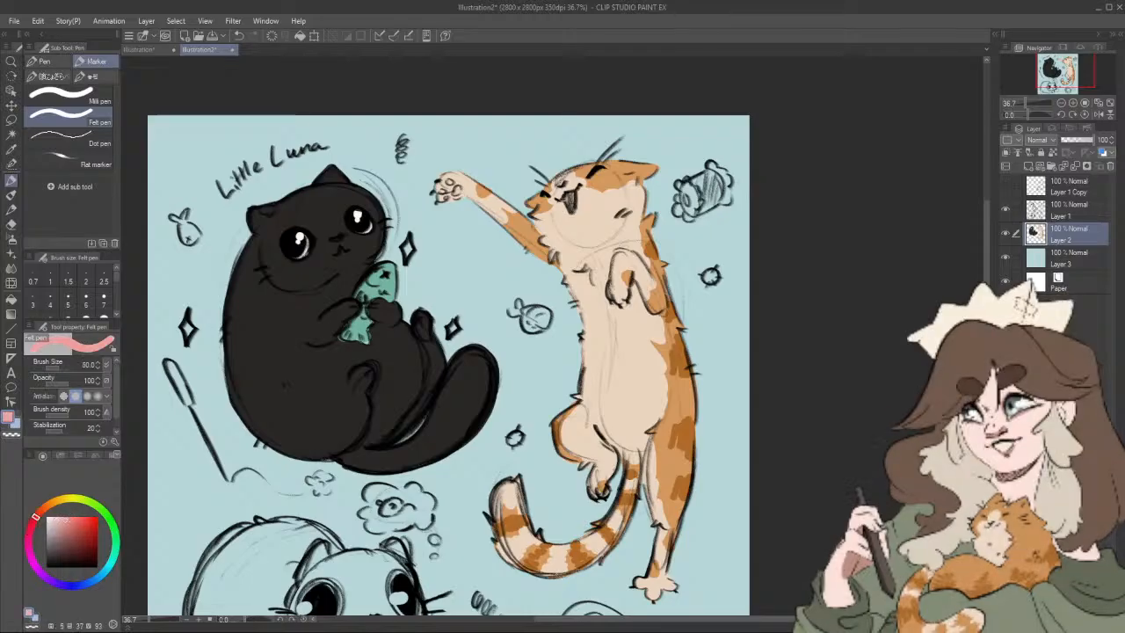
key("bracketleft")
key("bracketleft")
left_click_drag(571, 200, 570, 198)
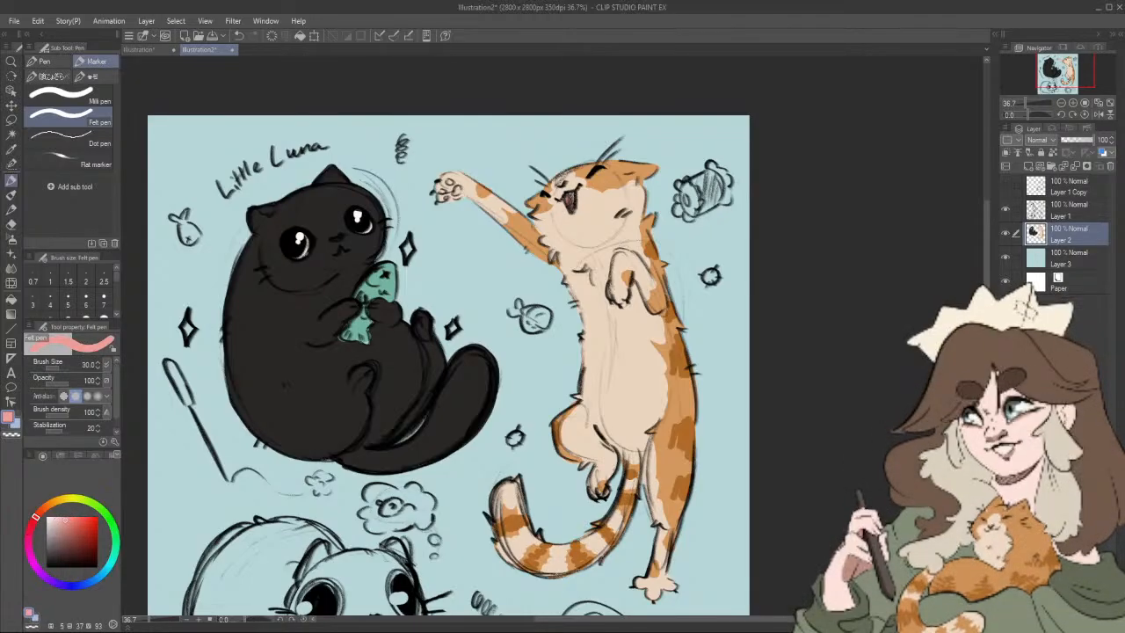
Step: Colour the pads of the orange cat's raised paw and its nose pink
scroll(501, 206, "up", 10)
mouse_move(385, 158)
left_mouse_down()
mouse_move(381, 181)
mouse_move(363, 182)
left_mouse_up()
left_click_drag(353, 164, 346, 167)
left_click_drag(363, 138, 370, 143)
scroll(641, 273, "down", 2)
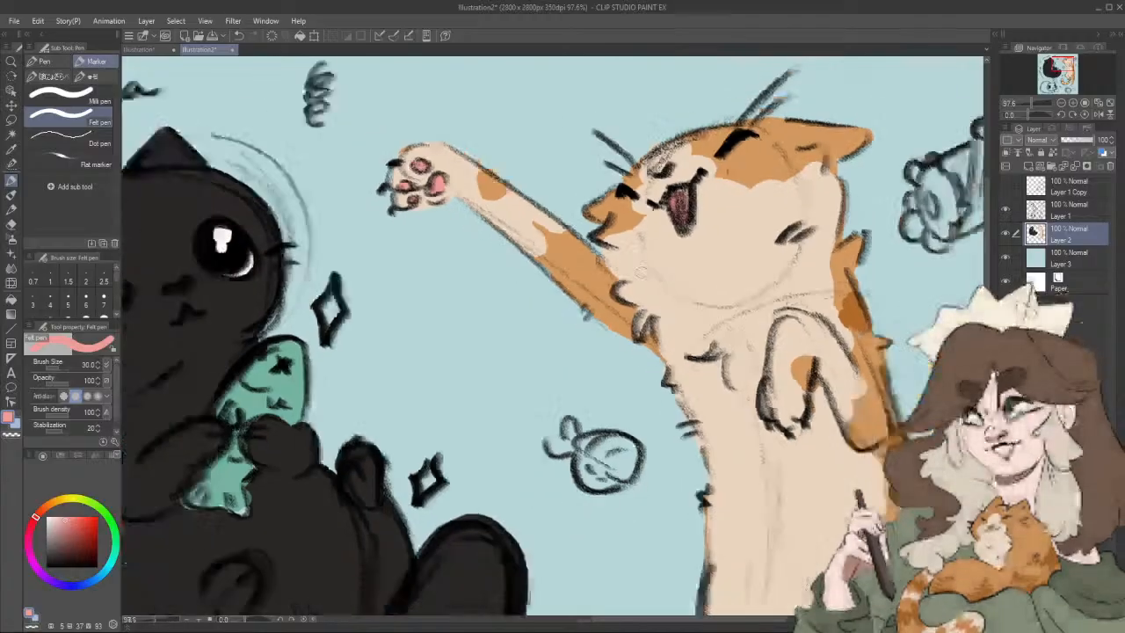
left_click_drag(762, 294, 751, 275)
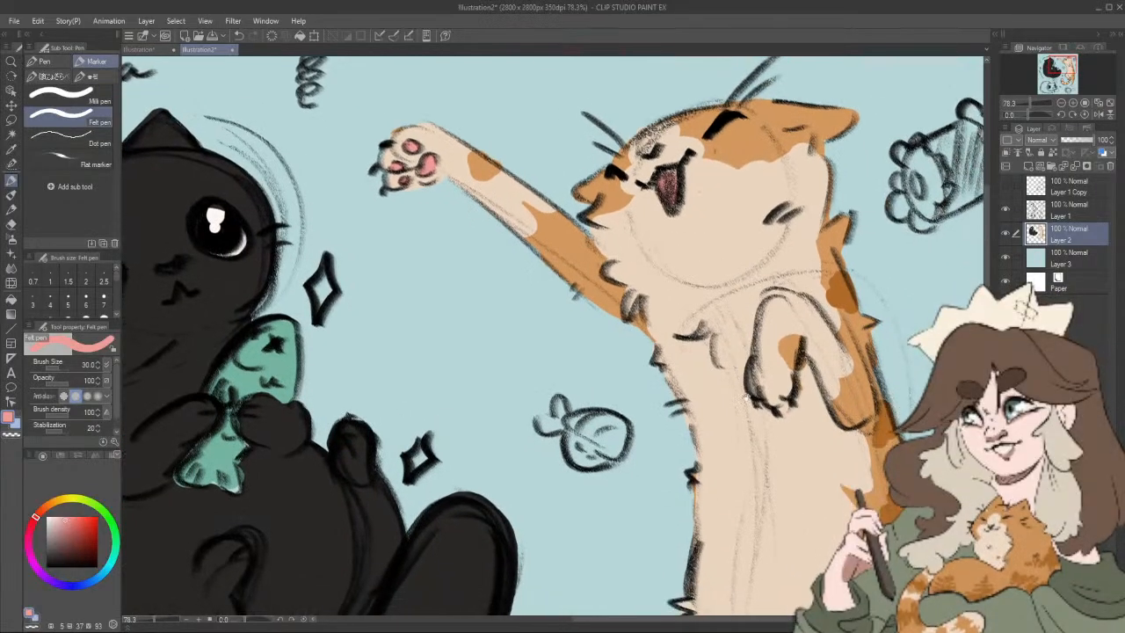
left_click_drag(857, 419, 832, 403)
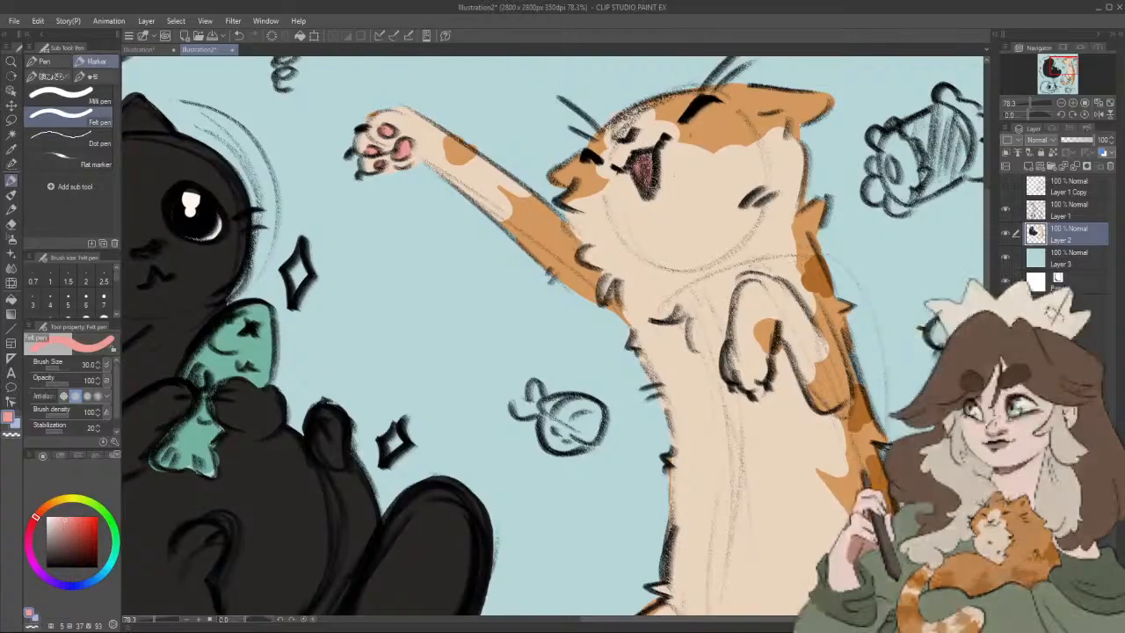
scroll(685, 233, "down", 2)
scroll(681, 180, "up", 3)
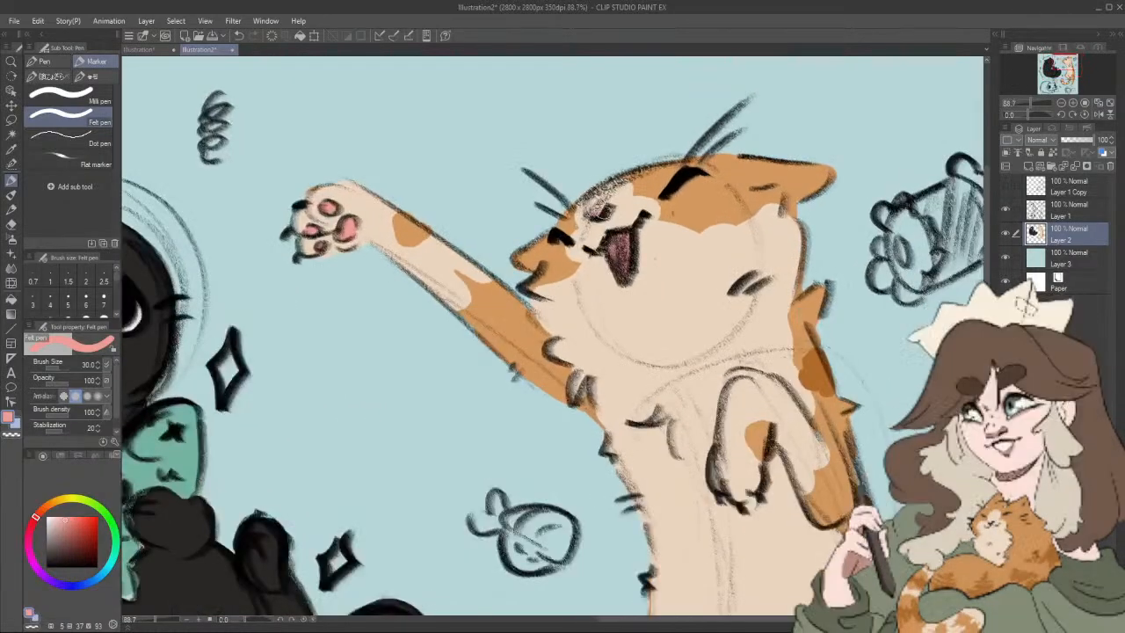
scroll(802, 437, "down", 6)
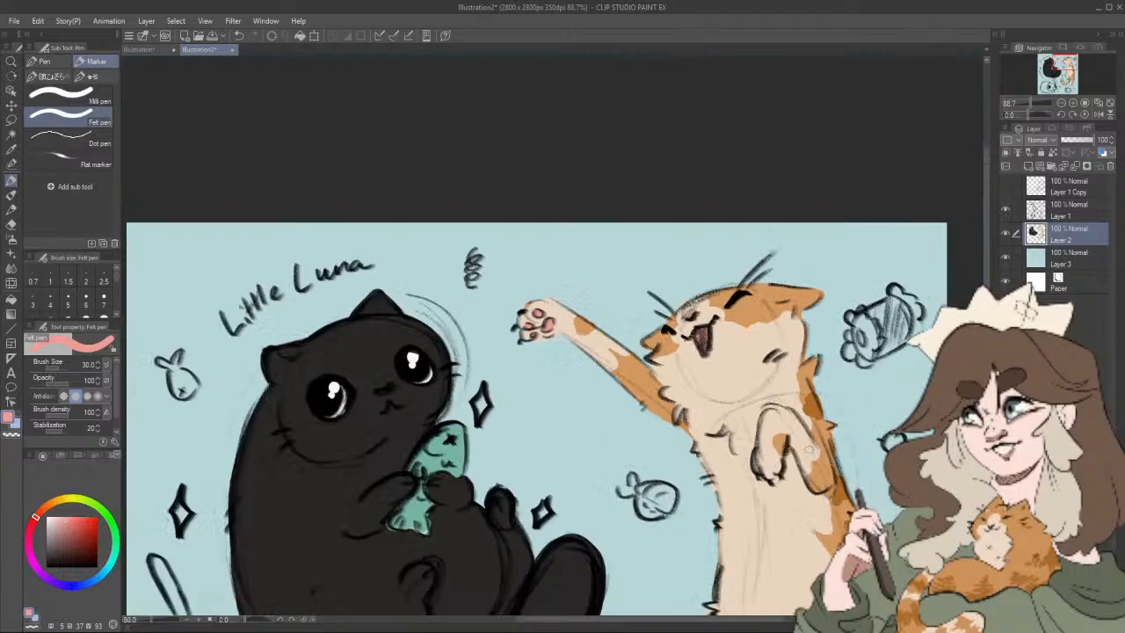
left_click_drag(846, 475, 712, 361)
left_click_drag(834, 410, 885, 329)
scroll(849, 396, "down", 1)
mouse_move(847, 437)
left_mouse_down()
mouse_move(844, 456)
mouse_move(843, 397)
left_mouse_up()
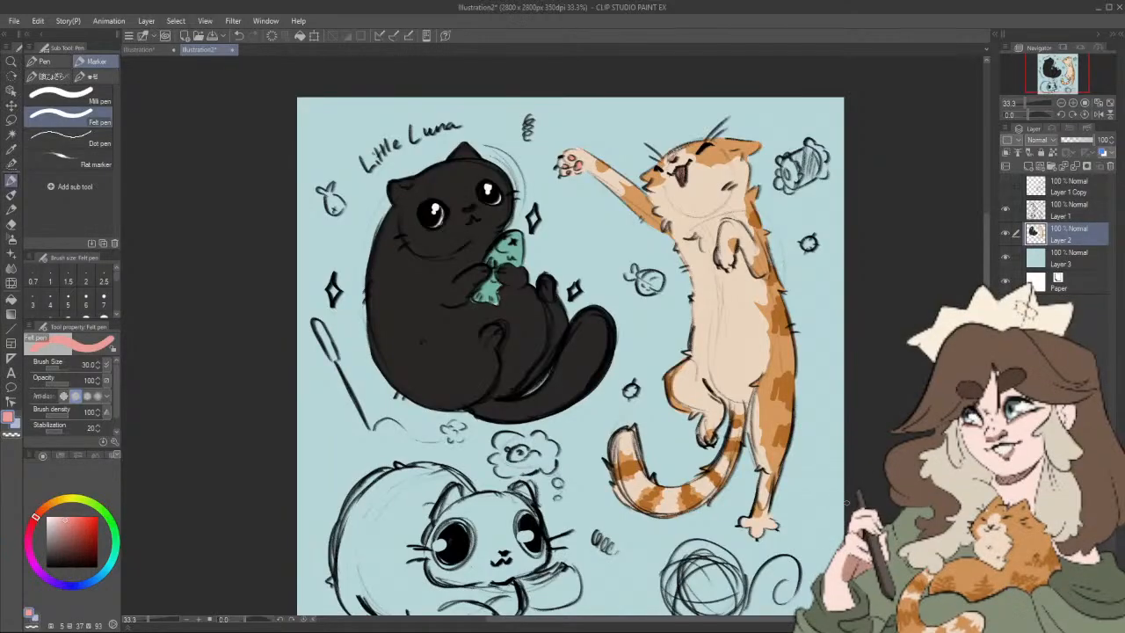
scroll(846, 502, "down", 4)
scroll(846, 503, "up", 3)
left_click_drag(859, 485, 868, 420)
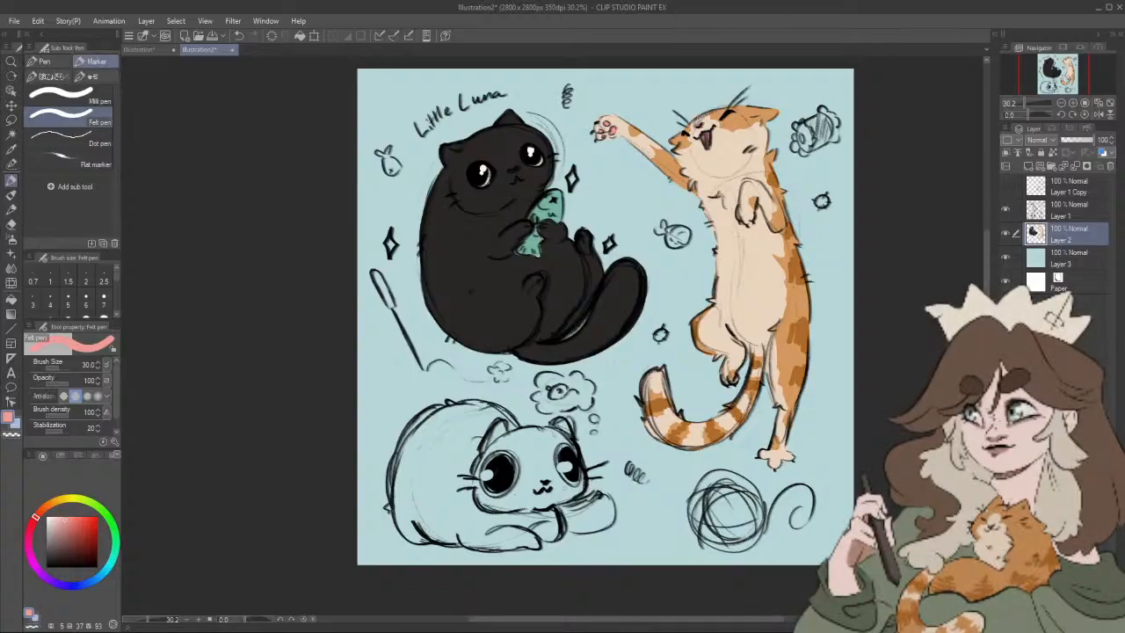
Step: Block in the lying cat's edges along the body, head and paws in warm grey (HSV 5, 9, 56) at brush size 80
left_click_drag(606, 422, 602, 411)
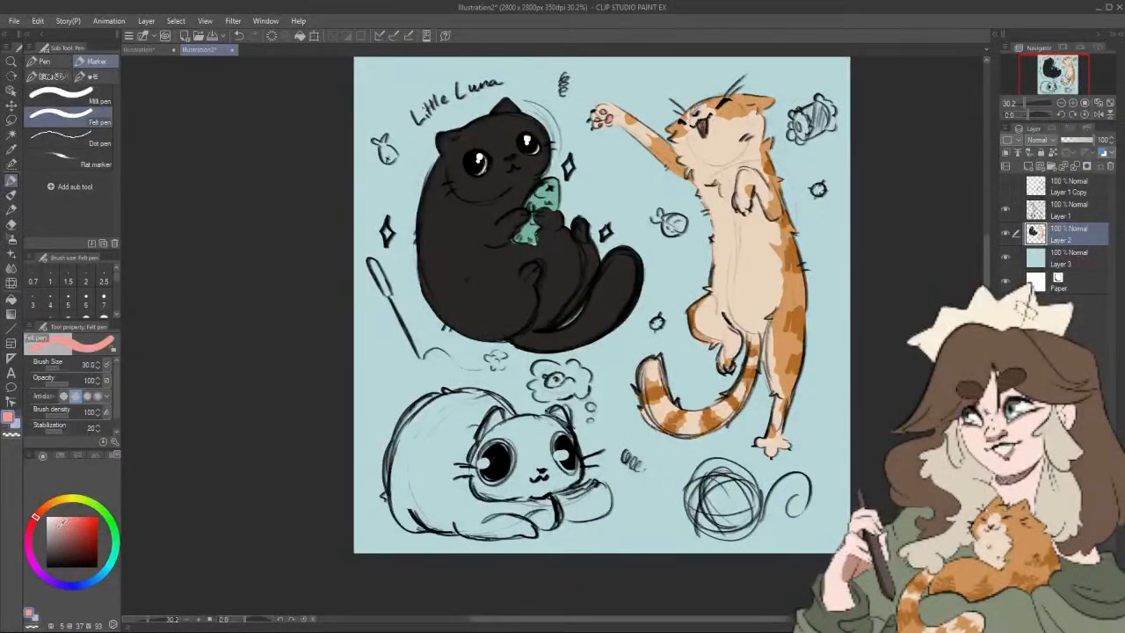
left_click_drag(60, 524, 56, 530)
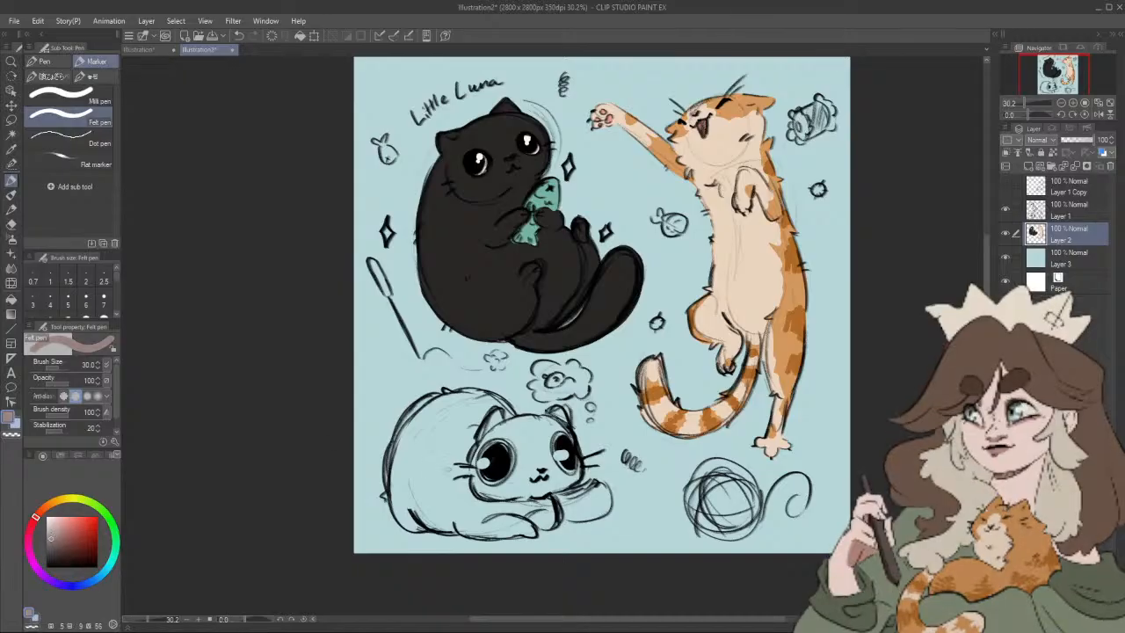
mouse_move(399, 498)
left_mouse_down()
mouse_move(417, 526)
mouse_move(396, 488)
mouse_move(394, 439)
mouse_move(413, 416)
mouse_move(442, 394)
mouse_move(515, 423)
left_mouse_up()
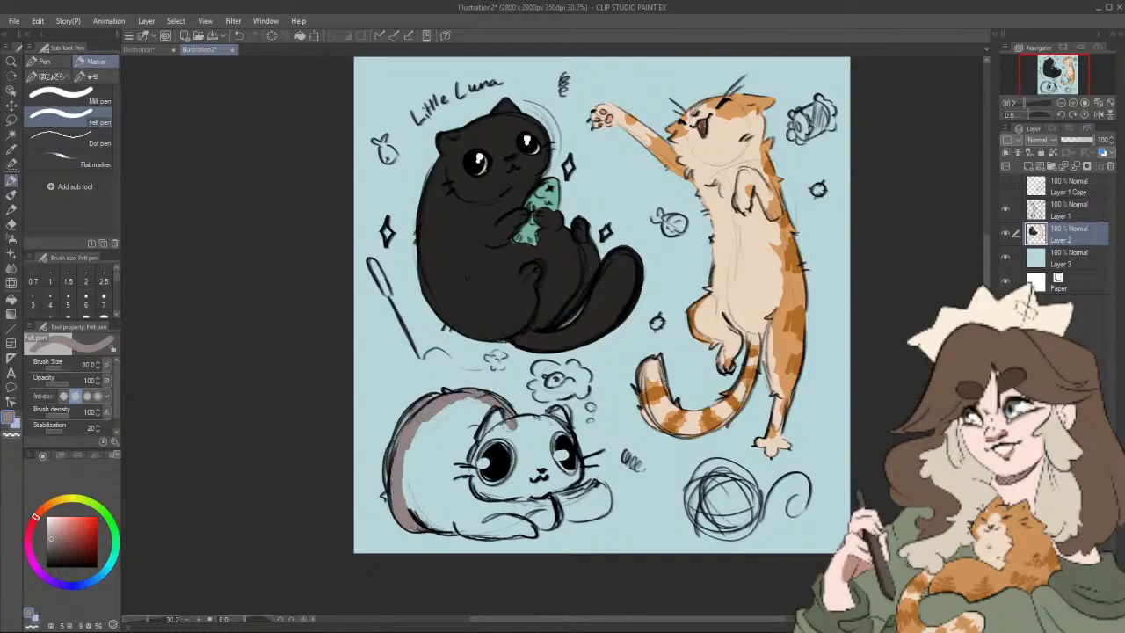
left_click_drag(420, 524, 469, 528)
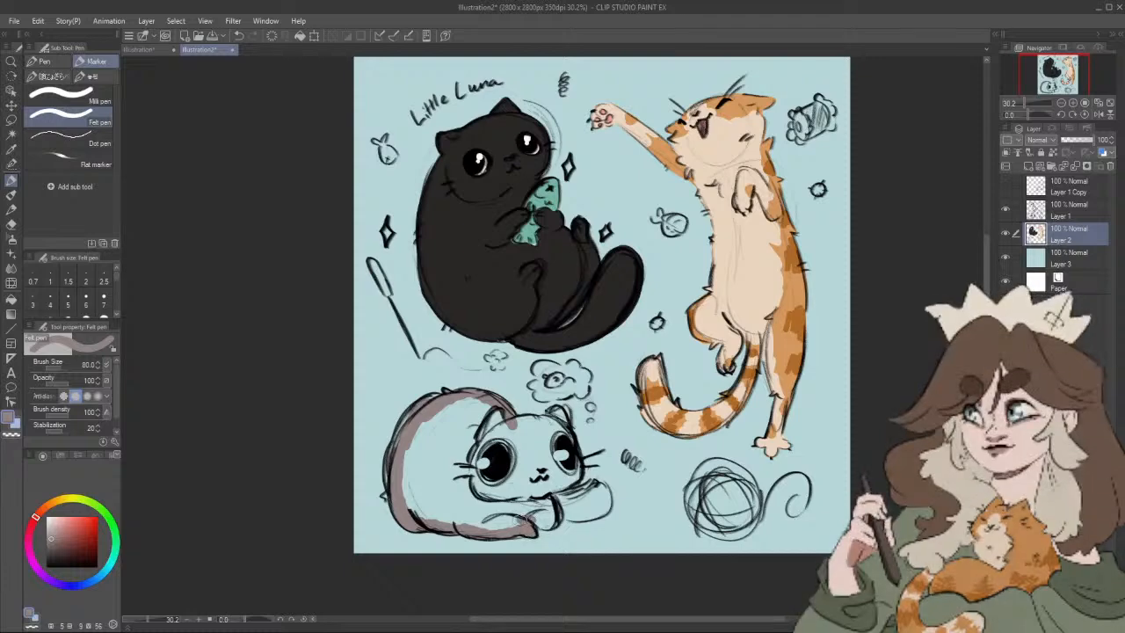
left_click_drag(514, 522, 563, 523)
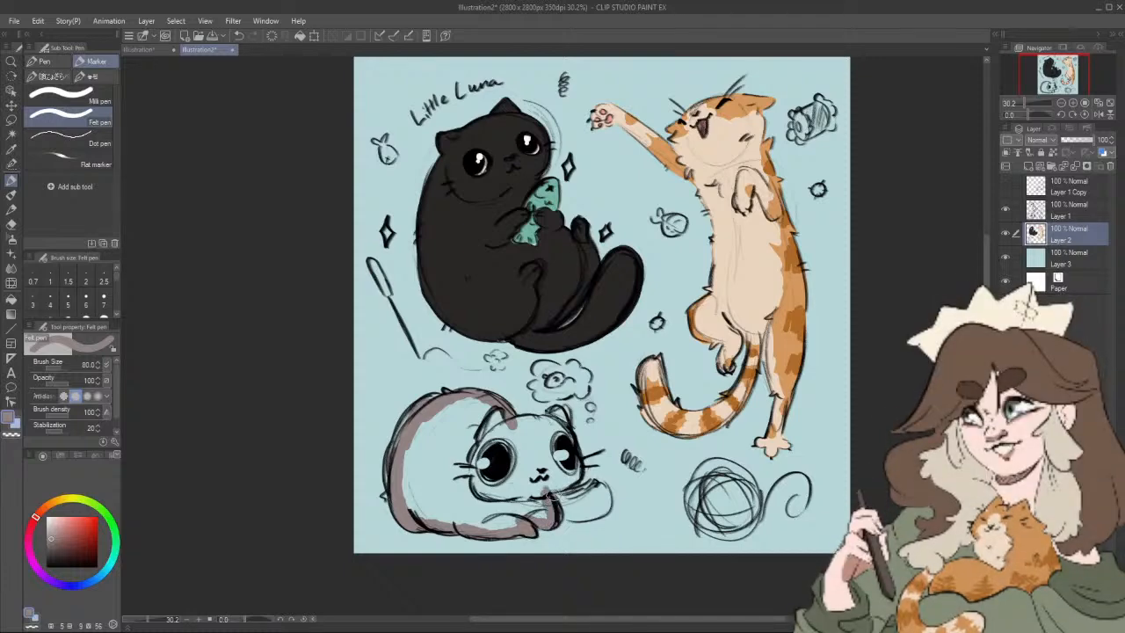
left_click_drag(594, 489, 610, 507)
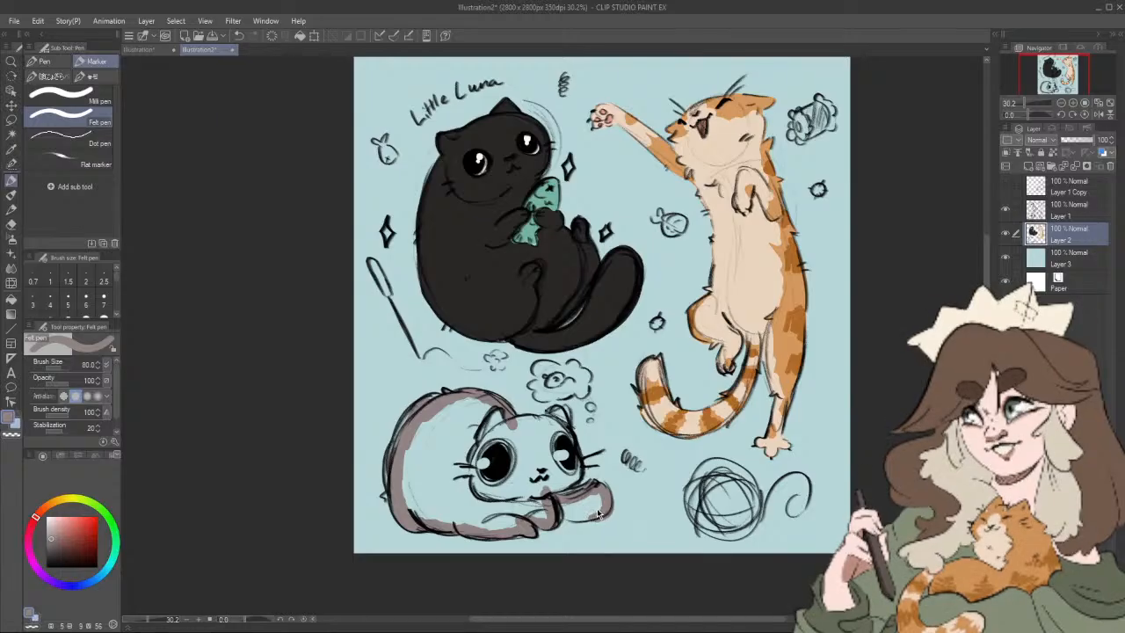
key("ctrl+z")
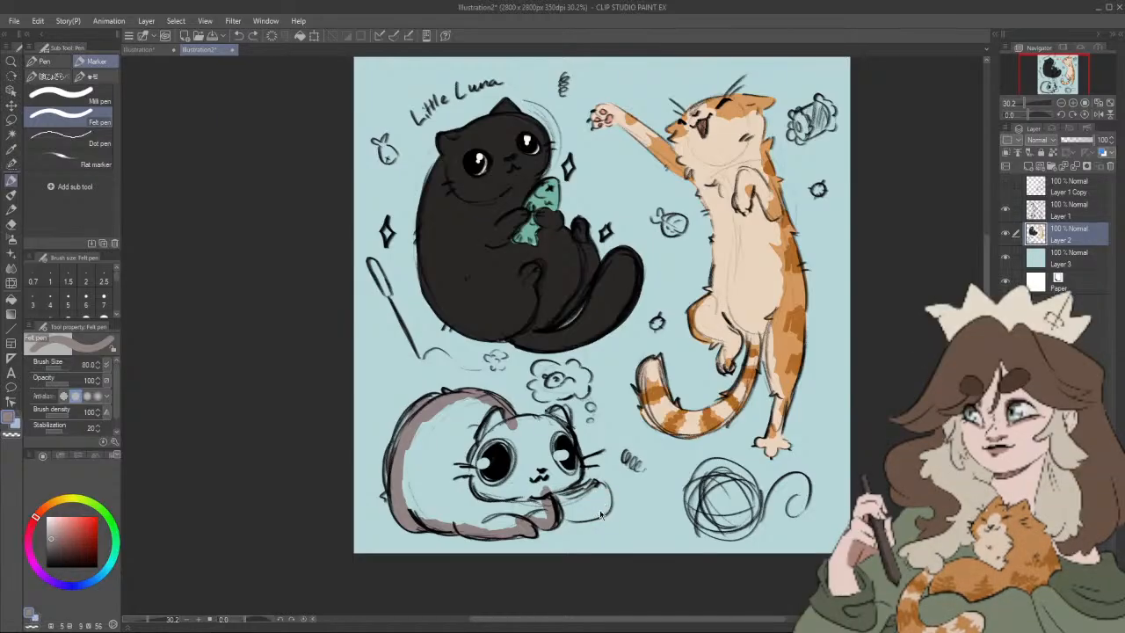
mouse_move(561, 502)
left_mouse_down()
mouse_move(607, 507)
mouse_move(604, 499)
mouse_move(583, 515)
mouse_move(559, 512)
mouse_move(595, 502)
mouse_move(586, 505)
left_mouse_up()
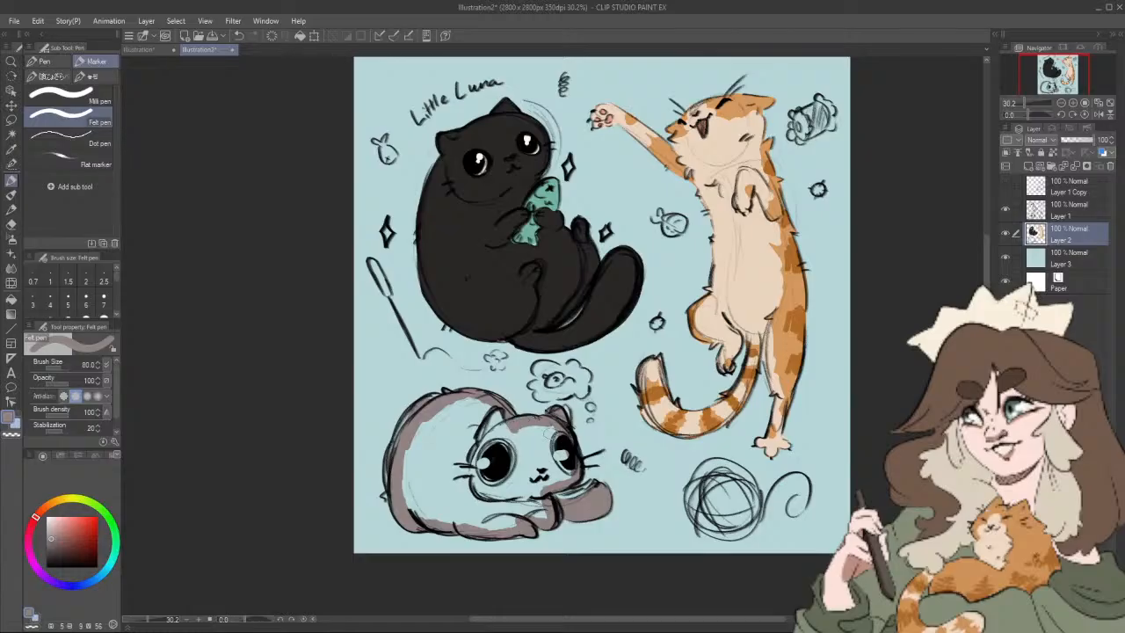
Step: Fill the inside of the lying cat's body and head with the warm grey and return to the Felt pen
left_click_drag(589, 454, 586, 443)
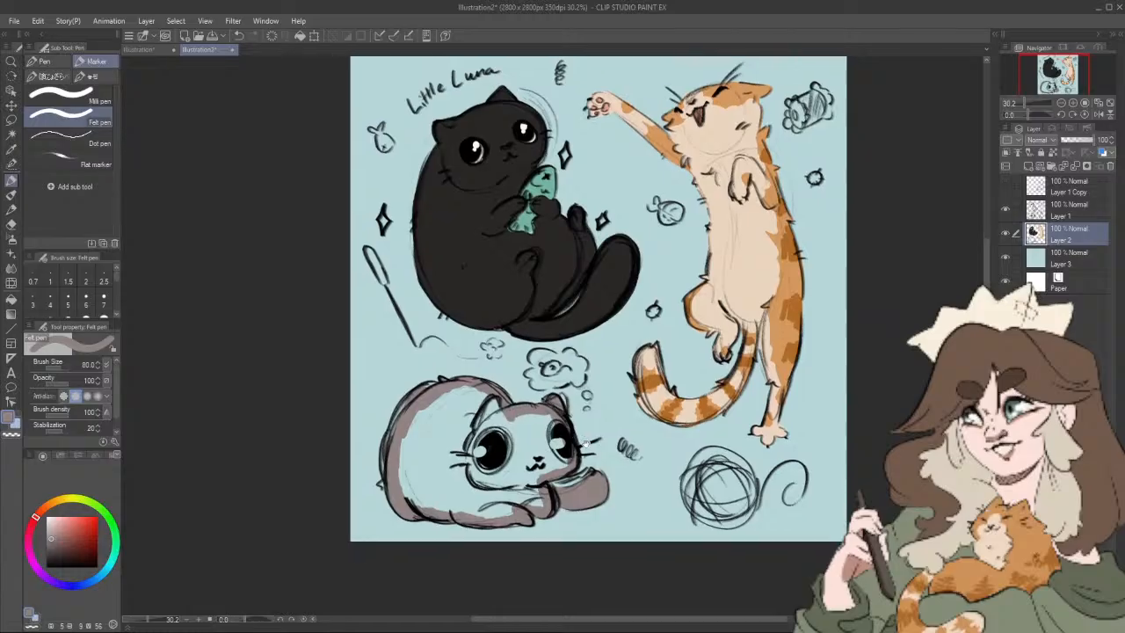
left_click(11, 299)
left_click(549, 450)
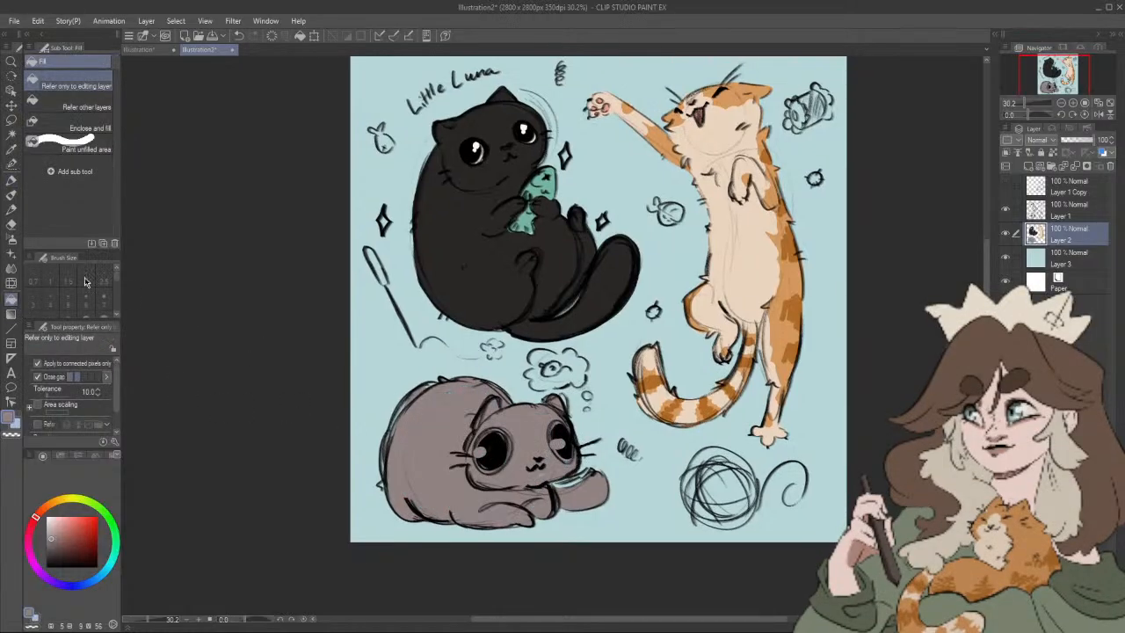
left_click(11, 179)
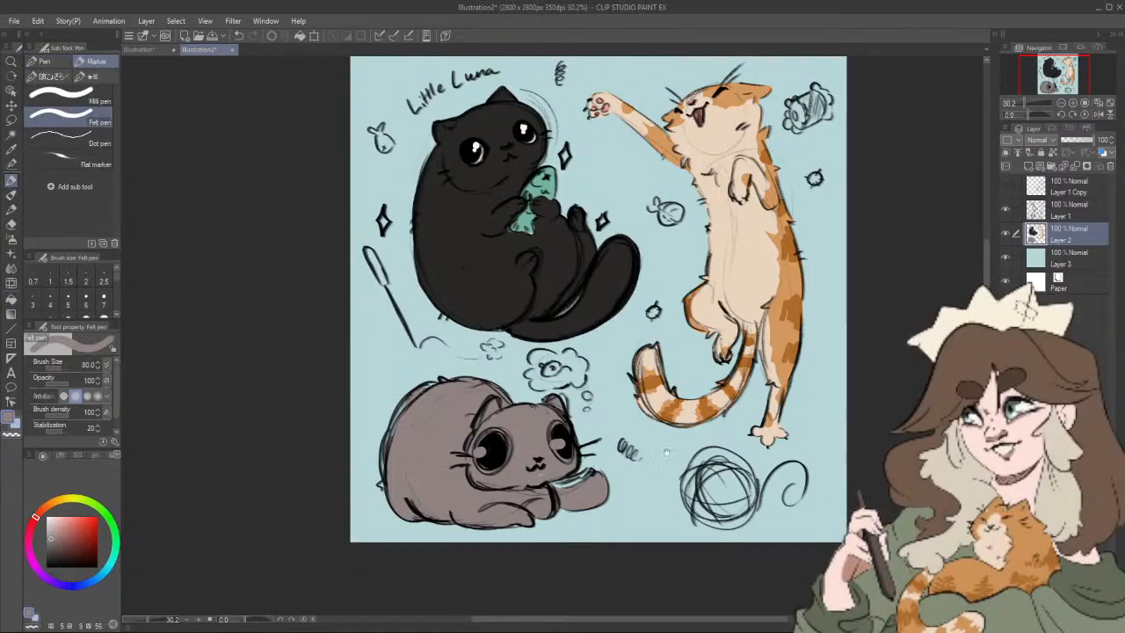
left_click_drag(666, 453, 679, 451)
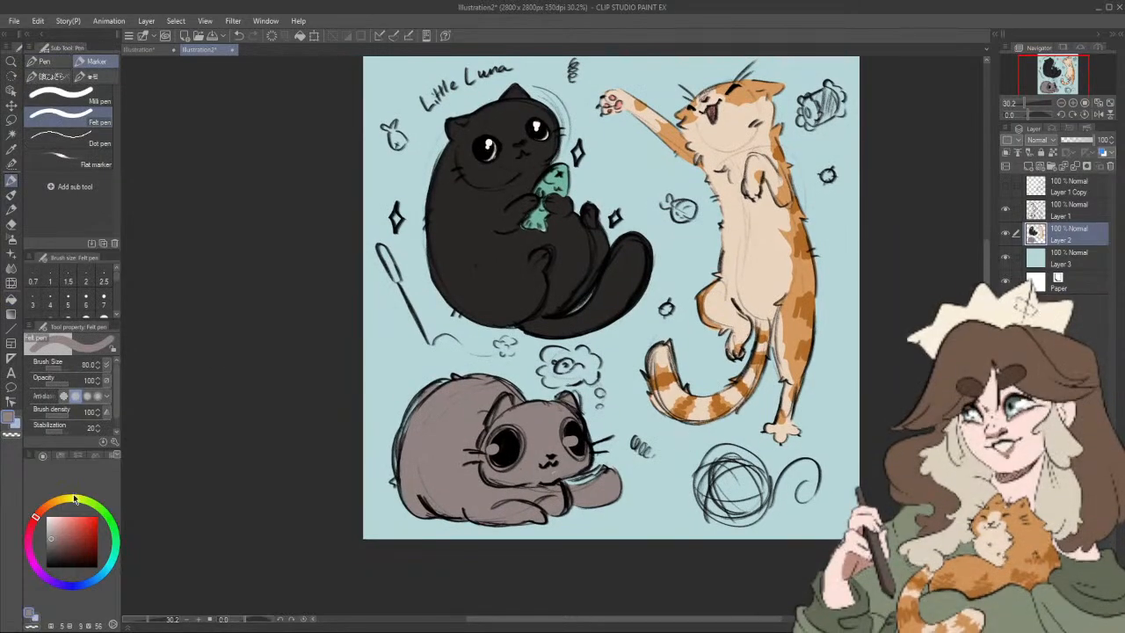
Step: Colour the rims of the lying cat's eyes soft yellow (HSV 46, 37, 83)
left_click(68, 502)
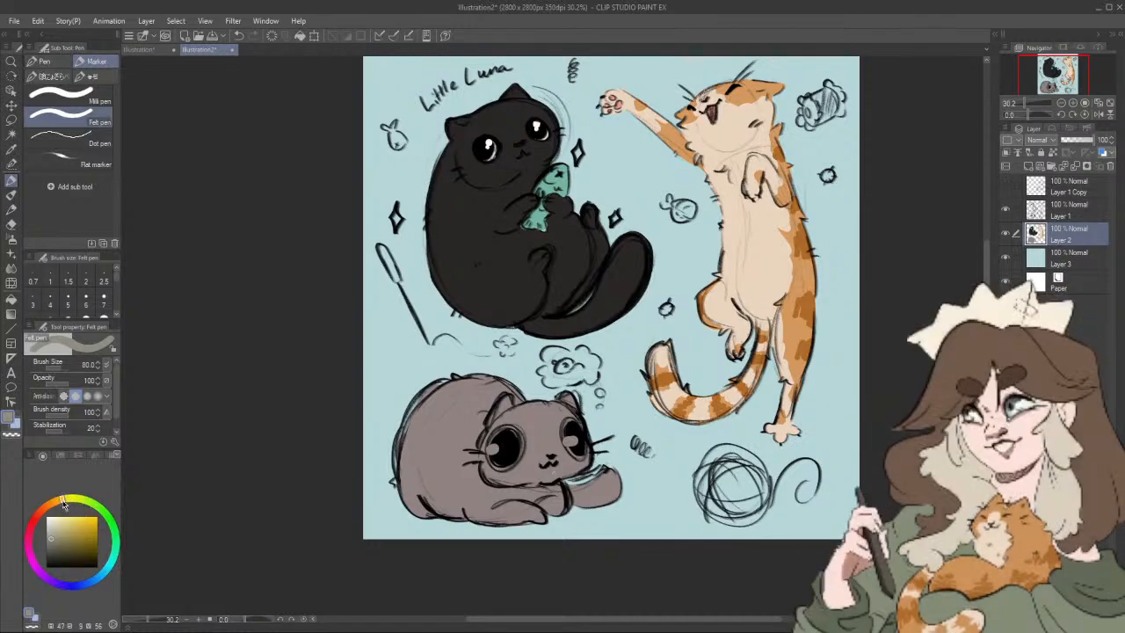
left_click(68, 522)
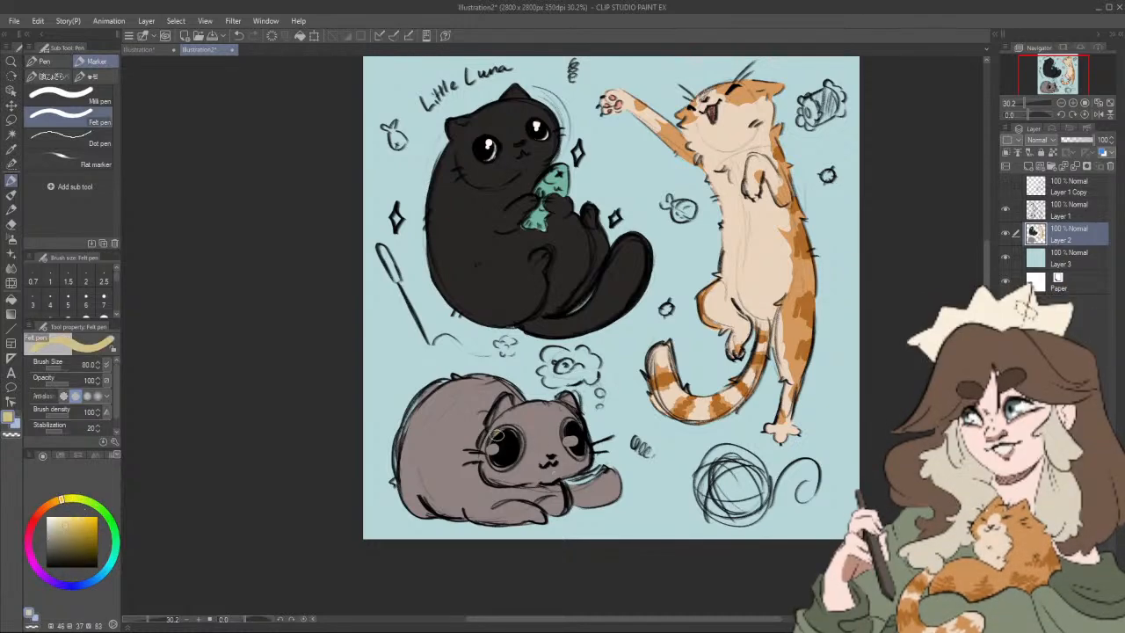
left_click_drag(495, 441, 492, 451)
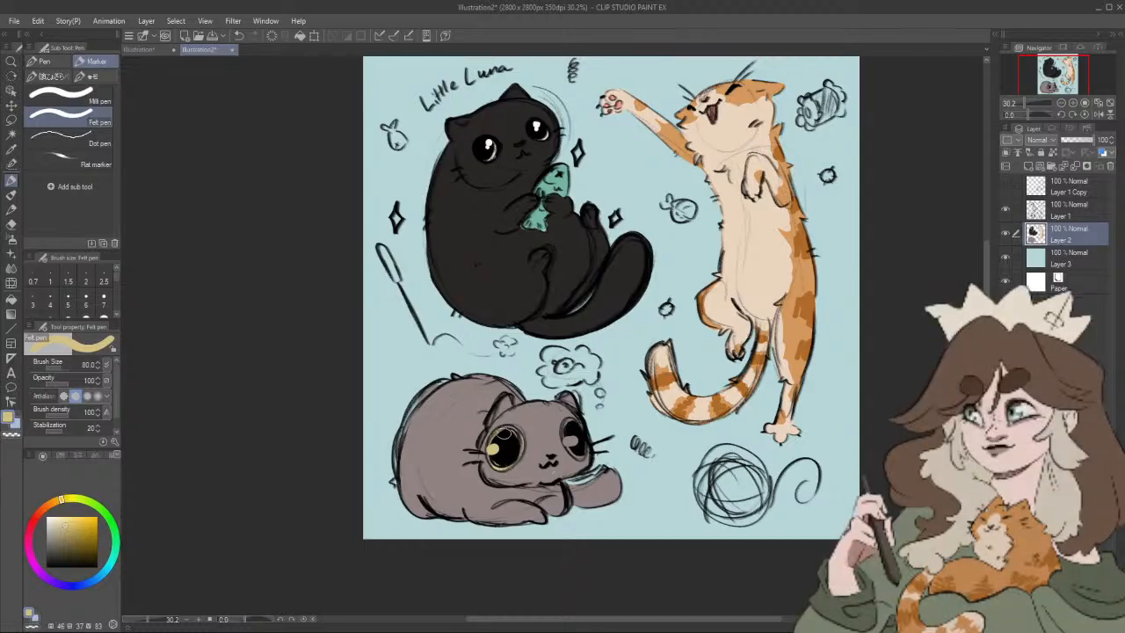
left_click_drag(569, 428, 572, 439)
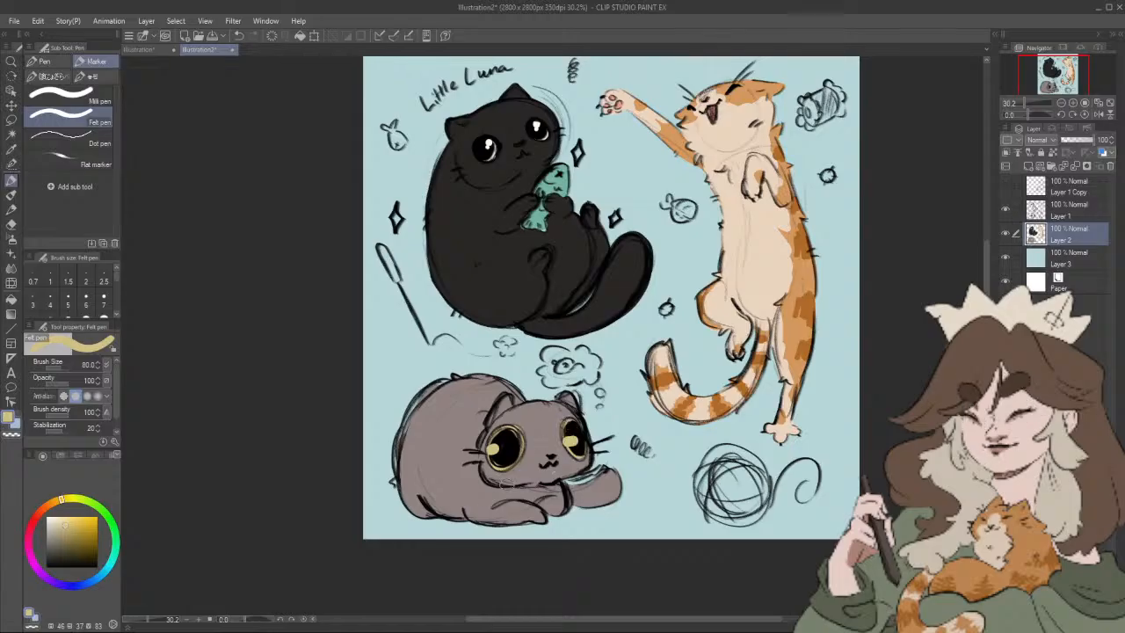
Step: Fill the highlights in both of the lying cat's eyes with white
left_click(526, 439, "alt")
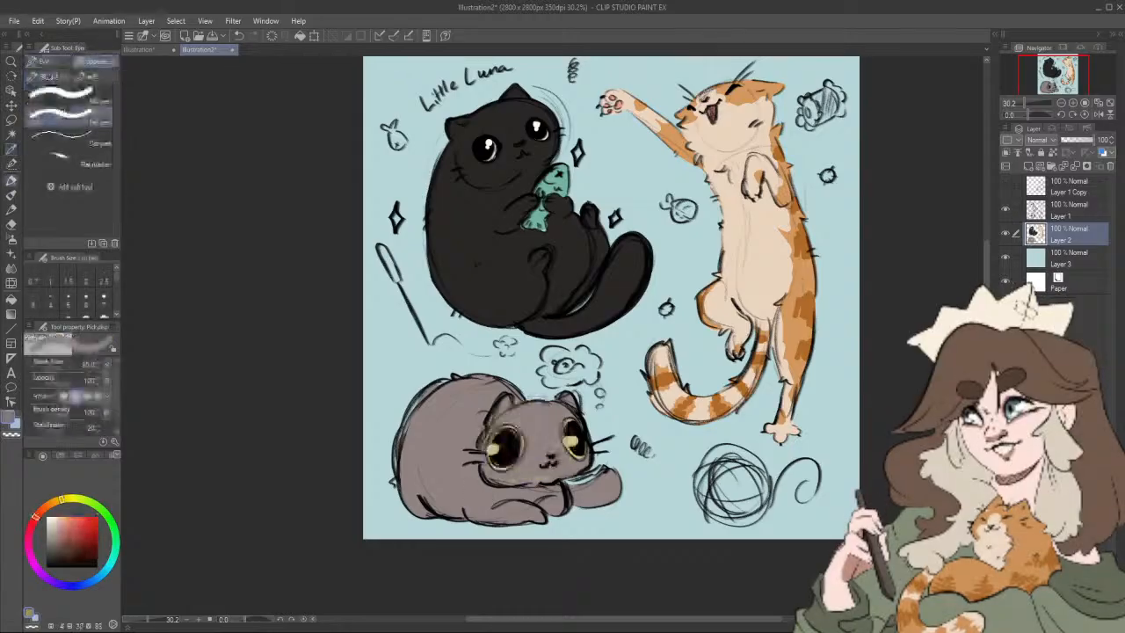
left_click_drag(52, 521, 44, 515)
left_click_drag(492, 450, 494, 449)
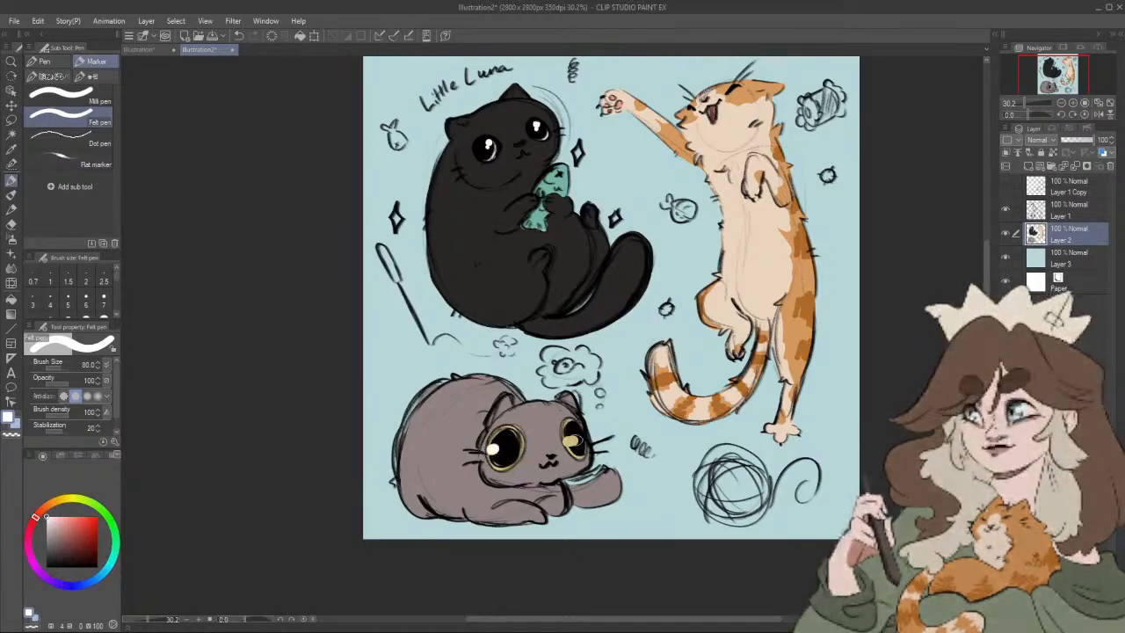
left_click_drag(568, 438, 572, 441)
mouse_move(532, 295)
left_mouse_down()
mouse_move(527, 341)
mouse_move(543, 300)
left_mouse_up()
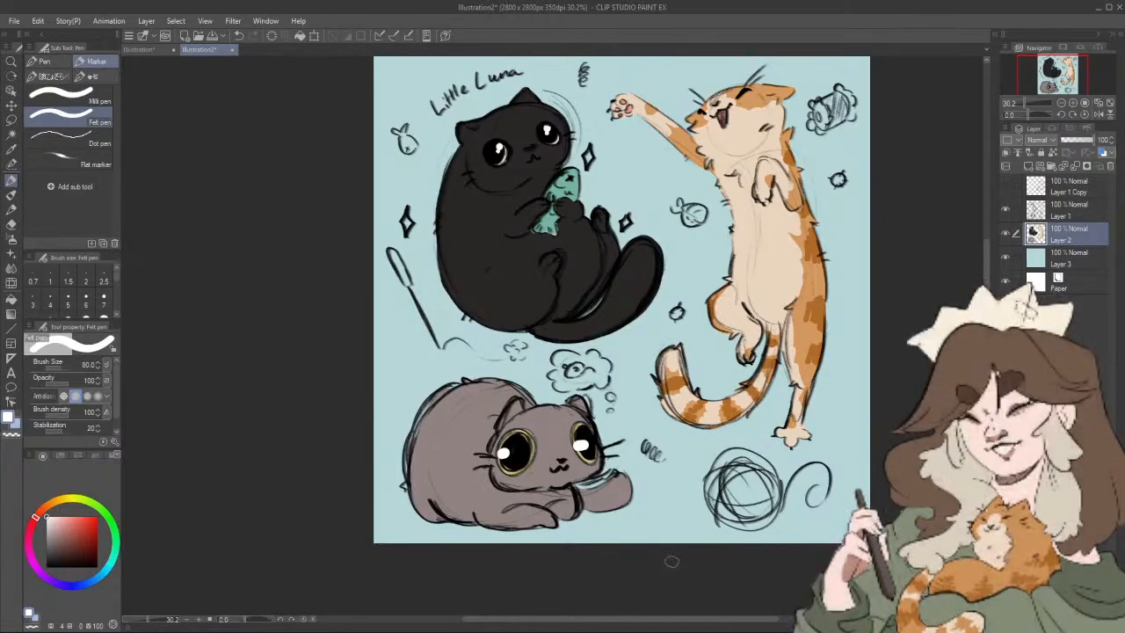
left_click_drag(591, 522, 583, 529)
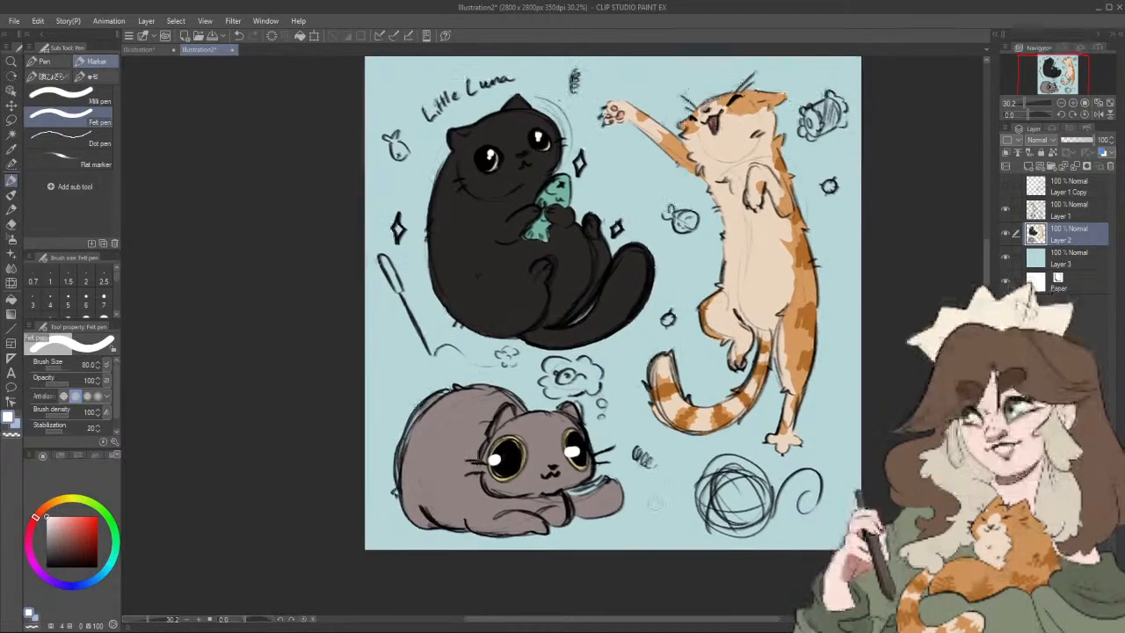
Step: Shade the lying cat's back and lower body in a darker warm grey (HSV 4, 14, 48), touching up with the sampled base grey
left_click_drag(61, 518, 53, 543)
left_click(470, 437, "alt")
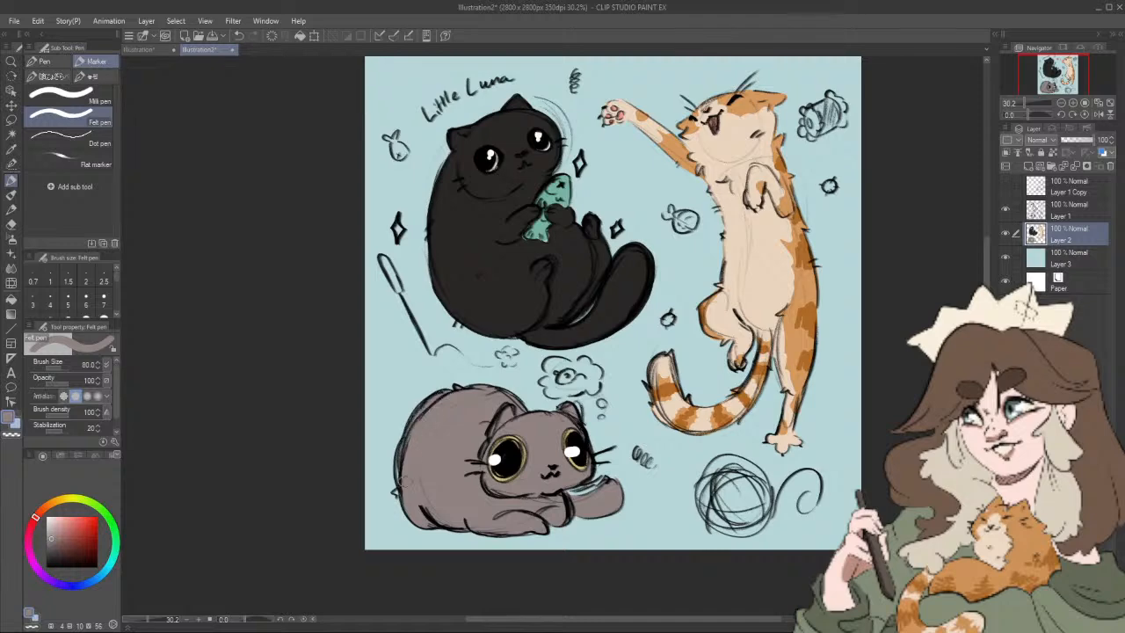
left_click_drag(404, 477, 407, 492)
left_click_drag(612, 495, 594, 497)
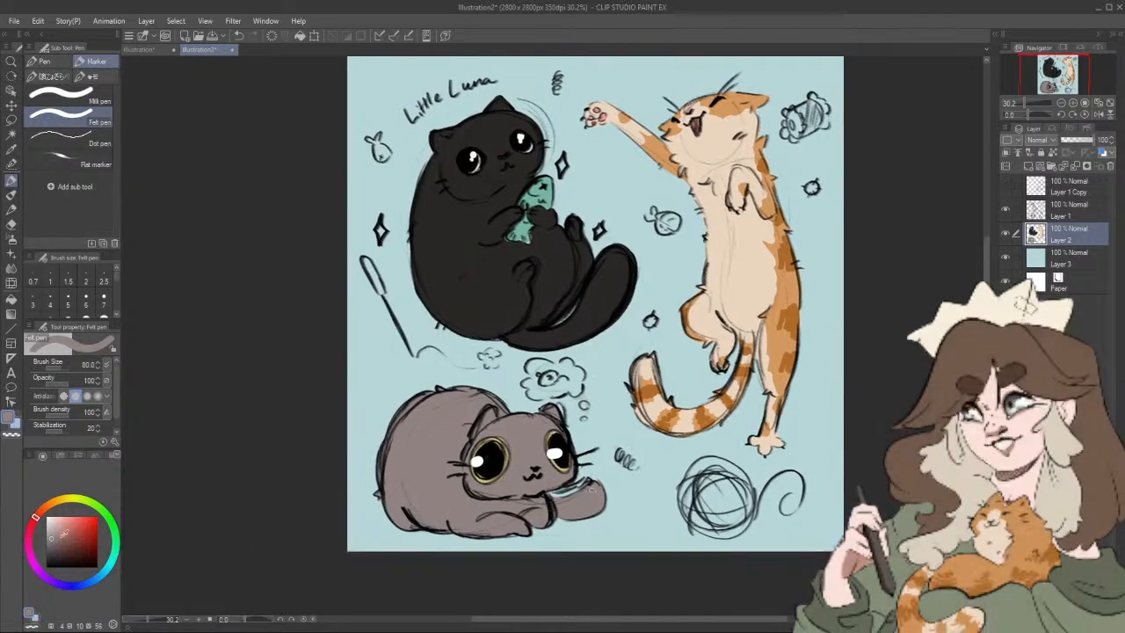
left_click(52, 540)
left_click(53, 543)
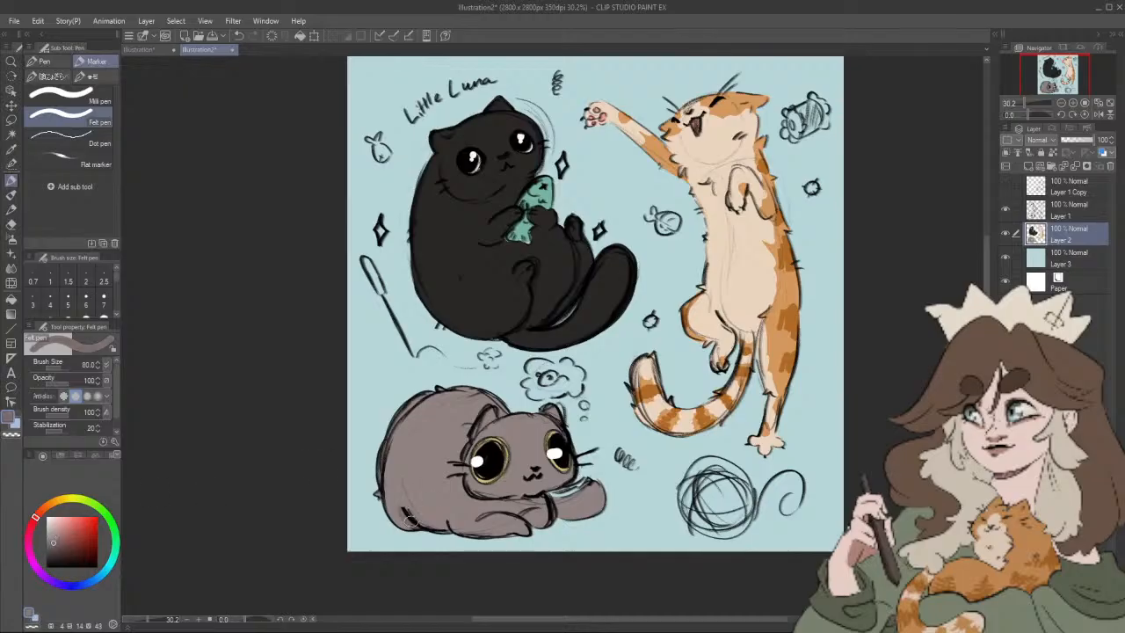
mouse_move(411, 528)
left_mouse_down()
mouse_move(381, 496)
mouse_move(401, 521)
mouse_move(385, 467)
mouse_move(397, 418)
left_mouse_up()
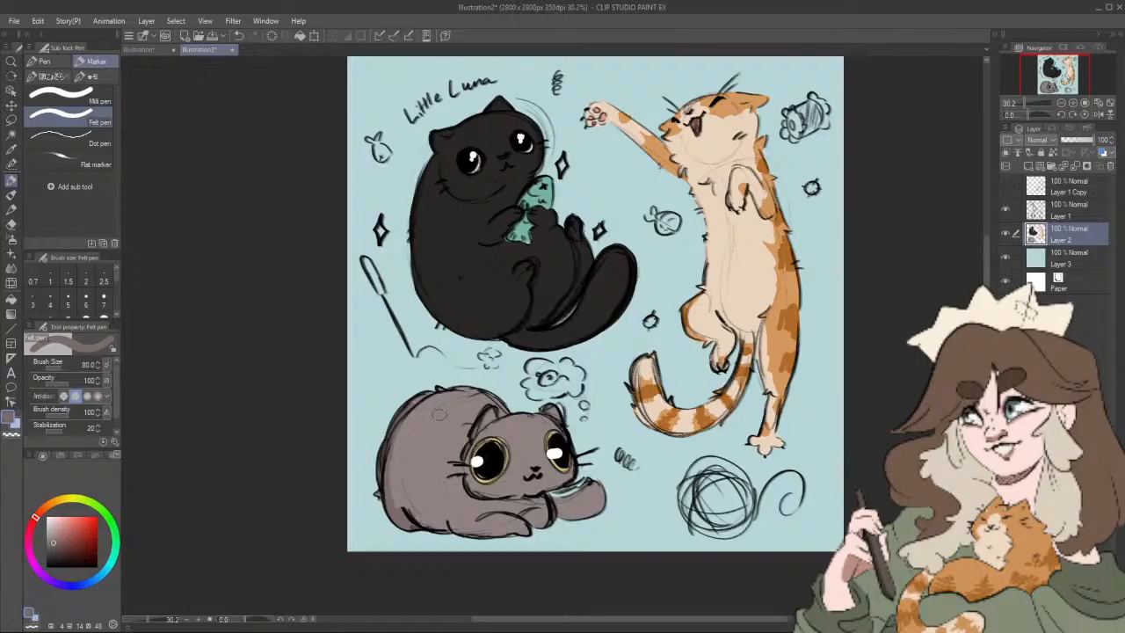
left_click_drag(413, 516, 446, 526)
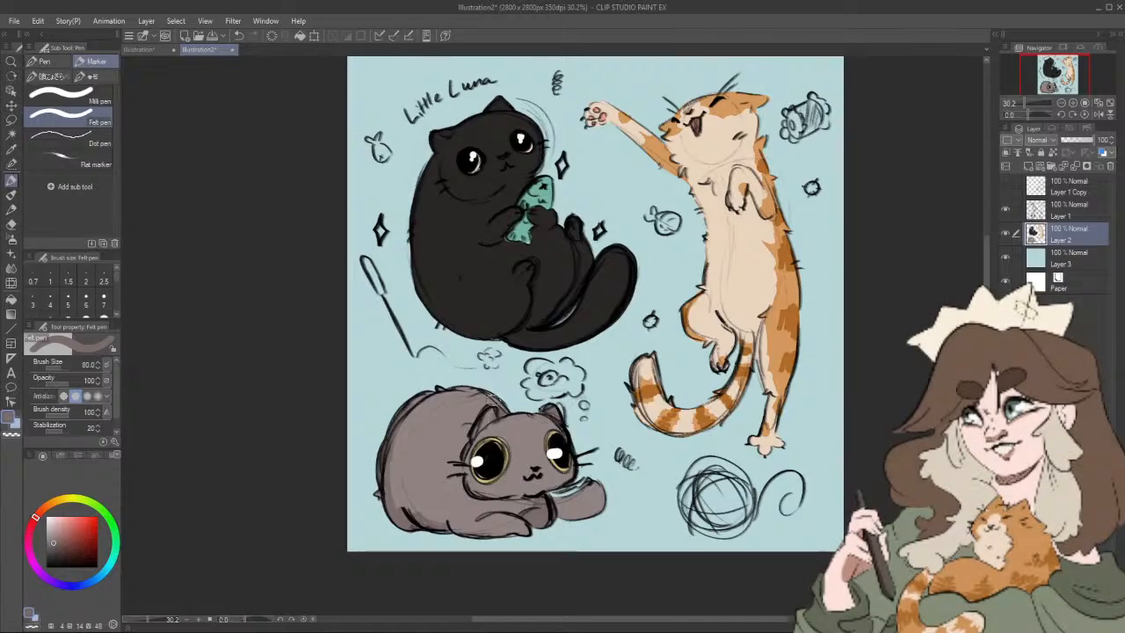
left_click_drag(494, 402, 452, 397)
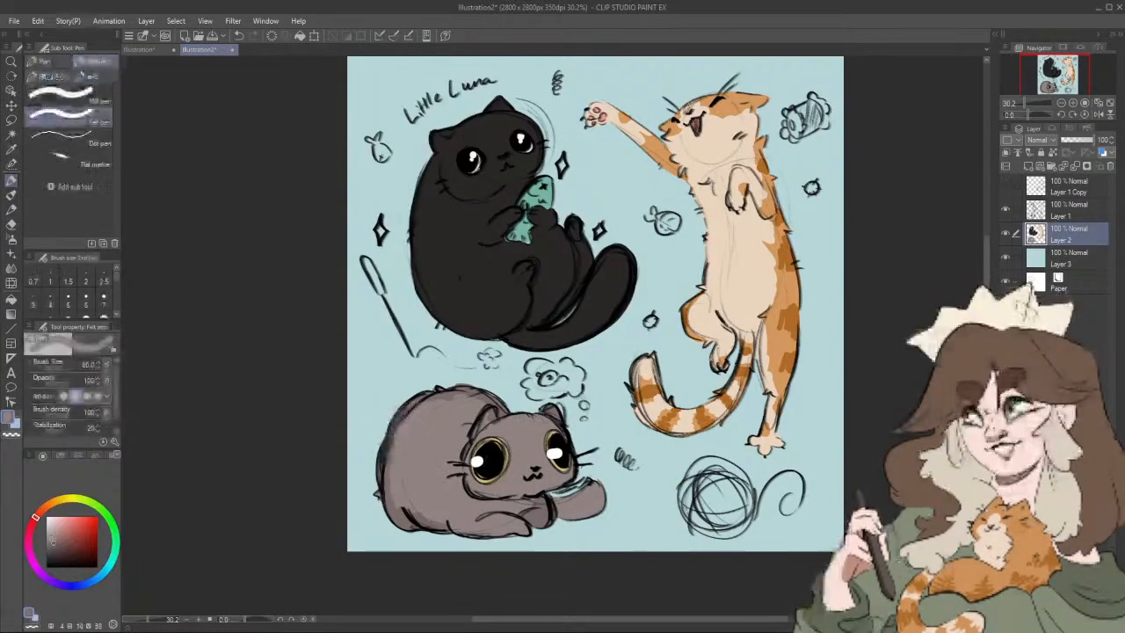
left_click_drag(442, 395, 495, 404)
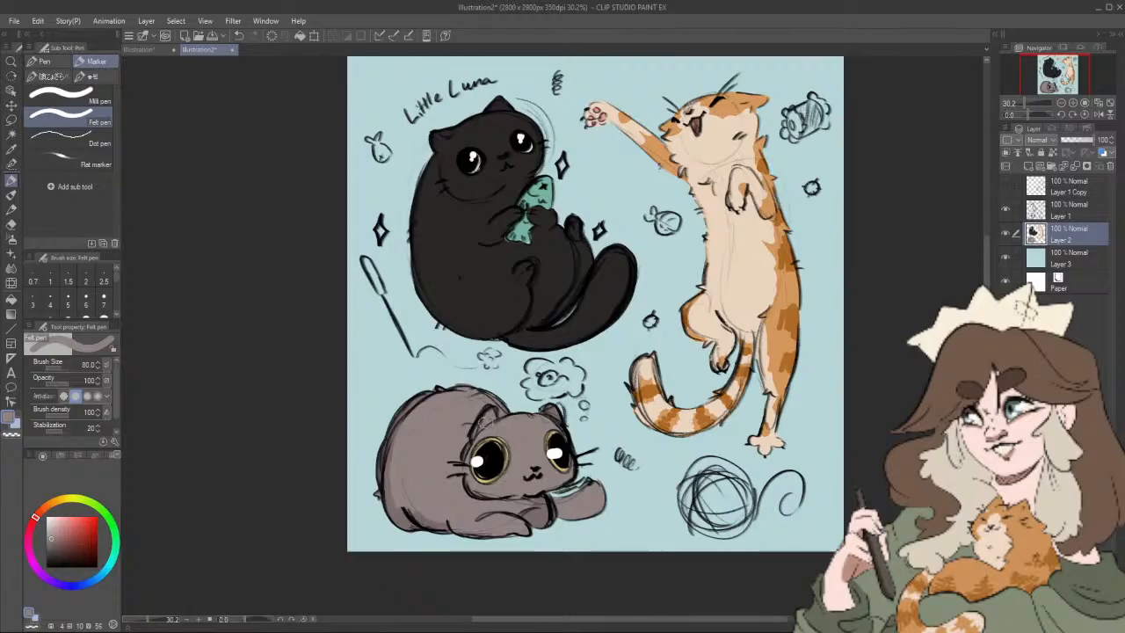
Step: Shade the area beneath the lying cat's chin and above its front paws with the darker warm grey
left_click_drag(559, 534, 566, 514)
left_click(549, 497, "alt")
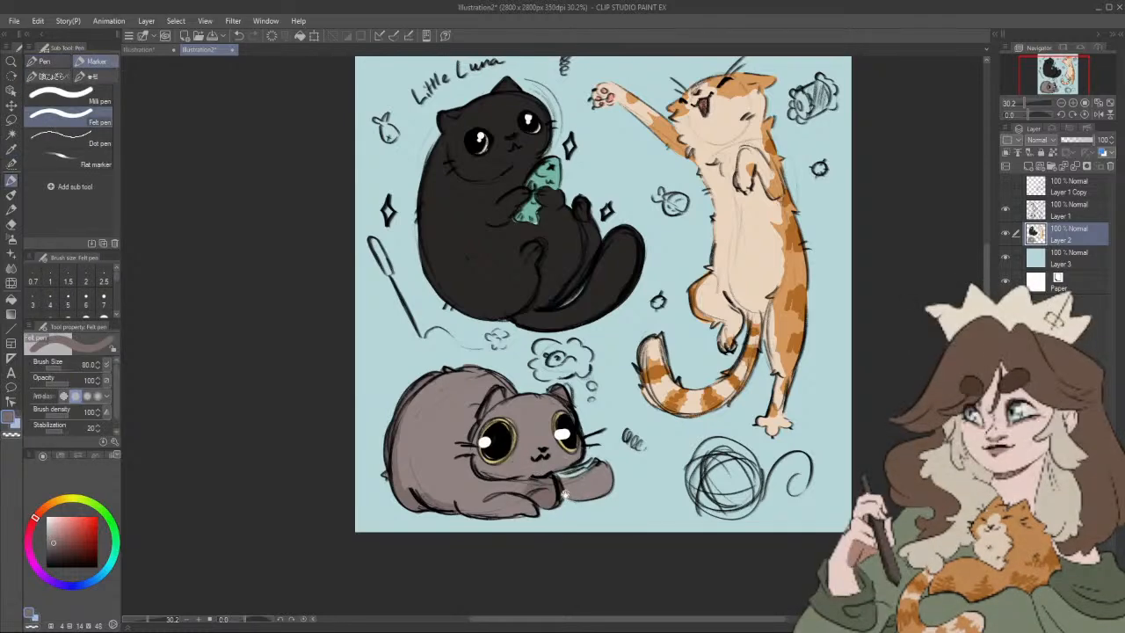
left_click_drag(527, 490, 522, 501)
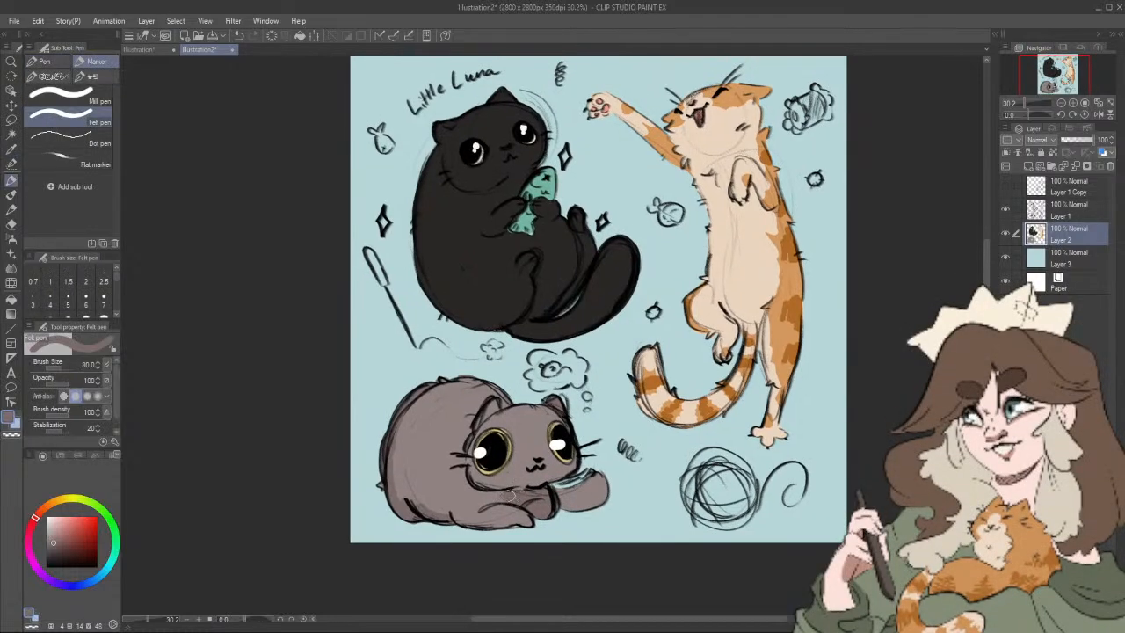
left_click_drag(524, 494, 502, 505)
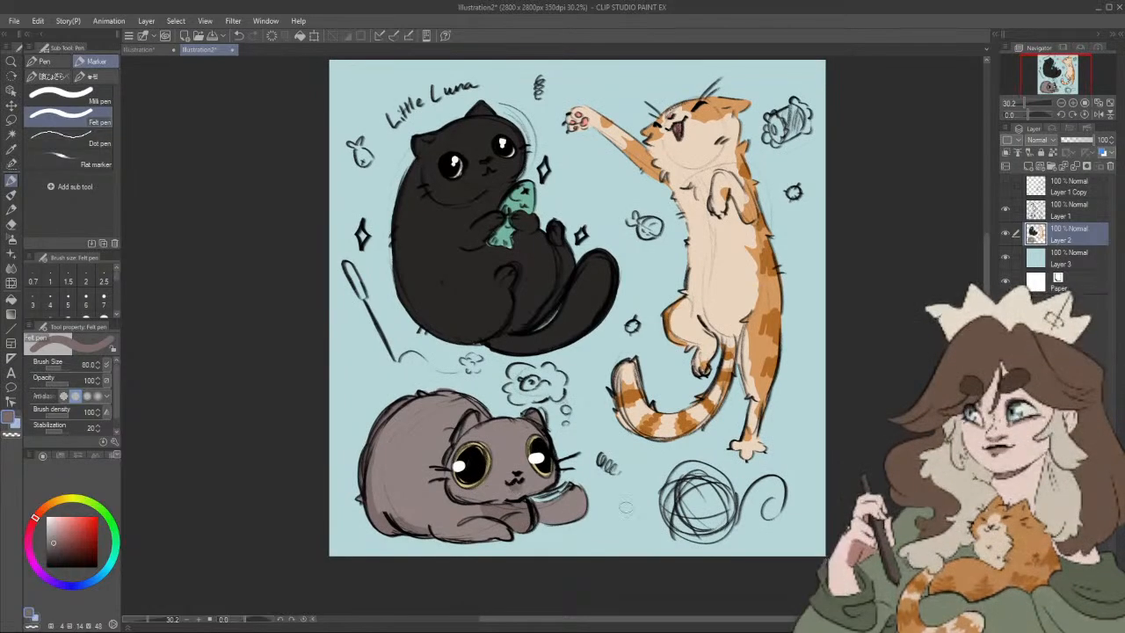
left_click_drag(613, 522, 607, 498)
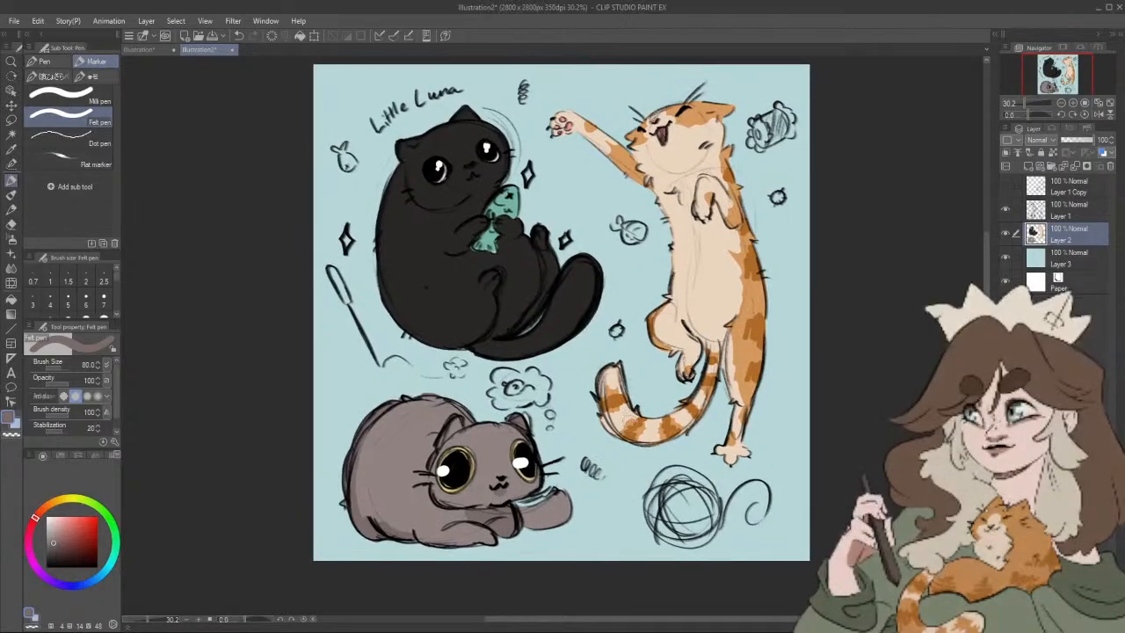
Step: Try a lighter brownish black (HSV 20, 13, 26) on the black cat's belly at brush size 50
left_click_drag(495, 293, 491, 356)
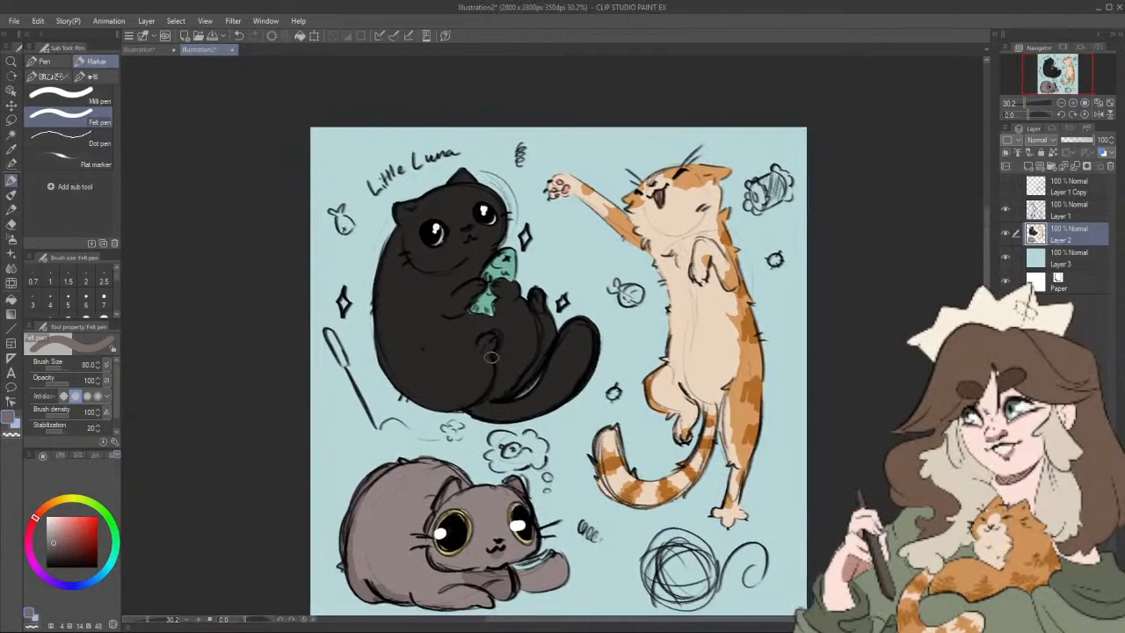
left_click(444, 322, "alt")
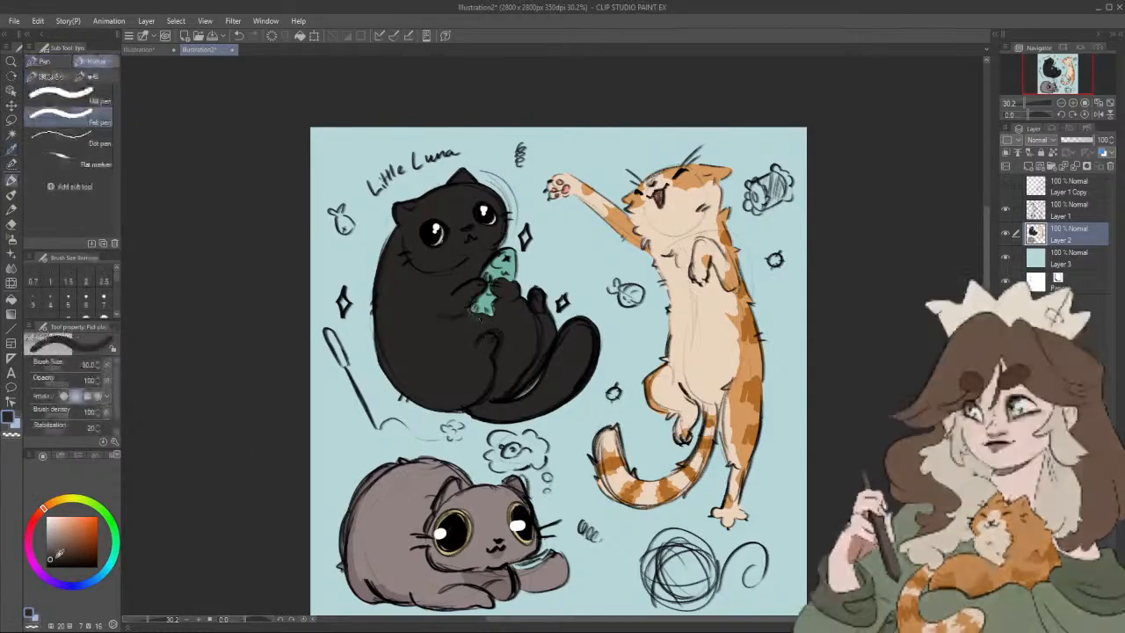
left_click(54, 551)
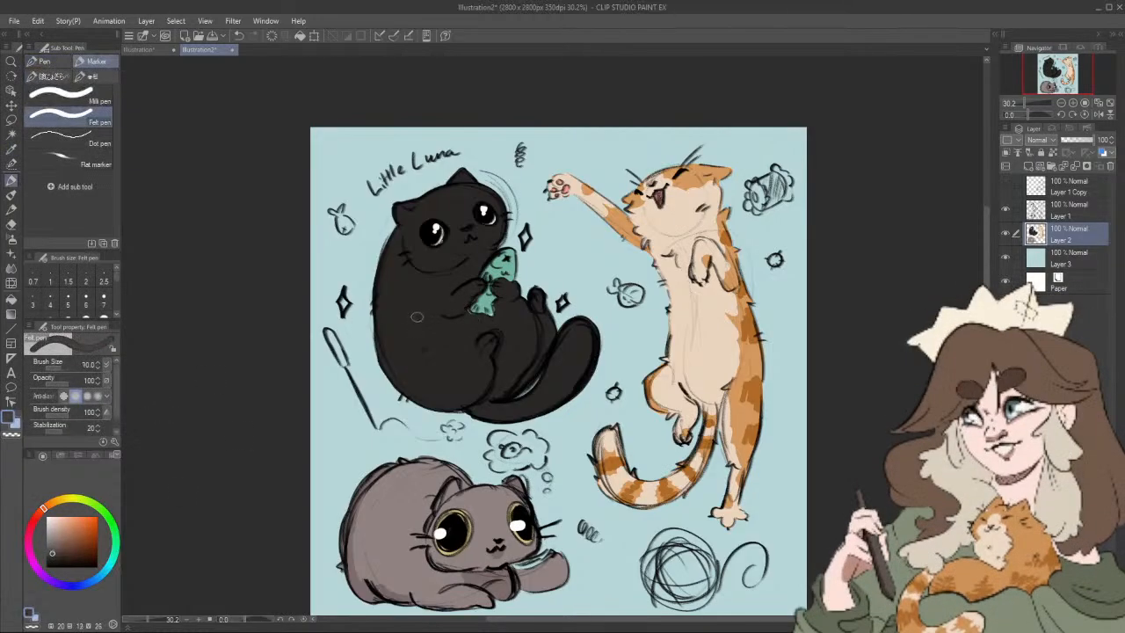
left_click_drag(425, 351, 435, 353)
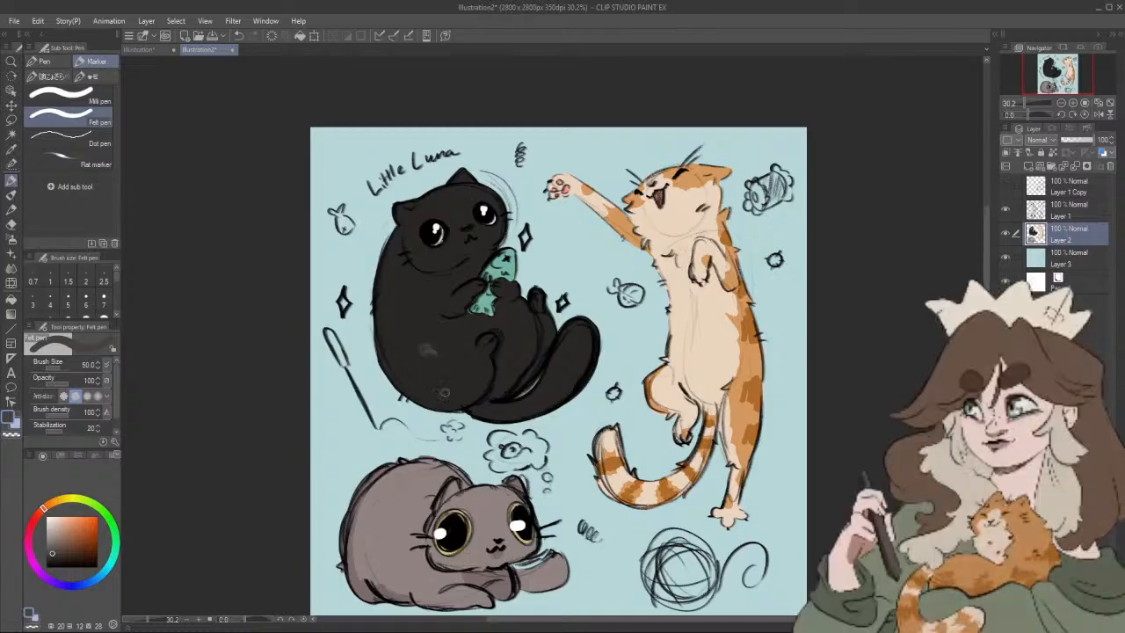
left_click(450, 349, "alt")
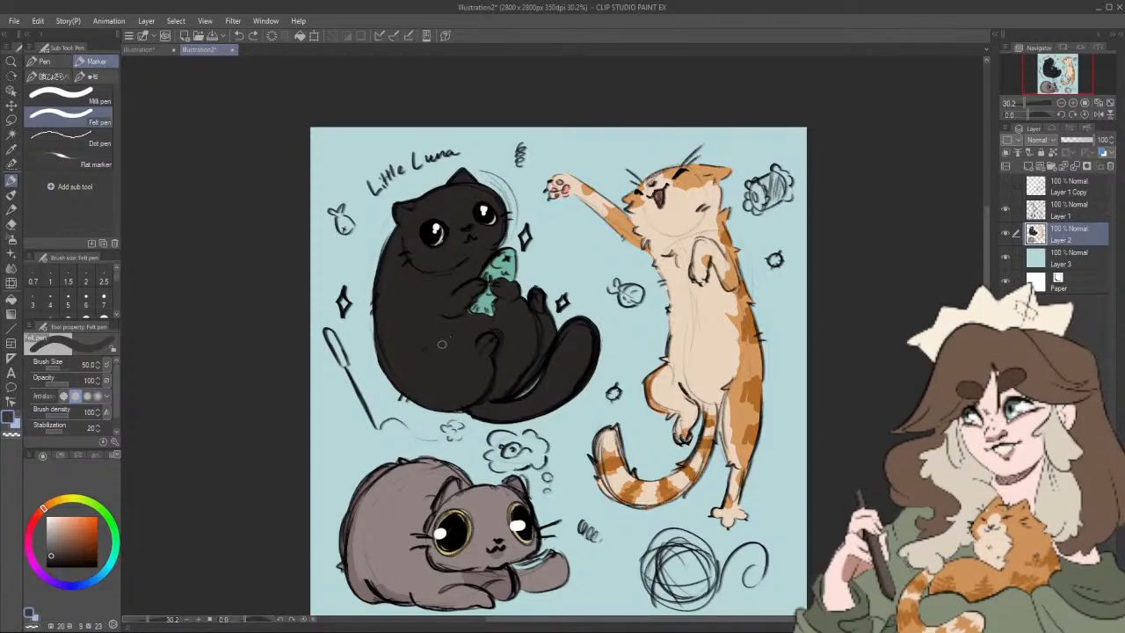
Step: Try near-black shading (HSV 20, 9, 7) around the black cat's hind legs and under its chin
left_click(55, 557)
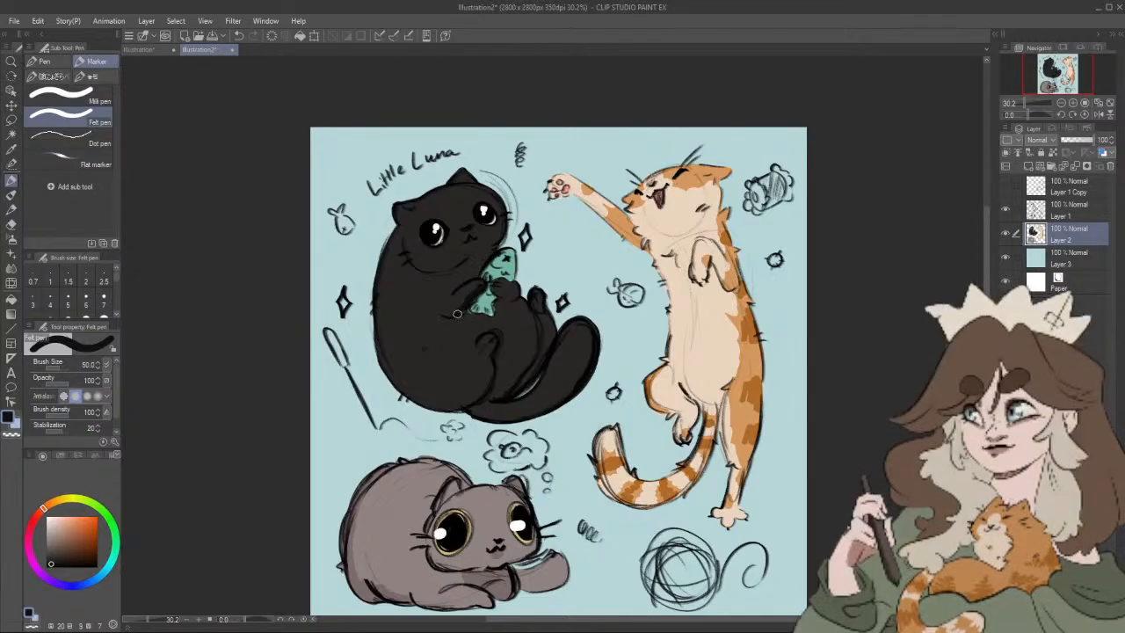
mouse_move(513, 301)
left_mouse_down()
mouse_move(503, 393)
mouse_move(528, 330)
left_mouse_up()
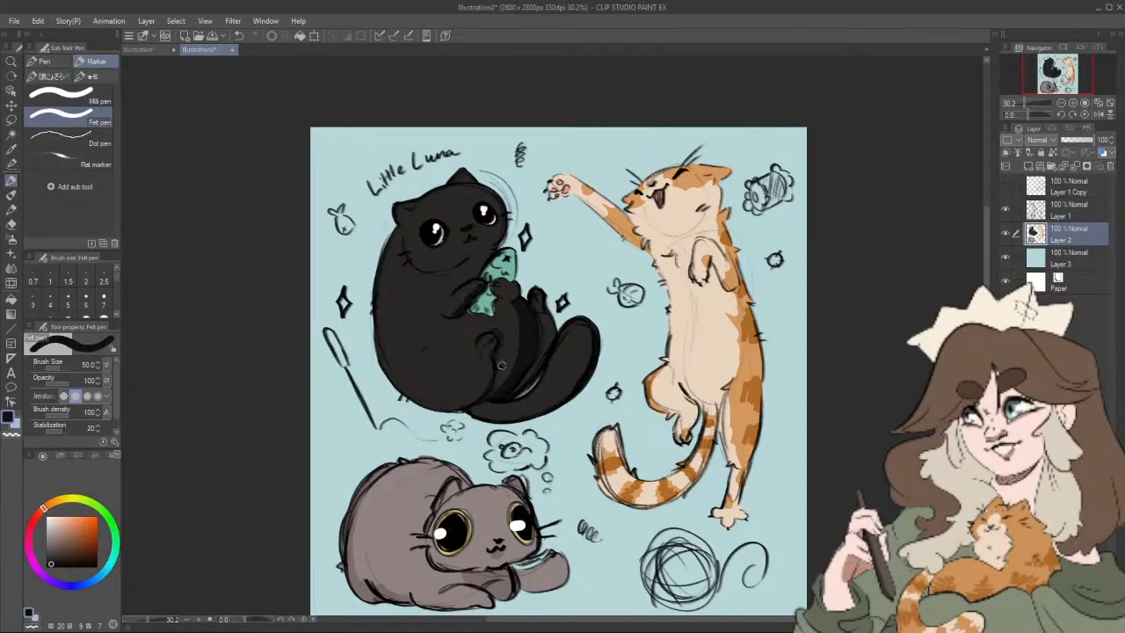
left_click_drag(502, 367, 521, 322)
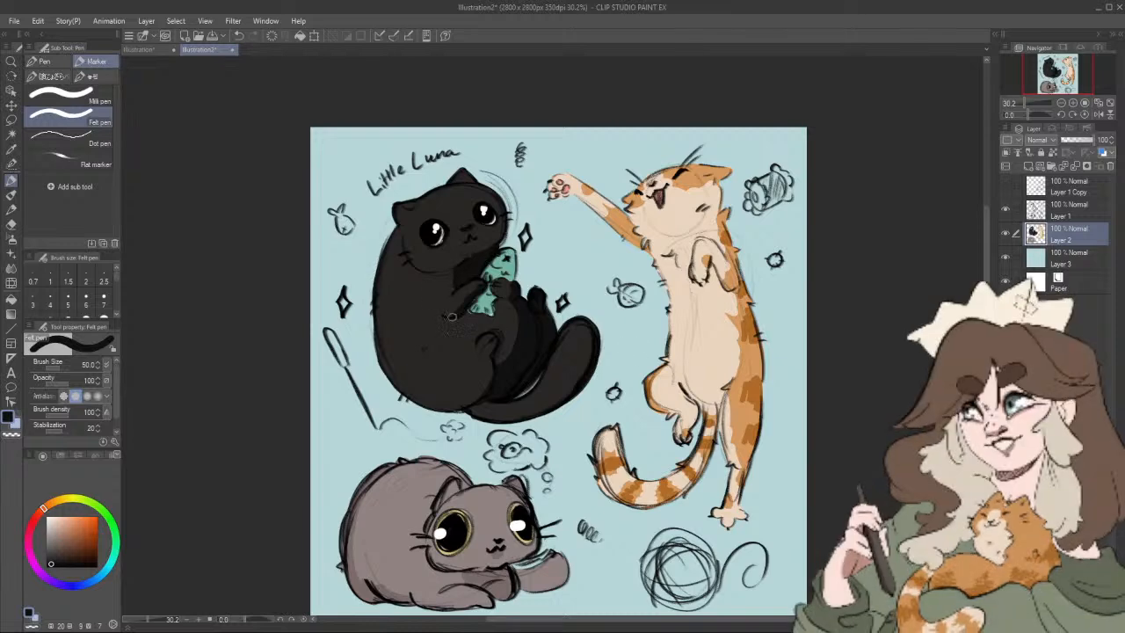
key("i")
key("p")
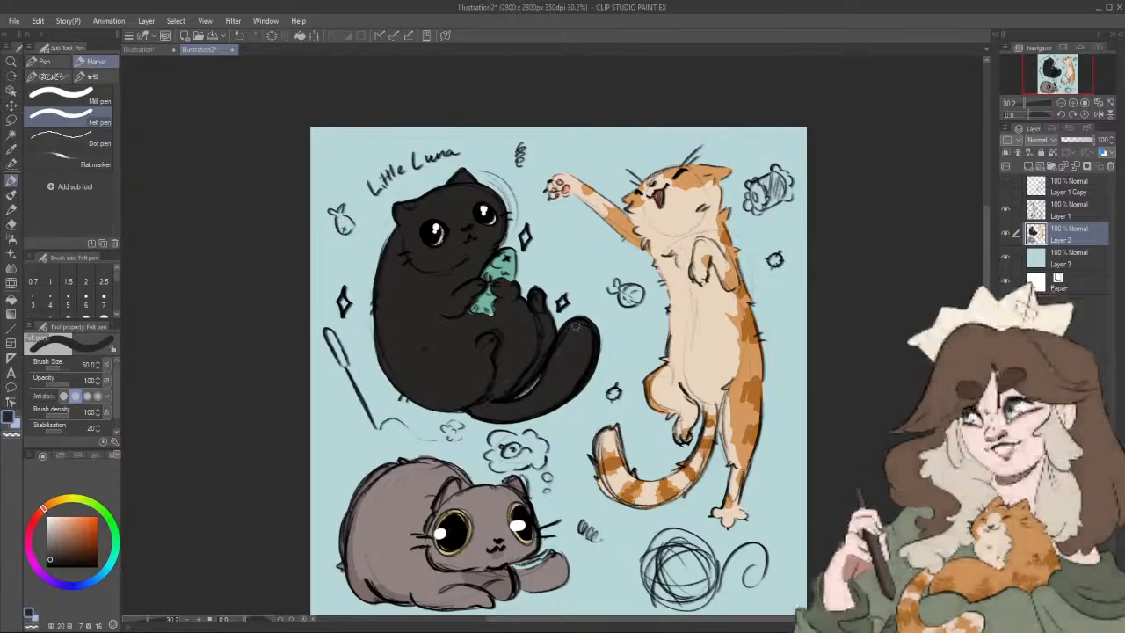
Step: Colour the three sparkles around the black cat pale yellow (HSV 51, 32, 93)
scroll(510, 261, "up", 7)
left_click_drag(463, 231, 491, 315)
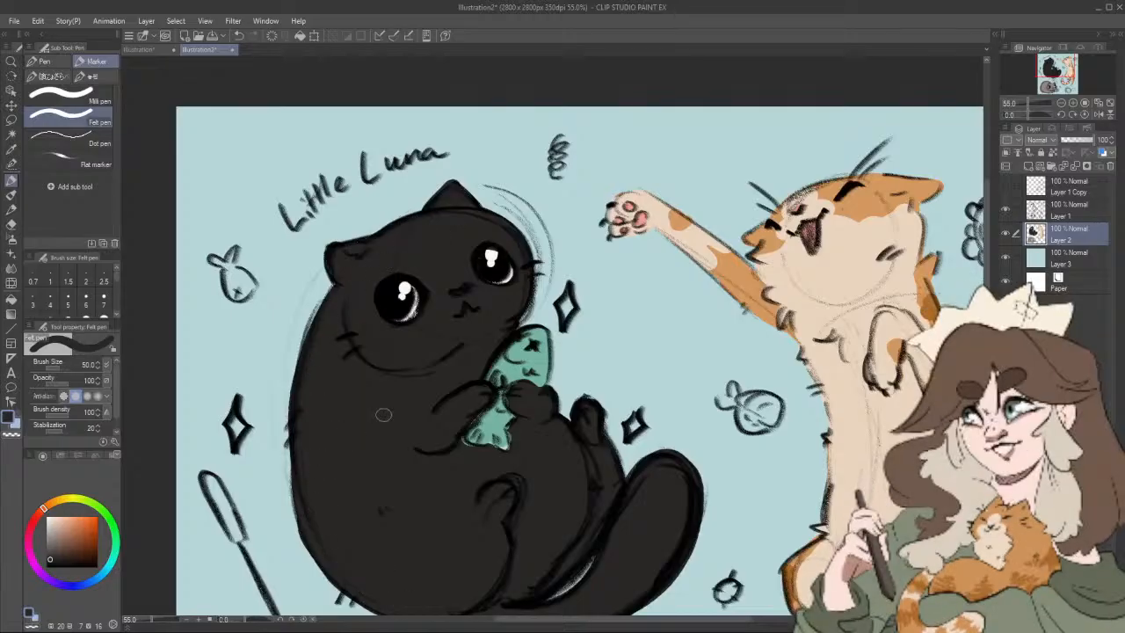
scroll(383, 415, "down", 3)
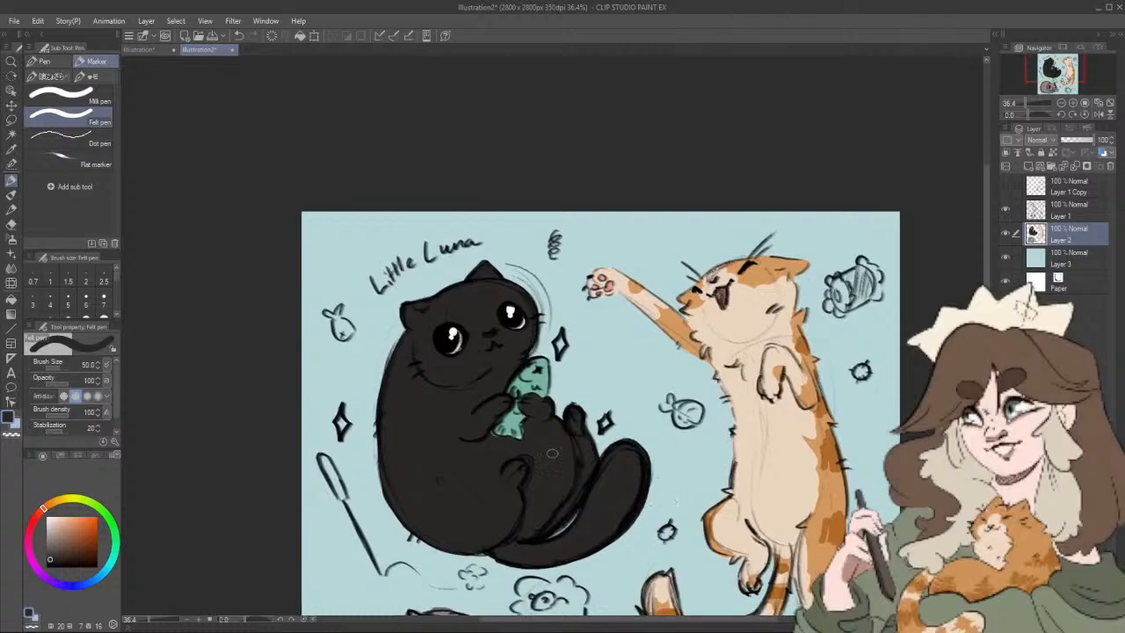
left_click(65, 499)
left_click(63, 523)
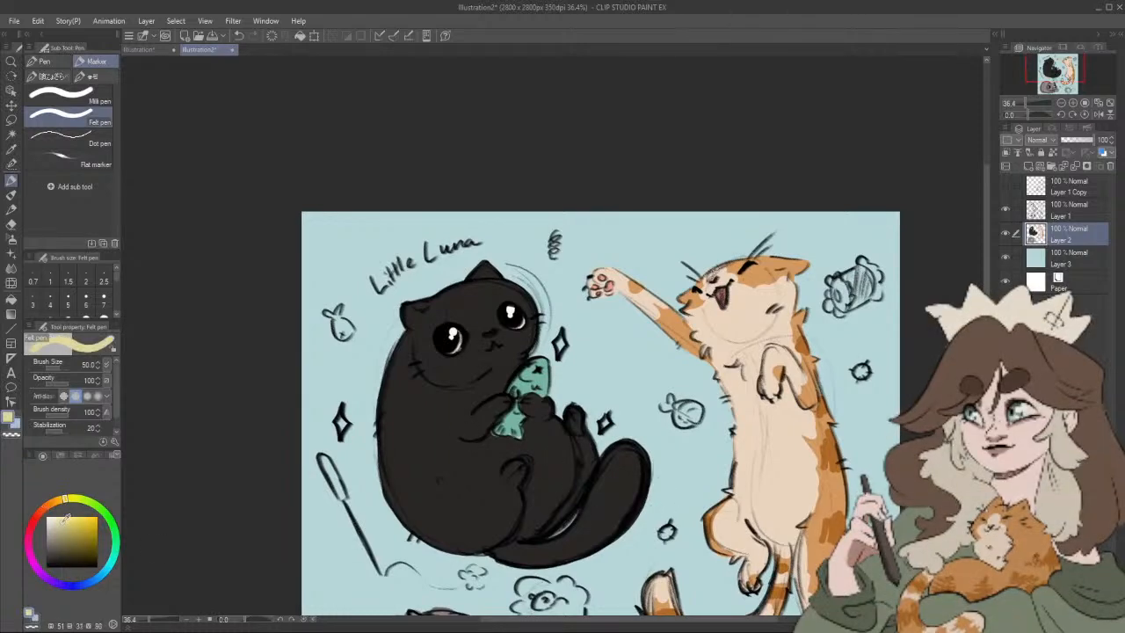
left_click(63, 519)
left_click_drag(561, 339, 560, 350)
left_click_drag(605, 425, 614, 350)
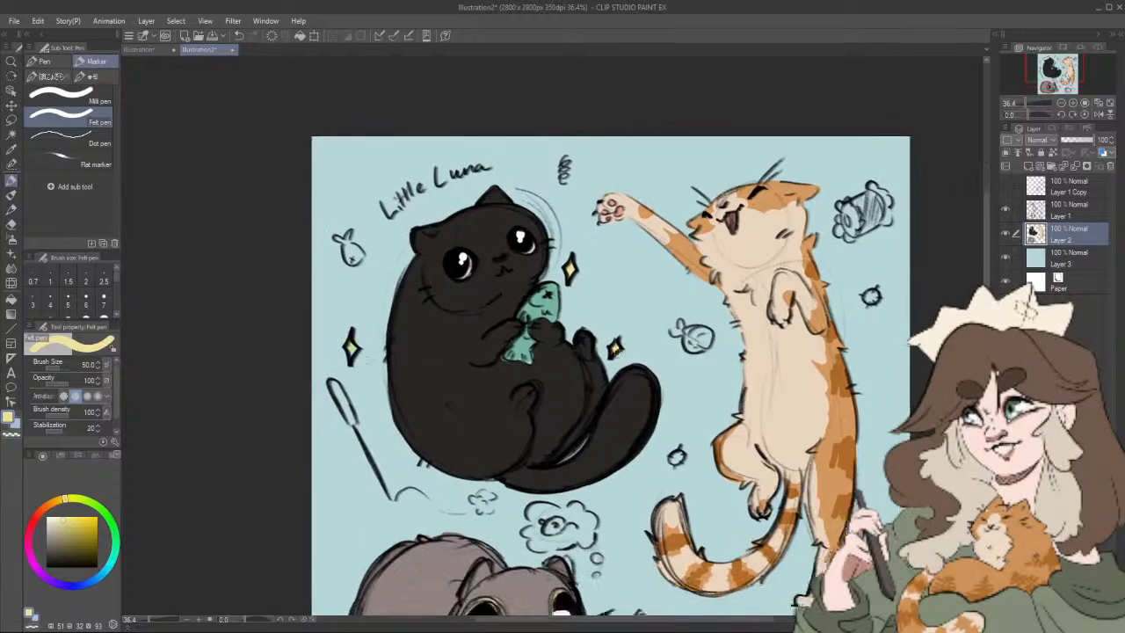
Step: Colour the small fish toy beside the black cat's head orange (HSV 37, 53, 80)
left_click_drag(736, 482, 693, 428)
scroll(693, 427, "down", 1)
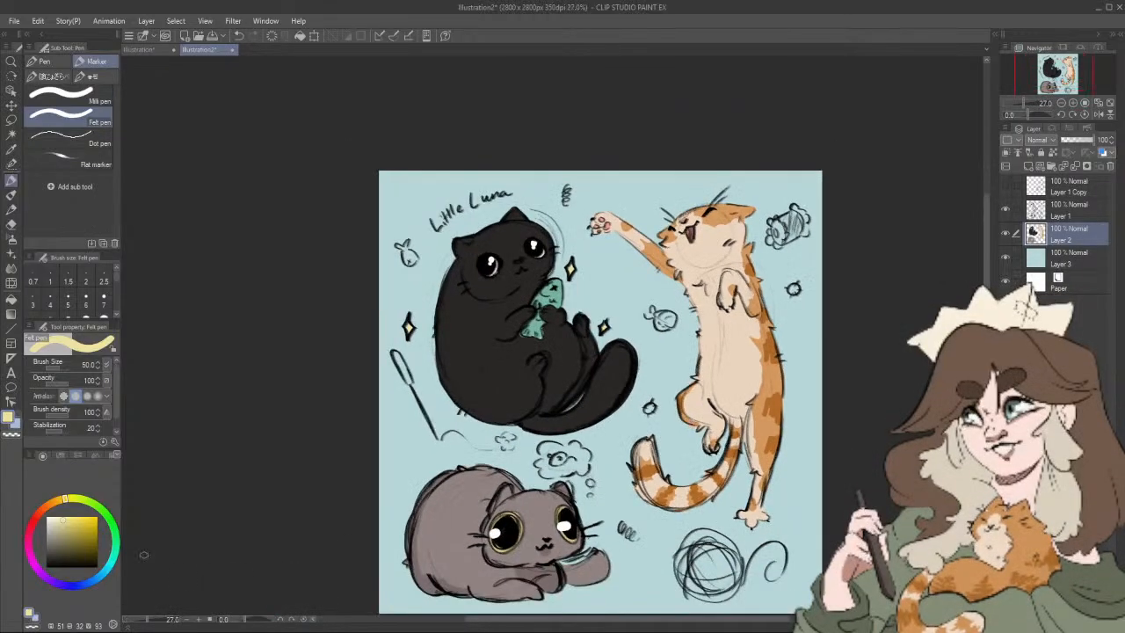
left_click(113, 561)
left_click(55, 503)
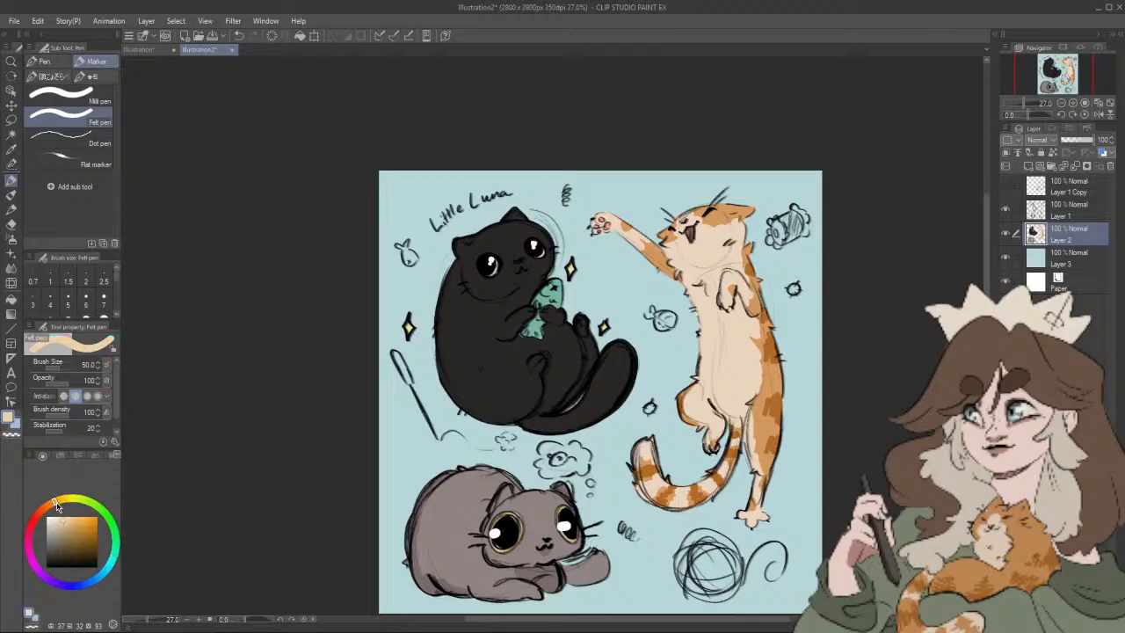
left_click_drag(405, 251, 411, 260)
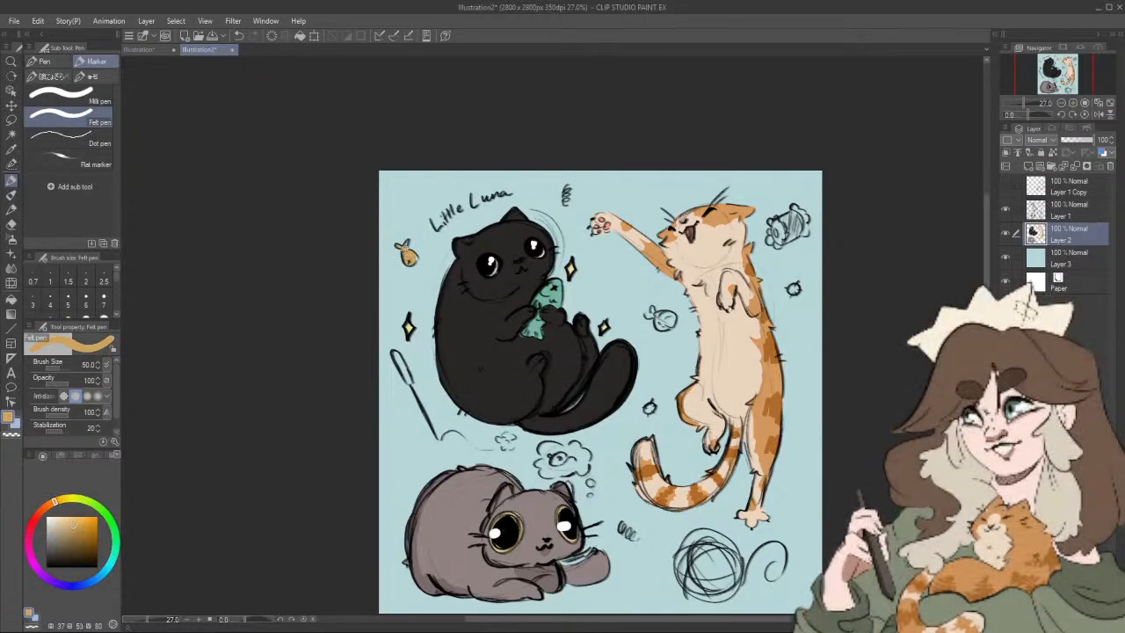
Step: Finish filling the small orange fish toy beside the black cat's head and erase the excess colour around it
left_click_drag(408, 252, 413, 261)
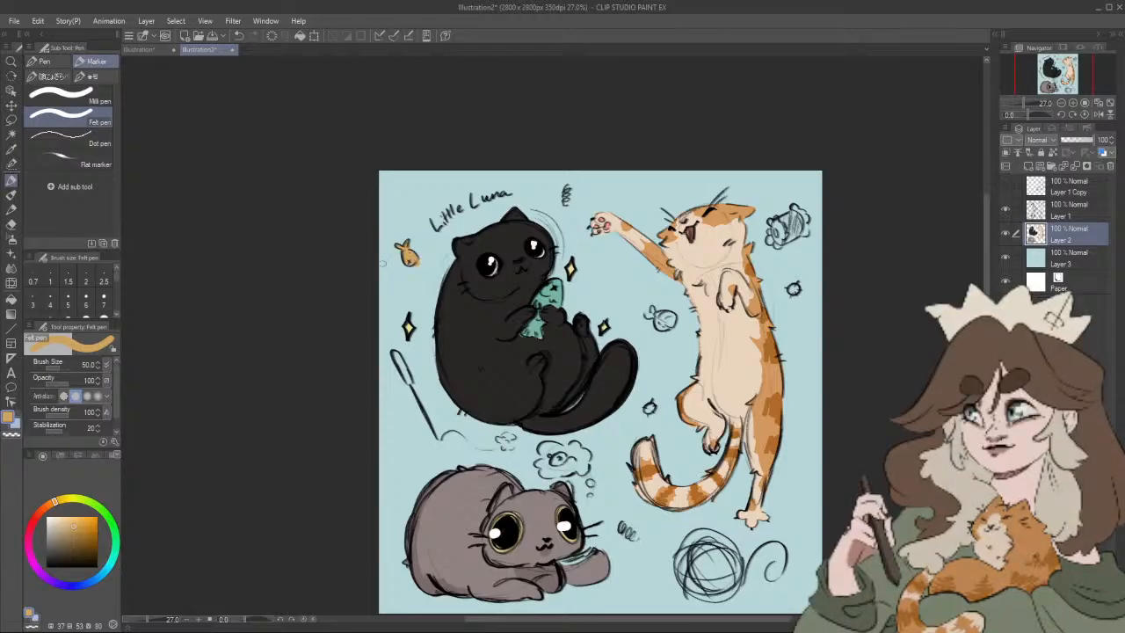
key("e")
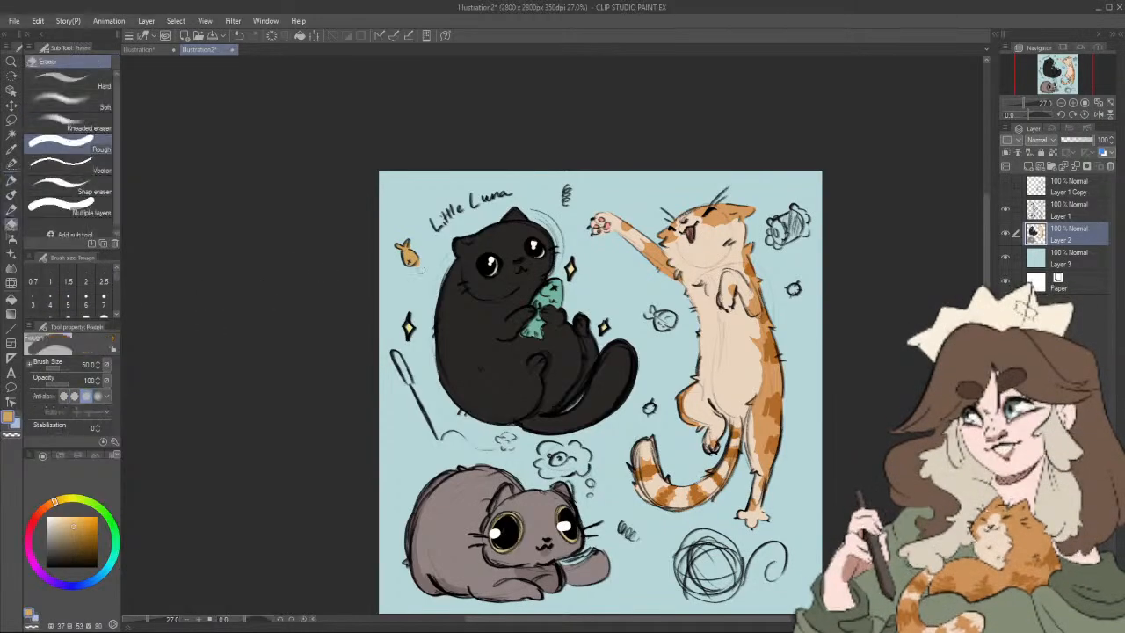
key("p")
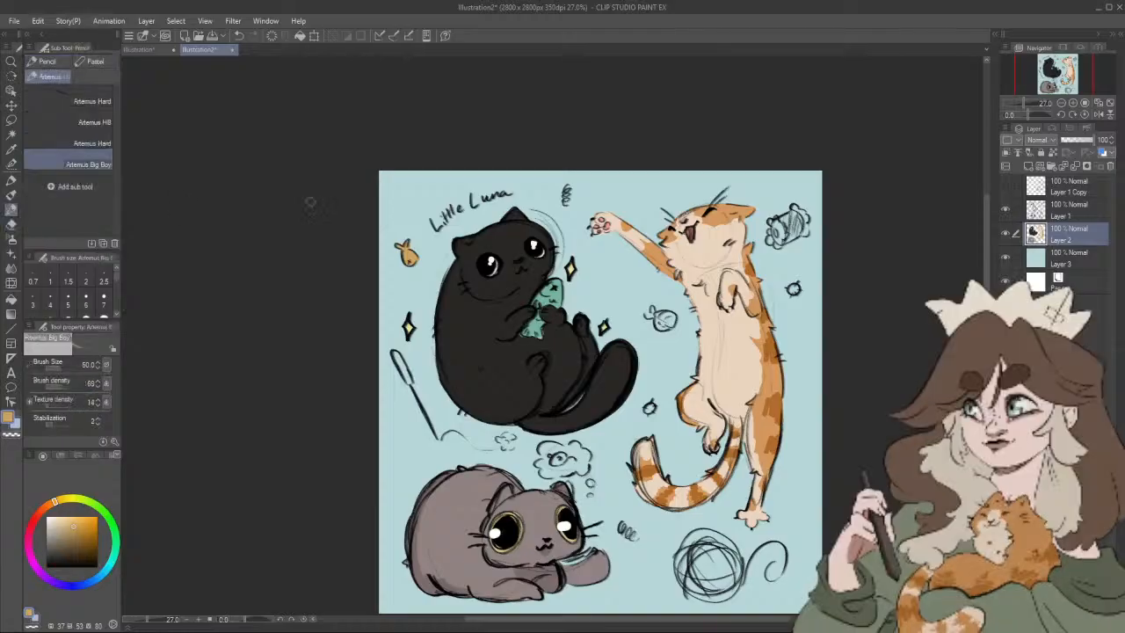
Step: Colour the middle band of the roll-shaped toy beside the orange cat's head dark green (HSV 123, 31, 39) with the Felt pen at size 50
left_click(11, 181)
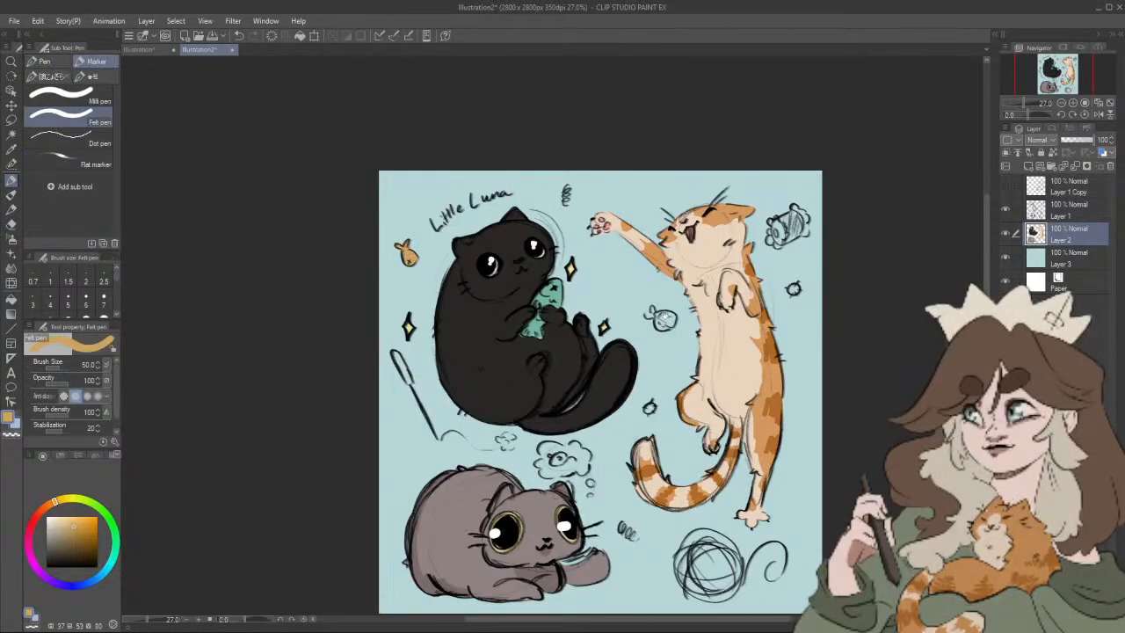
left_click_drag(798, 372, 667, 361)
left_click(109, 519)
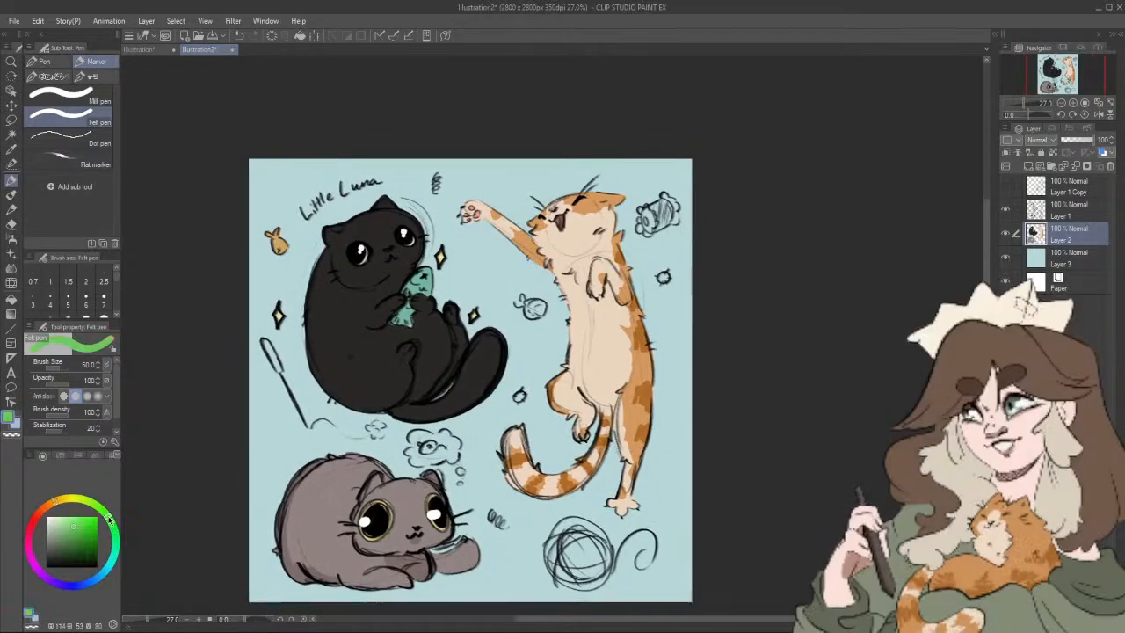
left_click(84, 525)
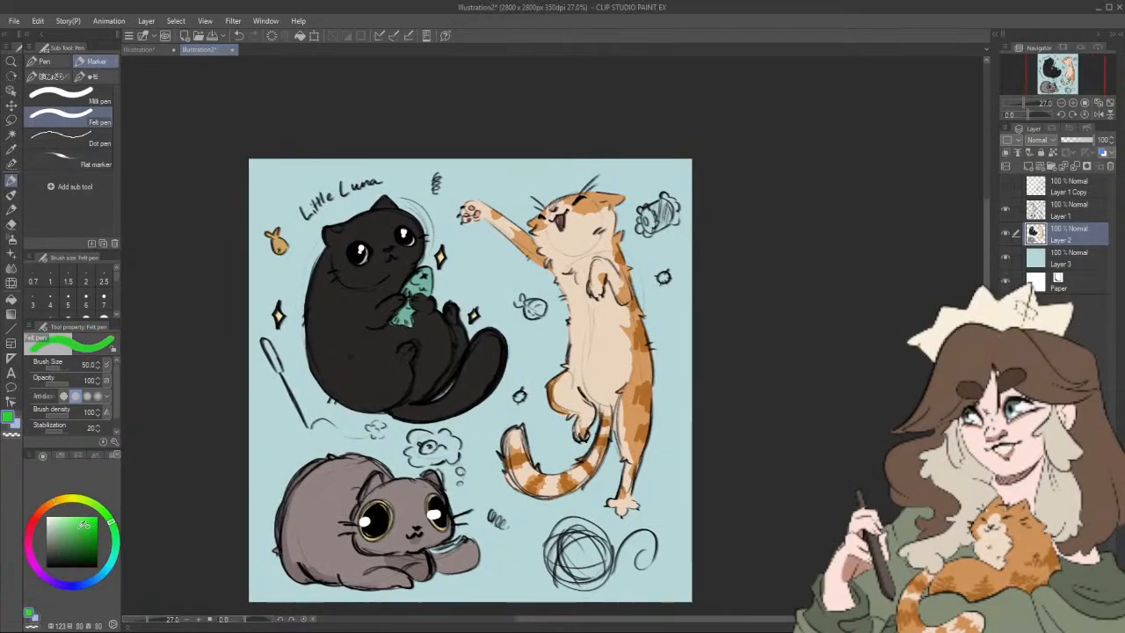
left_click_drag(83, 524, 66, 547)
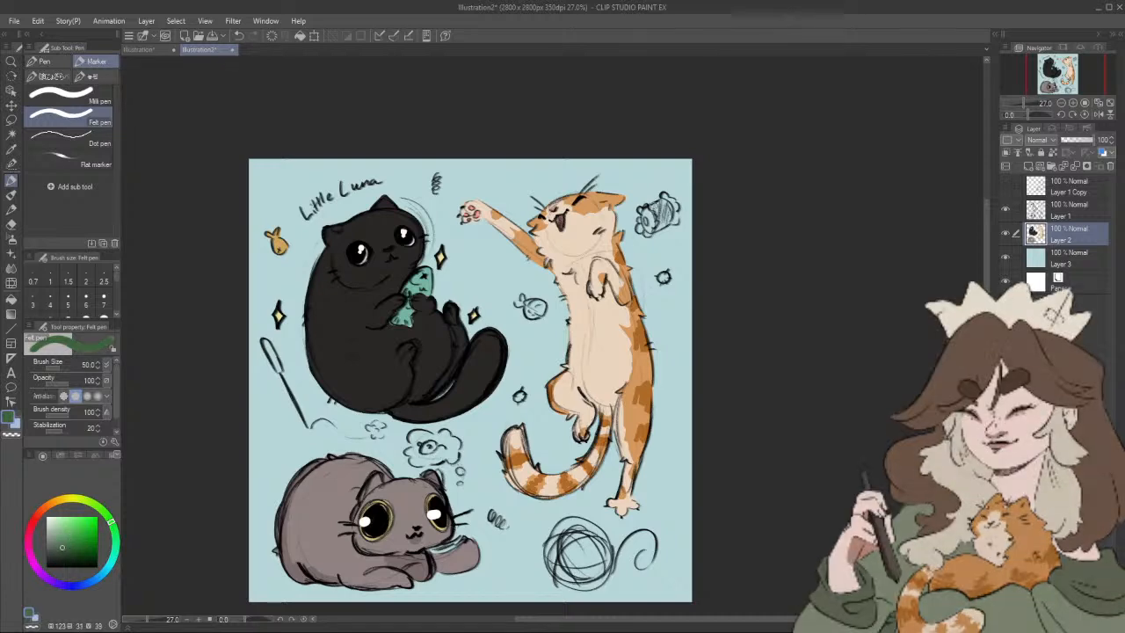
mouse_move(660, 206)
left_mouse_down()
mouse_move(669, 221)
mouse_move(659, 226)
left_mouse_up()
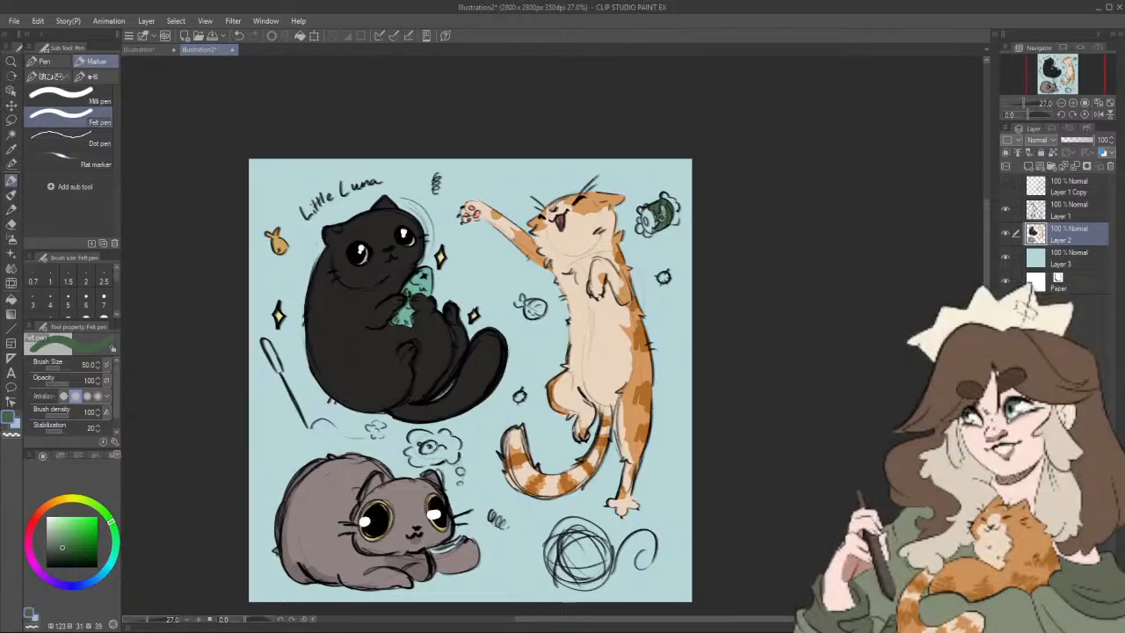
Step: Colour the ends of the roll-shaped toy cream (HSV 52, 16, 94) and choose orange (HSV 36, 63, 78) at brush size 30
left_click(67, 501)
left_click(57, 519)
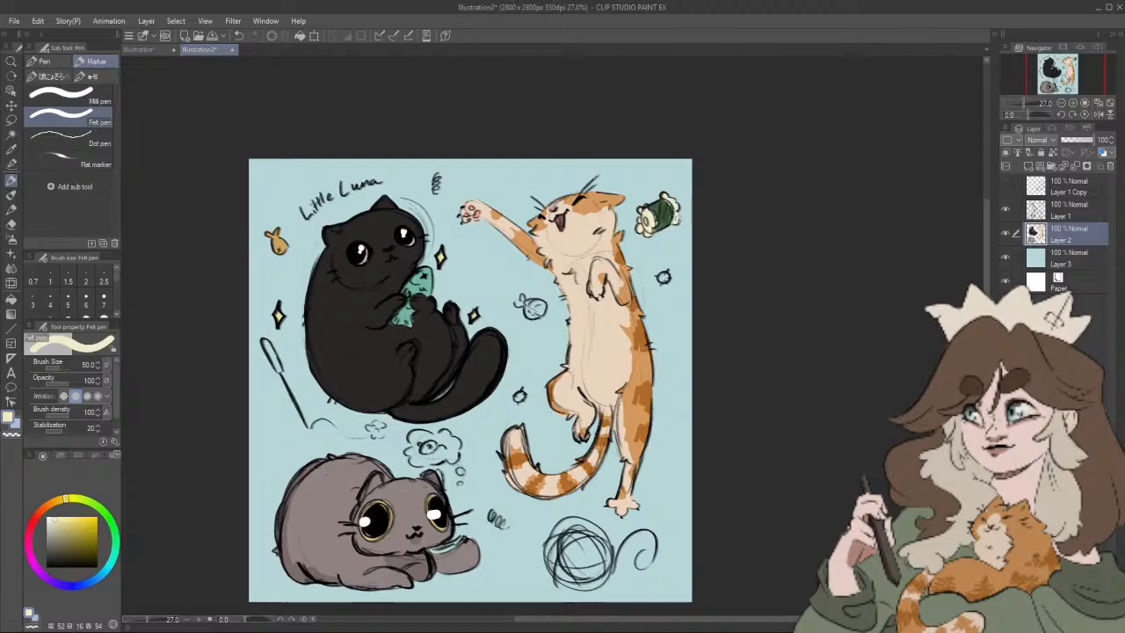
left_click(53, 502)
left_click(79, 526)
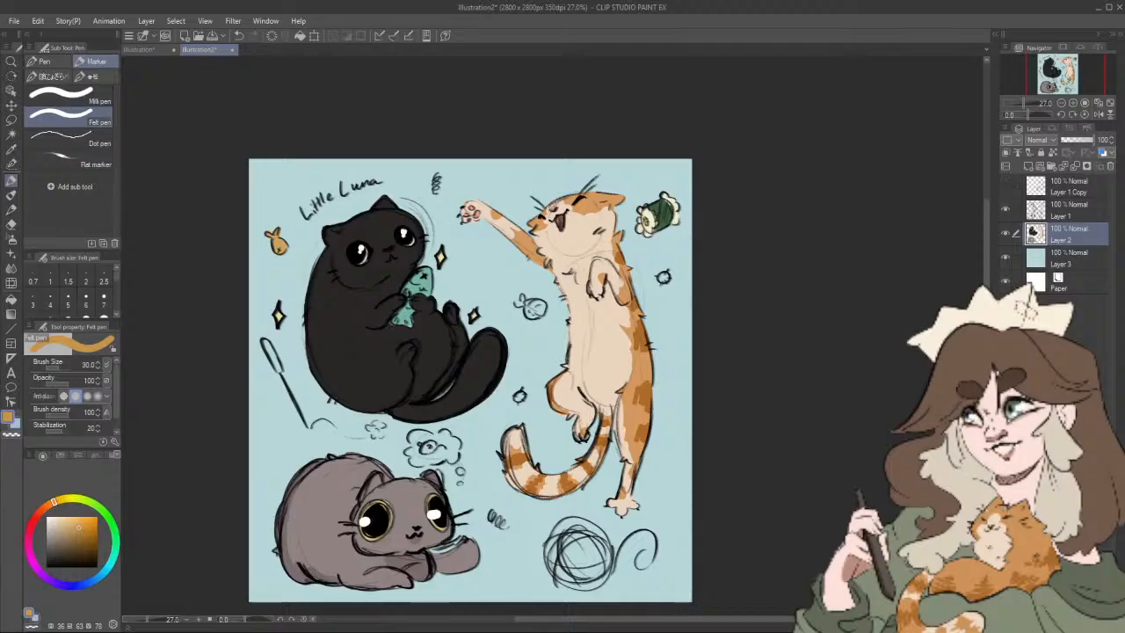
Step: Colour the small round toy beside the orange cat's chest pink (HSV 356, 20, 87) with a cream face (HSV 37, 12, 96) at brush size 40
left_click_drag(647, 484, 645, 479)
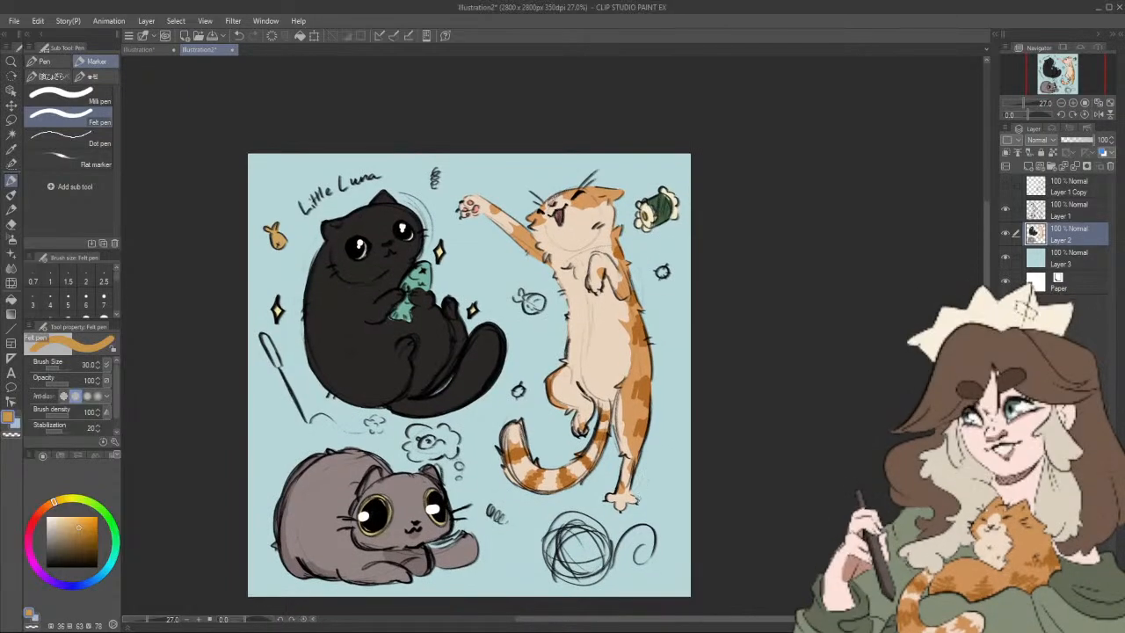
left_click(31, 550)
left_click(29, 540)
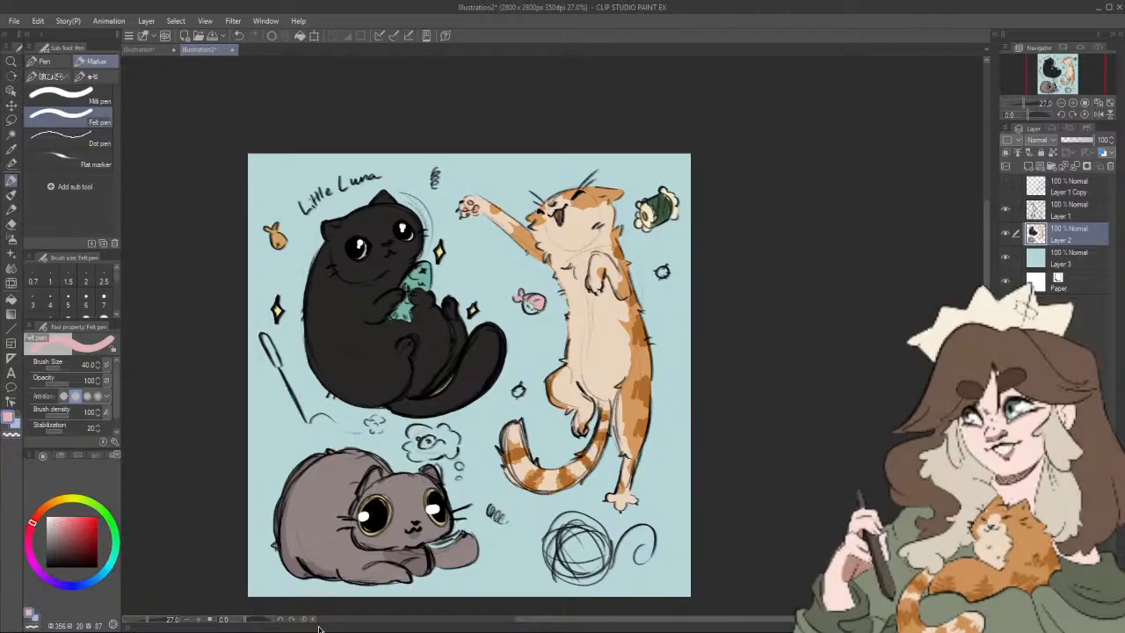
left_click(54, 501)
left_click(54, 523)
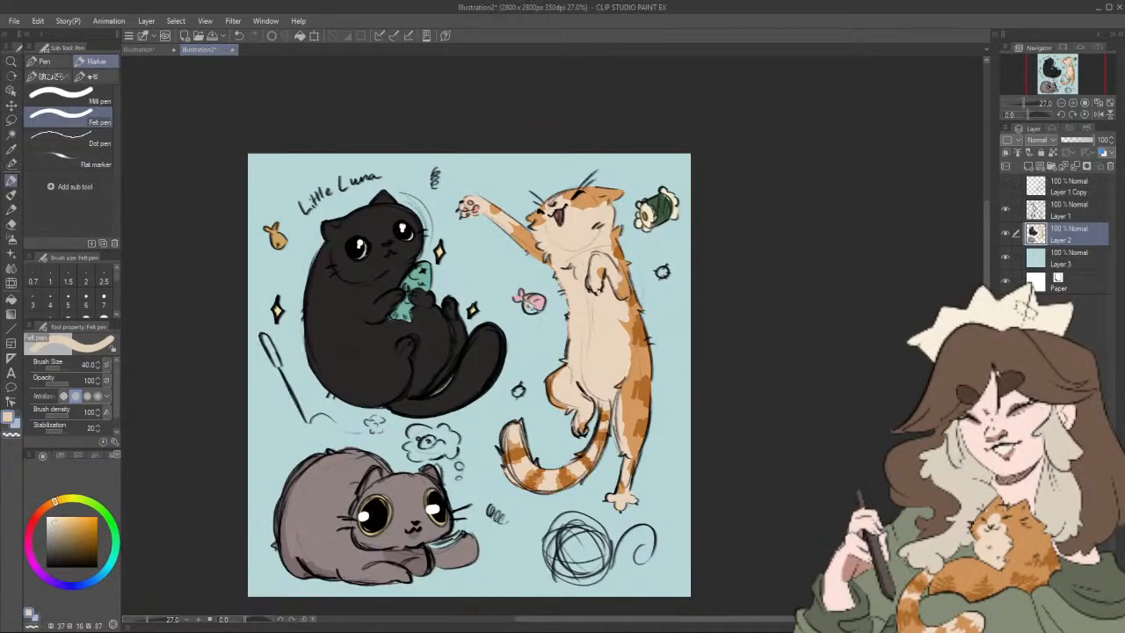
left_click(53, 519)
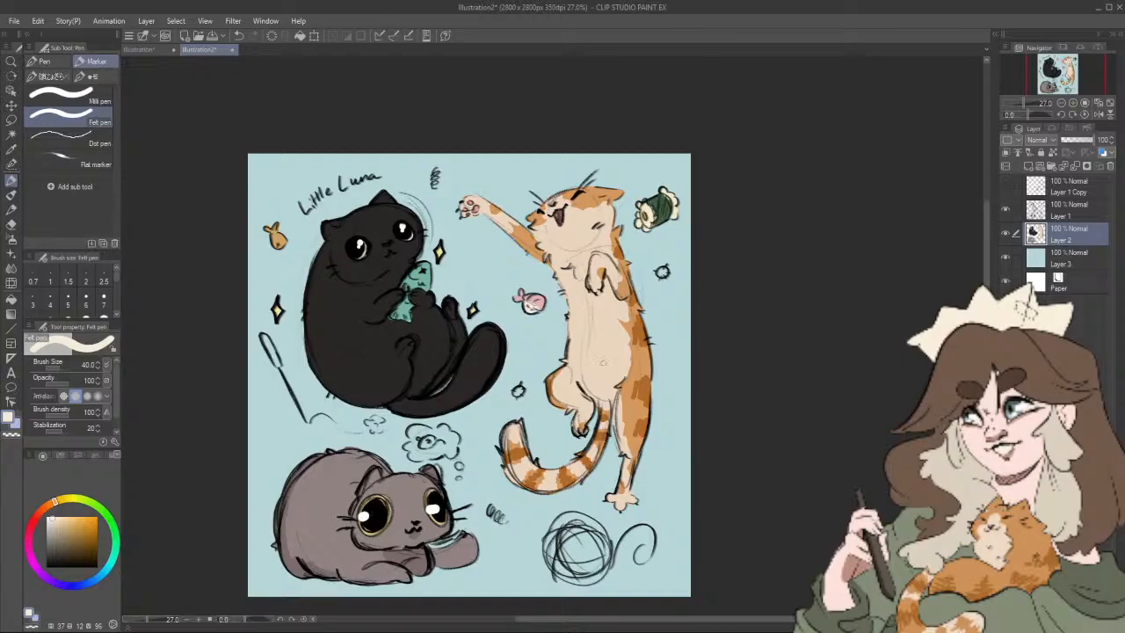
left_click(530, 299, "alt")
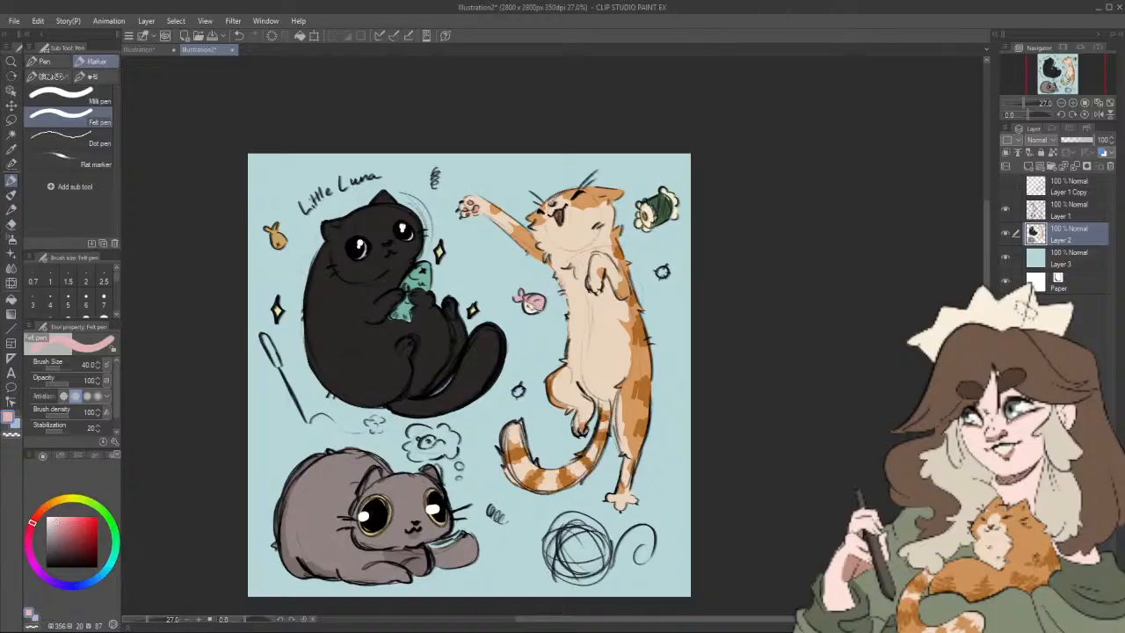
Step: Fill the thought cloud above the grey cat's head with off-white
left_click_drag(659, 390, 724, 351)
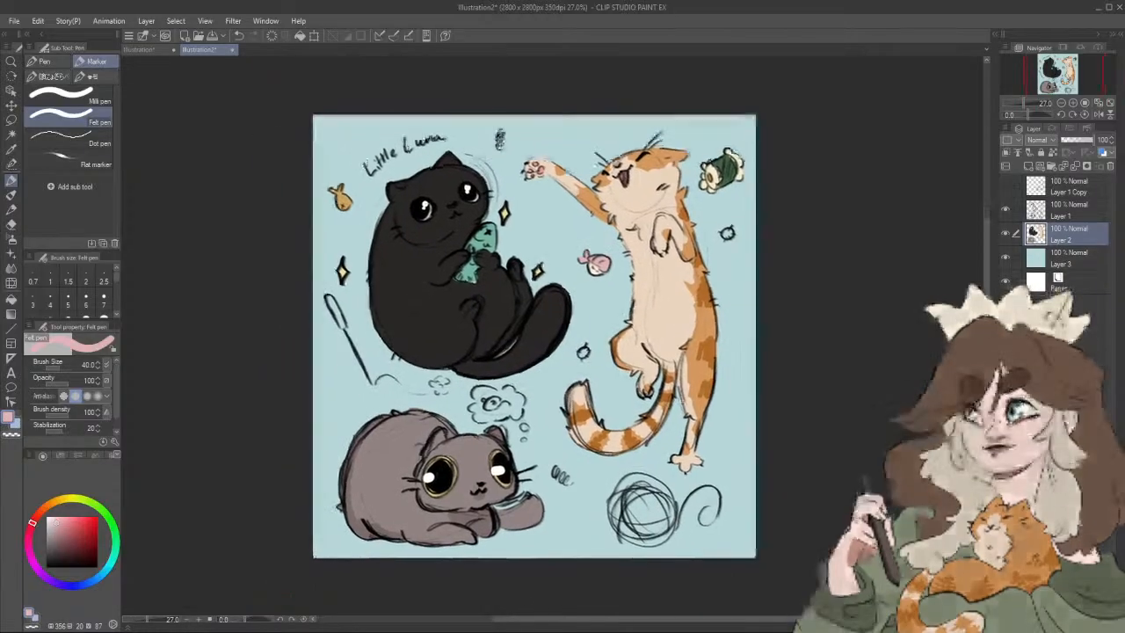
left_click(54, 518)
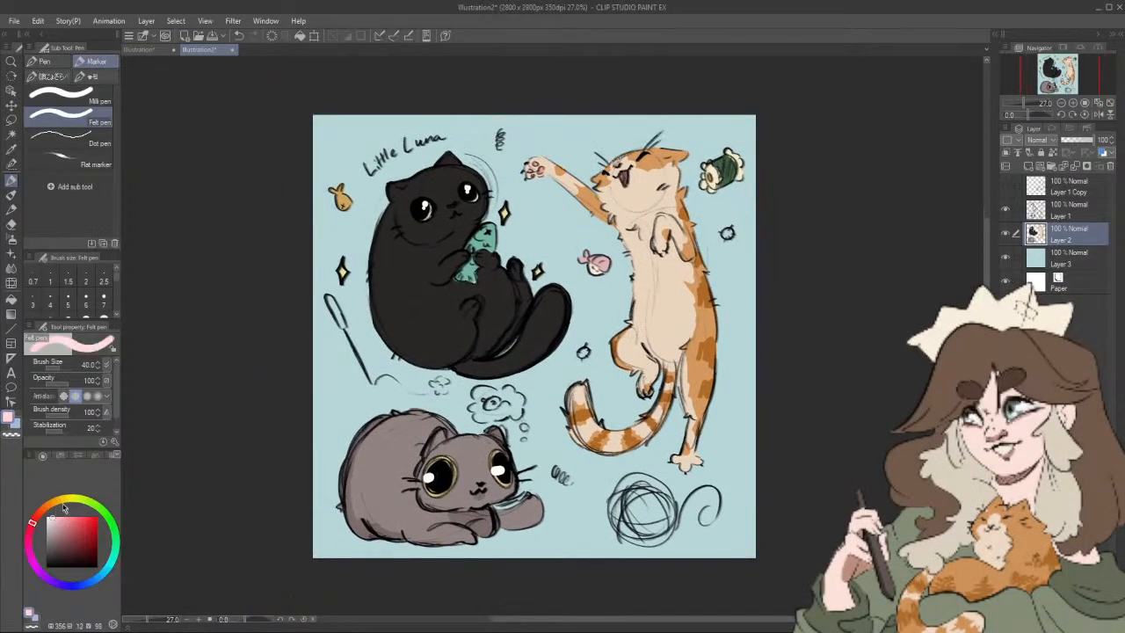
left_click(63, 507)
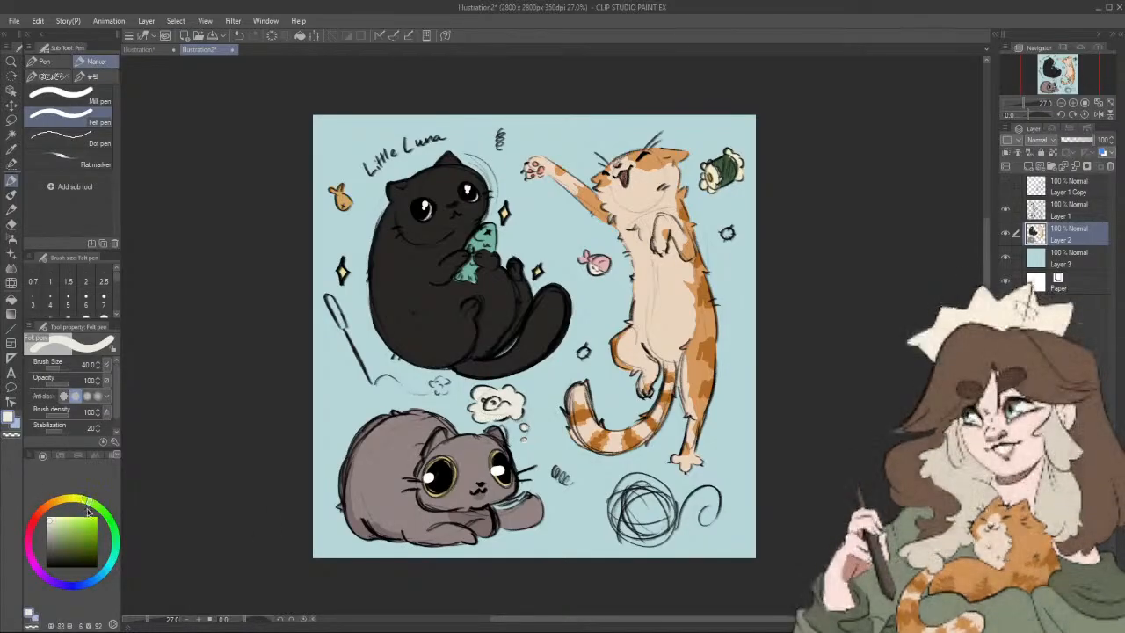
Step: Try purple (HSV 280, 51, 87) on the small fish inside the thought cloud
left_click(43, 577)
left_click(78, 524)
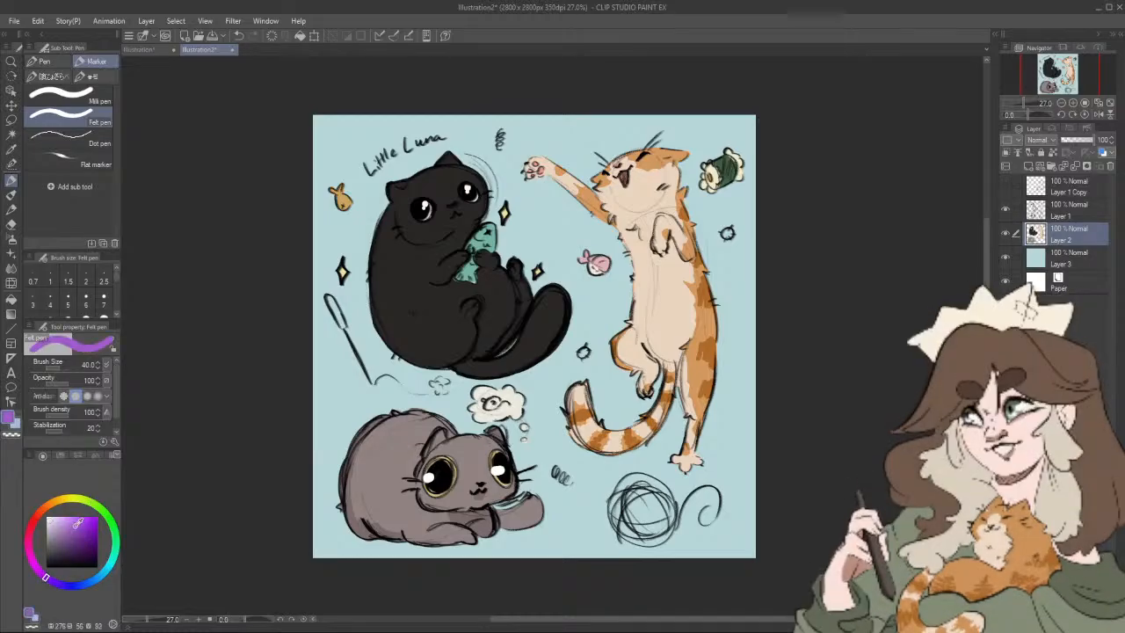
mouse_move(92, 584)
left_mouse_down()
mouse_move(116, 551)
mouse_move(97, 580)
mouse_move(68, 588)
mouse_move(43, 576)
left_mouse_up()
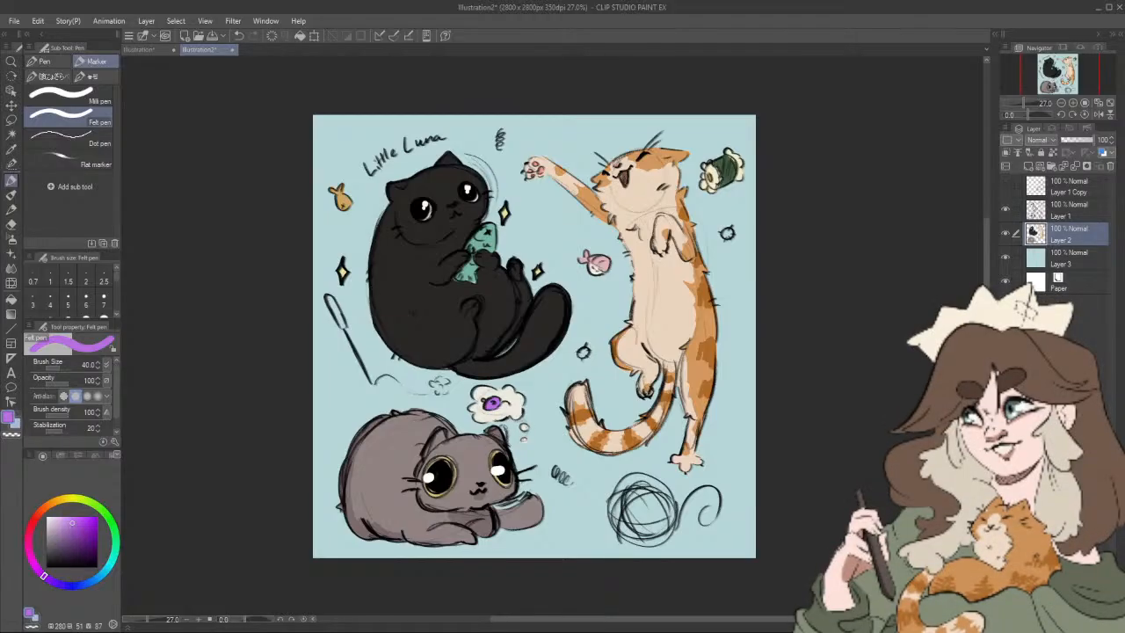
Step: Recolour the small fish inside the thought cloud light green (HSV 91, 40, 88)
left_click_drag(110, 531, 96, 504)
left_click(67, 522)
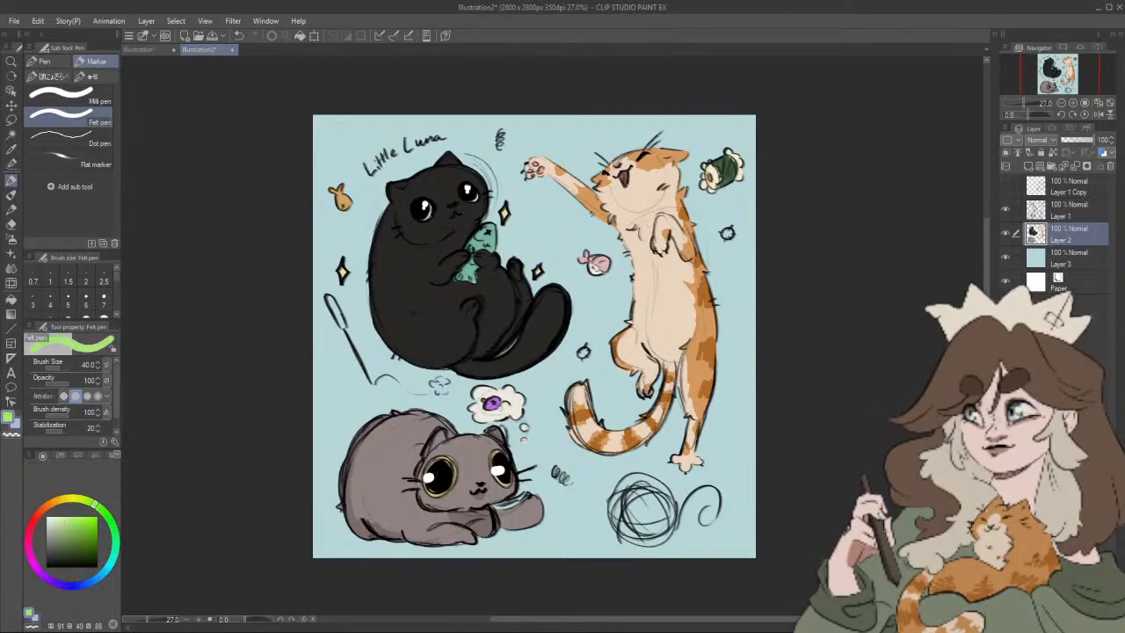
left_click_drag(490, 403, 496, 403)
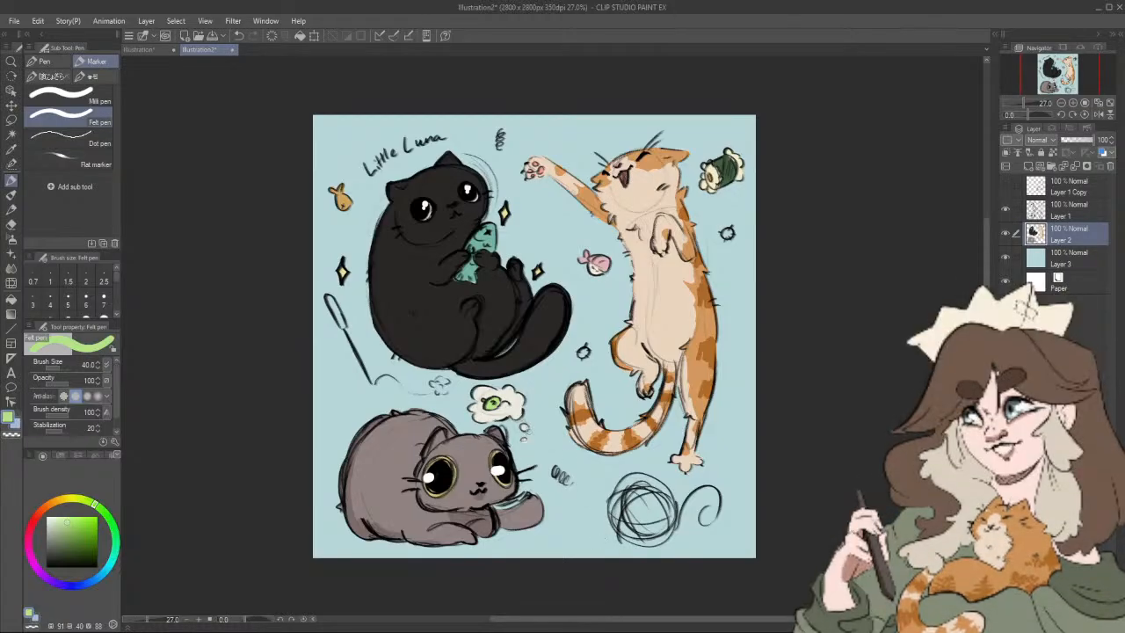
Step: Colour the lure on the wand toy's string yellow (HSV 59, 45, 80) and the wand's handle blue (HSV 205, 38, 77)
left_click_drag(639, 463, 632, 475)
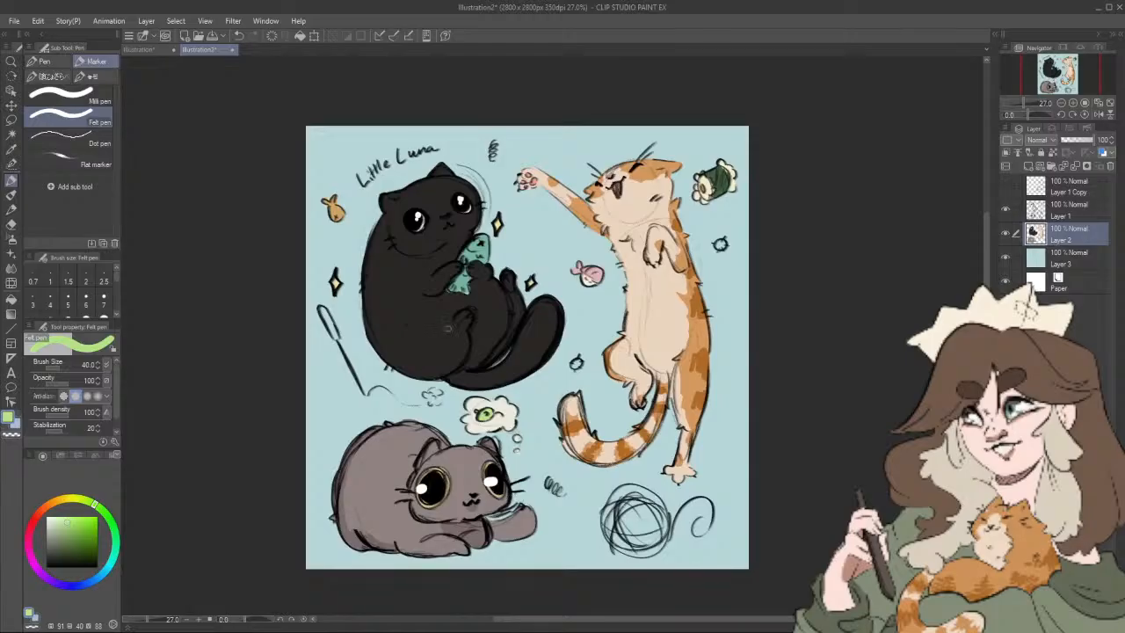
left_click_drag(92, 508, 71, 499)
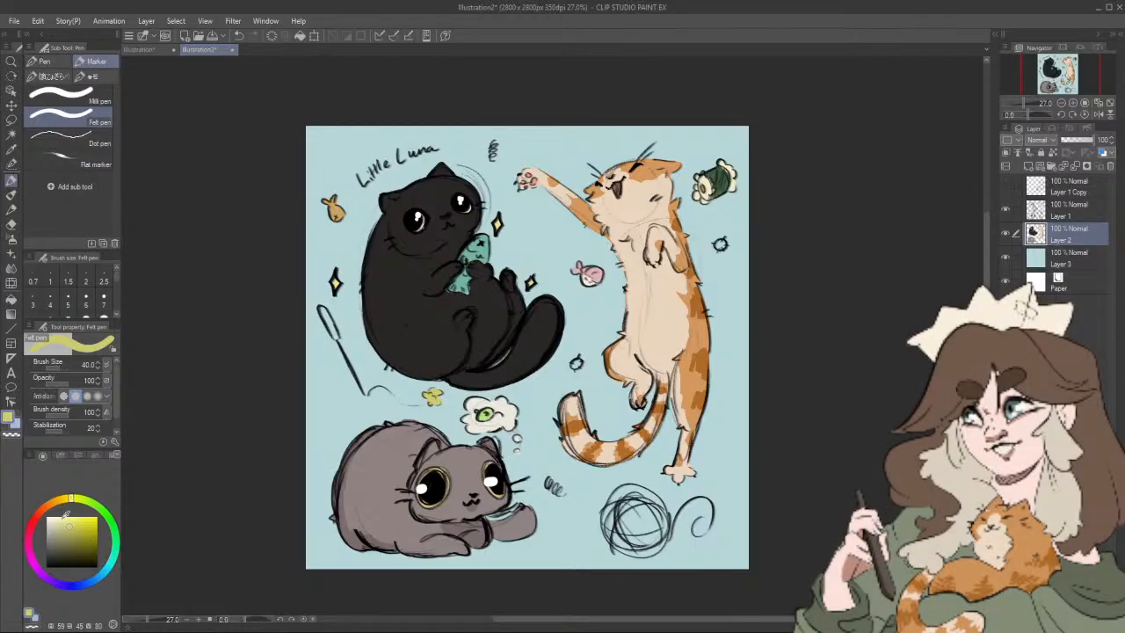
left_click_drag(70, 499, 59, 501)
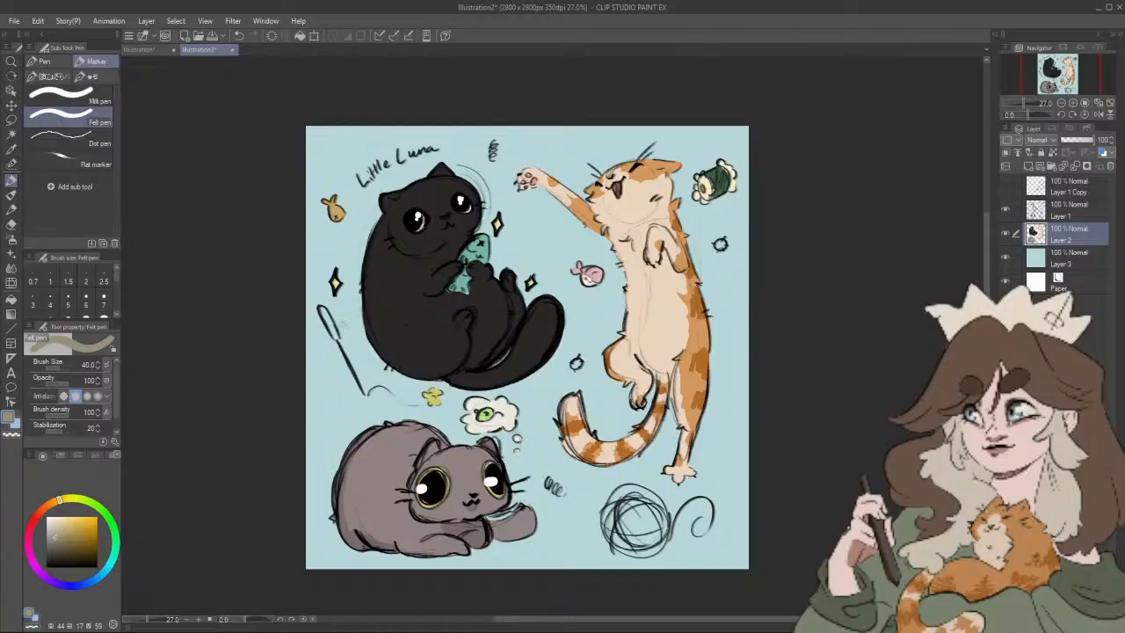
left_click(97, 577)
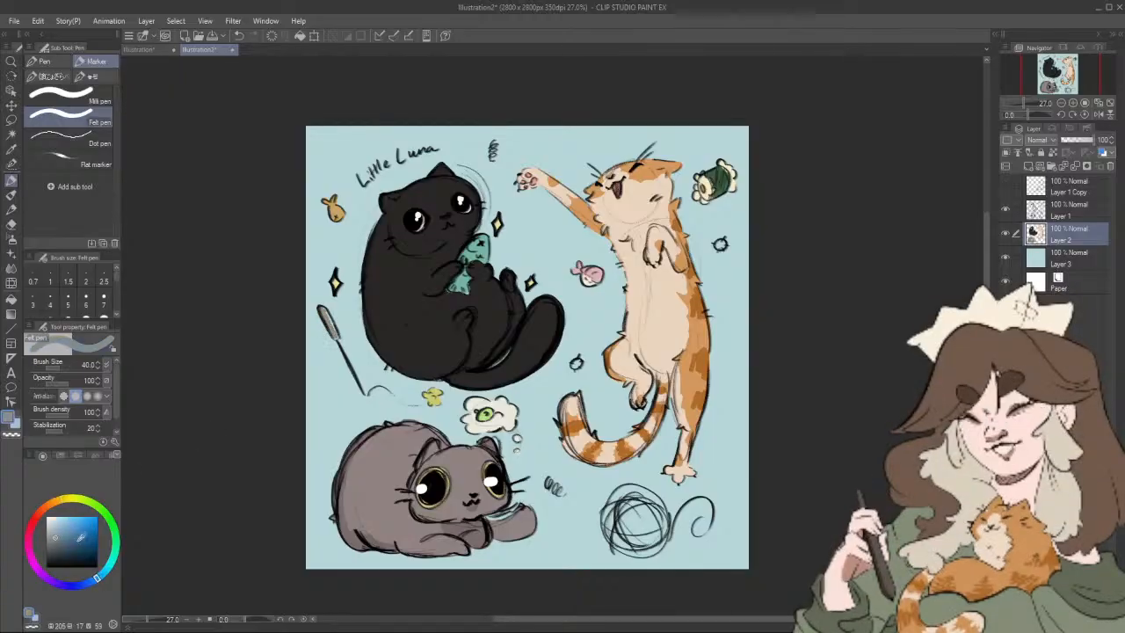
left_click(66, 528)
left_click_drag(325, 311, 337, 339)
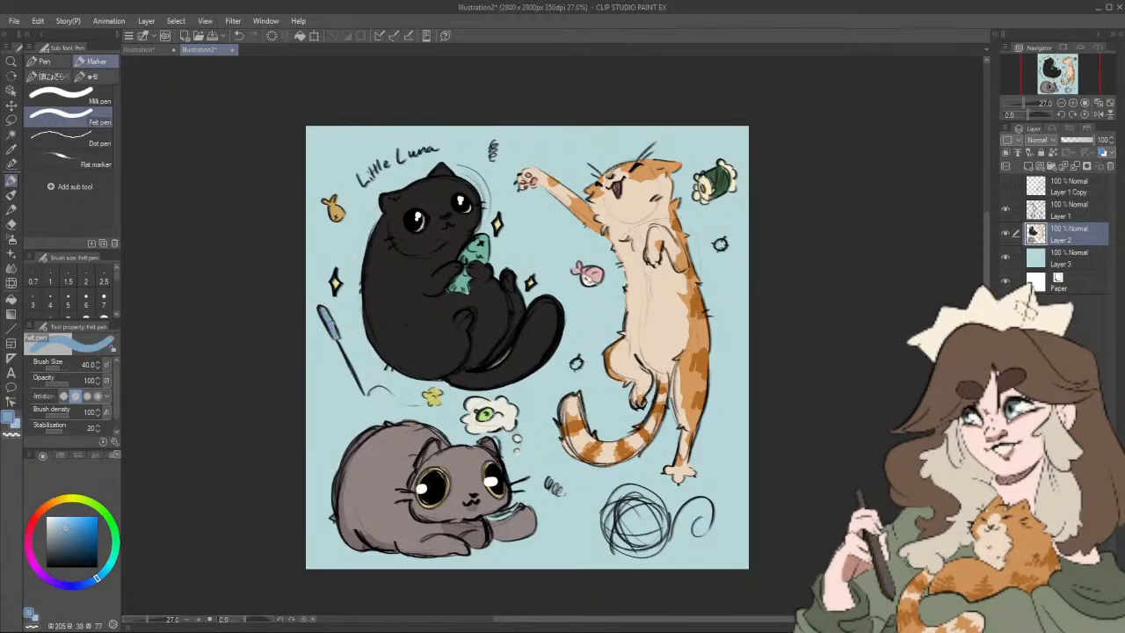
Step: Colour the small round toy between the black cat's tail and the orange cat's hind leg red-orange (HSV 14, 62, 79)
left_click_drag(760, 494, 728, 485)
left_click(70, 501)
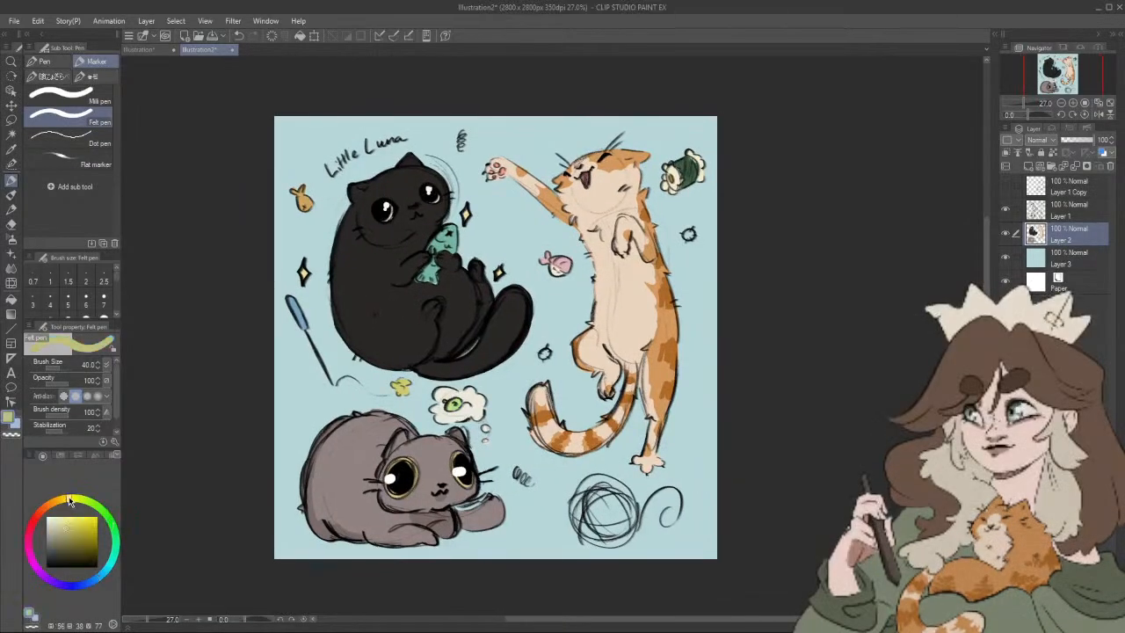
left_click(39, 514)
left_click(77, 526)
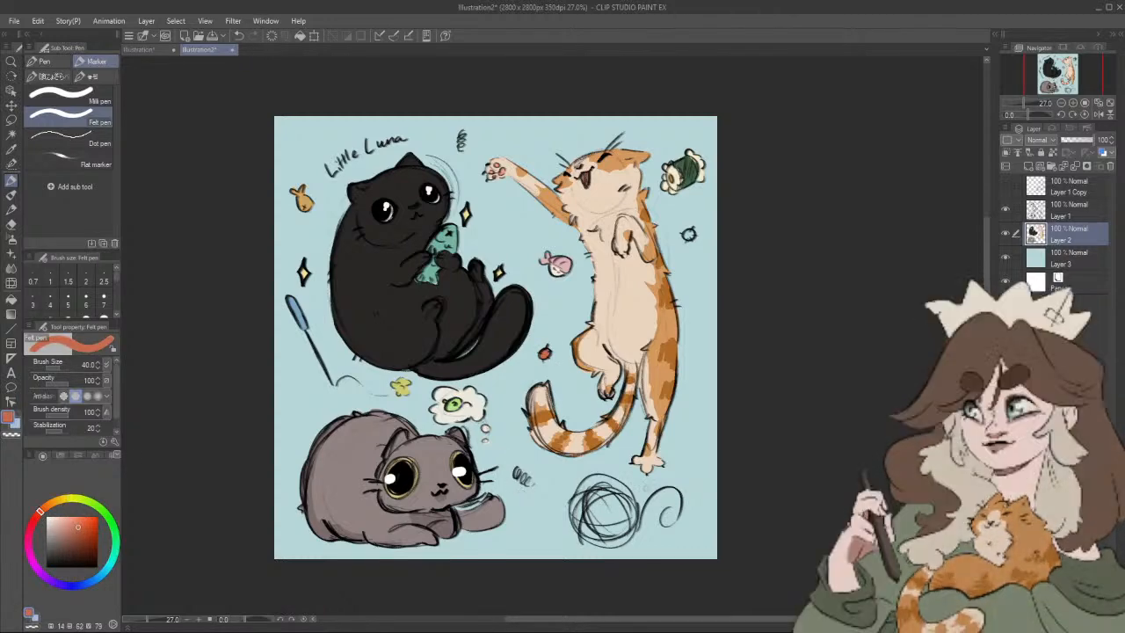
Step: Try a muted purplish pink (HSV 297, 28, 75) along the edge of the yarn ball with an enlarged brush
left_click(36, 565)
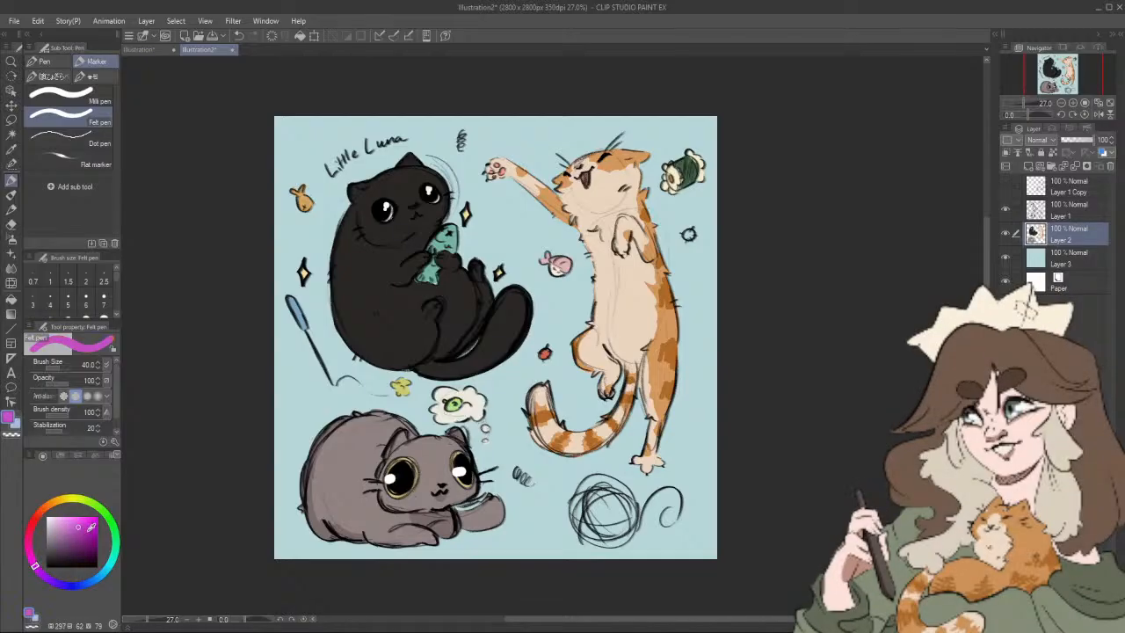
left_click(56, 526)
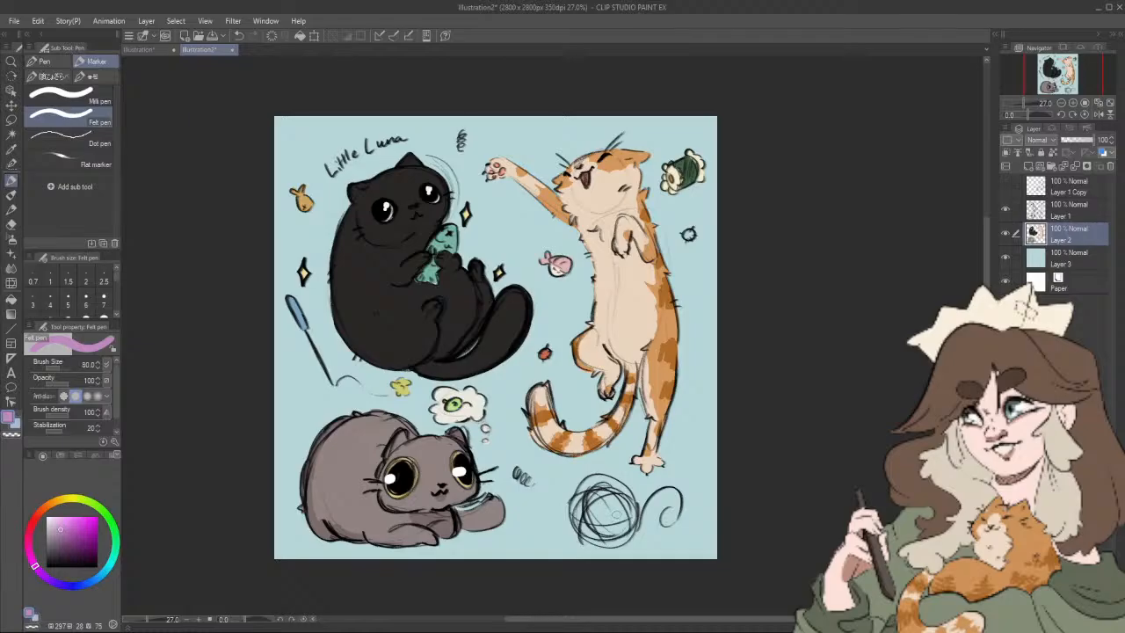
key("bracketright")
mouse_move(600, 482)
left_mouse_down()
mouse_move(579, 500)
mouse_move(582, 530)
left_mouse_up()
Step: Colour the whole yarn ball pink (HSV 337, 30, 95) at brush size 120
left_click(59, 518)
left_click_drag(36, 559, 28, 537)
left_click(60, 521)
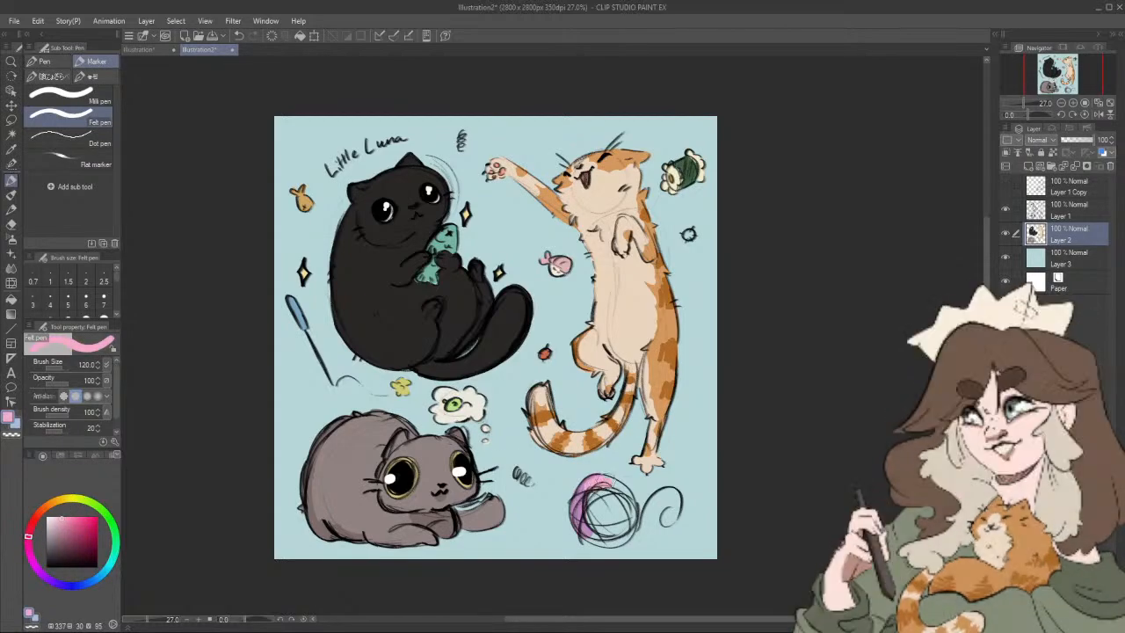
mouse_move(609, 482)
left_mouse_down()
mouse_move(592, 483)
mouse_move(576, 516)
mouse_move(598, 539)
mouse_move(623, 530)
mouse_move(618, 490)
mouse_move(614, 528)
mouse_move(605, 492)
mouse_move(626, 502)
mouse_move(627, 526)
left_mouse_up()
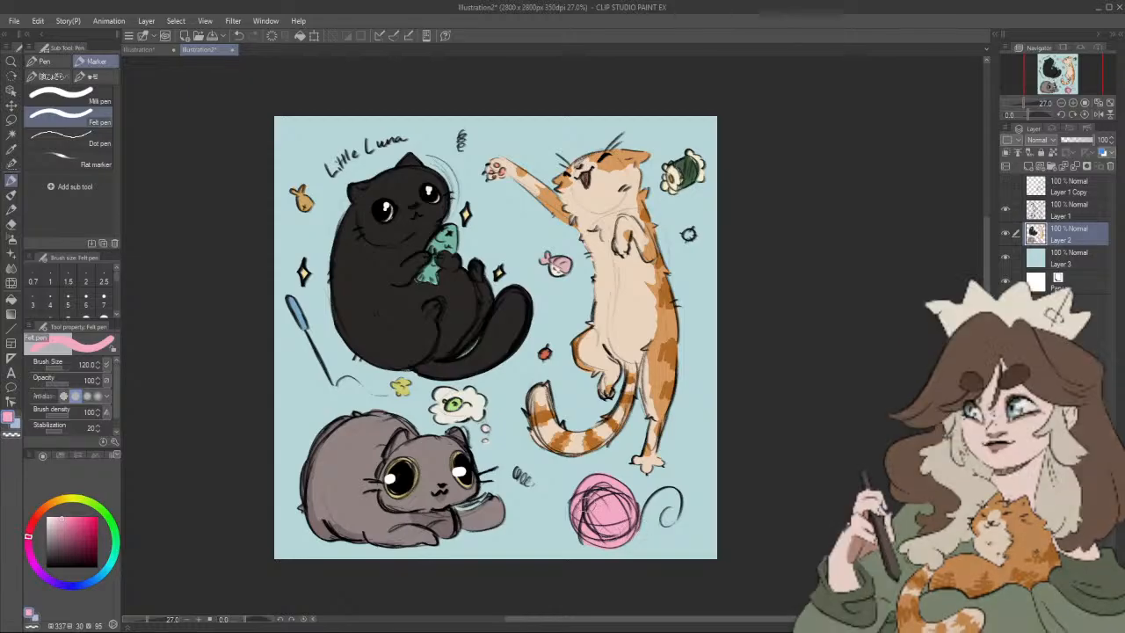
mouse_move(597, 533)
left_mouse_down()
mouse_move(577, 529)
mouse_move(581, 500)
left_mouse_up()
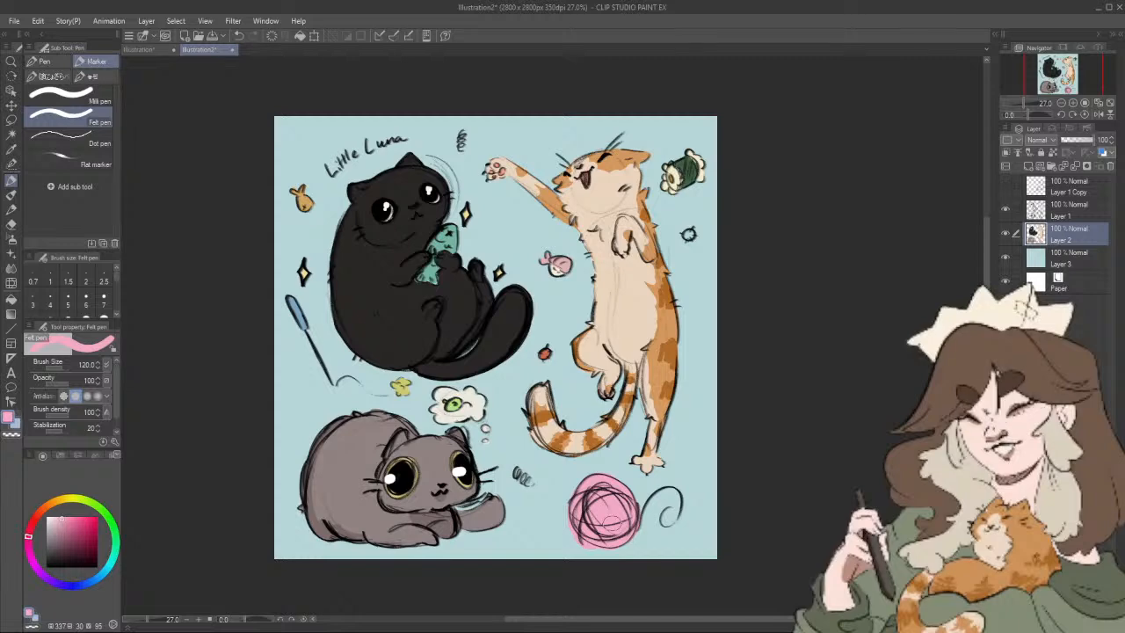
Step: Colour the small round toy beside the orange cat's back bright yellow-green at brush size 60
left_click(79, 498)
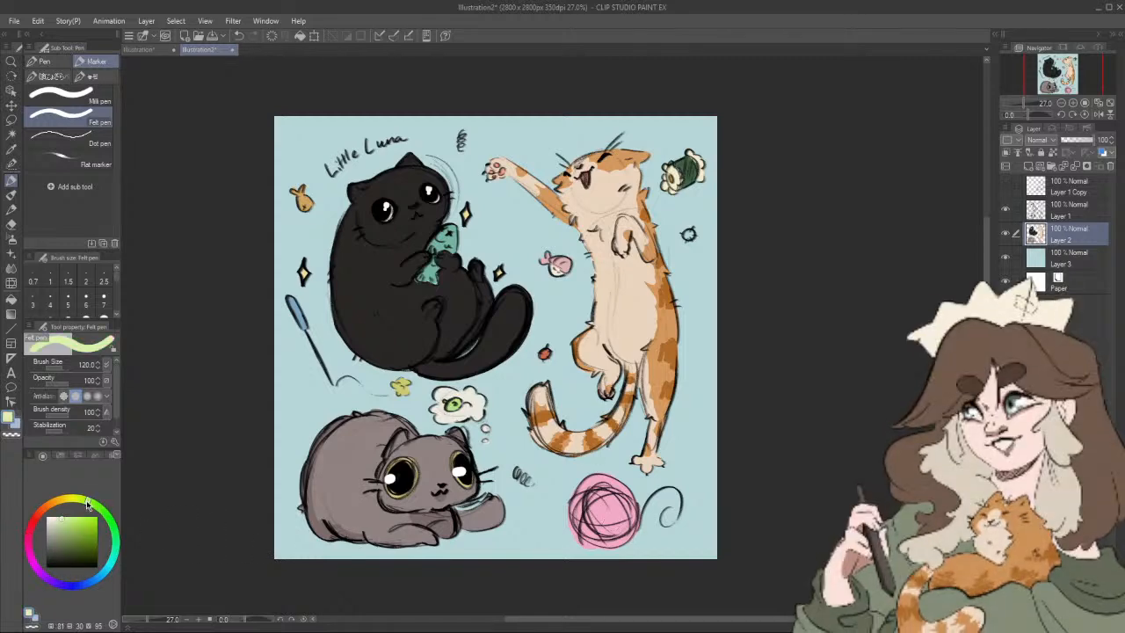
left_click(78, 523)
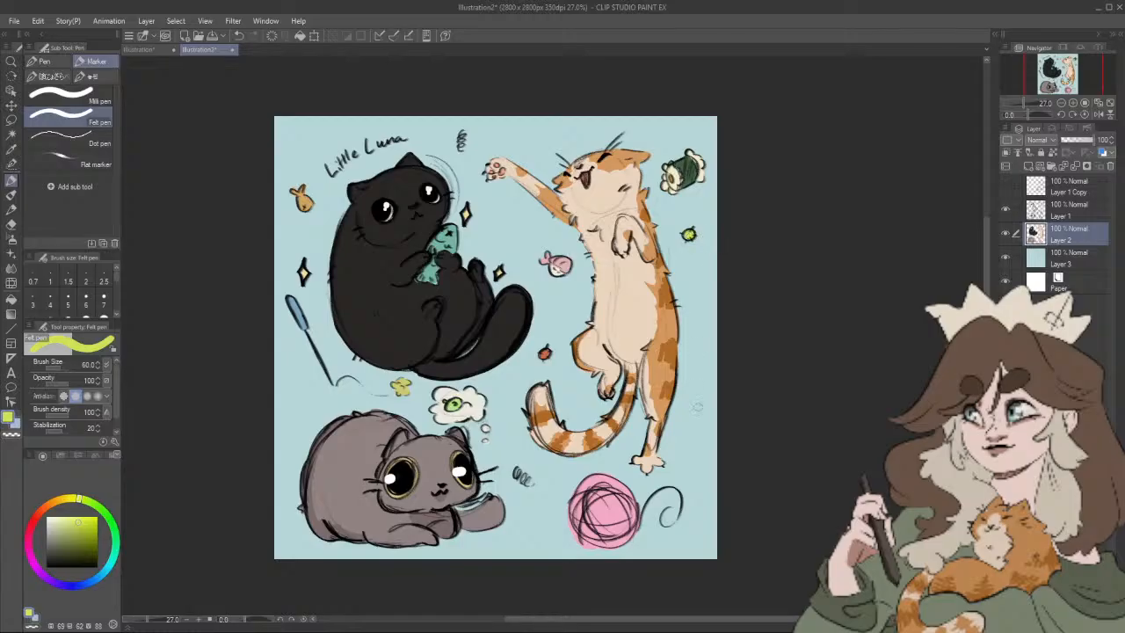
scroll(706, 411, "down", 5)
scroll(717, 429, "up", 8)
left_click_drag(727, 428, 824, 453)
scroll(839, 476, "down", 3)
scroll(838, 475, "up", 2)
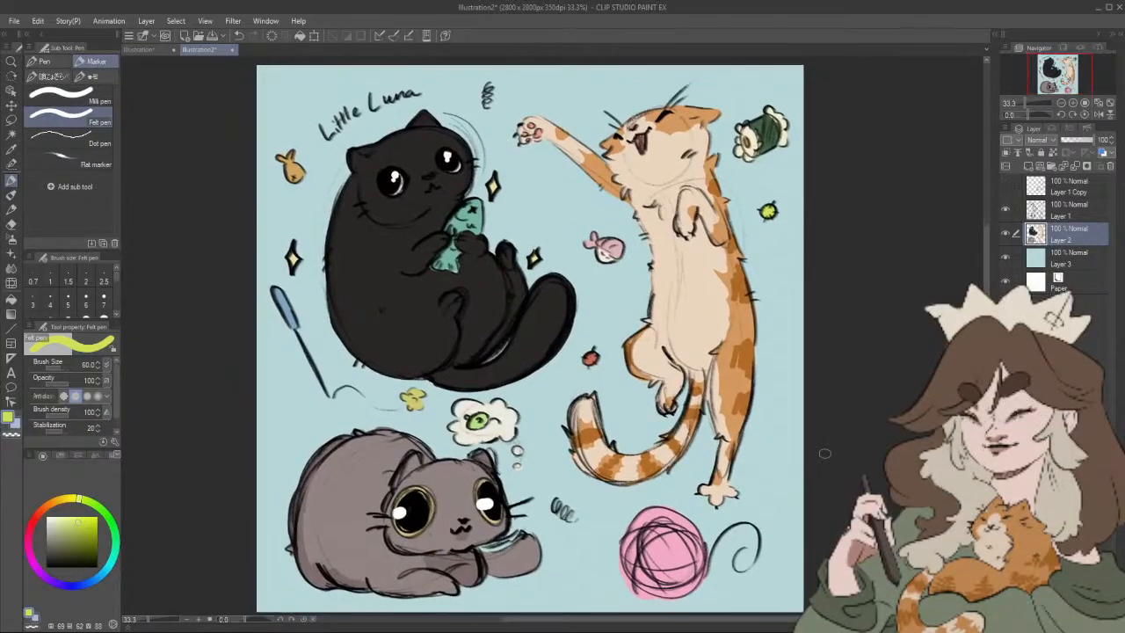
Step: Hand-letter "Pumpkin" above the orange cat and "Gunther" below the grey cat in black with the Artemus Big Boy pencil on Layer 1
key("p")
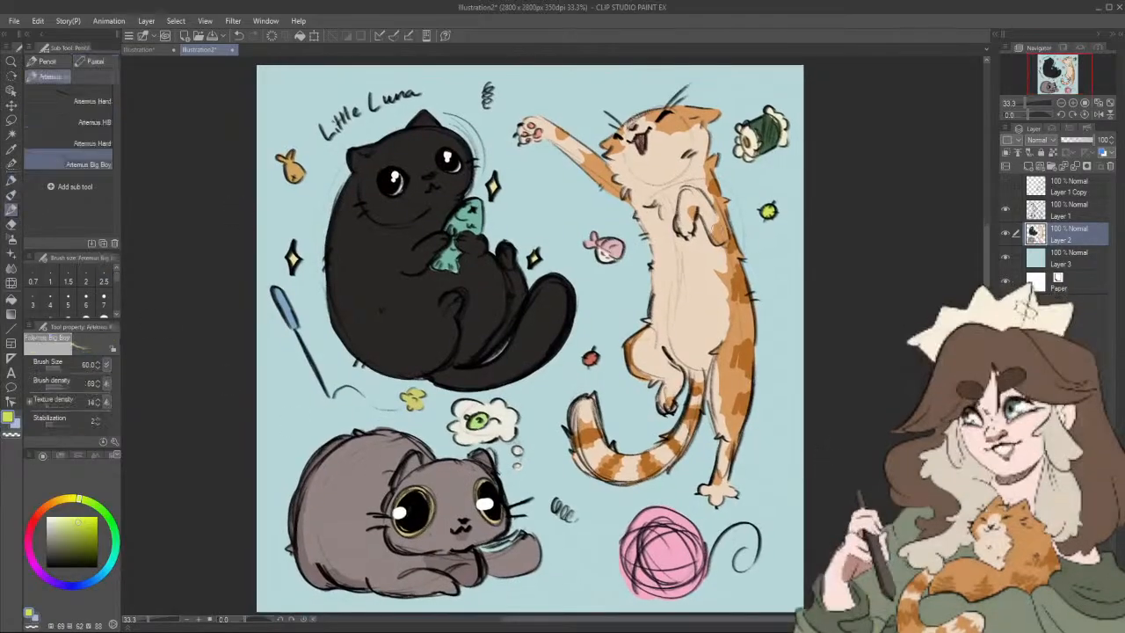
left_click(1053, 211)
left_click(342, 320, "alt")
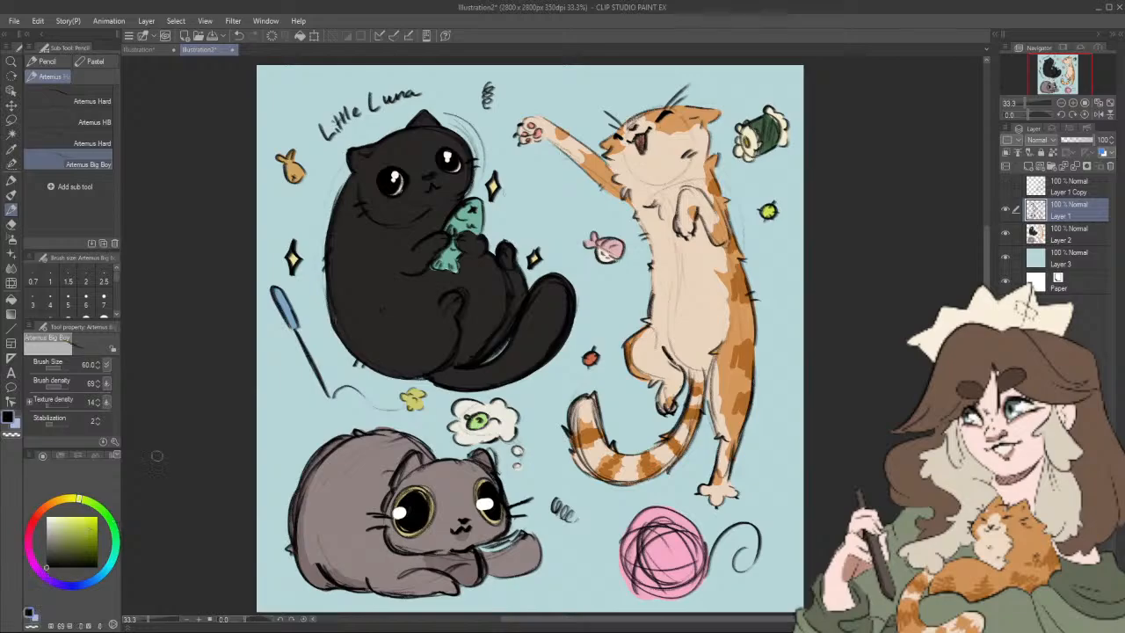
mouse_move(589, 92)
left_mouse_down()
mouse_move(590, 104)
mouse_move(631, 92)
left_mouse_up()
left_click_drag(636, 81, 638, 89)
left_click_drag(536, 549, 546, 408)
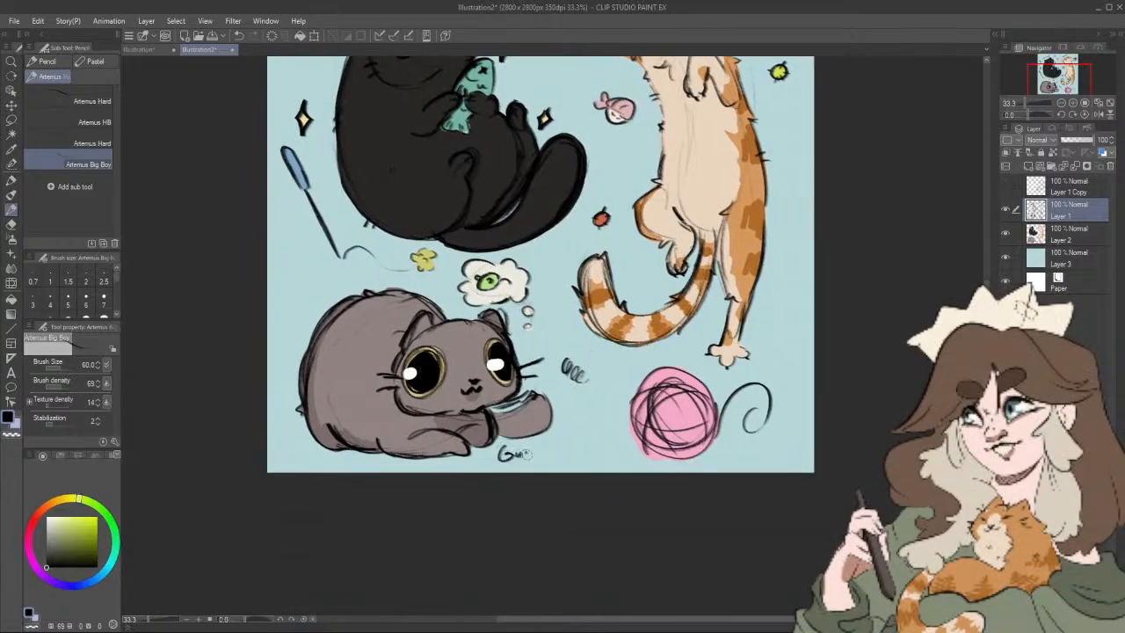
left_click_drag(527, 453, 552, 450)
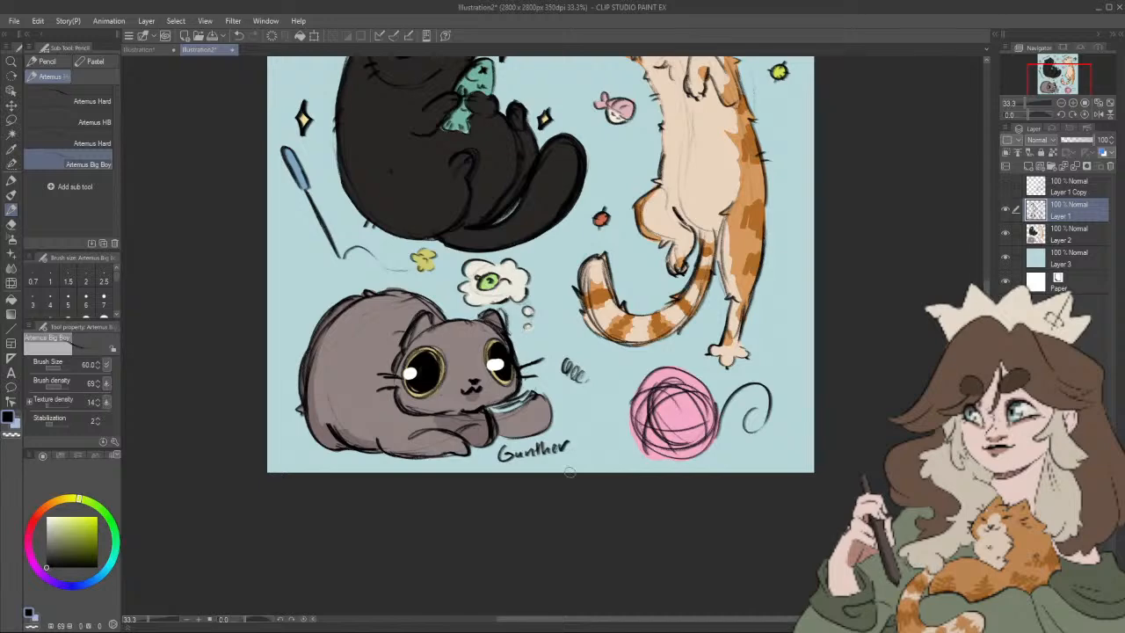
scroll(638, 545, "up", 3)
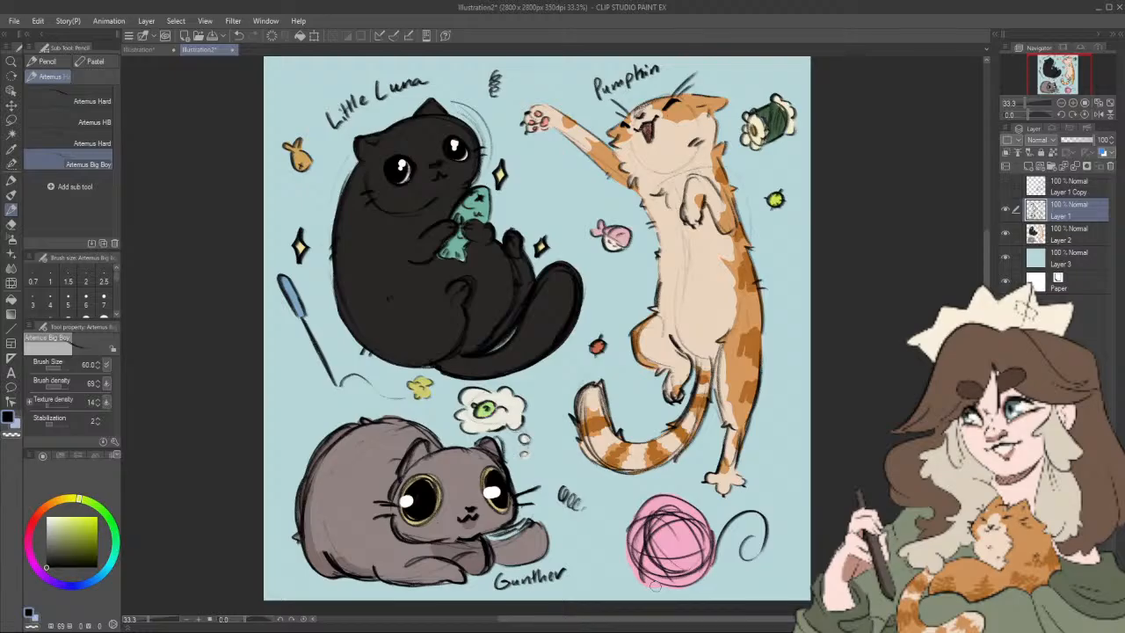
Step: Extend the small black squiggle beside the grey cat's outstretched paw with extra pencil loops
left_click_drag(655, 586, 666, 576)
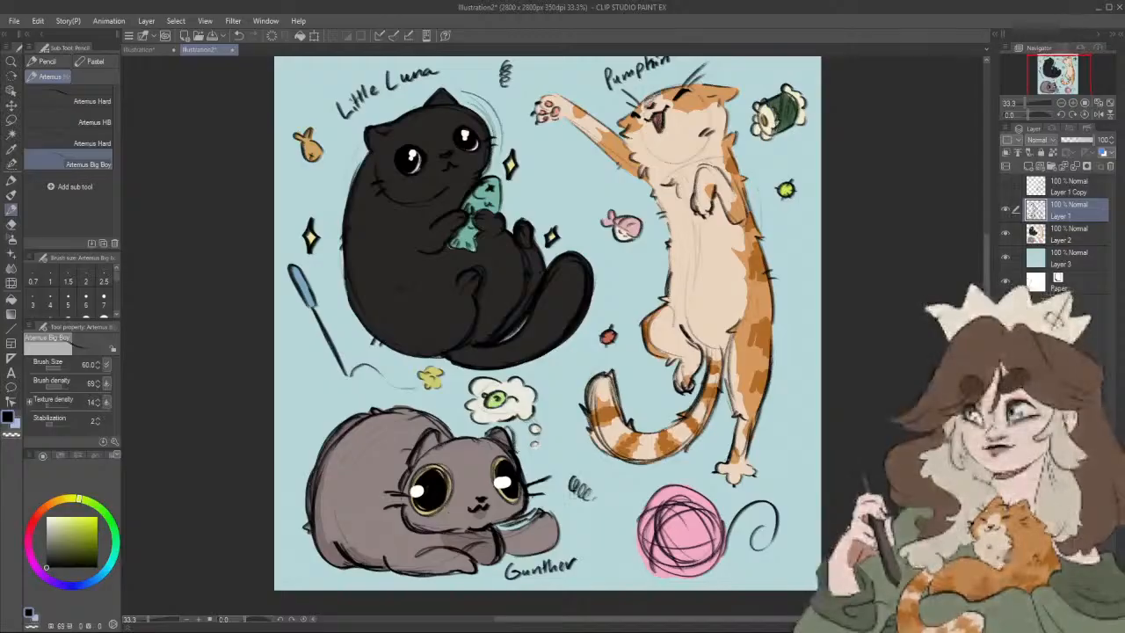
left_click_drag(591, 496, 593, 499)
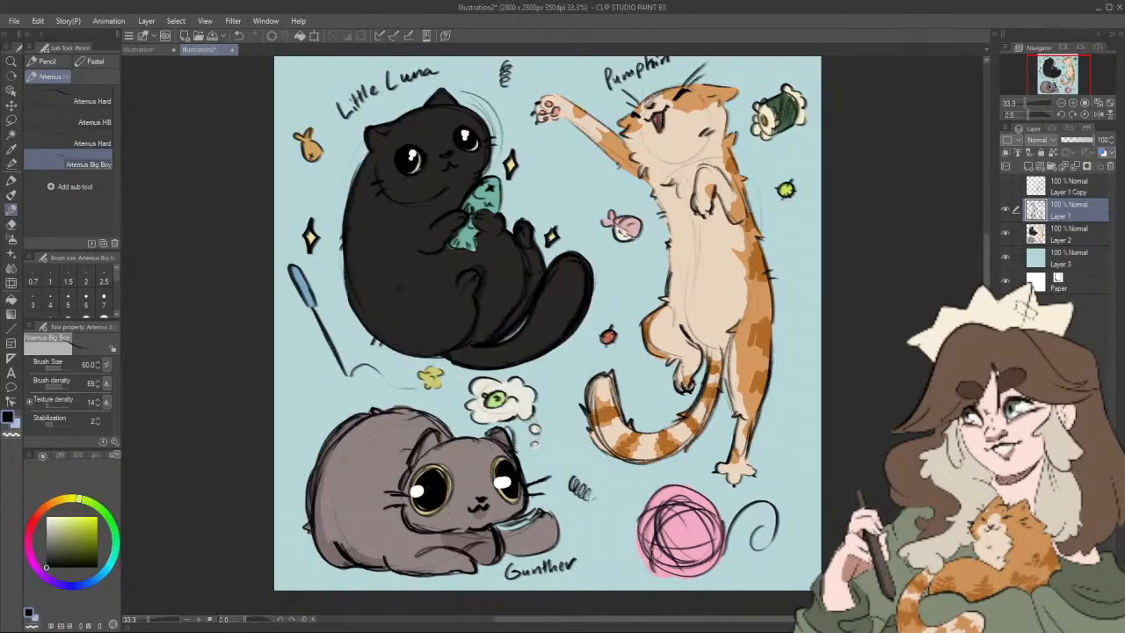
scroll(661, 556, "down", 6)
scroll(661, 556, "up", 5)
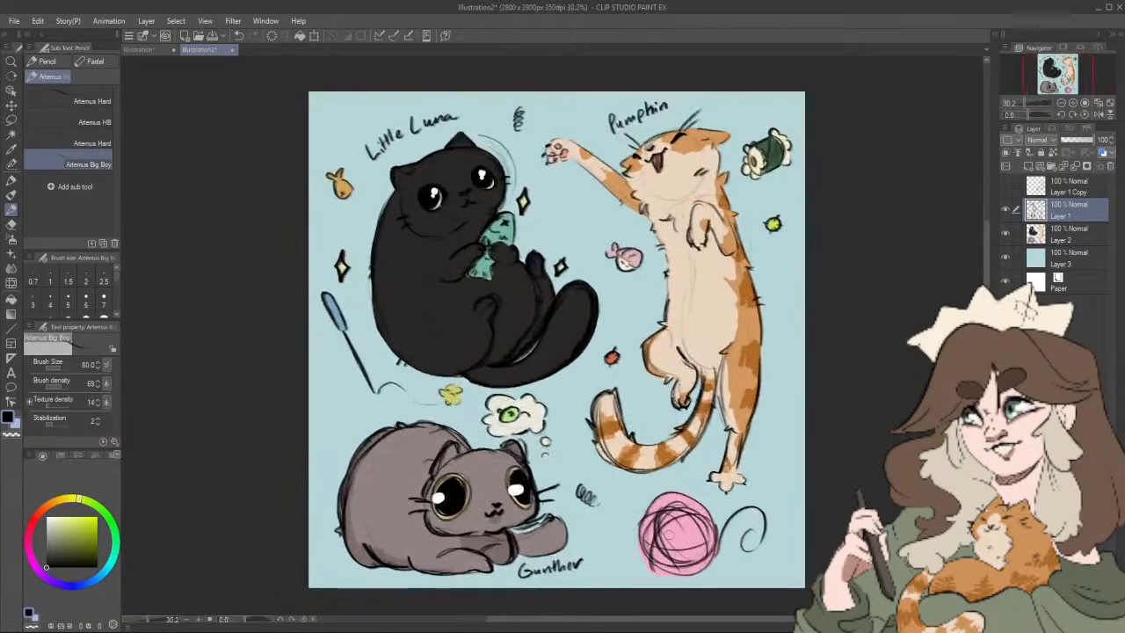
left_click_drag(757, 524, 746, 544)
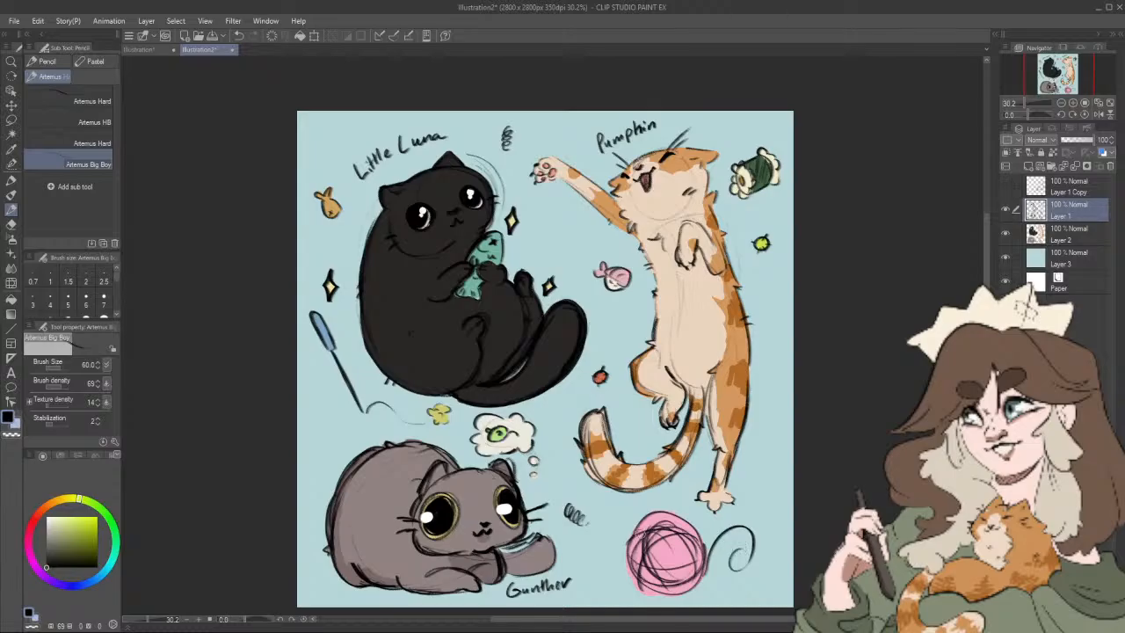
Step: Try enlarging the highlights in the black cat's eyes with the Rough eraser at sizes 50 and 25
scroll(644, 533, "up", 5)
left_click_drag(351, 218, 501, 527)
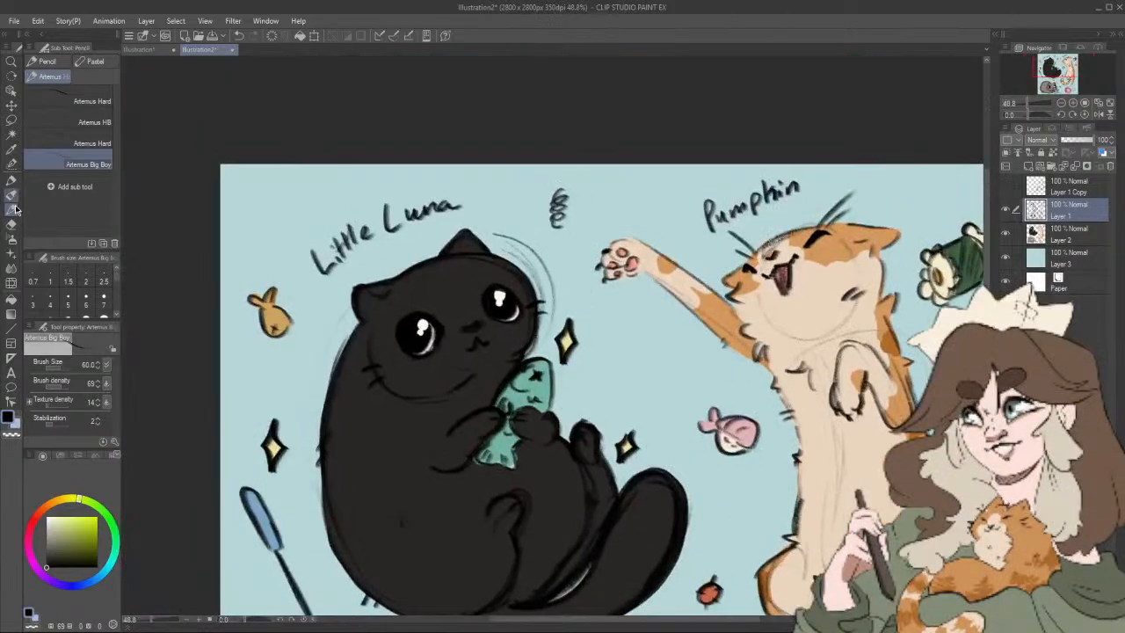
left_click(11, 222)
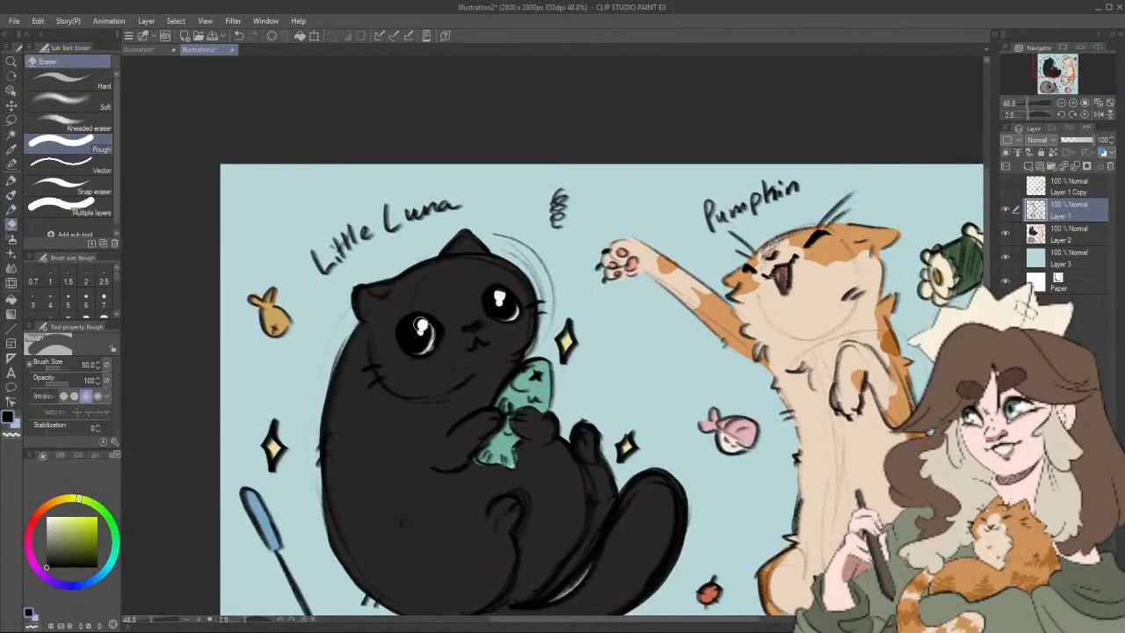
left_click_drag(420, 325, 420, 331)
left_click_drag(499, 298, 498, 301)
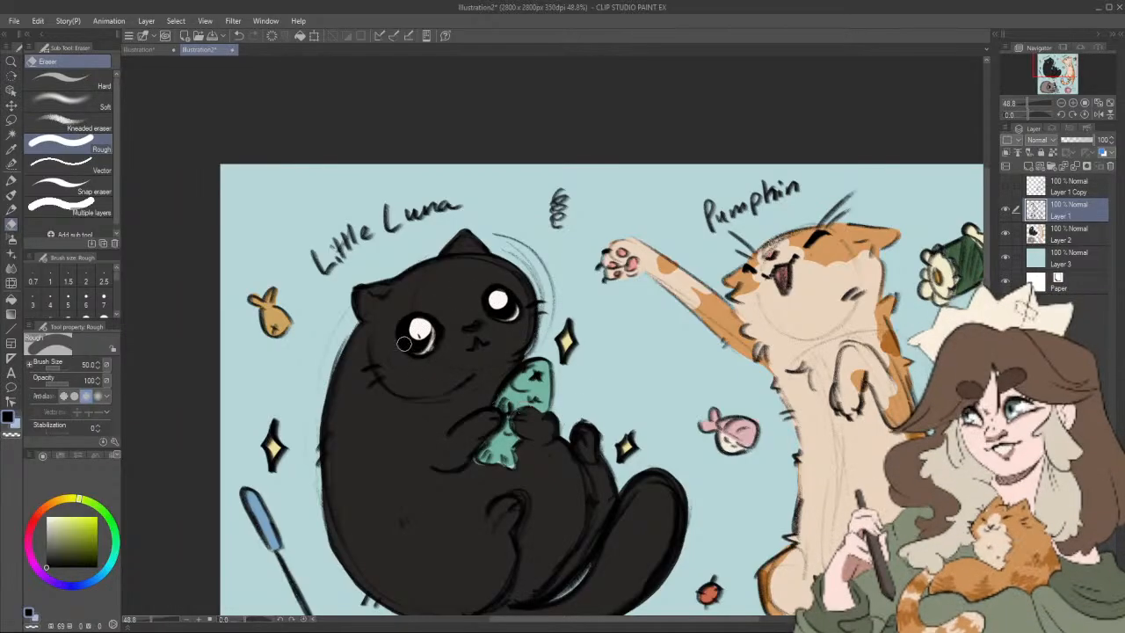
key("bracketleft")
key("bracketleft")
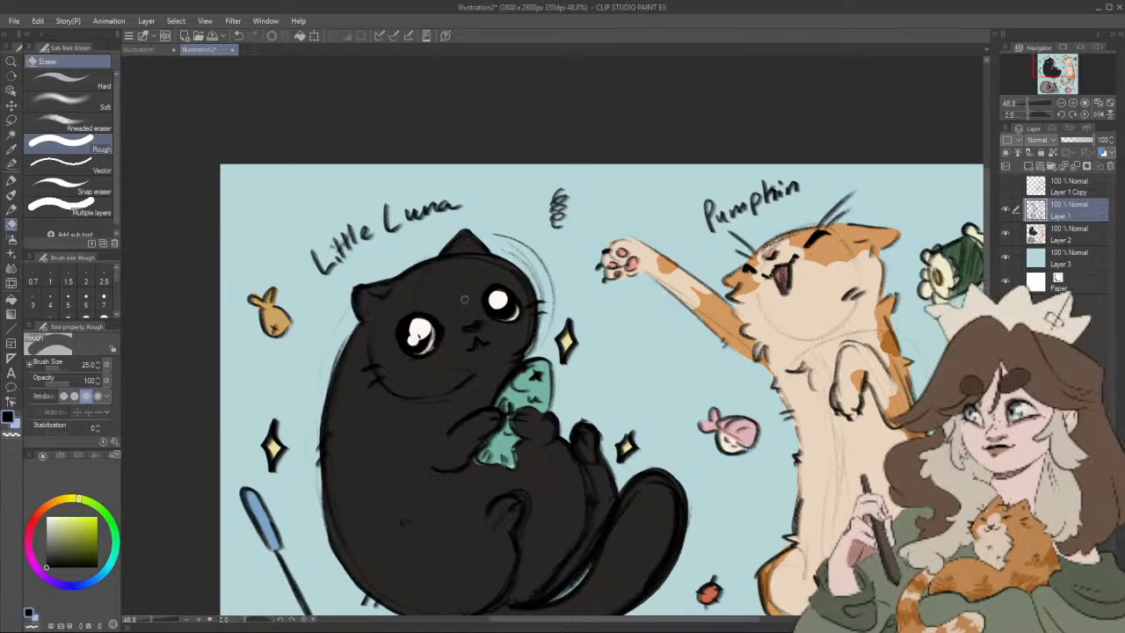
scroll(618, 379, "down", 3)
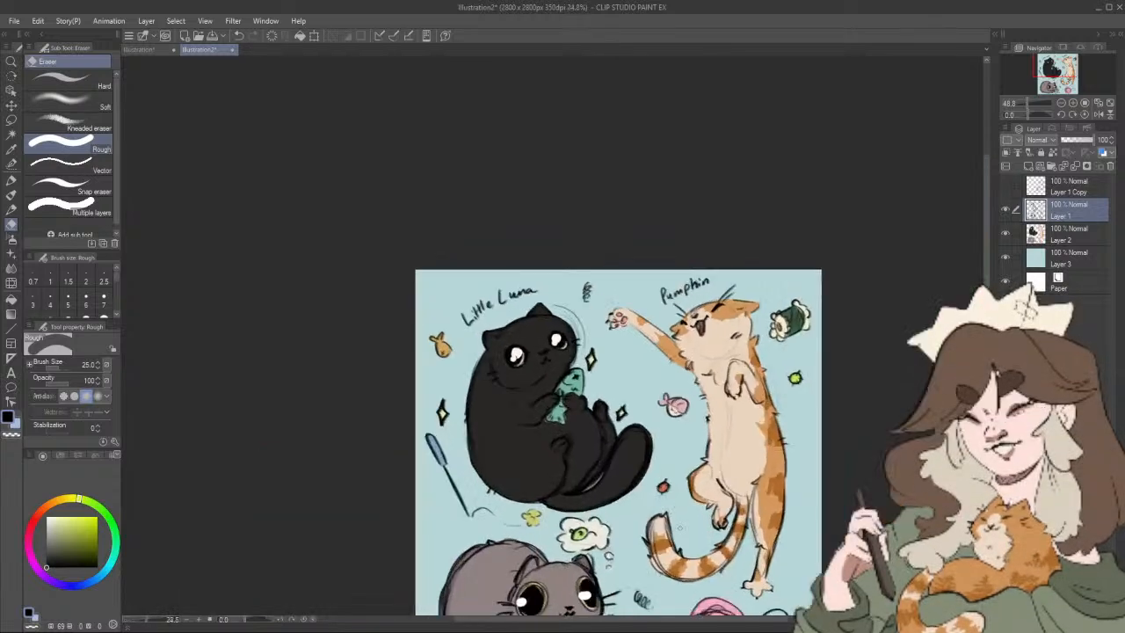
key("ctrl+z")
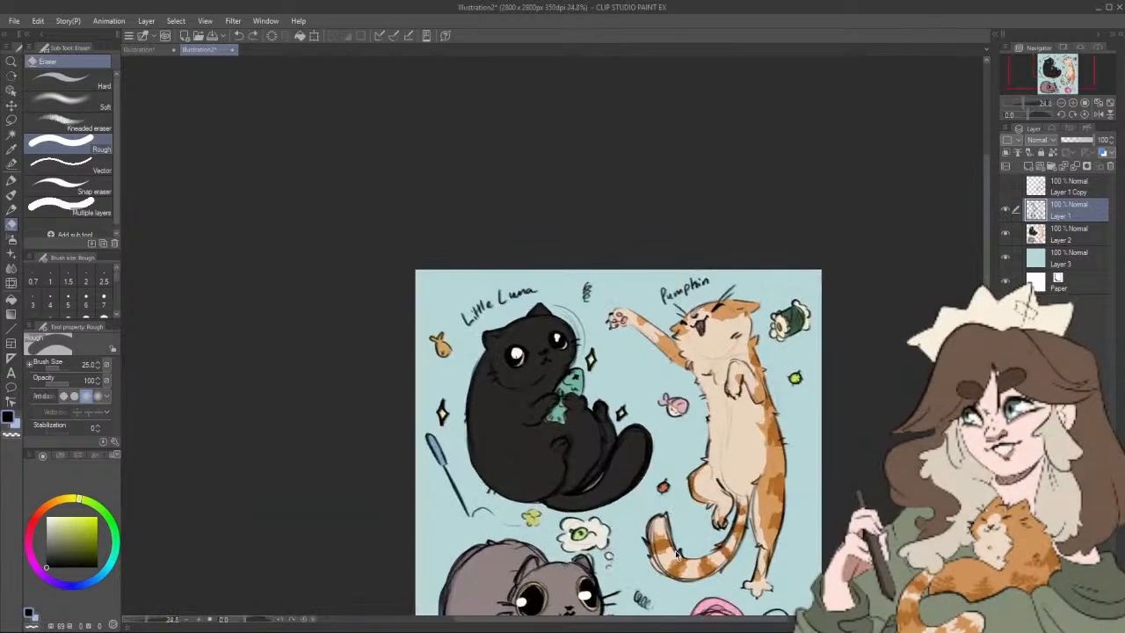
Step: Fill the black cat's old eye highlights with black pencil and erase a new slanted highlight into each eye at eraser size 25
scroll(676, 554, "up", 3)
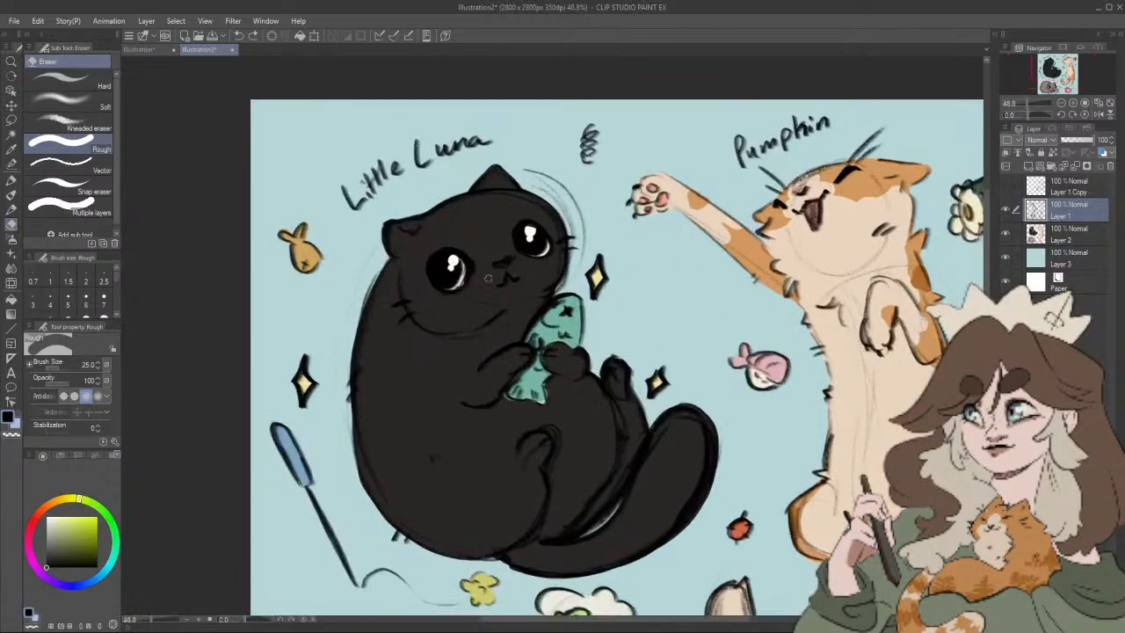
key("p")
key("p")
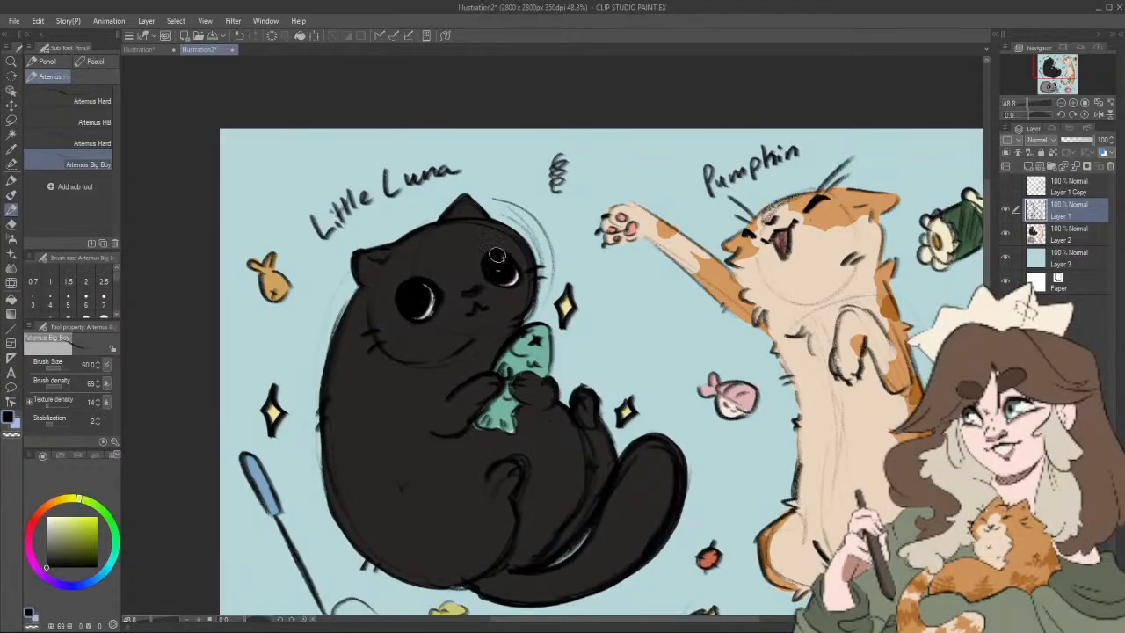
key("e")
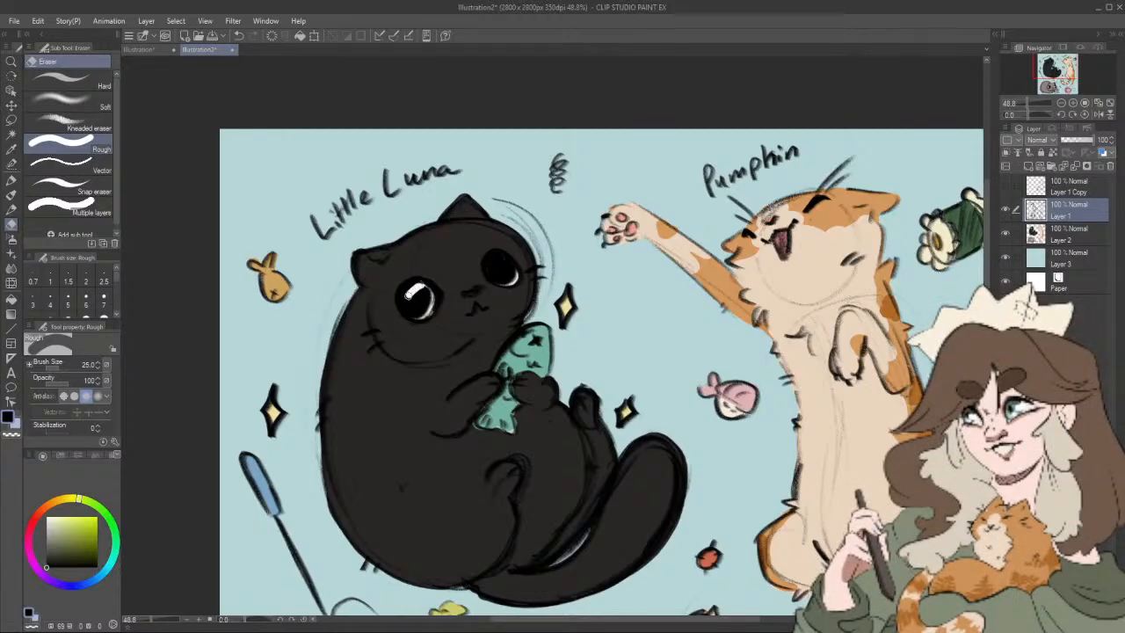
left_click_drag(413, 300, 425, 289)
left_click_drag(498, 260, 504, 261)
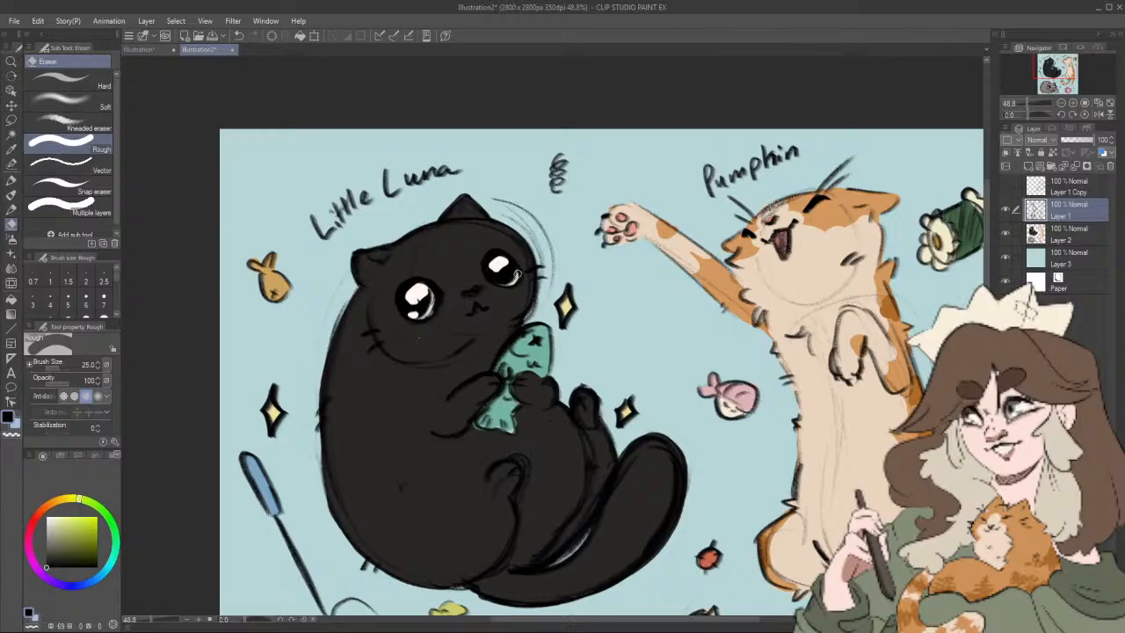
Step: Paint the black cat's eye highlights pure white on Layer 2 with the Felt pen at size 60
left_click(1063, 236)
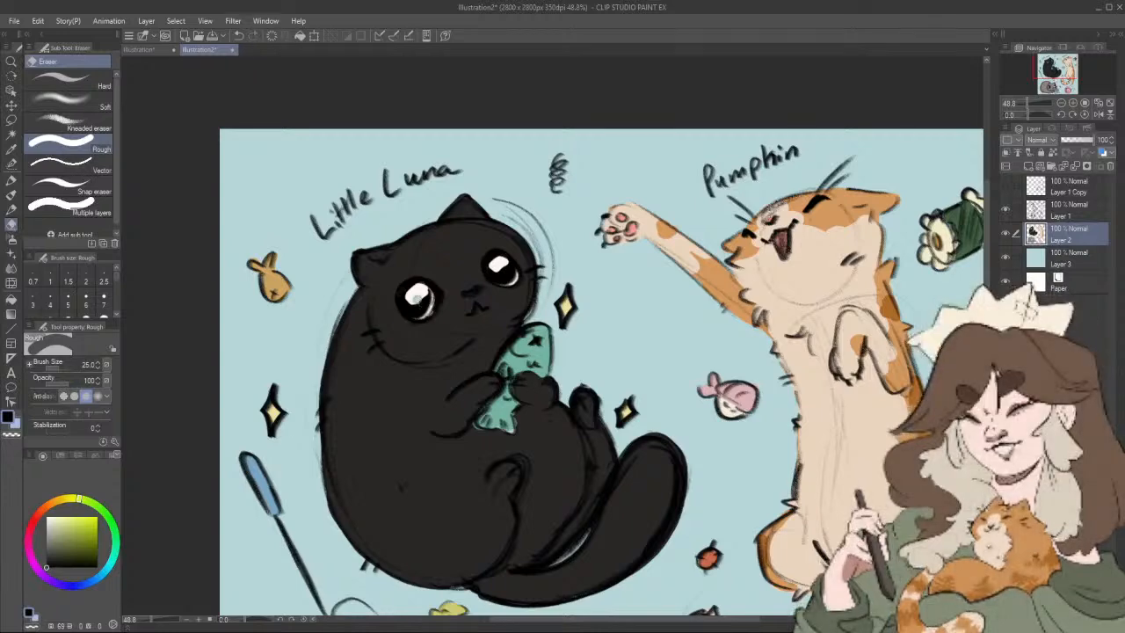
left_click(48, 516)
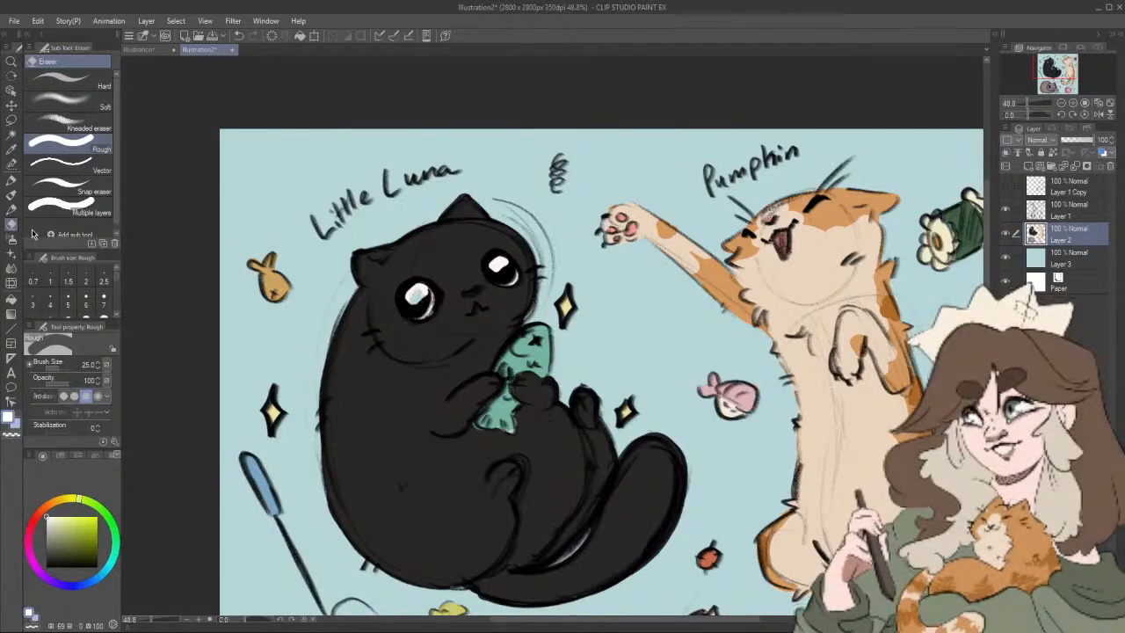
left_click(12, 180)
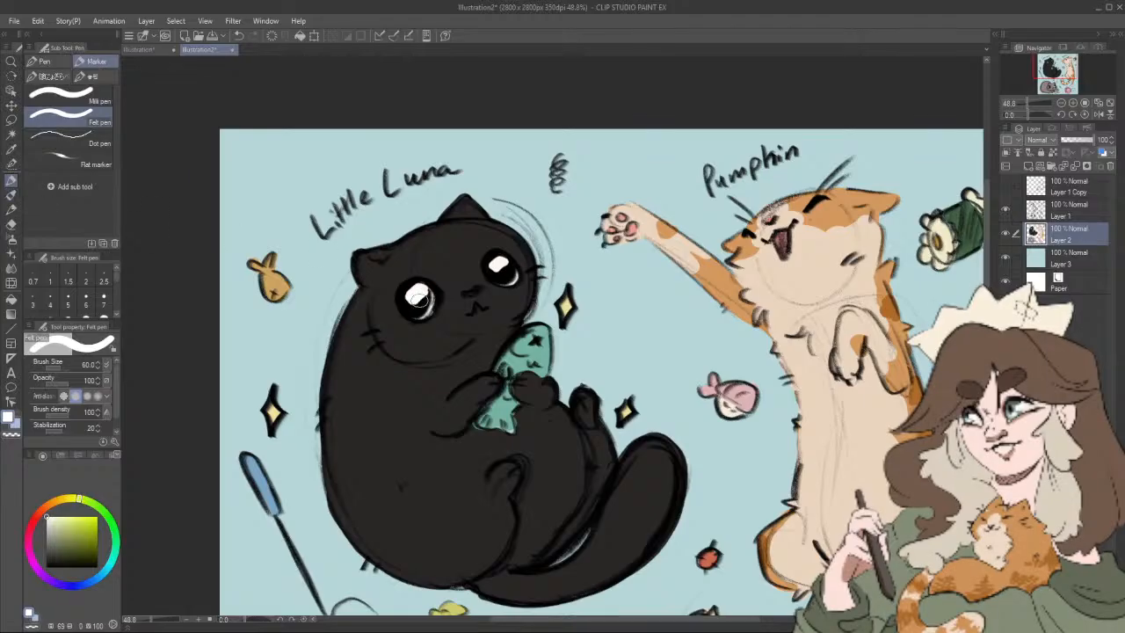
scroll(624, 436, "down", 3)
scroll(708, 510, "down", 1)
mouse_move(709, 509)
left_mouse_down()
mouse_move(743, 531)
mouse_move(713, 505)
mouse_move(639, 312)
left_mouse_up()
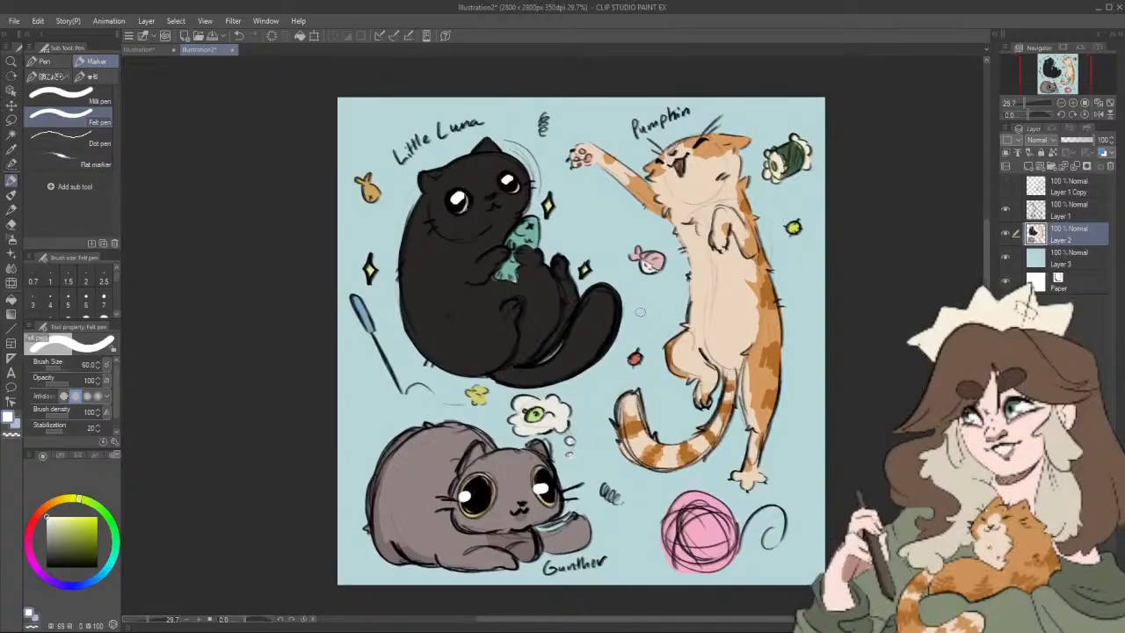
Step: Add darker teal spots and a darker tail (HSV 162, 69, 57) to the black cat's fish toy at brush size 30
scroll(539, 289, "up", 3)
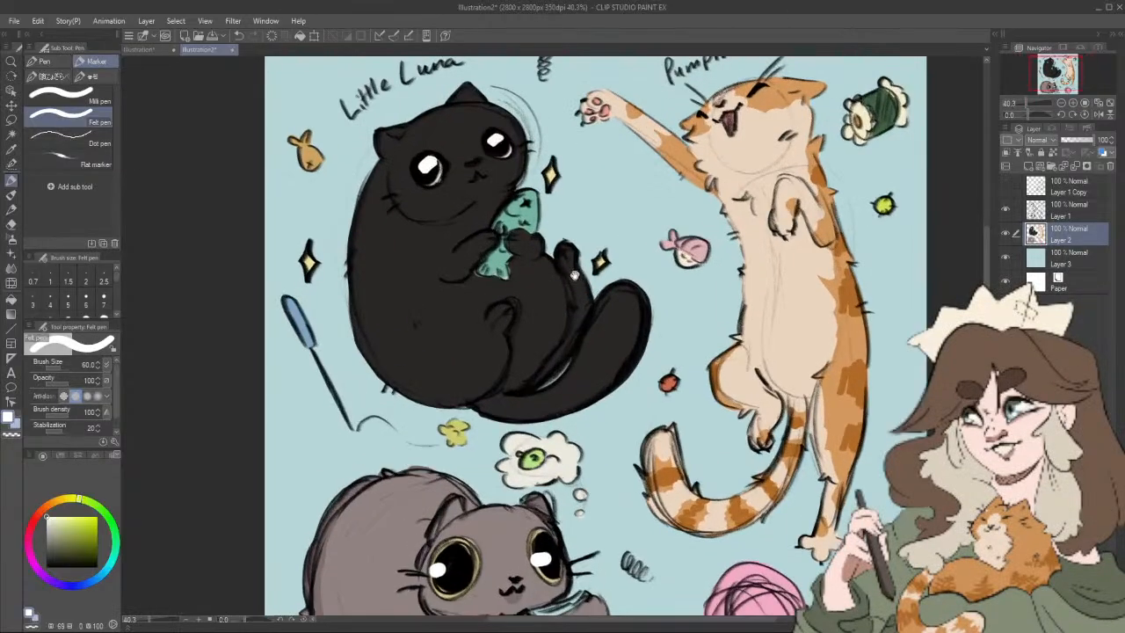
scroll(570, 405, "up", 3)
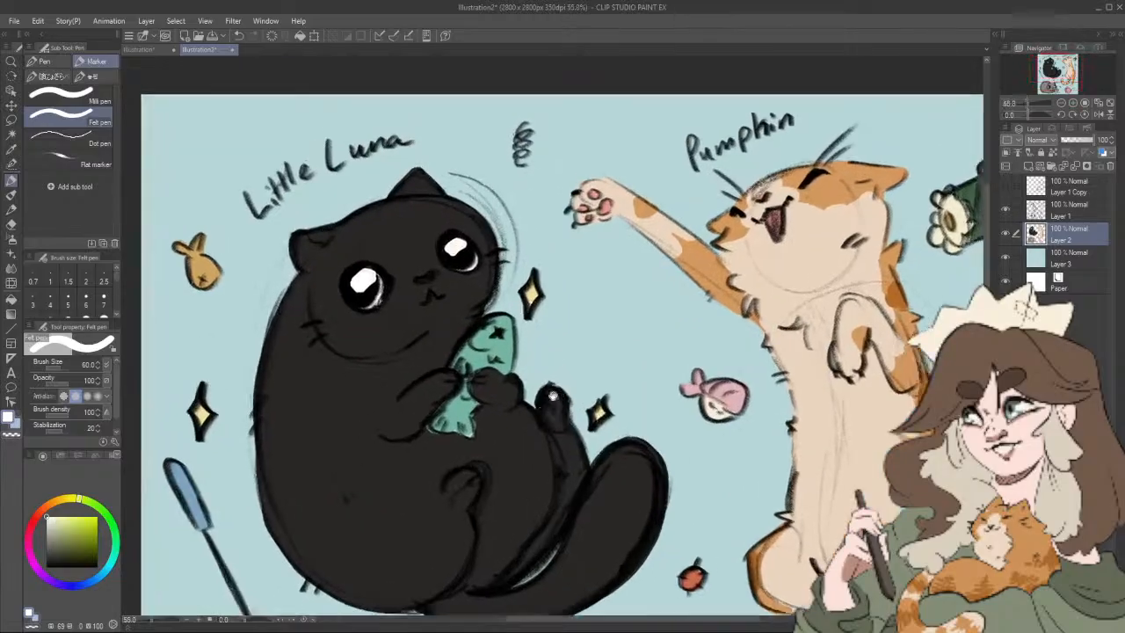
left_click(494, 345, "alt")
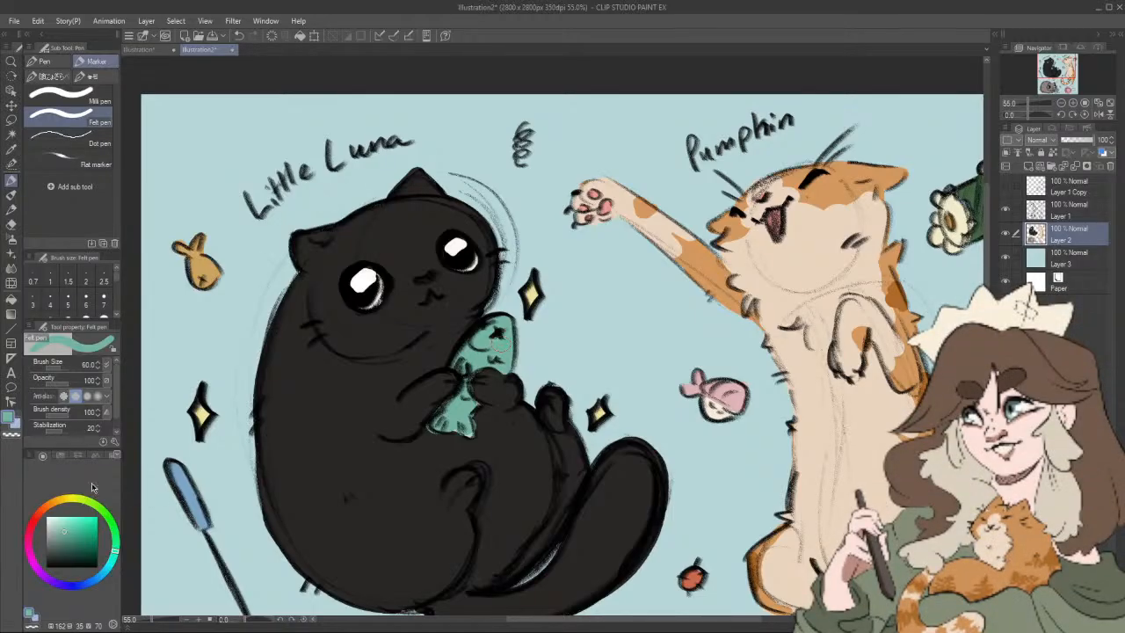
left_click(82, 537)
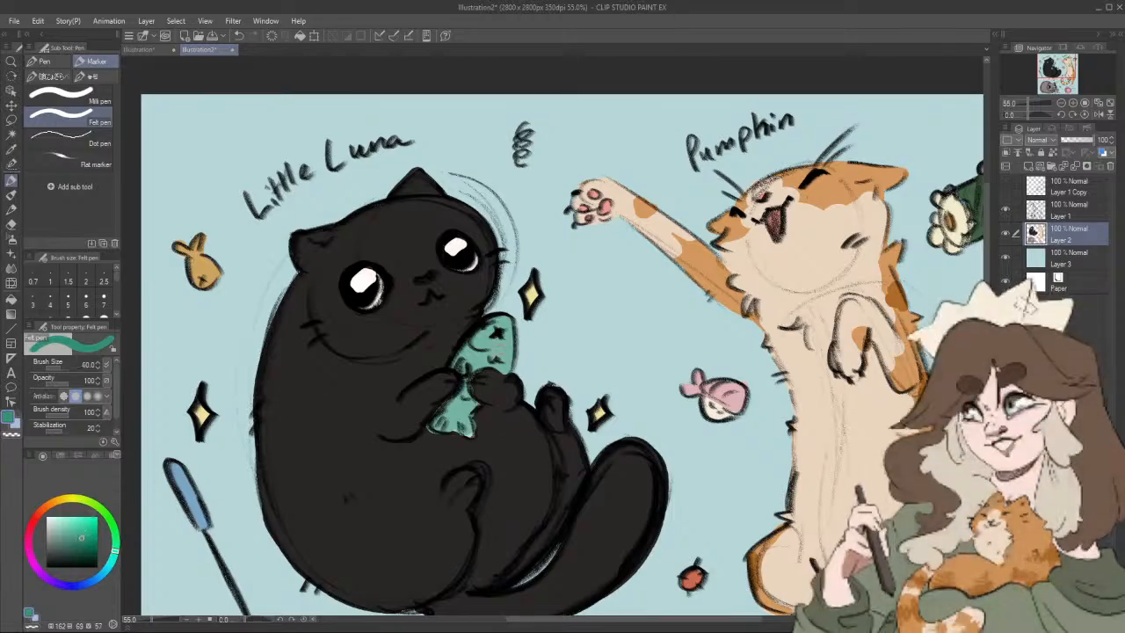
key("bracketleft")
key("bracketleft")
key("bracketleft")
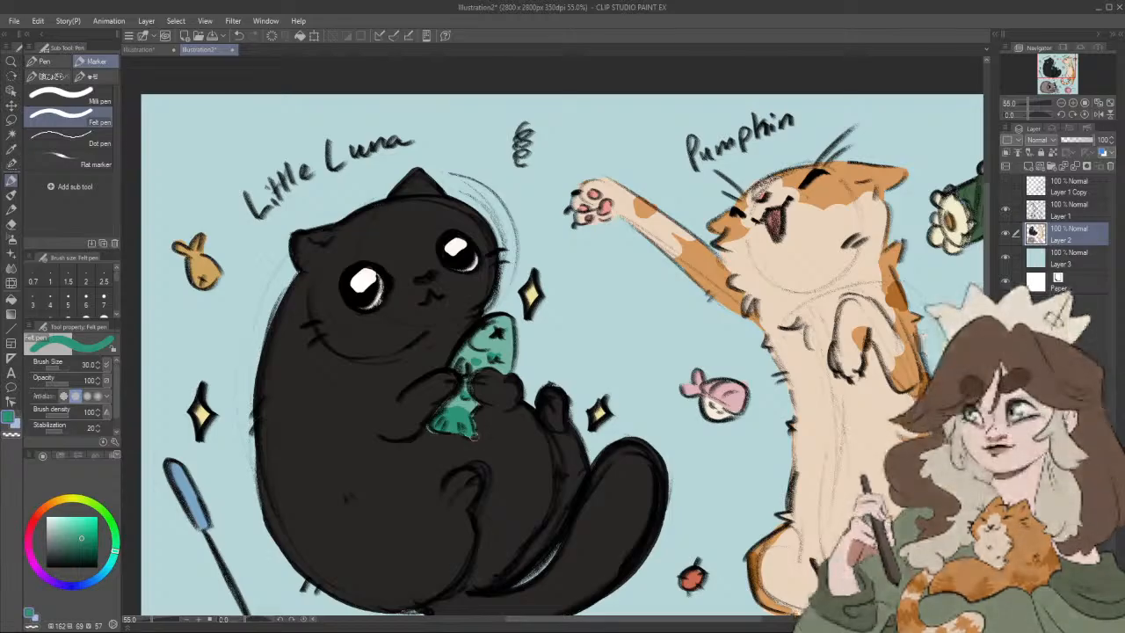
Step: Cover the teal spill around the fish's tail with the black cat's dark fur colour (HSV 20, 7, 16)
left_click(494, 434, "alt")
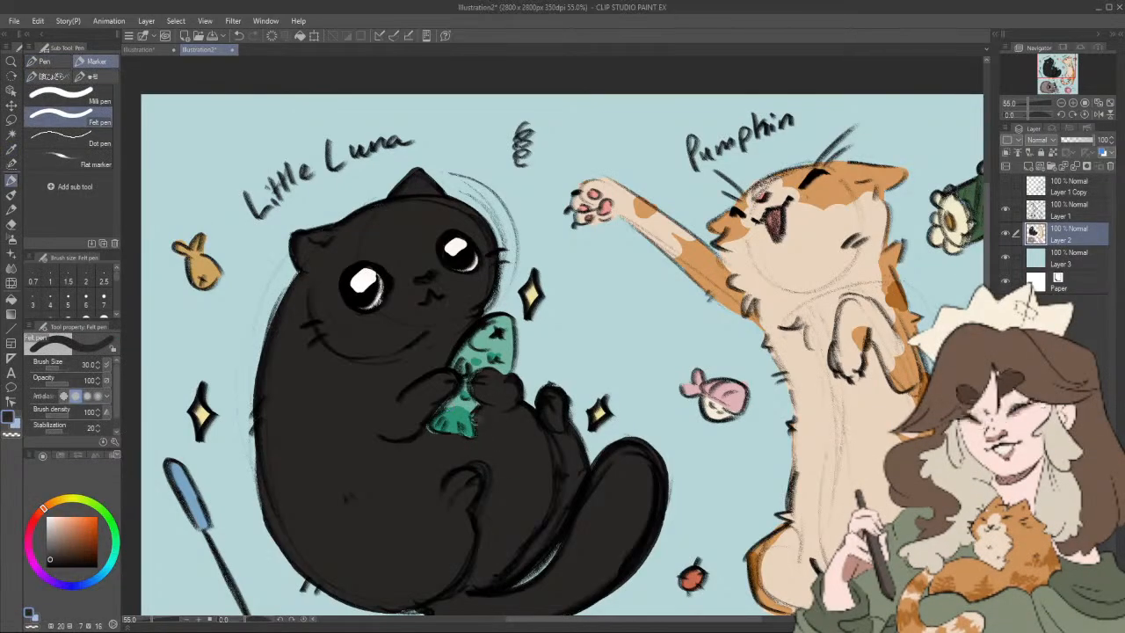
left_click_drag(424, 423, 441, 436)
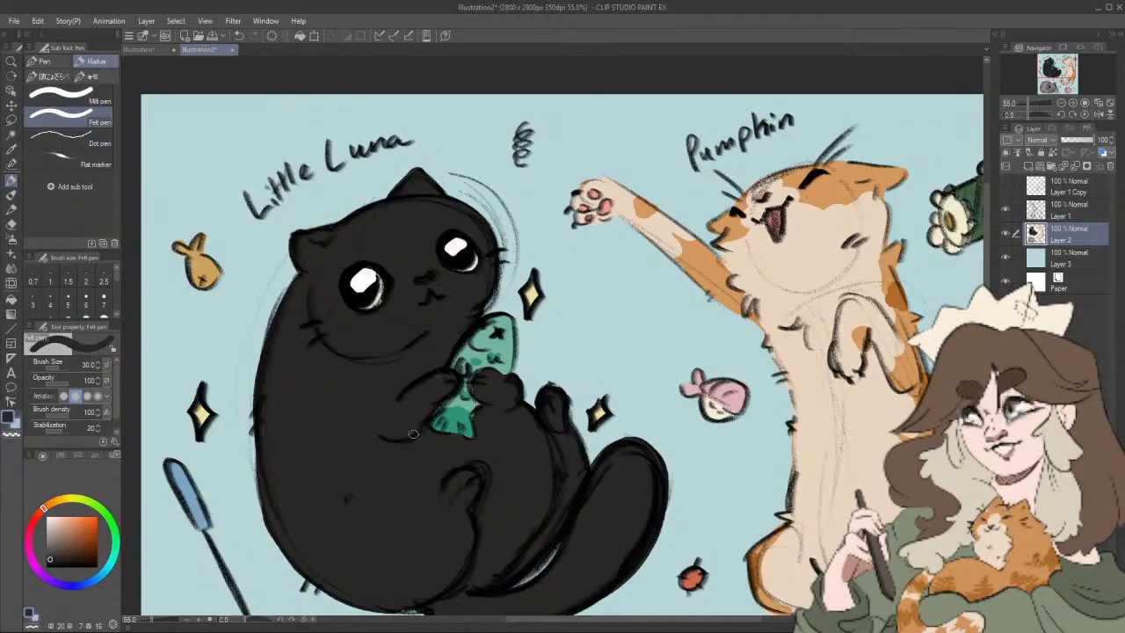
scroll(528, 429, "down", 5)
scroll(554, 422, "up", 4)
left_click_drag(627, 456, 645, 372)
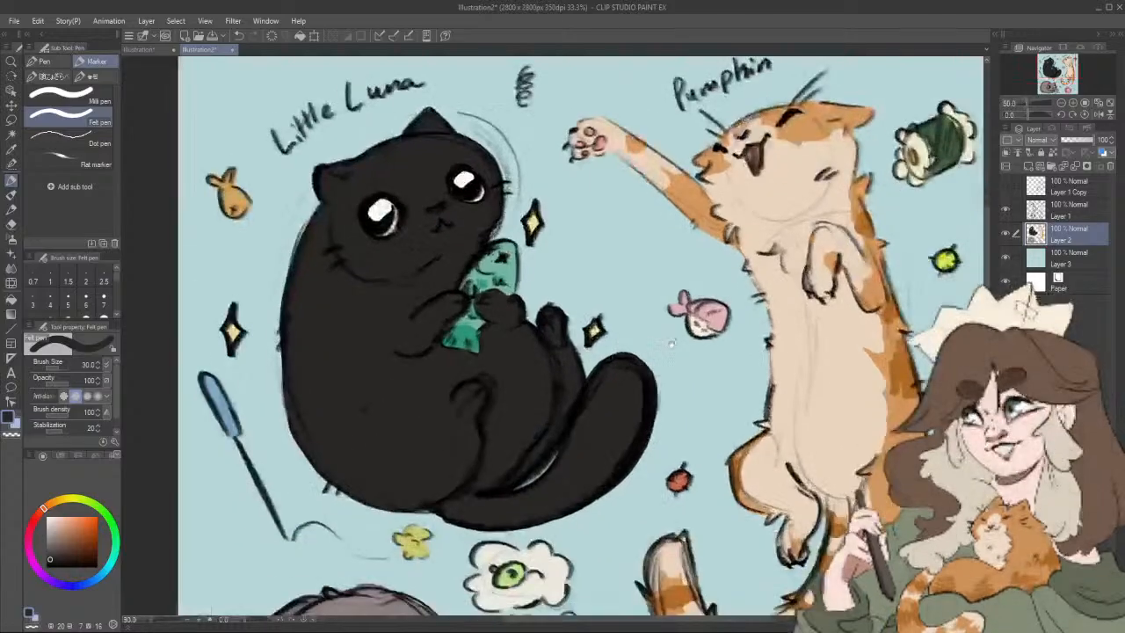
scroll(665, 341, "down", 3)
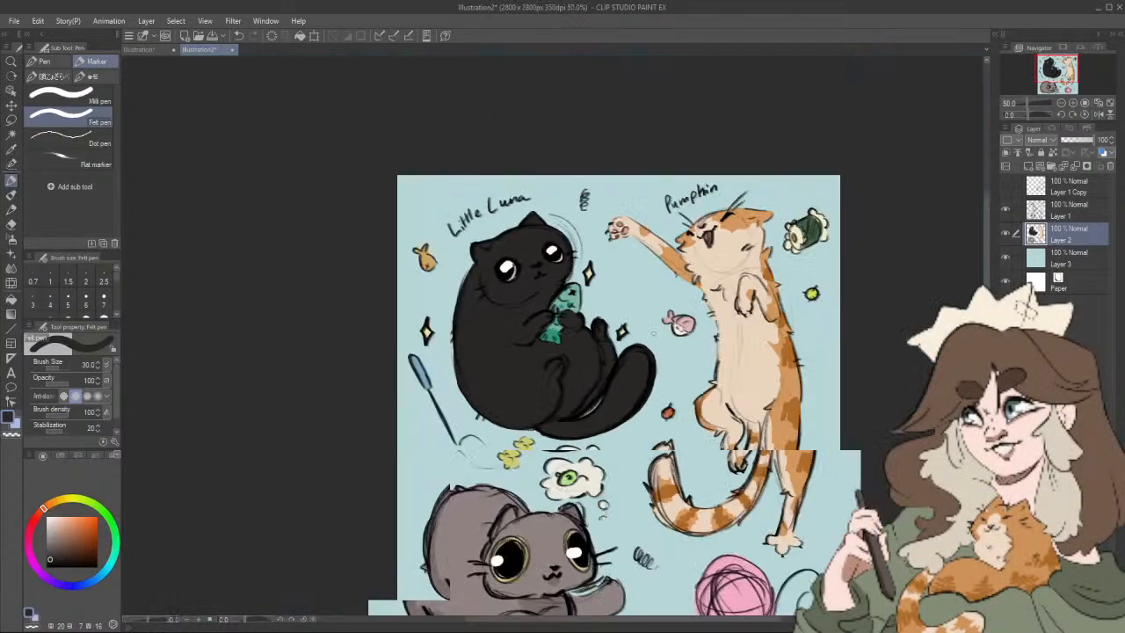
scroll(755, 360, "down", 2)
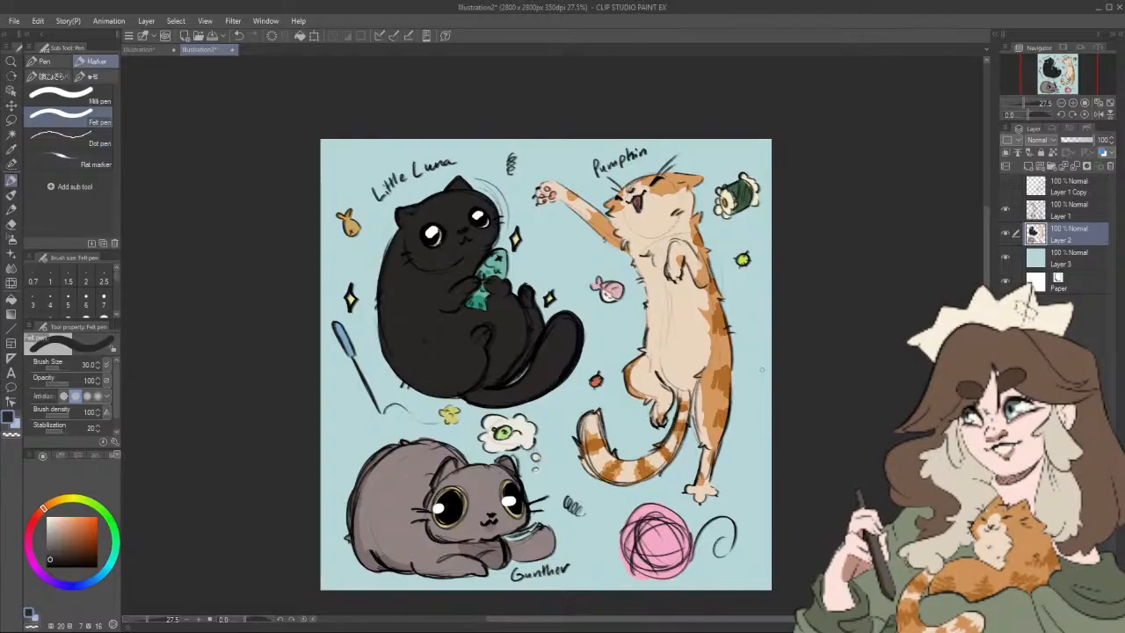
Step: In the sticker ideas document, tick the box beside "cute cats" and draw an empty checkbox beside "Hollow Knight"
left_click(158, 51)
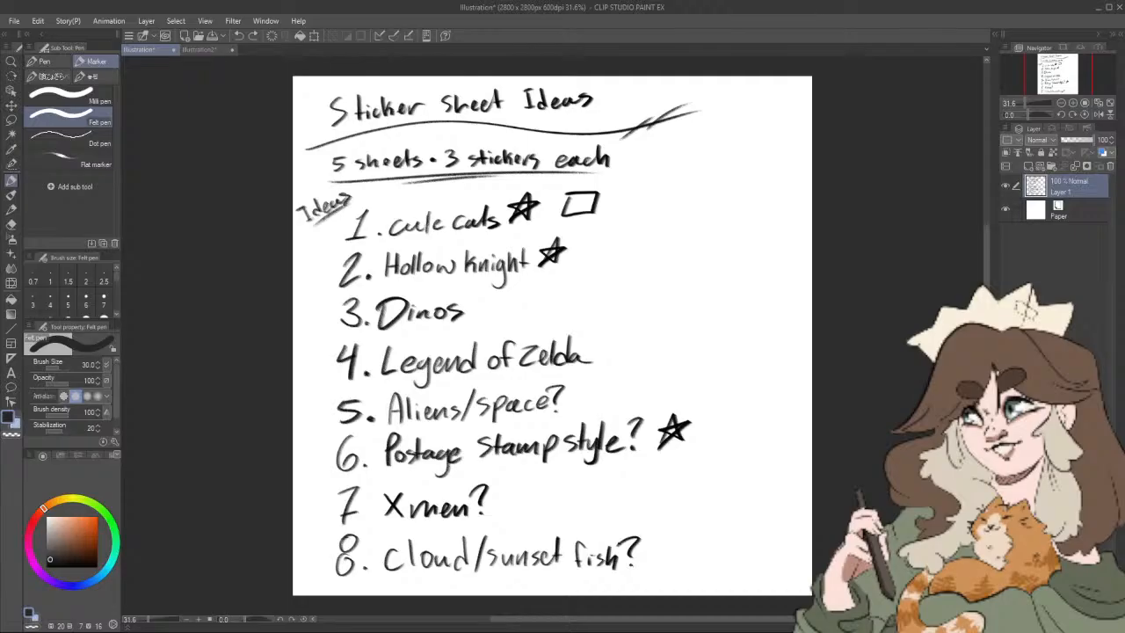
left_click(12, 210)
left_click_drag(571, 199, 623, 180)
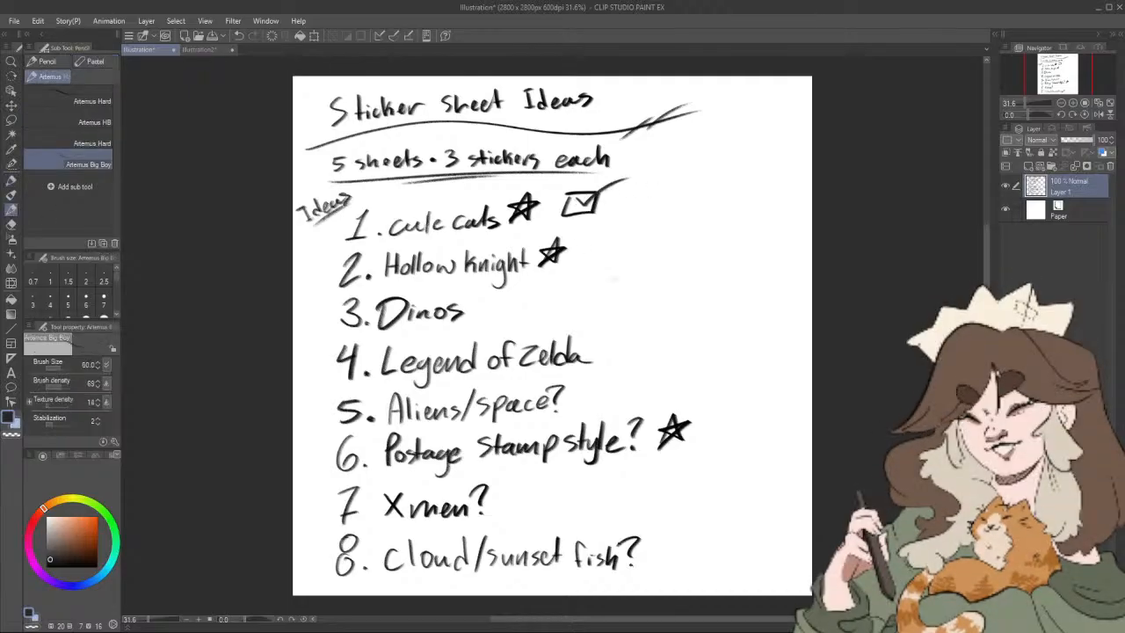
mouse_move(573, 260)
left_mouse_down()
mouse_move(601, 261)
mouse_move(601, 239)
mouse_move(599, 261)
left_mouse_up()
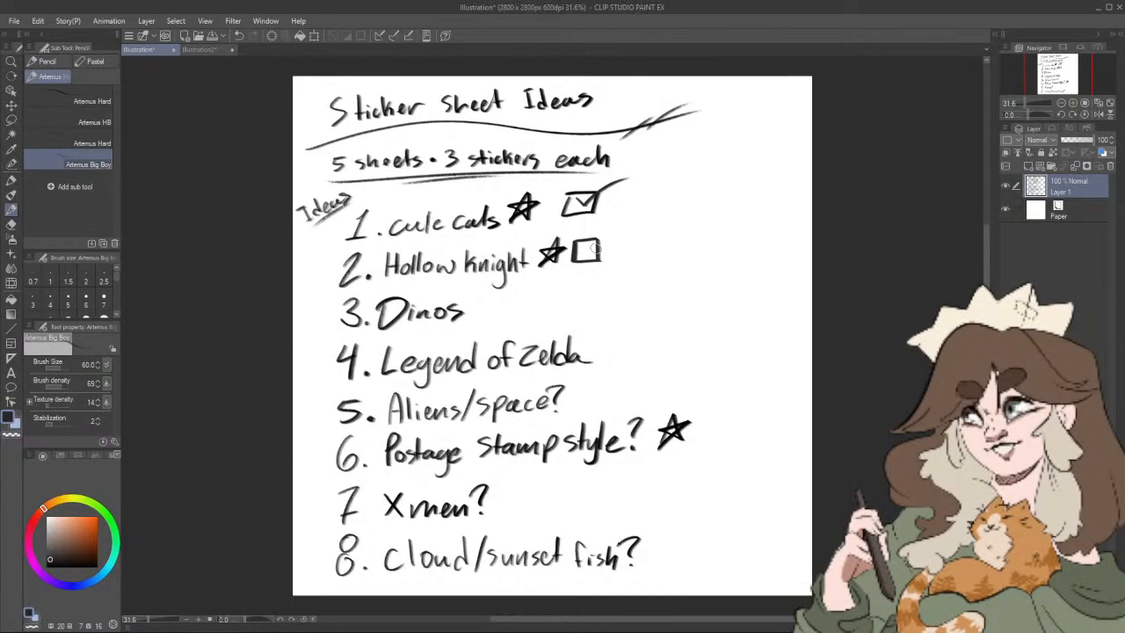
Step: Handwrite "9. Adventure Time" at a slant beside the last idea and underline it twice
left_click_drag(689, 546, 694, 564)
left_click(698, 549)
left_click_drag(700, 523, 692, 543)
left_click_drag(701, 520, 706, 532)
mouse_move(708, 518)
left_mouse_down()
mouse_move(713, 529)
mouse_move(744, 492)
left_mouse_up()
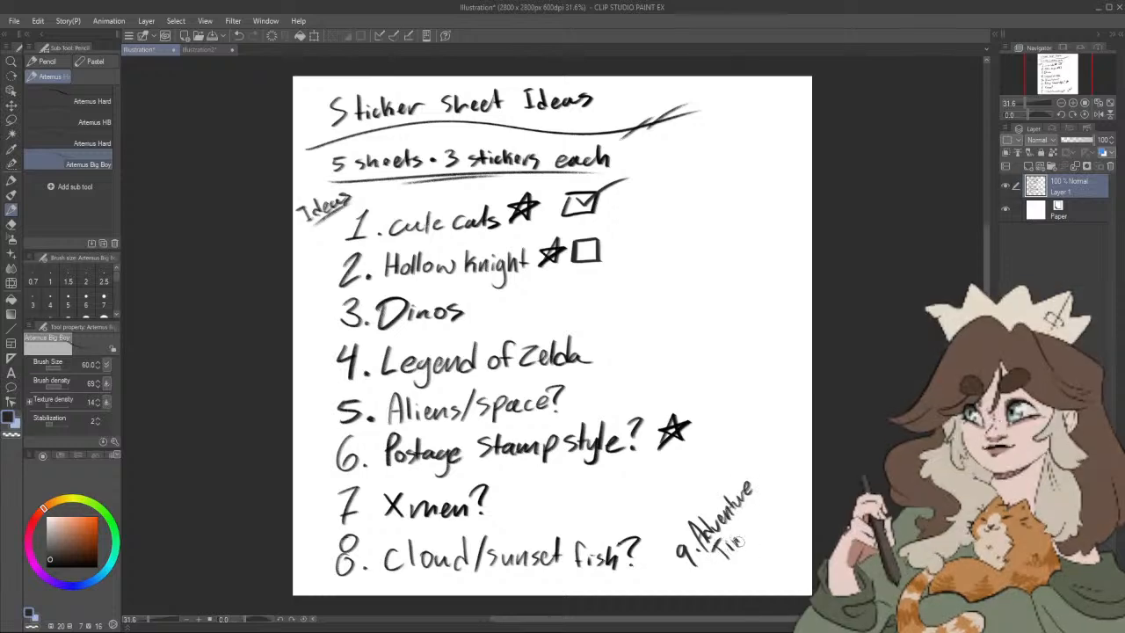
left_click_drag(738, 542, 744, 536)
left_click_drag(746, 532, 757, 527)
left_click_drag(730, 568, 767, 526)
left_click_drag(744, 562, 770, 531)
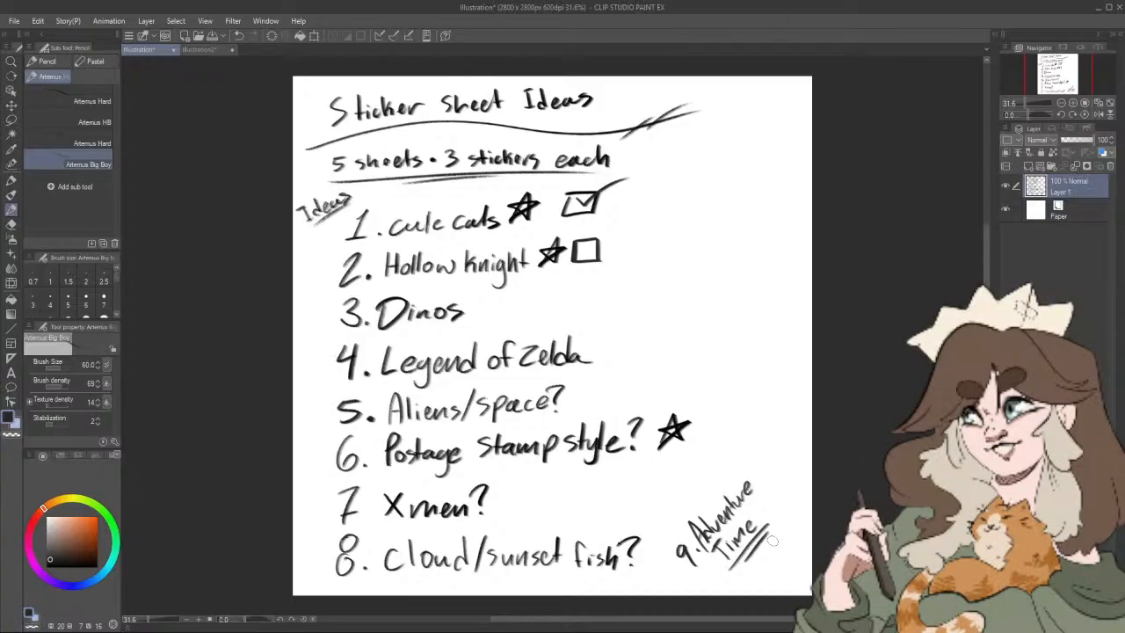
Step: Create a new 2800 x 2800 px illustration at 350 dpi with white paper
left_click_drag(384, 279, 559, 278)
left_click(15, 20)
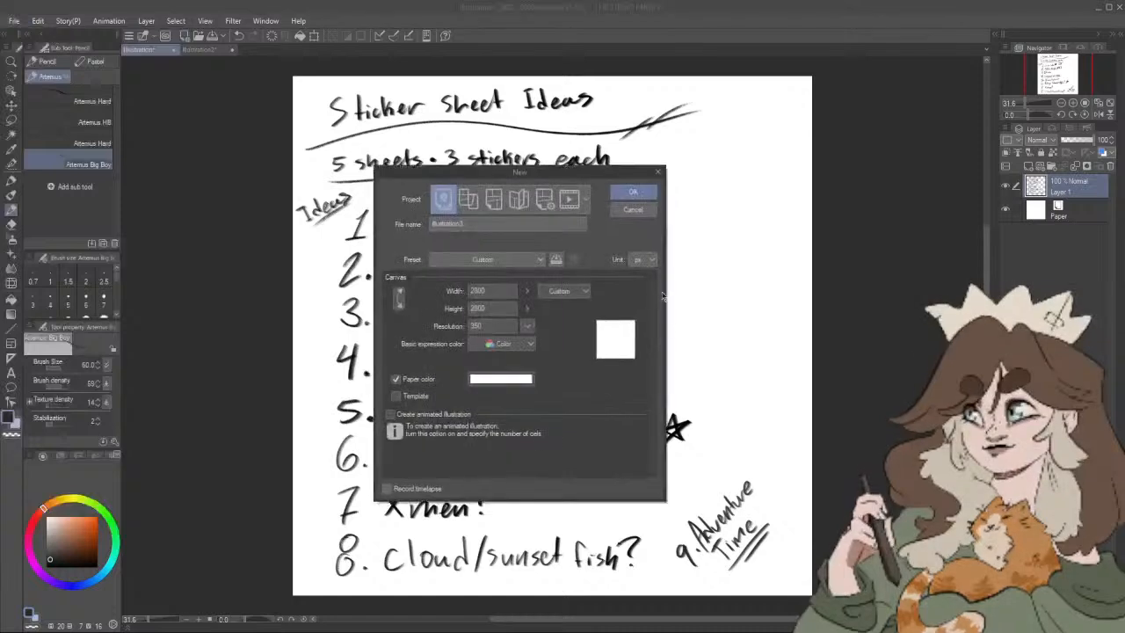
left_click(633, 191)
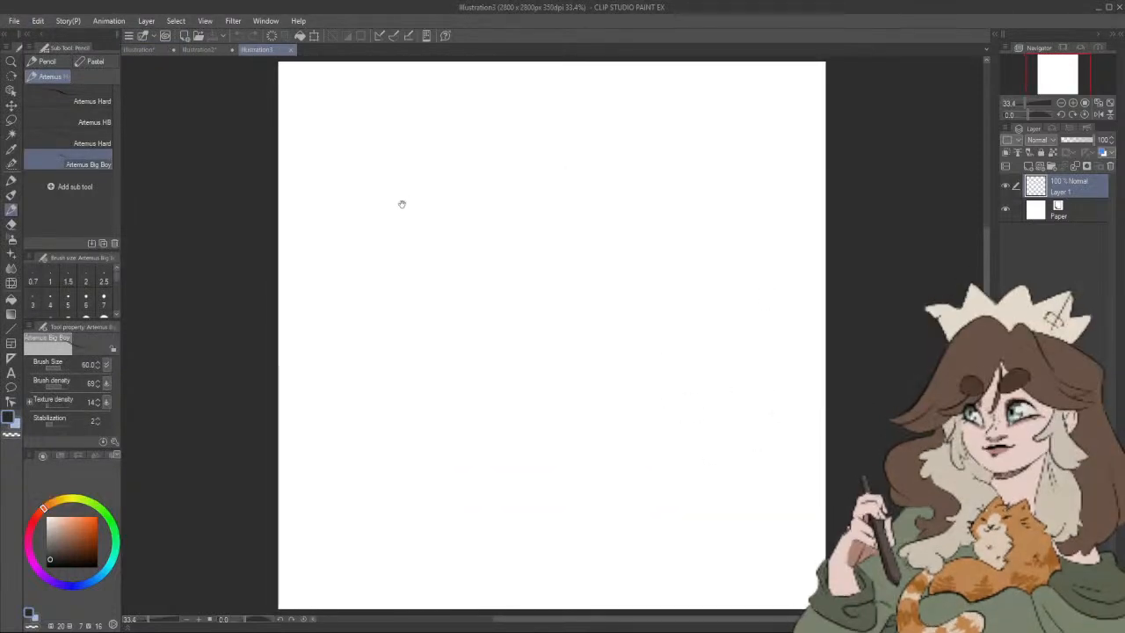
Step: Sketch a rounded, boxy head outline in the upper-left part of the canvas with the Artemus Big Boy pencil
mouse_move(401, 184)
left_mouse_down()
mouse_move(414, 264)
mouse_move(459, 269)
mouse_move(500, 253)
left_mouse_up()
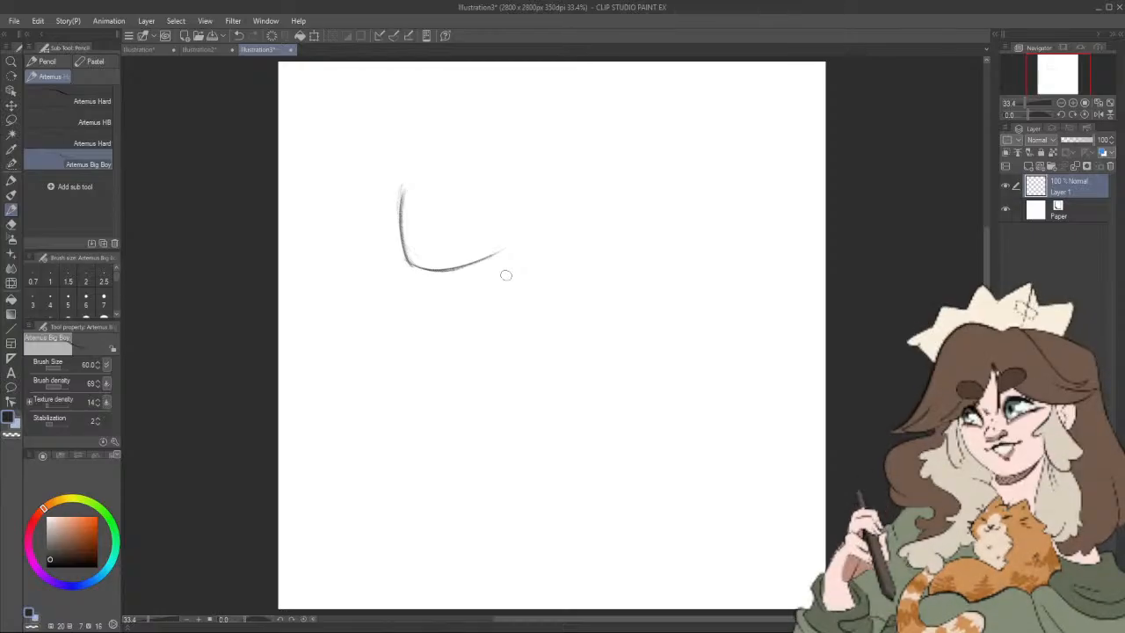
mouse_move(401, 186)
left_mouse_down()
mouse_move(486, 166)
mouse_move(404, 185)
mouse_move(505, 184)
mouse_move(429, 173)
mouse_move(497, 173)
mouse_move(472, 157)
mouse_move(509, 248)
left_mouse_up()
left_click_drag(480, 199, 482, 205)
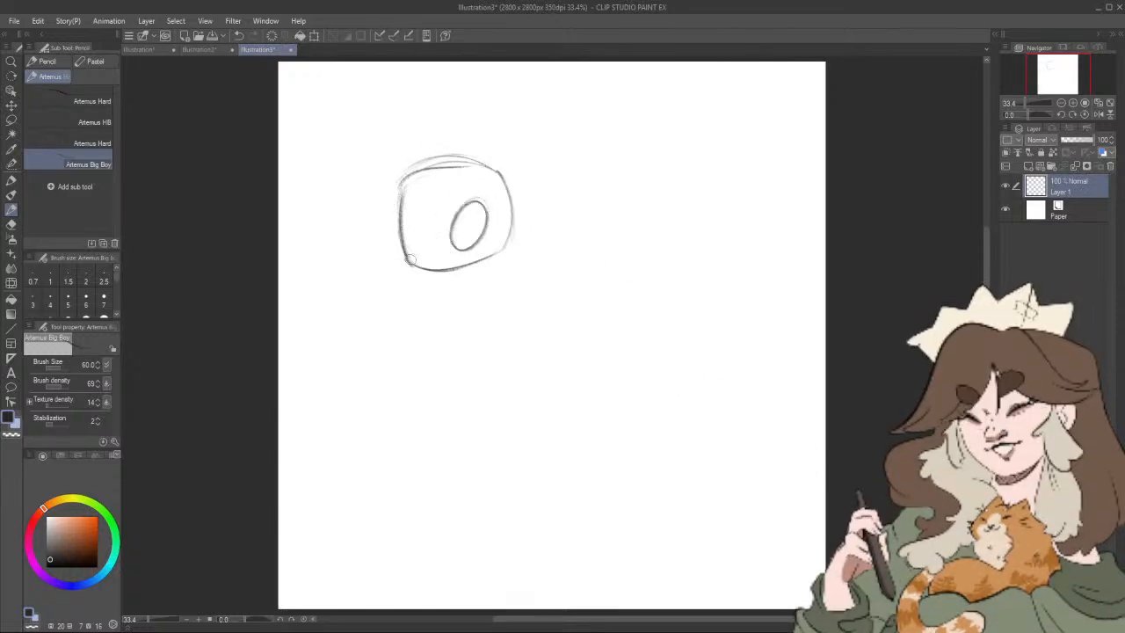
left_click_drag(409, 259, 415, 254)
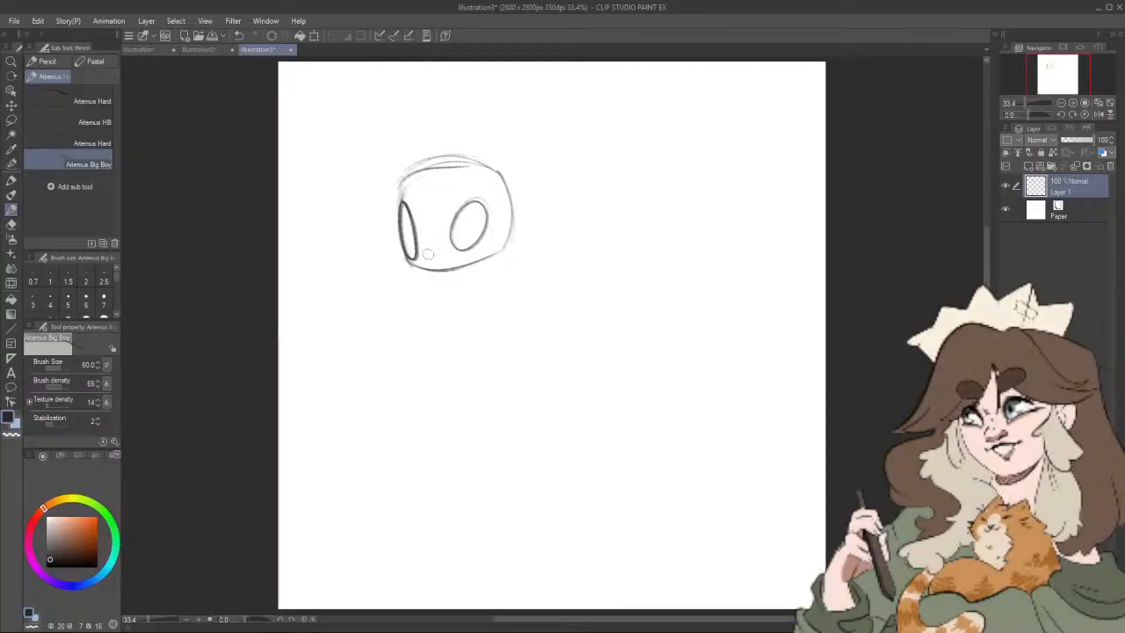
key("ctrl+z")
key("ctrl+z")
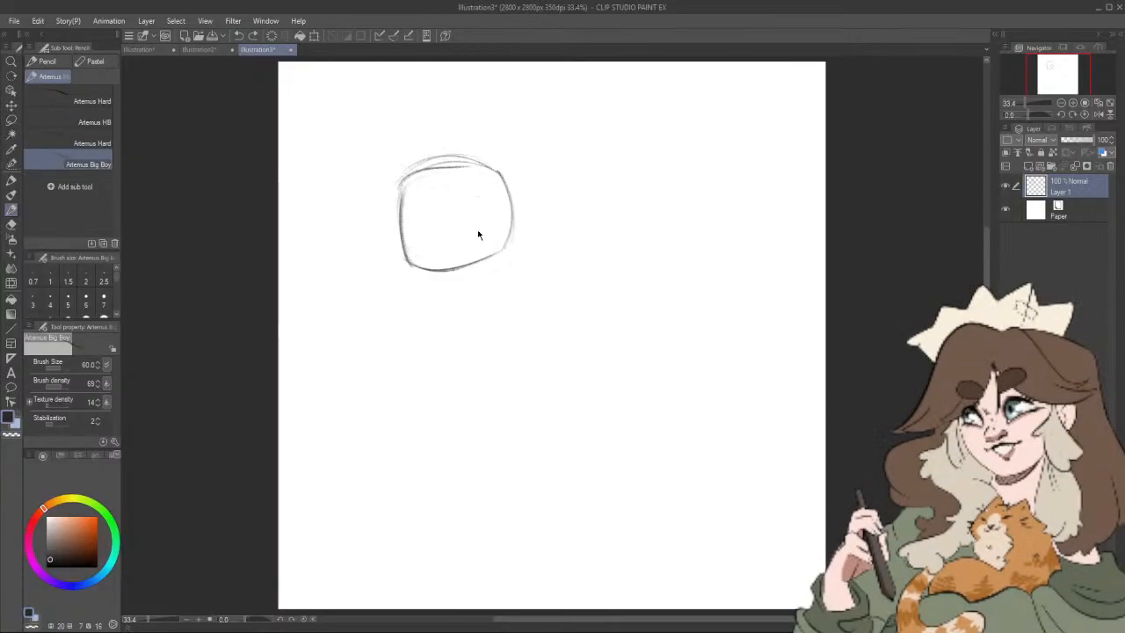
Step: Sketch two oval eyes on the head, firm up its outline, and add a pair of curved horns with forked tips
mouse_move(418, 201)
left_mouse_down()
mouse_move(475, 196)
mouse_move(481, 236)
left_mouse_up()
mouse_move(394, 188)
left_mouse_down()
mouse_move(476, 159)
mouse_move(393, 210)
mouse_move(411, 262)
mouse_move(498, 248)
left_mouse_up()
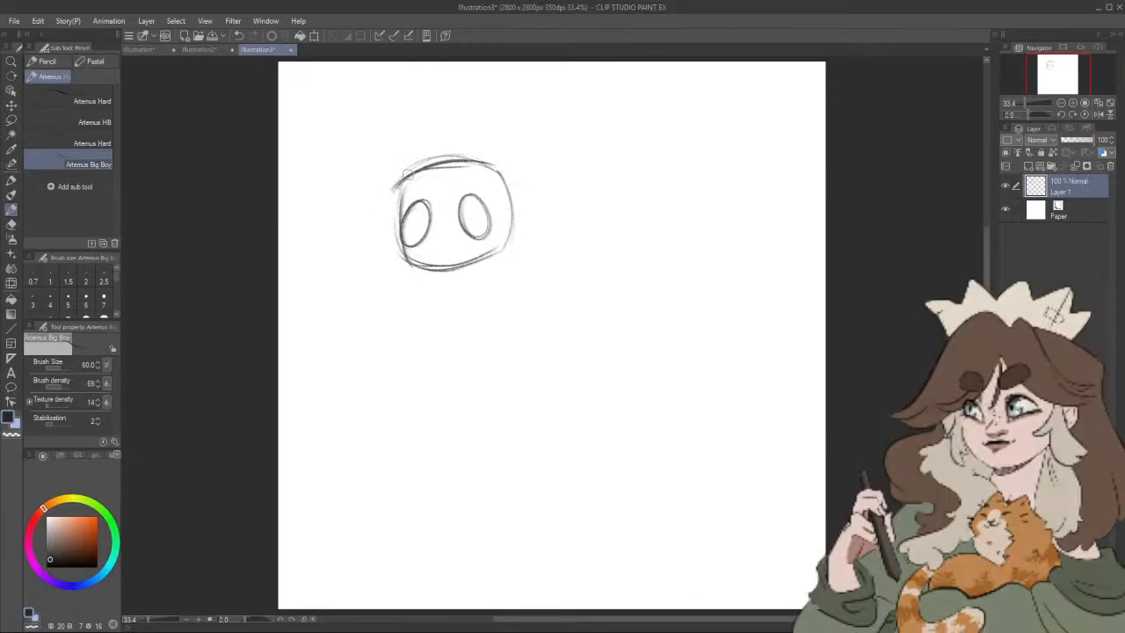
mouse_move(393, 176)
left_mouse_down()
mouse_move(407, 127)
mouse_move(387, 120)
mouse_move(380, 137)
mouse_move(381, 104)
left_mouse_up()
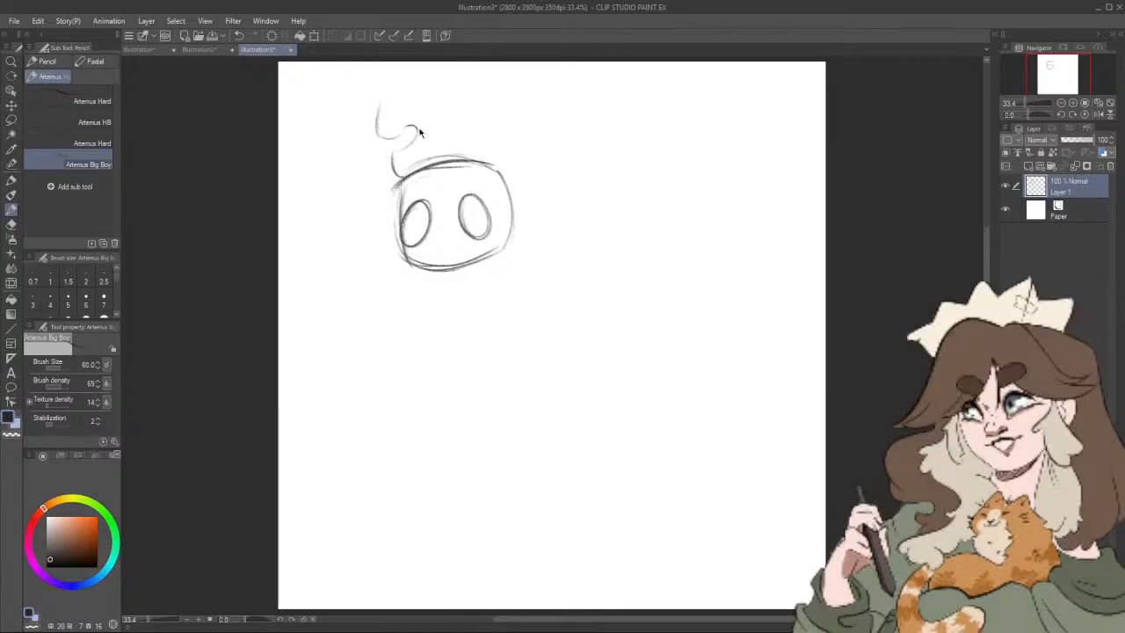
key("ctrl+z")
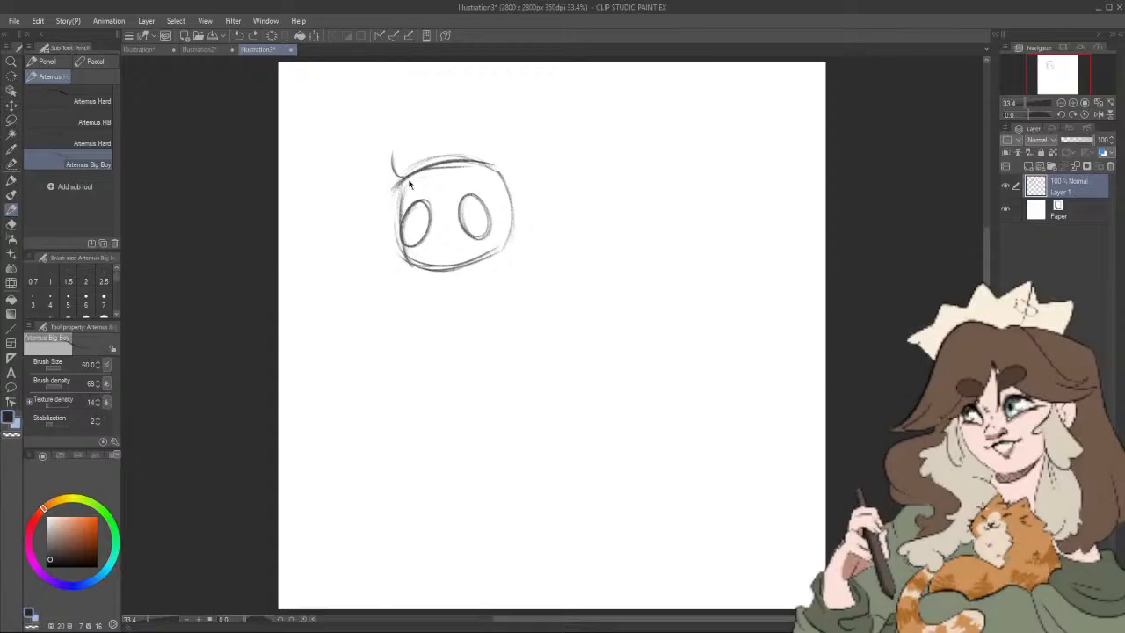
mouse_move(401, 132)
left_mouse_down()
mouse_move(413, 112)
mouse_move(373, 107)
left_mouse_up()
left_click_drag(395, 92, 375, 190)
left_click_drag(362, 145, 400, 207)
mouse_move(507, 173)
left_mouse_down()
mouse_move(512, 117)
mouse_move(489, 105)
mouse_move(506, 97)
mouse_move(496, 77)
mouse_move(535, 83)
mouse_move(540, 133)
mouse_move(517, 176)
left_mouse_up()
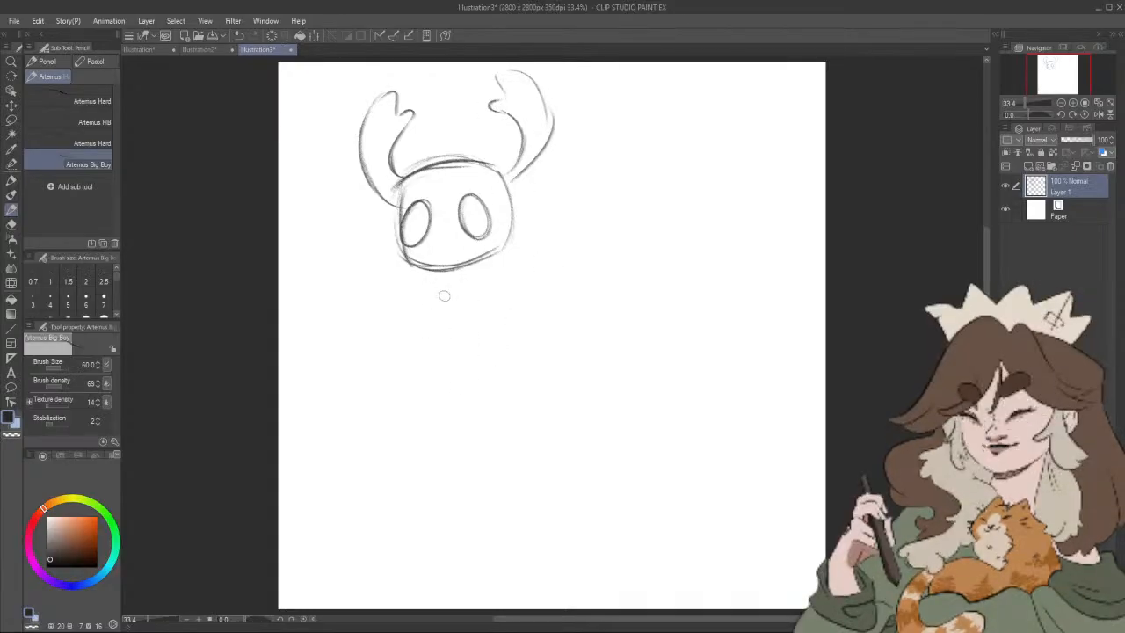
mouse_move(446, 318)
left_mouse_down()
mouse_move(432, 279)
mouse_move(421, 363)
mouse_move(423, 343)
mouse_move(424, 378)
mouse_move(443, 400)
mouse_move(446, 388)
mouse_move(416, 357)
mouse_move(442, 424)
mouse_move(454, 408)
mouse_move(443, 390)
mouse_move(459, 395)
mouse_move(464, 418)
mouse_move(482, 383)
mouse_move(470, 419)
mouse_move(486, 381)
mouse_move(463, 276)
left_mouse_up()
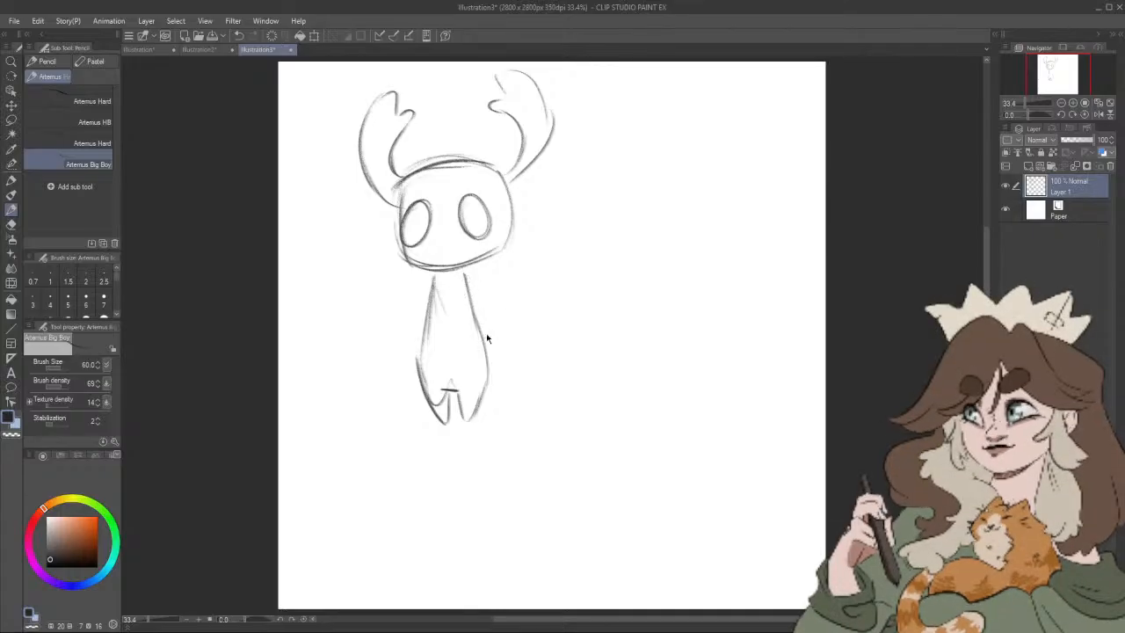
key("ctrl+z")
key("ctrl+z")
key("ctrl+z")
key("ctrl+z")
key("ctrl+z")
key("ctrl+z")
key("ctrl+z")
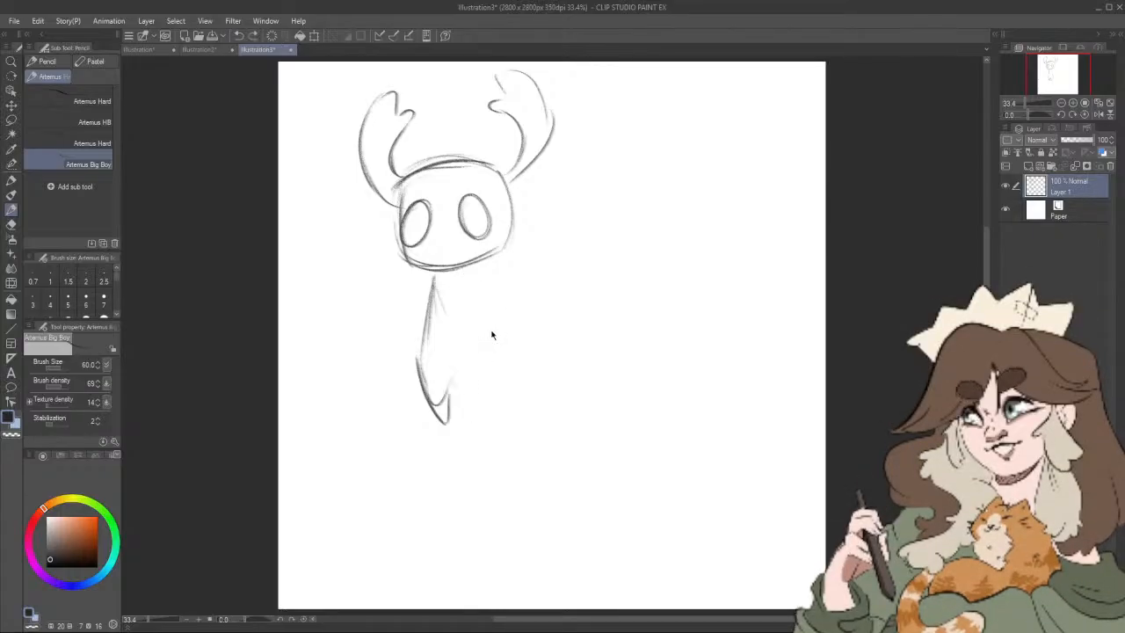
key("ctrl+z")
Step: Sketch a small body with stubby legs under the horned head and drape a flared cloak around it
mouse_move(402, 186)
left_mouse_down()
mouse_move(395, 239)
mouse_move(427, 266)
mouse_move(417, 359)
left_mouse_up()
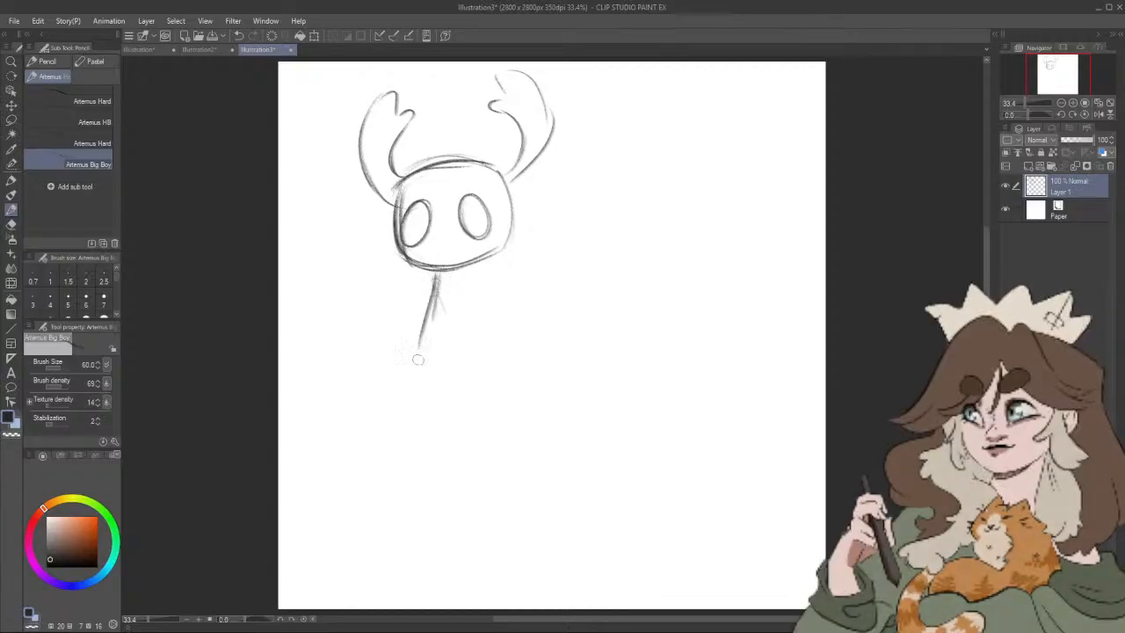
mouse_move(437, 273)
left_mouse_down()
mouse_move(419, 369)
mouse_move(473, 391)
left_mouse_up()
mouse_move(471, 279)
left_mouse_down()
mouse_move(496, 364)
mouse_move(495, 344)
mouse_move(480, 402)
left_mouse_up()
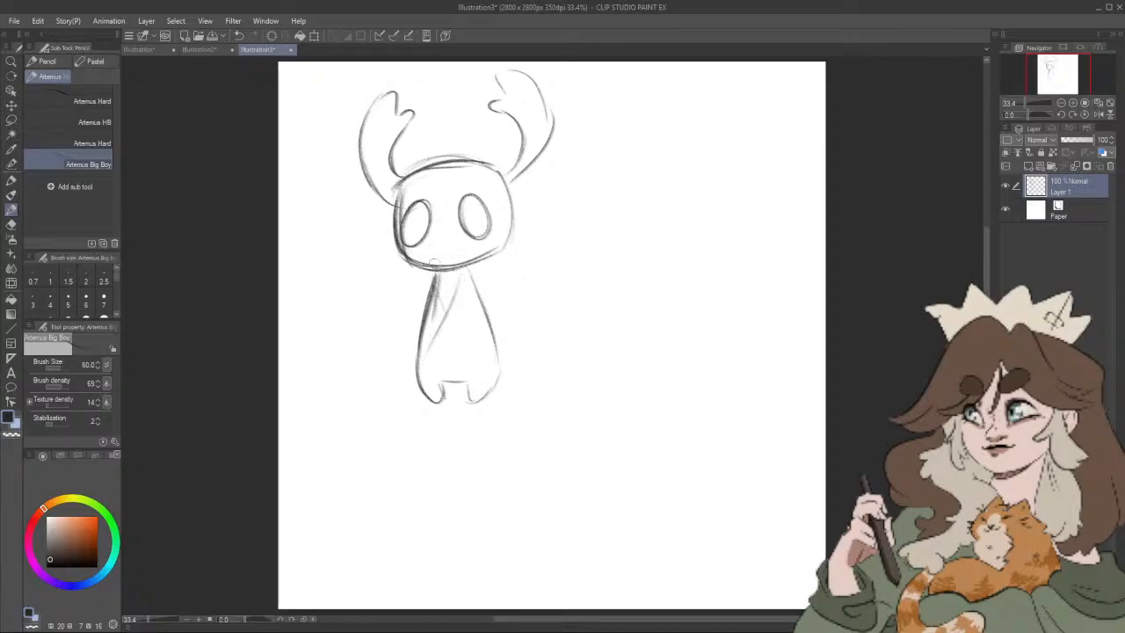
mouse_move(435, 268)
left_mouse_down()
mouse_move(398, 361)
mouse_move(395, 342)
mouse_move(376, 375)
mouse_move(399, 389)
mouse_move(427, 383)
mouse_move(439, 358)
mouse_move(478, 343)
mouse_move(528, 364)
left_mouse_up()
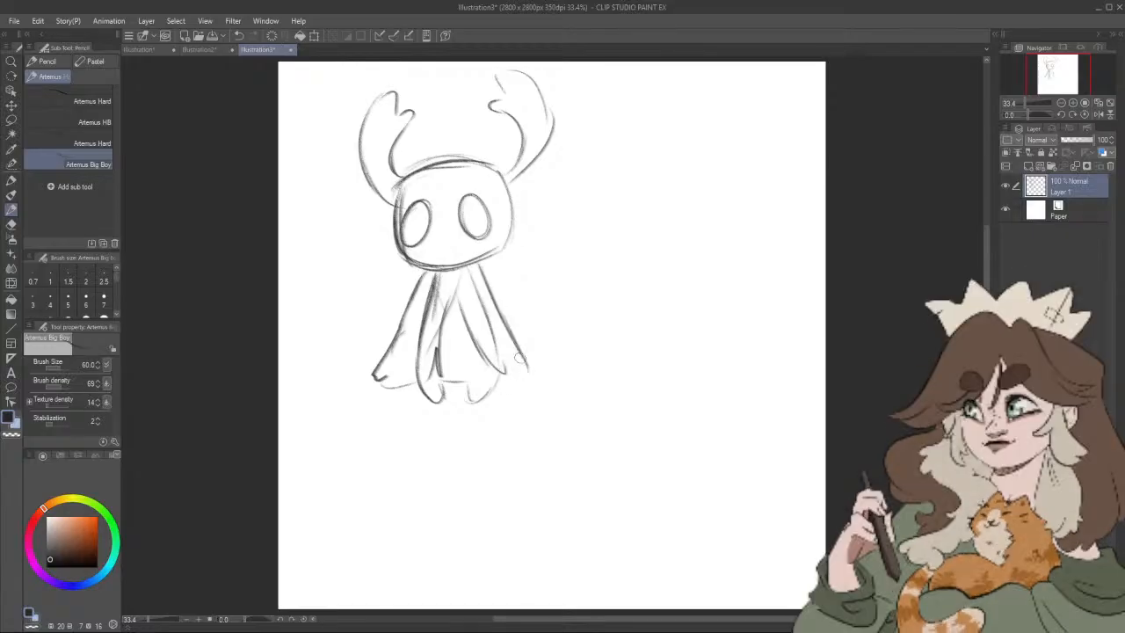
Step: Sketch the second character's long pointed mask beside the first figure, with two sharp horns and a small eye
left_click_drag(589, 272, 583, 293)
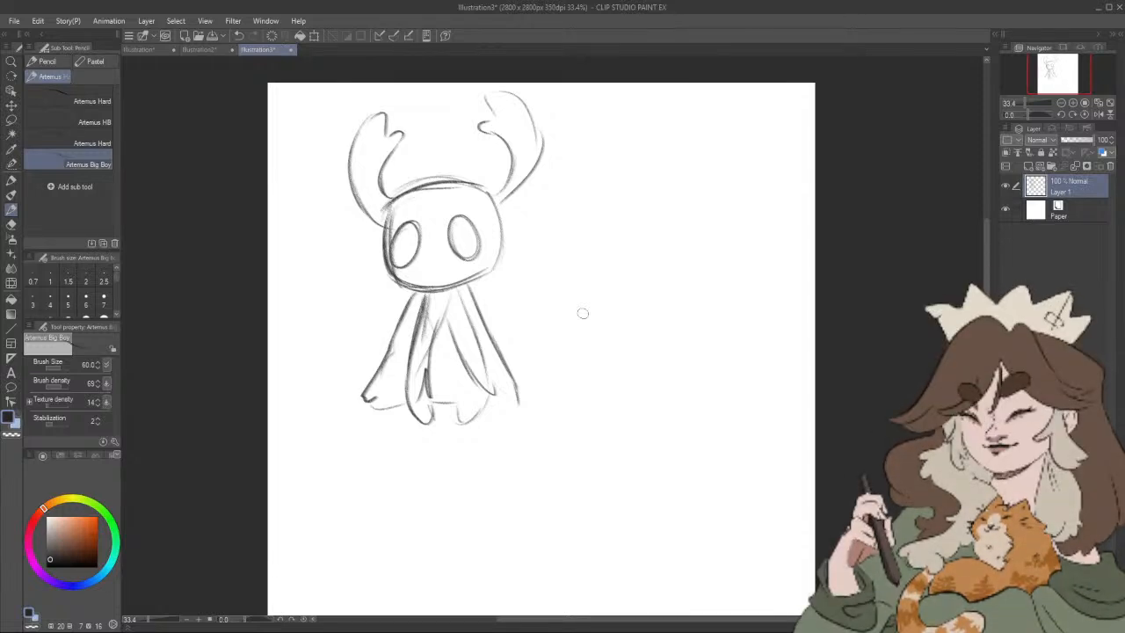
mouse_move(580, 299)
left_mouse_down()
mouse_move(625, 226)
mouse_move(697, 174)
mouse_move(633, 265)
mouse_move(633, 248)
mouse_move(701, 195)
left_mouse_up()
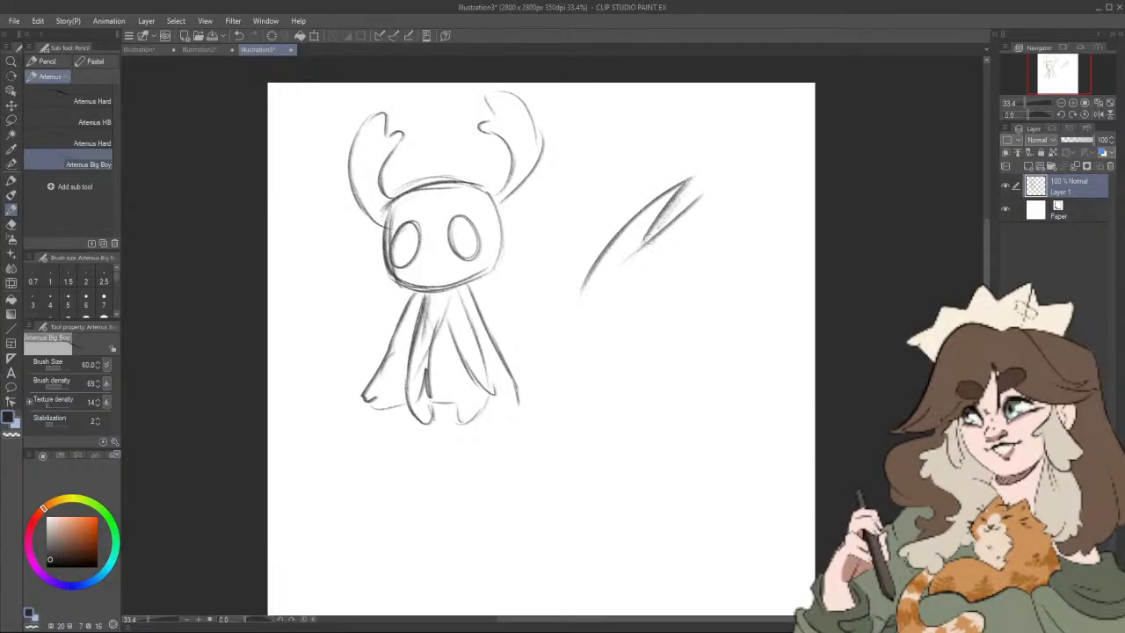
mouse_move(635, 256)
left_mouse_down()
mouse_move(707, 188)
mouse_move(665, 262)
left_mouse_up()
mouse_move(587, 280)
left_mouse_down()
mouse_move(575, 324)
mouse_move(582, 296)
mouse_move(587, 325)
mouse_move(581, 290)
mouse_move(581, 325)
mouse_move(617, 316)
mouse_move(584, 326)
mouse_move(611, 309)
mouse_move(584, 296)
mouse_move(585, 326)
mouse_move(585, 276)
mouse_move(586, 324)
mouse_move(643, 297)
mouse_move(677, 252)
left_mouse_up()
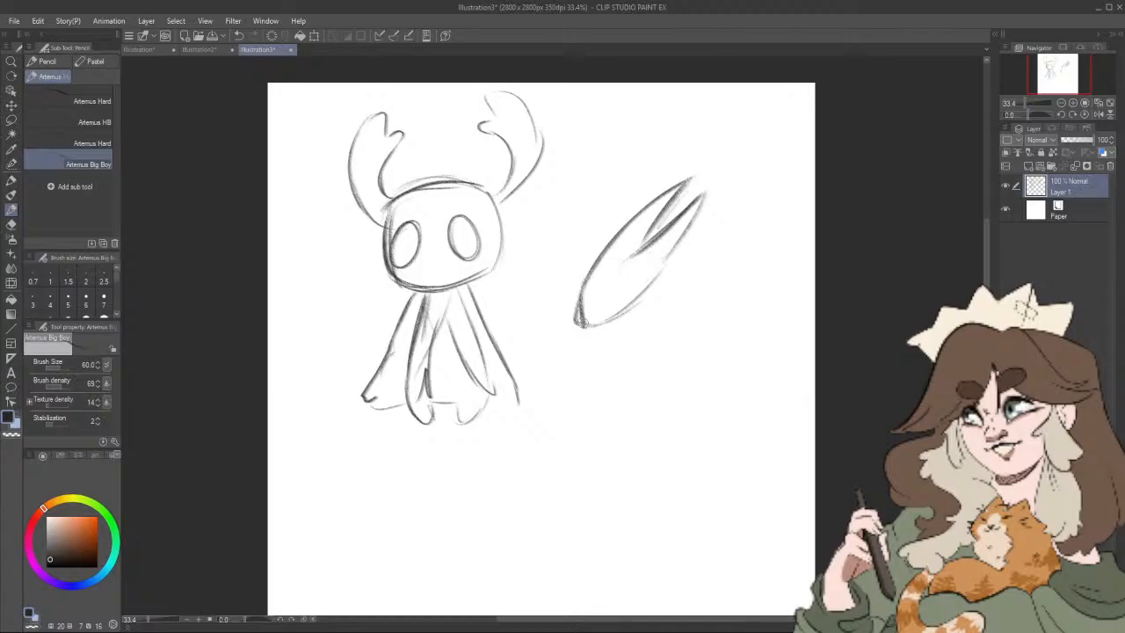
left_click_drag(605, 250, 578, 323)
left_click_drag(603, 295, 650, 278)
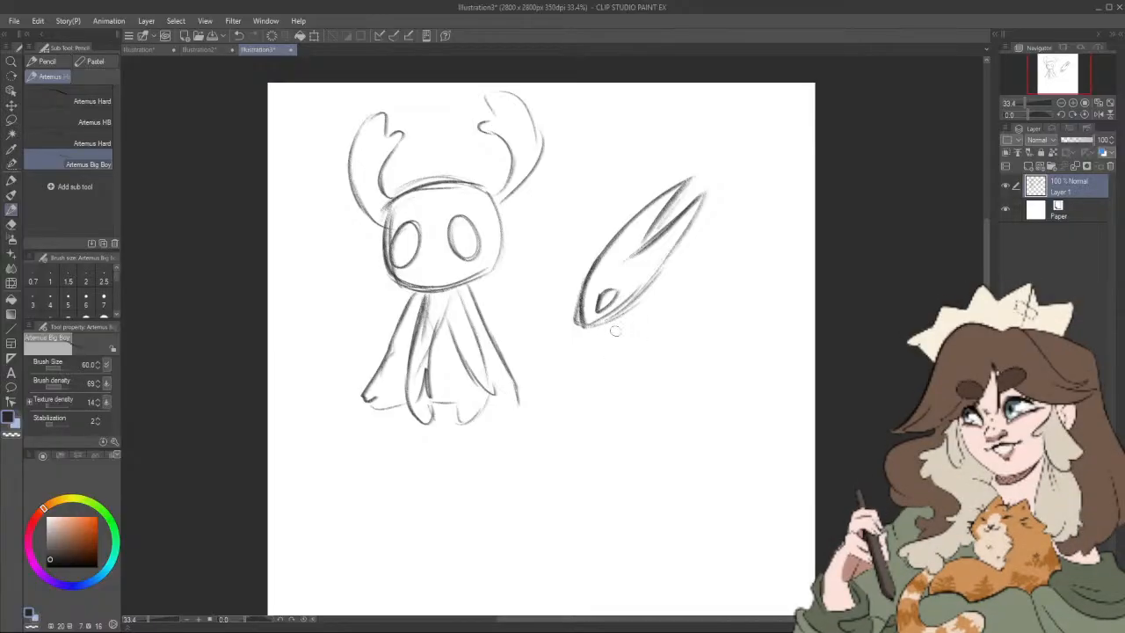
Step: Sketch the second character's collar, wide flared cloak with folds and wavy hem, and two thin straight legs
mouse_move(638, 295)
left_mouse_down()
mouse_move(635, 331)
mouse_move(637, 309)
left_mouse_up()
left_click_drag(608, 341, 571, 432)
mouse_move(569, 455)
left_mouse_down()
mouse_move(685, 472)
mouse_move(707, 497)
mouse_move(746, 480)
left_mouse_up()
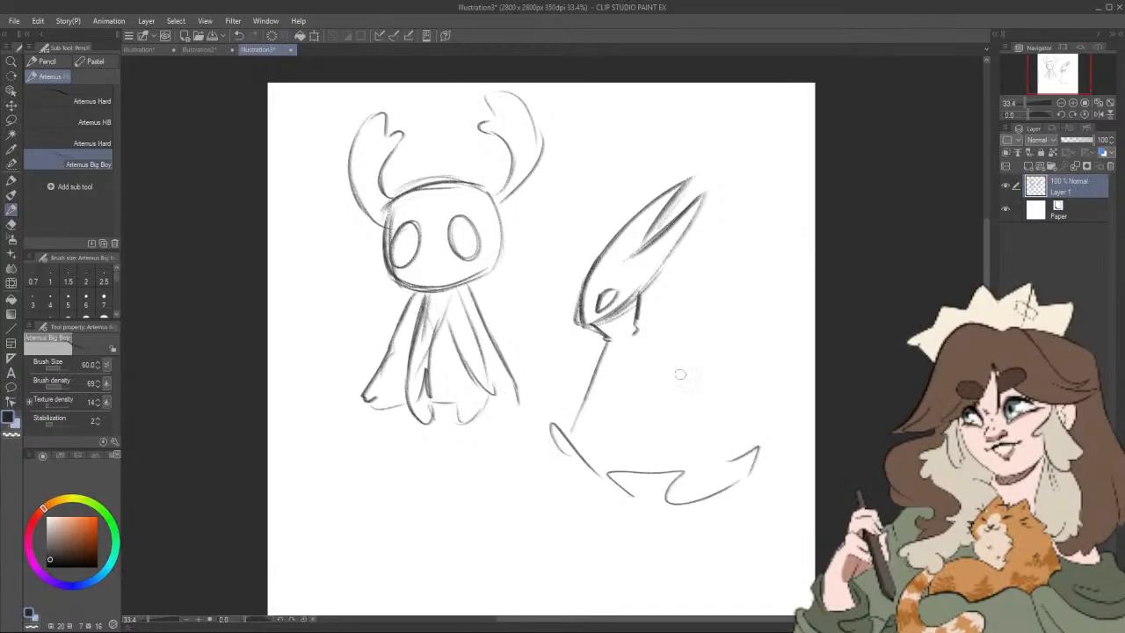
left_click_drag(638, 336, 745, 438)
mouse_move(676, 398)
left_mouse_down()
mouse_move(736, 465)
mouse_move(652, 382)
left_mouse_up()
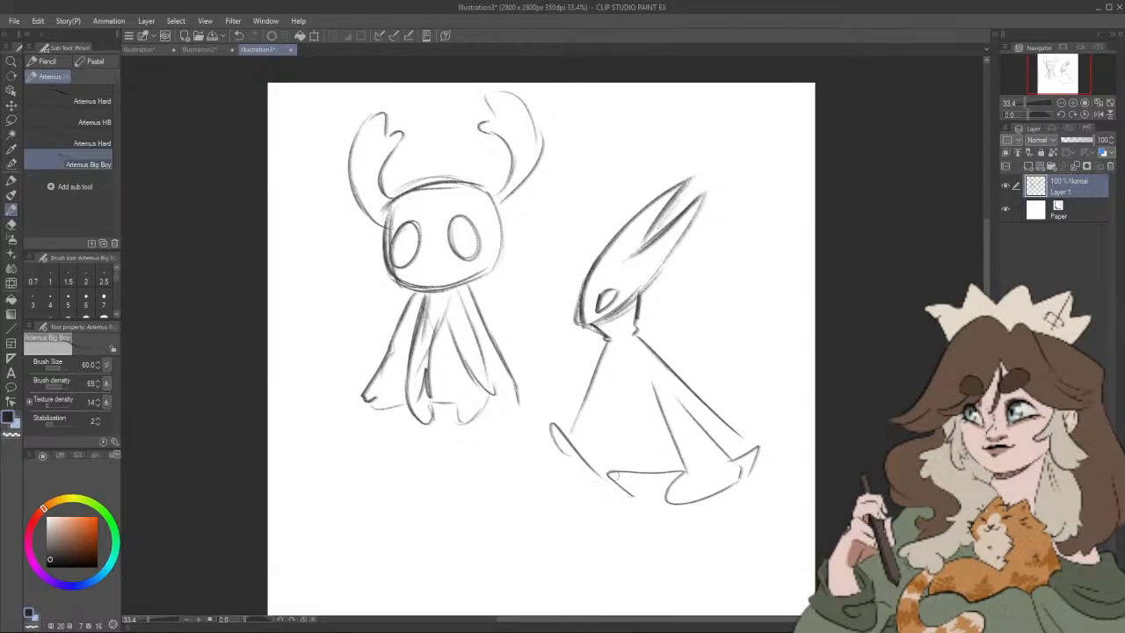
left_click_drag(615, 469, 625, 376)
left_click_drag(554, 427, 600, 333)
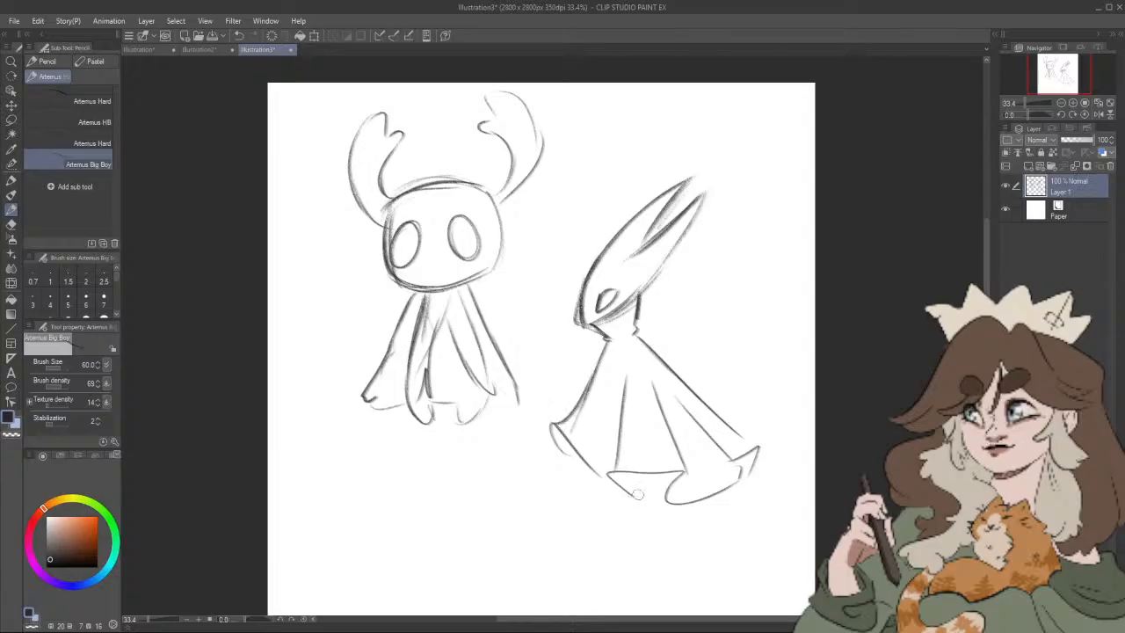
left_click_drag(657, 470, 657, 580)
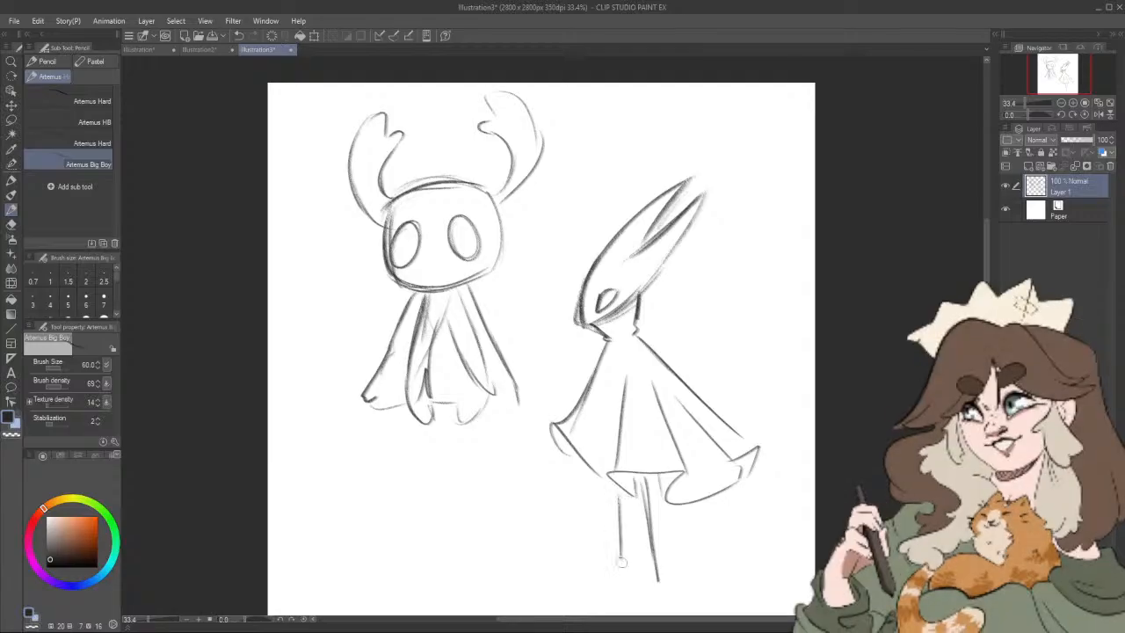
left_click_drag(619, 488, 620, 575)
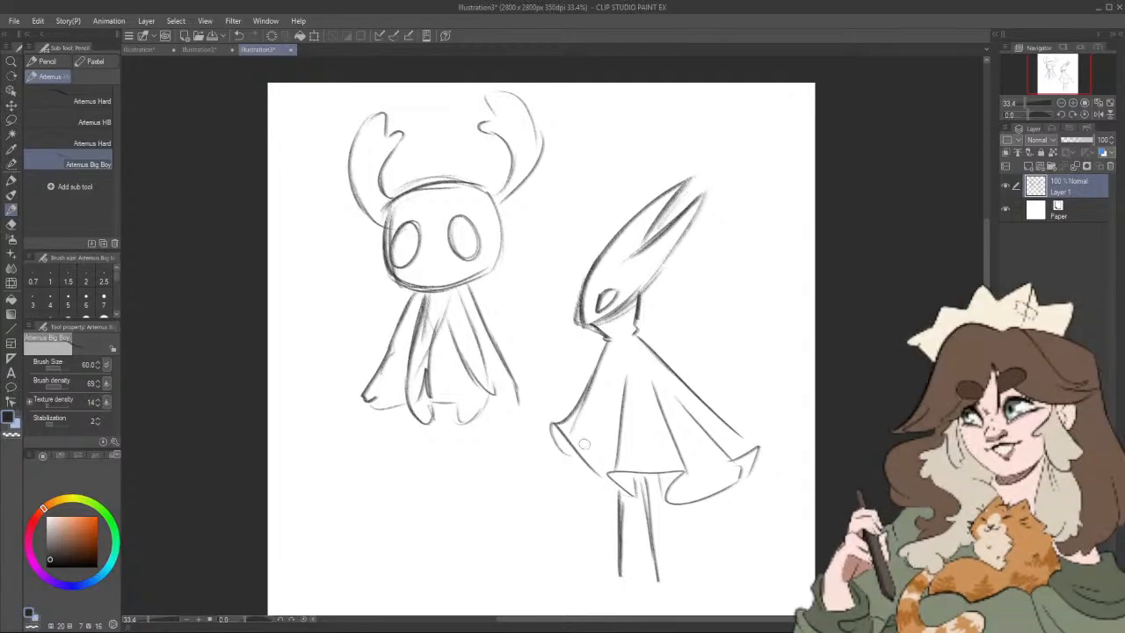
Step: Sketch a ring-ended needle slung diagonally behind the second character and a pointed nail sword beside the first
left_click_drag(652, 346, 705, 295)
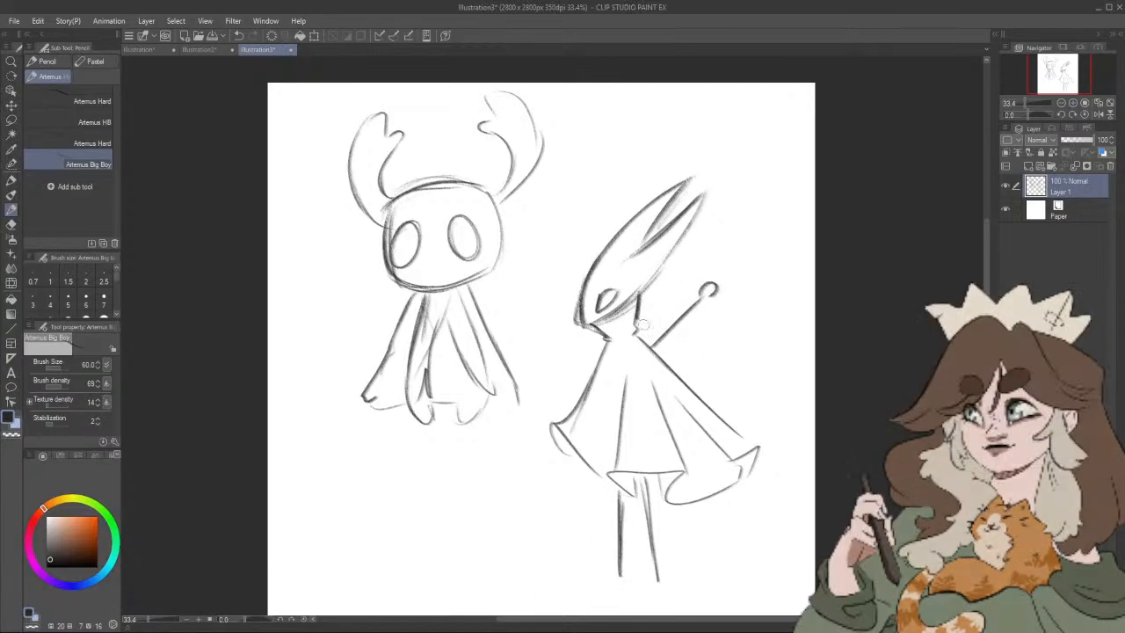
mouse_move(404, 345)
left_mouse_down()
mouse_move(362, 364)
mouse_move(322, 362)
mouse_move(378, 367)
left_mouse_up()
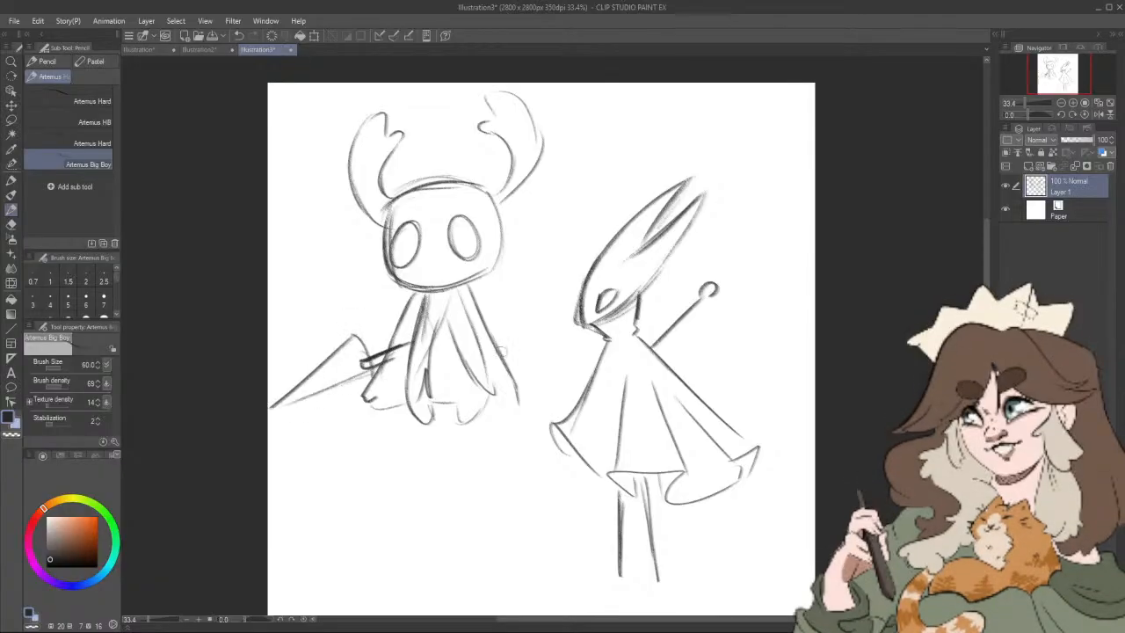
left_click_drag(580, 396, 439, 511)
mouse_move(589, 377)
left_mouse_down()
mouse_move(421, 530)
mouse_move(533, 457)
left_mouse_up()
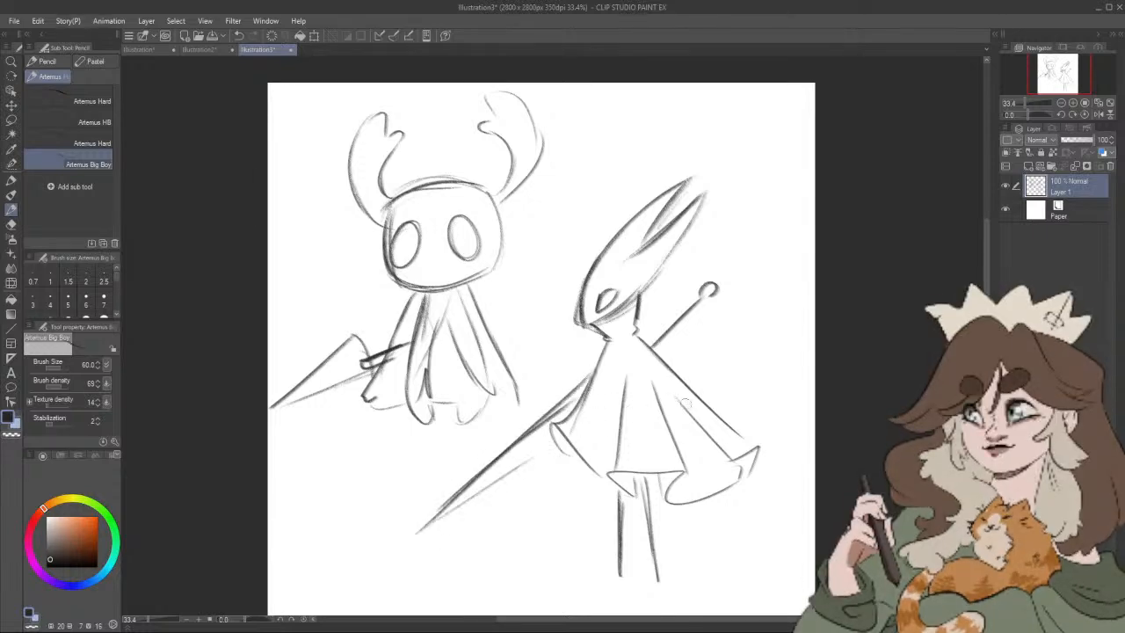
Step: Hide the rough sketch on Layer 1 and add a new empty raster layer above it
left_click_drag(821, 497, 827, 485)
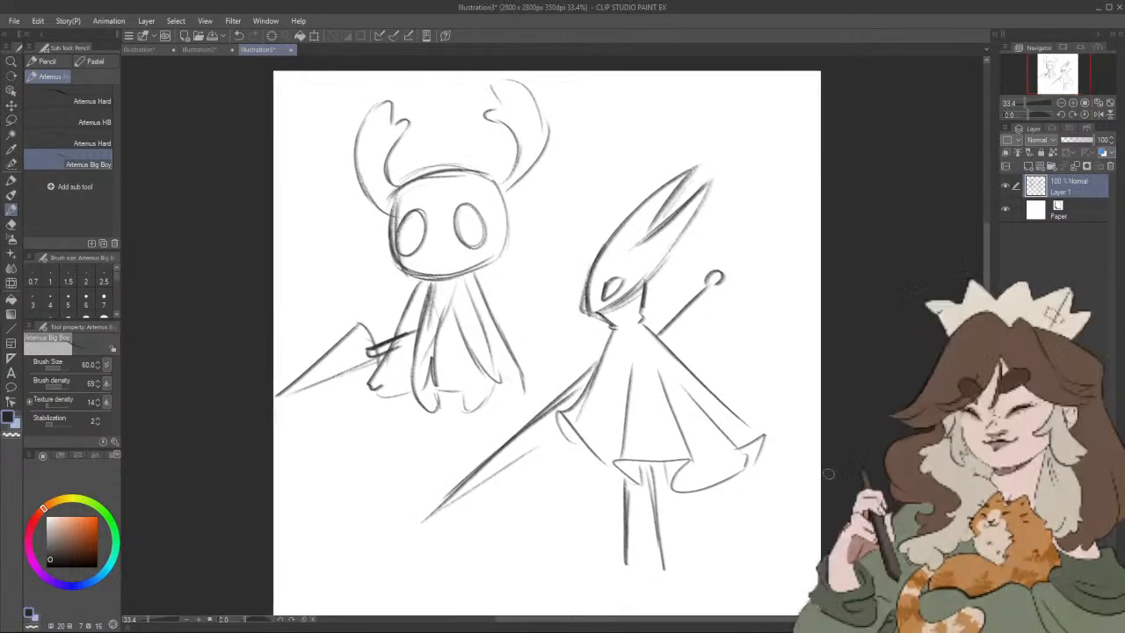
left_click(1005, 185)
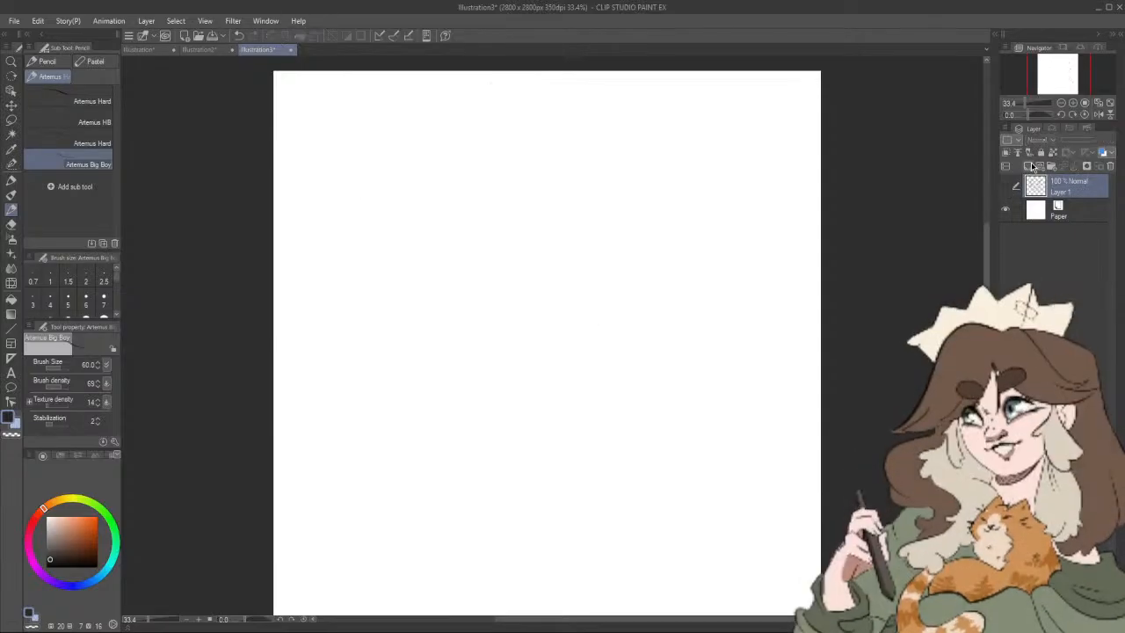
left_click(1028, 166)
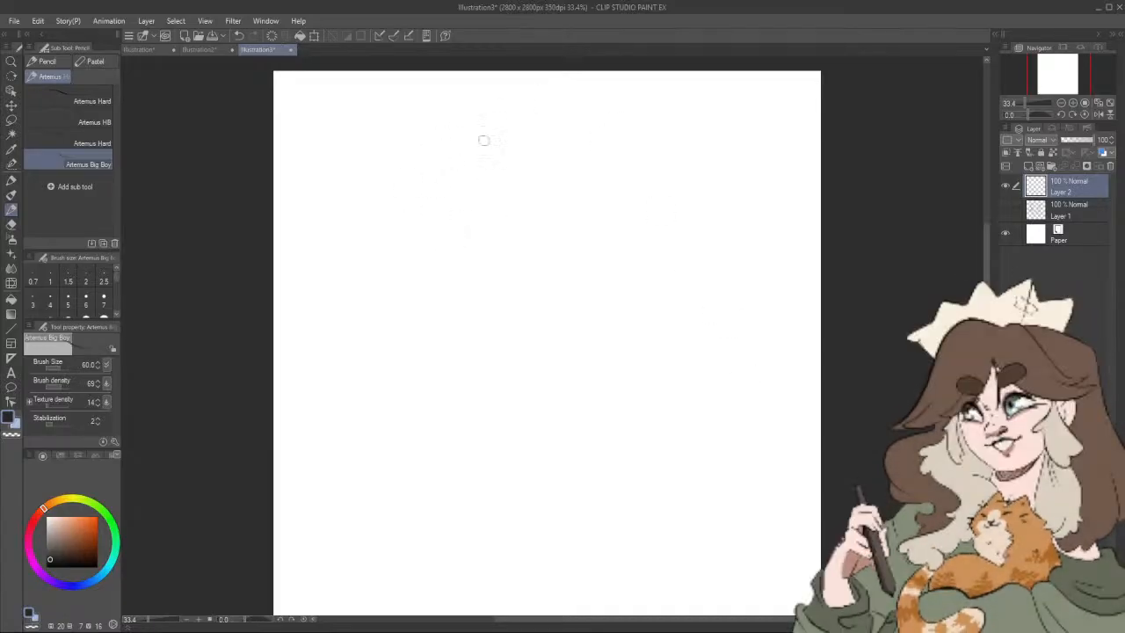
Step: Sketch a tilted, rounded head with an arched lower edge and a short rounded horn on its far side
mouse_move(439, 141)
left_mouse_down()
mouse_move(438, 229)
mouse_move(435, 171)
mouse_move(503, 138)
left_mouse_up()
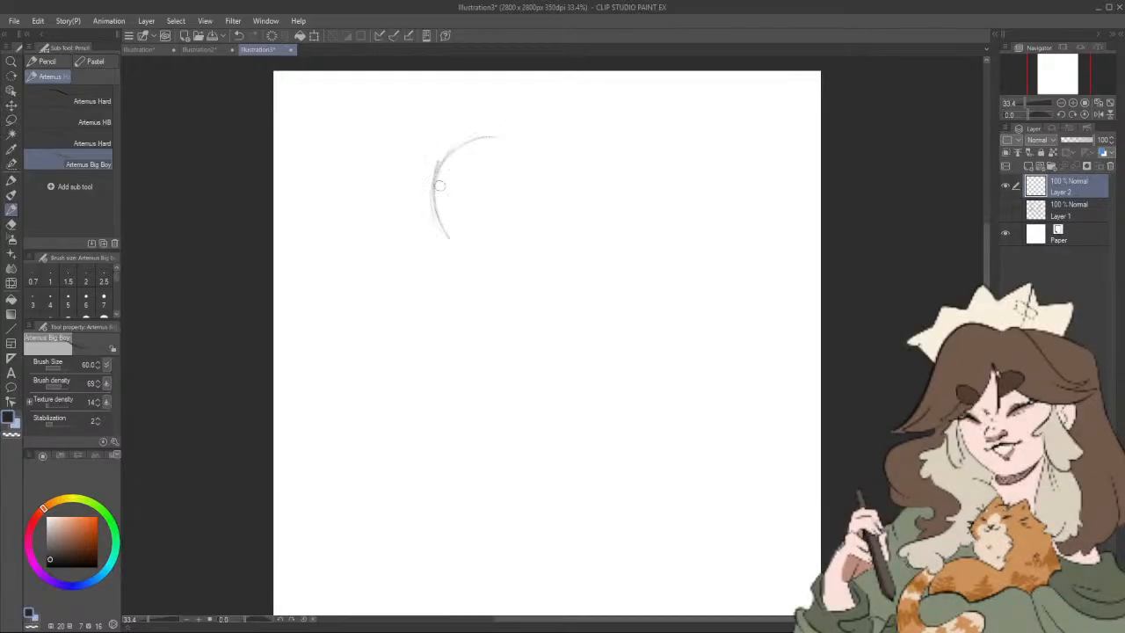
left_click_drag(439, 185, 446, 239)
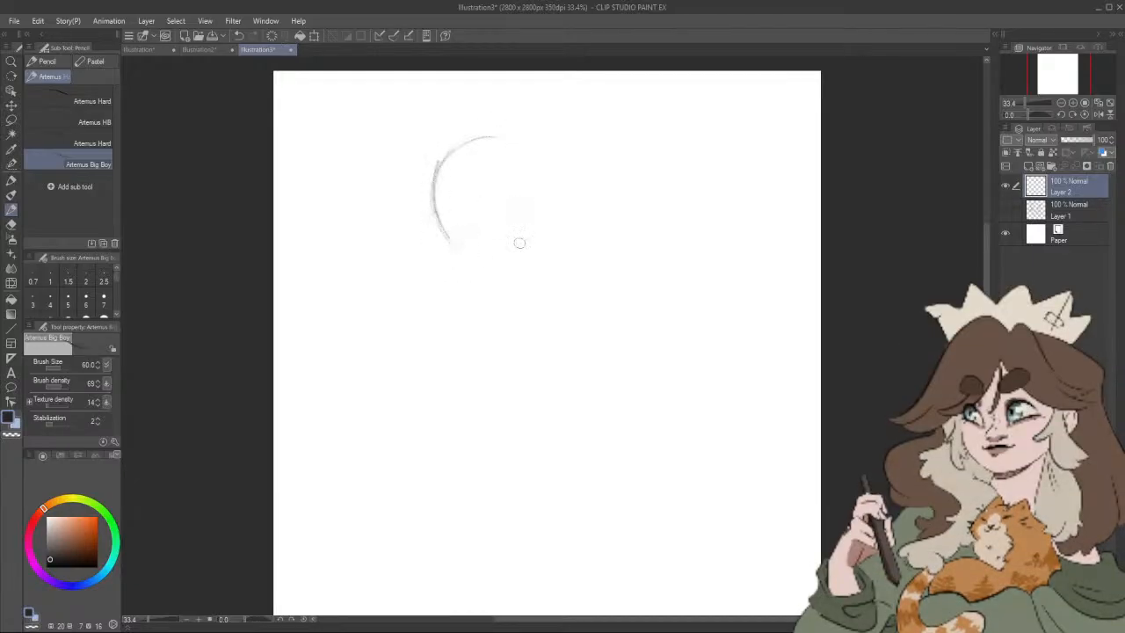
left_click_drag(532, 200, 456, 250)
left_click_drag(424, 163, 419, 116)
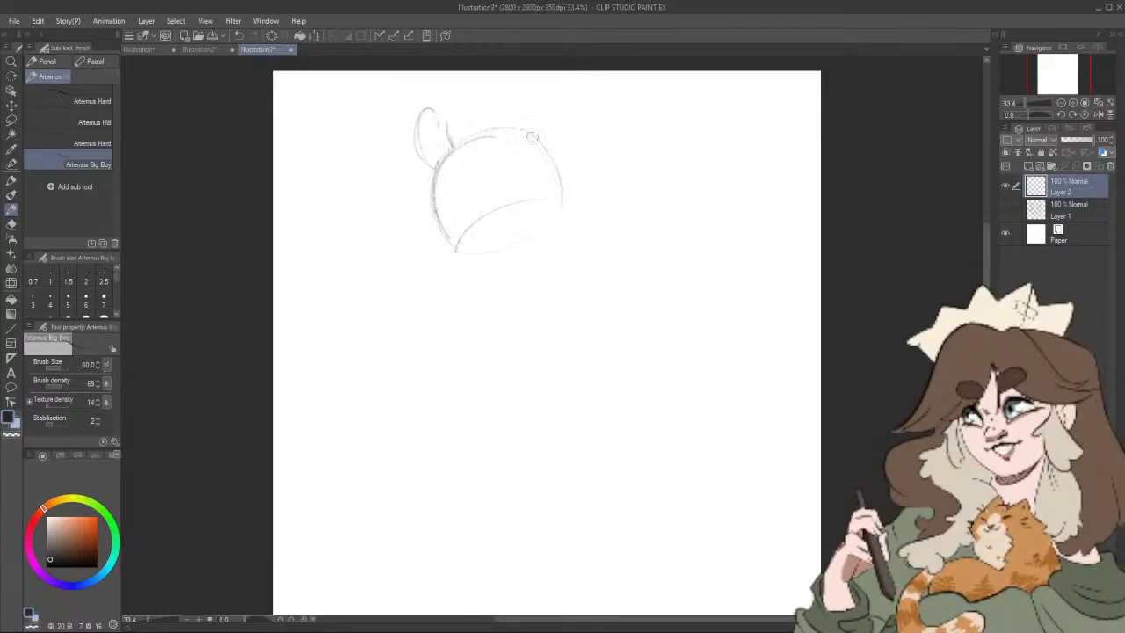
Step: Move the head sketch lower on the canvas and add a taller curved horn on the near side
left_click_drag(556, 118, 515, 177)
left_click(12, 105)
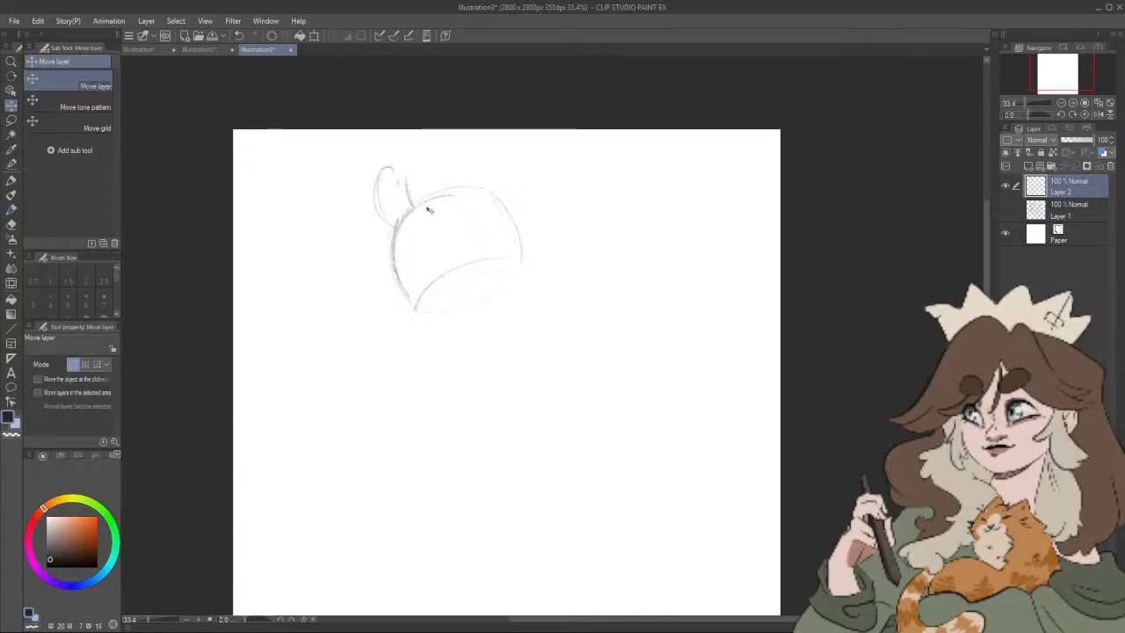
left_click_drag(429, 209, 423, 257)
left_click(11, 180)
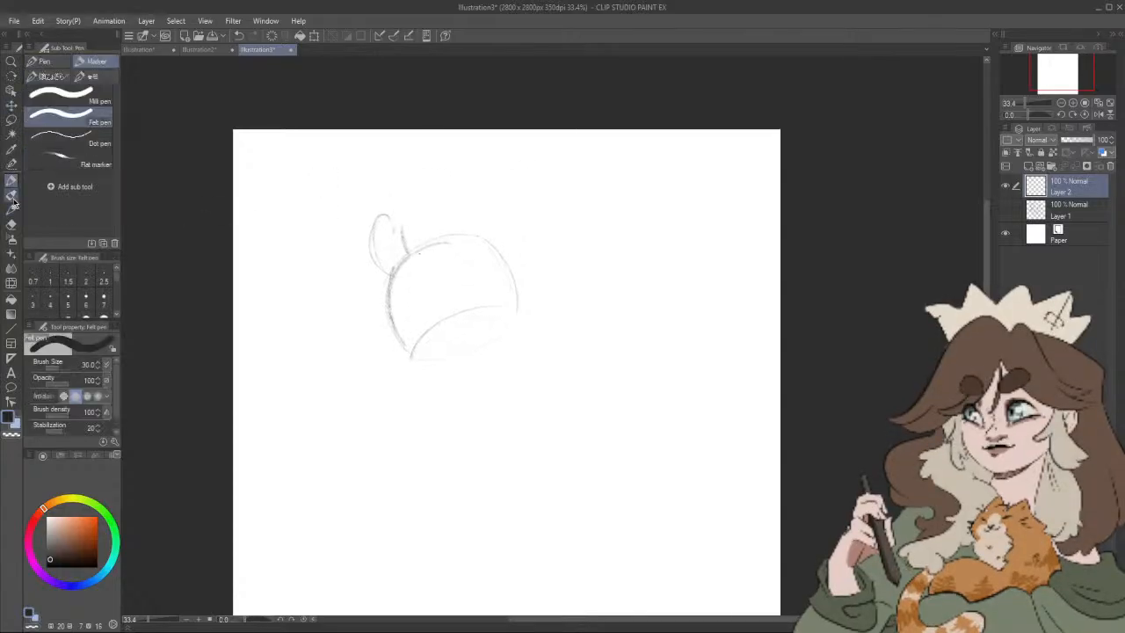
left_click(12, 207)
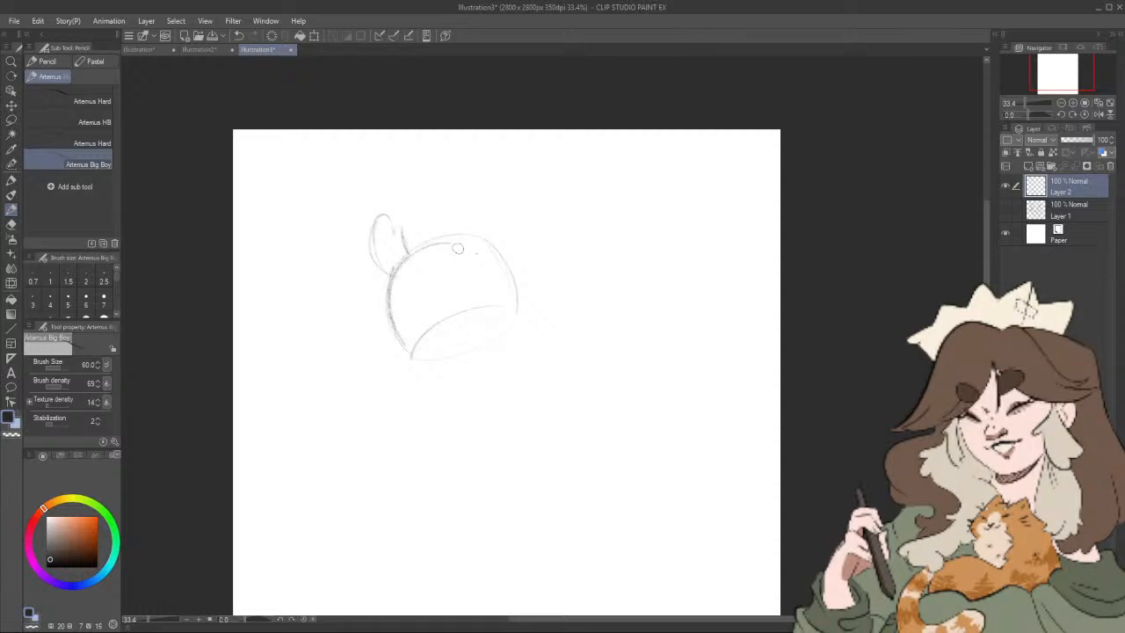
mouse_move(459, 234)
left_mouse_down()
mouse_move(427, 186)
mouse_move(455, 166)
mouse_move(483, 230)
mouse_move(439, 186)
left_mouse_up()
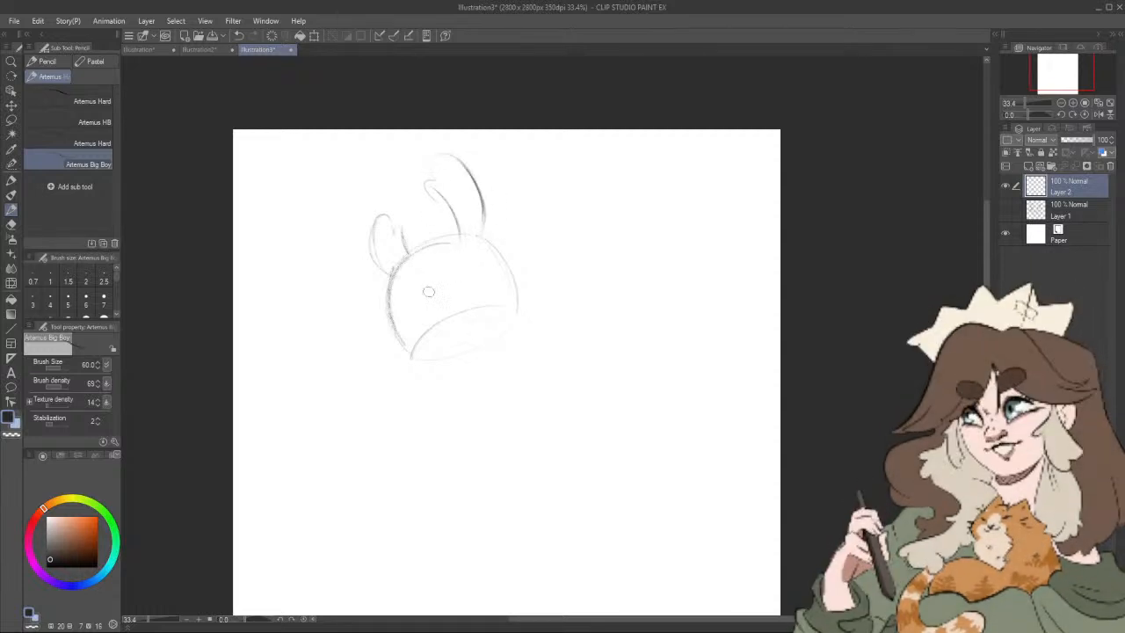
Step: Sketch a large hatched oval eye on the face and a narrow dark second eye at the face's edge
mouse_move(440, 253)
left_mouse_down()
mouse_move(456, 303)
mouse_move(424, 266)
mouse_move(437, 310)
left_mouse_up()
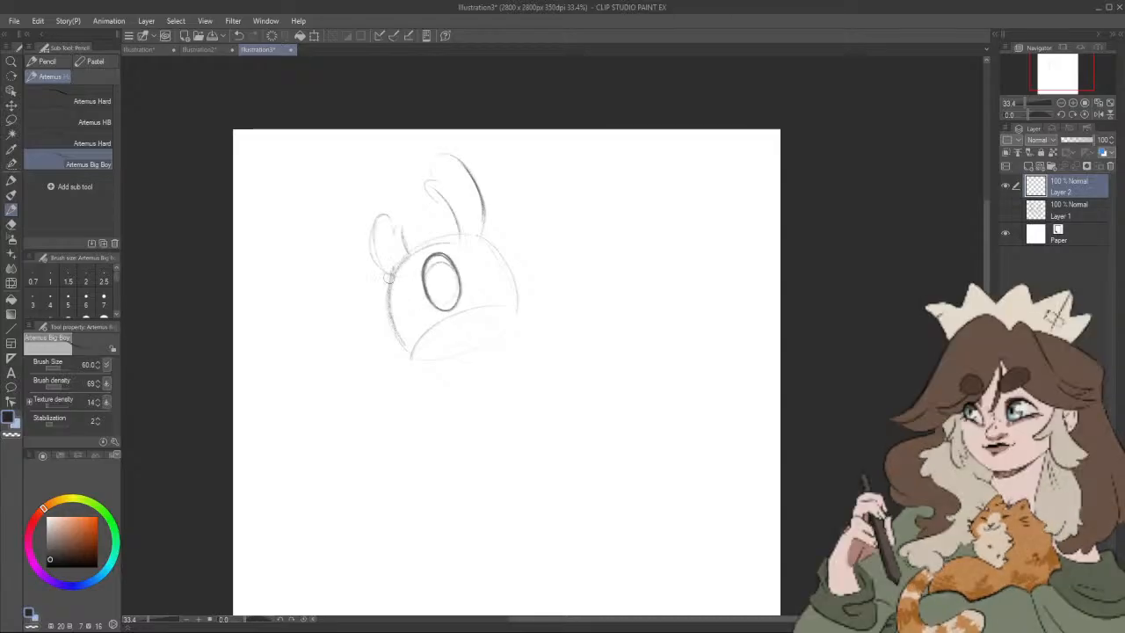
left_click_drag(388, 279, 395, 337)
left_click_drag(383, 299, 399, 339)
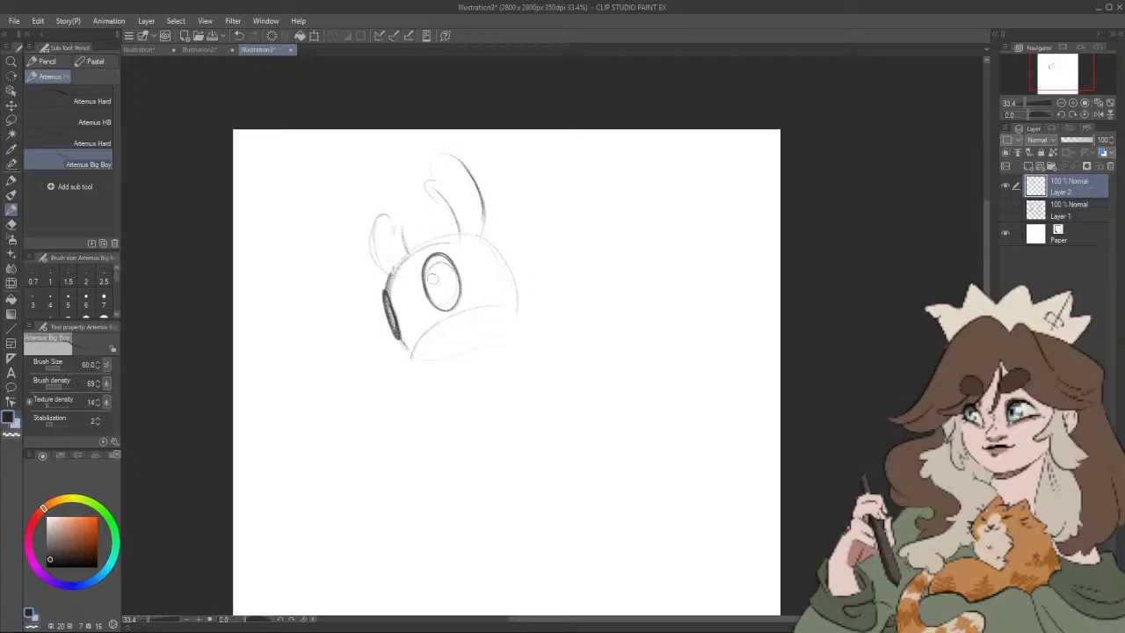
left_click_drag(442, 261, 451, 301)
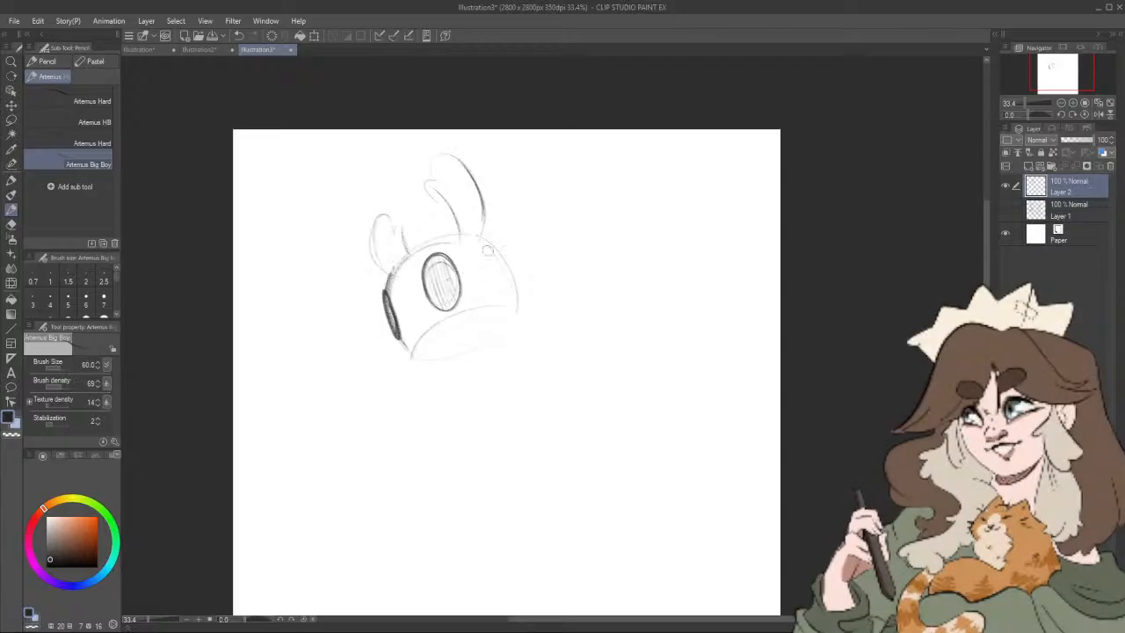
Step: Sketch a nail sword pointing diagonally down below the face, with a wrapped handle and a tapering ridged blade
left_click_drag(558, 370, 595, 343)
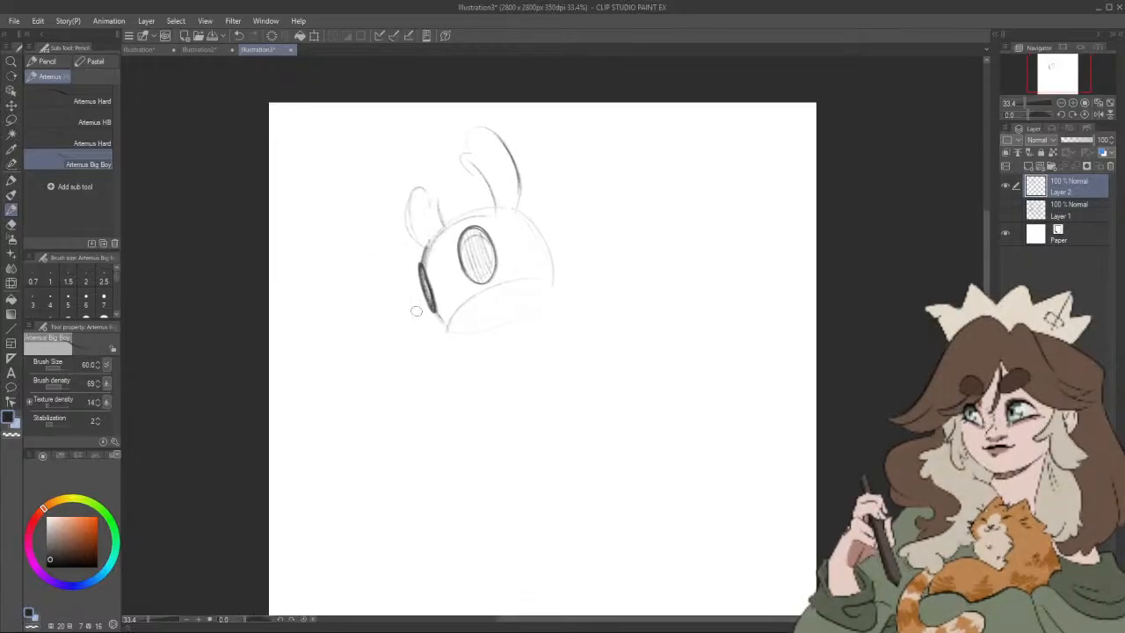
mouse_move(399, 300)
left_mouse_down()
mouse_move(432, 338)
mouse_move(421, 327)
mouse_move(425, 363)
left_mouse_up()
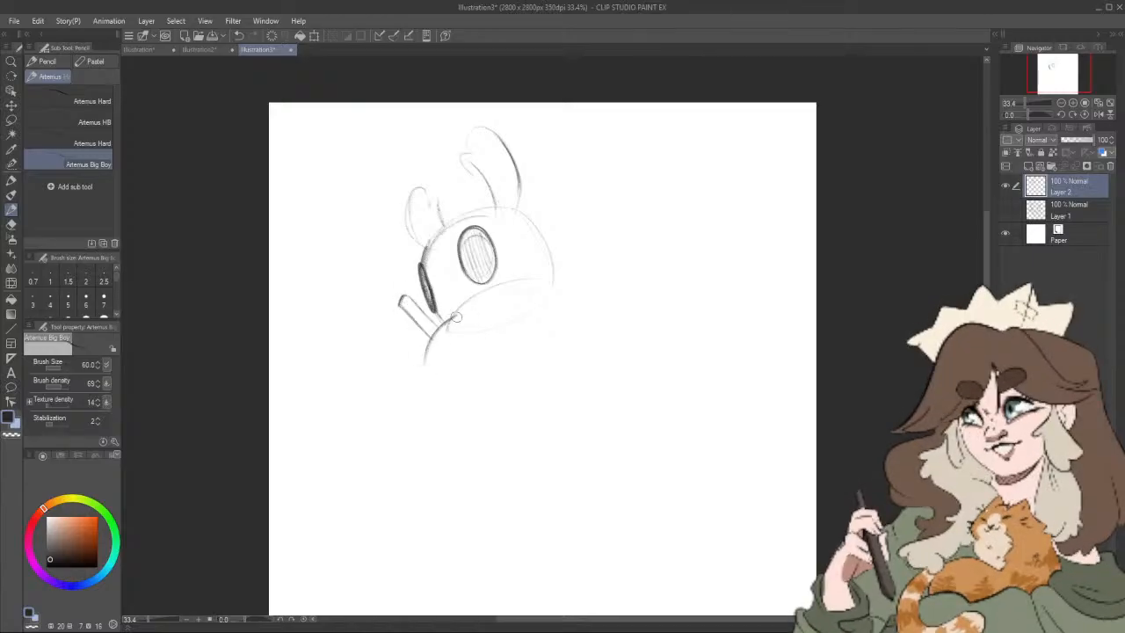
mouse_move(455, 318)
left_mouse_down()
mouse_move(424, 362)
mouse_move(432, 339)
left_mouse_up()
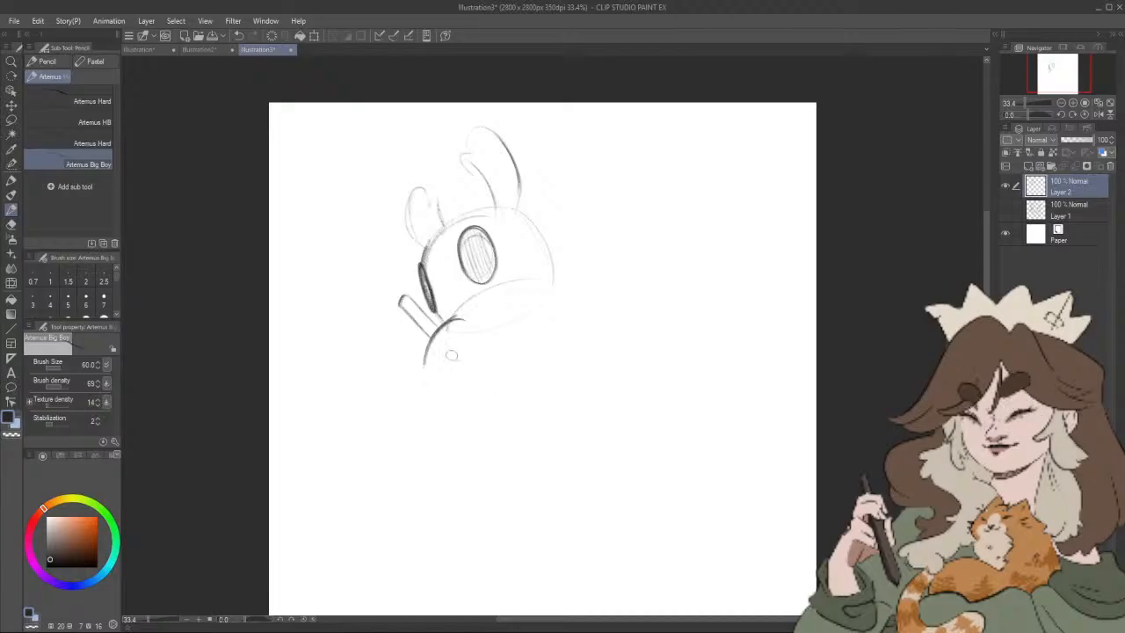
left_click_drag(427, 362, 546, 420)
mouse_move(459, 320)
left_mouse_down()
mouse_move(494, 367)
mouse_move(457, 314)
mouse_move(522, 400)
left_mouse_up()
left_click_drag(484, 345, 546, 419)
mouse_move(449, 375)
left_mouse_down()
mouse_move(468, 342)
mouse_move(434, 309)
mouse_move(441, 322)
mouse_move(485, 290)
mouse_move(494, 291)
mouse_move(451, 318)
mouse_move(537, 294)
left_mouse_up()
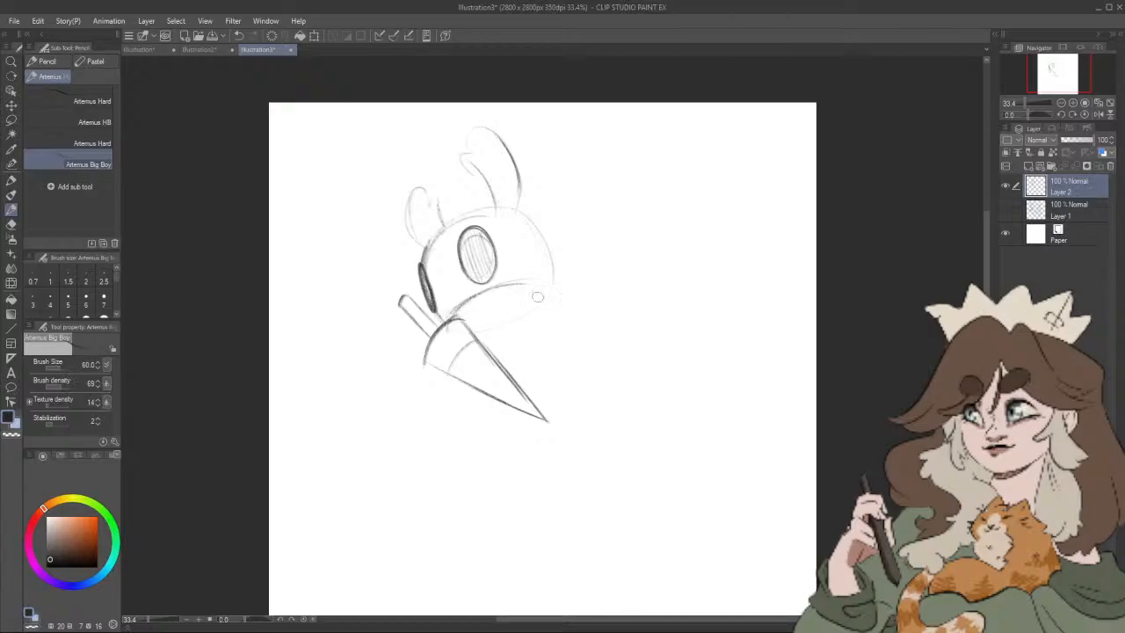
left_click_drag(550, 253, 554, 288)
left_click_drag(490, 378, 520, 359)
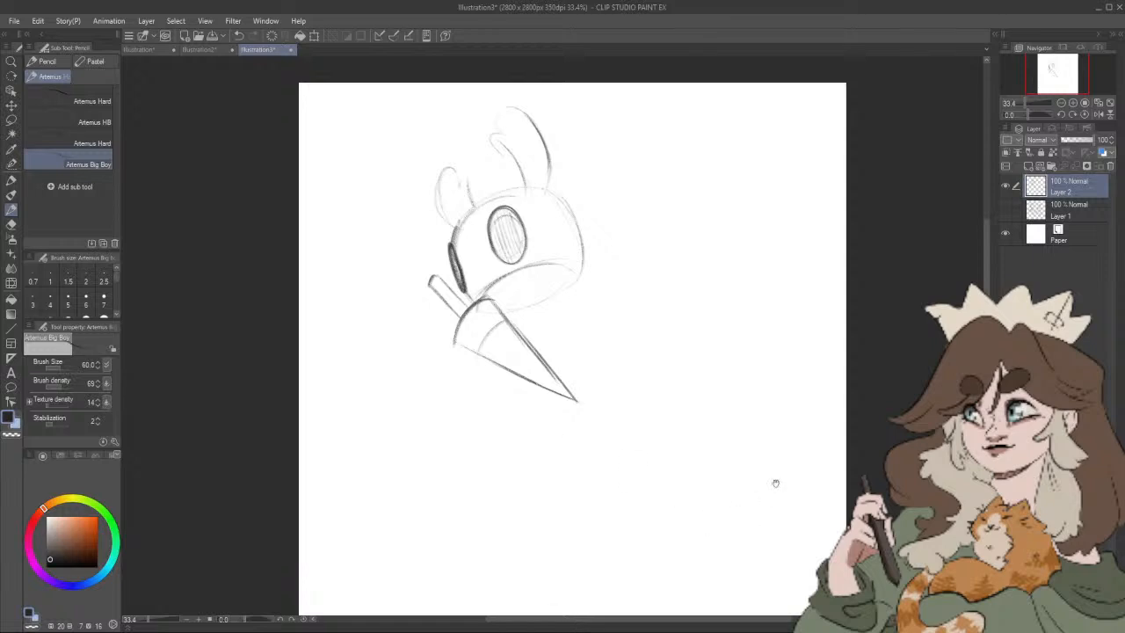
left_click_drag(721, 434, 719, 455)
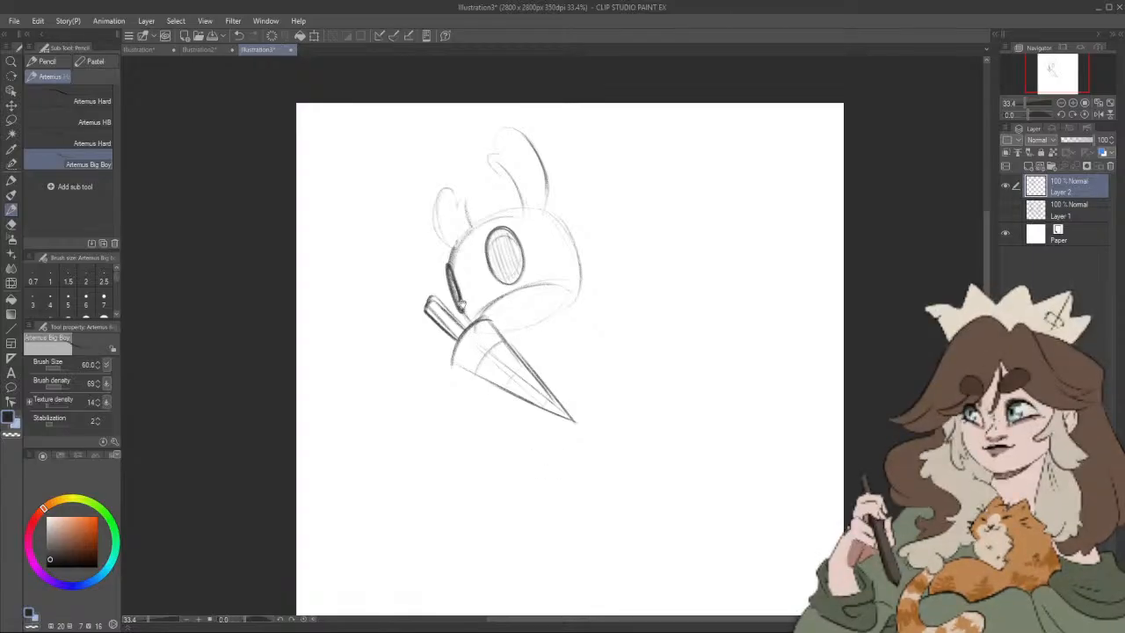
left_click_drag(446, 318, 446, 319)
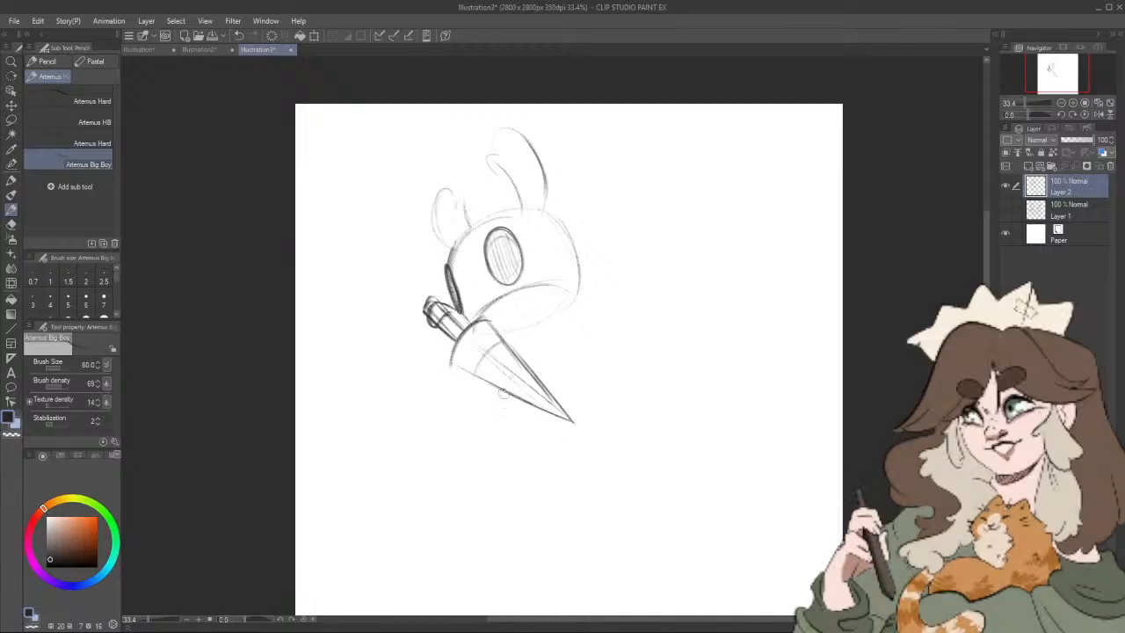
left_click_drag(505, 395, 573, 455)
key("ctrl+z")
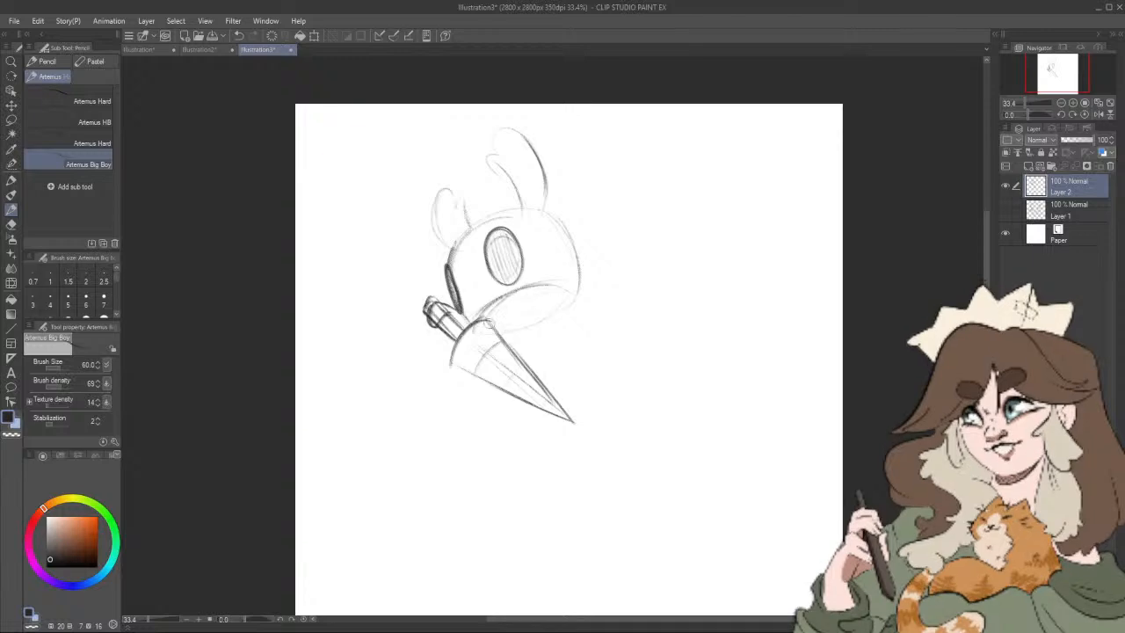
left_click_drag(490, 322, 572, 277)
key("ctrl+z")
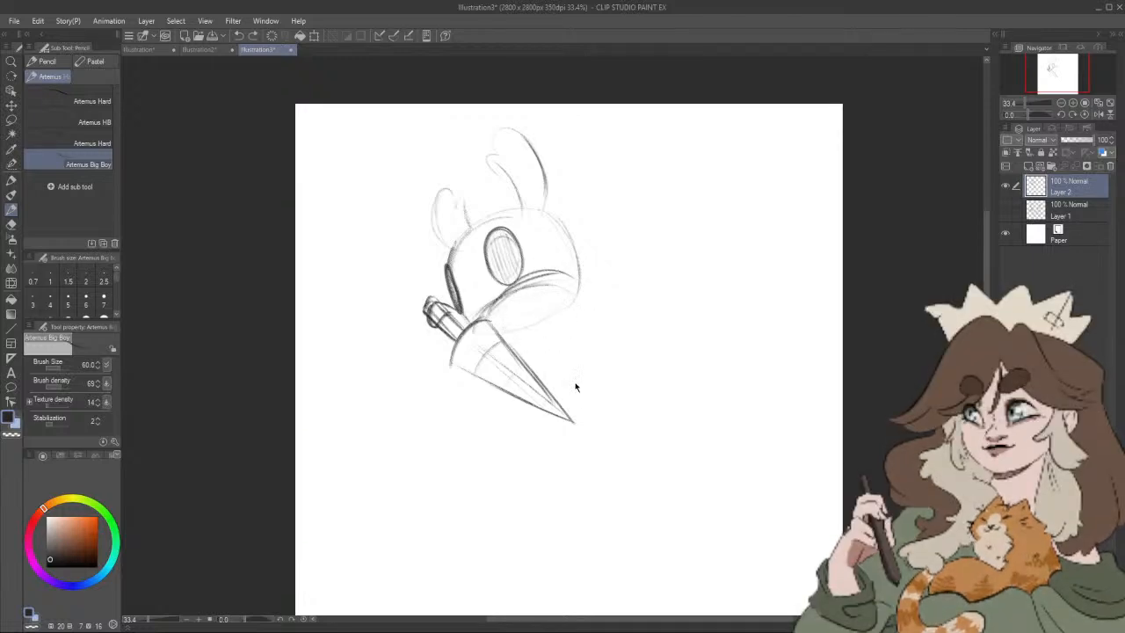
key("ctrl+z")
key("ctrl+z")
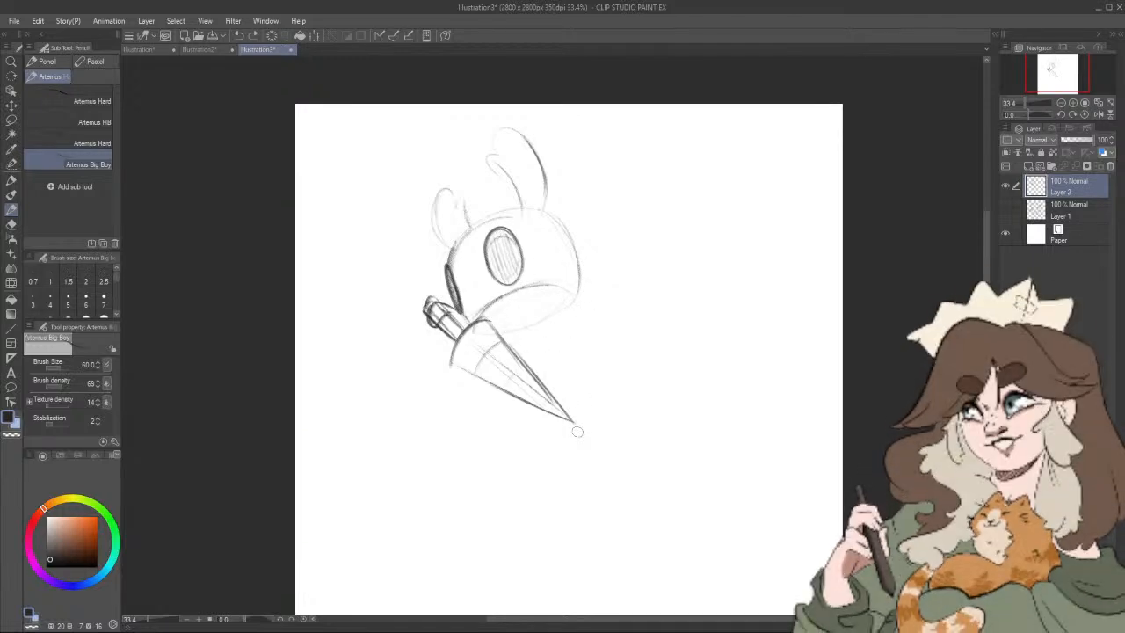
Step: Erase the nail sword below the head with the Rough eraser at size 100
left_click_drag(622, 406, 601, 412)
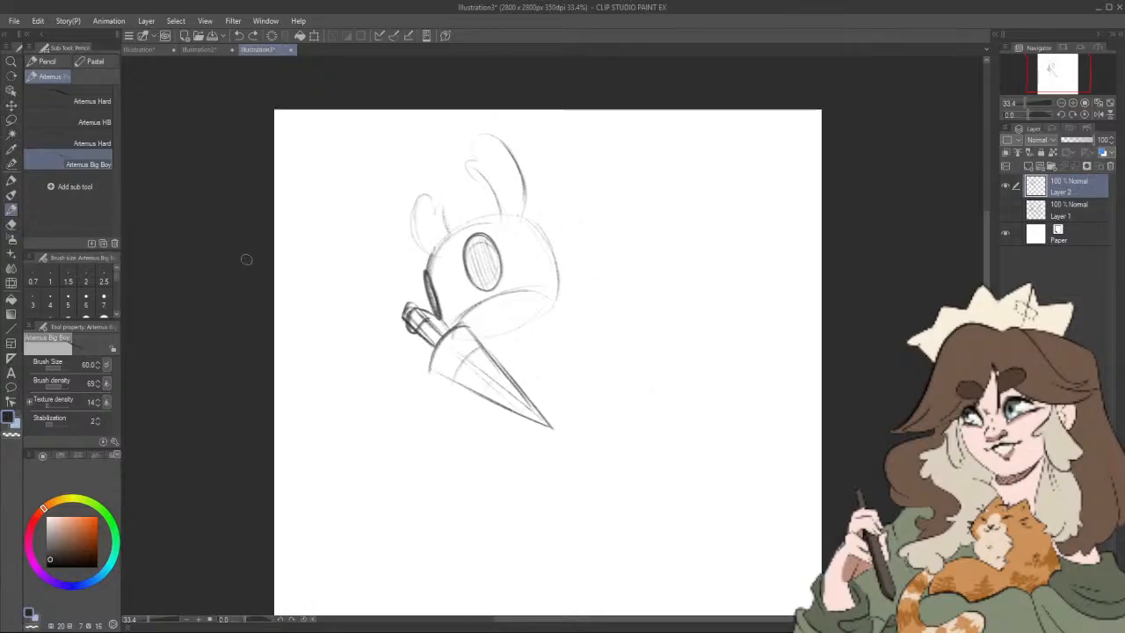
key("e")
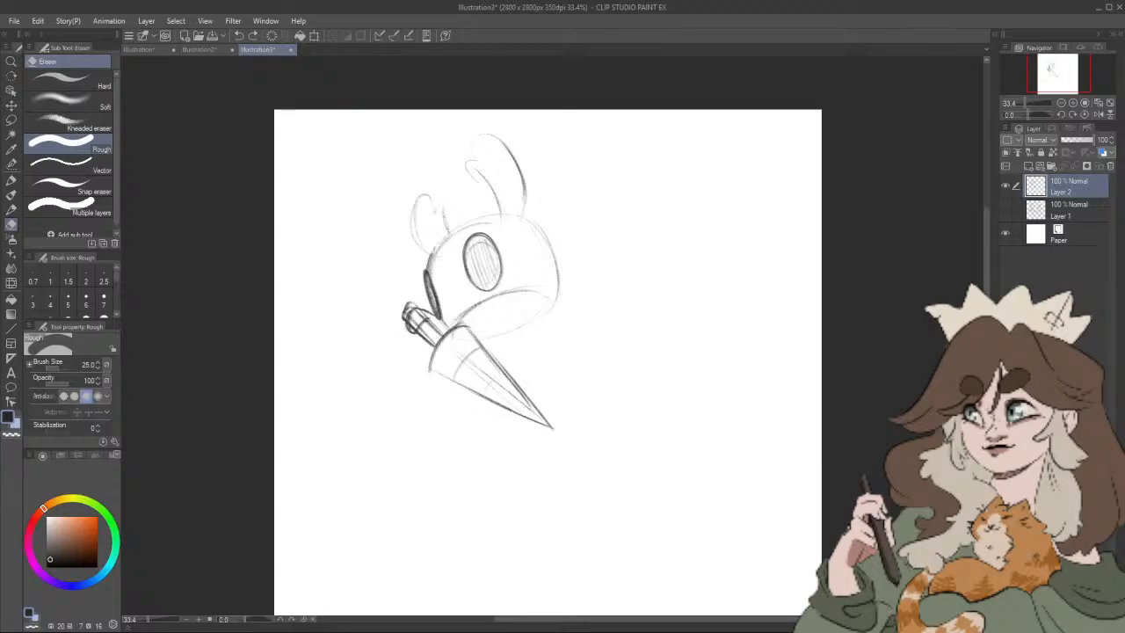
key("bracketright")
key("bracketright")
mouse_move(403, 313)
left_mouse_down()
mouse_move(422, 346)
mouse_move(425, 324)
mouse_move(442, 342)
mouse_move(439, 361)
mouse_move(449, 360)
mouse_move(443, 344)
mouse_move(480, 330)
mouse_move(458, 348)
mouse_move(462, 375)
mouse_move(554, 420)
left_mouse_up()
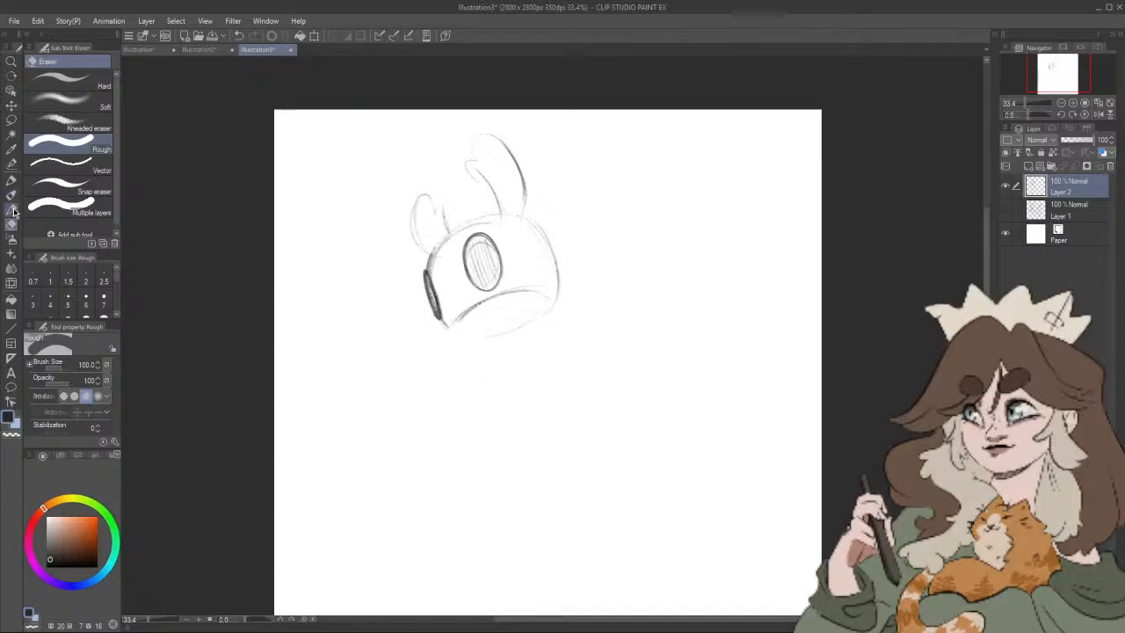
Step: Redraw the curved underside of the head with the Artemus Big Boy pencil
left_click(12, 207)
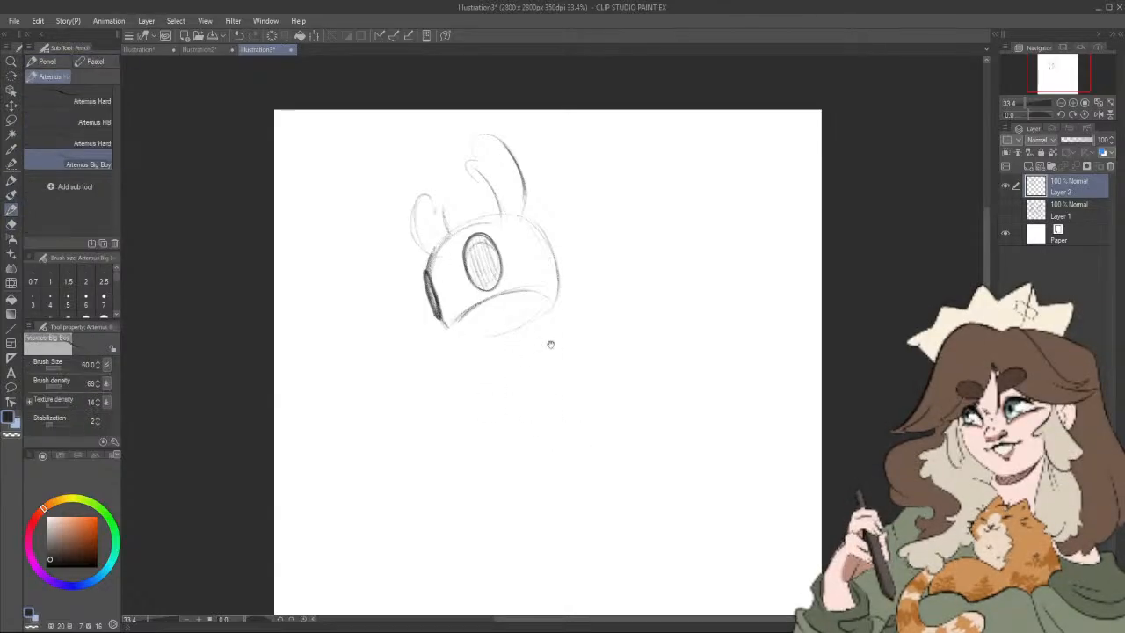
left_click_drag(510, 348, 539, 345)
left_click_drag(468, 308, 554, 320)
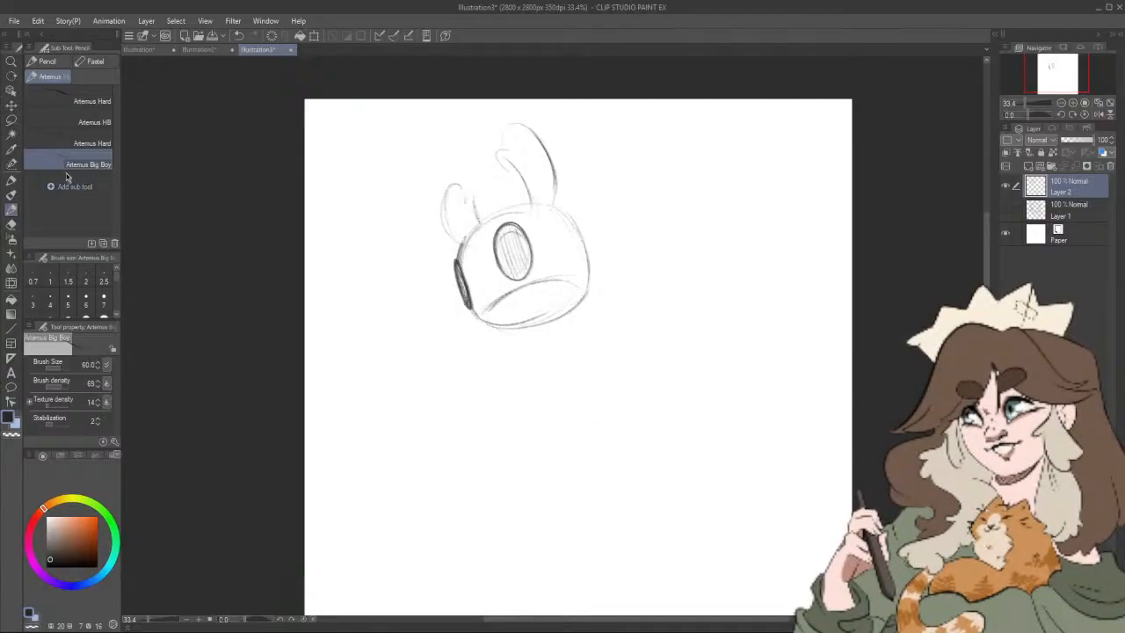
Step: Add a new raster layer above Layer 2 and hide the head sketch on Layer 2
left_click(12, 120)
mouse_move(402, 120)
left_mouse_down()
mouse_move(390, 138)
mouse_move(411, 154)
left_mouse_up()
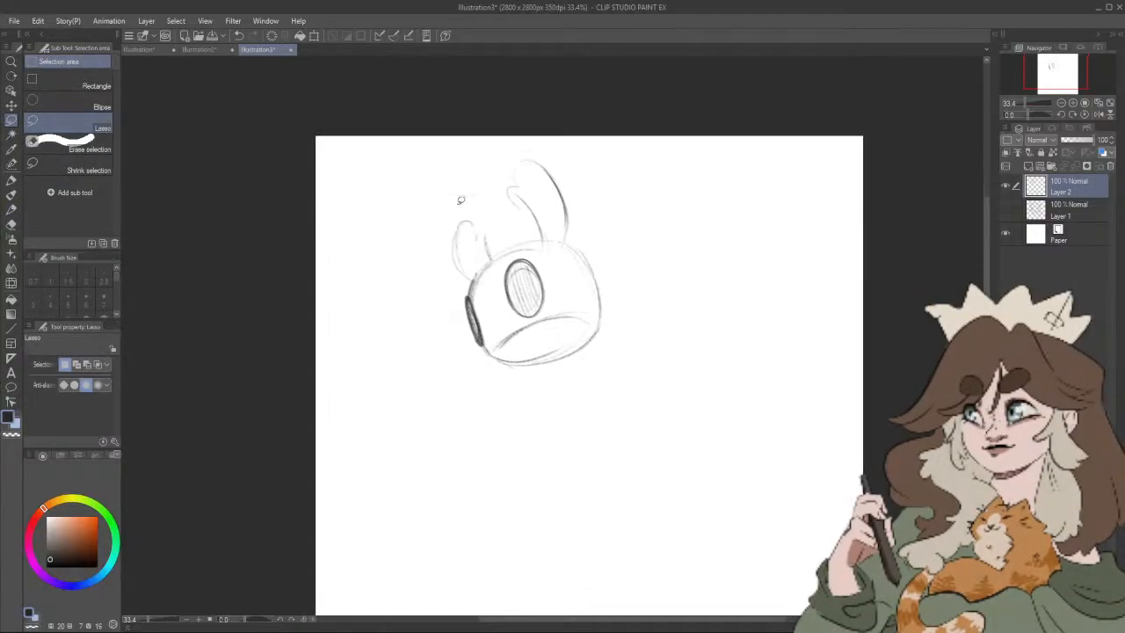
left_click(1028, 165)
left_click(1005, 209)
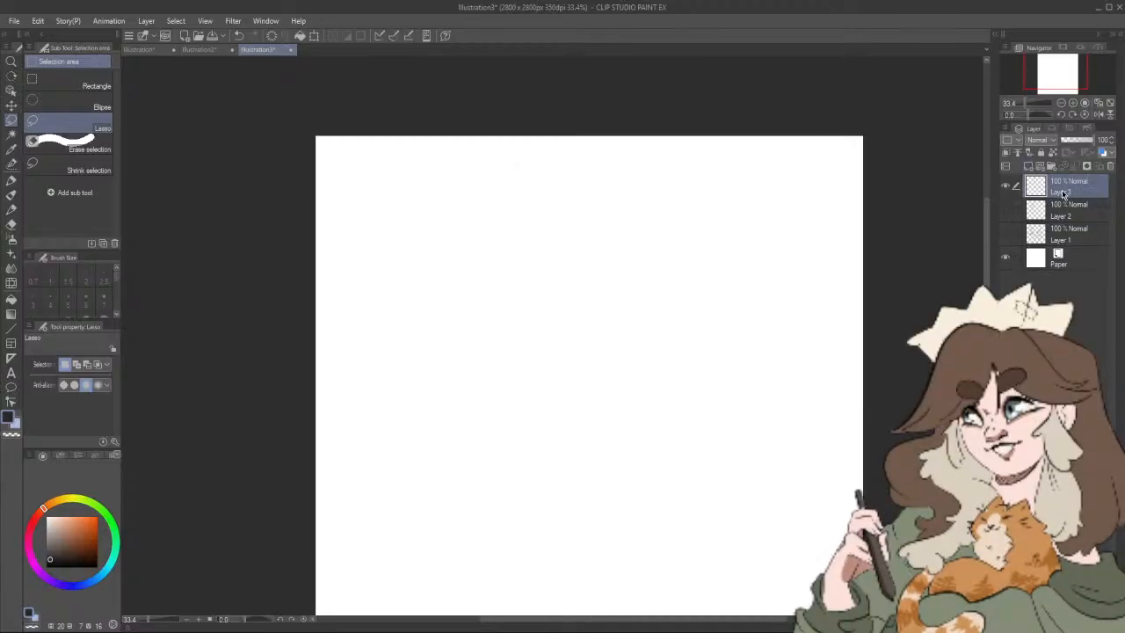
left_click(1006, 211)
left_click(1005, 211)
Step: Sketch a round head with a slanted pointed nail below it and a cloak with a ragged end sweeping behind
left_click(12, 208)
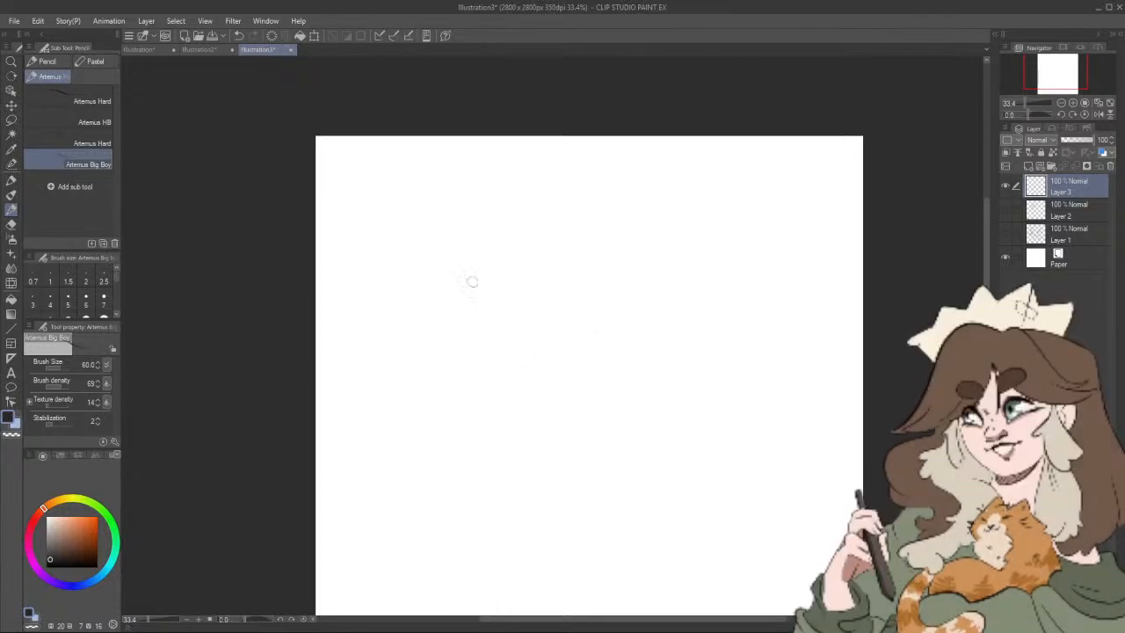
mouse_move(494, 340)
left_mouse_down()
mouse_move(506, 243)
mouse_move(552, 293)
left_mouse_up()
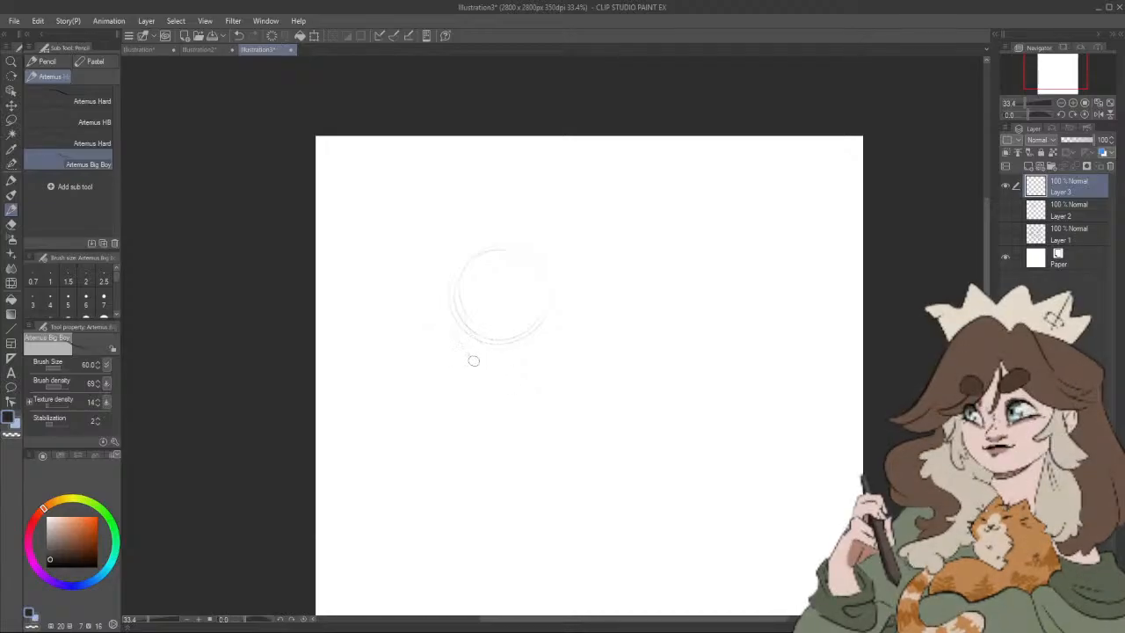
left_click_drag(452, 321, 528, 436)
left_click_drag(587, 269, 622, 300)
mouse_move(534, 369)
left_mouse_down()
mouse_move(644, 326)
mouse_move(648, 286)
left_mouse_up()
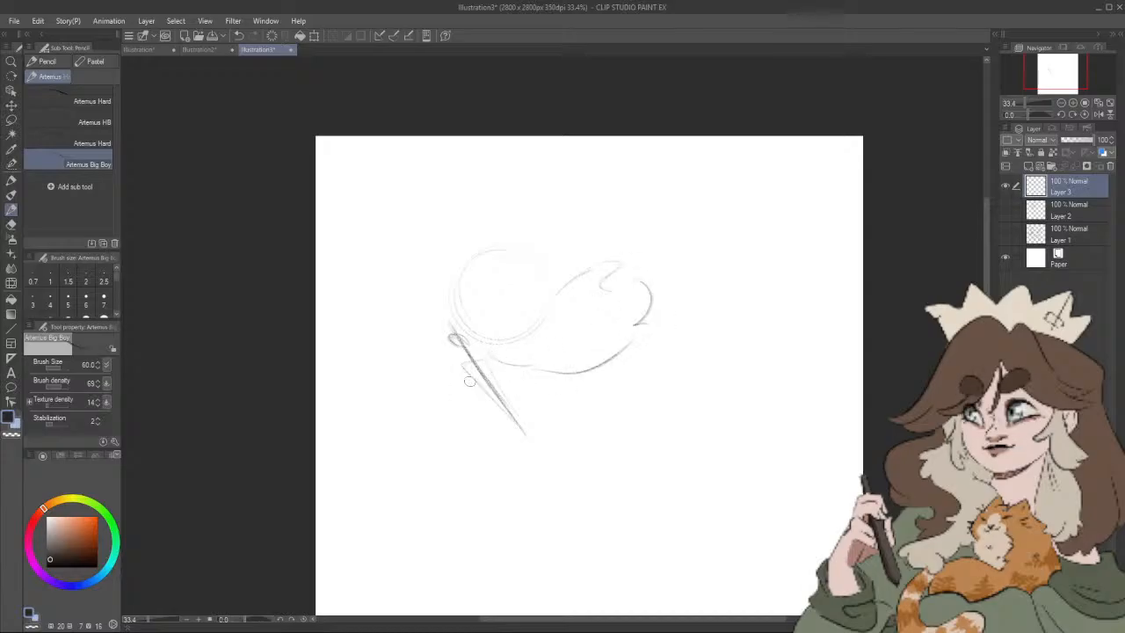
left_click_drag(469, 380, 478, 402)
key("ctrl+z")
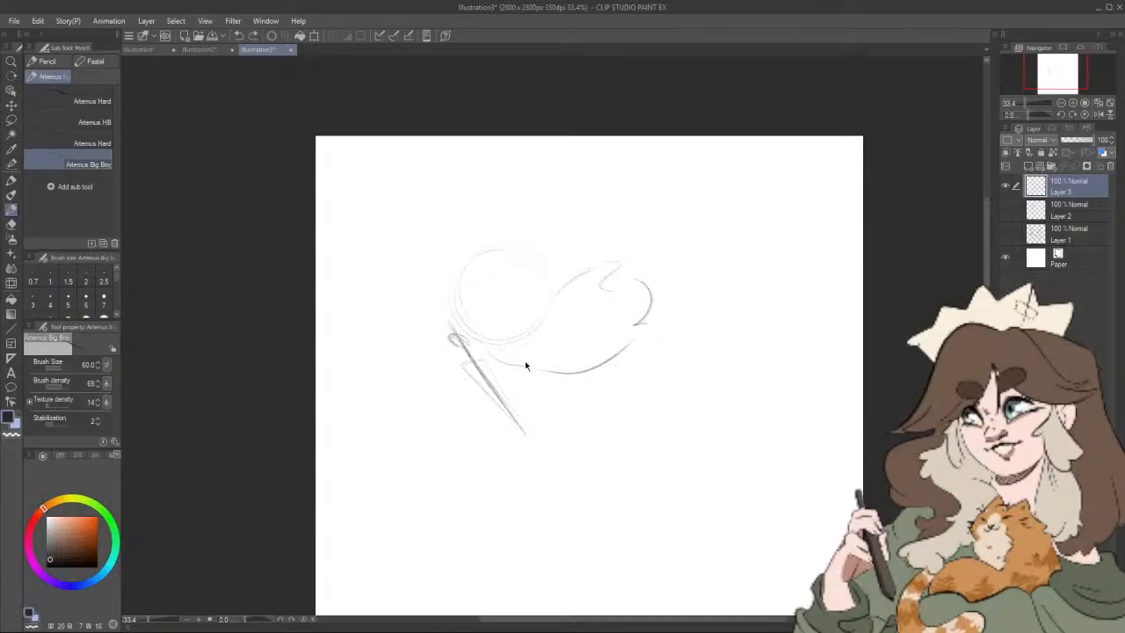
Step: Sketch two curved horns on the round head, then darken its lower edge and mark a small arc beside the cloak
left_click_drag(412, 235, 456, 304)
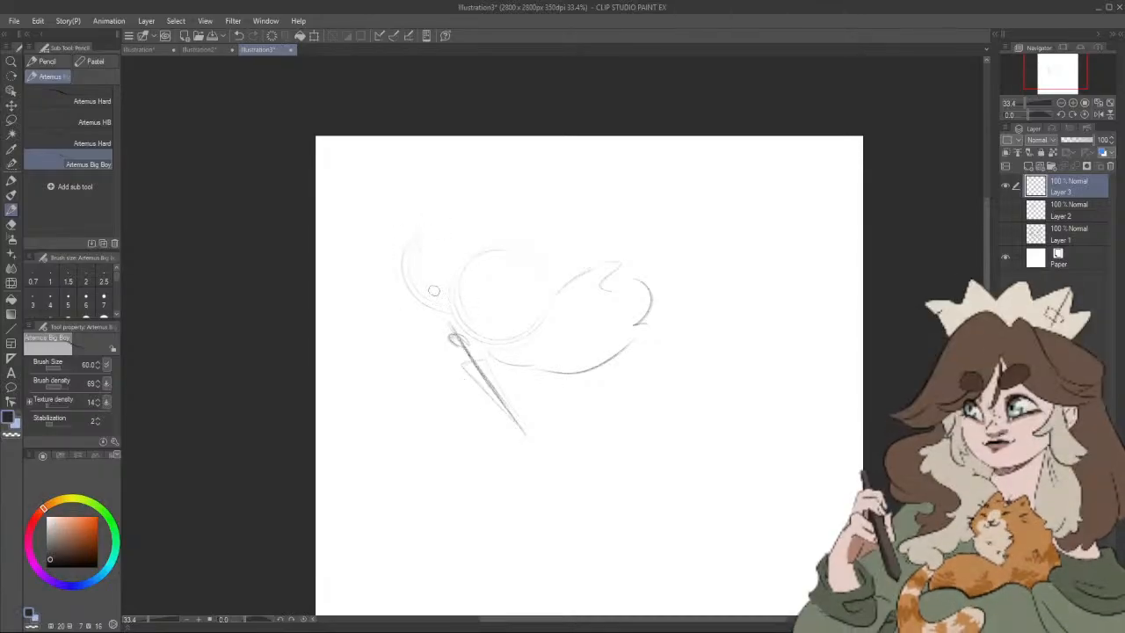
left_click_drag(416, 242, 434, 297)
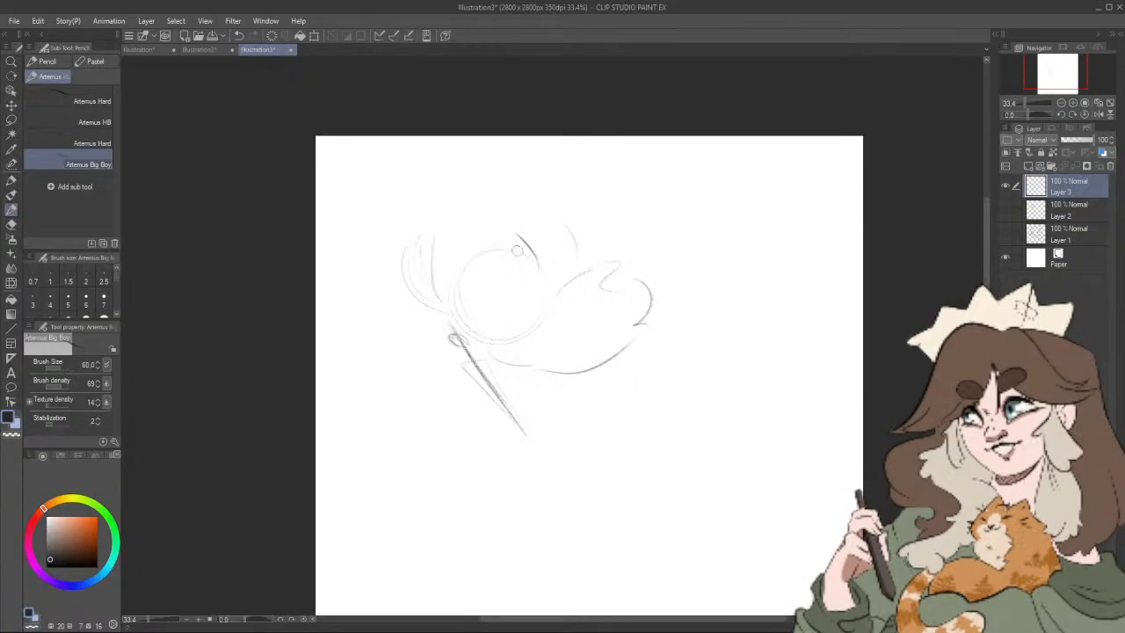
left_click_drag(518, 233, 536, 264)
key("ctrl+z")
left_click_drag(551, 230, 558, 272)
left_click_drag(549, 214, 538, 255)
left_click_drag(533, 214, 546, 258)
mouse_move(460, 327)
left_mouse_down()
mouse_move(518, 345)
mouse_move(515, 329)
mouse_move(543, 319)
mouse_move(529, 333)
mouse_move(517, 334)
mouse_move(543, 314)
left_mouse_up()
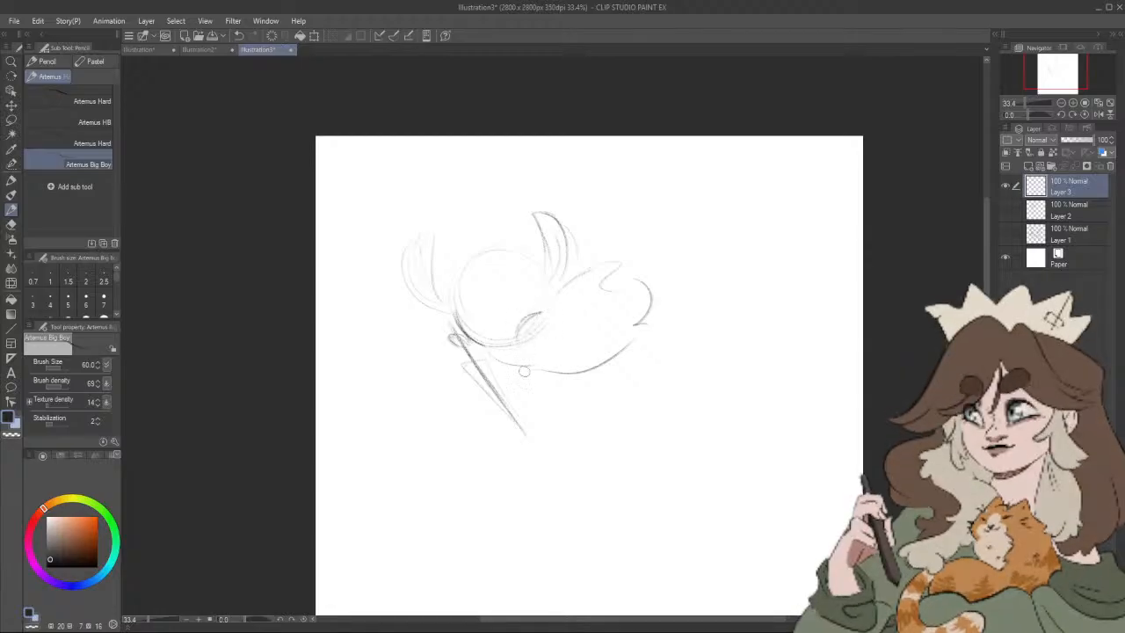
Step: Erase the slanted nail below the first head and redraw it as an upright narrow blade with the Artemus Big Boy pencil
key("e")
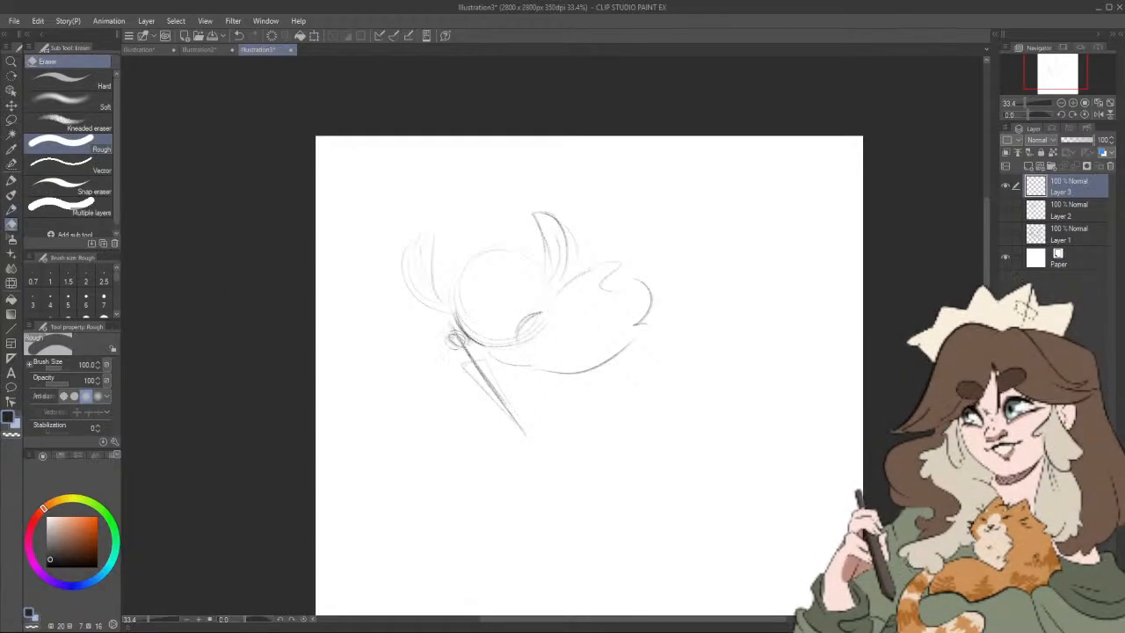
mouse_move(450, 332)
left_mouse_down()
mouse_move(511, 412)
mouse_move(472, 355)
left_mouse_up()
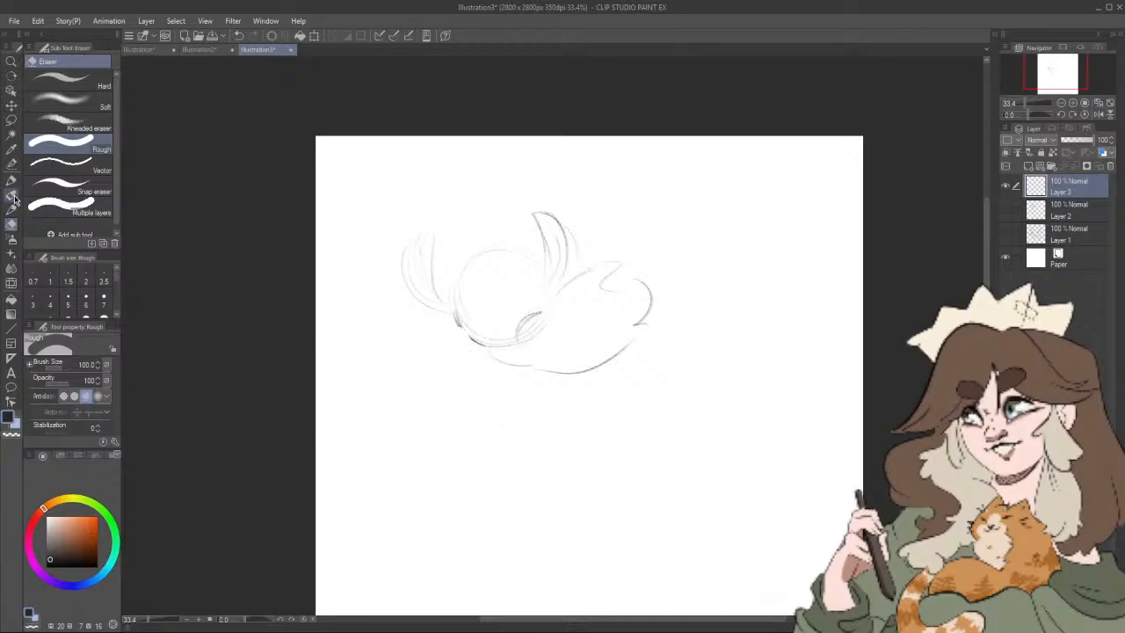
key("p")
mouse_move(456, 320)
left_mouse_down()
mouse_move(485, 344)
mouse_move(463, 333)
mouse_move(464, 431)
left_mouse_up()
left_click_drag(473, 343, 468, 422)
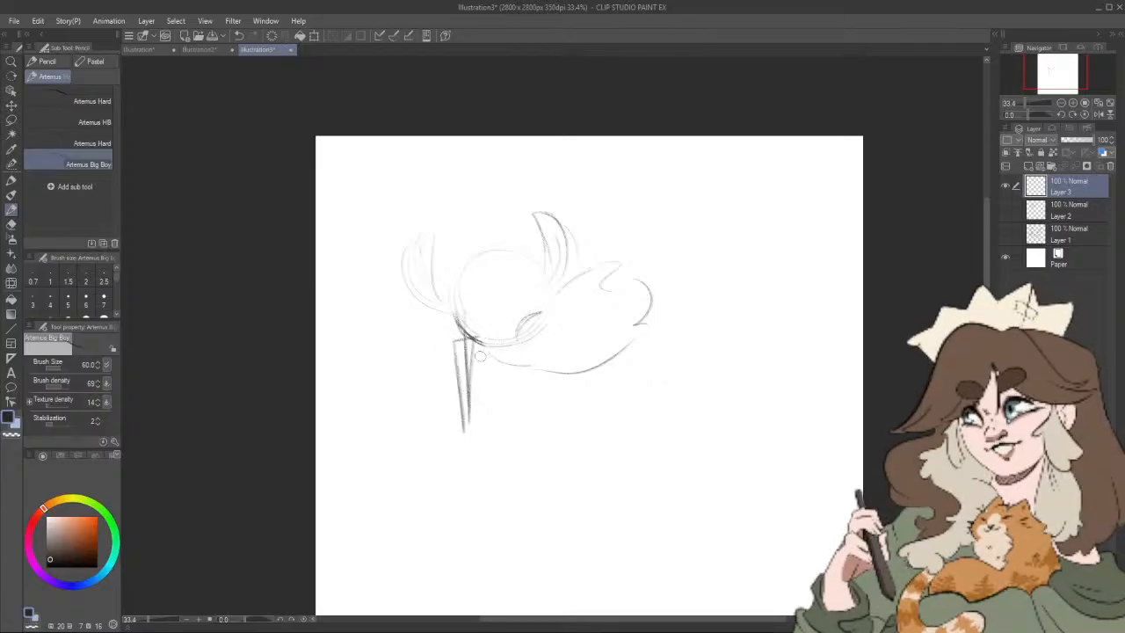
Step: Sketch the grip at the top of the nail and a small body with bent legs beneath the cloak
left_click_drag(459, 318, 494, 343)
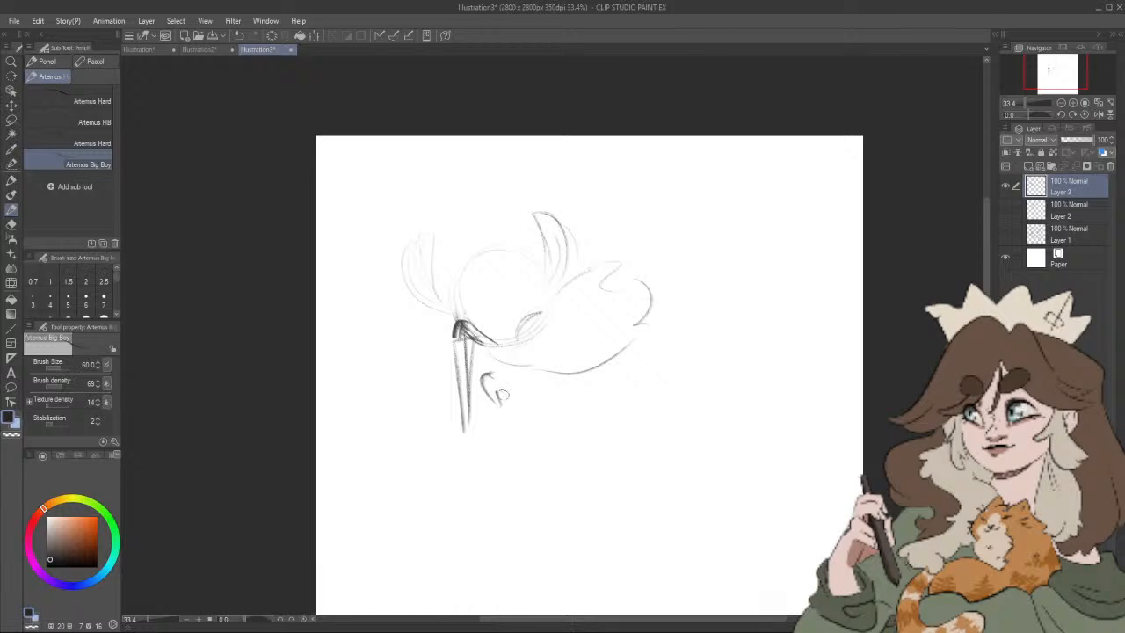
left_click_drag(533, 396, 555, 398)
left_click_drag(483, 345, 545, 376)
Step: Move the Layer 3 sketch up and to the left on the canvas with the Move layer tool
left_click_drag(659, 416, 638, 389)
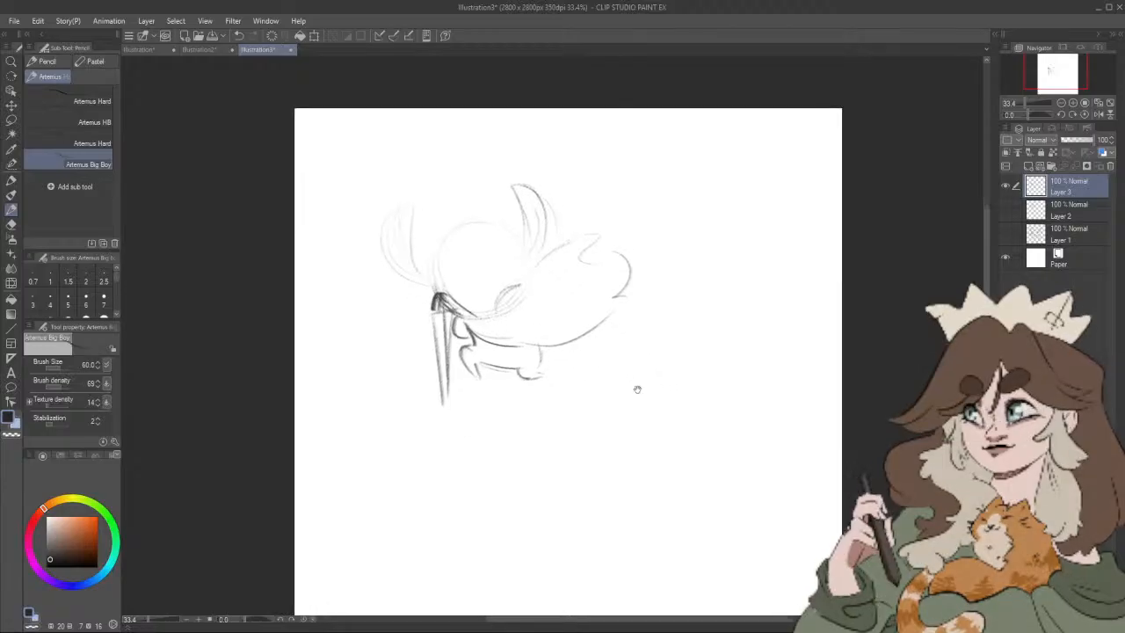
left_click(12, 120)
left_click(11, 105)
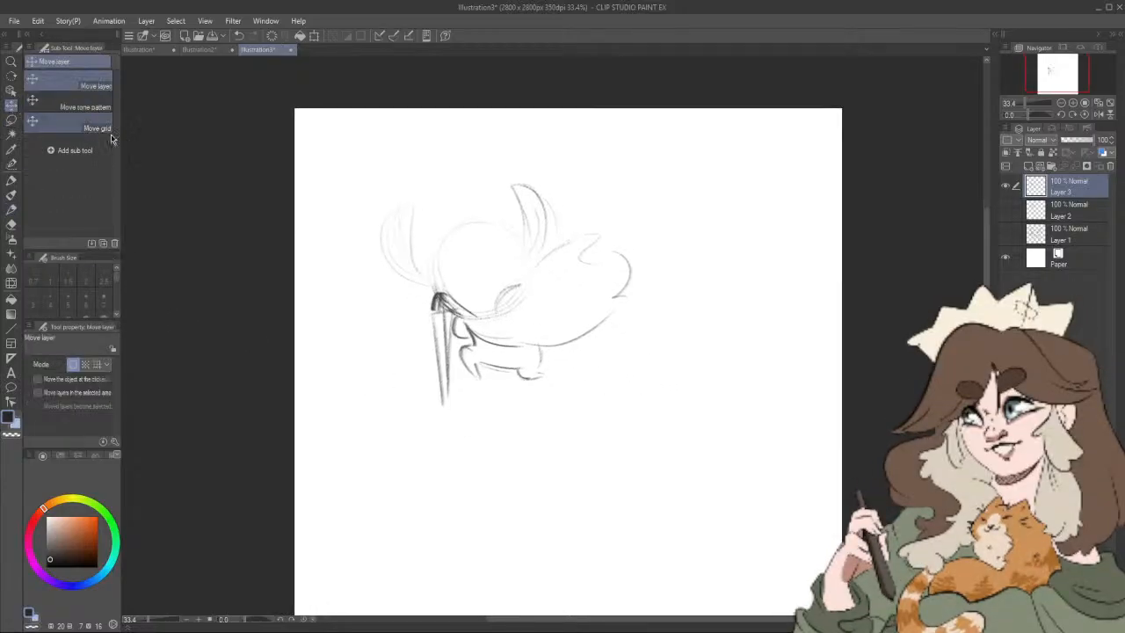
left_click_drag(573, 341, 538, 300)
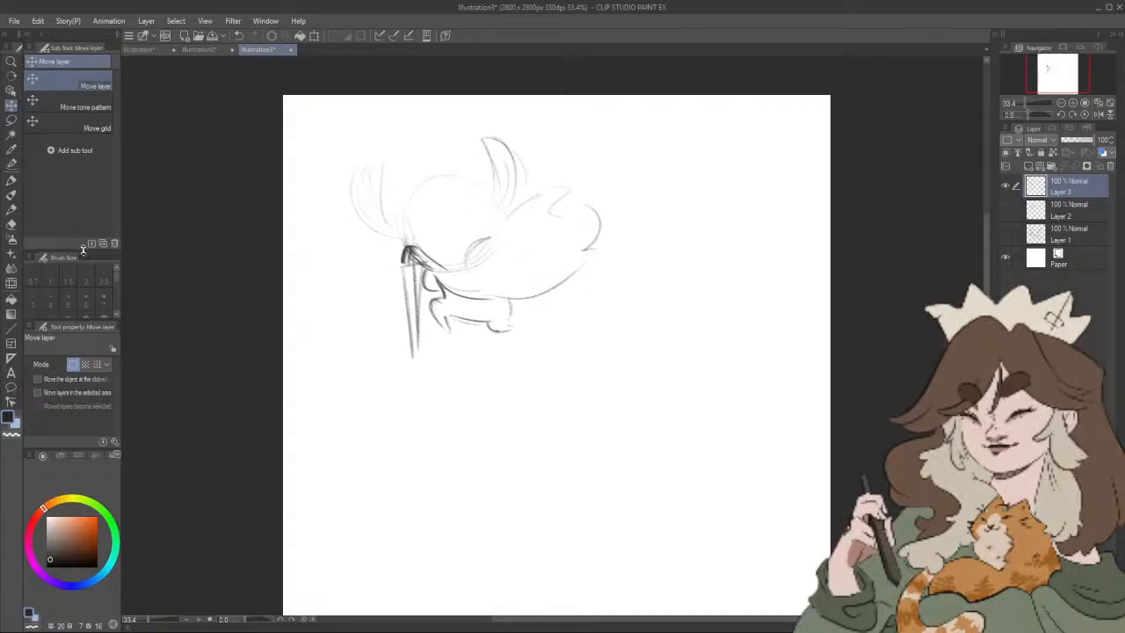
Step: Sketch a second round head with a flattened chin and two curved horns right of the first pose using the Artemus Big Boy pencil
left_click(12, 207)
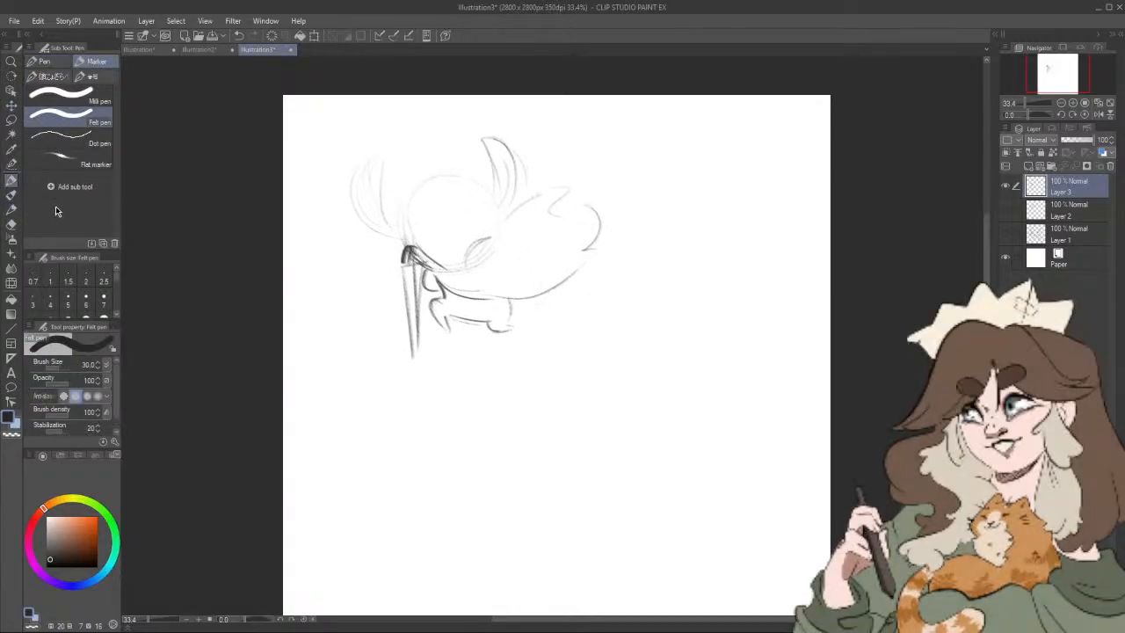
left_click_drag(714, 369, 704, 369)
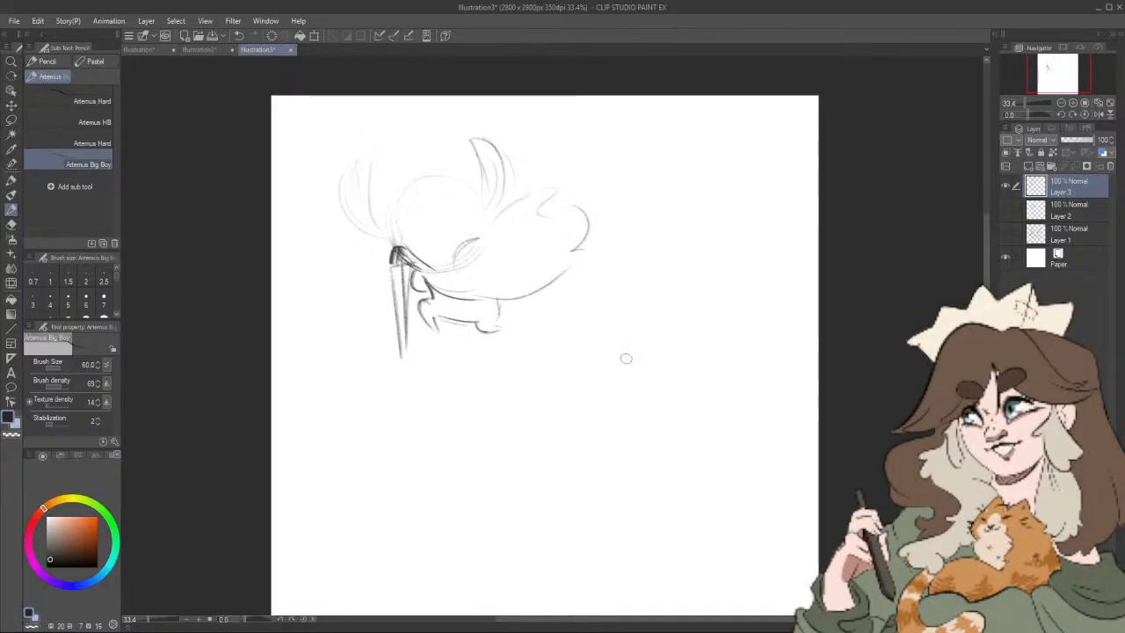
mouse_move(666, 302)
left_mouse_down()
mouse_move(665, 367)
mouse_move(647, 320)
mouse_move(722, 335)
mouse_move(649, 352)
mouse_move(672, 299)
mouse_move(693, 356)
mouse_move(671, 355)
mouse_move(699, 355)
mouse_move(731, 332)
mouse_move(718, 302)
mouse_move(713, 359)
mouse_move(681, 288)
mouse_move(642, 355)
left_mouse_up()
left_click_drag(716, 283, 642, 362)
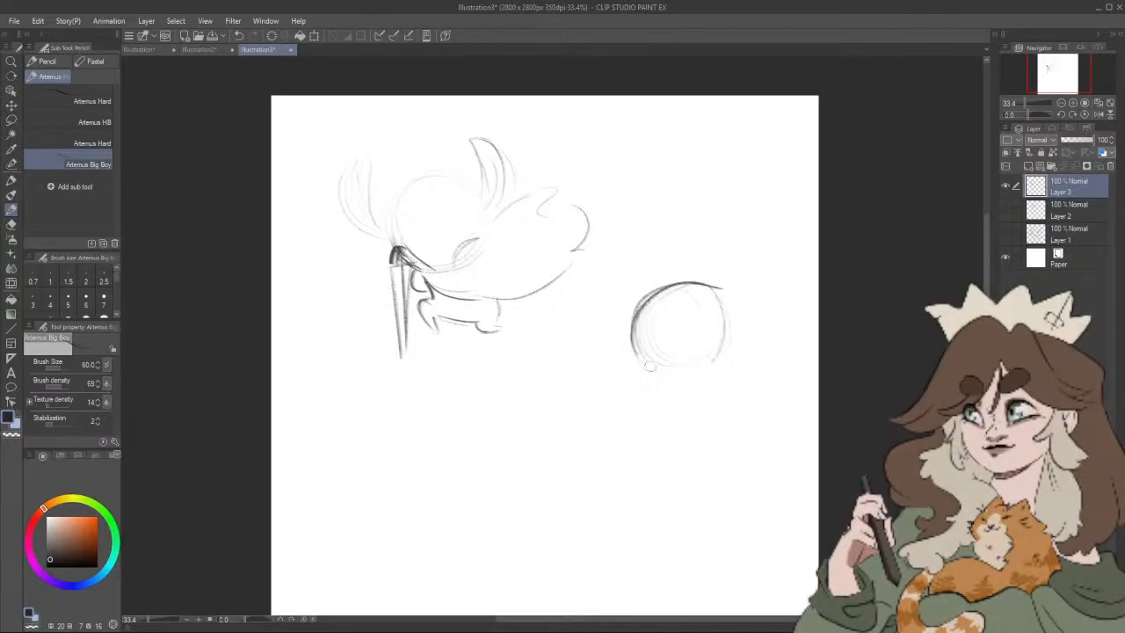
left_click_drag(640, 304, 730, 358)
mouse_move(716, 284)
left_mouse_down()
mouse_move(641, 366)
mouse_move(636, 263)
left_mouse_up()
mouse_move(601, 303)
left_mouse_down()
mouse_move(626, 329)
mouse_move(626, 299)
left_mouse_up()
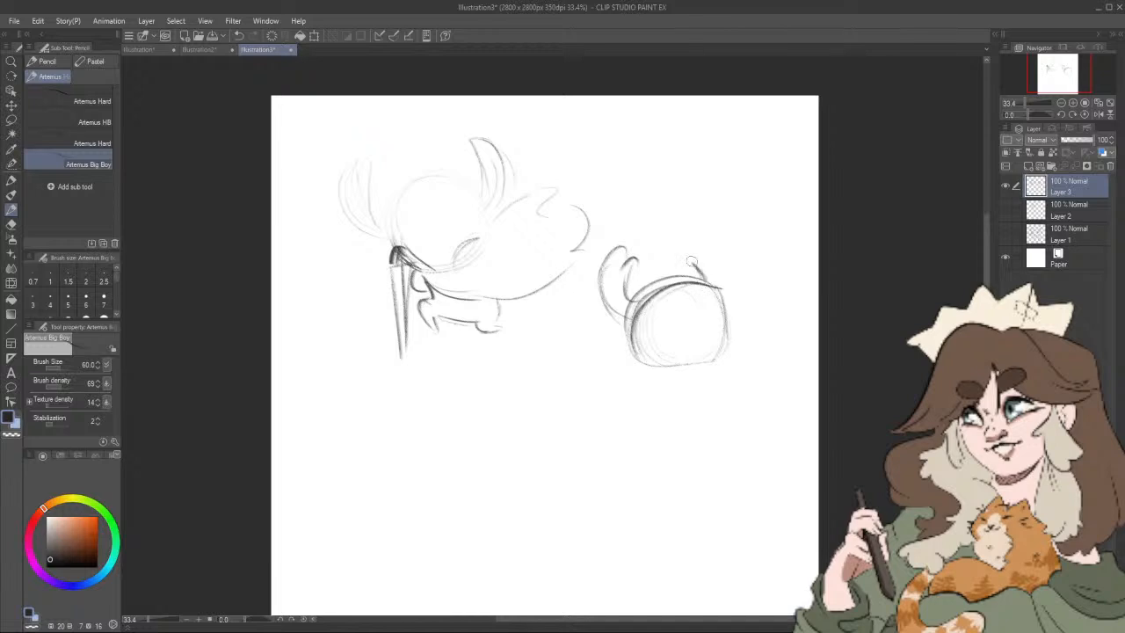
mouse_move(692, 261)
left_mouse_down()
mouse_move(688, 242)
mouse_move(733, 272)
mouse_move(729, 291)
left_mouse_up()
mouse_move(640, 361)
left_mouse_down()
mouse_move(717, 355)
mouse_move(710, 283)
mouse_move(729, 349)
left_mouse_up()
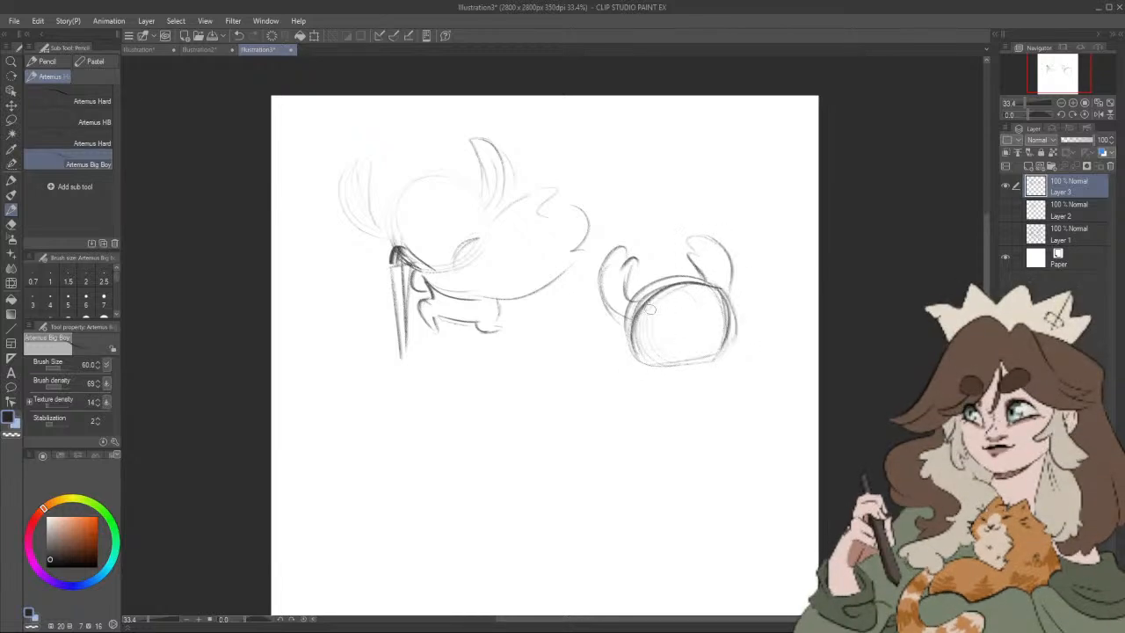
Step: Draw two tall oval eyes on the second head and a billowing cloak with a scalloped end below it
mouse_move(666, 304)
left_mouse_down()
mouse_move(655, 336)
mouse_move(653, 315)
mouse_move(676, 316)
mouse_move(683, 341)
left_mouse_up()
mouse_move(714, 299)
left_mouse_down()
mouse_move(703, 339)
mouse_move(726, 340)
mouse_move(712, 345)
left_mouse_up()
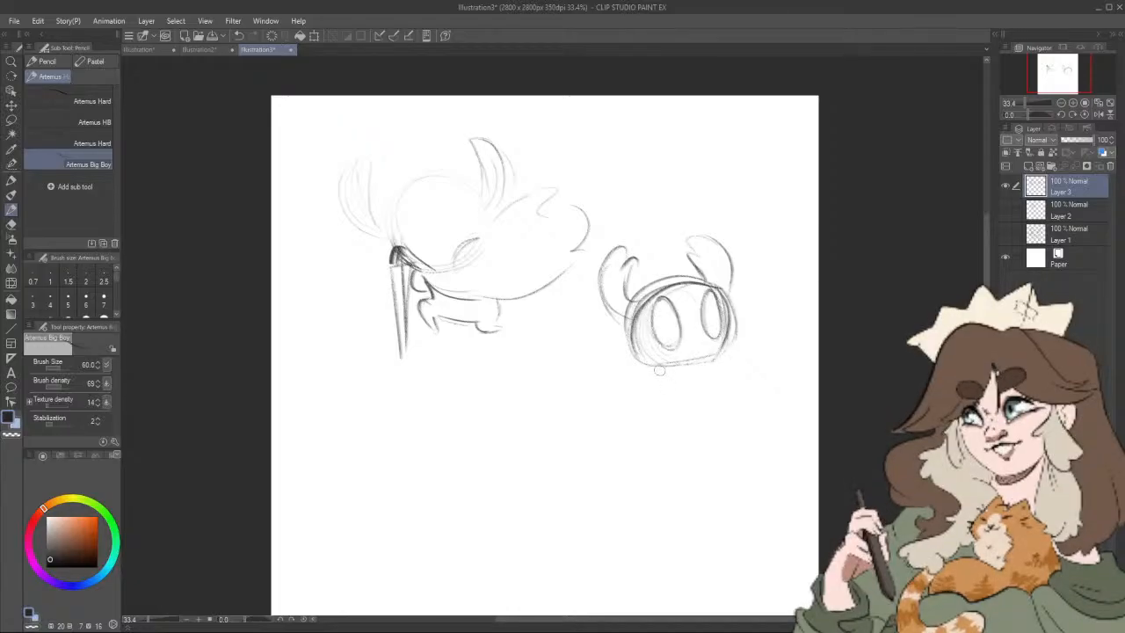
mouse_move(650, 374)
left_mouse_down()
mouse_move(551, 397)
mouse_move(556, 436)
mouse_move(608, 460)
mouse_move(649, 460)
mouse_move(708, 419)
left_mouse_up()
left_click_drag(716, 362, 732, 410)
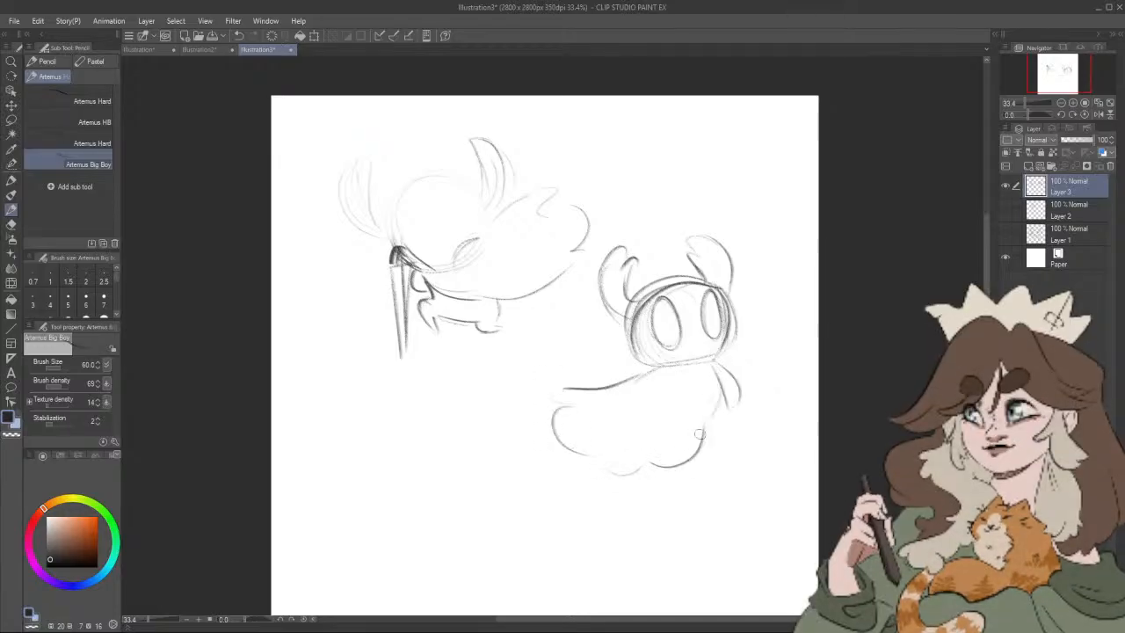
left_click_drag(705, 374, 703, 437)
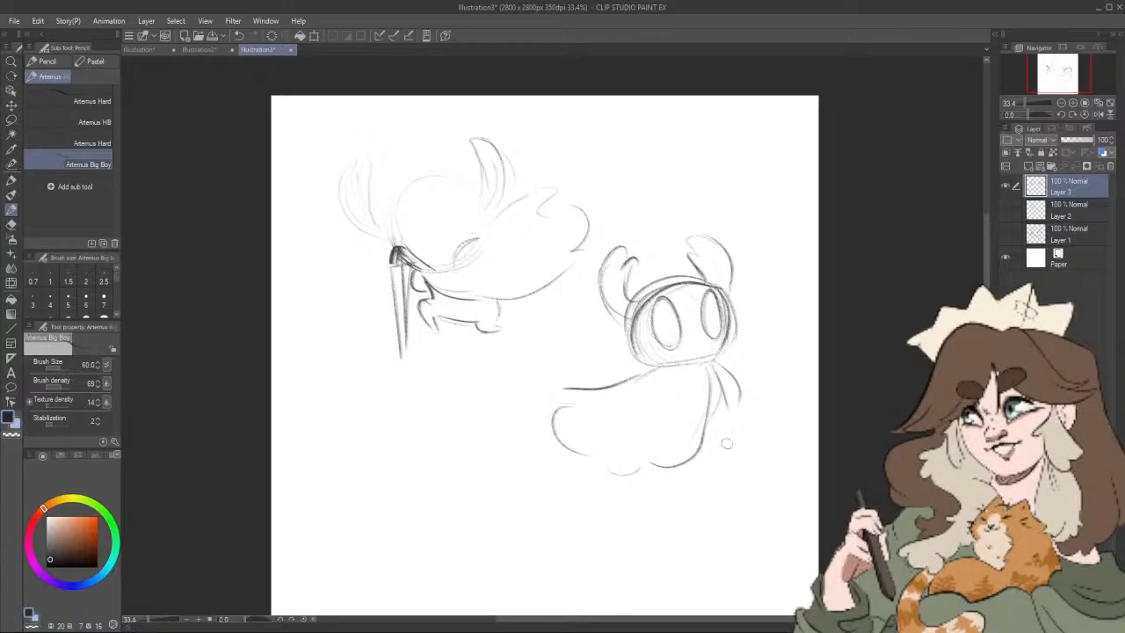
mouse_move(751, 444)
left_mouse_down()
mouse_move(716, 406)
mouse_move(738, 428)
left_mouse_up()
key("ctrl+z")
key("ctrl+z")
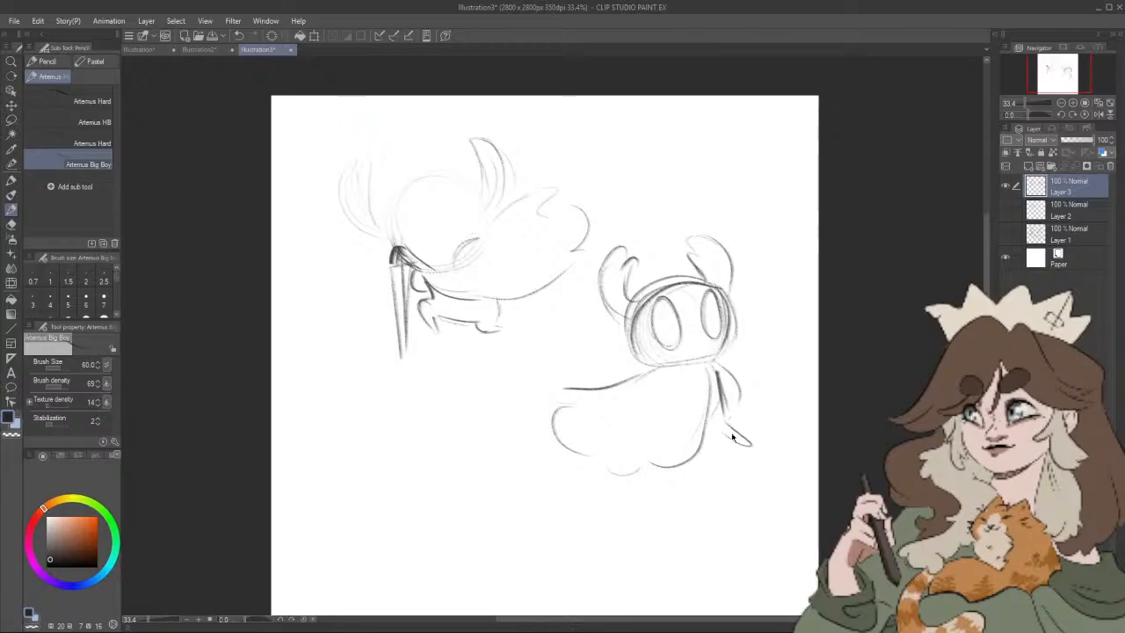
Step: Shade both eyes of the second figure, then add curved folds inside its cloak and a hooked curve on the cloak's left edge
mouse_move(694, 363)
left_mouse_down()
mouse_move(730, 346)
mouse_move(706, 381)
left_mouse_up()
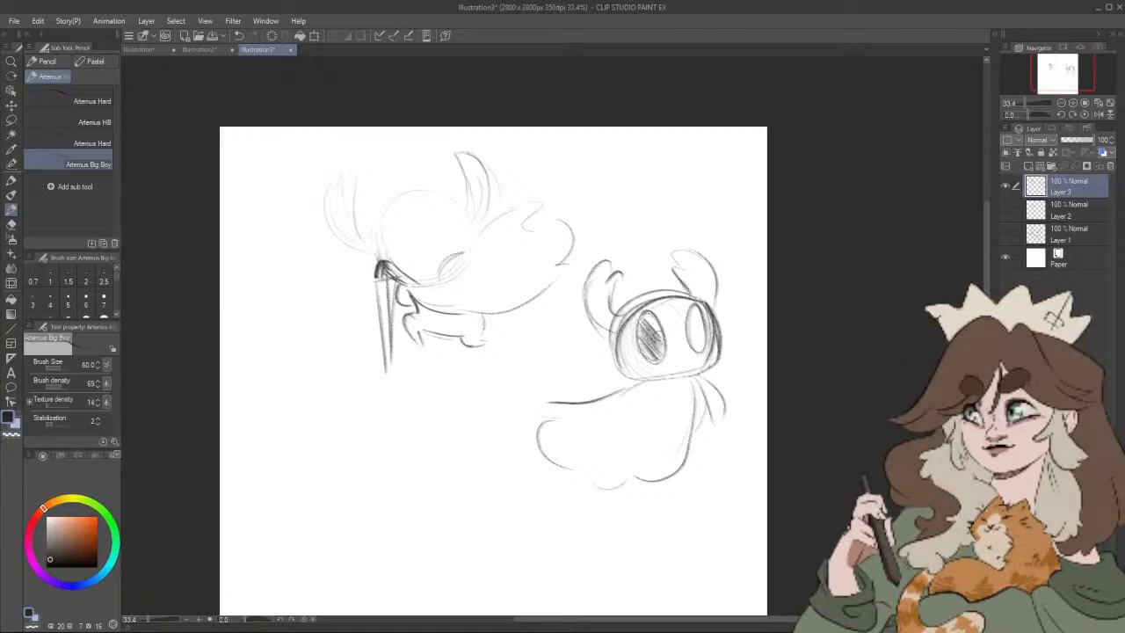
mouse_move(703, 346)
left_mouse_down()
mouse_move(691, 316)
mouse_move(749, 246)
left_mouse_up()
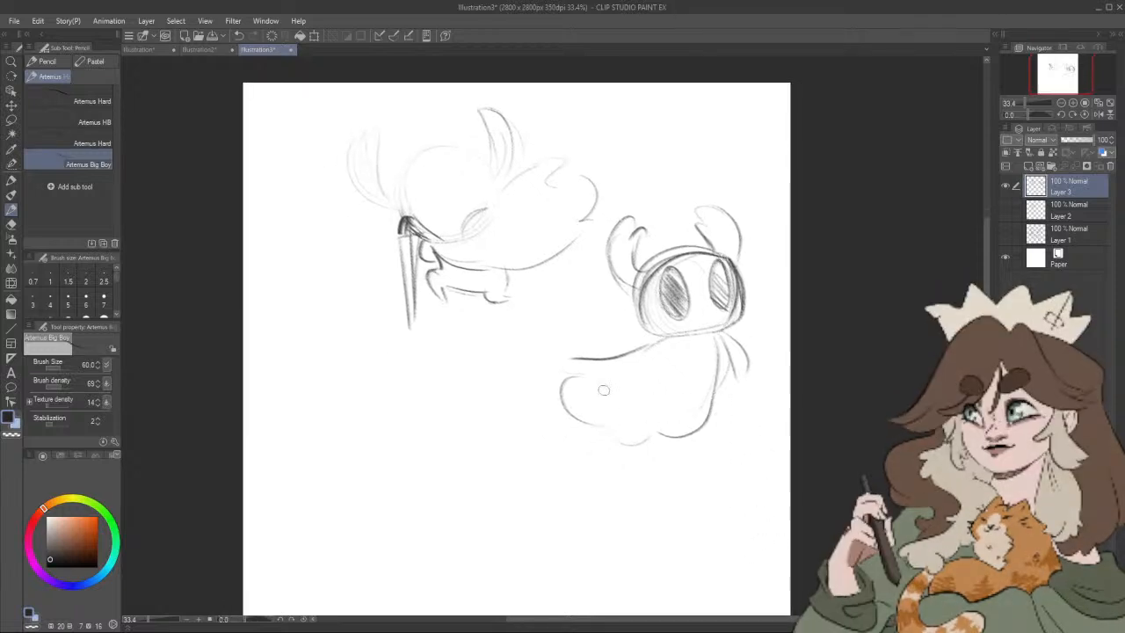
left_click_drag(624, 404, 673, 397)
left_click_drag(622, 352, 600, 375)
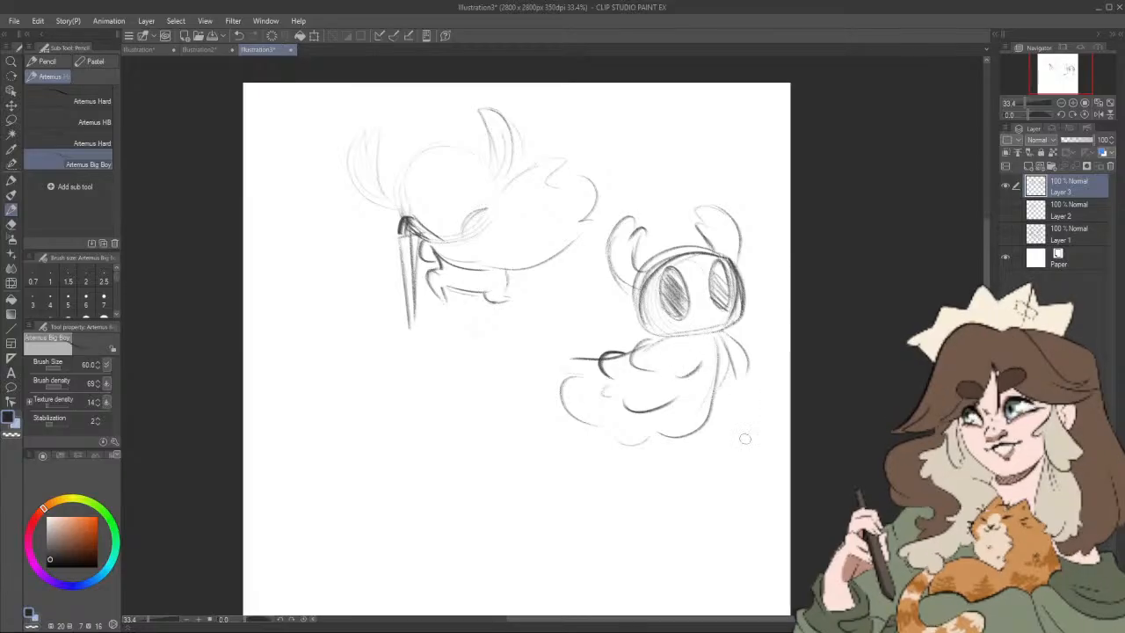
Step: Sketch two light construction circles for a third pose in the empty area below the first figure
left_click_drag(725, 485, 746, 494)
left_click_drag(590, 444, 665, 354)
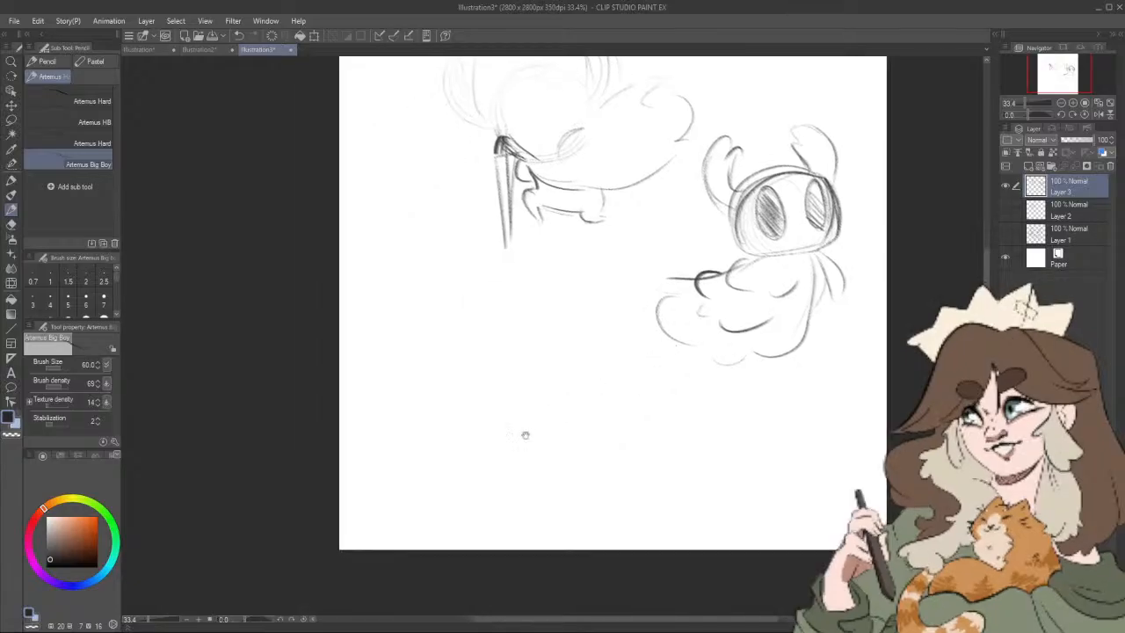
left_click_drag(576, 390, 530, 462)
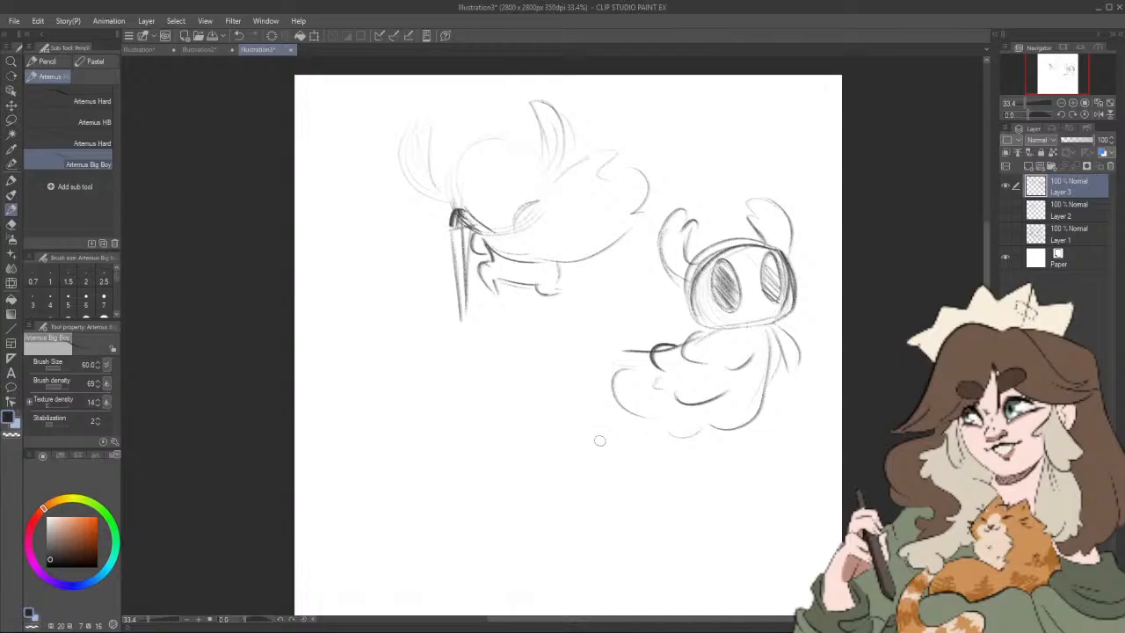
mouse_move(408, 378)
left_mouse_down()
mouse_move(451, 416)
mouse_move(380, 401)
mouse_move(431, 384)
left_mouse_up()
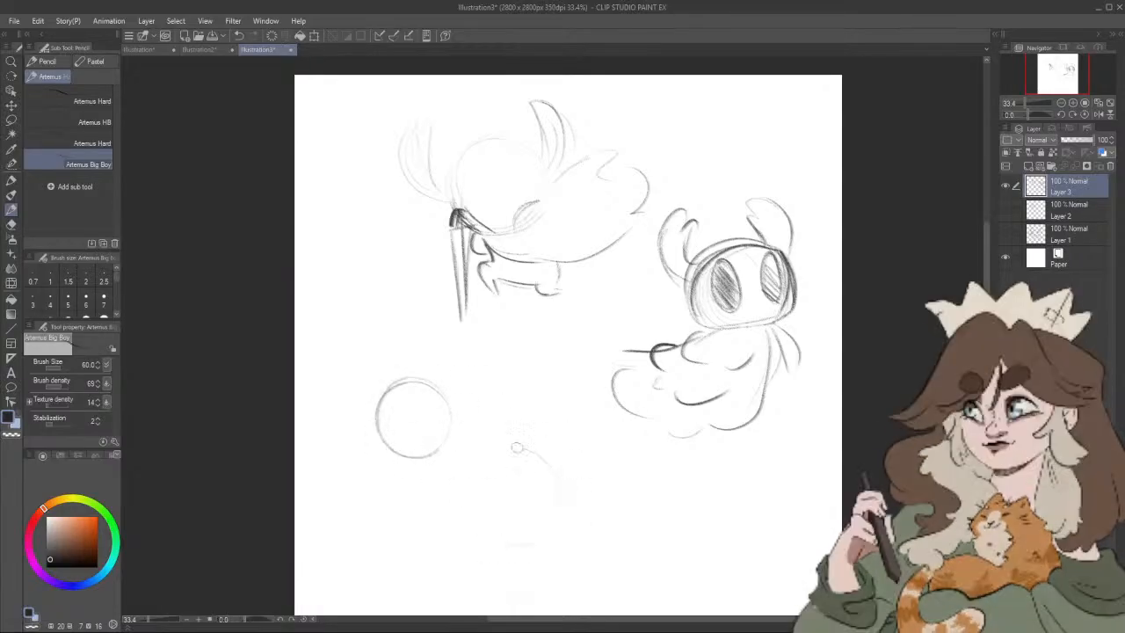
left_click_drag(517, 447, 482, 460)
Step: Sketch a larger head circle bridging the two construction circles and darken its upper-left curve
left_click_drag(601, 447, 626, 414)
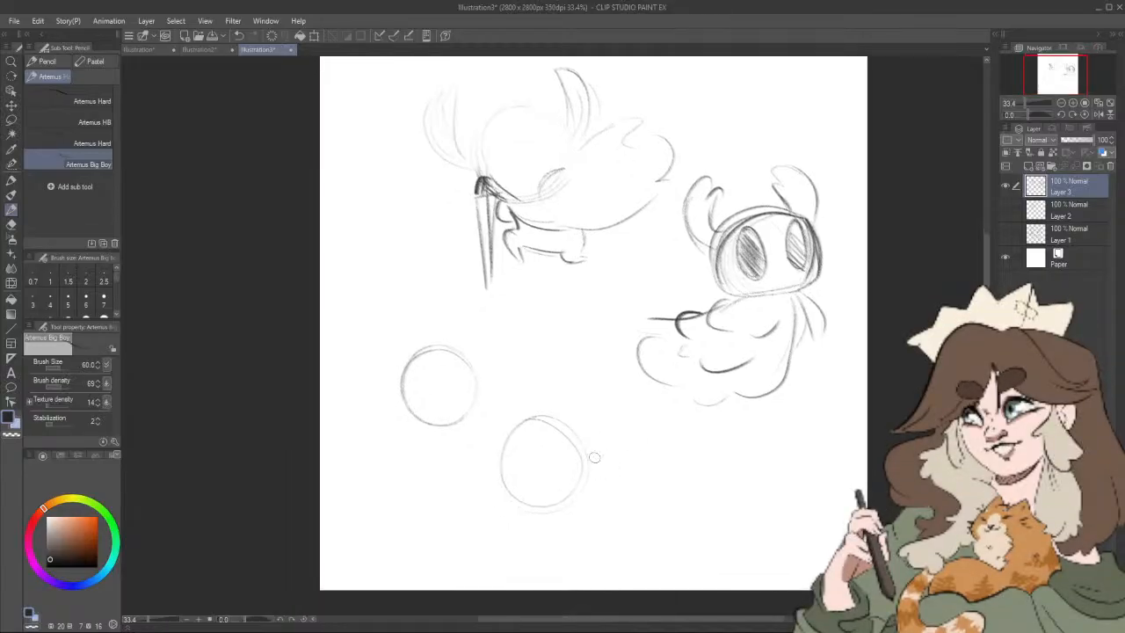
mouse_move(425, 404)
left_mouse_down()
mouse_move(453, 466)
mouse_move(437, 451)
mouse_move(446, 433)
mouse_move(457, 459)
mouse_move(518, 431)
left_mouse_up()
mouse_move(428, 415)
left_mouse_down()
mouse_move(467, 376)
mouse_move(498, 371)
left_mouse_up()
mouse_move(426, 413)
left_mouse_down()
mouse_move(438, 389)
mouse_move(516, 379)
left_mouse_up()
mouse_move(422, 404)
left_mouse_down()
mouse_move(472, 363)
mouse_move(503, 372)
mouse_move(497, 362)
left_mouse_up()
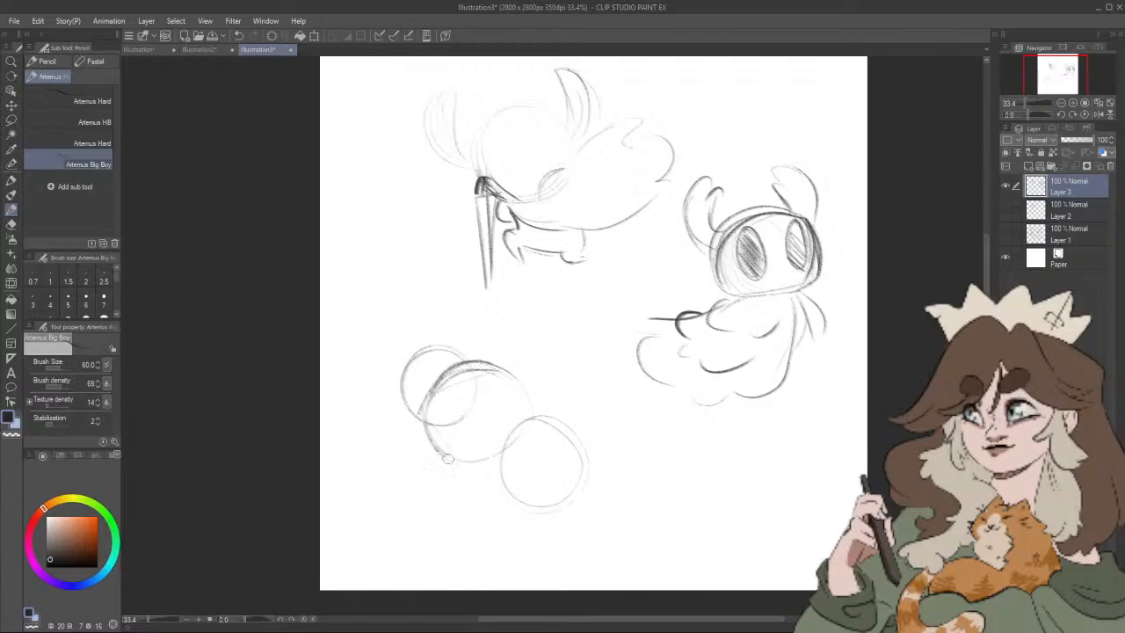
Step: Draw and shade two tilted oval eyes on the third head and add a pointed horn at its upper left
left_click_drag(435, 422, 447, 455)
left_click_drag(488, 404, 481, 406)
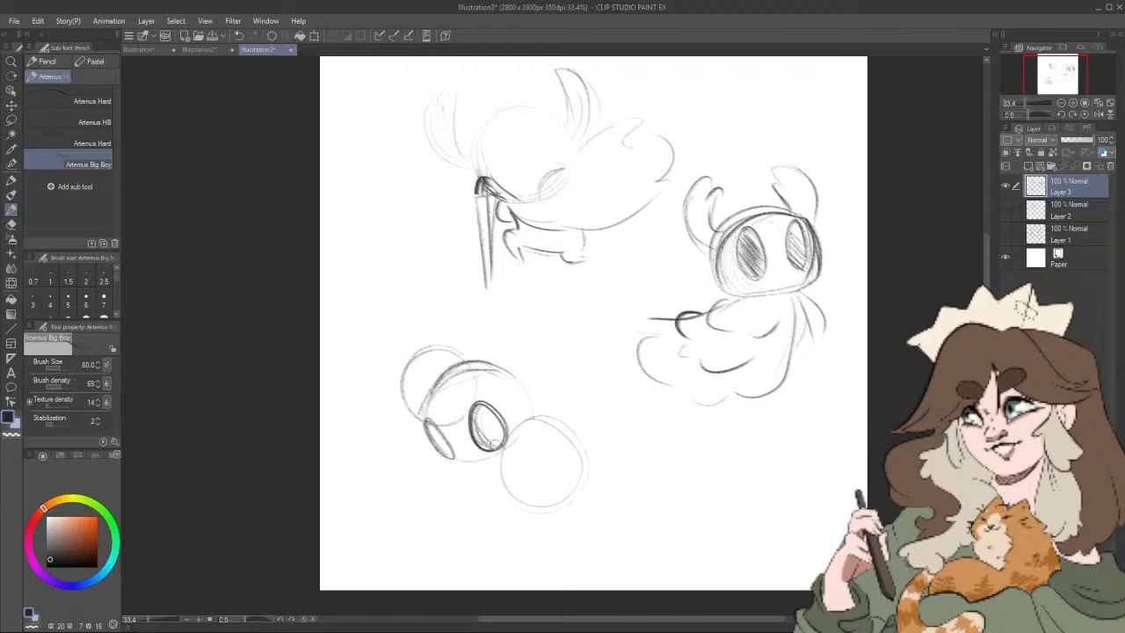
mouse_move(494, 445)
left_mouse_down()
mouse_move(485, 413)
mouse_move(444, 453)
left_mouse_up()
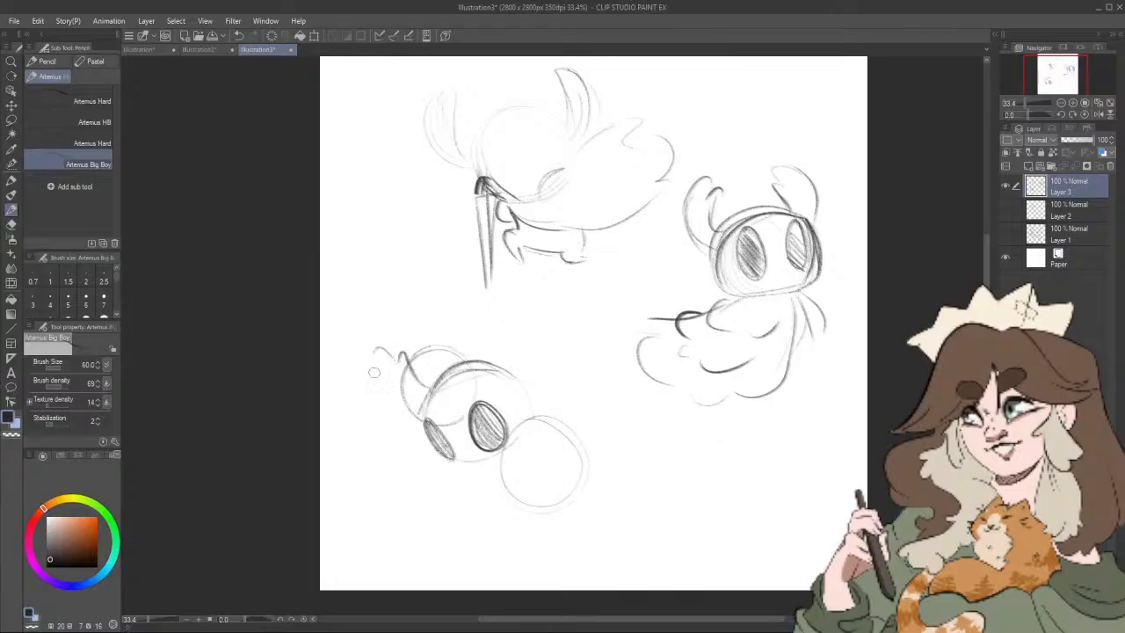
left_click_drag(374, 355, 415, 407)
mouse_move(374, 346)
left_mouse_down()
mouse_move(400, 399)
mouse_move(439, 393)
left_mouse_up()
left_click_drag(382, 352, 381, 388)
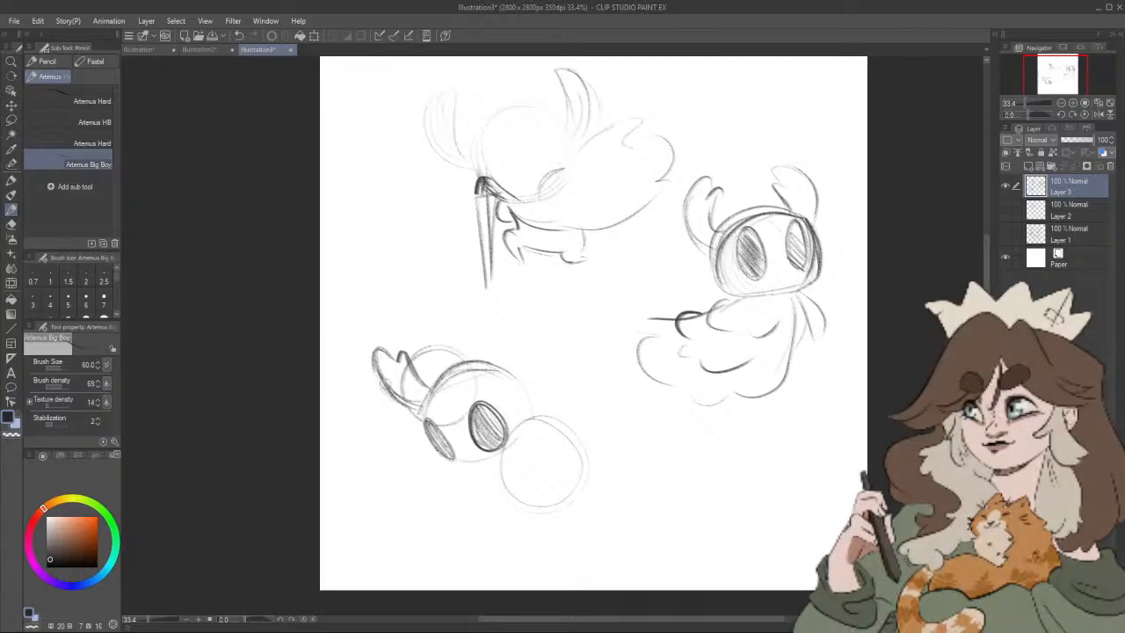
Step: Mark the first curve of the third head's right horn and darken the head's top and lower outline
left_click_drag(499, 389, 515, 381)
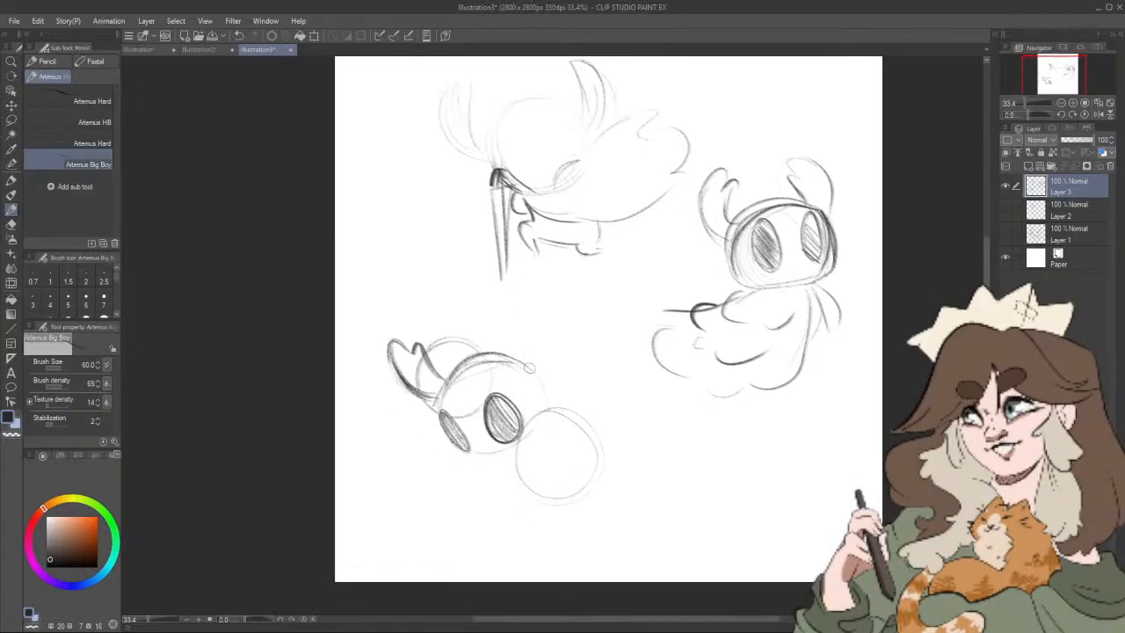
left_click_drag(522, 324, 530, 360)
mouse_move(449, 379)
left_mouse_down()
mouse_move(513, 370)
mouse_move(498, 350)
mouse_move(542, 387)
left_mouse_up()
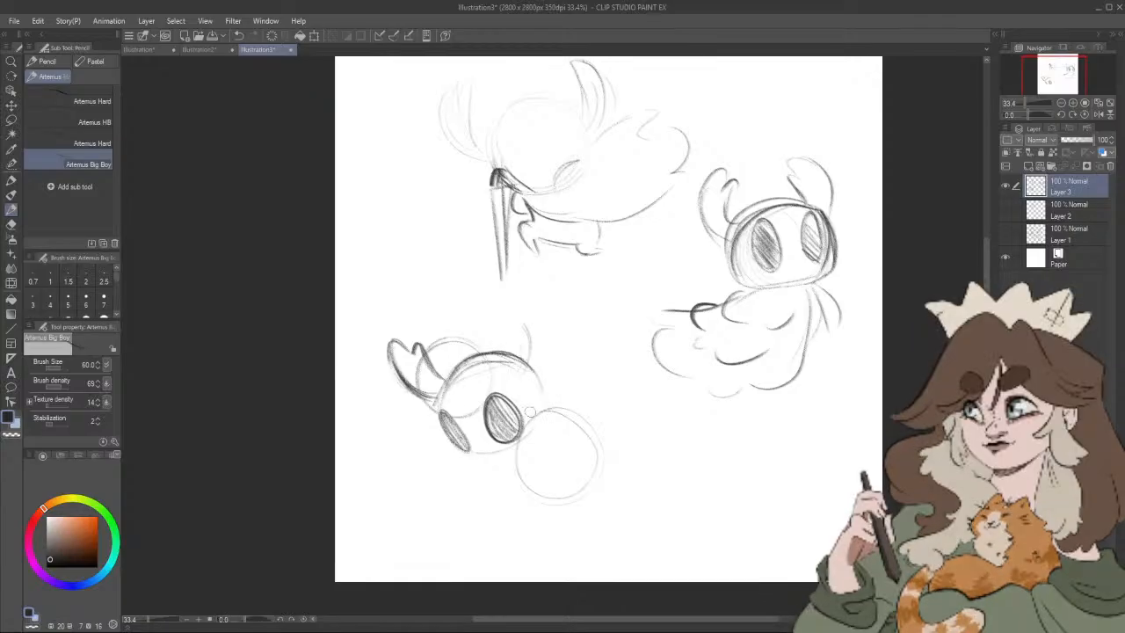
mouse_move(435, 406)
left_mouse_down()
mouse_move(454, 449)
mouse_move(522, 444)
left_mouse_up()
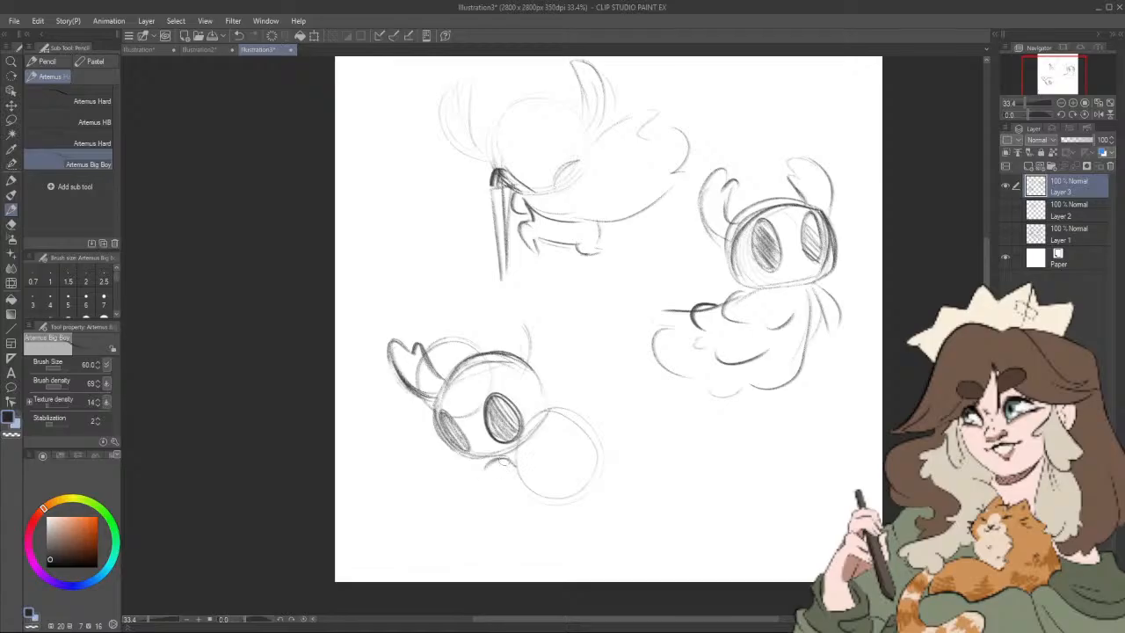
Step: Draw a sword with a dark handle and long tapered blade under the third head, plus the scalloped cloak edge around the blade
mouse_move(508, 450)
left_mouse_down()
mouse_move(524, 433)
mouse_move(513, 462)
left_mouse_up()
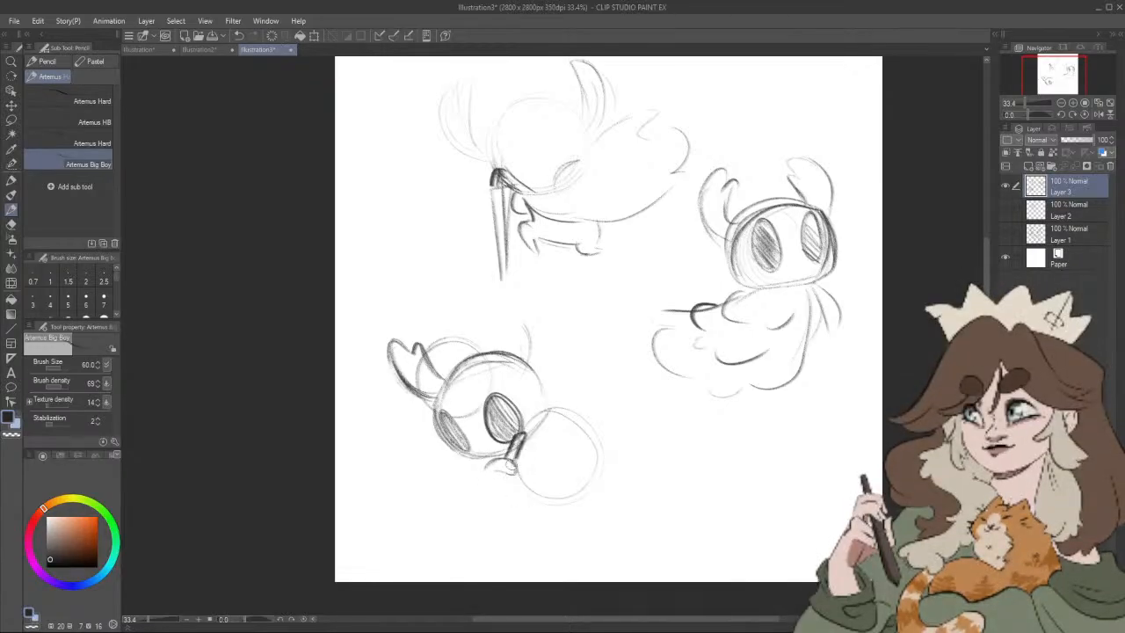
mouse_move(464, 478)
left_mouse_down()
mouse_move(522, 490)
mouse_move(428, 565)
mouse_move(522, 479)
left_mouse_up()
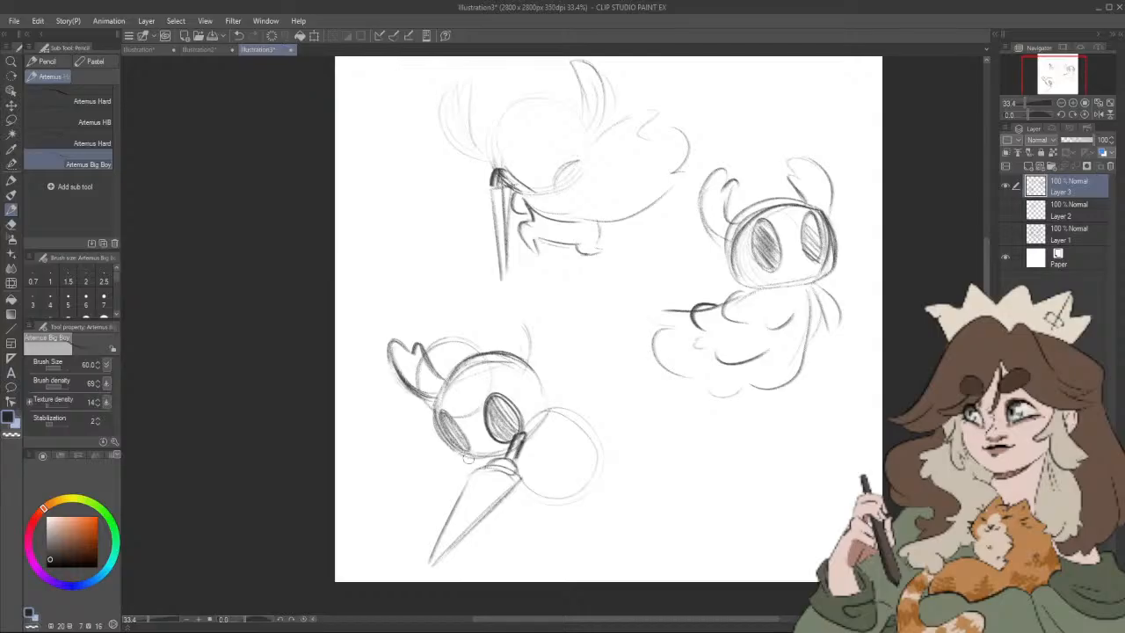
left_click_drag(460, 450, 437, 470)
left_click_drag(464, 543, 502, 524)
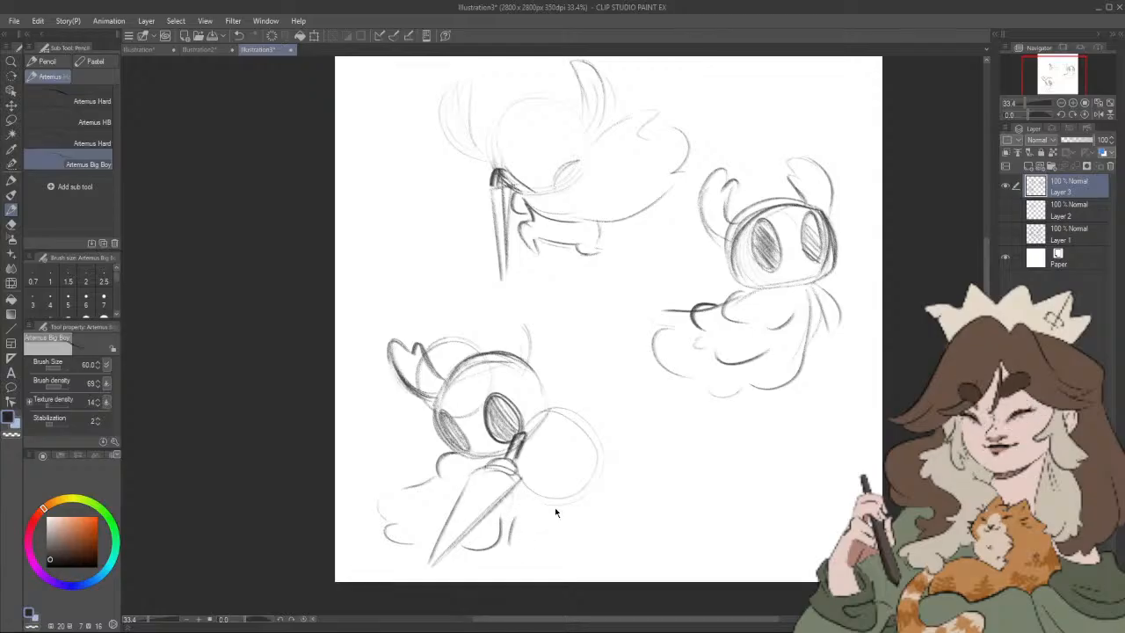
key("ctrl+z")
left_click_drag(526, 513, 525, 533)
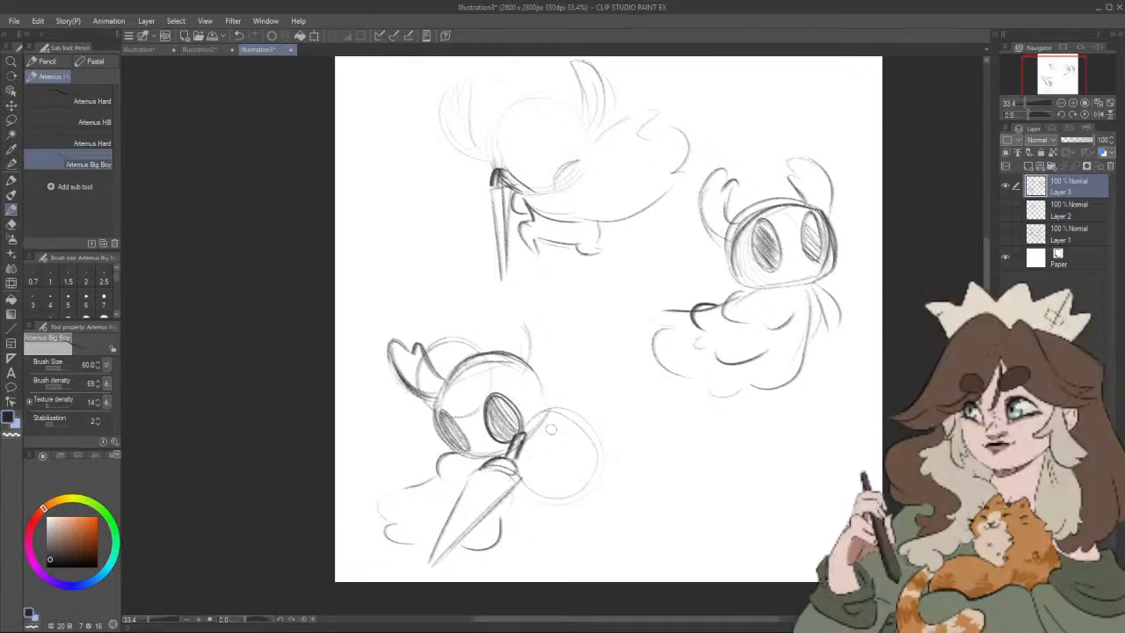
Step: Sketch the flaring cloak edge to the right of the blade, ending in pointed folds
left_click_drag(554, 427, 545, 474)
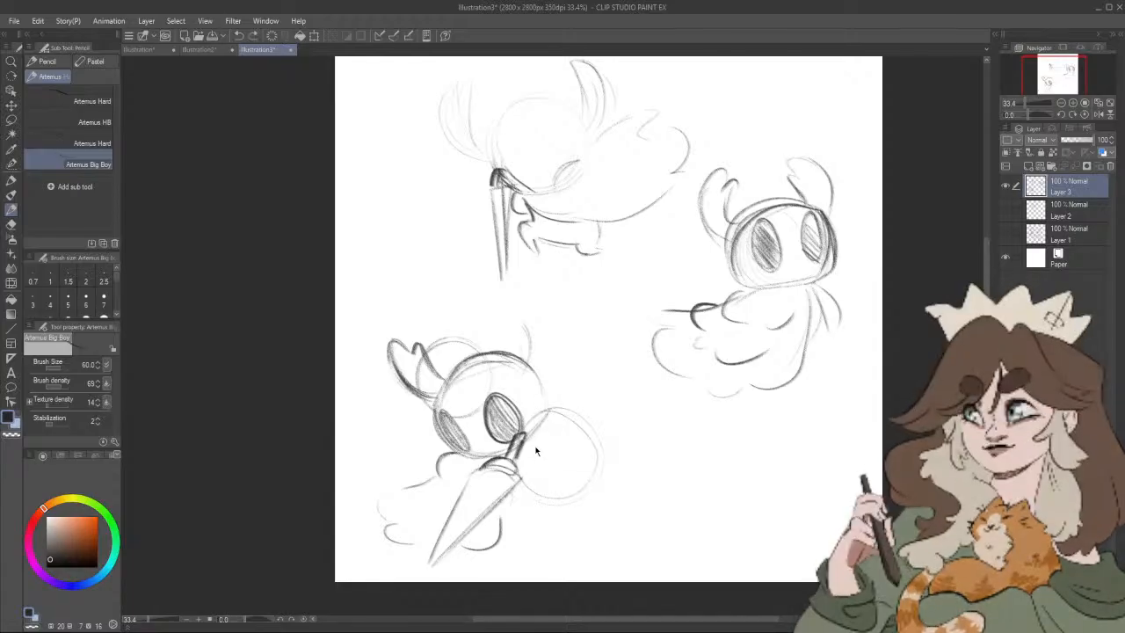
left_click_drag(532, 474, 563, 543)
left_click_drag(516, 501, 512, 566)
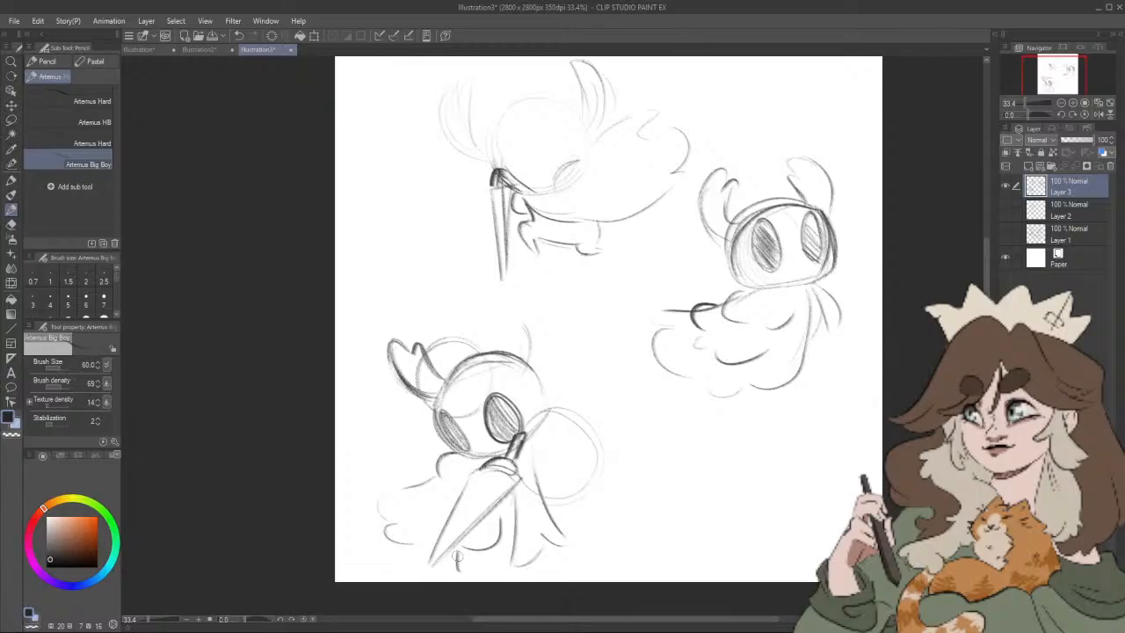
Step: Draw the figure's two short legs beside the blade tip and shade the legs and body inside the cloak dark
key("ctrl+z")
key("ctrl+z")
key("ctrl+z")
left_click_drag(459, 546, 458, 569)
left_click_drag(485, 529, 482, 570)
left_click_drag(457, 548, 461, 562)
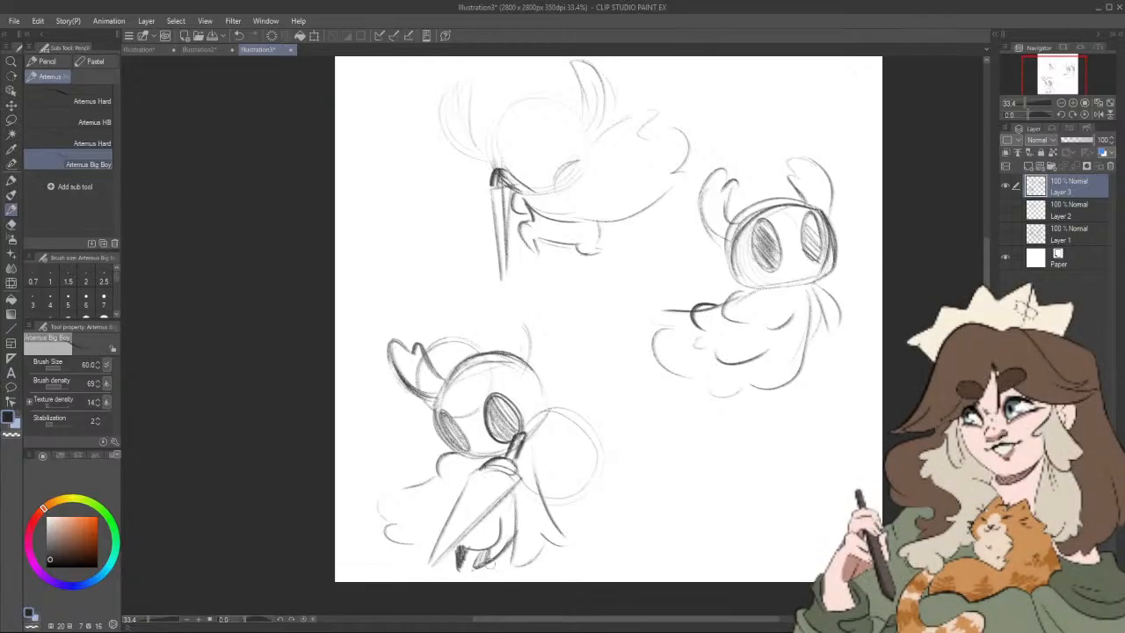
left_click_drag(488, 560, 511, 497)
left_click_drag(508, 538, 518, 491)
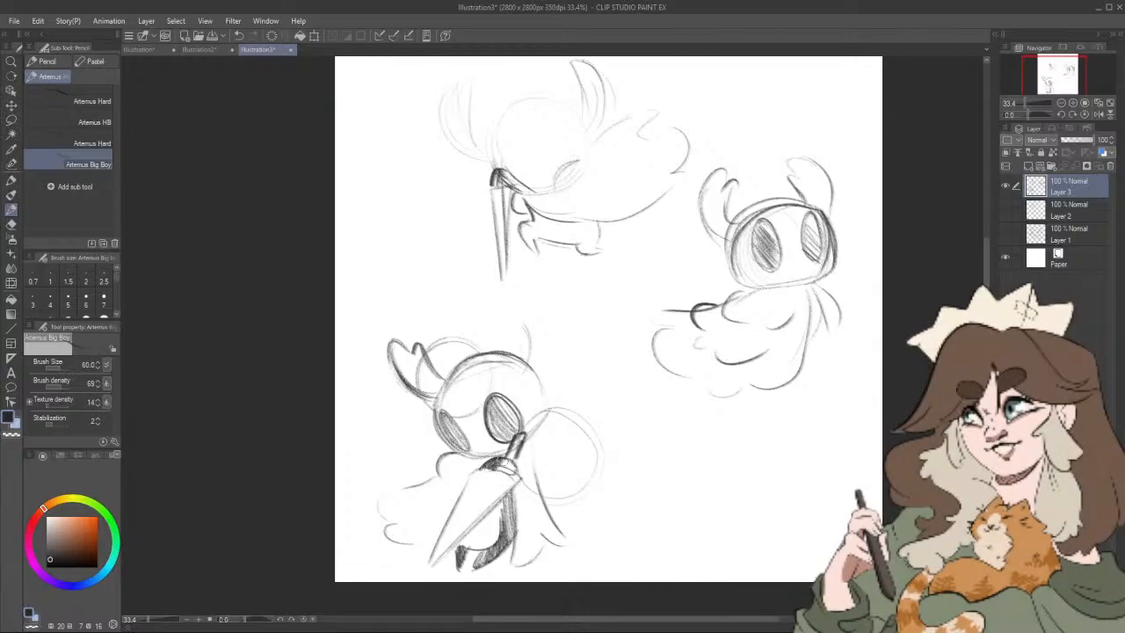
Step: Lasso the two upper figures, delete them from Layer 3 and deselect
left_click_drag(621, 476, 584, 497)
left_click(11, 121)
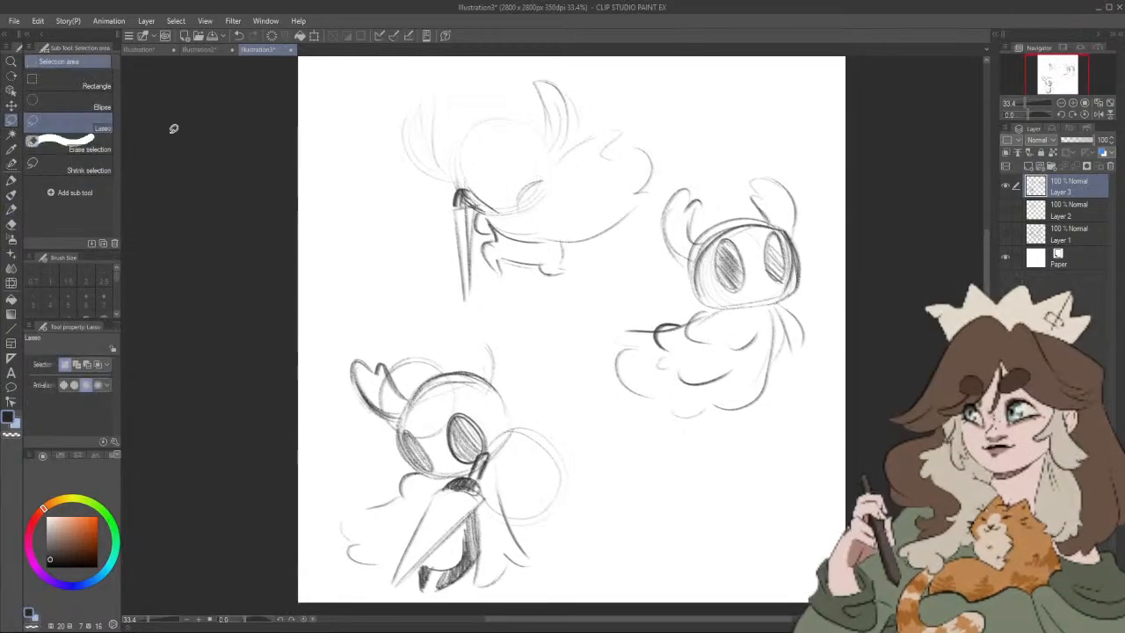
mouse_move(583, 62)
left_mouse_down()
mouse_move(417, 79)
mouse_move(550, 91)
mouse_move(316, 145)
mouse_move(620, 454)
mouse_move(753, 143)
mouse_move(528, 86)
left_mouse_up()
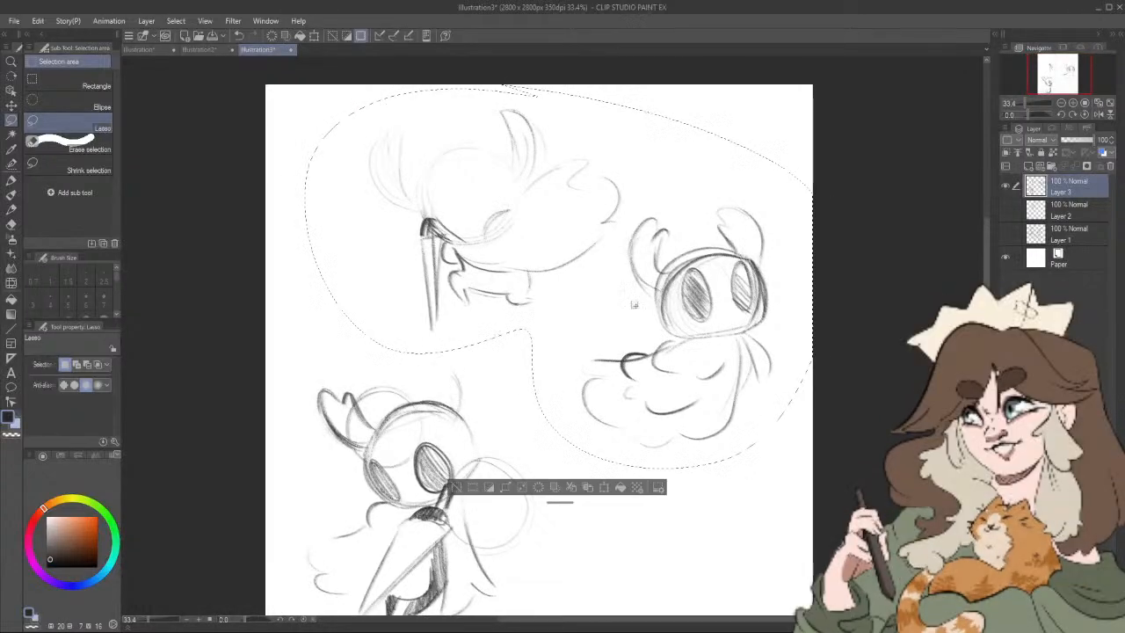
left_click(540, 488)
key("ctrl+d")
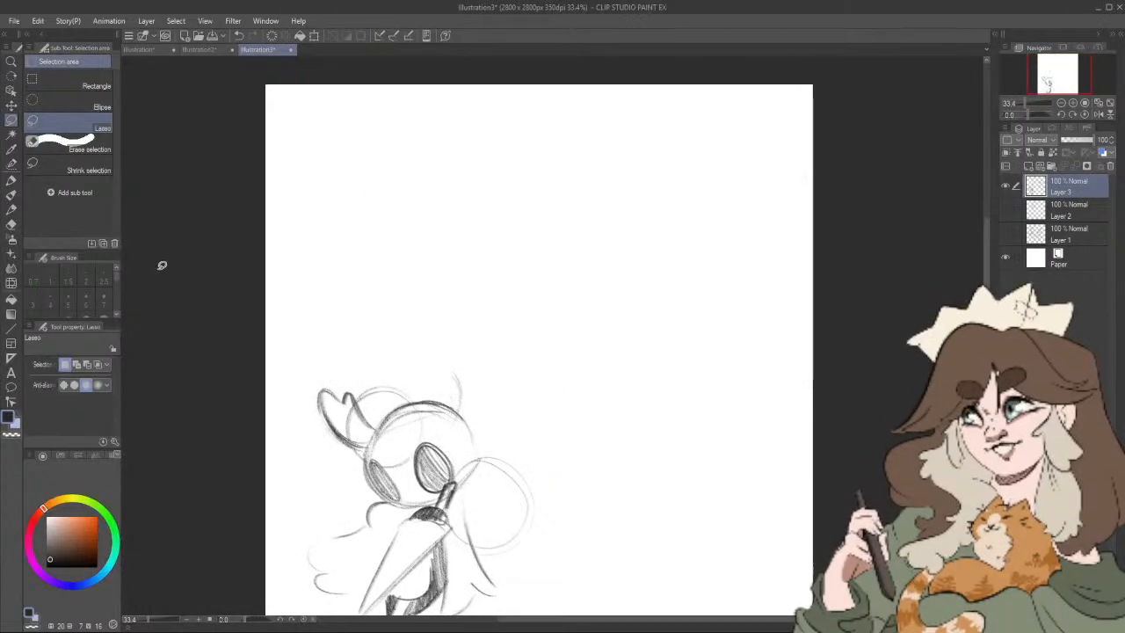
Step: Lasso the remaining figure, move it to the upper-left area of the canvas, apply the transform and deselect
left_click_drag(565, 371, 597, 326)
mouse_move(360, 284)
left_mouse_down()
mouse_move(595, 548)
mouse_move(413, 279)
mouse_move(356, 288)
left_mouse_up()
left_click(516, 591)
left_click_drag(524, 452, 550, 231)
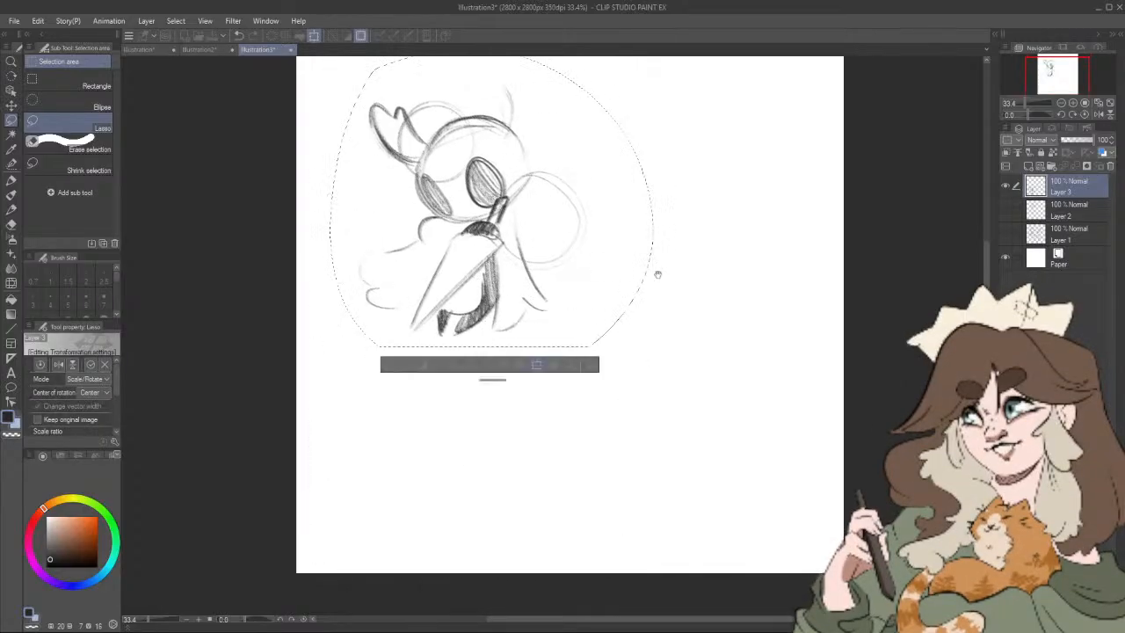
left_click_drag(655, 272, 613, 484)
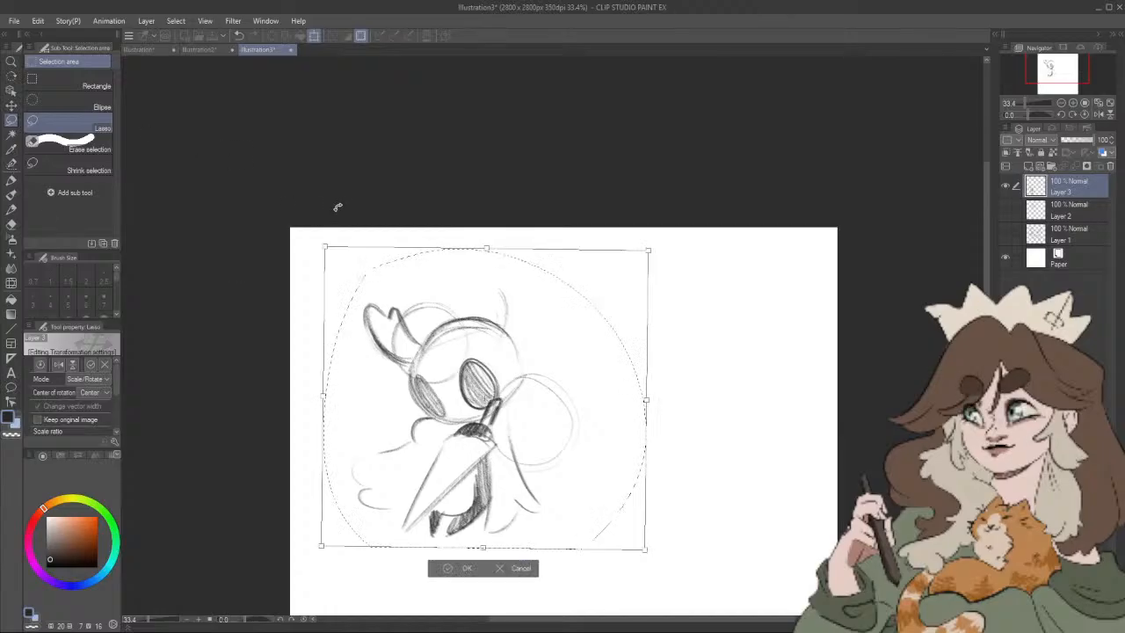
left_click(457, 567)
key("ctrl+t")
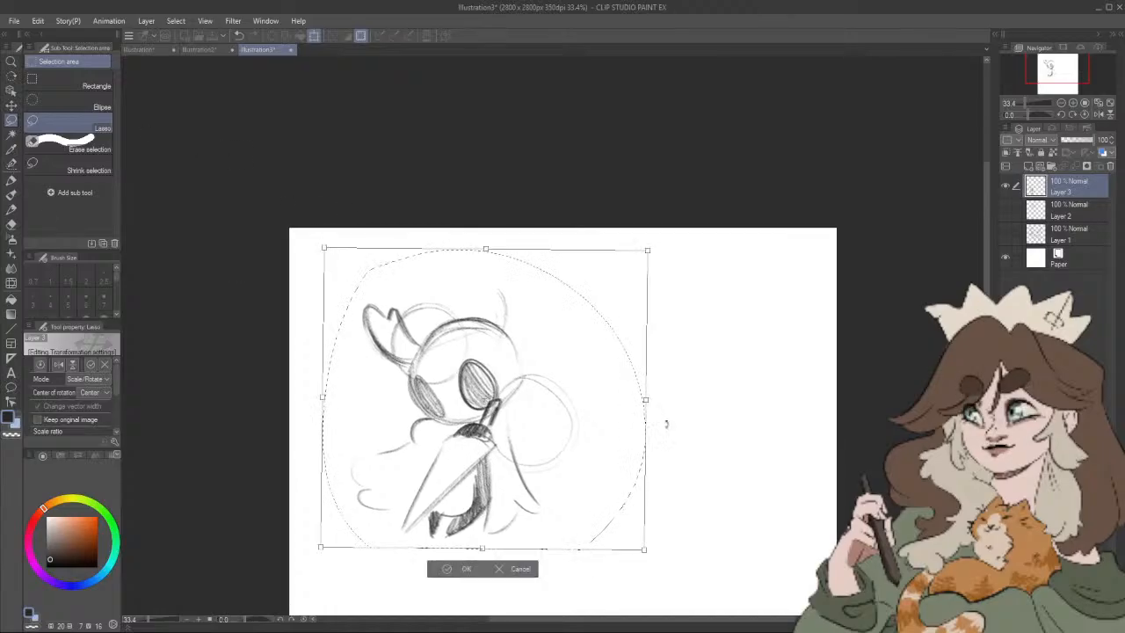
left_click(475, 568)
key("ctrl+d")
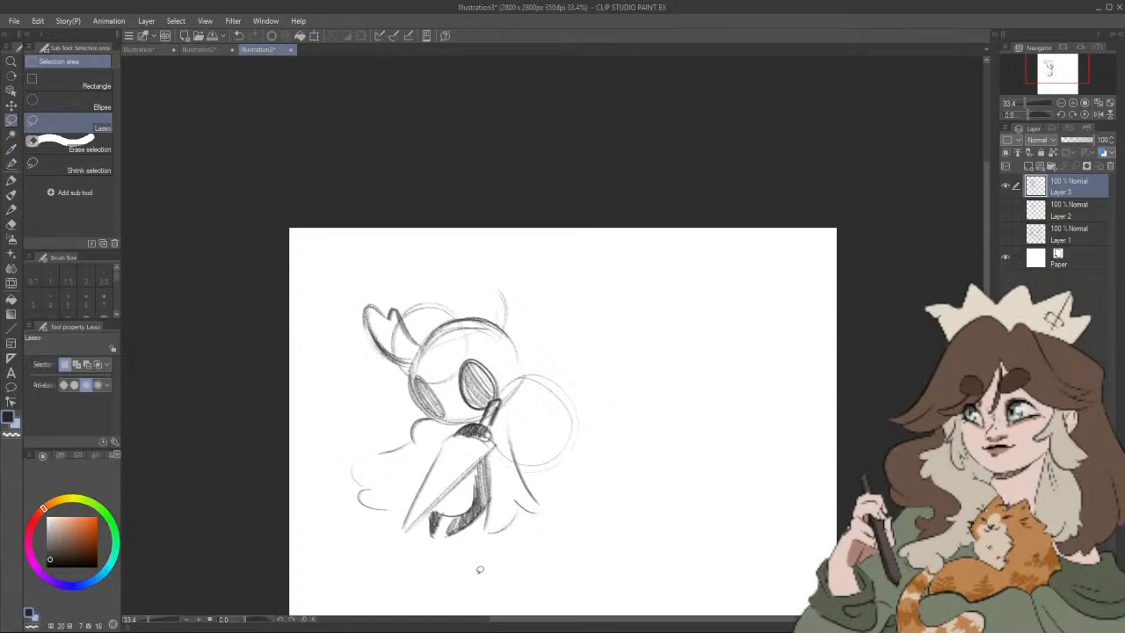
Step: Draw the curved right horn with the pencil and darken the head's side outlines and the left eye
left_click(12, 208)
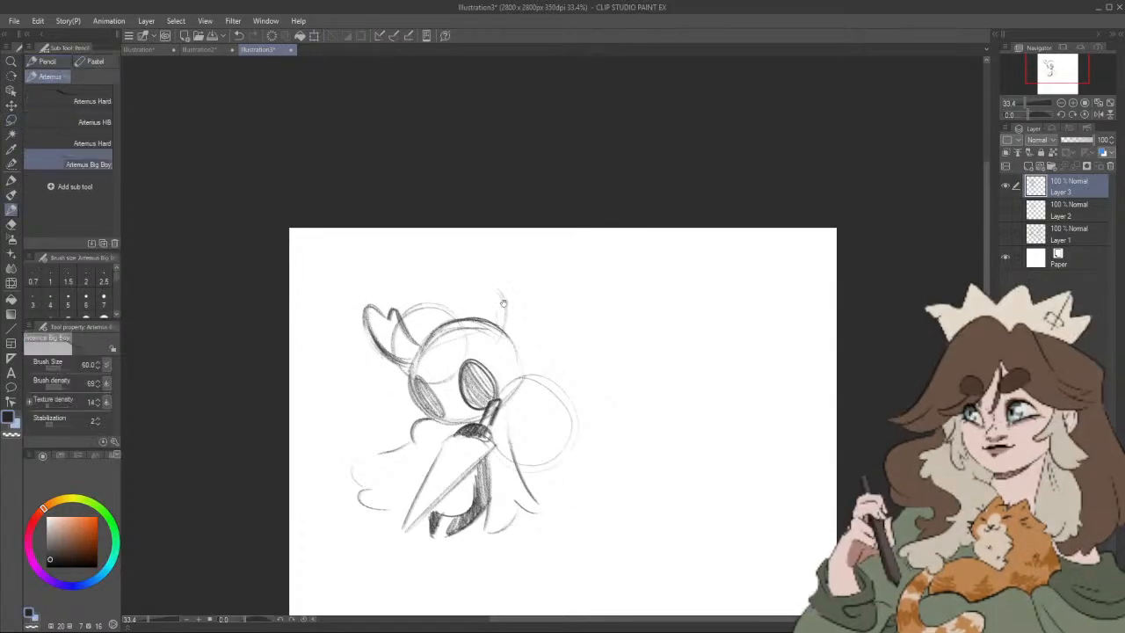
mouse_move(480, 271)
left_mouse_down()
mouse_move(513, 297)
mouse_move(495, 302)
mouse_move(488, 289)
mouse_move(503, 323)
left_mouse_up()
mouse_move(486, 264)
left_mouse_down()
mouse_move(520, 327)
mouse_move(523, 317)
mouse_move(510, 341)
left_mouse_up()
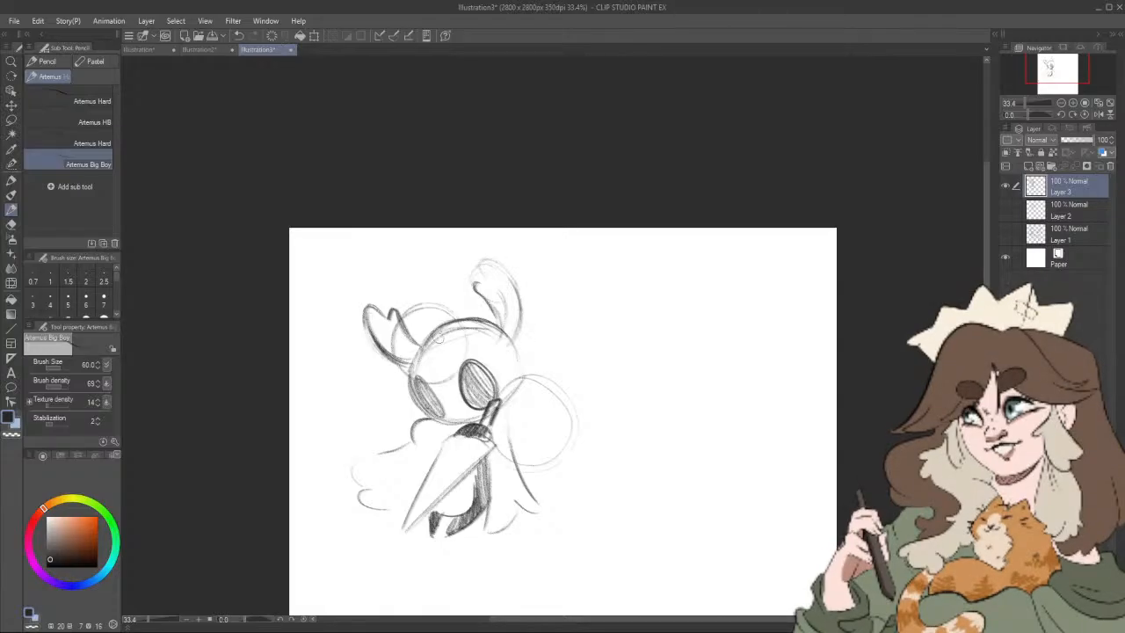
mouse_move(440, 337)
left_mouse_down()
mouse_move(407, 369)
mouse_move(434, 417)
left_mouse_up()
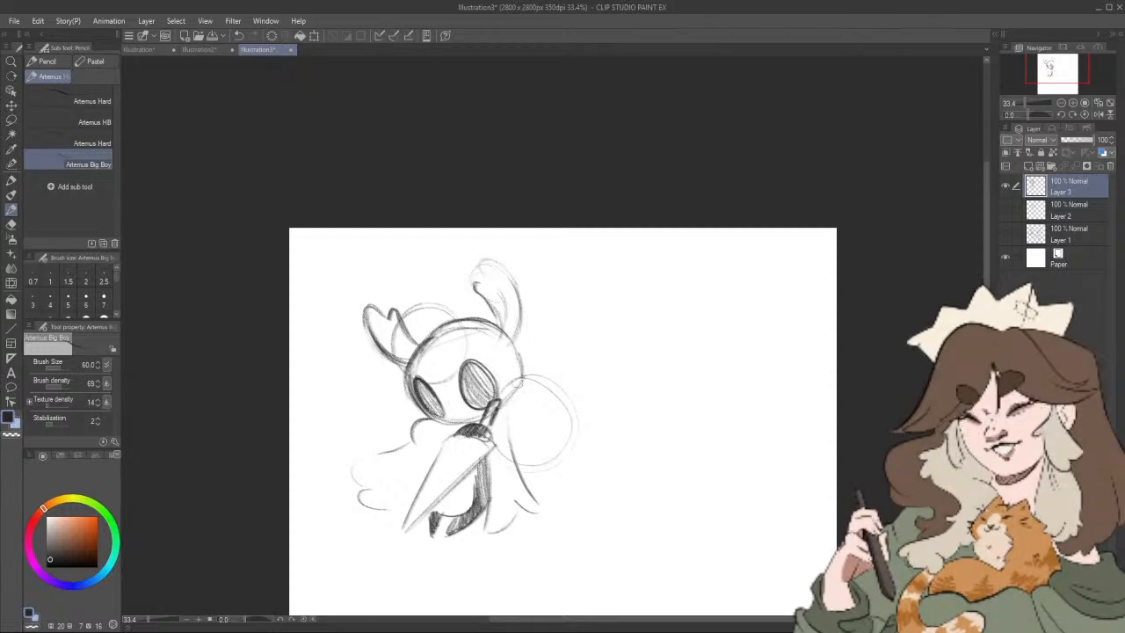
mouse_move(522, 362)
left_mouse_down()
mouse_move(502, 402)
mouse_move(522, 375)
left_mouse_up()
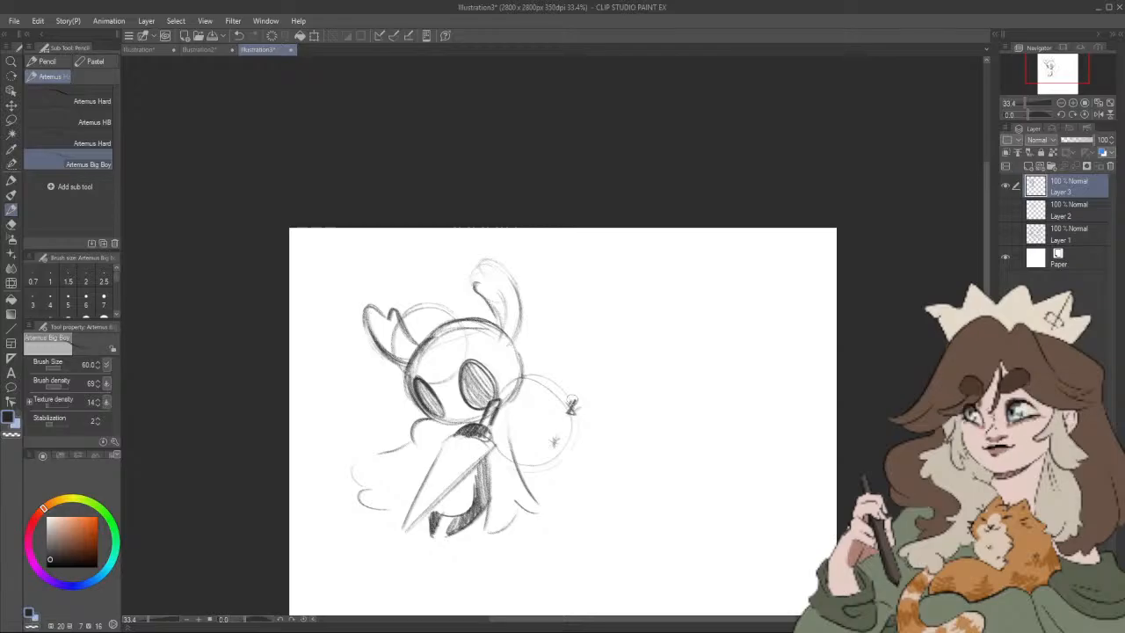
Step: Add small bristle and star-shaped marks around the edge and inside of the round shape right of the head
left_click_drag(552, 382, 560, 389)
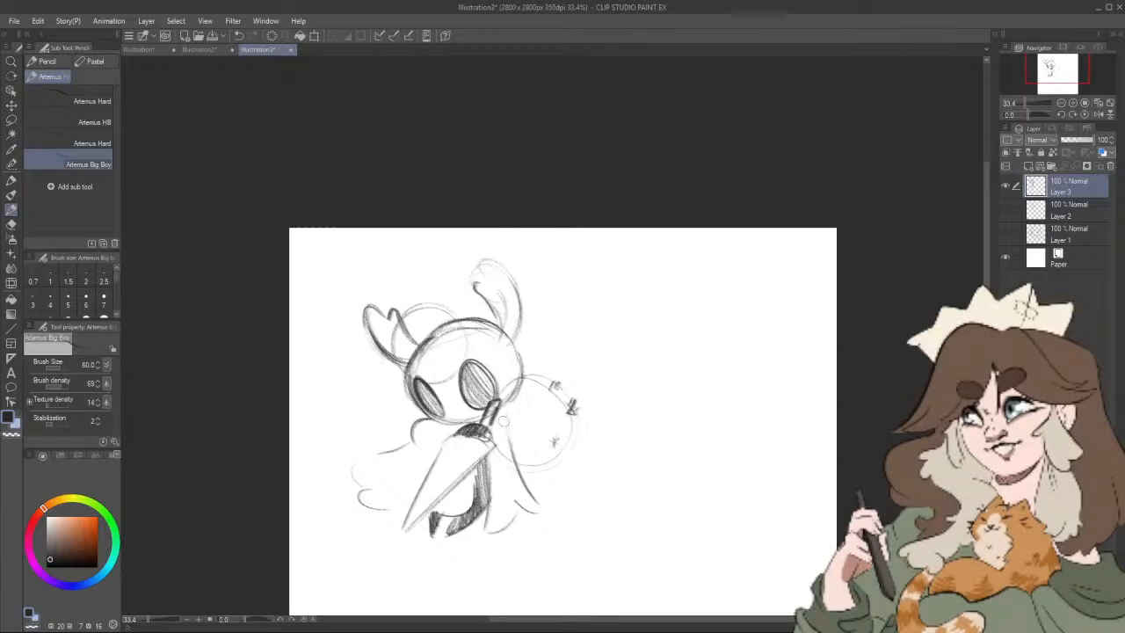
left_click_drag(505, 417, 543, 466)
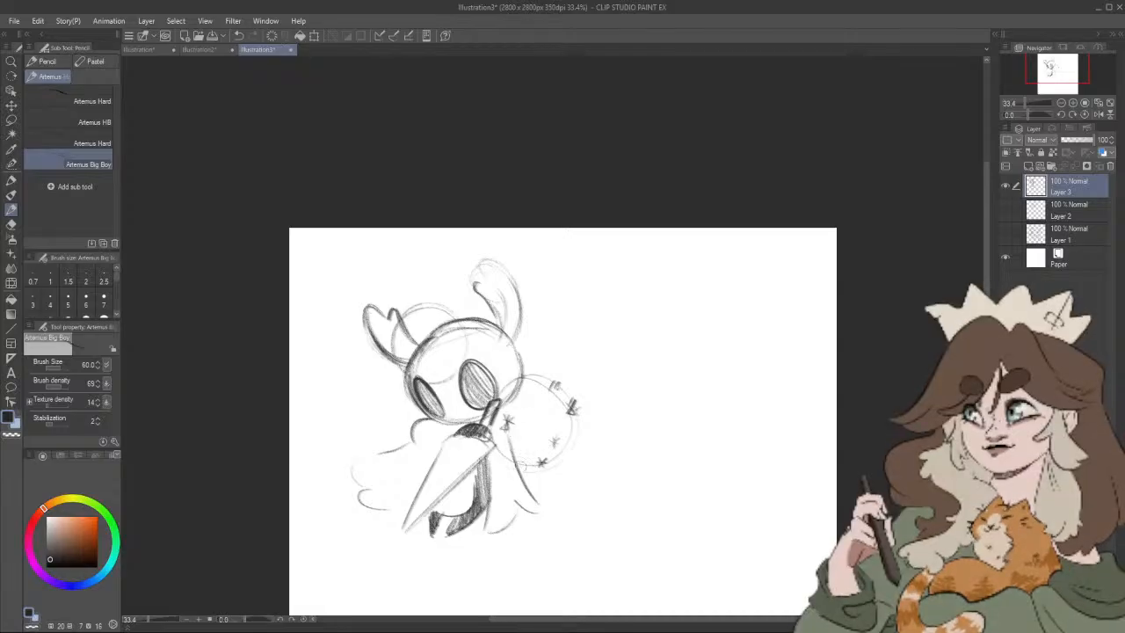
left_click_drag(507, 455, 519, 455)
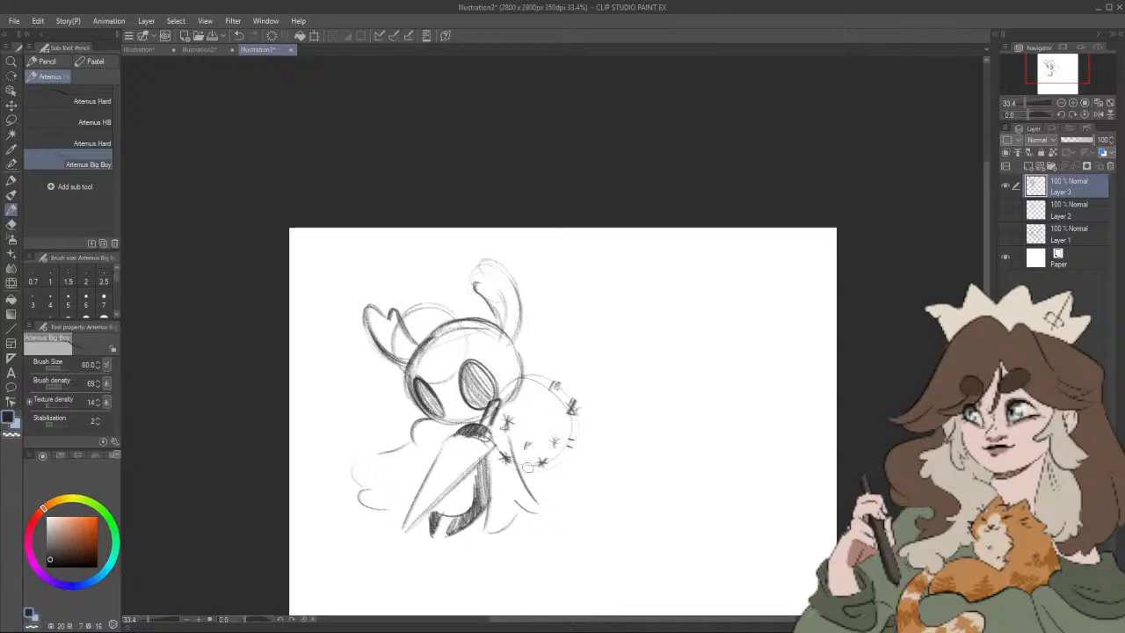
Step: Draw a bold curve from the left of the head down to the cloak and a short curve beneath the round bristly shape
left_click_drag(527, 463, 436, 560)
key("ctrl+z")
mouse_move(397, 373)
left_mouse_down()
mouse_move(392, 434)
mouse_move(405, 457)
left_mouse_up()
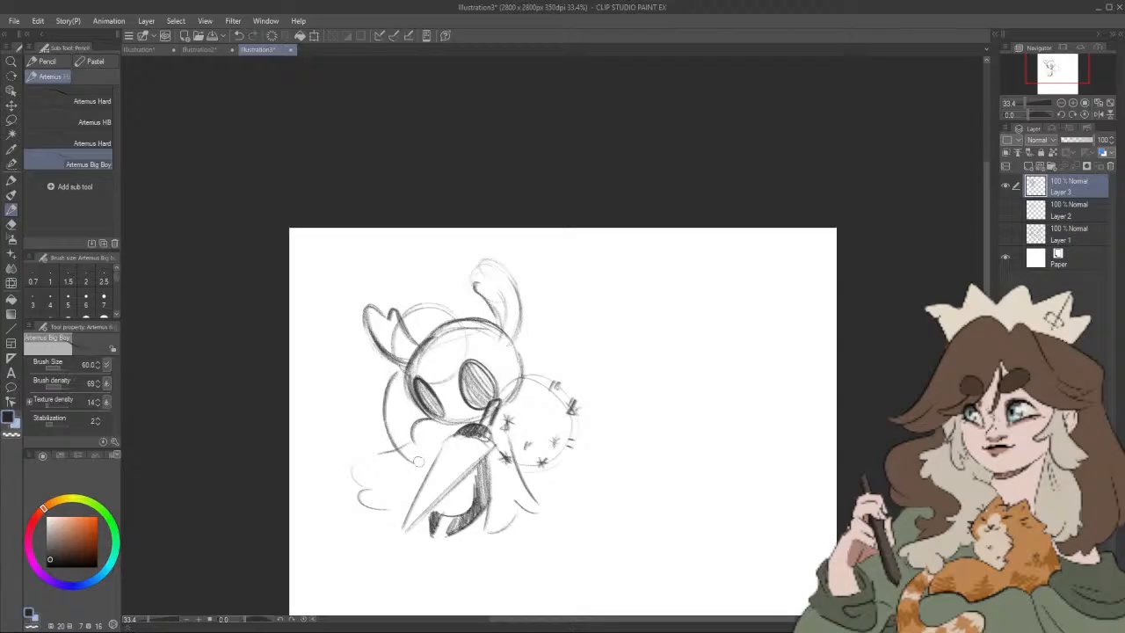
left_click_drag(398, 371, 408, 454)
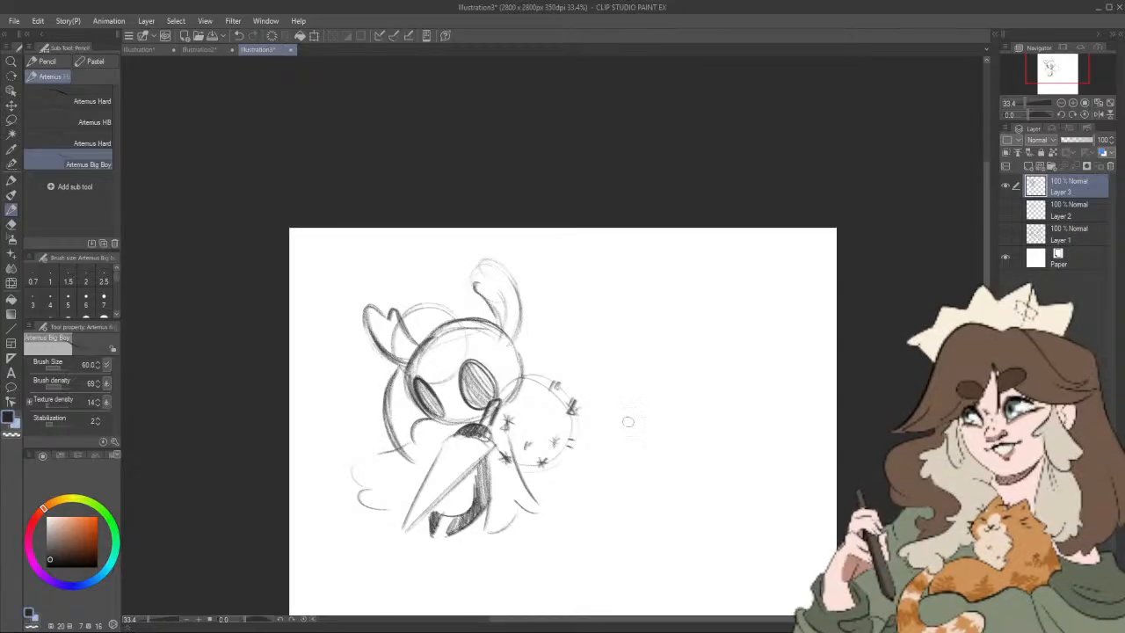
left_click_drag(555, 463, 529, 493)
Step: Draw a pointed crescent shape to the left of the left horn, joined to the curve beside the head
left_click_drag(385, 407, 354, 348)
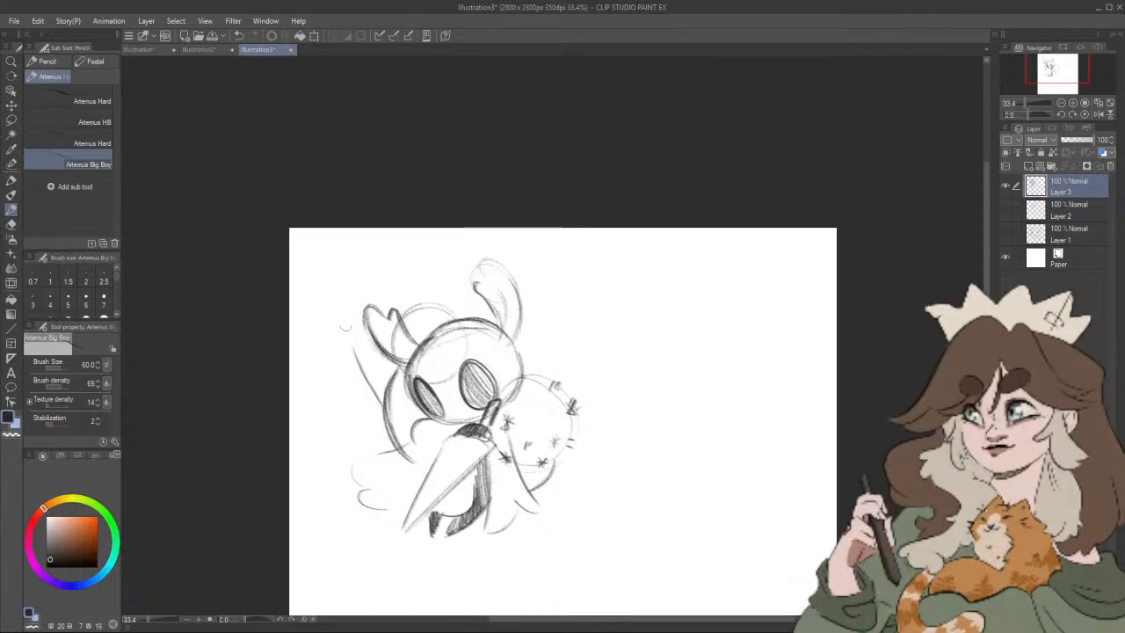
left_click_drag(336, 290, 332, 351)
key("ctrl+z")
key("ctrl+z")
mouse_move(365, 396)
left_mouse_down()
mouse_move(350, 296)
mouse_move(380, 413)
left_mouse_up()
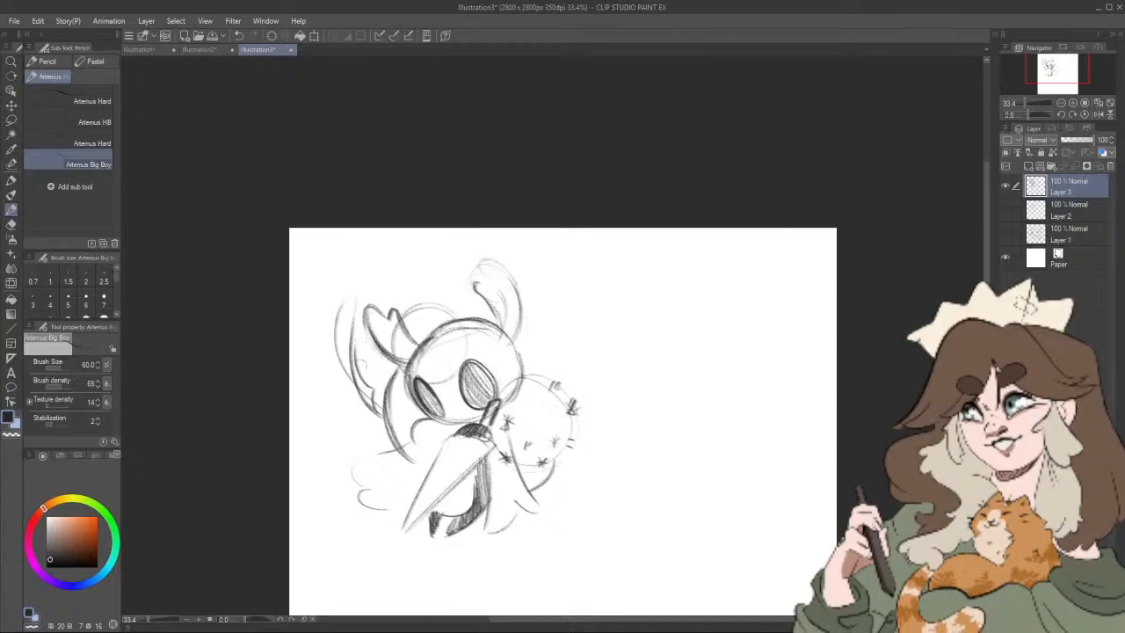
mouse_move(361, 323)
left_mouse_down()
mouse_move(359, 278)
mouse_move(337, 312)
mouse_move(332, 358)
mouse_move(362, 398)
mouse_move(360, 386)
left_mouse_up()
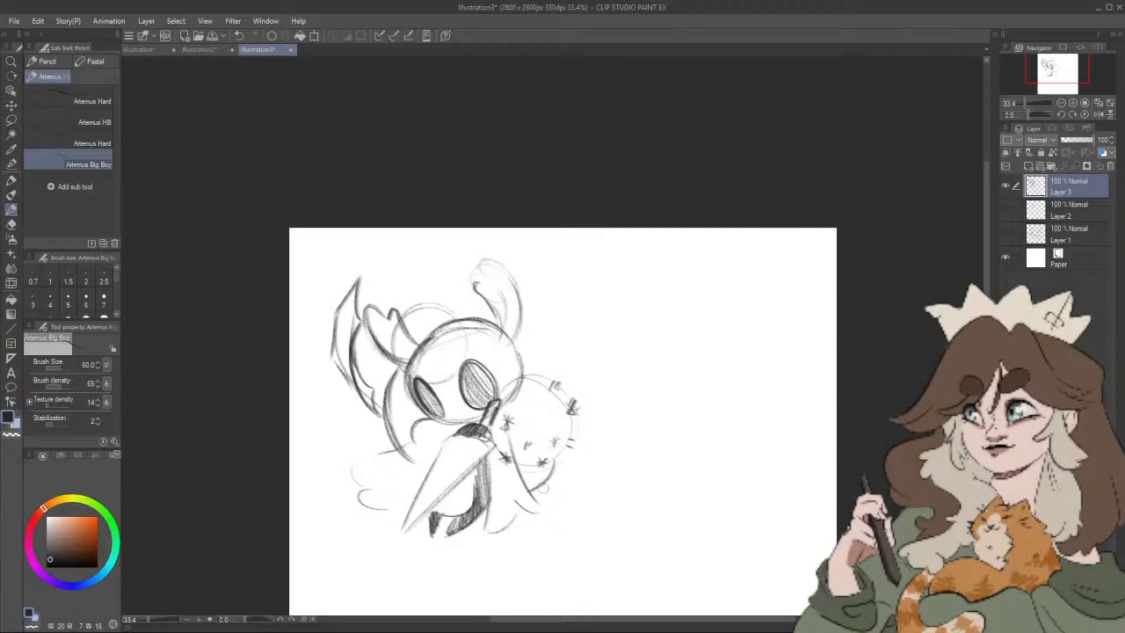
Step: Draw a layered, sweeping curl below the round bristly shape, curving back under the right side of the cloak
left_click_drag(543, 486, 566, 345)
key("ctrl+z")
left_click_drag(545, 482, 530, 552)
mouse_move(613, 497)
left_mouse_down()
mouse_move(642, 380)
mouse_move(656, 396)
left_mouse_up()
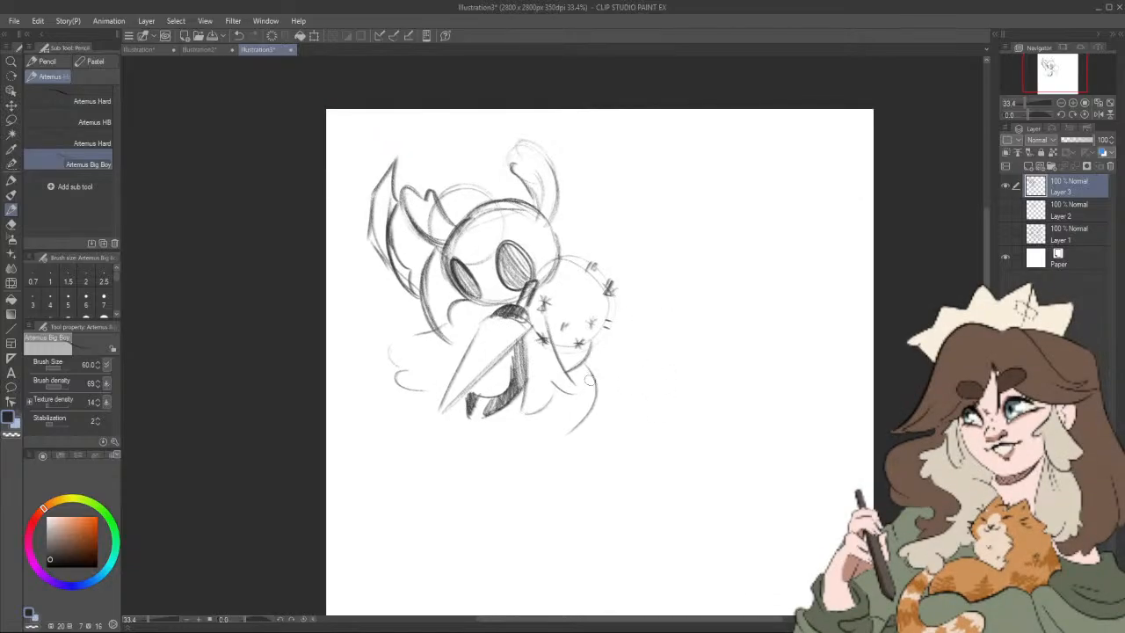
left_click_drag(663, 409, 685, 411)
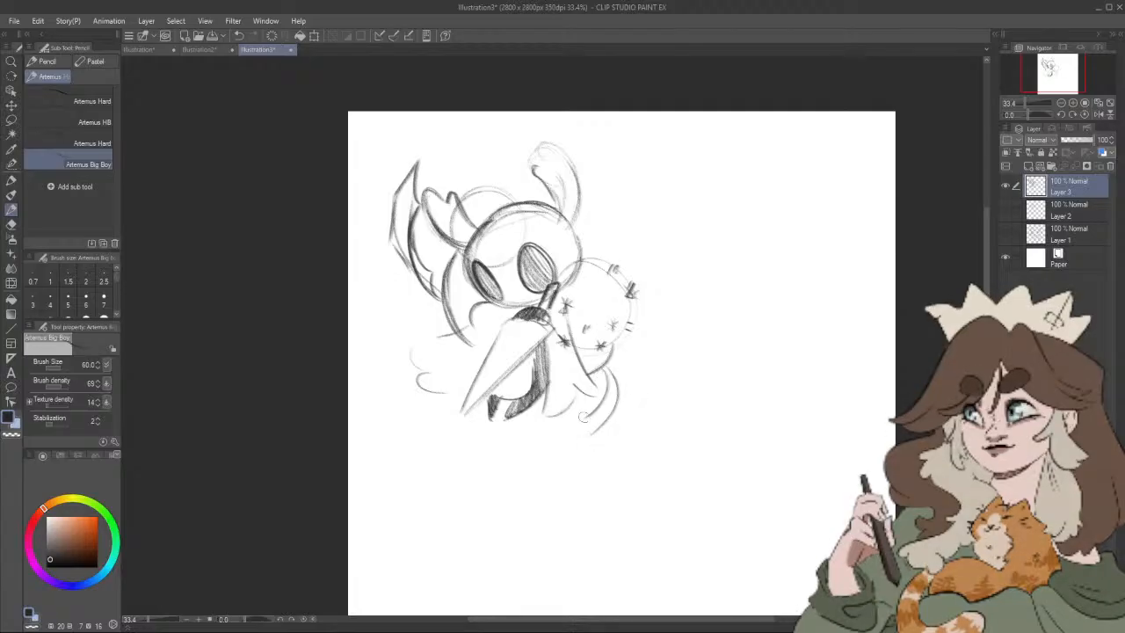
mouse_move(587, 416)
left_mouse_down()
mouse_move(530, 438)
mouse_move(606, 436)
mouse_move(614, 419)
left_mouse_up()
left_click_drag(624, 408, 604, 365)
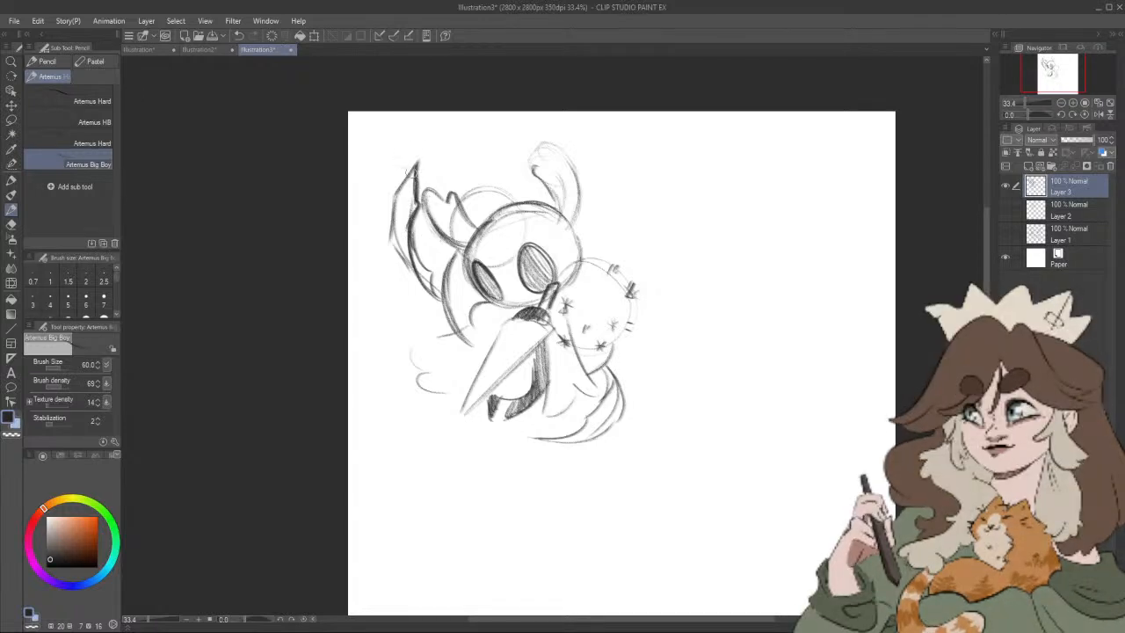
Step: Thicken the pointed crescent and add bristle marks to the small circle behind the left horn and the large round shape
mouse_move(415, 169)
left_mouse_down()
mouse_move(393, 219)
mouse_move(425, 274)
left_mouse_up()
left_click_drag(532, 220, 527, 254)
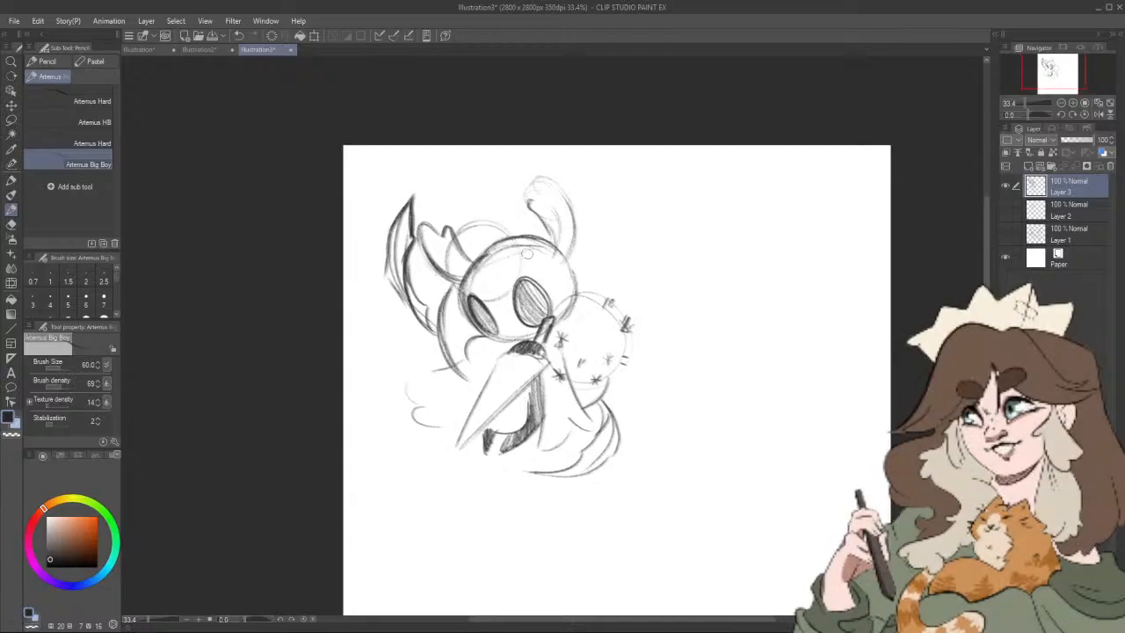
left_click_drag(489, 220, 461, 241)
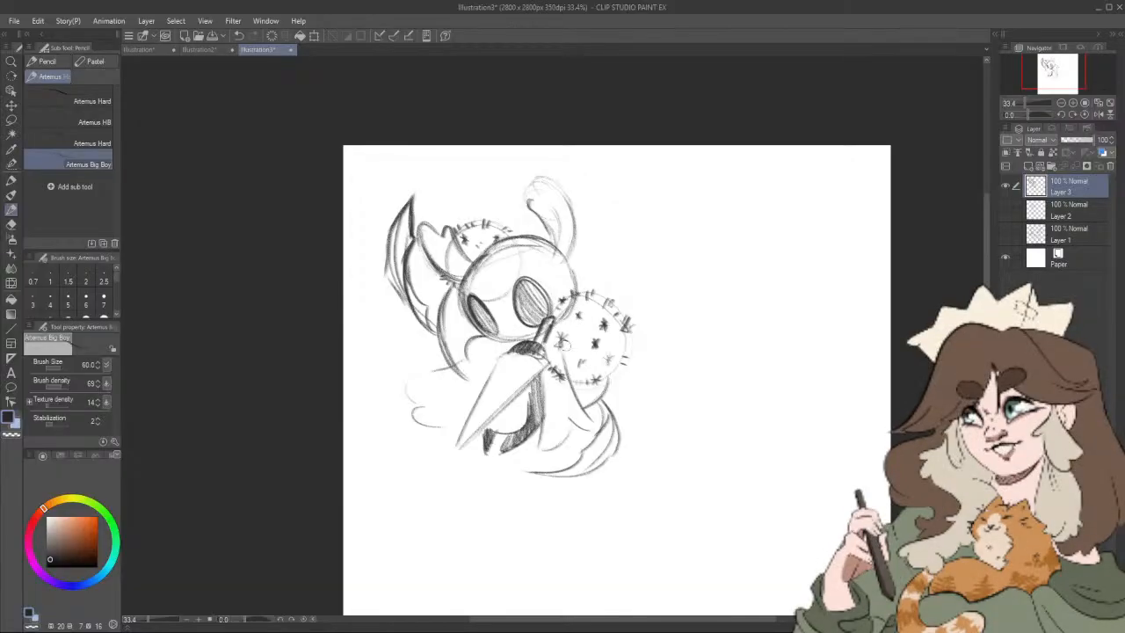
Step: Darken the scalloped cloak edges on both sides of the blade and the right side of the head outline
left_click_drag(681, 367, 712, 353)
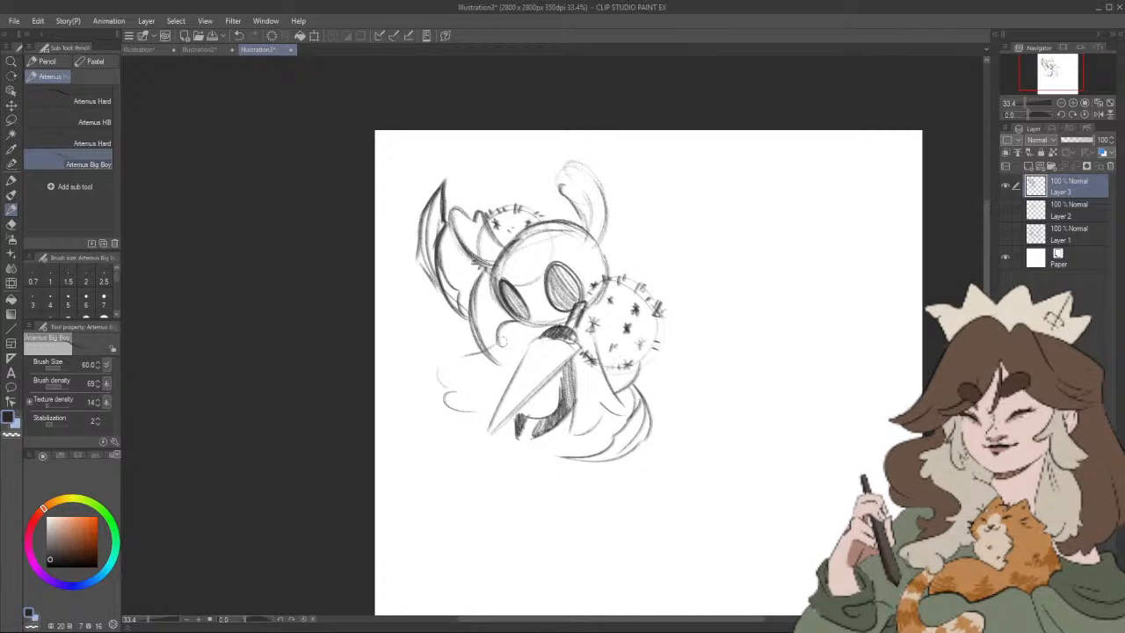
mouse_move(501, 343)
left_mouse_down()
mouse_move(495, 370)
mouse_move(518, 384)
mouse_move(468, 355)
mouse_move(449, 378)
mouse_move(456, 365)
mouse_move(472, 407)
mouse_move(453, 414)
mouse_move(526, 414)
mouse_move(544, 385)
mouse_move(583, 377)
mouse_move(665, 450)
left_mouse_up()
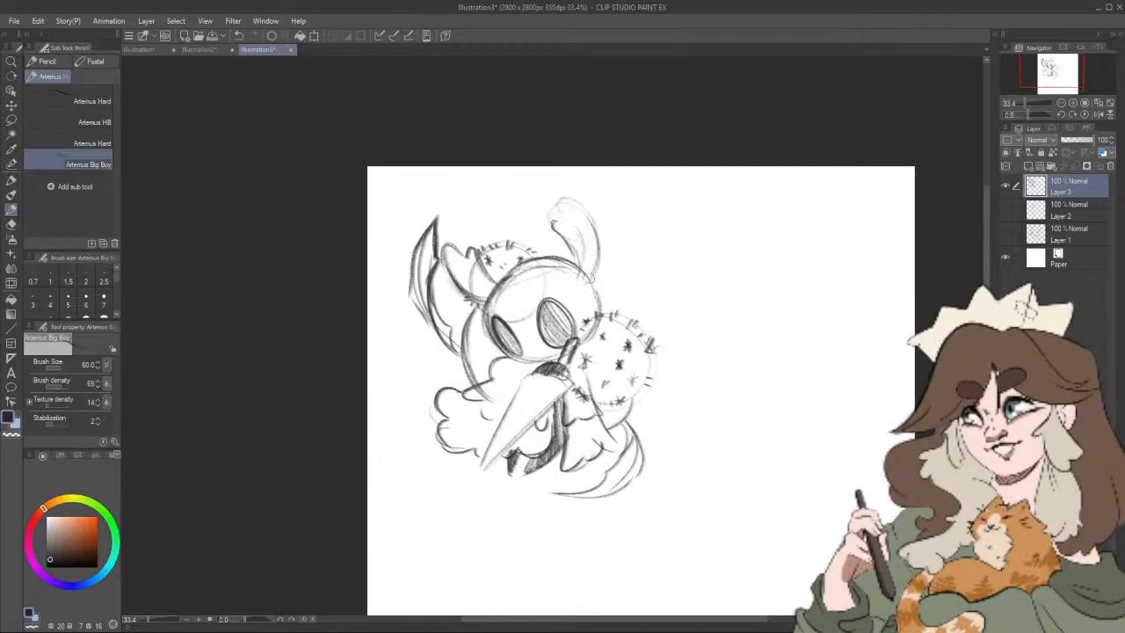
left_click_drag(590, 279, 585, 337)
left_click_drag(762, 401, 756, 368)
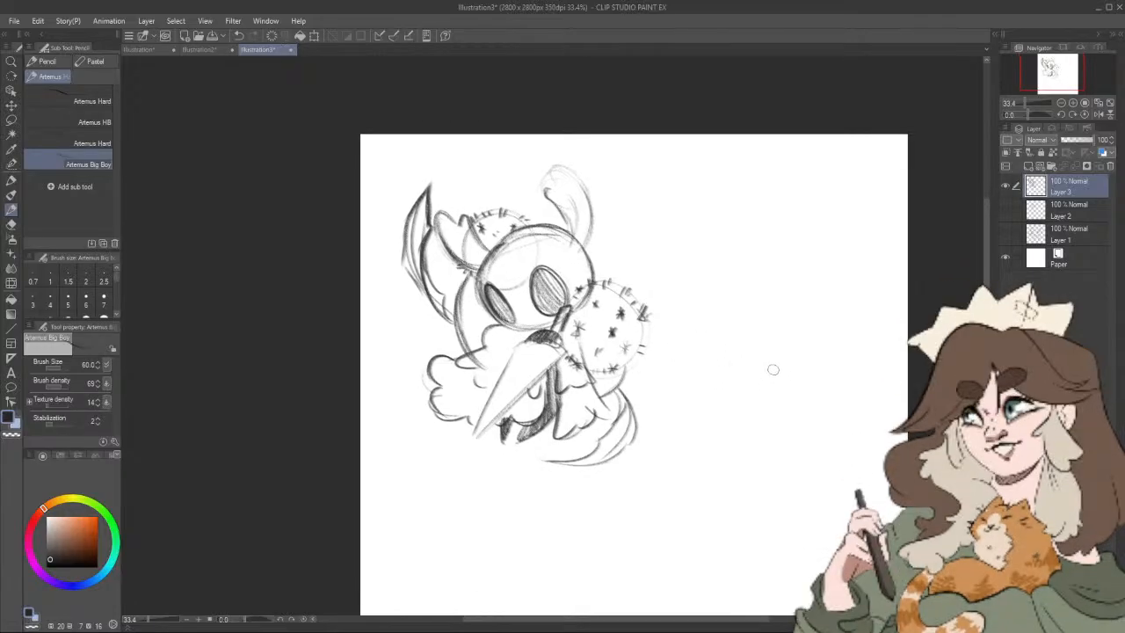
Step: Move the Layer 3 knight sketch slightly upward on the canvas
left_click_drag(799, 427, 744, 383)
key("k")
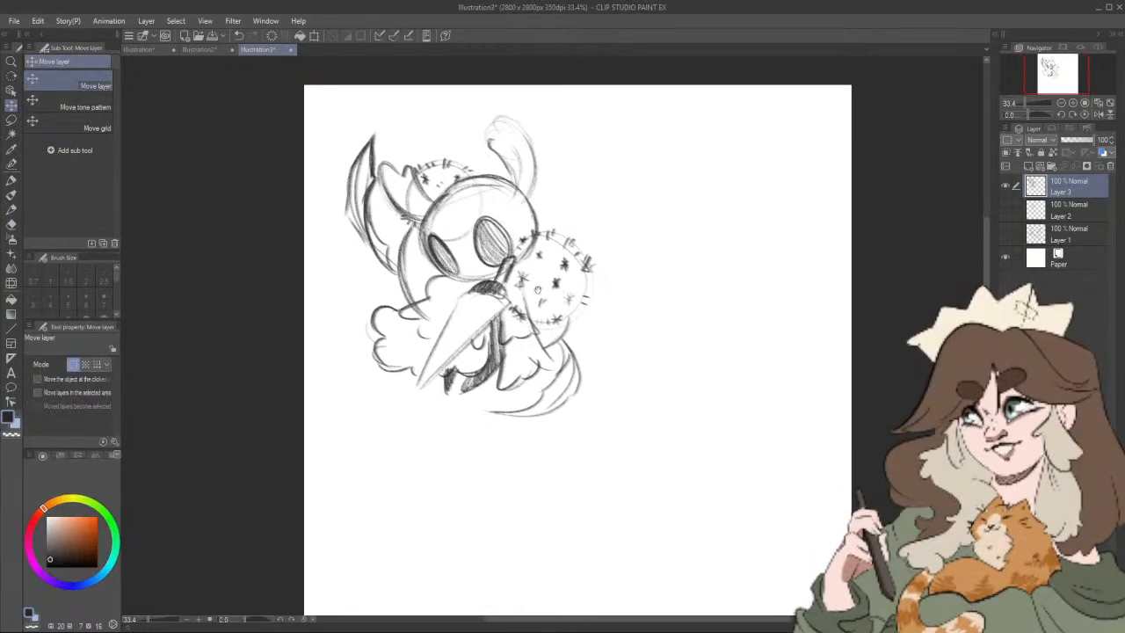
left_click_drag(580, 303, 574, 318)
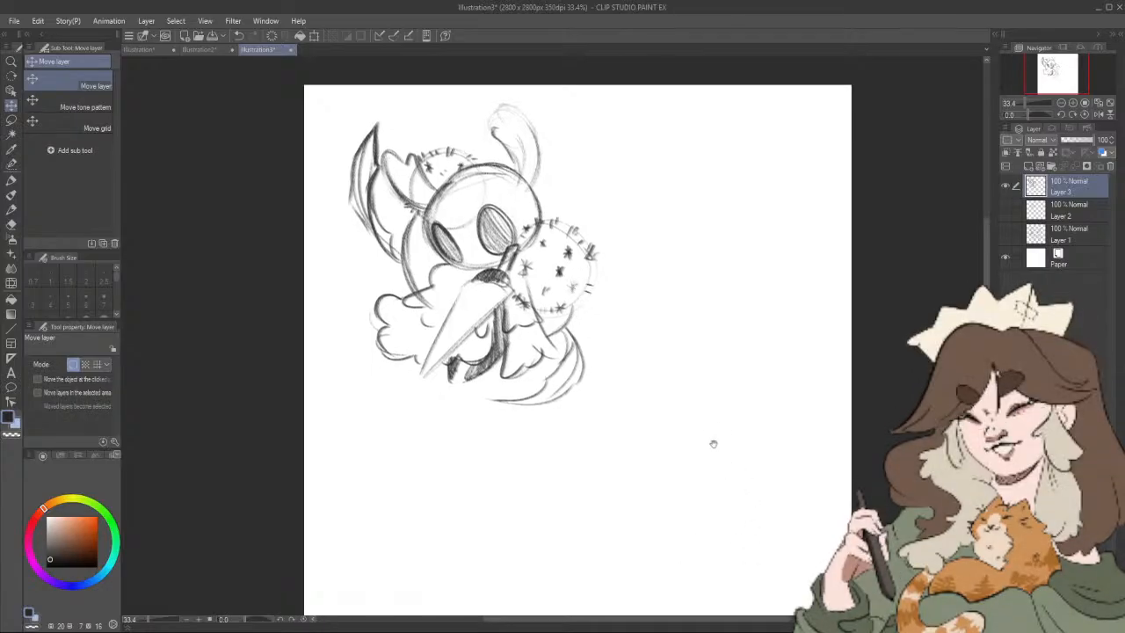
left_click_drag(666, 467, 659, 472)
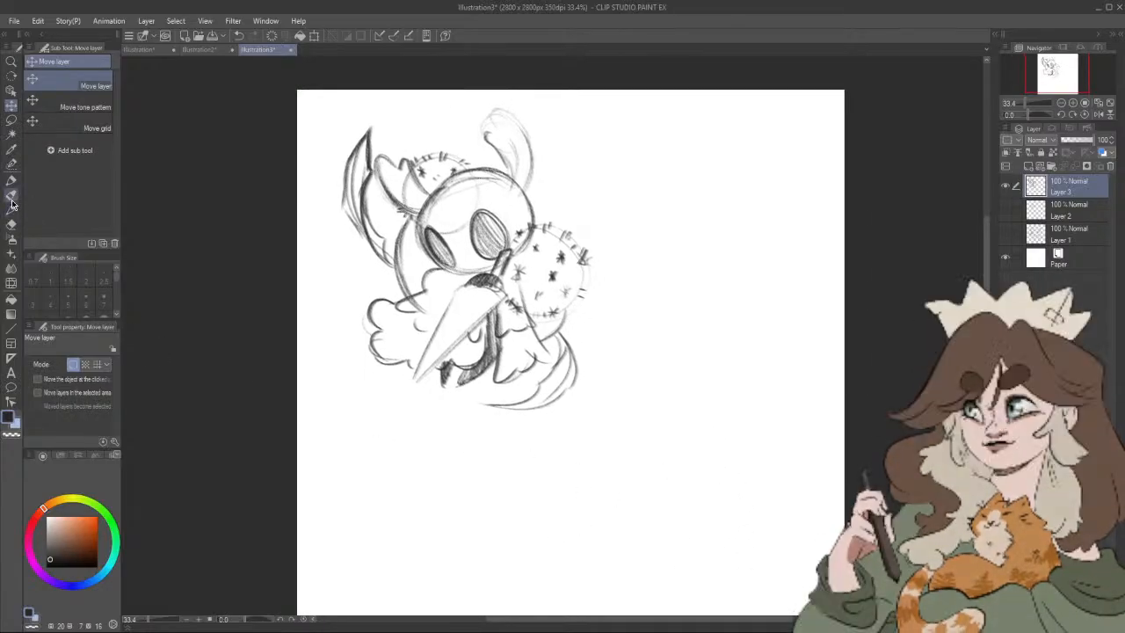
Step: Darken the outline of the knight's curled right horn down to where it meets the head
key("p")
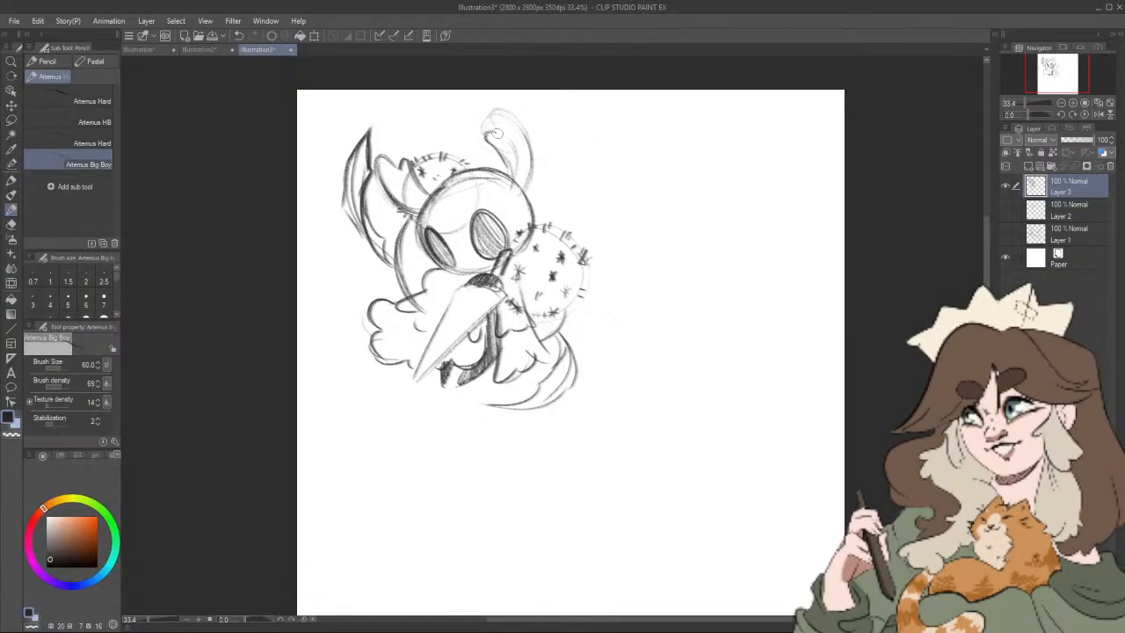
mouse_move(499, 106)
left_mouse_down()
mouse_move(528, 149)
mouse_move(527, 180)
left_mouse_up()
left_click_drag(519, 116, 527, 183)
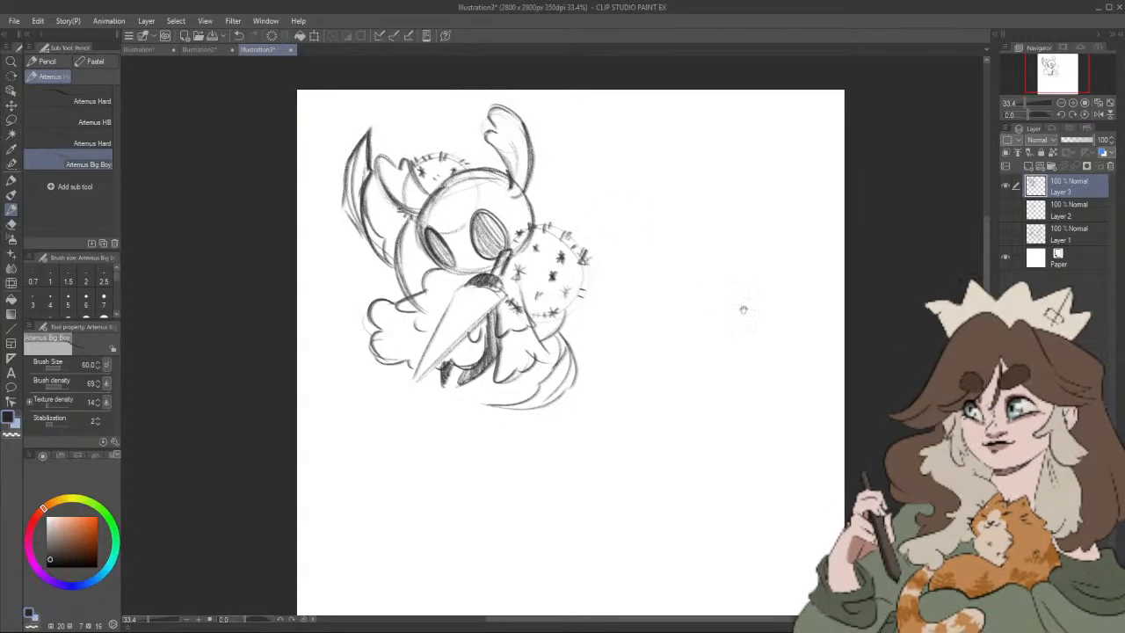
Step: Sketch a tall, narrow mask with two upright horns, a pointed chin and two small oval eyes to the right of the knight
left_click_drag(744, 308, 726, 295)
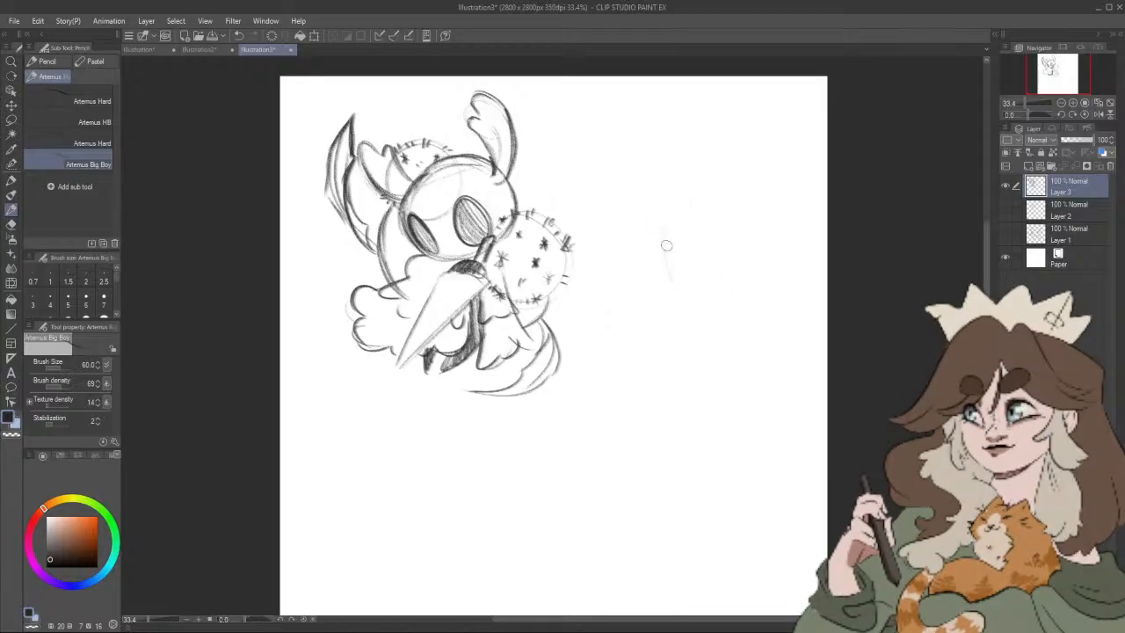
mouse_move(672, 283)
left_mouse_down()
mouse_move(662, 213)
mouse_move(689, 128)
mouse_move(703, 213)
left_mouse_up()
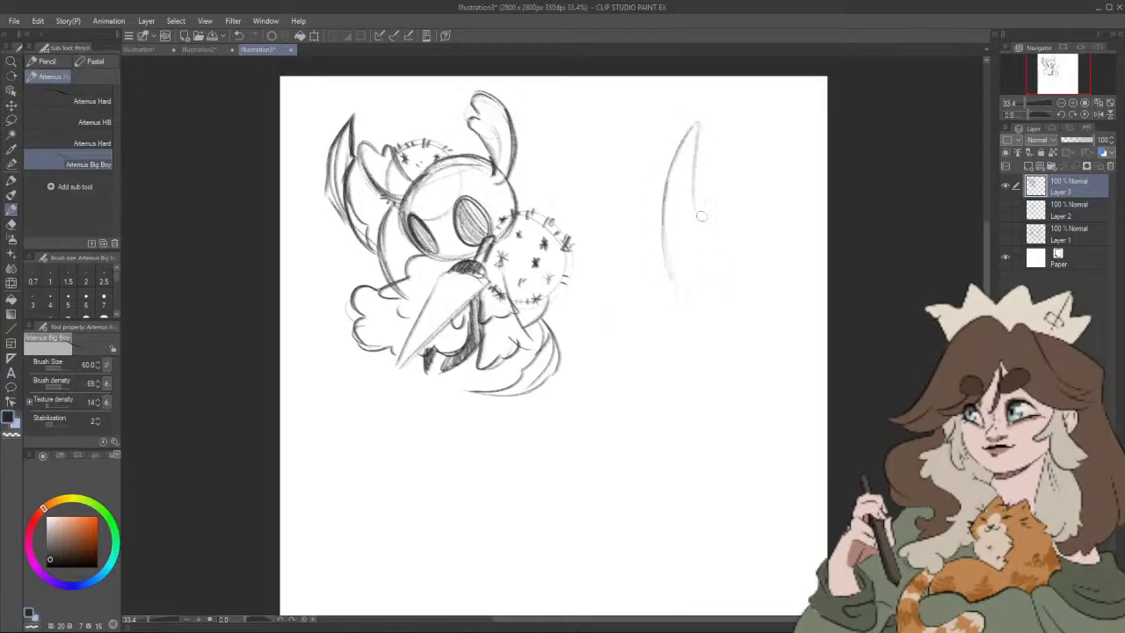
mouse_move(726, 125)
left_mouse_down()
mouse_move(709, 292)
mouse_move(725, 222)
left_mouse_up()
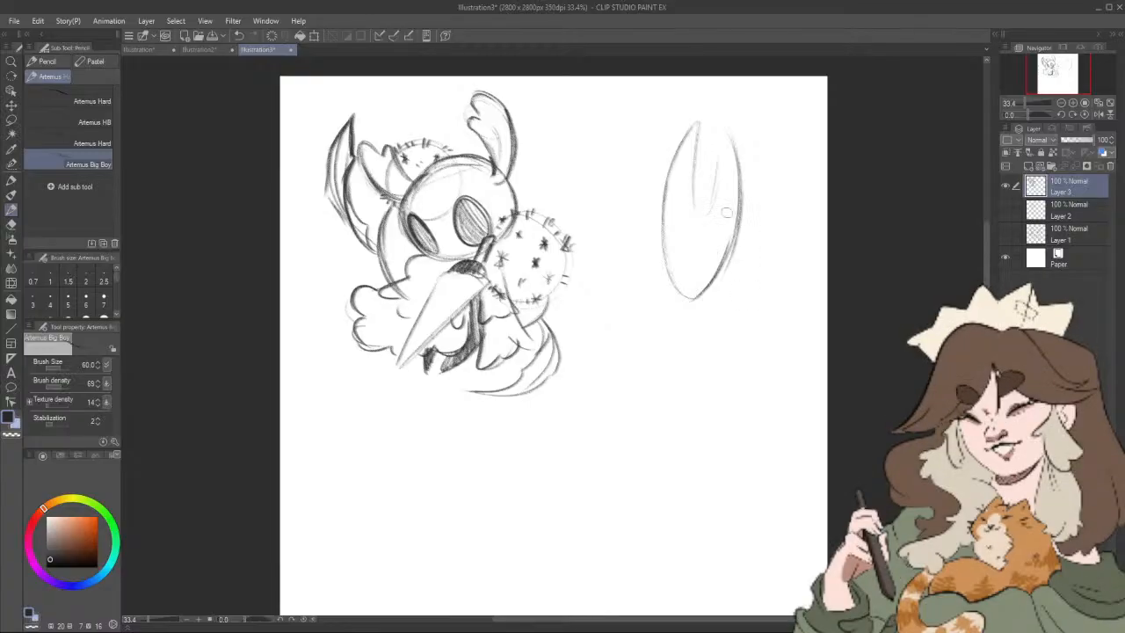
left_click_drag(697, 211, 717, 147)
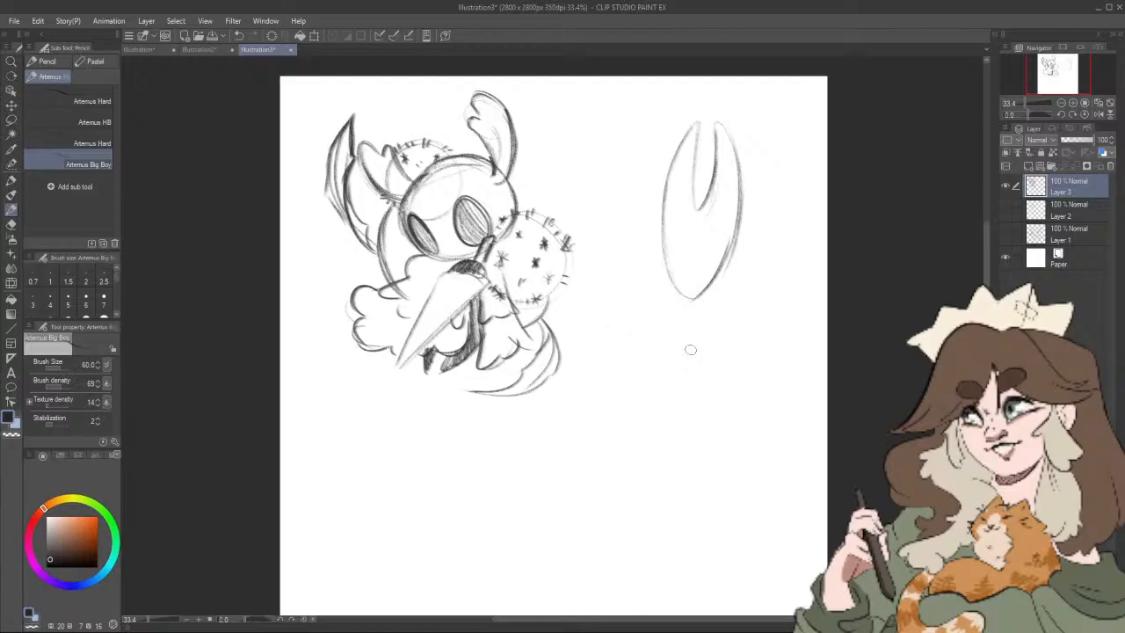
mouse_move(698, 126)
left_mouse_down()
mouse_move(694, 196)
mouse_move(667, 187)
mouse_move(666, 267)
left_mouse_up()
mouse_move(662, 222)
left_mouse_down()
mouse_move(697, 296)
mouse_move(666, 261)
mouse_move(670, 277)
mouse_move(695, 286)
mouse_move(720, 263)
mouse_move(712, 296)
mouse_move(685, 298)
mouse_move(720, 270)
mouse_move(704, 280)
mouse_move(737, 220)
left_mouse_up()
left_click_drag(726, 123, 708, 196)
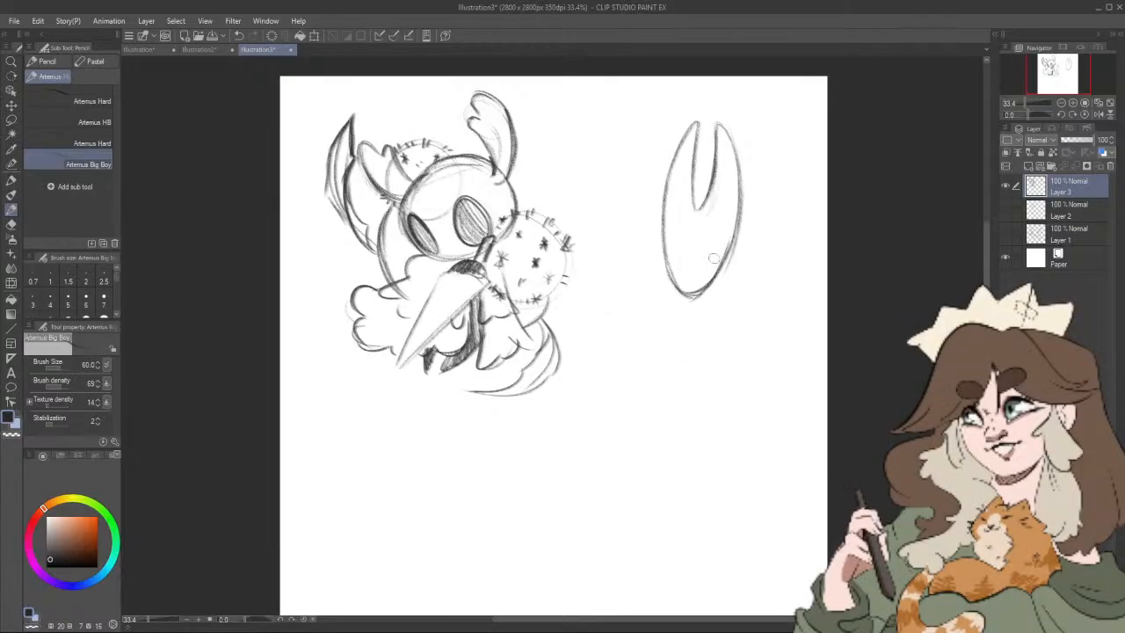
mouse_move(703, 278)
left_mouse_down()
mouse_move(712, 255)
mouse_move(679, 281)
left_mouse_up()
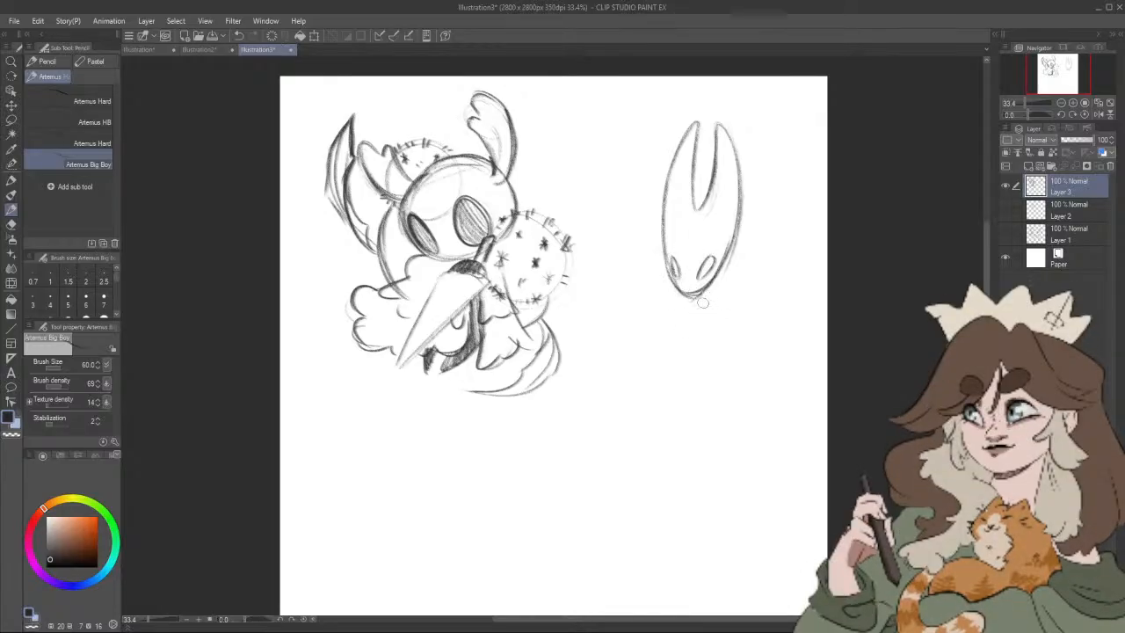
Step: Sketch a collar, a slender body sweeping down into crossed pointed legs, and loose arm strokes below the horned mask
mouse_move(697, 350)
left_mouse_down()
mouse_move(702, 310)
mouse_move(672, 337)
mouse_move(653, 345)
mouse_move(653, 335)
mouse_move(626, 377)
mouse_move(646, 369)
mouse_move(616, 392)
mouse_move(626, 375)
mouse_move(583, 438)
mouse_move(554, 535)
mouse_move(662, 394)
mouse_move(556, 466)
mouse_move(545, 487)
mouse_move(592, 451)
mouse_move(649, 434)
mouse_move(684, 377)
mouse_move(677, 386)
mouse_move(697, 297)
mouse_move(671, 302)
left_mouse_up()
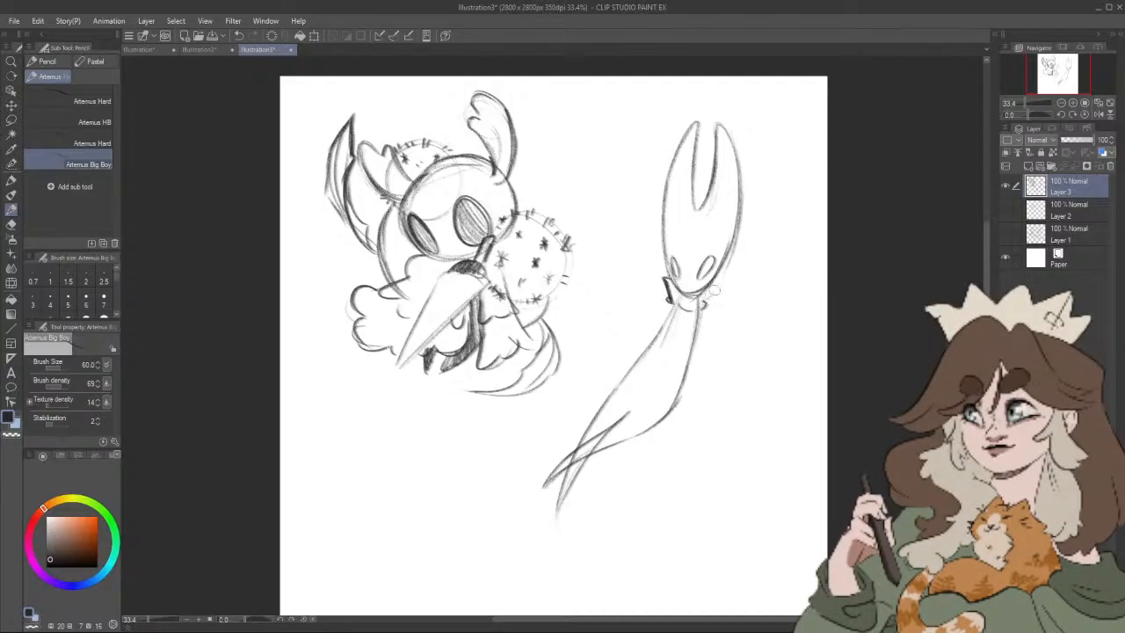
mouse_move(714, 282)
left_mouse_down()
mouse_move(706, 302)
mouse_move(587, 334)
mouse_move(567, 369)
mouse_move(574, 378)
left_mouse_up()
left_click_drag(768, 398, 789, 395)
Step: Select the new horned figure with the Lasso, move it down and to the right, and clear the selection
left_click(12, 121)
mouse_move(731, 110)
left_mouse_down()
mouse_move(695, 122)
mouse_move(704, 118)
mouse_move(657, 164)
mouse_move(609, 301)
mouse_move(560, 340)
mouse_move(566, 394)
mouse_move(527, 437)
mouse_move(596, 563)
mouse_move(783, 336)
mouse_move(742, 119)
left_mouse_up()
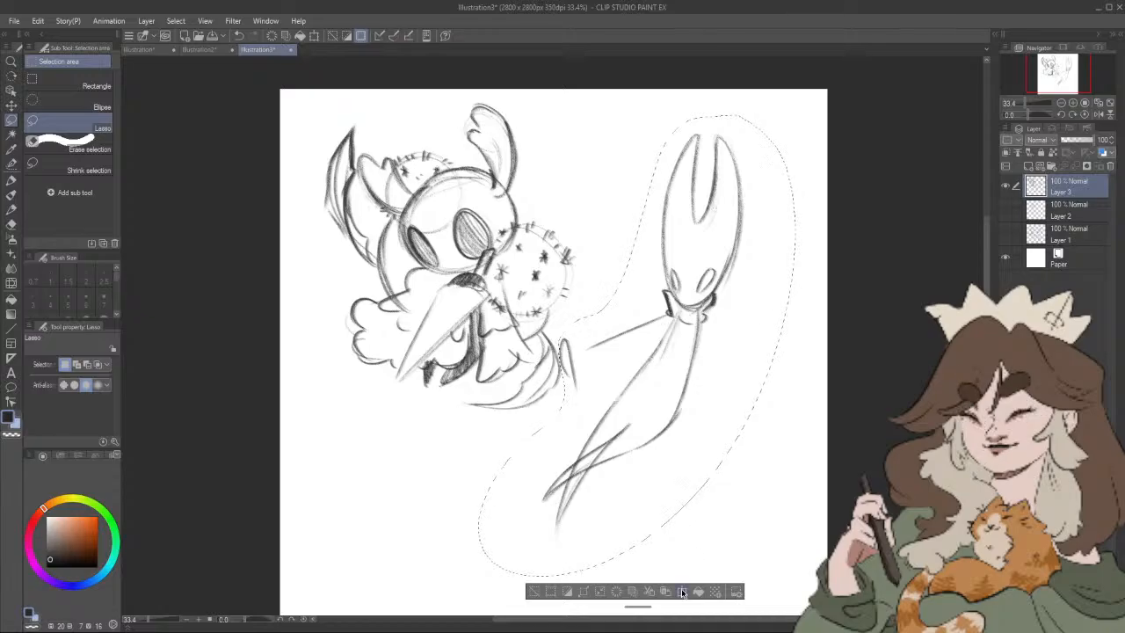
left_click(682, 592)
left_click_drag(687, 490, 719, 523)
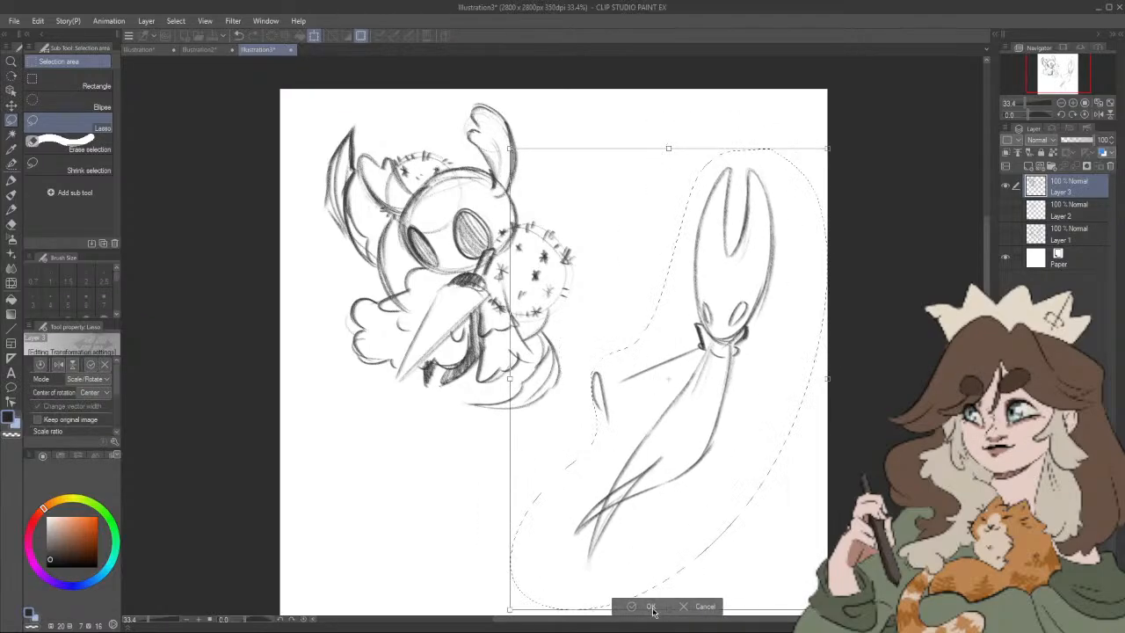
left_click(652, 606)
key("ctrl+d")
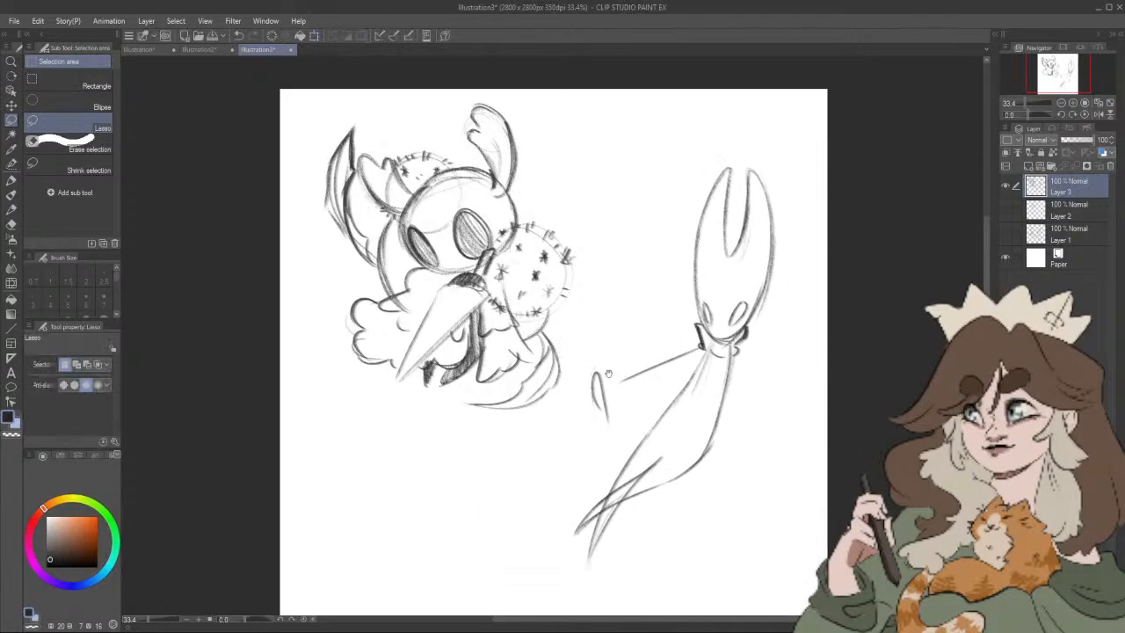
Step: Lasso the loose arm strokes beside the horned figure's torso, delete them, and clear the selection
mouse_move(583, 412)
left_mouse_down()
mouse_move(636, 406)
mouse_move(702, 348)
left_mouse_up()
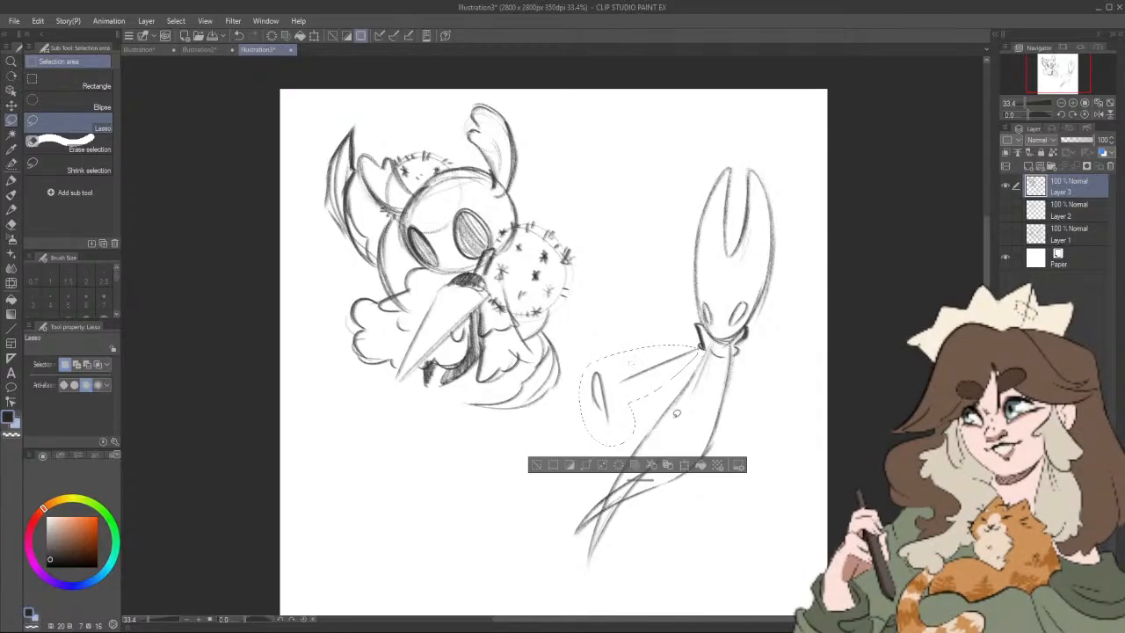
key("Delete")
key("ctrl+d")
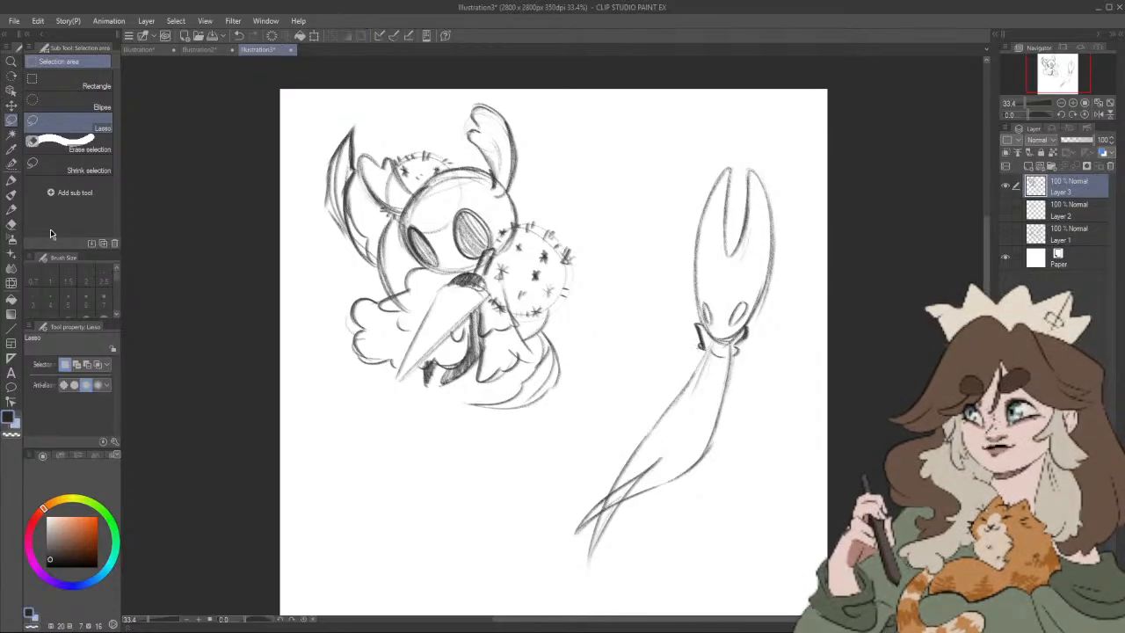
Step: Sketch a billowing cloak with curling folds trailing behind the figure's left side and across the lower torso
key("p")
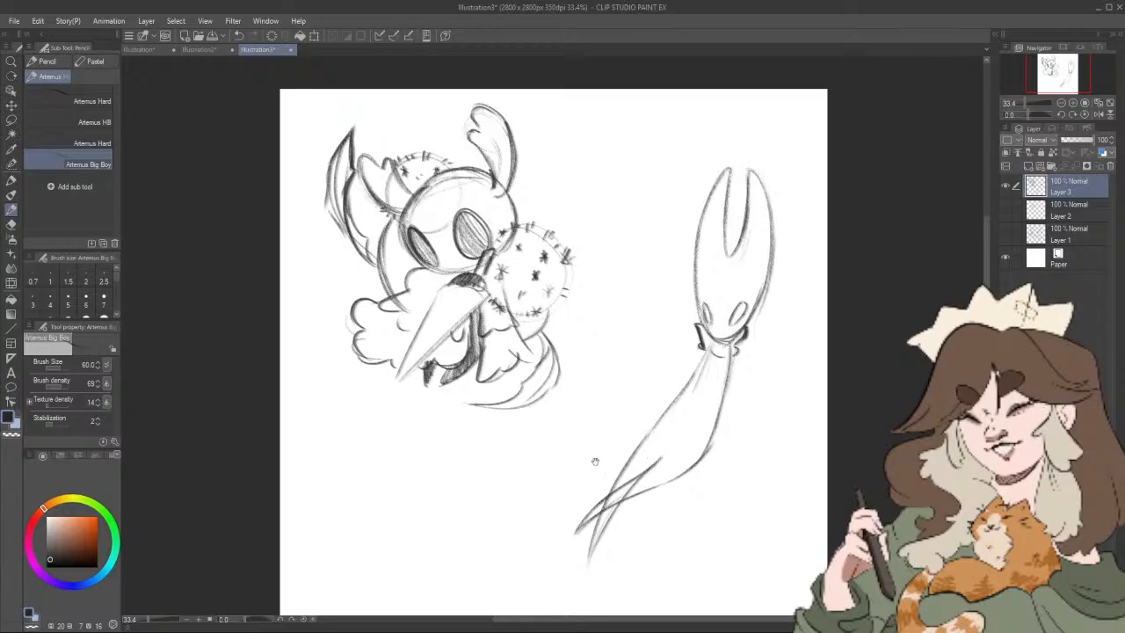
mouse_move(595, 461)
left_mouse_down()
mouse_move(565, 430)
mouse_move(577, 401)
left_mouse_up()
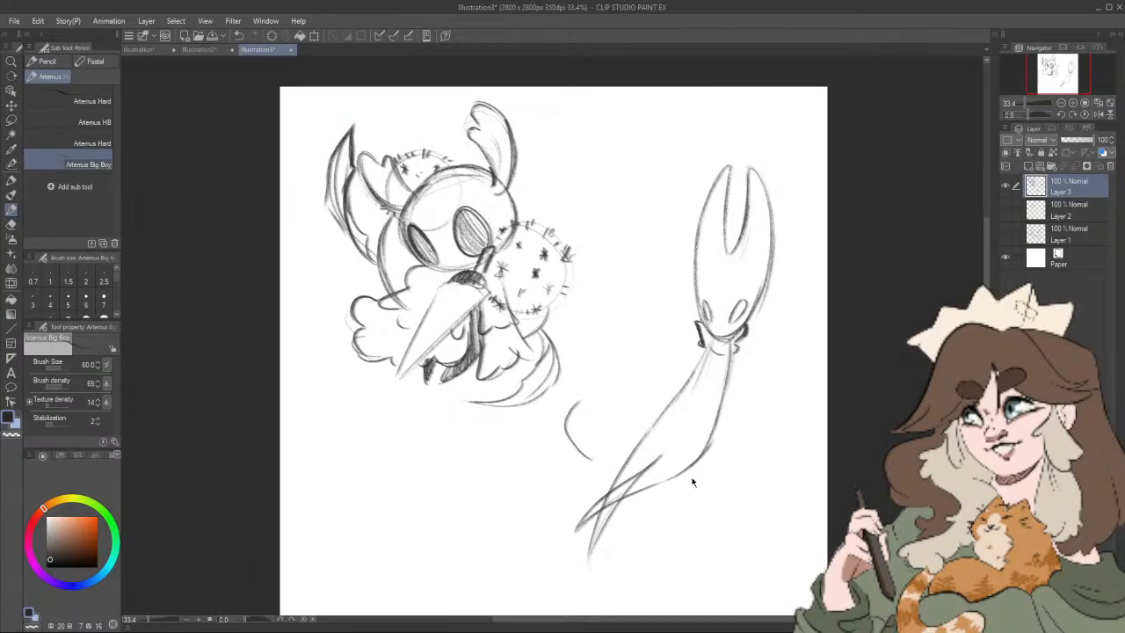
key("ctrl+z")
left_click_drag(618, 455, 722, 454)
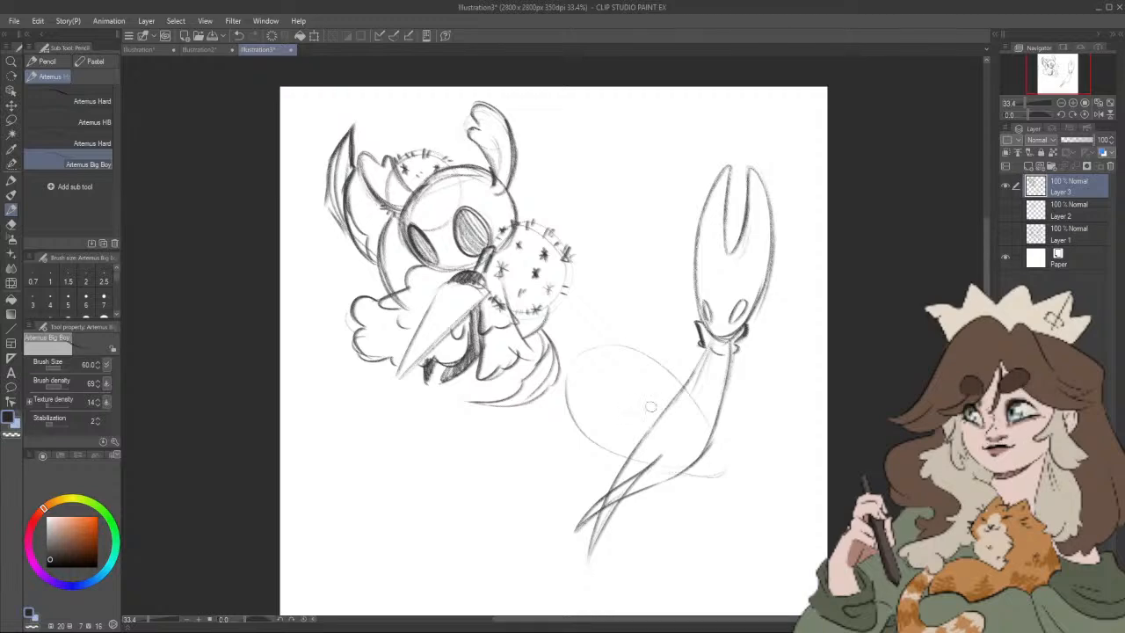
left_click_drag(630, 348, 644, 387)
mouse_move(630, 348)
left_mouse_down()
mouse_move(683, 390)
mouse_move(646, 409)
mouse_move(695, 445)
mouse_move(686, 414)
mouse_move(700, 459)
mouse_move(752, 507)
mouse_move(758, 499)
mouse_move(716, 453)
mouse_move(738, 450)
mouse_move(691, 472)
left_mouse_up()
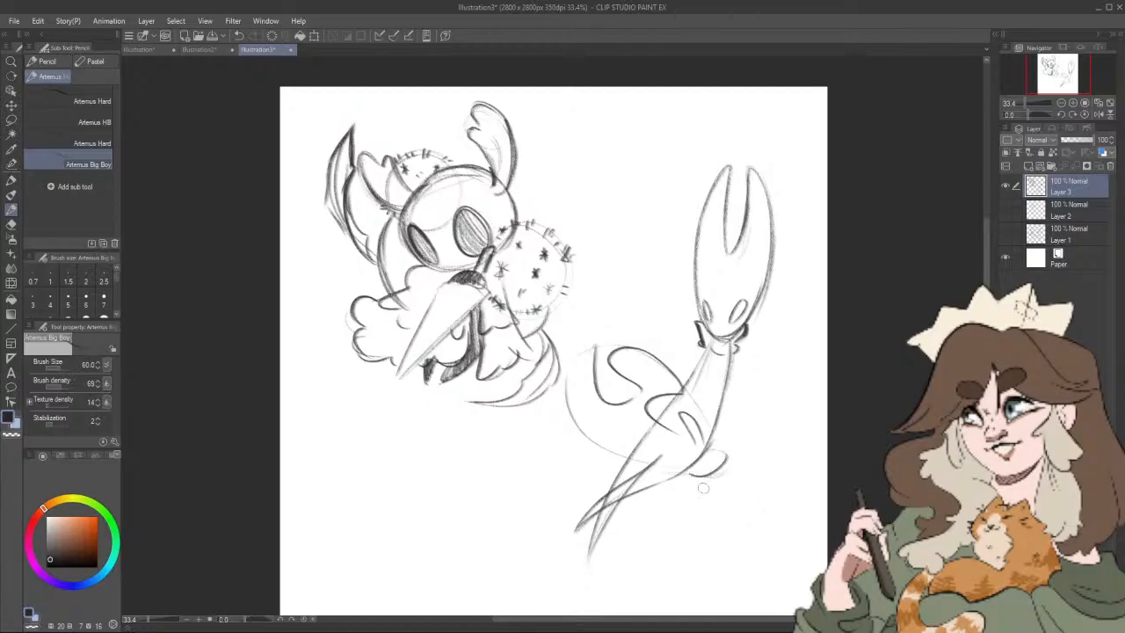
mouse_move(576, 379)
left_mouse_down()
mouse_move(570, 414)
mouse_move(582, 410)
mouse_move(585, 458)
mouse_move(578, 436)
mouse_move(605, 456)
left_mouse_up()
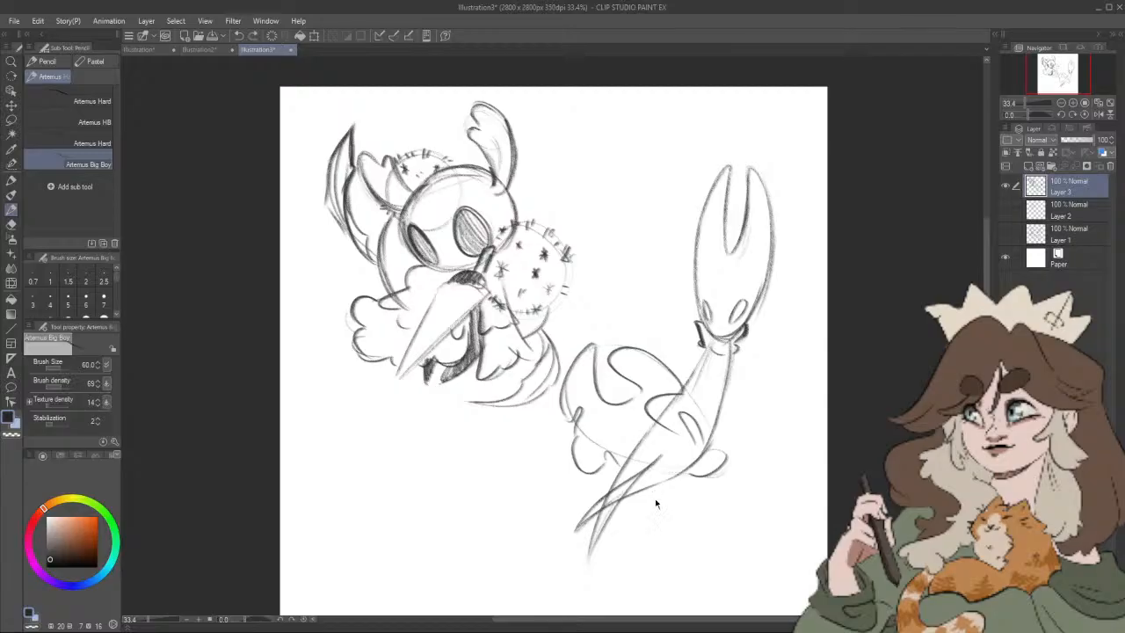
key("ctrl+z")
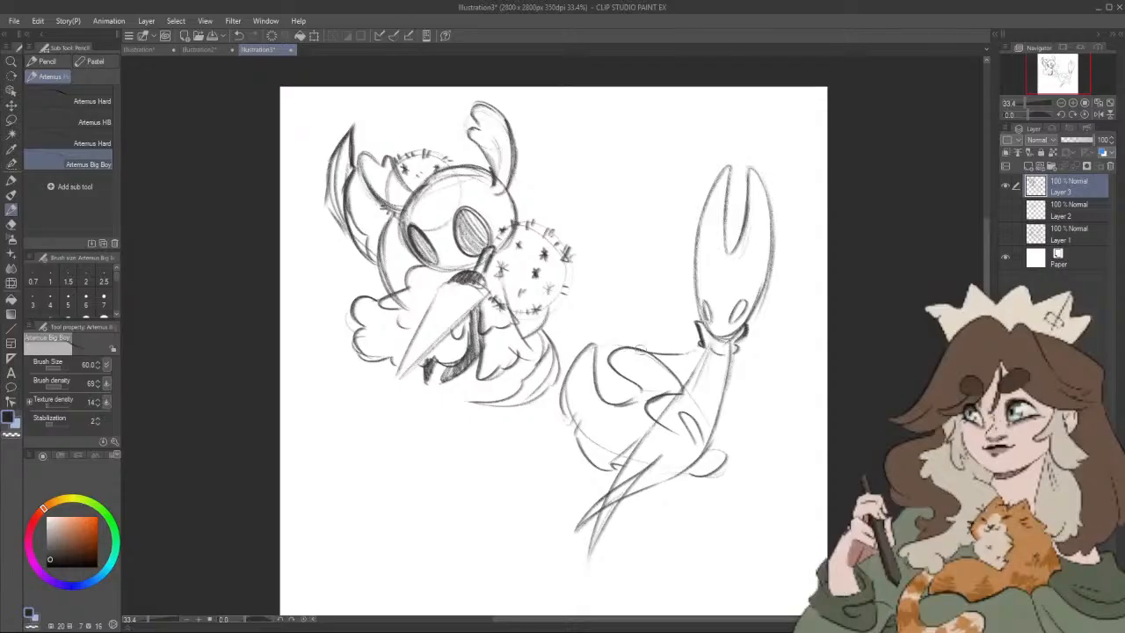
Step: Draw the body's right edge down to the hem, then darken the crossed legs and hatch the lower body
left_click_drag(599, 346, 613, 353)
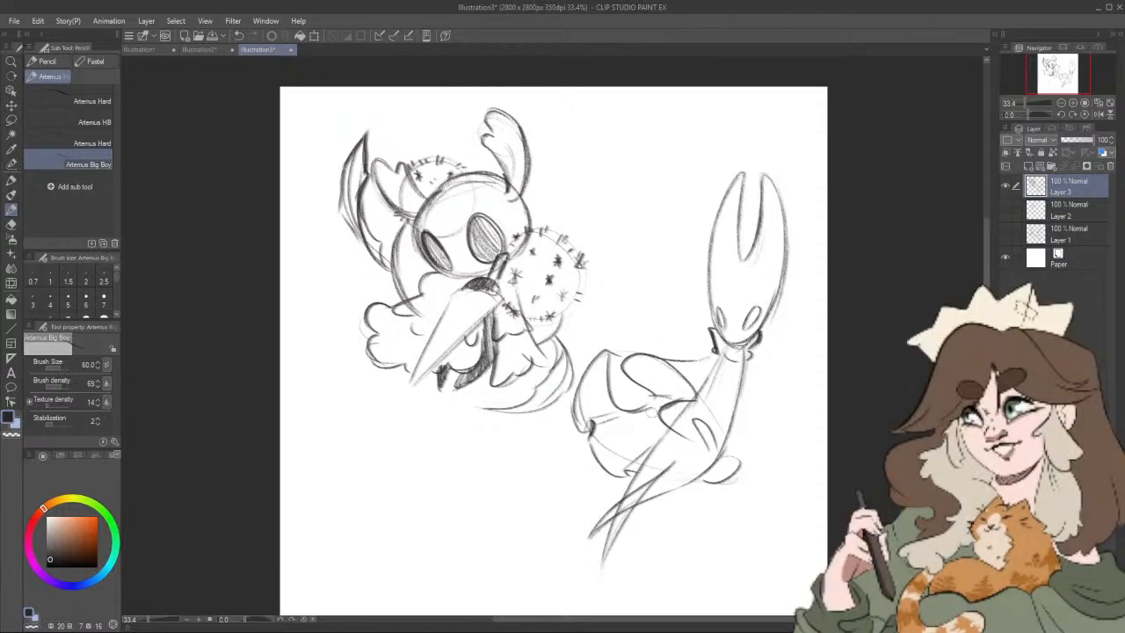
left_click_drag(657, 395, 629, 400)
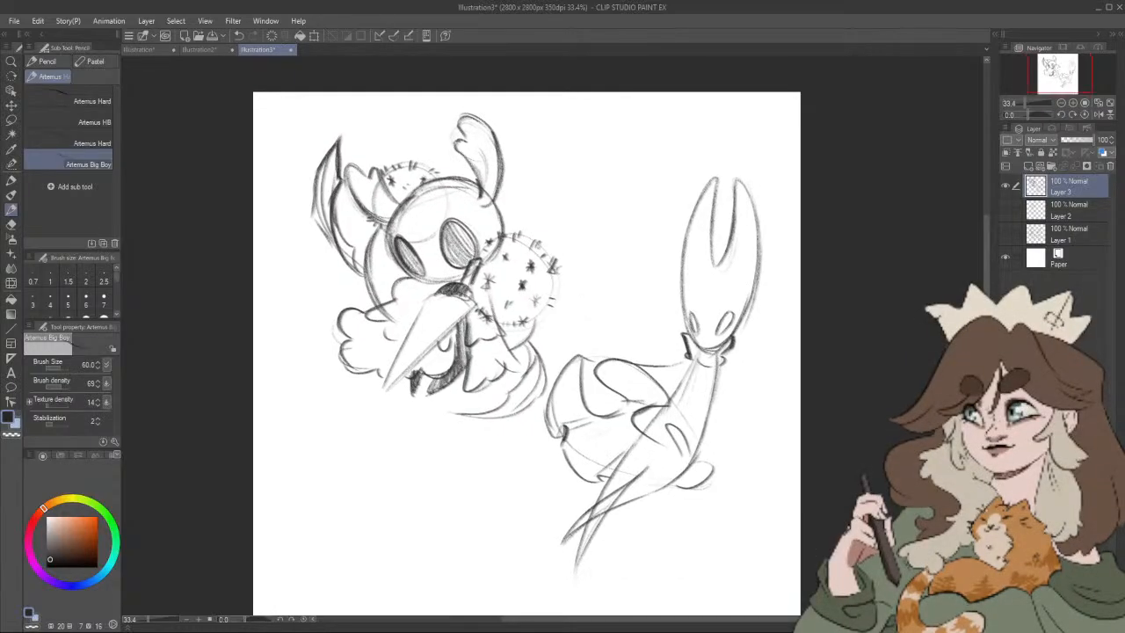
left_click_drag(716, 431, 695, 439)
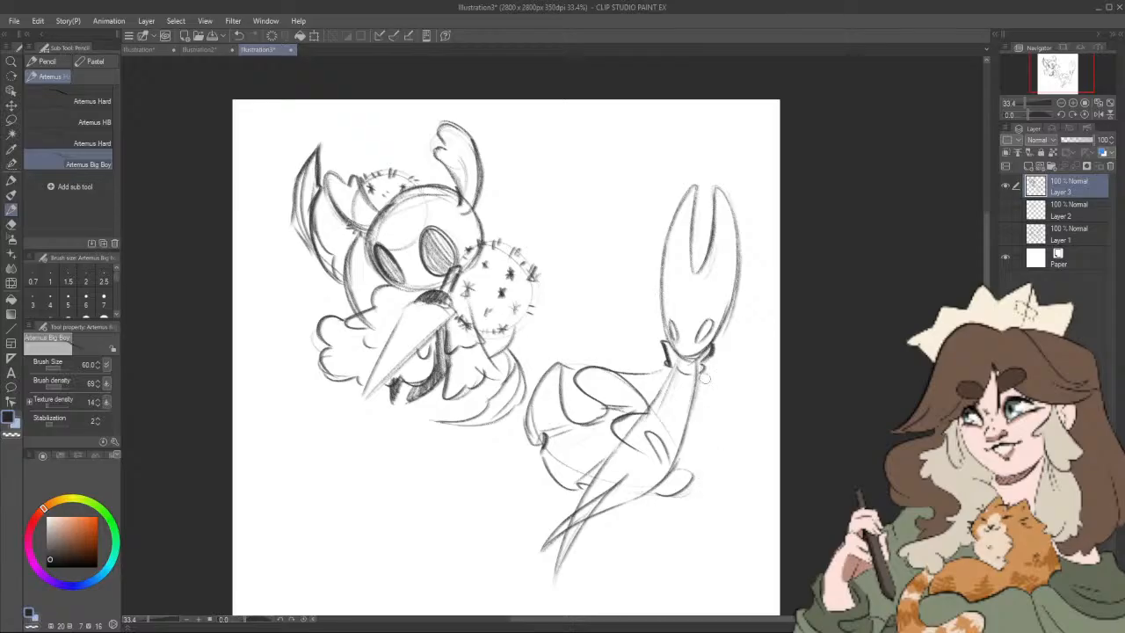
left_click_drag(701, 376, 686, 478)
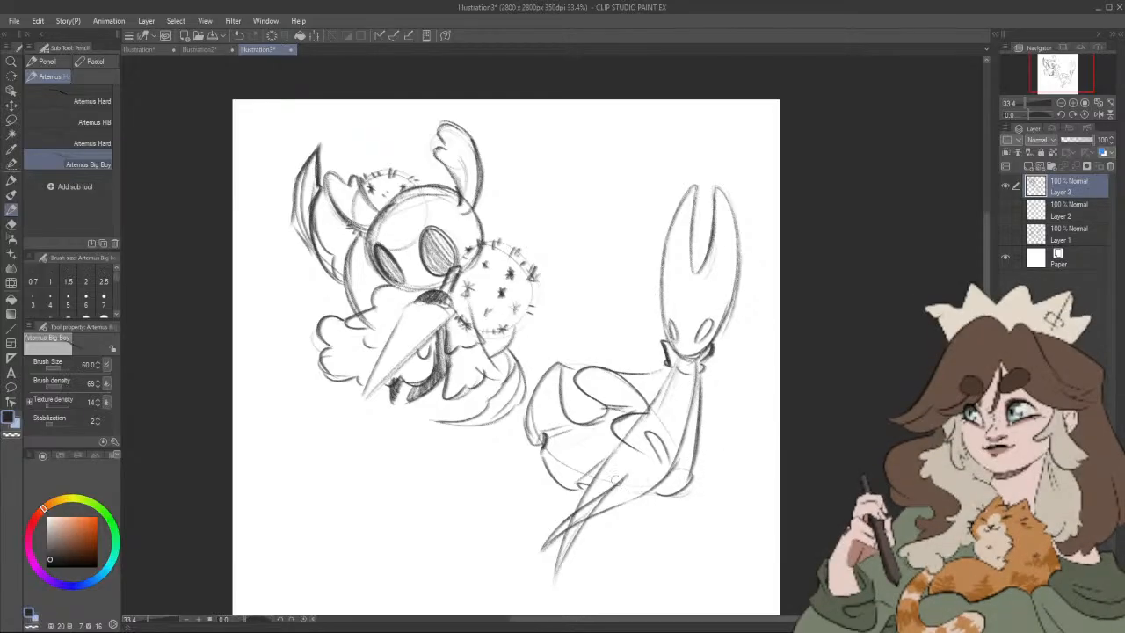
left_click_drag(555, 526, 629, 479)
mouse_move(562, 548)
left_mouse_down()
mouse_move(618, 481)
mouse_move(561, 517)
mouse_move(543, 550)
mouse_move(627, 504)
mouse_move(561, 566)
left_mouse_up()
left_click_drag(592, 494, 629, 439)
mouse_move(615, 479)
left_mouse_down()
mouse_move(631, 503)
mouse_move(648, 450)
mouse_move(653, 492)
left_mouse_up()
Step: Draw a thin raised arm with a slim pointed hand reaching up to the left of the horned mask
left_click_drag(619, 277, 629, 316)
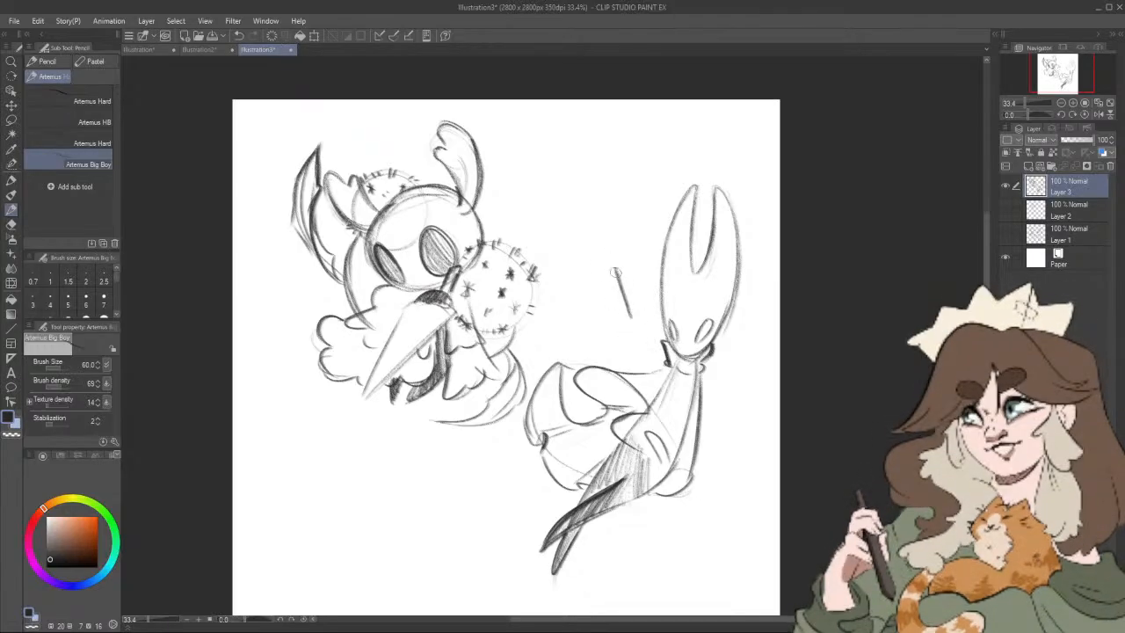
left_click_drag(603, 221, 625, 288)
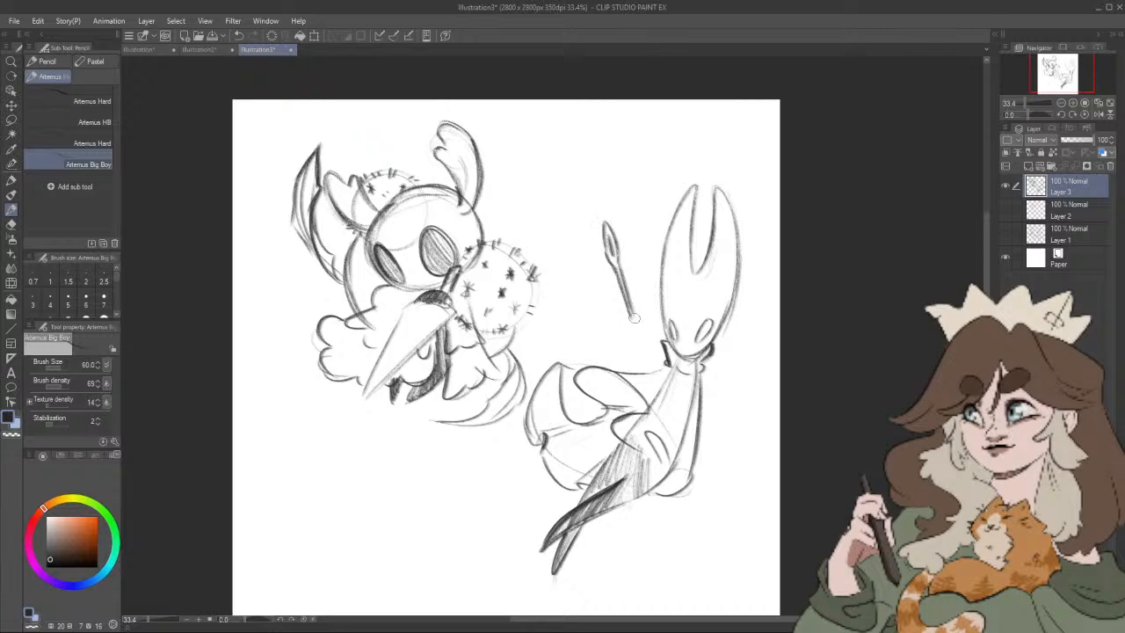
mouse_move(631, 314)
left_mouse_down()
mouse_move(647, 375)
mouse_move(636, 316)
mouse_move(648, 327)
mouse_move(641, 320)
mouse_move(651, 352)
mouse_move(627, 337)
mouse_move(641, 372)
mouse_move(633, 313)
mouse_move(654, 364)
left_mouse_up()
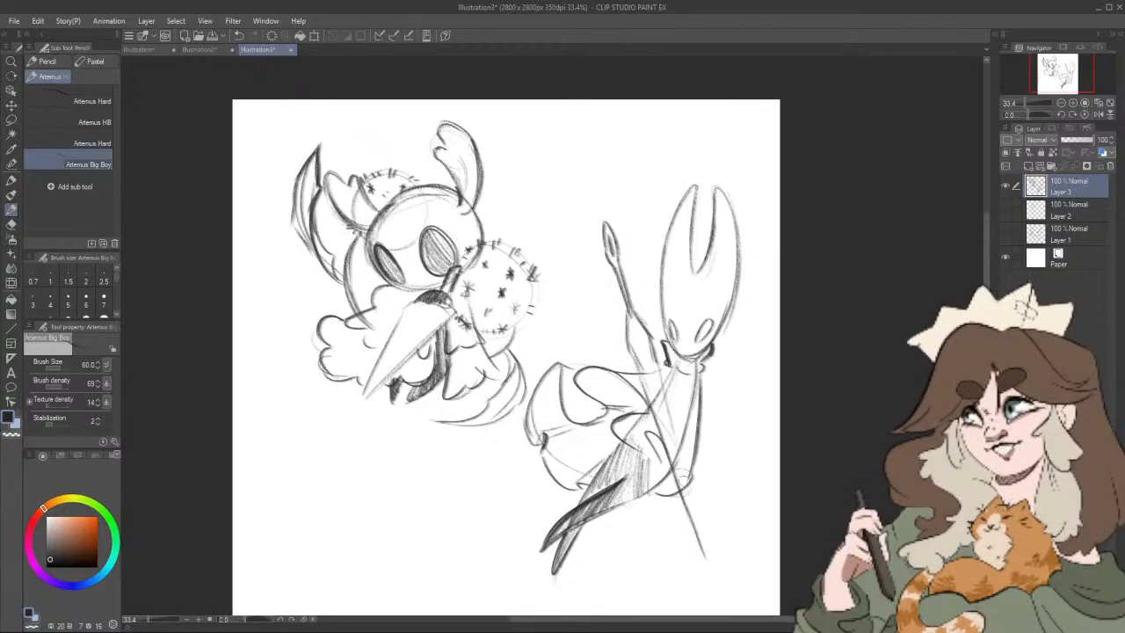
Step: Draw a long line from the raised arm across the torso, ending in a dark, tapering point below the hem
left_click_drag(664, 387, 703, 559)
mouse_move(679, 489)
left_mouse_down()
mouse_move(715, 578)
mouse_move(700, 536)
left_mouse_up()
left_click_drag(689, 469, 713, 574)
Step: Erase the overlapping lines across the upper torso and redraw the body edges and front cloak folds cleanly
key("e")
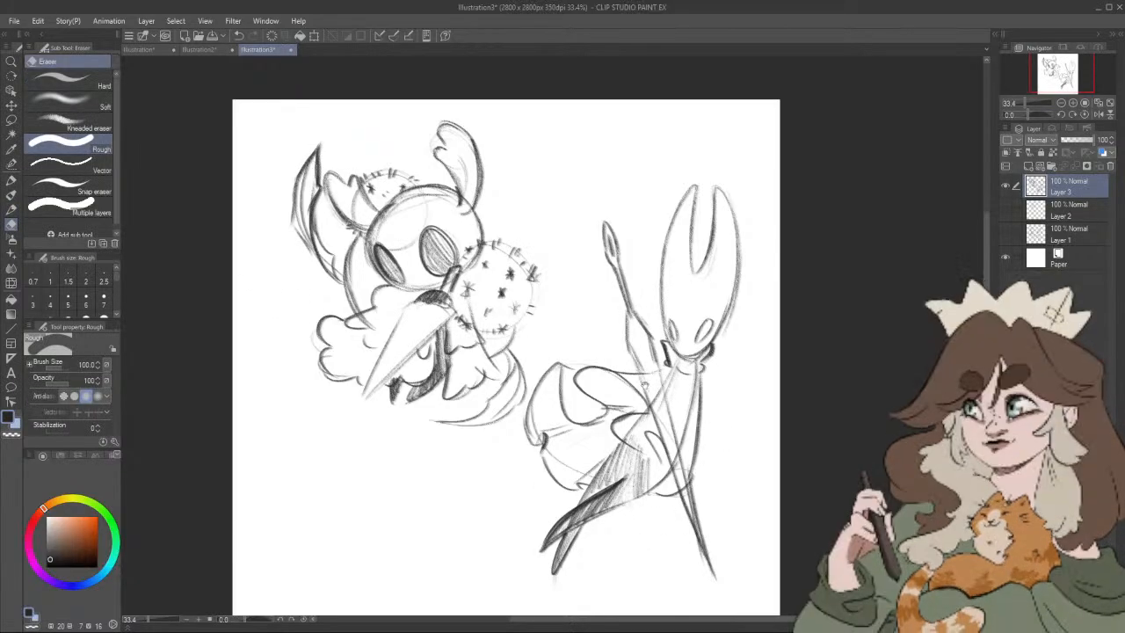
mouse_move(641, 383)
left_mouse_down()
mouse_move(679, 462)
mouse_move(672, 380)
left_mouse_up()
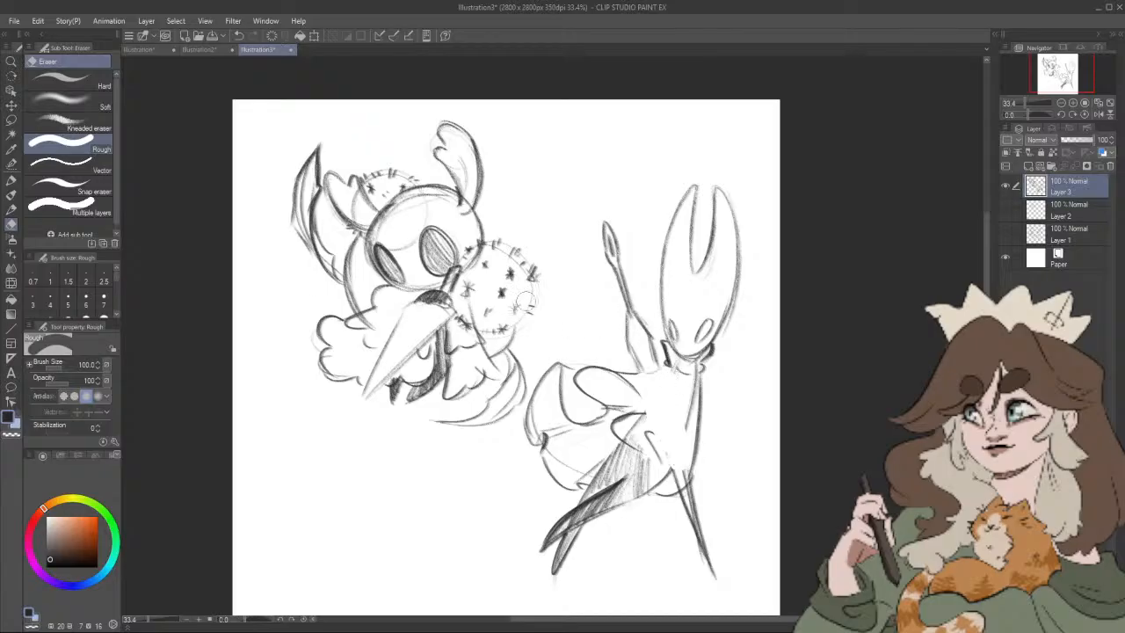
left_click(11, 209)
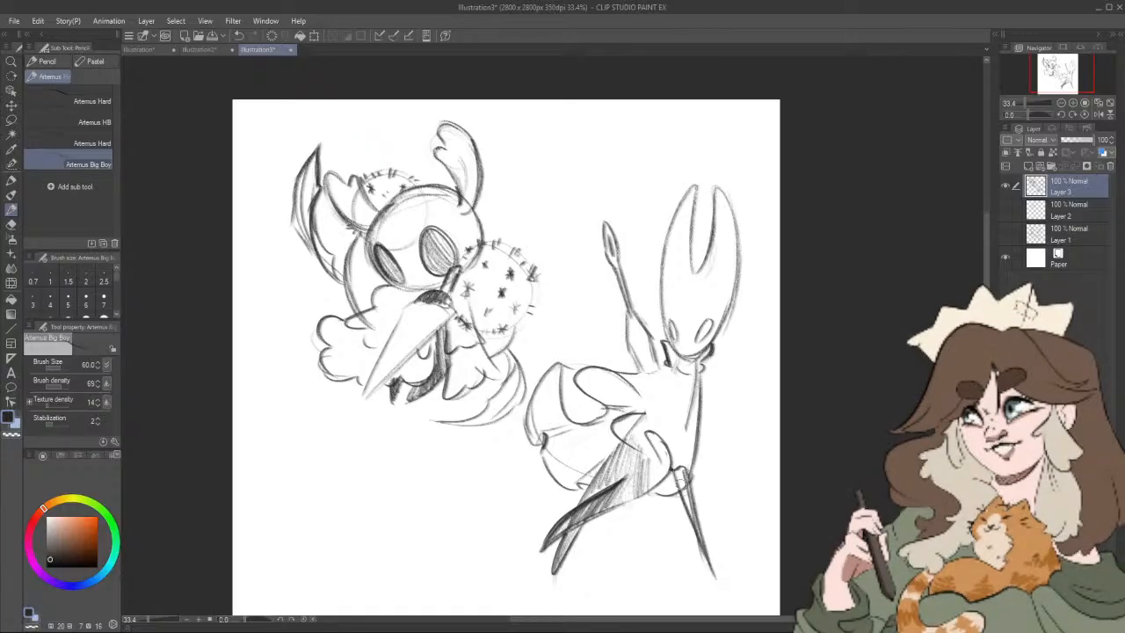
mouse_move(650, 435)
left_mouse_down()
mouse_move(675, 376)
mouse_move(646, 407)
left_mouse_up()
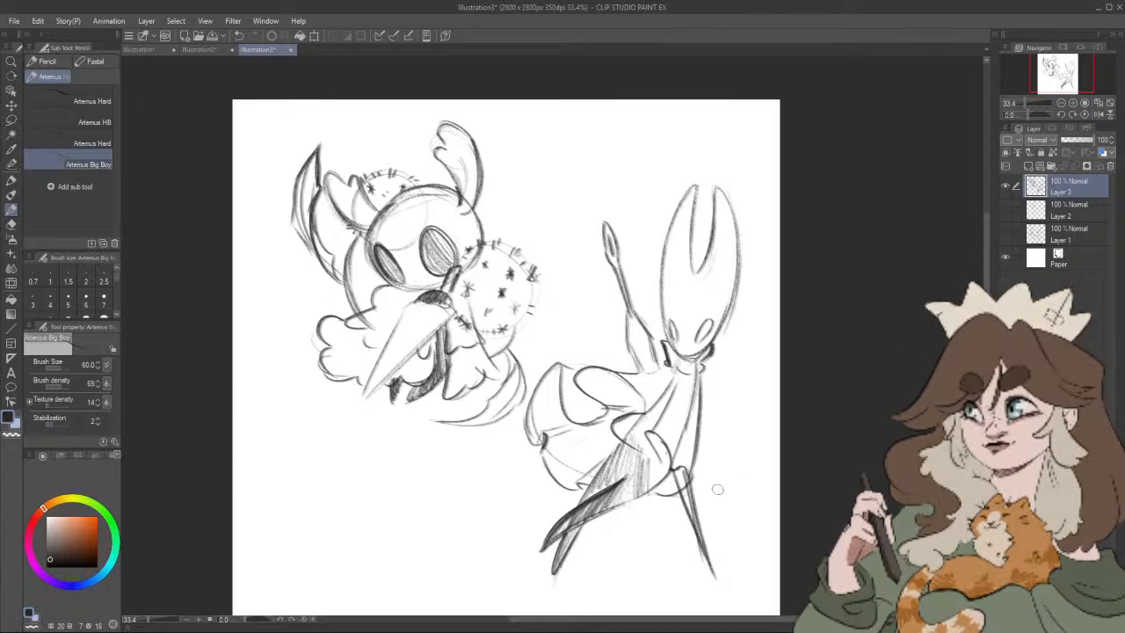
left_click_drag(729, 449, 720, 452)
left_click_drag(661, 353, 631, 365)
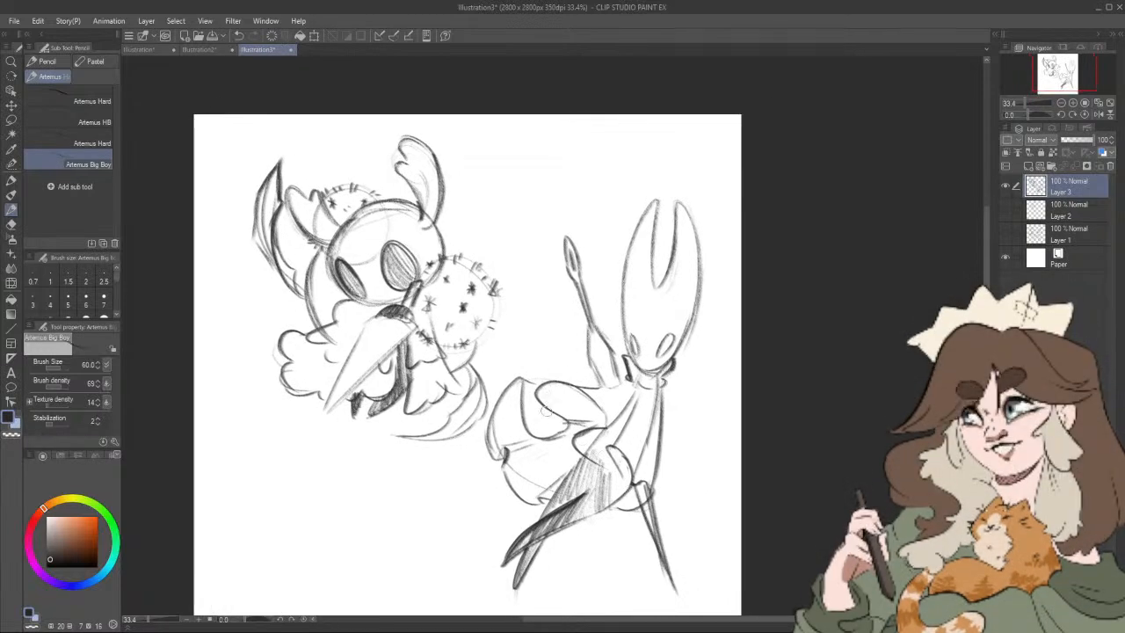
Step: Hatch the inside of the upper cloak fold and fill both eyes of the long-horned mask solid dark
left_click_drag(569, 386, 571, 418)
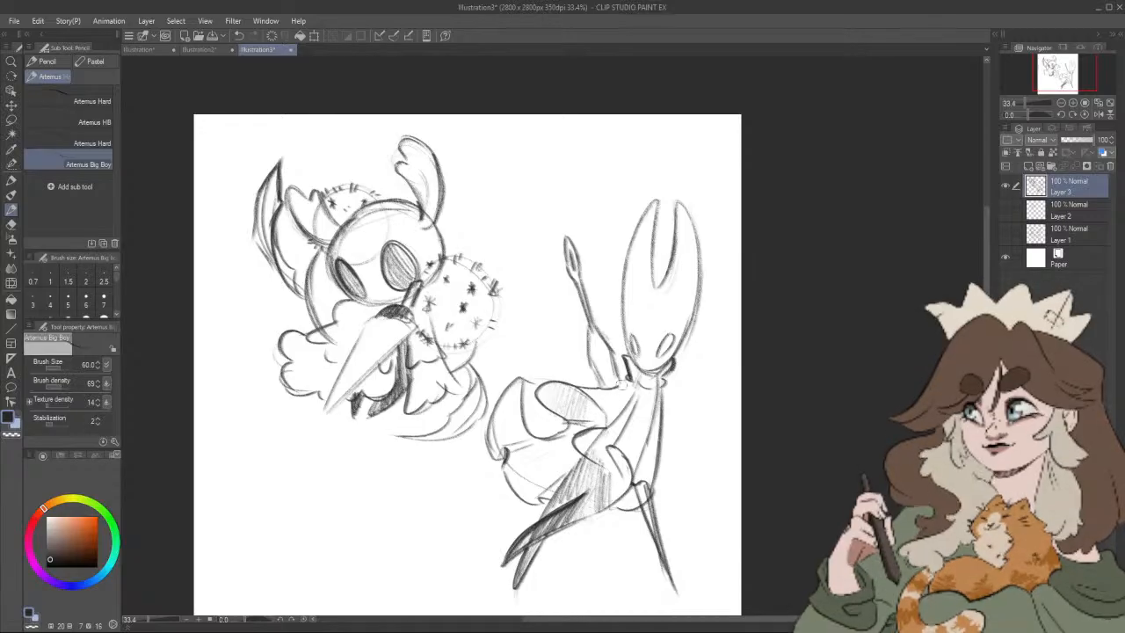
left_click_drag(686, 359, 673, 381)
scroll(638, 373, "up", 1)
scroll(639, 374, "up", 1)
left_click_drag(600, 348, 607, 376)
mouse_move(660, 351)
left_mouse_down()
mouse_move(655, 374)
mouse_move(597, 344)
left_mouse_up()
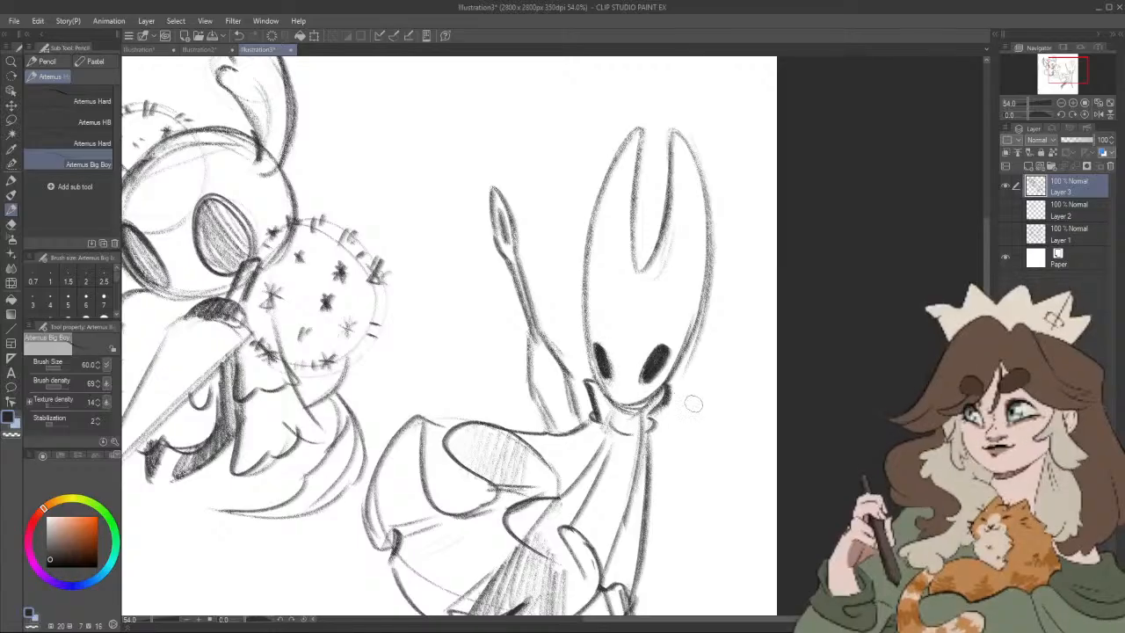
scroll(702, 411, "down", 4)
scroll(701, 411, "up", 1)
left_click_drag(702, 384, 714, 368)
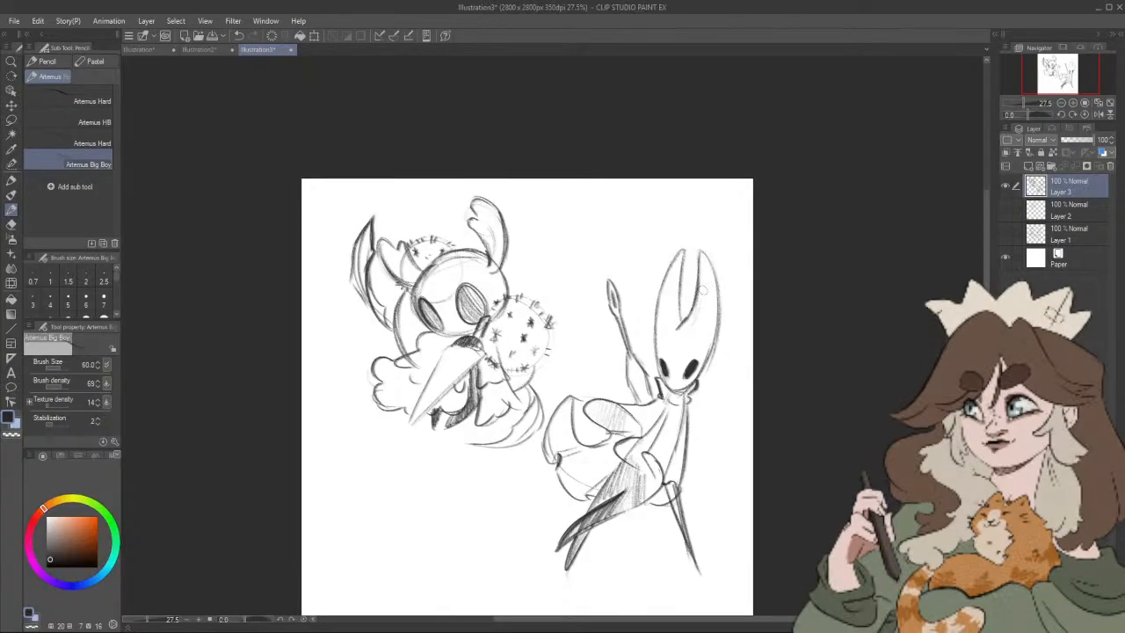
left_click_drag(726, 417, 723, 400)
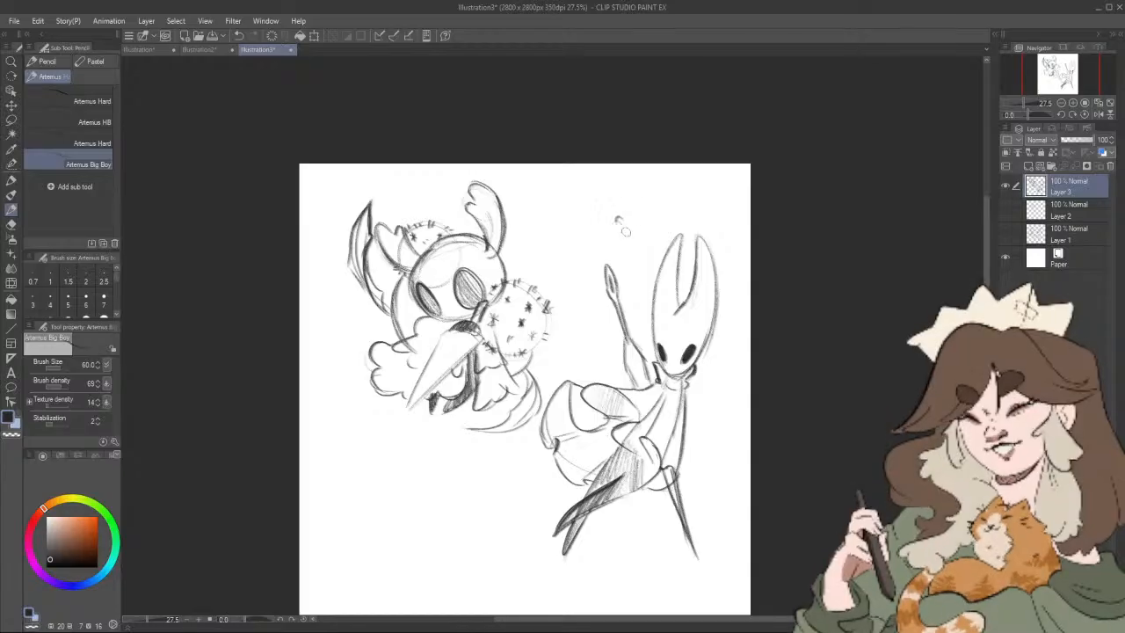
mouse_move(621, 218)
left_mouse_down()
mouse_move(662, 244)
mouse_move(598, 274)
left_mouse_up()
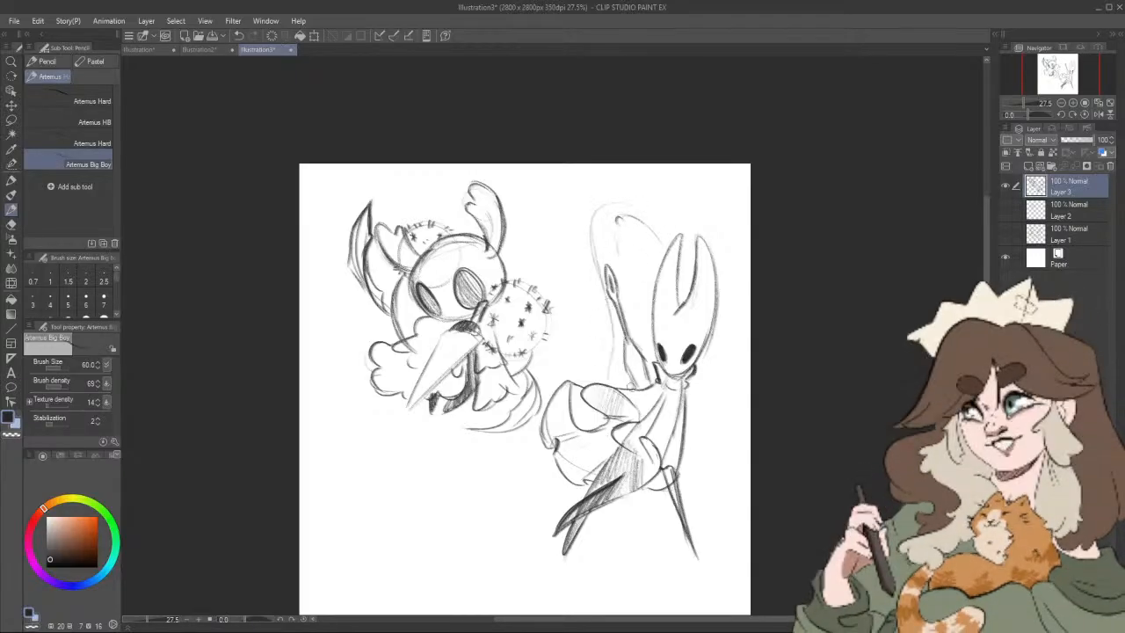
key("ctrl+z")
key("ctrl+z")
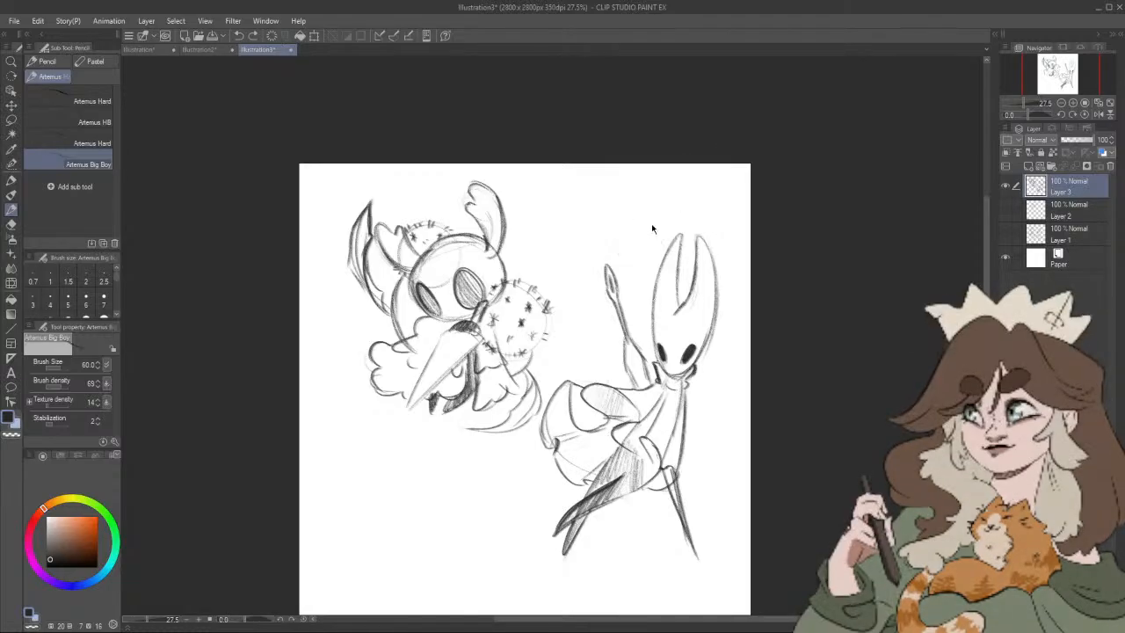
Step: Lightly sketch a wide guide arc over the raised hand and a long curve along the right of the horned figure
mouse_move(580, 211)
left_mouse_down()
mouse_move(634, 206)
mouse_move(668, 248)
left_mouse_up()
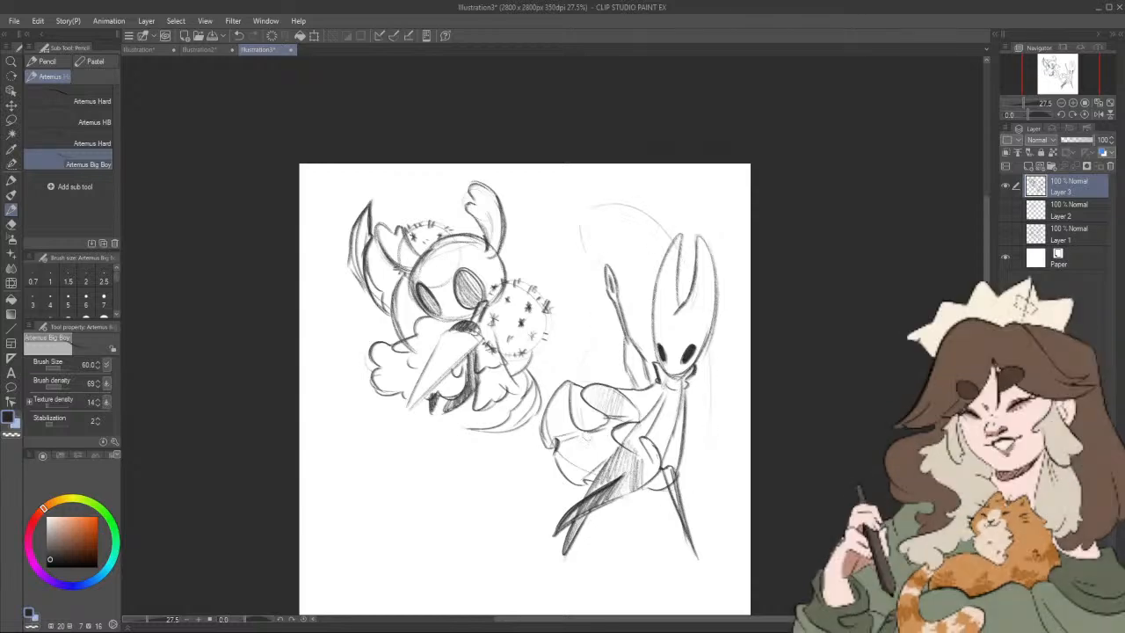
left_click_drag(709, 472, 737, 345)
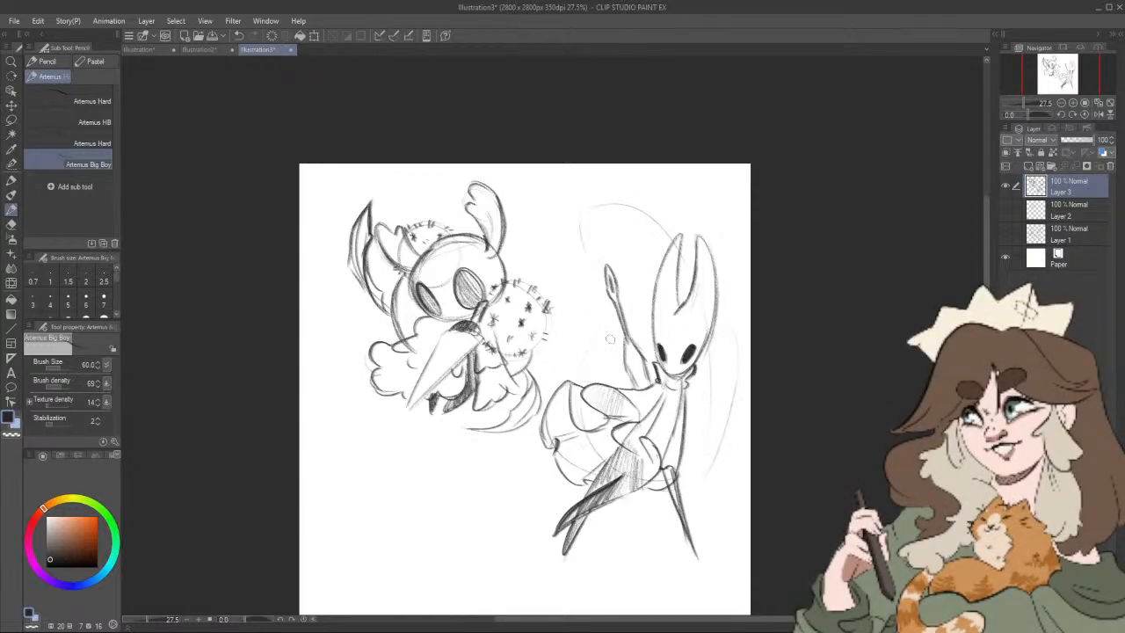
left_click_drag(610, 339, 606, 314)
Step: Lasso the horned figure with its guide arcs, shift it straight down toward the canvas's lower edge, and deselect
left_click(12, 121)
mouse_move(600, 151)
left_mouse_down()
mouse_move(566, 221)
mouse_move(576, 299)
mouse_move(504, 501)
mouse_move(690, 571)
mouse_move(779, 356)
mouse_move(603, 141)
left_mouse_up()
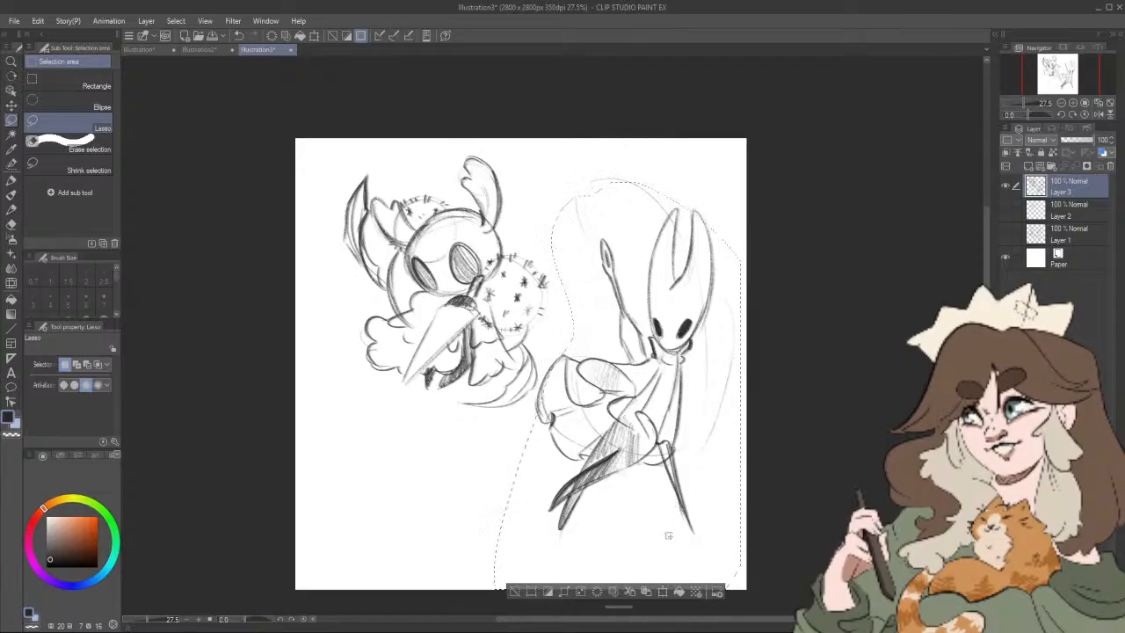
mouse_move(669, 535)
left_mouse_down()
mouse_move(655, 543)
mouse_move(669, 553)
left_mouse_up()
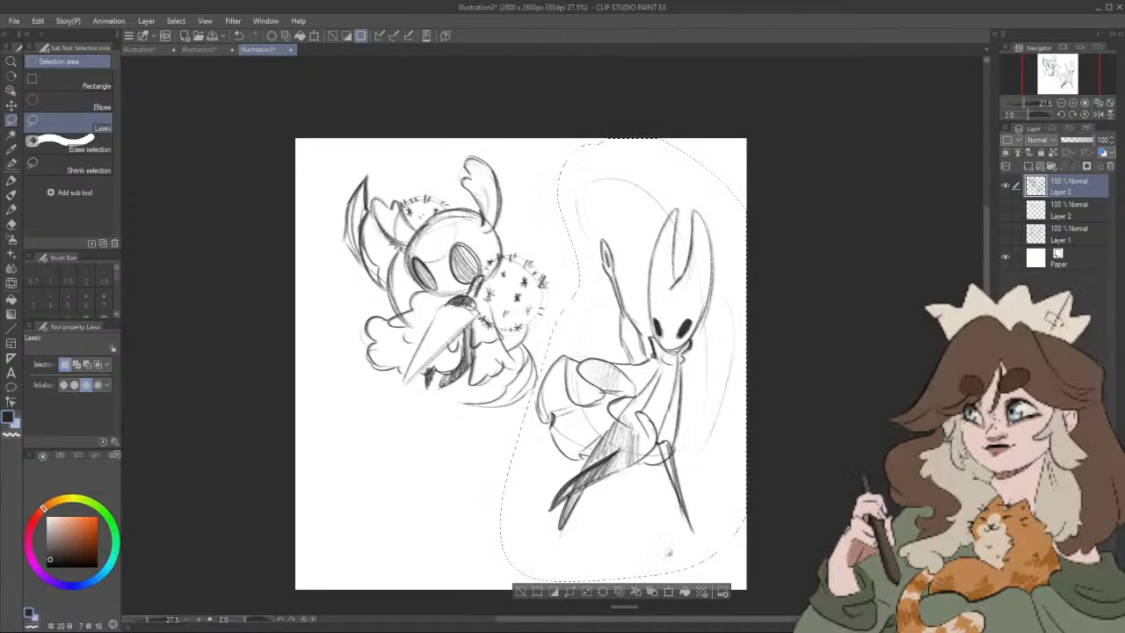
left_click(669, 591)
left_click_drag(691, 487, 691, 527)
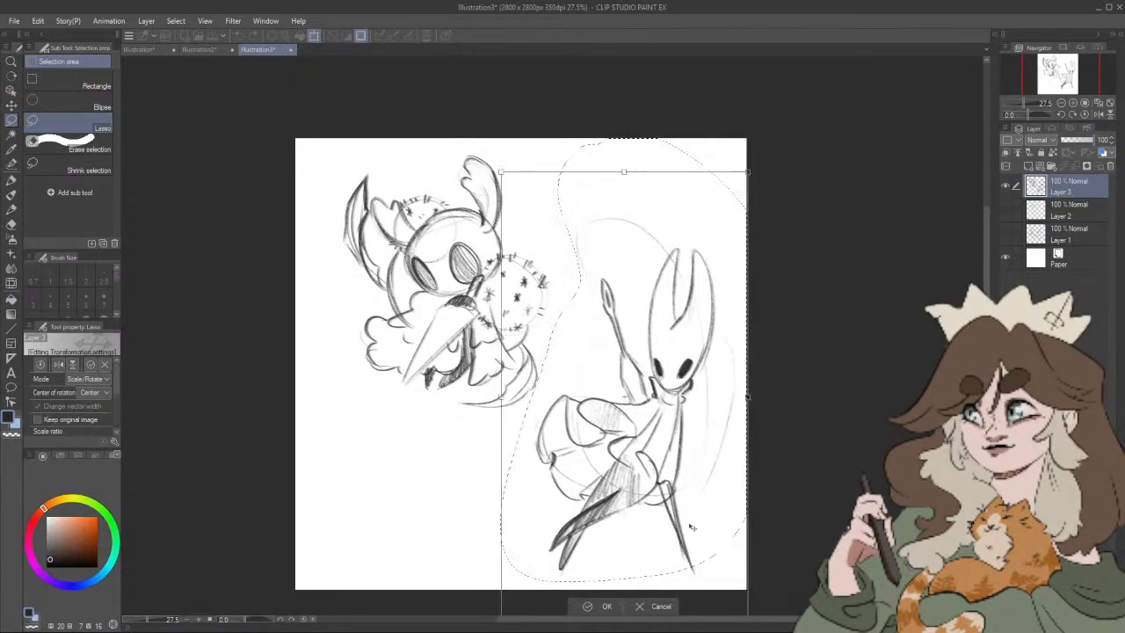
key("Return")
key("ctrl+d")
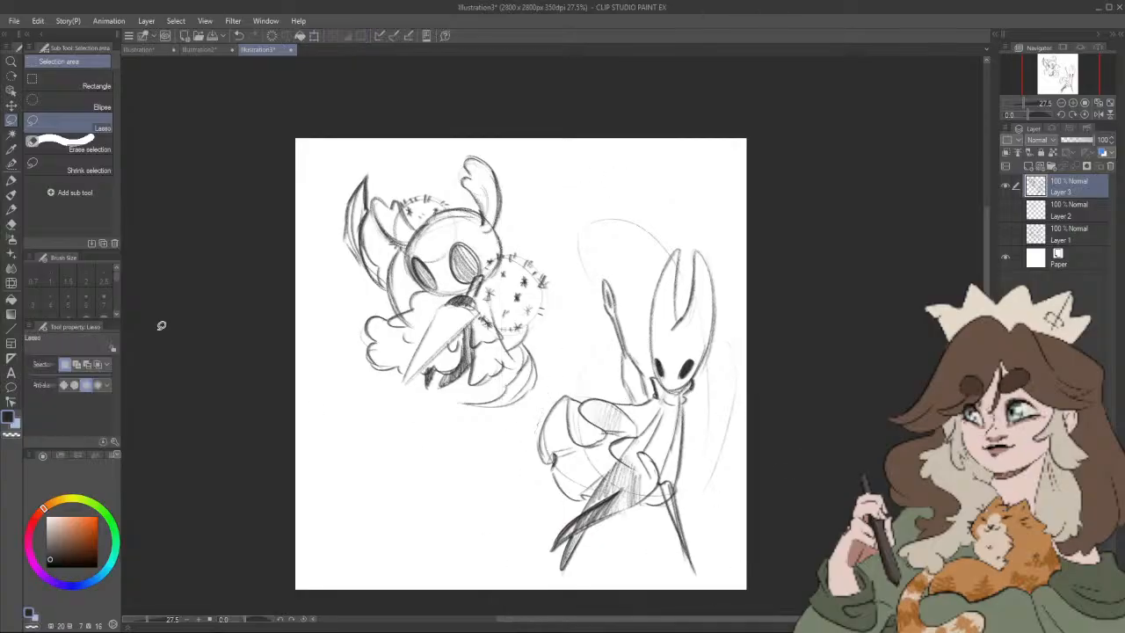
Step: Extend the guide lines around the horned figure with the pencil and sketch pointed leaf shapes behind its cloak and legs
left_click(11, 208)
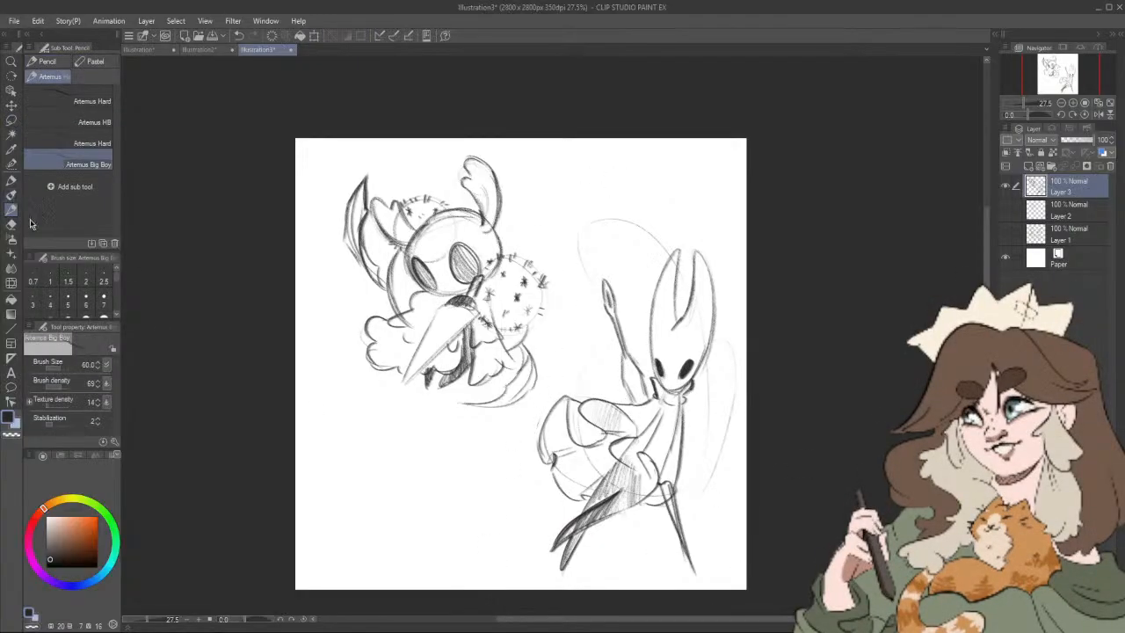
left_click_drag(791, 434, 780, 397)
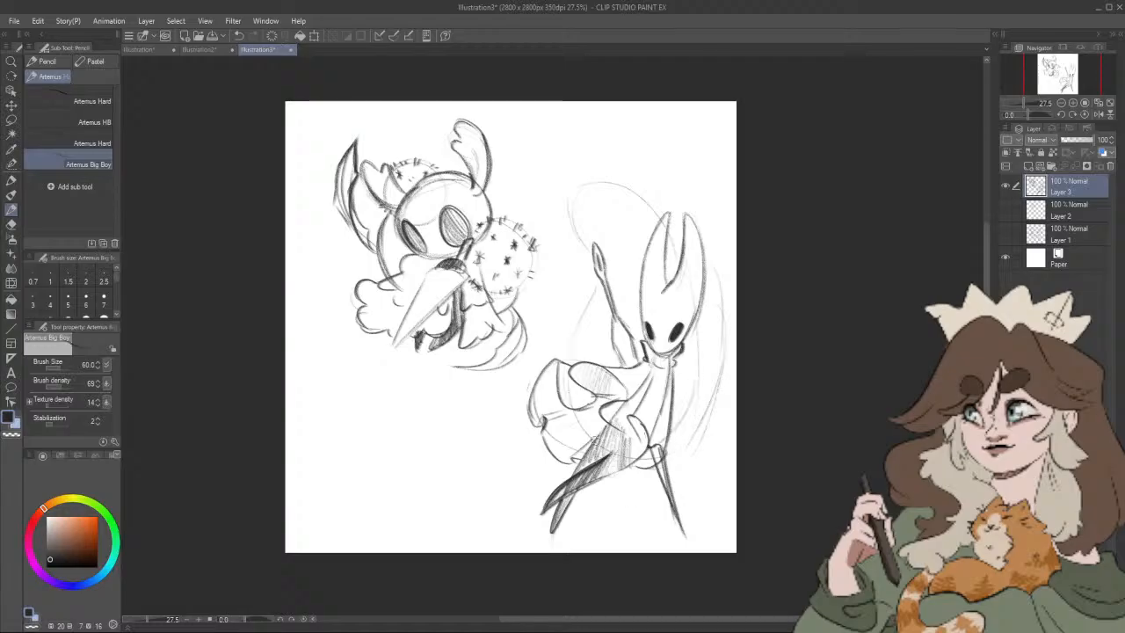
left_click_drag(578, 458, 523, 471)
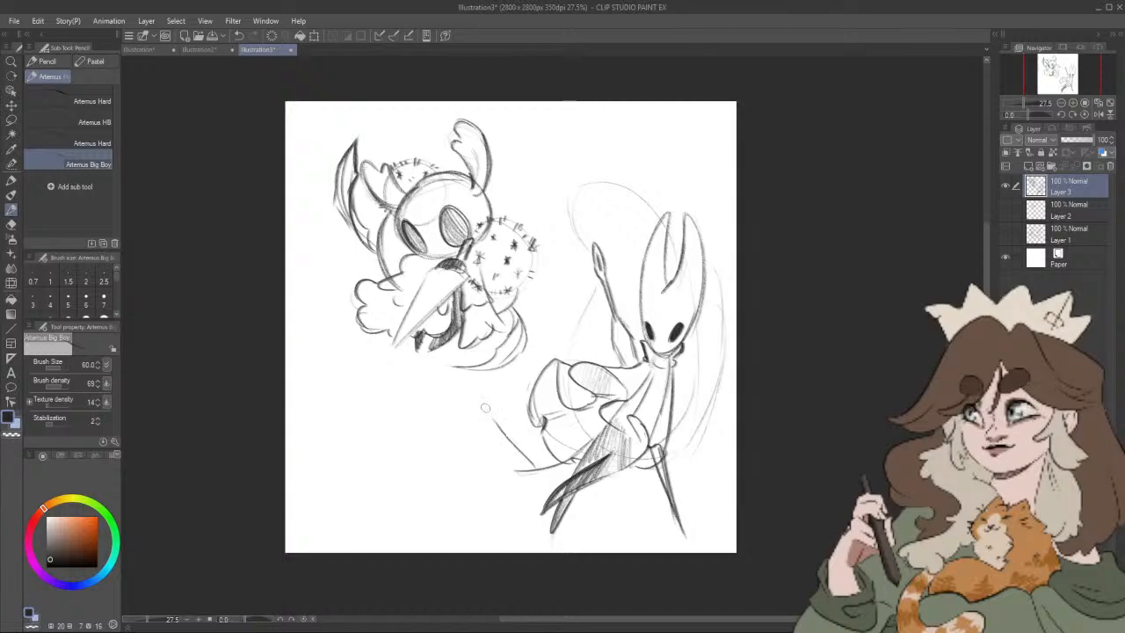
mouse_move(481, 406)
left_mouse_down()
mouse_move(528, 439)
mouse_move(533, 463)
mouse_move(514, 430)
left_mouse_up()
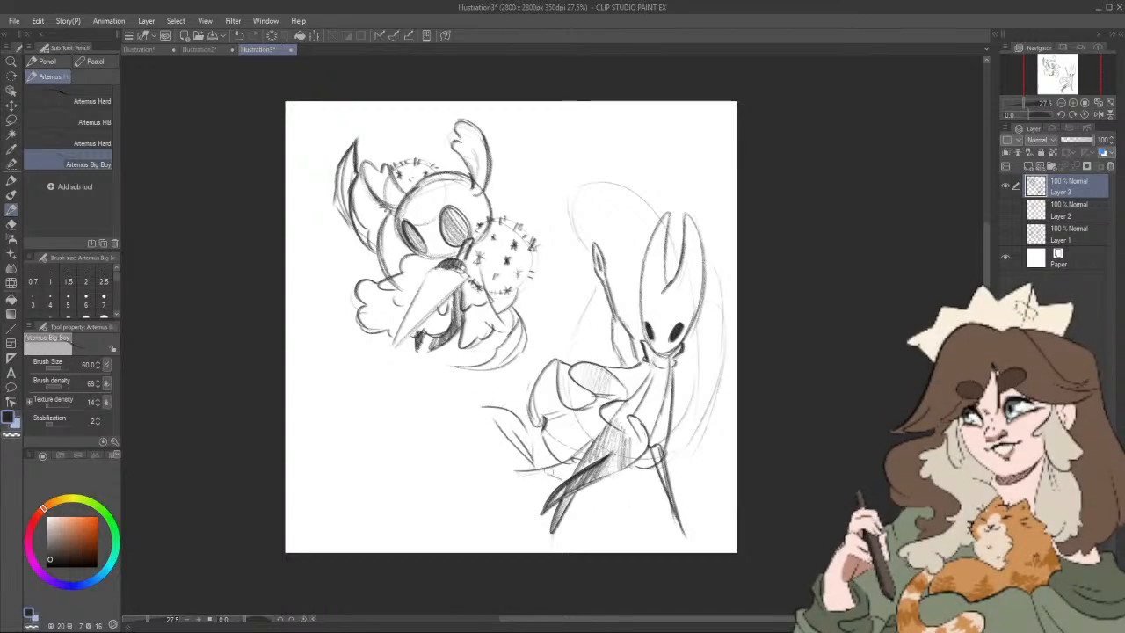
mouse_move(582, 492)
left_mouse_down()
mouse_move(610, 516)
mouse_move(599, 484)
left_mouse_up()
Step: Draw small five-petaled flowers around the raised hand, left of the forearm, and just right of the mask
left_click_drag(630, 298, 603, 326)
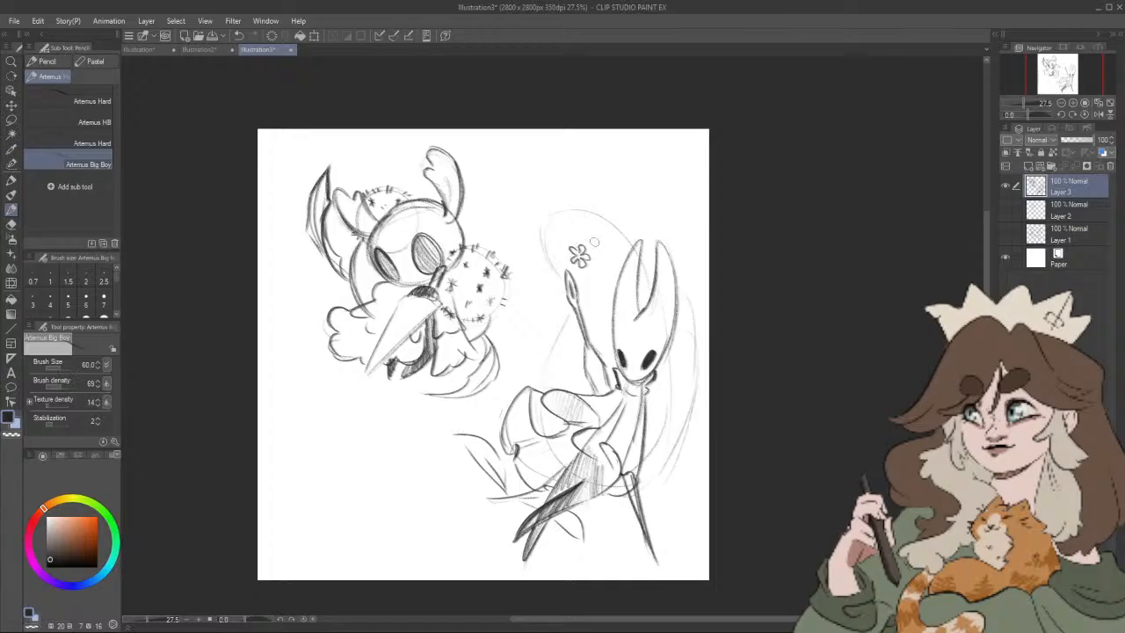
left_click_drag(600, 235, 601, 244)
mouse_move(600, 280)
left_mouse_down()
mouse_move(612, 281)
mouse_move(557, 273)
left_mouse_up()
left_click_drag(558, 332, 569, 327)
mouse_move(681, 360)
left_mouse_down()
mouse_move(685, 349)
mouse_move(672, 397)
mouse_move(675, 359)
left_mouse_up()
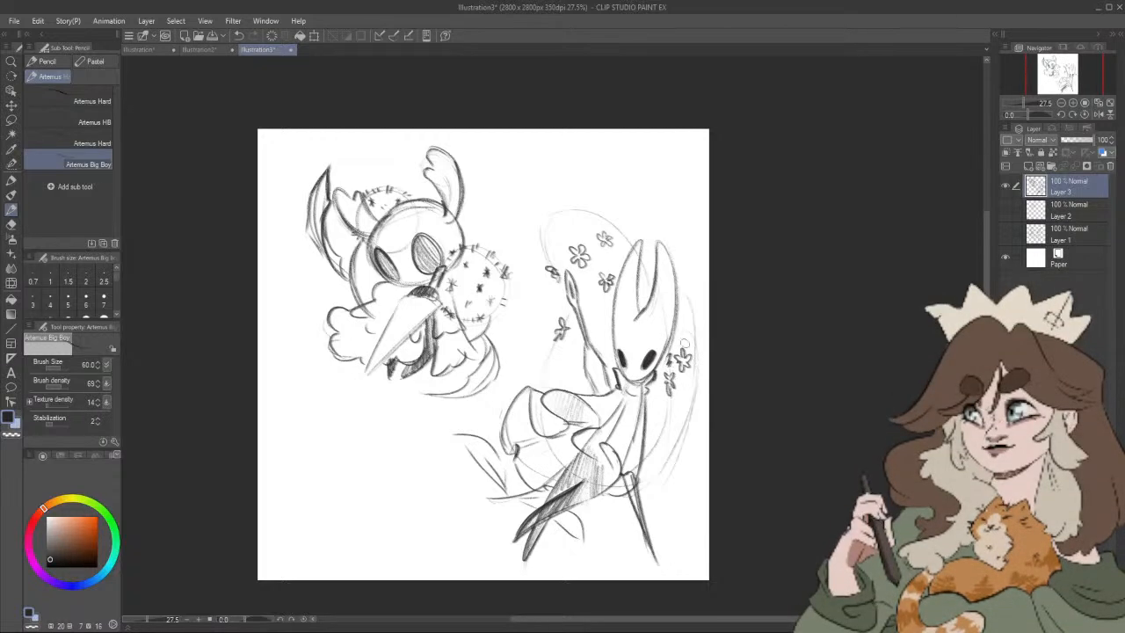
mouse_move(539, 372)
left_mouse_down()
mouse_move(551, 374)
mouse_move(551, 356)
left_mouse_up()
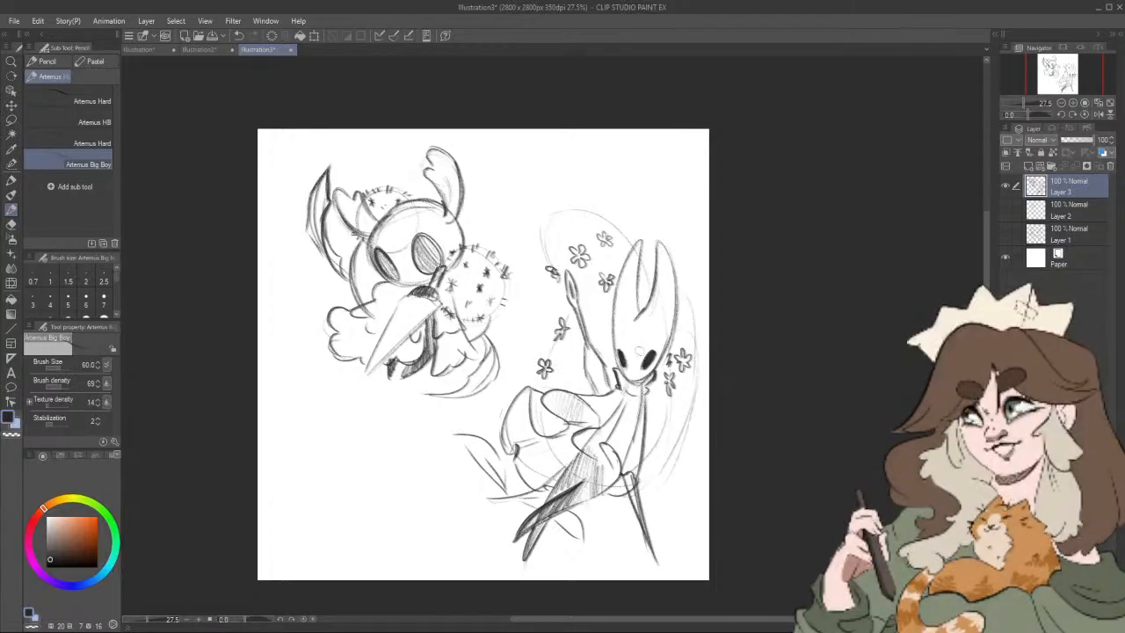
Step: Add small flowers along the raised arm, around the top guide arc, and between the mask's horns
left_click_drag(594, 334, 607, 346)
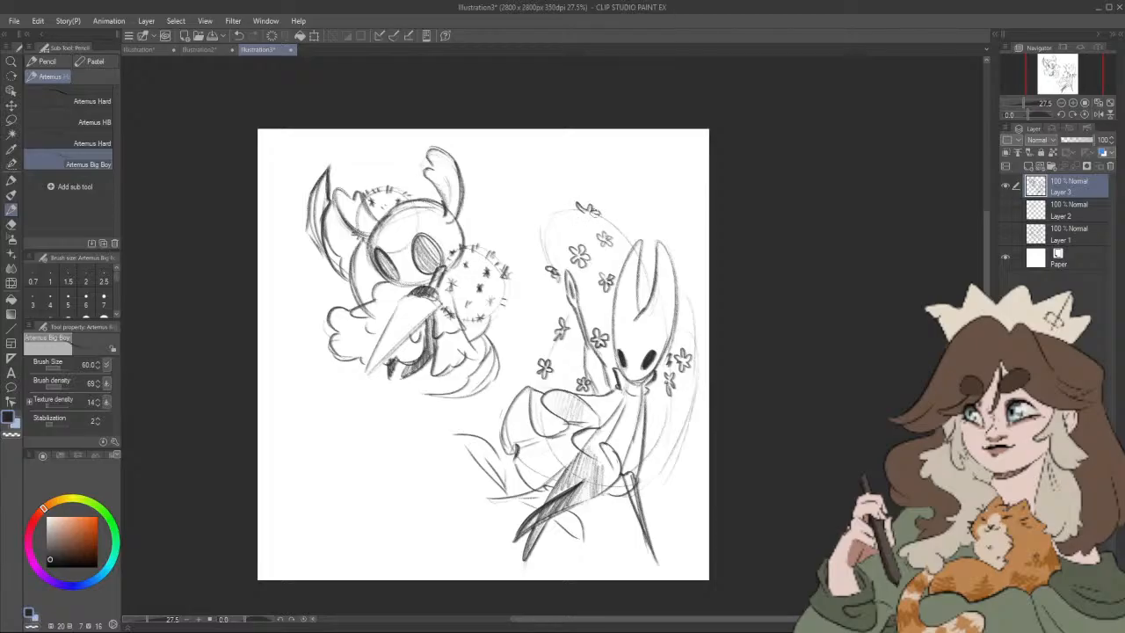
left_click_drag(548, 207, 559, 213)
left_click_drag(553, 228, 561, 236)
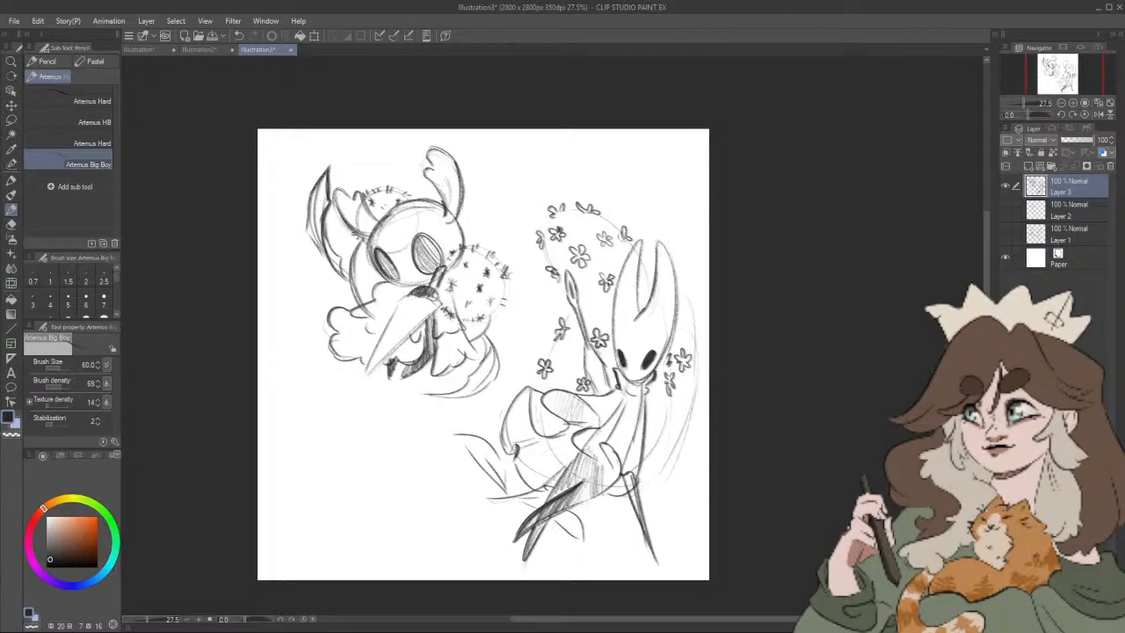
left_click_drag(671, 279, 655, 273)
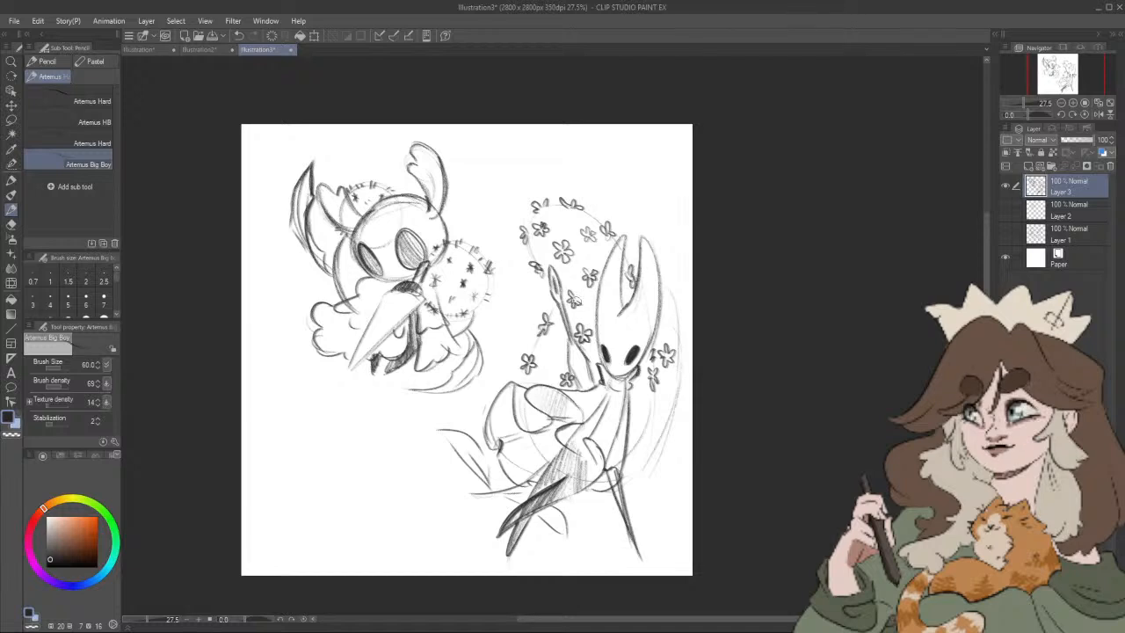
left_click_drag(677, 362, 661, 359)
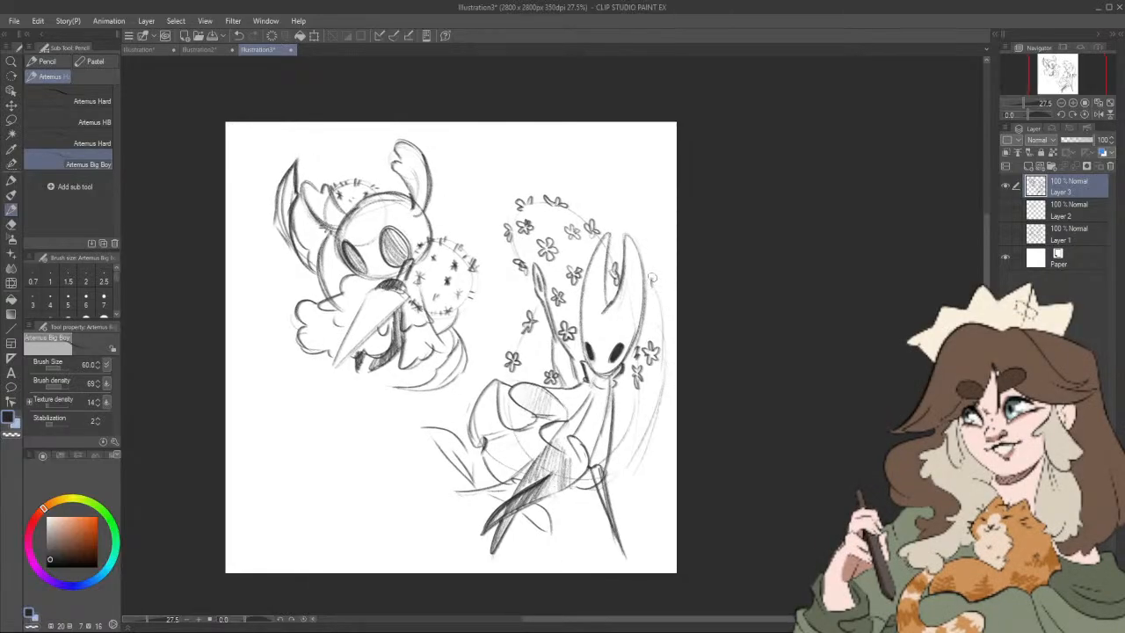
Step: Draw flowers down the right guide curve beside the mask, from horn level to below the collar
left_click_drag(652, 279, 657, 294)
scroll(653, 373, "down", 1)
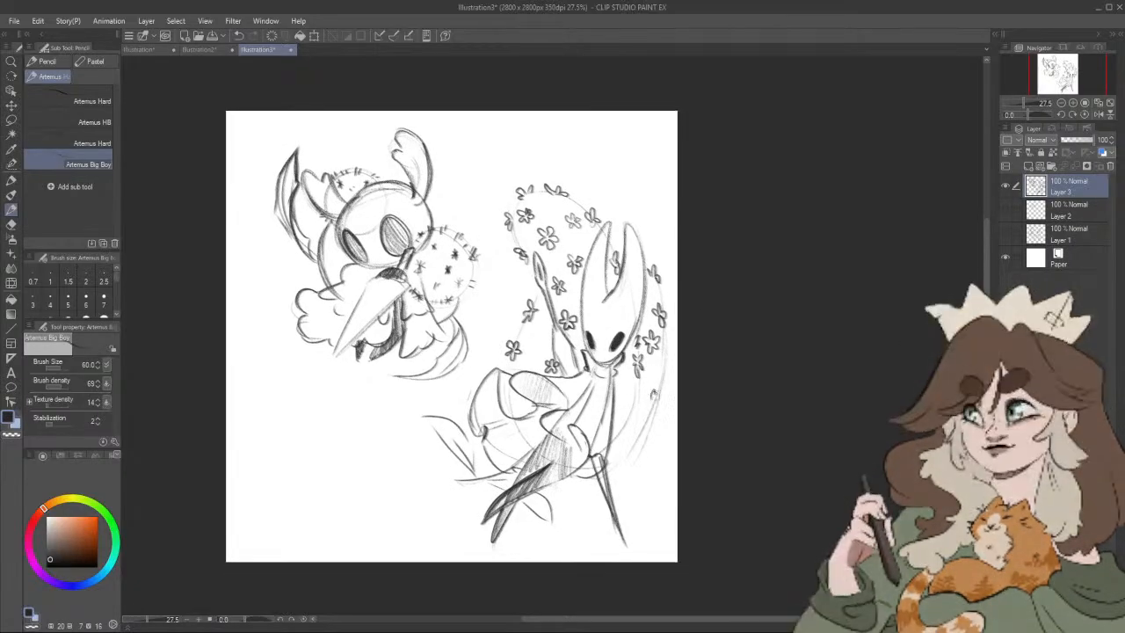
left_click_drag(651, 391, 656, 409)
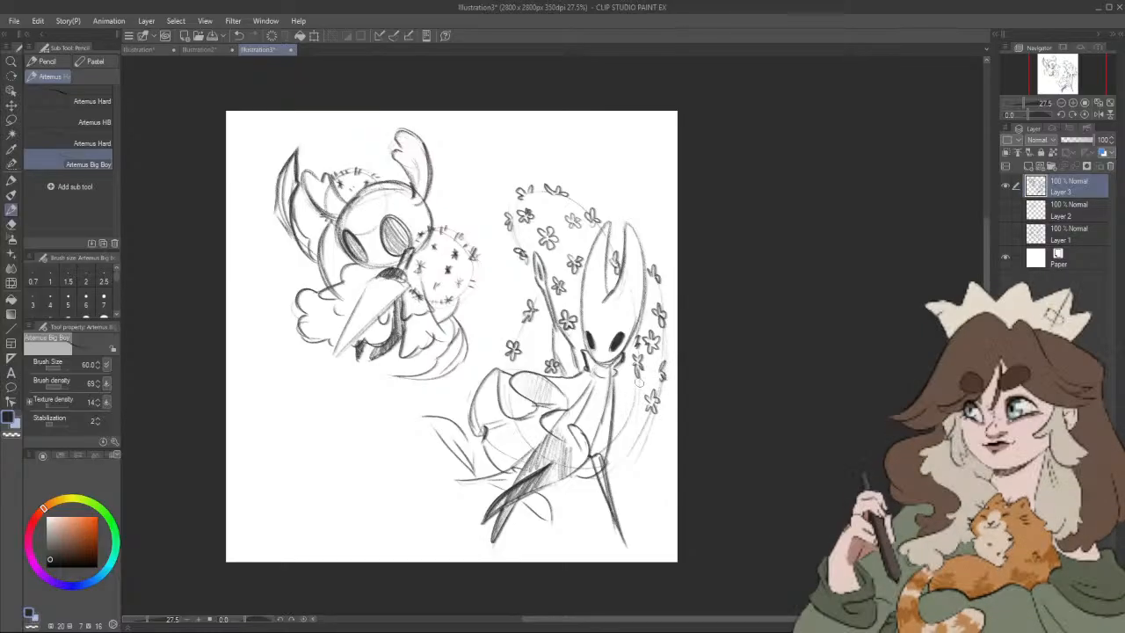
left_click_drag(629, 389, 649, 410)
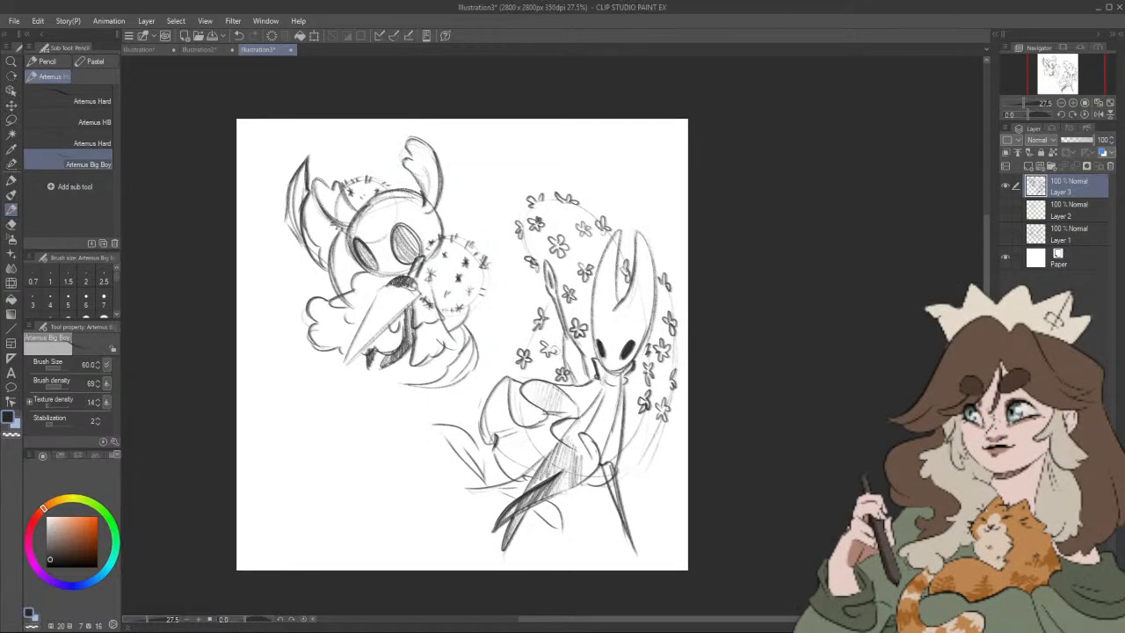
Step: Fill the gaps around the raised arm and inside the upper arc with more small flowers
left_click_drag(551, 341, 567, 331)
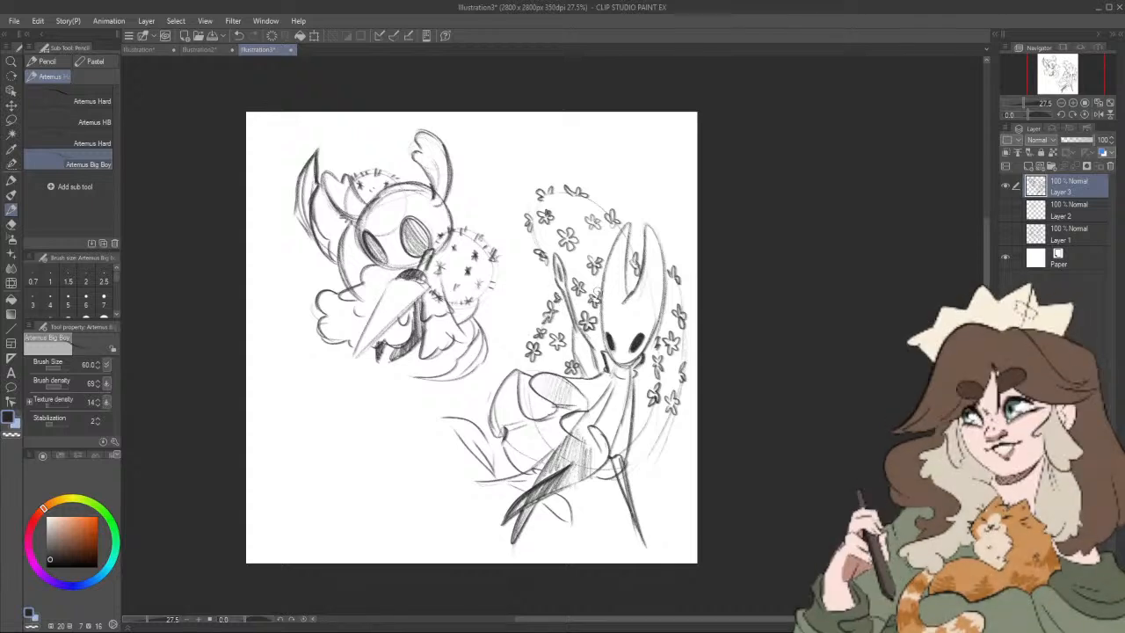
mouse_move(629, 266)
left_mouse_down()
mouse_move(622, 281)
mouse_move(602, 264)
left_mouse_up()
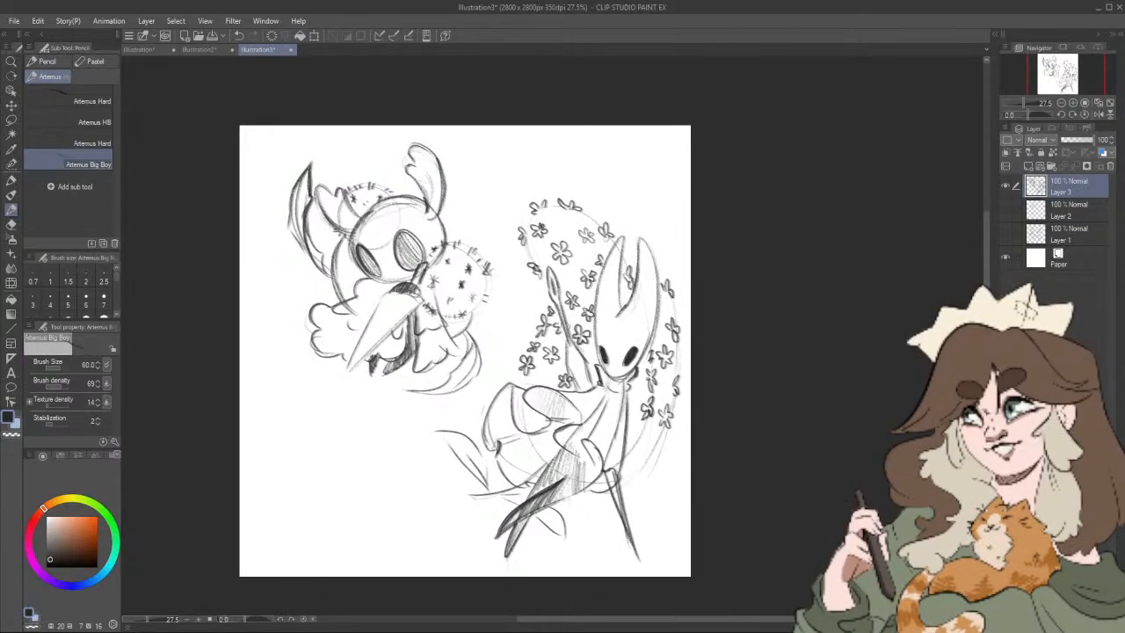
mouse_move(615, 293)
left_mouse_down()
mouse_move(599, 280)
mouse_move(630, 310)
left_mouse_up()
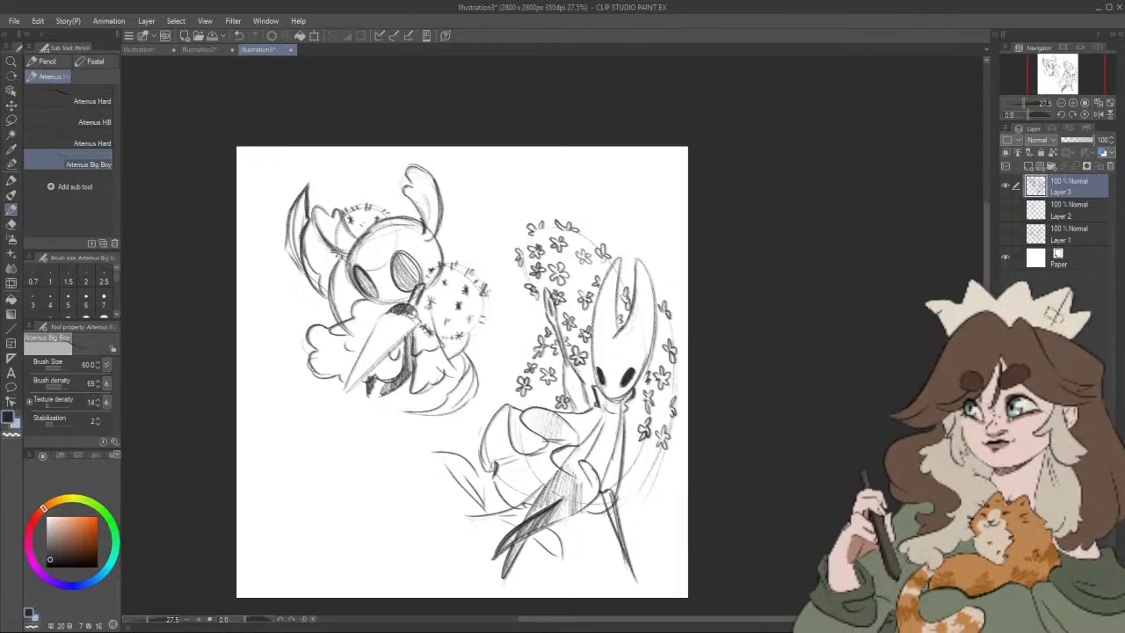
left_click_drag(597, 261, 594, 258)
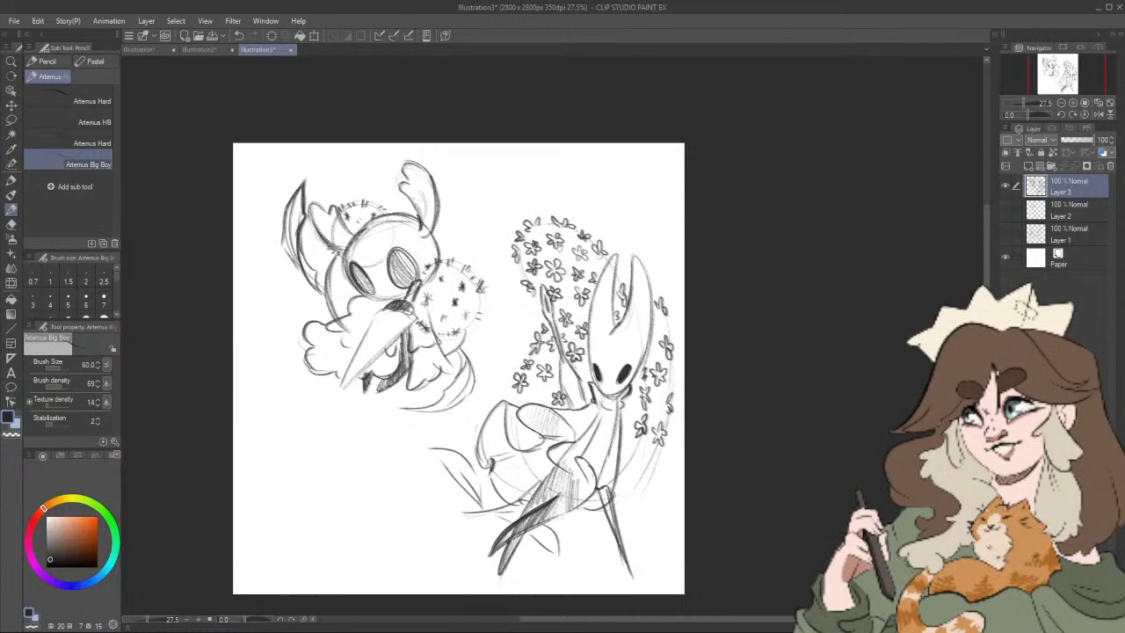
Step: Add the remaining small flowers beside the neck and torso and above the cloak's left shoulder
left_click_drag(583, 272, 593, 195)
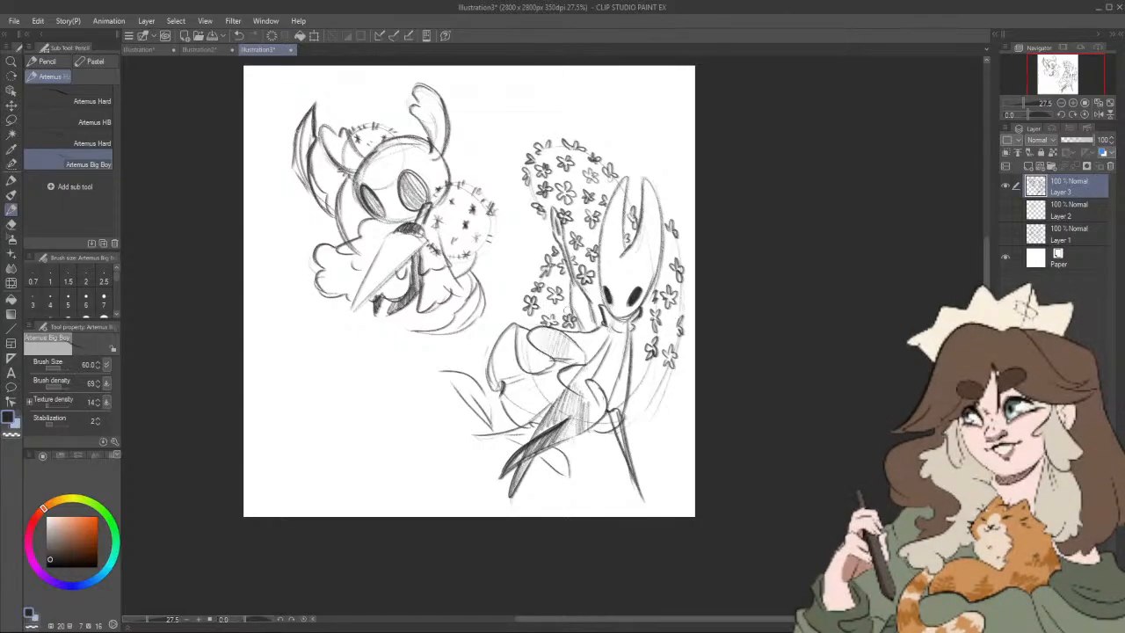
left_click_drag(568, 311, 538, 312)
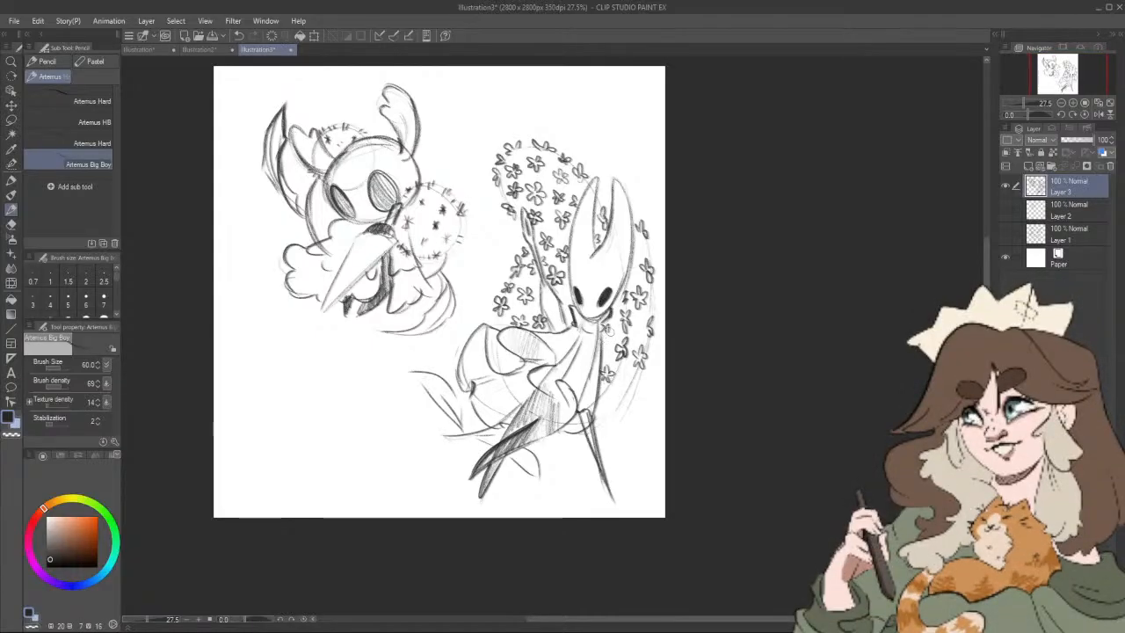
left_click_drag(608, 330, 611, 338)
left_click_drag(610, 339, 609, 333)
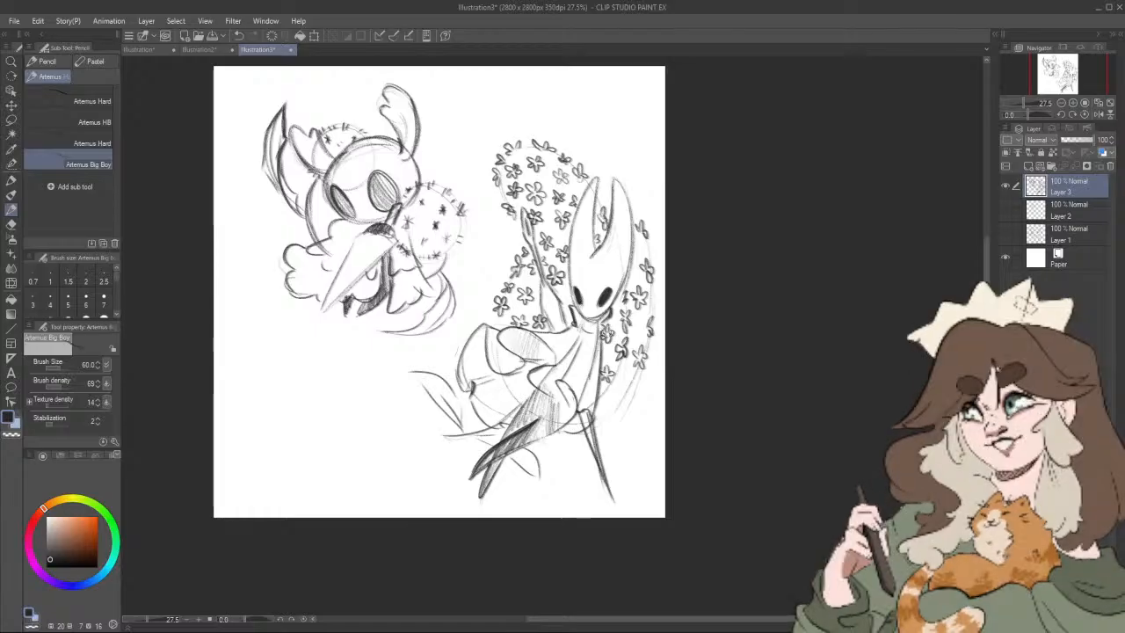
left_click_drag(568, 293, 571, 300)
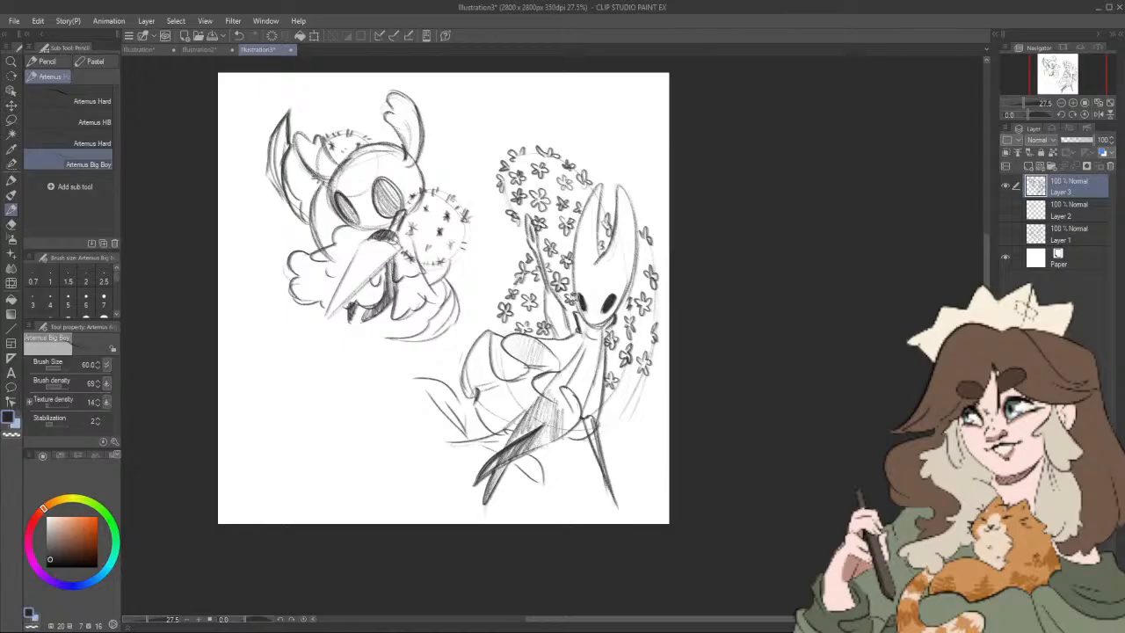
left_click_drag(594, 313, 577, 315)
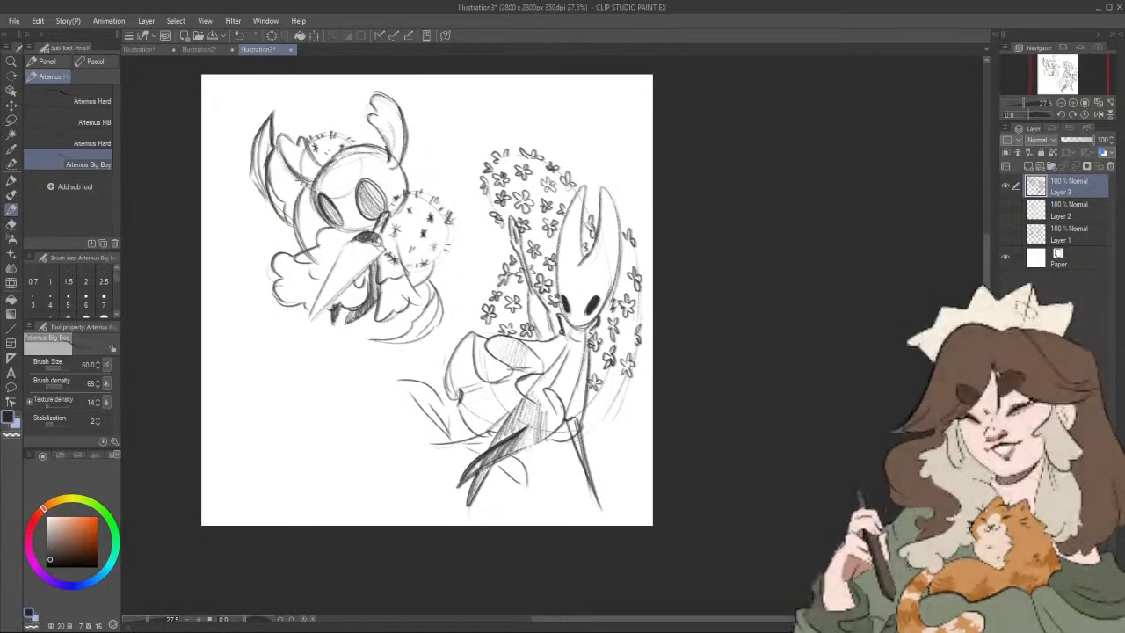
Step: Continue the small flowers down the guide curve beside the mask and torso, ending next to the cloak's lower edge
left_click_drag(635, 256, 630, 253)
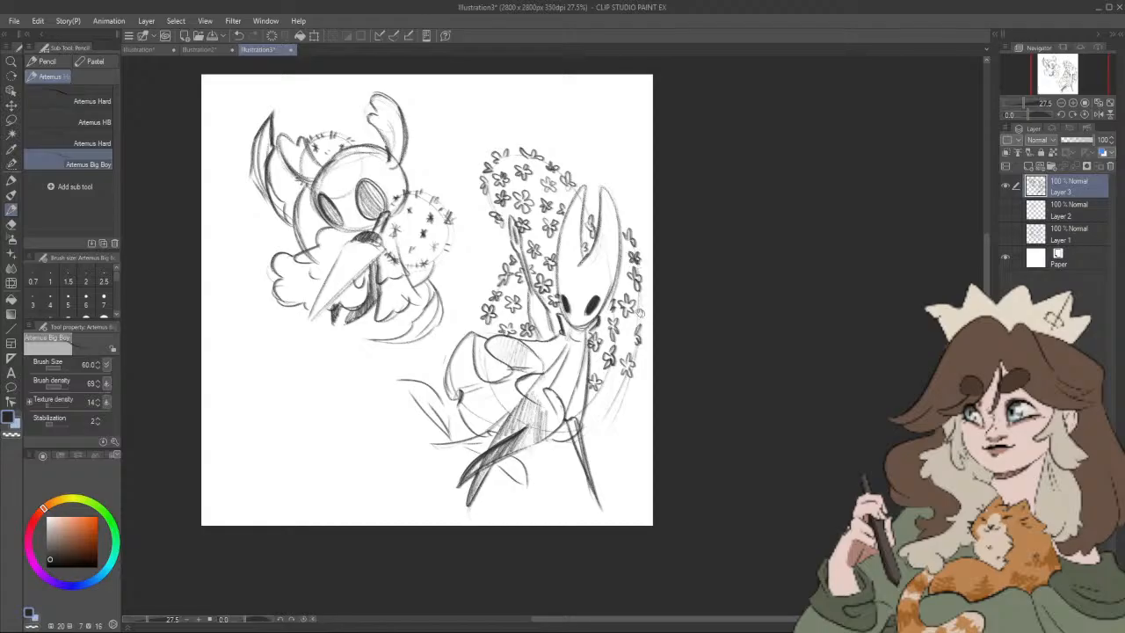
left_click_drag(641, 332, 647, 319)
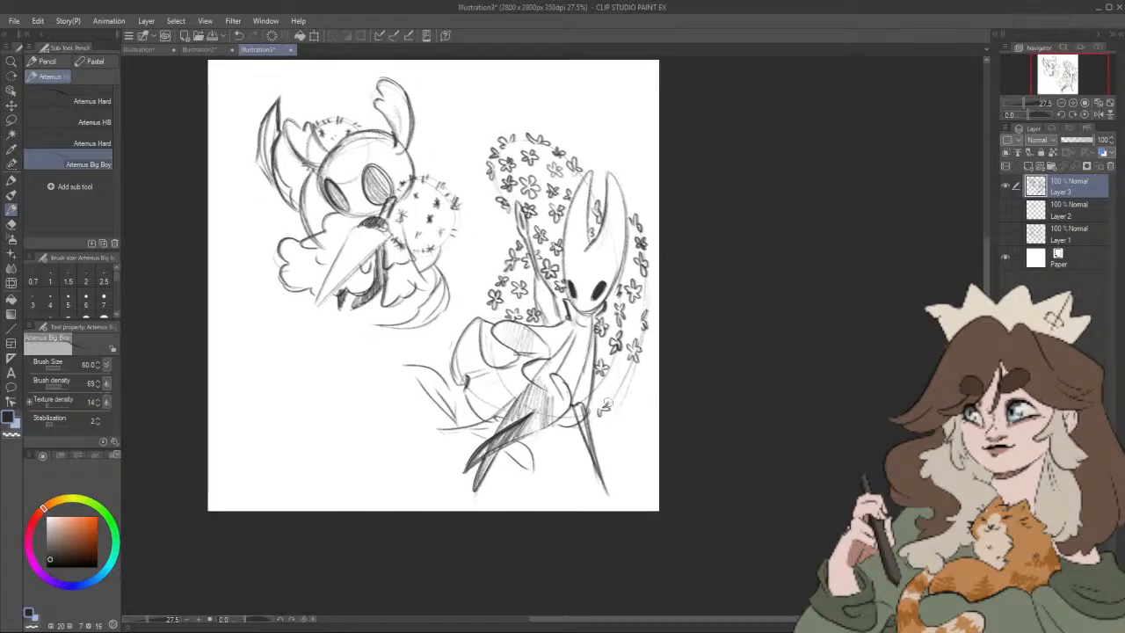
left_click_drag(628, 388, 616, 382)
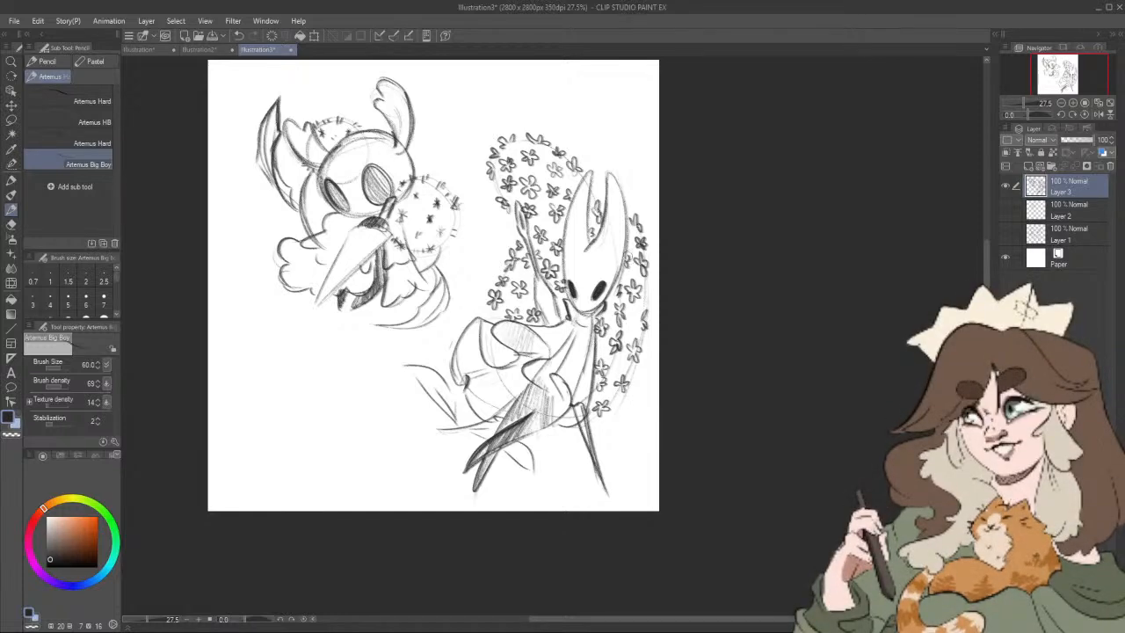
left_click_drag(646, 316, 645, 323)
mouse_move(647, 319)
left_mouse_down()
mouse_move(623, 310)
mouse_move(613, 321)
mouse_move(632, 303)
left_mouse_up()
mouse_move(632, 405)
left_mouse_down()
mouse_move(632, 440)
mouse_move(655, 418)
left_mouse_up()
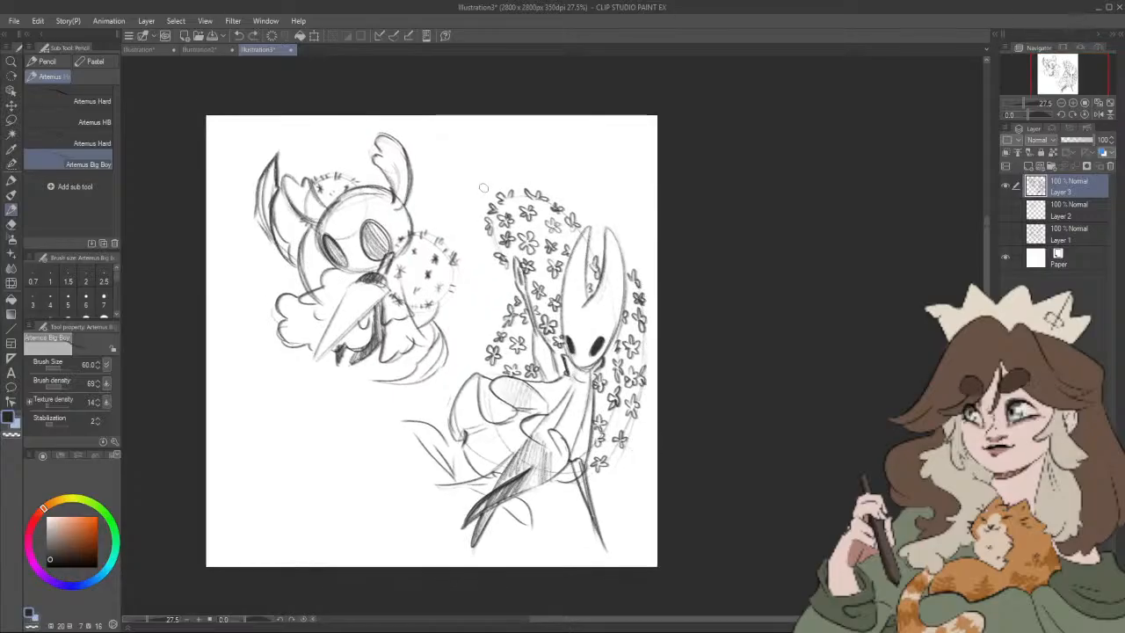
Step: Draw loose flowers outside the upper end of the guide arc and one beside the raised arm
left_click_drag(482, 187, 514, 187)
mouse_move(514, 188)
left_mouse_down()
mouse_move(501, 176)
mouse_move(471, 207)
mouse_move(482, 204)
left_mouse_up()
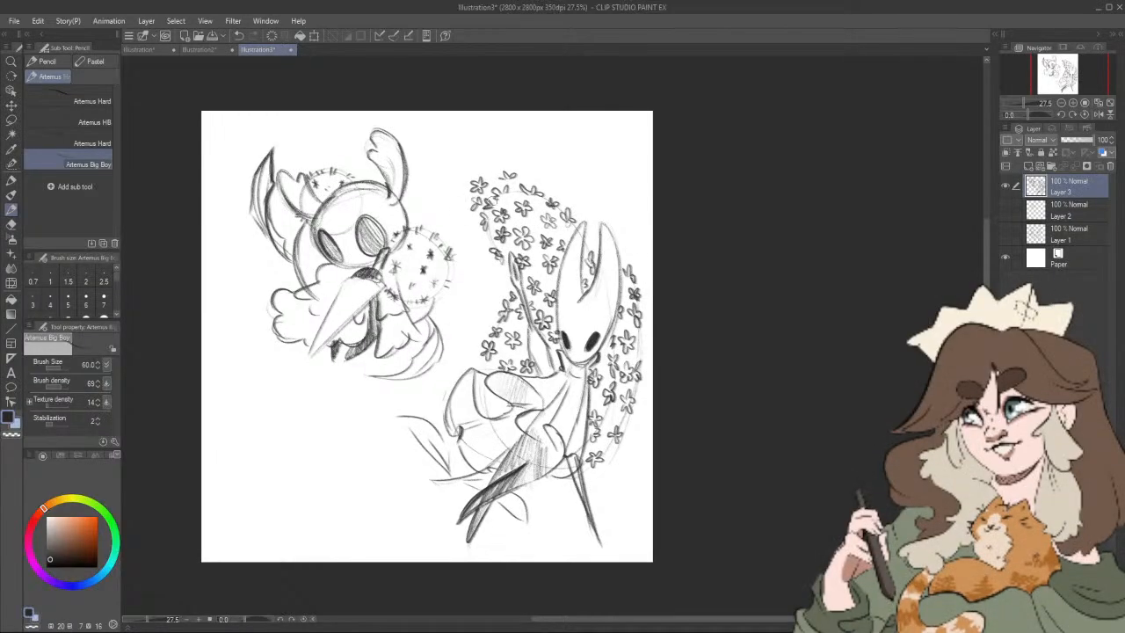
left_click_drag(728, 523, 731, 533)
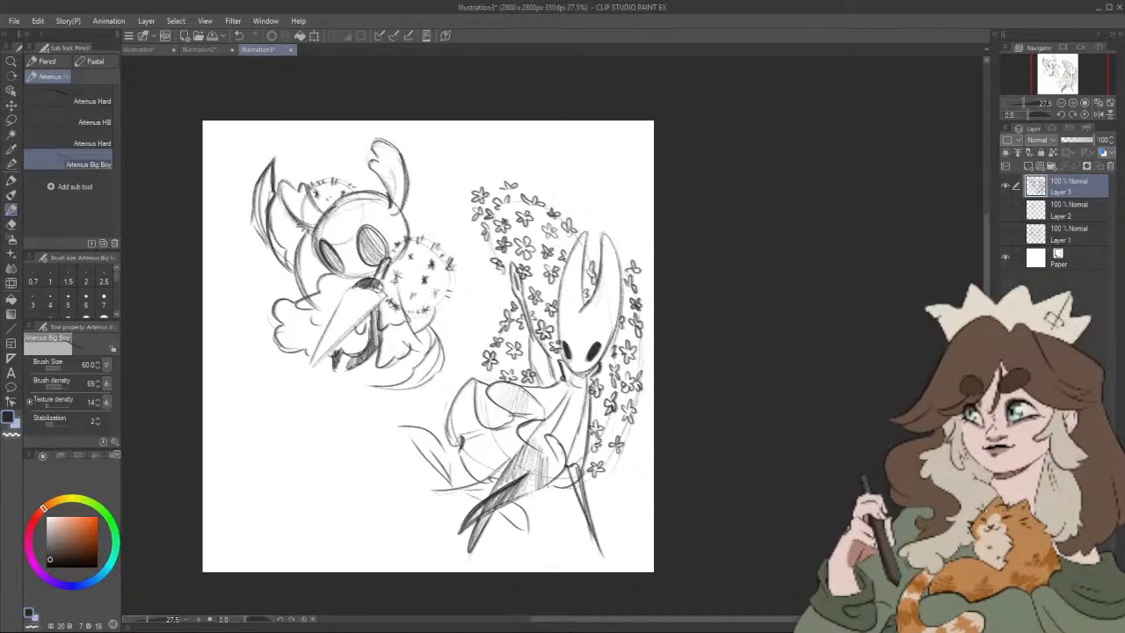
left_click_drag(482, 320, 486, 324)
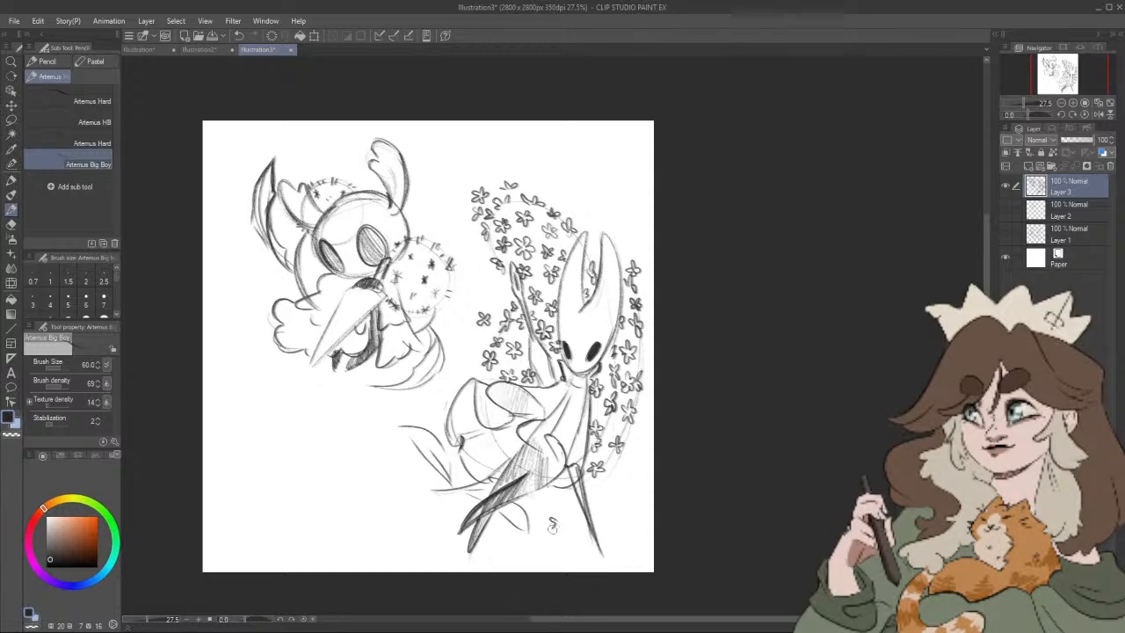
Step: Scatter loose flowers between and beside the horned figure's legs, and touch up the flowers along the raised arm
mouse_move(556, 527)
left_mouse_down()
mouse_move(559, 514)
mouse_move(714, 450)
mouse_move(786, 442)
left_mouse_up()
scroll(619, 496, "down", 6)
scroll(711, 447, "up", 6)
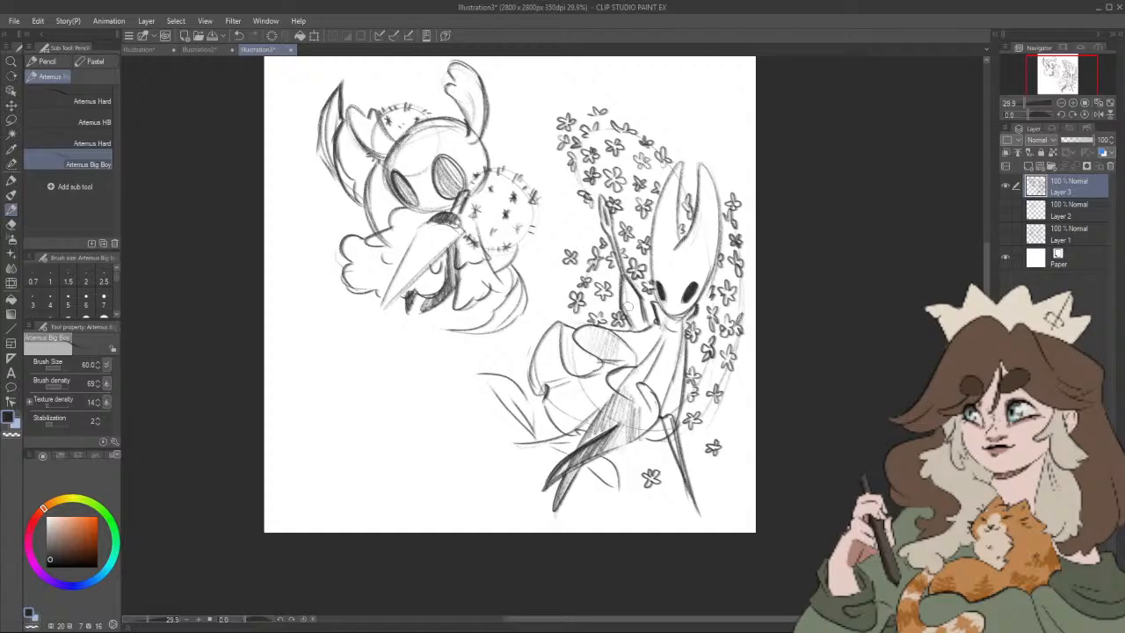
left_click_drag(672, 332, 689, 336)
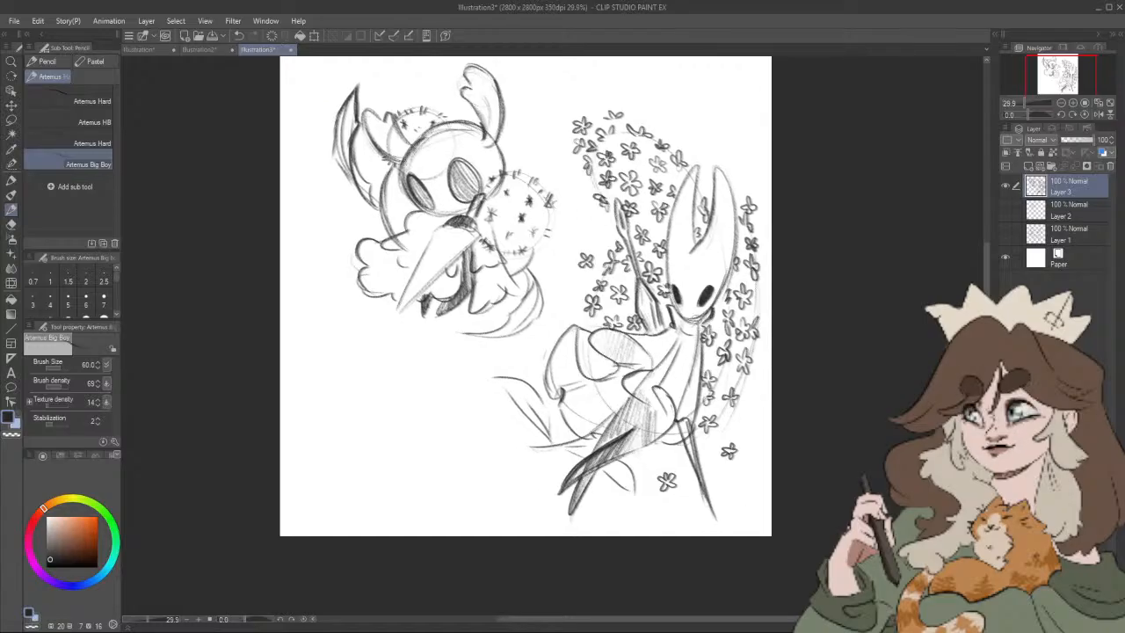
left_click_drag(613, 253, 612, 269)
mouse_move(630, 267)
left_mouse_down()
mouse_move(642, 272)
mouse_move(629, 274)
mouse_move(634, 257)
left_mouse_up()
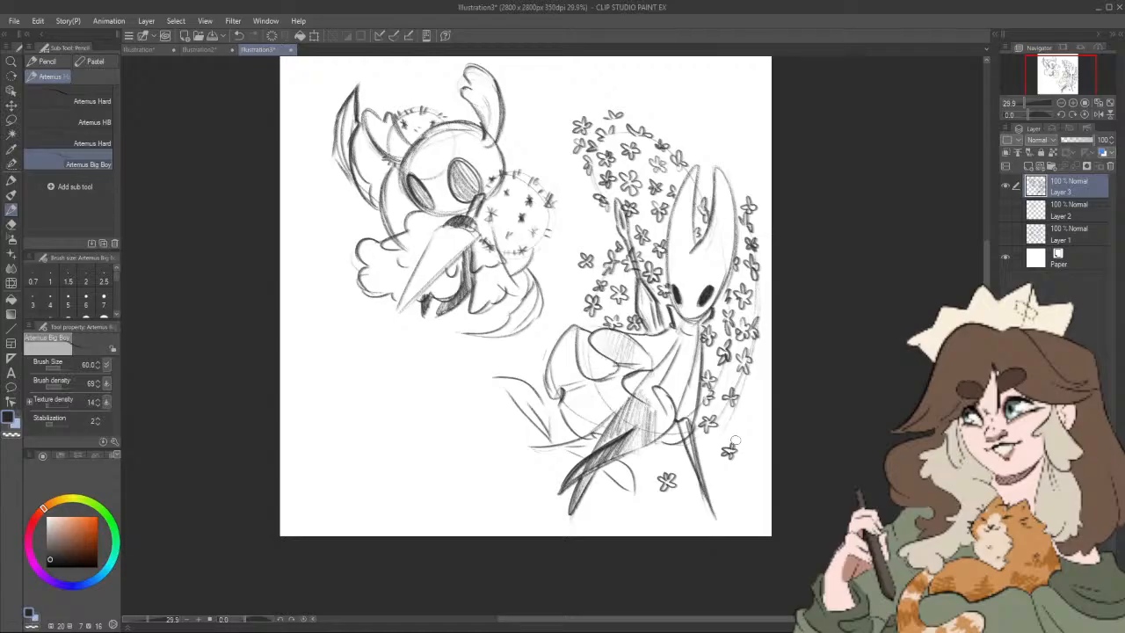
Step: Sketch a large round jar body in the empty area below the first character and darken its outline
left_click_drag(627, 559, 694, 541)
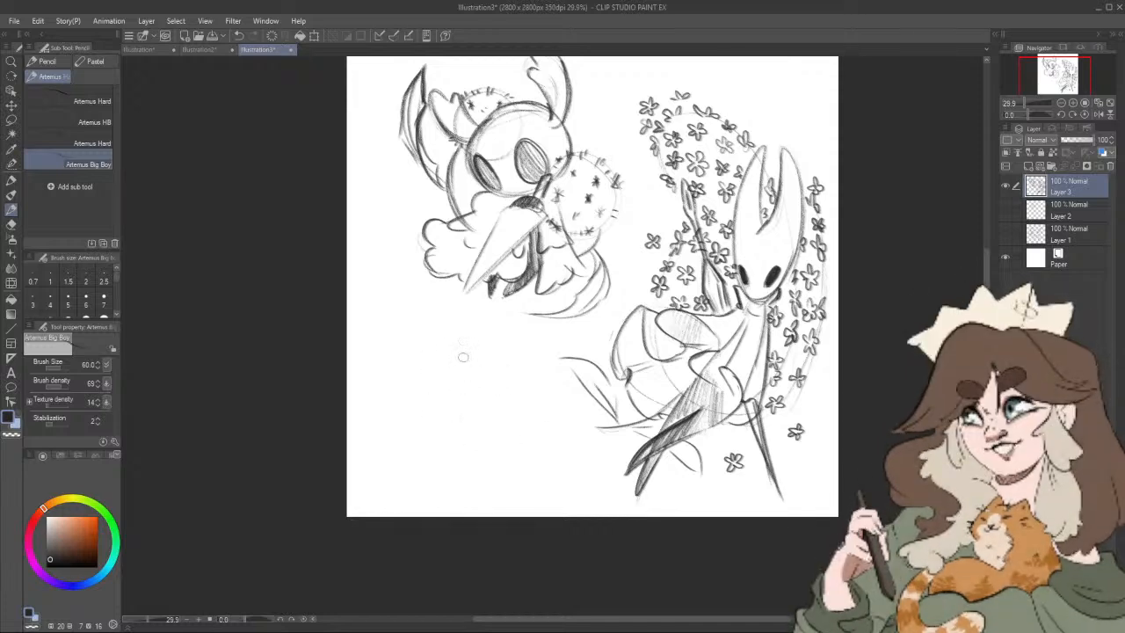
mouse_move(416, 465)
left_mouse_down()
mouse_move(533, 462)
mouse_move(523, 366)
left_mouse_up()
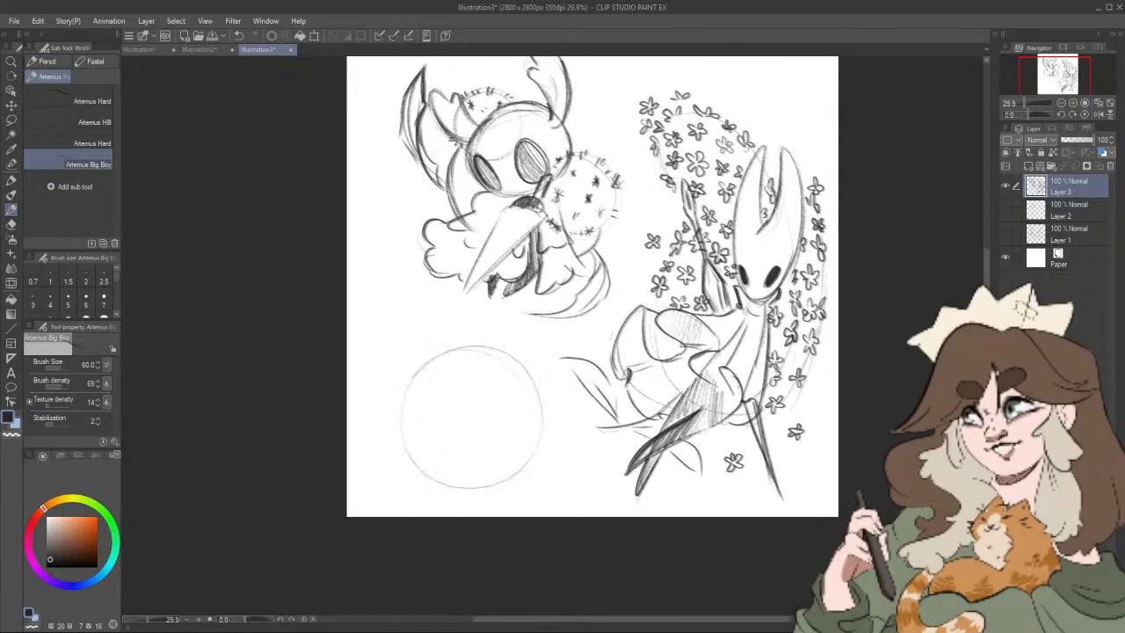
mouse_move(403, 392)
left_mouse_down()
mouse_move(408, 479)
mouse_move(482, 485)
mouse_move(554, 386)
mouse_move(483, 343)
left_mouse_up()
left_click_drag(404, 381, 402, 479)
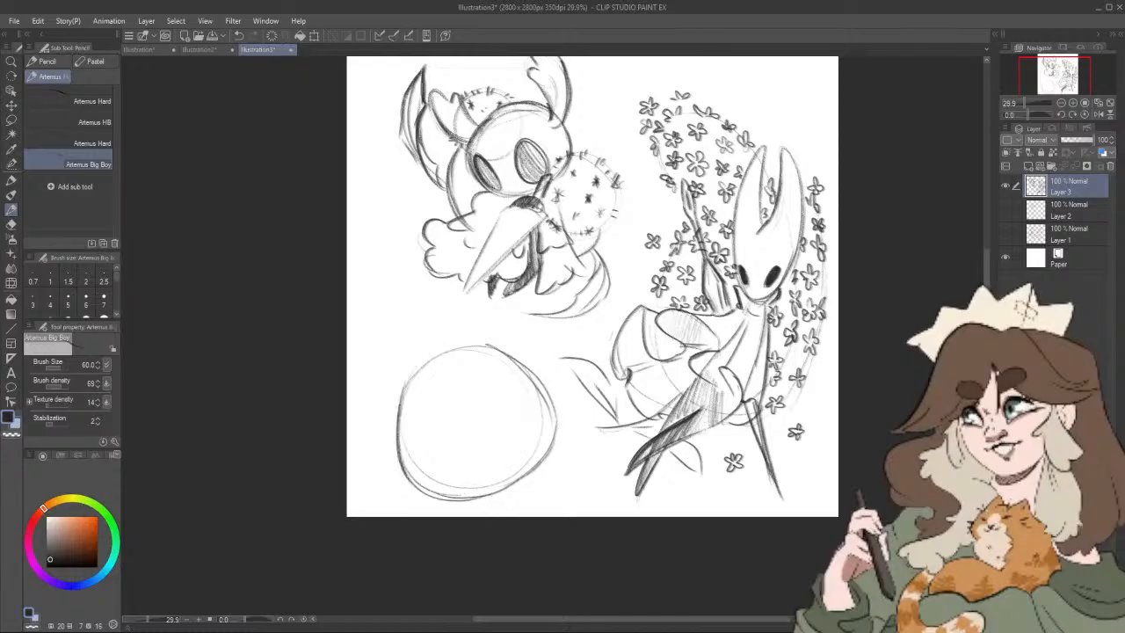
left_click_drag(489, 492, 532, 373)
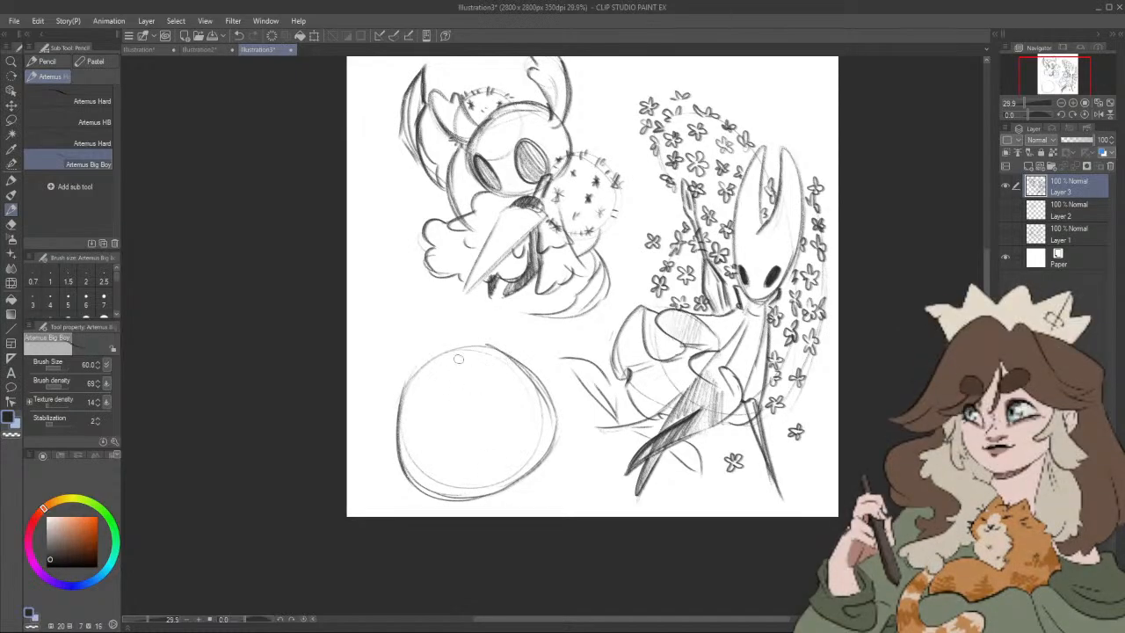
left_click_drag(473, 345, 406, 385)
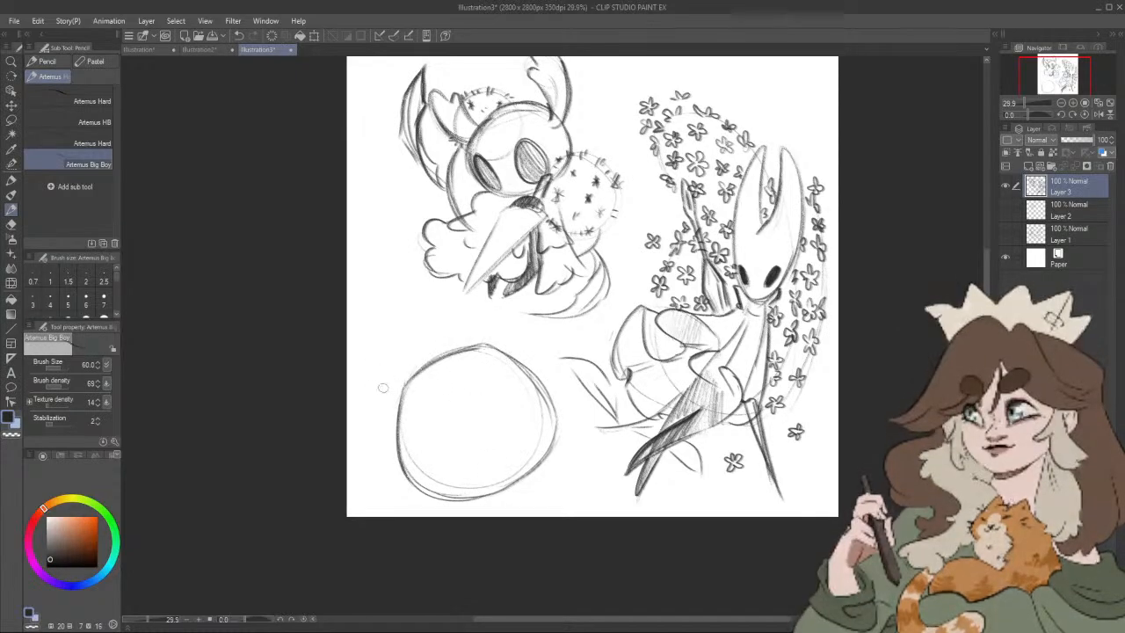
Step: Draw a tilted, layered lid on the jar and top it with a curled, spiral-shaped handle
mouse_move(406, 385)
left_mouse_down()
mouse_move(401, 374)
mouse_move(439, 341)
mouse_move(485, 341)
left_mouse_up()
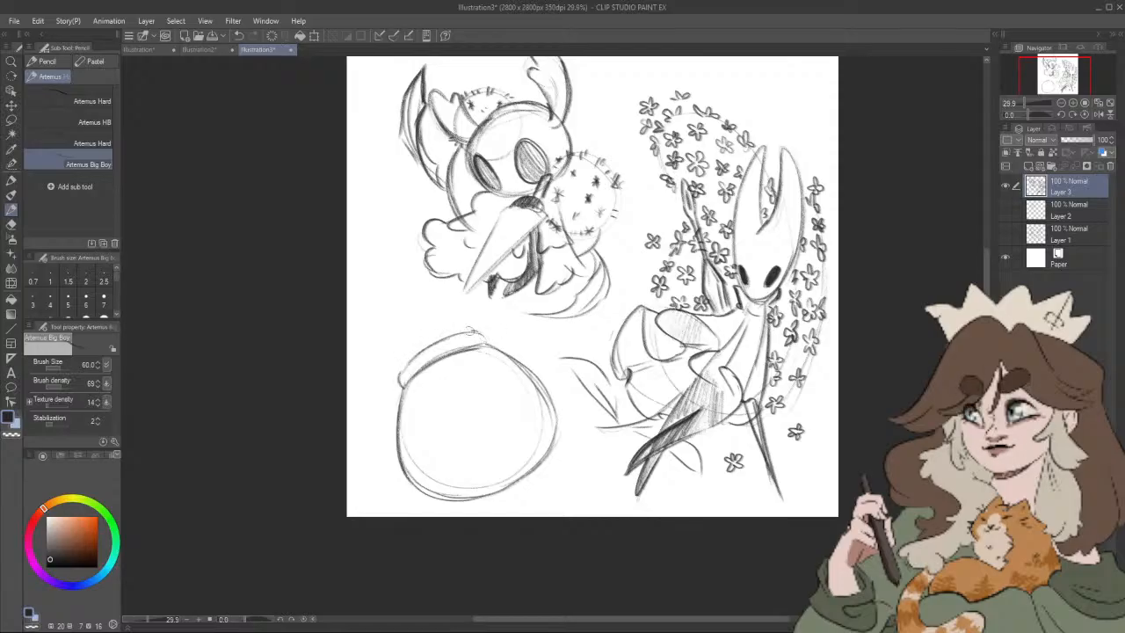
left_click_drag(410, 364, 476, 331)
mouse_move(405, 360)
left_mouse_down()
mouse_move(426, 337)
mouse_move(455, 331)
mouse_move(428, 340)
left_mouse_up()
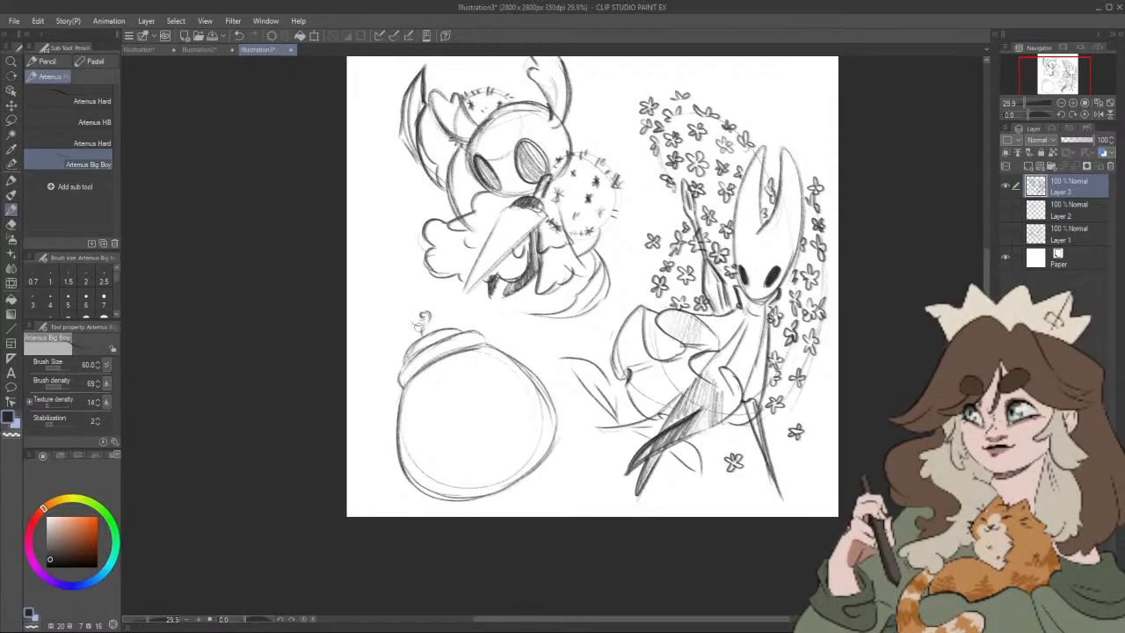
mouse_move(418, 325)
left_mouse_down()
mouse_move(420, 303)
mouse_move(434, 305)
left_mouse_up()
left_click_drag(411, 325, 421, 298)
mouse_move(415, 326)
left_mouse_down()
mouse_move(425, 336)
mouse_move(445, 318)
left_mouse_up()
mouse_move(399, 367)
left_mouse_down()
mouse_move(389, 438)
mouse_move(392, 377)
left_mouse_up()
left_click_drag(452, 334, 476, 328)
Step: Sketch a small round-headed grub inside the jar, with its plump body, stubby arms and belly details
left_click_drag(688, 567, 713, 580)
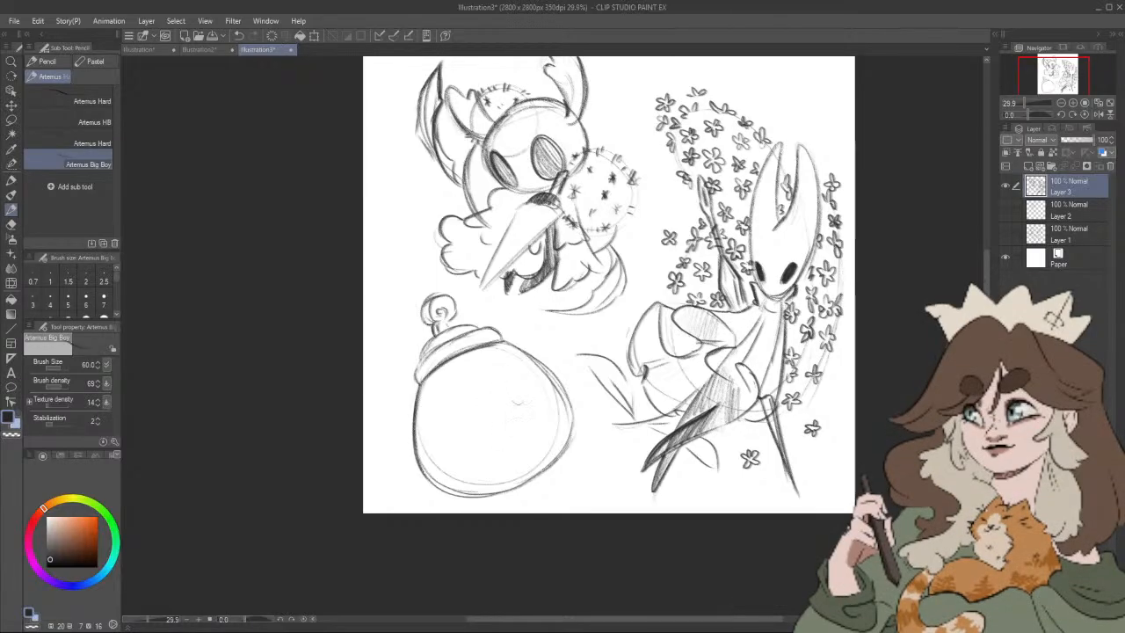
left_click_drag(489, 369, 514, 397)
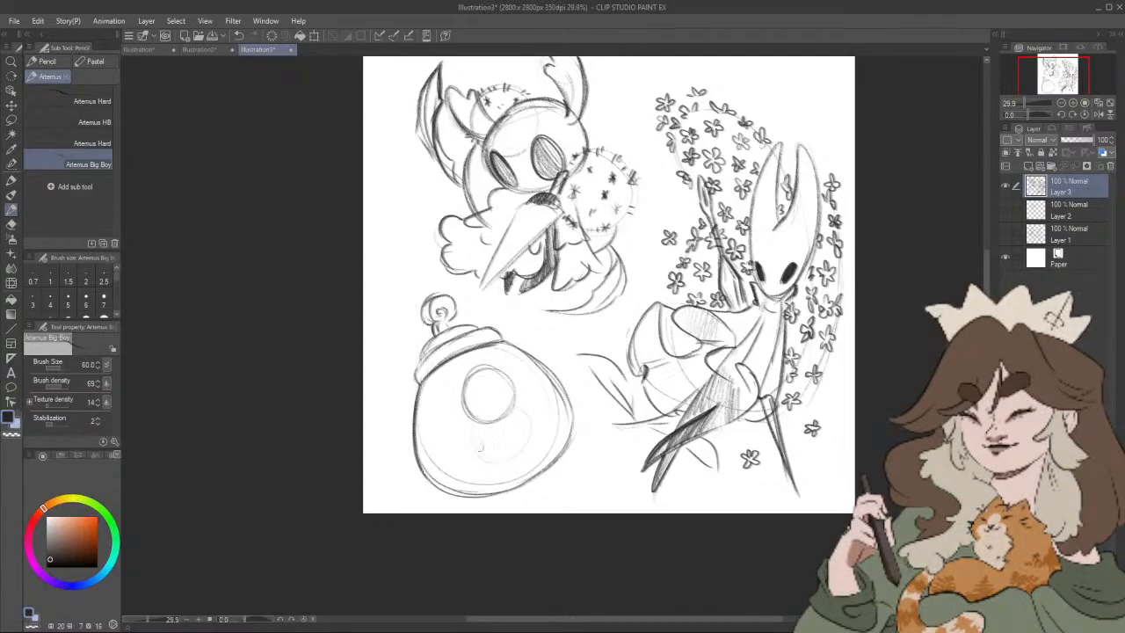
left_click_drag(470, 466, 525, 432)
mouse_move(459, 455)
left_mouse_down()
mouse_move(475, 436)
mouse_move(476, 450)
left_mouse_up()
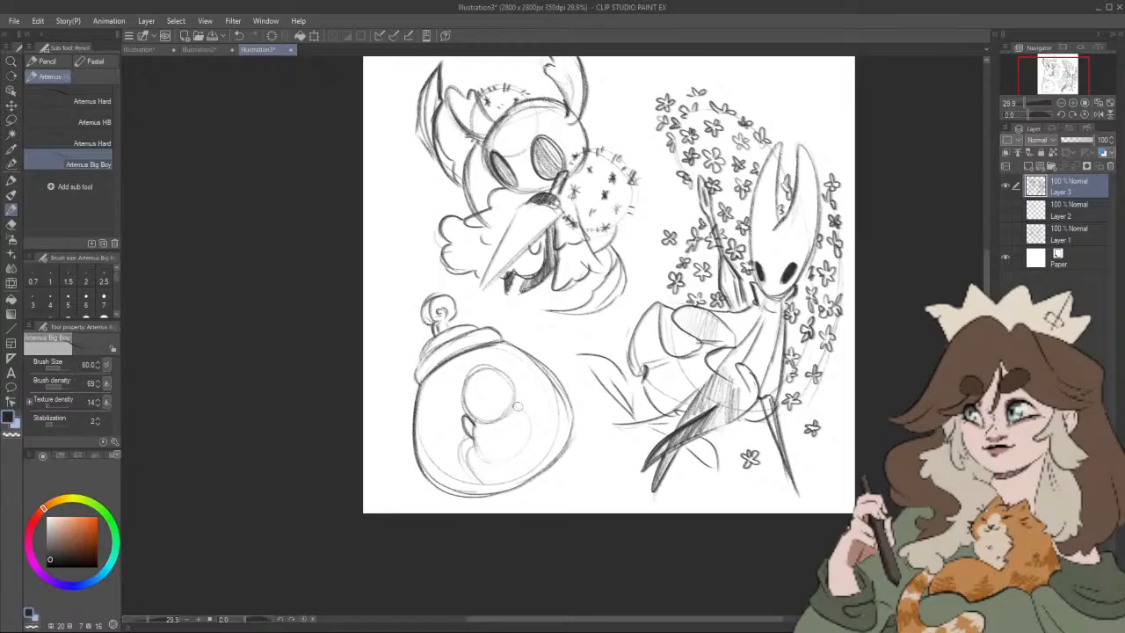
mouse_move(515, 397)
left_mouse_down()
mouse_move(526, 419)
mouse_move(498, 442)
mouse_move(513, 432)
left_mouse_up()
left_click_drag(534, 421, 544, 441)
left_click_drag(492, 486, 539, 468)
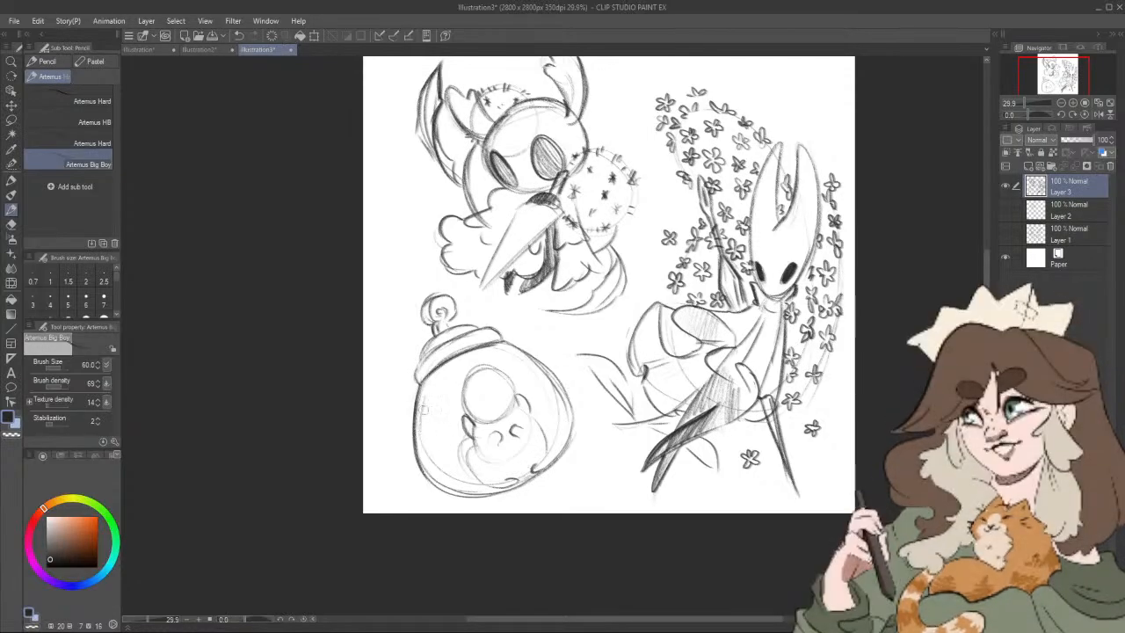
left_click_drag(517, 429, 525, 435)
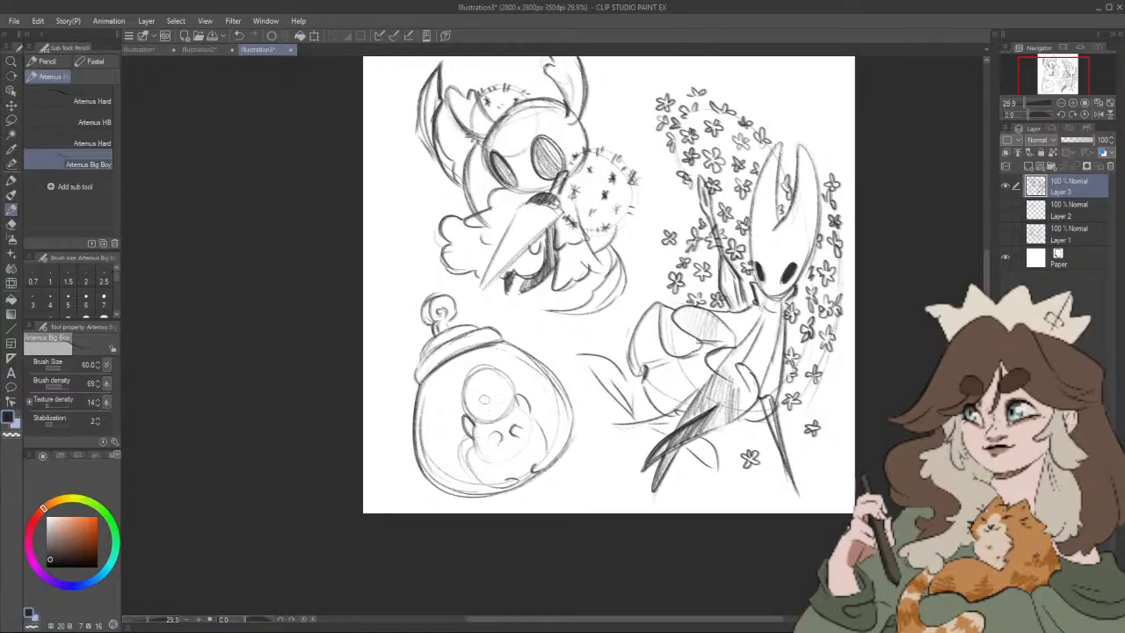
Step: Darken the grub's head outline, draw its face, and add leaves over the top of its head
mouse_move(468, 375)
left_mouse_down()
mouse_move(474, 432)
mouse_move(476, 396)
mouse_move(457, 408)
mouse_move(487, 374)
left_mouse_up()
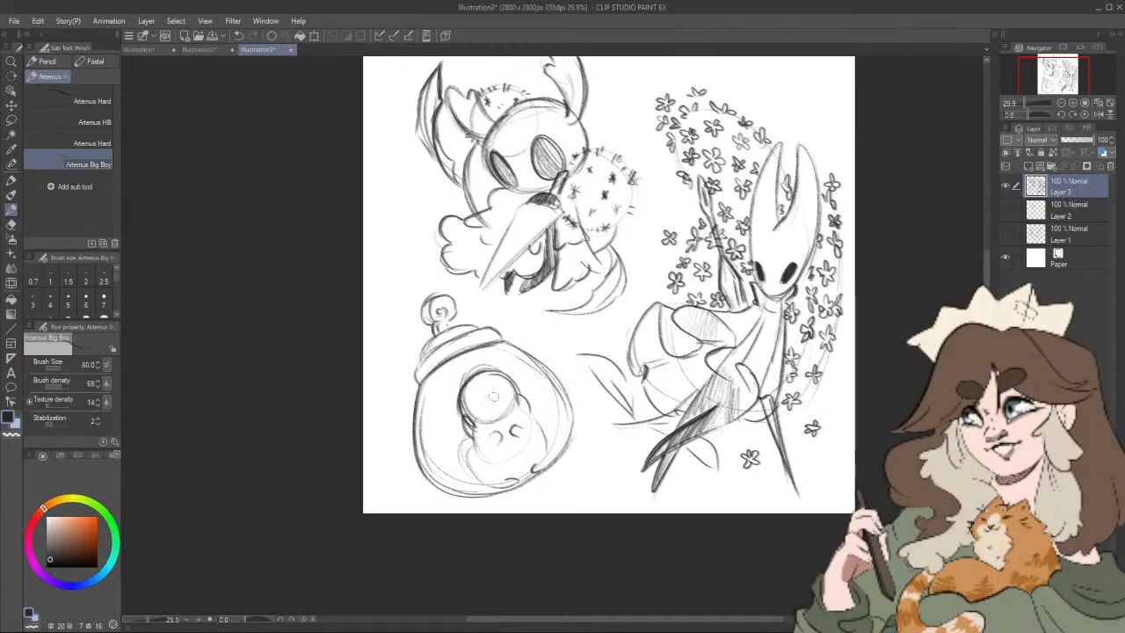
left_click_drag(480, 409, 482, 388)
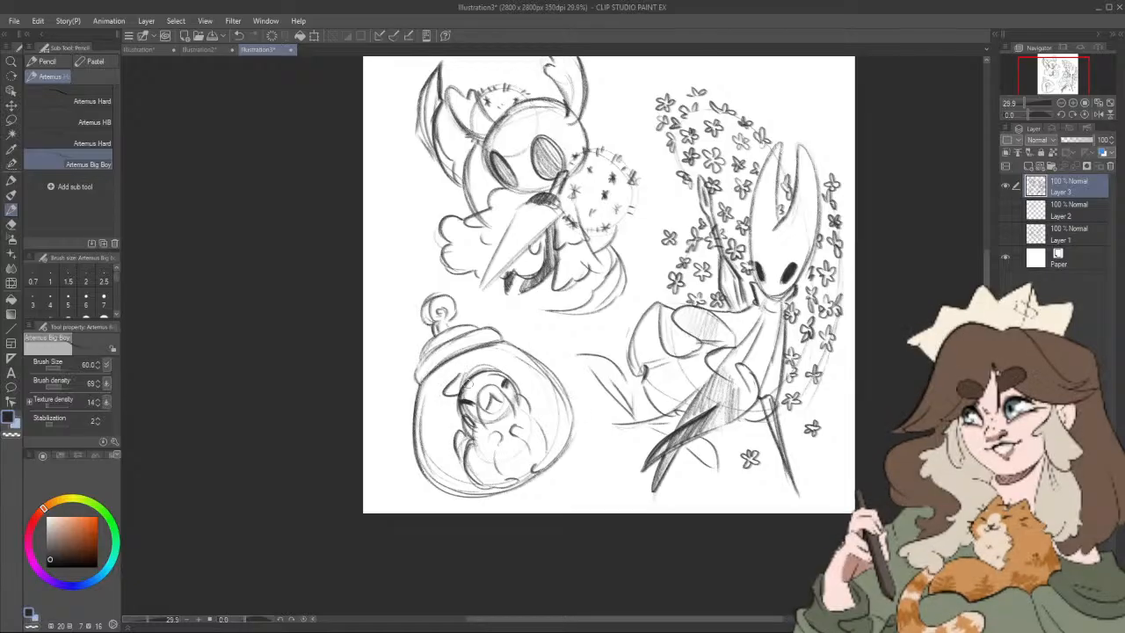
left_click_drag(481, 366, 525, 375)
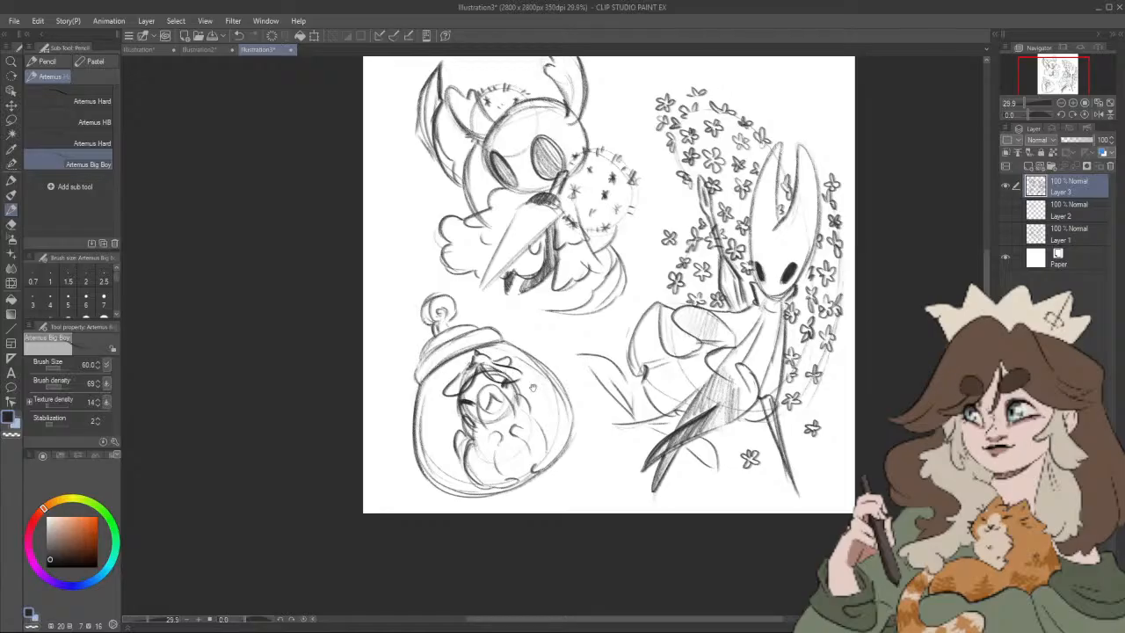
Step: Fill the jar's interior on both sides of the grub with leaves, redrawing the leaf along the jar's inner wall
left_click_drag(533, 388, 575, 397)
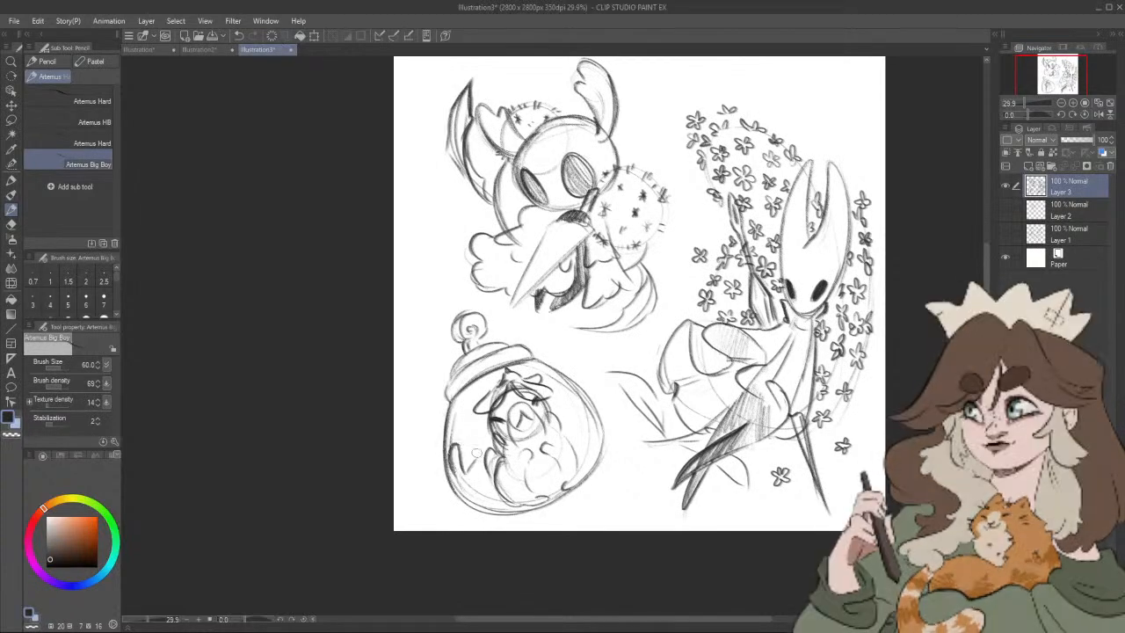
mouse_move(478, 455)
left_mouse_down()
mouse_move(484, 482)
mouse_move(467, 477)
left_mouse_up()
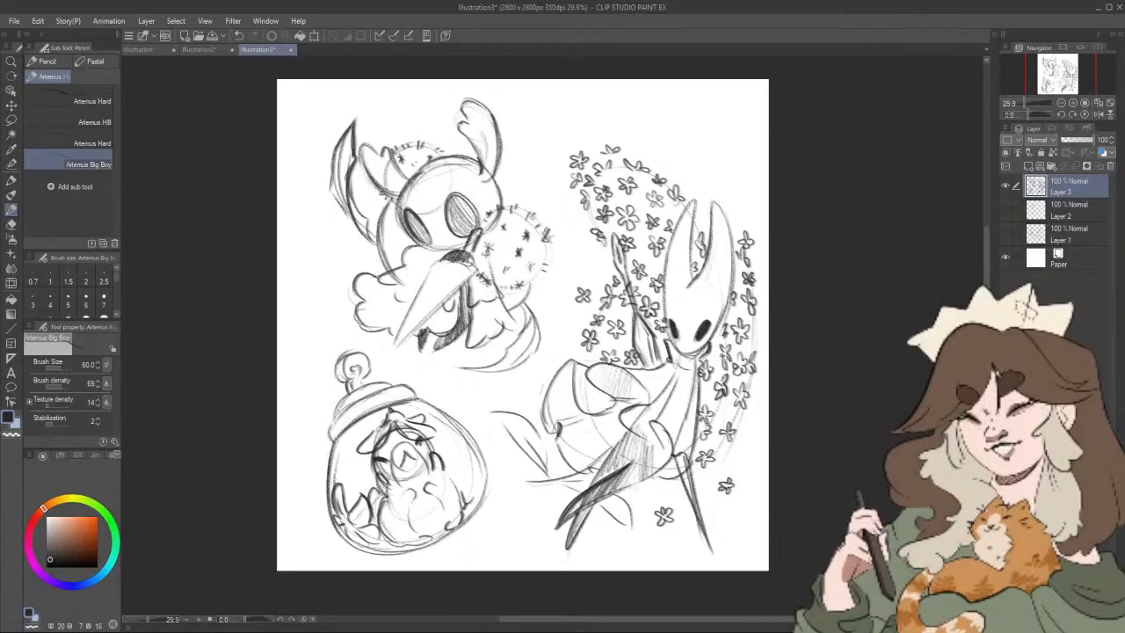
left_click_drag(382, 476, 385, 496)
left_click_drag(474, 493, 473, 500)
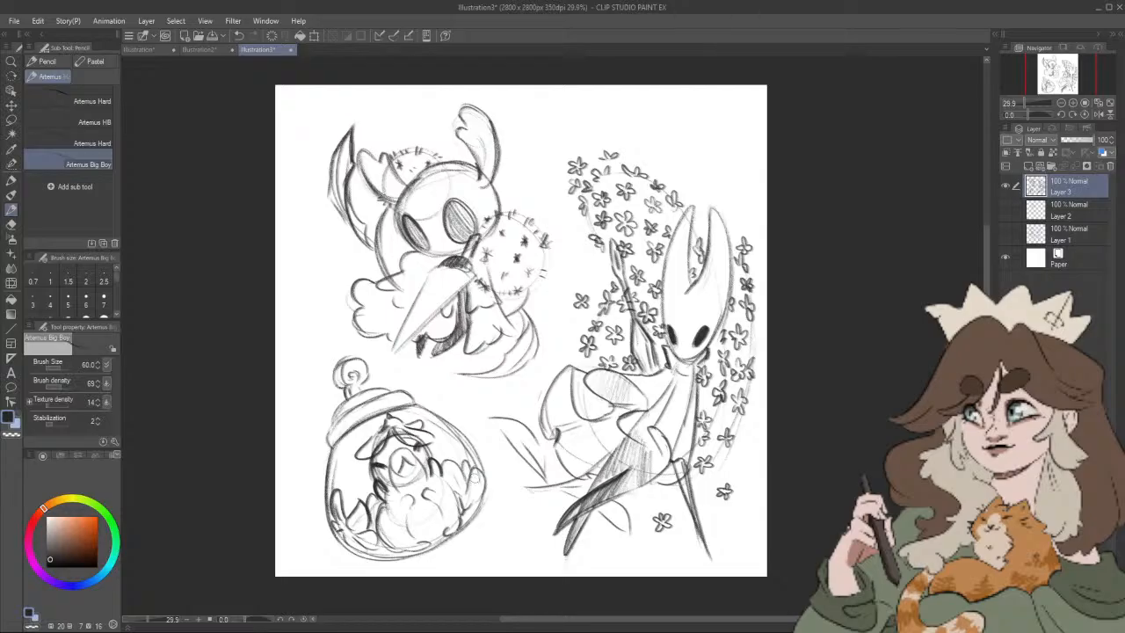
key("ctrl+z")
left_click_drag(478, 497, 484, 488)
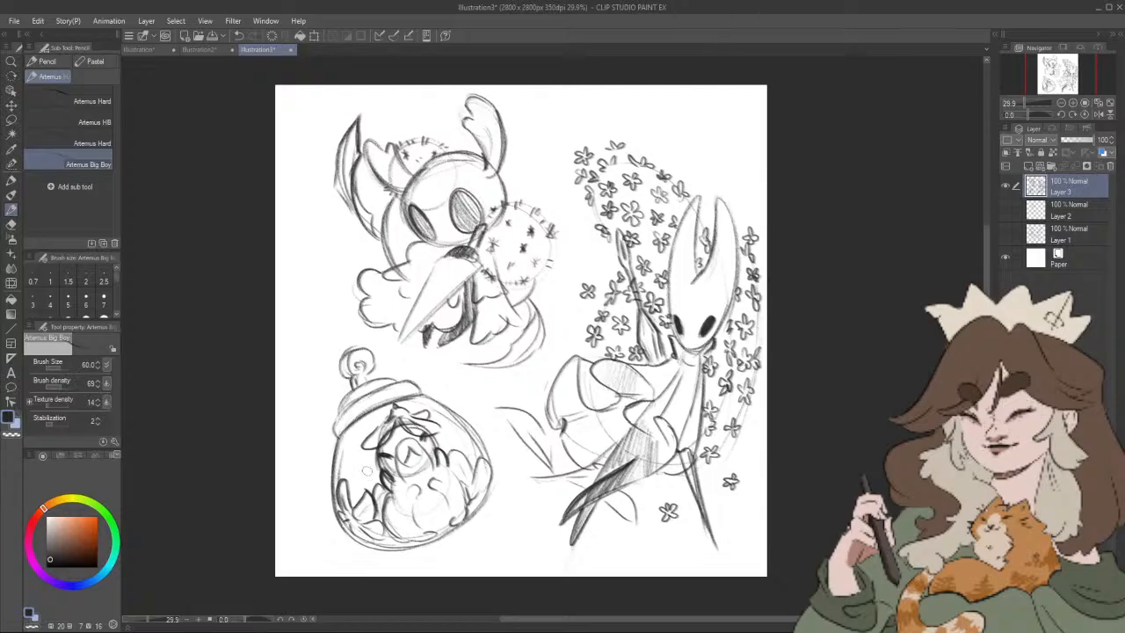
left_click_drag(372, 451, 368, 480)
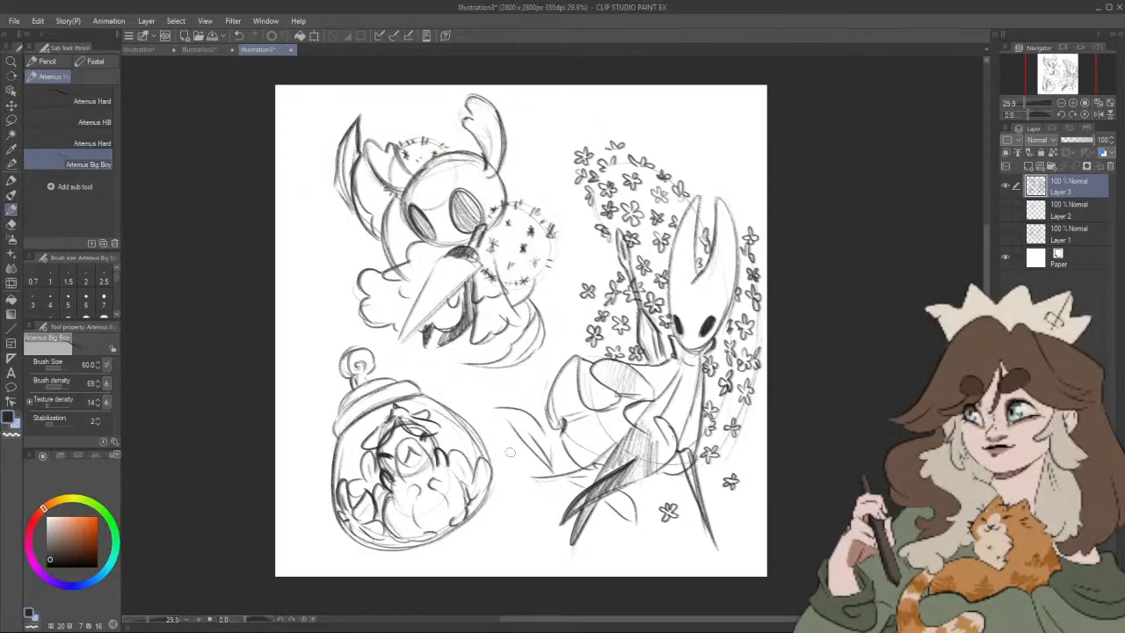
Step: Add a ridge line along the length of the first character's nail blade
left_click_drag(510, 462, 519, 459)
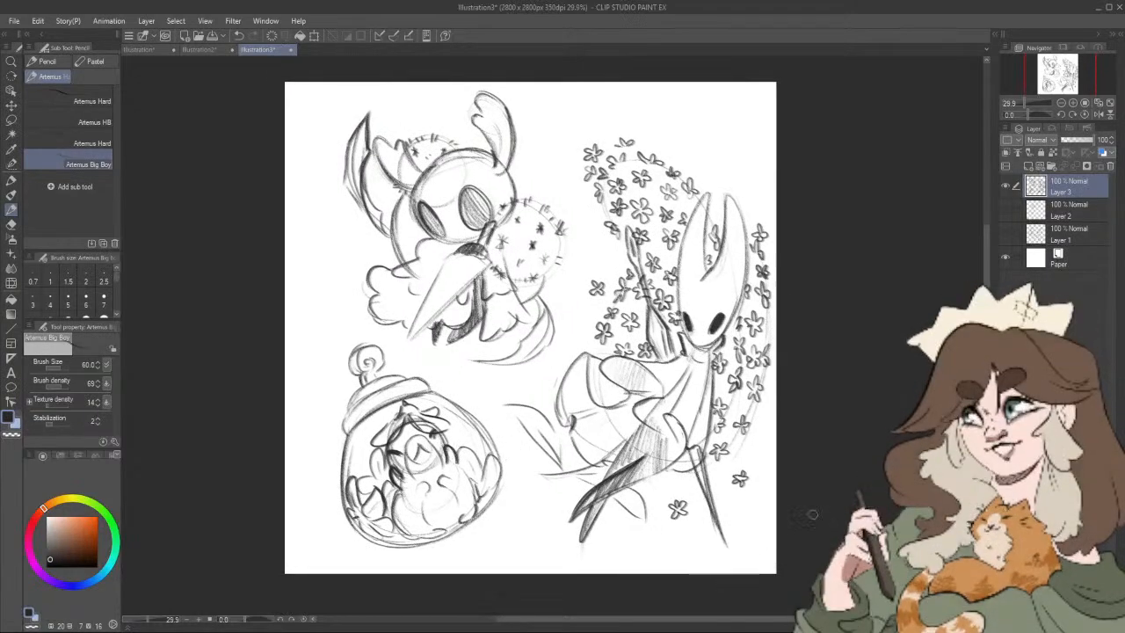
mouse_move(813, 515)
left_mouse_down()
mouse_move(842, 517)
mouse_move(832, 551)
left_mouse_up()
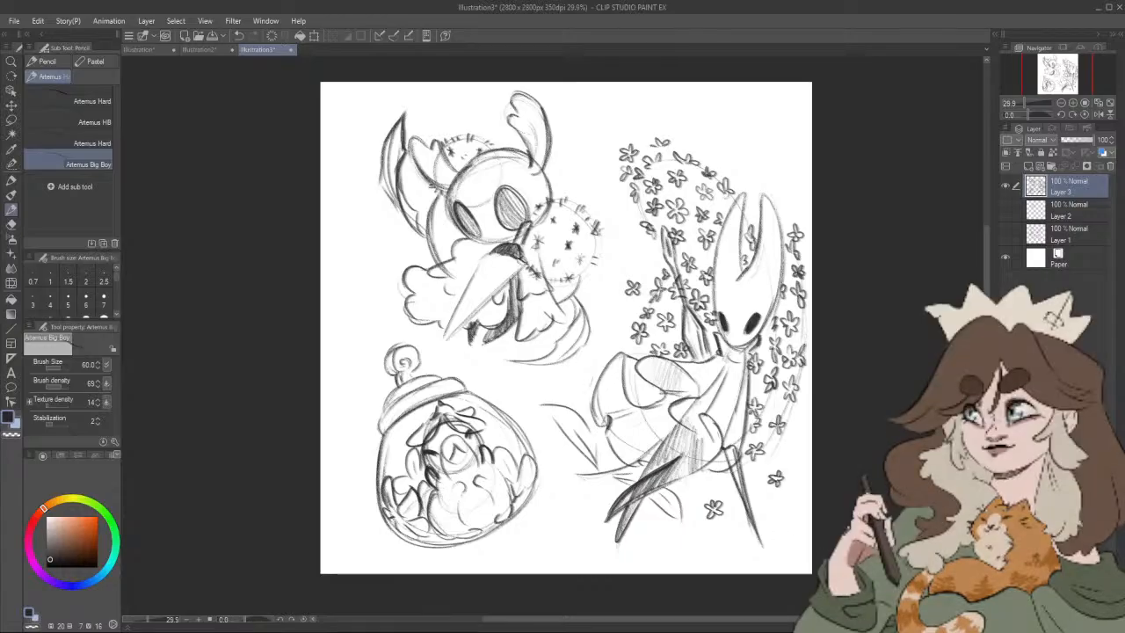
mouse_move(482, 254)
left_mouse_down()
mouse_move(445, 338)
mouse_move(522, 263)
left_mouse_up()
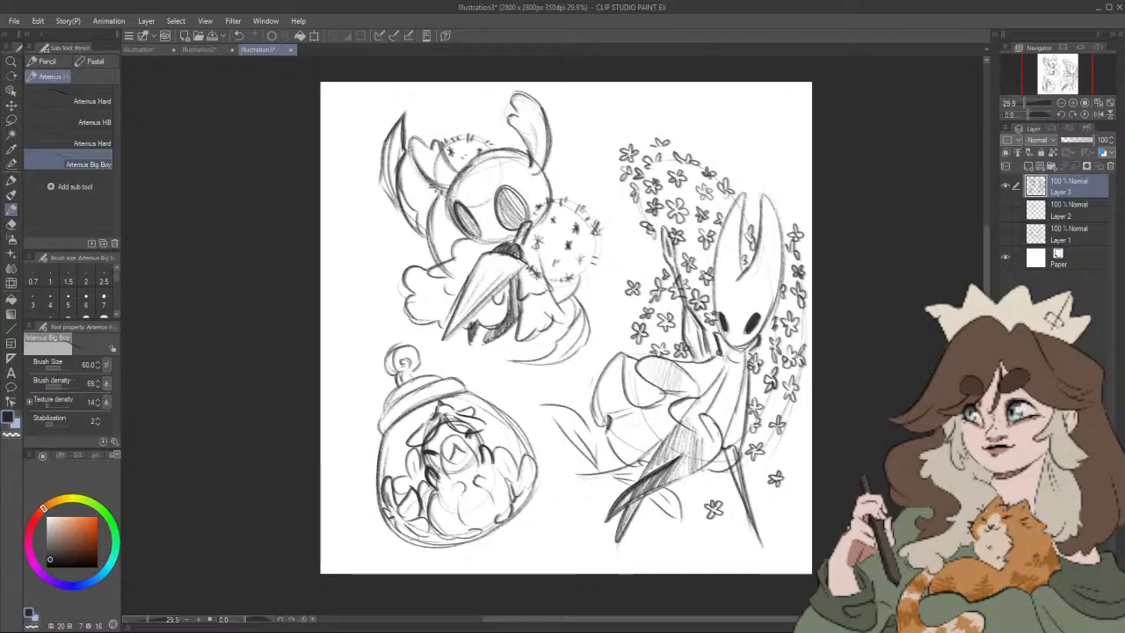
Step: Lasso the flower-surrounded horned figure, shift it slightly up and left on the canvas, and deselect
left_click_drag(770, 378, 772, 432)
left_click_drag(836, 476, 838, 423)
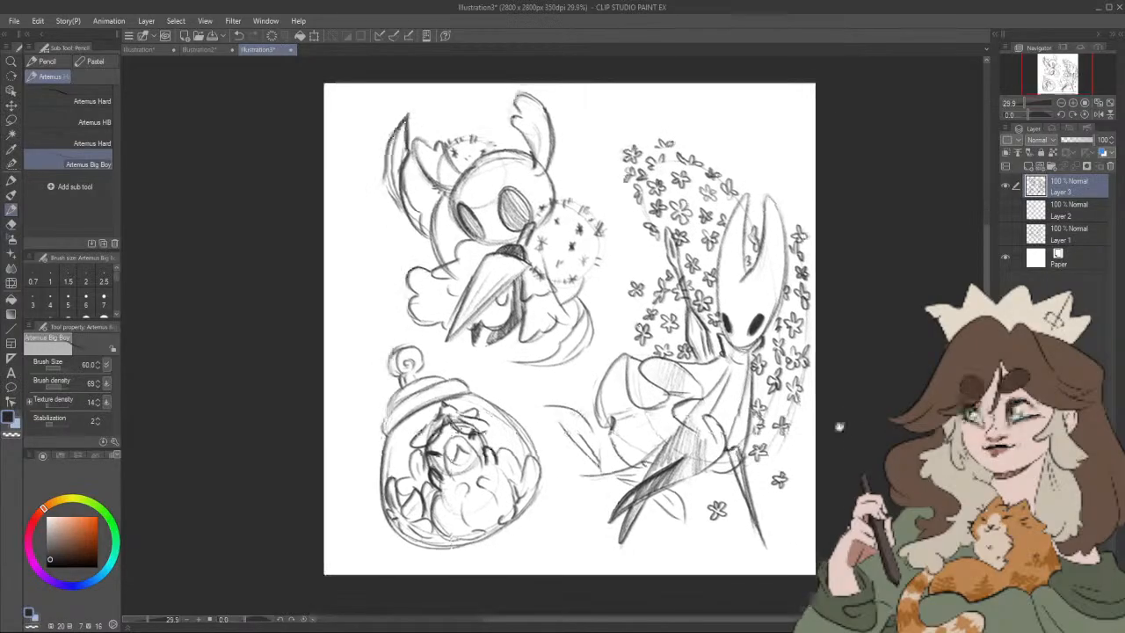
key("m")
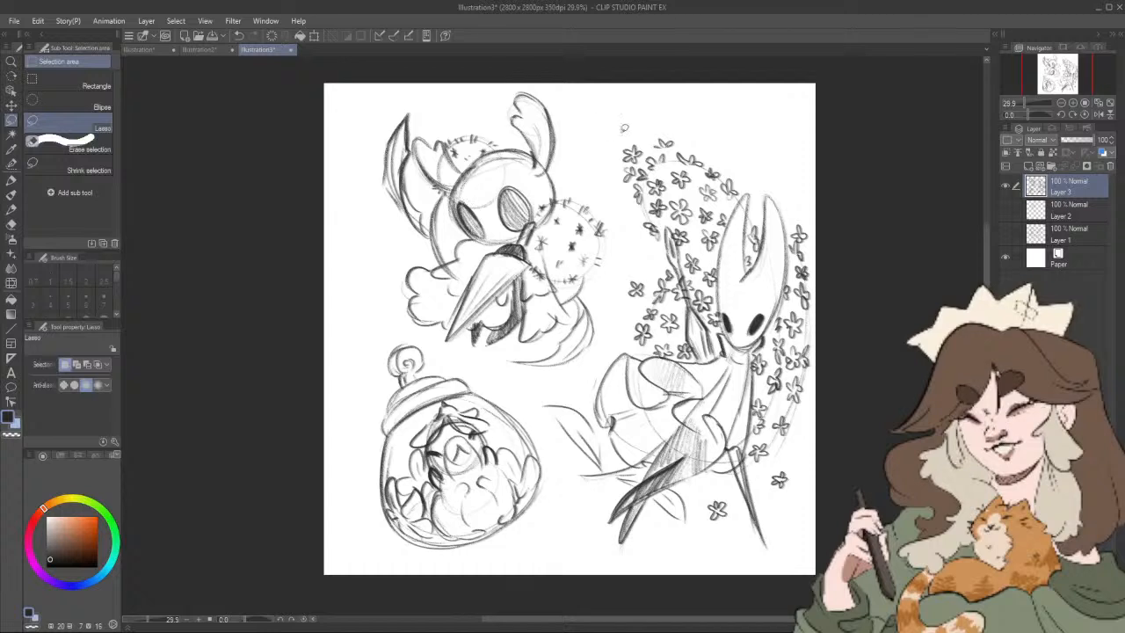
mouse_move(600, 358)
left_mouse_down()
mouse_move(545, 416)
mouse_move(613, 573)
mouse_move(742, 564)
mouse_move(856, 369)
mouse_move(826, 208)
mouse_move(718, 95)
left_mouse_up()
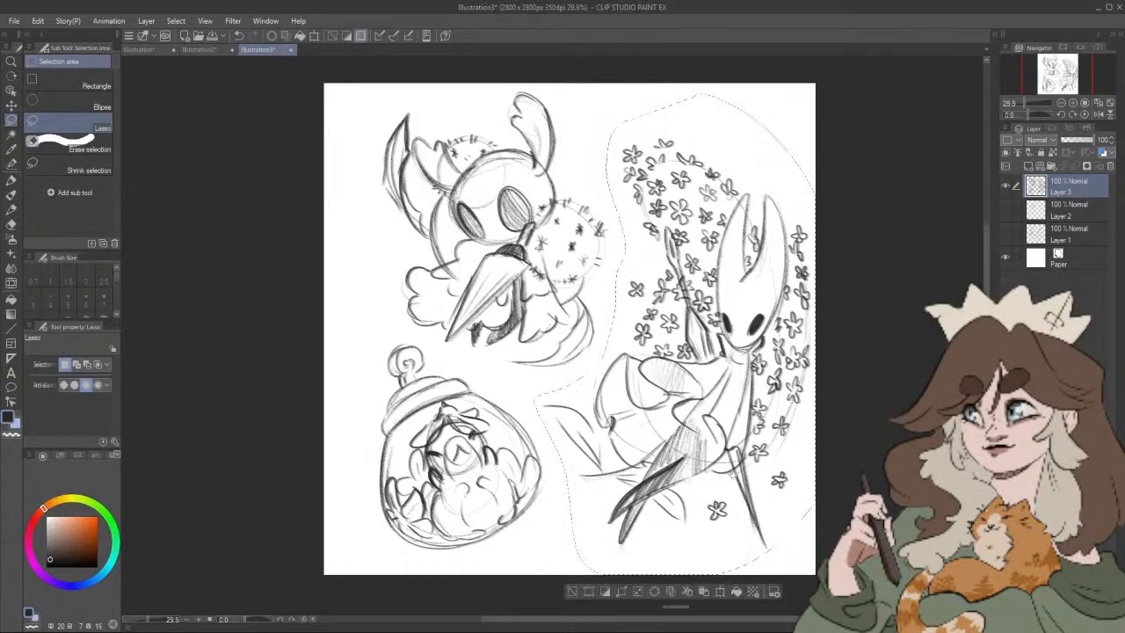
key("ctrl+t")
left_click_drag(733, 487, 720, 474)
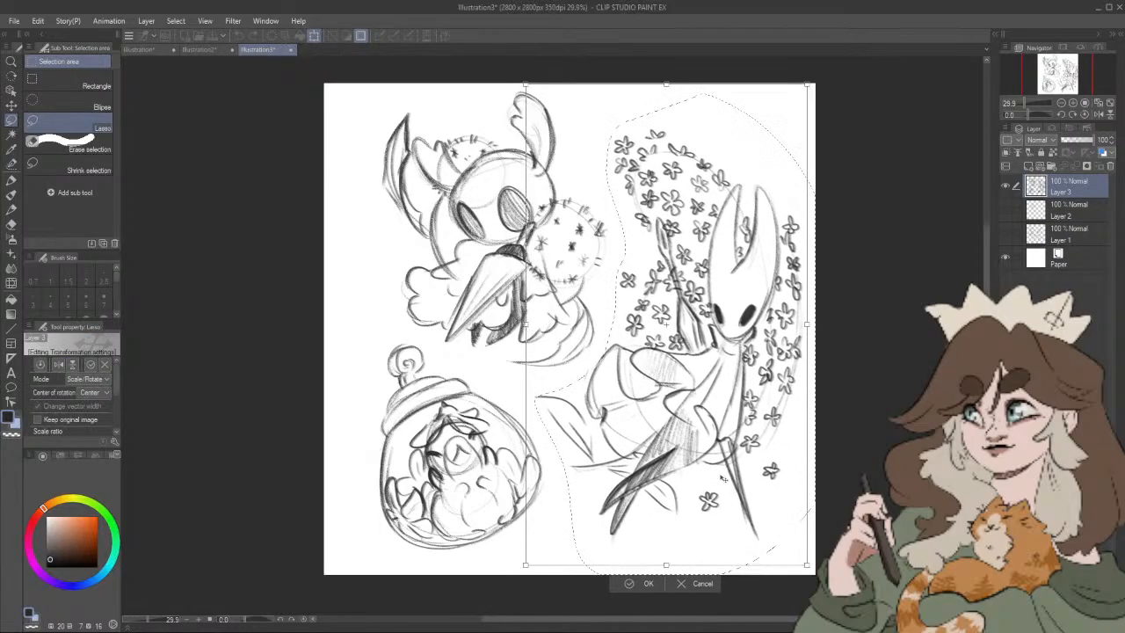
left_click(648, 583)
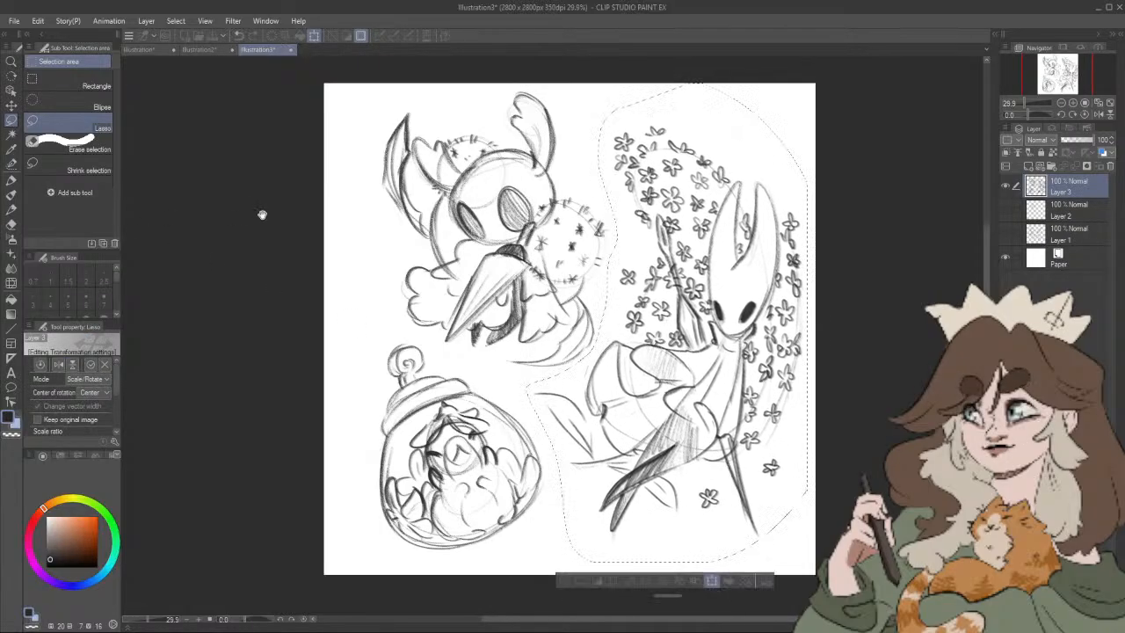
key("ctrl+t")
left_click(644, 581)
key("ctrl+t")
left_click(643, 581)
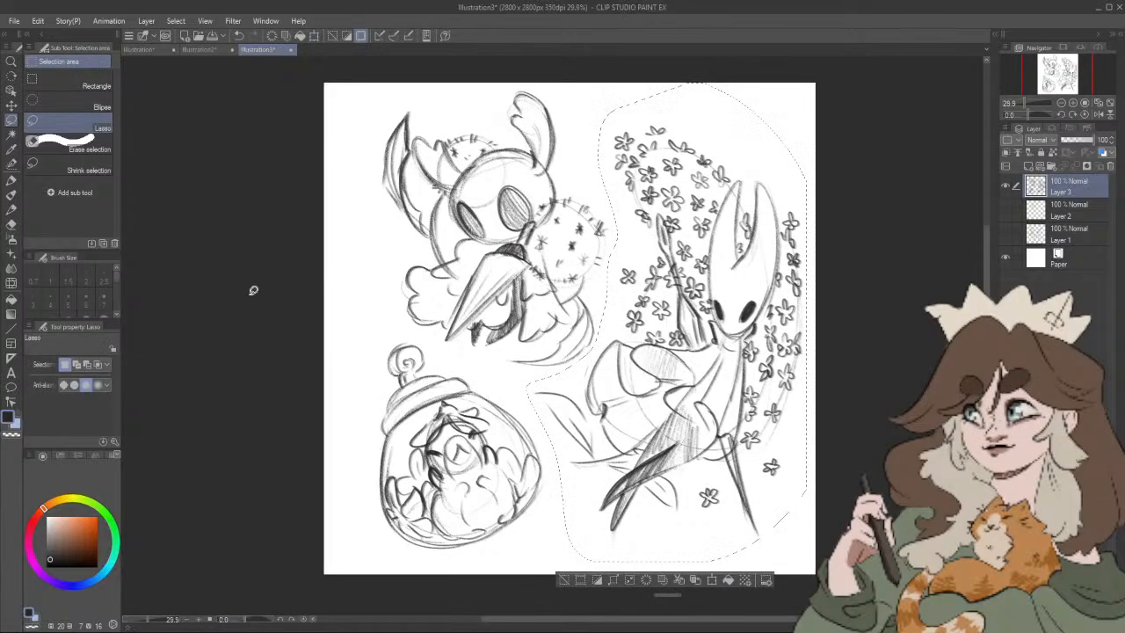
key("ctrl+d")
Step: Select the nail-holding character, including its horns and cloak, with a freehand lasso
left_click(14, 195)
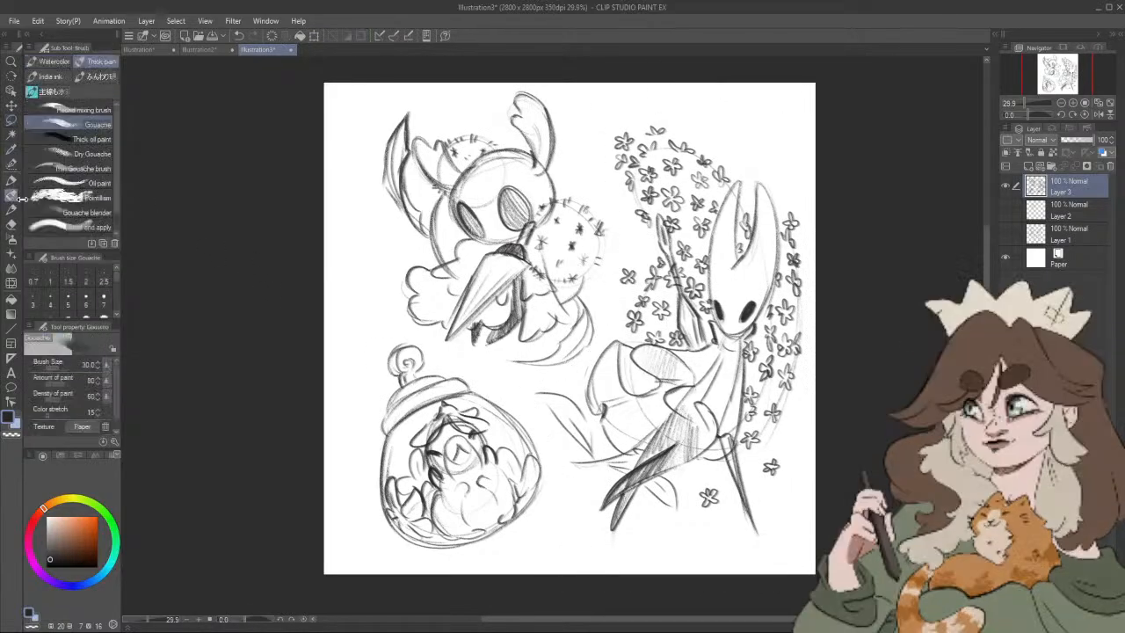
left_click(12, 180)
left_click_drag(802, 413, 790, 440)
key("m")
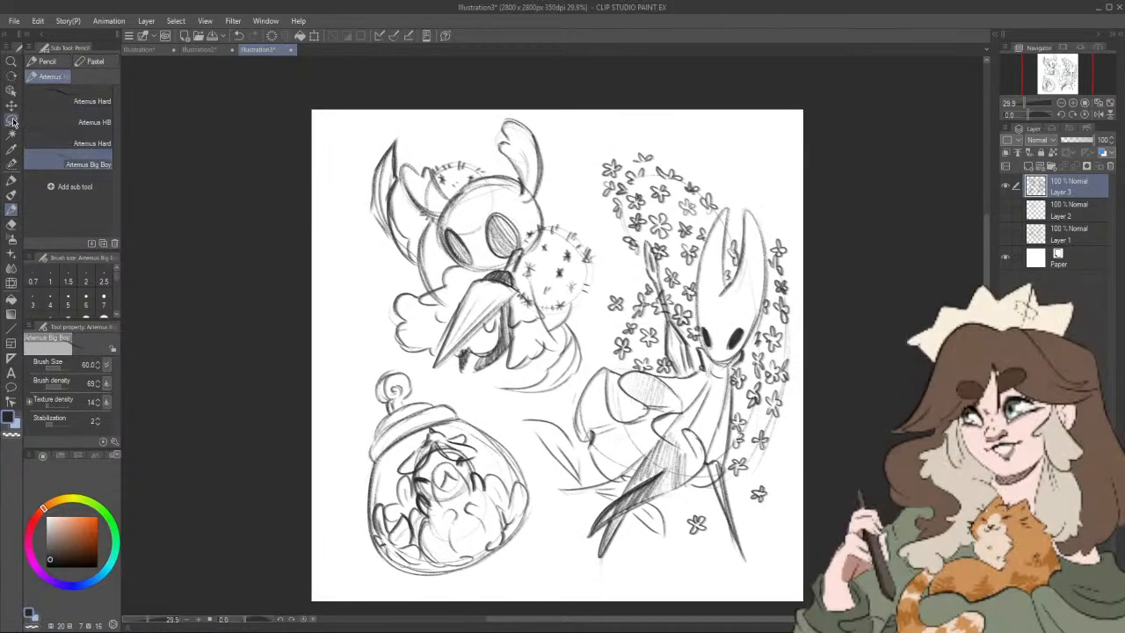
mouse_move(406, 112)
left_mouse_down()
mouse_move(346, 146)
mouse_move(348, 283)
mouse_move(409, 356)
mouse_move(538, 405)
left_mouse_up()
left_click_drag(590, 369, 595, 347)
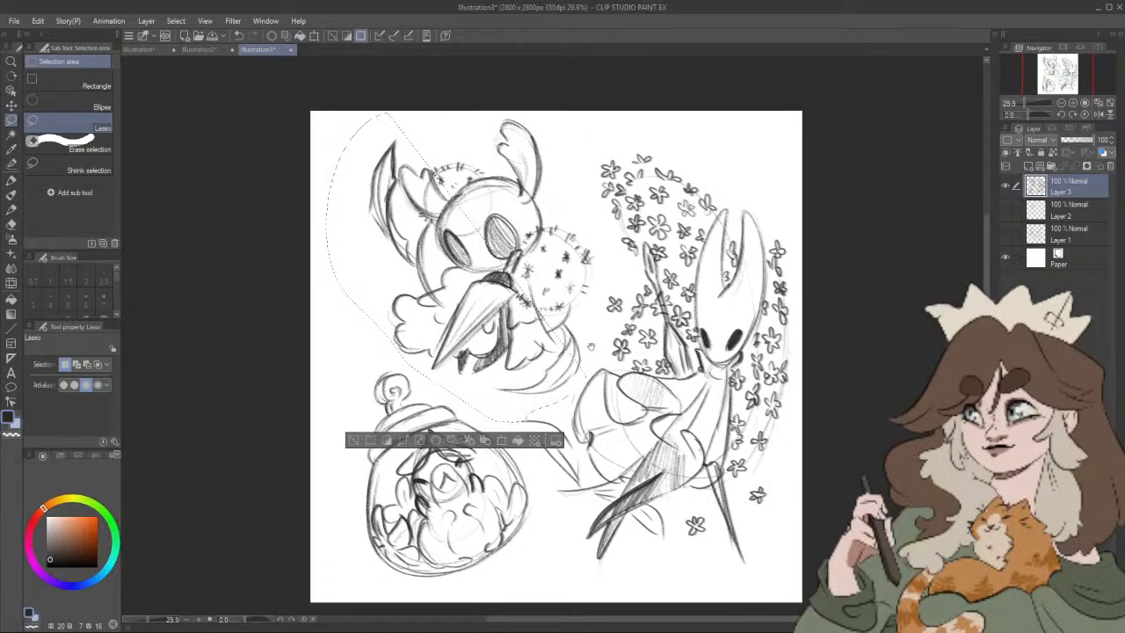
left_click(593, 356)
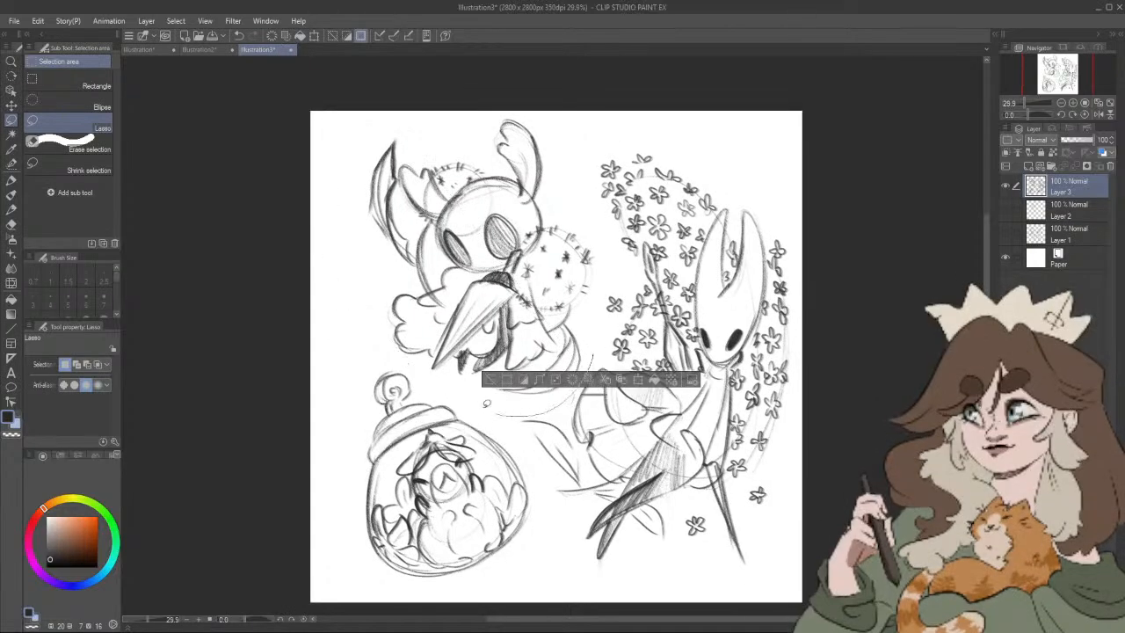
mouse_move(485, 403)
left_mouse_down()
mouse_move(383, 342)
mouse_move(337, 163)
left_mouse_up()
left_click_drag(545, 104, 594, 205)
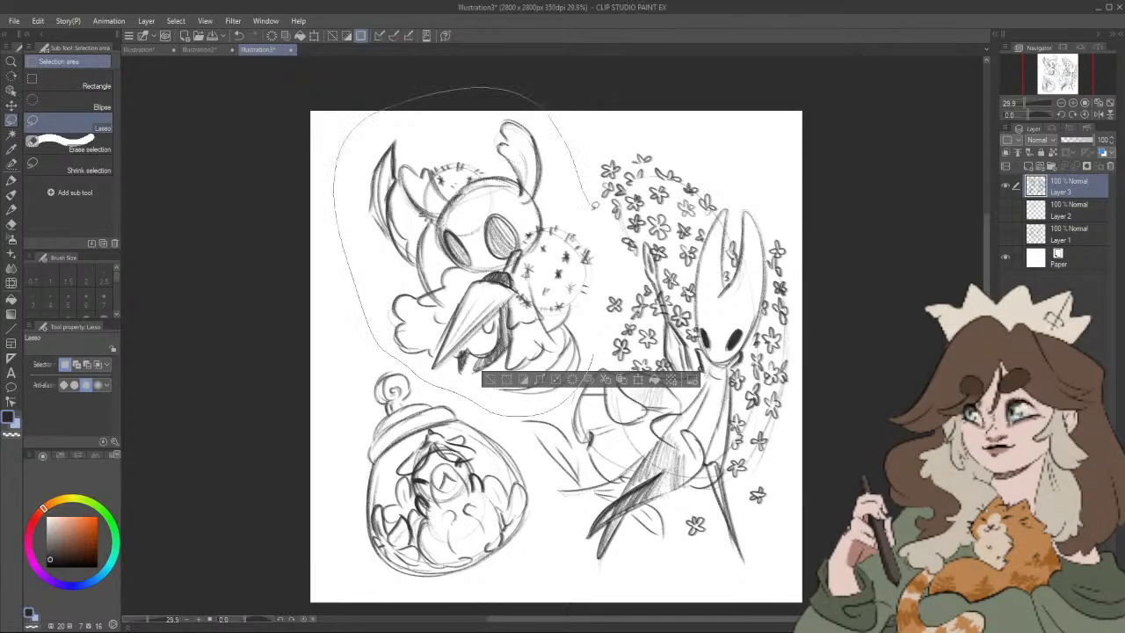
Step: Try a horizontally mirrored version of the nail-holding character, resized and moved above the jar, and flip it back
key("ctrl+t")
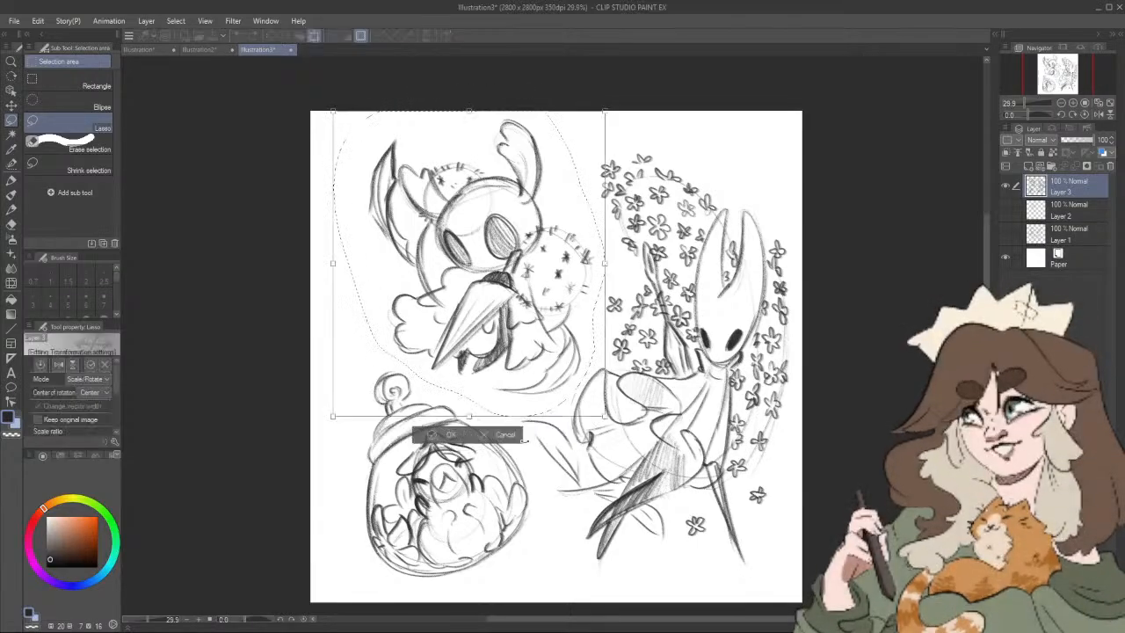
mouse_move(334, 265)
left_mouse_down()
mouse_move(849, 266)
mouse_move(683, 291)
mouse_move(779, 316)
left_mouse_up()
key("Return")
key("ctrl+t")
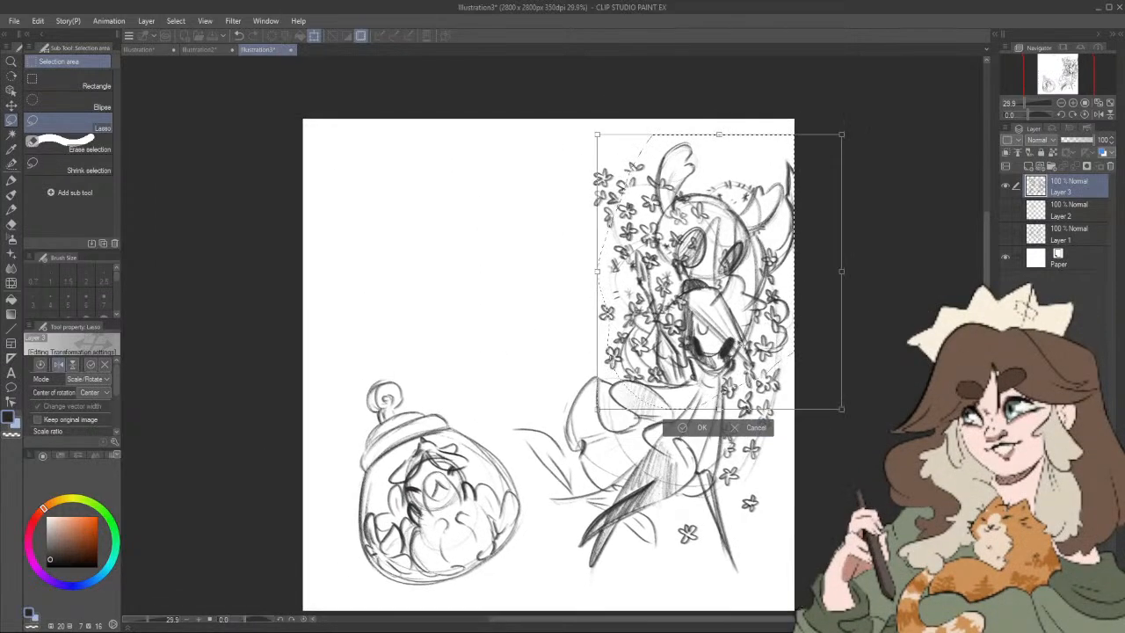
left_click_drag(689, 344, 536, 338)
left_click_drag(584, 395, 591, 406)
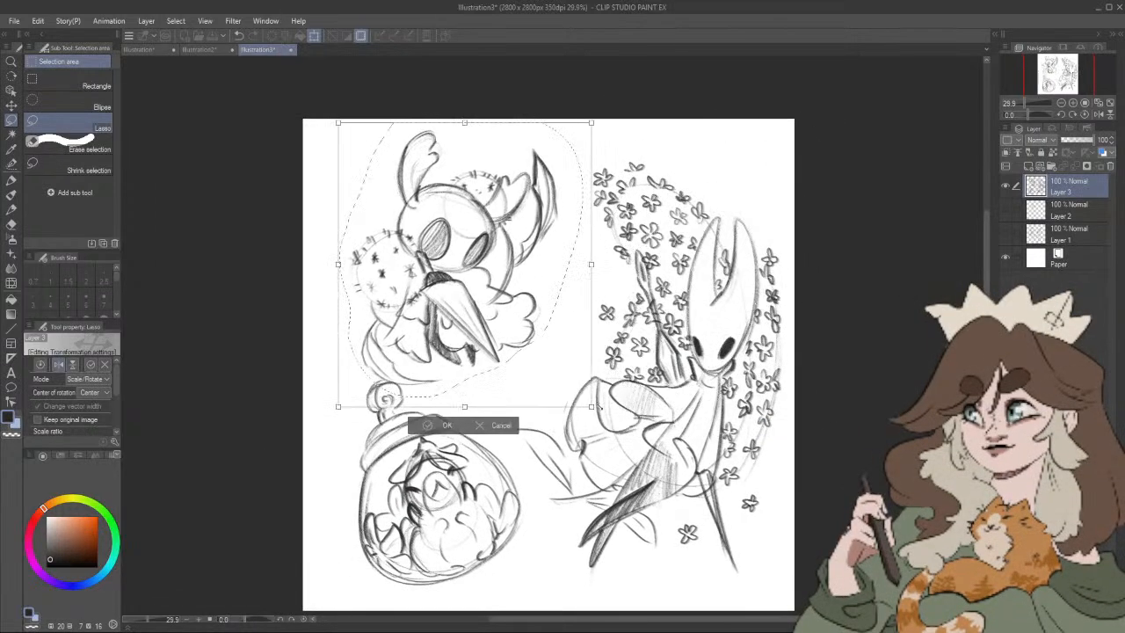
left_click_drag(514, 356, 540, 346)
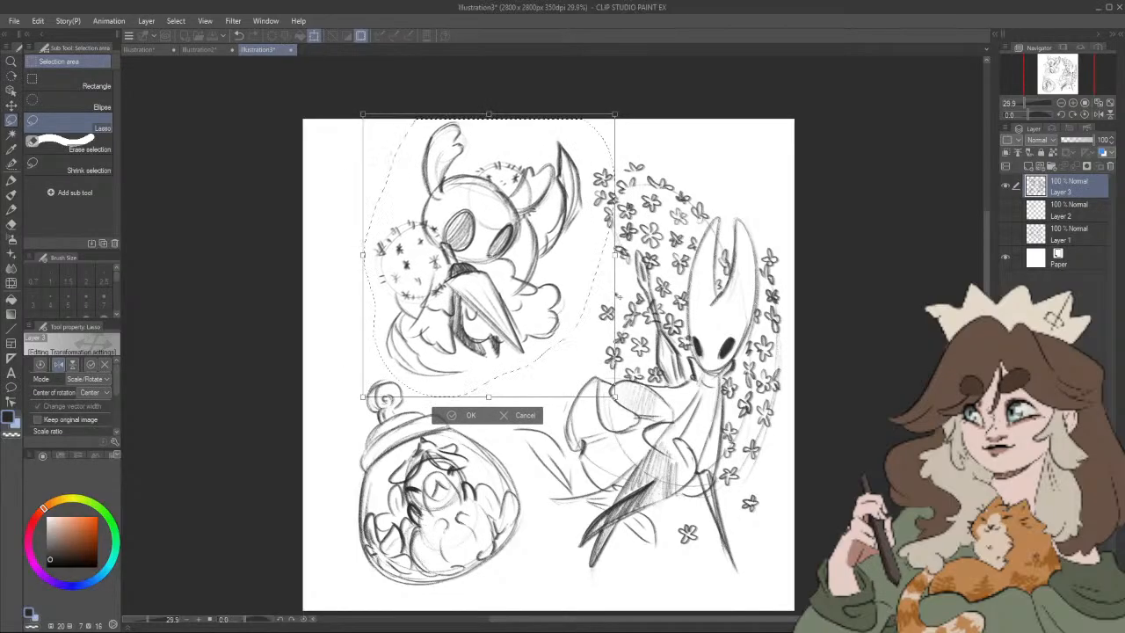
left_click_drag(365, 256, 917, 297)
Step: Place the nail-holding character above the jar at a slightly larger size, apply the transform, and deselect
left_click_drag(797, 311, 504, 328)
left_click_drag(614, 434, 603, 421)
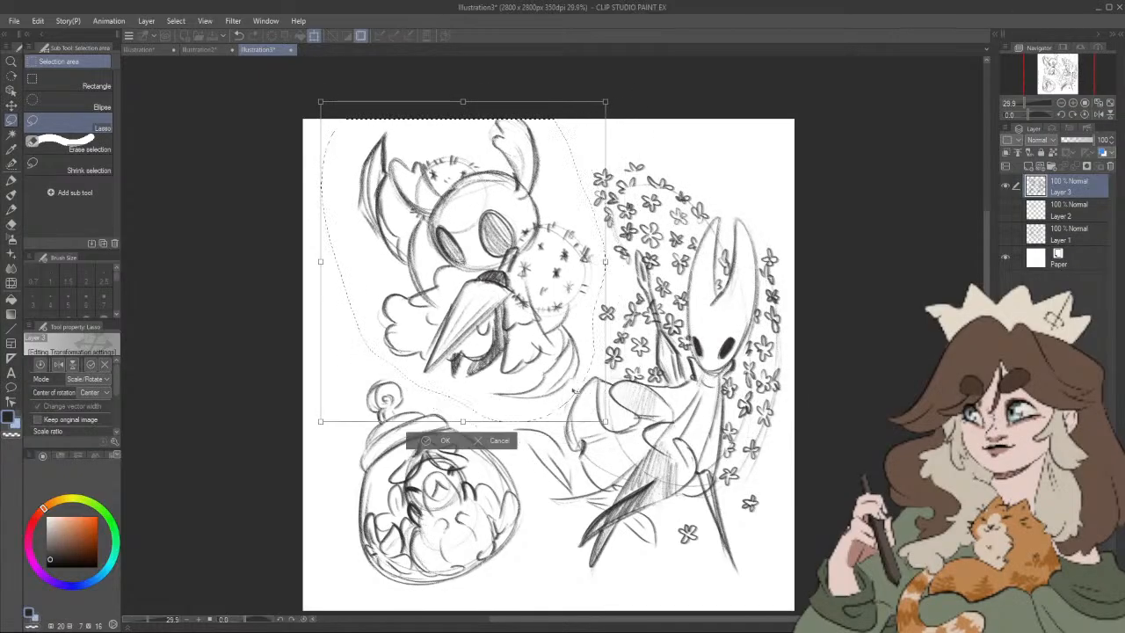
left_click_drag(565, 356, 547, 369)
key("Return")
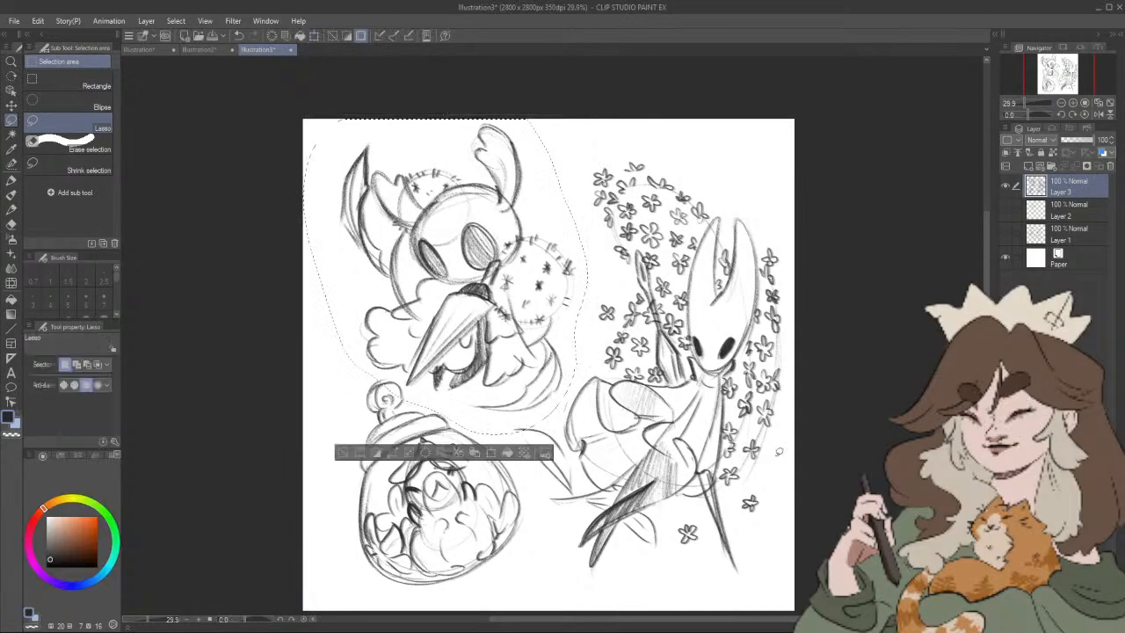
key("ctrl+d")
Step: Lasso the grub jar, enlarge it slightly, shift it a little to the left, and deselect
left_click_drag(815, 445, 833, 420)
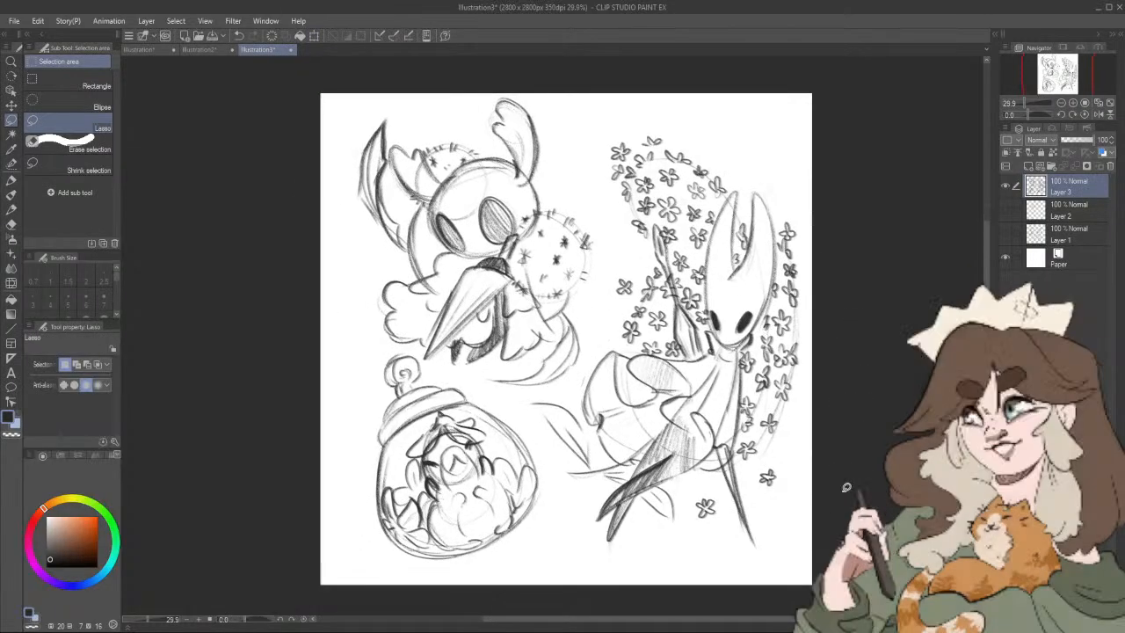
left_click_drag(839, 361, 853, 371)
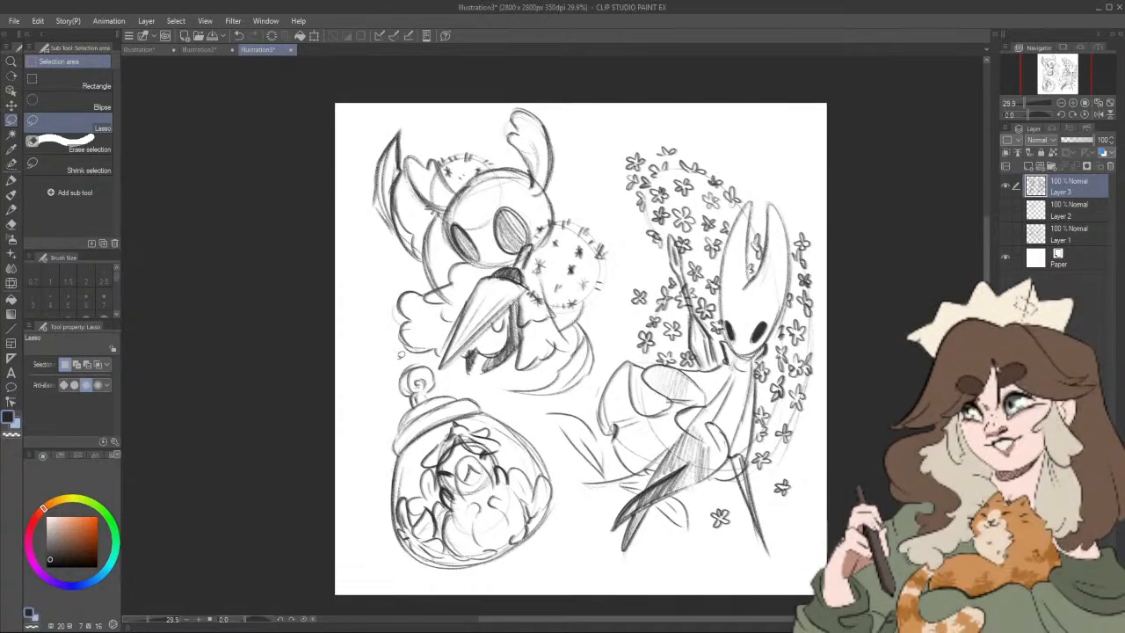
mouse_move(388, 362)
left_mouse_down()
mouse_move(371, 547)
mouse_move(457, 613)
mouse_move(583, 533)
left_mouse_up()
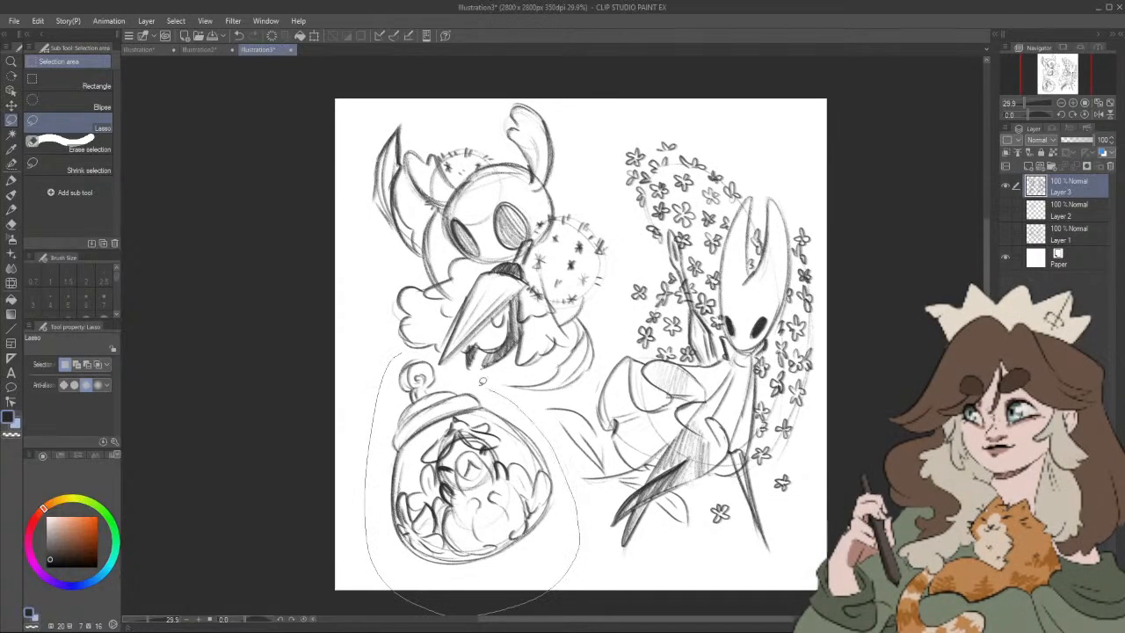
left_click_drag(441, 368, 444, 363)
left_click(516, 592)
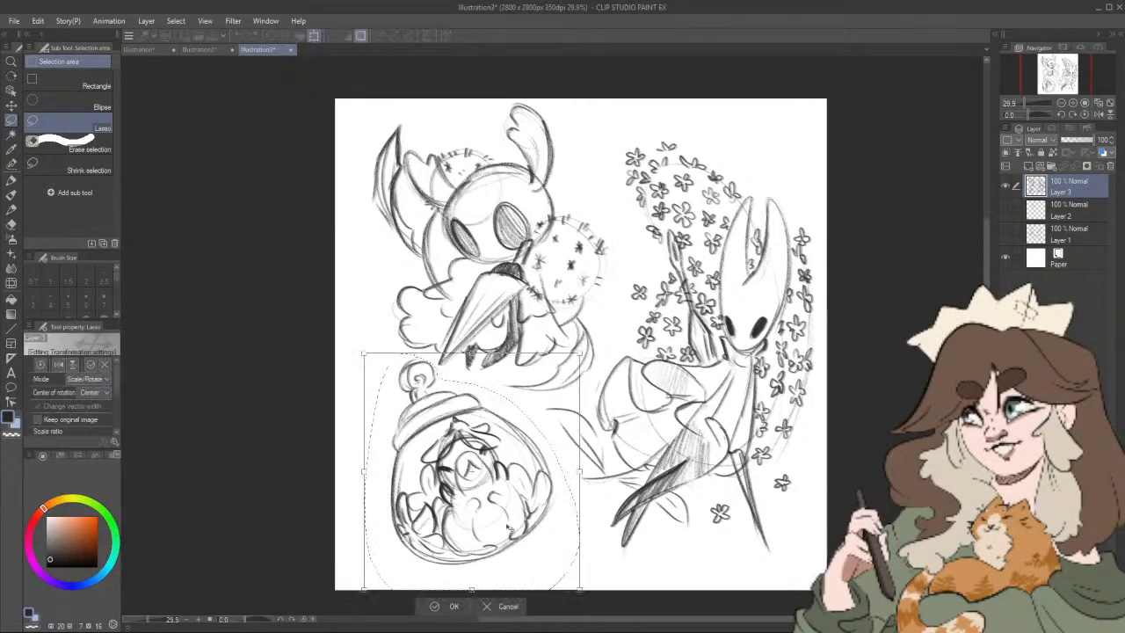
left_click_drag(564, 473, 582, 472)
left_click_drag(532, 502, 532, 514)
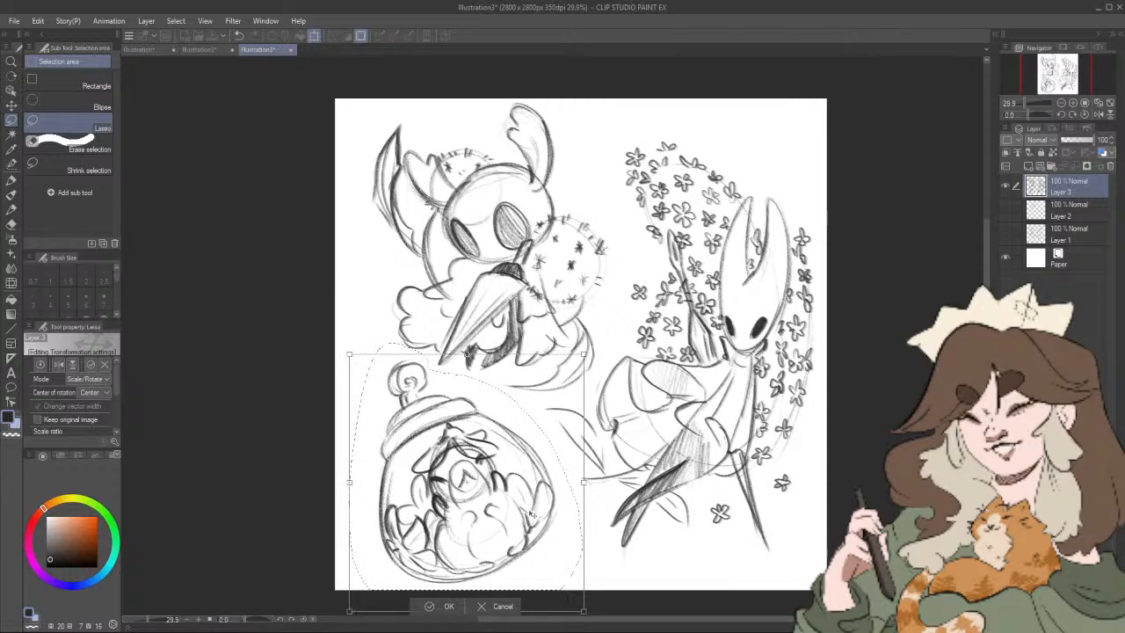
left_click(459, 606)
left_click(647, 526)
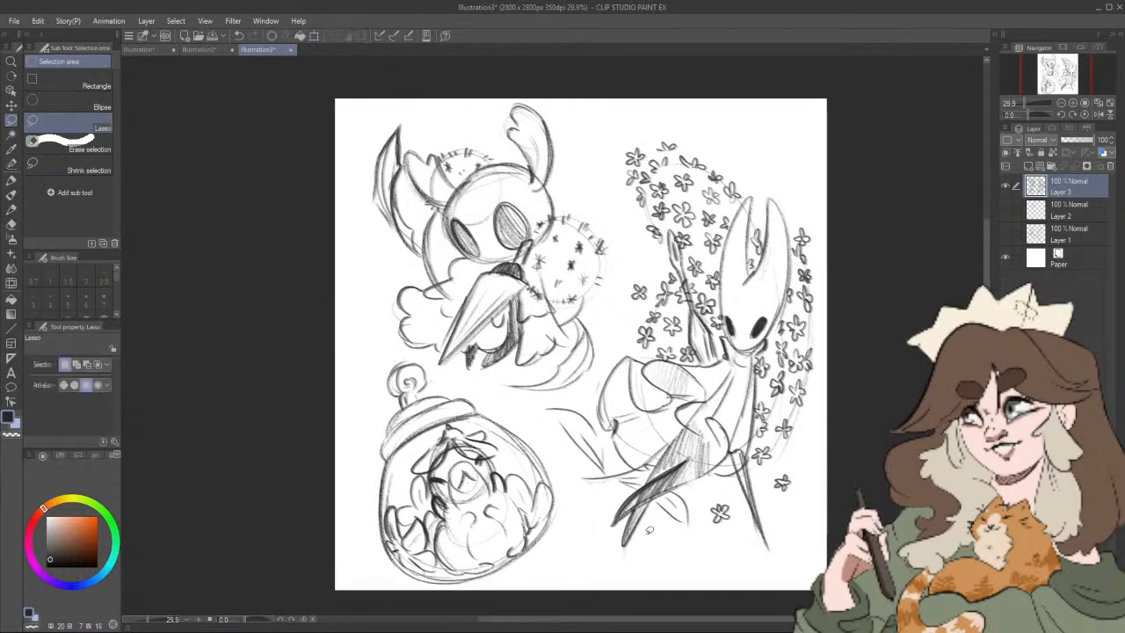
left_click_drag(697, 504, 734, 509)
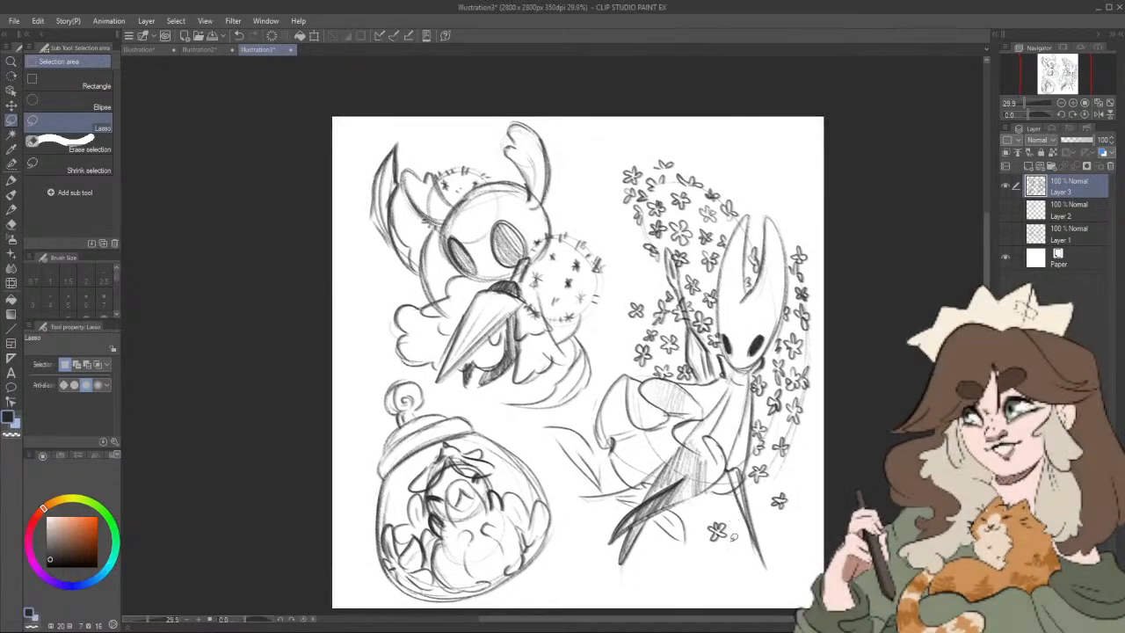
left_click_drag(780, 477, 769, 493)
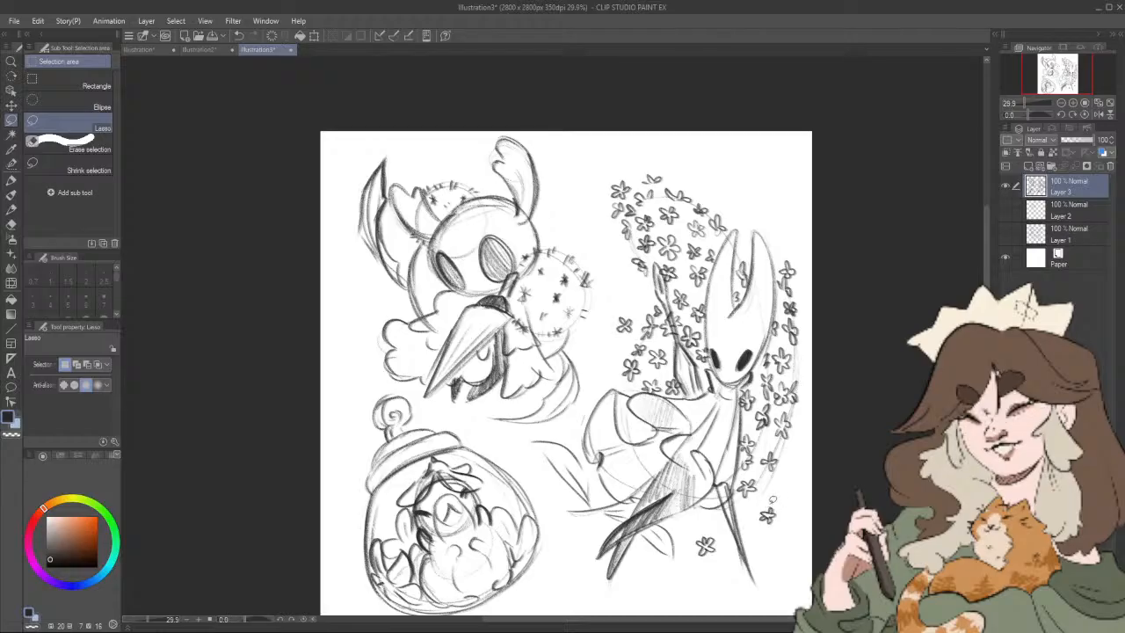
left_click_drag(814, 470, 753, 446)
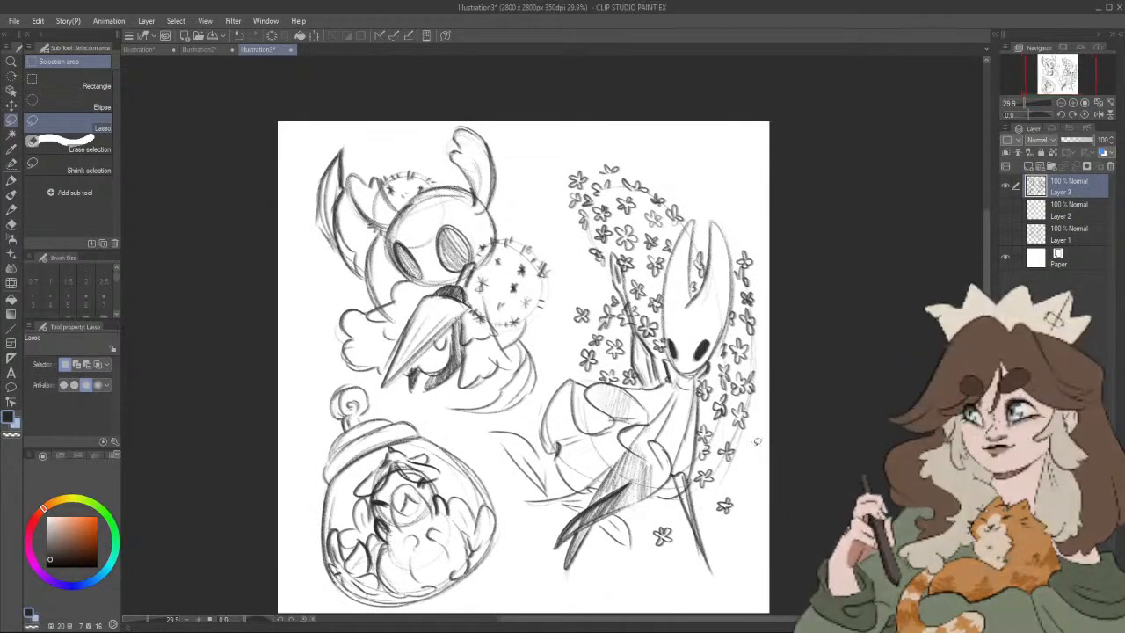
Step: Delete the two hidden layers, Layer 2 and Layer 1
left_click(1049, 216)
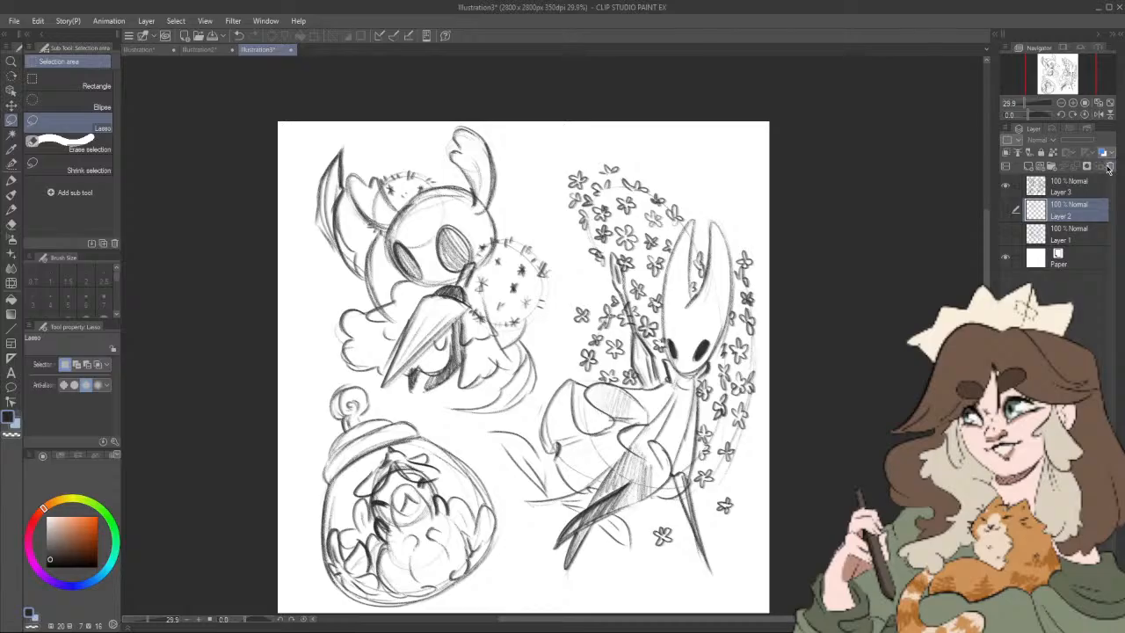
left_click(1109, 166)
key("Return")
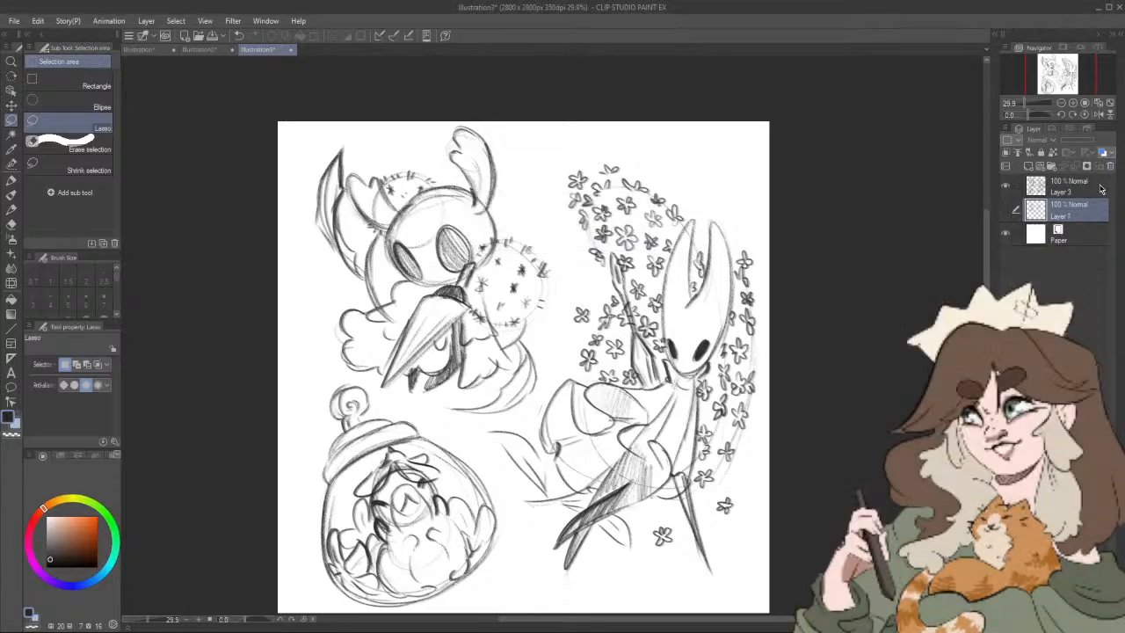
left_click(1109, 166)
left_click(575, 239)
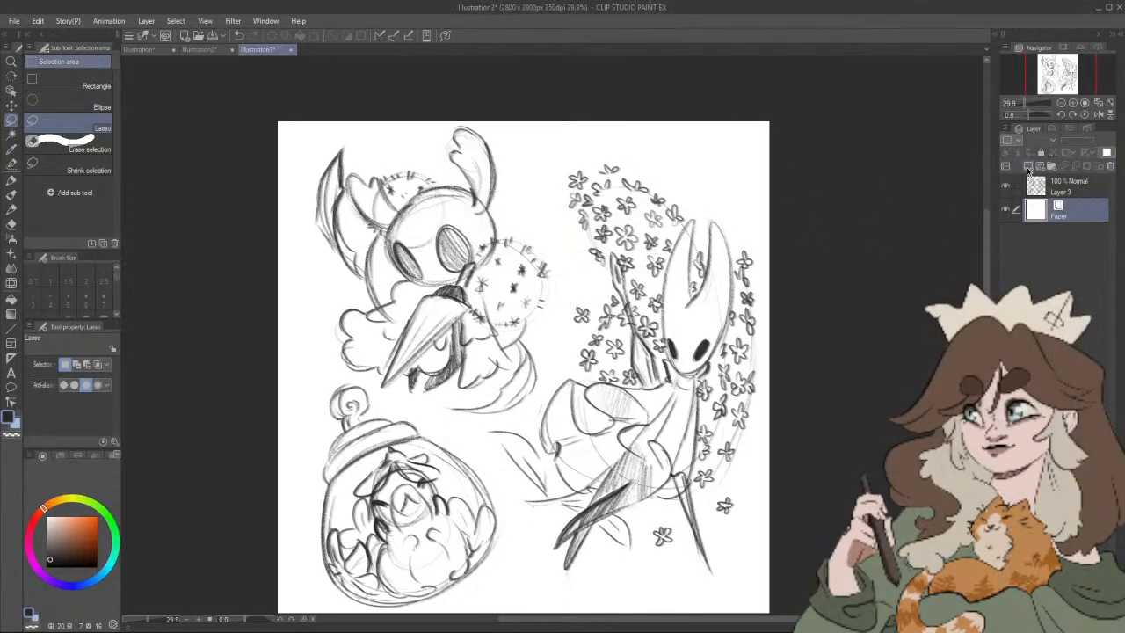
Step: Add a new layer beneath the Layer 3 sketch and fill it with muted purple (HSV 250, 17, 52)
key("ctrl+shift+n")
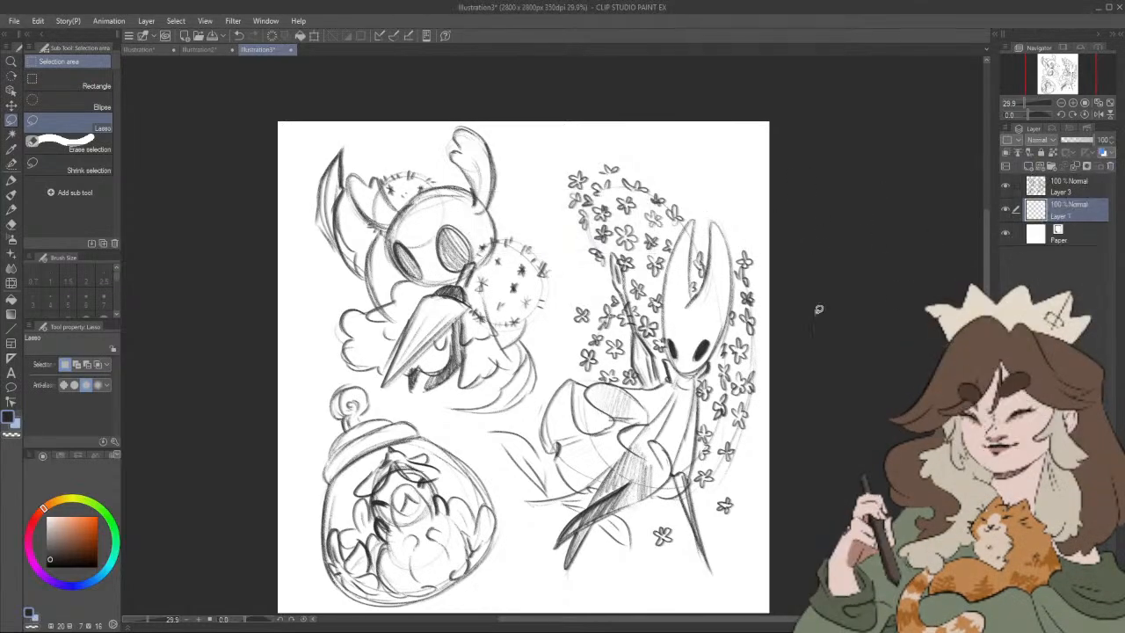
left_click(58, 583)
left_click_drag(52, 558, 50, 547)
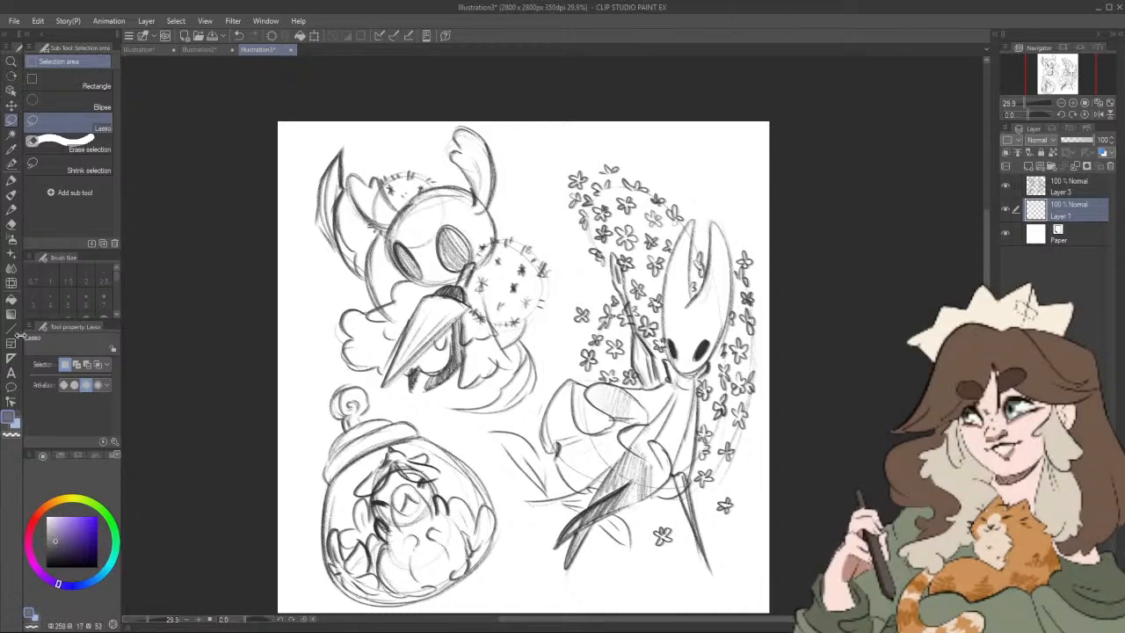
left_click(12, 299)
left_click(330, 314)
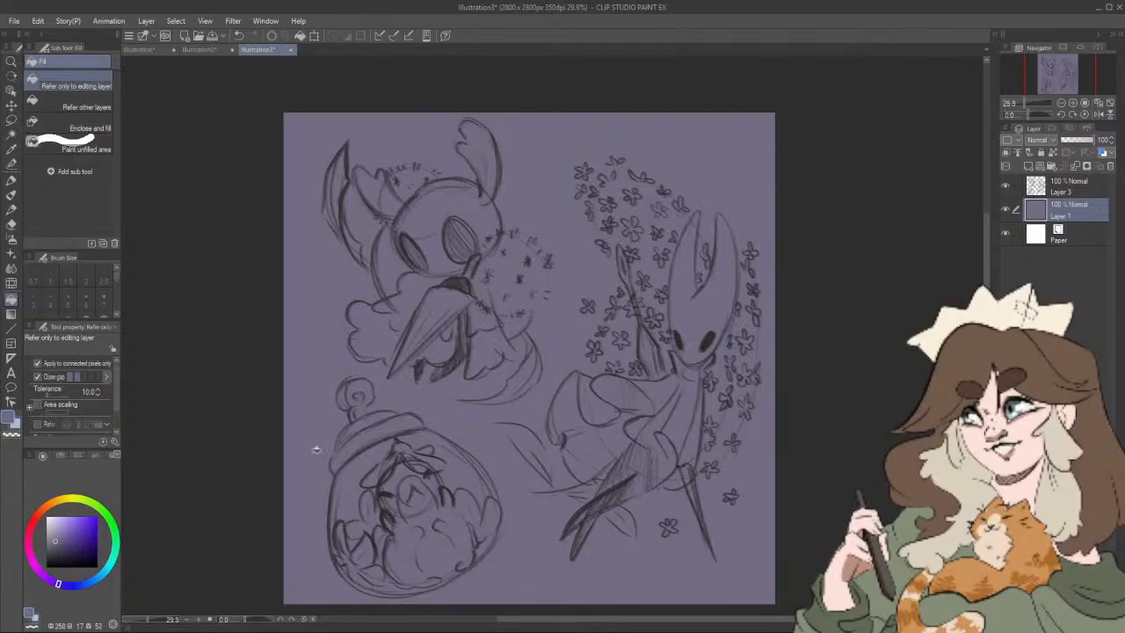
Step: Outline the horned character's cloak with the Felt pen in red-orange (HSV 12, 75, 67) and fill it with that colour
left_click(38, 513)
left_click_drag(65, 530, 81, 532)
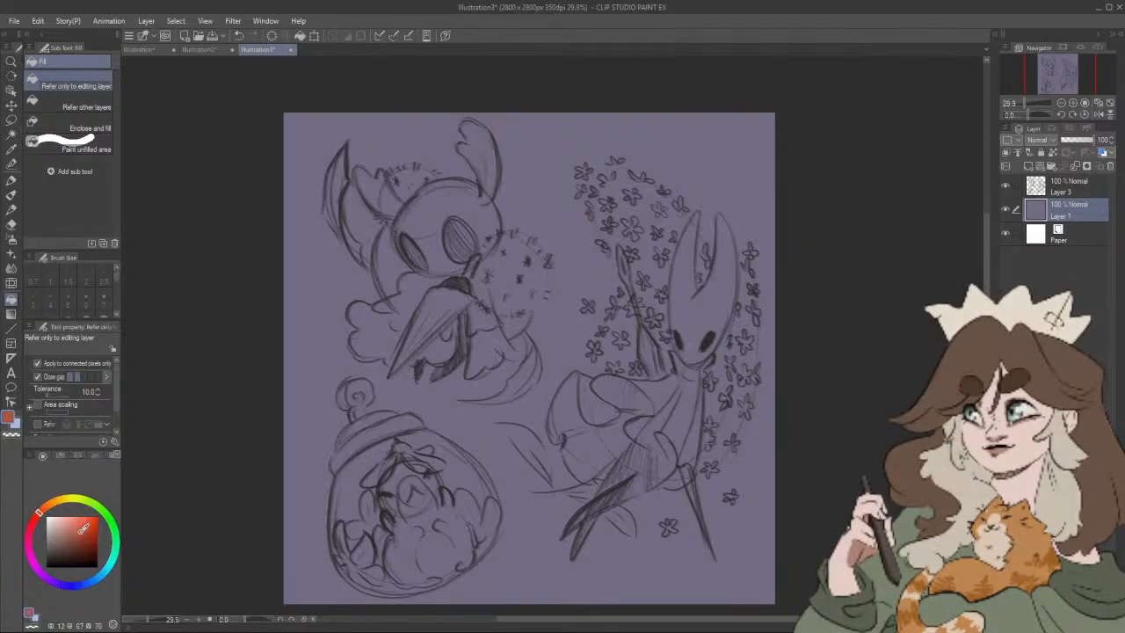
left_click(11, 181)
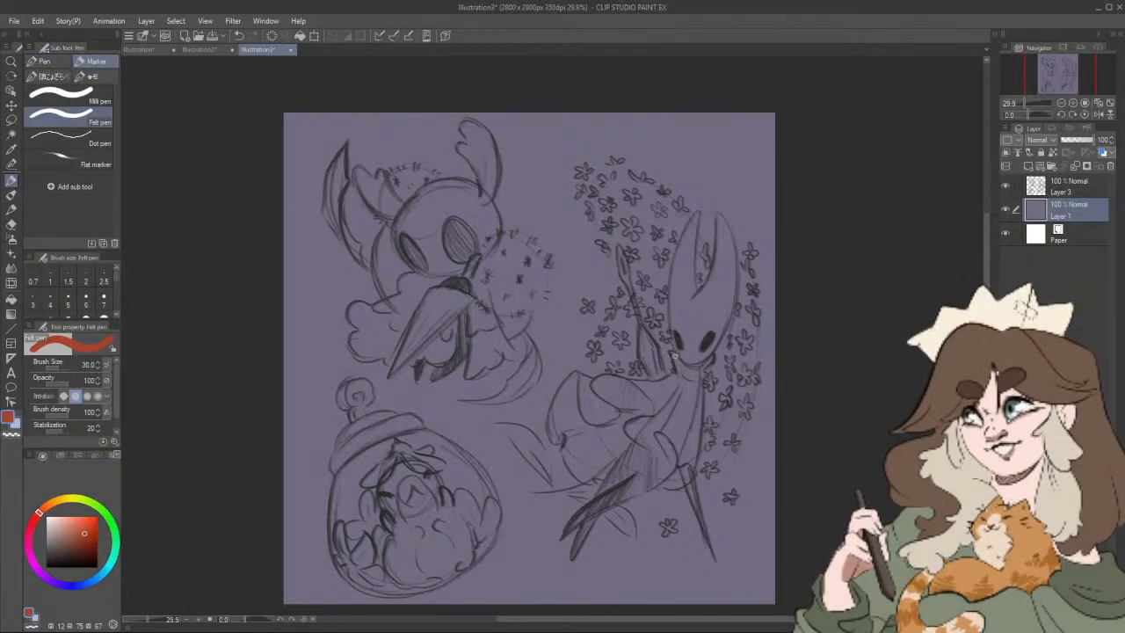
left_click_drag(687, 369, 686, 366)
mouse_move(701, 387)
left_mouse_down()
mouse_move(692, 472)
mouse_move(667, 483)
left_mouse_up()
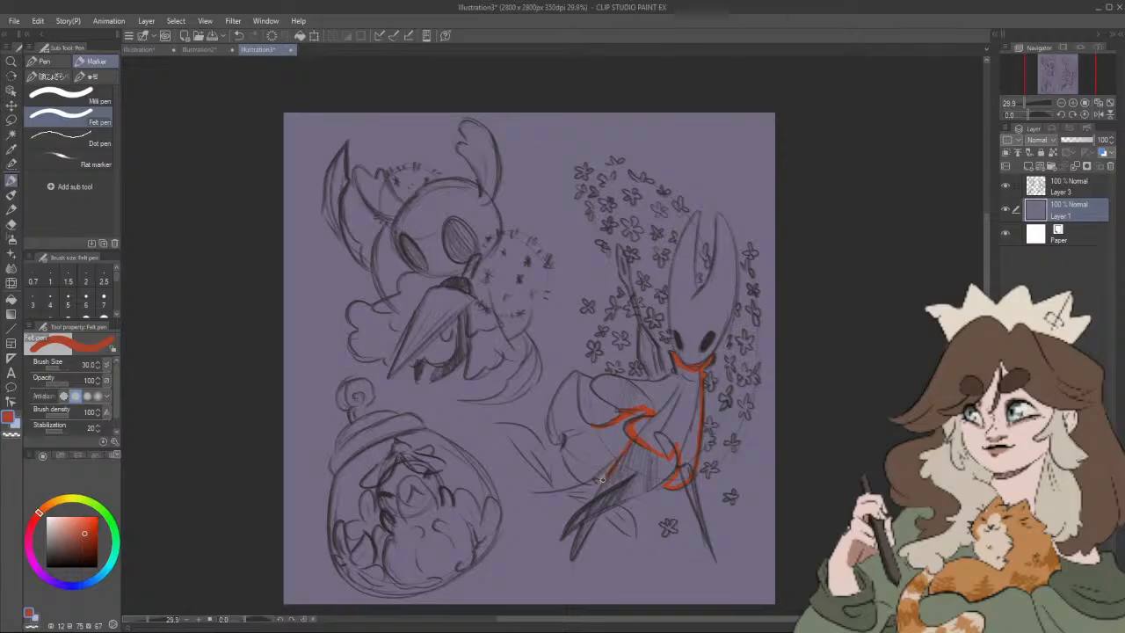
left_click_drag(587, 483, 567, 458)
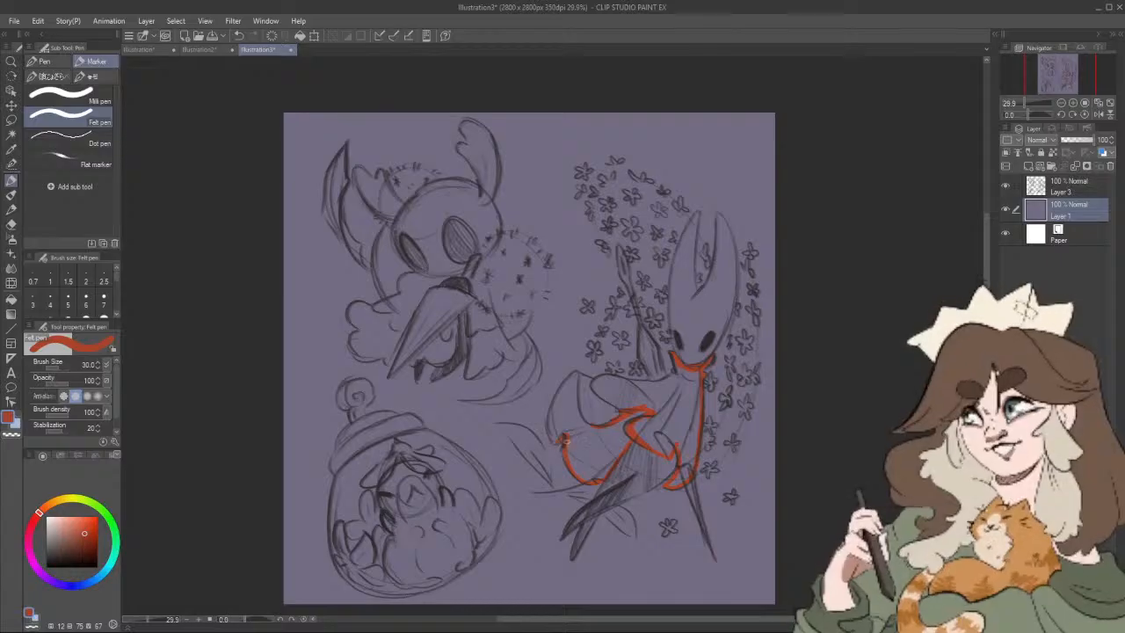
left_click_drag(550, 434, 555, 409)
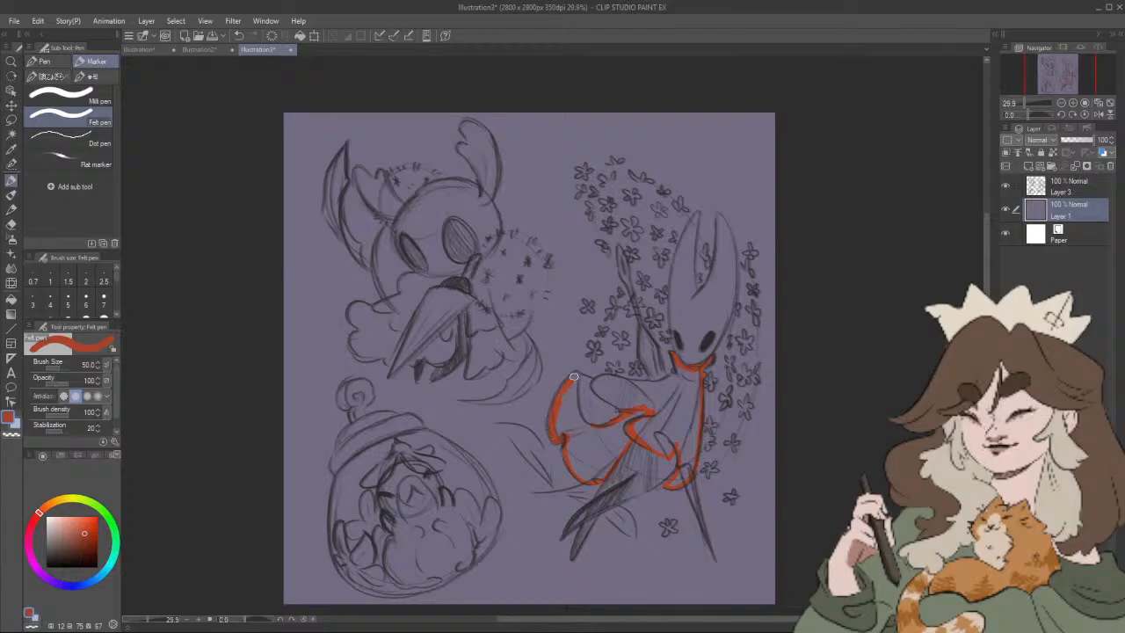
left_click_drag(575, 374, 557, 405)
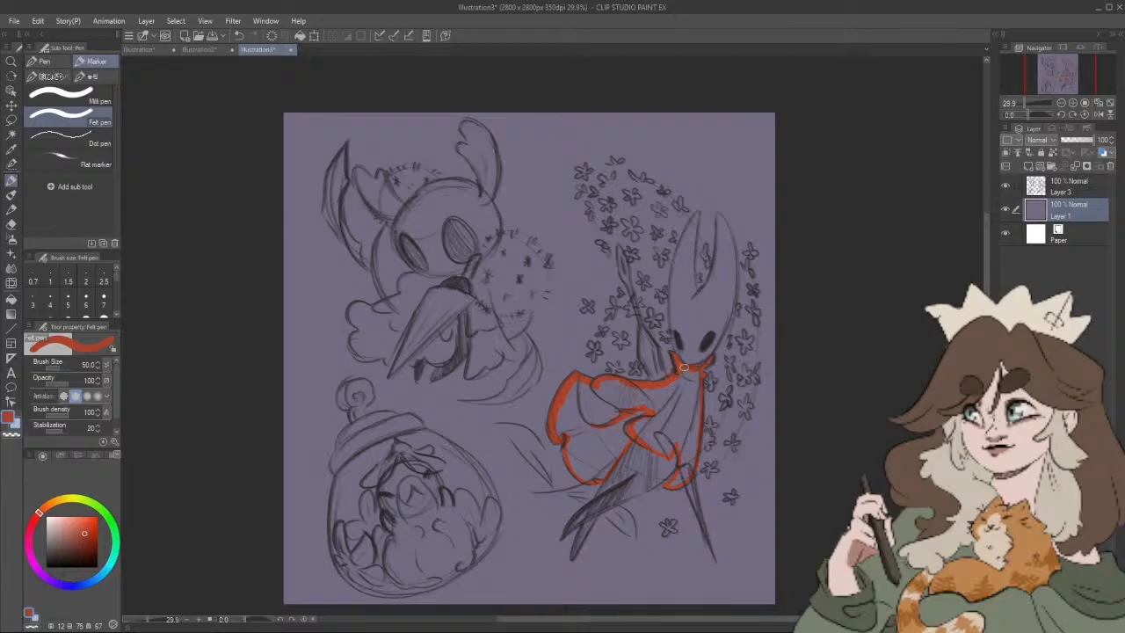
left_click(11, 299)
left_click(668, 410)
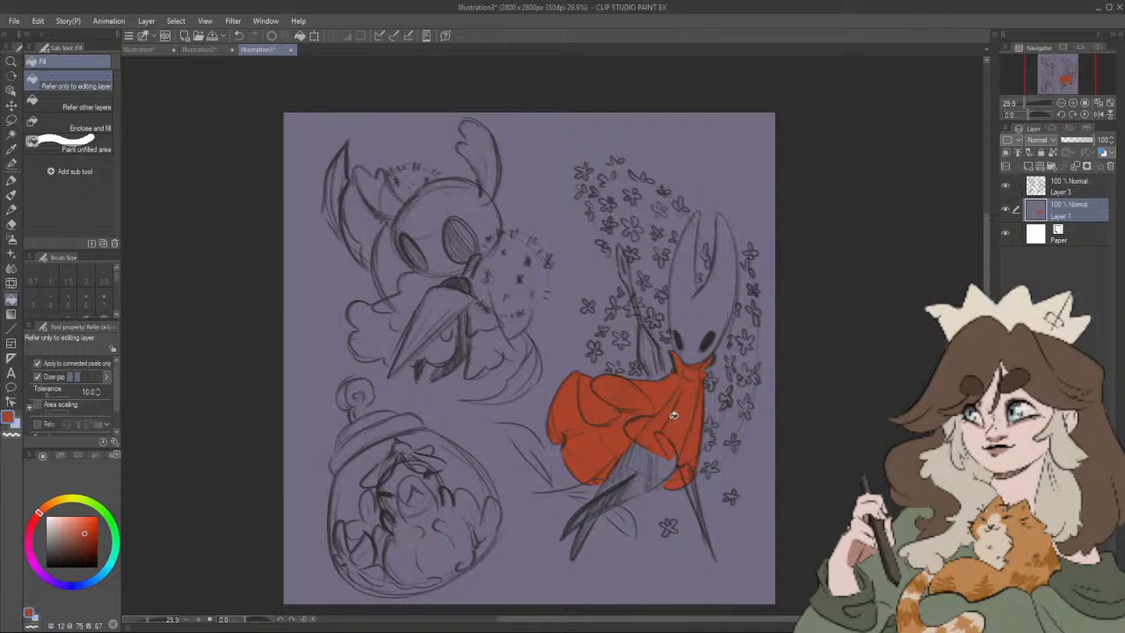
Step: Paint the cloak's lining and inner folds in pale pink (HSV 12, 30, 92) with the Felt pen at size 50
key("p")
key("p")
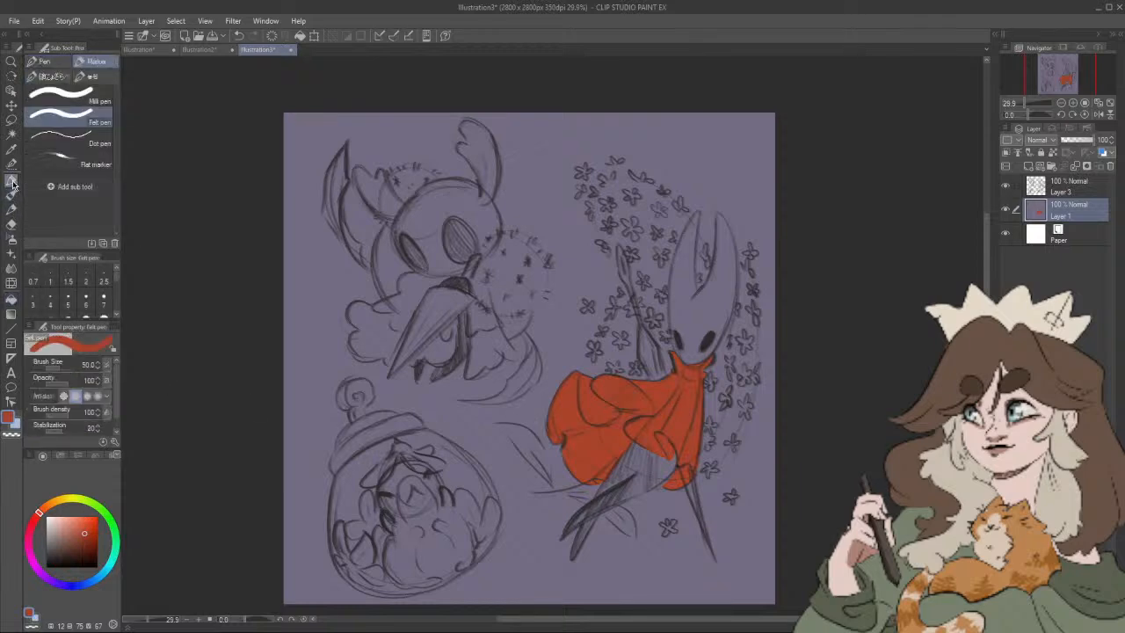
left_click_drag(80, 529, 60, 514)
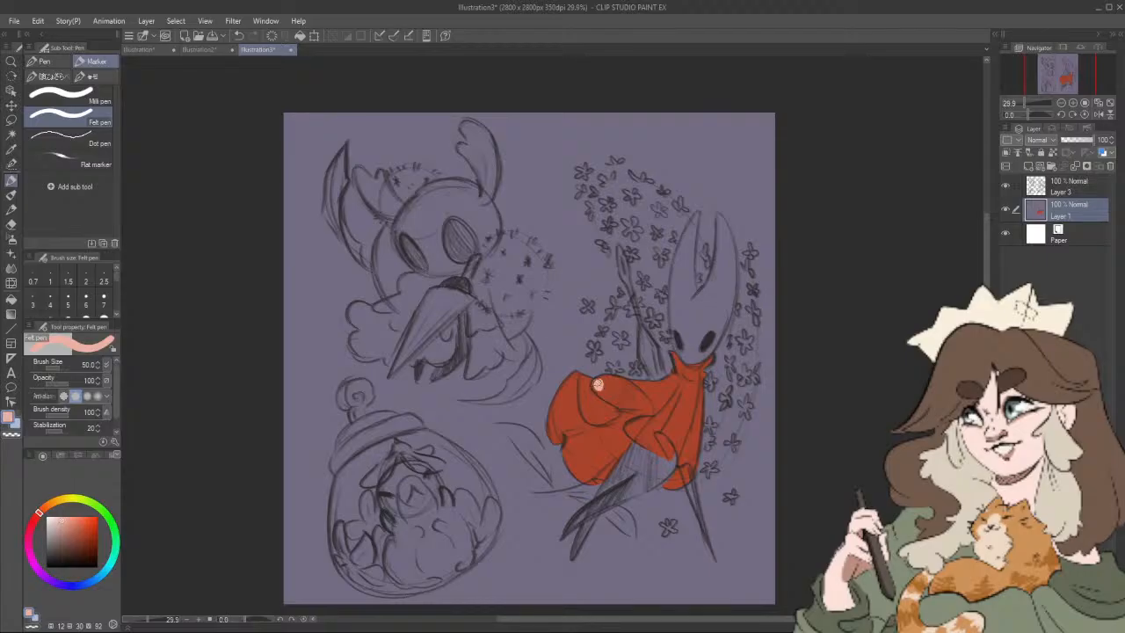
mouse_move(598, 386)
left_mouse_down()
mouse_move(603, 379)
mouse_move(632, 390)
mouse_move(621, 426)
left_mouse_up()
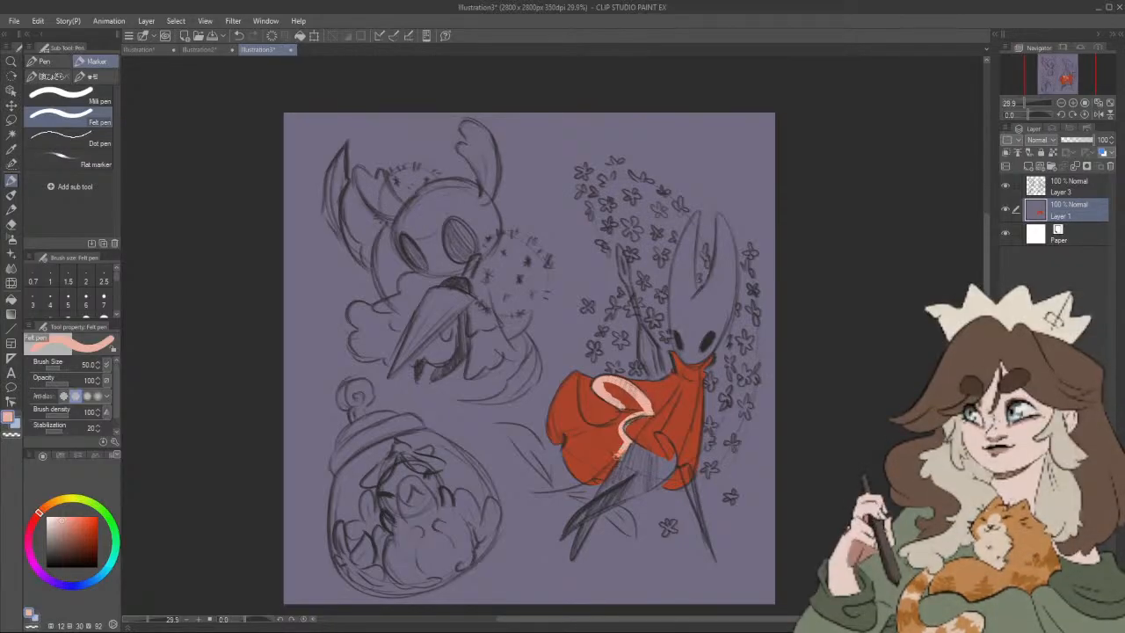
mouse_move(602, 474)
left_mouse_down()
mouse_move(567, 457)
mouse_move(568, 429)
mouse_move(557, 439)
mouse_move(551, 426)
mouse_move(576, 374)
left_mouse_up()
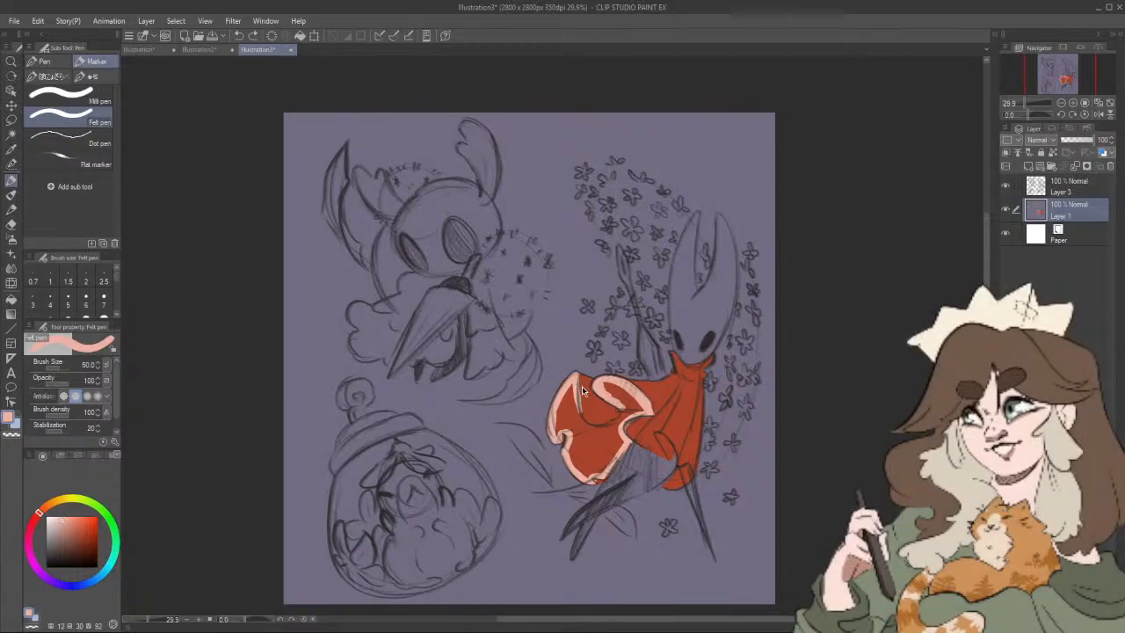
mouse_move(576, 372)
left_mouse_down()
mouse_move(586, 430)
mouse_move(598, 430)
mouse_move(623, 415)
mouse_move(611, 382)
mouse_move(635, 409)
mouse_move(605, 384)
left_mouse_up()
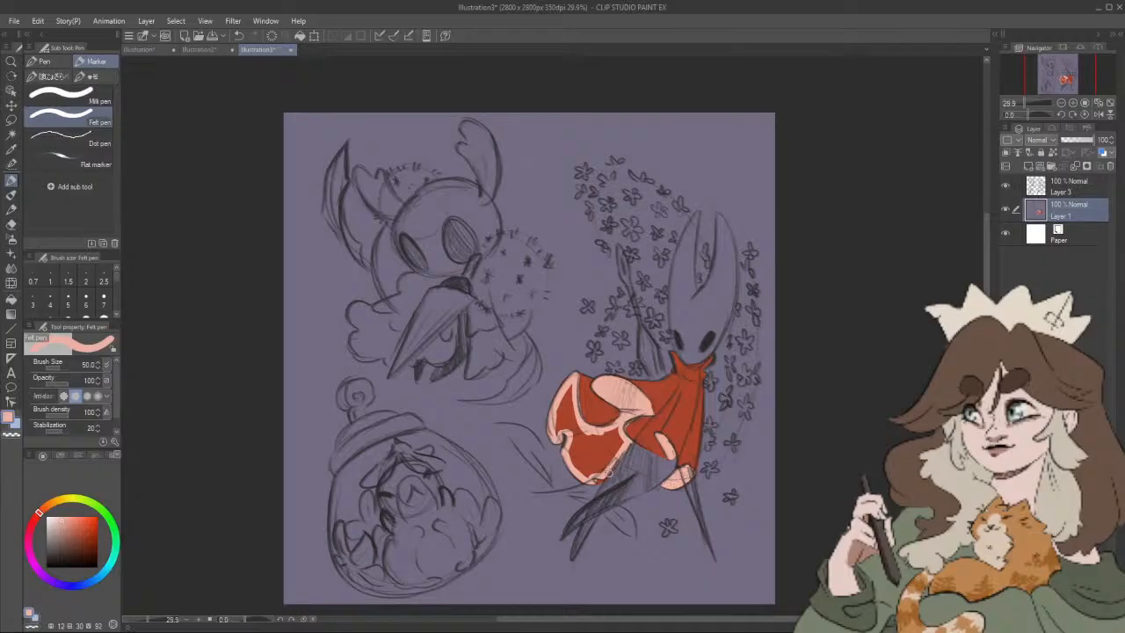
mouse_move(608, 468)
left_mouse_down()
mouse_move(616, 430)
mouse_move(592, 474)
mouse_move(566, 437)
mouse_move(590, 465)
mouse_move(602, 434)
left_mouse_up()
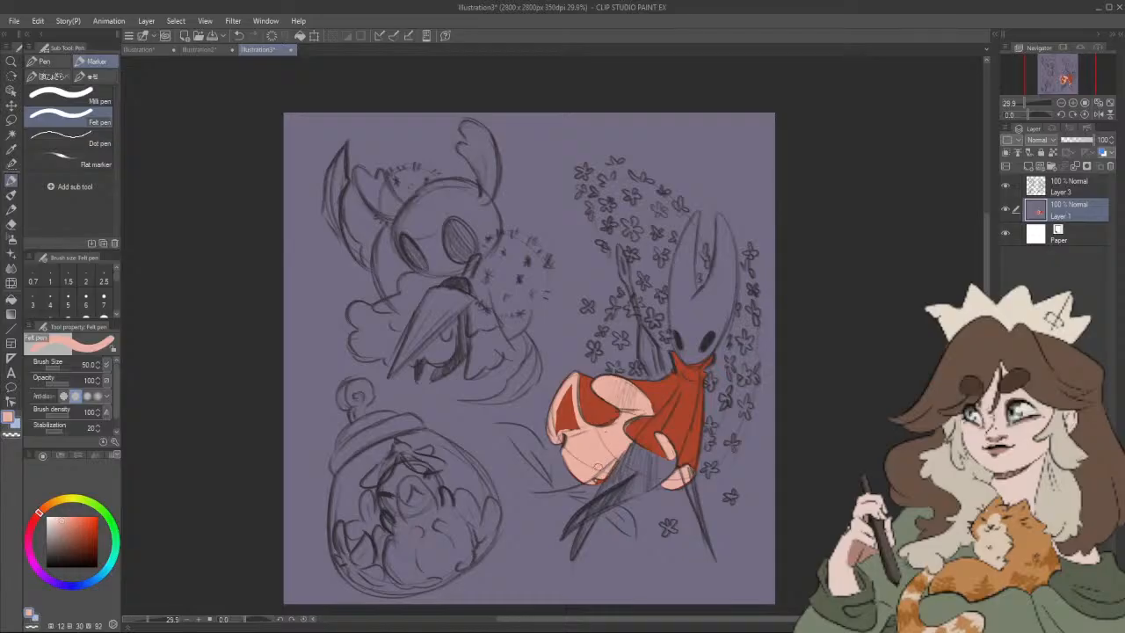
mouse_move(588, 472)
left_mouse_down()
mouse_move(602, 435)
mouse_move(569, 396)
mouse_move(560, 429)
left_mouse_up()
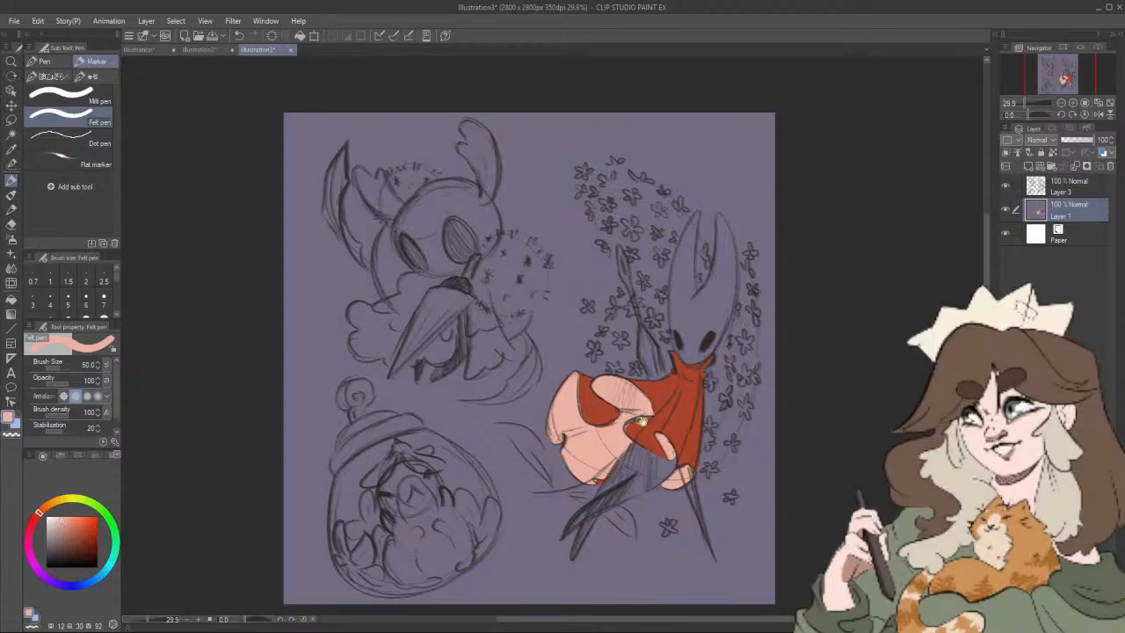
left_click_drag(646, 427, 626, 450)
Step: Outline the character's face and both horns in off-white (HSV 12, 7, 95) with the Felt pen
left_click_drag(732, 444, 710, 451)
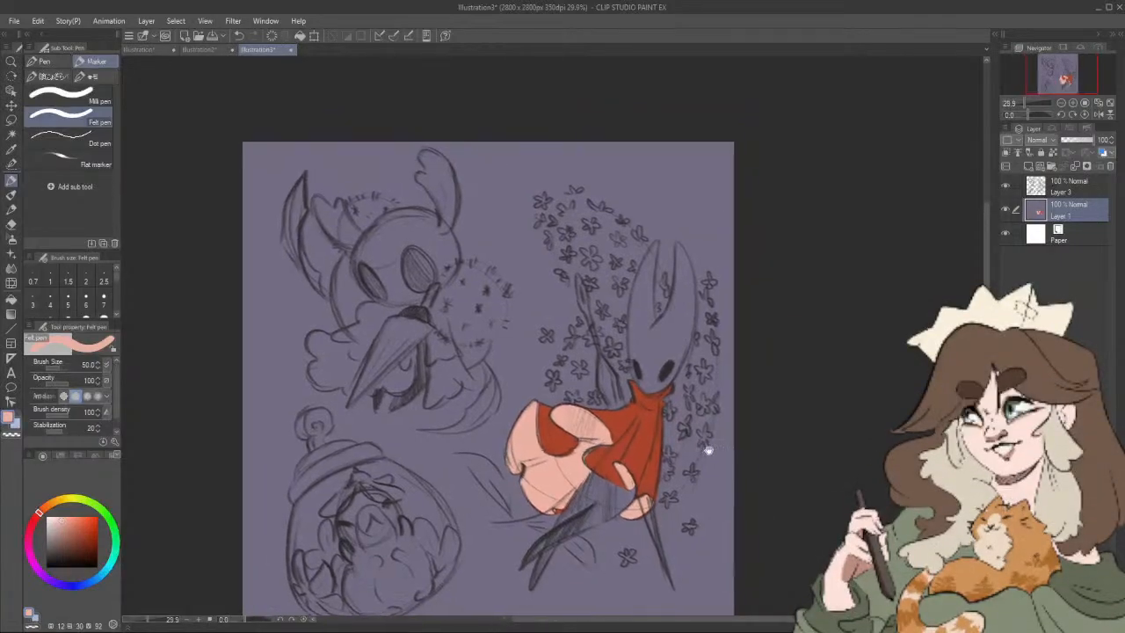
key("x")
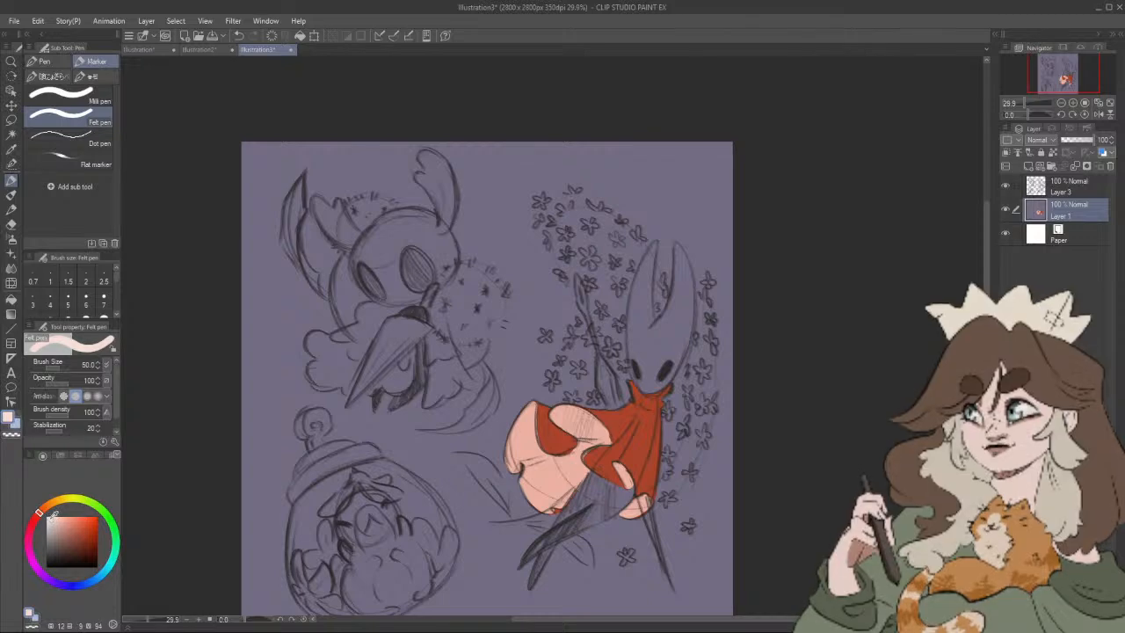
left_click_drag(651, 245, 650, 313)
mouse_move(654, 244)
left_mouse_down()
mouse_move(627, 332)
mouse_move(646, 389)
mouse_move(683, 356)
mouse_move(694, 309)
left_mouse_up()
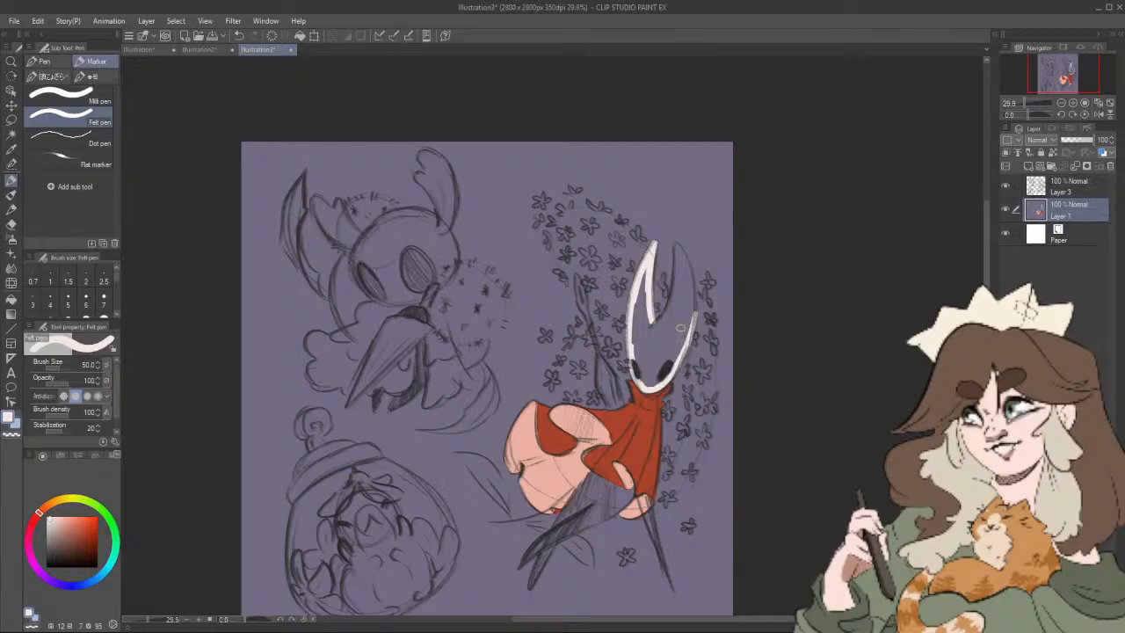
left_click_drag(693, 295, 685, 344)
left_click_drag(675, 247, 693, 279)
key("ctrl+z")
left_click_drag(673, 241, 694, 307)
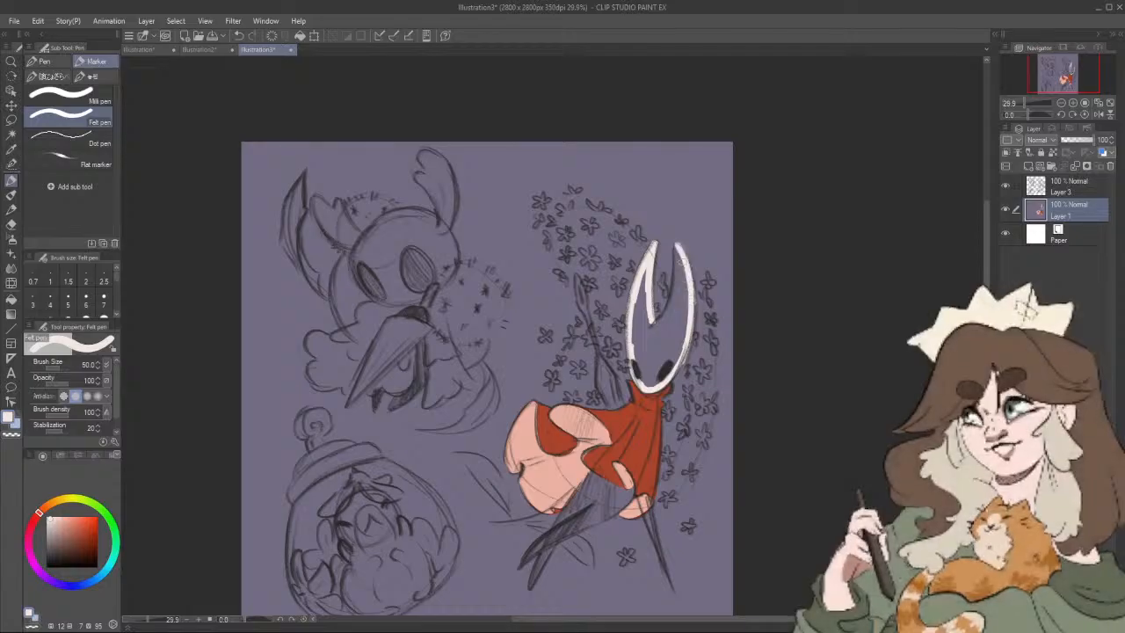
mouse_move(676, 248)
left_mouse_down()
mouse_move(671, 295)
mouse_move(651, 327)
left_mouse_up()
Step: Paint the inside of the horned mask solid off-white around the eyes
scroll(675, 292, "up", 1)
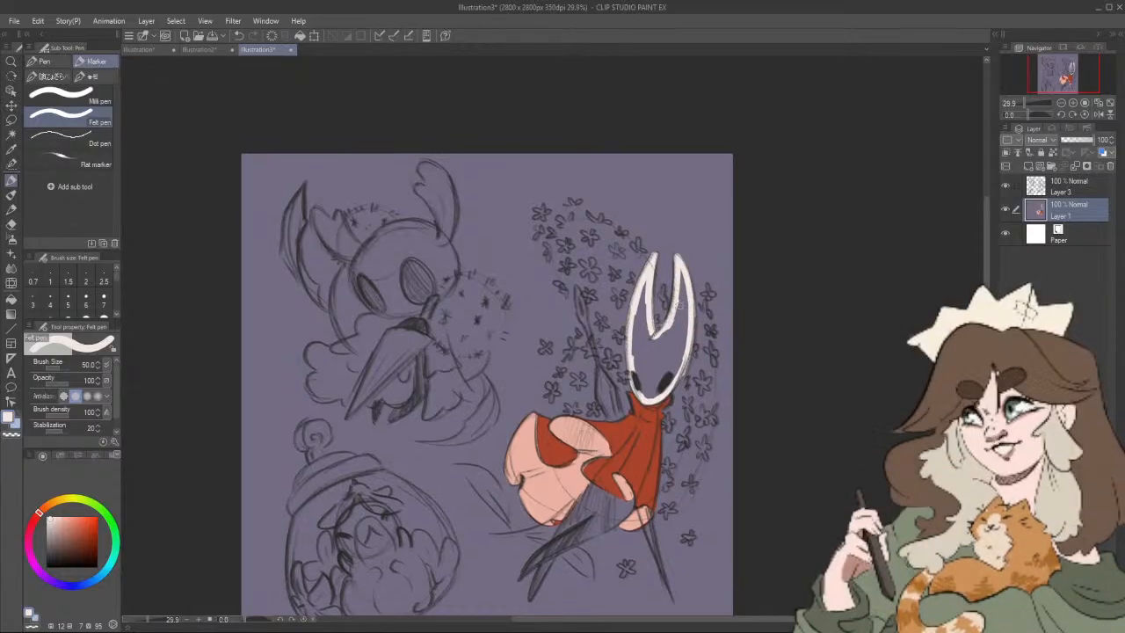
left_click_drag(676, 288, 690, 313)
mouse_move(646, 281)
left_mouse_down()
mouse_move(640, 321)
mouse_move(652, 339)
mouse_move(676, 309)
mouse_move(686, 353)
mouse_move(642, 392)
left_mouse_up()
mouse_move(639, 351)
left_mouse_down()
mouse_move(645, 394)
mouse_move(646, 342)
mouse_move(652, 391)
mouse_move(657, 336)
mouse_move(663, 376)
mouse_move(674, 333)
mouse_move(672, 381)
mouse_move(674, 357)
left_mouse_up()
left_click(645, 393, "alt")
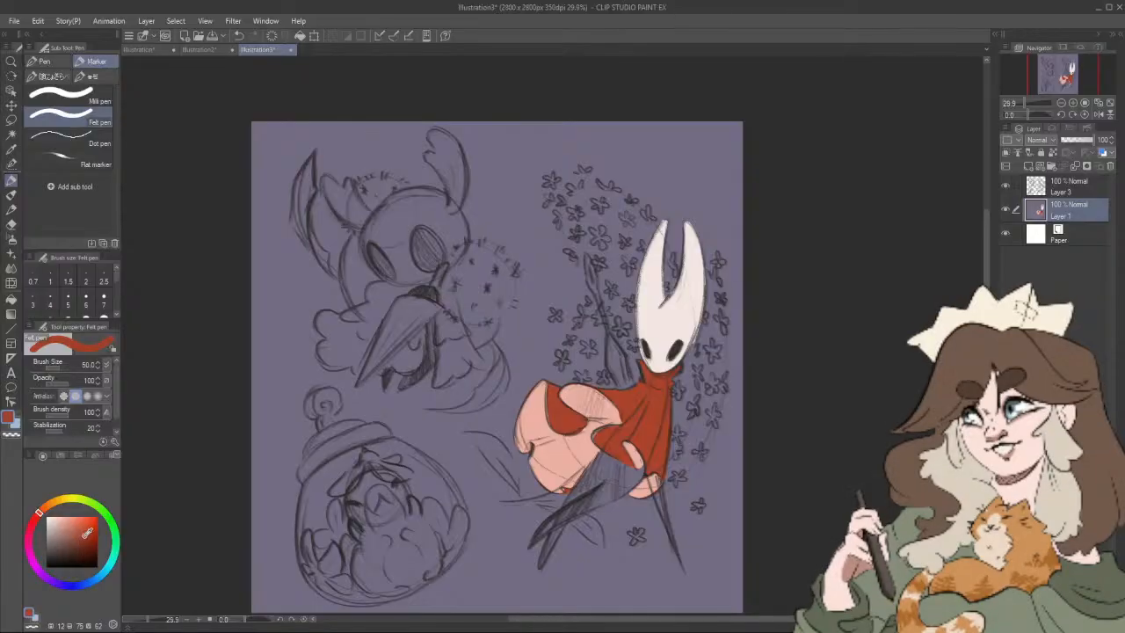
Step: Shade the pink lining beneath the cloak's fold in darker muted red (HSV 12, 39, 67)
left_click(565, 453, "alt")
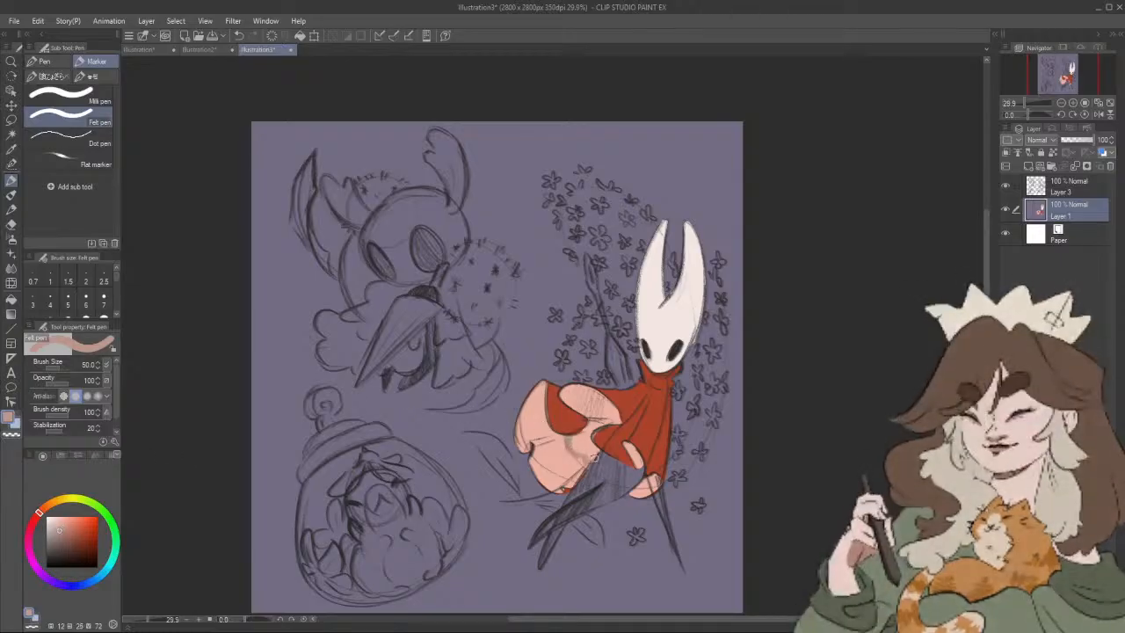
left_click(65, 533)
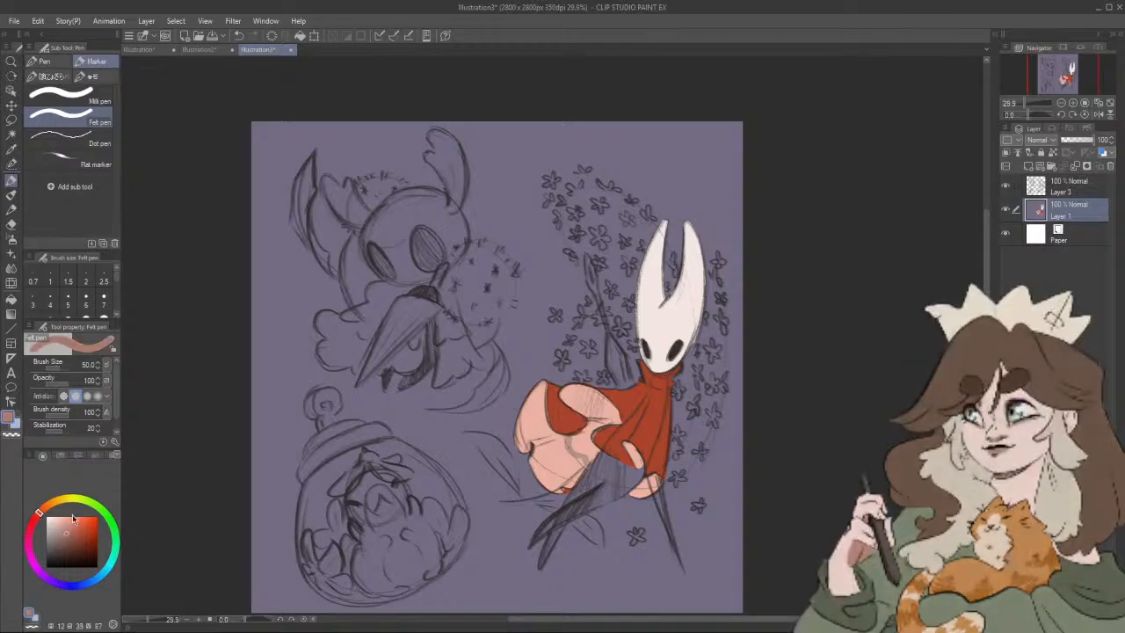
left_click_drag(570, 447, 583, 457)
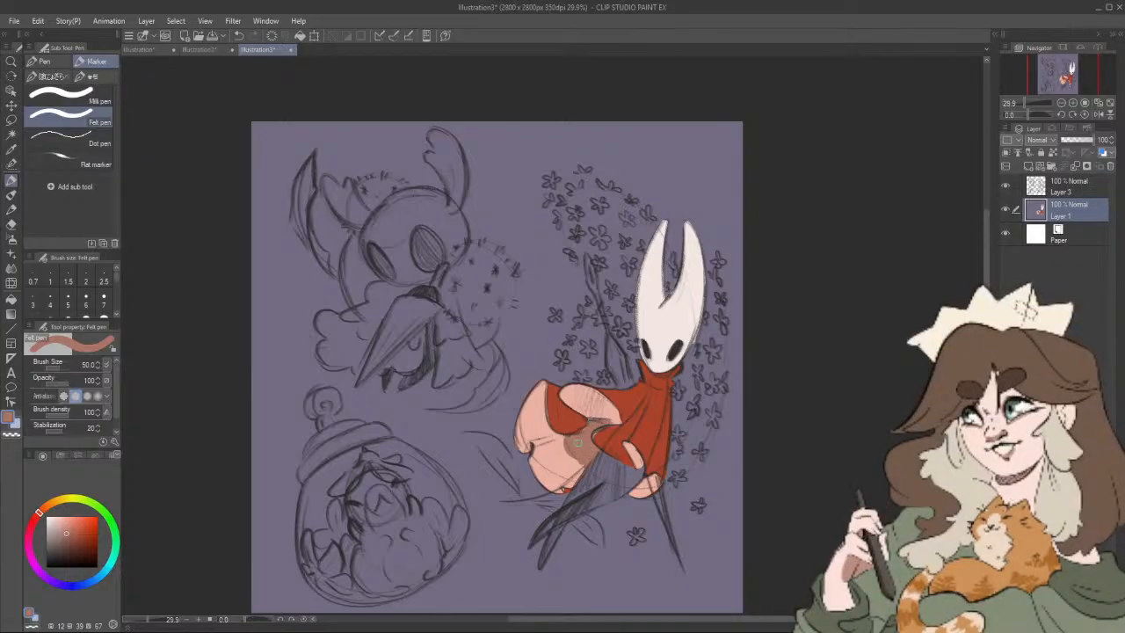
mouse_move(668, 478)
left_mouse_down()
mouse_move(629, 492)
mouse_move(631, 479)
left_mouse_up()
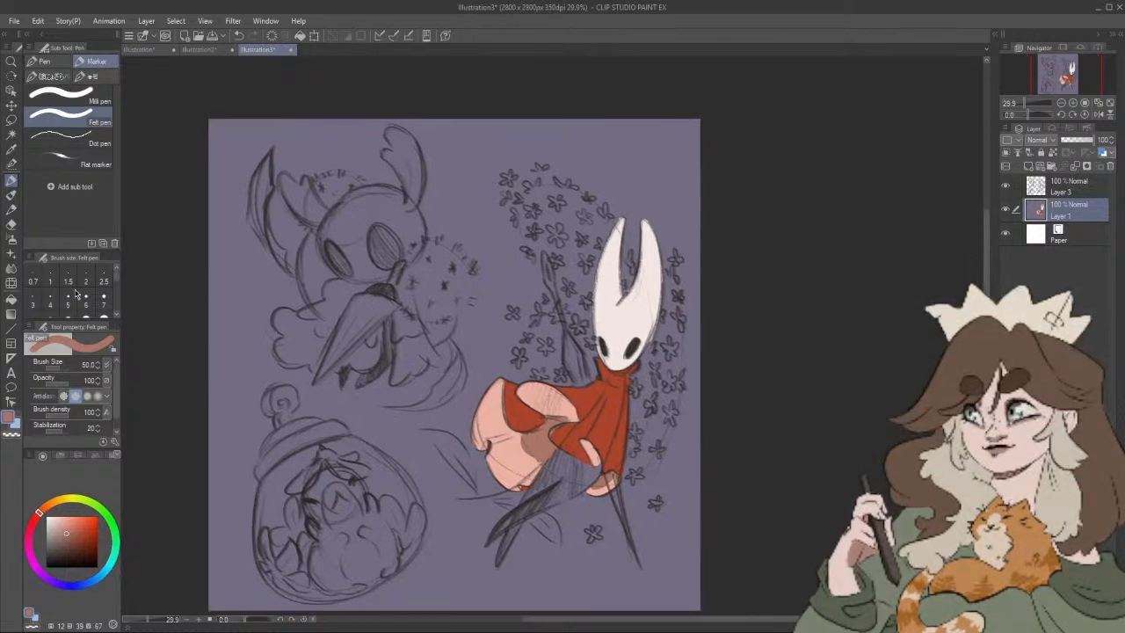
Step: Add a new layer between Layer 1 and the Layer 3 sketch
left_click(11, 225)
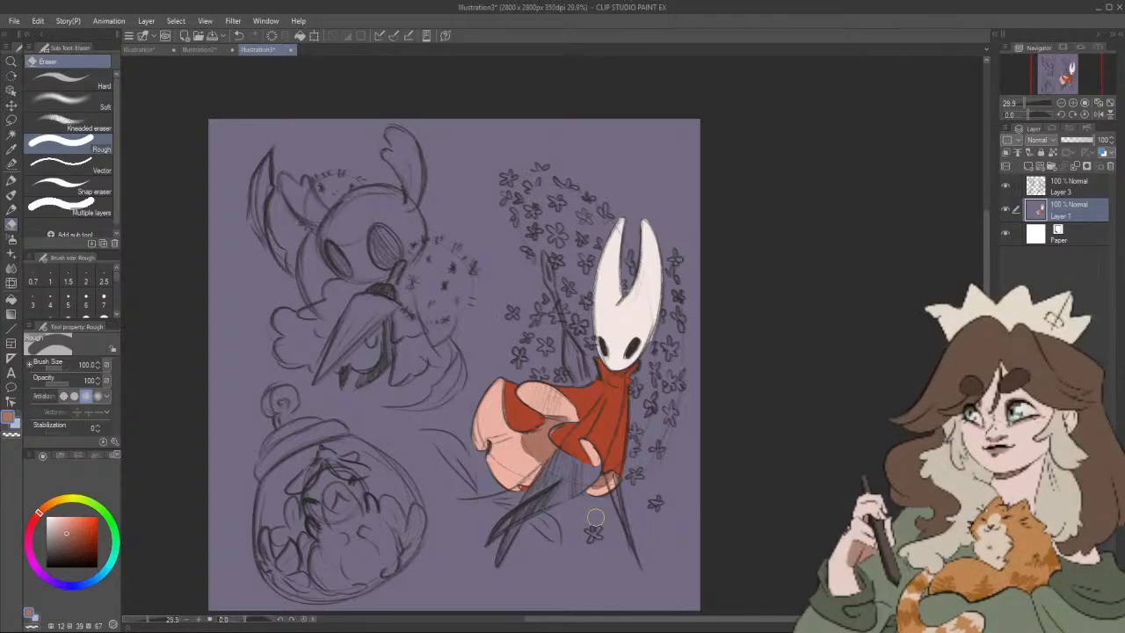
key("ctrl+shift+n")
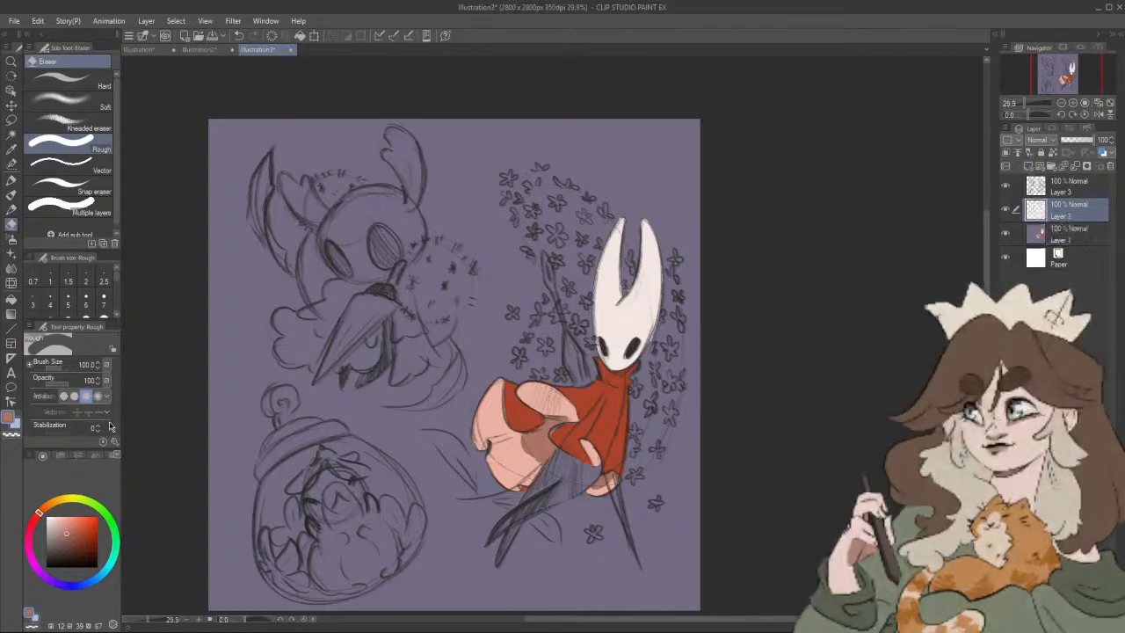
Step: Lasso around the horned character on Layer 1 and fill its main colour areas with the background purple (HSV 250, 17, 52)
left_click(11, 119)
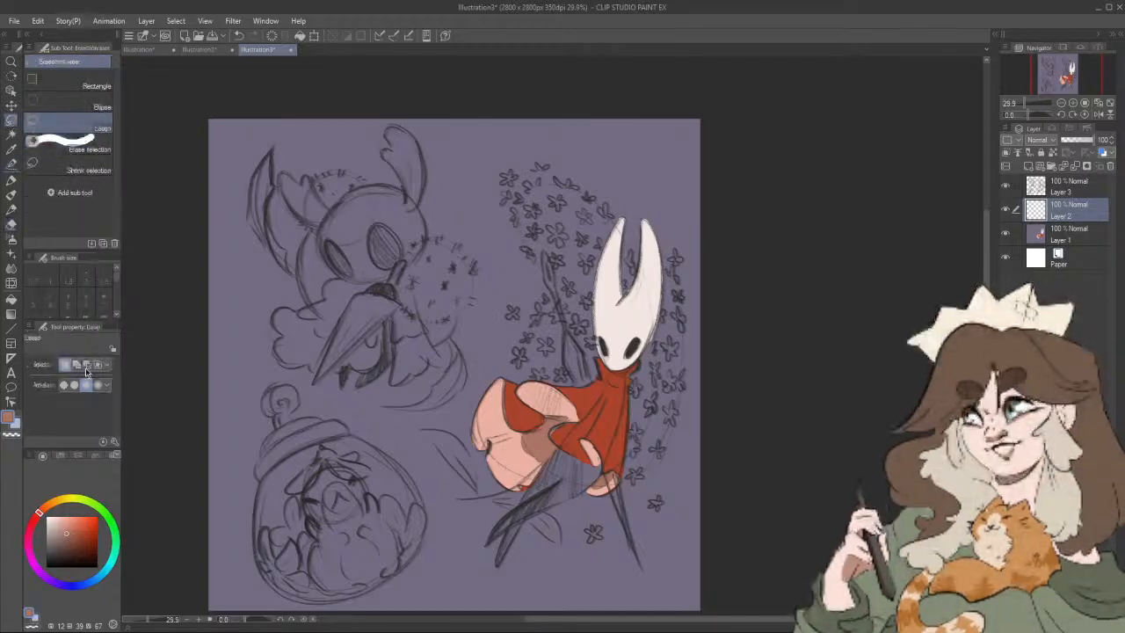
left_click(1030, 235)
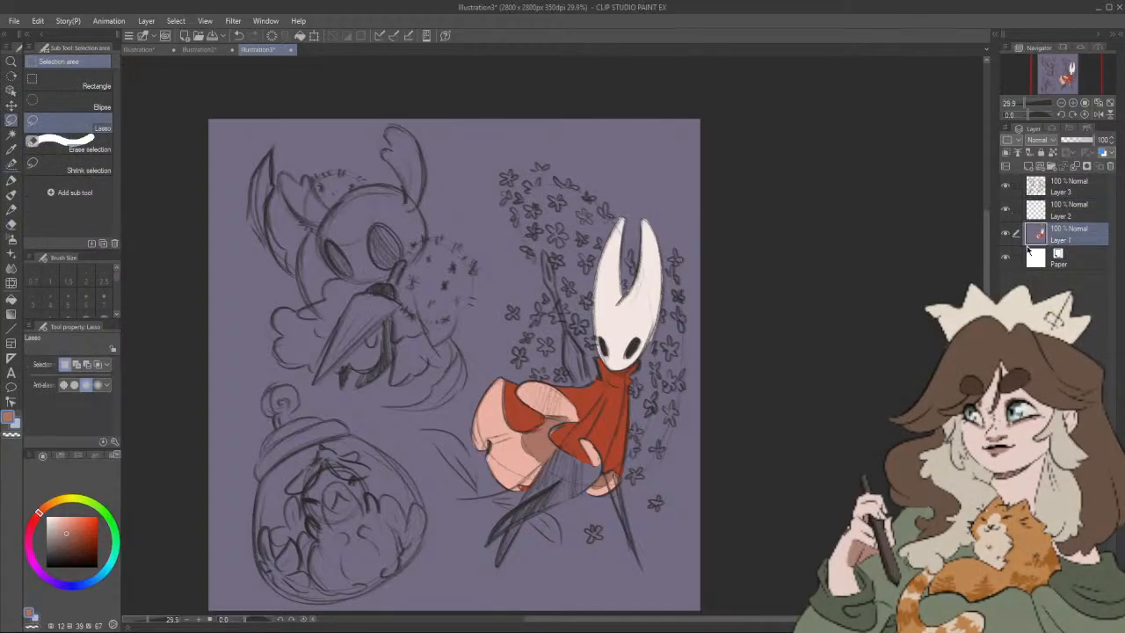
mouse_move(613, 180)
left_mouse_down()
mouse_move(448, 352)
mouse_move(672, 369)
mouse_move(615, 186)
left_mouse_up()
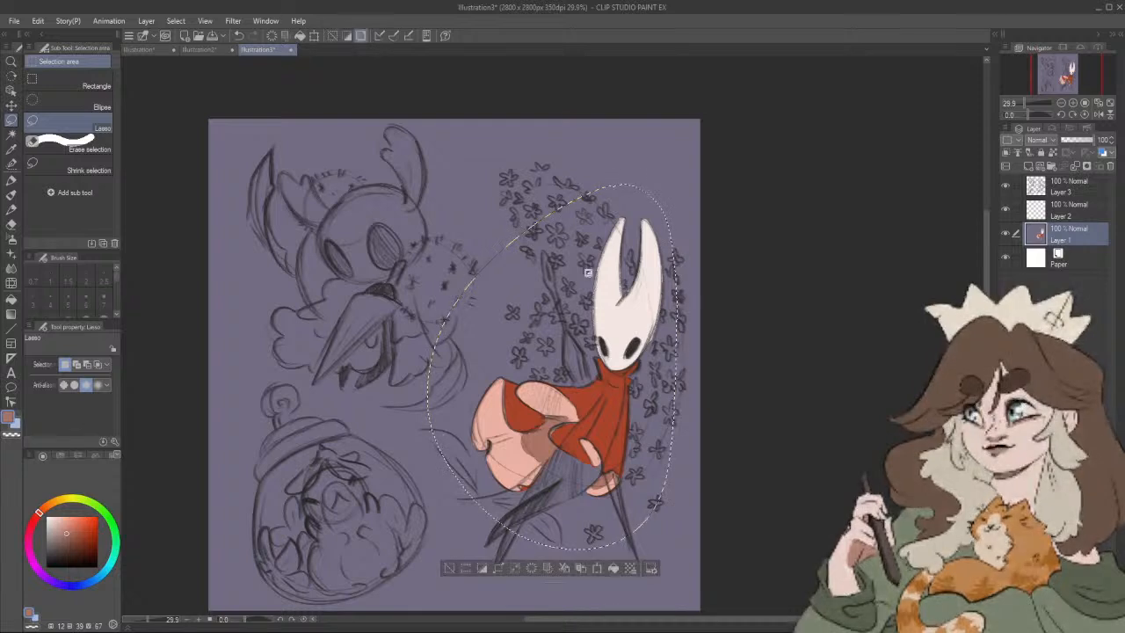
key("g")
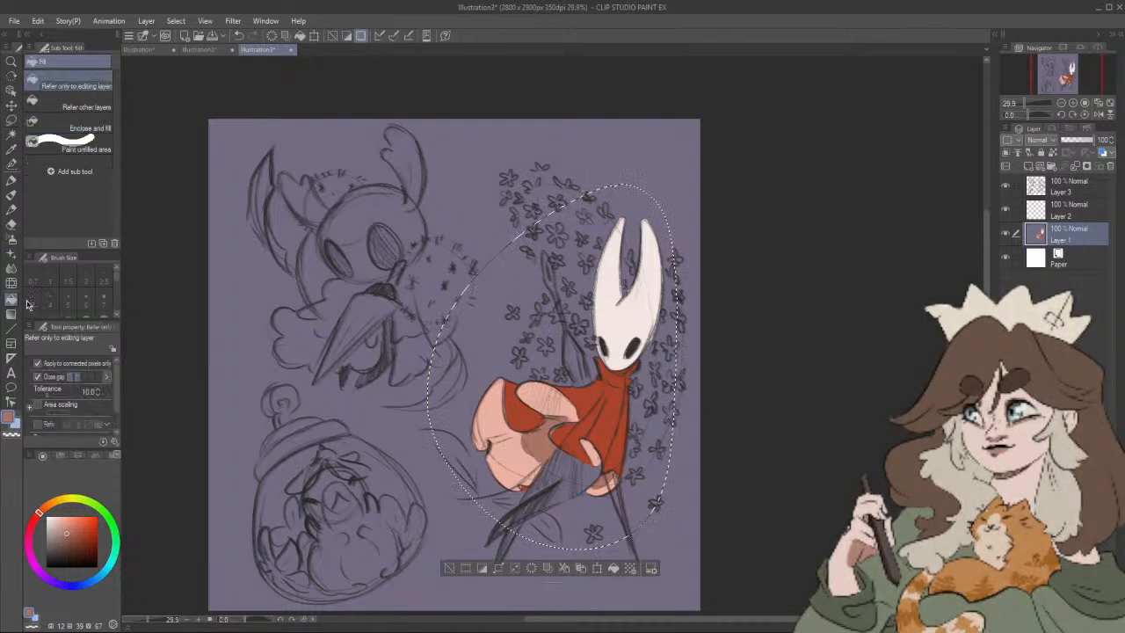
left_click(562, 174, "alt")
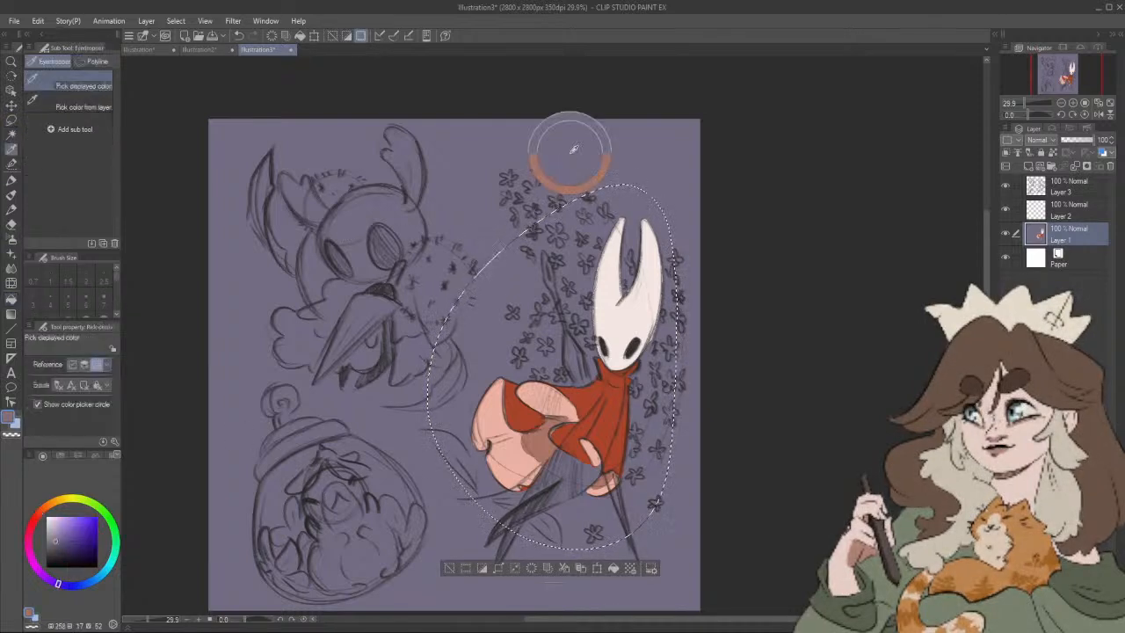
left_click(622, 303)
left_click(625, 405)
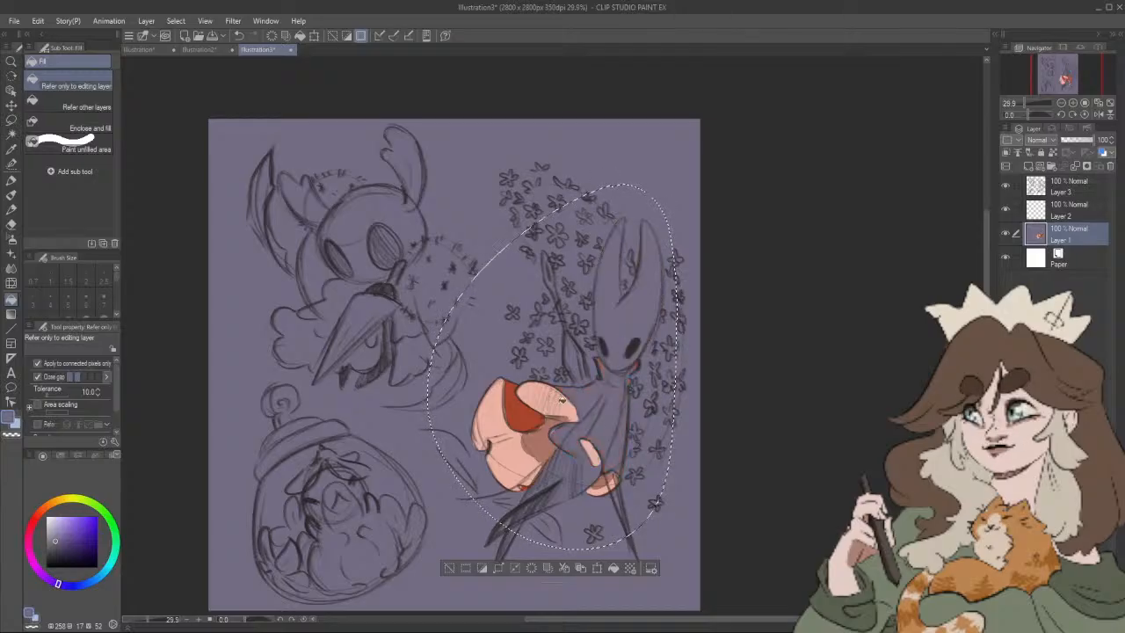
left_click(527, 418)
left_click(512, 450)
left_click(538, 443)
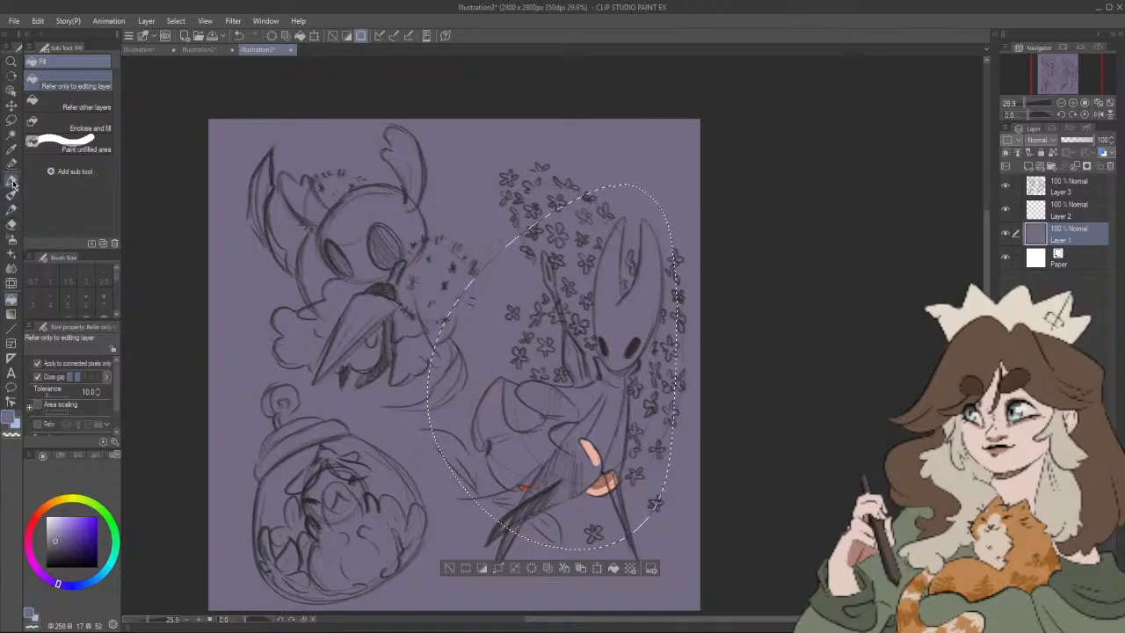
Step: Paint over the leftover pink and red patches inside the selection in background purple with the Felt pen enlarged to 1000
left_click(11, 180)
key("bracketright")
key("bracketright")
key("bracketright")
key("bracketright")
key("bracketright")
key("bracketright")
key("bracketright")
key("bracketright")
key("bracketright")
key("bracketright")
key("bracketright")
key("bracketright")
key("bracketright")
key("bracketright")
key("bracketright")
key("bracketright")
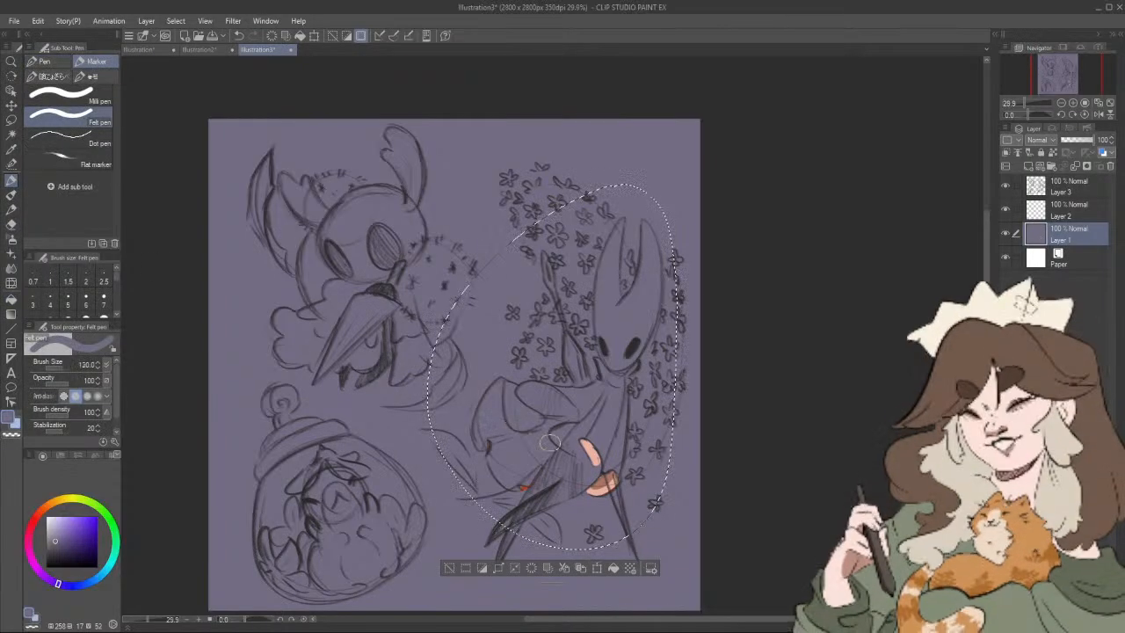
left_click(520, 417)
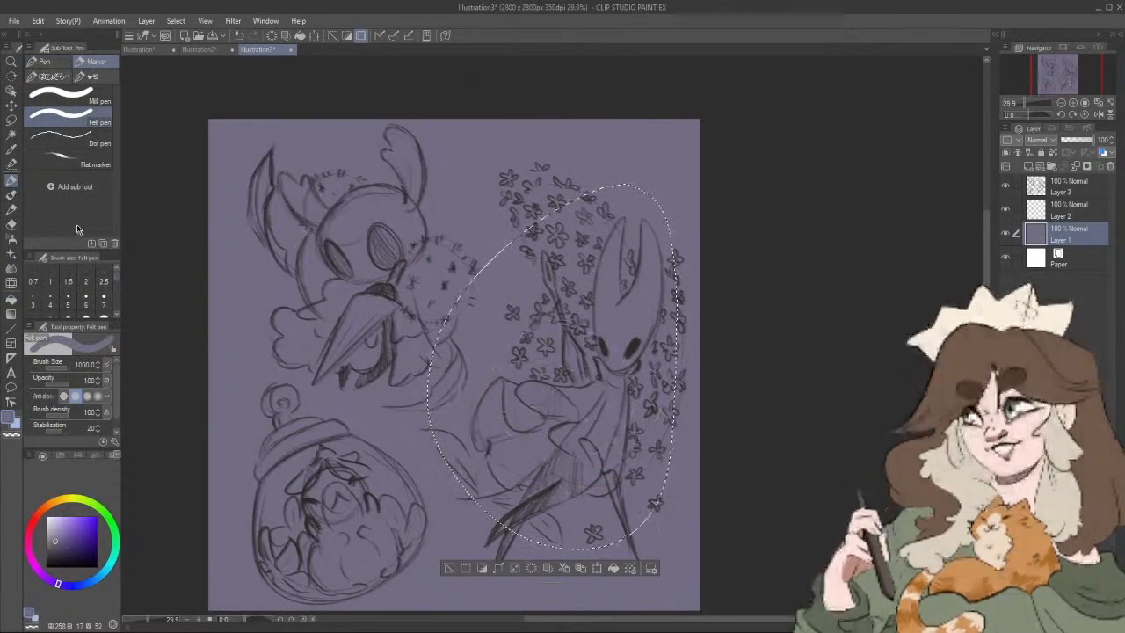
Step: Clear the selection around the horned character and make Layer 2 the active layer
left_click(10, 121)
key("ctrl+d")
left_click(1047, 219)
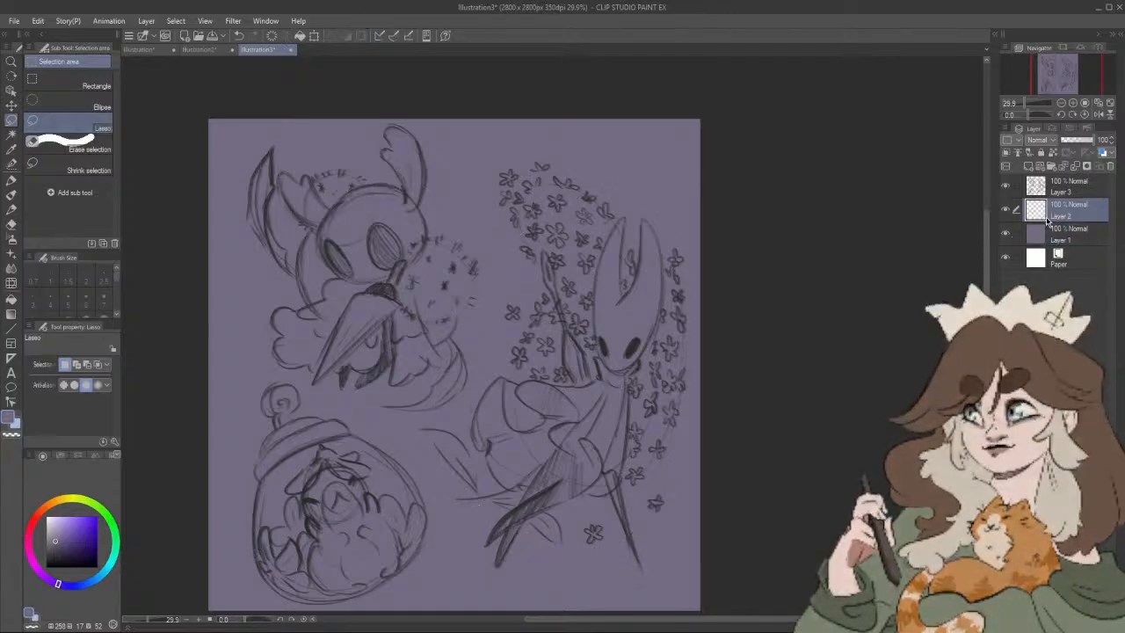
Step: Outline the horned character's cloak in orange-red (HSV 12, 78, 85) with the Felt pen at size 50 and fill it
left_click(40, 512)
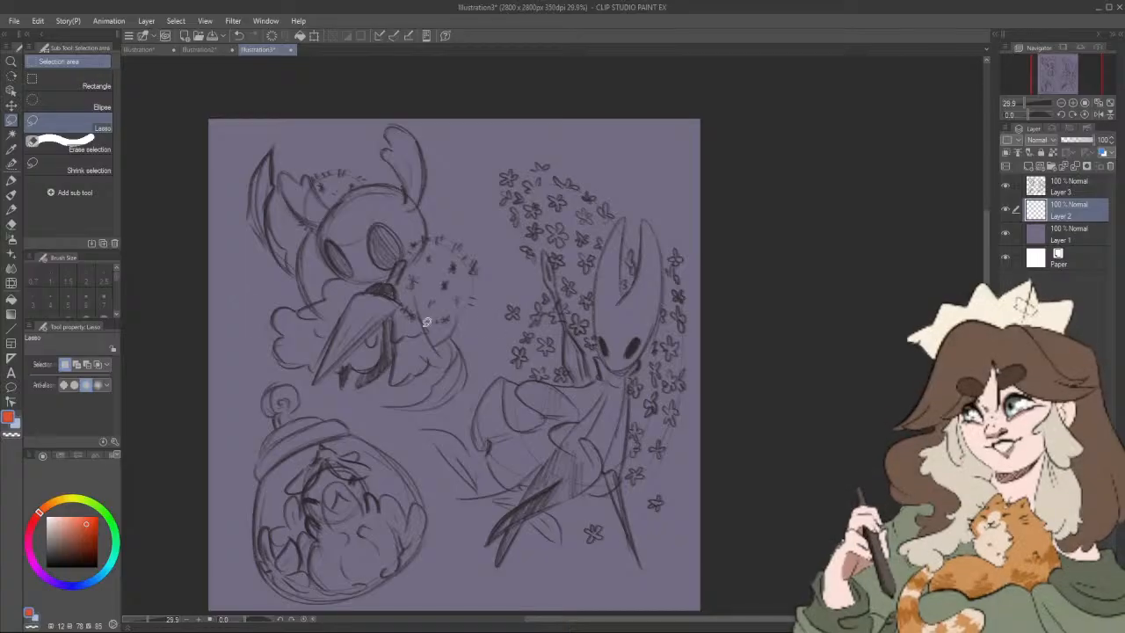
key("p")
key("[")
key("[")
key("[")
key("[")
key("[")
key("[")
key("[")
key("[")
key("[")
key("[")
key("[")
key("[")
key("[")
key("[")
key("[")
key("[")
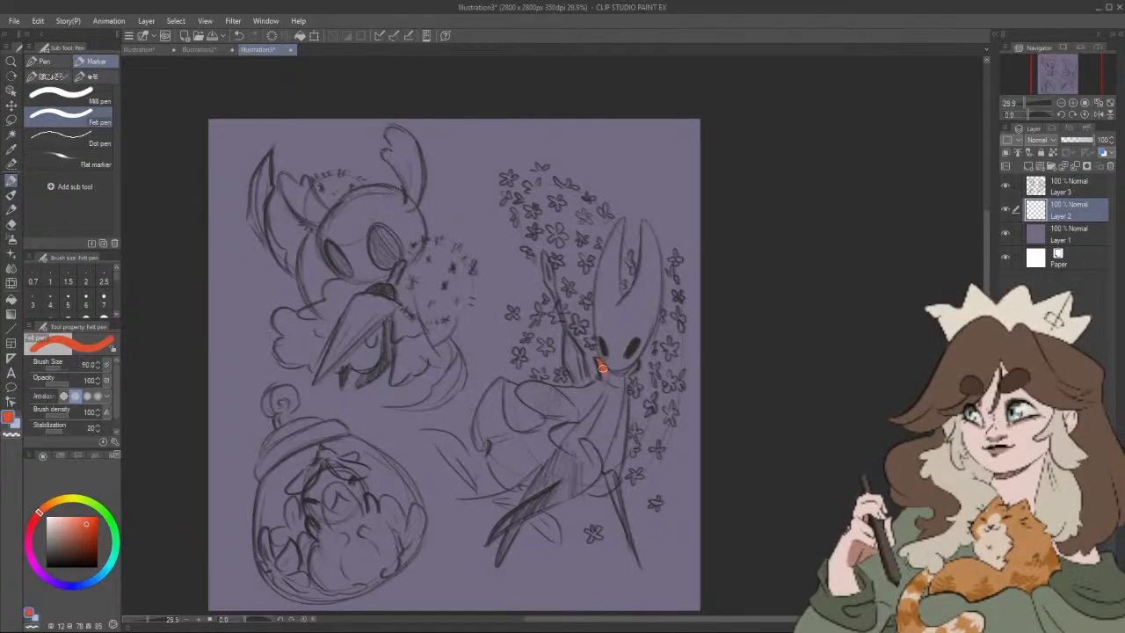
mouse_move(602, 368)
left_mouse_down()
mouse_move(635, 364)
mouse_move(627, 382)
mouse_move(605, 372)
mouse_move(576, 391)
mouse_move(635, 365)
left_mouse_up()
mouse_move(554, 388)
left_mouse_down()
mouse_move(506, 382)
mouse_move(516, 387)
mouse_move(489, 395)
mouse_move(479, 445)
mouse_move(491, 446)
mouse_move(496, 474)
mouse_move(537, 471)
mouse_move(558, 442)
left_mouse_up()
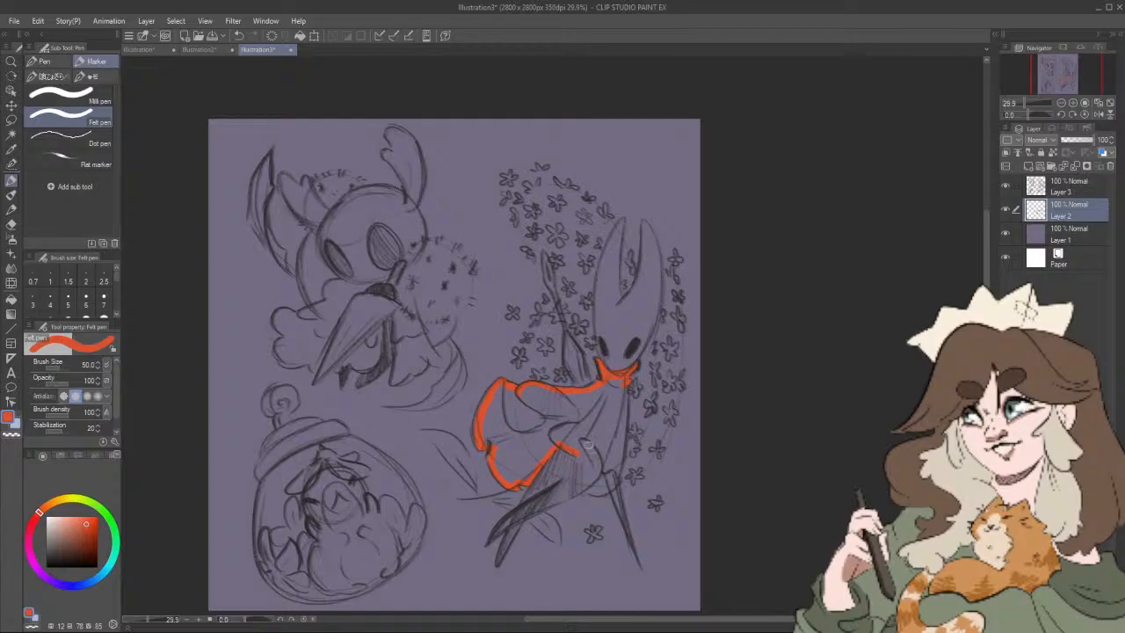
mouse_move(573, 452)
left_mouse_down()
mouse_move(606, 469)
mouse_move(592, 492)
mouse_move(614, 480)
mouse_move(620, 431)
left_mouse_up()
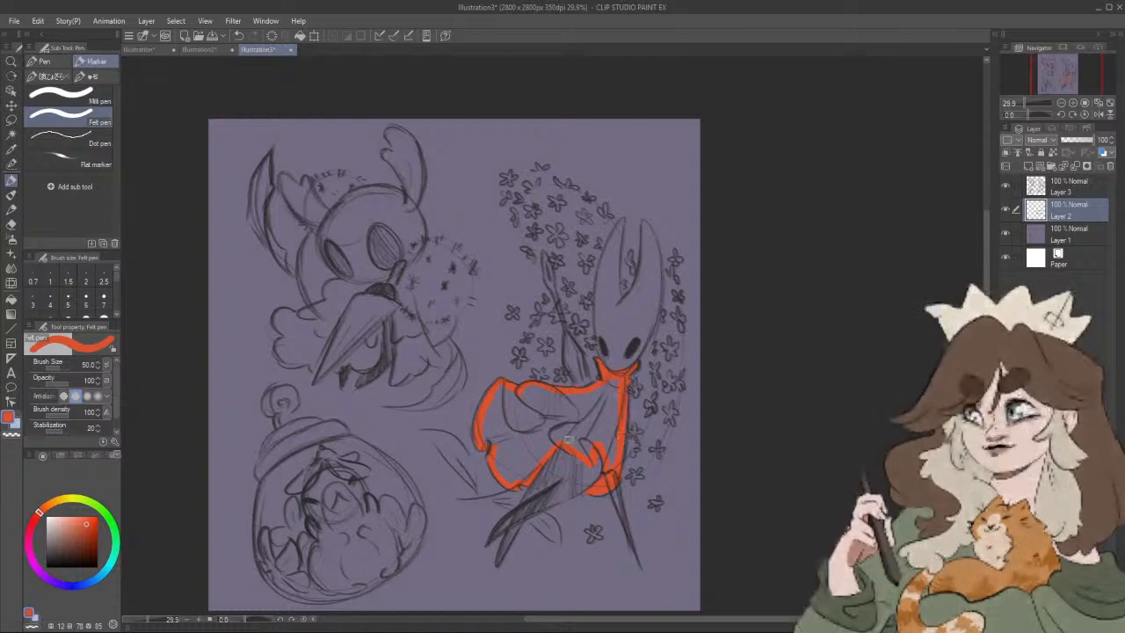
left_click(12, 298)
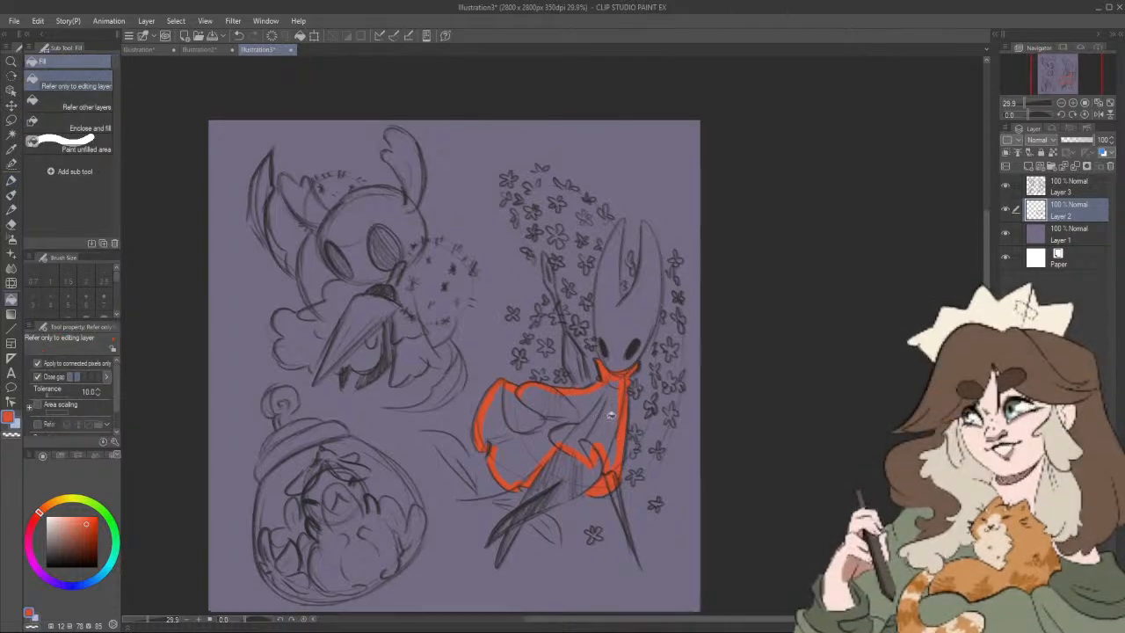
Step: Recolour the whole cloak with a darker red fill (HSV 12, 75, 64)
left_click(12, 195)
left_click(11, 180)
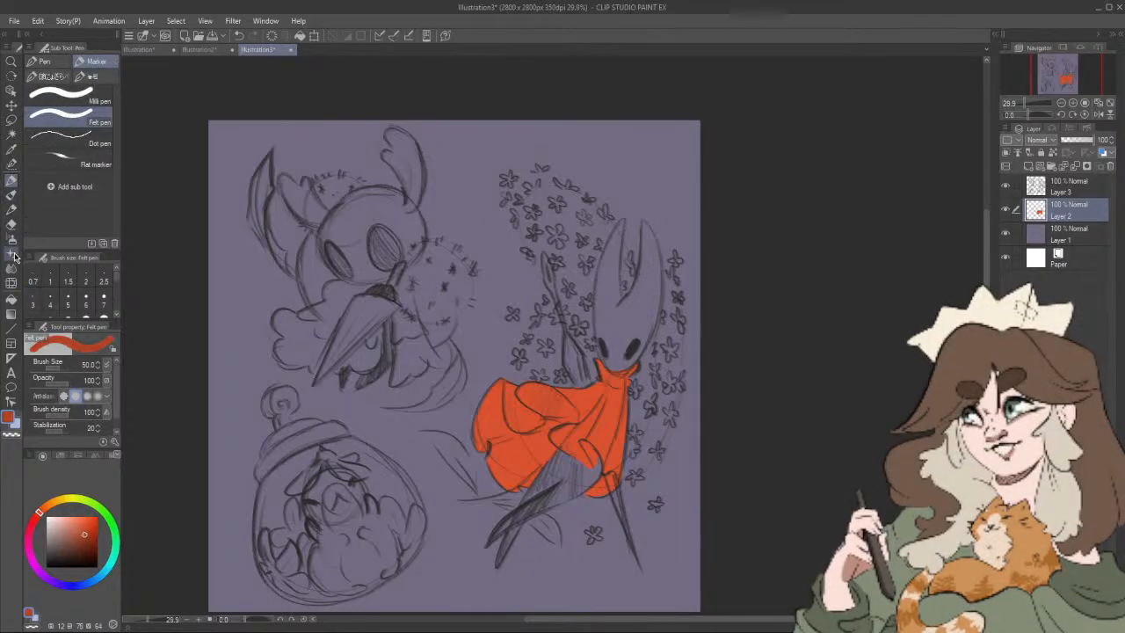
left_click(12, 298)
left_click(595, 427)
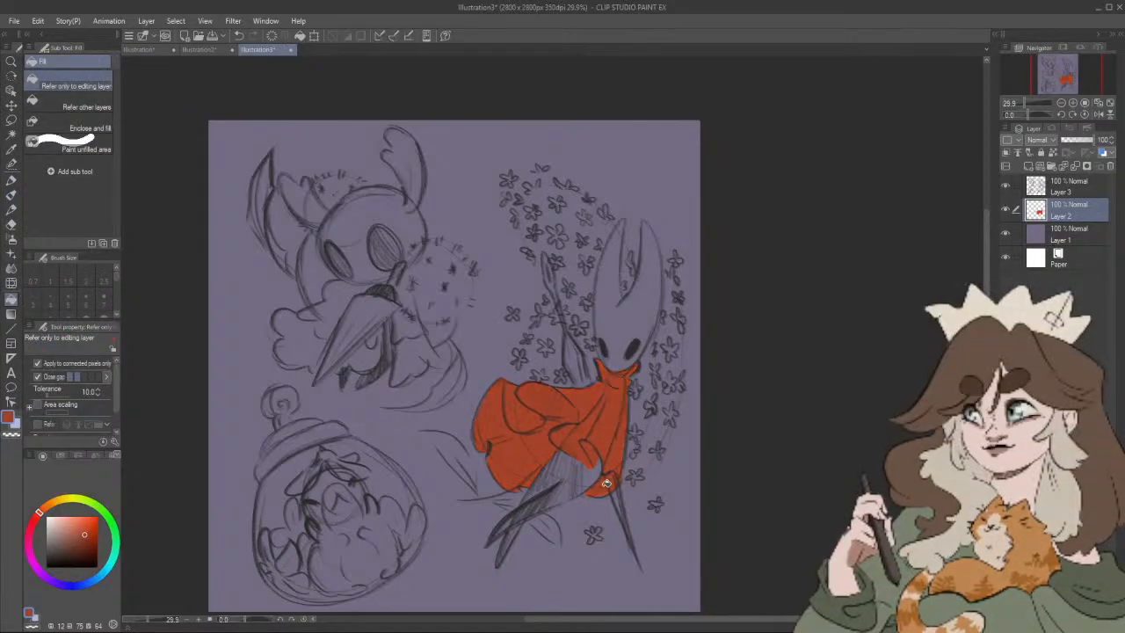
Step: Paint the legs below the cloak's rear hem solid dark brown (HSV 12, 24, 25) with the Felt pen
left_click(12, 196)
left_click(11, 182)
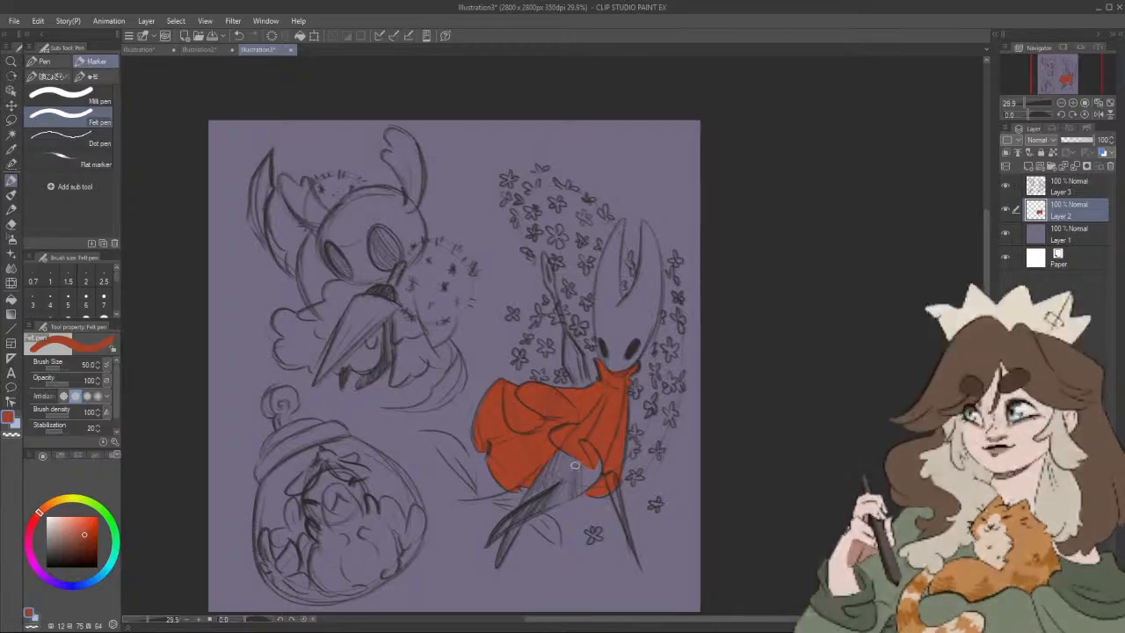
left_click_drag(283, 544, 375, 531)
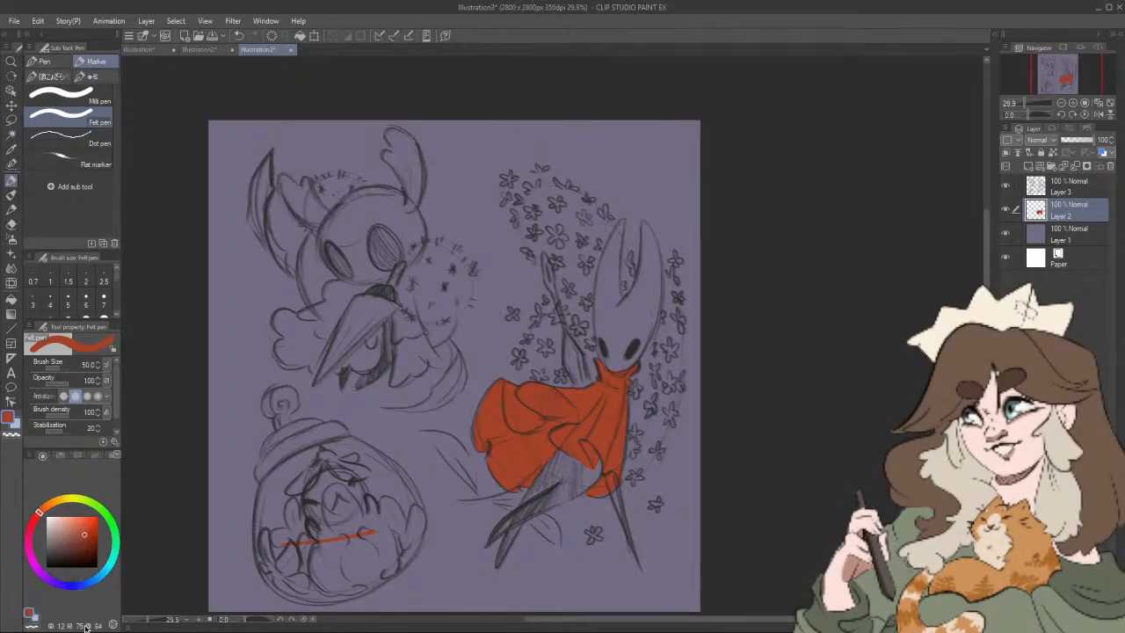
key("ctrl+z")
left_click(58, 552)
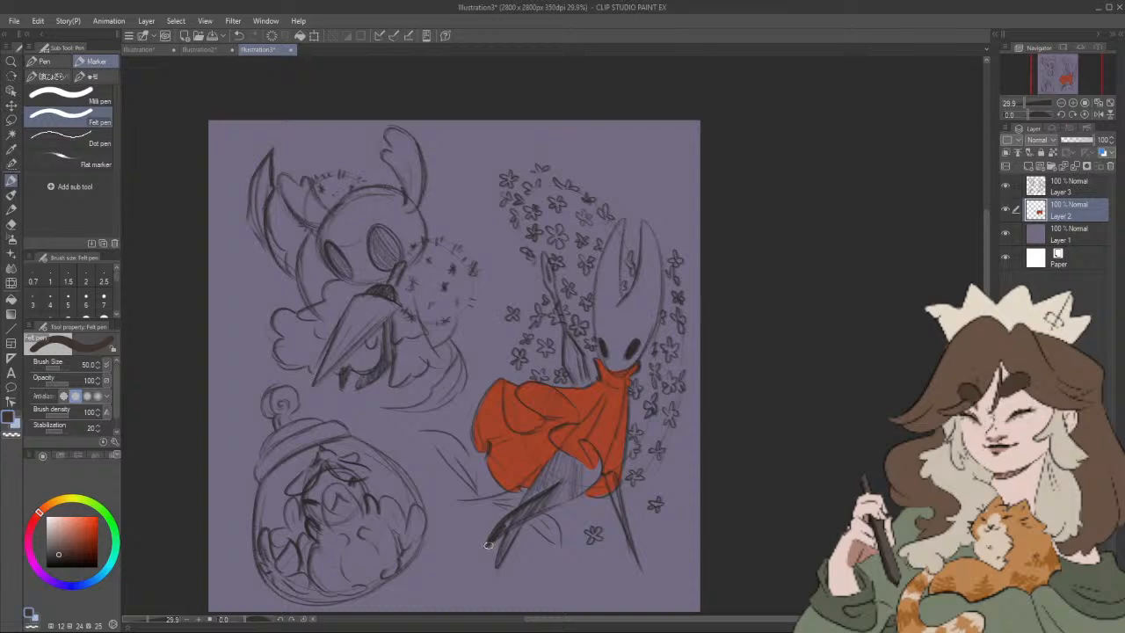
left_click_drag(524, 502, 552, 463)
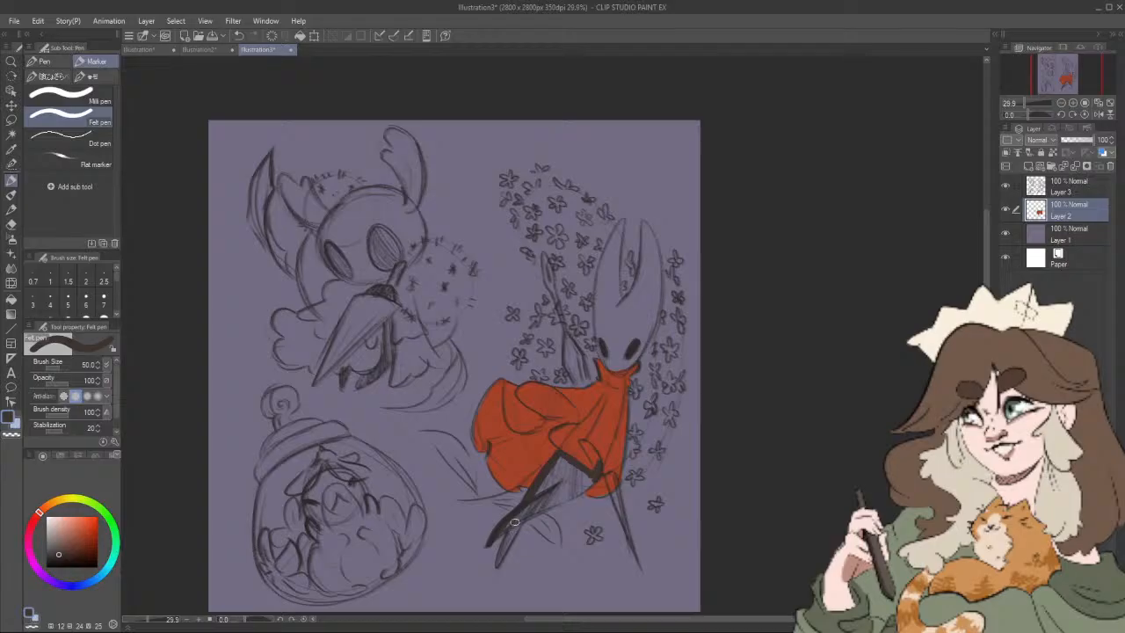
left_click_drag(499, 561, 520, 524)
left_click_drag(522, 522, 594, 478)
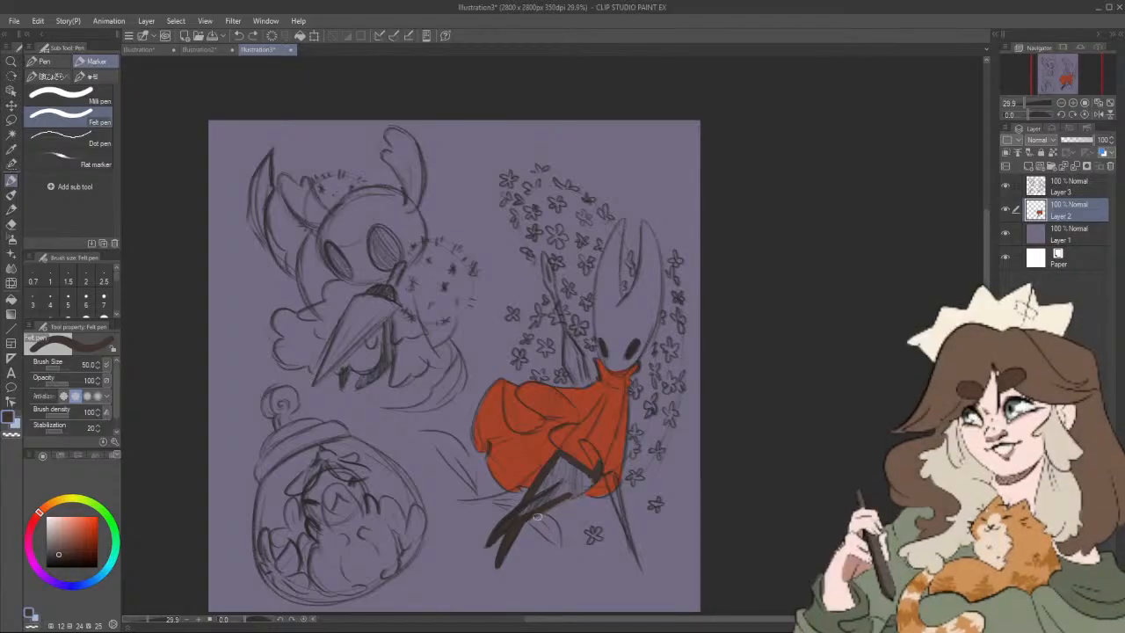
left_click_drag(561, 499, 597, 474)
mouse_move(553, 470)
left_mouse_down()
mouse_move(539, 503)
mouse_move(562, 458)
mouse_move(577, 486)
left_mouse_up()
Step: Sample the cloak's red and touch up the front hem where it meets the dark leg
left_click(609, 431, "alt")
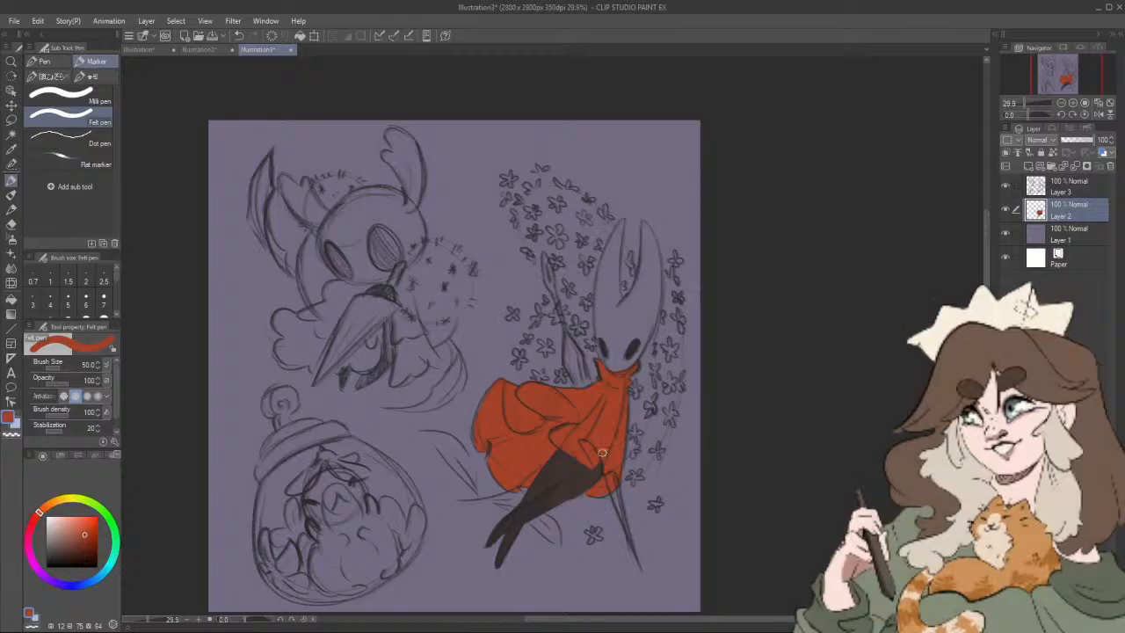
left_click_drag(606, 479, 595, 492)
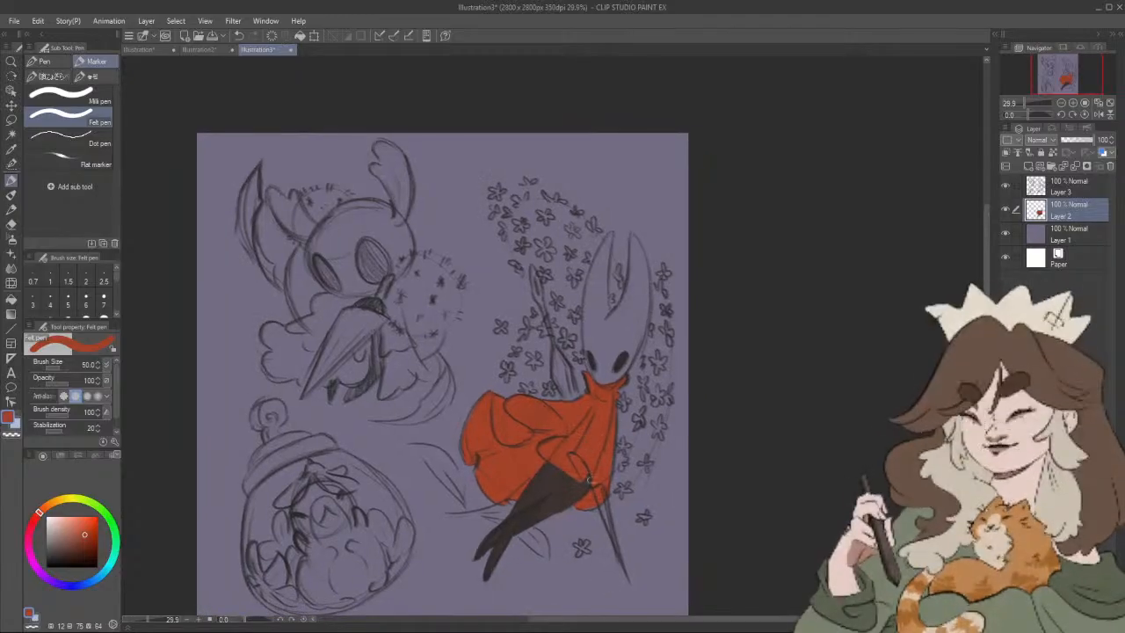
left_click(593, 452, "alt")
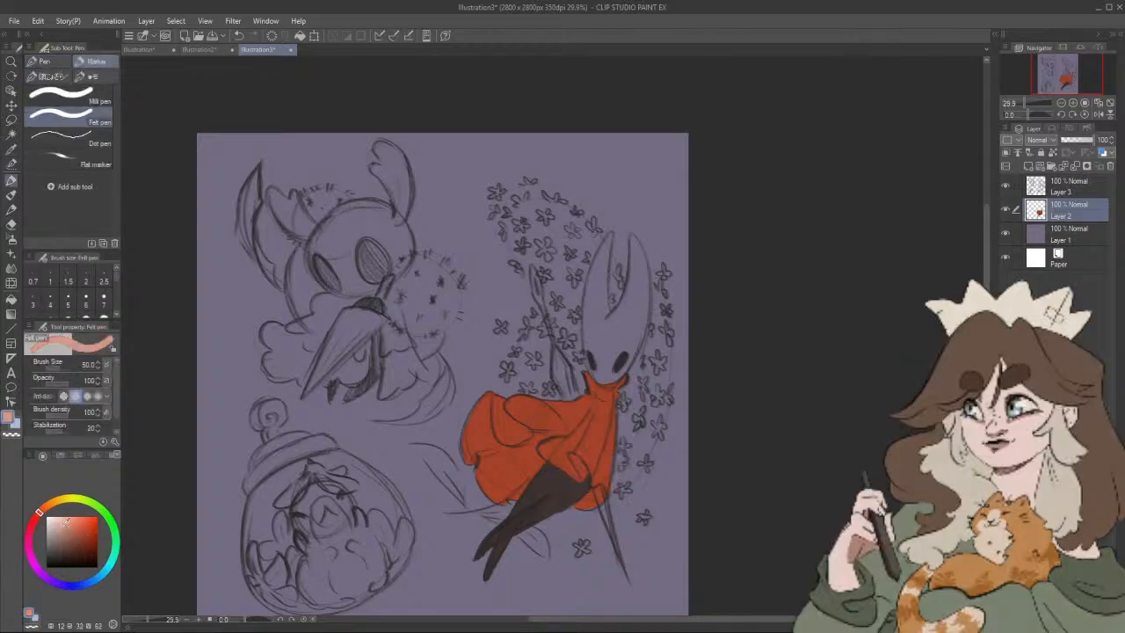
Step: Trace the cloak's rear hem and the edge beside the leg in pale pink (HSV 12, 17, 92)
left_click(60, 518)
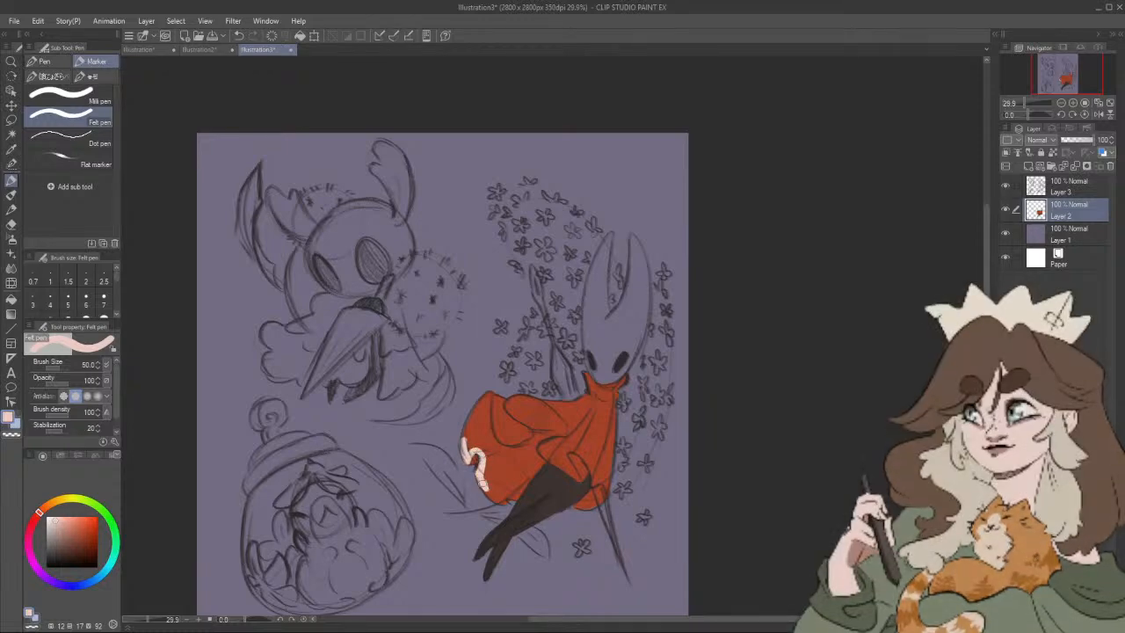
left_click_drag(482, 474, 513, 499)
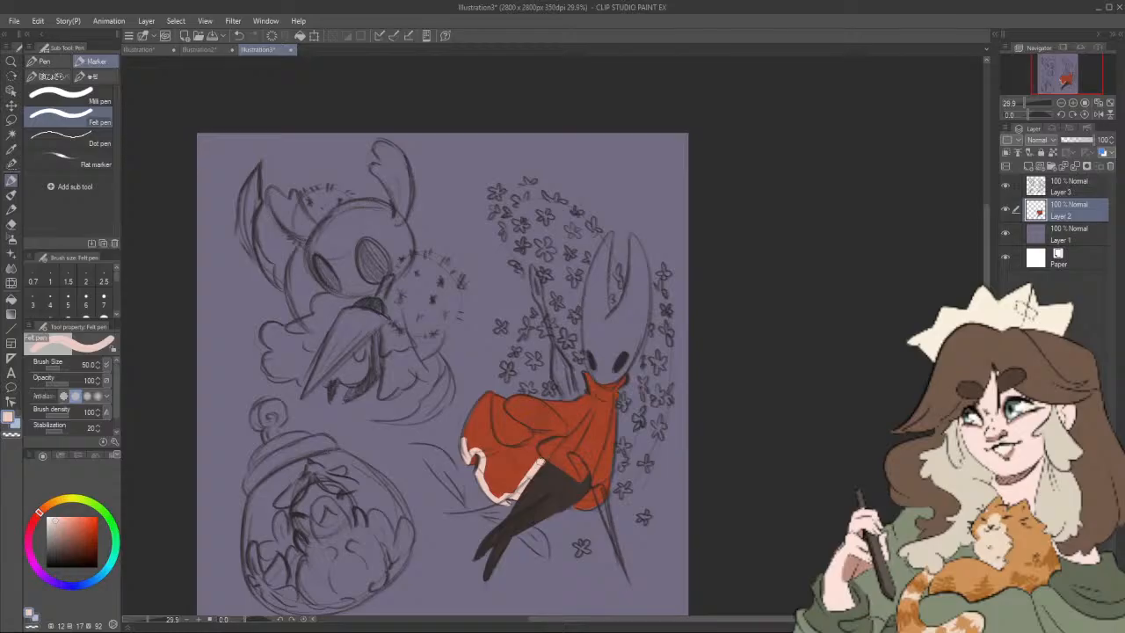
mouse_move(542, 462)
left_mouse_down()
mouse_move(535, 450)
mouse_move(547, 436)
left_mouse_up()
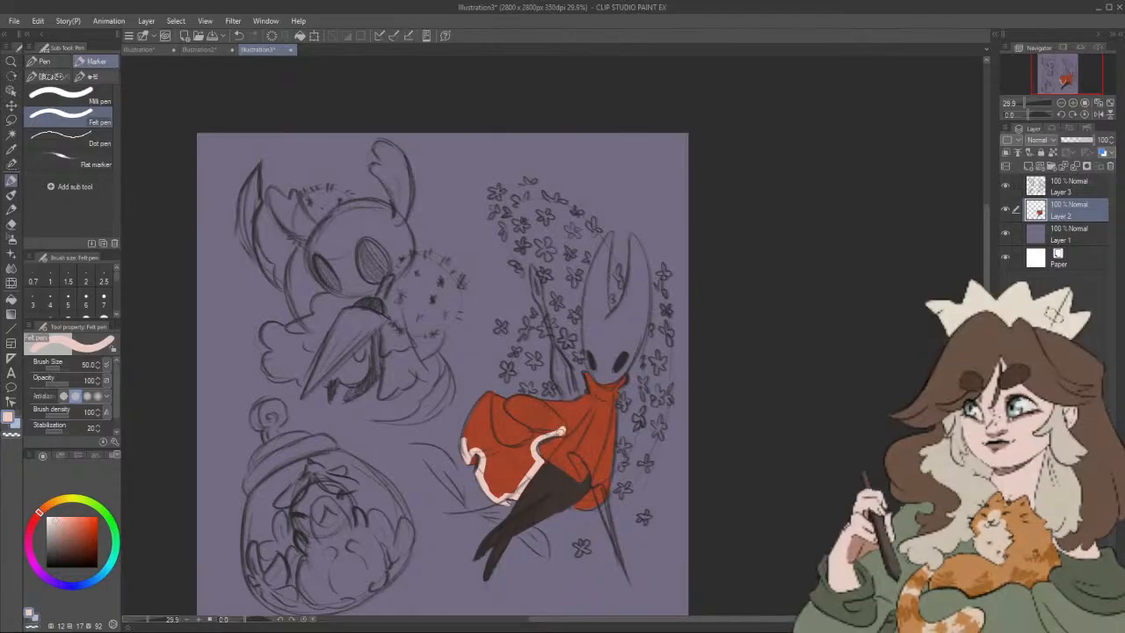
Step: Fill the oval upper fold of the cloak with pale pink and outline the curved fold beside it
left_click_drag(564, 430, 544, 409)
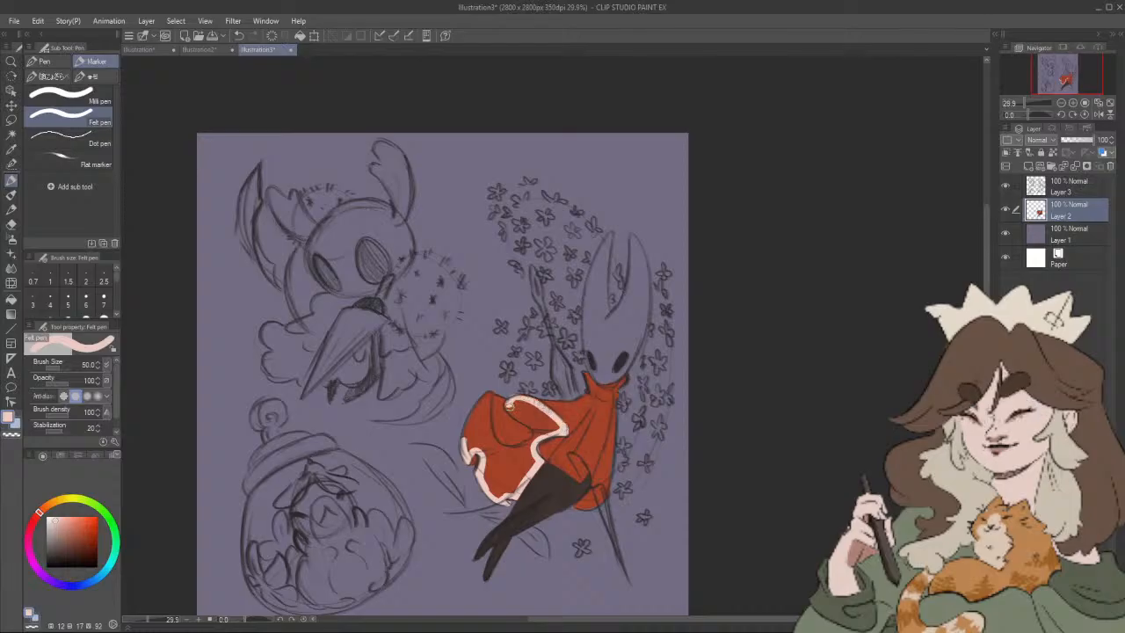
key("ctrl+z")
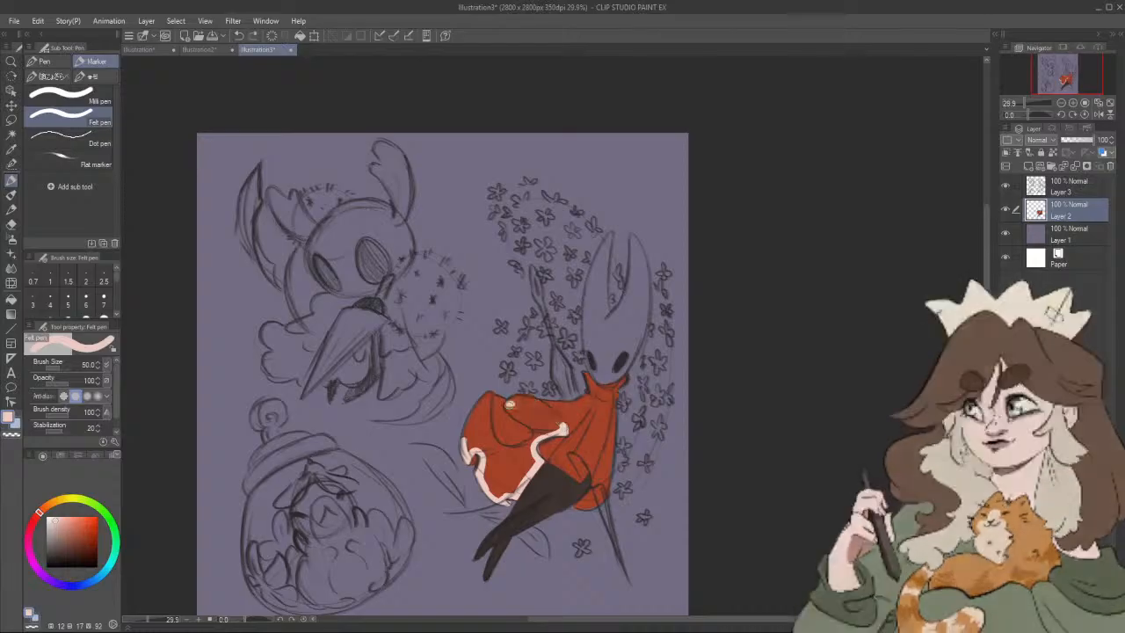
mouse_move(507, 401)
left_mouse_down()
mouse_move(536, 431)
mouse_move(535, 401)
mouse_move(519, 401)
mouse_move(531, 397)
mouse_move(565, 430)
left_mouse_up()
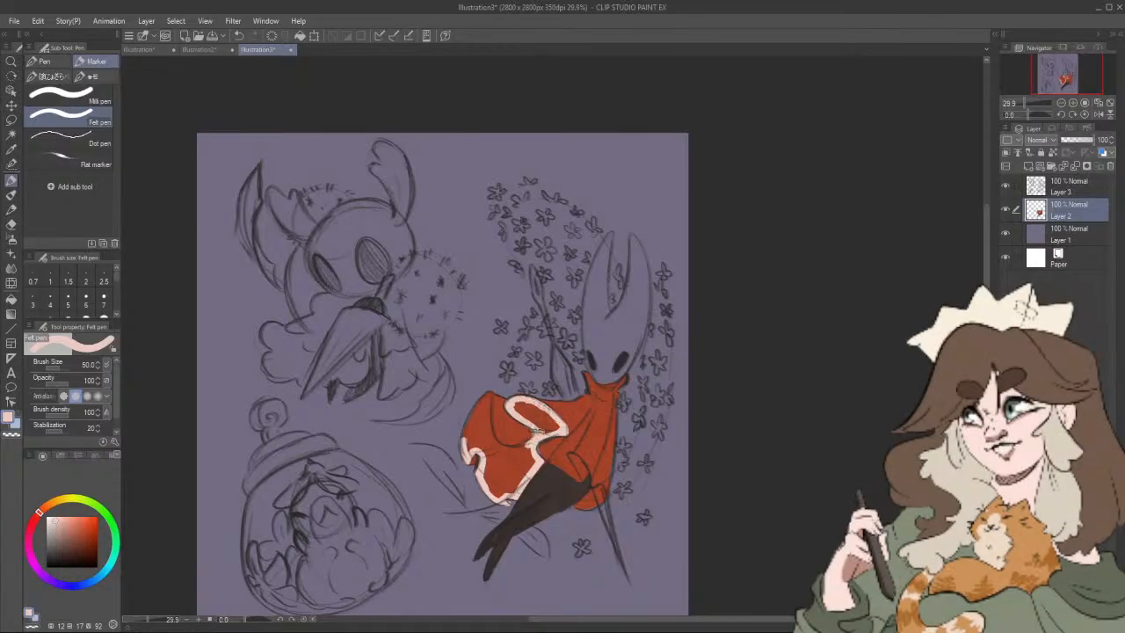
mouse_move(535, 431)
left_mouse_down()
mouse_move(522, 414)
mouse_move(534, 422)
left_mouse_up()
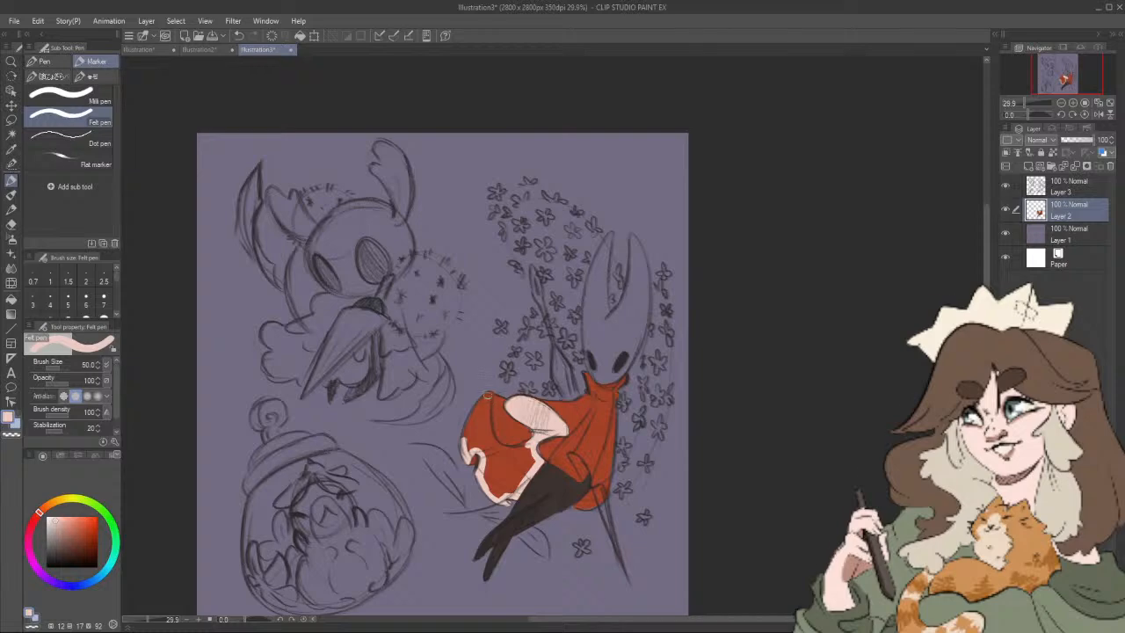
left_click_drag(488, 395, 495, 441)
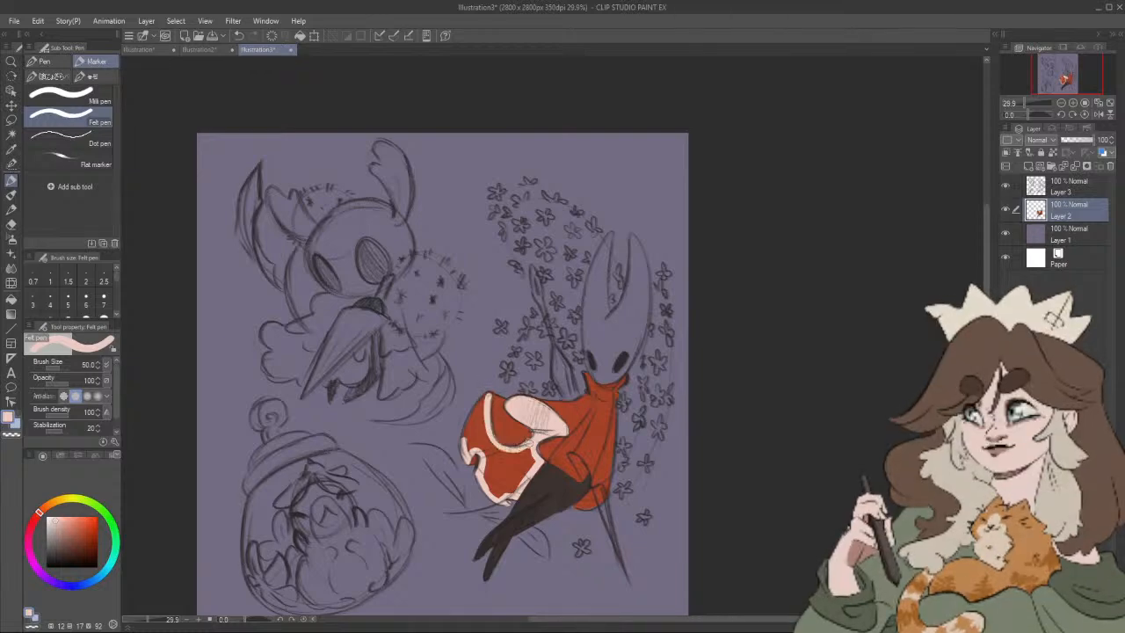
Step: Look over the coloured cat sticker sheet in Illustration2, then return to Illustration3
left_click(210, 50)
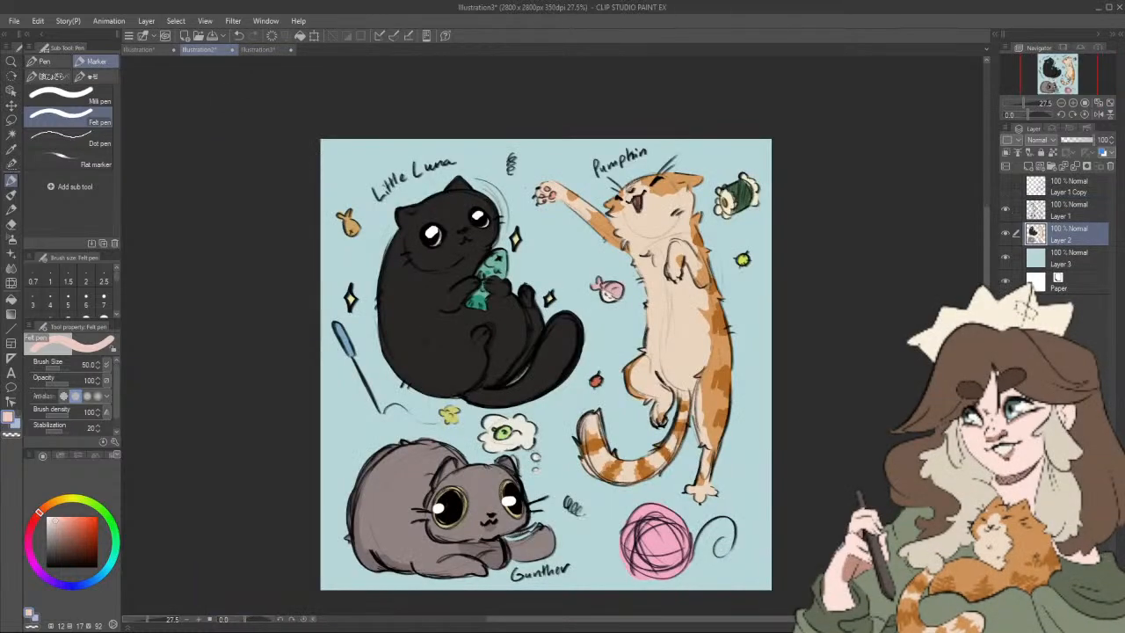
mouse_move(759, 342)
left_mouse_down()
mouse_move(761, 323)
mouse_move(751, 353)
left_mouse_up()
scroll(761, 324, "up", 1)
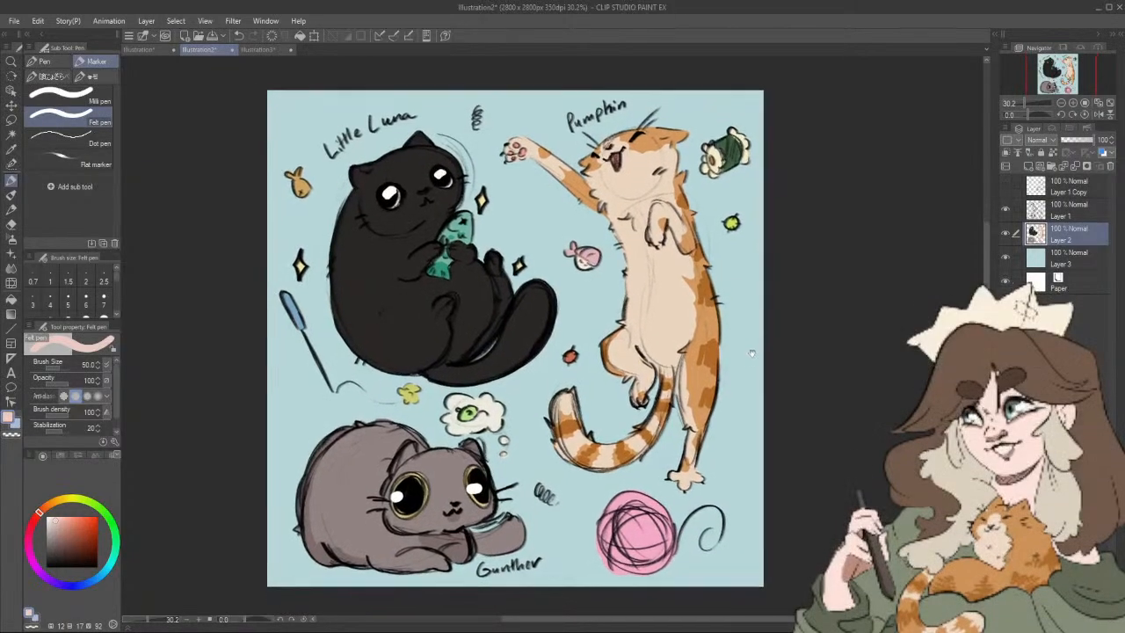
left_click(264, 50)
Step: Fill the outlined rear sections of the cloak with pale pink, leaving the curved fold red
left_click_drag(646, 377, 688, 363)
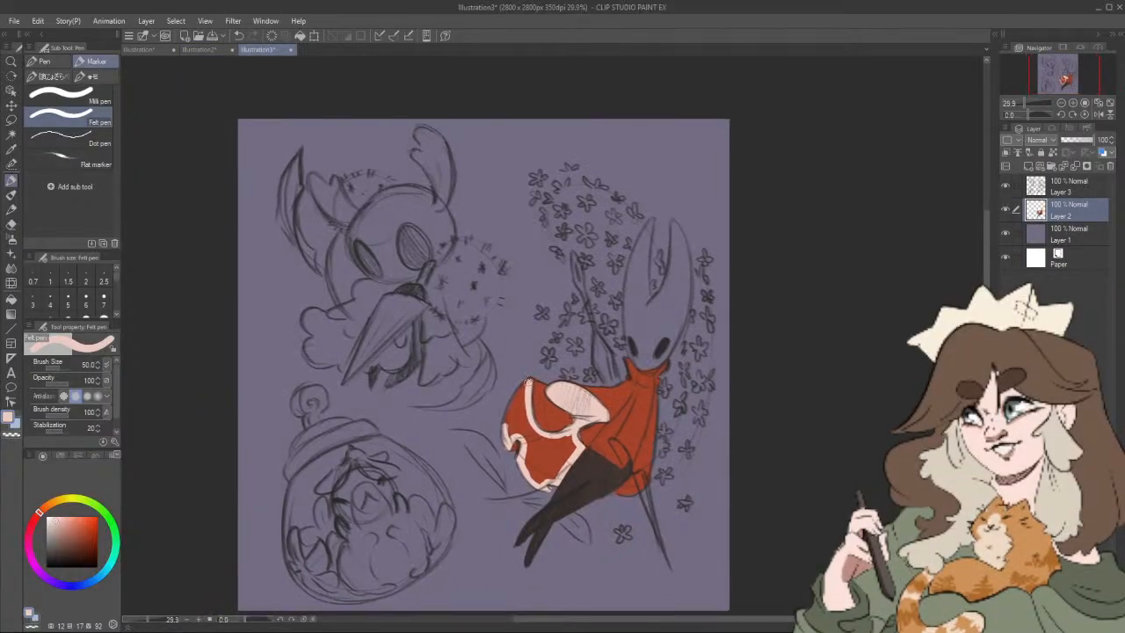
left_click_drag(528, 384, 507, 428)
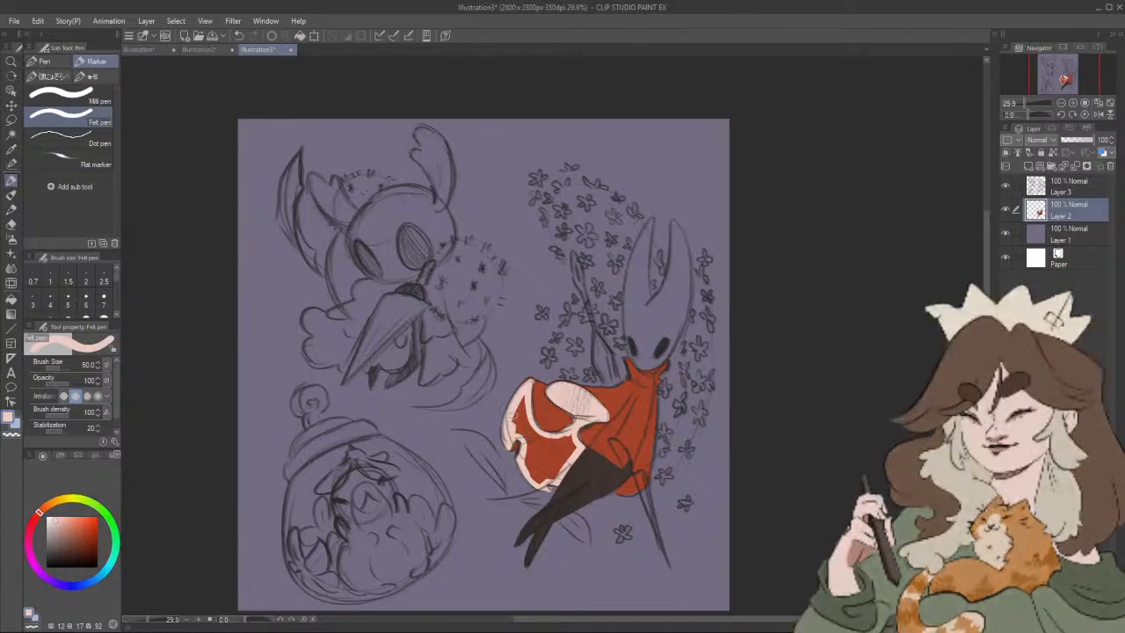
mouse_move(514, 415)
left_mouse_down()
mouse_move(519, 432)
mouse_move(525, 405)
left_mouse_up()
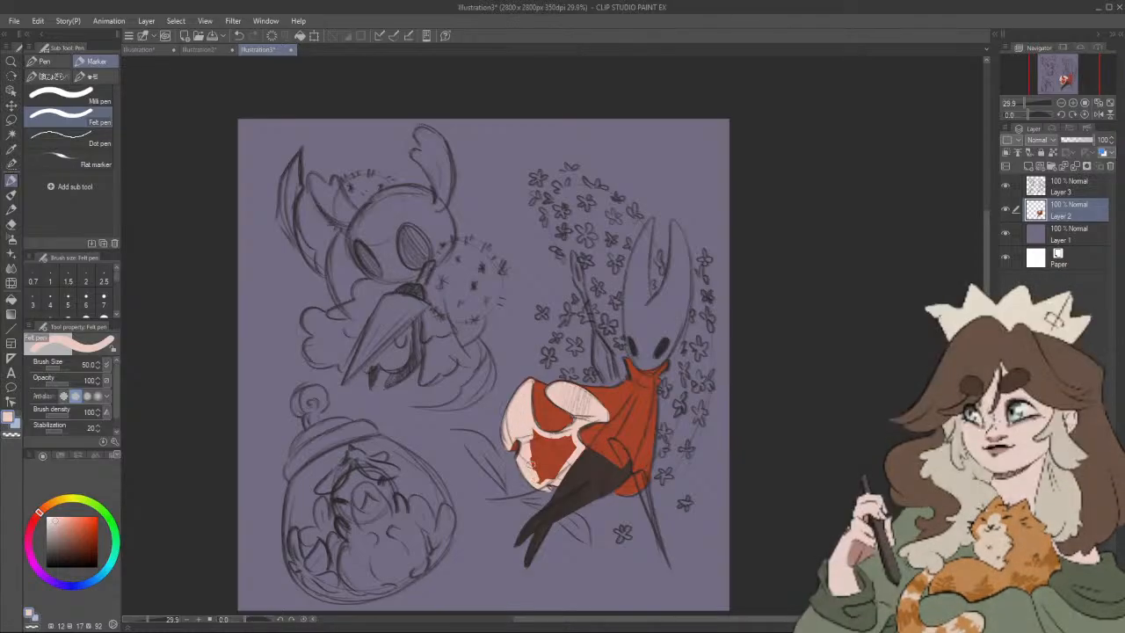
mouse_move(536, 472)
left_mouse_down()
mouse_move(536, 442)
mouse_move(540, 473)
mouse_move(564, 440)
left_mouse_up()
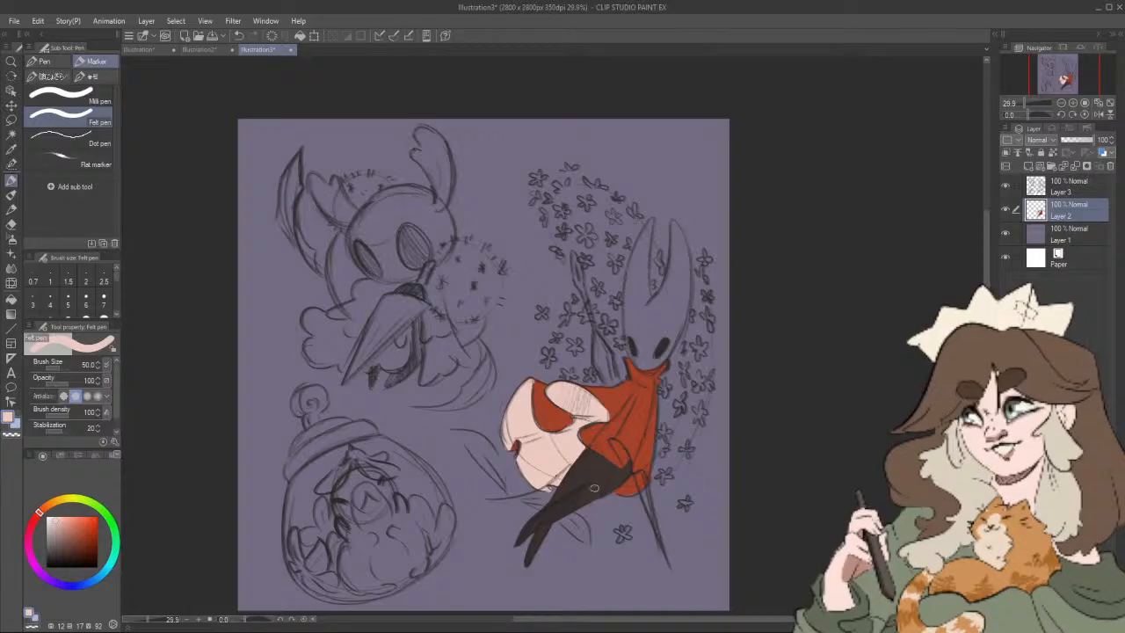
Step: Paint the turned-up underside and lower edge of the front hem pale pink, and sample the cloak's red for touch-ups
left_click_drag(629, 486, 614, 491)
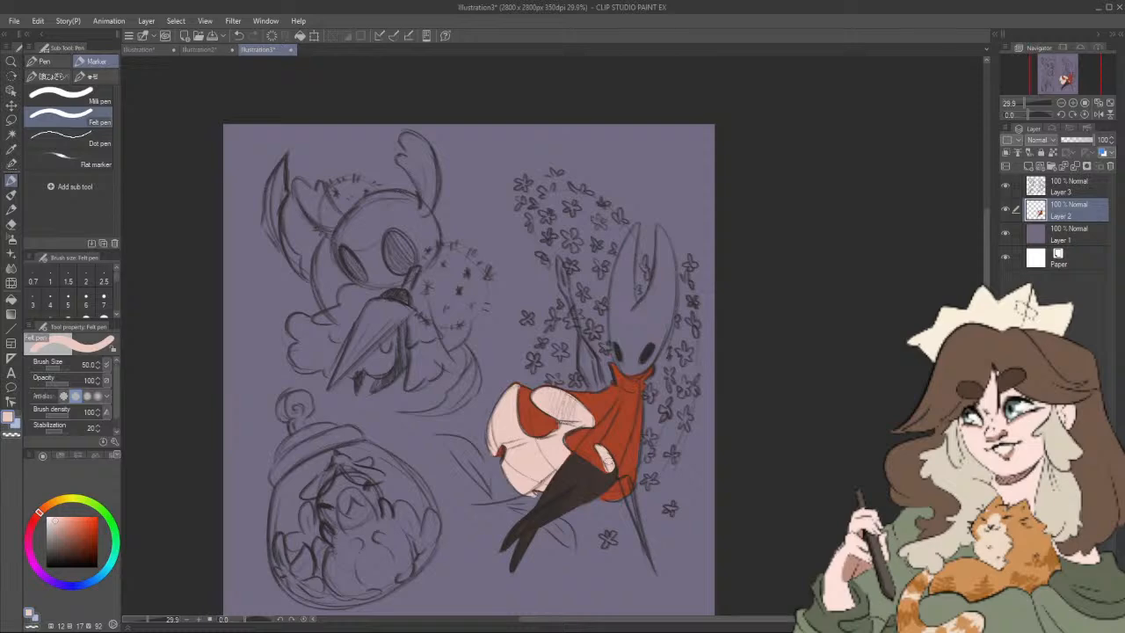
left_click_drag(624, 498, 622, 492)
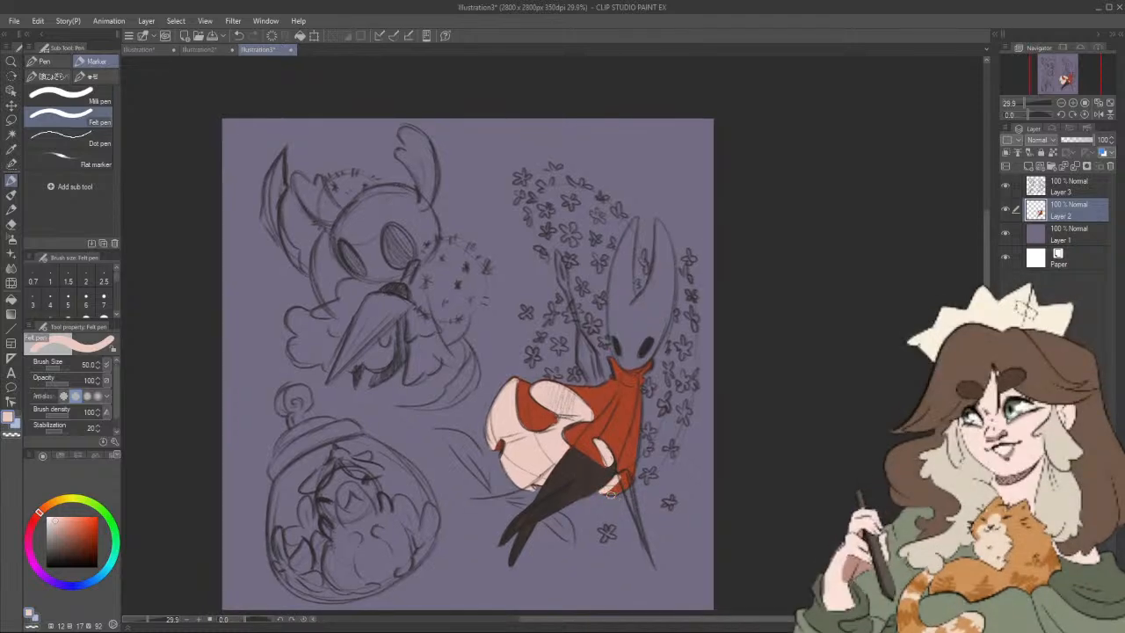
left_click_drag(625, 480, 639, 510)
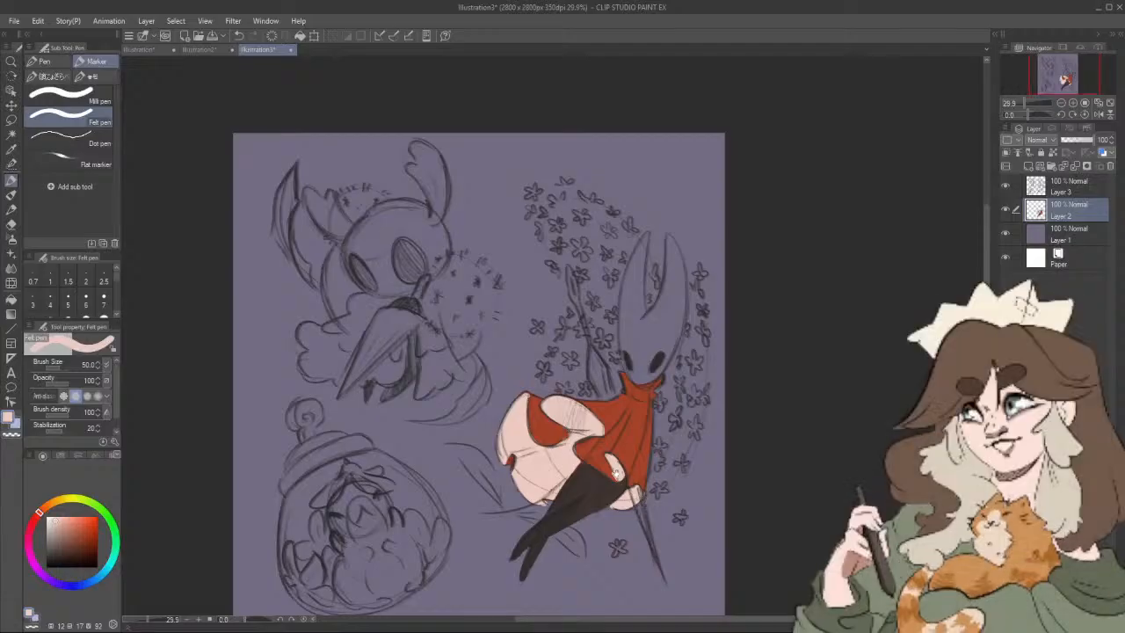
left_click_drag(647, 463, 644, 468)
left_click(636, 463, "alt")
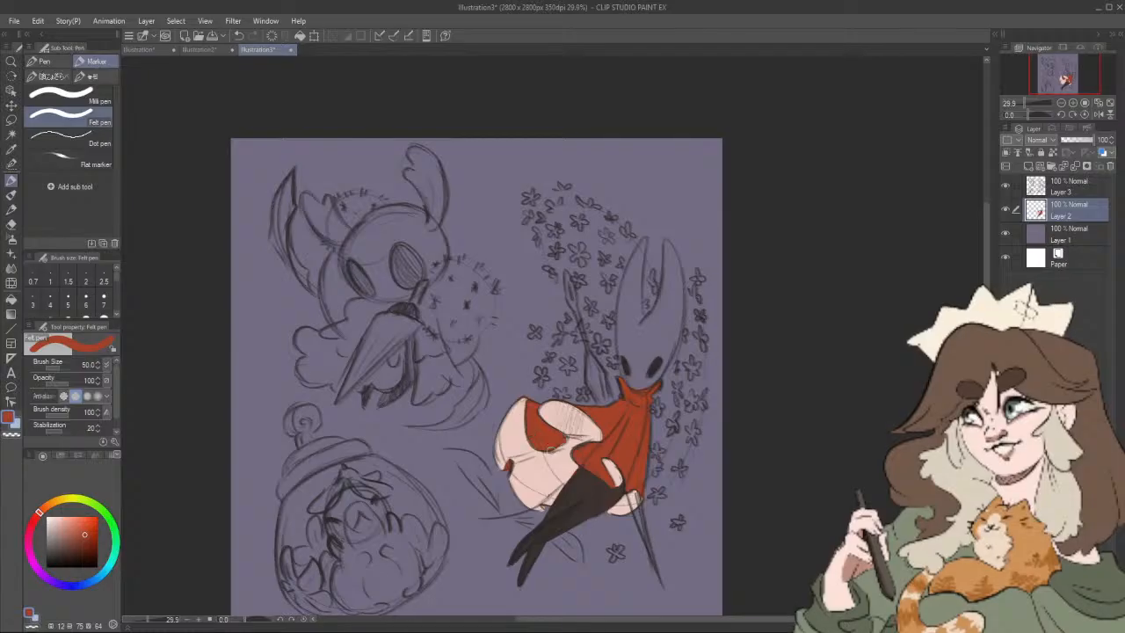
Step: Try to shade the outer edge of the pale pink rear section in darker pink (HSV 12, 30, 90)
left_click(544, 488, "alt")
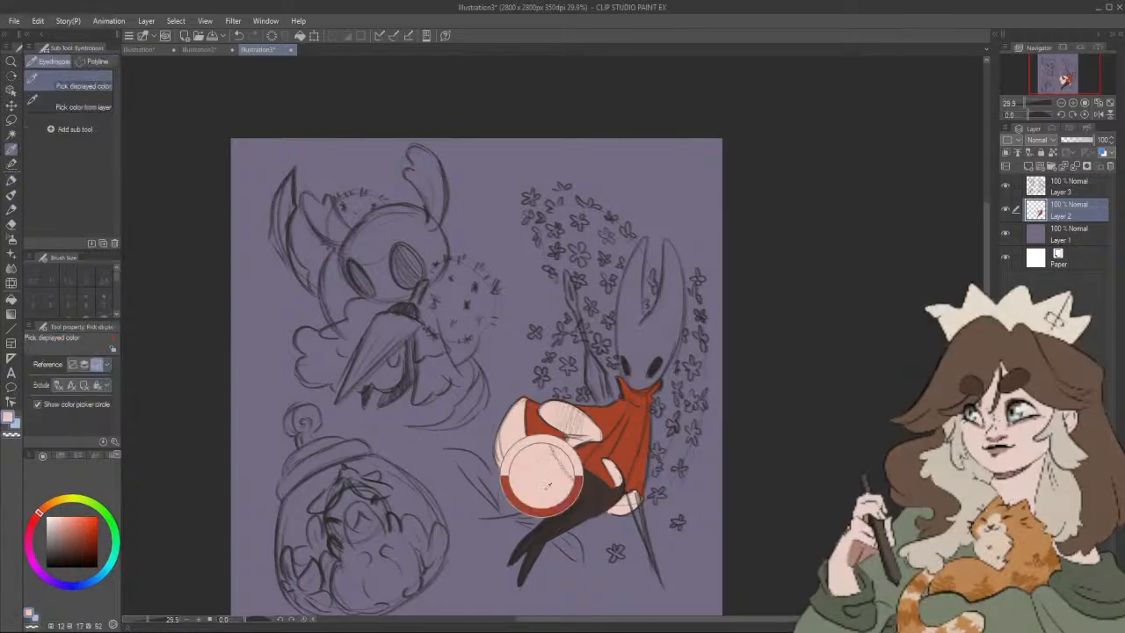
left_click(60, 525)
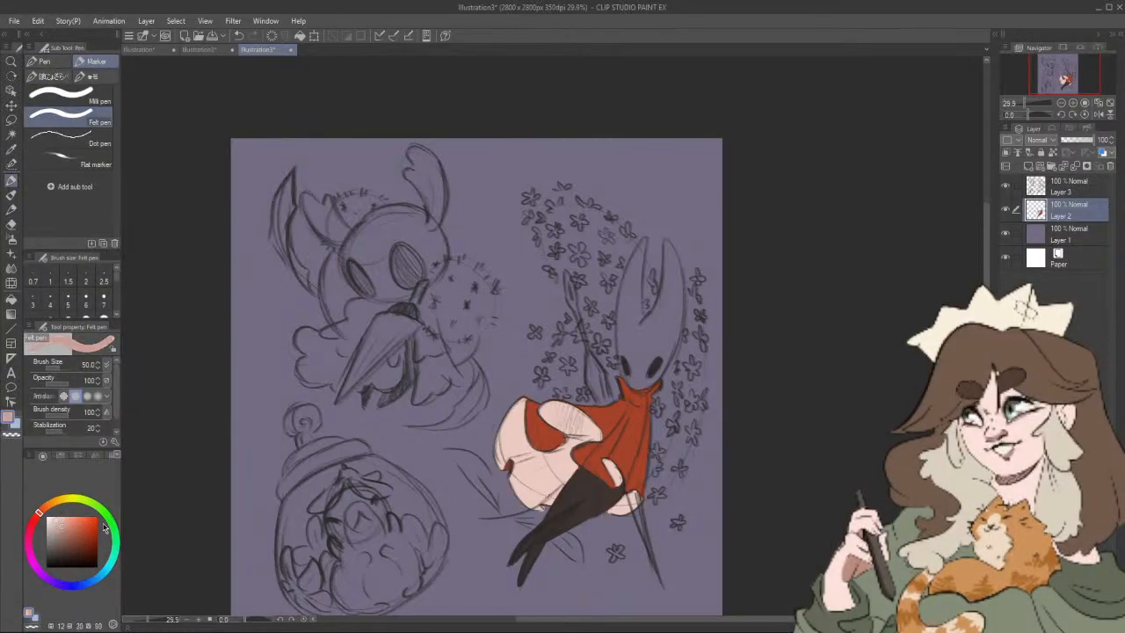
left_click(61, 525)
left_click_drag(529, 470, 504, 431)
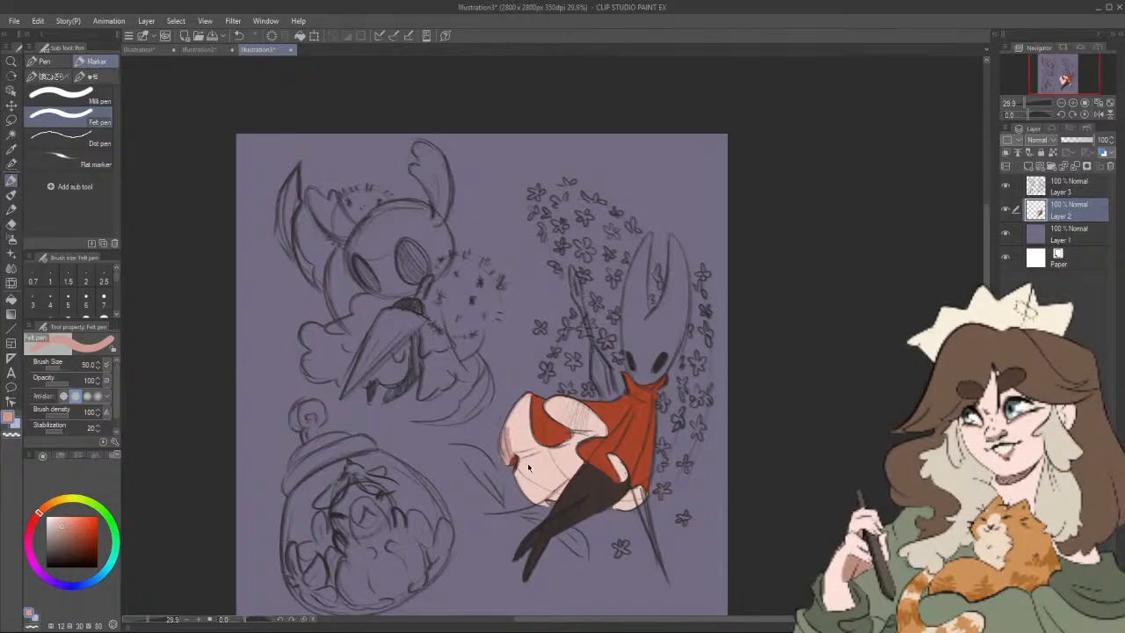
key("ctrl+z")
key("ctrl+z")
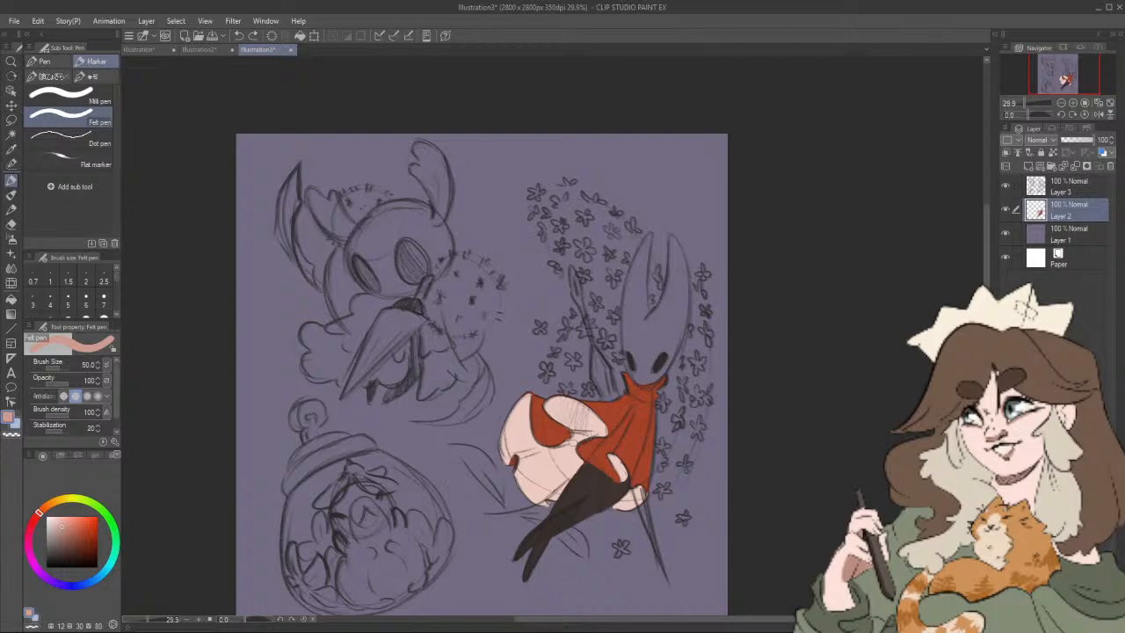
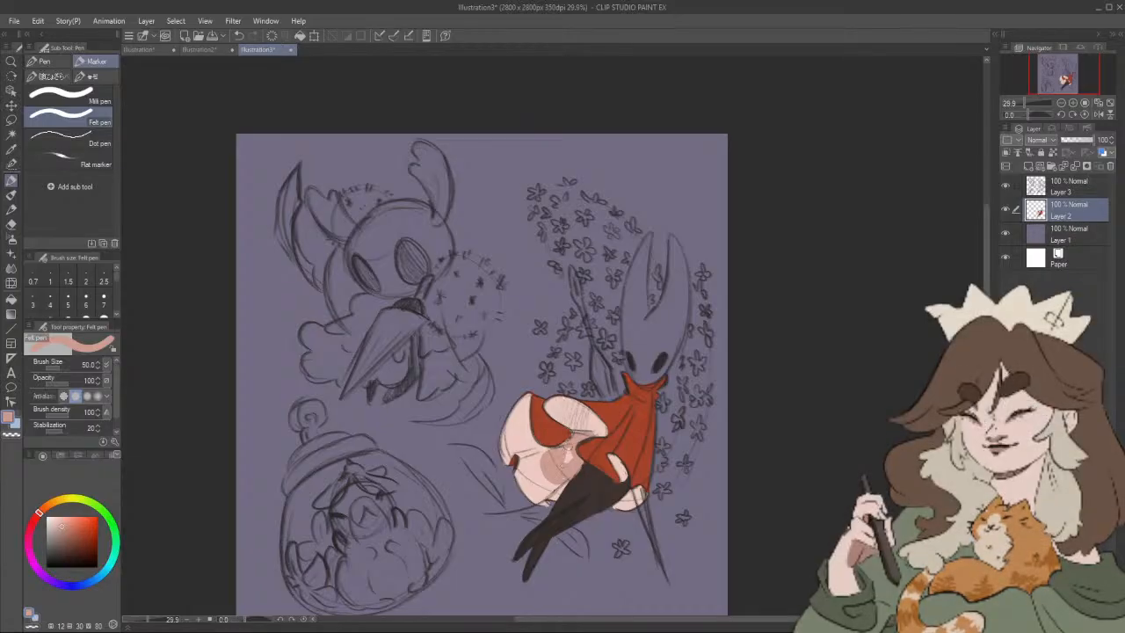
Step: Outline the horned character's mask in white with the felt pen and paint it in at brush size 70, leaving the eyes dark
left_click_drag(652, 478, 645, 460)
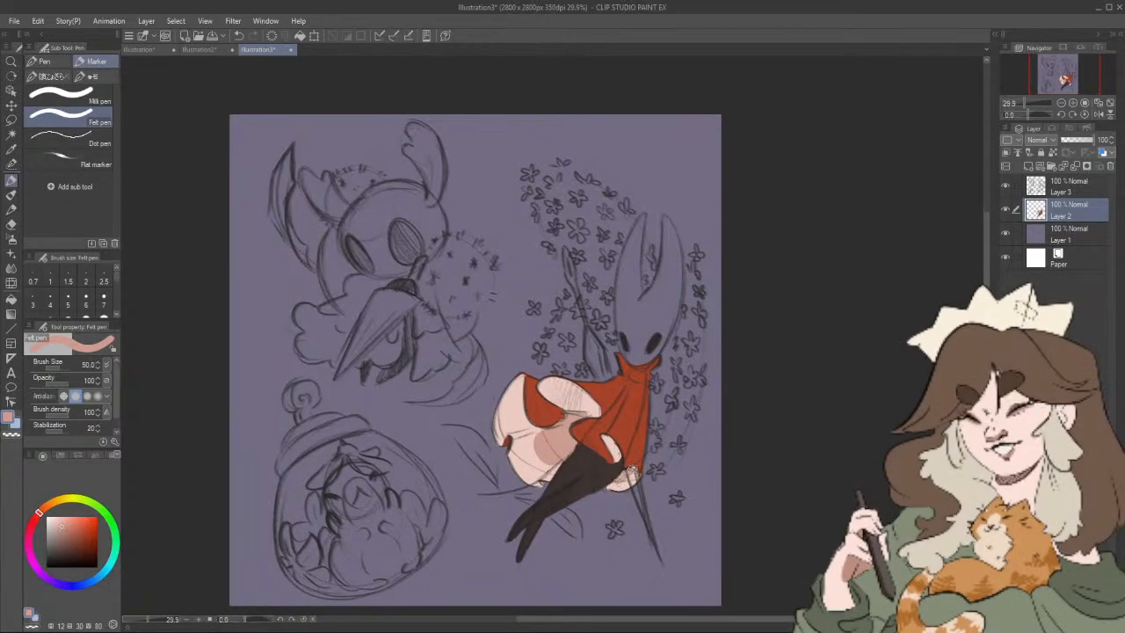
left_click_drag(664, 470, 643, 491)
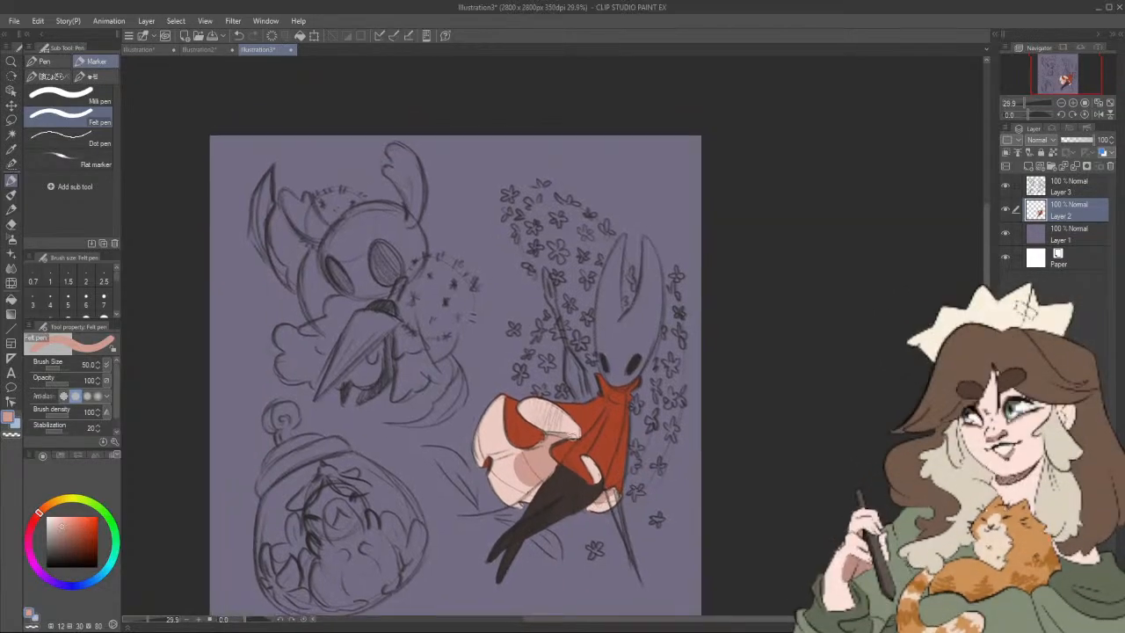
left_click(571, 429, "alt")
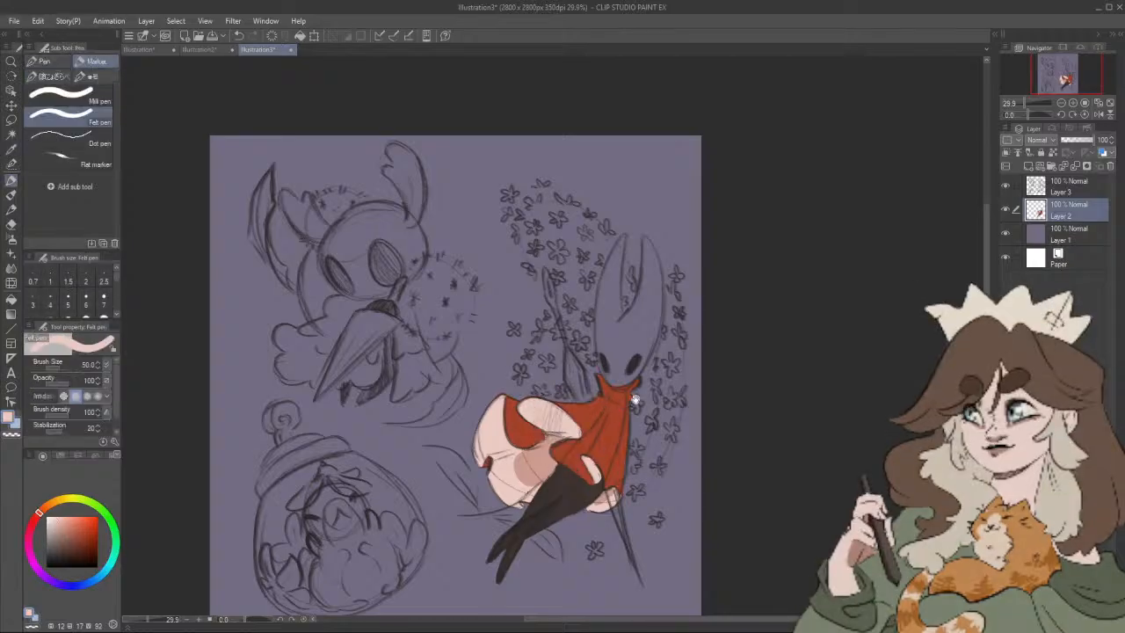
left_click_drag(635, 400, 622, 408)
left_click(47, 515)
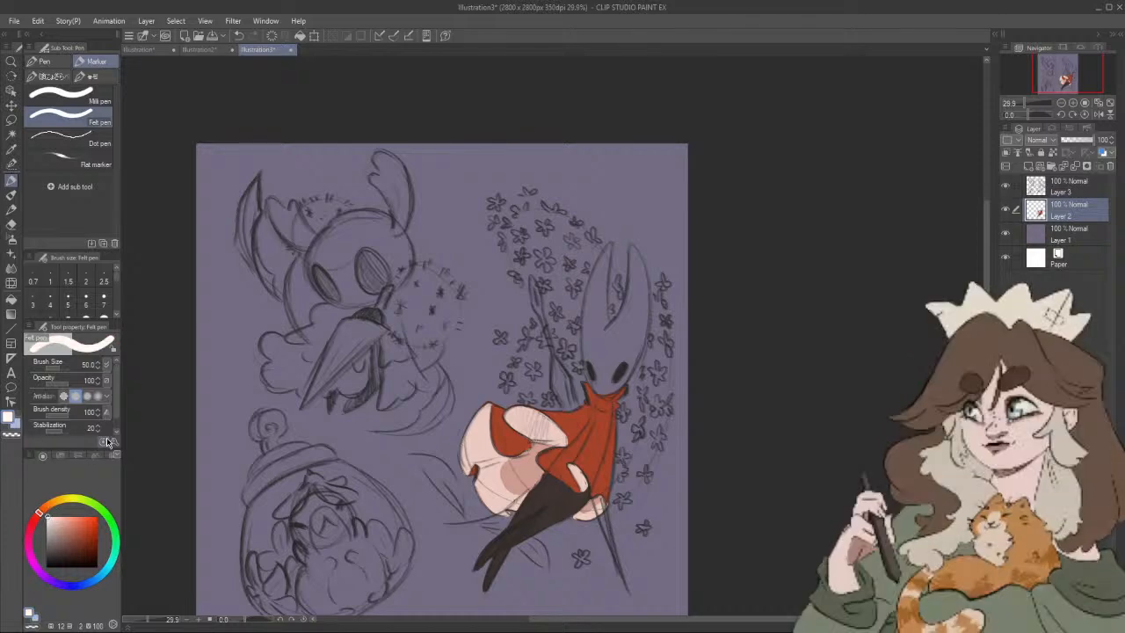
left_click_drag(608, 245, 605, 327)
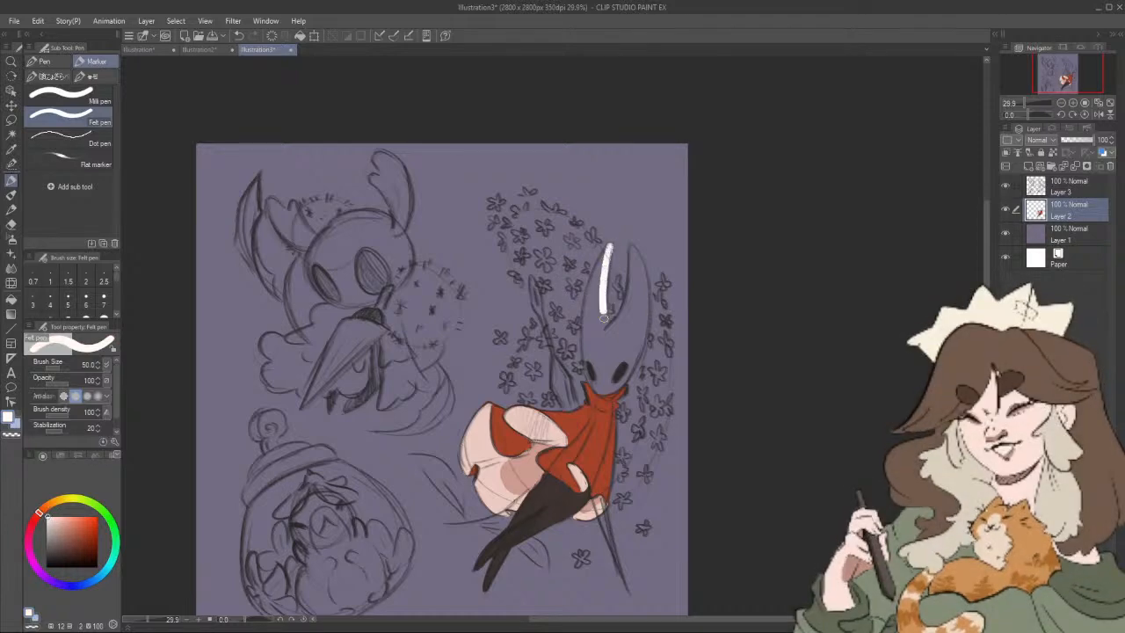
mouse_move(603, 251)
left_mouse_down()
mouse_move(586, 367)
mouse_move(602, 392)
mouse_move(631, 369)
mouse_move(647, 318)
mouse_move(631, 247)
mouse_move(620, 313)
left_mouse_up()
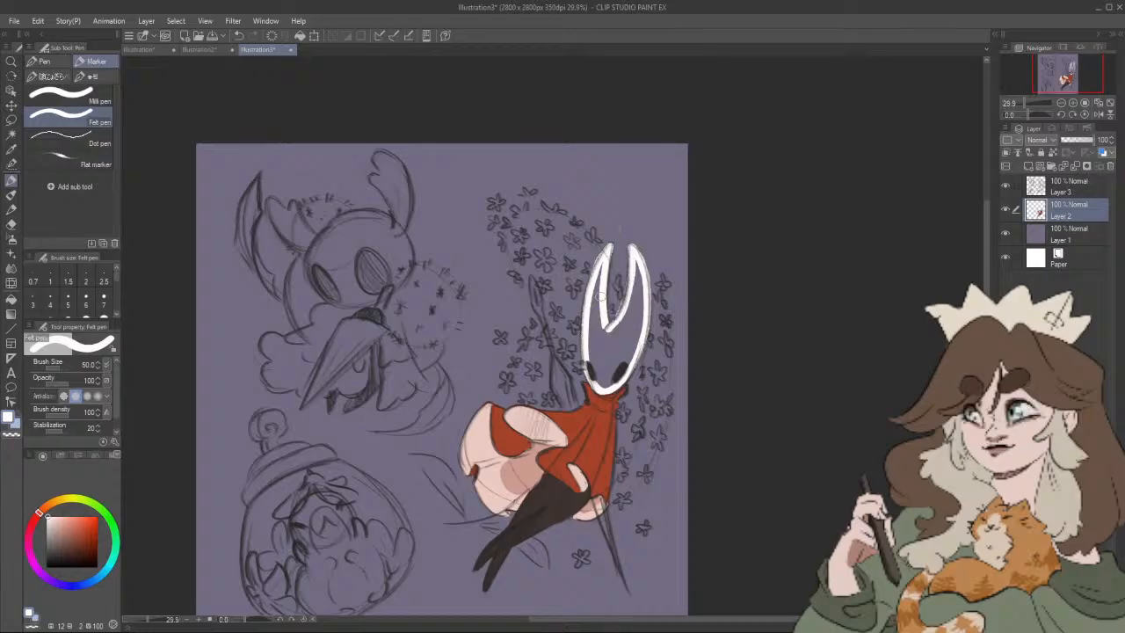
left_click_drag(597, 267, 599, 308)
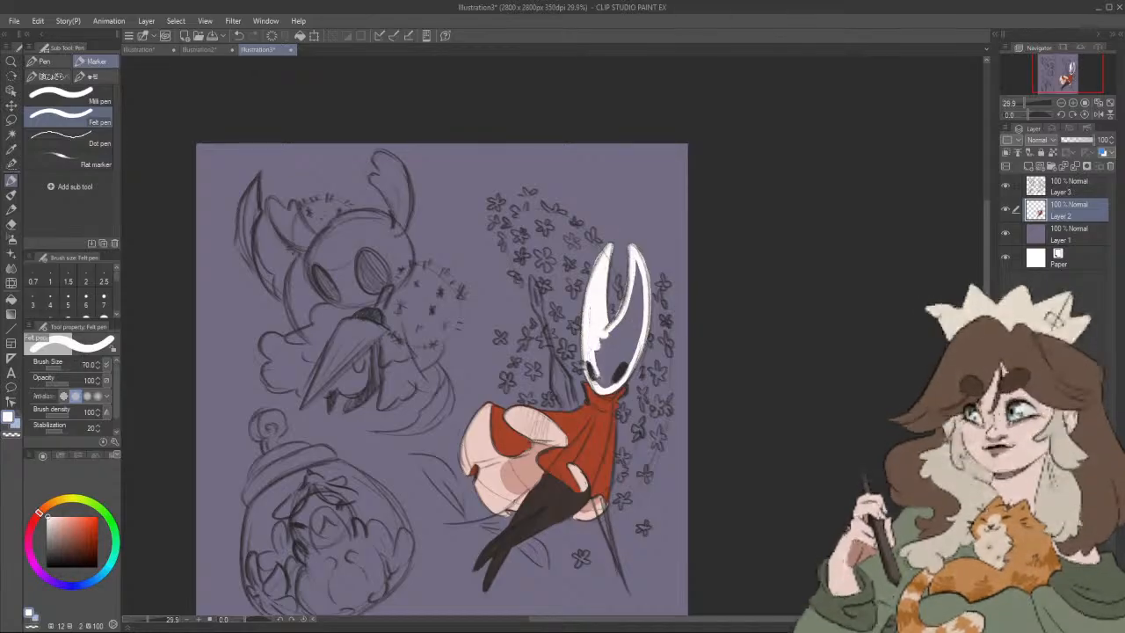
mouse_move(603, 366)
left_mouse_down()
mouse_move(634, 265)
mouse_move(635, 331)
mouse_move(633, 289)
mouse_move(604, 340)
mouse_move(611, 371)
mouse_move(634, 316)
mouse_move(630, 347)
mouse_move(663, 396)
mouse_move(673, 360)
left_mouse_up()
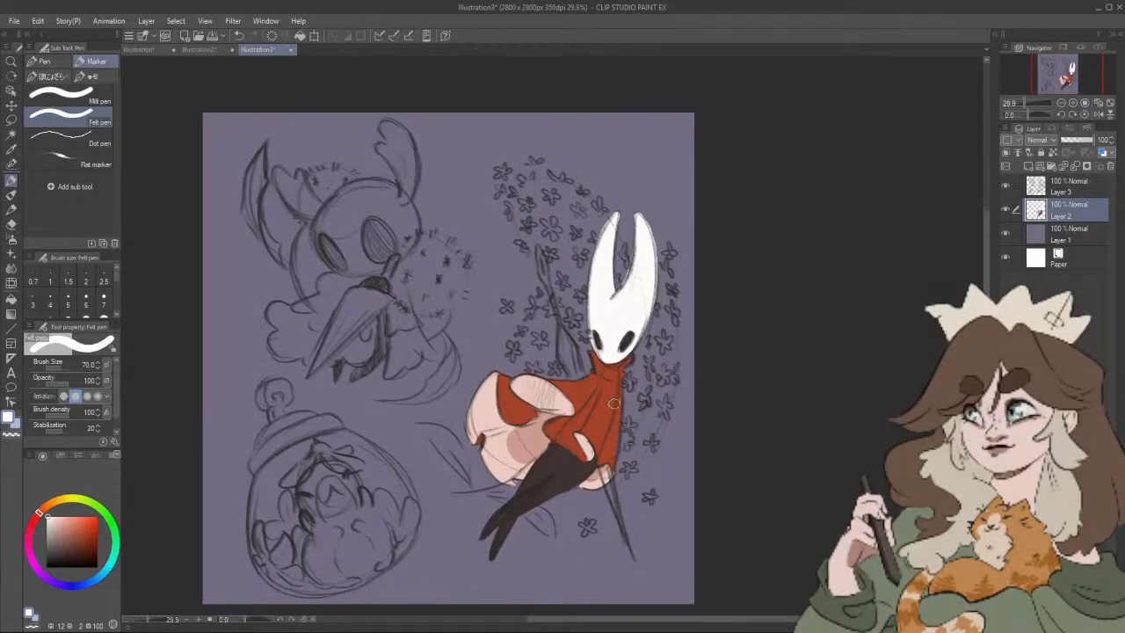
Step: Create a new layer between the character's colour layer and the purple background layer
left_click(590, 464, "alt")
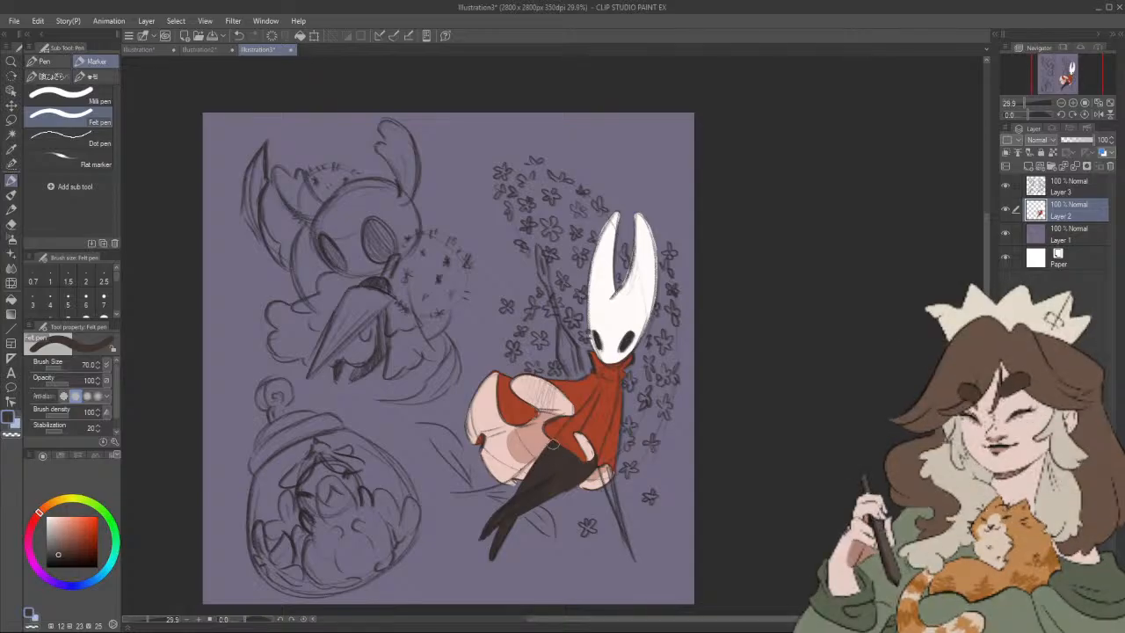
left_click(1063, 234)
left_click(1028, 166)
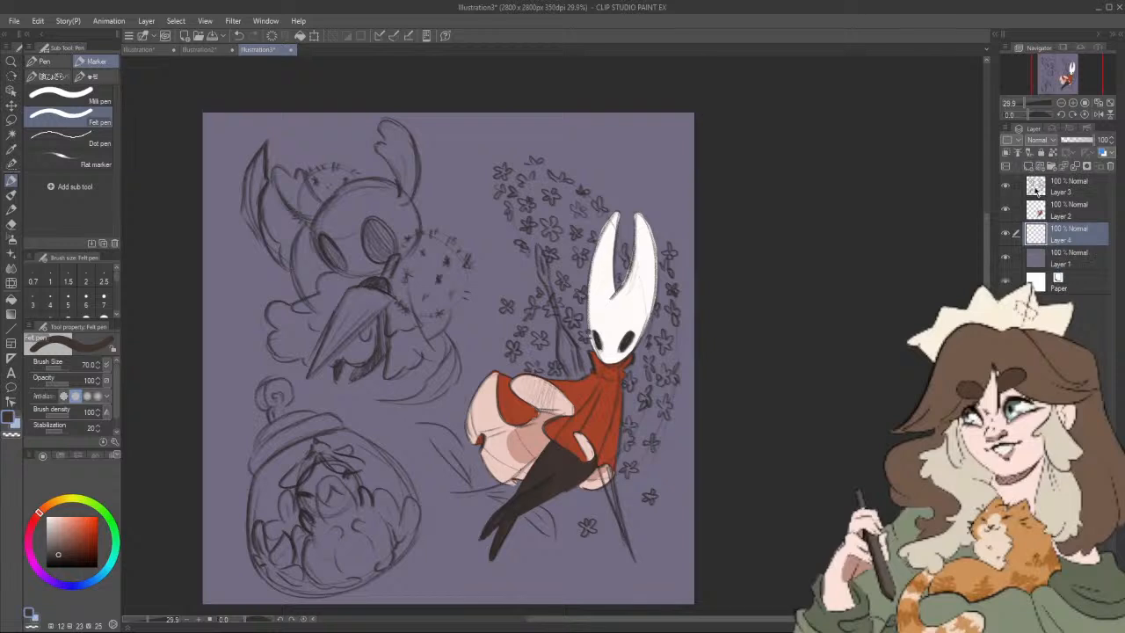
Step: Paint the two leaves and the stem around the character's feet light green at brush size 40
left_click(95, 505)
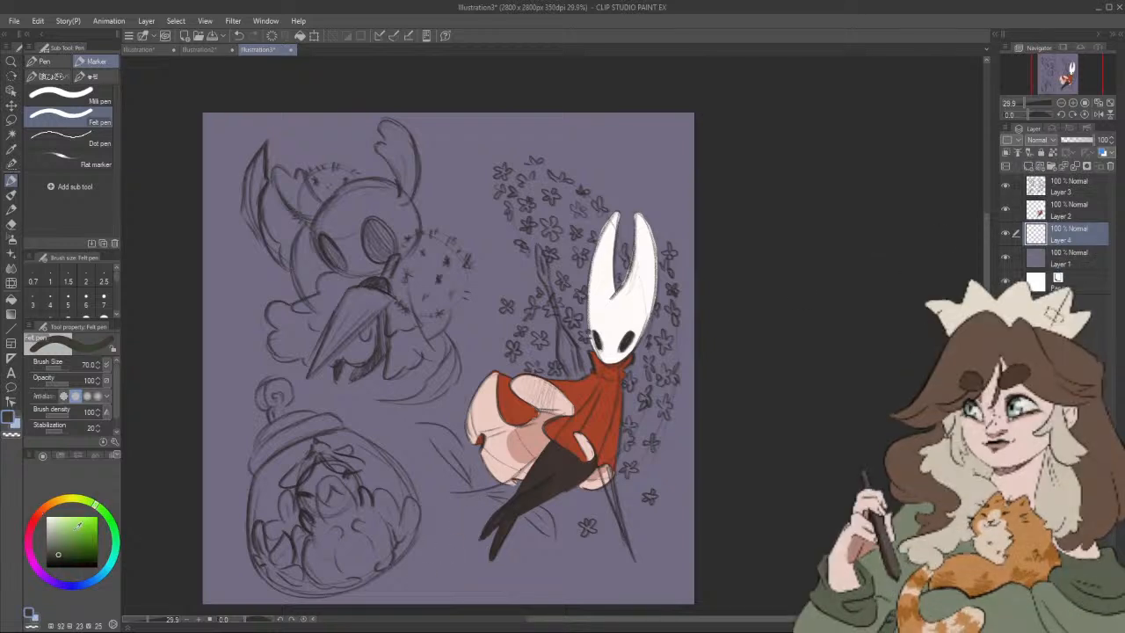
left_click(69, 525)
key("bracketleft")
key("bracketleft")
key("bracketleft")
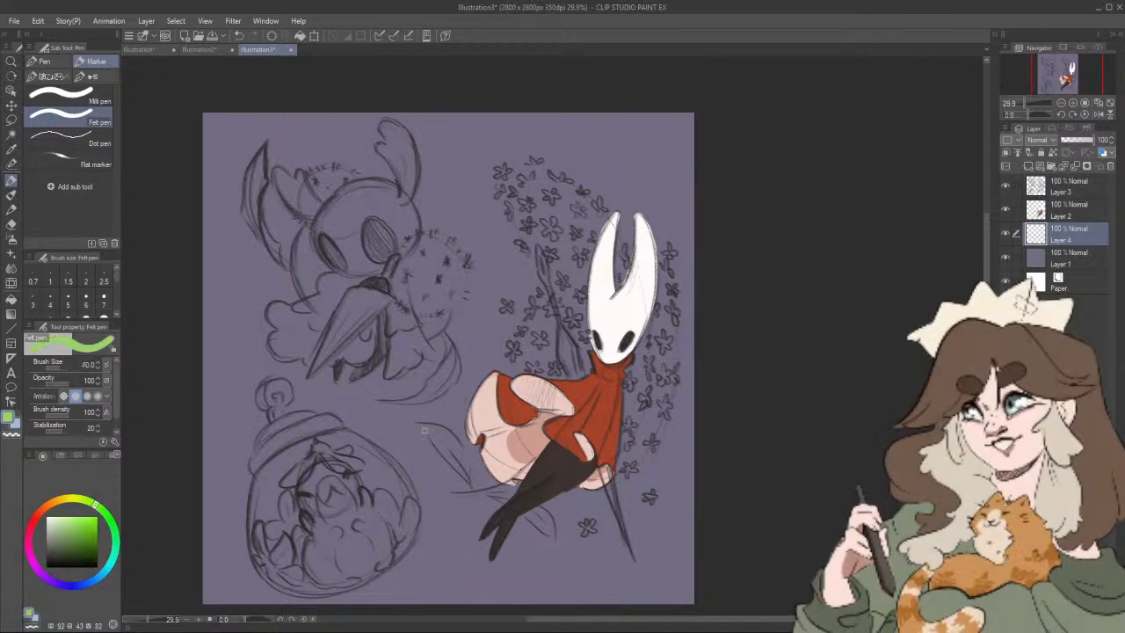
left_click_drag(416, 424, 450, 465)
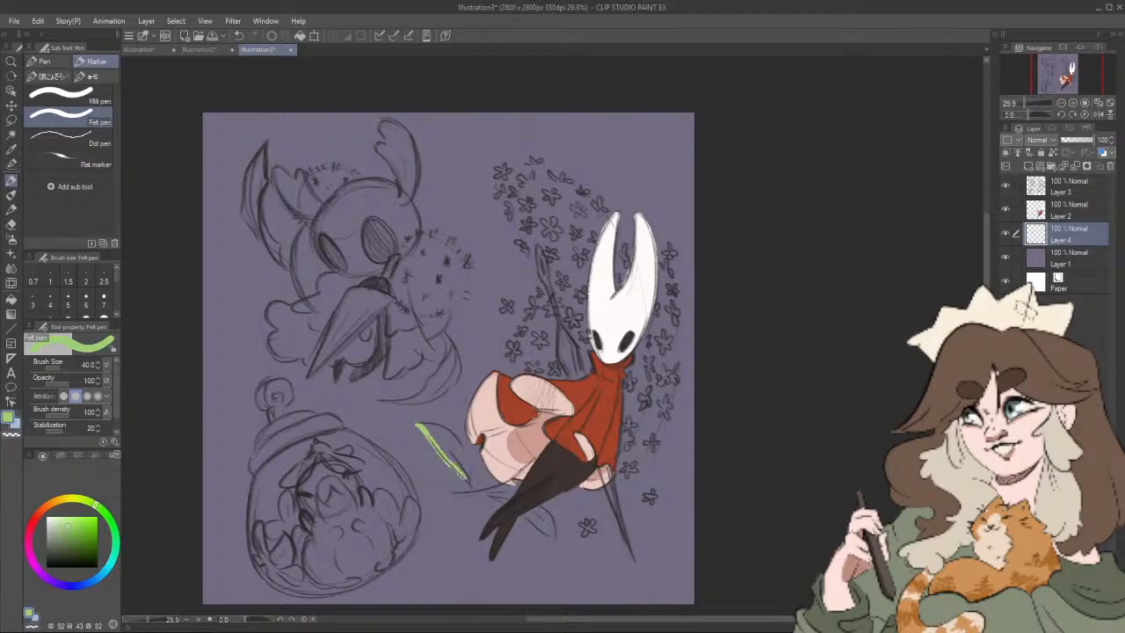
key("ctrl+z")
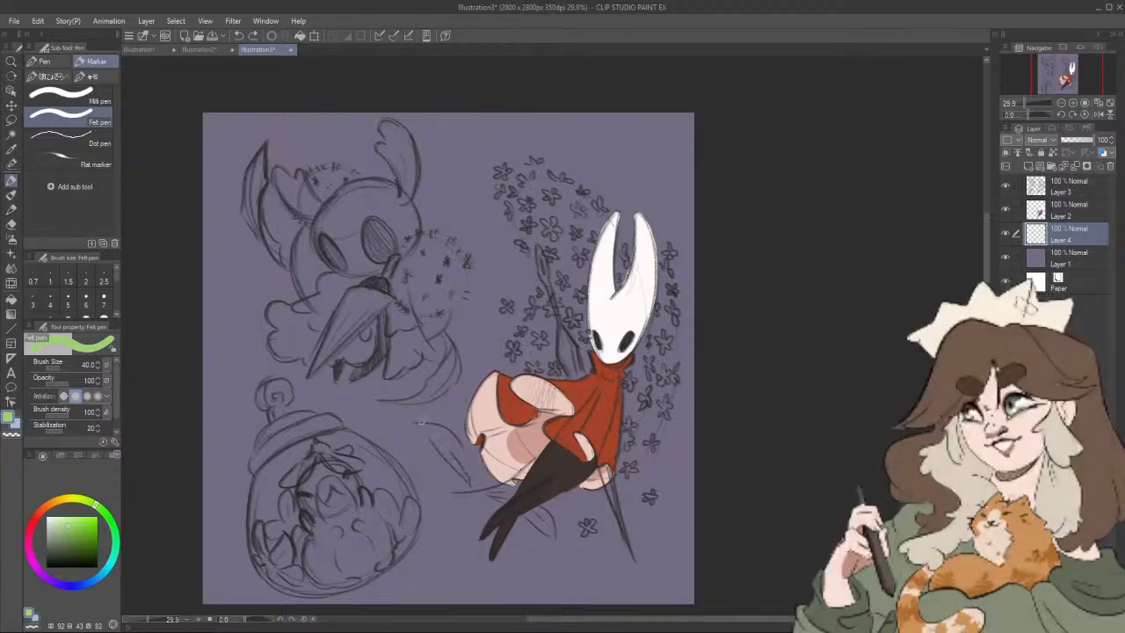
mouse_move(417, 424)
left_mouse_down()
mouse_move(441, 449)
mouse_move(456, 445)
mouse_move(429, 428)
mouse_move(455, 441)
mouse_move(461, 460)
left_mouse_up()
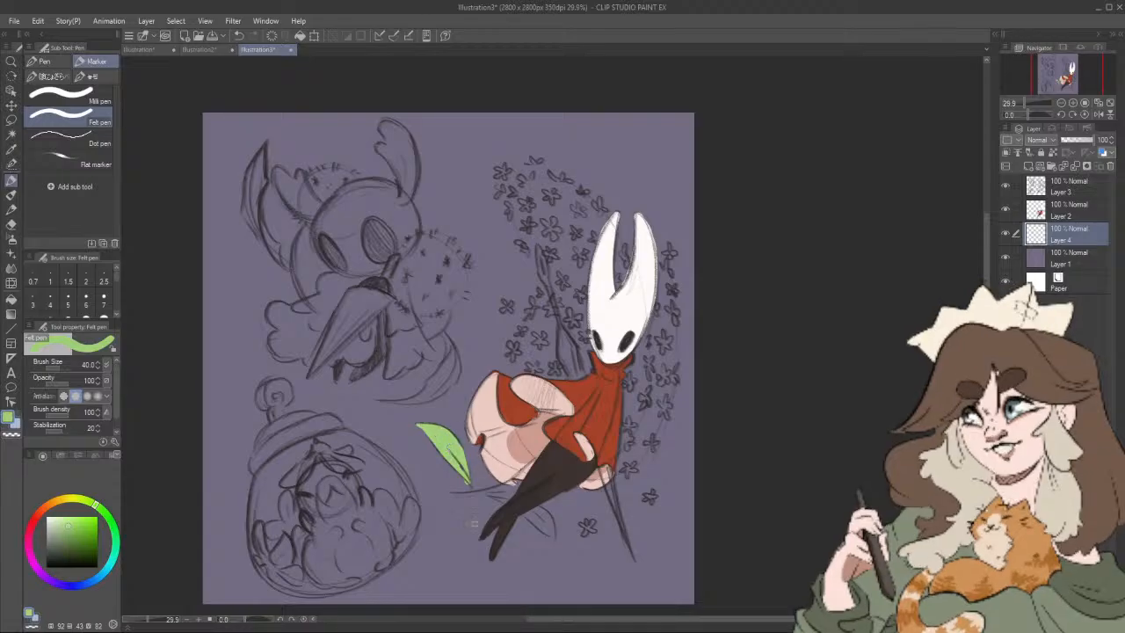
mouse_move(498, 483)
left_mouse_down()
mouse_move(472, 466)
mouse_move(452, 473)
mouse_move(485, 466)
left_mouse_up()
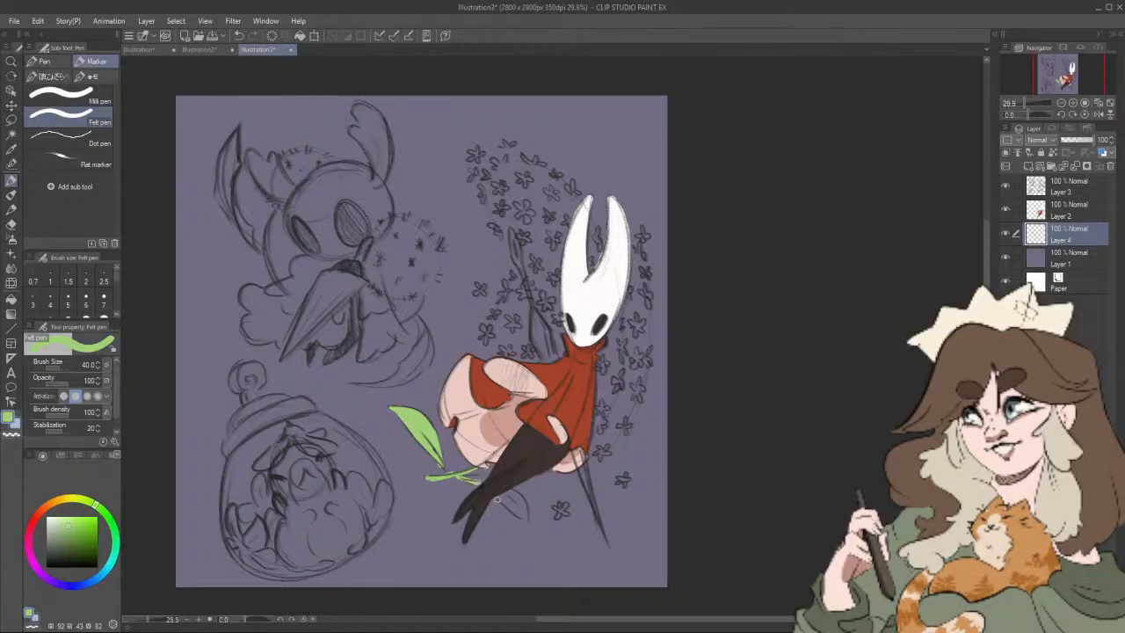
mouse_move(514, 509)
left_mouse_down()
mouse_move(527, 520)
mouse_move(512, 492)
mouse_move(493, 497)
mouse_move(524, 516)
left_mouse_up()
Step: Choose a light blue and paint a border along the outer and lower edges of the flower cluster behind the character's back
left_click_drag(627, 443, 618, 462)
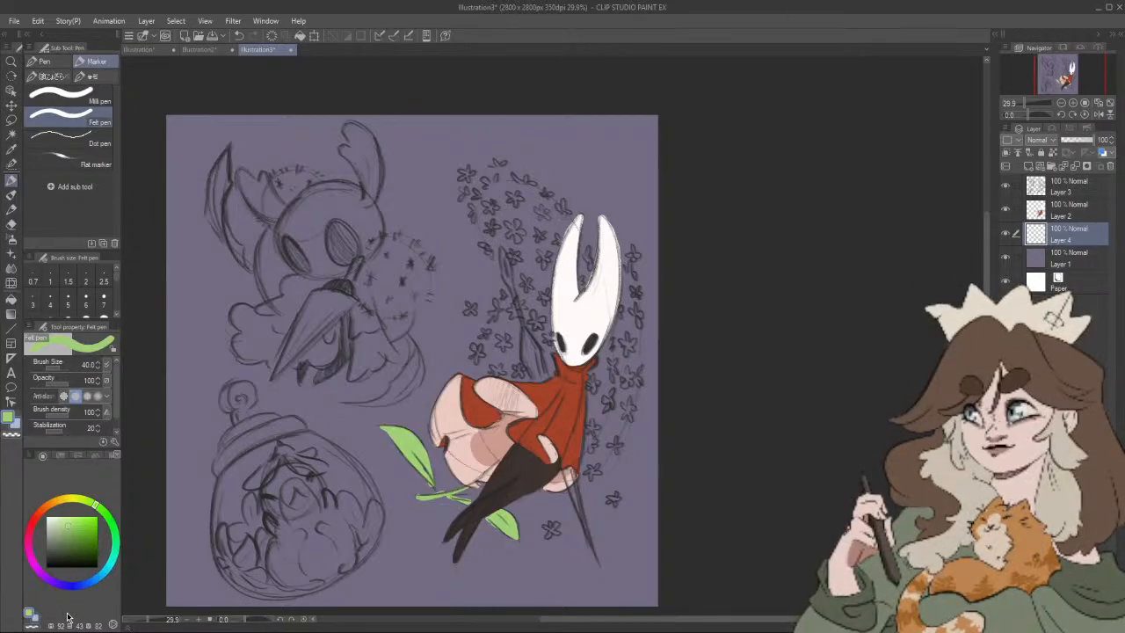
left_click(88, 576)
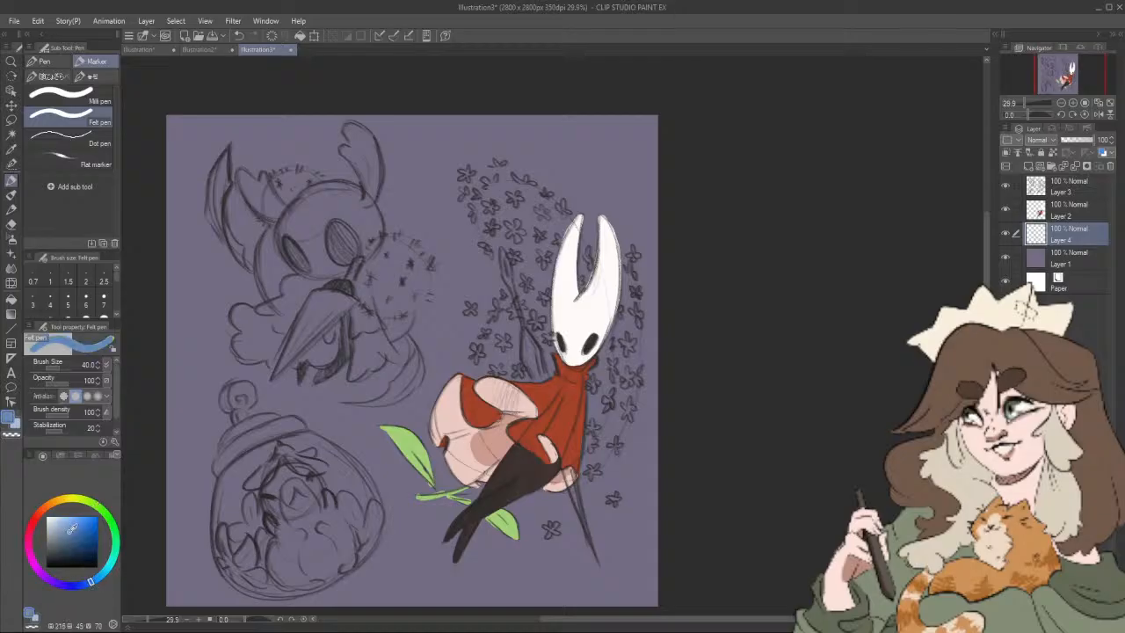
left_click(70, 530)
left_click(68, 537)
left_click_drag(468, 167, 468, 176)
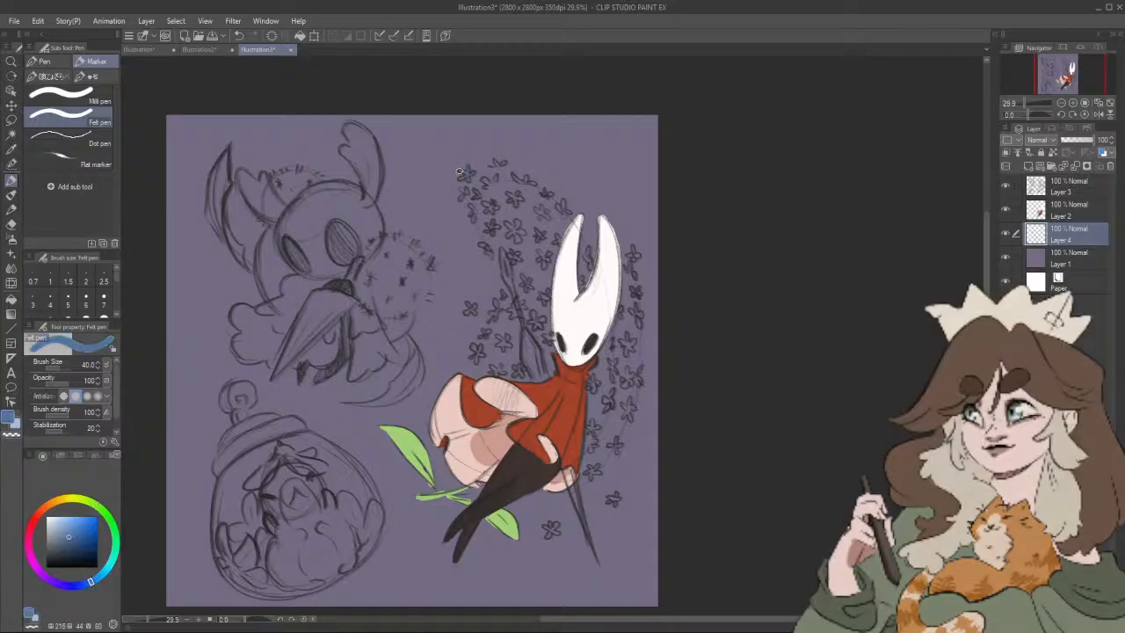
left_click(71, 525)
left_click(66, 523)
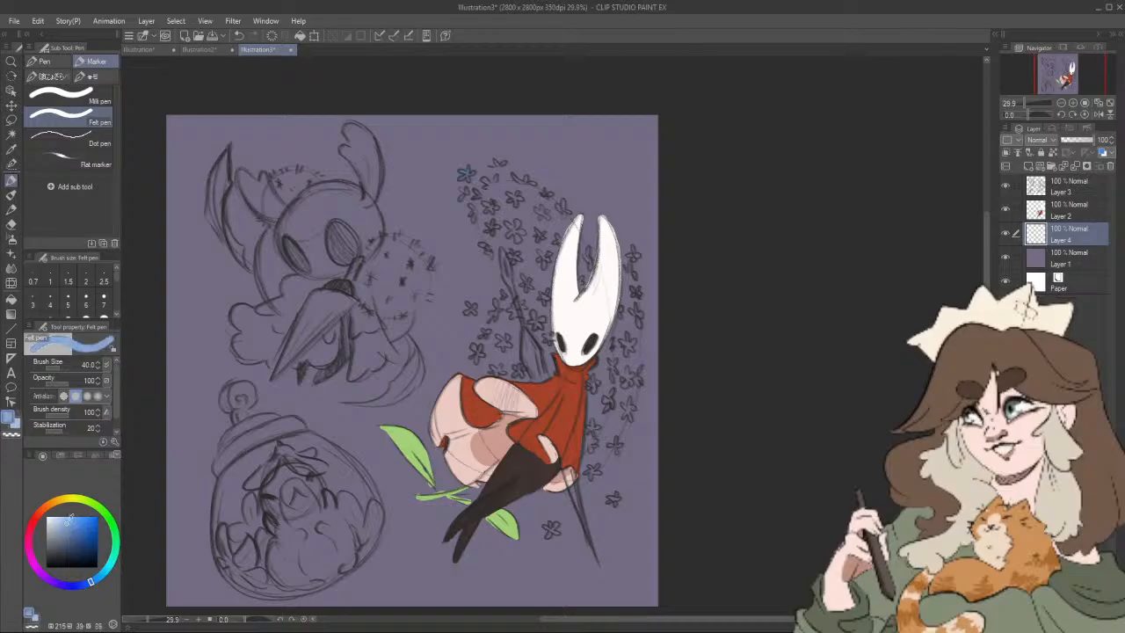
mouse_move(469, 178)
left_mouse_down()
mouse_move(467, 169)
mouse_move(511, 291)
mouse_move(475, 371)
mouse_move(543, 374)
mouse_move(563, 362)
left_mouse_up()
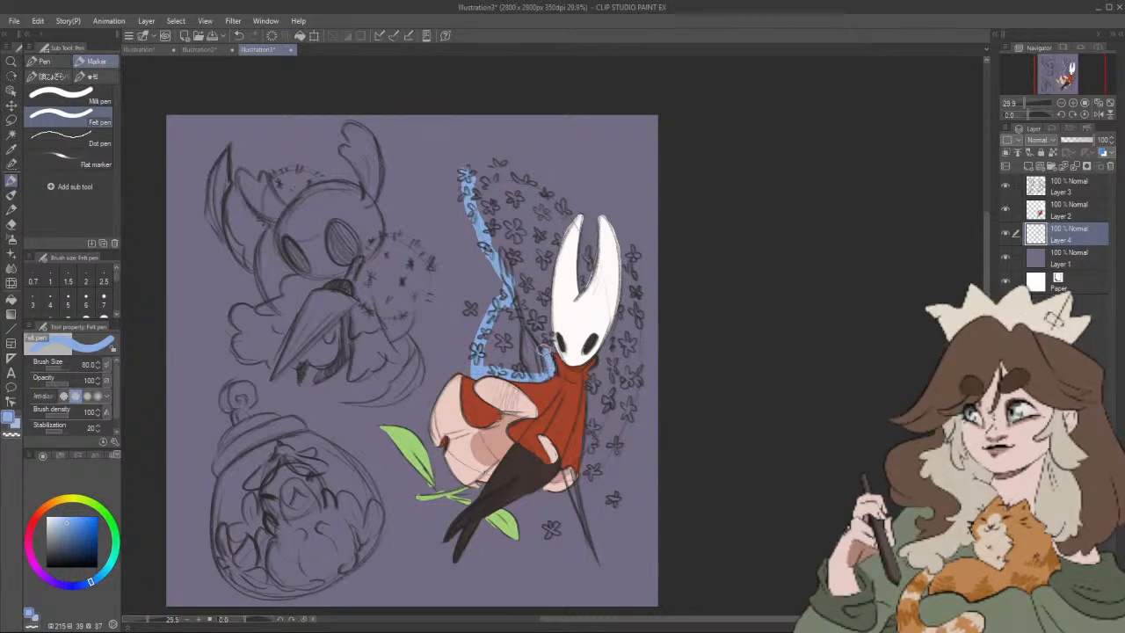
Step: Close the light blue outline around the flower cluster, along the mask and over the top edge, at brush size 50
key("bracketleft")
key("bracketleft")
key("bracketleft")
left_click_drag(546, 332, 557, 238)
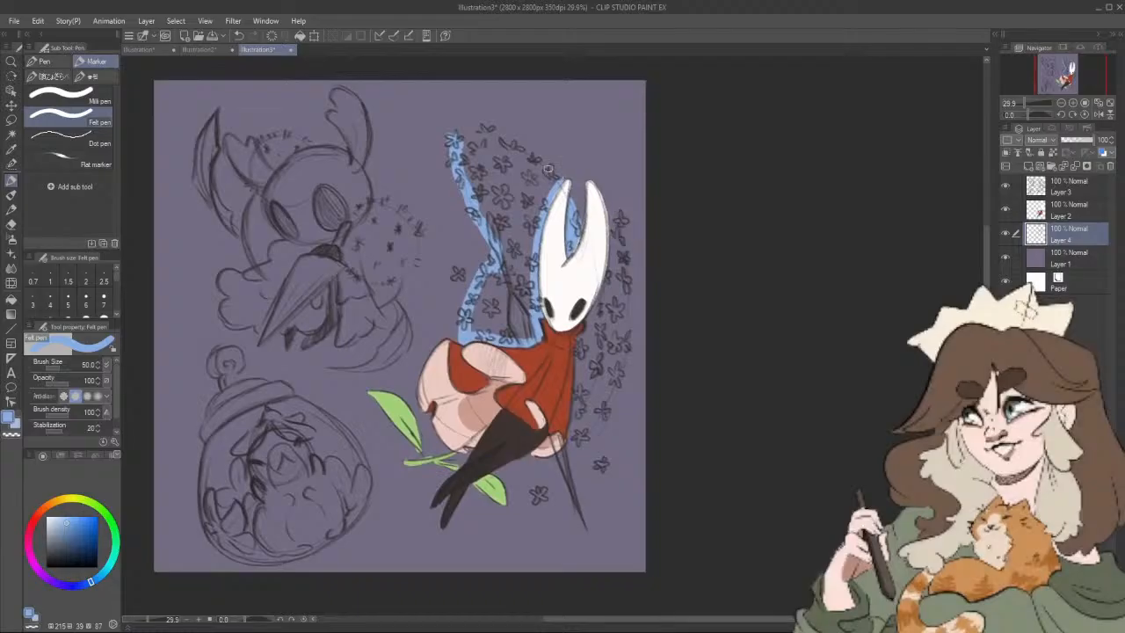
mouse_move(469, 129)
left_mouse_down()
mouse_move(532, 149)
mouse_move(566, 184)
left_mouse_up()
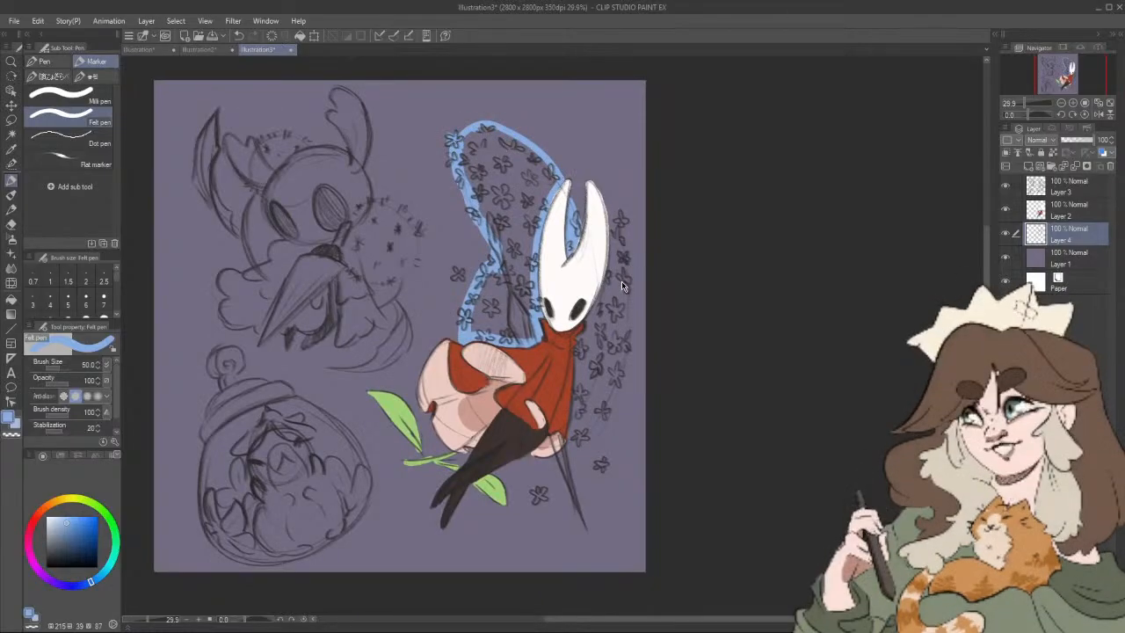
key("ctrl+z")
left_click_drag(517, 149, 551, 179)
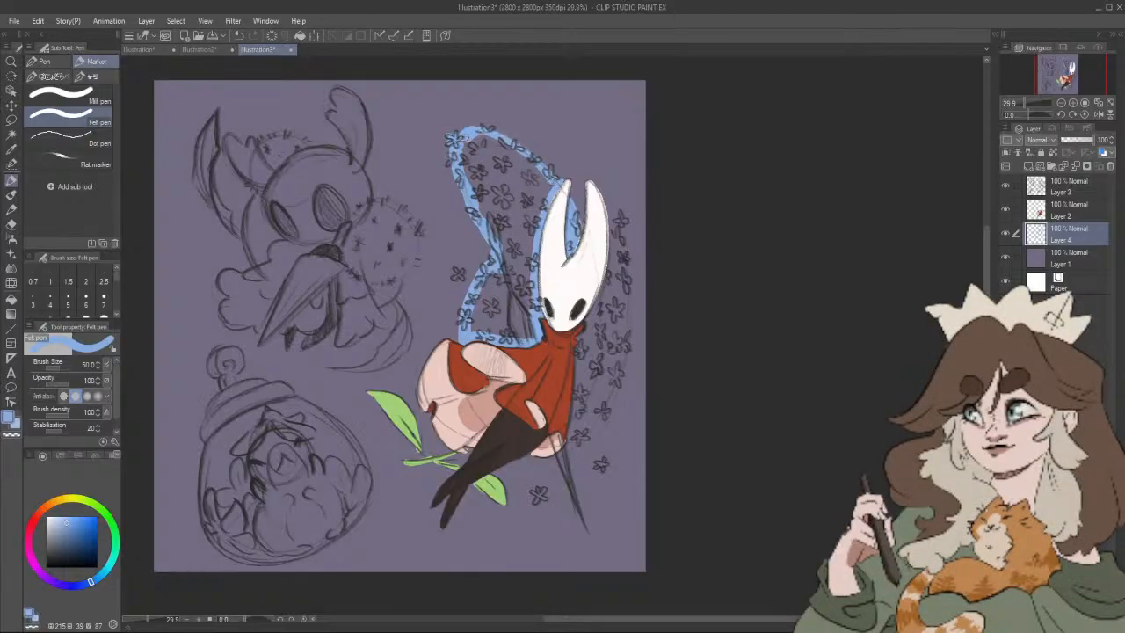
Step: Fill the outlined flower cluster behind the character's back with the same light blue
left_click_drag(637, 256, 640, 262)
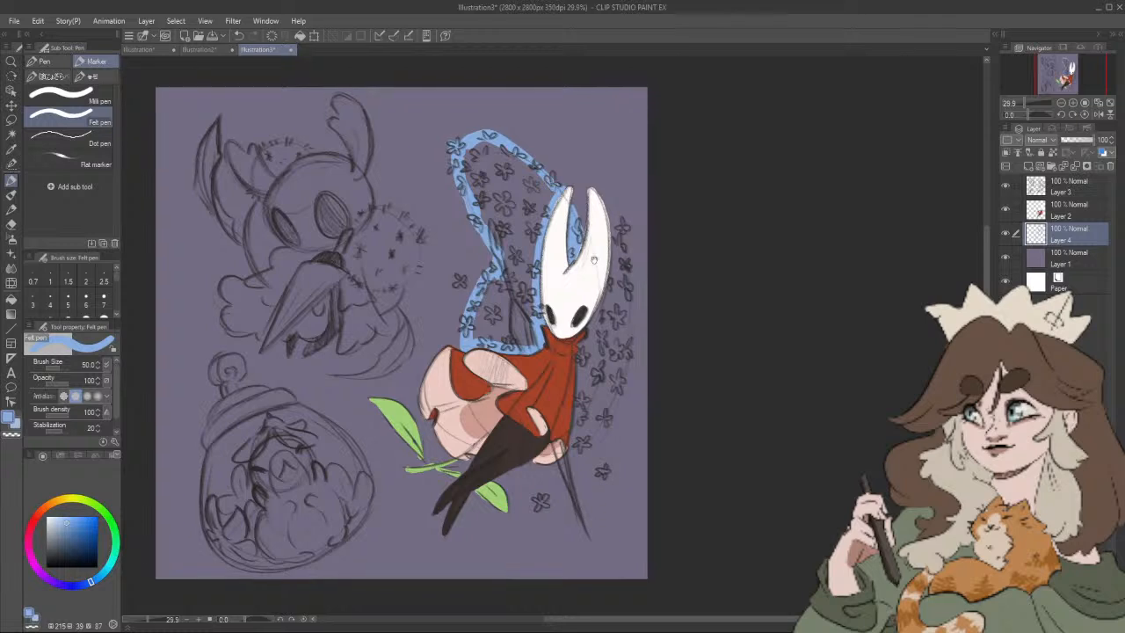
left_click(12, 313)
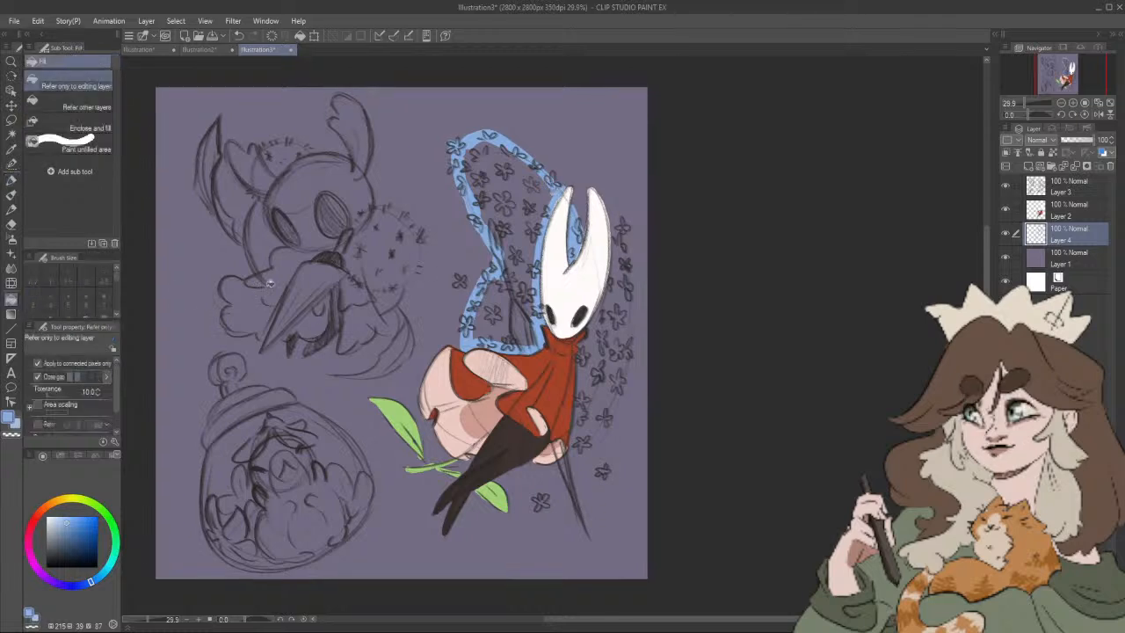
left_click(518, 240)
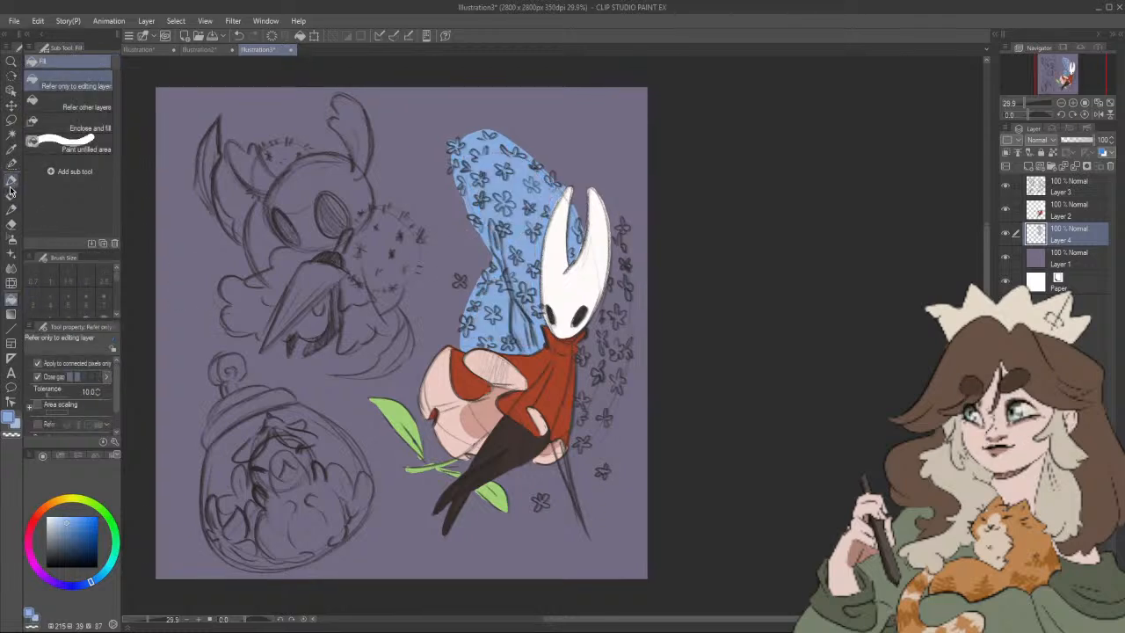
Step: Outline and fill the flower strip on the other side of the character in light blue, and colour the loose flowers to match
left_click(11, 180)
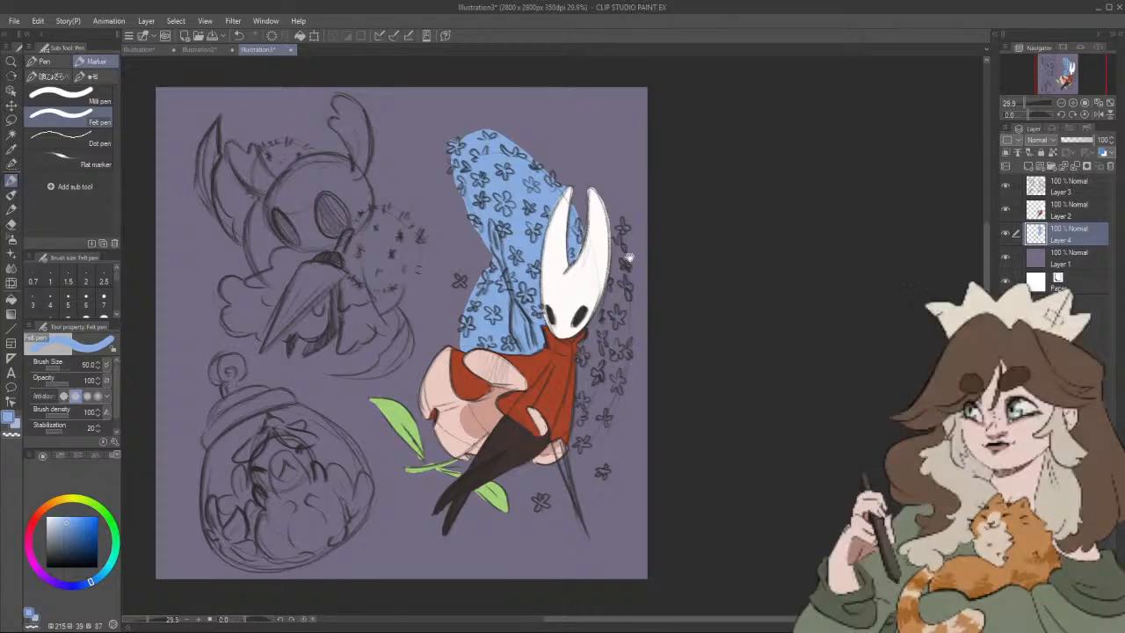
mouse_move(626, 256)
left_mouse_down()
mouse_move(600, 216)
mouse_move(607, 351)
mouse_move(546, 450)
left_mouse_up()
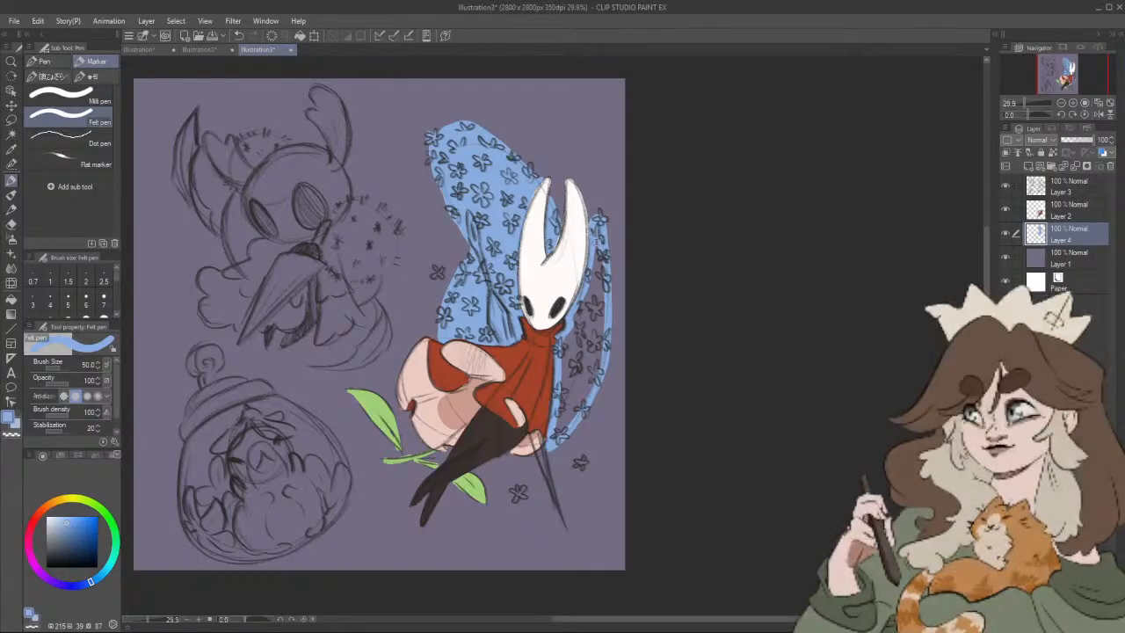
left_click(12, 273)
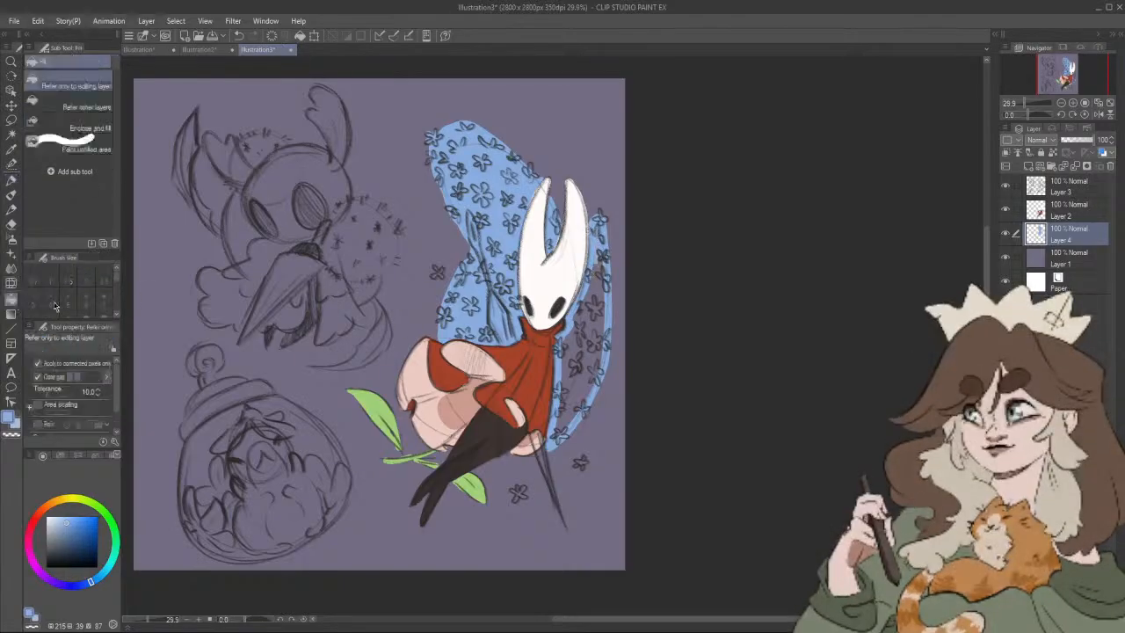
left_click(580, 355)
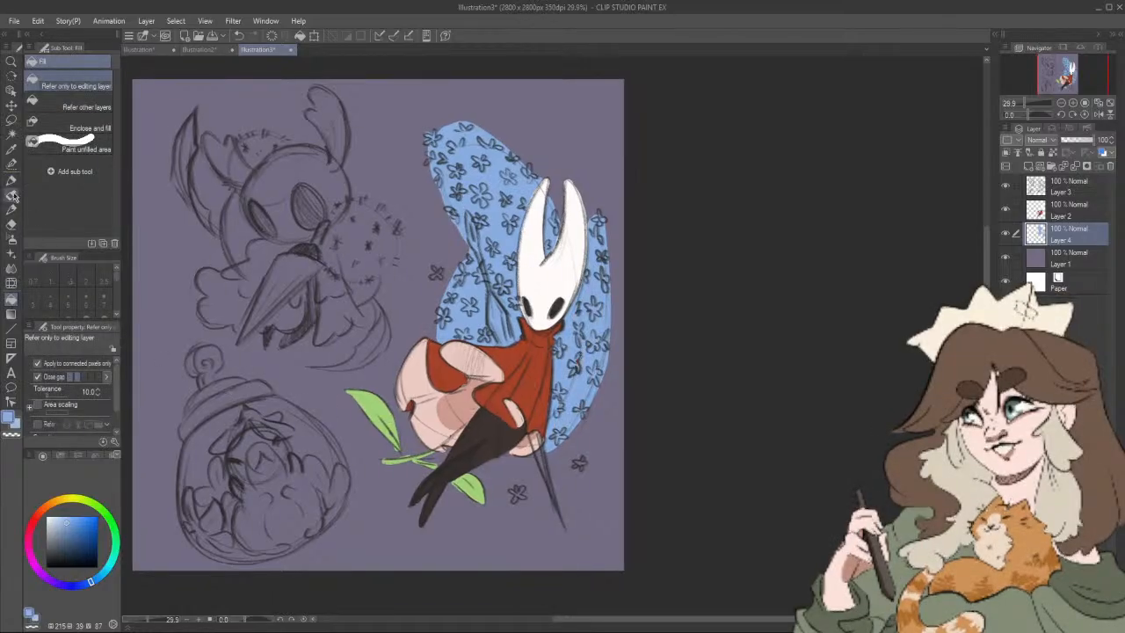
left_click(12, 181)
left_click_drag(578, 465, 571, 446)
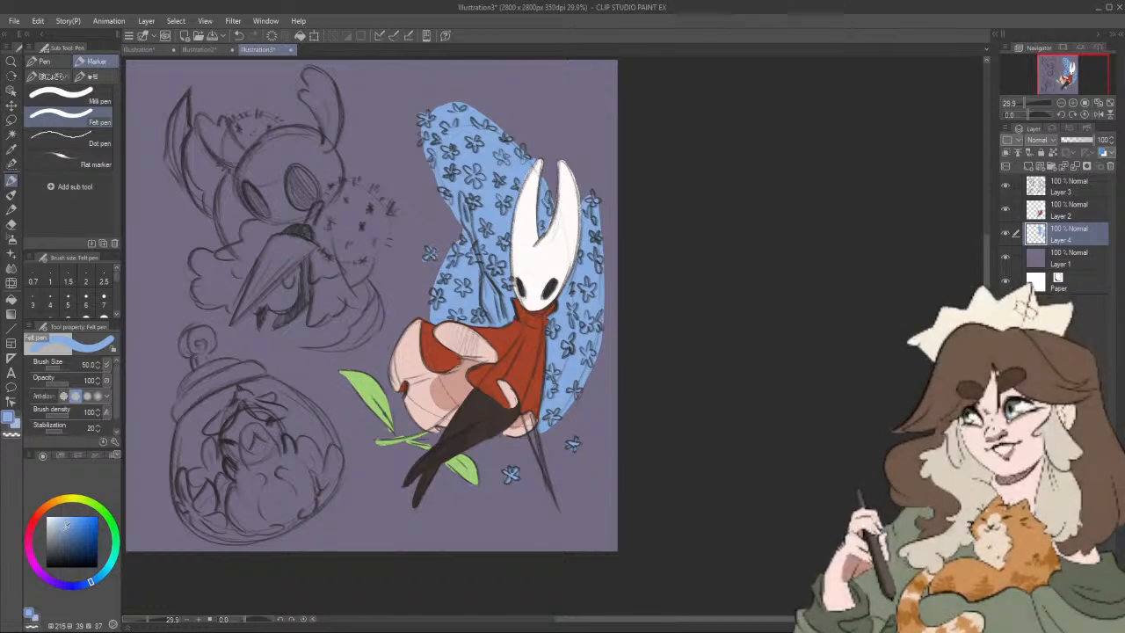
Step: Choose a muted blue-grey and paint the part of the needle sticking up behind the character's shoulder
left_click_drag(54, 547, 50, 538)
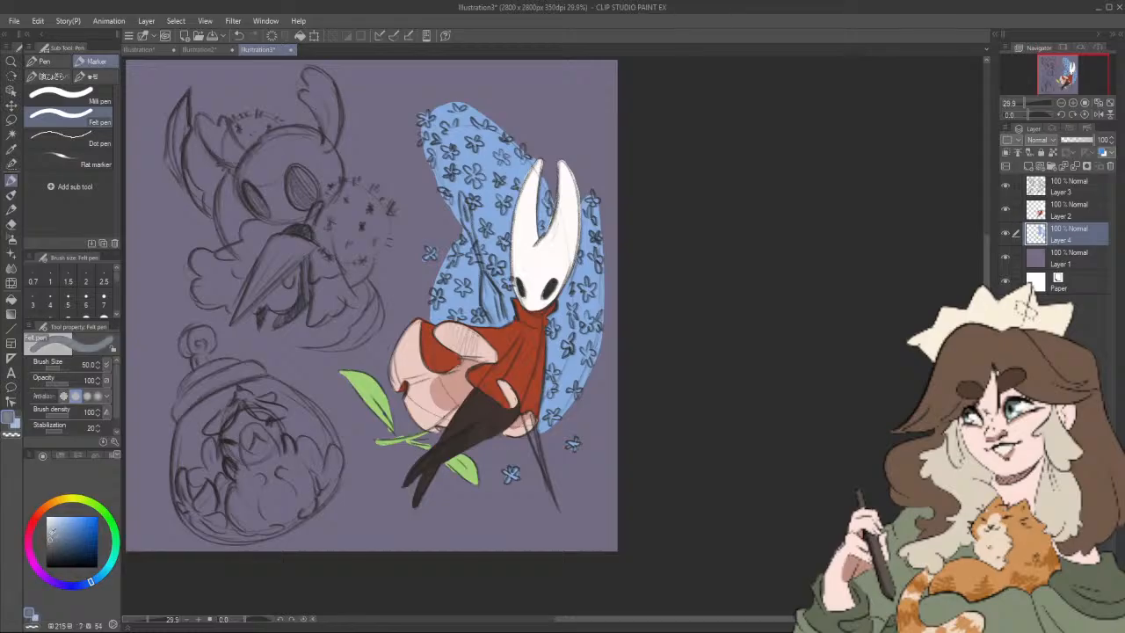
left_click(51, 539)
left_click_drag(464, 202, 470, 226)
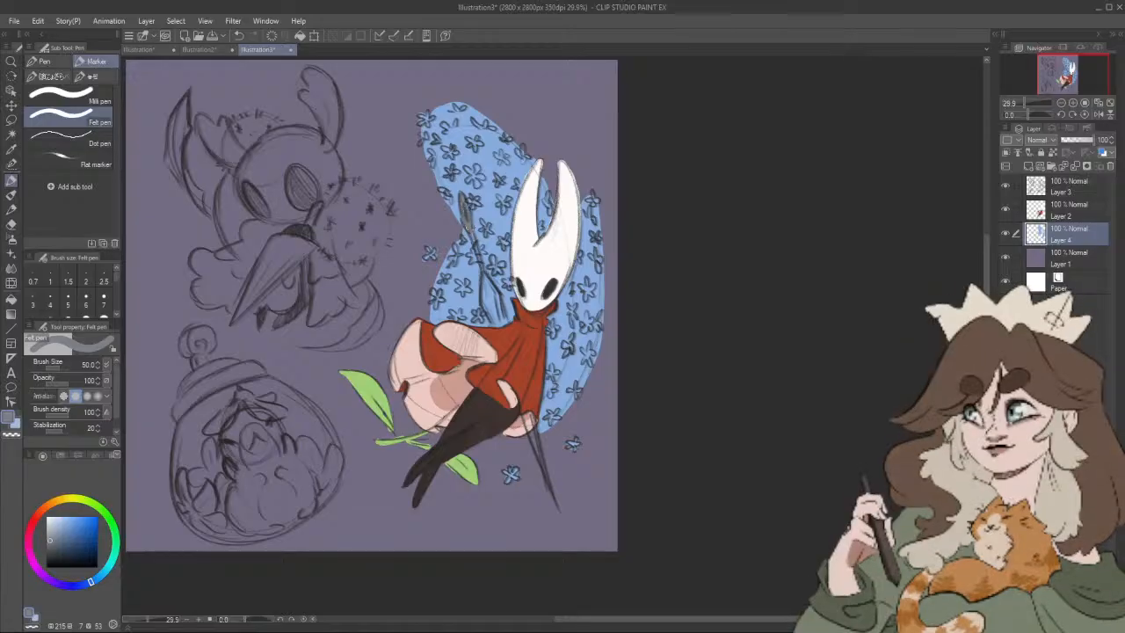
left_click_drag(481, 299, 491, 321)
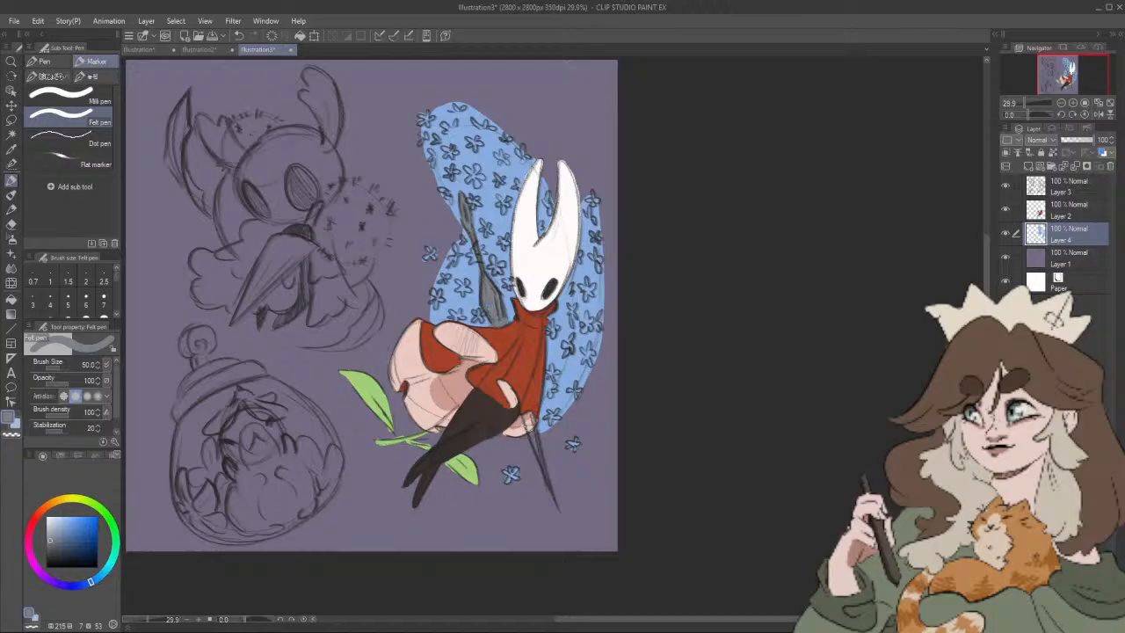
Step: Finish the grey needle below the cloak and erase its sketch lines crossing the pink shape on Layer 3, with the Rough eraser at size 50
left_click_drag(534, 442, 530, 430)
left_click(1069, 191)
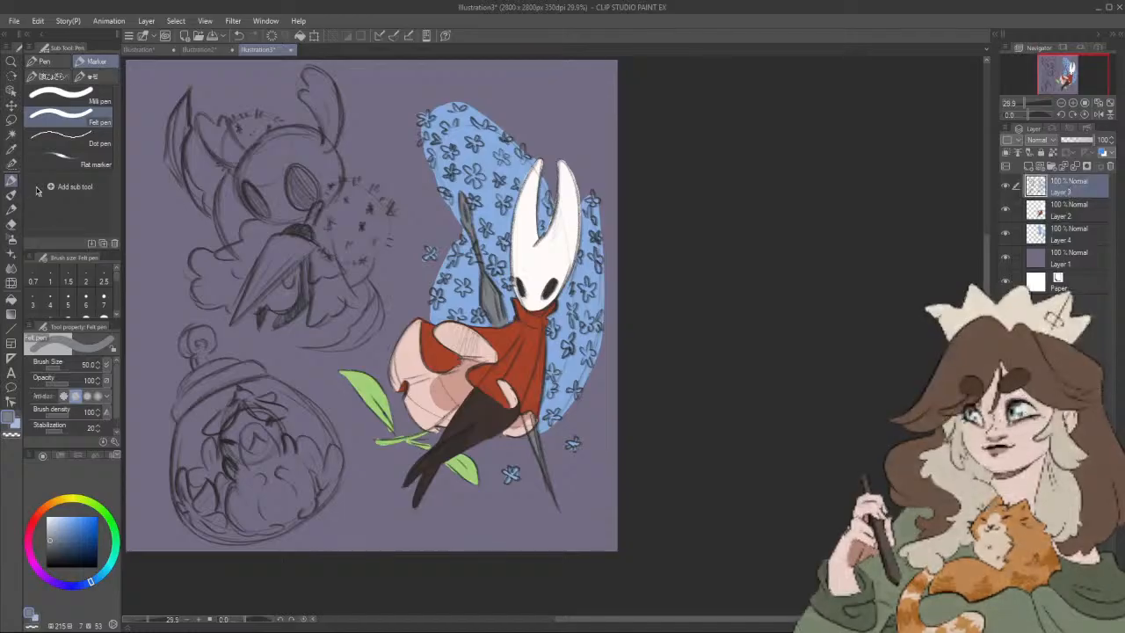
key("e")
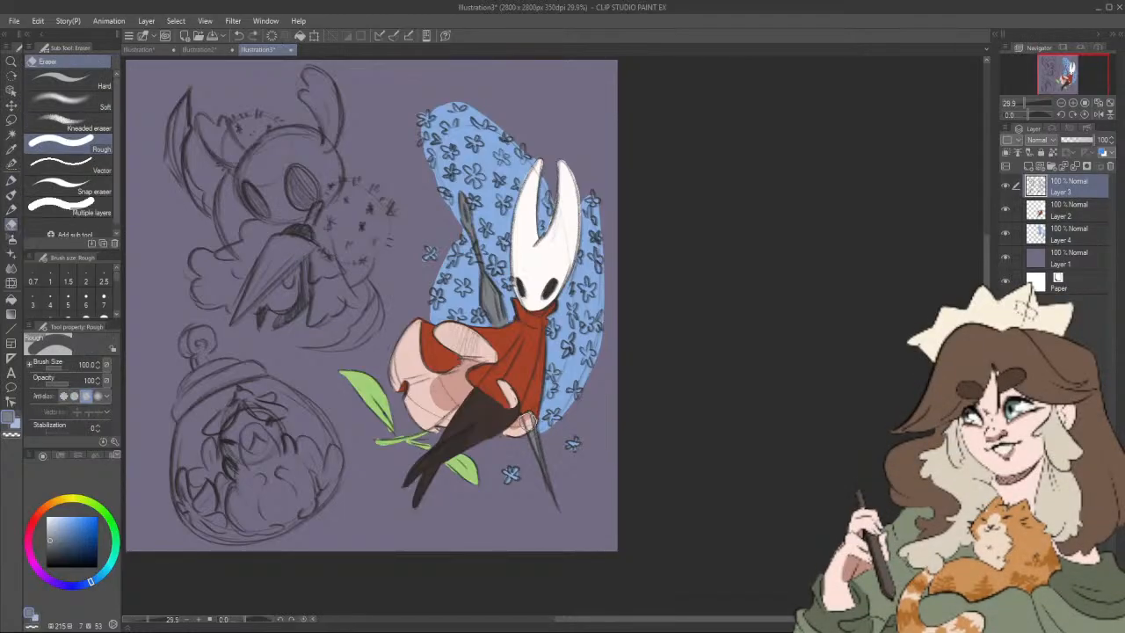
key("ctrl+z")
key("[")
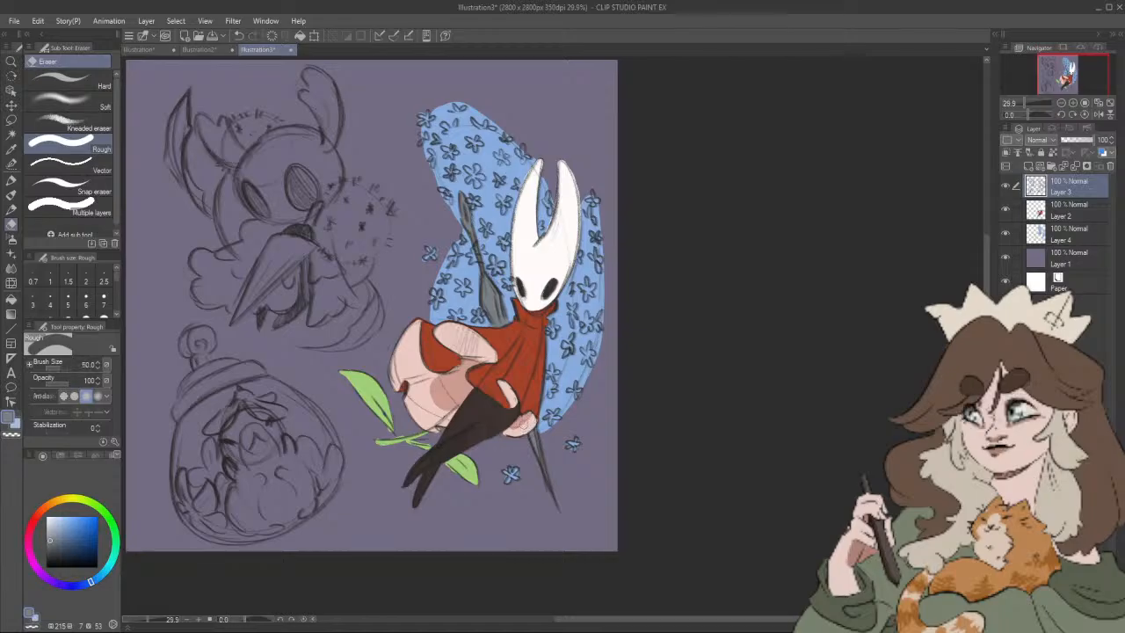
Step: On Layer 2, sample the mask's white and outline the small character's near horn and the lower edge of its face with the Felt pen
left_click(1045, 214)
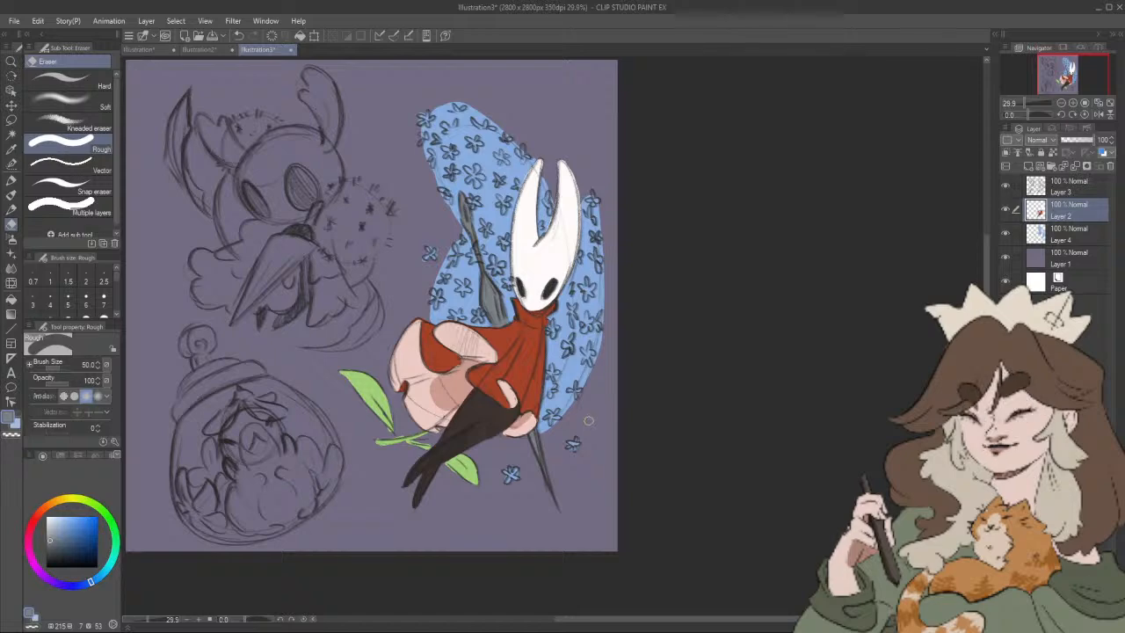
left_click_drag(589, 418, 659, 398)
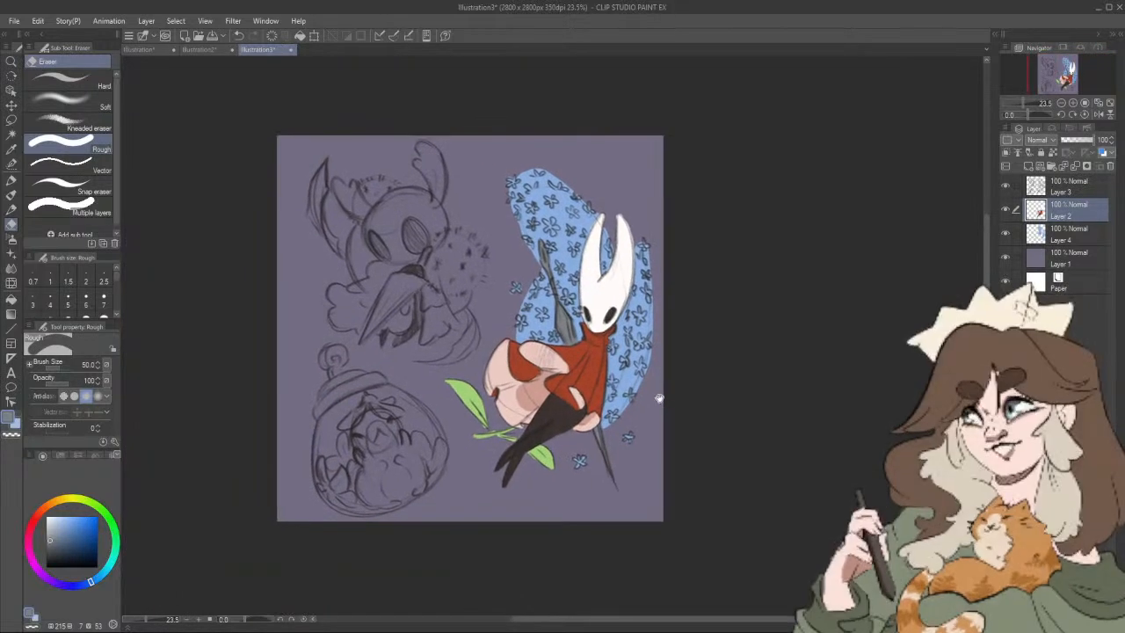
key("p")
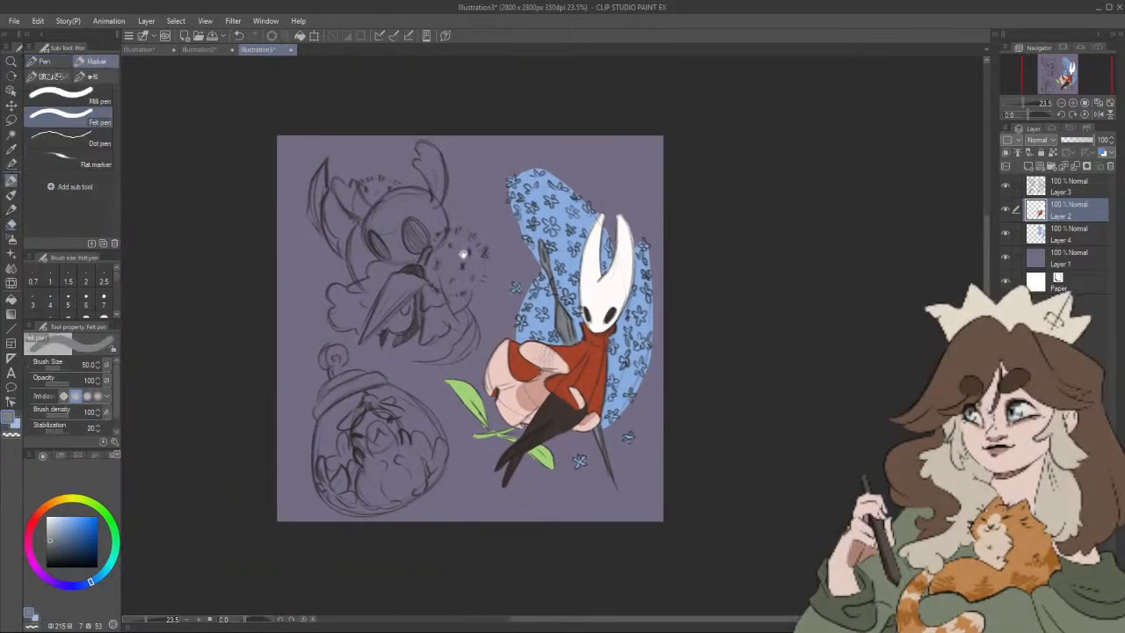
left_click(581, 285, "alt")
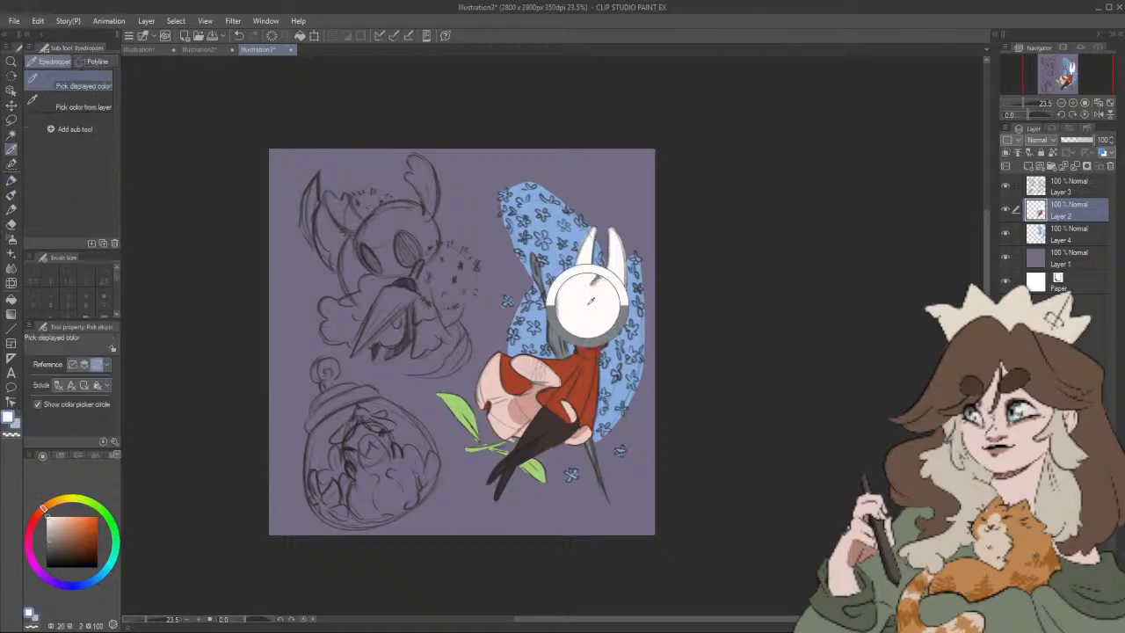
scroll(349, 218, "up", 1)
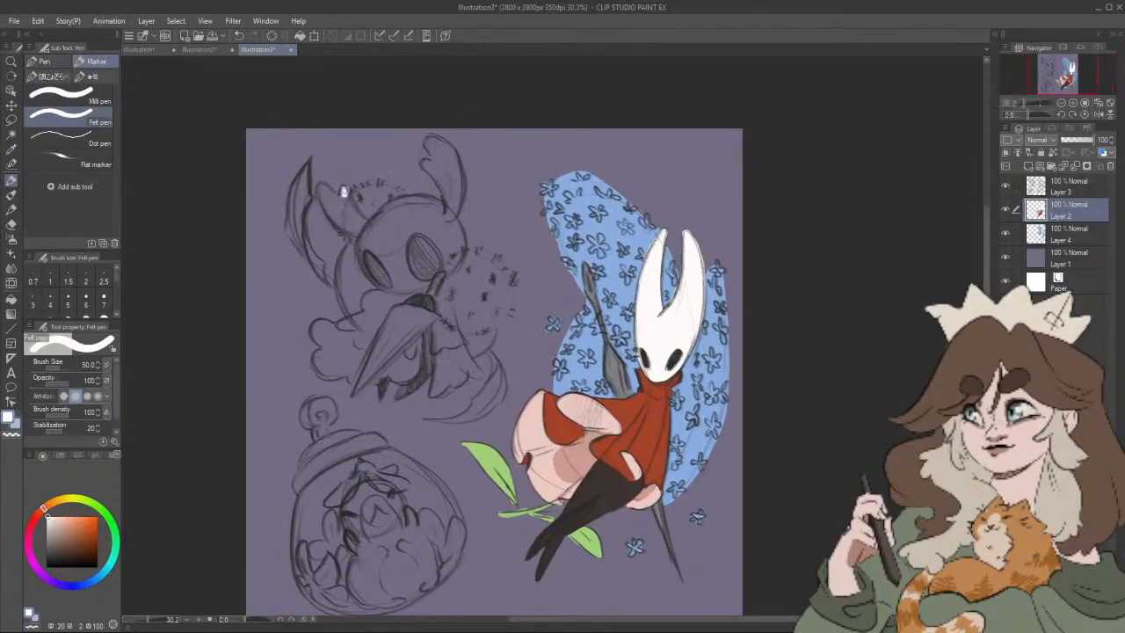
left_click_drag(349, 201, 369, 226)
mouse_move(319, 186)
left_mouse_down()
mouse_move(323, 185)
mouse_move(327, 209)
mouse_move(363, 231)
mouse_move(359, 248)
mouse_move(386, 286)
mouse_move(437, 269)
left_mouse_up()
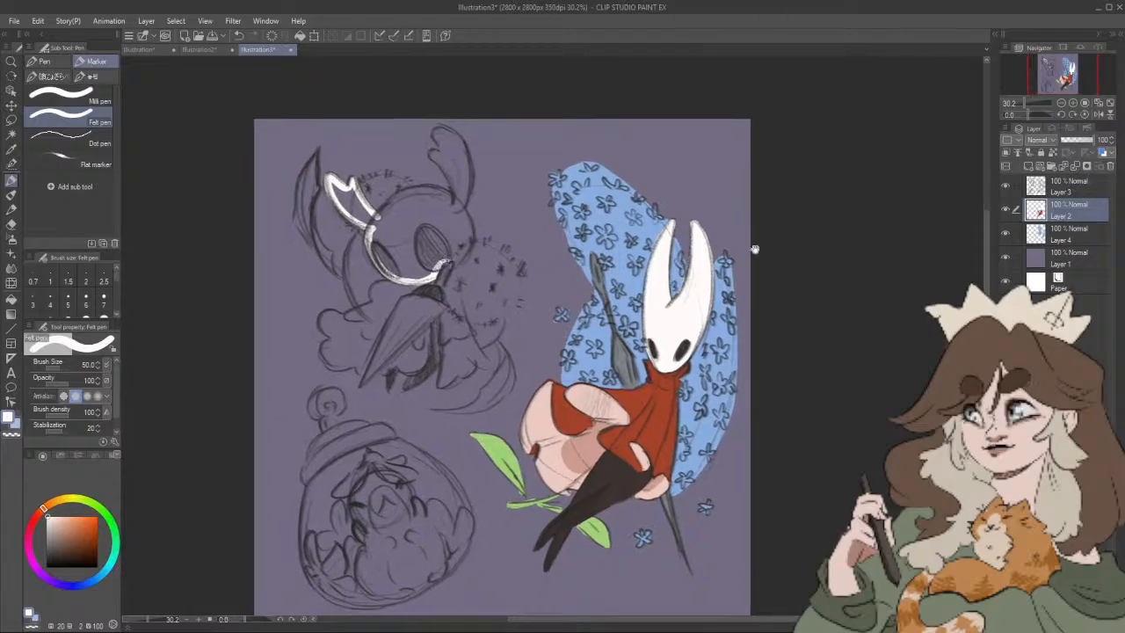
Step: Close the white outline around the other horn and the top of the head, and fill the head and horns with white
left_click_drag(596, 257, 584, 286)
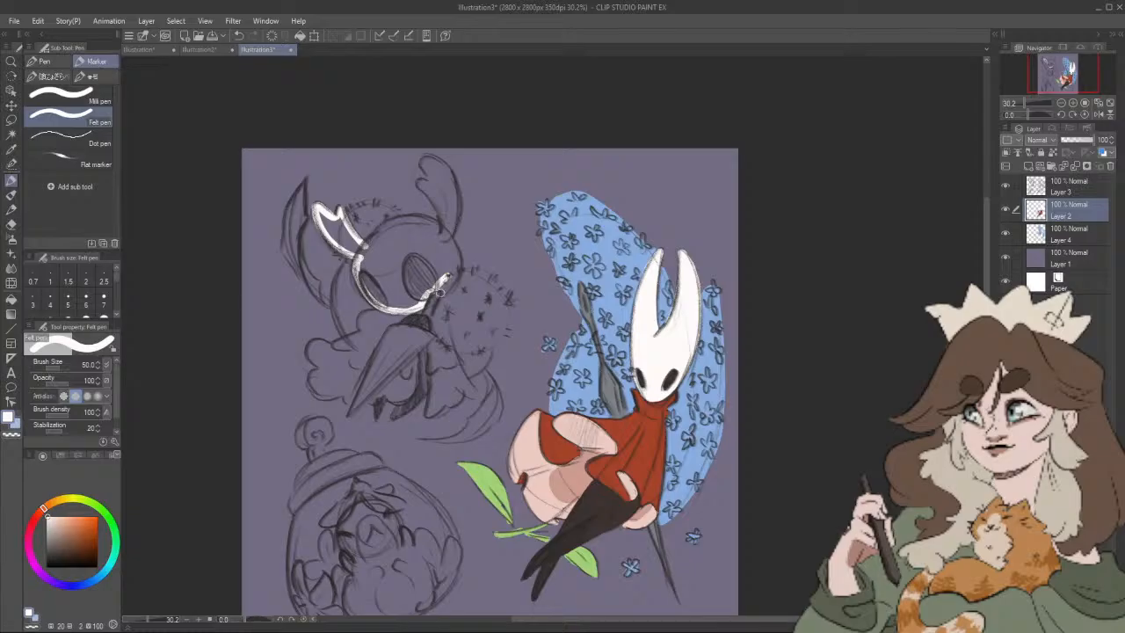
mouse_move(438, 291)
left_mouse_down()
mouse_move(456, 274)
mouse_move(447, 170)
left_mouse_up()
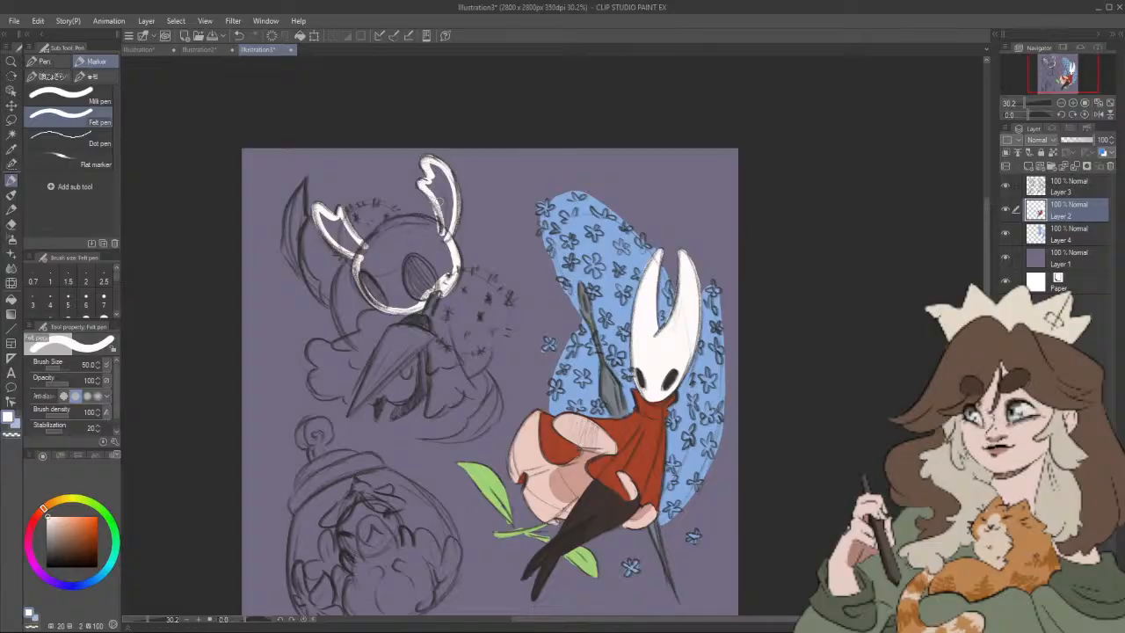
left_click_drag(377, 230, 438, 219)
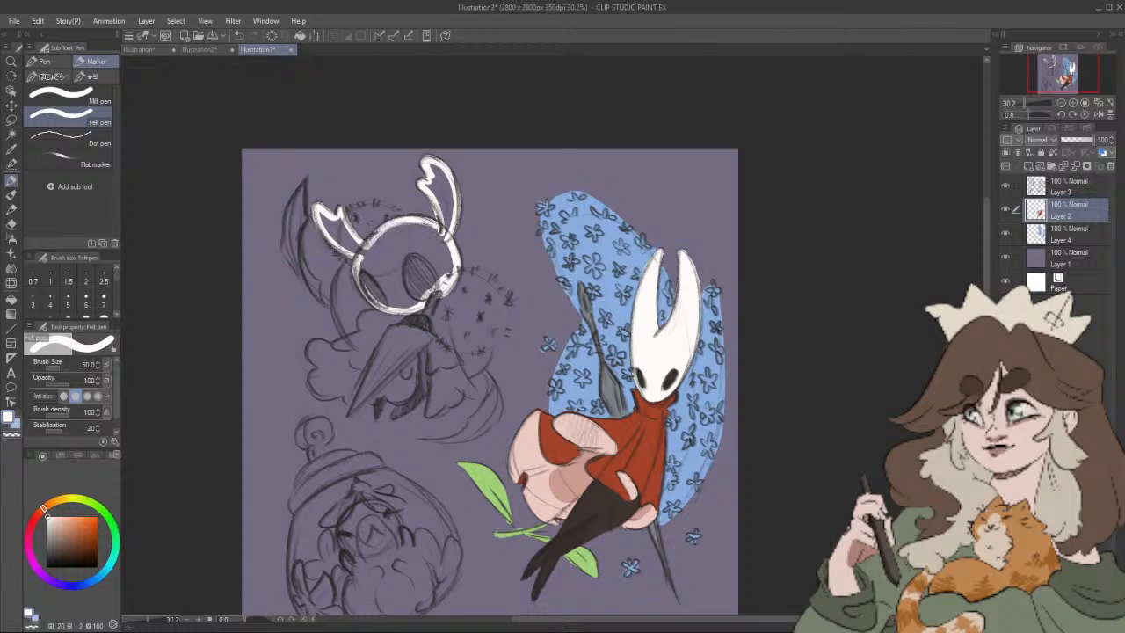
left_click(12, 297)
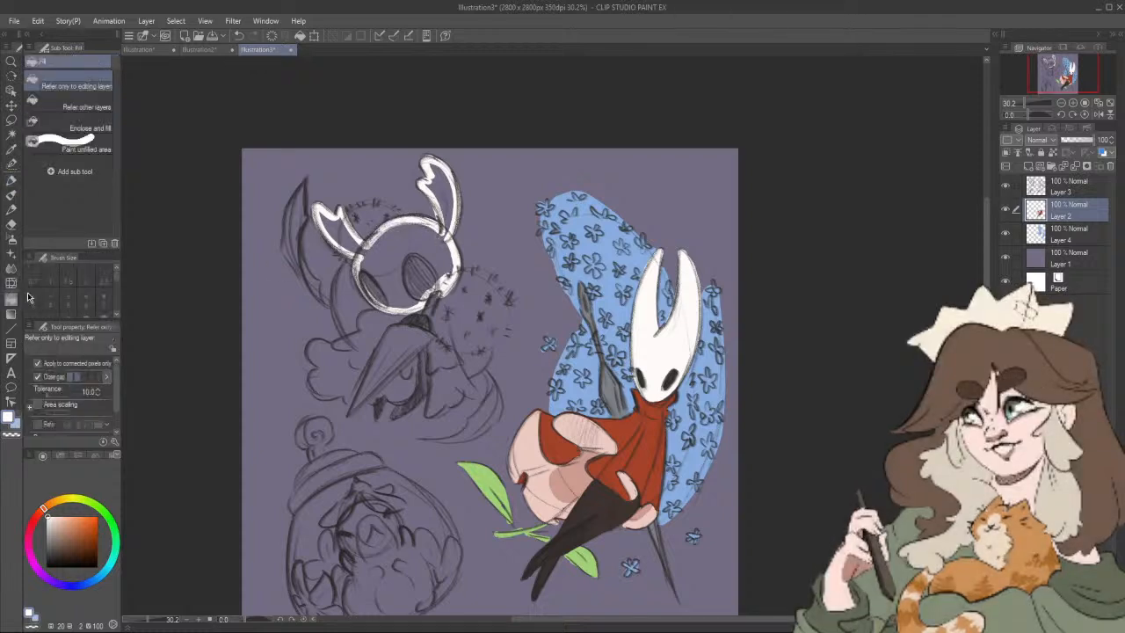
left_click(414, 242)
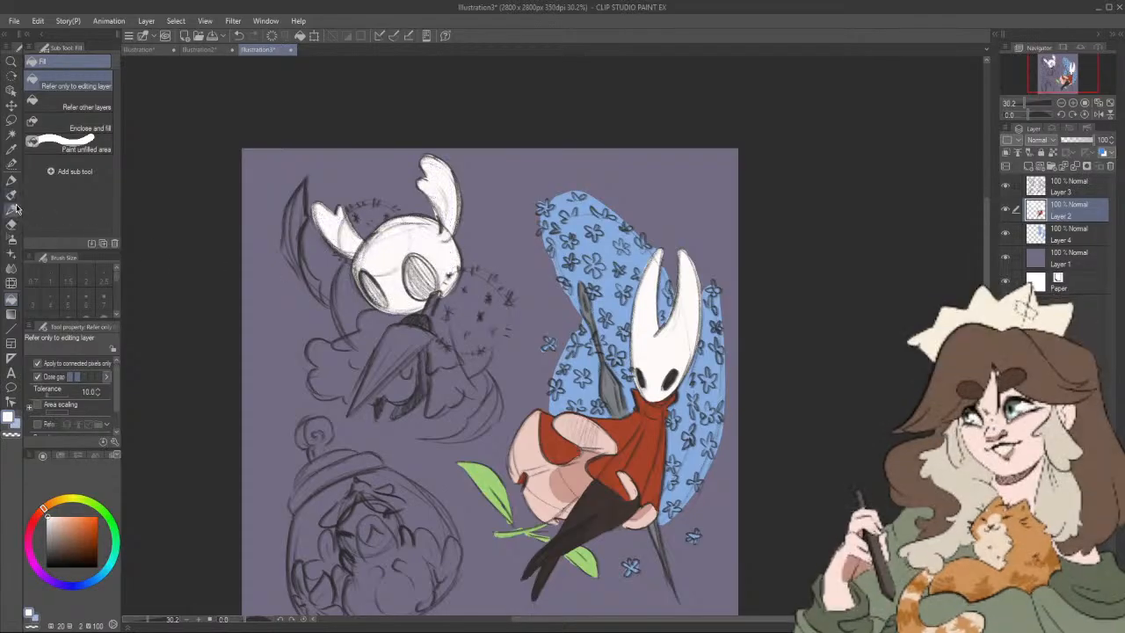
Step: Choose a dark muted blue (hue 249, saturation 22, value 37) and outline the billowing side of the small character's cloak
left_click(11, 180)
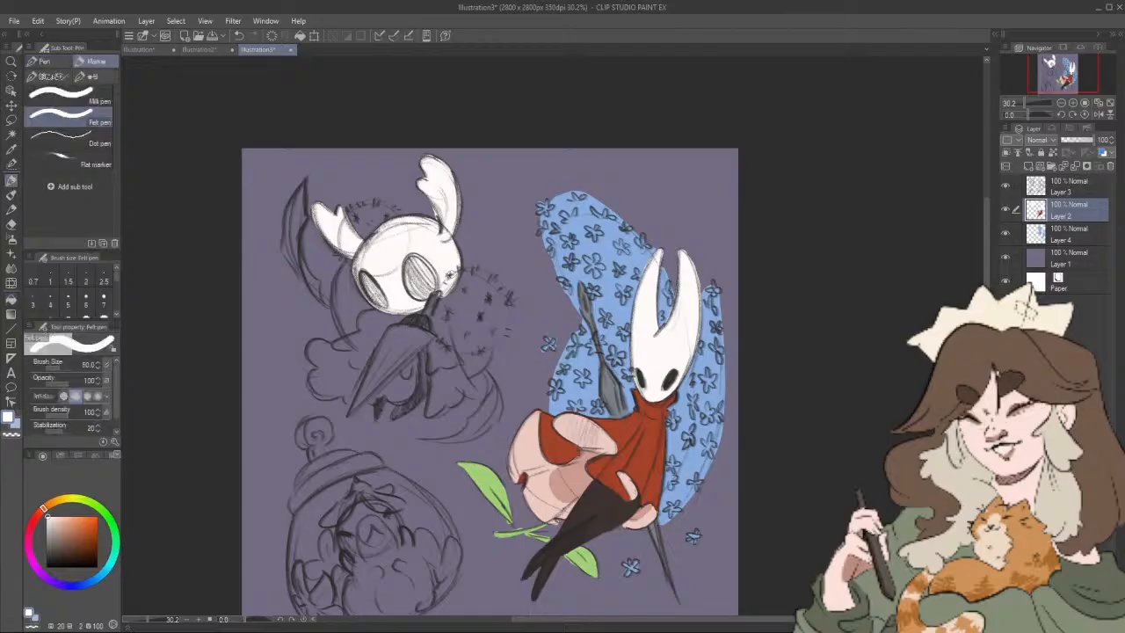
left_click_drag(485, 296, 523, 294)
scroll(516, 276, "up", 1)
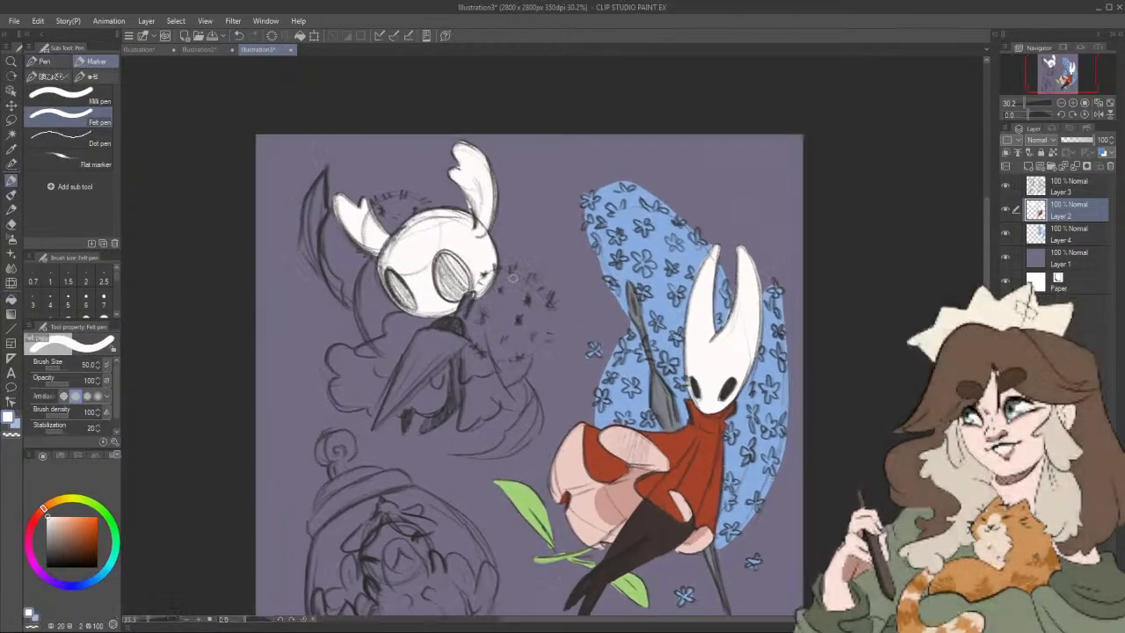
scroll(512, 278, "up", 3)
left_click_drag(547, 334, 626, 336)
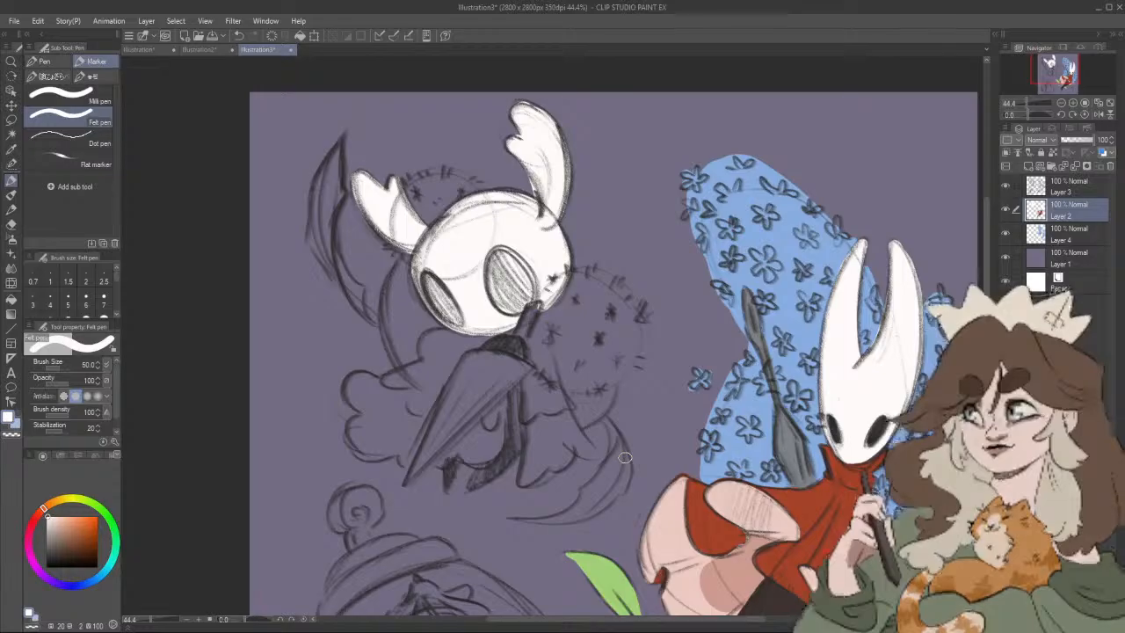
left_click_drag(80, 586, 65, 585)
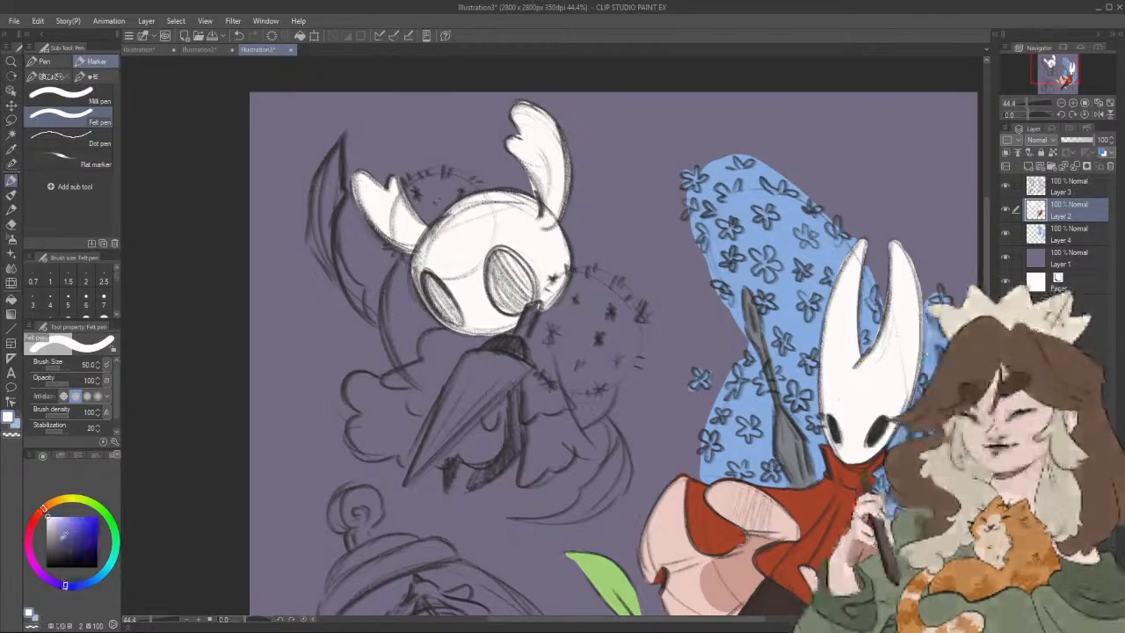
left_click(61, 533)
left_click_drag(63, 527, 60, 545)
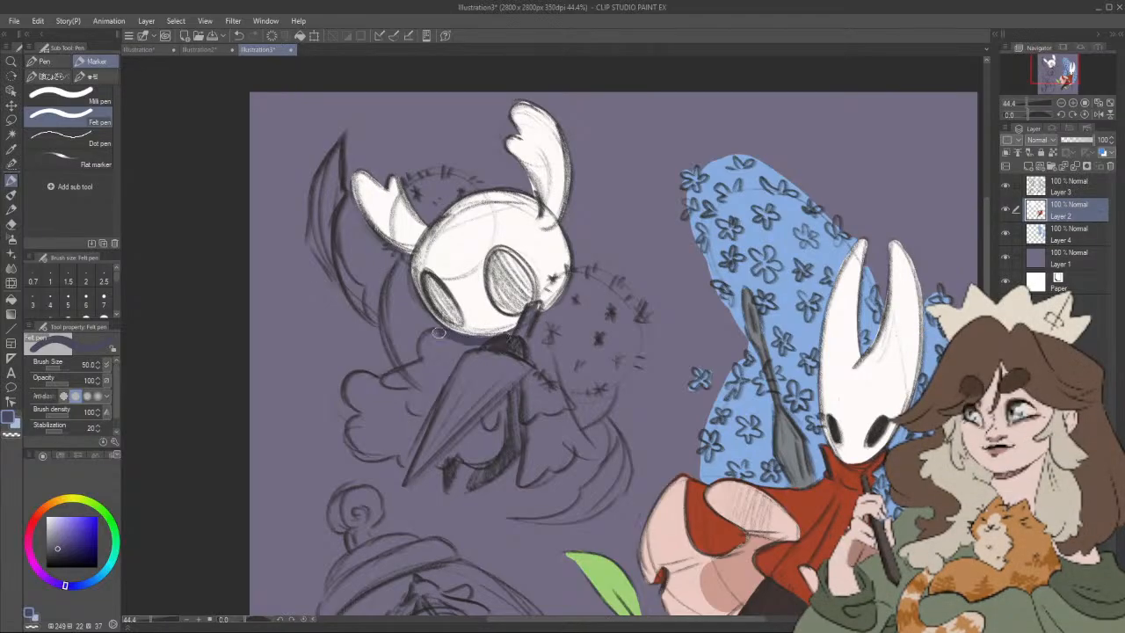
mouse_move(439, 333)
left_mouse_down()
mouse_move(429, 358)
mouse_move(406, 384)
mouse_move(371, 378)
mouse_move(363, 410)
mouse_move(349, 391)
mouse_move(368, 417)
mouse_move(351, 435)
mouse_move(373, 452)
mouse_move(357, 449)
mouse_move(408, 454)
left_mouse_up()
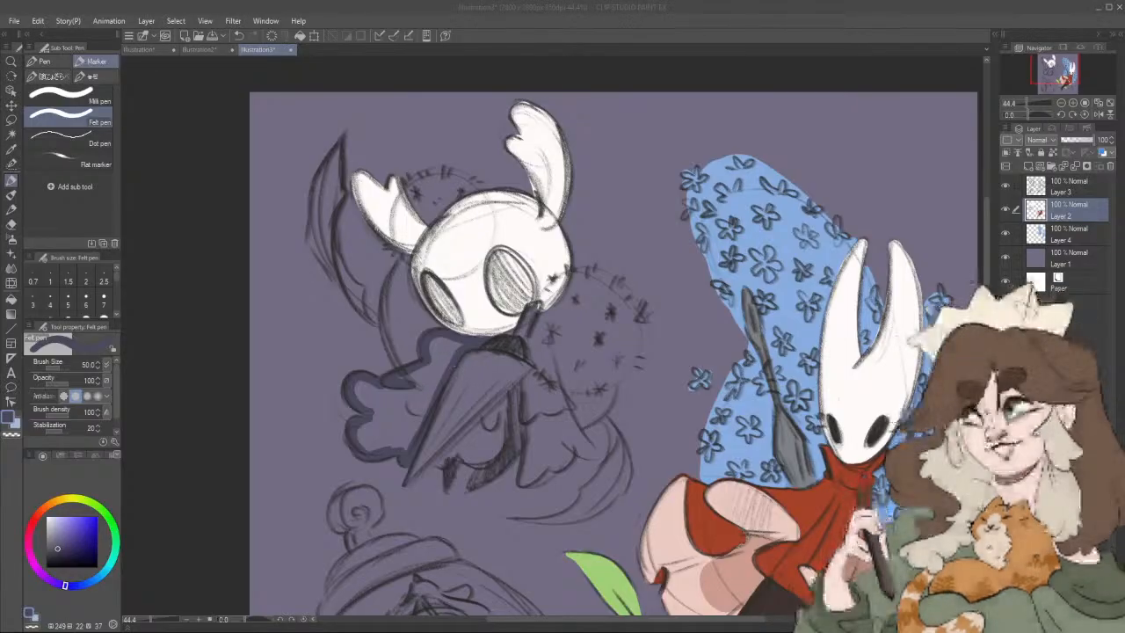
Step: Fill the outlined side of the cloak with the dark blue and paint the section behind the small character's needle
mouse_move(433, 374)
left_mouse_down()
mouse_move(442, 337)
mouse_move(461, 348)
mouse_move(429, 403)
left_mouse_up()
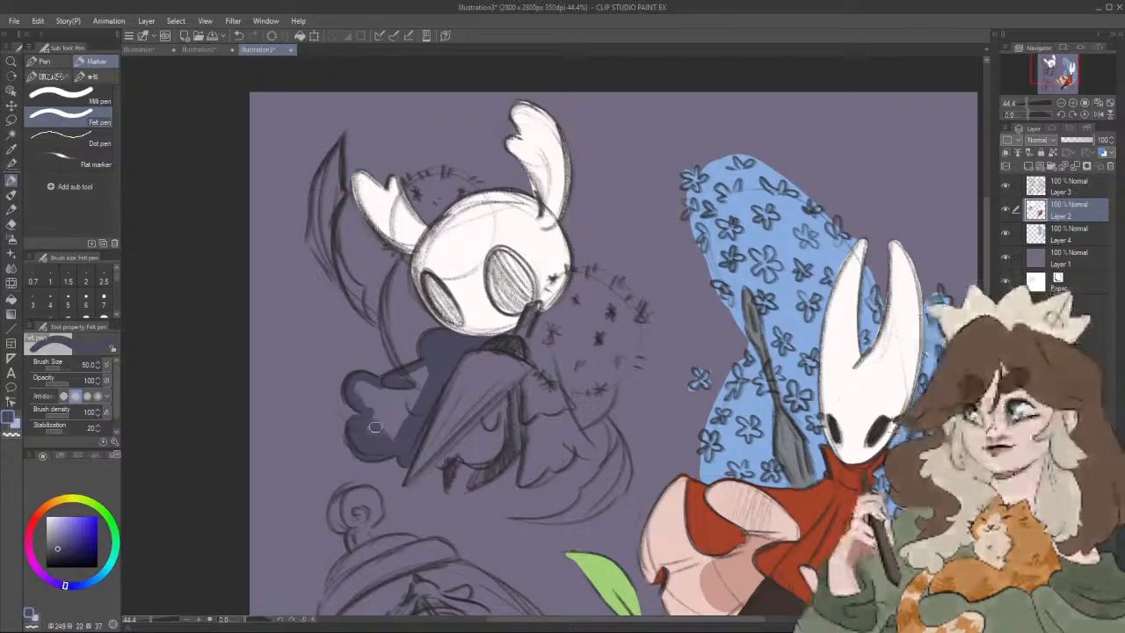
mouse_move(381, 428)
left_mouse_down()
mouse_move(365, 398)
mouse_move(407, 426)
mouse_move(403, 381)
mouse_move(418, 375)
mouse_move(414, 409)
left_mouse_up()
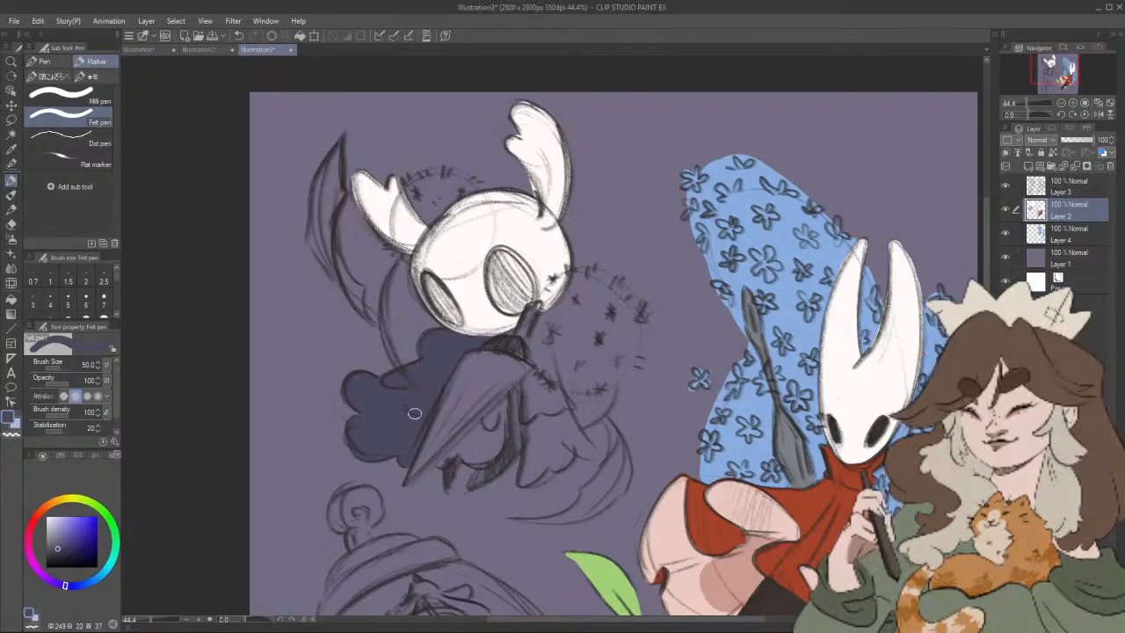
left_click_drag(562, 333, 497, 319)
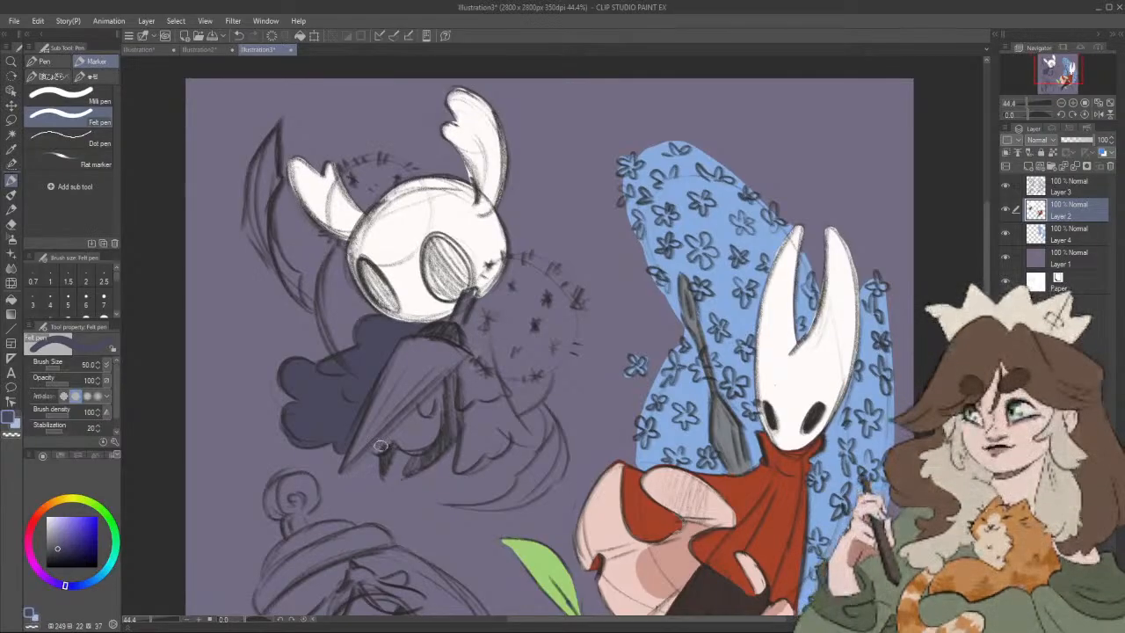
mouse_move(387, 443)
left_mouse_down()
mouse_move(441, 387)
mouse_move(433, 437)
mouse_move(403, 450)
mouse_move(432, 420)
left_mouse_up()
left_click_drag(480, 369, 457, 385)
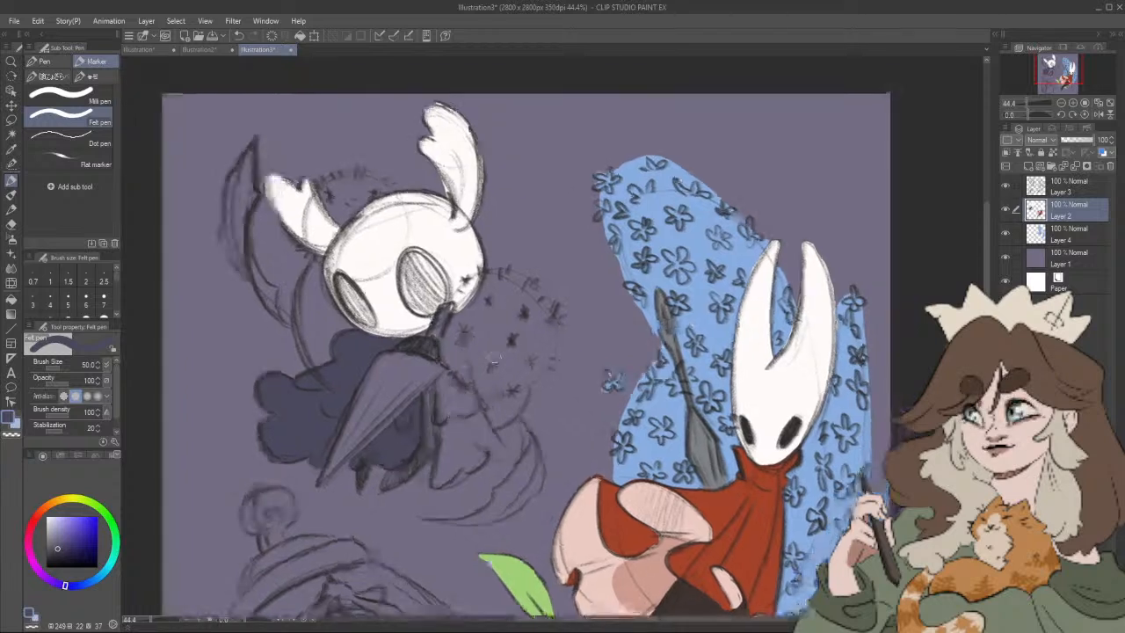
Step: Paint the other side of the cloak dark blue down to its scalloped hem, and colour the inner lining a lighter purple-blue
mouse_move(454, 321)
left_mouse_down()
mouse_move(464, 383)
mouse_move(457, 338)
mouse_move(423, 335)
mouse_move(462, 371)
mouse_move(438, 382)
mouse_move(434, 484)
mouse_move(466, 463)
left_mouse_up()
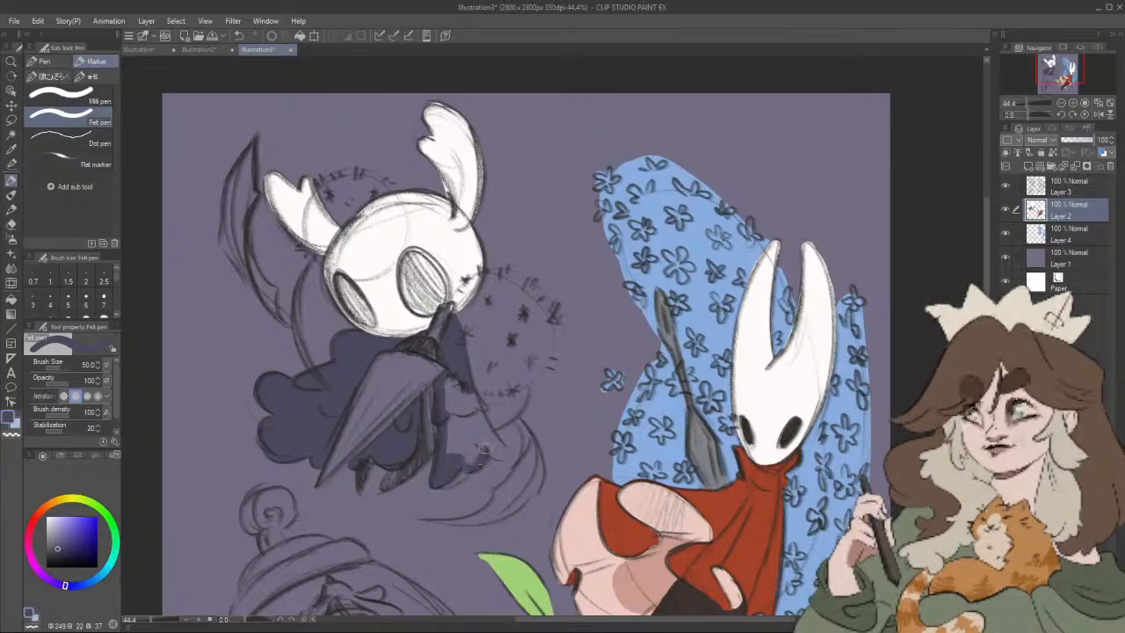
mouse_move(482, 458)
left_mouse_down()
mouse_move(497, 442)
mouse_move(474, 393)
mouse_move(497, 451)
left_mouse_up()
left_click_drag(457, 381, 472, 459)
left_click_drag(445, 403, 453, 457)
scroll(488, 384, "down", 1)
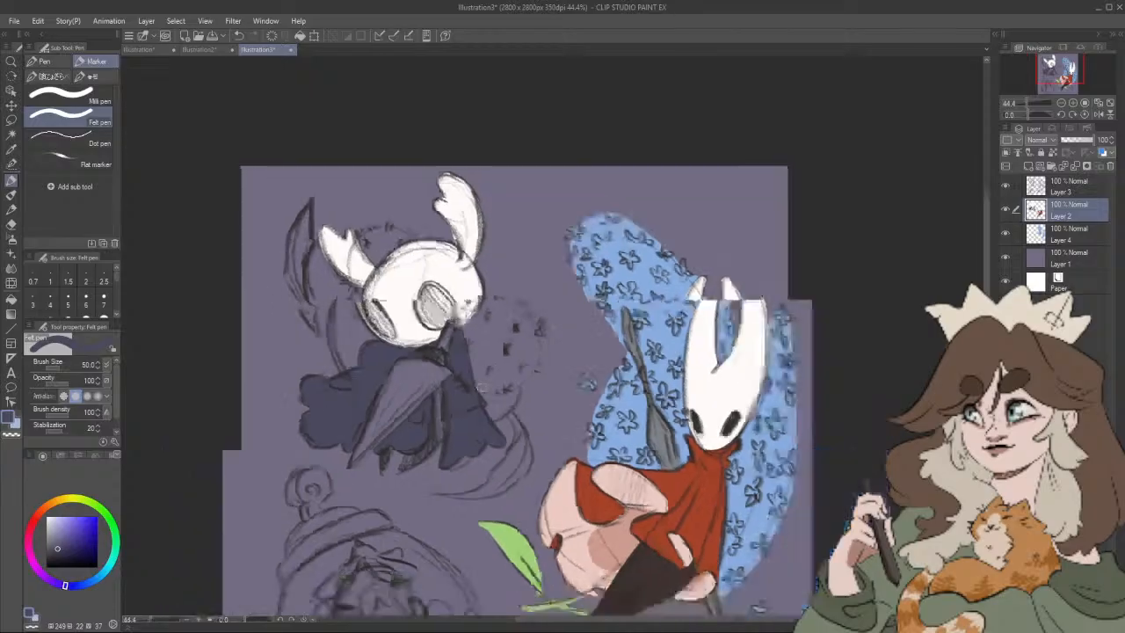
left_click_drag(499, 374, 551, 338)
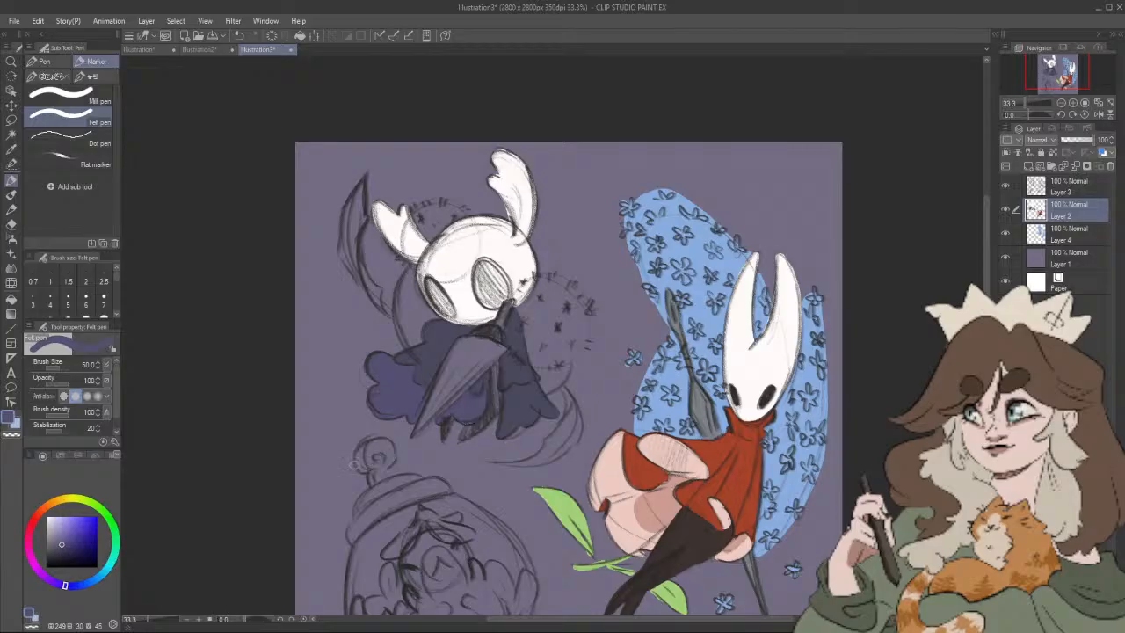
Step: Choose a near-black blue (hue 249, saturation 17, value 17) and paint the small character's body, legs and hand at brush size 30
left_click(61, 537)
left_click(62, 550)
left_click(54, 558)
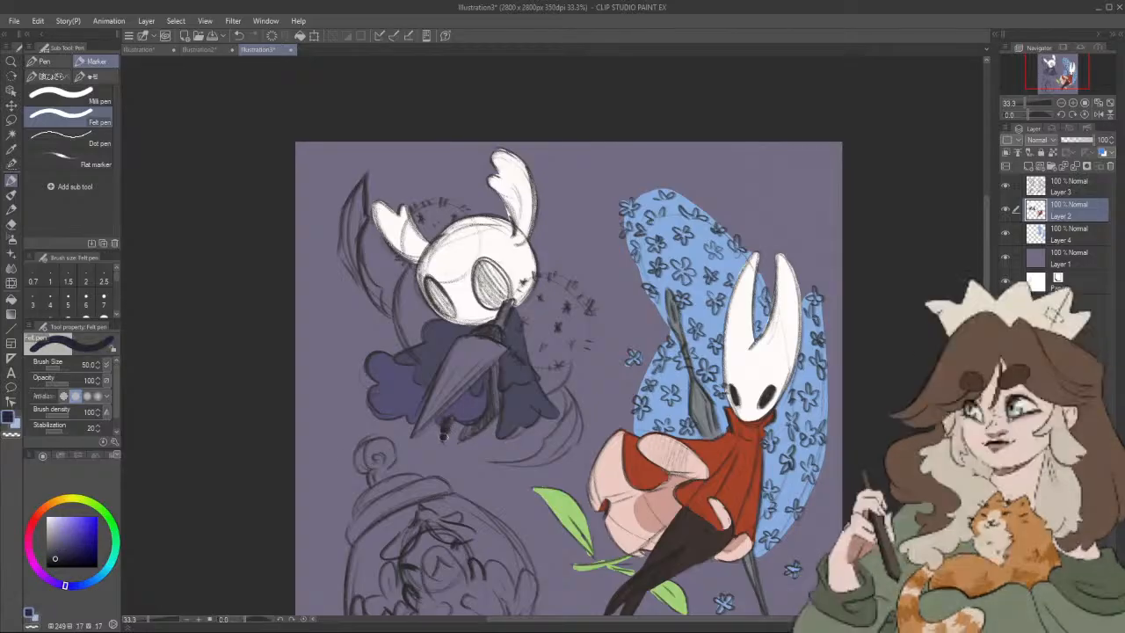
key("bracketleft")
key("bracketleft")
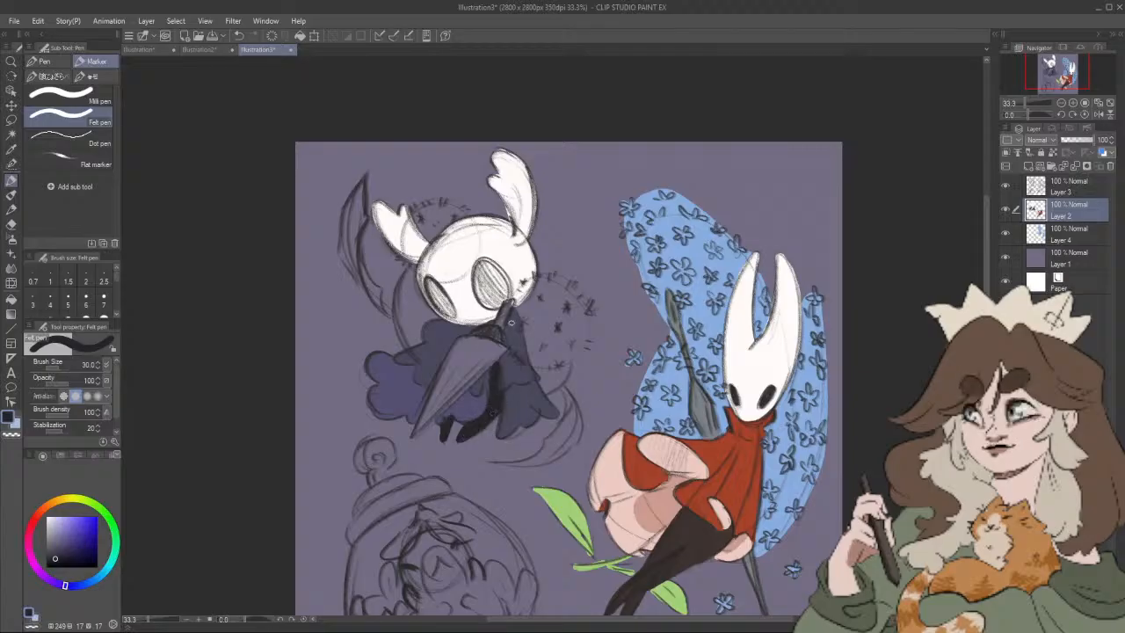
left_click_drag(493, 326, 467, 339)
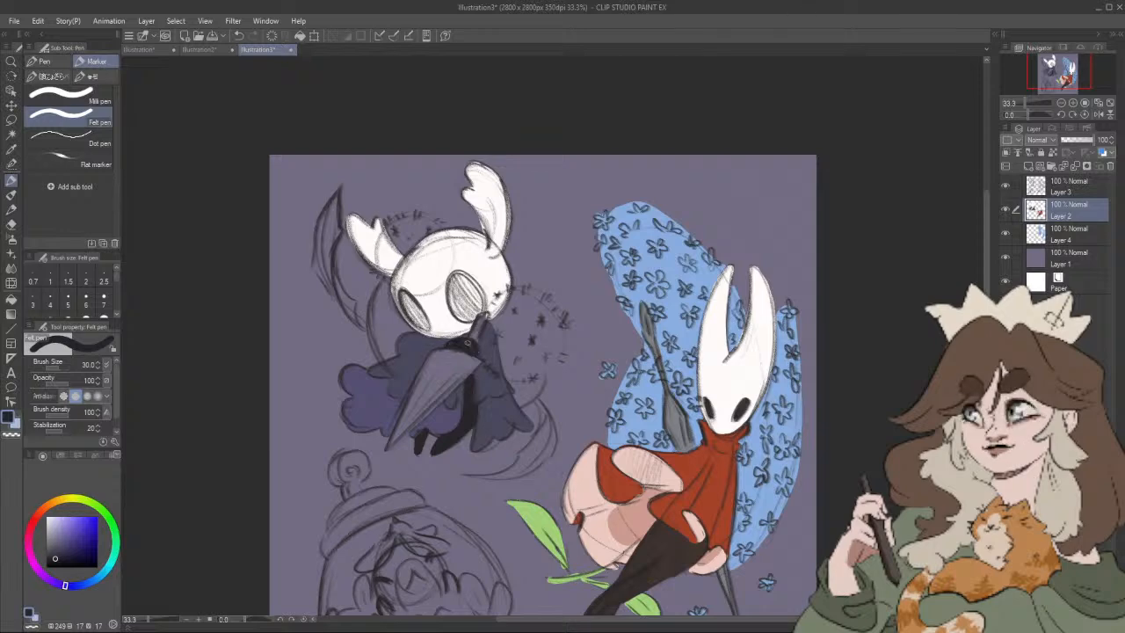
left_click_drag(484, 324, 485, 339)
Step: Fill both of the small character's eyes with the same near-black blue
scroll(485, 339, "up", 3)
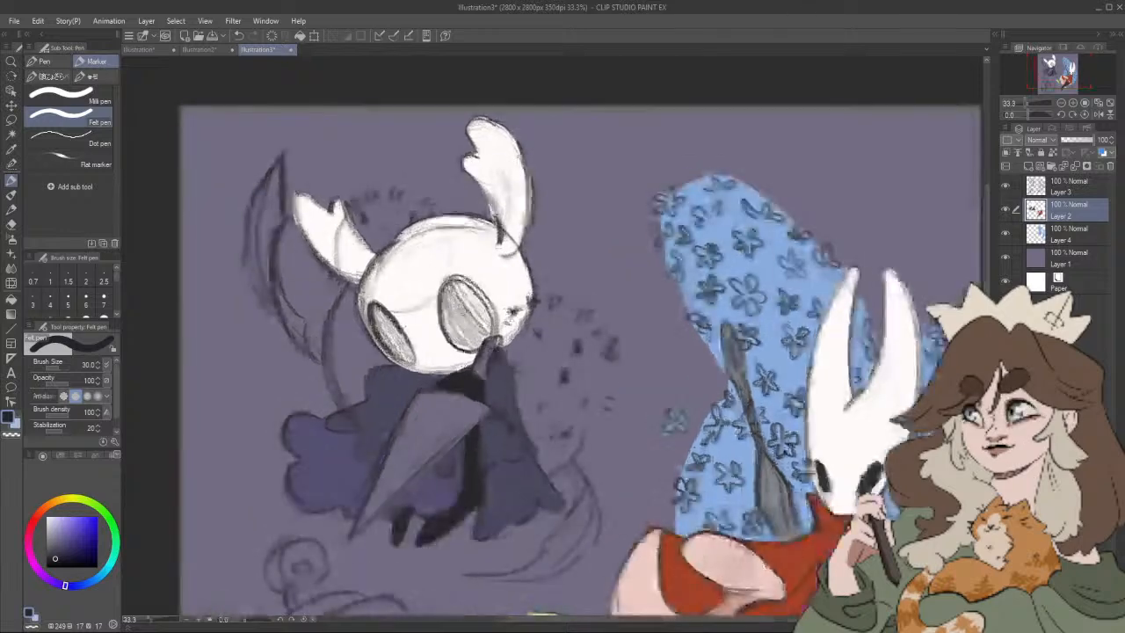
mouse_move(455, 283)
left_mouse_down()
mouse_move(446, 322)
mouse_move(471, 289)
mouse_move(479, 345)
mouse_move(468, 283)
mouse_move(464, 341)
mouse_move(510, 301)
left_mouse_up()
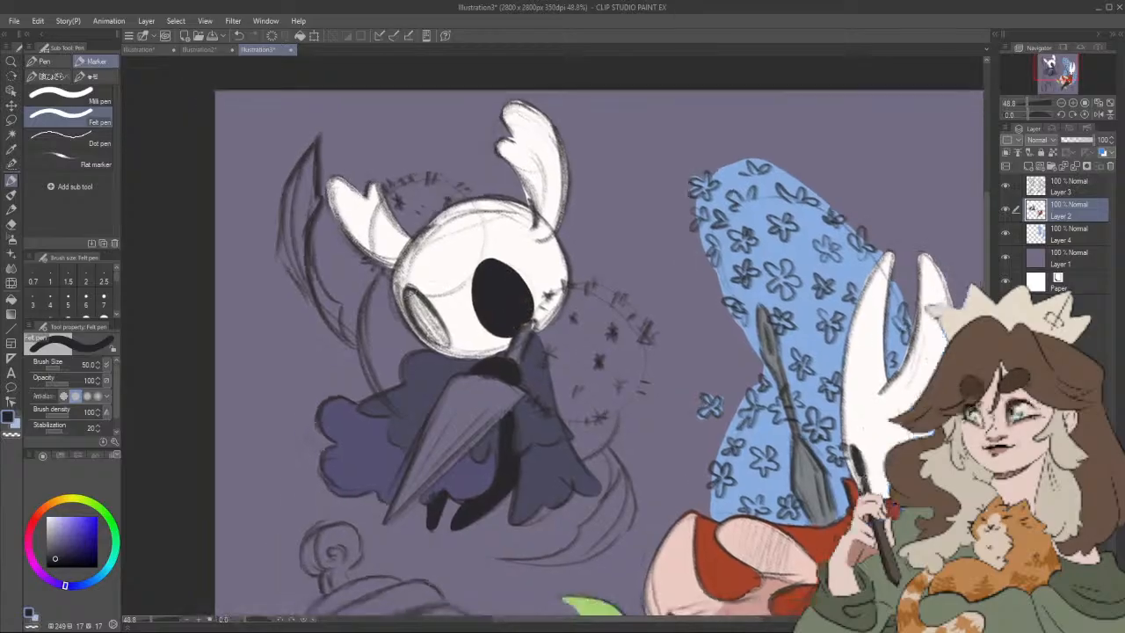
mouse_move(410, 290)
left_mouse_down()
mouse_move(419, 323)
mouse_move(438, 336)
mouse_move(416, 294)
mouse_move(441, 339)
left_mouse_up()
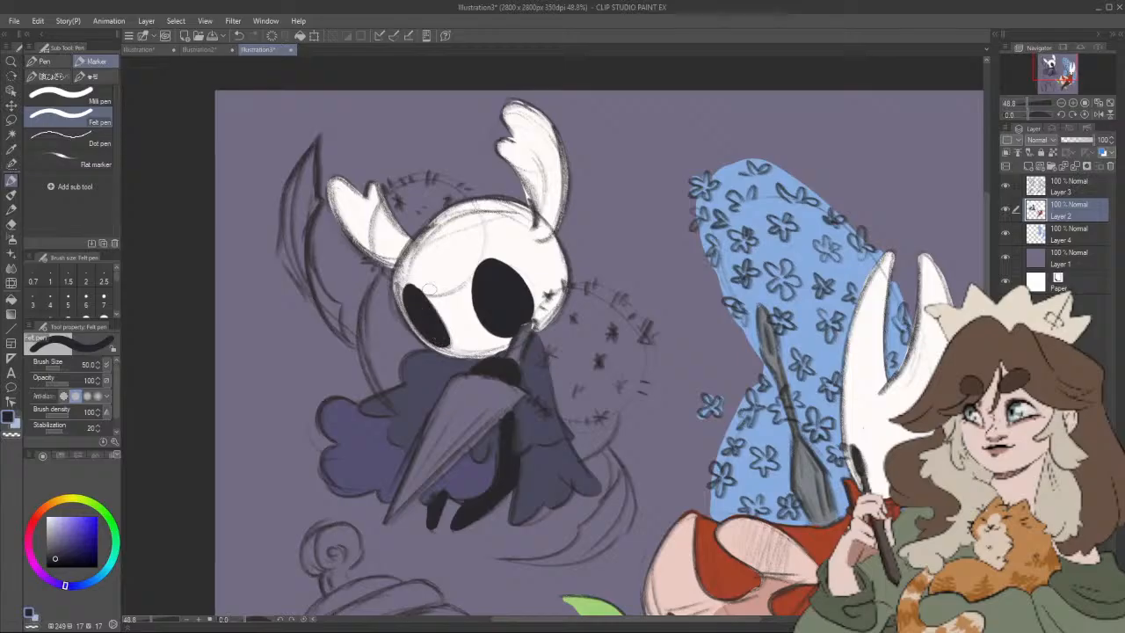
Step: Choose a neutral grey (hue 249, saturation 2, value 61) and paint the blade of the small character's needle
left_click_drag(569, 289, 595, 276)
left_click_drag(662, 423, 677, 417)
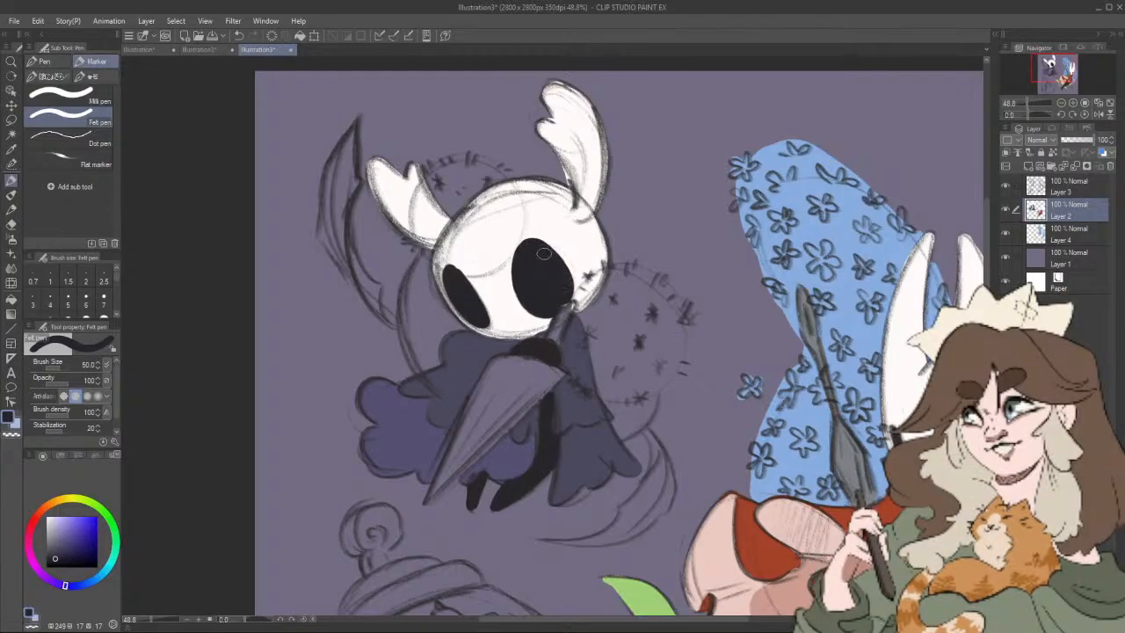
left_click_drag(628, 268, 613, 253)
left_click(56, 555)
left_click(55, 545)
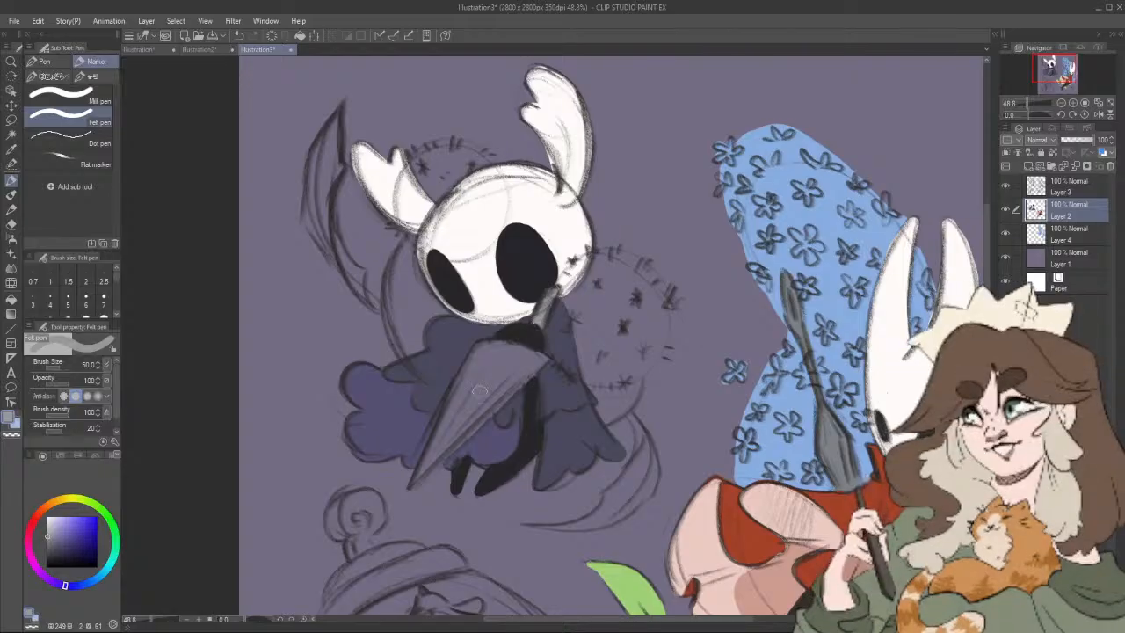
mouse_move(482, 345)
left_mouse_down()
mouse_move(420, 474)
mouse_move(545, 362)
mouse_move(493, 346)
mouse_move(446, 436)
mouse_move(486, 359)
mouse_move(474, 413)
mouse_move(520, 356)
mouse_move(475, 421)
left_mouse_up()
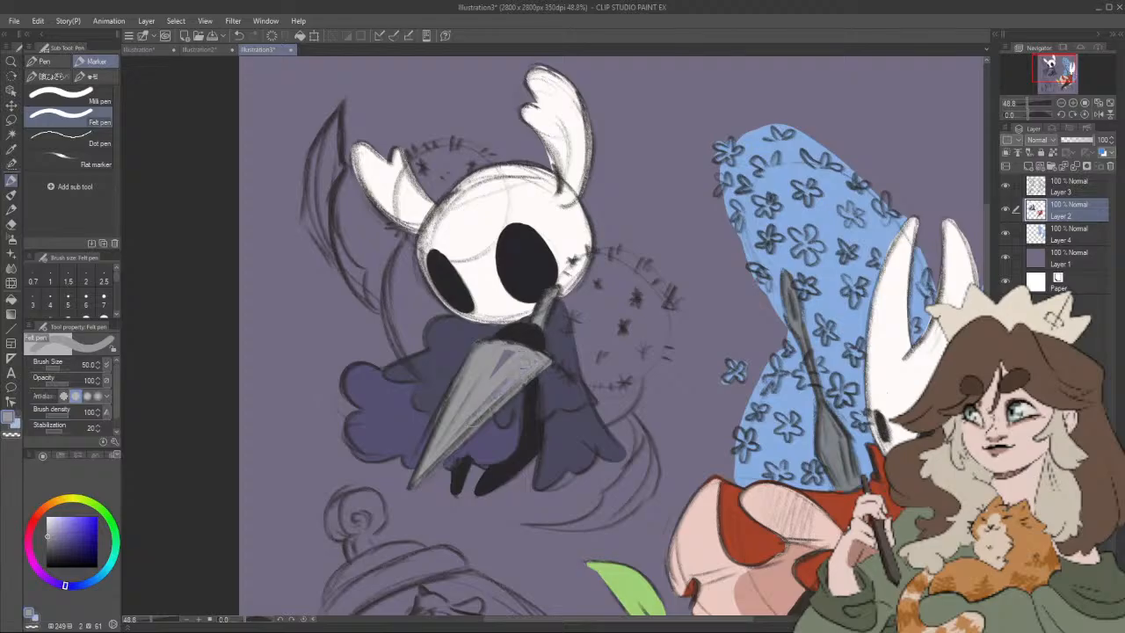
left_click_drag(517, 351, 487, 388)
scroll(649, 435, "down", 3)
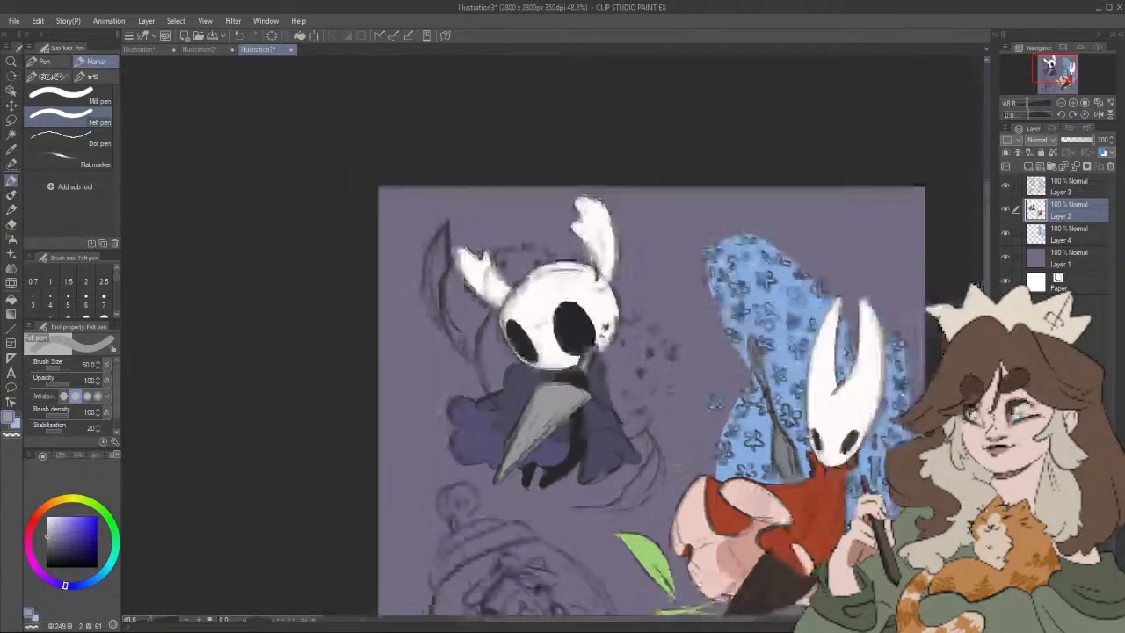
Step: Choose a green (hue 104, saturation 47, value 51) and paint the curved stem over the cloak at brush size 25
scroll(655, 403, "up", 1)
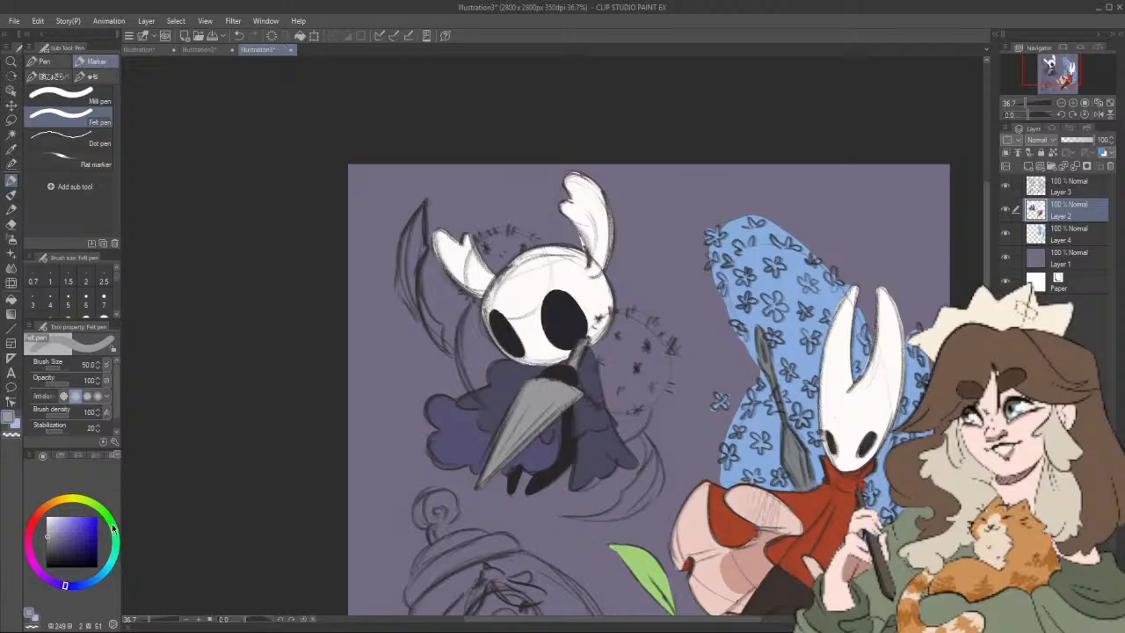
left_click_drag(113, 527, 110, 524)
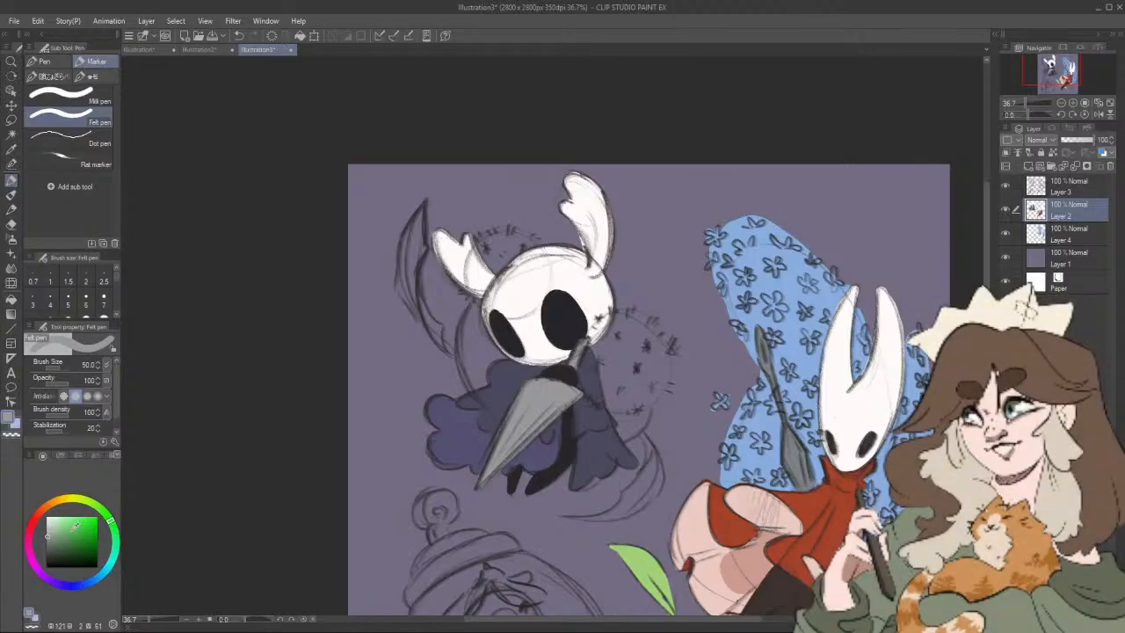
left_click(60, 538)
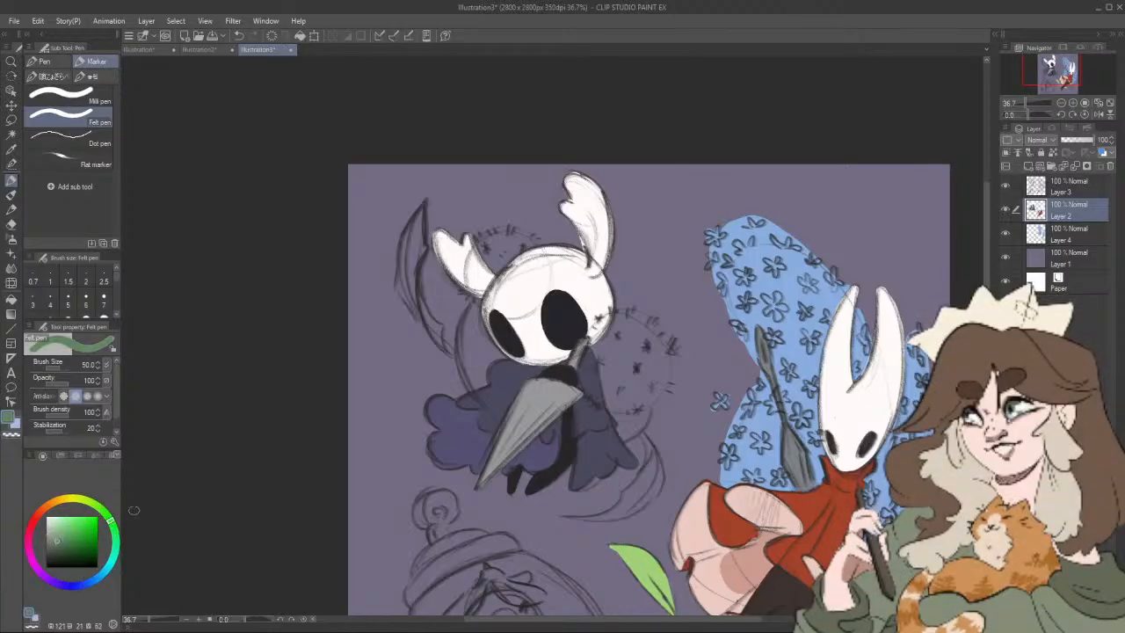
left_click(72, 521)
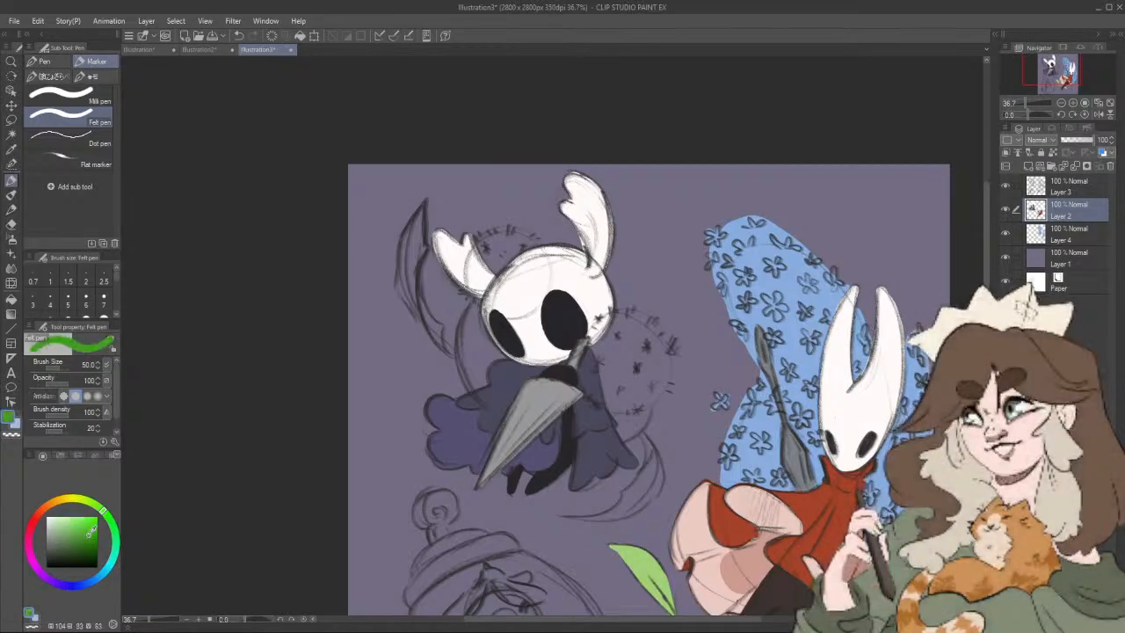
left_click(94, 527)
left_click_drag(88, 536, 72, 540)
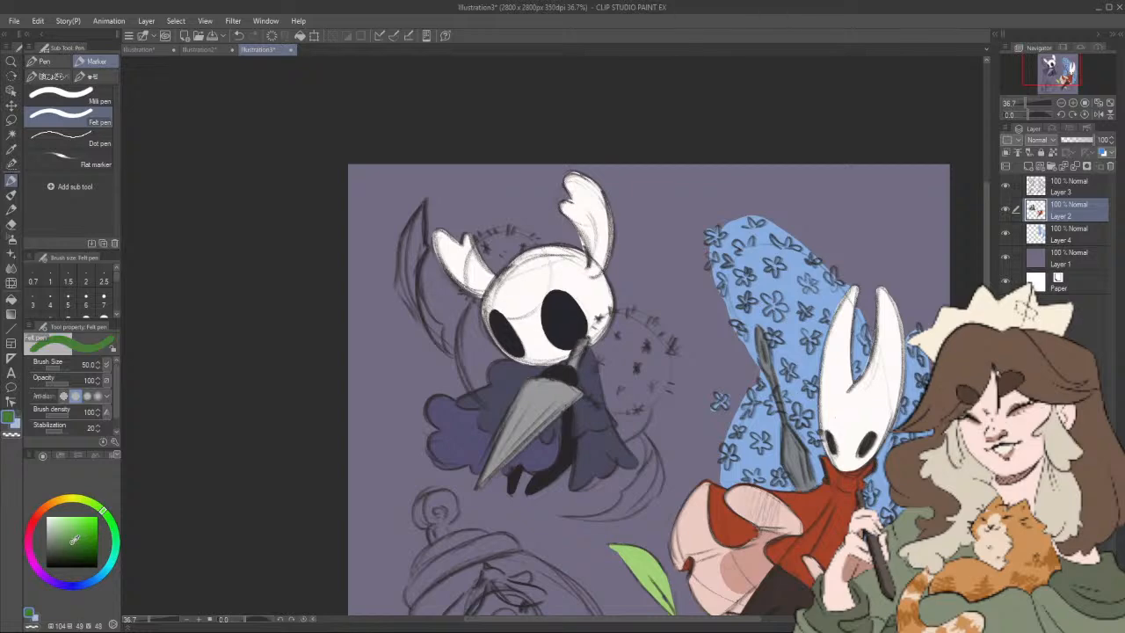
key("bracketleft")
key("bracketleft")
key("bracketleft")
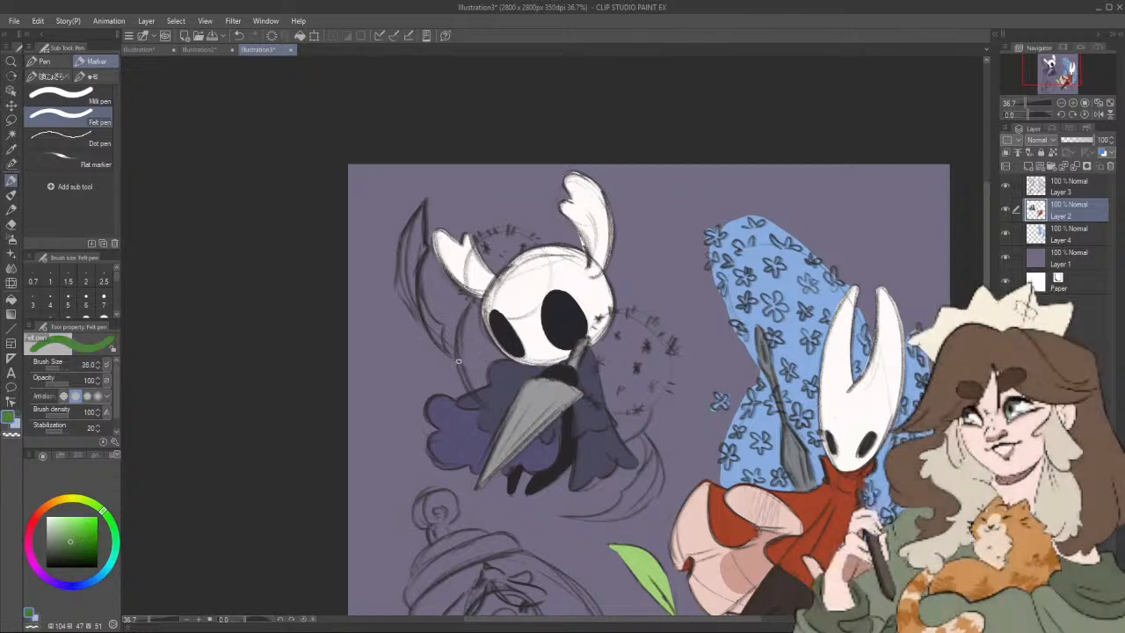
left_click_drag(458, 352, 479, 400)
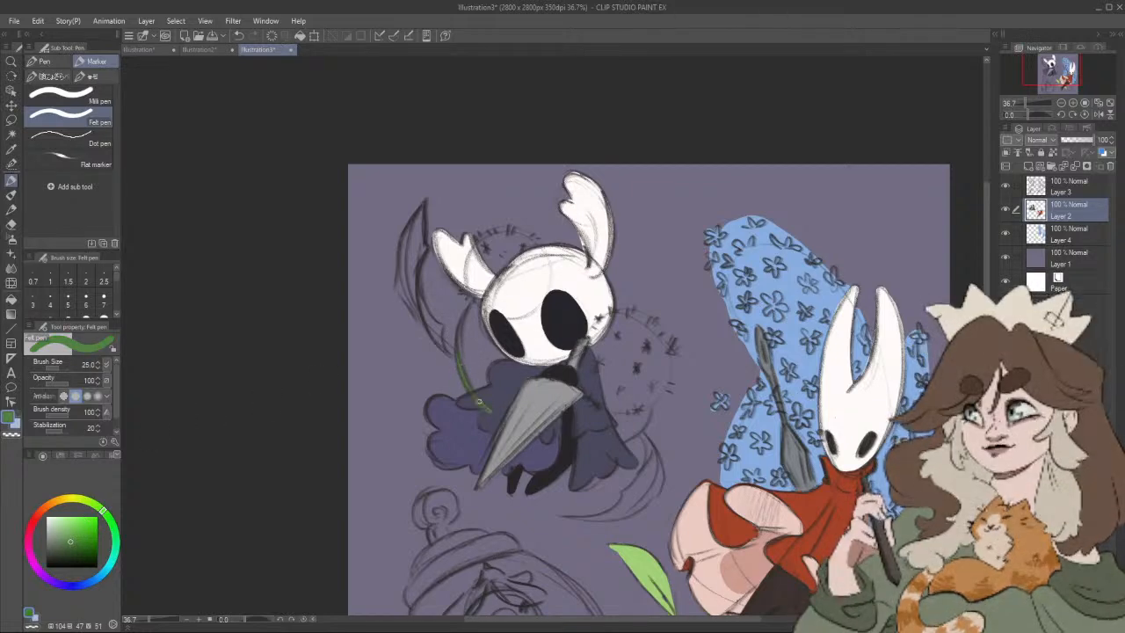
scroll(492, 422, "down", 1)
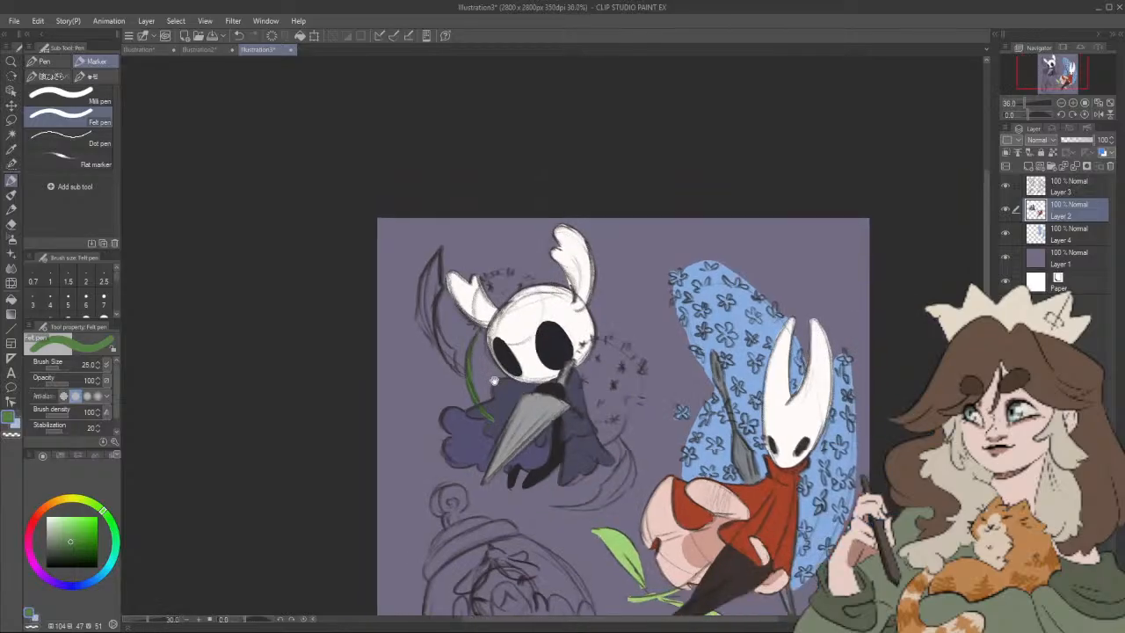
Step: Enlarge the brush and fill the long curved leaf beside the small character's horn with the same green
scroll(438, 279, "up", 2)
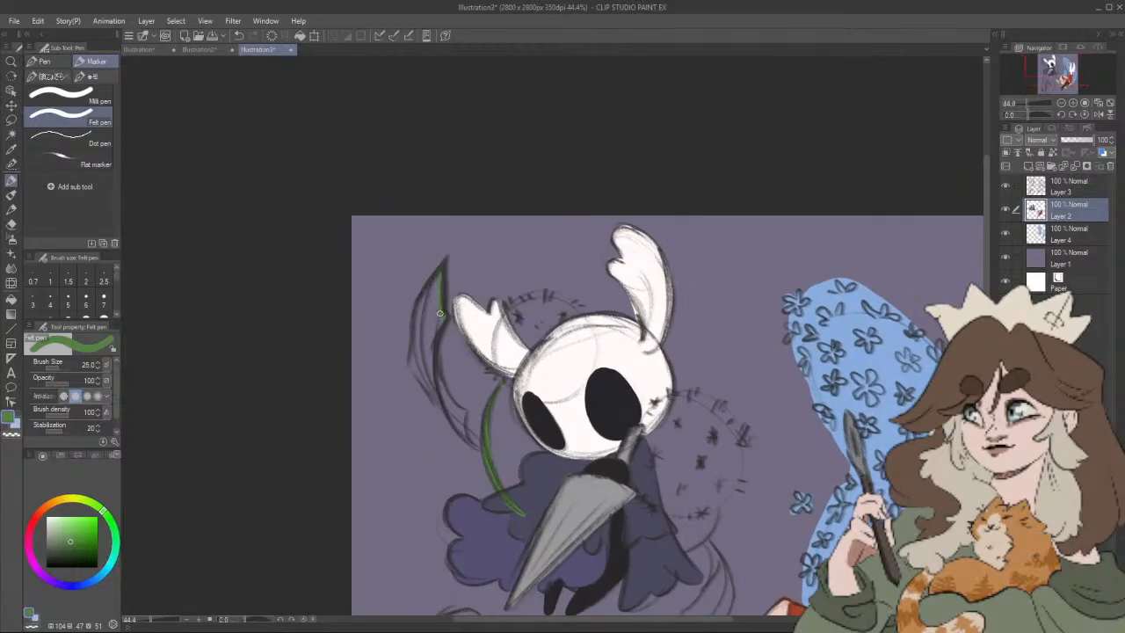
key("bracketright")
key("bracketright")
key("bracketright")
left_click_drag(432, 302, 437, 276)
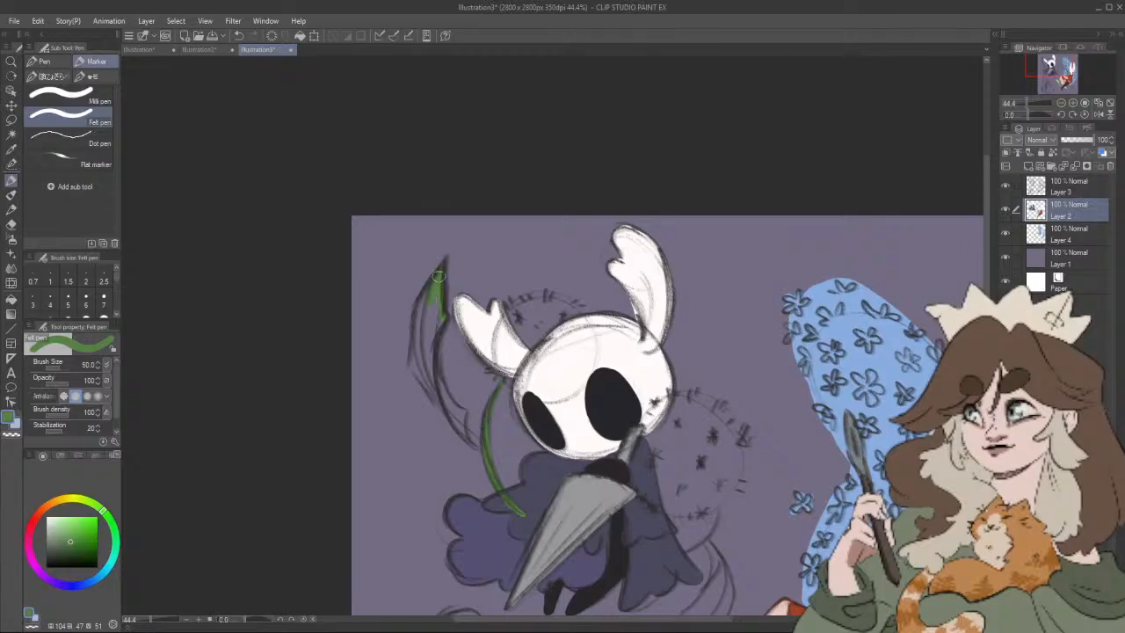
mouse_move(417, 334)
left_mouse_down()
mouse_move(434, 402)
mouse_move(415, 365)
mouse_move(480, 446)
mouse_move(436, 382)
mouse_move(450, 412)
mouse_move(431, 362)
mouse_move(435, 378)
mouse_move(440, 313)
left_mouse_up()
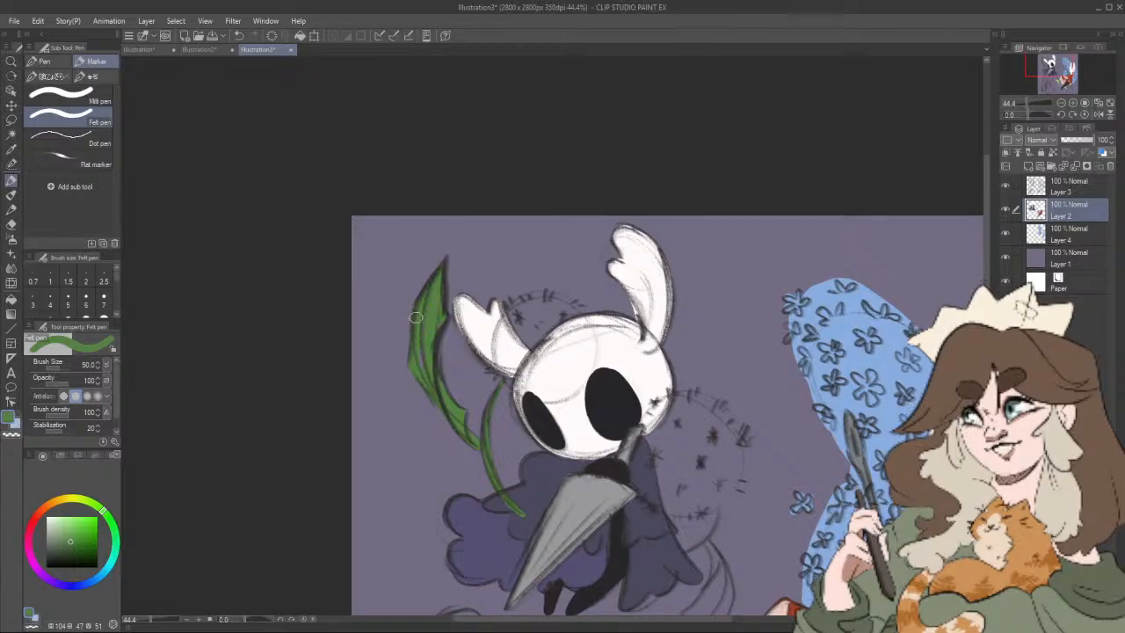
Step: Fill the curved leaf below the cloak with green at brush size 50, and paint its thin tip and stem at size 25
left_click_drag(711, 545, 645, 404)
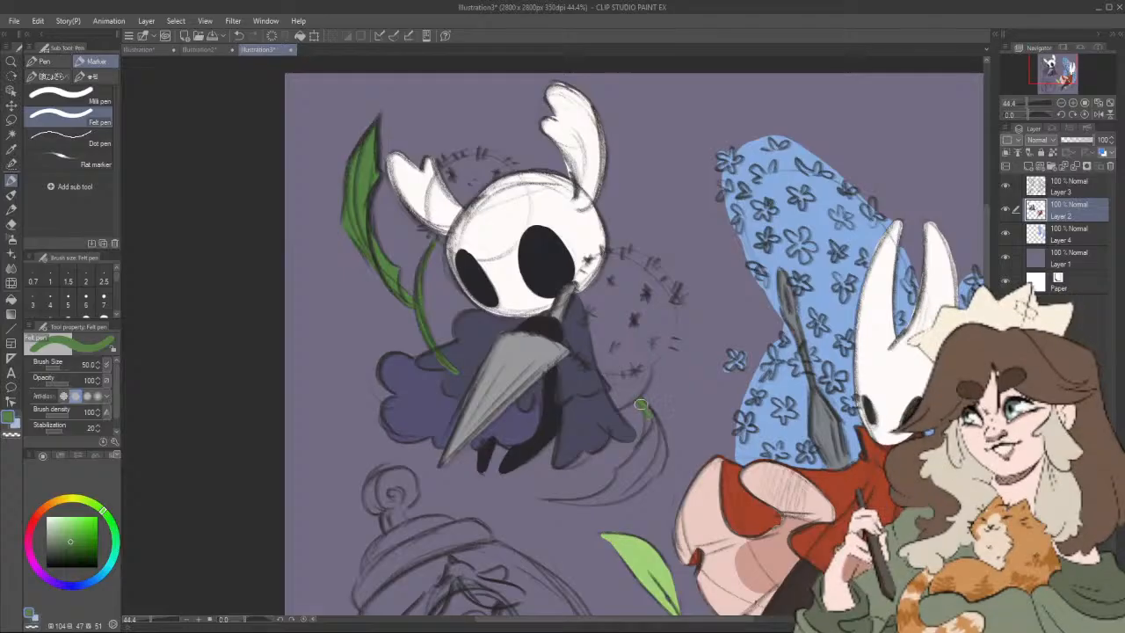
left_click_drag(652, 425, 650, 477)
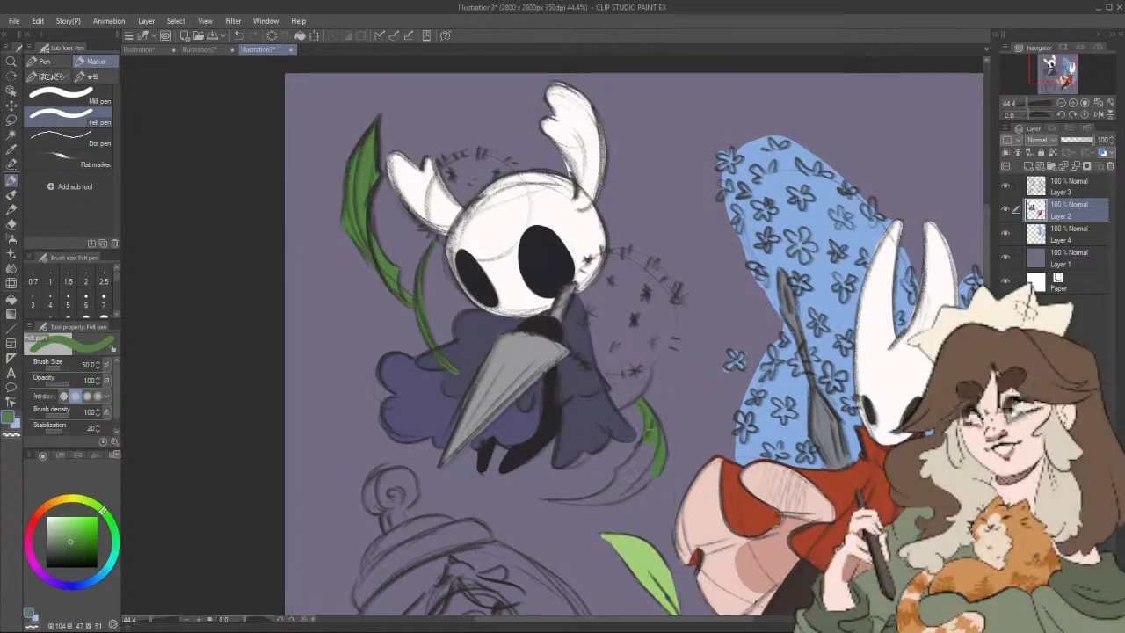
left_click_drag(640, 453, 612, 498)
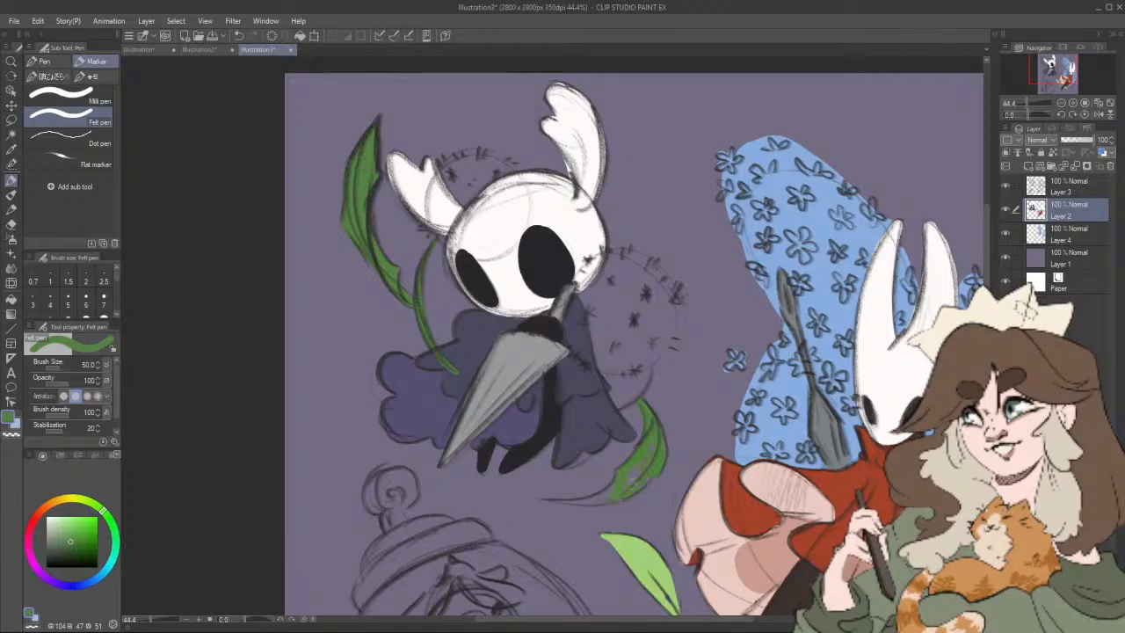
key("bracketleft")
key("bracketleft")
key("bracketleft")
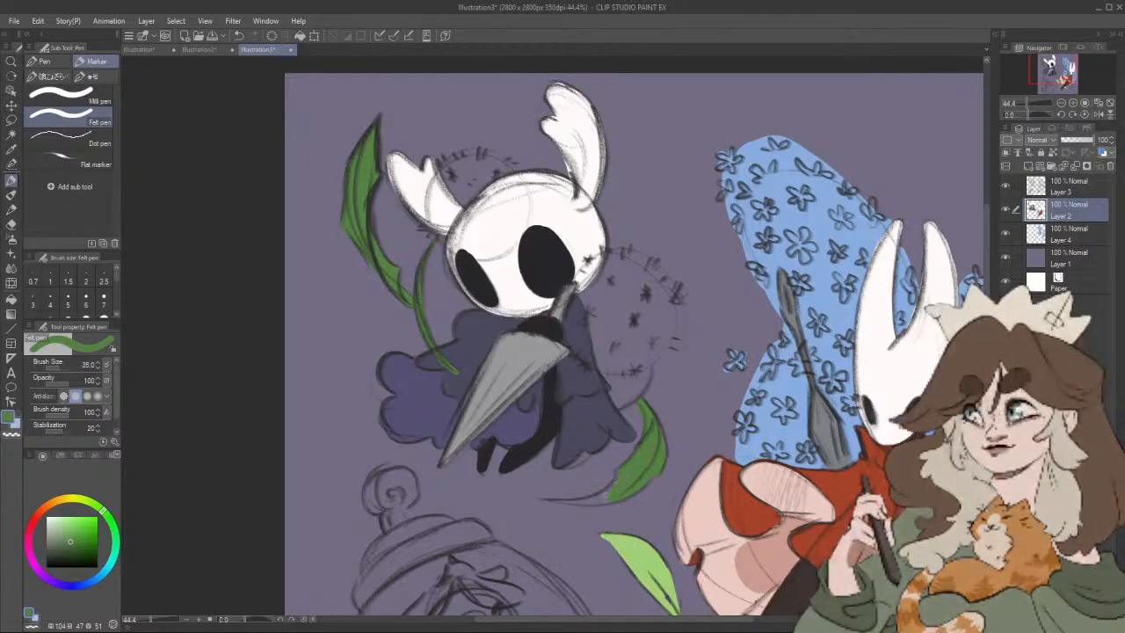
left_click_drag(543, 500, 616, 499)
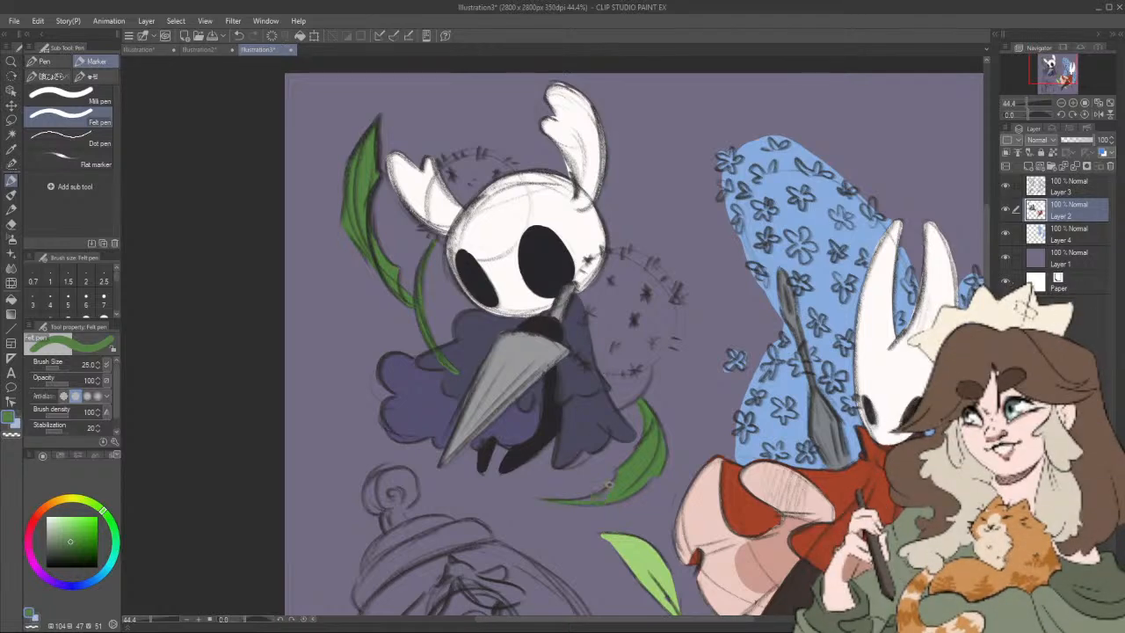
left_click_drag(669, 406, 630, 432)
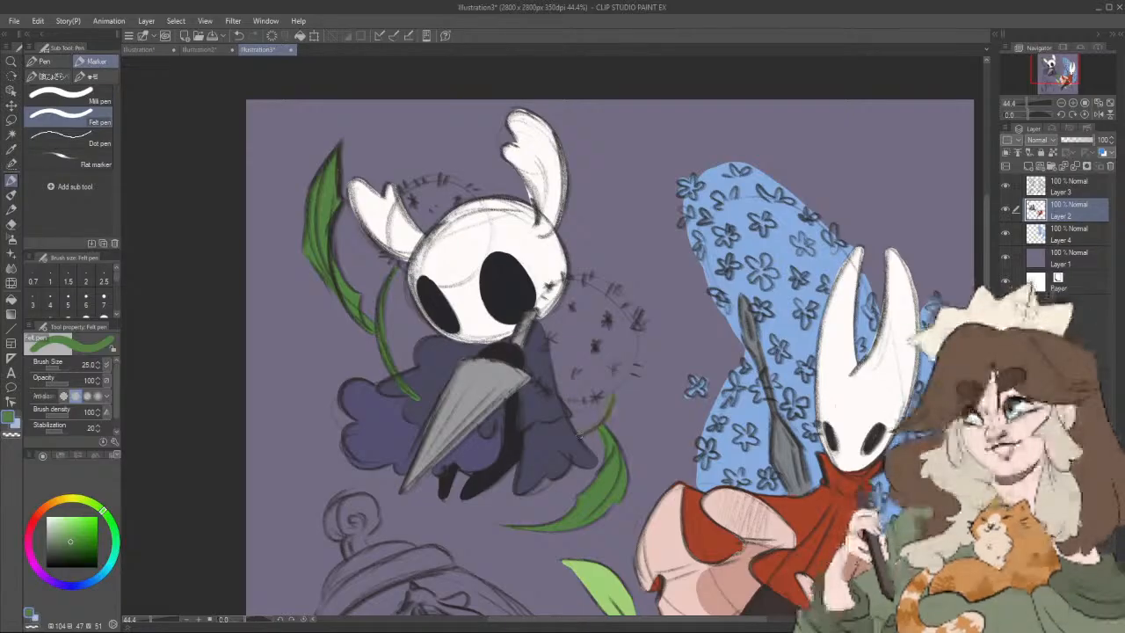
Step: Choose a pale yellow (hue 66, saturation 13, value 94) and fill the large round flower beside the small character's head with an enlarged brush
left_click(77, 499)
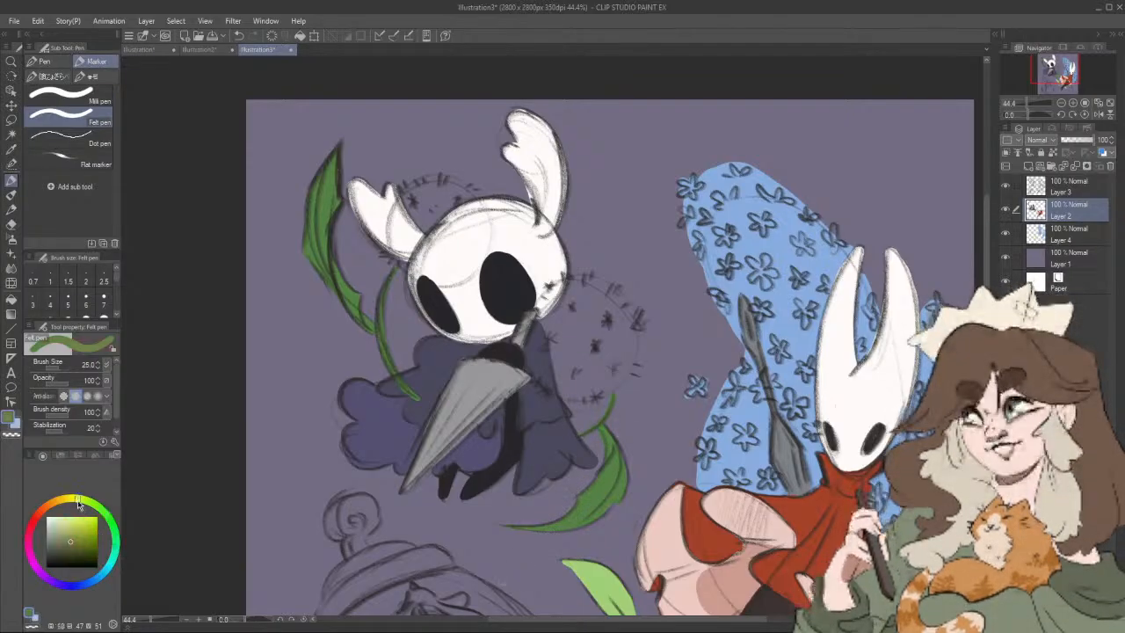
left_click_drag(64, 532, 59, 520)
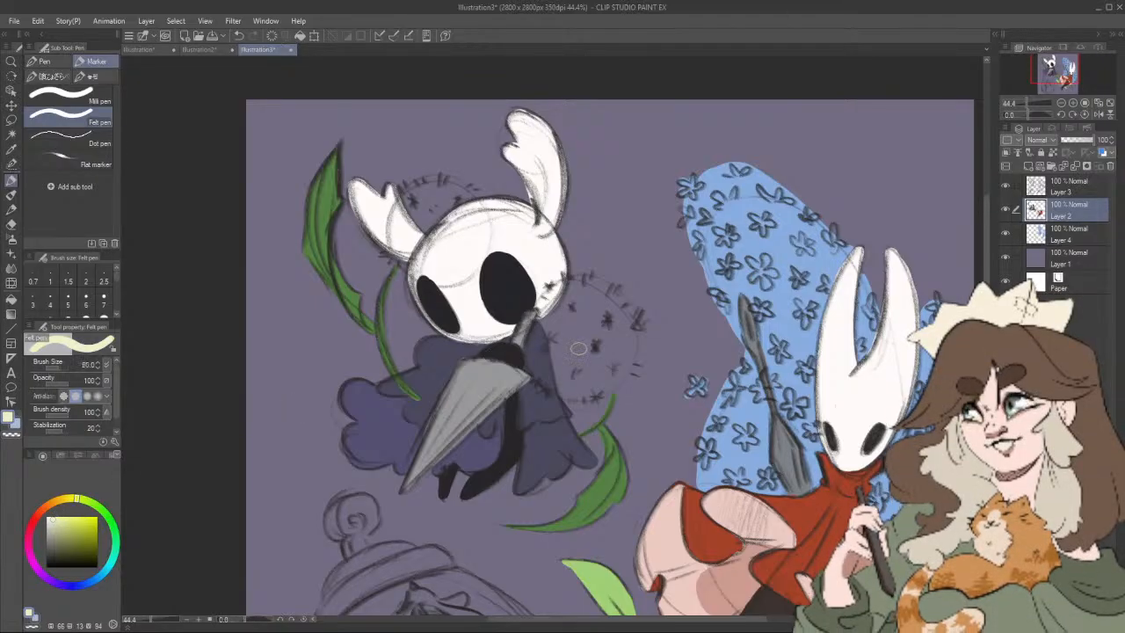
key("bracketright")
key("bracketright")
key("bracketright")
key("bracketright")
key("bracketright")
key("bracketright")
key("bracketright")
key("bracketright")
key("bracketright")
key("bracketright")
key("bracketright")
key("bracketright")
key("bracketright")
key("bracketright")
key("bracketright")
key("bracketright")
key("bracketright")
key("bracketright")
mouse_move(593, 289)
left_mouse_down()
mouse_move(553, 306)
mouse_move(544, 329)
mouse_move(570, 381)
mouse_move(606, 368)
mouse_move(627, 333)
mouse_move(579, 342)
mouse_move(601, 347)
mouse_move(579, 306)
mouse_move(553, 333)
mouse_move(609, 368)
mouse_move(614, 311)
mouse_move(566, 311)
mouse_move(634, 312)
left_mouse_up()
Step: Fill the visible part of the round flower behind the head and horn with pale yellow at brush size 70
key("bracketleft")
key("bracketleft")
key("bracketleft")
key("bracketleft")
key("bracketleft")
key("bracketleft")
key("bracketleft")
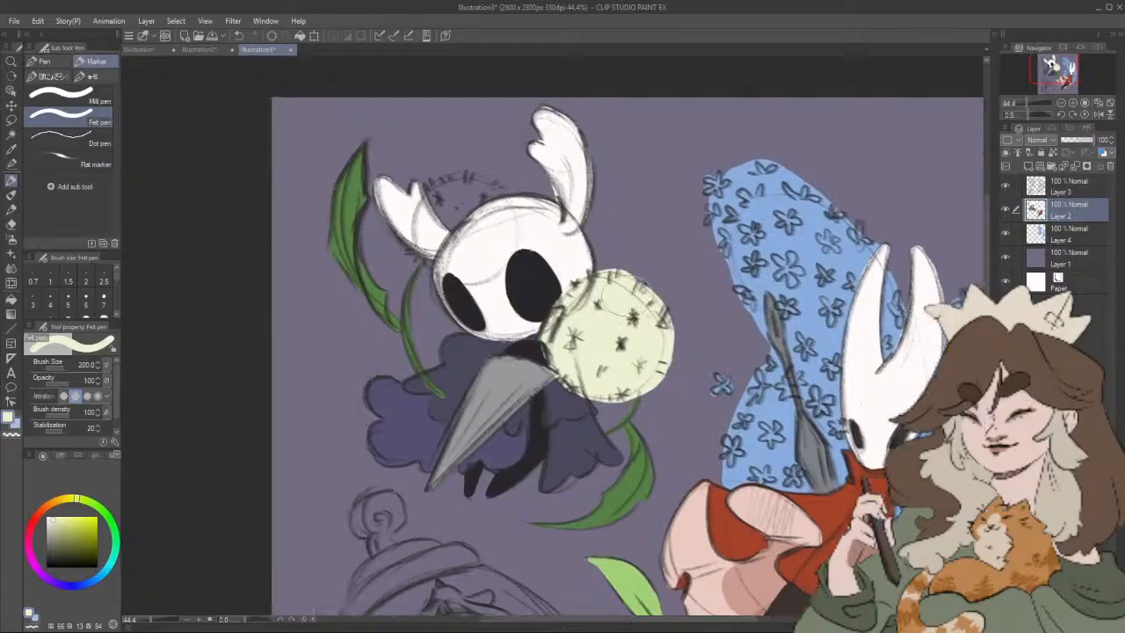
key("bracketleft")
key("bracketleft")
key("bracketleft")
key("bracketleft")
key("bracketleft")
key("bracketleft")
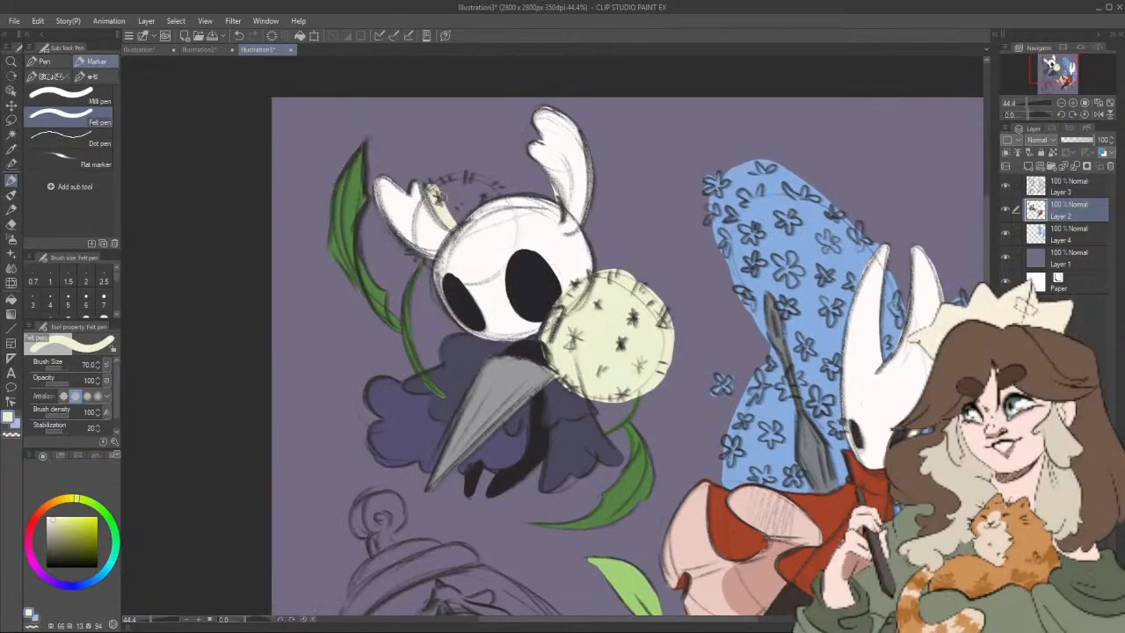
mouse_move(428, 195)
left_mouse_down()
mouse_move(471, 177)
mouse_move(500, 189)
left_mouse_up()
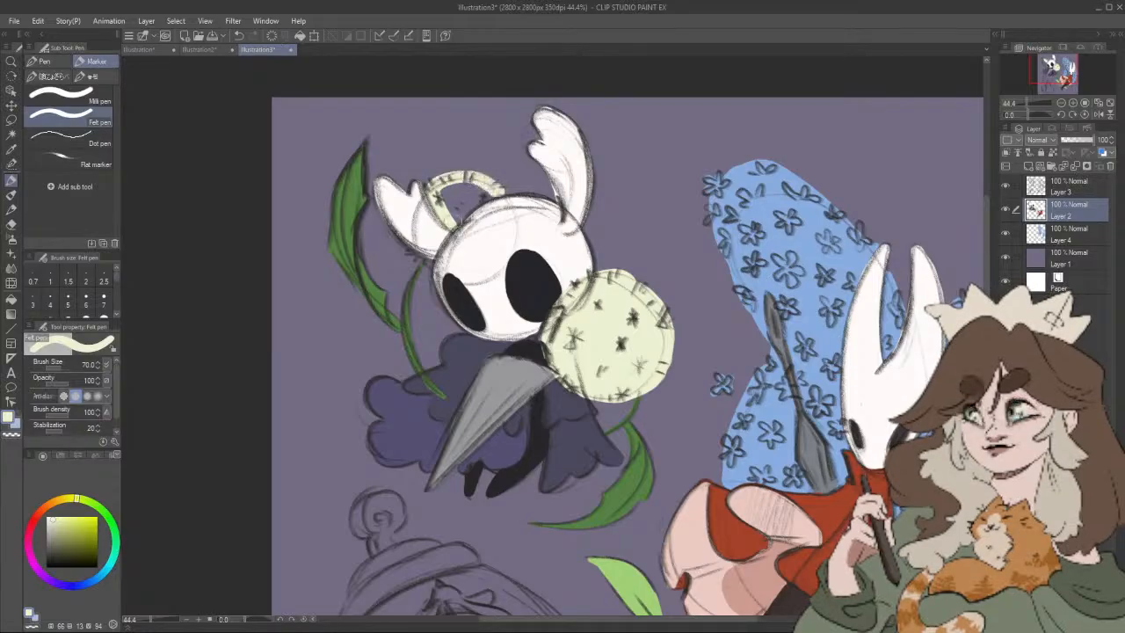
mouse_move(454, 220)
left_mouse_down()
mouse_move(493, 192)
mouse_move(450, 186)
left_mouse_up()
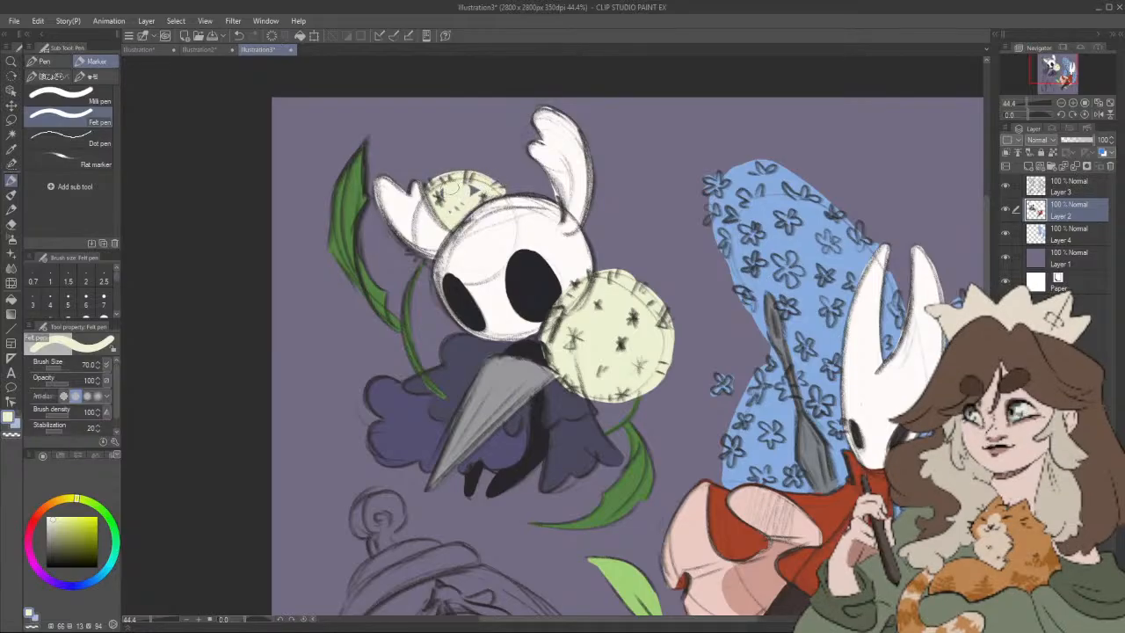
Step: Undo the oversized stroke under the horn and colour the flower's small remaining sliver there pale yellow at brush size 40
mouse_move(408, 250)
left_mouse_down()
mouse_move(424, 260)
mouse_move(404, 248)
left_mouse_up()
key("ctrl+z")
key("bracketleft")
key("bracketleft")
key("bracketleft")
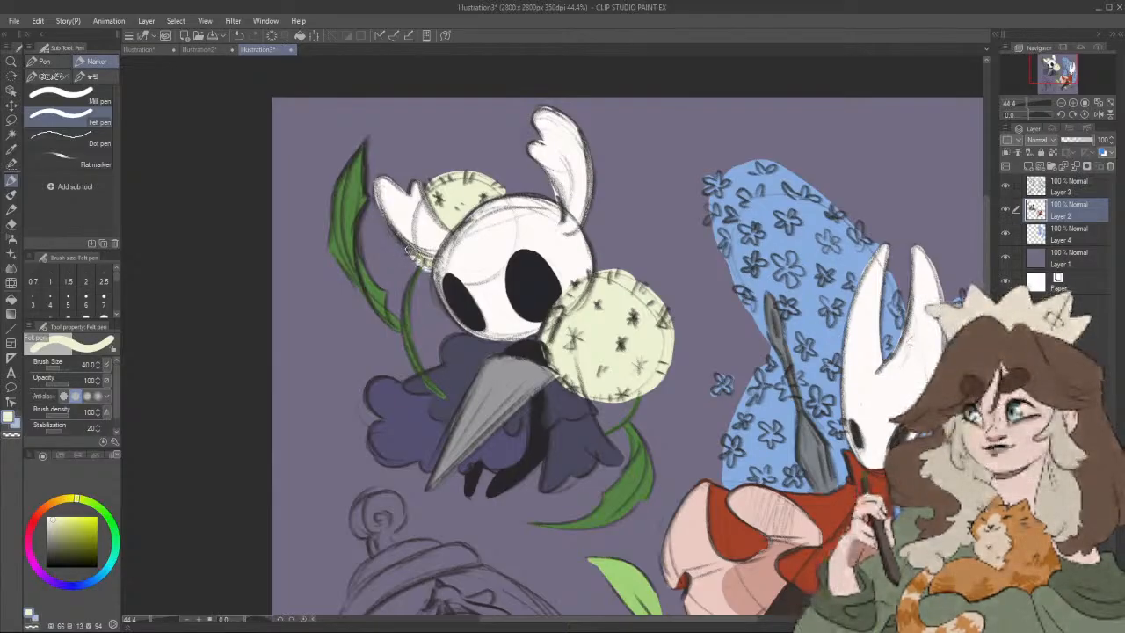
scroll(575, 260, "down", 2)
scroll(509, 271, "up", 2)
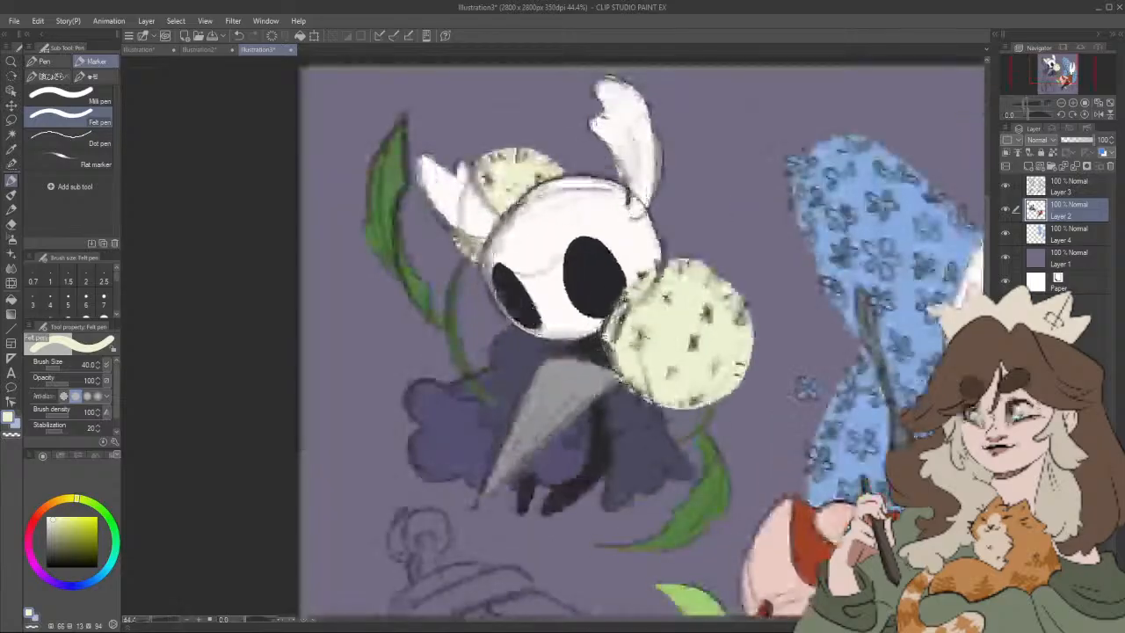
Step: Select the background layer, Layer 1, and try lowering its opacity before returning it to 100
scroll(466, 220, "down", 3)
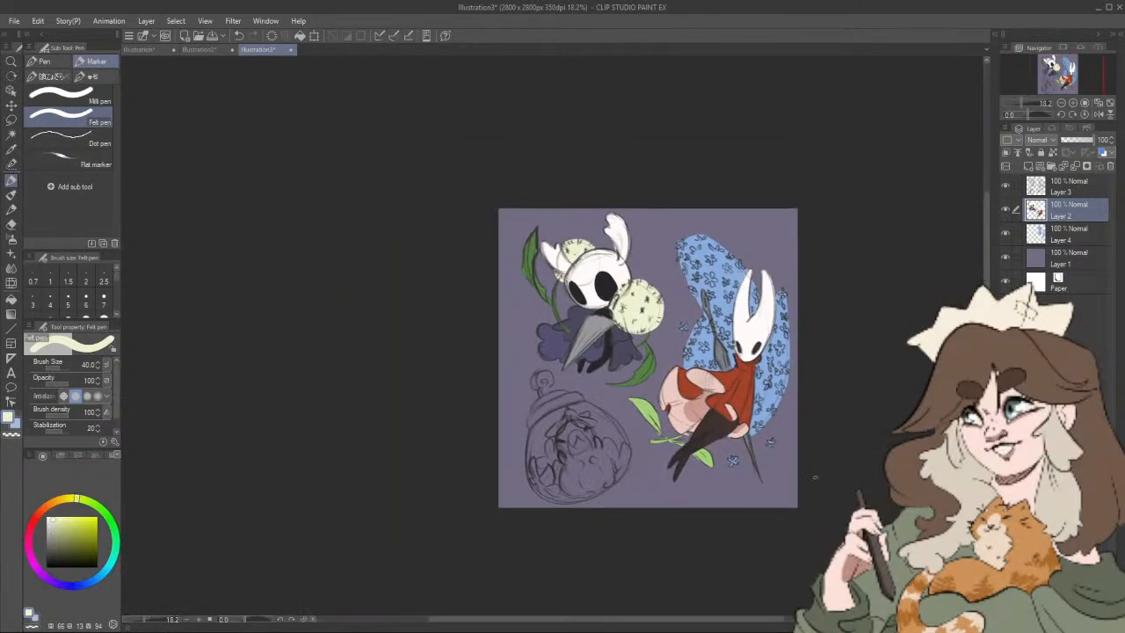
scroll(773, 392, "up", 3)
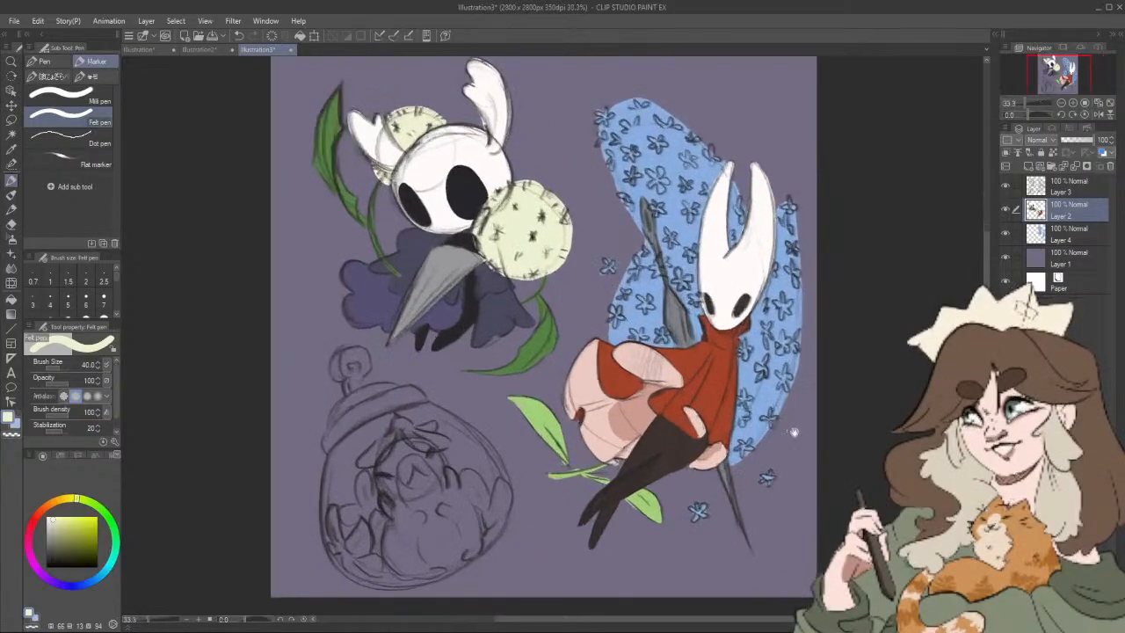
left_click_drag(794, 432, 797, 455)
left_click(1083, 250)
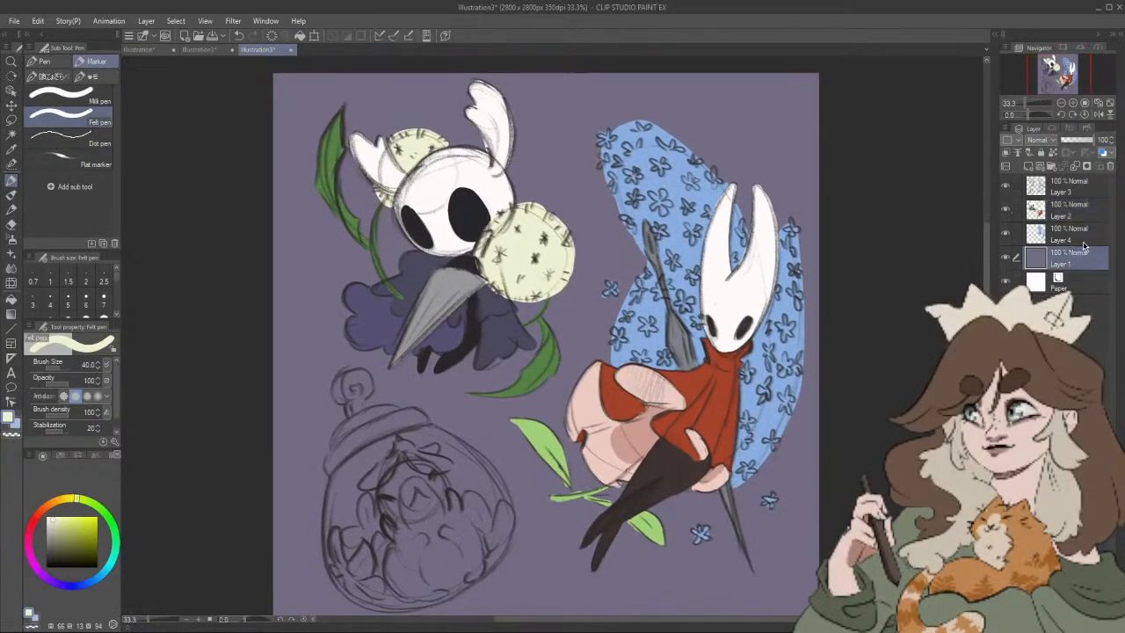
left_click_drag(1086, 141, 1104, 143)
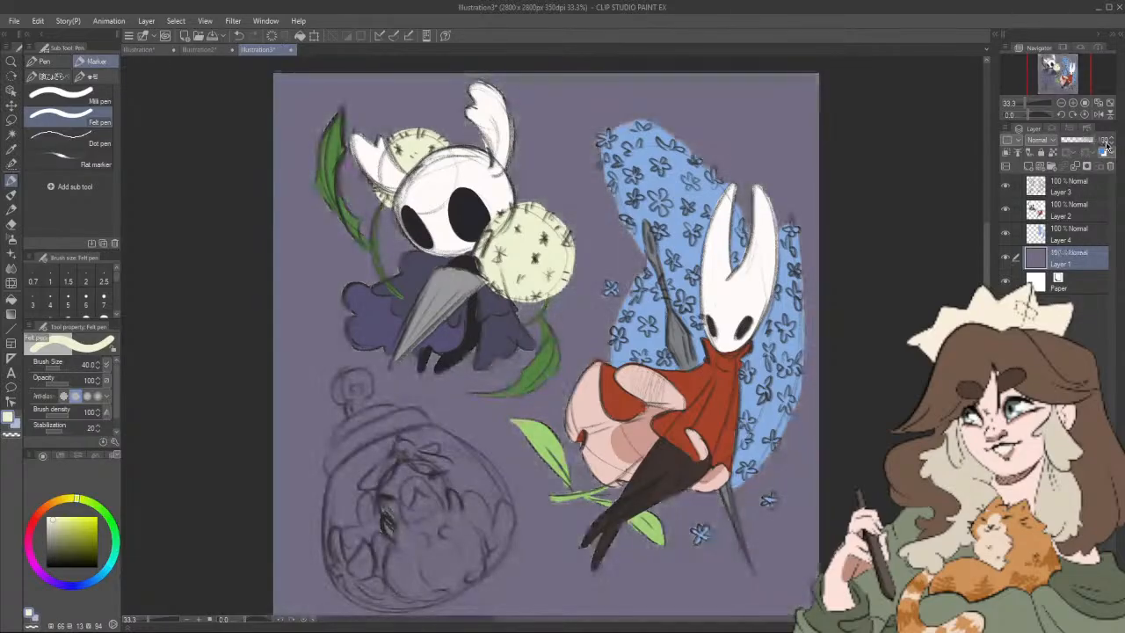
Step: Sample the background purple, darken it to hue 258, saturation 12, value 33, and try it as the fill on Layer 1
left_click_drag(55, 557, 55, 548)
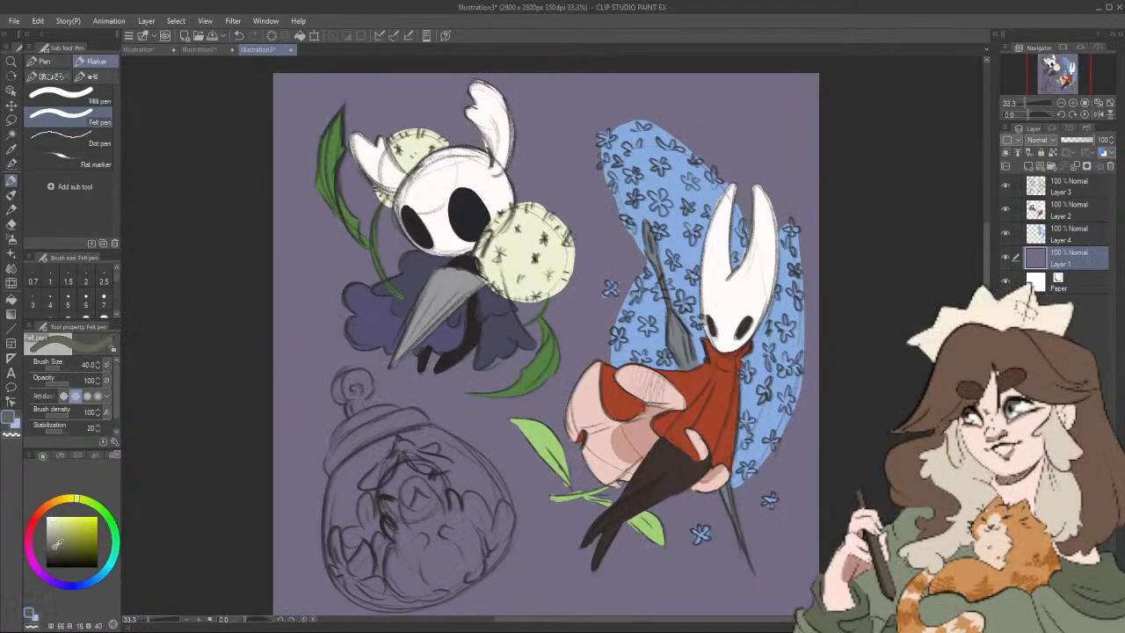
left_click(479, 436, "alt")
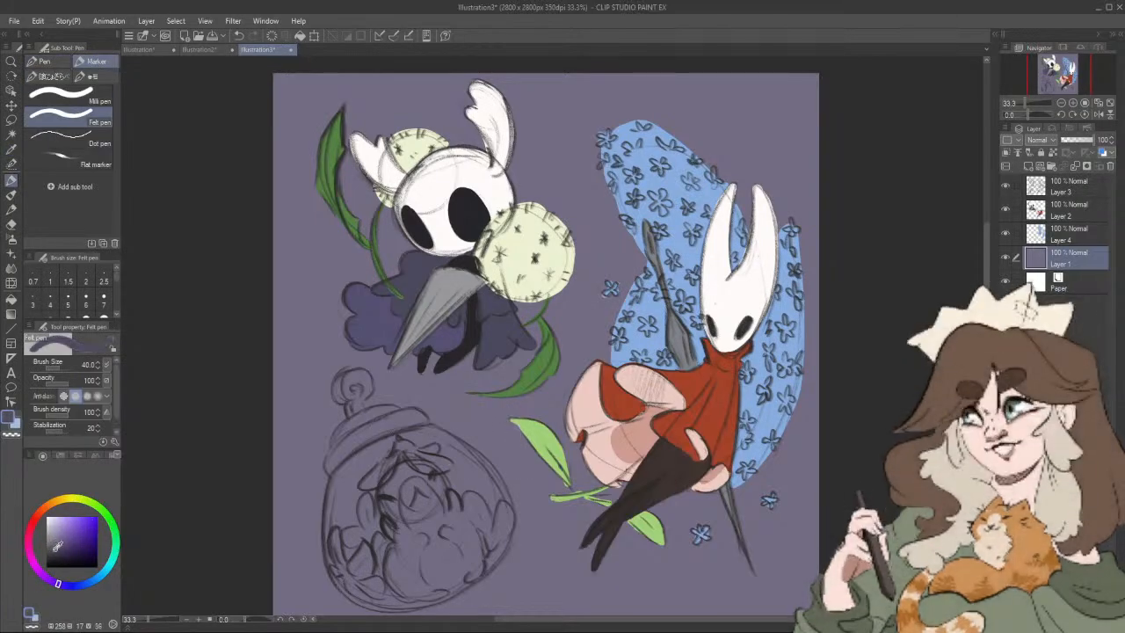
left_click_drag(54, 549, 52, 549)
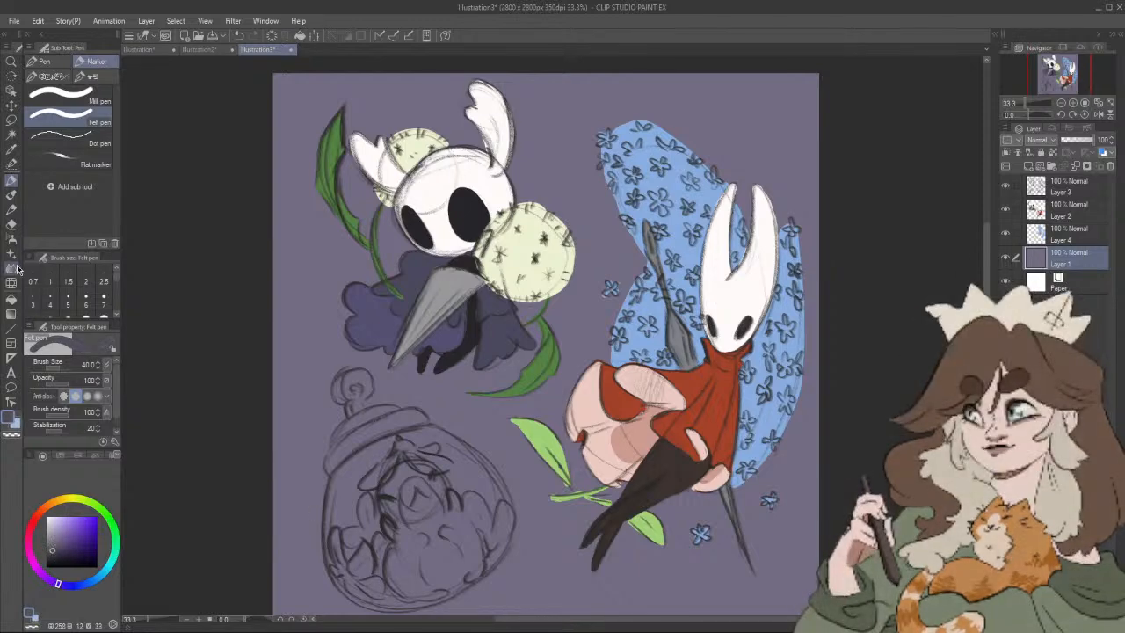
left_click(11, 300)
left_click(319, 235)
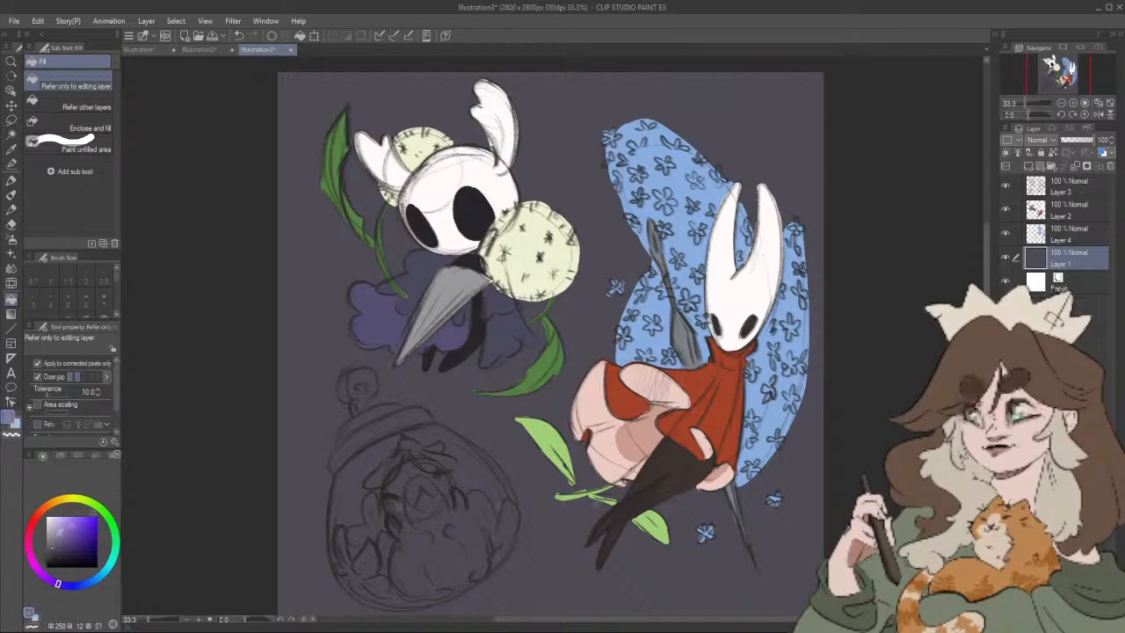
Step: Try a pale lavender background fill and replace it with a muted grey-purple (hue 250, saturation 8, value 59)
left_click(324, 531)
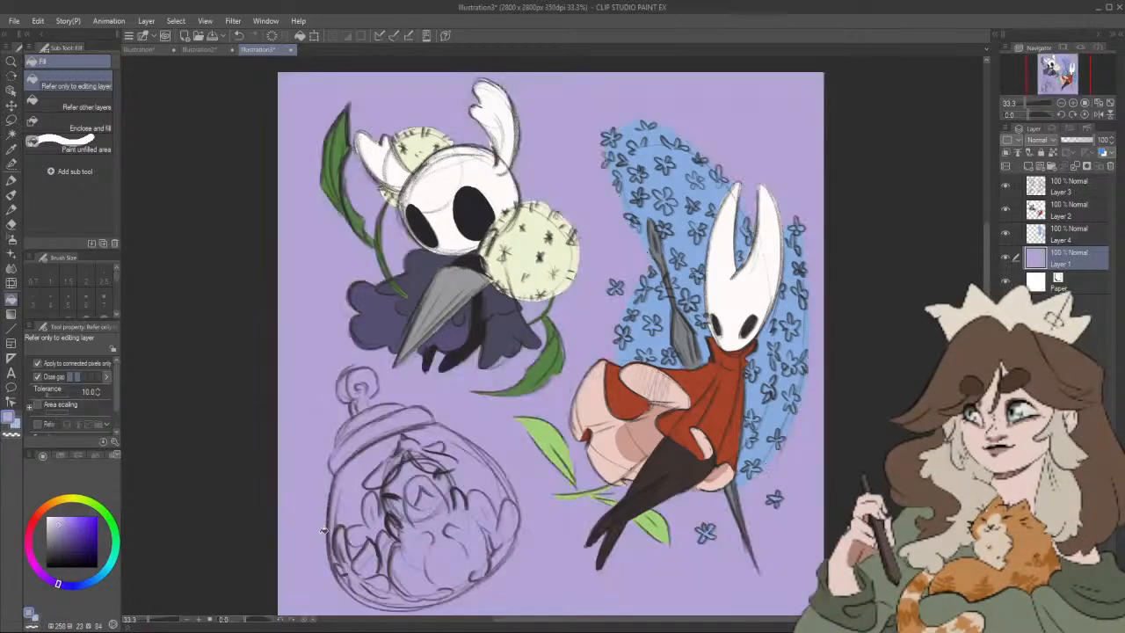
left_click(51, 537)
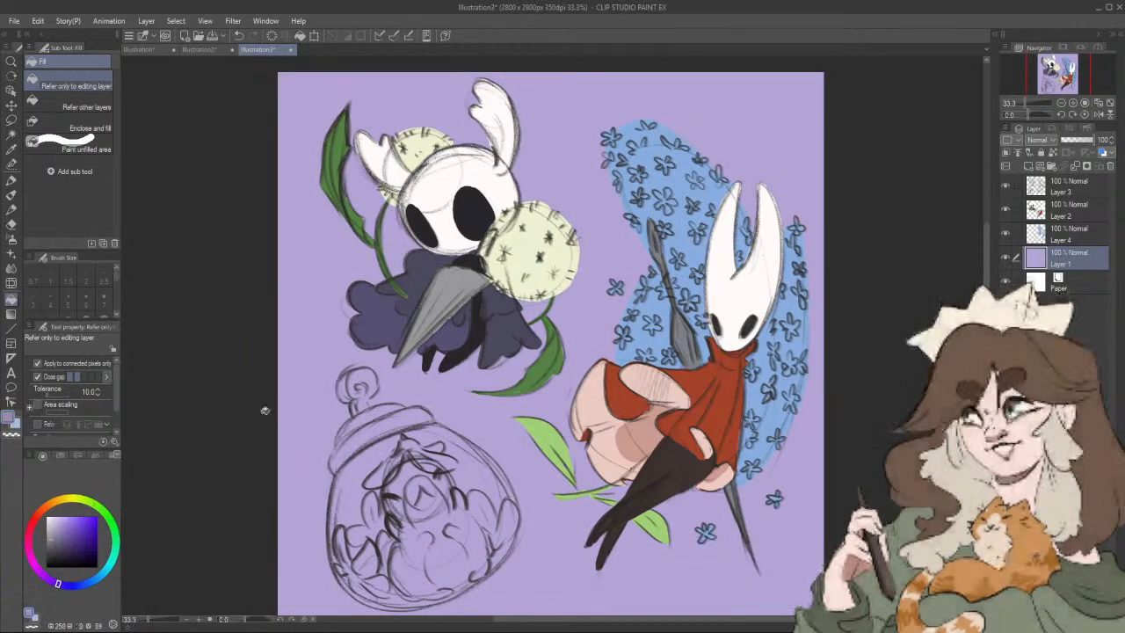
left_click(297, 528)
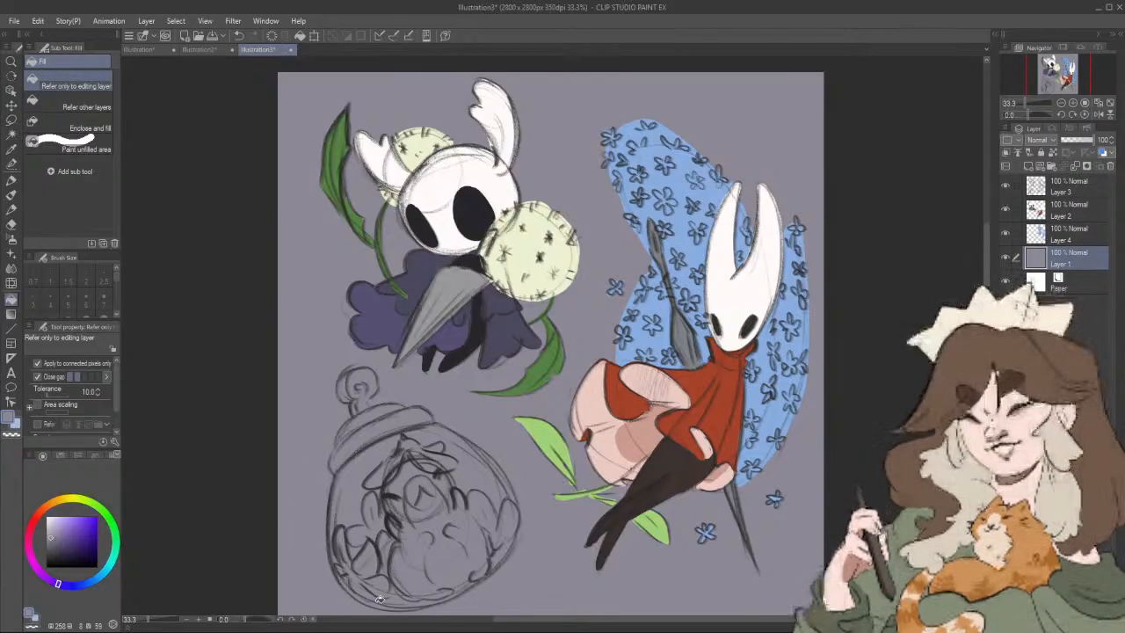
Step: Make Layer 4 the active layer, choose a pale cyan (hue 177, saturation 21, value 94), and switch to the Felt pen
left_click(1068, 233)
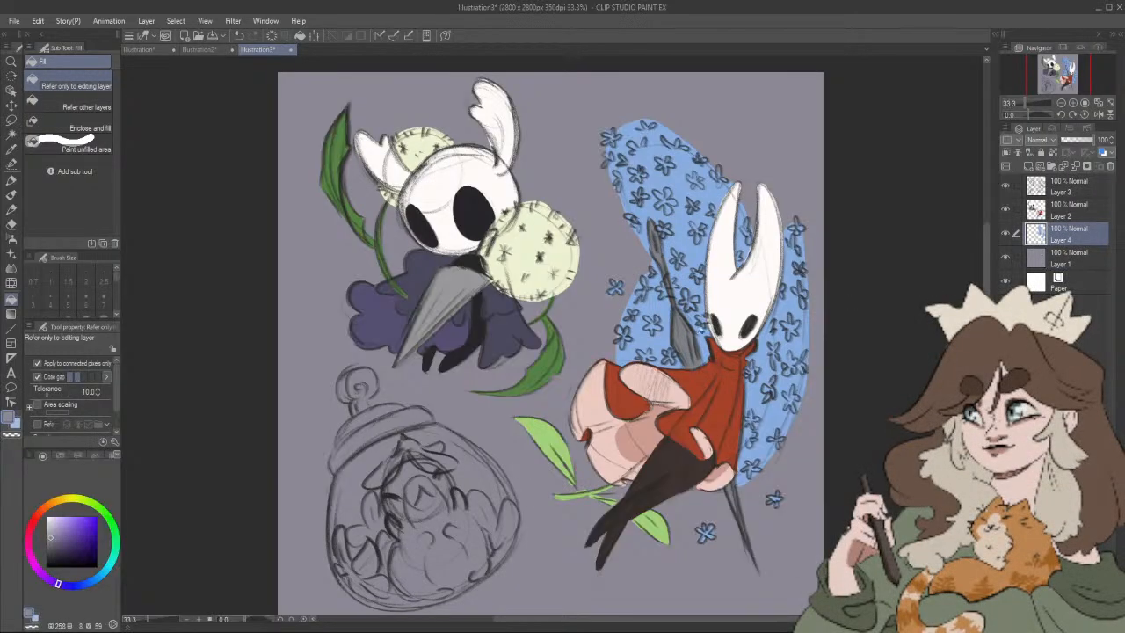
left_click(1067, 210)
left_click_drag(447, 474, 461, 424)
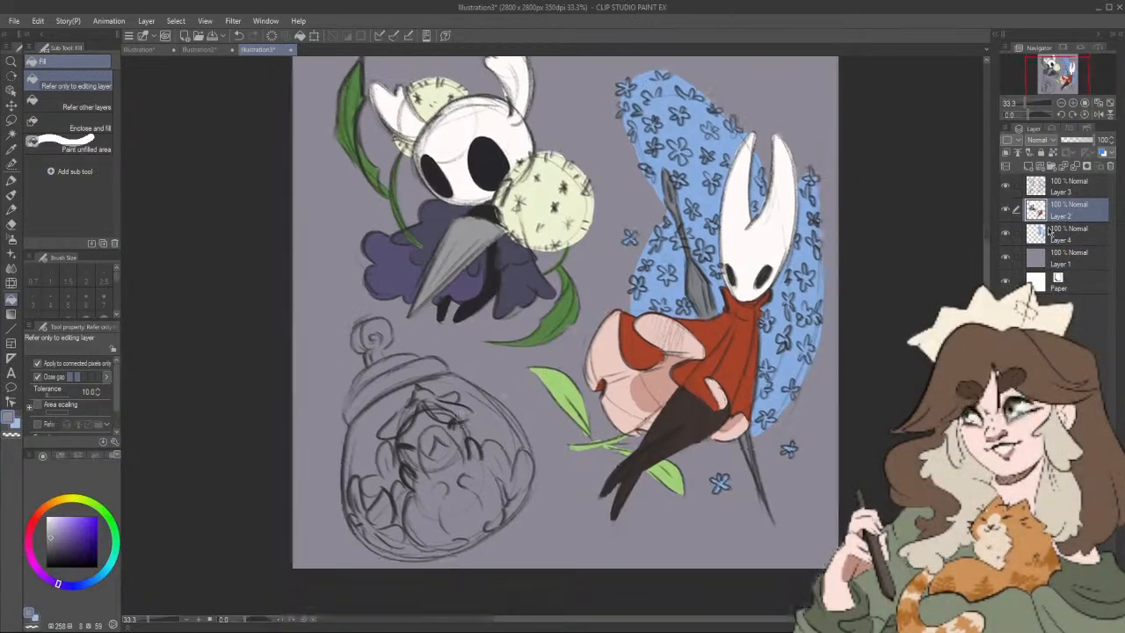
left_click(1056, 234)
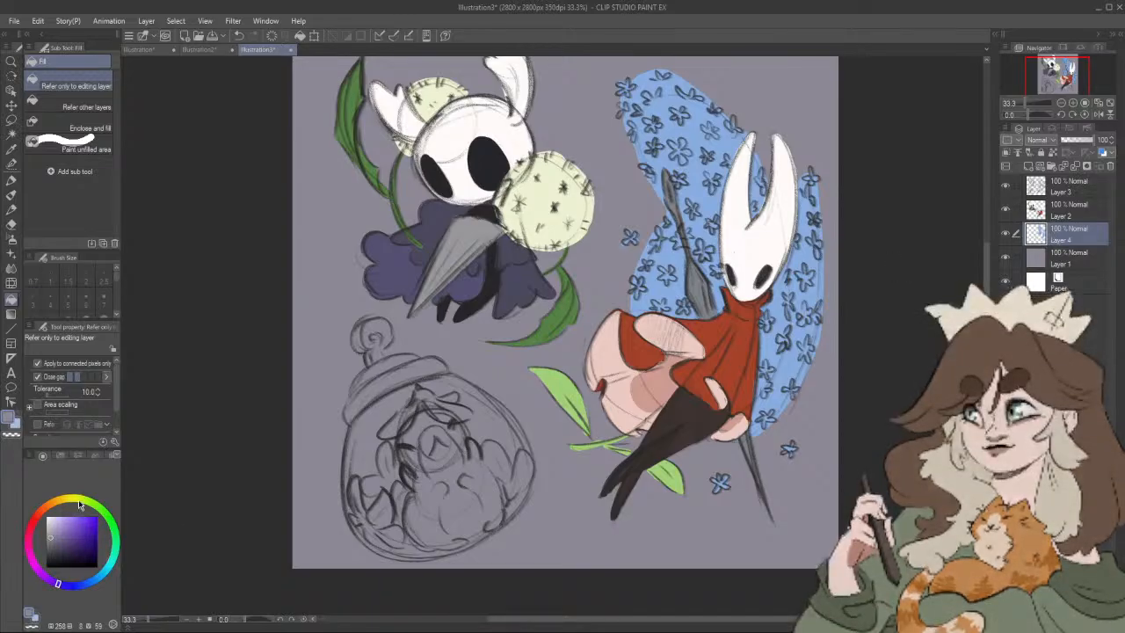
left_click(78, 499)
left_click(53, 524)
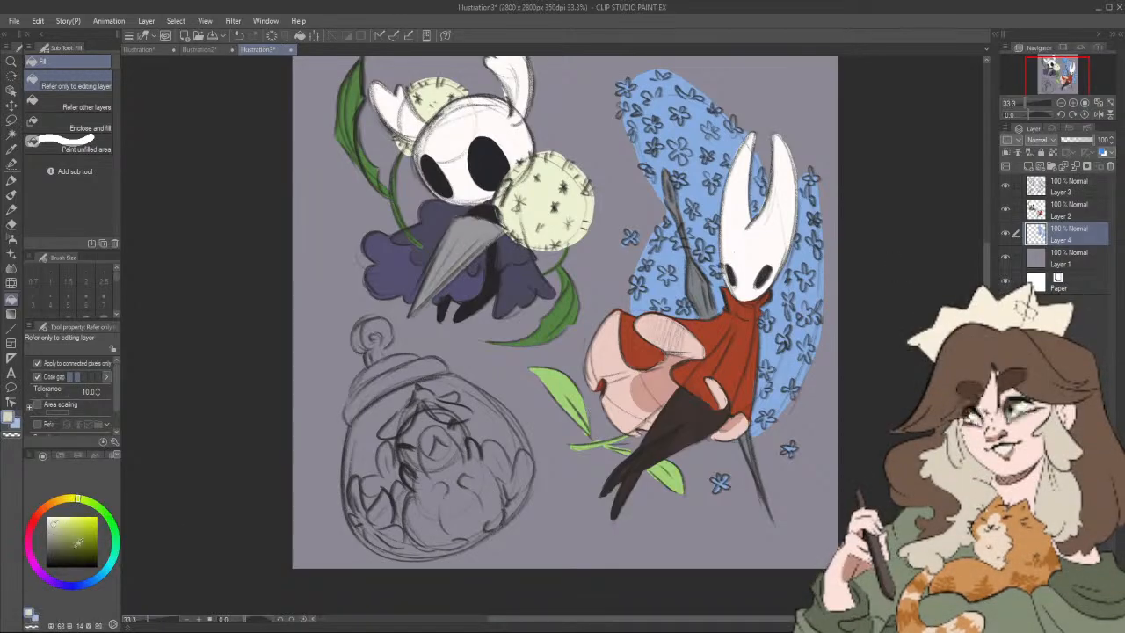
left_click(115, 563)
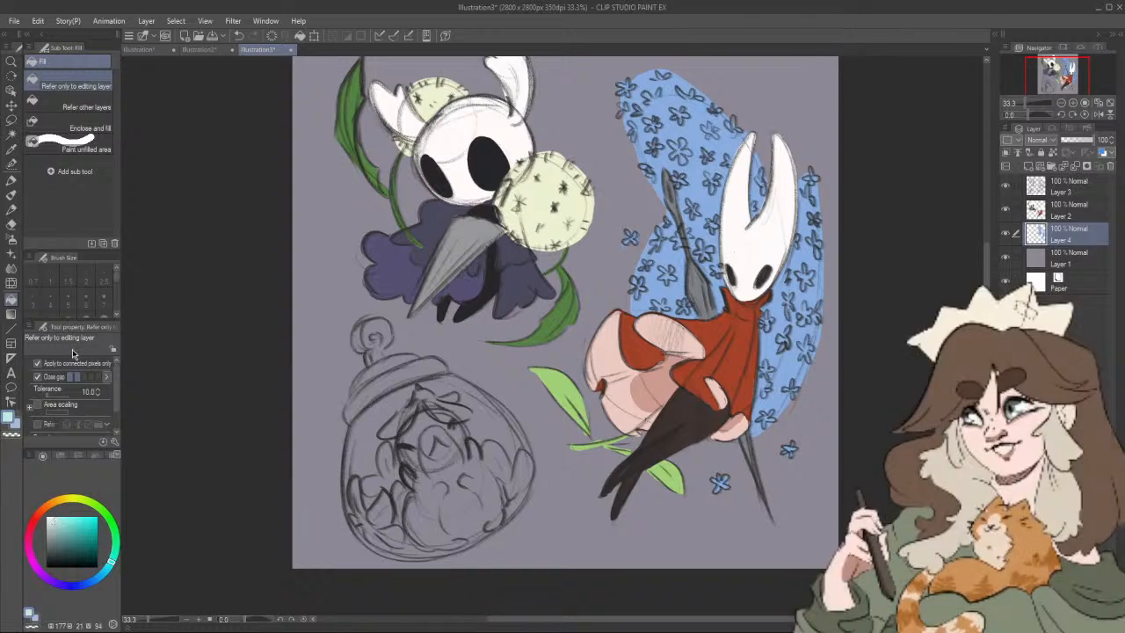
left_click(11, 180)
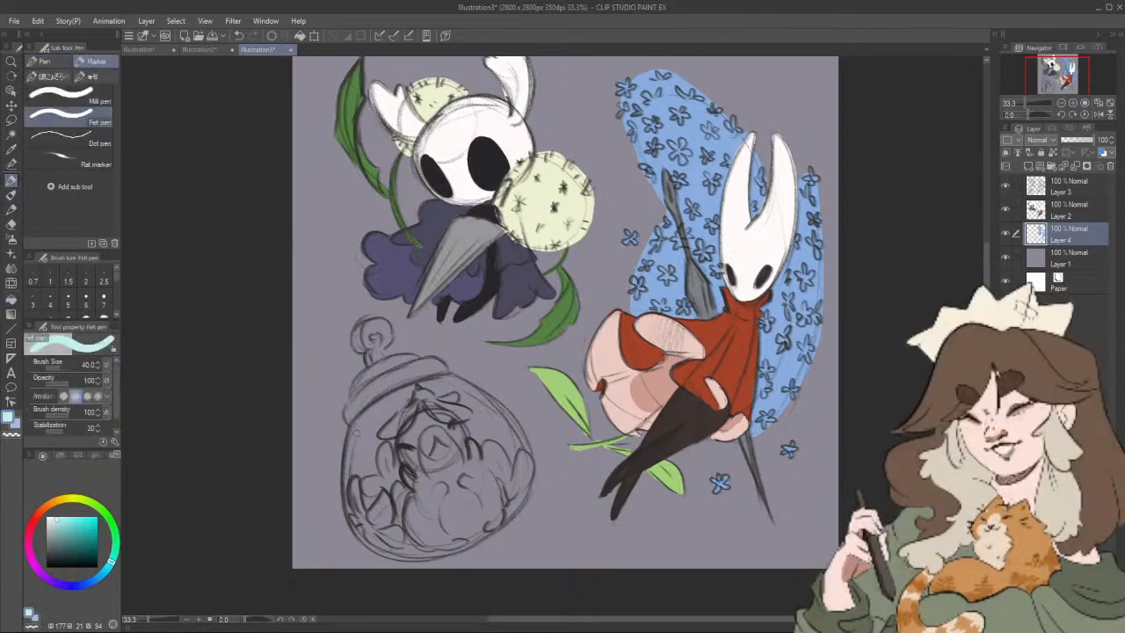
Step: Outline the jar's glass body in pale cyan at brush size 70 and fill its interior with the same colour
left_click_drag(345, 457, 347, 459)
key("bracketright")
key("bracketright")
key("bracketright")
mouse_move(350, 452)
left_mouse_down()
mouse_move(356, 527)
mouse_move(376, 543)
left_mouse_up()
mouse_move(400, 505)
left_mouse_down()
mouse_move(374, 488)
mouse_move(352, 527)
mouse_move(391, 537)
mouse_move(432, 529)
mouse_move(466, 510)
mouse_move(507, 444)
mouse_move(444, 367)
mouse_move(482, 406)
left_mouse_up()
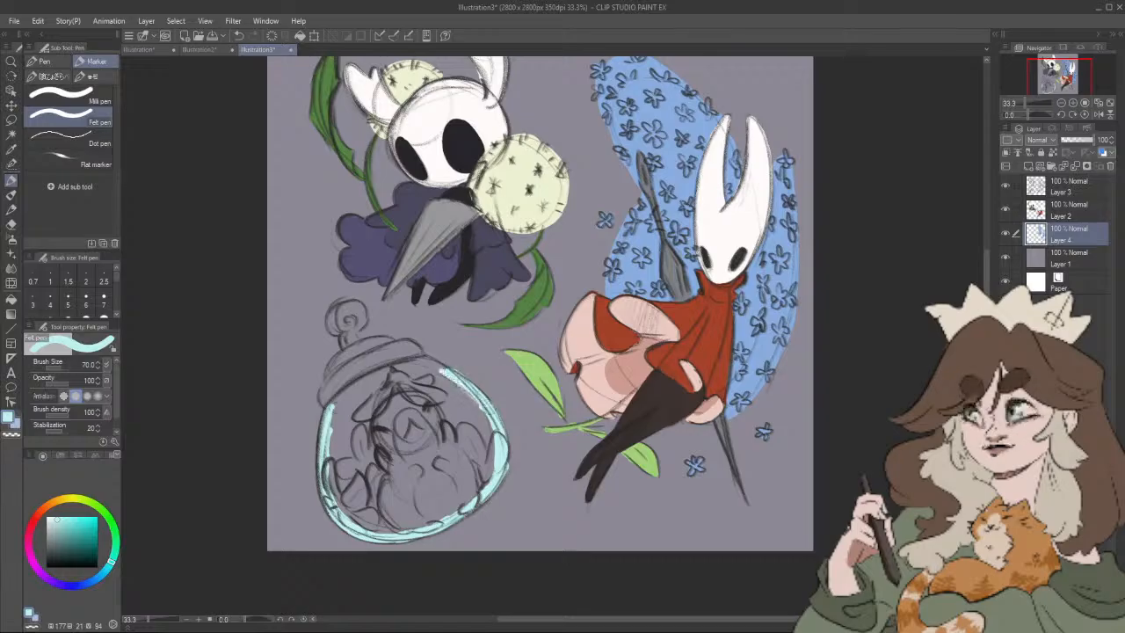
mouse_move(331, 408)
left_mouse_down()
mouse_move(399, 366)
mouse_move(439, 358)
mouse_move(452, 373)
left_mouse_up()
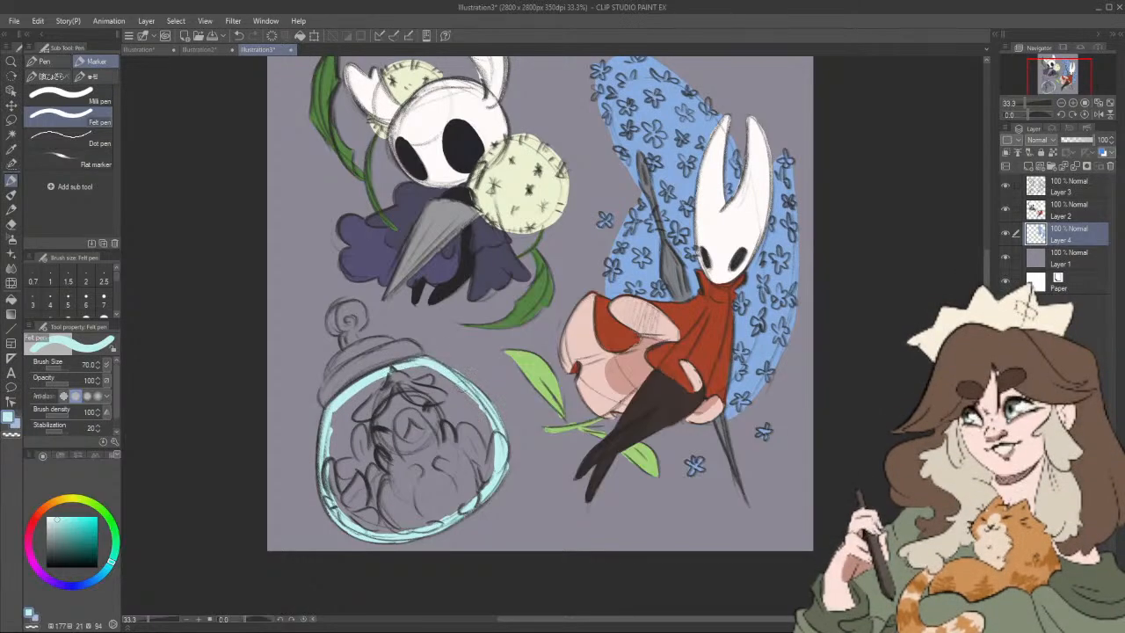
left_click(11, 300)
left_click(421, 456)
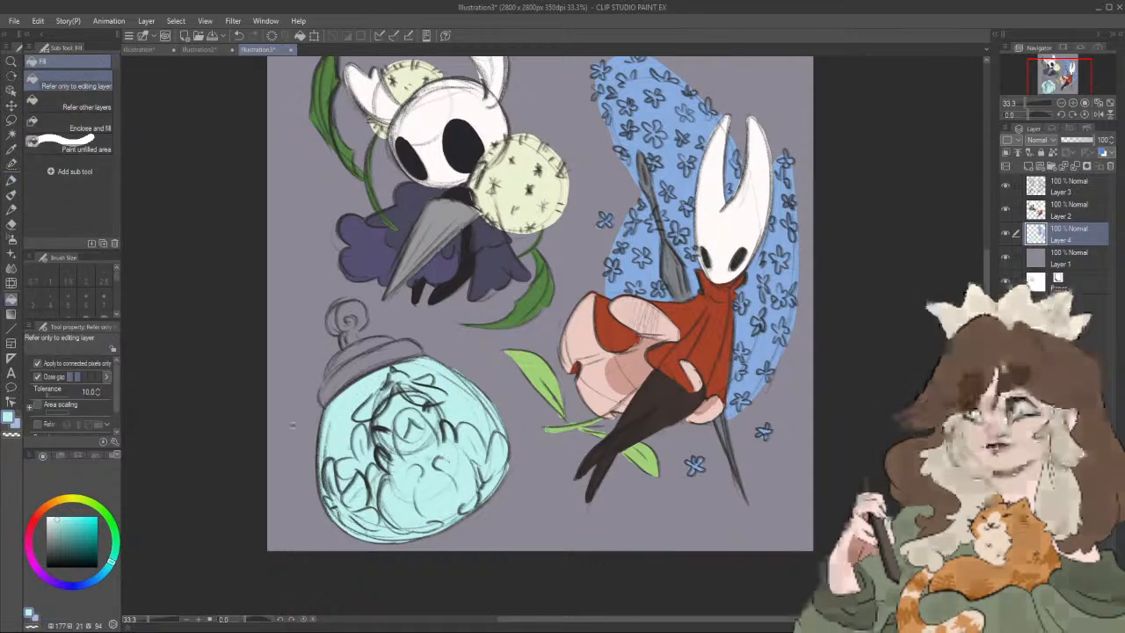
Step: Make Layer 2 active for the Felt pen and choose a muted green (hue 121, saturation 18, value 76)
left_click(12, 181)
left_click_drag(666, 478, 672, 469)
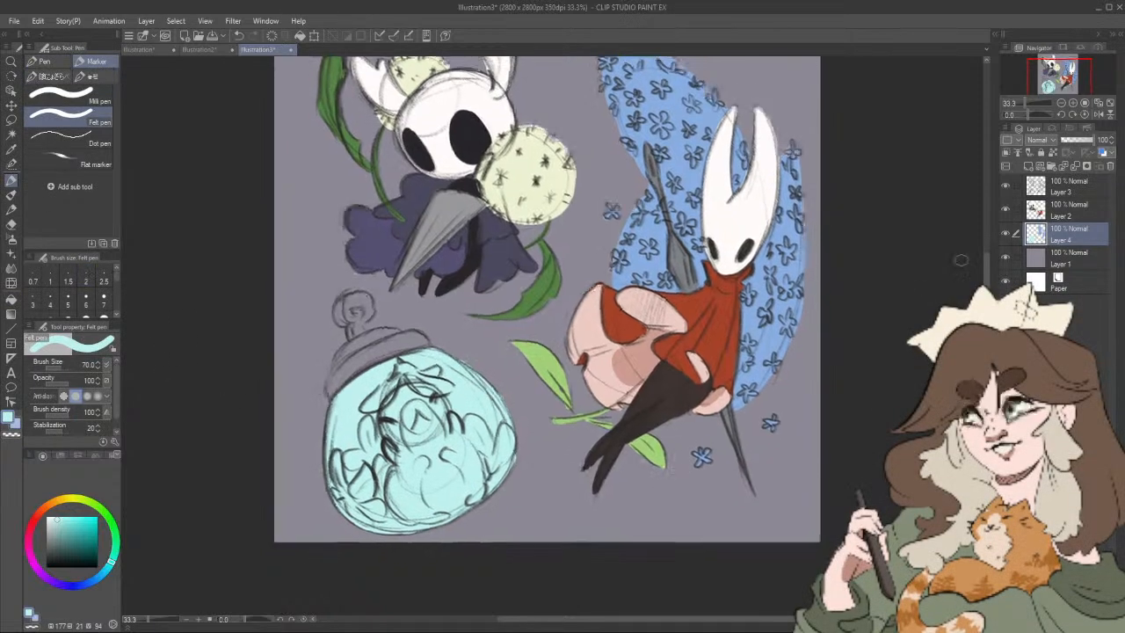
left_click(1072, 216)
left_click_drag(512, 534, 500, 530)
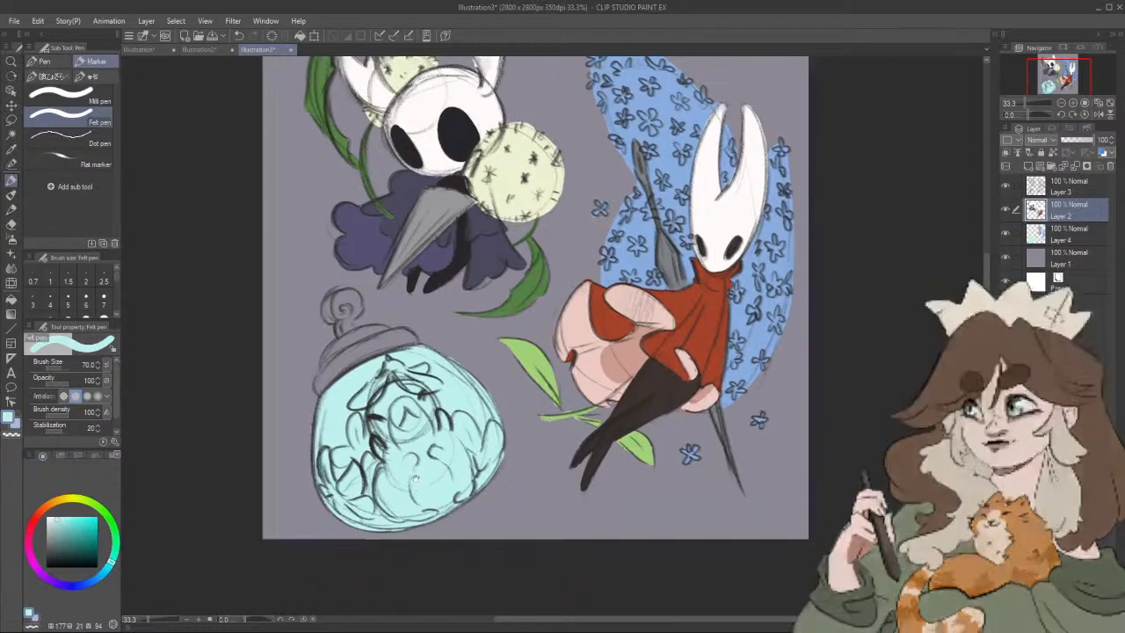
left_click(108, 517)
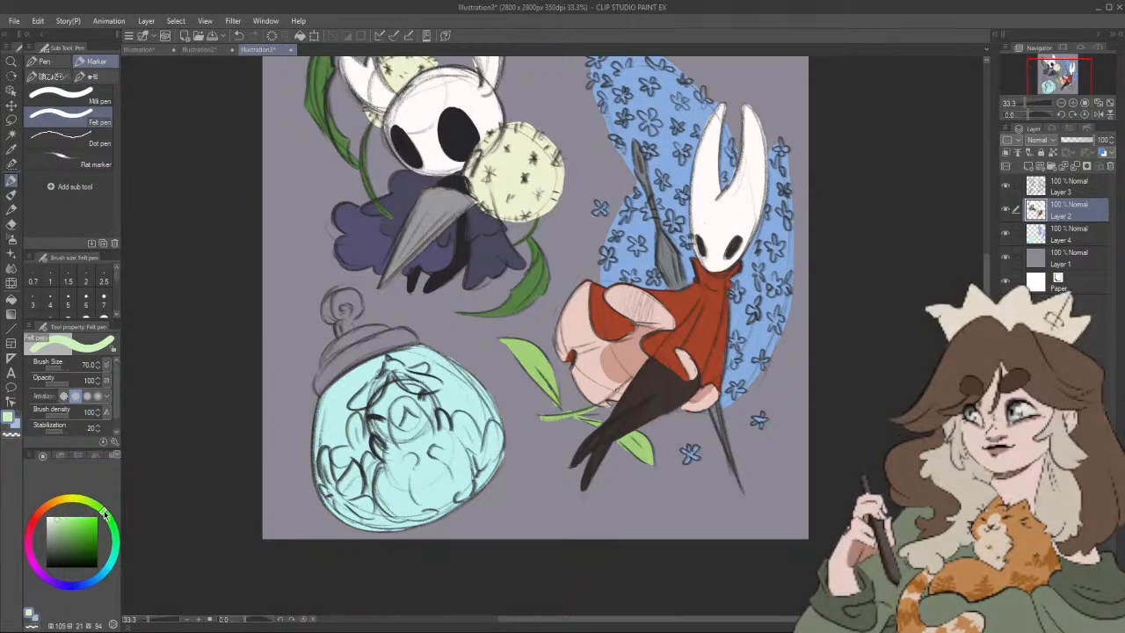
left_click_drag(107, 515, 111, 522)
left_click(63, 527)
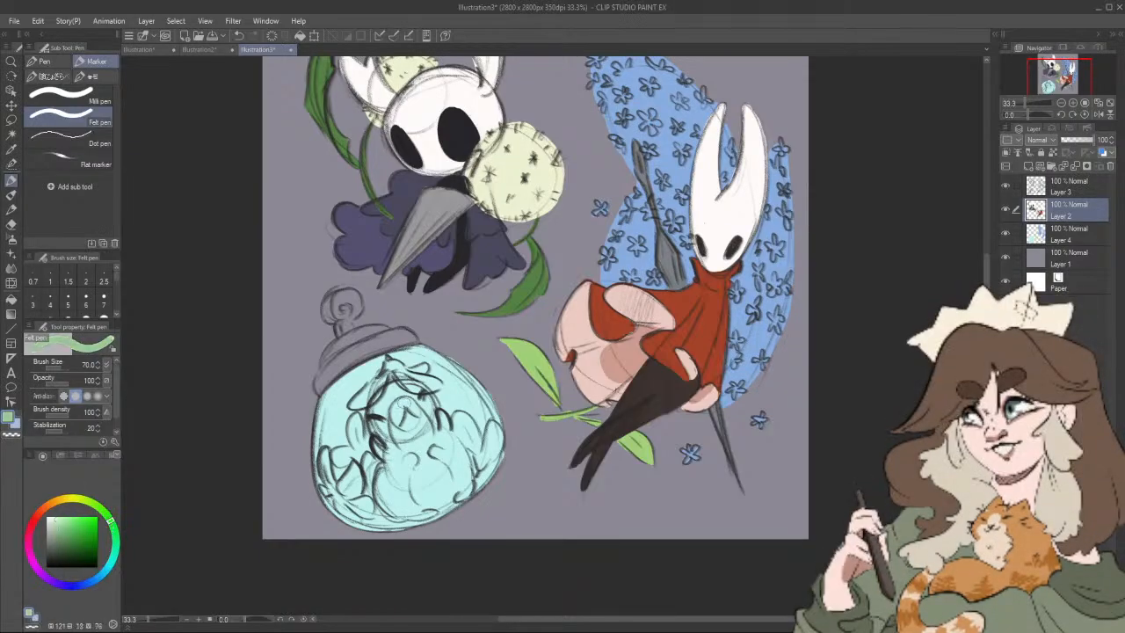
Step: Paint the head and body of the figure inside the jar in muted green on Layer 2 at brush size 70
left_click_drag(392, 396, 376, 423)
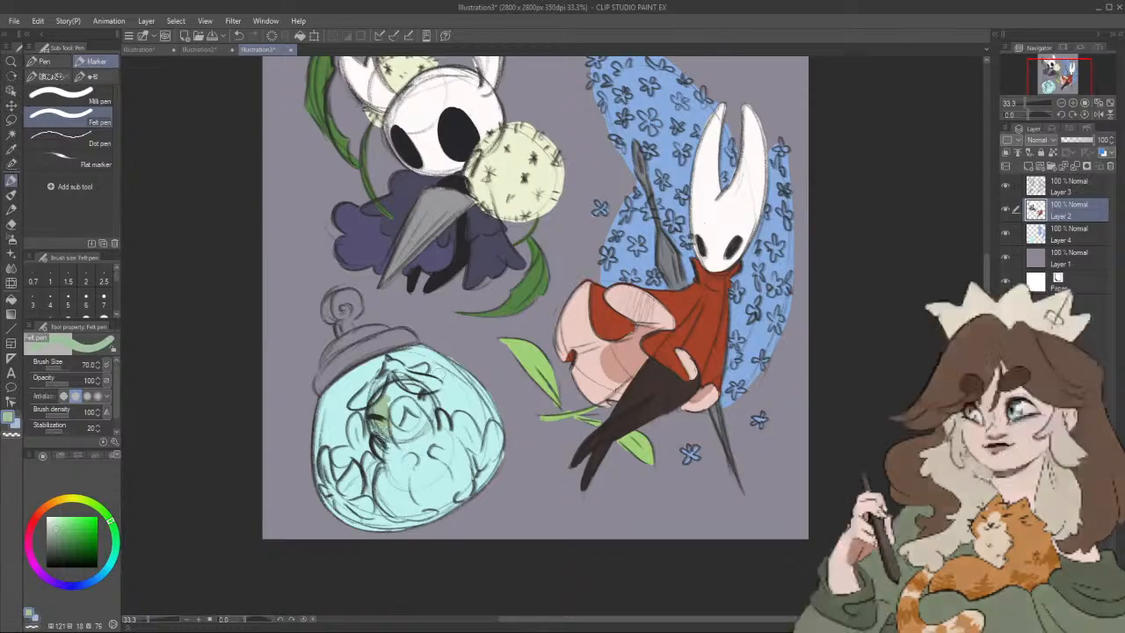
left_click(1072, 235)
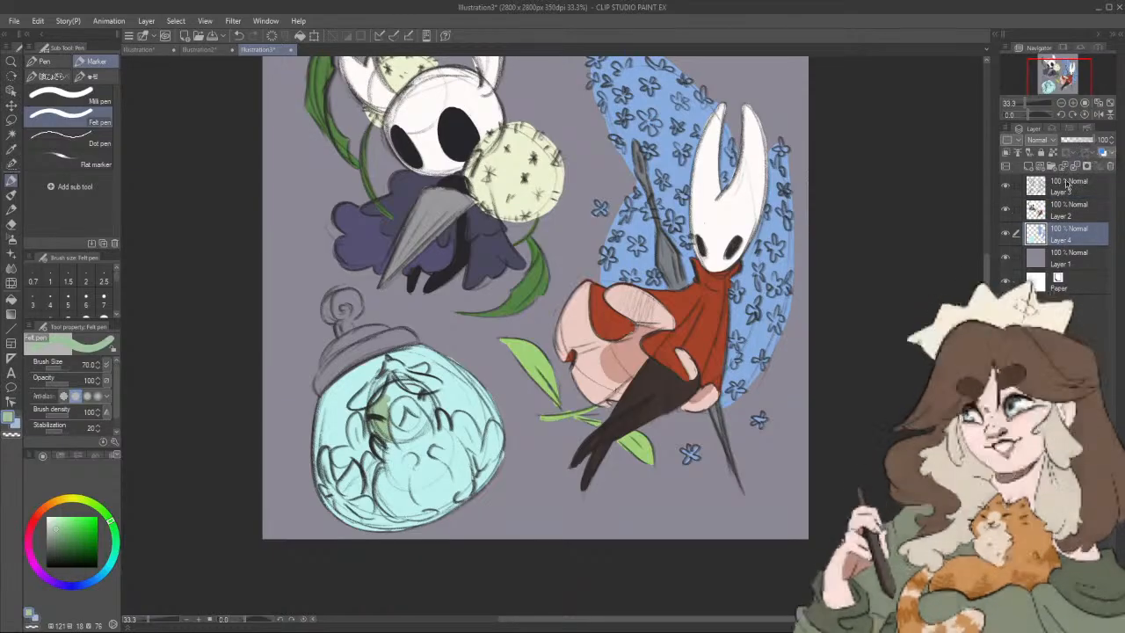
left_click(1072, 211)
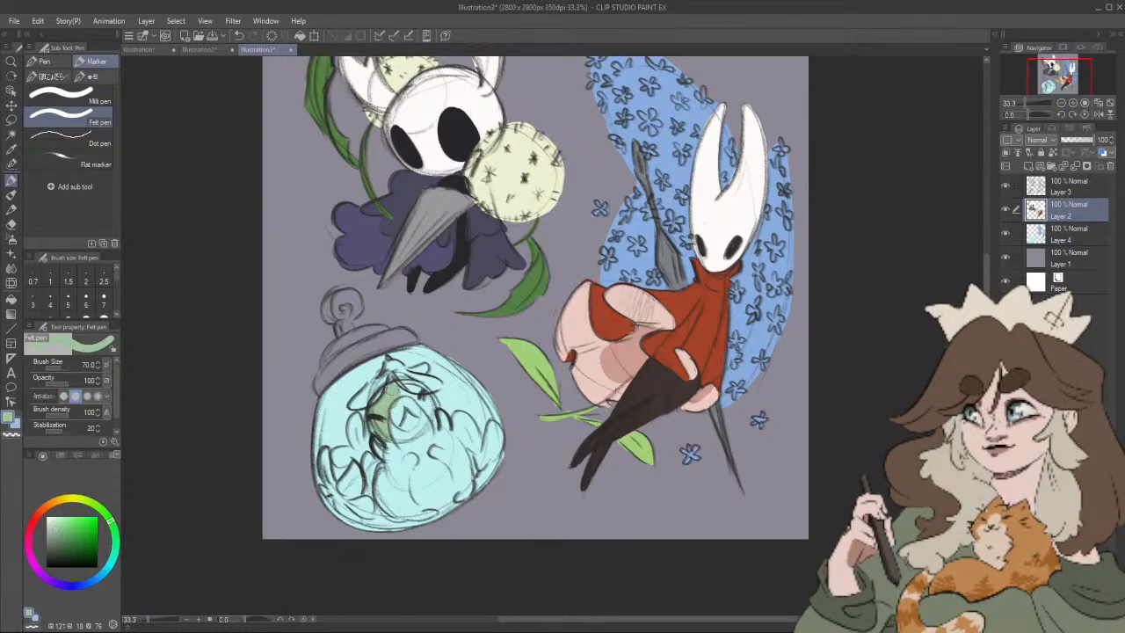
left_click_drag(395, 387, 411, 401)
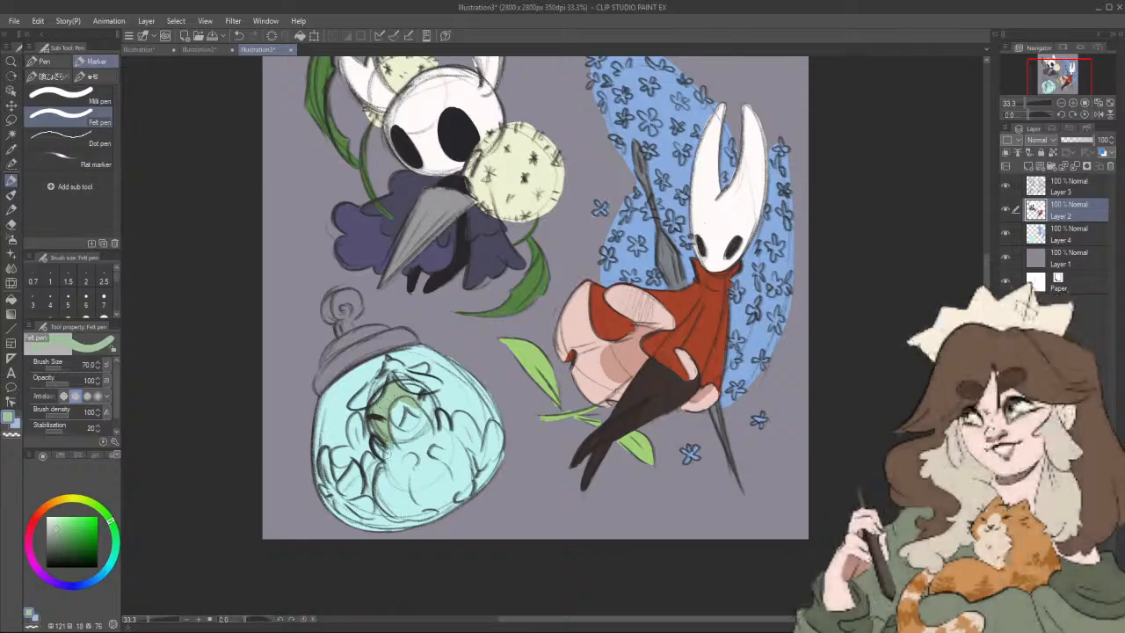
mouse_move(378, 441)
left_mouse_down()
mouse_move(415, 446)
mouse_move(389, 446)
mouse_move(413, 498)
mouse_move(458, 485)
mouse_move(482, 461)
mouse_move(458, 413)
left_mouse_up()
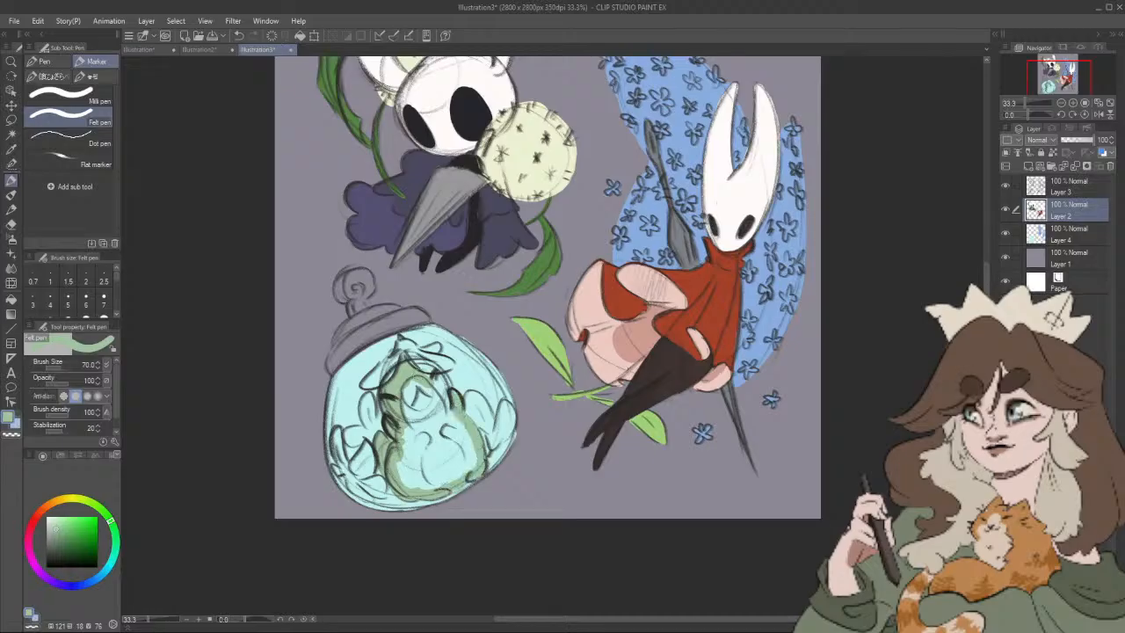
left_click_drag(436, 376, 449, 419)
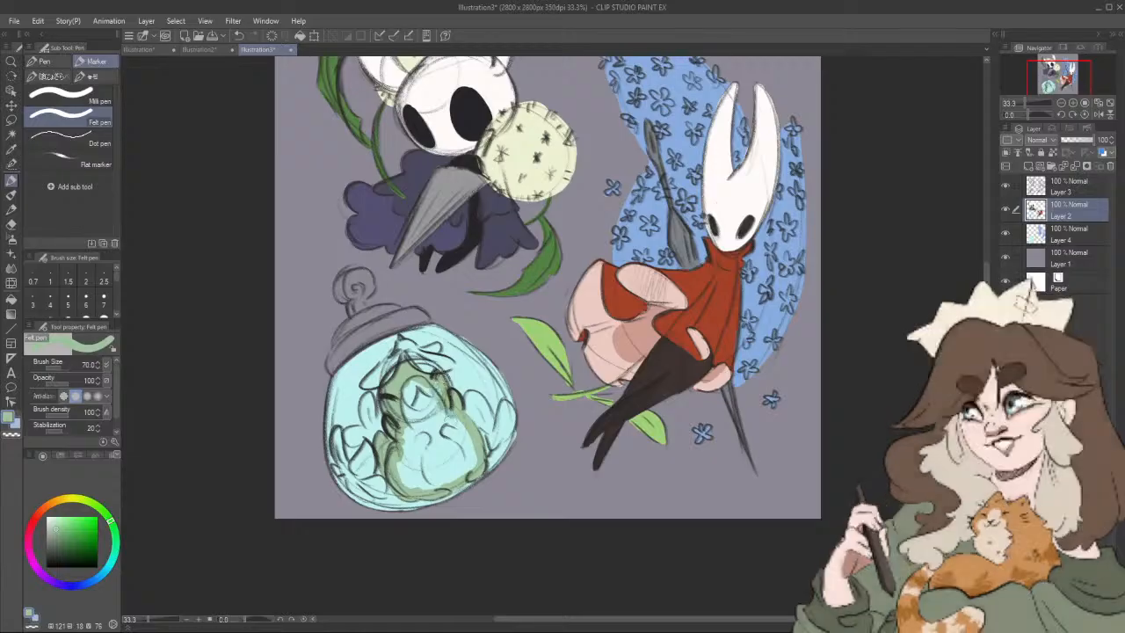
mouse_move(392, 457)
left_mouse_down()
mouse_move(418, 484)
mouse_move(422, 439)
mouse_move(434, 485)
mouse_move(458, 472)
mouse_move(447, 422)
mouse_move(468, 464)
left_mouse_up()
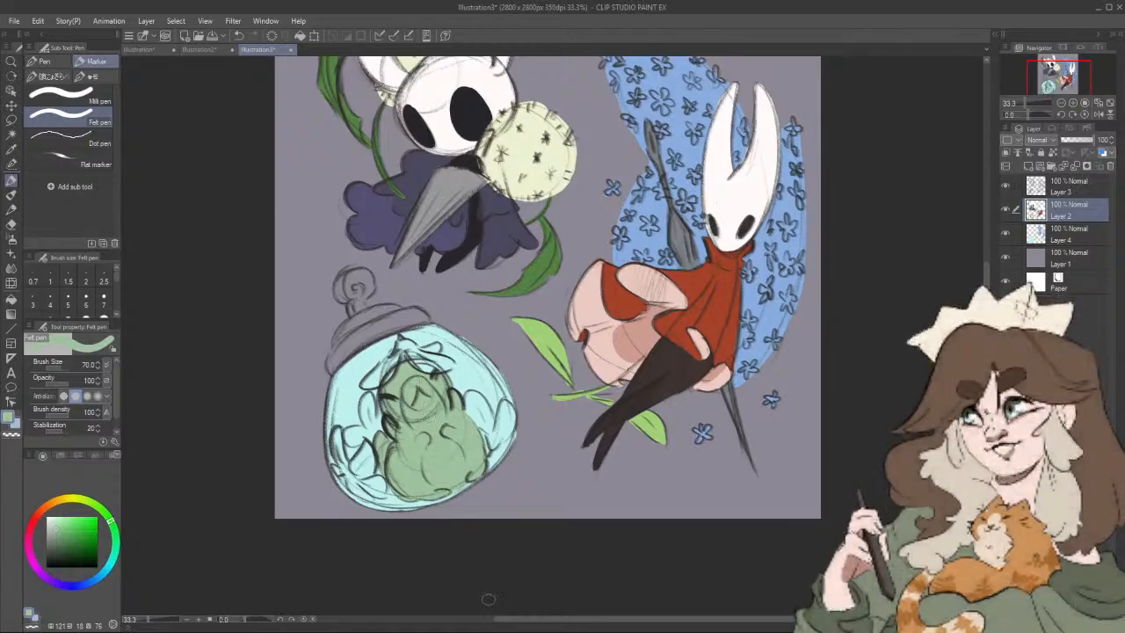
Step: Refill the jar's glass on Layer 4 with a greyer cyan (hue 176, saturation 9, value 85) and fill Layer 2's empty area with it
left_click(1077, 236)
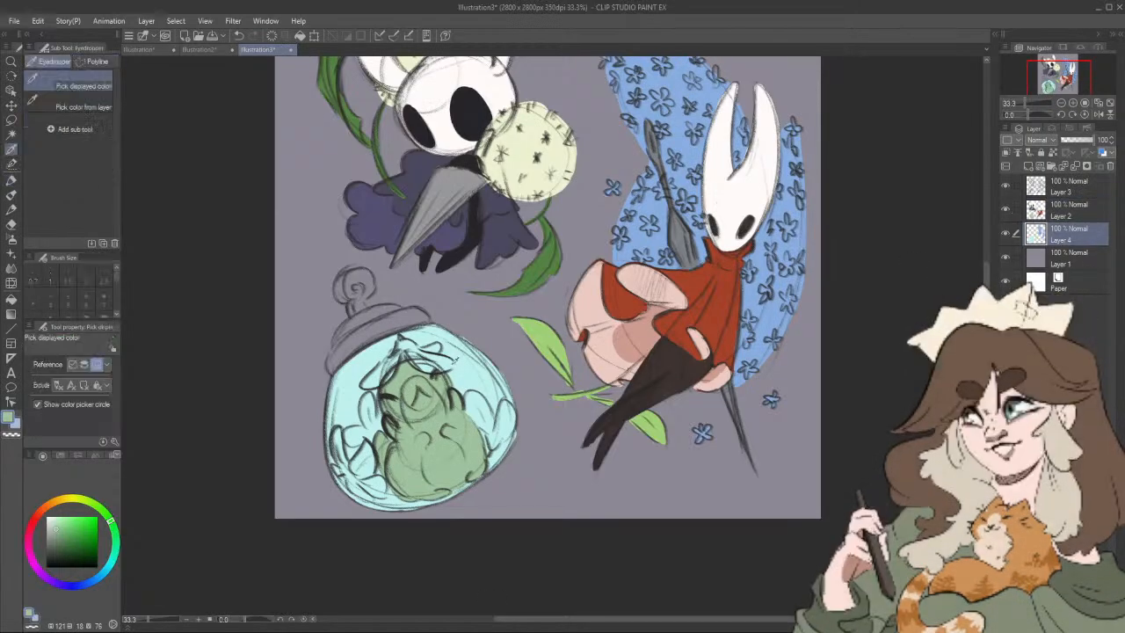
left_click(458, 363, "alt")
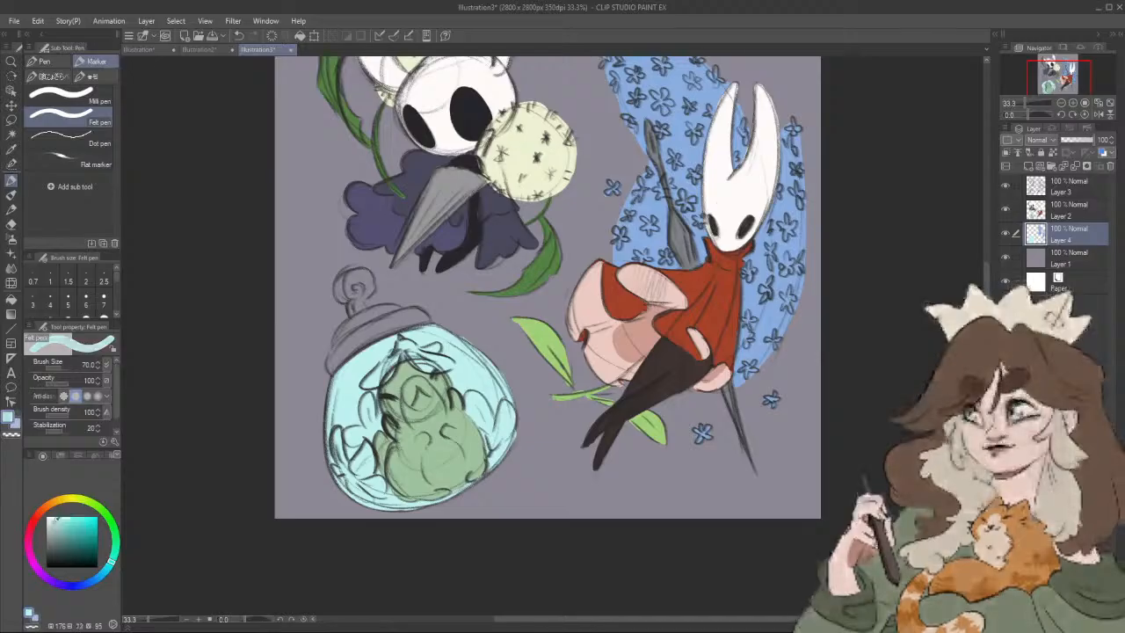
left_click(13, 297)
left_click(372, 373)
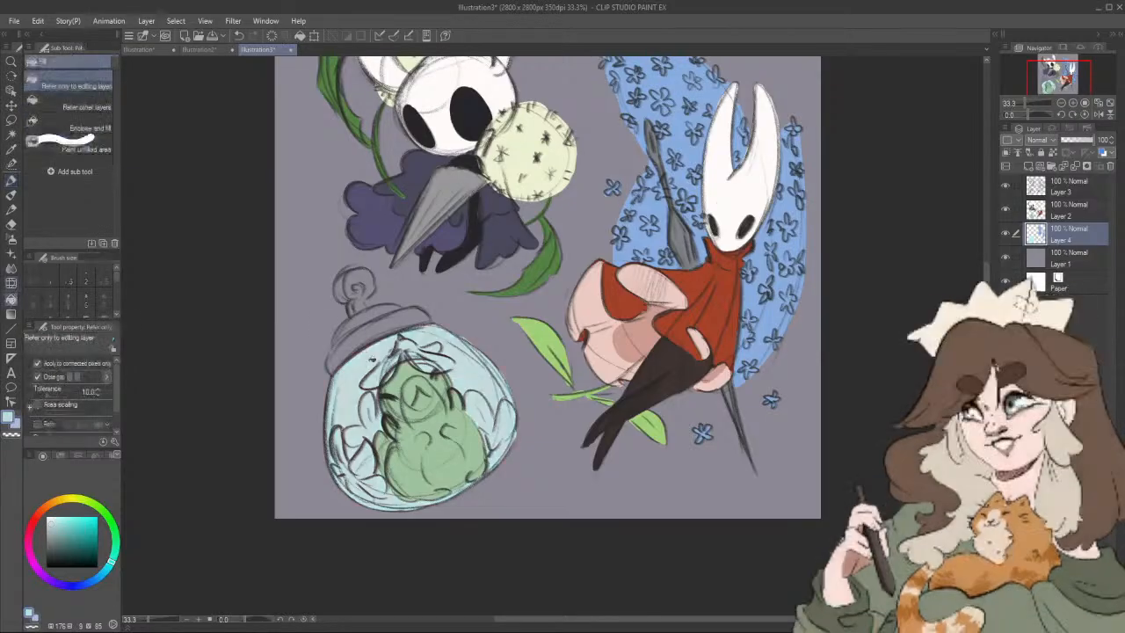
left_click(1067, 211)
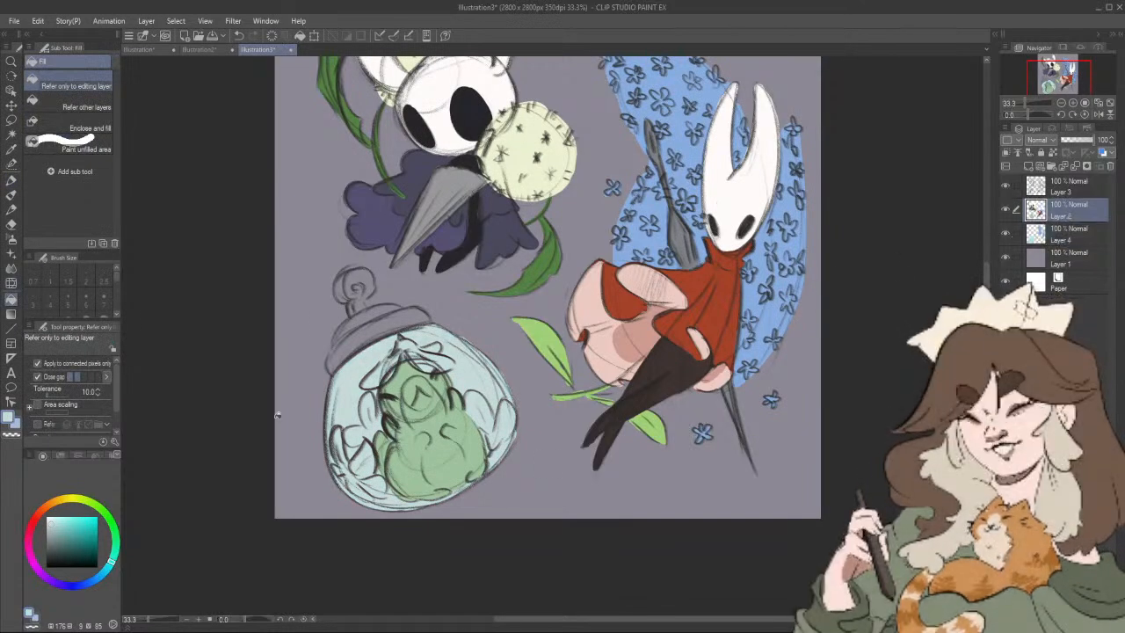
left_click(373, 374)
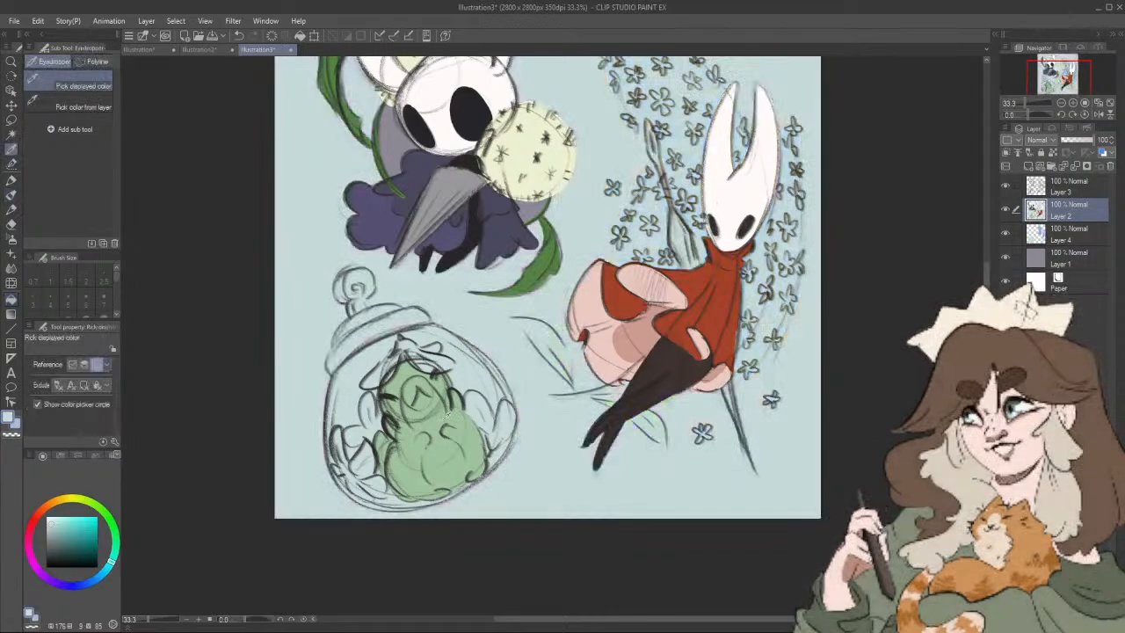
Step: Paint the face patch and belly of the jar's green figure in light green (hue 120, saturation 15, value 94) at brush size 70
left_click(434, 424, "alt")
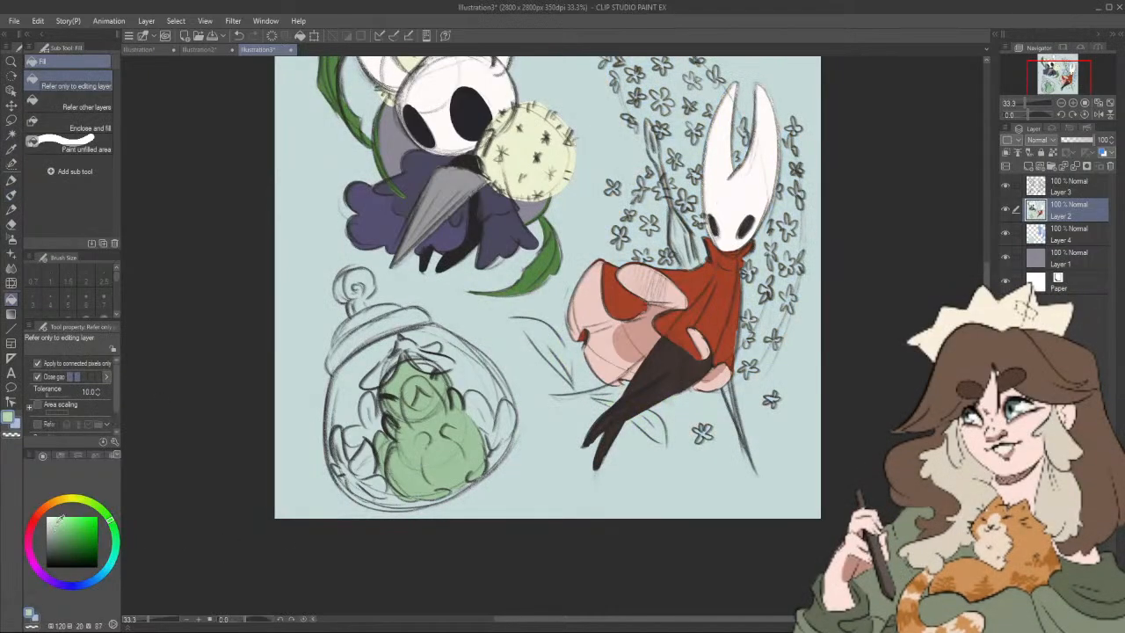
left_click(12, 180)
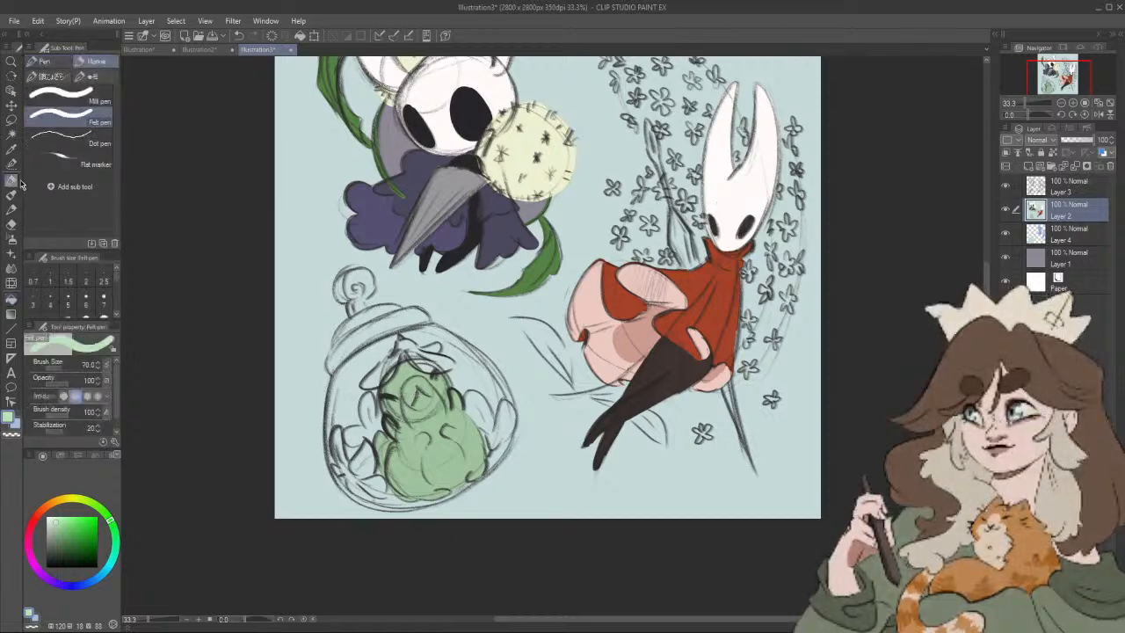
left_click_drag(414, 420, 406, 385)
left_click_drag(414, 423, 409, 390)
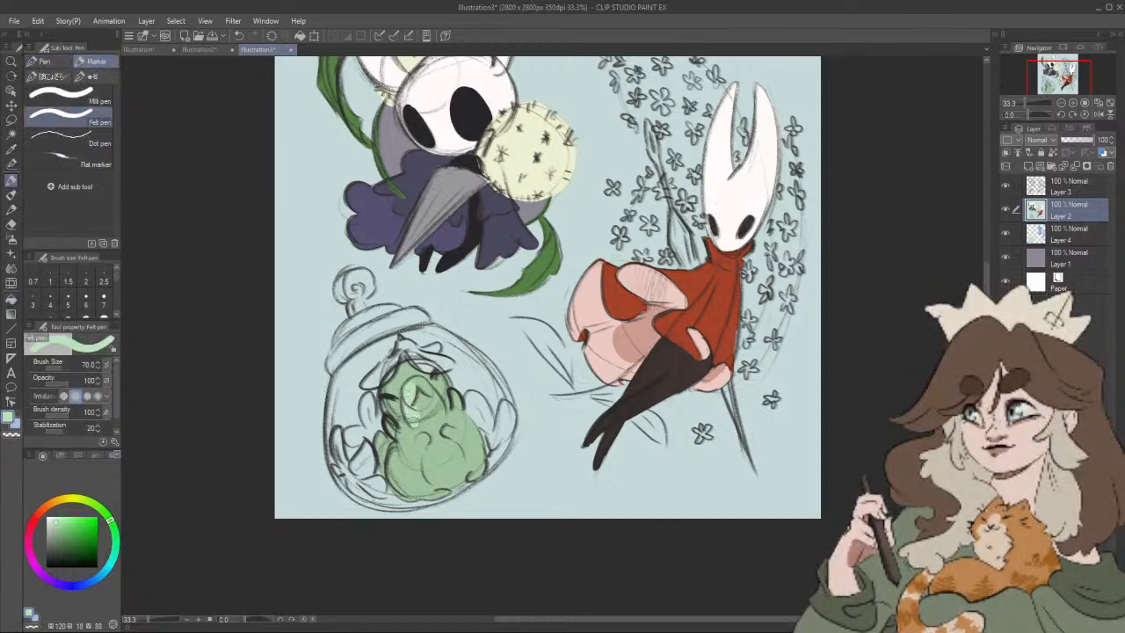
left_click(55, 519)
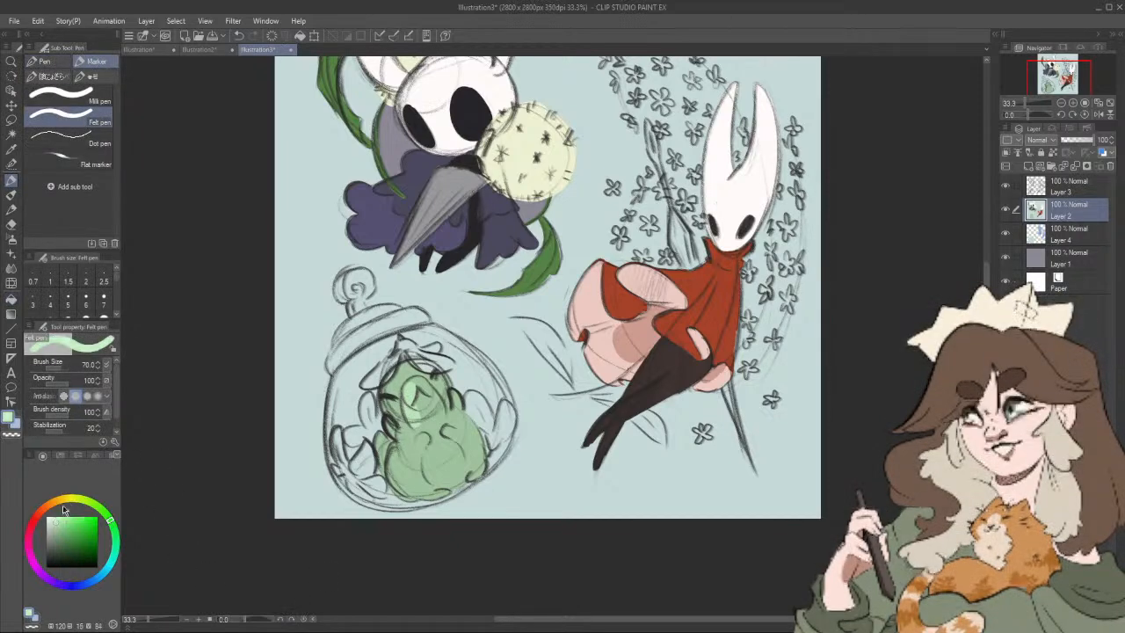
mouse_move(420, 434)
left_mouse_down()
mouse_move(411, 387)
mouse_move(440, 413)
mouse_move(430, 416)
mouse_move(435, 480)
mouse_move(457, 484)
mouse_move(461, 461)
mouse_move(450, 445)
mouse_move(440, 476)
left_mouse_up()
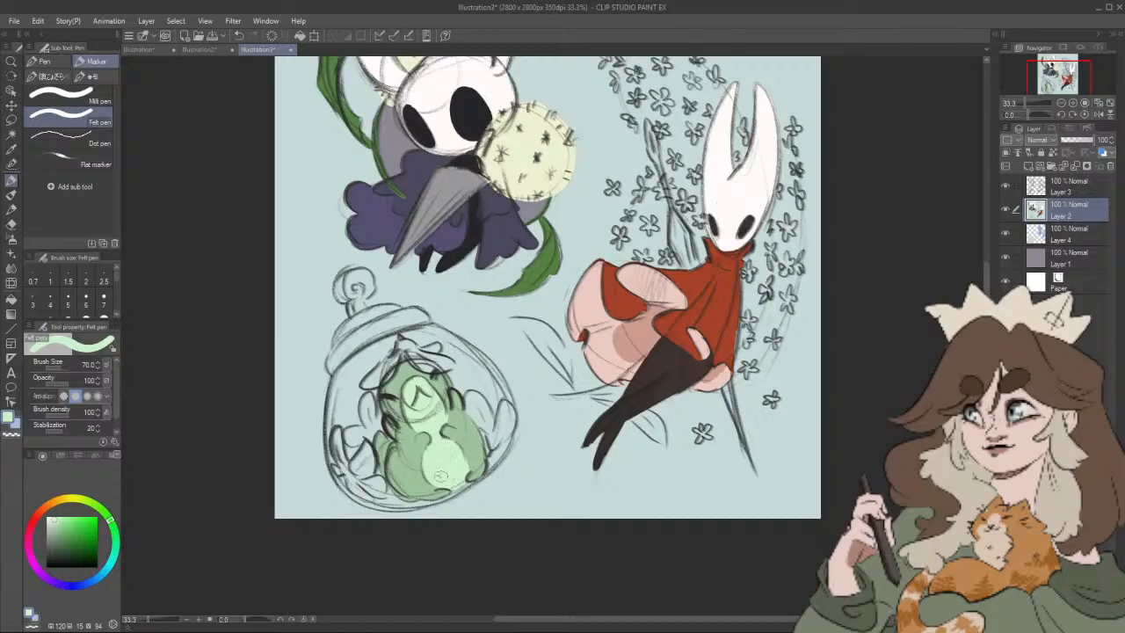
Step: Undo the last stroke and shade the figure's face with a mid green (hue 120, saturation 21, value 87)
left_click_drag(470, 403, 492, 389)
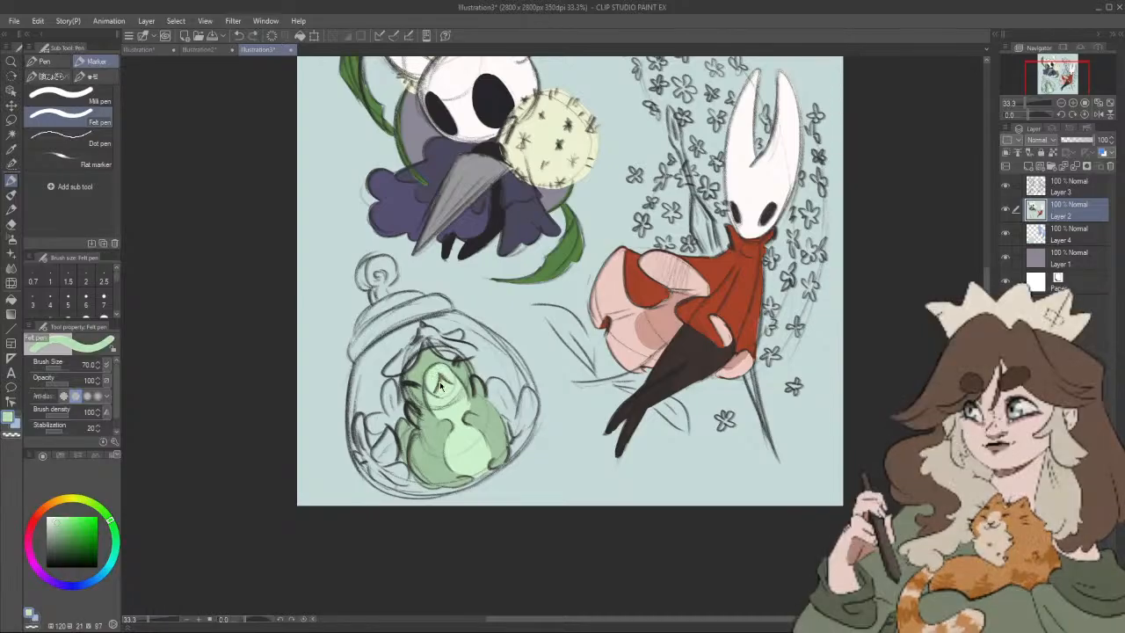
key("ctrl+z")
left_click_drag(439, 378, 435, 387)
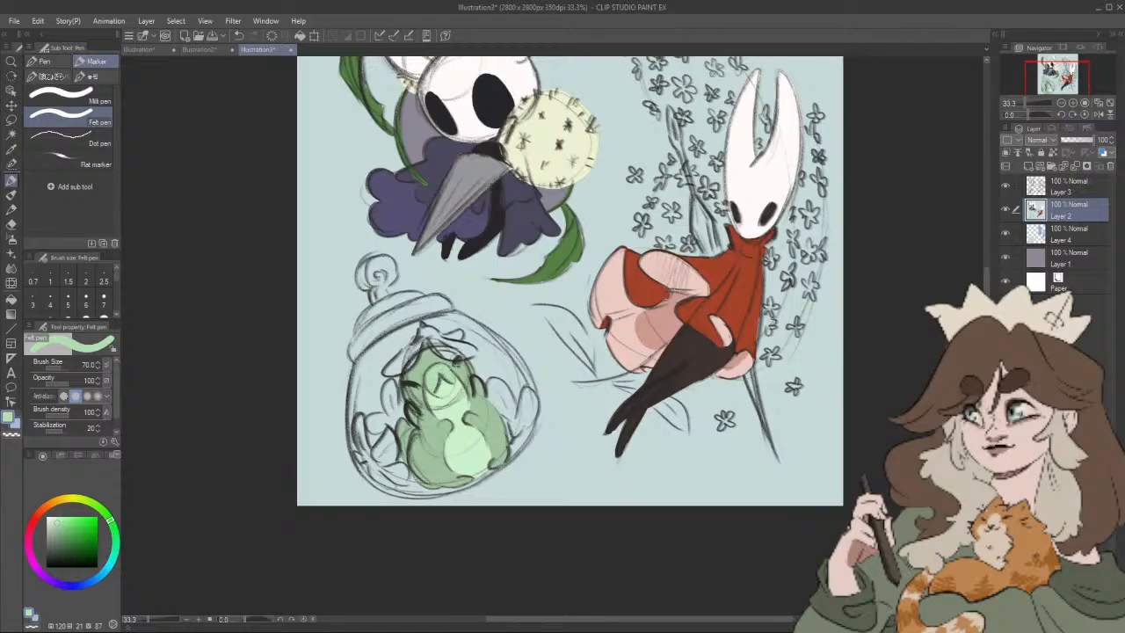
left_click_drag(496, 360, 502, 346)
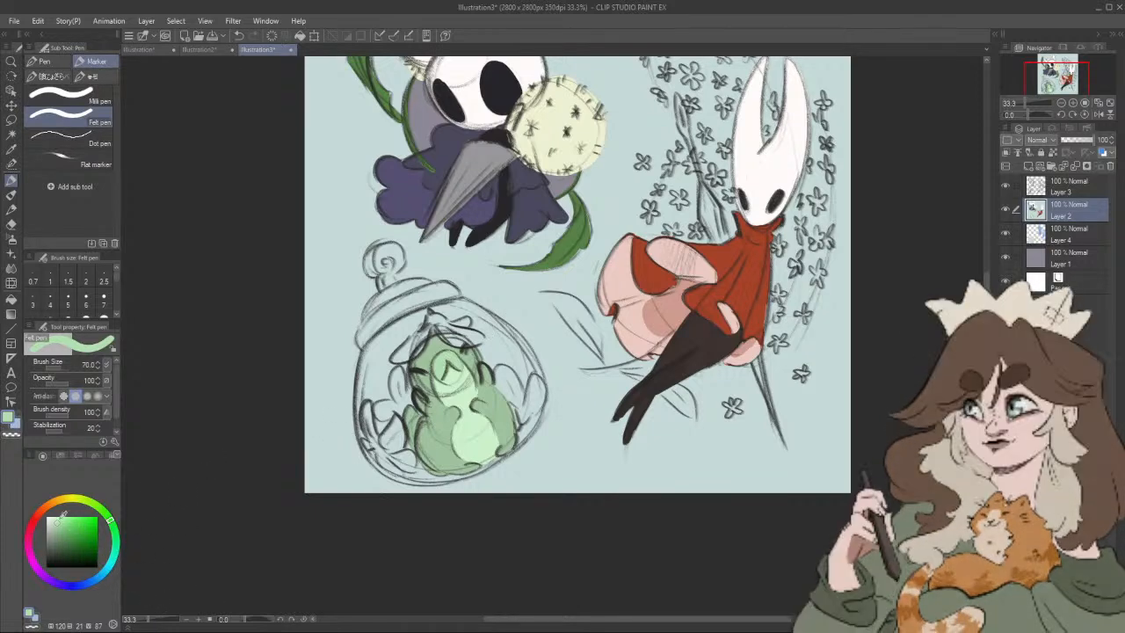
Step: Paint the petal hat and the flowers beside the figure in light pink (hue 345, saturation 16, value 93)
left_click(30, 556)
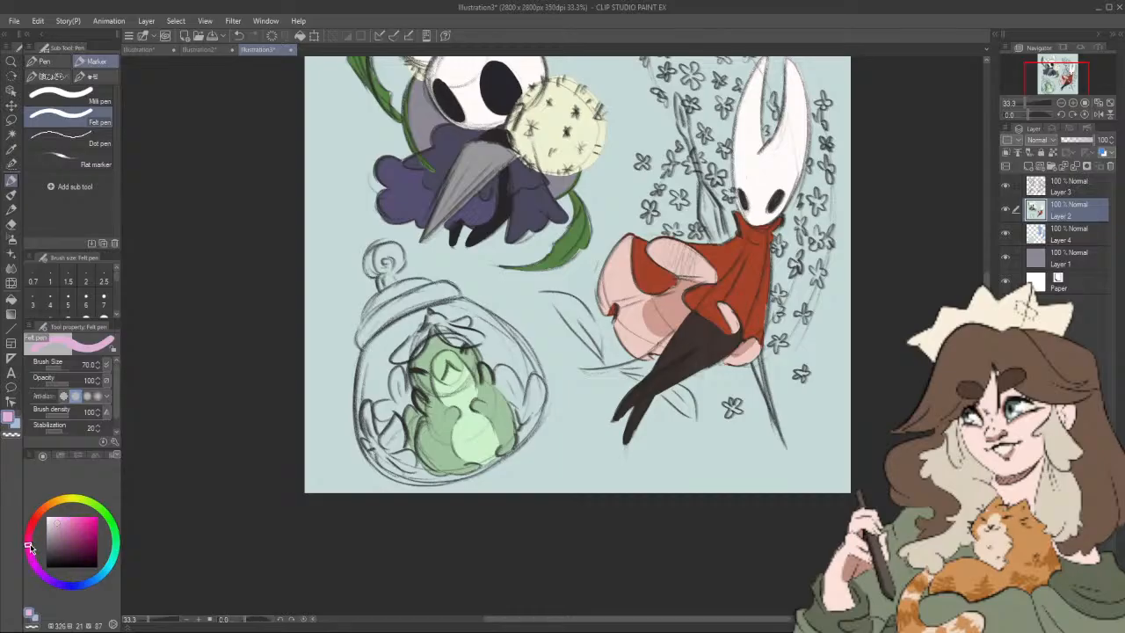
left_click_drag(31, 546, 29, 541)
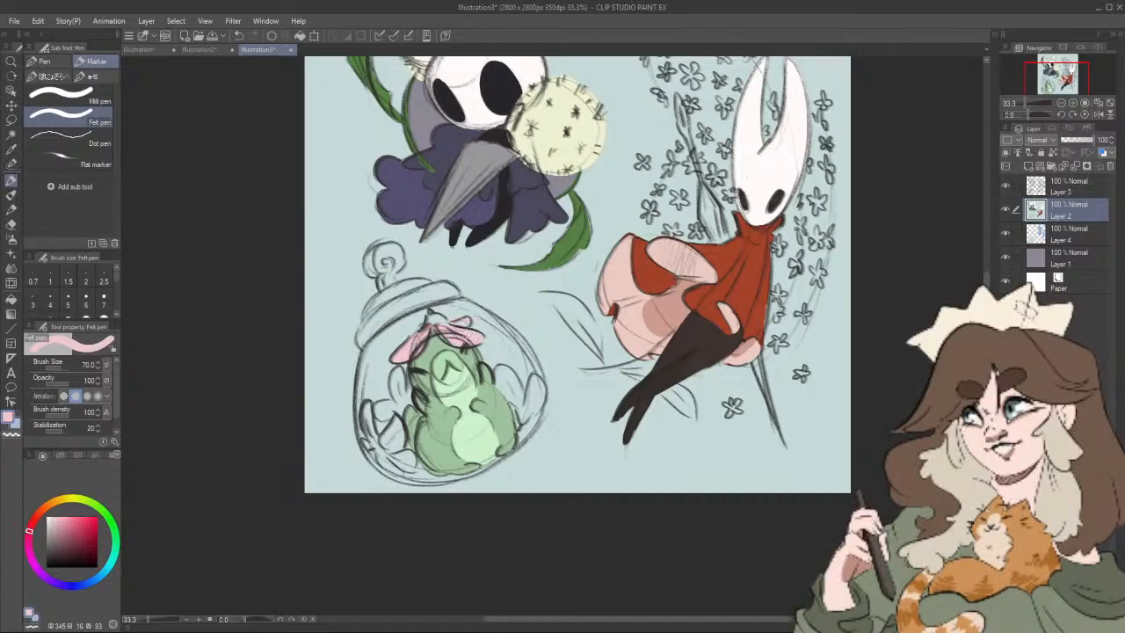
left_click_drag(496, 319, 483, 301)
mouse_move(488, 354)
left_mouse_down()
mouse_move(512, 395)
mouse_move(522, 366)
mouse_move(526, 385)
mouse_move(523, 372)
mouse_move(482, 359)
left_mouse_up()
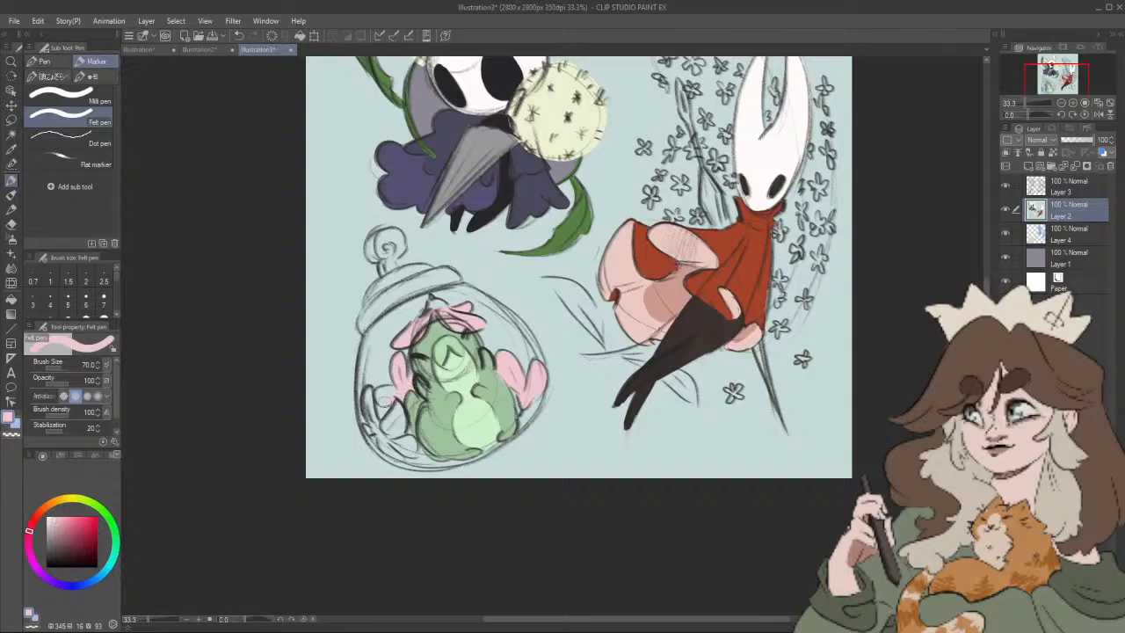
left_click_drag(368, 388, 381, 431)
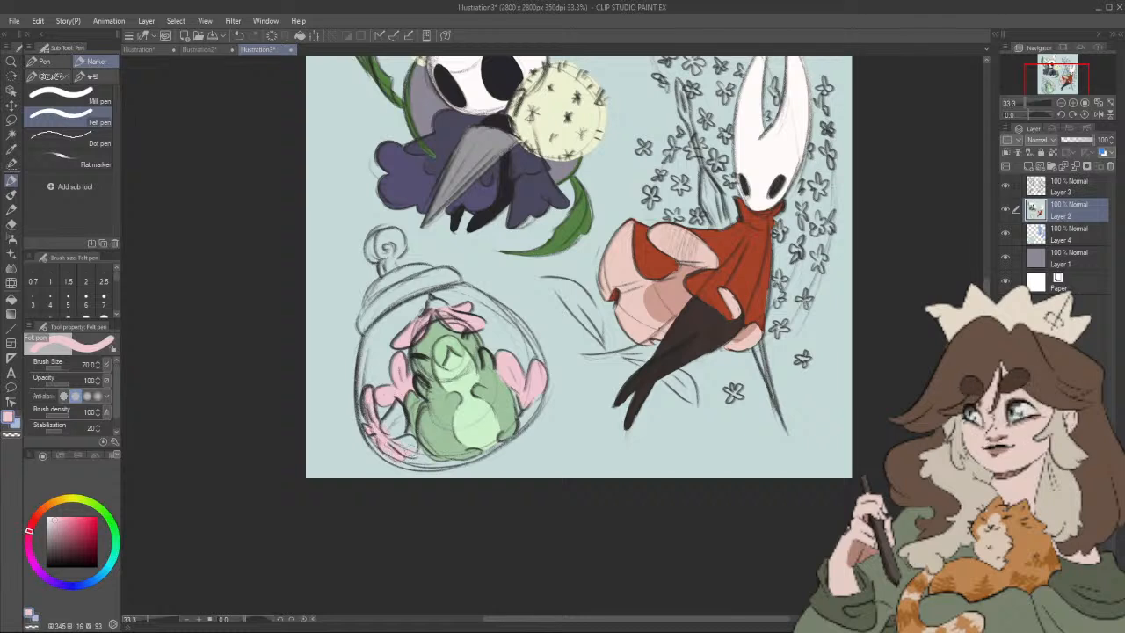
left_click_drag(392, 435, 410, 444)
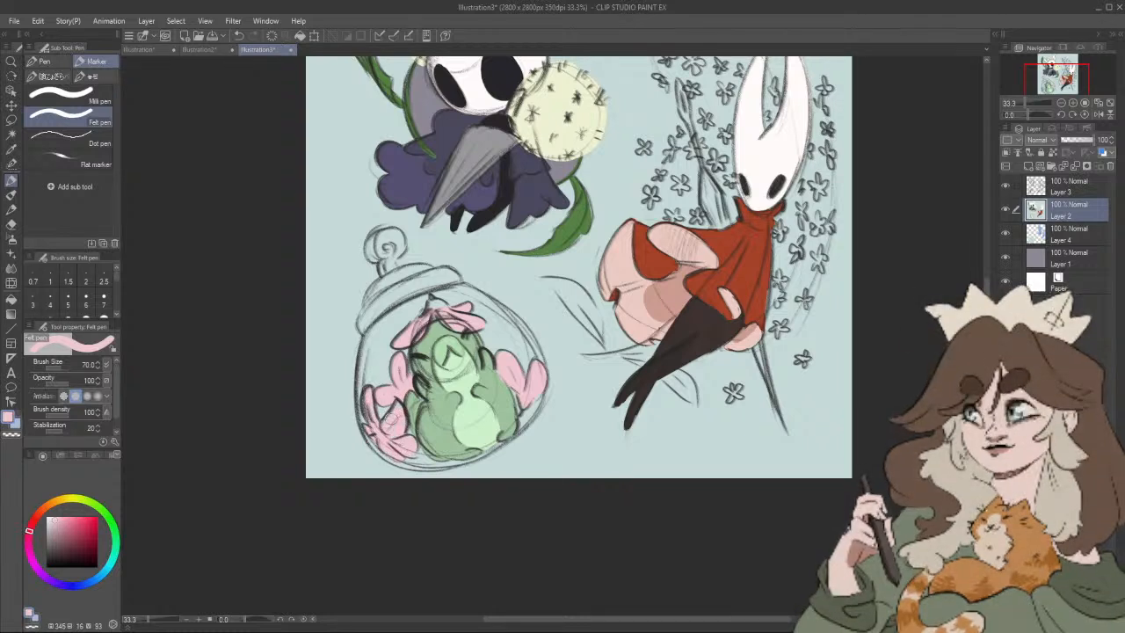
left_click_drag(468, 386, 485, 372)
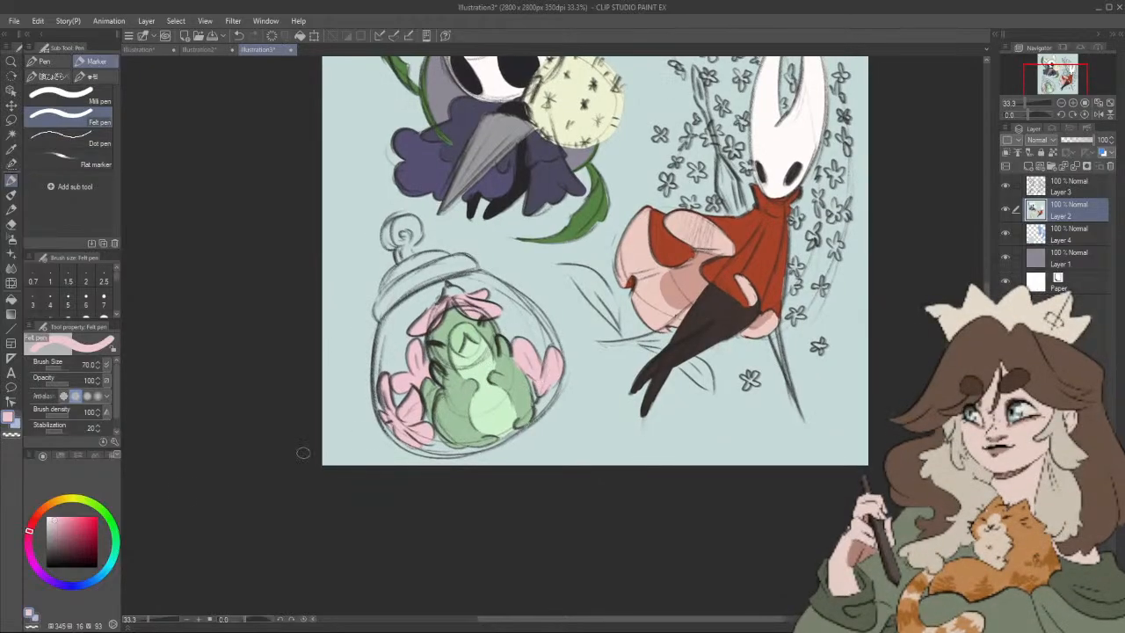
Step: Paint the hat's tip and the right flower's base in dark muted green (hue 98, saturation 25, value 49) at brush size 50
left_click(99, 507)
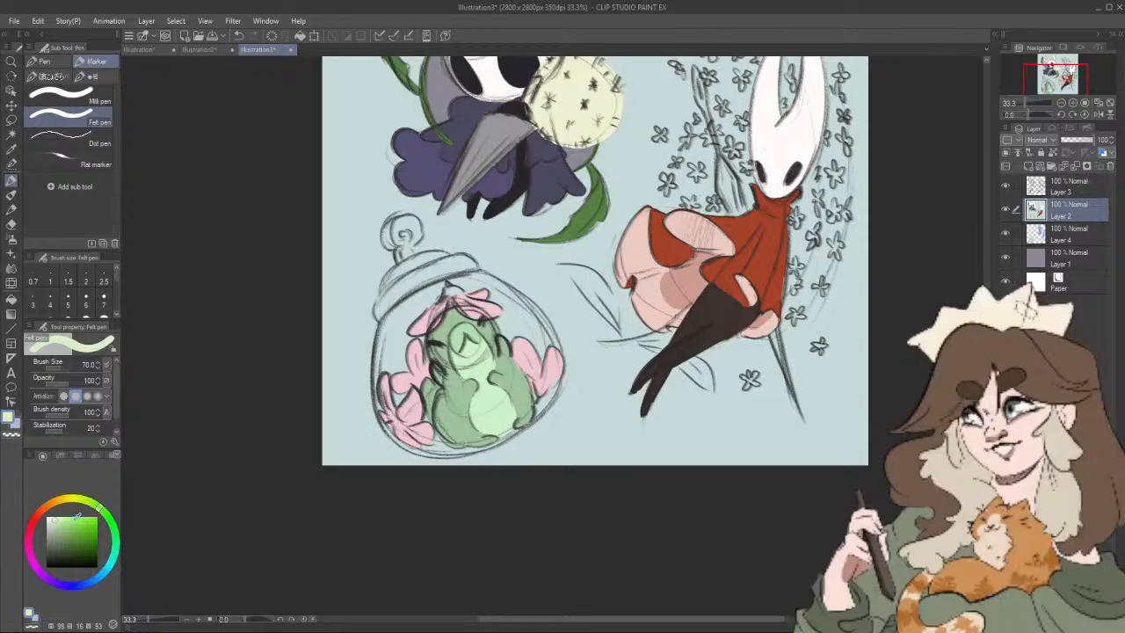
left_click_drag(77, 518, 60, 534)
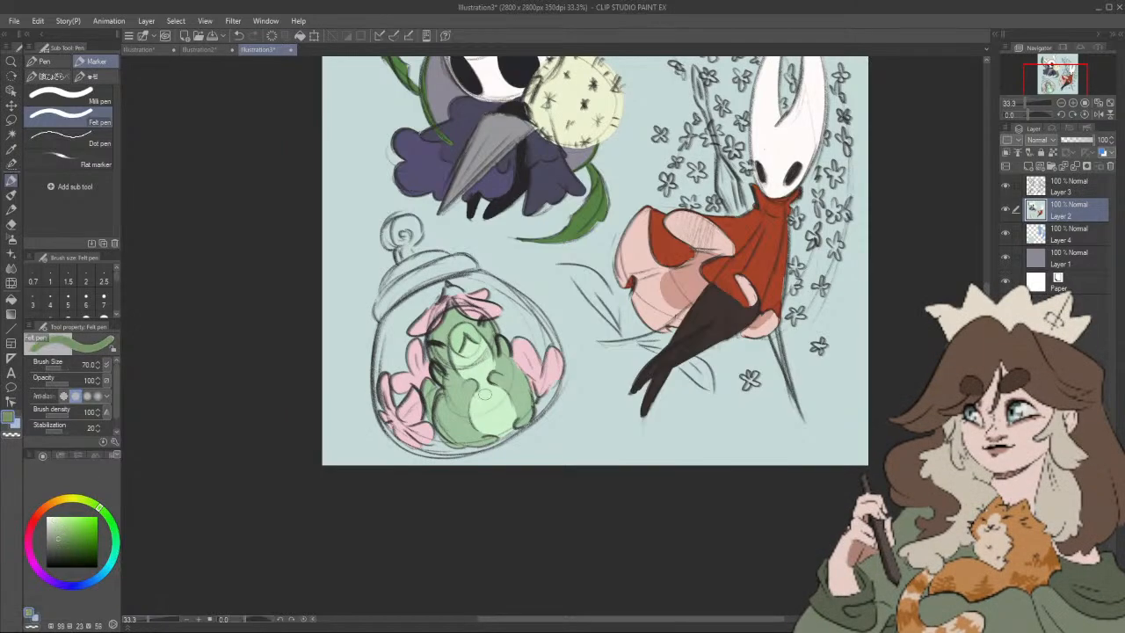
left_click(64, 549)
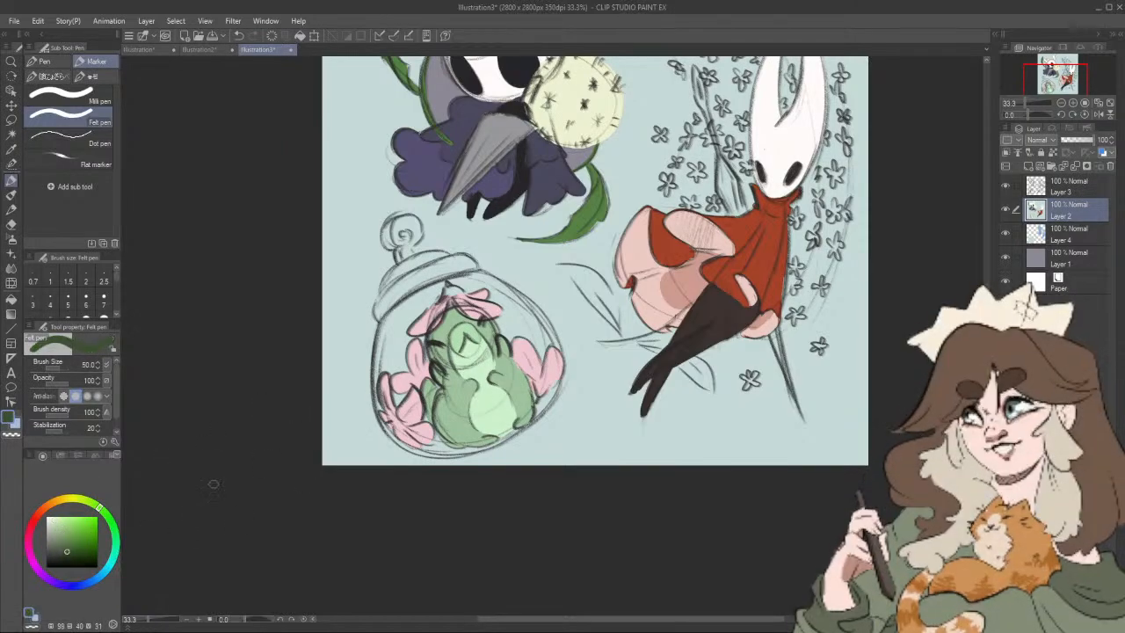
left_click_drag(70, 553, 59, 543)
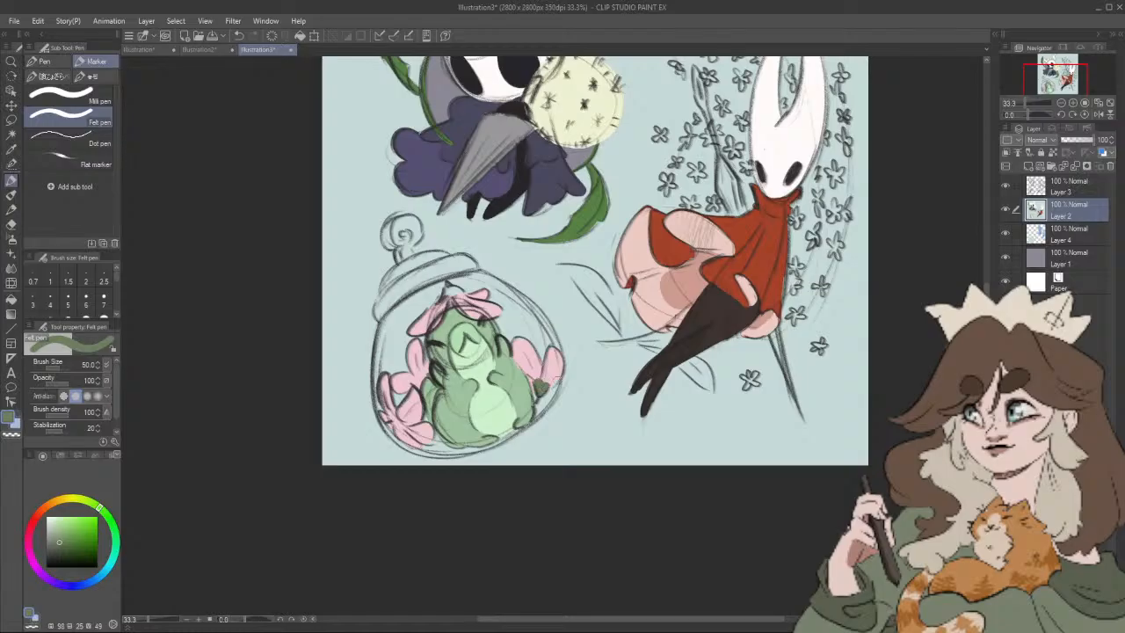
left_click_drag(587, 369, 602, 372)
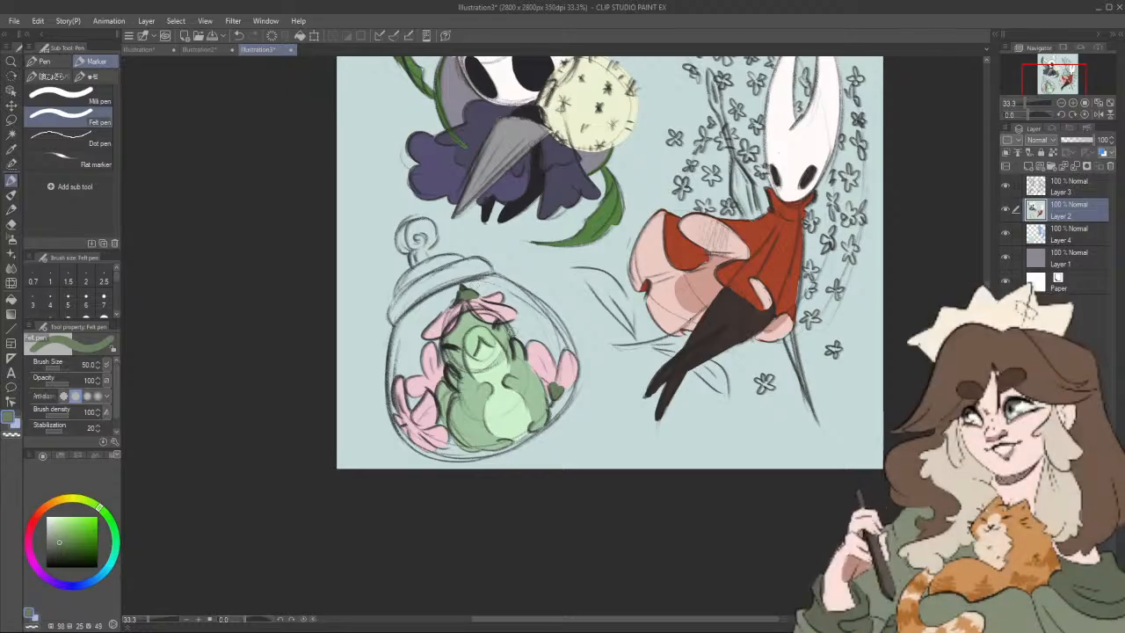
Step: Switch to the soft thick-paint brush at size 70 and choose a pale pink (hue 347, saturation 13, value 94)
scroll(505, 330, "up", 8)
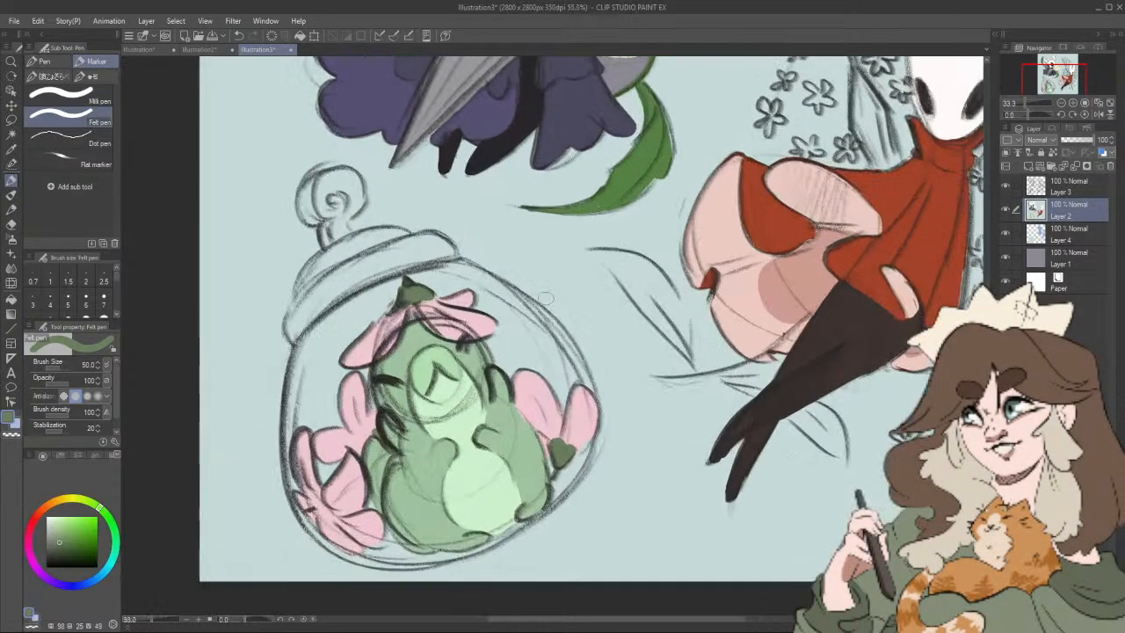
scroll(506, 330, "down", 1)
left_click_drag(539, 249, 594, 235)
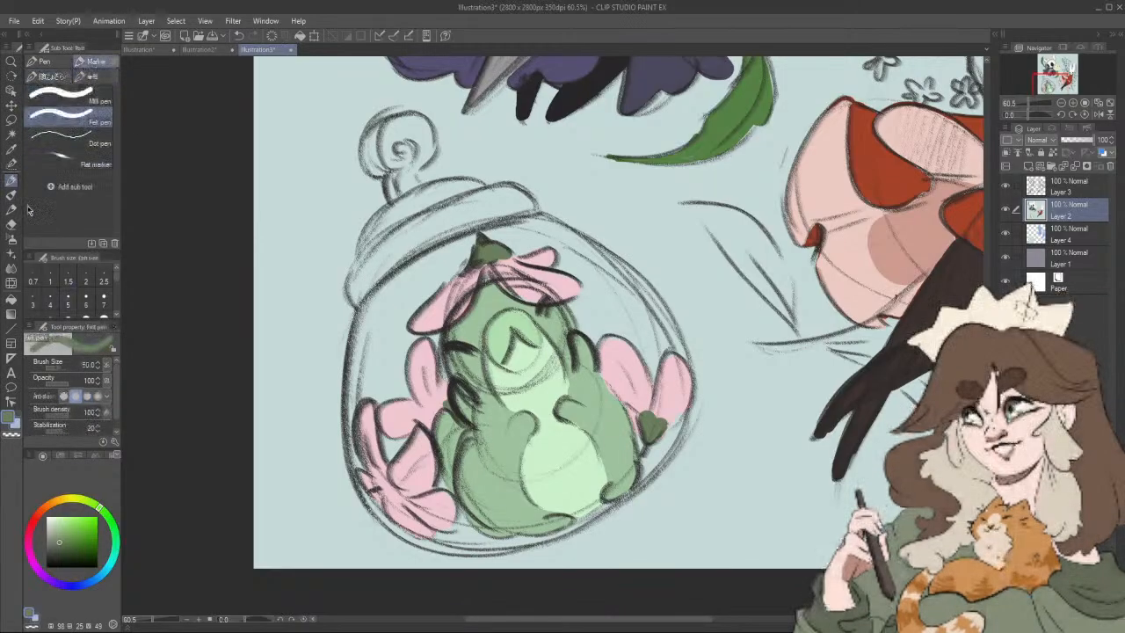
left_click(11, 194)
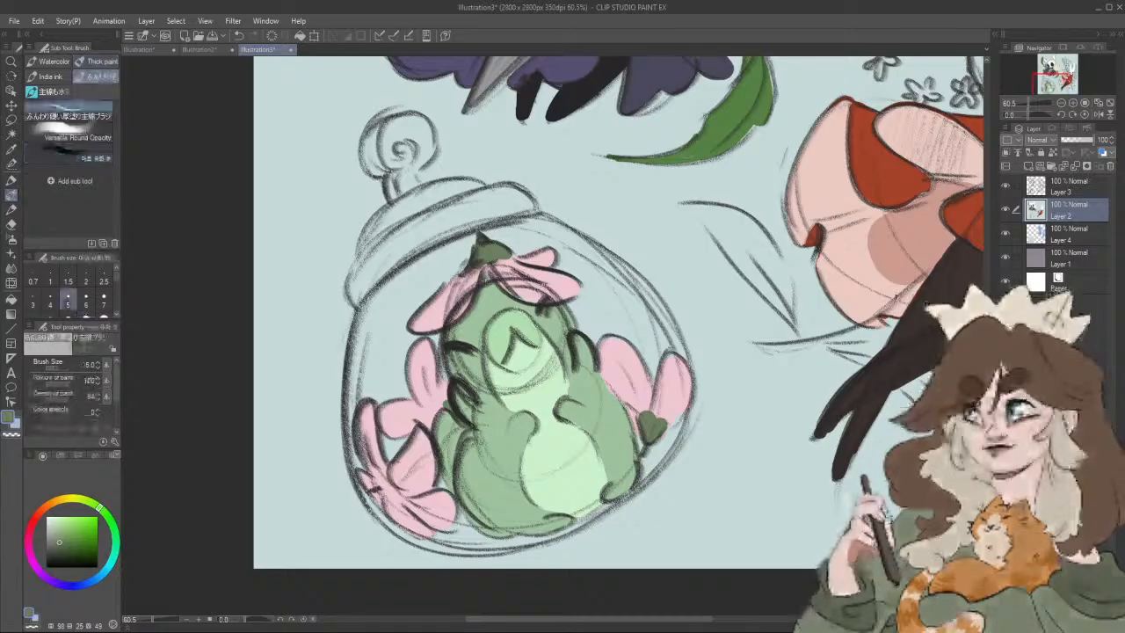
key("bracketright")
key("bracketright")
key("bracketright")
key("bracketright")
key("bracketright")
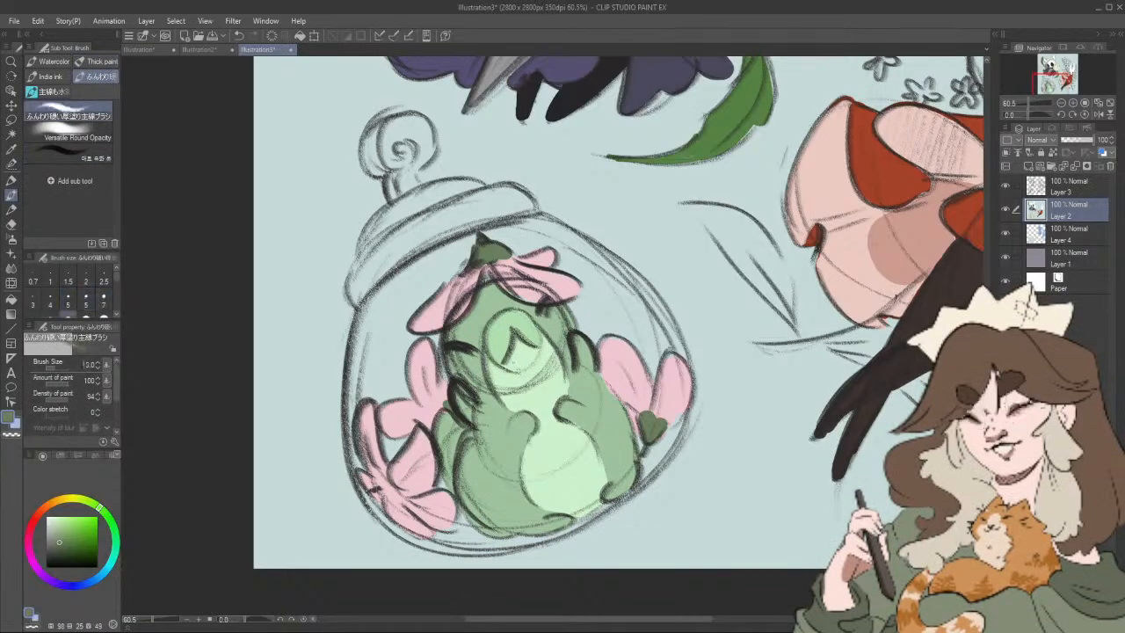
key("bracketright")
key("bracketright")
key("bracketright")
key("bracketright")
key("bracketright")
key("bracketright")
key("bracketright")
key("bracketright")
key("bracketright")
left_click(33, 561)
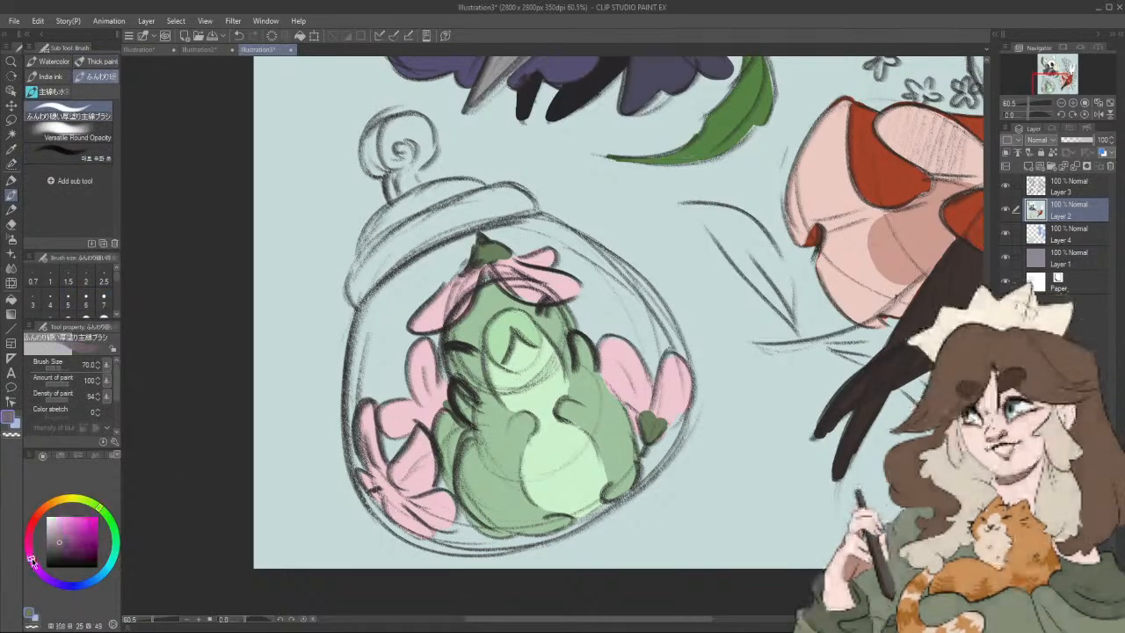
left_click(57, 519)
left_click_drag(33, 540, 29, 527)
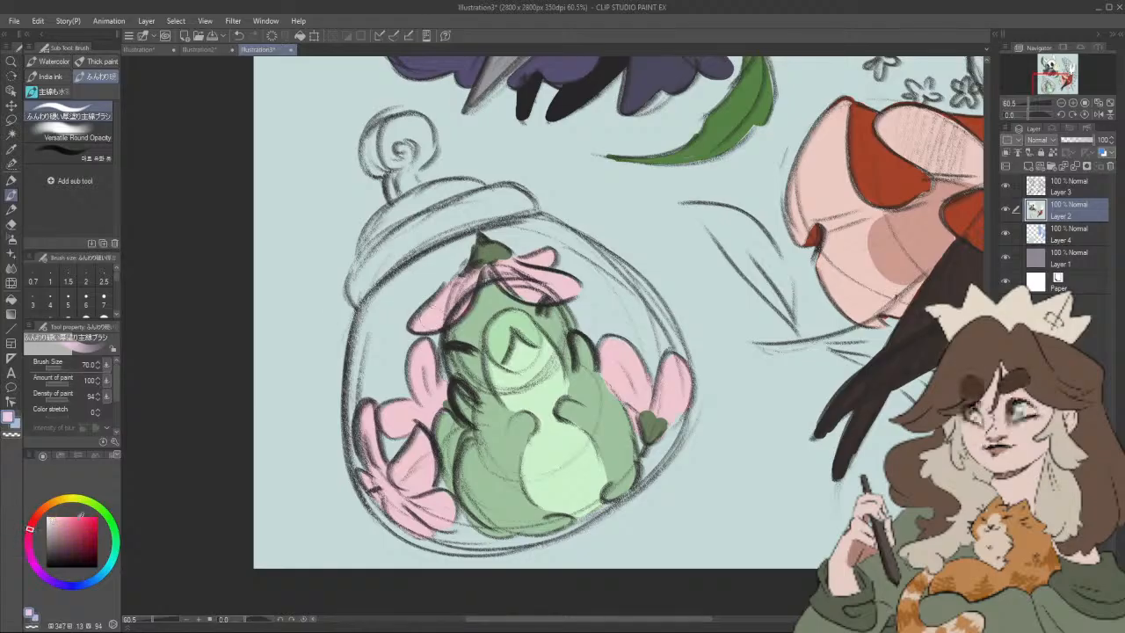
Step: Lighten the tips of the hat and flower petals inside the jar with a paler pink (hue 347, saturation 6, value 95)
left_click(53, 514)
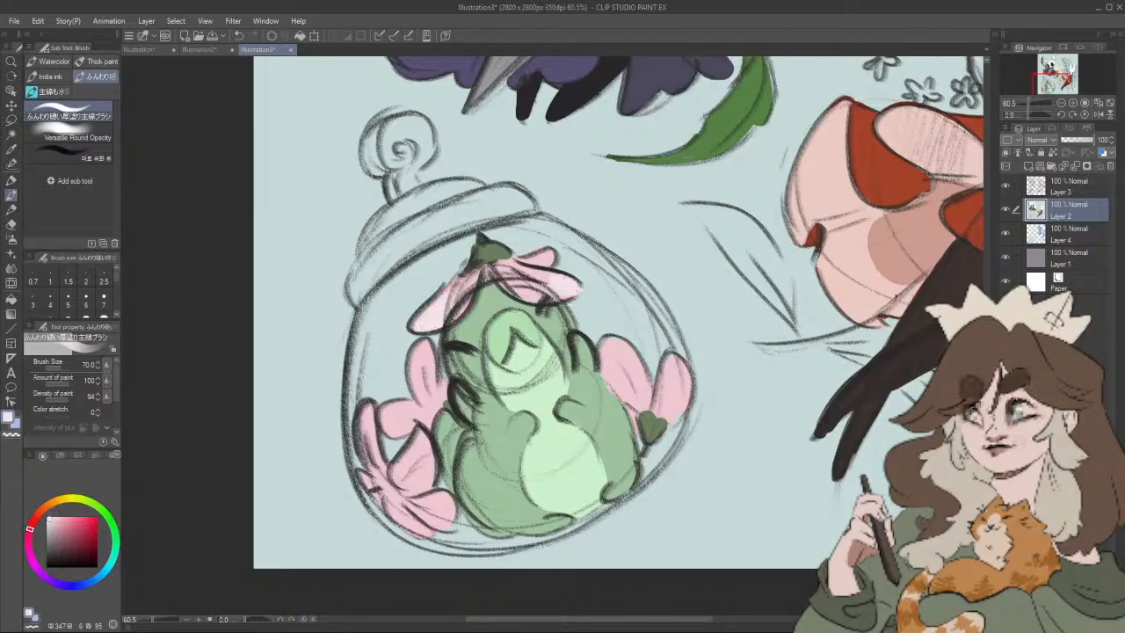
mouse_move(394, 409)
left_mouse_down()
mouse_move(392, 427)
mouse_move(411, 413)
left_mouse_up()
left_click_drag(422, 355, 422, 382)
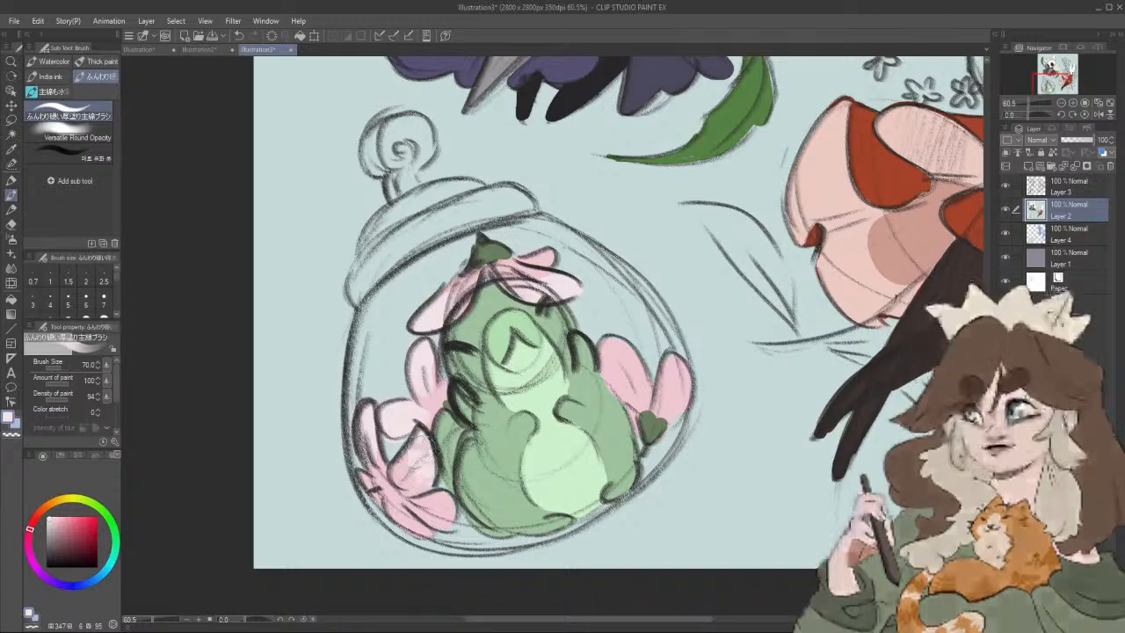
left_click_drag(444, 496, 422, 538)
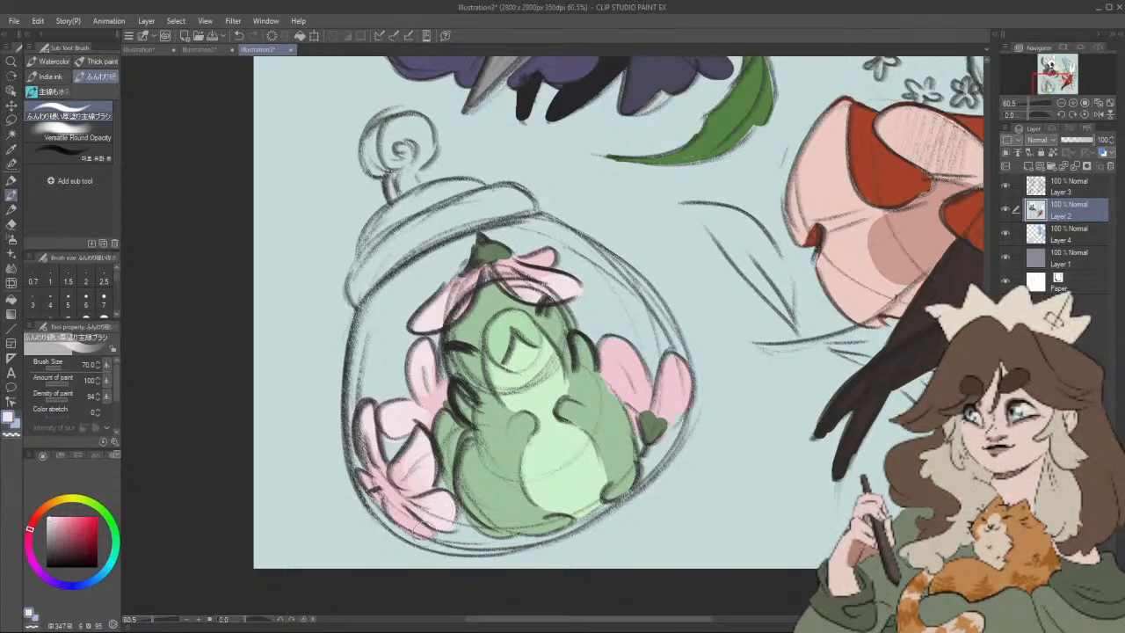
mouse_move(608, 352)
left_mouse_down()
mouse_move(620, 372)
mouse_move(619, 348)
mouse_move(631, 380)
mouse_move(681, 397)
left_mouse_up()
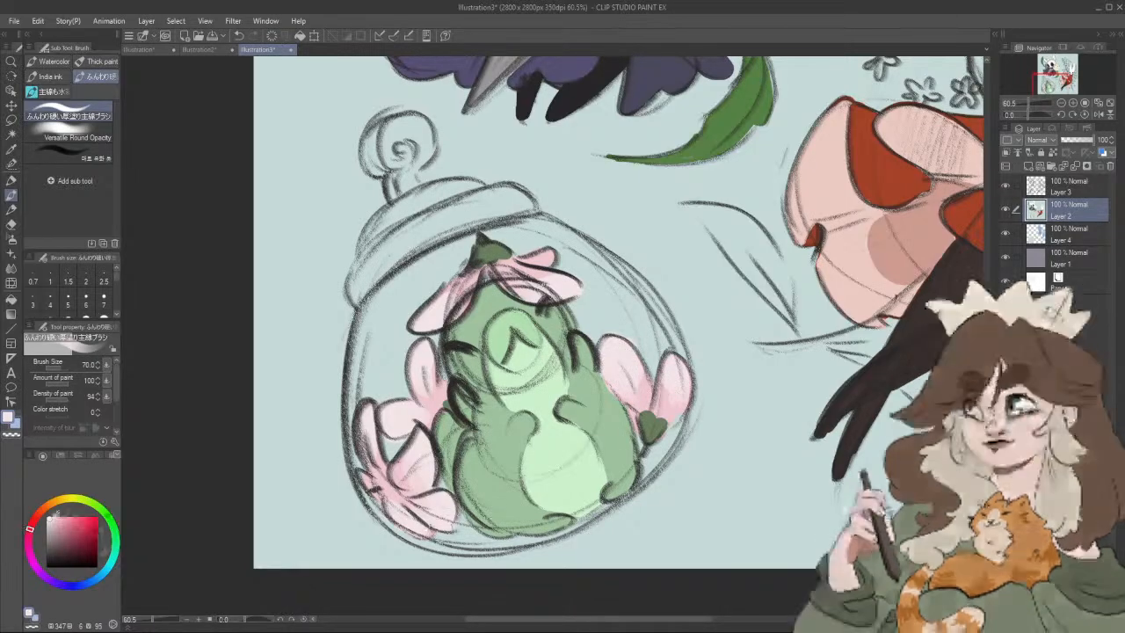
Step: Add near-white highlights (hue 347, saturation 1, value 100) to the petals of the hat and both flower groups
mouse_move(396, 413)
left_mouse_down()
mouse_move(391, 431)
mouse_move(387, 409)
mouse_move(422, 369)
mouse_move(420, 351)
left_mouse_up()
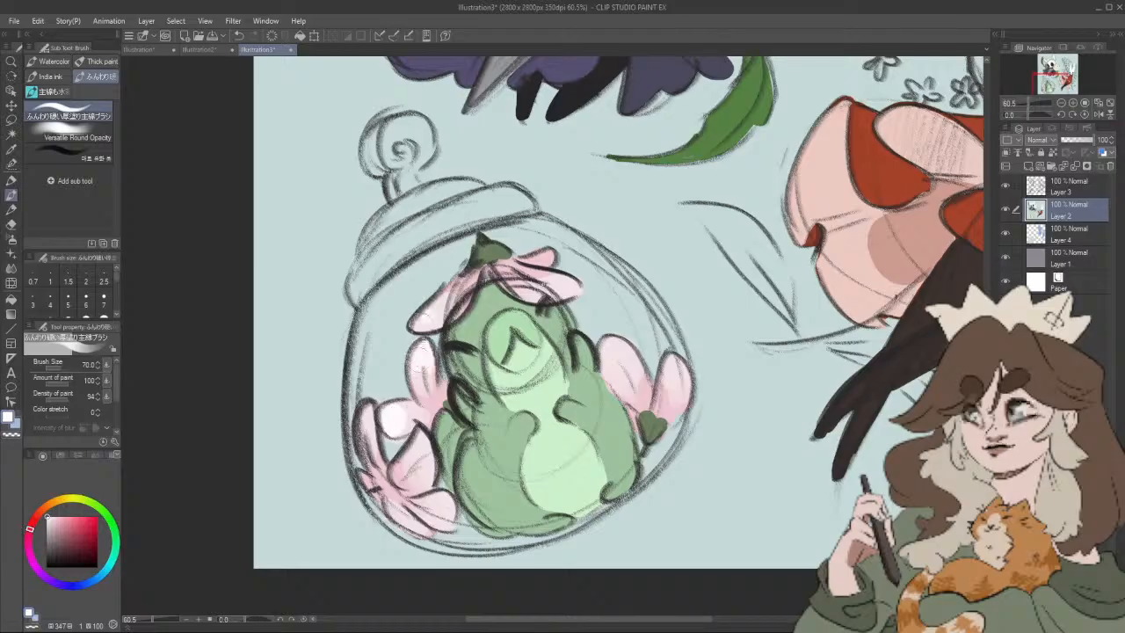
left_click_drag(446, 304, 418, 325)
mouse_move(364, 410)
left_mouse_down()
mouse_move(362, 448)
mouse_move(416, 471)
mouse_move(443, 502)
mouse_move(406, 526)
left_mouse_up()
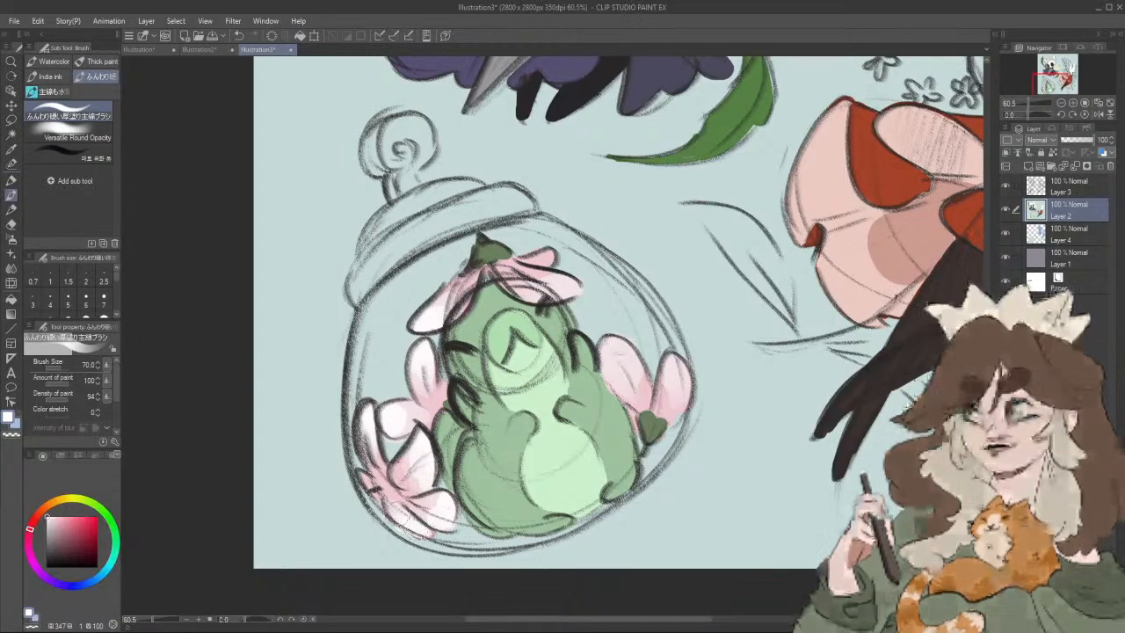
mouse_move(610, 341)
left_mouse_down()
mouse_move(626, 374)
mouse_move(665, 379)
left_mouse_up()
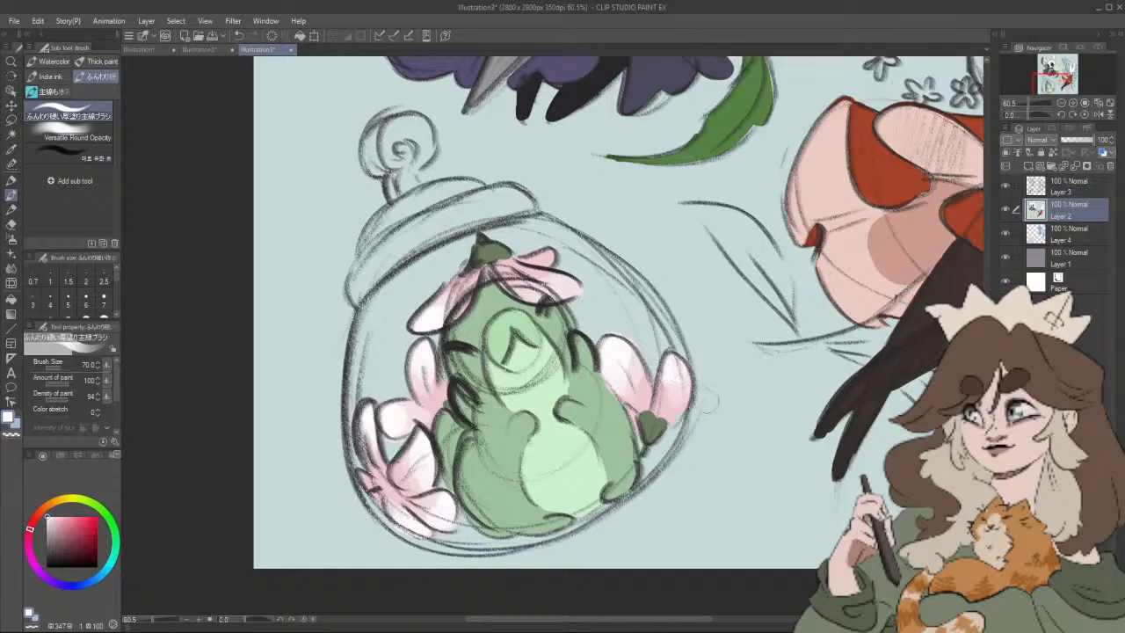
Step: Undo the flower, face and belly painting in the jar, back through the pale cyan fill of Layer 2's empty area
scroll(712, 409, "down", 4)
left_click_drag(781, 395, 718, 417)
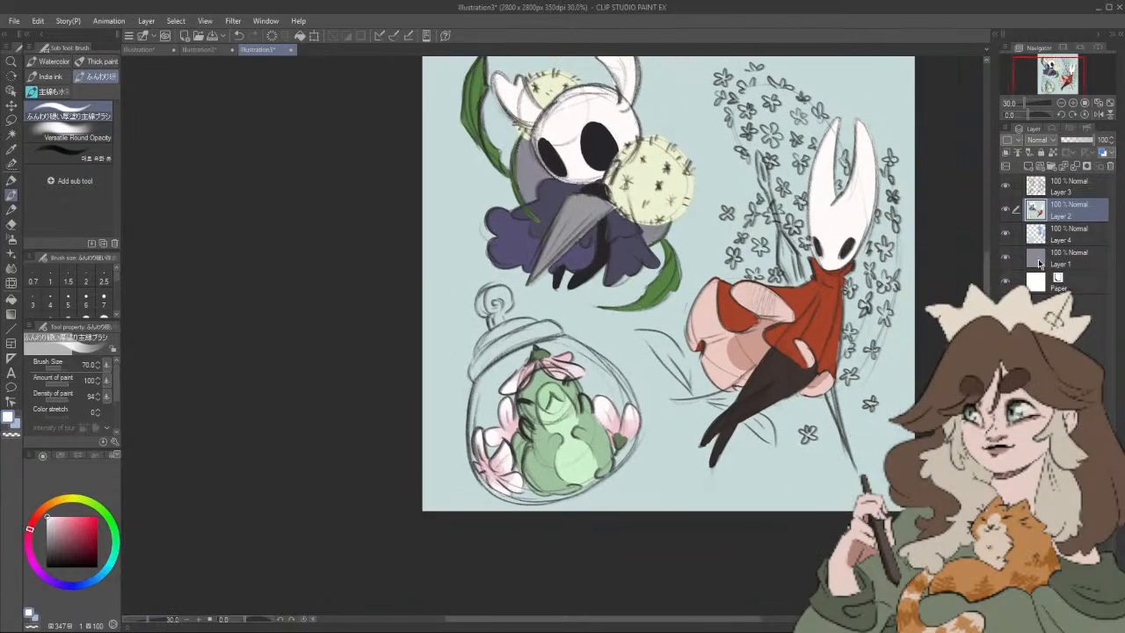
left_click(1046, 262)
left_click(1055, 215)
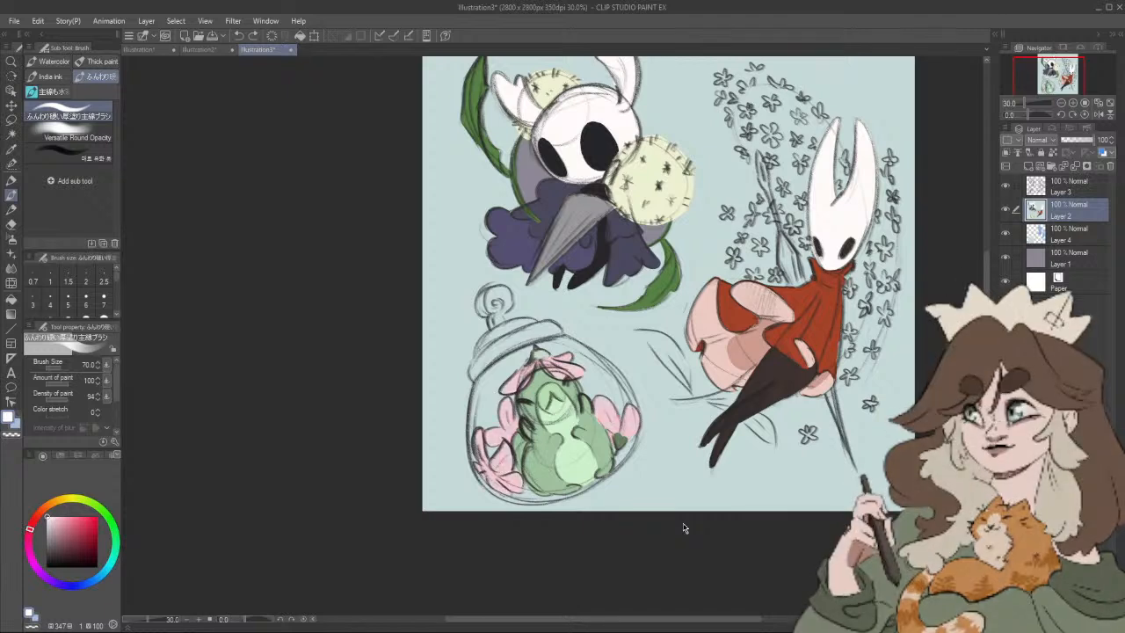
key("ctrl+z")
key("ctrl+z")
key("ctrl+z")
key("ctrl+z")
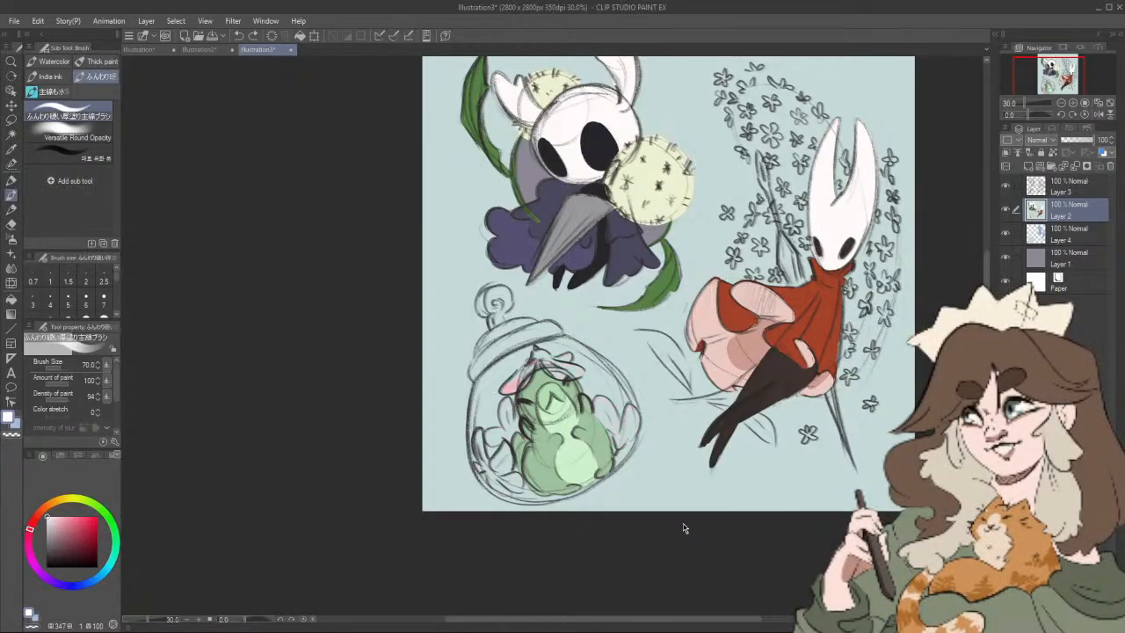
key("ctrl+z")
key("ctrl+z")
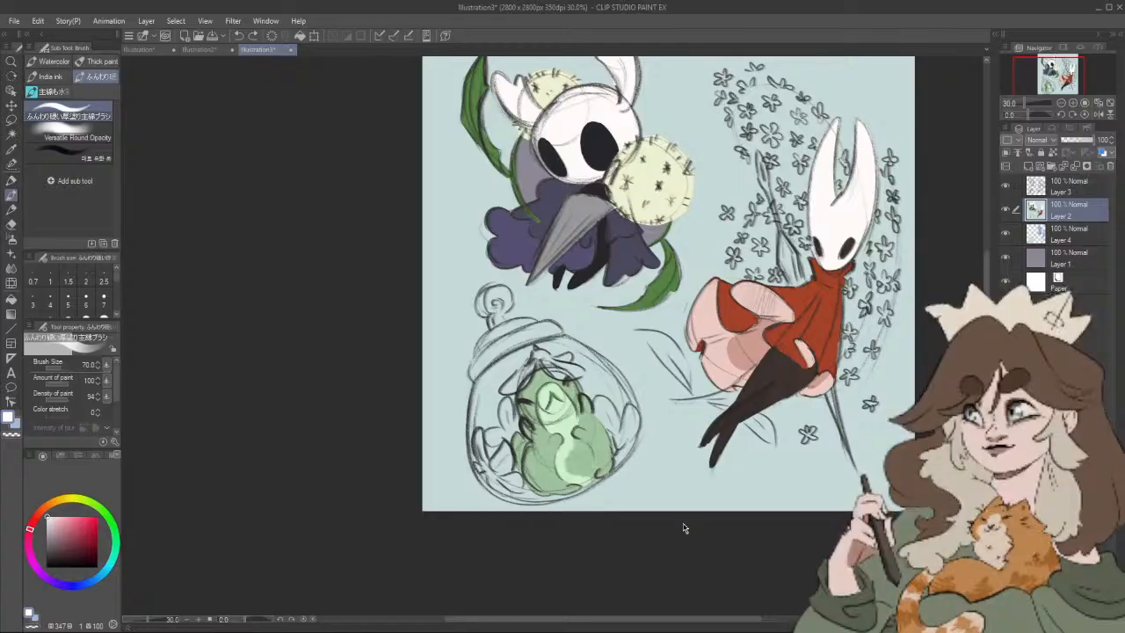
key("ctrl+z")
key("ctrl+z")
key("ctrl+z")
key("ctrl+z")
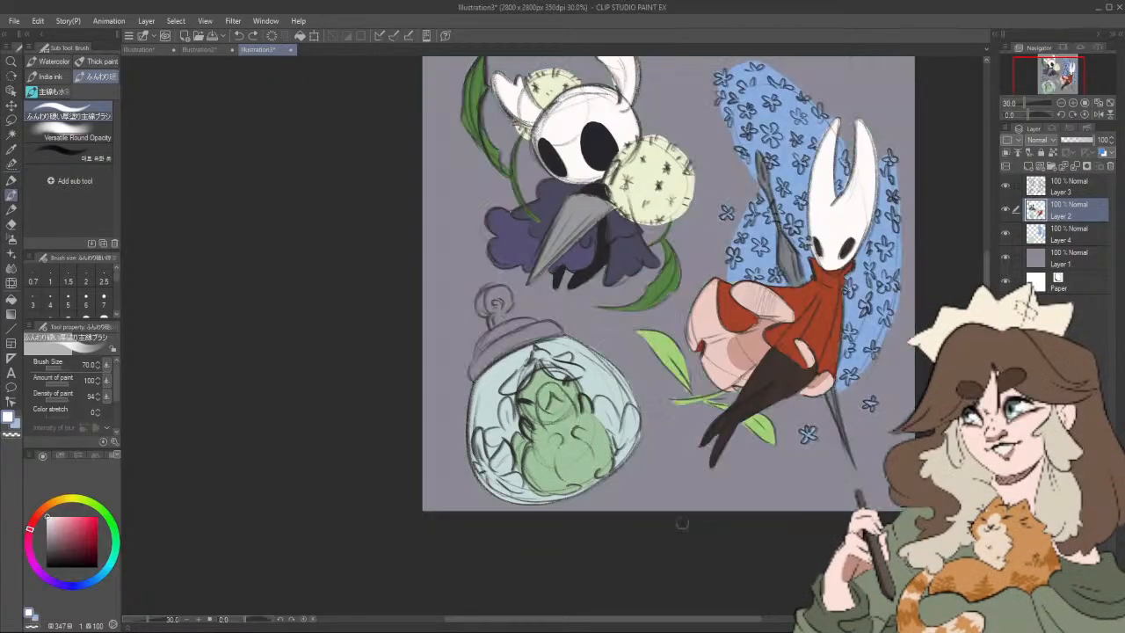
Step: Fill the jar's glass on Layer 4 with a lighter pale cyan (hue 177, saturation 7, value 97)
left_click(1060, 234)
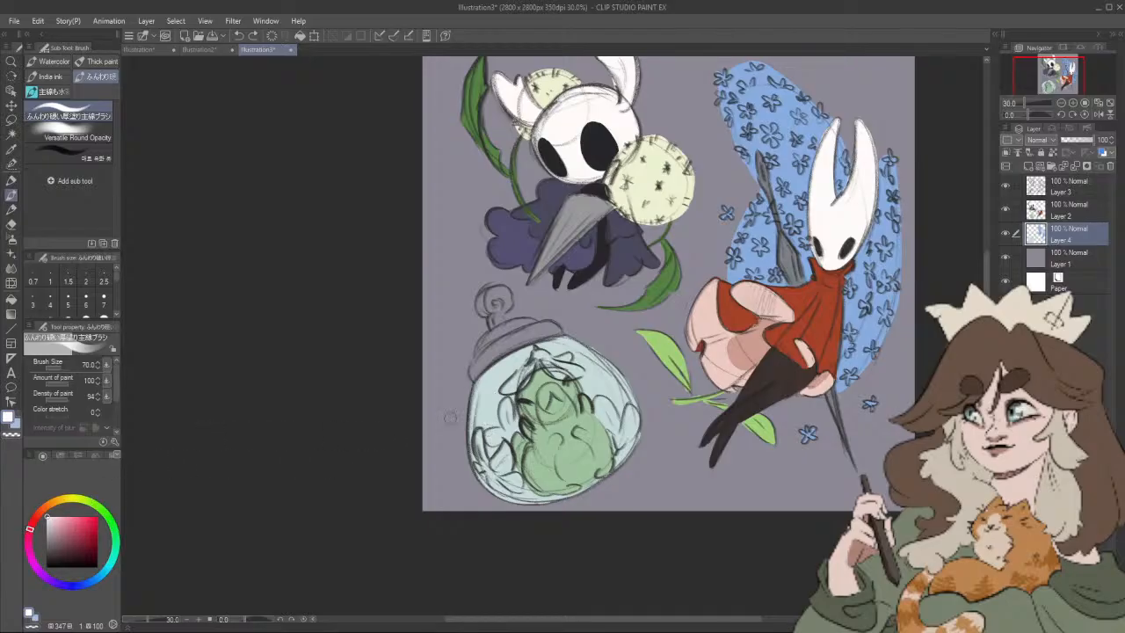
left_click(602, 371, "alt")
left_click(55, 518)
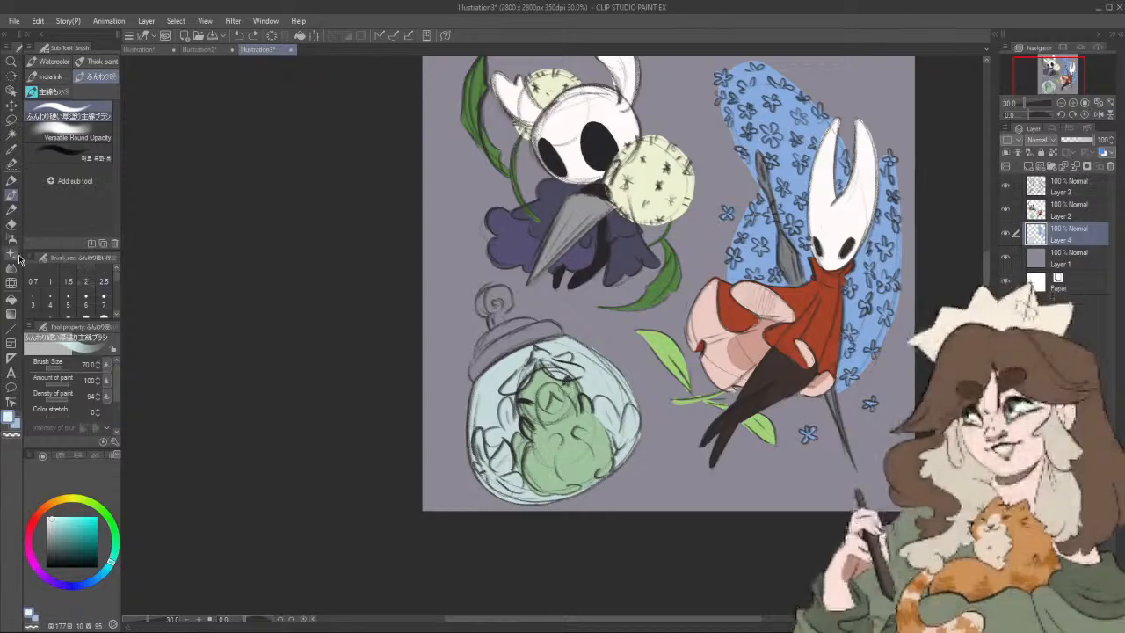
left_click(12, 298)
left_click(607, 375)
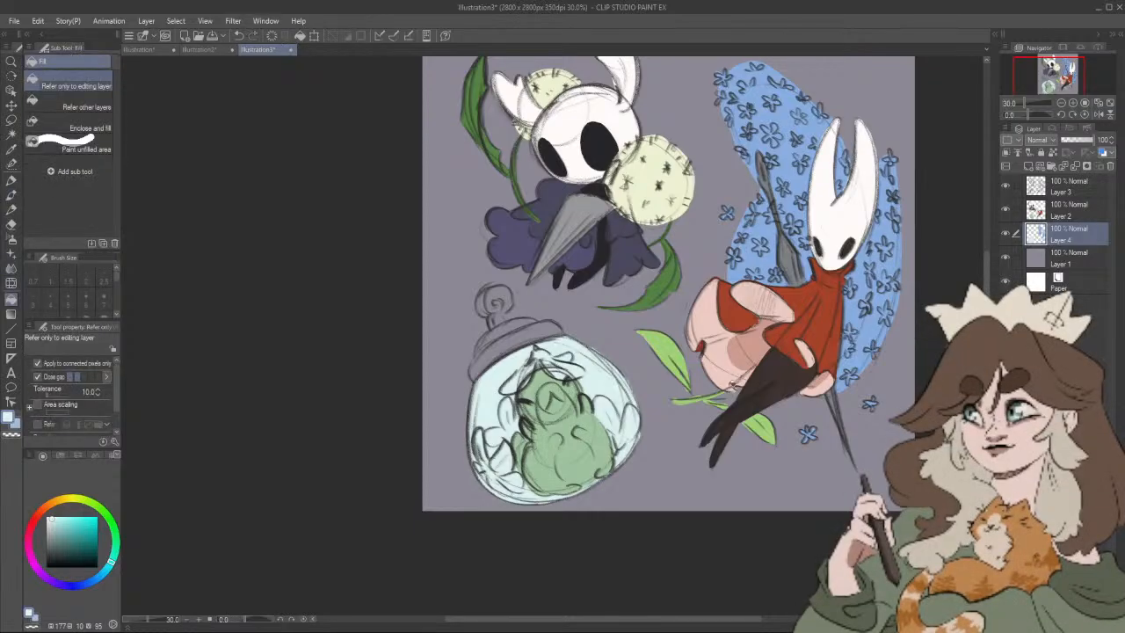
left_click(50, 523)
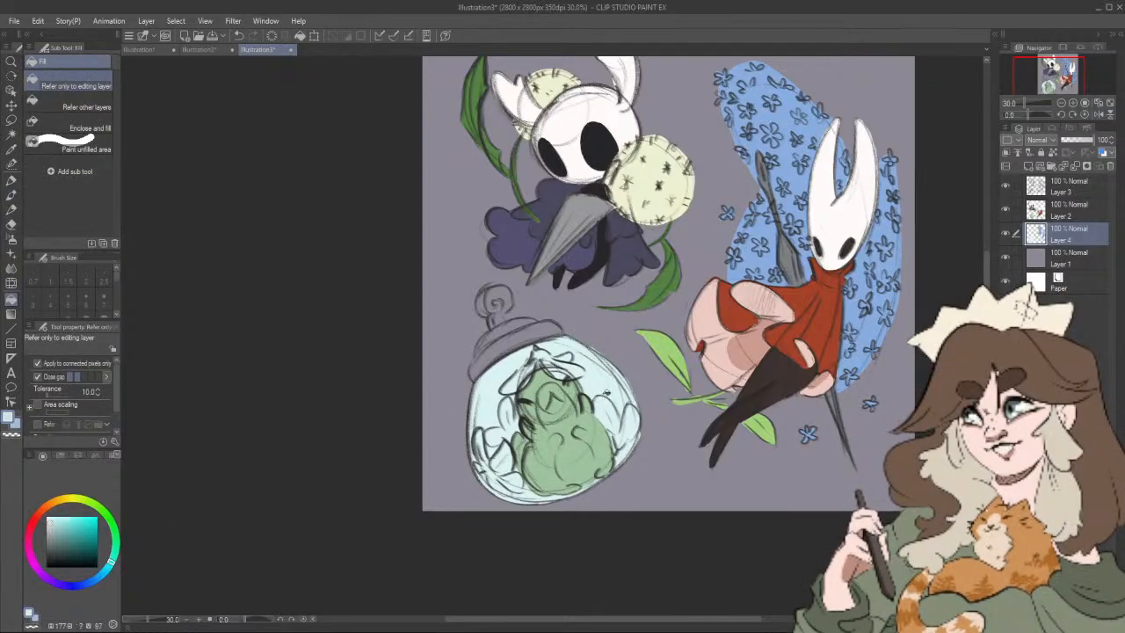
left_click(607, 378)
Step: Colour the petal hat of the green figure on Layer 2 in pink (hue 342, saturation 18, value 92) with the Felt pen
left_click_drag(679, 408, 654, 406)
left_click(1058, 215)
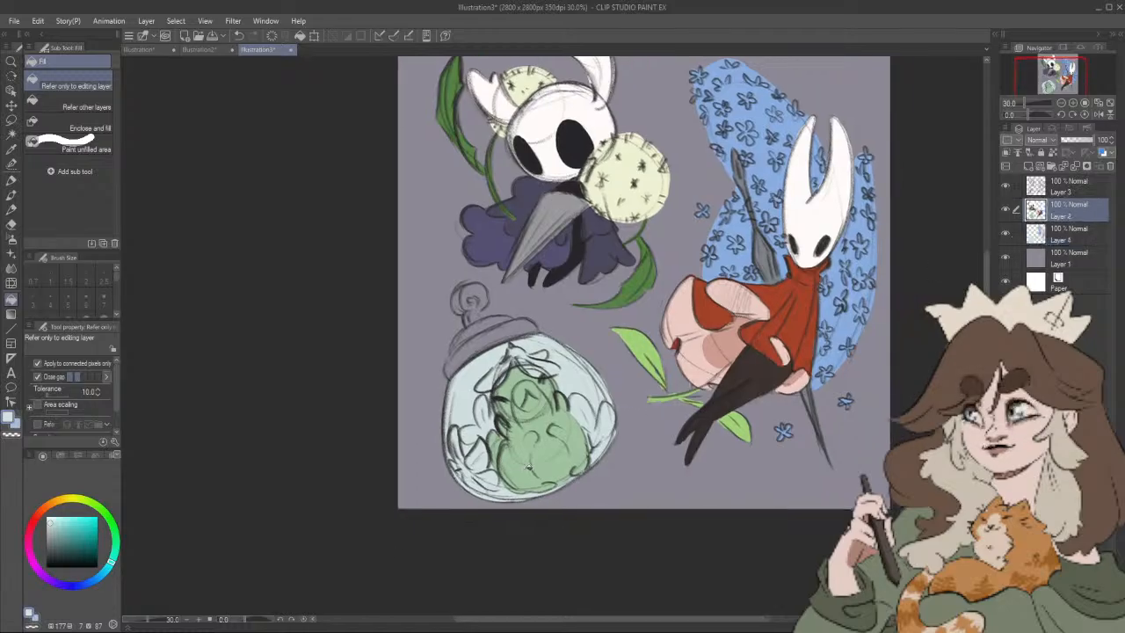
left_click_drag(29, 545, 28, 531)
left_click(11, 180)
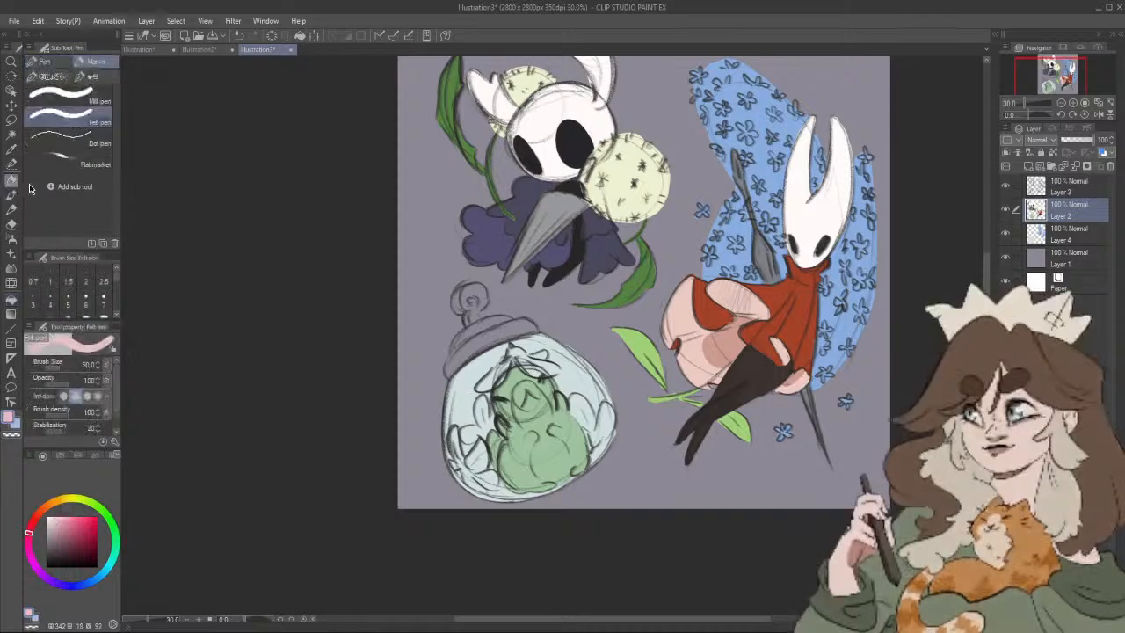
scroll(526, 393, "up", 3)
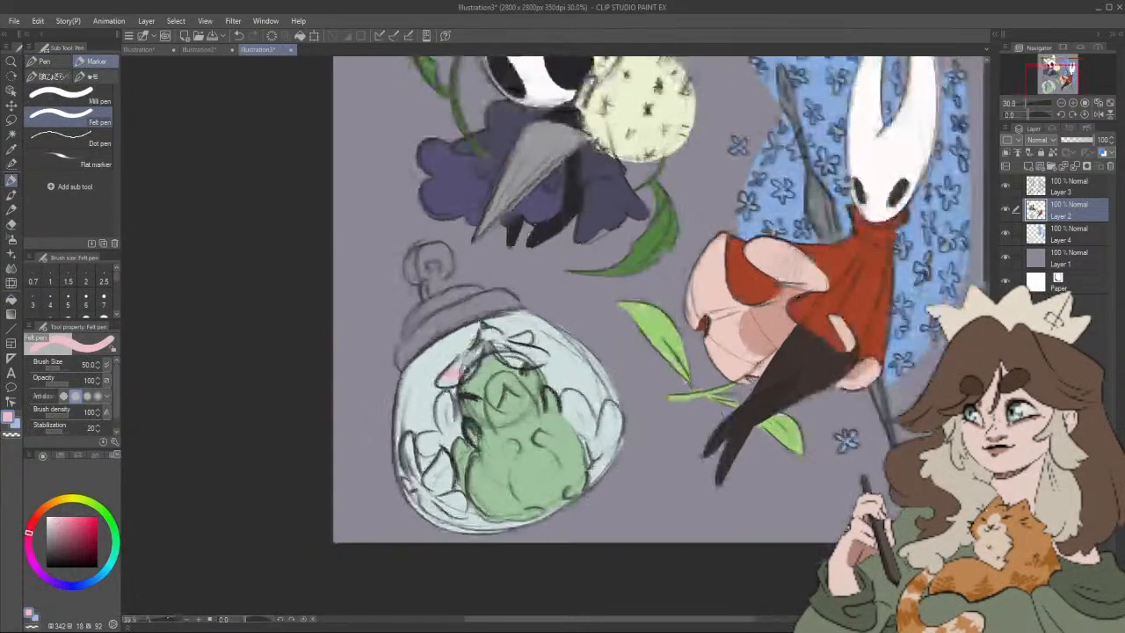
mouse_move(438, 384)
left_mouse_down()
mouse_move(475, 346)
mouse_move(466, 359)
mouse_move(486, 344)
mouse_move(535, 357)
mouse_move(483, 349)
left_mouse_up()
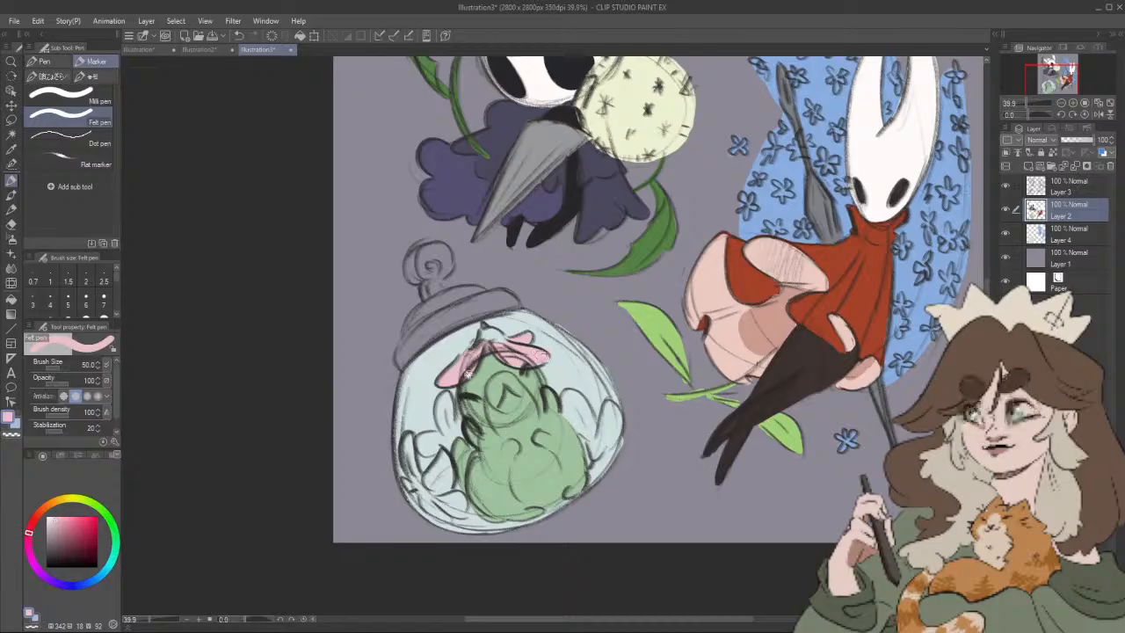
left_click_drag(538, 355, 500, 367)
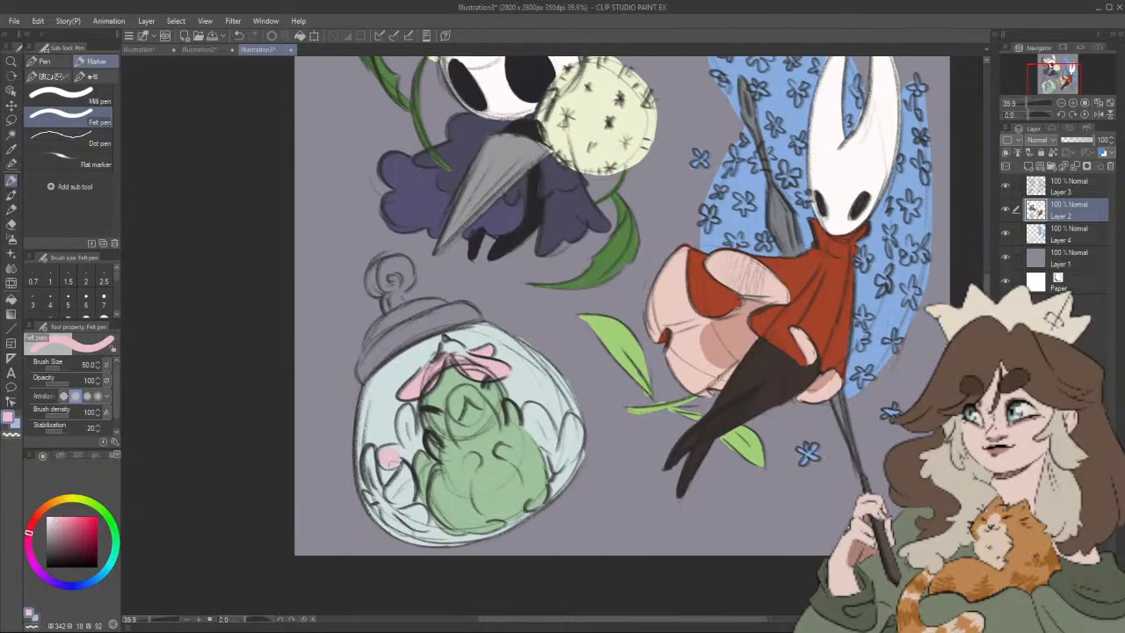
Step: Paint the petals of the flowers on both sides of the green figure in the same pink
scroll(485, 371, "down", 2)
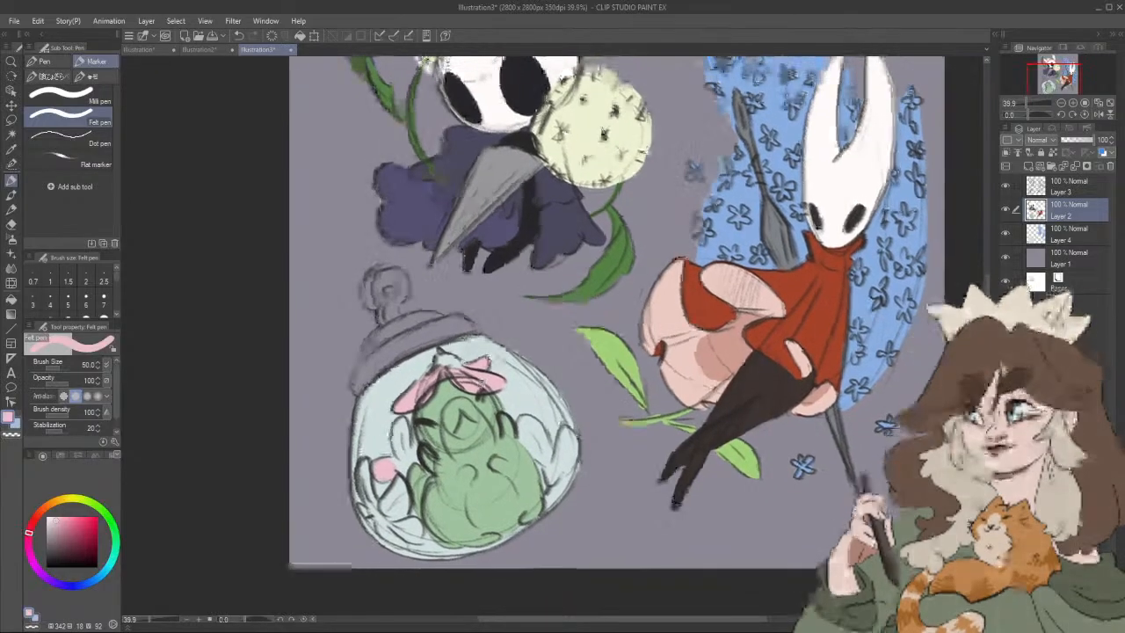
scroll(475, 383, "up", 1)
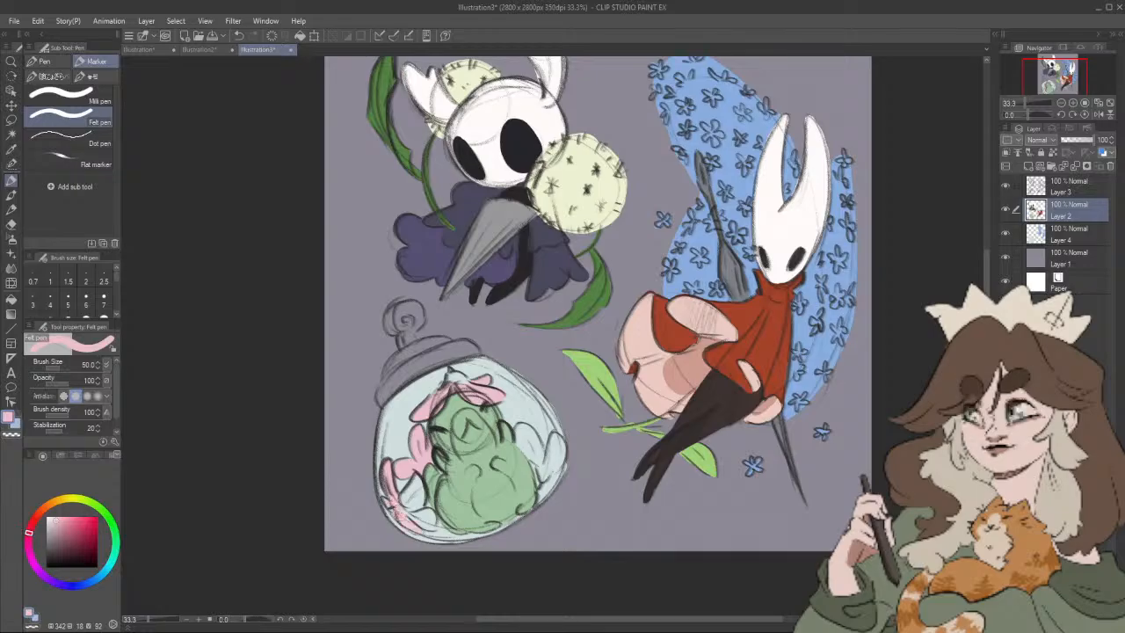
left_click_drag(401, 510, 425, 524)
mouse_move(524, 437)
left_mouse_down()
mouse_move(515, 454)
mouse_move(528, 463)
left_mouse_up()
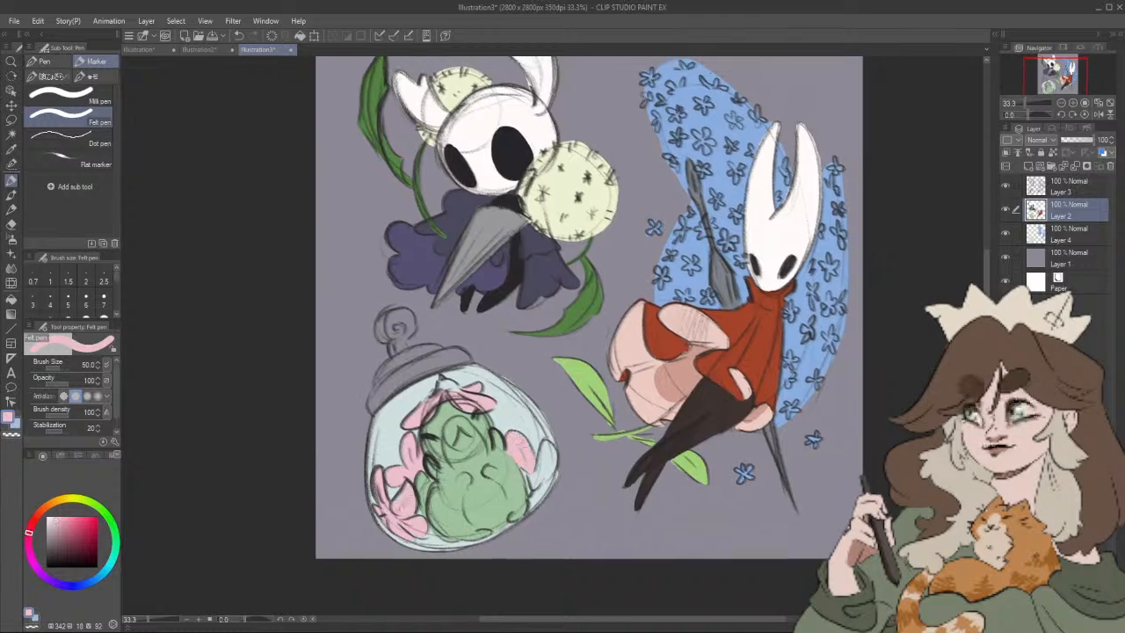
left_click_drag(552, 445, 543, 467)
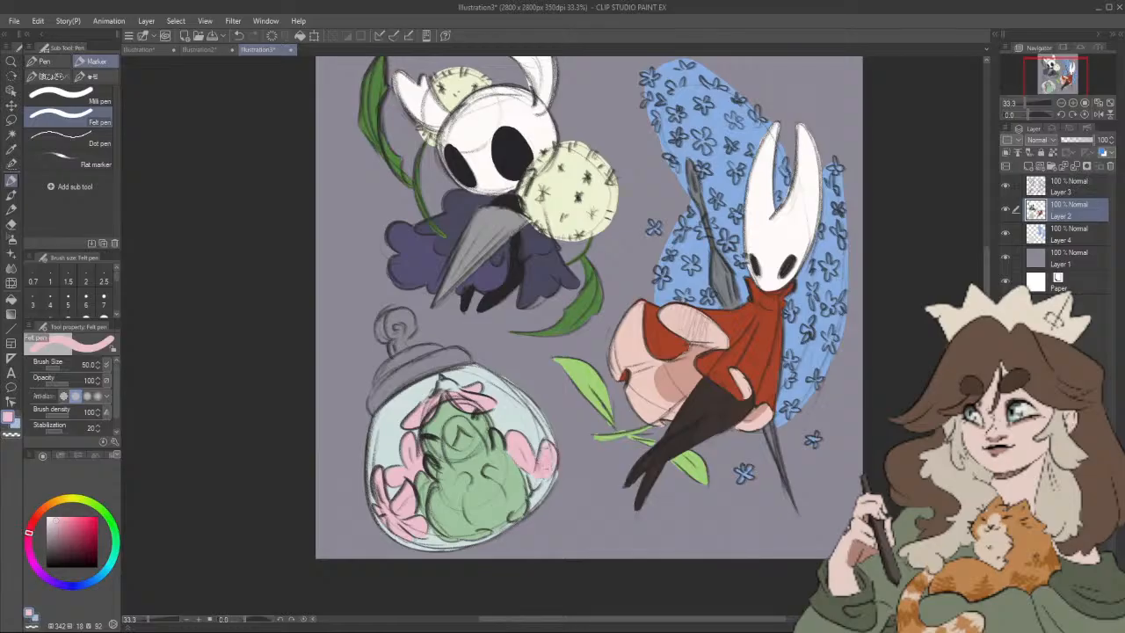
Step: Paint the green figure's face pale green (hue 120, saturation 21) and its belly lighter green (hue 120, saturation 9, value 91)
left_click(99, 507)
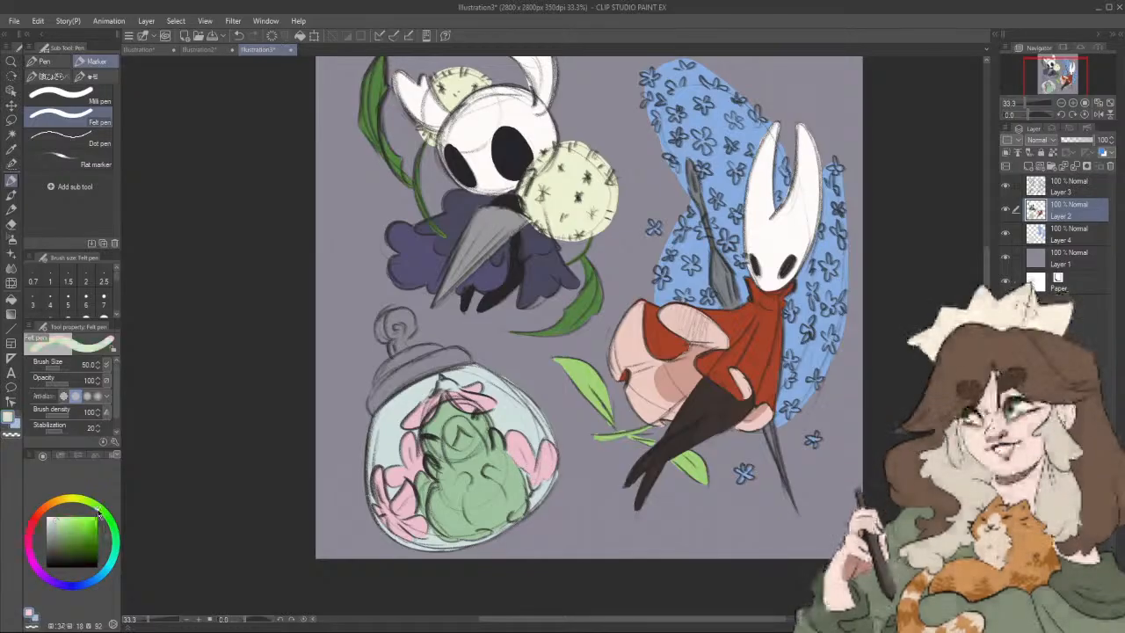
left_click(451, 459, "alt")
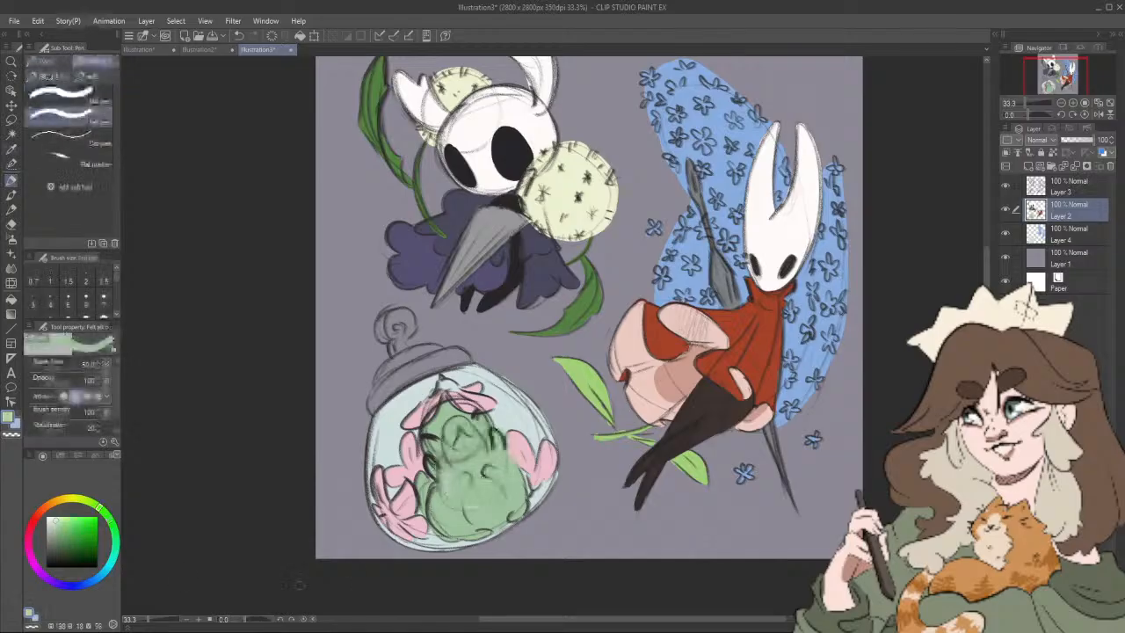
left_click(57, 523)
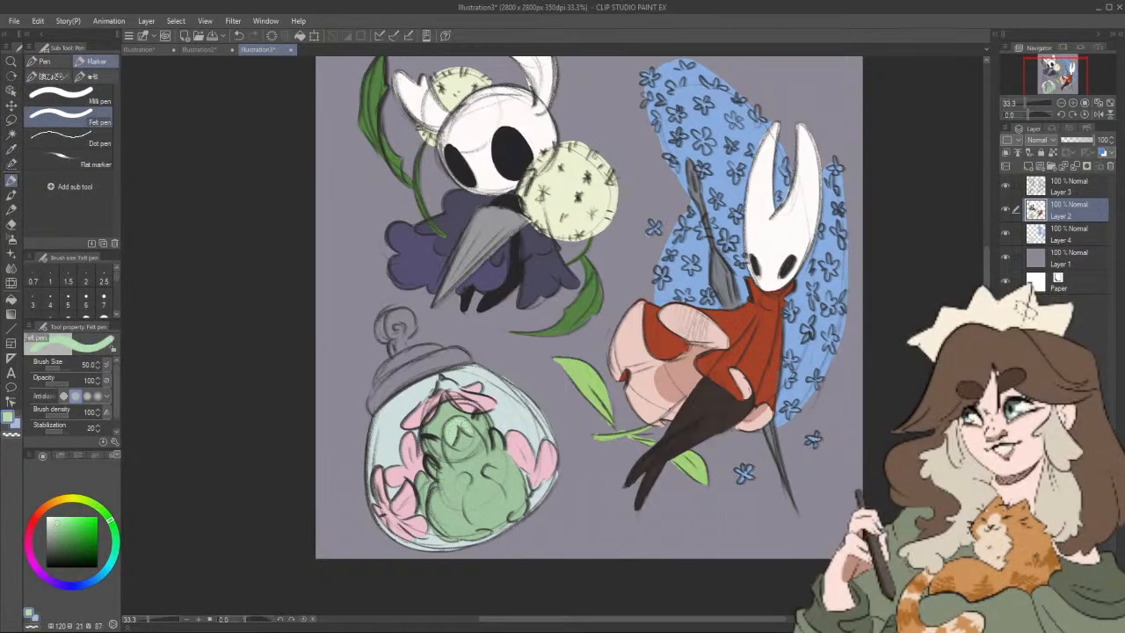
left_click(51, 521)
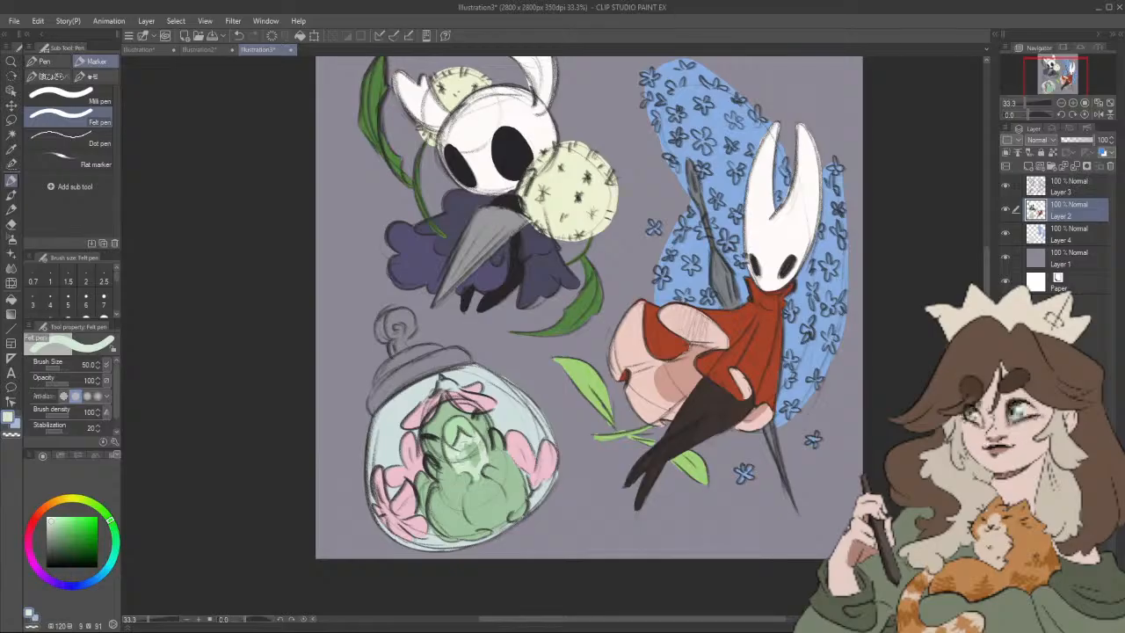
mouse_move(481, 456)
left_mouse_down()
mouse_move(477, 440)
mouse_move(475, 508)
mouse_move(506, 492)
mouse_move(500, 473)
mouse_move(475, 459)
mouse_move(491, 492)
mouse_move(468, 485)
mouse_move(468, 514)
left_mouse_up()
Step: Colour the jar's lid and curled knob dark grey (hue 120, saturation 2, value 44) with the Felt pen at size 70
left_click_drag(60, 524, 55, 543)
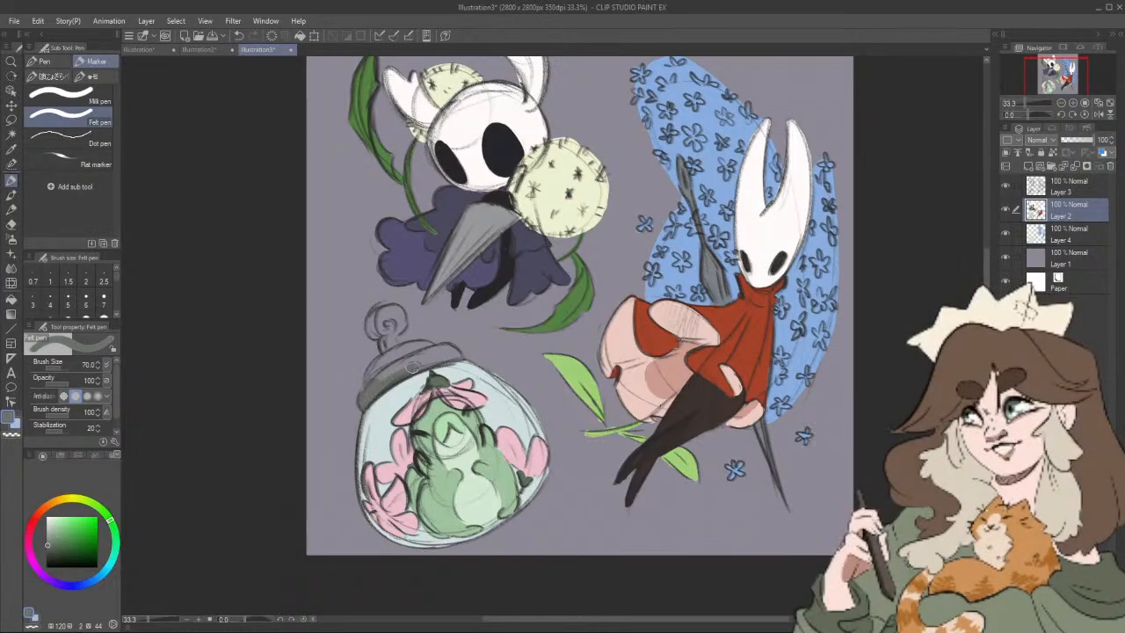
mouse_move(412, 367)
left_mouse_down()
mouse_move(455, 357)
mouse_move(418, 354)
left_mouse_up()
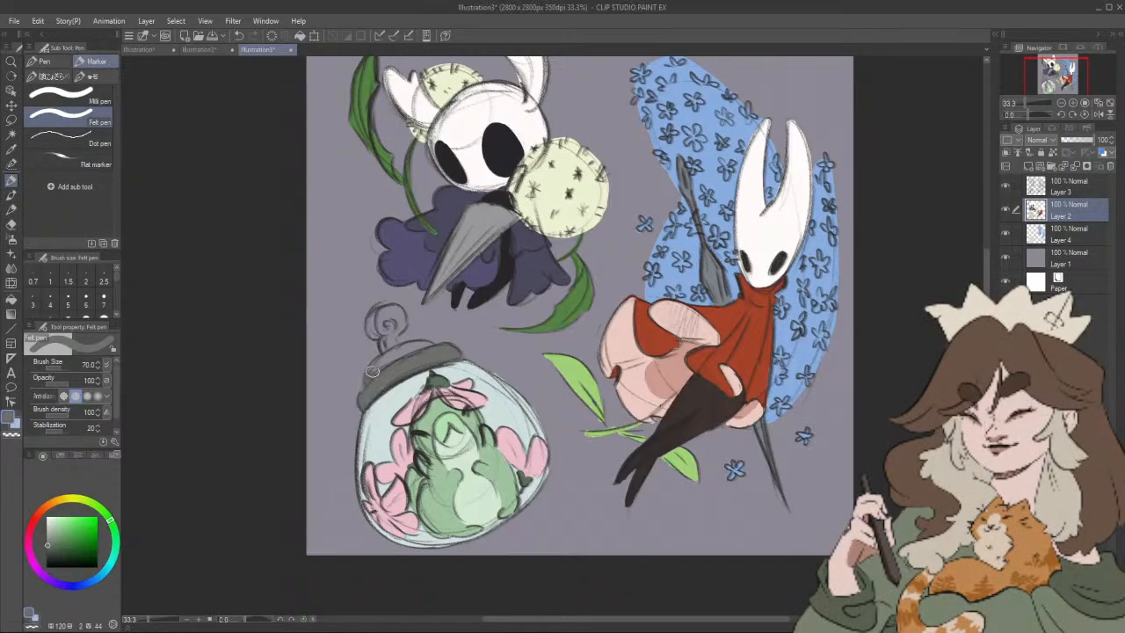
left_click_drag(382, 360, 418, 347)
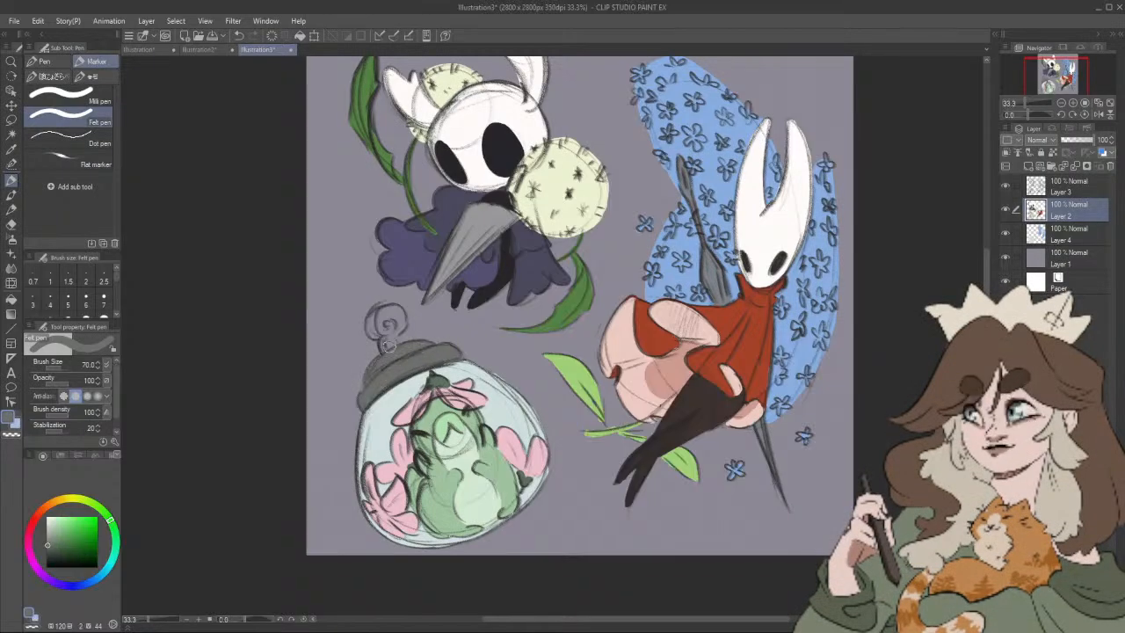
mouse_move(391, 329)
left_mouse_down()
mouse_move(387, 316)
mouse_move(376, 334)
left_mouse_up()
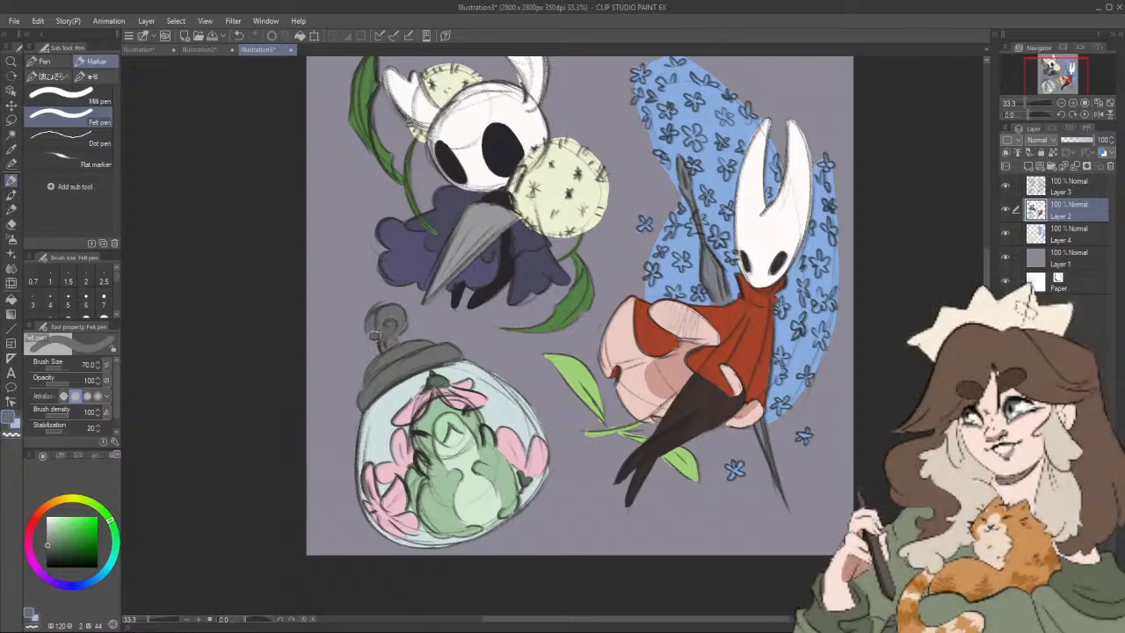
Step: Add white highlights to the hat and flower petals with the soft thick-paint brush at size 40
left_click(12, 194)
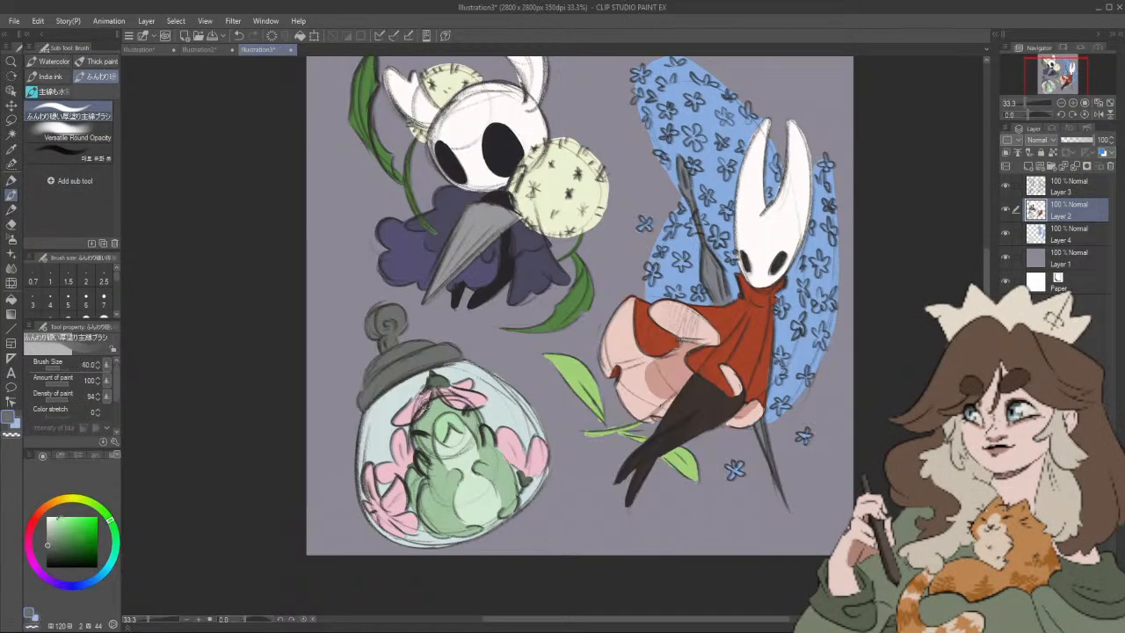
left_click(49, 511)
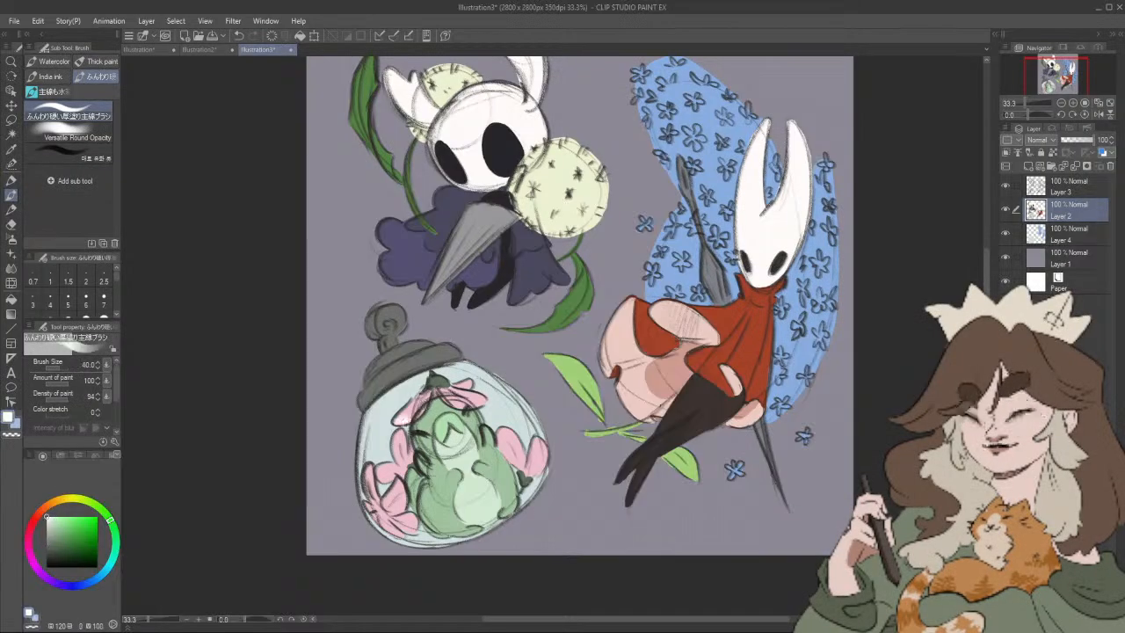
left_click_drag(395, 424, 416, 414)
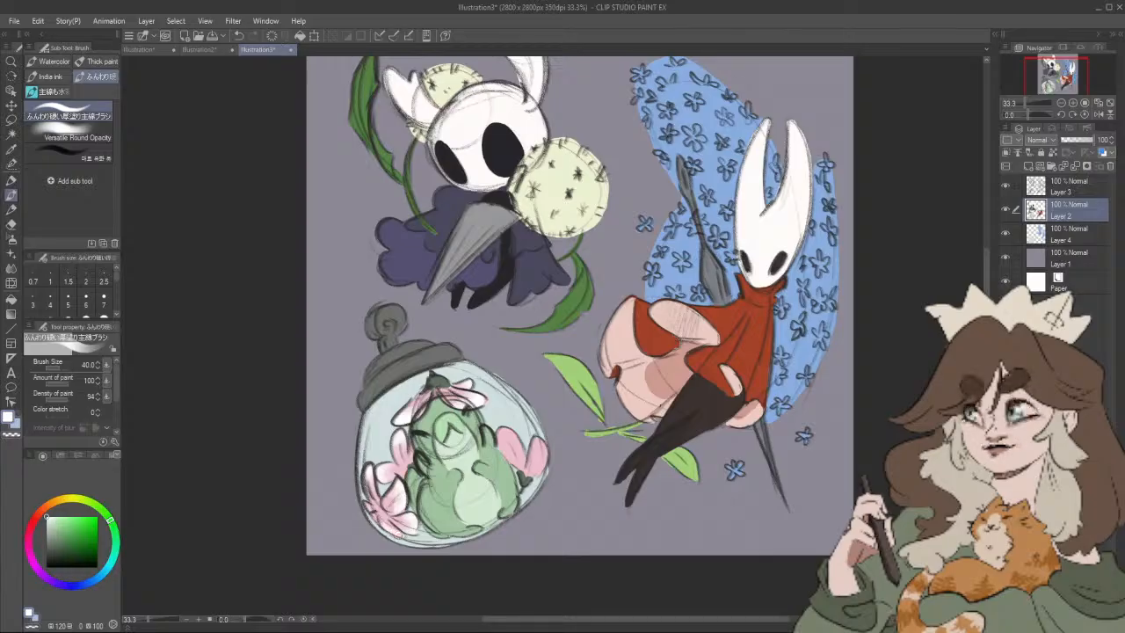
left_click_drag(516, 442, 499, 436)
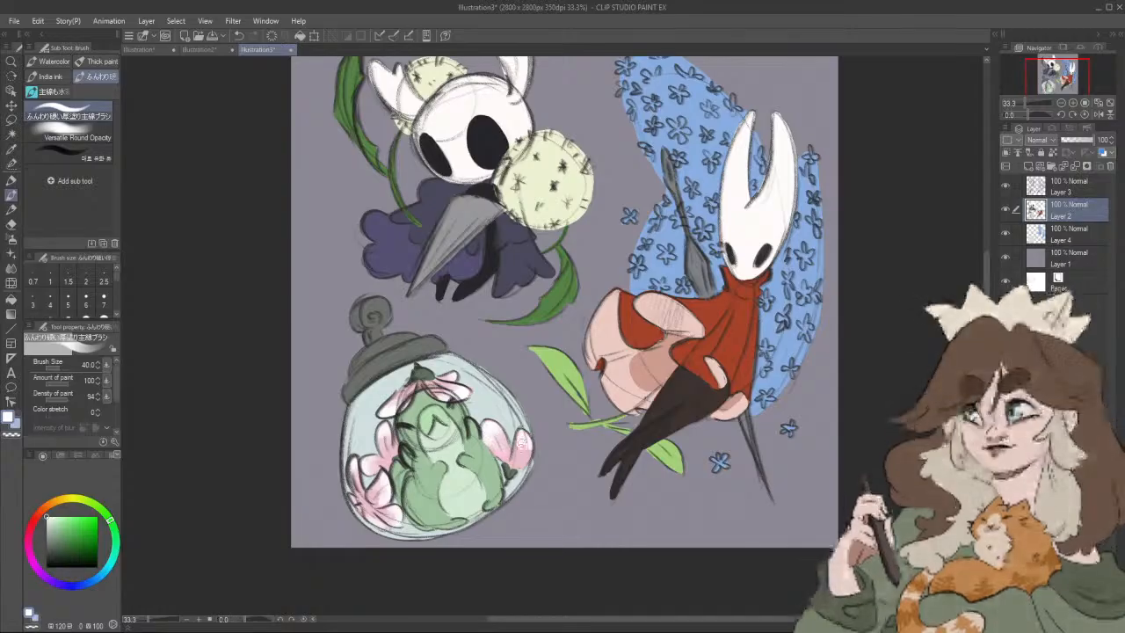
Step: Create a new layer, place it above Layer 3, and set the brush size to 70
scroll(528, 383, "down", 2)
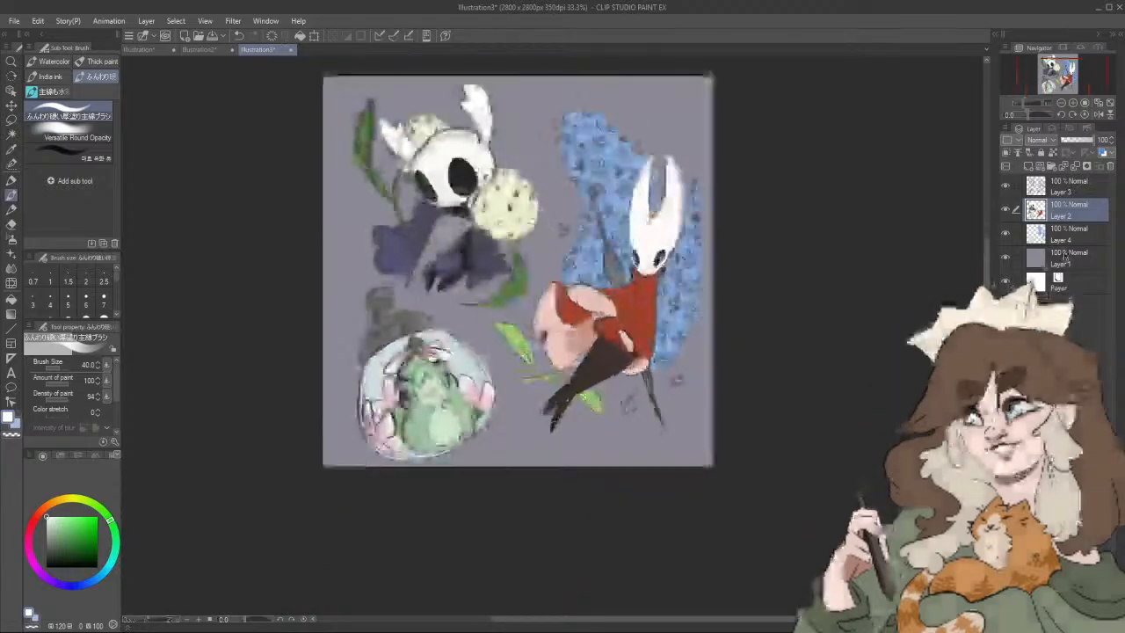
left_click(1029, 166)
left_click_drag(207, 446, 212, 458)
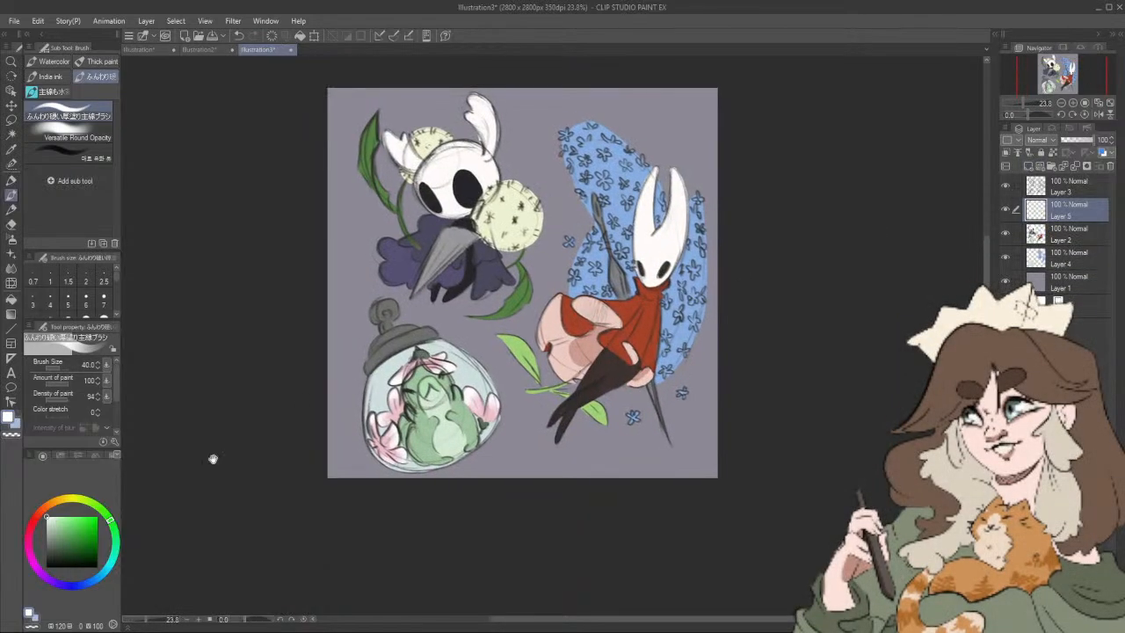
key("bracketright")
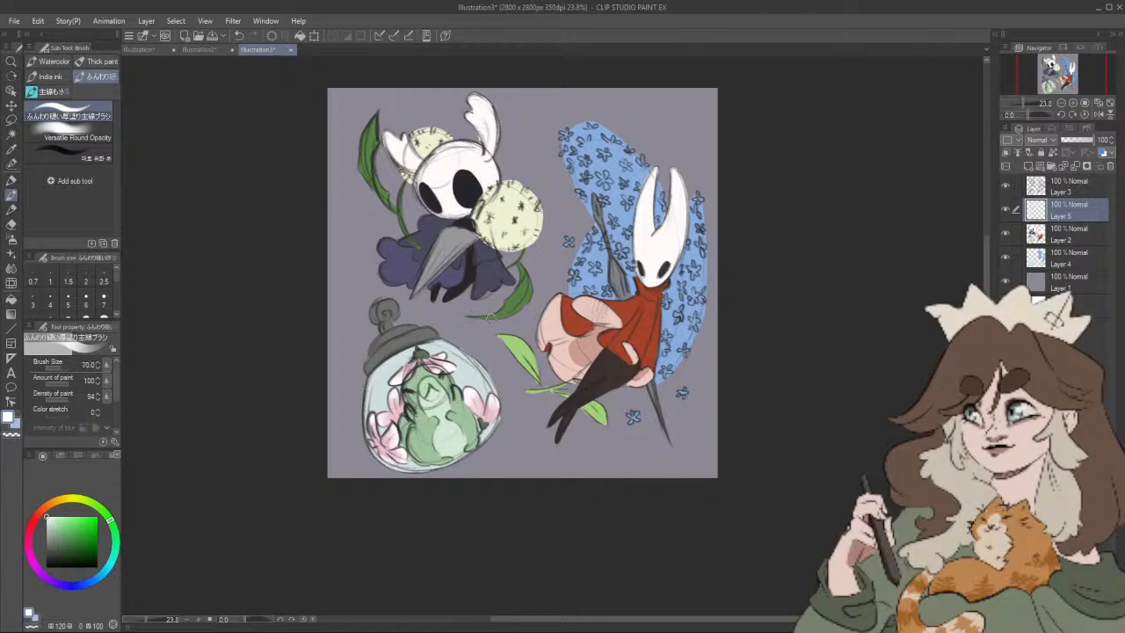
left_click_drag(1066, 212, 1070, 180)
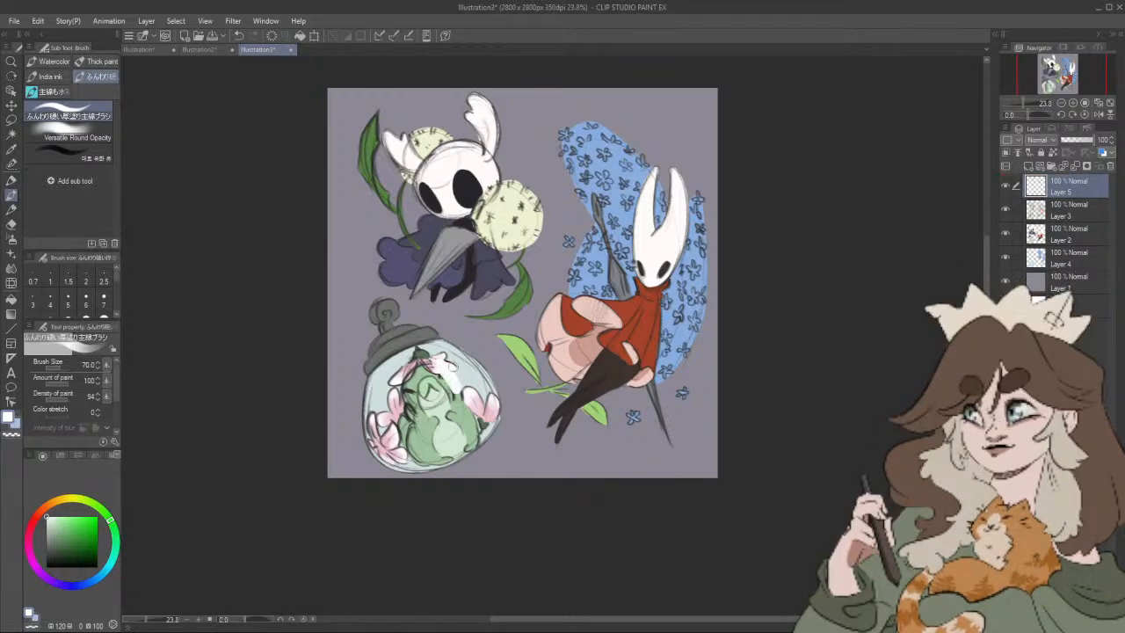
Step: Paint white reflections on the jar's glass and lower Layer 5's opacity to 59%
key("ctrl+z")
left_click_drag(466, 404, 450, 366)
left_click_drag(439, 350, 469, 400)
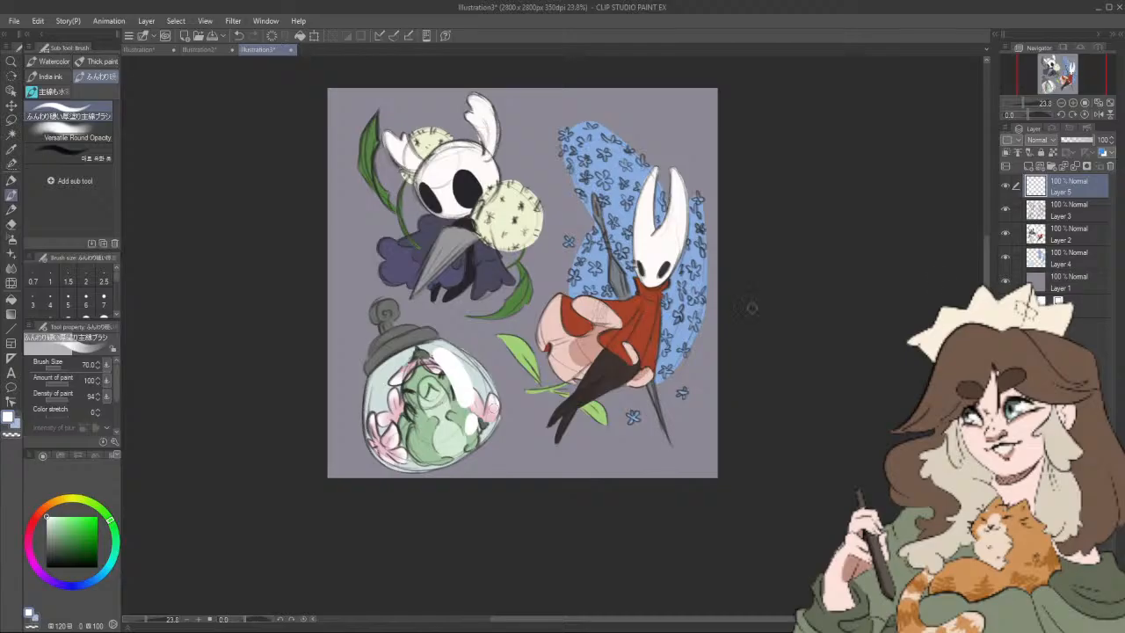
left_click(1081, 141)
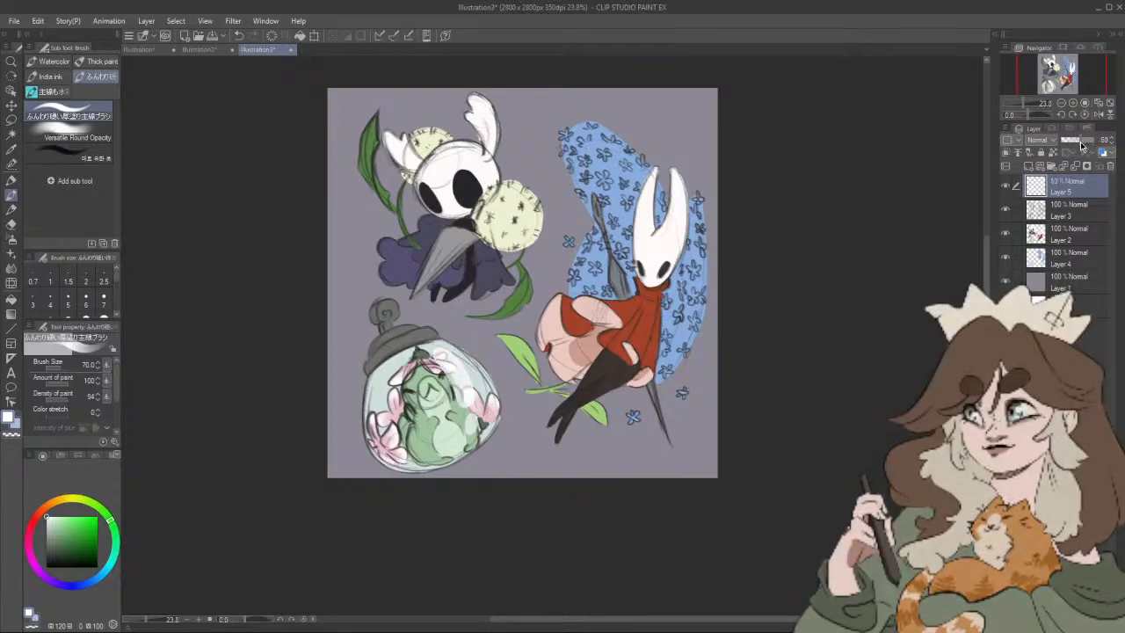
Step: Add darker green (hue 120, saturation 31, value 56) details to the green figure on Layer 2 with the brush at size 20
left_click(1065, 234)
scroll(565, 443, "up", 3)
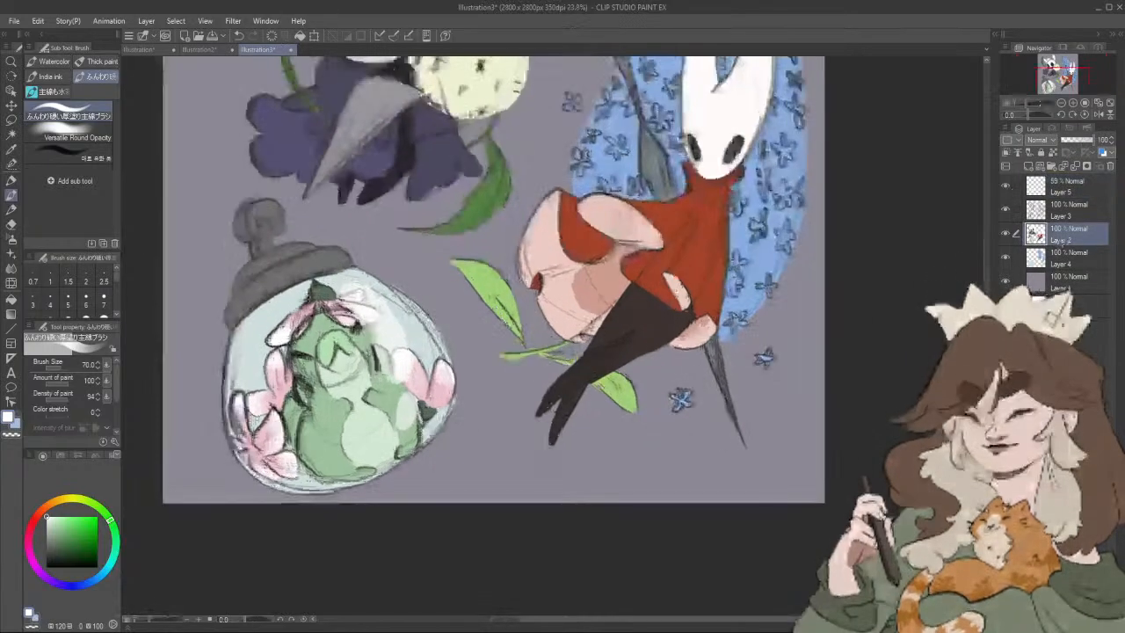
left_click(321, 331, "alt")
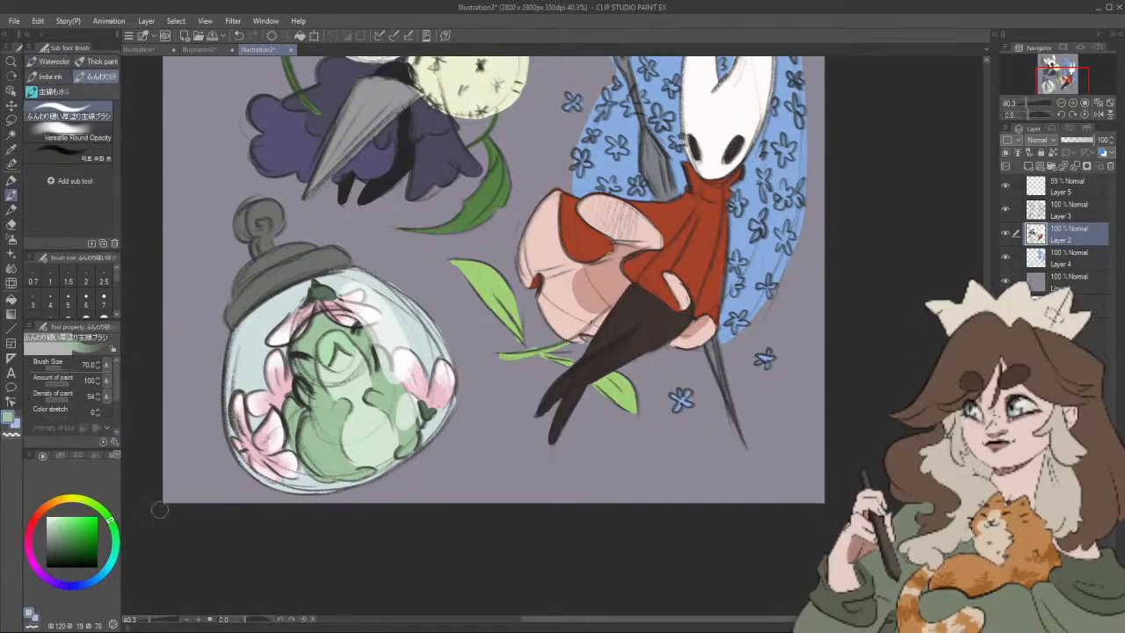
left_click_drag(60, 531, 62, 539)
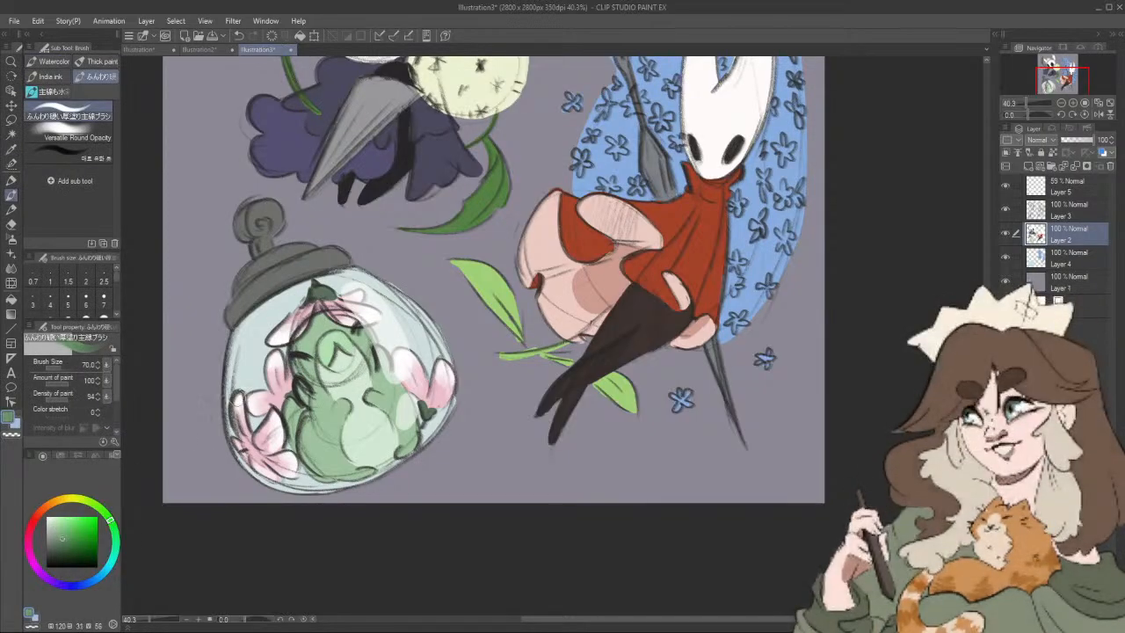
key("[")
key("[")
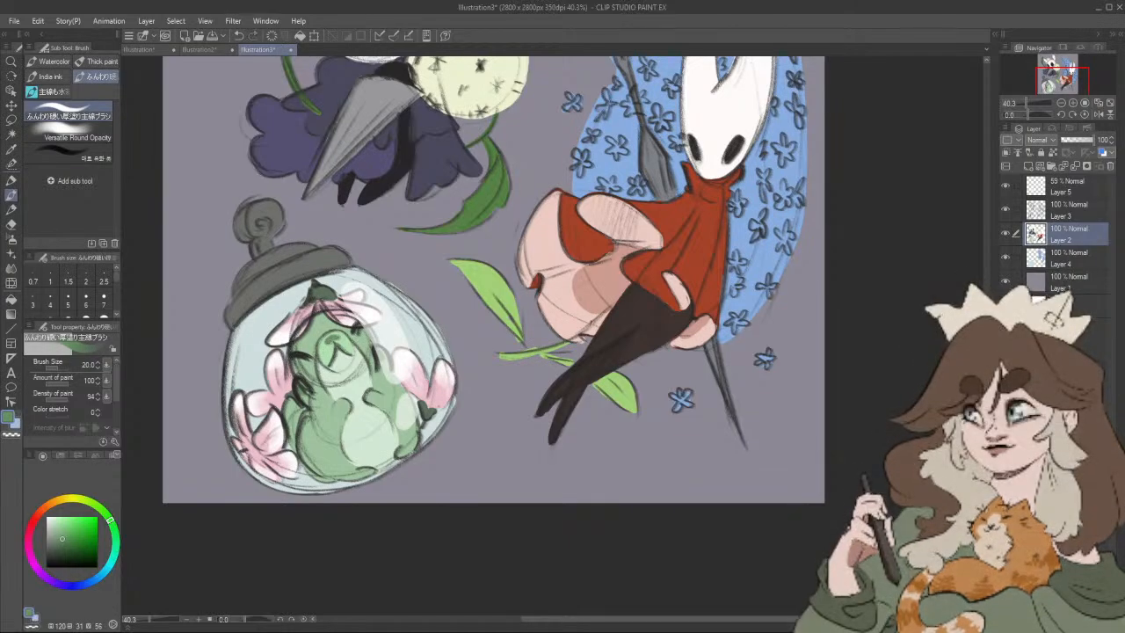
Step: Paint a light green (hue 120, saturation 14) highlight on the green figure's belly in the jar
scroll(591, 470, "down", 7)
scroll(593, 475, "up", 1)
scroll(610, 483, "down", 2)
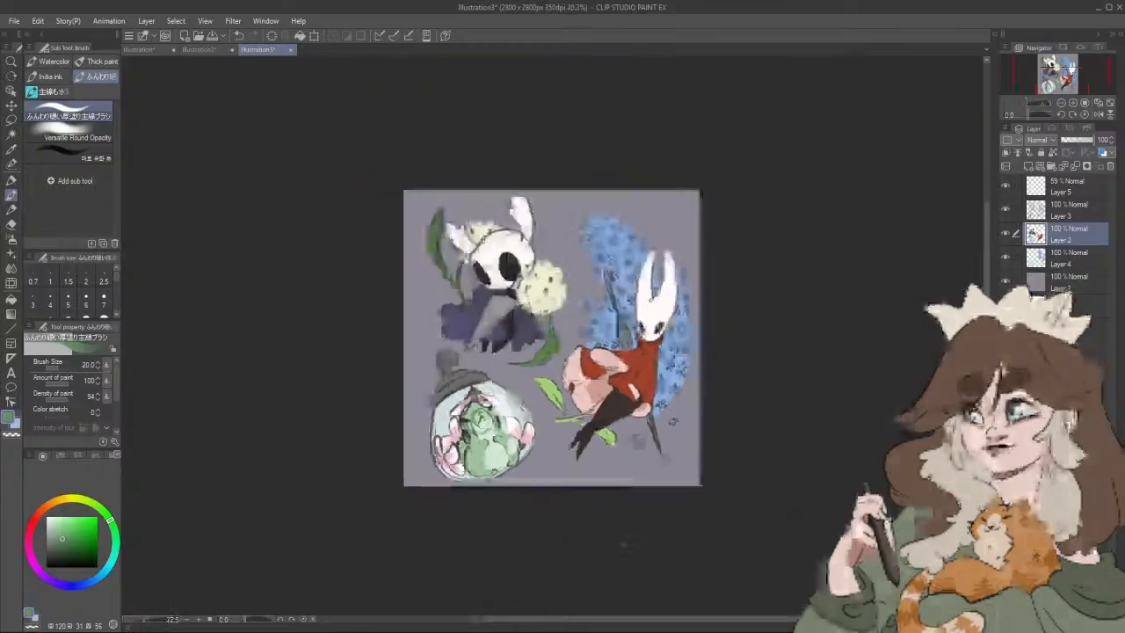
scroll(597, 485, "up", 6)
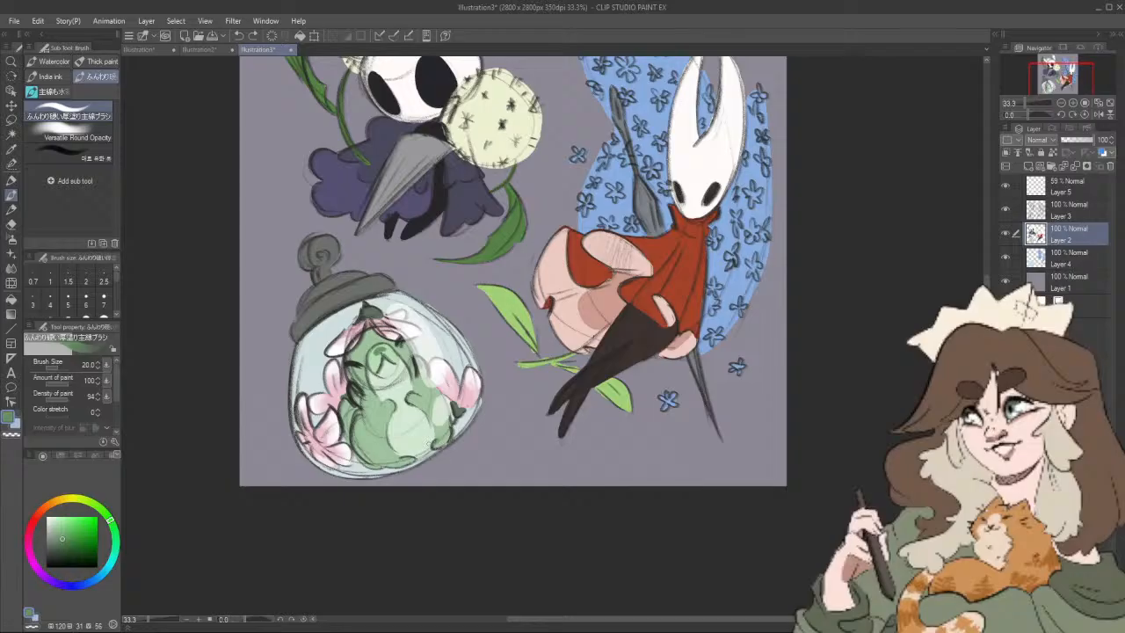
left_click(413, 431, "alt")
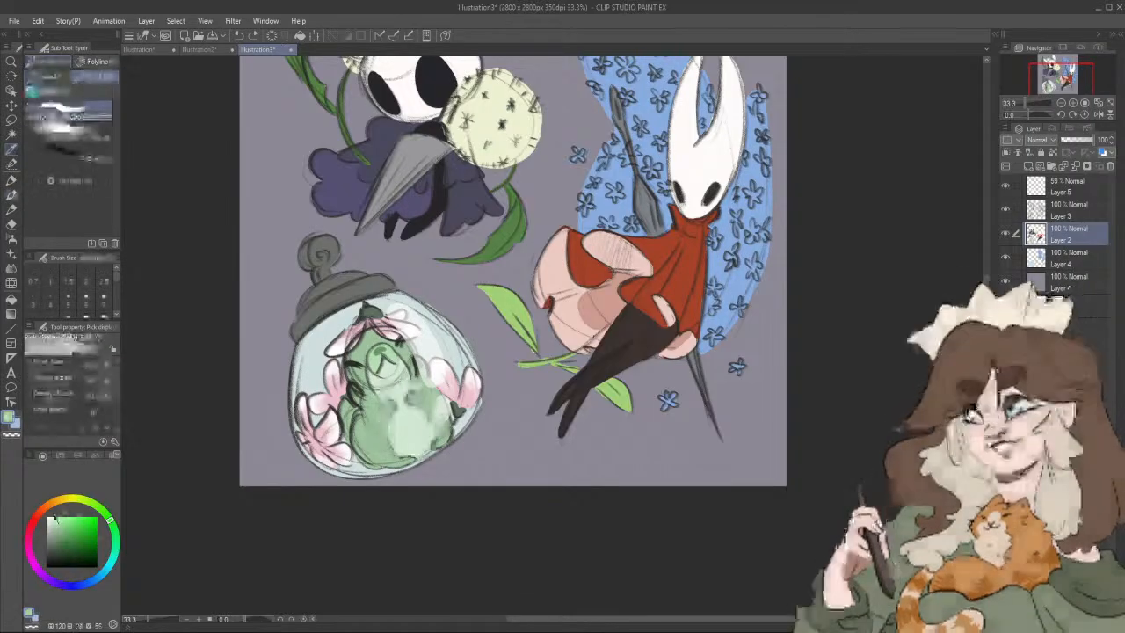
left_click(52, 519)
left_click_drag(54, 521, 54, 524)
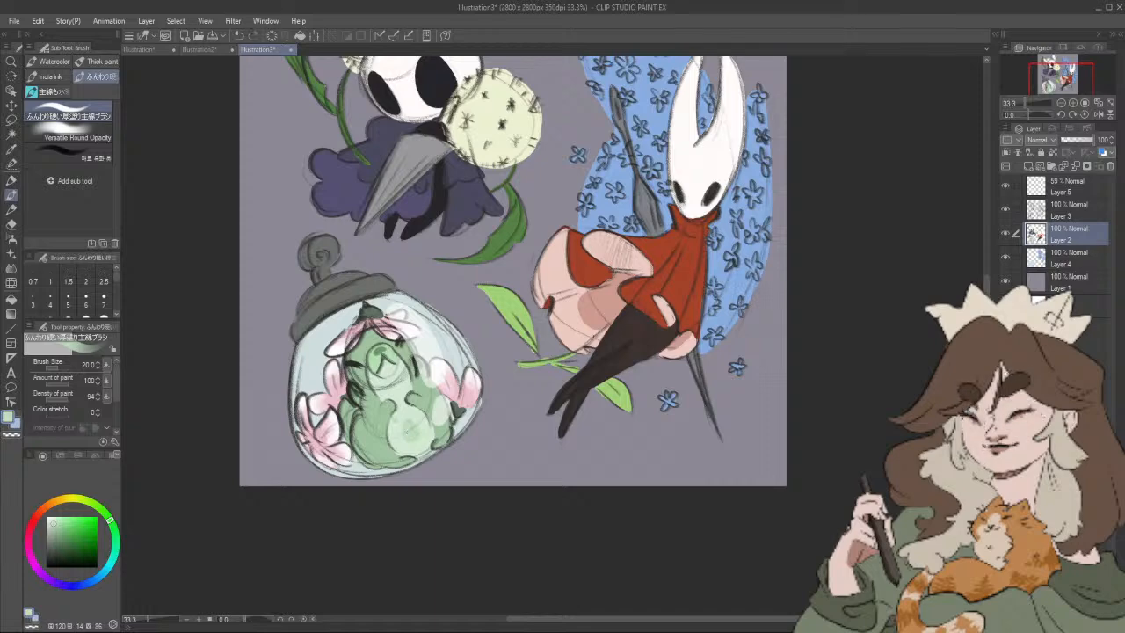
Step: Raise Layer 5's opacity to 66% to strengthen the jar's glass reflections
left_click(1074, 188)
left_click_drag(1080, 139, 1083, 140)
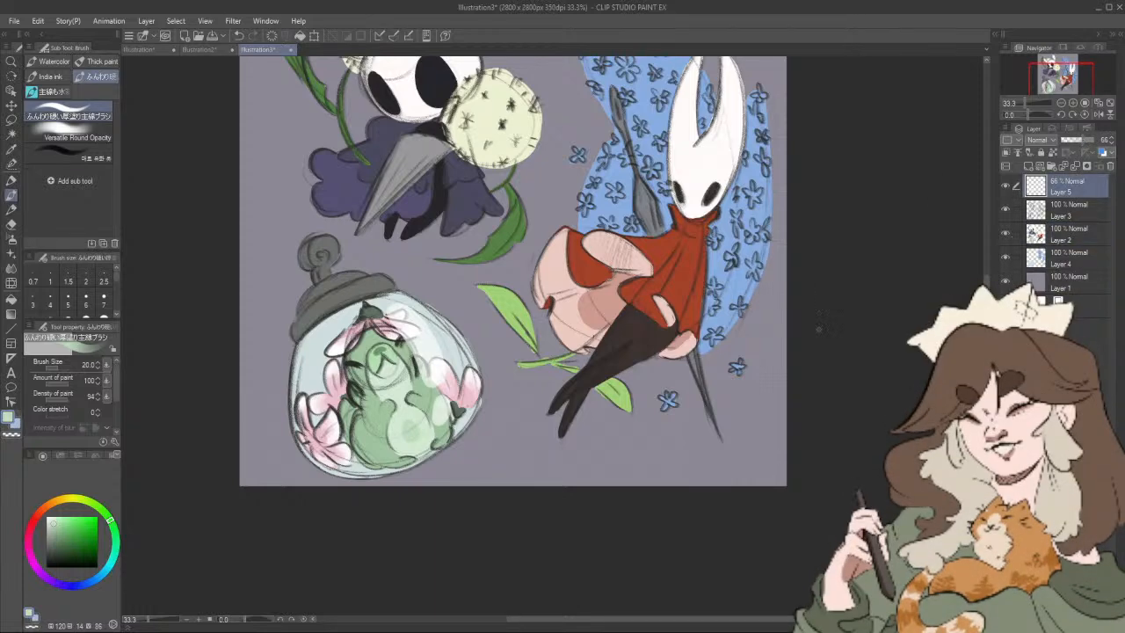
left_click_drag(808, 331, 843, 472)
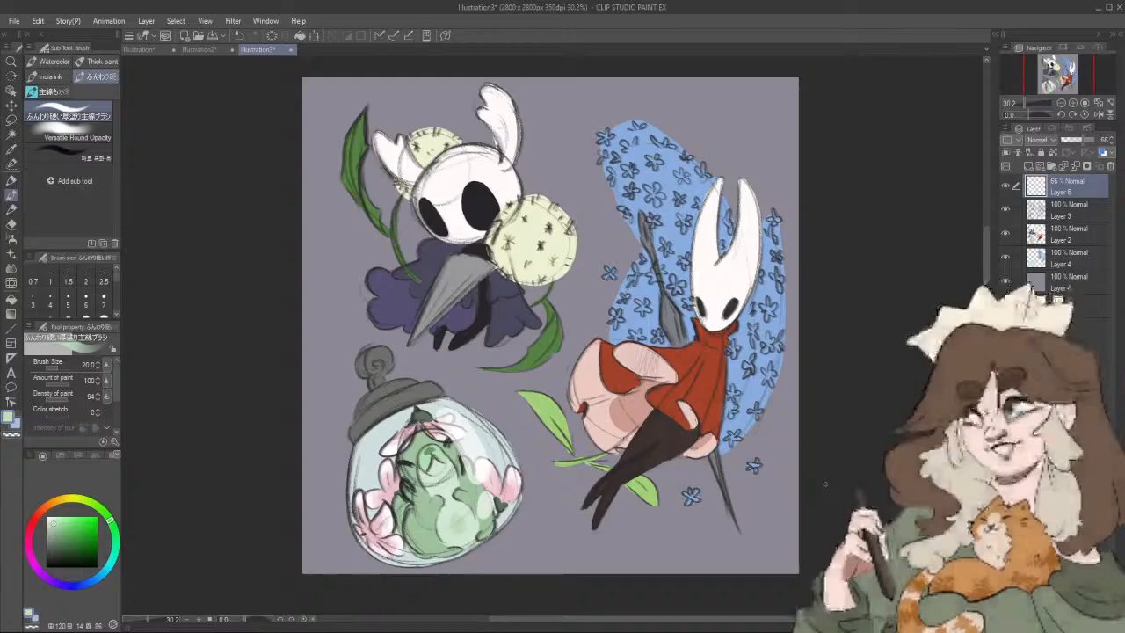
Step: Create a new layer directly above the grey background layer and set up a white Felt pen at size 80
left_click(1064, 280)
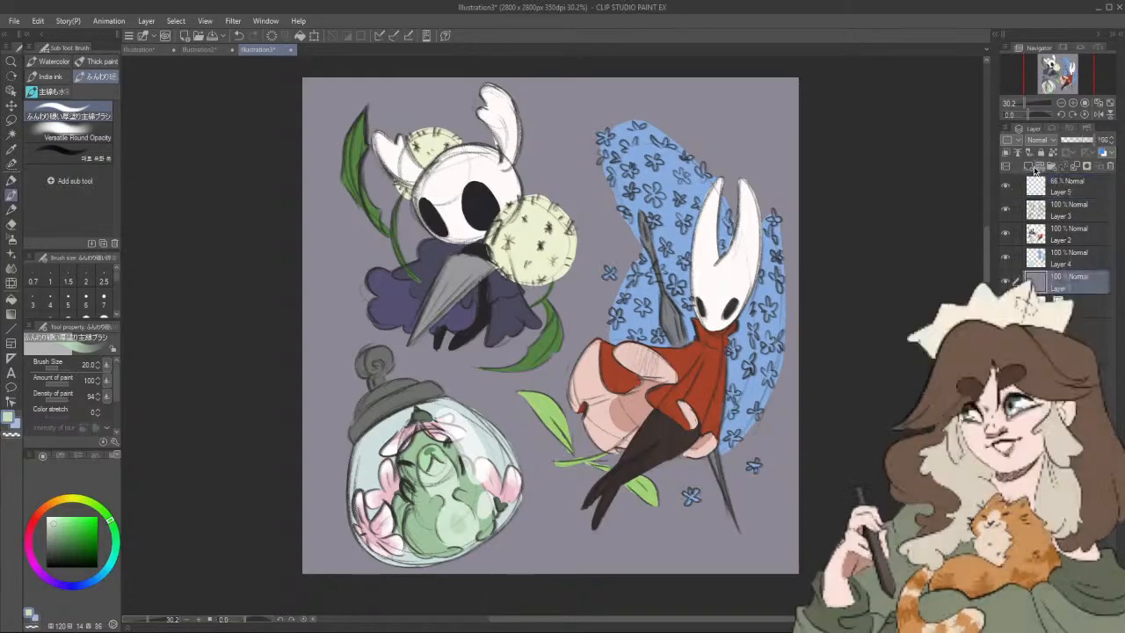
left_click(1028, 166)
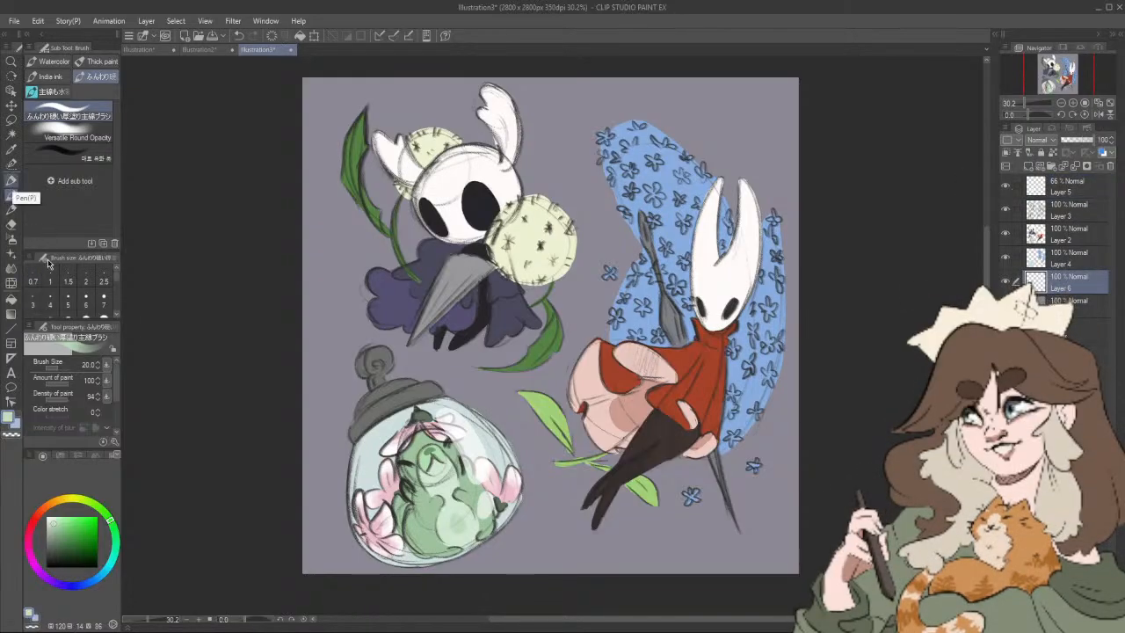
left_click(11, 179)
left_click(48, 517)
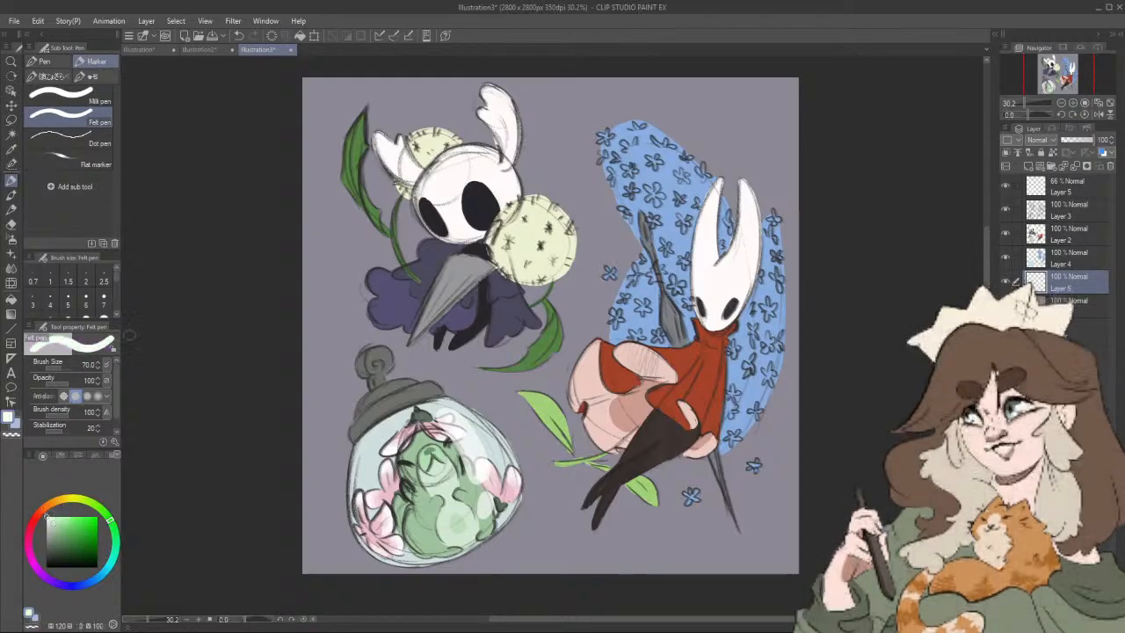
key("[")
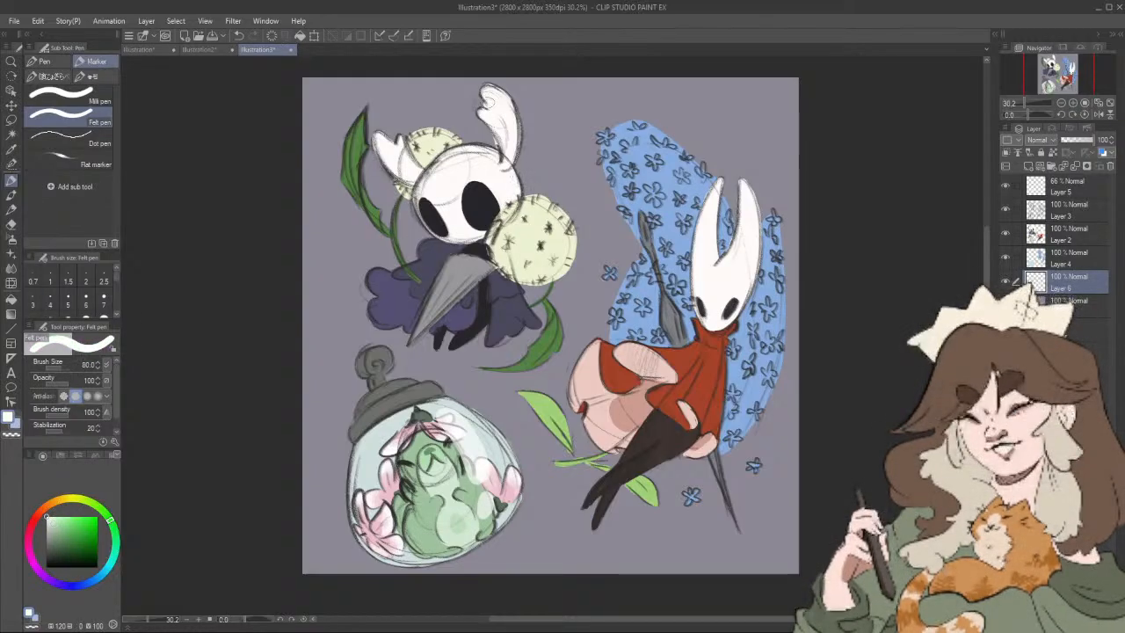
Step: Draw a white sticker border around the purple-cloaked knight, its round flowers and leaves, filling the gap beside the left leaf
mouse_move(484, 87)
left_mouse_down()
mouse_move(519, 111)
mouse_move(524, 196)
mouse_move(556, 206)
mouse_move(582, 237)
mouse_move(575, 275)
mouse_move(549, 296)
mouse_move(517, 295)
left_mouse_up()
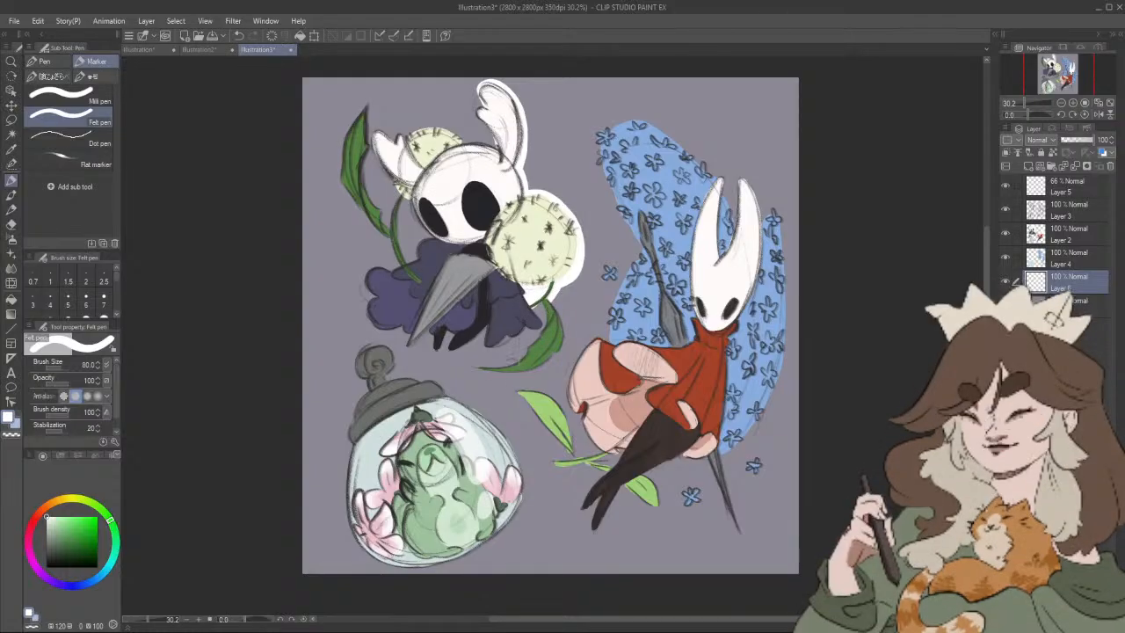
mouse_move(474, 370)
left_mouse_down()
mouse_move(555, 349)
mouse_move(565, 324)
mouse_move(555, 306)
left_mouse_up()
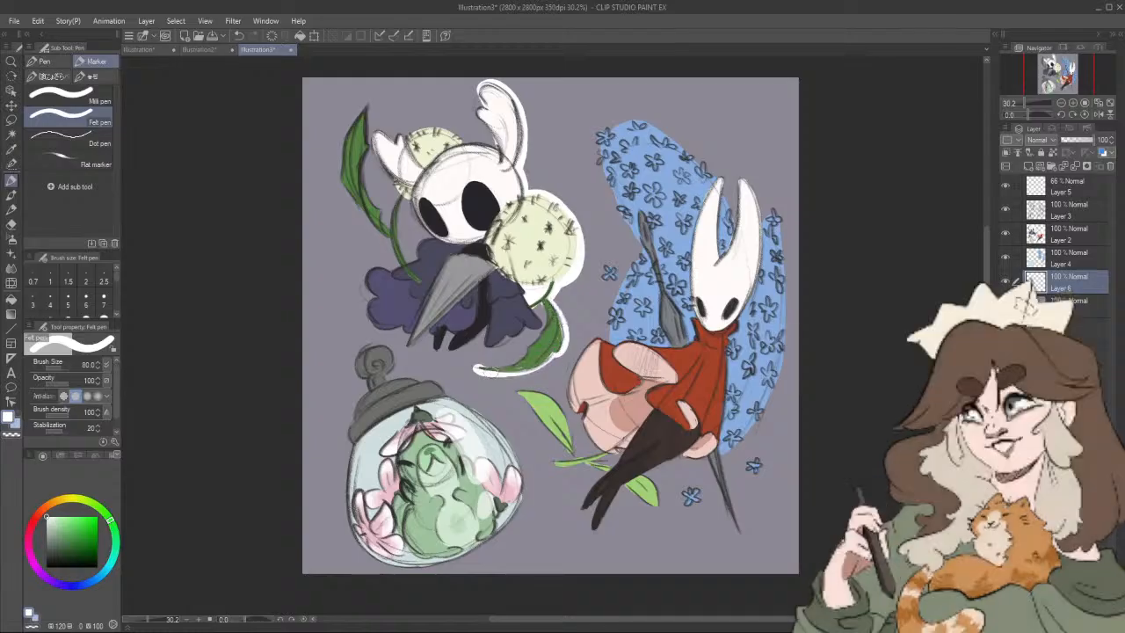
mouse_move(481, 369)
left_mouse_down()
mouse_move(524, 353)
mouse_move(545, 323)
left_mouse_up()
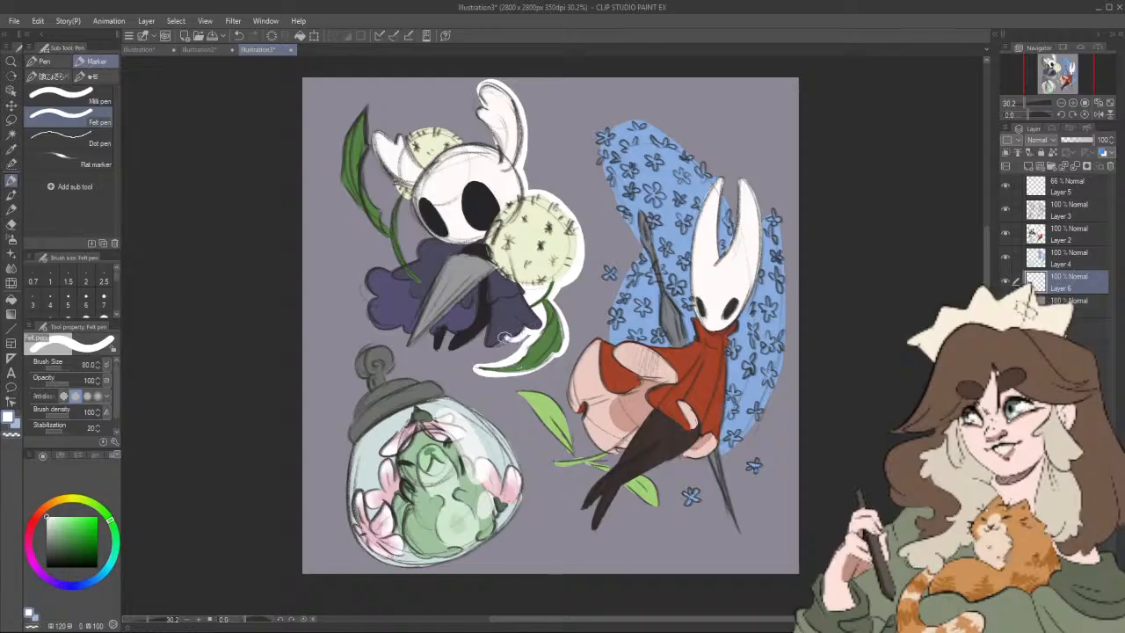
mouse_move(502, 339)
left_mouse_down()
mouse_move(483, 331)
mouse_move(448, 349)
mouse_move(443, 327)
mouse_move(437, 345)
mouse_move(428, 330)
mouse_move(408, 345)
mouse_move(404, 323)
mouse_move(369, 312)
mouse_move(378, 294)
mouse_move(368, 277)
mouse_move(398, 273)
mouse_move(429, 241)
mouse_move(405, 218)
mouse_move(415, 246)
mouse_move(388, 219)
mouse_move(397, 259)
mouse_move(379, 188)
left_mouse_up()
mouse_move(393, 239)
left_mouse_down()
mouse_move(336, 171)
mouse_move(340, 134)
mouse_move(373, 102)
mouse_move(370, 138)
mouse_move(401, 141)
mouse_move(430, 116)
mouse_move(469, 149)
mouse_move(502, 152)
left_mouse_up()
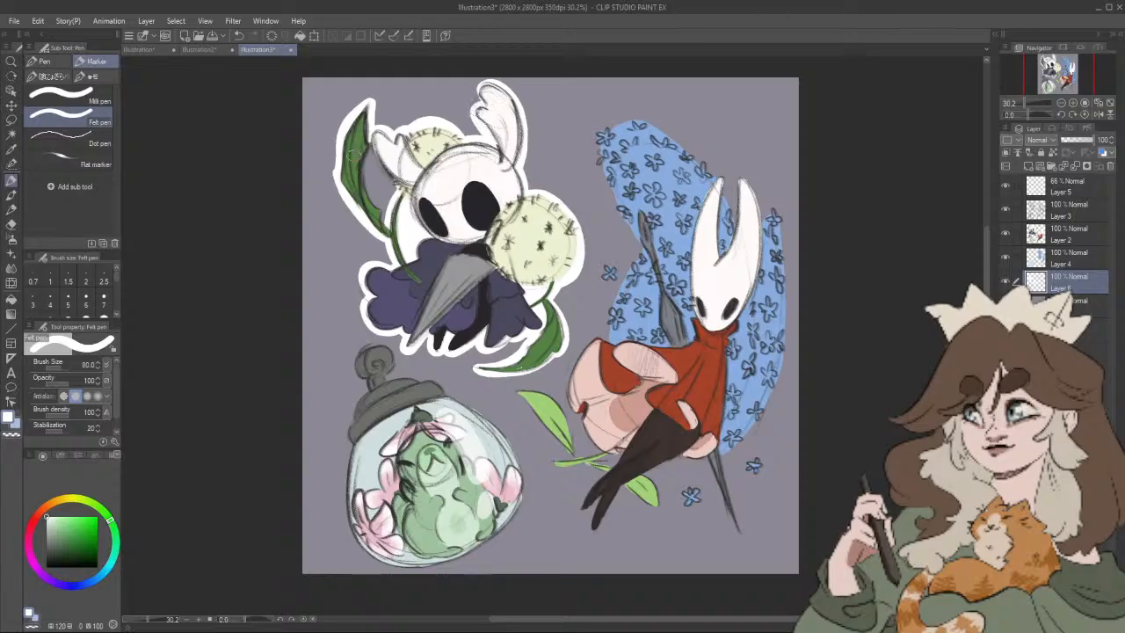
mouse_move(366, 174)
left_mouse_down()
mouse_move(385, 222)
mouse_move(370, 155)
mouse_move(389, 186)
left_mouse_up()
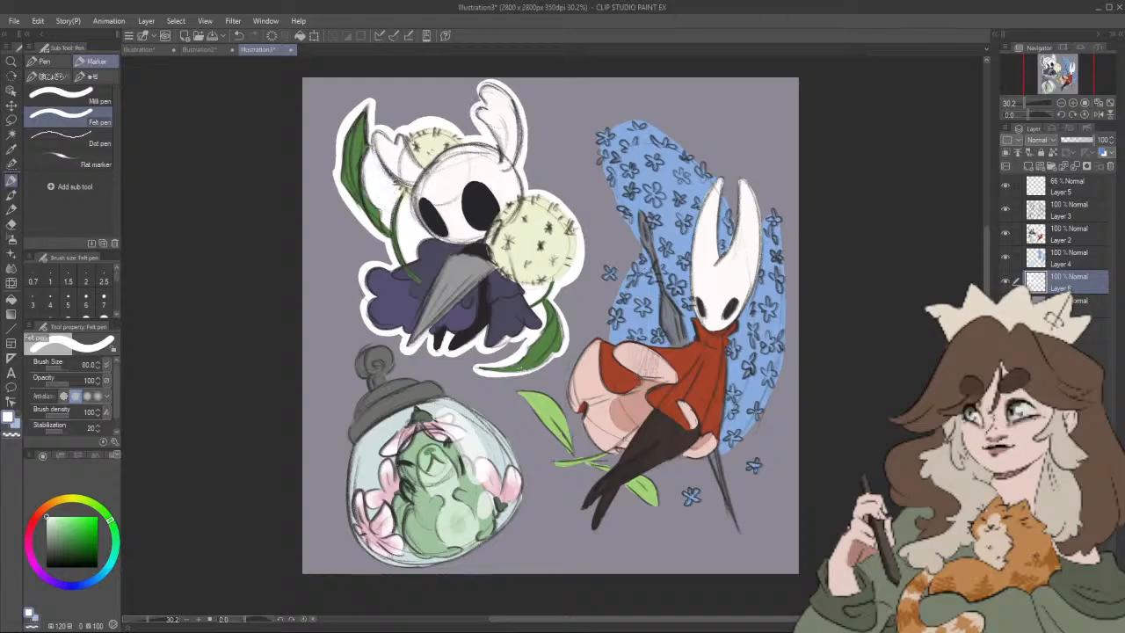
Step: Draw a white sticker border around the red-cloaked character, its blue flower backdrop and leaves, and the separate small blue flowers
left_click_drag(735, 348, 697, 357)
left_click_drag(575, 141, 564, 169)
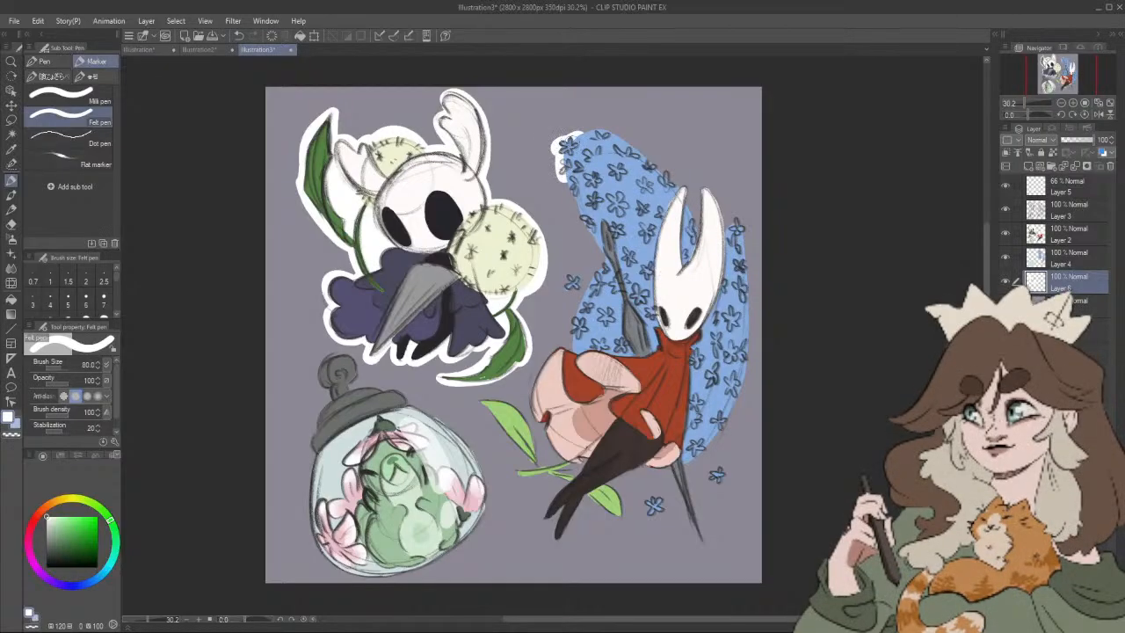
mouse_move(566, 181)
left_mouse_down()
mouse_move(601, 265)
mouse_move(577, 292)
mouse_move(571, 357)
mouse_move(531, 404)
mouse_move(517, 404)
mouse_move(538, 435)
left_mouse_up()
left_click_drag(474, 402, 553, 477)
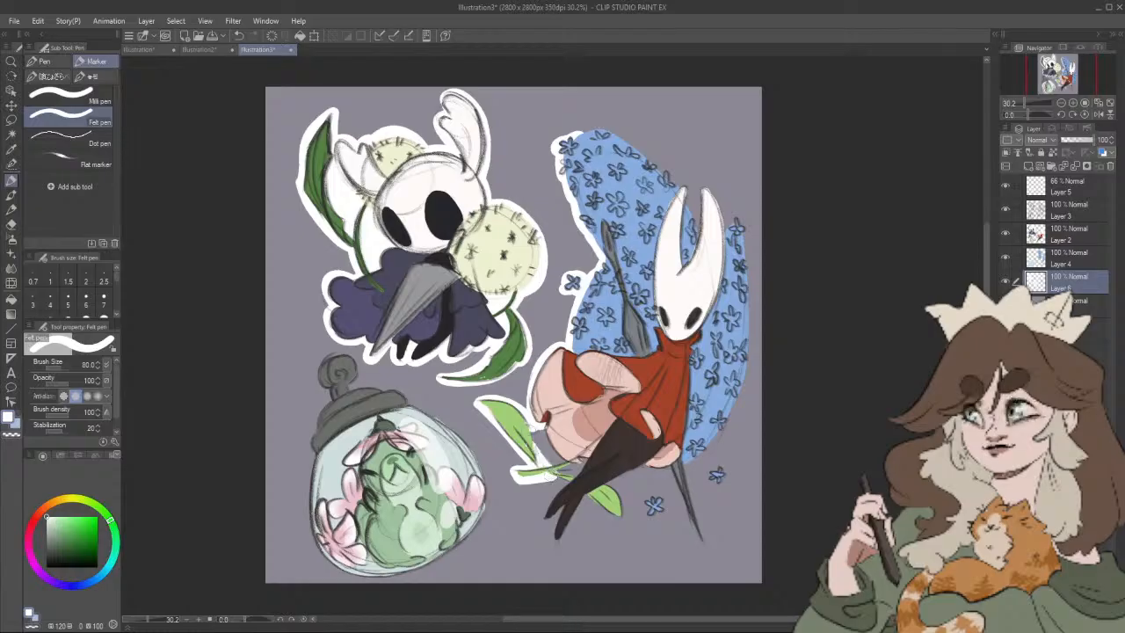
mouse_move(535, 436)
left_mouse_down()
mouse_move(565, 476)
mouse_move(583, 460)
mouse_move(545, 523)
mouse_move(554, 541)
mouse_move(586, 487)
mouse_move(607, 512)
mouse_move(625, 514)
mouse_move(617, 489)
mouse_move(648, 463)
mouse_move(675, 481)
mouse_move(698, 540)
mouse_move(686, 460)
mouse_move(736, 411)
mouse_move(754, 272)
mouse_move(743, 219)
mouse_move(726, 220)
mouse_move(705, 187)
left_mouse_up()
left_click_drag(700, 232, 683, 194)
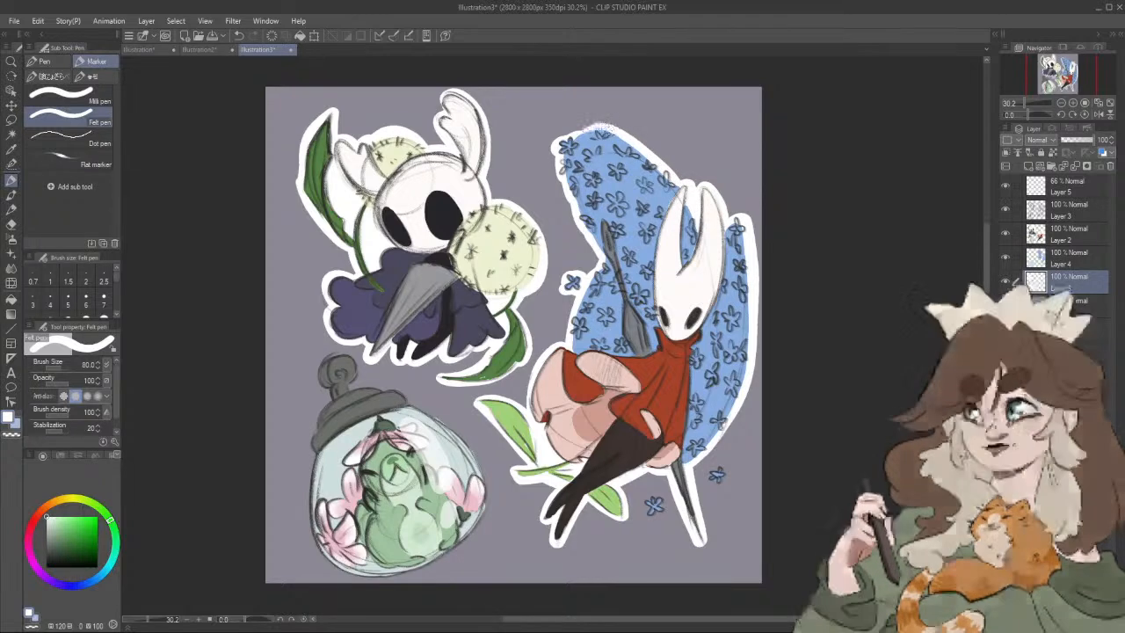
left_click_drag(776, 389, 788, 364)
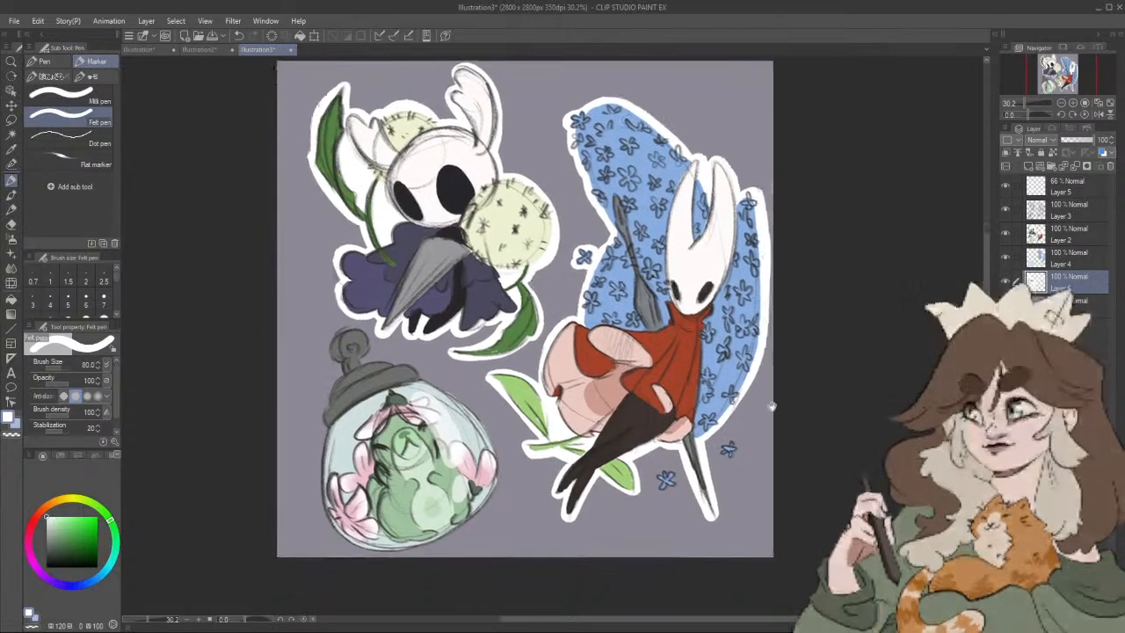
mouse_move(667, 472)
left_mouse_down()
mouse_move(656, 477)
mouse_move(665, 488)
mouse_move(672, 473)
left_mouse_up()
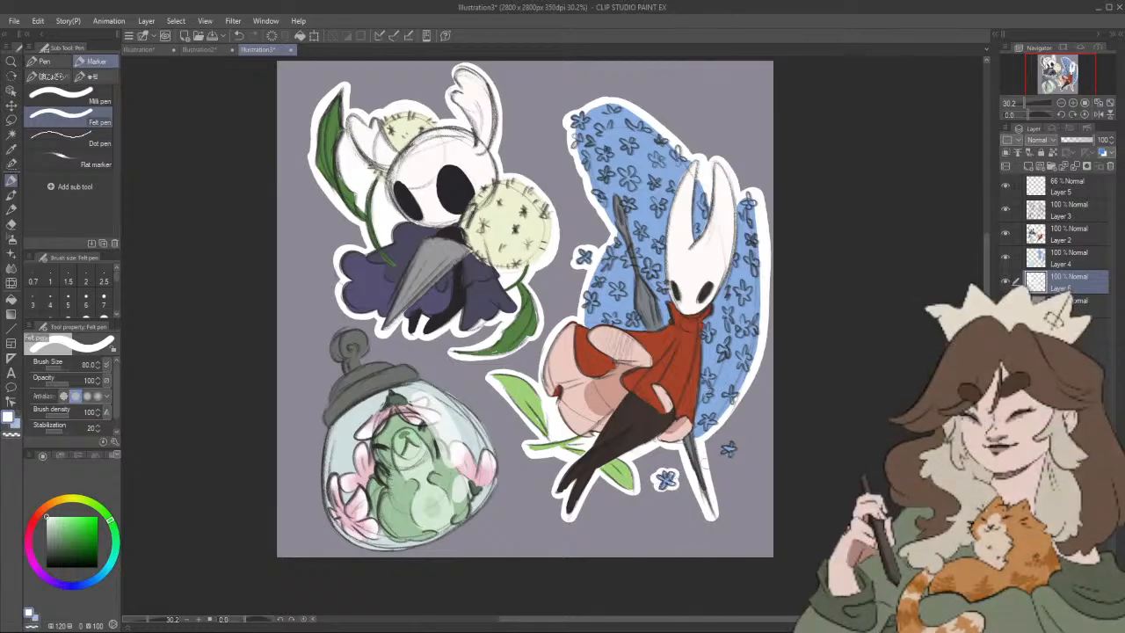
mouse_move(727, 444)
left_mouse_down()
mouse_move(723, 453)
mouse_move(735, 450)
mouse_move(736, 417)
left_mouse_up()
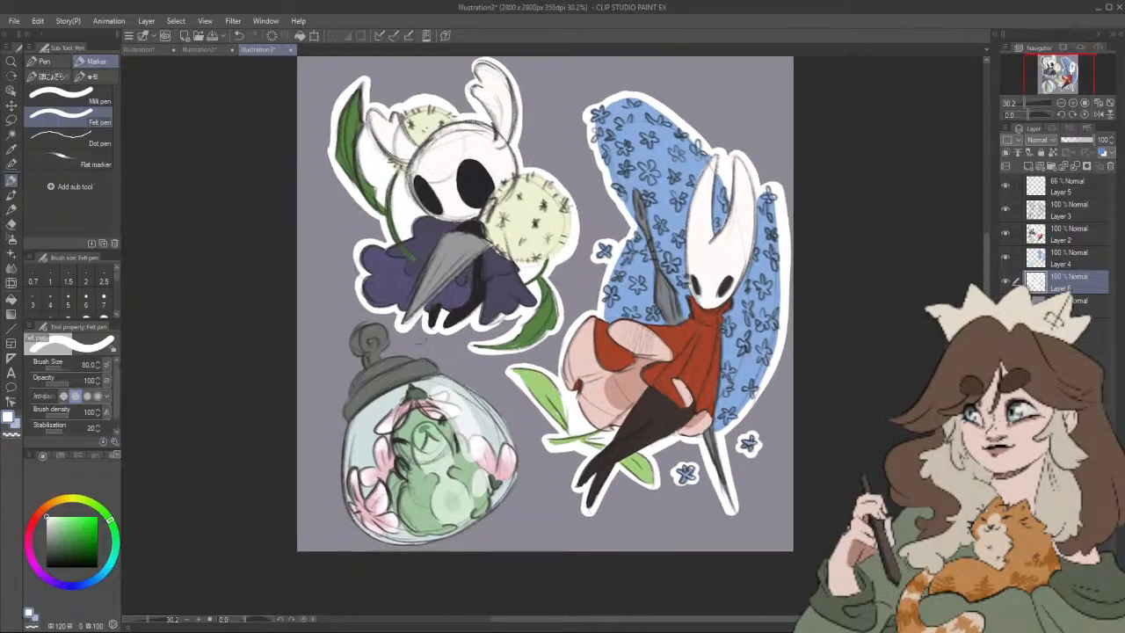
Step: Draw a white sticker border around the jar and its lid, and hide the outline layer (Layer 6)
mouse_move(350, 350)
left_mouse_down()
mouse_move(378, 356)
mouse_move(358, 369)
mouse_move(340, 446)
mouse_move(359, 528)
mouse_move(414, 544)
mouse_move(475, 531)
mouse_move(337, 485)
mouse_move(348, 520)
mouse_move(369, 538)
mouse_move(444, 542)
mouse_move(488, 520)
mouse_move(515, 476)
mouse_move(516, 441)
mouse_move(438, 369)
mouse_move(402, 353)
mouse_move(377, 360)
mouse_move(392, 337)
mouse_move(367, 326)
mouse_move(376, 318)
left_mouse_up()
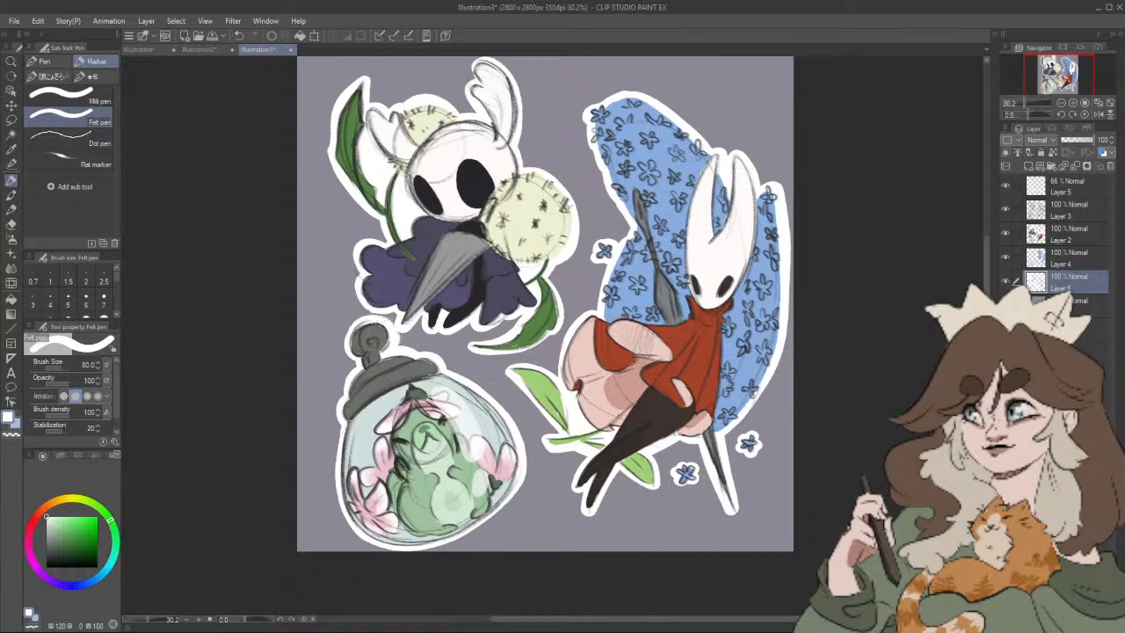
left_click_drag(764, 488, 769, 524)
scroll(798, 552, "down", 3)
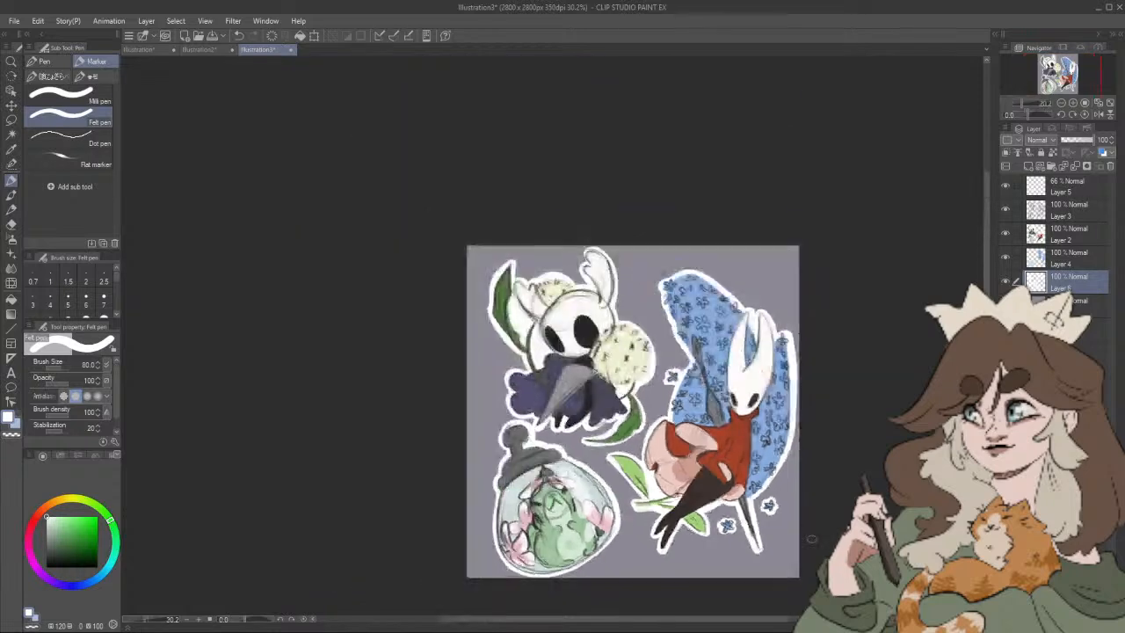
left_click(1006, 282)
left_click_drag(826, 394, 804, 358)
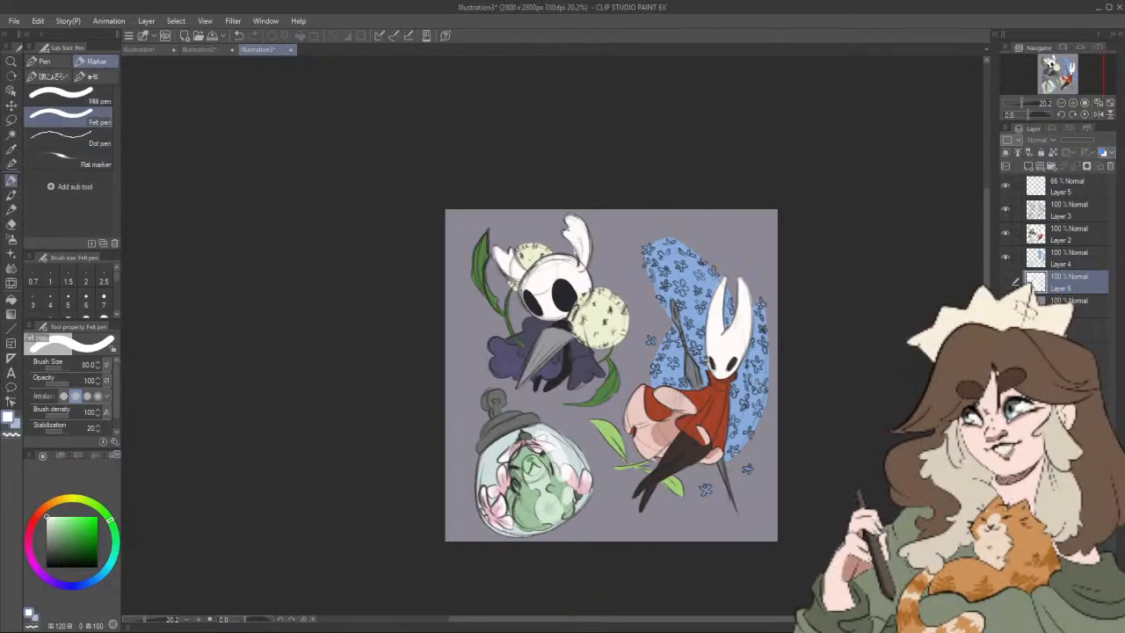
left_click(12, 194)
left_click(16, 178)
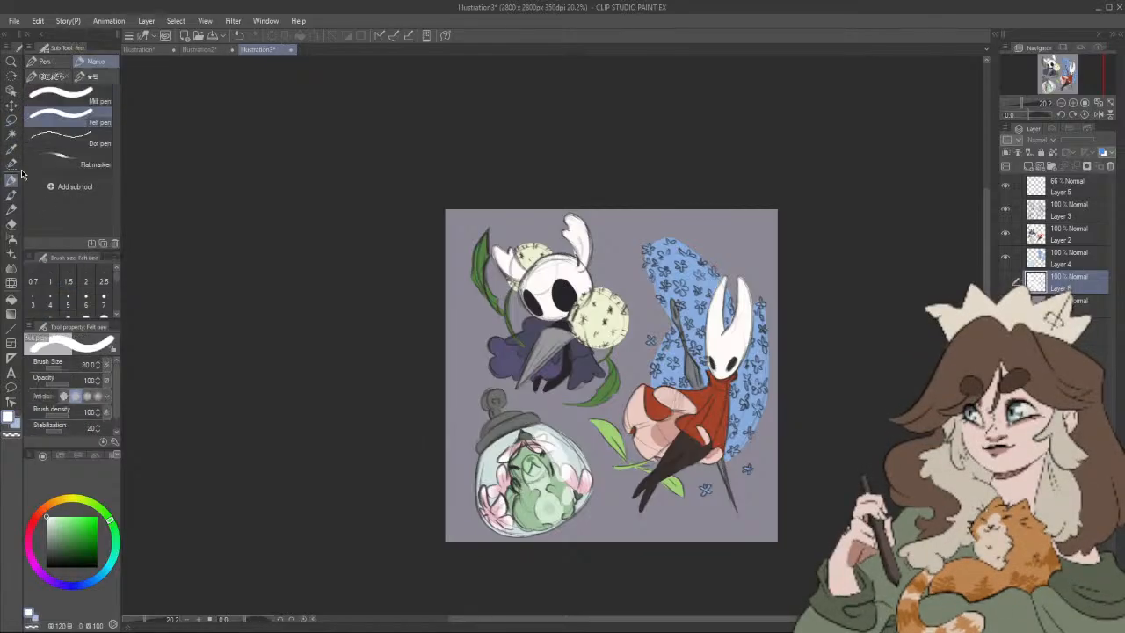
left_click(12, 196)
left_click(93, 63)
left_click(65, 92)
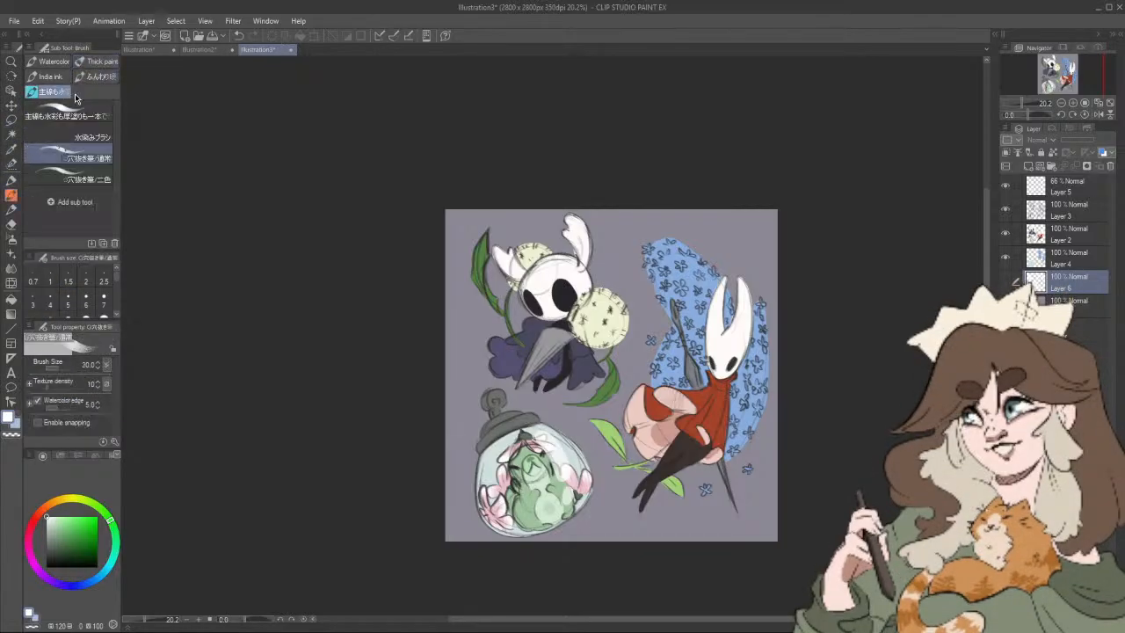
left_click(60, 78)
left_click(81, 63)
left_click(92, 77)
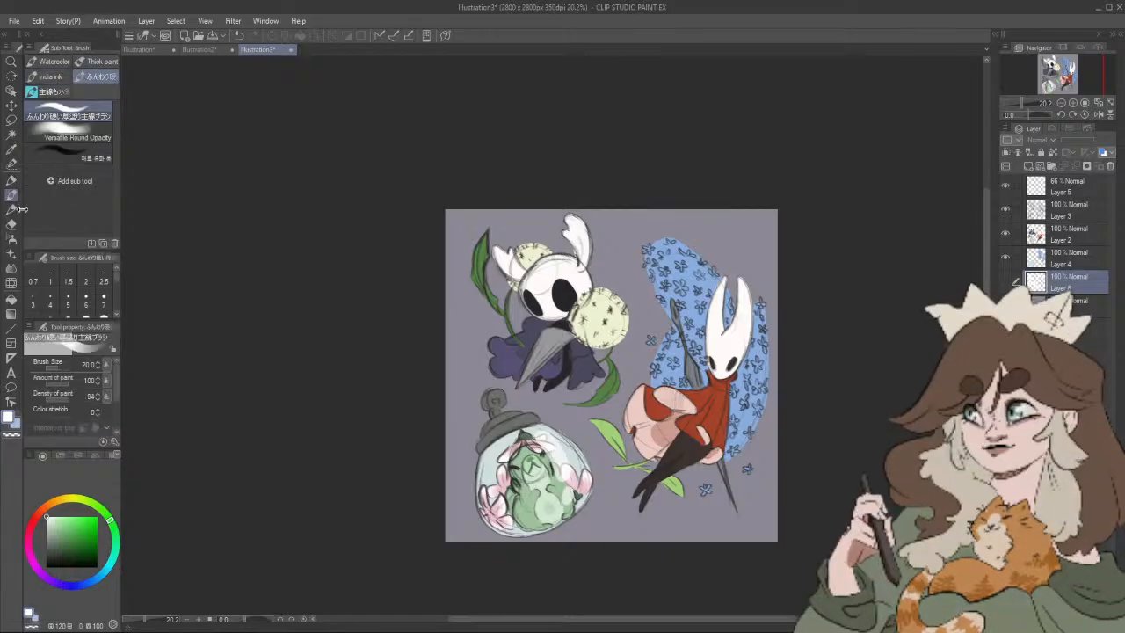
Step: In the sticker sheet ideas document, tick the Hollow Knight checkbox with the Artemus Big Boy pencil in black
left_click(13, 209)
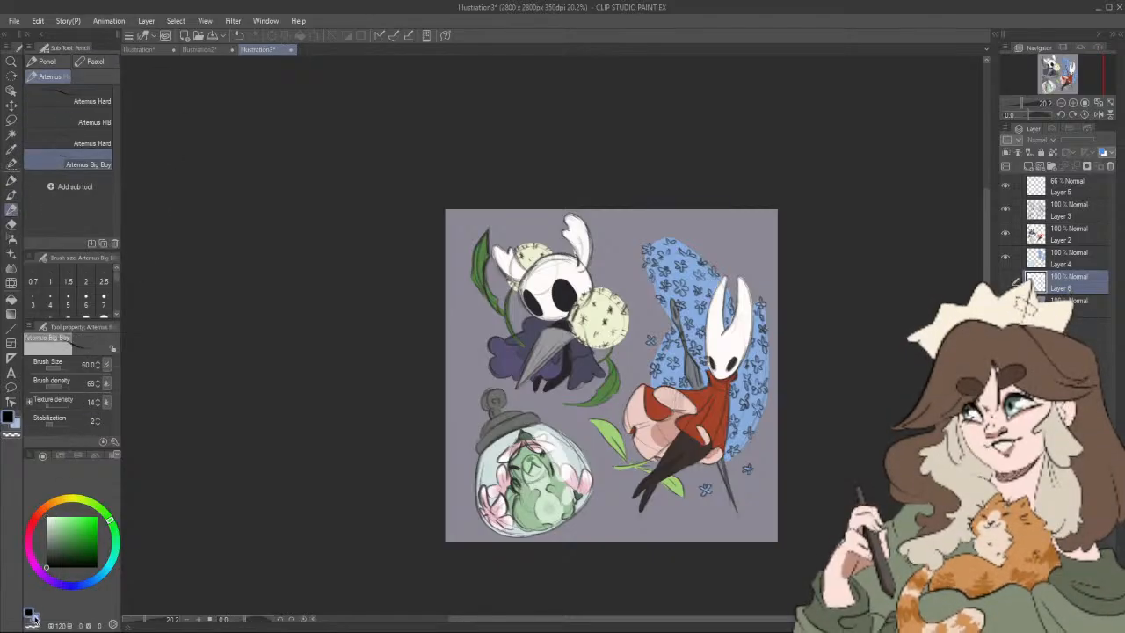
left_click(161, 55)
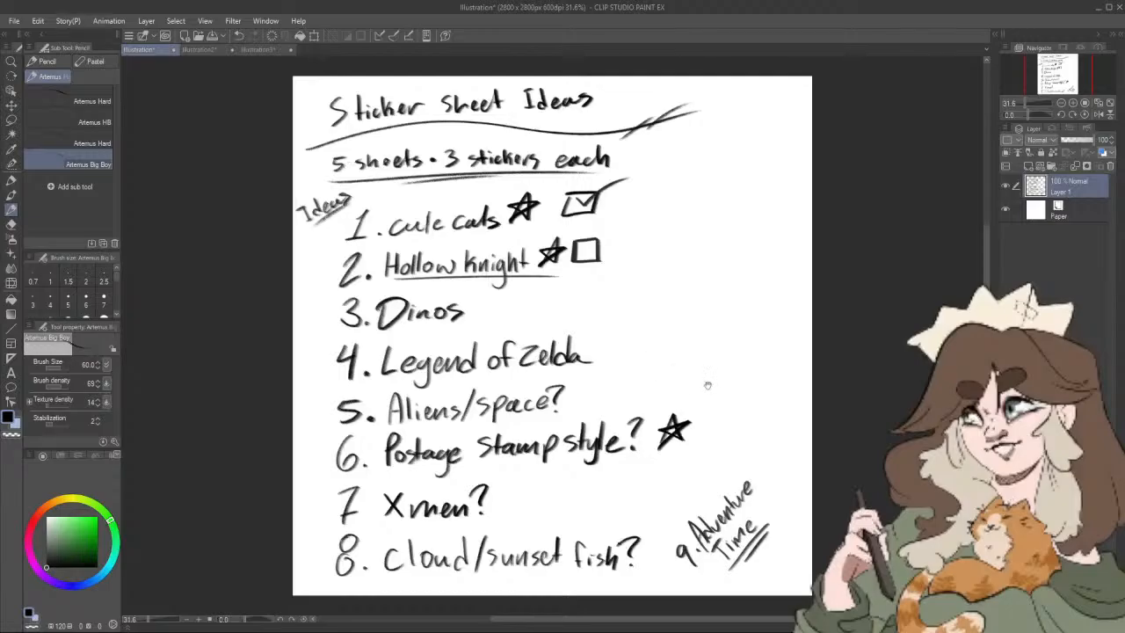
left_click_drag(708, 385, 726, 361)
left_click_drag(586, 245, 651, 204)
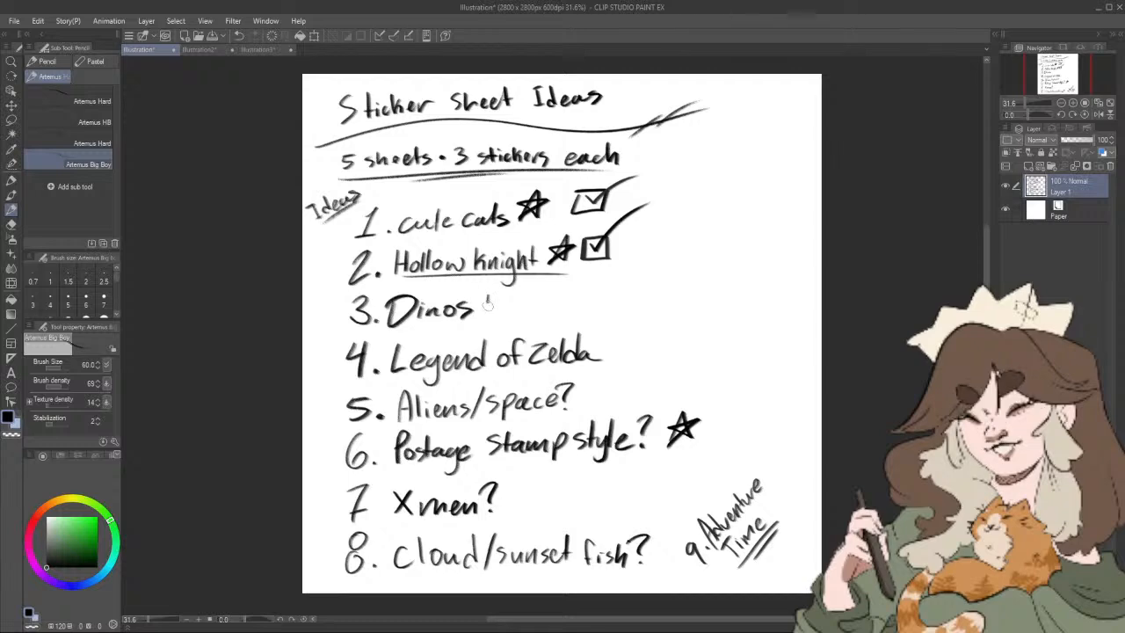
Step: Draw an empty checkbox beside Dinos and underline that idea
left_click_drag(487, 301, 509, 295)
left_click_drag(387, 326, 464, 329)
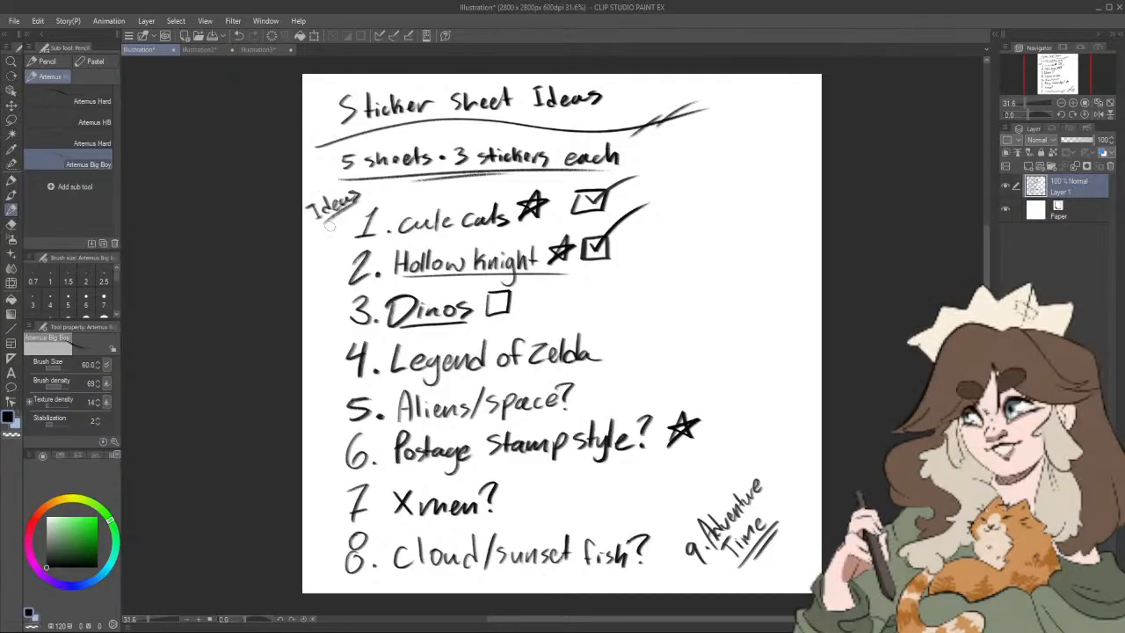
Step: Create a new 2800 x 2800 px illustration at 350 dpi
left_click(15, 20)
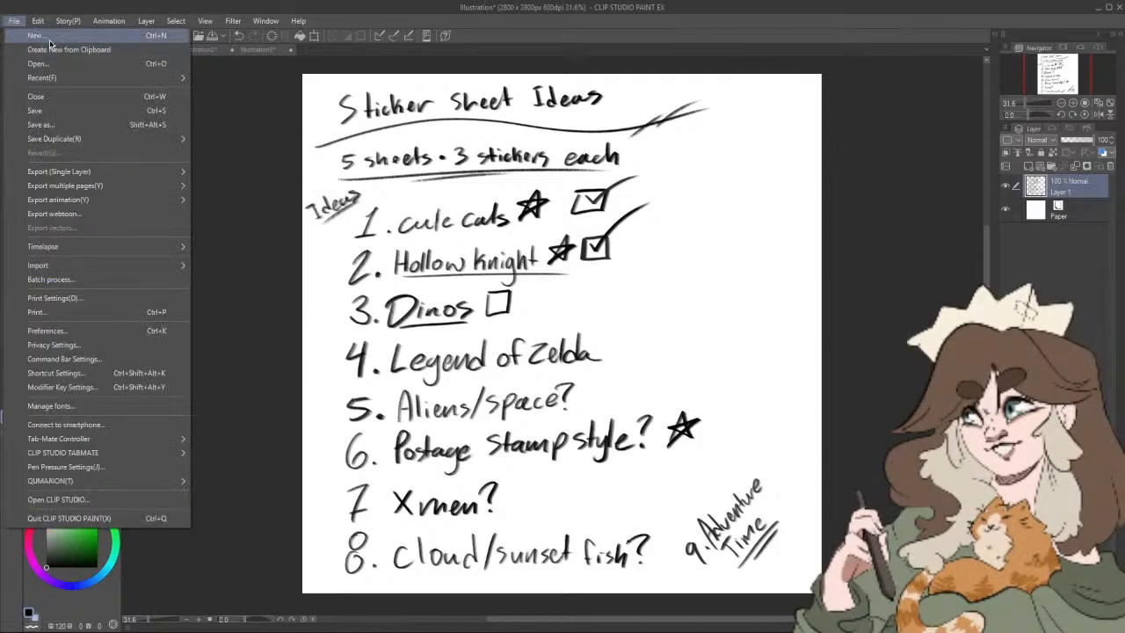
left_click(50, 38)
left_click(634, 191)
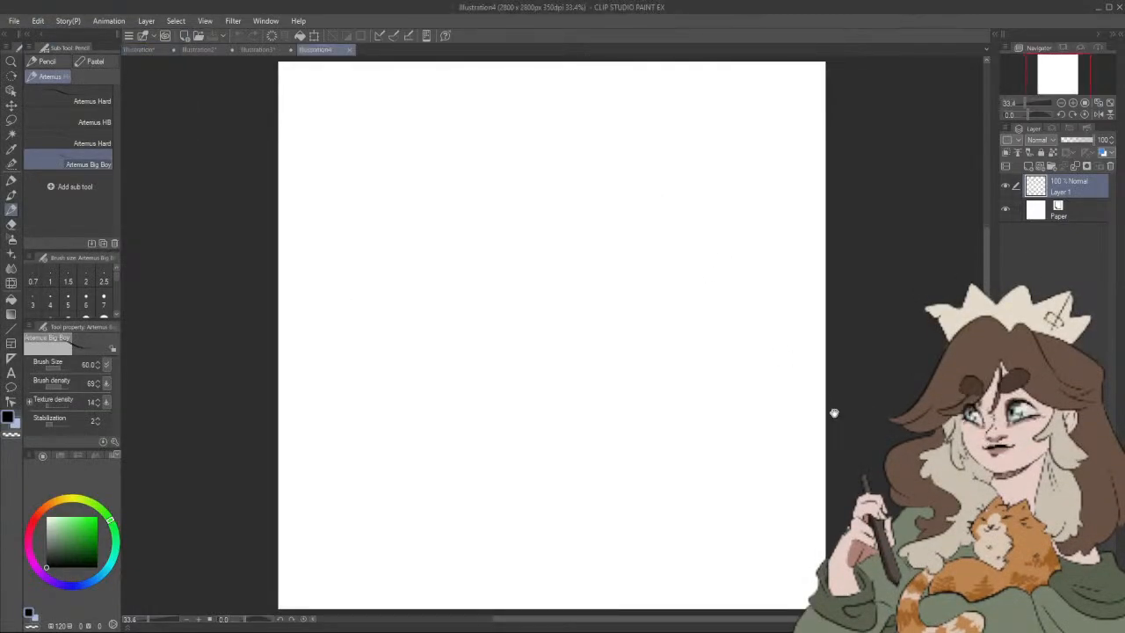
Step: Sketch a large C-shaped body guide curve ending in a round dinosaur head with a long snout
scroll(837, 436, "down", 2)
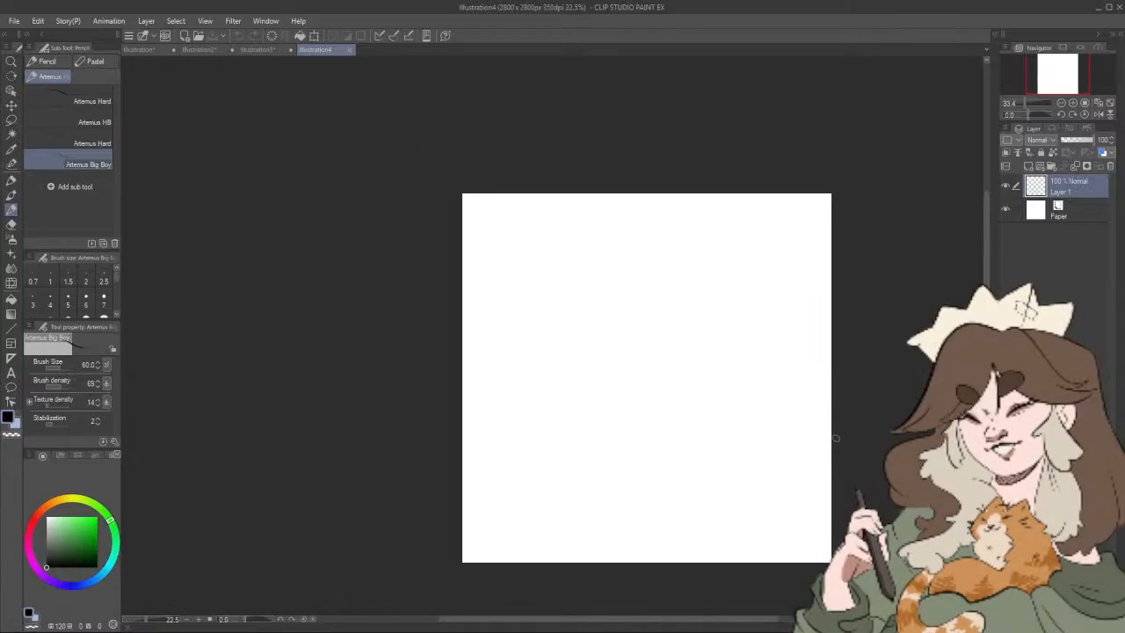
scroll(834, 436, "up", 1)
scroll(833, 437, "down", 1)
left_click_drag(832, 437, 751, 411)
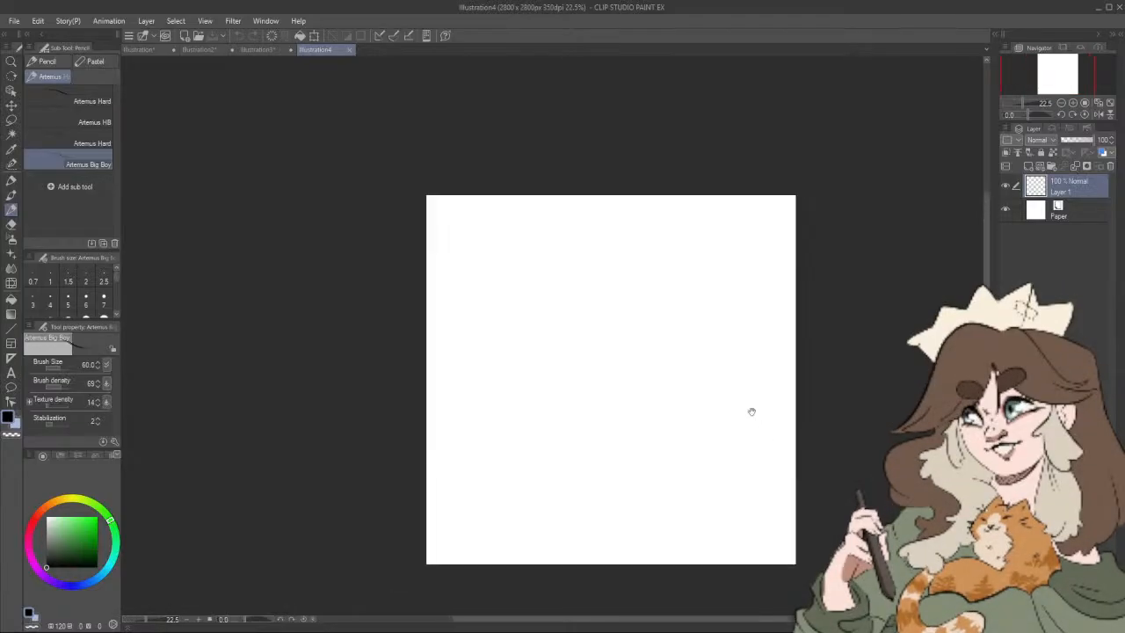
scroll(564, 307, "up", 1)
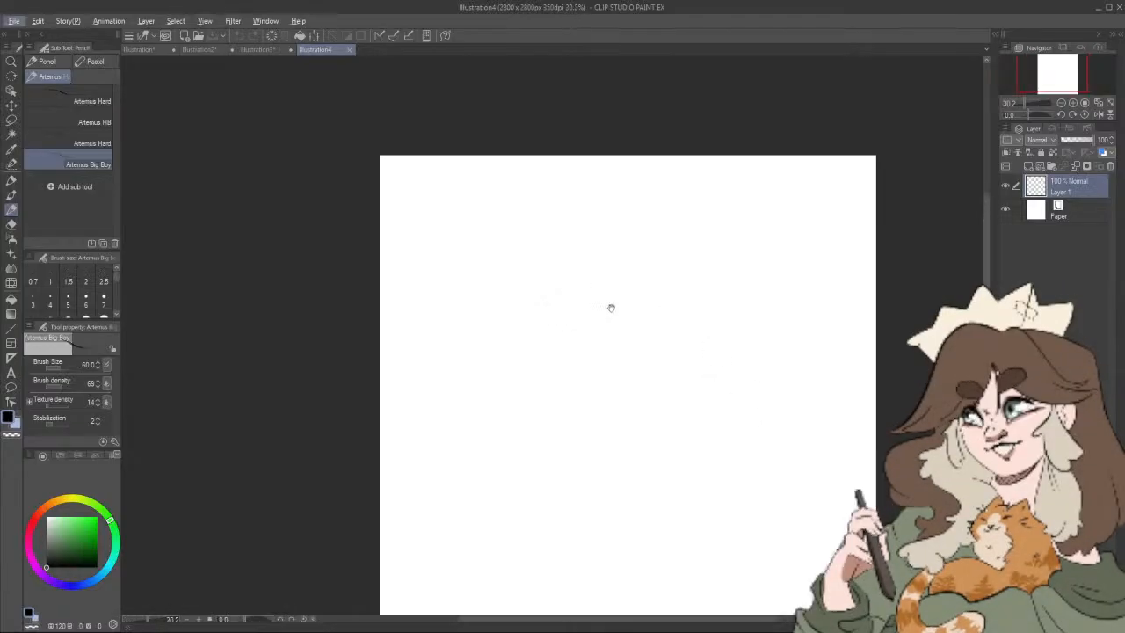
left_click_drag(616, 294, 550, 231)
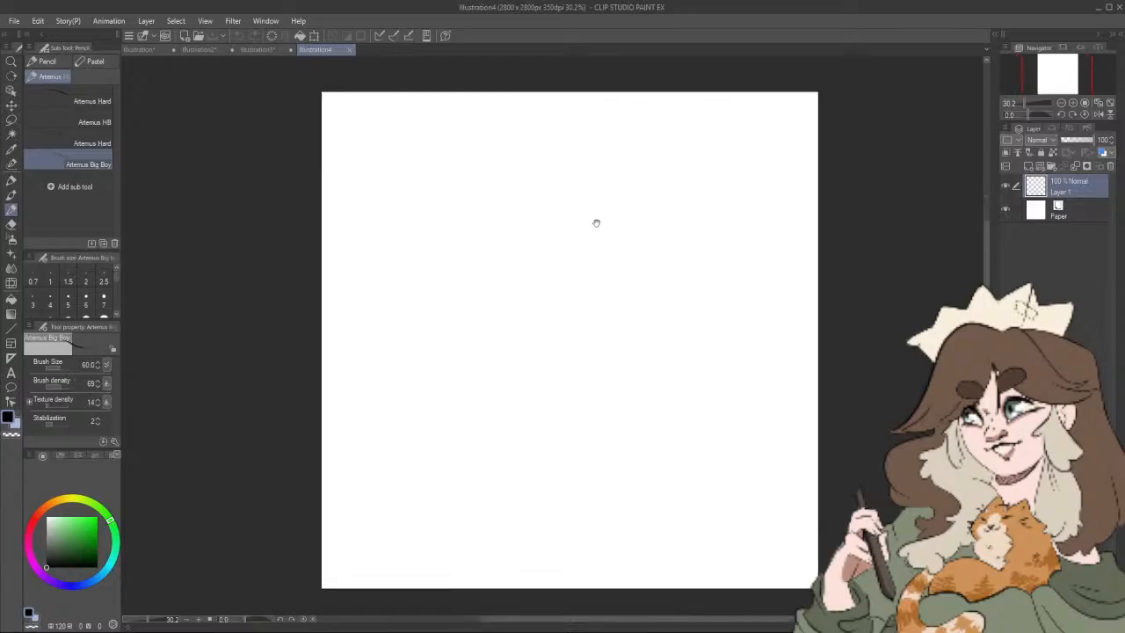
left_click_drag(601, 300, 565, 299)
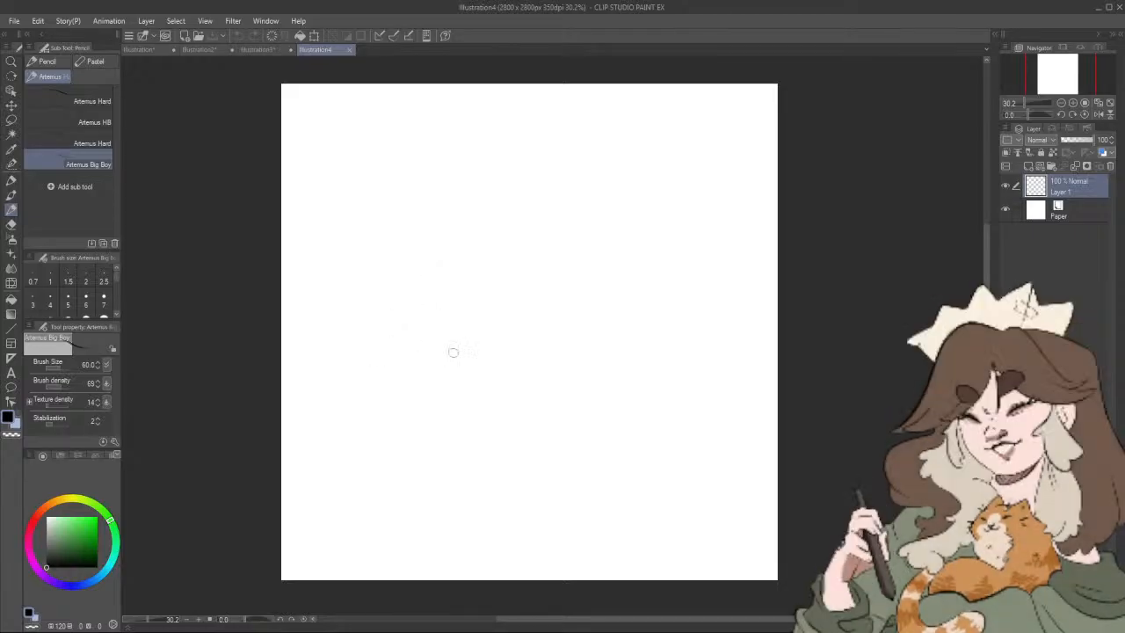
mouse_move(465, 376)
left_mouse_down()
mouse_move(439, 169)
mouse_move(479, 151)
left_mouse_up()
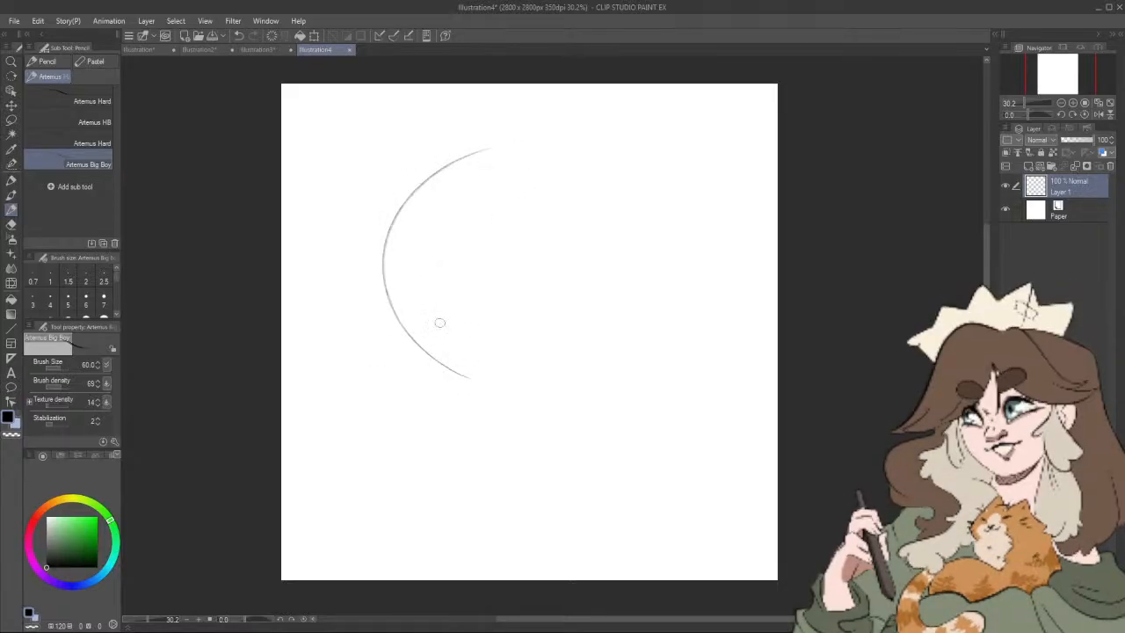
mouse_move(442, 318)
left_mouse_down()
mouse_move(422, 373)
mouse_move(512, 414)
mouse_move(498, 408)
mouse_move(524, 389)
mouse_move(475, 378)
mouse_move(441, 422)
left_mouse_up()
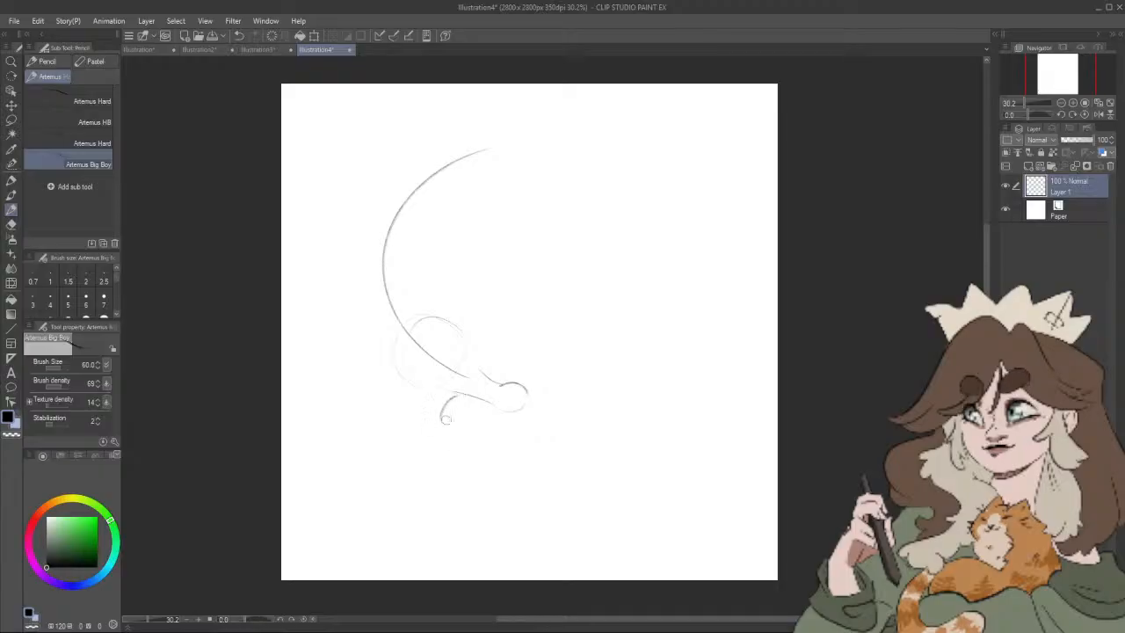
Step: Sketch a fish hanging across the dinosaur's snout, with a curved head, a dot eye and a forked tail
key("ctrl+z")
mouse_move(443, 417)
left_mouse_down()
mouse_move(447, 444)
mouse_move(482, 413)
mouse_move(465, 434)
mouse_move(483, 405)
left_mouse_up()
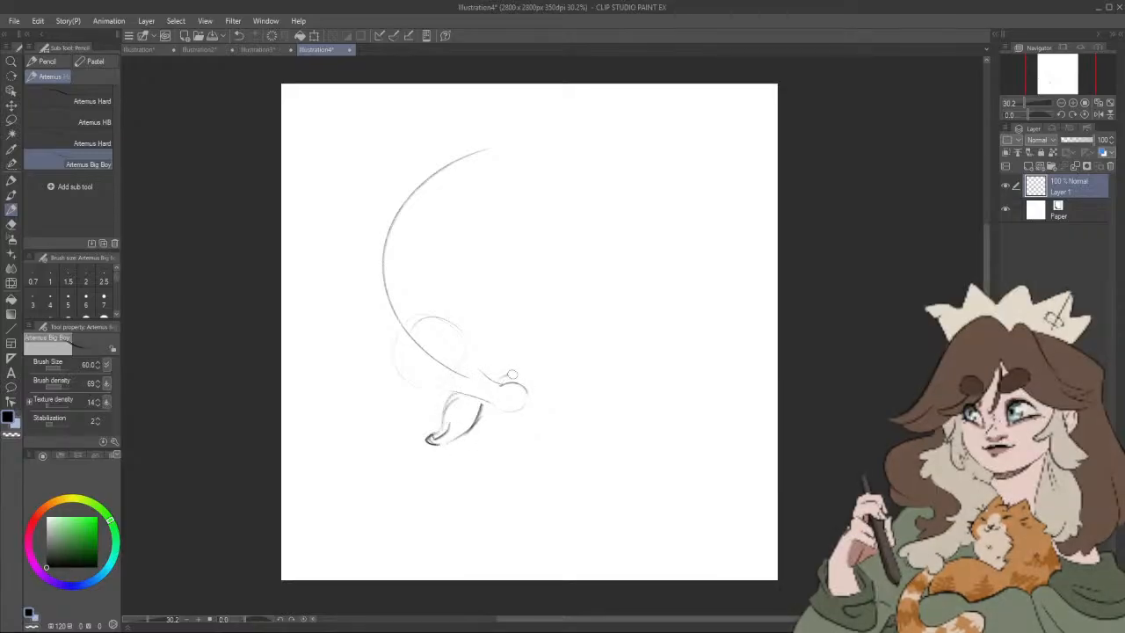
left_click_drag(482, 370, 527, 361)
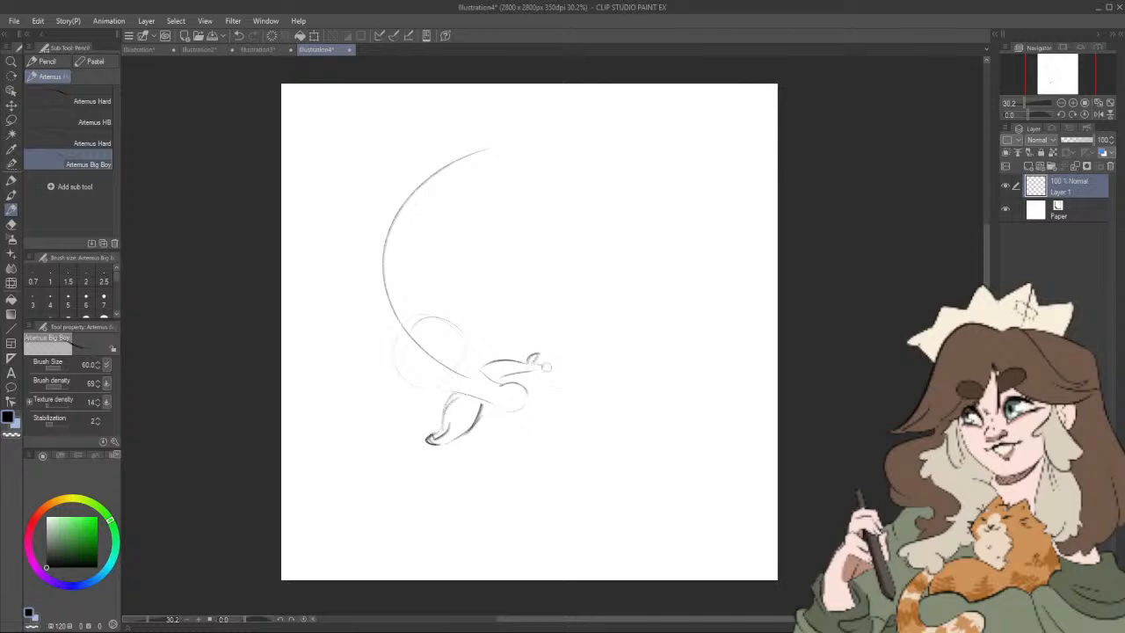
left_click_drag(541, 416, 552, 427)
left_click_drag(444, 451, 470, 450)
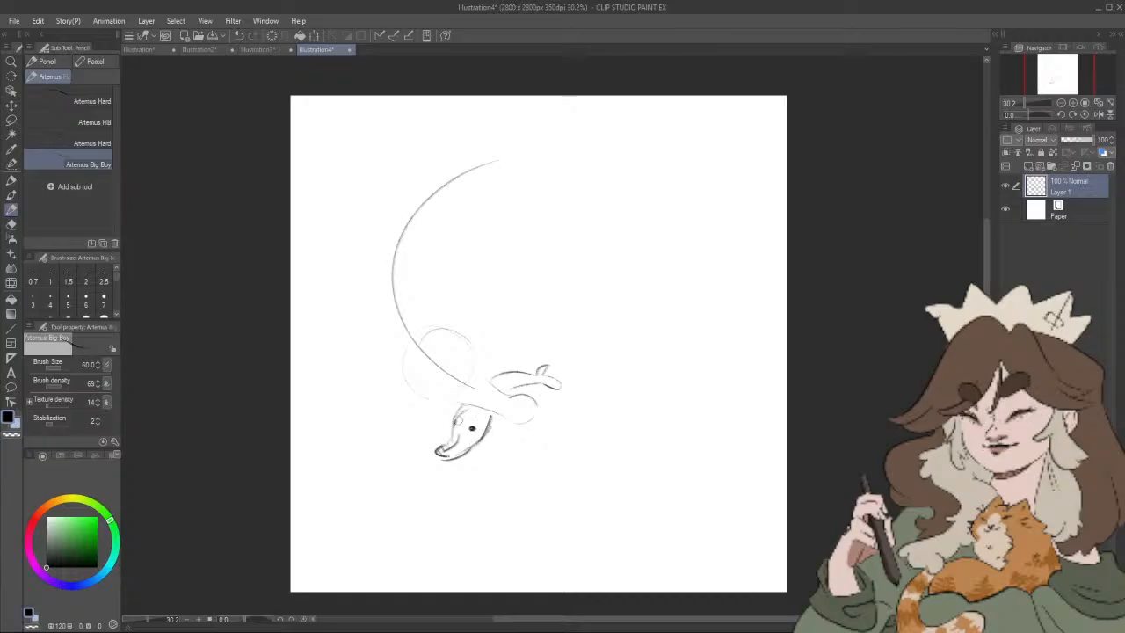
Step: Add the dinosaur's face: a closed eye, mouth line, small teeth and nostril, and darken the head and snout outline
left_click_drag(572, 444, 580, 465)
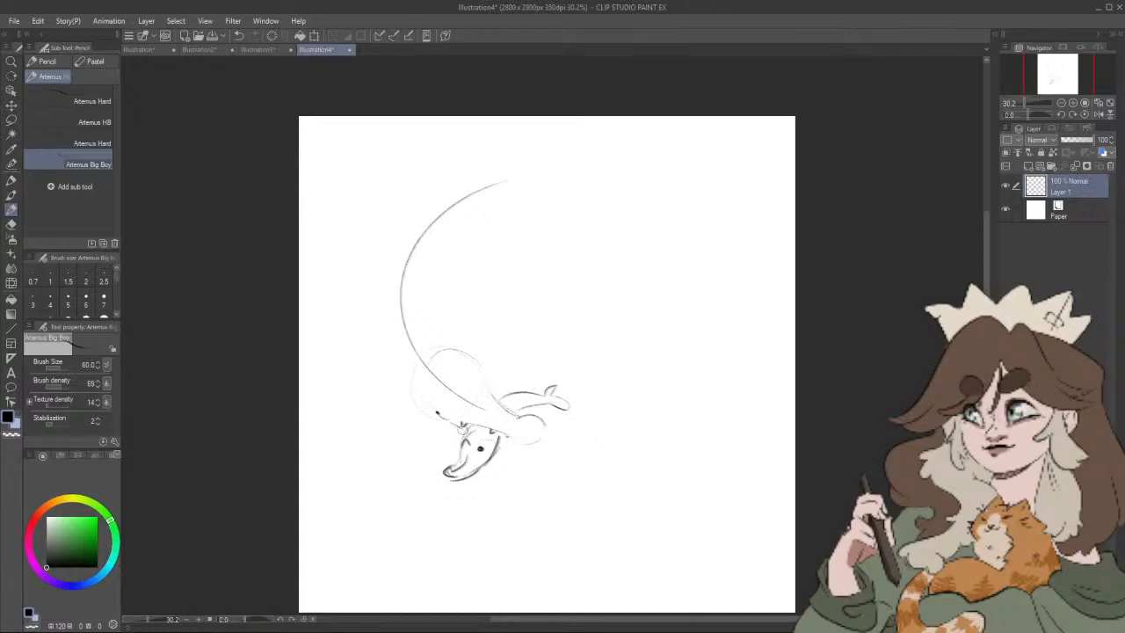
key("ctrl+z")
left_click_drag(502, 446, 510, 446)
left_click_drag(508, 403, 510, 418)
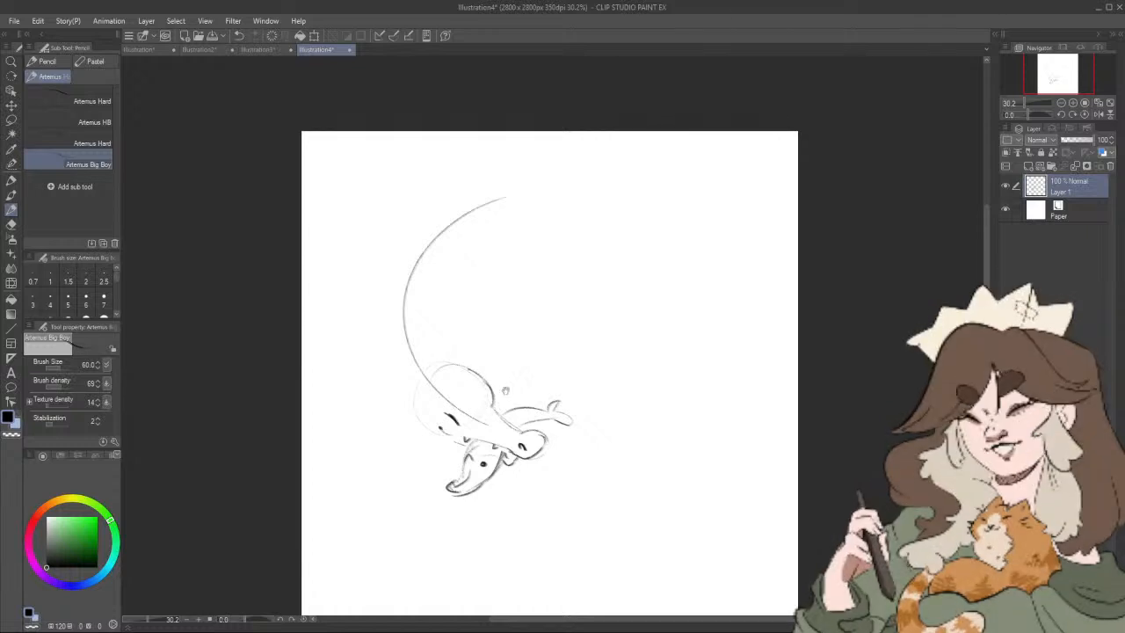
Step: Sketch the dinosaur's neck, its arched back and its underside around the body guide curve
left_click_drag(508, 388, 507, 420)
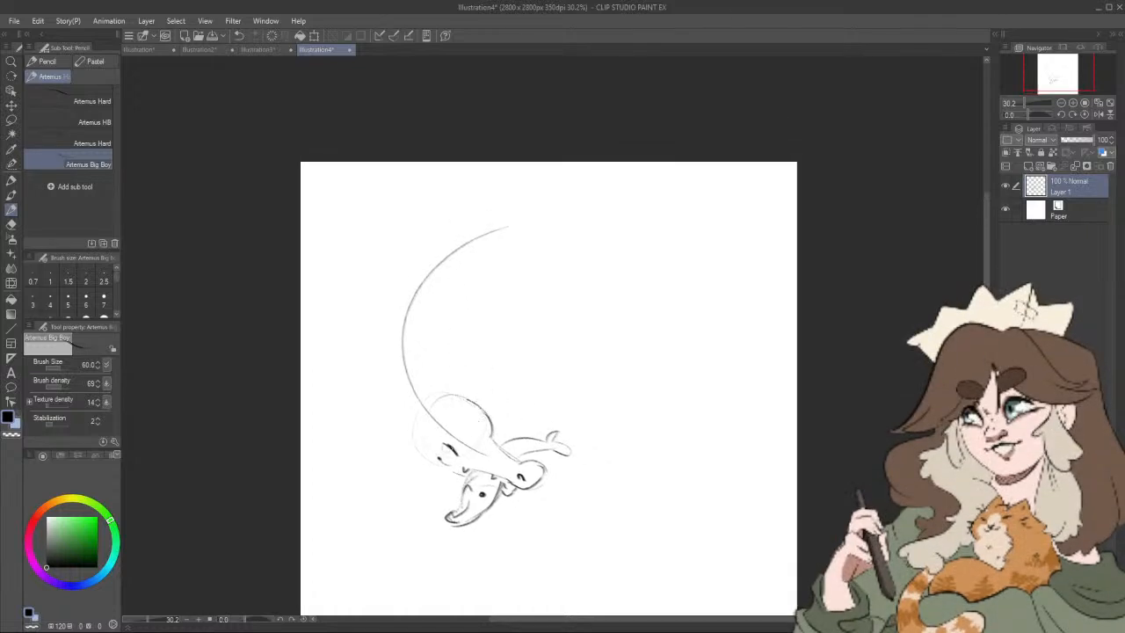
left_click_drag(386, 342, 413, 447)
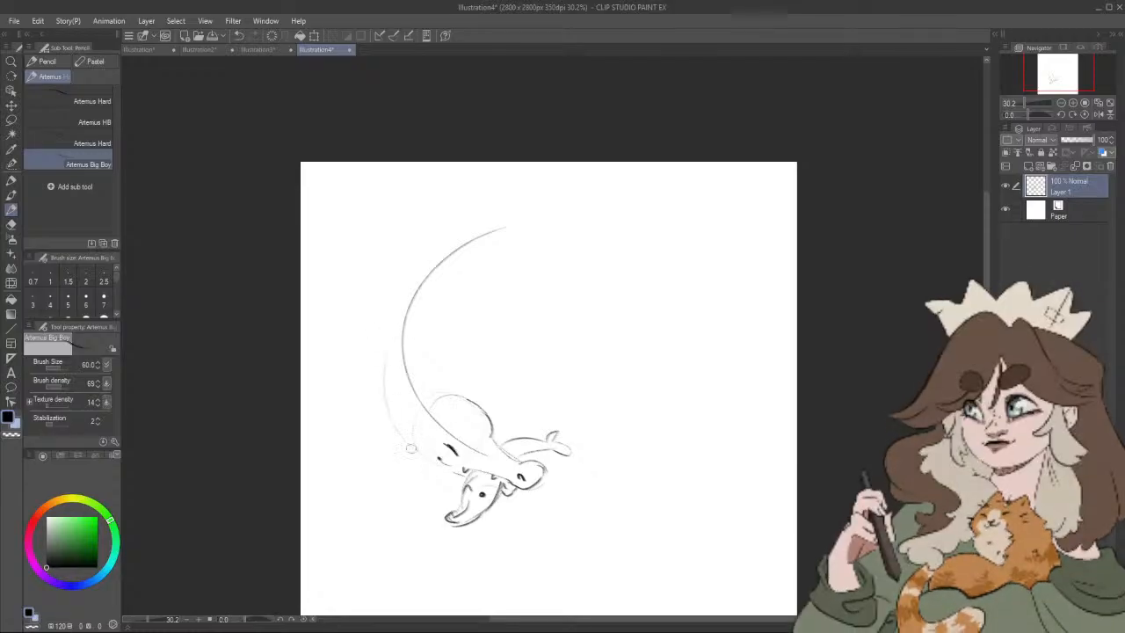
left_click_drag(433, 348, 450, 392)
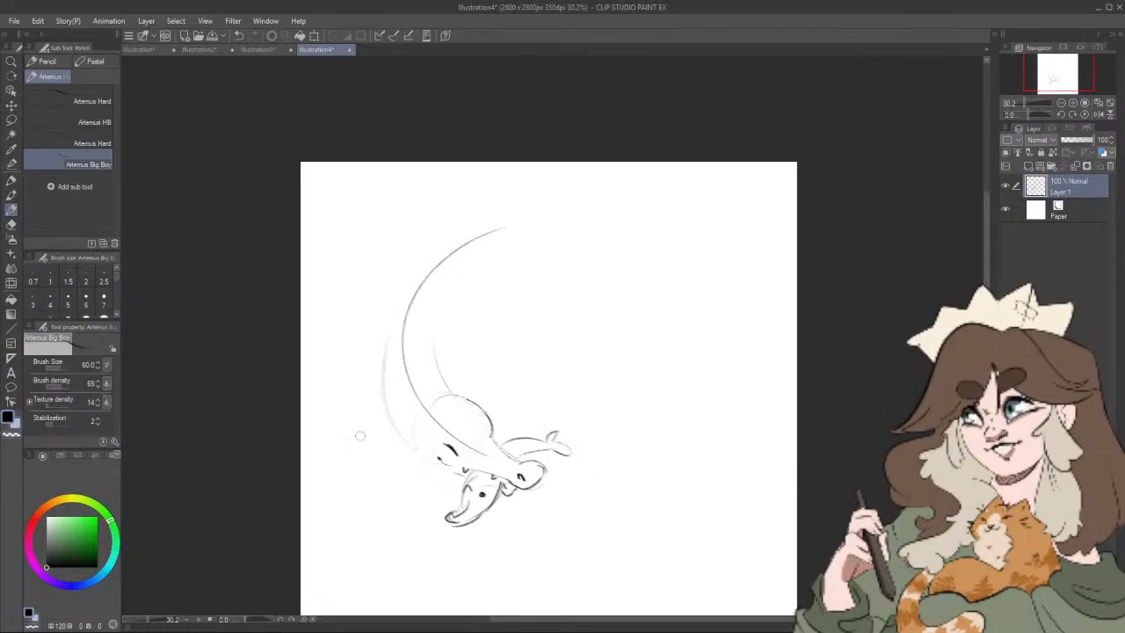
left_click_drag(369, 356, 434, 214)
left_click_drag(398, 257, 540, 246)
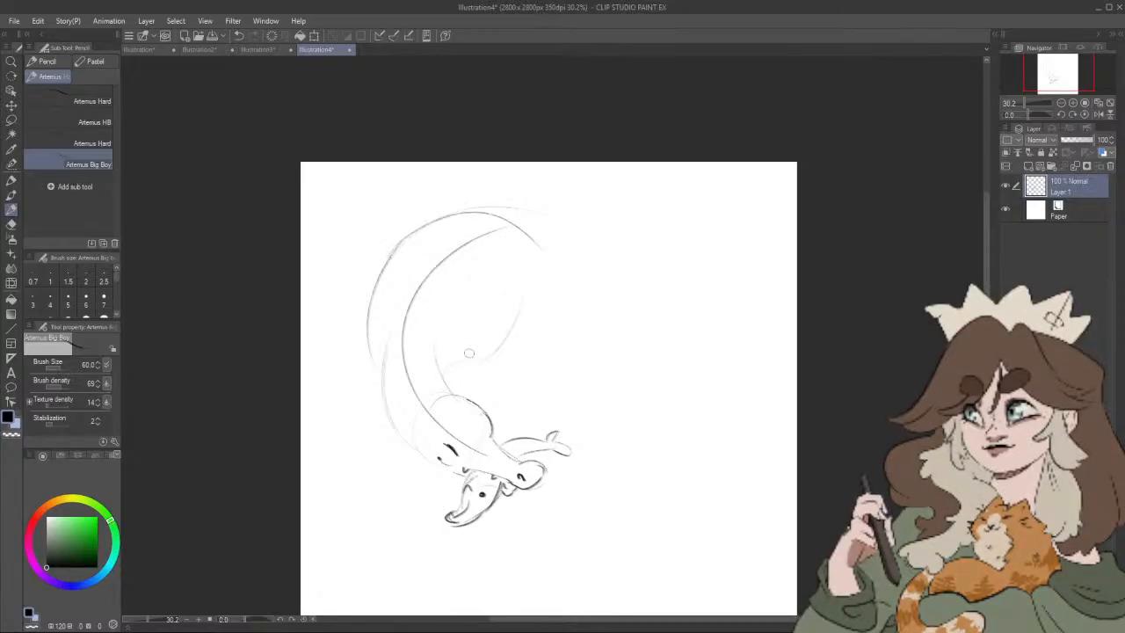
left_click_drag(444, 363, 512, 302)
left_click_drag(448, 356, 508, 341)
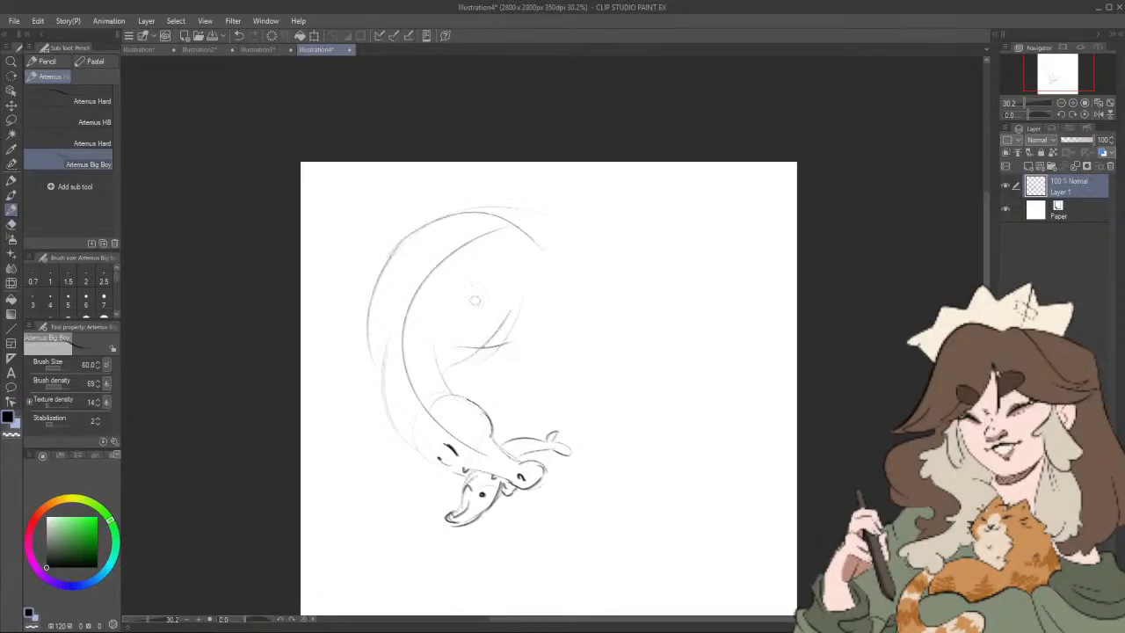
Step: Review the finished Hollow Knight and cats sticker sheets, and return to the new dinosaur sketch
left_click(278, 50)
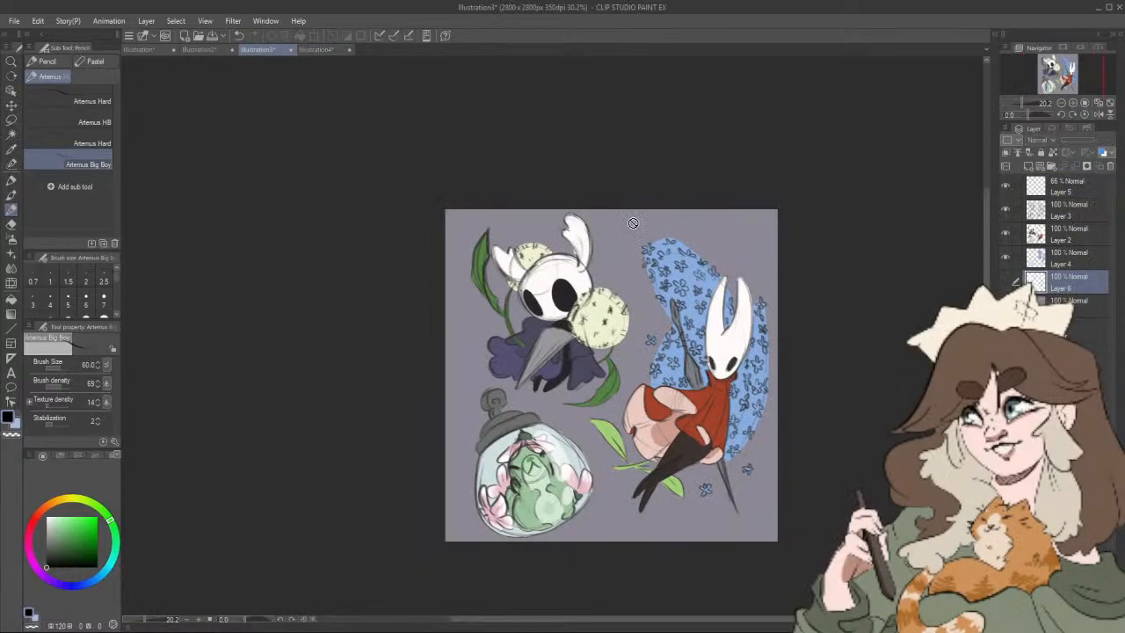
left_click_drag(704, 296, 727, 281)
scroll(700, 289, "up", 3)
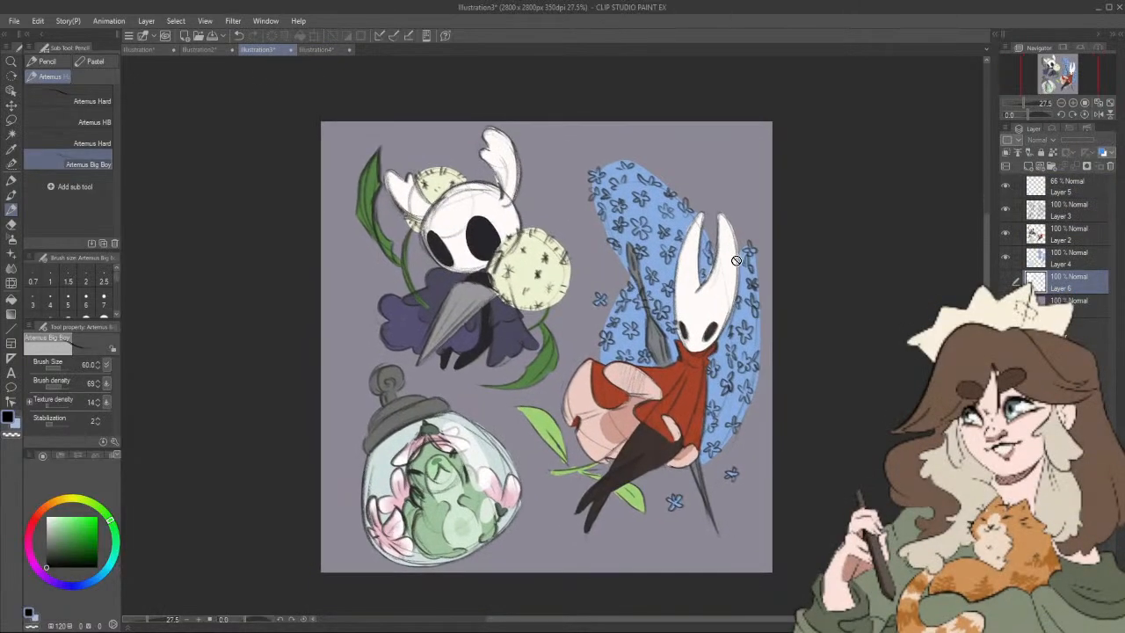
left_click(213, 51)
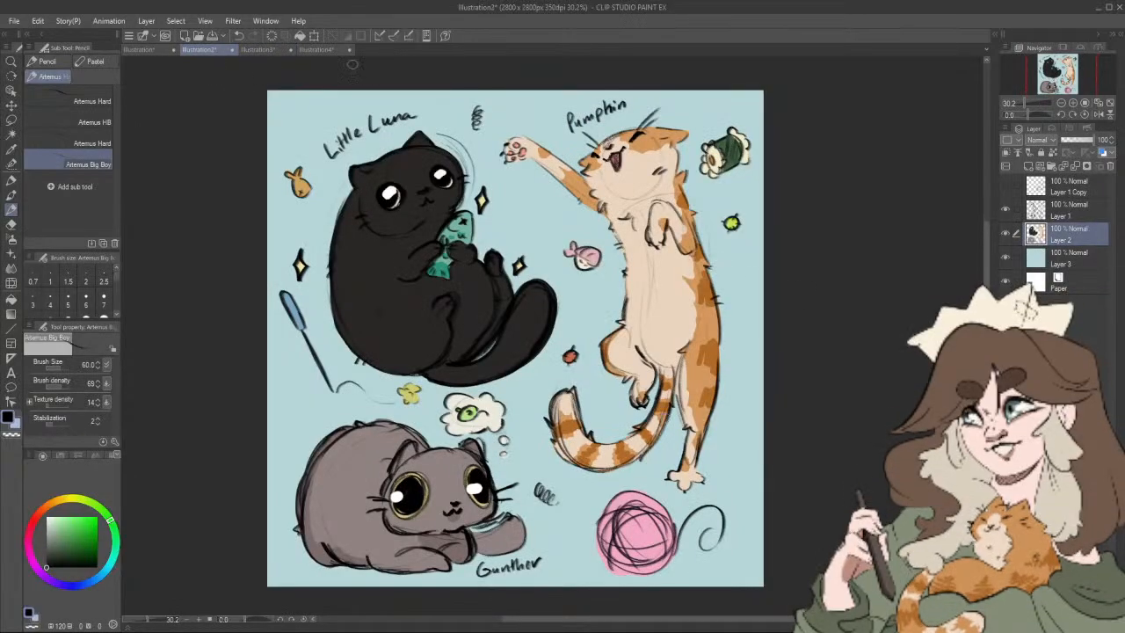
left_click(318, 49)
Step: Shift the dinosaur sketch layer slightly down on the canvas with the Move layer tool
left_click_drag(588, 375, 583, 380)
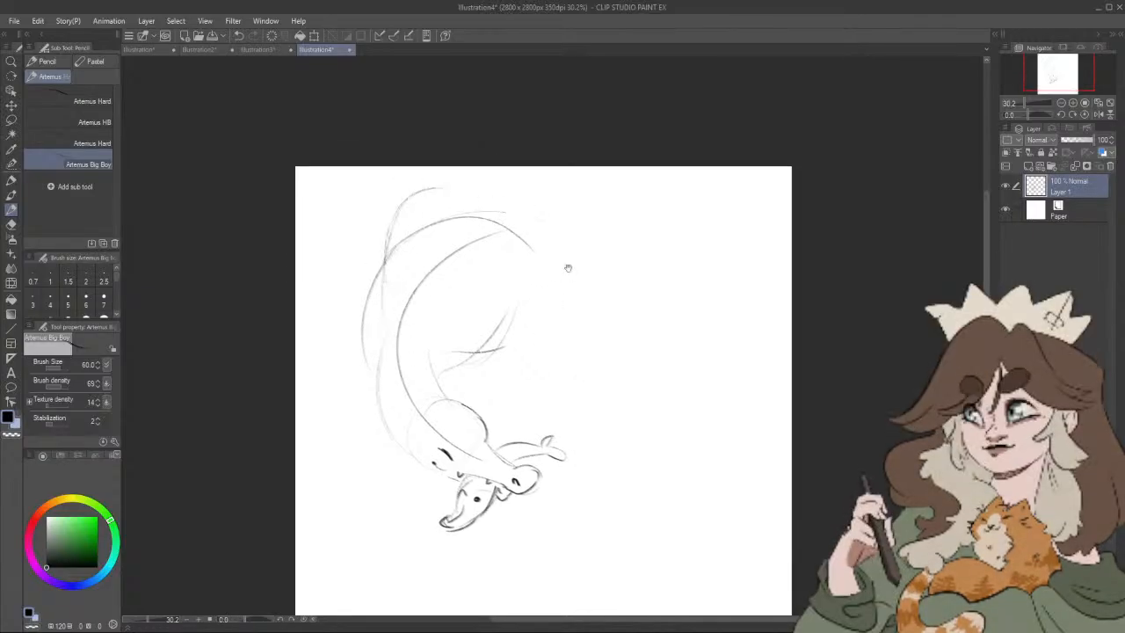
left_click_drag(565, 264, 588, 236)
key("k")
left_click_drag(498, 397, 506, 423)
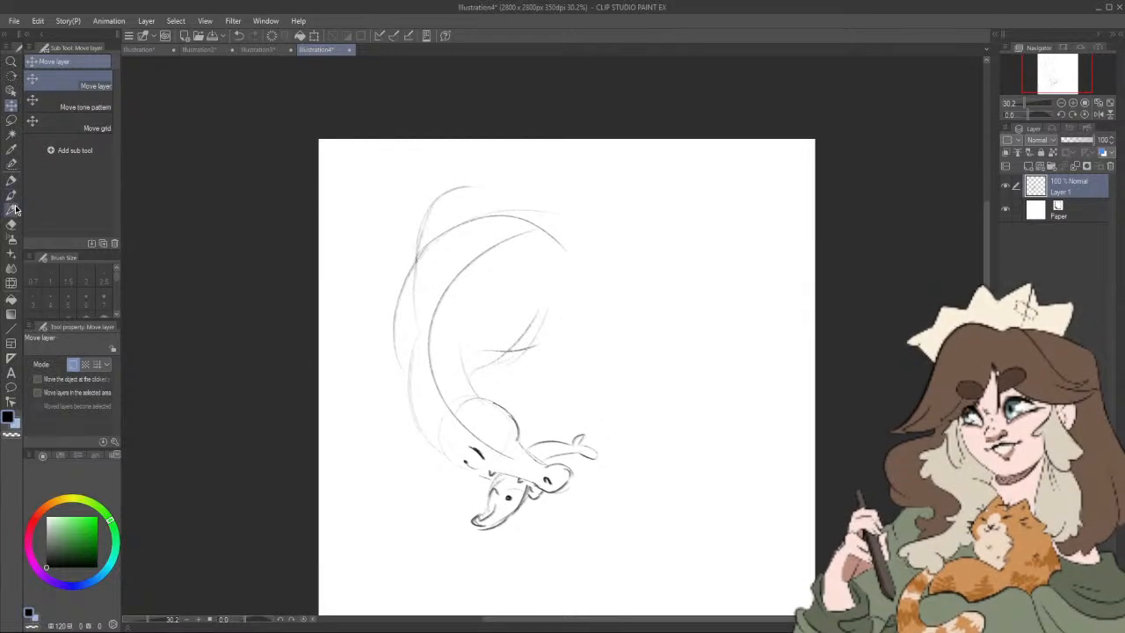
left_click(12, 195)
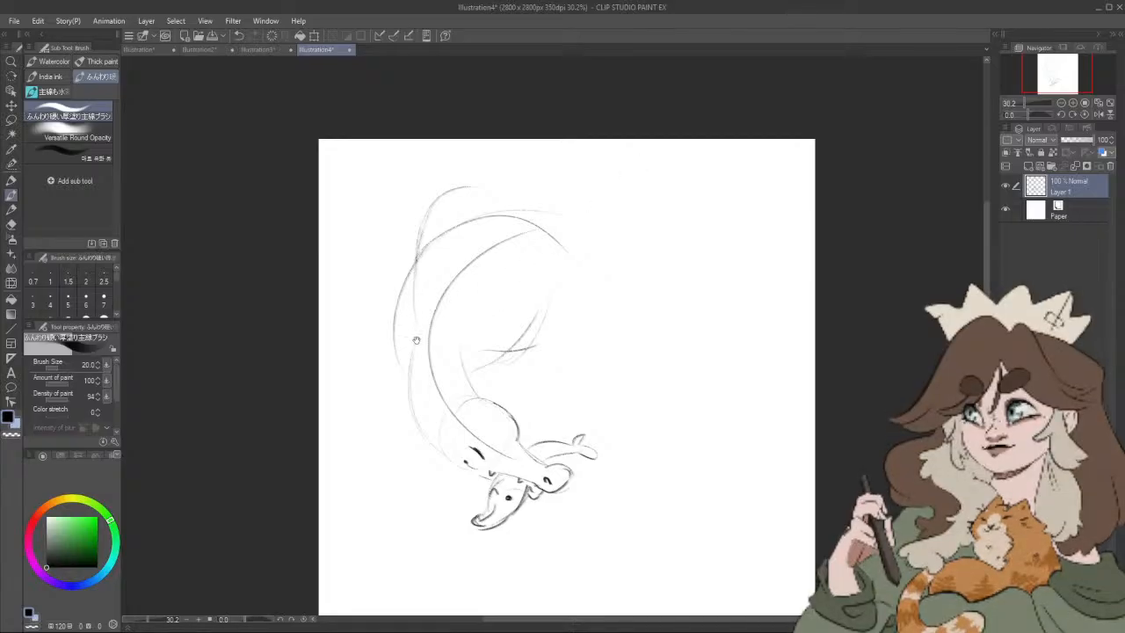
left_click_drag(422, 329, 404, 249)
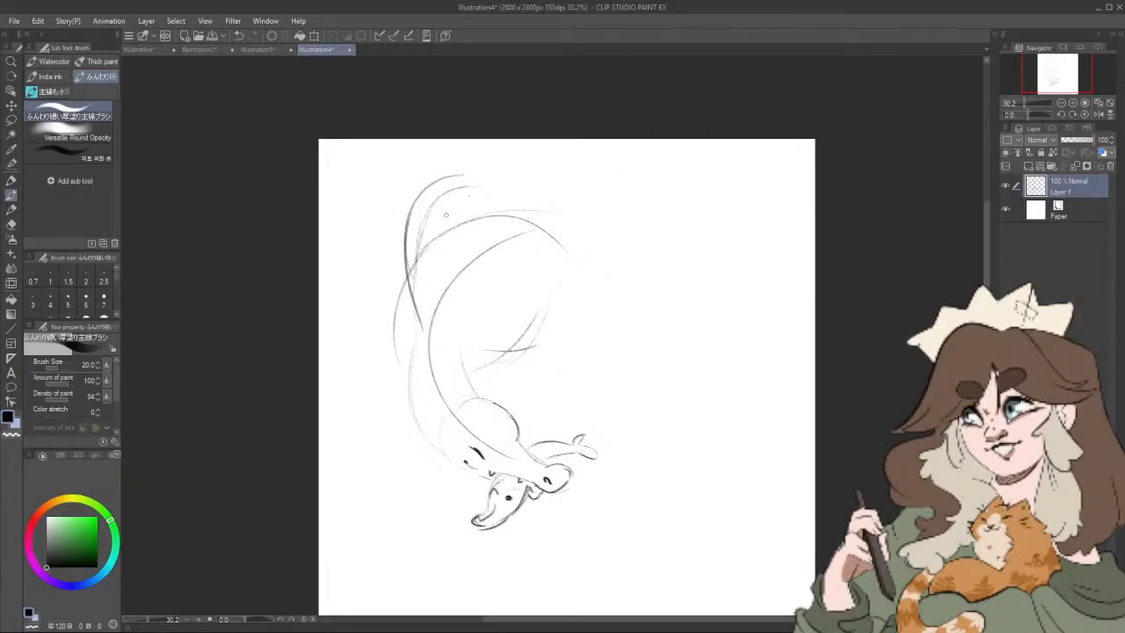
key("ctrl+z")
Step: With the Artemus Big Boy pencil, sketch a tall arched sail rising from the dinosaur's back
left_click(12, 210)
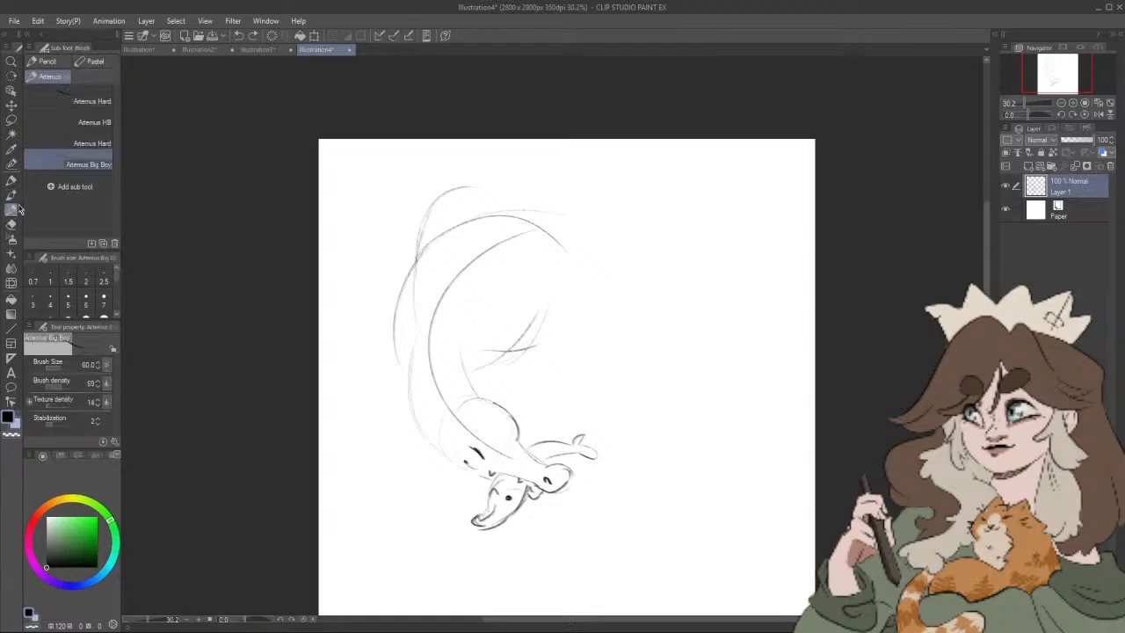
mouse_move(414, 337)
left_mouse_down()
mouse_move(394, 219)
mouse_move(446, 169)
mouse_move(518, 213)
left_mouse_up()
mouse_move(475, 156)
left_mouse_down()
mouse_move(379, 230)
mouse_move(407, 314)
mouse_move(399, 383)
mouse_move(428, 269)
mouse_move(439, 305)
left_mouse_up()
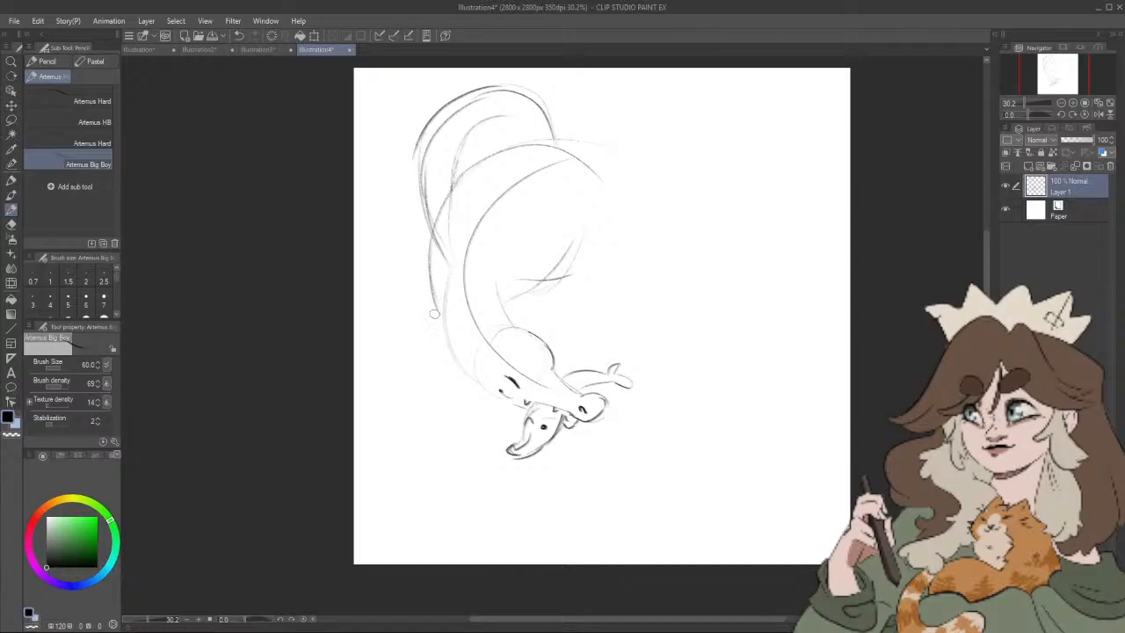
Step: Try a first version of the front leg with a webbed foot beside the dinosaur's neck
mouse_move(434, 314)
left_mouse_down()
mouse_move(421, 354)
mouse_move(395, 380)
mouse_move(413, 380)
left_mouse_up()
mouse_move(426, 365)
left_mouse_down()
mouse_move(416, 379)
mouse_move(440, 380)
left_mouse_up()
left_click_drag(570, 284, 556, 308)
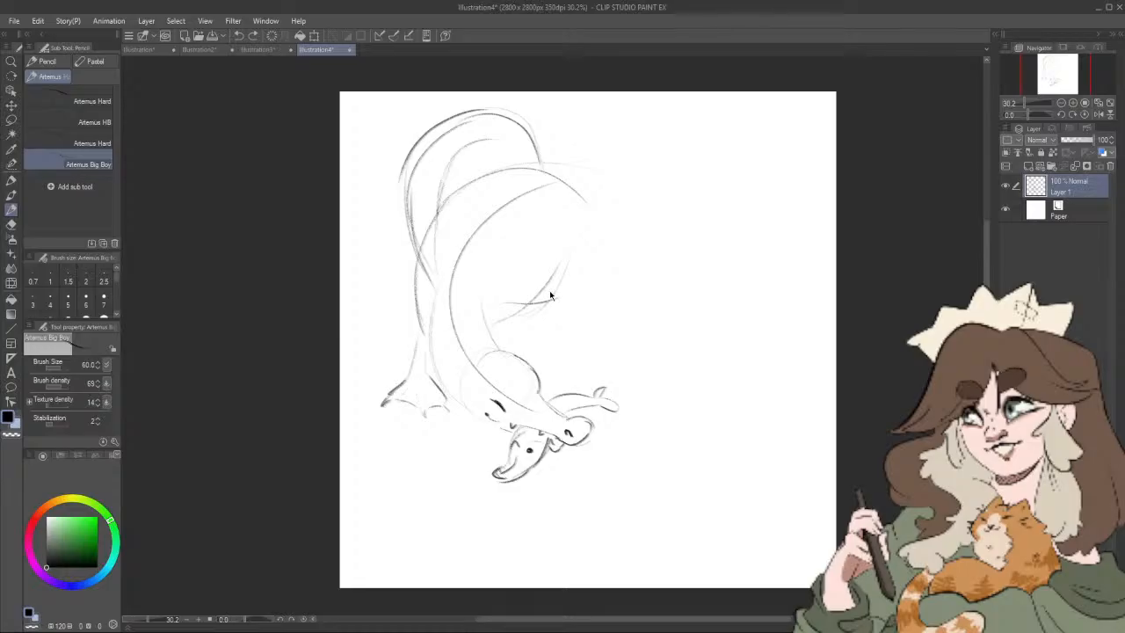
key("ctrl+z")
key("ctrl+z")
key("ctrl+z")
key("ctrl+z")
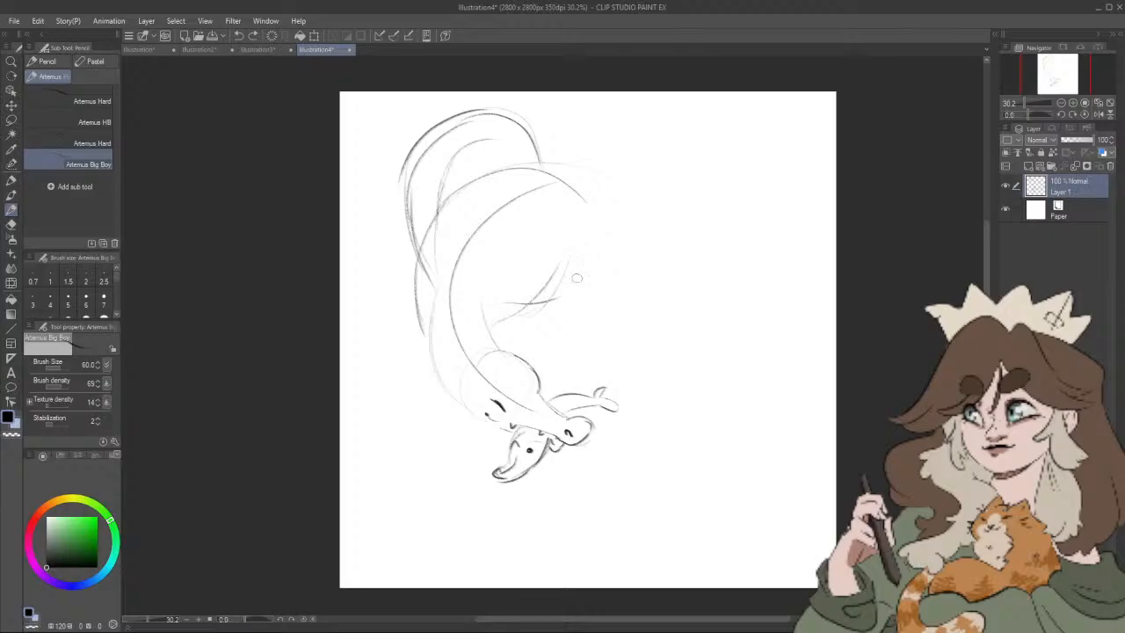
Step: Sketch a rounded thigh and a raised hind leg with a clawed foot at the rear of the body
mouse_move(538, 239)
left_mouse_down()
mouse_move(596, 248)
mouse_move(600, 205)
left_mouse_up()
mouse_move(600, 246)
left_mouse_down()
mouse_move(643, 267)
mouse_move(657, 242)
mouse_move(622, 232)
mouse_move(608, 210)
left_mouse_up()
mouse_move(648, 245)
left_mouse_down()
mouse_move(657, 241)
mouse_move(646, 262)
left_mouse_up()
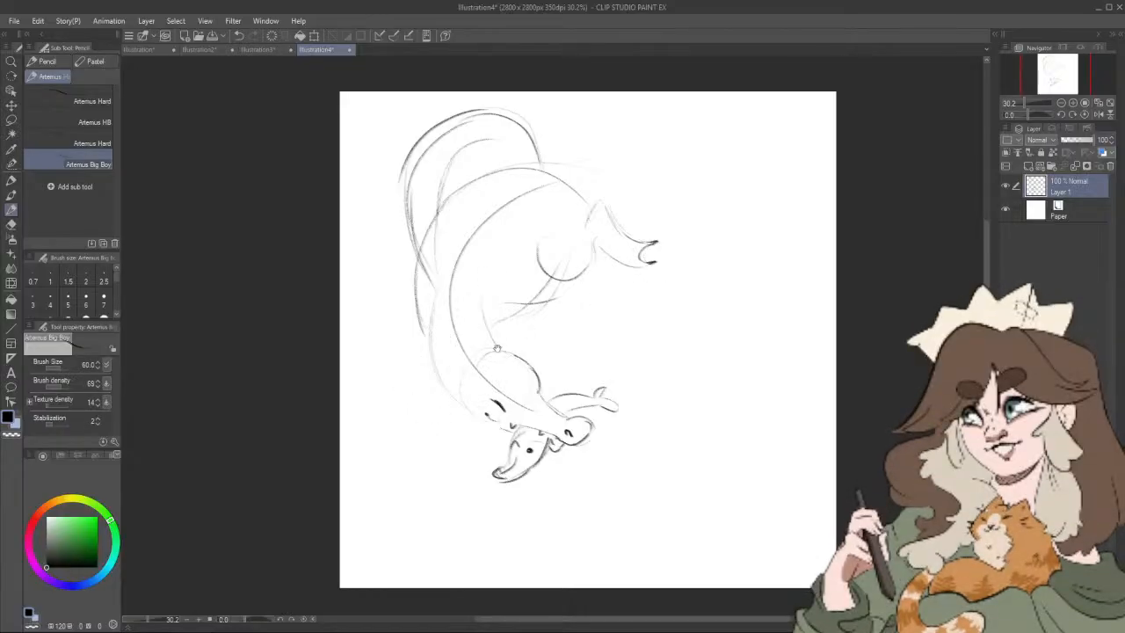
Step: Sketch a long front leg reaching down past the head, ending in a webbed, clawed foot
left_click_drag(494, 346, 507, 352)
mouse_move(432, 318)
left_mouse_down()
mouse_move(441, 387)
mouse_move(435, 313)
mouse_move(433, 375)
mouse_move(429, 329)
mouse_move(443, 400)
mouse_move(431, 342)
mouse_move(438, 422)
mouse_move(430, 376)
mouse_move(409, 465)
mouse_move(485, 457)
mouse_move(449, 403)
left_mouse_up()
mouse_move(411, 455)
left_mouse_down()
mouse_move(439, 452)
mouse_move(410, 468)
mouse_move(413, 450)
mouse_move(440, 435)
mouse_move(442, 472)
left_mouse_up()
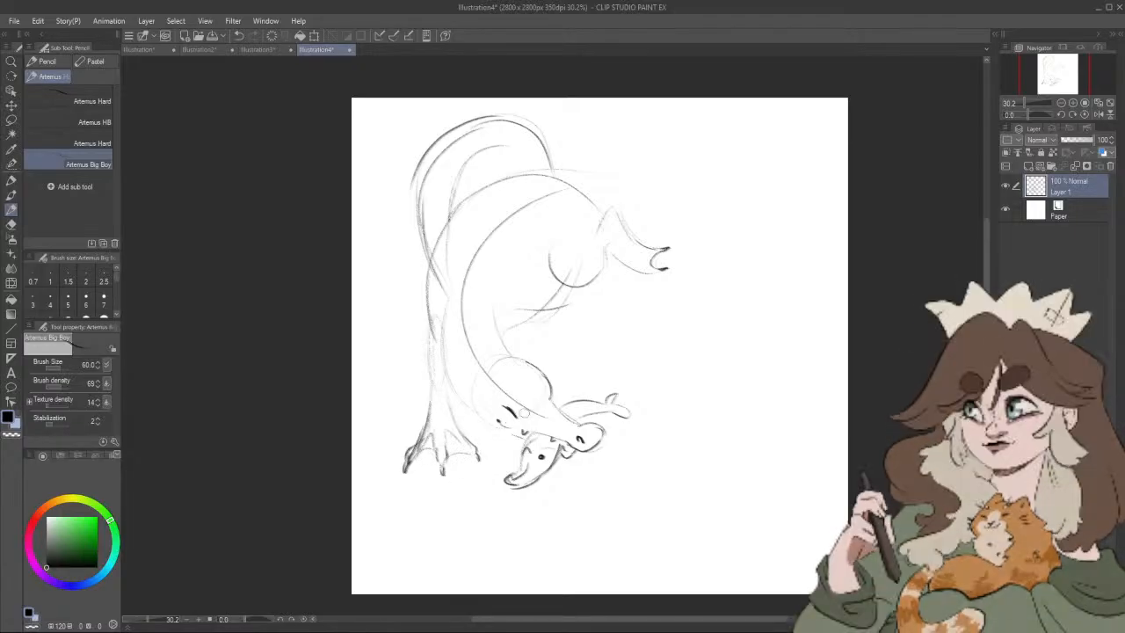
Step: Sketch the second front limb with a small webbed, clawed hand under the dinosaur's chest
left_click_drag(612, 407, 606, 425)
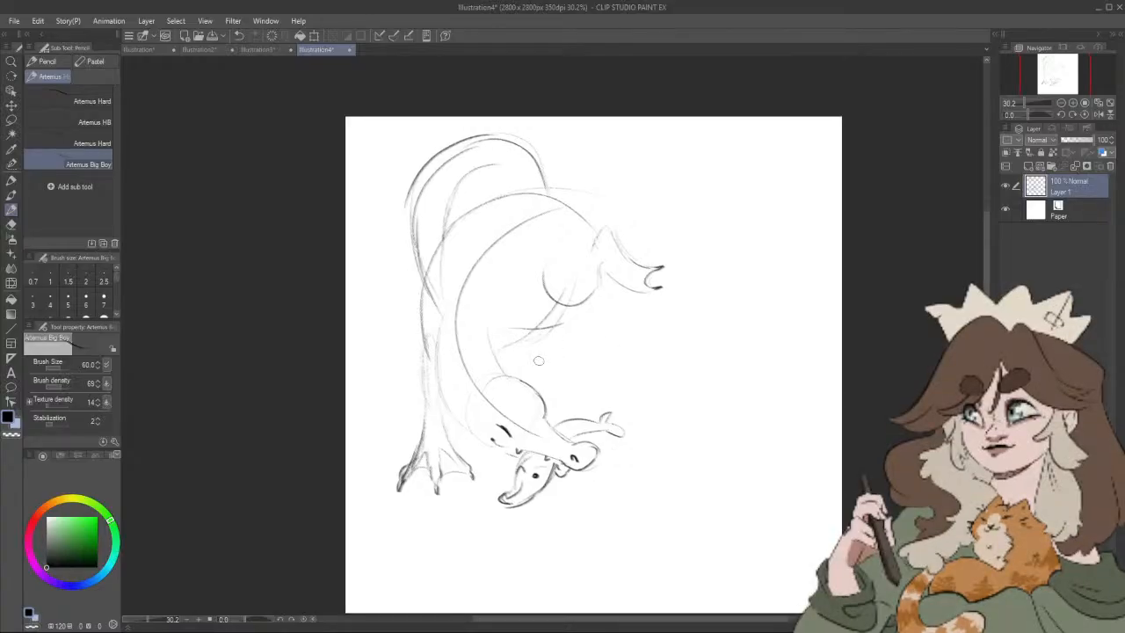
mouse_move(524, 348)
left_mouse_down()
mouse_move(531, 368)
mouse_move(558, 349)
left_mouse_up()
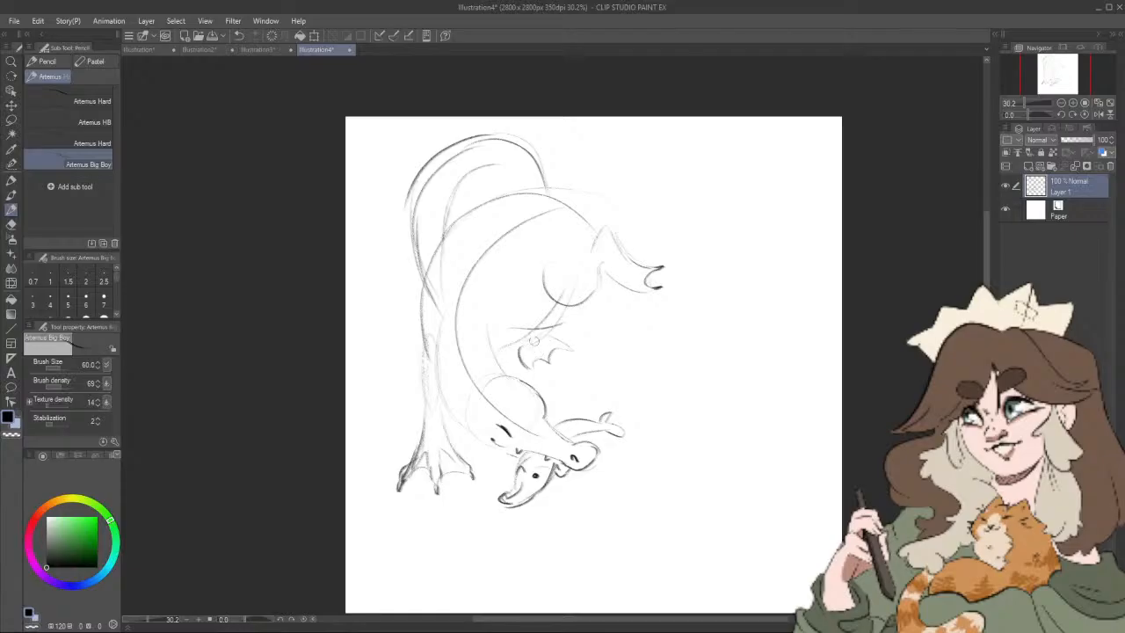
mouse_move(547, 331)
left_mouse_down()
mouse_move(512, 321)
mouse_move(512, 307)
left_mouse_up()
key("ctrl+z")
mouse_move(613, 300)
left_mouse_down()
mouse_move(591, 319)
mouse_move(603, 288)
mouse_move(614, 324)
mouse_move(599, 341)
left_mouse_up()
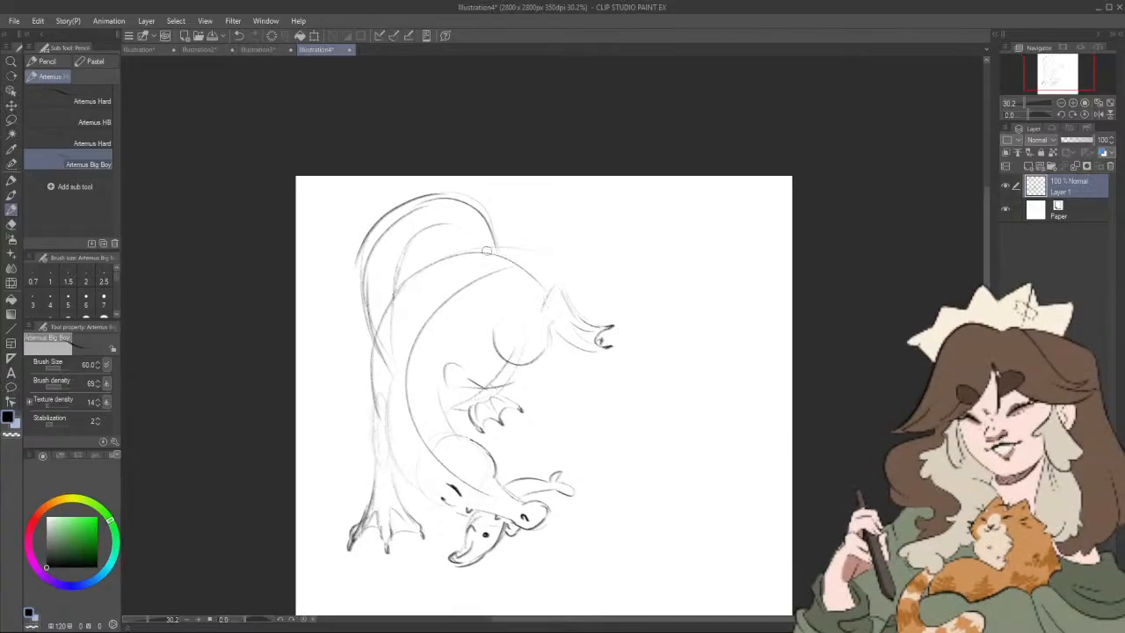
Step: Sketch a thick tail curving away from the dinosaur's rear and tapering to a point beyond the raised hind foot
left_click_drag(494, 239, 659, 269)
key("ctrl+z")
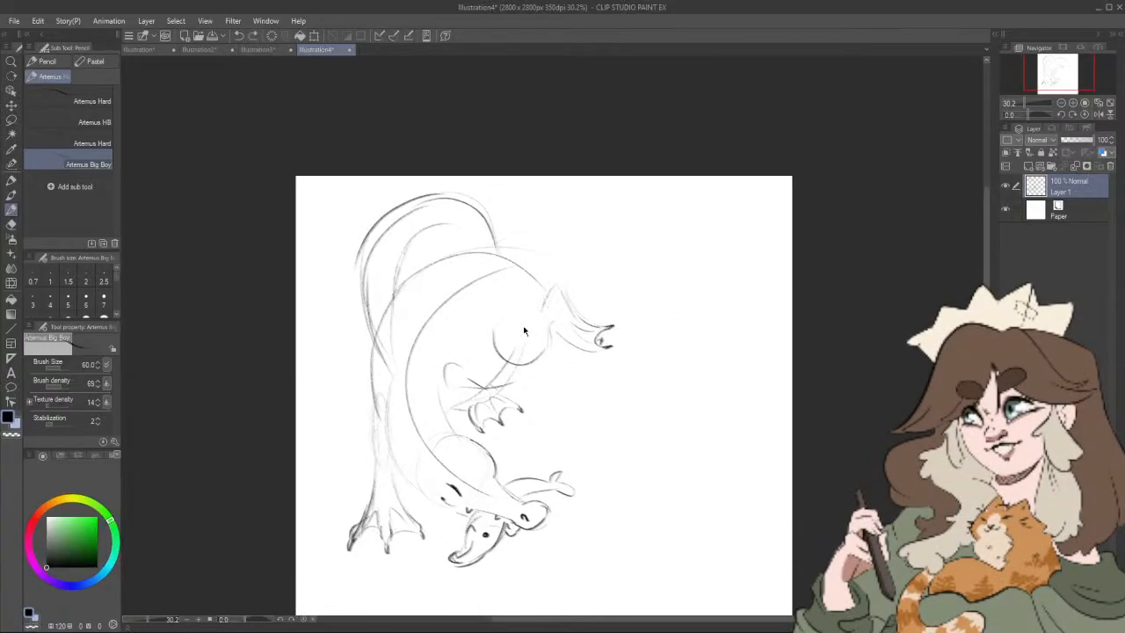
mouse_move(479, 253)
left_mouse_down()
mouse_move(532, 249)
mouse_move(652, 274)
left_mouse_up()
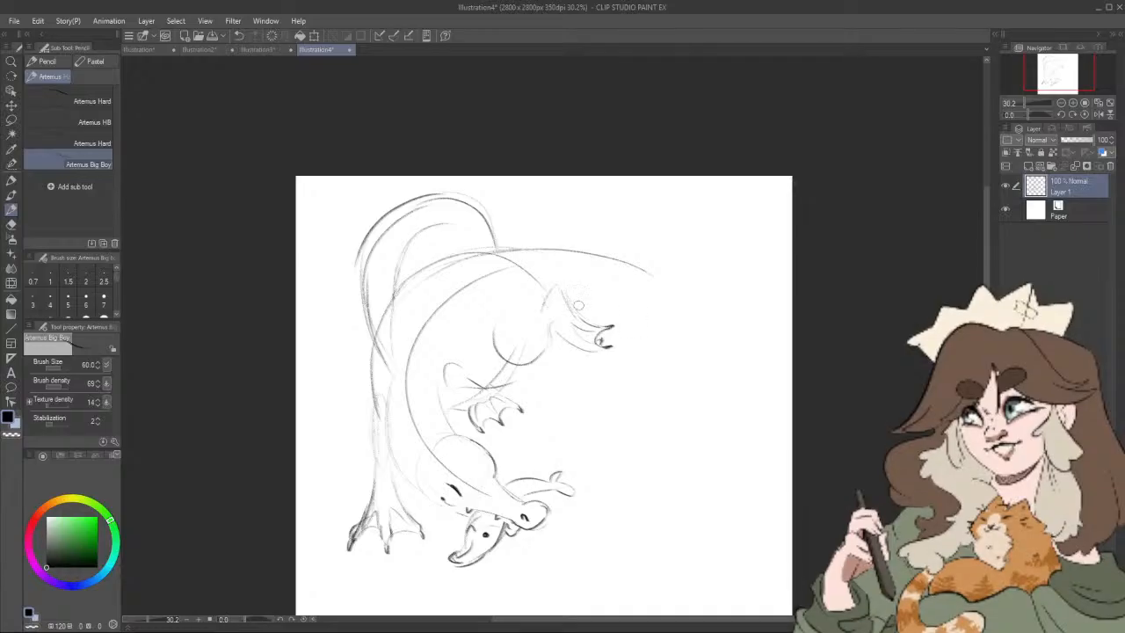
mouse_move(571, 307)
left_mouse_down()
mouse_move(611, 305)
mouse_move(700, 345)
left_mouse_up()
left_click_drag(605, 260, 686, 323)
left_click_drag(666, 422, 673, 416)
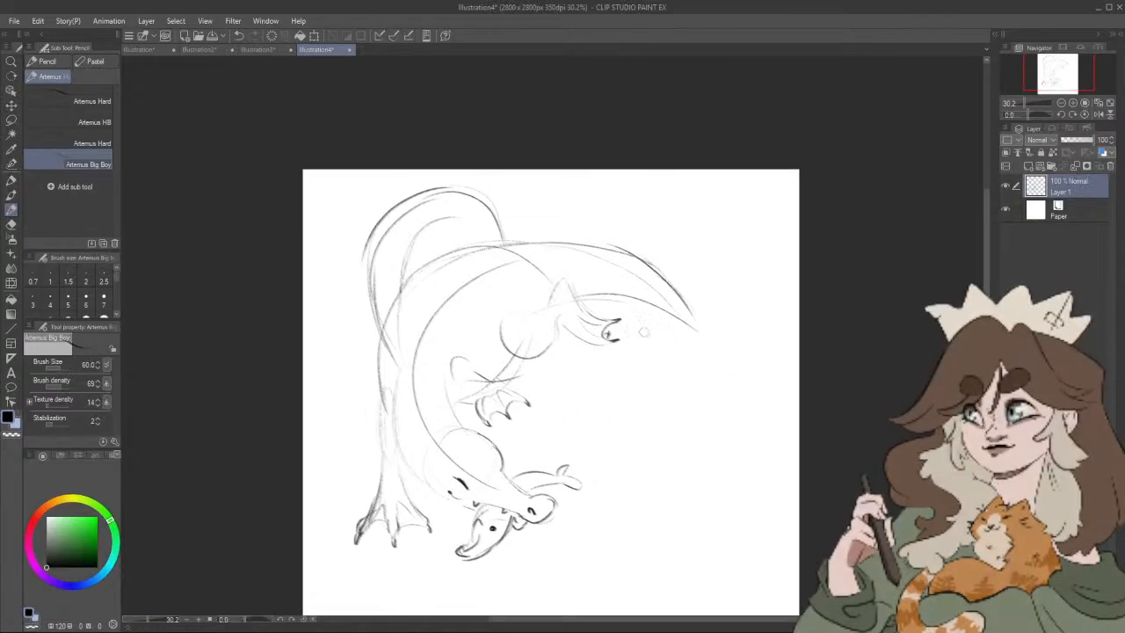
Step: Scatter round bubbles of different sizes and small dots below the tail, beside the hind foot
mouse_move(641, 331)
left_mouse_down()
mouse_move(669, 335)
mouse_move(693, 384)
mouse_move(625, 378)
mouse_move(600, 356)
mouse_move(621, 327)
left_mouse_up()
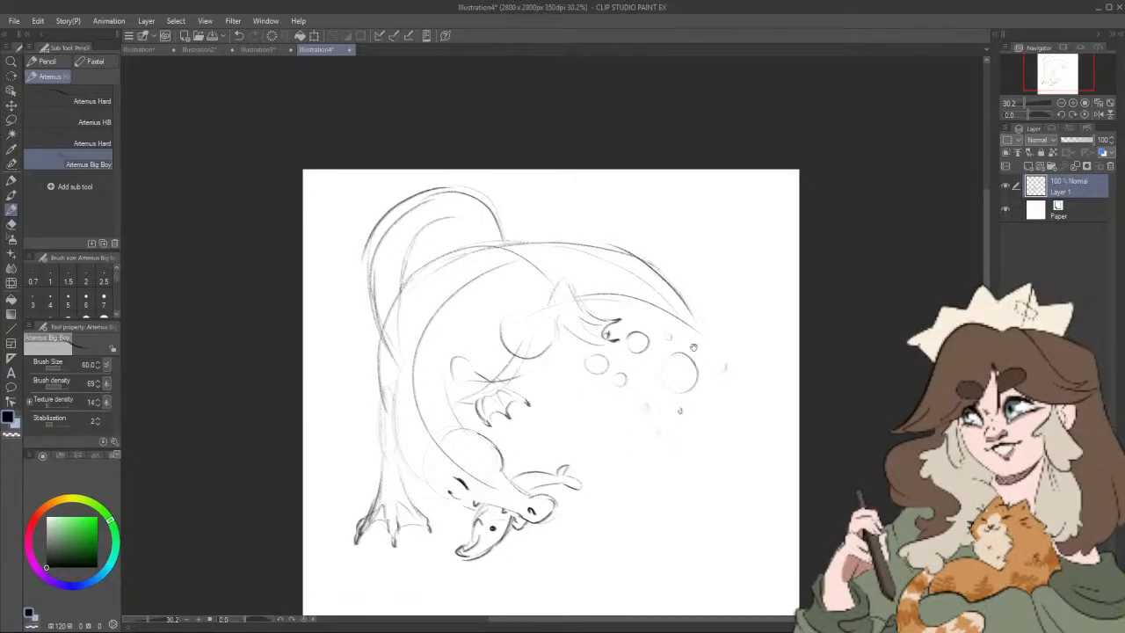
left_click_drag(608, 391, 609, 392)
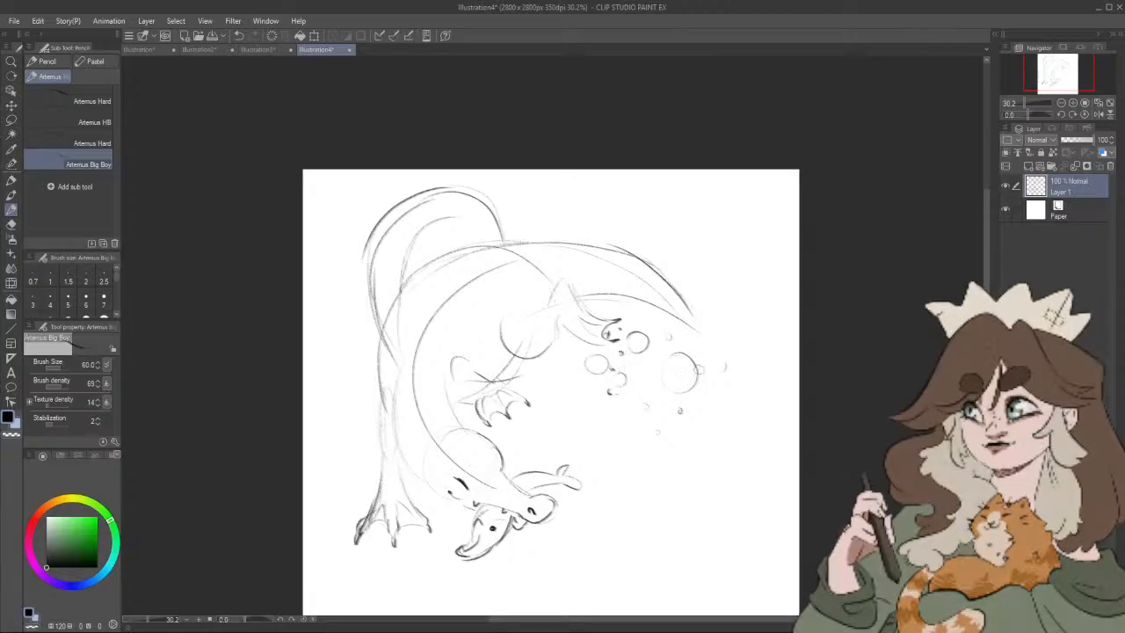
left_click_drag(746, 391, 720, 402)
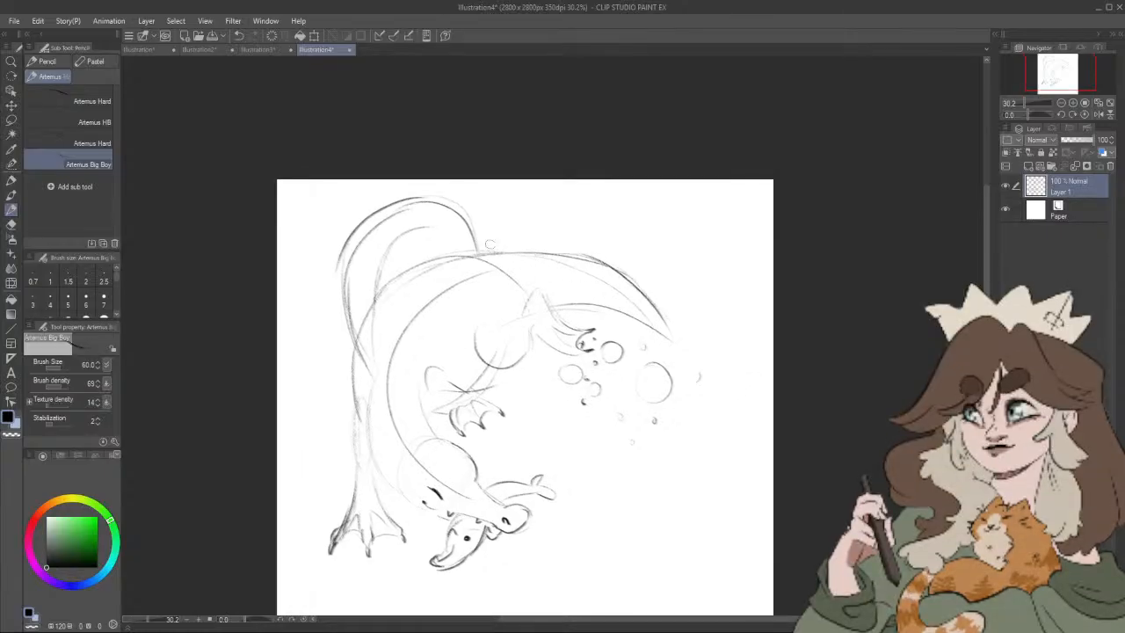
Step: Outline a rounded fin along the tail and give the back sail a scalloped edge with loose inner markings
mouse_move(522, 250)
left_mouse_down()
mouse_move(653, 260)
mouse_move(635, 246)
mouse_move(675, 341)
left_mouse_up()
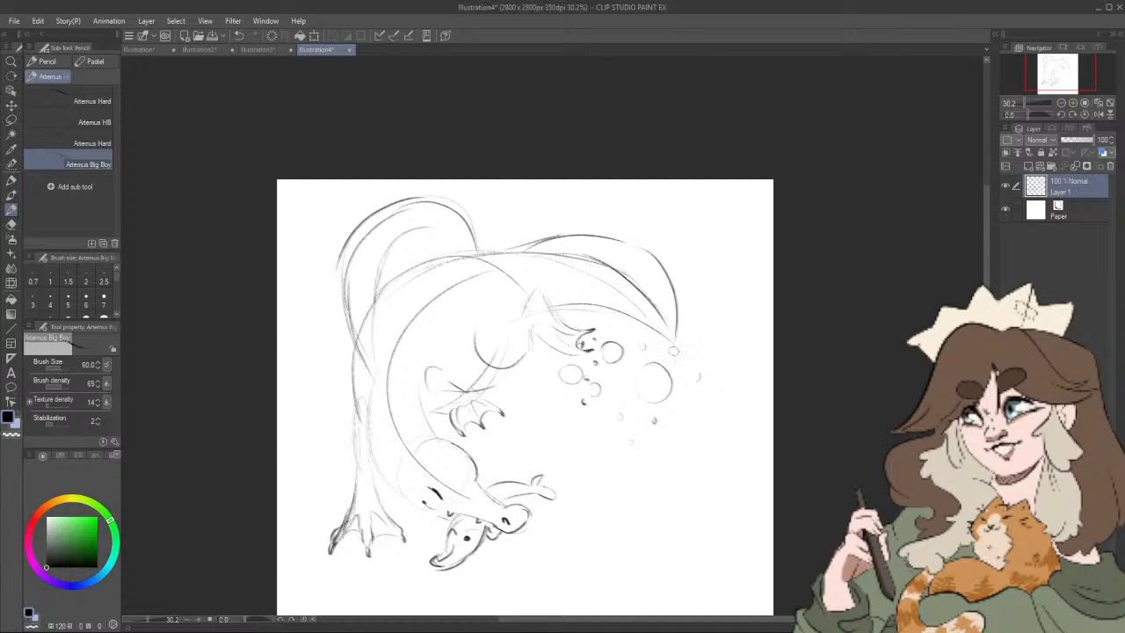
mouse_move(383, 394)
left_mouse_down()
mouse_move(344, 331)
mouse_move(341, 262)
mouse_move(360, 233)
mouse_move(430, 194)
mouse_move(459, 203)
left_mouse_up()
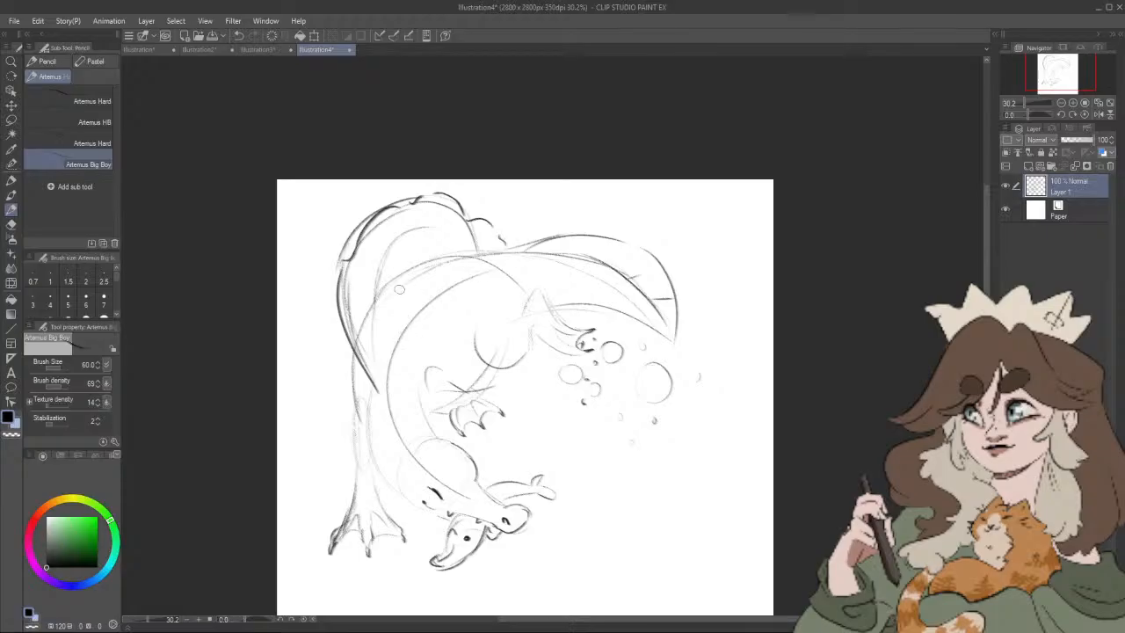
mouse_move(367, 259)
left_mouse_down()
mouse_move(413, 306)
mouse_move(409, 230)
left_mouse_up()
Step: Reinforce the contour lines of the dinosaur's long front leg, neck and jaw
mouse_move(361, 358)
left_mouse_down()
mouse_move(370, 341)
mouse_move(373, 397)
mouse_move(387, 332)
mouse_move(376, 371)
mouse_move(382, 457)
left_mouse_up()
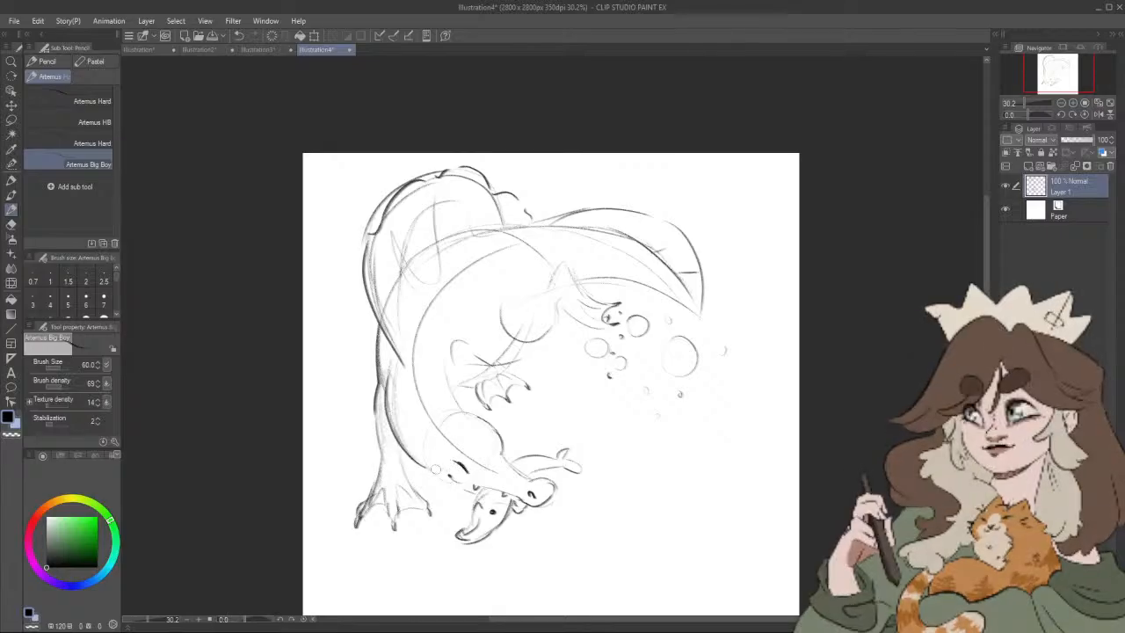
left_click_drag(433, 480, 459, 485)
mouse_move(709, 439)
left_mouse_down()
mouse_move(722, 427)
mouse_move(698, 334)
mouse_move(702, 356)
left_mouse_up()
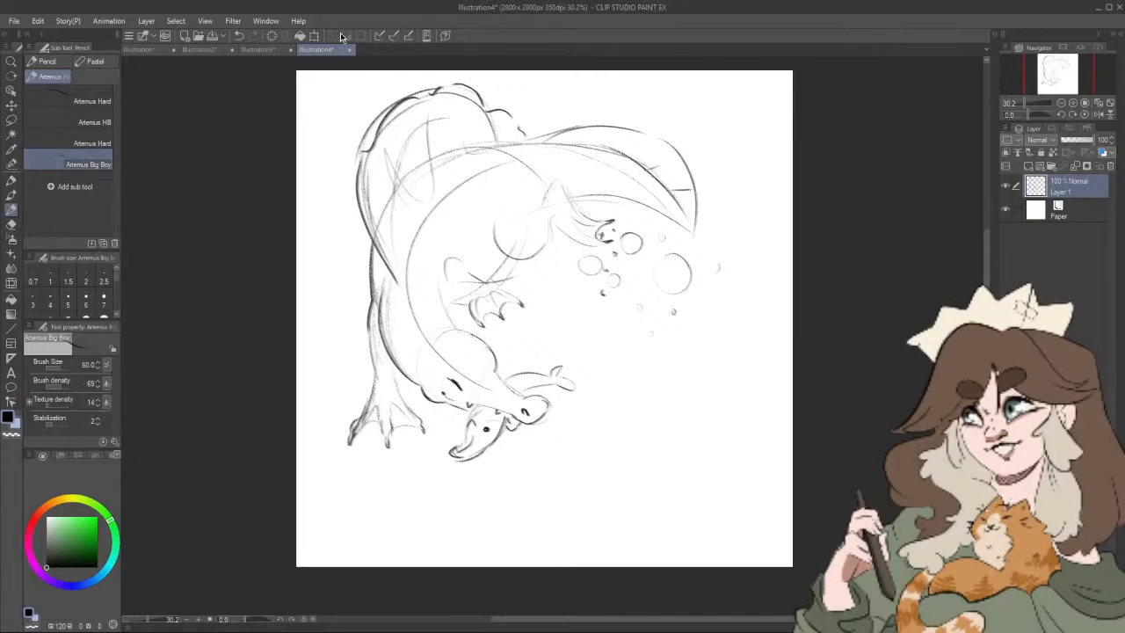
Step: Scale the dinosaur sketch down into the page's upper-left corner and erase the stray mark on the blank area
key("ctrl+t")
left_click_drag(720, 460, 648, 388)
left_click_drag(592, 329, 577, 330)
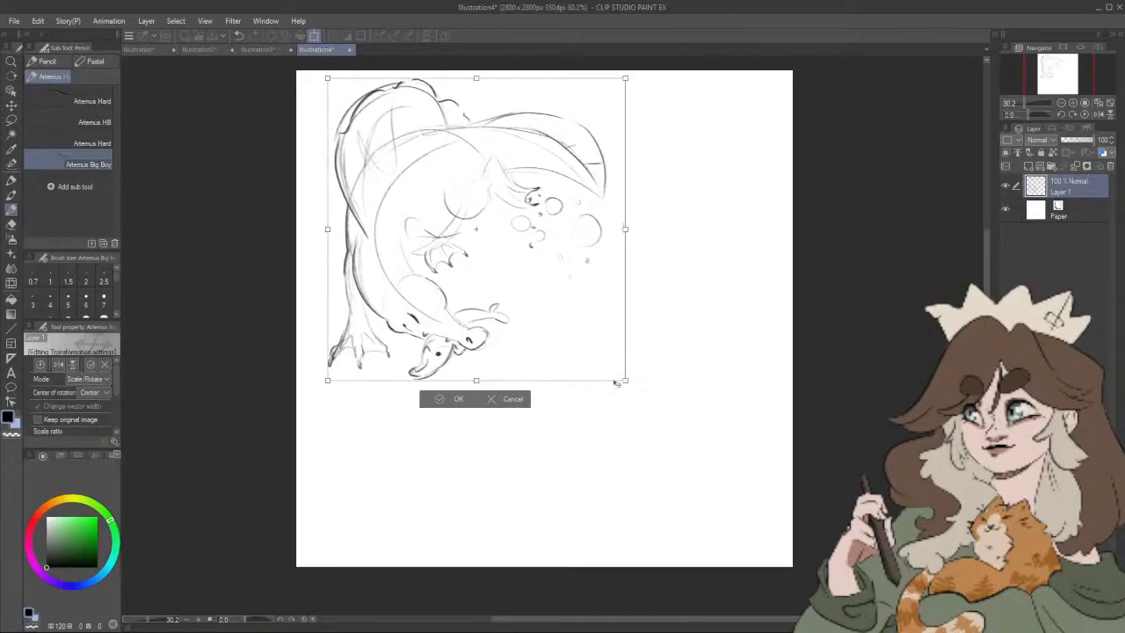
left_click_drag(625, 381, 618, 372)
left_click(439, 398)
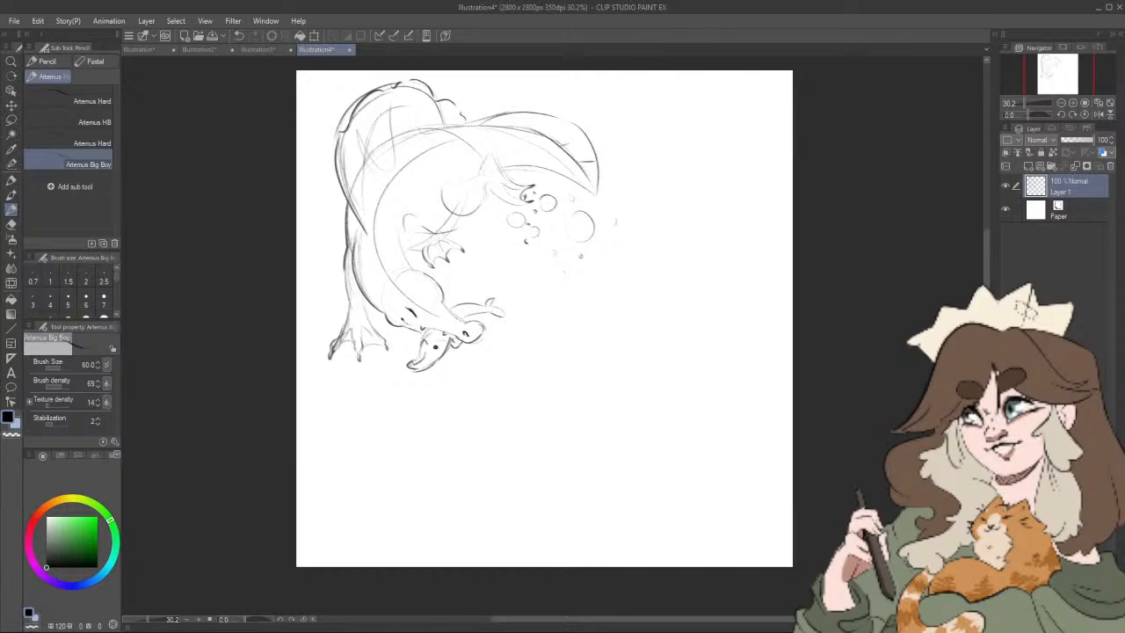
left_click_drag(805, 434, 789, 441)
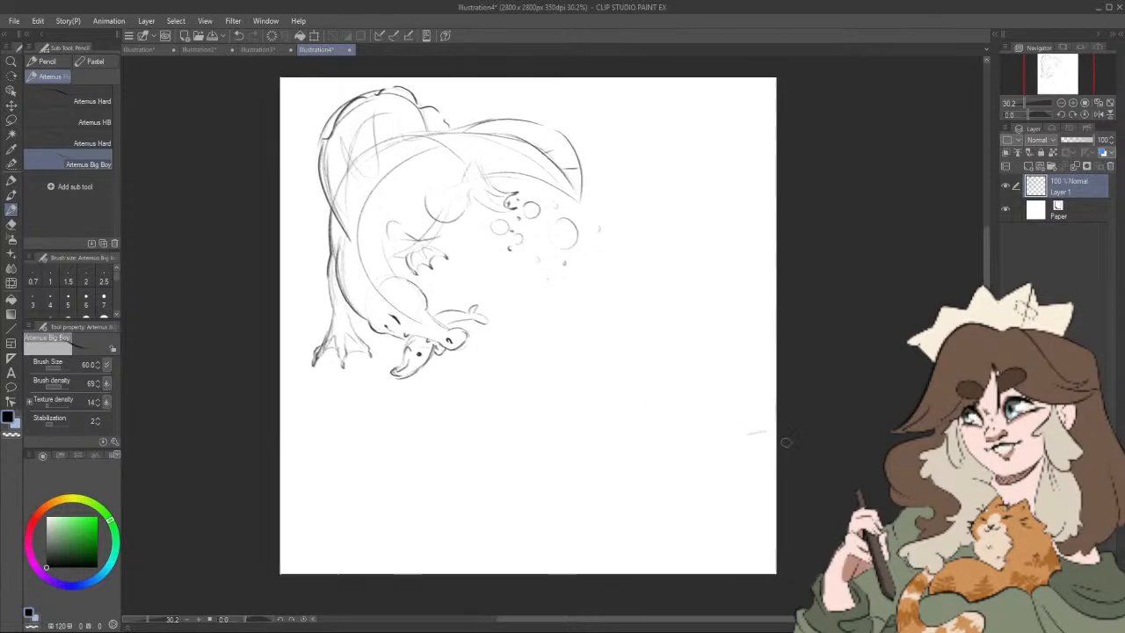
left_click(11, 224)
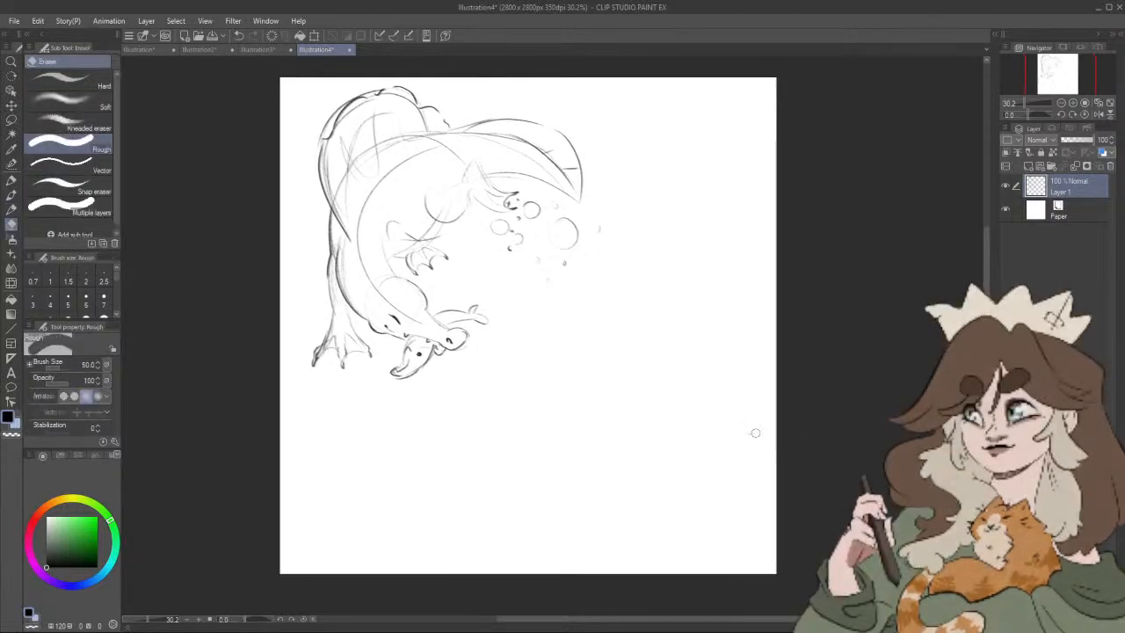
Step: Try a first version of a long-beaked pterosaur head in the empty area below the bubbles
left_click(12, 209)
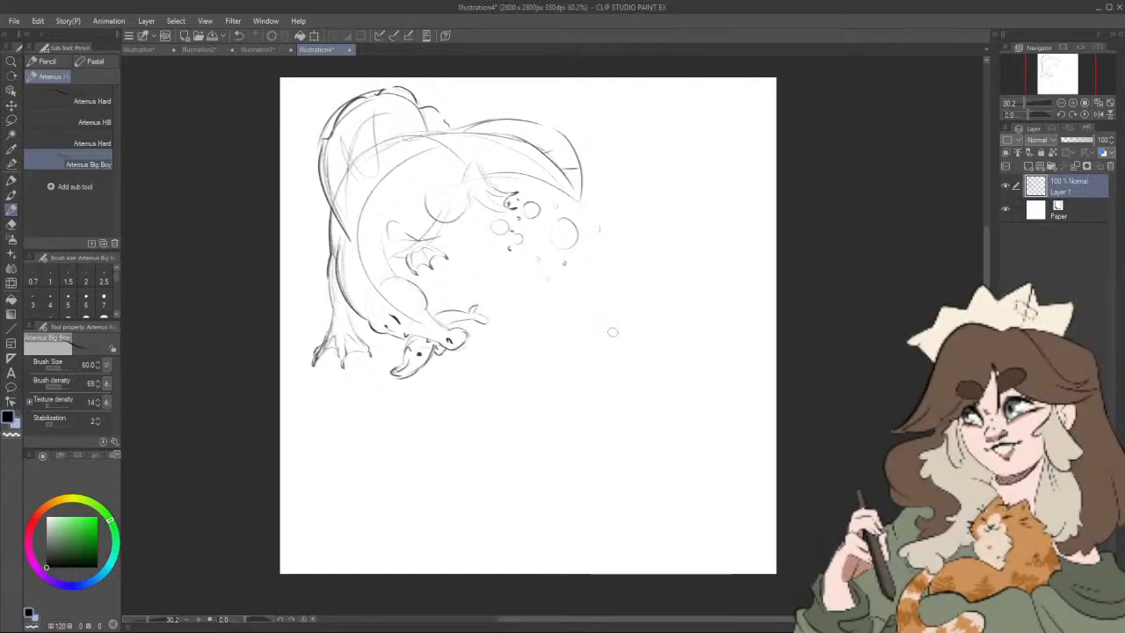
left_click_drag(559, 358, 672, 295)
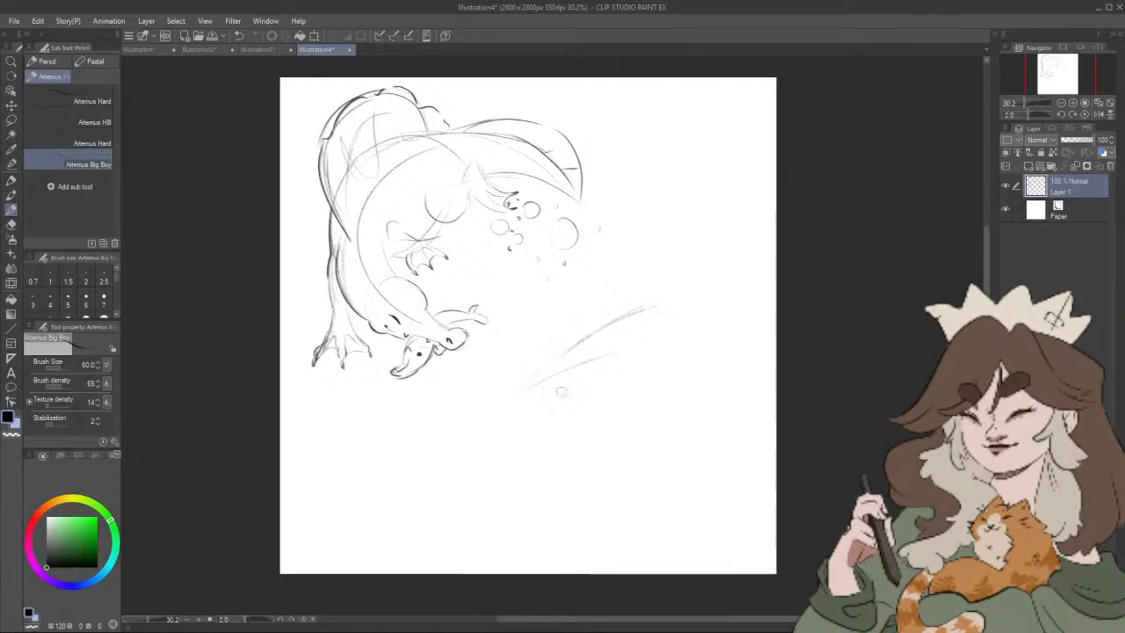
left_click_drag(533, 388, 632, 363)
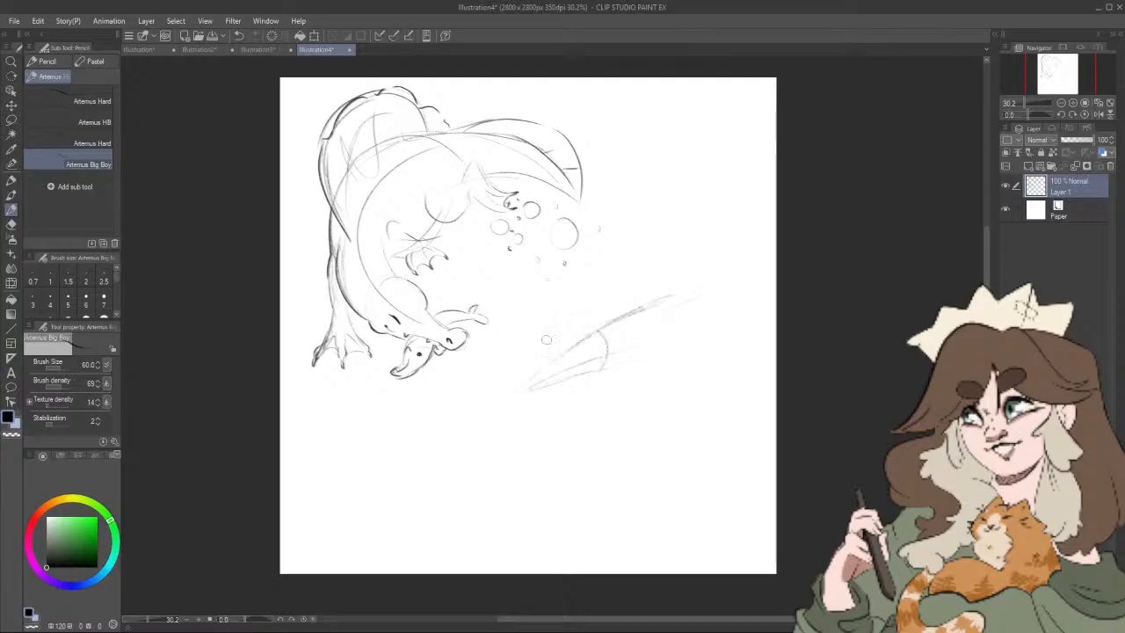
mouse_move(595, 332)
left_mouse_down()
mouse_move(521, 383)
mouse_move(612, 362)
left_mouse_up()
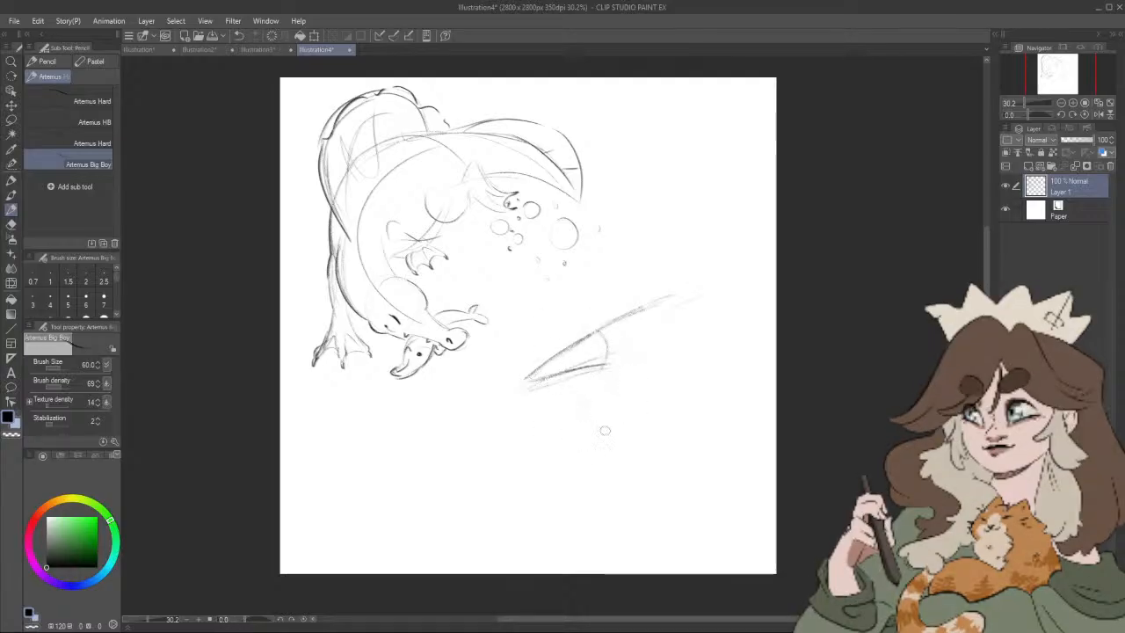
mouse_move(610, 393)
left_mouse_down()
mouse_move(583, 447)
mouse_move(591, 428)
left_mouse_up()
left_click_drag(651, 395, 675, 353)
Step: Undo the latest strokes and erase the rest of the beaked head sketch with a larger eraser
key("ctrl+z")
key("ctrl+z")
key("ctrl+z")
key("ctrl+z")
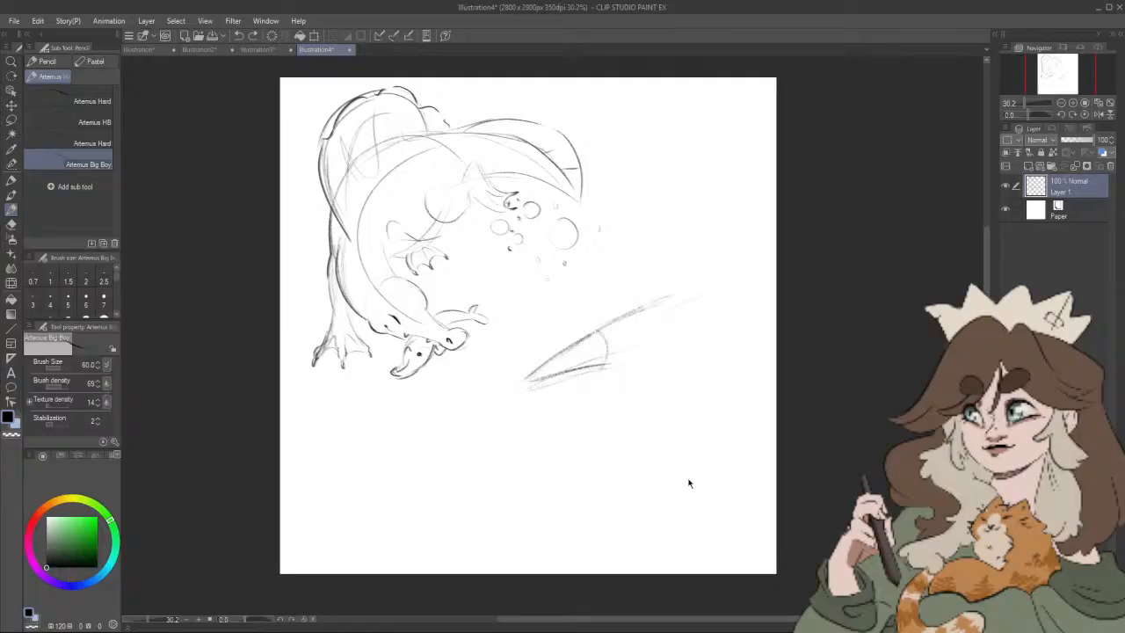
key("e")
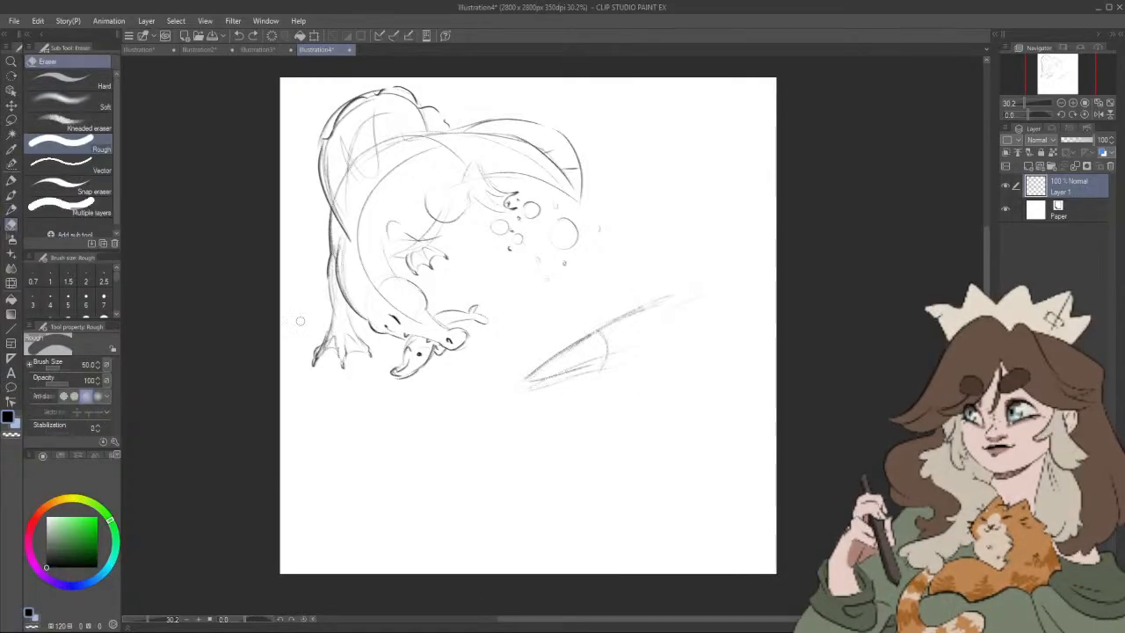
key("bracketright")
key("bracketright")
key("bracketright")
key("bracketright")
key("bracketright")
key("bracketright")
key("bracketright")
key("bracketright")
mouse_move(530, 383)
left_mouse_down()
mouse_move(716, 287)
mouse_move(523, 394)
mouse_move(624, 351)
mouse_move(581, 379)
left_mouse_up()
key("bracketleft")
key("bracketleft")
key("bracketleft")
key("bracketleft")
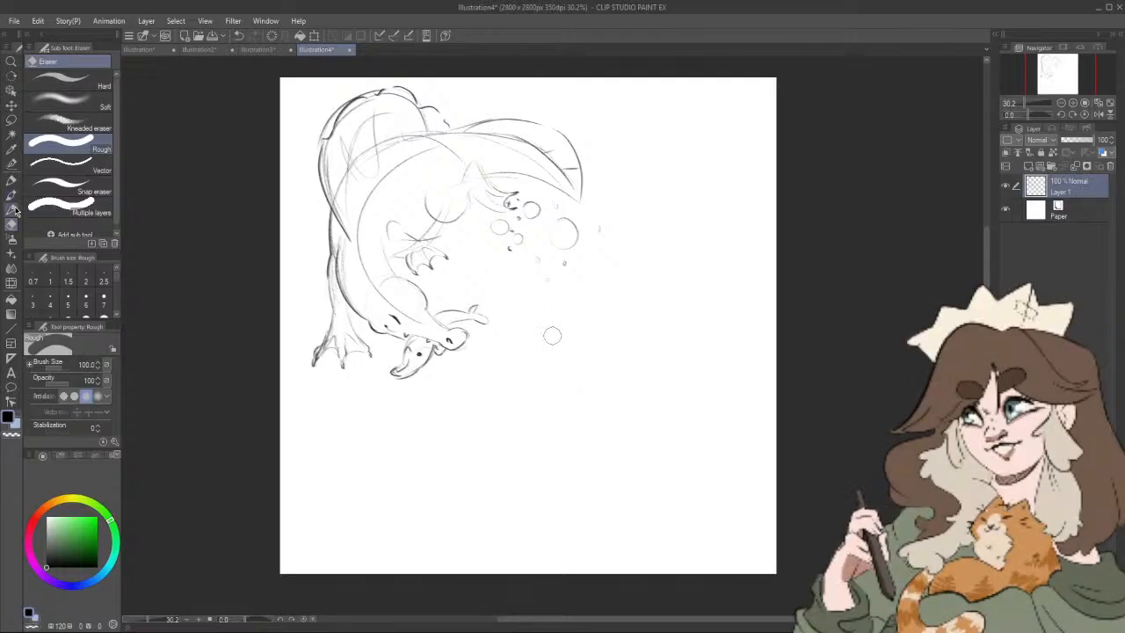
Step: Sketch a pterosaur with a pointed beak, swept-back crest, dark eye, slim neck and narrow body over a curved guide line
left_click(13, 210)
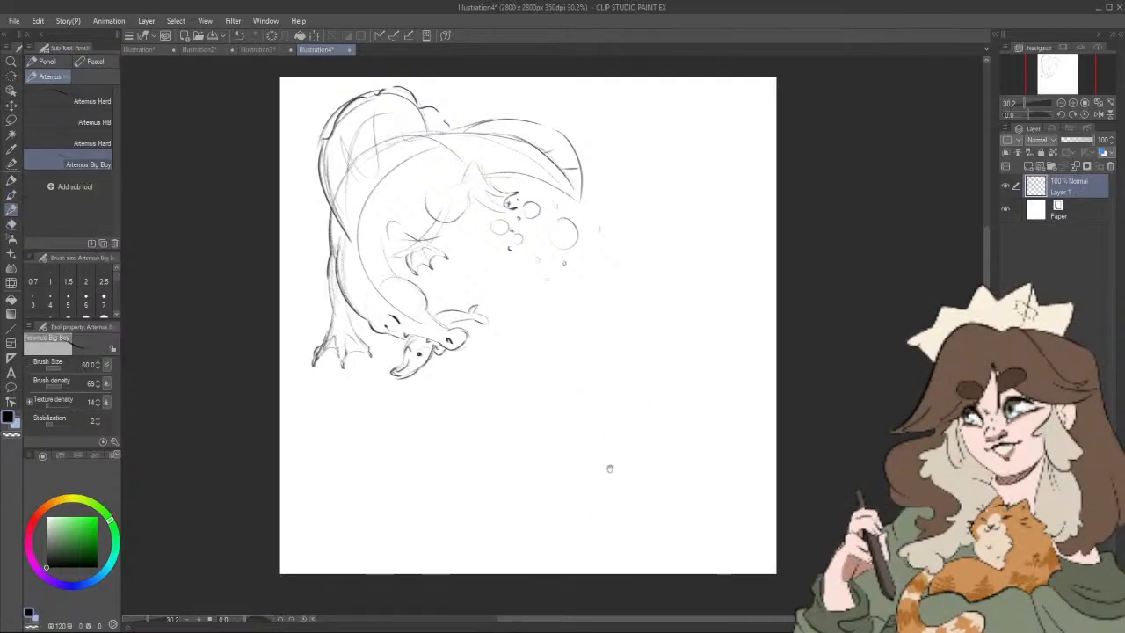
left_click_drag(528, 420, 729, 337)
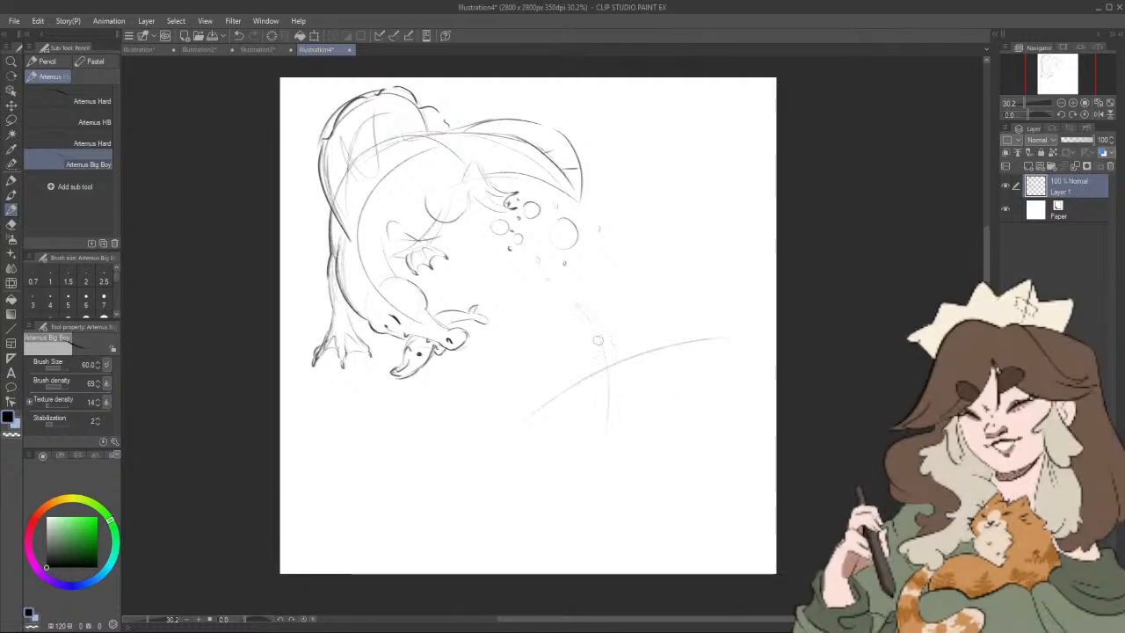
mouse_move(592, 323)
left_mouse_down()
mouse_move(538, 315)
mouse_move(557, 341)
mouse_move(533, 319)
mouse_move(569, 345)
mouse_move(531, 317)
mouse_move(599, 343)
mouse_move(587, 318)
mouse_move(643, 341)
left_mouse_up()
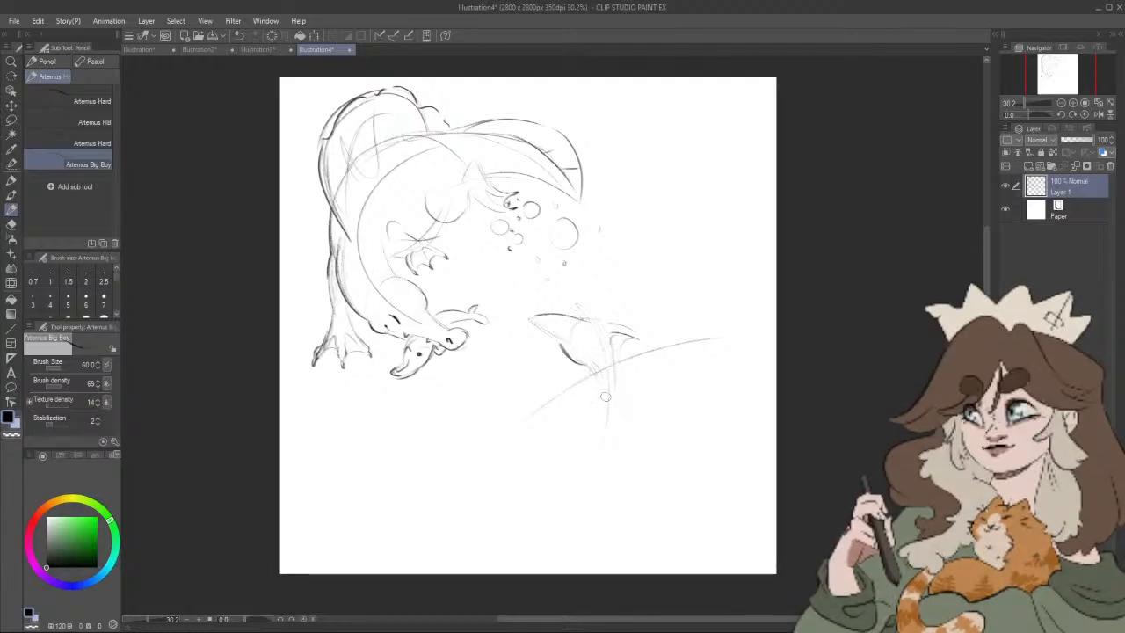
left_click_drag(599, 380, 558, 444)
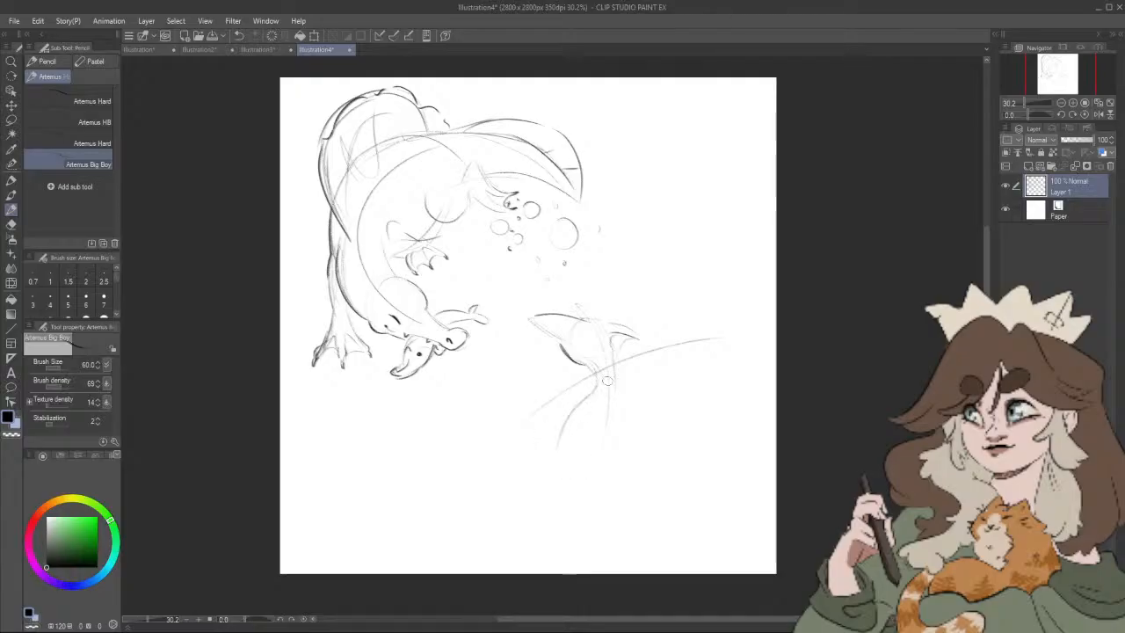
left_click_drag(615, 413, 599, 459)
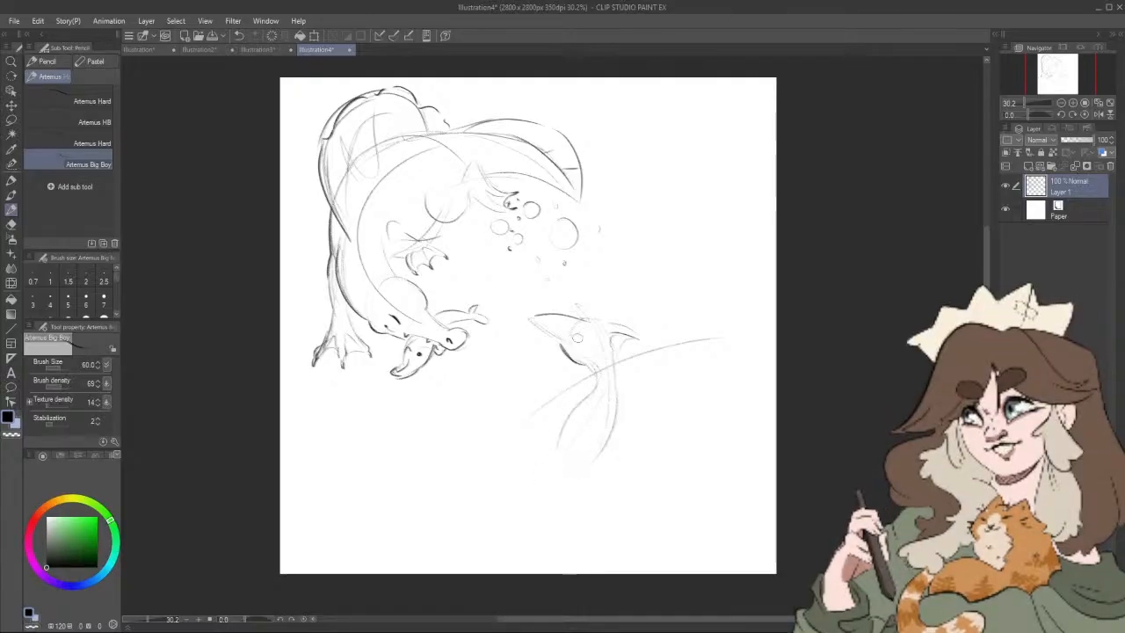
left_click(578, 336)
Step: Lasso the pterosaur sketch, move it slightly to the right, and clear the selection
left_click(11, 120)
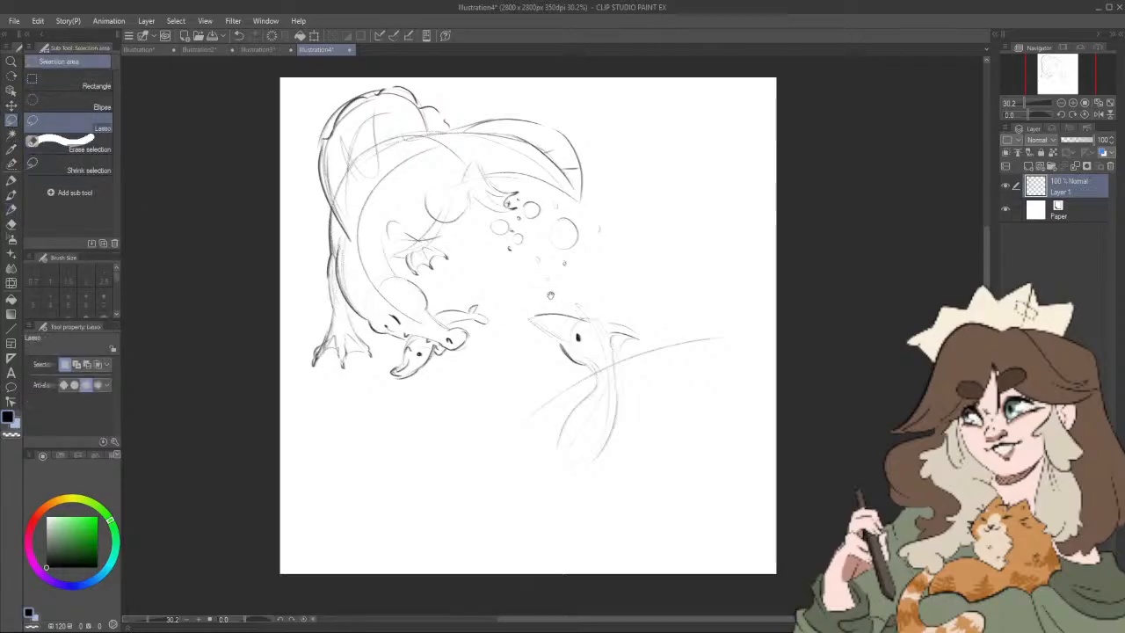
mouse_move(527, 303)
left_mouse_down()
mouse_move(517, 367)
mouse_move(709, 446)
mouse_move(560, 328)
left_mouse_up()
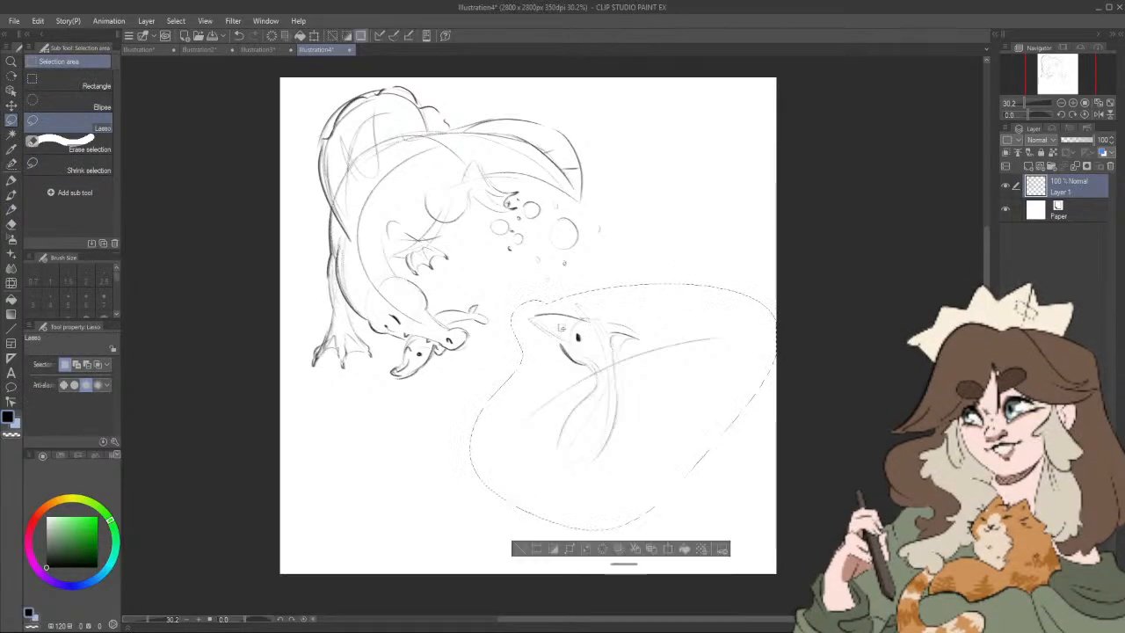
left_click(650, 546)
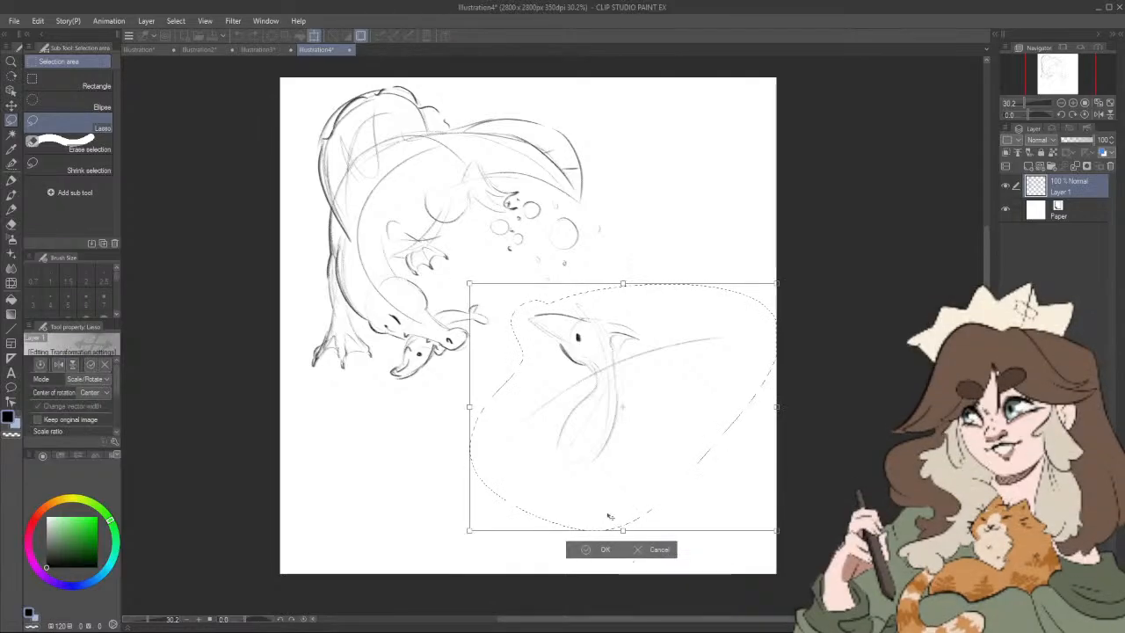
left_click_drag(605, 472, 637, 468)
left_click(633, 546)
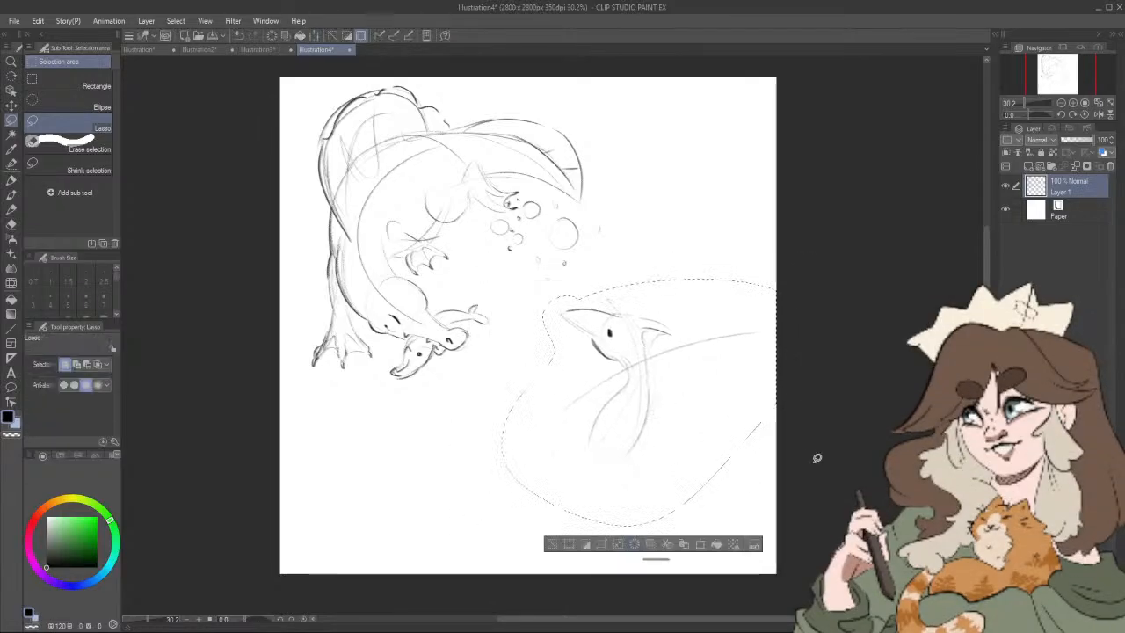
key("ctrl+d")
Step: Sketch a broad wing sweeping down and left from the pterosaur's shoulder, and add small lines at the crest and body
left_click(12, 208)
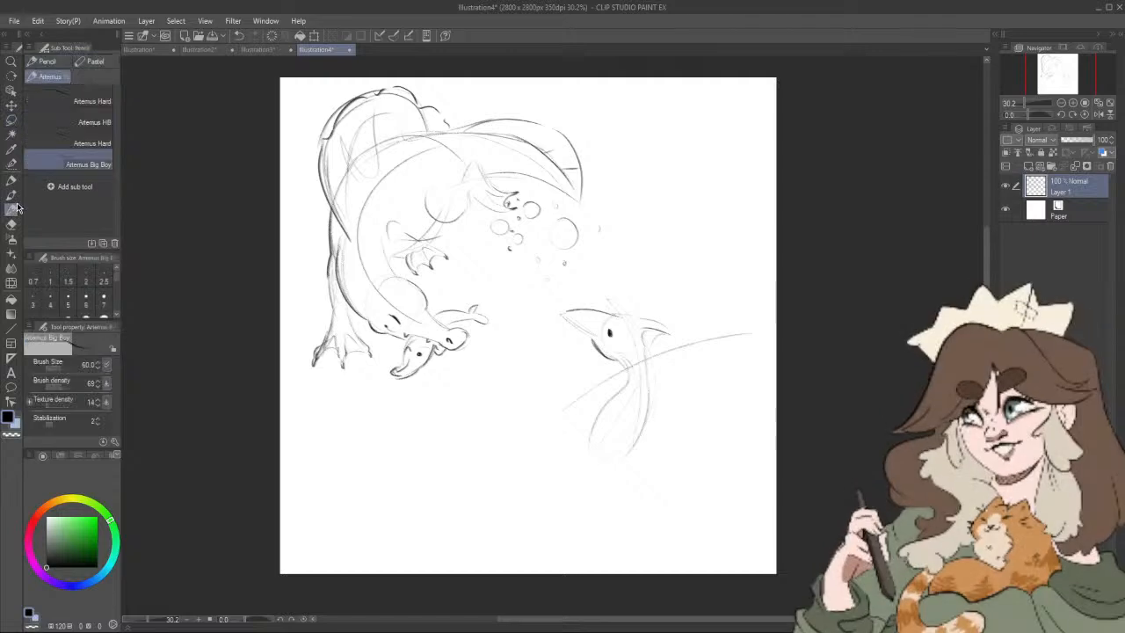
left_click(13, 210)
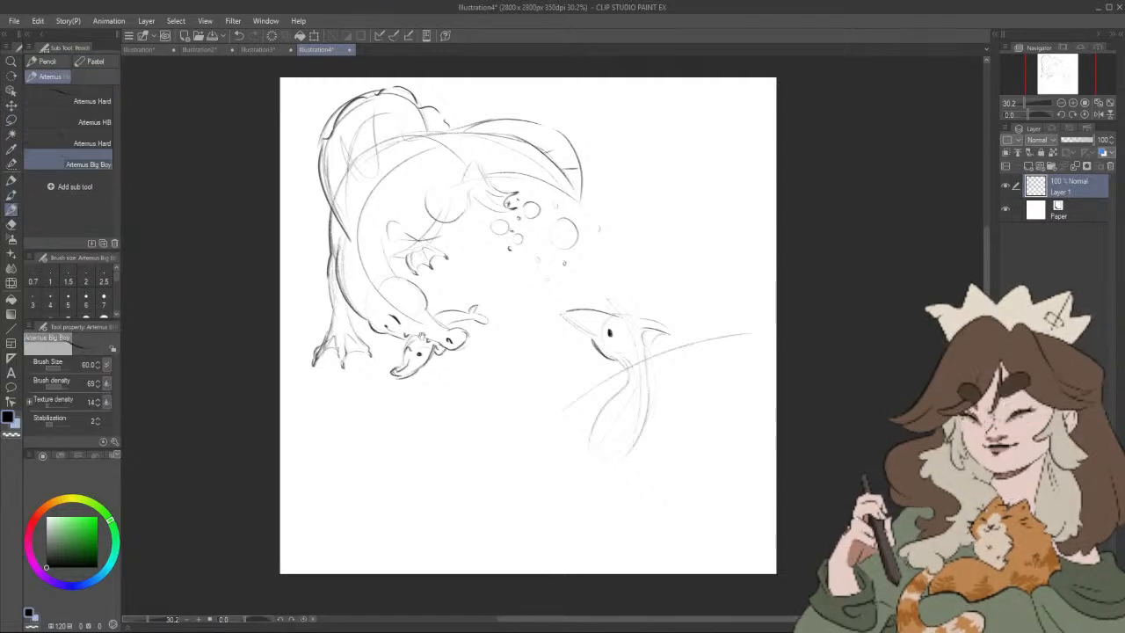
left_click_drag(632, 375, 616, 379)
mouse_move(549, 392)
left_mouse_down()
mouse_move(604, 382)
mouse_move(393, 448)
mouse_move(449, 505)
mouse_move(533, 462)
left_mouse_up()
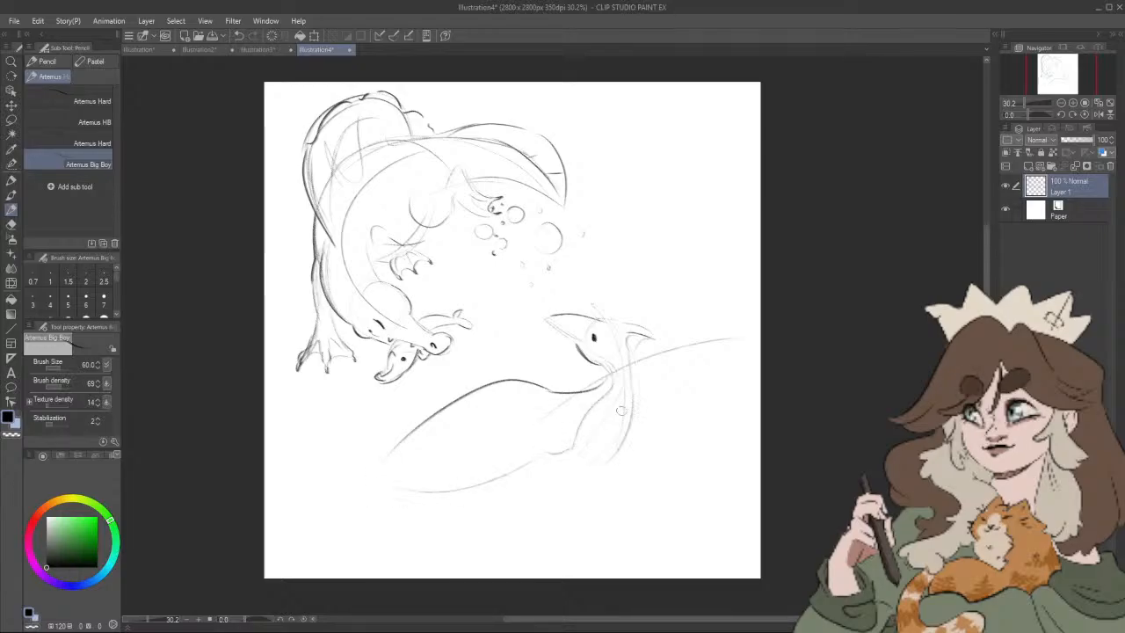
mouse_move(658, 337)
left_mouse_down()
mouse_move(640, 359)
mouse_move(679, 293)
left_mouse_up()
left_click_drag(709, 459, 698, 428)
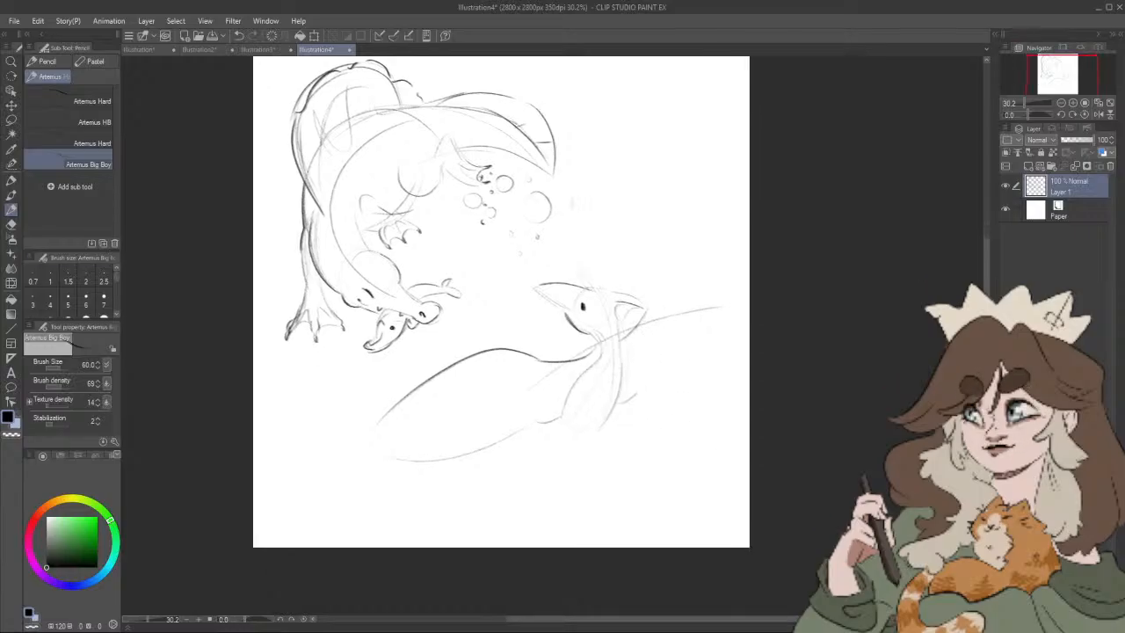
Step: Lasso the whole pterosaur sketch, move it down and to the left on the canvas, and clear the selection
left_click(11, 121)
mouse_move(561, 257)
left_mouse_down()
mouse_move(520, 276)
mouse_move(329, 436)
mouse_move(391, 503)
mouse_move(716, 434)
mouse_move(773, 283)
mouse_move(595, 251)
mouse_move(563, 258)
left_mouse_up()
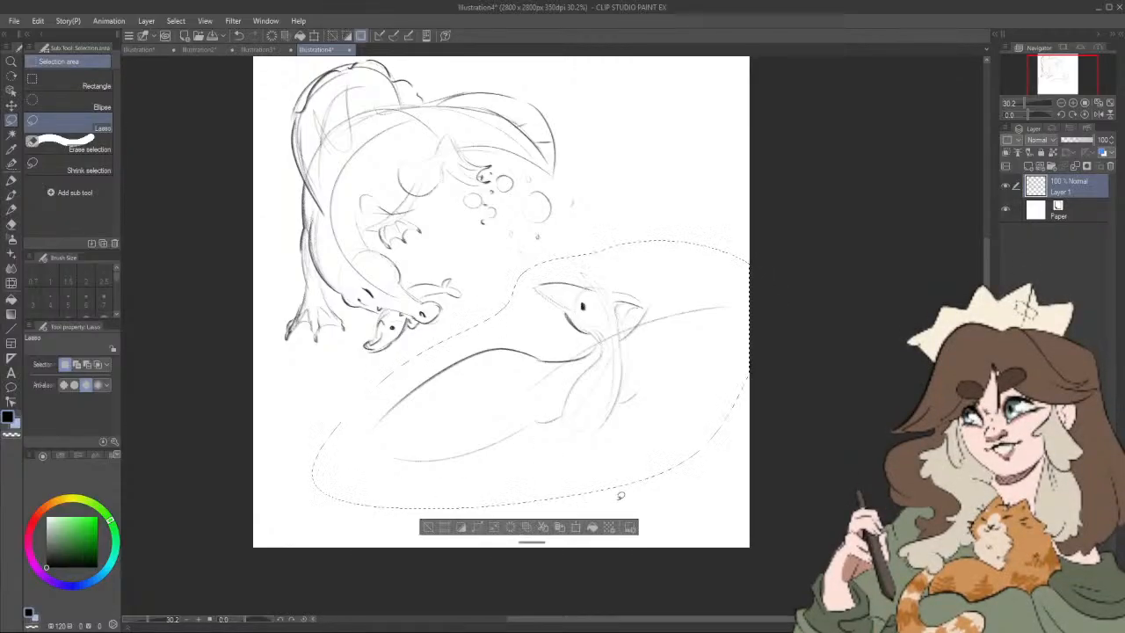
left_click(577, 528)
left_click_drag(599, 457, 531, 491)
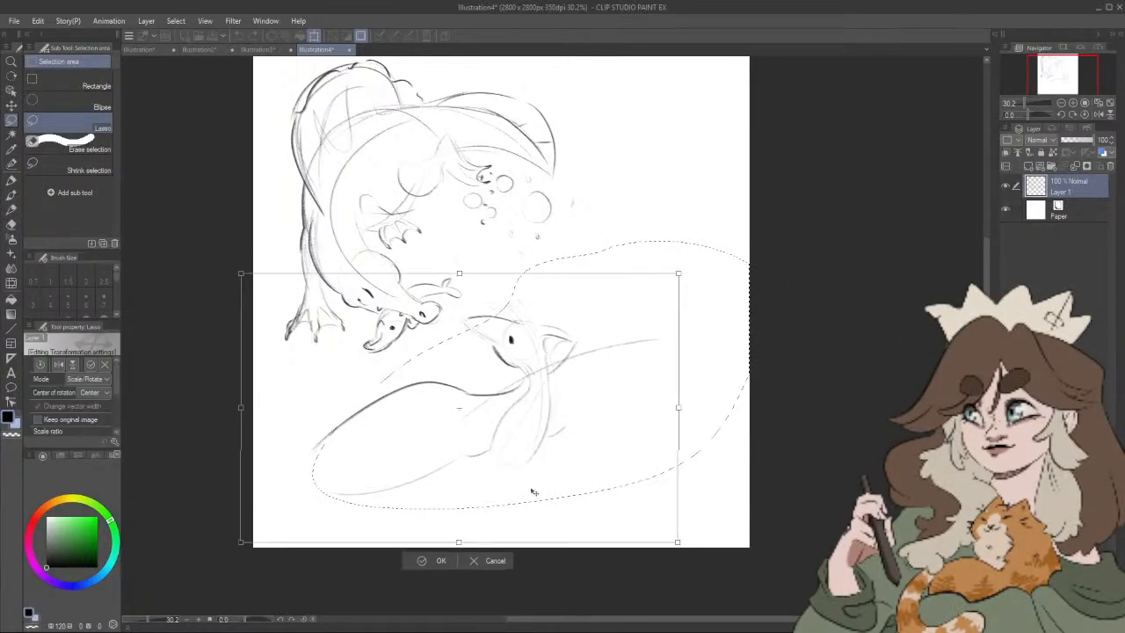
left_click(435, 562)
key("ctrl+d")
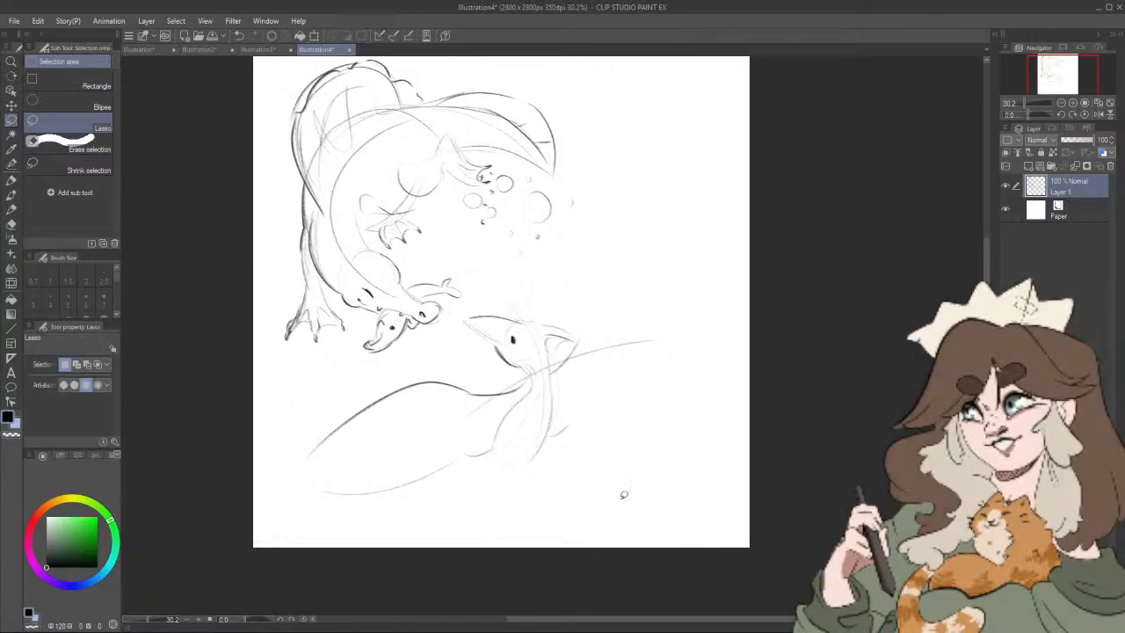
Step: Lasso the sail-backed dinosaur with its fish and bubbles, scale it down slightly, and clear the selection
mouse_move(259, 109)
left_mouse_down()
mouse_move(336, 197)
mouse_move(312, 418)
mouse_move(538, 420)
mouse_move(556, 392)
mouse_move(610, 144)
left_mouse_up()
key("ctrl+t")
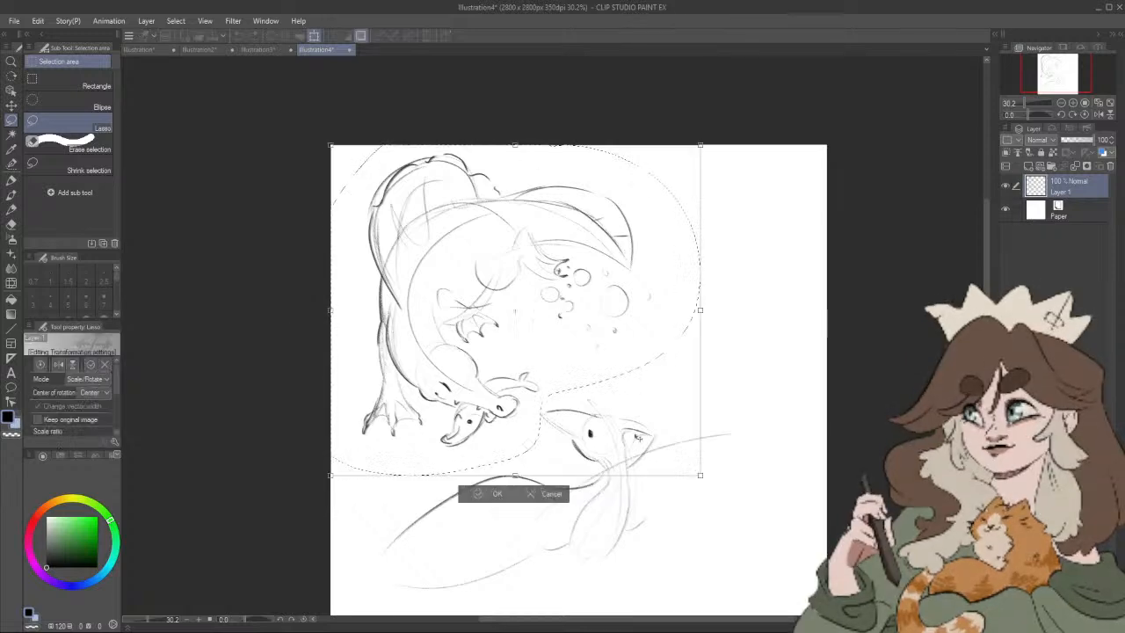
left_click_drag(688, 465, 677, 451)
key("Return")
key("ctrl+d")
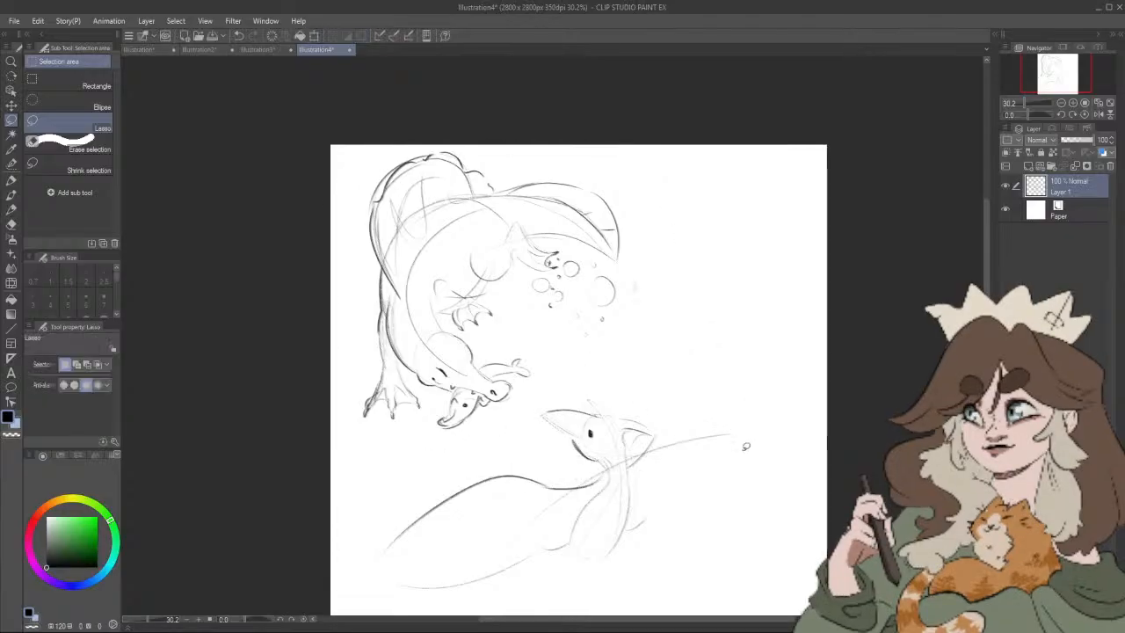
Step: Sketch both pterosaur wings with the Artemus Big Boy pencil, giving them small wrist claws, long outer edges and scalloped lower membranes
left_click_drag(745, 447, 711, 349)
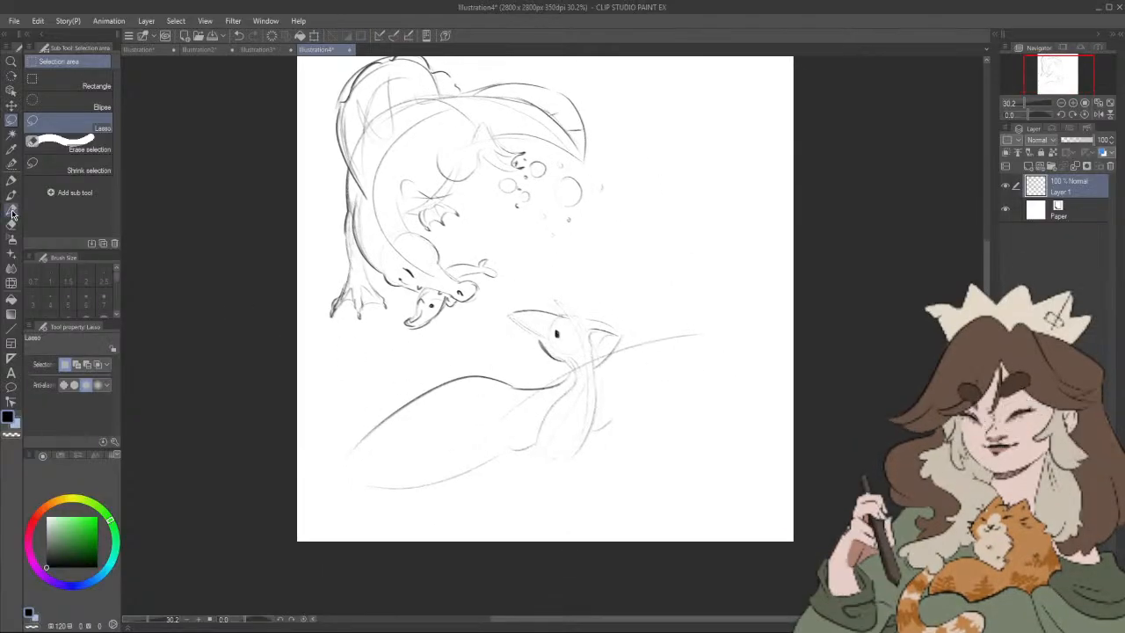
left_click(18, 194)
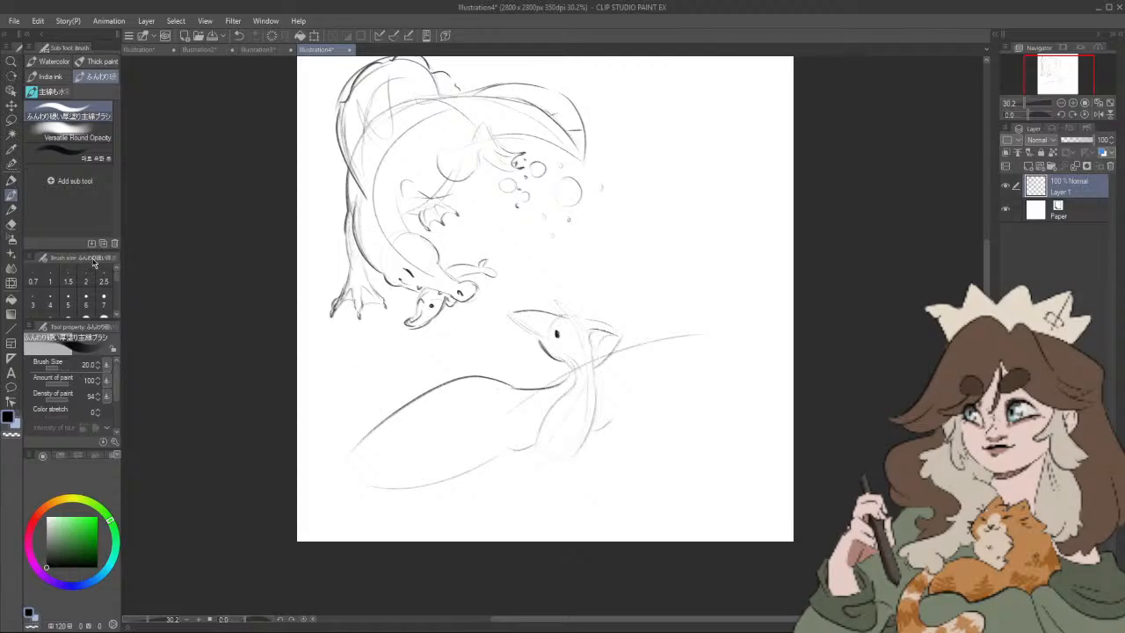
left_click(12, 209)
mouse_move(429, 389)
left_mouse_down()
mouse_move(489, 364)
mouse_move(498, 379)
left_mouse_up()
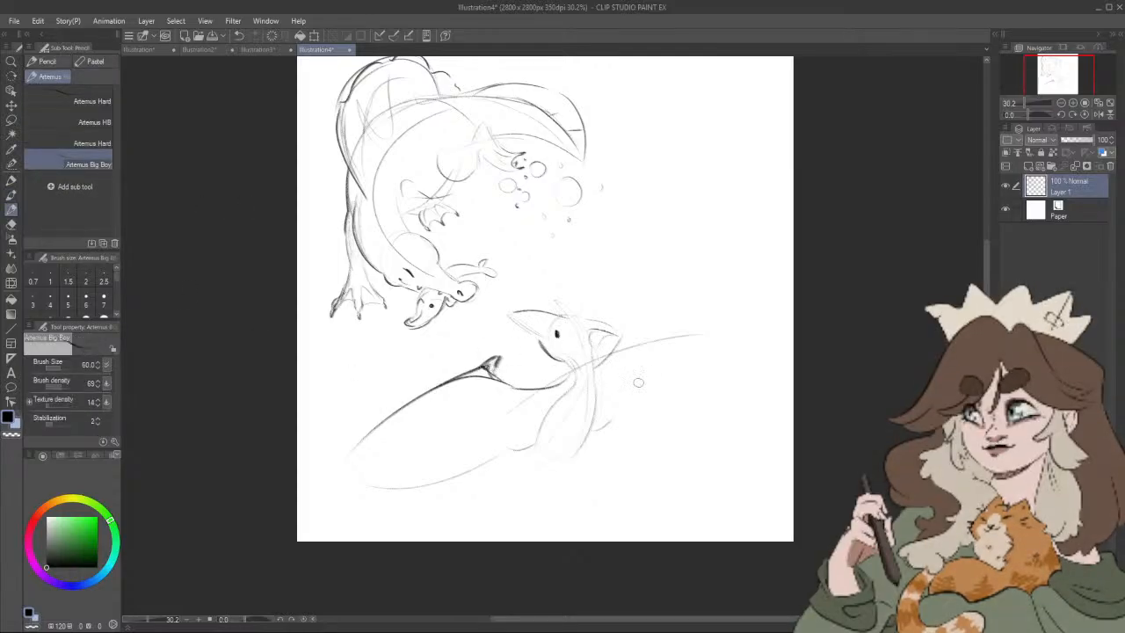
mouse_move(634, 355)
left_mouse_down()
mouse_move(663, 325)
mouse_move(717, 347)
left_mouse_up()
left_click_drag(594, 432, 636, 416)
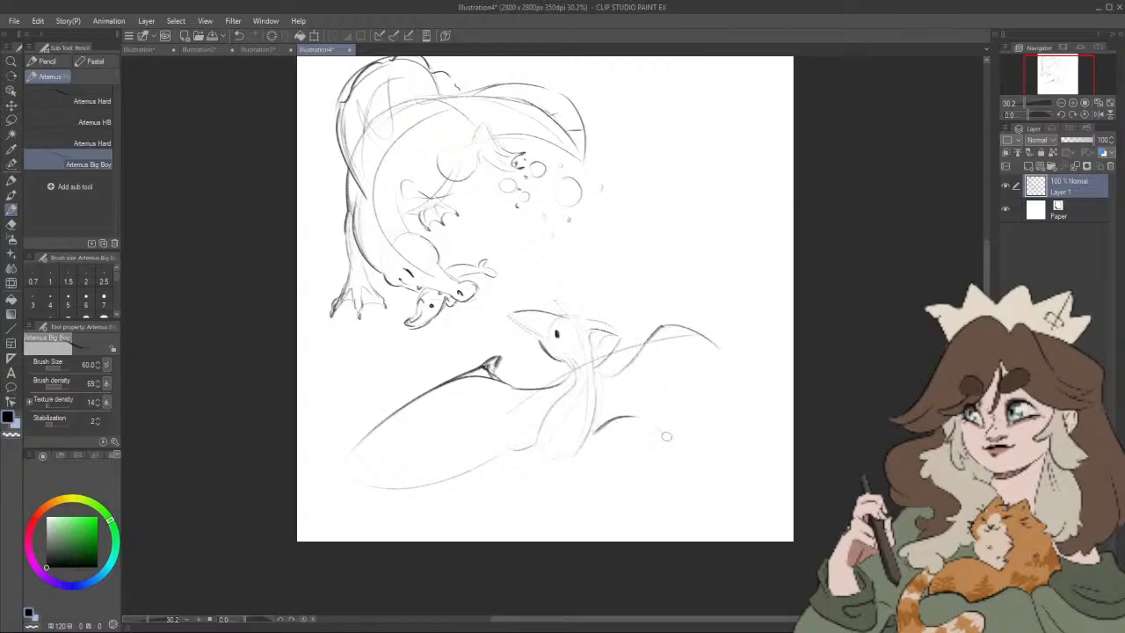
left_click_drag(694, 428, 749, 453)
left_click_drag(694, 328, 751, 479)
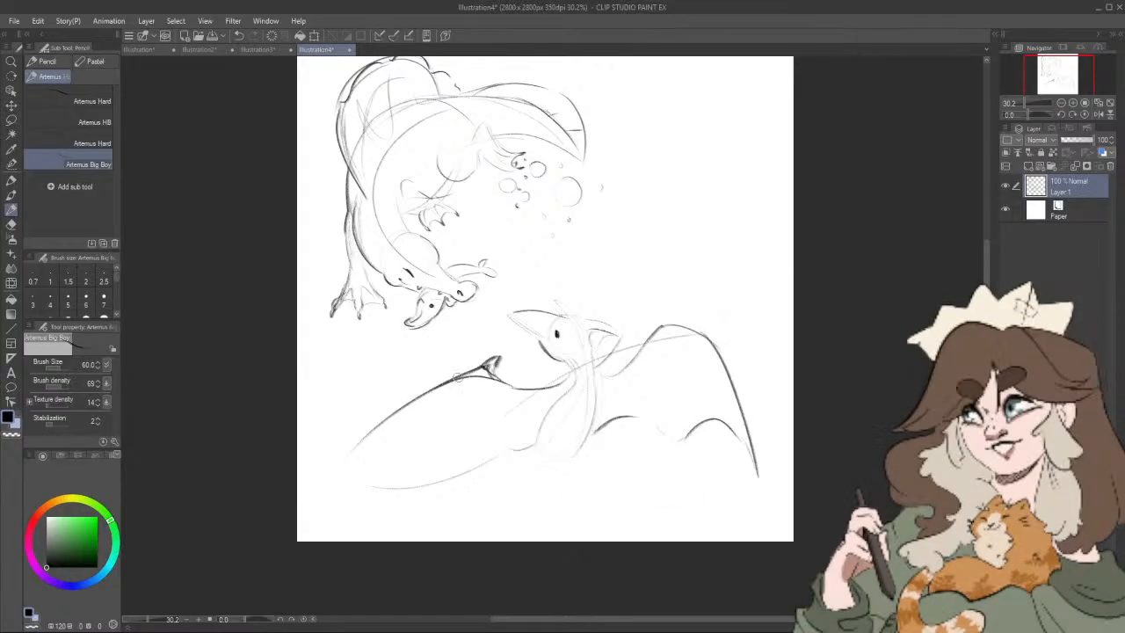
mouse_move(445, 386)
left_mouse_down()
mouse_move(397, 400)
mouse_move(315, 452)
mouse_move(378, 452)
mouse_move(460, 484)
mouse_move(450, 483)
mouse_move(521, 448)
mouse_move(583, 453)
mouse_move(615, 413)
mouse_move(674, 447)
mouse_move(726, 425)
left_mouse_up()
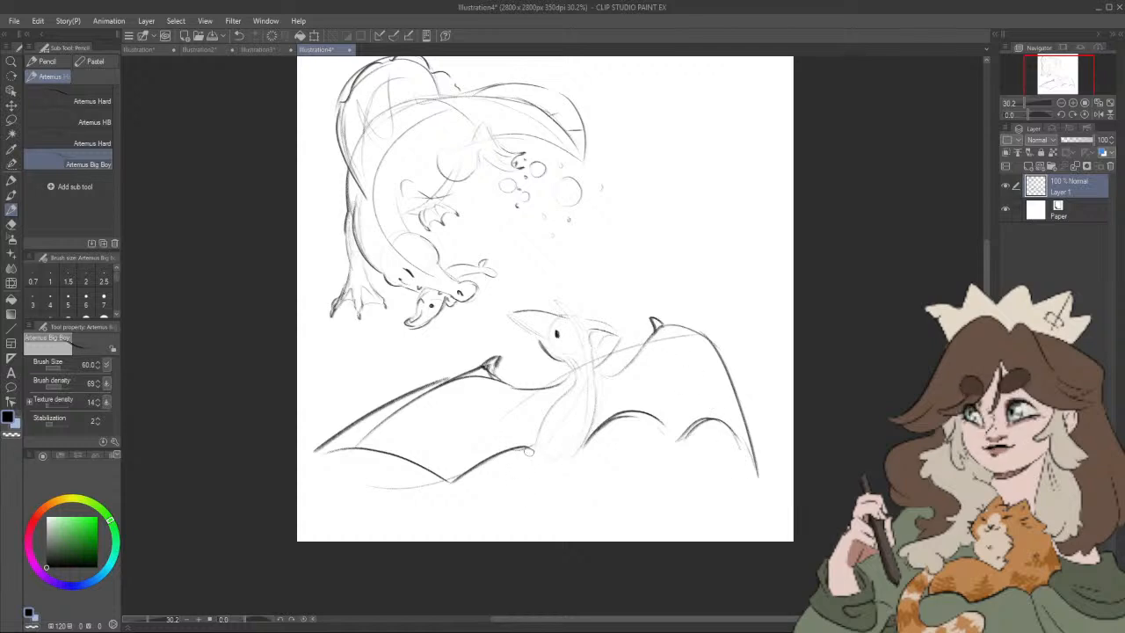
Step: Sketch the pterosaur's feet, undo the left one, and redraw the legs longer with small splayed toes below the body
mouse_move(546, 468)
left_mouse_down()
mouse_move(552, 477)
mouse_move(578, 452)
mouse_move(514, 463)
mouse_move(524, 470)
left_mouse_up()
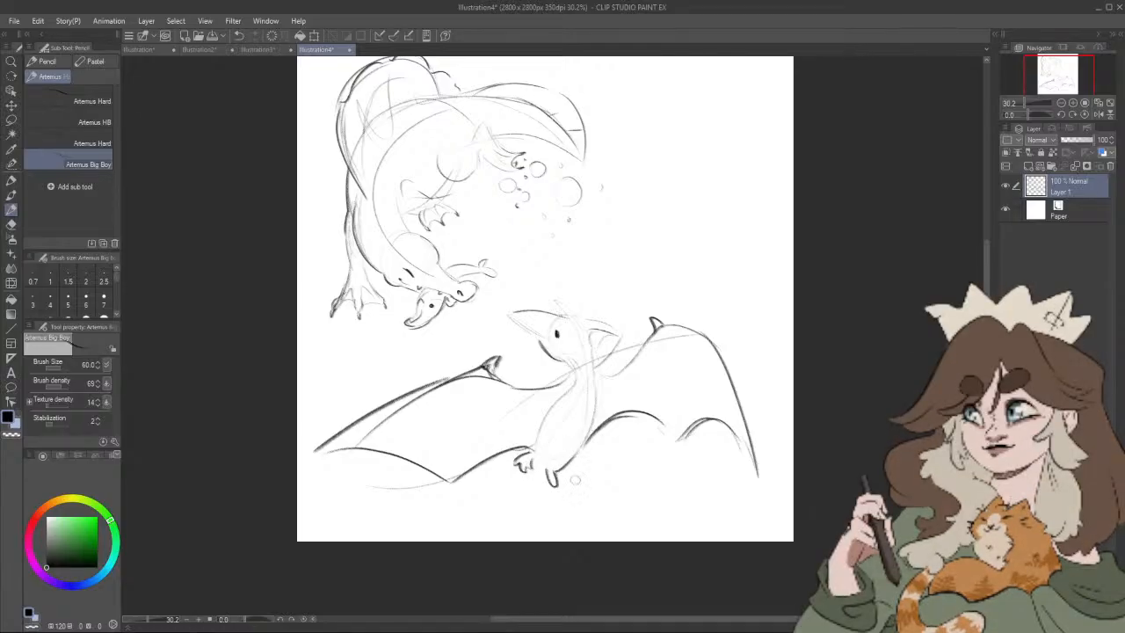
key("ctrl+z")
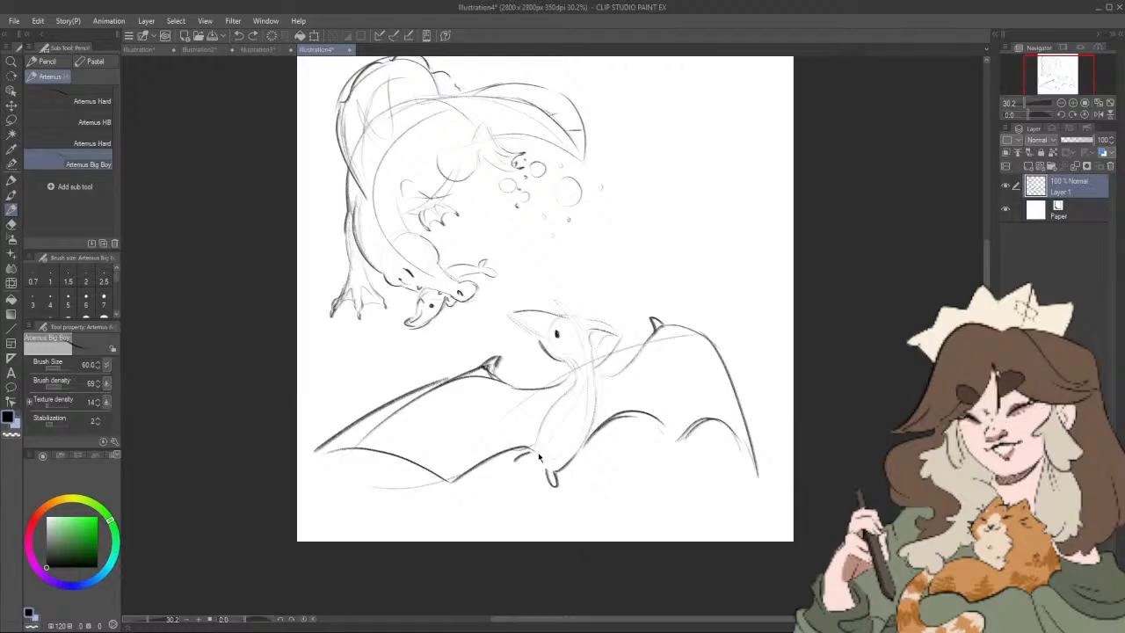
key("ctrl+z")
mouse_move(526, 451)
left_mouse_down()
mouse_move(512, 494)
mouse_move(526, 476)
left_mouse_up()
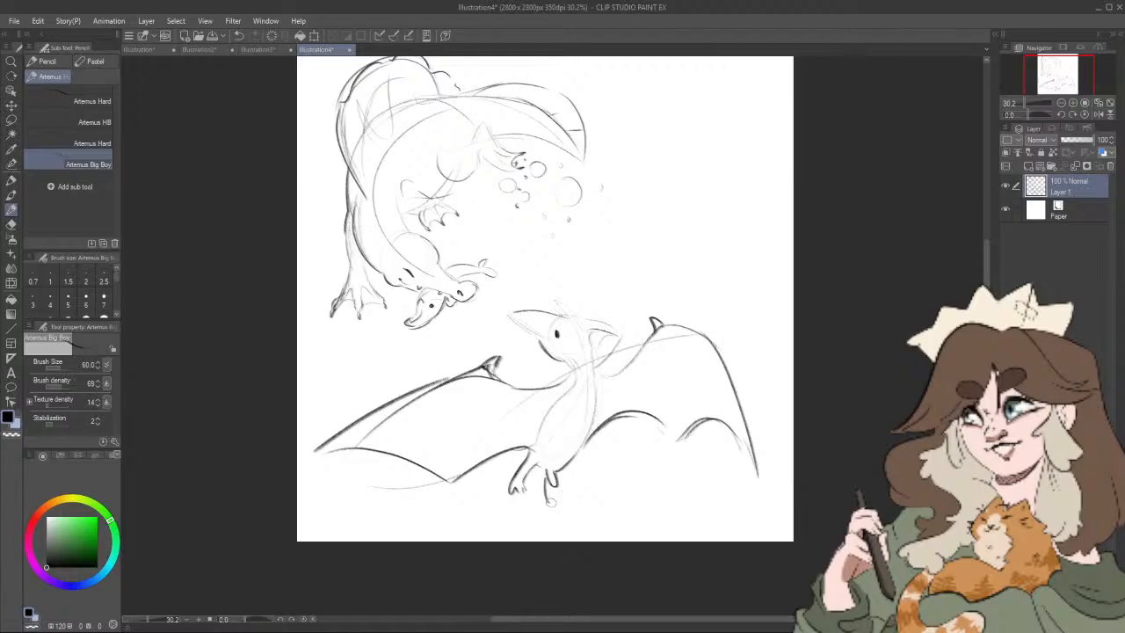
left_click_drag(551, 502, 555, 483)
Step: Redraw the pterosaur's head with an open pointed beak and a long swept-back crest, and darken the throat and body outline
left_click_drag(652, 376, 635, 395)
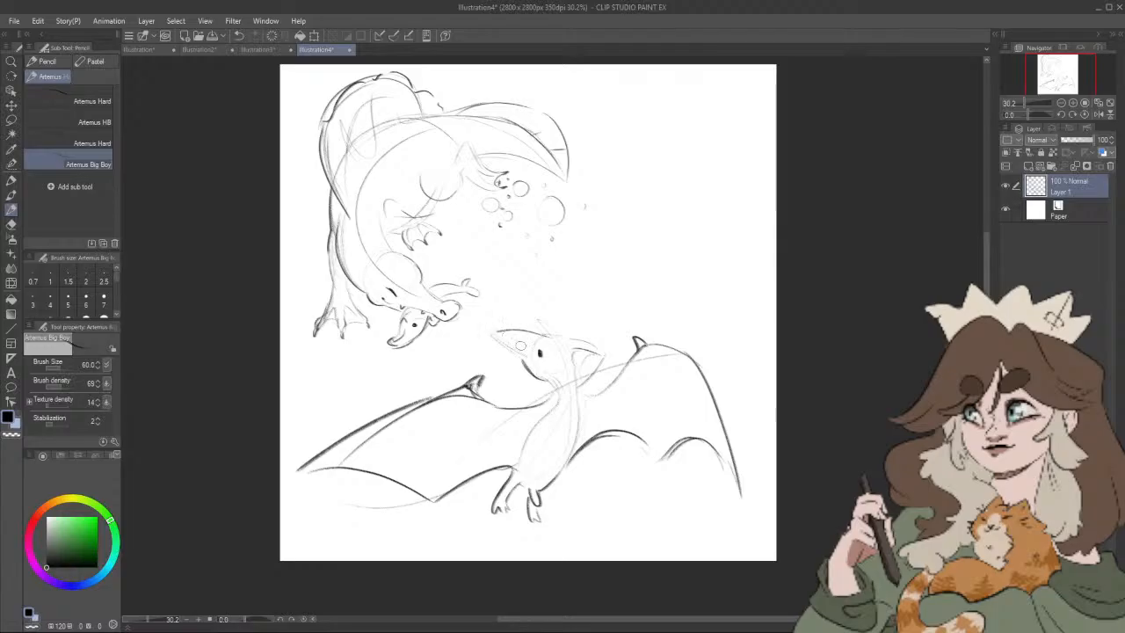
left_click_drag(494, 325, 529, 354)
mouse_move(494, 324)
left_mouse_down()
mouse_move(534, 335)
mouse_move(506, 356)
mouse_move(529, 360)
left_mouse_up()
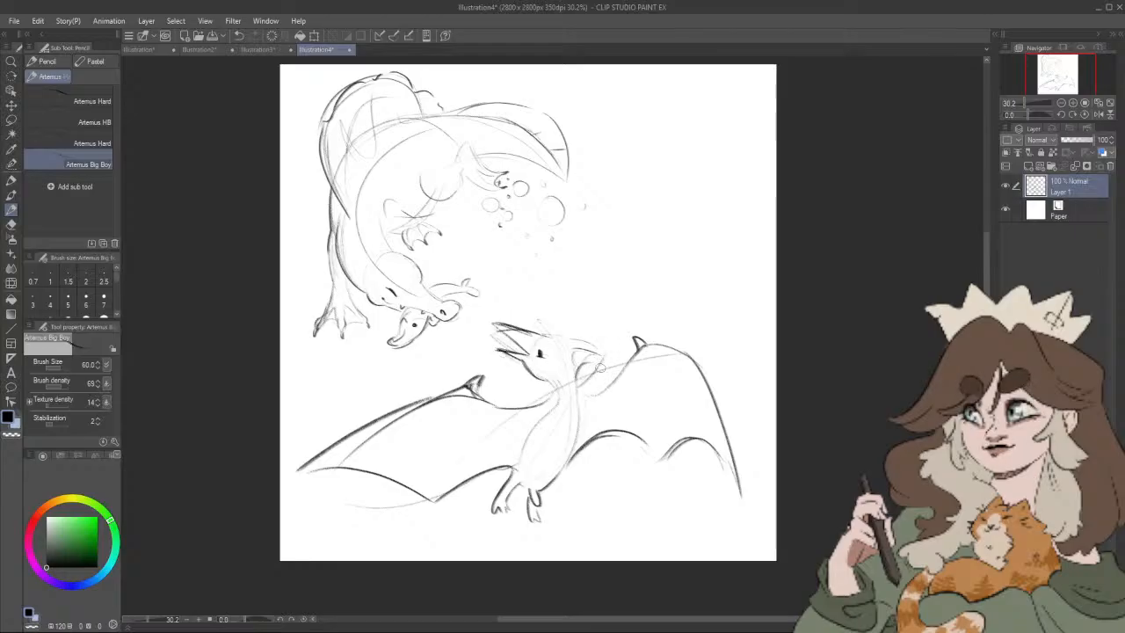
left_click_drag(576, 372, 616, 367)
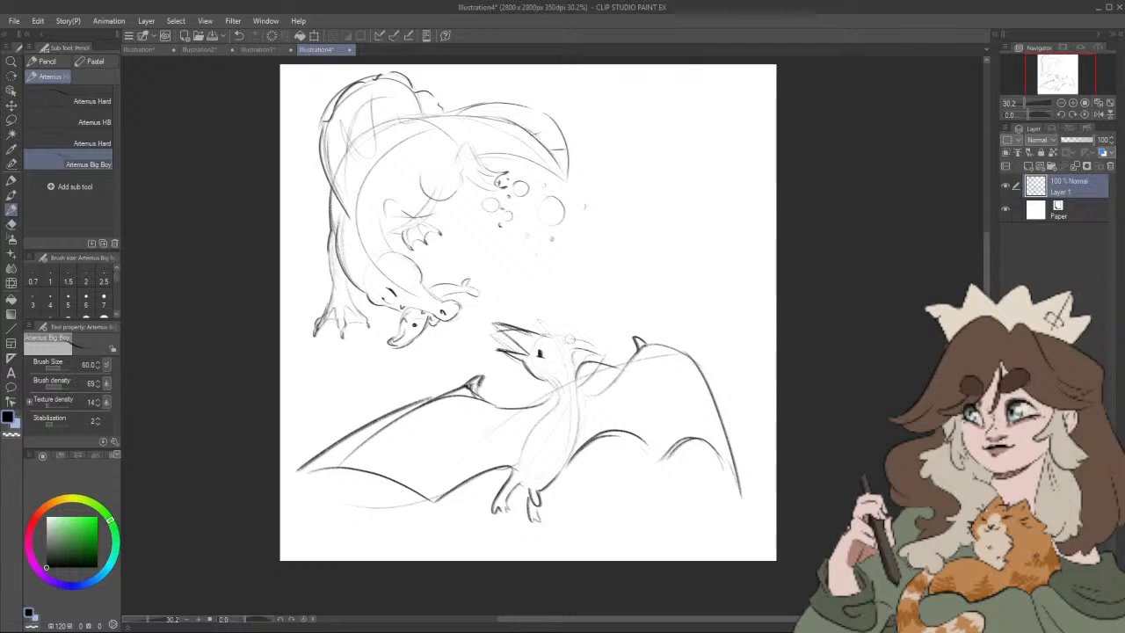
mouse_move(565, 334)
left_mouse_down()
mouse_move(605, 349)
mouse_move(599, 360)
mouse_move(536, 333)
left_mouse_up()
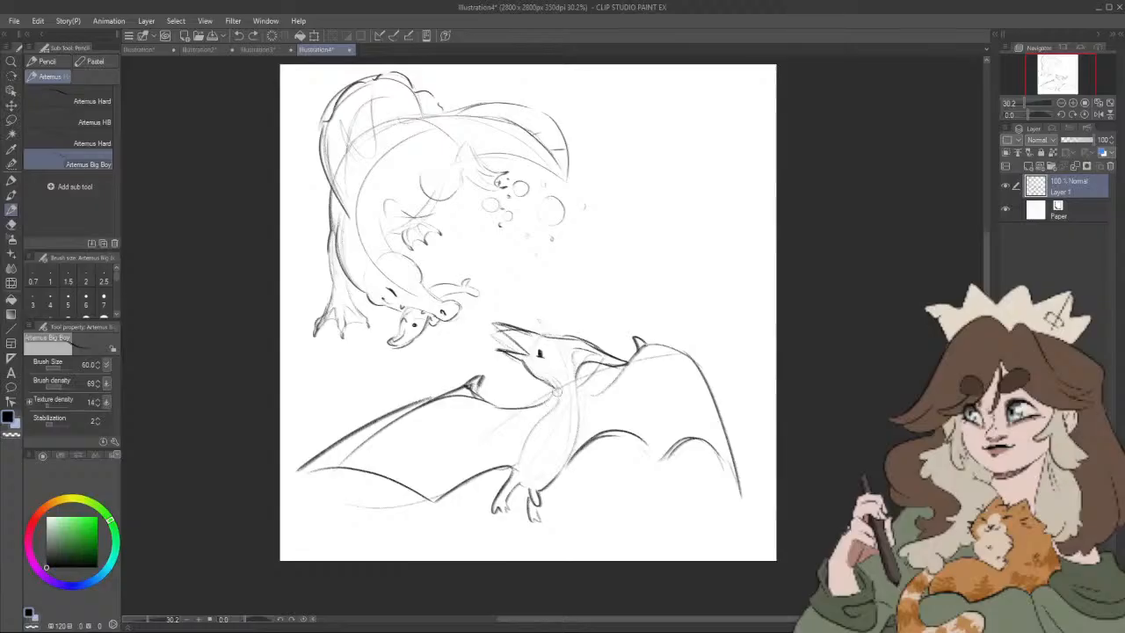
mouse_move(579, 419)
left_mouse_down()
mouse_move(561, 468)
mouse_move(580, 420)
left_mouse_up()
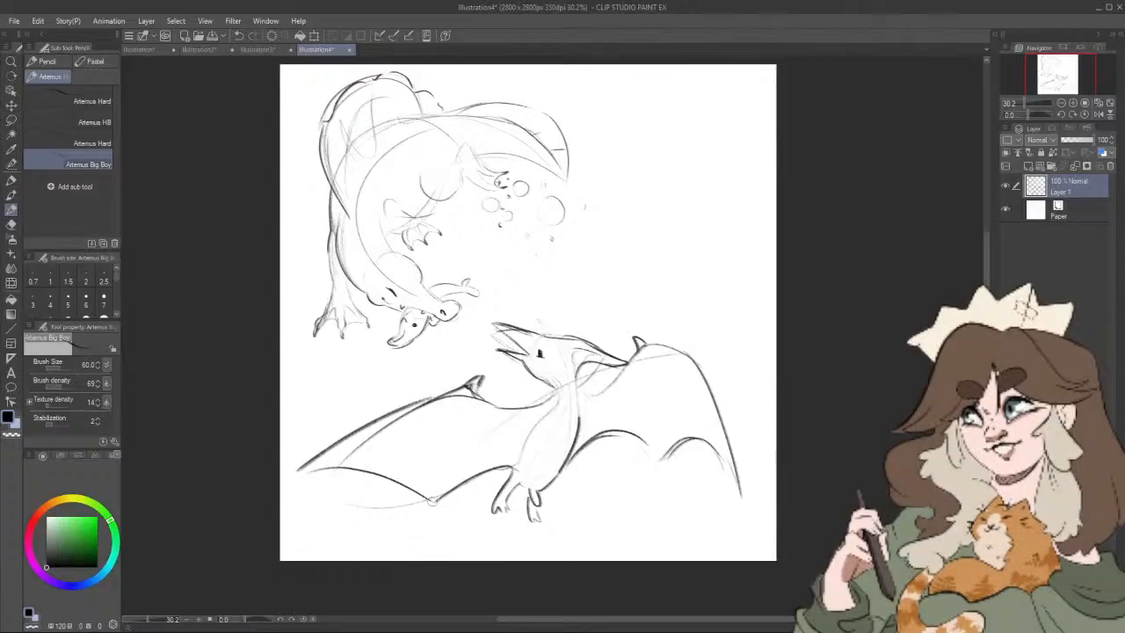
Step: Add small pointed tips at the wing ends and membrane points, and draw a light contour line along the body
left_click_drag(426, 499, 430, 508)
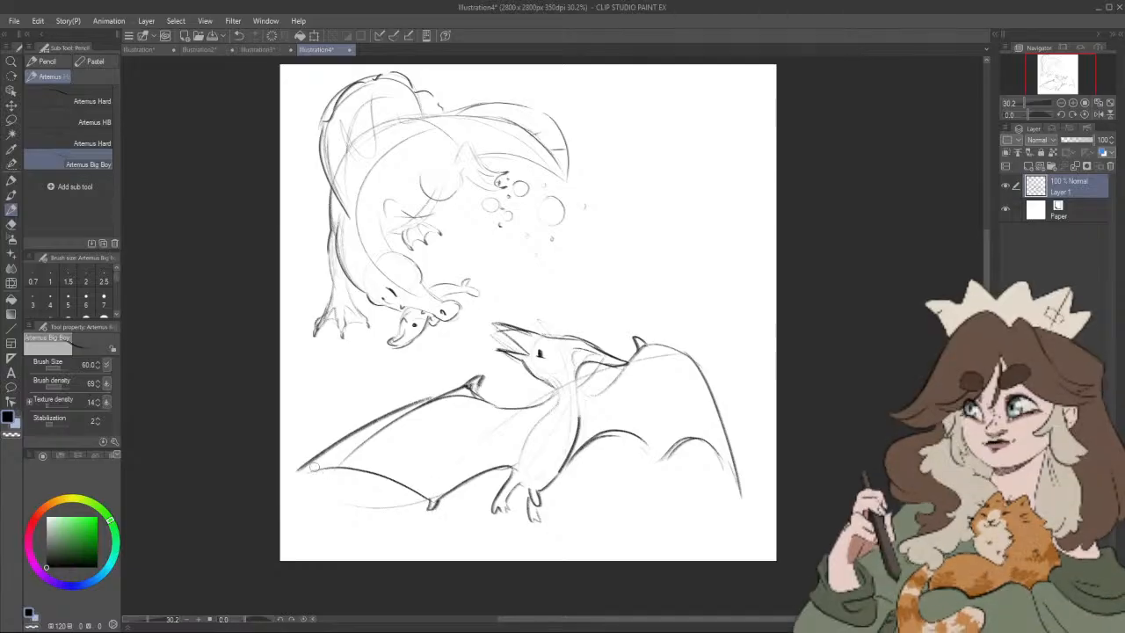
left_click_drag(310, 464, 294, 480)
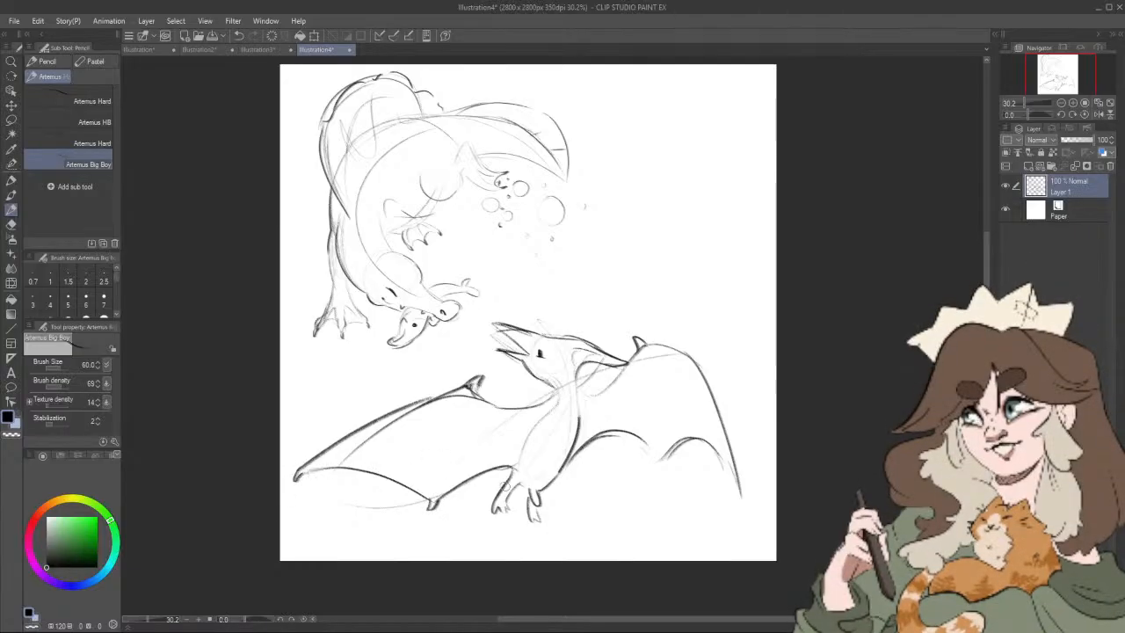
left_click_drag(516, 470, 555, 399)
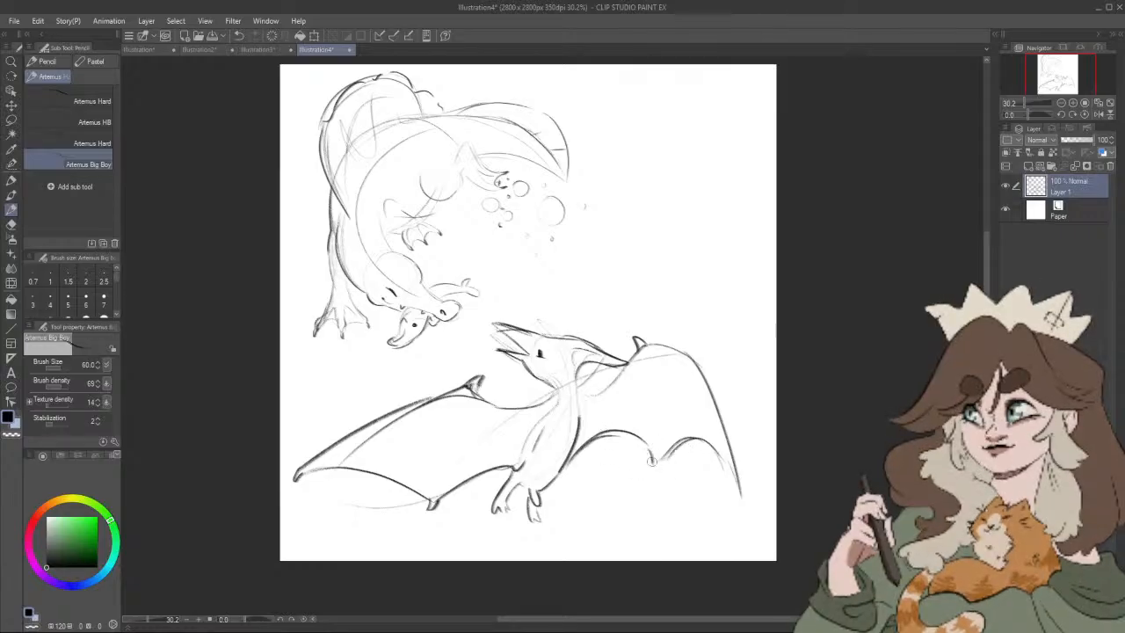
left_click_drag(713, 457, 734, 484)
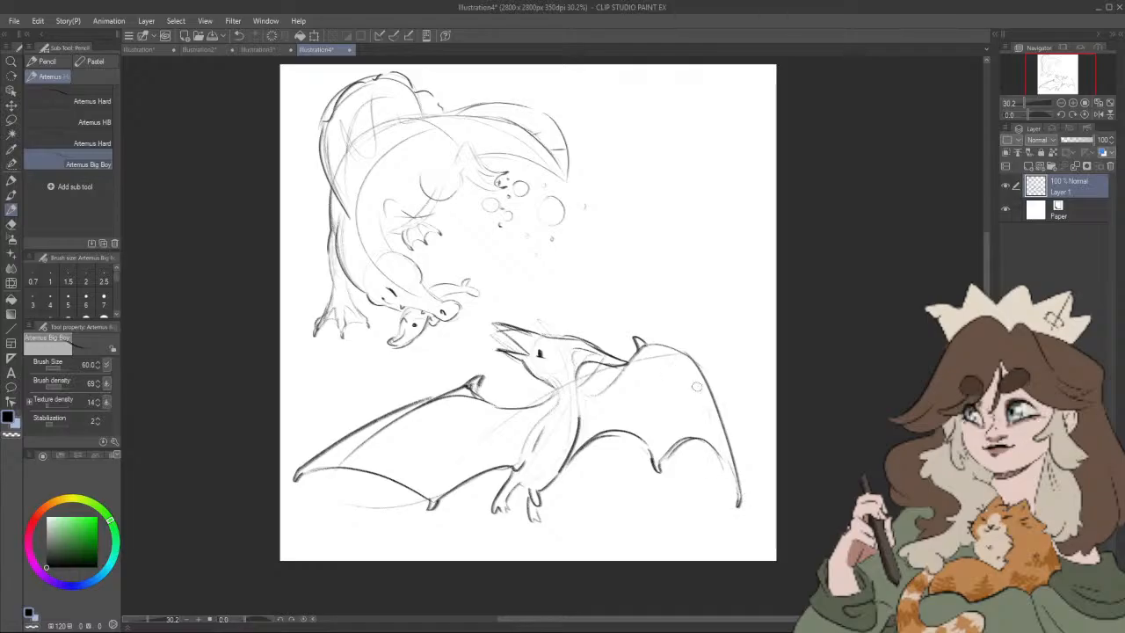
Step: Sketch light finger and fold lines running down through the membranes of both pterosaur wings
left_click_drag(659, 450, 658, 398)
left_click_drag(655, 450, 642, 369)
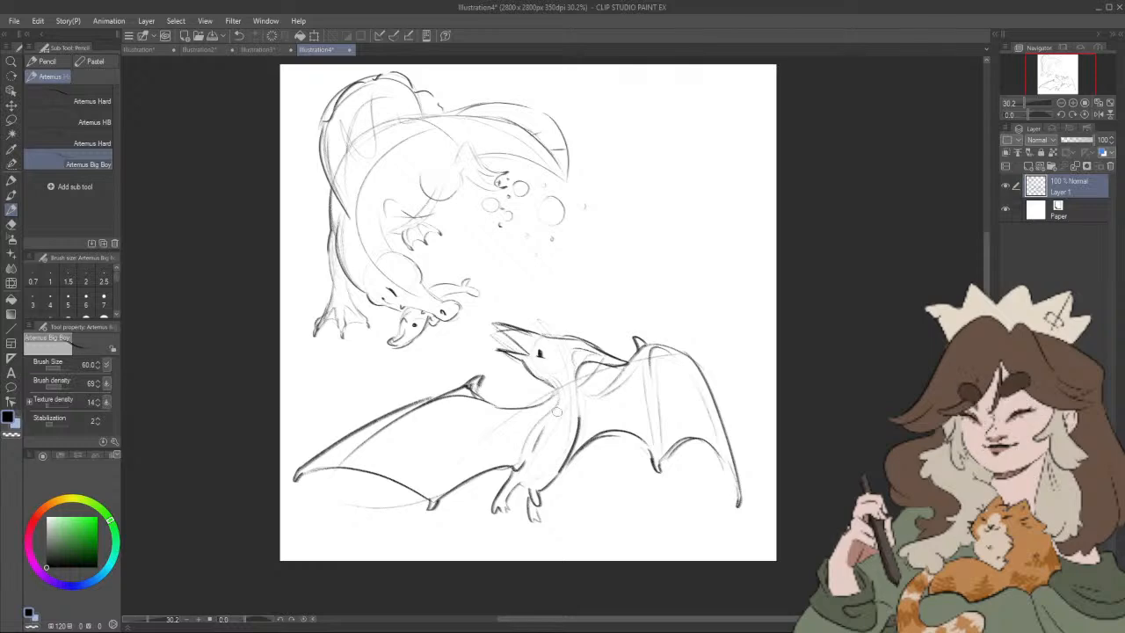
left_click_drag(437, 483, 464, 402)
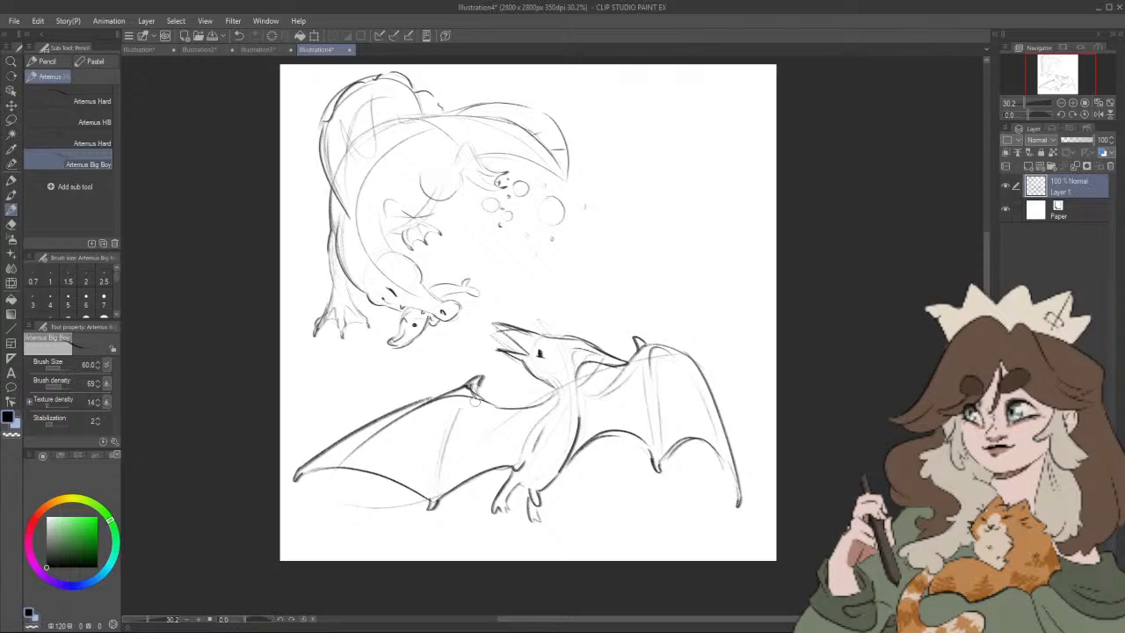
Step: Lasso the finished pterosaur sketch and copy and paste it onto its own layer
left_click_drag(734, 505, 758, 504)
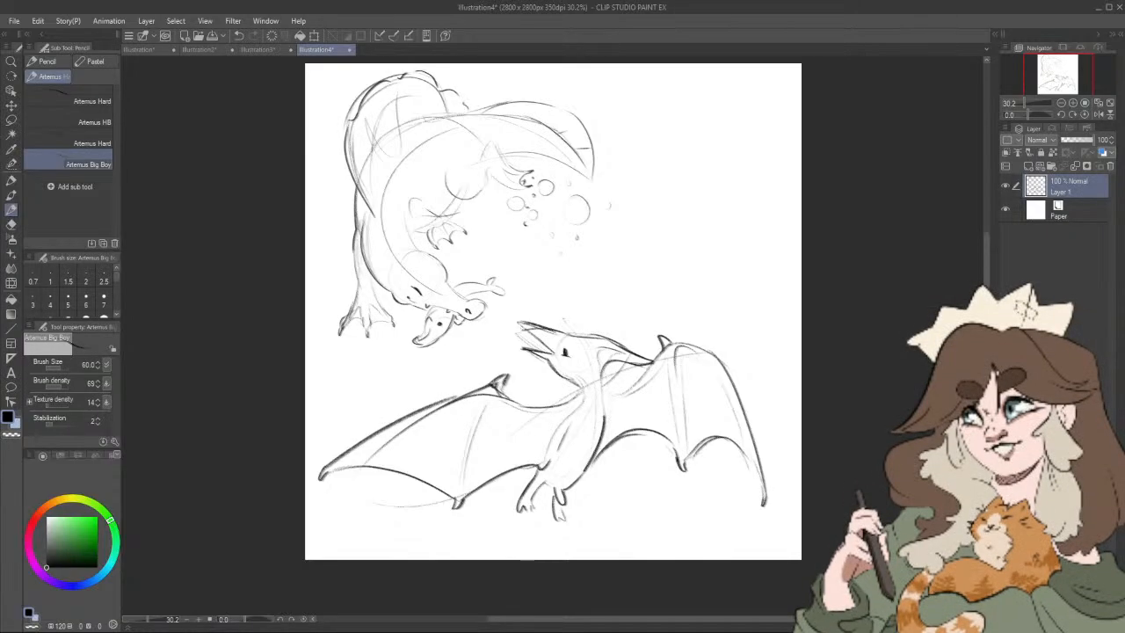
key("m")
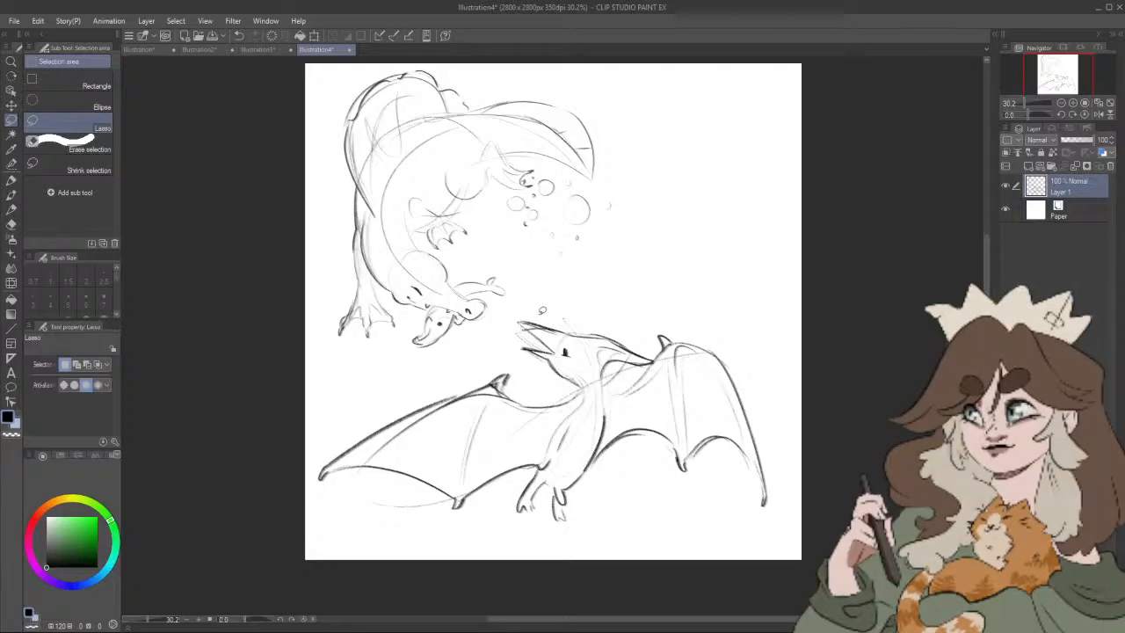
mouse_move(538, 304)
left_mouse_down()
mouse_move(289, 460)
mouse_move(701, 570)
mouse_move(773, 352)
mouse_move(562, 298)
left_mouse_up()
key("ctrl+c")
key("ctrl+v")
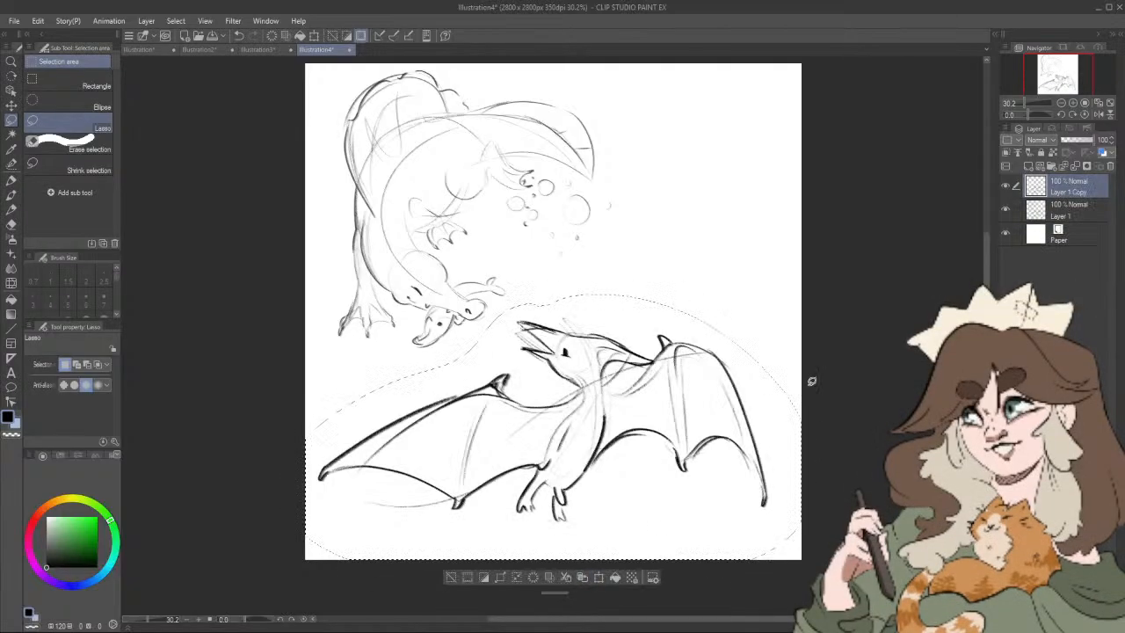
Step: Hide the pasted pterosaur layer, delete the original from Layer 1, clear the selection, and return to the Artemus Big Boy pencil
left_click(1006, 185)
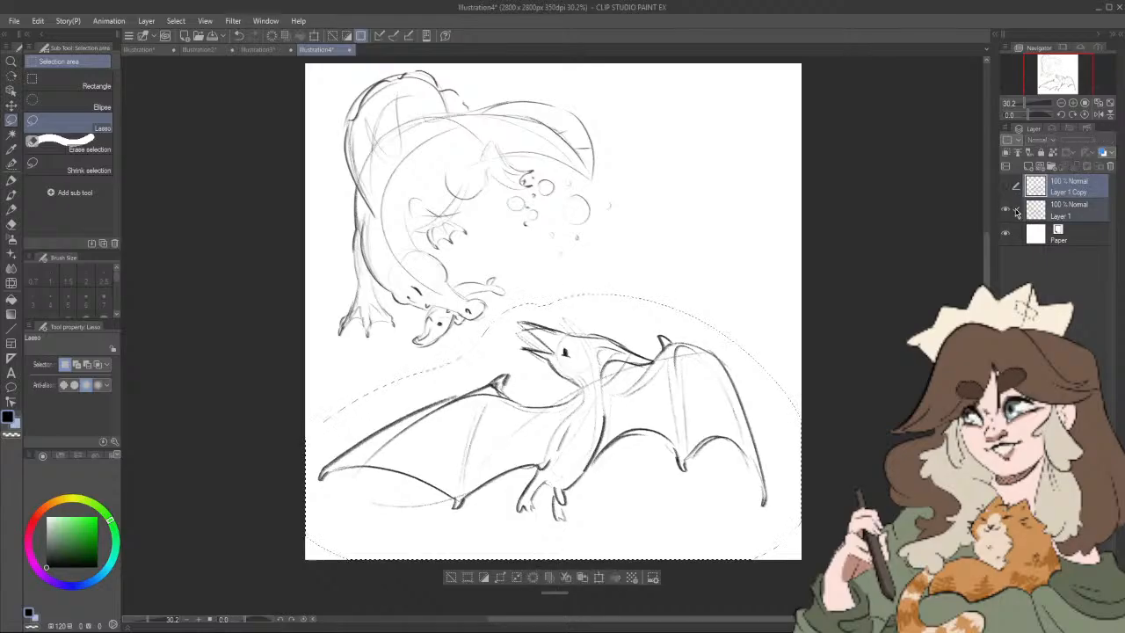
left_click(1028, 211)
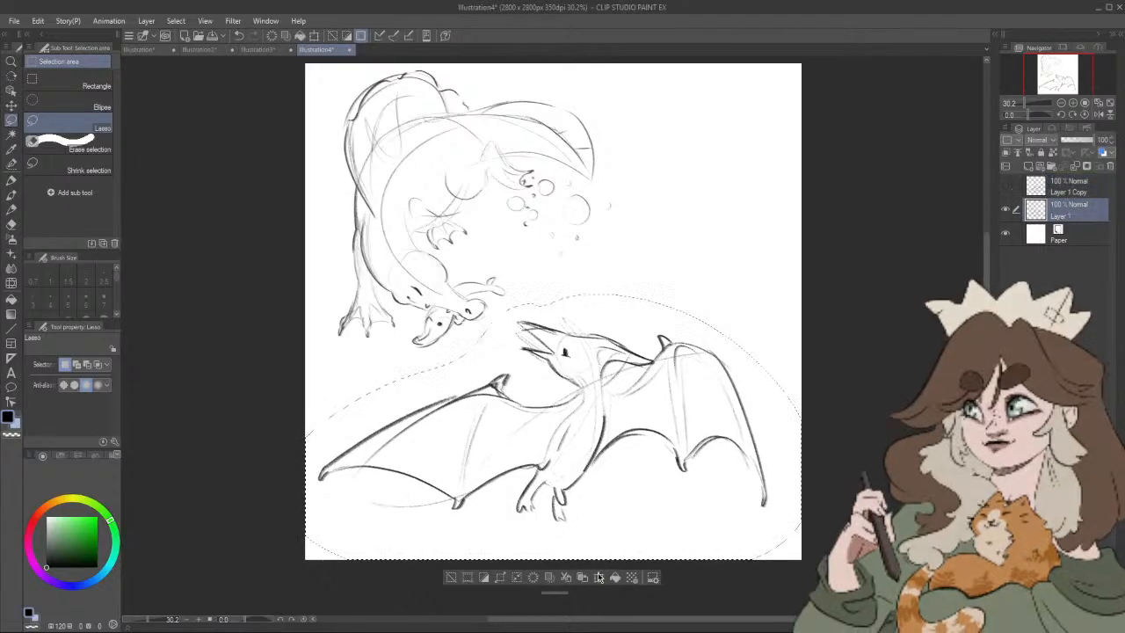
left_click(532, 577)
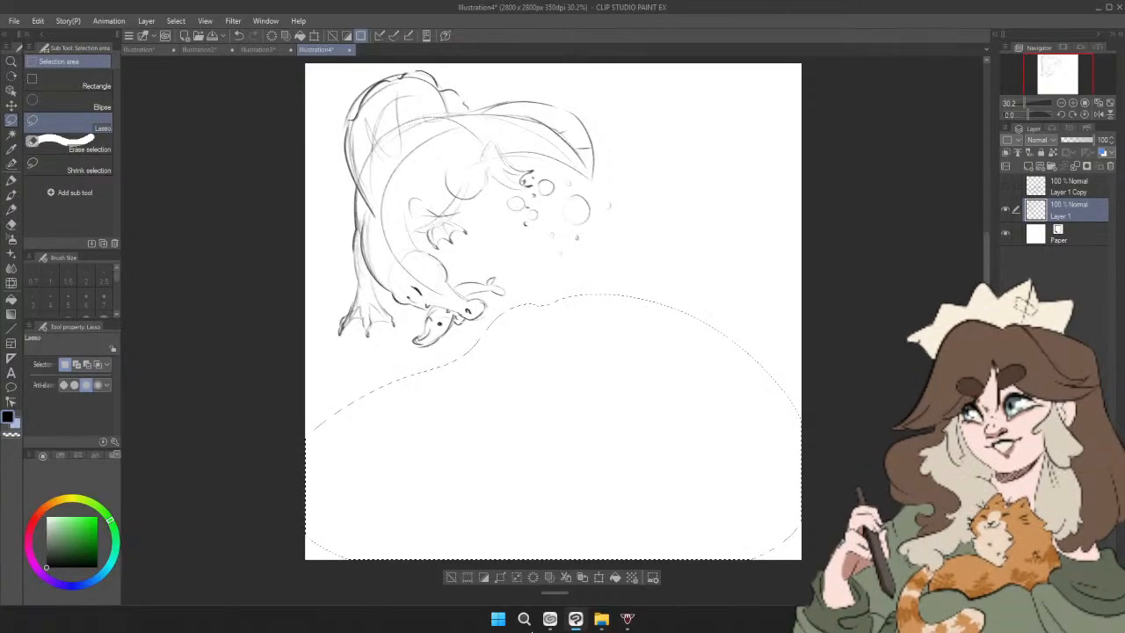
left_click(11, 208)
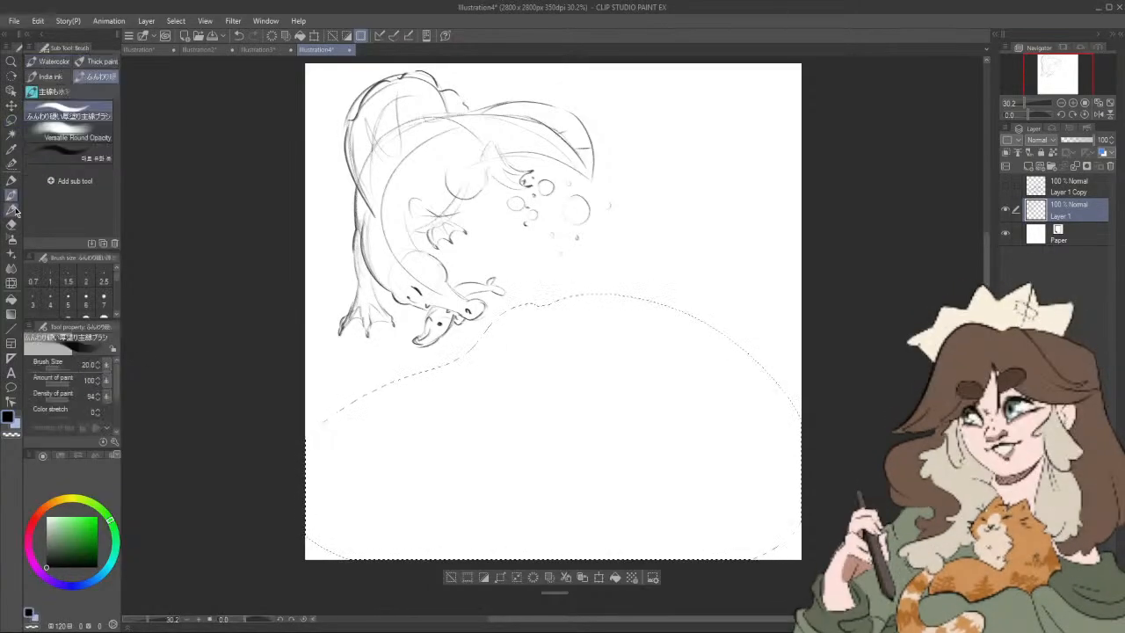
left_click(11, 121)
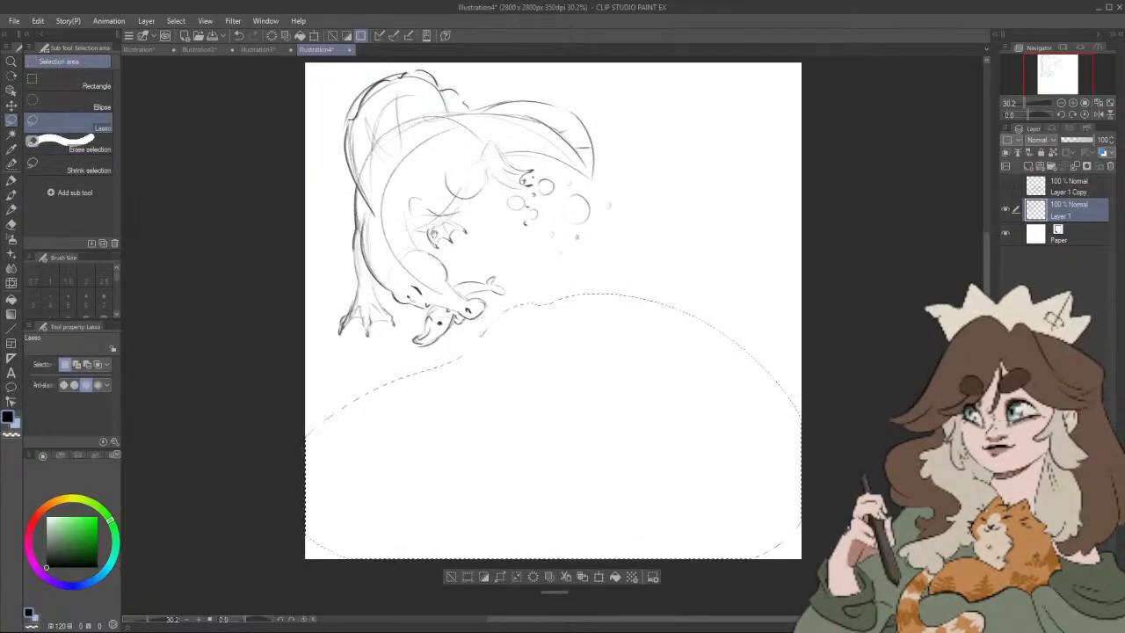
key("ctrl+d")
key("b")
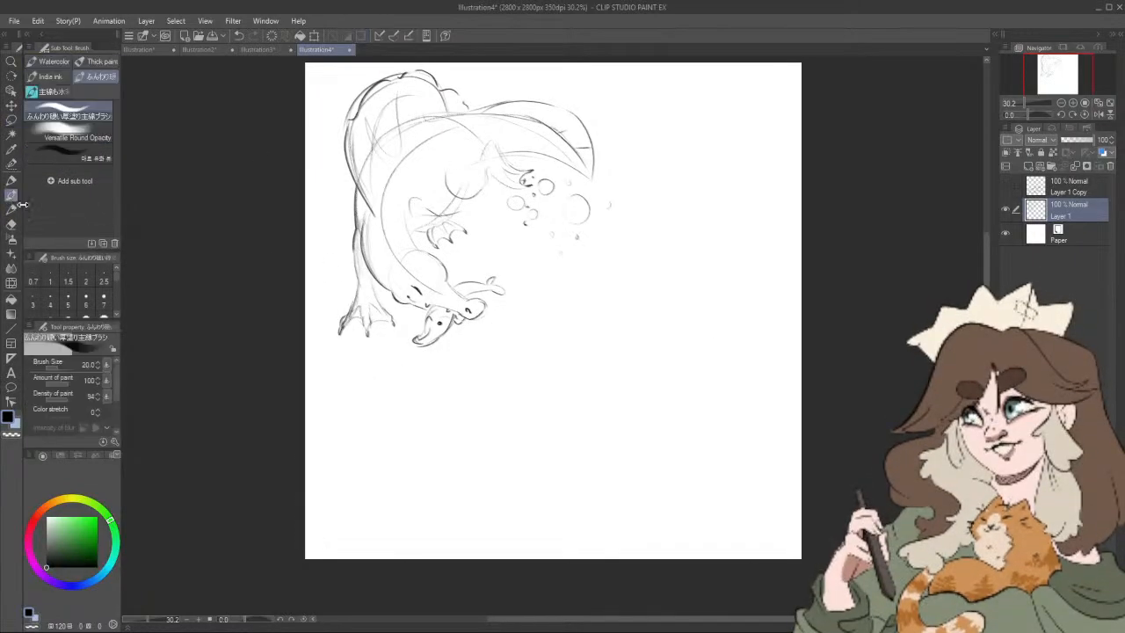
left_click(11, 209)
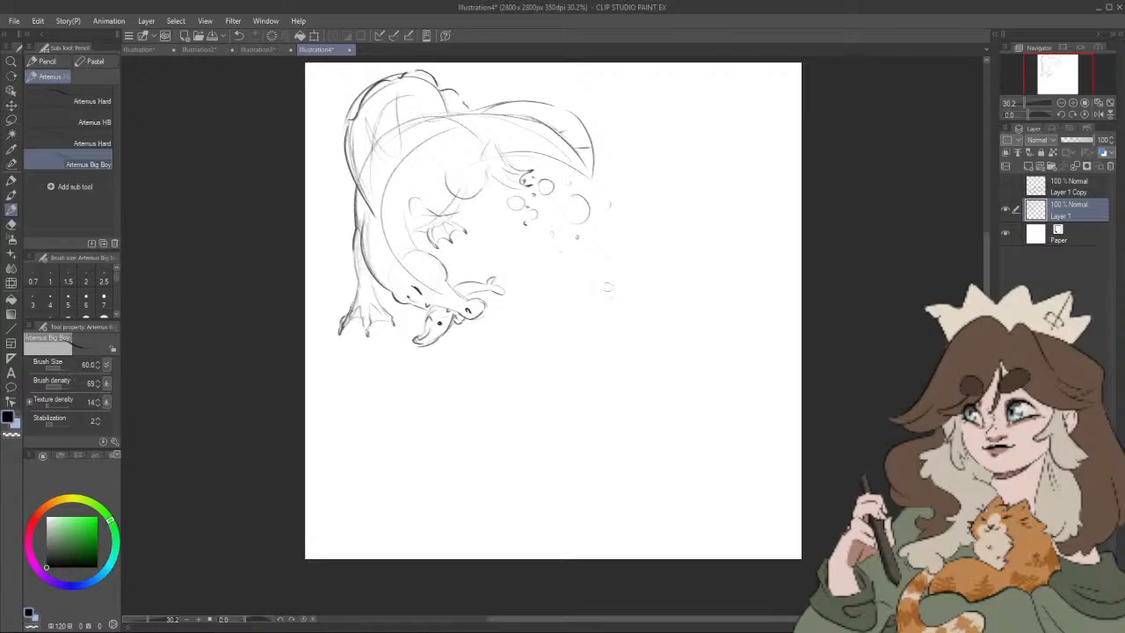
Step: Sketch a pterosaur head below the first dinosaur, with a round skull, long pointed beak, eye, and backward crest
mouse_move(603, 352)
left_mouse_down()
mouse_move(488, 358)
mouse_move(567, 378)
mouse_move(496, 358)
mouse_move(558, 374)
left_mouse_up()
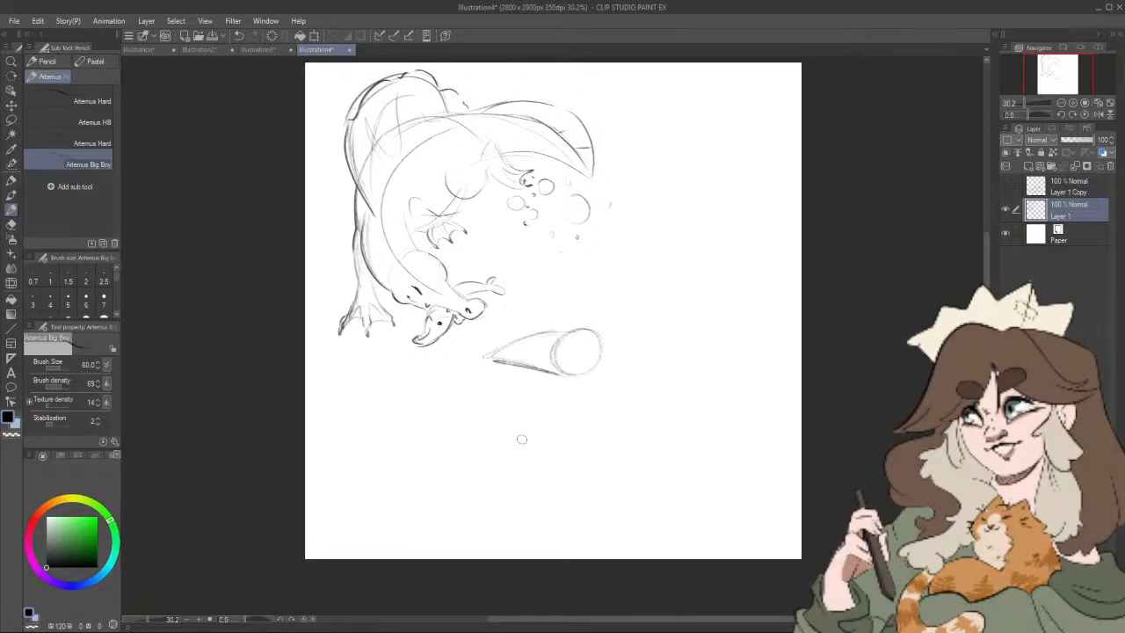
left_click_drag(547, 333, 485, 358)
mouse_move(559, 332)
left_mouse_down()
mouse_move(457, 367)
mouse_move(467, 365)
left_mouse_up()
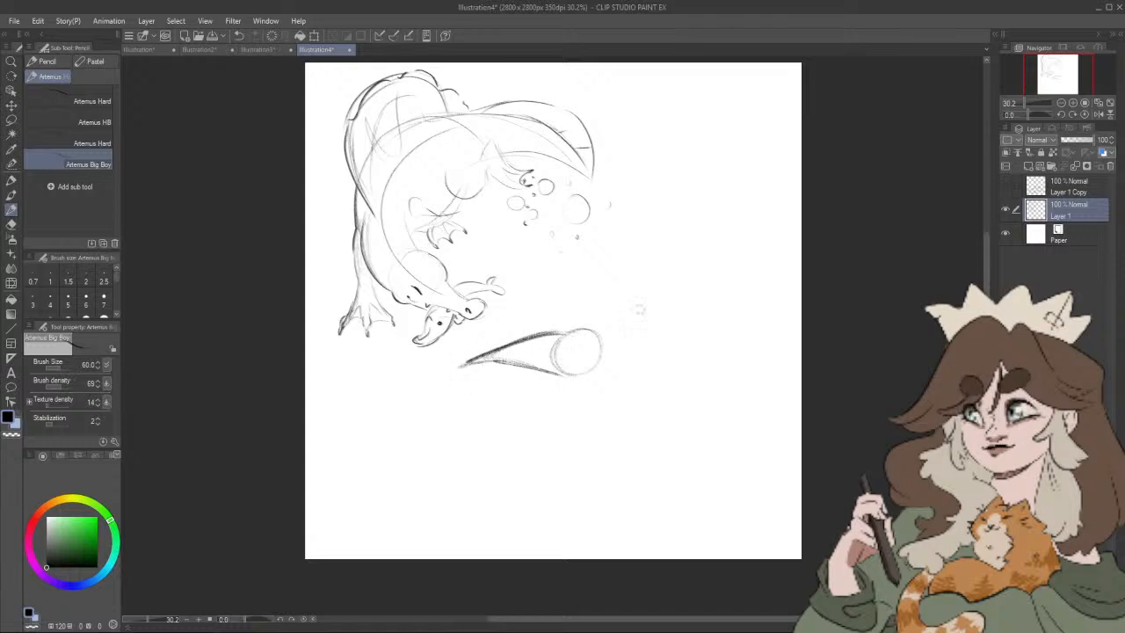
mouse_move(475, 362)
left_mouse_down()
mouse_move(571, 355)
mouse_move(615, 321)
mouse_move(645, 324)
left_mouse_up()
mouse_move(652, 406)
left_mouse_down()
mouse_move(630, 359)
mouse_move(699, 378)
left_mouse_up()
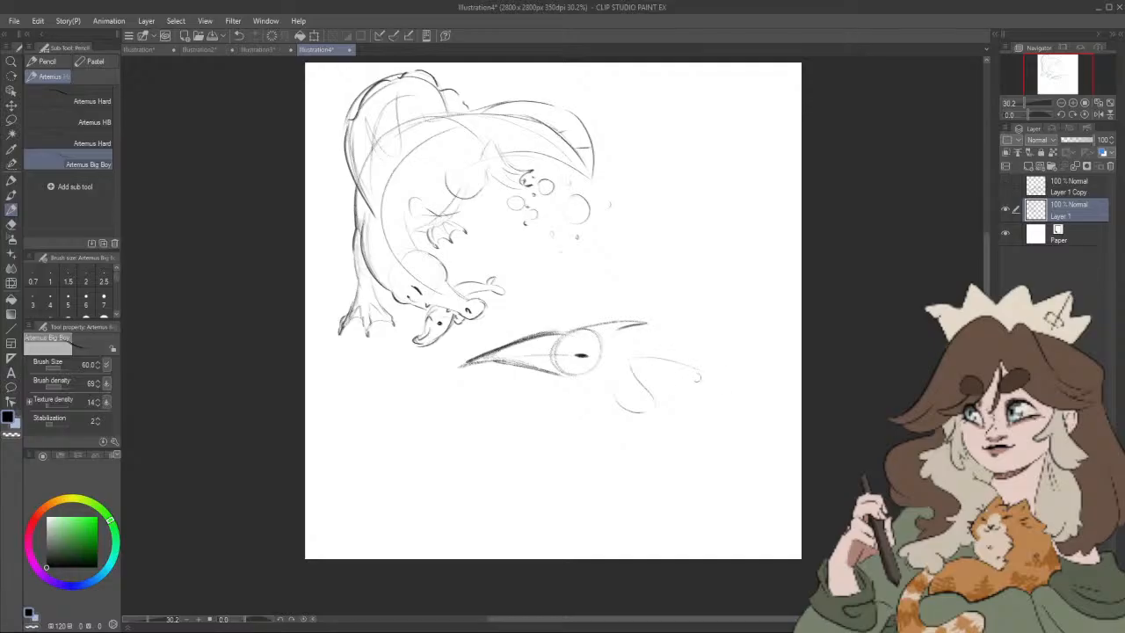
mouse_move(494, 393)
left_mouse_down()
mouse_move(459, 439)
mouse_move(442, 492)
mouse_move(473, 466)
mouse_move(506, 524)
mouse_move(547, 489)
mouse_move(624, 499)
left_mouse_up()
key("ctrl+z")
key("ctrl+z")
key("ctrl+z")
key("ctrl+z")
key("ctrl+z")
key("ctrl+z")
key("ctrl+z")
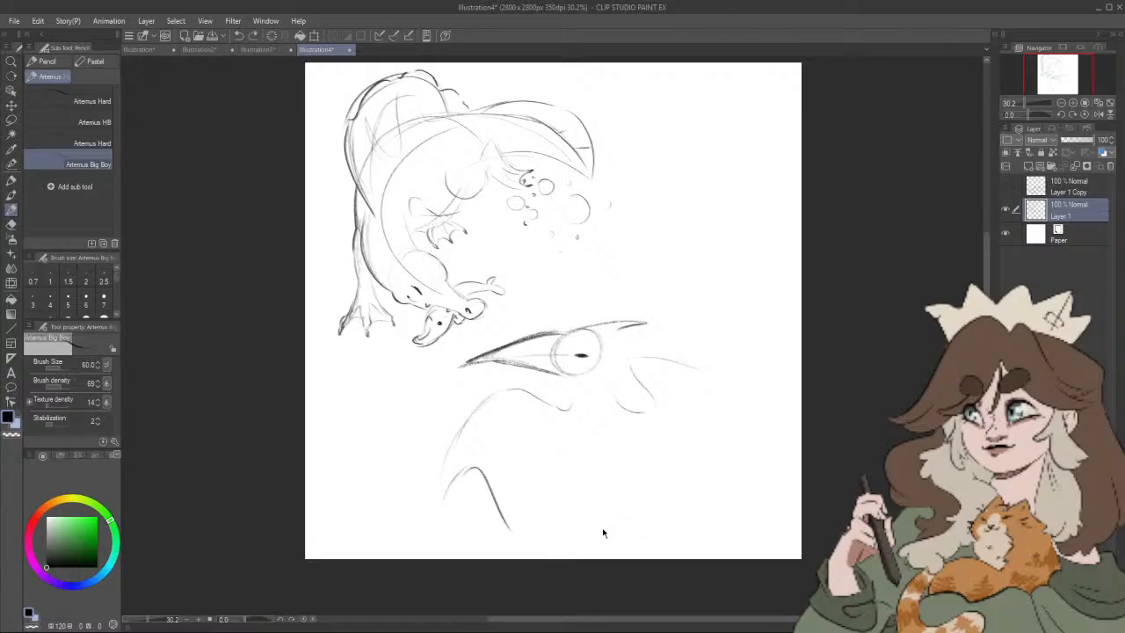
key("ctrl+z")
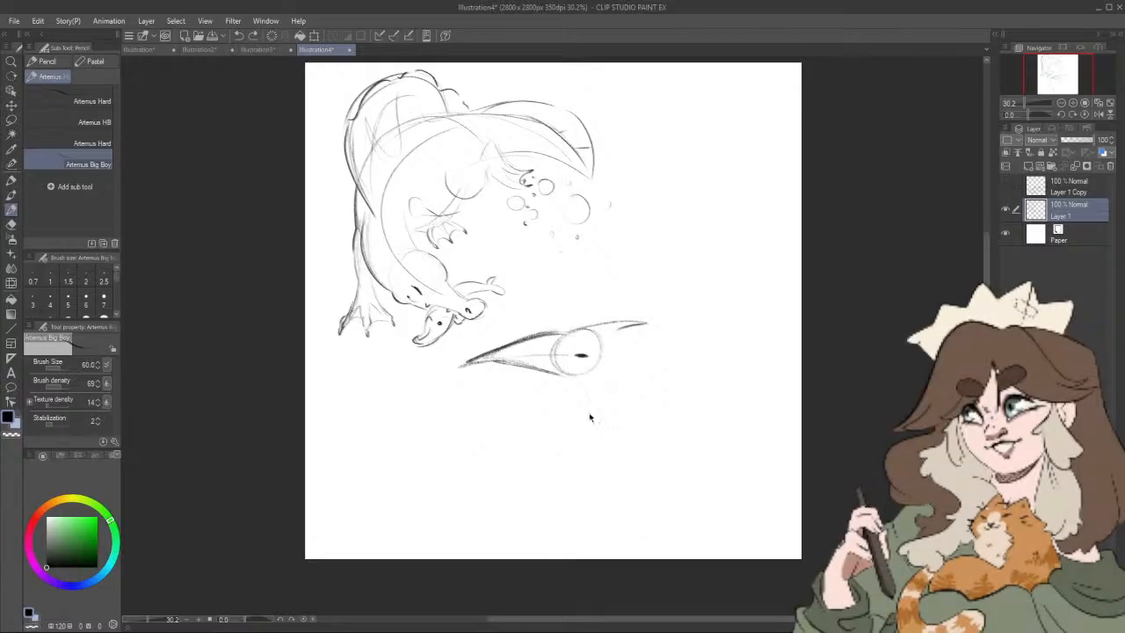
left_click_drag(570, 384, 617, 411)
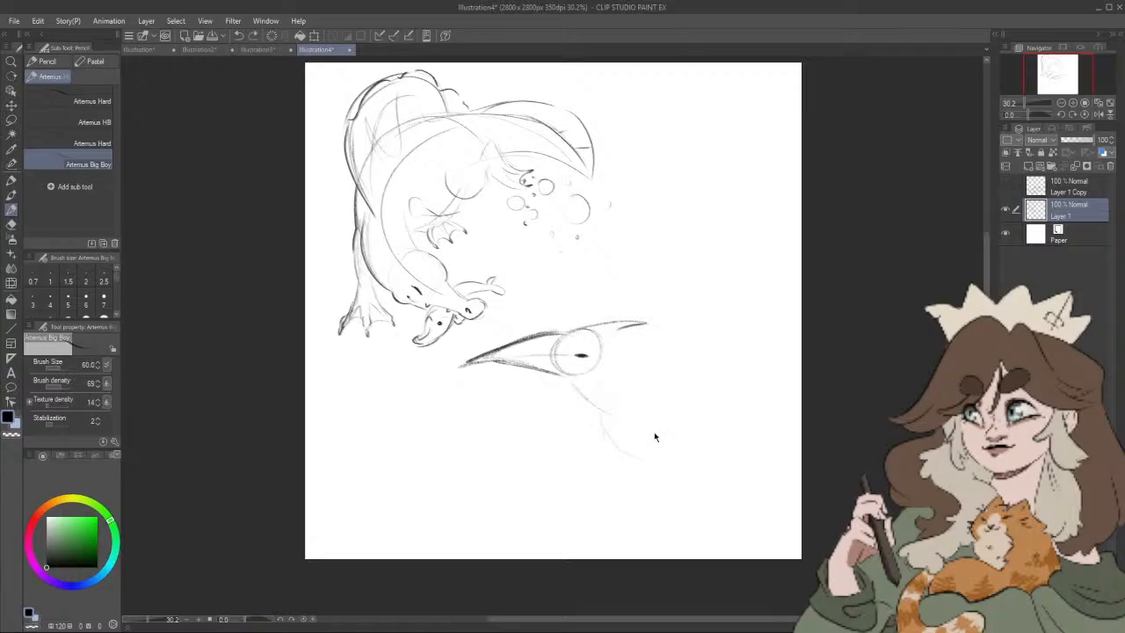
key("ctrl+z")
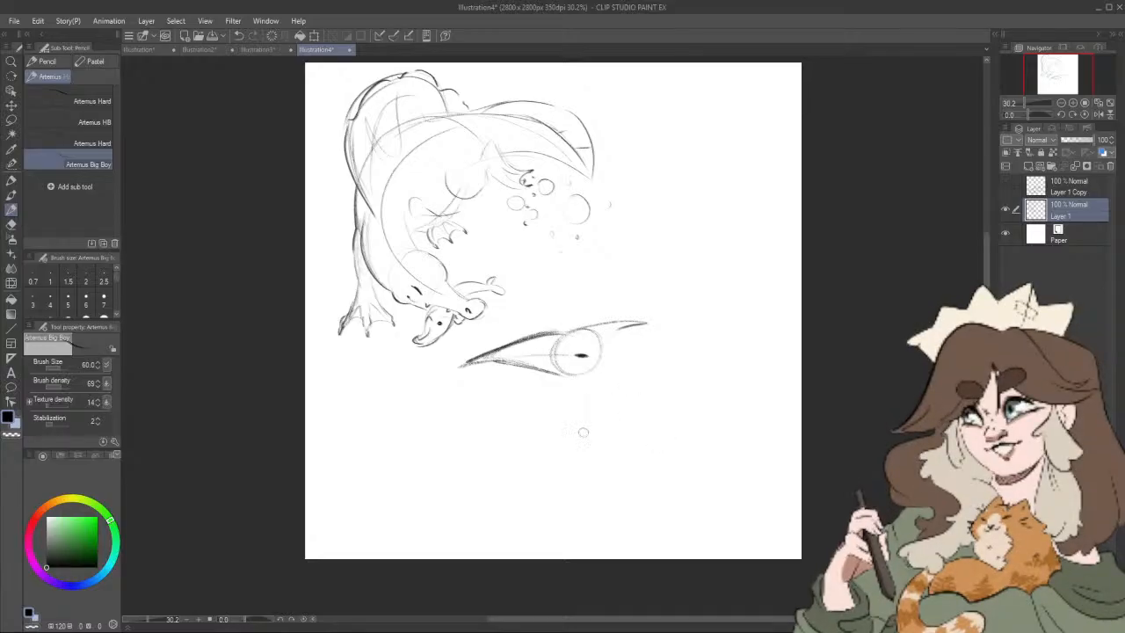
Step: Sketch the curved neck down from the pterosaur's head, flowing into a sloping back and a rounded belly
left_click_drag(566, 378, 576, 441)
left_click_drag(591, 374, 601, 431)
left_click_drag(536, 406, 576, 517)
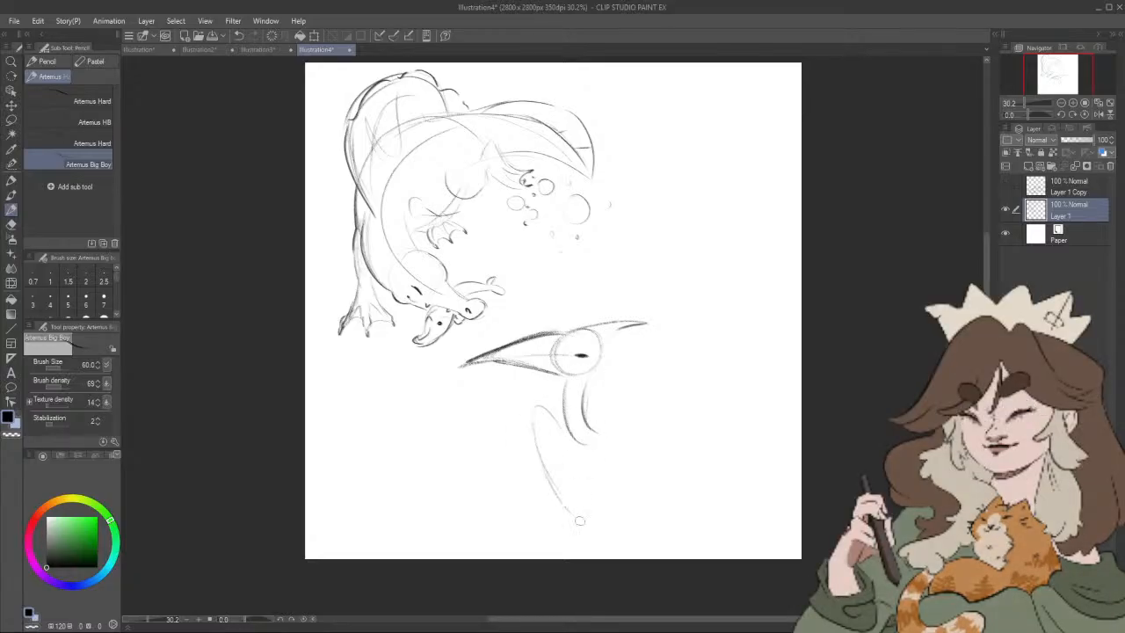
key("ctrl+z")
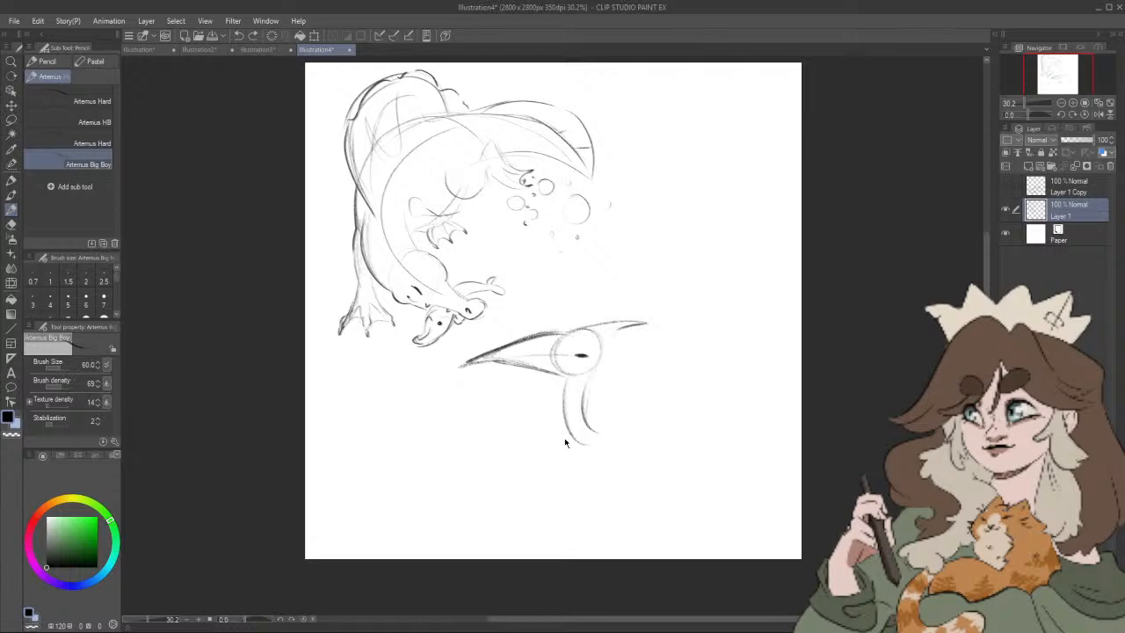
left_click_drag(600, 436, 607, 466)
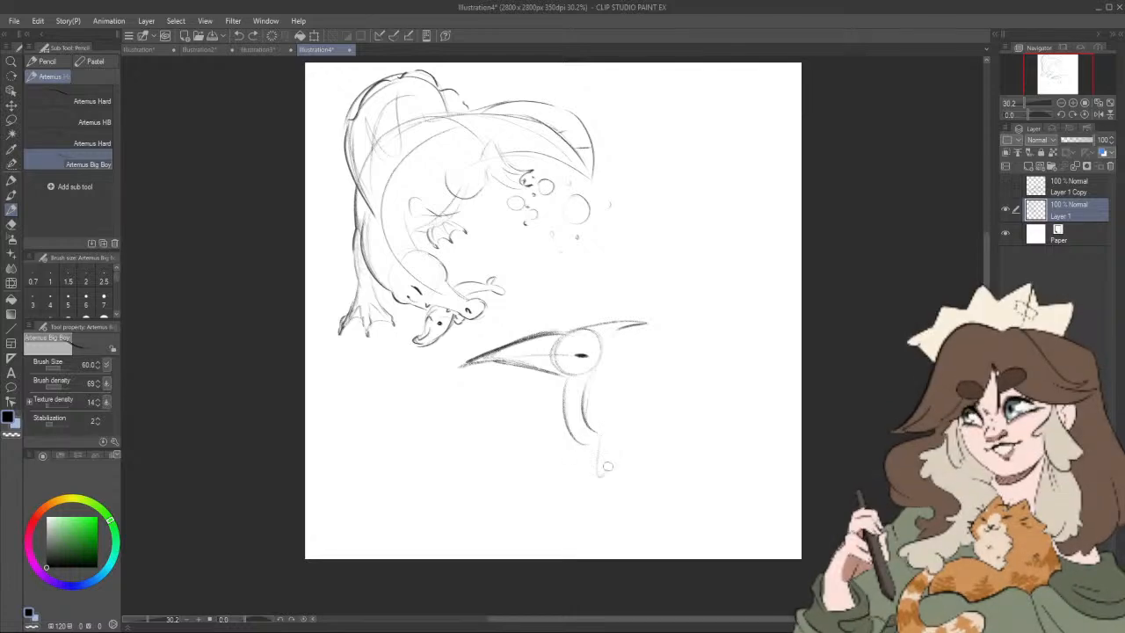
key("ctrl+z")
key("ctrl+z")
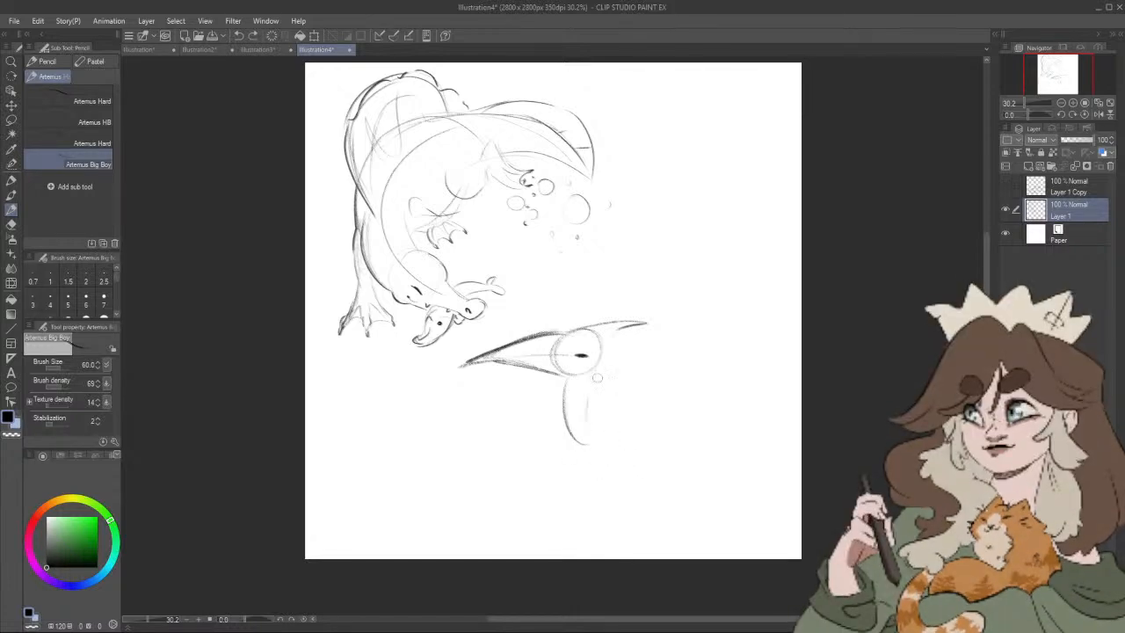
mouse_move(591, 380)
left_mouse_down()
mouse_move(618, 440)
mouse_move(598, 442)
mouse_move(618, 484)
mouse_move(590, 448)
mouse_move(652, 489)
mouse_move(662, 490)
mouse_move(605, 437)
mouse_move(673, 470)
left_mouse_up()
mouse_move(606, 446)
left_mouse_down()
mouse_move(622, 481)
mouse_move(566, 410)
mouse_move(542, 460)
mouse_move(530, 557)
left_mouse_up()
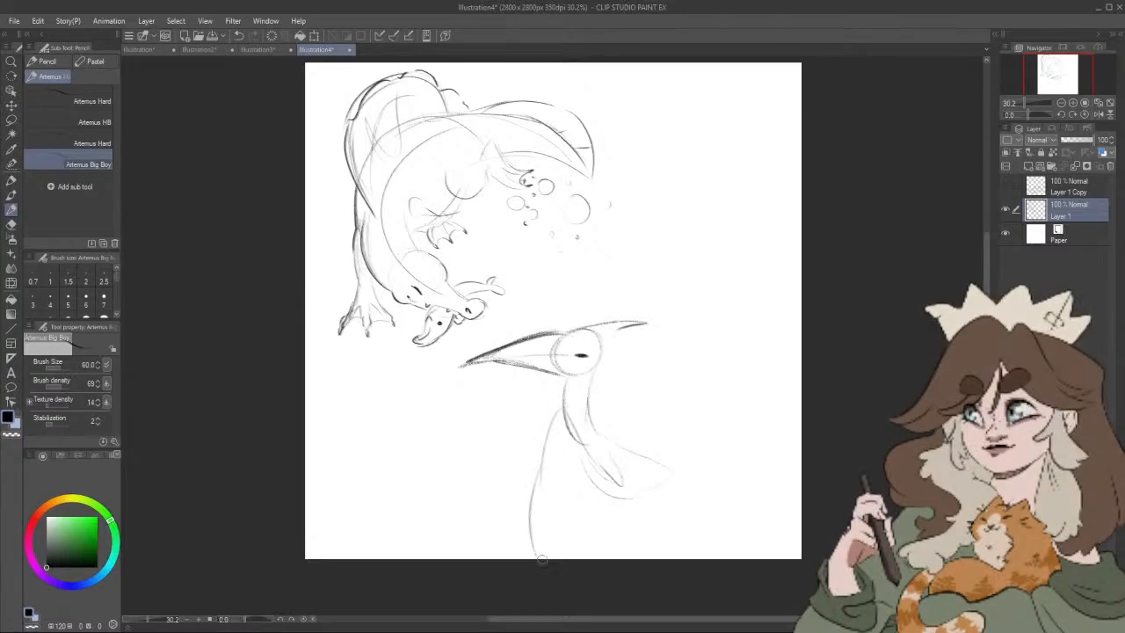
mouse_move(553, 408)
left_mouse_down()
mouse_move(528, 557)
mouse_move(567, 533)
mouse_move(594, 546)
mouse_move(664, 516)
mouse_move(634, 469)
left_mouse_up()
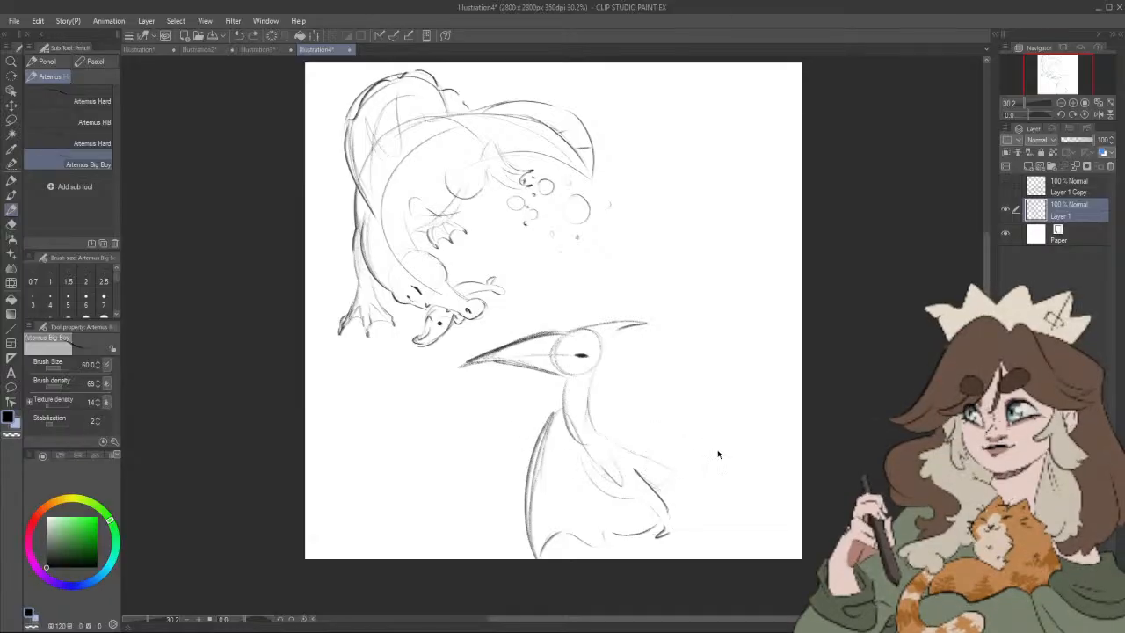
key("ctrl+z")
key("ctrl+z")
key("ctrl+z")
key("ctrl+z")
key("ctrl+z")
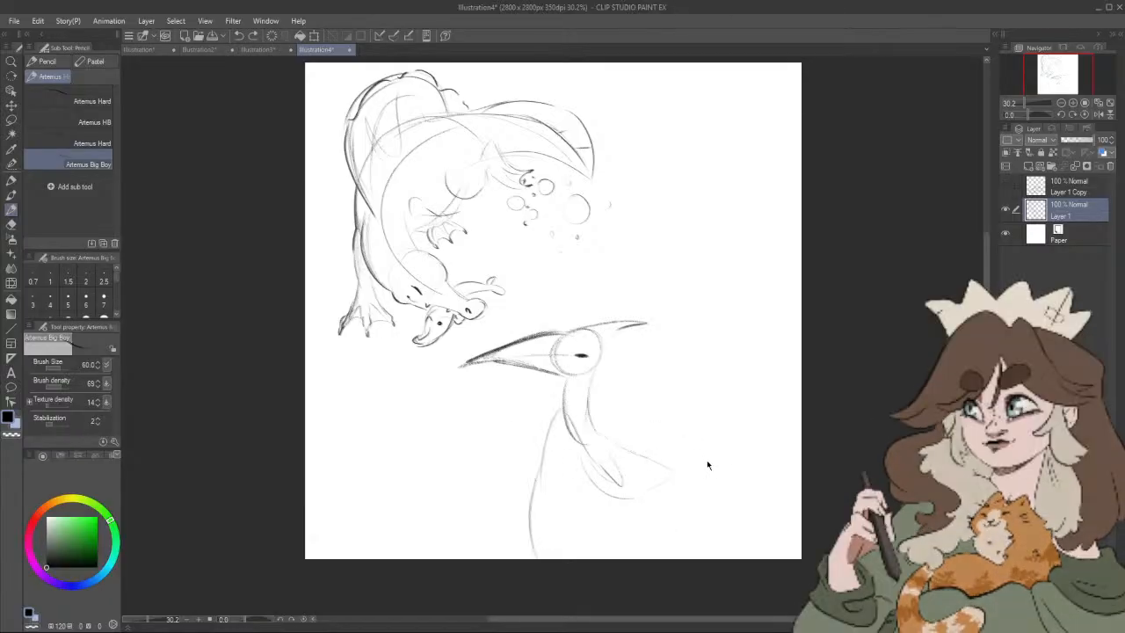
key("ctrl+z")
key("ctrl+z")
key("ctrl+z")
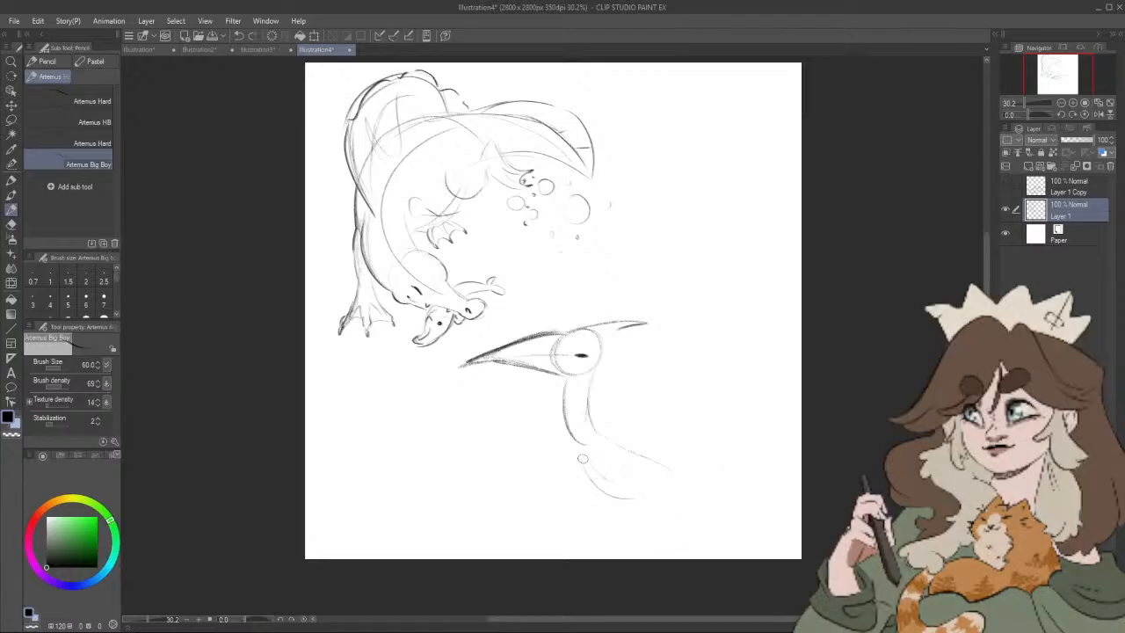
Step: Sketch the pterosaur's wings spread out low on both sides of the body, with small claws at the bends and tips
mouse_move(533, 486)
left_mouse_down()
mouse_move(469, 540)
mouse_move(530, 529)
left_mouse_up()
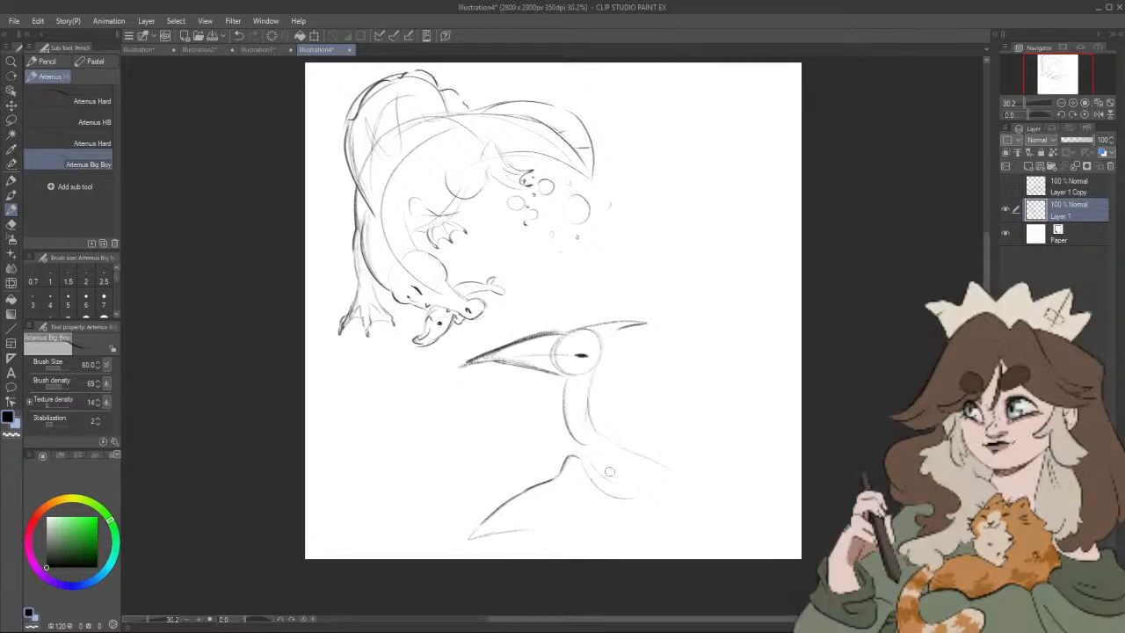
mouse_move(601, 457)
left_mouse_down()
mouse_move(629, 554)
mouse_move(718, 533)
left_mouse_up()
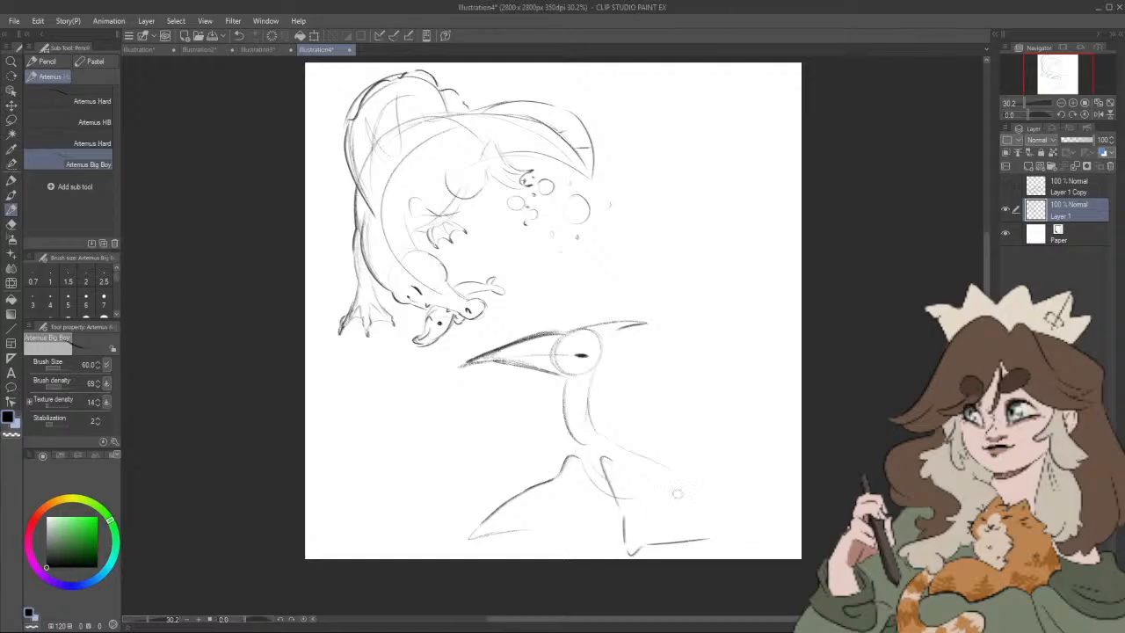
mouse_move(654, 471)
left_mouse_down()
mouse_move(705, 518)
mouse_move(754, 522)
left_mouse_up()
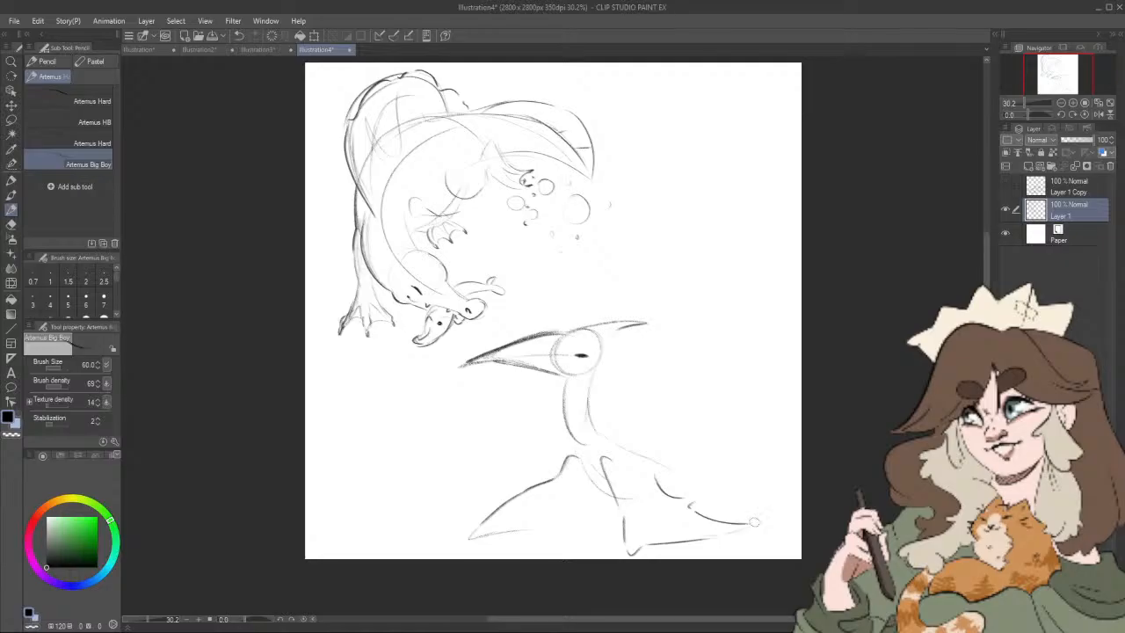
mouse_move(481, 533)
left_mouse_down()
mouse_move(592, 533)
mouse_move(470, 537)
left_mouse_up()
left_click_drag(661, 502, 669, 482)
left_click_drag(633, 527, 637, 534)
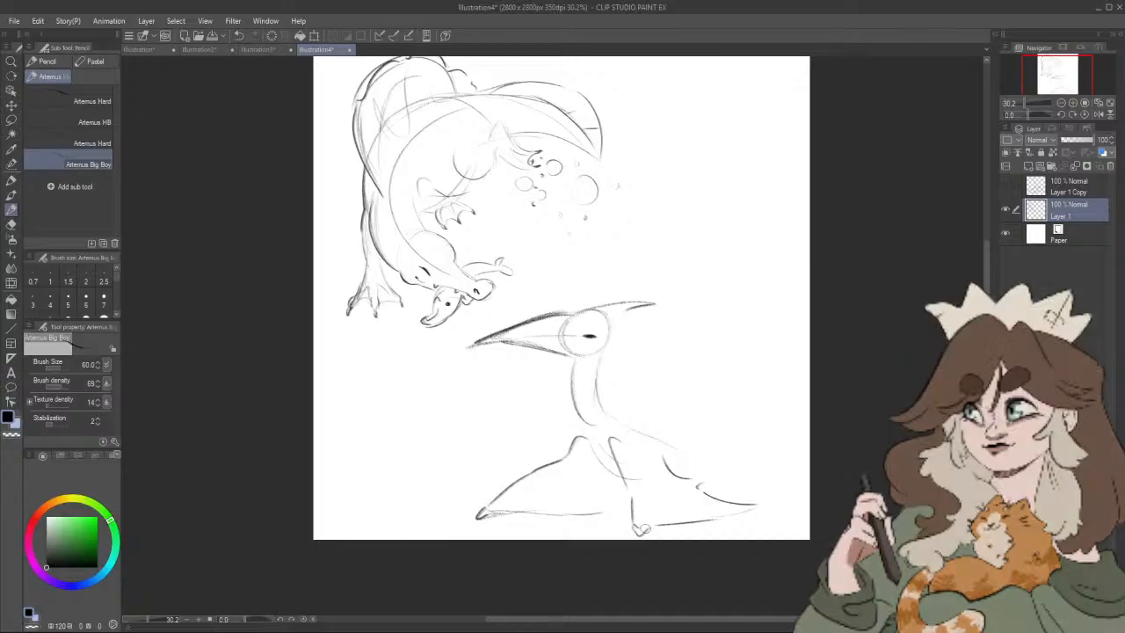
Step: Draw the pterosaur's chest line, small clawed feet under the body, and an upturned pointed tail
left_click_drag(715, 475, 707, 489)
mouse_move(580, 449)
left_mouse_down()
mouse_move(612, 493)
mouse_move(656, 487)
mouse_move(613, 515)
left_mouse_up()
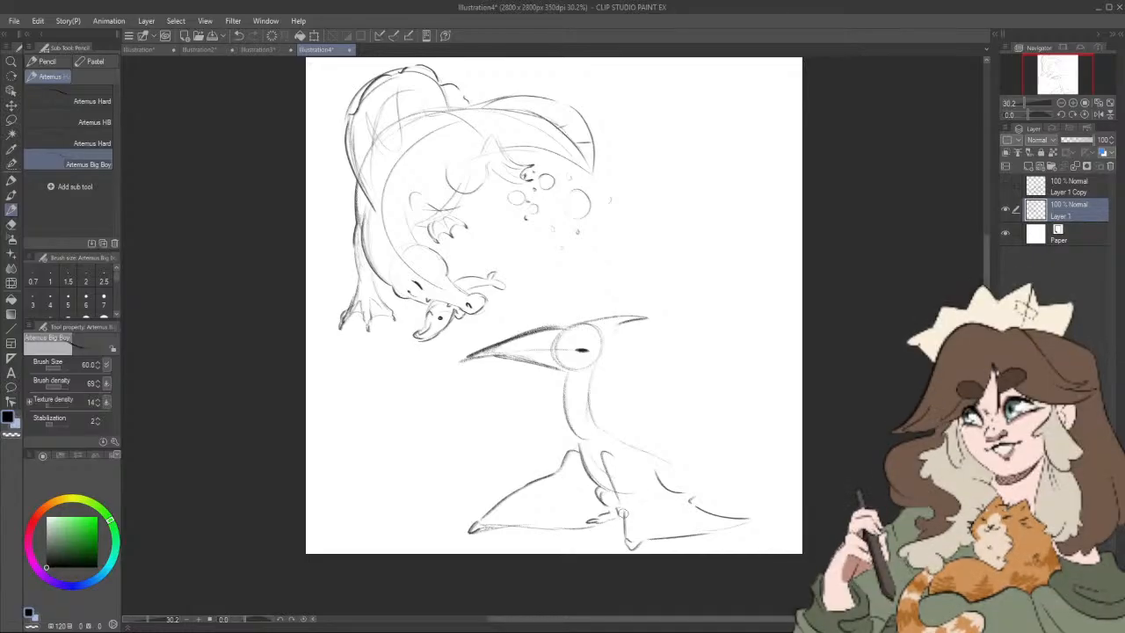
mouse_move(670, 485)
left_mouse_down()
mouse_move(700, 459)
mouse_move(640, 466)
mouse_move(675, 450)
mouse_move(647, 491)
mouse_move(678, 450)
mouse_move(637, 472)
mouse_move(679, 454)
left_mouse_up()
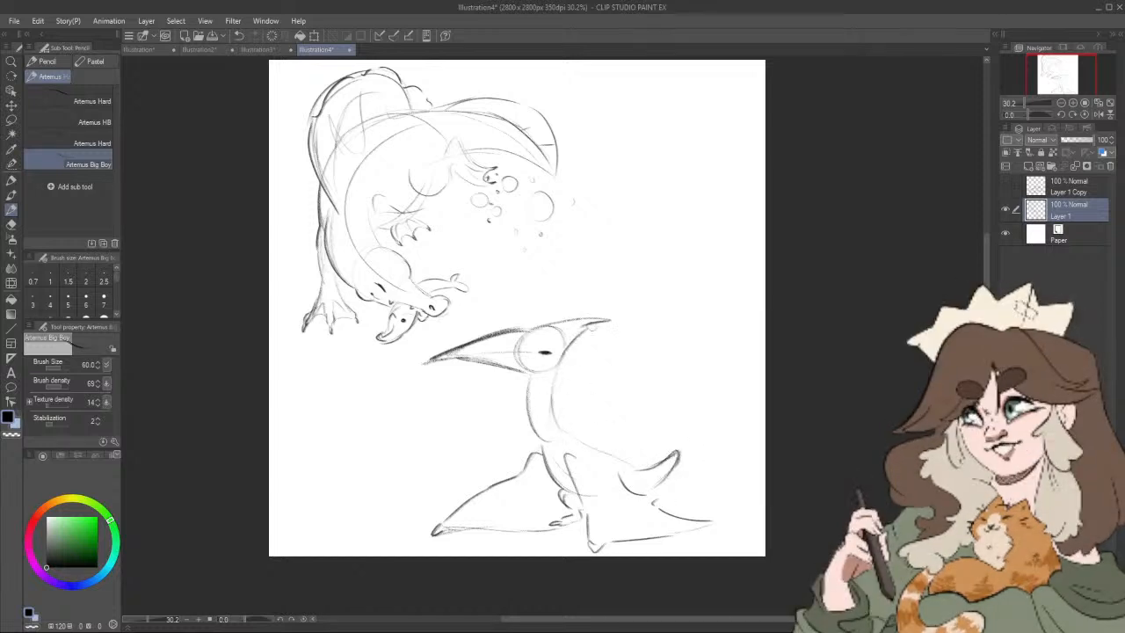
Step: Extend the head crest backward into a long, sharp point
left_click_drag(573, 334, 631, 311)
left_click_drag(550, 325, 620, 309)
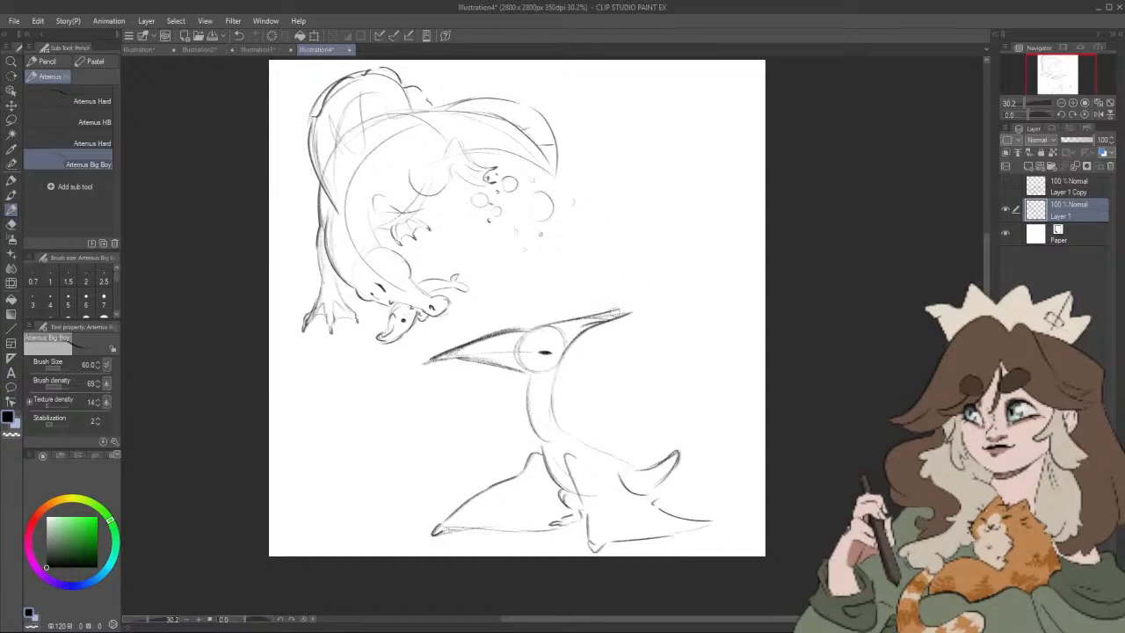
key("ctrl+z")
key("ctrl+z")
mouse_move(552, 324)
left_mouse_down()
mouse_move(627, 316)
mouse_move(585, 330)
left_mouse_up()
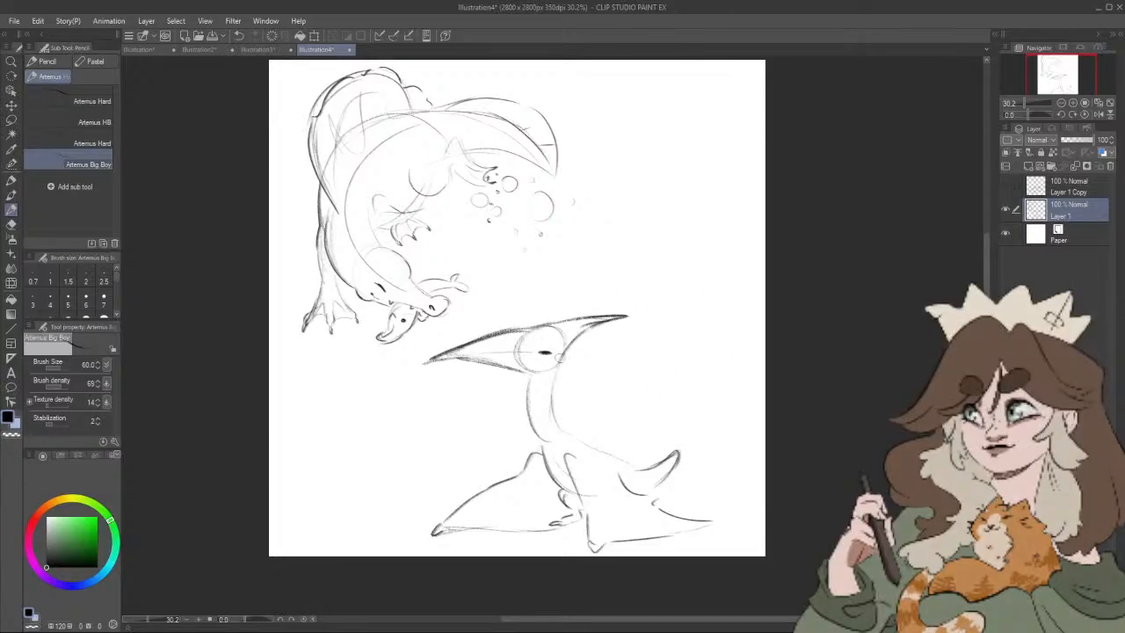
Step: Draw an oval eye higher on the head, add a nostril, and darken the beak outline
left_click_drag(533, 345, 557, 341)
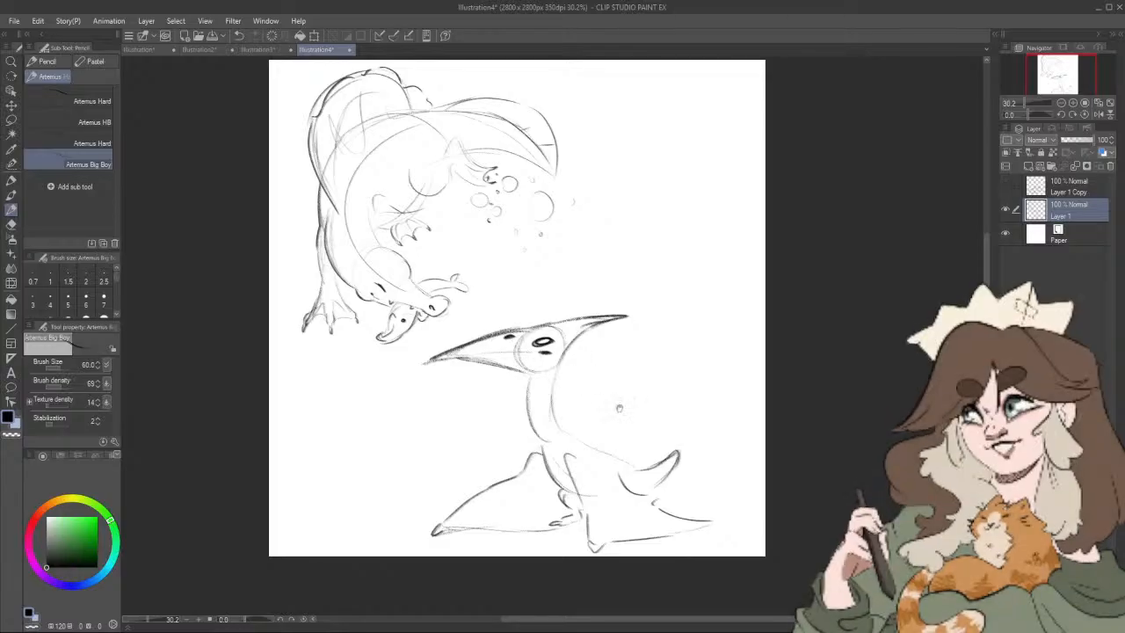
left_click_drag(618, 420, 603, 422)
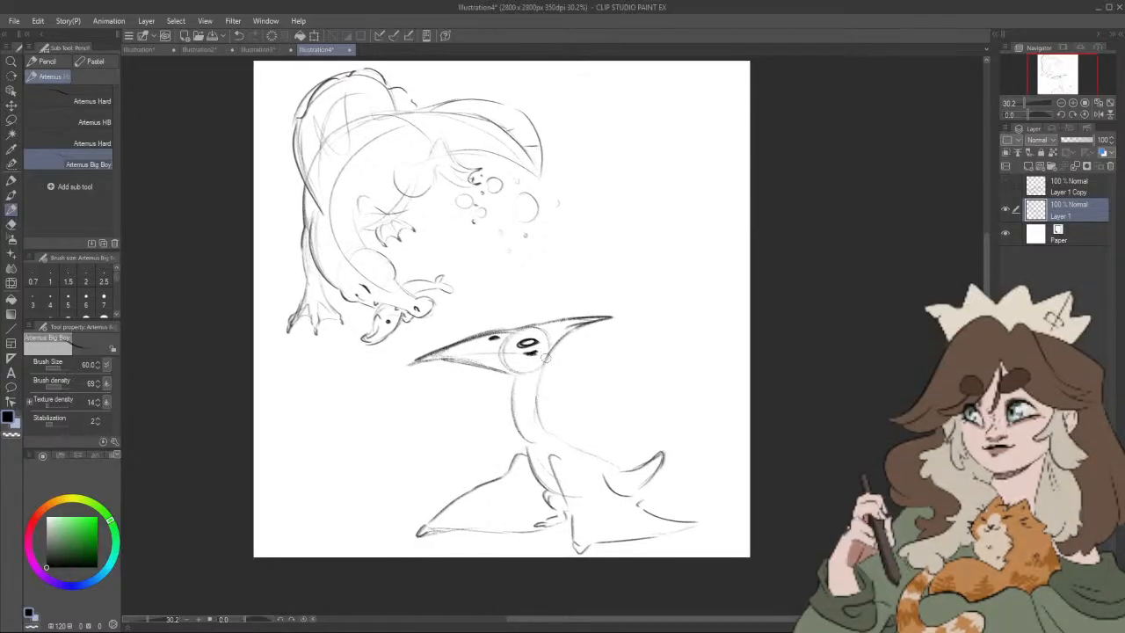
left_click_drag(409, 363, 480, 350)
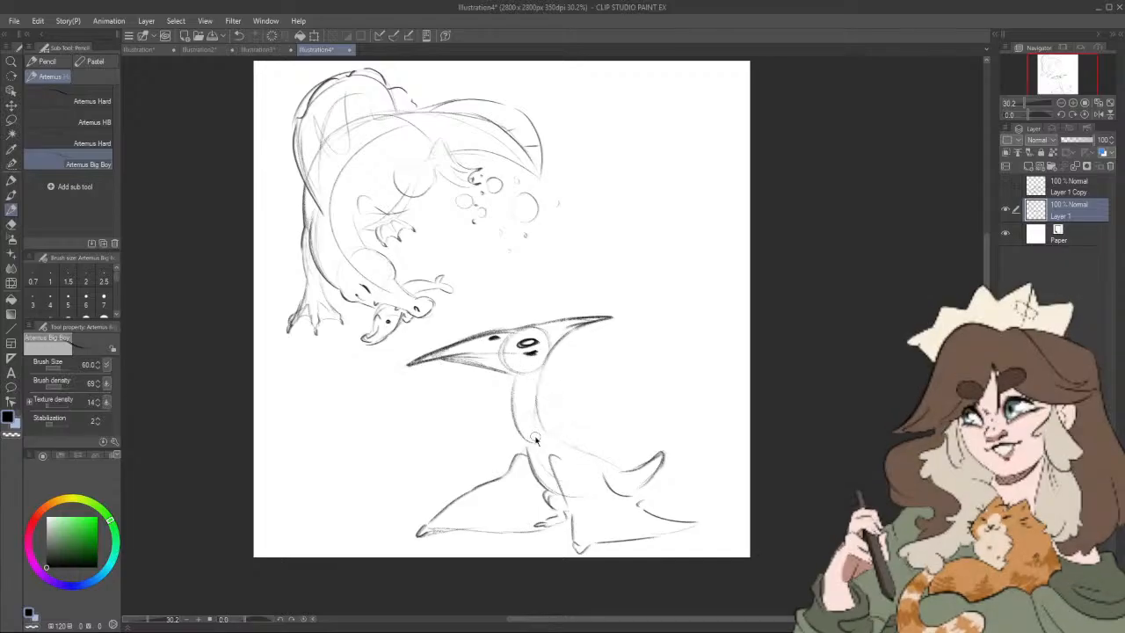
key("ctrl+z")
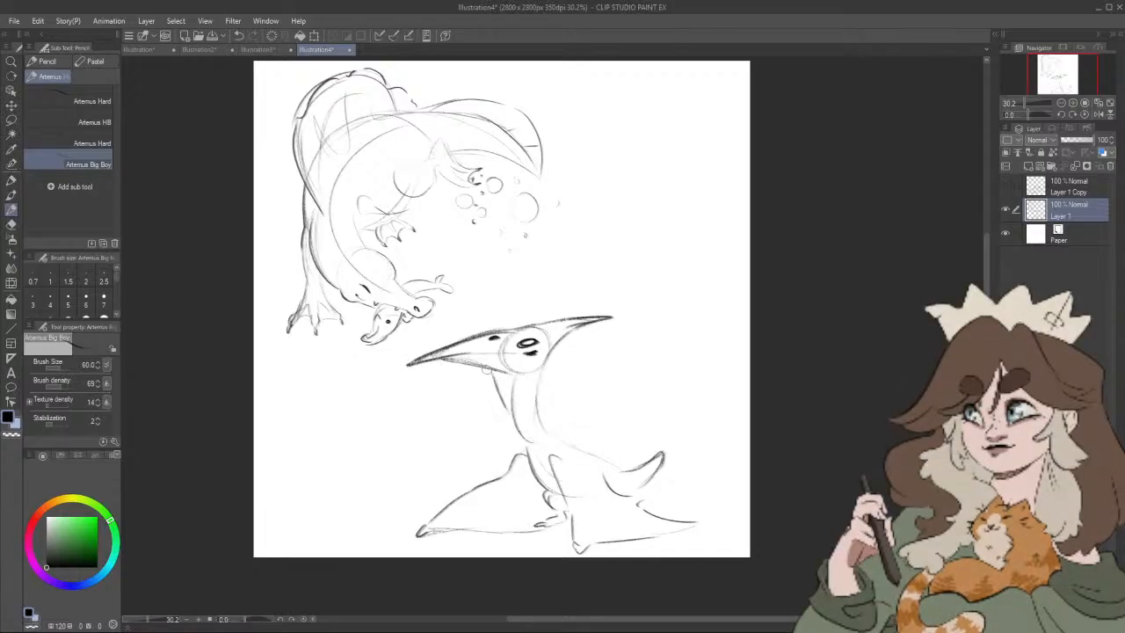
Step: Sketch a loose throat pouch from beak to chest and firm up the neck and back lines
mouse_move(476, 367)
left_mouse_down()
mouse_move(516, 429)
mouse_move(511, 391)
mouse_move(516, 424)
left_mouse_up()
mouse_move(539, 383)
left_mouse_down()
mouse_move(553, 434)
mouse_move(528, 446)
mouse_move(539, 480)
left_mouse_up()
left_click_drag(559, 435, 636, 466)
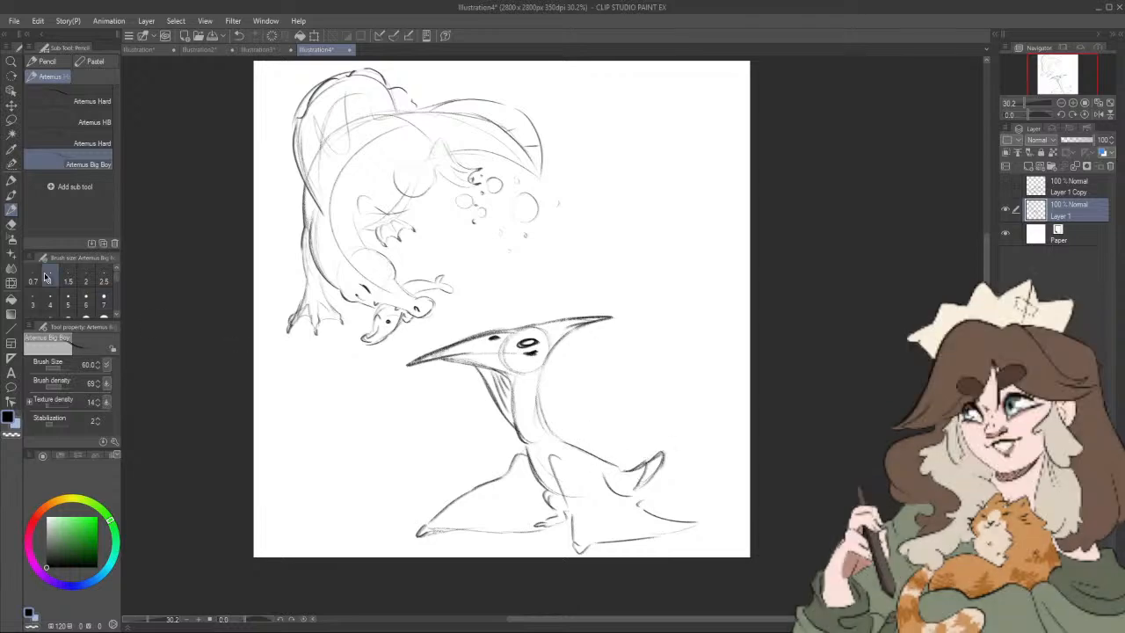
Step: Erase the upturned tail with the Rough eraser and pencil a short, rounded tail in its place
left_click(11, 225)
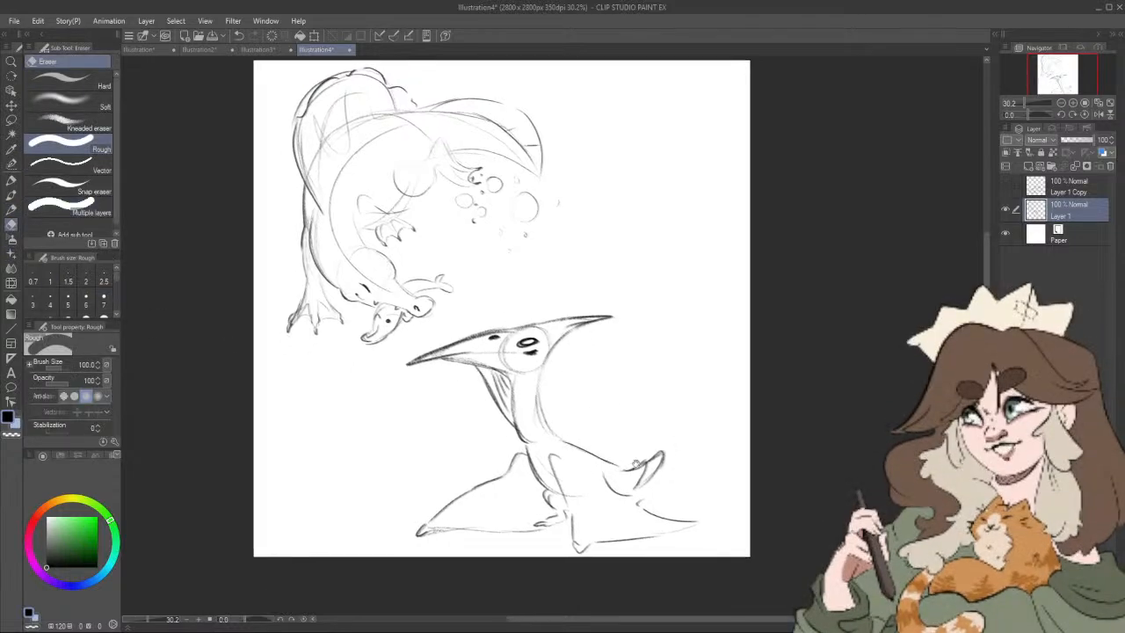
mouse_move(629, 465)
left_mouse_down()
mouse_move(644, 479)
mouse_move(672, 447)
left_mouse_up()
left_click(11, 209)
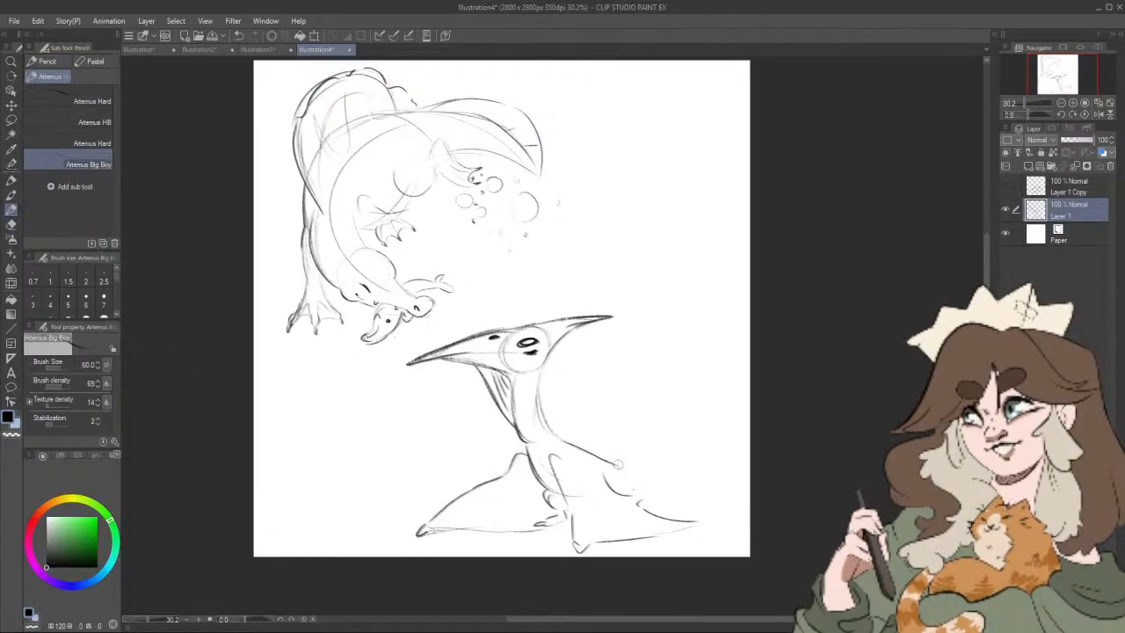
left_click_drag(619, 462, 615, 491)
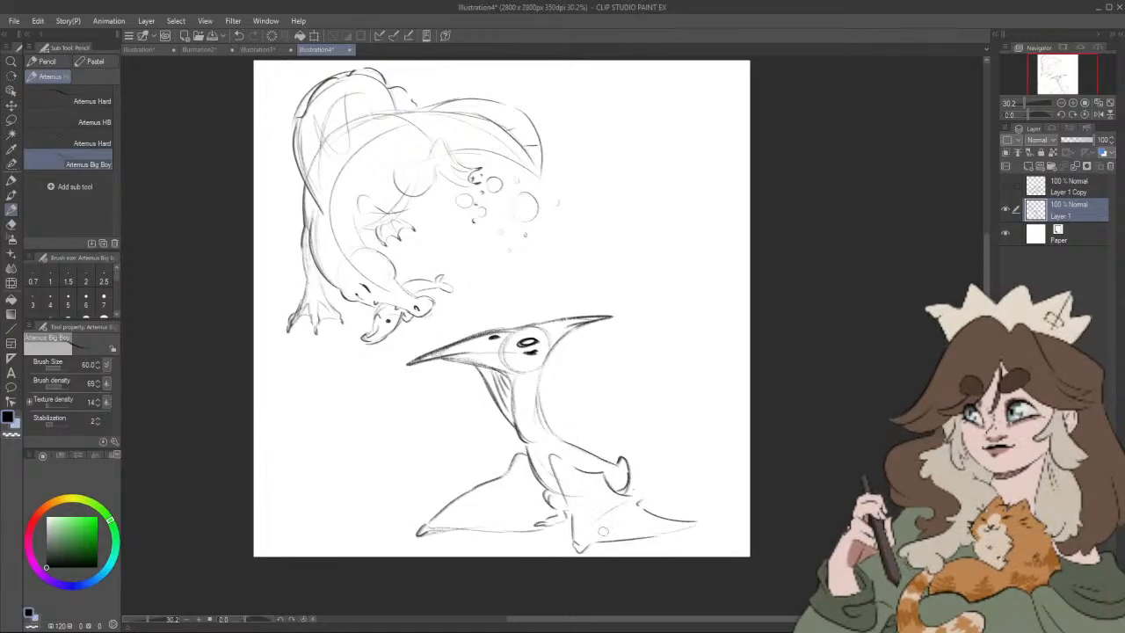
Step: Add fold and membrane lines inside the pterosaur's wings and reinforce the back of the neck
left_click_drag(582, 522, 593, 485)
left_click_drag(443, 521, 529, 511)
left_click_drag(454, 524, 555, 518)
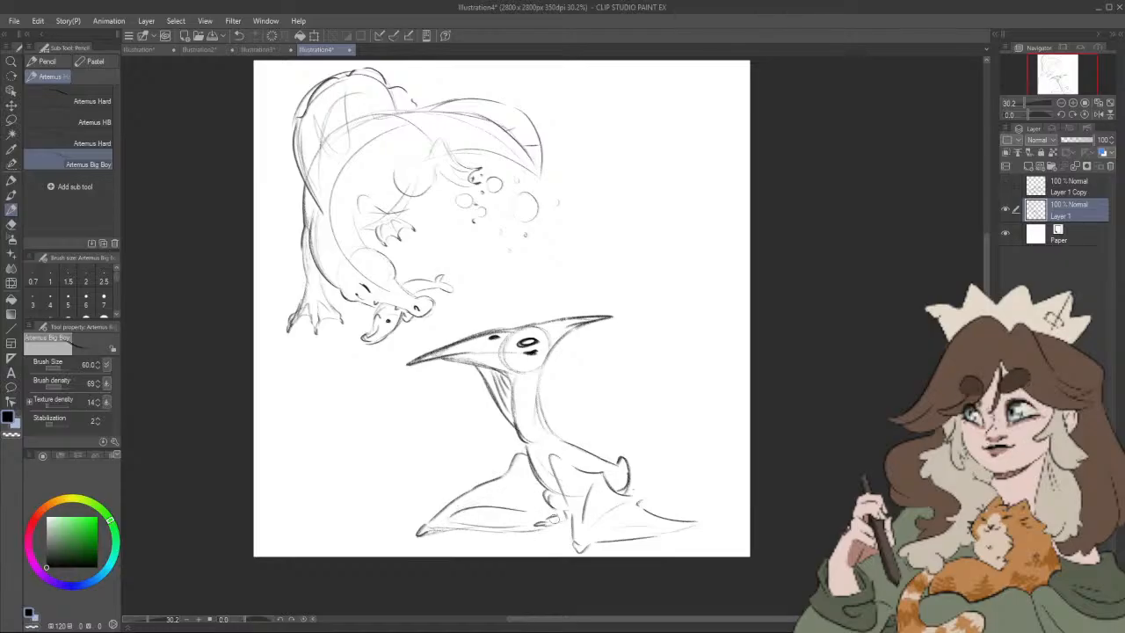
left_click_drag(698, 520, 715, 522)
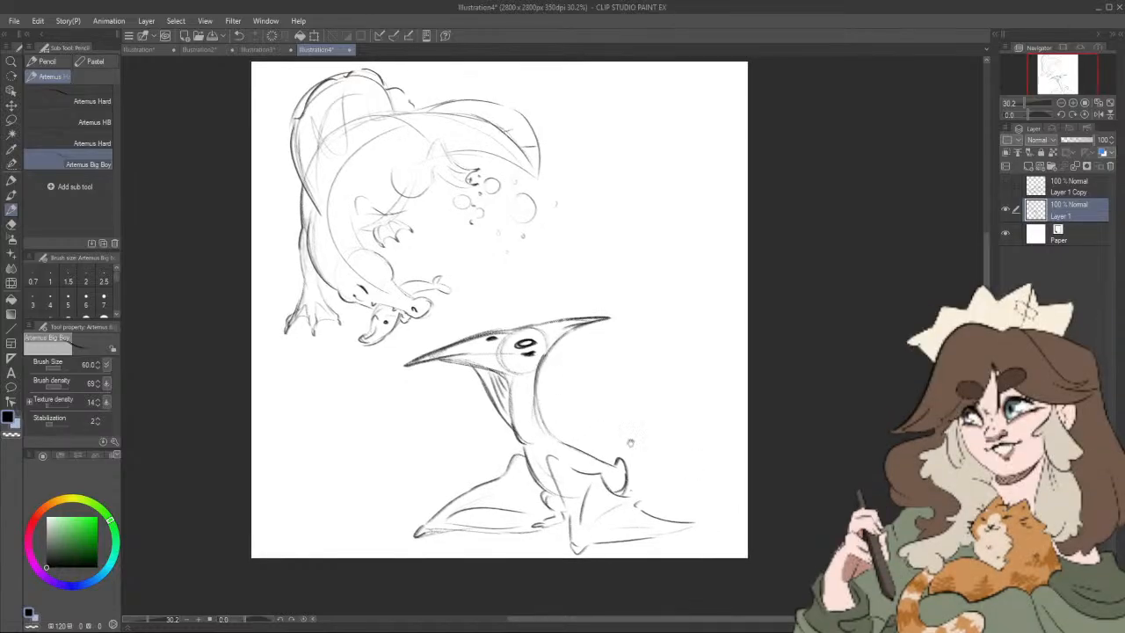
Step: Lasso the pterosaur sketch, scale it down slightly, and move it into the canvas's lower-left corner
left_click_drag(687, 456, 695, 464)
left_click(12, 121)
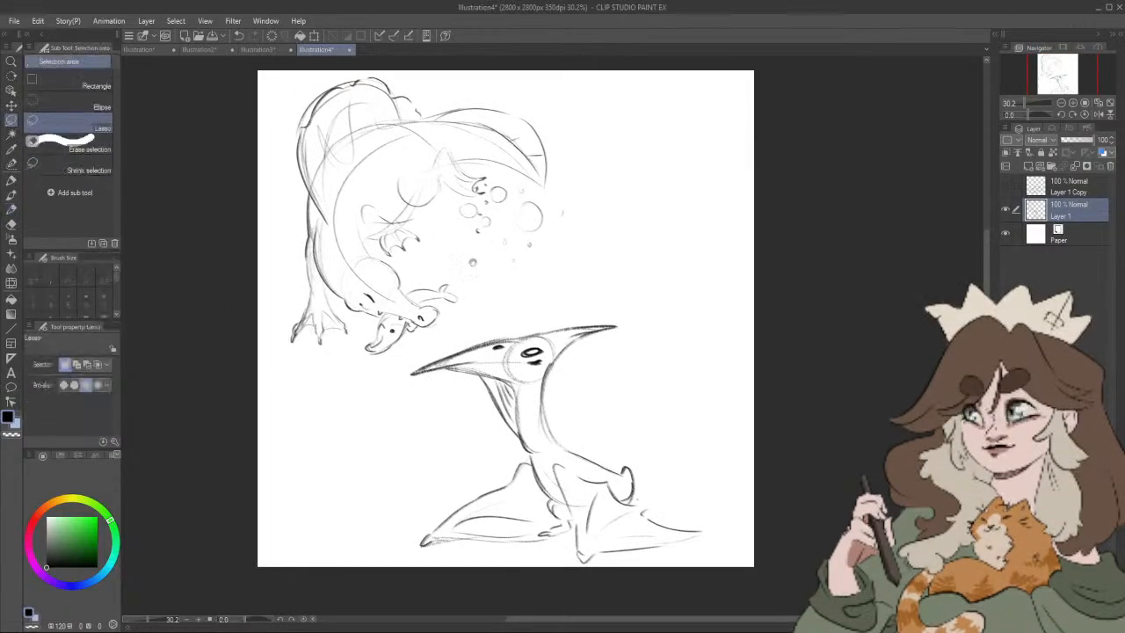
mouse_move(473, 323)
left_mouse_down()
mouse_move(374, 391)
mouse_move(401, 567)
mouse_move(656, 576)
mouse_move(720, 457)
mouse_move(504, 315)
left_mouse_up()
key("ctrl+t")
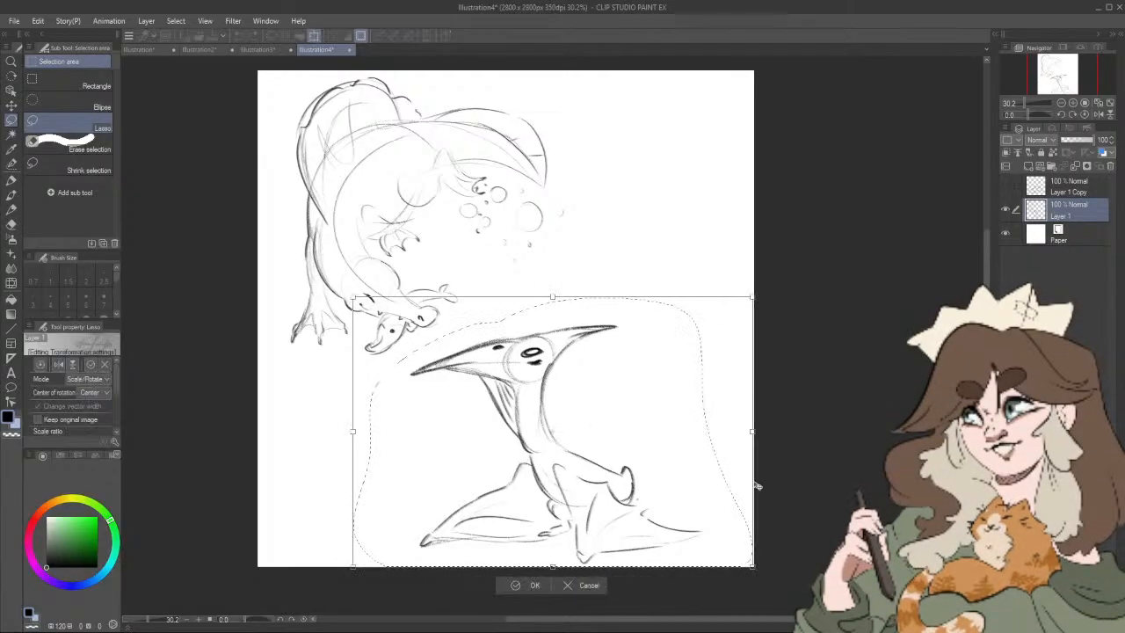
left_click_drag(749, 297, 712, 323)
left_click_drag(559, 482, 456, 484)
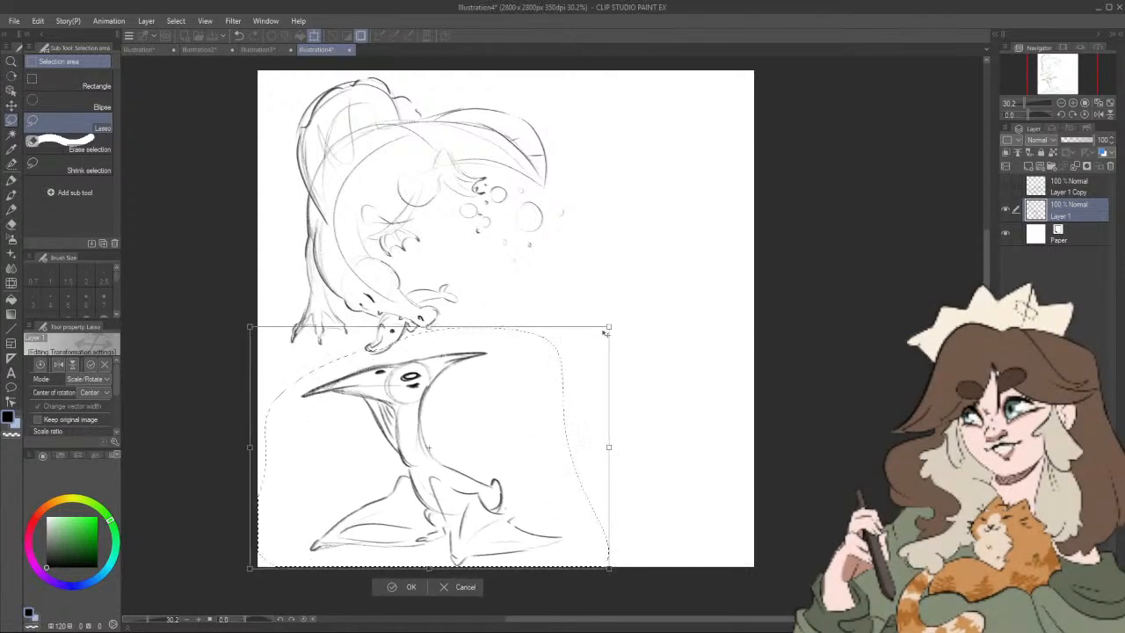
left_click_drag(604, 333, 602, 334)
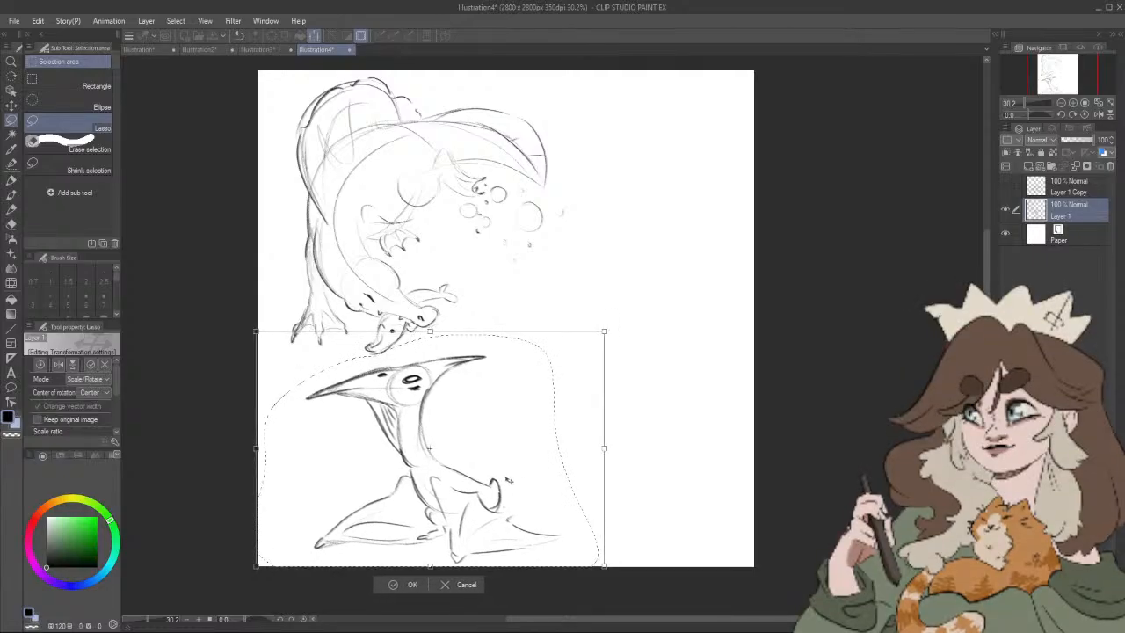
left_click_drag(508, 479, 511, 478)
key("Return")
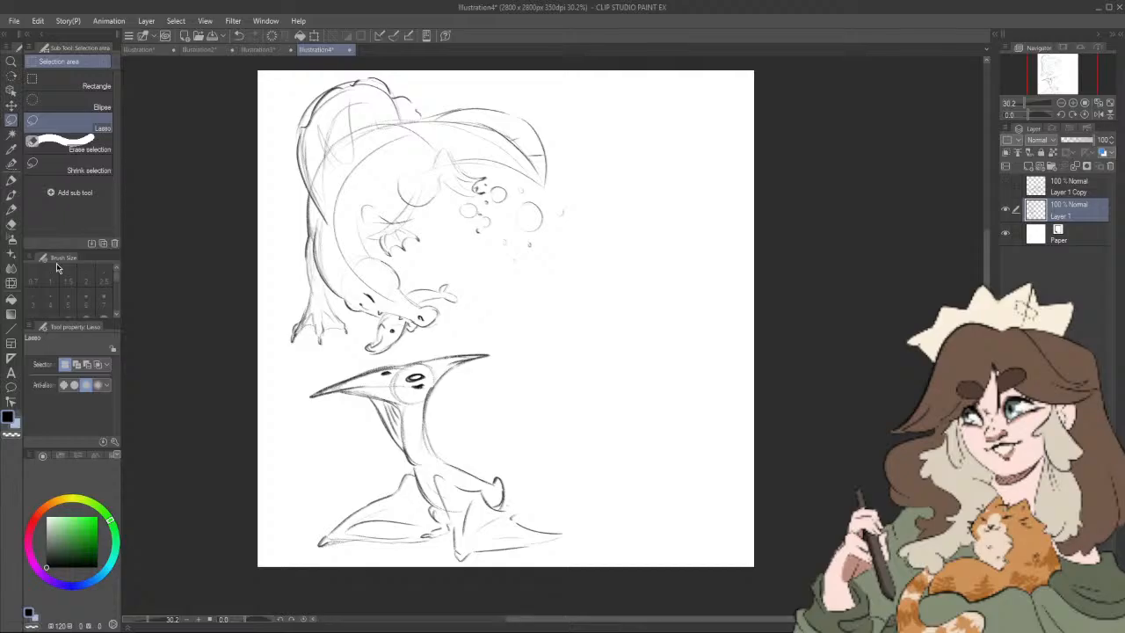
Step: Pencil the rounded head and tall, gently curved neck of a new long-necked dinosaur along the canvas's right side
left_click(12, 210)
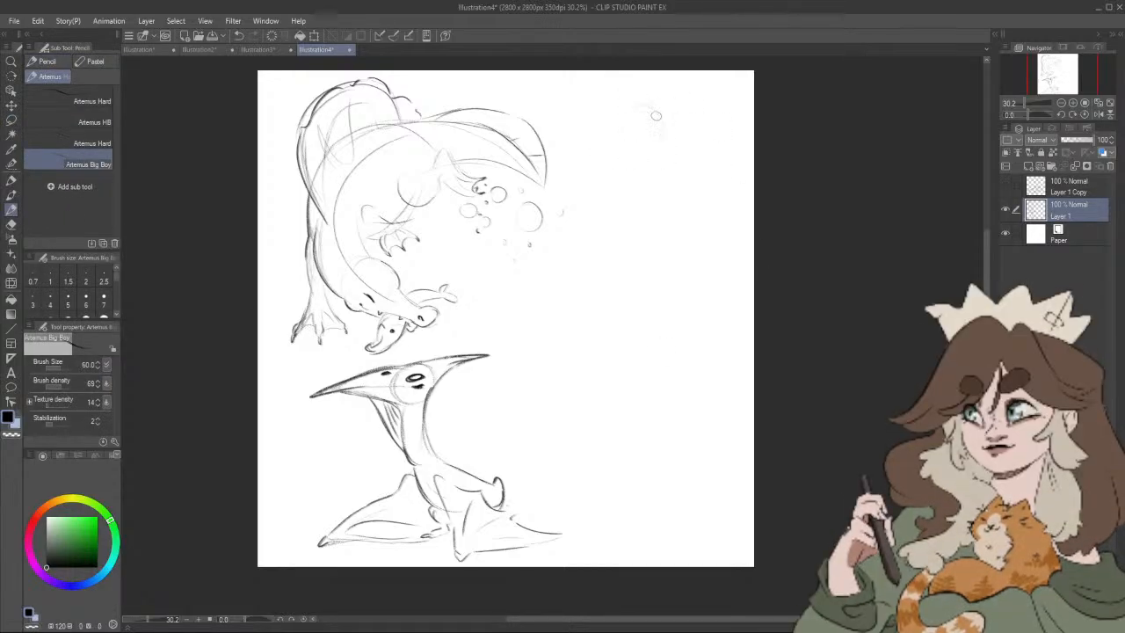
mouse_move(650, 98)
left_mouse_down()
mouse_move(693, 220)
mouse_move(694, 281)
left_mouse_up()
left_click_drag(698, 234, 694, 422)
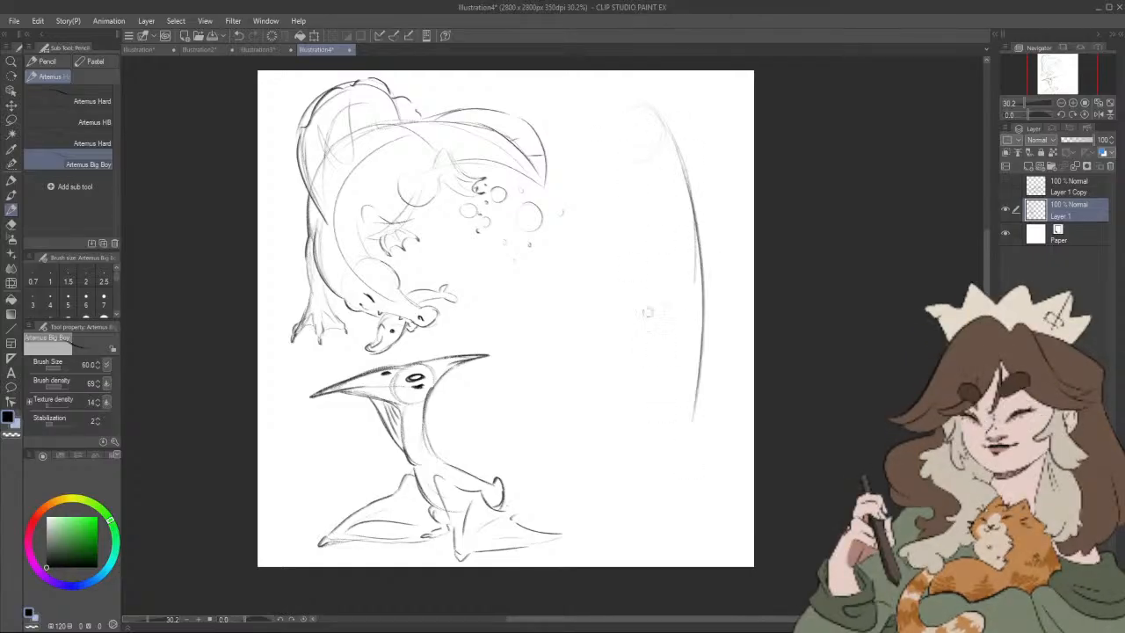
left_click_drag(653, 222, 656, 400)
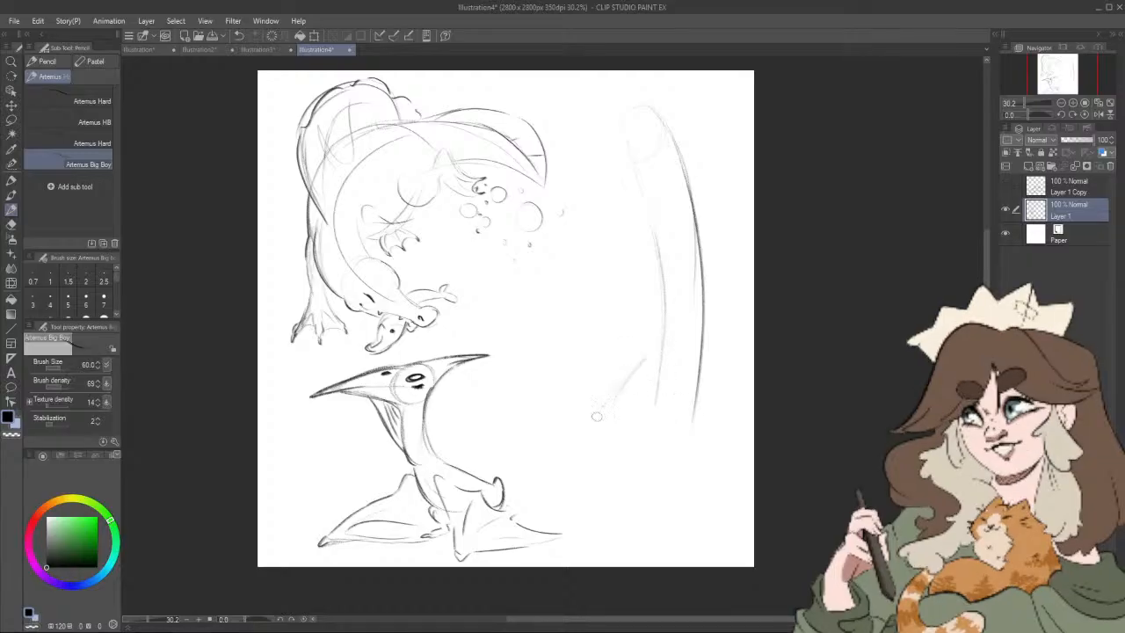
Step: Sketch the long-necked dinosaur's sloping back, belly, stubby legs, and short pointed tail
mouse_move(655, 356)
left_mouse_down()
mouse_move(579, 419)
mouse_move(549, 495)
left_mouse_up()
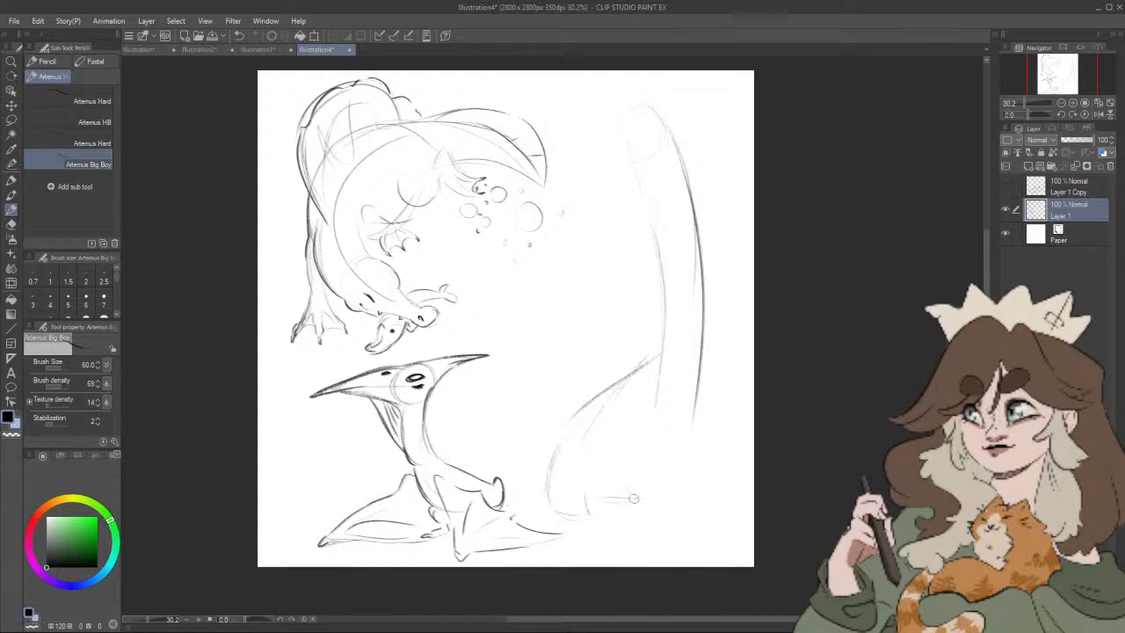
mouse_move(626, 486)
left_mouse_down()
mouse_move(654, 516)
mouse_move(665, 479)
mouse_move(682, 480)
left_mouse_up()
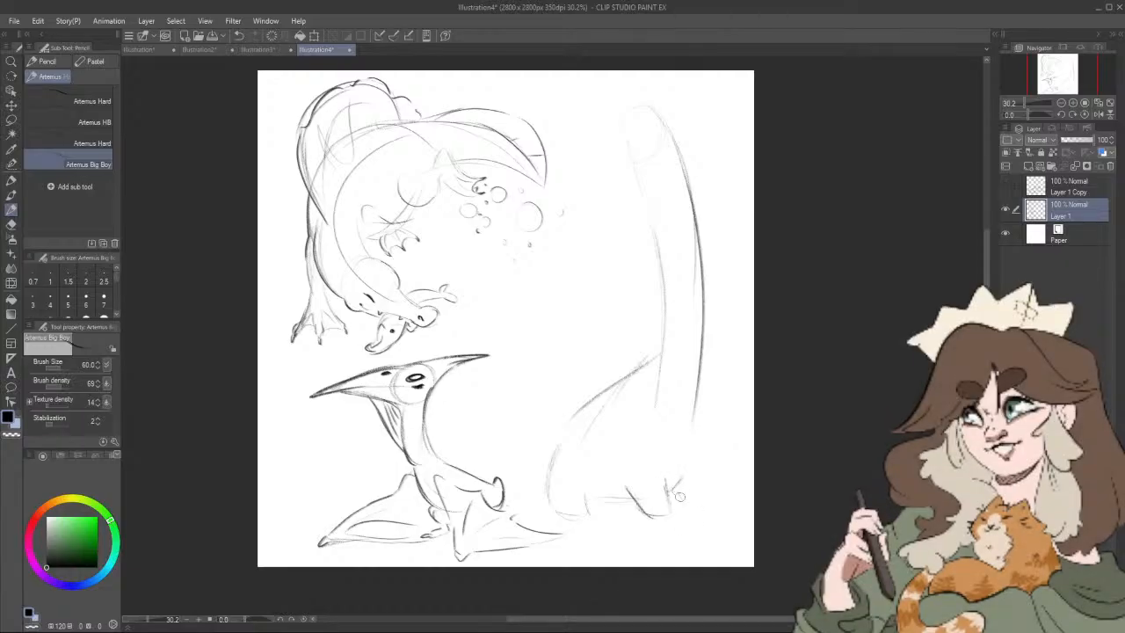
mouse_move(674, 489)
left_mouse_down()
mouse_move(688, 512)
mouse_move(699, 399)
left_mouse_up()
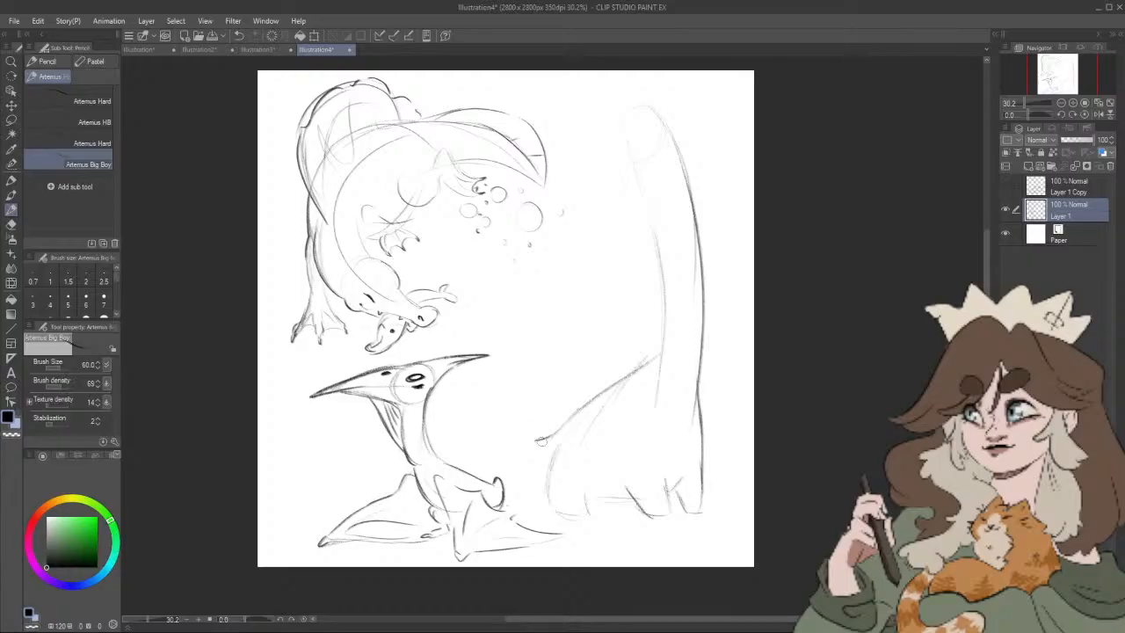
mouse_move(590, 400)
left_mouse_down()
mouse_move(515, 435)
mouse_move(550, 464)
mouse_move(550, 511)
mouse_move(622, 502)
left_mouse_up()
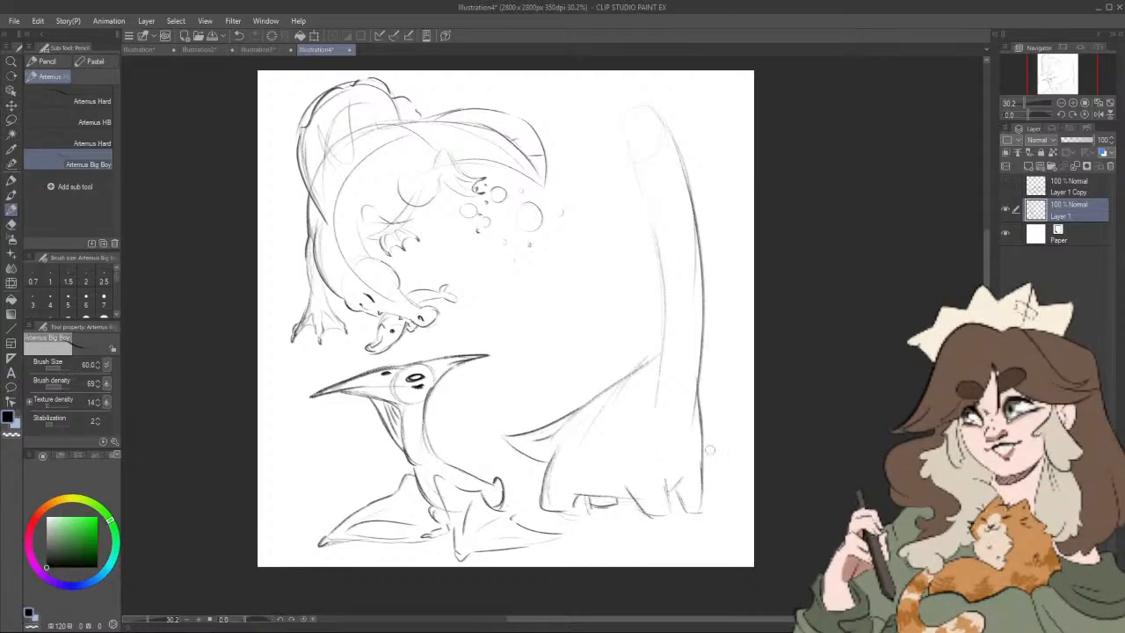
Step: Outline the long-necked dinosaur's snout and throat, and add its mouth, eye, and nostril
mouse_move(639, 105)
left_mouse_down()
mouse_move(602, 136)
mouse_move(615, 157)
mouse_move(602, 158)
mouse_move(642, 175)
mouse_move(612, 156)
mouse_move(650, 187)
mouse_move(611, 163)
mouse_move(649, 215)
left_mouse_up()
left_click_drag(623, 156, 658, 230)
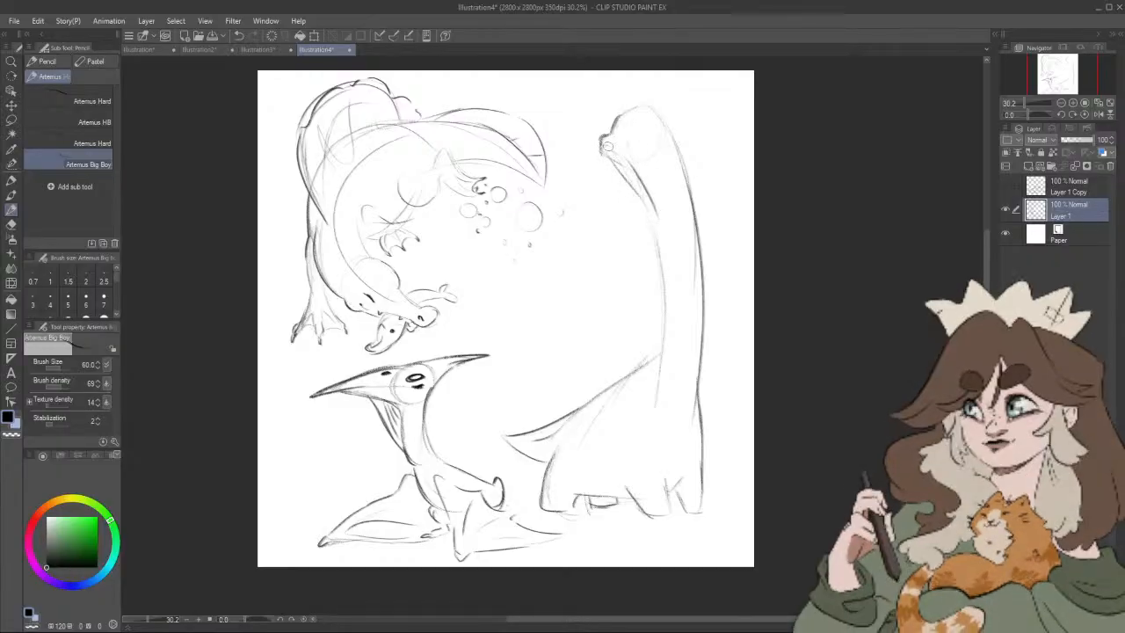
left_click_drag(602, 145, 618, 147)
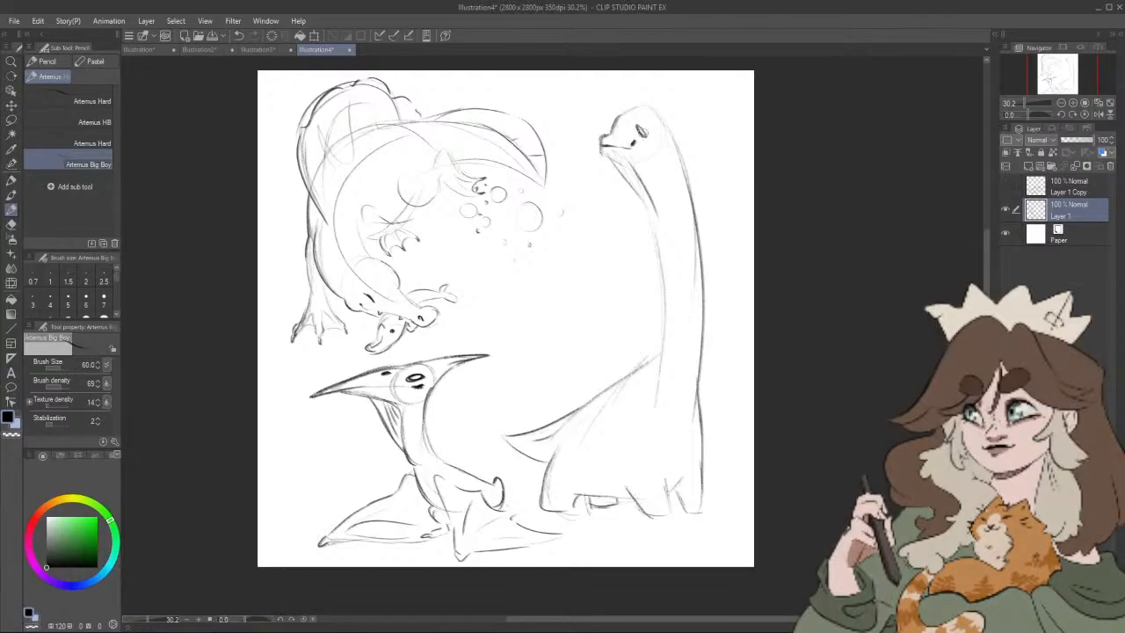
mouse_move(638, 130)
left_mouse_down()
mouse_move(665, 145)
mouse_move(620, 127)
mouse_move(650, 120)
mouse_move(626, 117)
mouse_move(674, 156)
left_mouse_up()
left_click(622, 137)
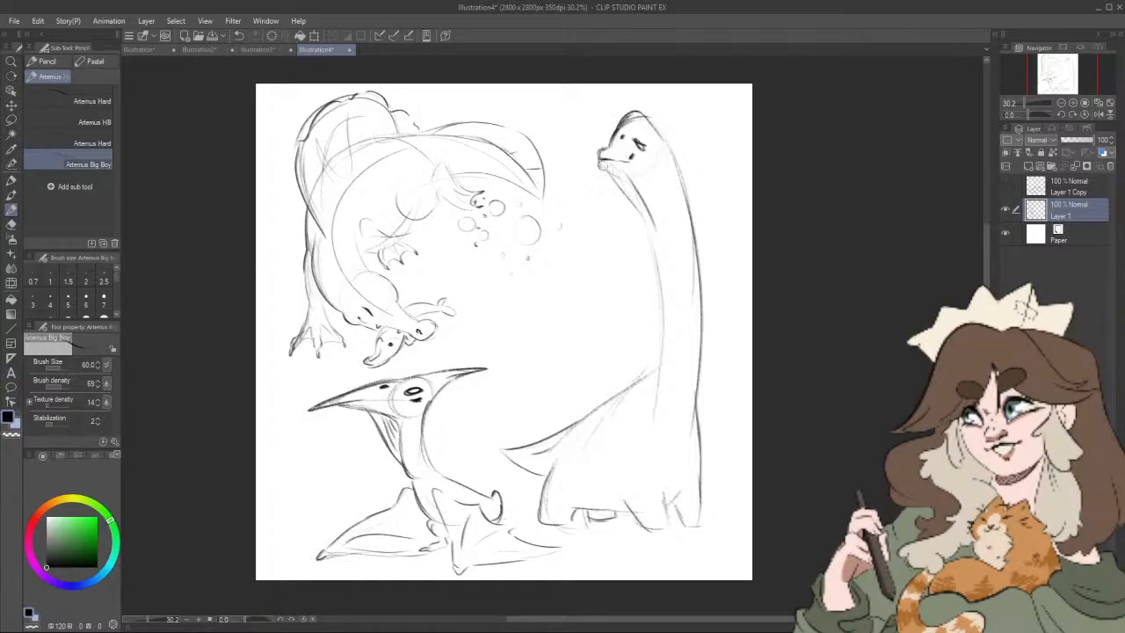
Step: Darken the throat, neck, and back lines, add light strokes along the neck, and define the toes
left_click_drag(595, 158, 651, 234)
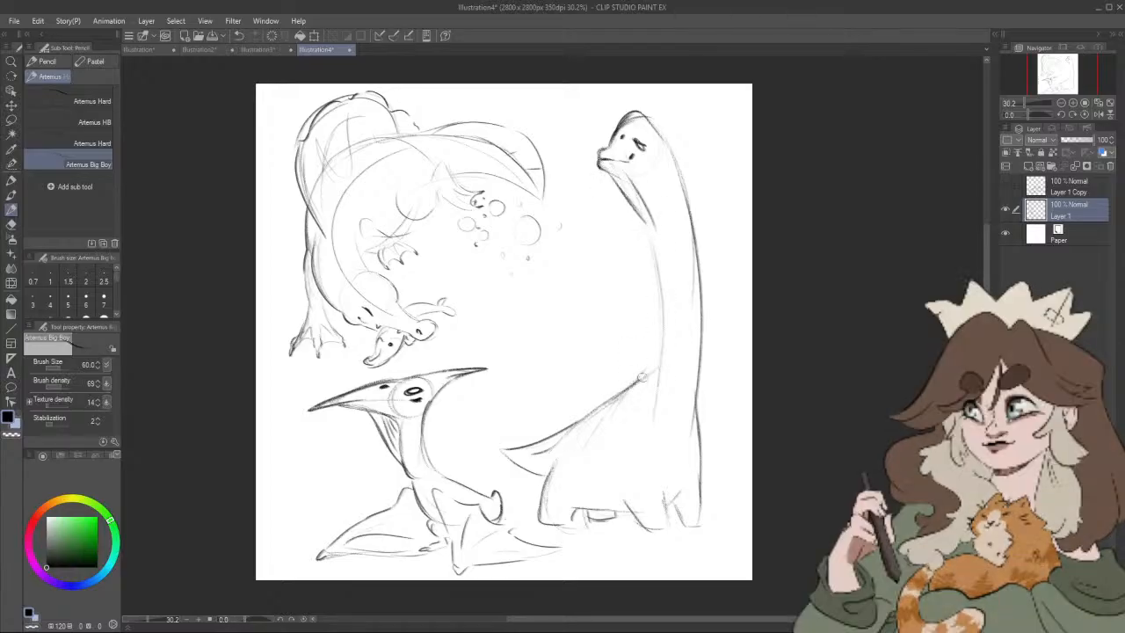
mouse_move(643, 378)
left_mouse_down()
mouse_move(659, 341)
mouse_move(653, 255)
left_mouse_up()
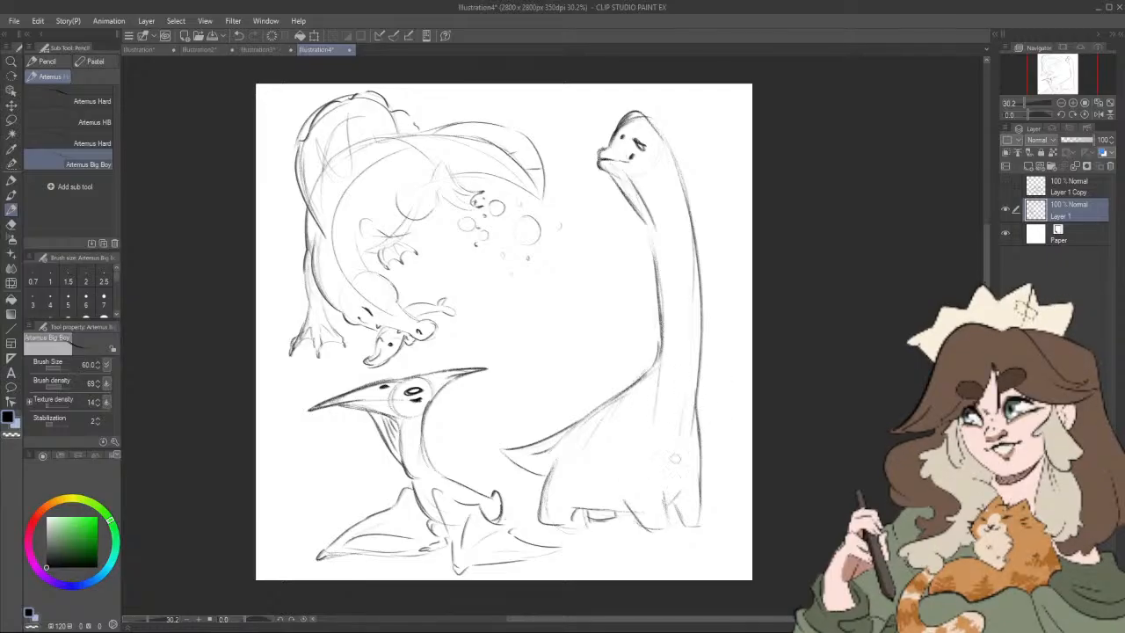
left_click_drag(689, 425, 694, 384)
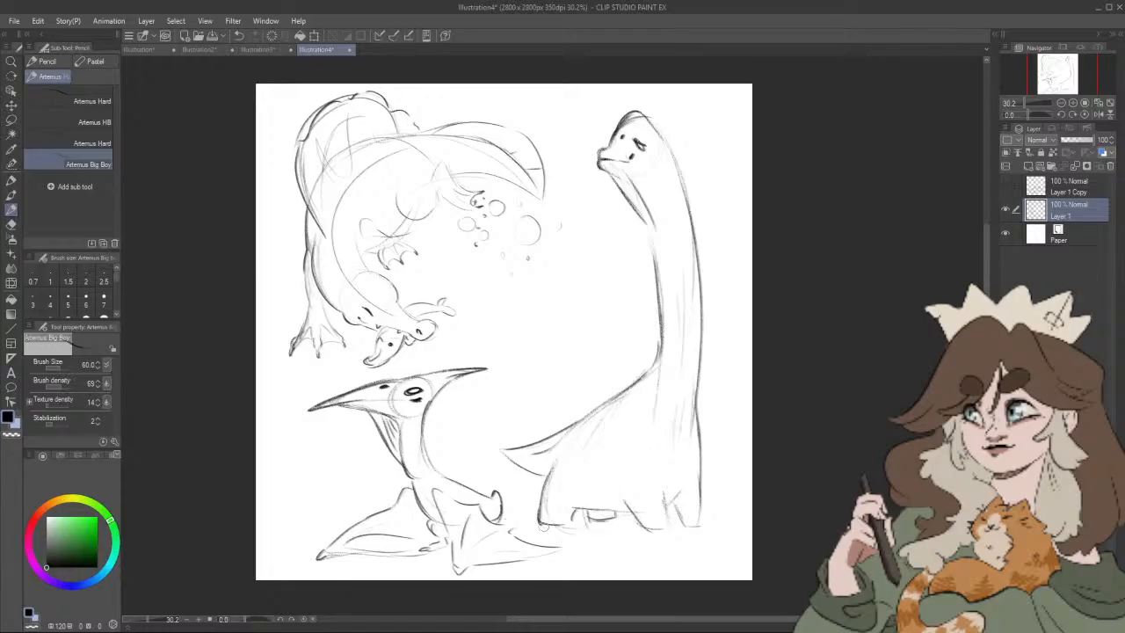
left_click_drag(557, 524, 706, 524)
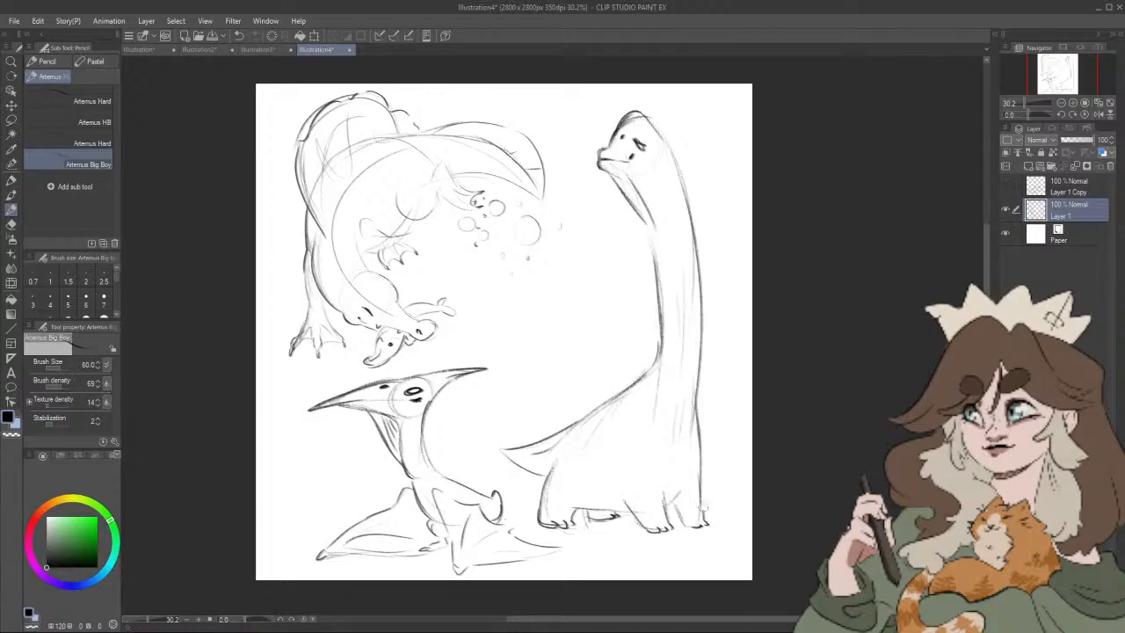
left_click_drag(709, 485, 702, 493)
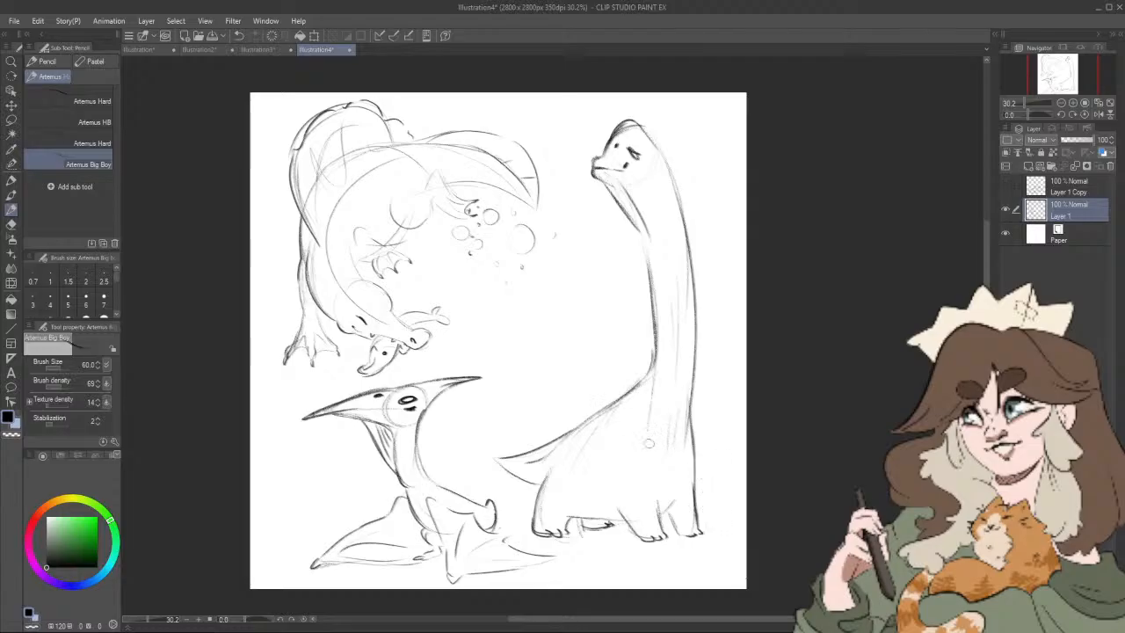
Step: Draw a thick tail curling upward over the long-necked dinosaur's rump
left_click_drag(522, 470, 500, 468)
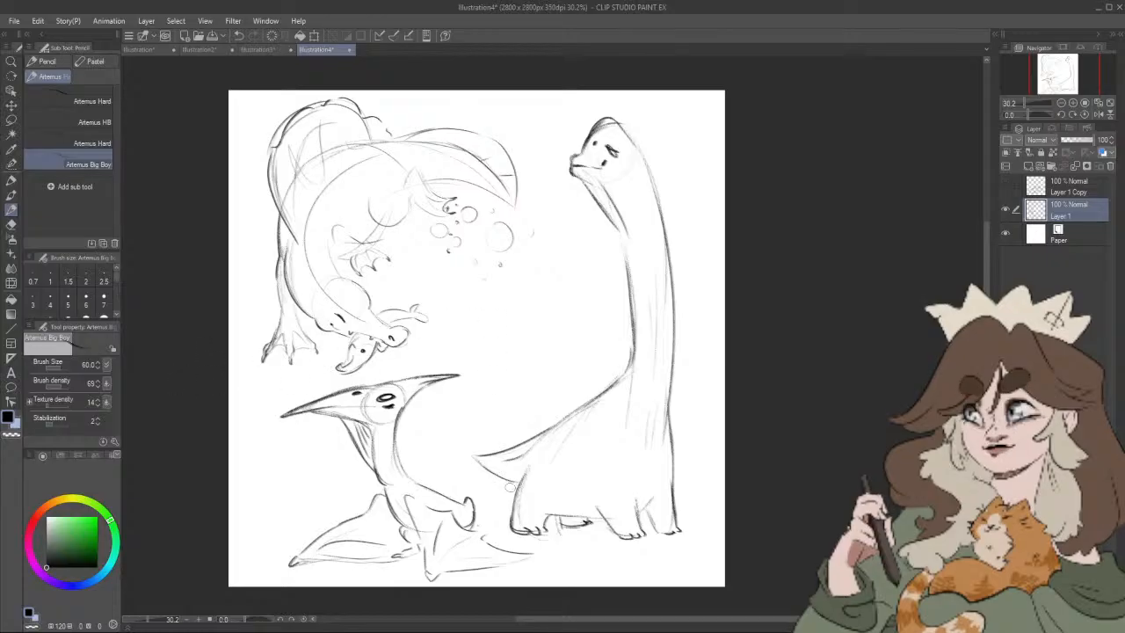
mouse_move(472, 428)
left_mouse_down()
mouse_move(502, 427)
mouse_move(558, 392)
mouse_move(517, 426)
mouse_move(541, 381)
left_mouse_up()
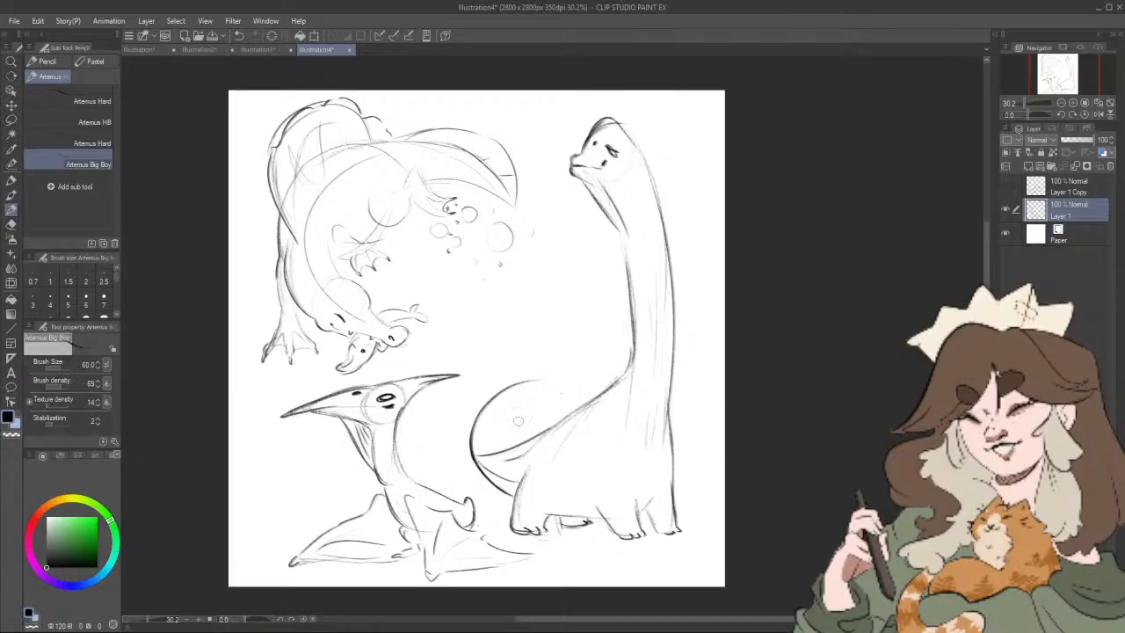
left_click_drag(506, 440, 552, 387)
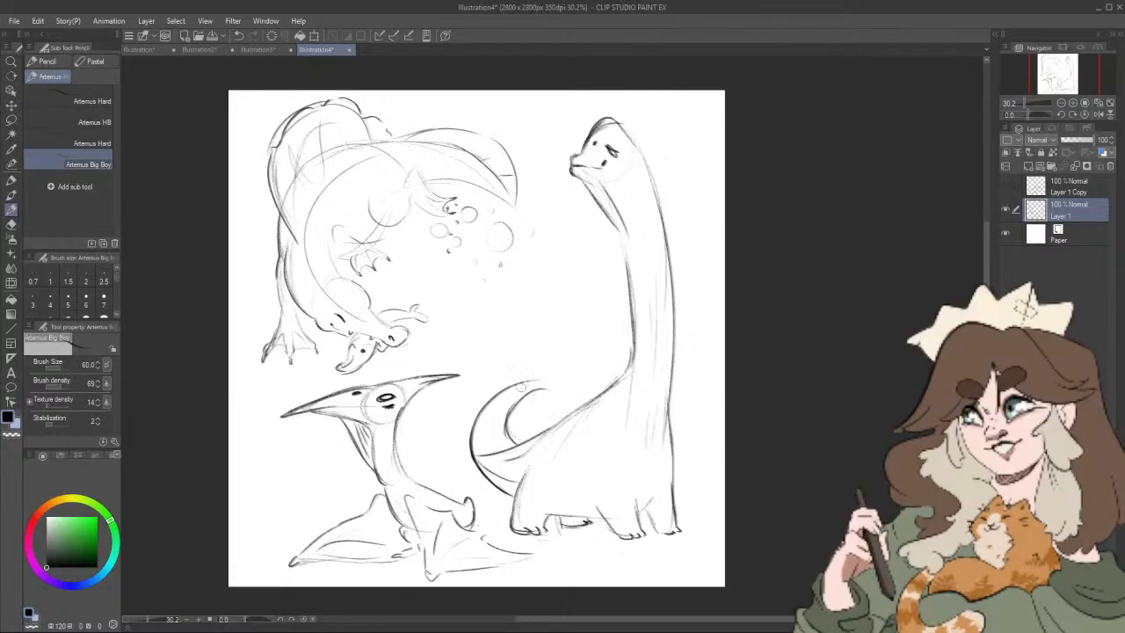
mouse_move(510, 438)
left_mouse_down()
mouse_move(555, 391)
mouse_move(565, 395)
left_mouse_up()
mouse_move(543, 380)
left_mouse_down()
mouse_move(565, 395)
mouse_move(498, 394)
left_mouse_up()
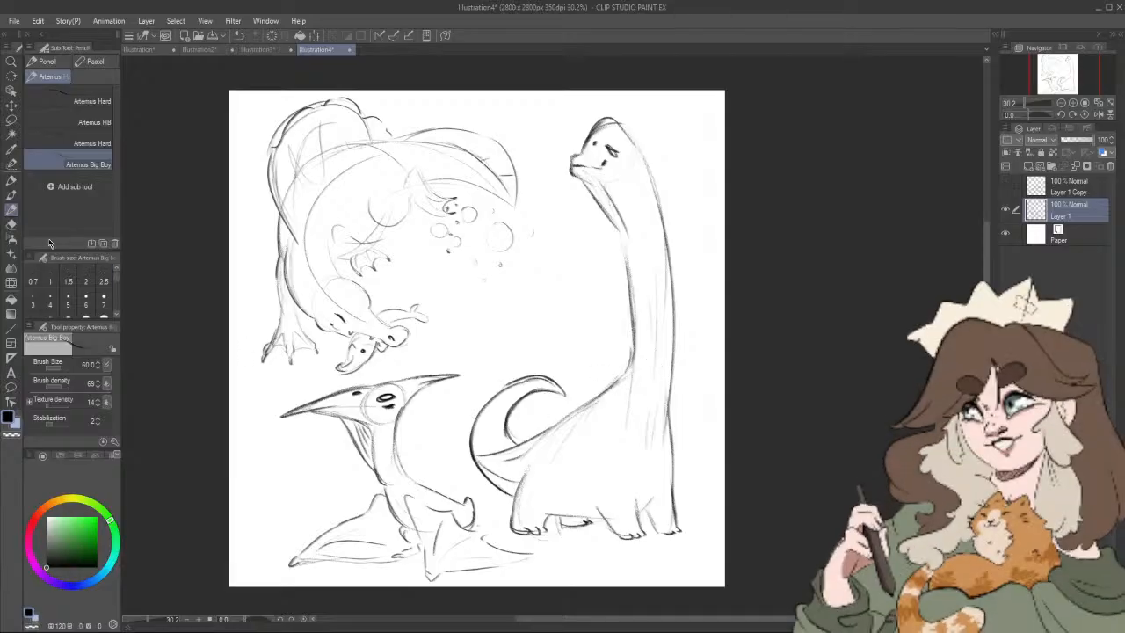
Step: Erase the long-necked dinosaur's tail with the Rough eraser and return to the Artemus Big Boy pencil
left_click(12, 223)
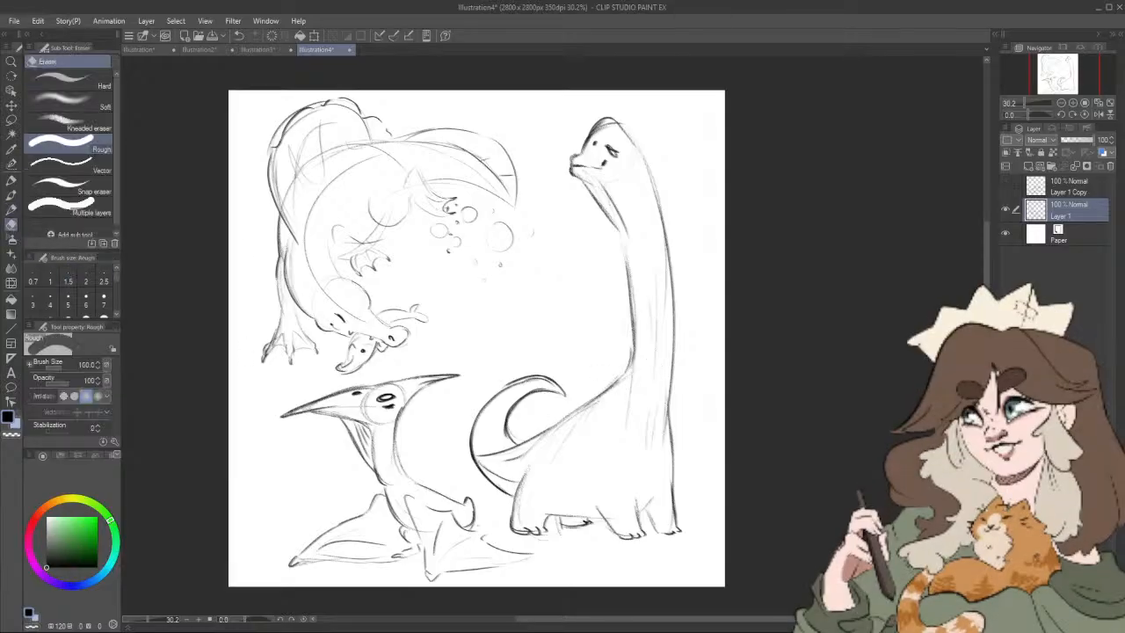
mouse_move(501, 498)
left_mouse_down()
mouse_move(514, 442)
mouse_move(502, 438)
mouse_move(492, 457)
mouse_move(572, 372)
mouse_move(532, 388)
mouse_move(559, 386)
mouse_move(475, 453)
mouse_move(483, 408)
mouse_move(478, 476)
left_mouse_up()
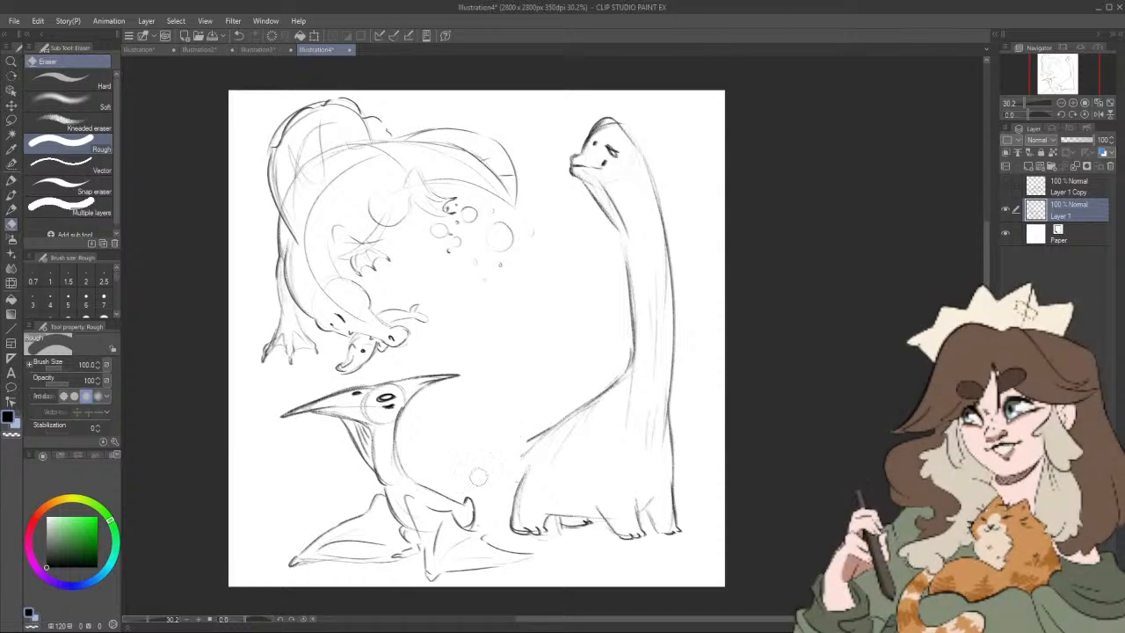
left_click(13, 208)
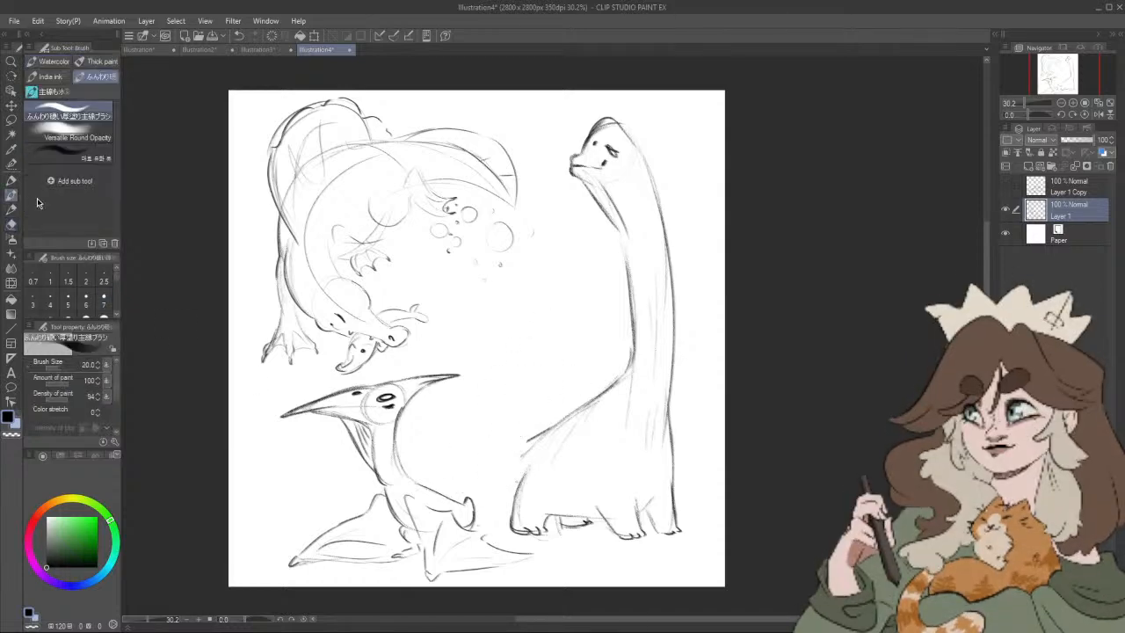
scroll(519, 491, "down", 7)
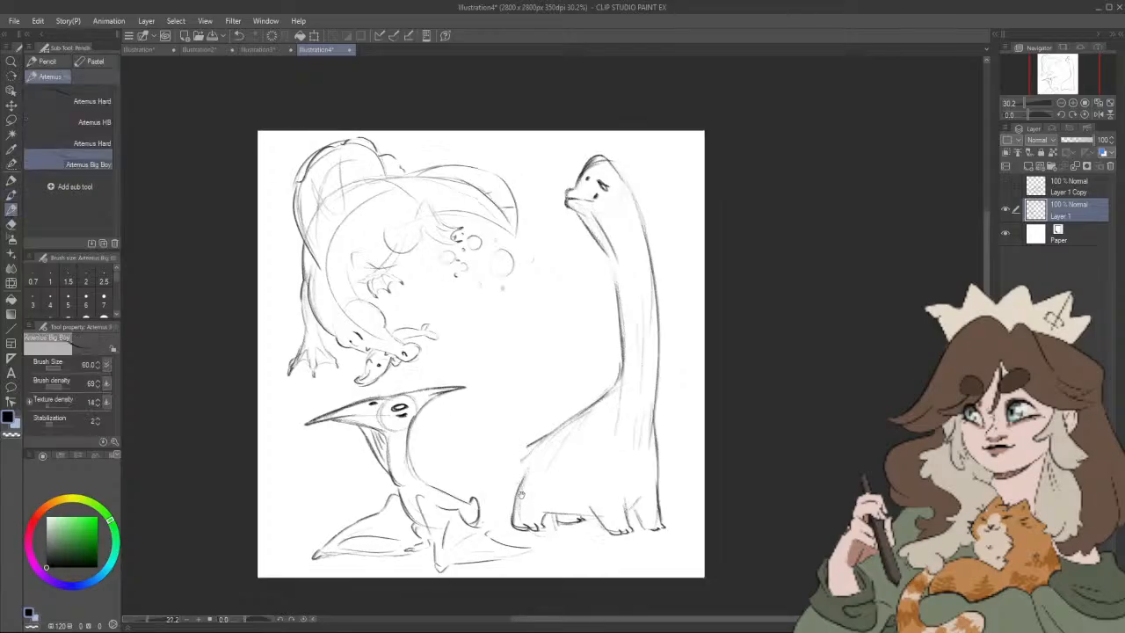
scroll(555, 451, "up", 12)
scroll(556, 451, "down", 3)
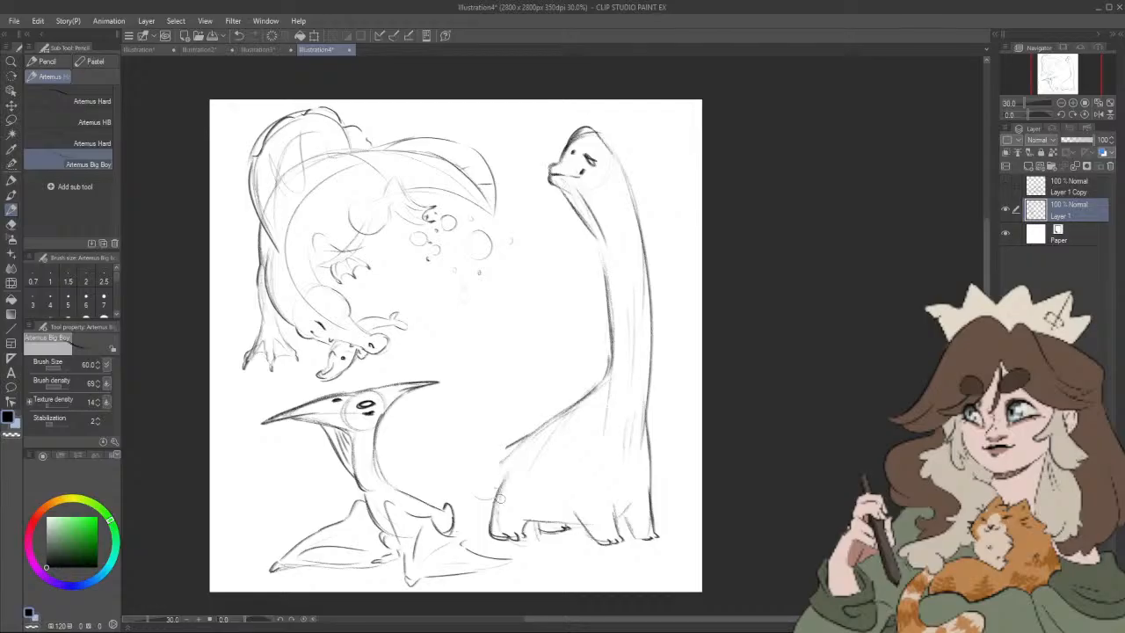
Step: Try several curved tail shapes extending from the long-necked dinosaur's rump
left_click_drag(499, 508, 458, 466)
key("ctrl+z")
mouse_move(490, 506)
left_mouse_down()
mouse_move(474, 403)
mouse_move(466, 476)
mouse_move(469, 397)
mouse_move(543, 402)
left_mouse_up()
key("ctrl+z")
mouse_move(511, 444)
left_mouse_down()
mouse_move(473, 464)
mouse_move(417, 454)
mouse_move(523, 413)
mouse_move(393, 471)
left_mouse_up()
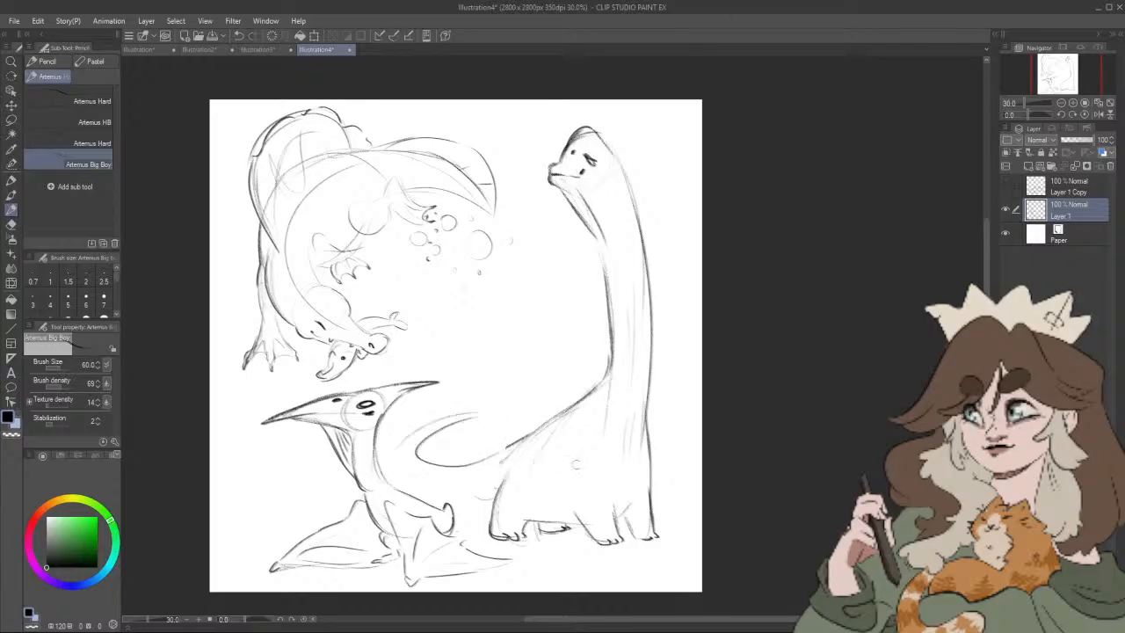
left_click_drag(578, 466, 607, 459)
key("ctrl+z")
key("ctrl+z")
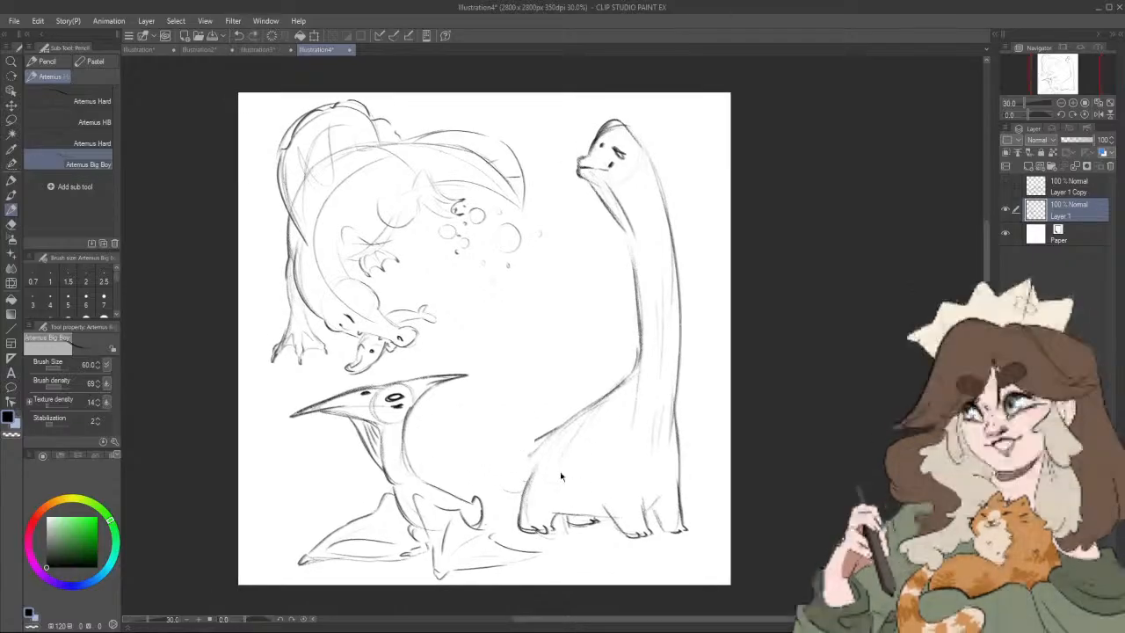
Step: Lightly sketch a tail that sweeps out from the rump and curls up beside the pterosaur
left_click_drag(546, 433, 496, 423)
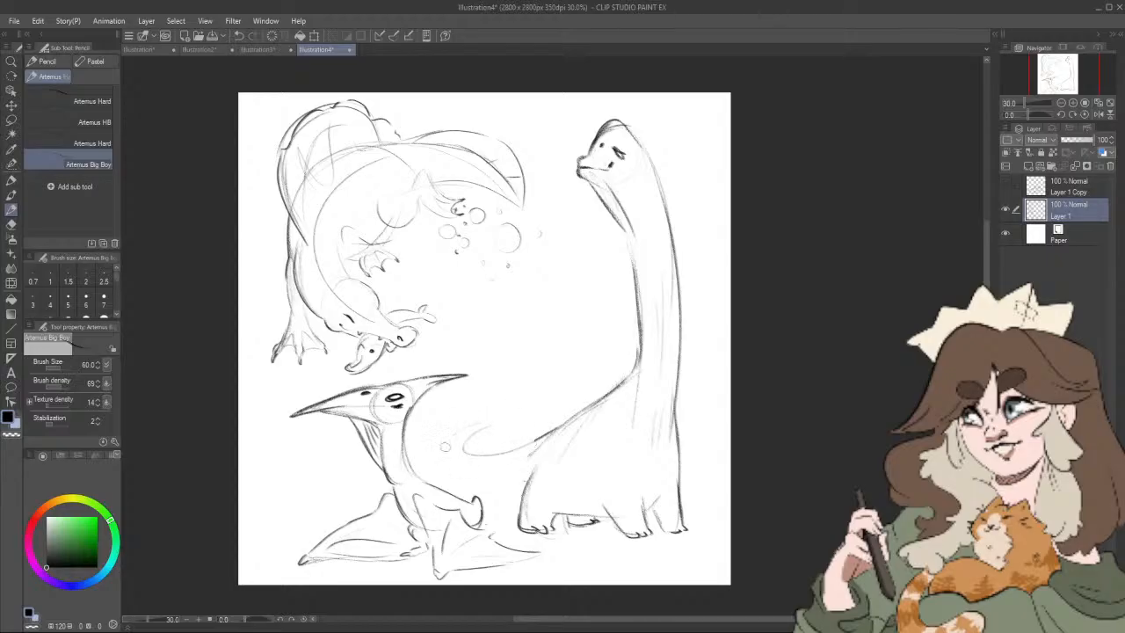
left_click_drag(601, 458, 616, 444)
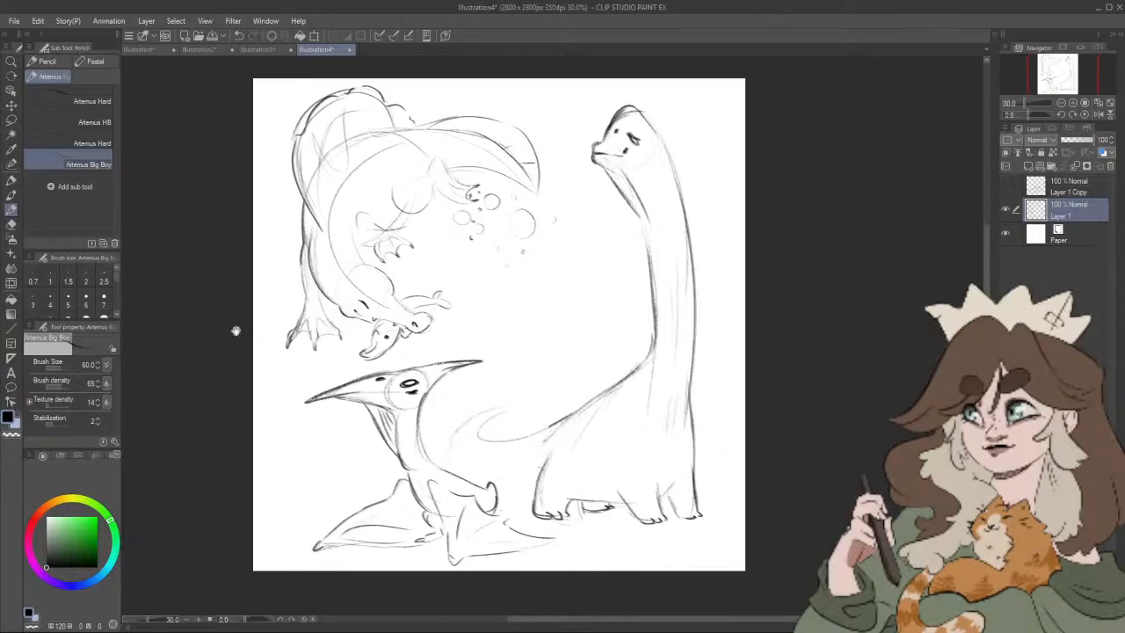
Step: Lasso the pterosaur and move it toward the sheet's left edge, away from the long-necked dinosaur's tail
left_click(11, 106)
left_click(11, 120)
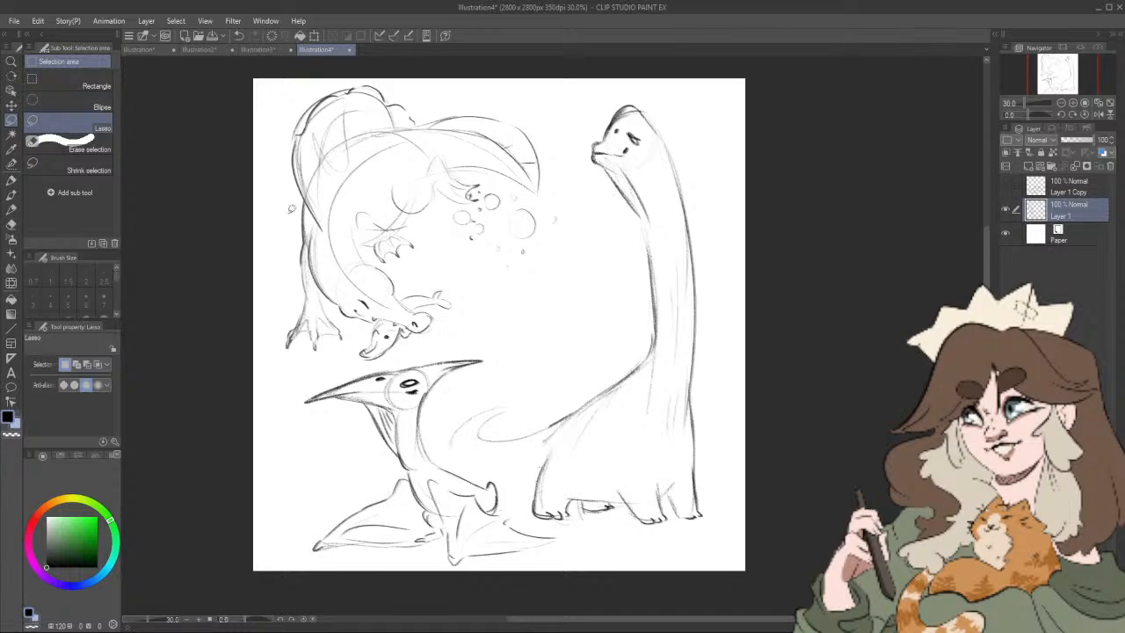
mouse_move(321, 369)
left_mouse_down()
mouse_move(278, 534)
mouse_move(354, 581)
mouse_move(556, 569)
mouse_move(564, 536)
mouse_move(530, 524)
left_mouse_up()
mouse_move(513, 482)
left_mouse_down()
mouse_move(479, 386)
mouse_move(440, 342)
mouse_move(380, 357)
left_mouse_up()
left_click(464, 588)
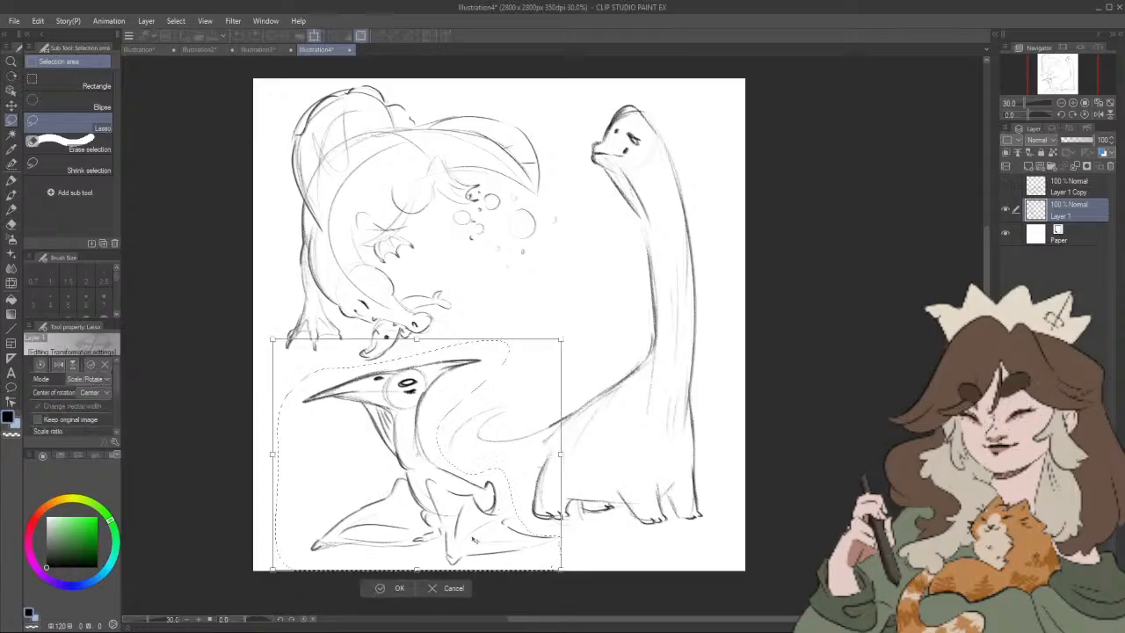
left_click_drag(477, 552, 446, 552)
left_click(362, 590)
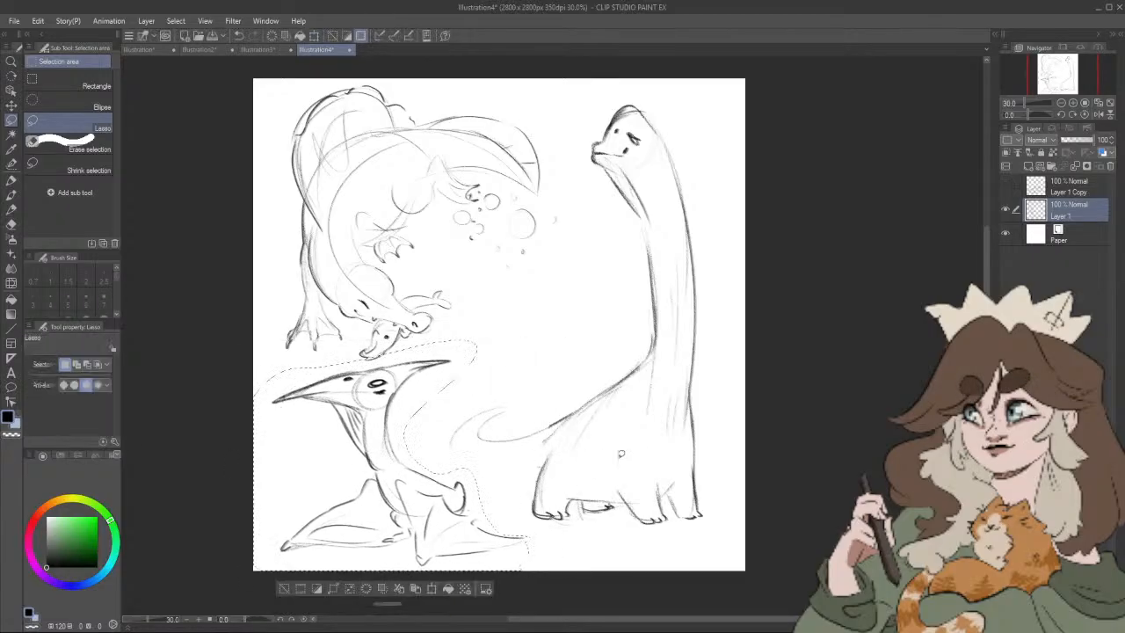
Step: Outline the long-necked dinosaur's curling tail and its pointed tip more firmly with the Artemus Big Boy pencil
left_click(12, 197)
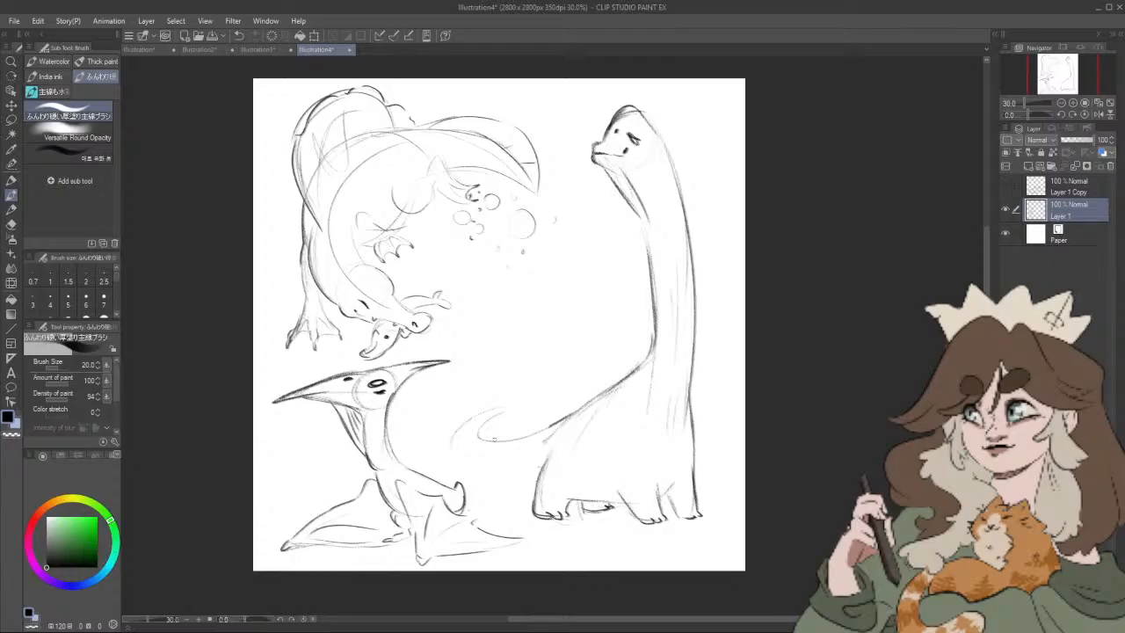
left_click(13, 208)
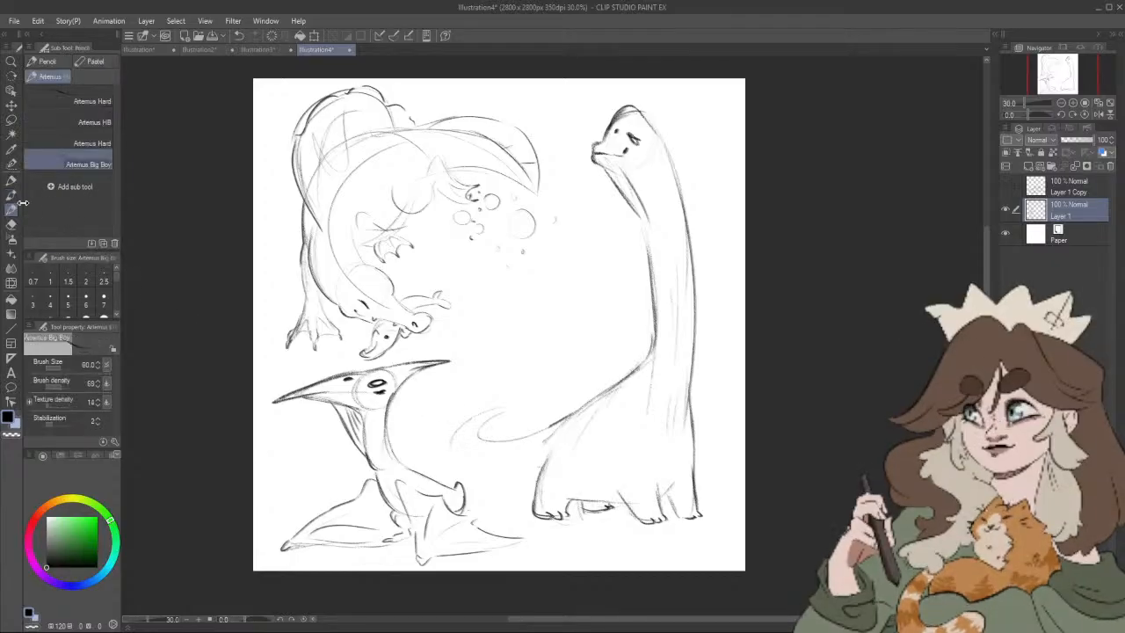
mouse_move(454, 435)
left_mouse_down()
mouse_move(470, 481)
mouse_move(534, 491)
left_mouse_up()
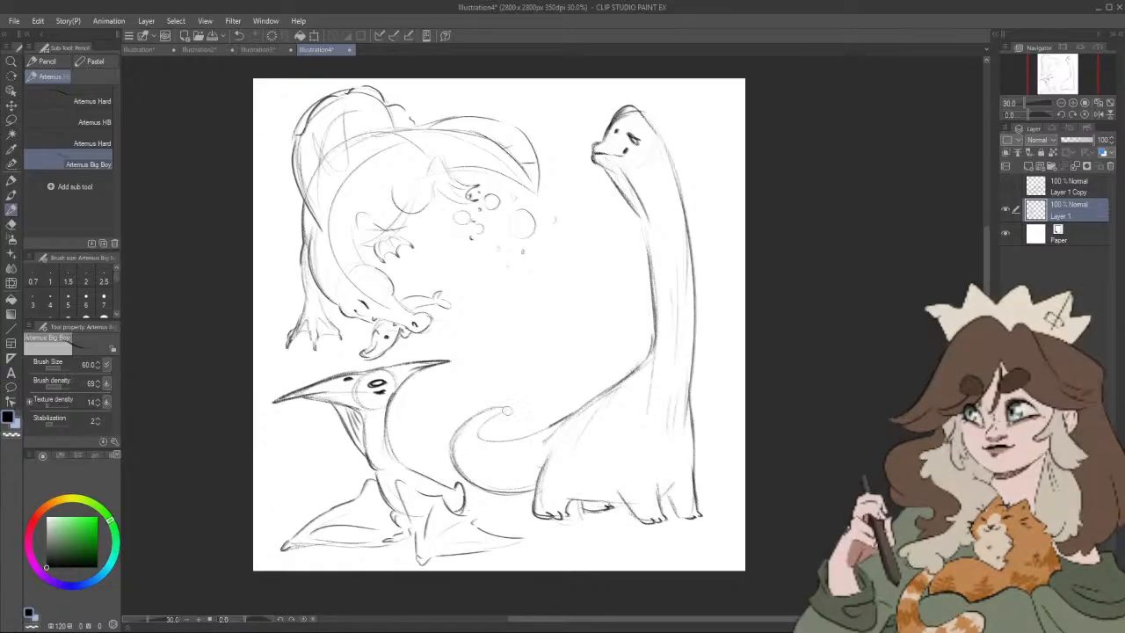
left_click_drag(501, 408, 495, 425)
mouse_move(481, 415)
left_mouse_down()
mouse_move(485, 440)
mouse_move(502, 408)
mouse_move(510, 438)
left_mouse_up()
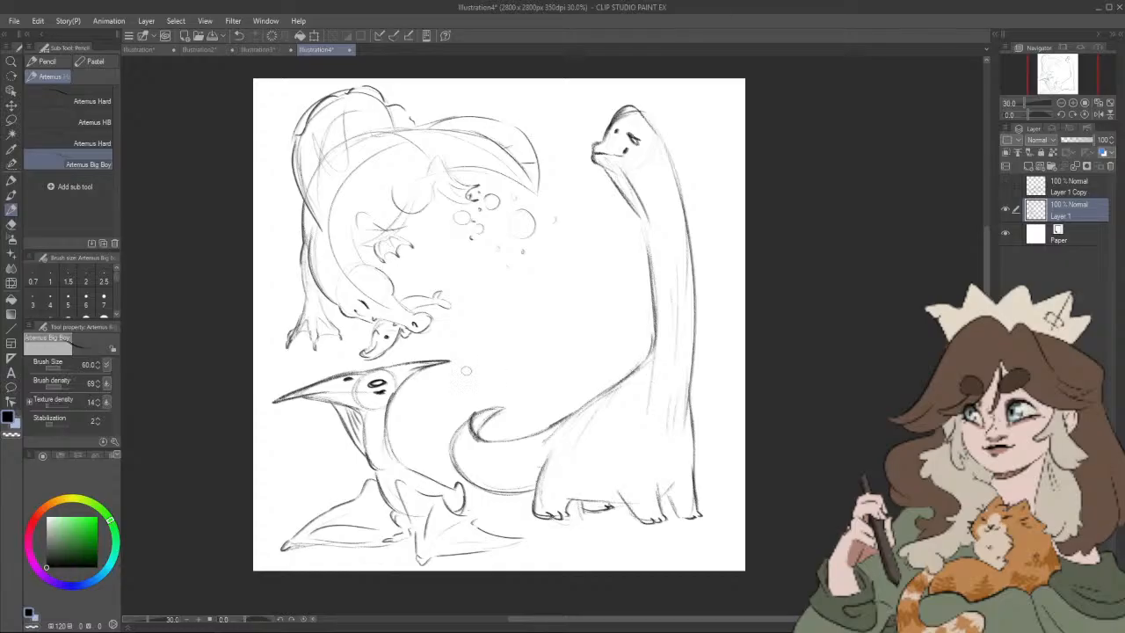
Step: Darken the back of the long-necked dinosaur's hind leg and erase the old line between tail and rump with the Rough eraser
left_click_drag(646, 469, 658, 469)
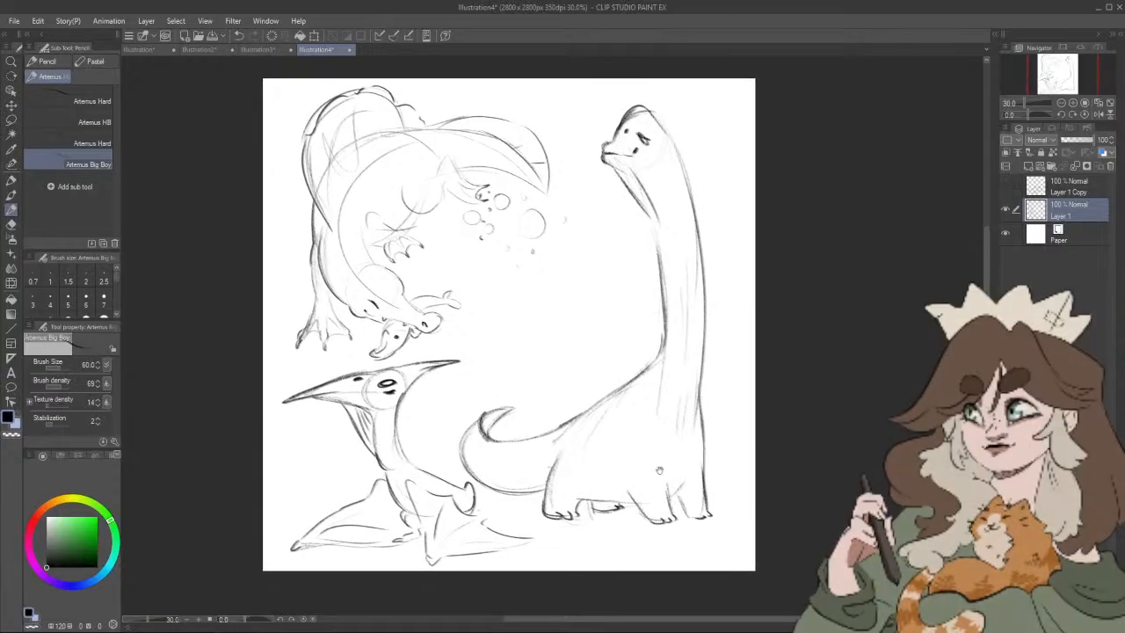
left_click_drag(540, 483, 543, 515)
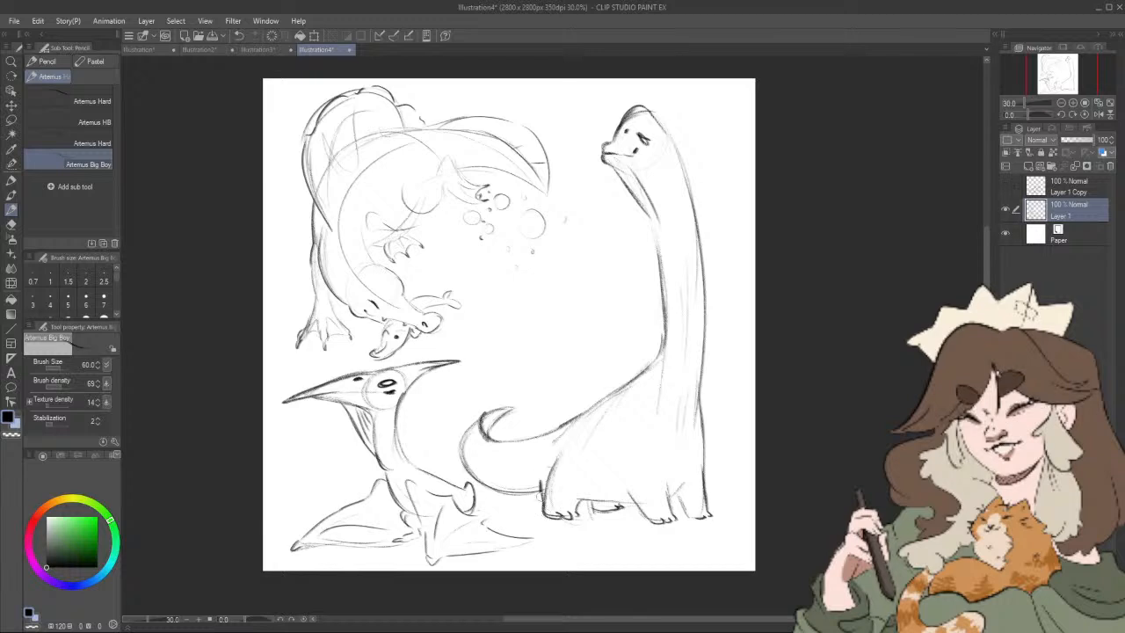
left_click(13, 224)
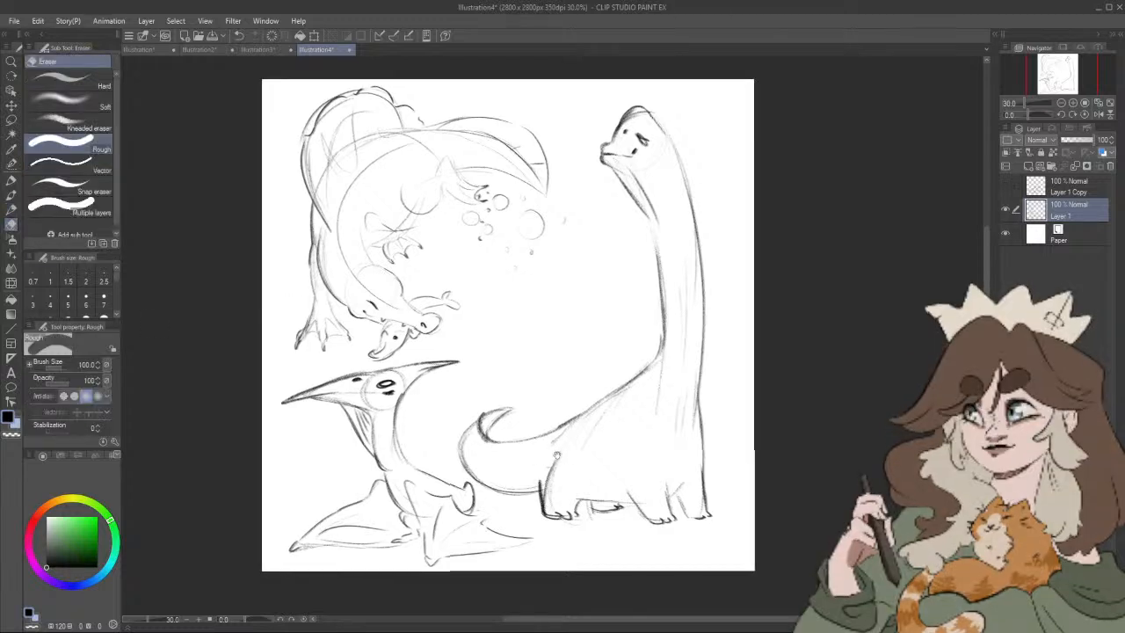
left_click_drag(552, 476, 550, 480)
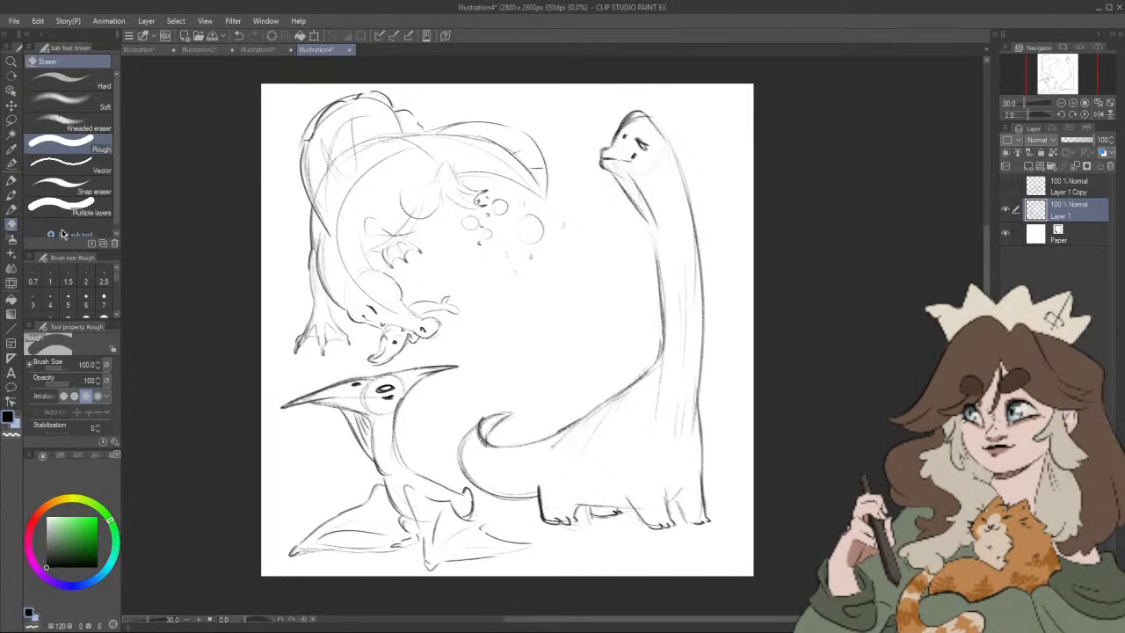
Step: Strengthen the long-necked dinosaur's back line from the tail base up to the neck with the Artemus Big Boy pencil
left_click(12, 209)
left_click_drag(642, 430, 638, 448)
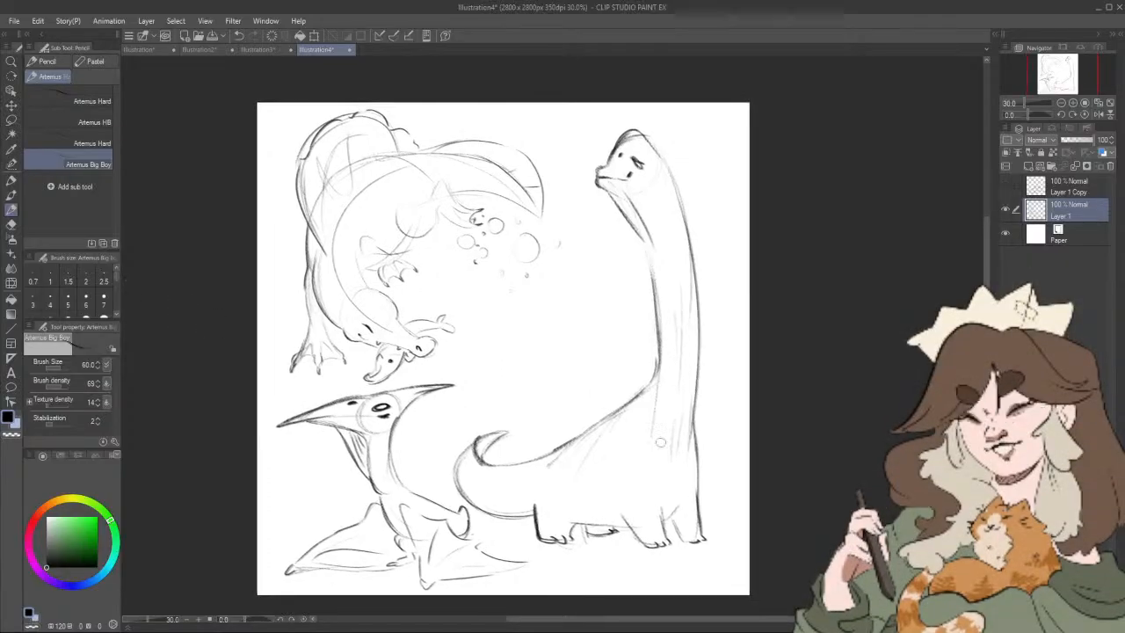
left_click_drag(535, 462, 653, 384)
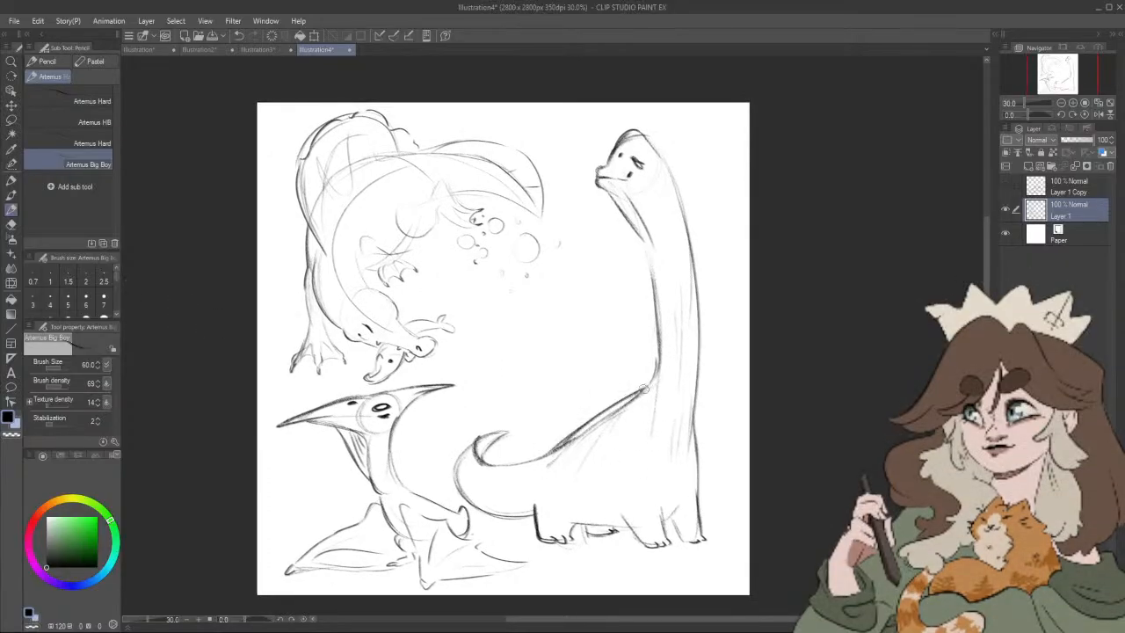
Step: Erase the loose sketch lines along the long-necked dinosaur's back and neck, and redraw the front neck line darker
key("e")
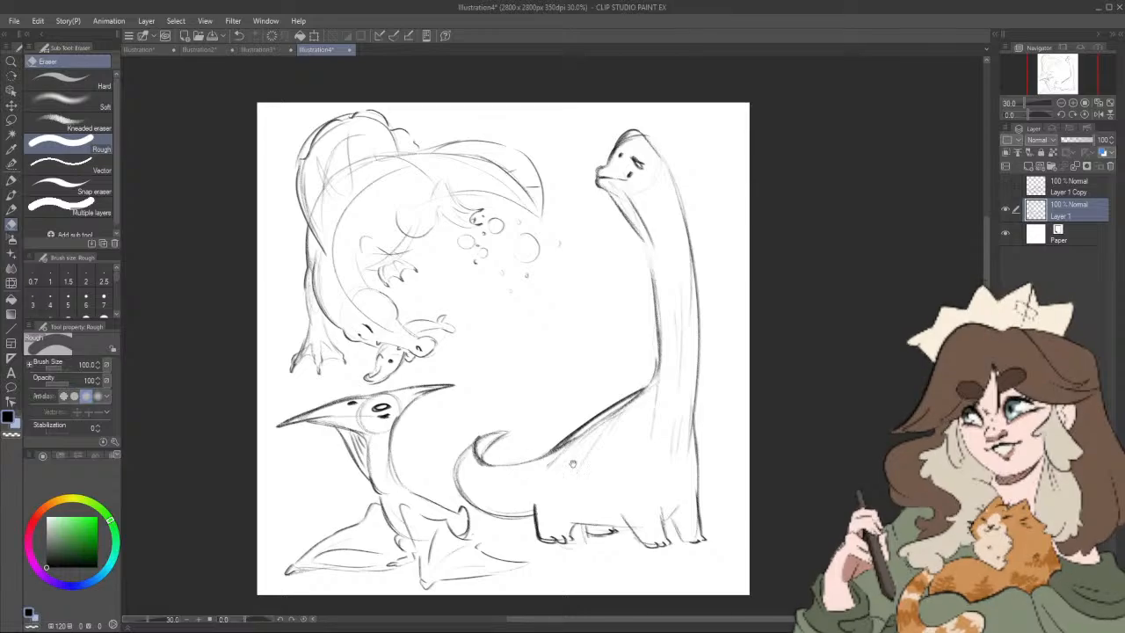
left_click_drag(570, 451, 646, 400)
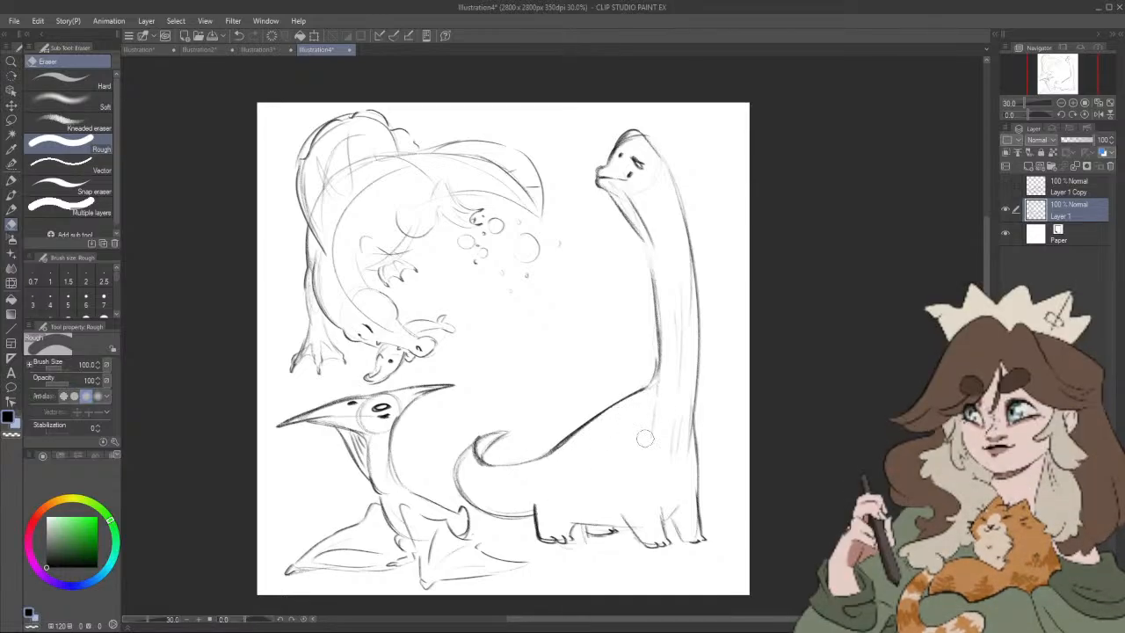
left_click_drag(651, 448, 666, 288)
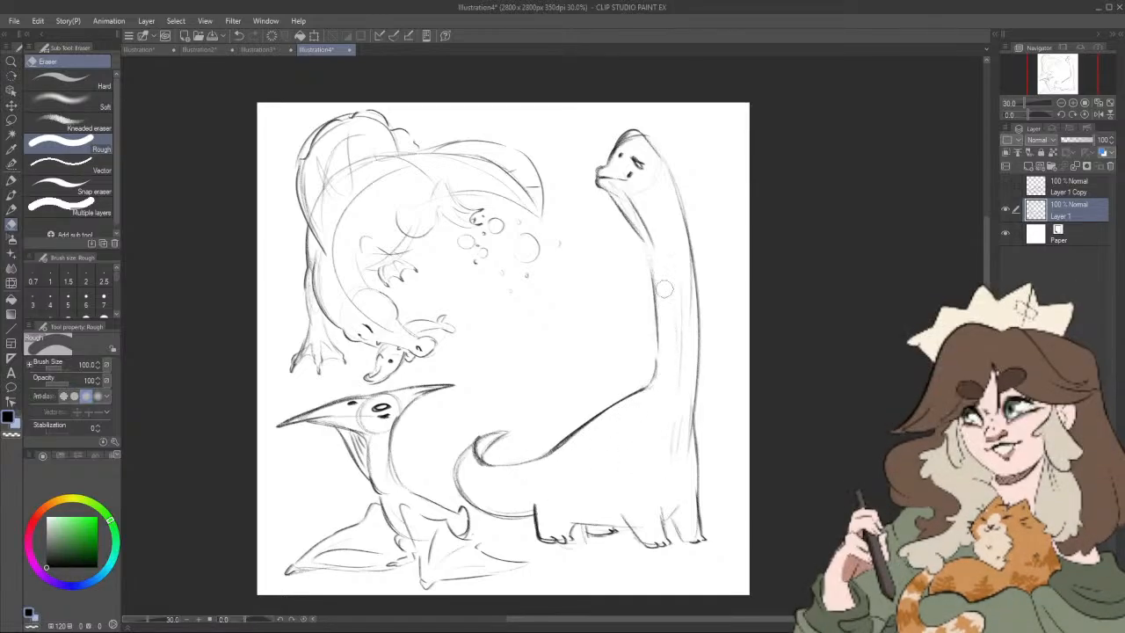
left_click(12, 208)
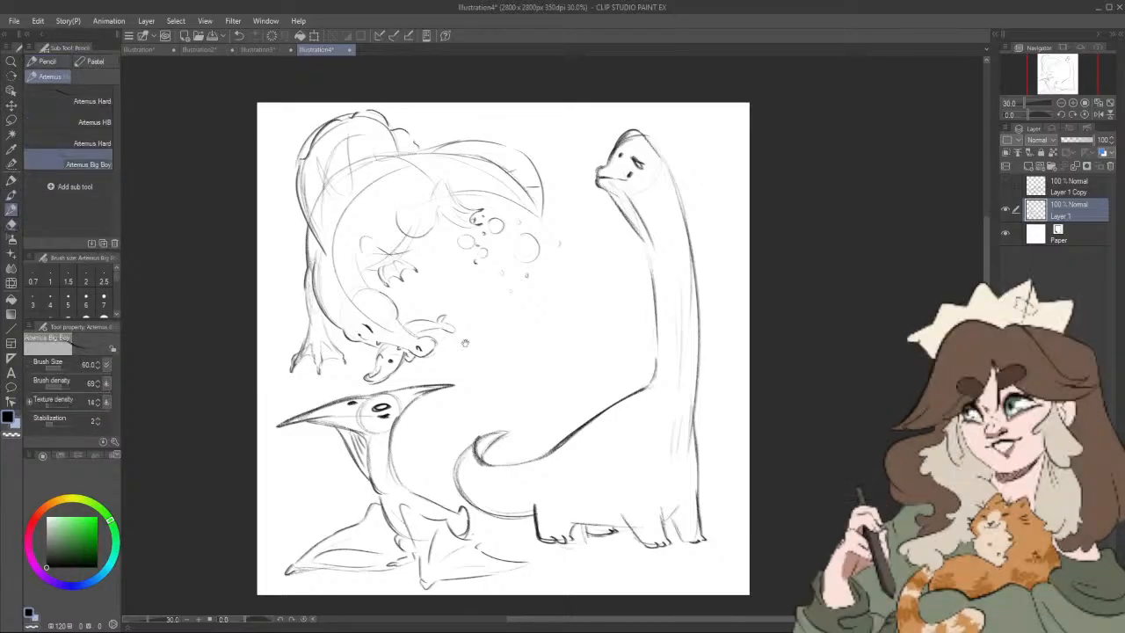
left_click_drag(651, 382, 643, 249)
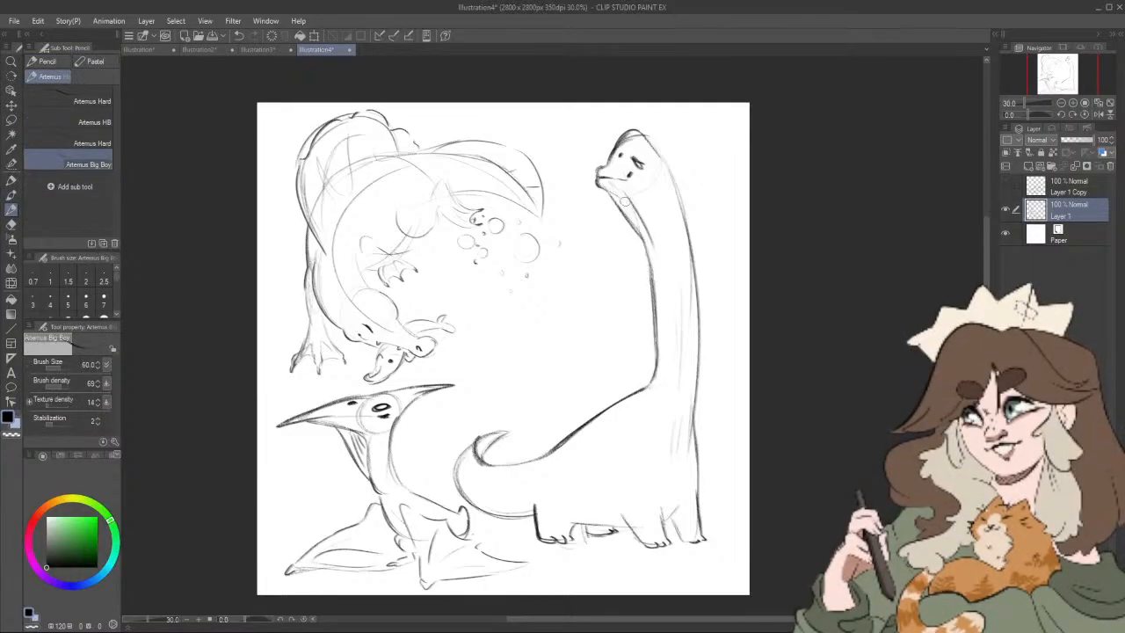
Step: Draw a rounded, clawed foot in darker lines over the faint sketch inside the arched dinosaur's body
left_click_drag(671, 407, 681, 423)
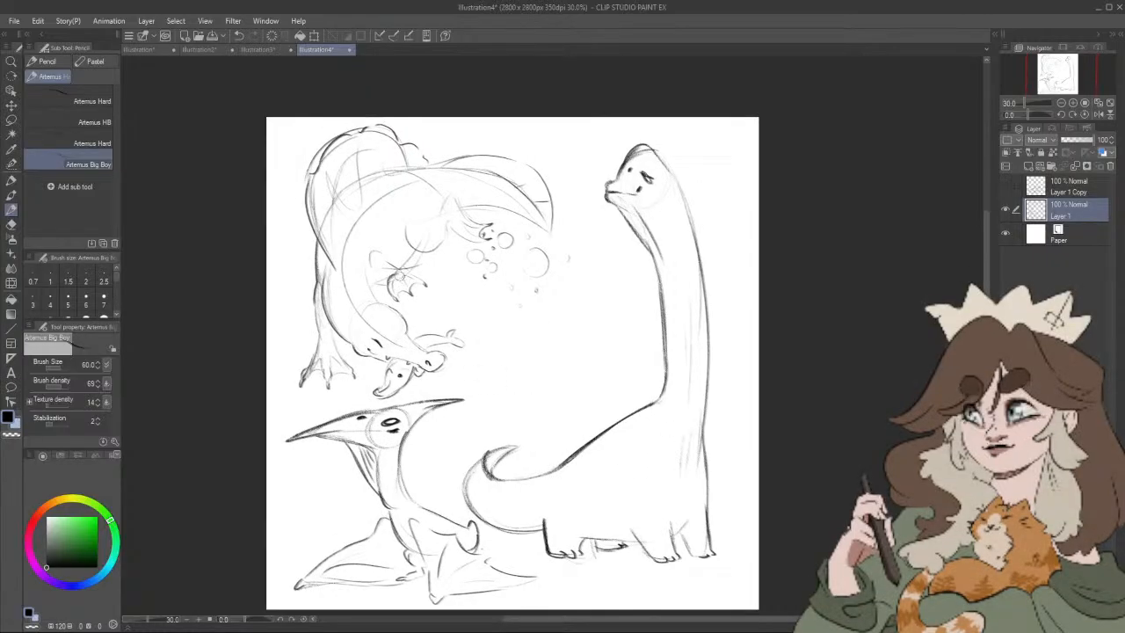
mouse_move(399, 272)
left_mouse_down()
mouse_move(396, 299)
mouse_move(407, 282)
mouse_move(419, 286)
left_mouse_up()
left_click_drag(694, 527, 707, 521)
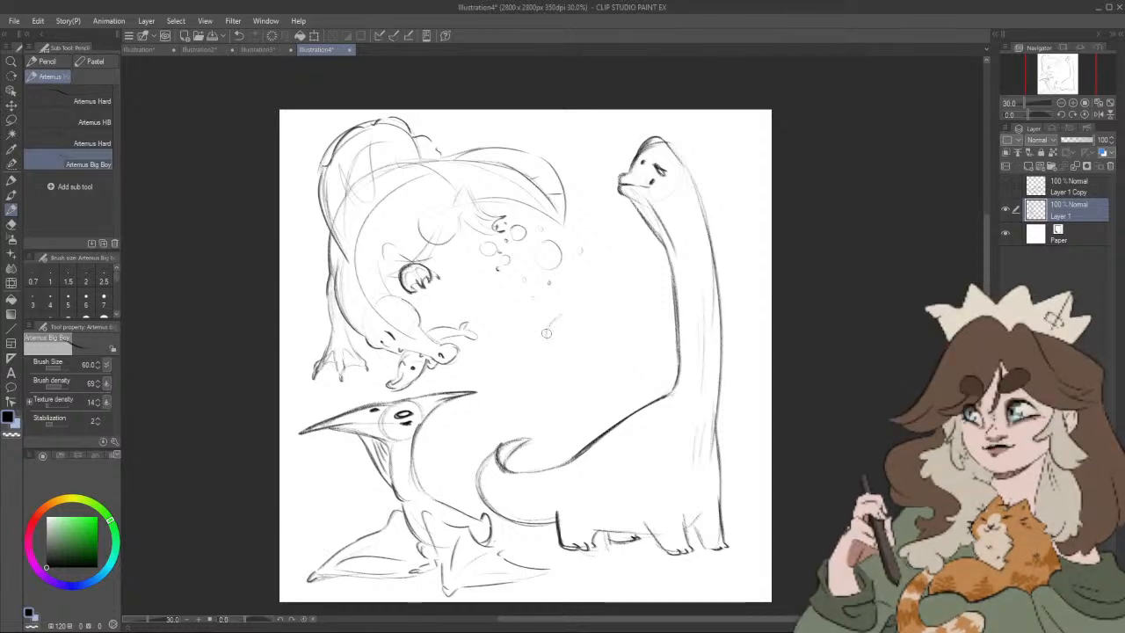
Step: Sketch a horned dinosaur head with a round skull, nose horn, eye and beaked mouth above the long-necked dinosaur's tail
left_click_drag(547, 333, 531, 357)
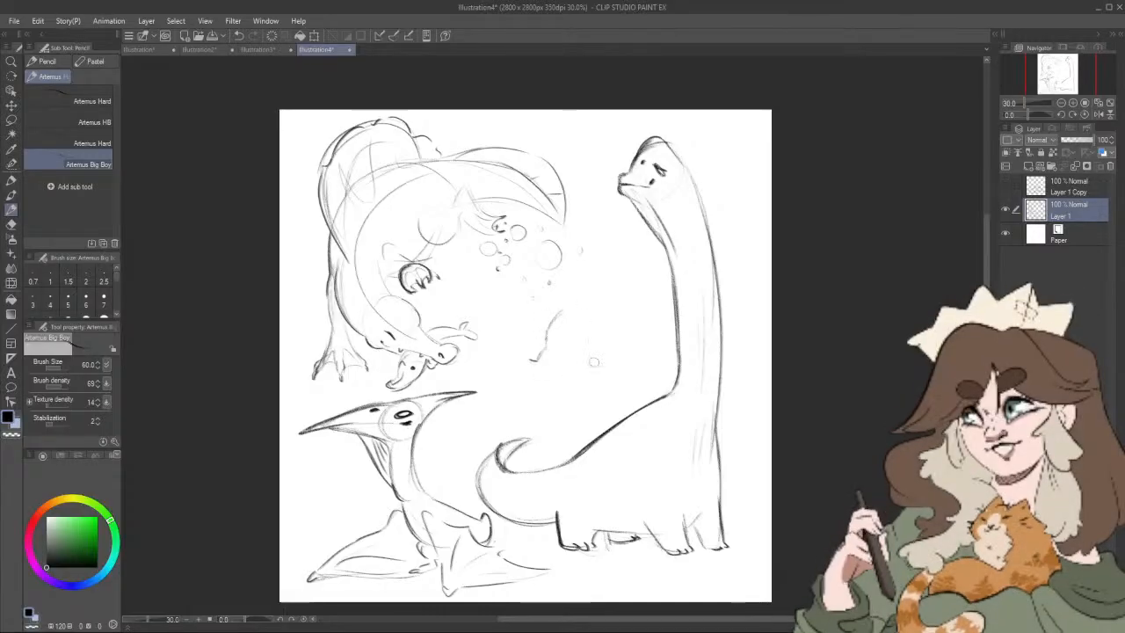
left_click_drag(605, 311, 608, 318)
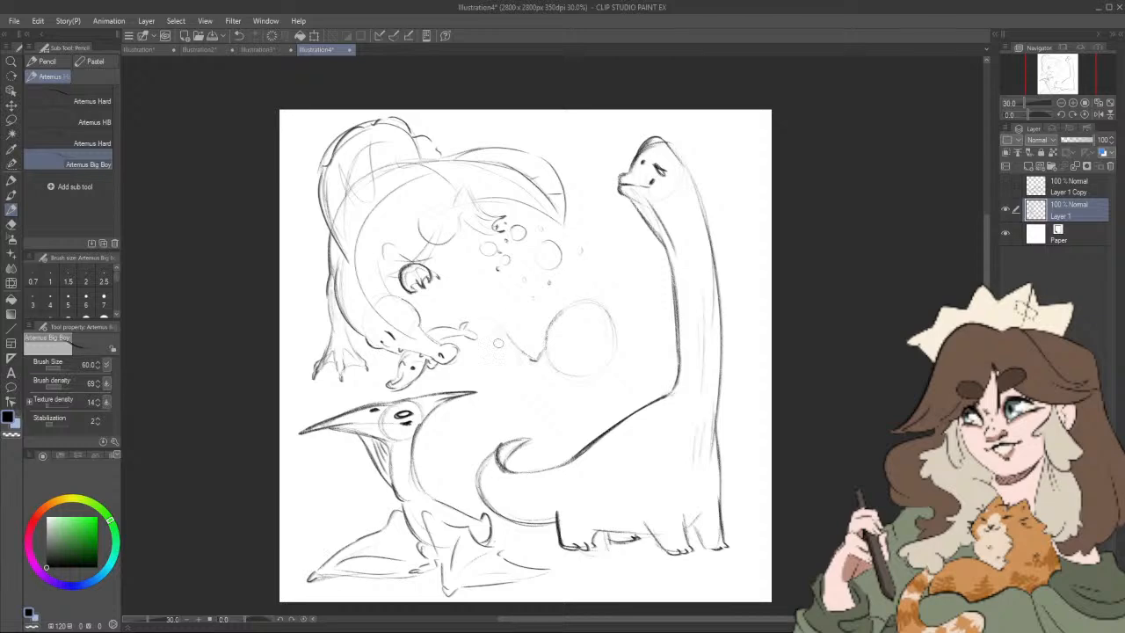
left_click_drag(497, 343, 531, 382)
left_click_drag(497, 329, 530, 382)
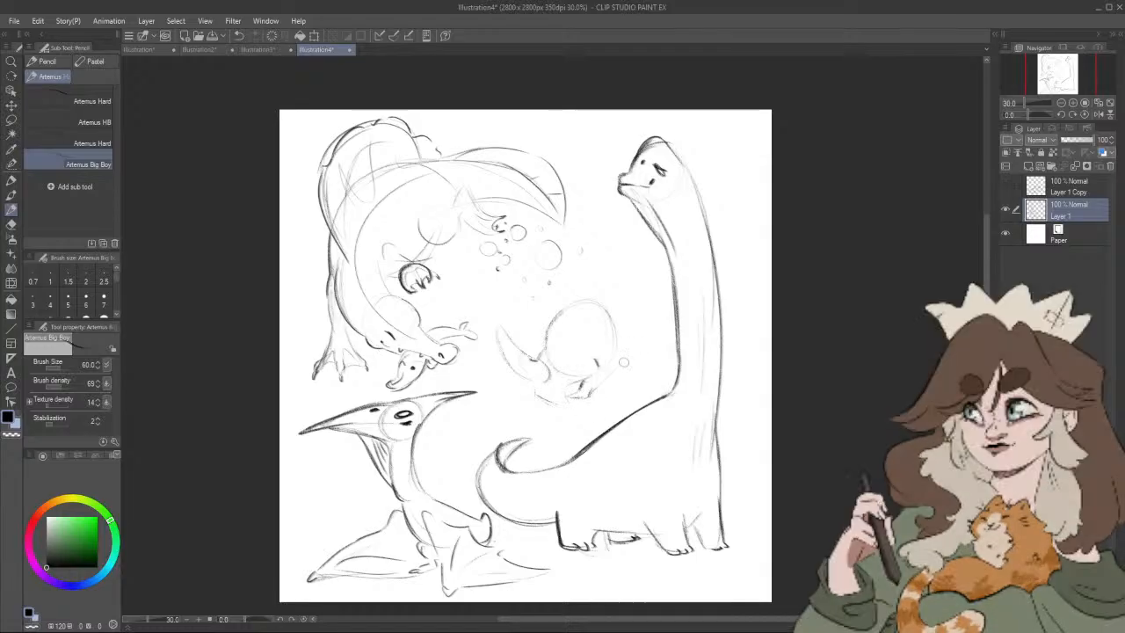
left_click_drag(622, 346, 626, 359)
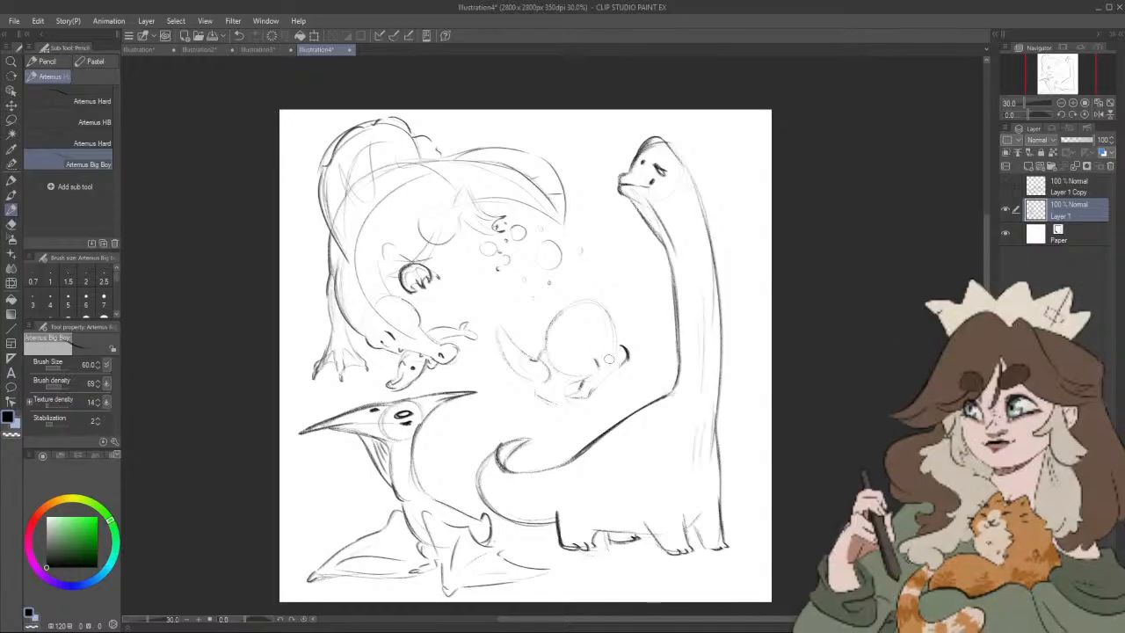
mouse_move(610, 346)
left_mouse_down()
mouse_move(640, 346)
mouse_move(635, 333)
mouse_move(640, 342)
mouse_move(625, 330)
mouse_move(644, 365)
mouse_move(555, 321)
mouse_move(581, 345)
mouse_move(577, 364)
mouse_move(589, 329)
mouse_move(585, 346)
mouse_move(572, 349)
mouse_move(575, 331)
mouse_move(568, 348)
mouse_move(587, 338)
mouse_move(565, 354)
left_mouse_up()
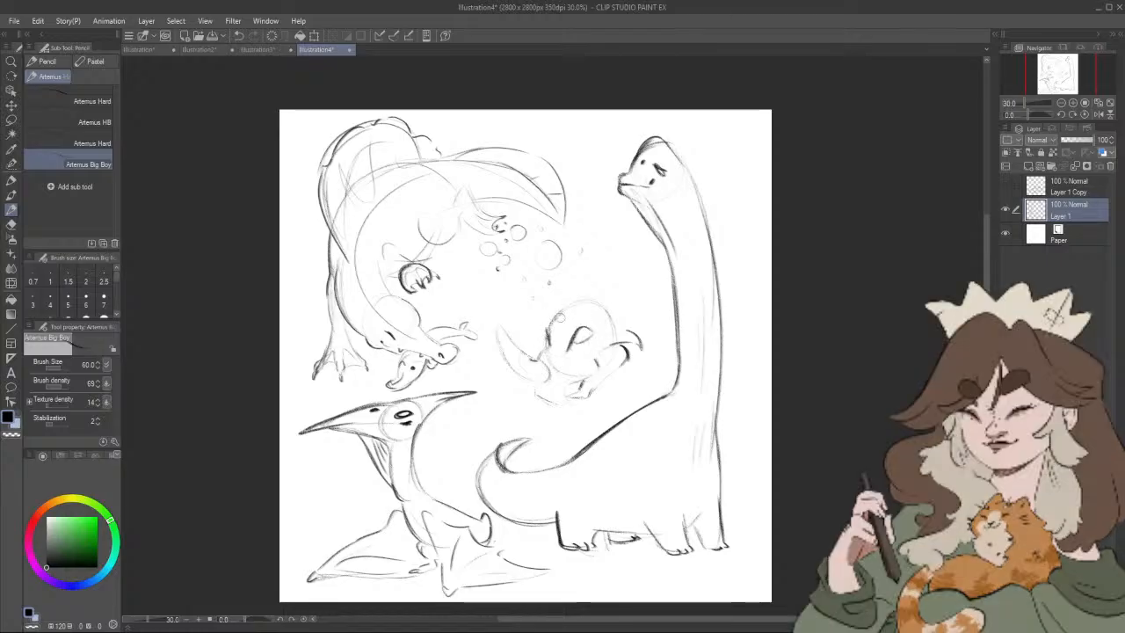
Step: Lasso the horned dinosaur's head, then shrink it, tilt it clockwise and shift it down toward the tail
left_click_drag(636, 309, 614, 320)
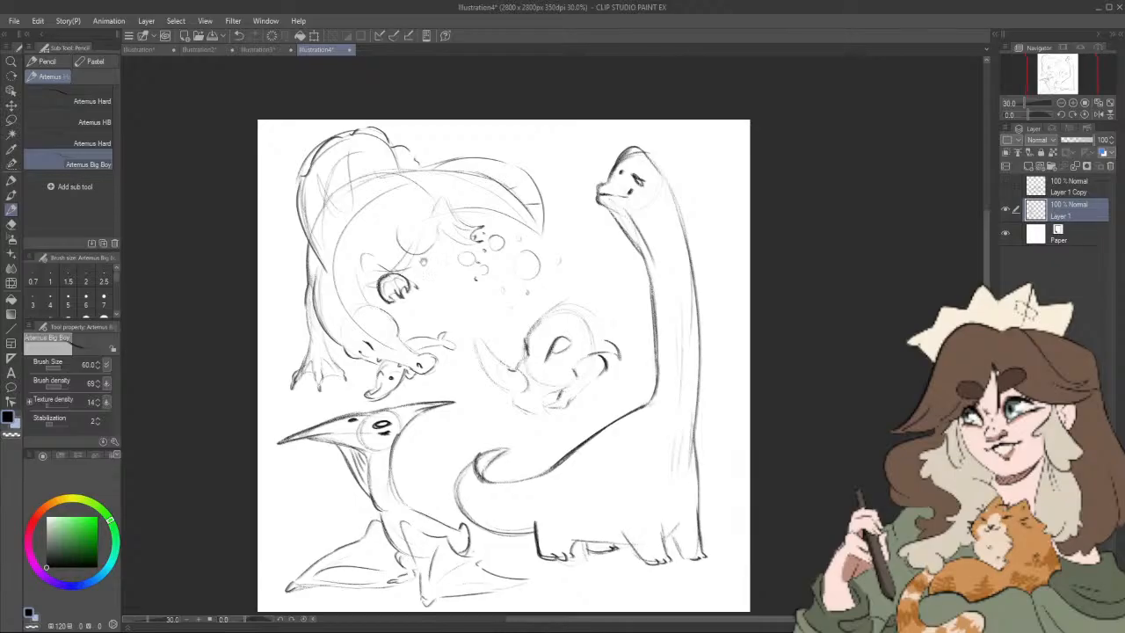
left_click(11, 121)
mouse_move(493, 317)
left_mouse_down()
mouse_move(469, 331)
mouse_move(475, 388)
mouse_move(486, 412)
mouse_move(545, 438)
mouse_move(587, 414)
mouse_move(627, 342)
mouse_move(581, 293)
mouse_move(489, 334)
left_mouse_up()
left_click(590, 462)
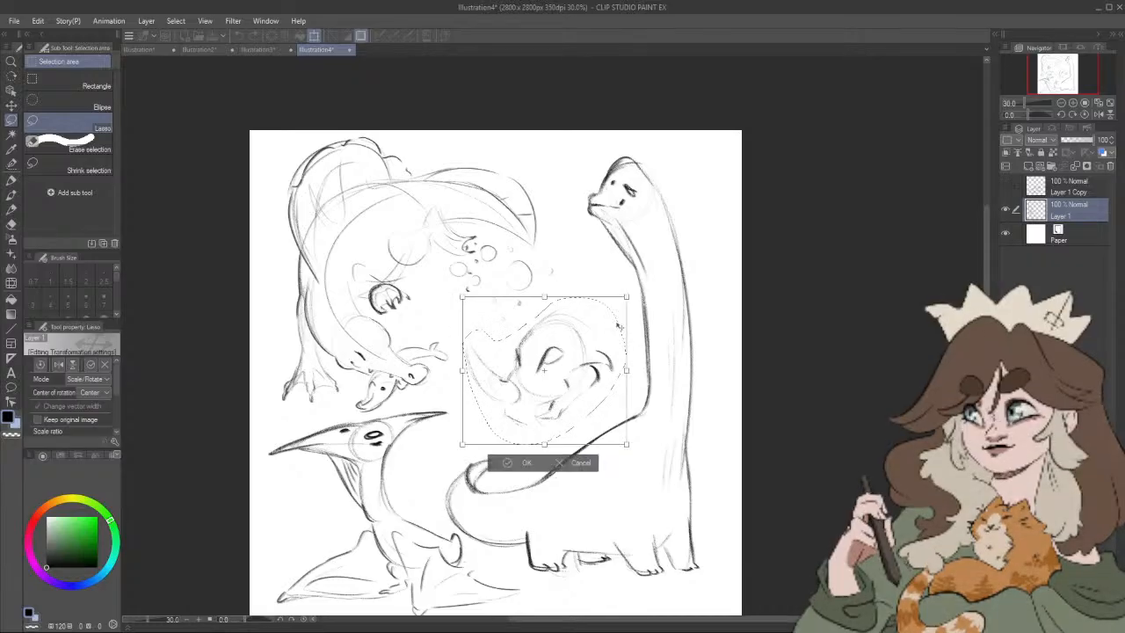
mouse_move(634, 282)
left_mouse_down()
mouse_move(649, 300)
mouse_move(588, 343)
left_mouse_up()
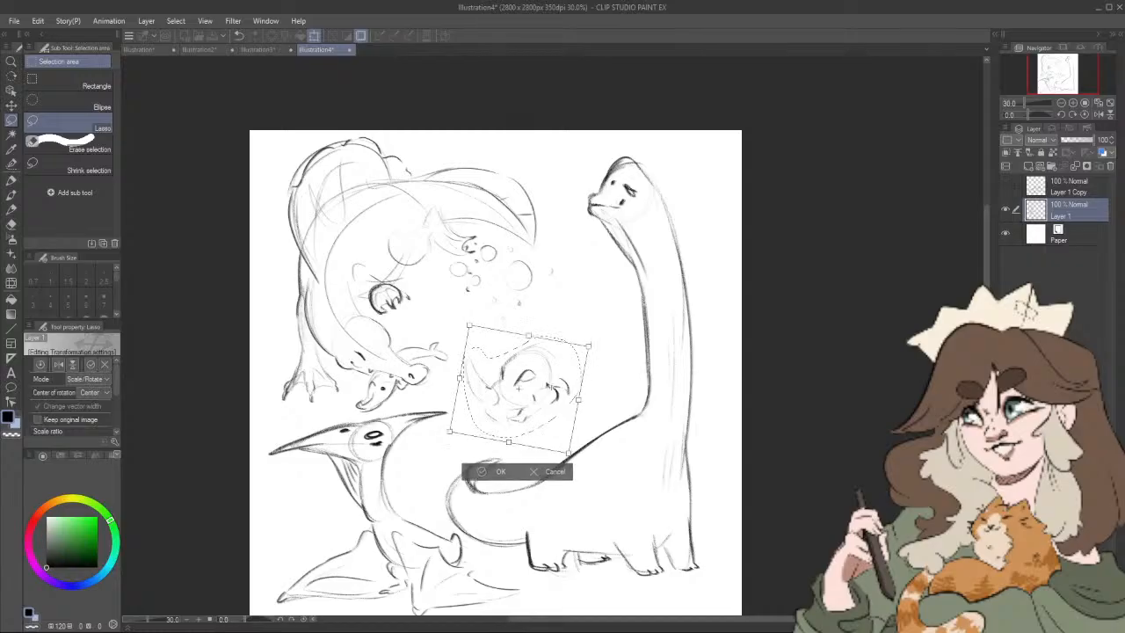
left_click_drag(546, 385, 548, 396)
left_click(503, 478)
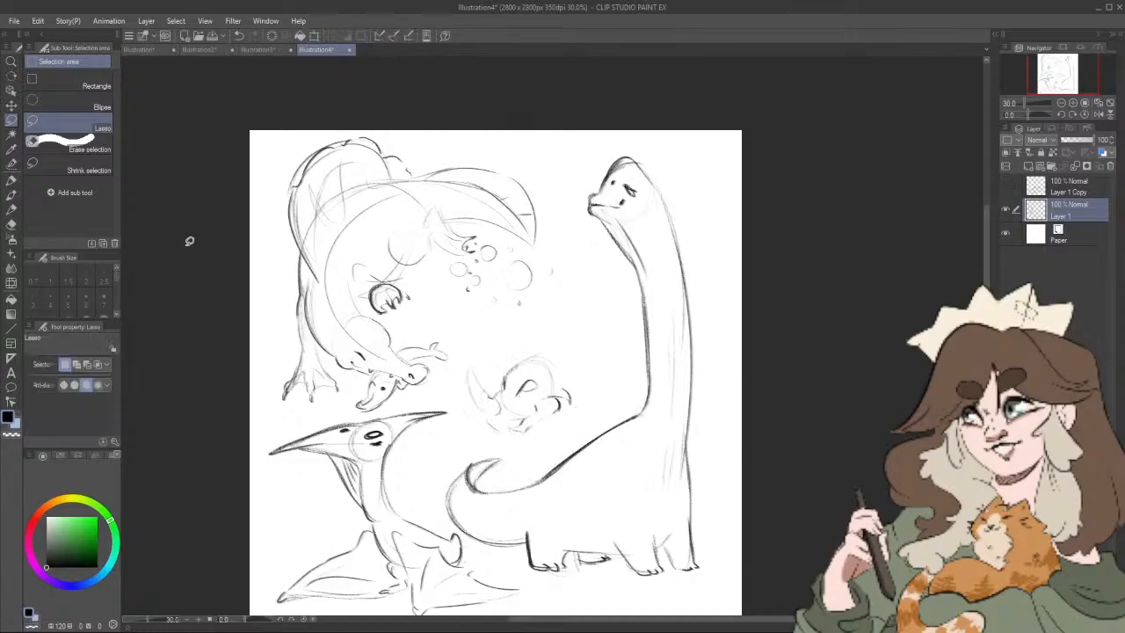
Step: Sketch a large frill with a spiky, scalloped edge behind the horned dinosaur's head using the Artemus Big Boy pencil
left_click(13, 198)
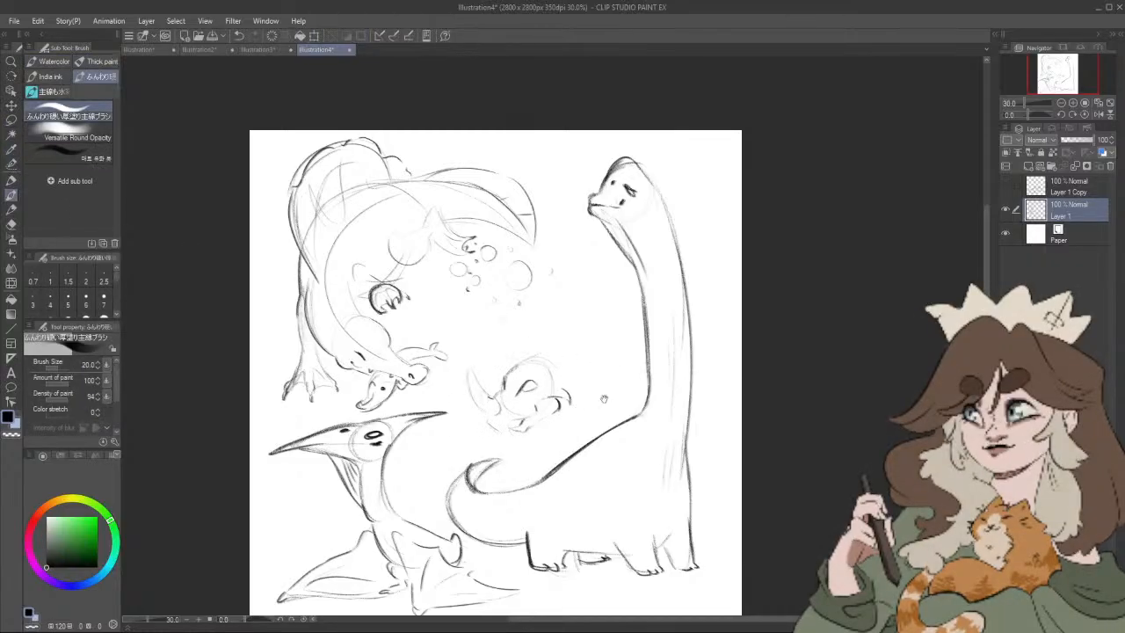
left_click(11, 208)
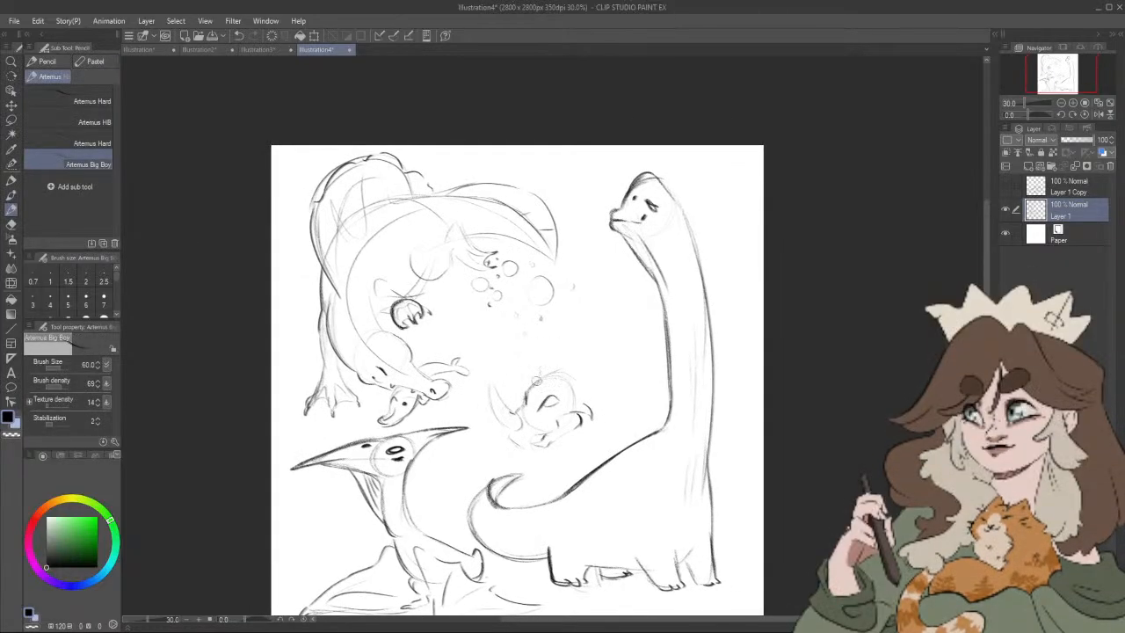
mouse_move(530, 388)
left_mouse_down()
mouse_move(548, 325)
mouse_move(539, 339)
mouse_move(576, 304)
left_mouse_up()
mouse_move(587, 406)
left_mouse_down()
mouse_move(582, 385)
mouse_move(622, 378)
left_mouse_up()
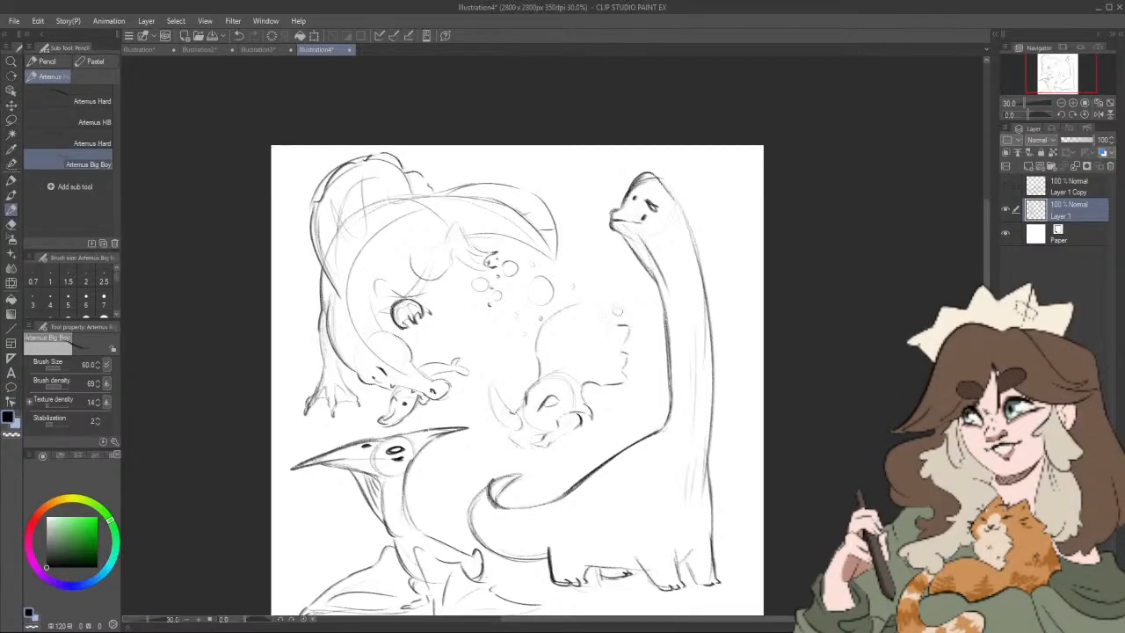
mouse_move(613, 317)
left_mouse_down()
mouse_move(601, 290)
mouse_move(572, 308)
mouse_move(560, 294)
mouse_move(528, 356)
left_mouse_up()
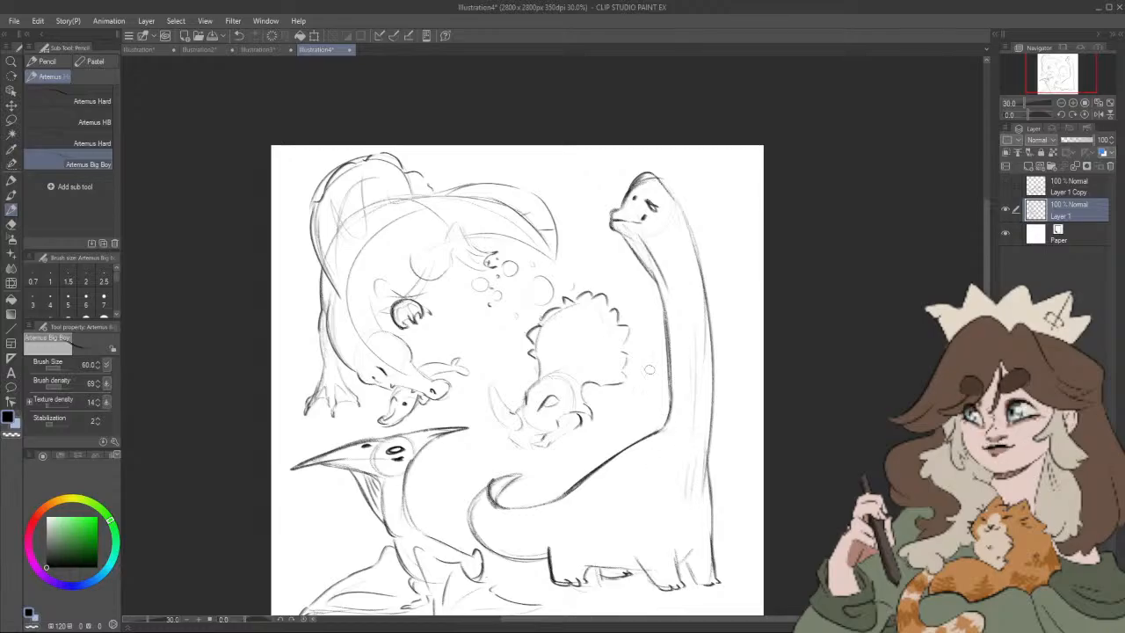
Step: Add two long pointed spikes to the frill's edge on the side facing the long neck
left_click_drag(628, 274, 606, 299)
left_click_drag(631, 338, 614, 336)
left_click_drag(627, 377, 627, 403)
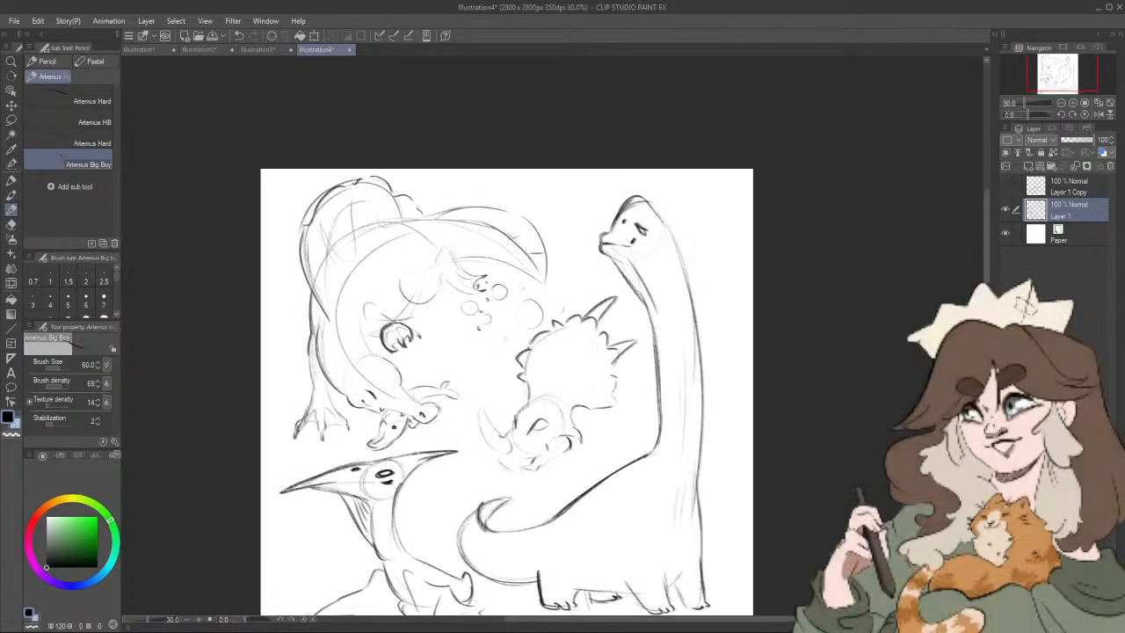
Step: Lasso the horned dinosaur's frill, shrink it slightly and shift it down toward the head
left_click(11, 121)
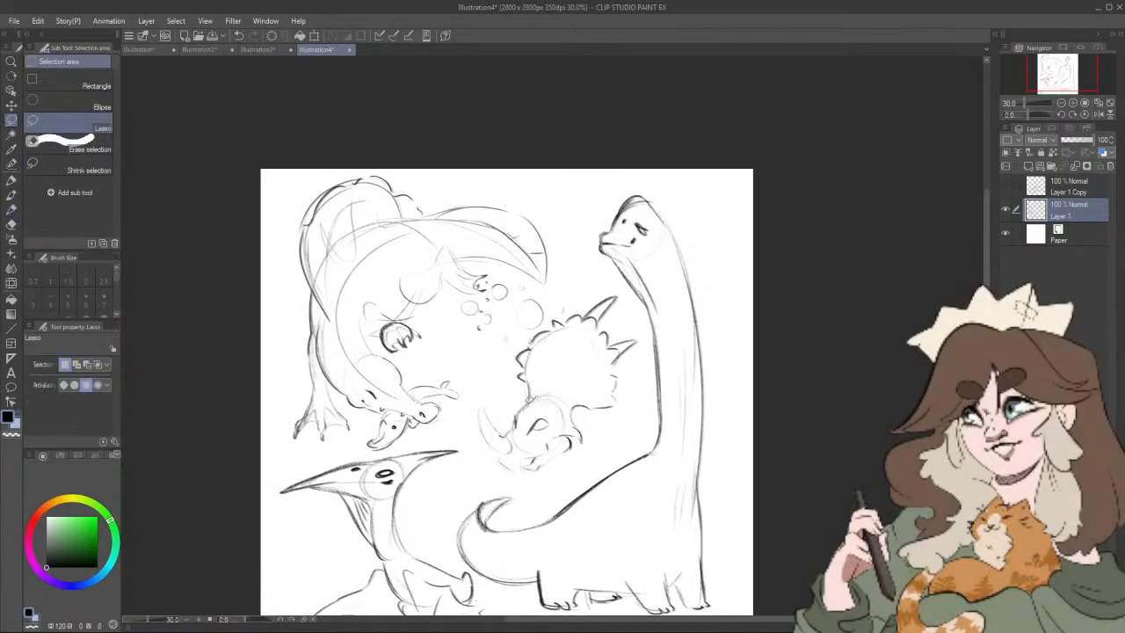
mouse_move(510, 395)
left_mouse_down()
mouse_move(603, 285)
mouse_move(626, 294)
mouse_move(649, 351)
mouse_move(608, 420)
mouse_move(553, 411)
left_mouse_up()
key("ctrl+t")
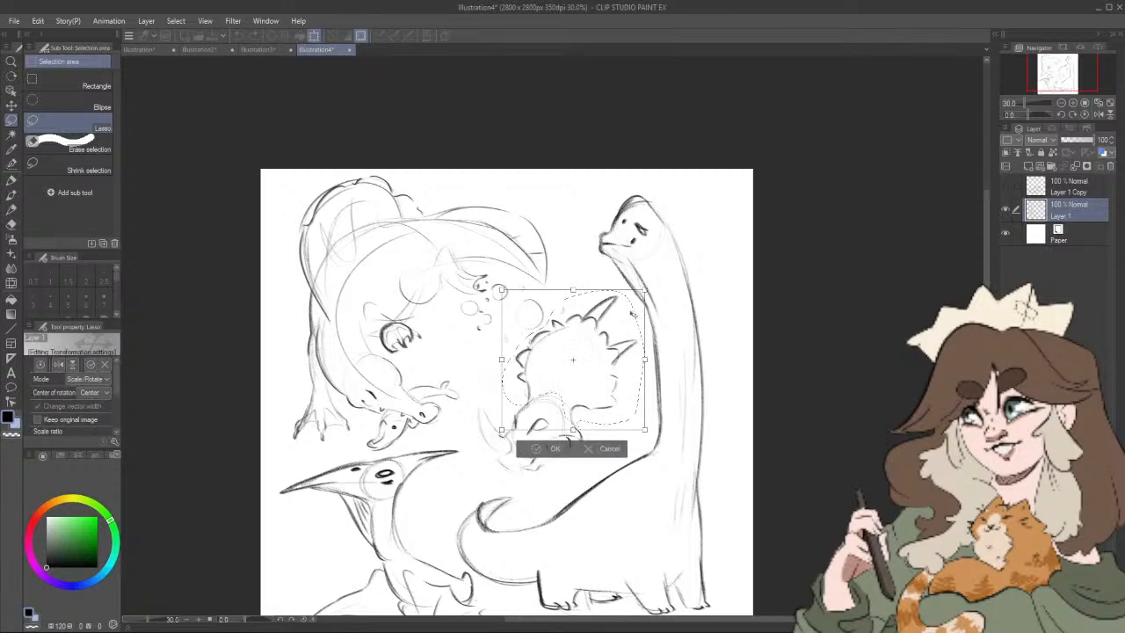
left_click_drag(644, 290, 633, 307)
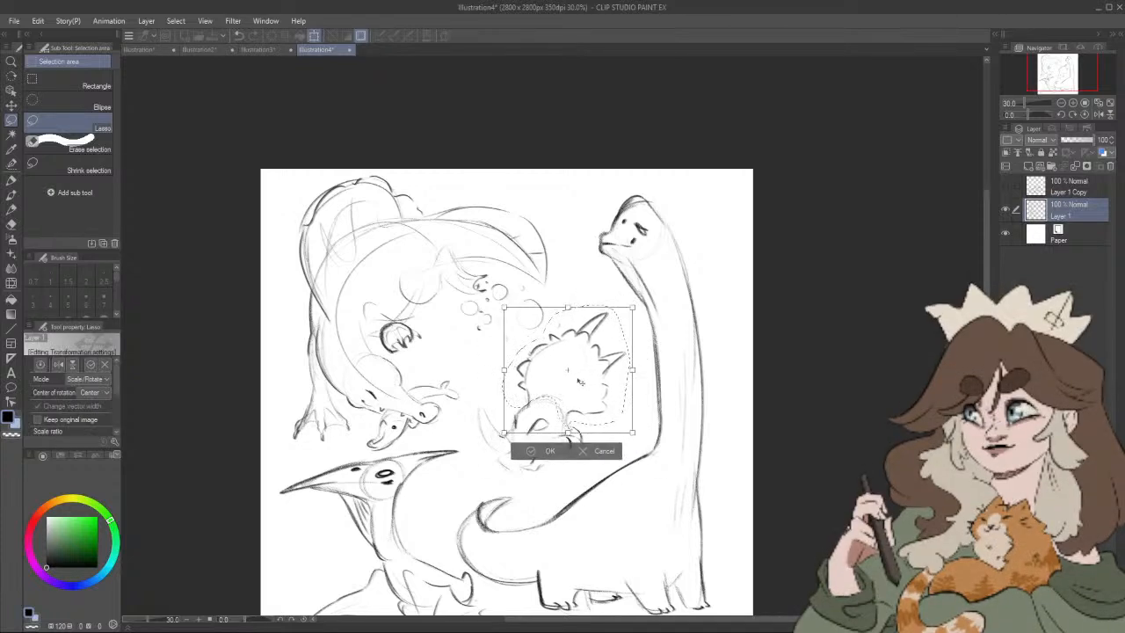
left_click_drag(579, 380, 575, 388)
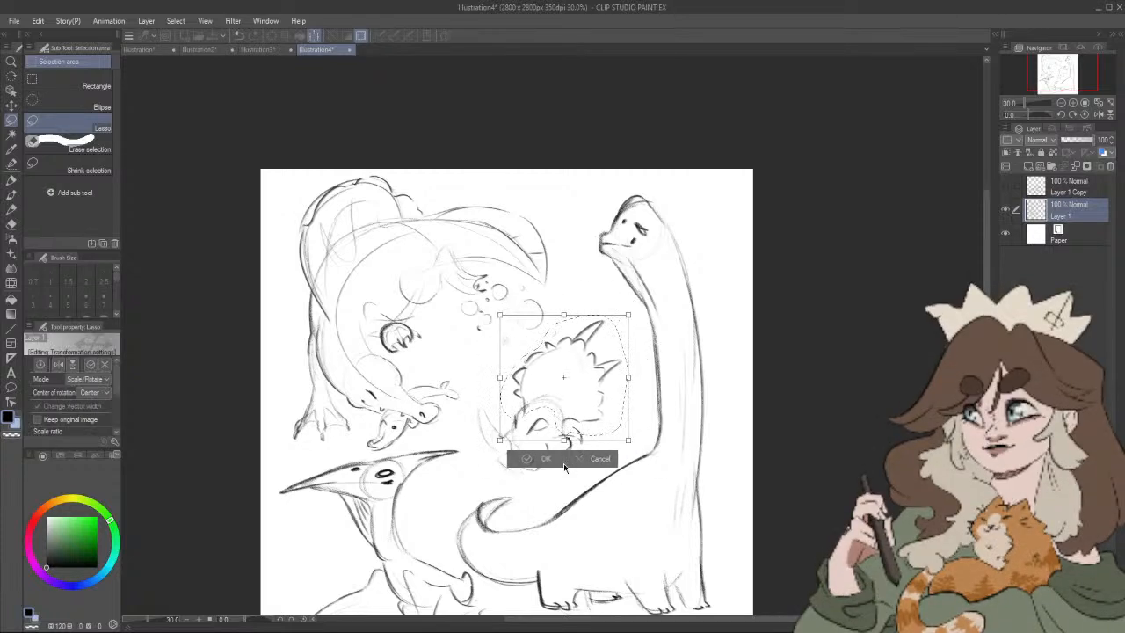
left_click(563, 461)
Step: Erase the frill lines overlapping the horned dinosaur's head, then sketch two oval openings inside the frill with the Artemus Big Boy pencil
left_click(11, 221)
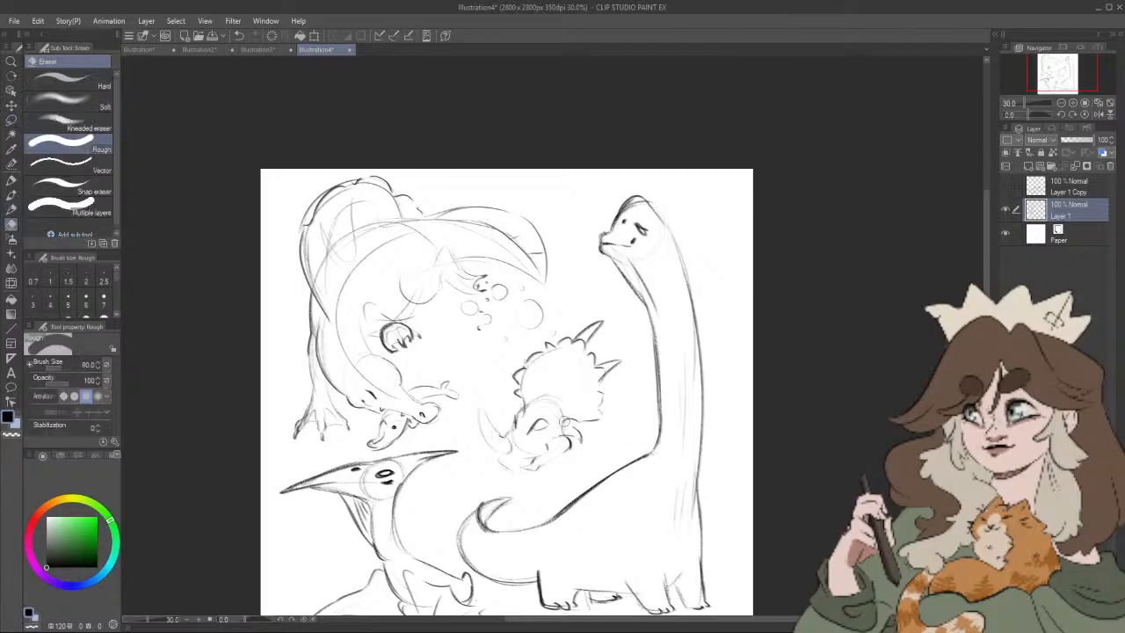
left_click_drag(528, 417, 537, 407)
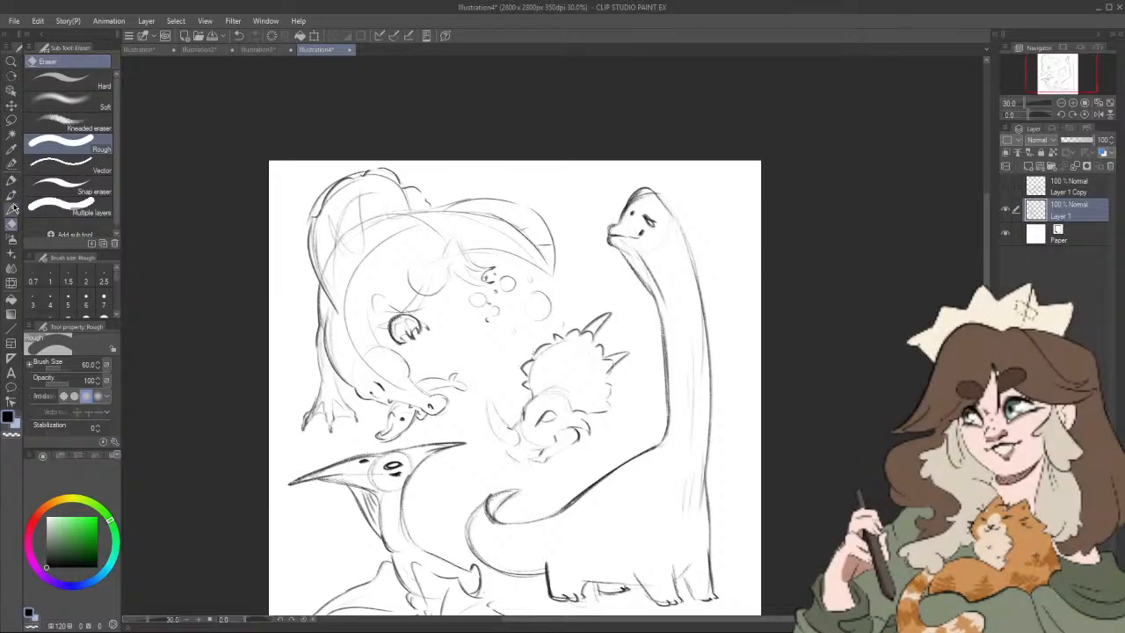
left_click(13, 197)
mouse_move(521, 342)
left_mouse_down()
mouse_move(67, 259)
mouse_move(26, 225)
left_mouse_up()
left_click(12, 210)
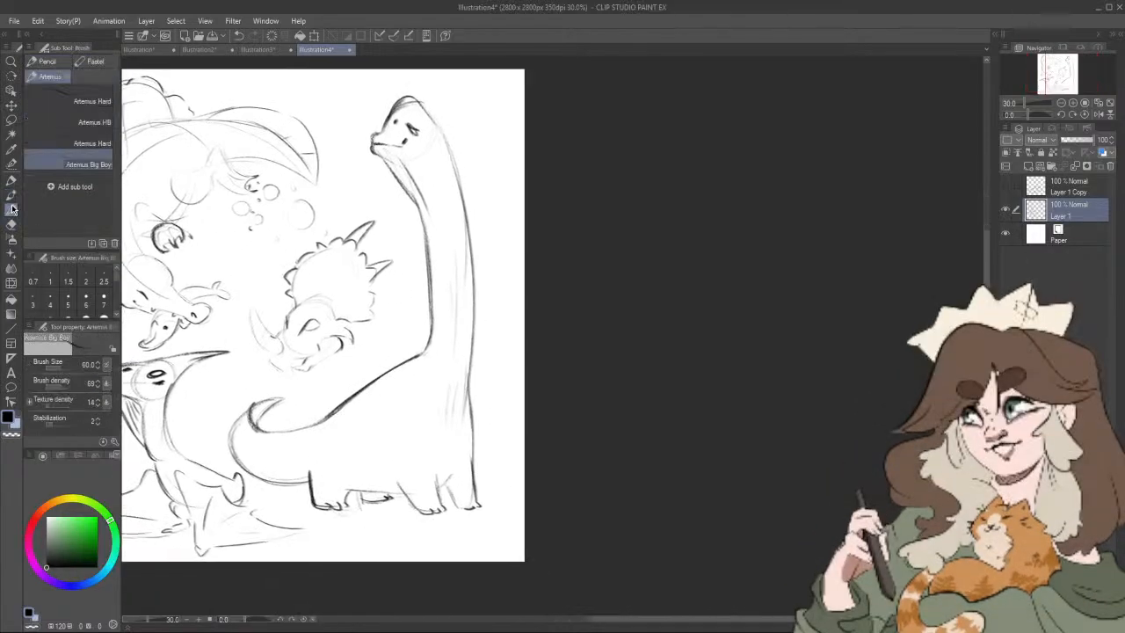
left_click_drag(334, 297, 578, 346)
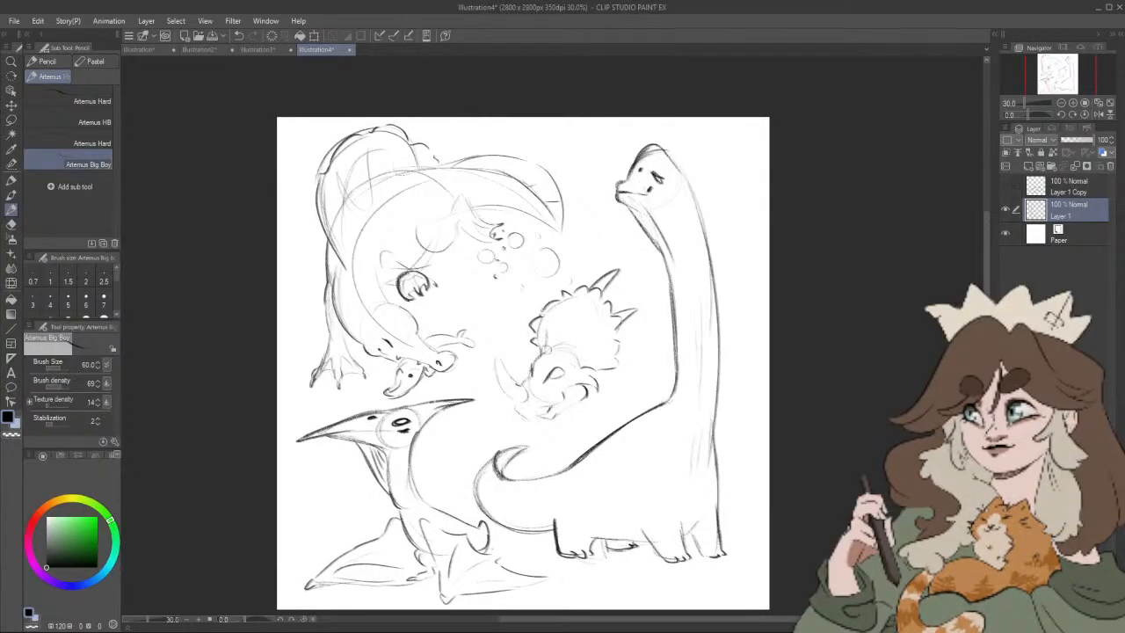
mouse_move(547, 350)
left_mouse_down()
mouse_move(544, 330)
mouse_move(597, 338)
mouse_move(575, 350)
mouse_move(596, 351)
mouse_move(574, 349)
mouse_move(614, 377)
left_mouse_up()
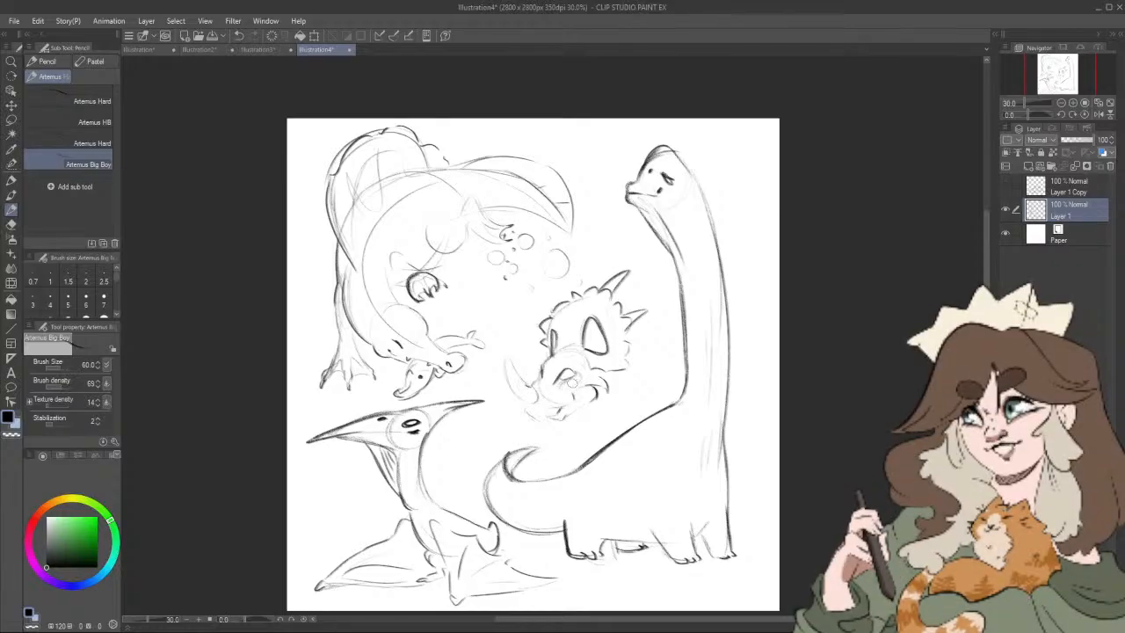
Step: Add a small brow horn, a nostril and darker eye, beak and cheek lines to the horned dinosaur's face
left_click_drag(570, 379, 575, 391)
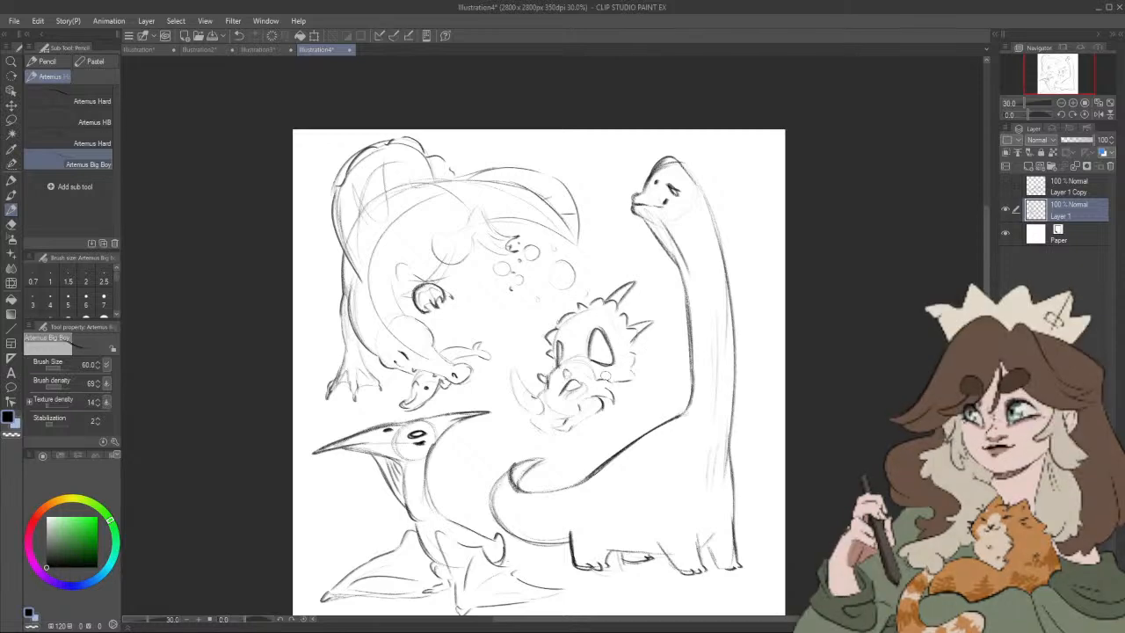
left_click_drag(606, 376, 598, 379)
left_click_drag(550, 406, 538, 420)
mouse_move(538, 420)
left_mouse_down()
mouse_move(573, 386)
mouse_move(533, 419)
mouse_move(543, 425)
mouse_move(527, 403)
mouse_move(584, 391)
left_mouse_up()
left_click_drag(613, 329, 636, 319)
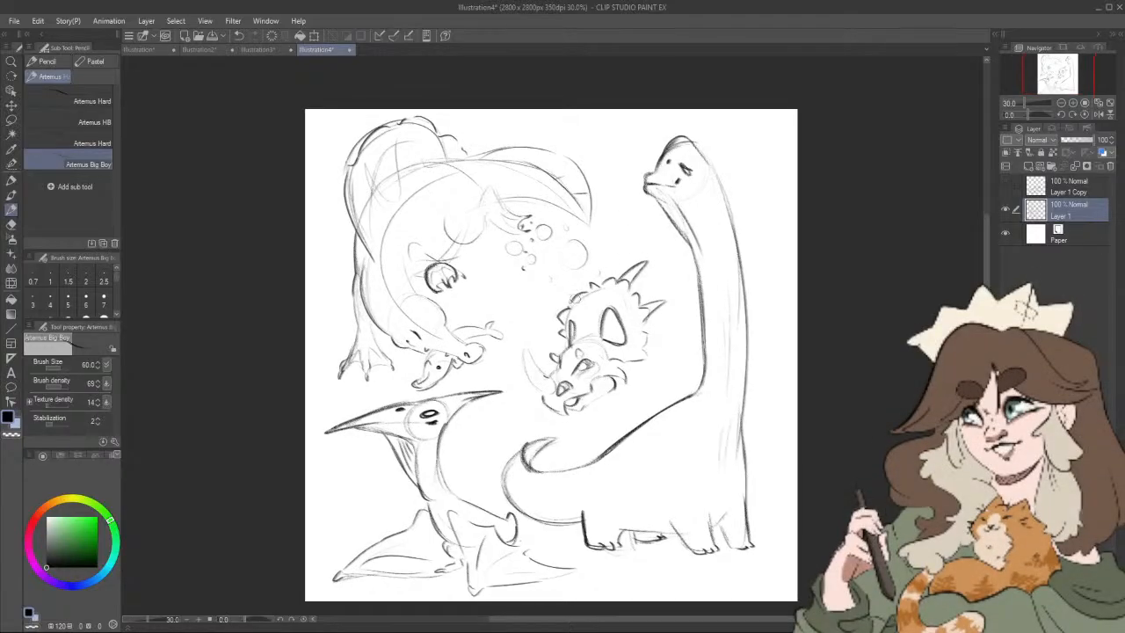
Step: Add spikes to the frill's edge on the side away from the long neck, and small detail marks inside the frill
mouse_move(571, 299)
left_mouse_down()
mouse_move(576, 273)
mouse_move(581, 293)
mouse_move(550, 306)
mouse_move(568, 312)
left_mouse_up()
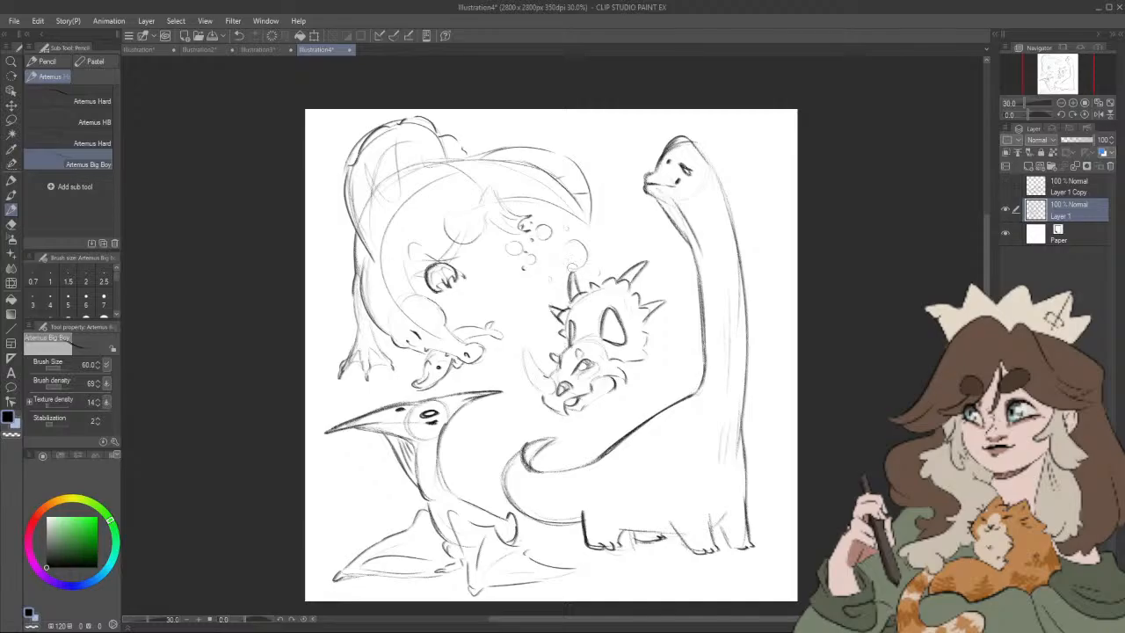
left_click_drag(659, 302, 649, 296)
key("ctrl+z")
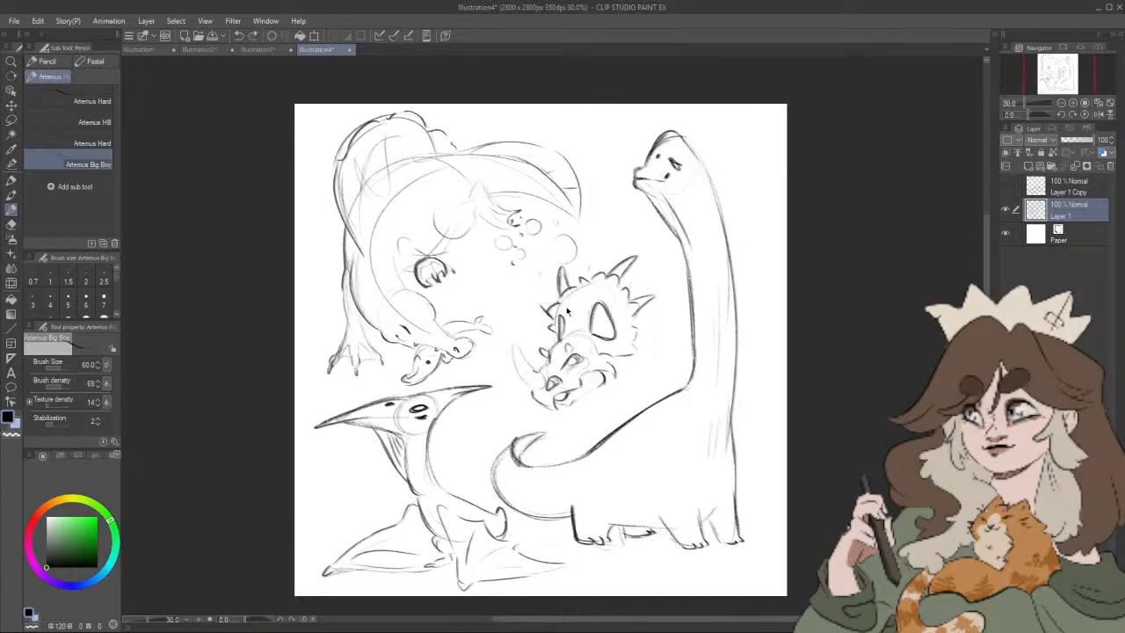
mouse_move(552, 310)
left_mouse_down()
mouse_move(538, 310)
mouse_move(552, 318)
left_mouse_up()
left_click_drag(658, 388, 638, 403)
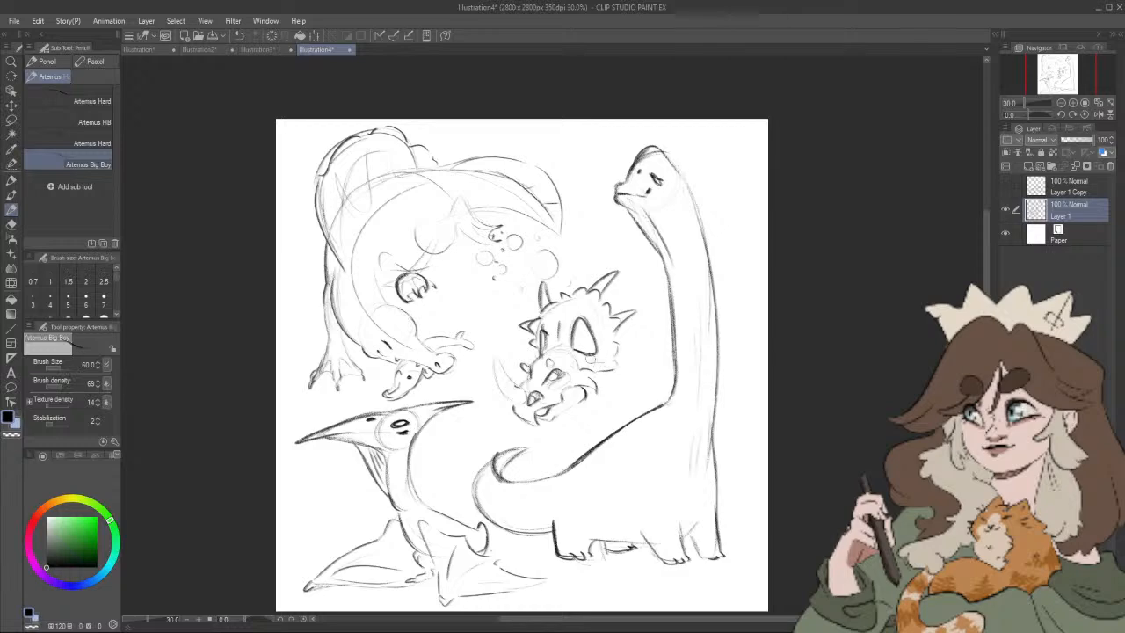
left_click_drag(600, 357, 600, 369)
Step: Redraw the horned dinosaur's long curved nose horn over the faint sketch with darker lines
left_click_drag(490, 376, 513, 406)
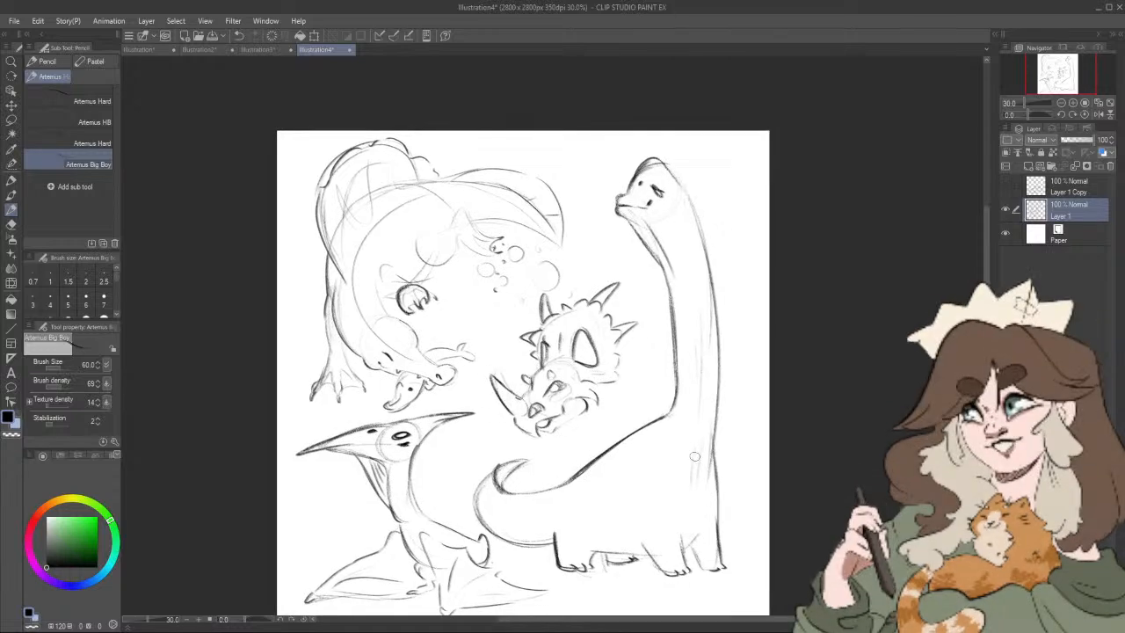
key("ctrl+z")
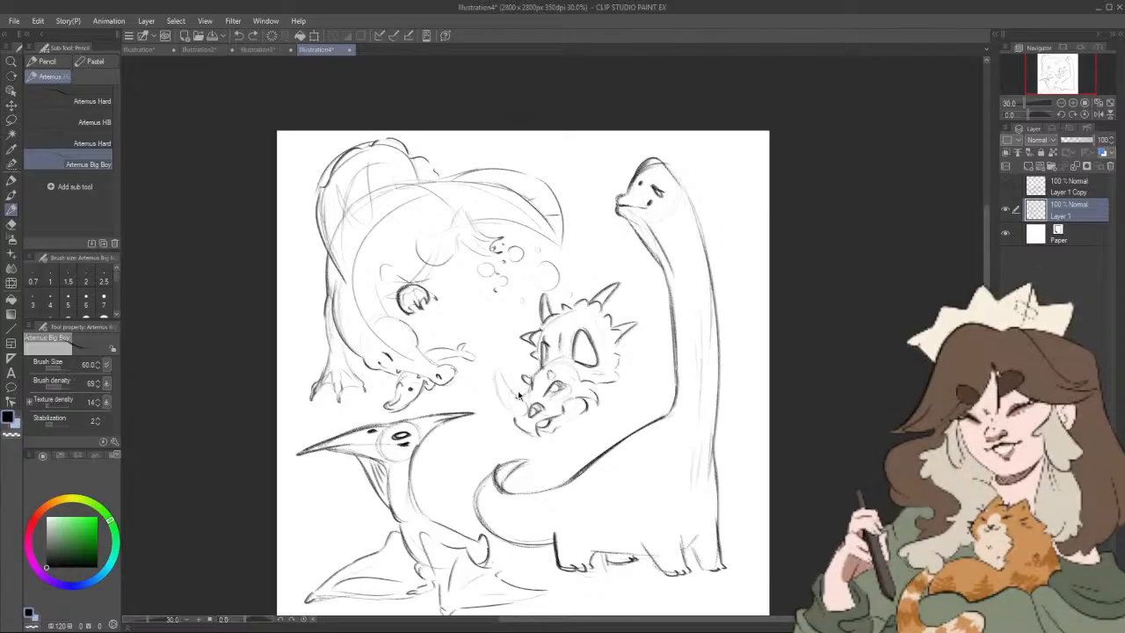
mouse_move(514, 418)
left_mouse_down()
mouse_move(494, 378)
mouse_move(519, 418)
left_mouse_up()
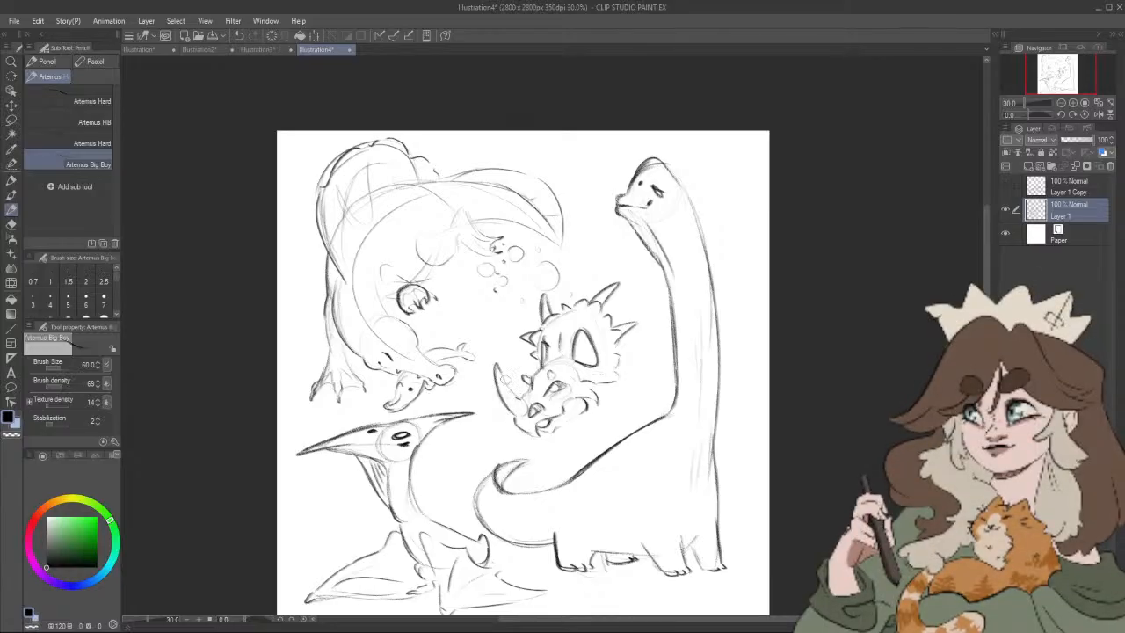
left_click_drag(499, 370, 527, 400)
left_click_drag(623, 409, 615, 425)
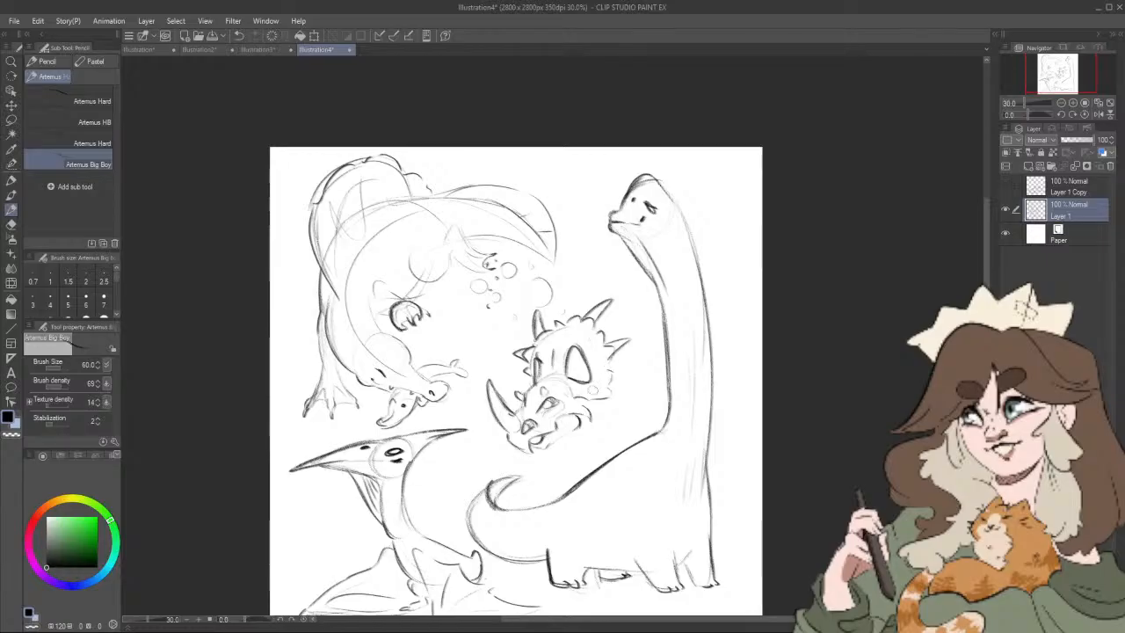
Step: Lasso the whole horned dinosaur head, rotate it slightly clockwise and nudge it into the gap beside the long neck
left_click(10, 119)
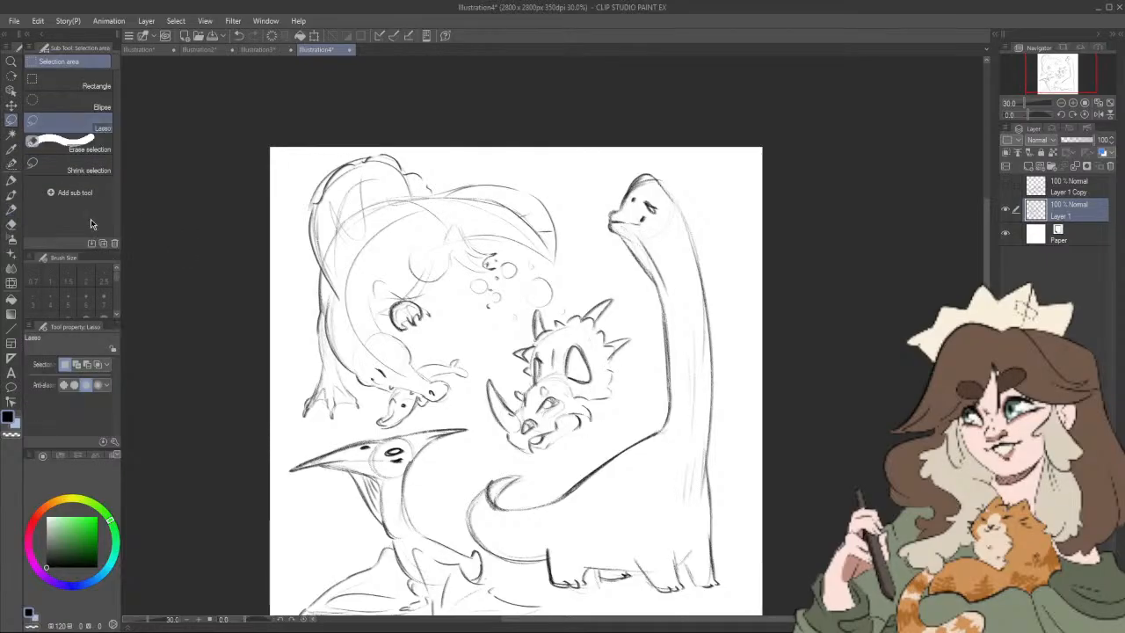
mouse_move(545, 309)
left_mouse_down()
mouse_move(482, 362)
mouse_move(480, 411)
mouse_move(505, 451)
mouse_move(570, 445)
mouse_move(621, 410)
mouse_move(647, 334)
mouse_move(635, 300)
mouse_move(606, 280)
mouse_move(577, 305)
left_mouse_up()
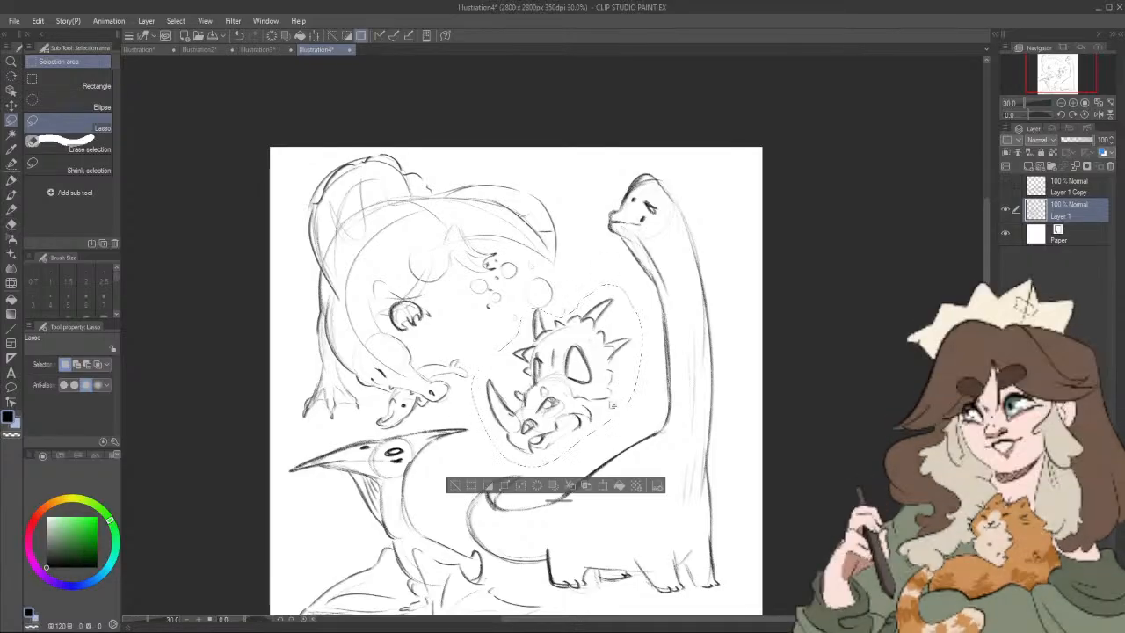
left_click(603, 486)
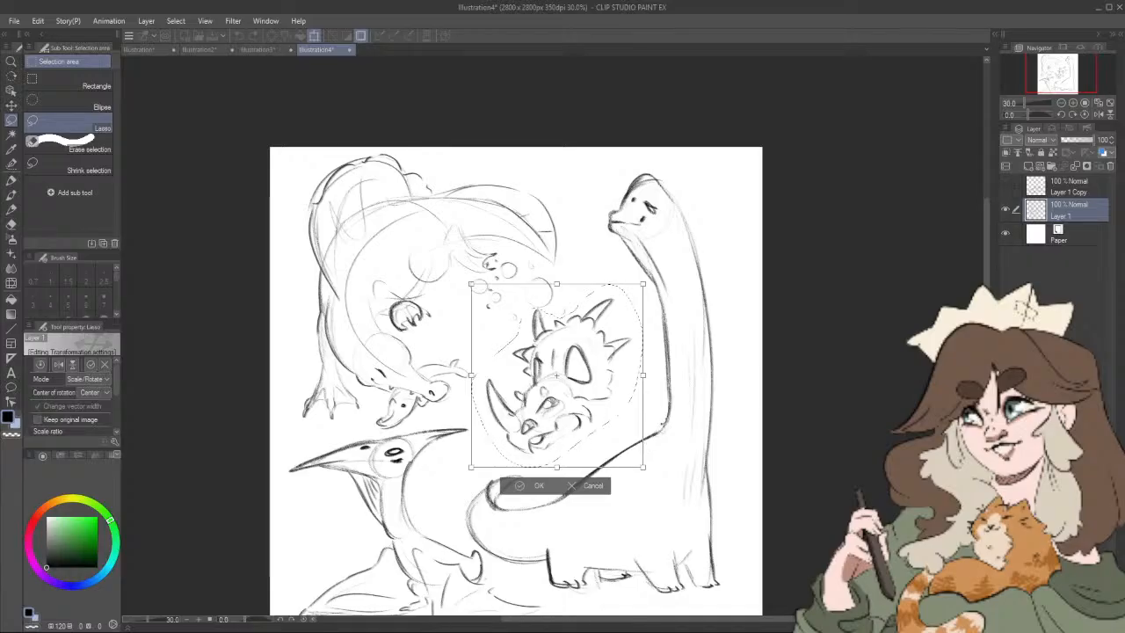
left_click_drag(654, 435, 646, 447)
left_click_drag(613, 404, 615, 412)
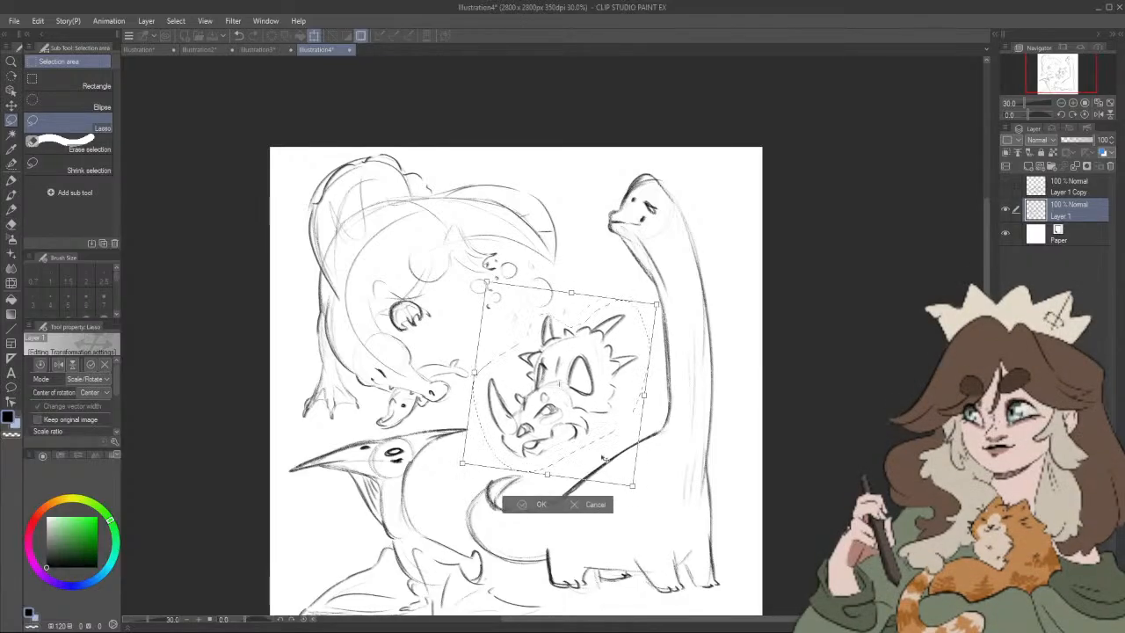
left_click(535, 505)
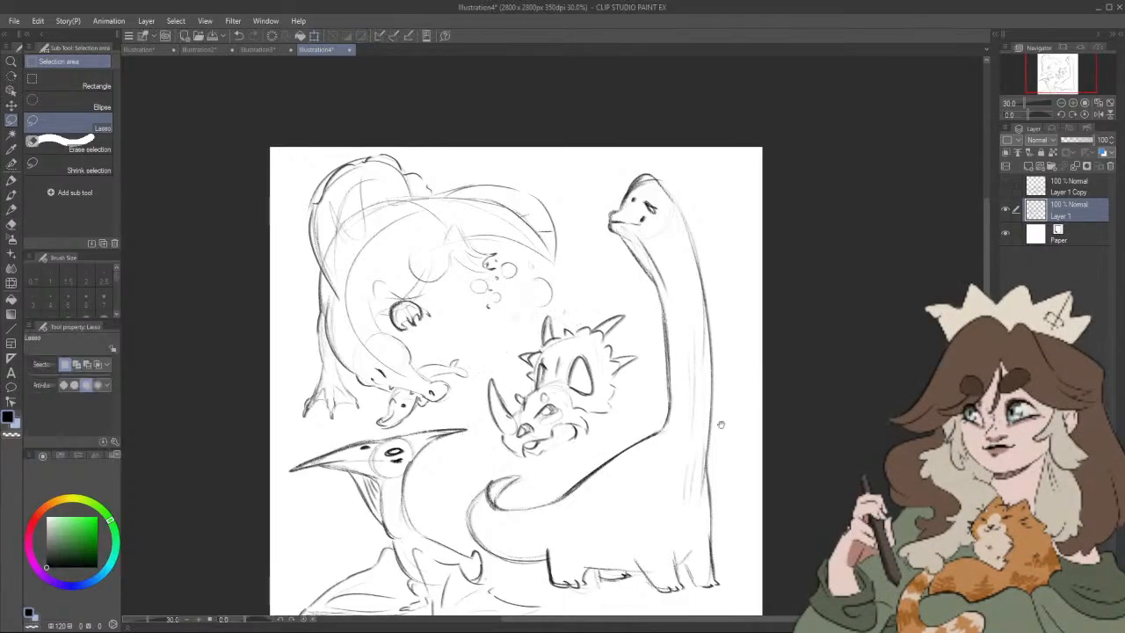
left_click_drag(720, 424, 763, 384)
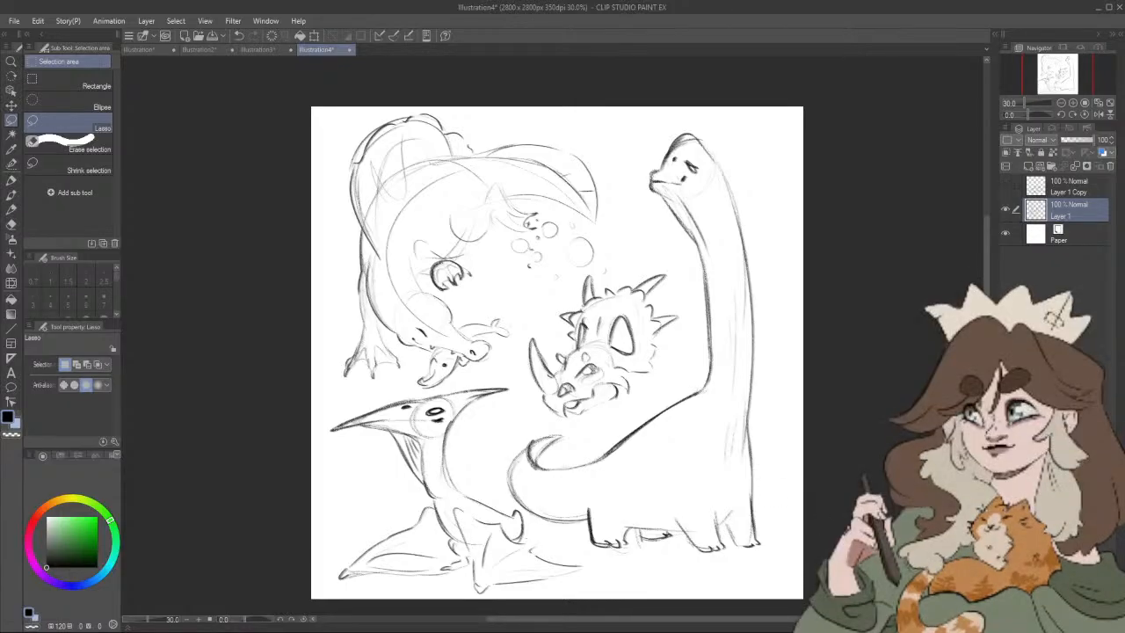
left_click_drag(765, 541, 752, 538)
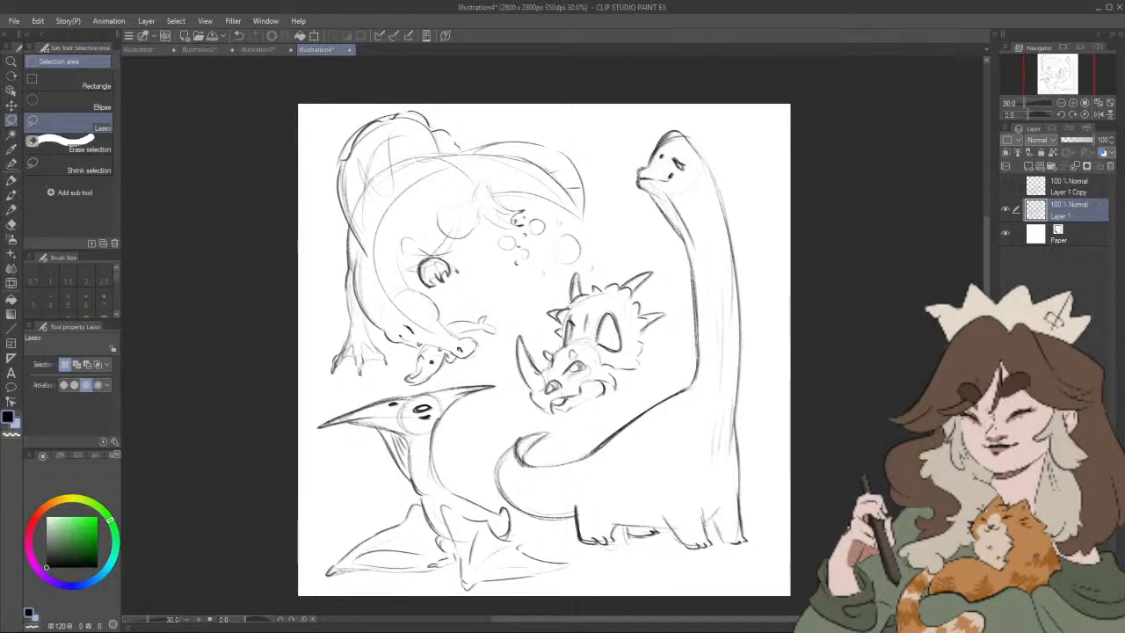
Step: Add a new layer directly above the paper and fill it with a muted grey-brown (hue 16, saturation 12, value 56)
left_click(1076, 236)
left_click(1028, 166)
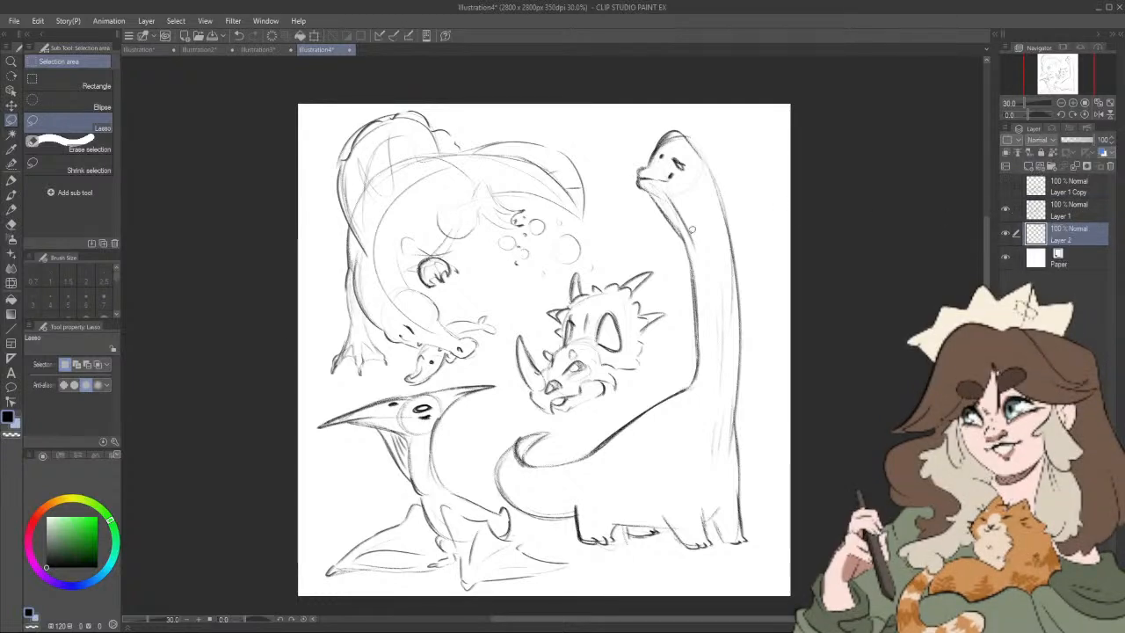
left_click_drag(61, 501, 46, 514)
left_click(56, 534)
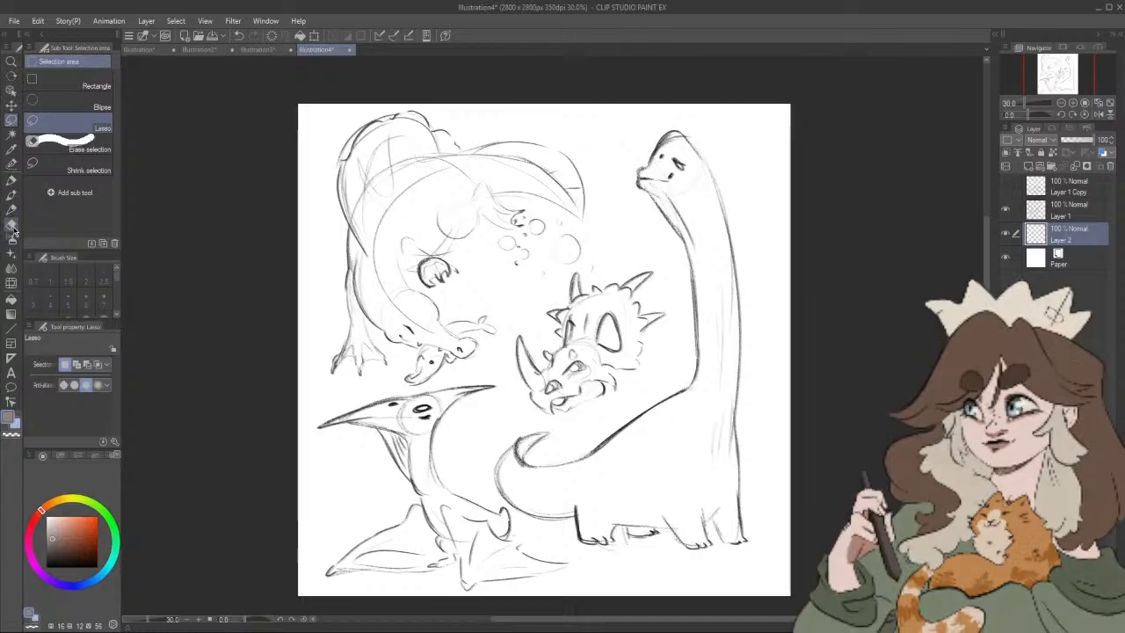
left_click(11, 224)
left_click(12, 300)
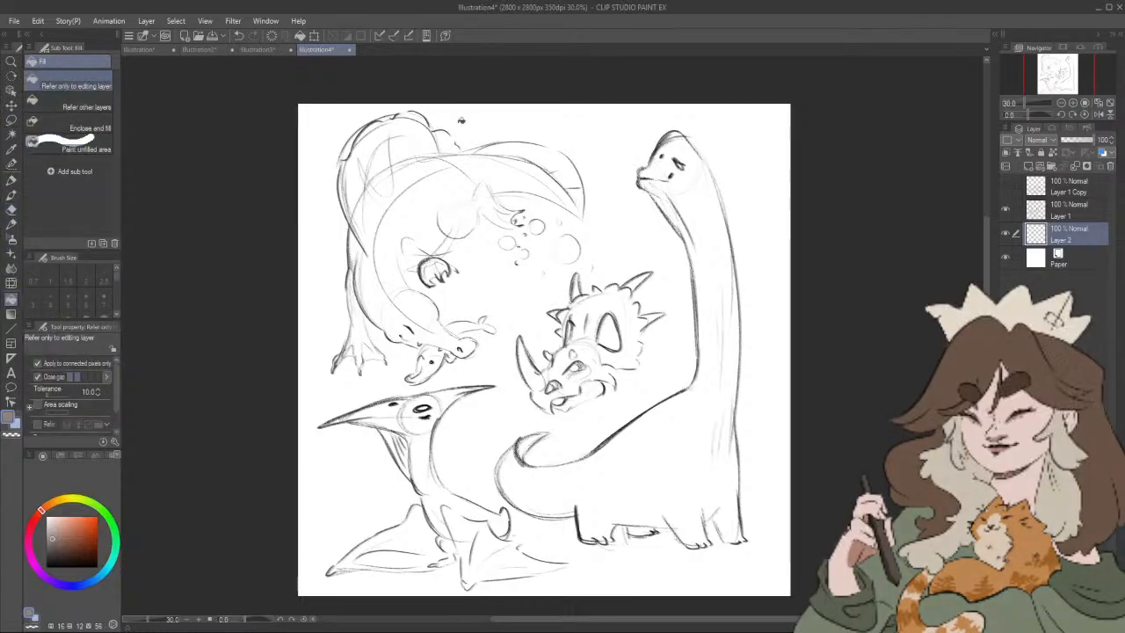
left_click(530, 158)
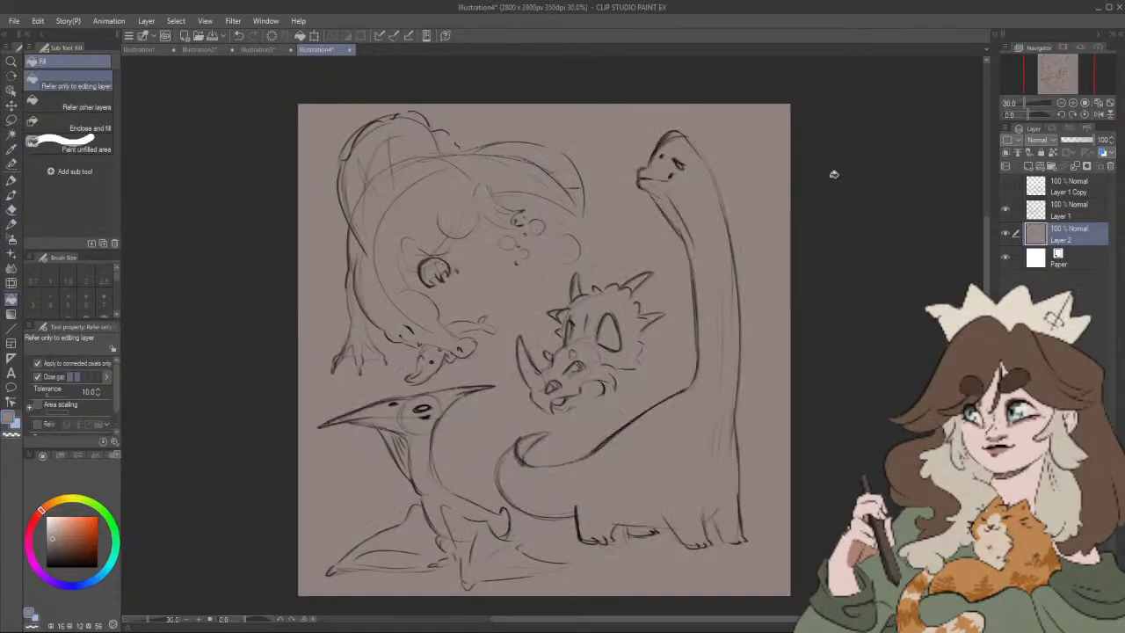
Step: On a new layer above the grey-brown fill, paint the small creature at the large dinosaur's snout red using the Felt pen at size 30
left_click(1029, 166)
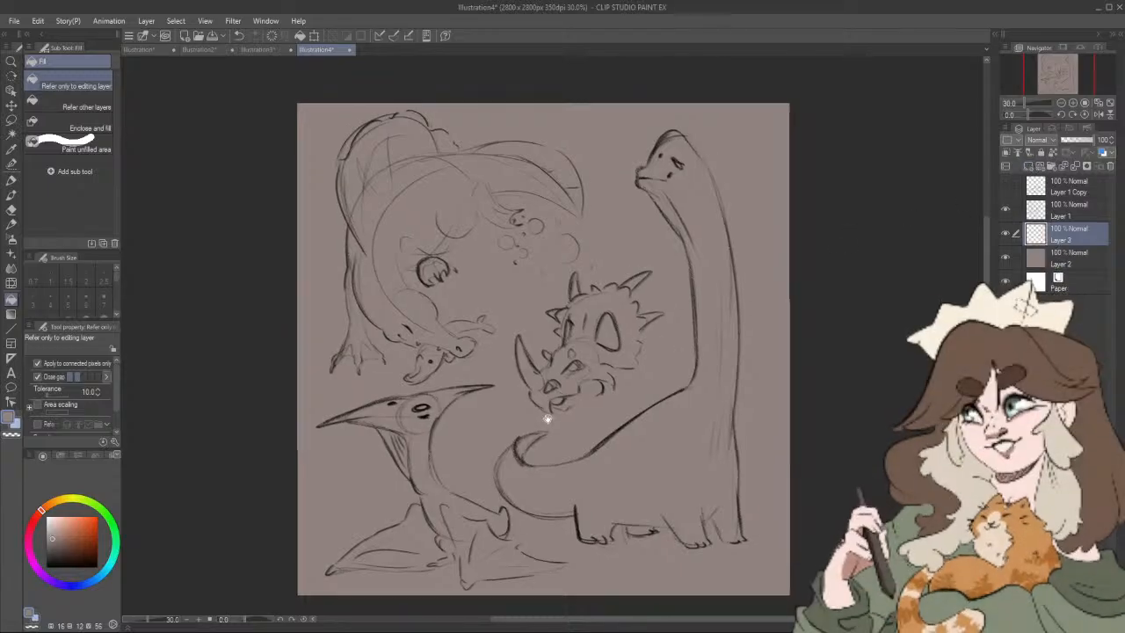
left_click_drag(544, 416, 550, 404)
left_click(67, 499)
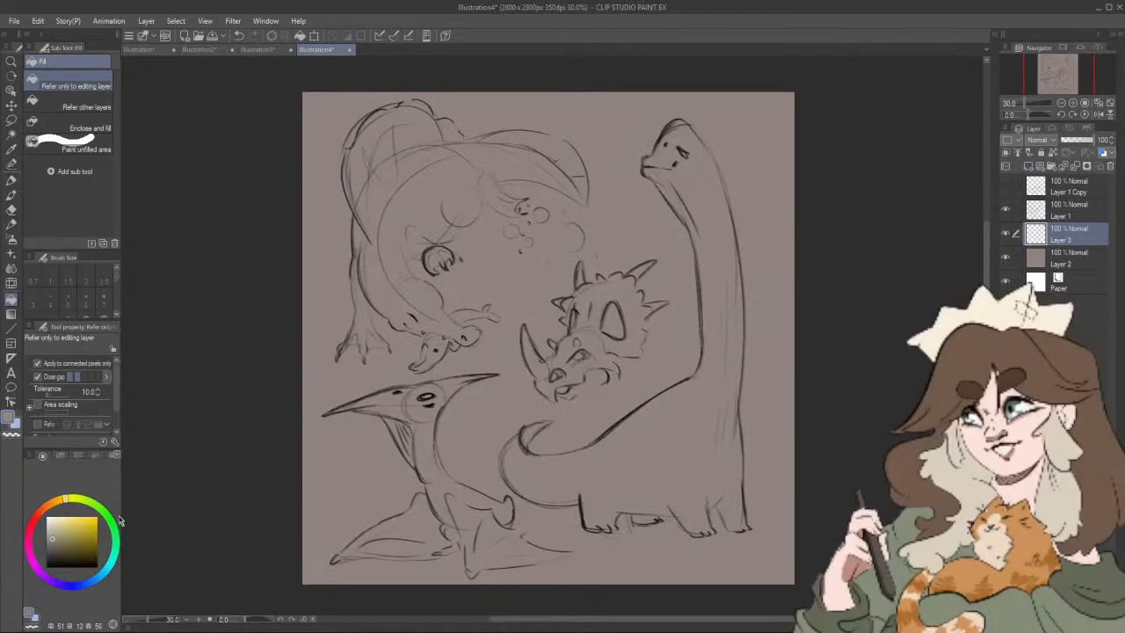
mouse_move(65, 499)
left_mouse_down()
mouse_move(39, 511)
mouse_move(84, 528)
left_mouse_up()
left_click(38, 513)
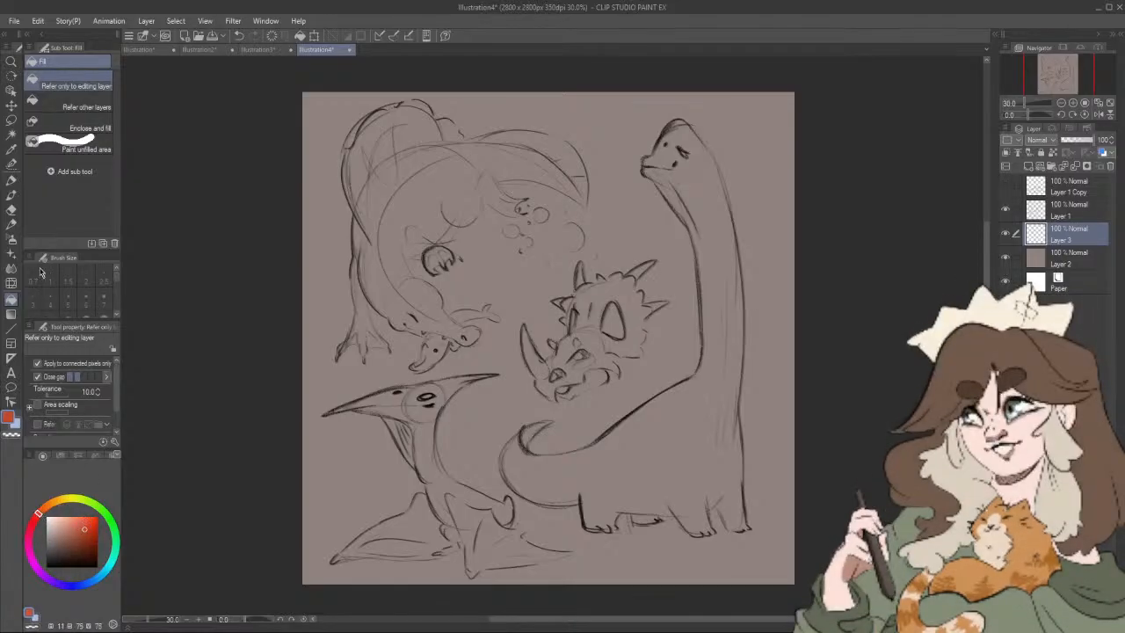
left_click(12, 180)
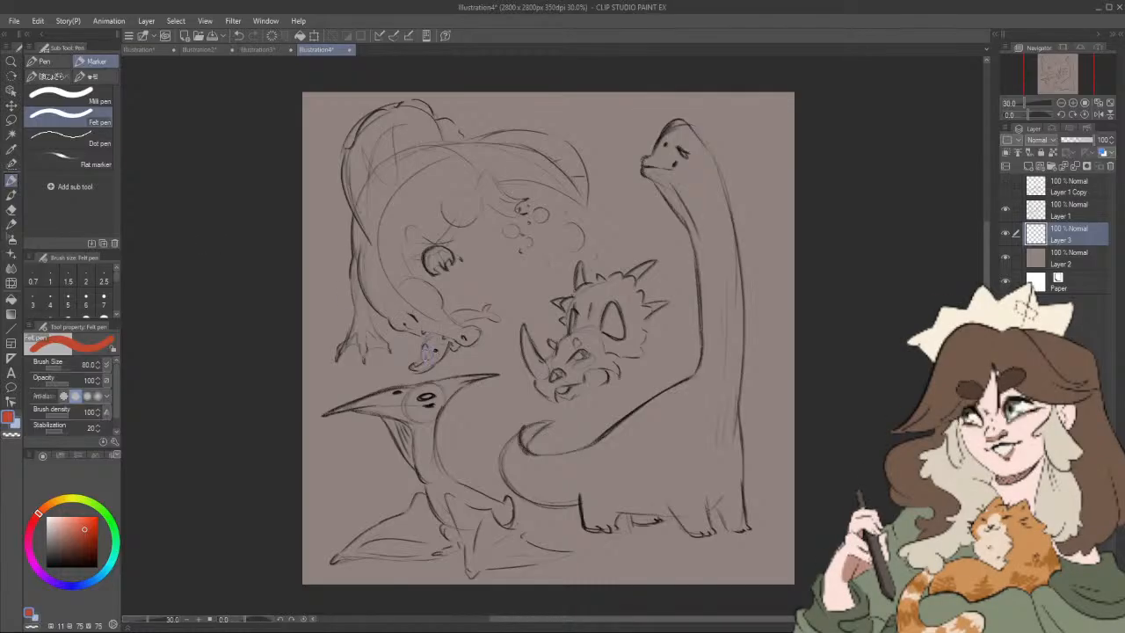
key("bracketleft")
key("bracketleft")
key("bracketleft")
key("bracketleft")
key("bracketleft")
mouse_move(426, 360)
left_mouse_down()
mouse_move(424, 349)
mouse_move(413, 367)
mouse_move(444, 347)
left_mouse_up()
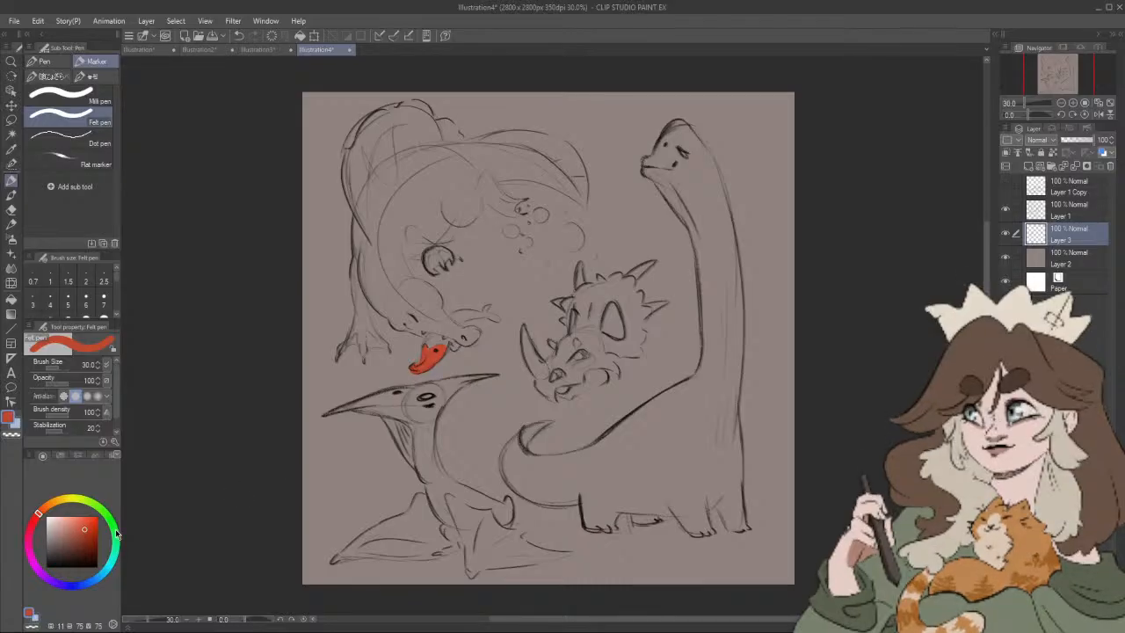
Step: Repaint the small creature at the large dinosaur's snout green (hue 125, saturation 54, value 55)
left_click(114, 530)
left_click(83, 527)
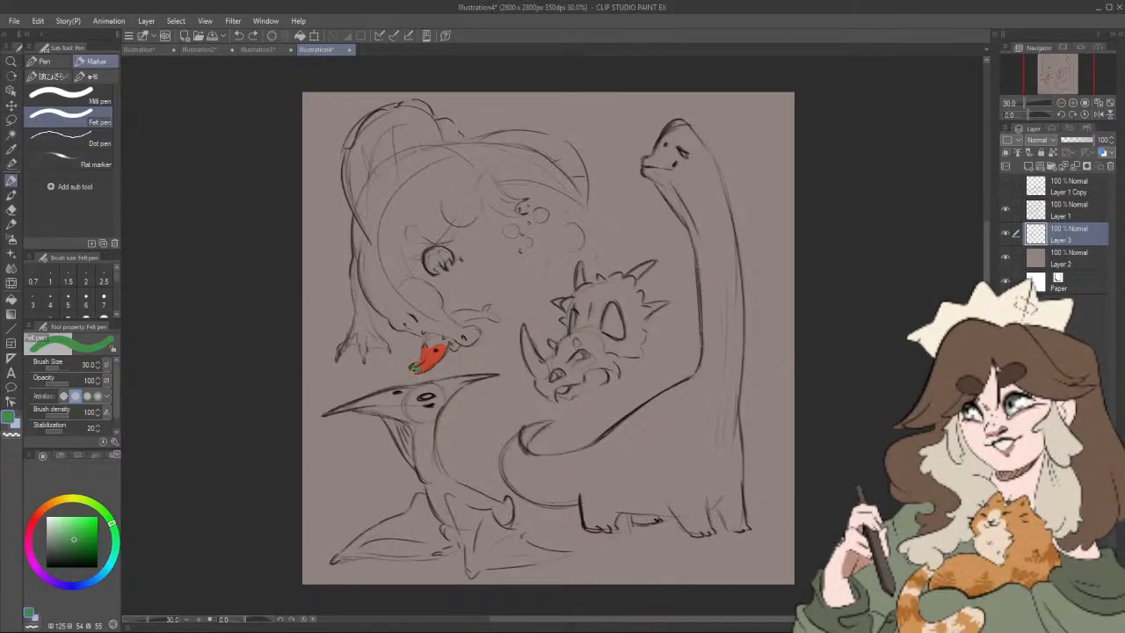
left_click_drag(416, 366, 425, 347)
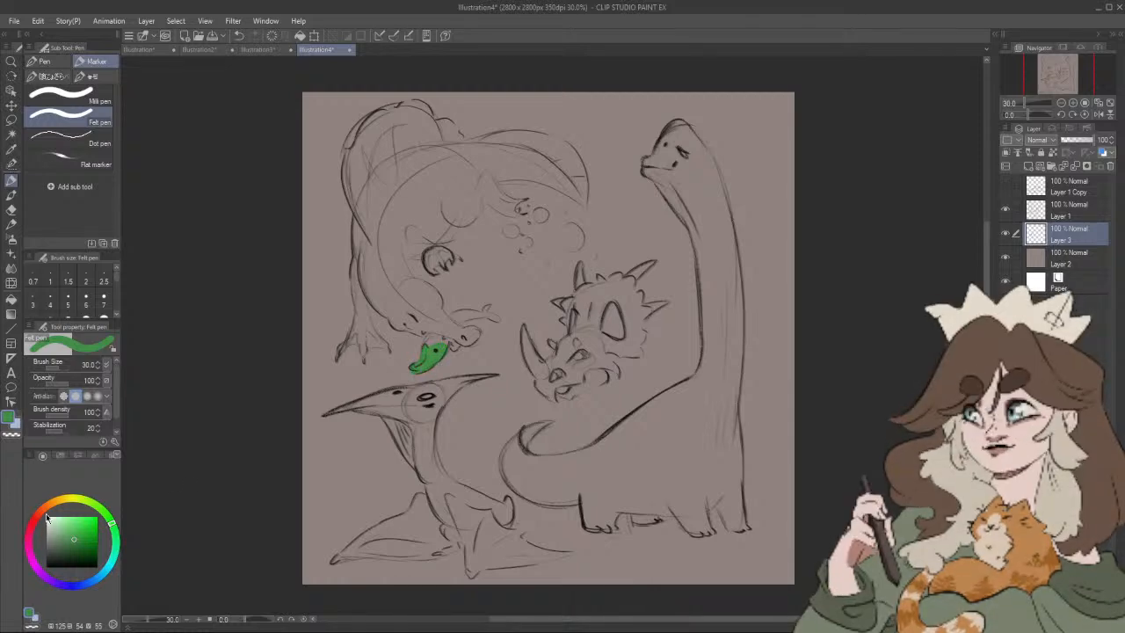
Step: Paint the small creature's upper edge by the snout and its protruding tail red (hue 11, saturation 78, value 76)
left_click(47, 519)
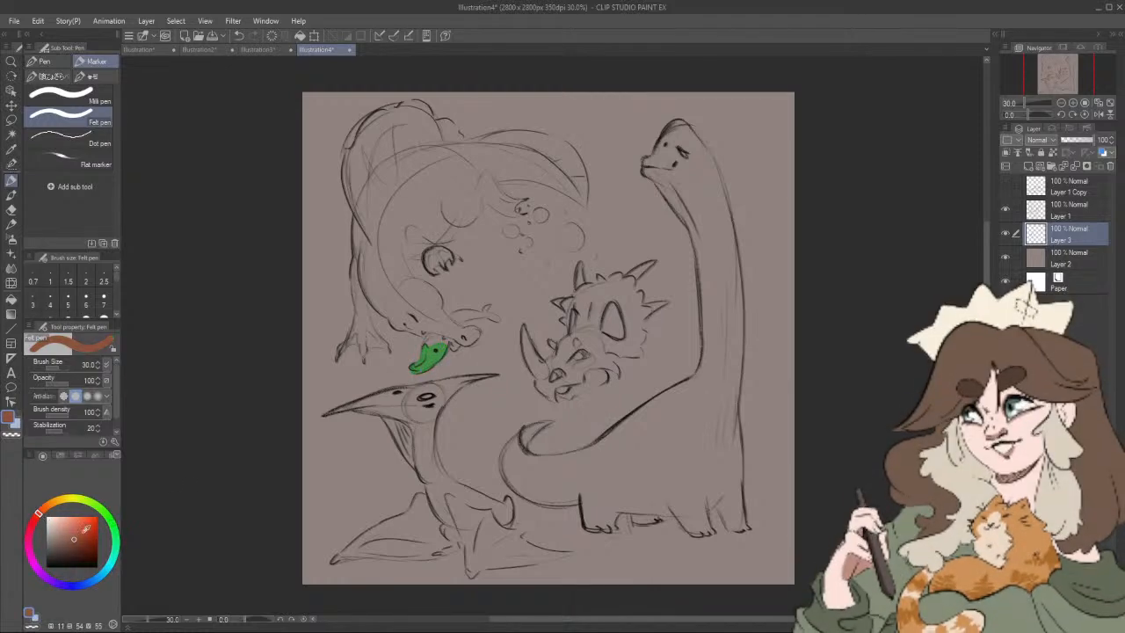
left_click(86, 527)
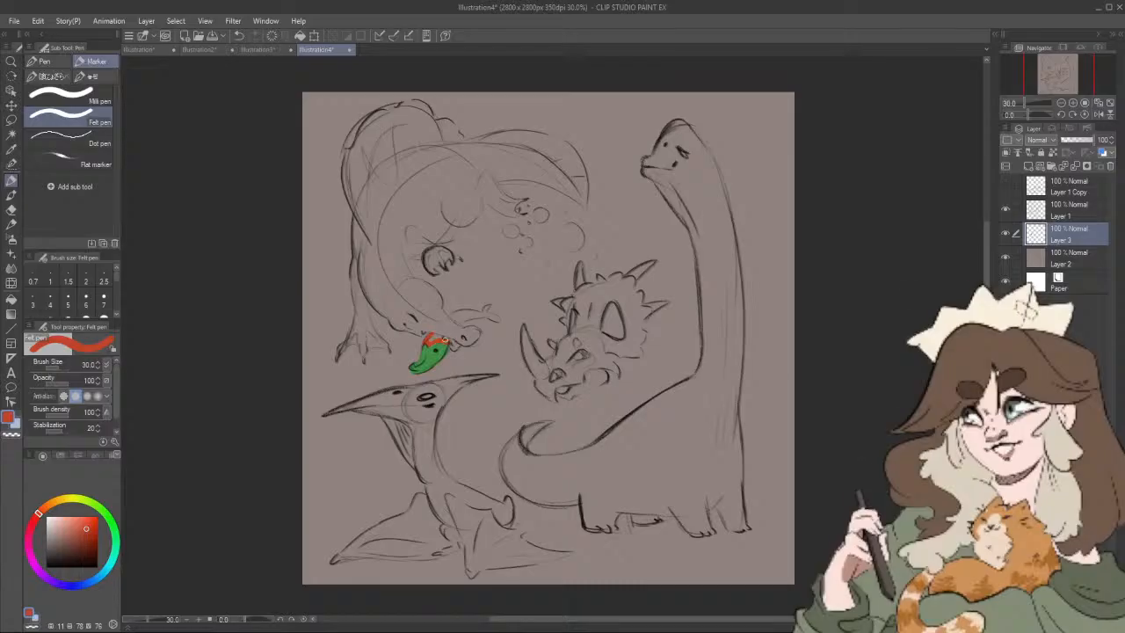
left_click_drag(430, 336, 494, 311)
Step: Block in the large dinosaur's lower snout edge with a muted green (hue 118, saturation 20, value 53)
left_click(148, 620)
scroll(471, 325, "up", 2)
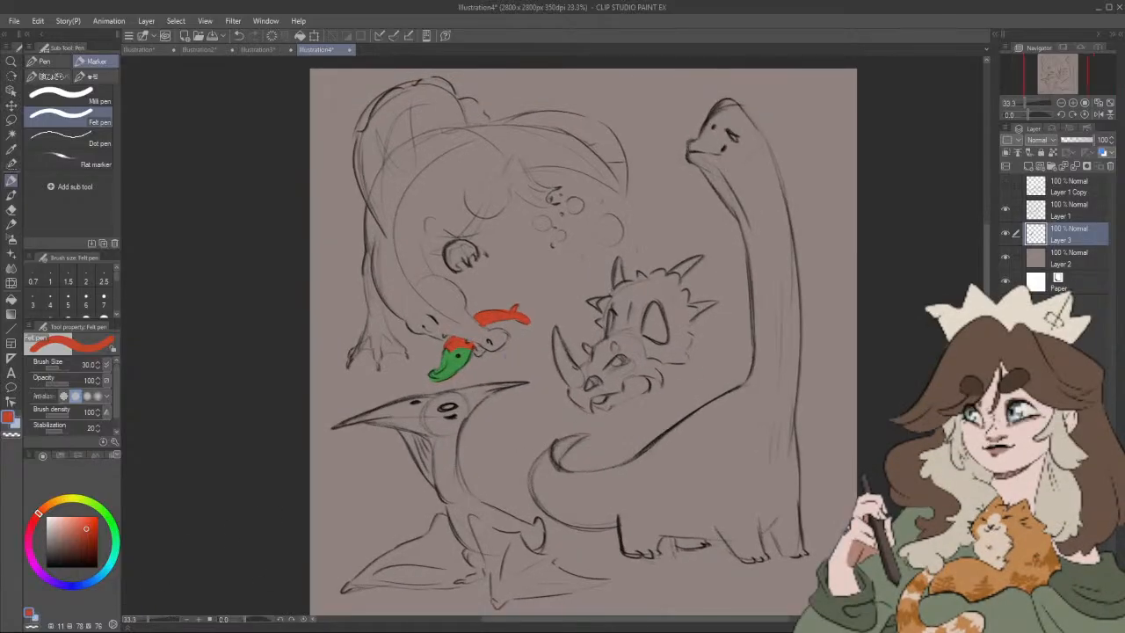
left_click_drag(558, 415, 598, 439)
left_click(49, 504)
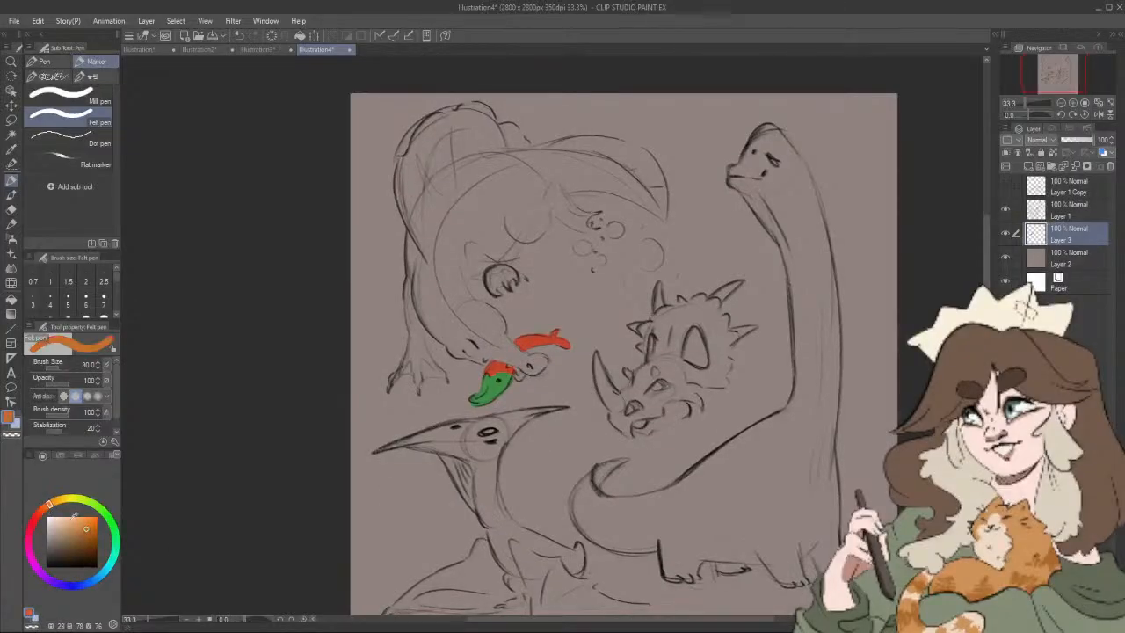
left_click(77, 525)
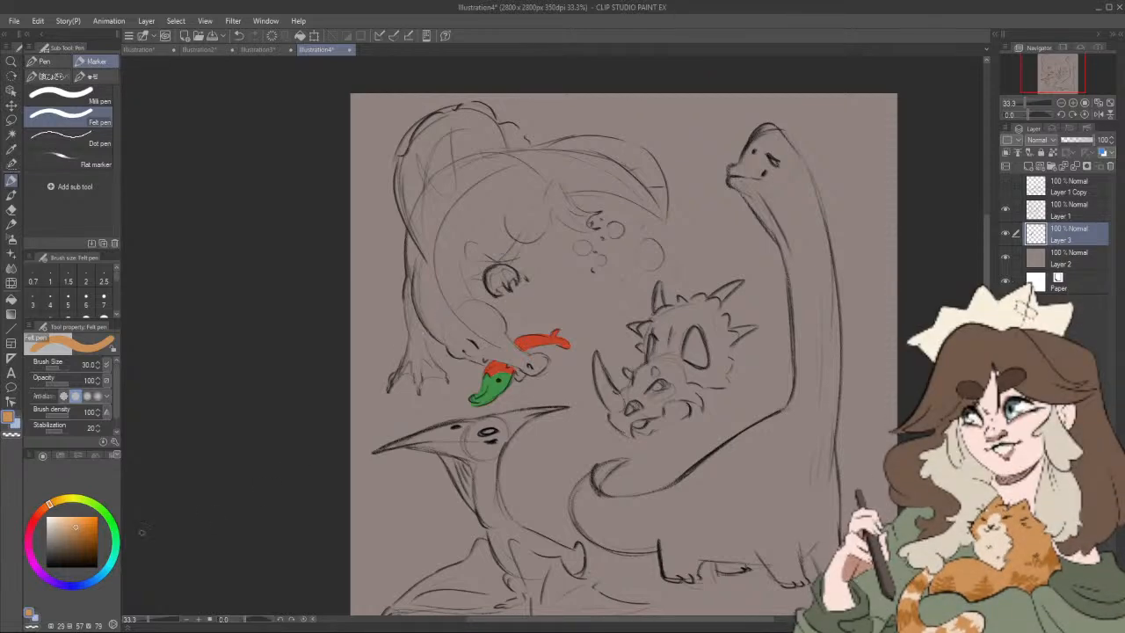
left_click(110, 519)
left_click(71, 533)
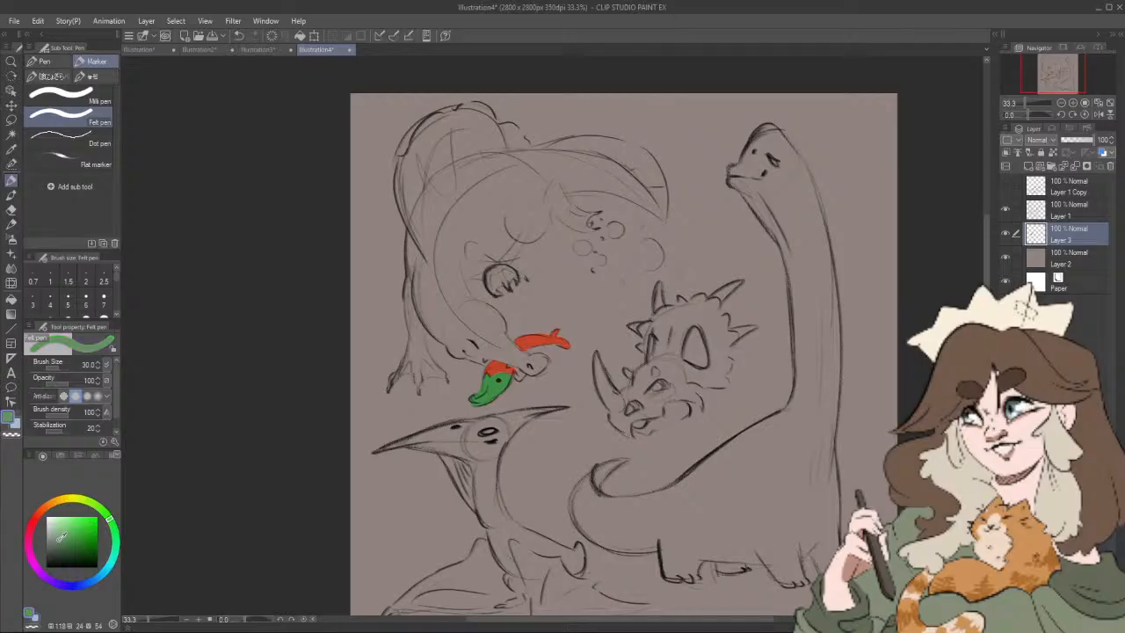
left_click_drag(59, 539, 57, 540)
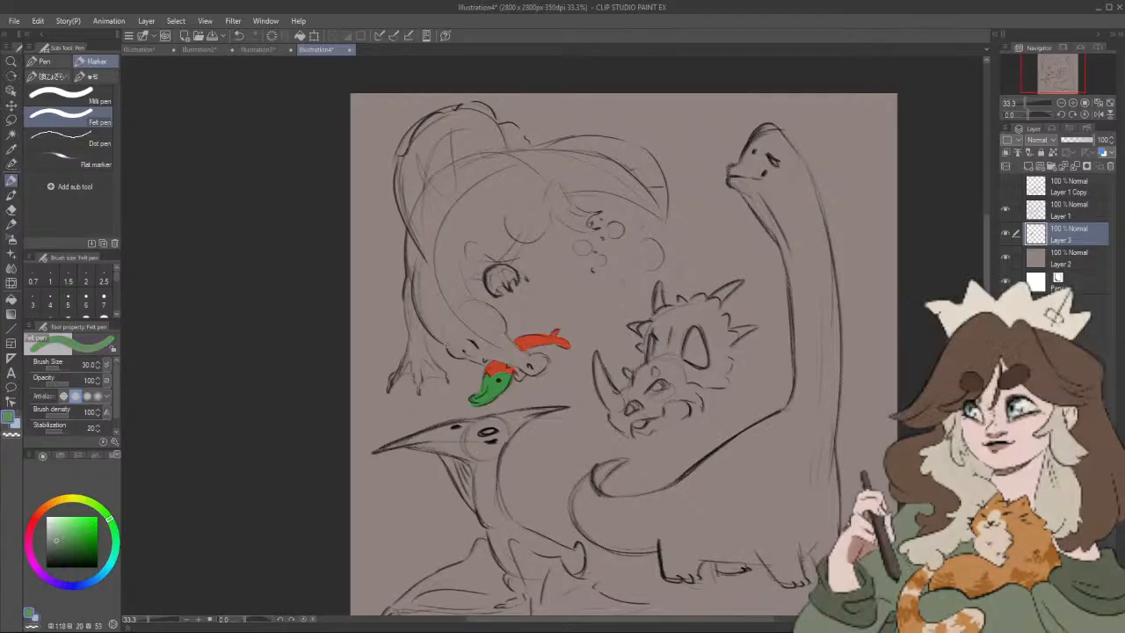
left_click_drag(448, 345, 465, 357)
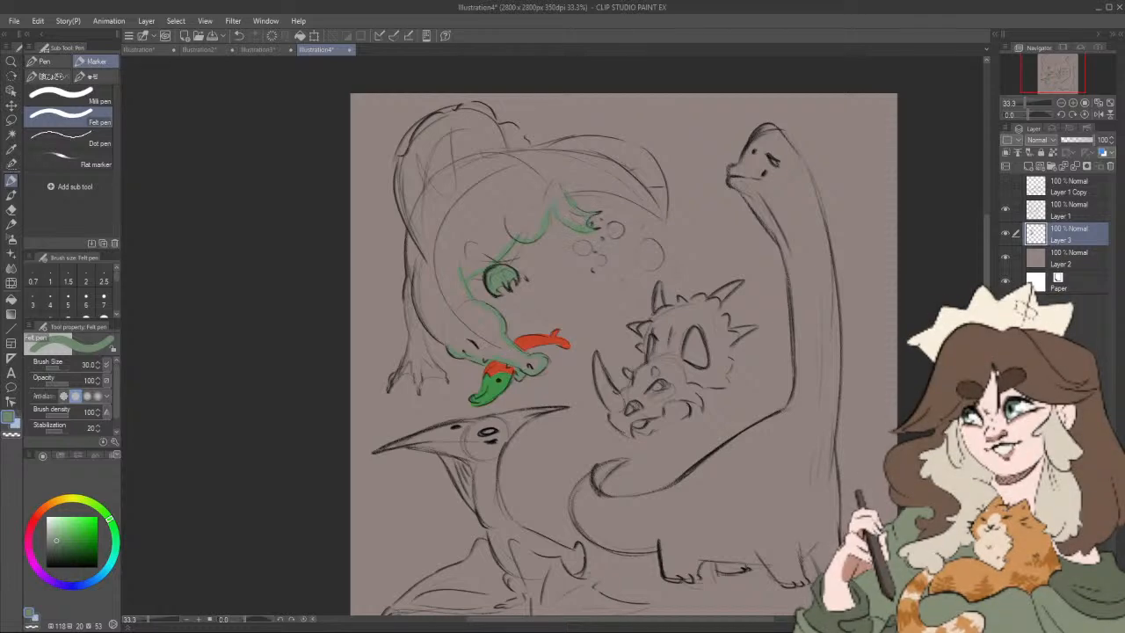
Step: Outline the large dinosaur's tail, arched back, hind leg and foot in the muted green with the Felt pen, using sizes 40 to 60
key("]")
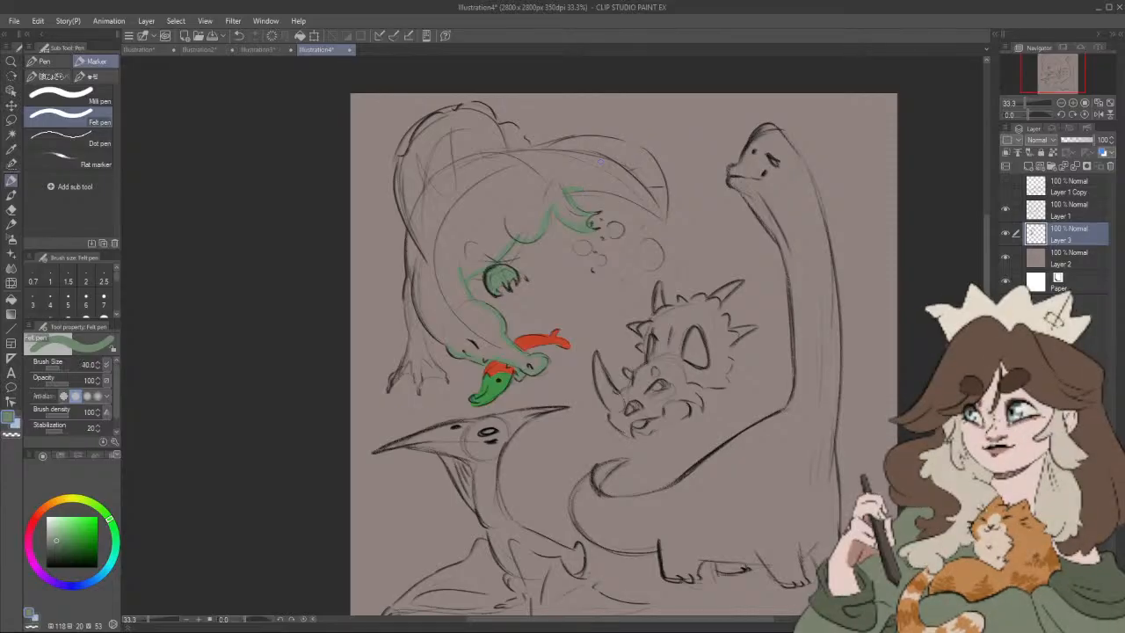
key("]")
mouse_move(567, 188)
left_mouse_down()
mouse_move(600, 188)
mouse_move(664, 216)
mouse_move(654, 165)
mouse_move(606, 138)
left_mouse_up()
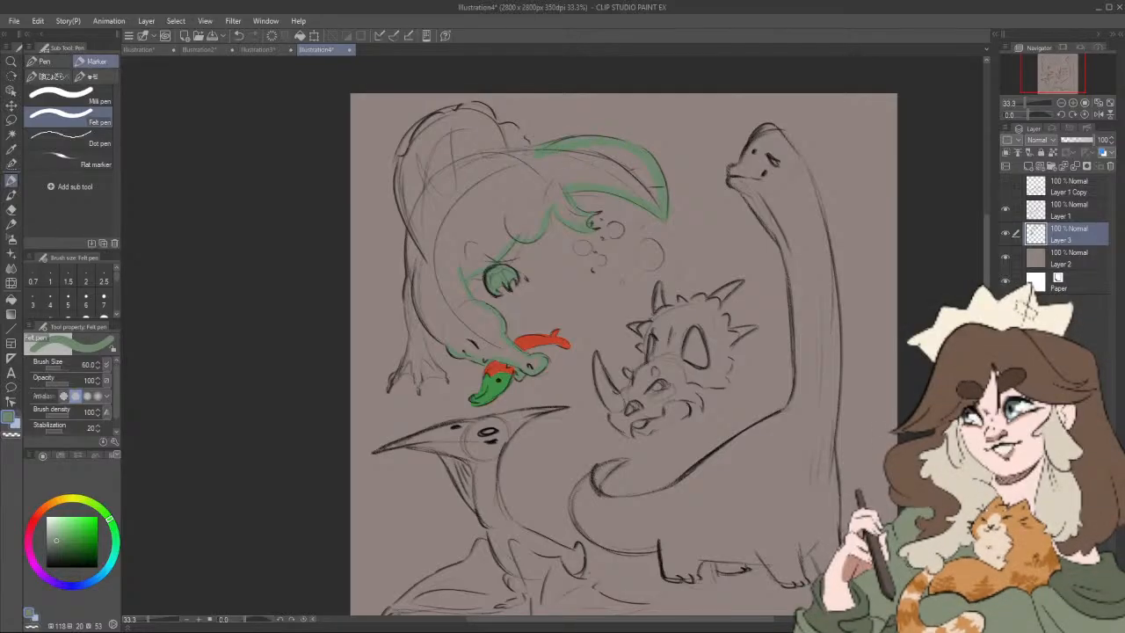
mouse_move(524, 132)
left_mouse_down()
mouse_move(482, 108)
mouse_move(427, 123)
left_mouse_up()
mouse_move(402, 201)
left_mouse_down()
mouse_move(416, 240)
mouse_move(411, 229)
mouse_move(415, 345)
mouse_move(403, 370)
mouse_move(408, 352)
mouse_move(436, 369)
left_mouse_up()
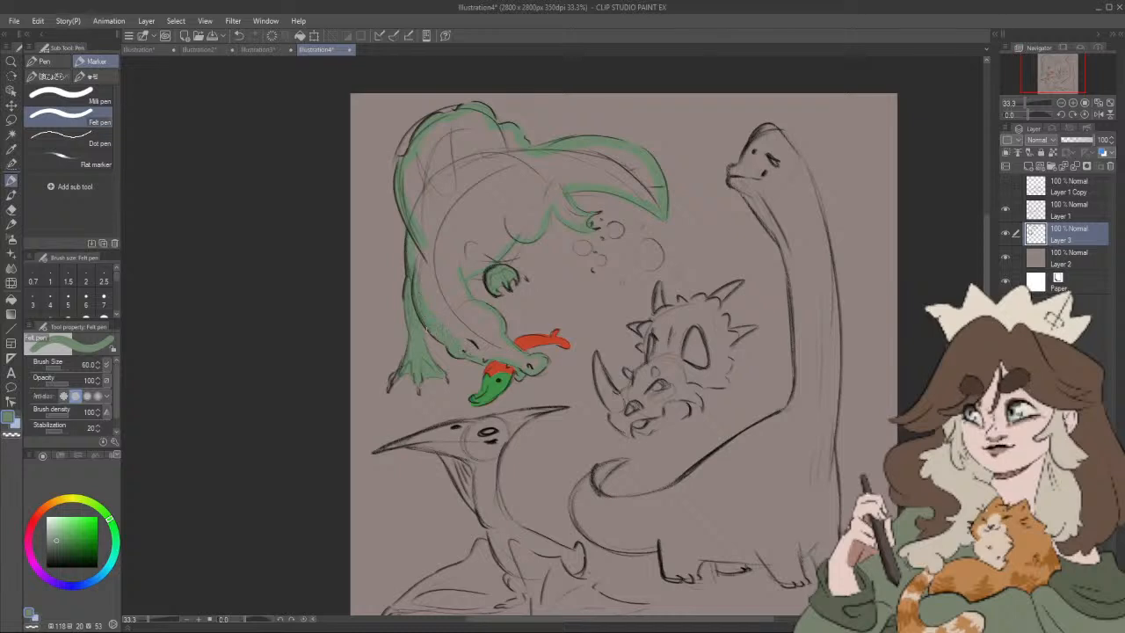
key("bracketleft")
key("bracketleft")
mouse_move(509, 307)
left_mouse_down()
mouse_move(522, 308)
mouse_move(498, 305)
left_mouse_up()
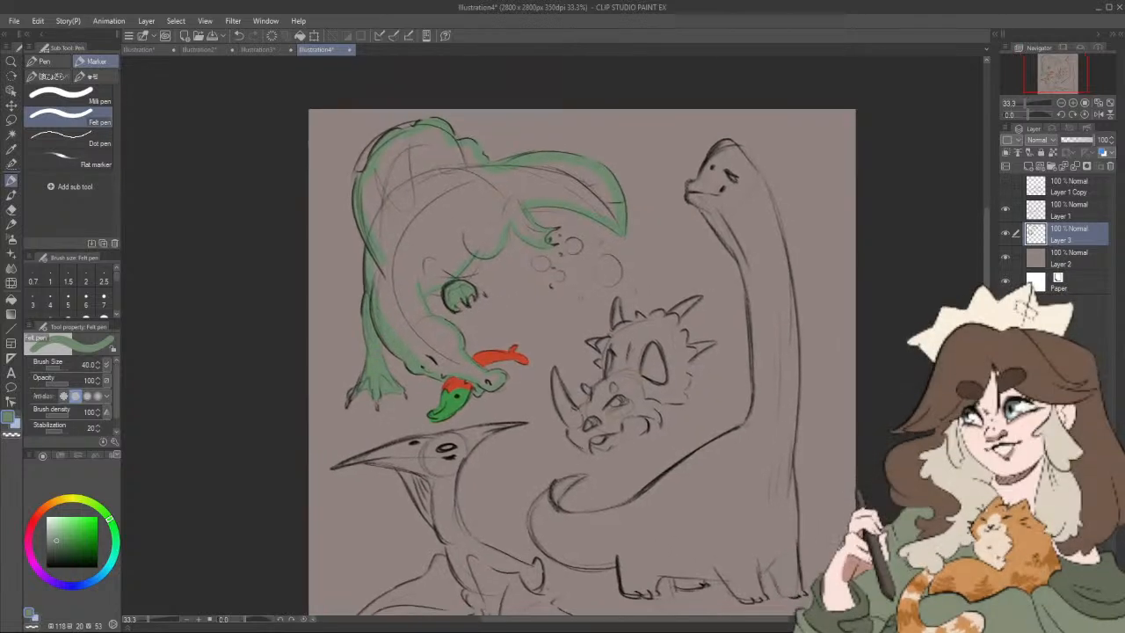
Step: Fill the outlined body of the large dinosaur with the muted green, referring only to the editing layer
scroll(461, 292, "down", 5)
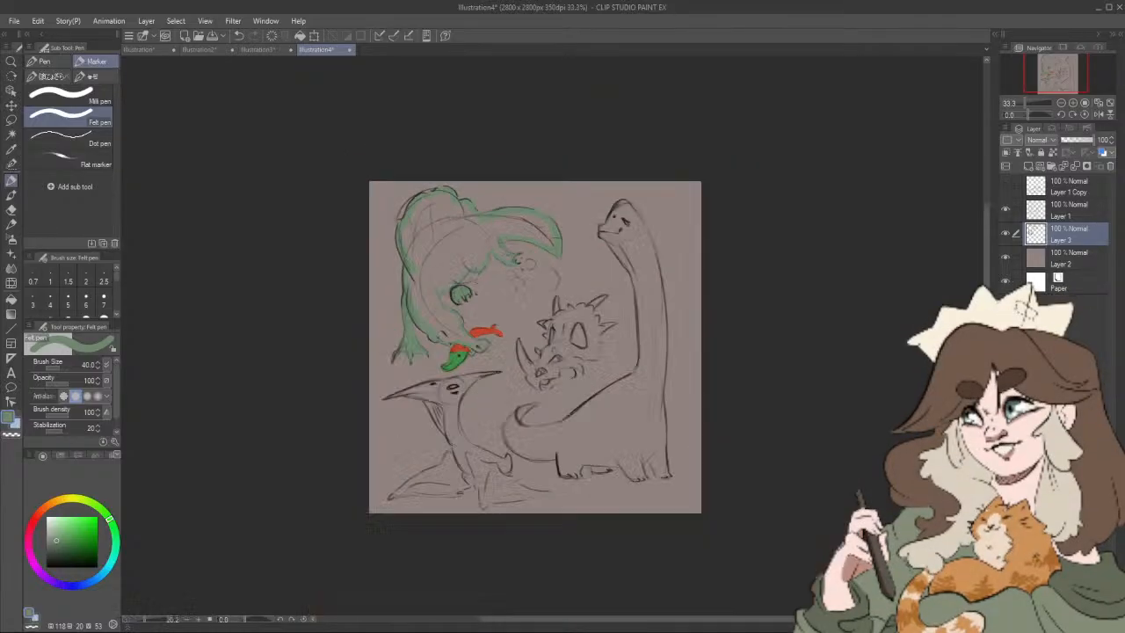
scroll(501, 263, "up", 4)
left_click_drag(503, 260, 502, 275)
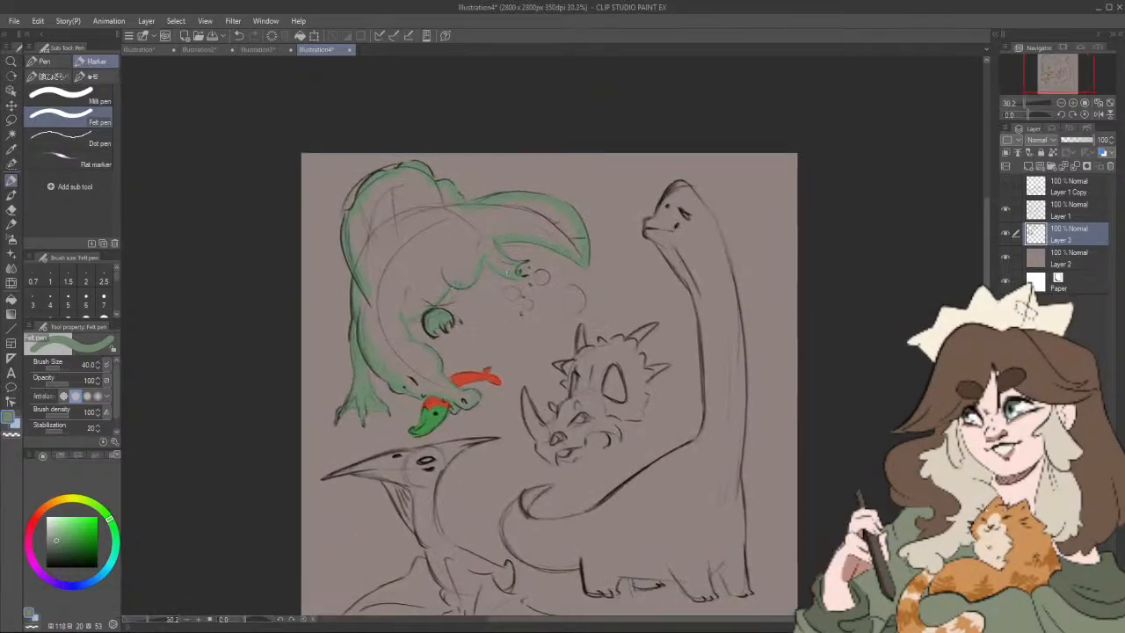
left_click(12, 300)
left_click(448, 253)
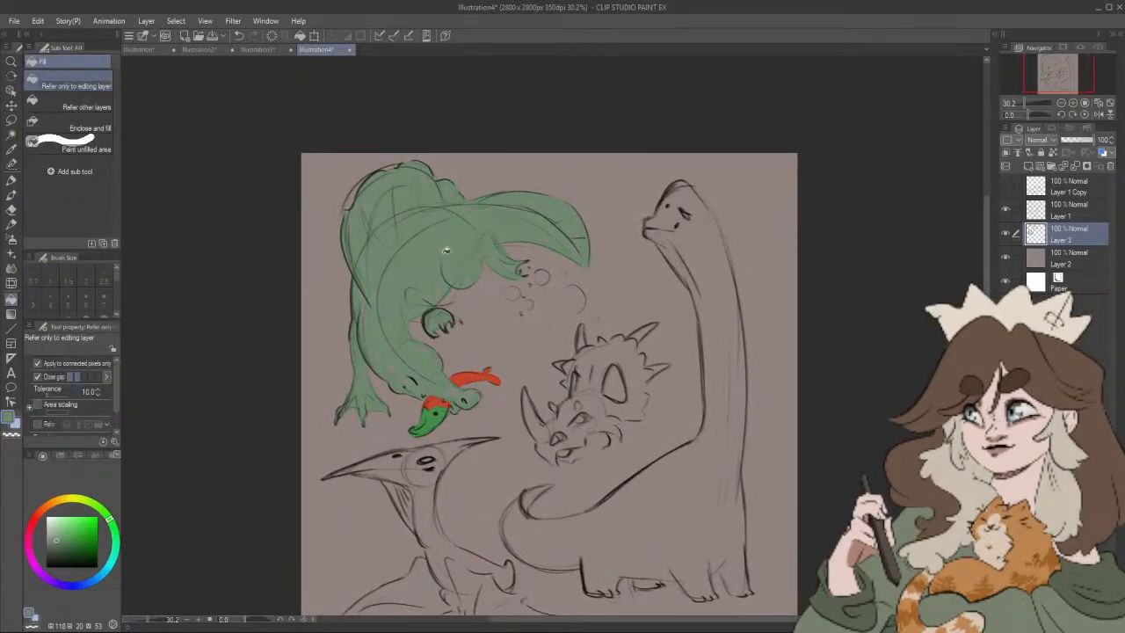
Step: Try shading the large dinosaur's back in dark green (hue 118, saturation 24, value 32) with the soft thick-paint brush at size 50
left_click(11, 179)
left_click_drag(536, 229, 534, 239)
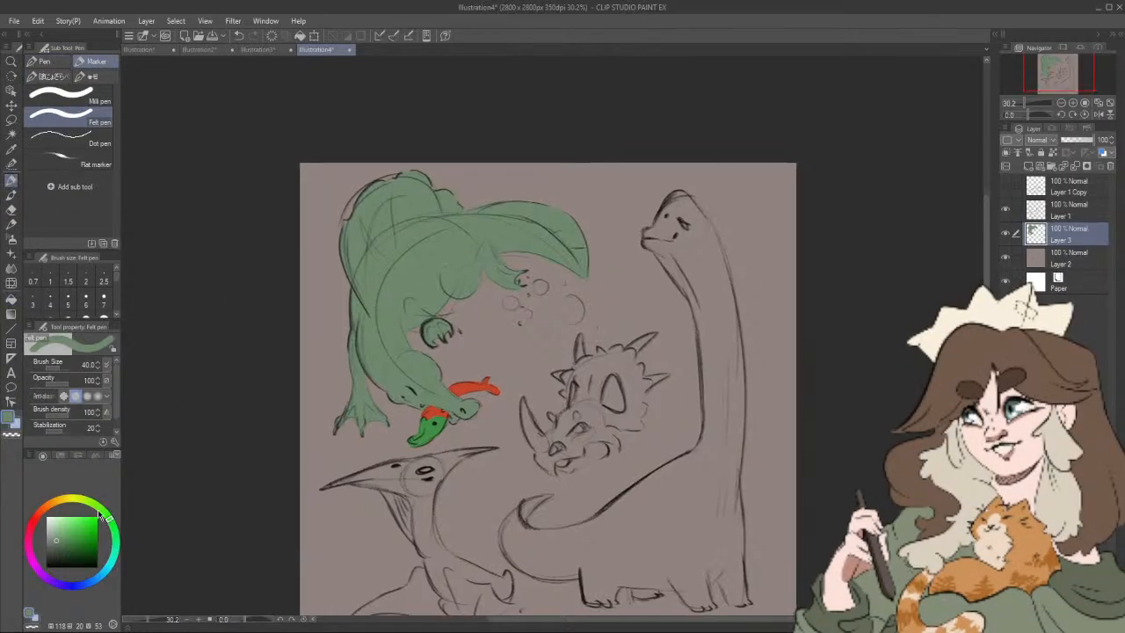
left_click(69, 545)
left_click_drag(69, 545, 58, 551)
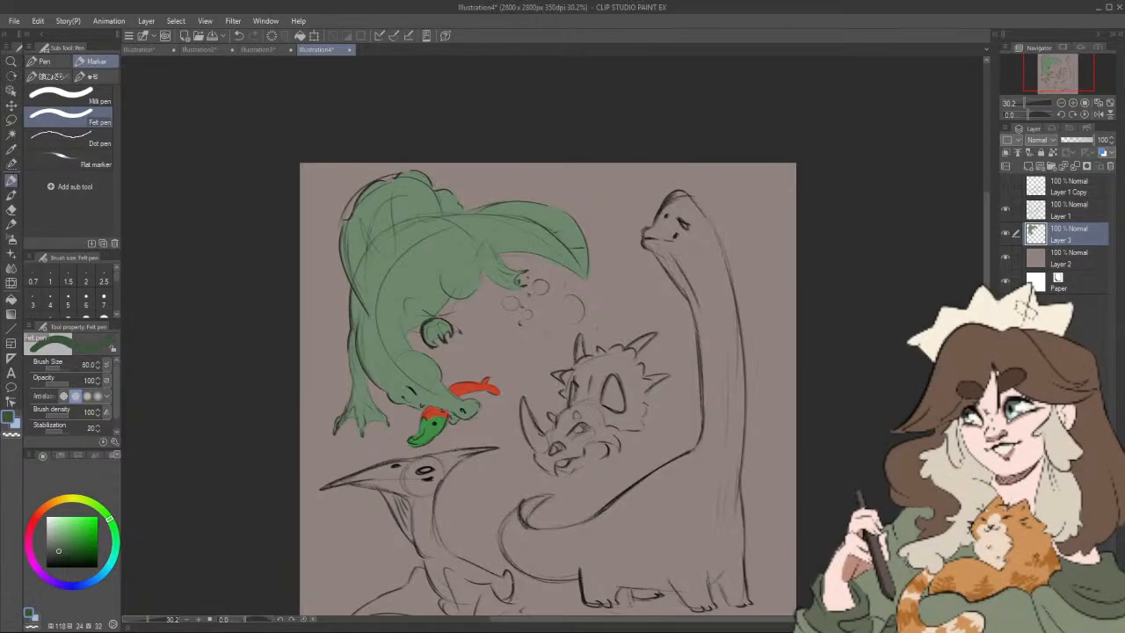
key("b")
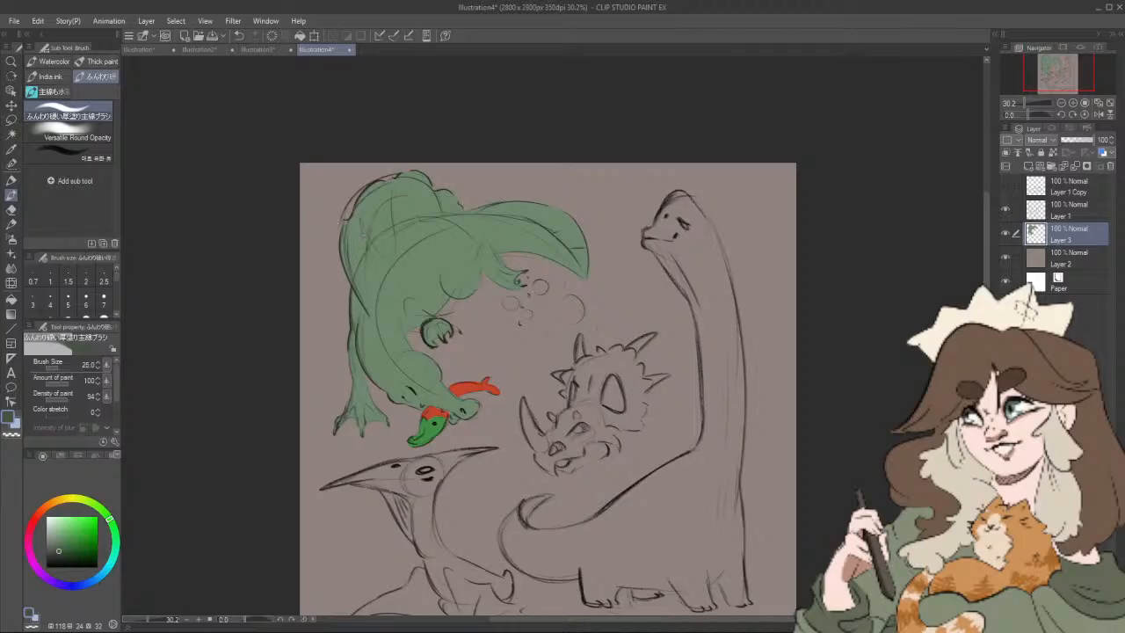
key("]")
key("]")
key("]")
key("]")
key("]")
key("]")
mouse_move(348, 222)
left_mouse_down()
mouse_move(361, 271)
mouse_move(367, 263)
left_mouse_up()
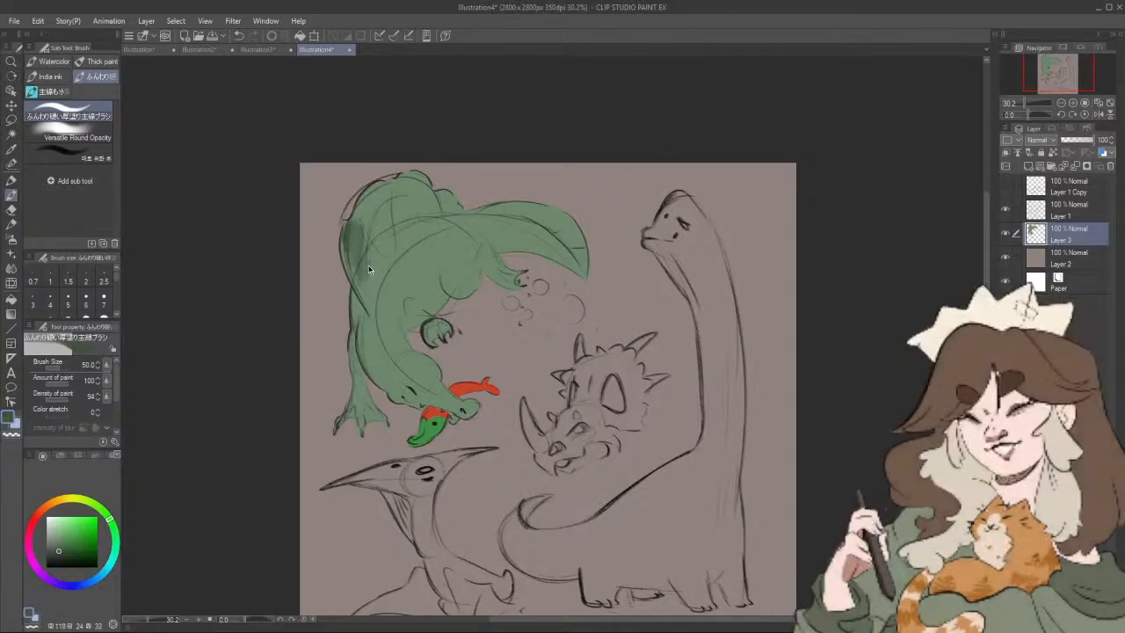
key("ctrl+z")
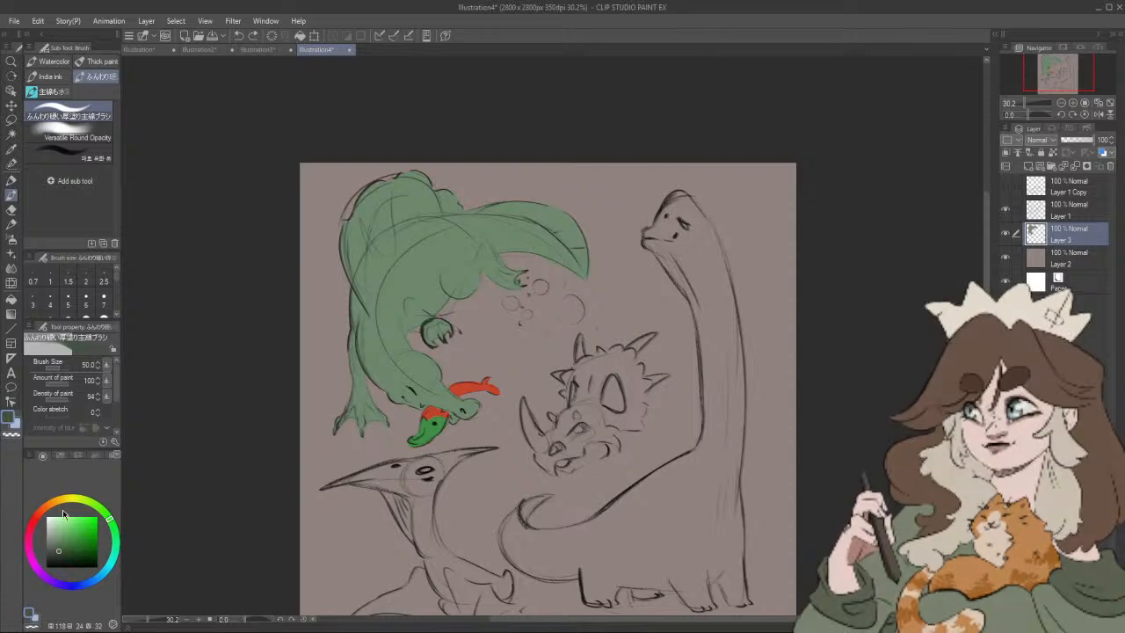
Step: Paint bands of orange spots (hue 33, saturation 64) across the large dinosaur's arched back with the soft thick-paint brush at size 50
left_click(60, 503)
left_click(79, 523)
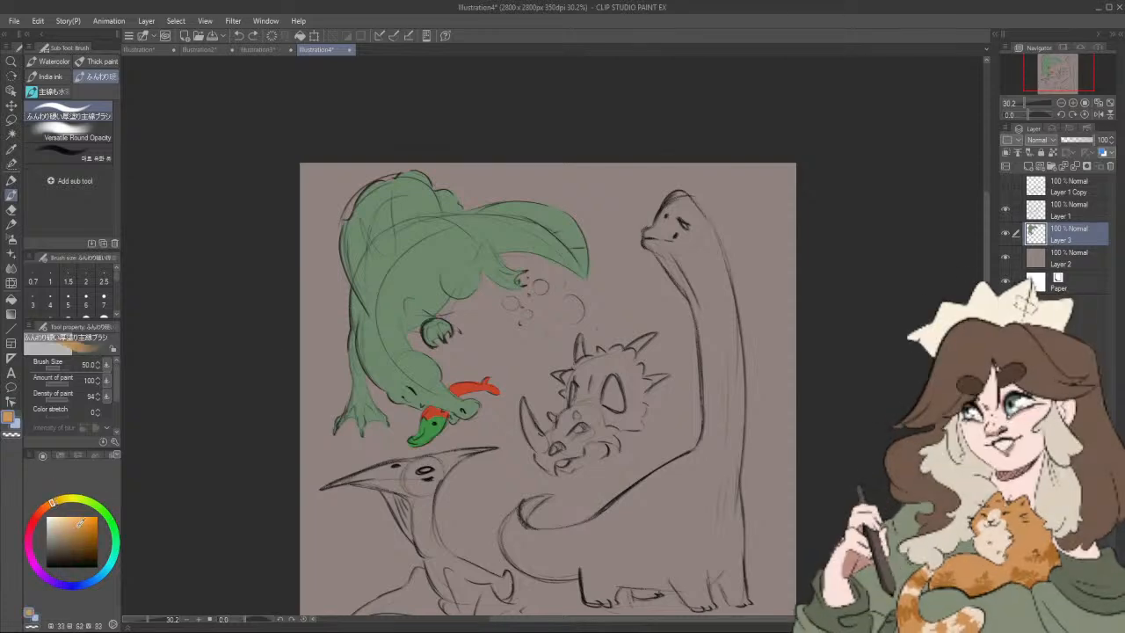
left_click_drag(346, 241, 355, 226)
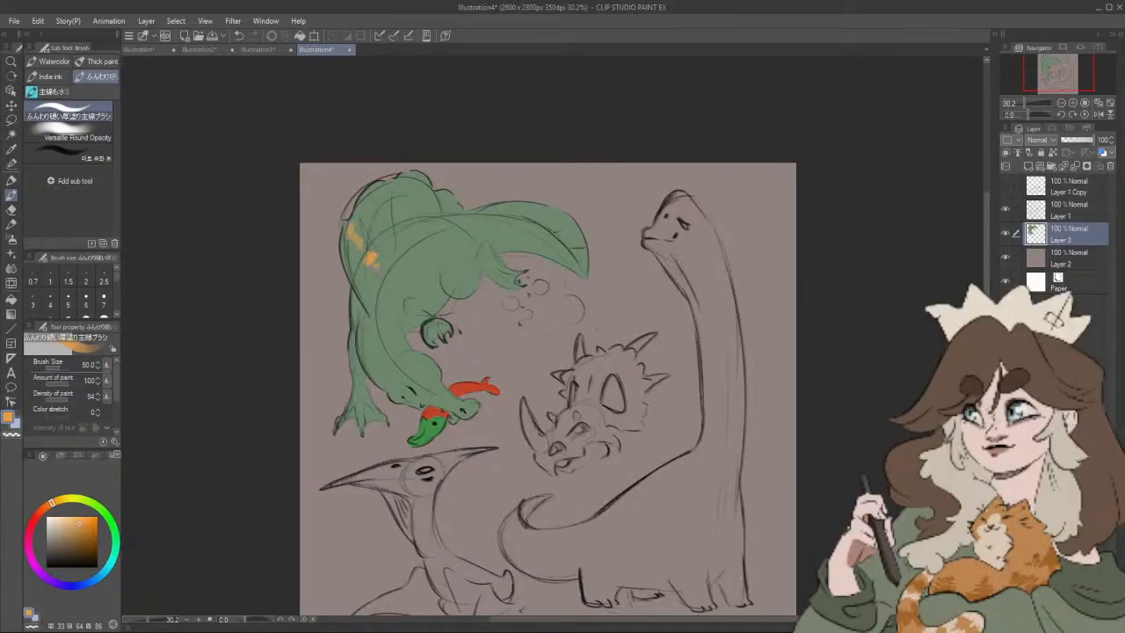
mouse_move(400, 251)
left_mouse_down()
mouse_move(376, 188)
mouse_move(429, 172)
mouse_move(425, 186)
left_mouse_up()
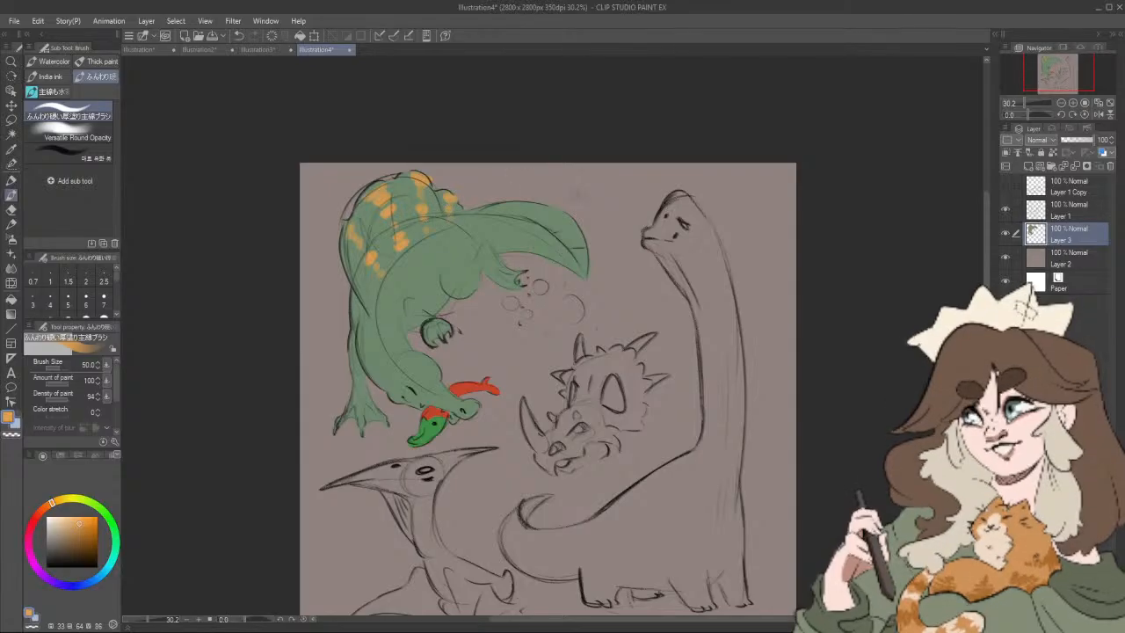
Step: Add orange stripes along the large dinosaur's pointed tail and orange patches on its feet and snout
left_click_drag(584, 255, 580, 250)
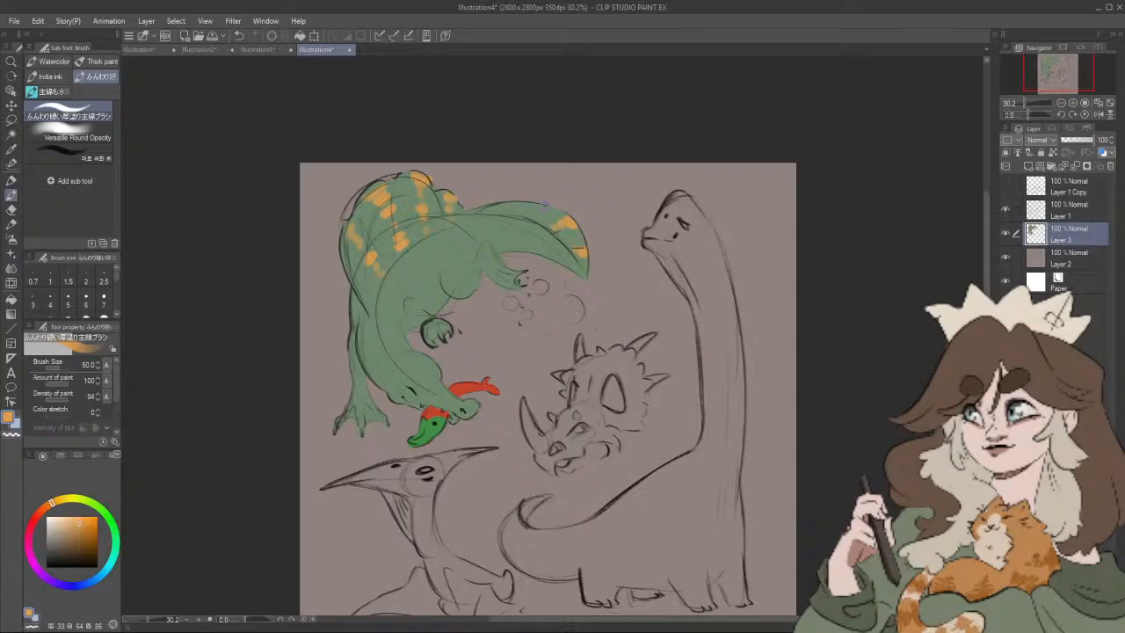
left_click_drag(545, 203, 539, 208)
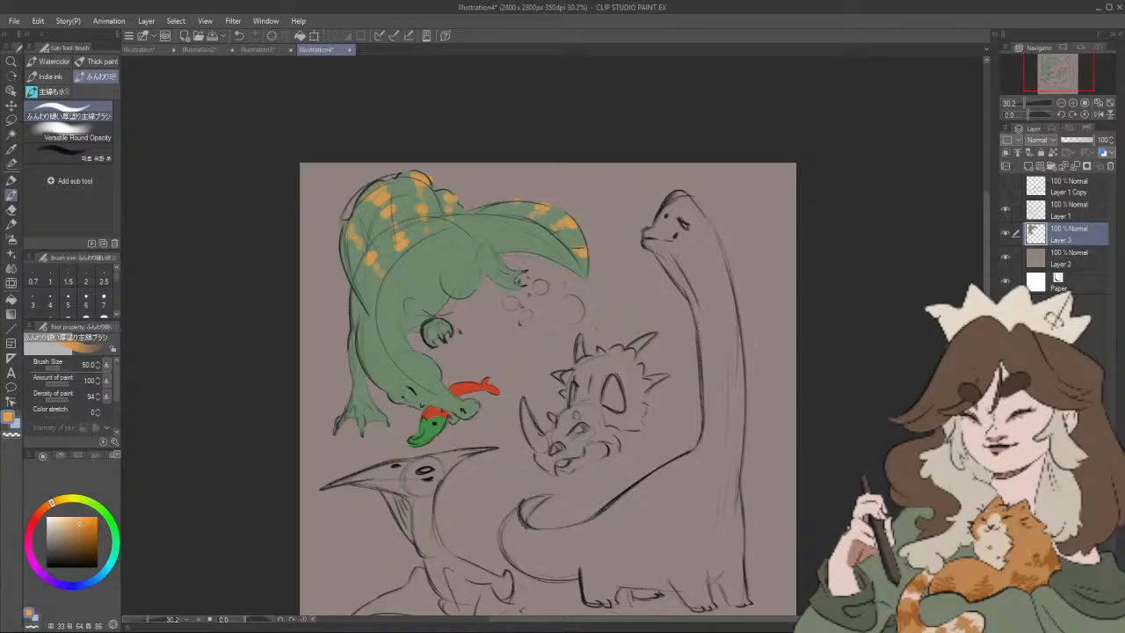
left_click_drag(511, 274, 508, 278)
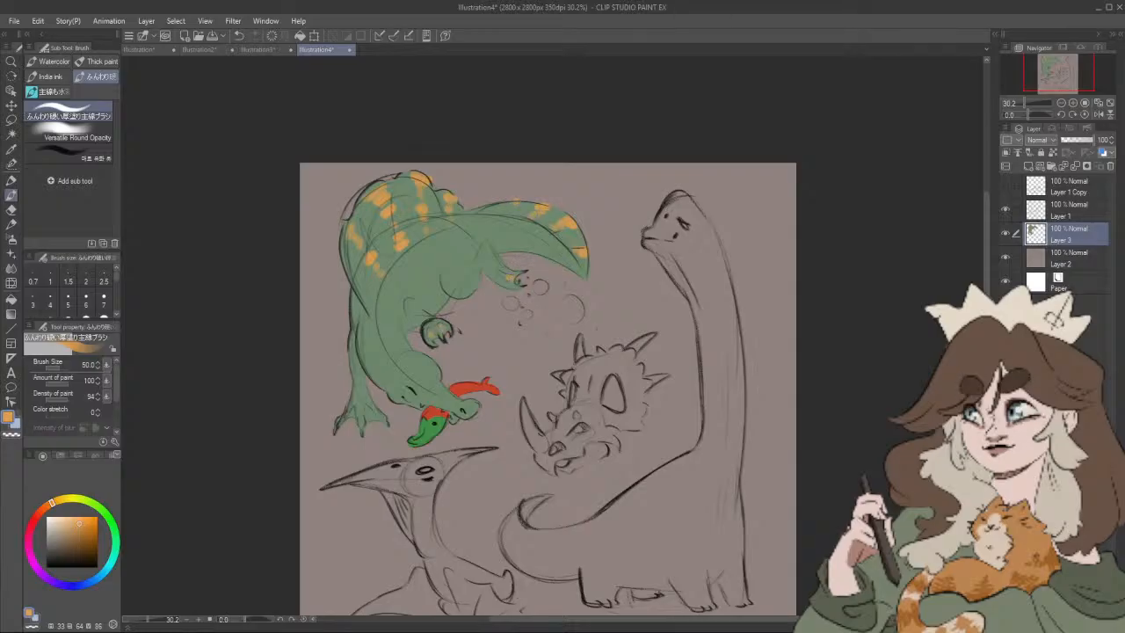
left_click_drag(477, 404, 461, 409)
Step: Dab near-white teeth (hue 357, saturation 9, value 99) along the large dinosaur's mouth with the brush at size 20
left_click_drag(50, 504, 31, 528)
left_click(72, 528)
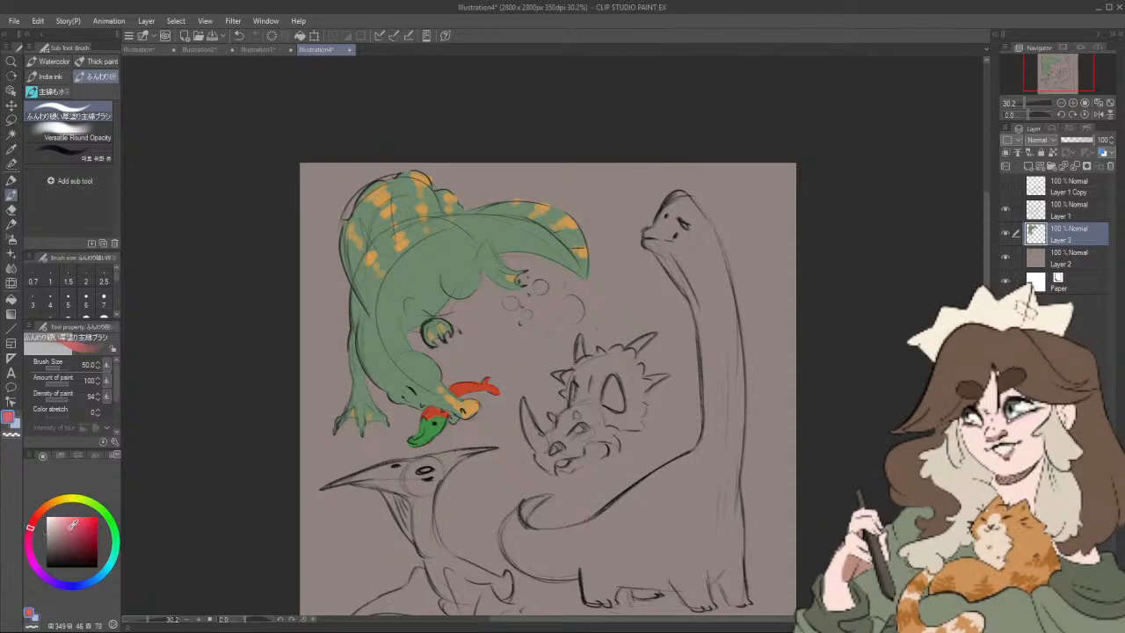
left_click(33, 523)
left_click(72, 528)
key("bracketleft")
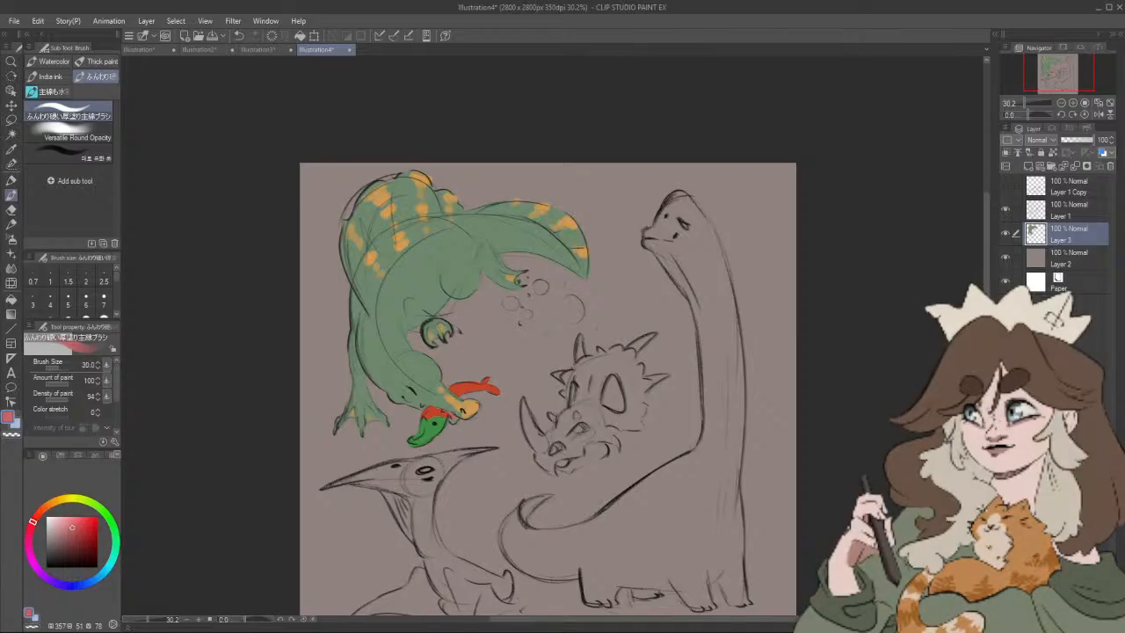
key("bracketleft")
key("bracketleft")
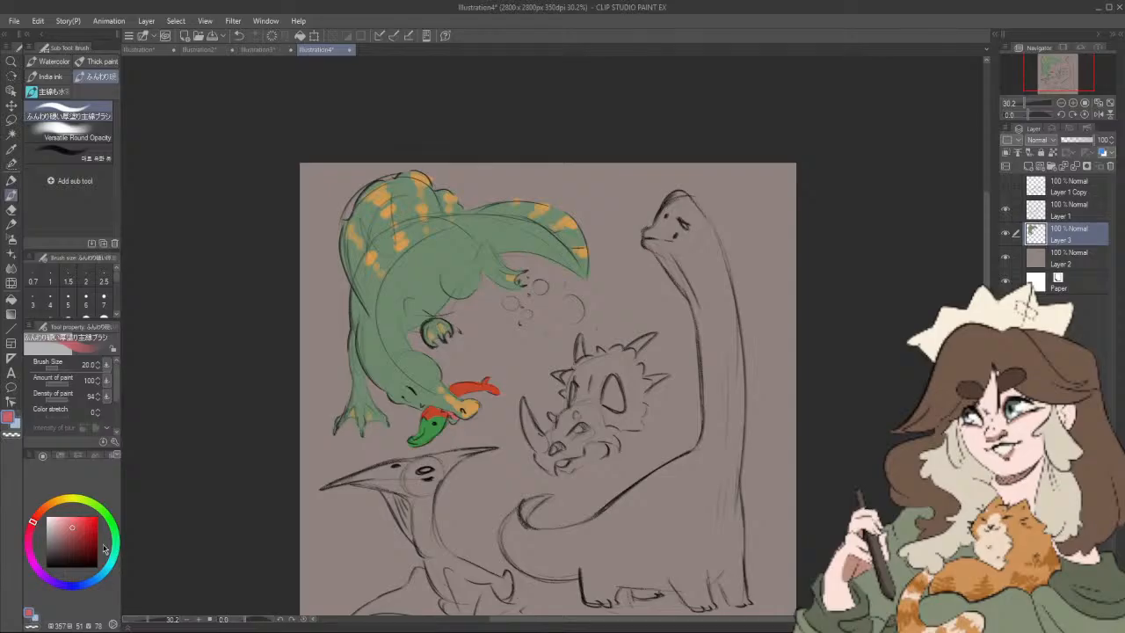
left_click(51, 519)
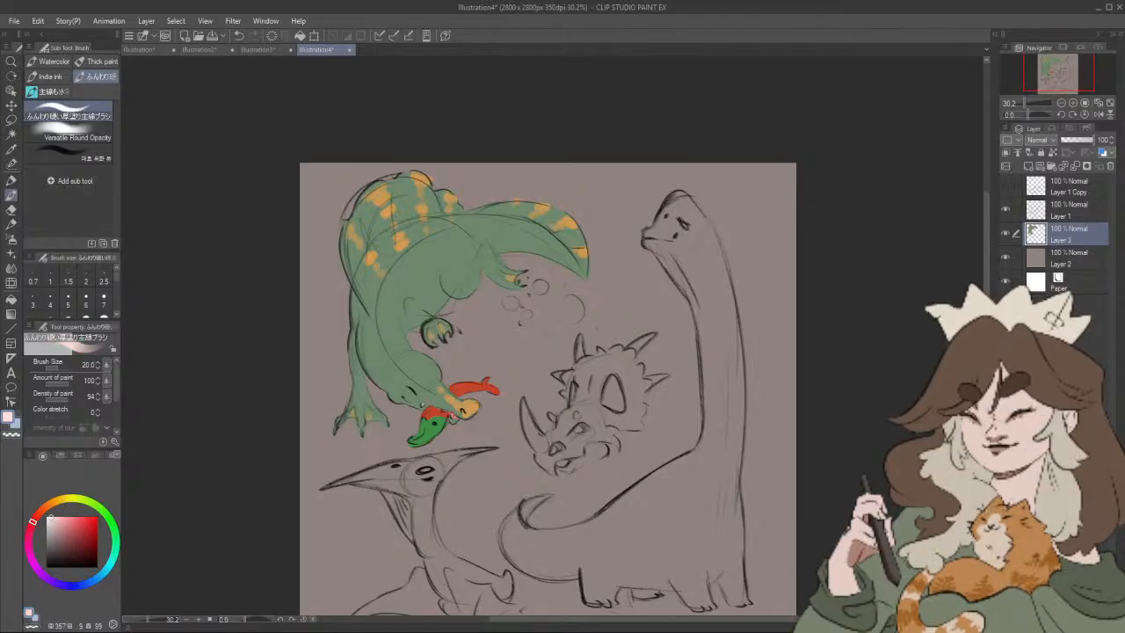
left_click_drag(492, 332, 479, 324)
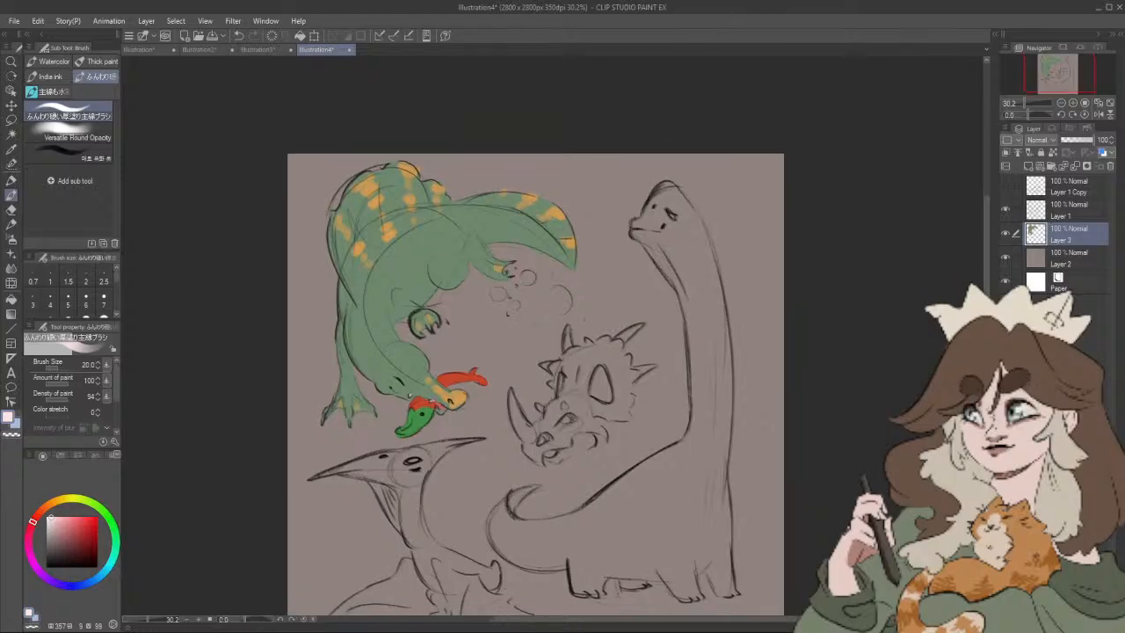
Step: Shade the large dinosaur's belly crease near the front foot and the tail's underside in darker green (hue 125, saturation 22, value 43)
left_click(111, 523)
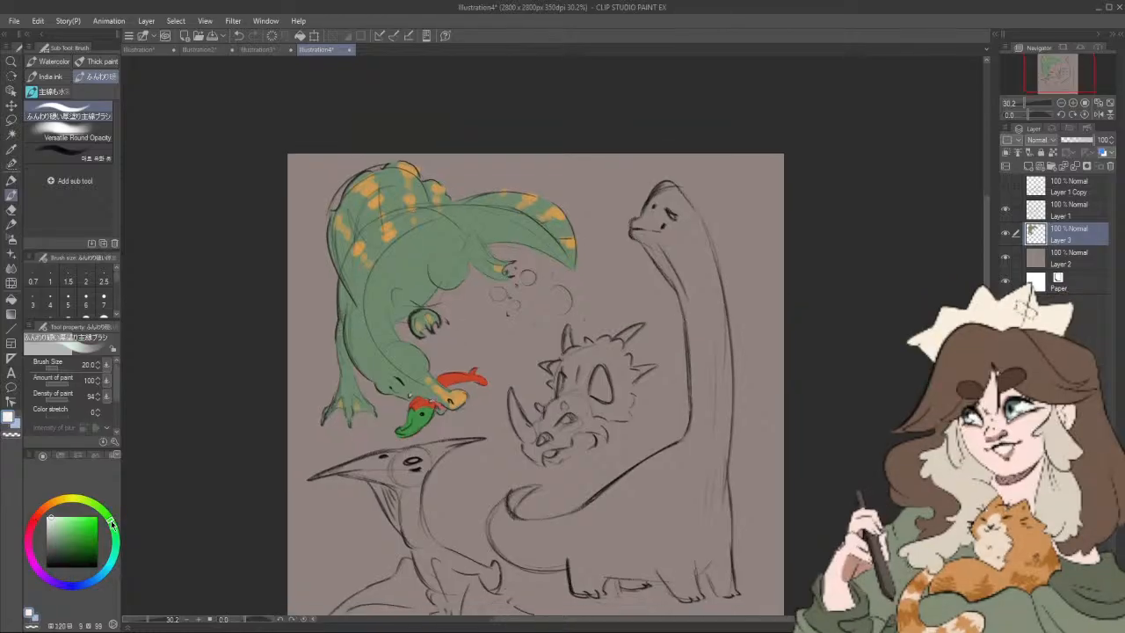
left_click_drag(66, 526, 58, 546)
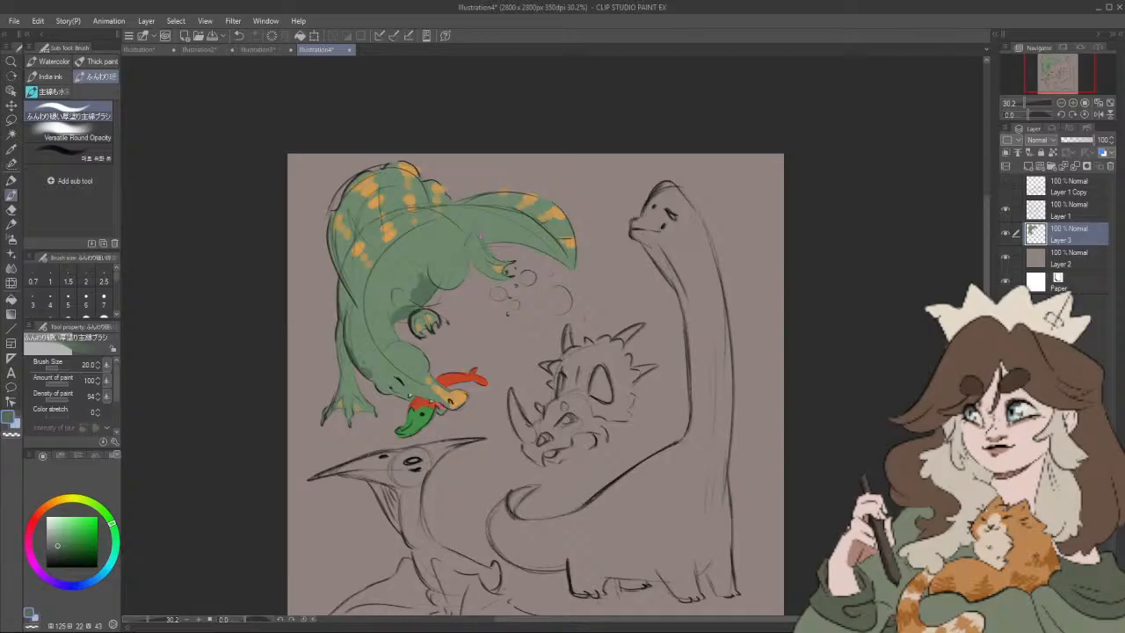
left_click_drag(480, 235, 545, 241)
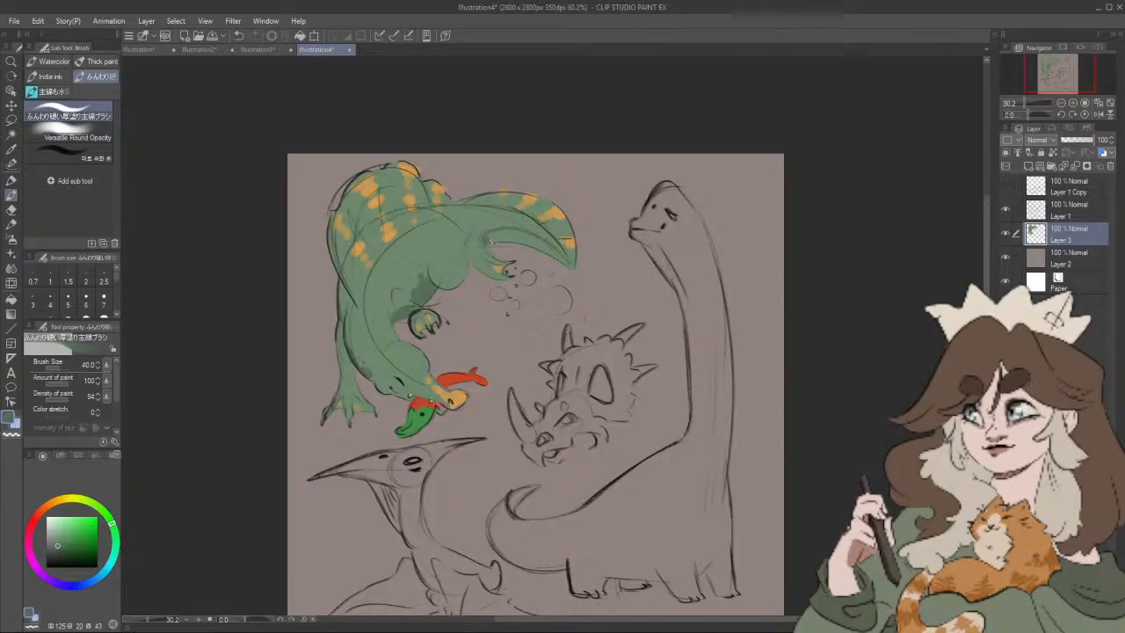
mouse_move(489, 241)
left_mouse_down()
mouse_move(531, 233)
mouse_move(545, 244)
mouse_move(504, 238)
mouse_move(568, 265)
left_mouse_up()
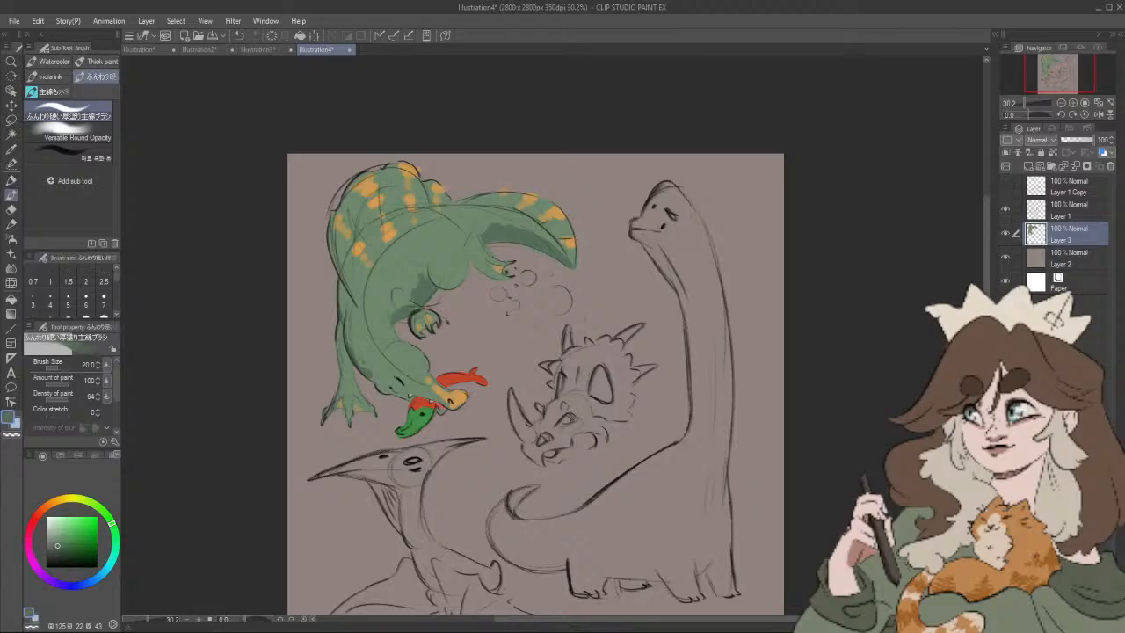
Step: Block in the horned dinosaur's long nose horn and beak in cream (hue 38, saturation 31, value 83), finishing with the Felt pen at size 50
left_click_drag(642, 399, 670, 379)
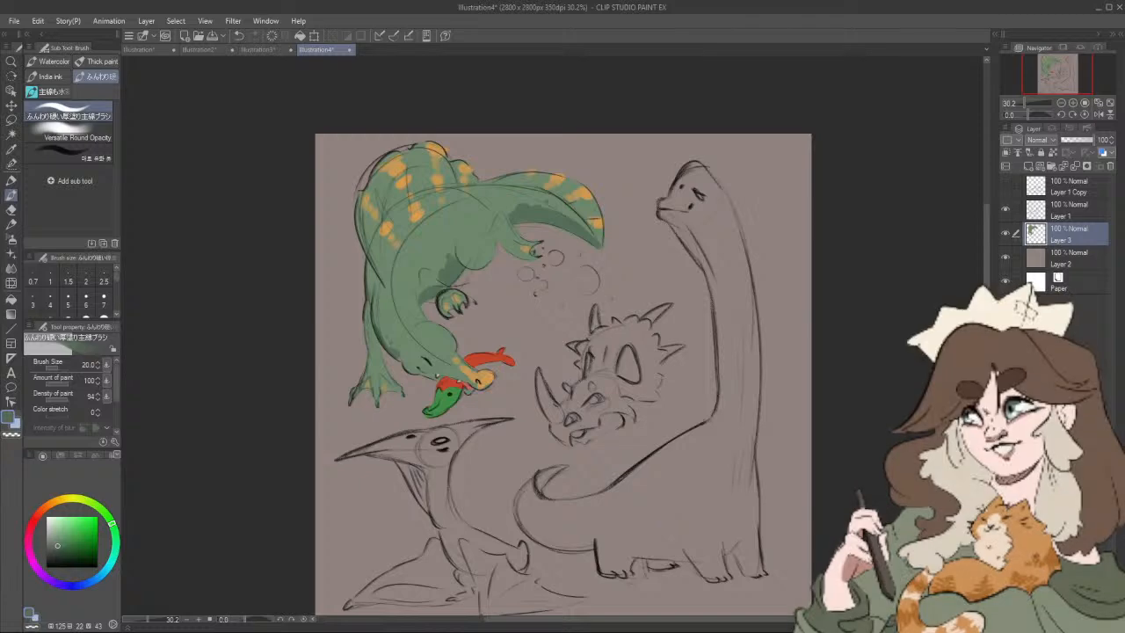
left_click_drag(588, 302, 636, 280)
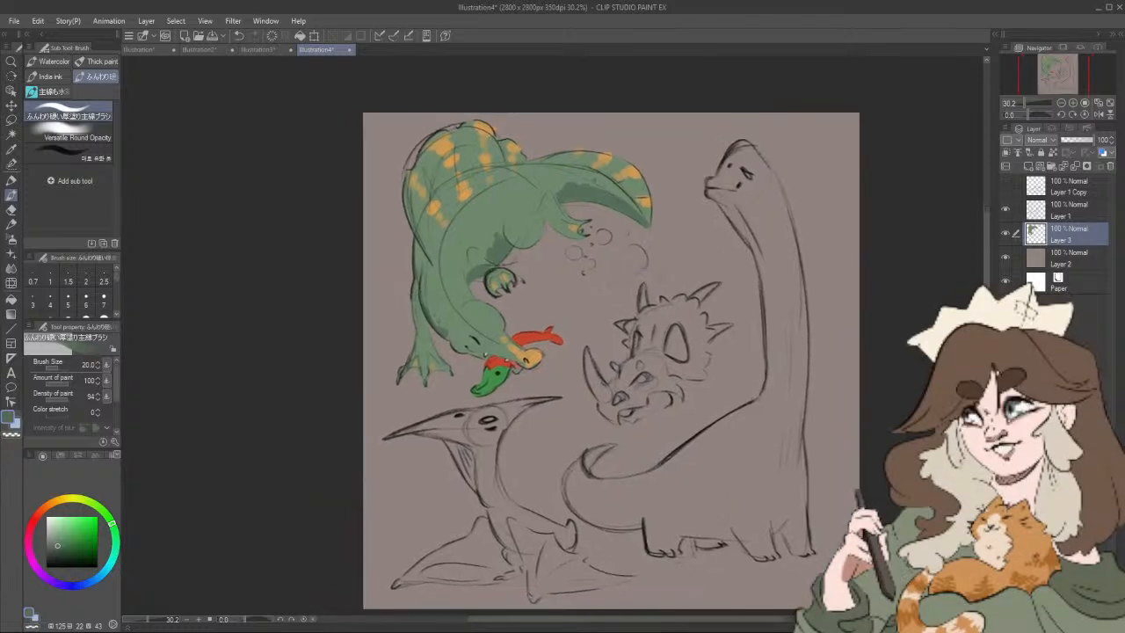
left_click_drag(68, 498, 59, 505)
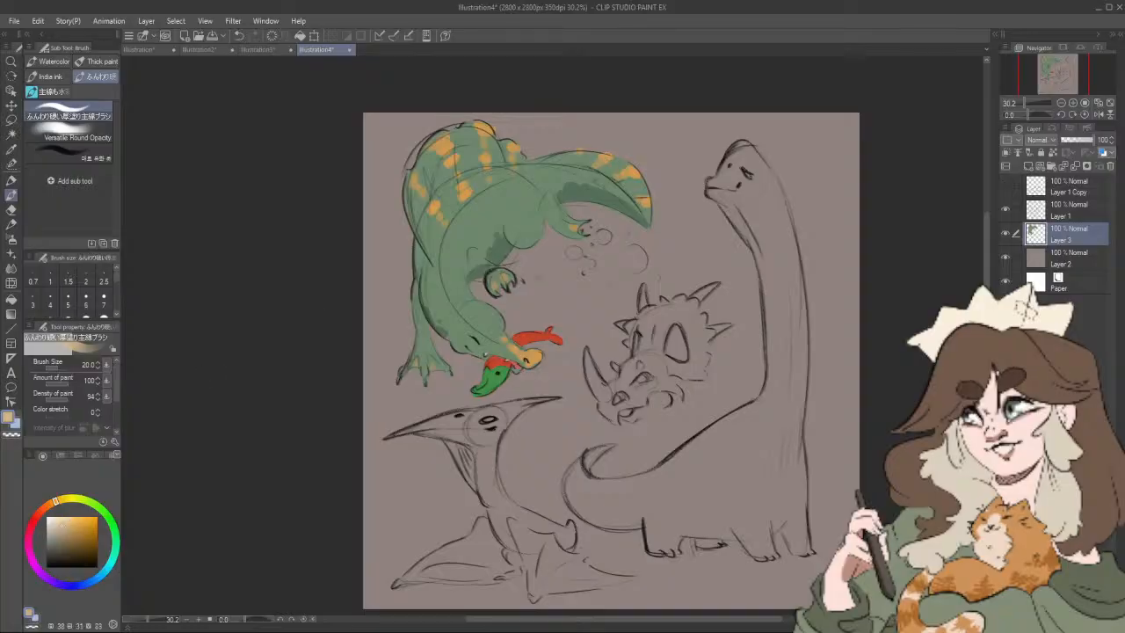
key("]")
key("]")
left_click_drag(587, 351, 606, 397)
left_click(12, 181)
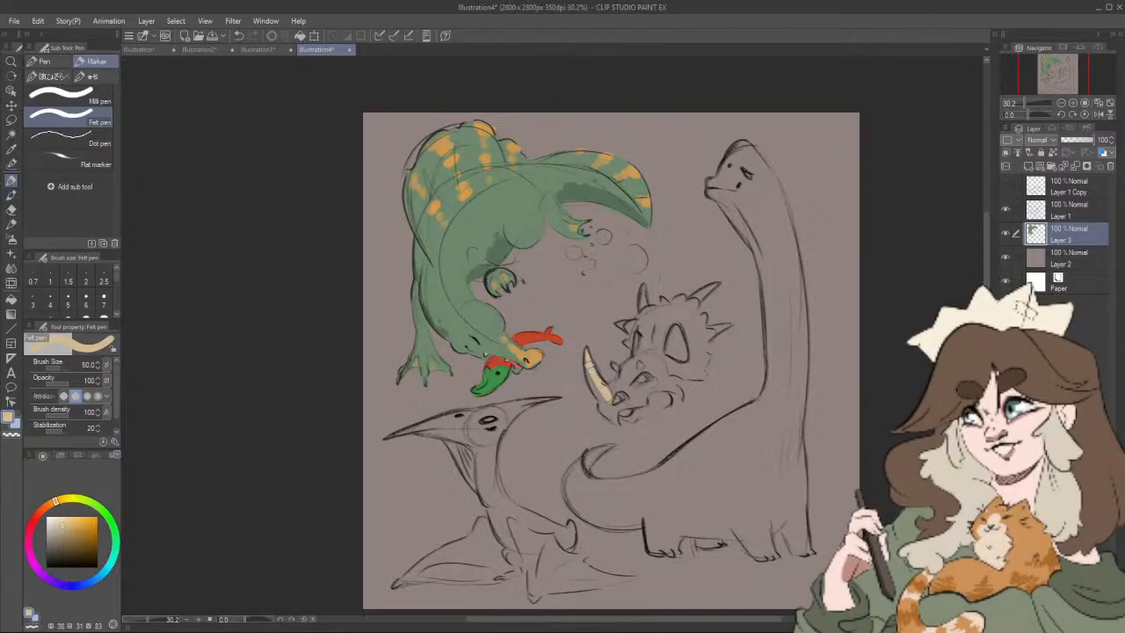
mouse_move(589, 369)
left_mouse_down()
mouse_move(612, 420)
mouse_move(620, 407)
left_mouse_up()
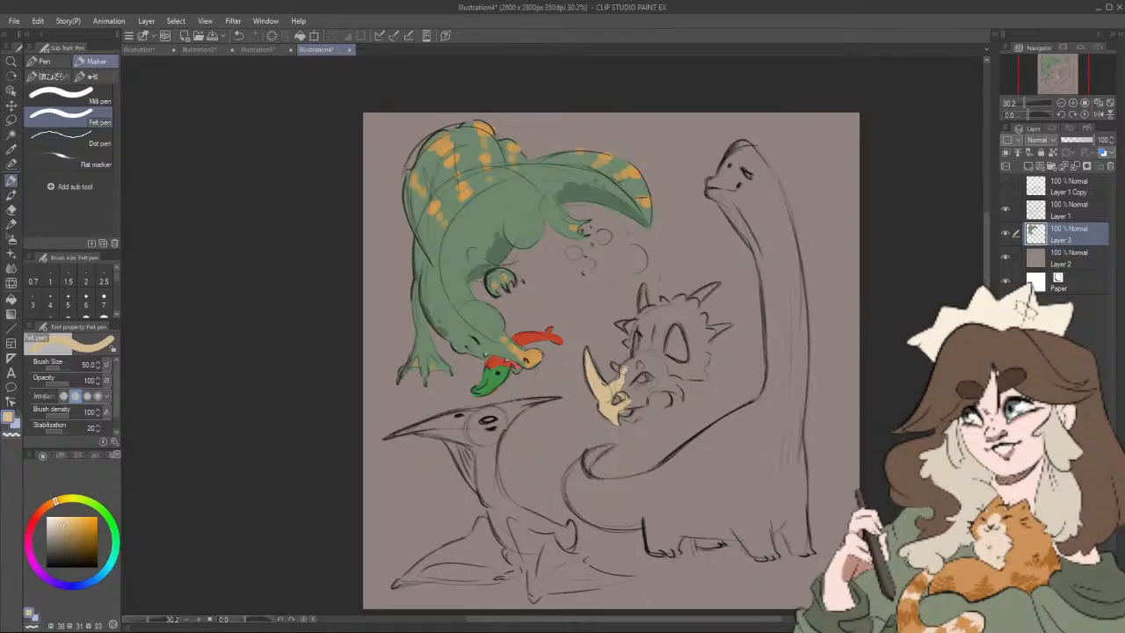
Step: Outline the horned dinosaur's brow and frill edge in cream, including the spikes around the frill
left_click_drag(620, 374, 640, 344)
left_click_drag(633, 352, 629, 332)
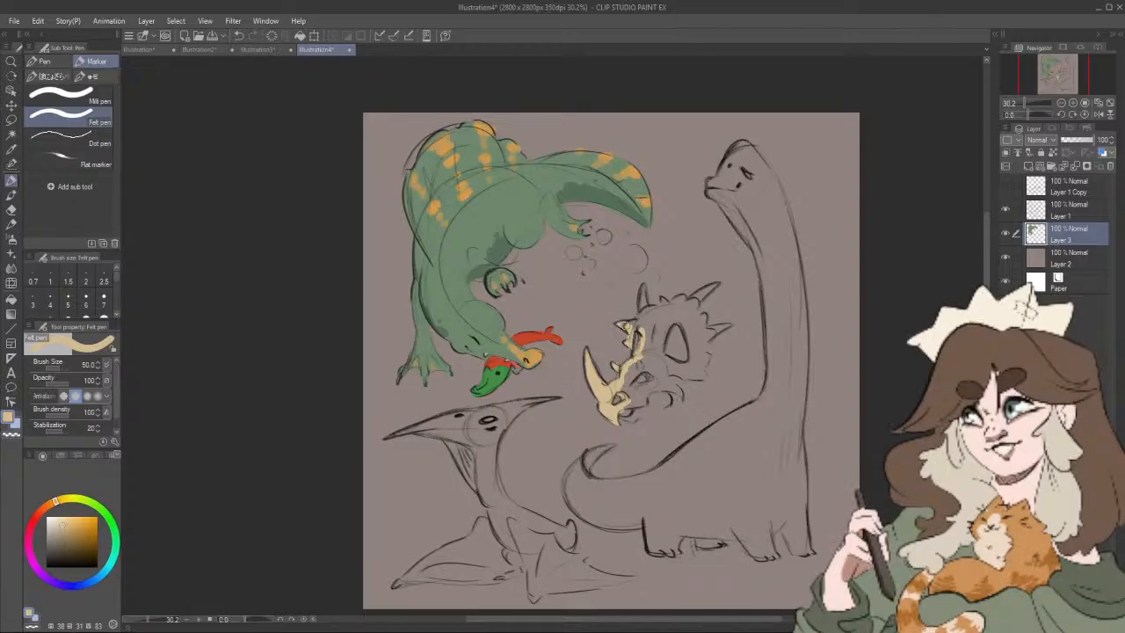
mouse_move(634, 325)
left_mouse_down()
mouse_move(642, 296)
mouse_move(652, 309)
mouse_move(710, 297)
mouse_move(716, 285)
mouse_move(696, 305)
left_mouse_up()
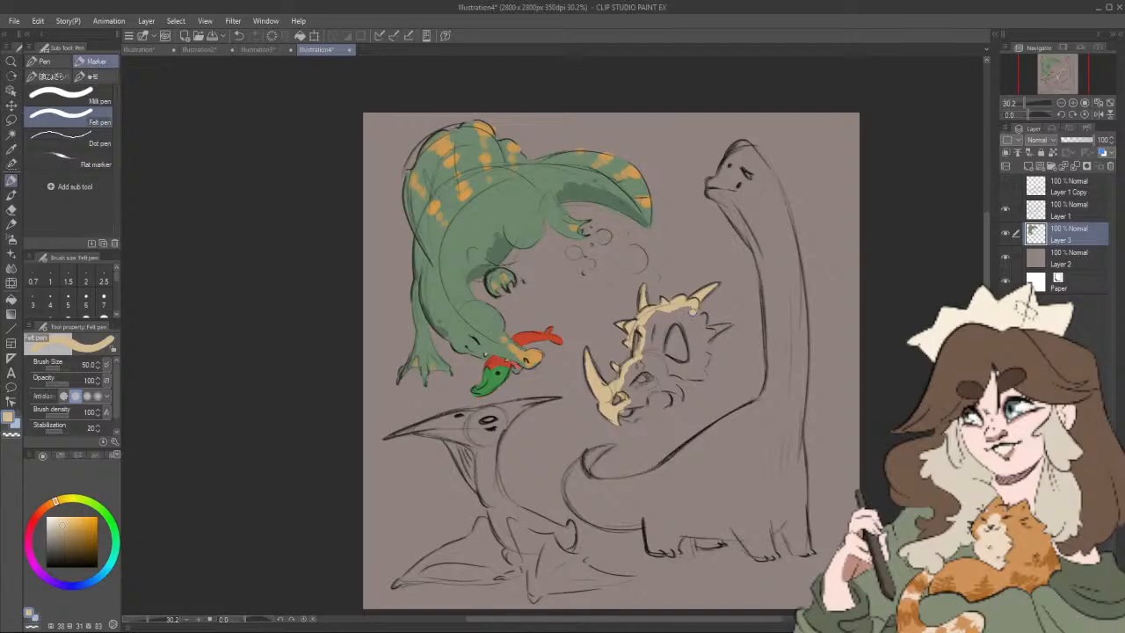
mouse_move(701, 320)
left_mouse_down()
mouse_move(708, 331)
mouse_move(729, 325)
mouse_move(674, 376)
left_mouse_up()
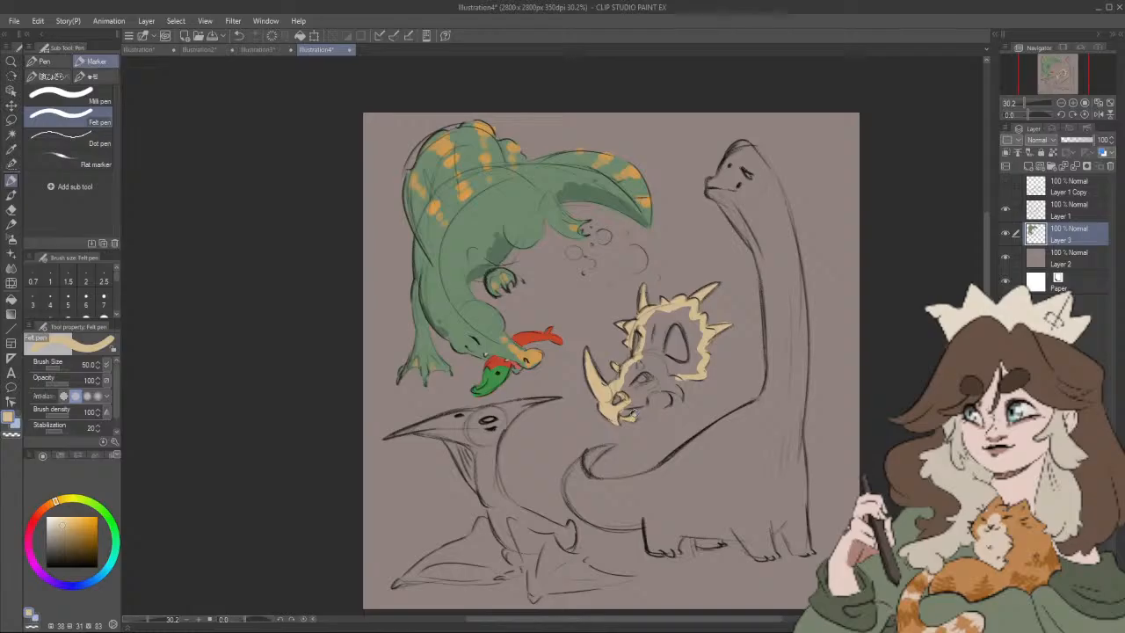
Step: Outline the horned dinosaur's lower jaw and the large opening in its frill in cream
mouse_move(632, 415)
left_mouse_down()
mouse_move(668, 406)
mouse_move(679, 393)
mouse_move(666, 378)
mouse_move(684, 376)
mouse_move(643, 385)
mouse_move(652, 377)
mouse_move(642, 372)
left_mouse_up()
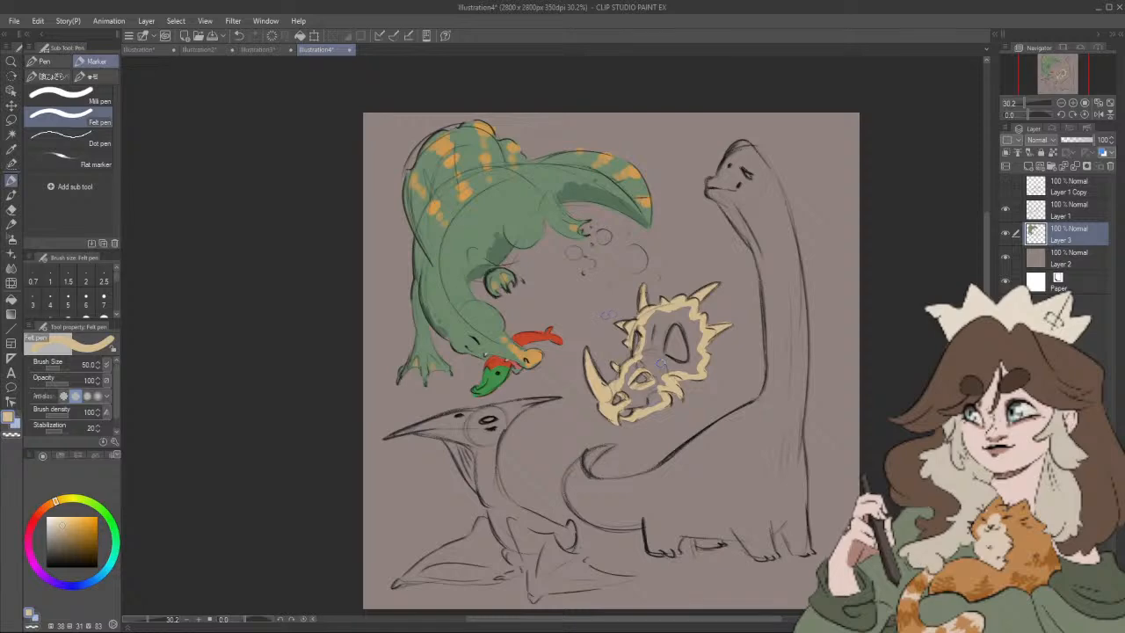
left_click_drag(677, 324, 691, 362)
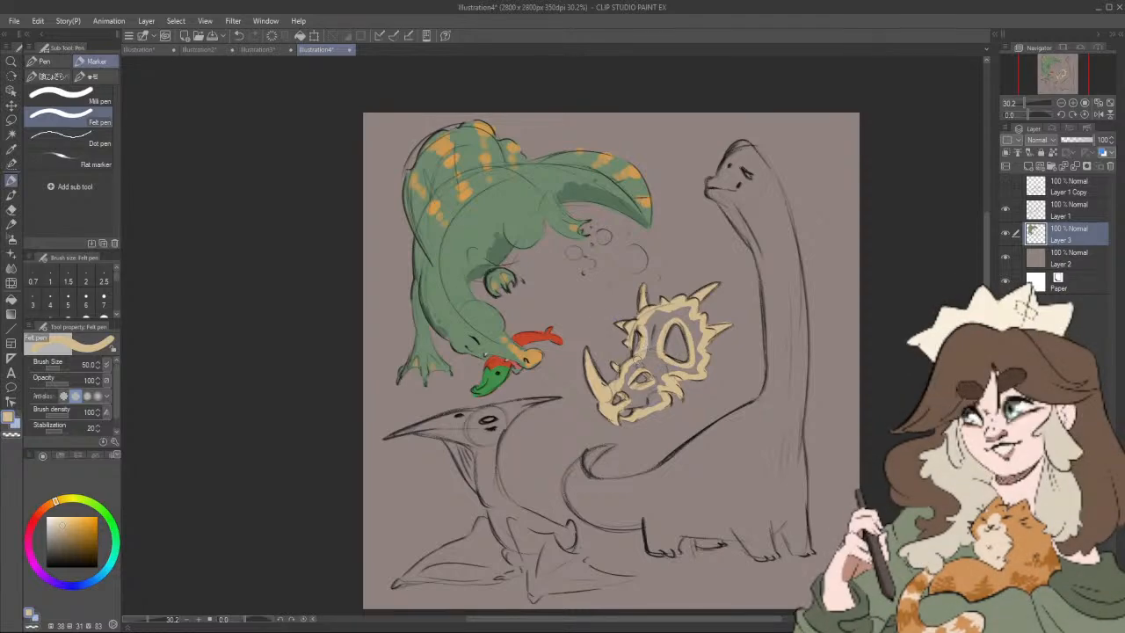
Step: Try to flood-fill the inside of the horned dinosaur's frill with cream, and undo the fill
key("g")
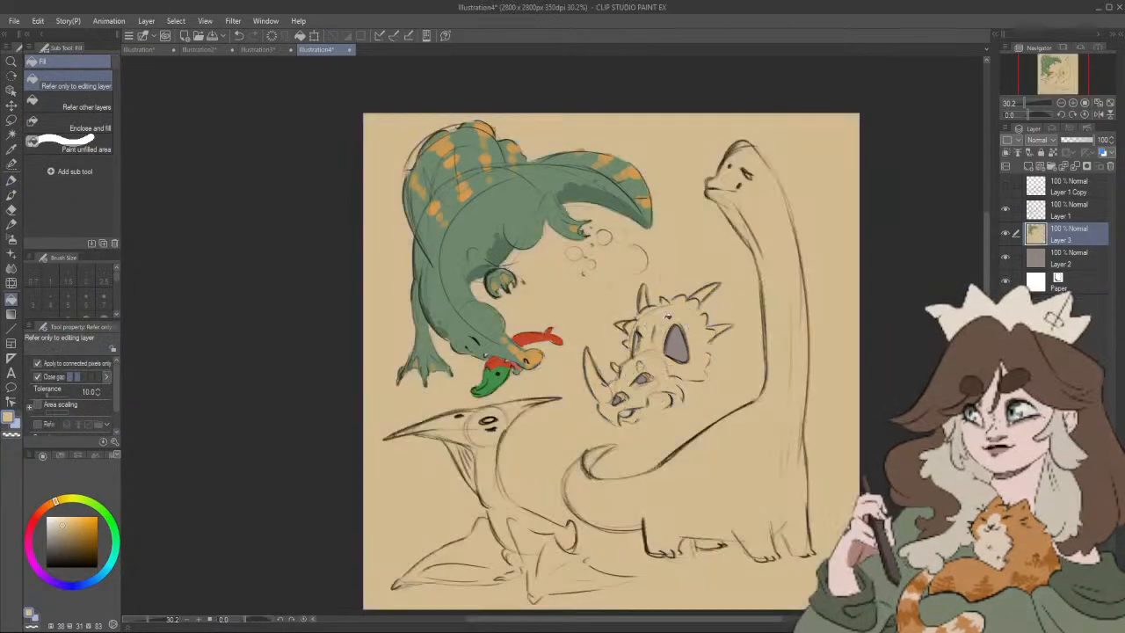
left_click(665, 323)
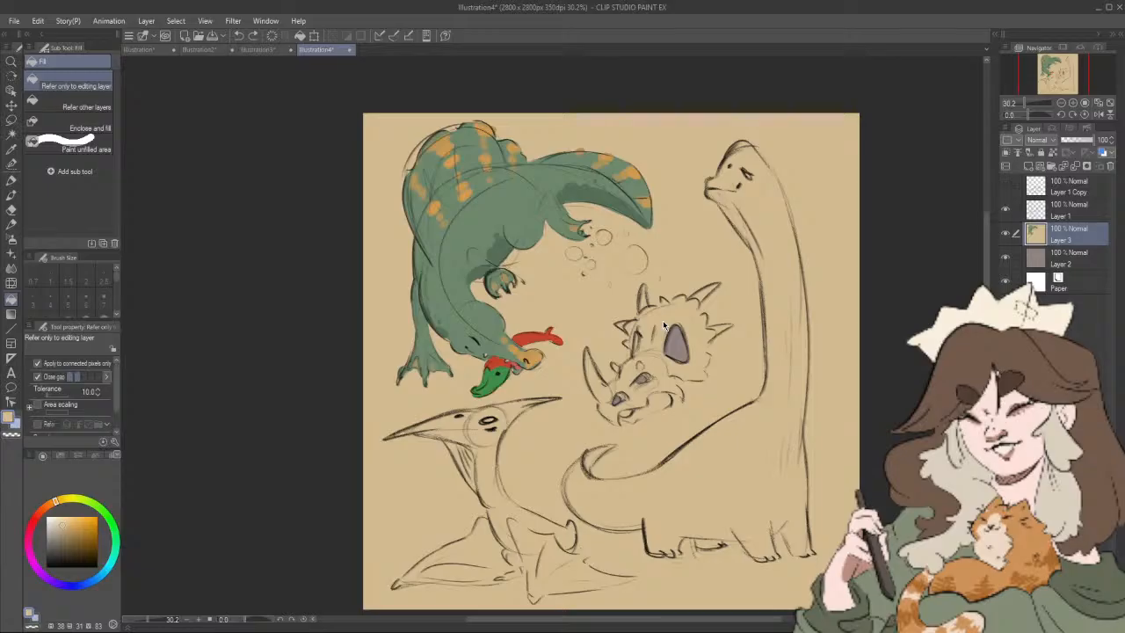
key("ctrl+z")
key("b")
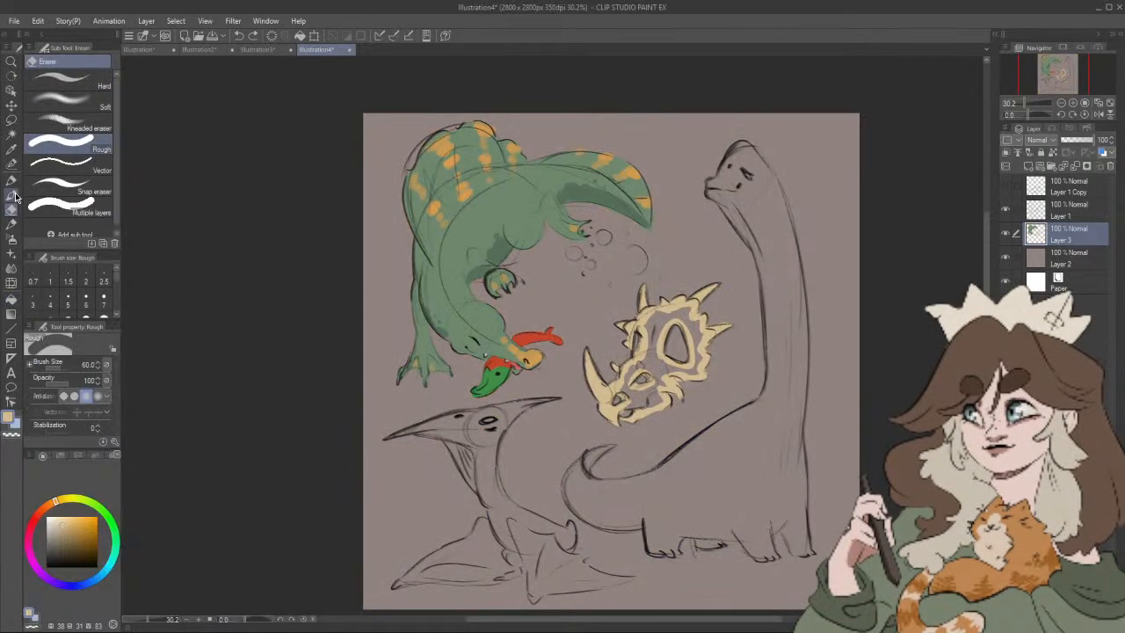
key("p")
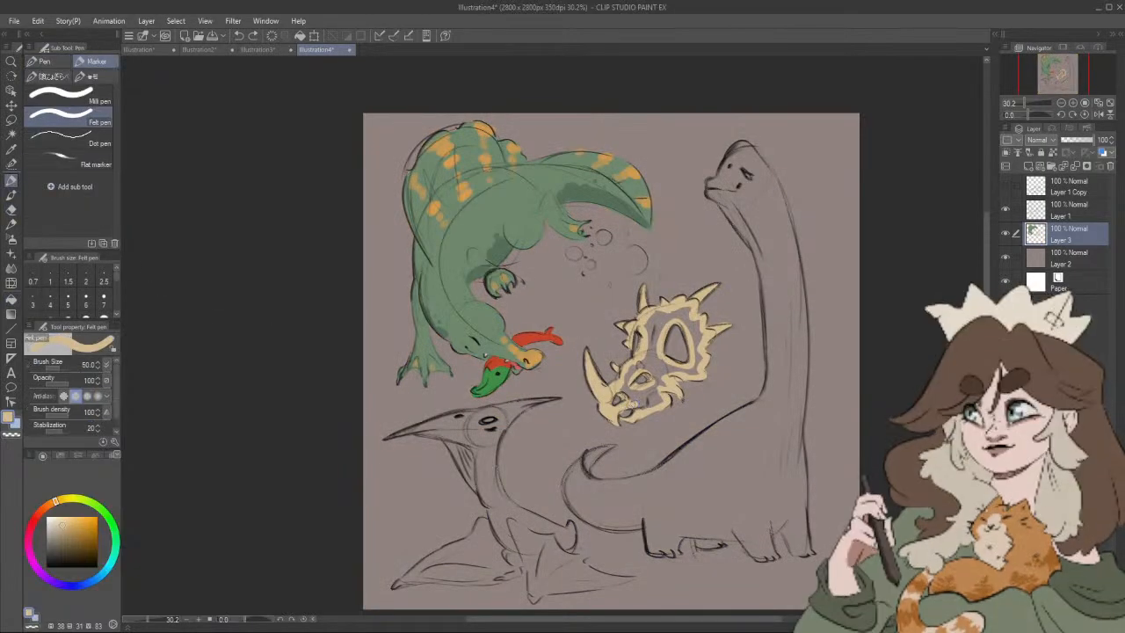
Step: Paint in the horned dinosaur's face and frill with cream by hand, leaving the eye, nostril and frill openings uncoloured
mouse_move(638, 406)
left_mouse_down()
mouse_move(660, 402)
mouse_move(654, 368)
left_mouse_up()
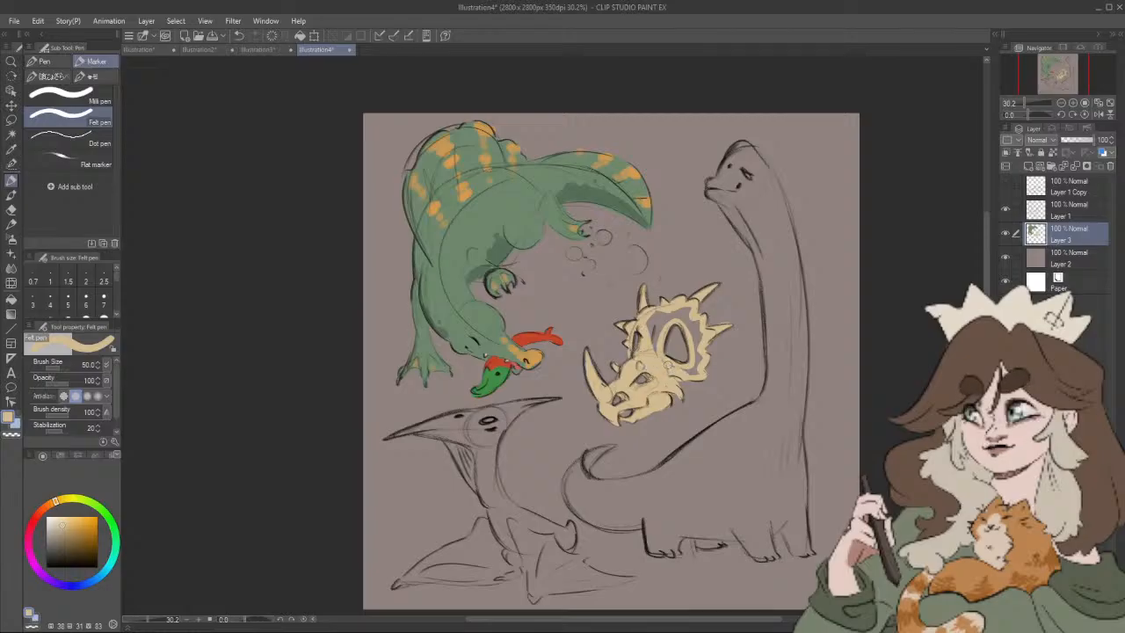
mouse_move(690, 365)
left_mouse_down()
mouse_move(690, 337)
mouse_move(658, 351)
mouse_move(736, 276)
mouse_move(733, 250)
left_mouse_up()
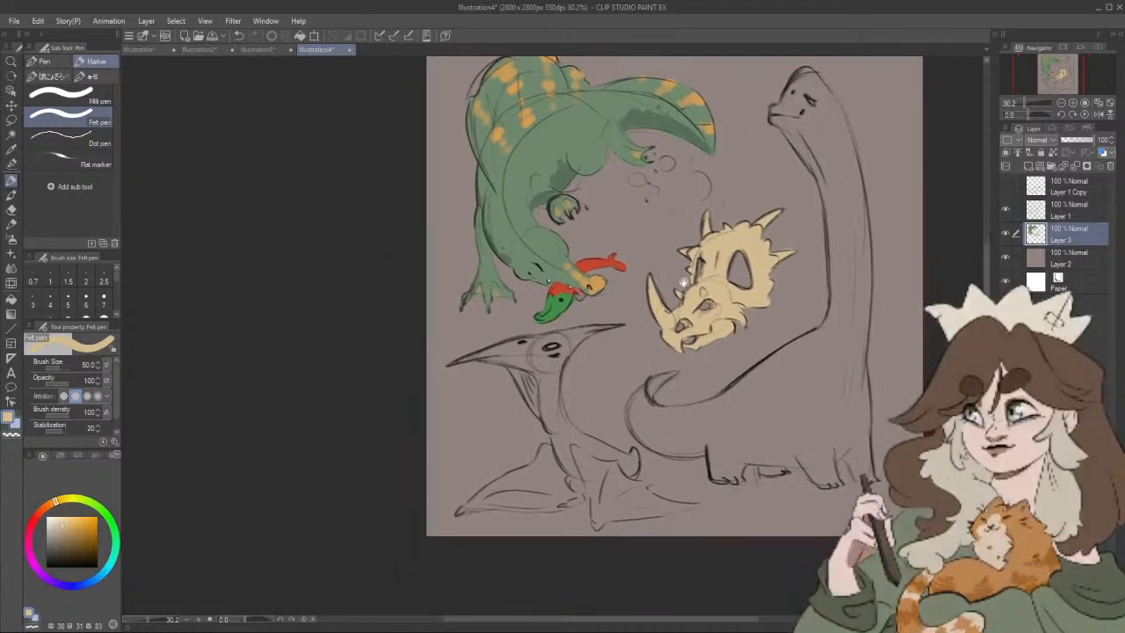
Step: Outline the pterosaur's beak, head crest and neck in reddish brown (hue 11, saturation 51, value 52) with the Felt pen at size 50
scroll(680, 295, "up", 1)
scroll(681, 299, "up", 5)
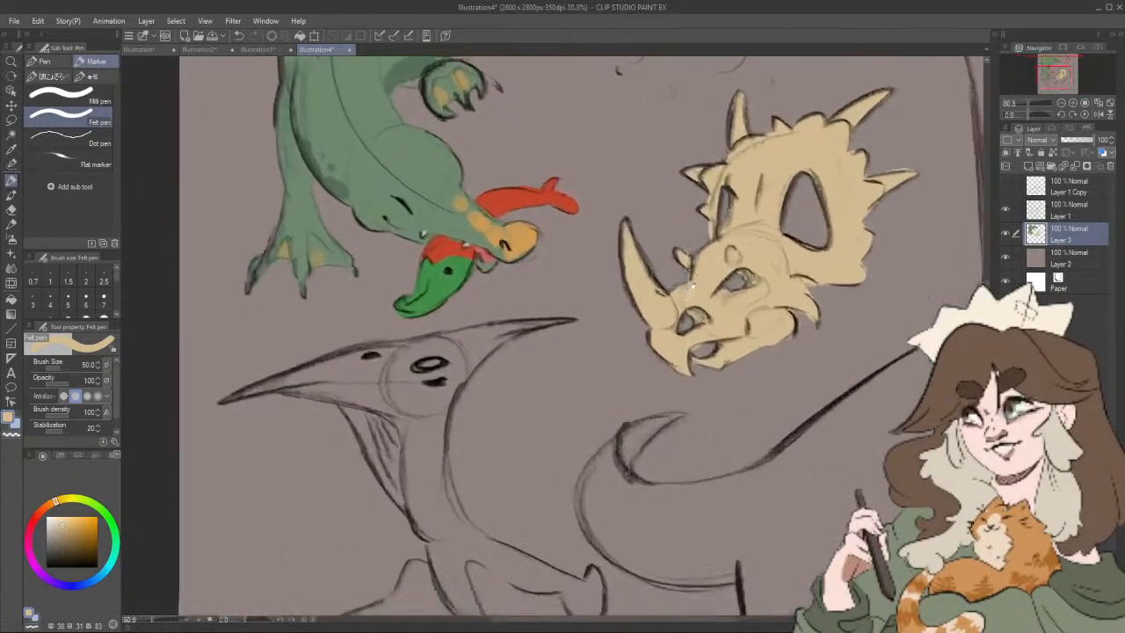
scroll(725, 220, "down", 1)
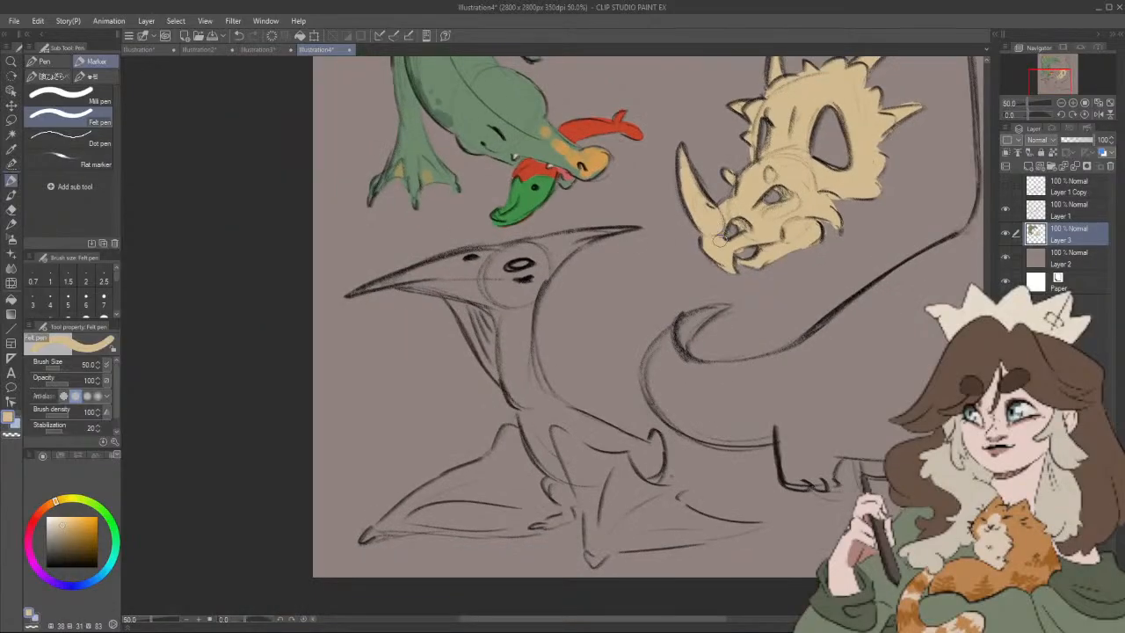
mouse_move(54, 502)
left_mouse_down()
mouse_move(38, 514)
mouse_move(72, 541)
left_mouse_up()
left_click(71, 526)
left_click_drag(359, 291, 445, 262)
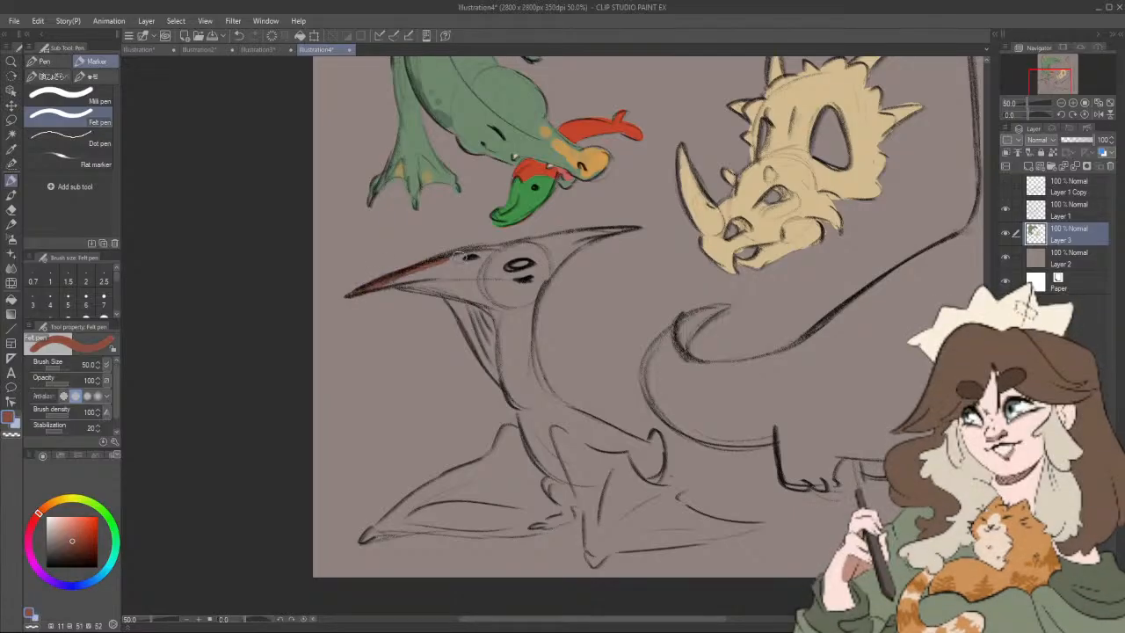
mouse_move(375, 287)
left_mouse_down()
mouse_move(473, 257)
mouse_move(461, 255)
mouse_move(622, 231)
mouse_move(567, 253)
left_mouse_up()
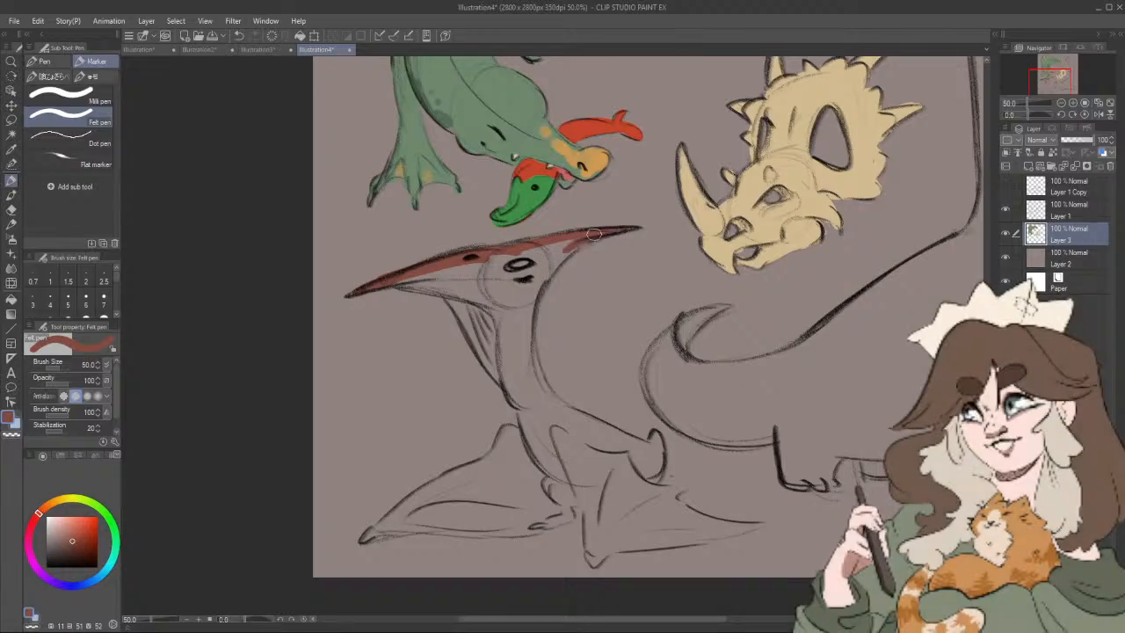
left_click_drag(538, 293, 536, 388)
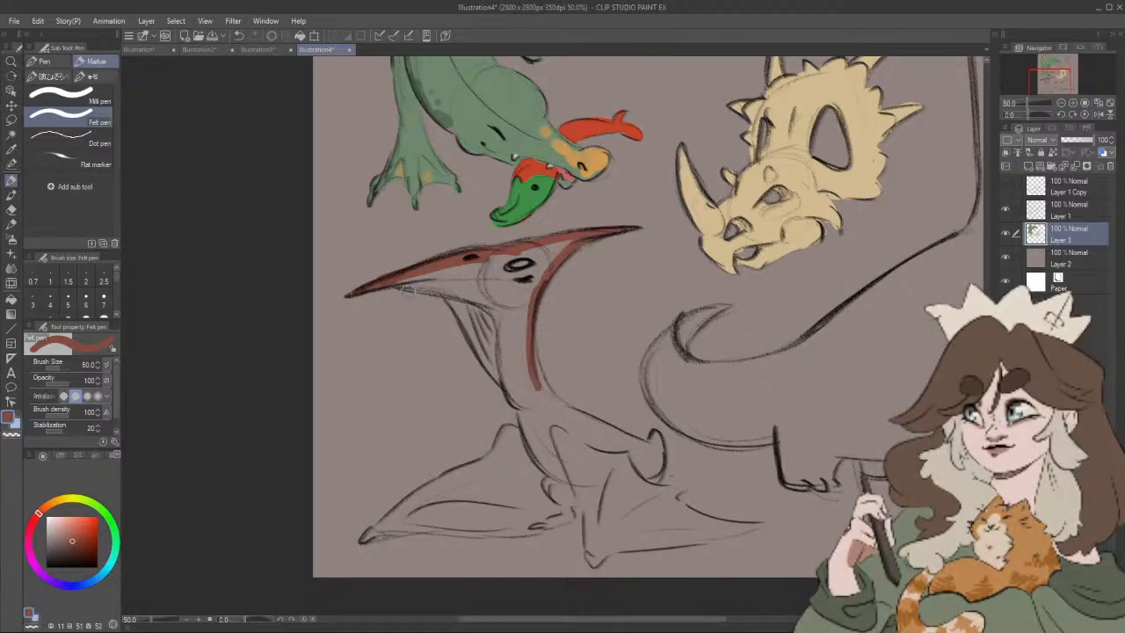
mouse_move(390, 279)
left_mouse_down()
mouse_move(455, 294)
mouse_move(420, 286)
mouse_move(447, 292)
mouse_move(529, 411)
left_mouse_up()
mouse_move(553, 422)
left_mouse_down()
mouse_move(569, 404)
mouse_move(596, 404)
left_mouse_up()
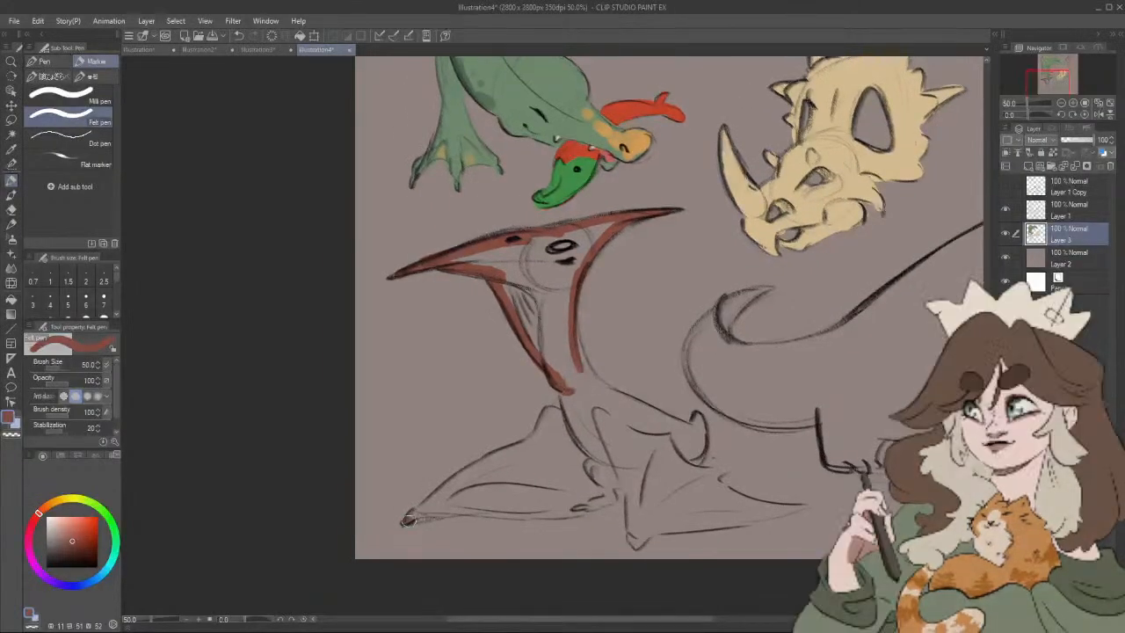
Step: Outline both of the pterosaur's wings, its back and its tail end in the same reddish brown, closing the silhouette
mouse_move(403, 520)
left_mouse_down()
mouse_move(531, 444)
mouse_move(575, 393)
left_mouse_up()
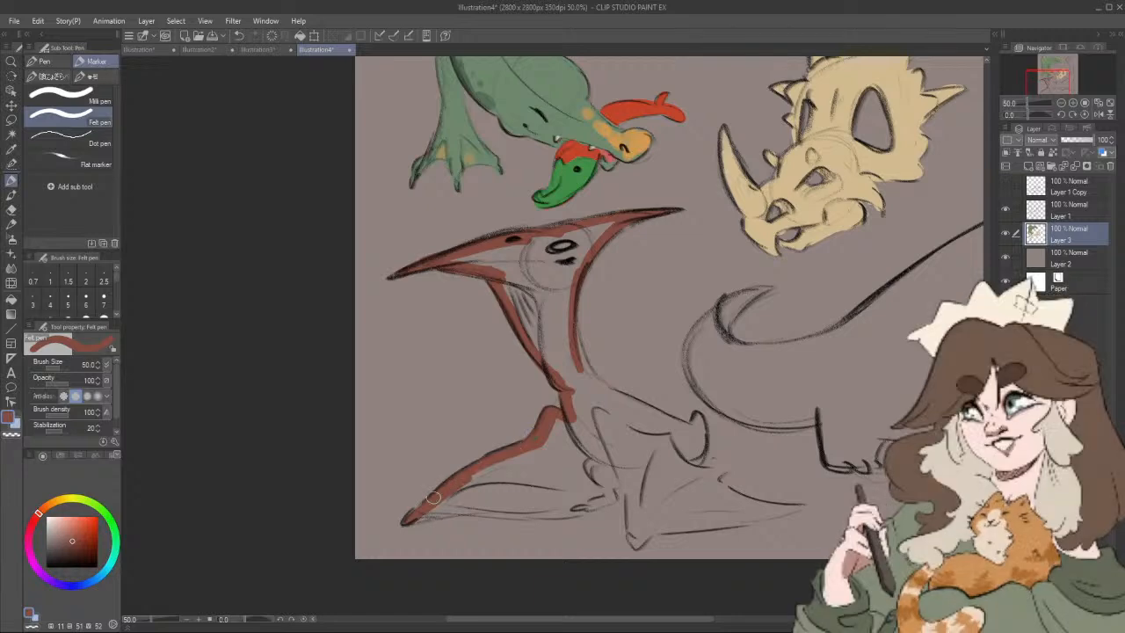
mouse_move(416, 516)
left_mouse_down()
mouse_move(579, 508)
mouse_move(597, 500)
mouse_move(577, 505)
mouse_move(597, 494)
mouse_move(580, 473)
mouse_move(587, 450)
mouse_move(626, 462)
mouse_move(616, 459)
mouse_move(634, 545)
left_mouse_up()
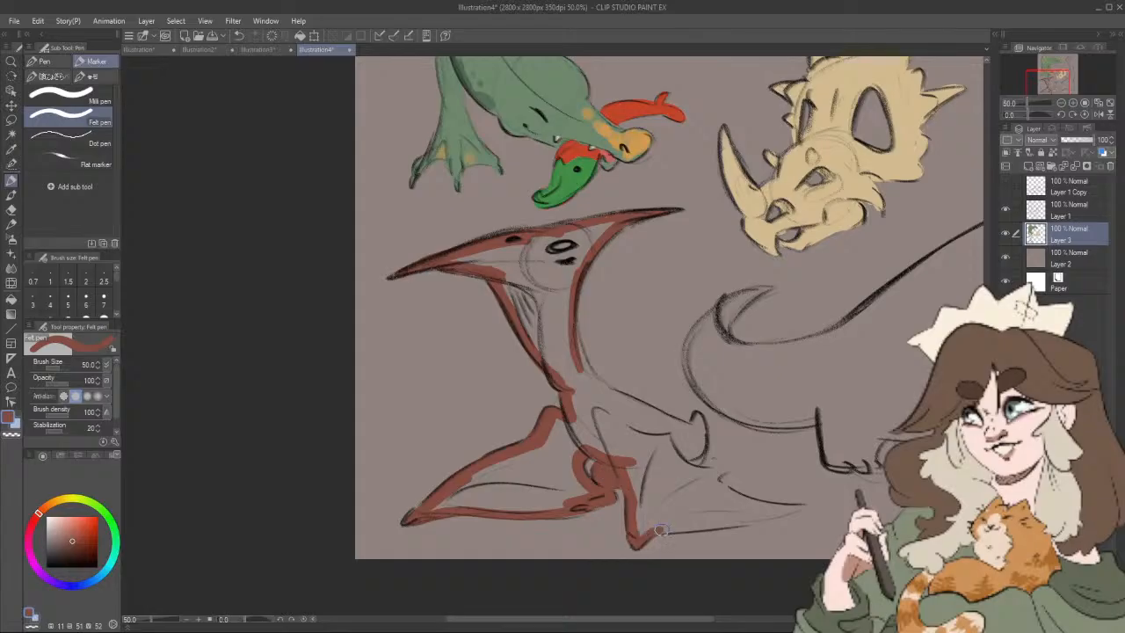
mouse_move(635, 541)
left_mouse_down()
mouse_move(778, 514)
mouse_move(666, 440)
mouse_move(681, 457)
mouse_move(698, 414)
mouse_move(660, 416)
mouse_move(571, 356)
mouse_move(680, 426)
left_mouse_up()
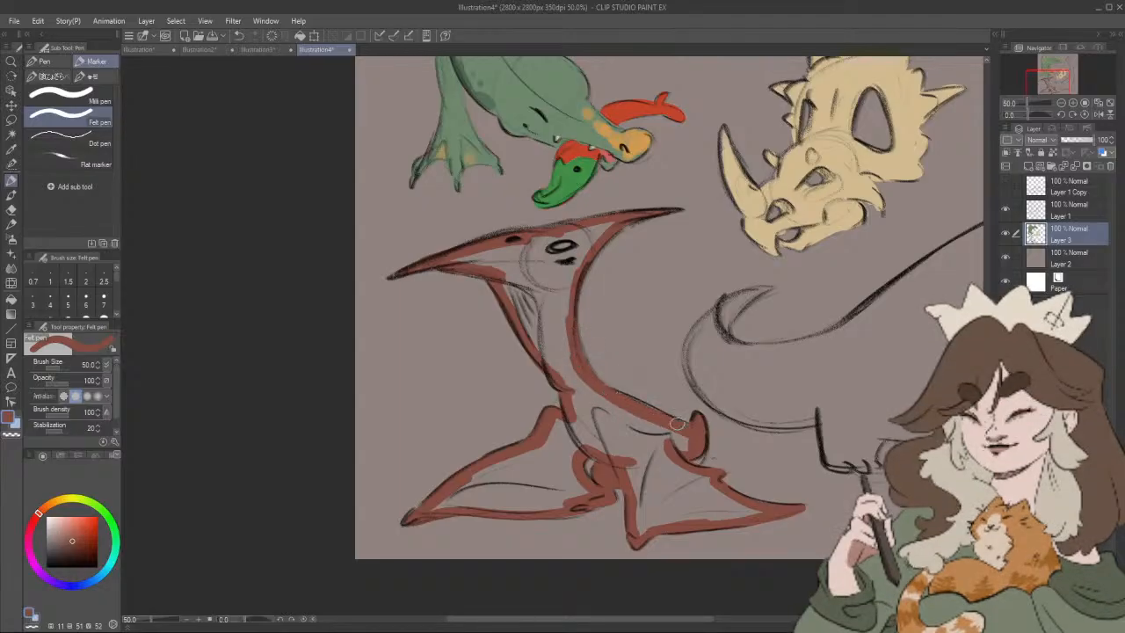
scroll(639, 375, "up", 2)
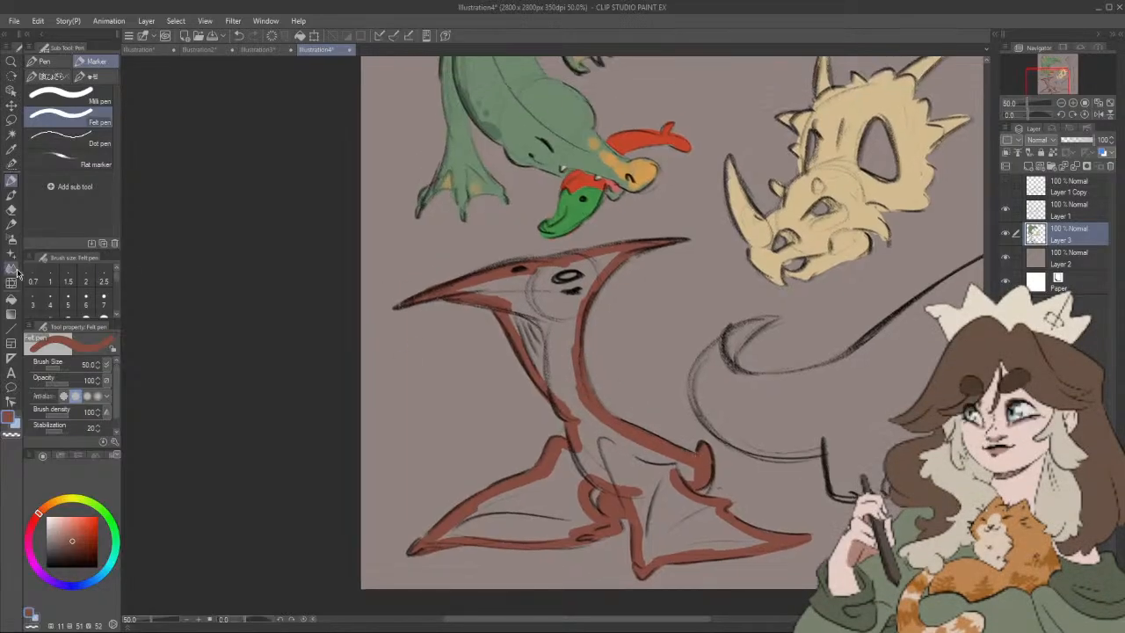
Step: Fill the inside of the pterosaur's outline with the reddish brown
left_click(11, 298)
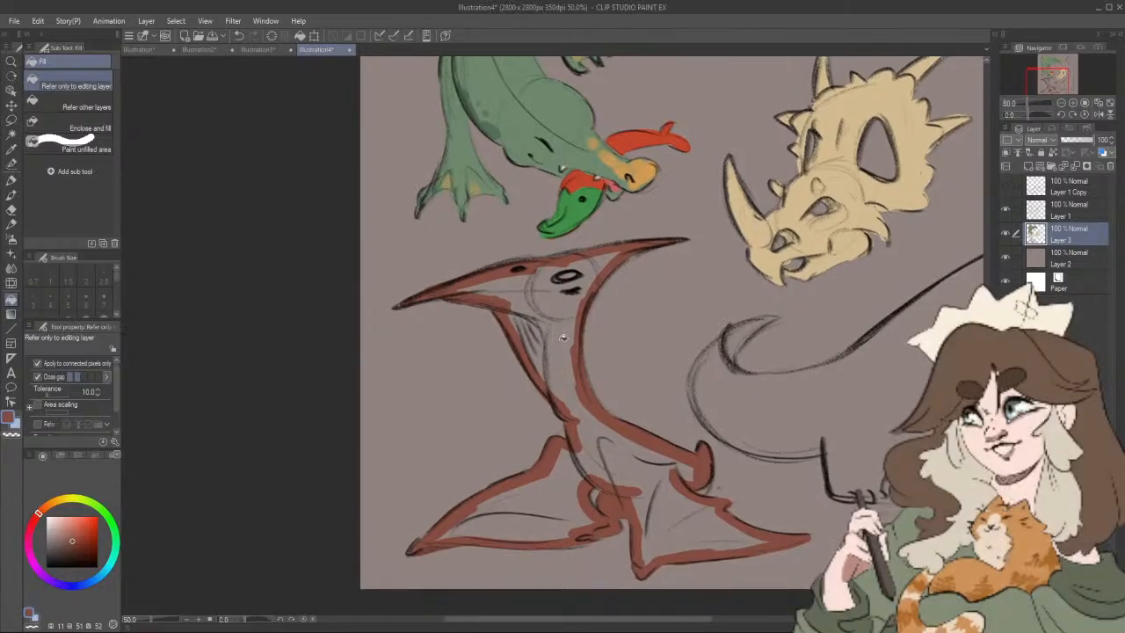
left_click(563, 338)
scroll(613, 384, "up", 2)
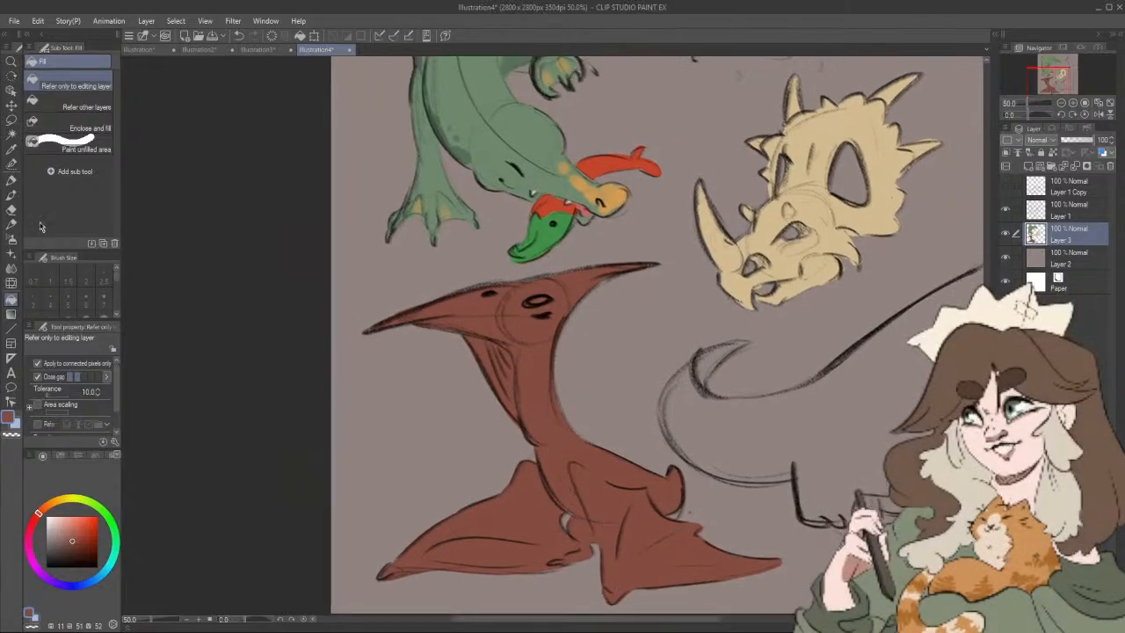
Step: Colour the pterosaur's eye pale pink with the Felt pen
left_click(11, 181)
scroll(678, 452, "down", 3)
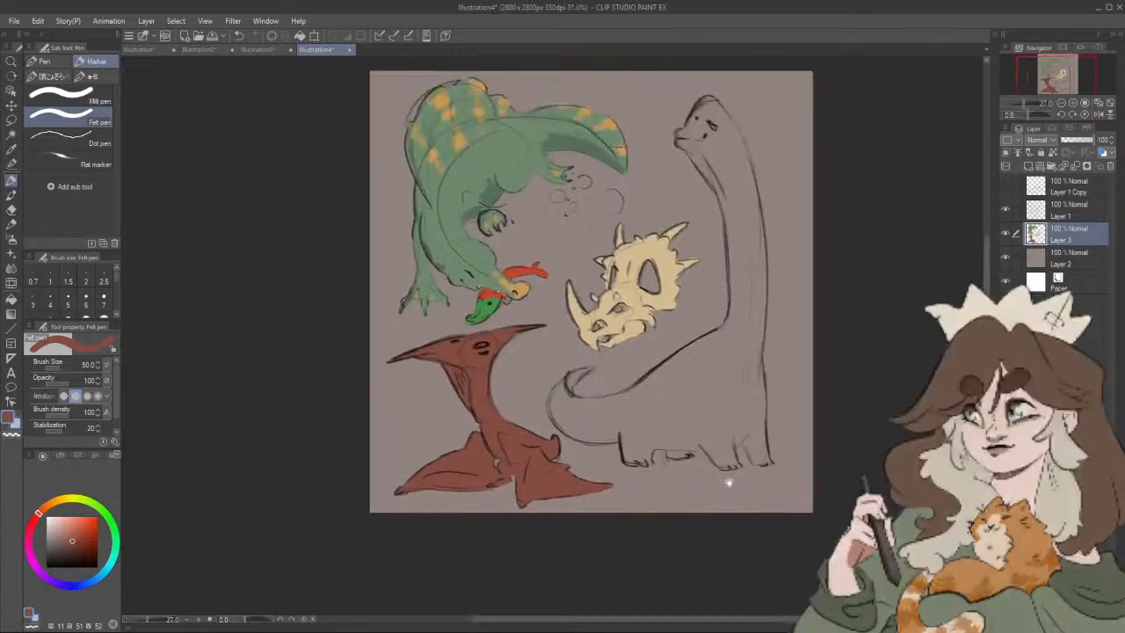
left_click_drag(728, 482, 734, 498)
scroll(713, 473, "up", 3)
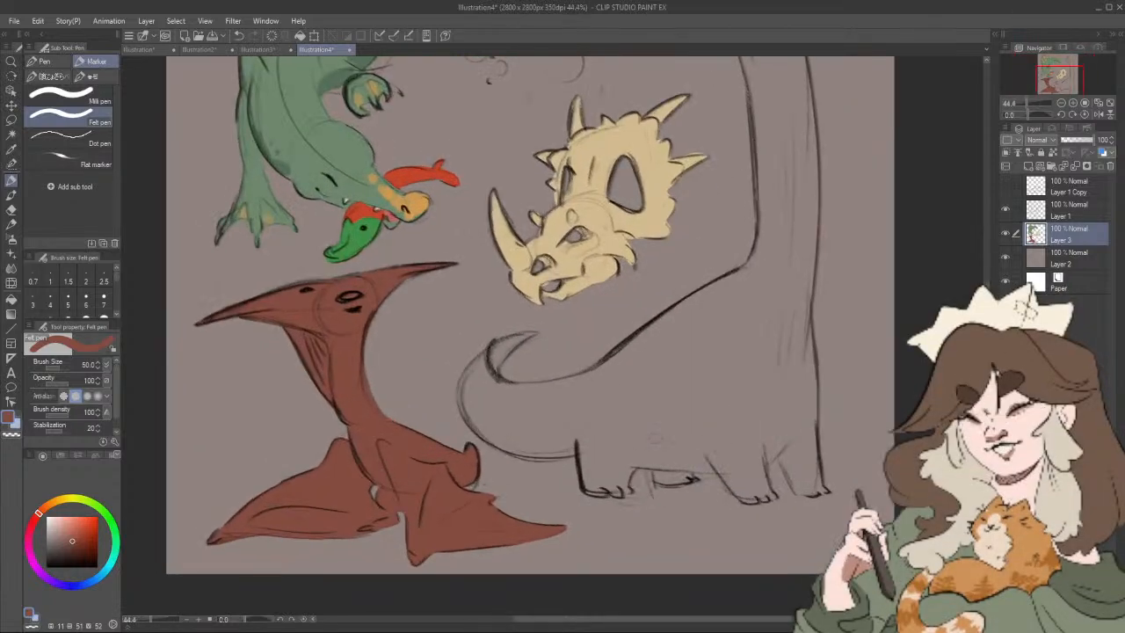
scroll(395, 371, "up", 1)
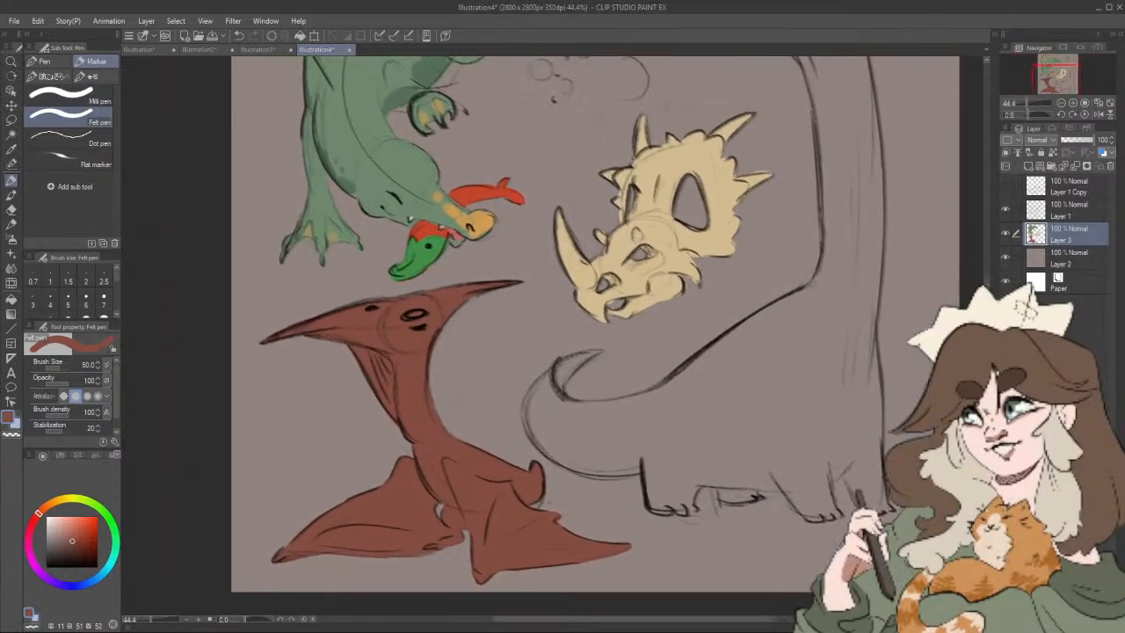
scroll(460, 354, "up", 2)
left_click(55, 515)
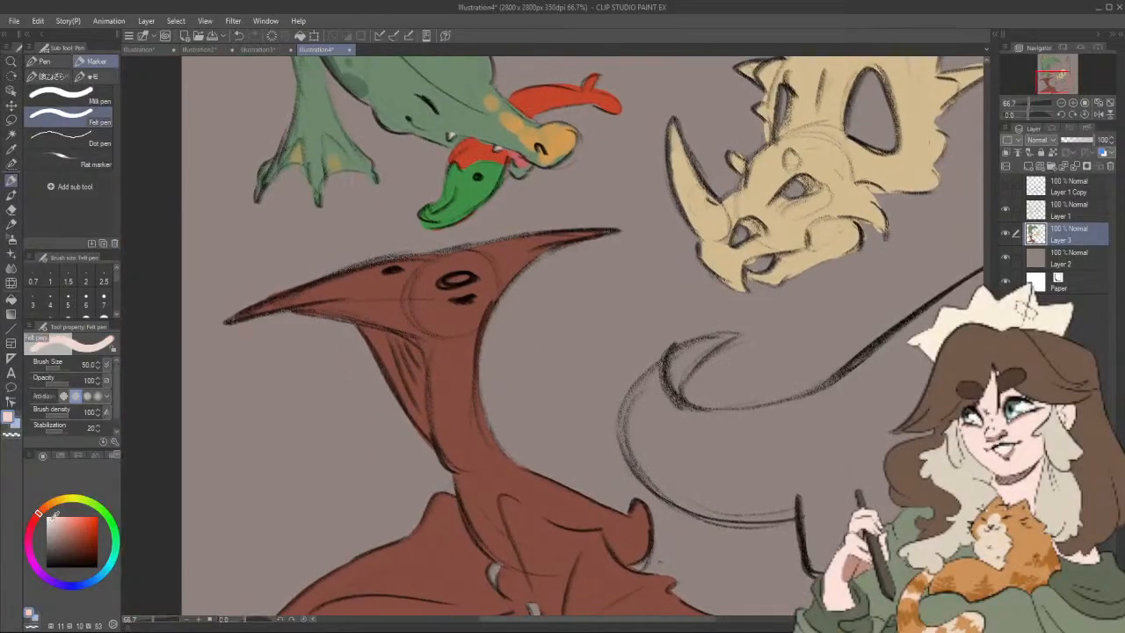
left_click_drag(451, 280, 467, 280)
Step: Try a teal marking across the pterosaur's beak with the brush at size 20, and undo it
left_click(65, 519)
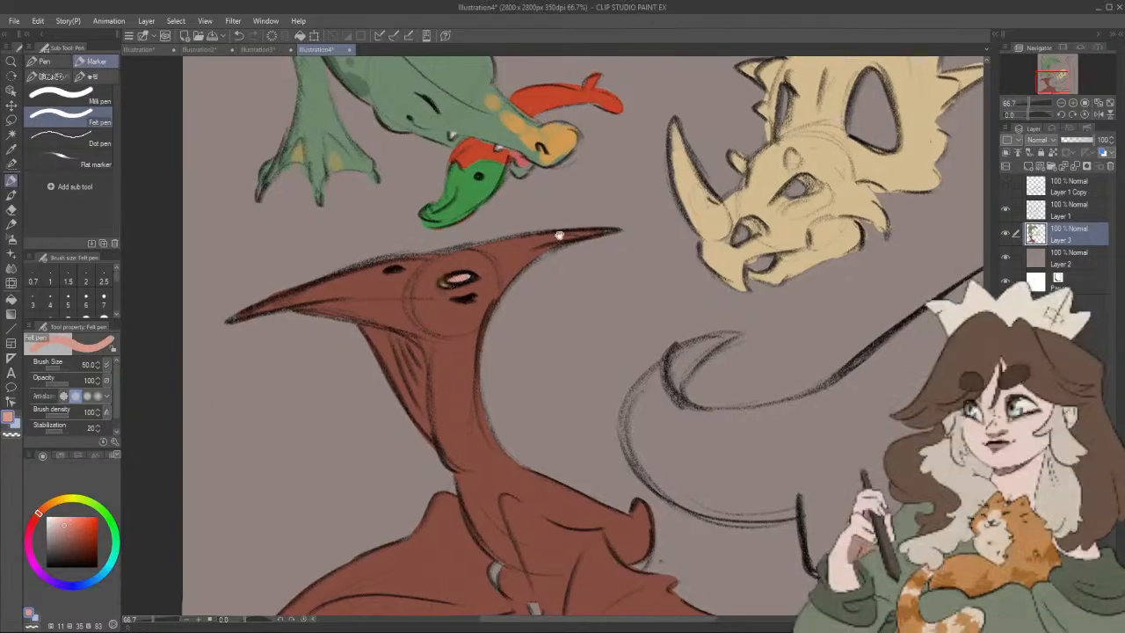
left_click_drag(546, 235, 620, 203)
left_click(62, 501)
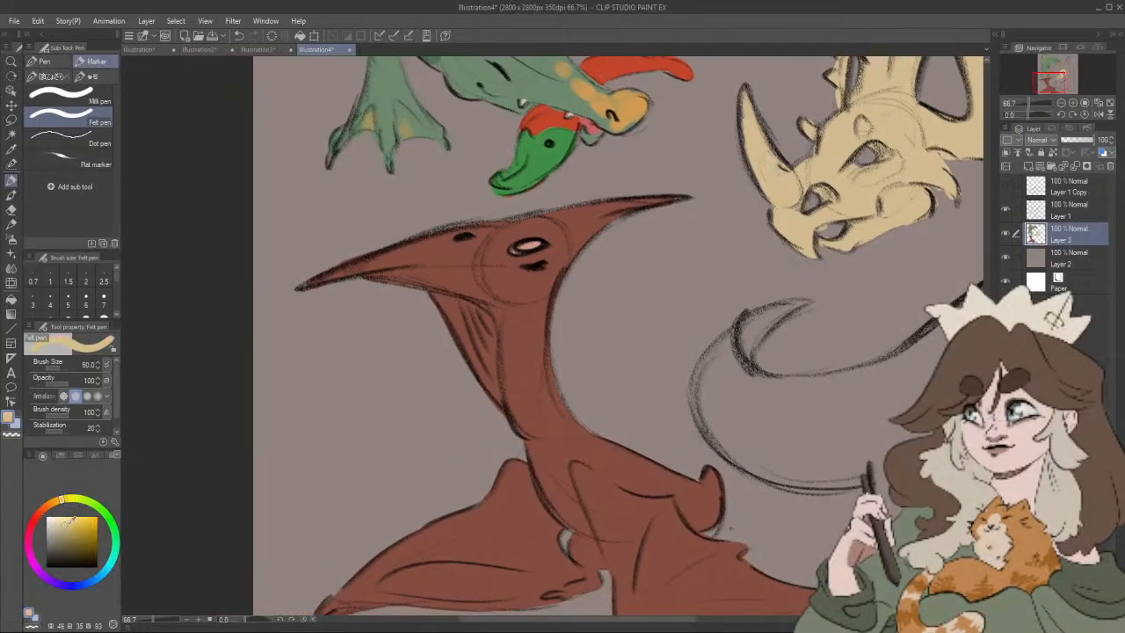
left_click(74, 528)
left_click(79, 525)
left_click(98, 508)
left_click(114, 557)
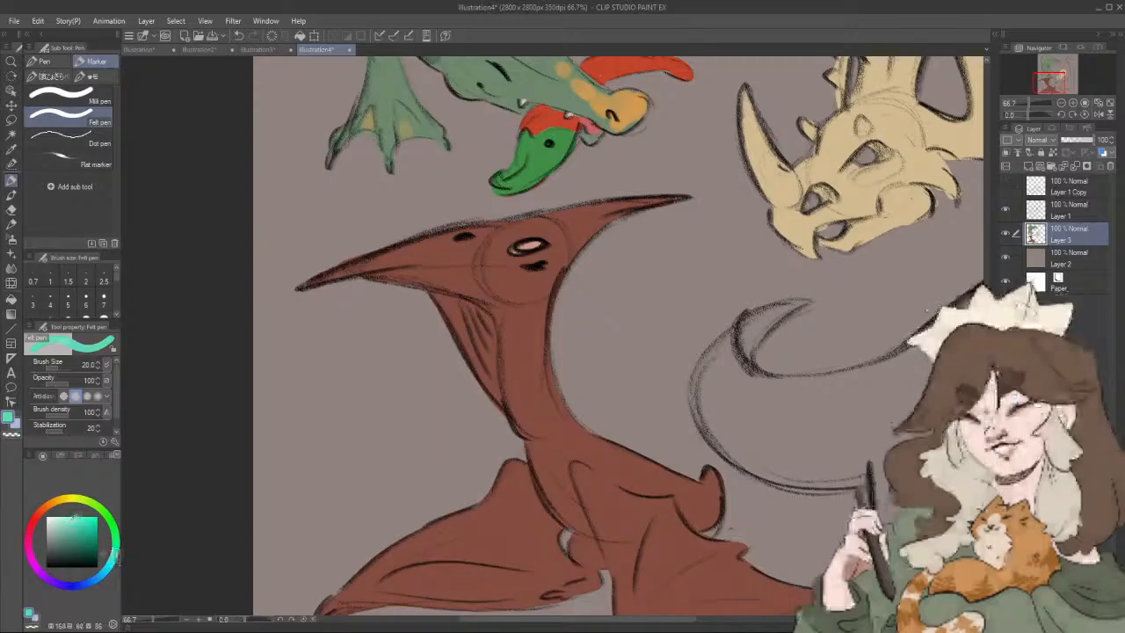
left_click_drag(365, 271, 376, 257)
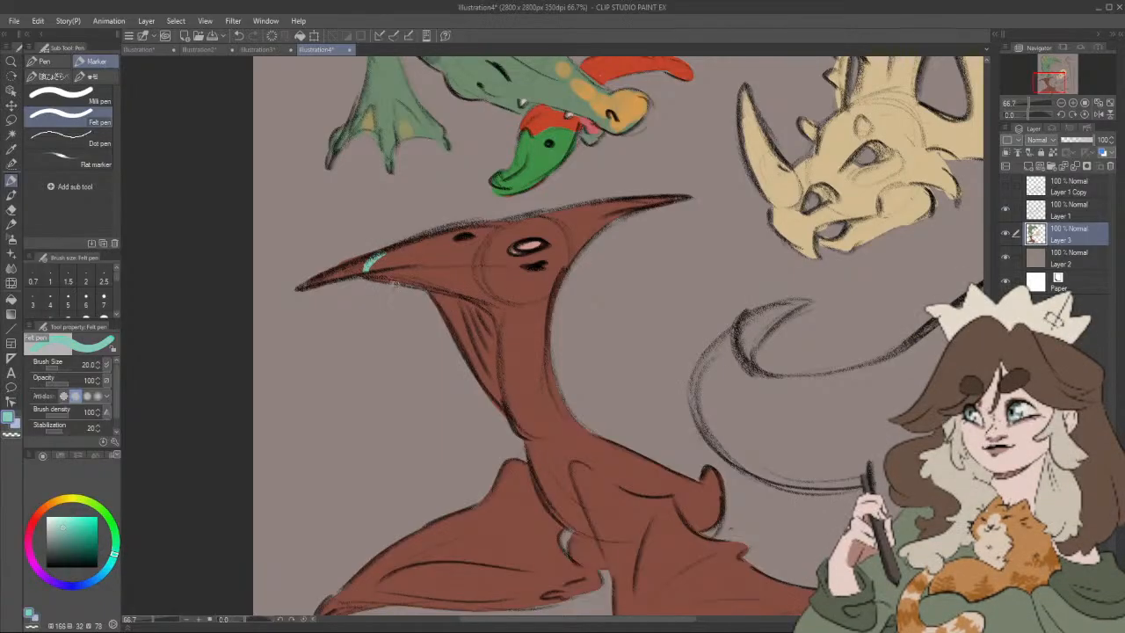
key("ctrl+z")
Step: Colour the tips of the pterosaur's beak and head crest yellow-orange (hue 35, saturation 51, value 86) at brush size 20
mouse_move(41, 509)
left_mouse_down()
mouse_move(41, 528)
mouse_move(60, 522)
left_mouse_up()
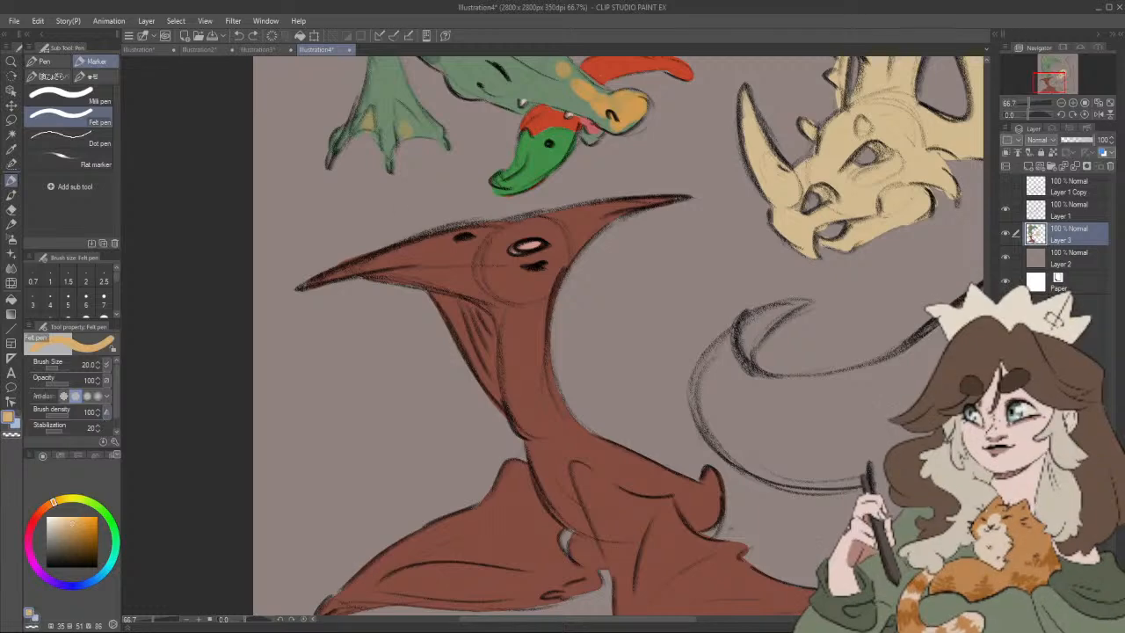
mouse_move(381, 265)
left_mouse_down()
mouse_move(403, 243)
mouse_move(299, 285)
mouse_move(406, 246)
left_mouse_up()
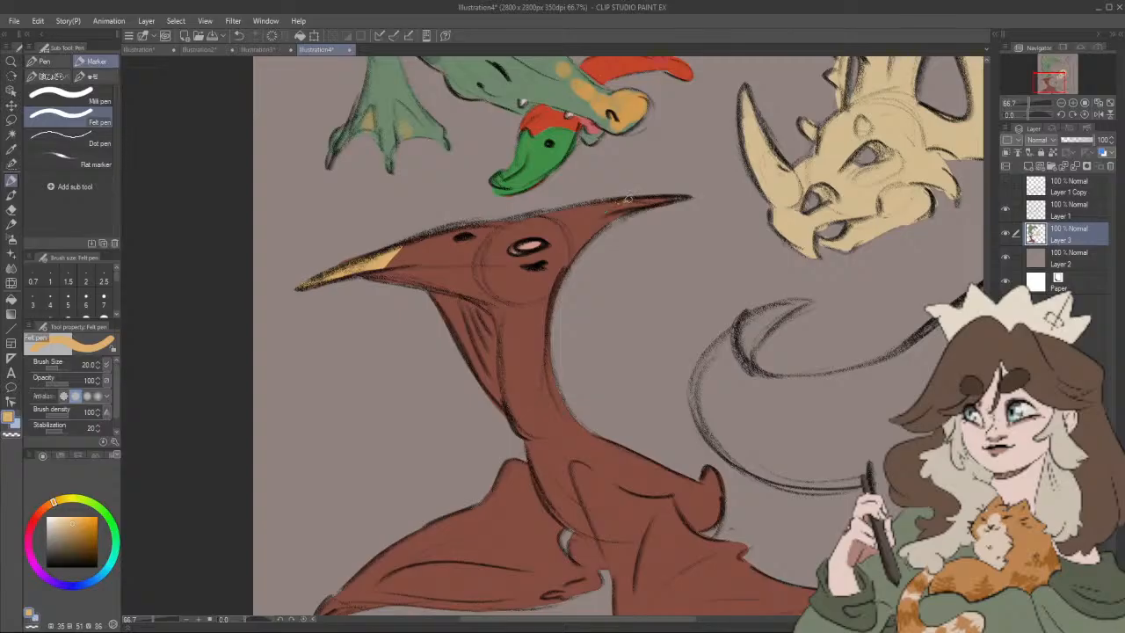
mouse_move(626, 200)
left_mouse_down()
mouse_move(670, 195)
mouse_move(609, 222)
left_mouse_up()
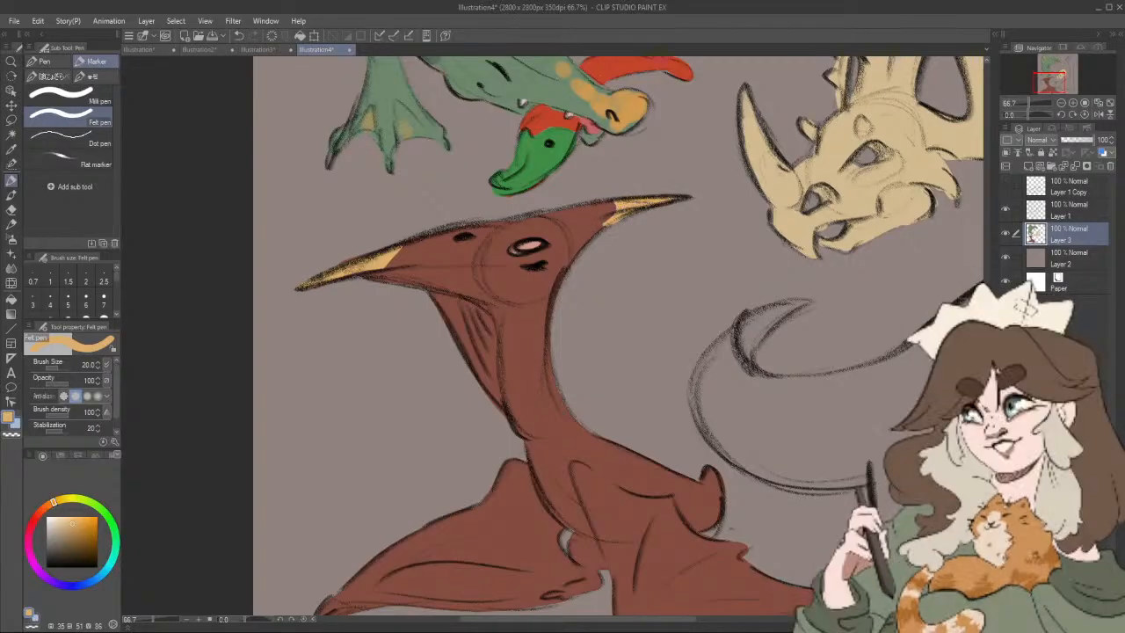
Step: Outline a wavy yellow-orange patch on the inner end of the pterosaur's far wing and fill it in at size 50
scroll(615, 391, "down", 3)
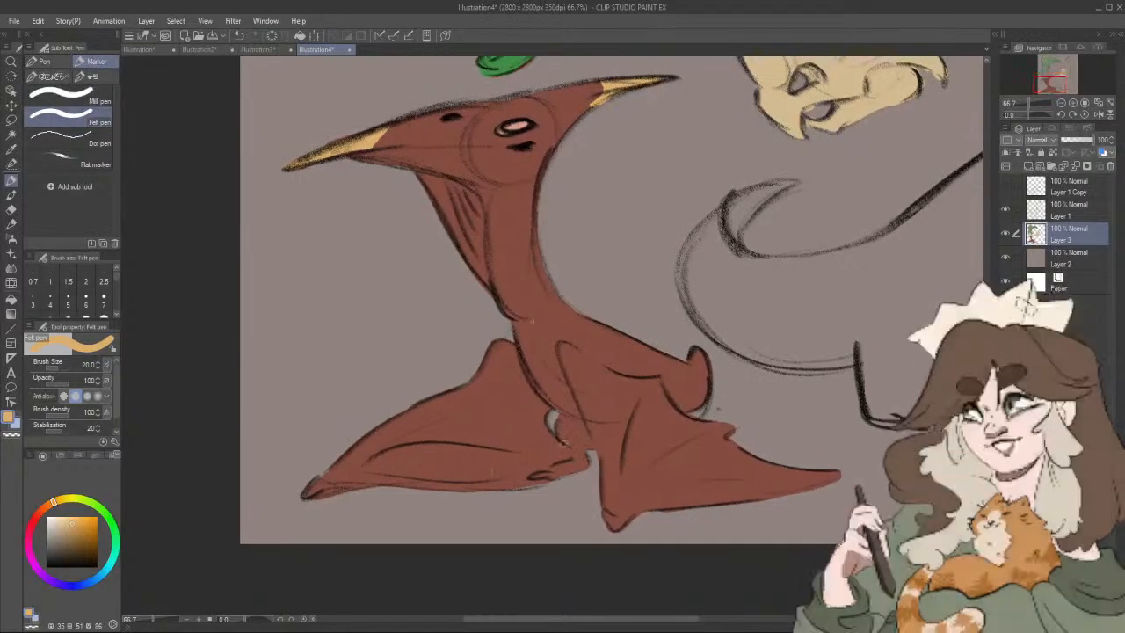
mouse_move(549, 434)
left_mouse_down()
mouse_move(497, 455)
mouse_move(515, 466)
mouse_move(488, 475)
mouse_move(492, 489)
mouse_move(477, 484)
mouse_move(543, 482)
left_mouse_up()
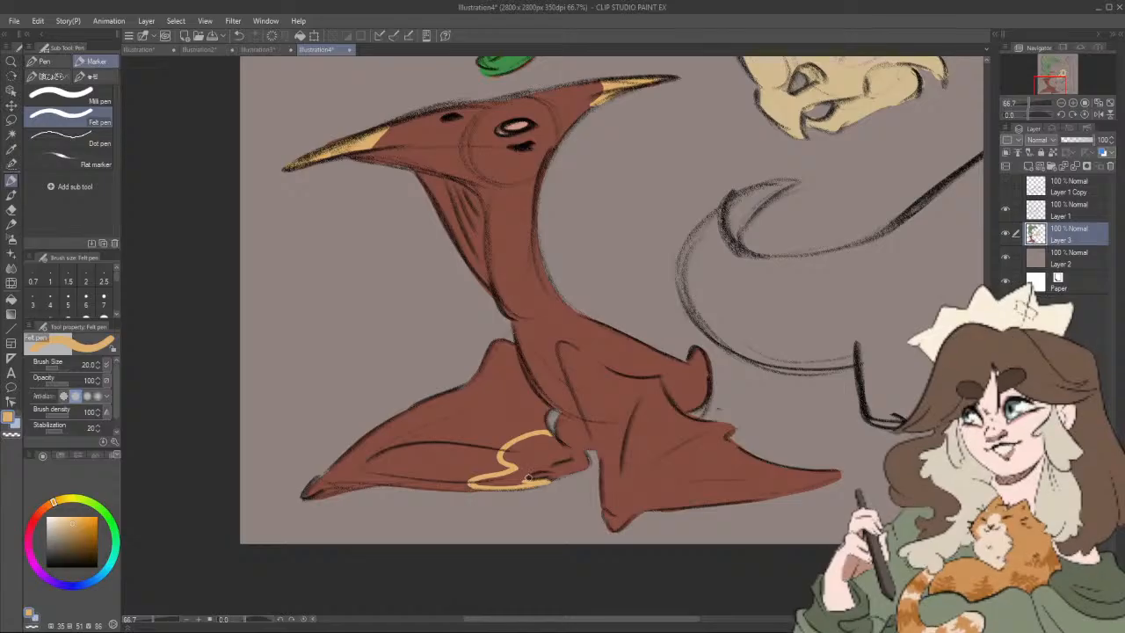
mouse_move(525, 479)
left_mouse_down()
mouse_move(572, 455)
mouse_move(551, 463)
mouse_move(569, 456)
mouse_move(540, 439)
mouse_move(508, 450)
mouse_move(528, 463)
mouse_move(517, 456)
mouse_move(555, 459)
left_mouse_up()
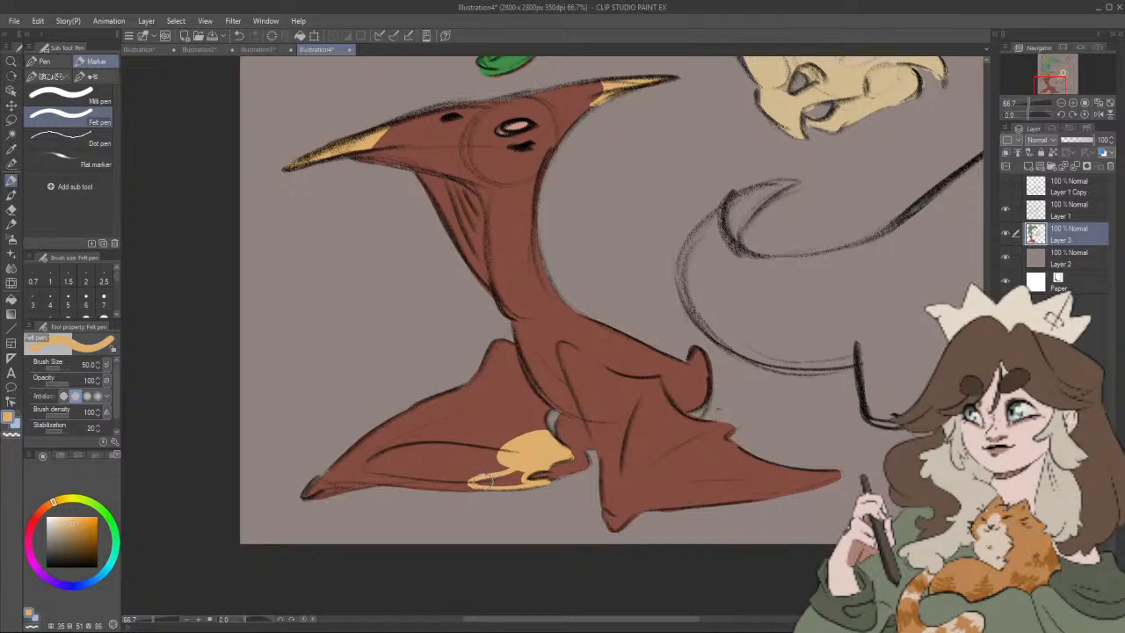
left_click_drag(480, 481, 544, 470)
Step: Paint a matching yellow-orange patch with a wavy edge along the near wing's upper edge out to its pointed end
left_click_drag(601, 435, 511, 388)
mouse_move(519, 324)
left_mouse_down()
mouse_move(550, 387)
mouse_move(578, 398)
left_mouse_up()
key("ctrl+z")
mouse_move(545, 379)
left_mouse_down()
mouse_move(523, 327)
mouse_move(564, 336)
mouse_move(588, 366)
mouse_move(637, 380)
mouse_move(579, 398)
mouse_move(599, 397)
mouse_move(642, 426)
mouse_move(741, 429)
left_mouse_up()
mouse_move(628, 391)
left_mouse_down()
mouse_move(670, 418)
mouse_move(572, 368)
mouse_move(591, 385)
left_mouse_up()
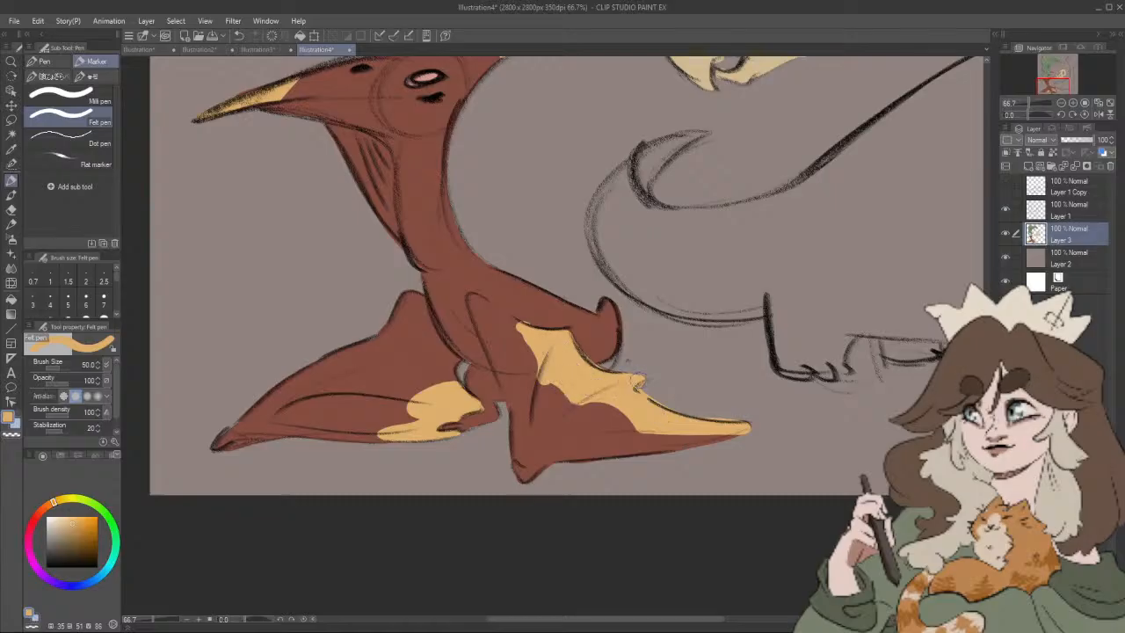
mouse_move(621, 341)
left_mouse_down()
mouse_move(682, 372)
mouse_move(628, 369)
mouse_move(663, 390)
left_mouse_up()
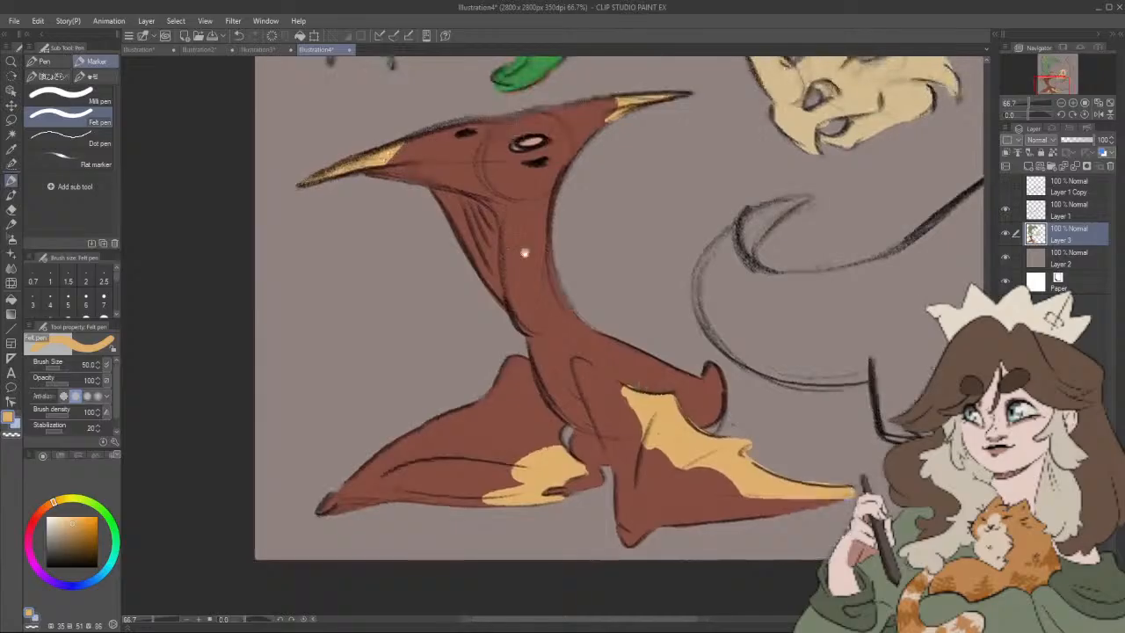
Step: Fill the membrane along the front of the pterosaur's throat with yellow-orange at brush size 50
mouse_move(437, 197)
left_mouse_down()
mouse_move(500, 293)
mouse_move(487, 216)
mouse_move(449, 195)
mouse_move(483, 235)
left_mouse_up()
key("b")
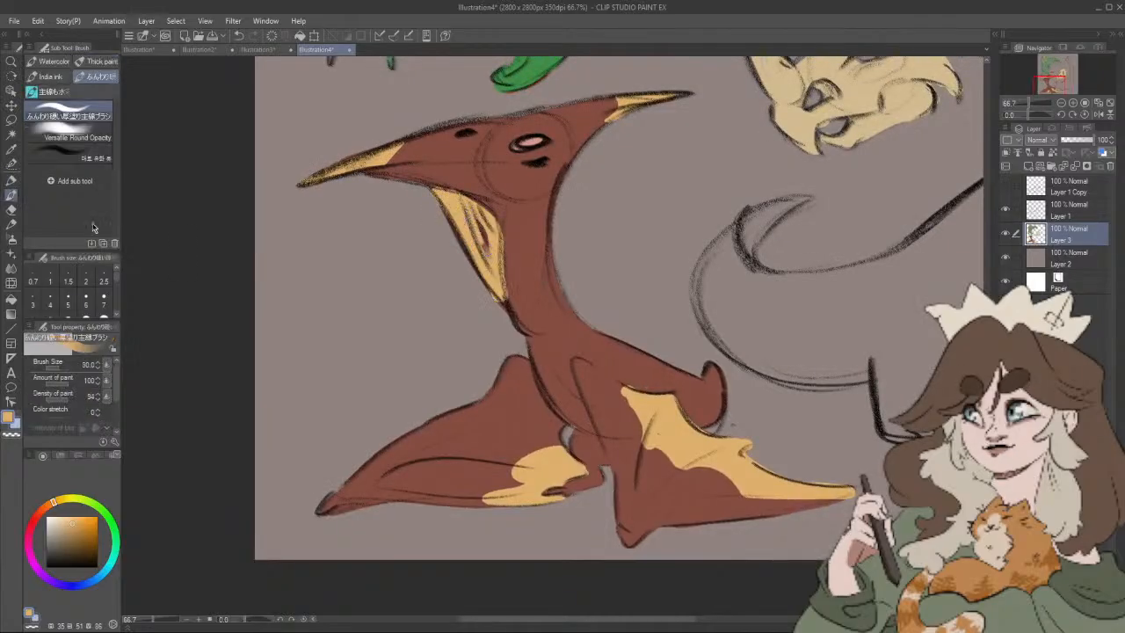
key("p")
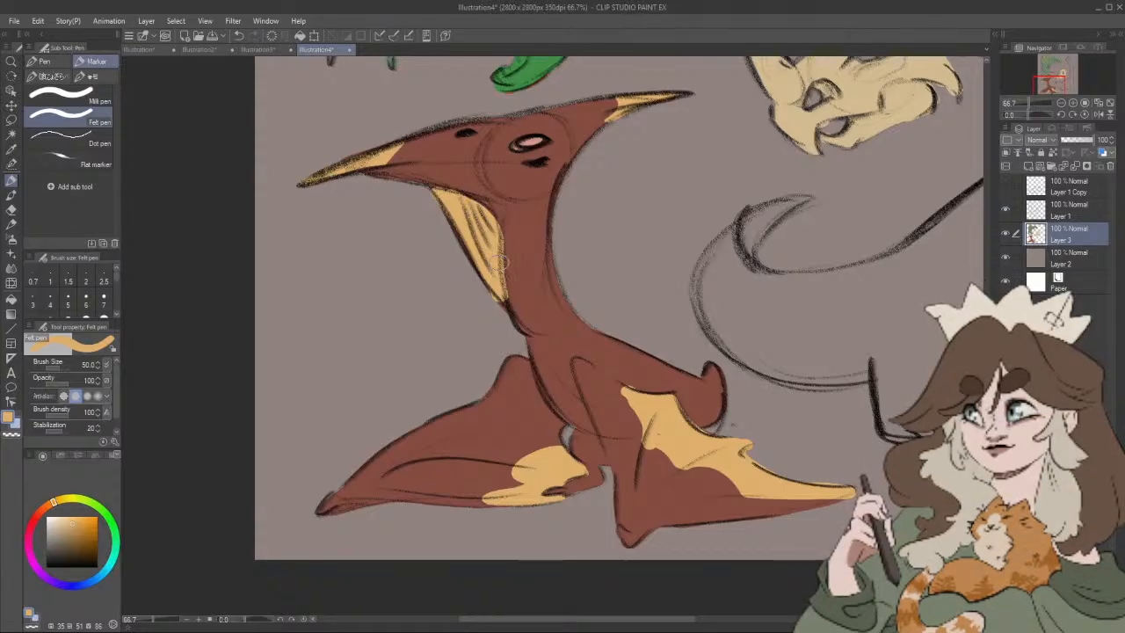
scroll(589, 258, "down", 3)
scroll(600, 258, "up", 1)
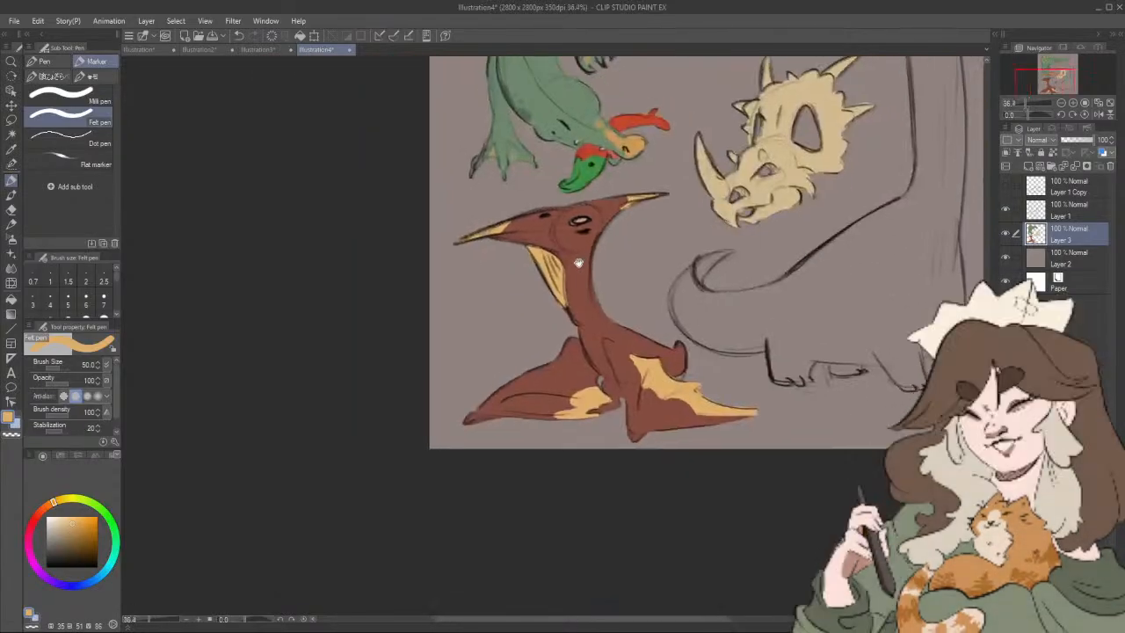
Step: Shade the borders of the pterosaur's yellow-orange wing and beak patches with burnt orange (hue 21, saturation 62, value 67) at size 30
left_click(51, 506)
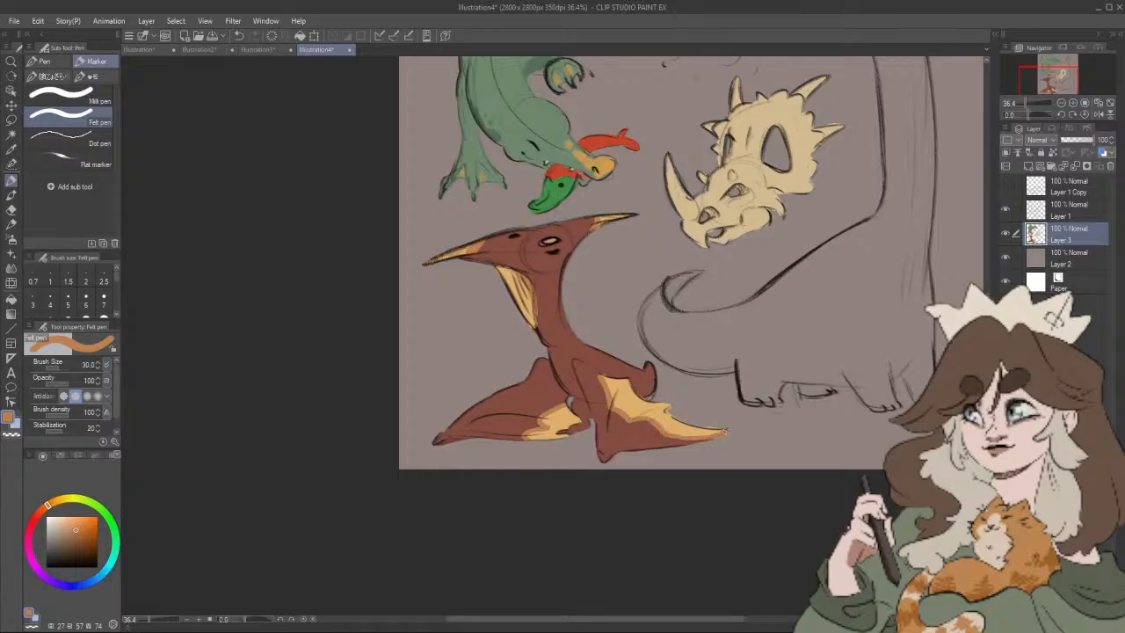
left_click_drag(698, 396, 713, 399)
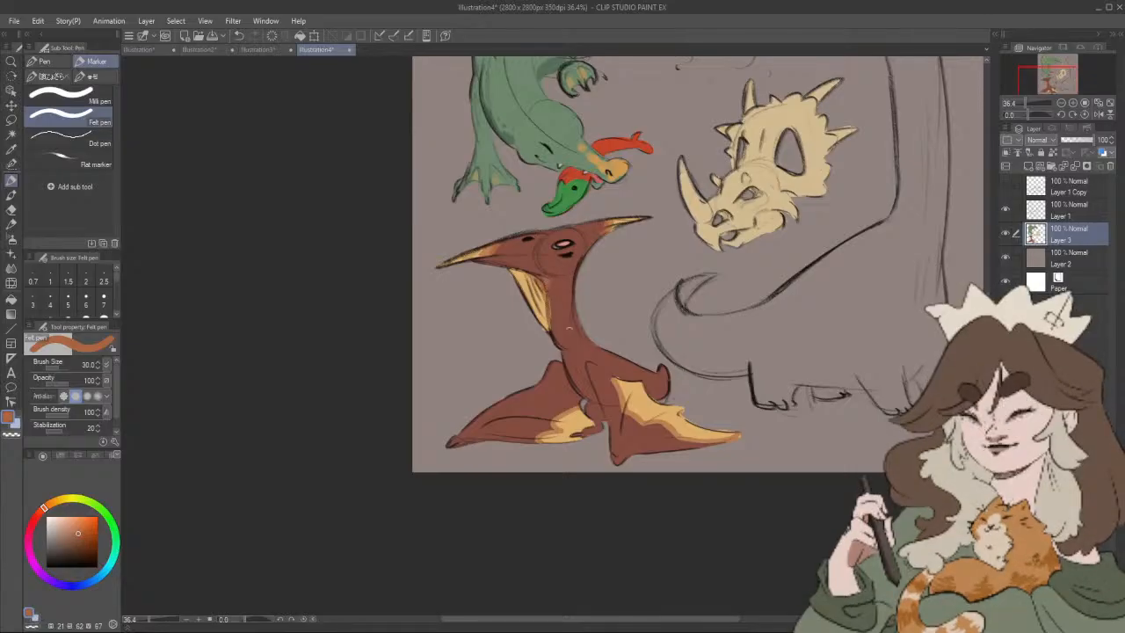
left_click_drag(572, 344, 580, 313)
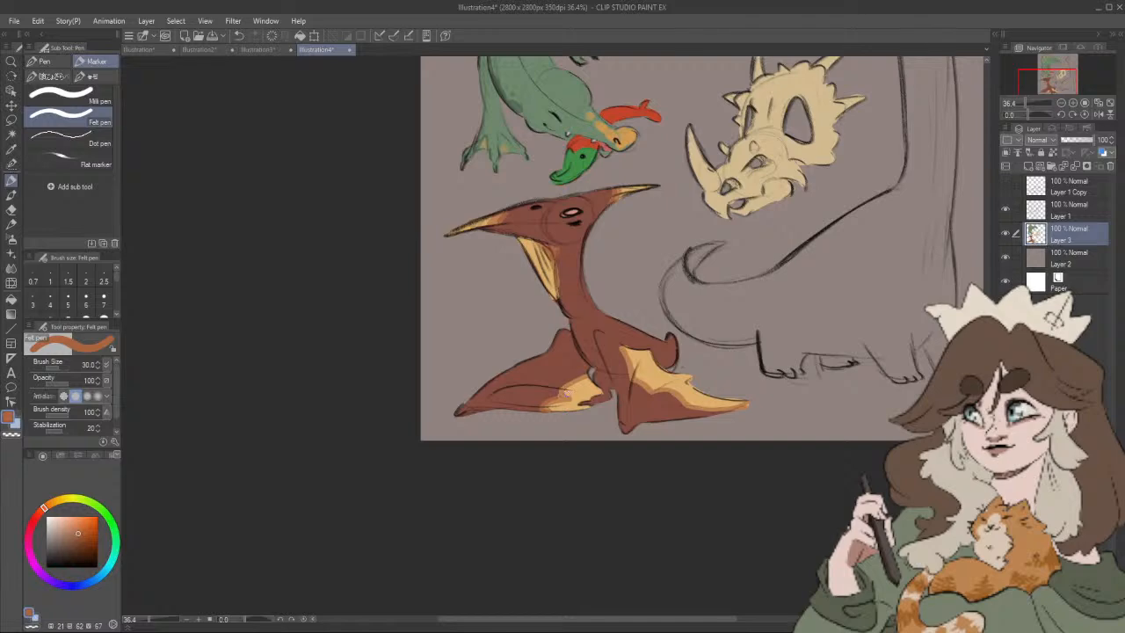
left_click_drag(622, 353, 649, 394)
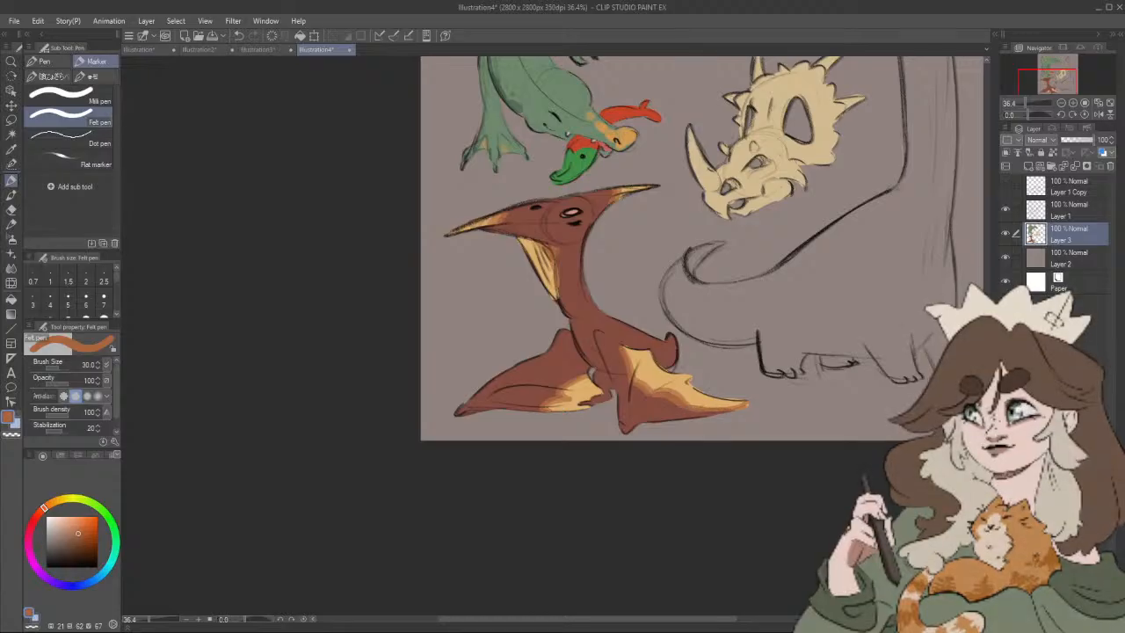
Step: Try a bright mint edge (hue 157, saturation 44, value 84) on the near wing's patch, and undo it
left_click(112, 561)
left_click(74, 532)
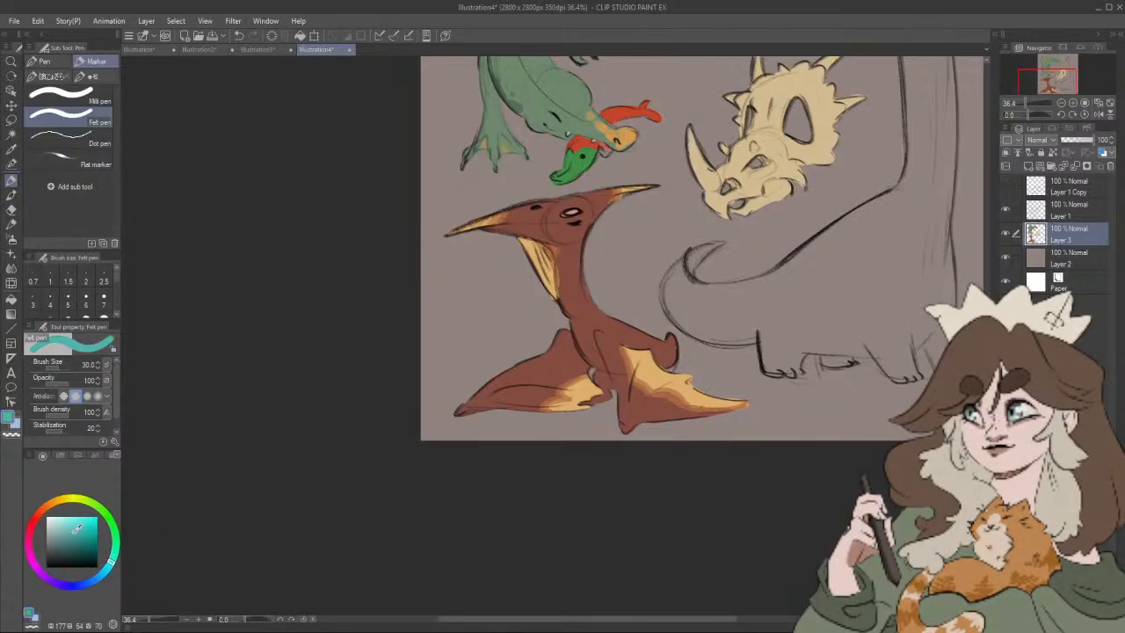
left_click_drag(75, 531, 73, 527)
left_click(116, 548)
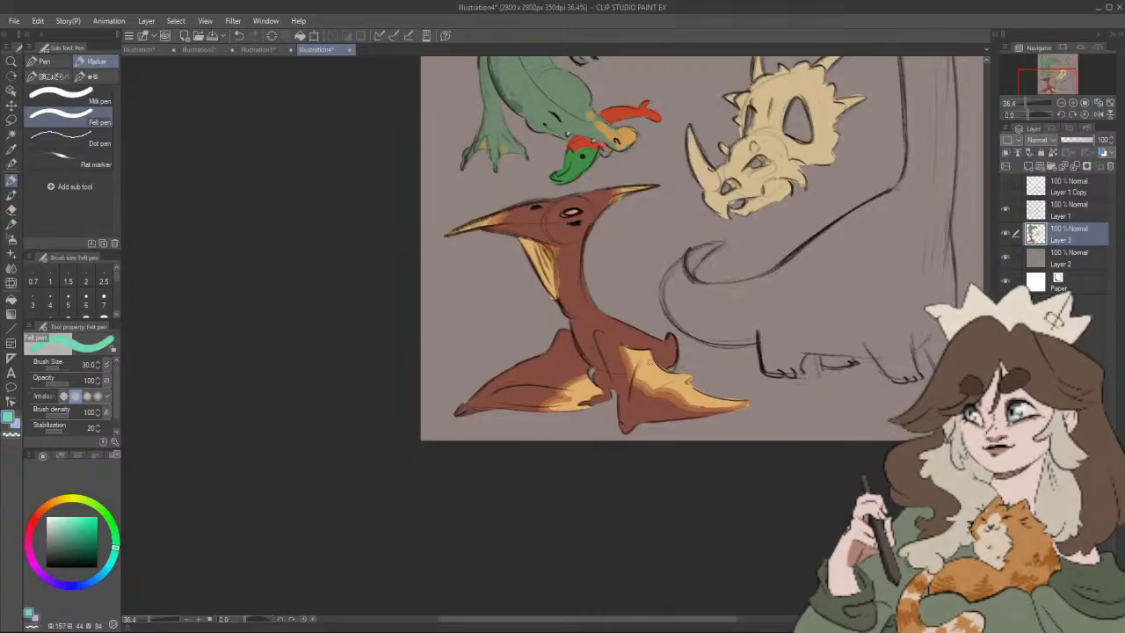
left_click_drag(648, 353, 656, 369)
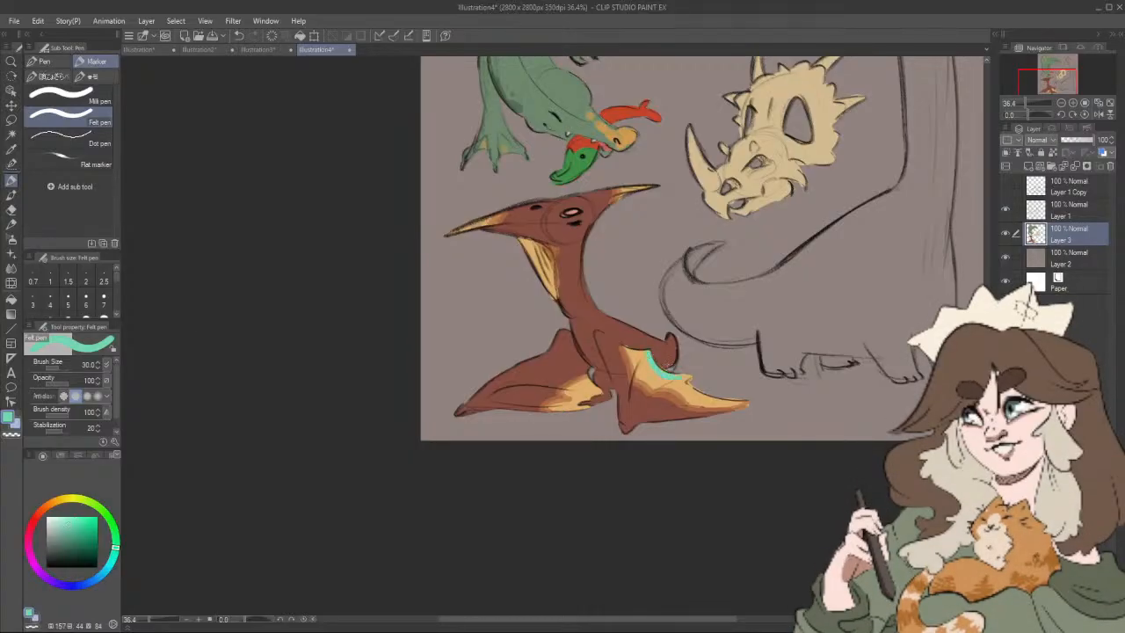
key("ctrl+z")
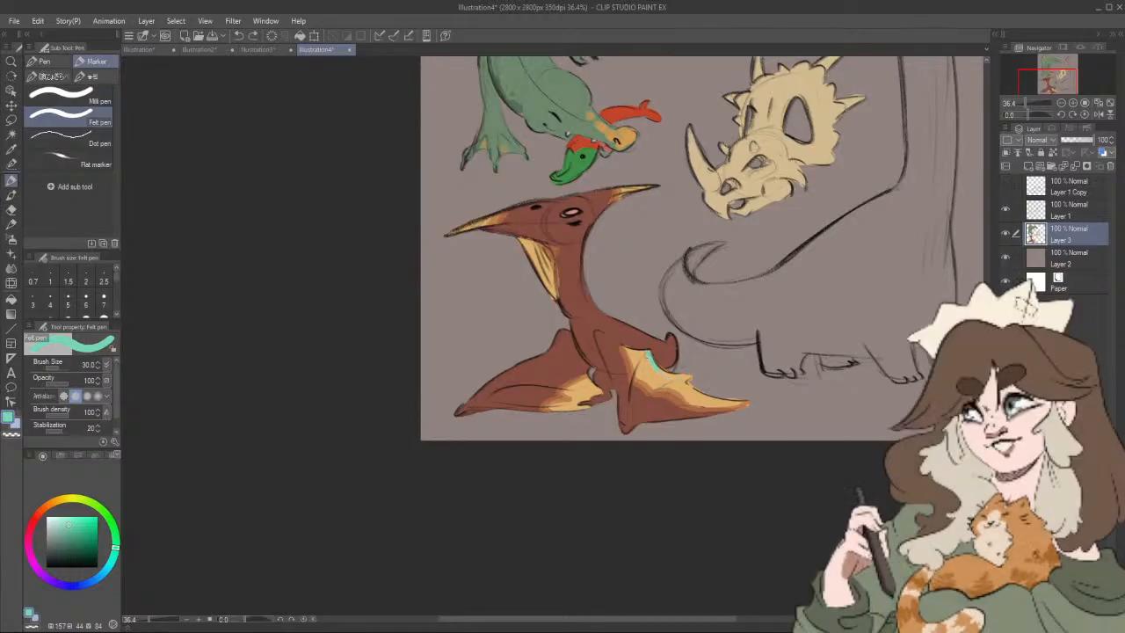
Step: Paint muted green edging and spots (hue 157, saturation 30, value 62) over the yellow-orange patches of both pterosaur wings
left_click(61, 534)
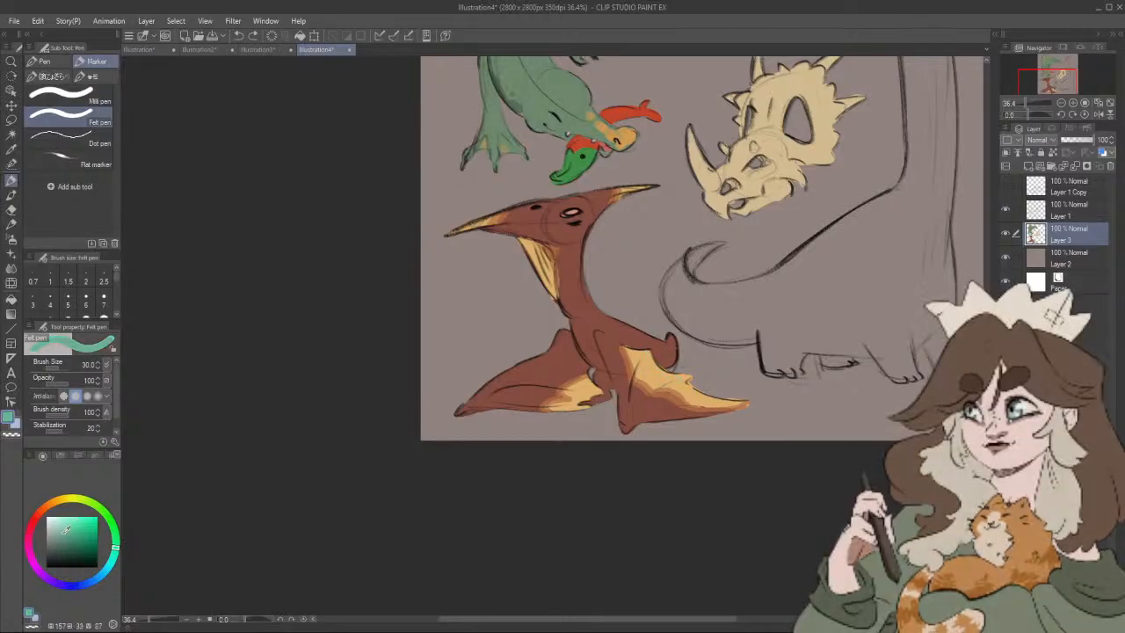
mouse_move(647, 349)
left_mouse_down()
mouse_move(661, 371)
mouse_move(689, 378)
left_mouse_up()
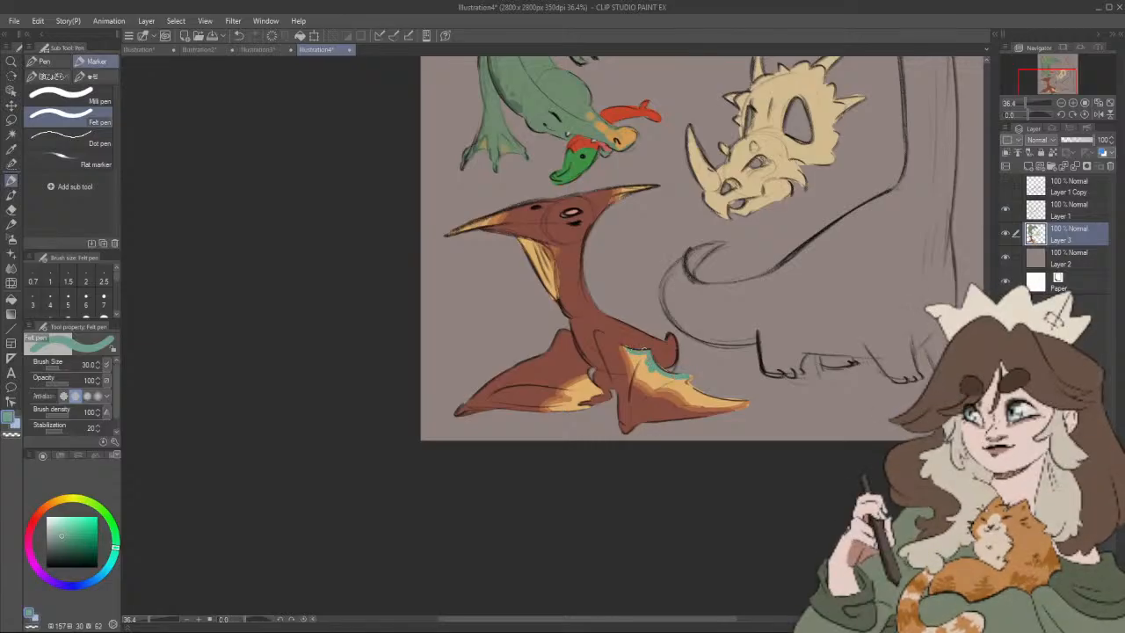
mouse_move(714, 408)
left_mouse_down()
mouse_move(704, 414)
mouse_move(738, 409)
left_mouse_up()
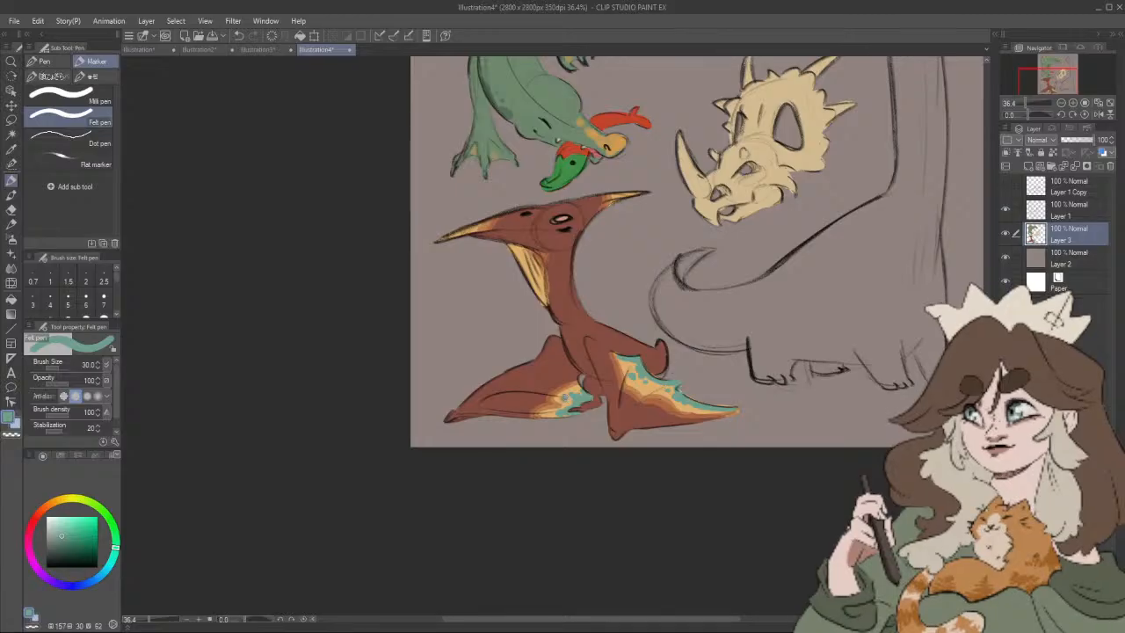
Step: Add the same muted green to the pterosaur's eye and the tip of its head crest
scroll(666, 297, "down", 3)
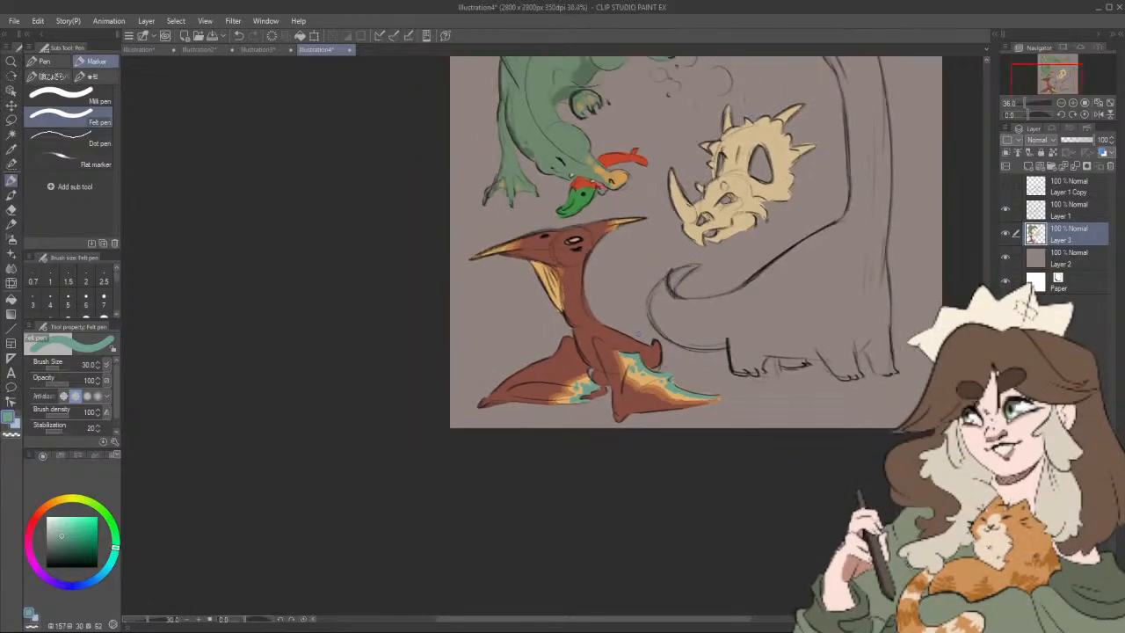
left_click_drag(667, 297, 670, 318)
left_click_drag(580, 272, 587, 269)
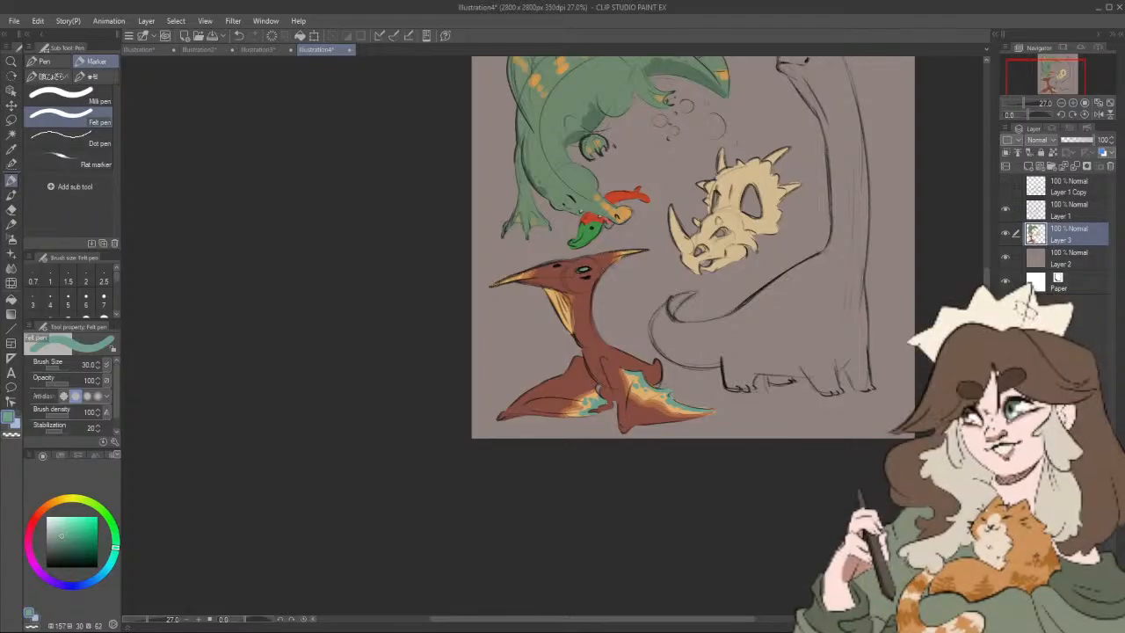
left_click_drag(735, 273, 676, 285)
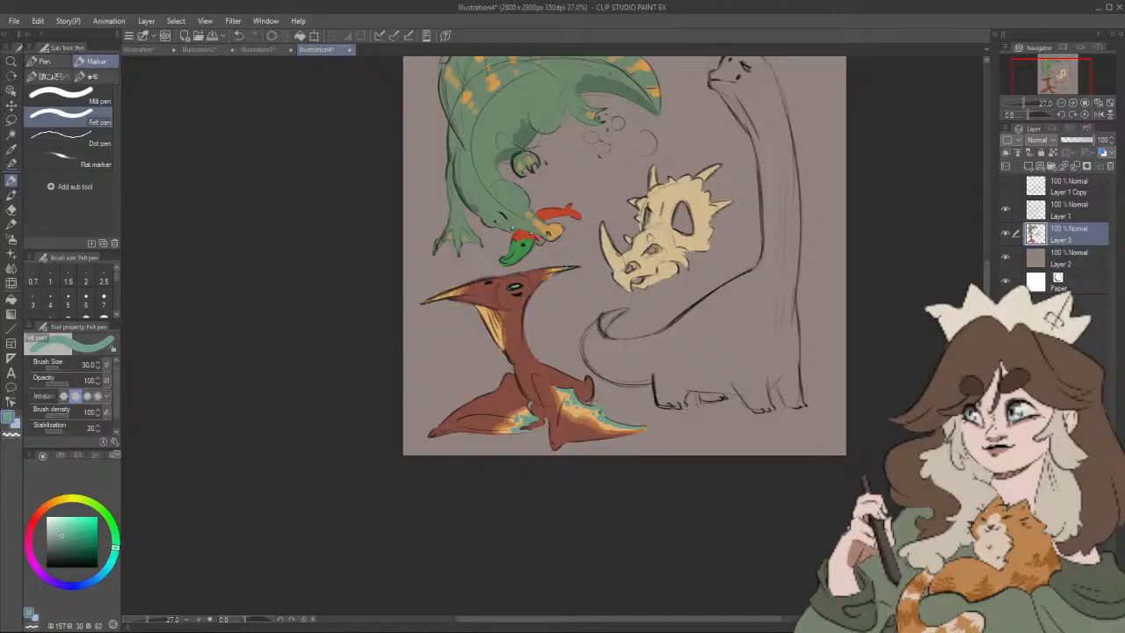
scroll(737, 266, "down", 5)
left_click_drag(803, 231, 773, 252)
scroll(753, 255, "up", 5)
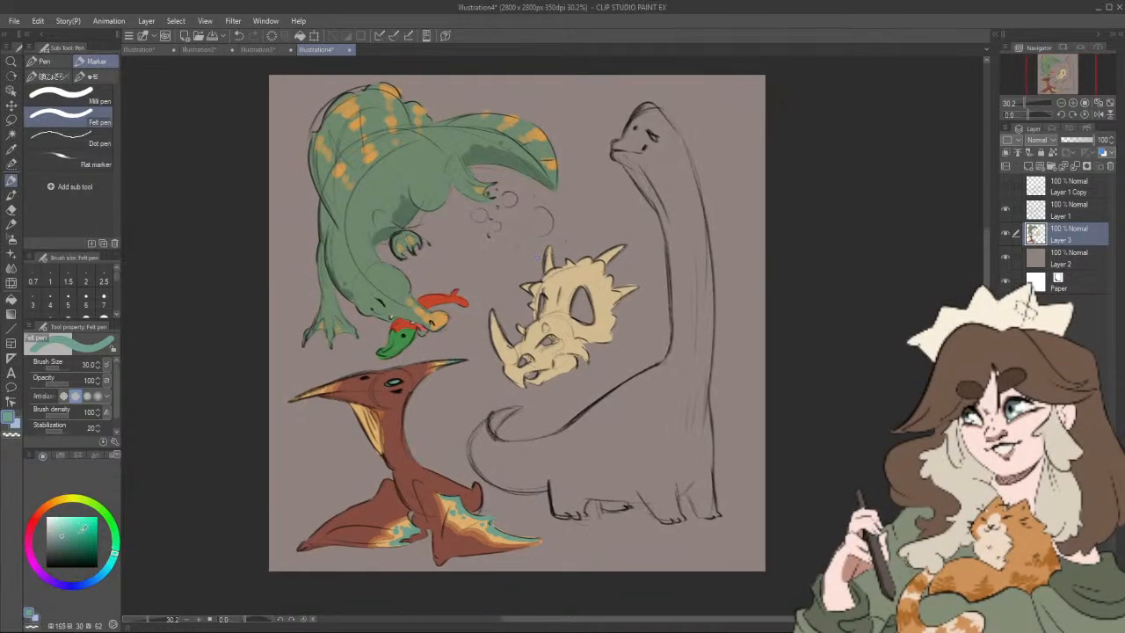
Step: Fill the bubbles beside the green dinosaur with pale mint (hue 165, saturation 24, value 90), using size 25 for the smallest dots
left_click(115, 552)
key("bracketright")
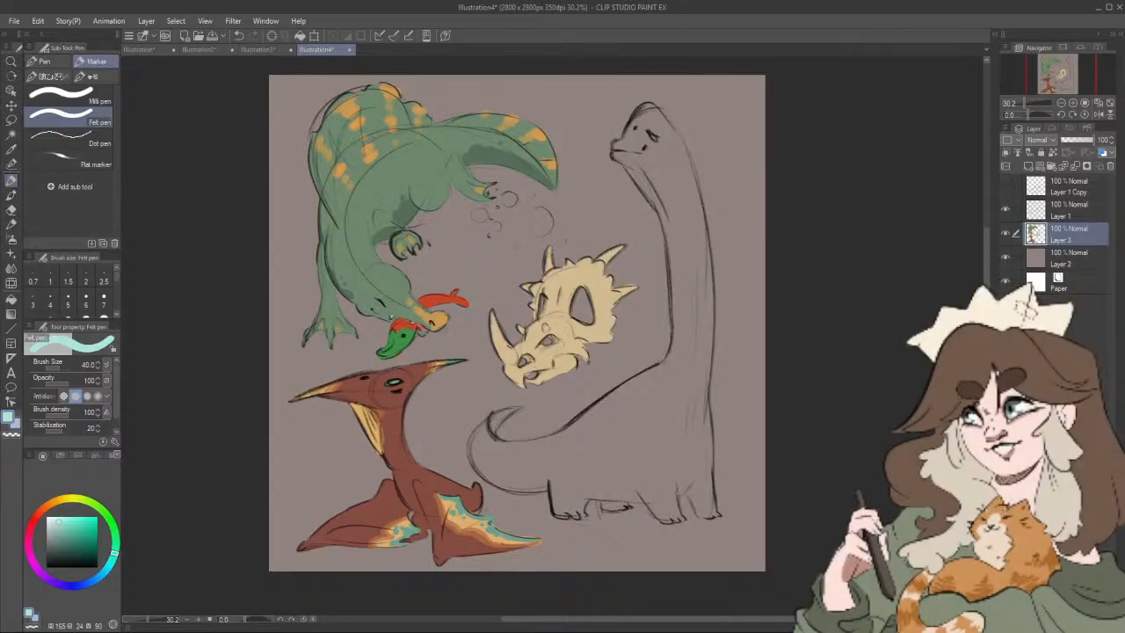
key("bracketright")
left_click(508, 199)
left_click(536, 213)
left_click_drag(535, 213, 542, 229)
left_click(496, 227)
key("bracketleft")
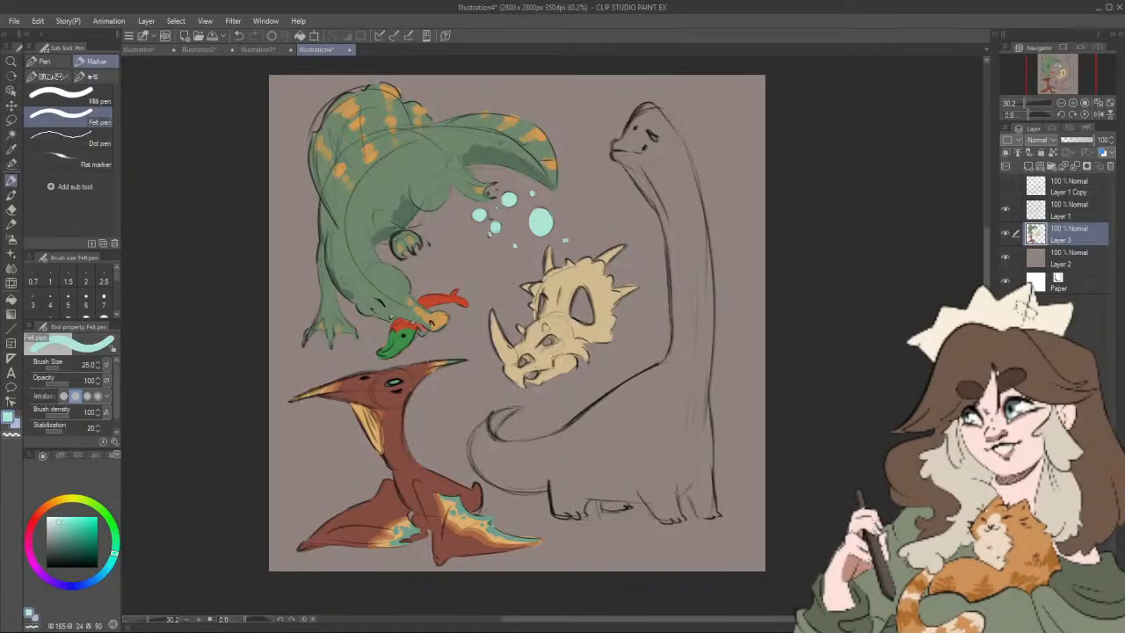
Step: Start outlining the long-necked dinosaur's snout, forehead and throat in dark blue-teal (hue 183, saturation 23, value 44) at size 40
left_click_drag(66, 536, 58, 544)
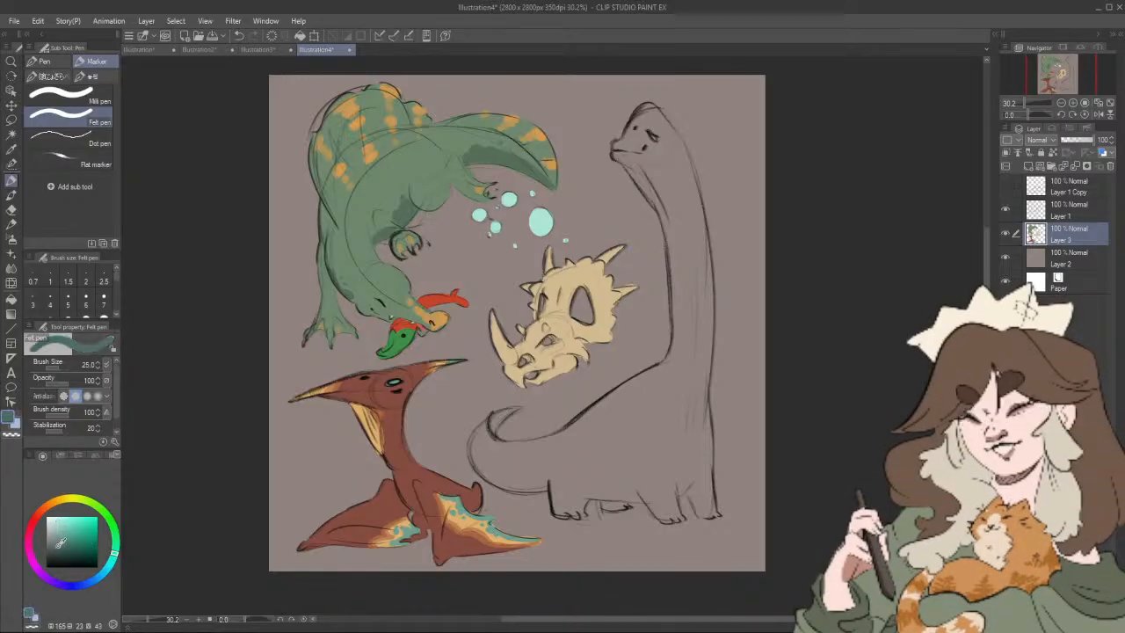
key("]")
key("]")
left_click_drag(613, 148, 616, 149)
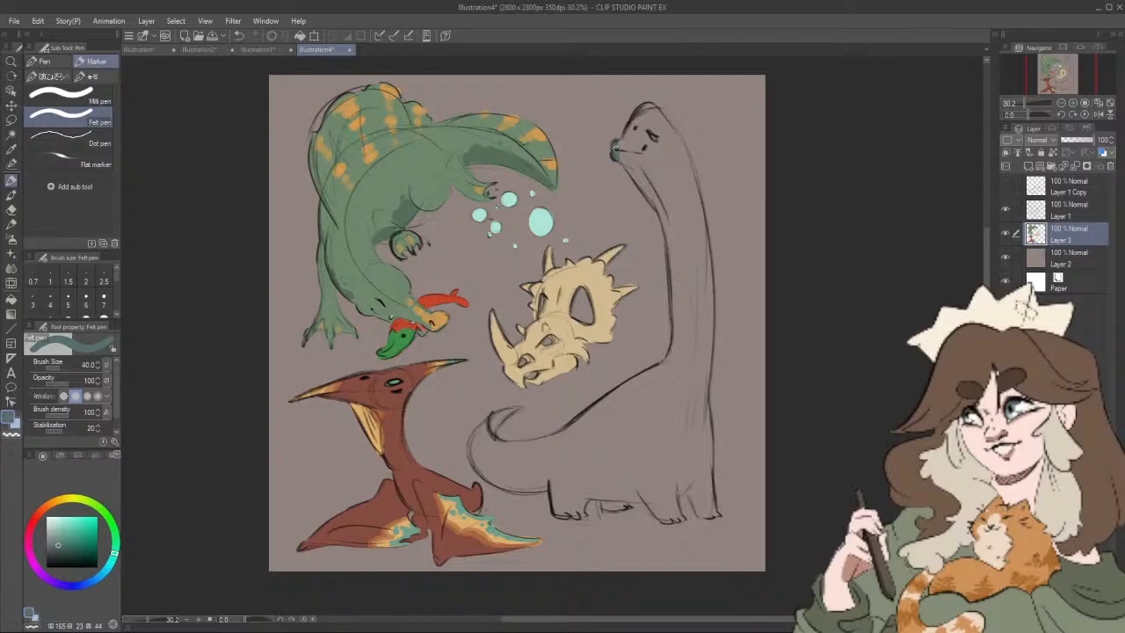
left_click(109, 565)
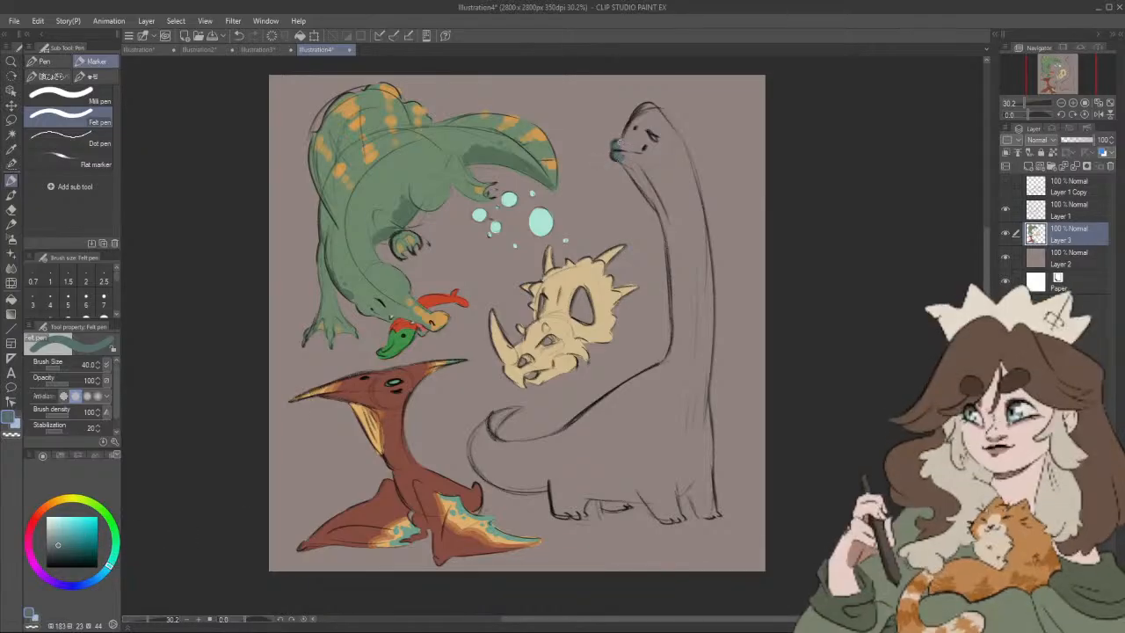
left_click_drag(626, 133, 649, 109)
left_click_drag(625, 161, 652, 203)
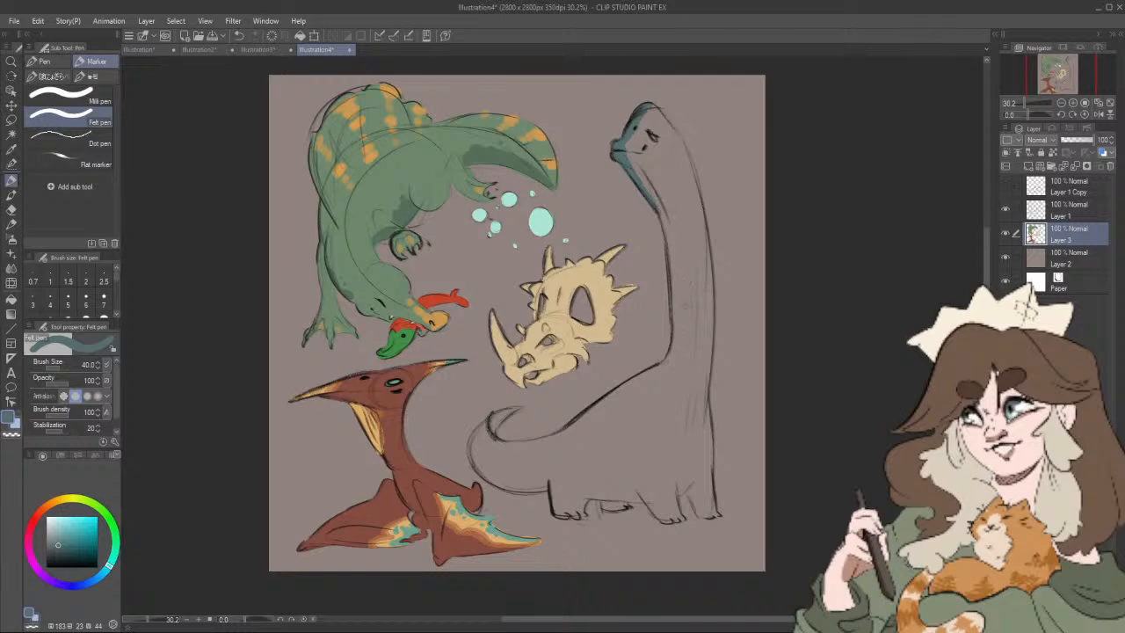
Step: Outline the rest of the long-necked dinosaur's neck, tail, legs, belly and back in the same blue-teal at size 50, closing the contour
key("bracketright")
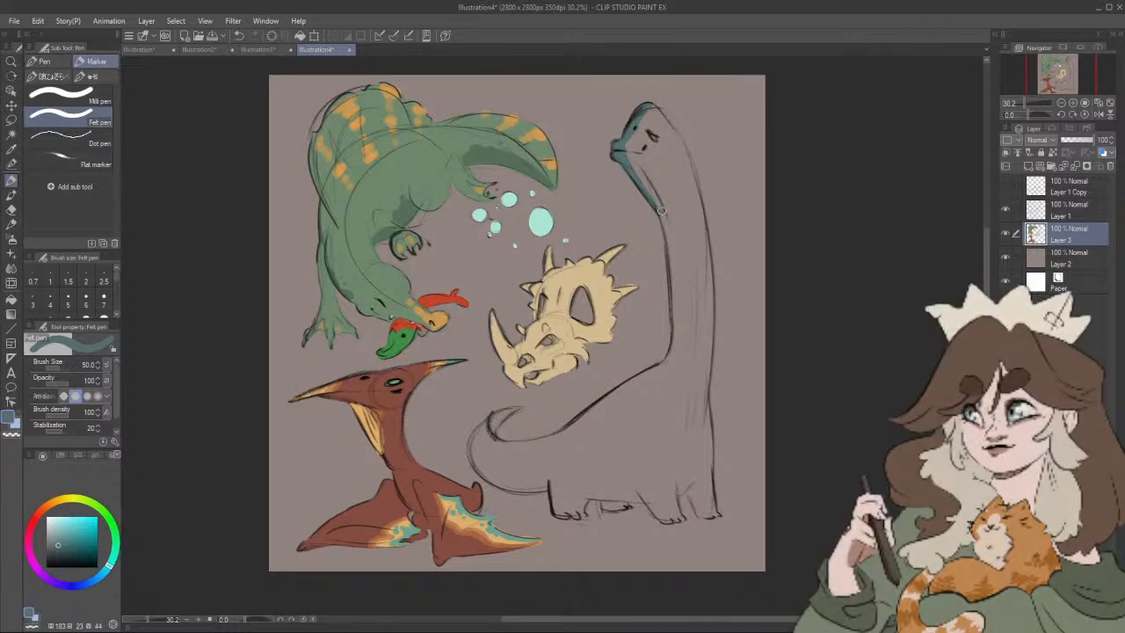
left_click_drag(662, 211, 669, 362)
mouse_move(540, 421)
left_mouse_down()
mouse_move(614, 402)
mouse_move(567, 416)
mouse_move(564, 401)
mouse_move(551, 442)
mouse_move(472, 416)
mouse_move(543, 425)
left_mouse_up()
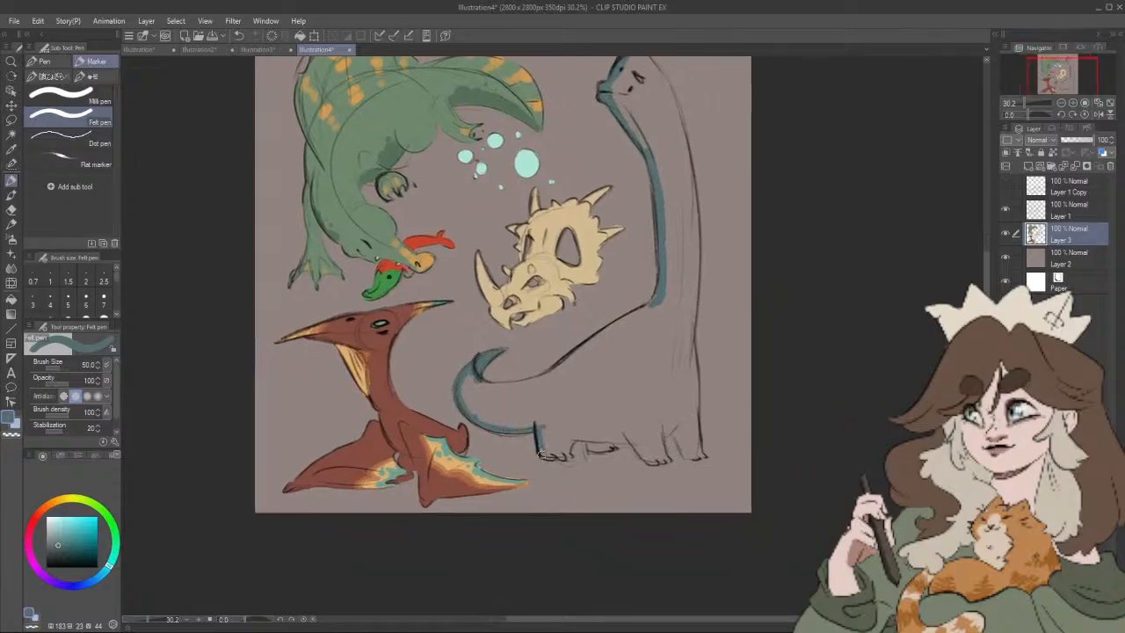
mouse_move(561, 455)
left_mouse_down()
mouse_move(597, 434)
mouse_move(580, 438)
mouse_move(605, 450)
mouse_move(602, 440)
mouse_move(595, 446)
mouse_move(632, 437)
mouse_move(657, 460)
mouse_move(664, 430)
mouse_move(661, 445)
mouse_move(636, 446)
mouse_move(654, 455)
mouse_move(678, 426)
mouse_move(685, 455)
mouse_move(699, 455)
mouse_move(695, 301)
mouse_move(656, 298)
mouse_move(697, 291)
mouse_move(691, 173)
mouse_move(668, 88)
mouse_move(678, 194)
left_mouse_up()
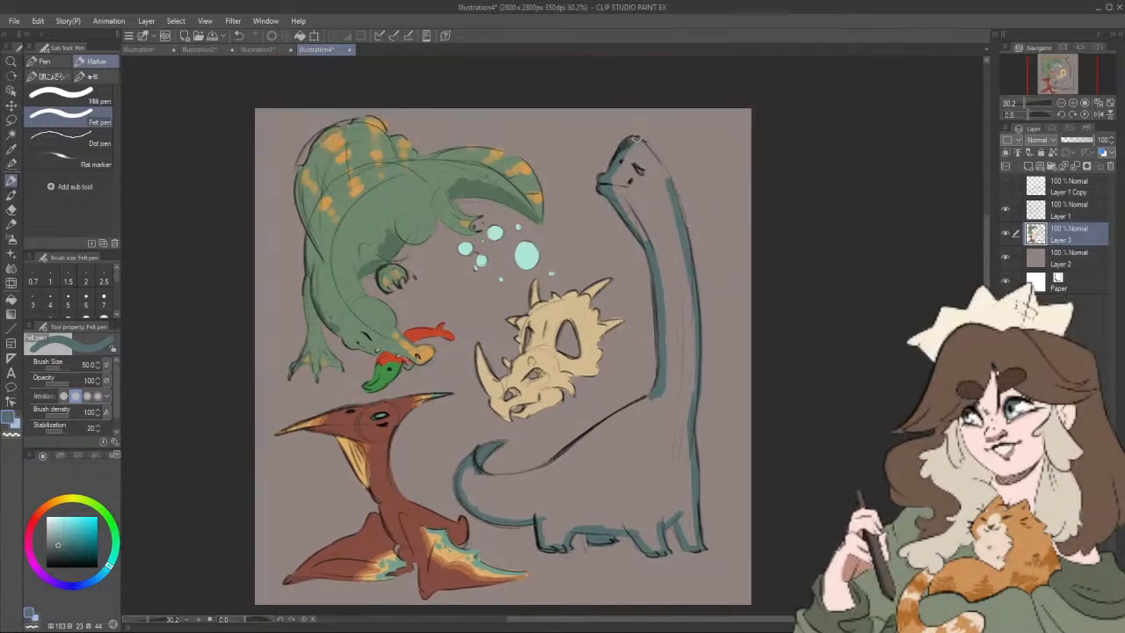
left_click_drag(633, 136, 673, 187)
mouse_move(703, 244)
left_mouse_down()
mouse_move(720, 220)
mouse_move(766, 199)
left_mouse_up()
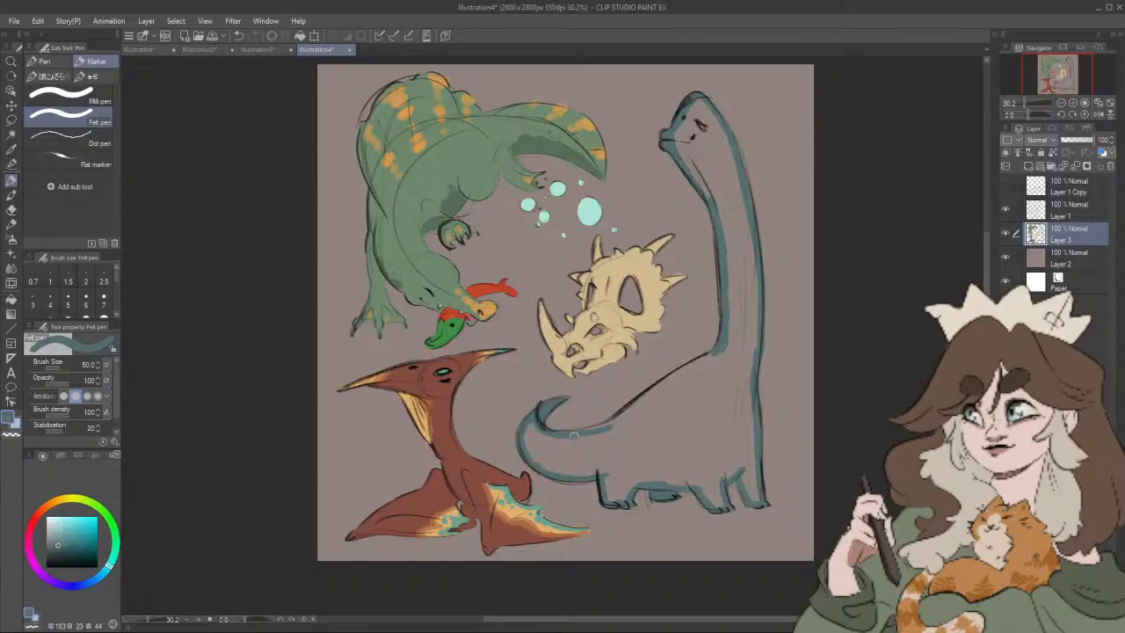
left_click_drag(615, 417, 729, 346)
Step: Fill the inside of the long-necked dinosaur's closed outline with the blue-teal base colour
left_click_drag(179, 392, 121, 402)
key("g")
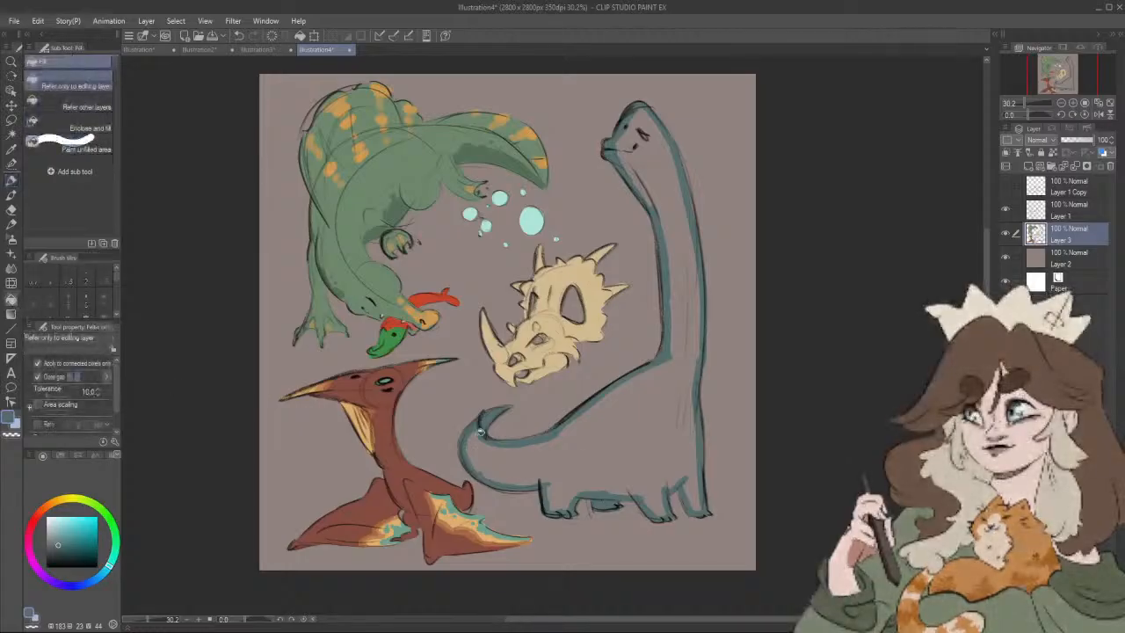
left_click(628, 441)
left_click_drag(694, 444, 728, 477)
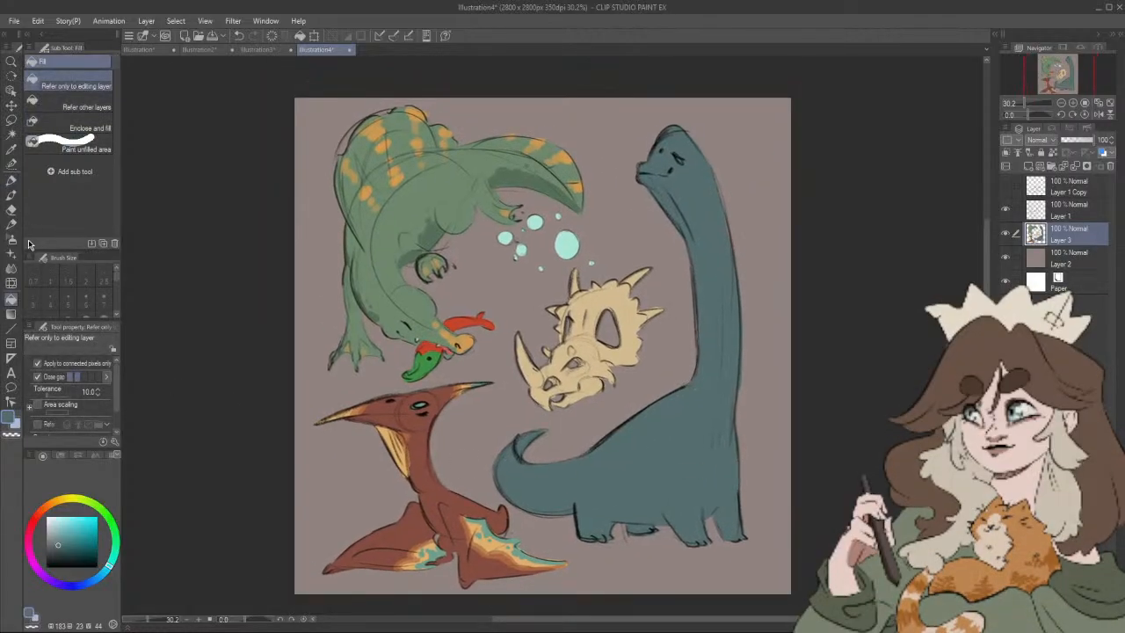
Step: Paint a line of pale mint spots of varying size down the long-necked dinosaur's neck with the size 30 brush
left_click(58, 519)
key("p")
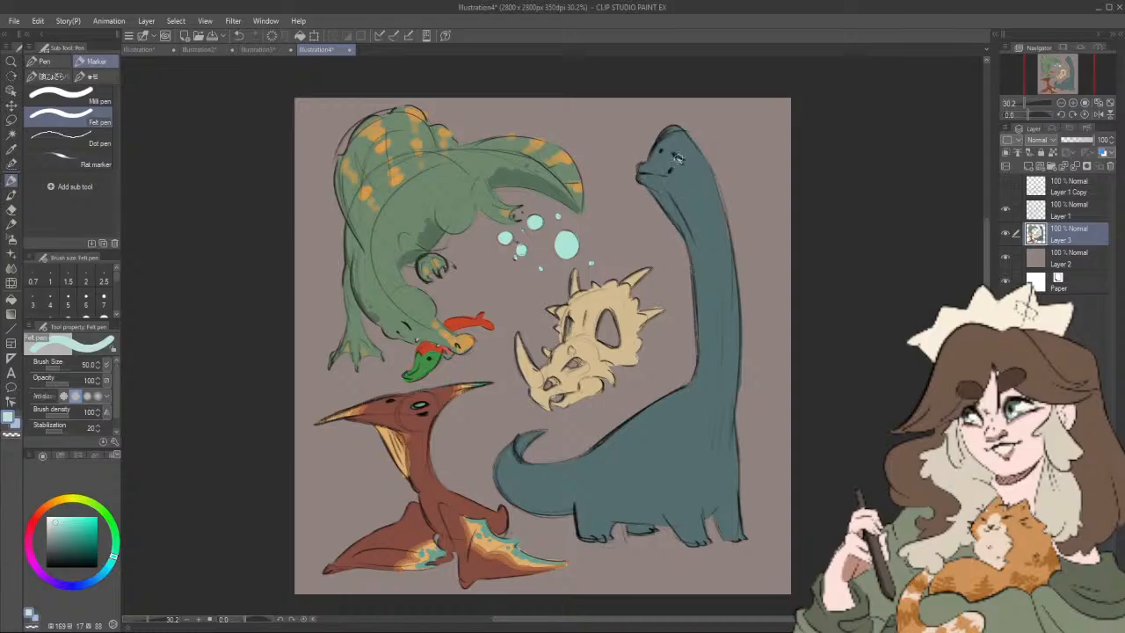
key("b")
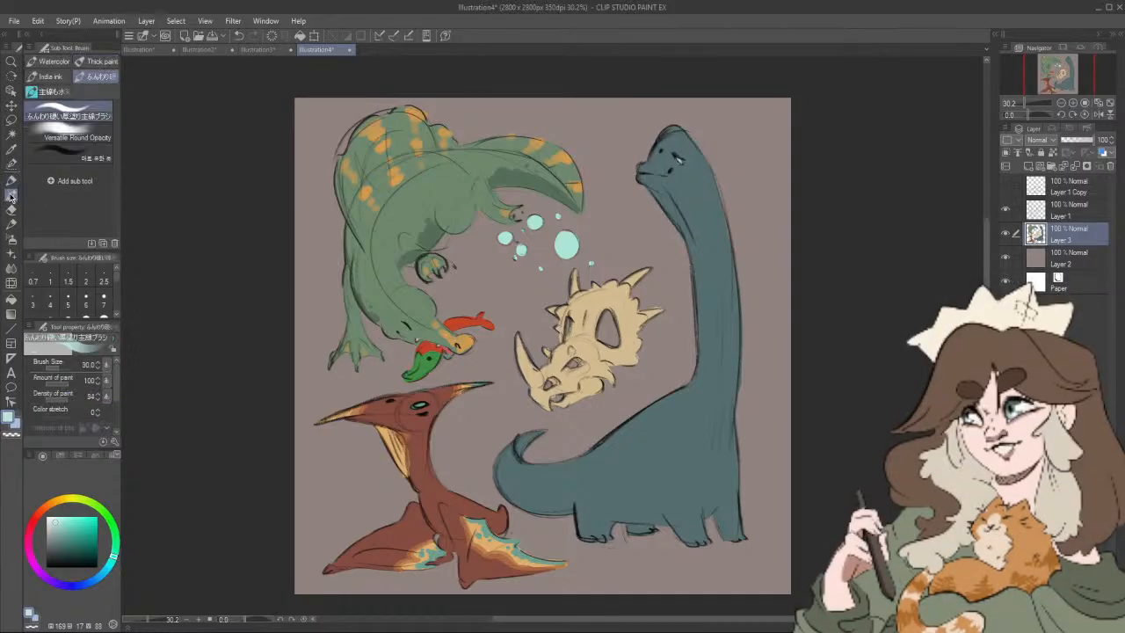
left_click(695, 193)
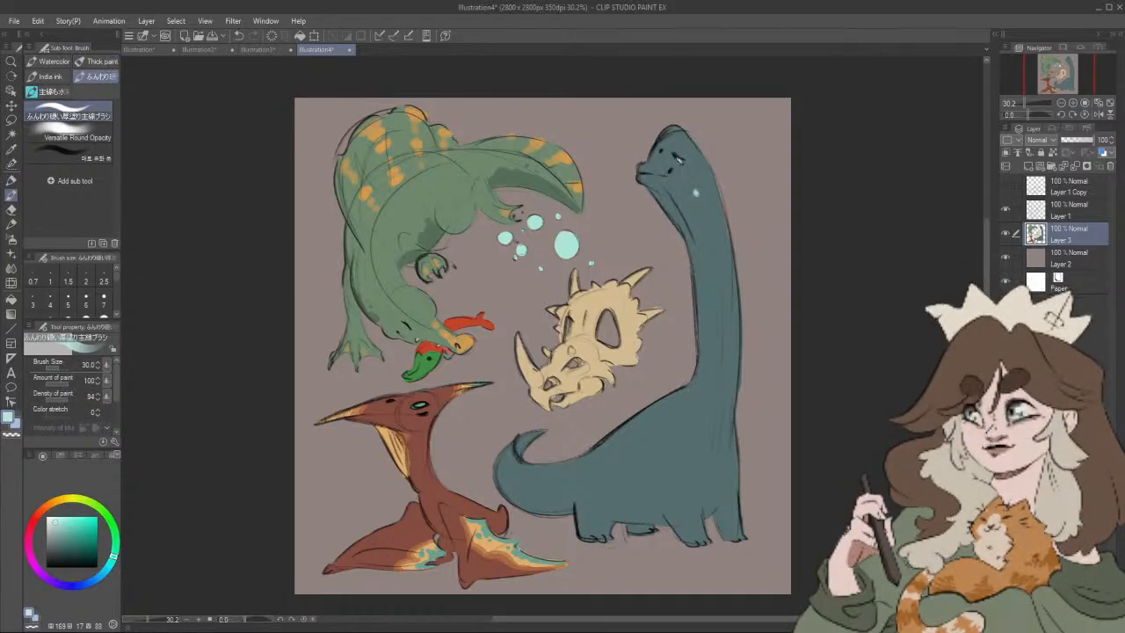
left_click(701, 204)
left_click(710, 239)
left_click(720, 302)
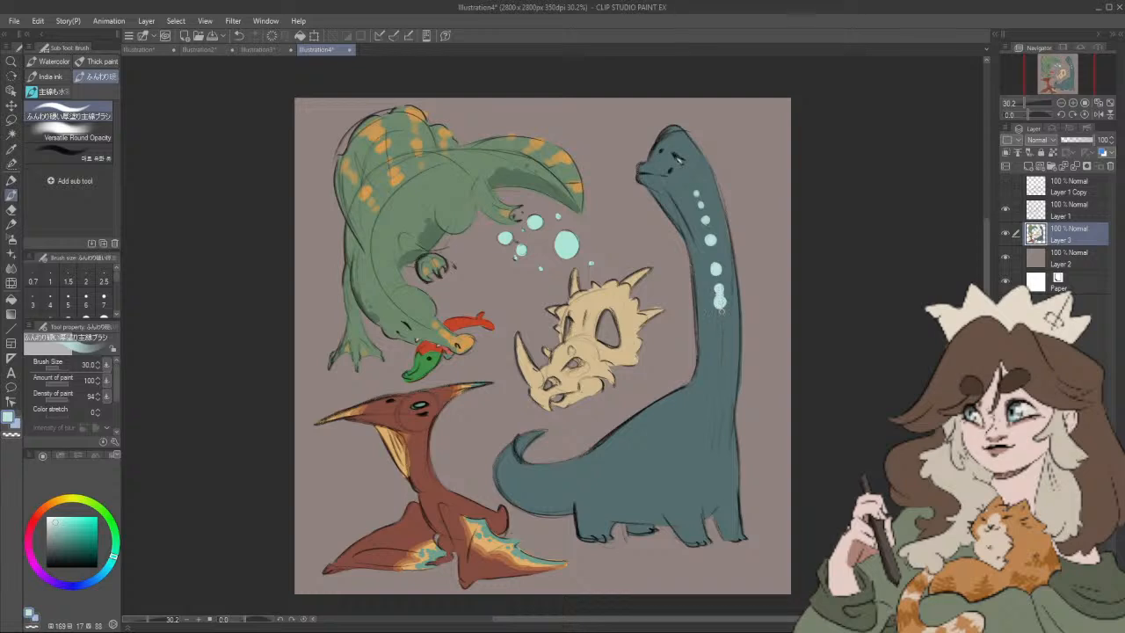
left_click(720, 314)
left_click_drag(721, 326, 727, 345)
left_click_drag(754, 411, 754, 422)
Step: Continue the pale mint spots from the base of the neck over the back, with bands along the curled tail
left_click(697, 362)
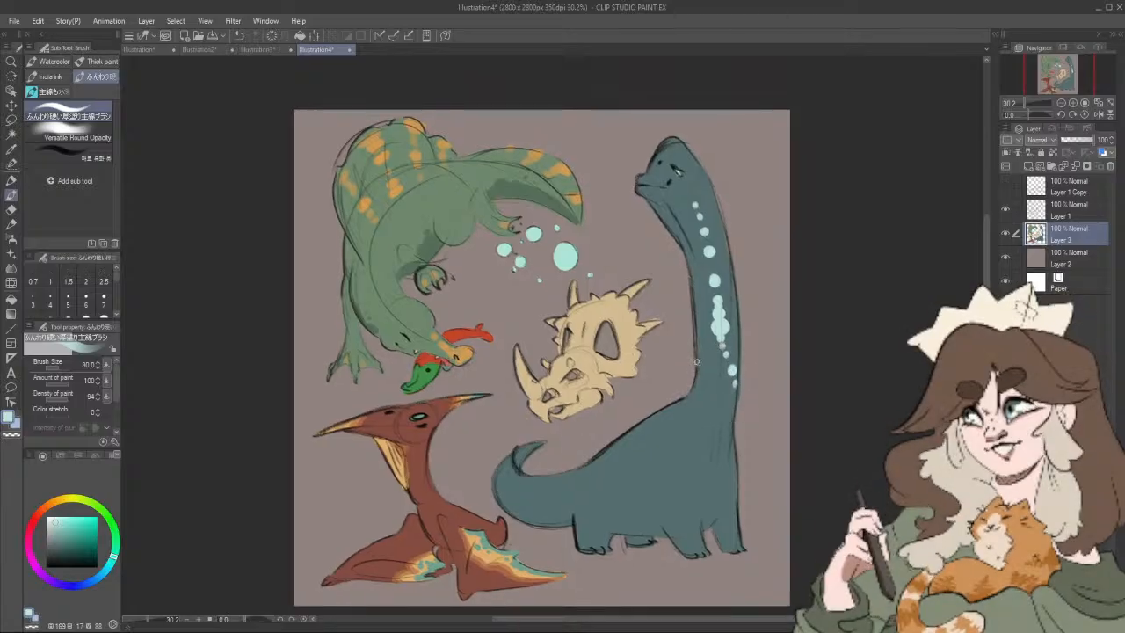
left_click(693, 407)
mouse_move(679, 422)
left_mouse_down()
mouse_move(650, 464)
mouse_move(628, 450)
left_mouse_up()
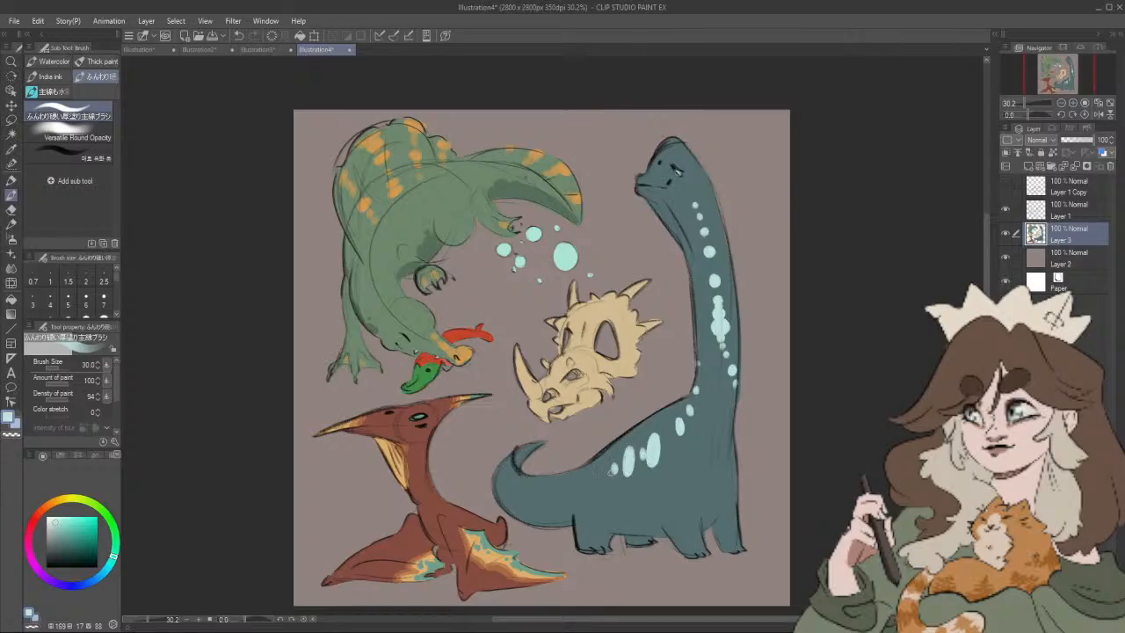
left_click(574, 486)
left_click(547, 498)
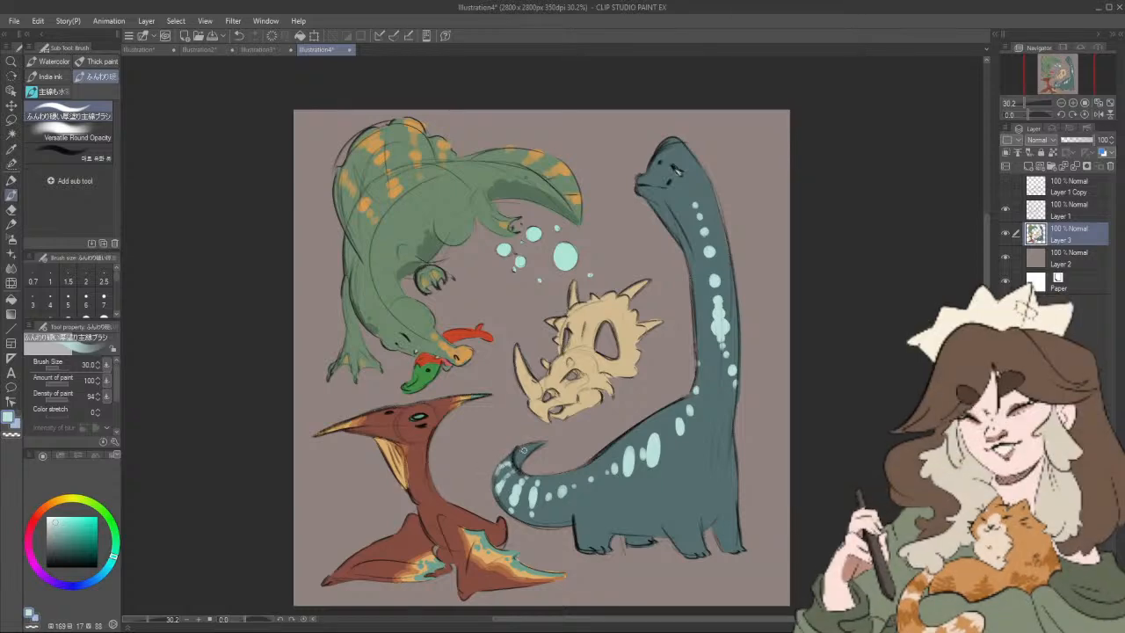
left_click_drag(523, 453, 536, 444)
Step: Add pale mint markings behind the long-necked dinosaur's eye, on its snout and on the toes of its feet
left_click_drag(766, 444, 753, 463)
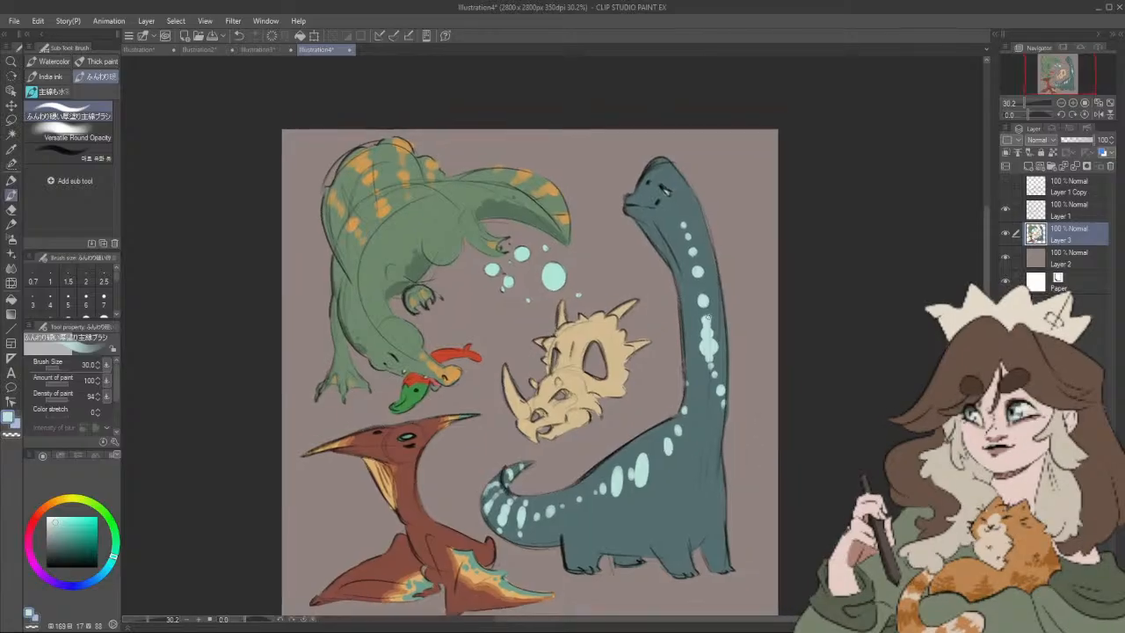
scroll(669, 230, "up", 1)
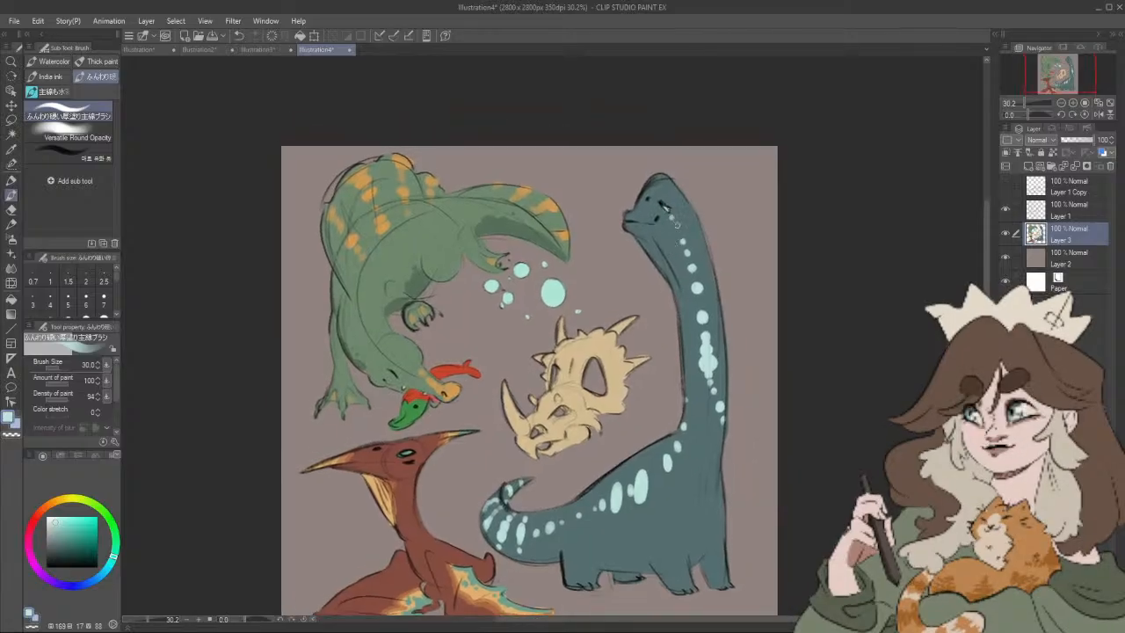
scroll(664, 197, "up", 1)
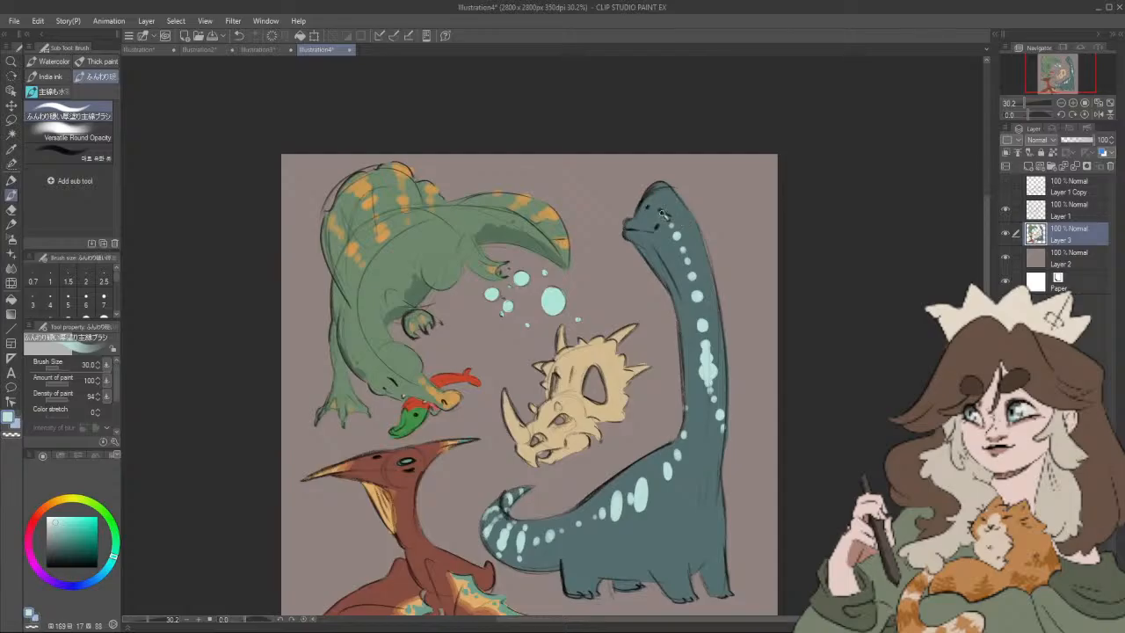
mouse_move(662, 214)
left_mouse_down()
mouse_move(672, 217)
mouse_move(641, 227)
left_mouse_up()
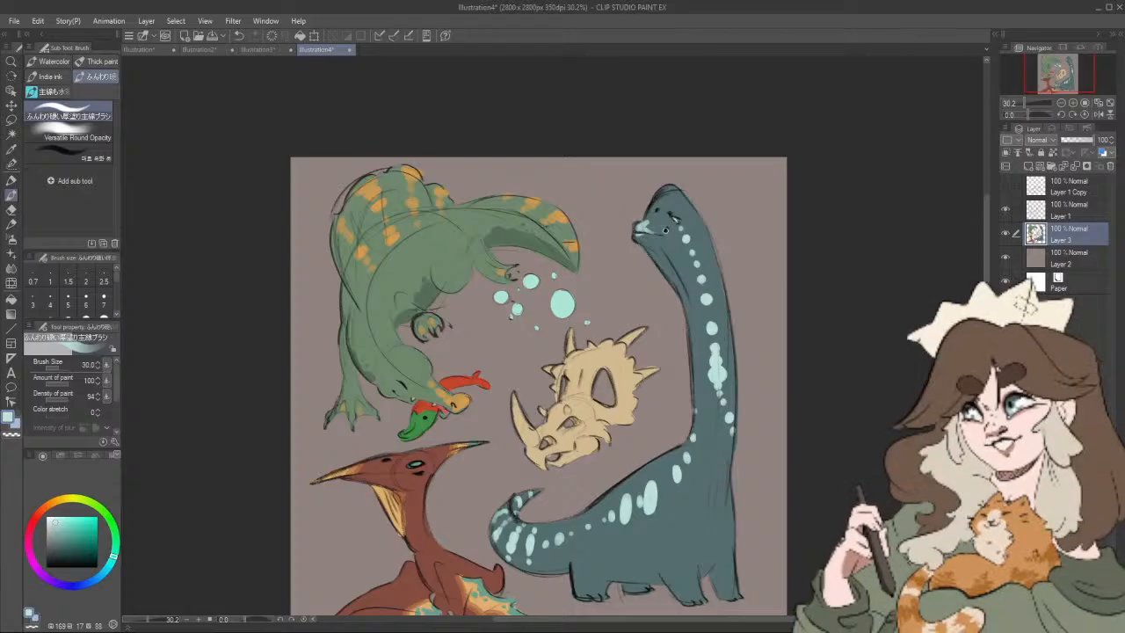
left_click_drag(733, 250, 748, 196)
left_click_drag(702, 547, 690, 543)
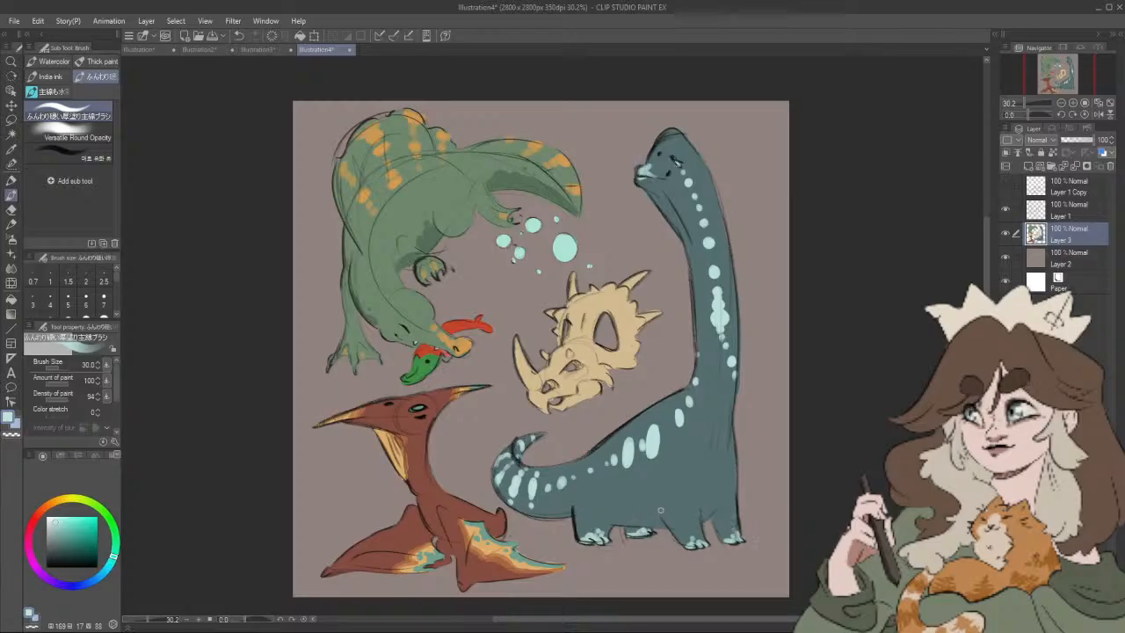
Step: Stretch the large back spots into long mint streaks down the flank and add small dots around and beneath them
left_click_drag(728, 500, 733, 506)
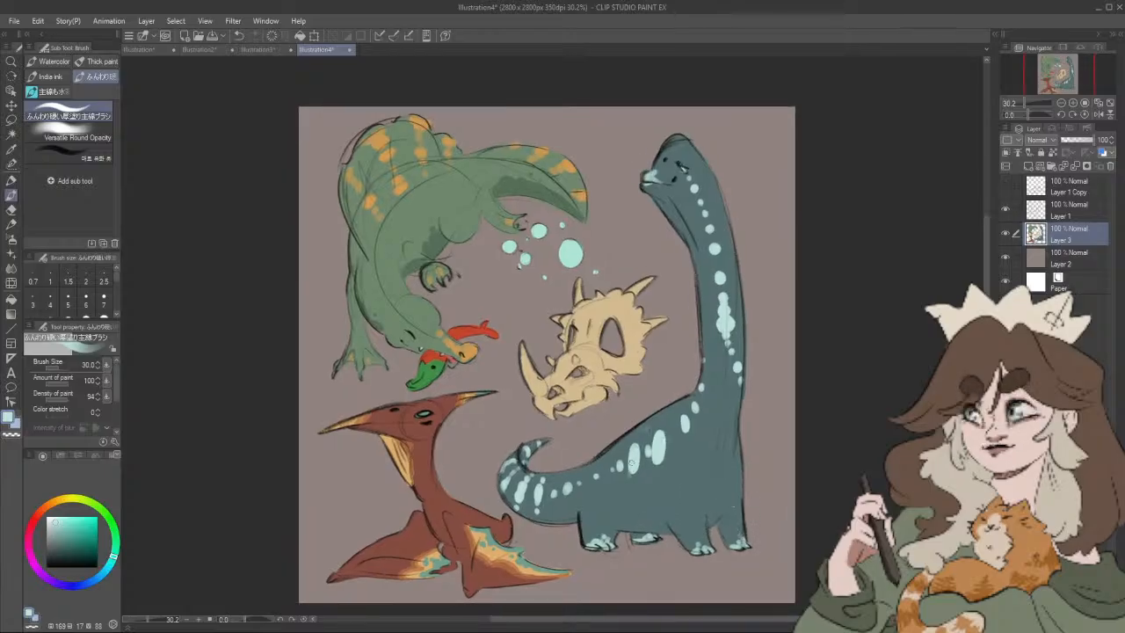
mouse_move(635, 450)
left_mouse_down()
mouse_move(633, 486)
mouse_move(656, 428)
mouse_move(659, 476)
left_mouse_up()
left_click_drag(662, 431, 663, 463)
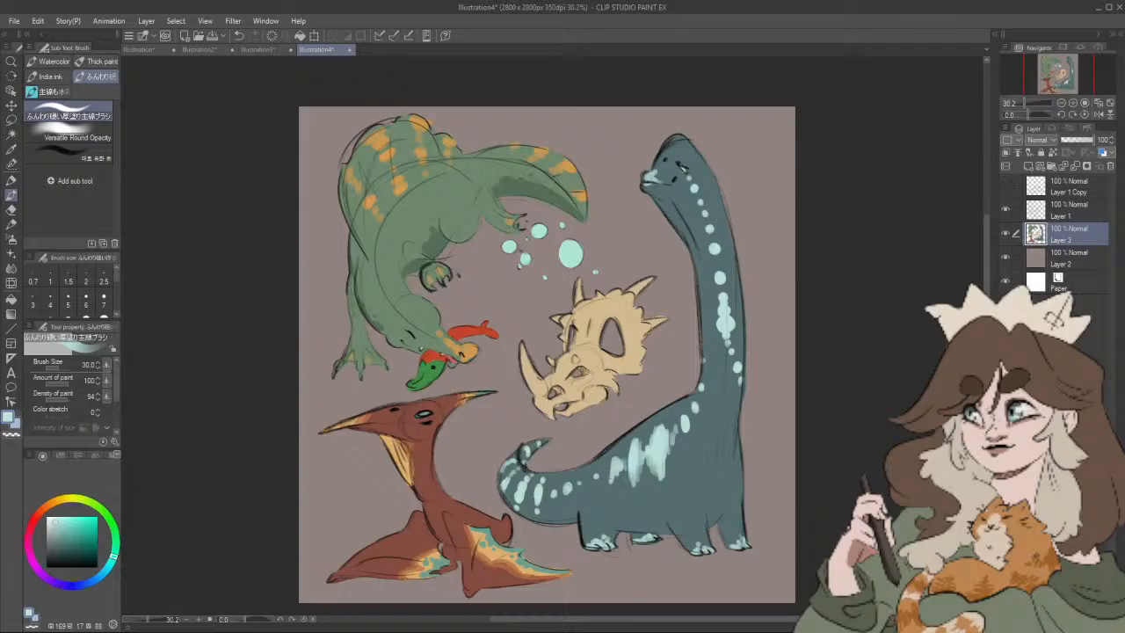
left_click(598, 493)
left_click(607, 495)
left_click(618, 497)
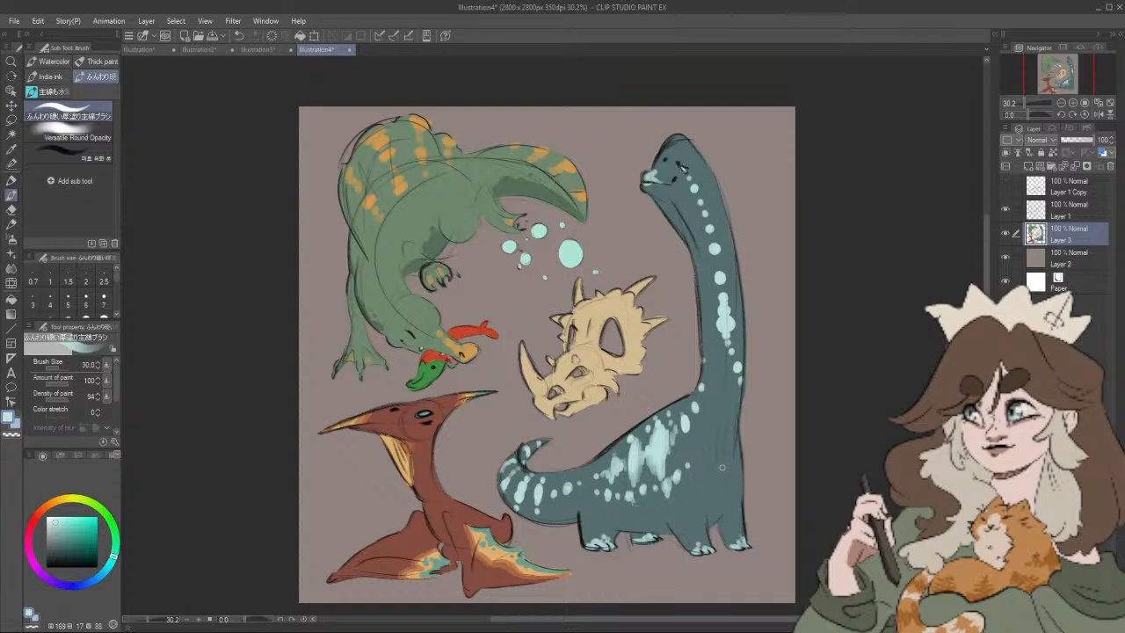
Step: Paint the long-necked dinosaur's throat, chest and underside in lighter blue-teal (hue 182, saturation 24, value 53), using size 50 for the chest
left_click(58, 545)
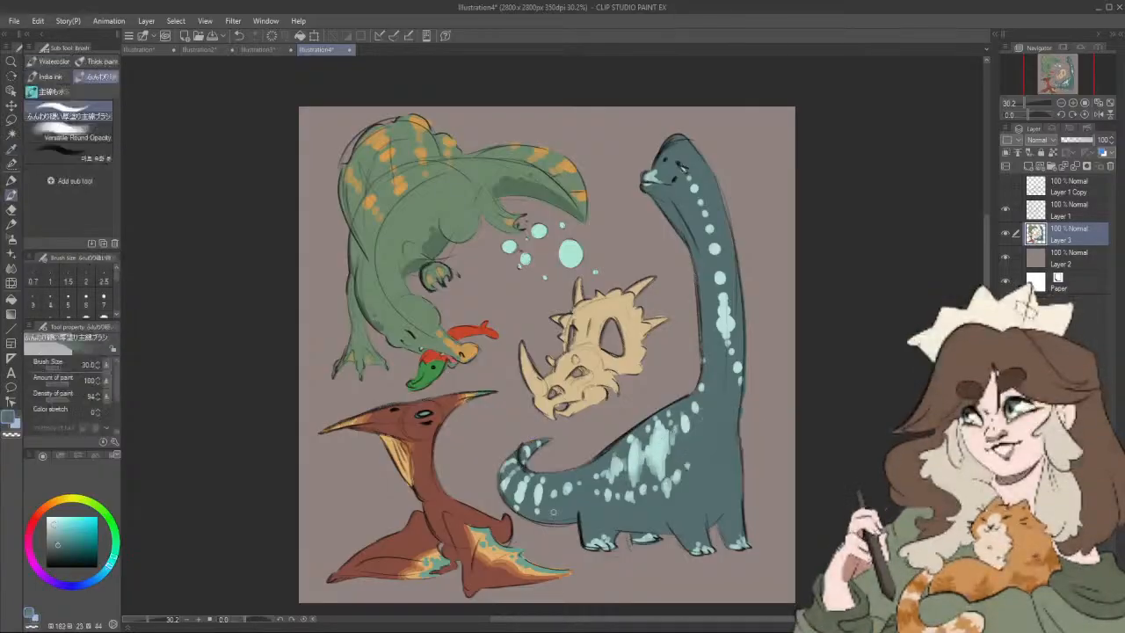
left_click(695, 495, "alt")
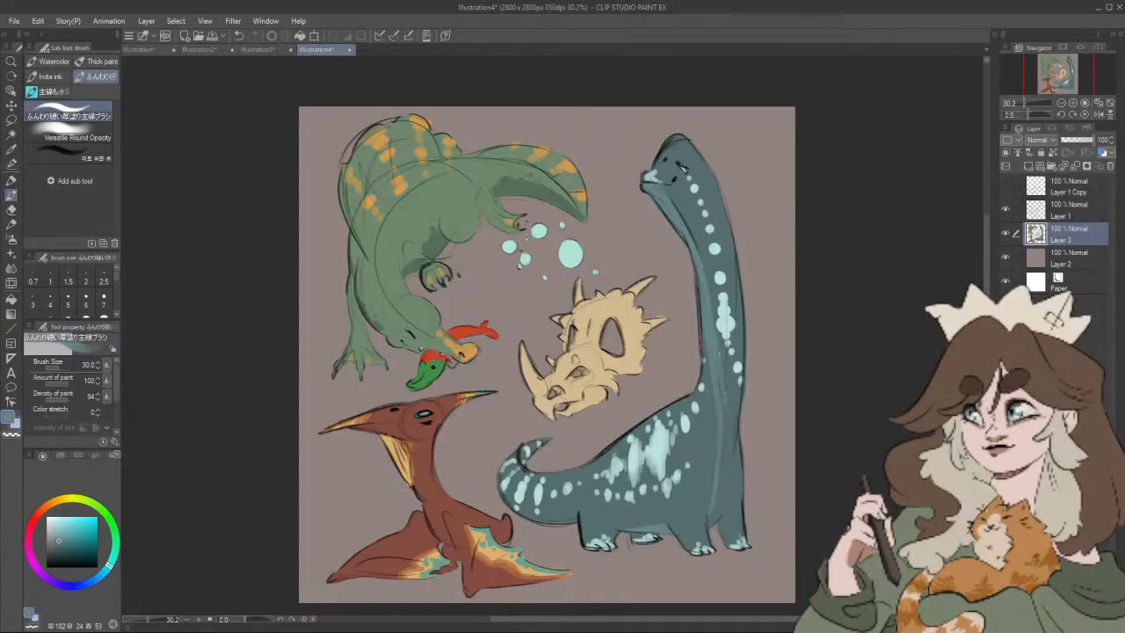
left_click_drag(727, 389, 733, 466)
left_click_drag(719, 517, 721, 457)
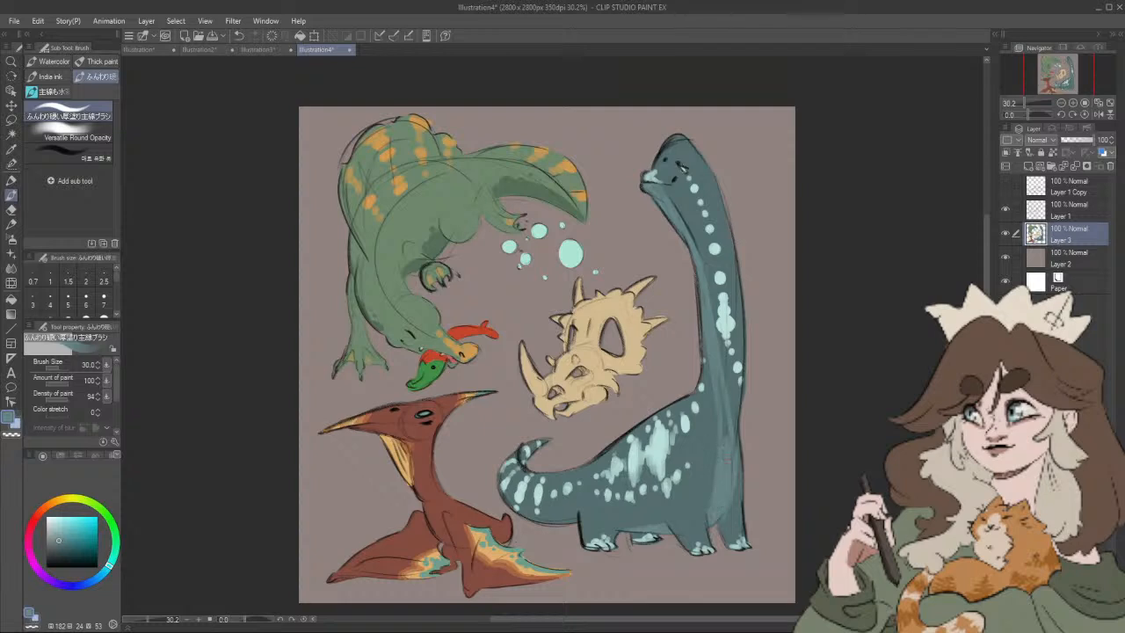
key("]")
left_click_drag(725, 426, 722, 381)
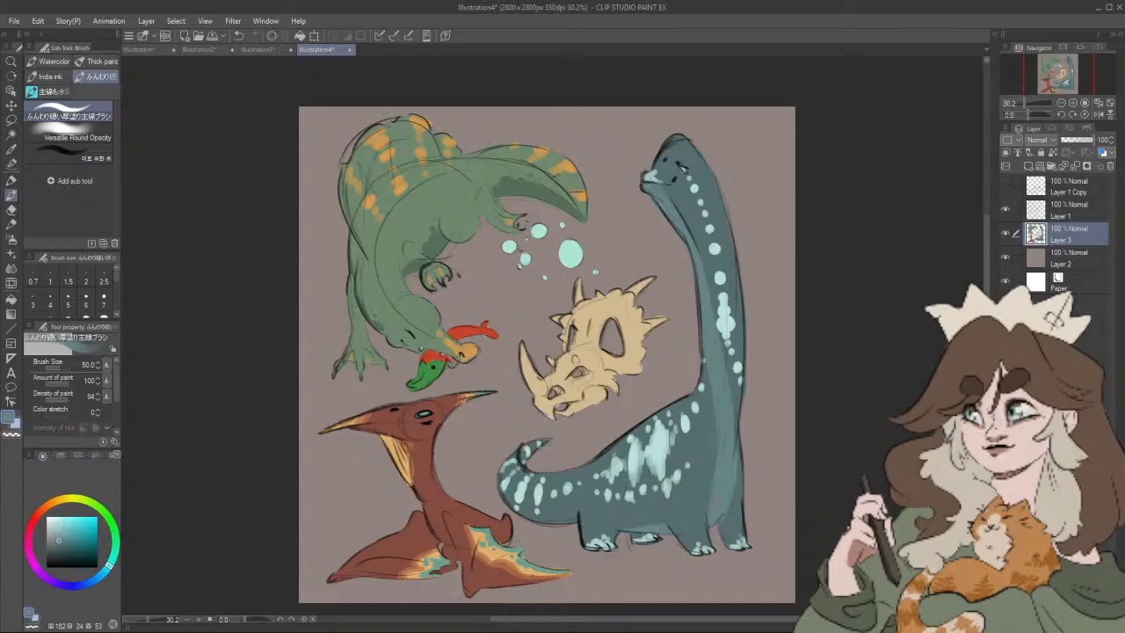
Step: Lighten the pterosaur's head, neck and chest with a softer red (hue 11, saturation 45, value 68) at size 50
scroll(738, 439, "down", 4)
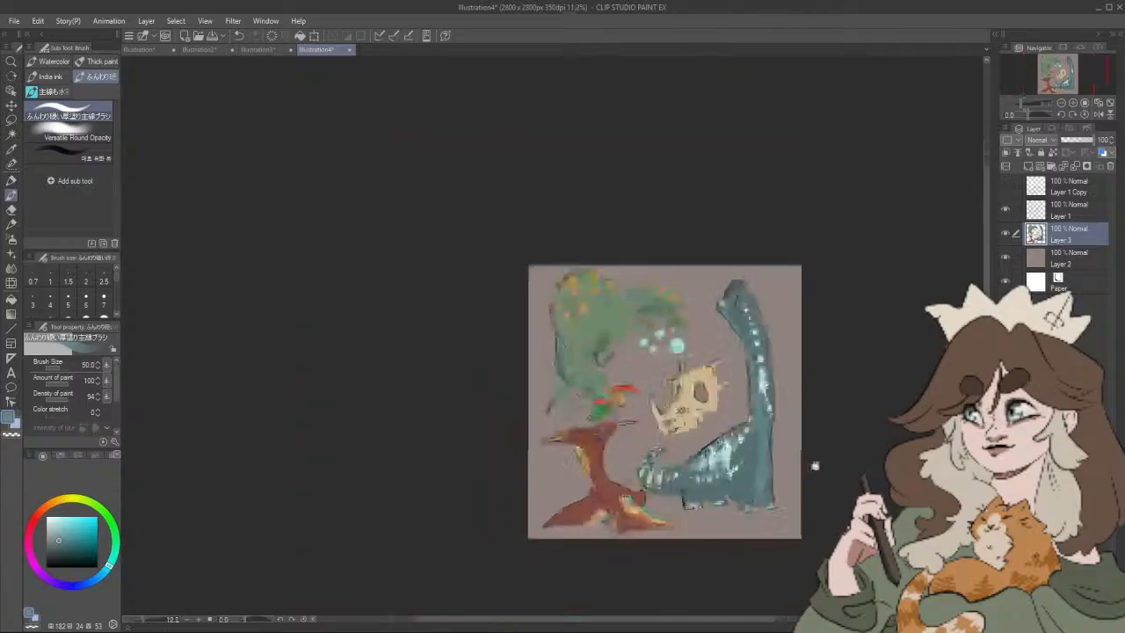
scroll(822, 457, "up", 4)
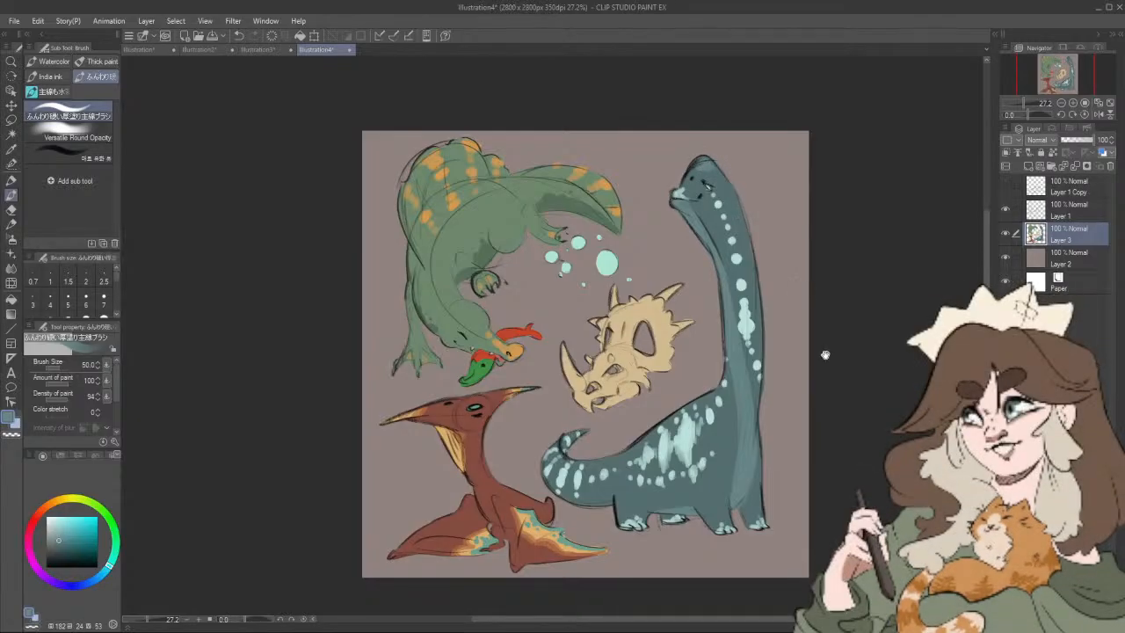
left_click_drag(824, 354, 827, 356)
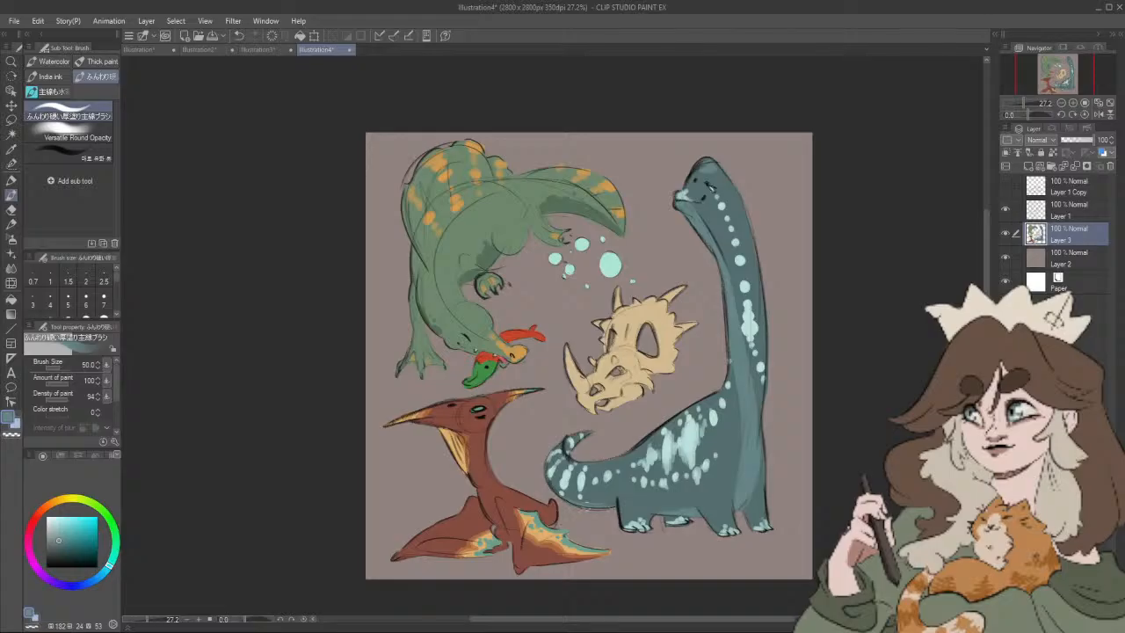
left_click_drag(858, 444, 872, 445)
left_click(492, 478, "alt")
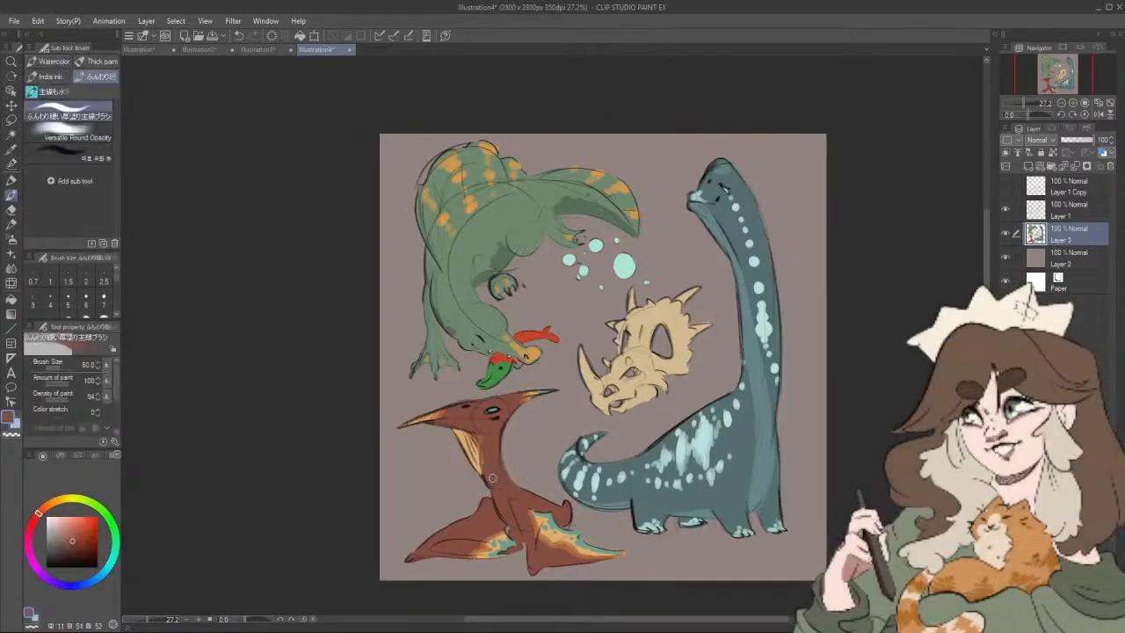
left_click_drag(73, 537, 74, 531)
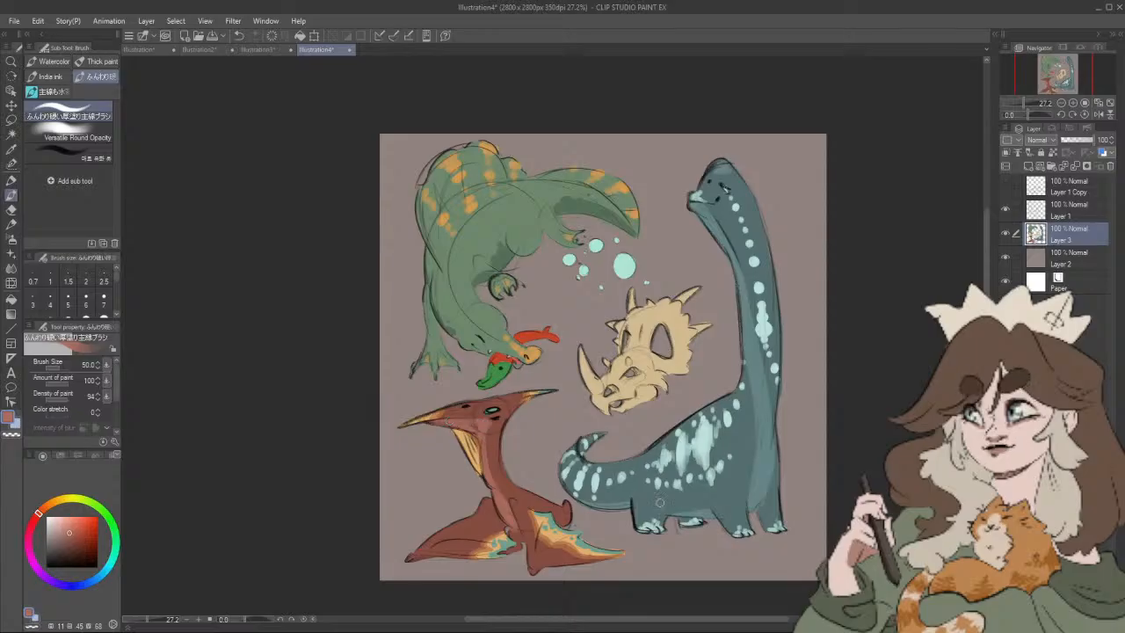
left_click_drag(708, 506, 693, 496)
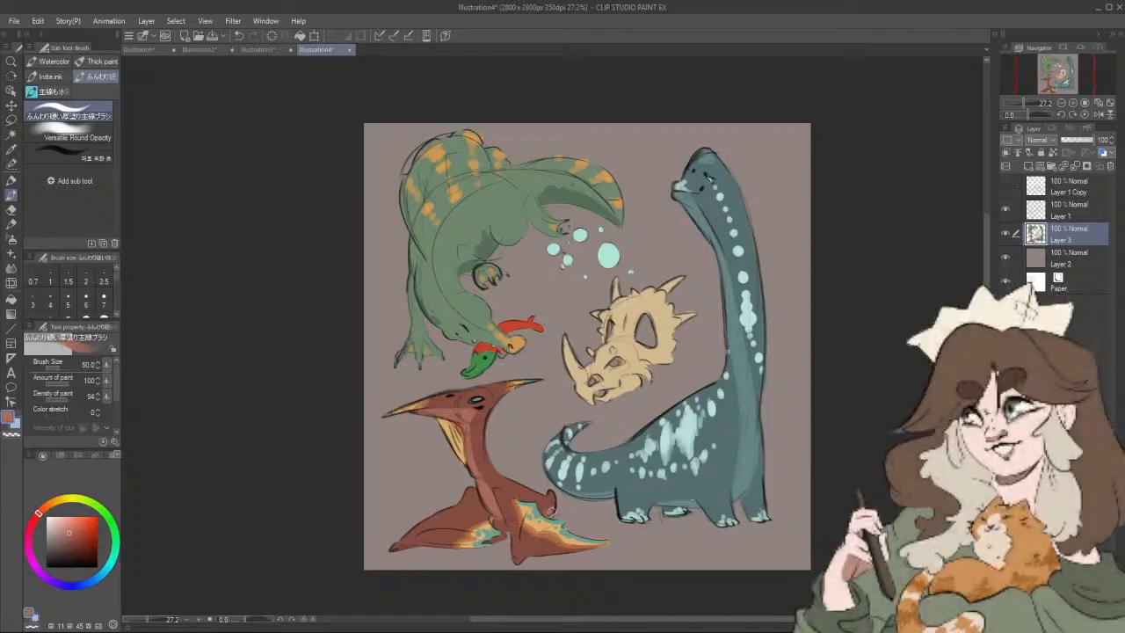
left_click_drag(844, 489, 845, 483)
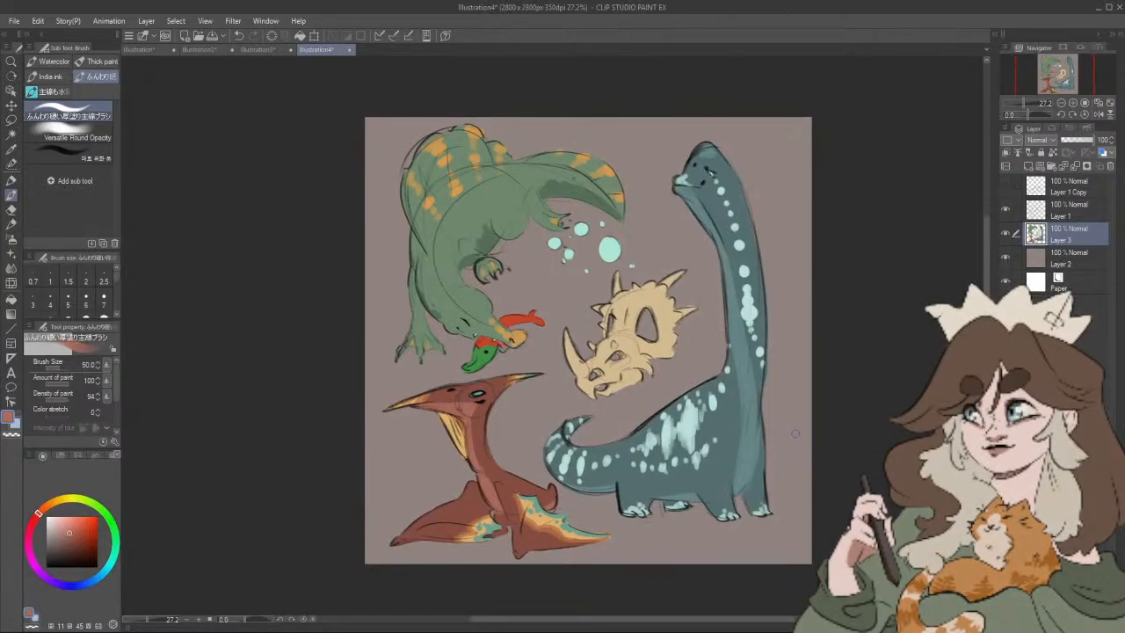
Step: Arrange the dinosaur sheet, Illustration3 and the cat sheet Illustration2 side by side in three panes
scroll(796, 439, "up", 2)
scroll(796, 439, "down", 1)
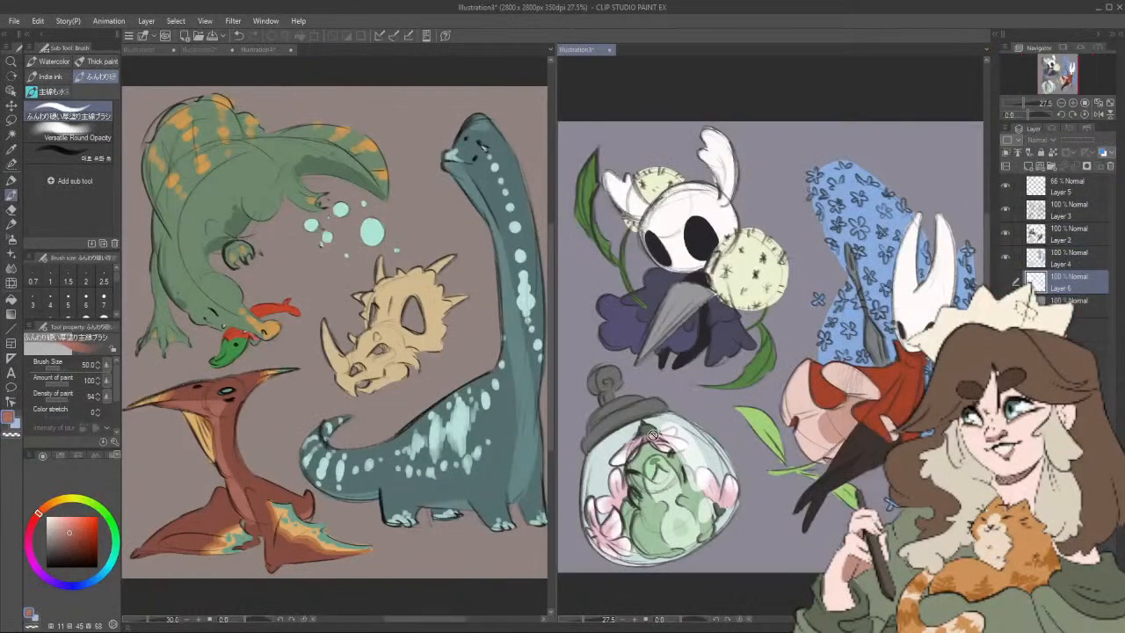
left_click_drag(554, 480, 467, 506)
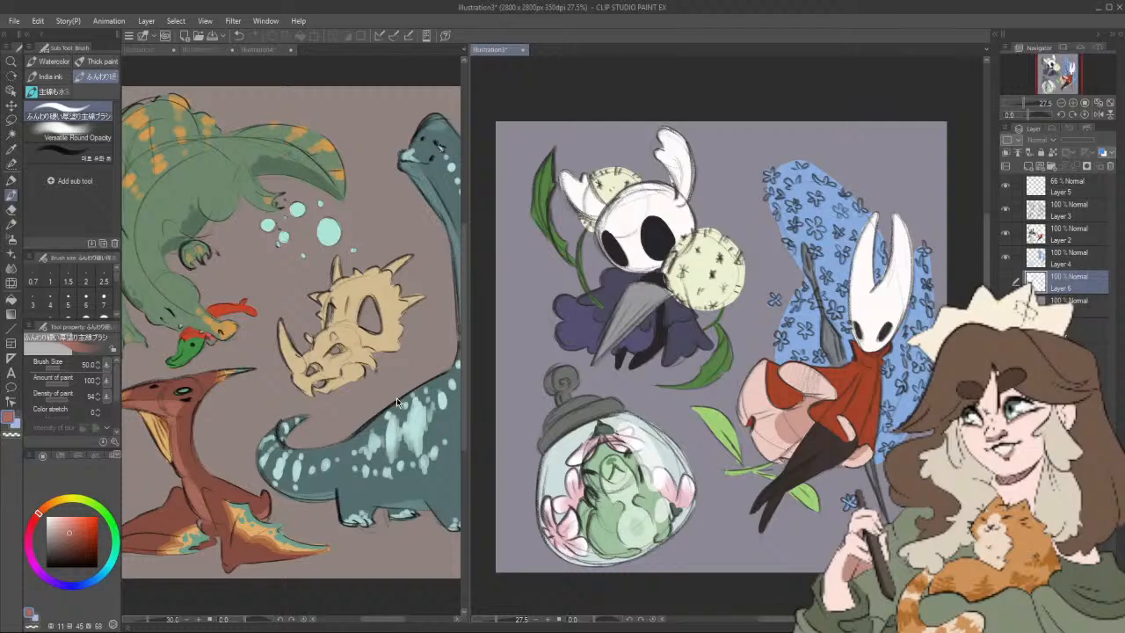
left_click(397, 399)
left_click_drag(406, 381, 310, 386)
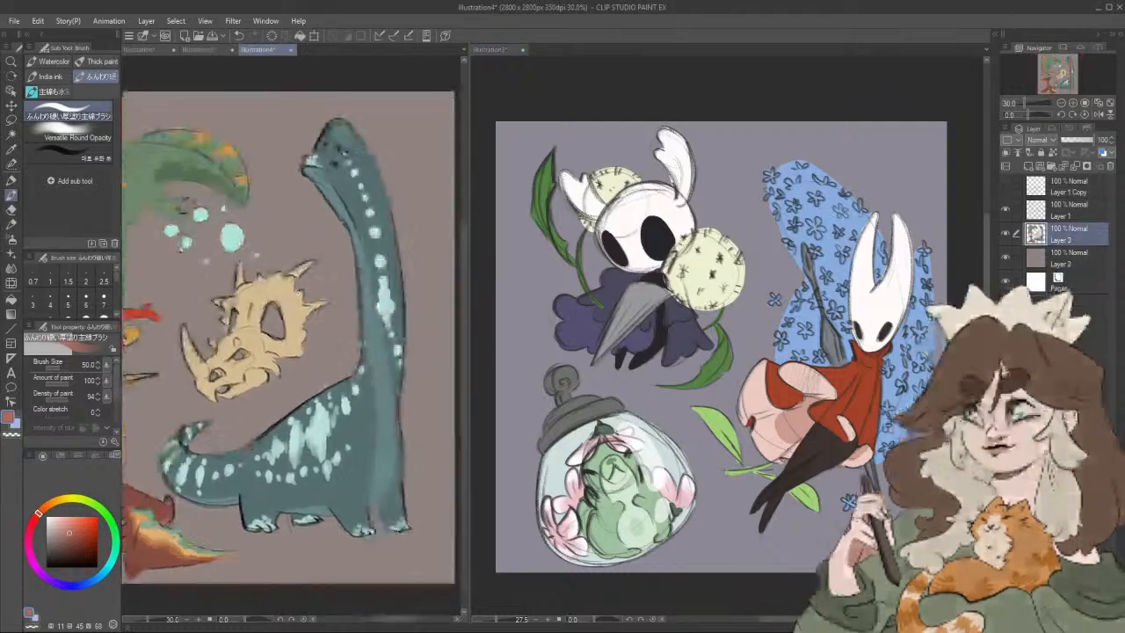
left_click(835, 390)
mouse_move(849, 386)
left_mouse_down()
mouse_move(756, 394)
mouse_move(871, 394)
mouse_move(838, 398)
left_mouse_up()
left_click(211, 50)
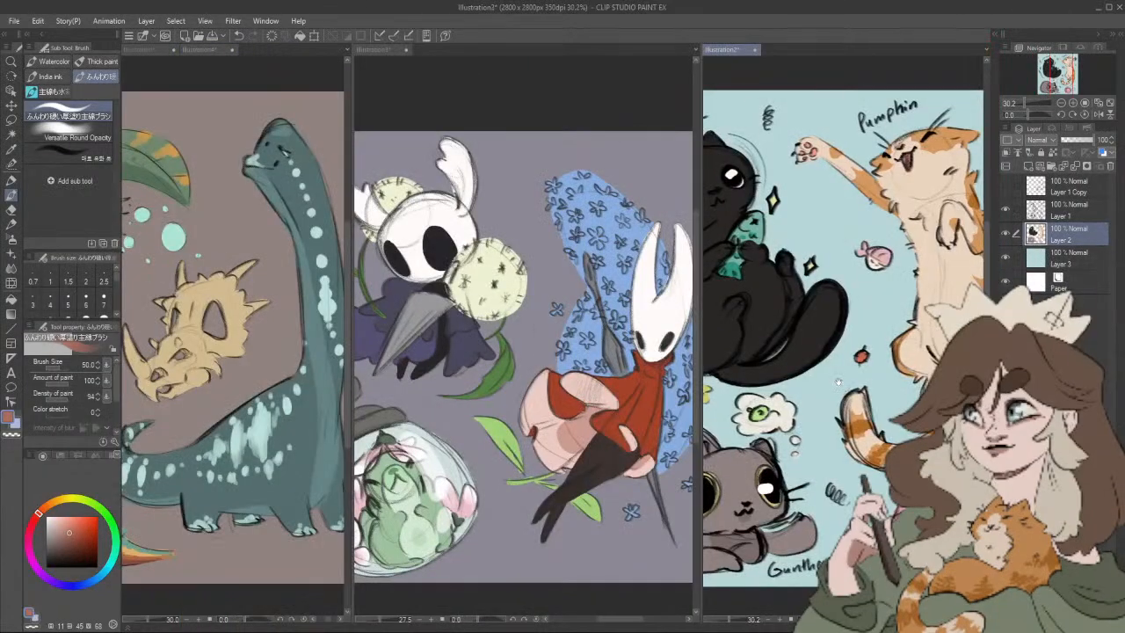
mouse_move(839, 379)
left_mouse_down()
mouse_move(776, 392)
mouse_move(790, 374)
mouse_move(821, 369)
left_mouse_up()
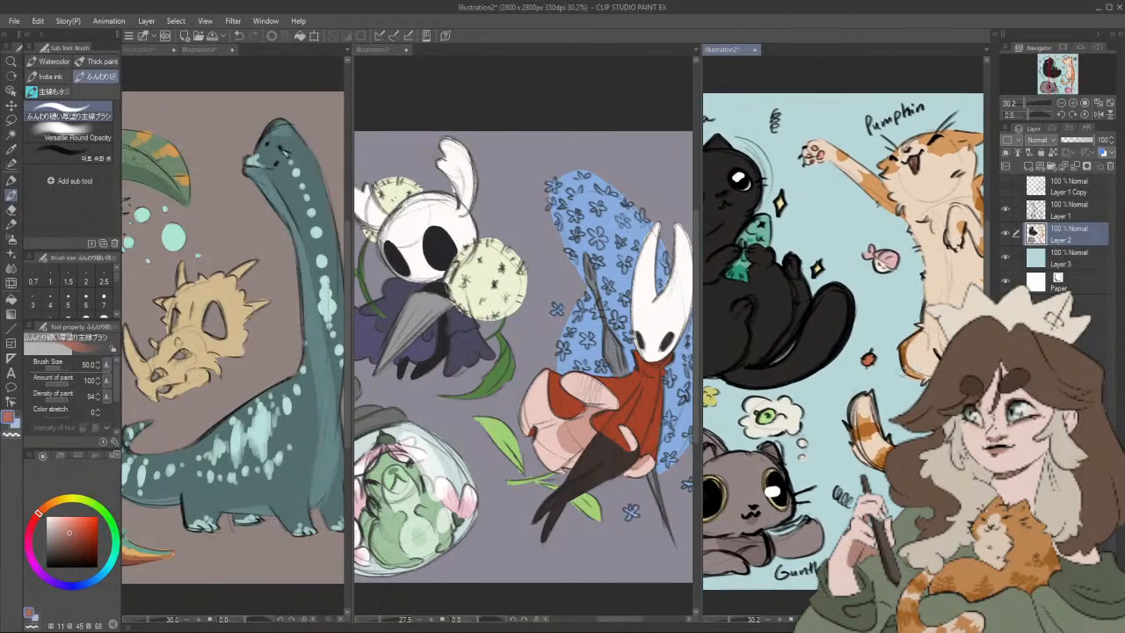
Step: Collapse the brush and colour palettes to free canvas space and widen the dinosaur sheet's pane
left_click(299, 439)
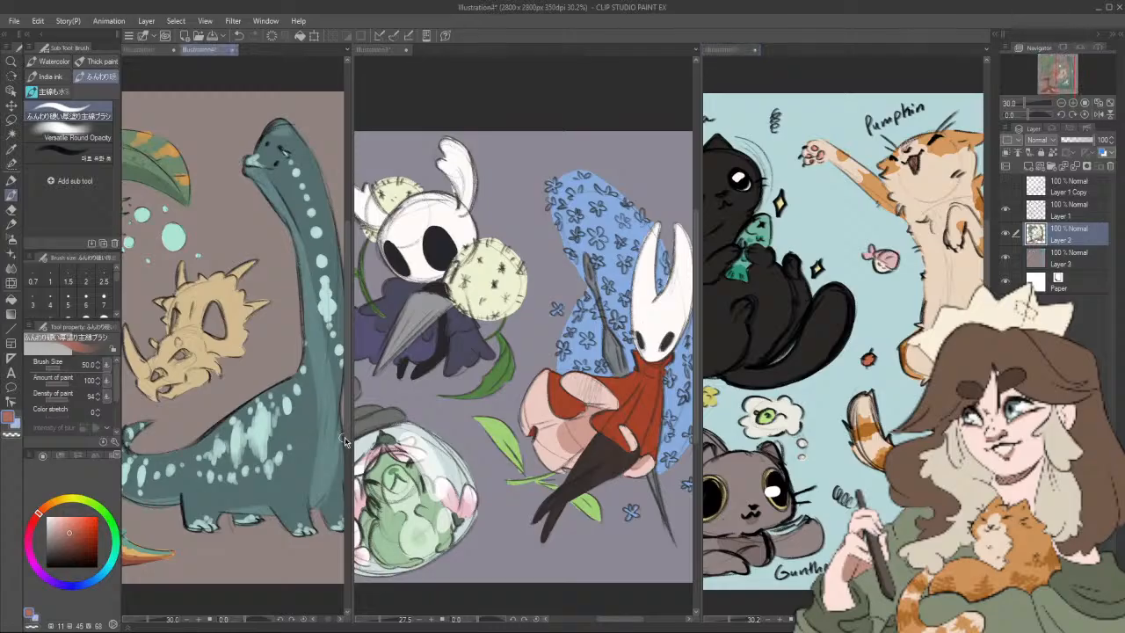
left_click(41, 34)
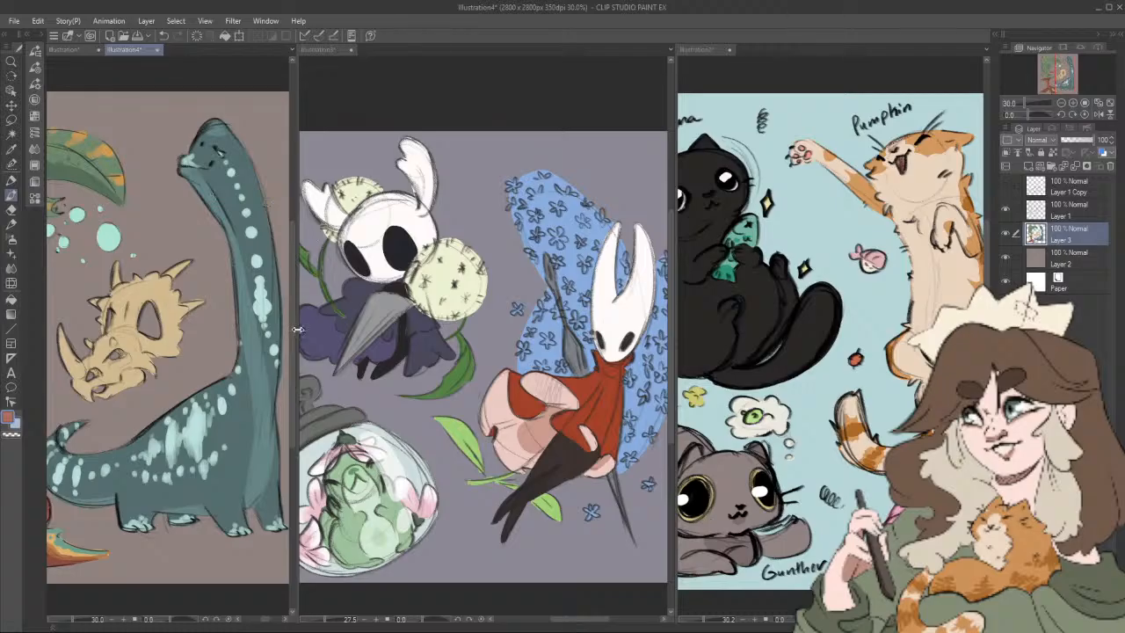
left_click_drag(299, 330, 361, 334)
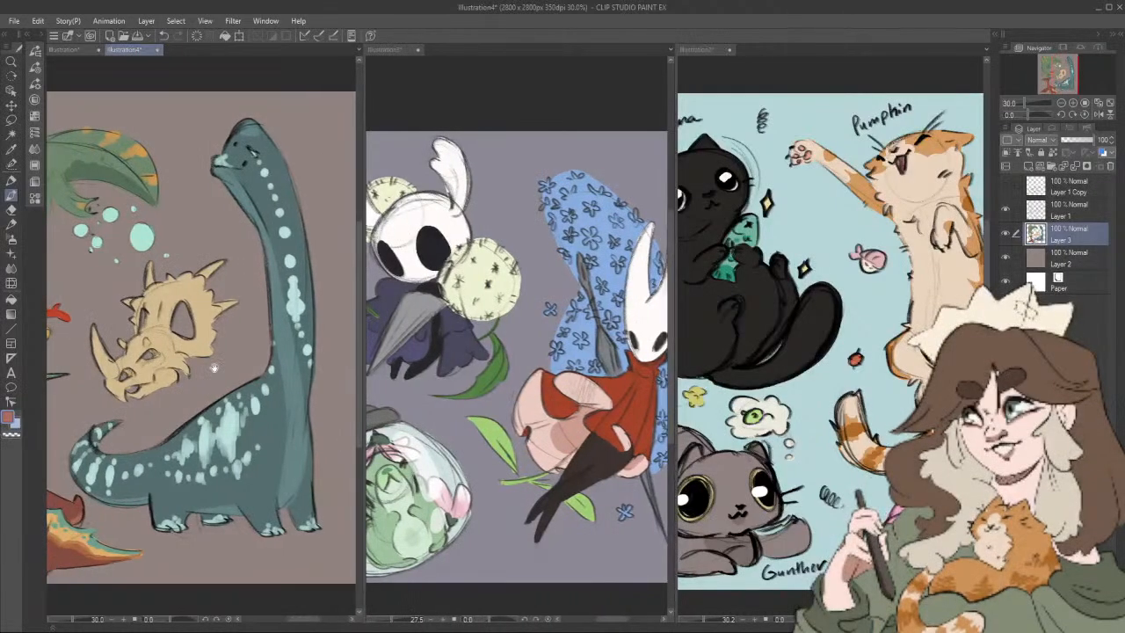
Step: Collapse the navigator and layer palettes to free canvas space and slightly widen the middle pane with Illustration3
left_click_drag(214, 369, 267, 367)
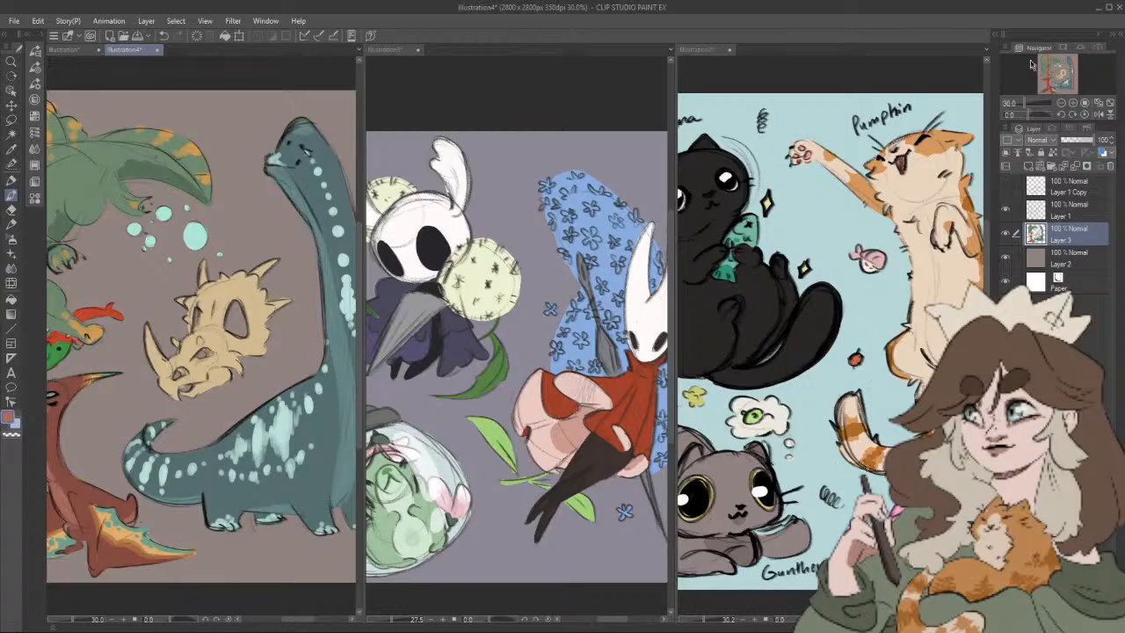
left_click(1109, 41)
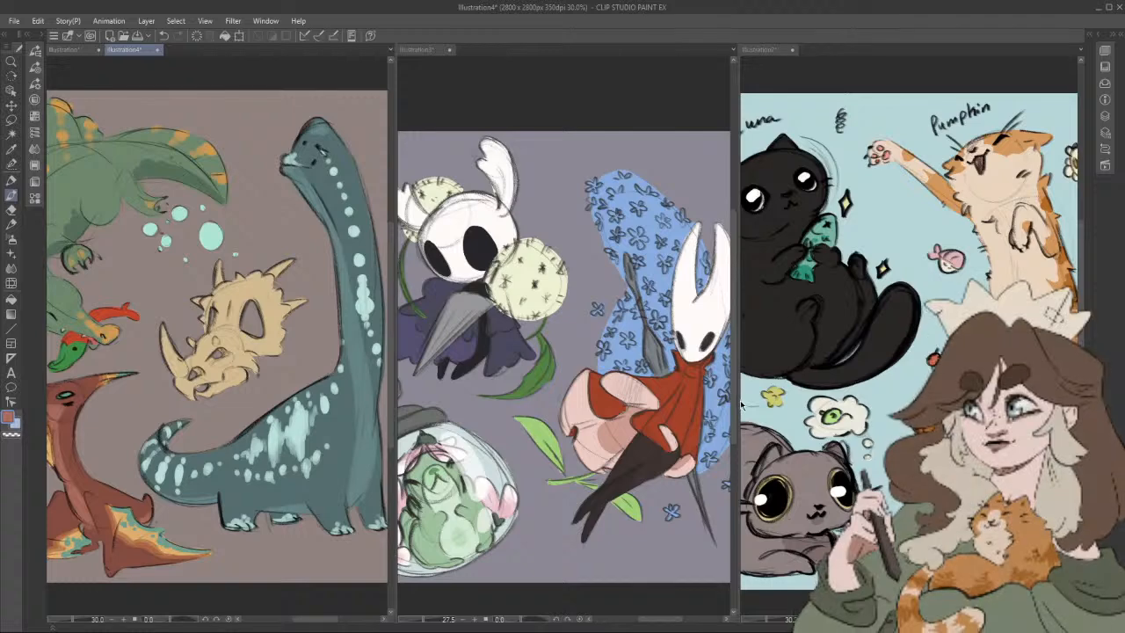
left_click_drag(737, 402, 745, 401)
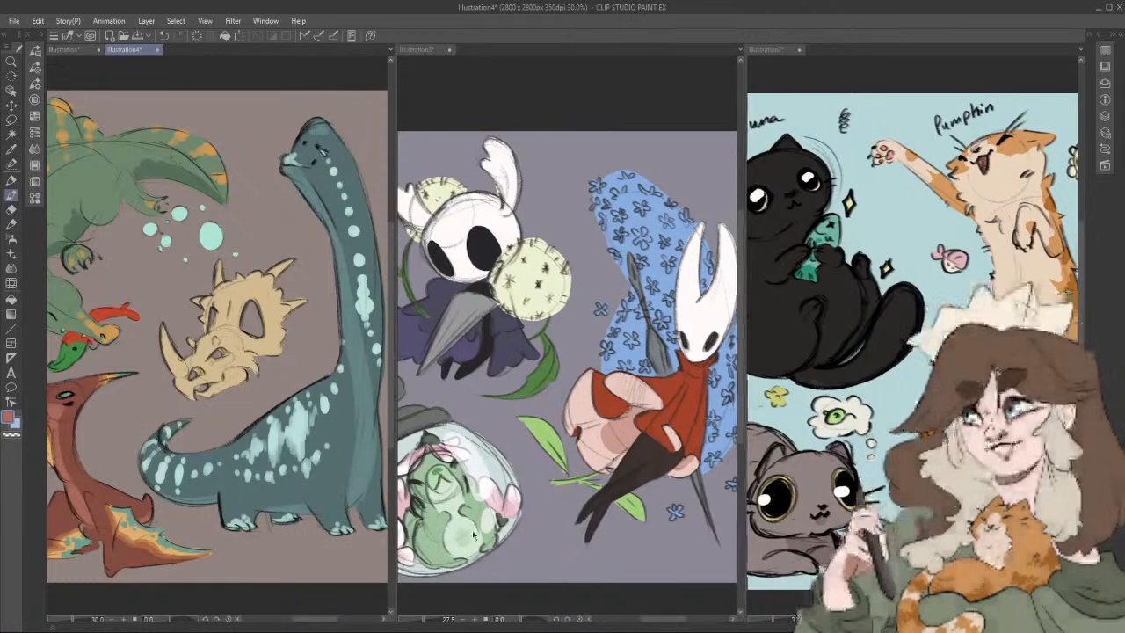
Step: Reposition the artwork in each of the three panes to compare the dinosaur sheet, Illustration3 and the cat sheet
left_click_drag(312, 430, 317, 427)
scroll(317, 428, "up", 2)
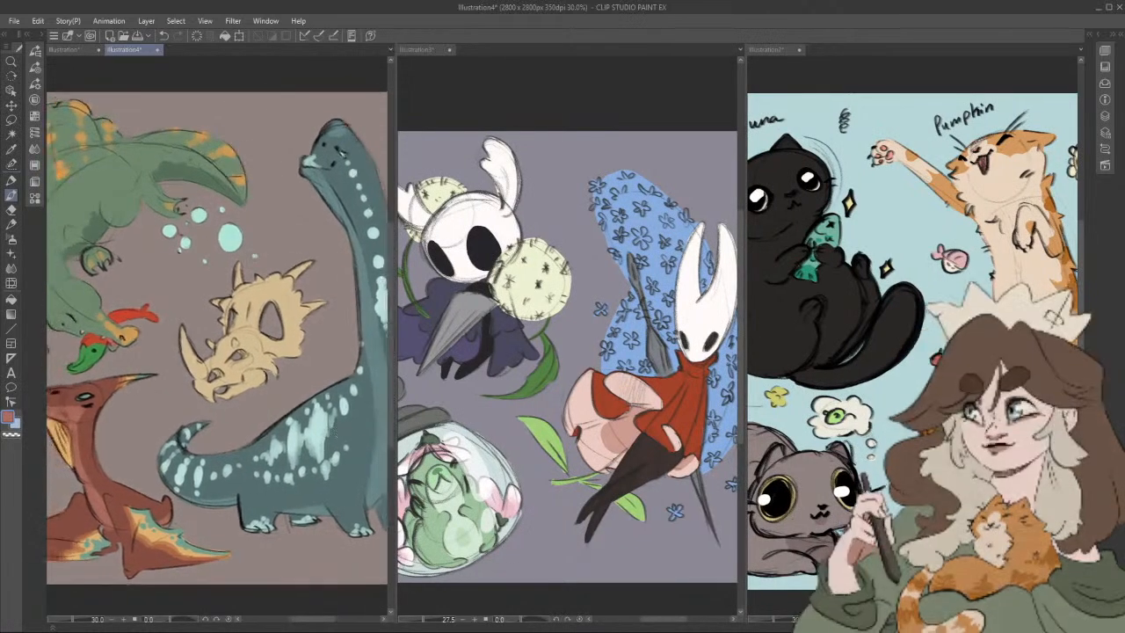
left_click(669, 447)
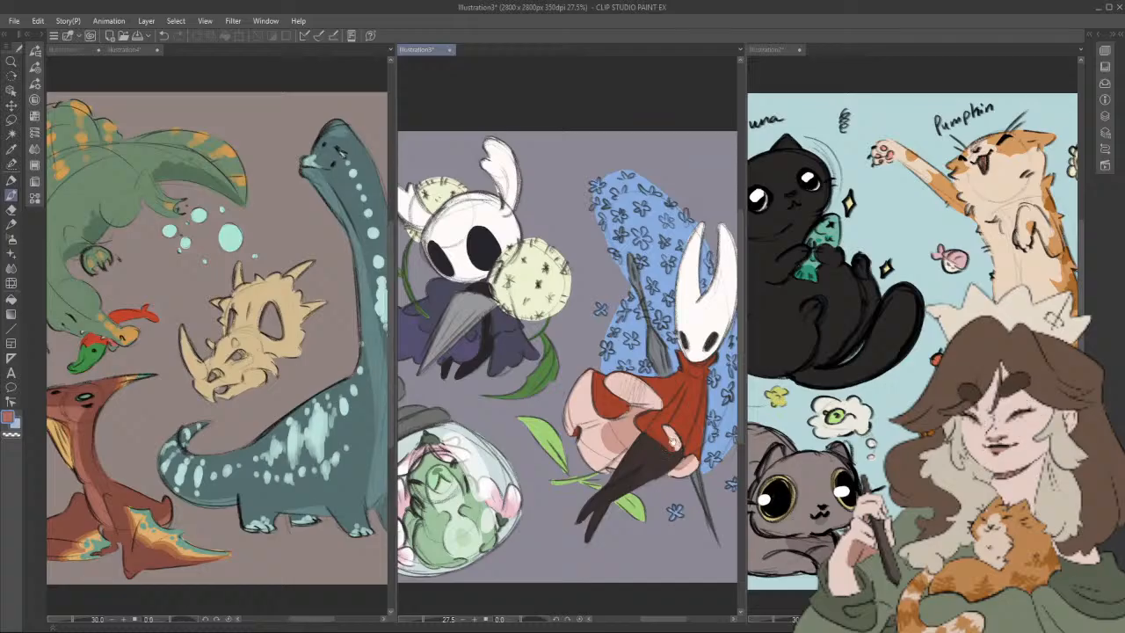
left_click_drag(671, 441, 684, 438)
left_click(911, 405)
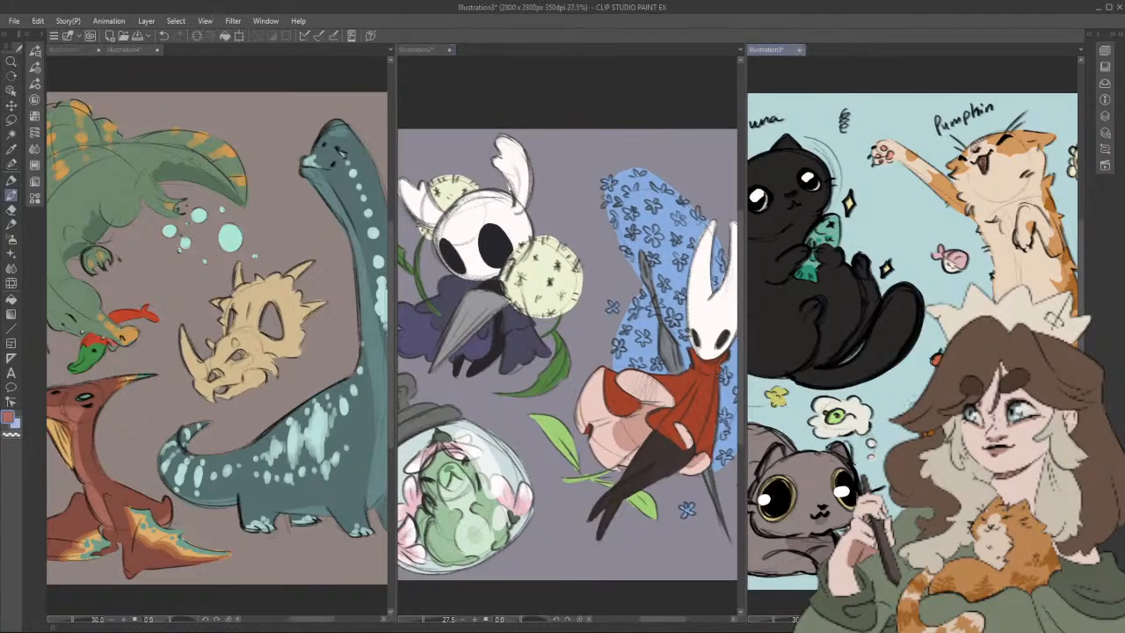
left_click_drag(910, 405, 923, 408)
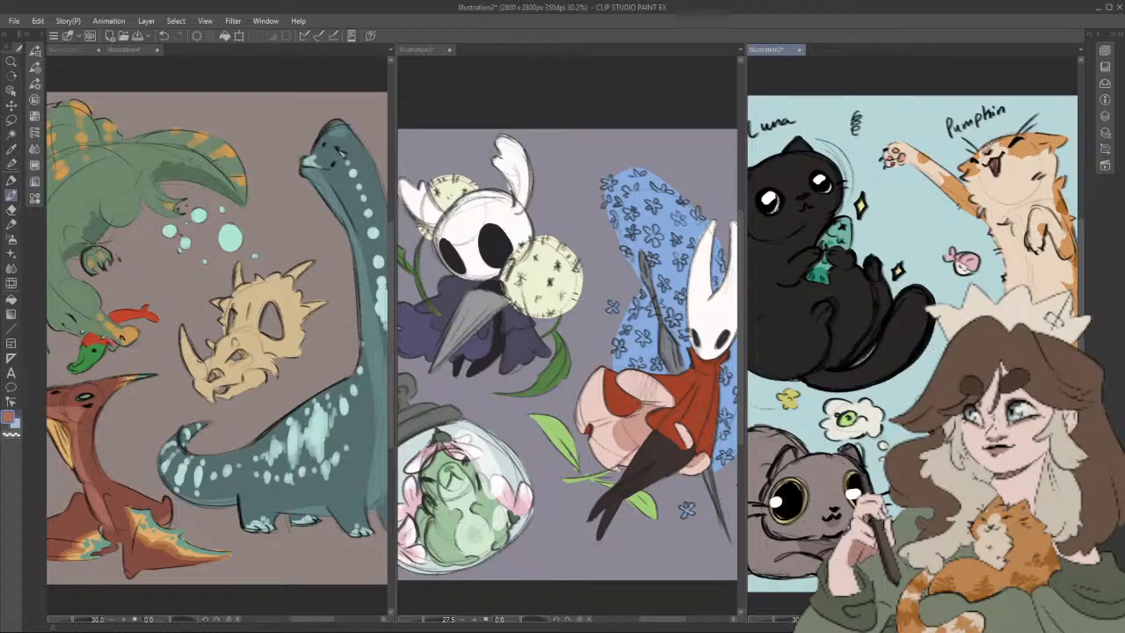